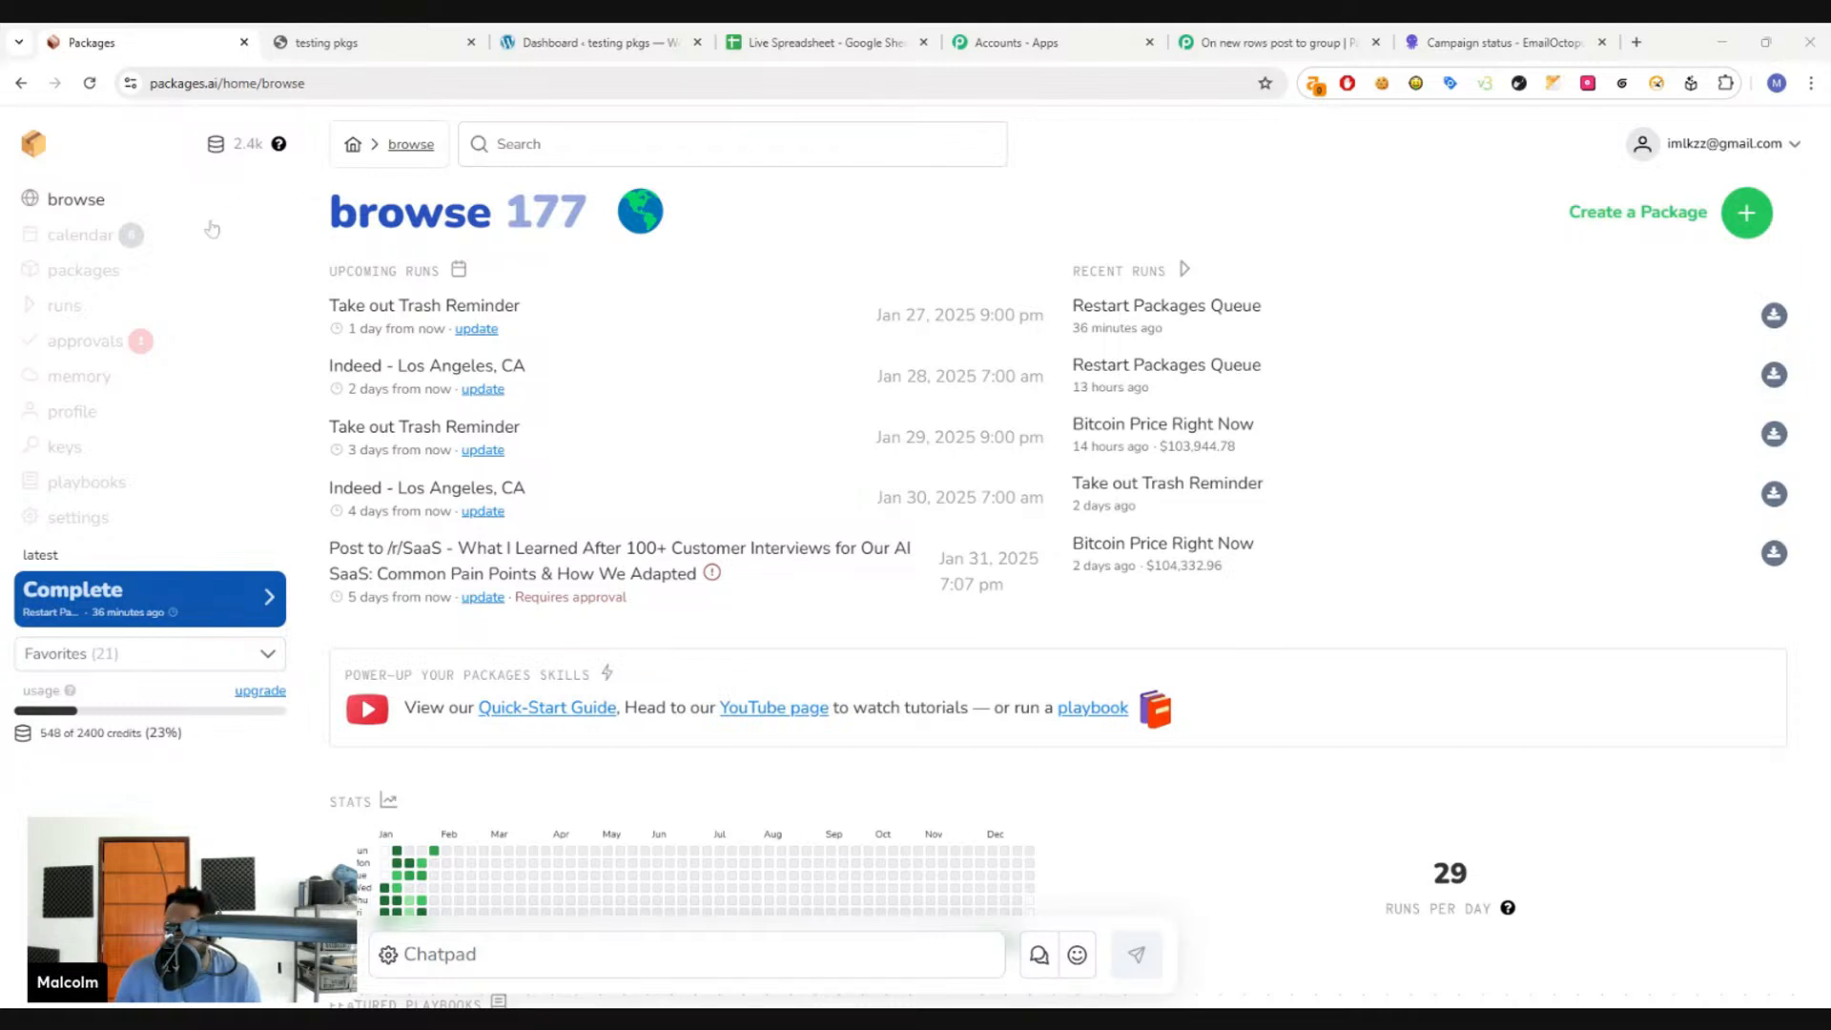
- Start a new package in my packages and name it "CSV to Wordpress"
click(86, 274)
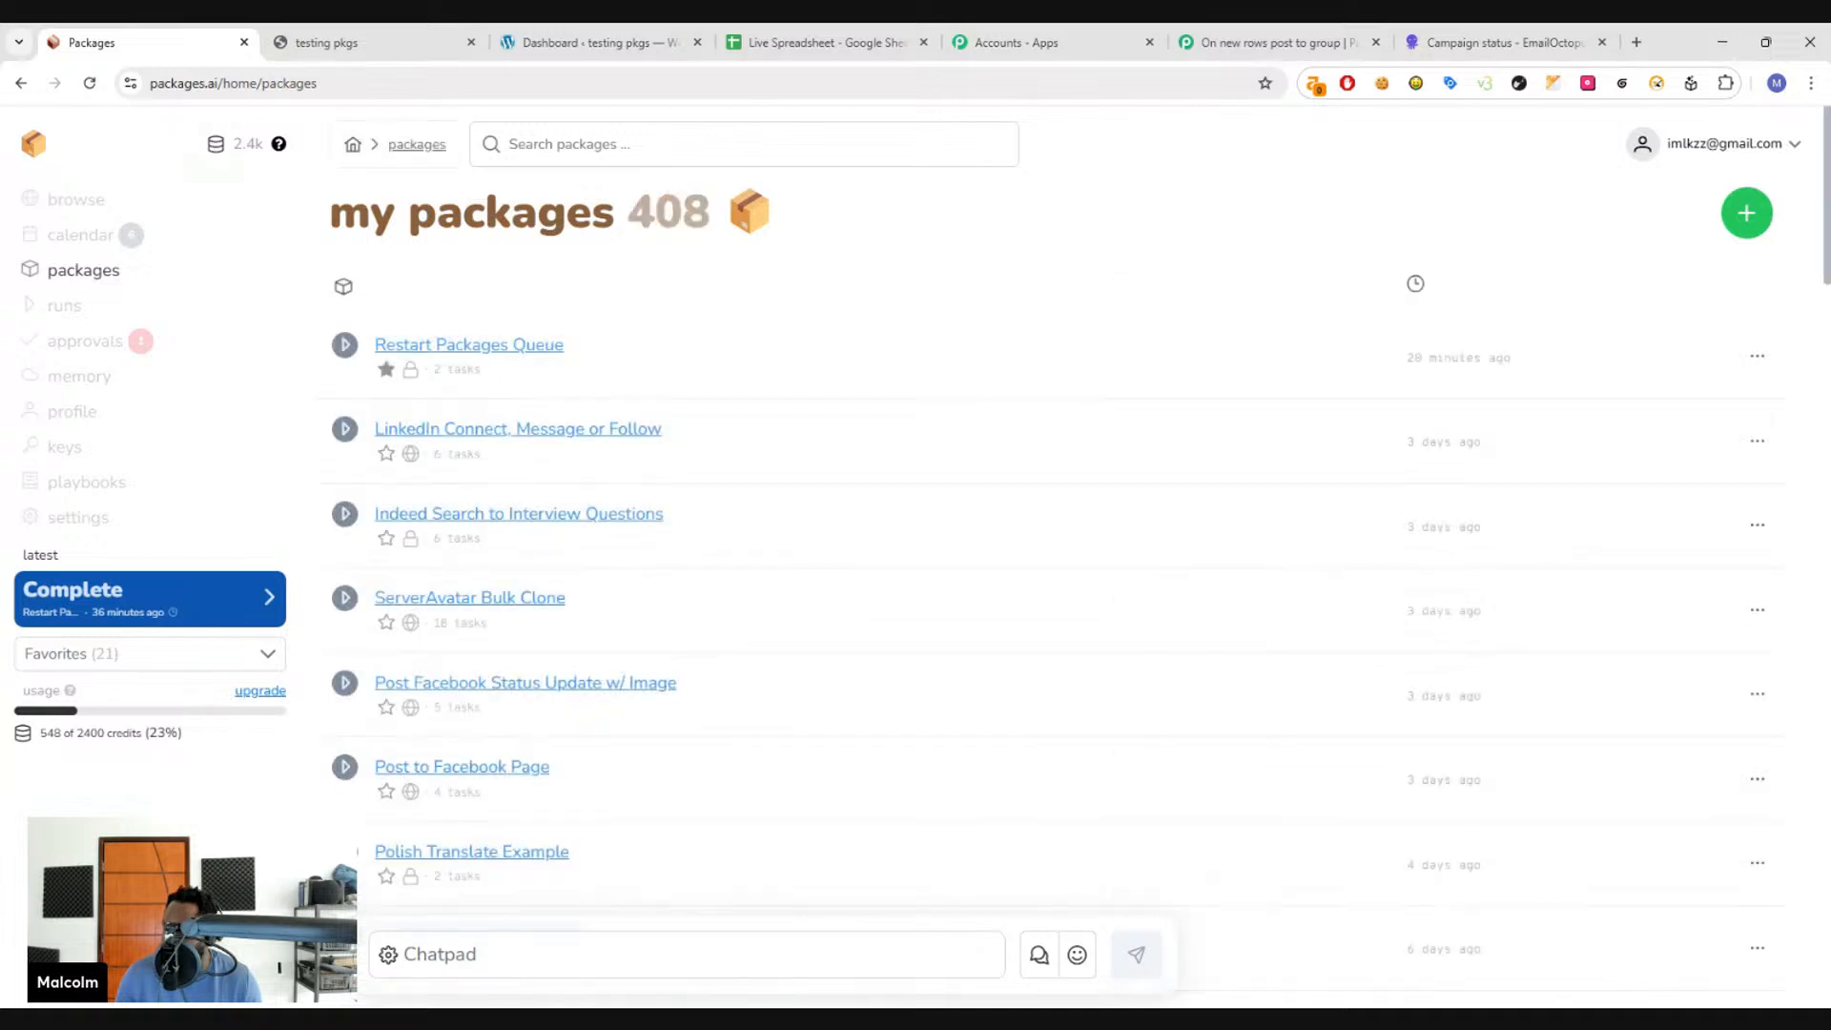
click(1746, 212)
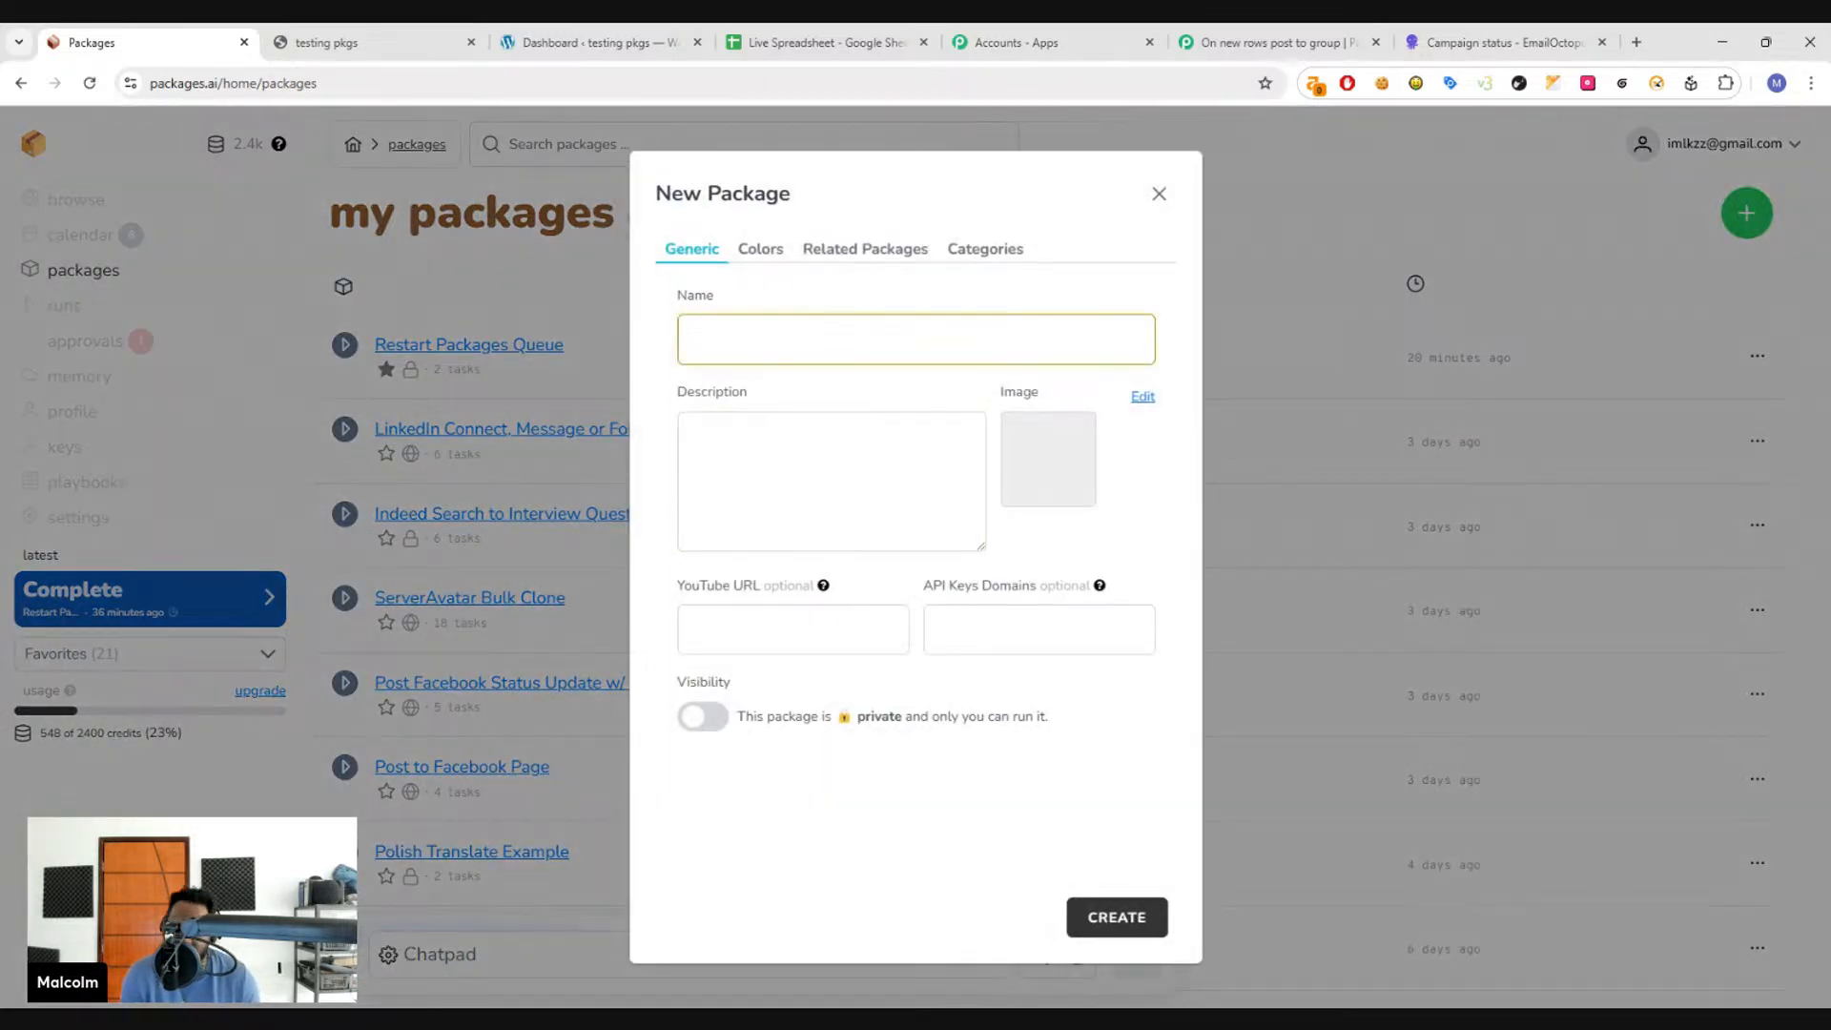
text(CSV)
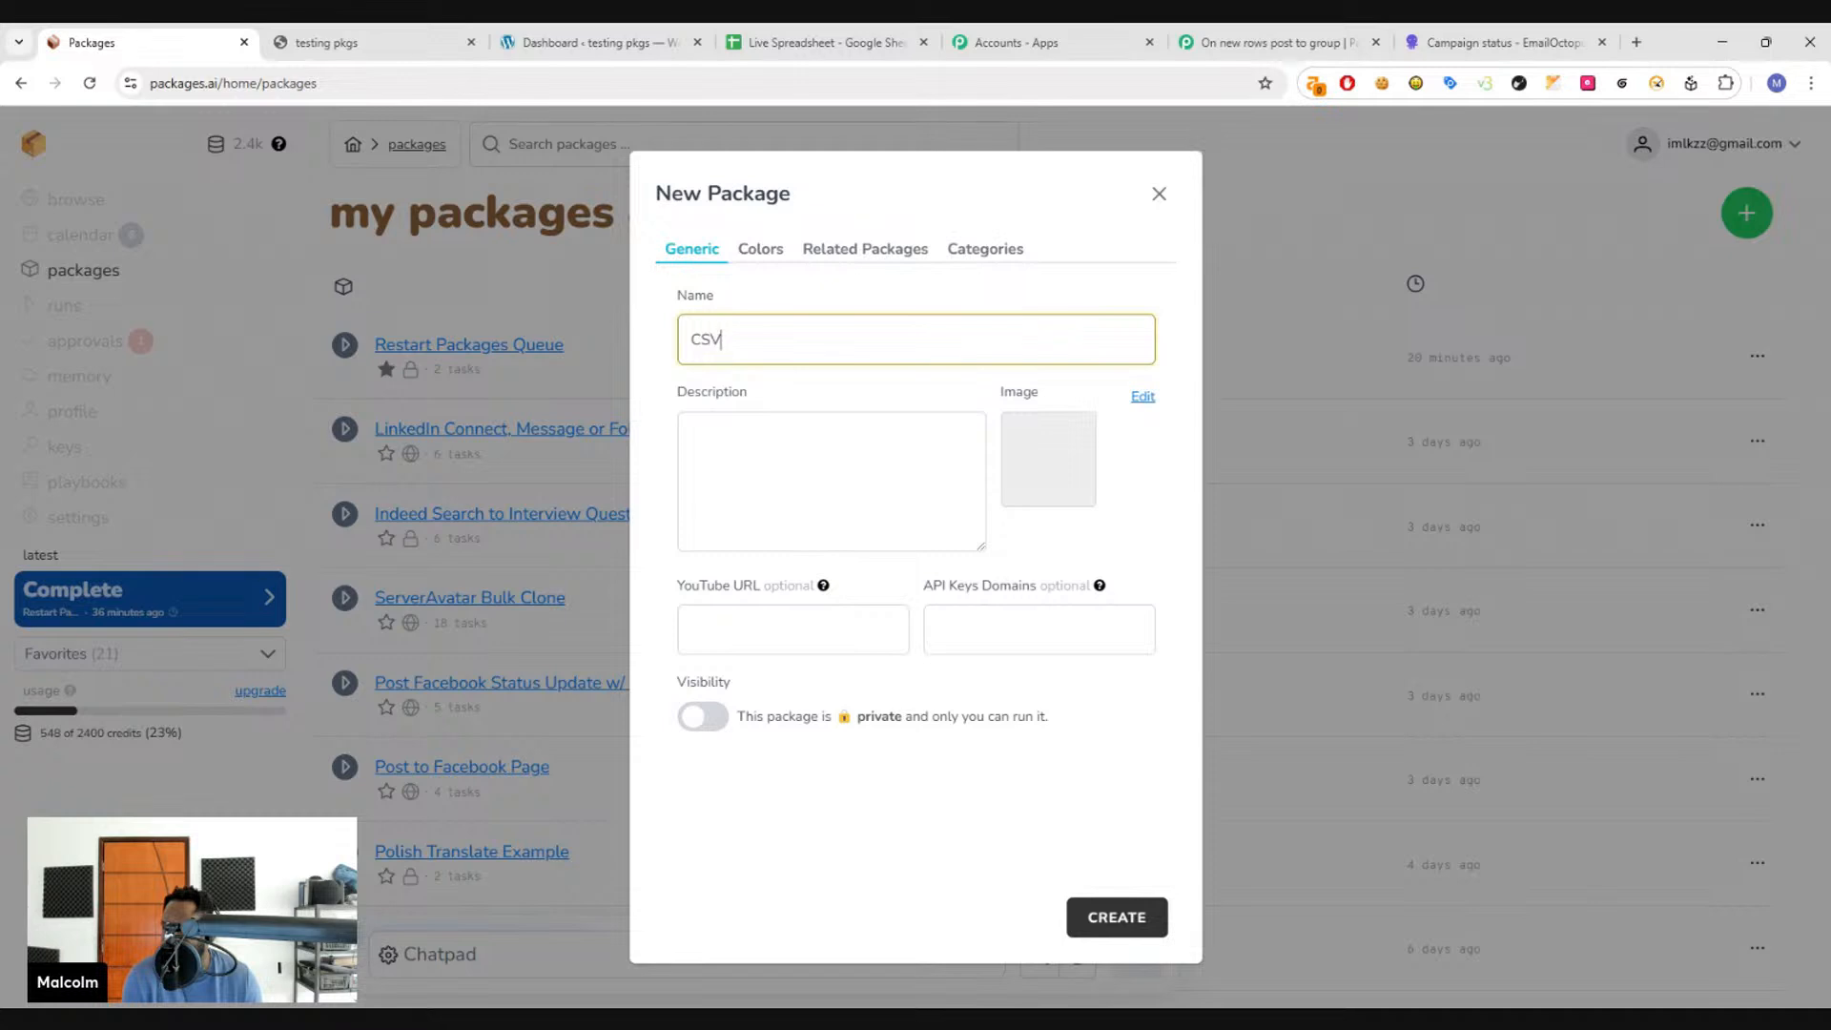
text( to Wordpress)
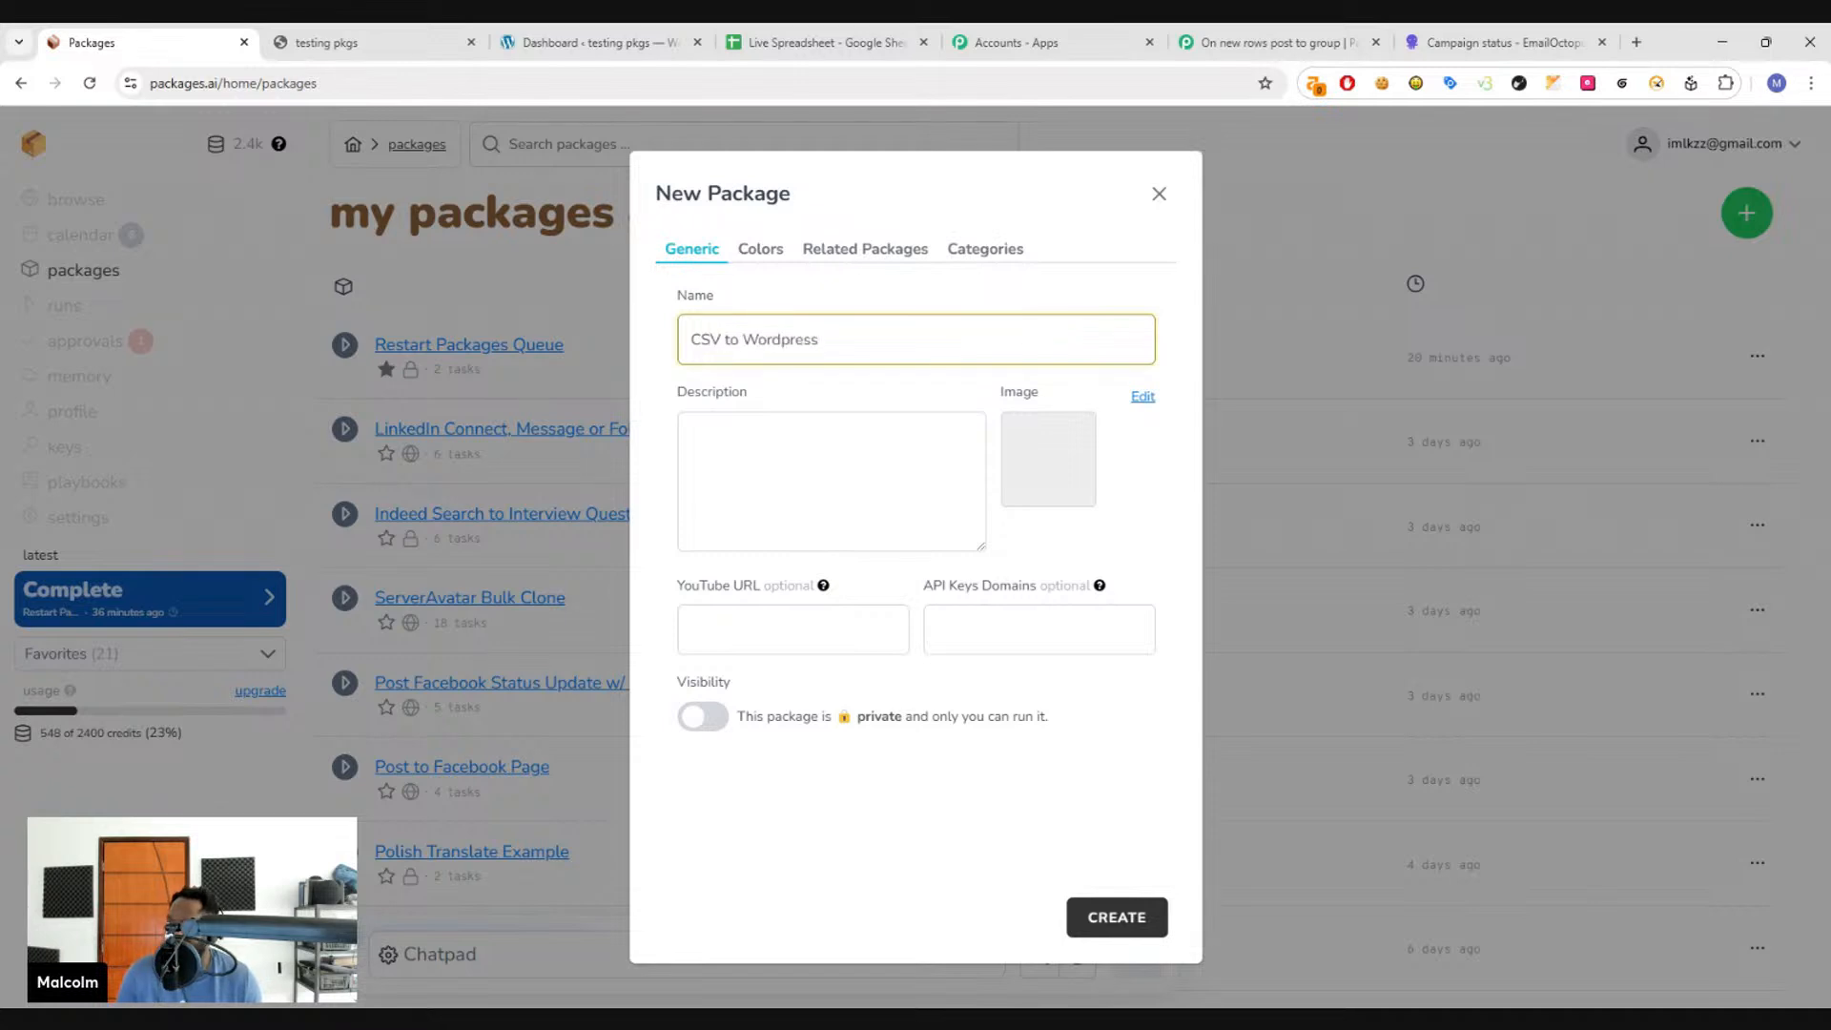
- Enter the description "Takes a csv and does stuff, and then posts something to wordpress" and create the package
key(Tab)
text(Takes a csv and po)
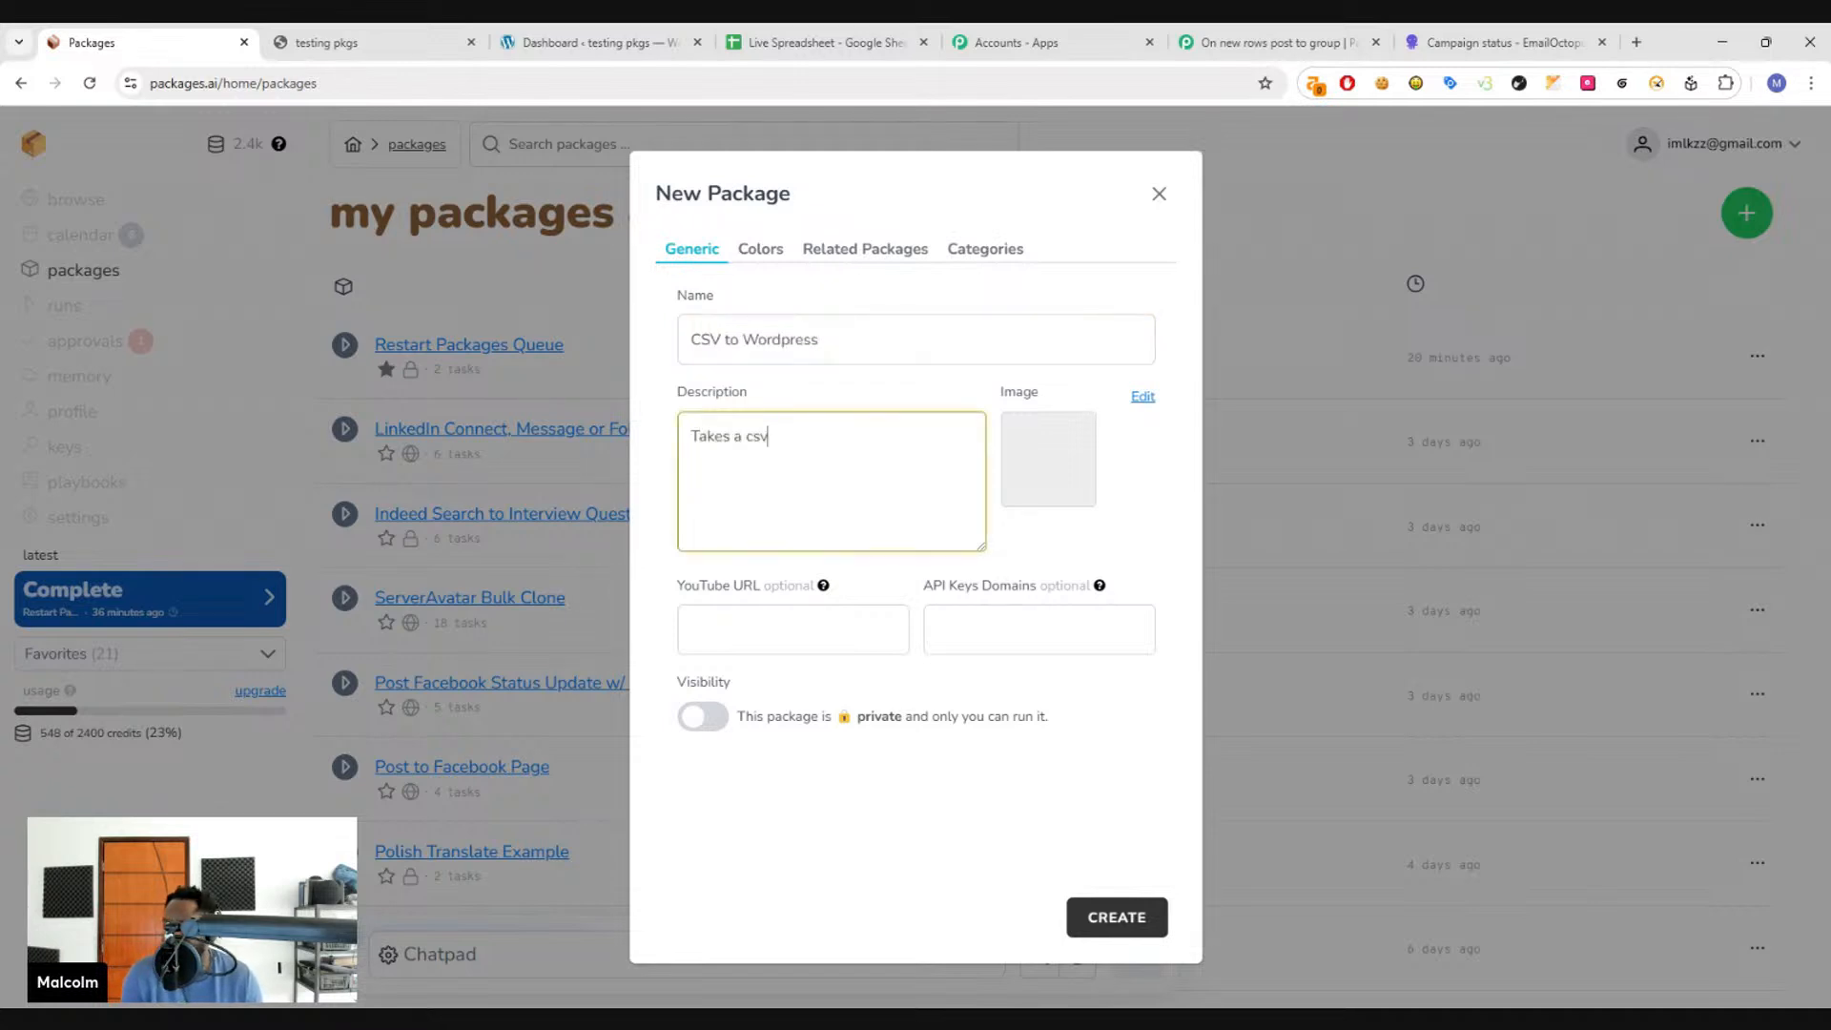
key(BackSpace)
key(BackSpace)
text(does)
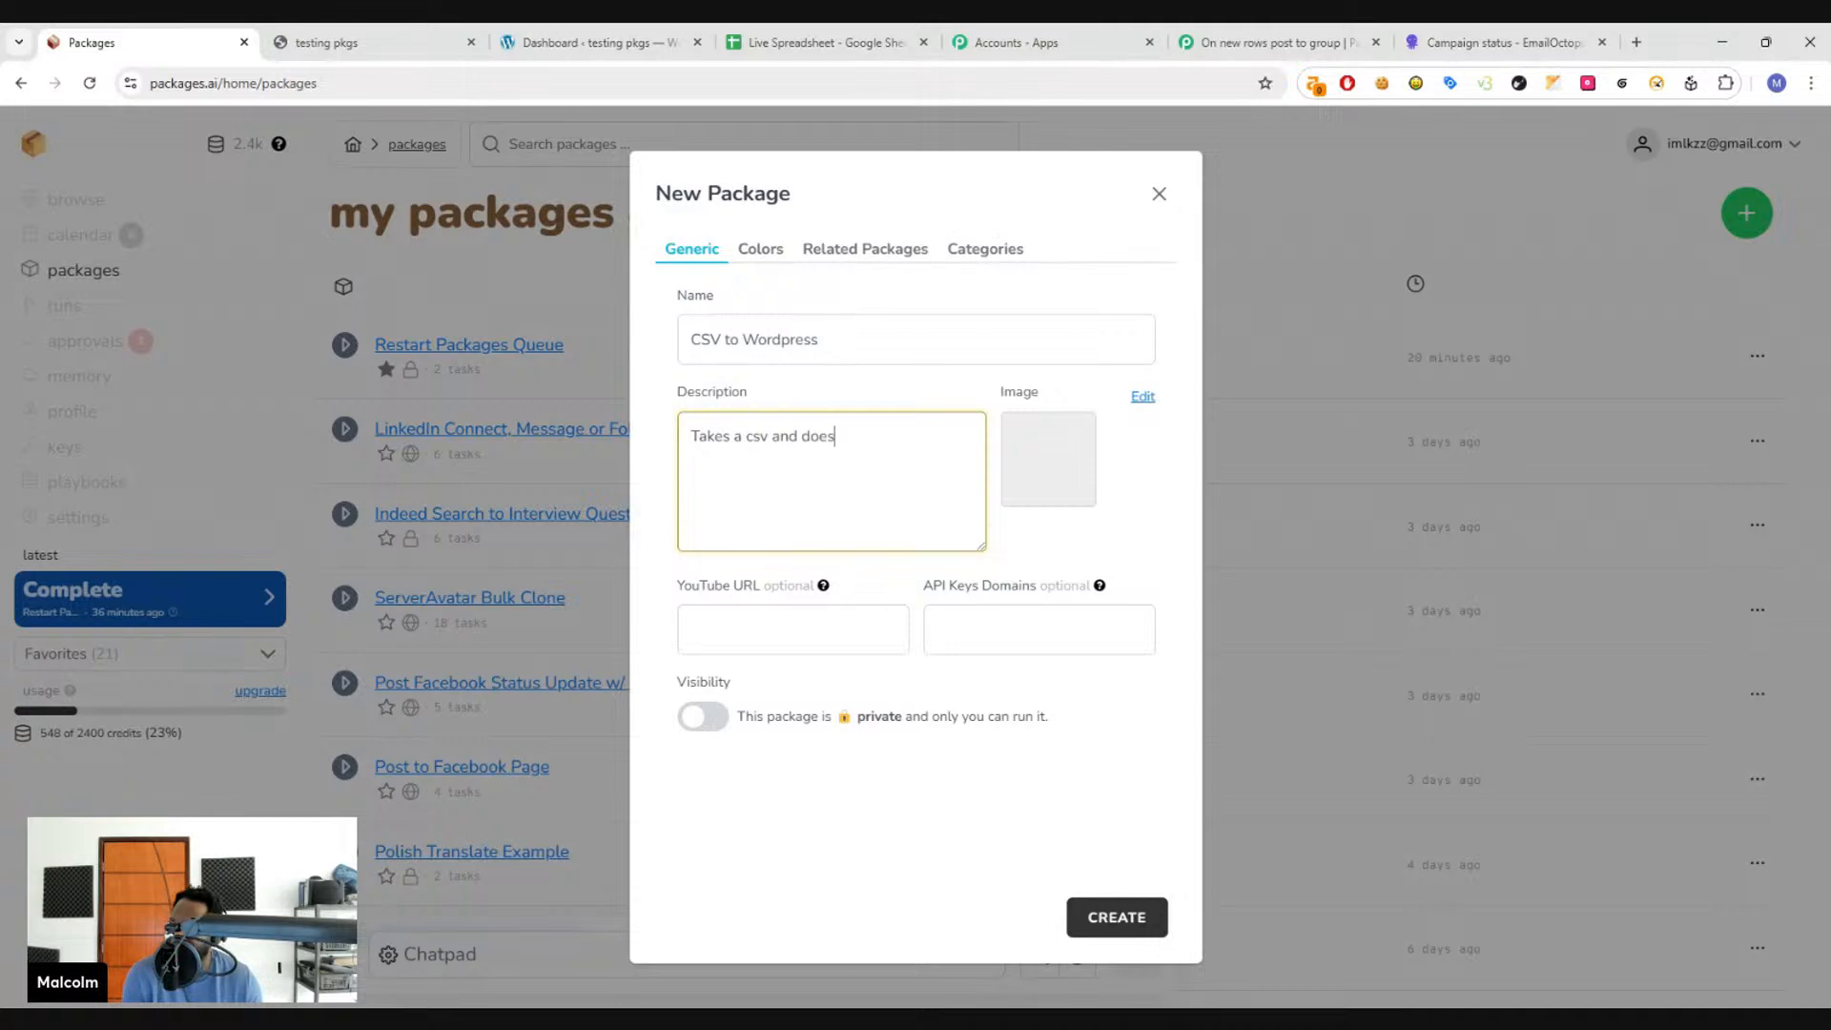
text( stuff, and then)
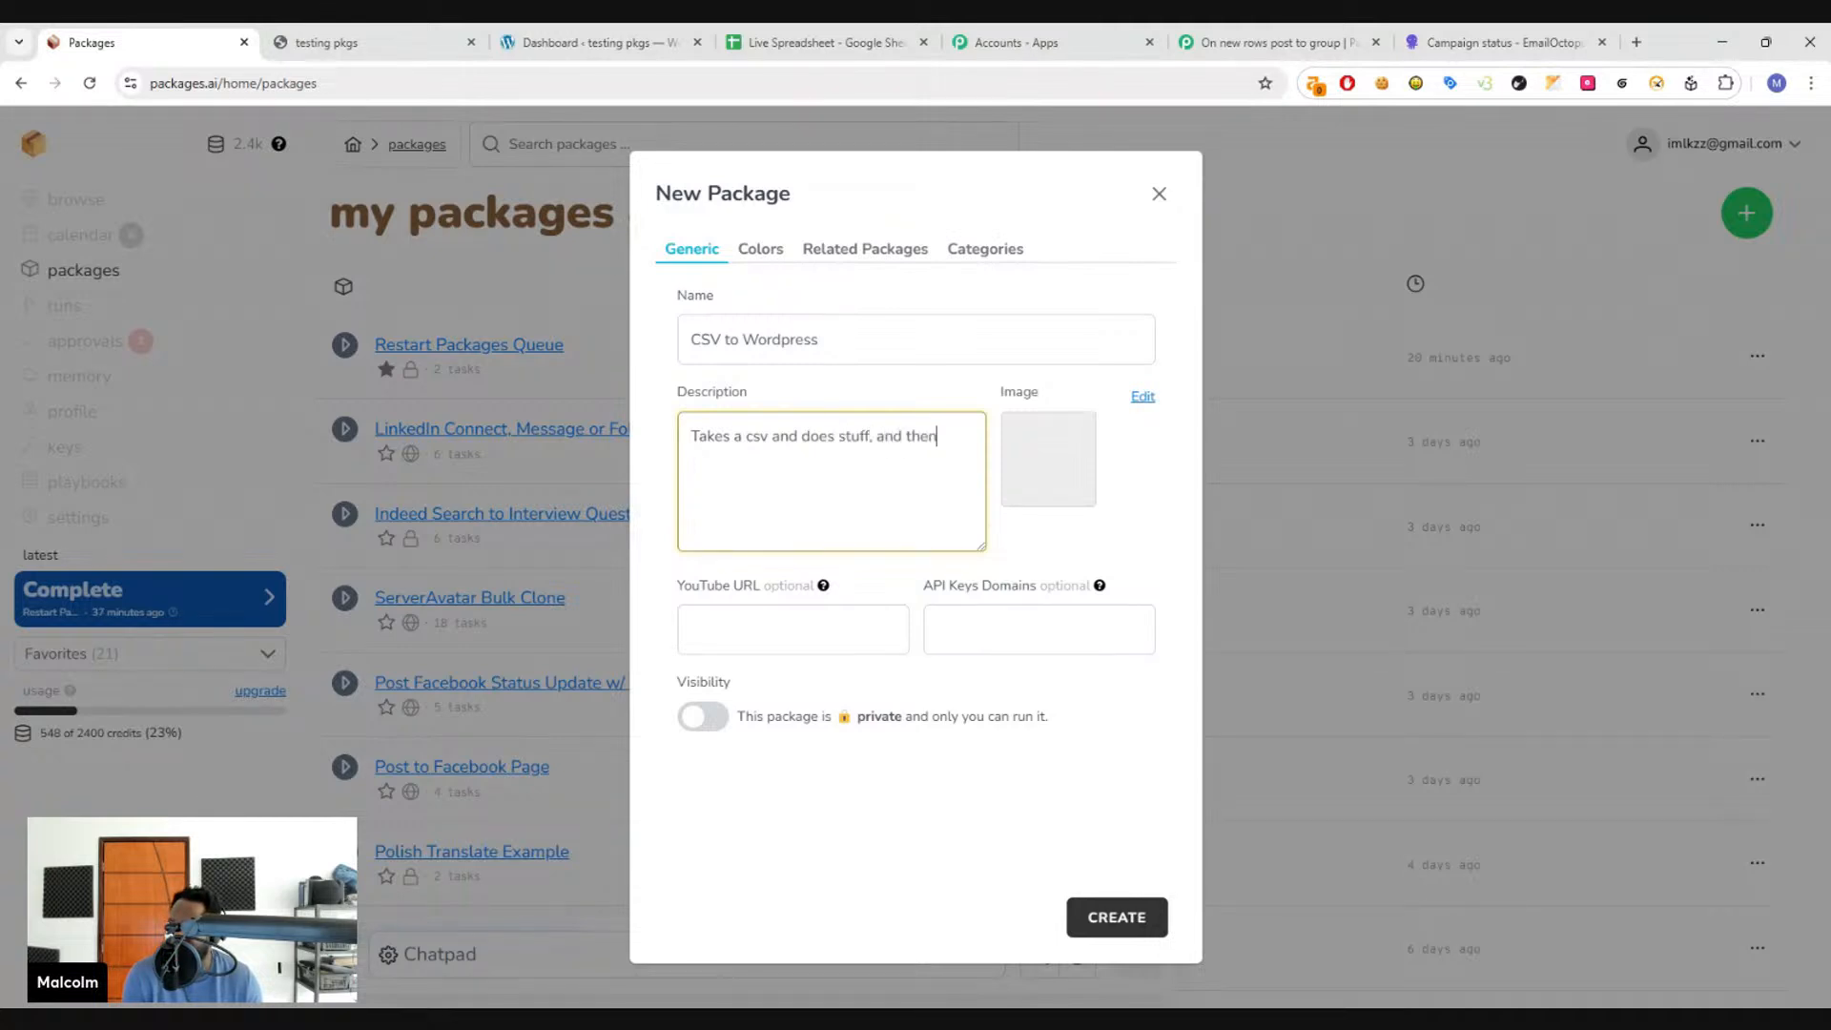
text( posts something to wordpress)
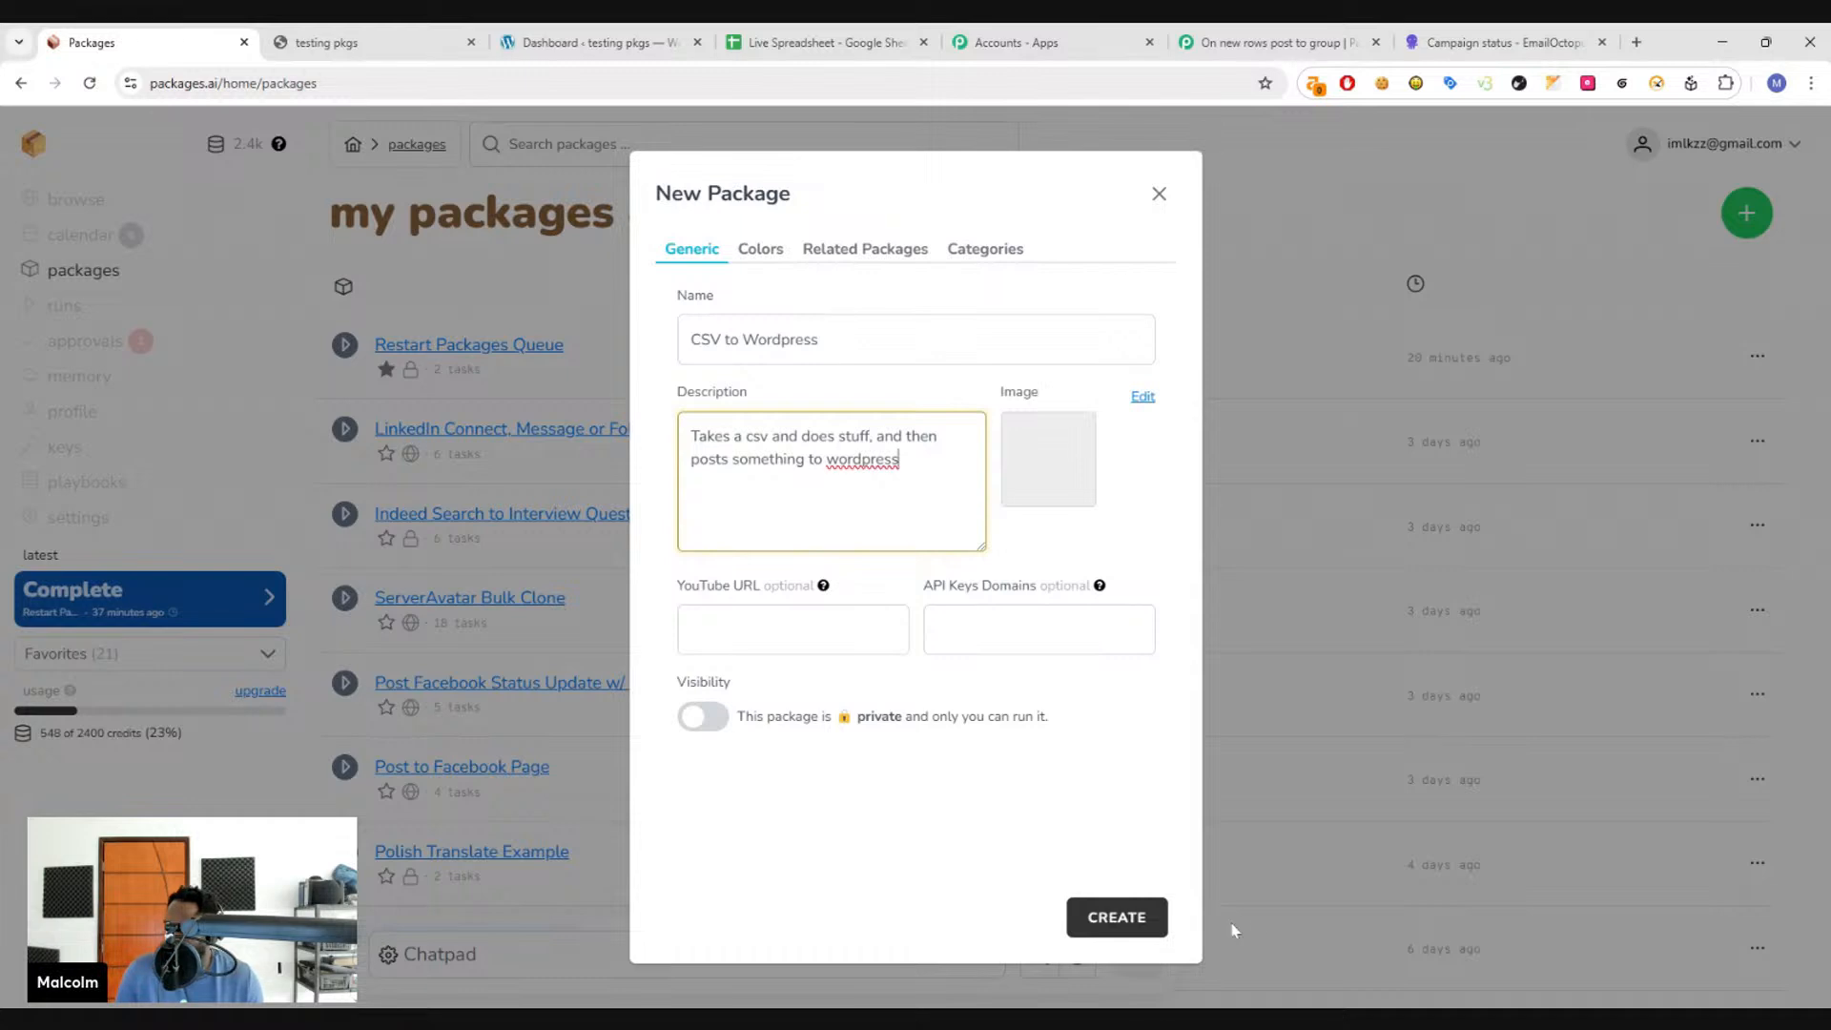
click(1111, 917)
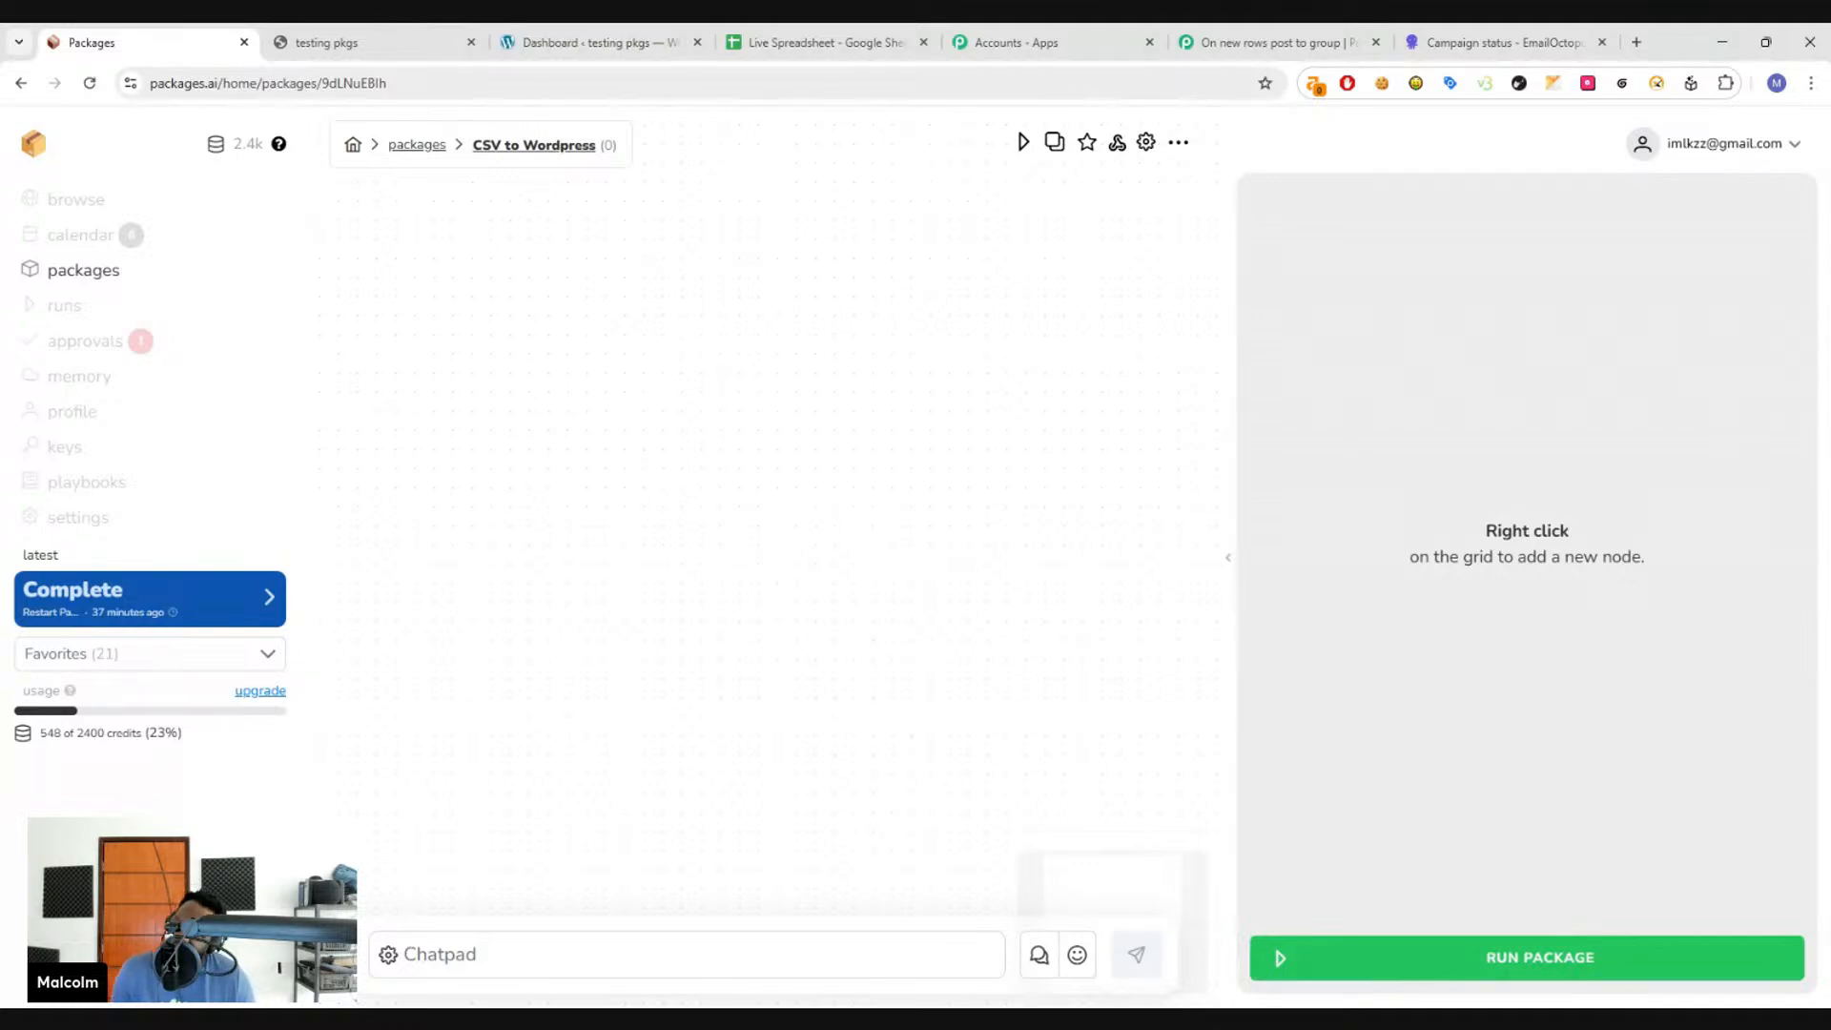
- Add an Input node to the empty grid and name it "CSV File"
right_click(598, 293)
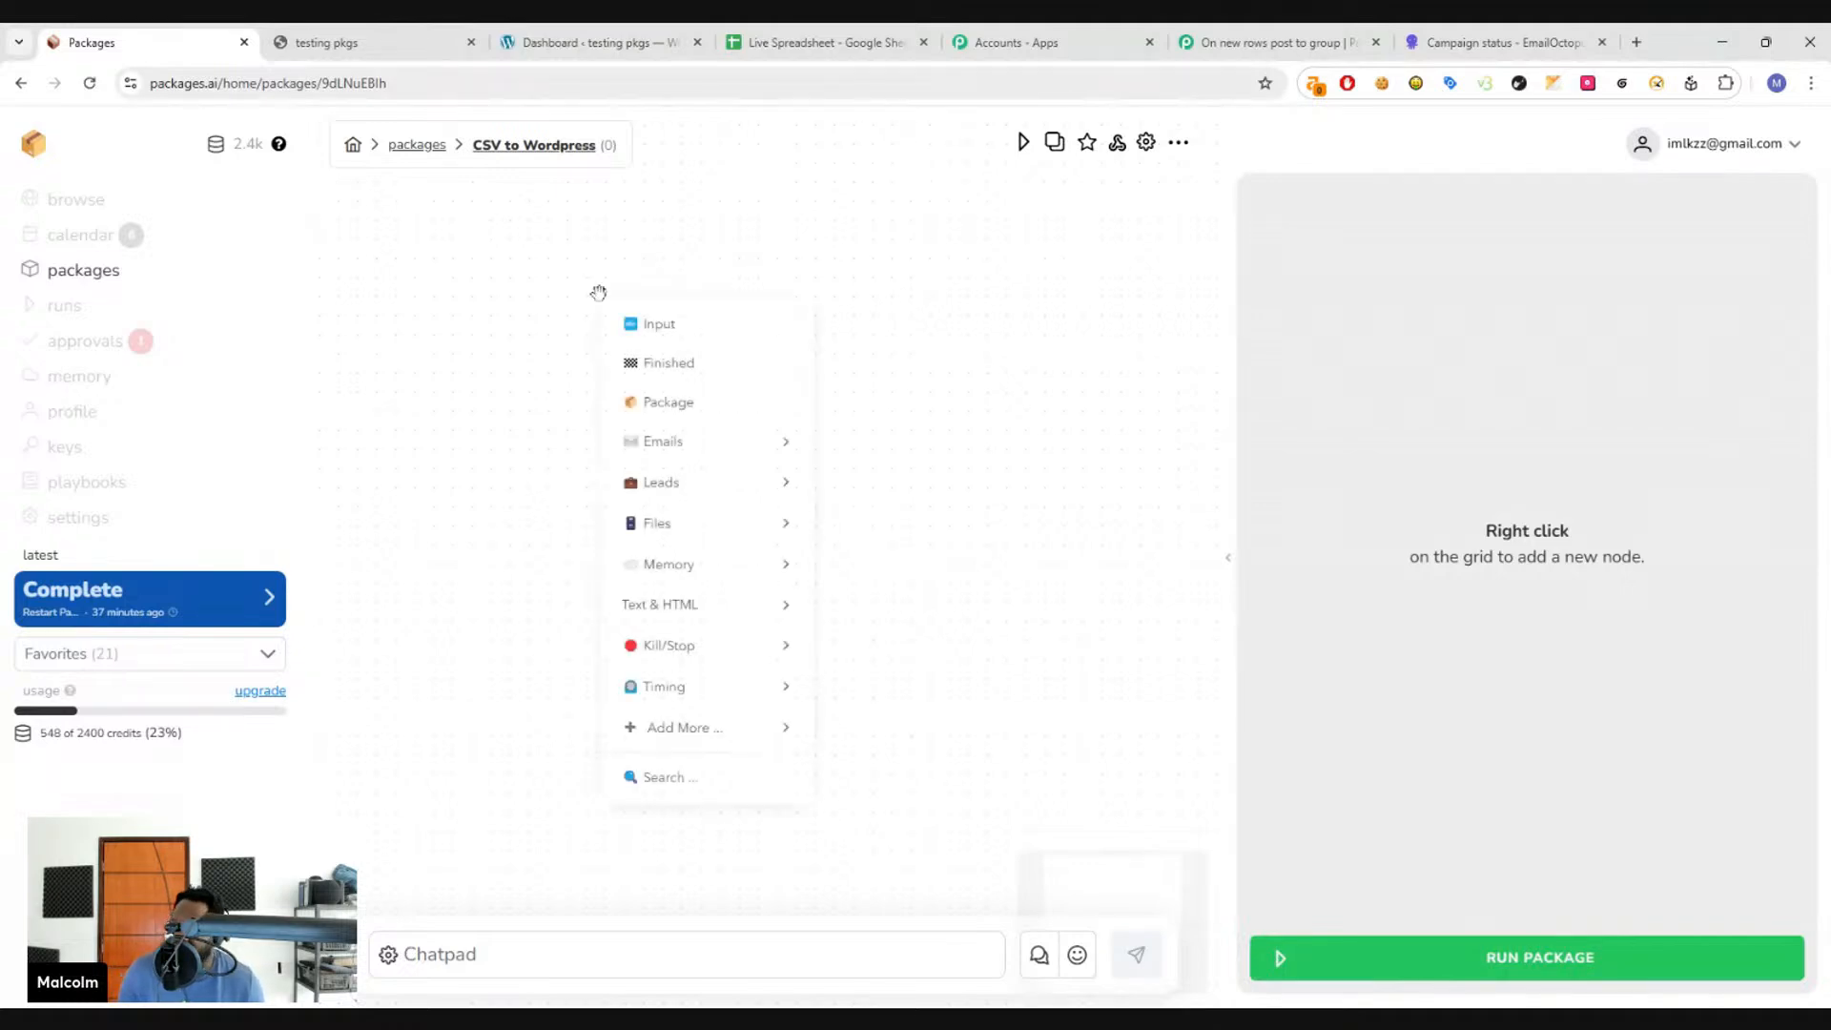
click(658, 323)
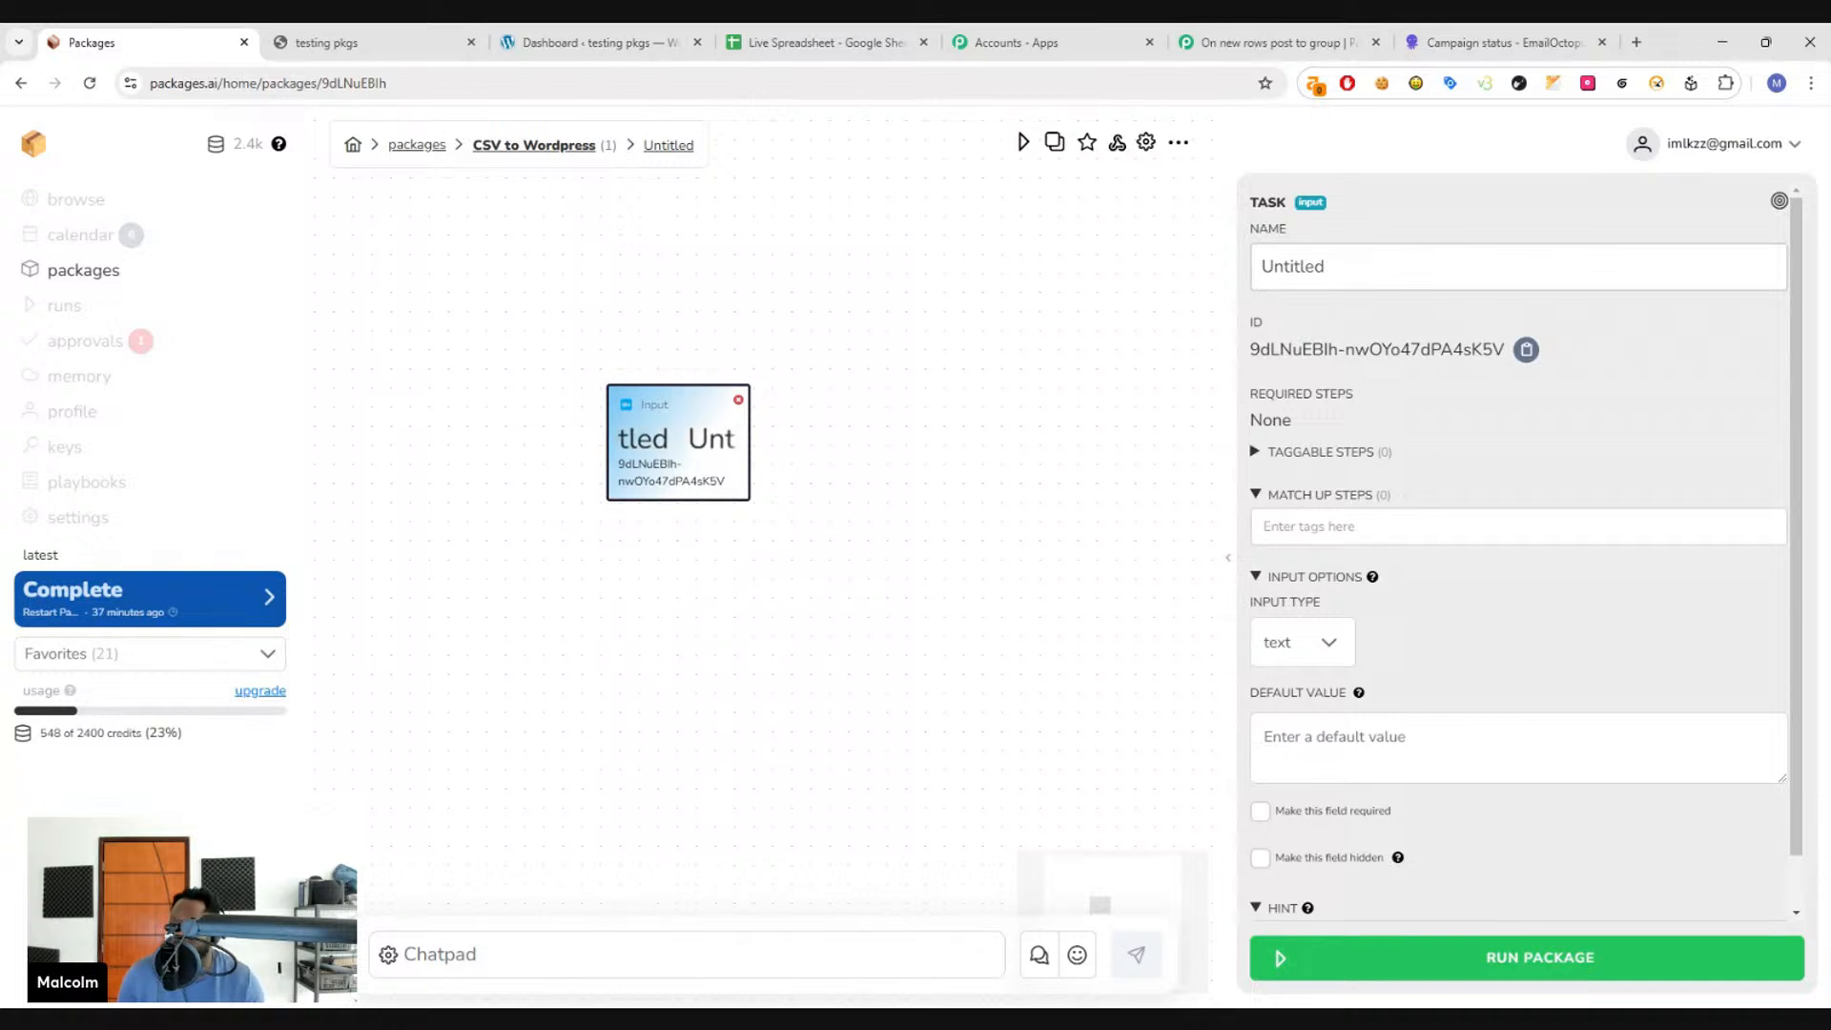
scroll(1454, 612, down, 1)
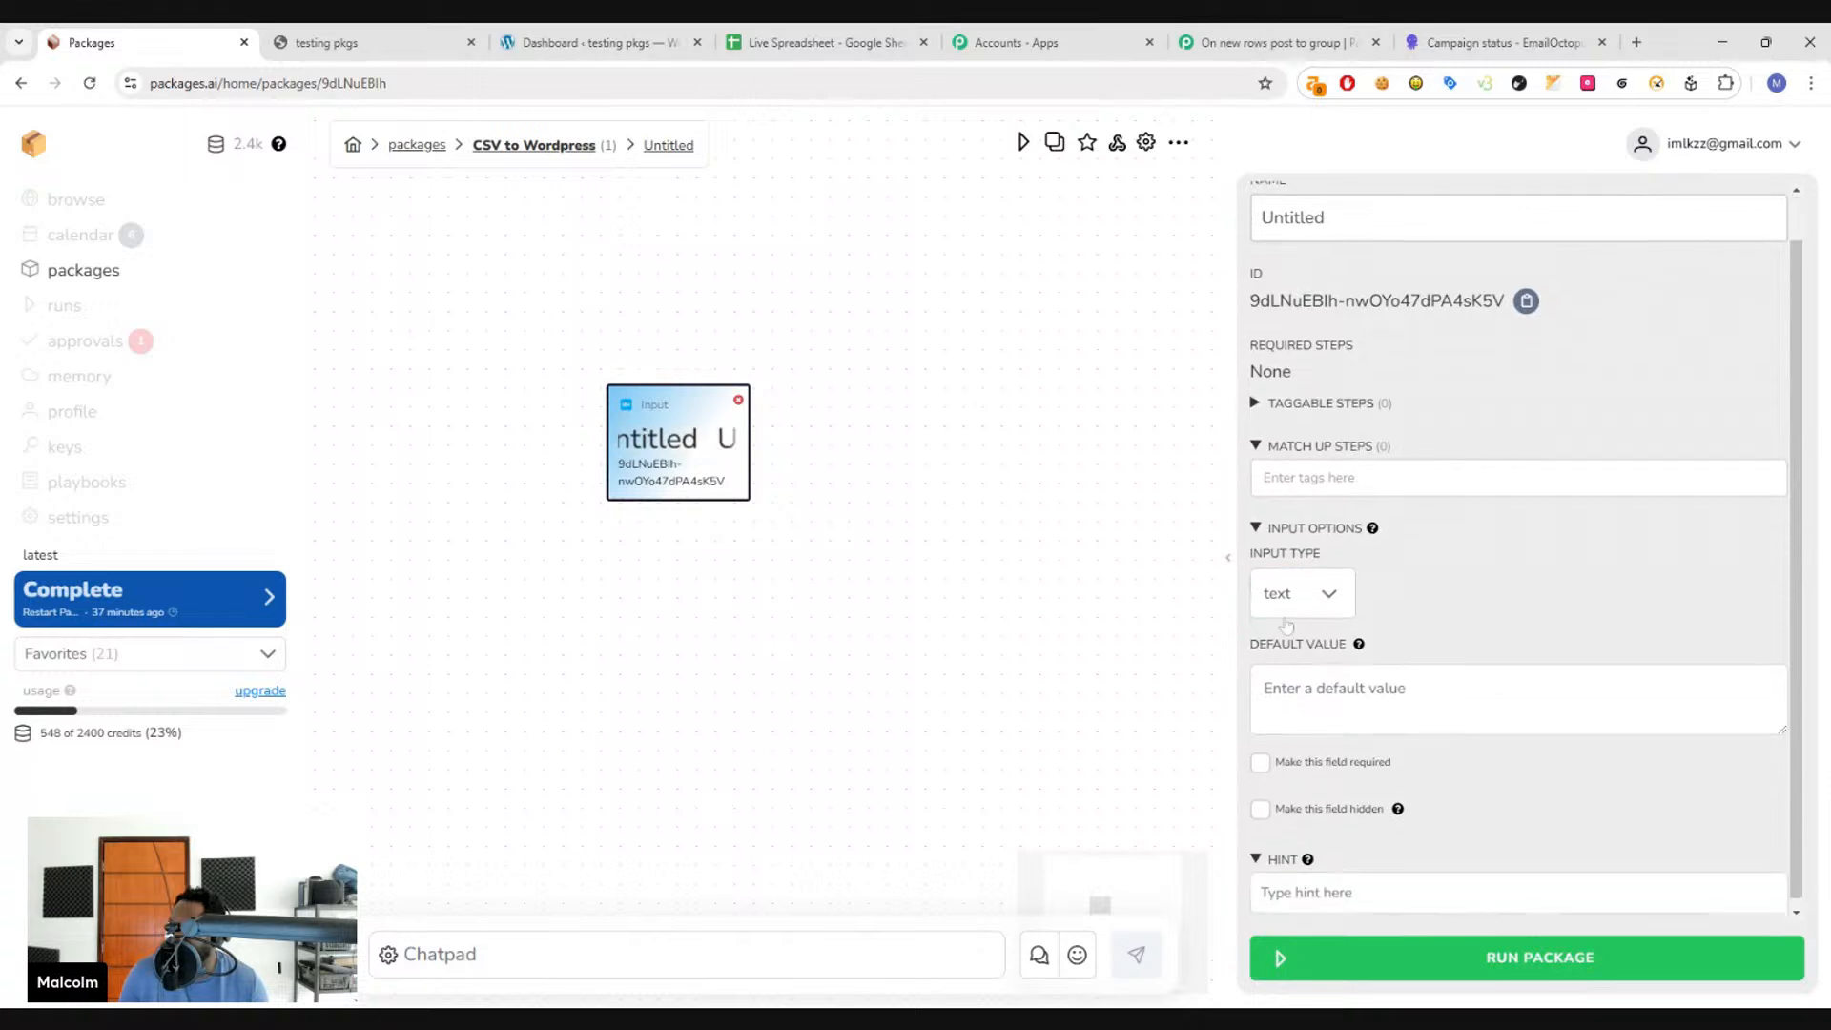
scroll(1418, 443, up, 1)
drag(1373, 268, 1156, 237)
text(CSV File)
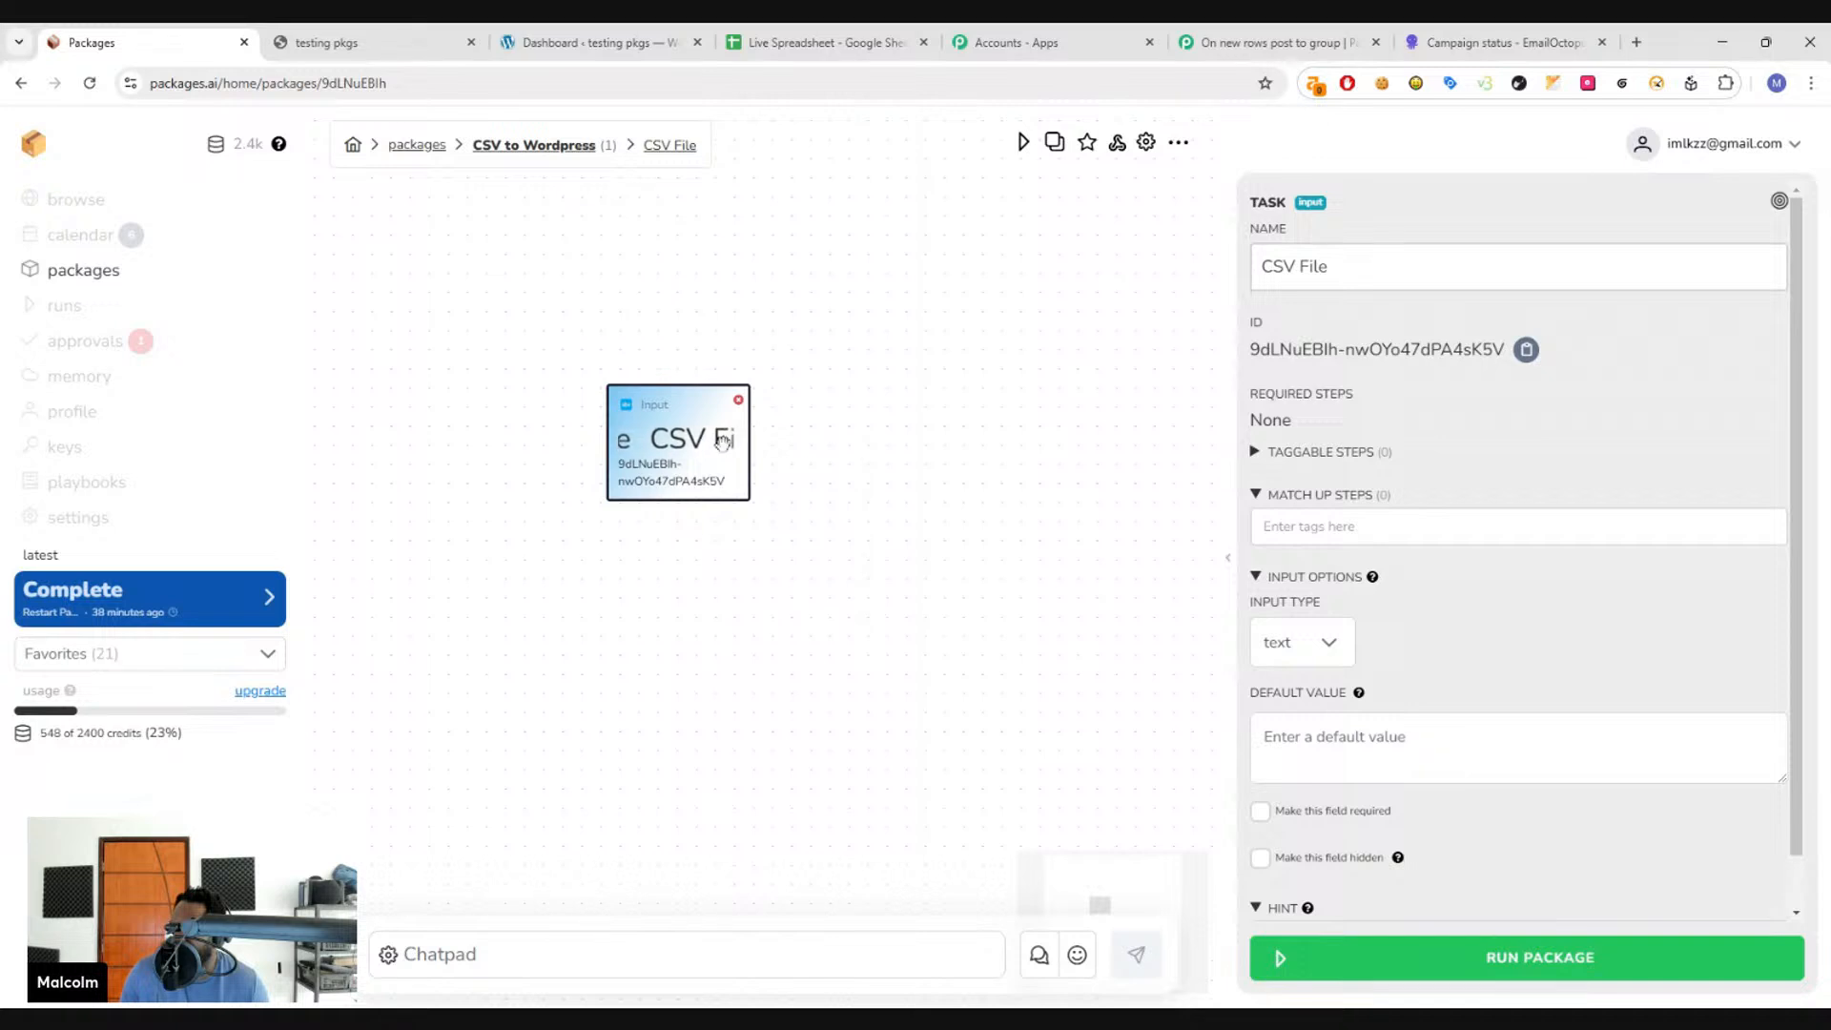
- Add a Finished node below the CSV File node and name it "All Done"
right_click(886, 526)
click(949, 176)
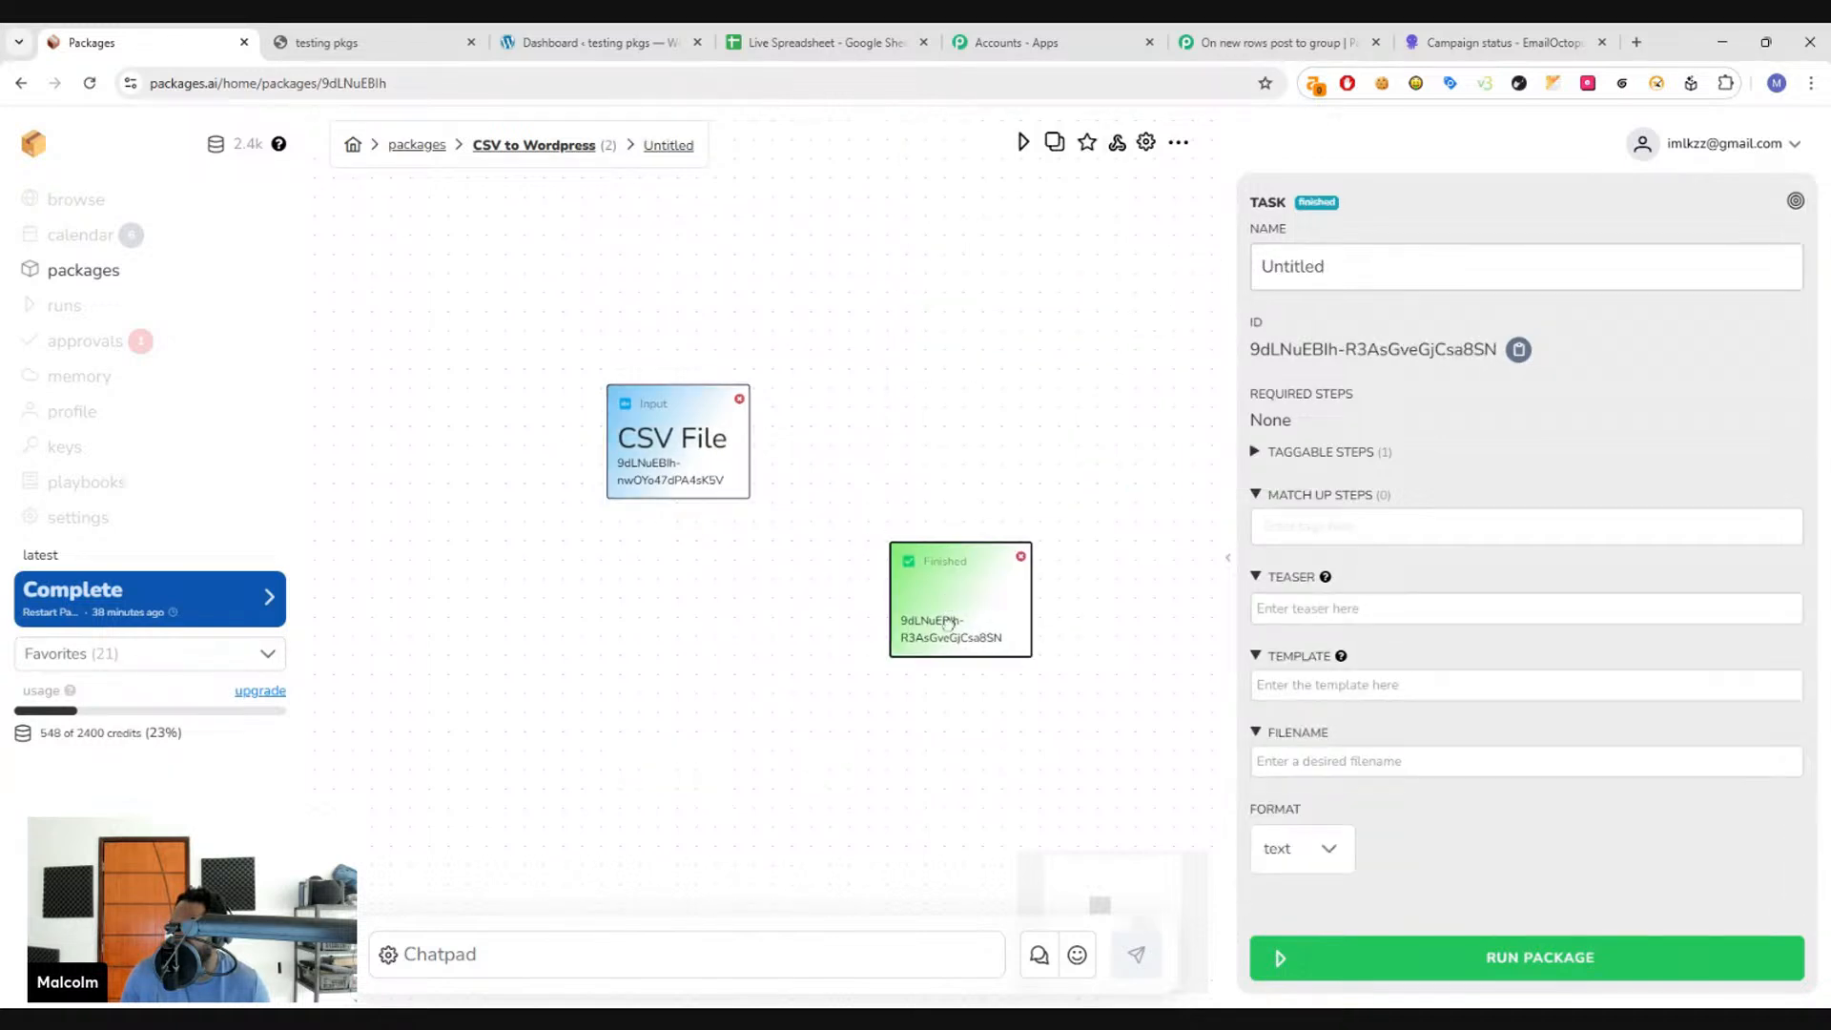
click(1440, 250)
key(ctrl+a)
text(All Donme)
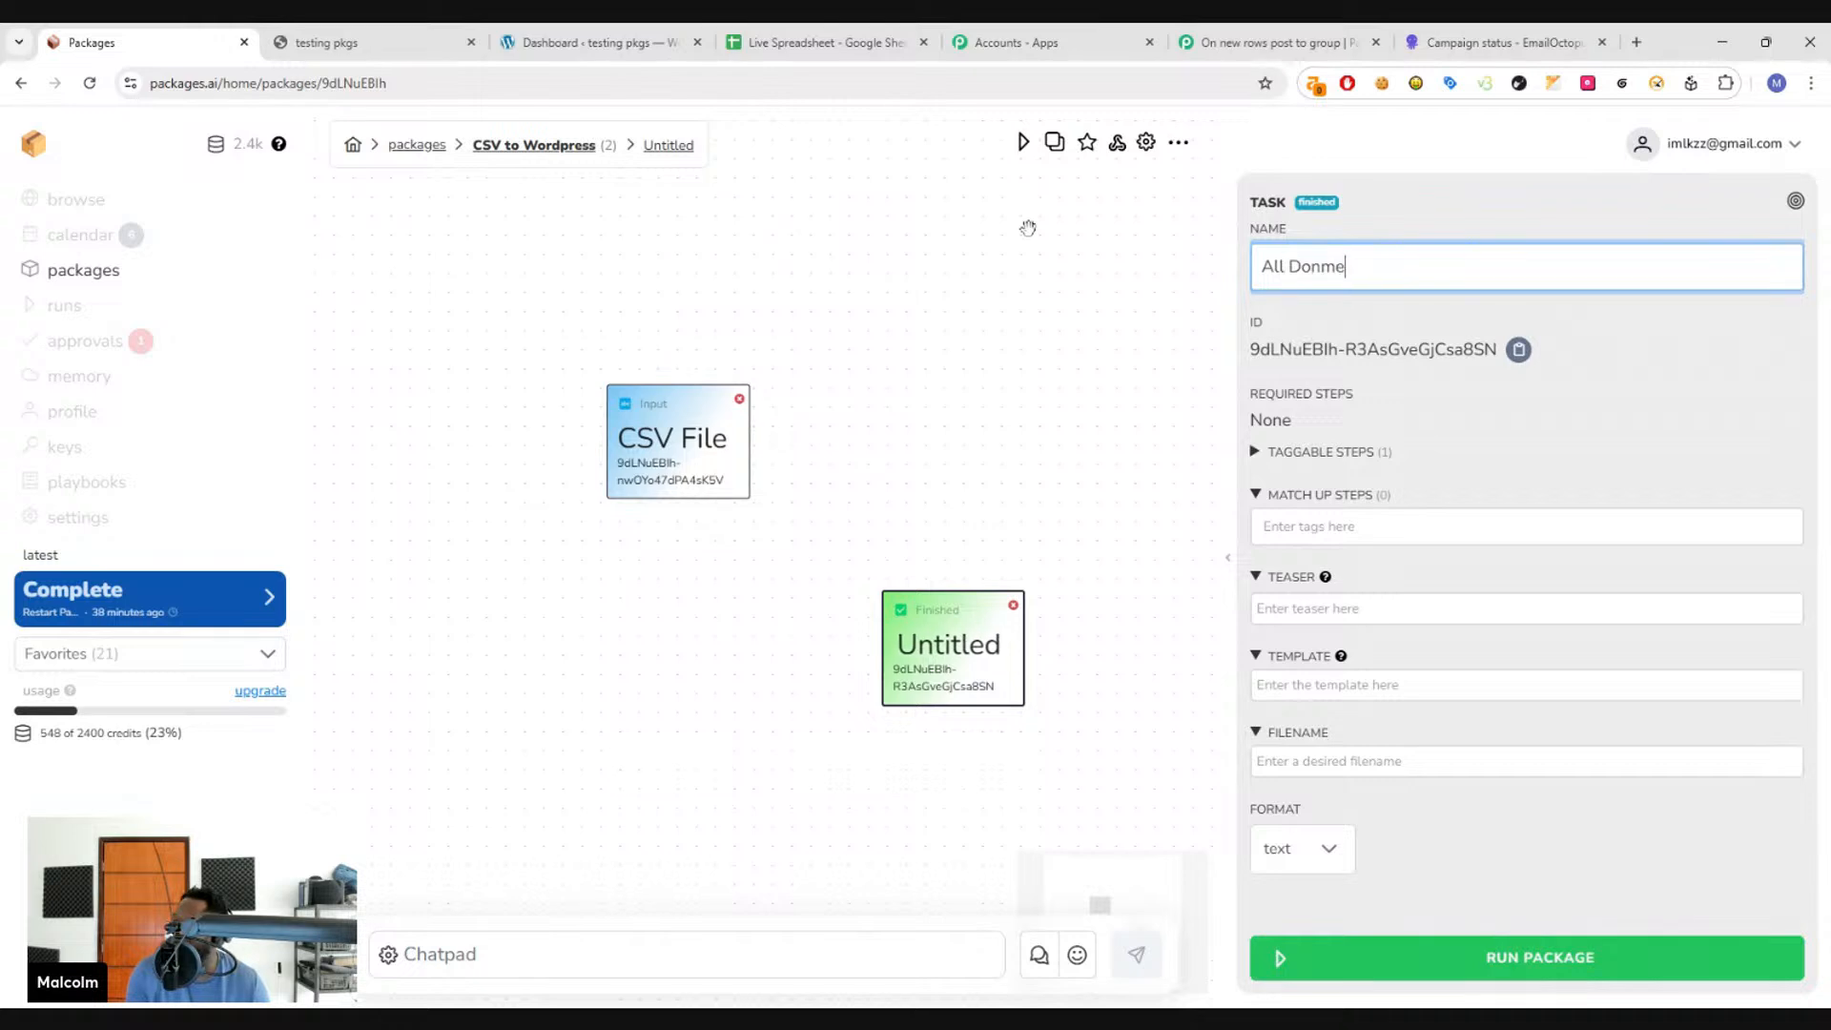
key(BackSpace)
key(BackSpace)
text(e)
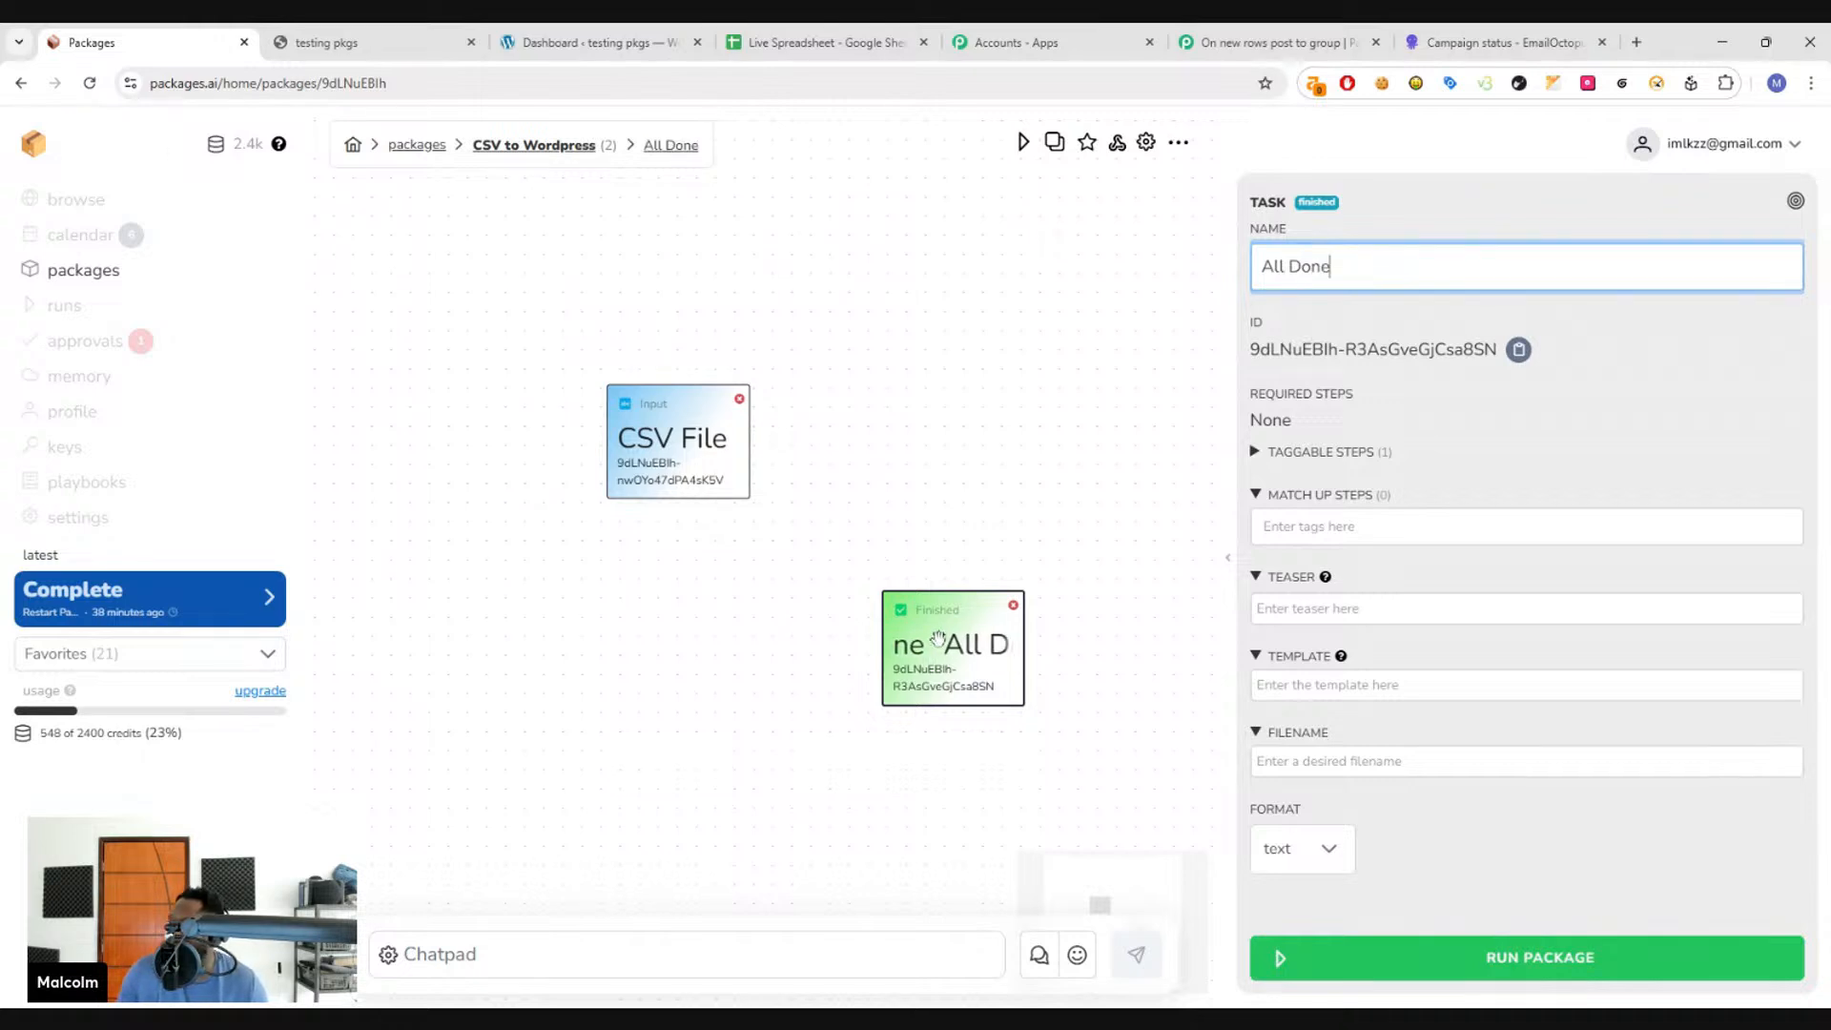
- Spread the two nodes apart, moving All Done further down and CSV File up and to the left
drag(938, 638, 918, 717)
drag(717, 465, 700, 442)
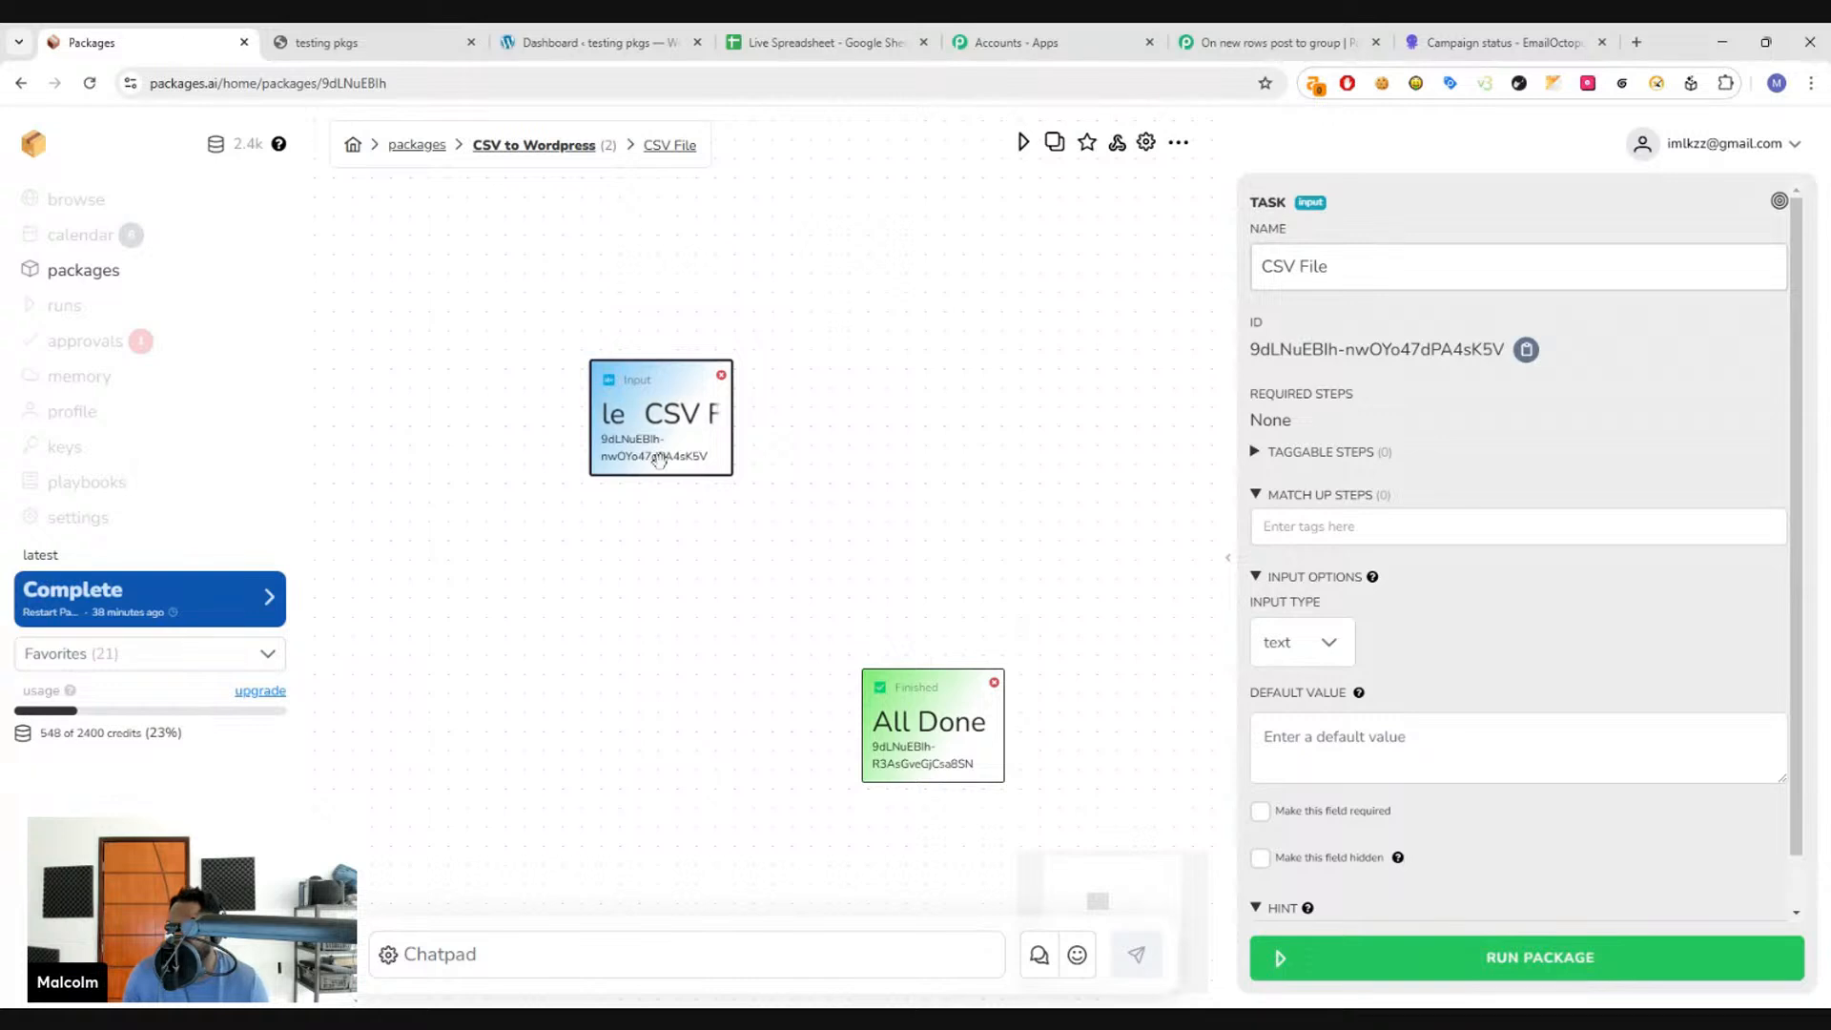
drag(657, 454, 620, 440)
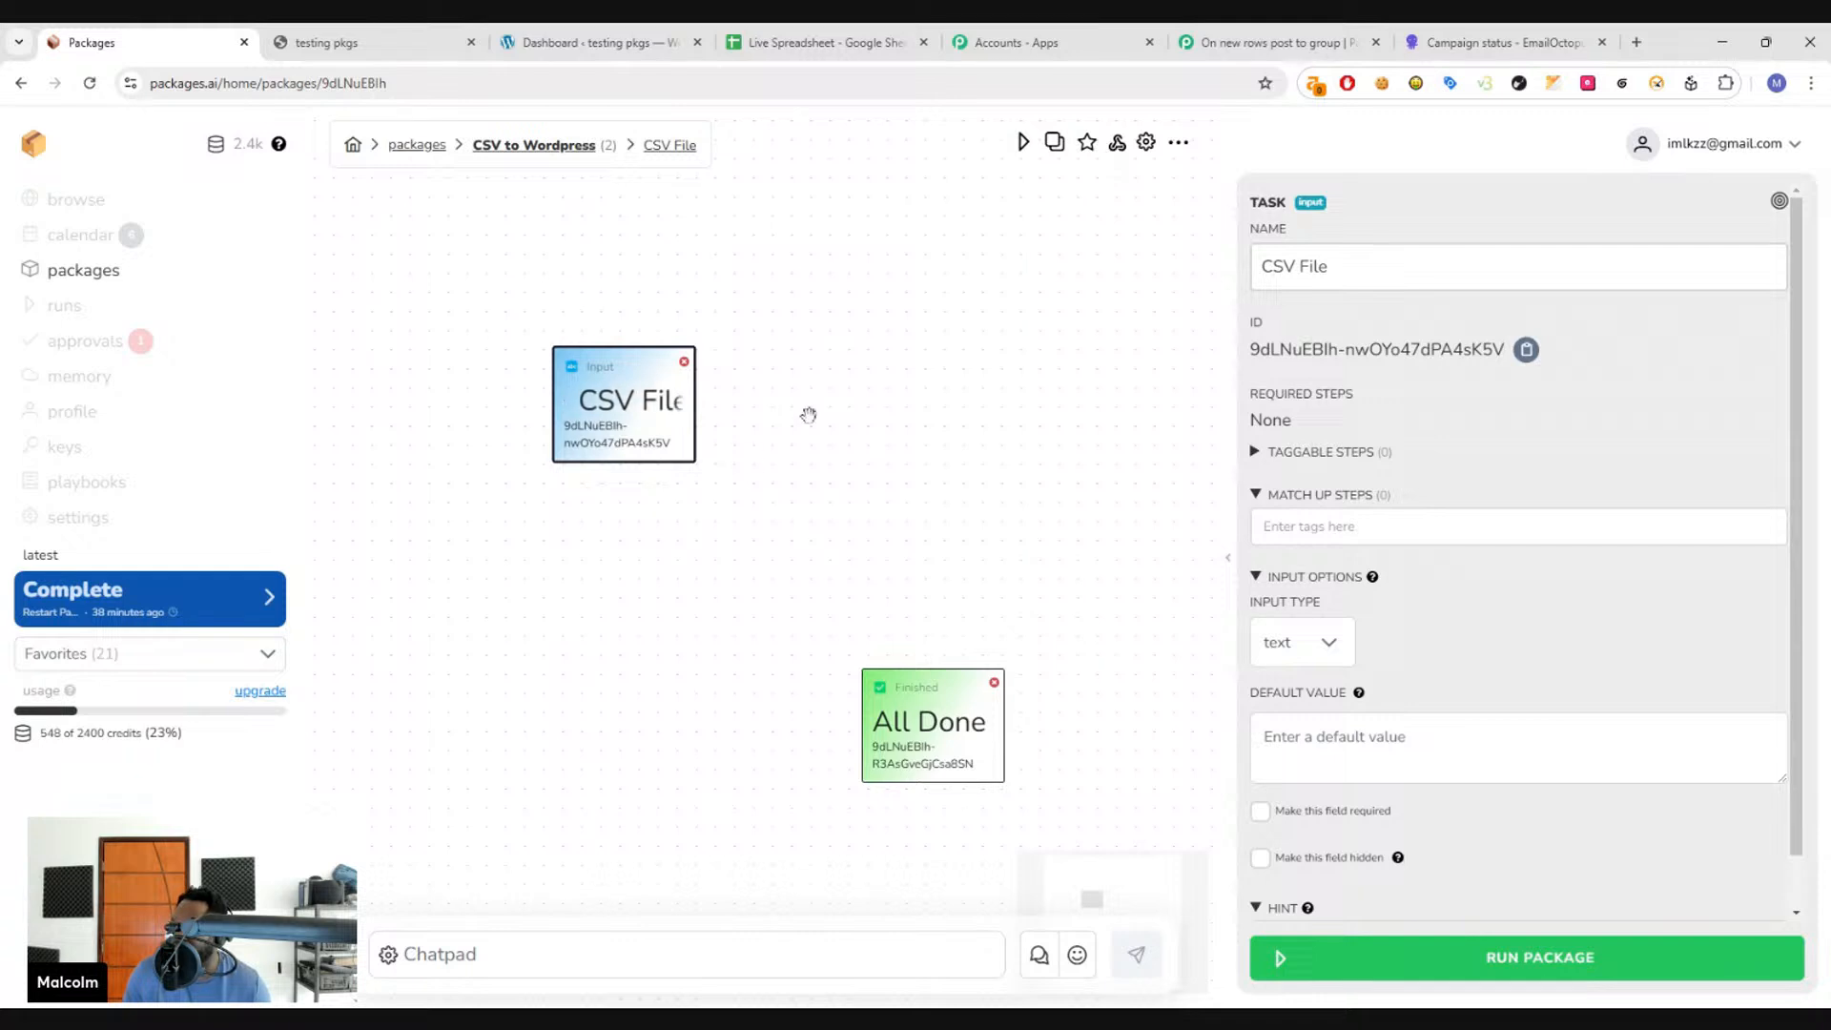
drag(659, 419, 640, 411)
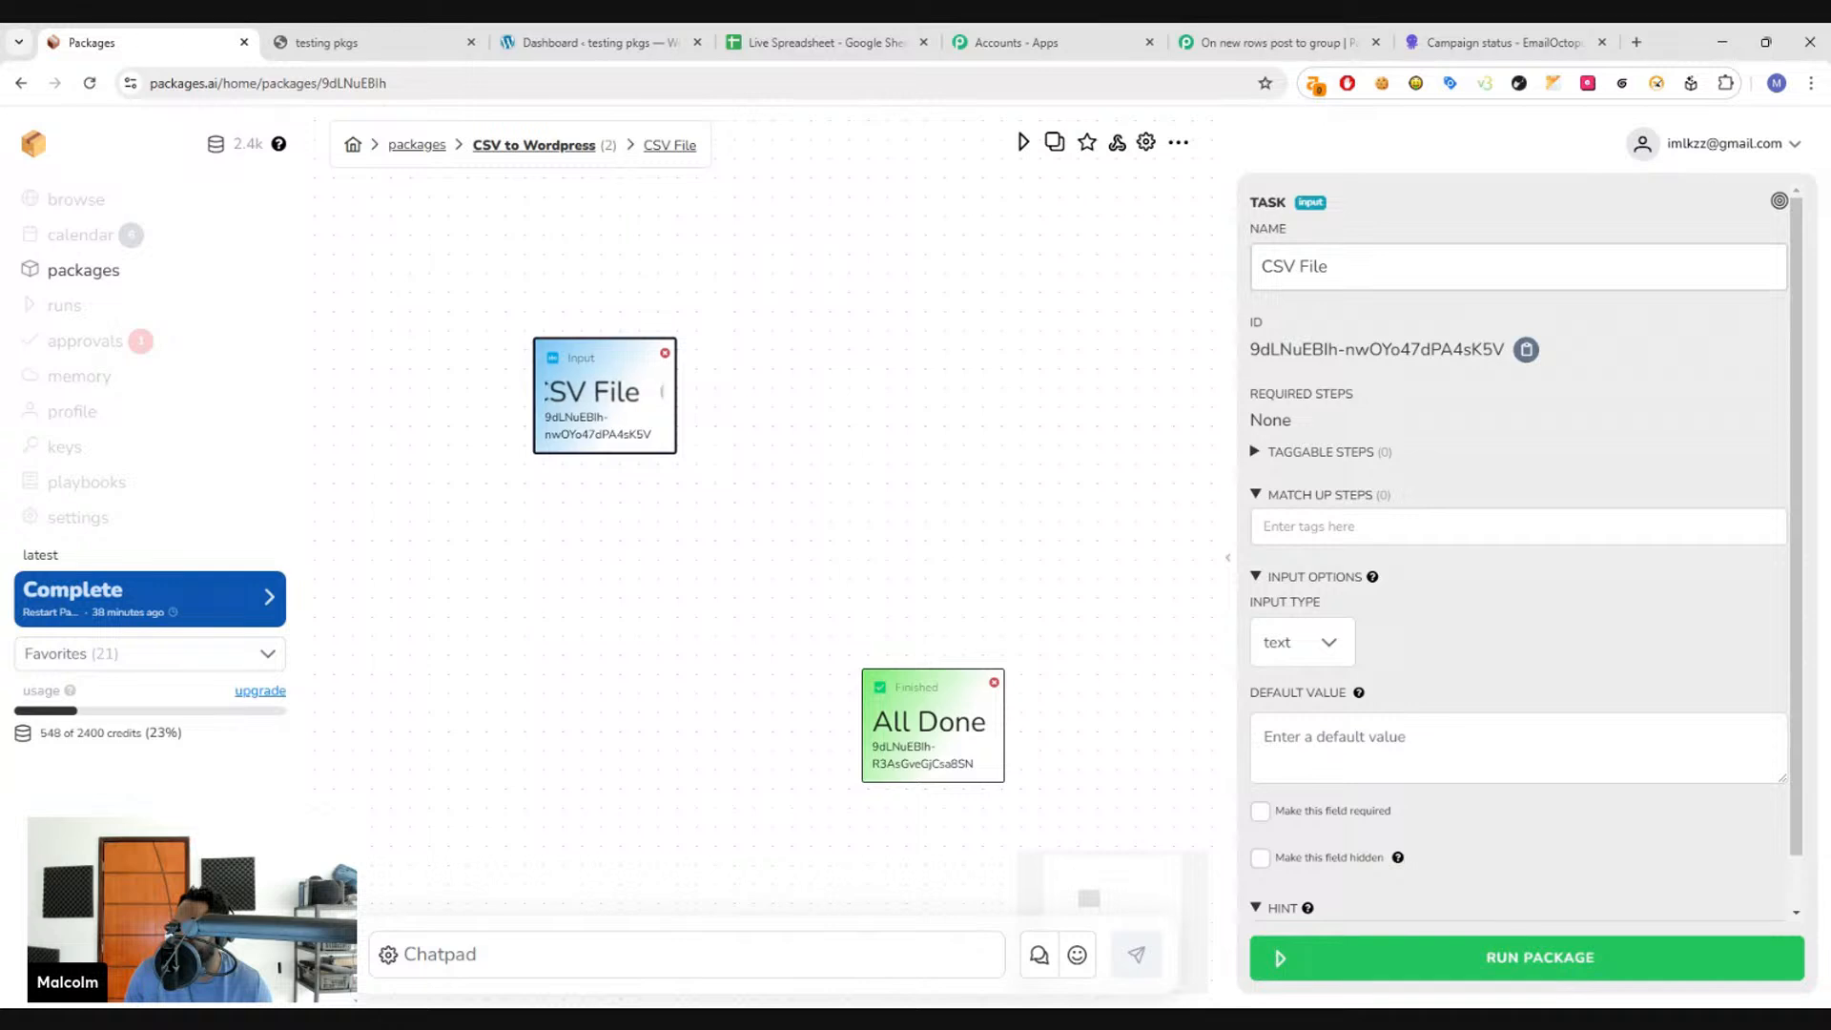
- Add a Plain Text node between CSV File and All Done, and shift the CSV File and Plain Text nodes to make room
right_click(789, 484)
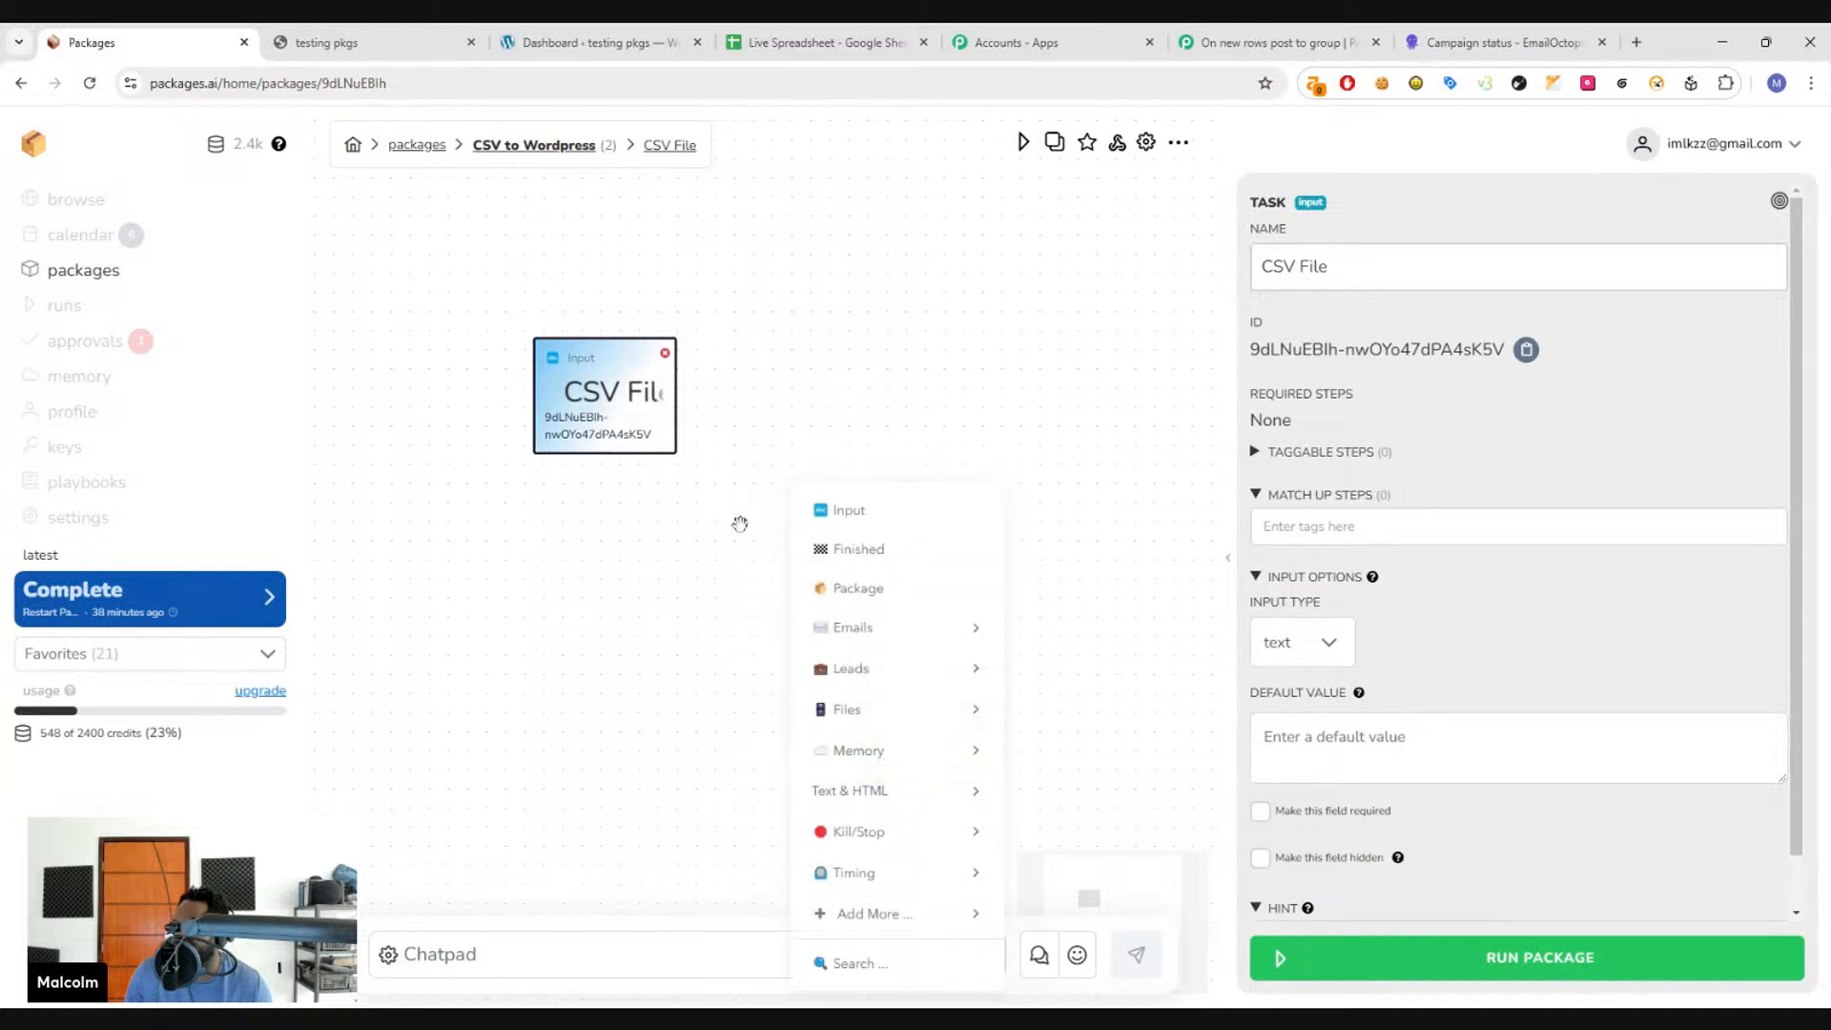
mouse_move(947, 920)
mouse_move(925, 784)
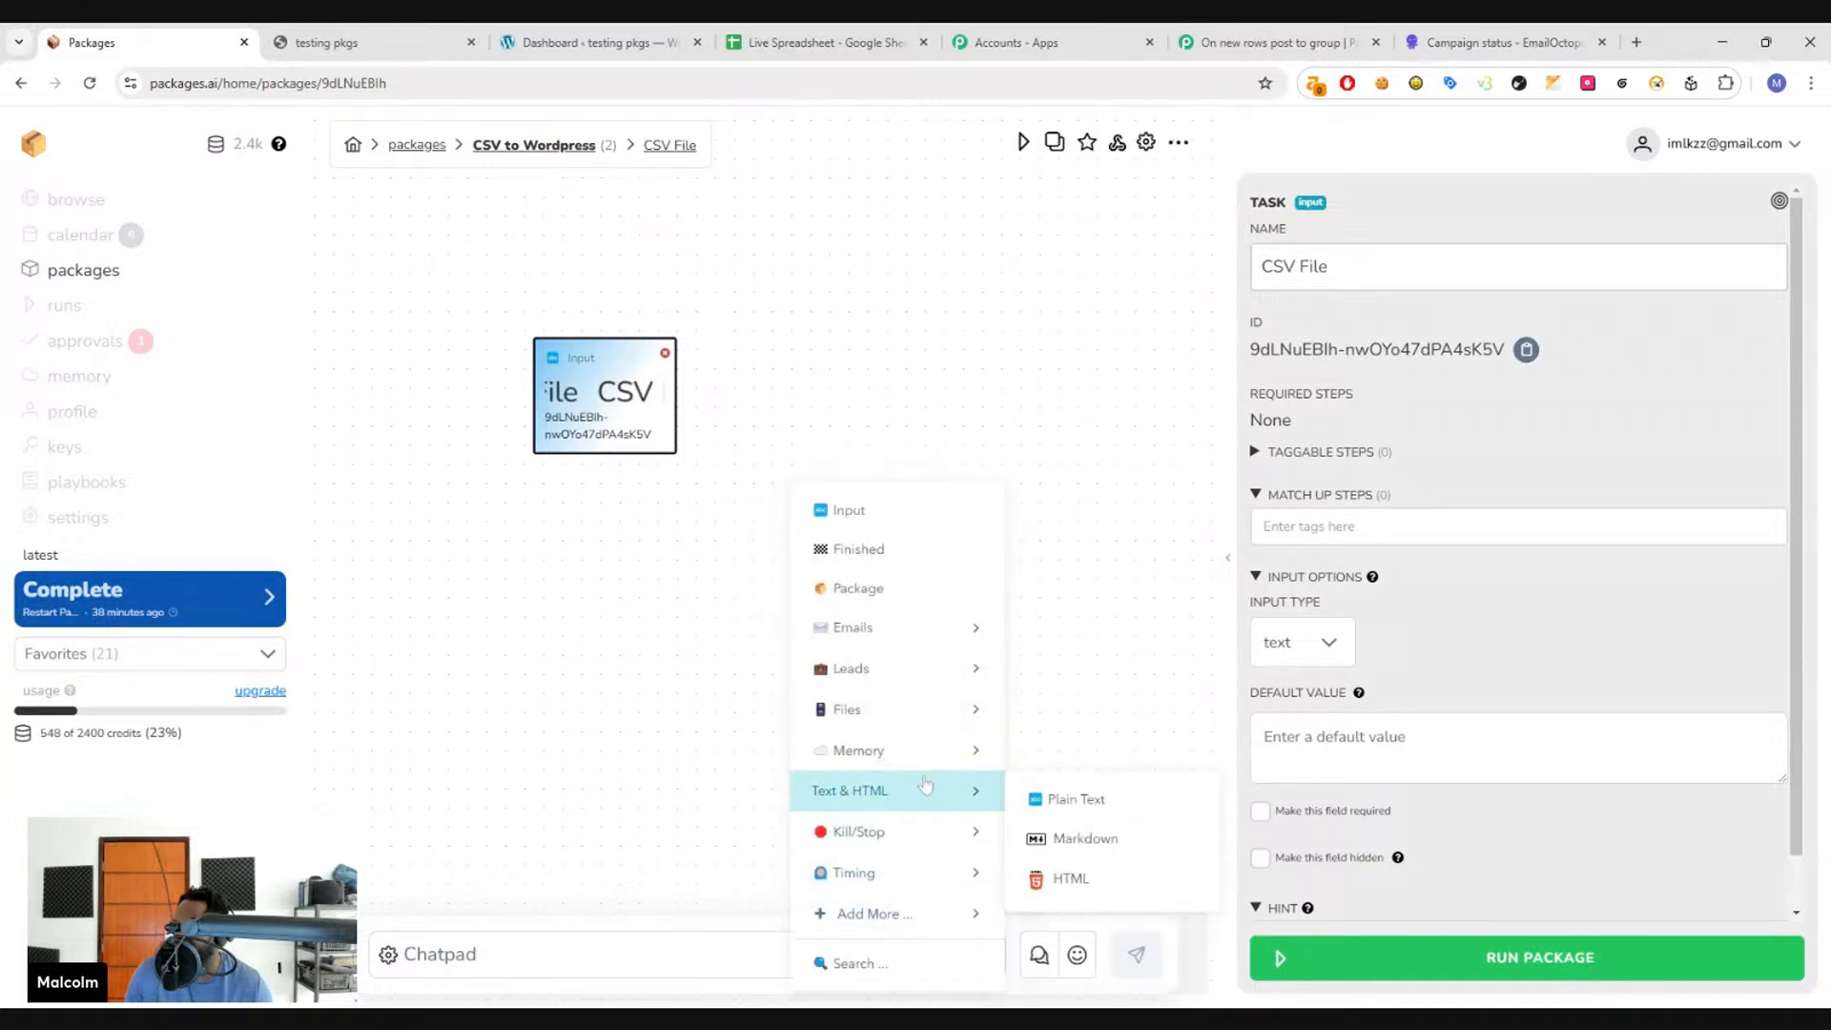
click(1070, 799)
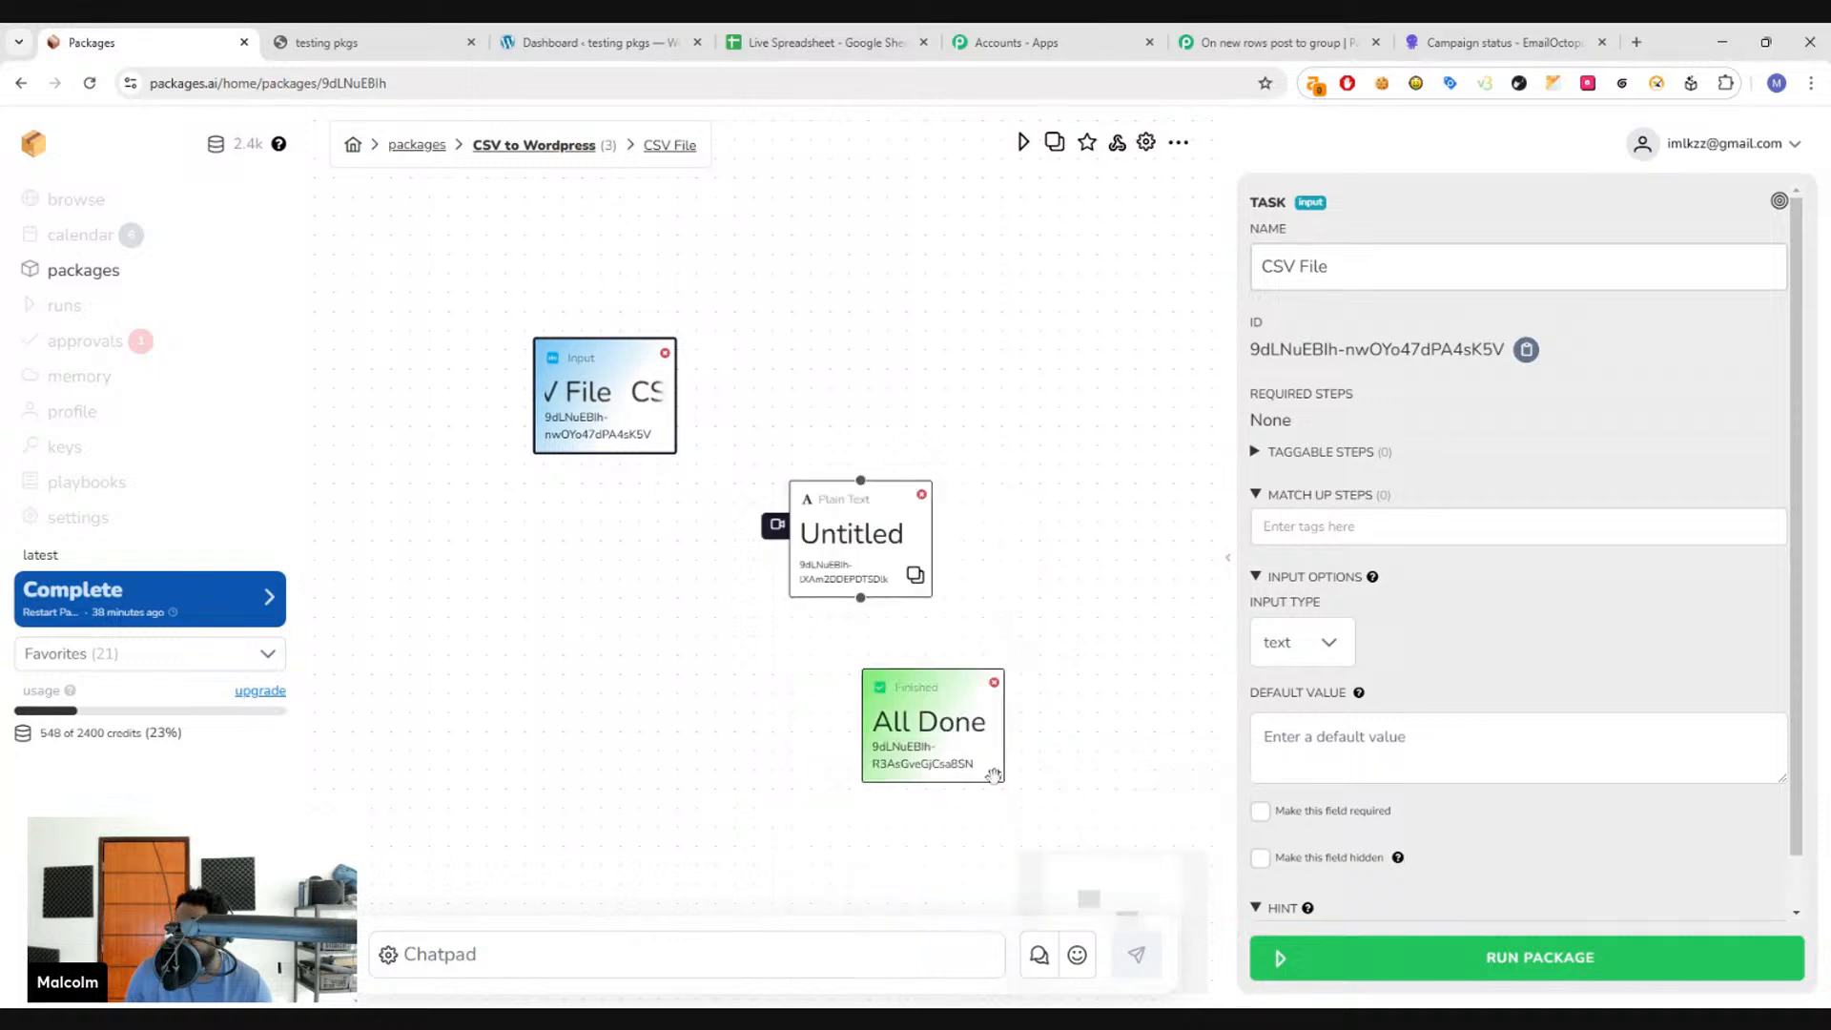
click(598, 365)
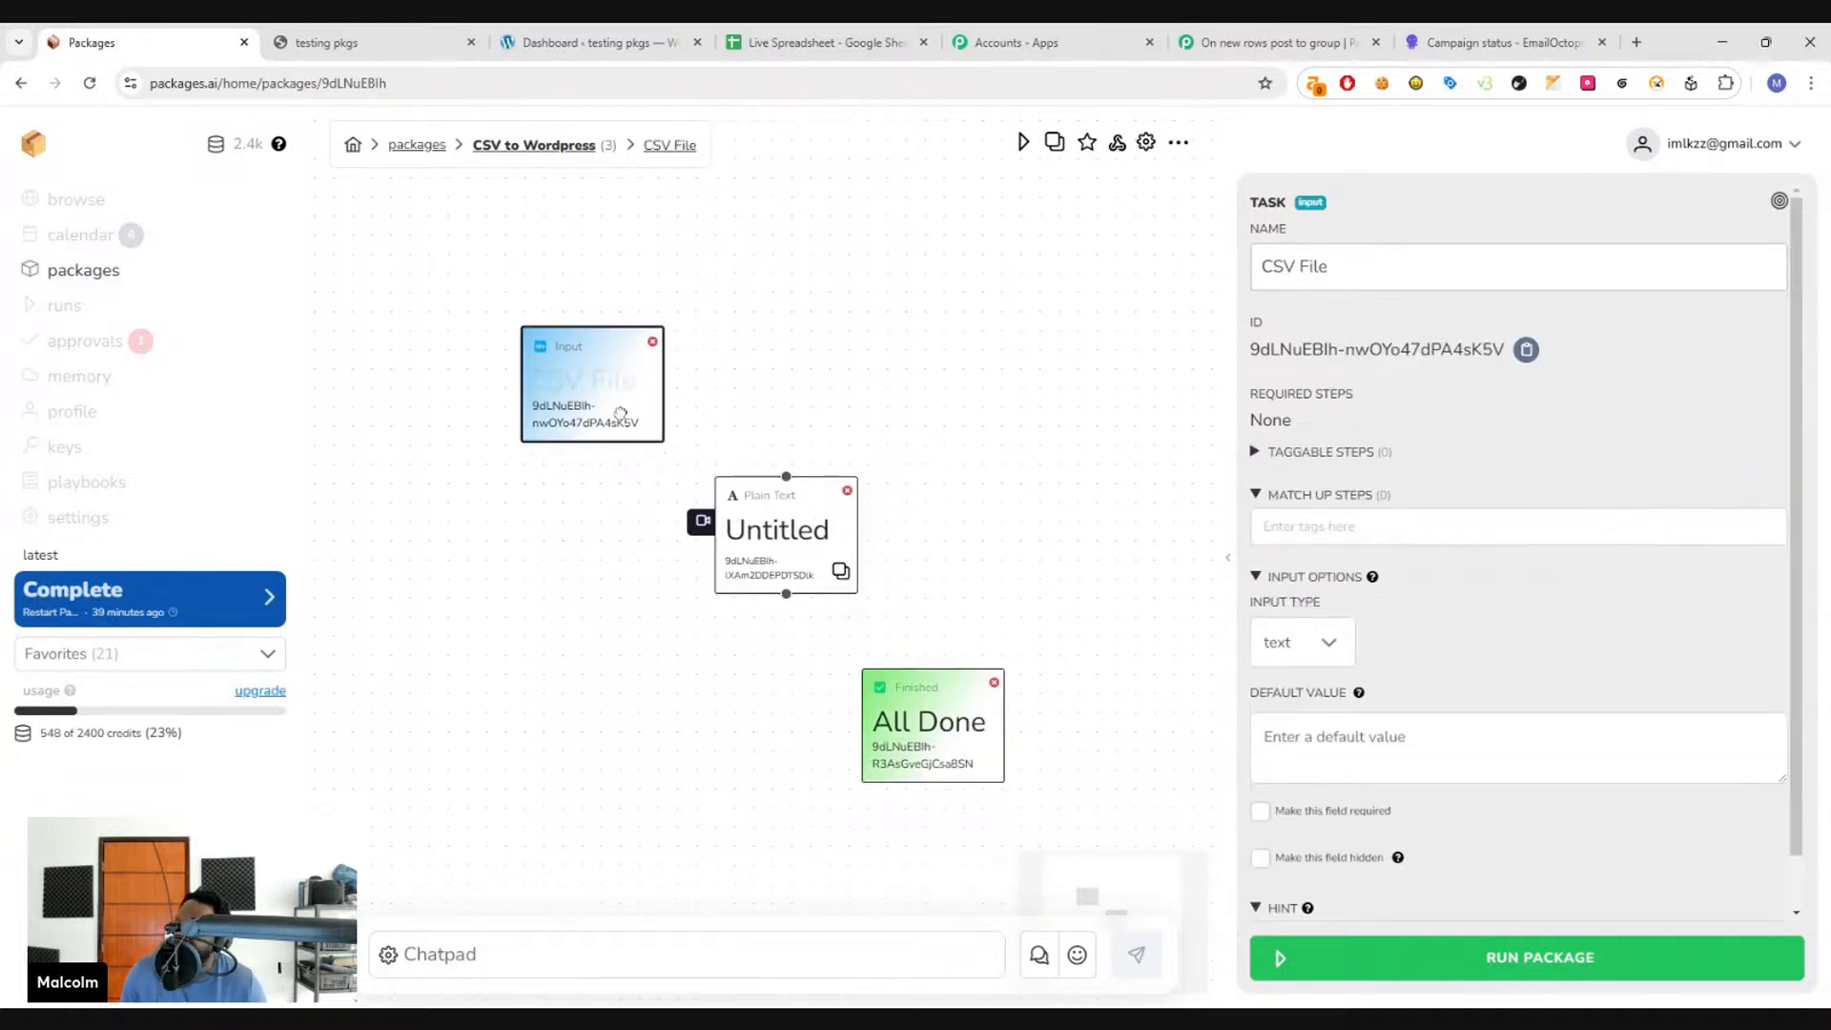
click(780, 488)
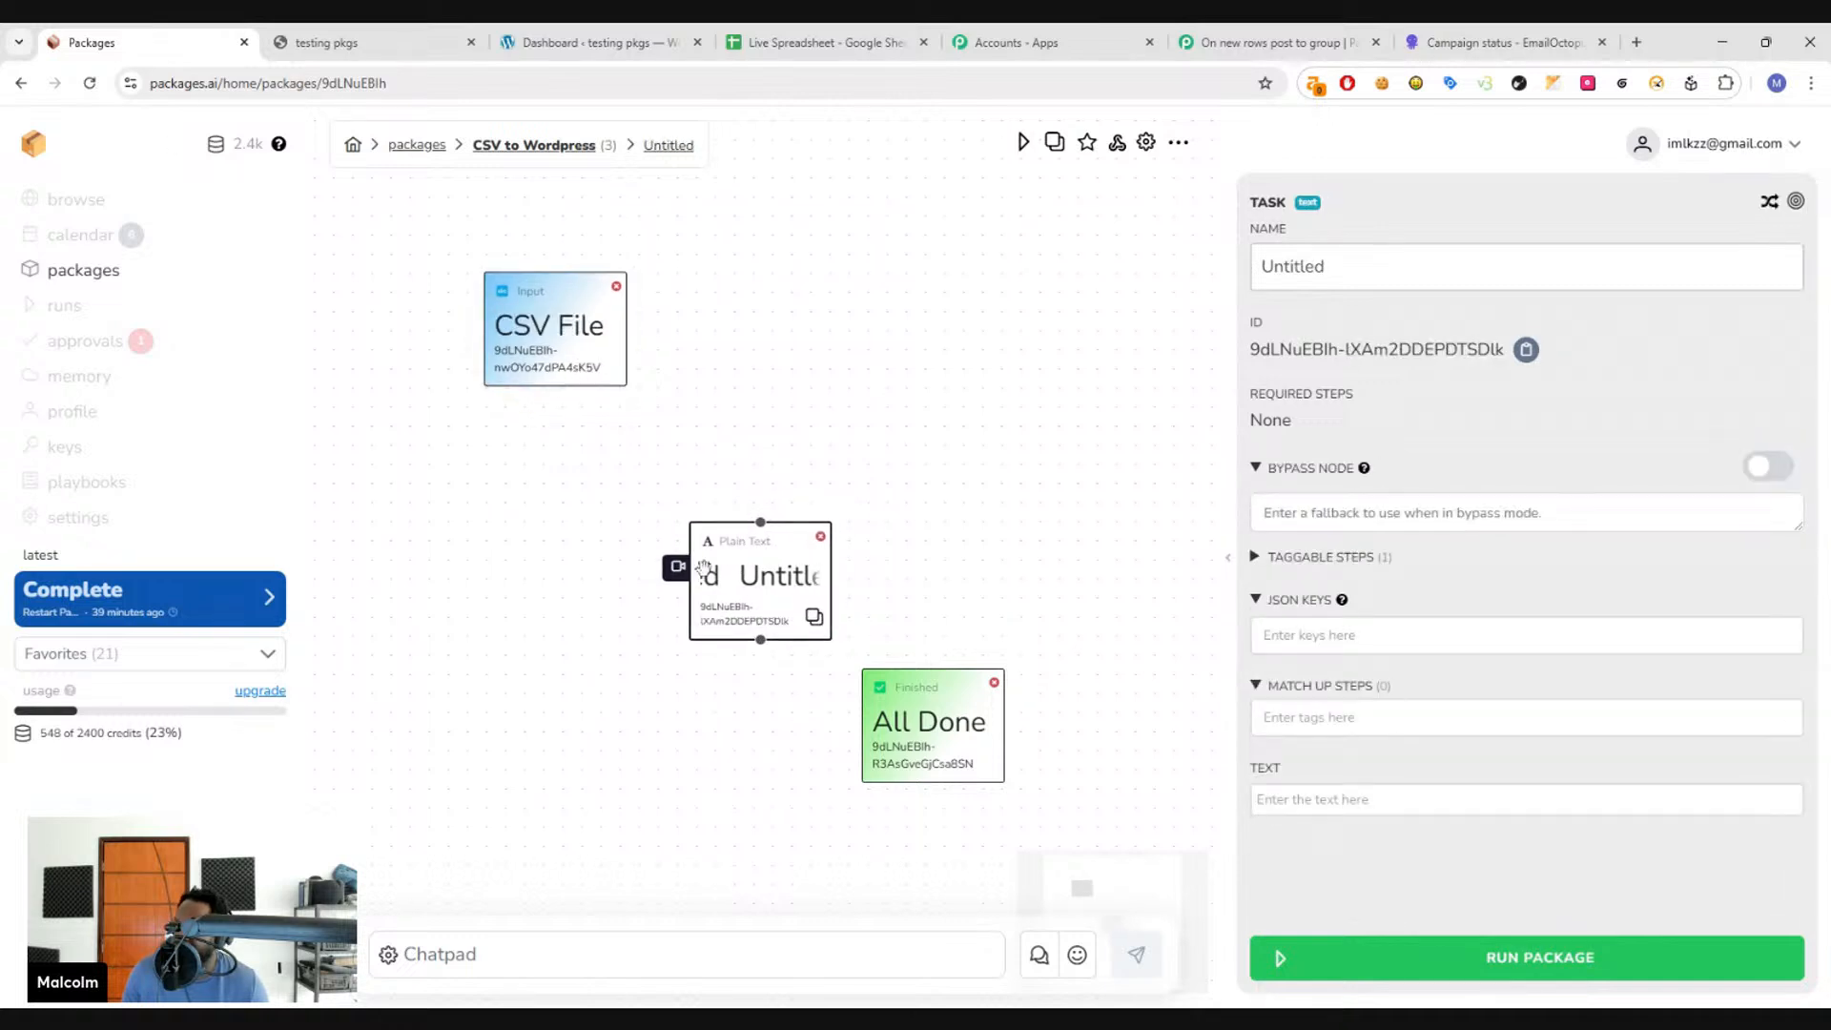
- Add a CSV node on the grid between the CSV File and Plain Text nodes
right_click(665, 431)
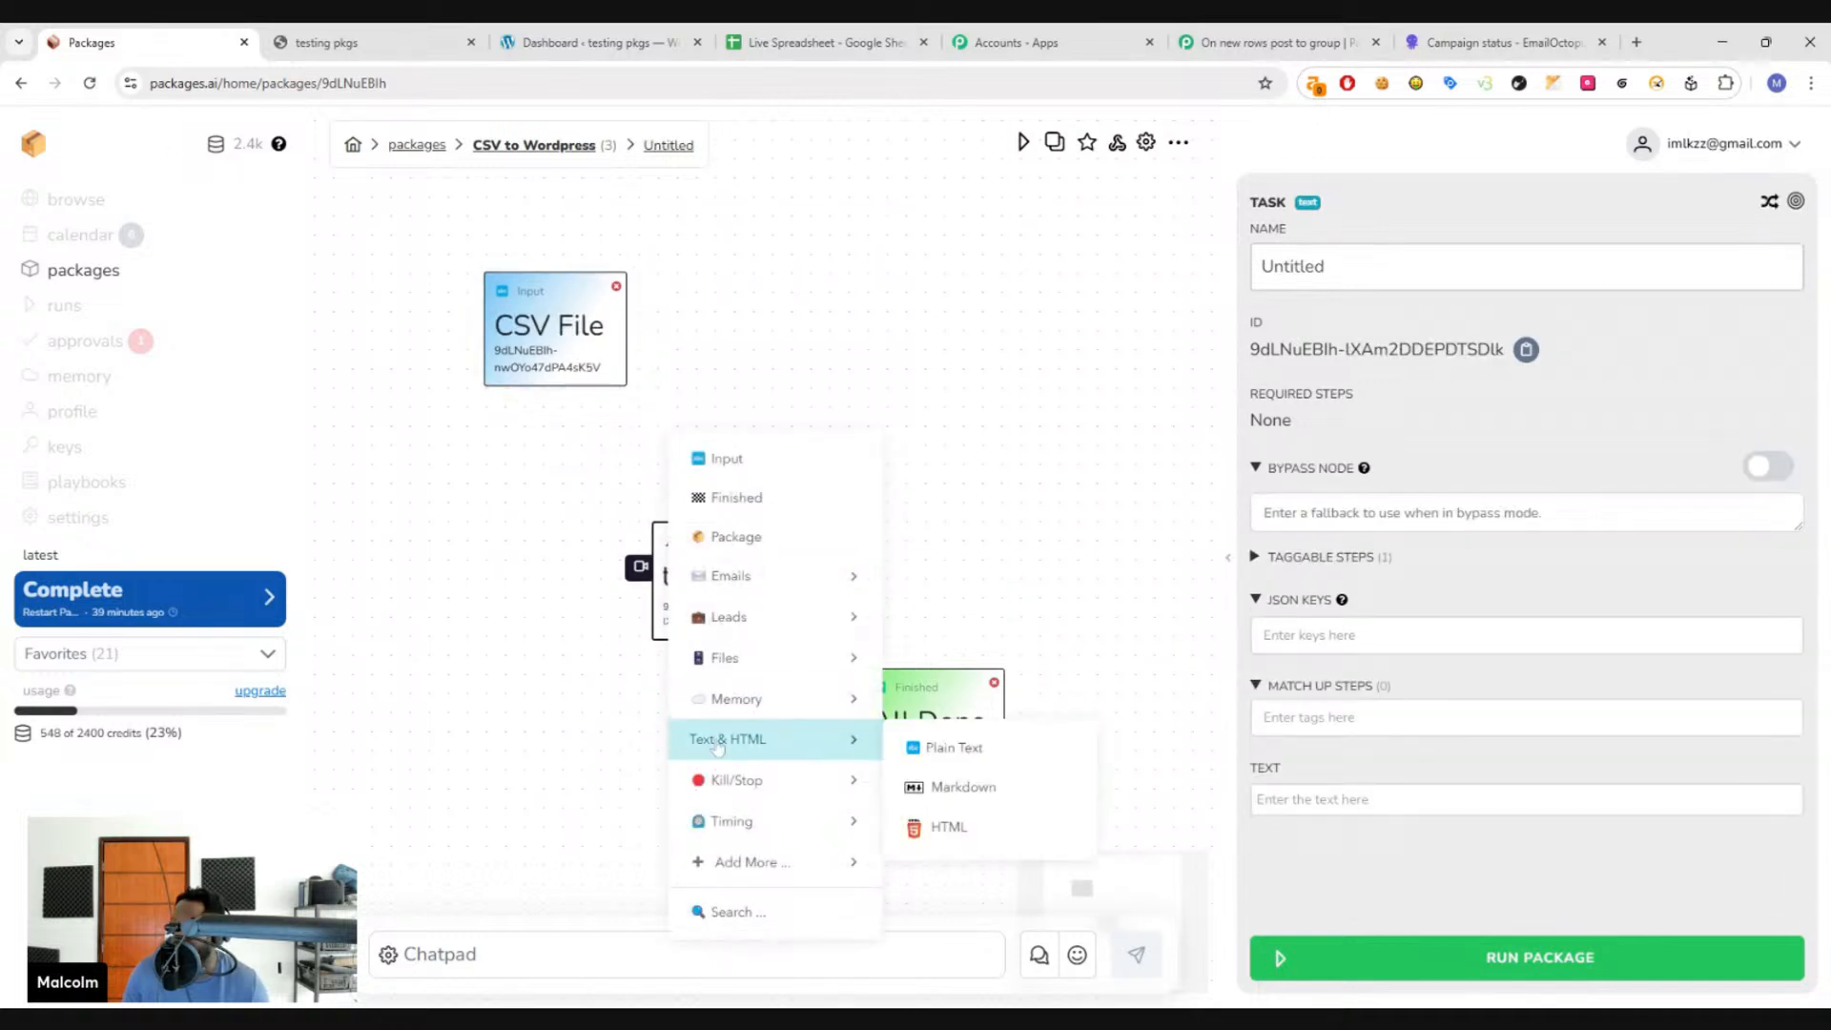
mouse_move(794, 853)
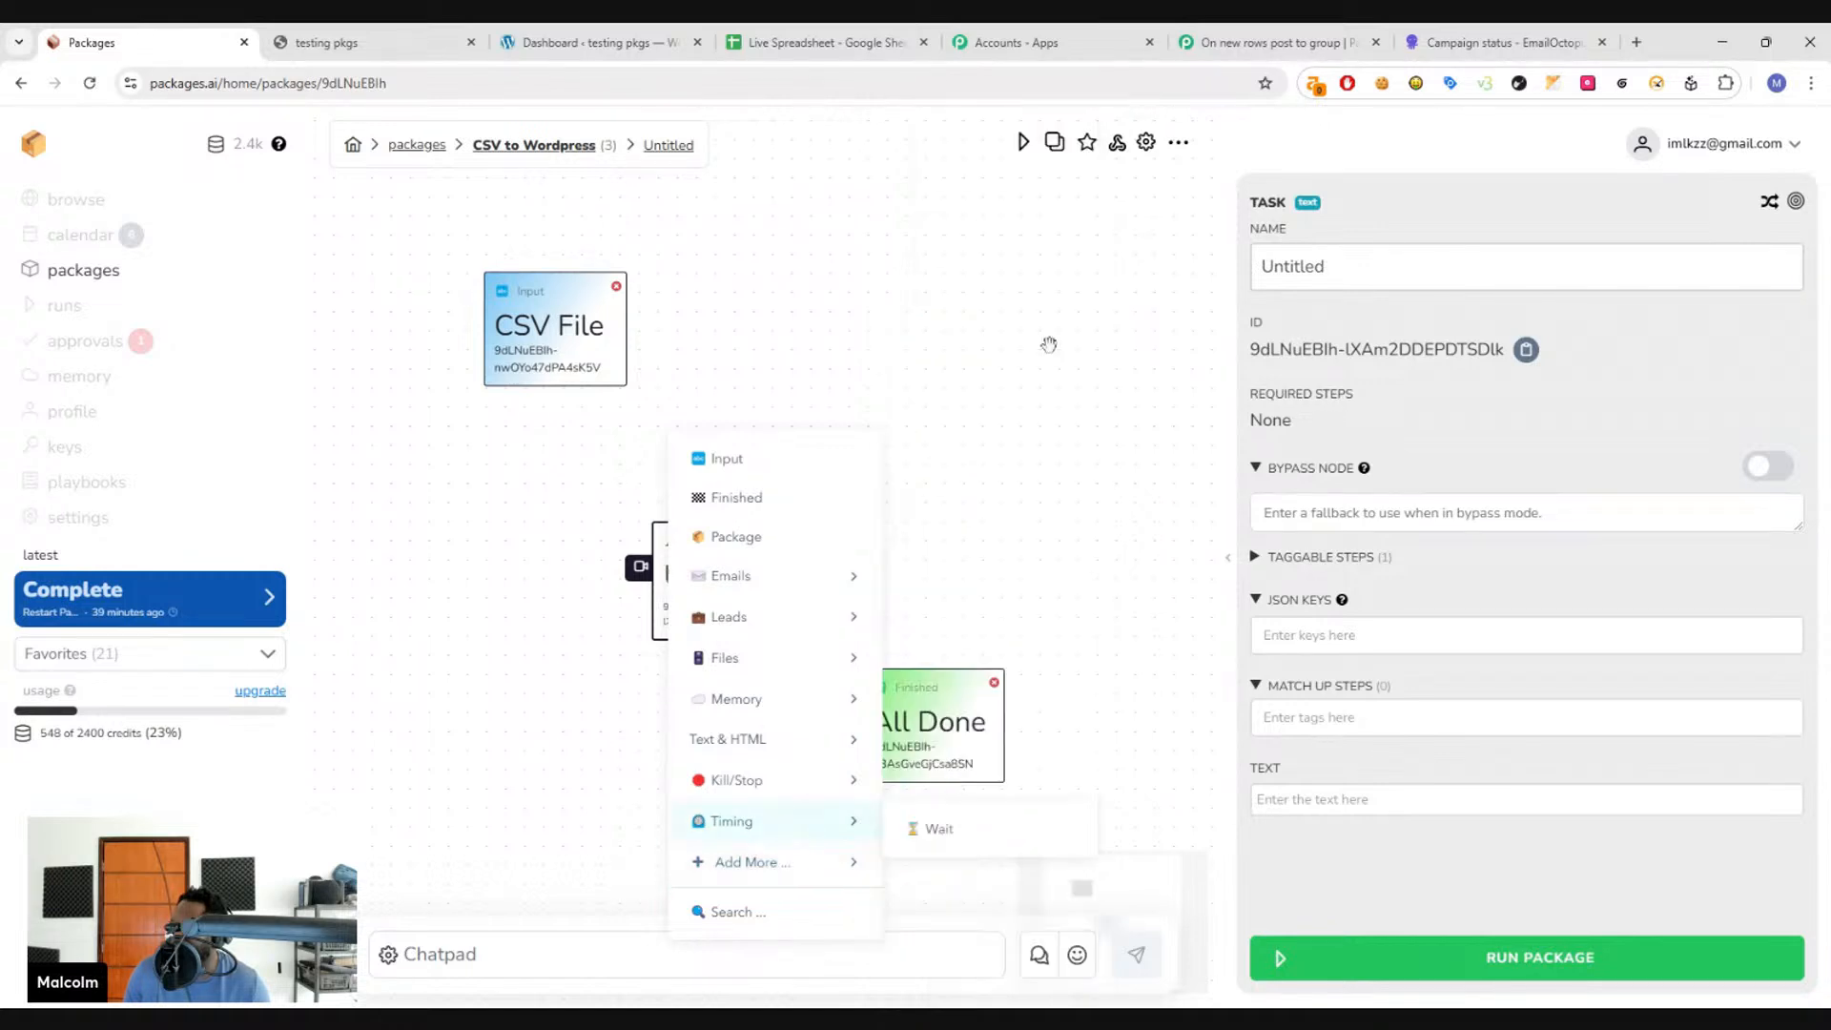
click(948, 254)
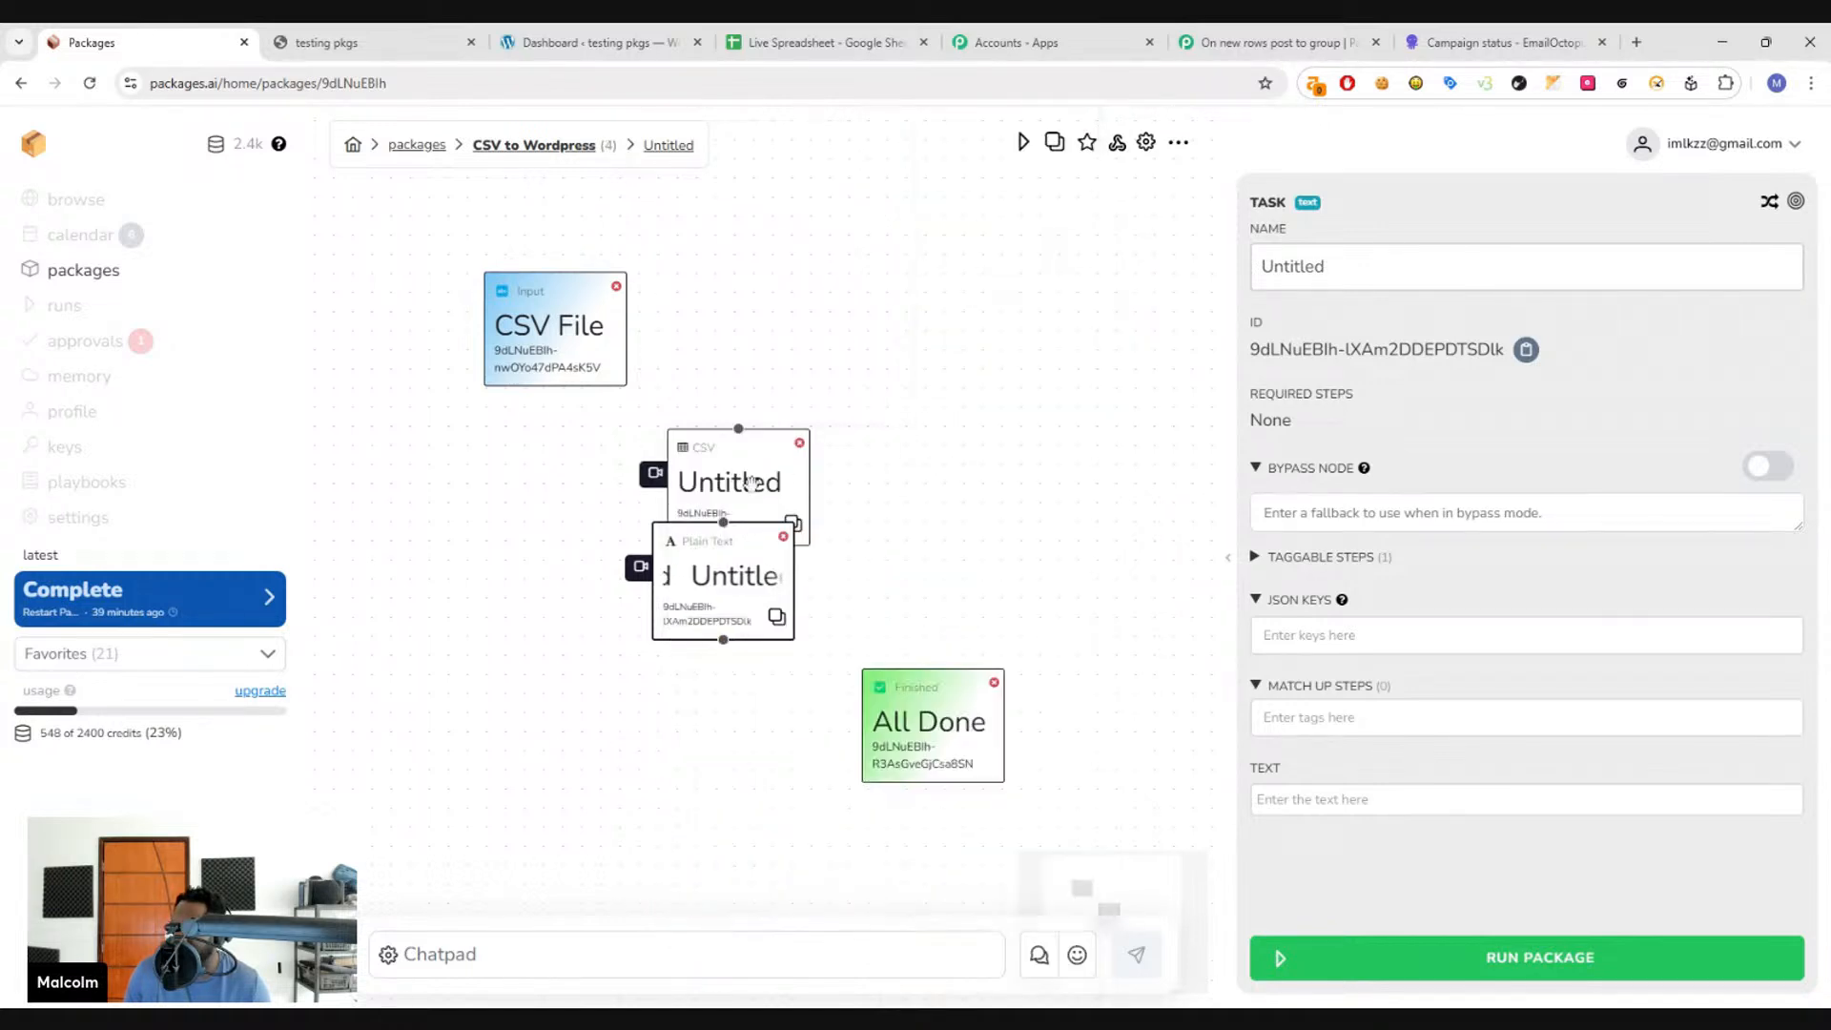
- Set the CSV File node's input type to upload
click(554, 310)
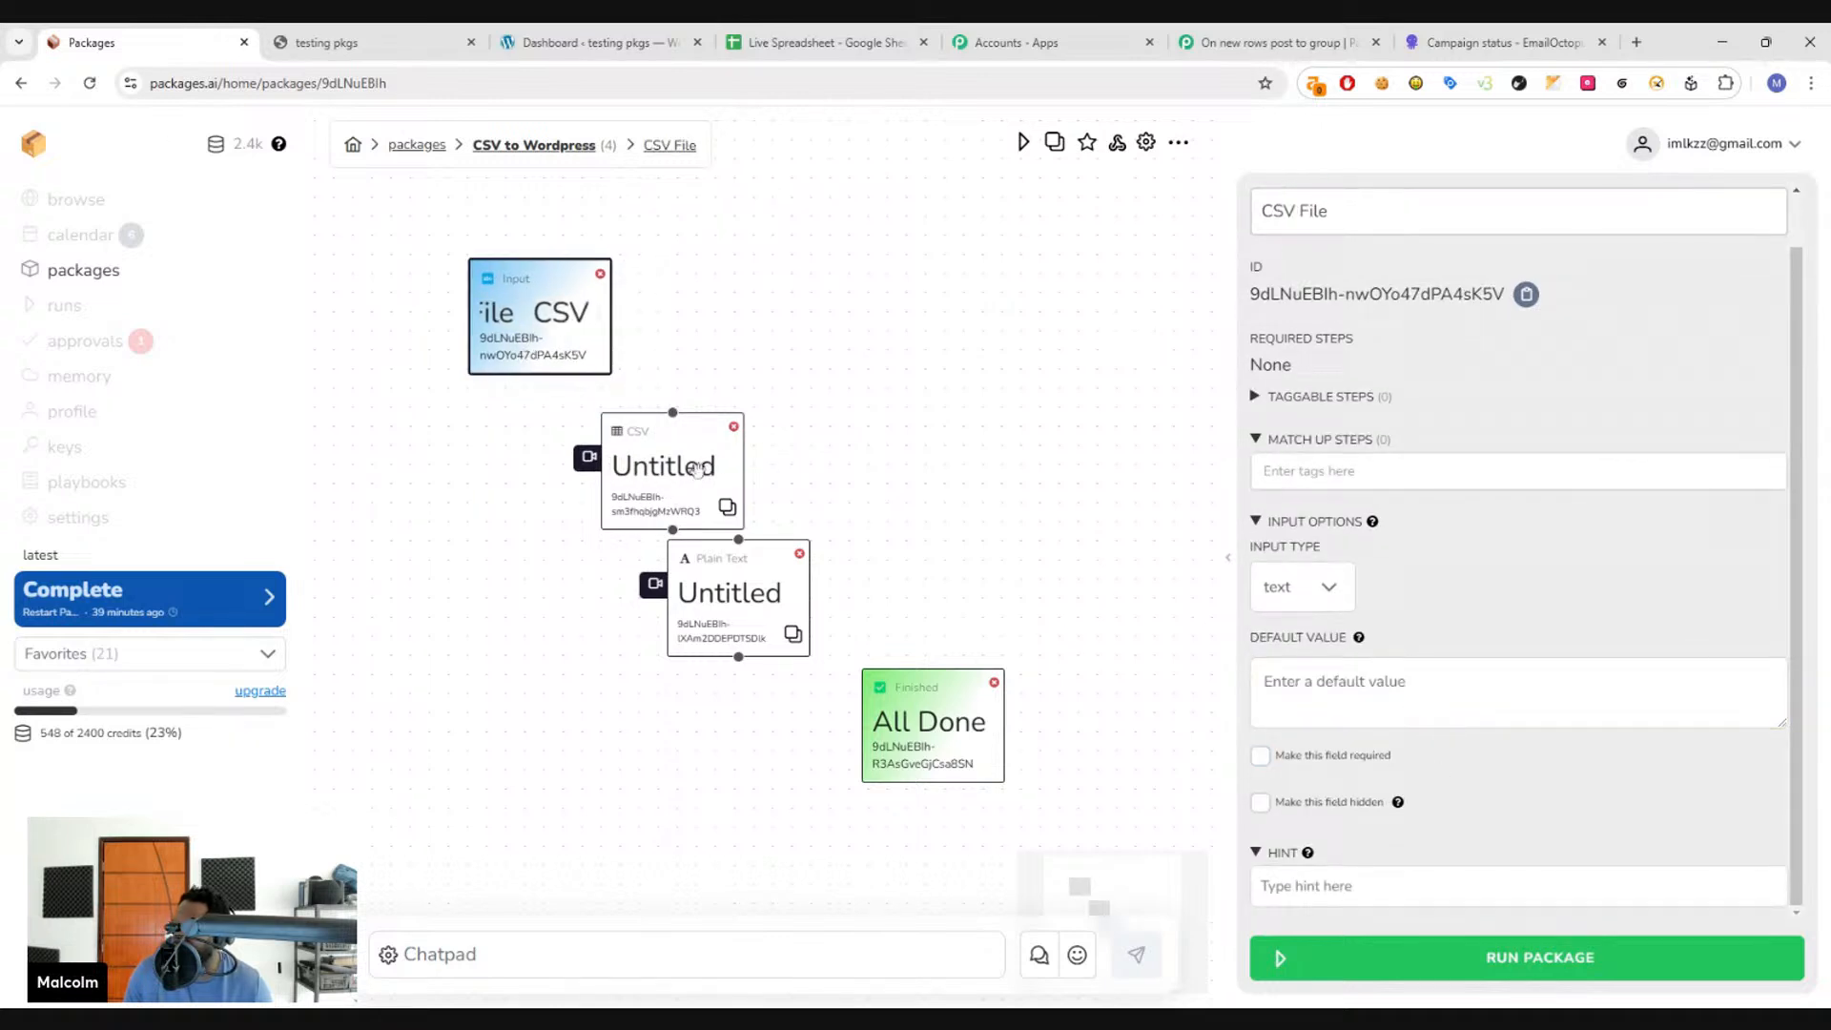
click(1302, 586)
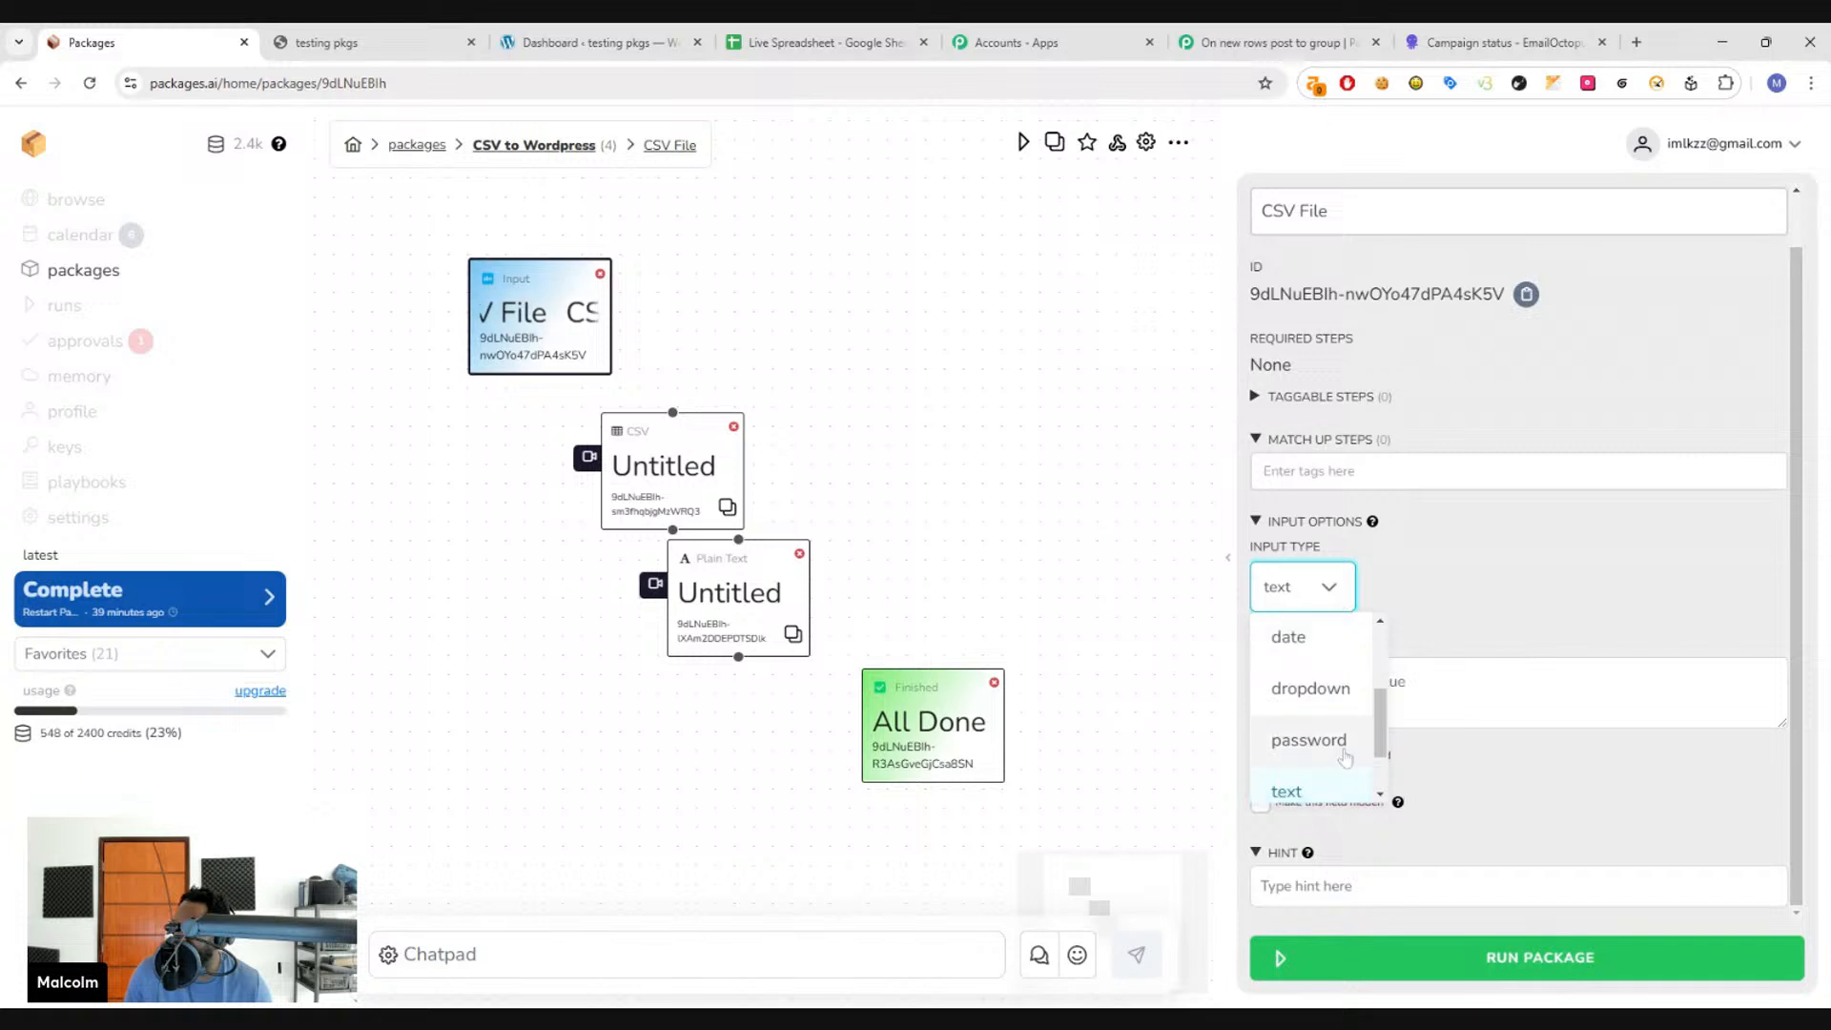
scroll(1345, 754, down, 2)
scroll(1345, 753, down, 3)
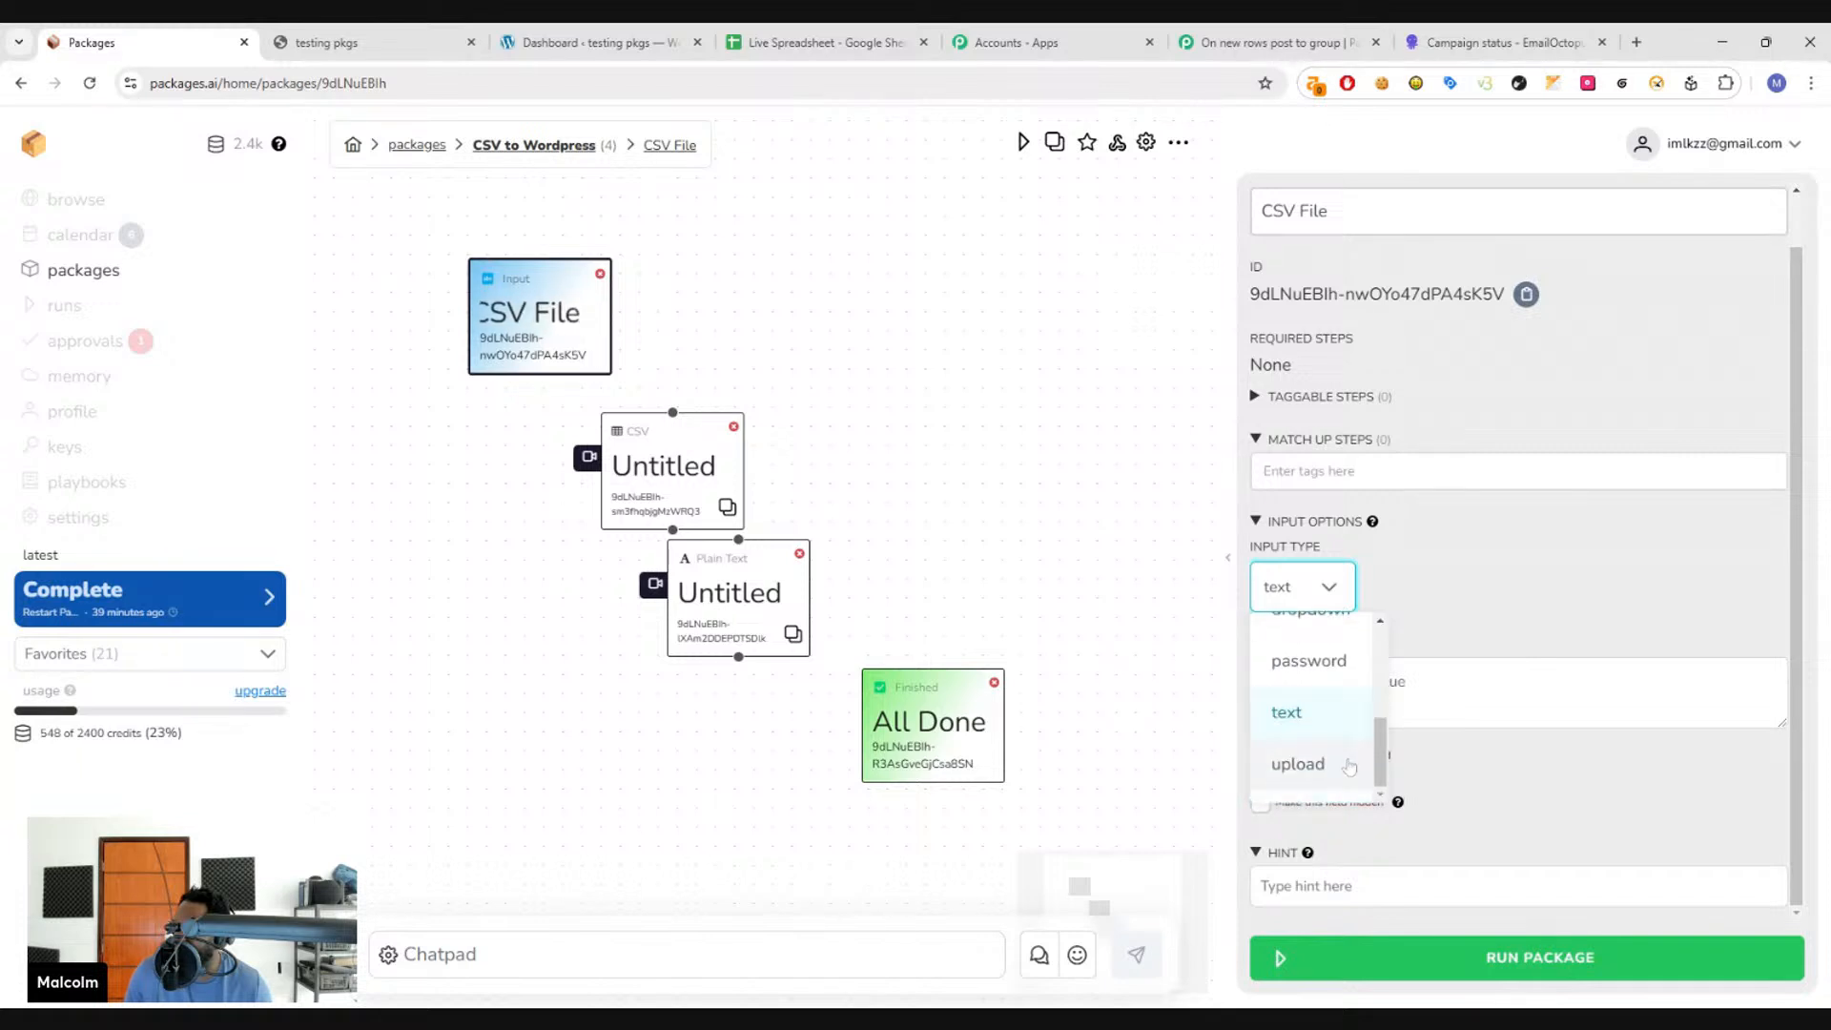
click(1298, 763)
- Ask Chatpad "whats the mime type for csv" for the file type setting and copy the MIME type from its answer
click(1264, 701)
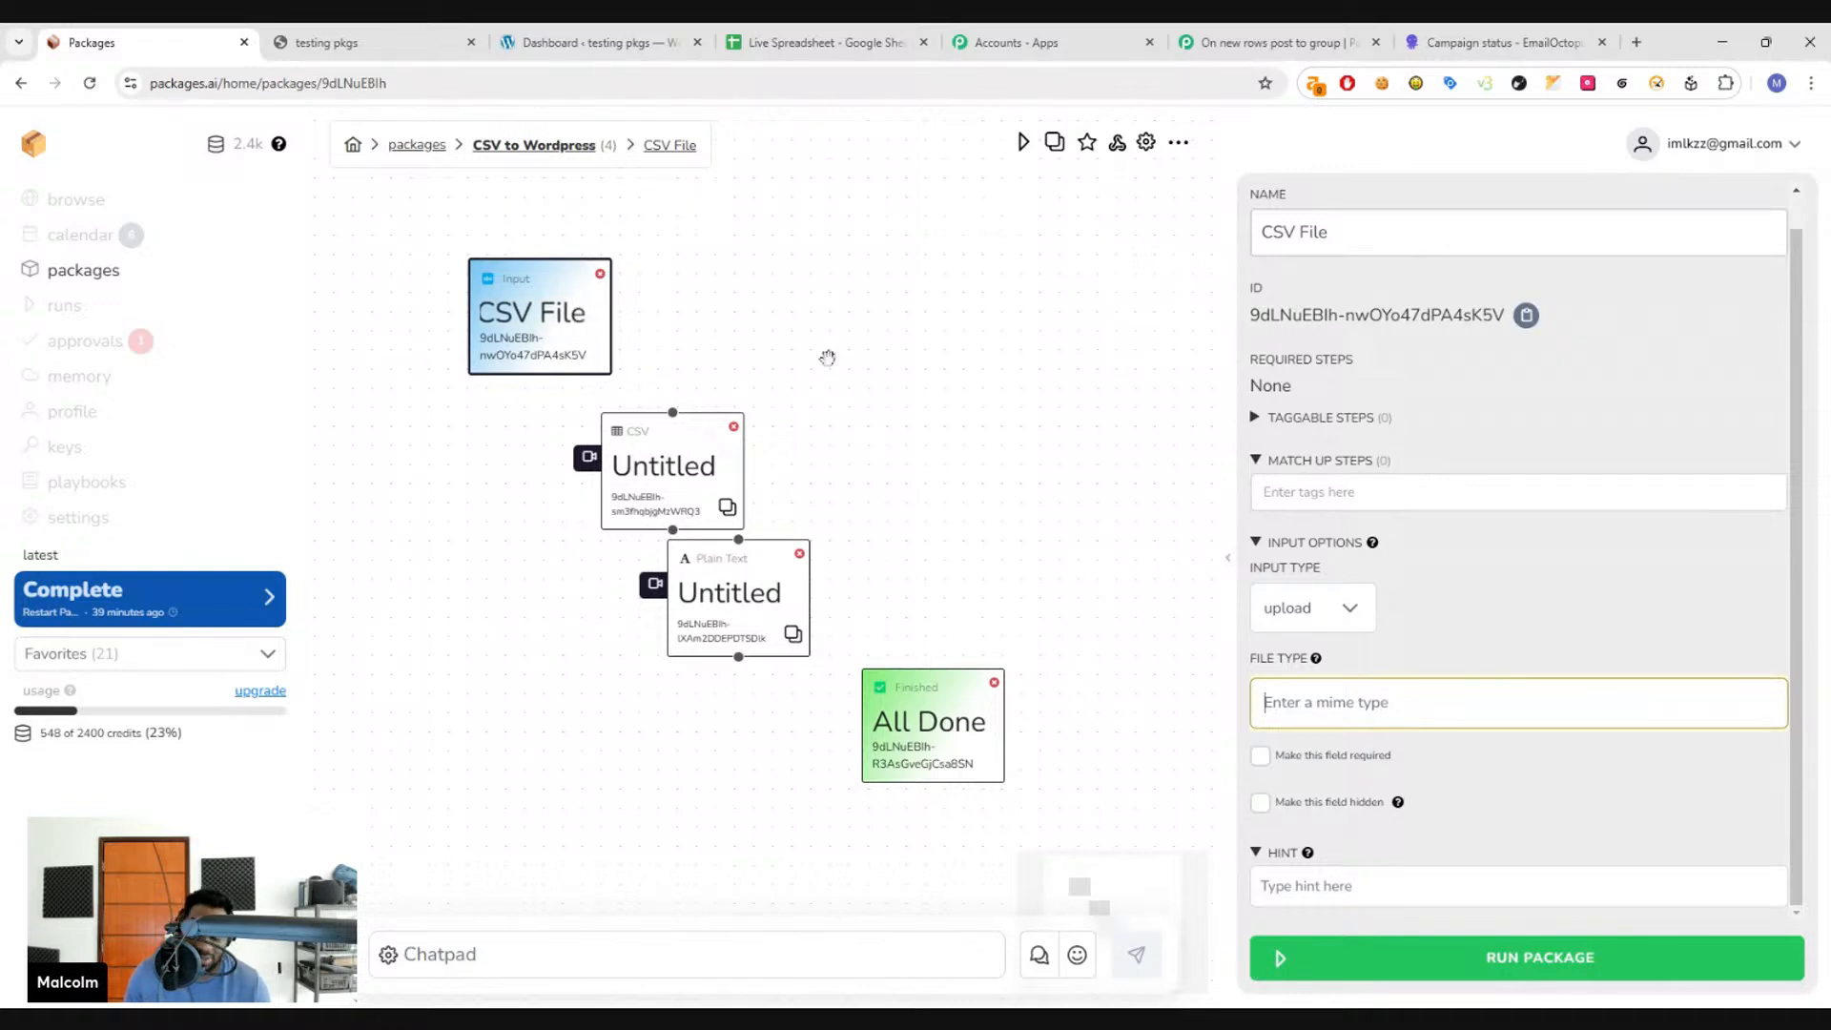
click(629, 963)
text(whha)
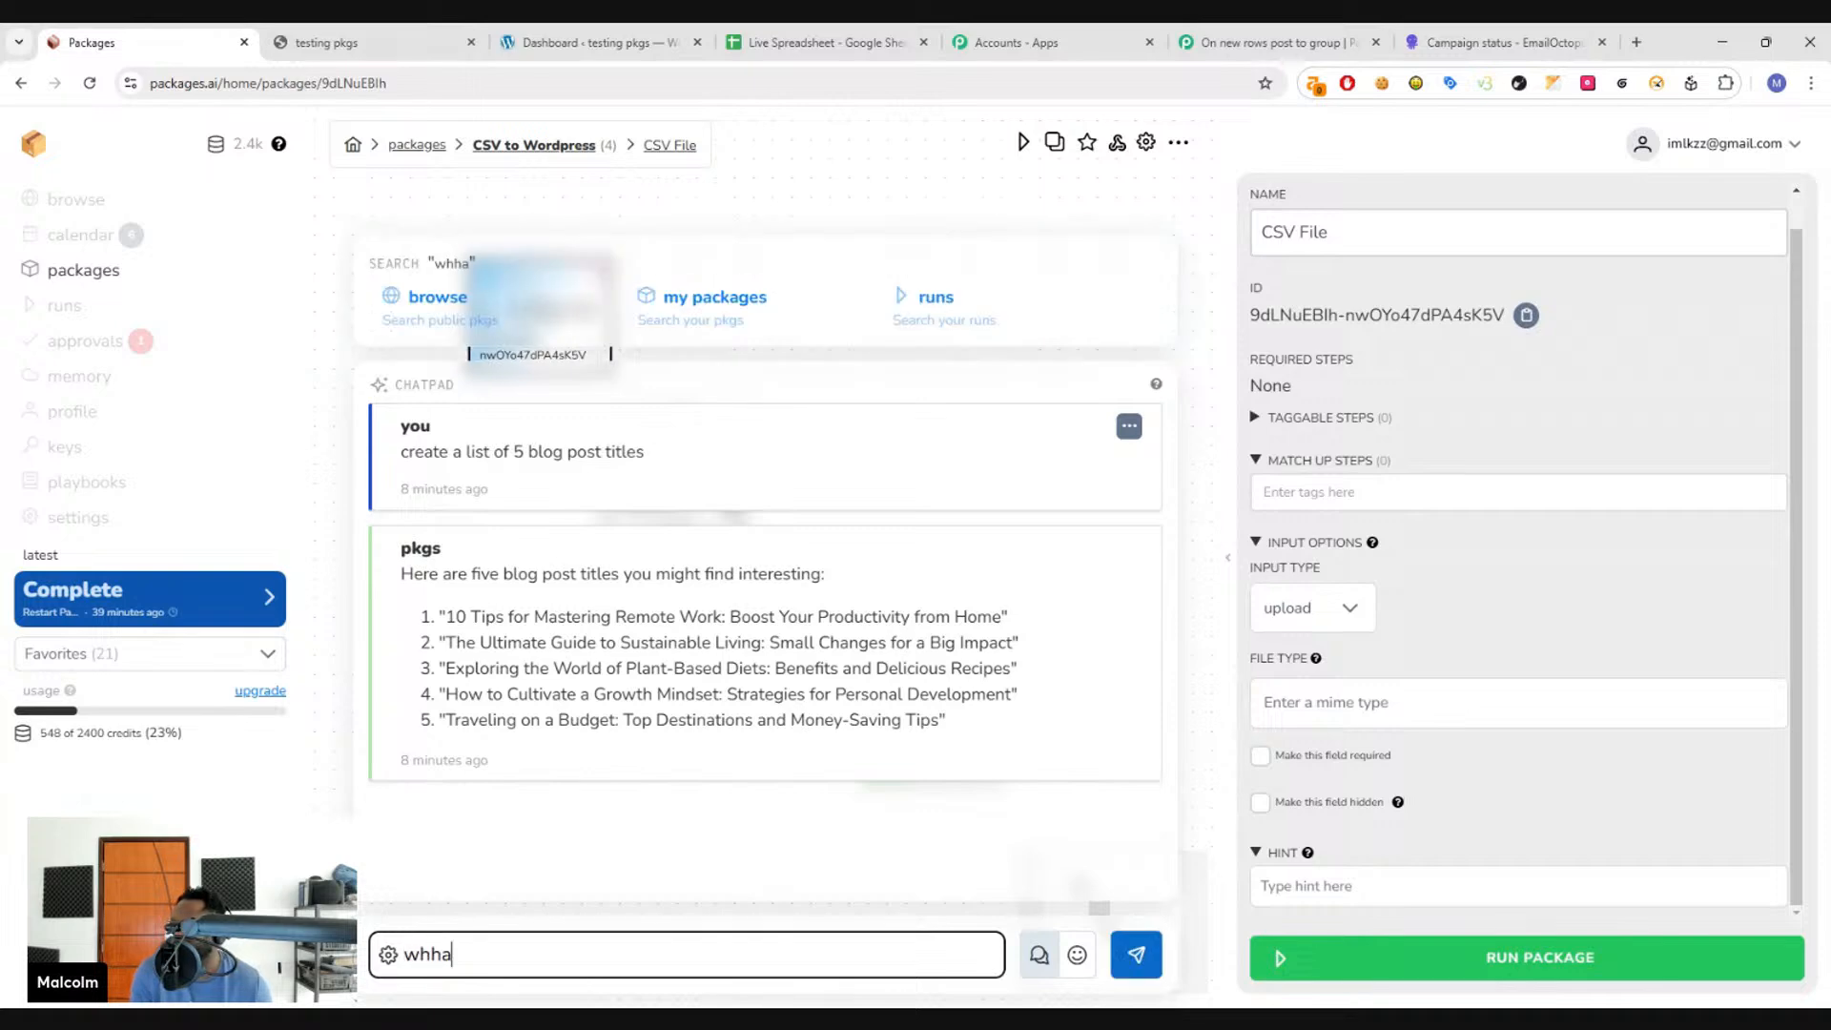
text(ts the mime)
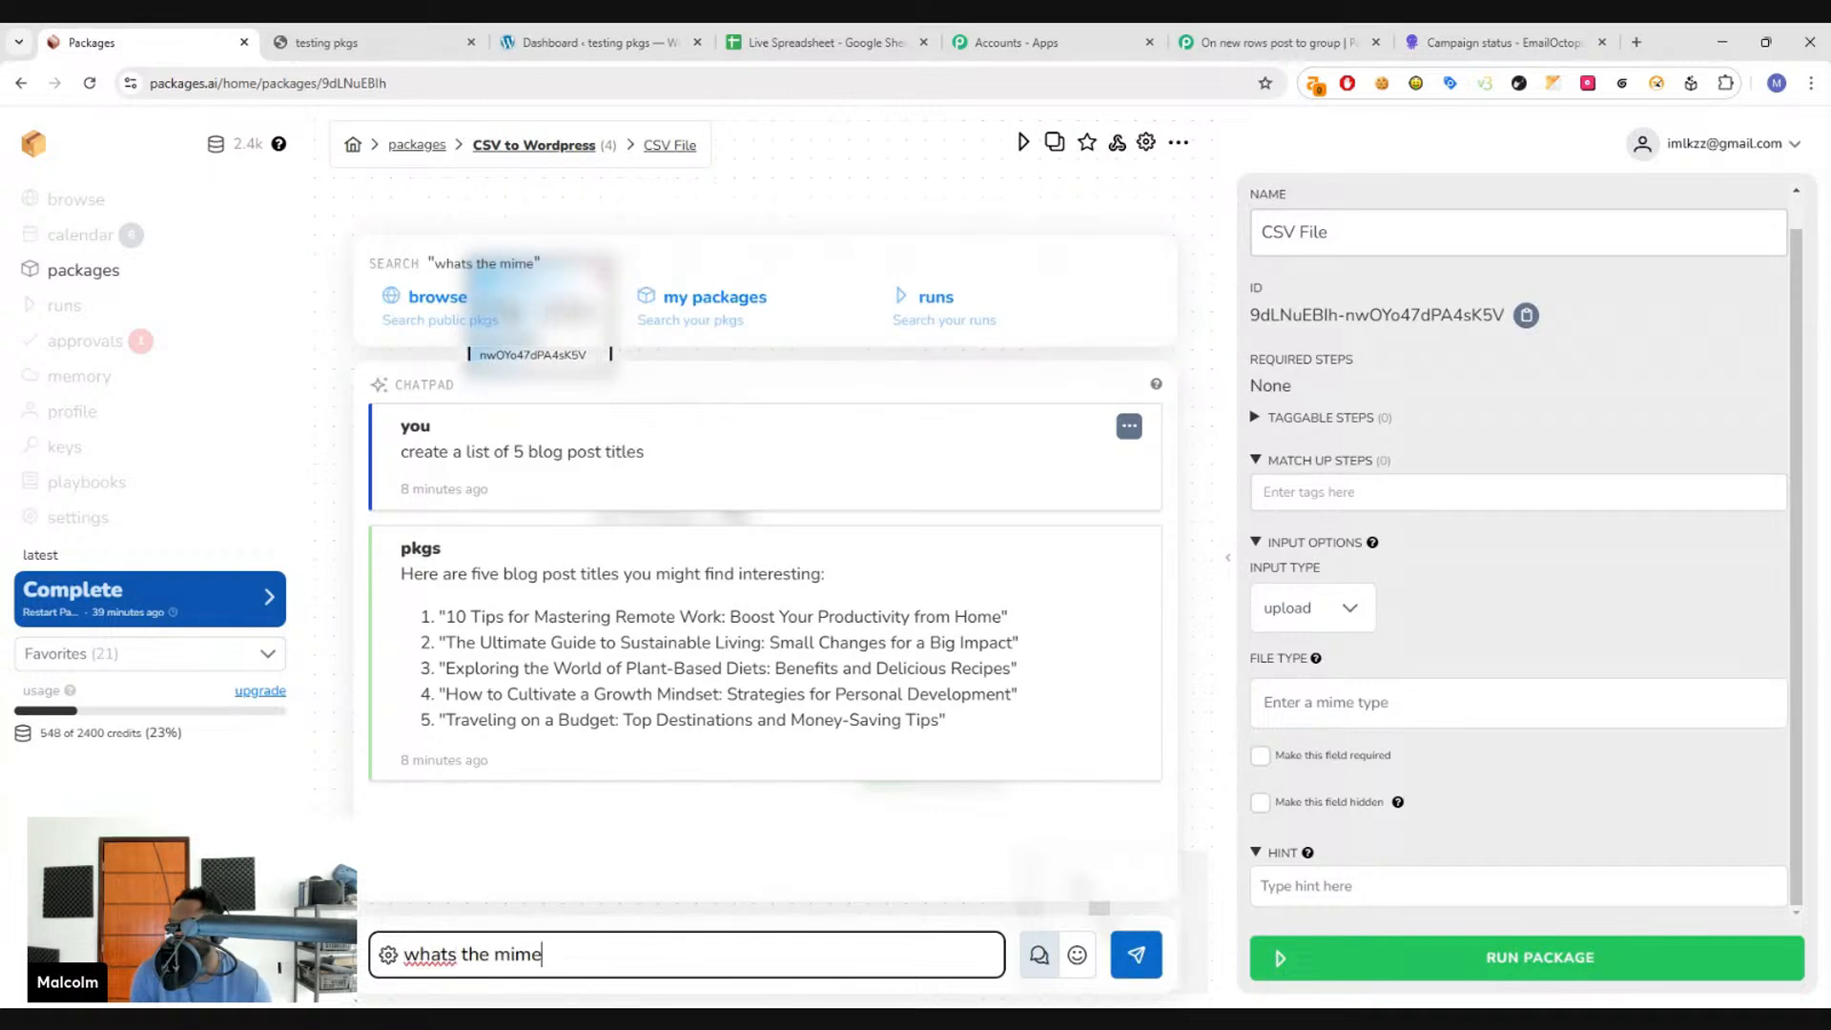
text( type for csv)
key(Return)
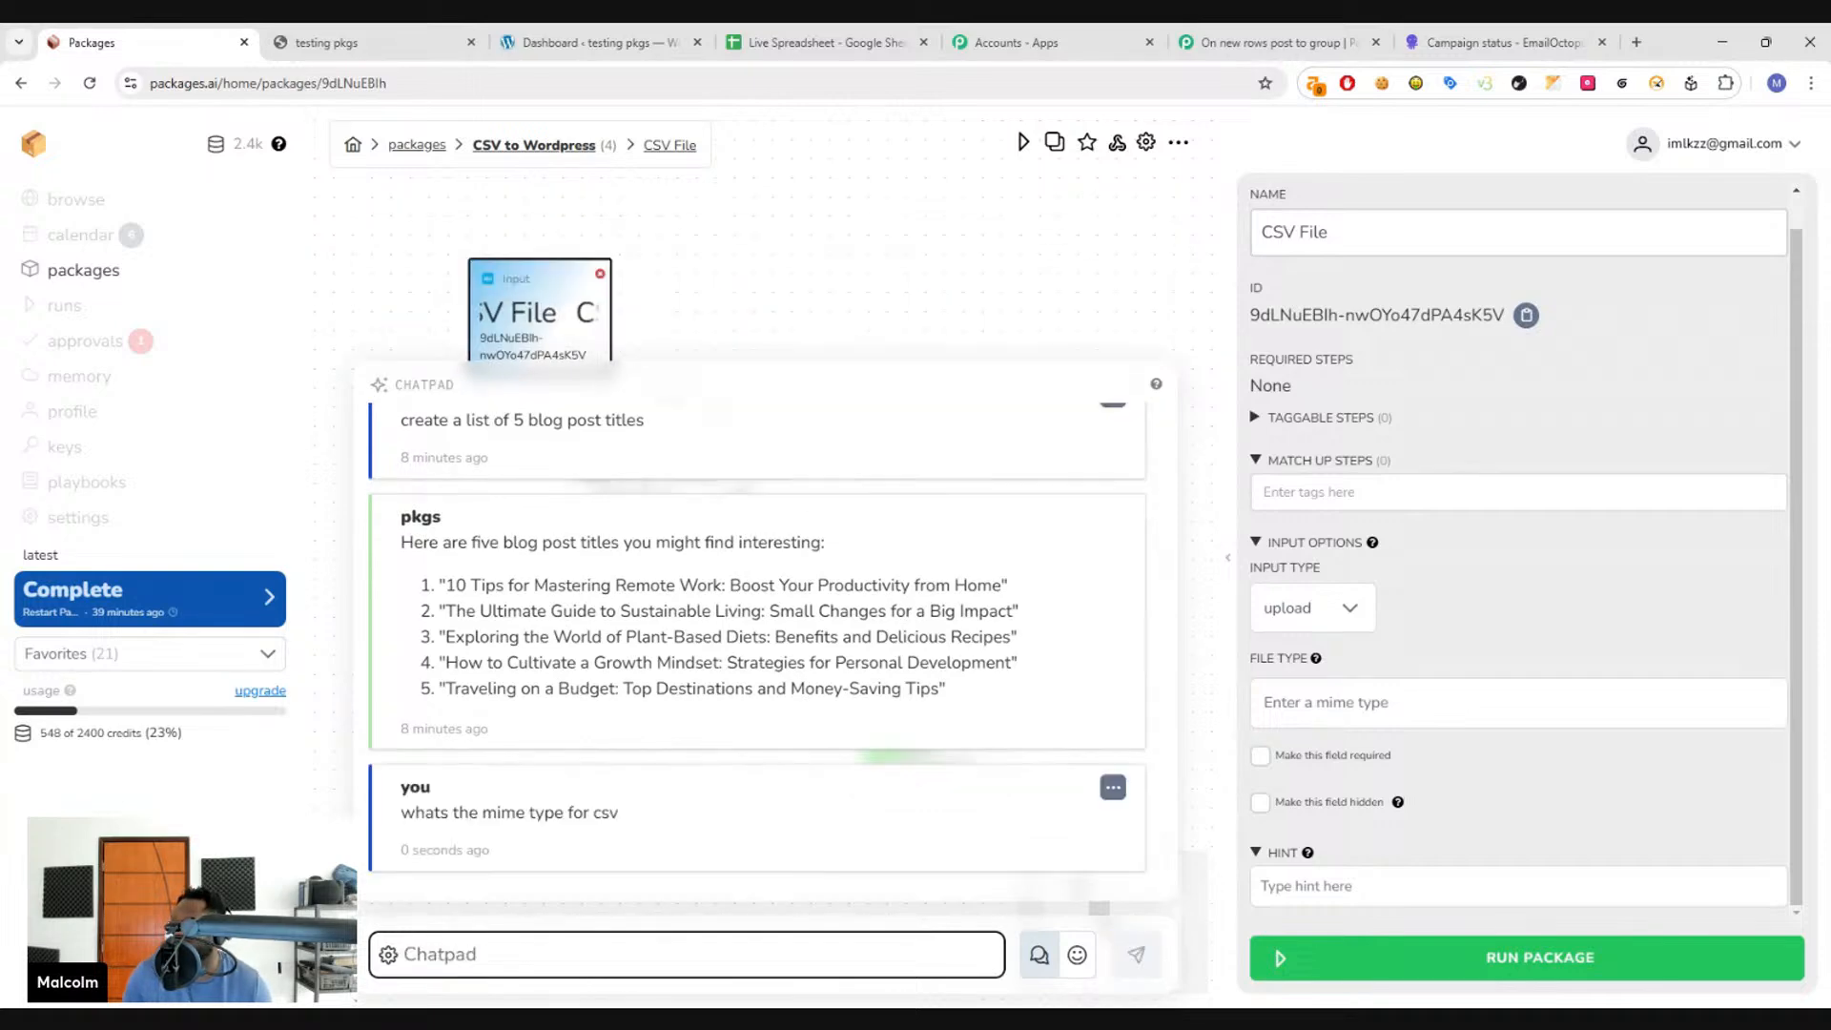
drag(464, 755, 402, 748)
key(ctrl+c)
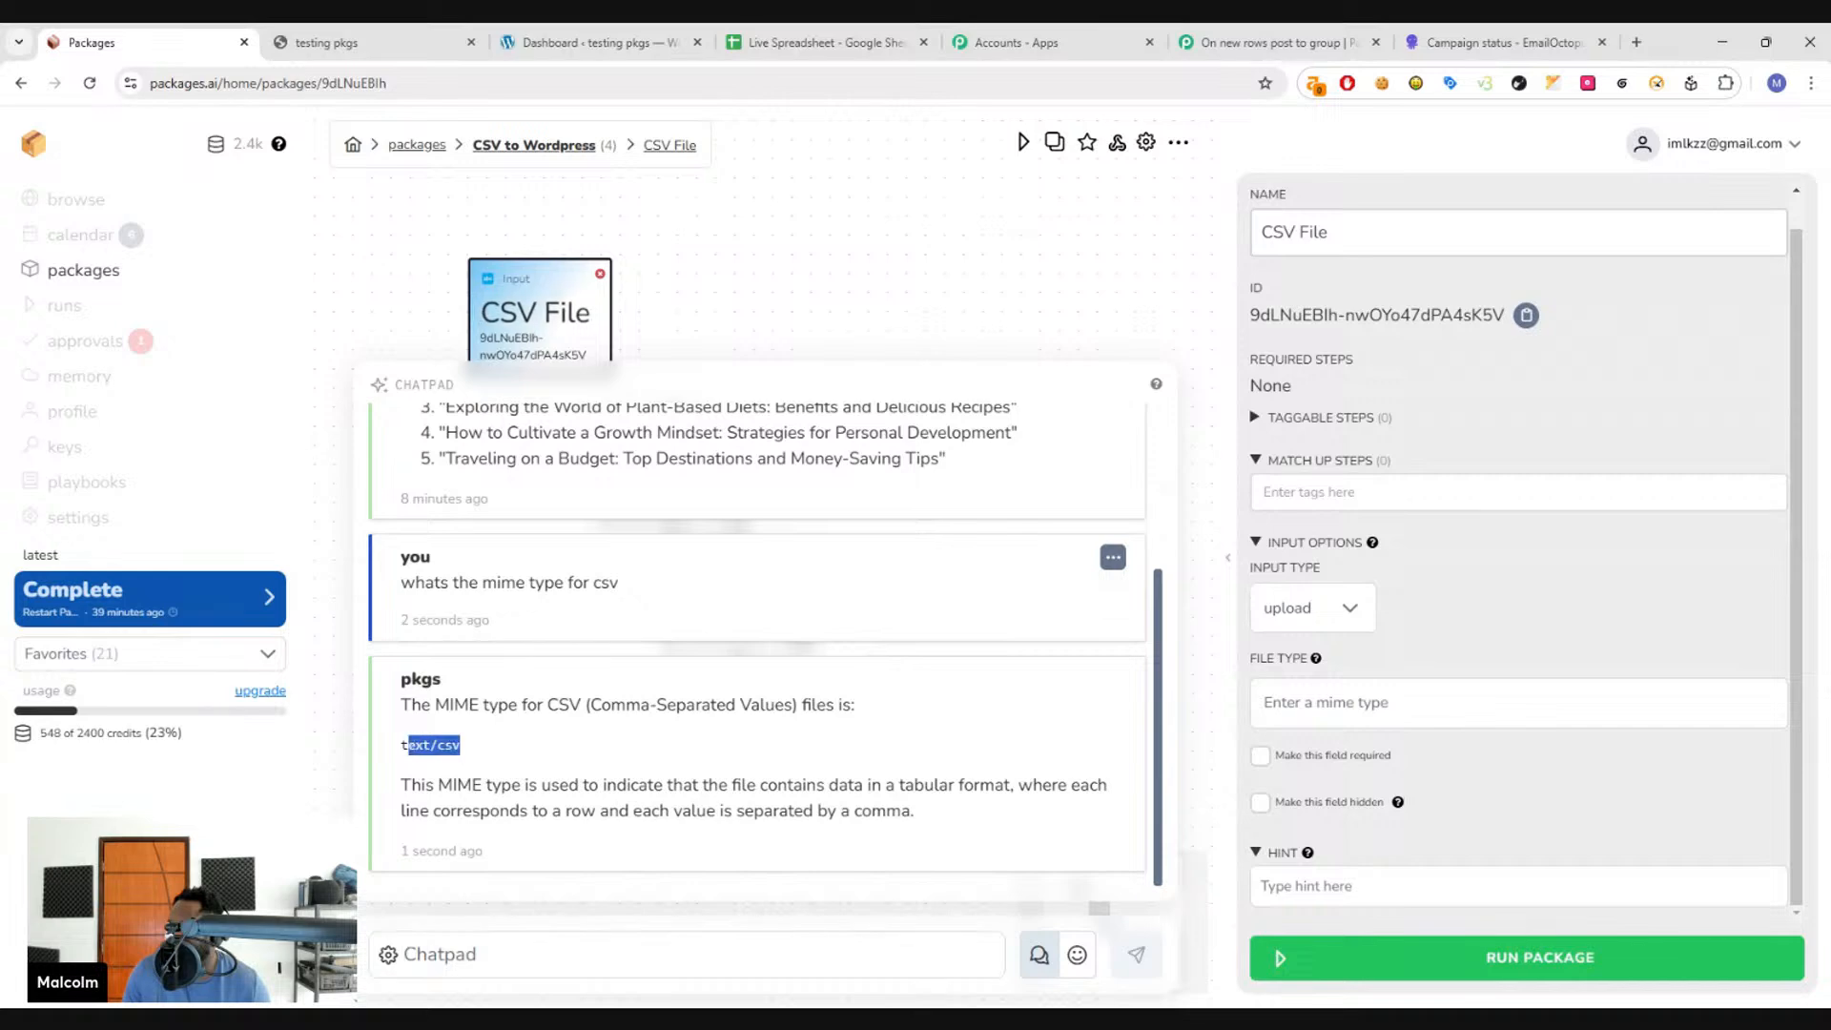
- Set the CSV File node's file type to the MIME type text/csv
click(859, 291)
click(546, 338)
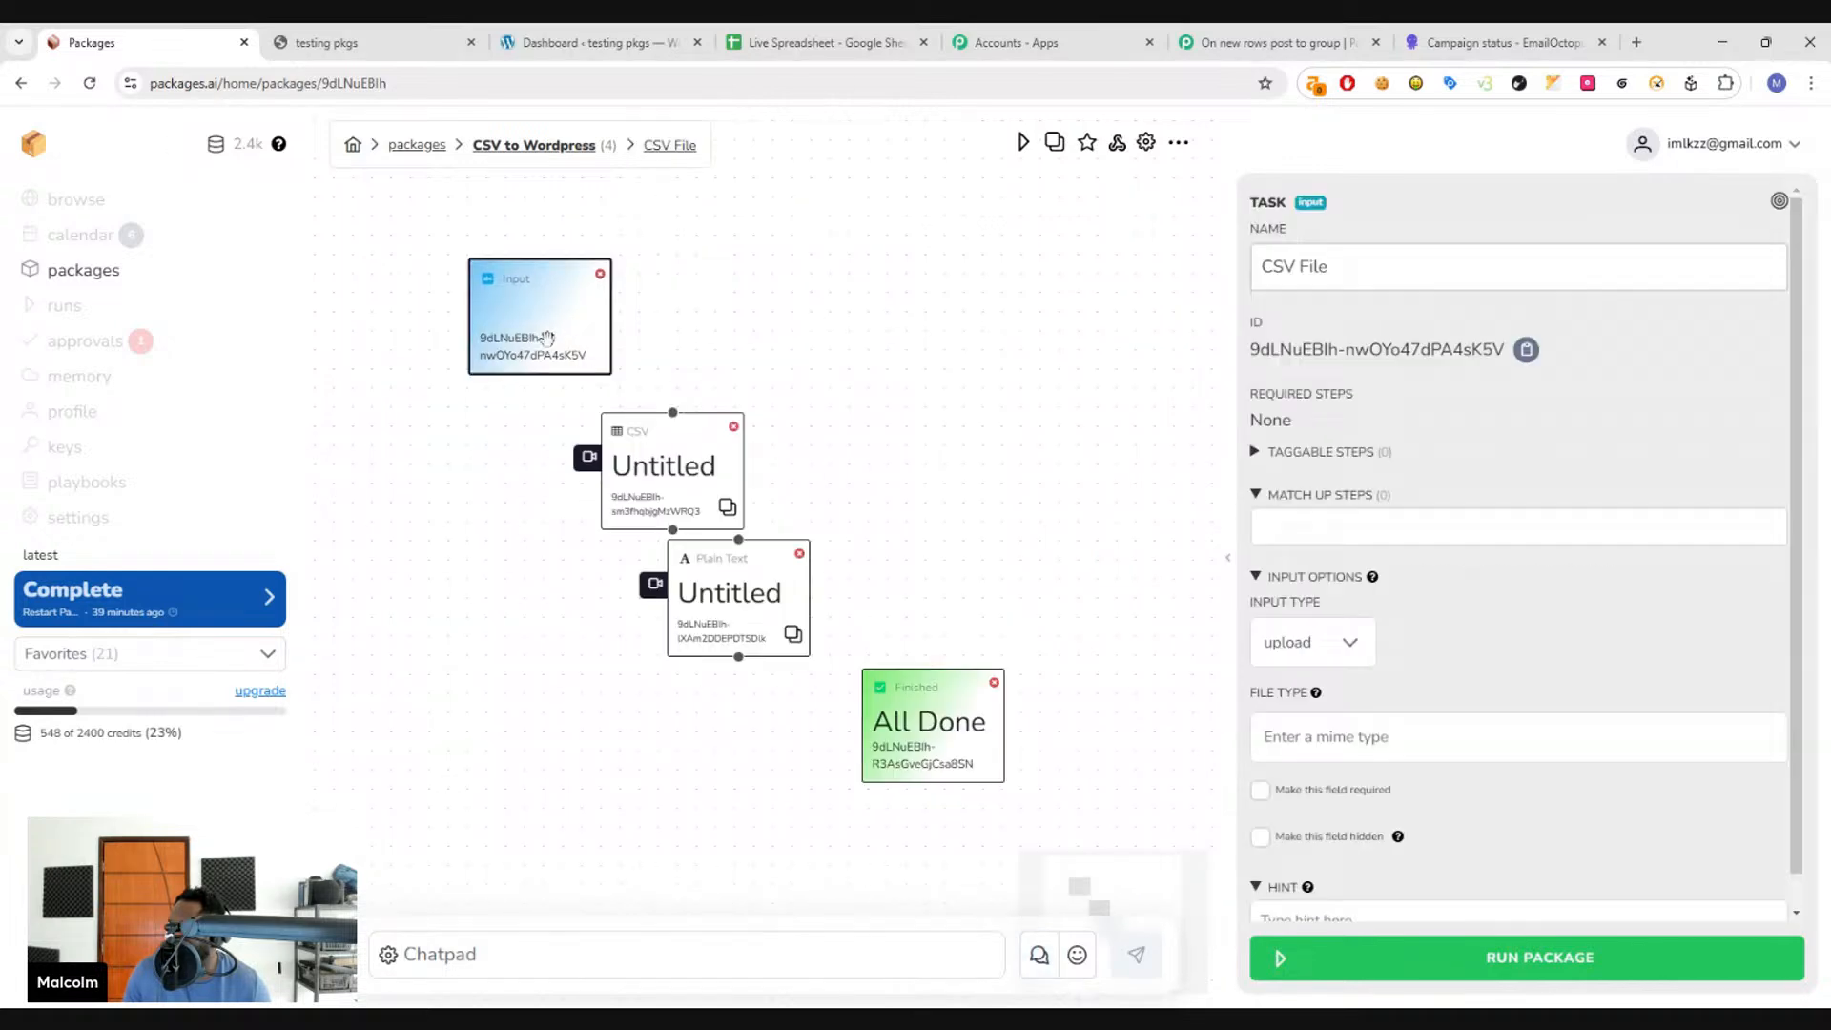
click(678, 468)
click(528, 357)
key(ctrl+v)
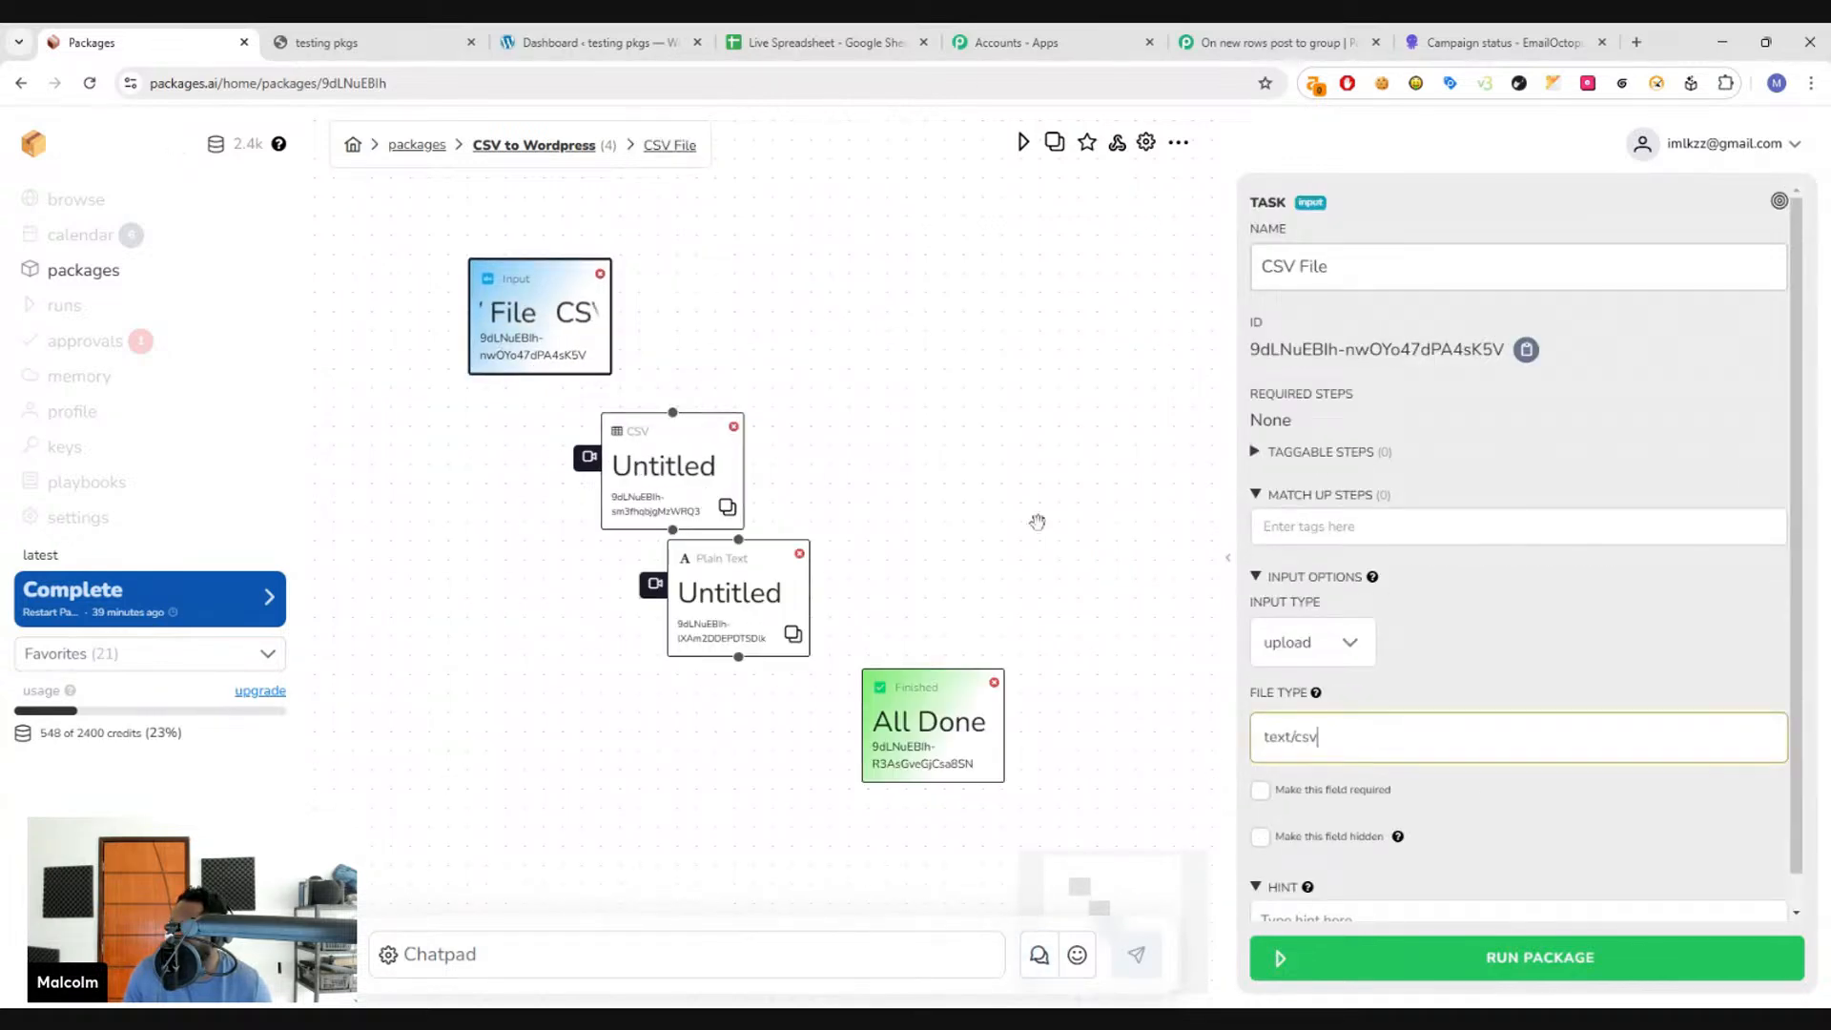
- Connect the CSV node to the Plain Text node and set its CSV URL to a reference to CSV File
click(736, 598)
drag(676, 442, 705, 474)
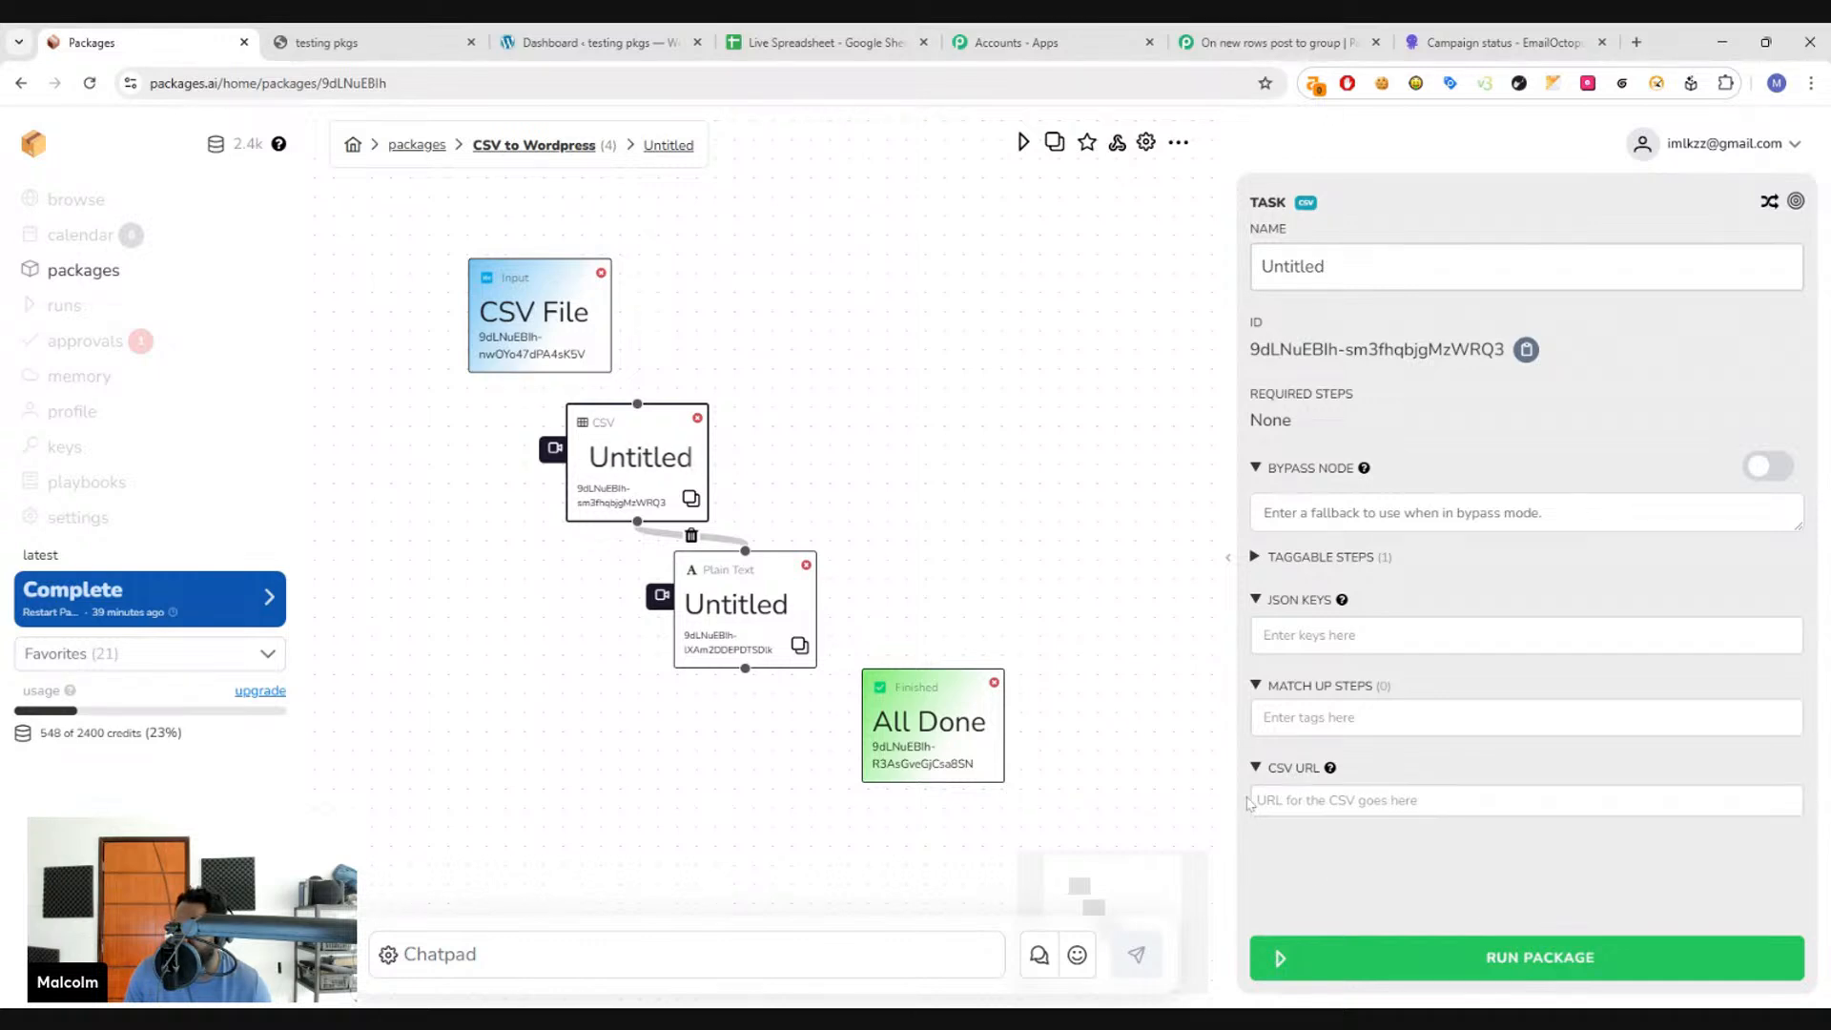
click(1327, 803)
text(@c)
click(1333, 827)
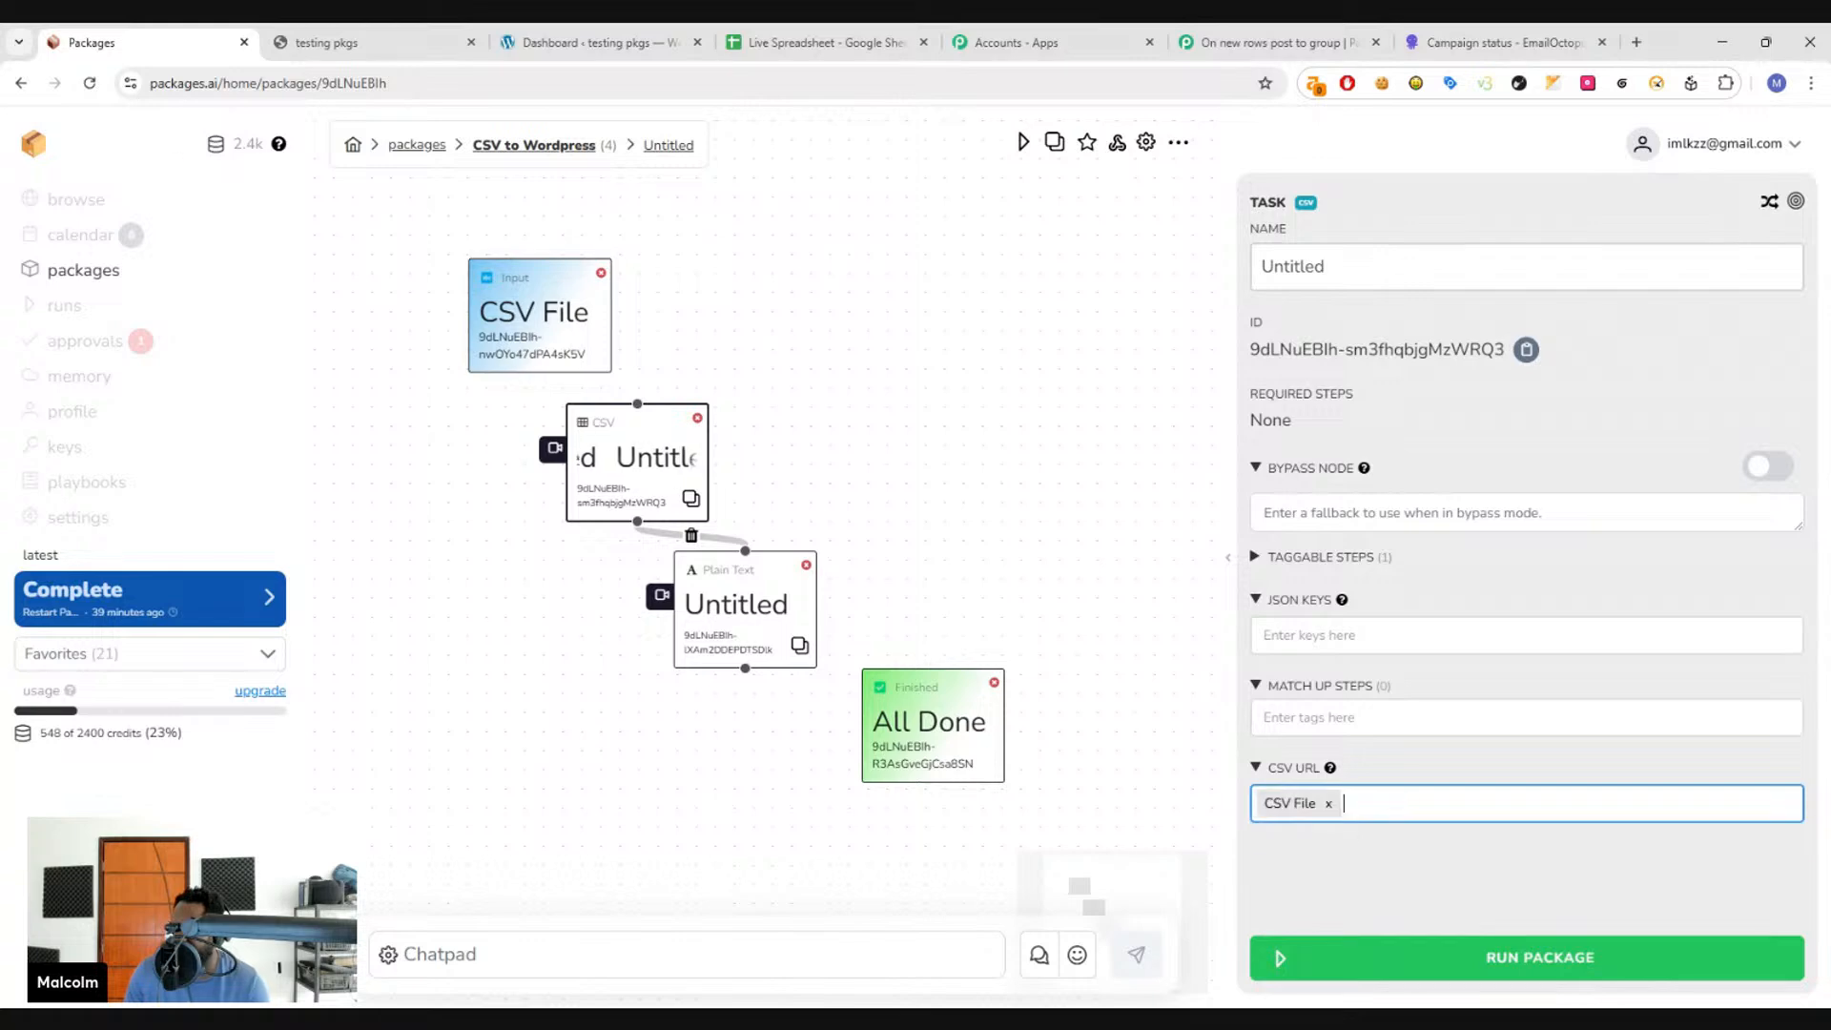
- Rename the CSV node to "One Row"
click(619, 463)
drag(1342, 269, 1159, 242)
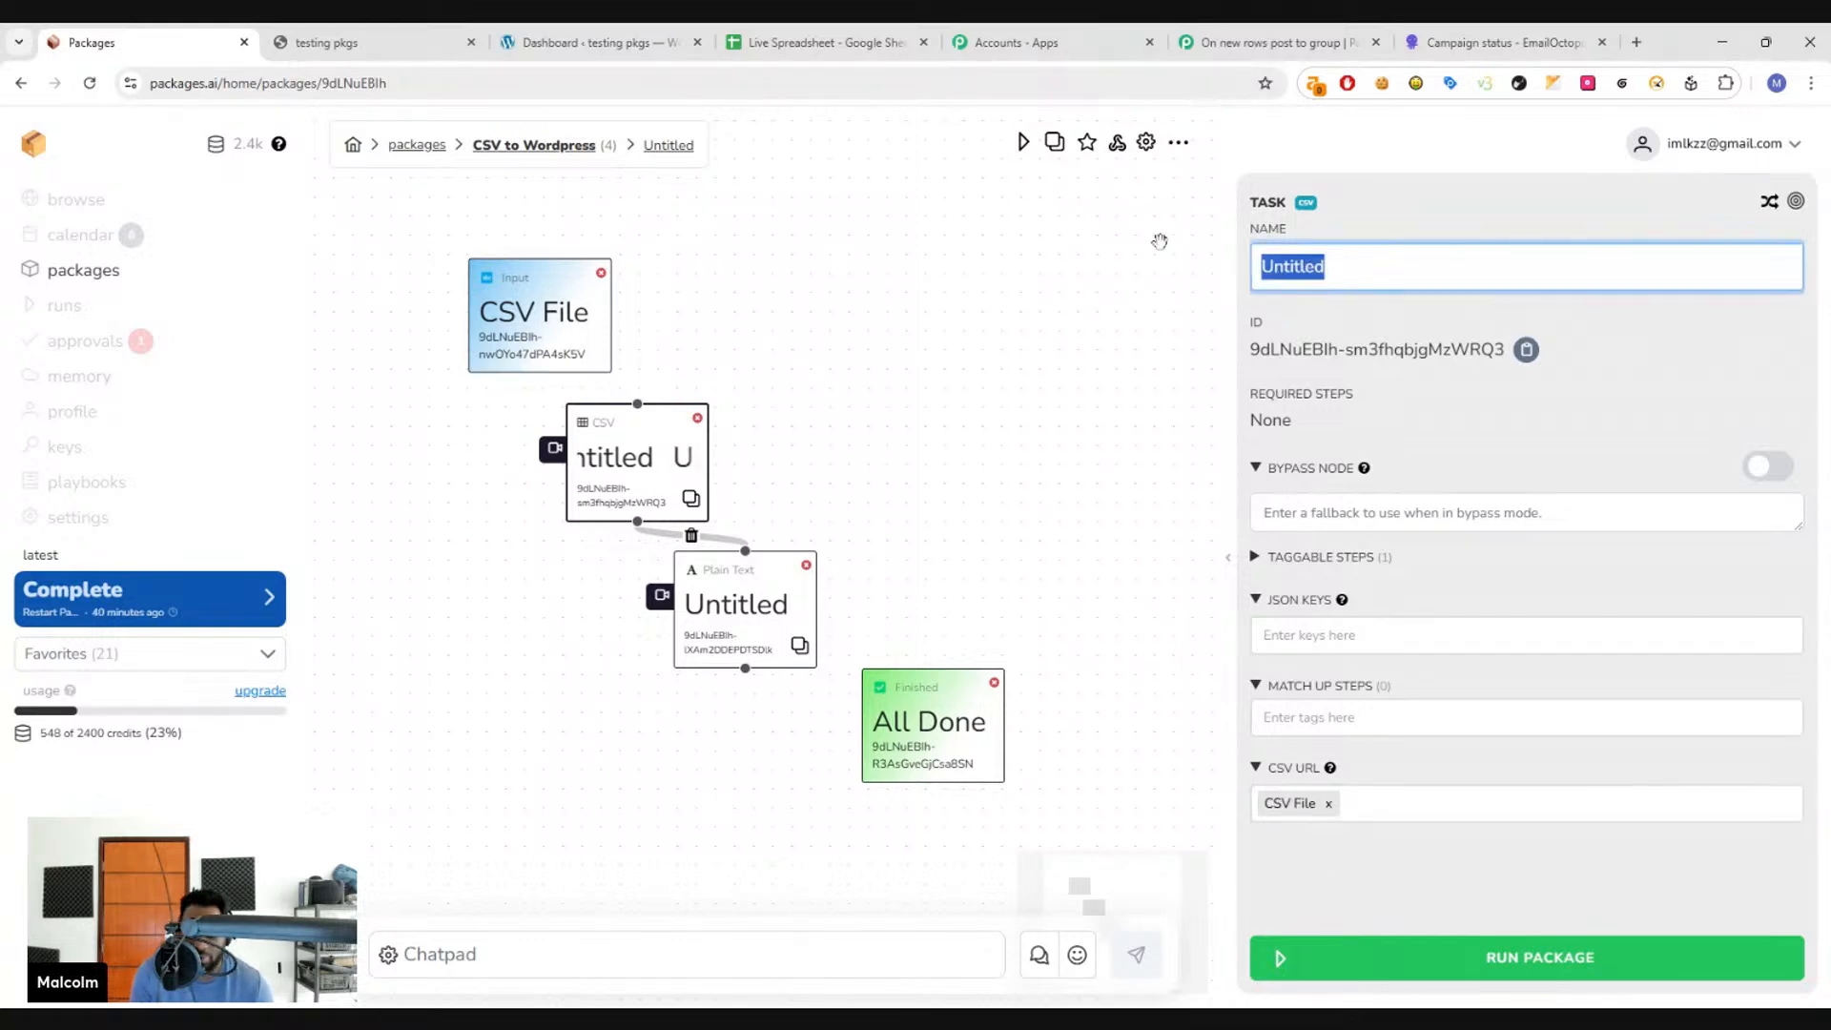
text(One R)
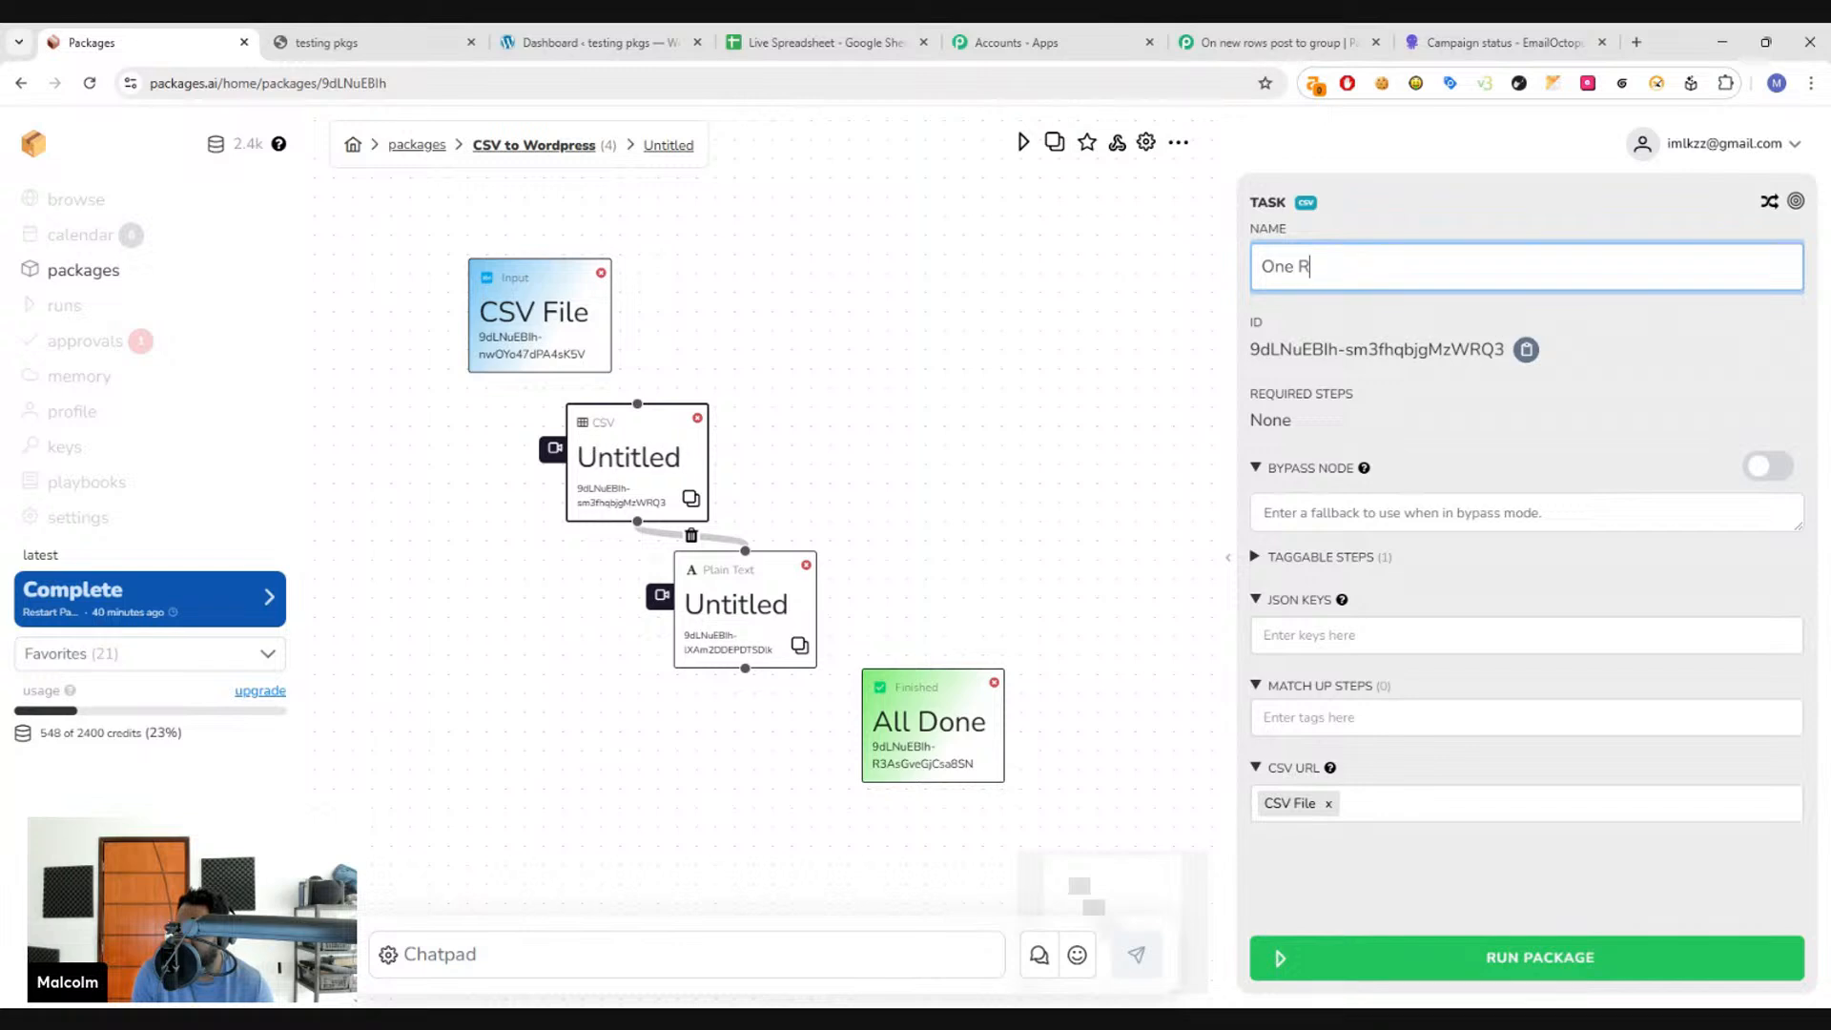
text(ow)
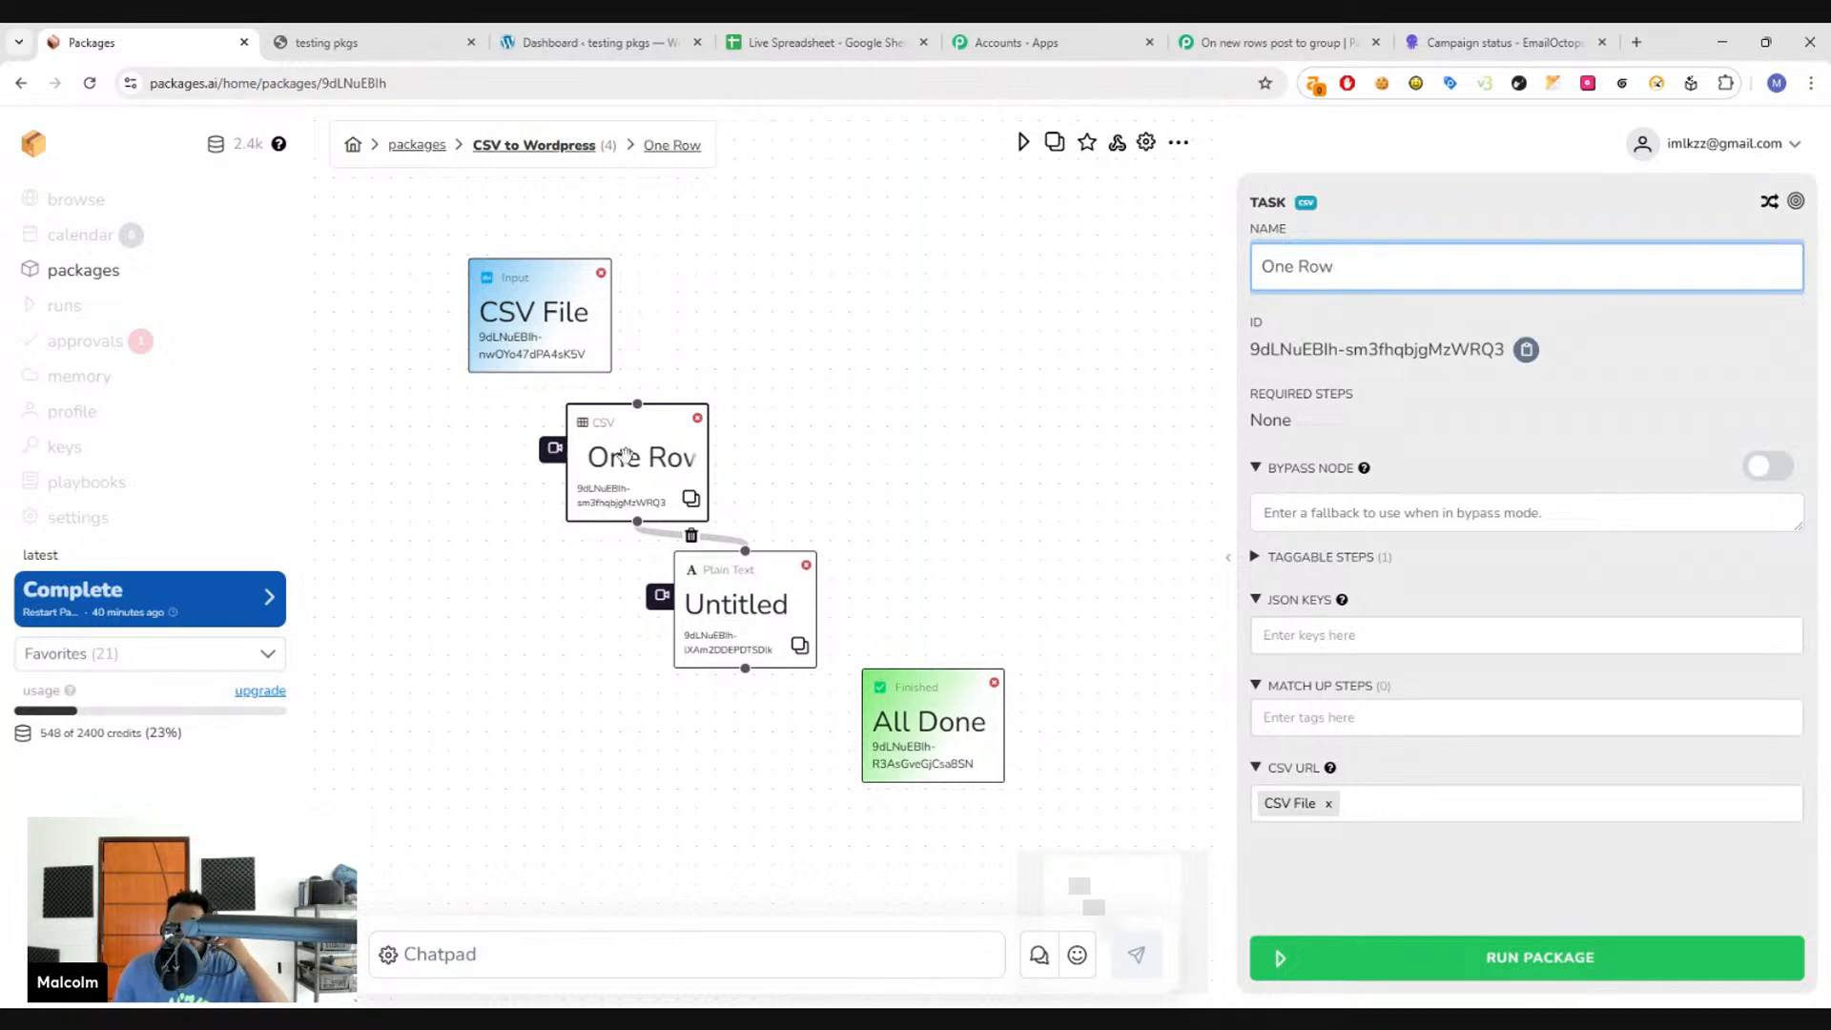
click(618, 461)
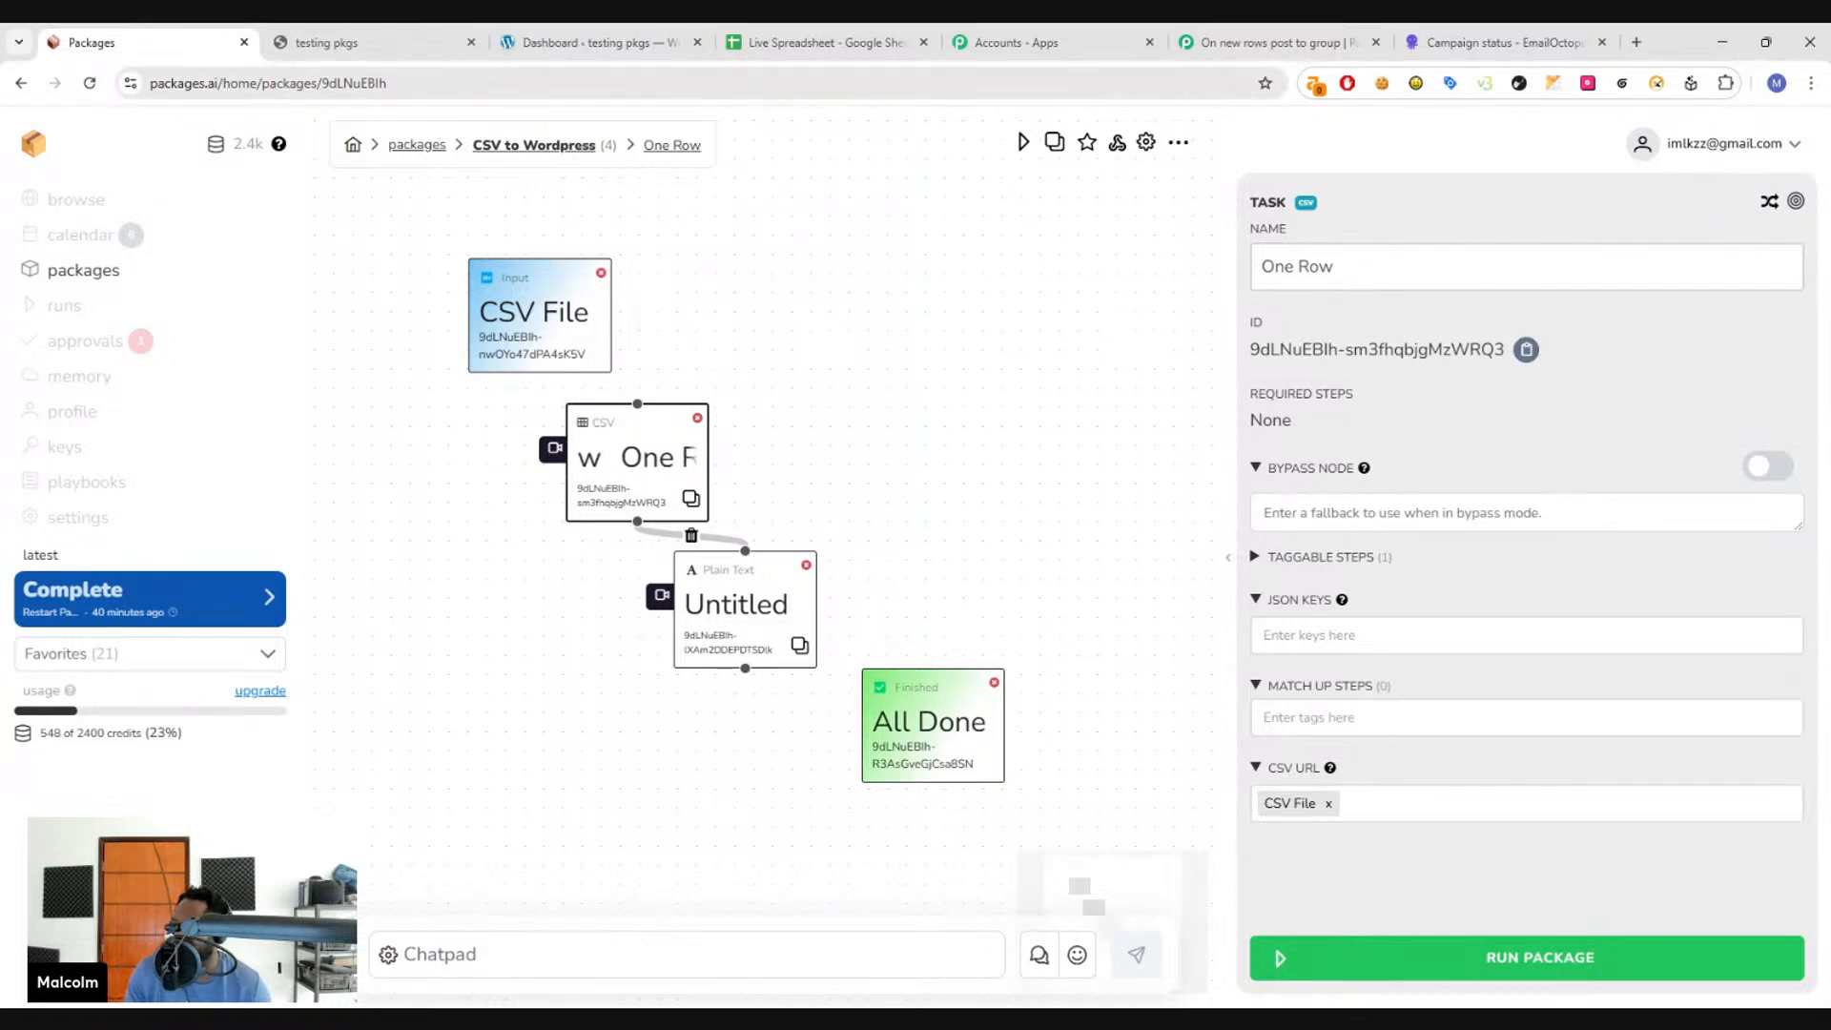
- Switch to the Live Spreadsheet in Google Sheets, examine the title rows one by one, and return to the package
click(775, 56)
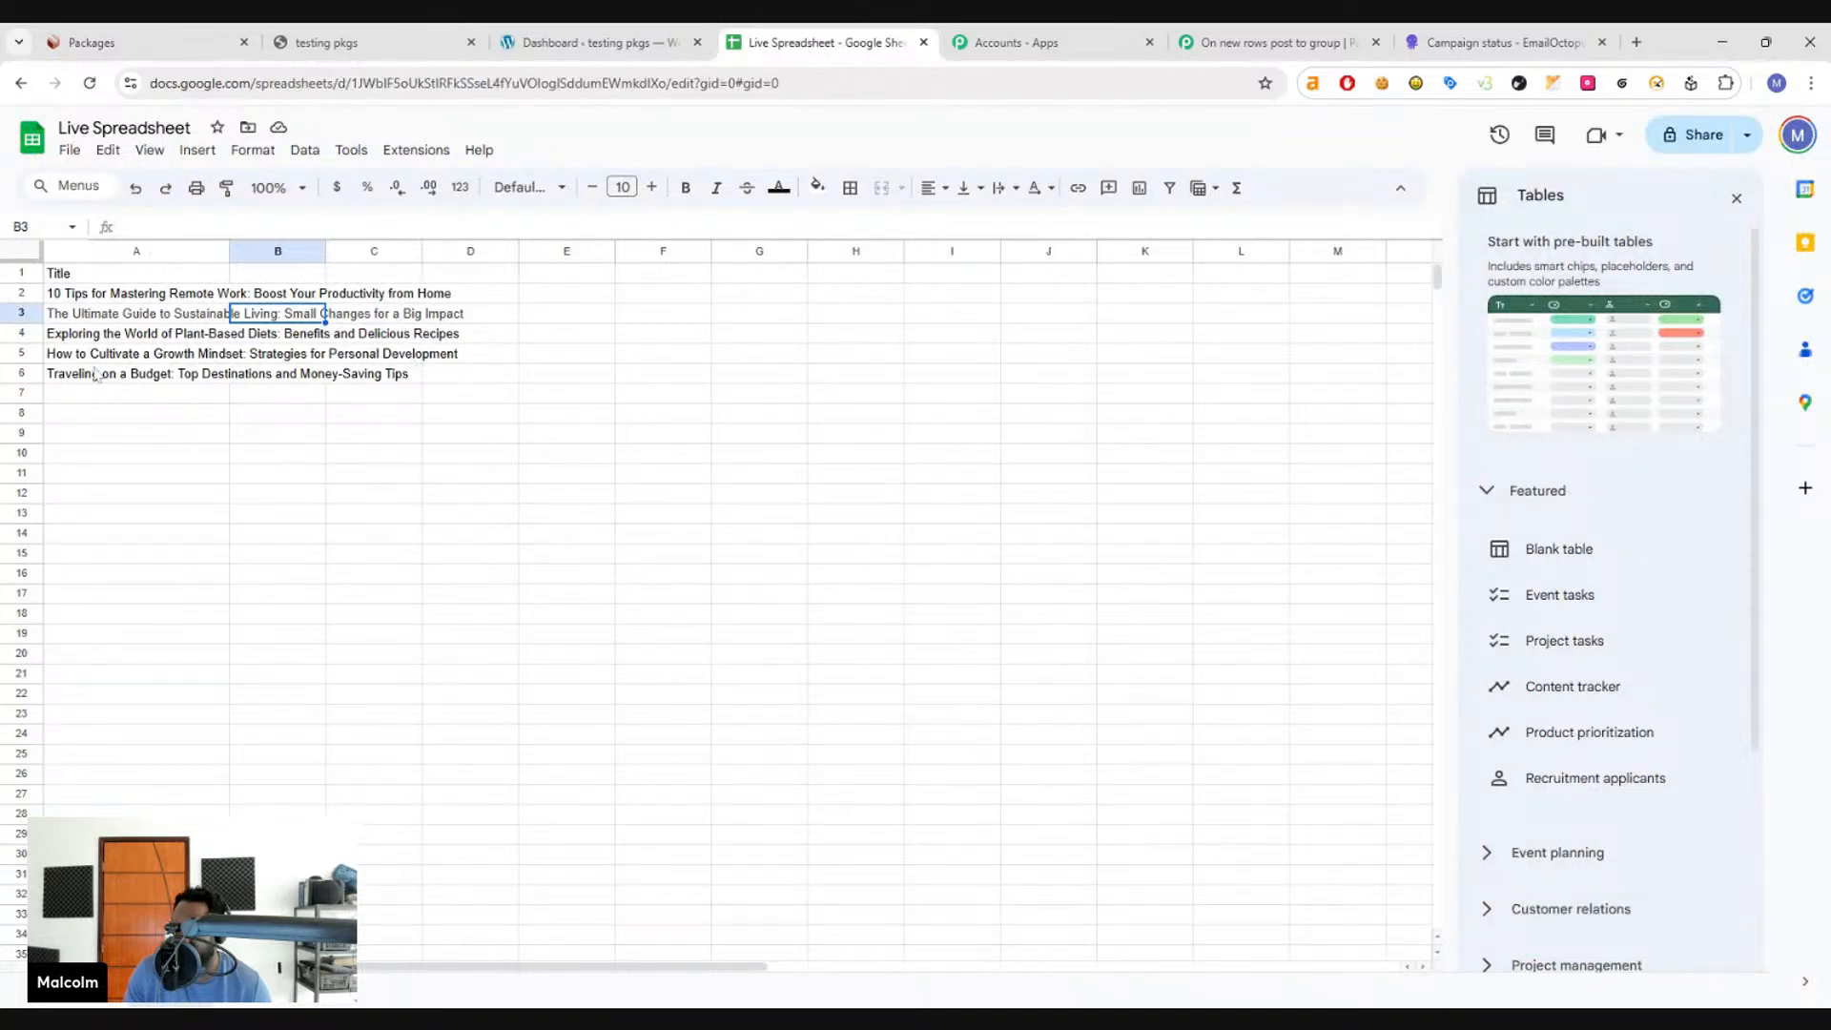
click(76, 295)
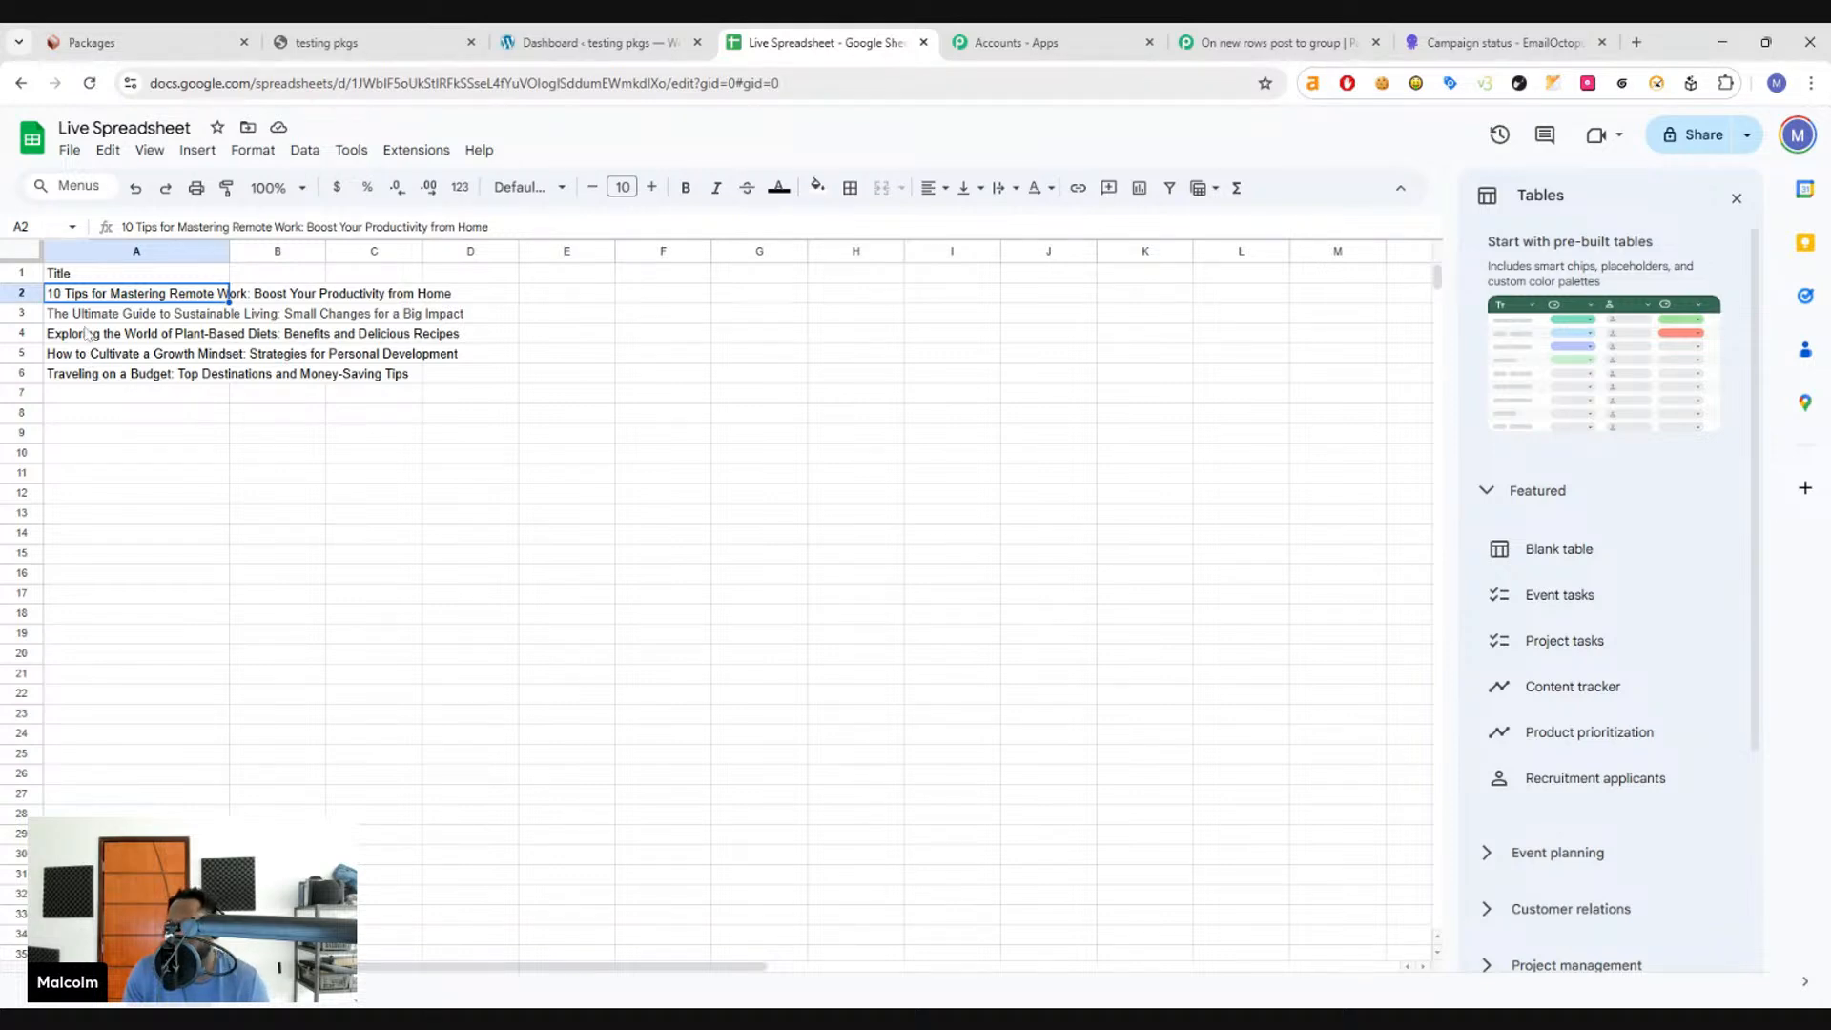
click(78, 317)
click(75, 297)
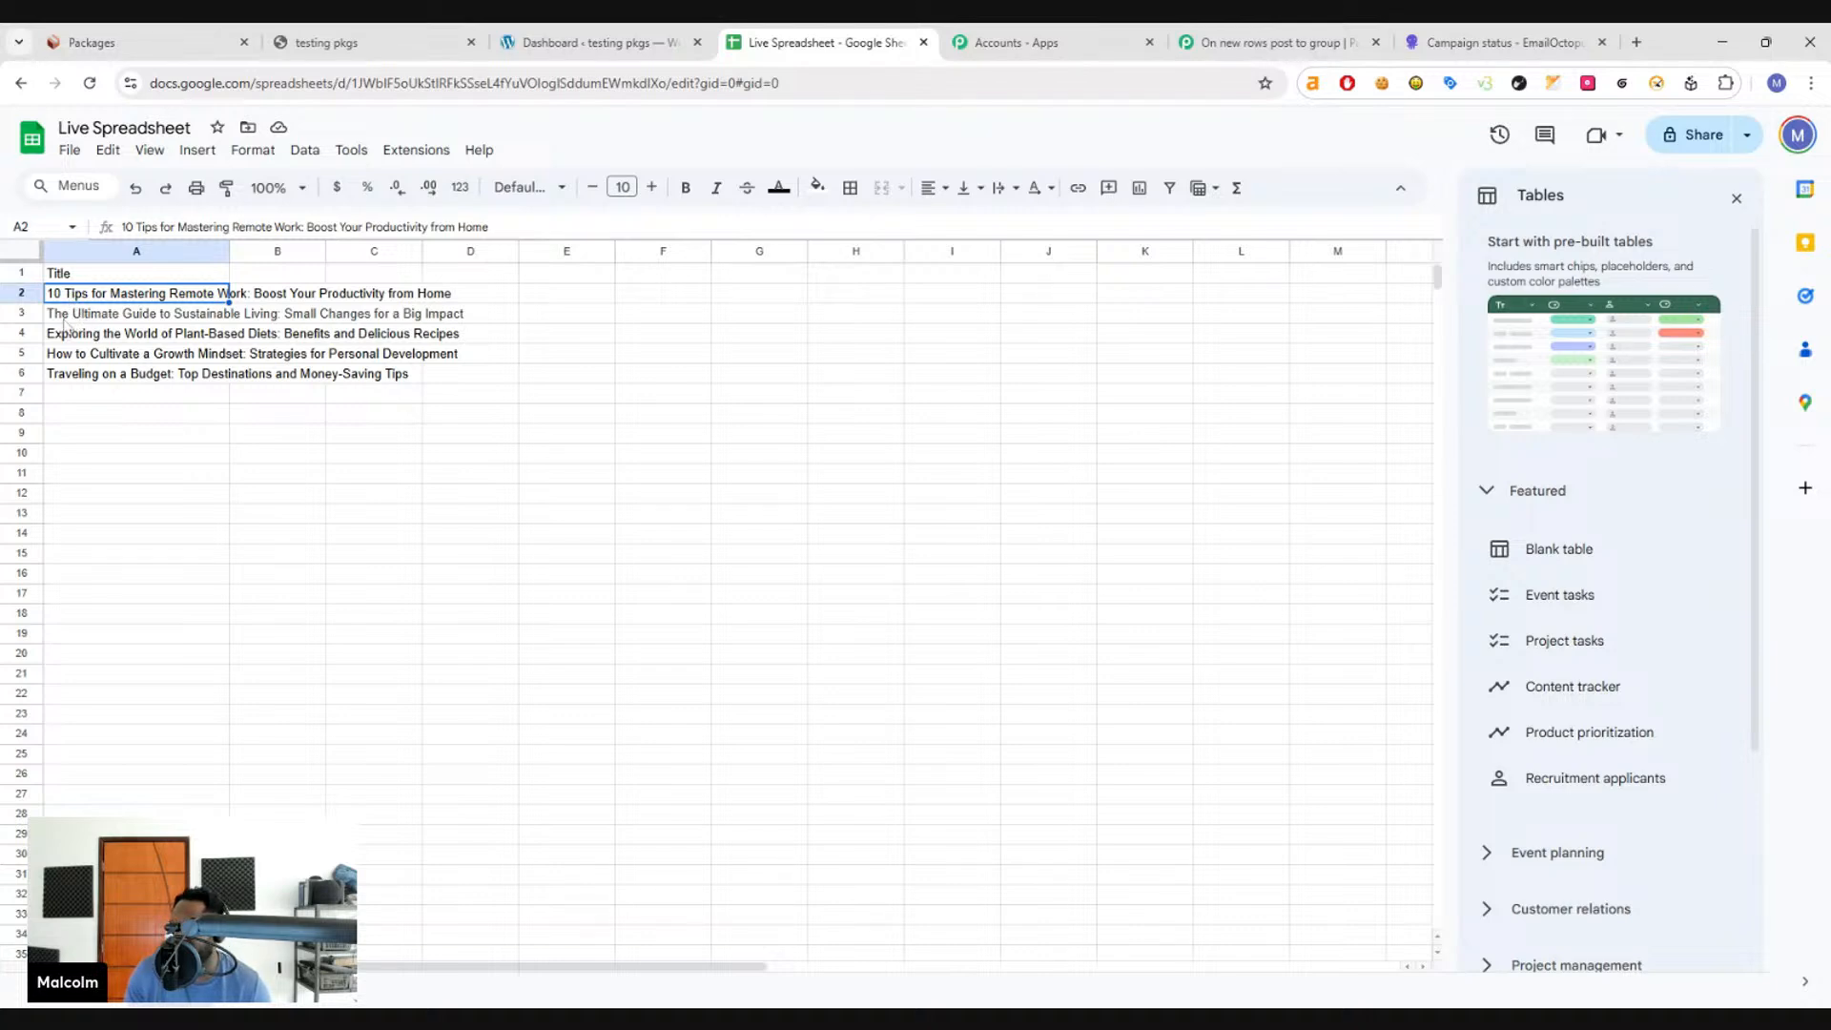
key(Down)
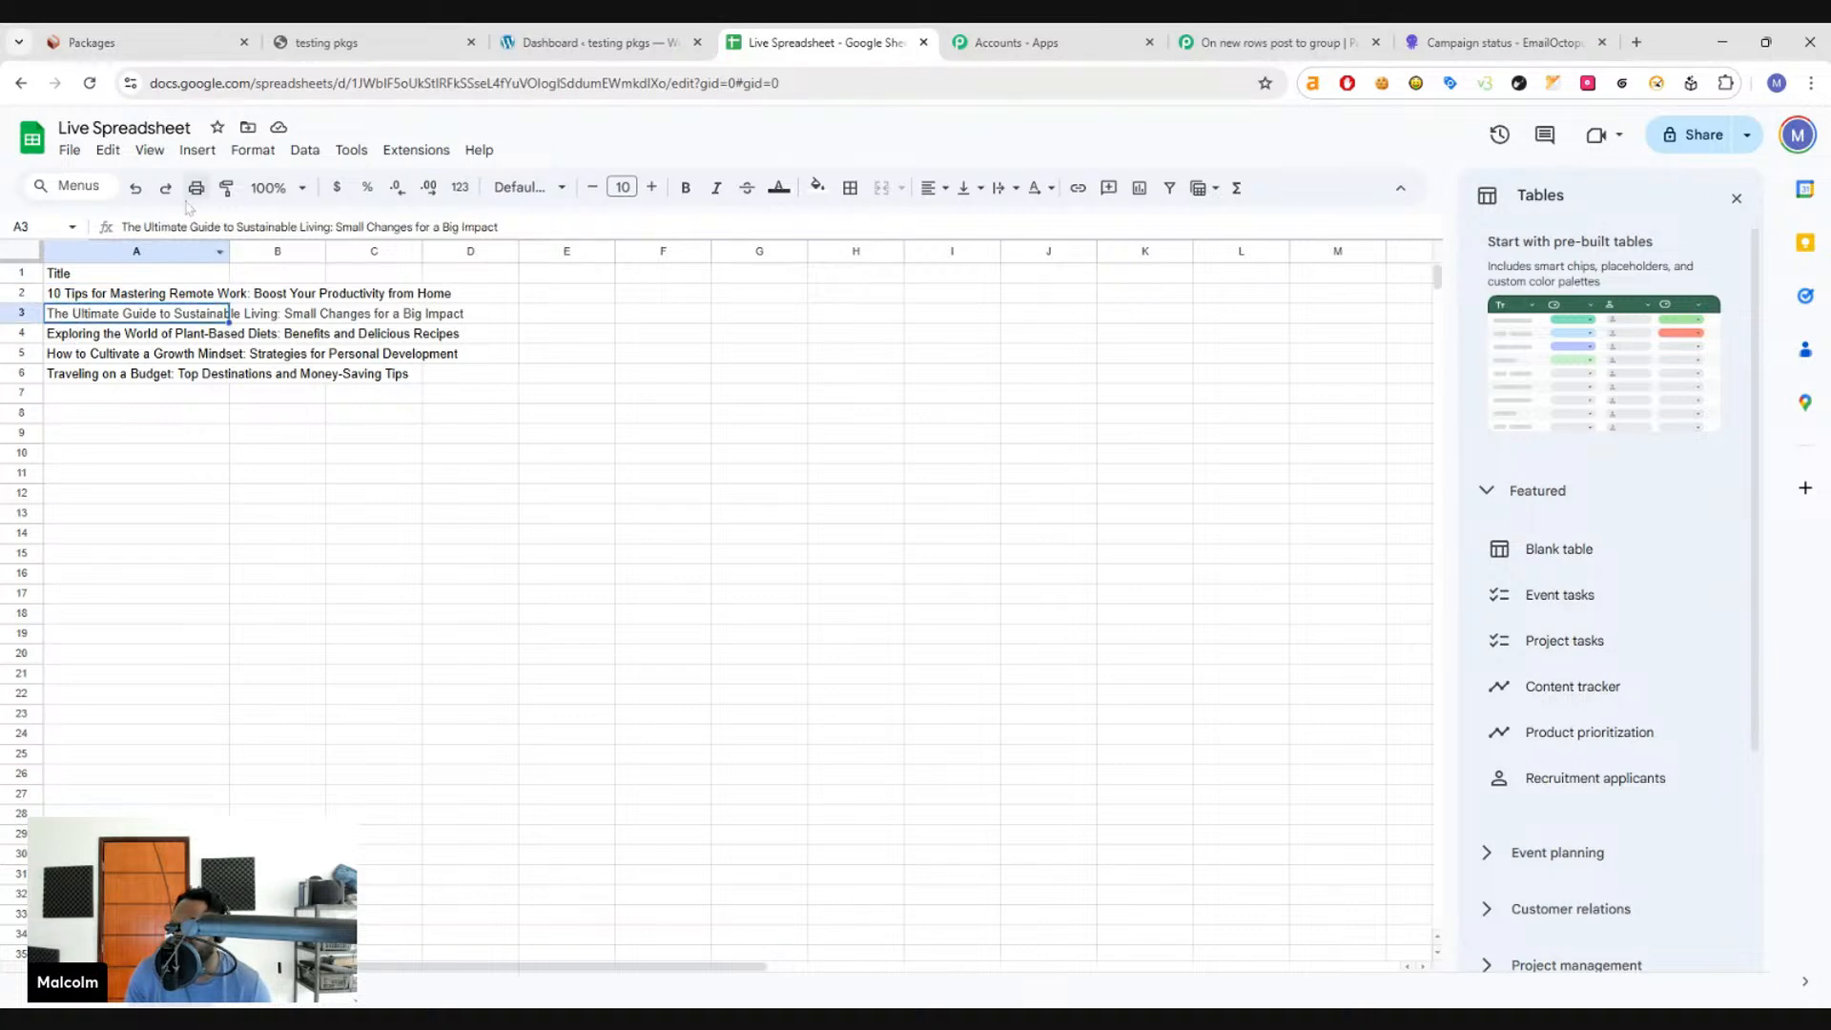
click(148, 52)
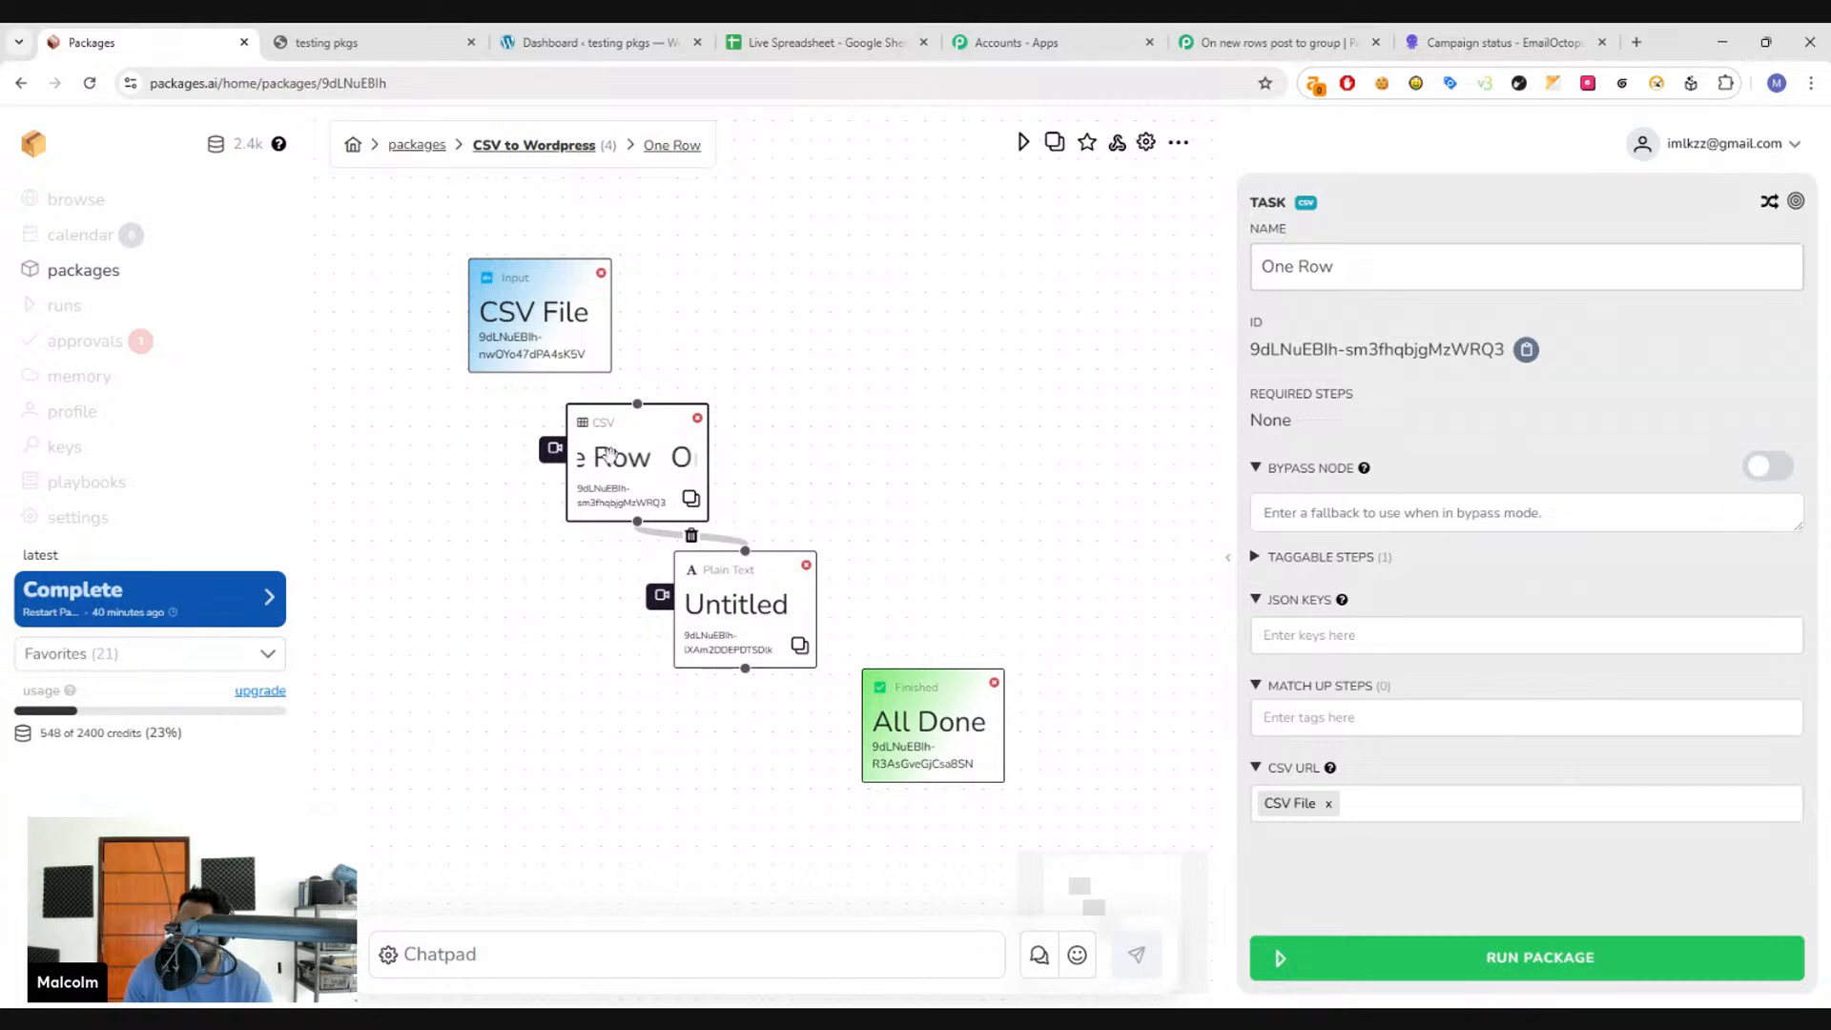
- Shift the Plain Text node slightly and move the All Done node farther away from it on the canvas
drag(766, 570, 779, 564)
drag(892, 700, 948, 754)
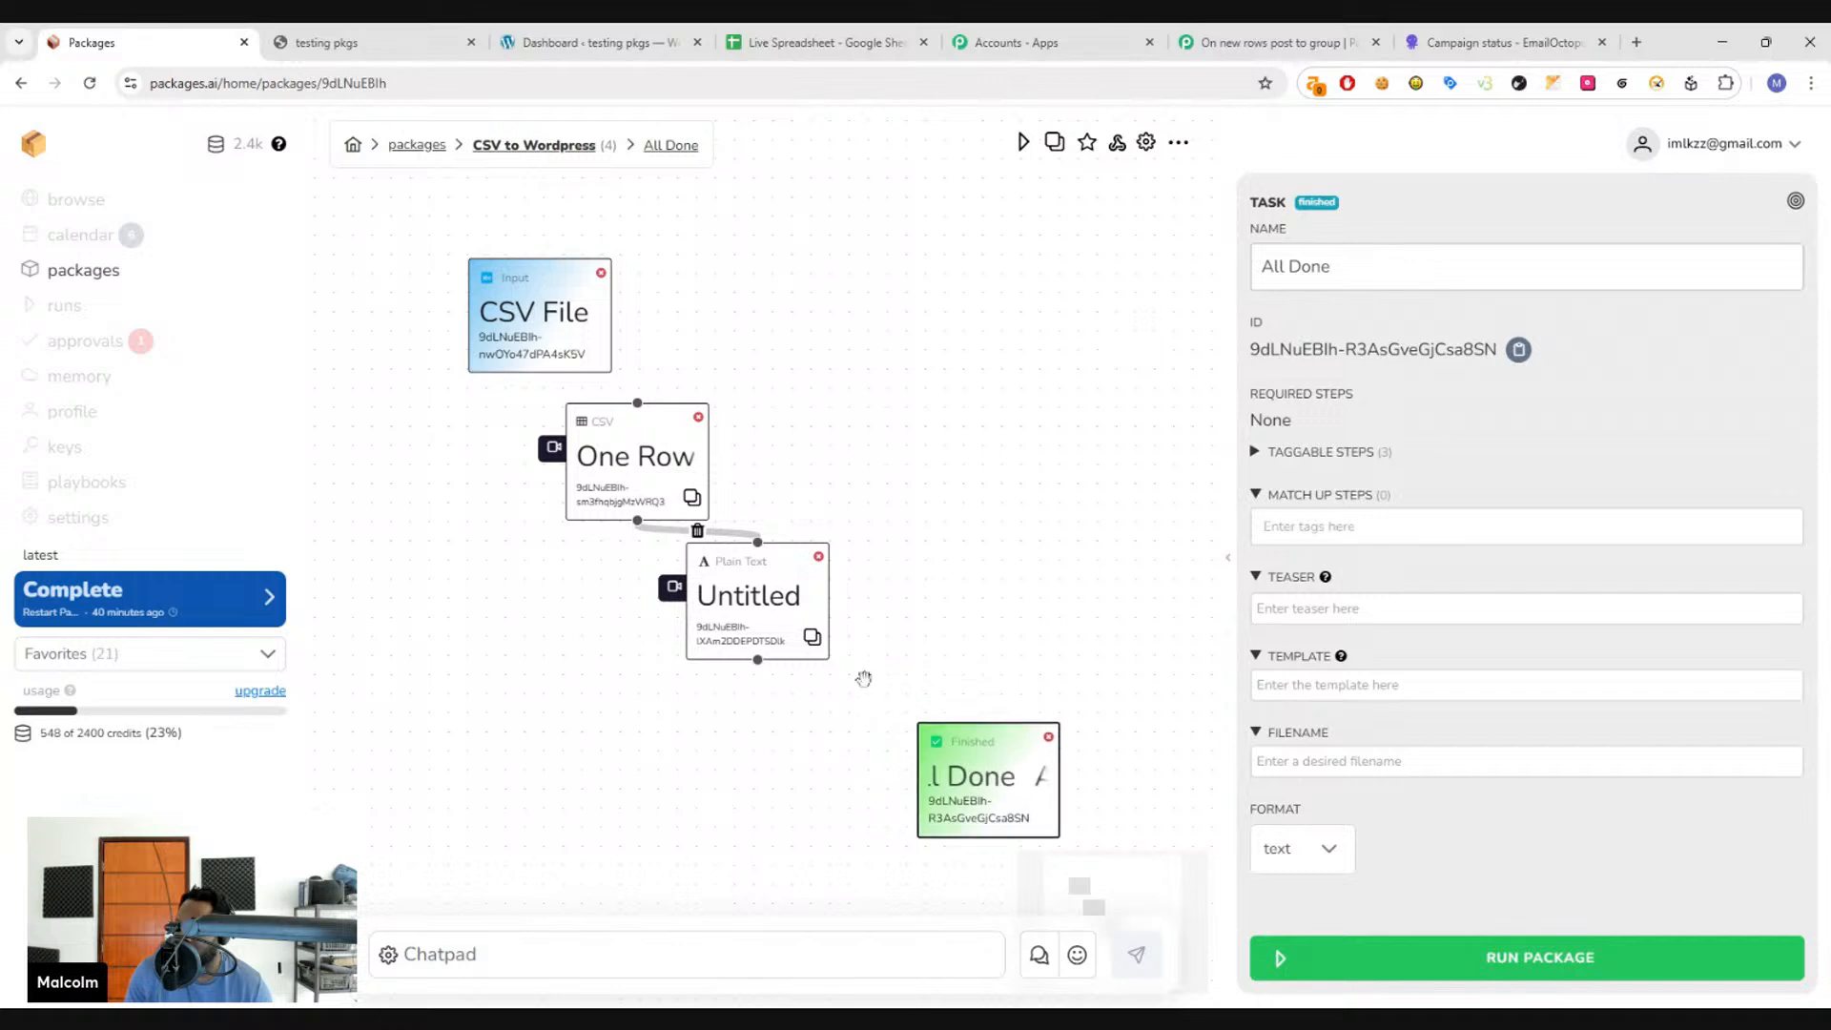
click(812, 624)
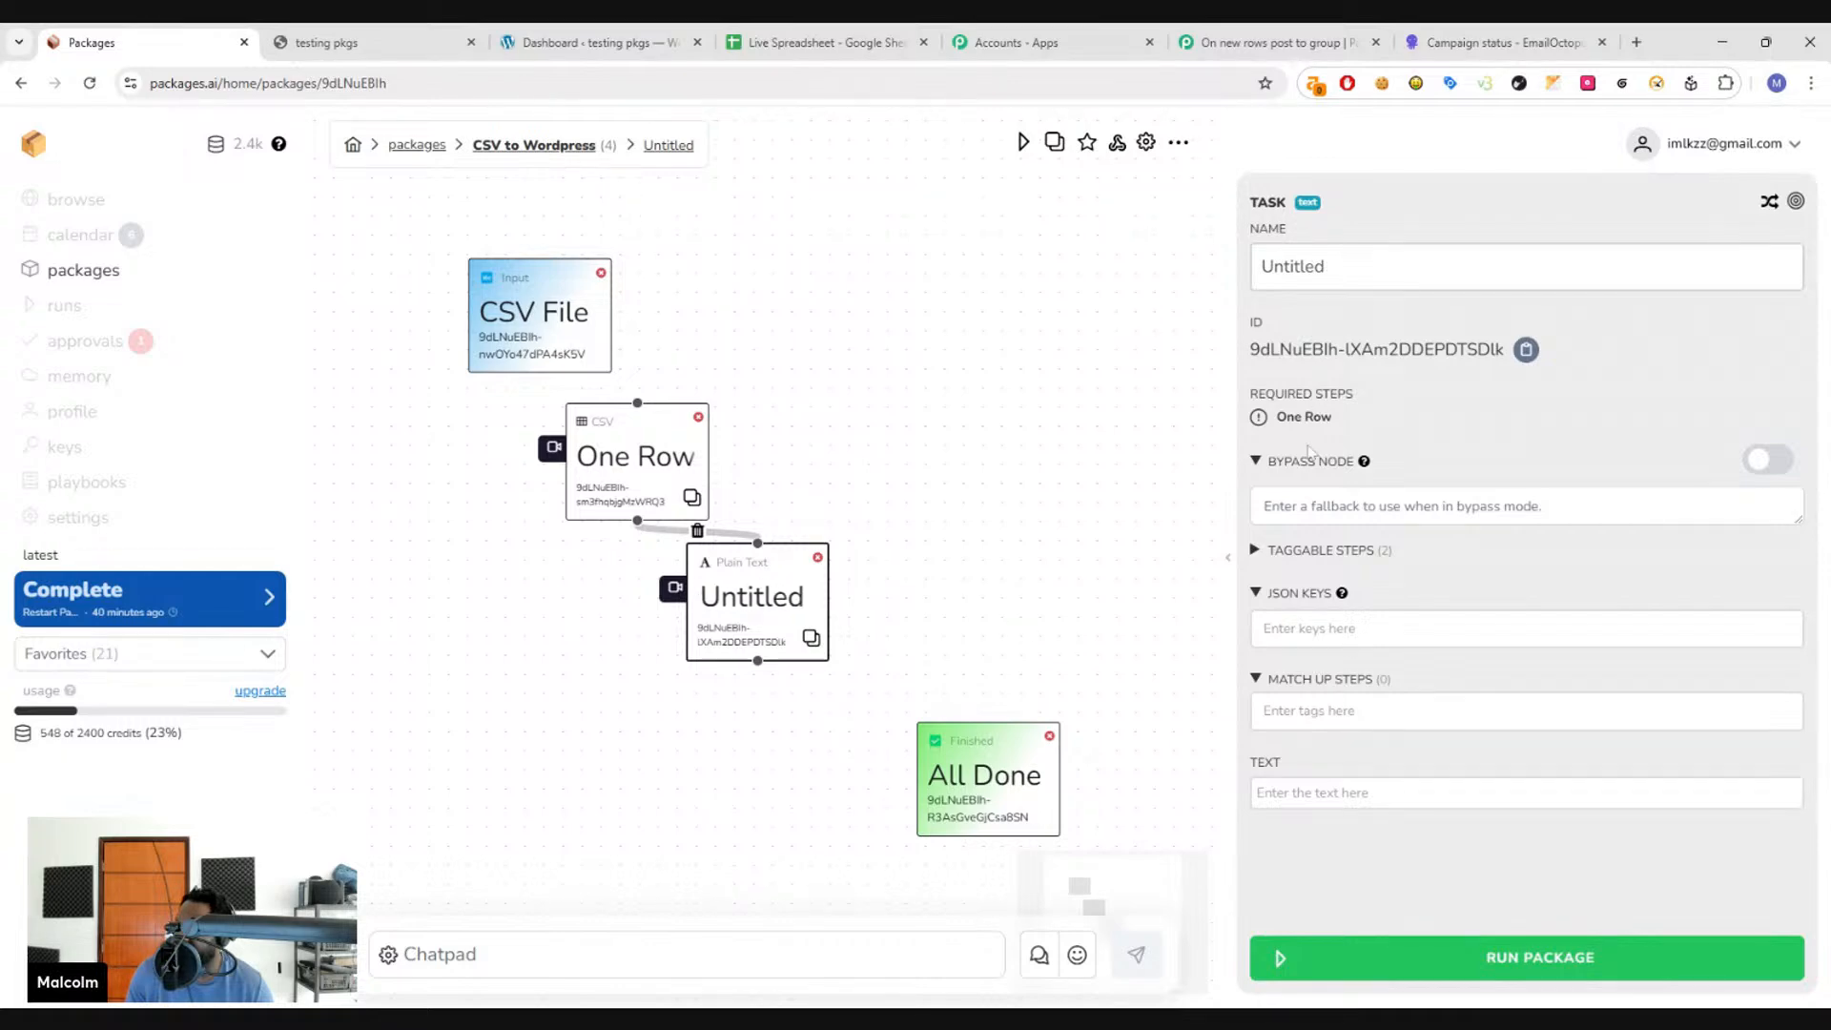
- Check the column header in the Live Spreadsheet and add "Title" as a JSON key on the One Row node
click(671, 479)
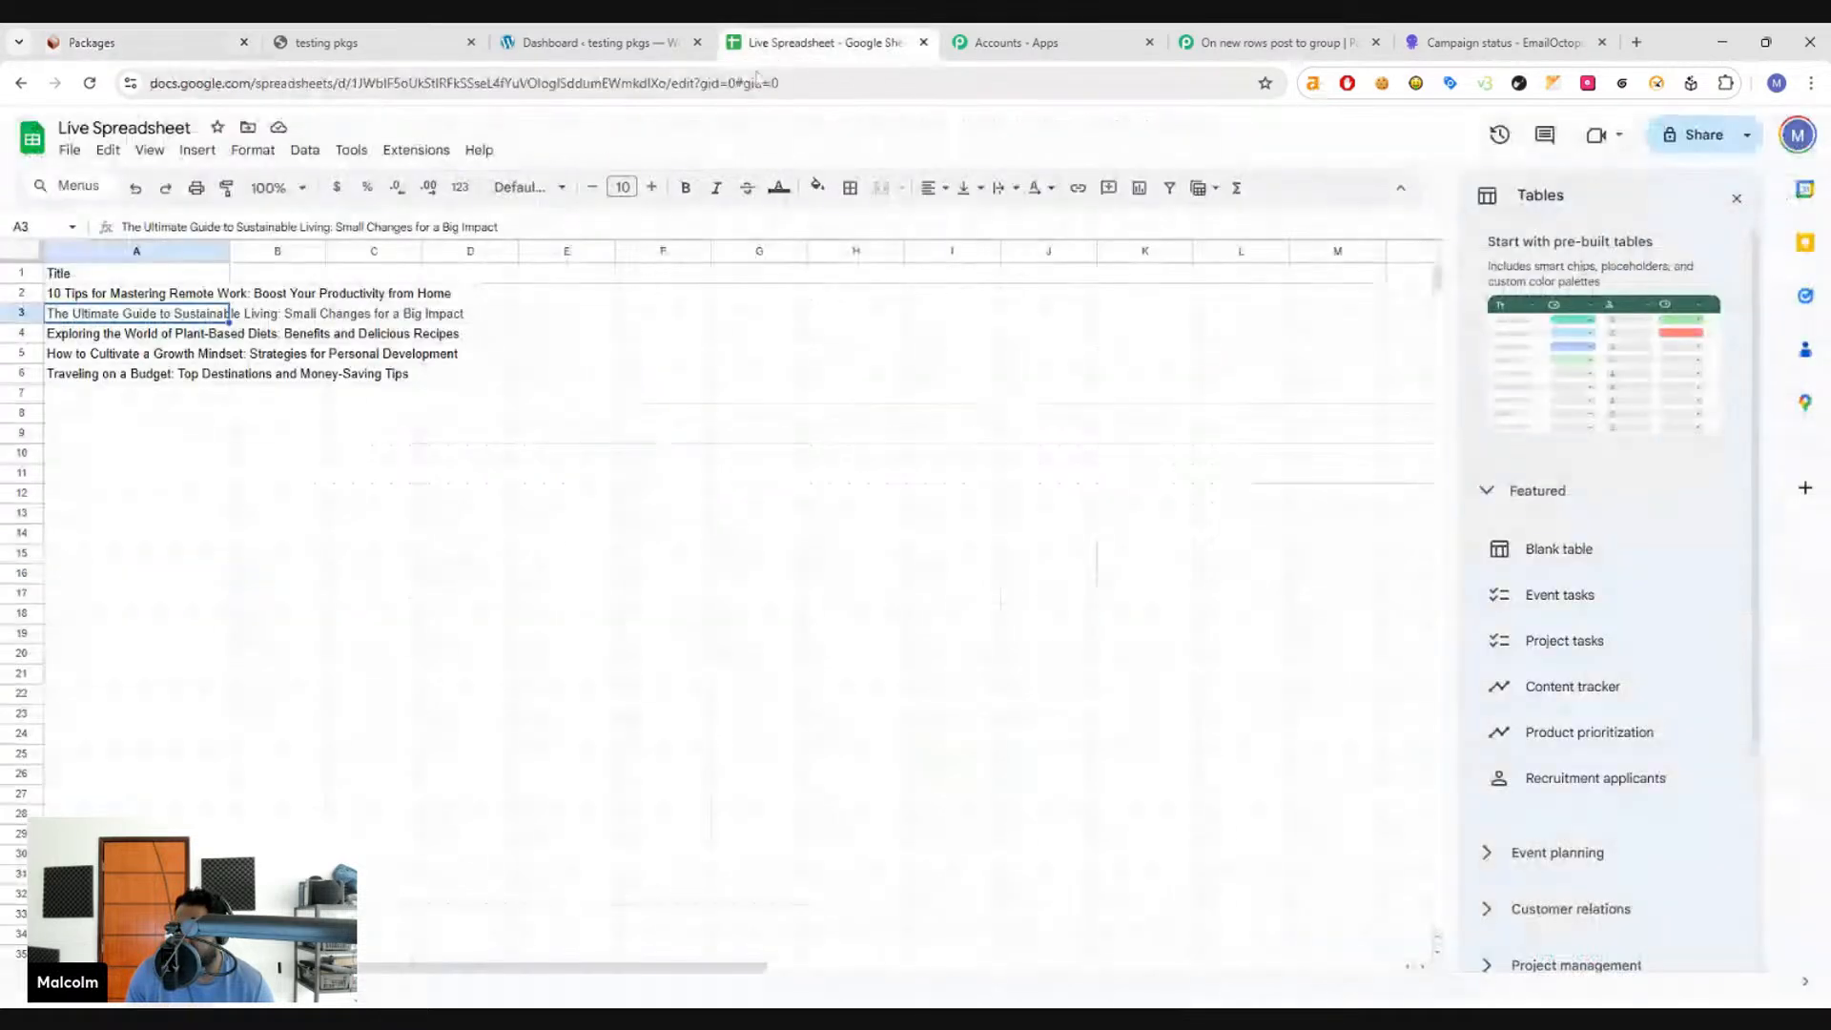
click(816, 42)
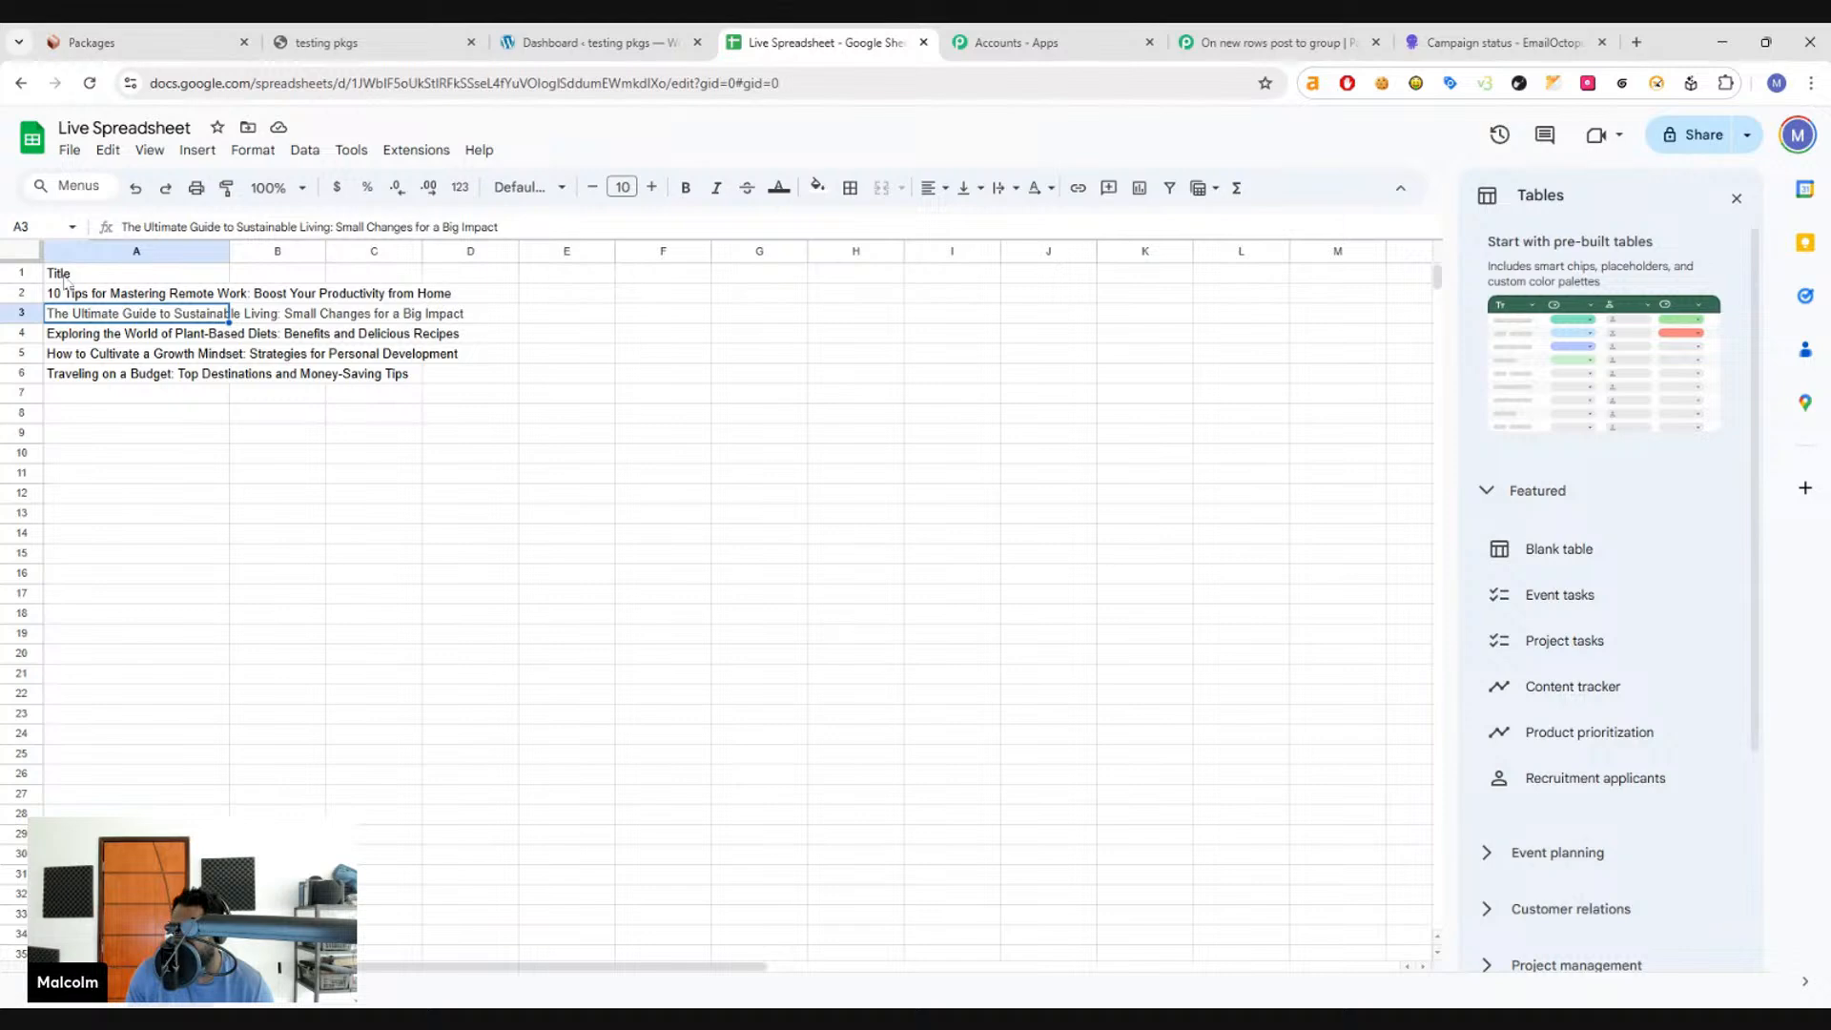
click(93, 42)
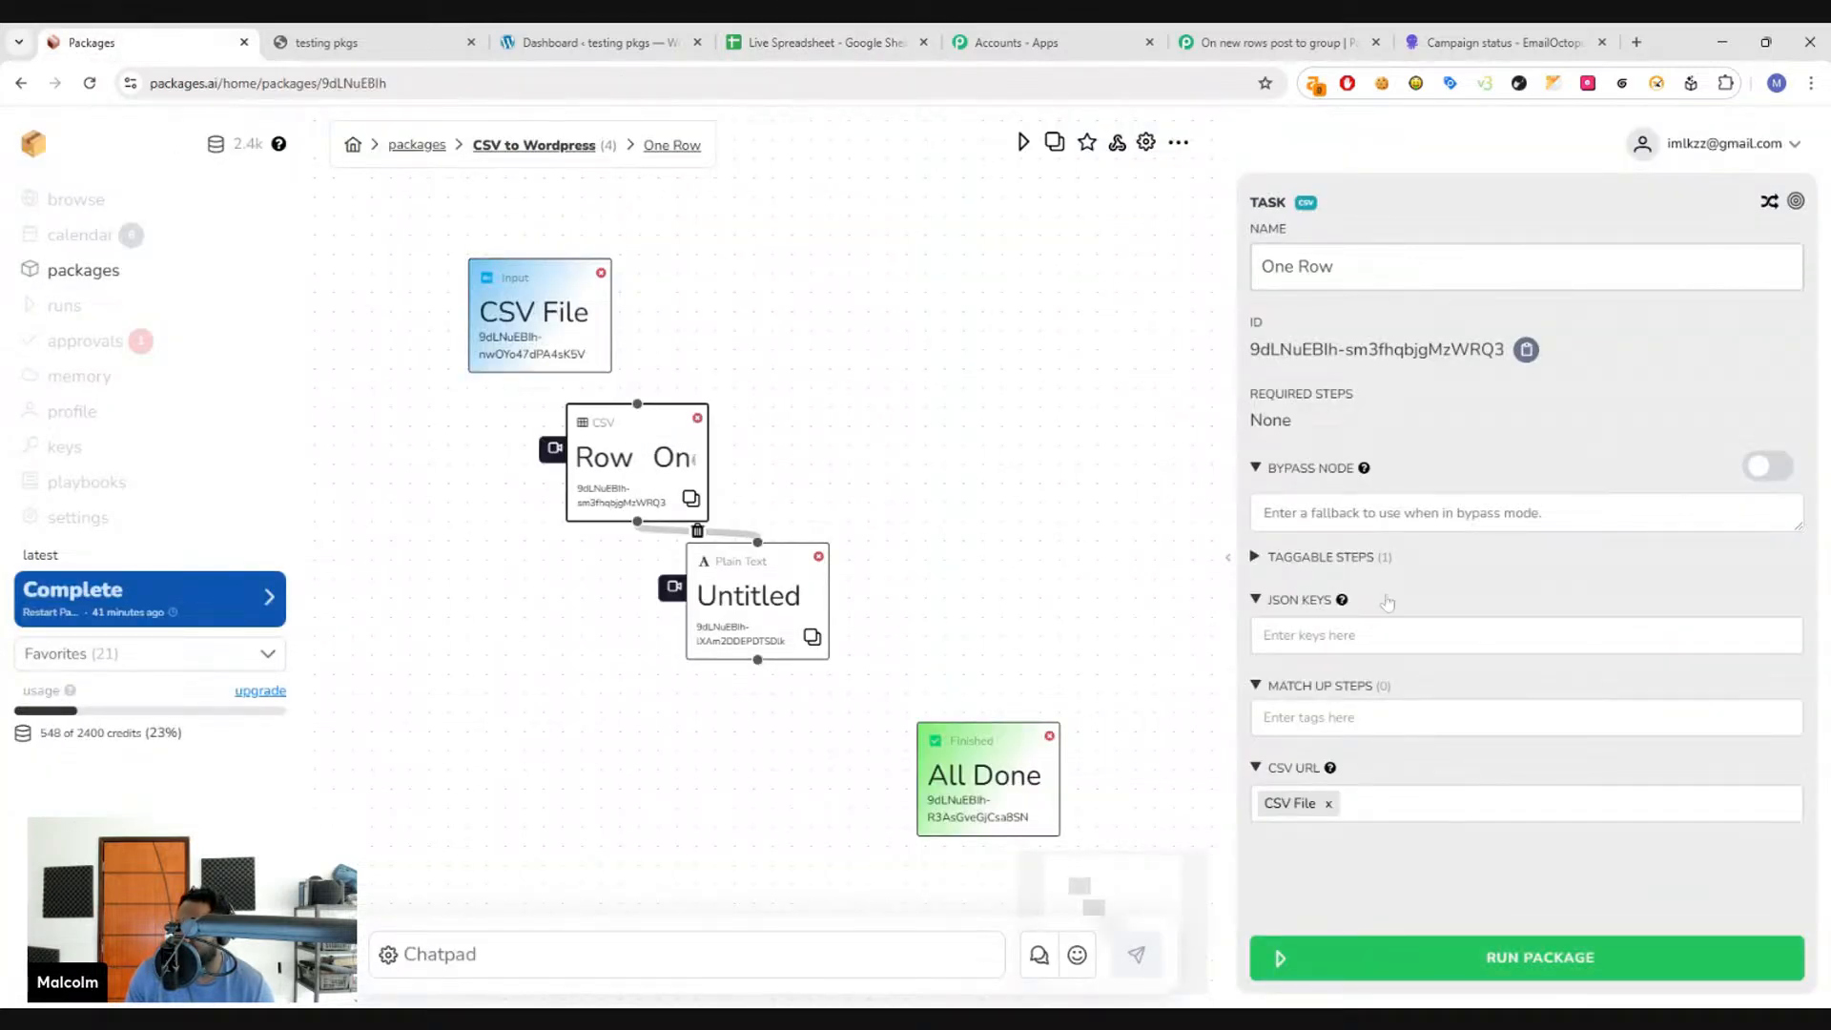
click(1525, 635)
text(Title)
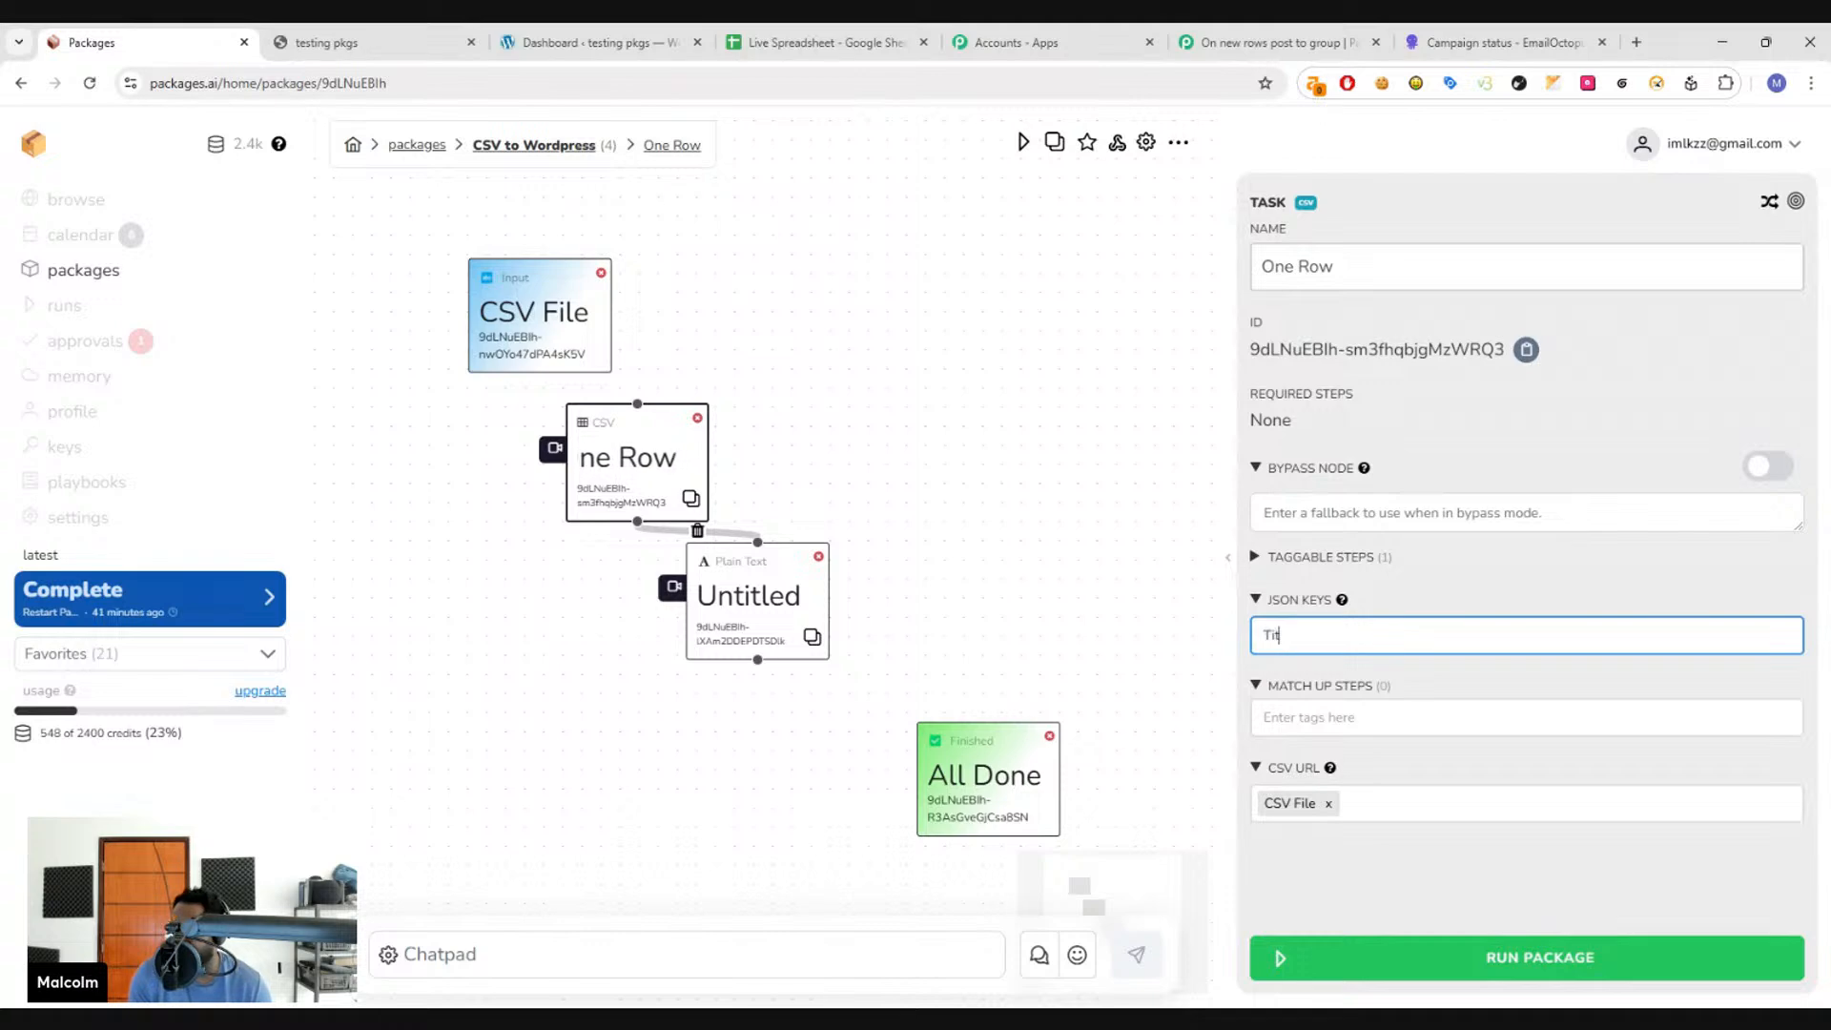
key(Return)
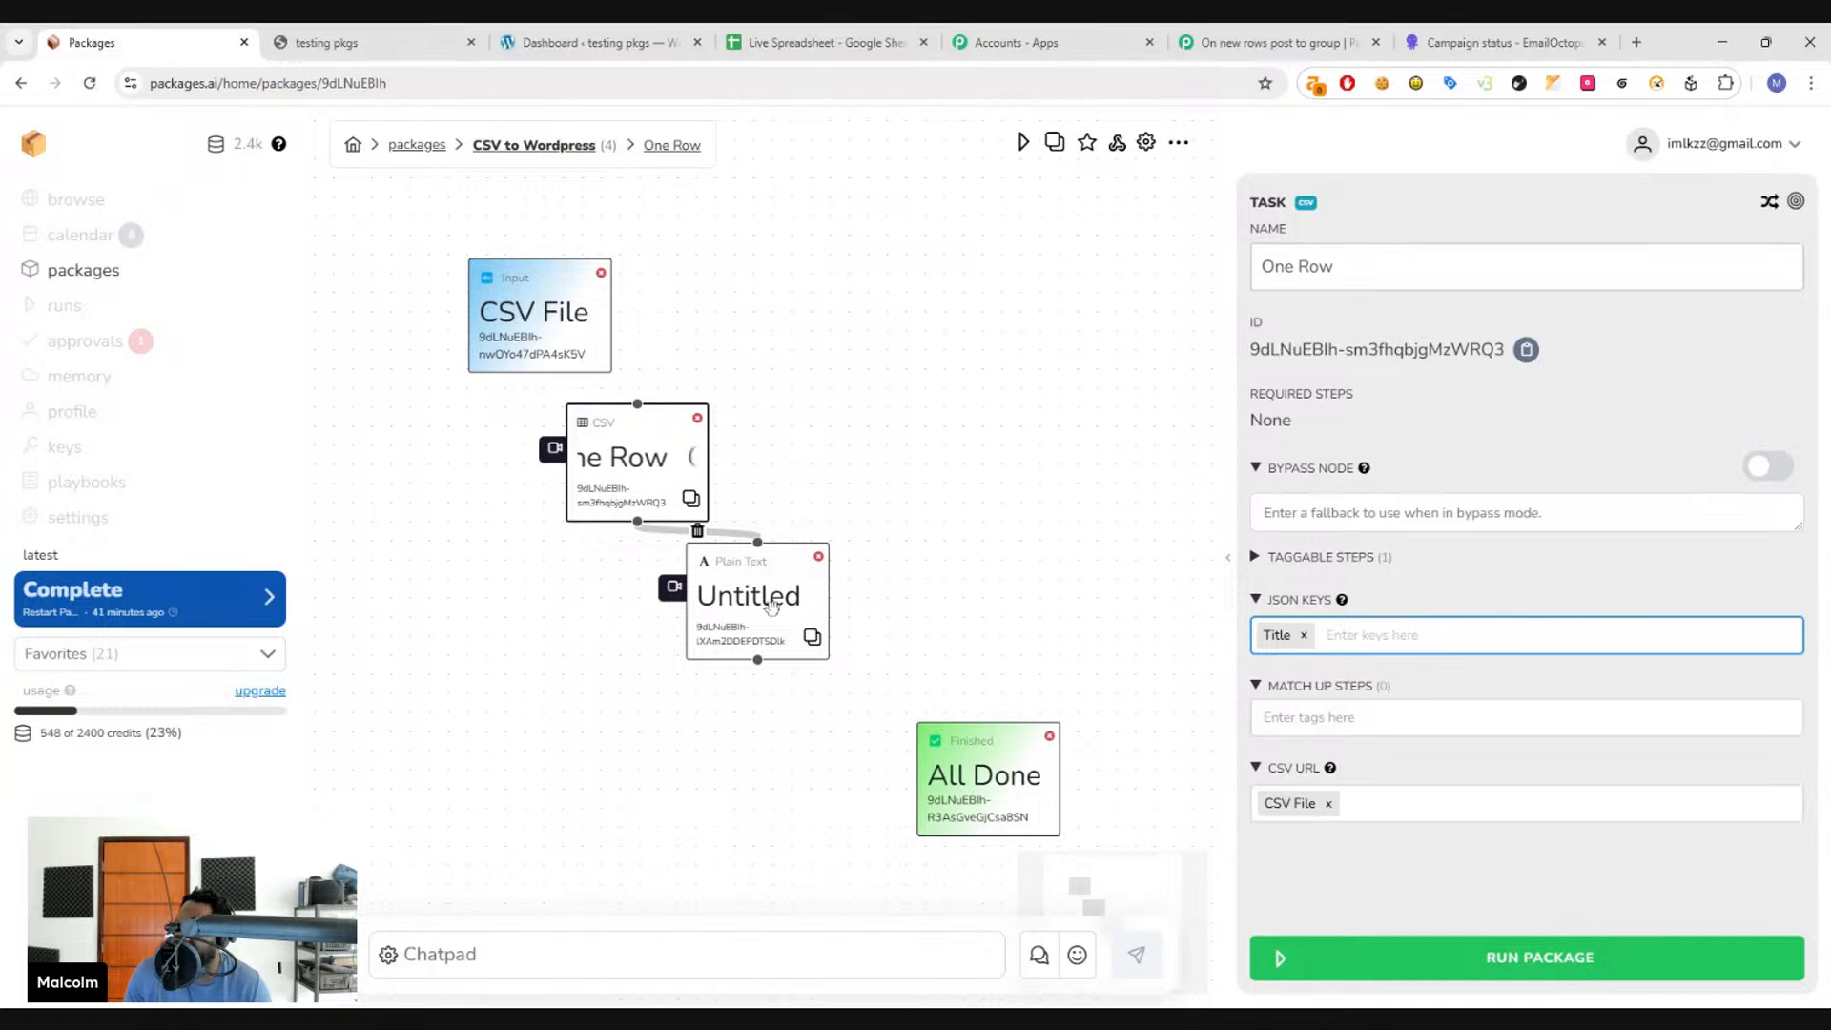
- Rename the Plain Text node to "Test CSV"
click(732, 599)
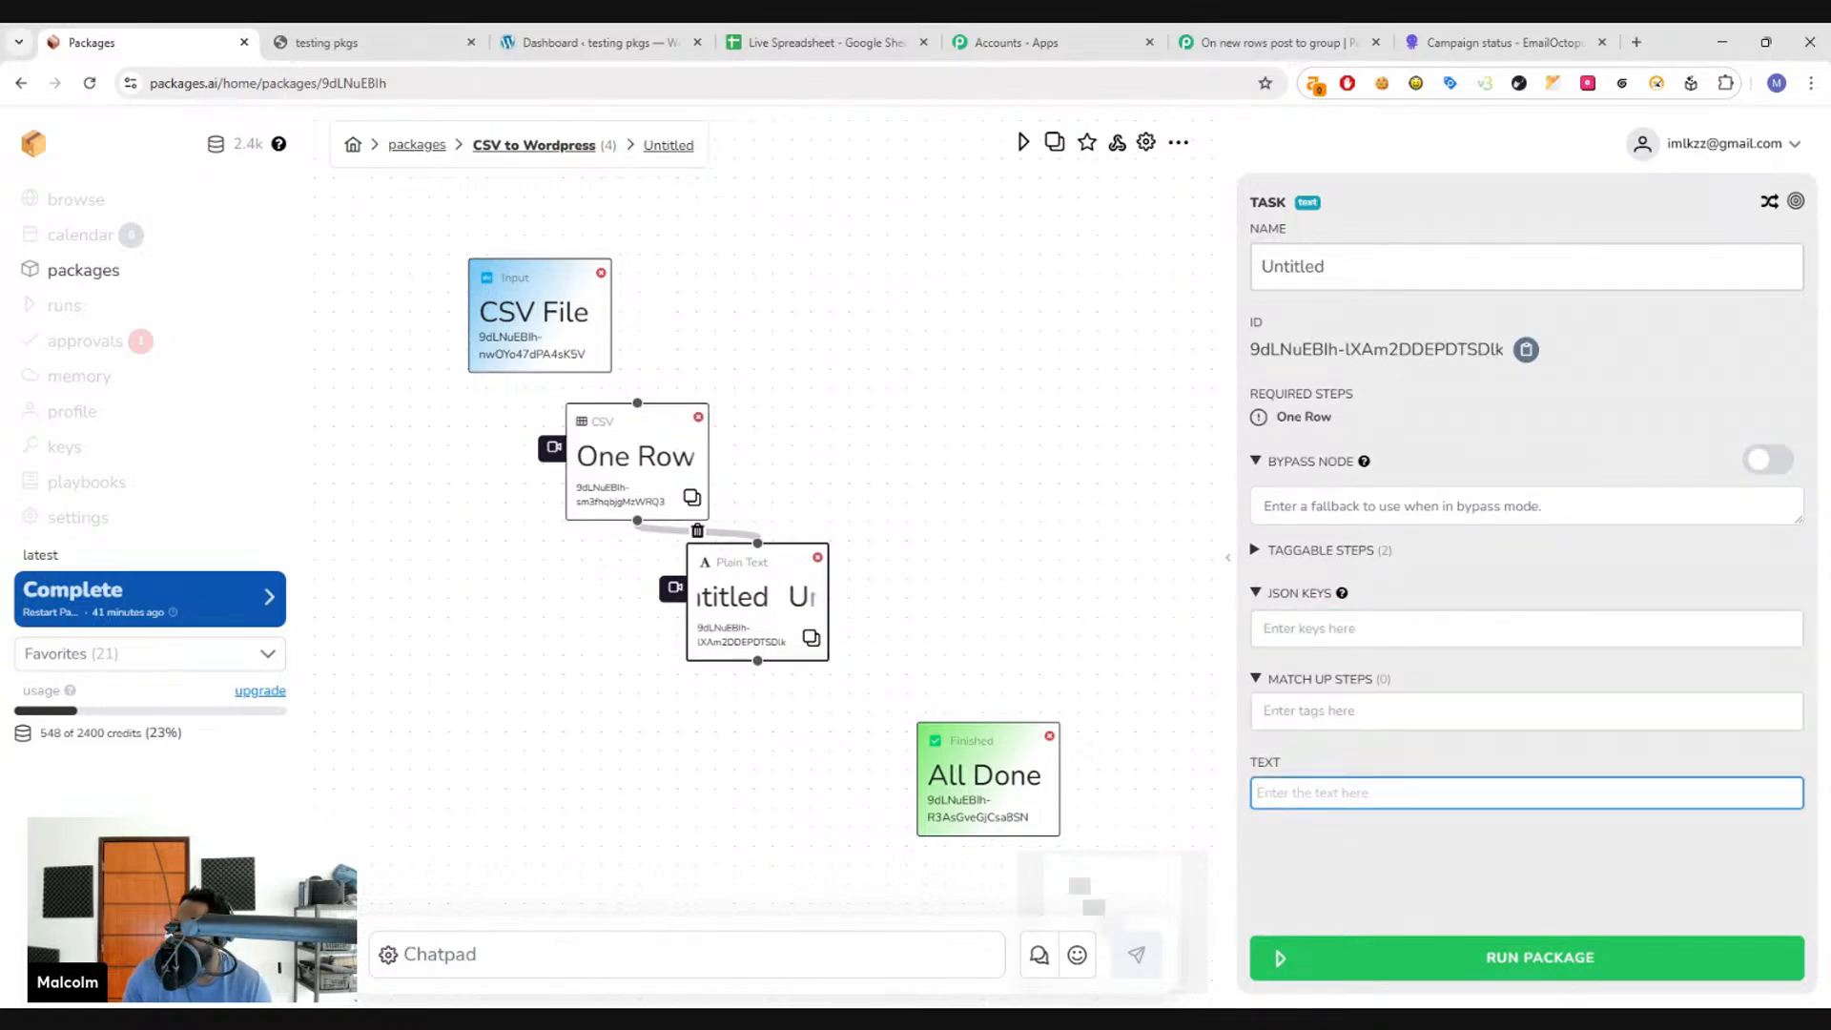
drag(1384, 266, 1023, 231)
text(Test CSV)
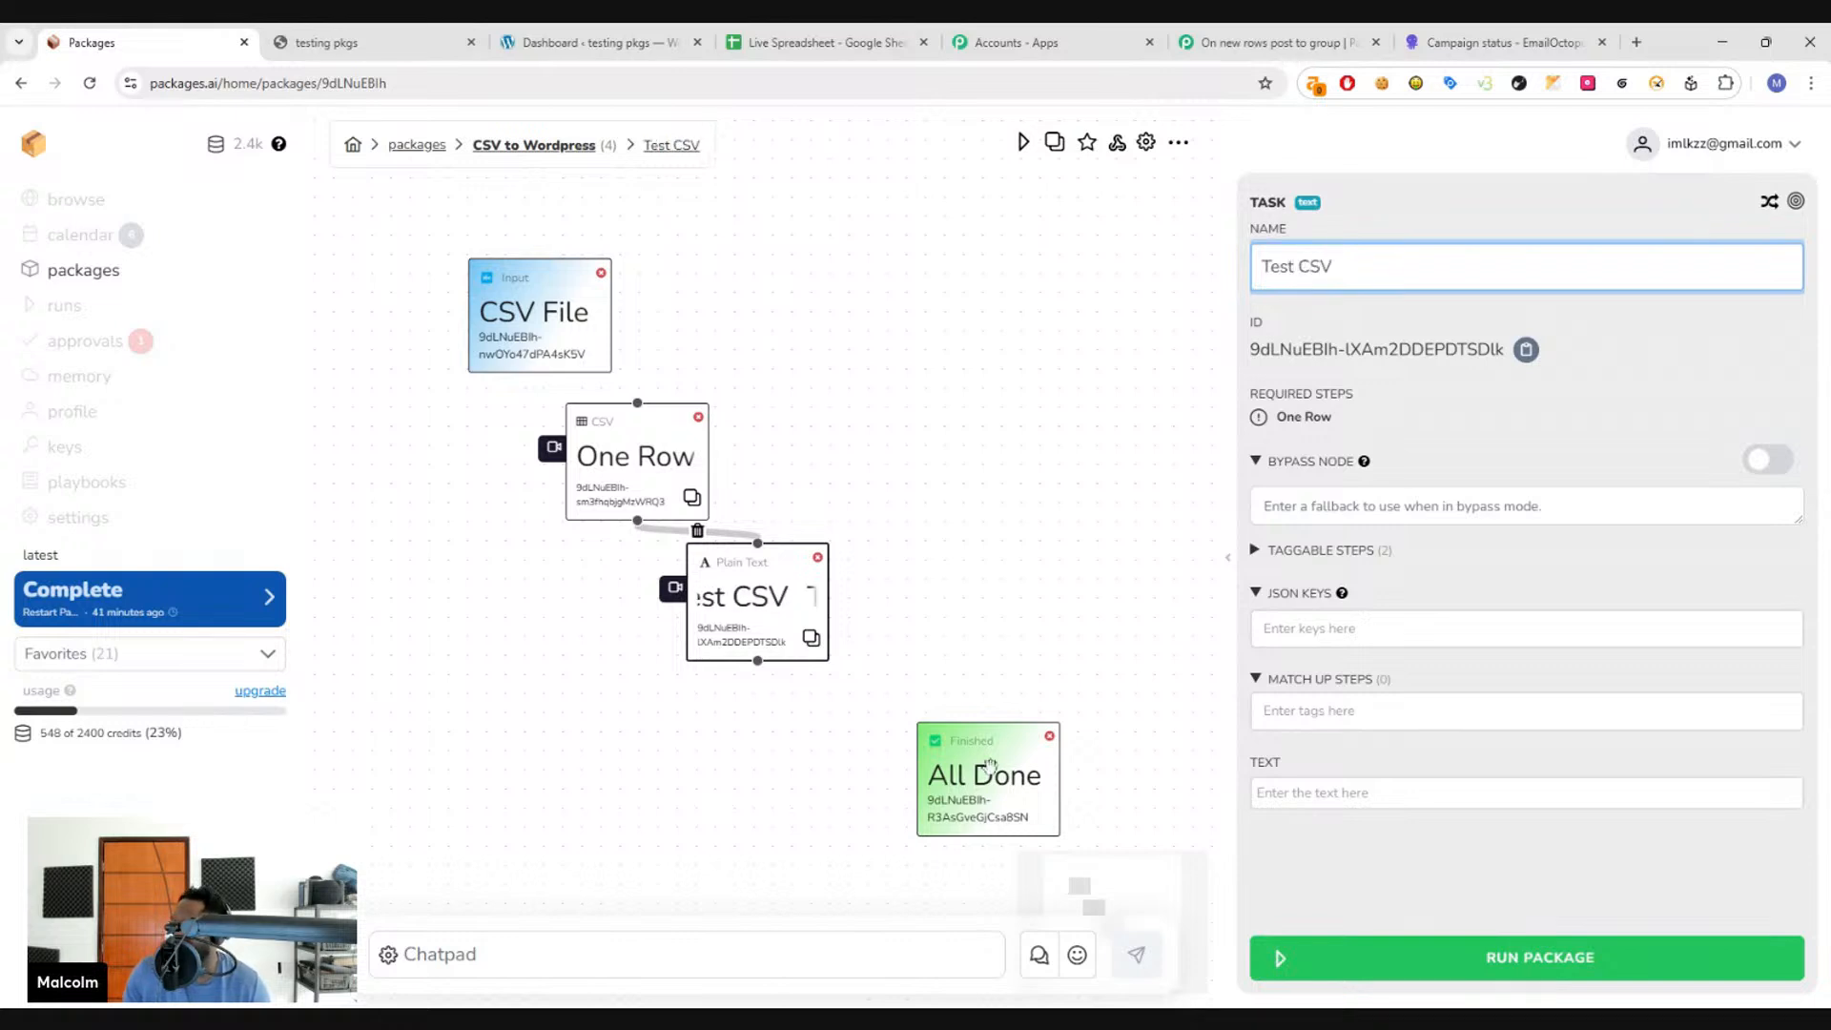
- Set the Test CSV node's text to "Title:" followed by the One Row.Title reference, and nudge the node slightly
click(1335, 793)
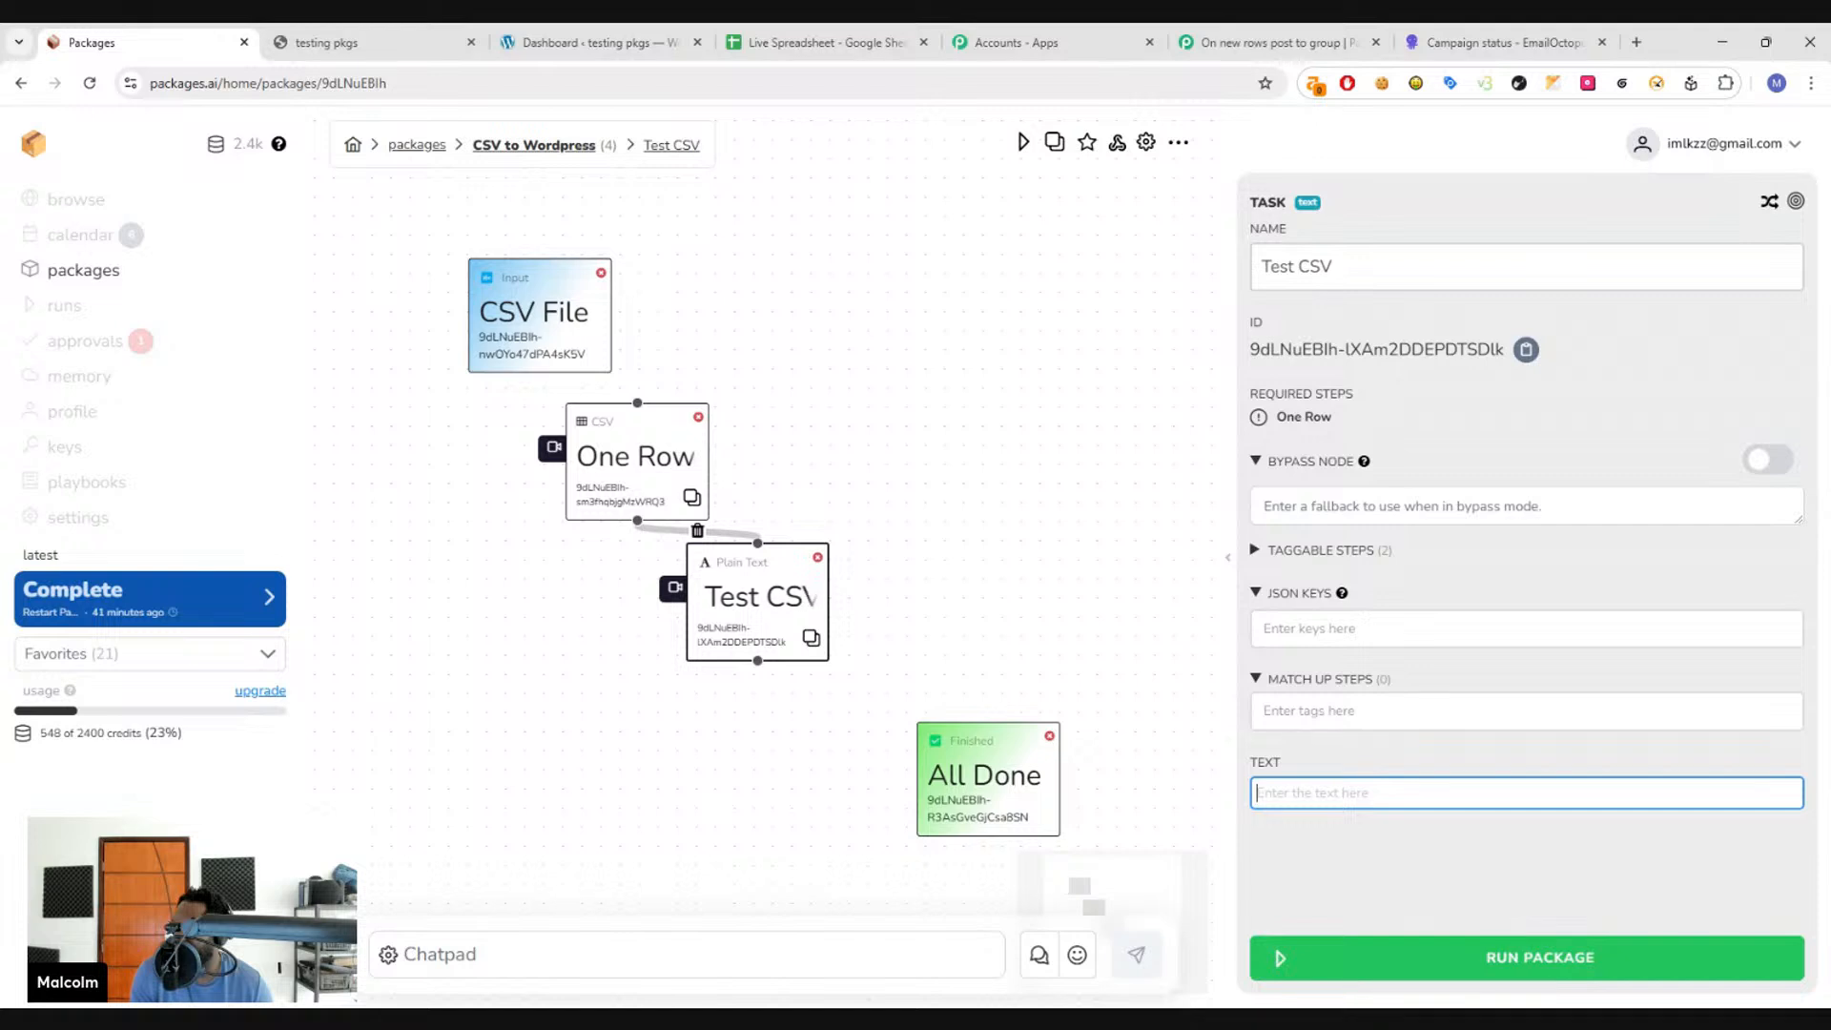
text(@T)
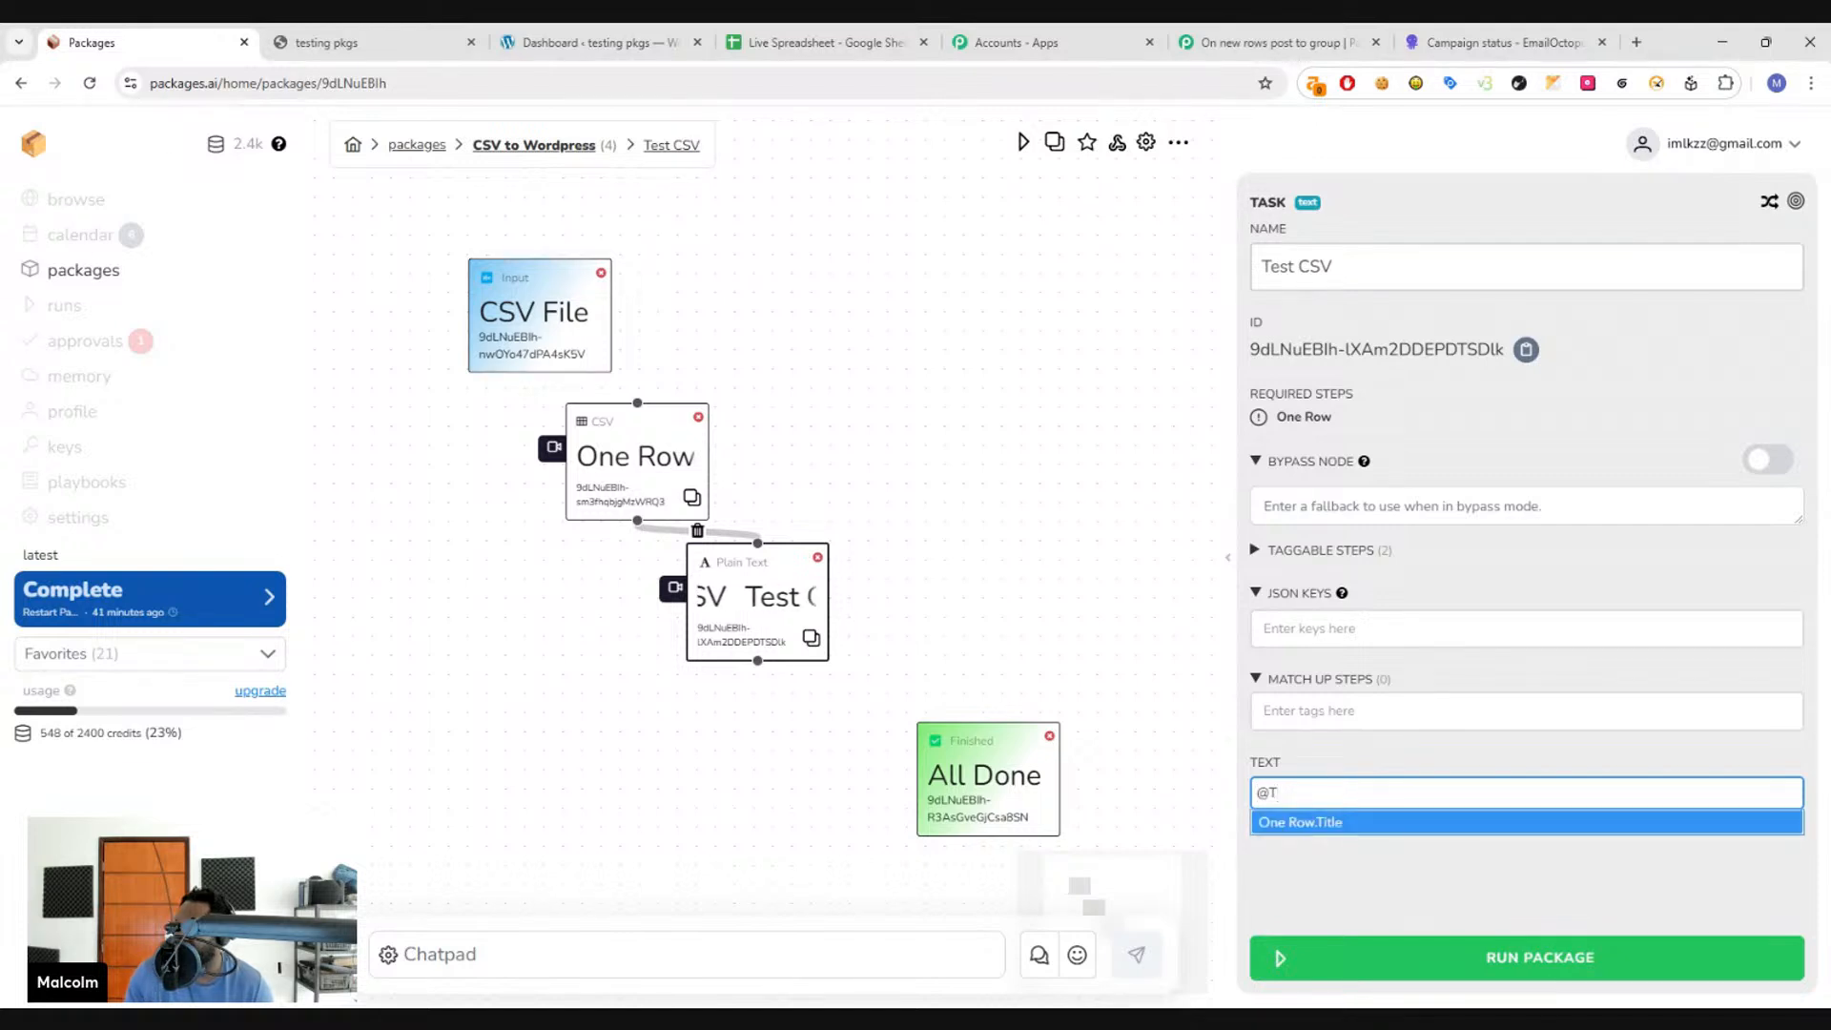
click(1335, 822)
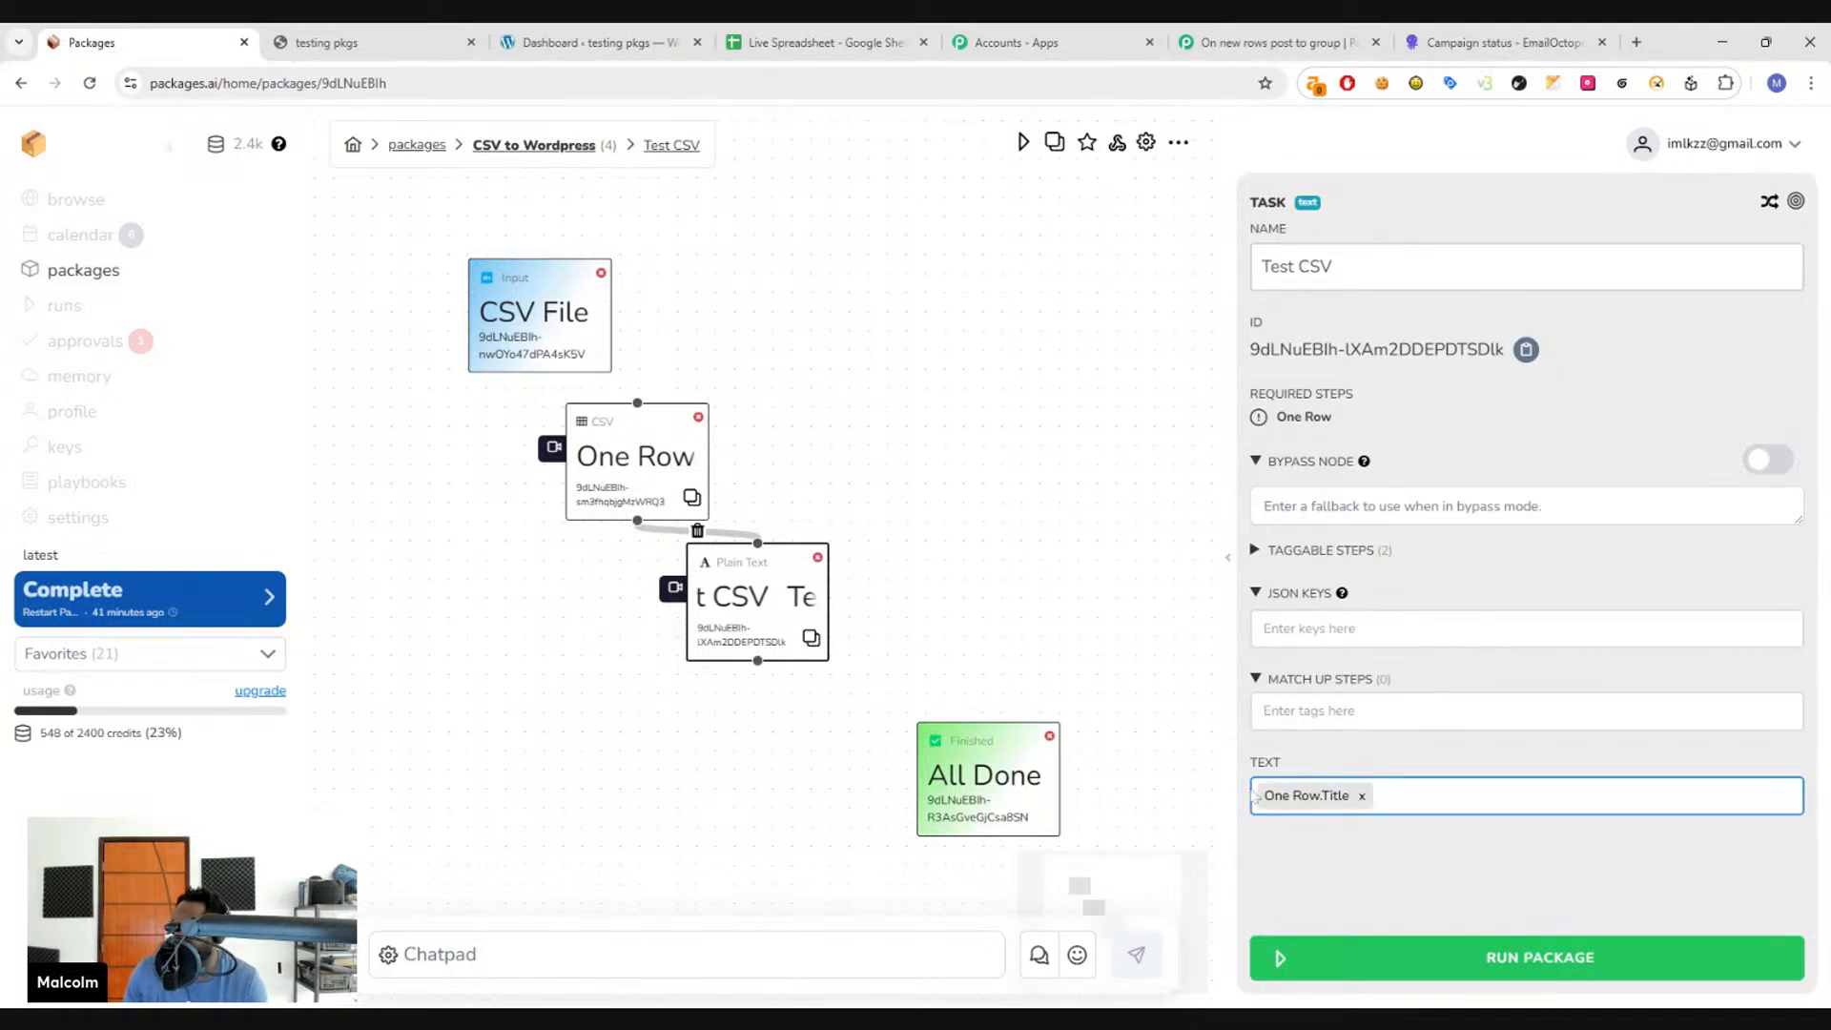
text(Title:)
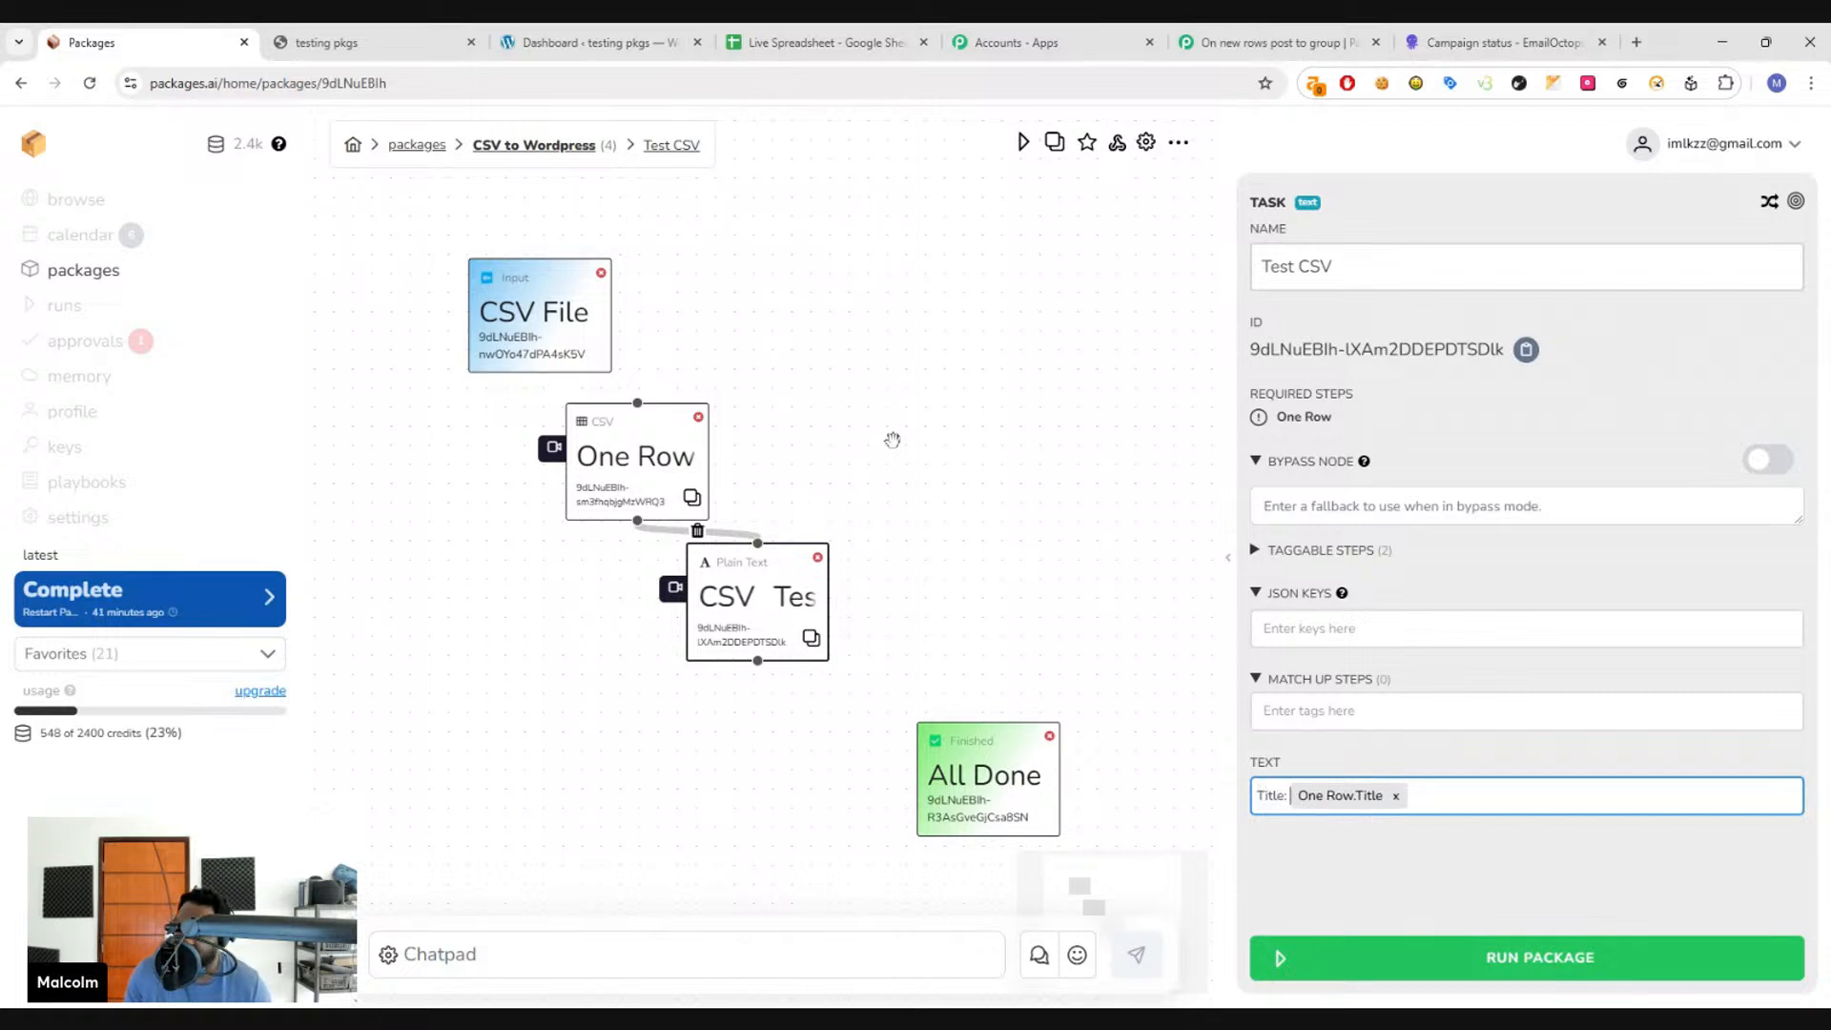
drag(737, 561, 740, 568)
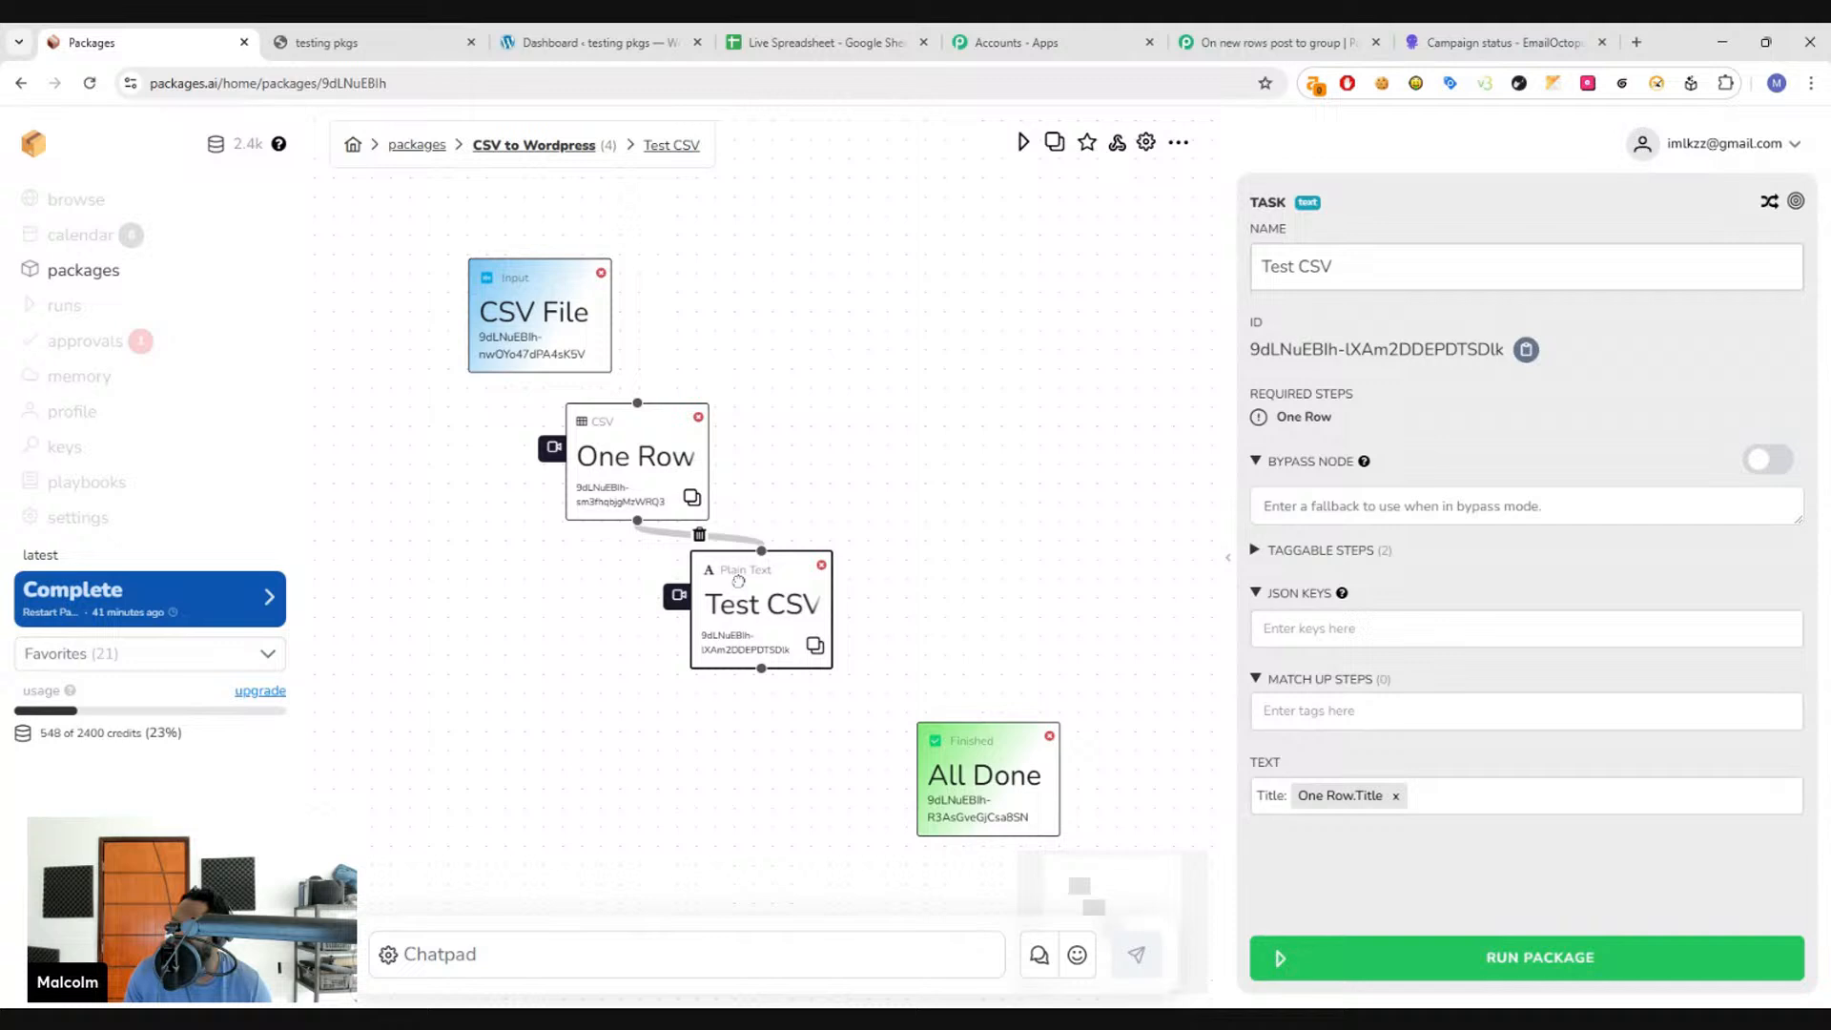
- Set the All Done node's template to a reference to Test CSV
click(972, 741)
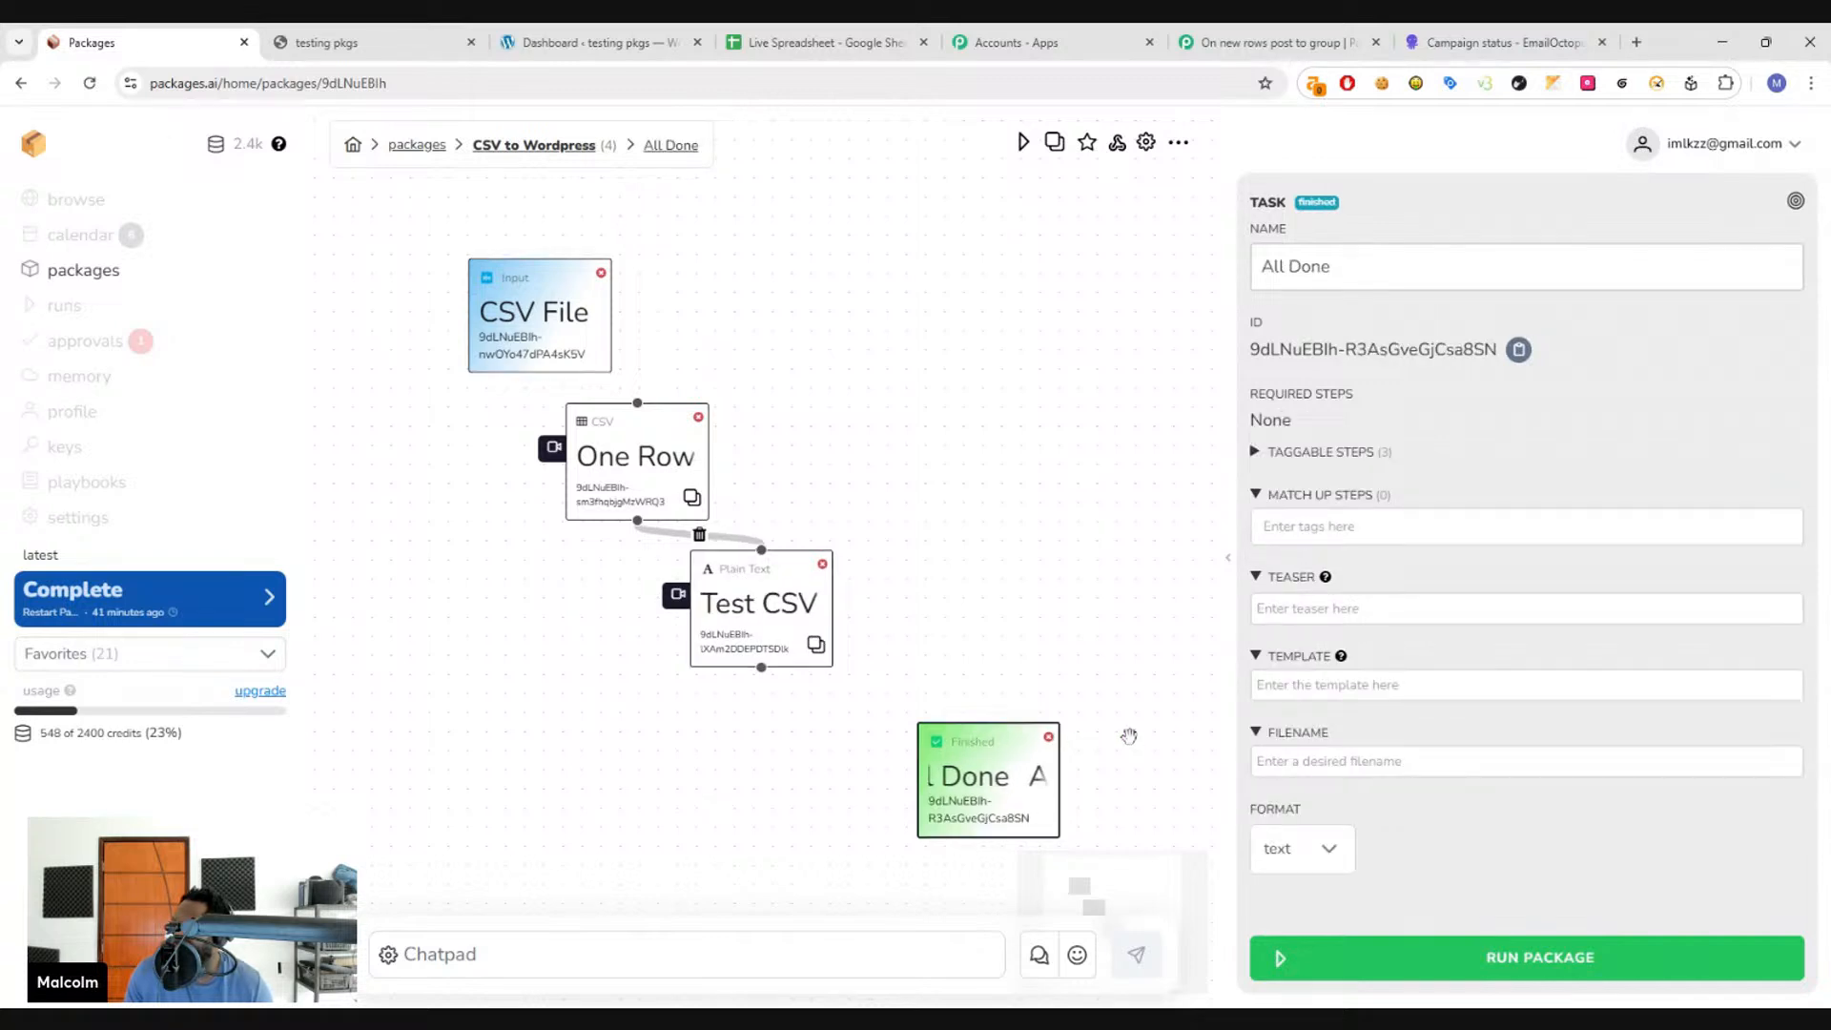
click(1257, 684)
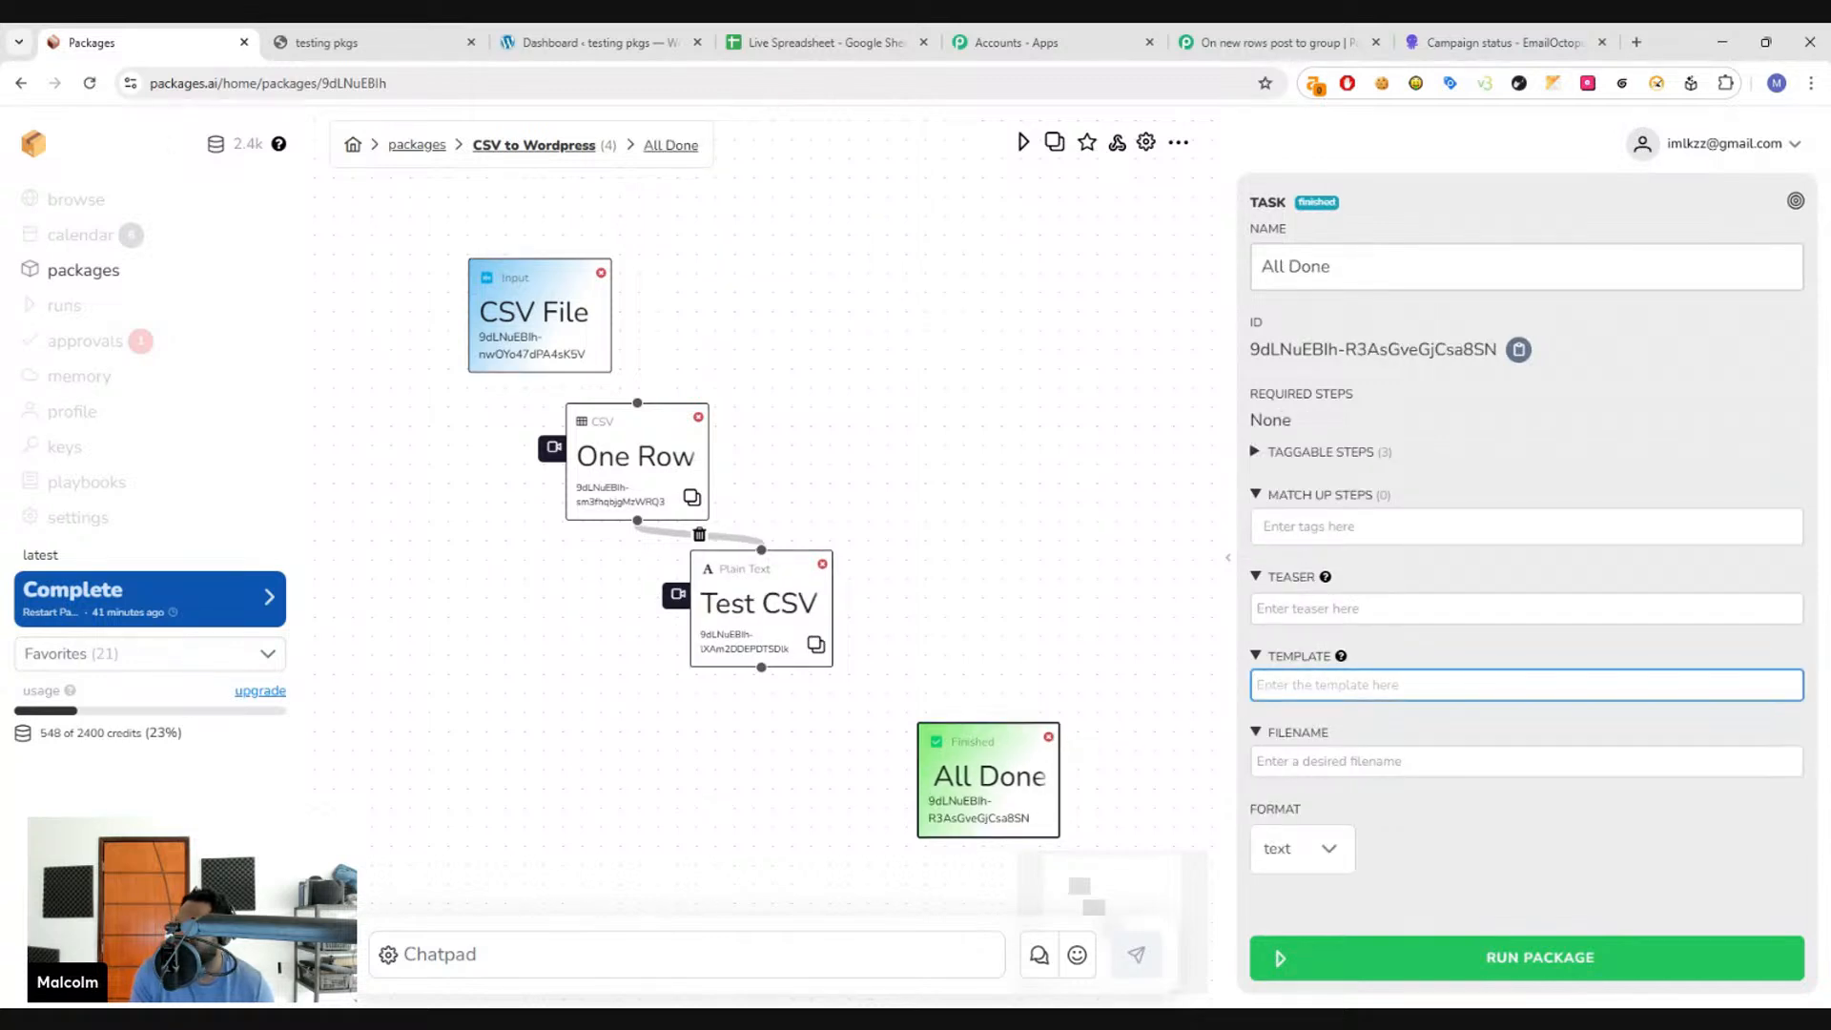
text(@)
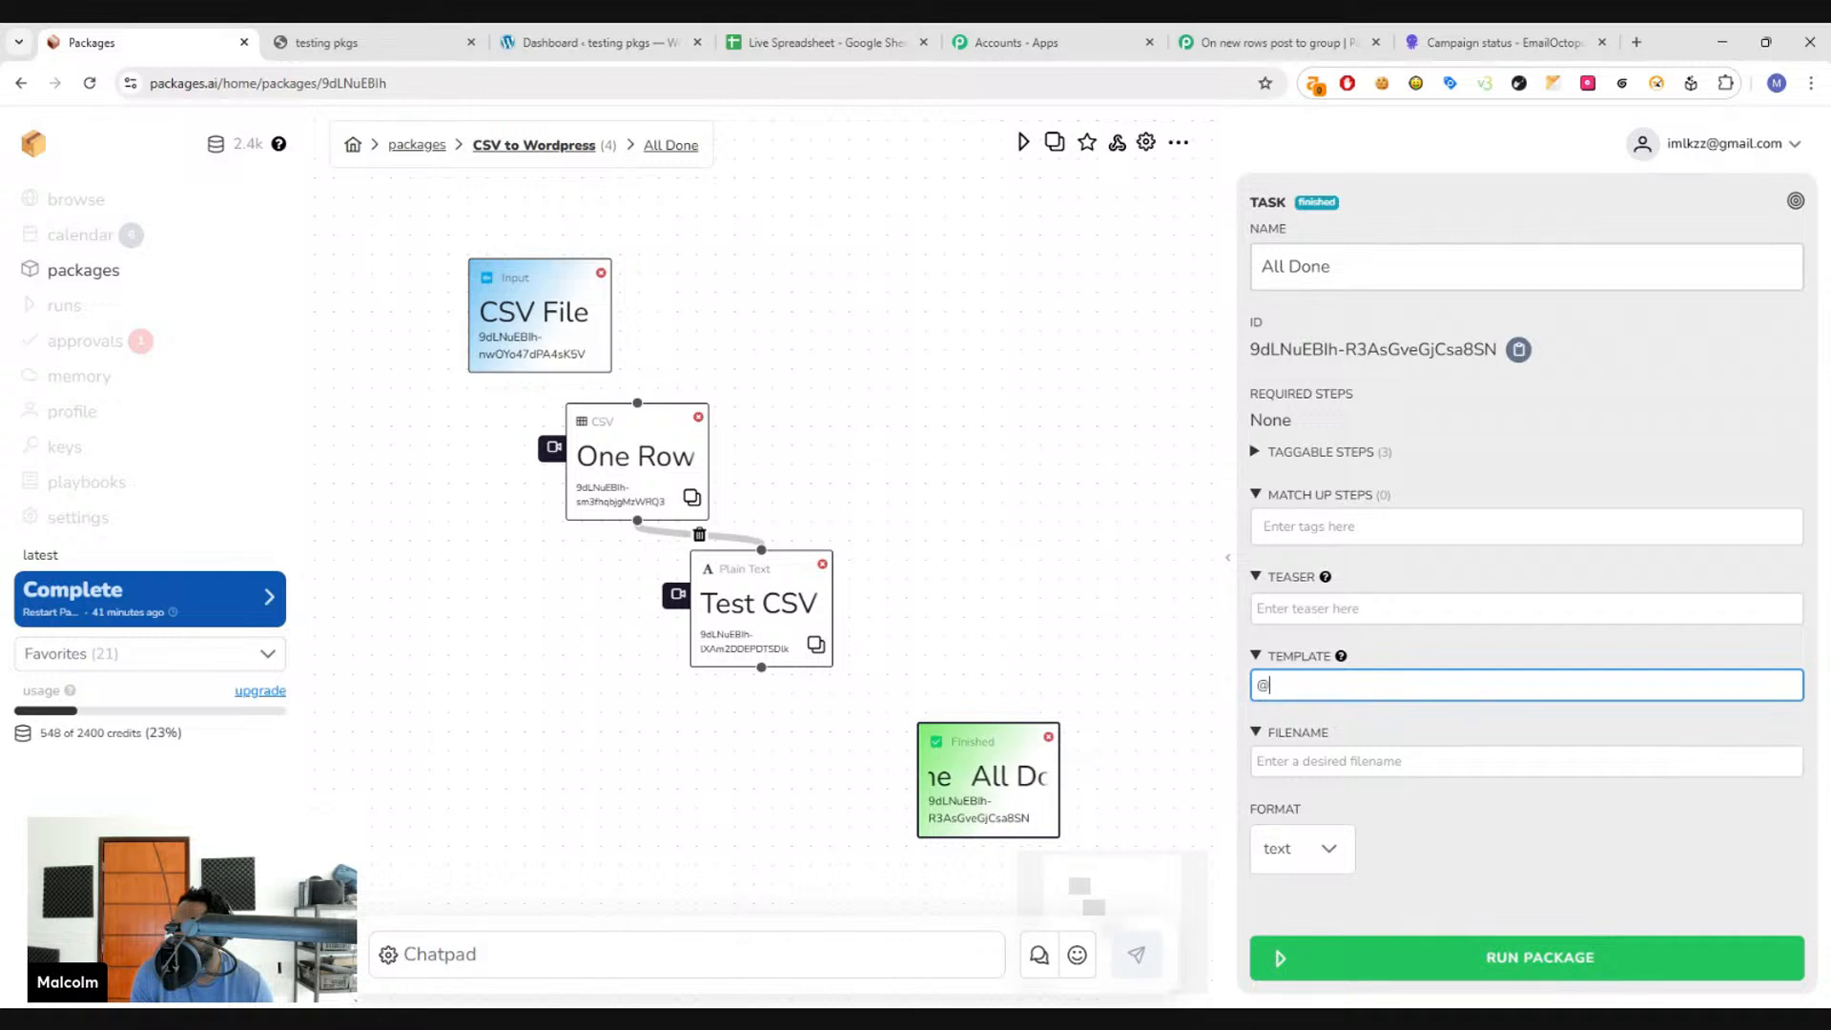
text(T)
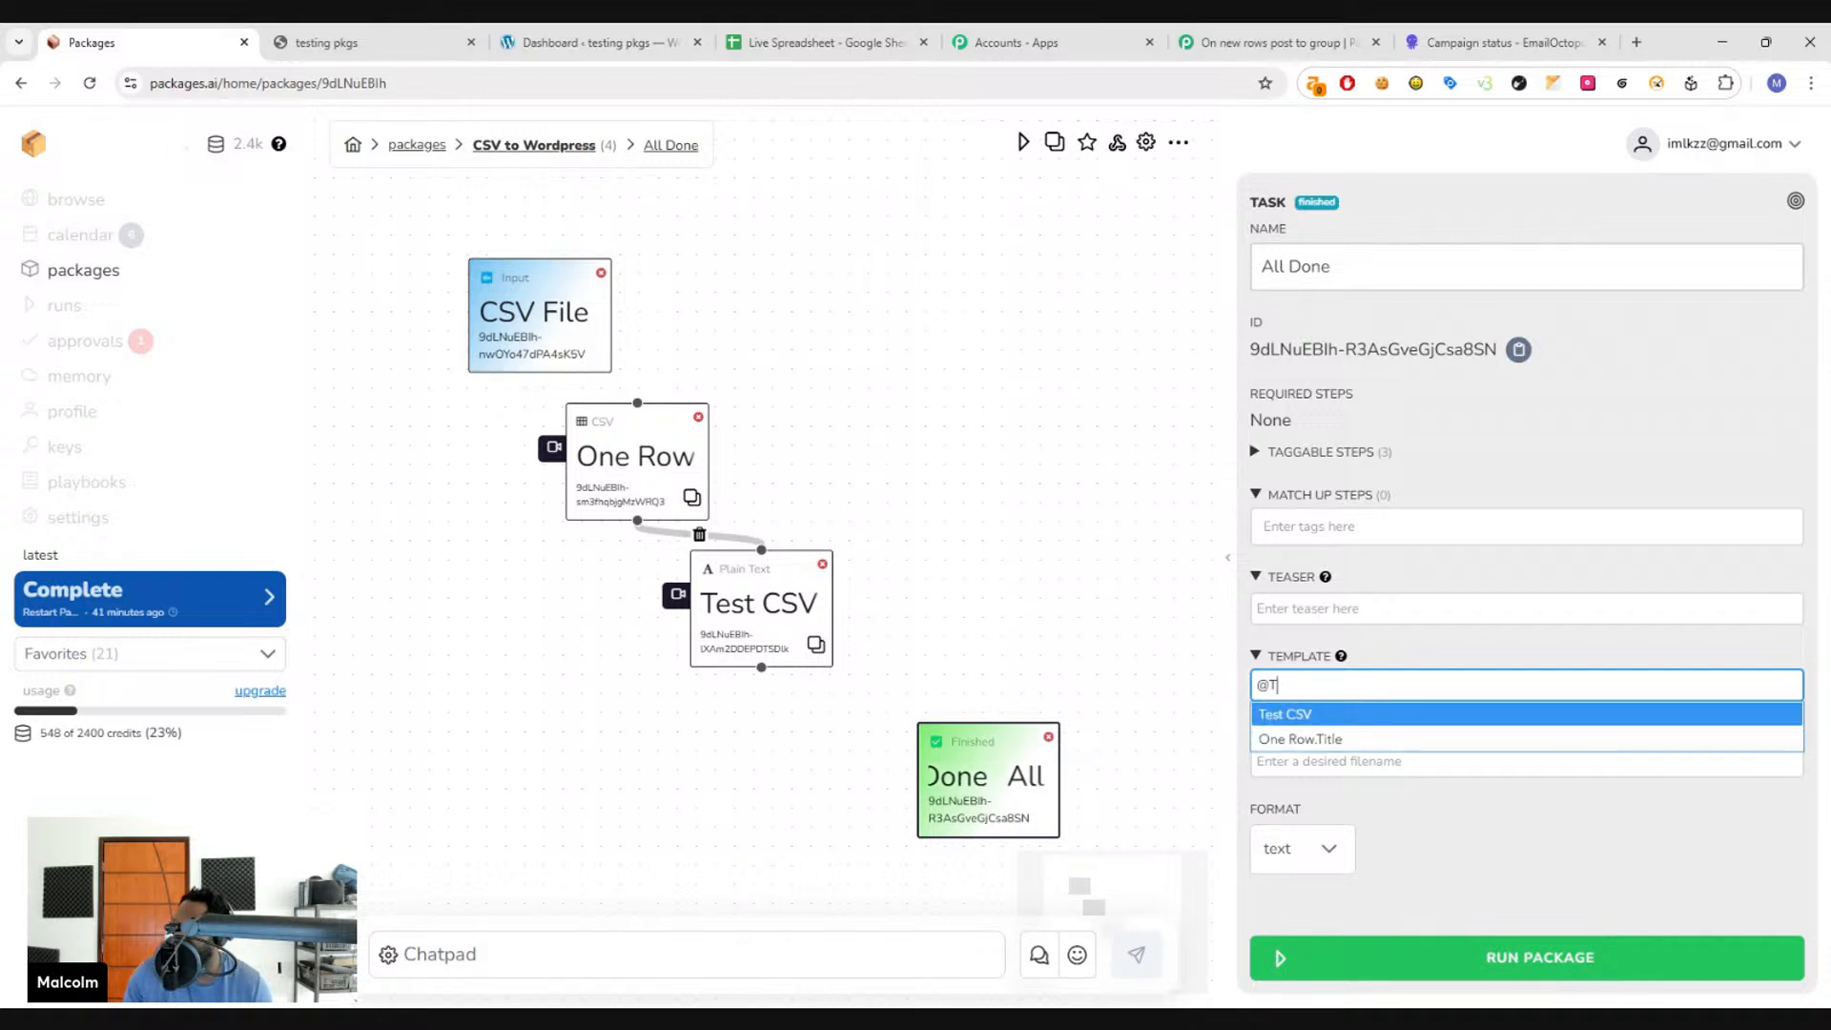
click(1341, 715)
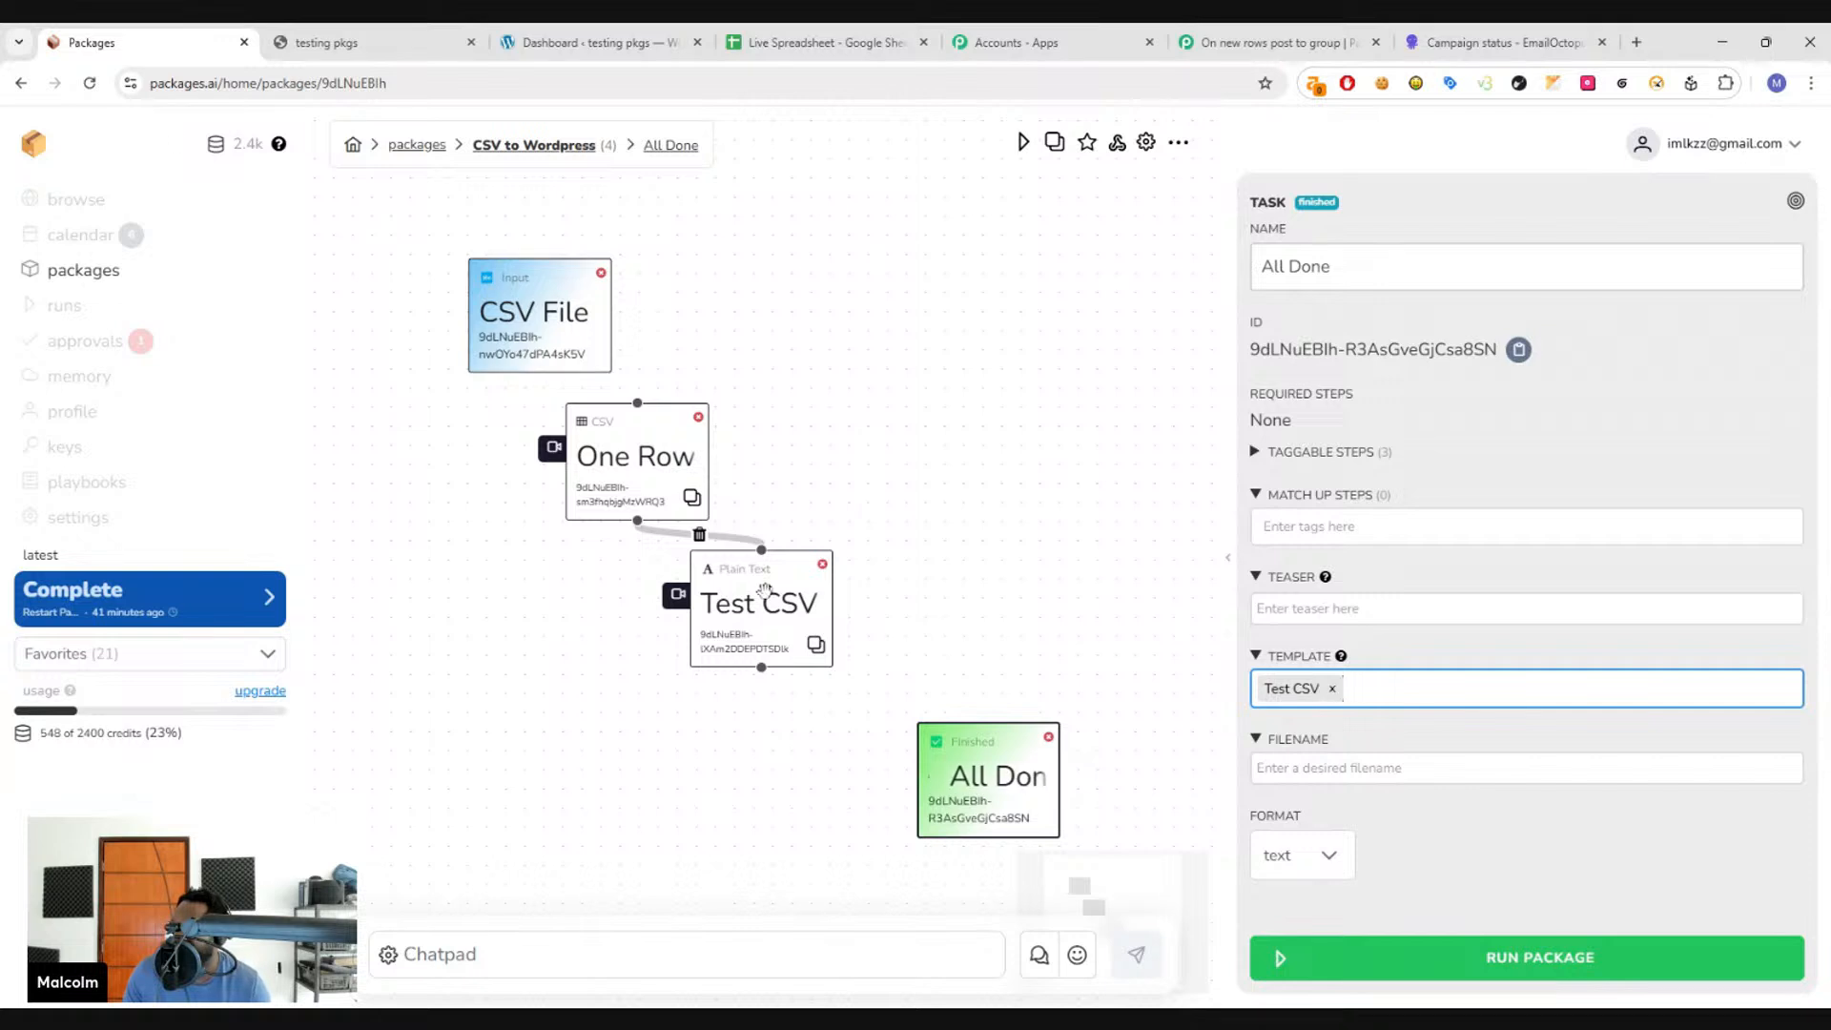
- Set the All Done node's filename to the One Row.Title reference
key(Tab)
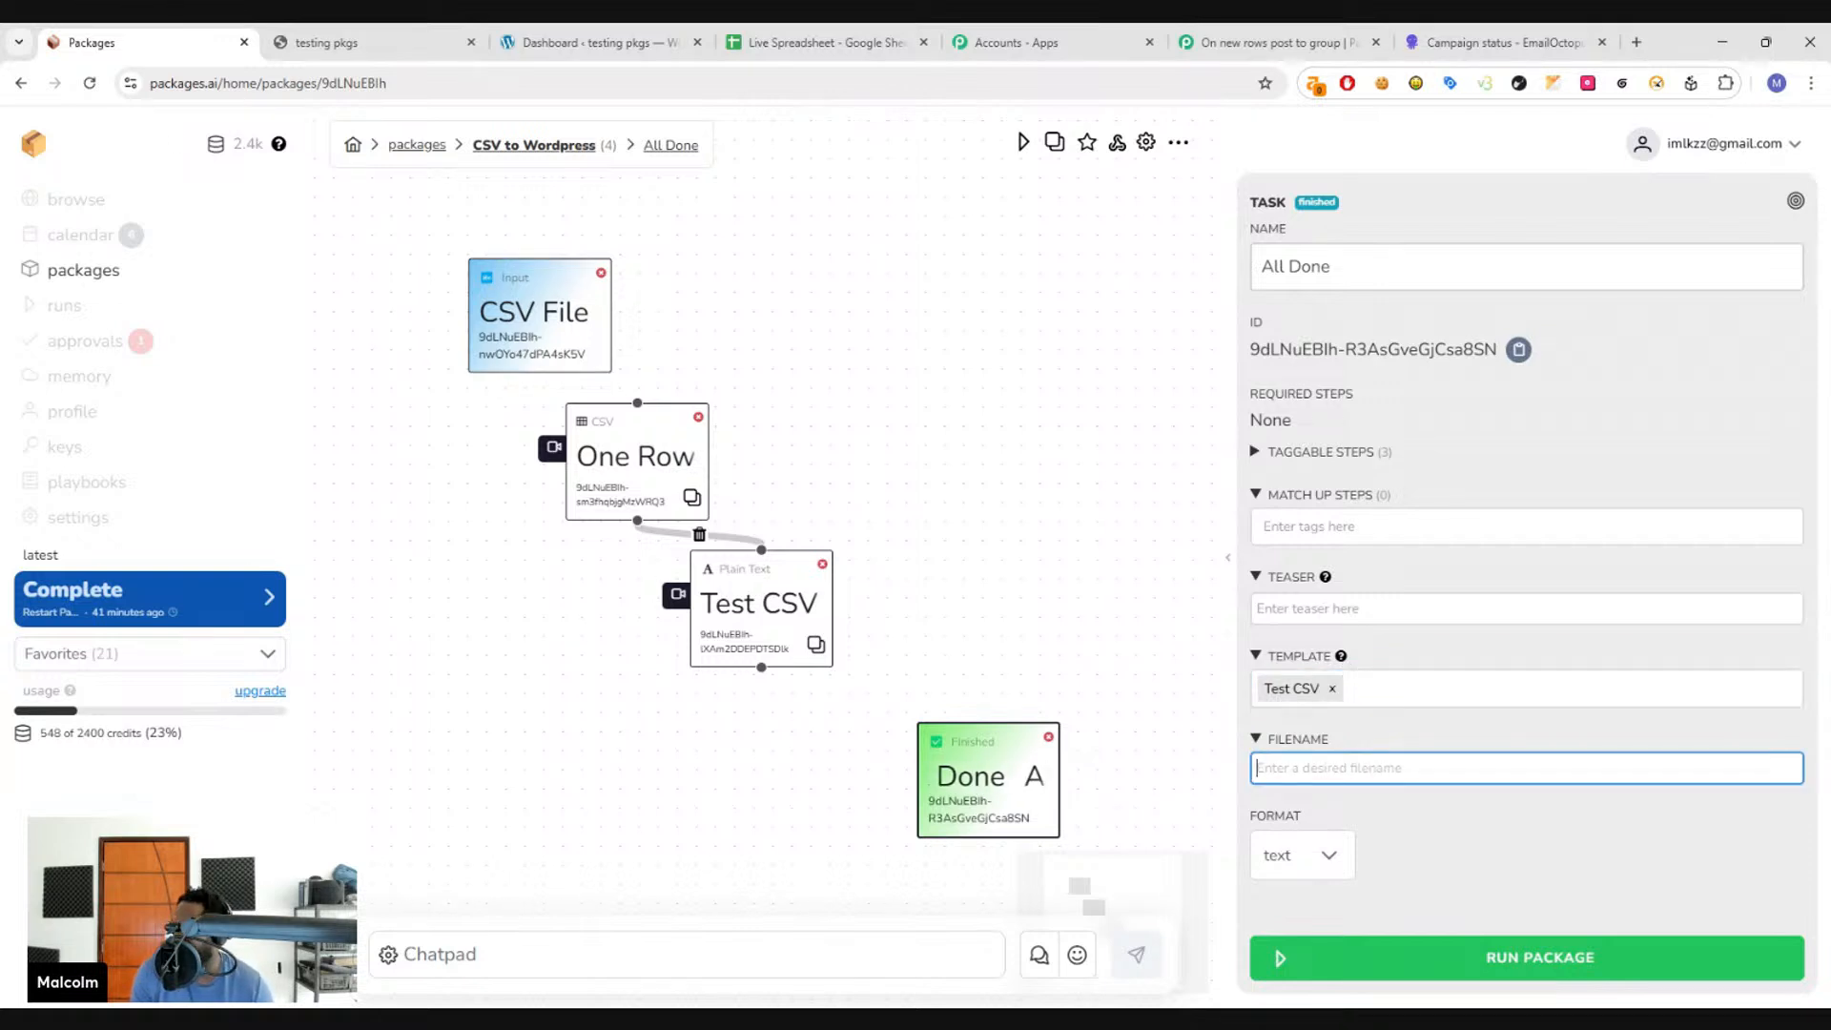
text(@O)
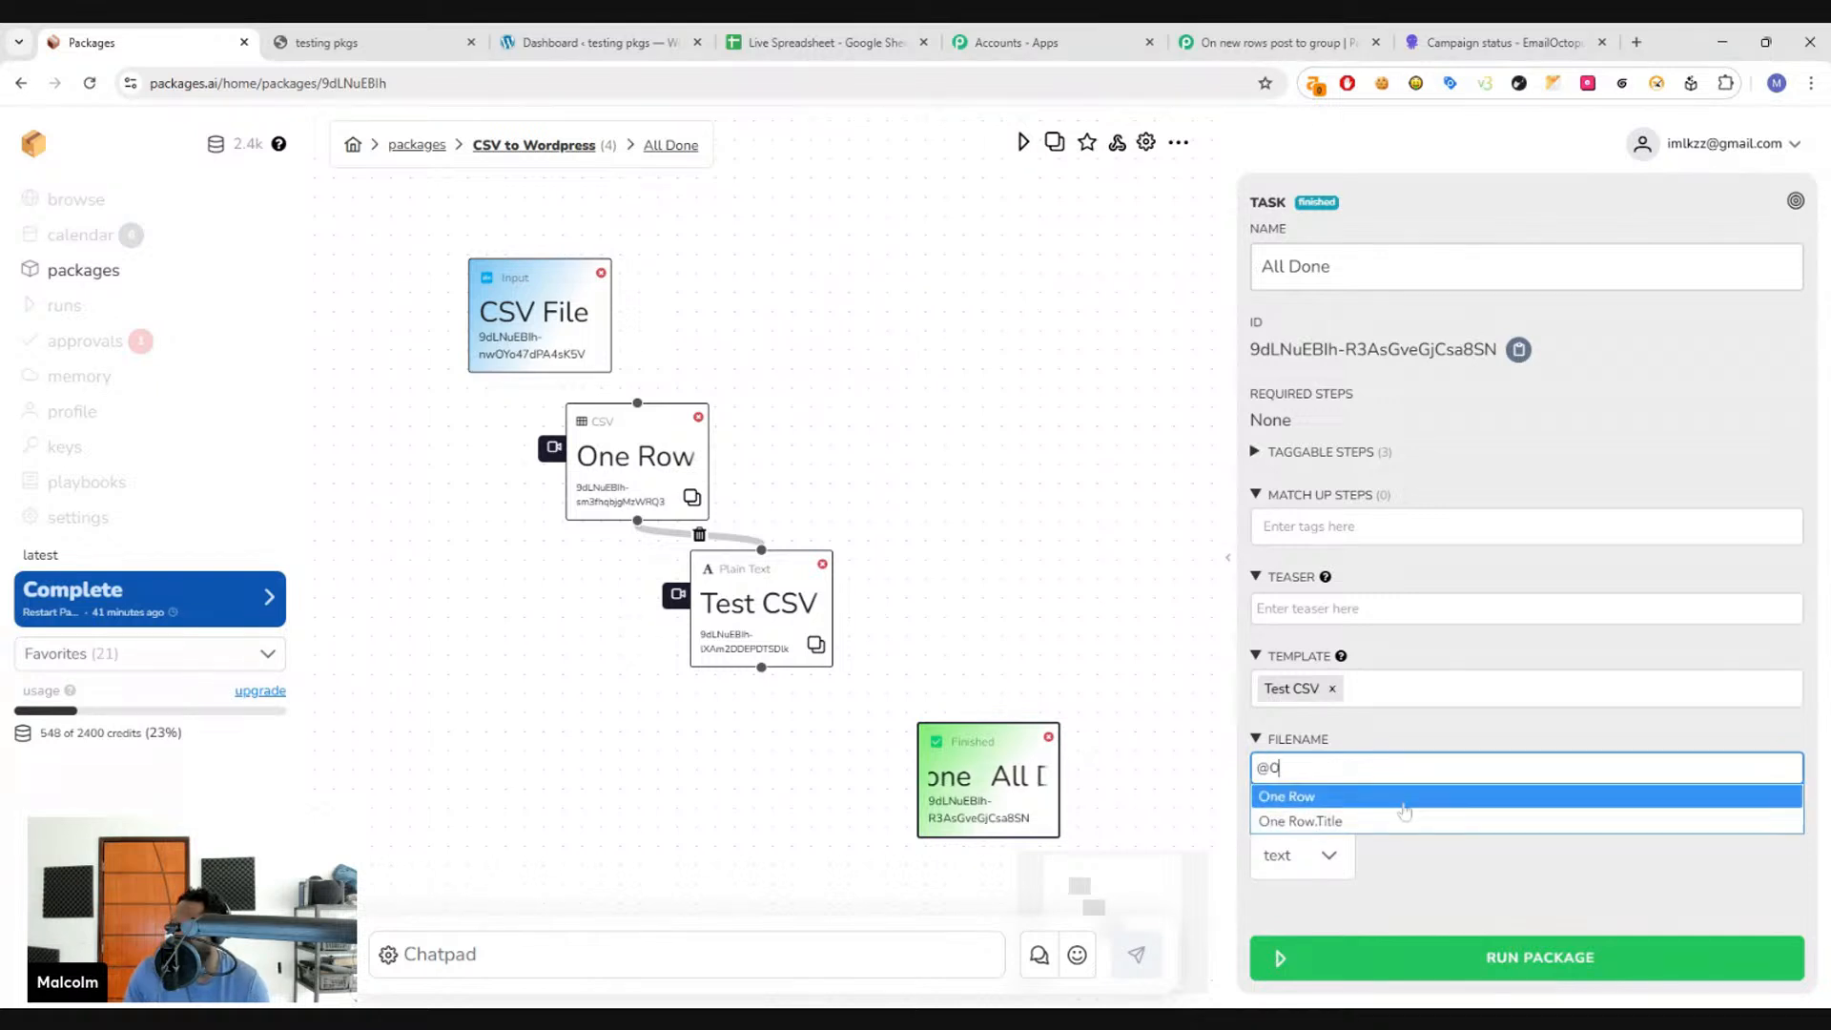
click(1404, 816)
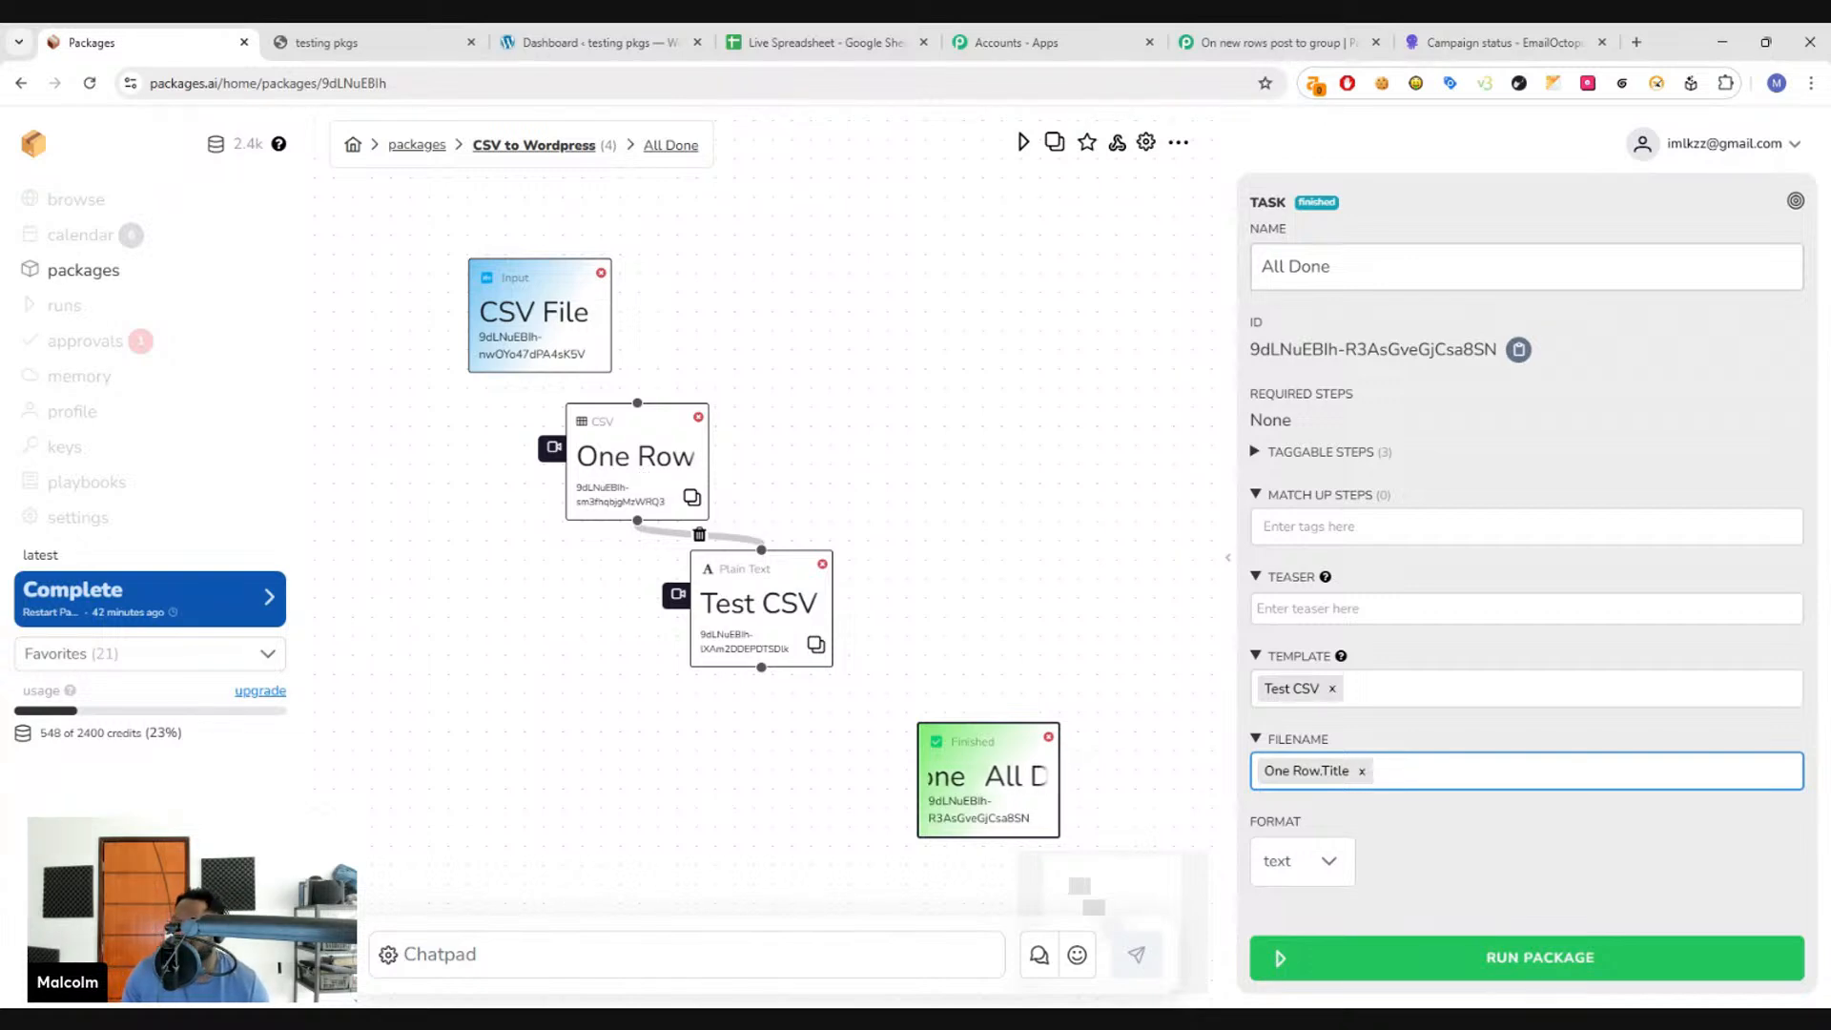
- Add One Row as a match-up step of the Test CSV node
click(637, 460)
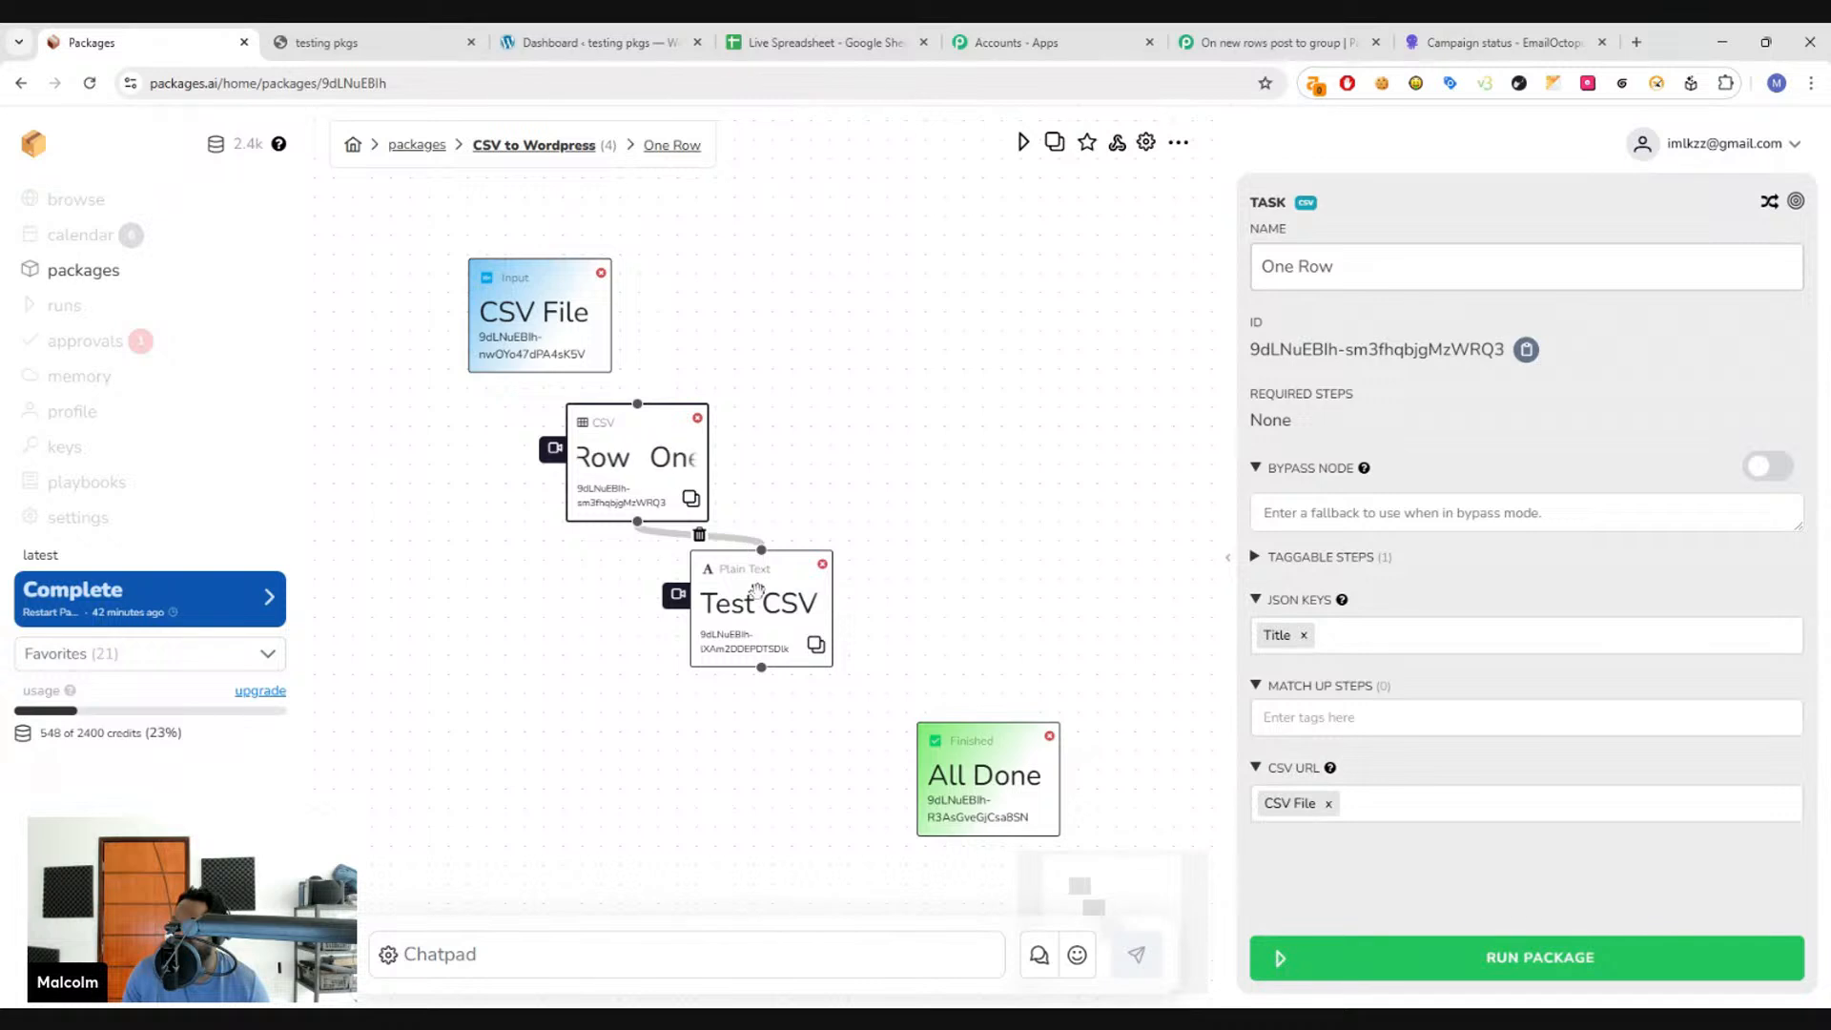
click(756, 590)
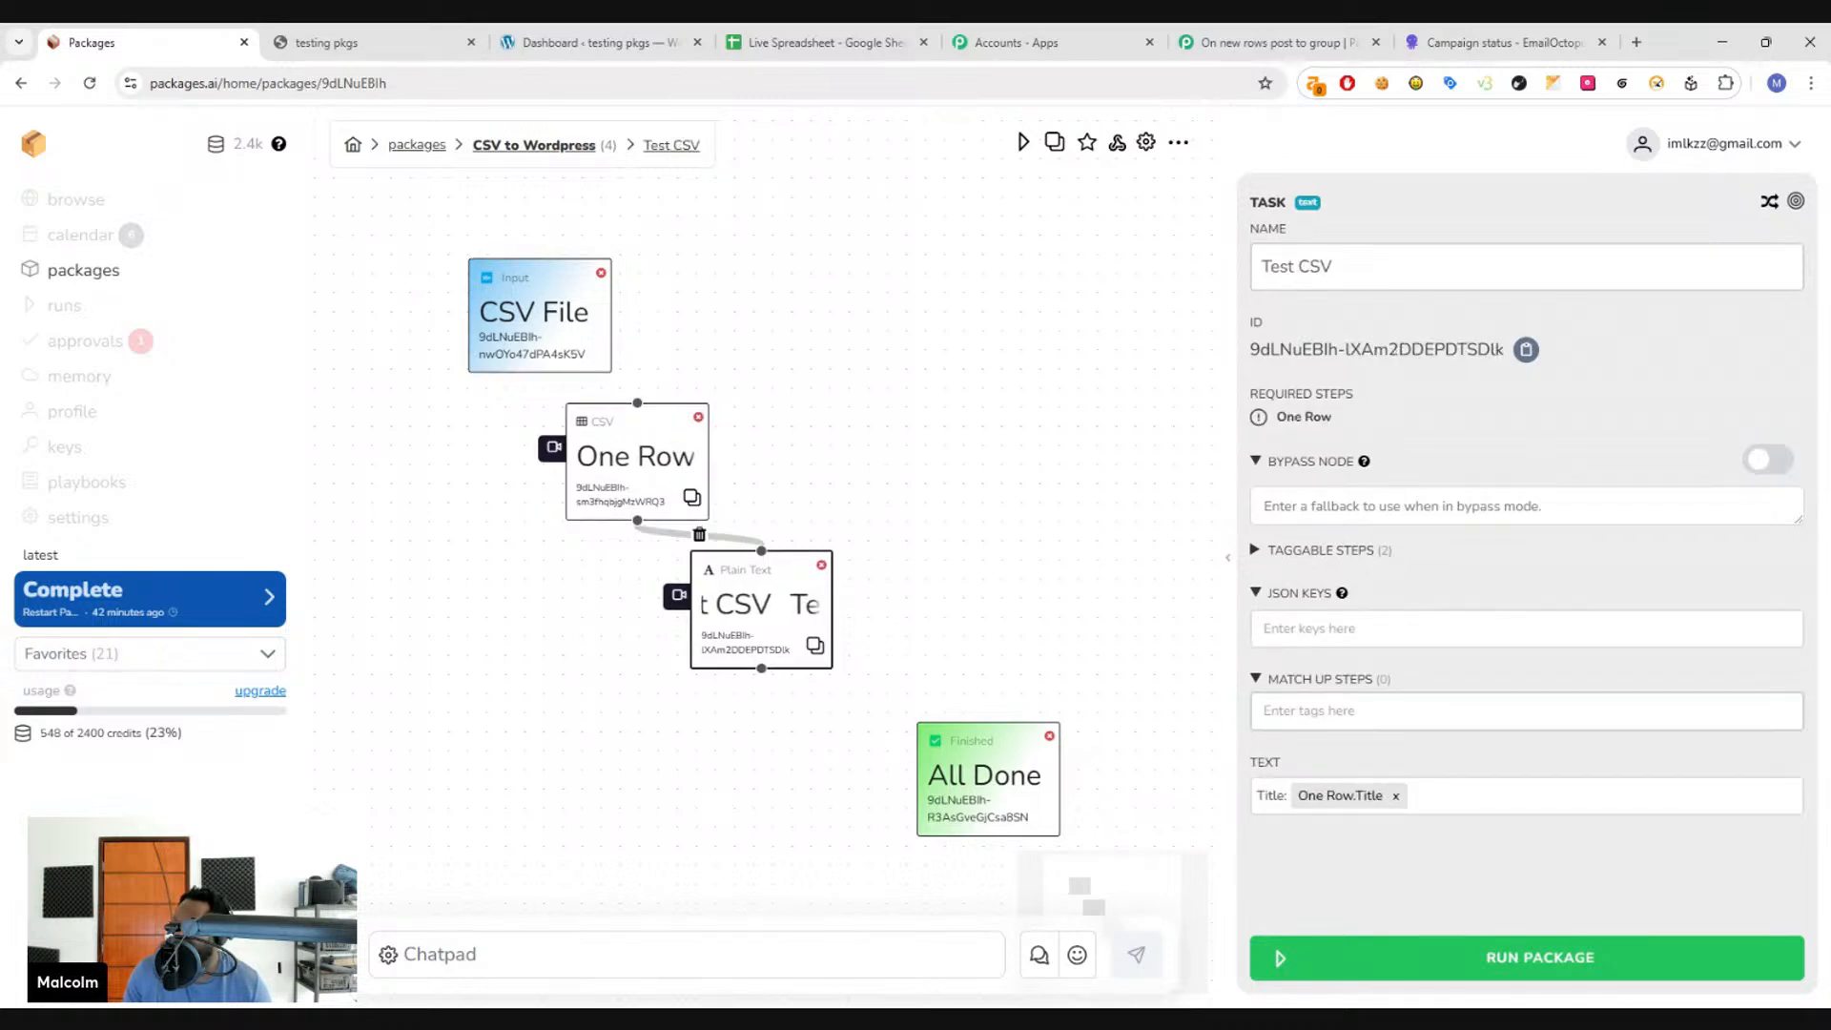
click(1335, 710)
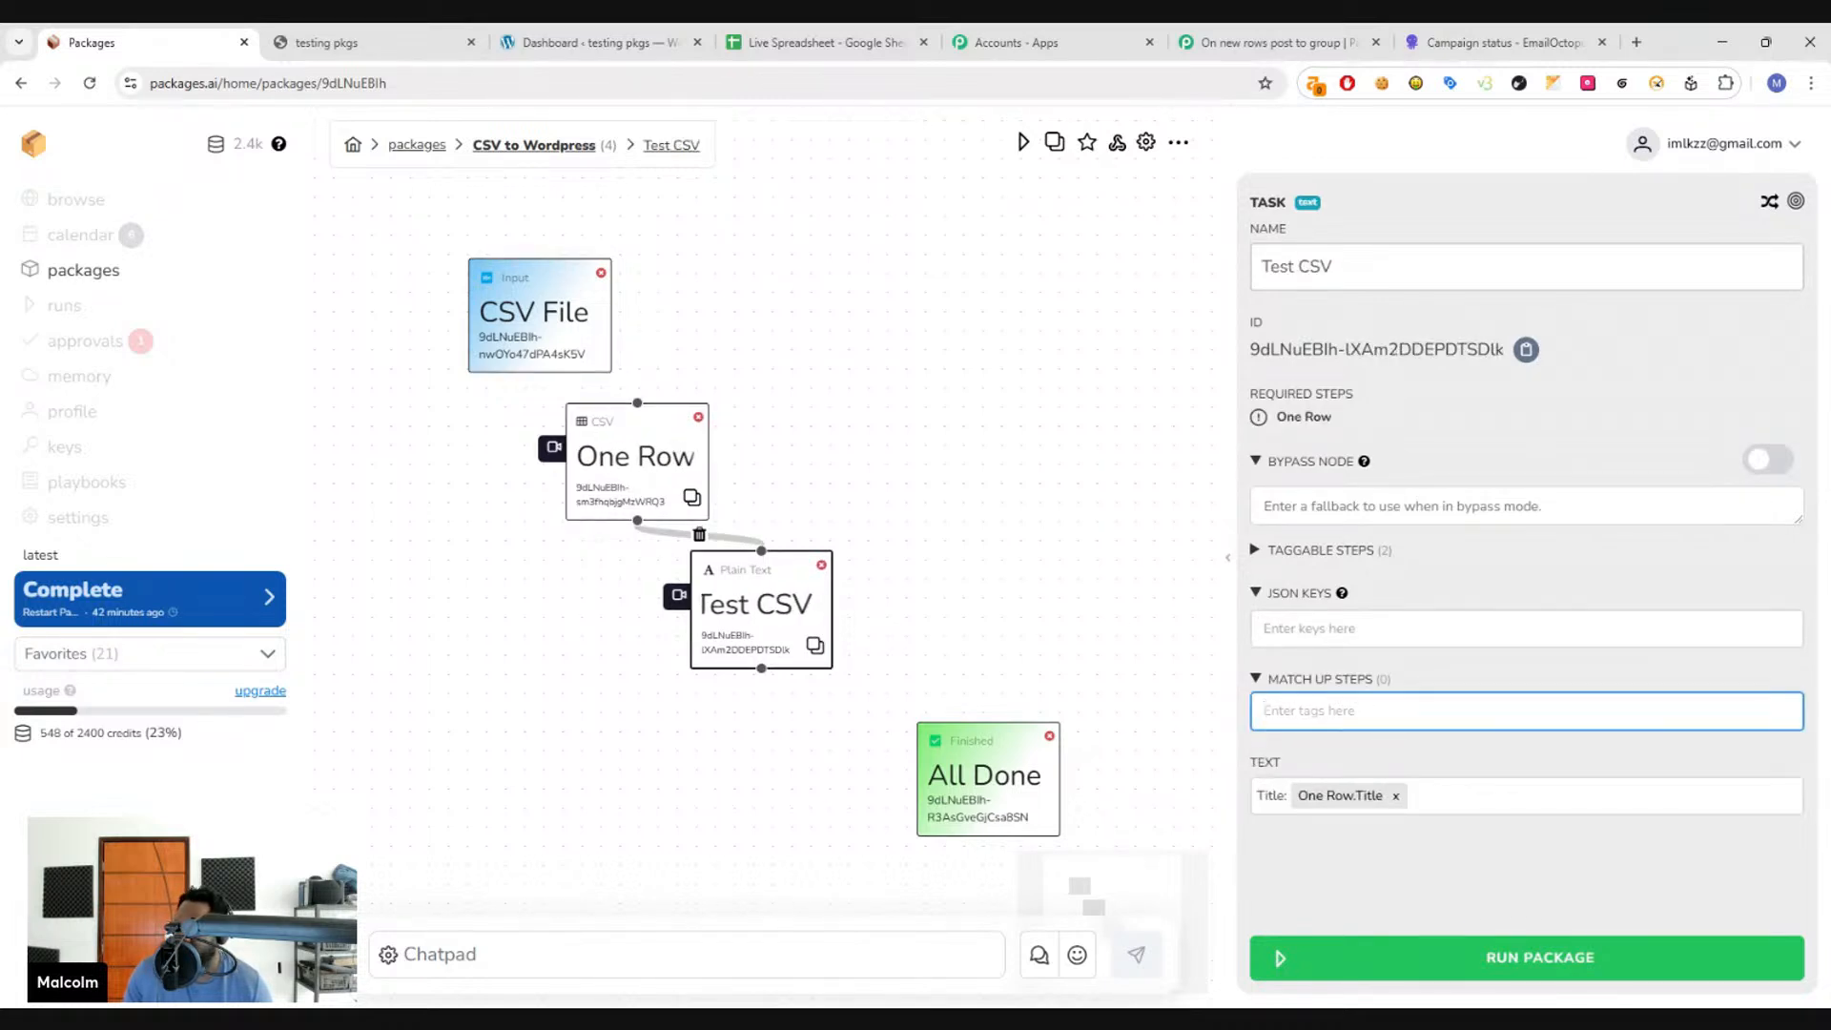
text(O)
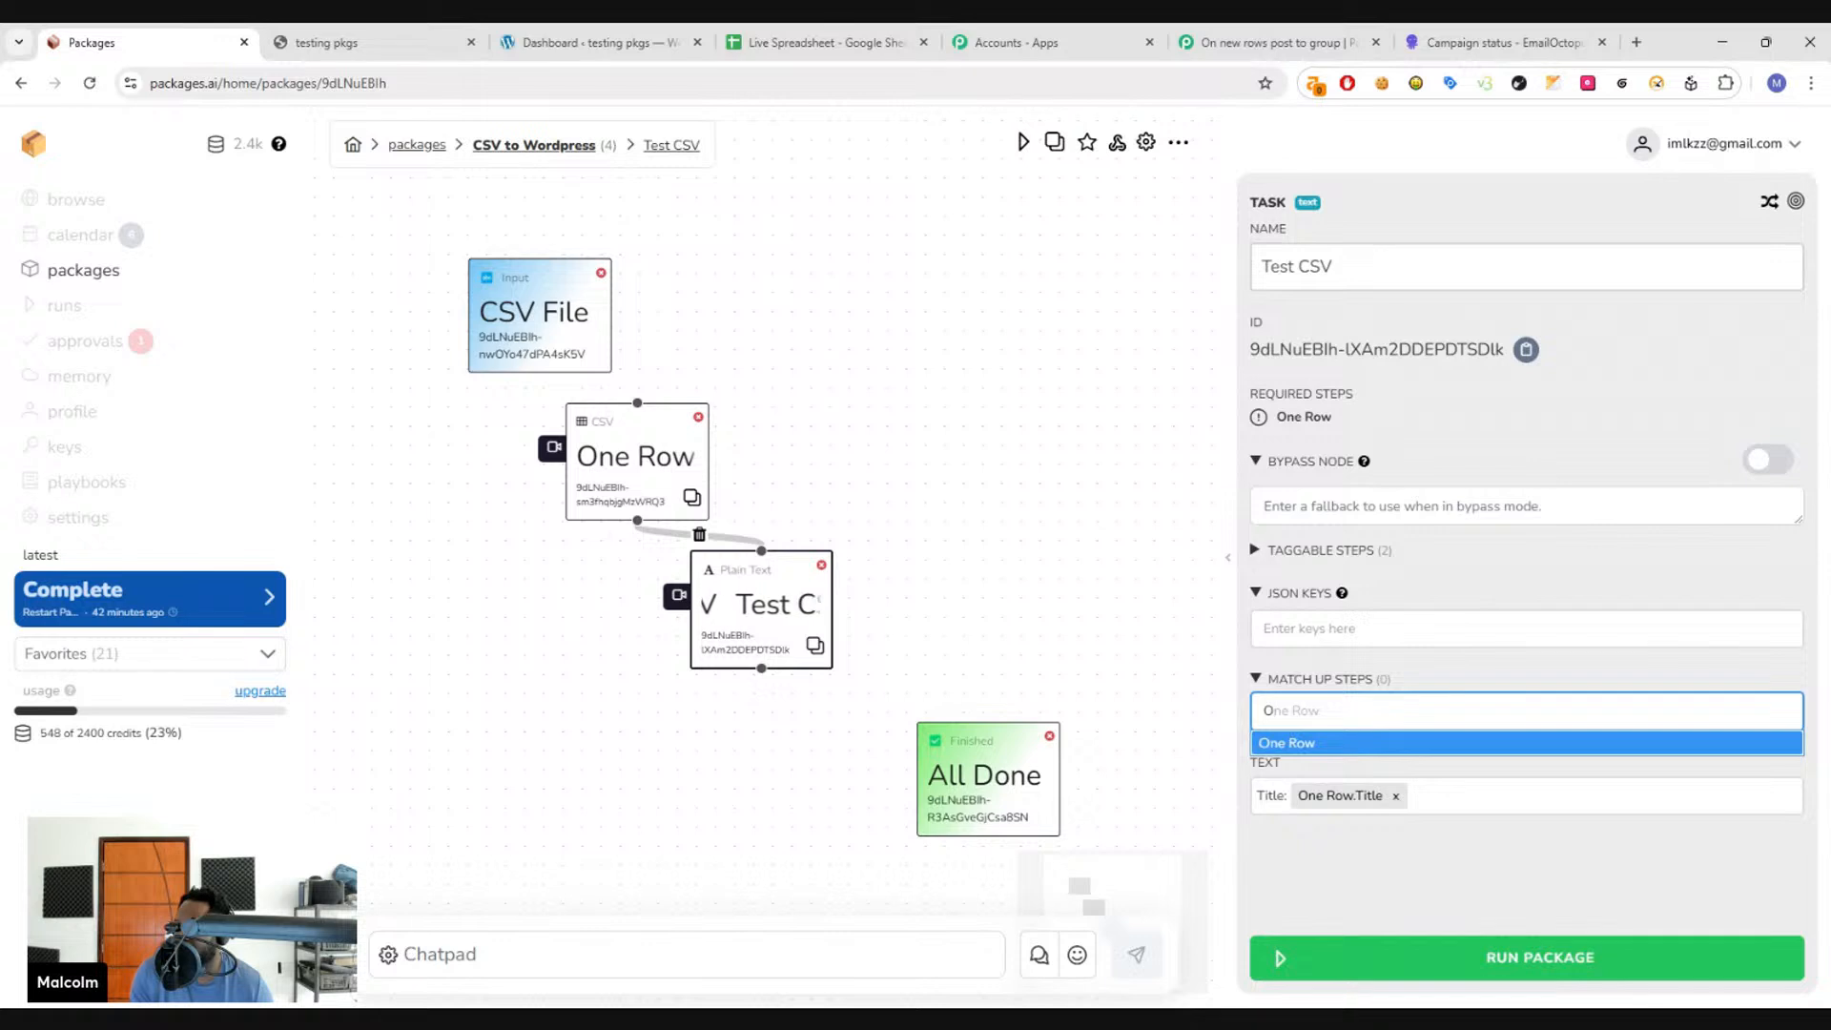
click(1354, 742)
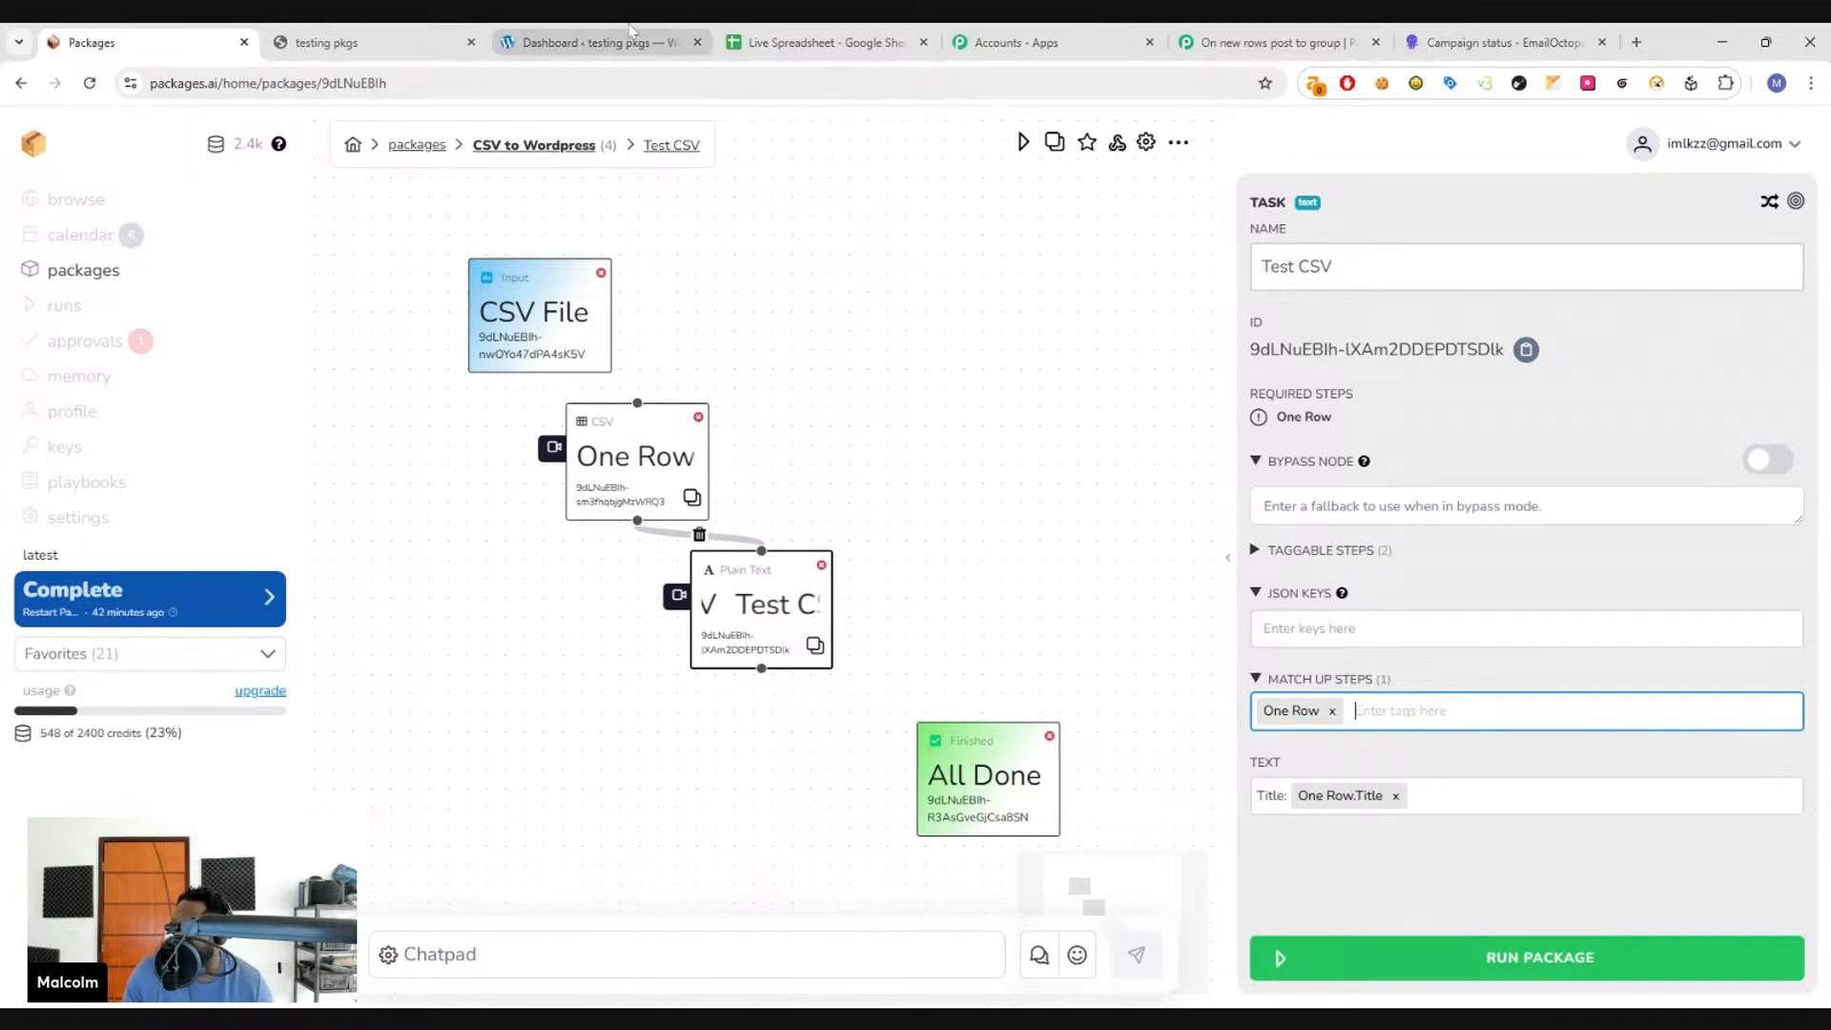
- Switch to the Live Spreadsheet in Google Sheets and download it as Comma Separated Values (.csv)
click(832, 50)
click(70, 150)
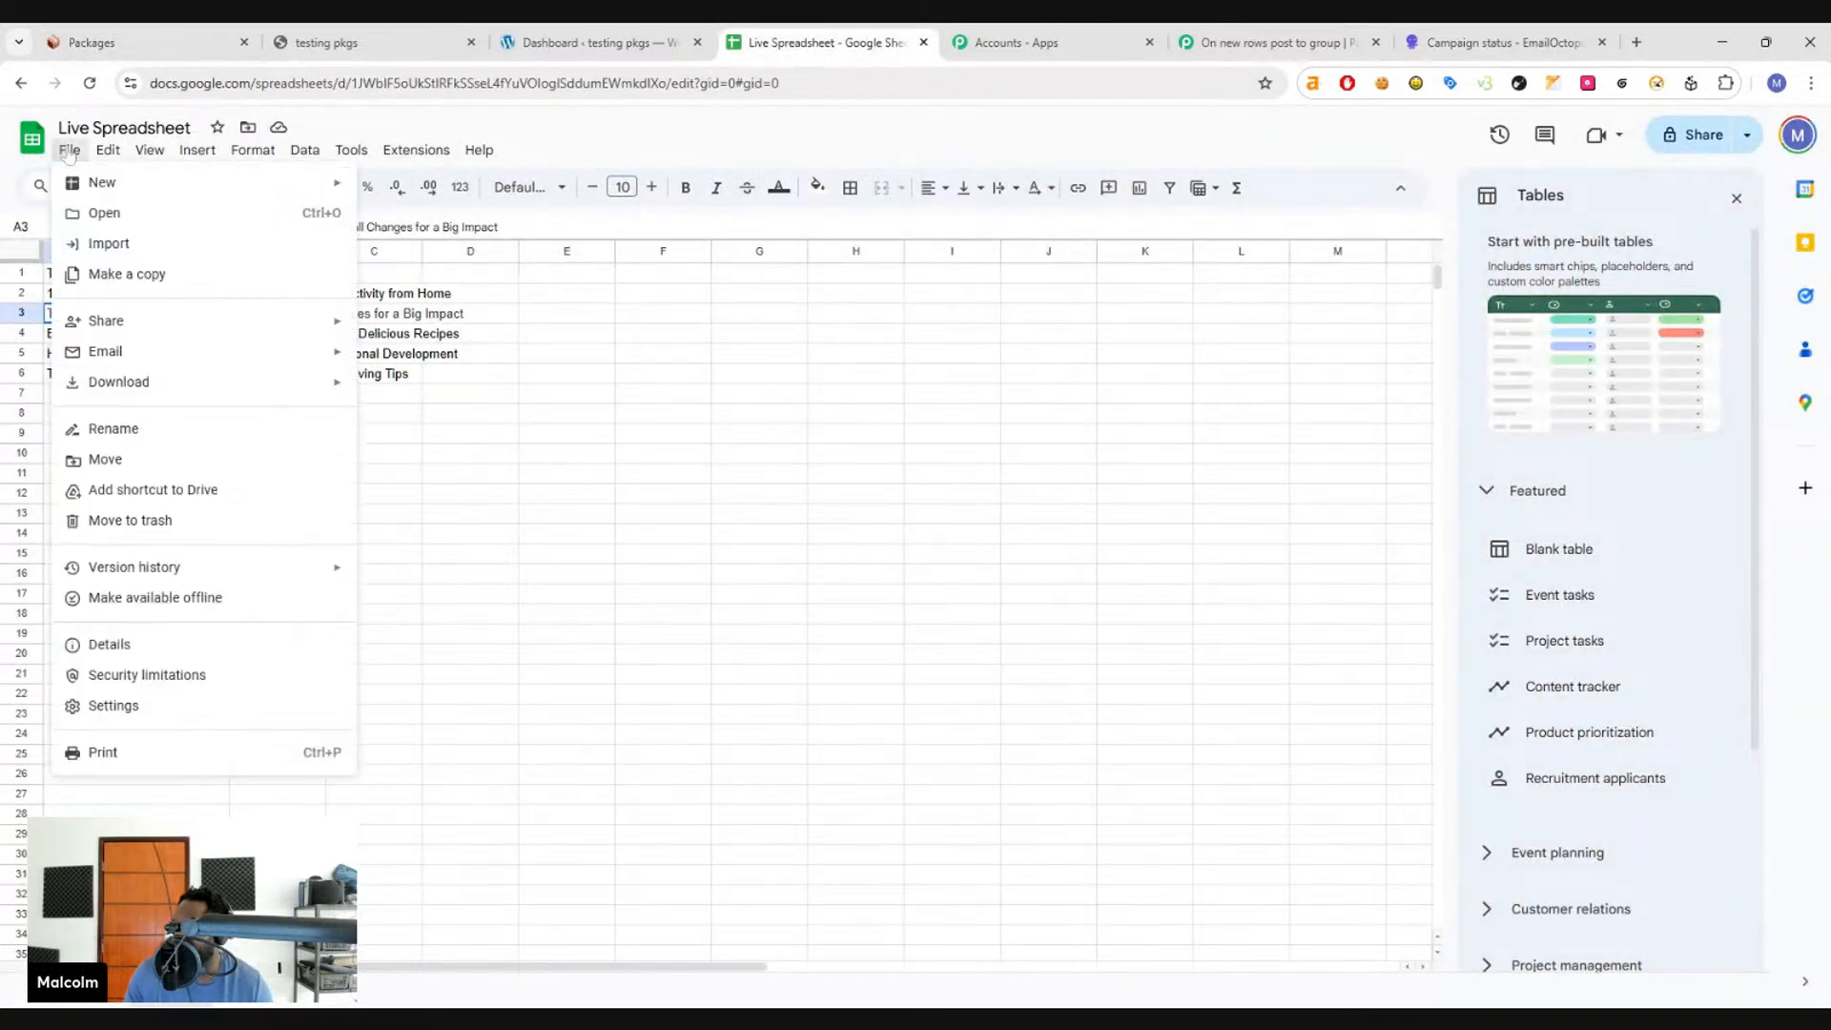
mouse_move(172, 397)
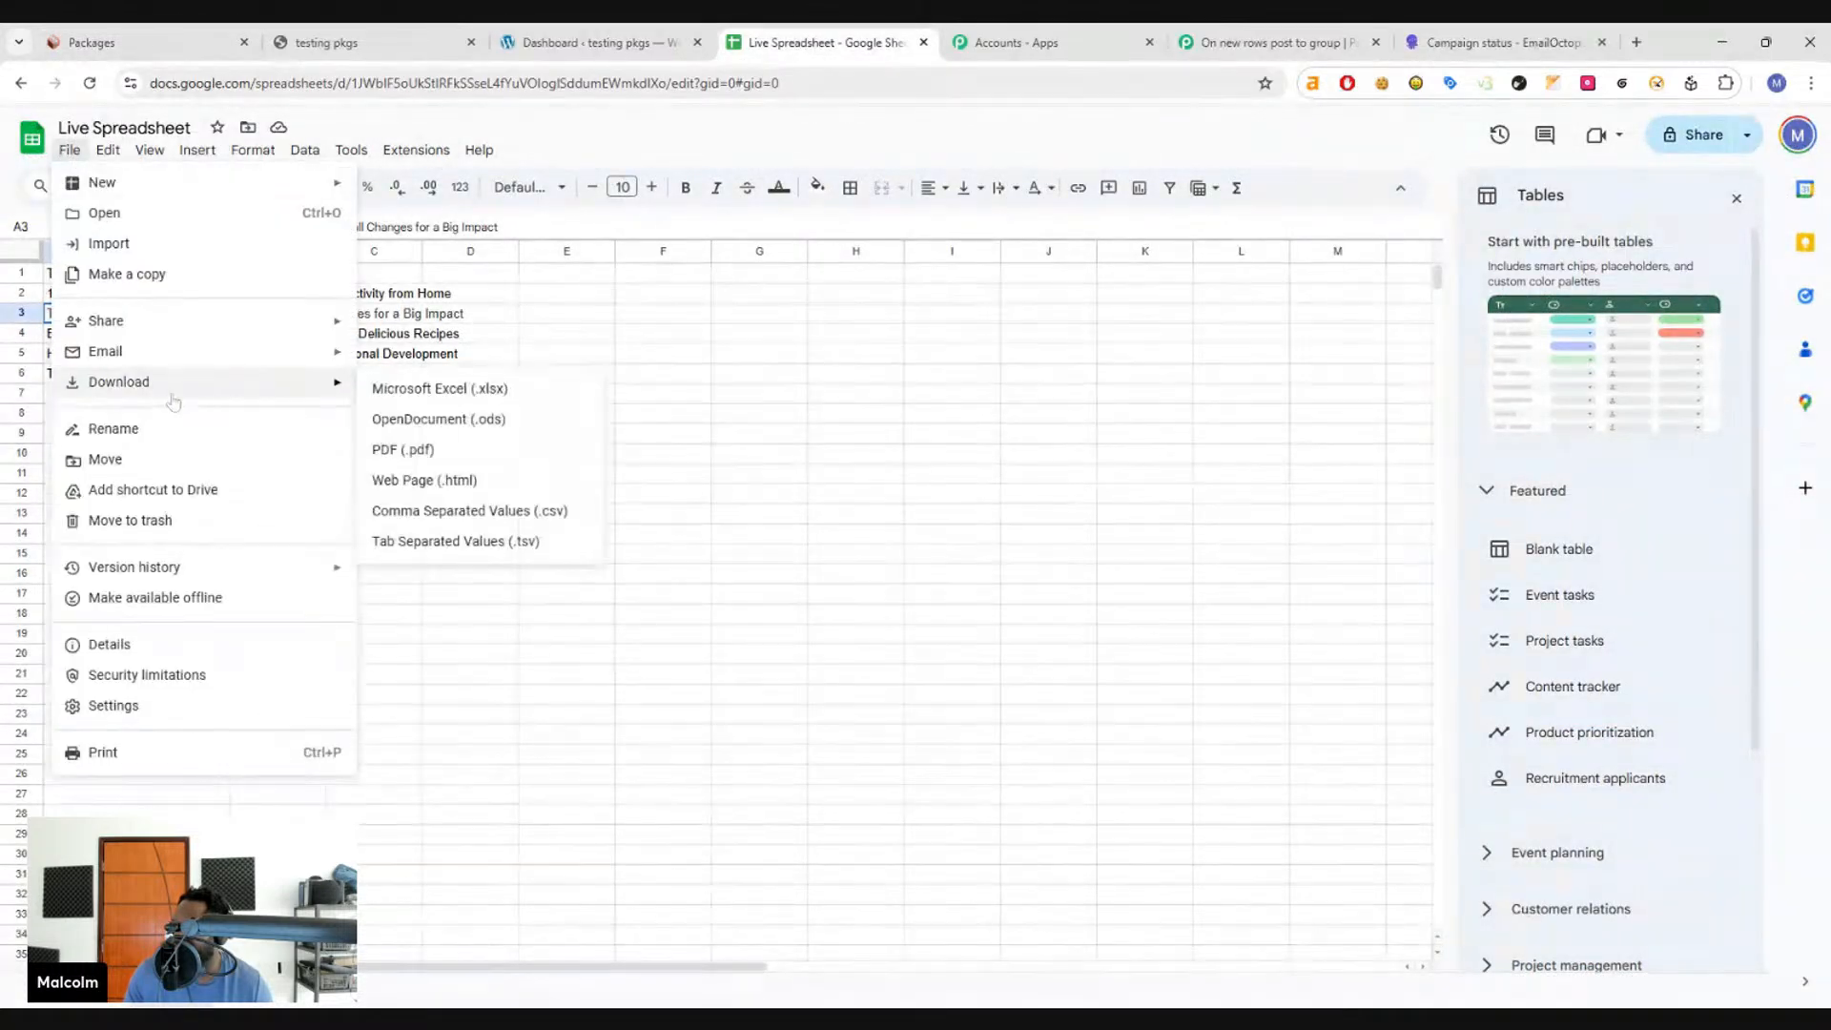
click(544, 512)
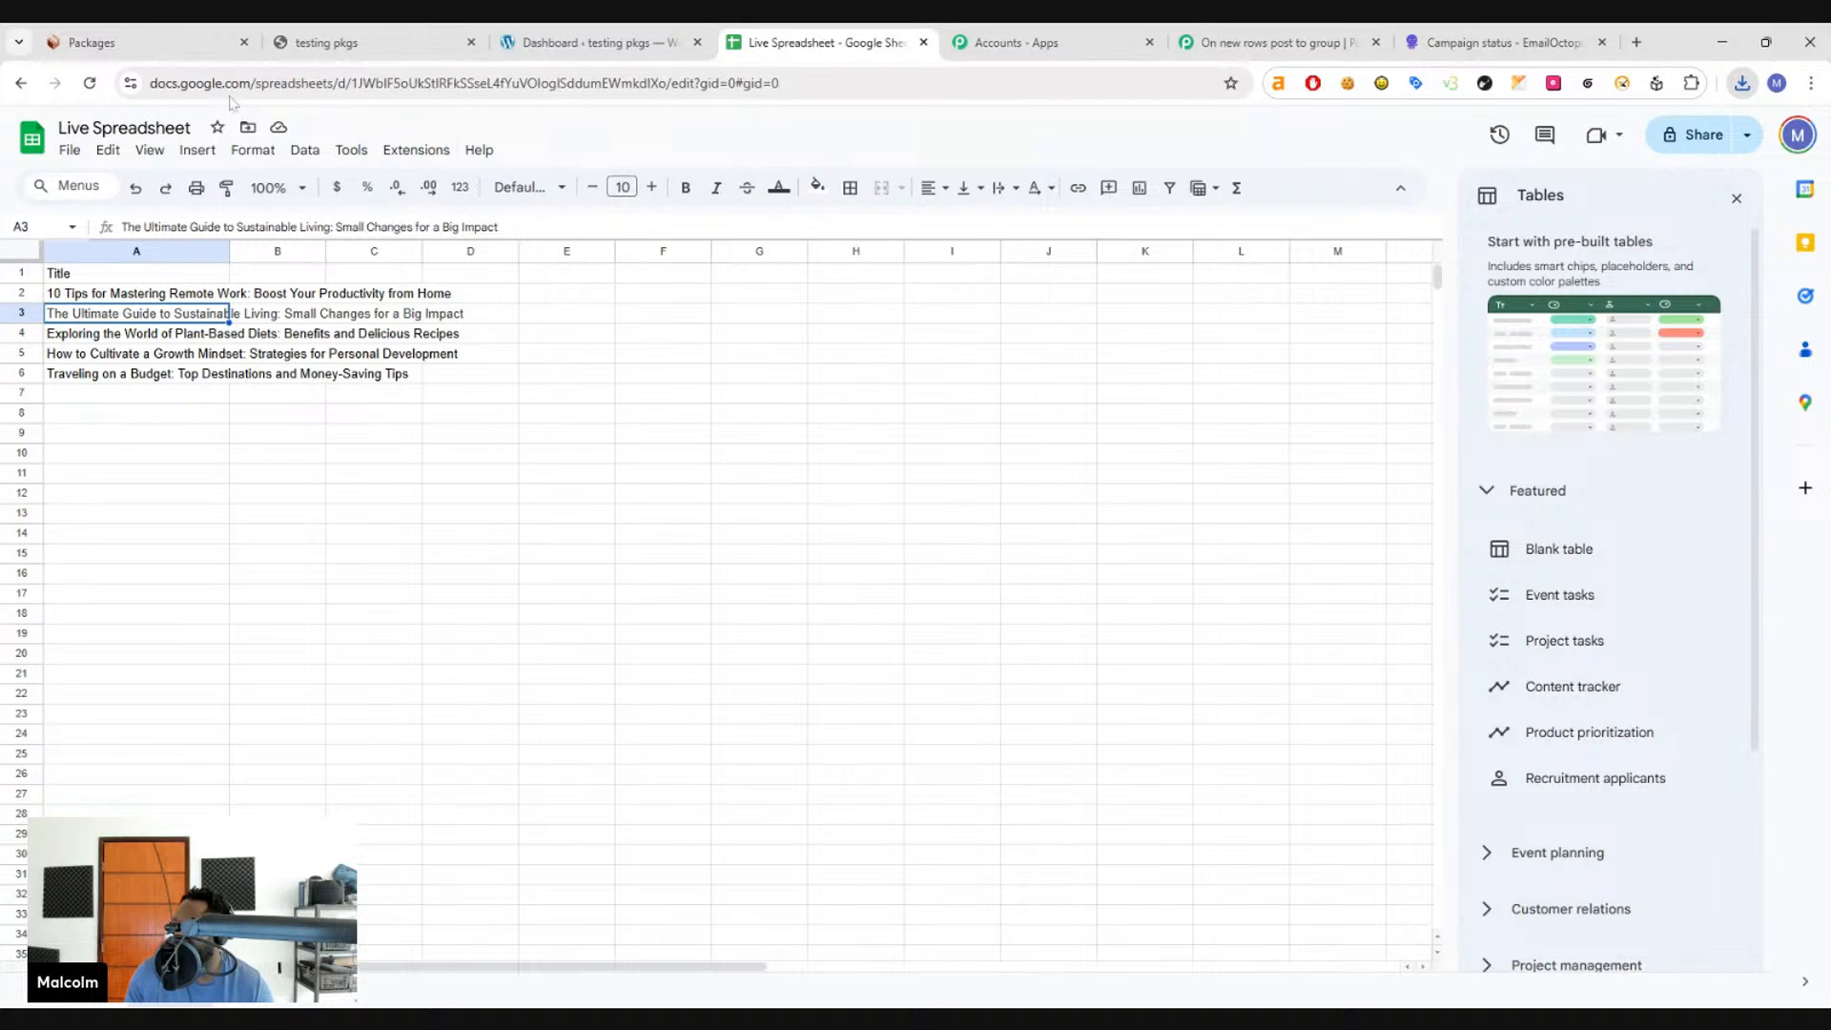
- Return to the CSV to Wordpress package in Packages and run it with the downloaded CSV uploaded as the CSV File
click(171, 42)
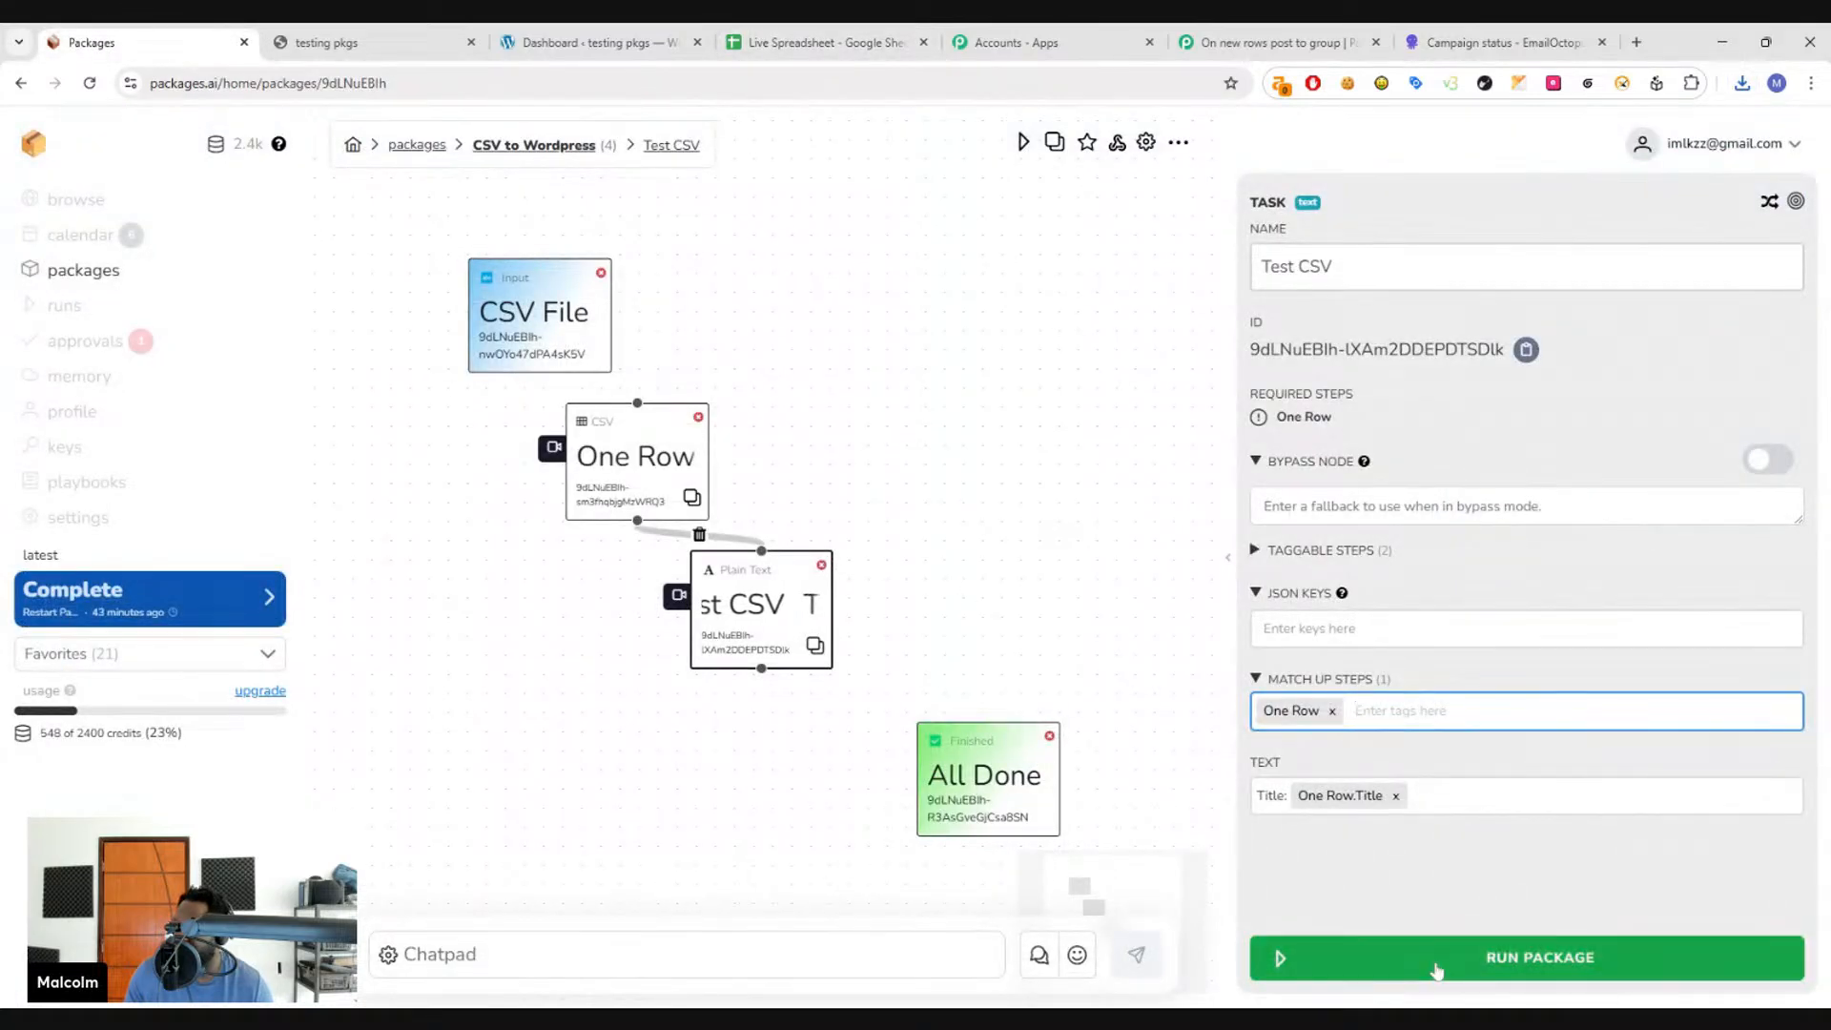
click(1437, 971)
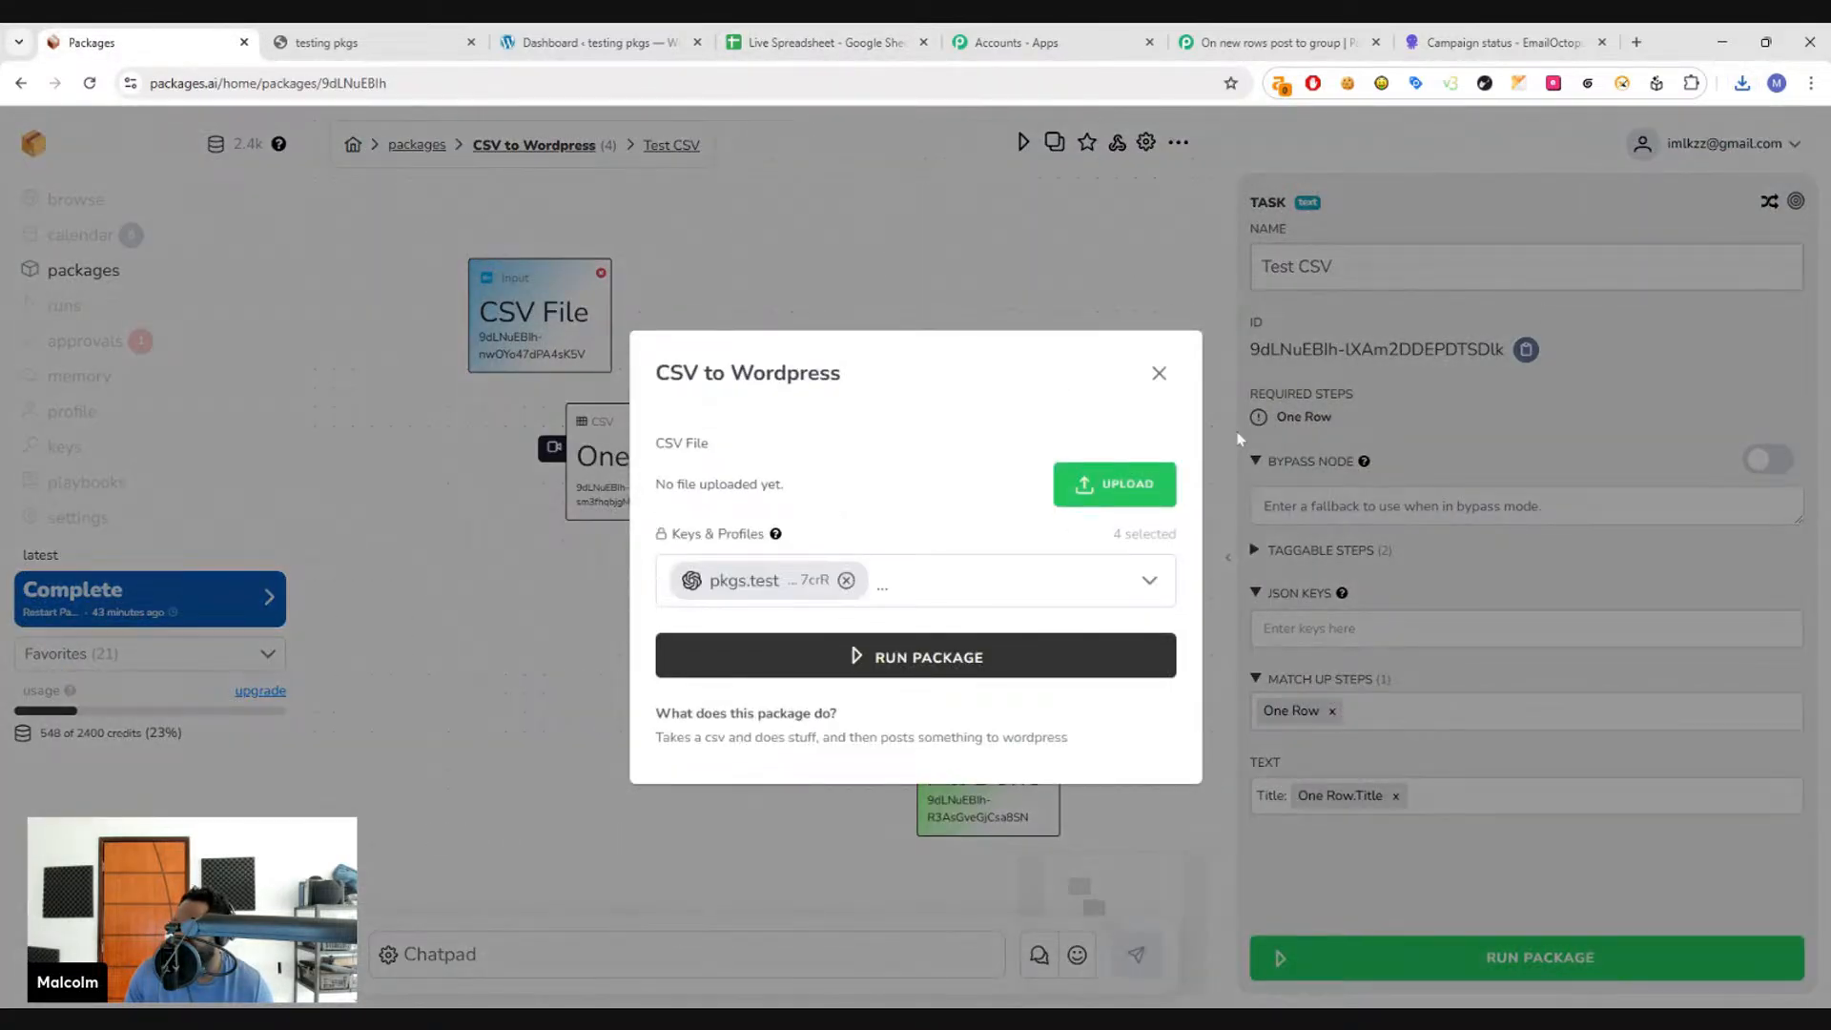
click(1114, 484)
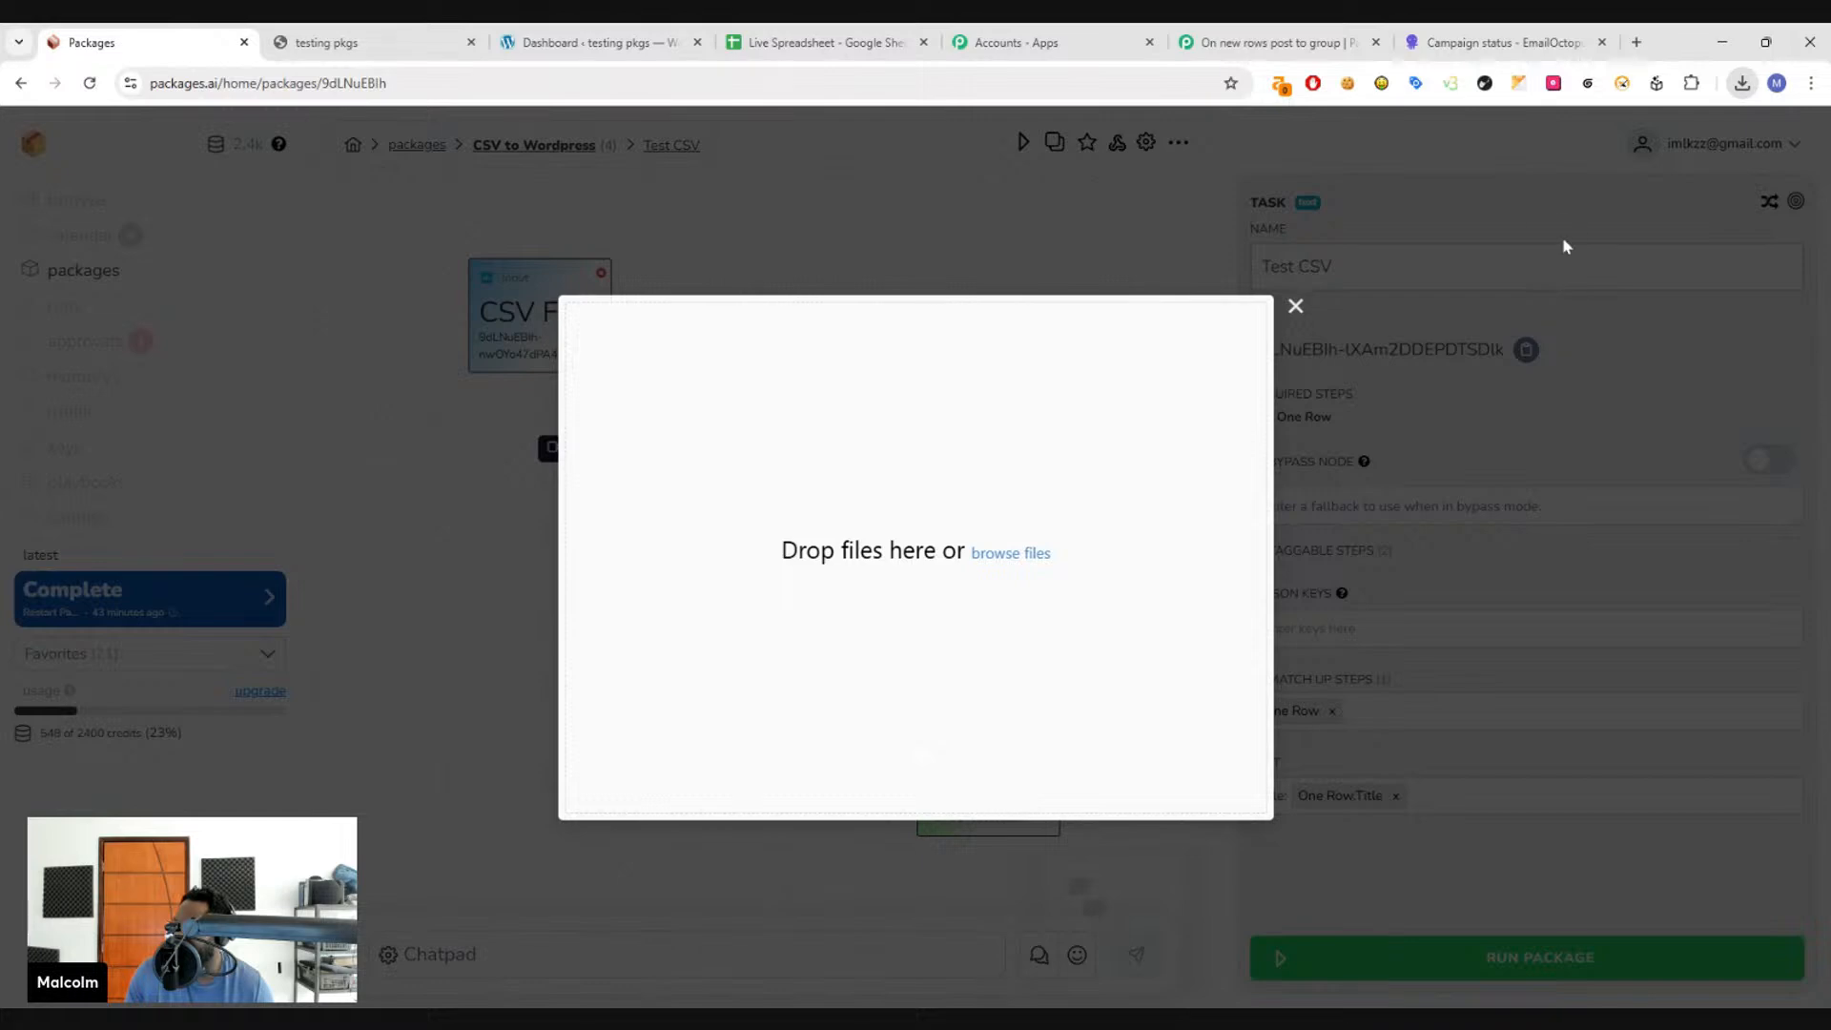
drag(1564, 246, 948, 545)
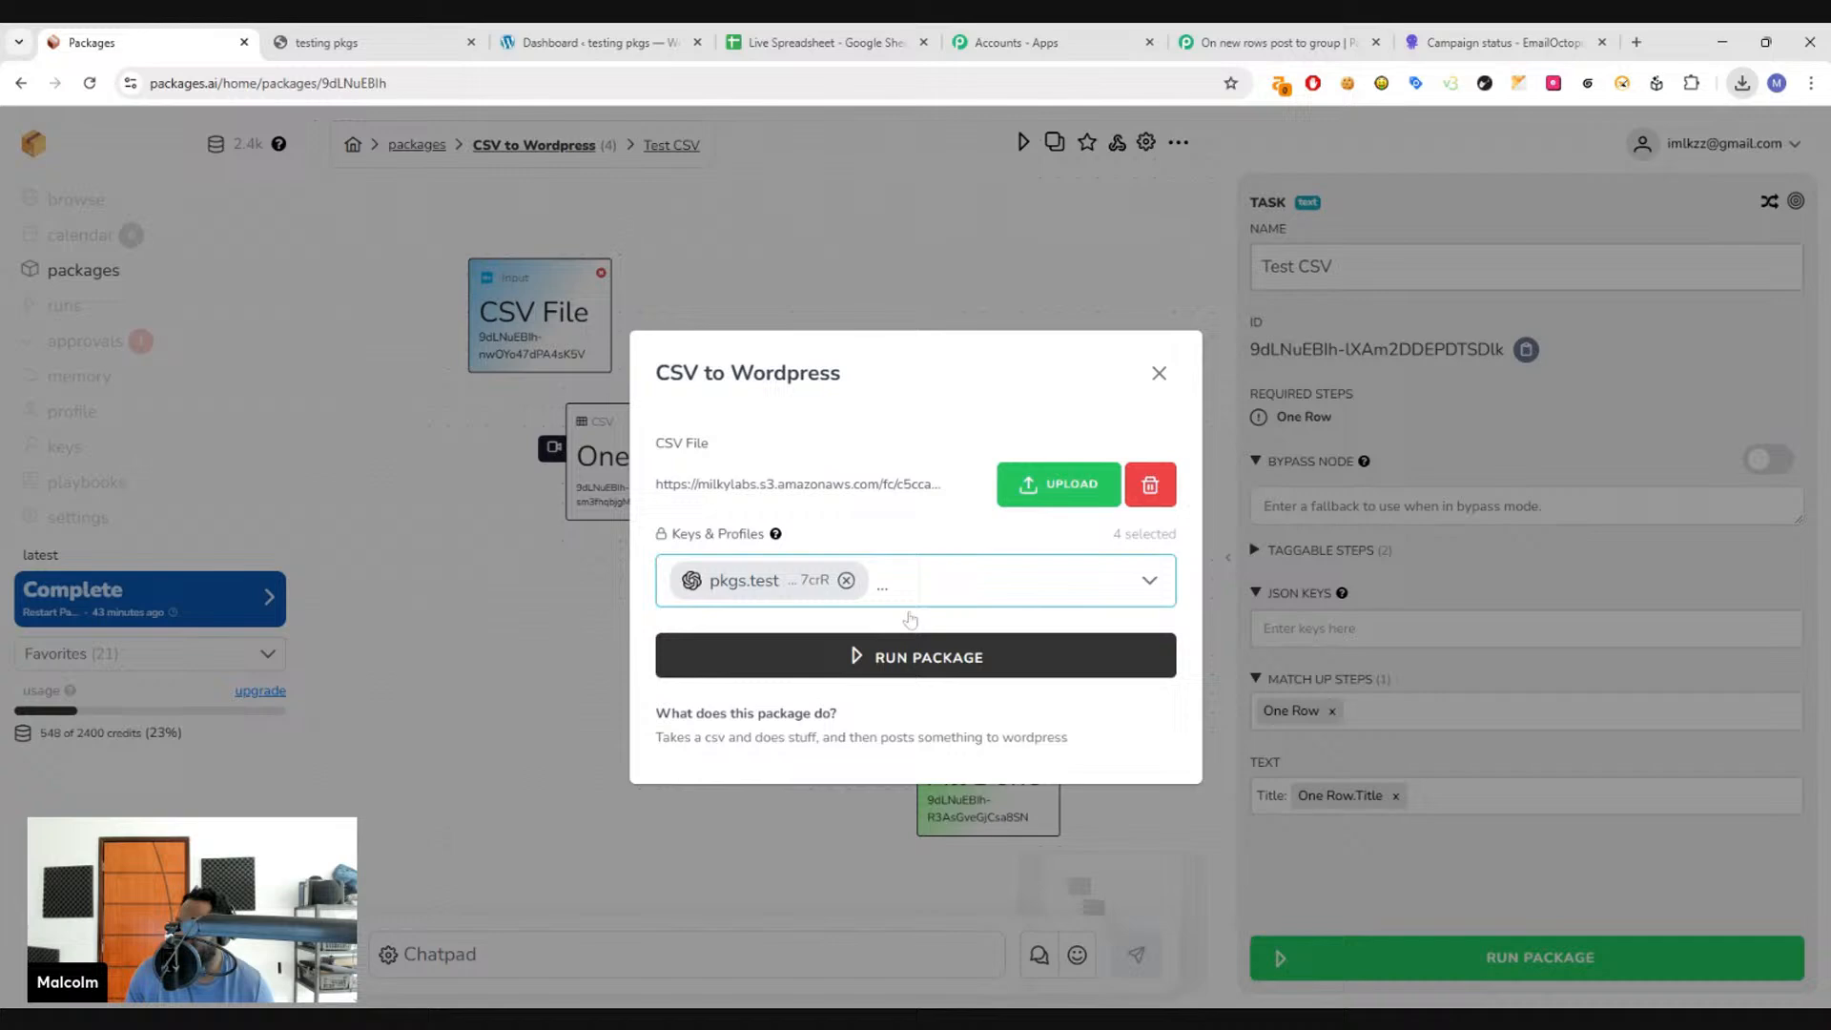
click(910, 655)
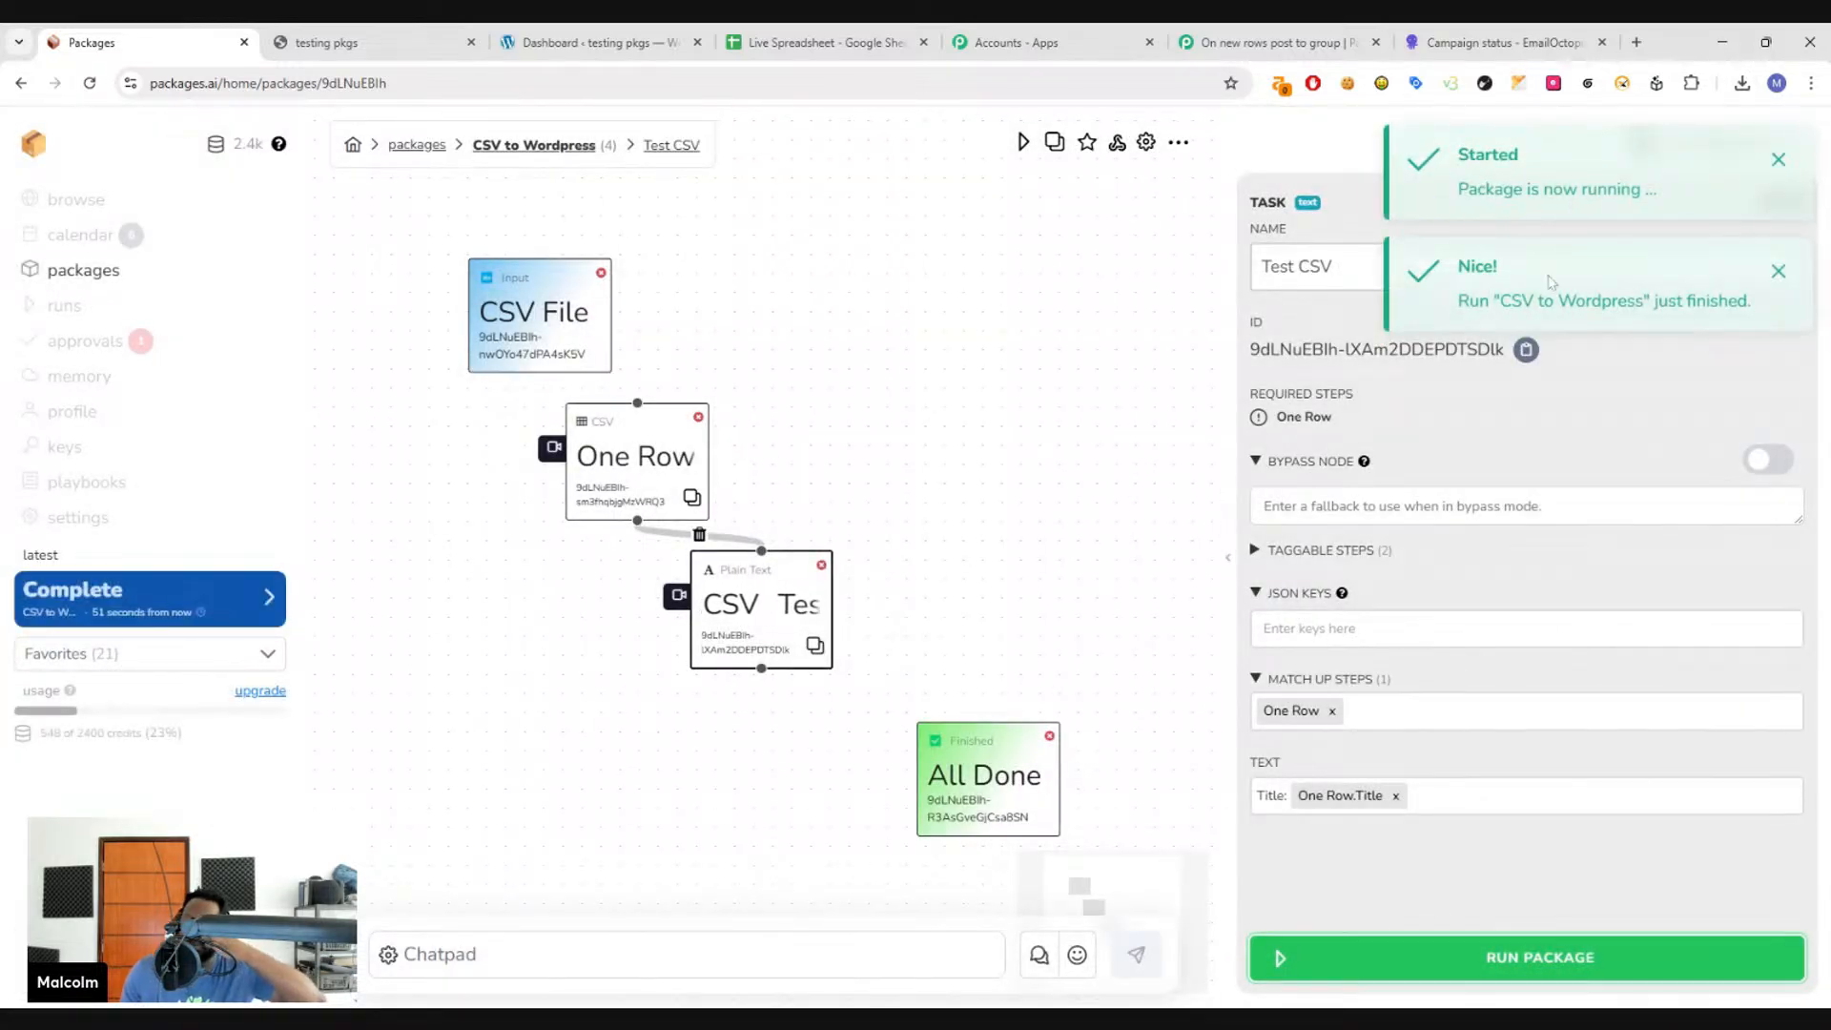
- Examine the list of files produced by the latest run, including the first Remote Work file
click(255, 602)
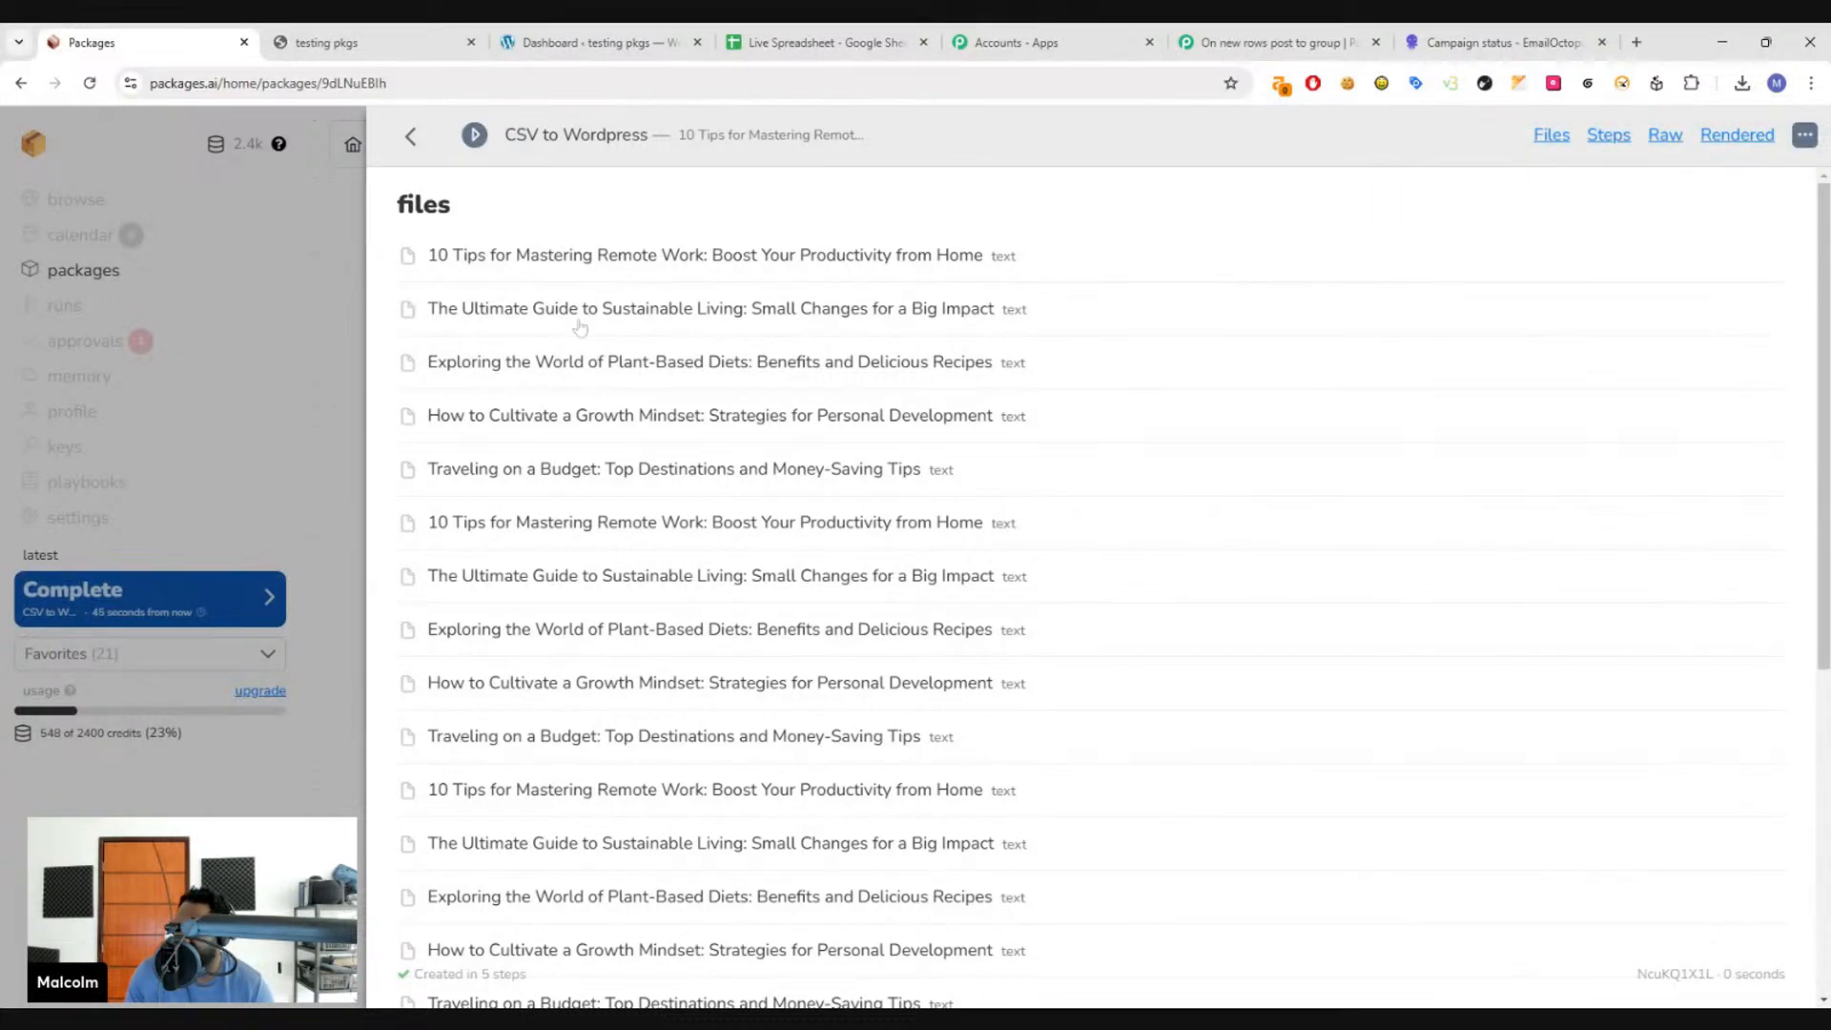
scroll(673, 755, down, 5)
scroll(649, 811, up, 5)
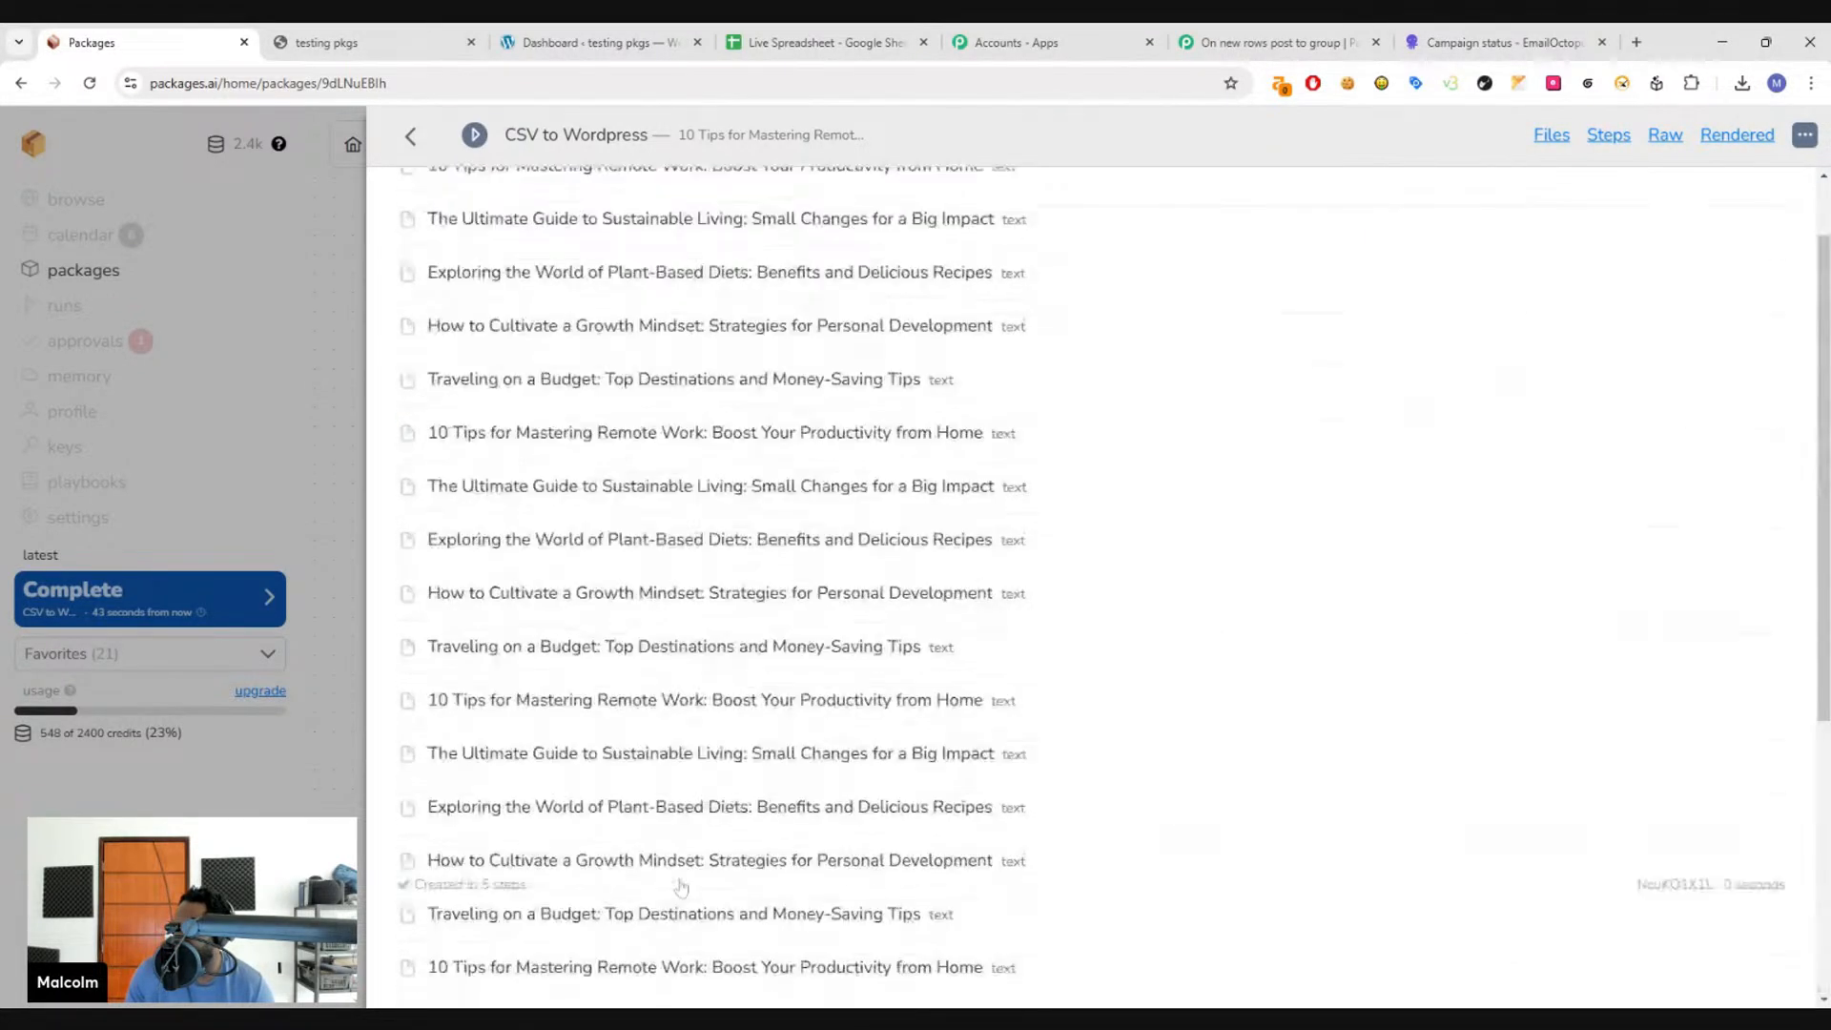
click(566, 254)
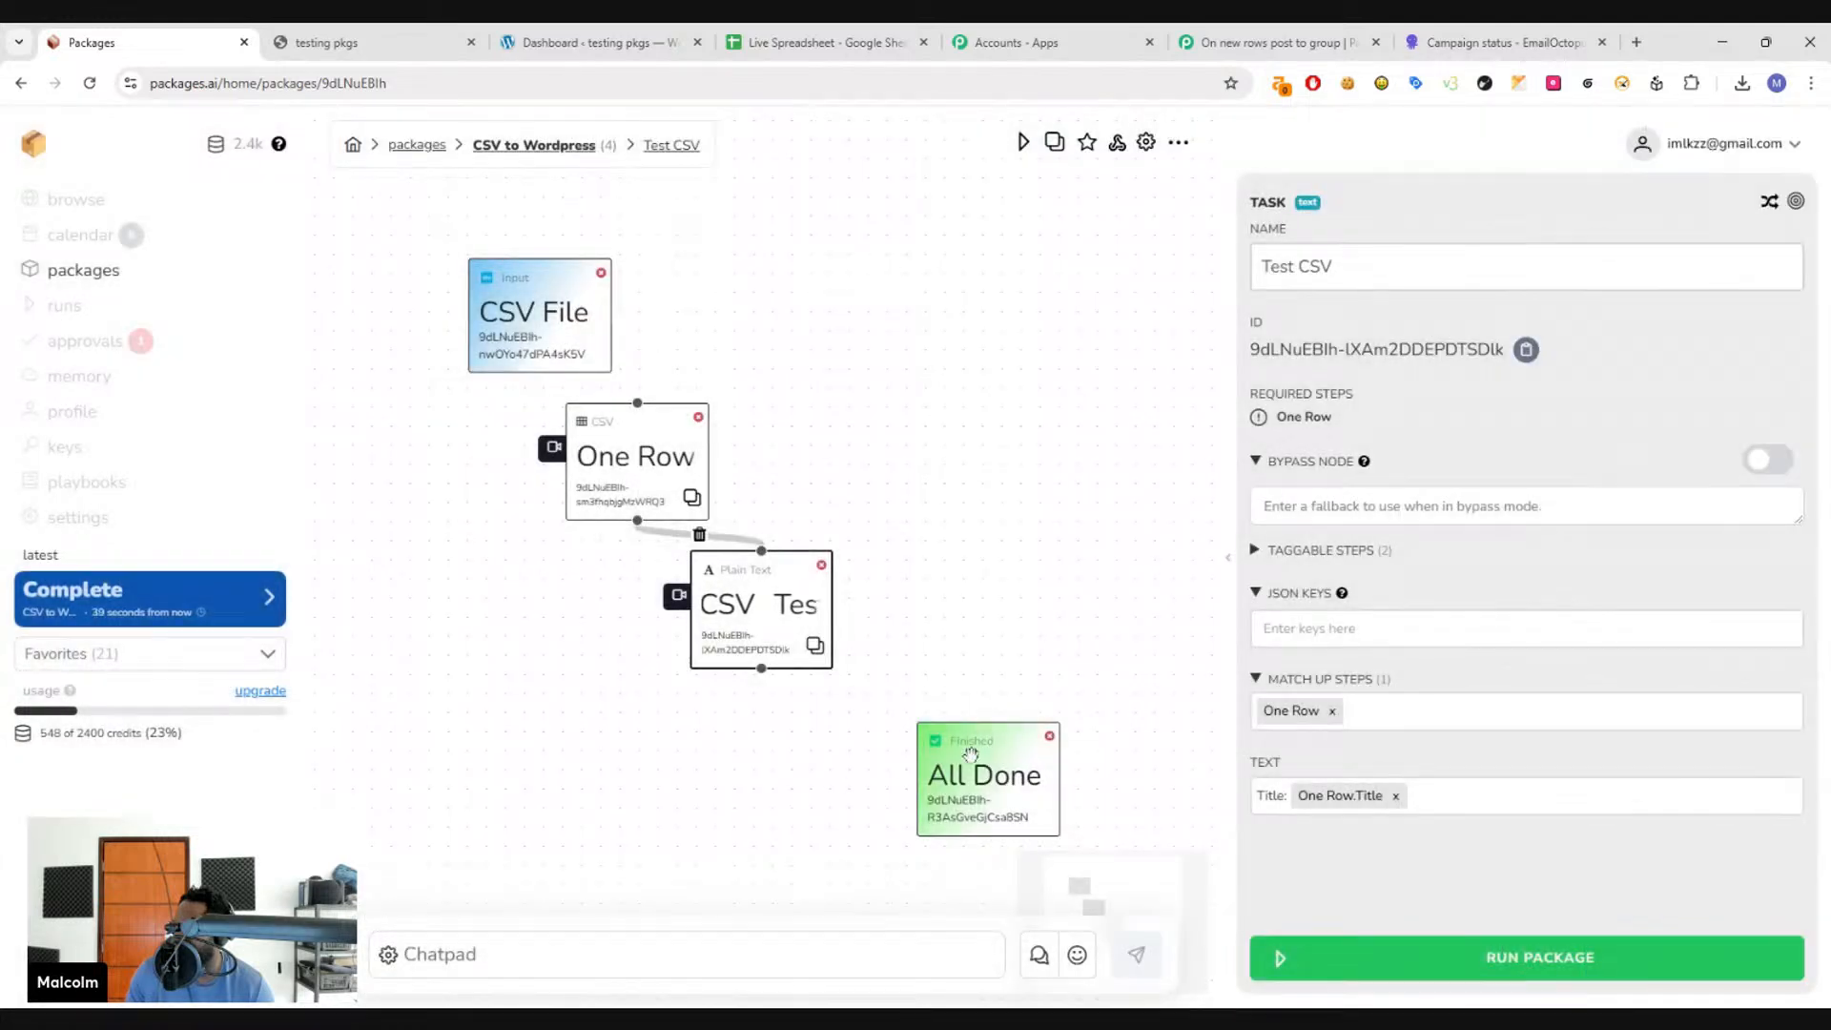
- Add One Row as a match-up step of the All Done node and run the package again
click(982, 777)
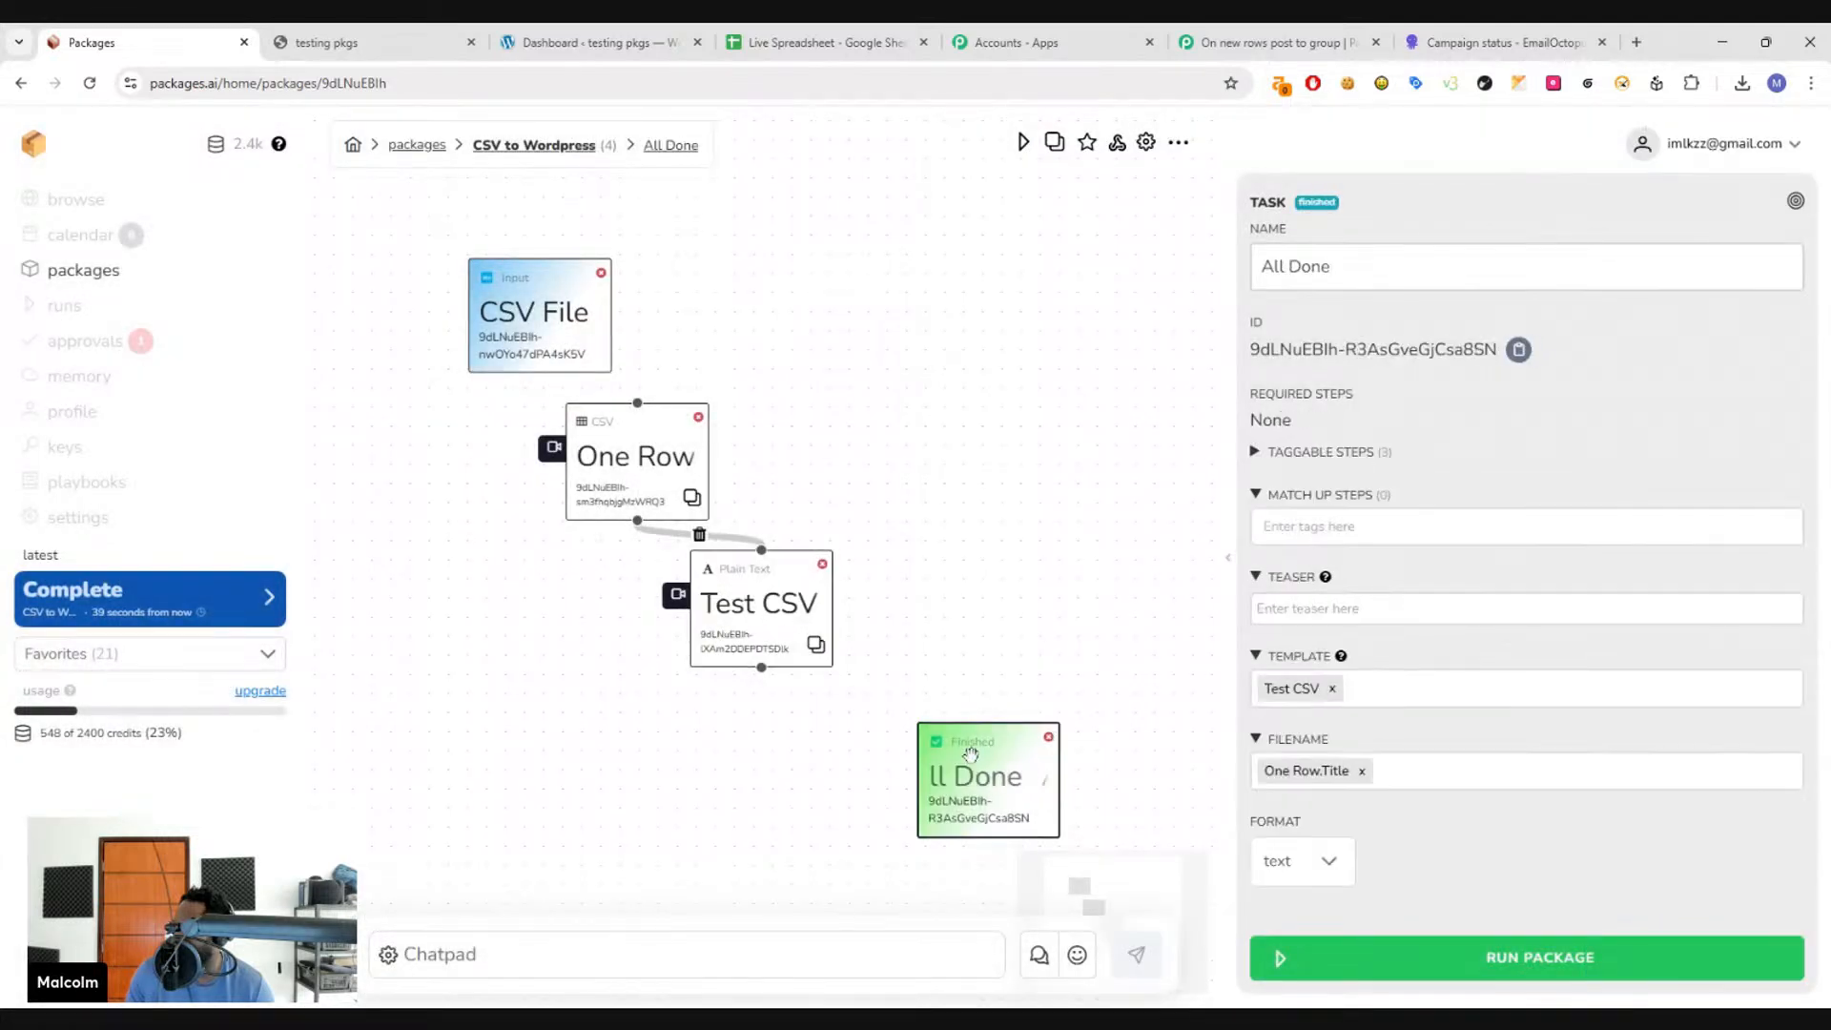
click(1373, 526)
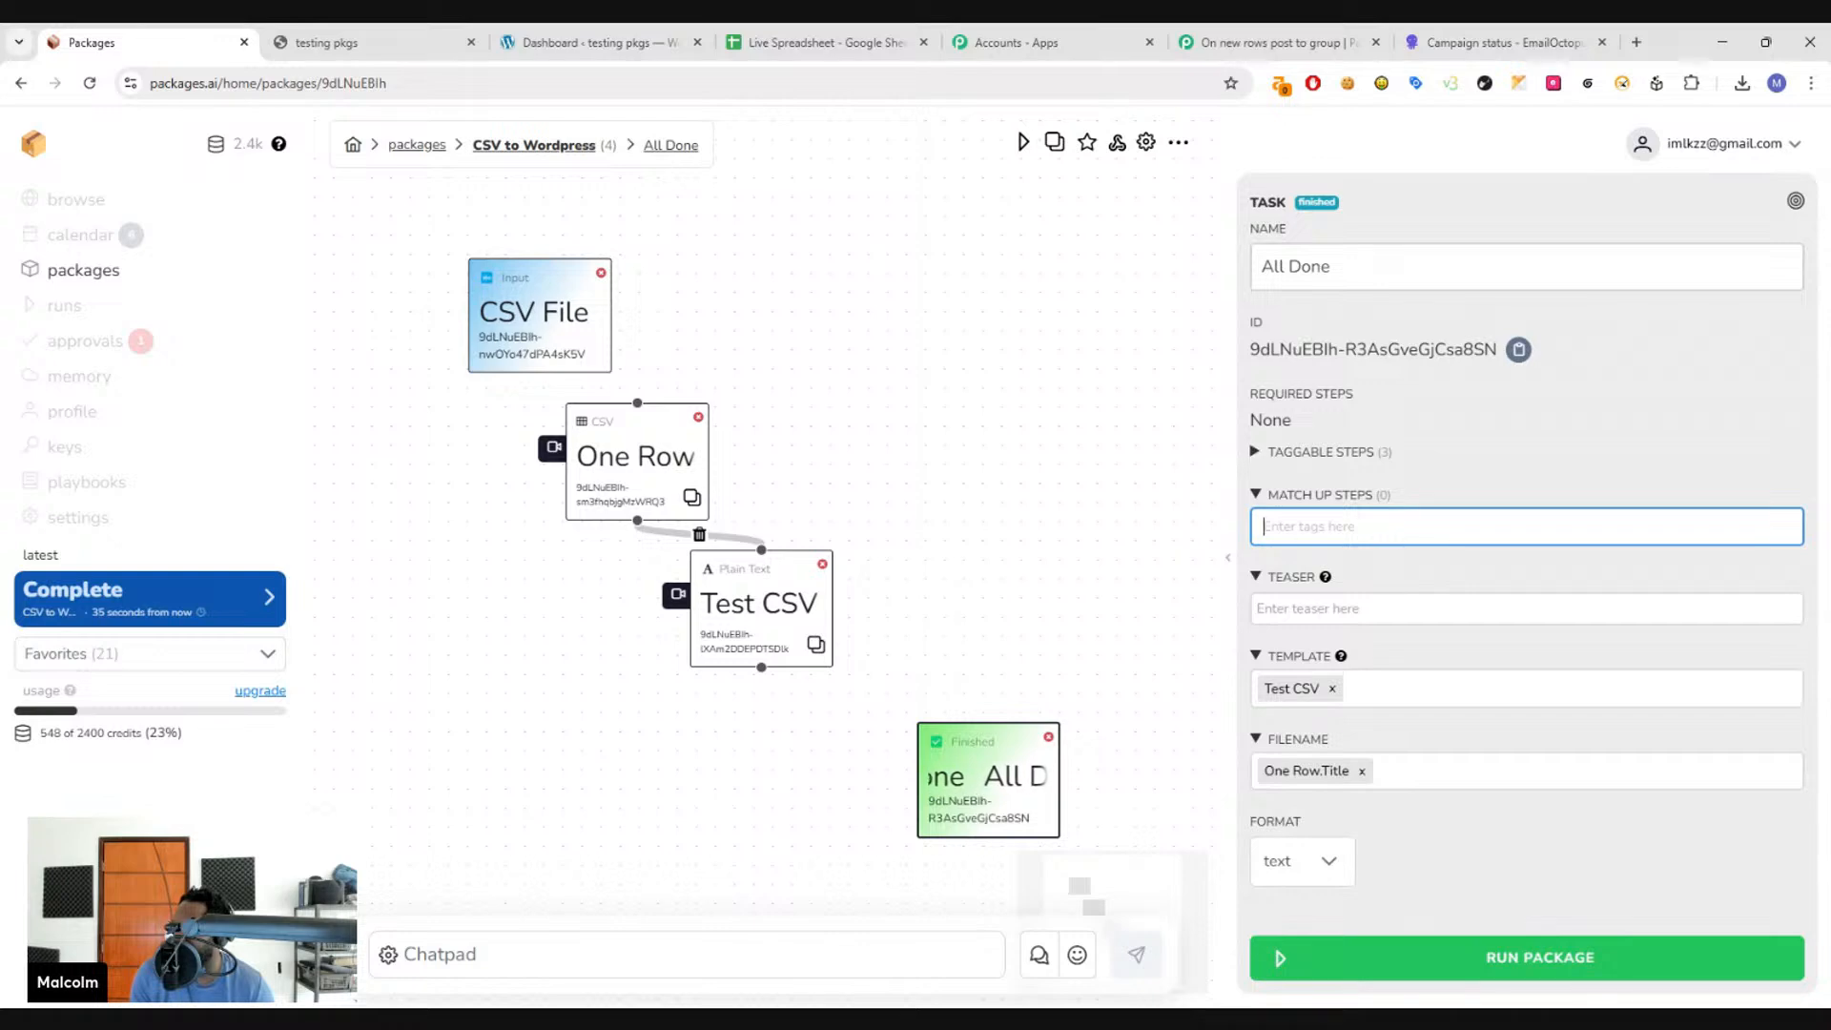
text(One)
key(Return)
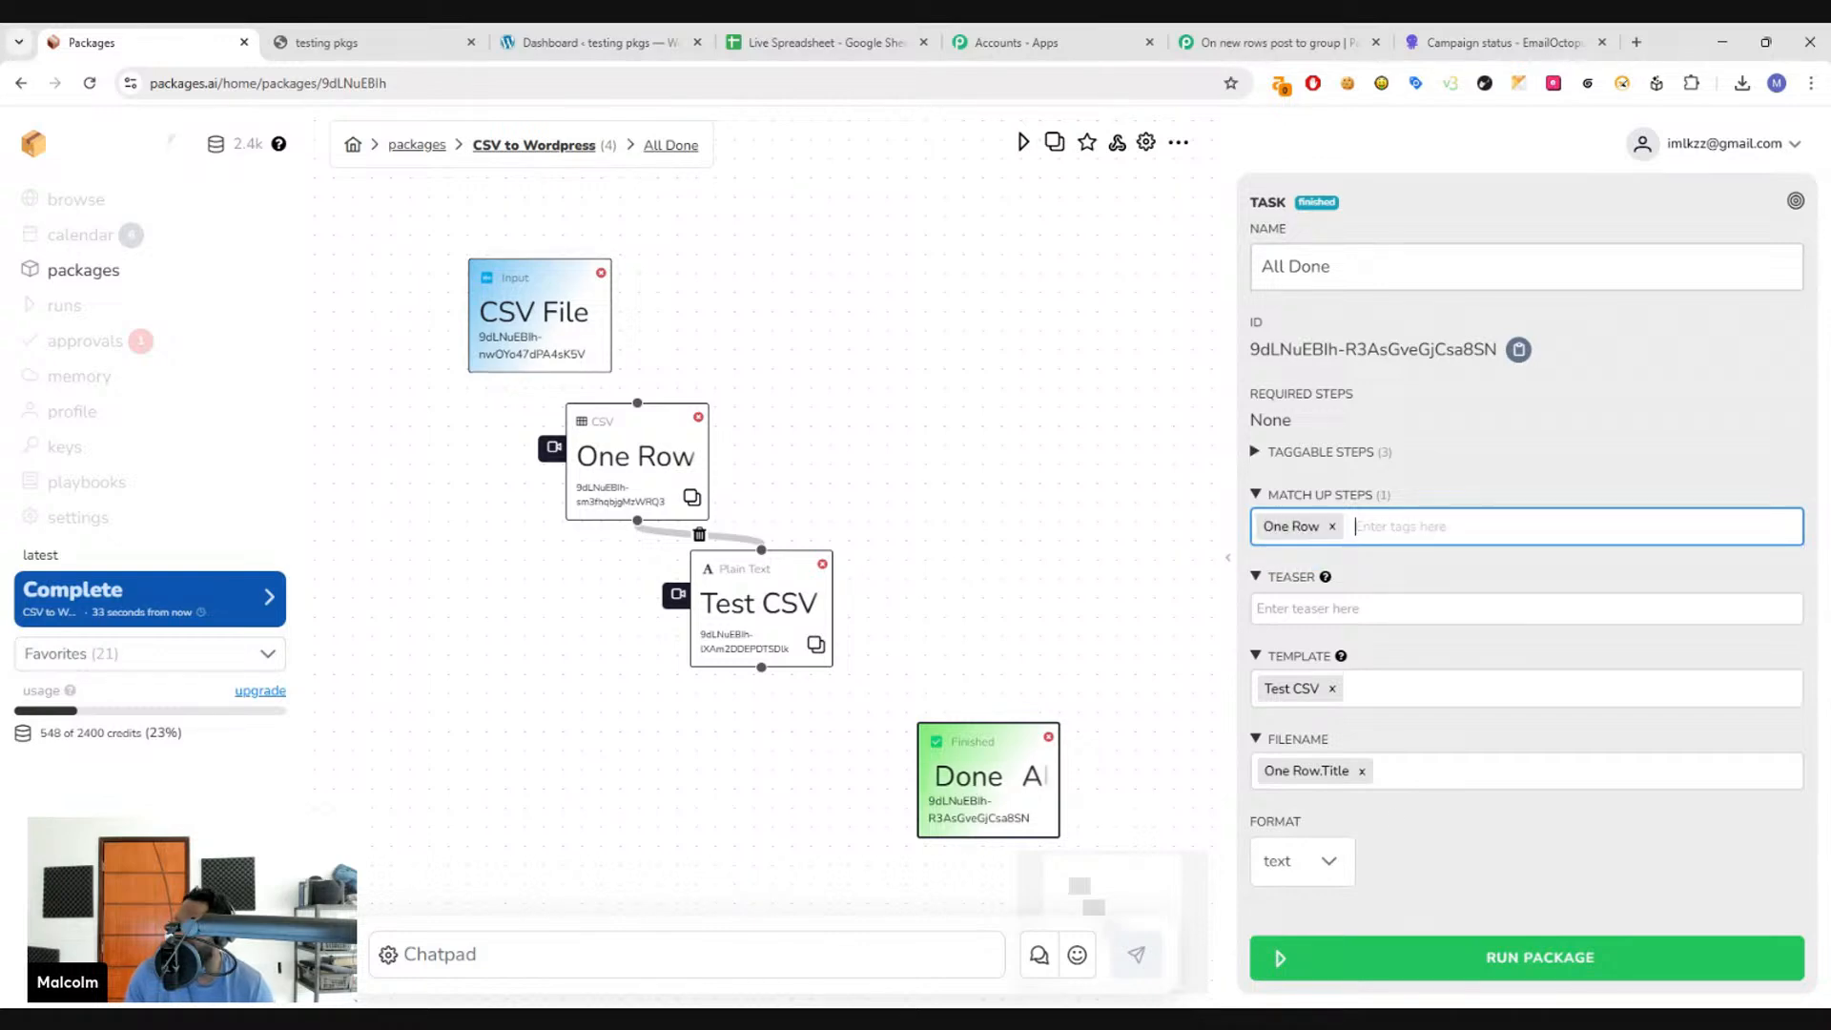
click(1513, 961)
click(858, 656)
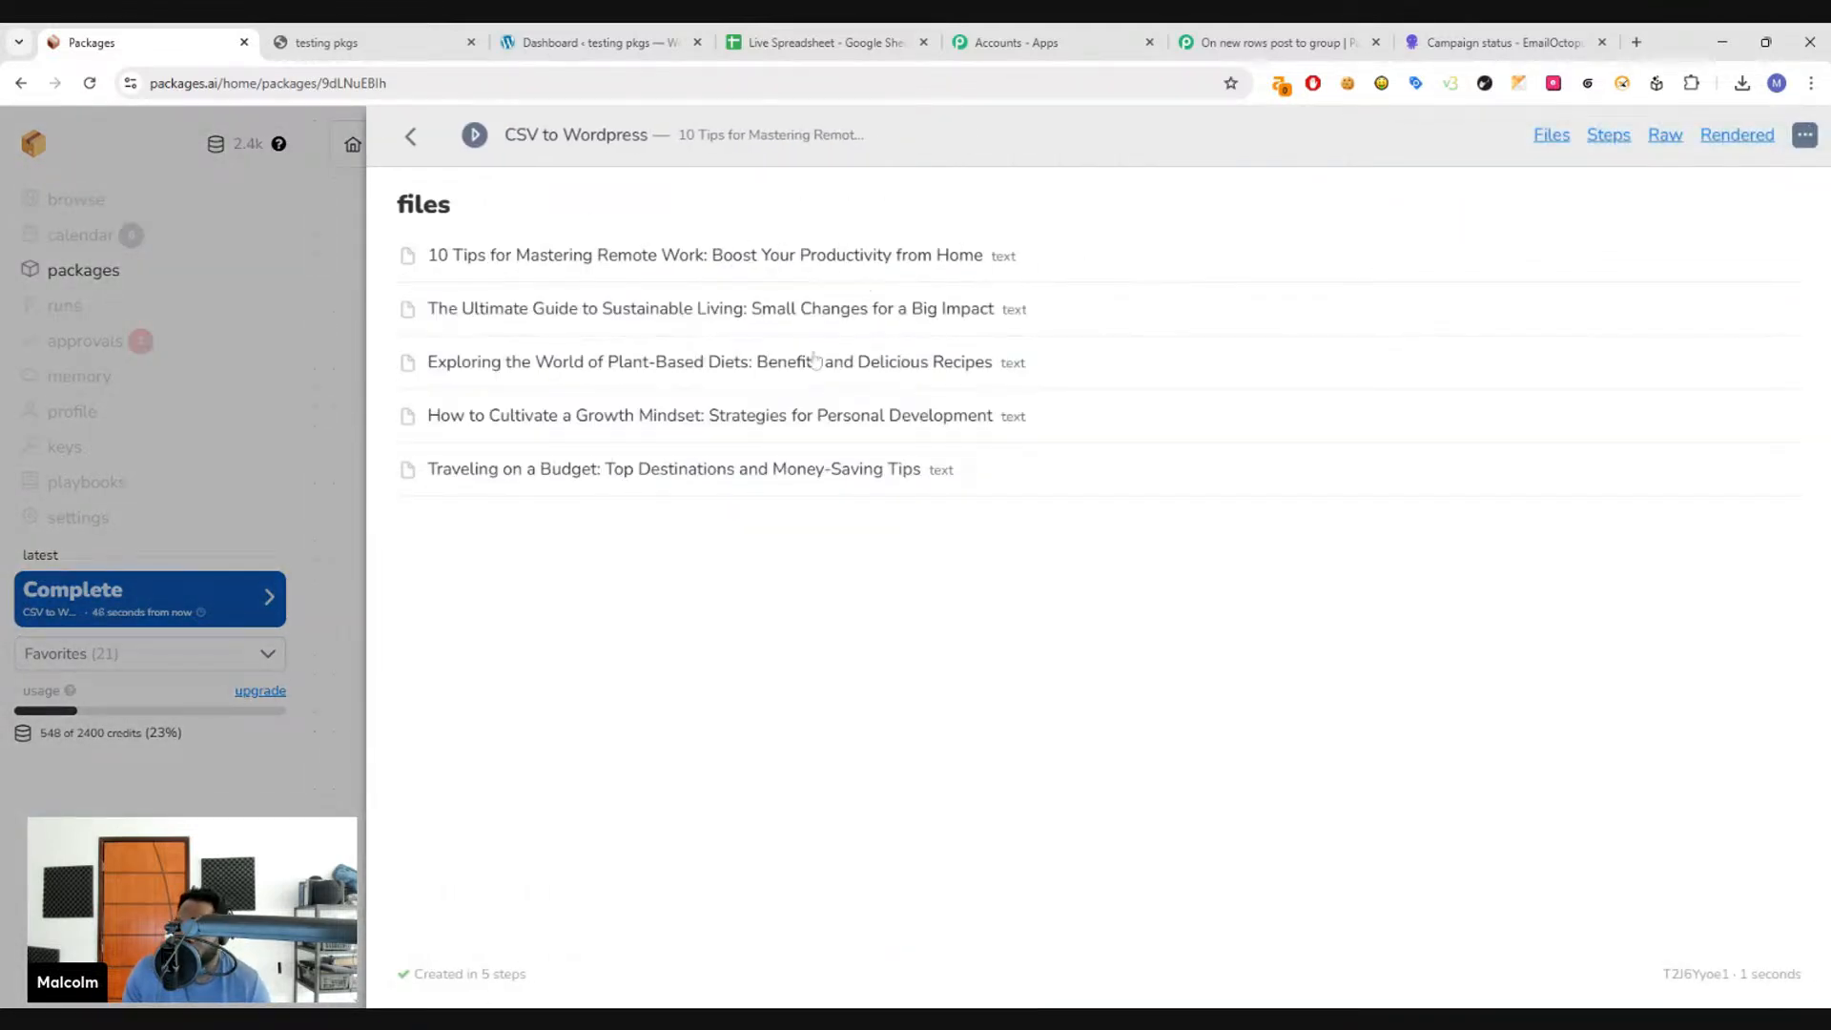
- Check the title text inside each output file of the new run and return to the package canvas
click(558, 252)
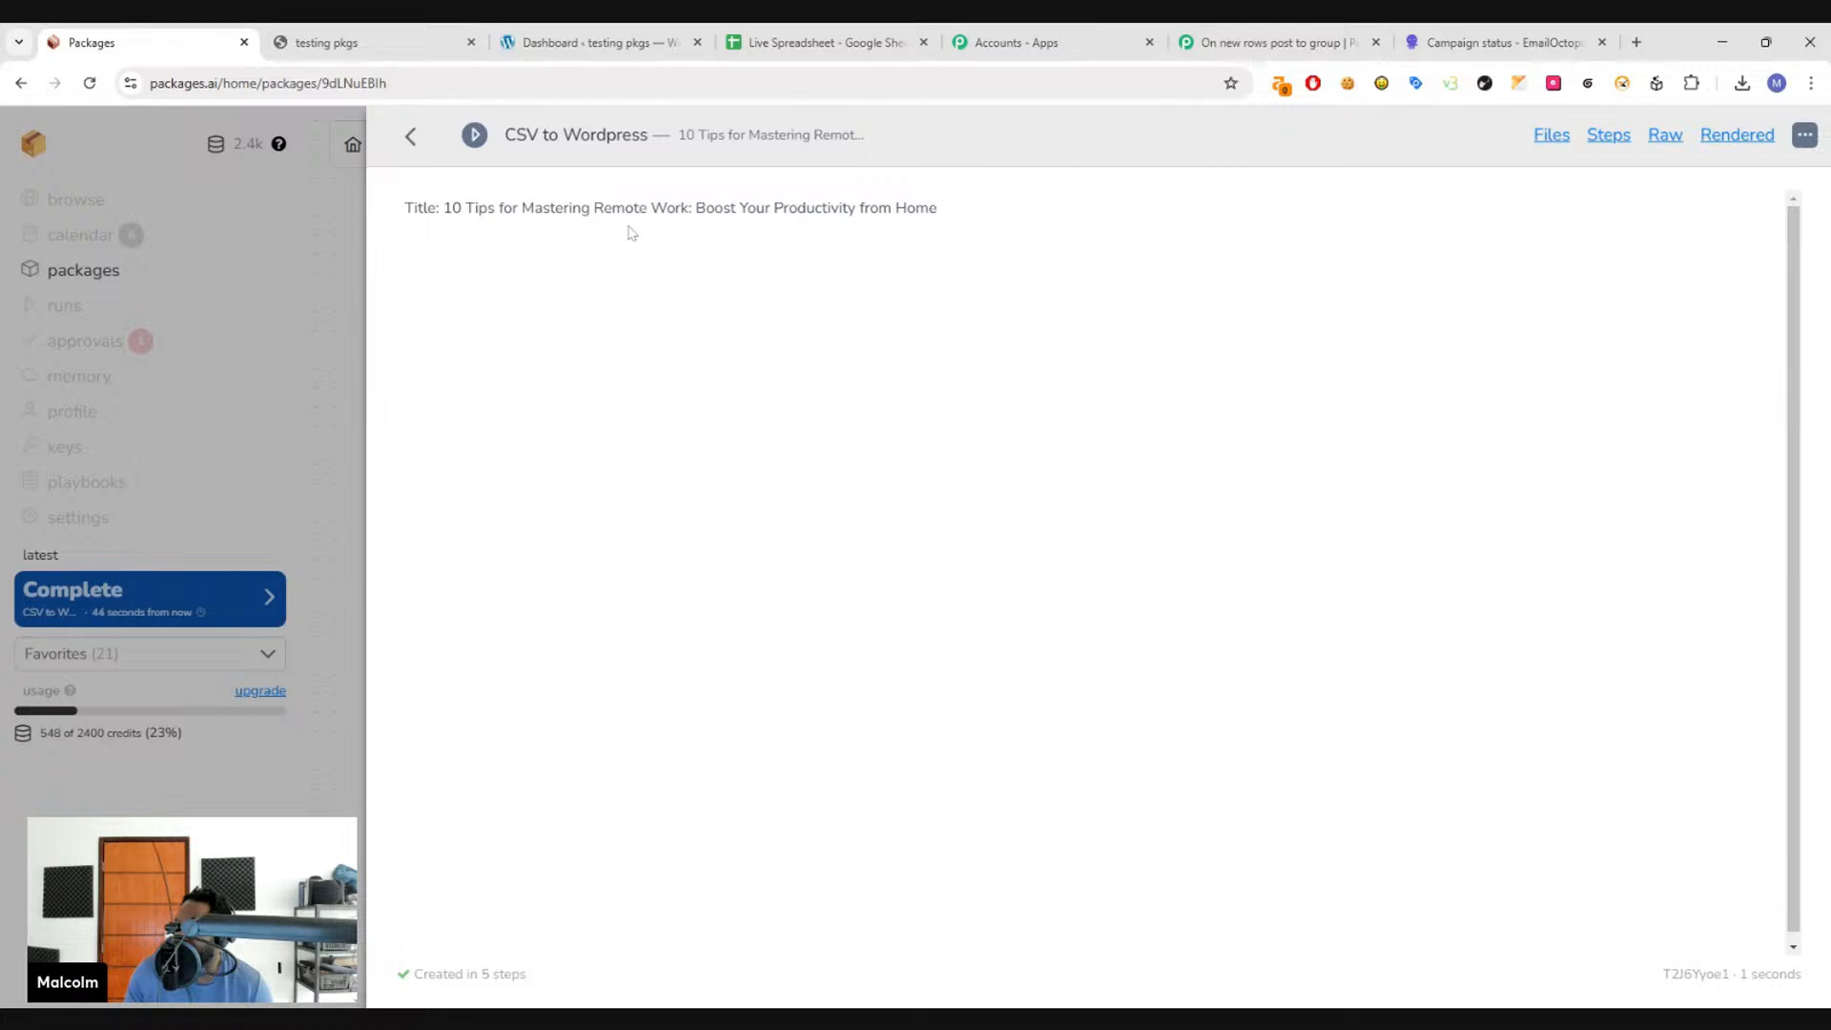
drag(417, 208, 1382, 156)
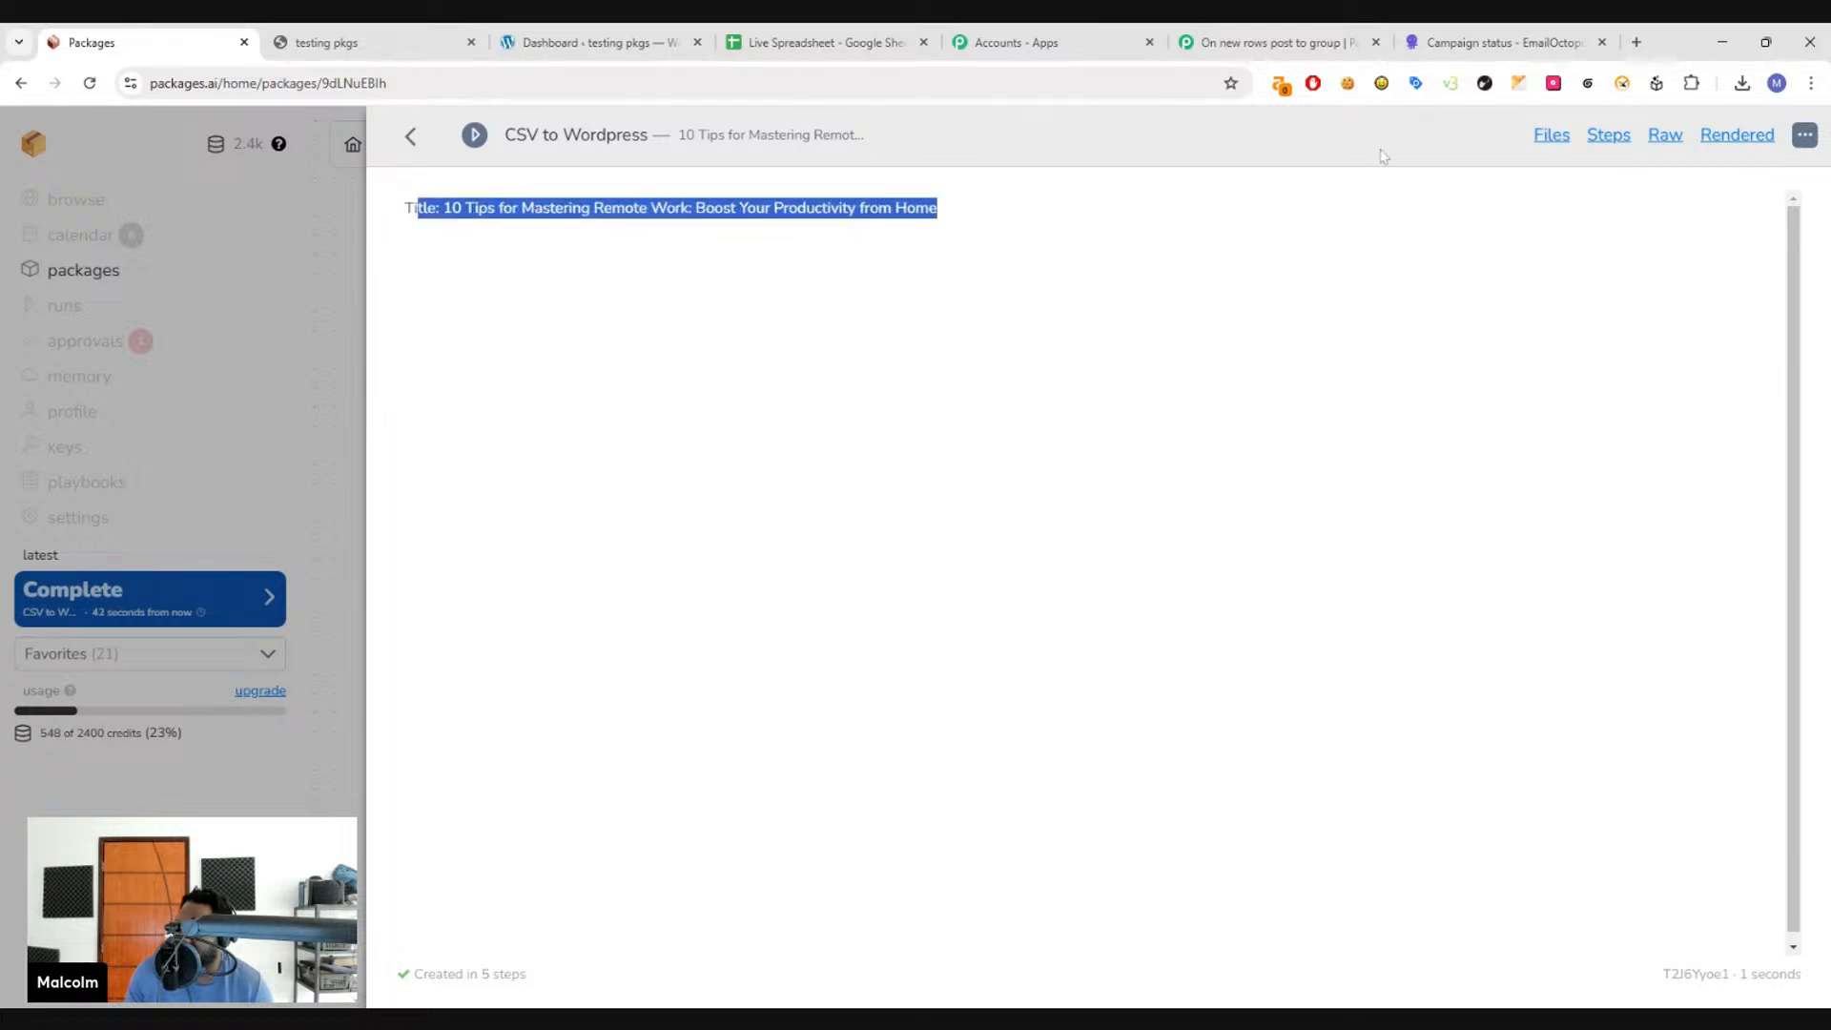
click(1554, 138)
click(568, 312)
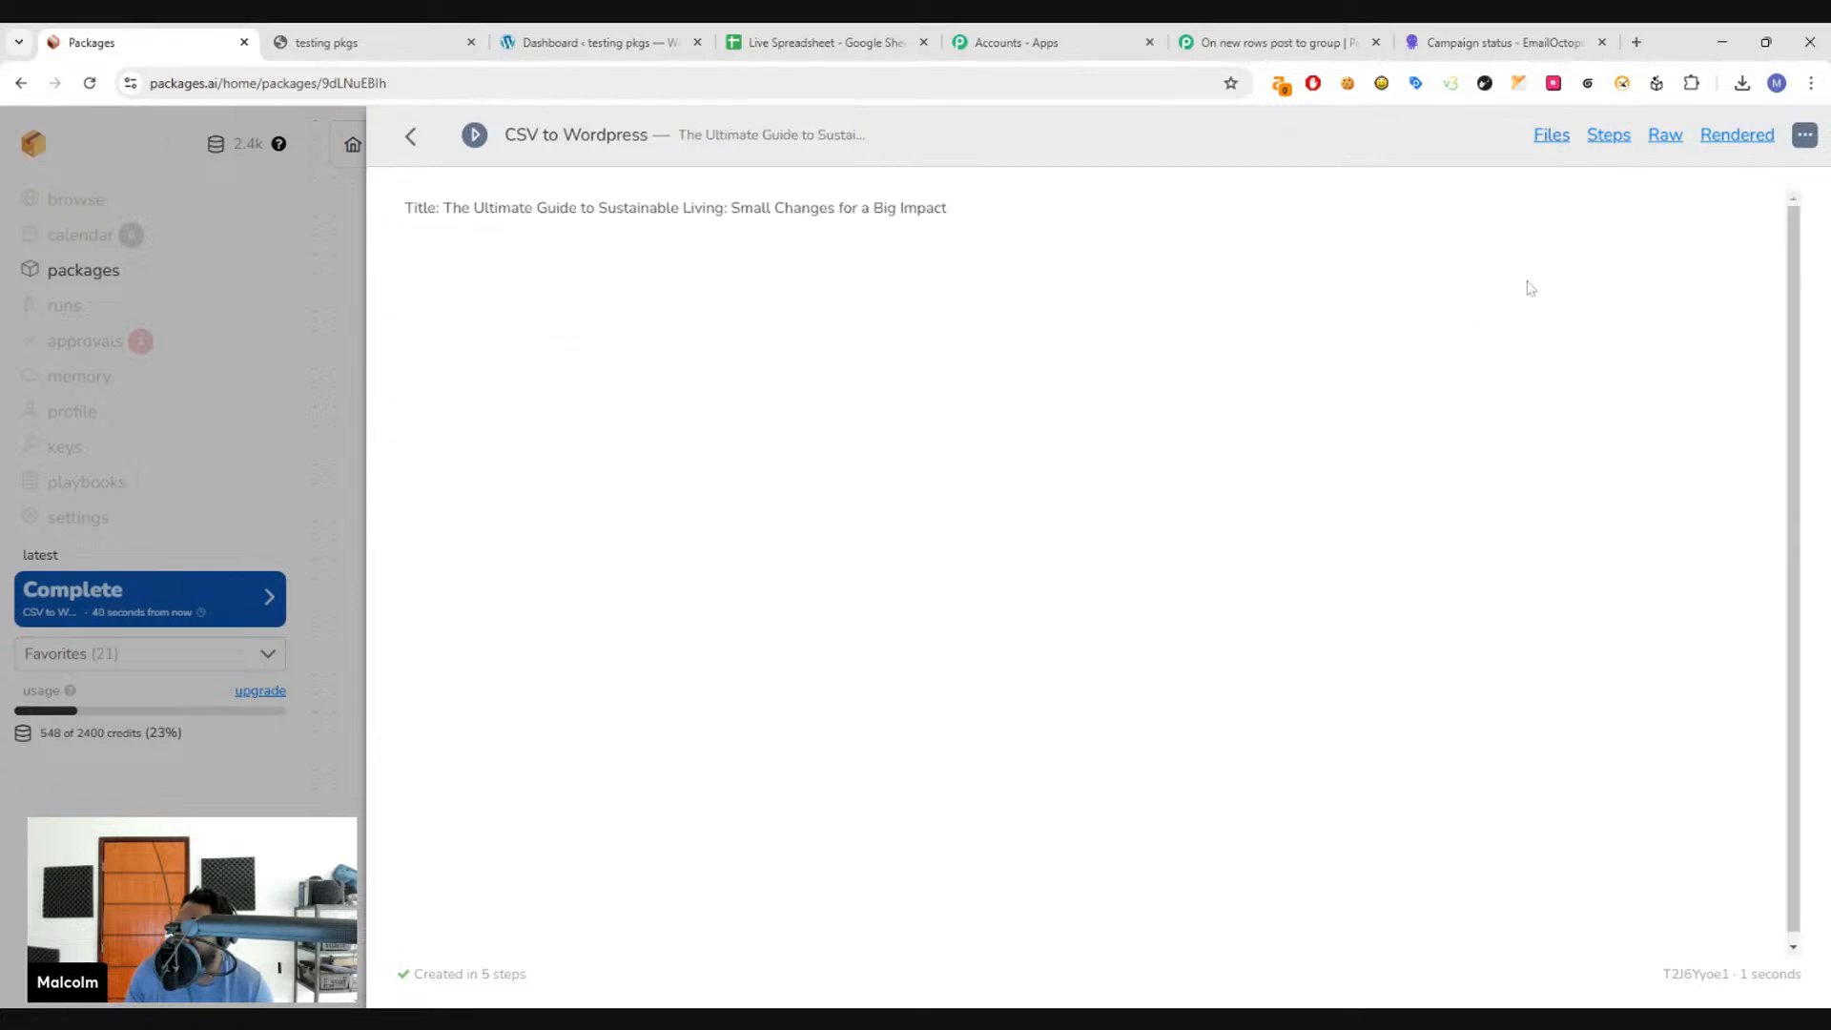
click(1562, 144)
click(578, 360)
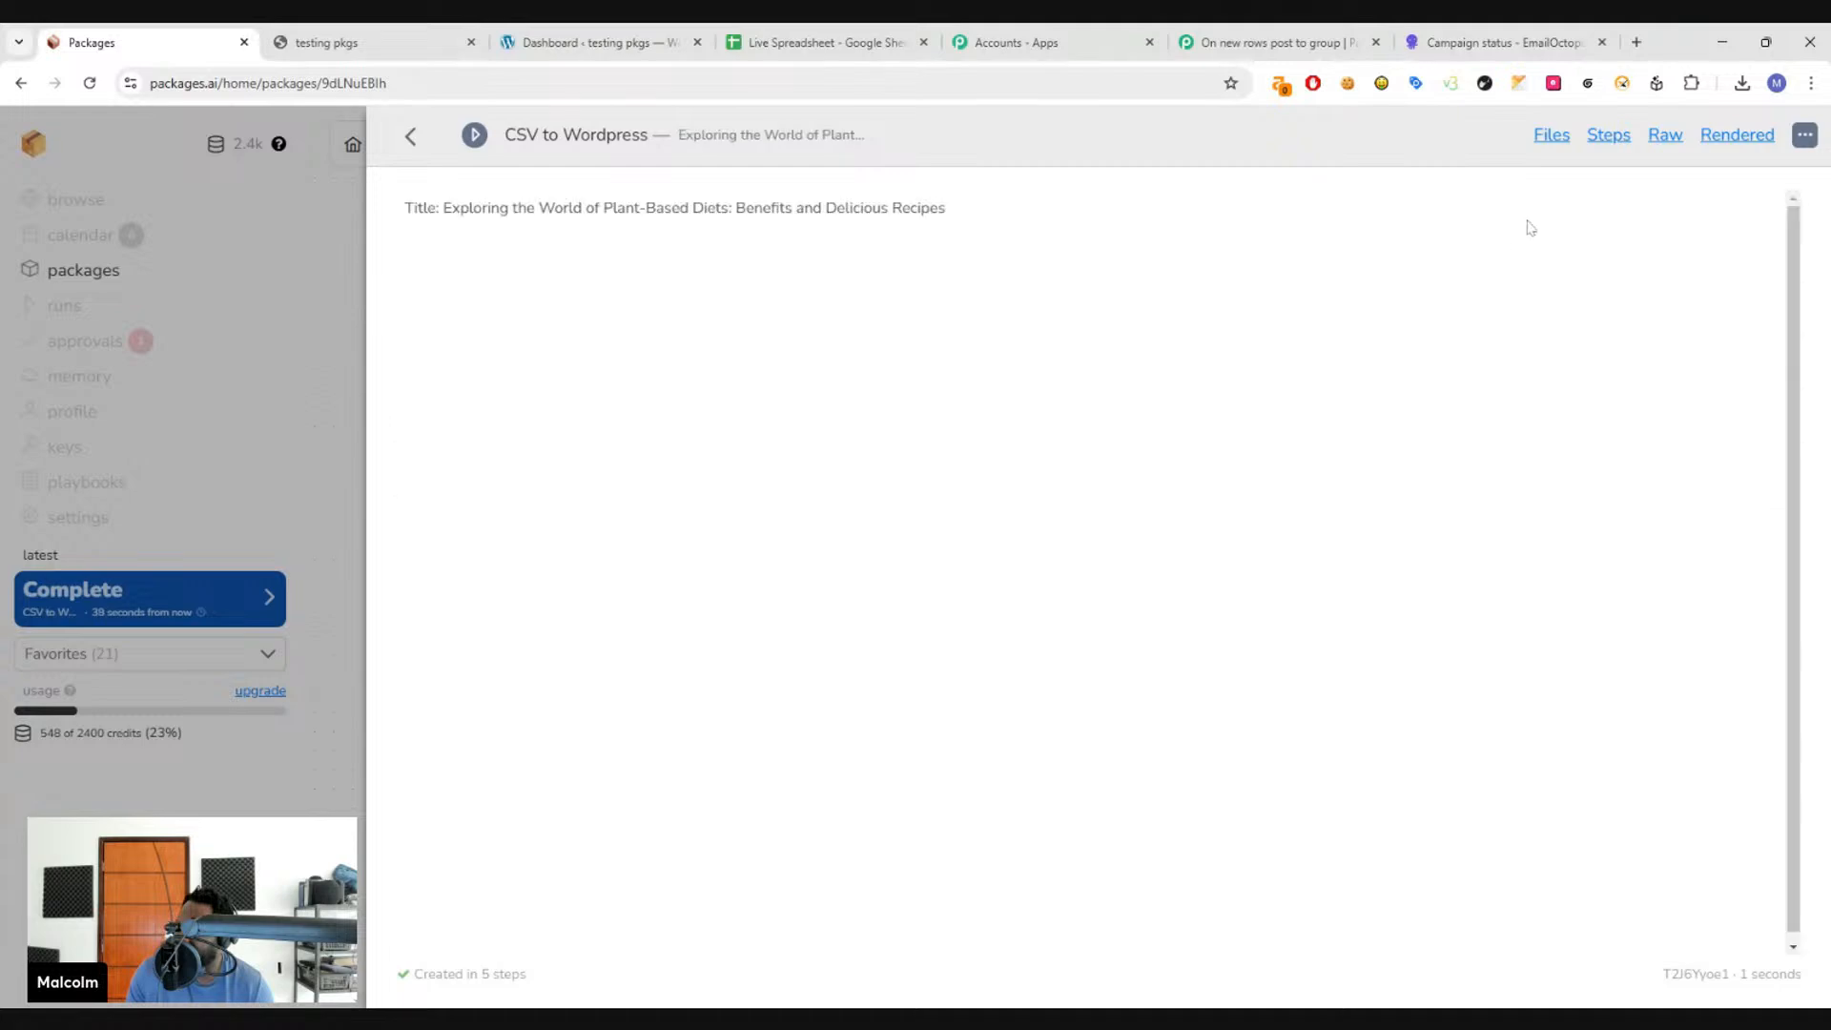
click(1560, 145)
click(668, 420)
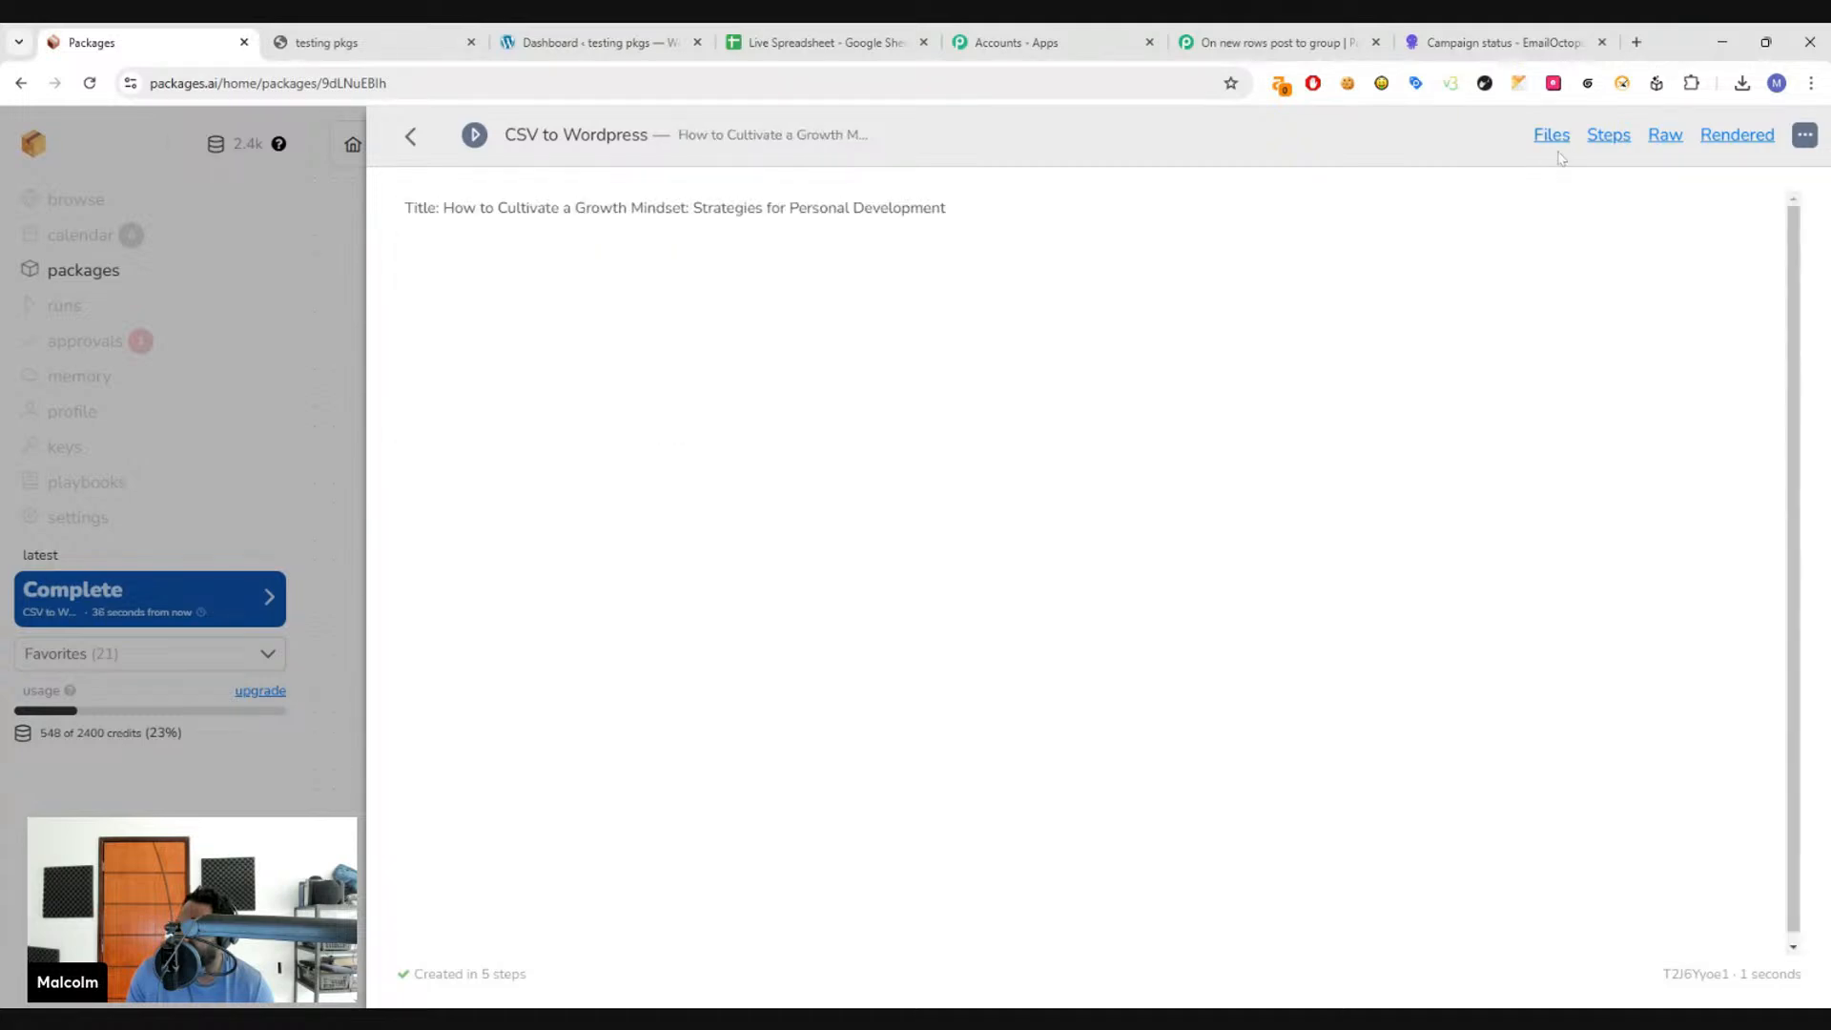
click(1558, 143)
click(730, 470)
click(1551, 135)
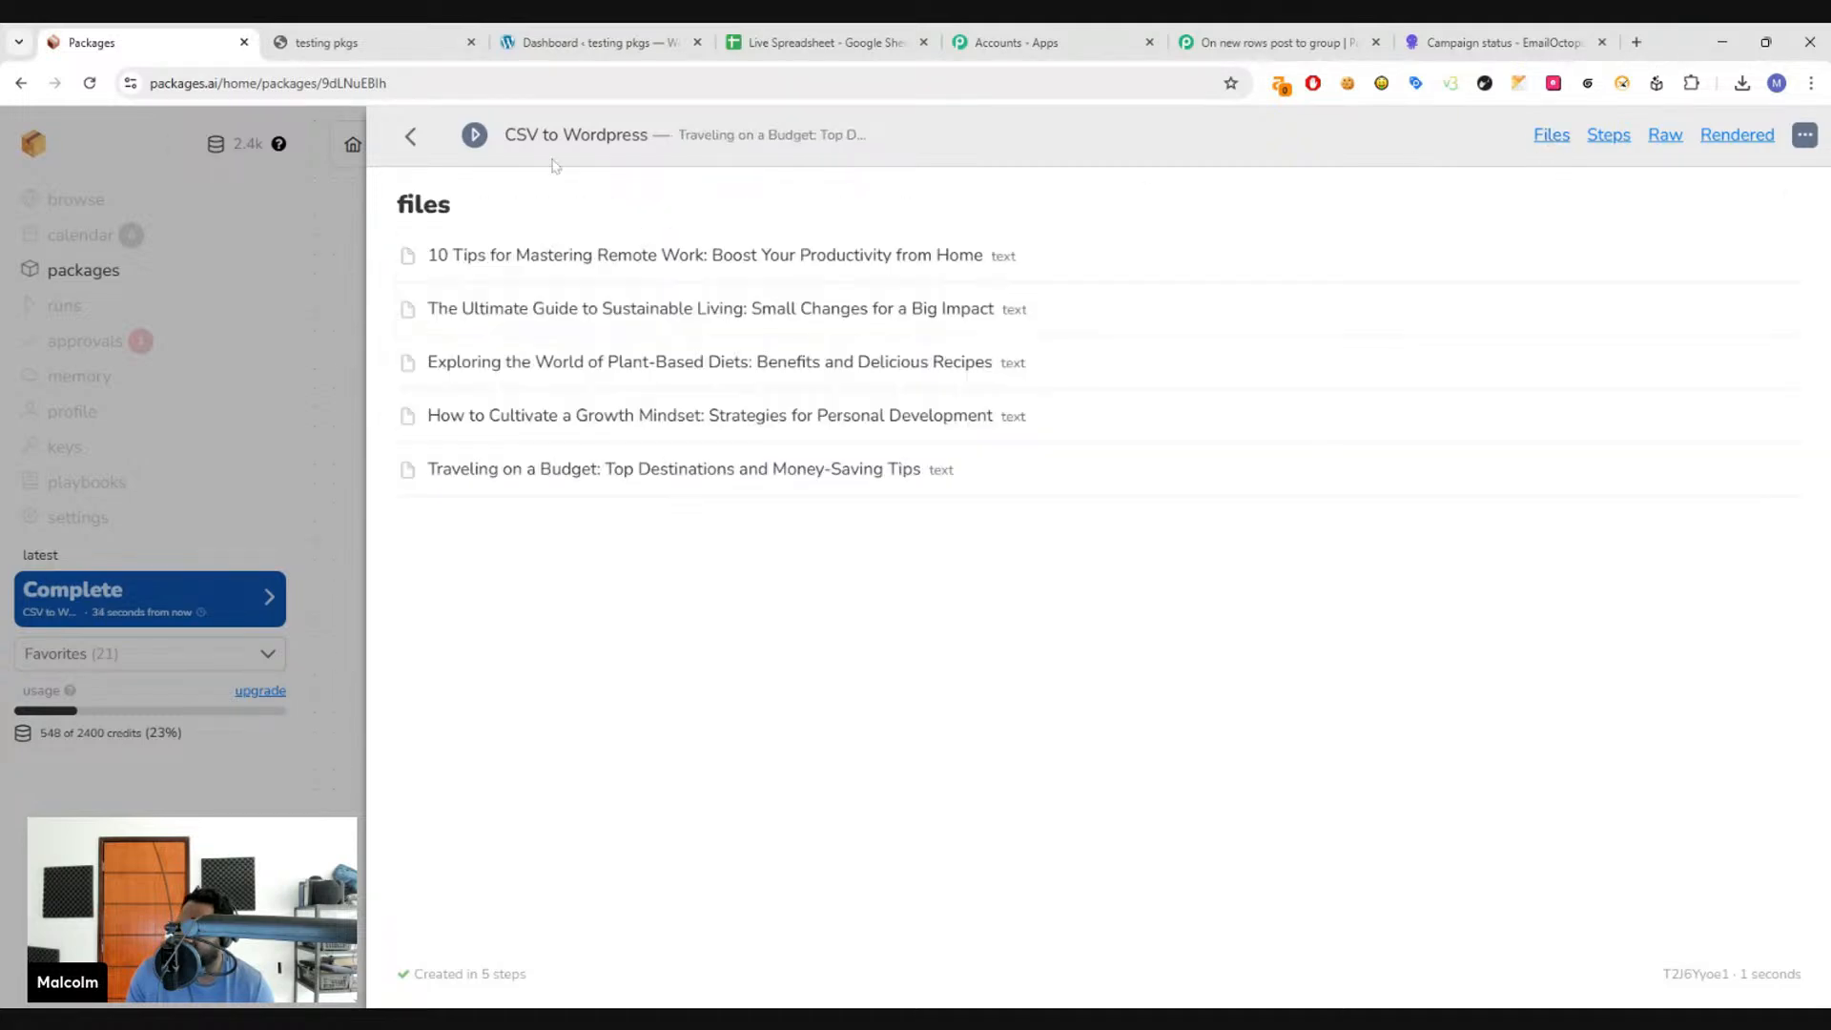
click(410, 138)
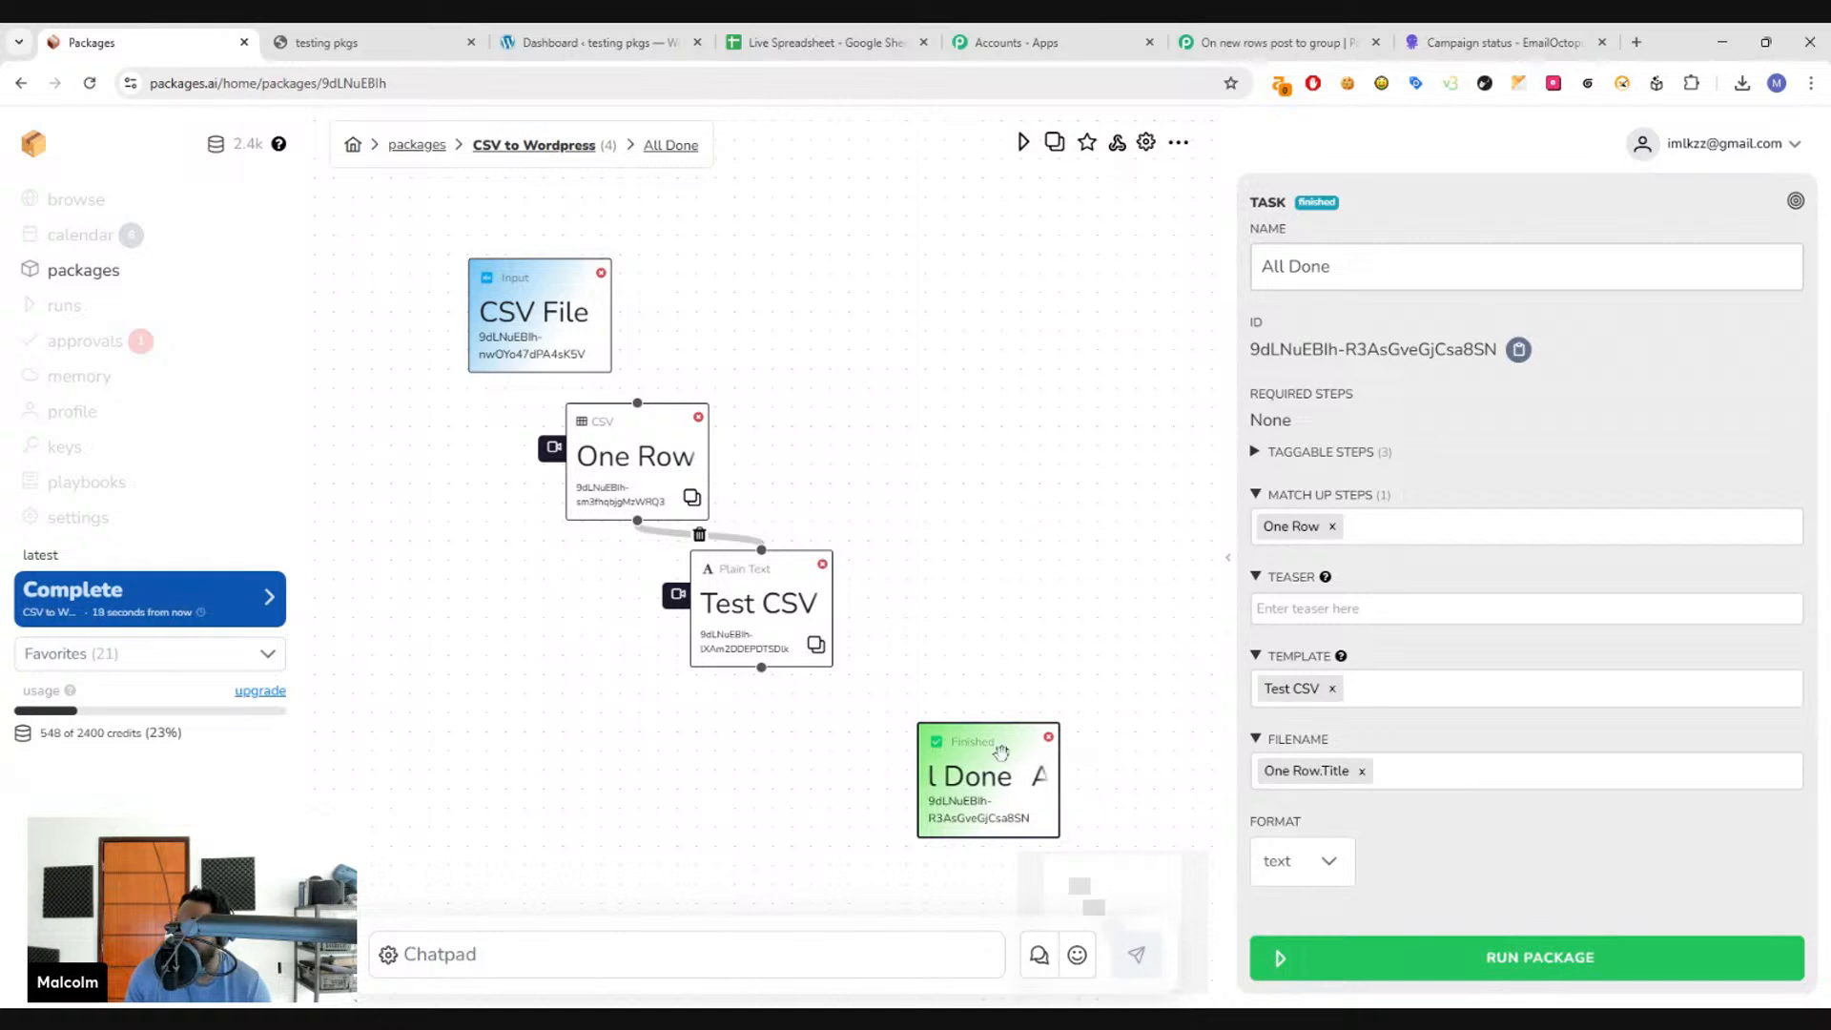
- Spread out the nodes on the canvas, moving CSV File, One Row and Test CSV up and left and All Done further right
drag(1026, 757, 1087, 757)
drag(643, 467, 619, 464)
click(755, 601)
drag(755, 602, 743, 596)
drag(535, 340, 441, 307)
drag(579, 432, 553, 417)
drag(711, 569, 701, 550)
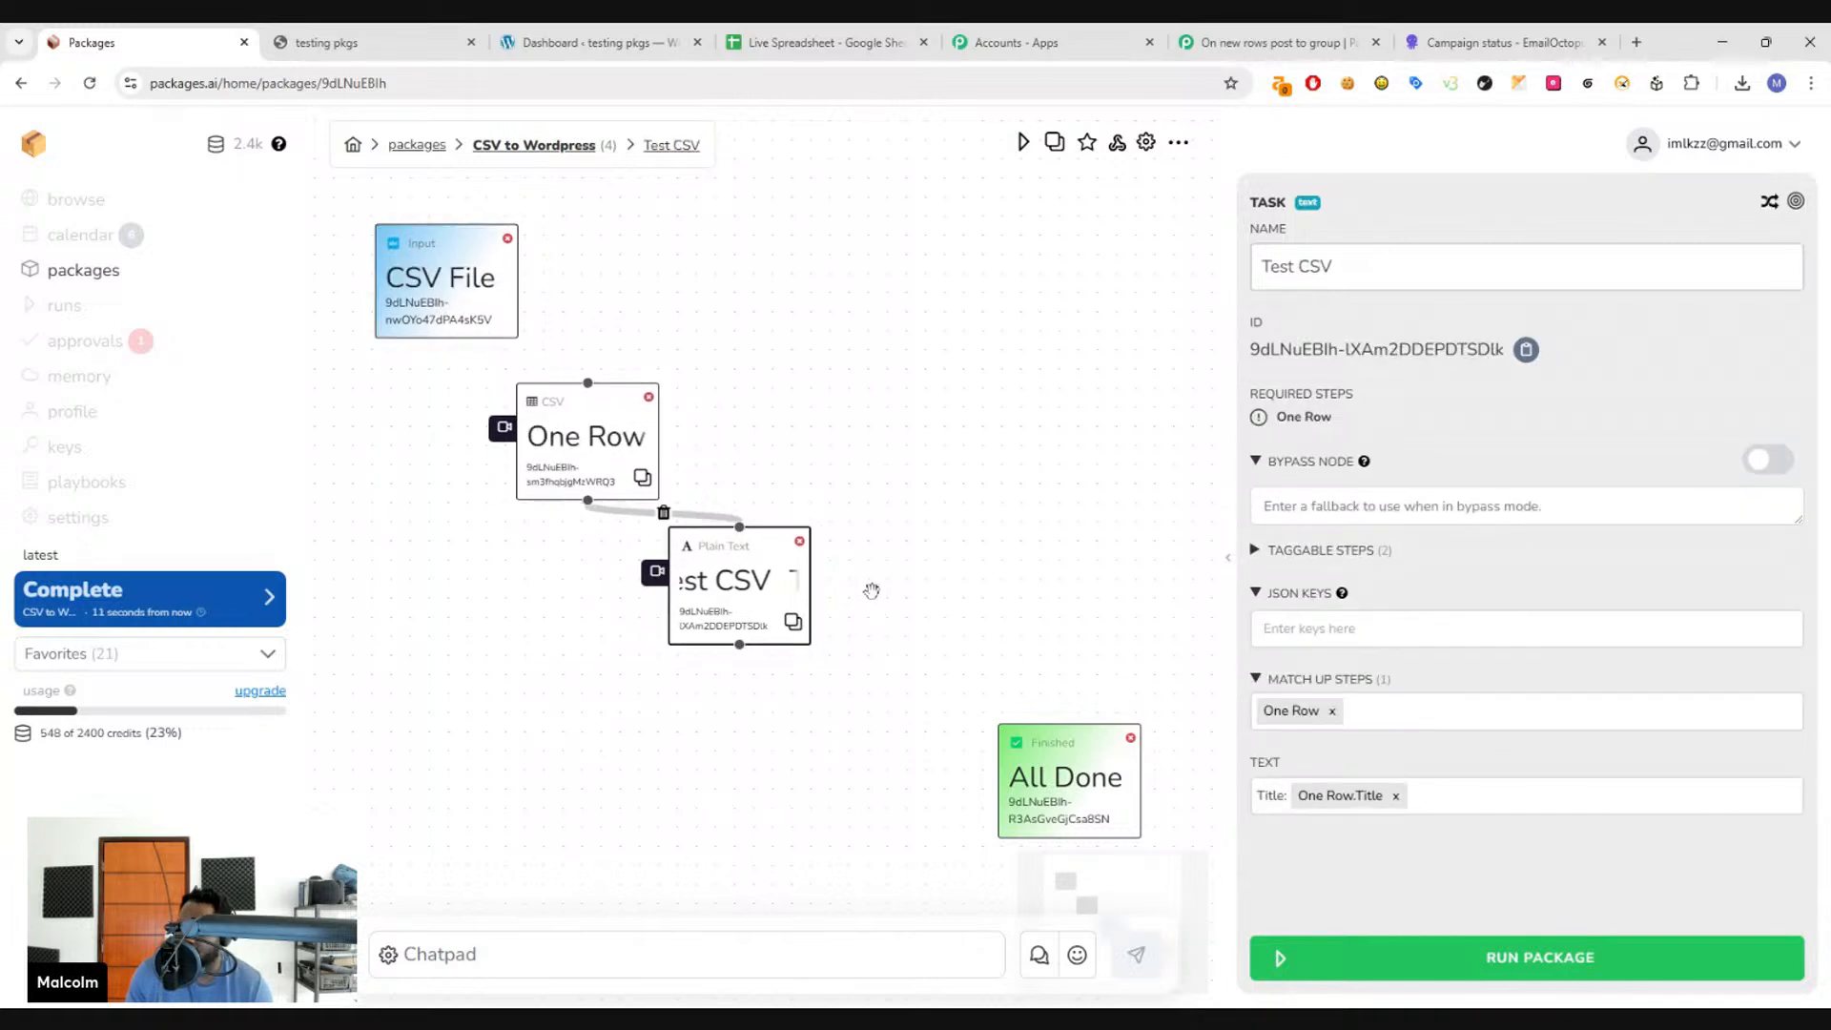
drag(808, 587, 803, 588)
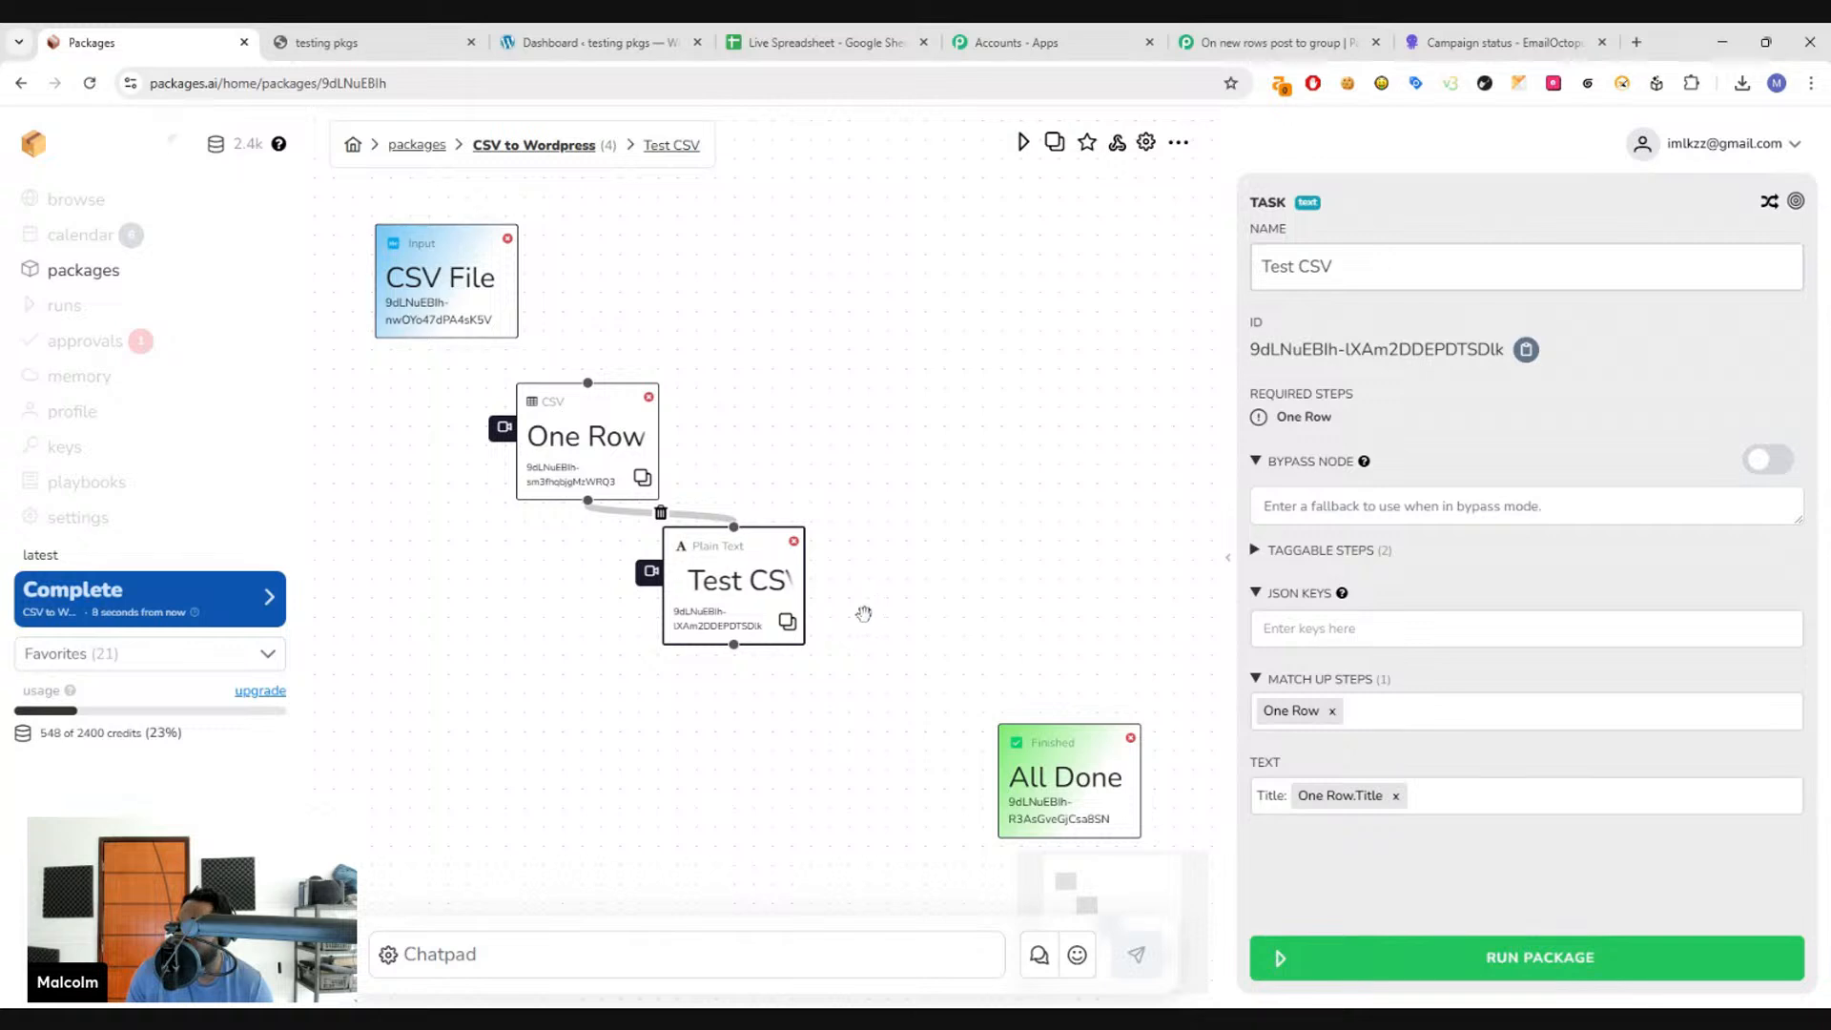
- Add an LLM node to the canvas and place it just below and right of the Test CSV node
drag(871, 695, 849, 593)
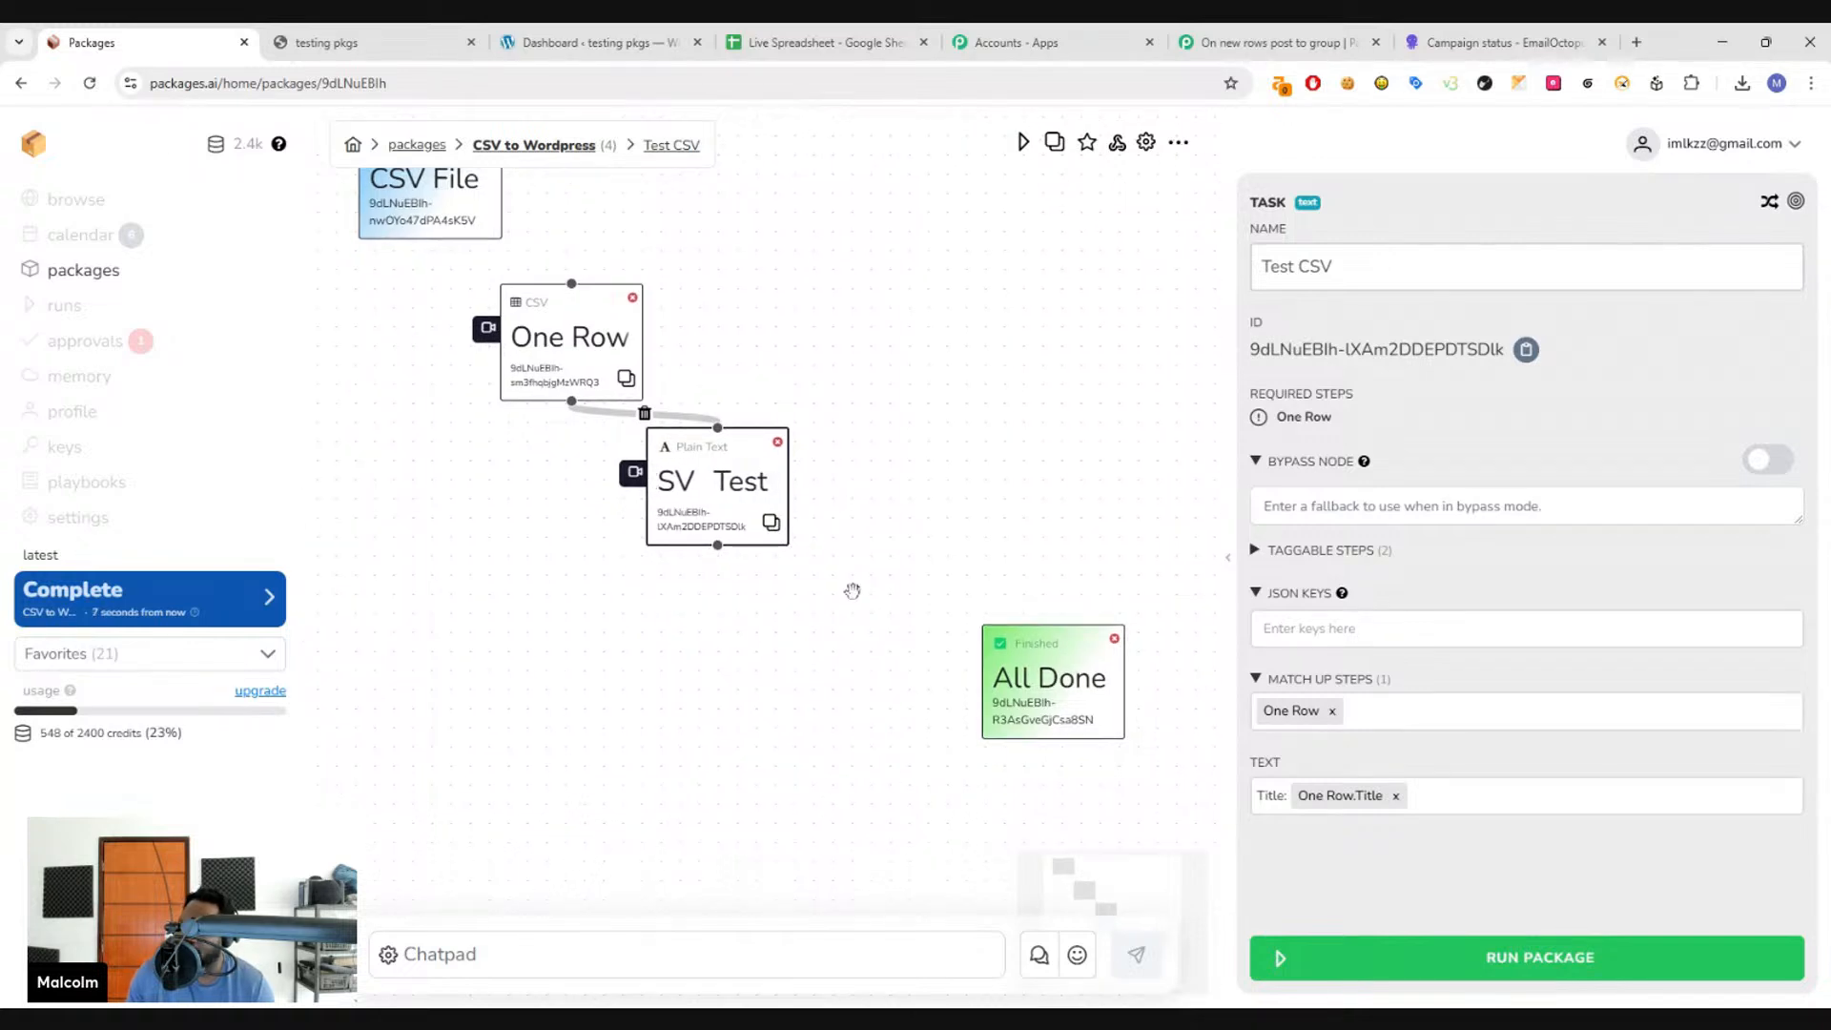
right_click(829, 578)
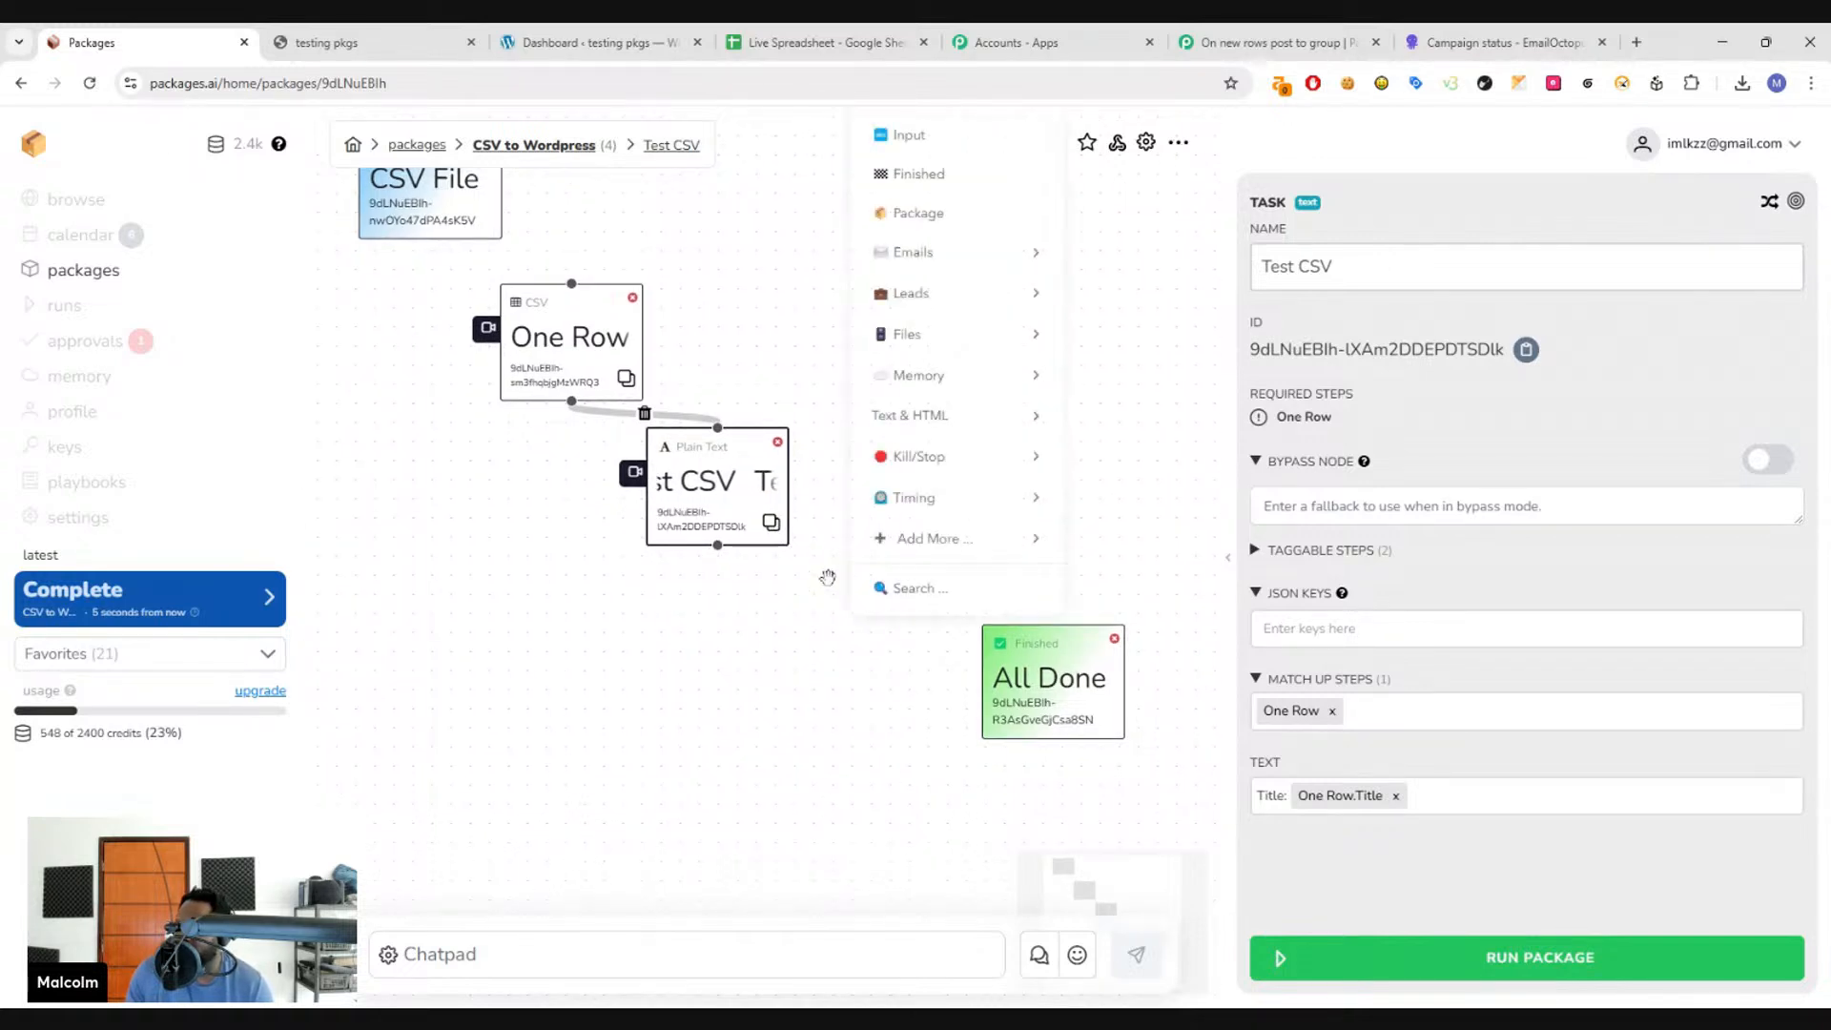
mouse_move(921, 538)
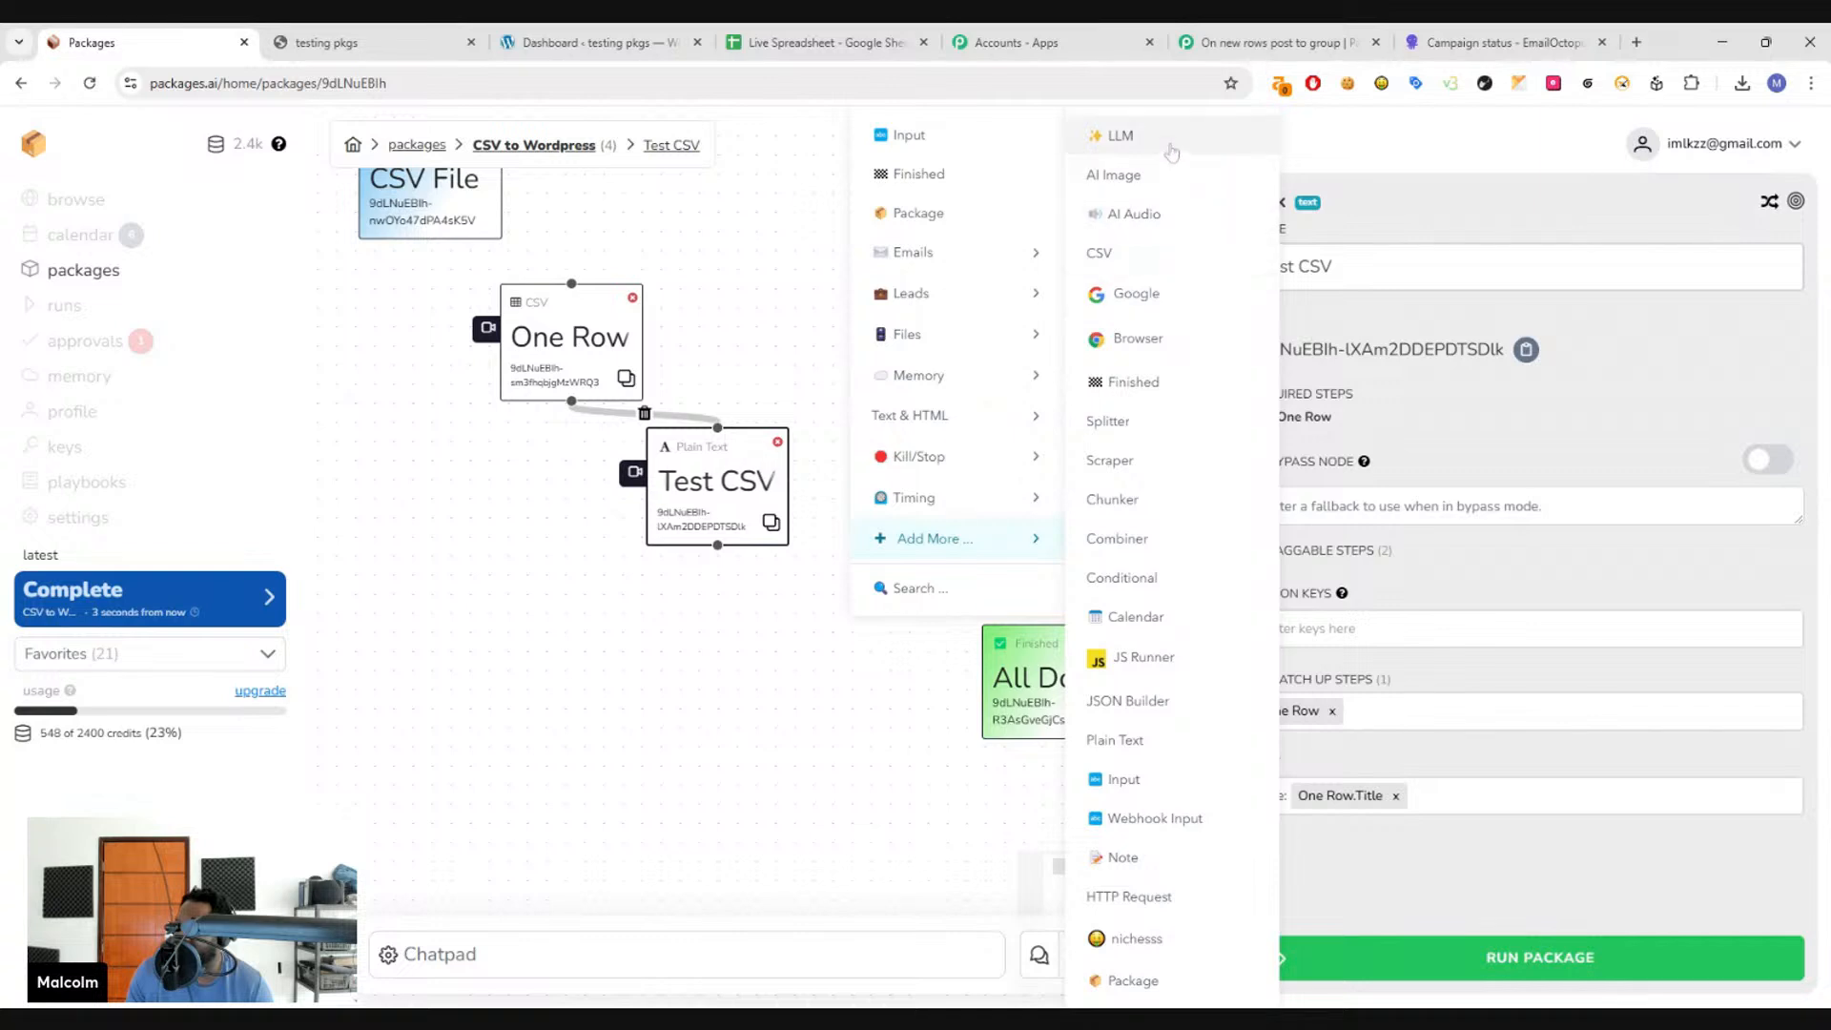
click(1123, 135)
drag(858, 630, 755, 610)
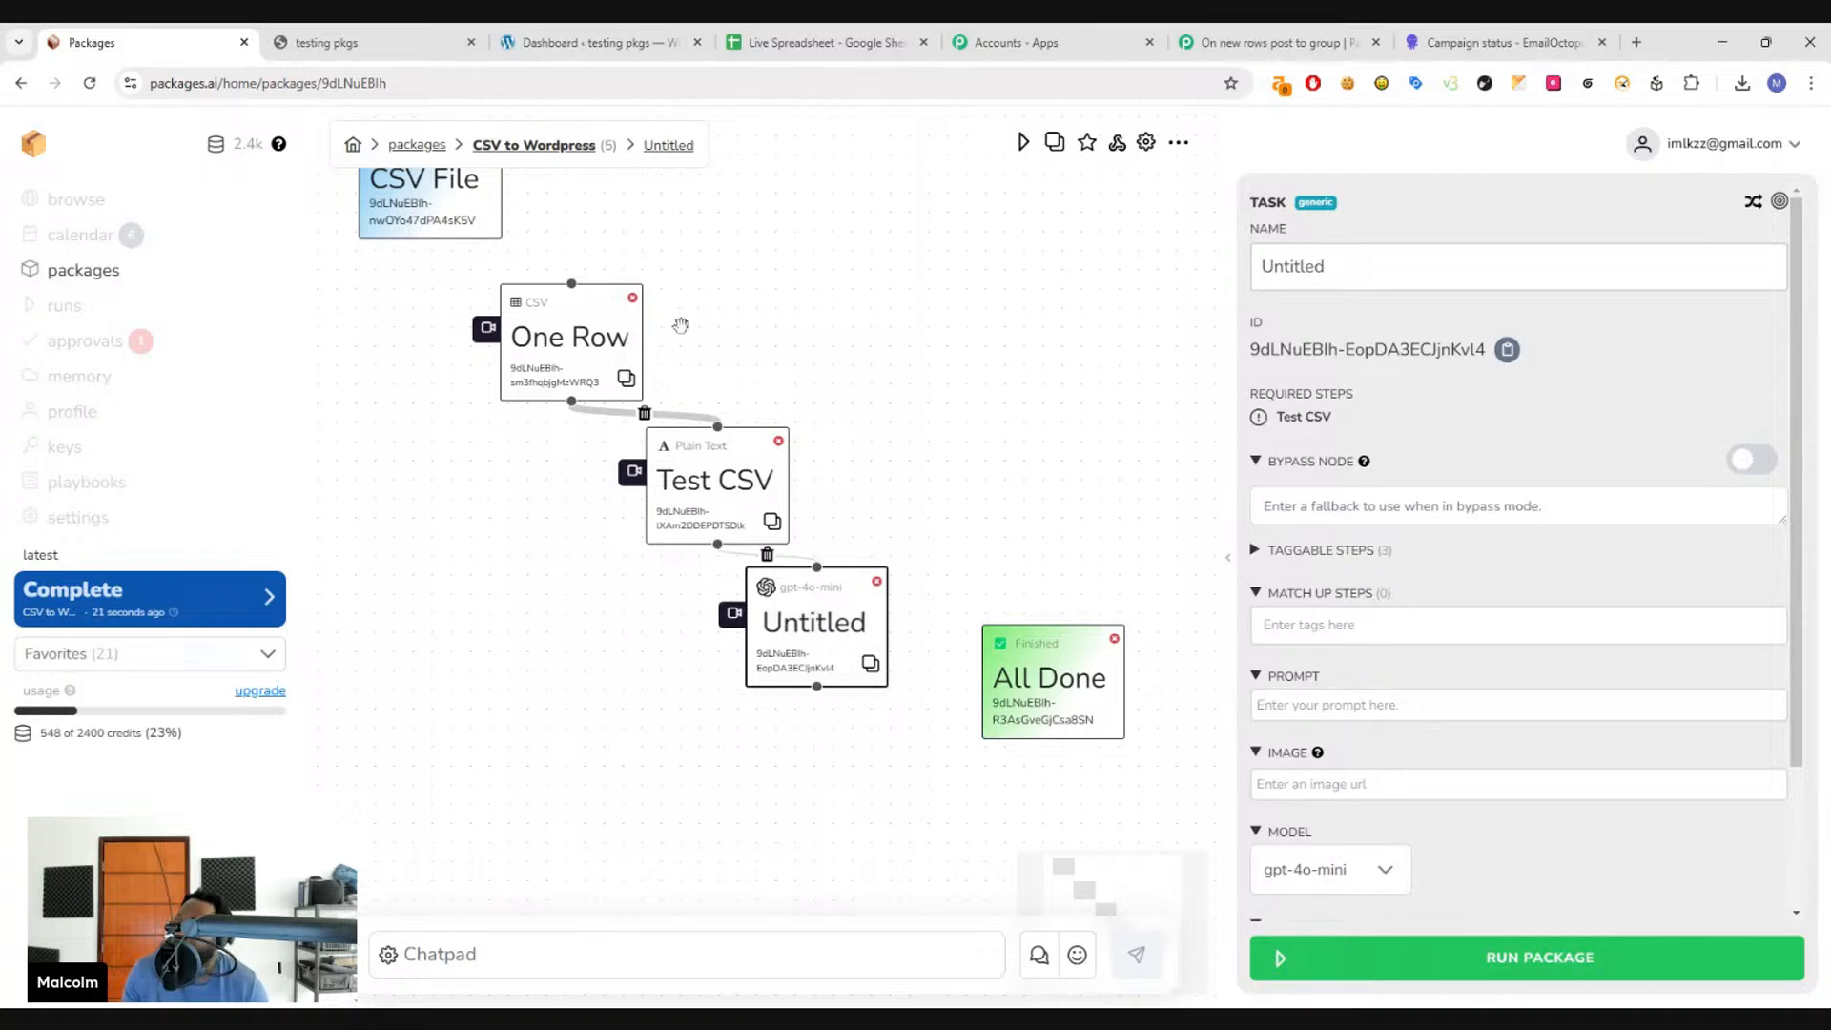
- Rename the new gpt-4o-mini node below Test CSV as "Article"
drag(857, 324, 864, 344)
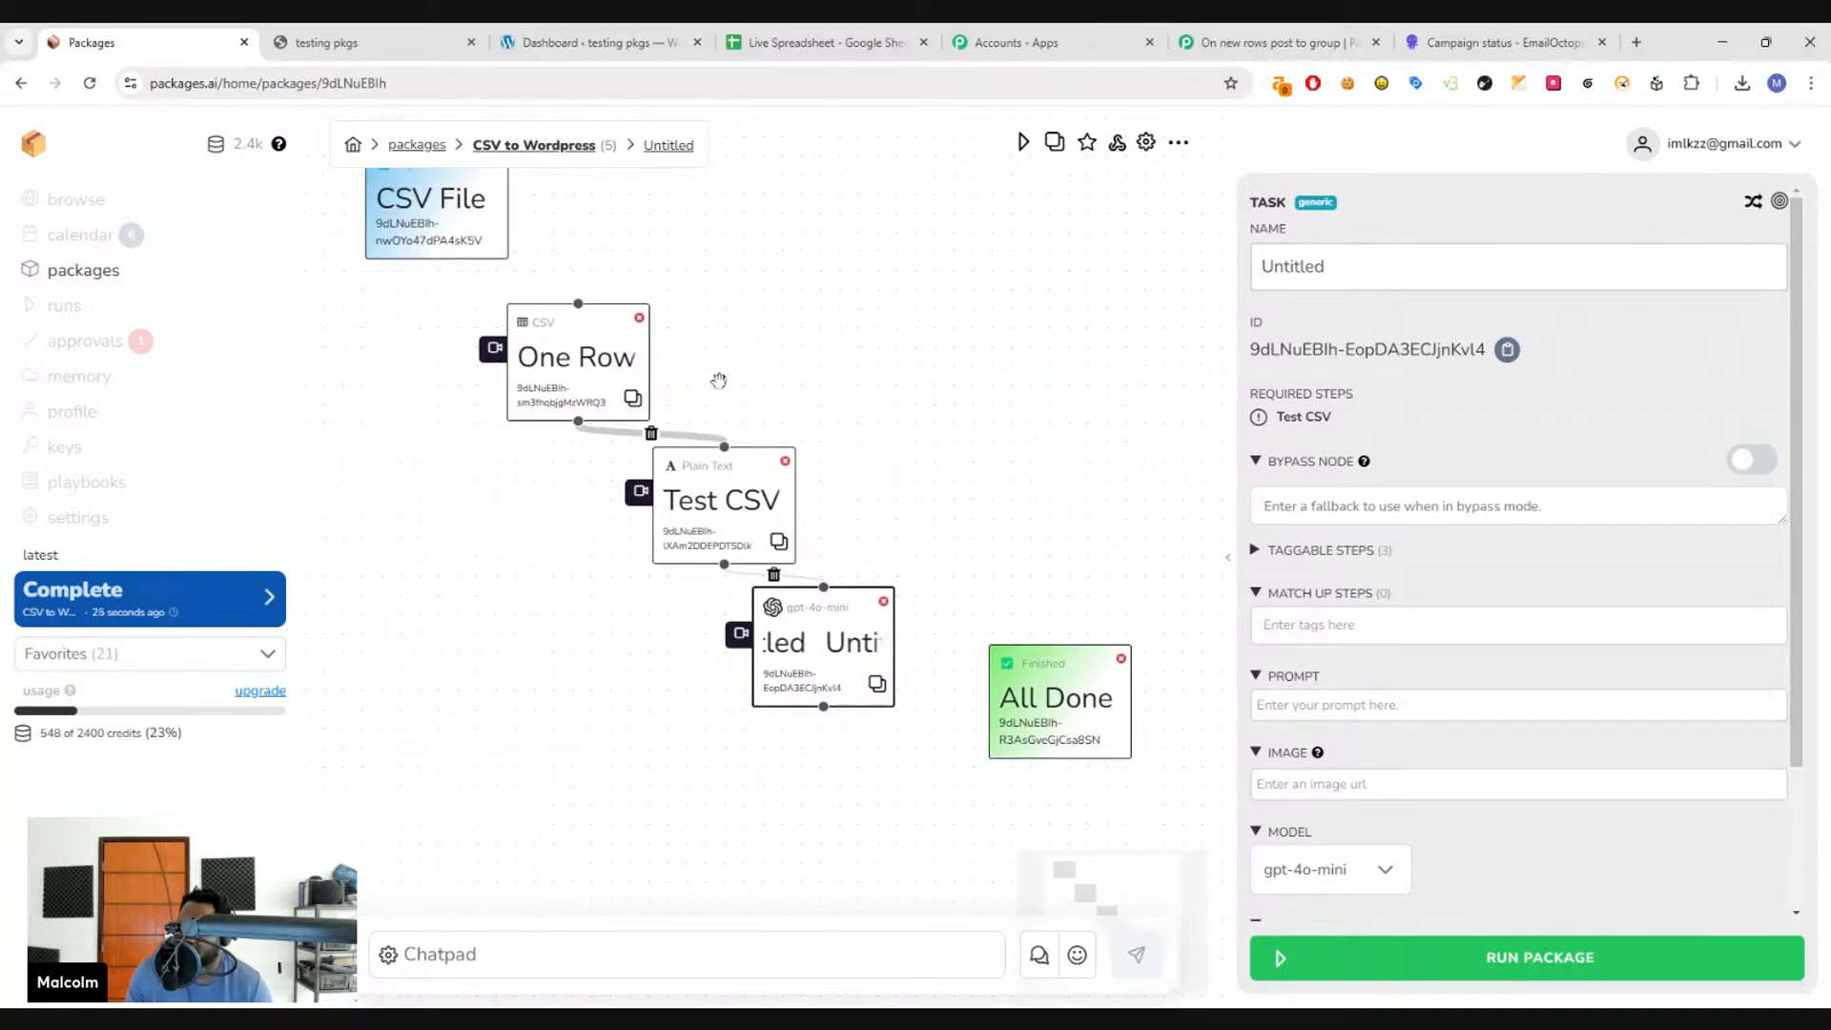
click(719, 498)
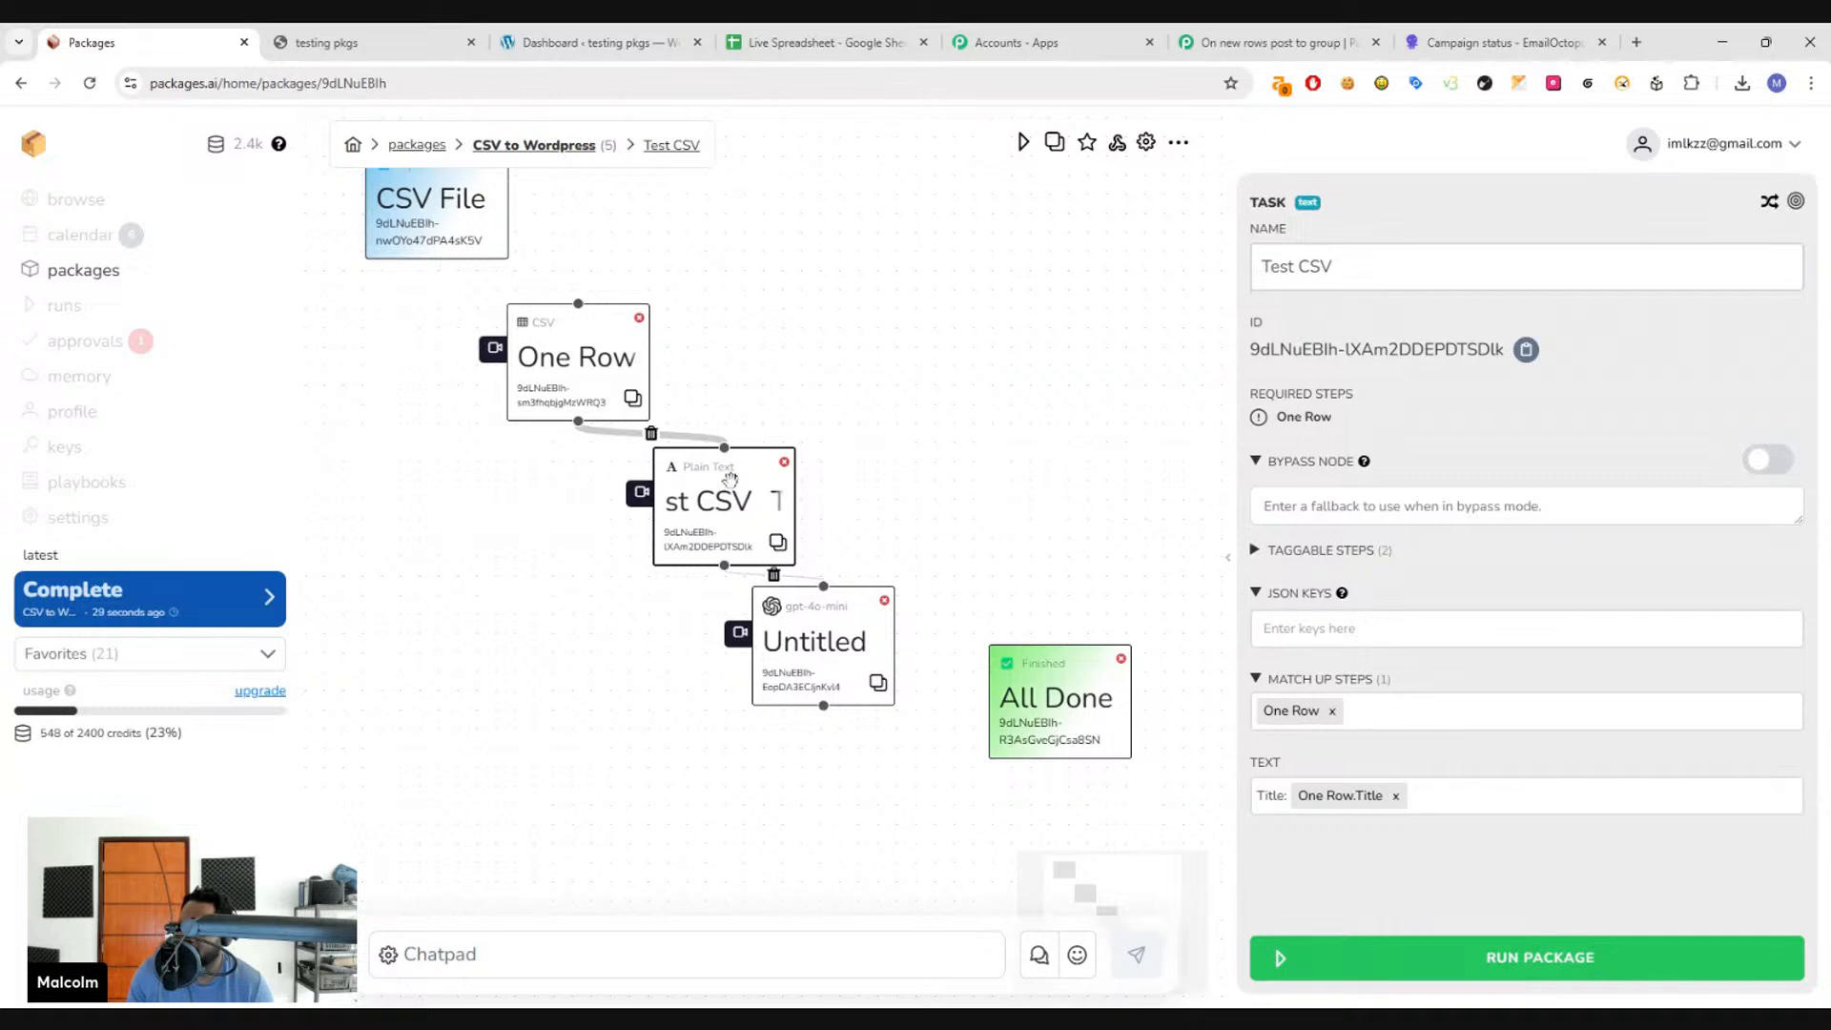
click(828, 640)
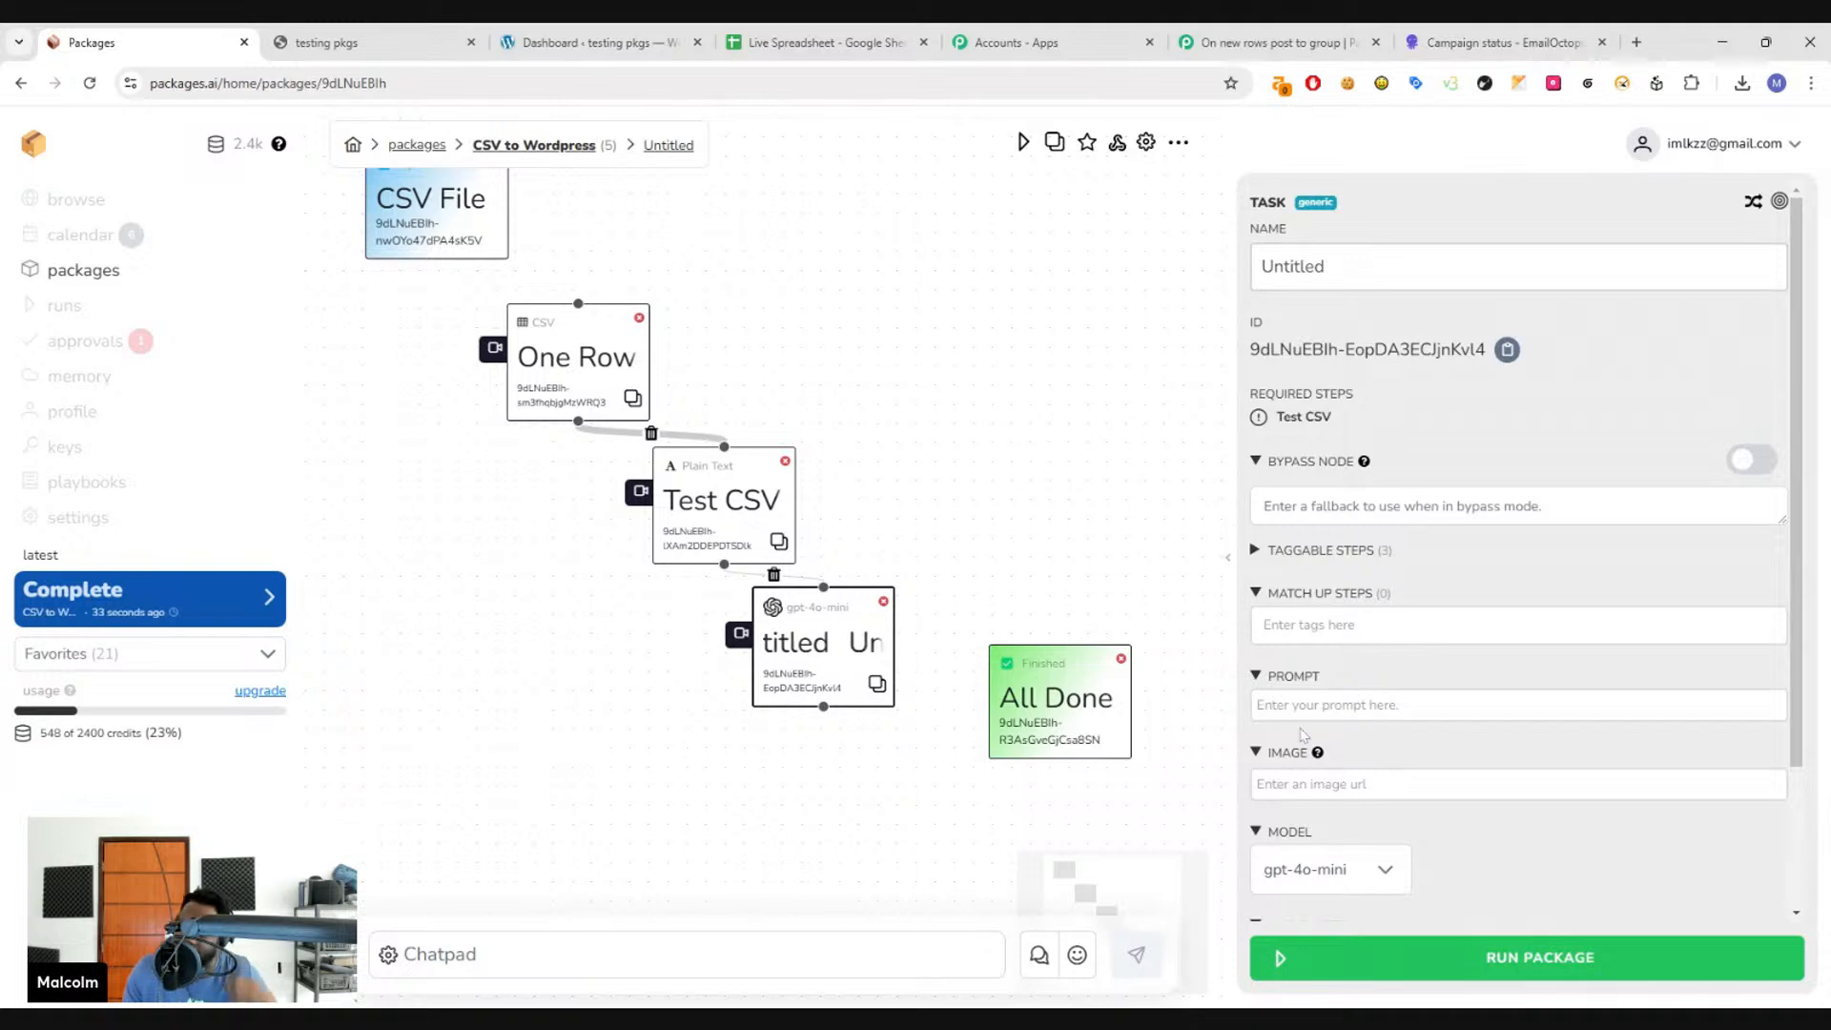
drag(1331, 271, 1144, 258)
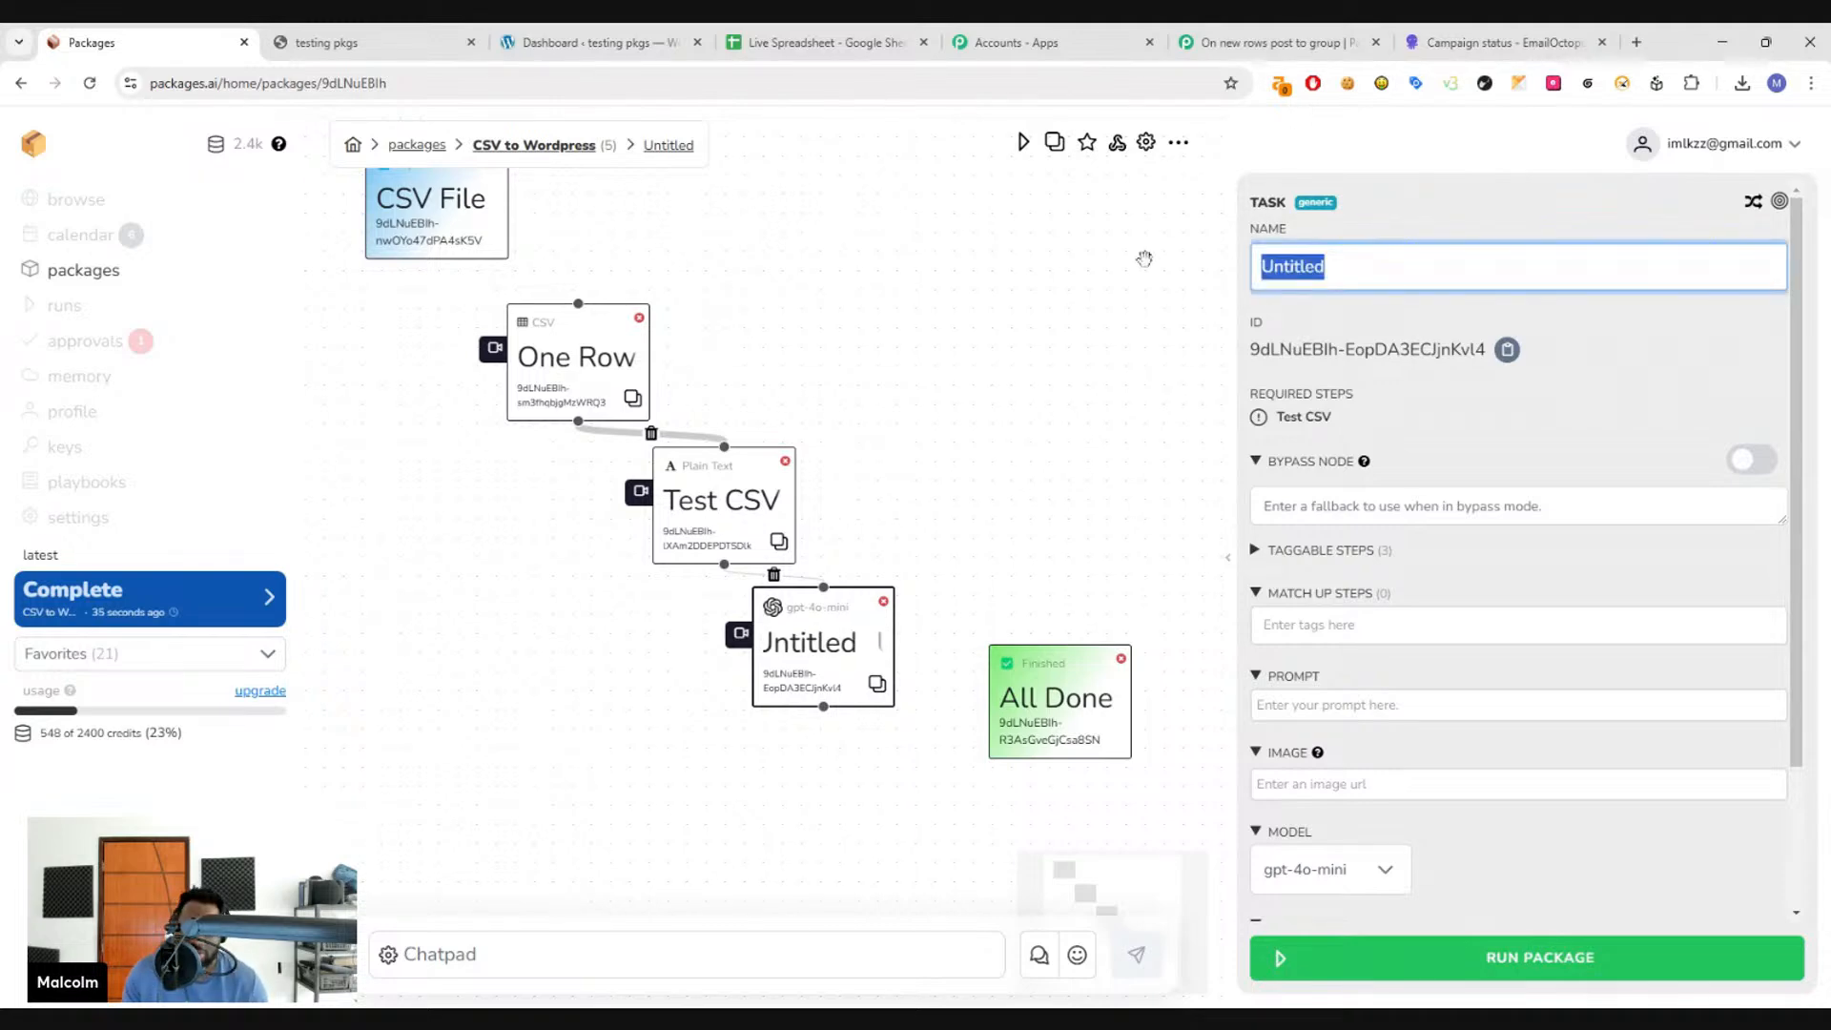
text(Artic)
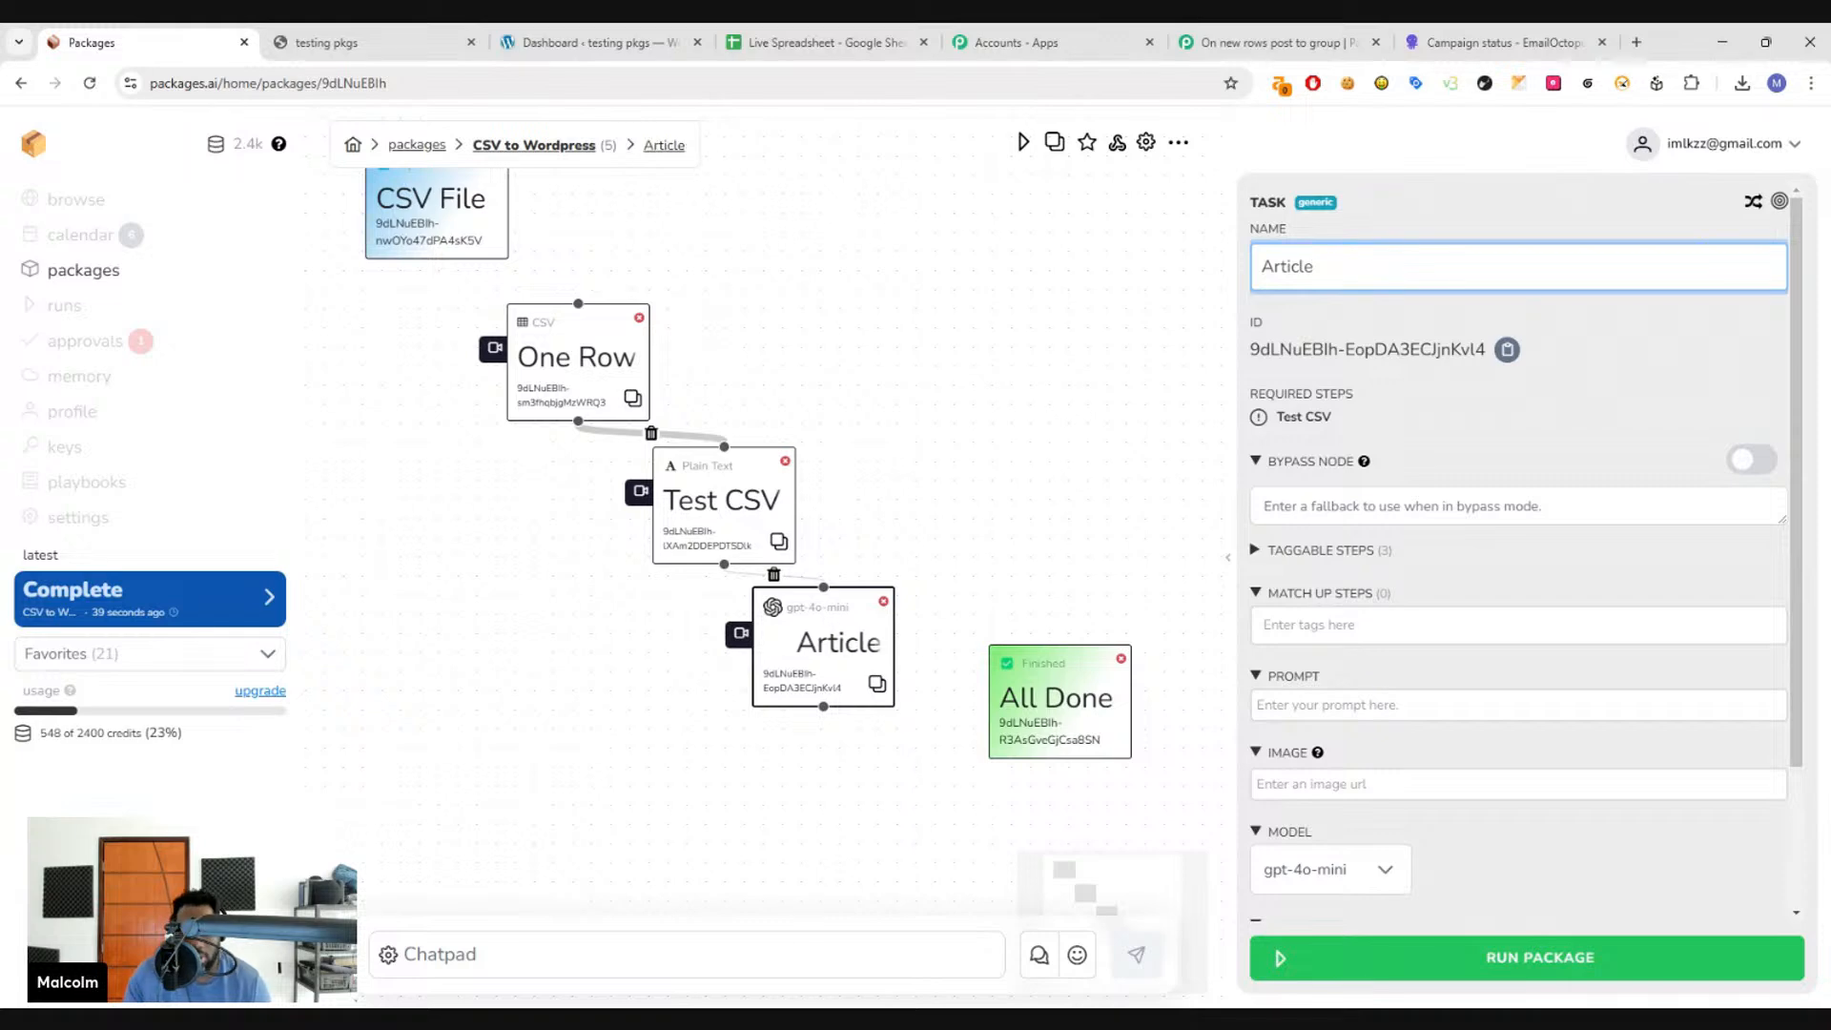
click(802, 647)
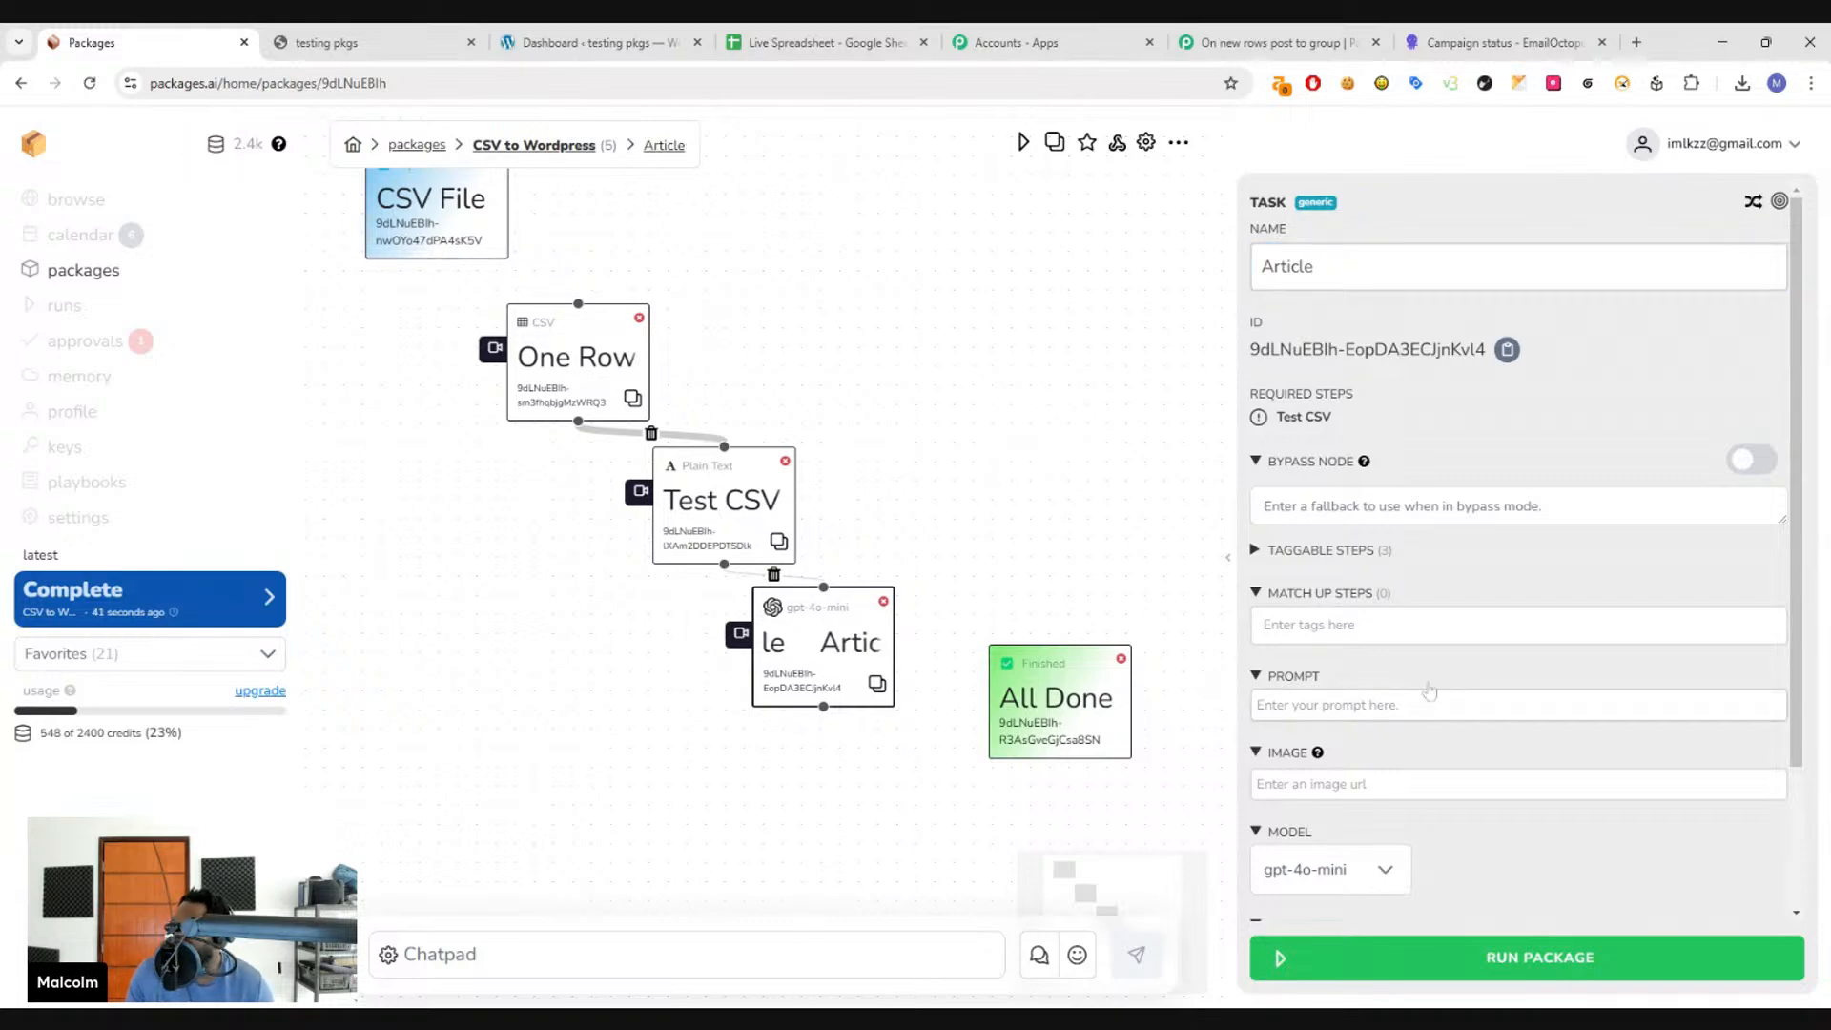
- Add One Row as a match-up step of the Article node
click(1446, 625)
text(O)
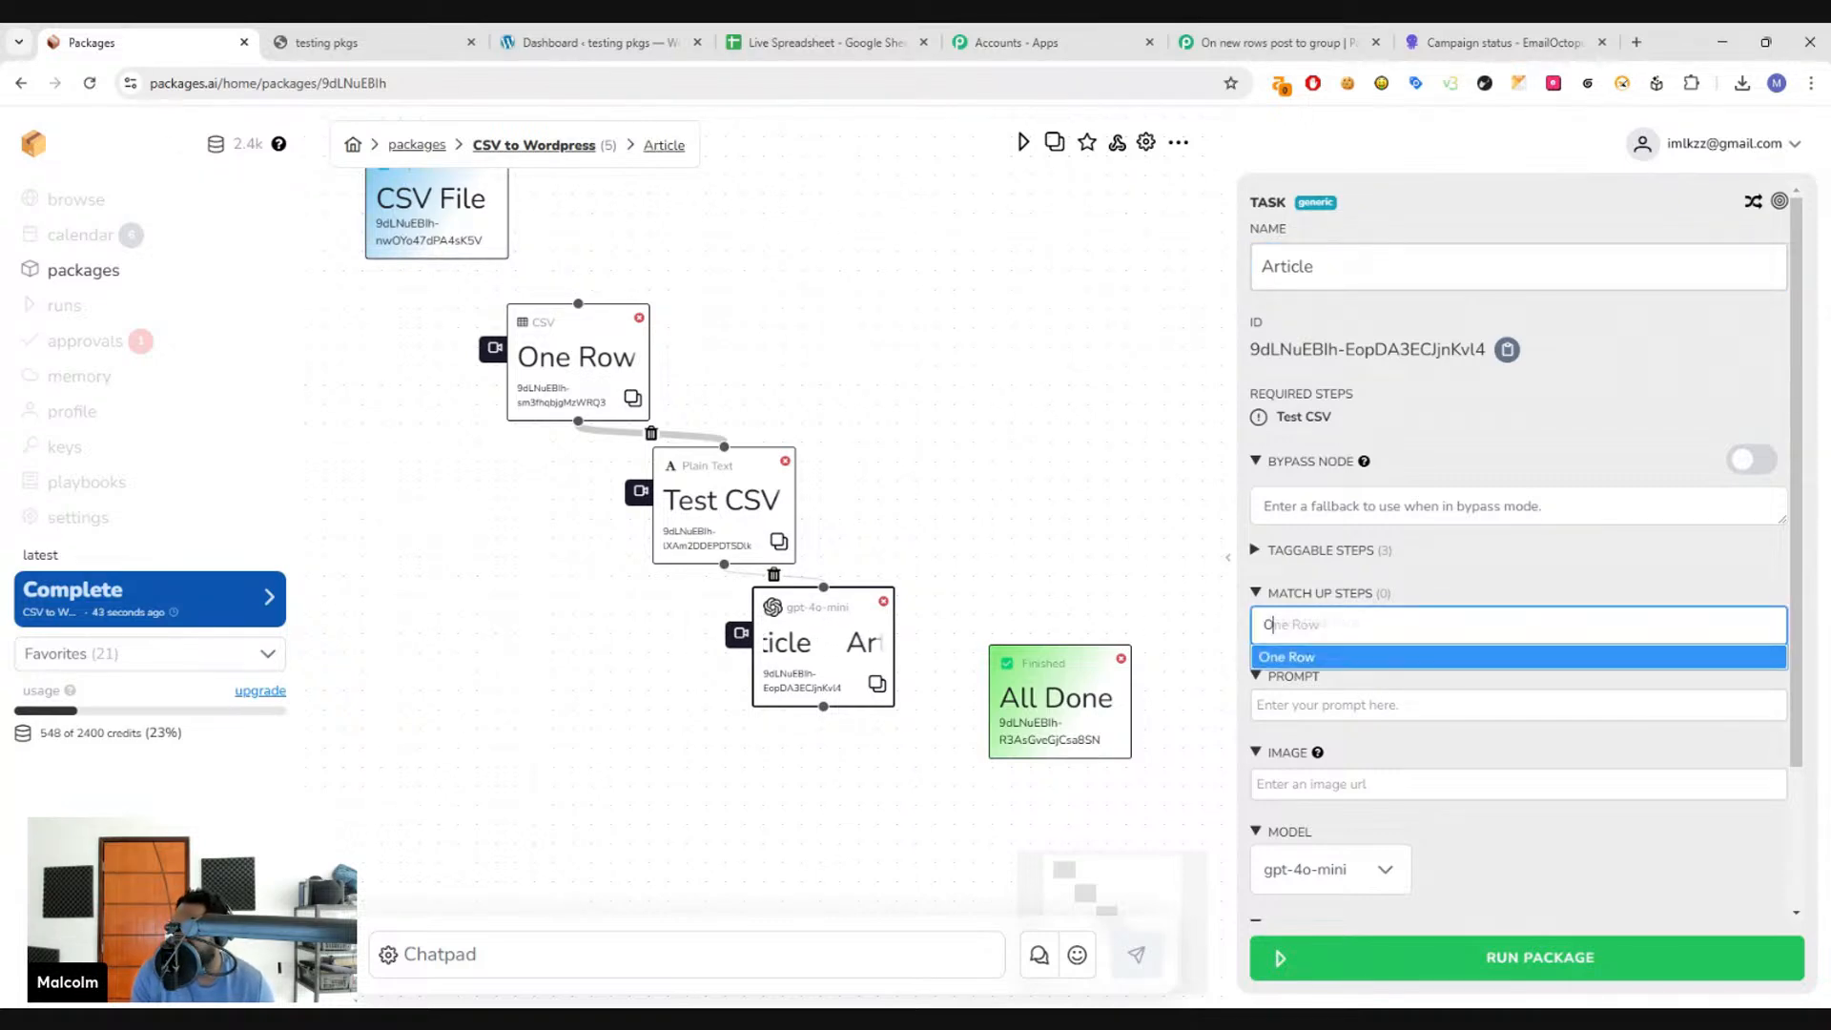
text(ne)
key(Return)
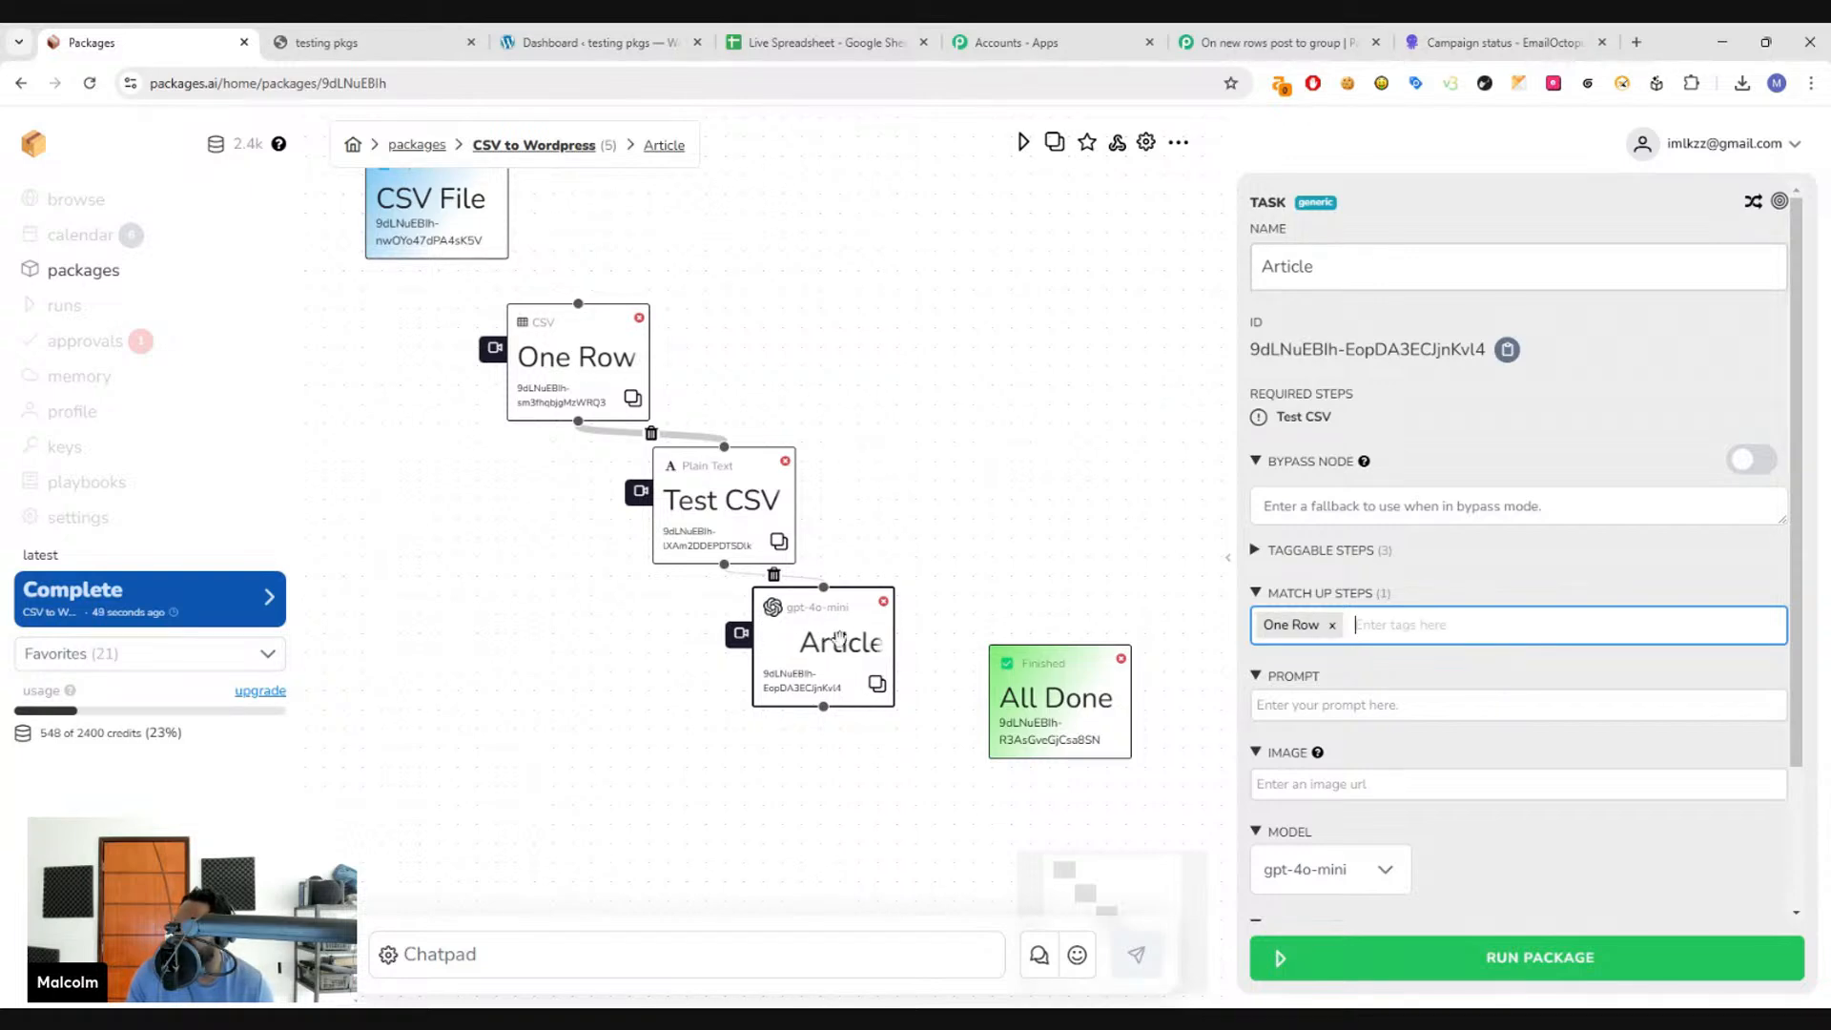
- Start the Article node's prompt with "Write a 200 article about the given title." followed by a blank line
click(1336, 706)
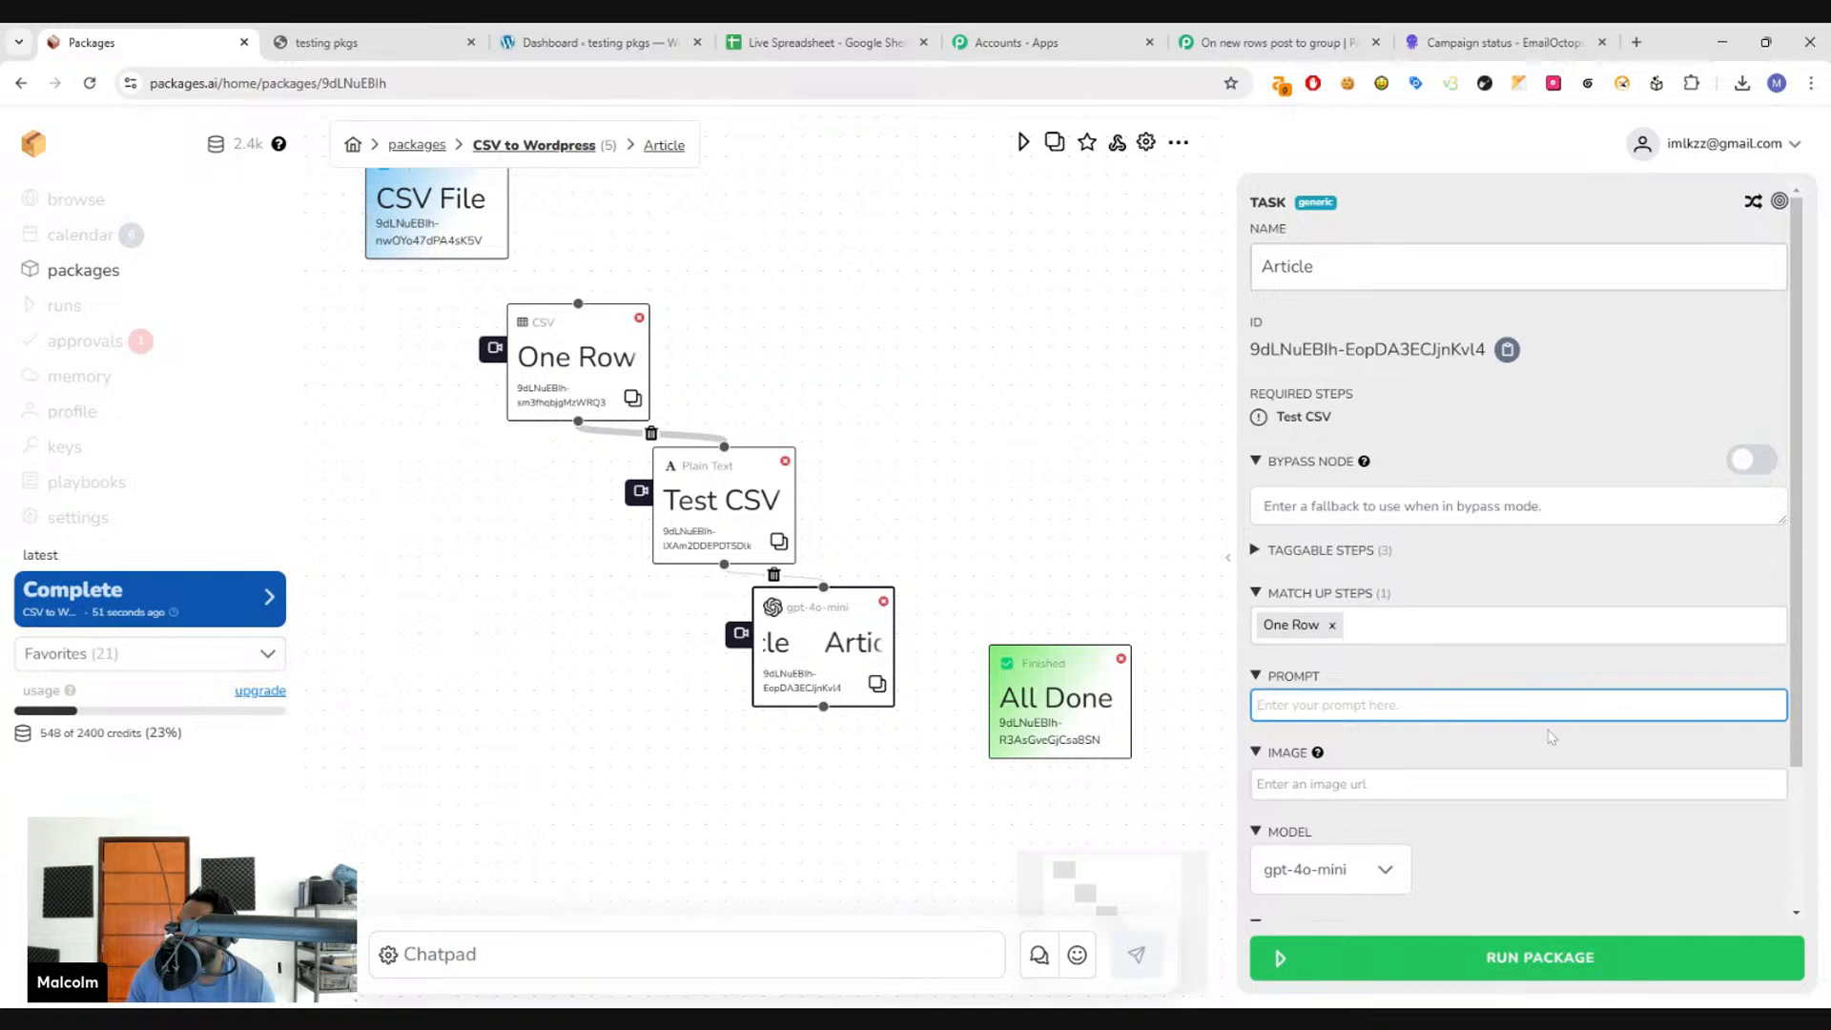
scroll(1551, 737, down, 2)
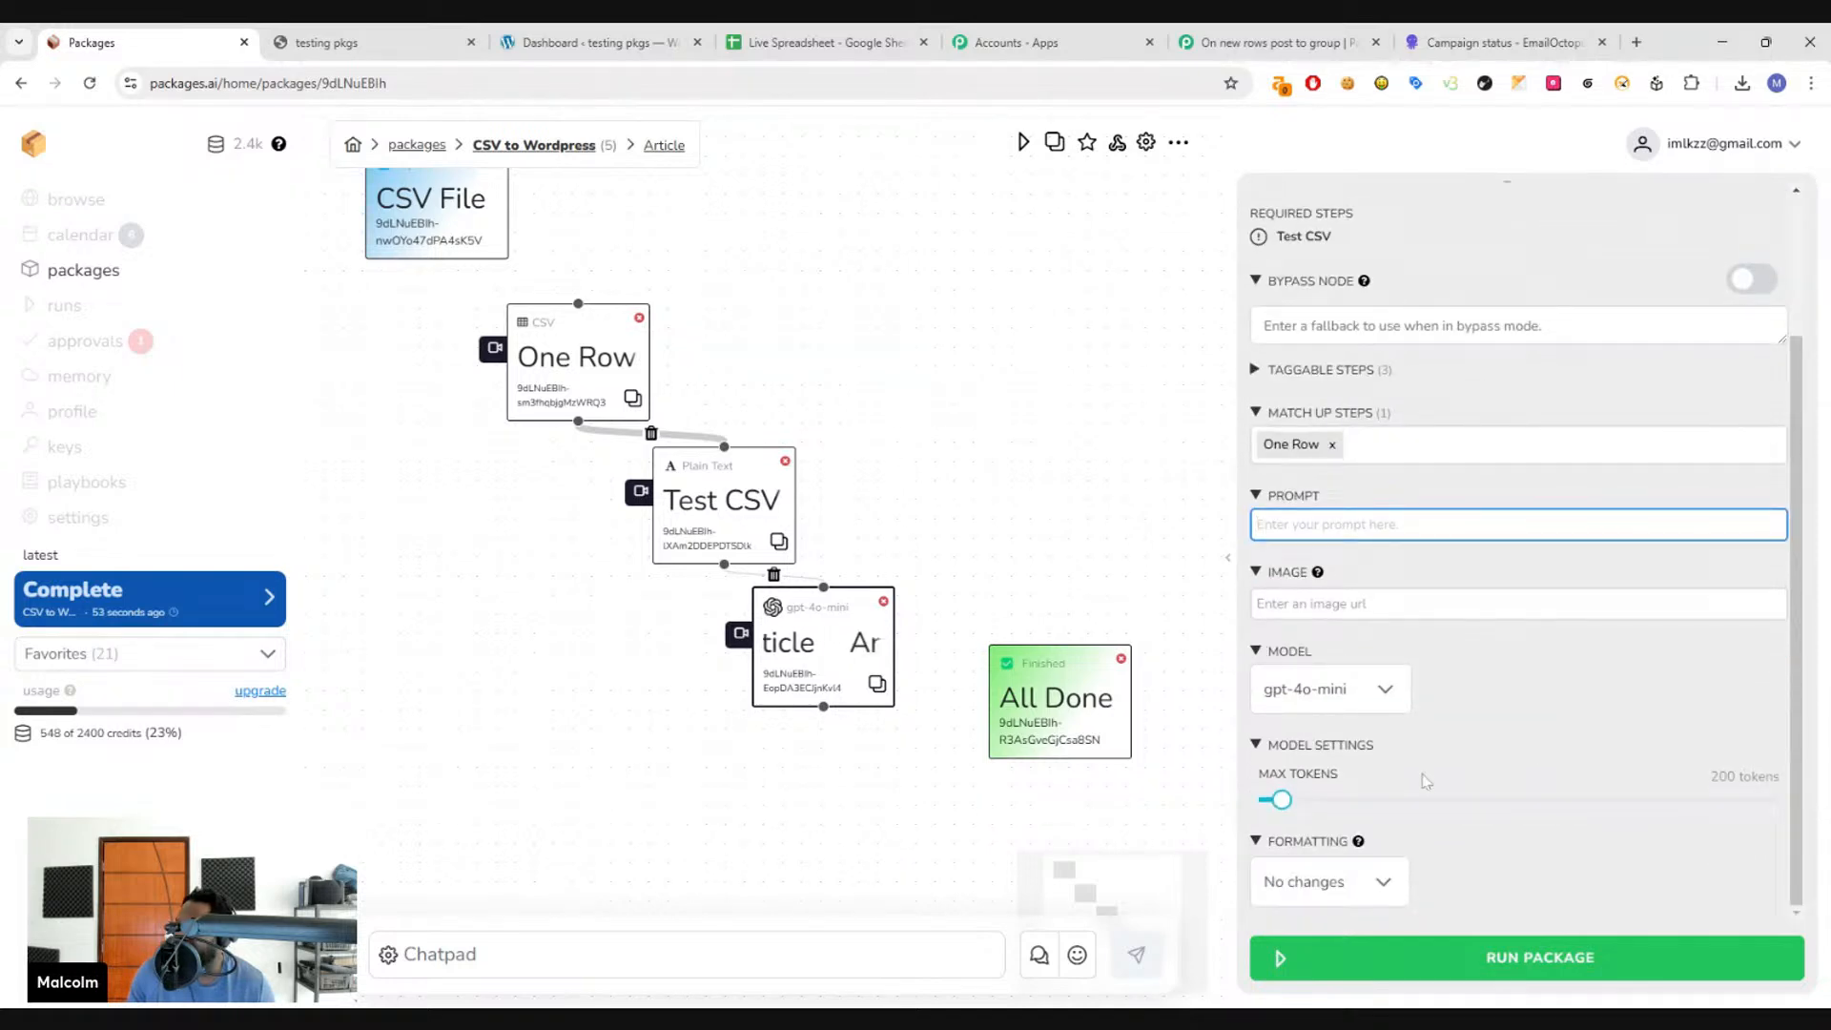
scroll(1425, 780, up, 1)
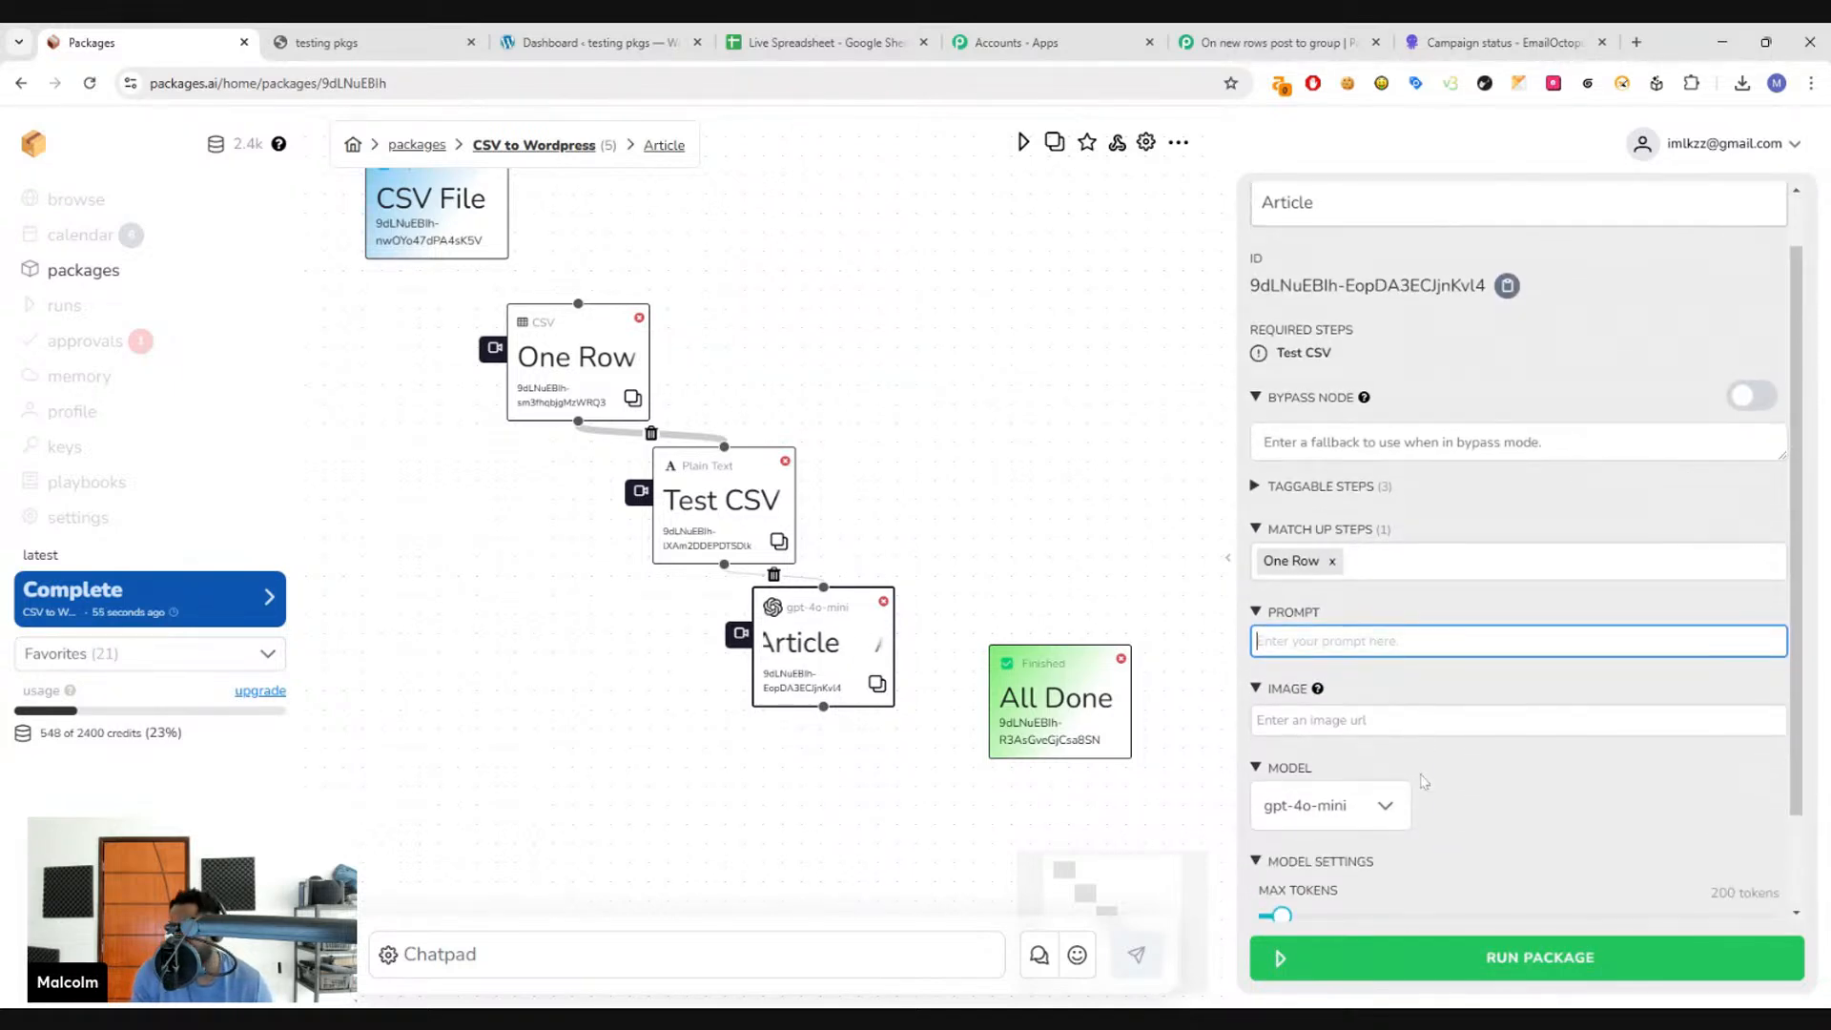
text(Write a)
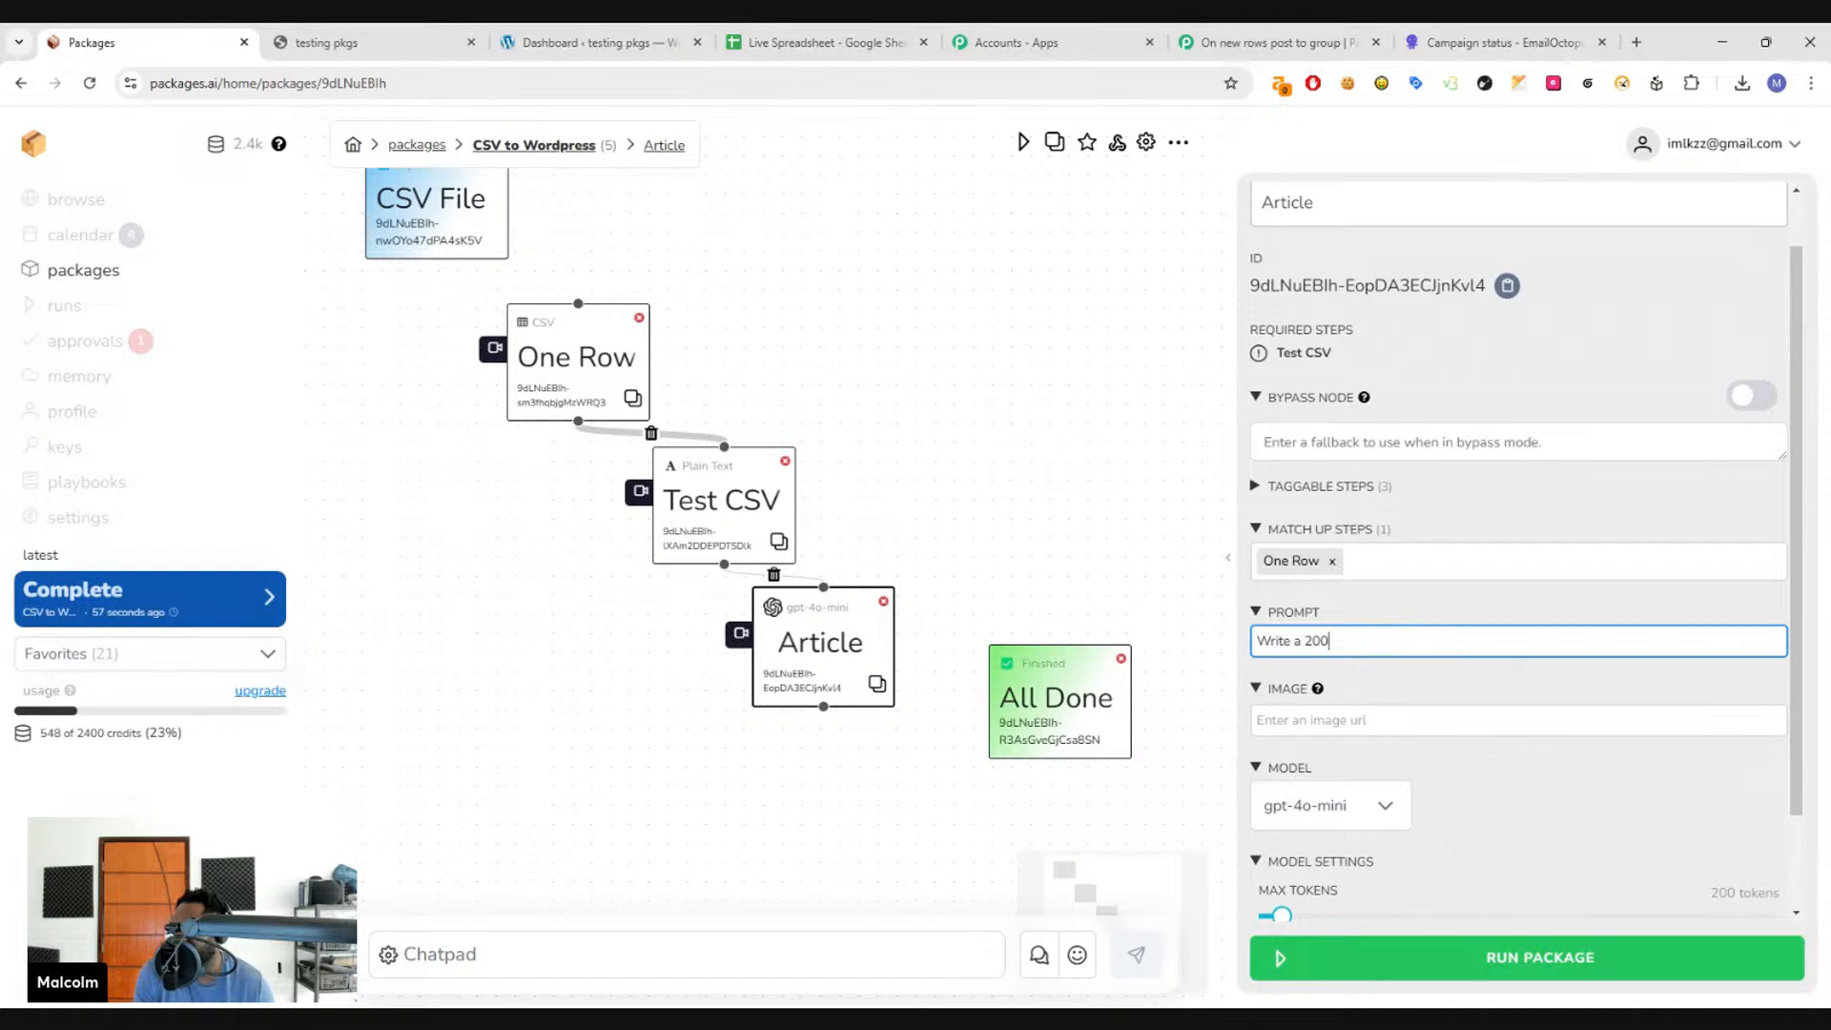
text( 200)
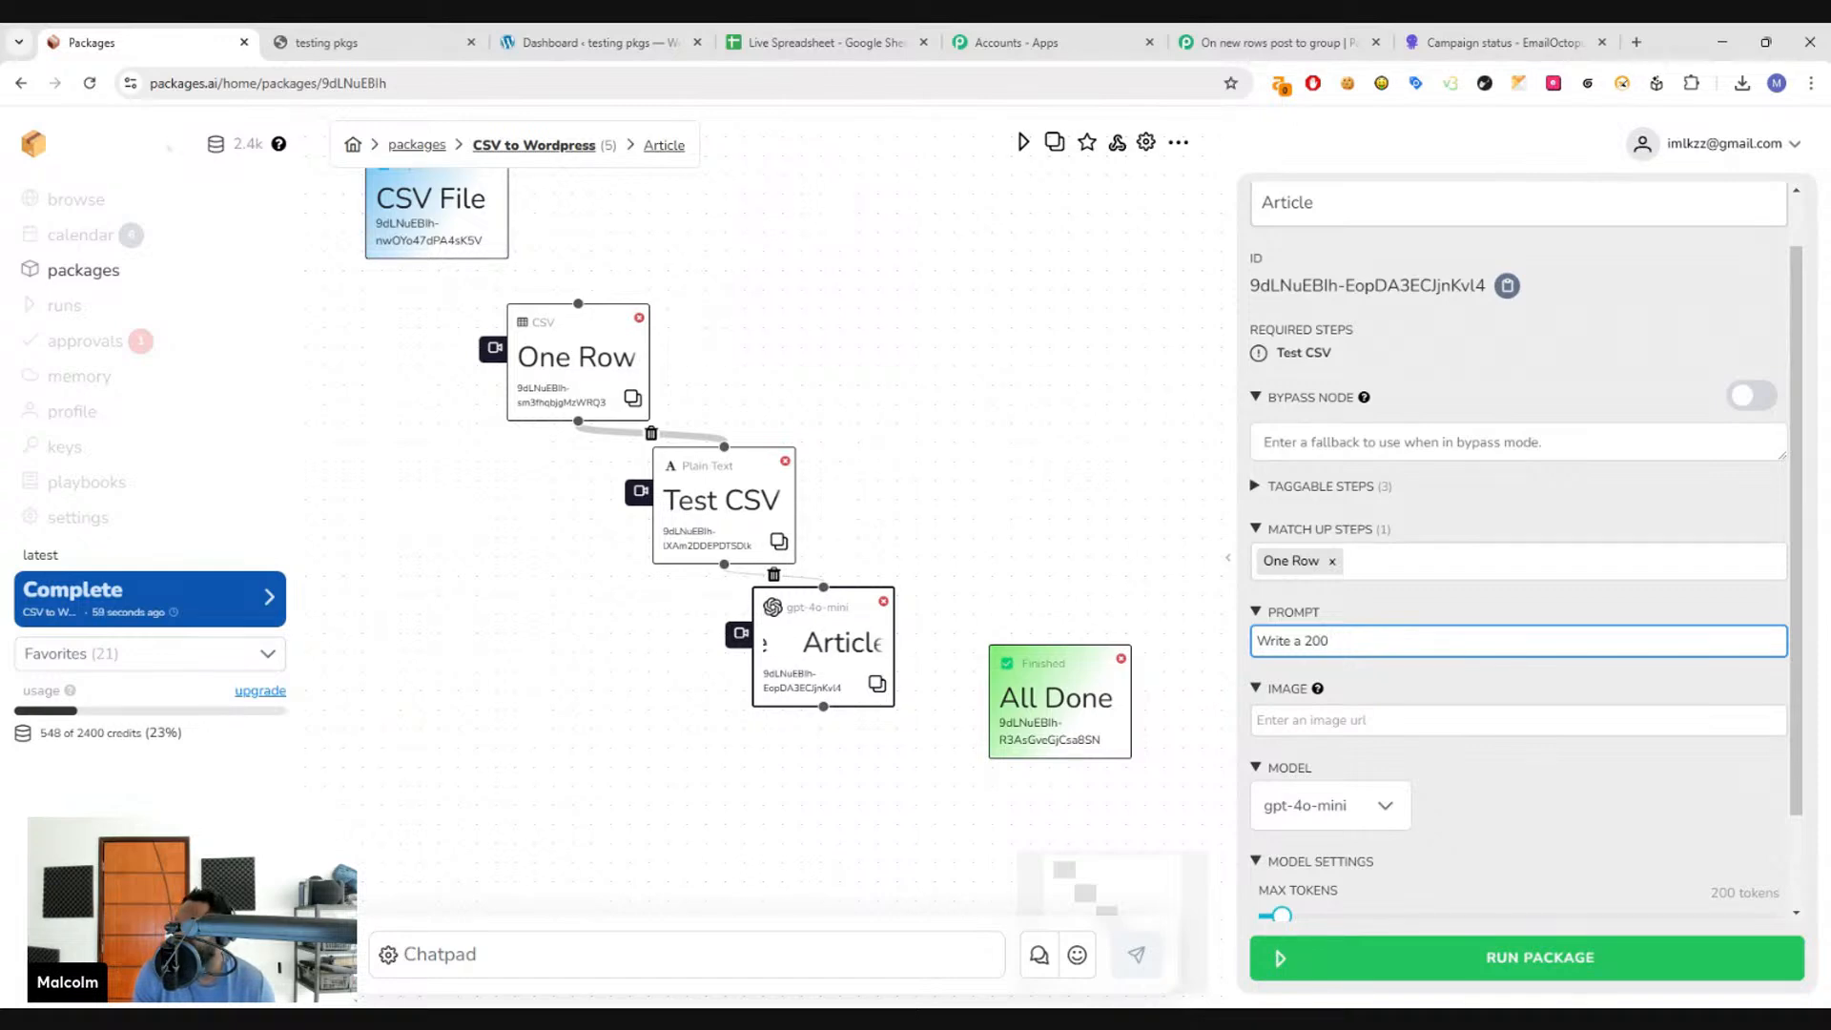
text( article about the given title)
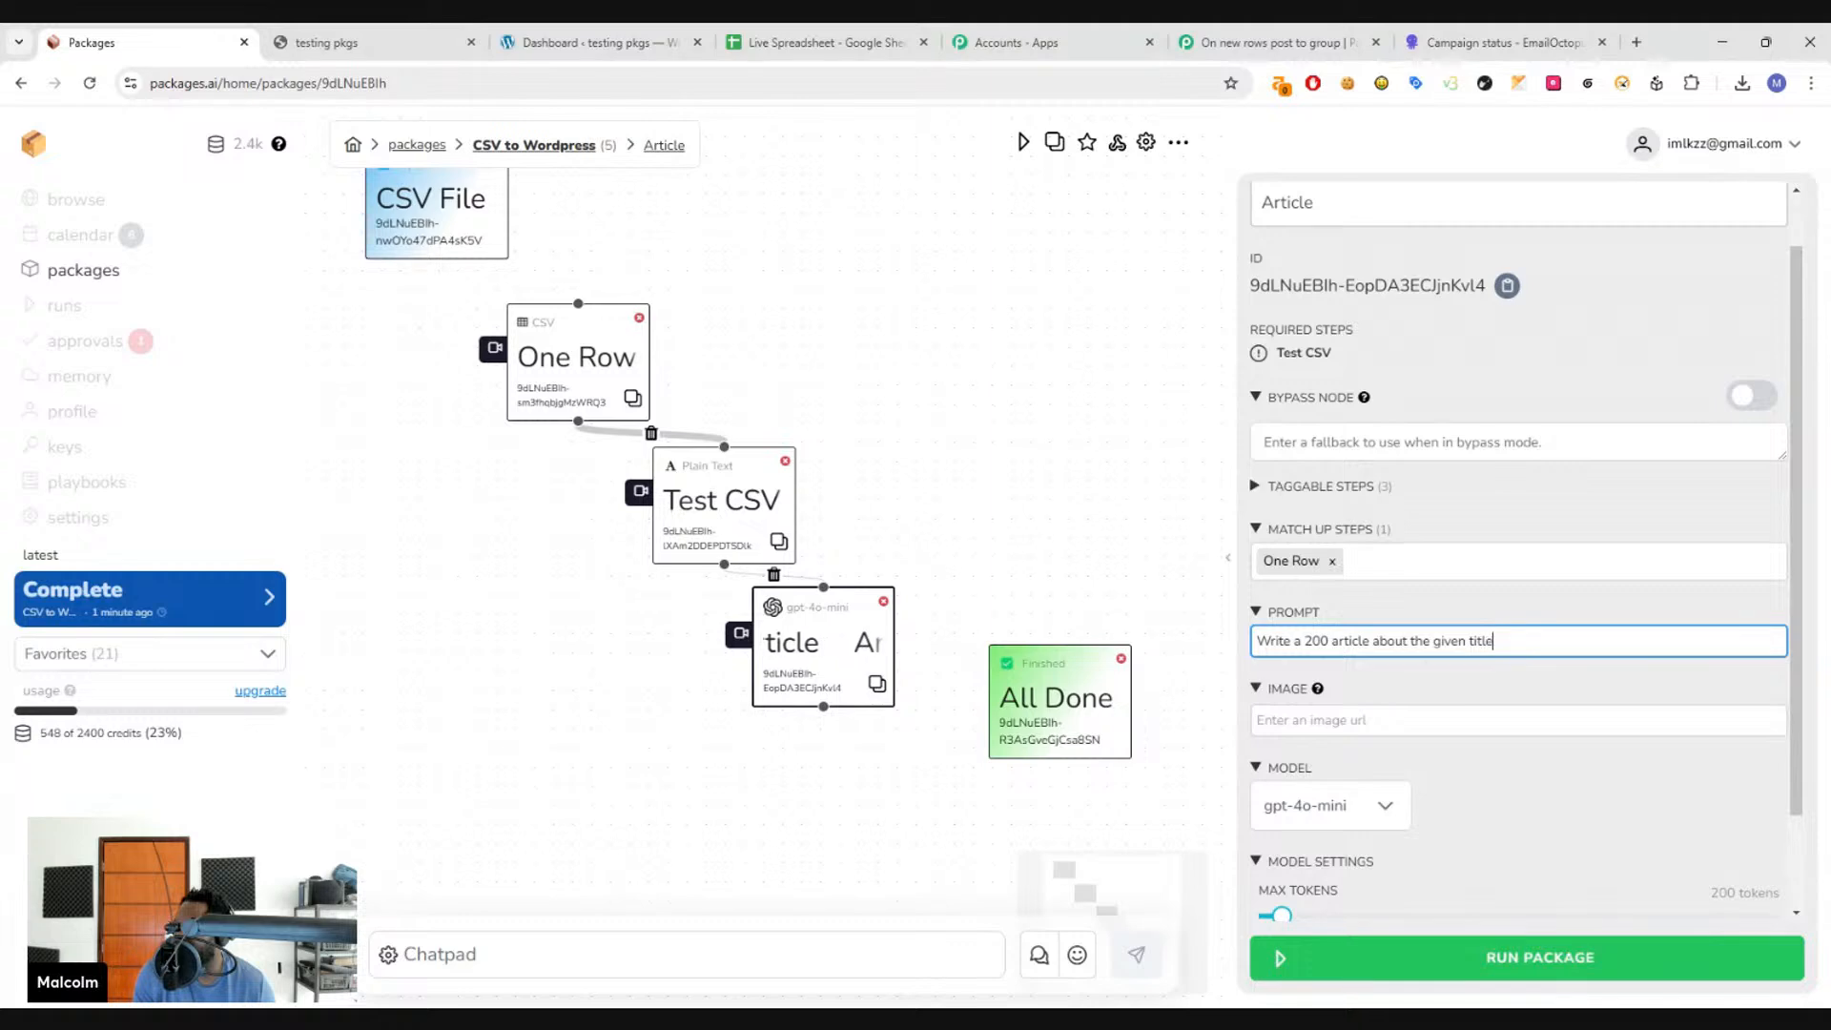
text(.)
key(Return)
key(Return)
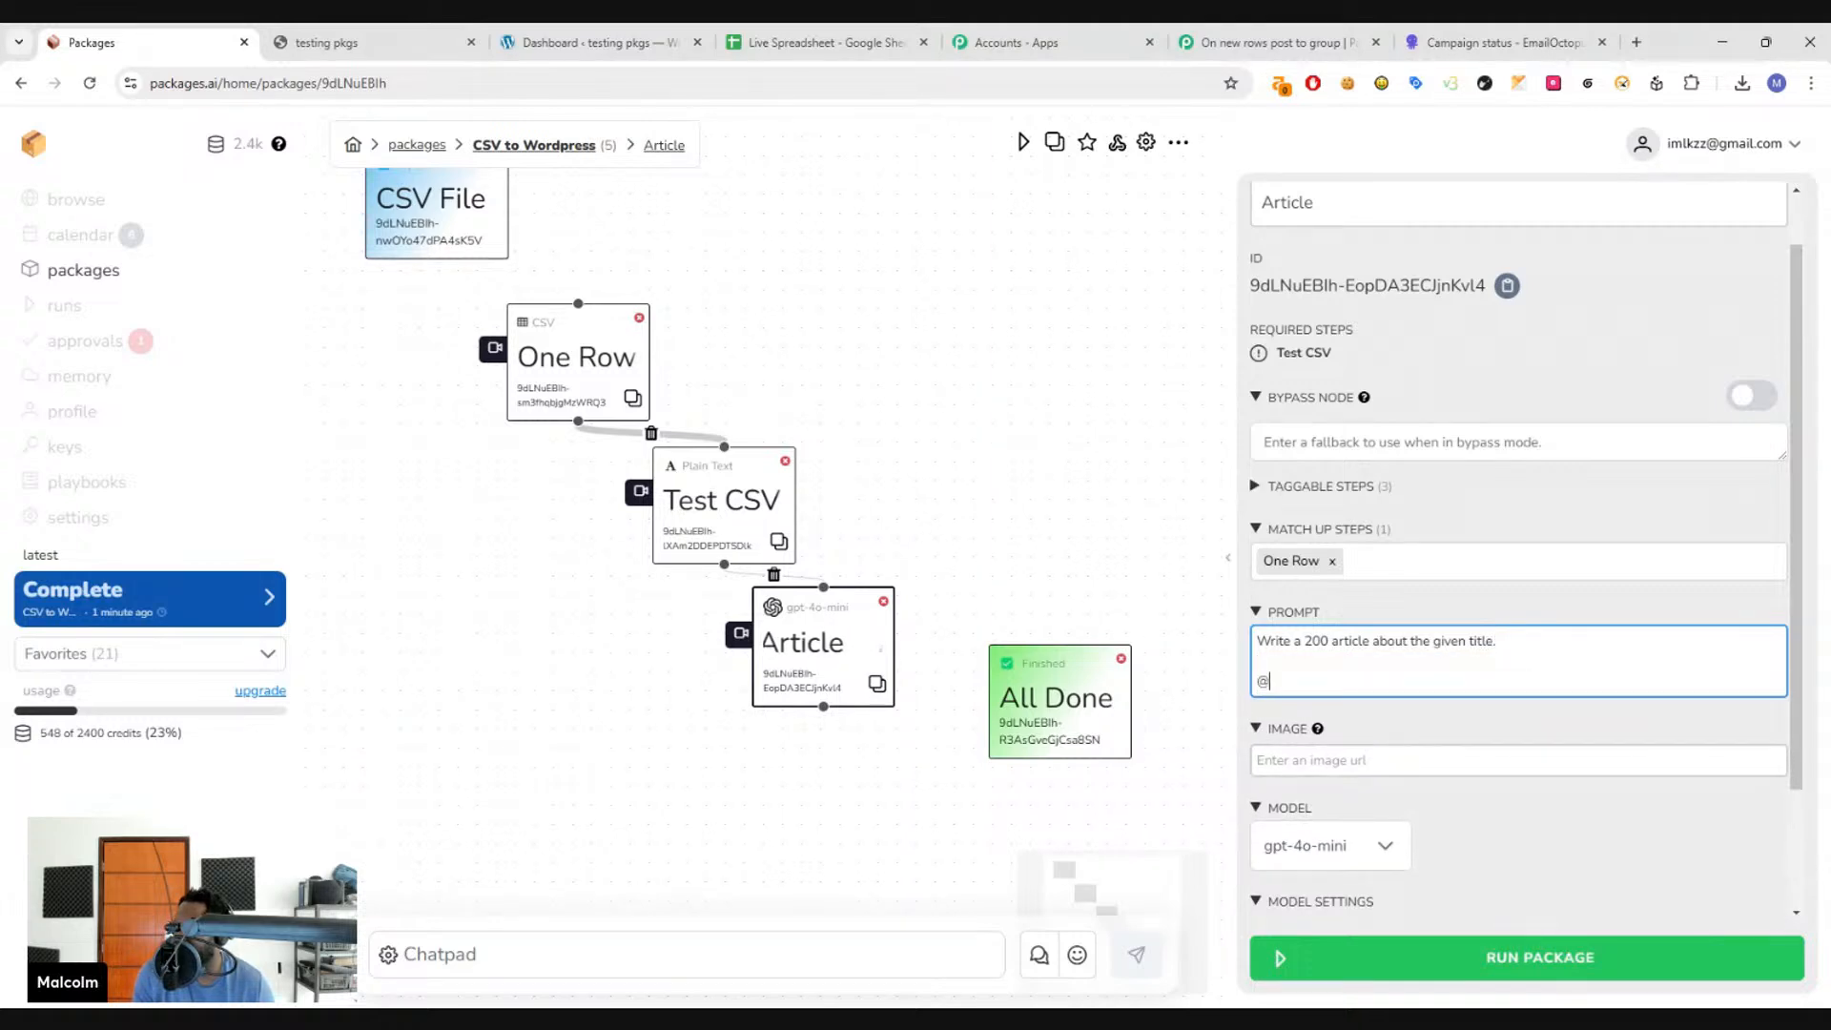
- Complete the Article prompt with a "Title:" line containing the One Row.Title tag and an "Article:" line below it
key(BackSpace)
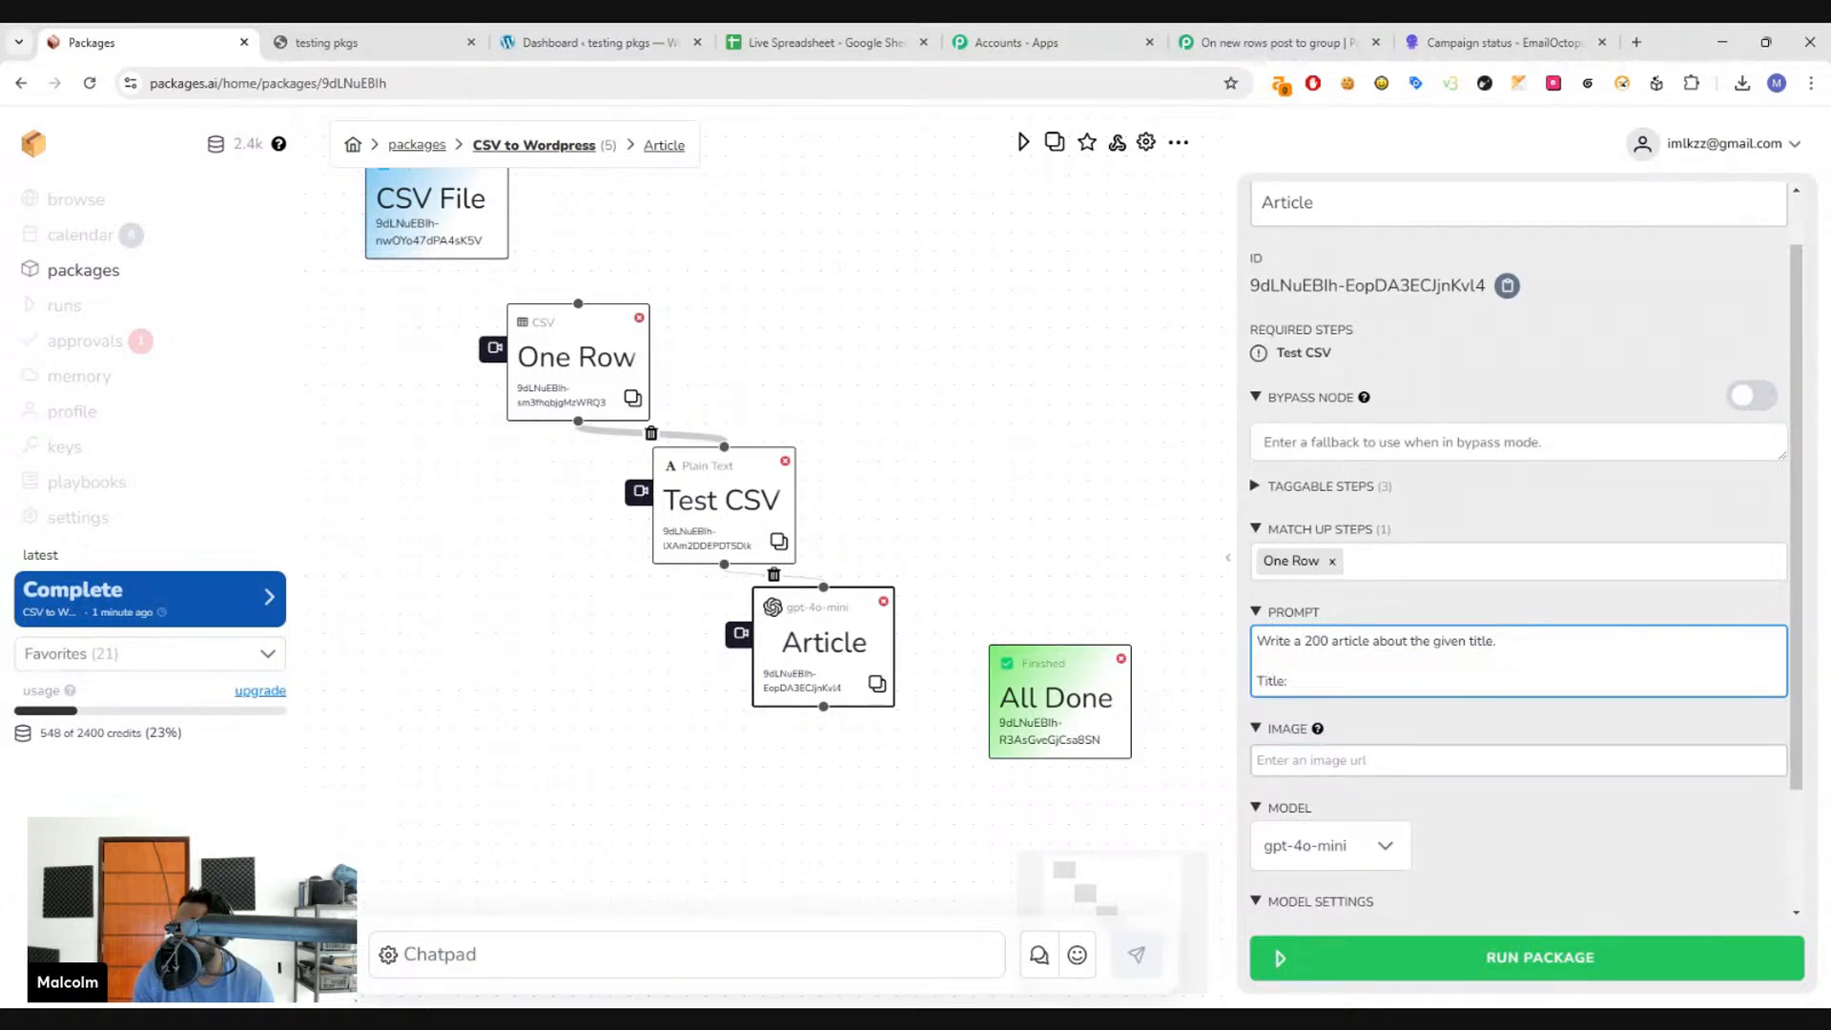
text(Title: @)
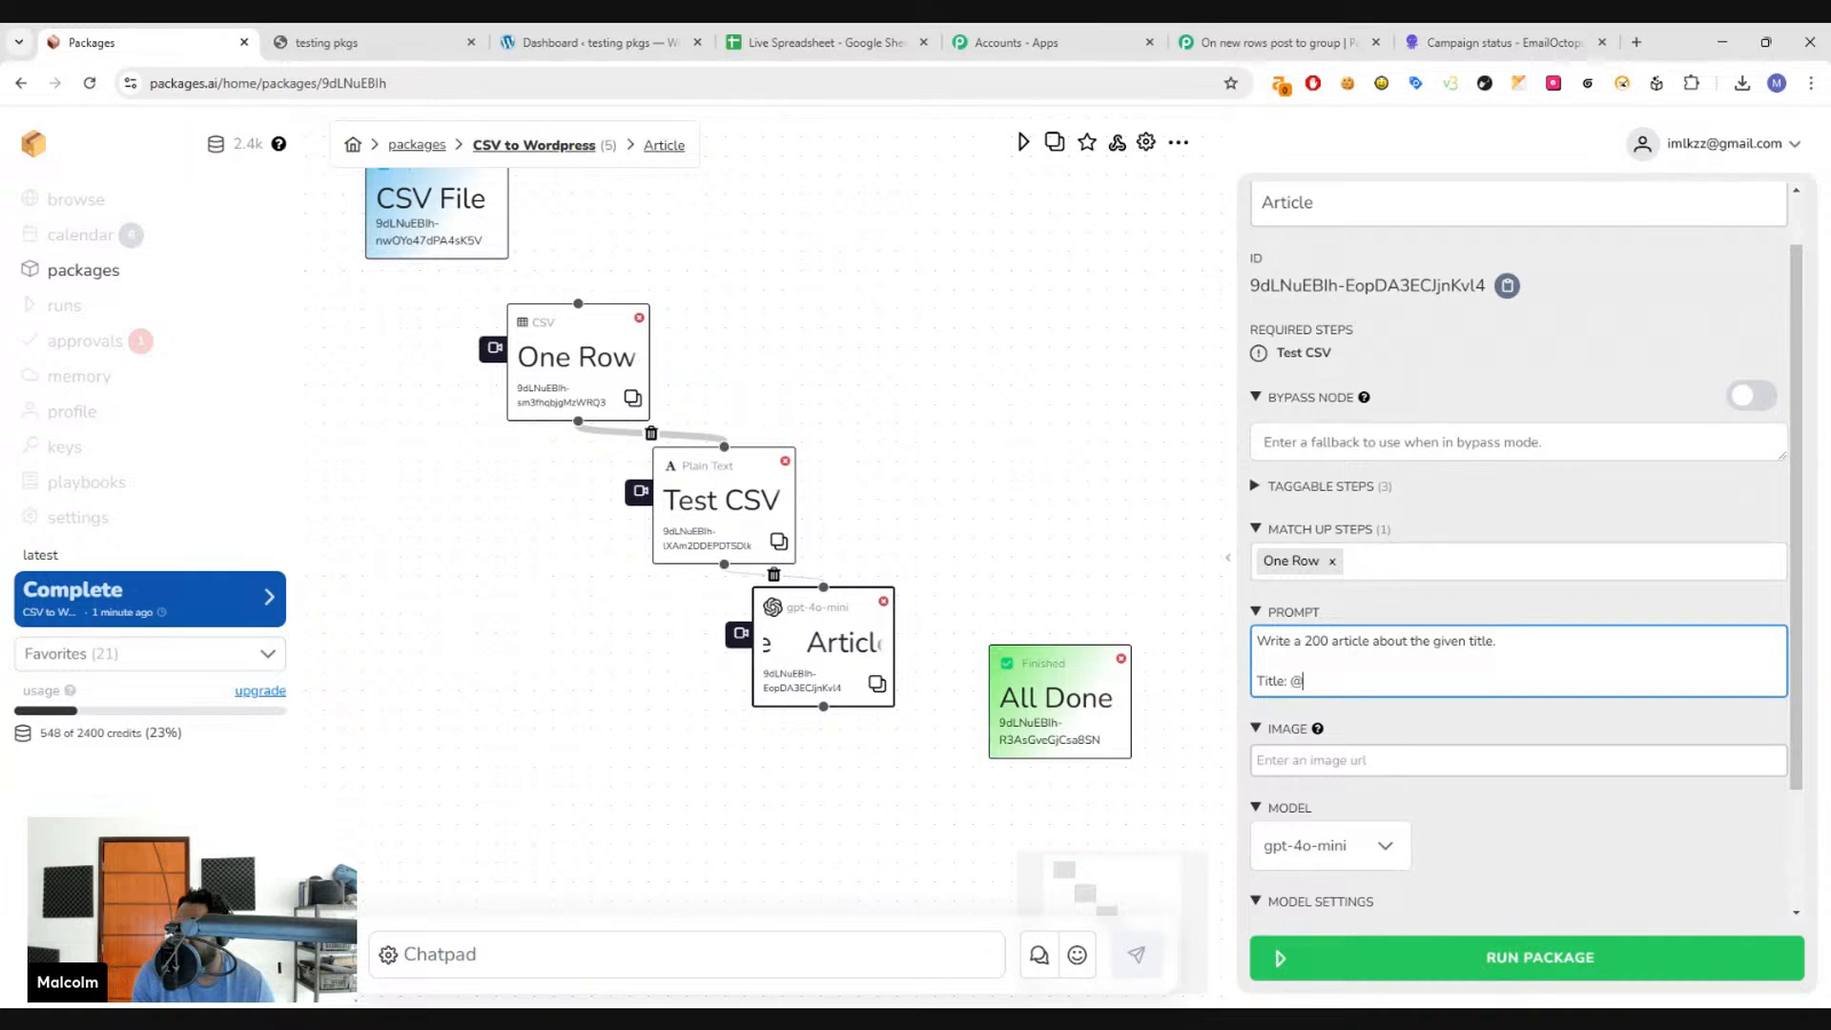
text(One)
key(Down)
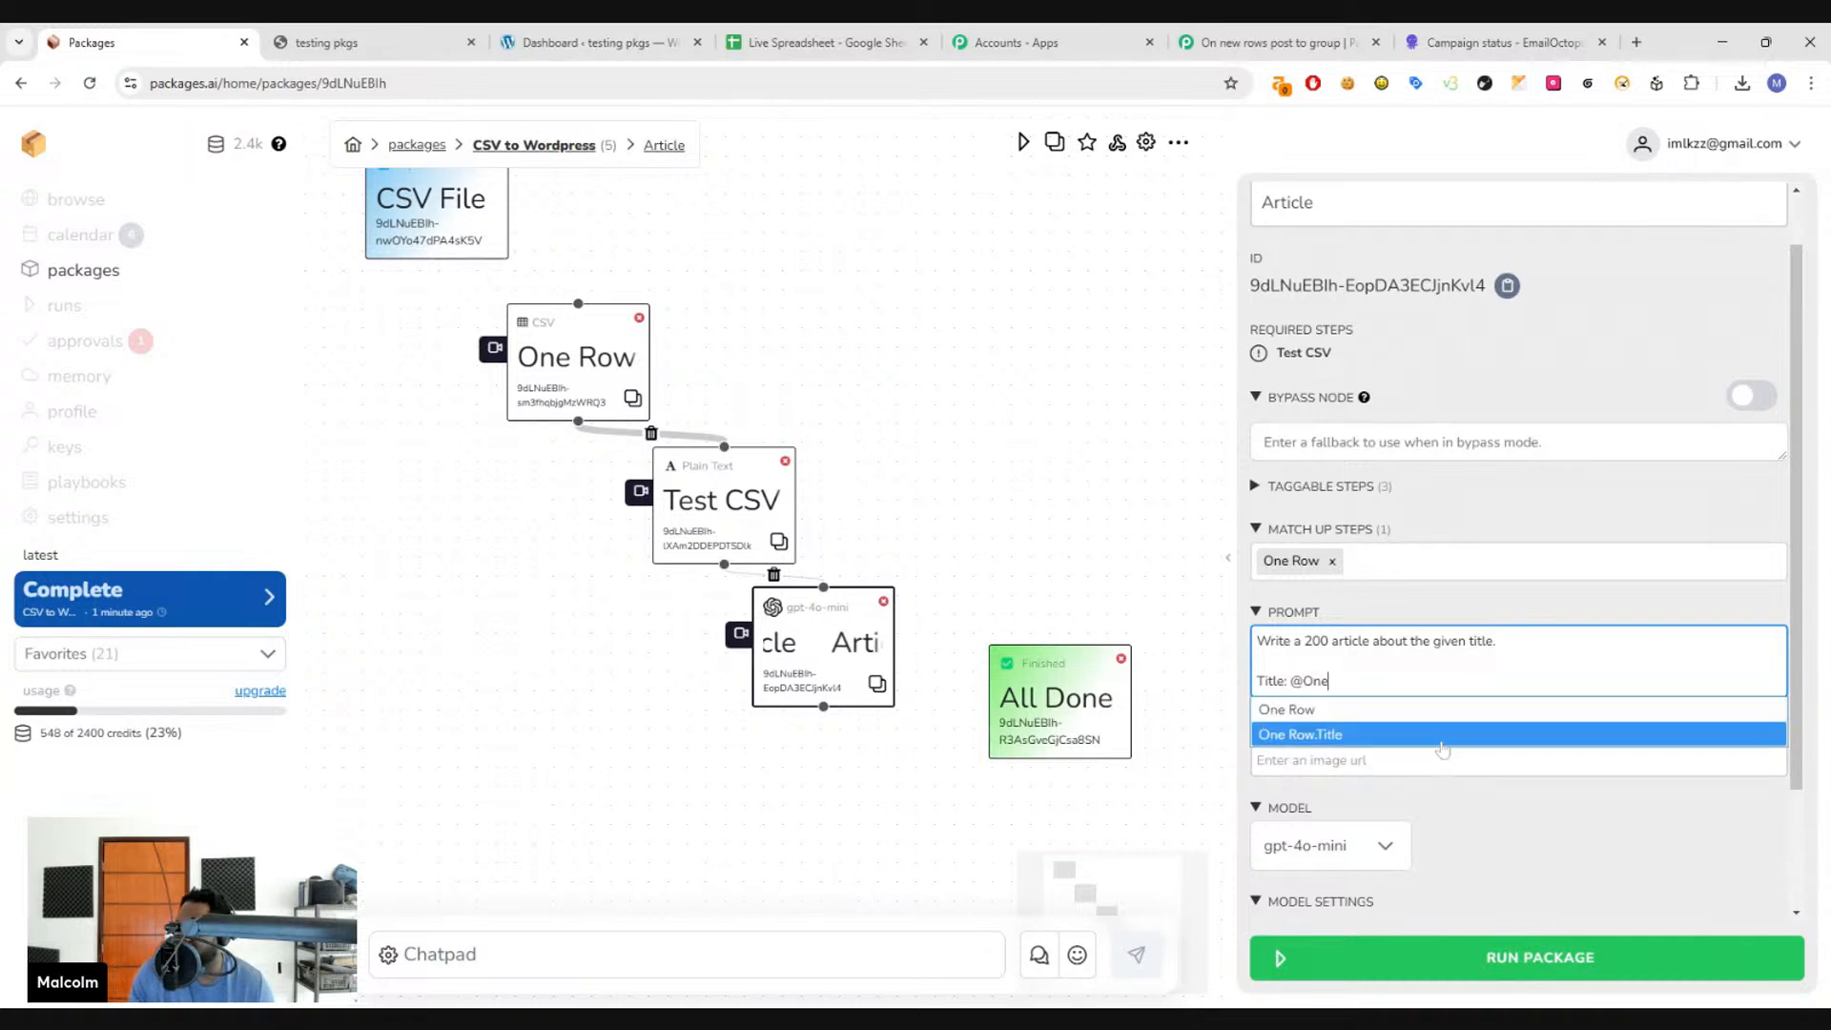
key(Return)
key(Return)
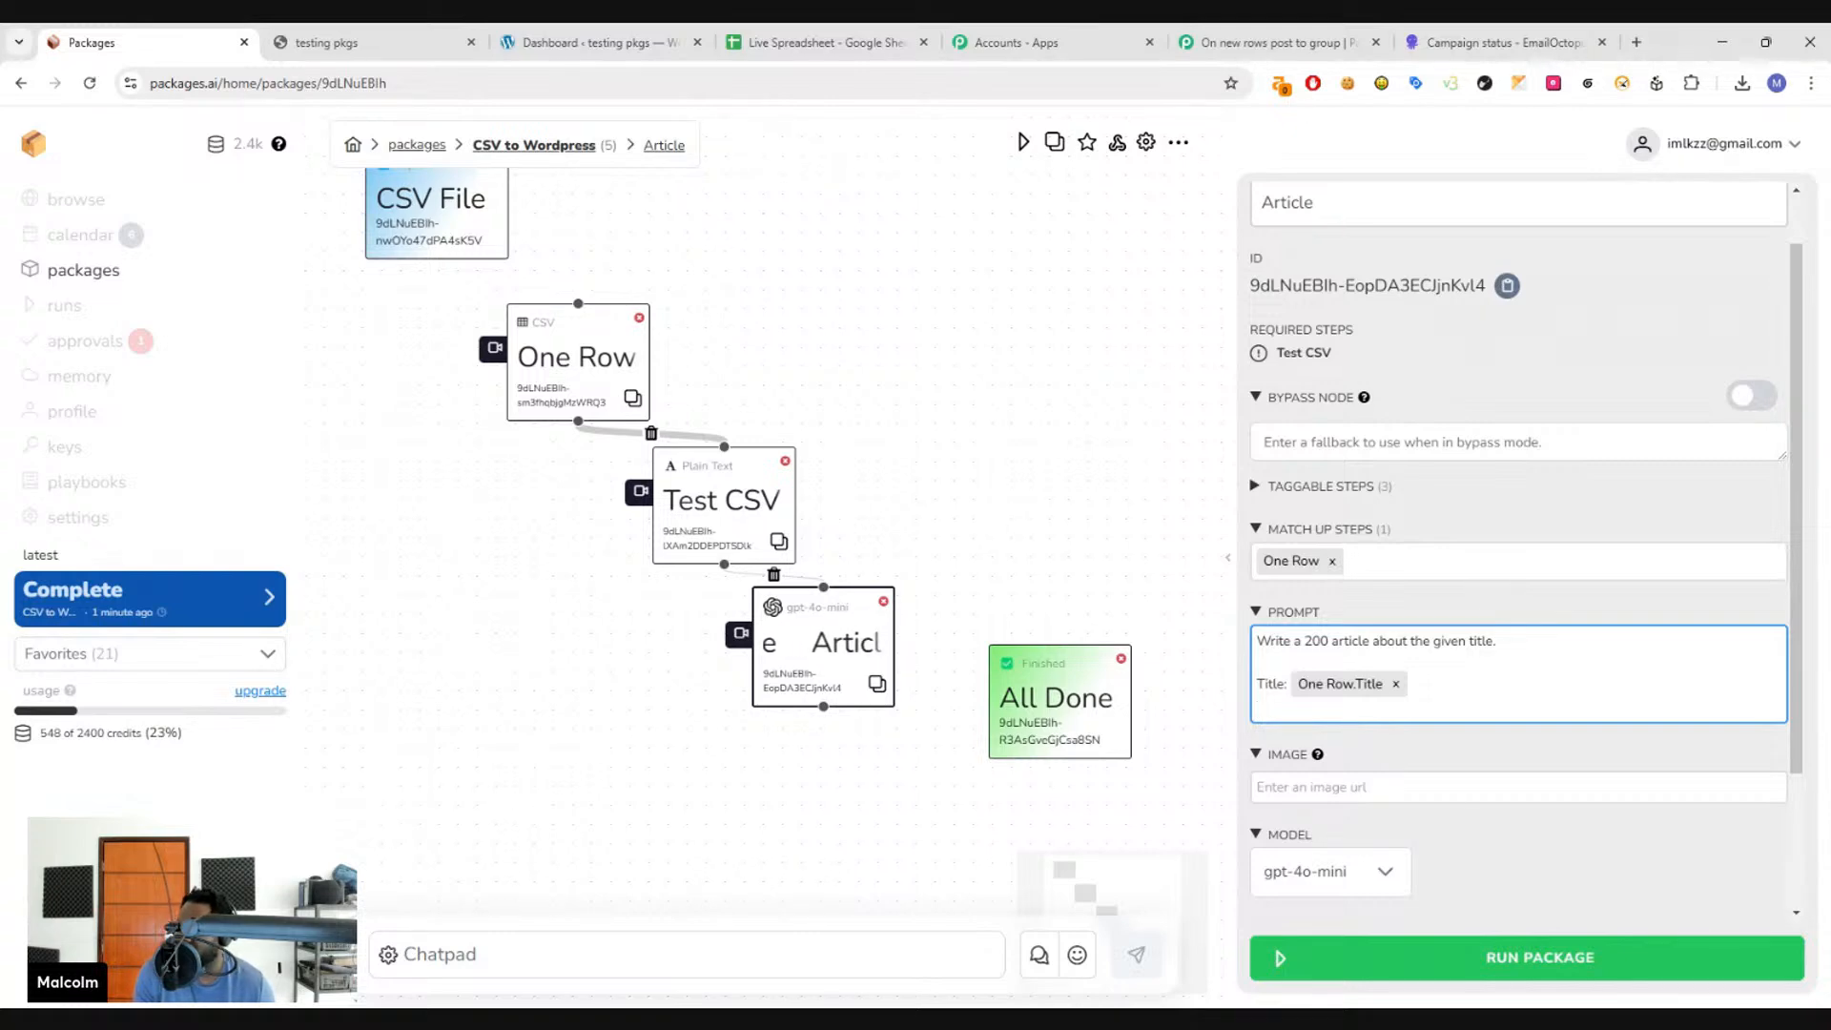
text(Article:)
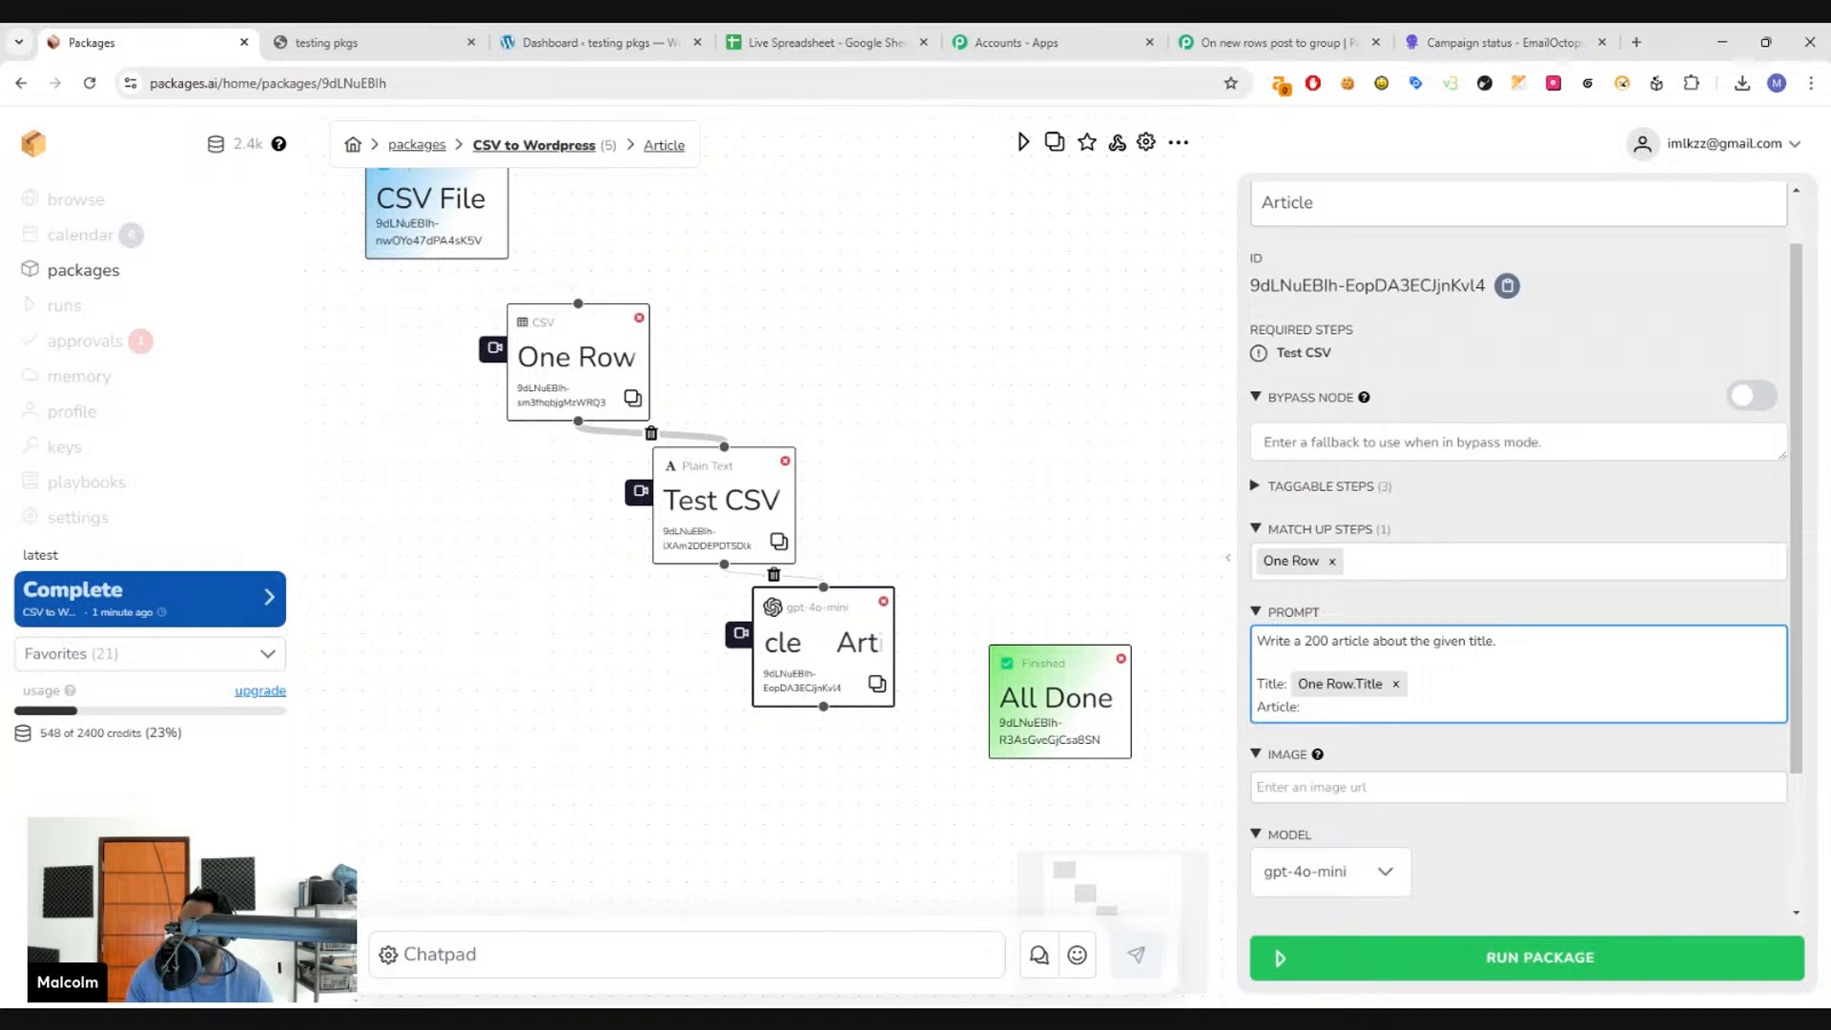
- Add the Article tag below Test CSV in the All Done node's template
drag(983, 436, 973, 377)
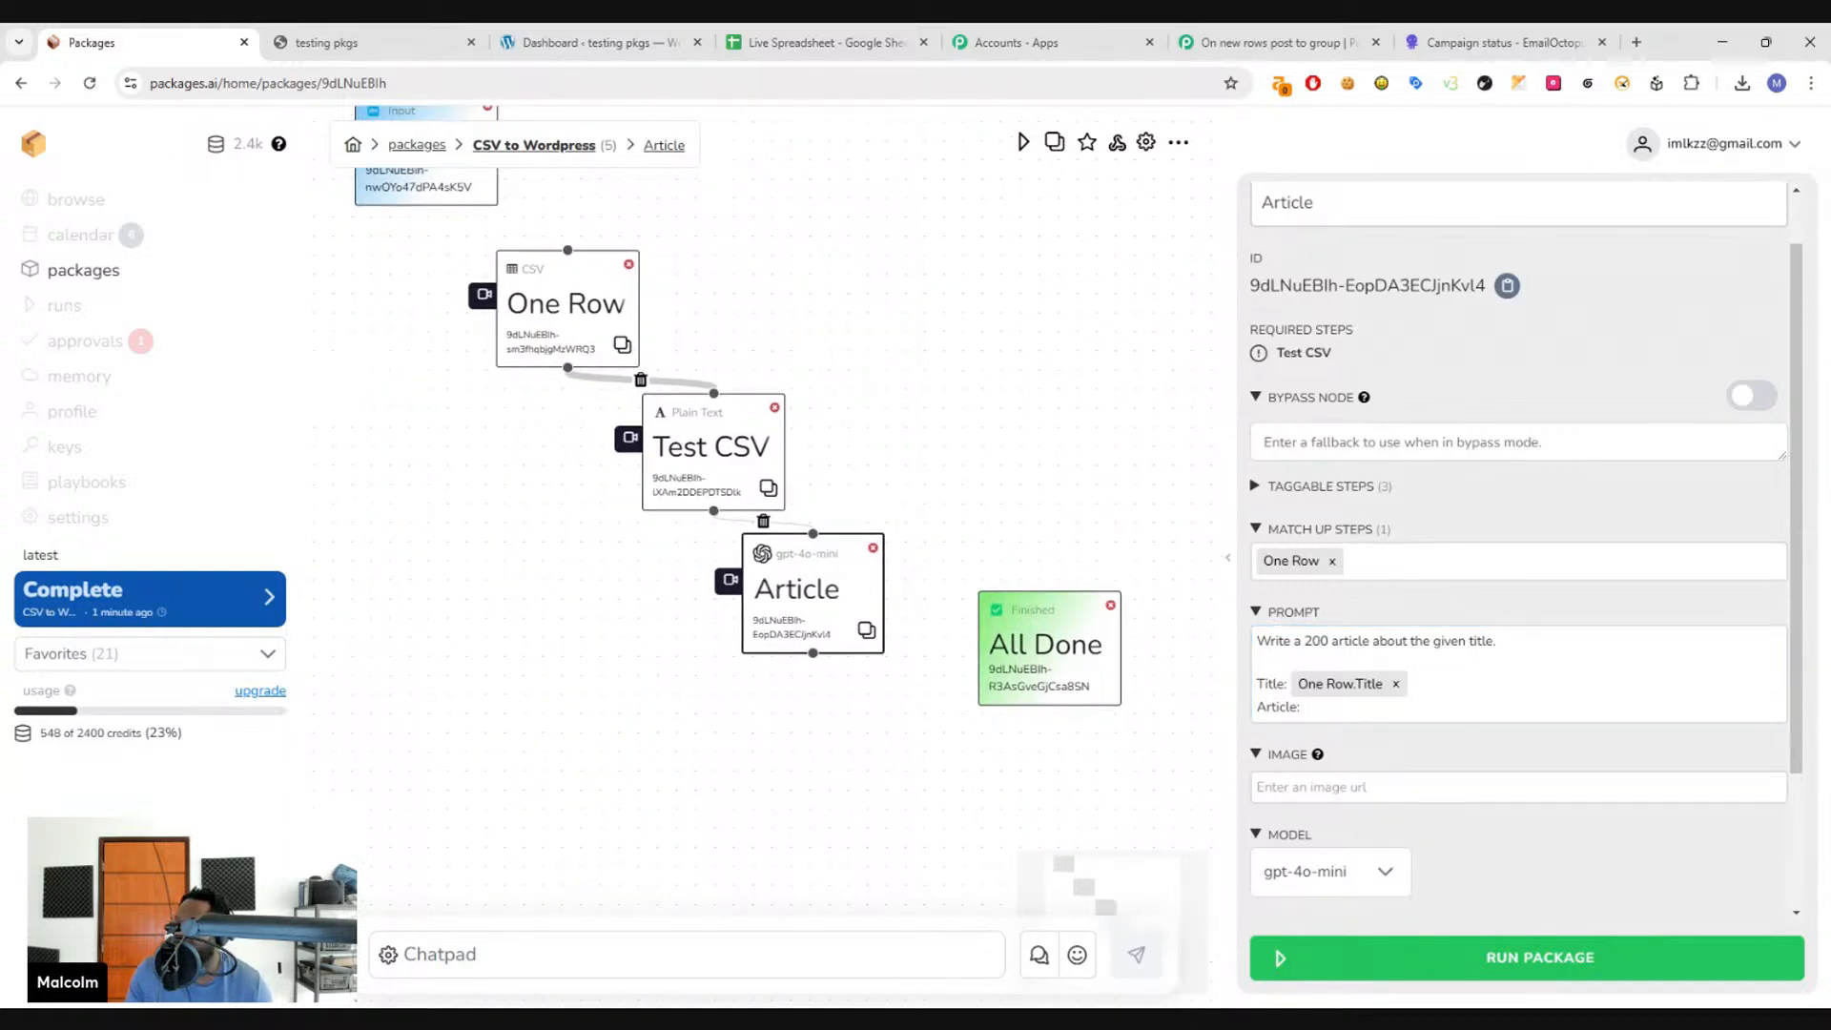
click(1049, 648)
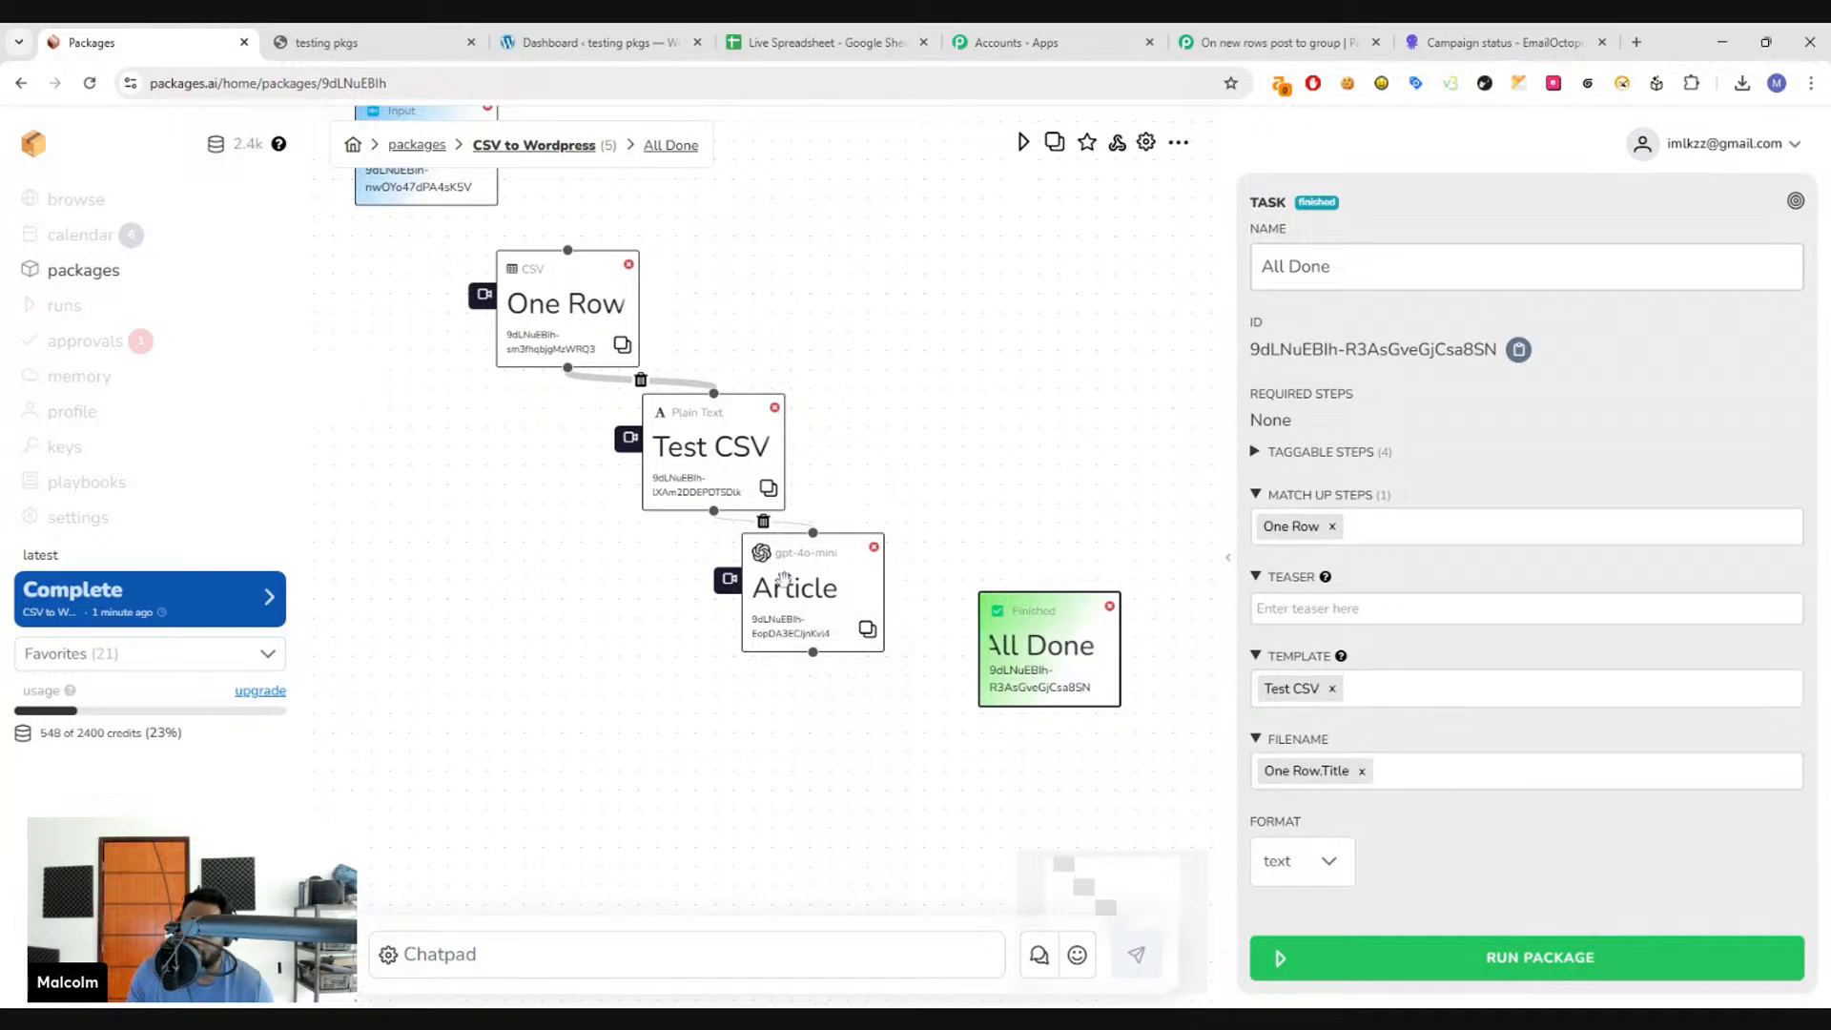
click(1354, 689)
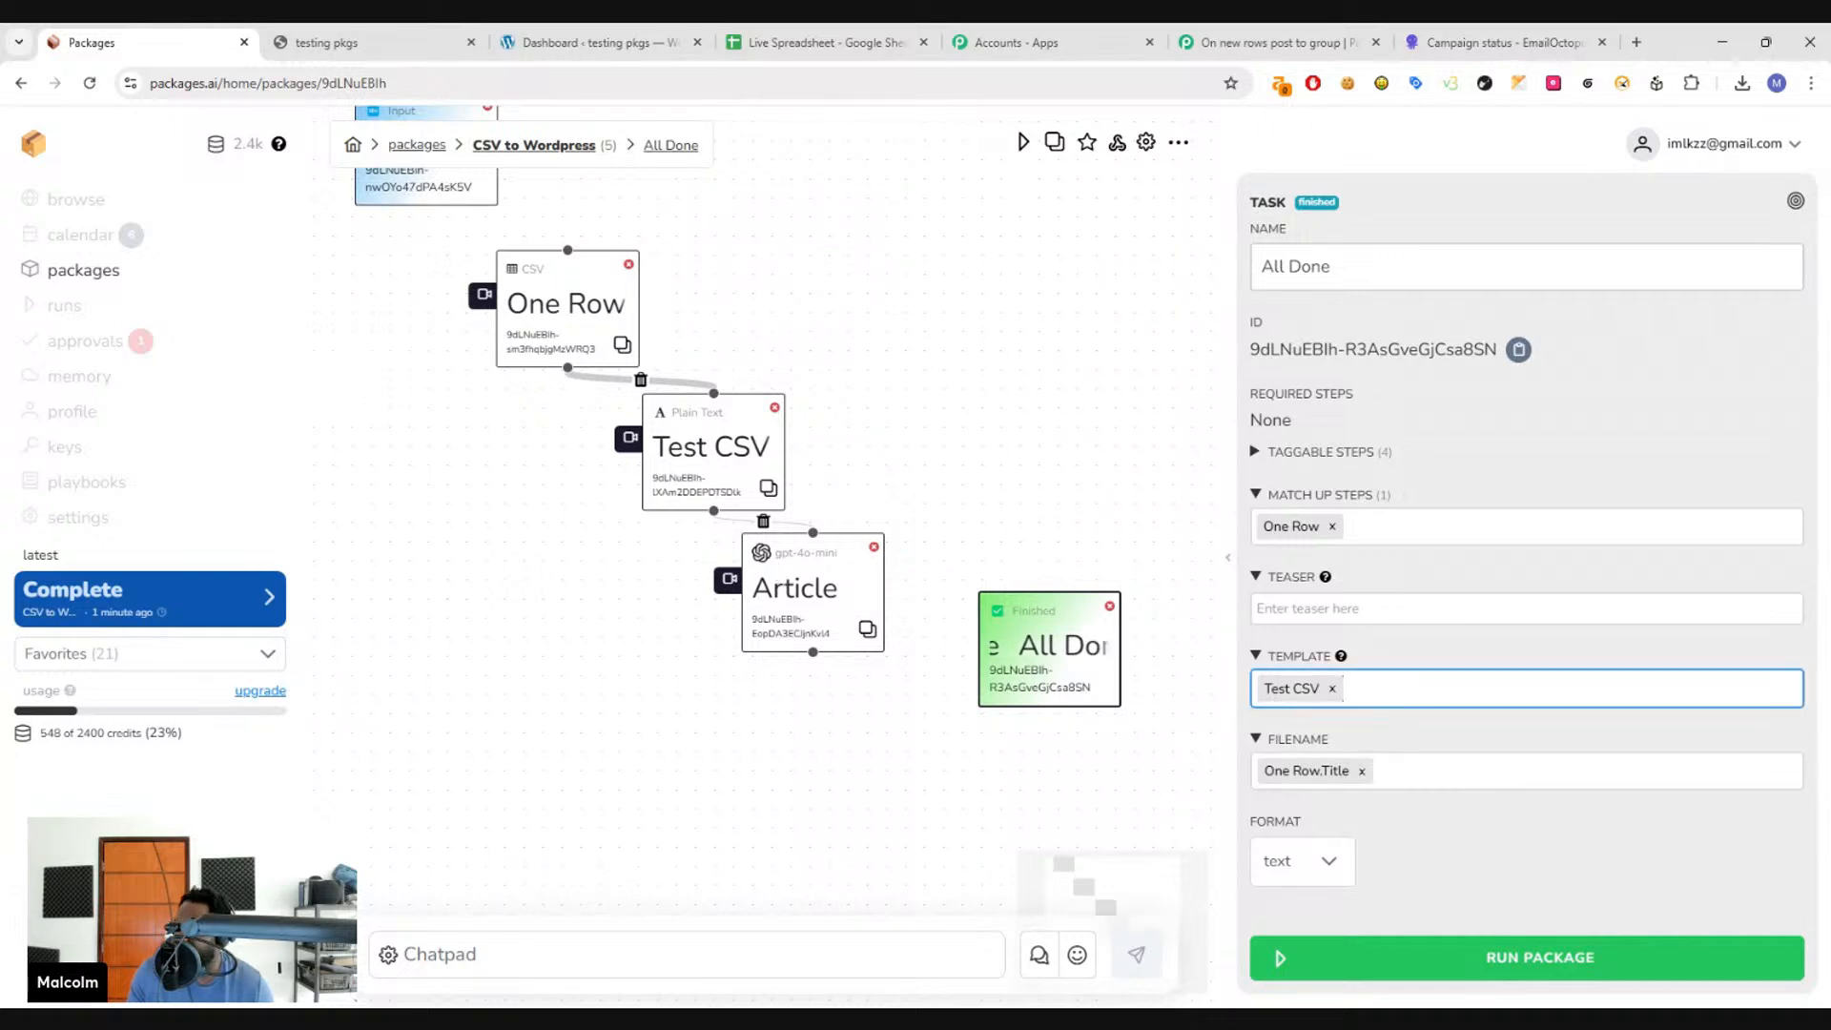
key(Return)
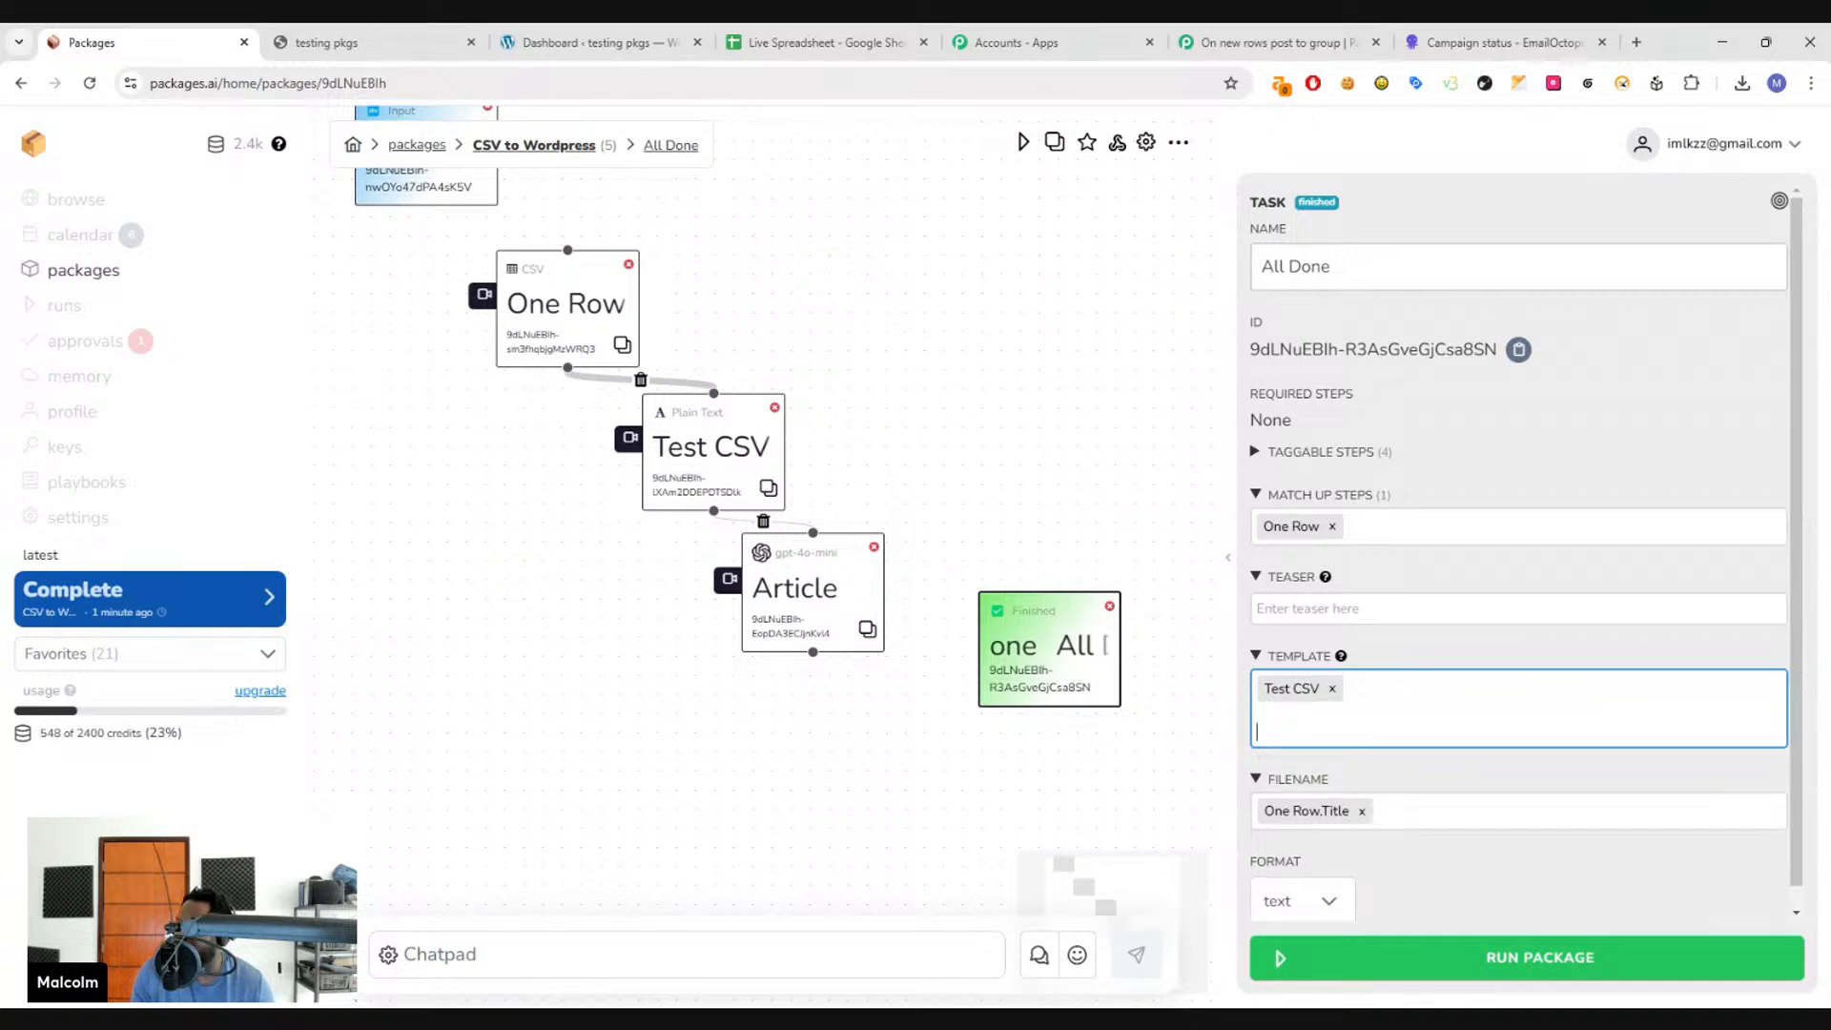
text(@A)
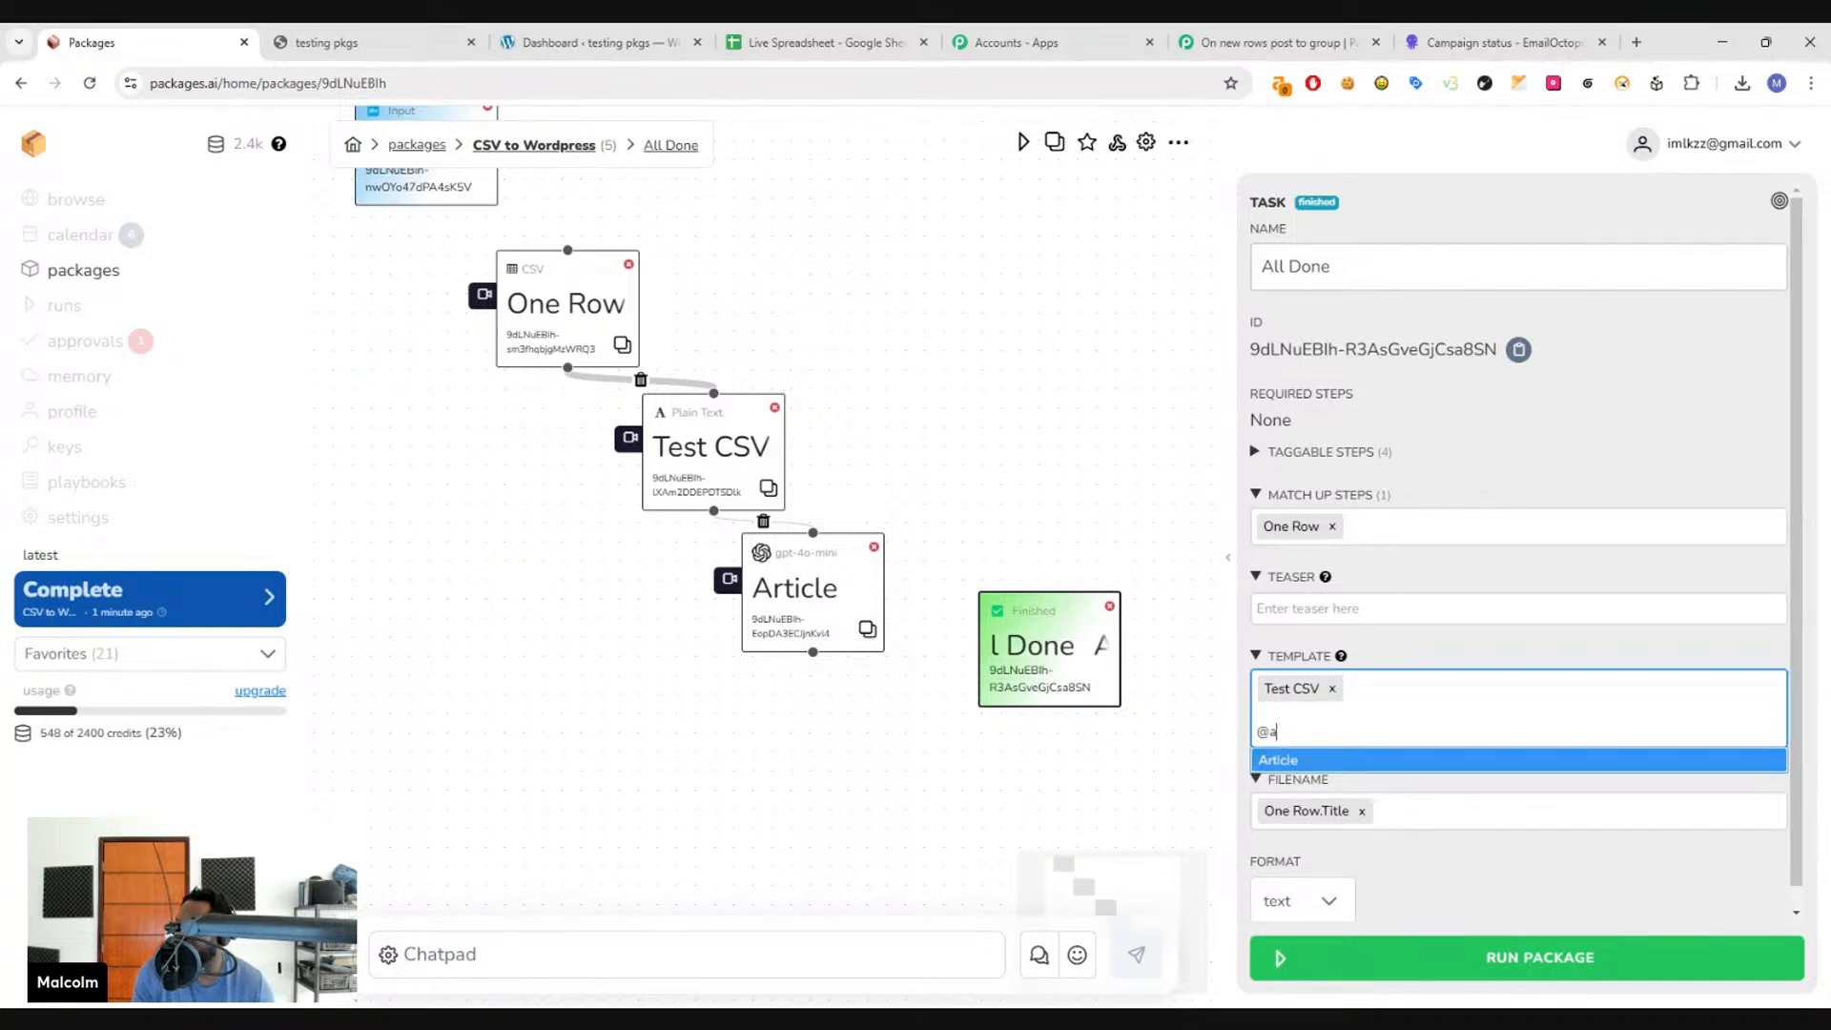
key(Return)
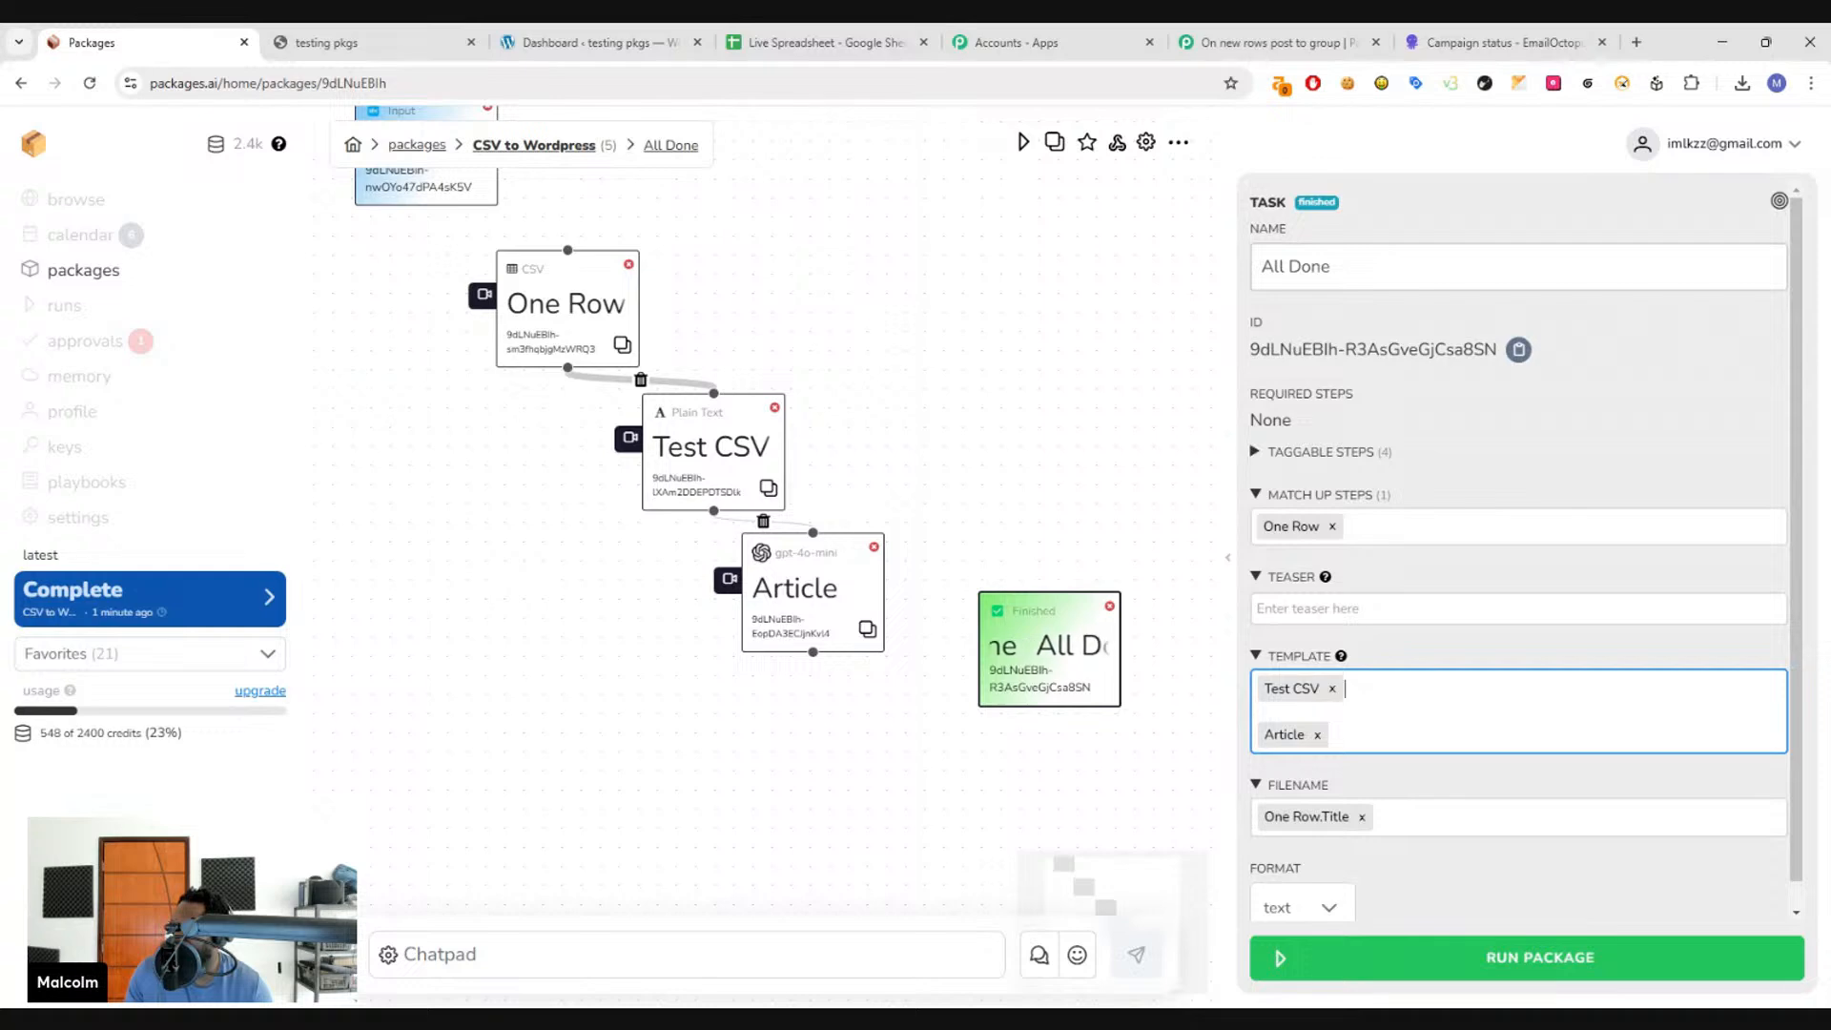
- Clear the All Done node's template and insert only the Article tag
key(Delete)
key(Delete)
key(Delete)
key(Delete)
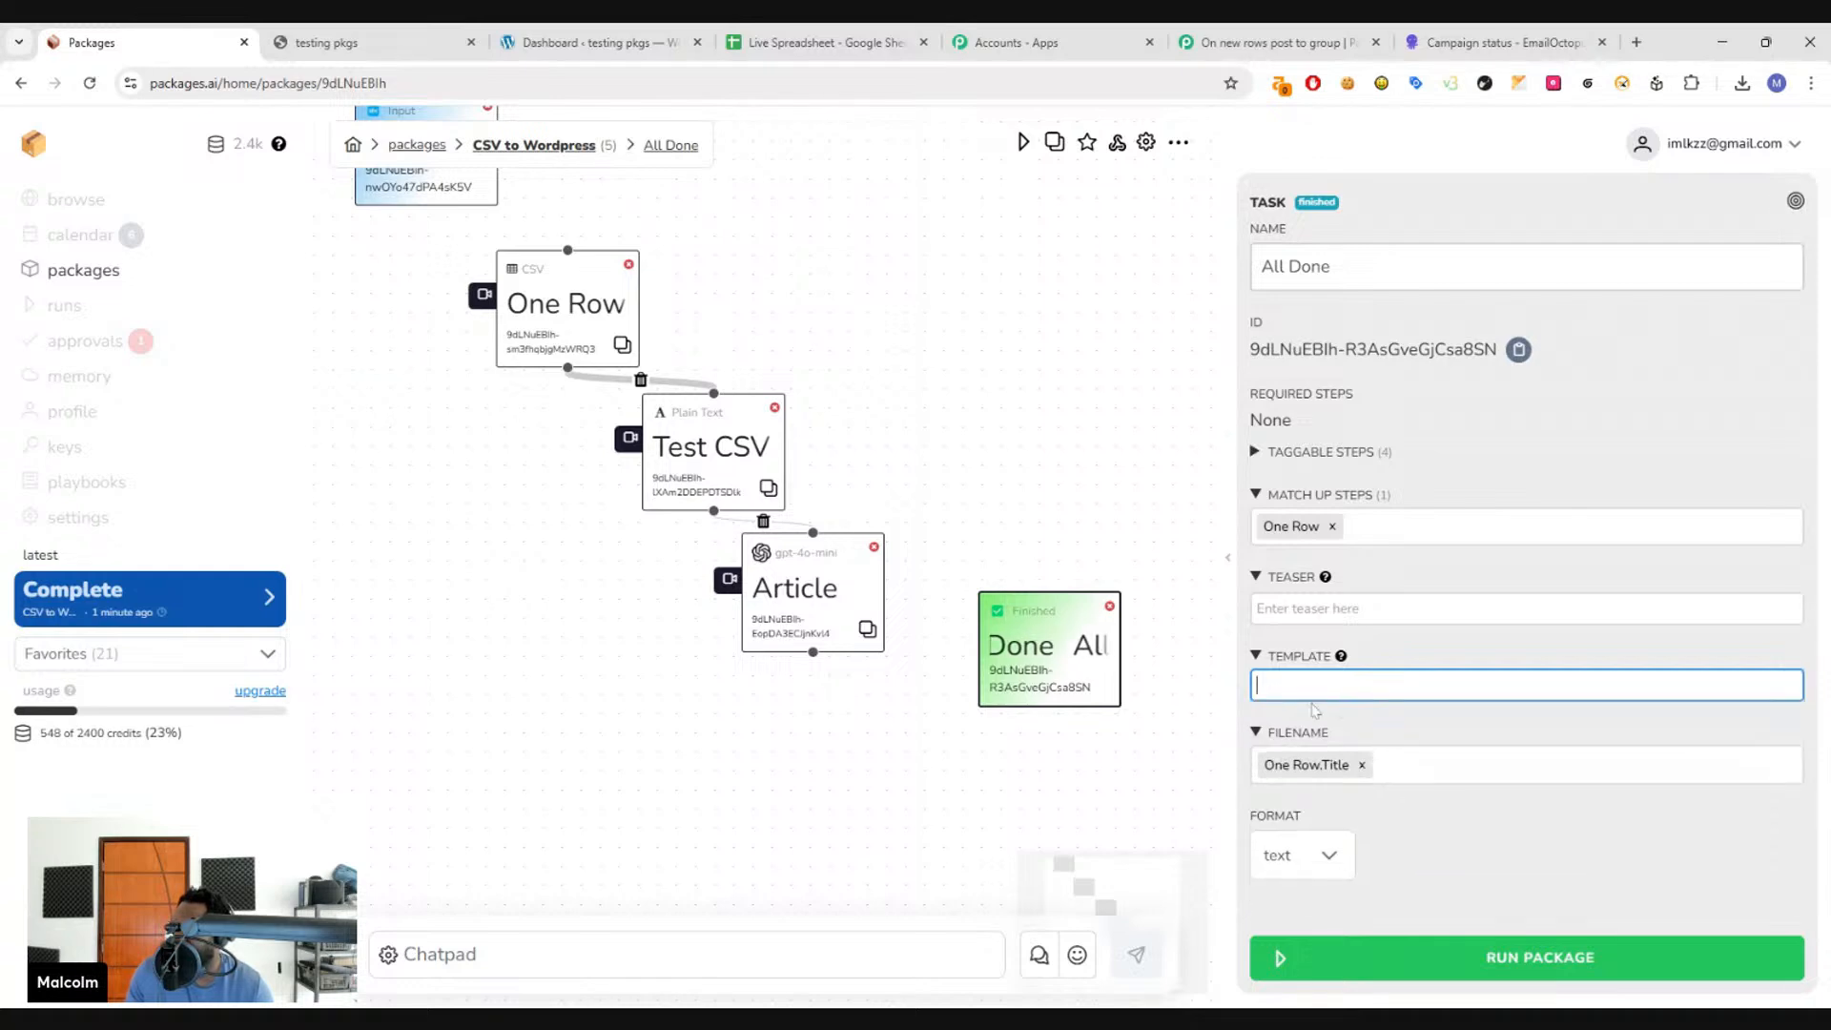
text(@A)
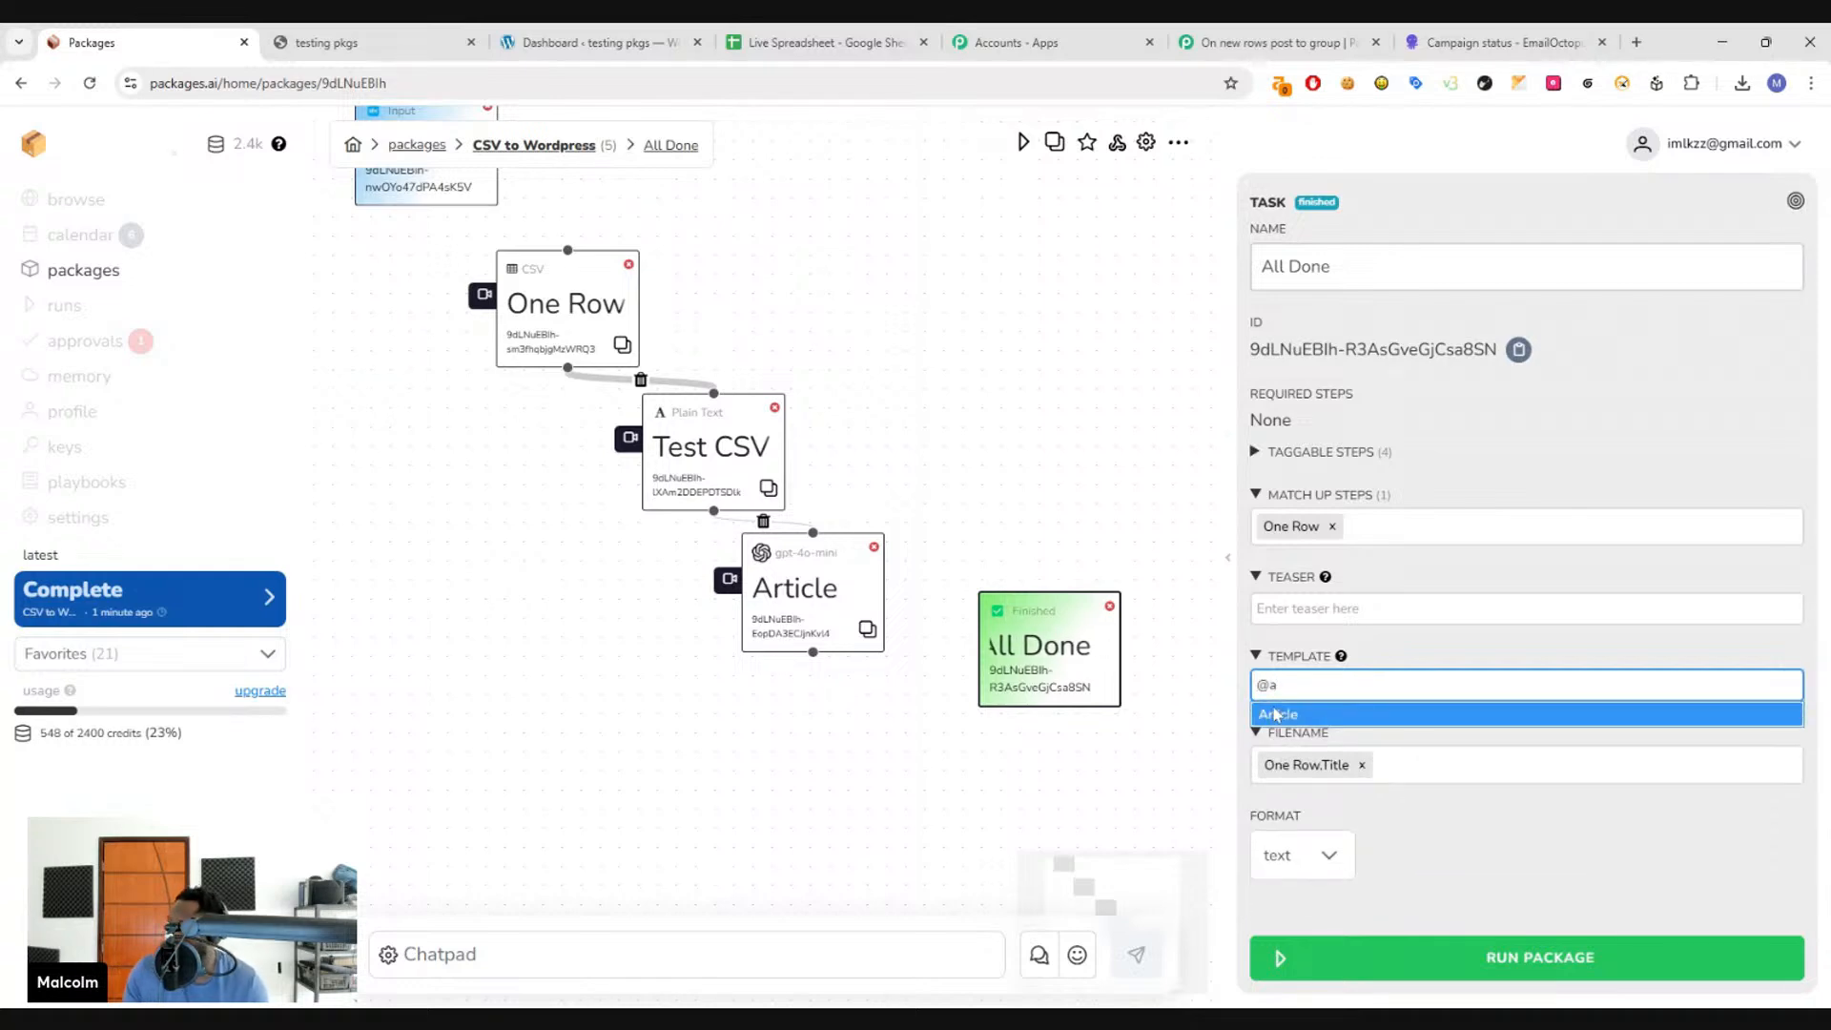
key(Return)
click(1325, 861)
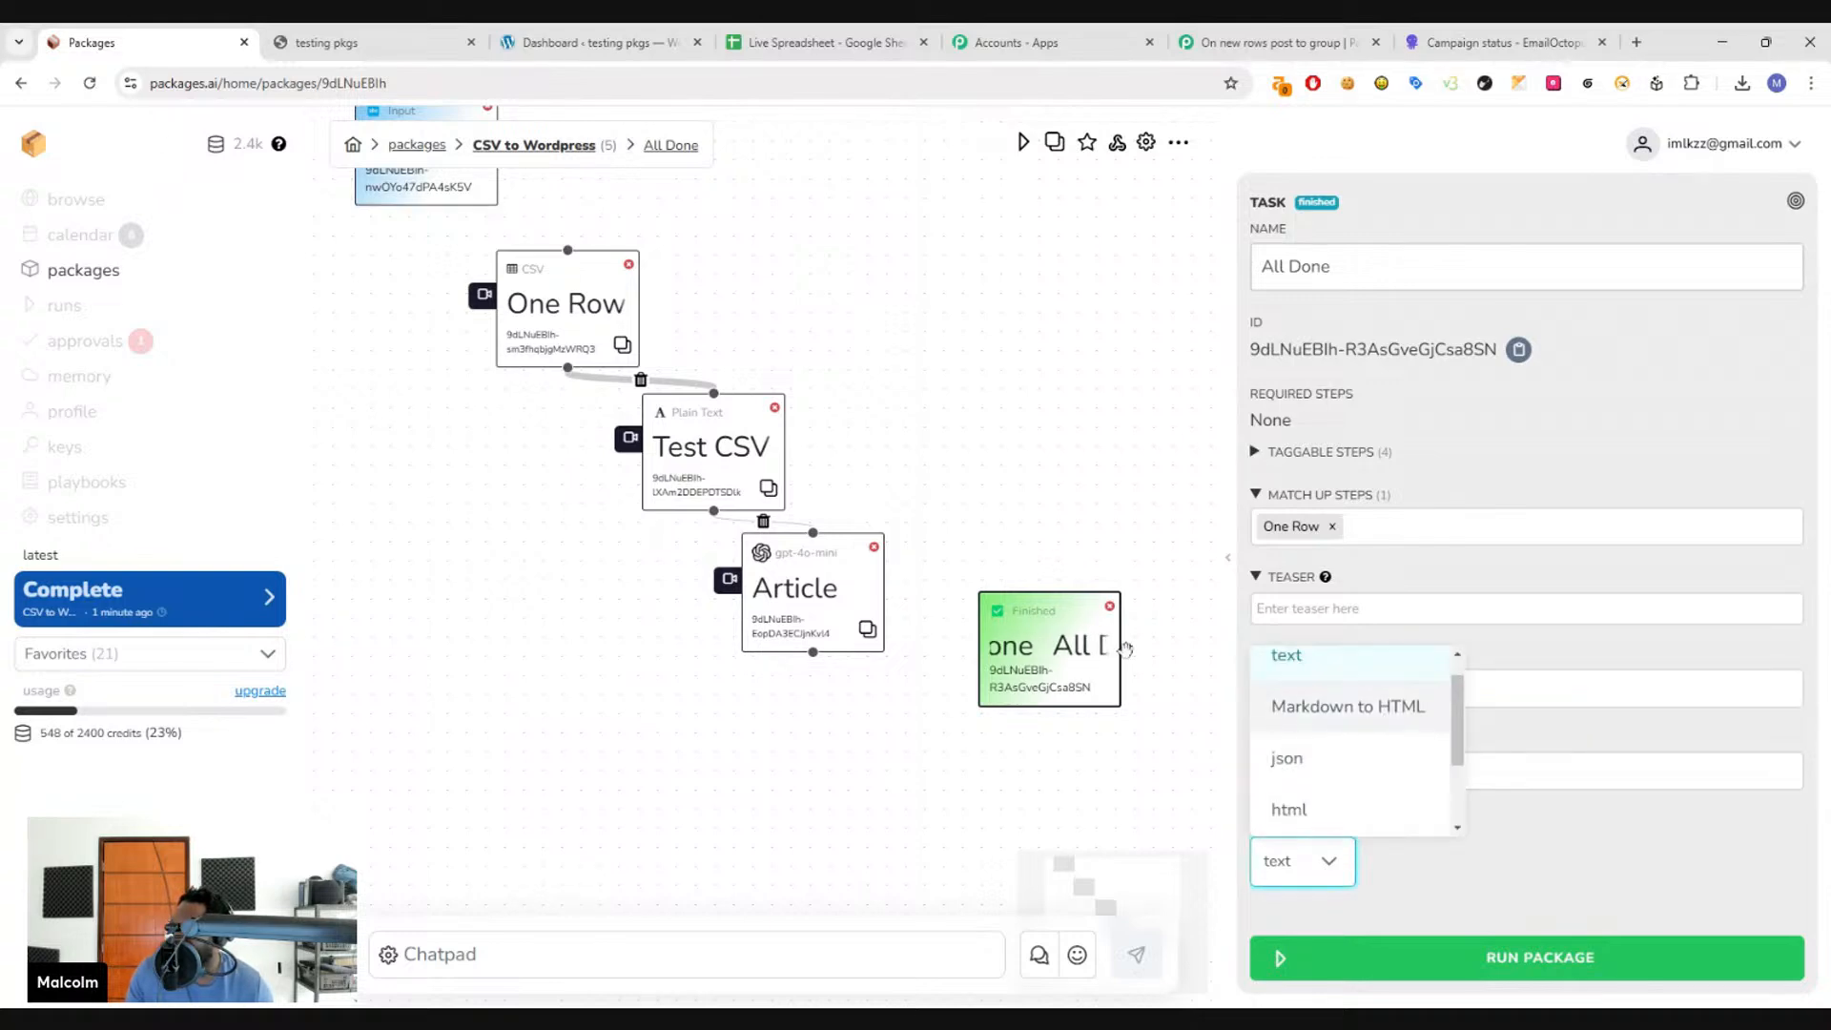
click(1119, 760)
- Set the Article node's output formatting to Markdown to HTML
click(809, 584)
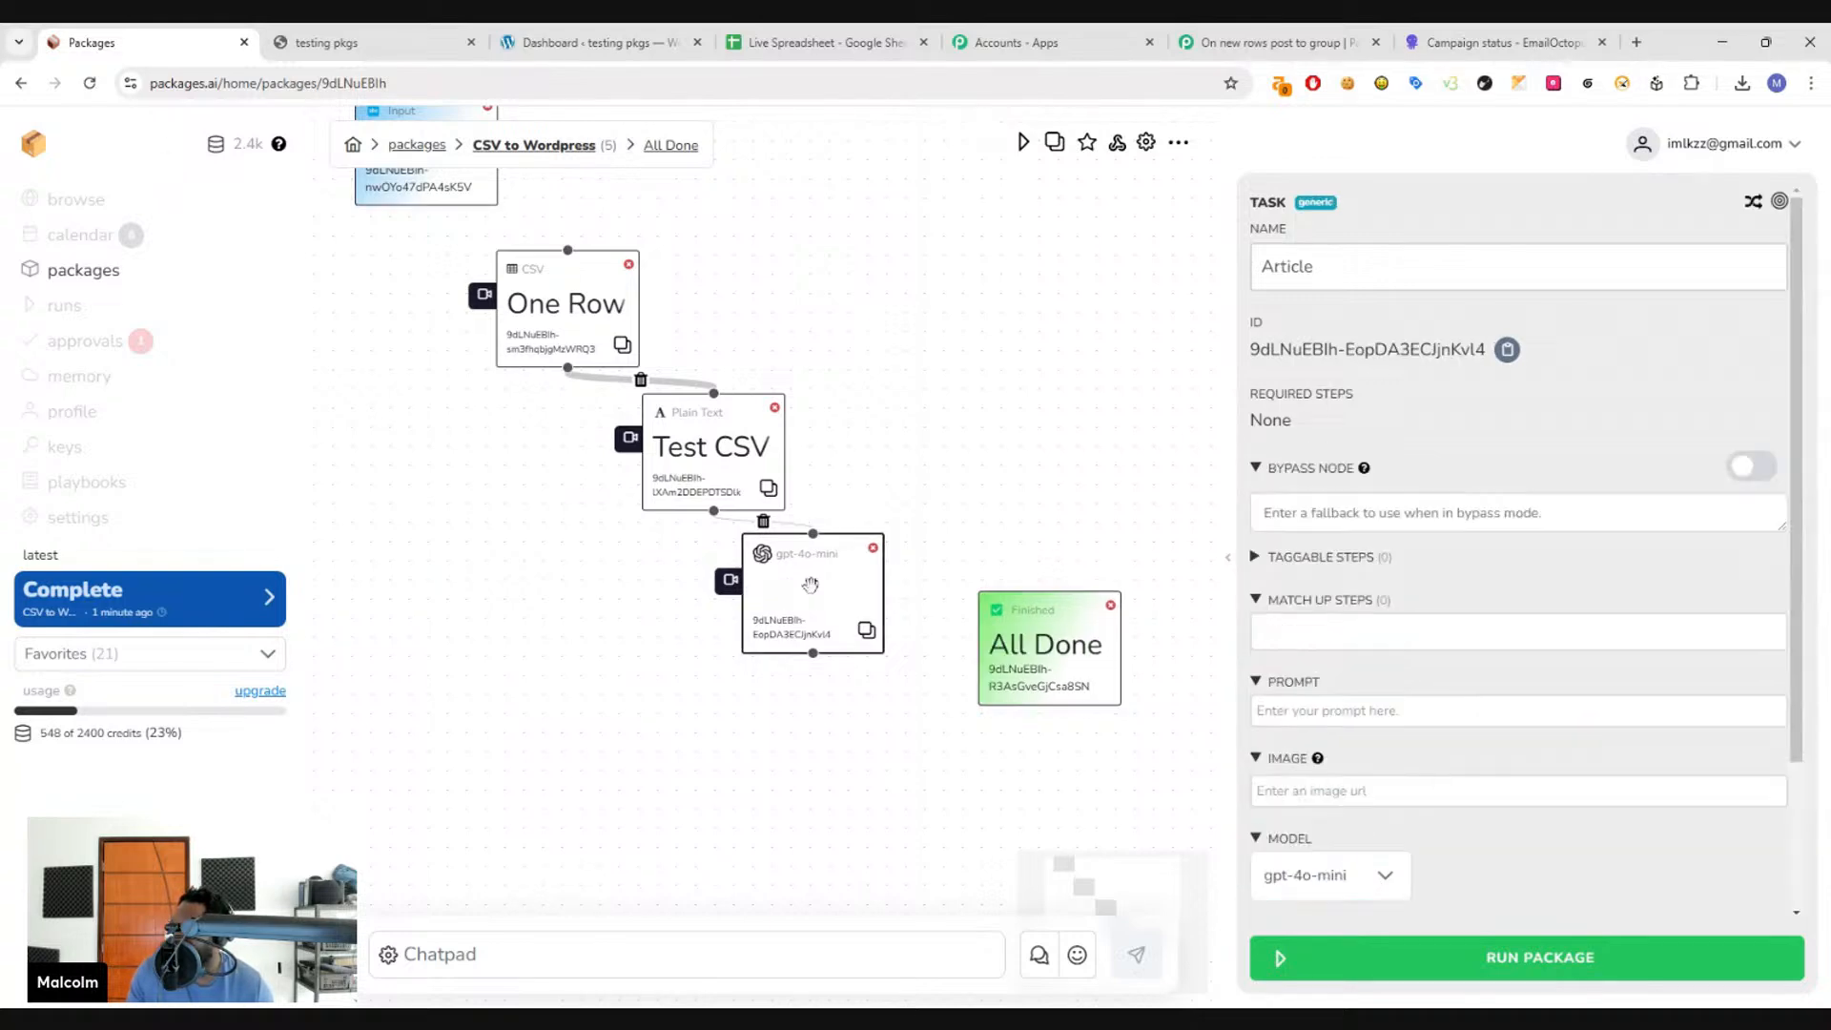
scroll(1430, 668, down, 3)
click(1382, 878)
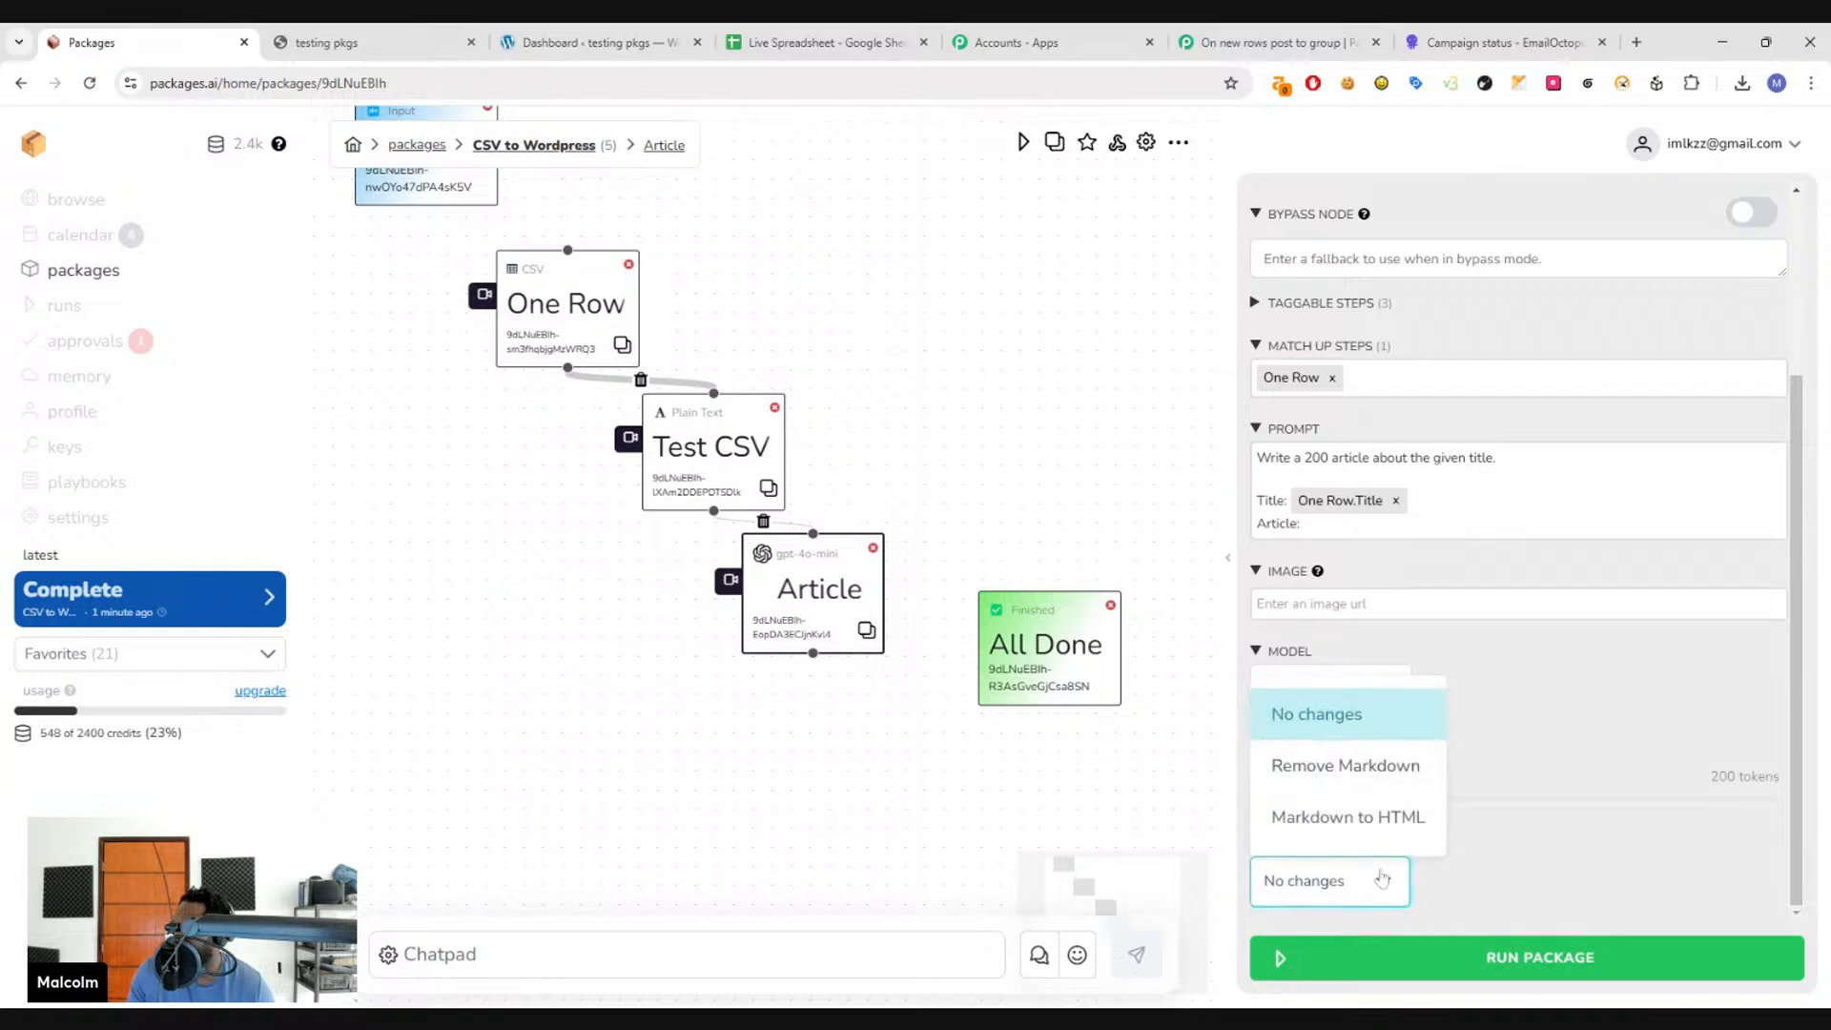
click(1347, 816)
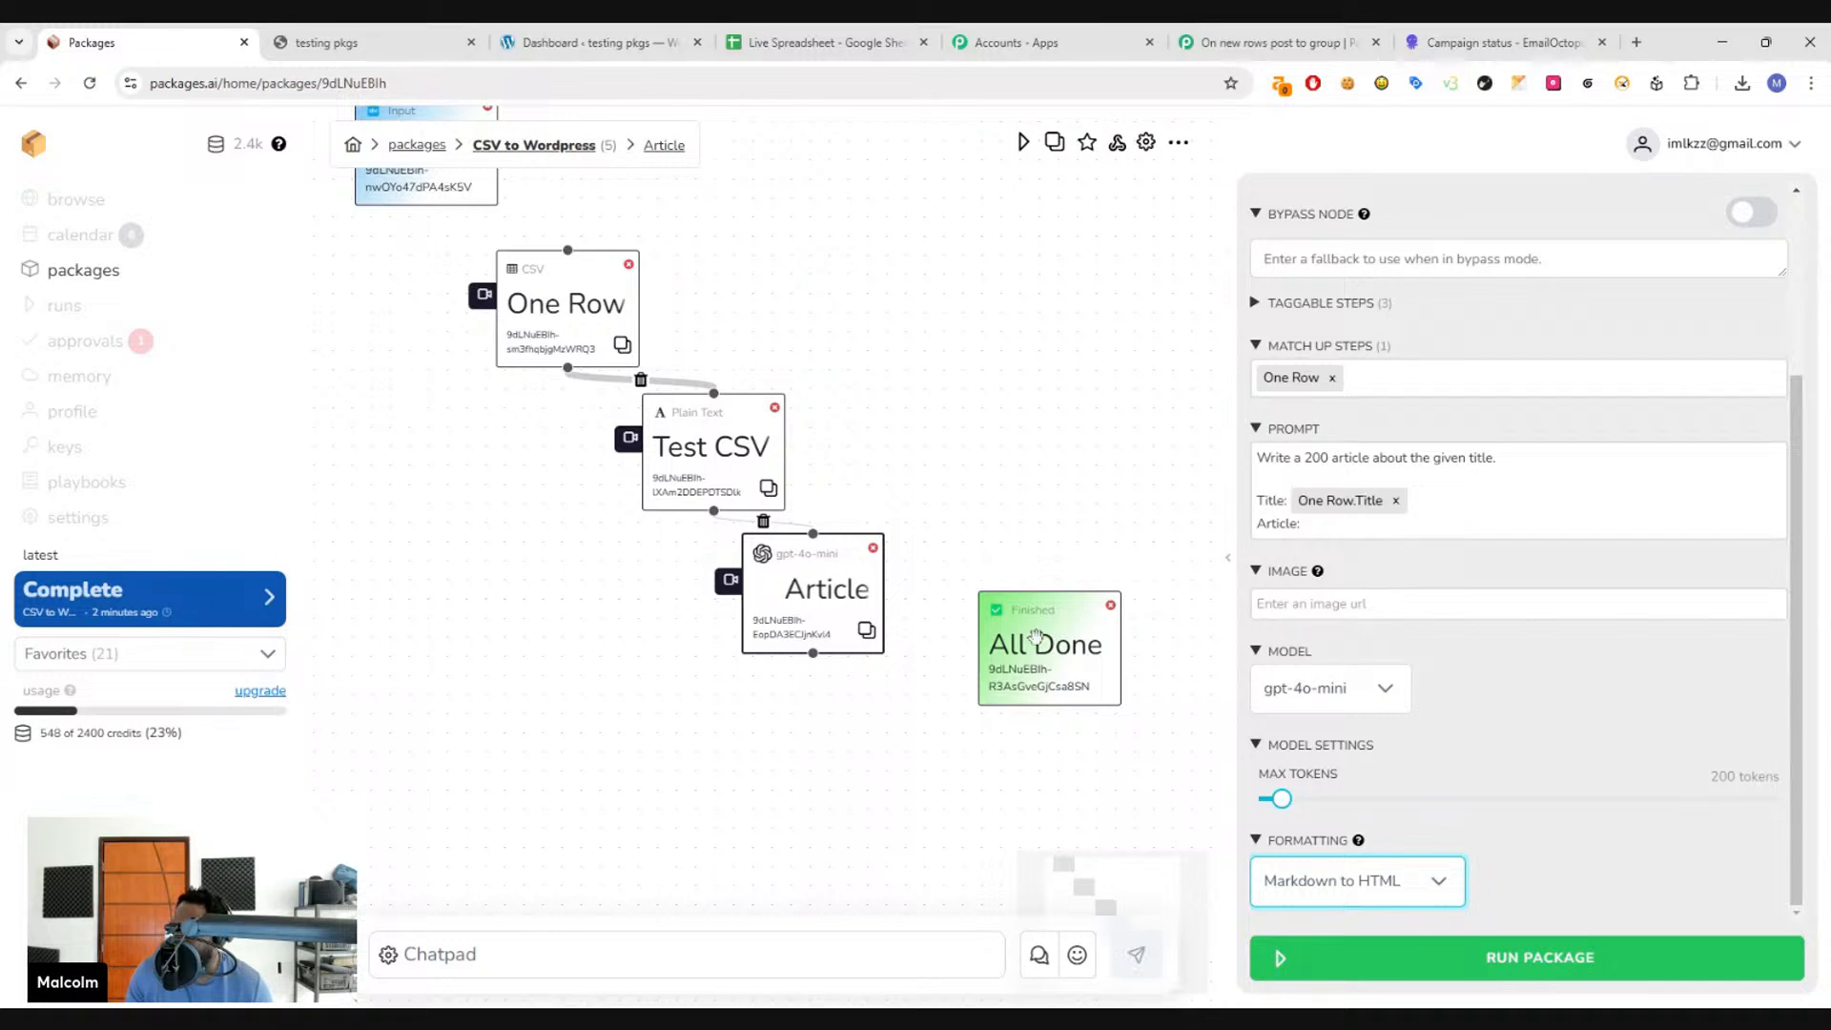
- Set the All Done node's format to html and run the package with the already uploaded CSV file
click(1036, 636)
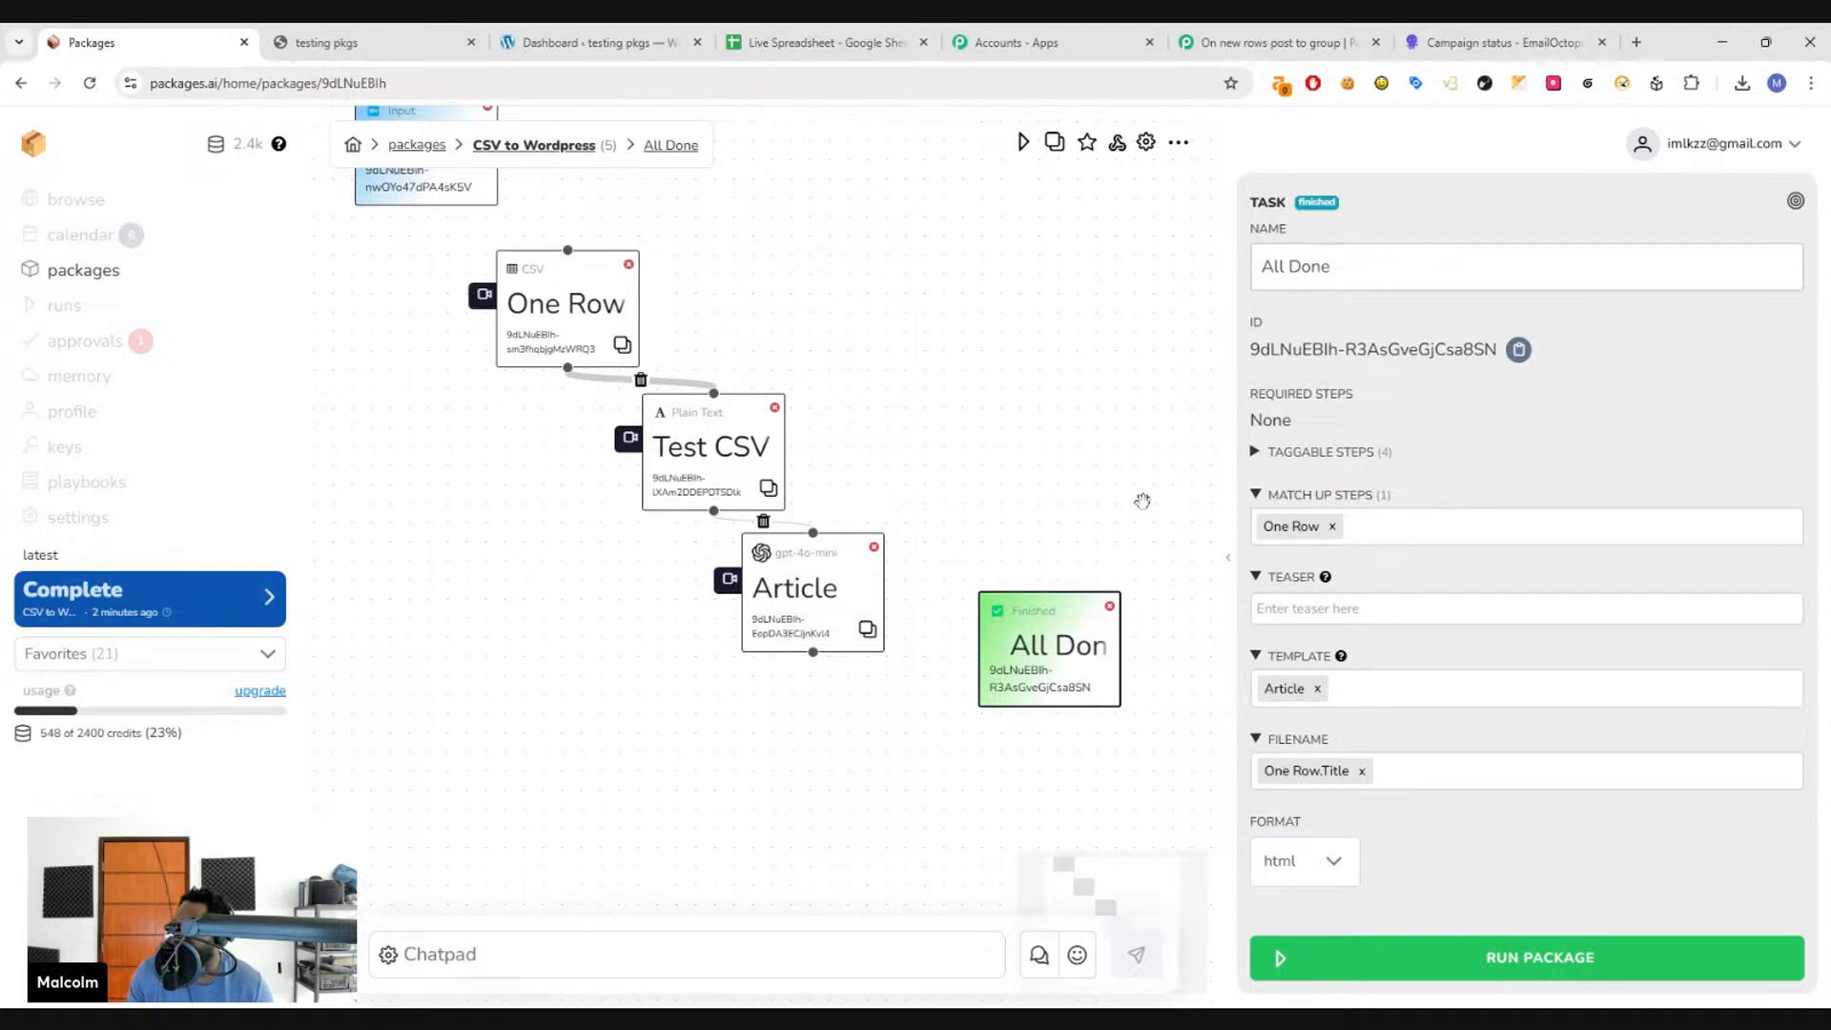
click(1489, 972)
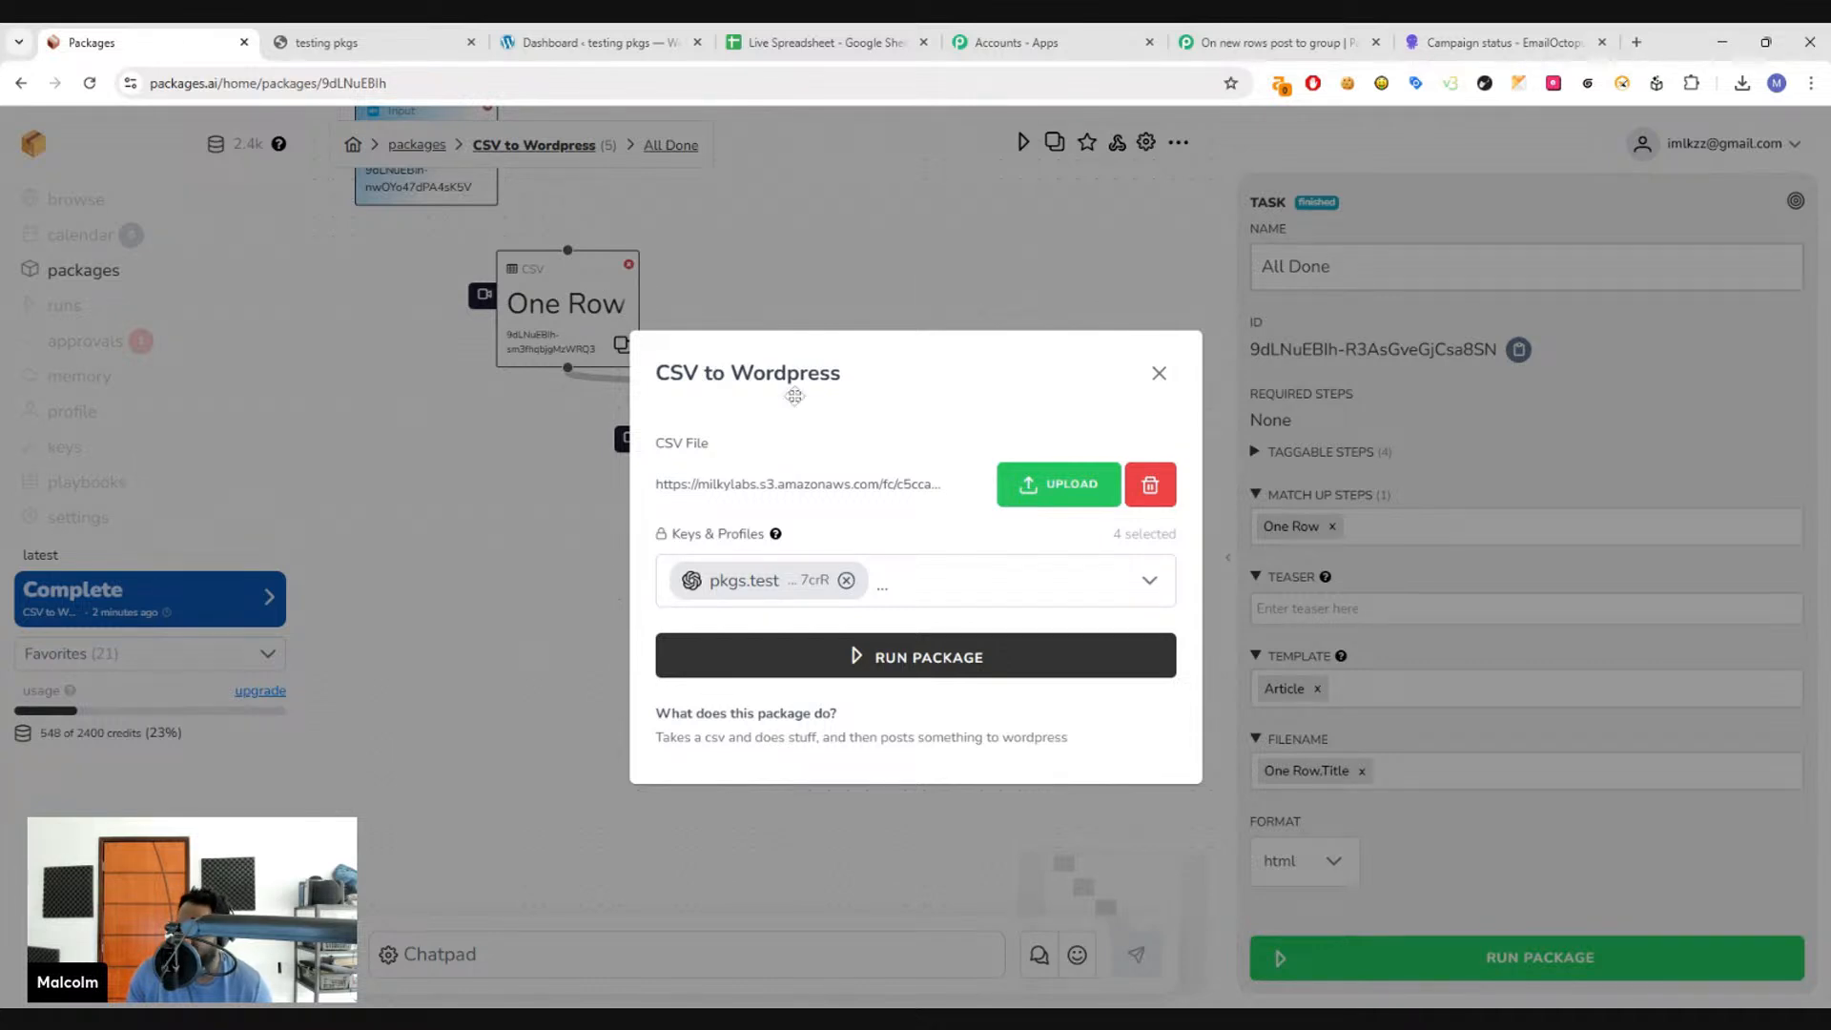
drag(795, 396, 957, 391)
click(954, 650)
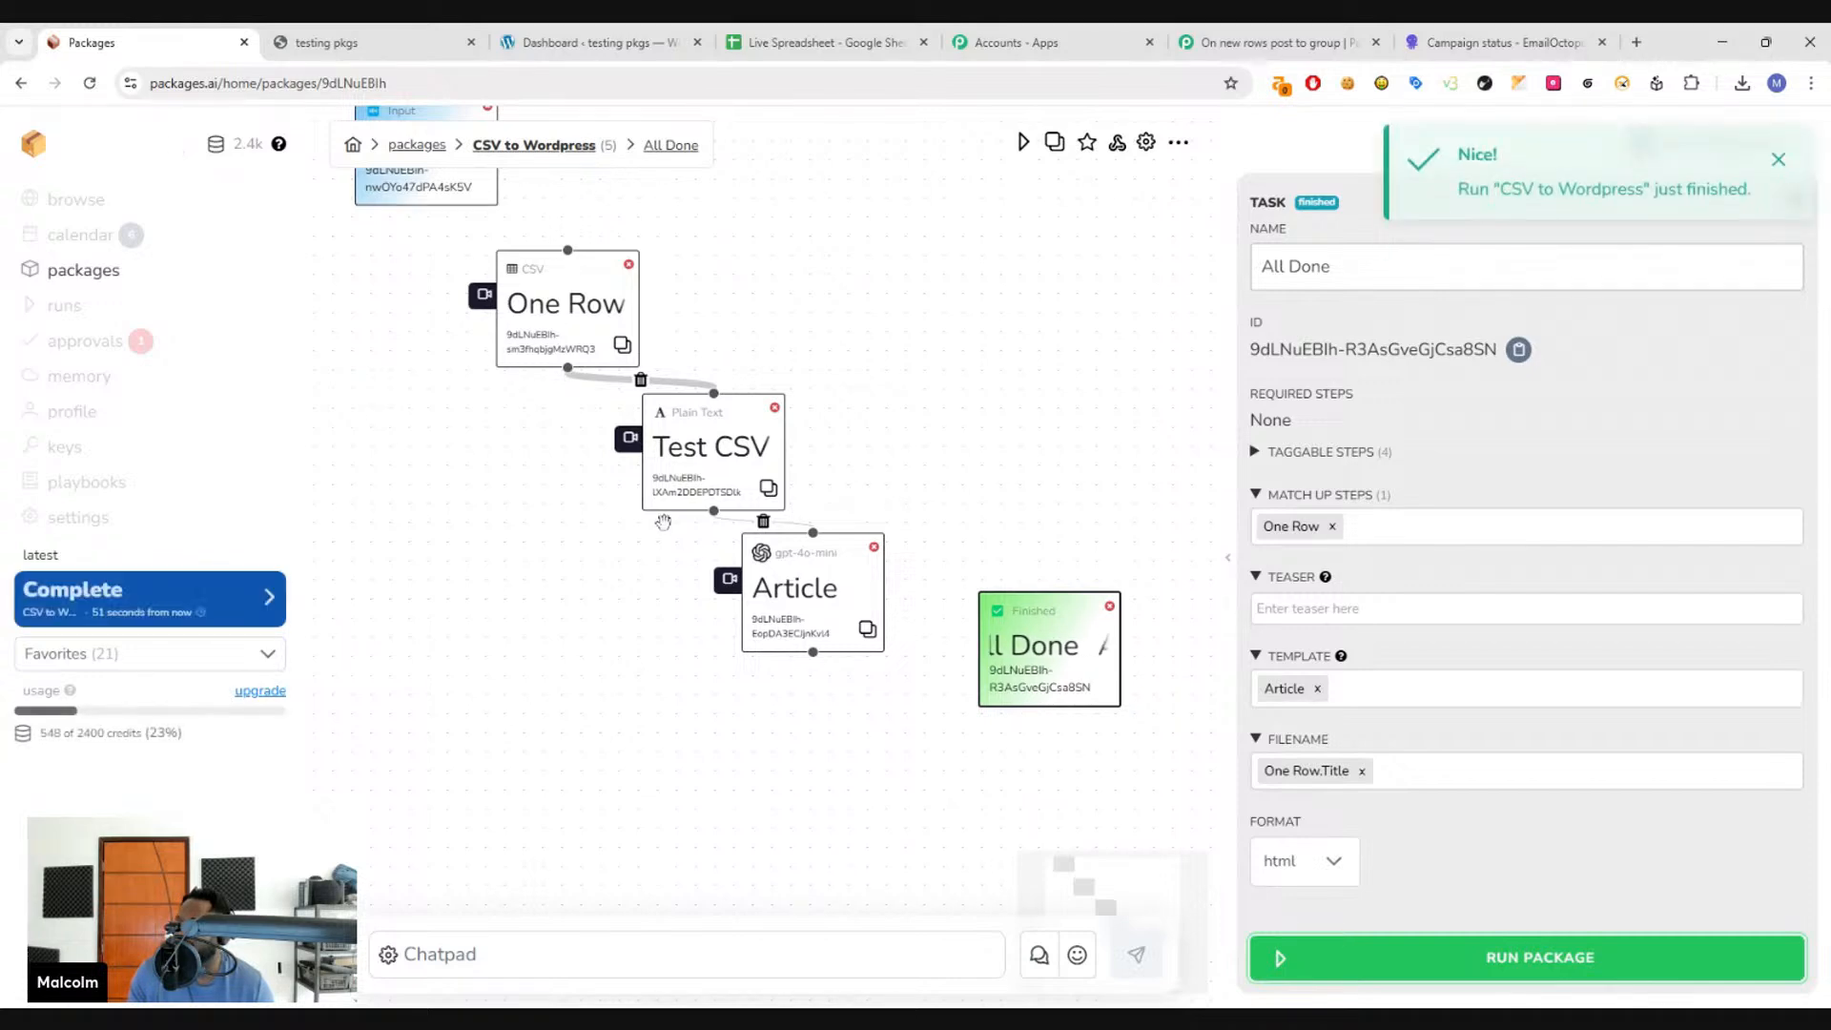
- Examine the first two HTML articles generated by the finished CSV to Wordpress run for completeness
click(190, 597)
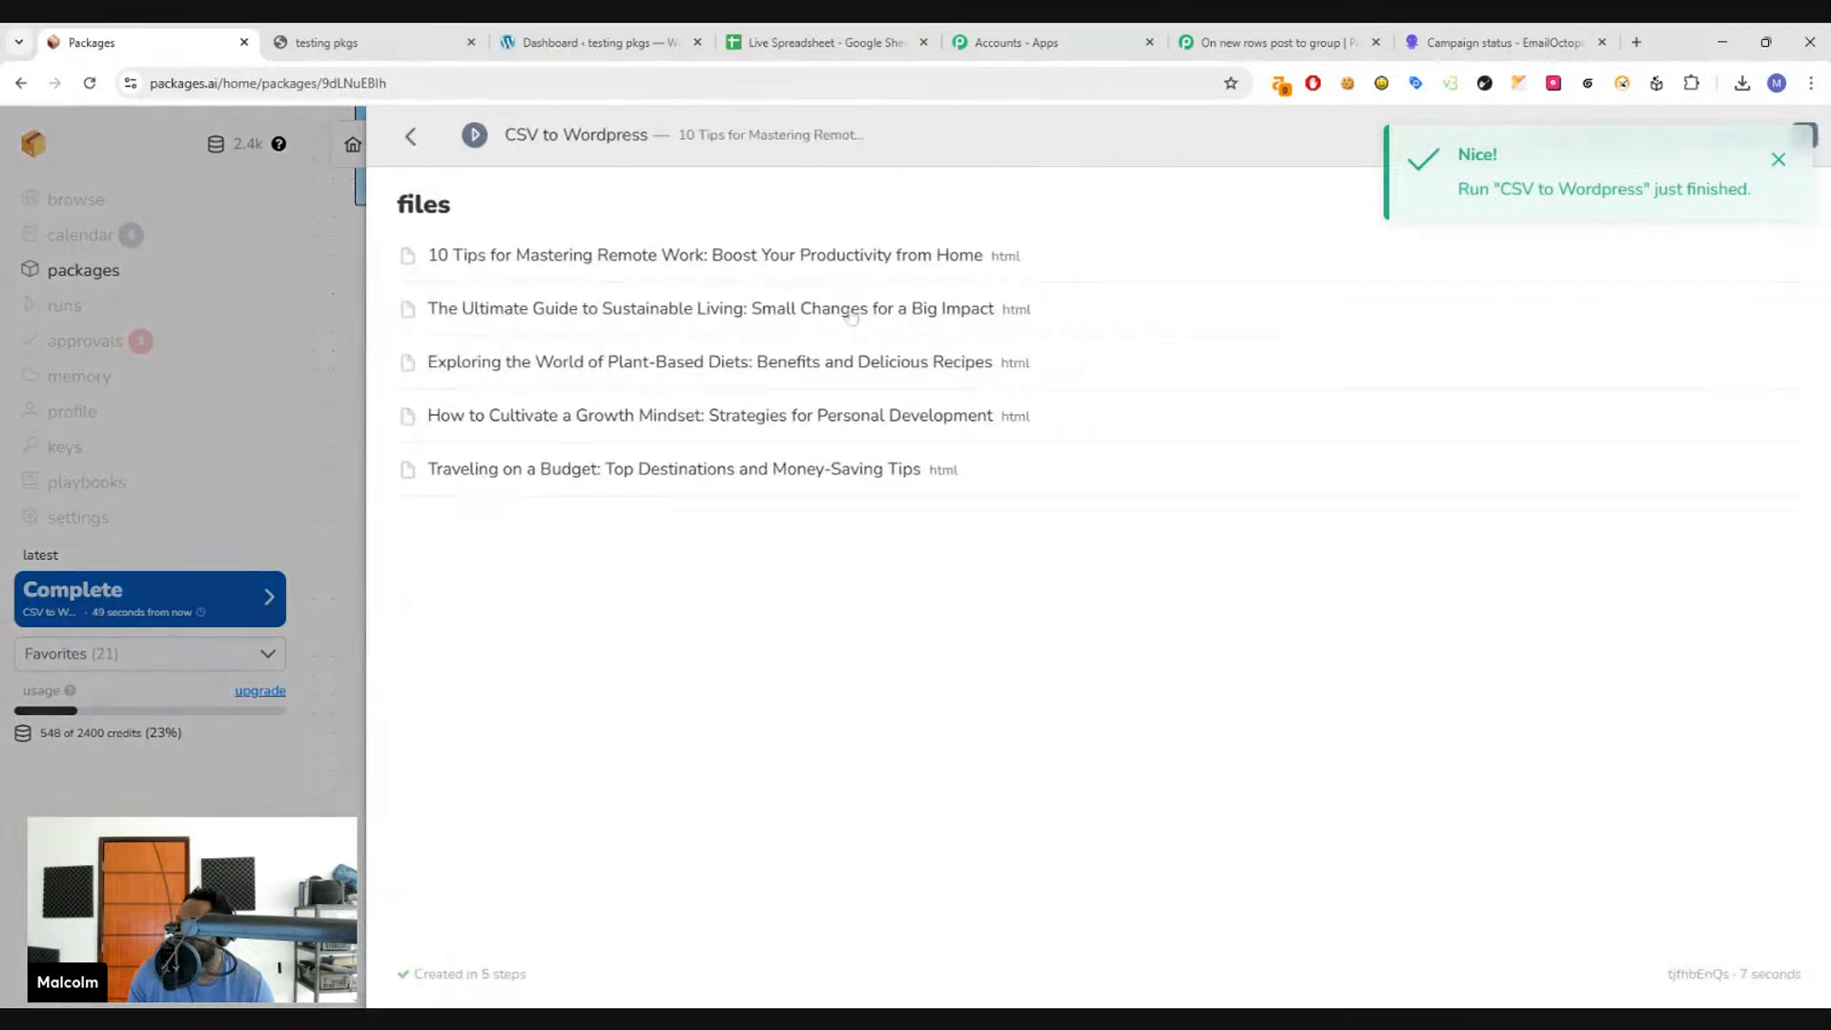
click(697, 270)
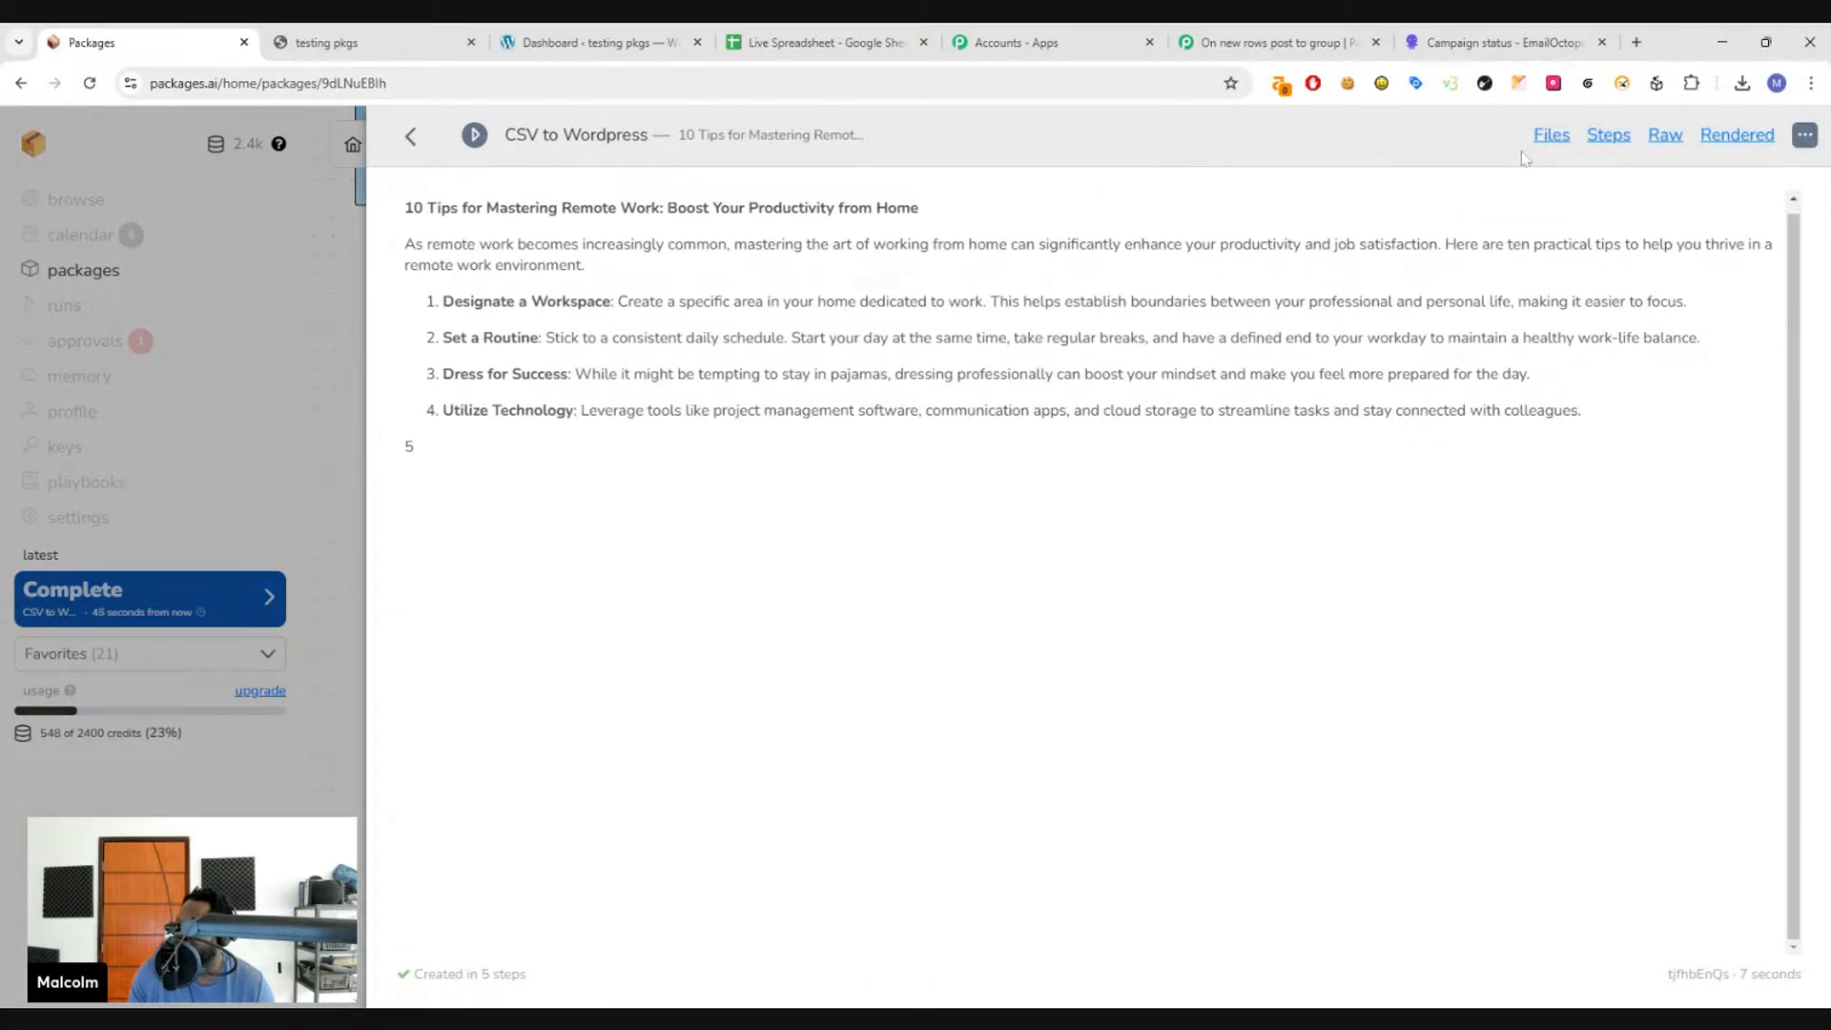
click(1552, 135)
click(575, 321)
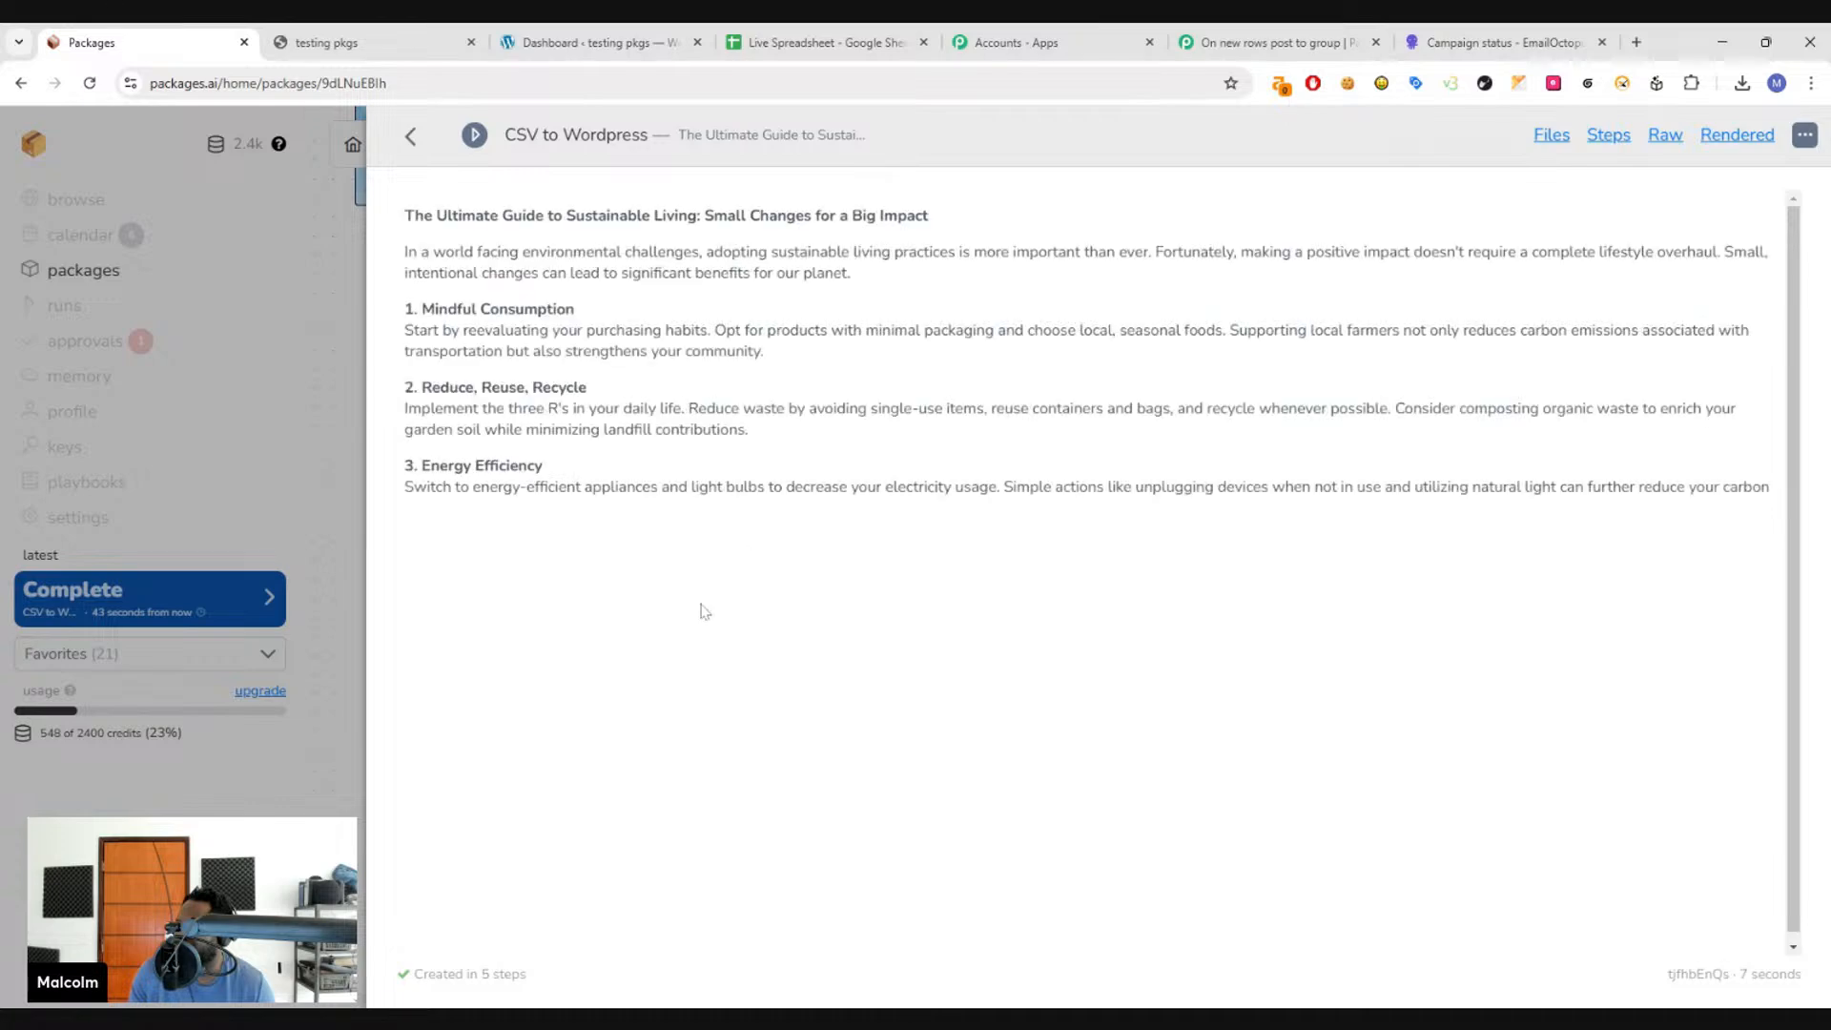
click(1545, 136)
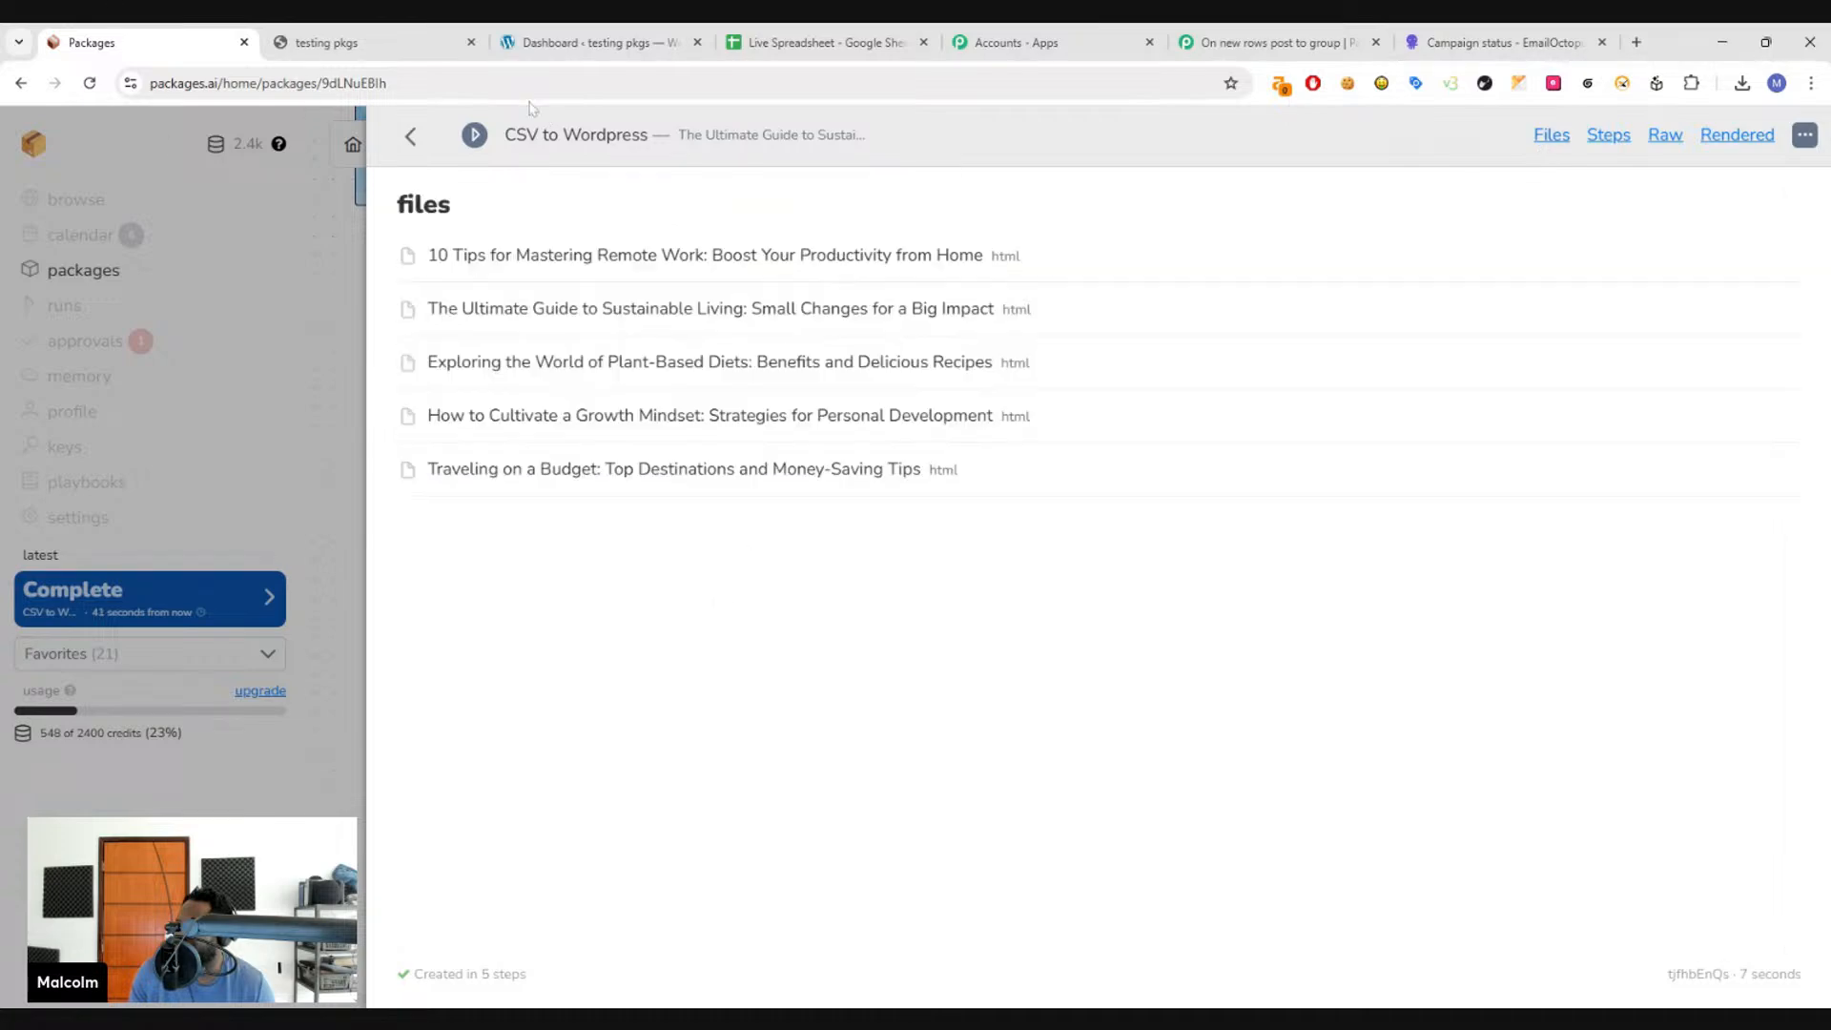
click(395, 150)
- Set the Article node's max tokens to 1849 and rerun the package with the already uploaded CSV file
scroll(1275, 799, down, 5)
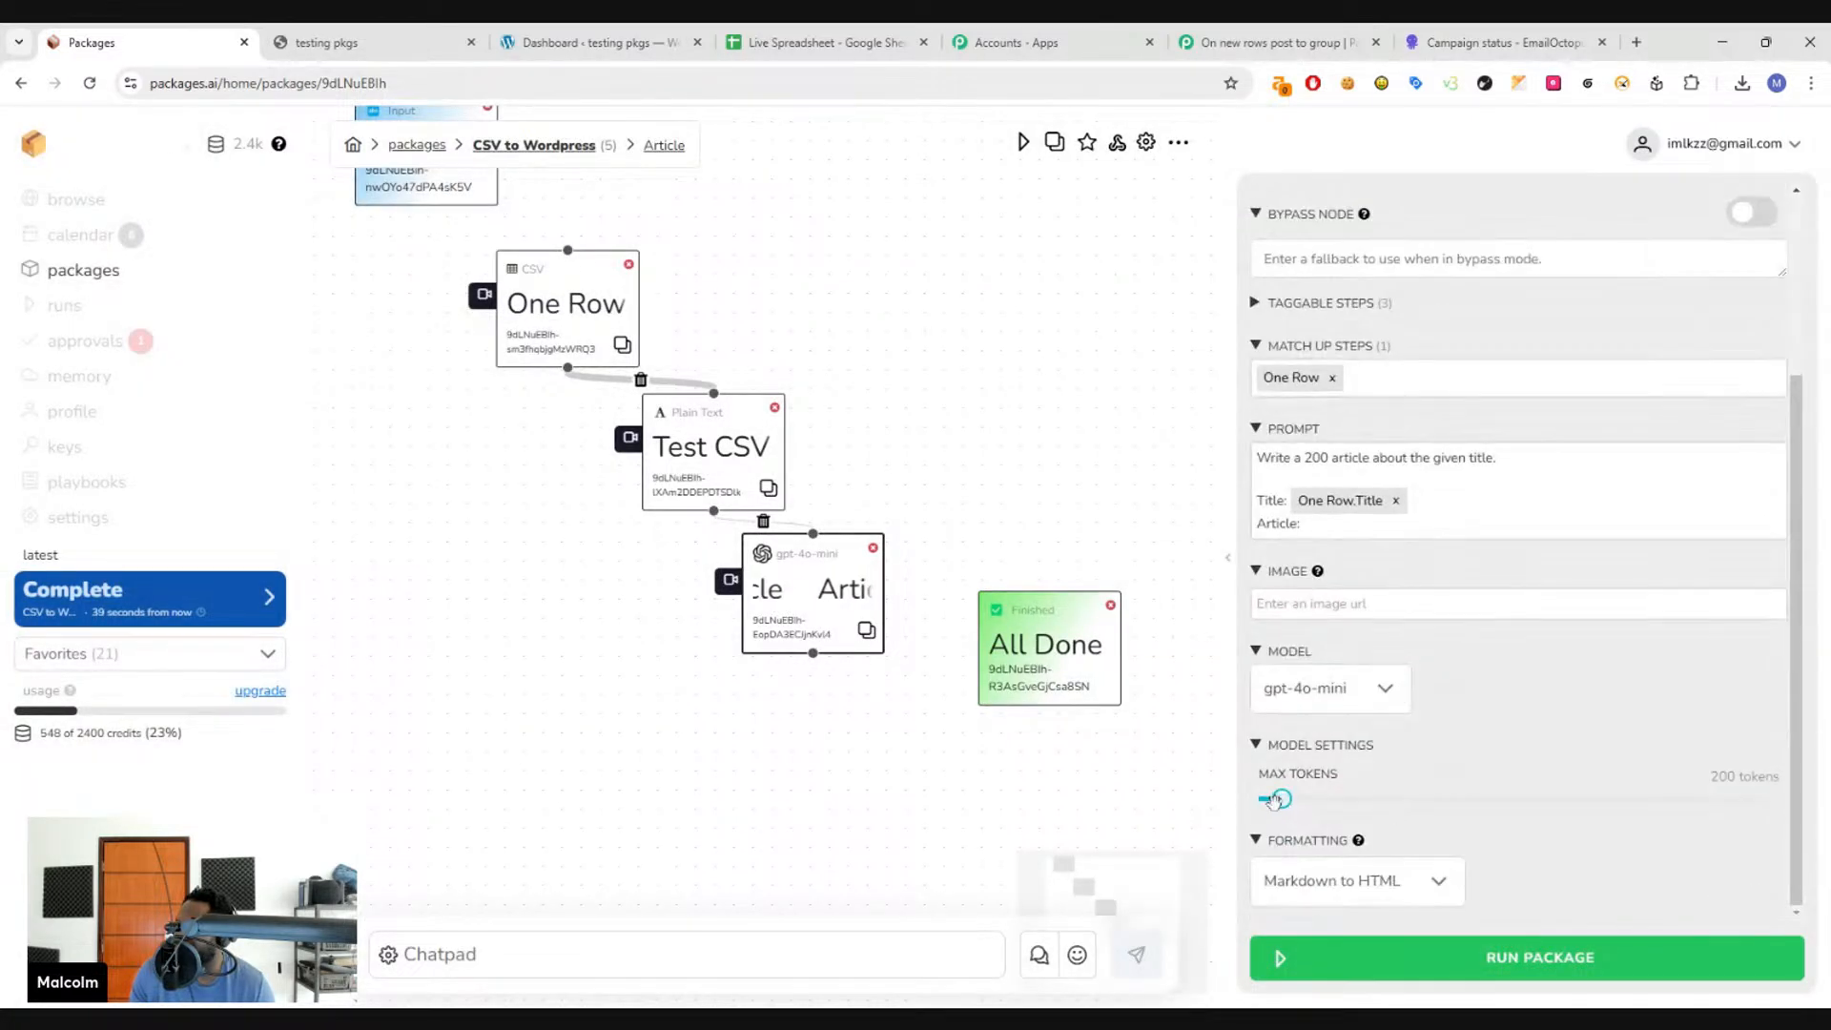
drag(1275, 799, 1497, 798)
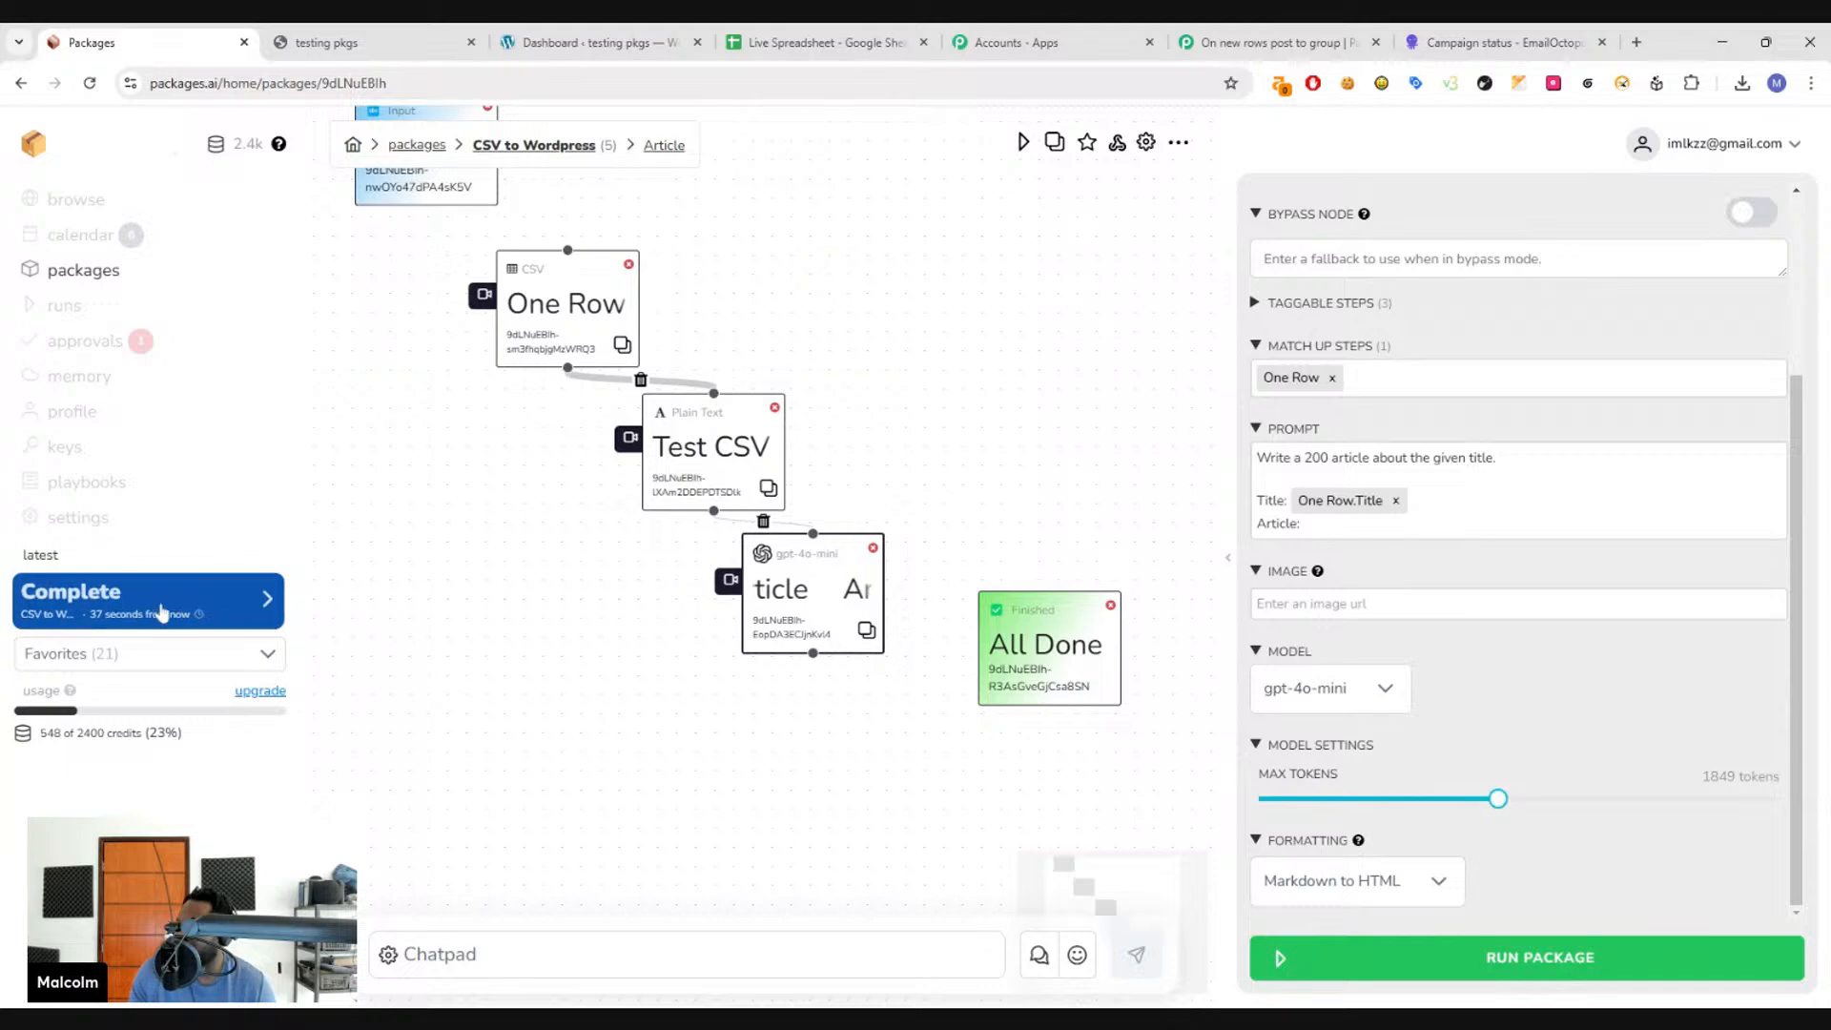
click(162, 612)
click(409, 134)
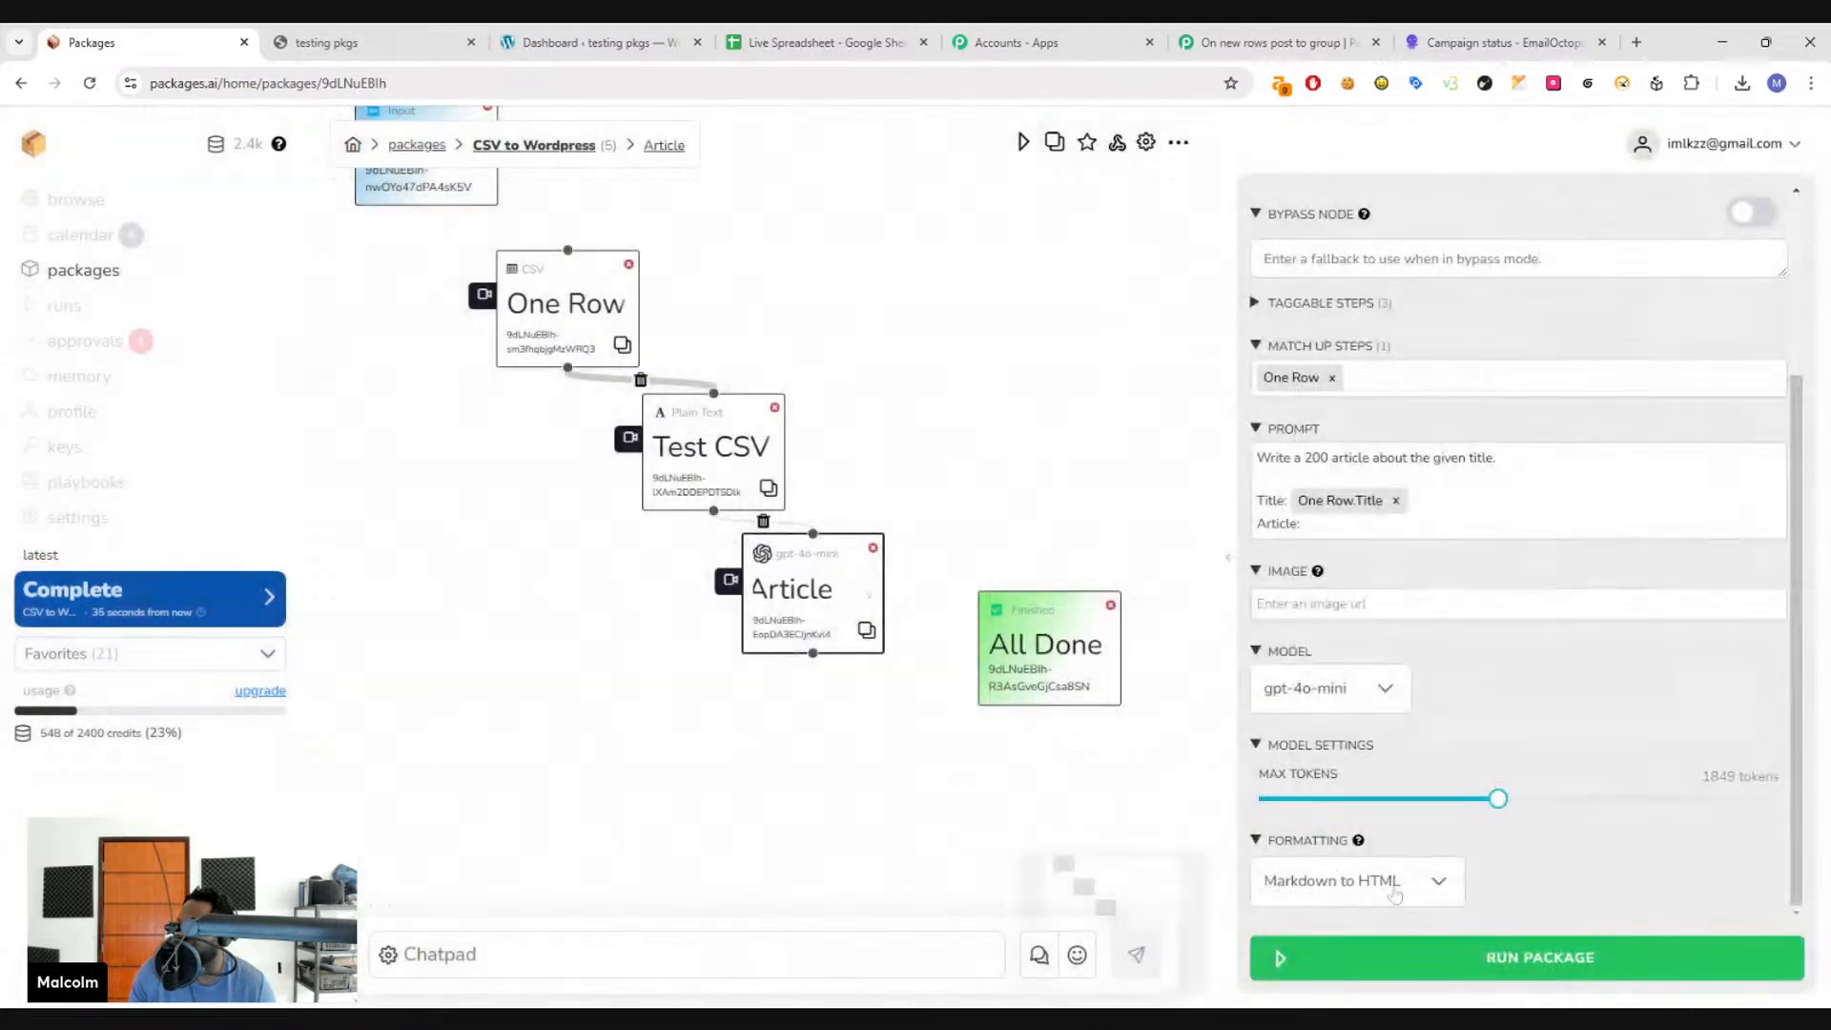
click(1418, 944)
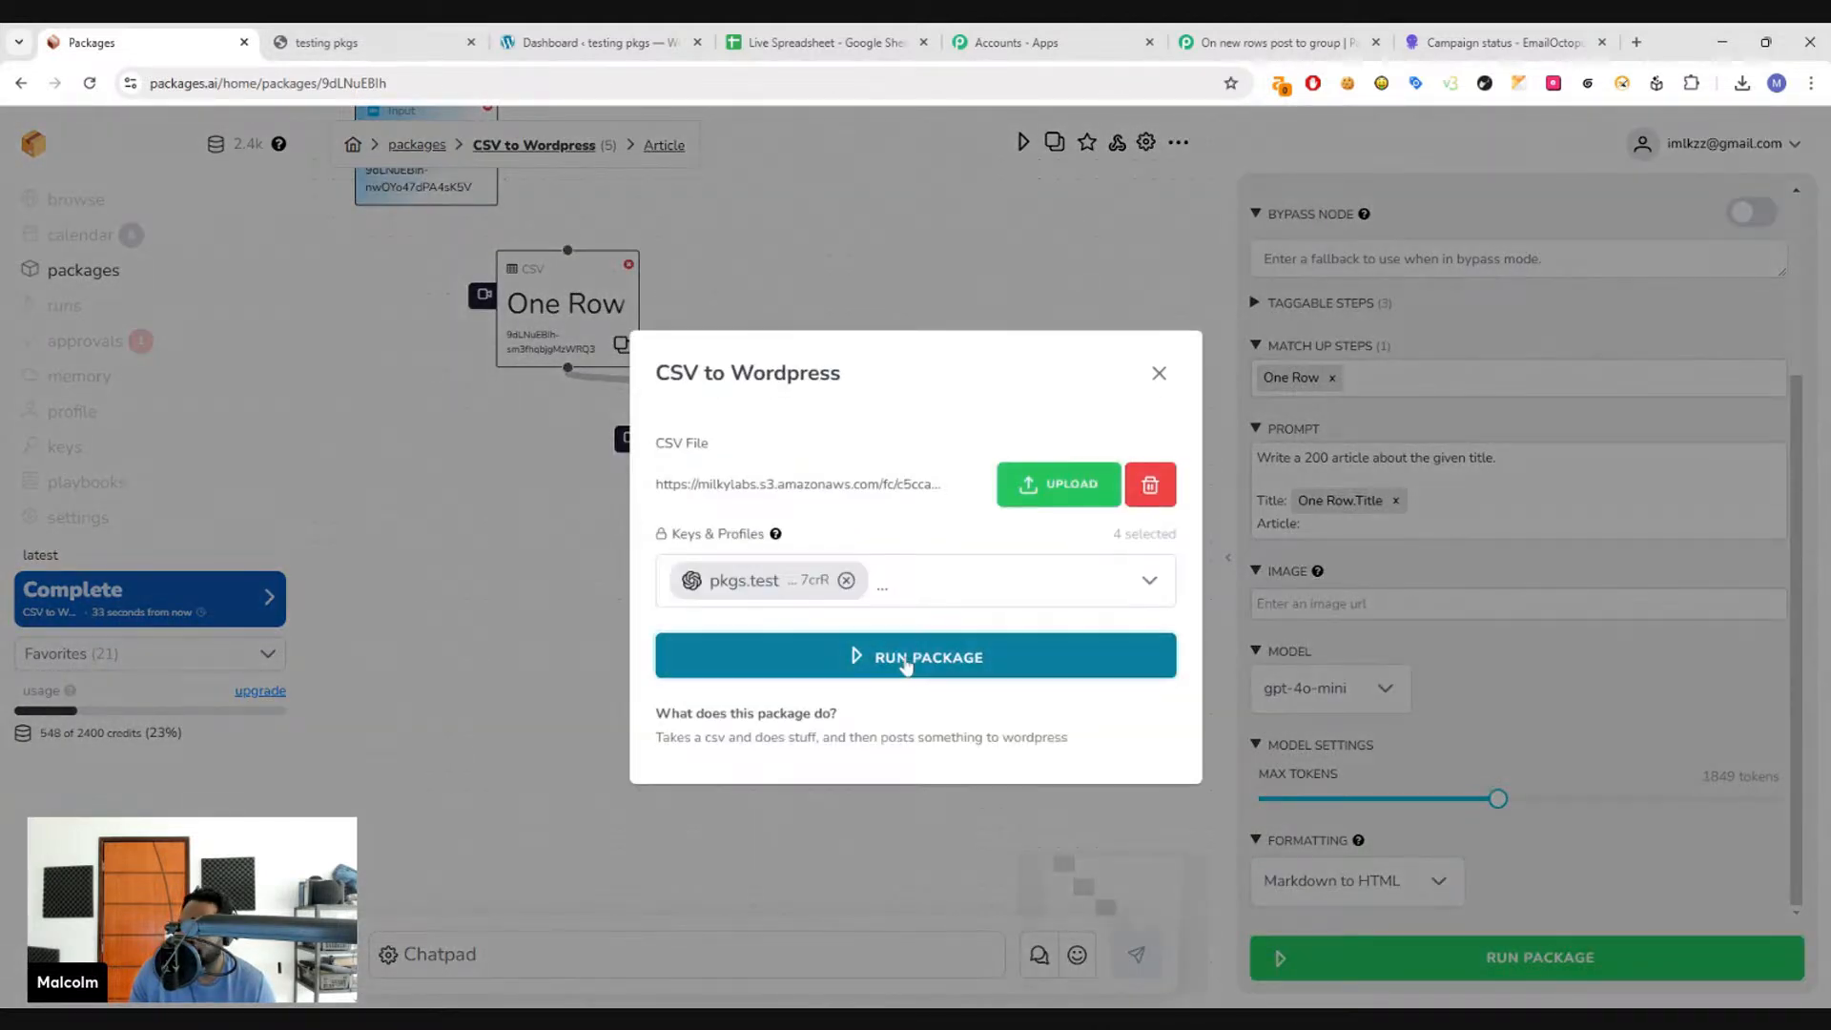
click(907, 662)
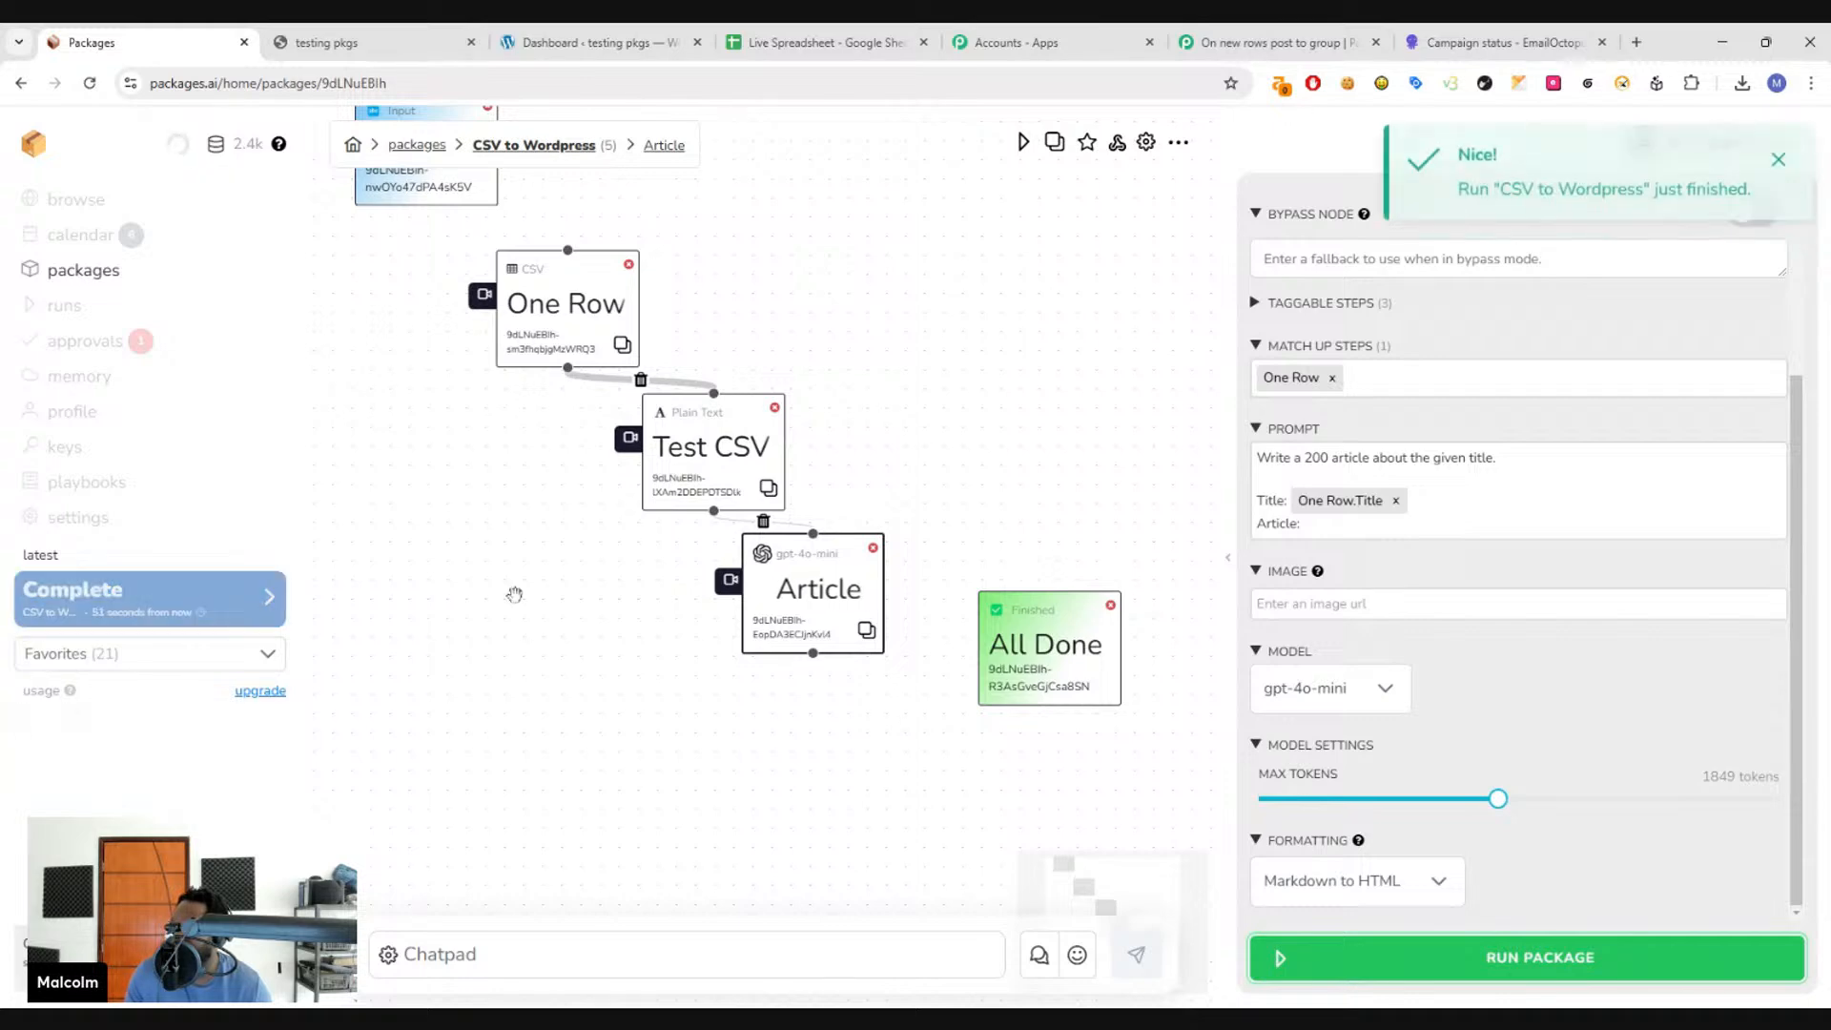
- Examine the new run's generated articles on remote work, sustainable living, plant-based diets and budget travel, then return to the package canvas
click(118, 613)
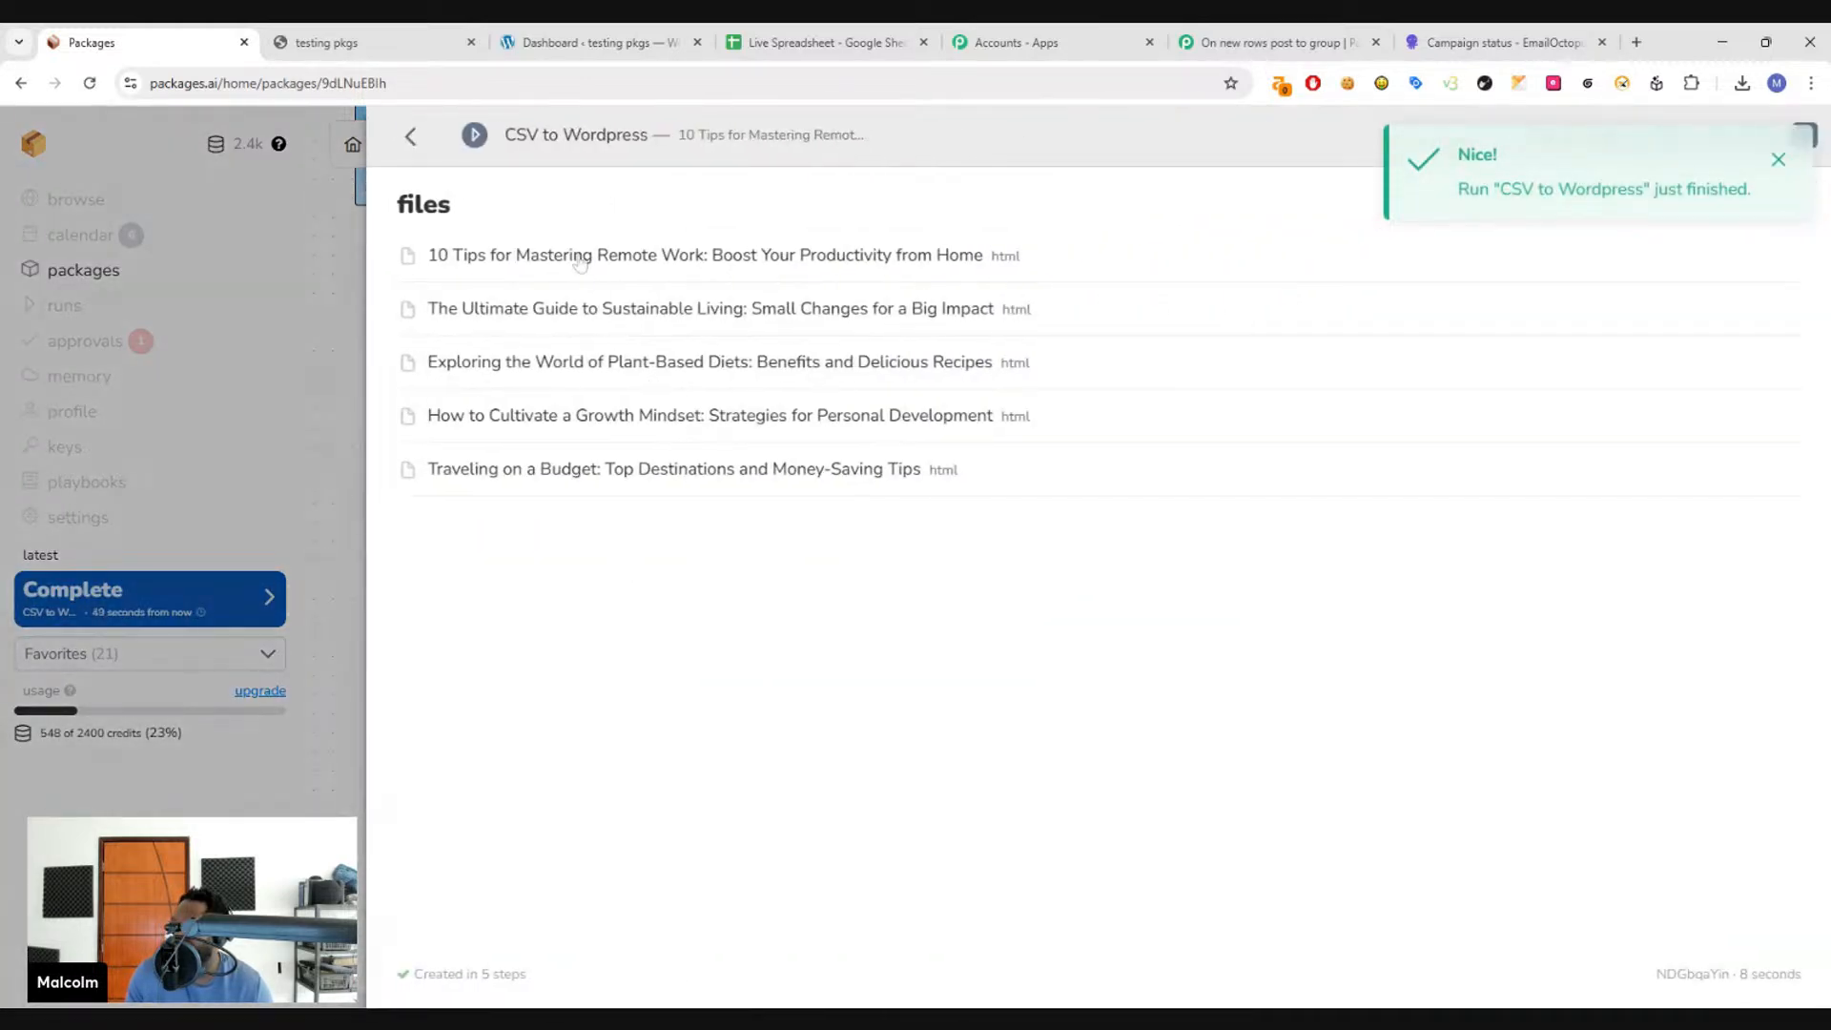
click(581, 255)
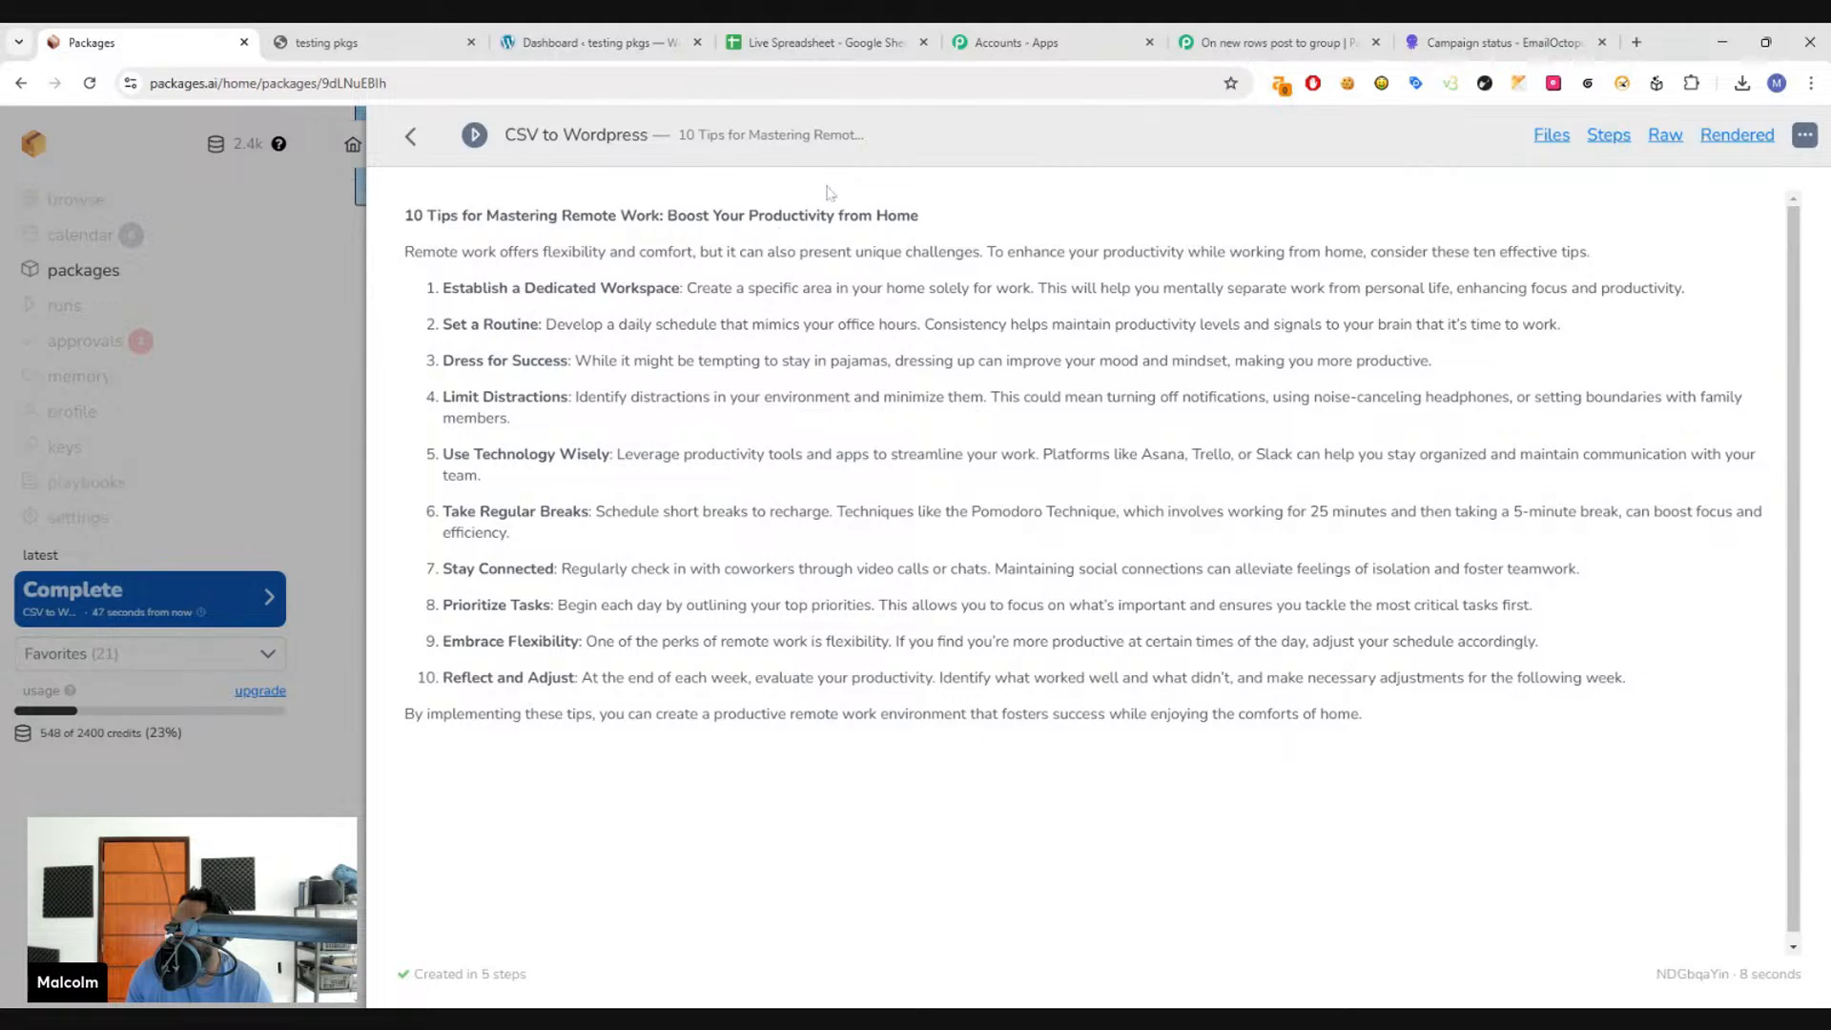
click(1552, 136)
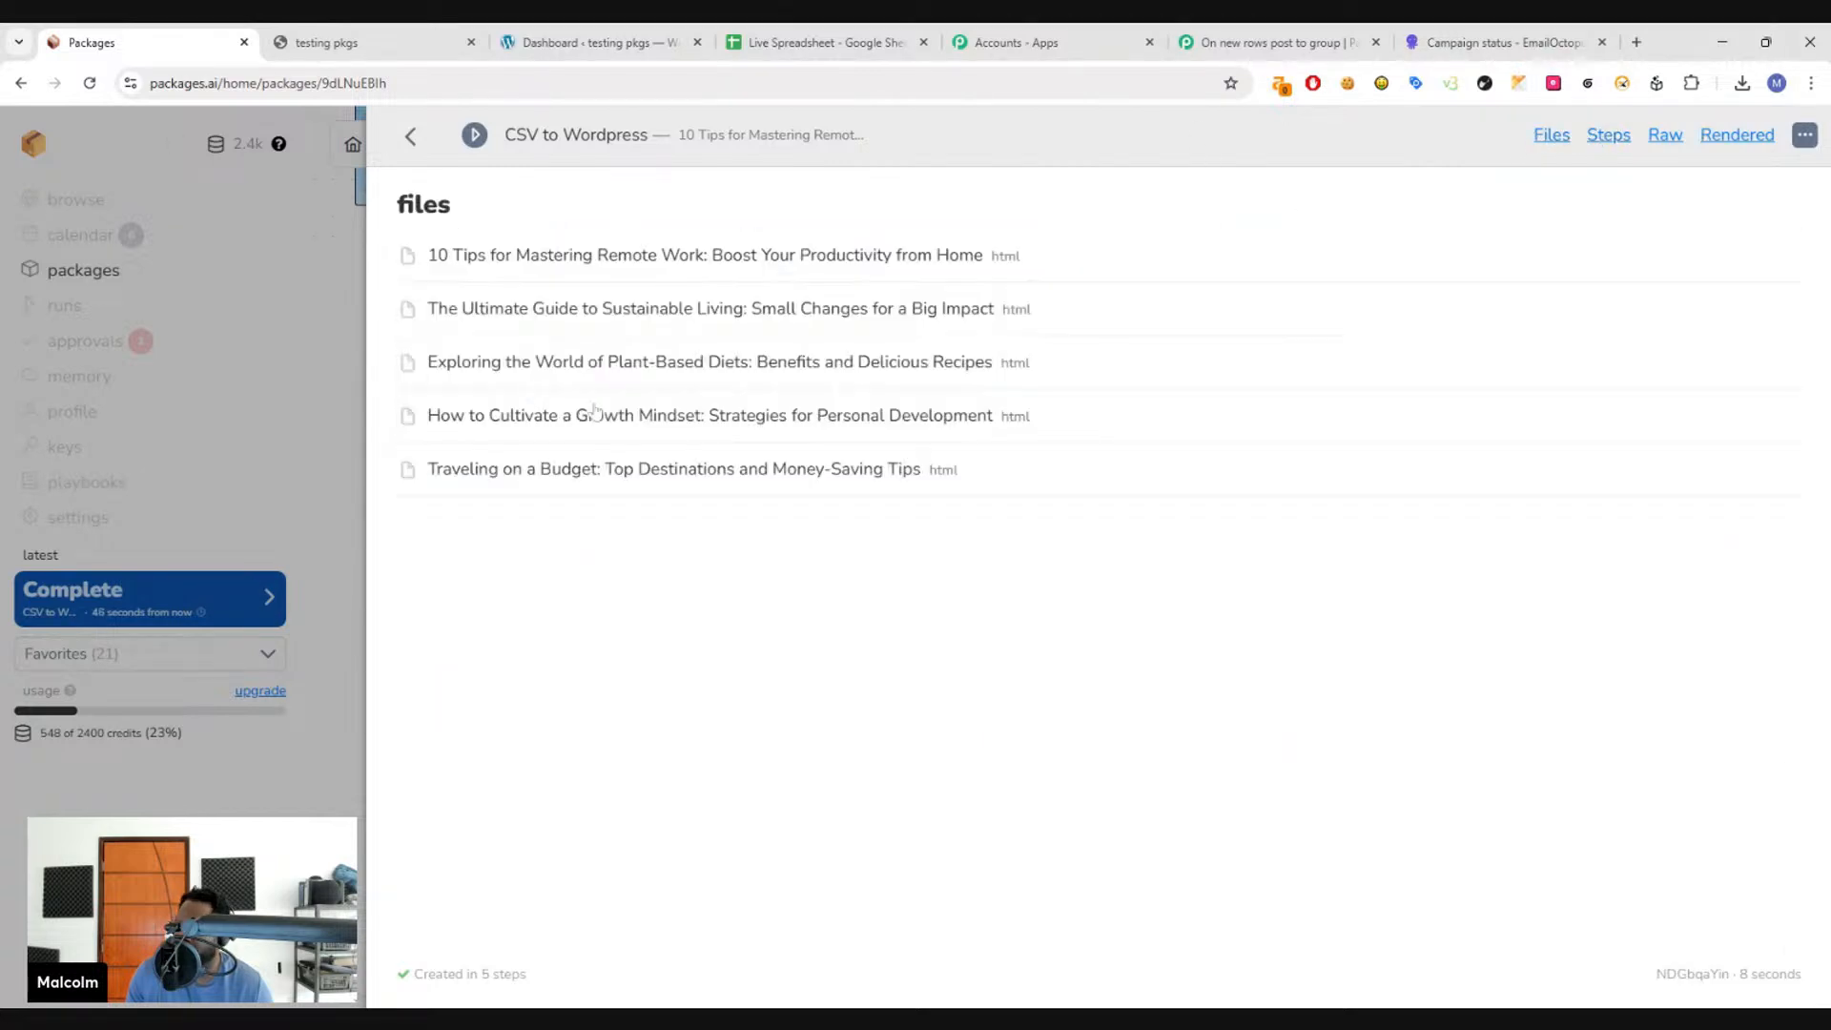
click(546, 311)
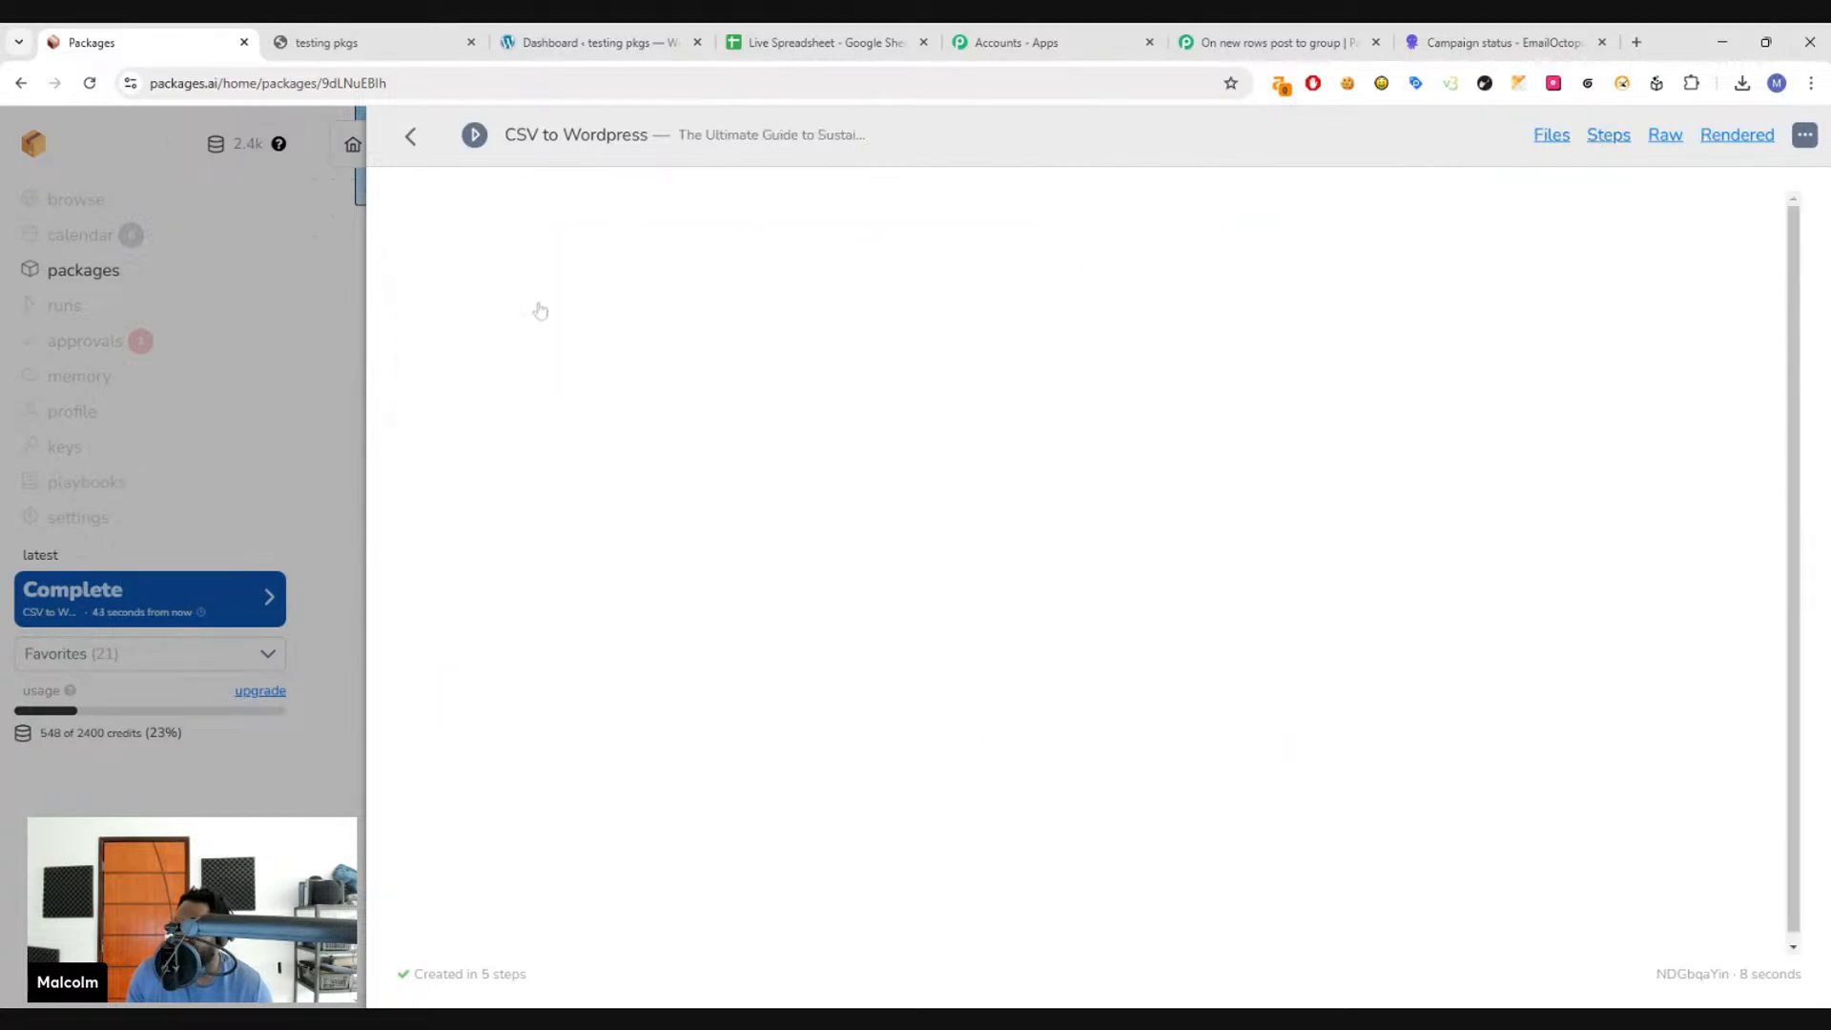
click(1541, 135)
click(581, 366)
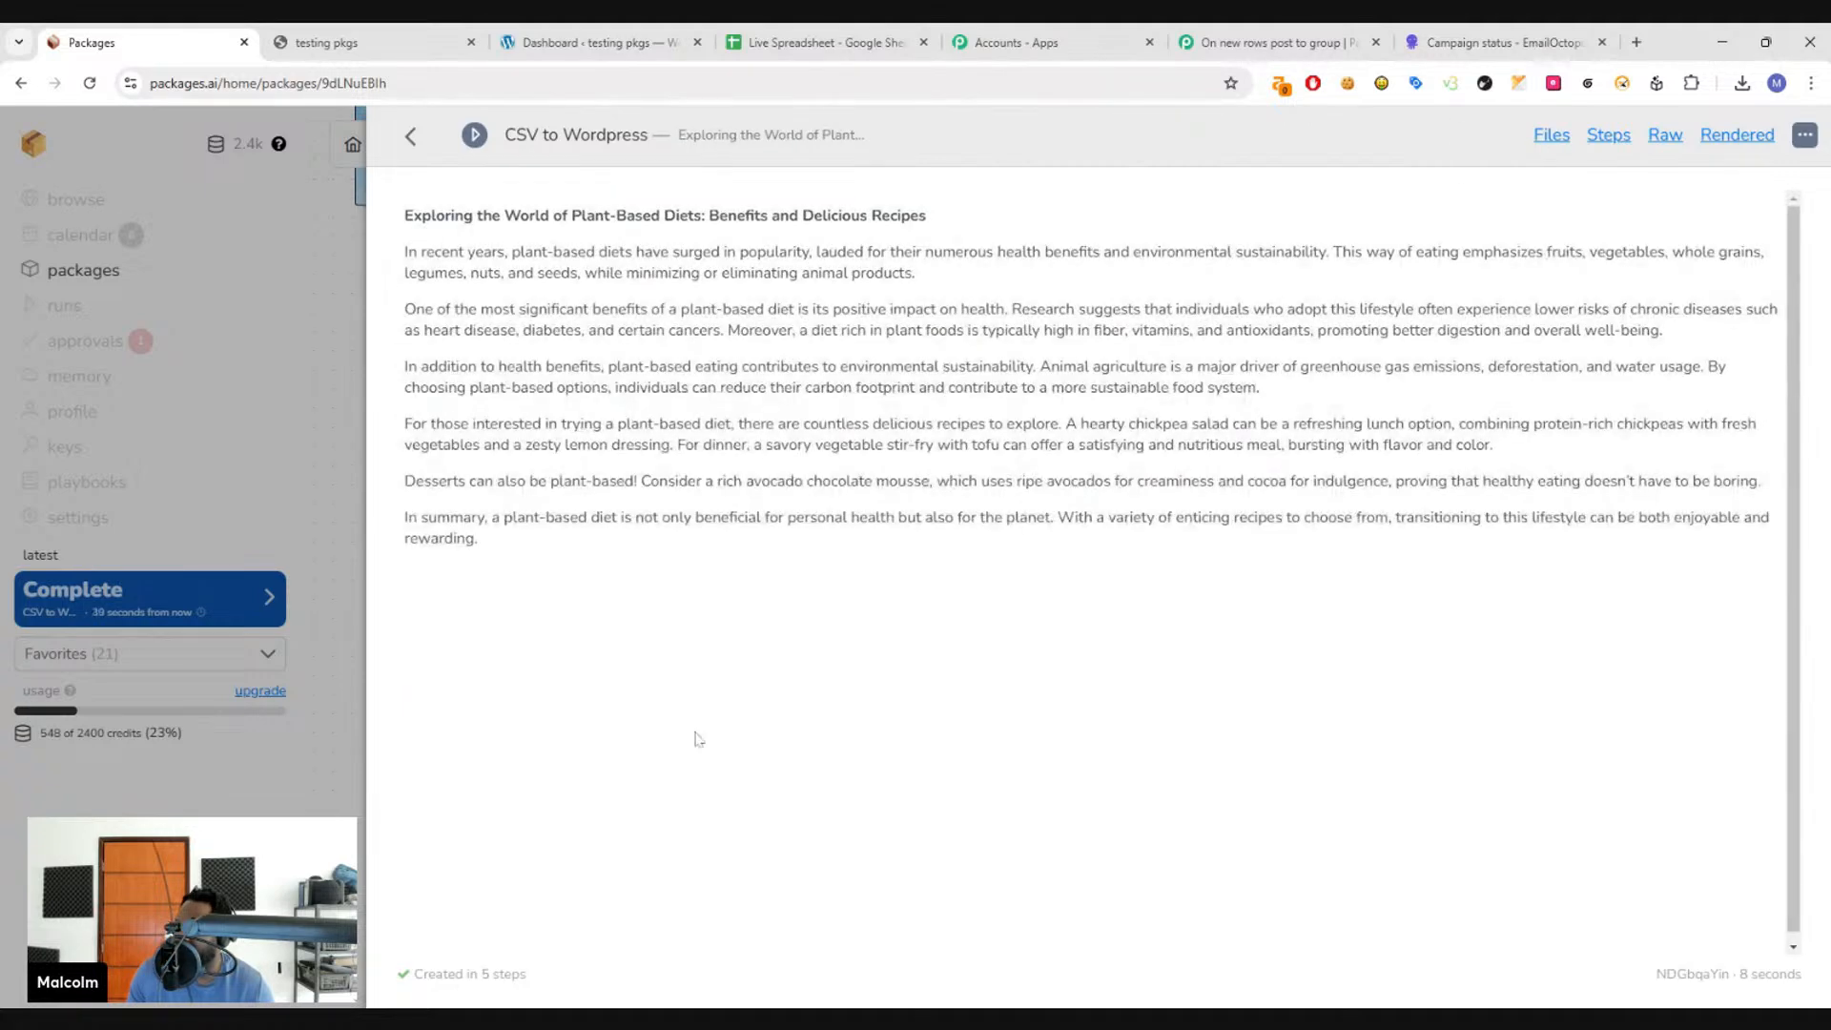
click(1545, 136)
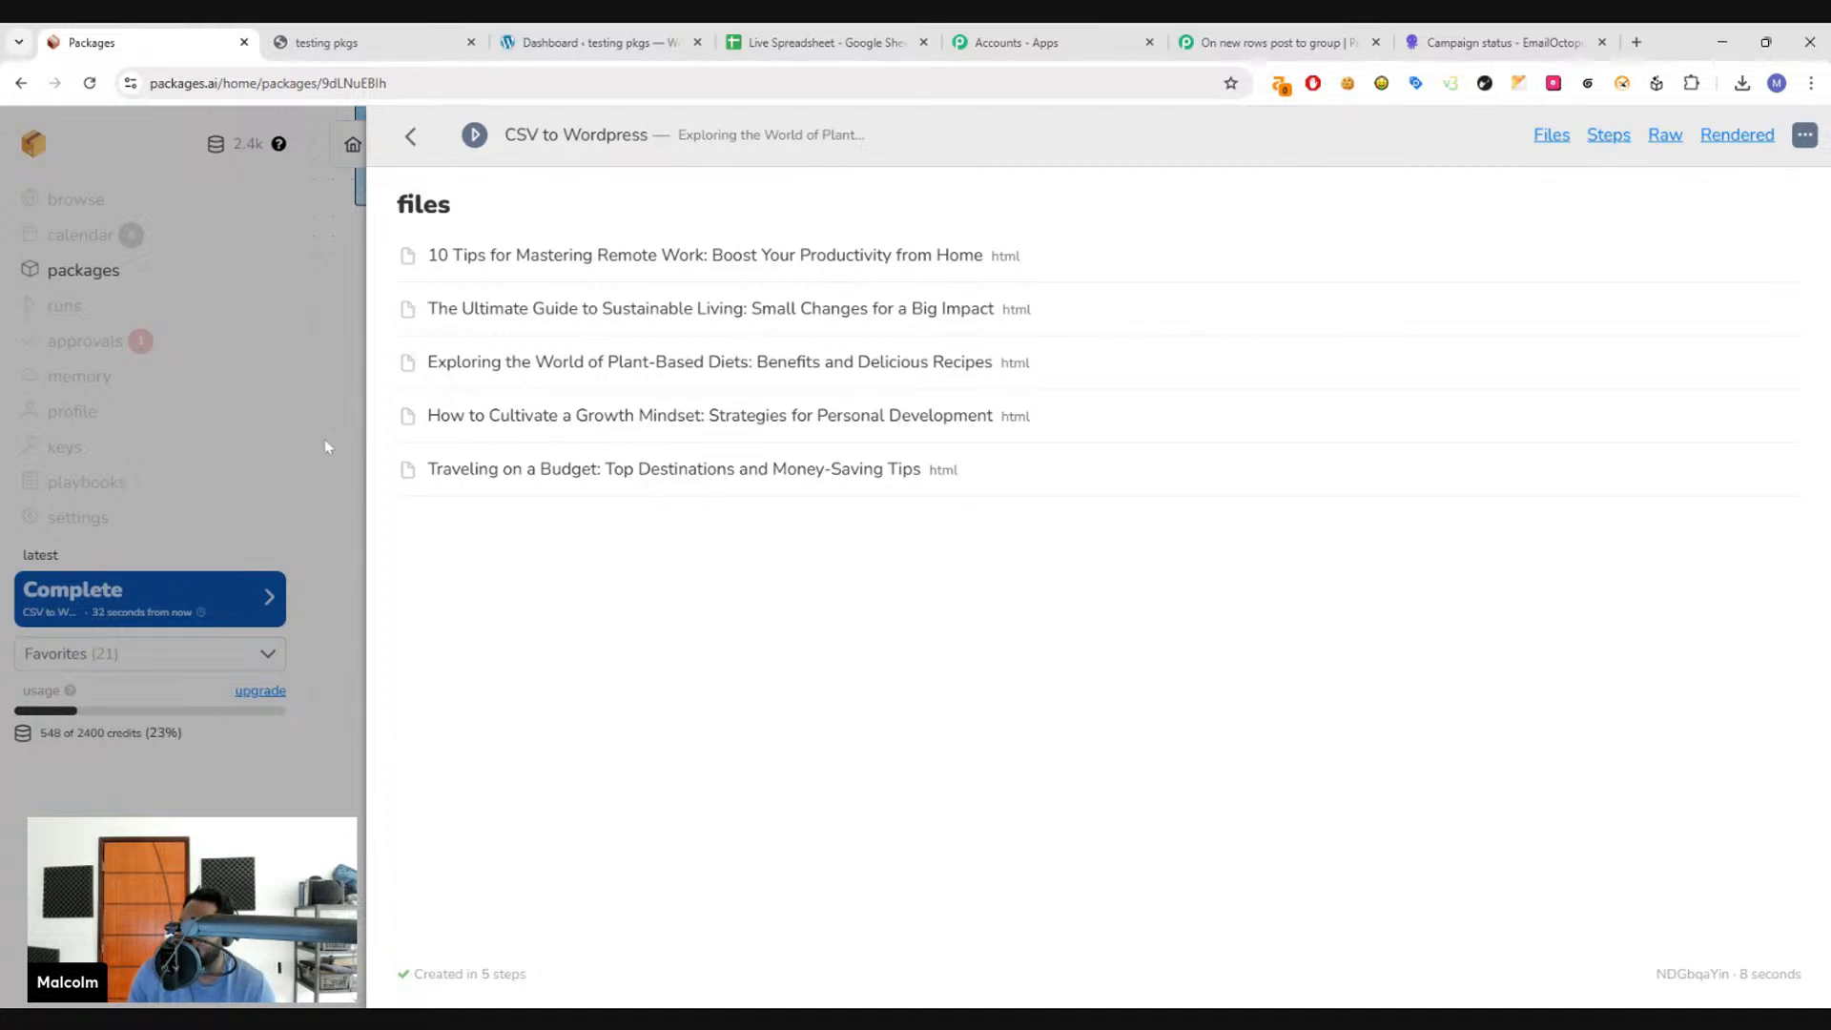
click(780, 470)
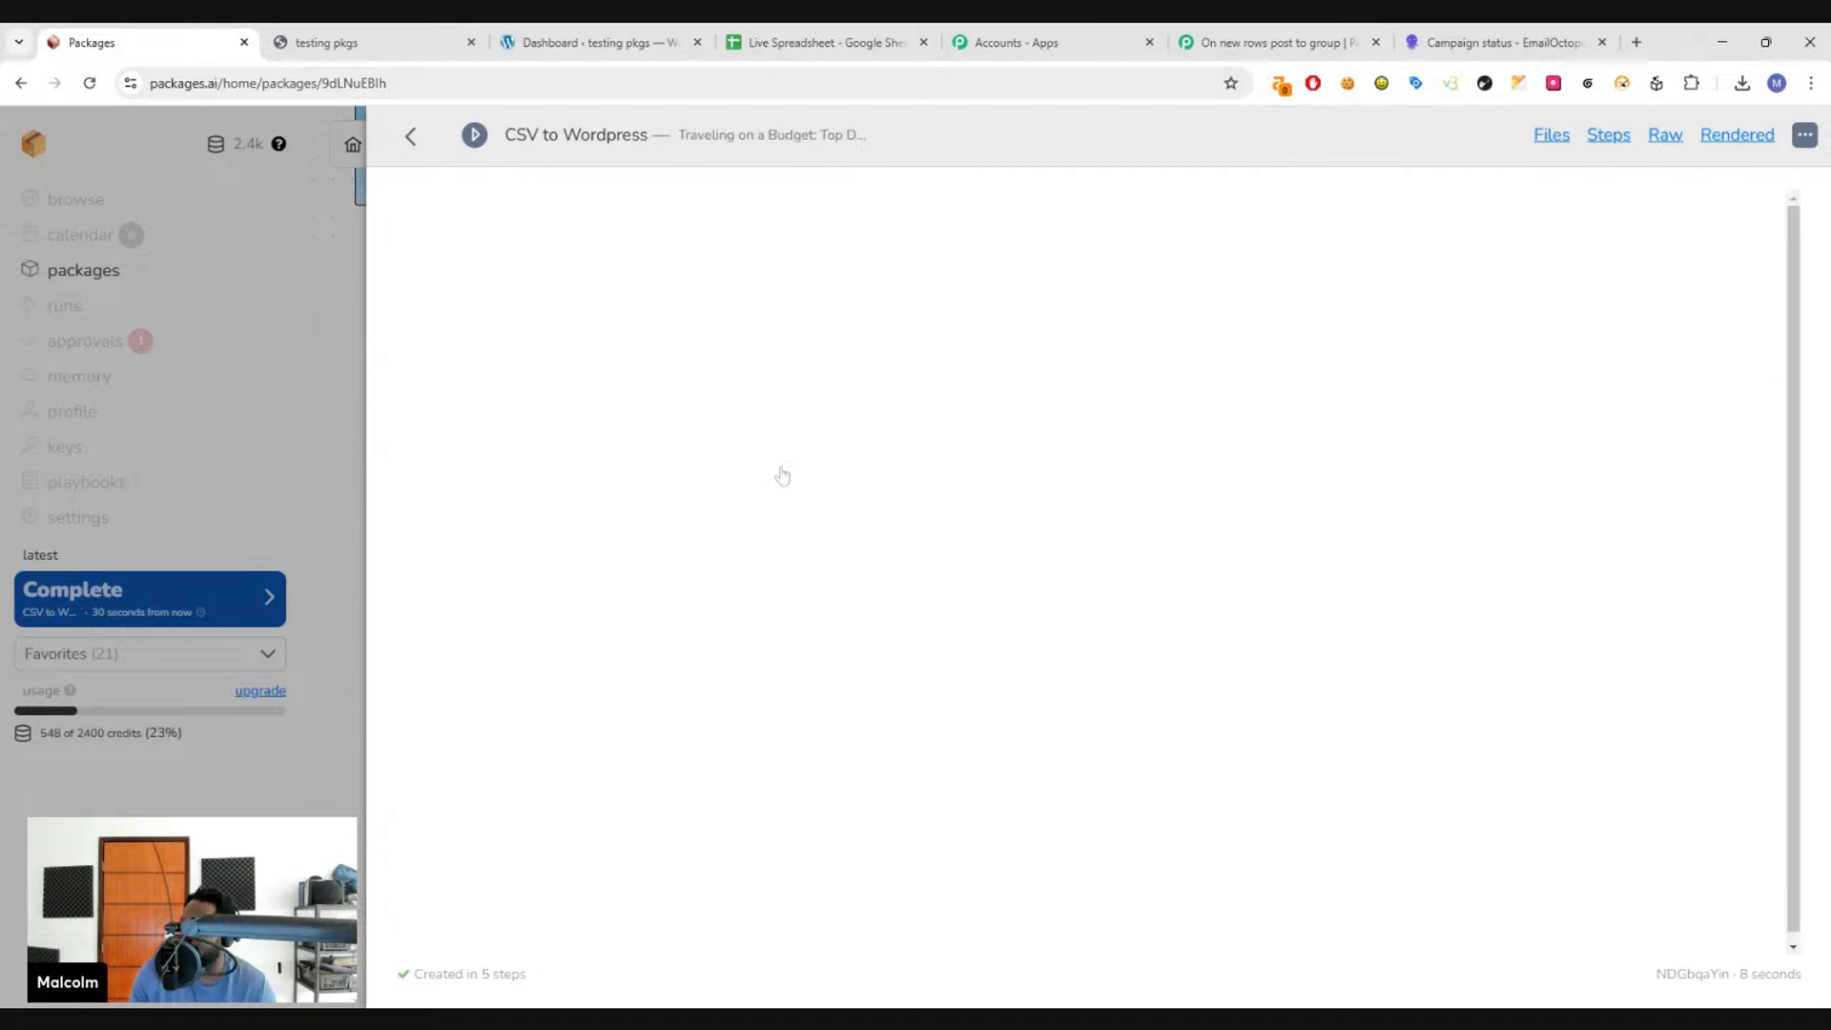
click(1550, 135)
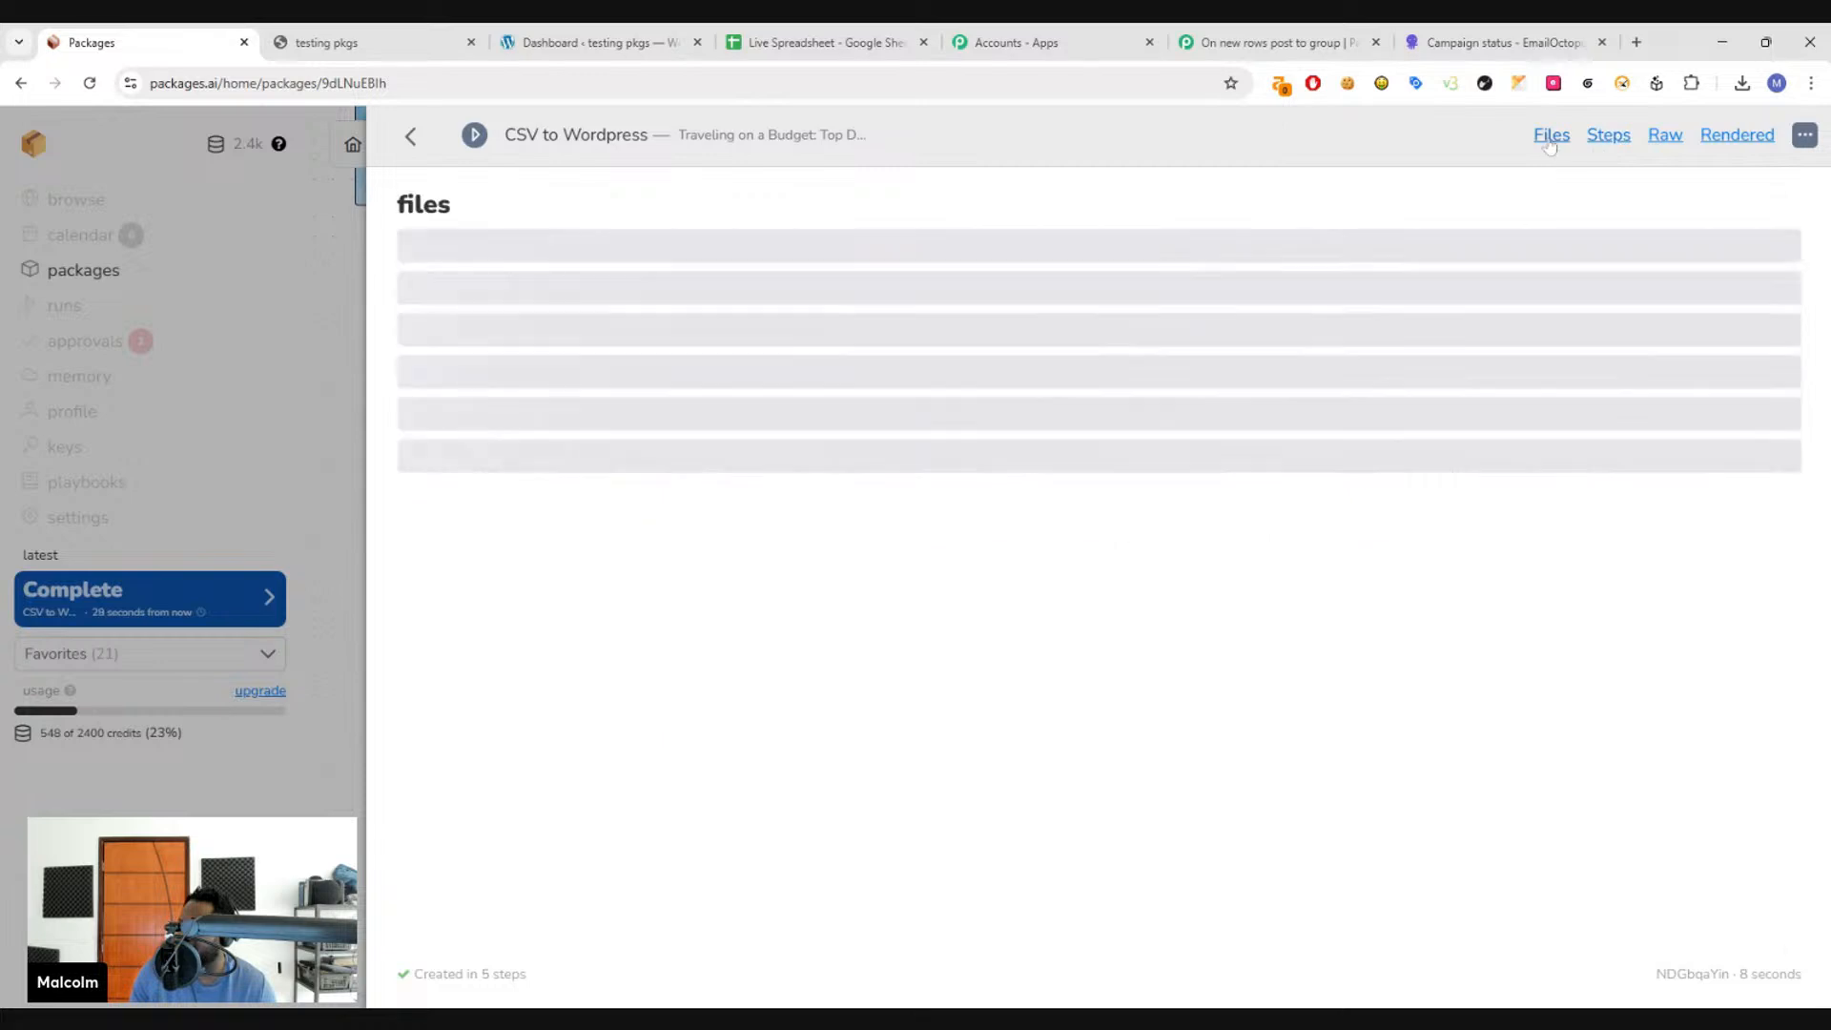
click(411, 136)
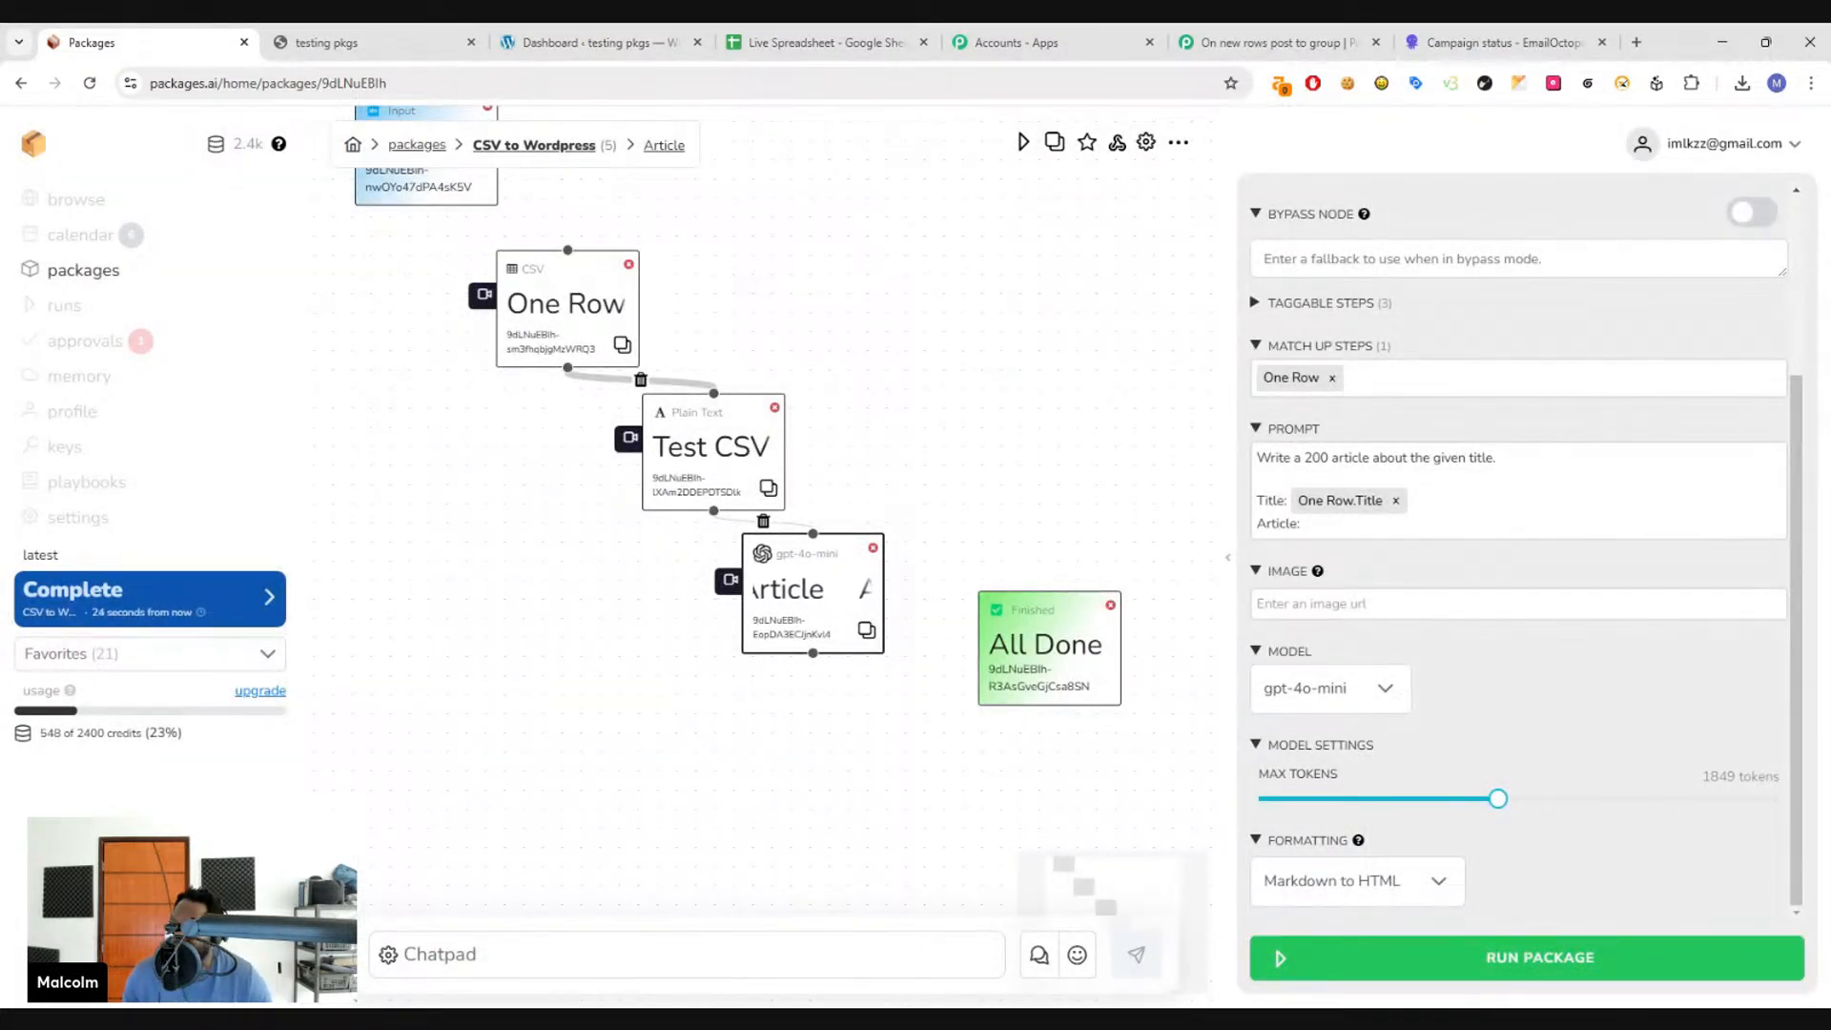
- Move the All Done node slightly away from Article and add a Package node below the Article node
drag(821, 277, 805, 352)
drag(984, 715, 1024, 741)
drag(1021, 550, 932, 413)
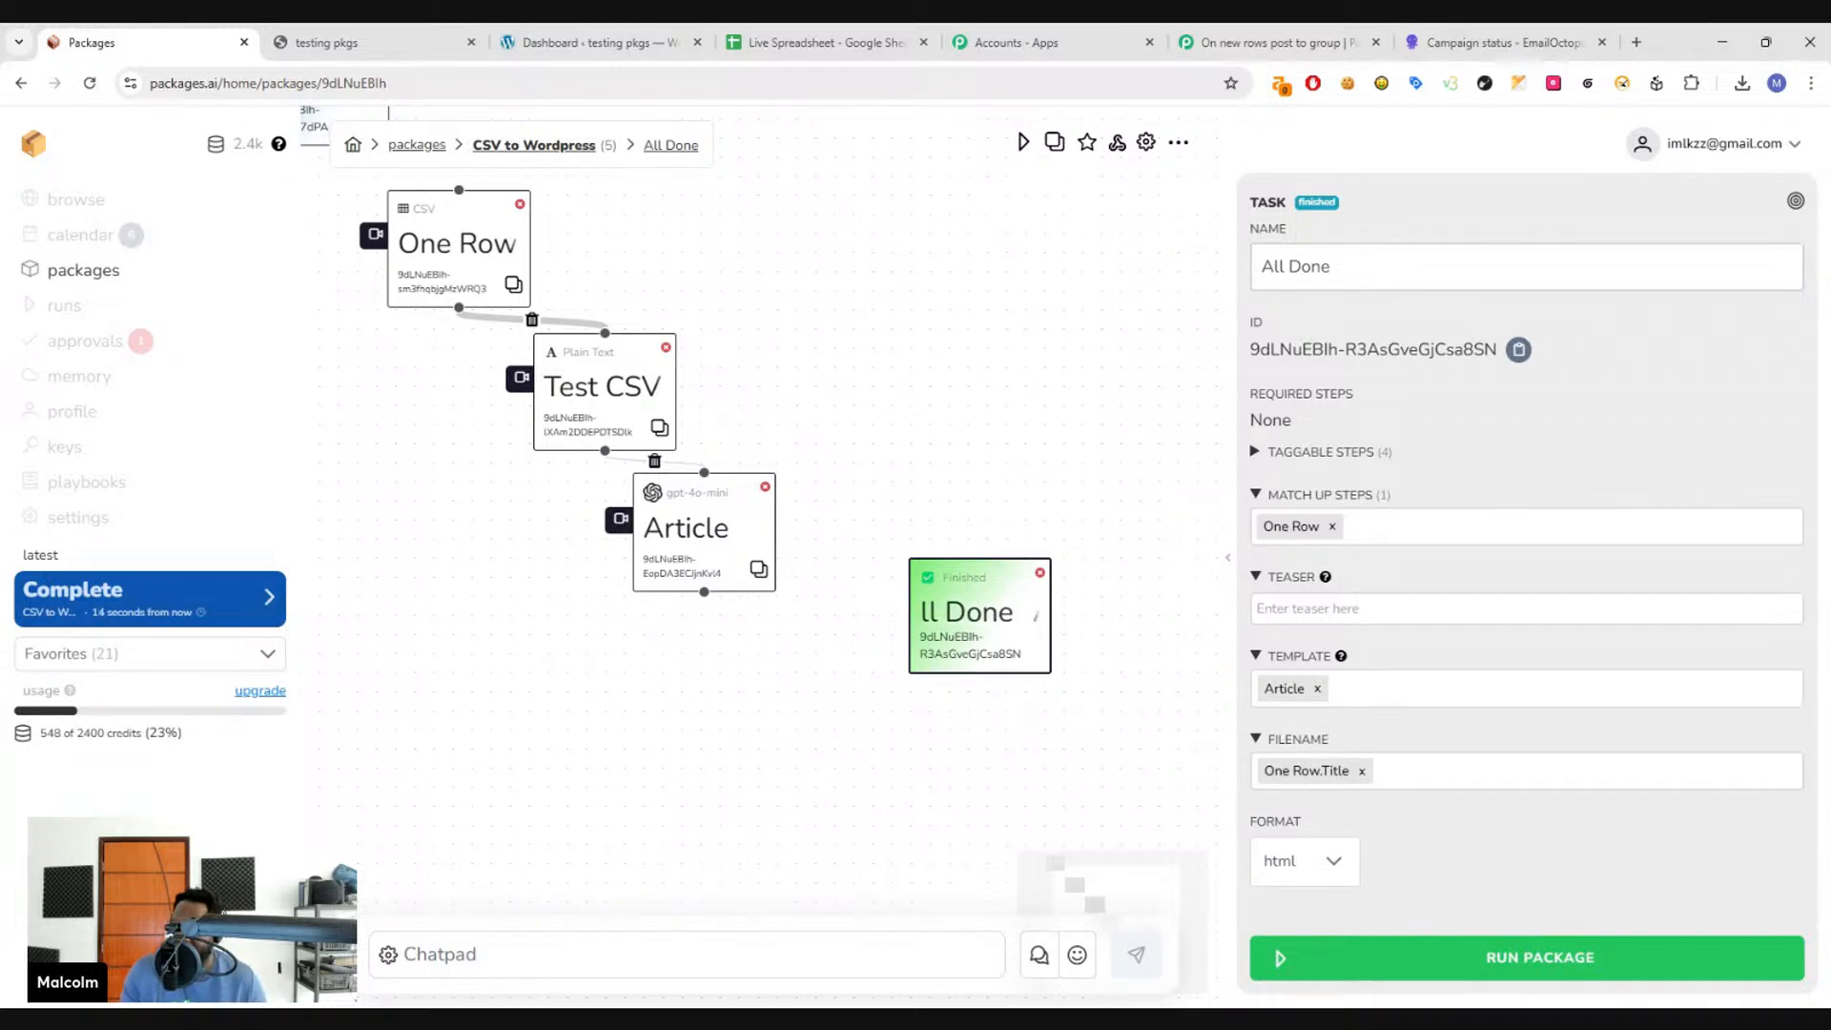
right_click(735, 622)
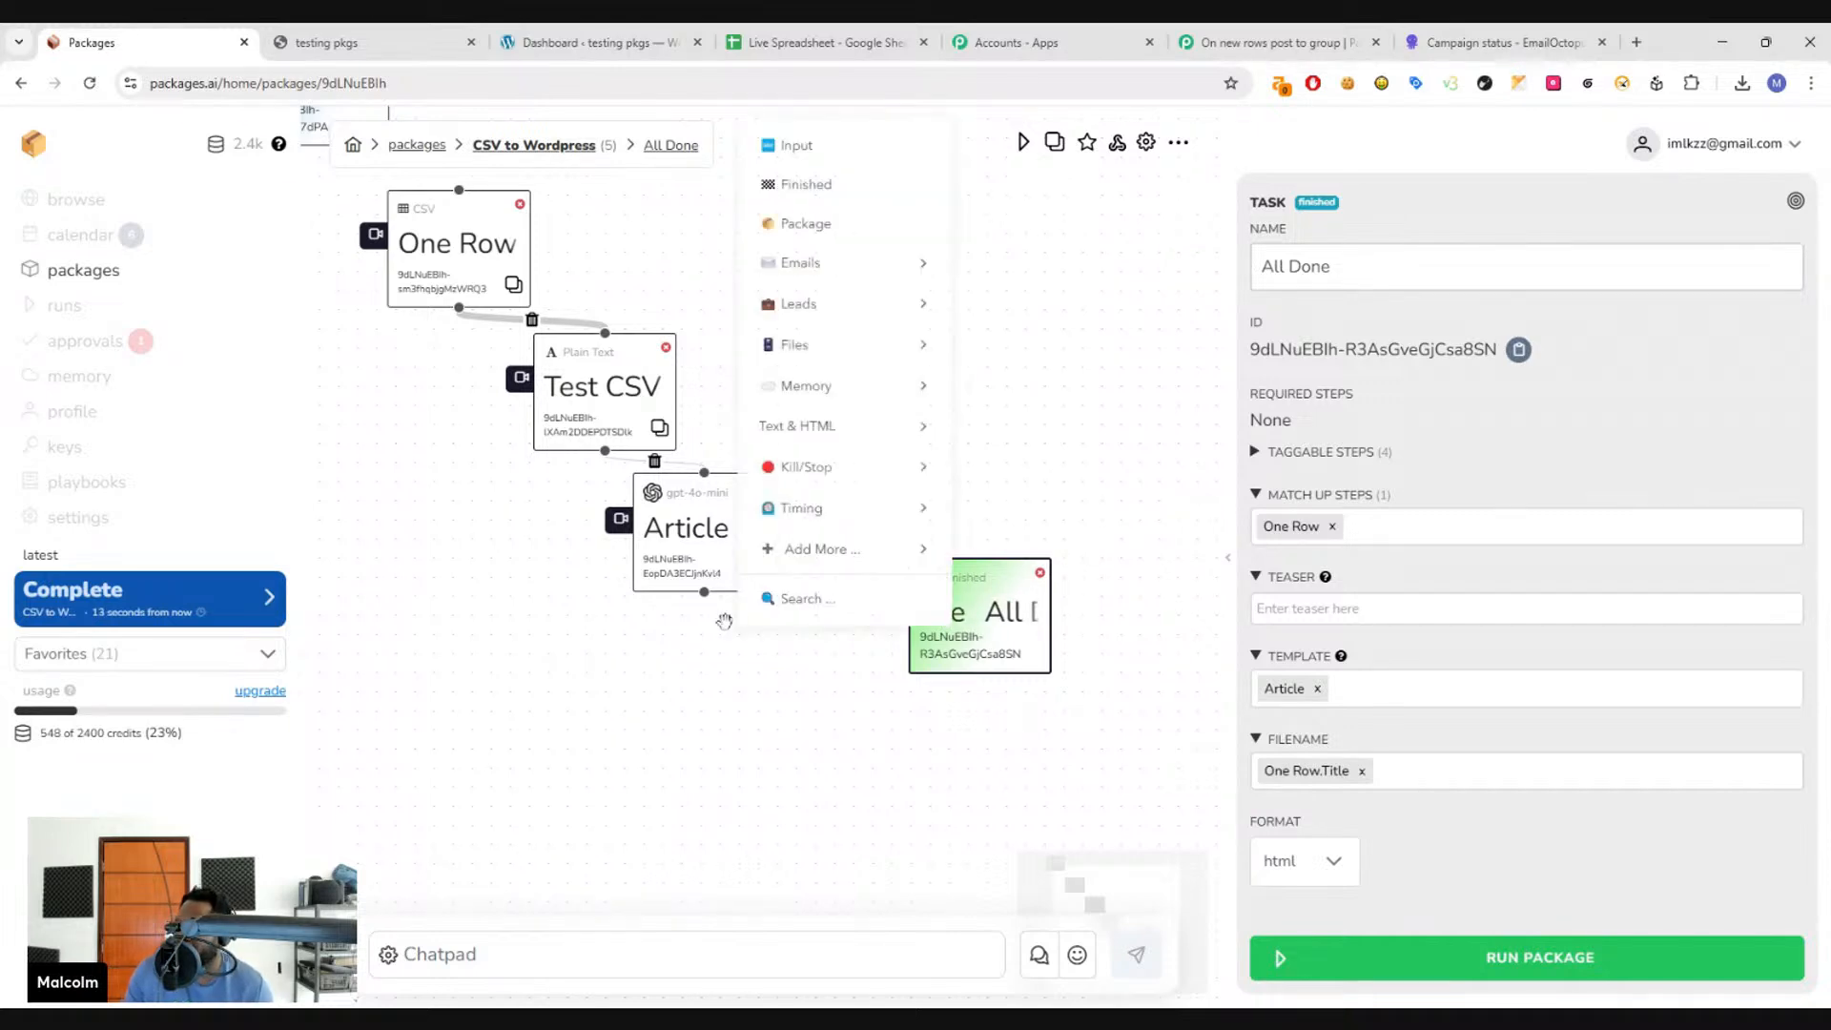
click(825, 238)
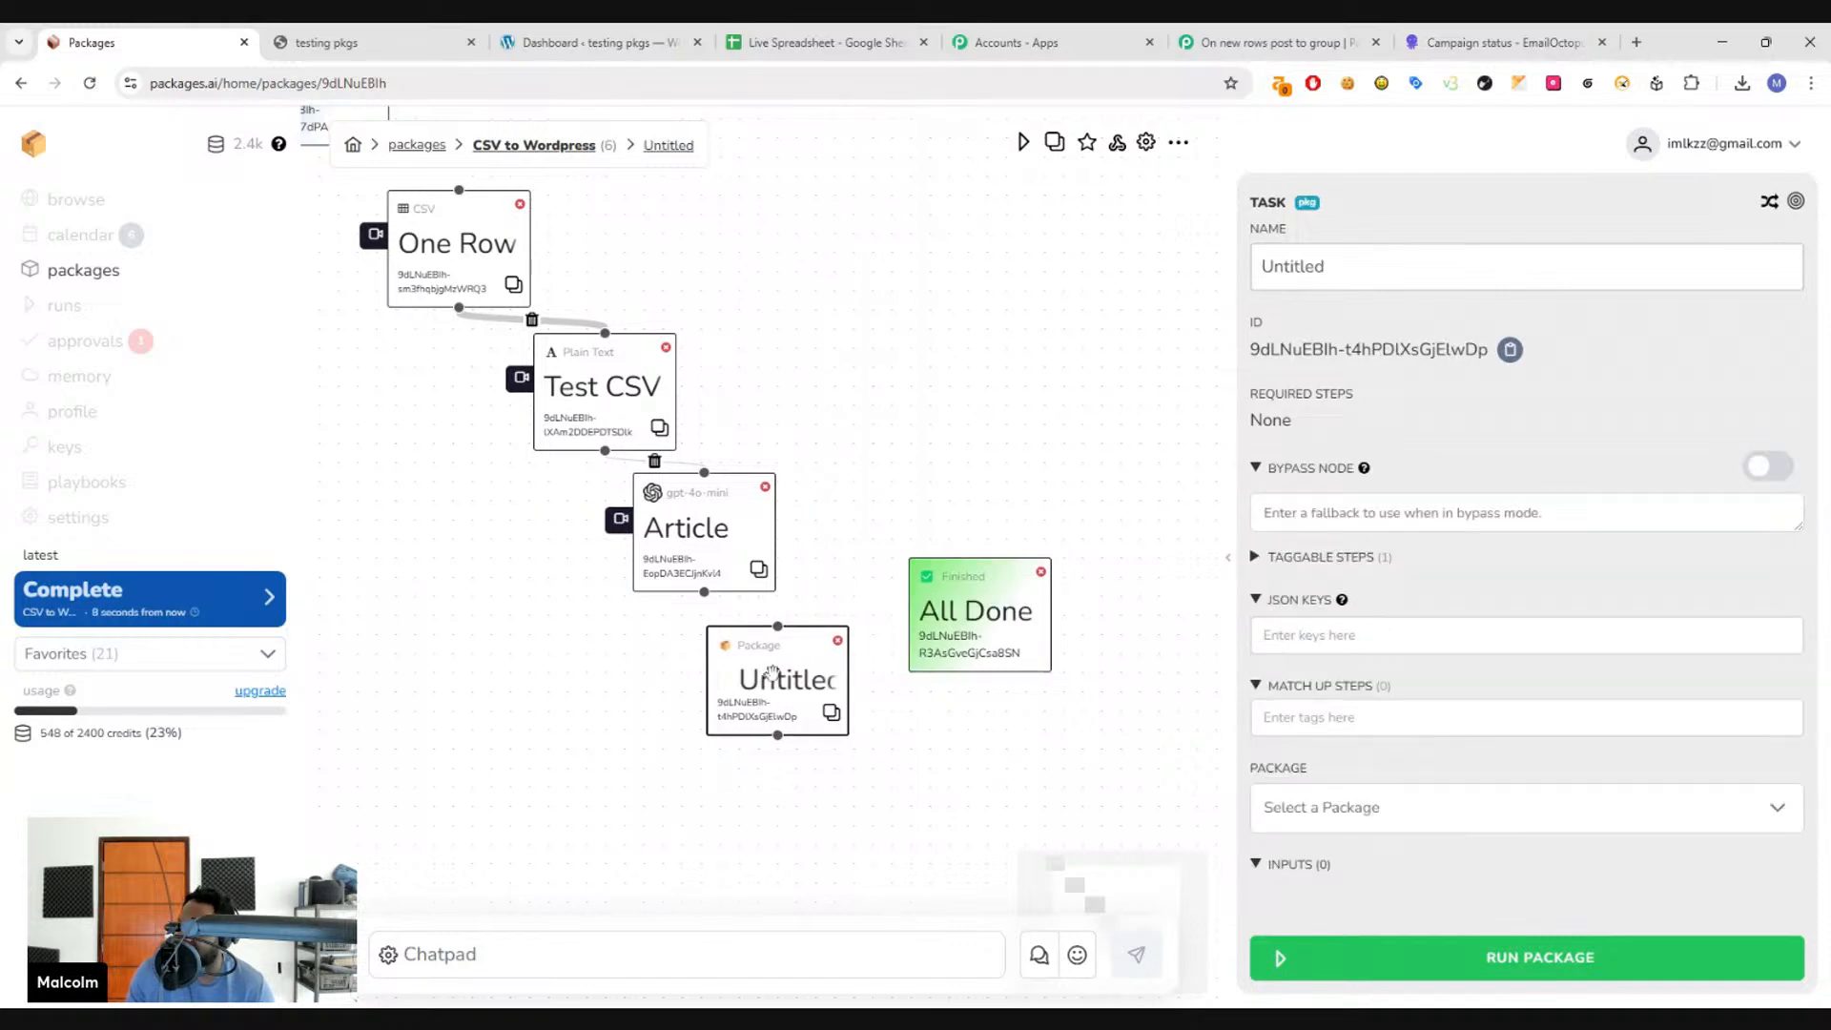
- Search for the WordPress packages and choose Push to Wordpress v2 as the new node's package
click(1345, 822)
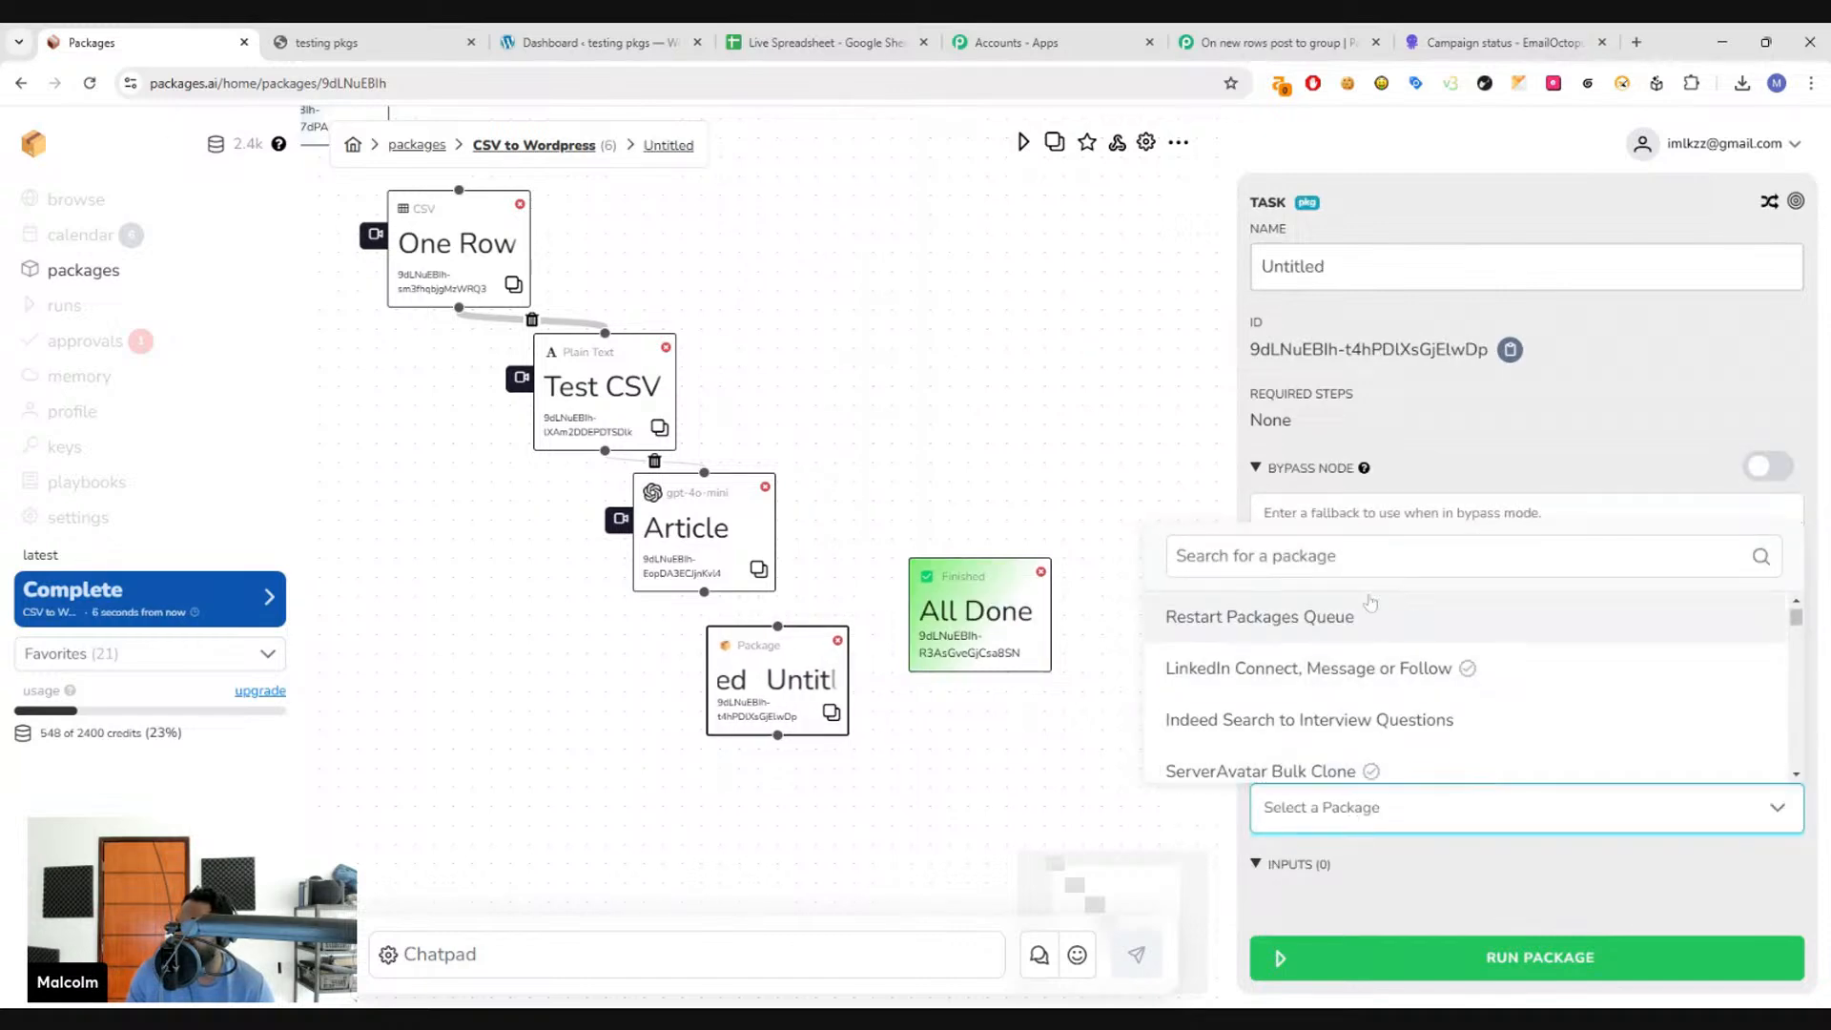
text(wordp)
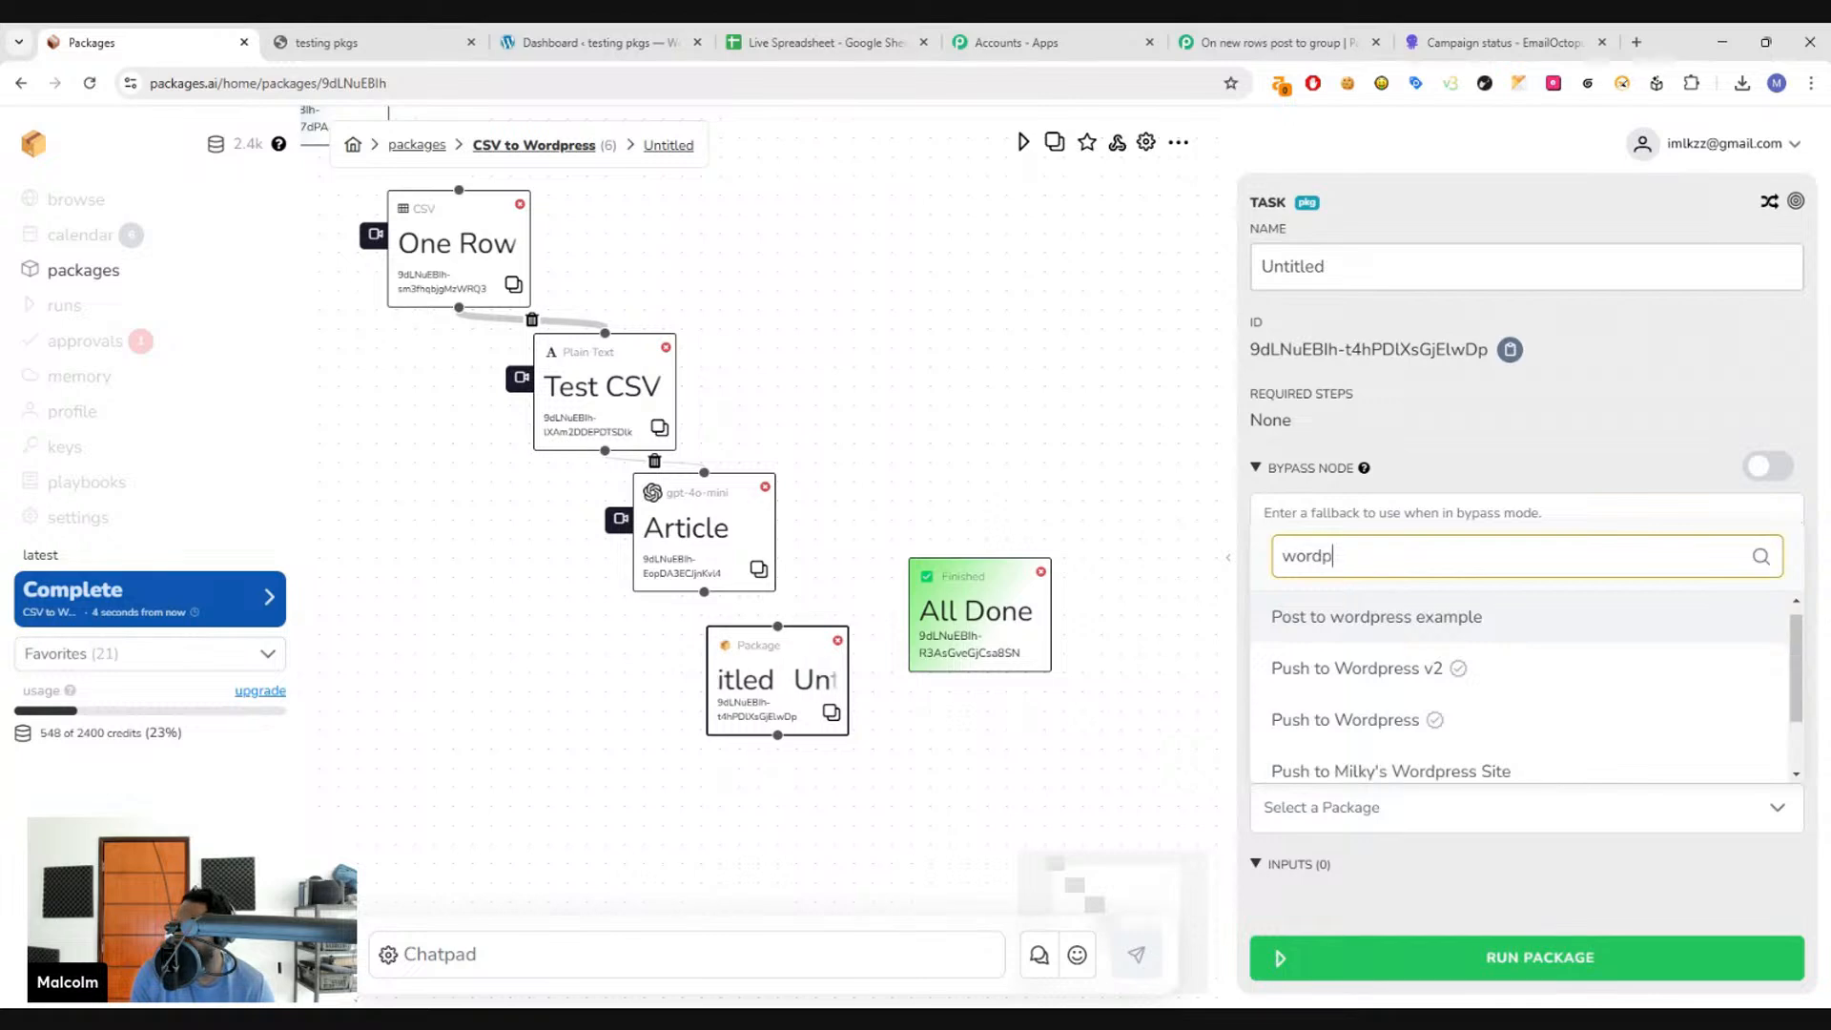
click(1356, 668)
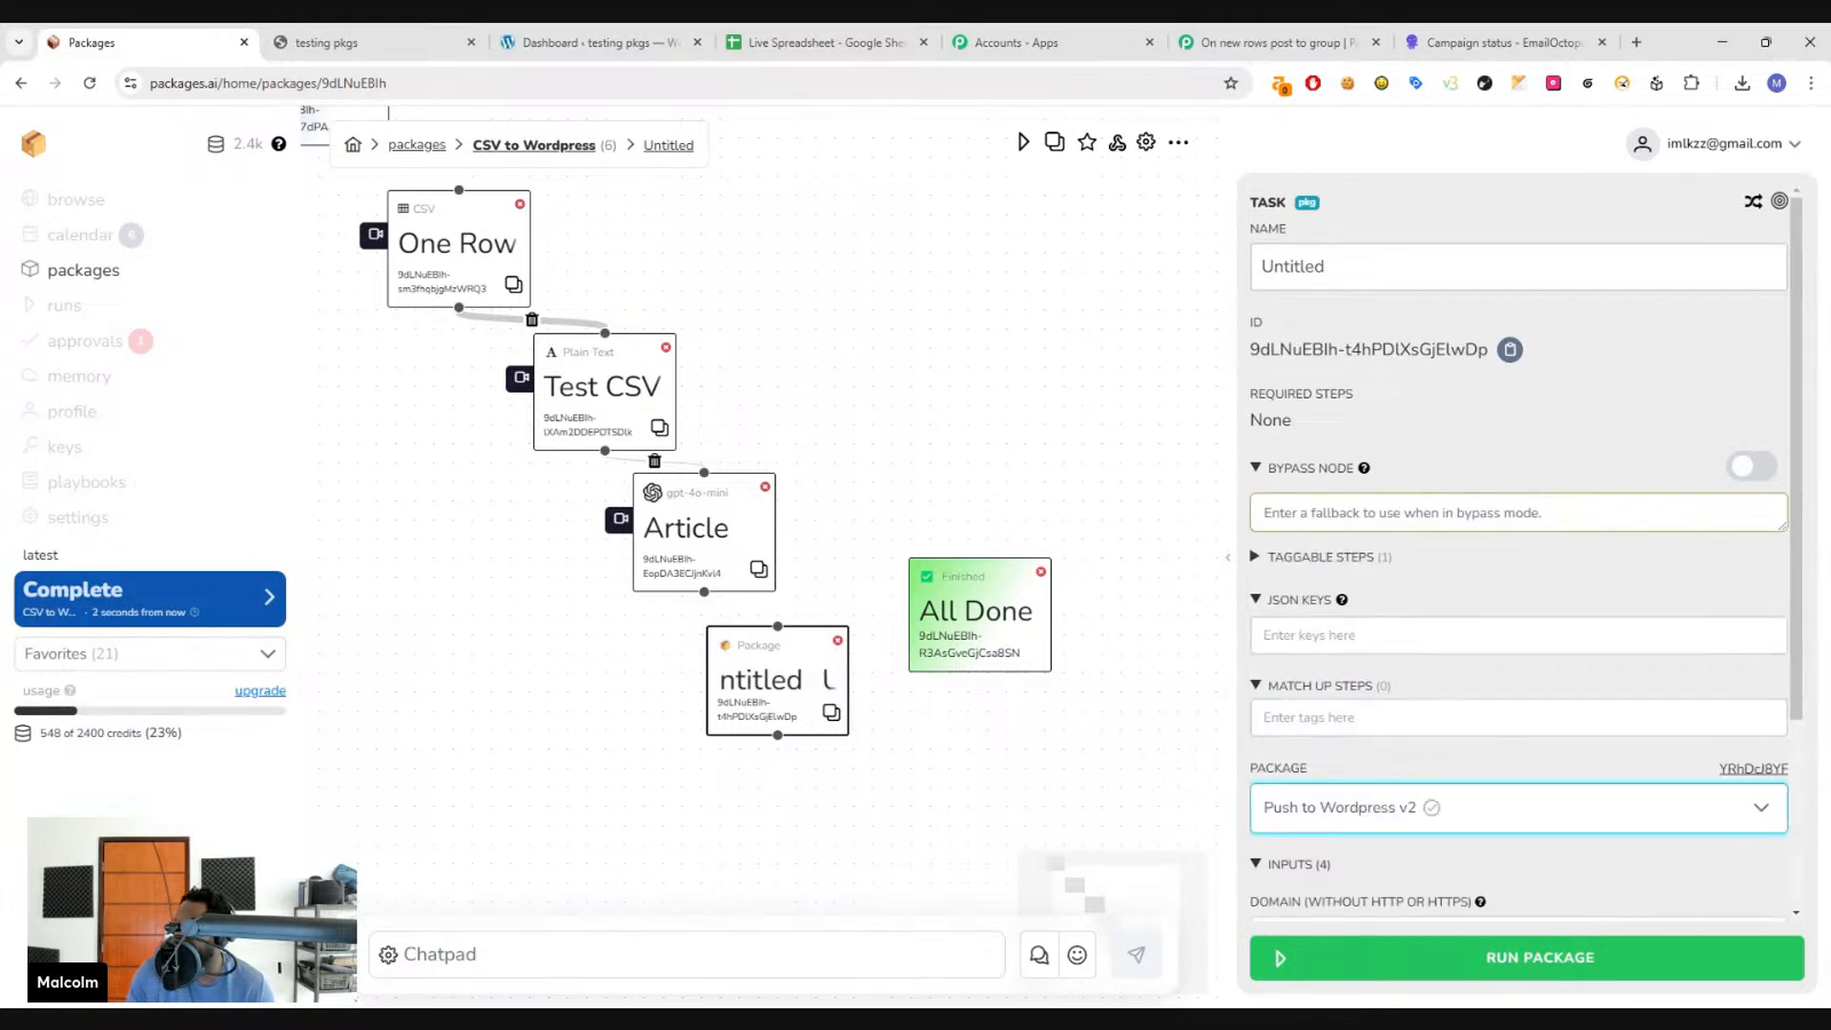
- Copy the domain of the testing pkgs site and enter b86d974b31f3.ngrok.app as the package node's Domain input
scroll(1489, 710, down, 3)
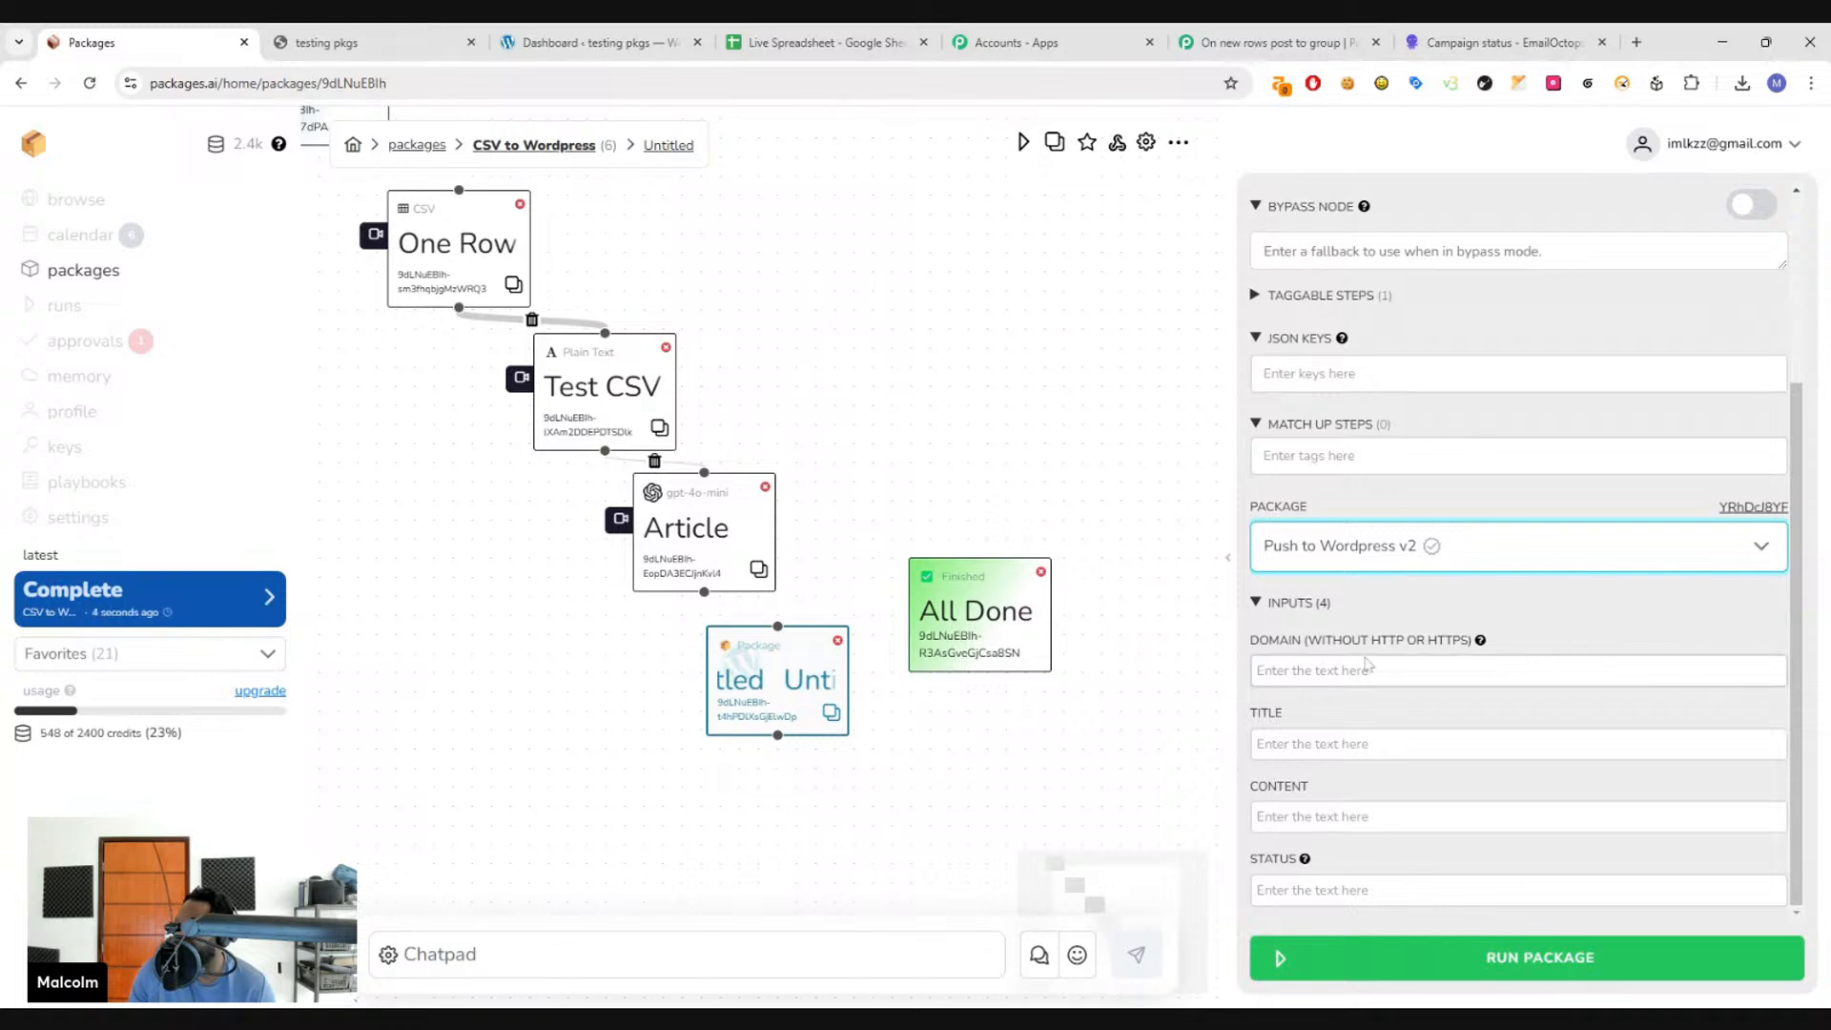
click(353, 45)
drag(341, 83, 193, 84)
key(ctrl+c)
click(143, 42)
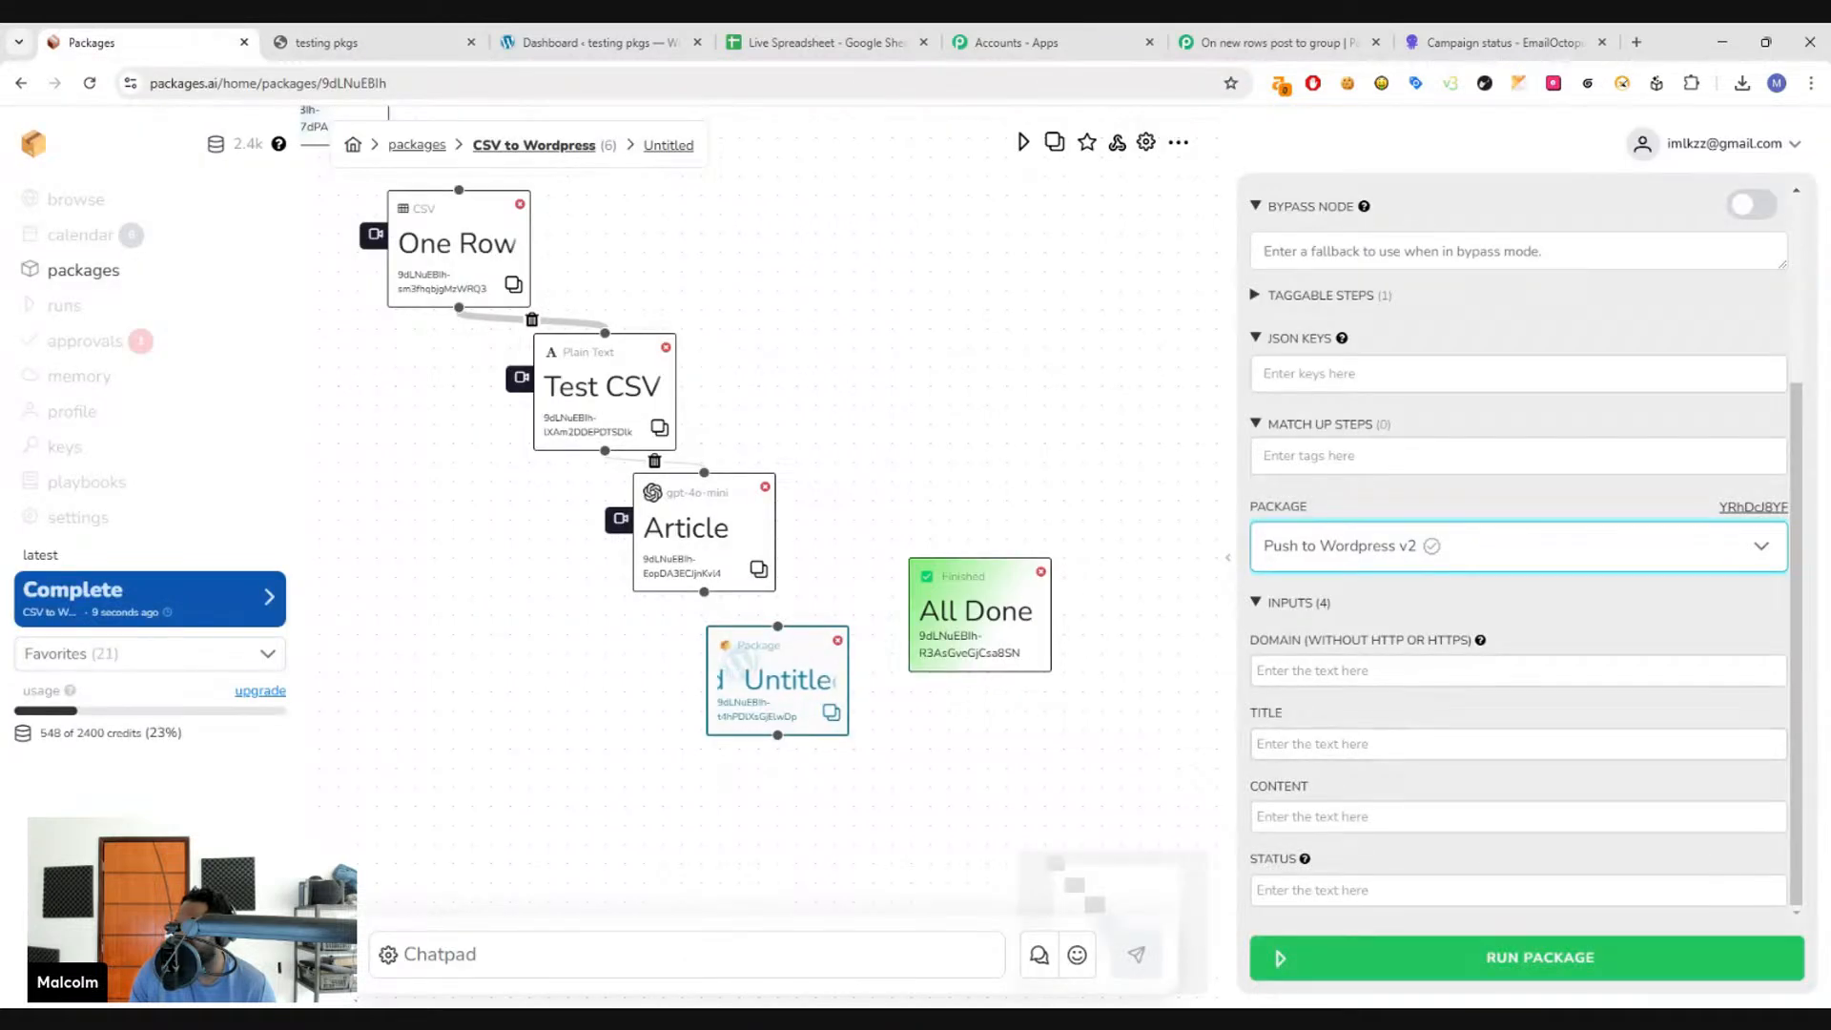
click(1367, 670)
key(ctrl+v)
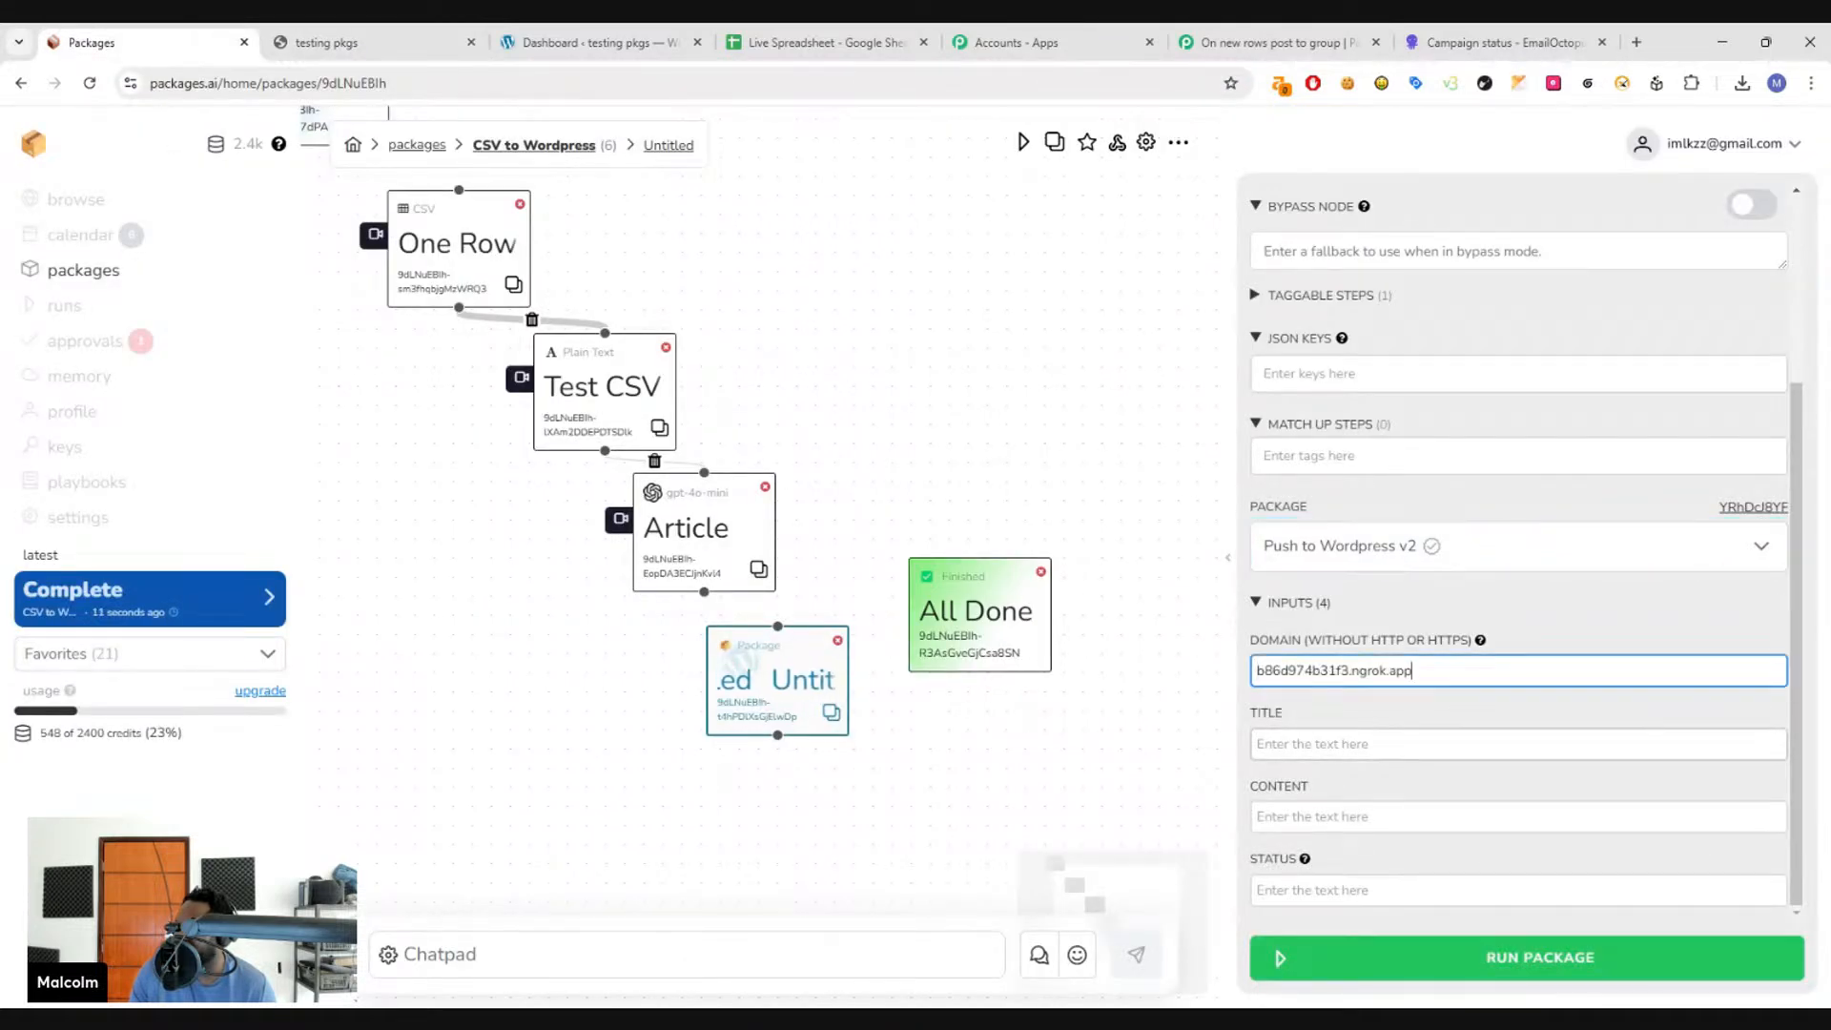
key(Tab)
- Connect the Article node to the new package node and name that node Push to Wordpress
drag(704, 592, 778, 627)
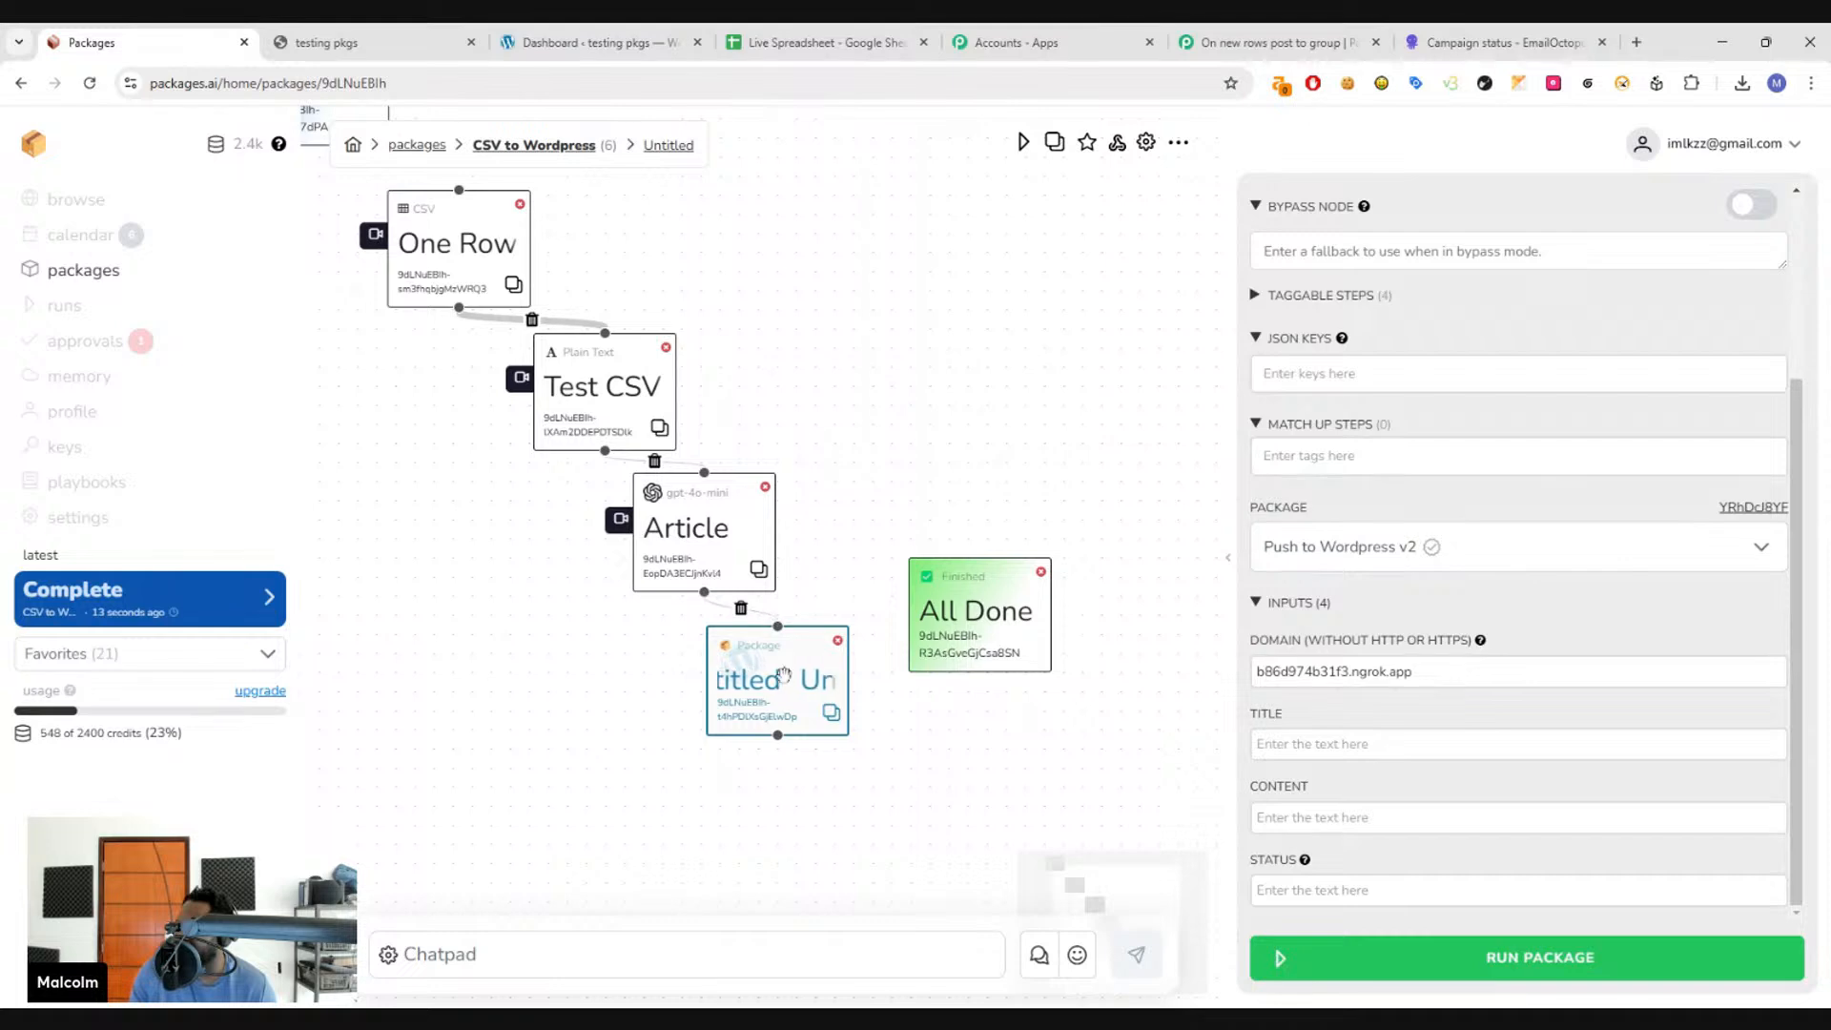
scroll(1413, 404, up, 3)
drag(1342, 268, 1171, 256)
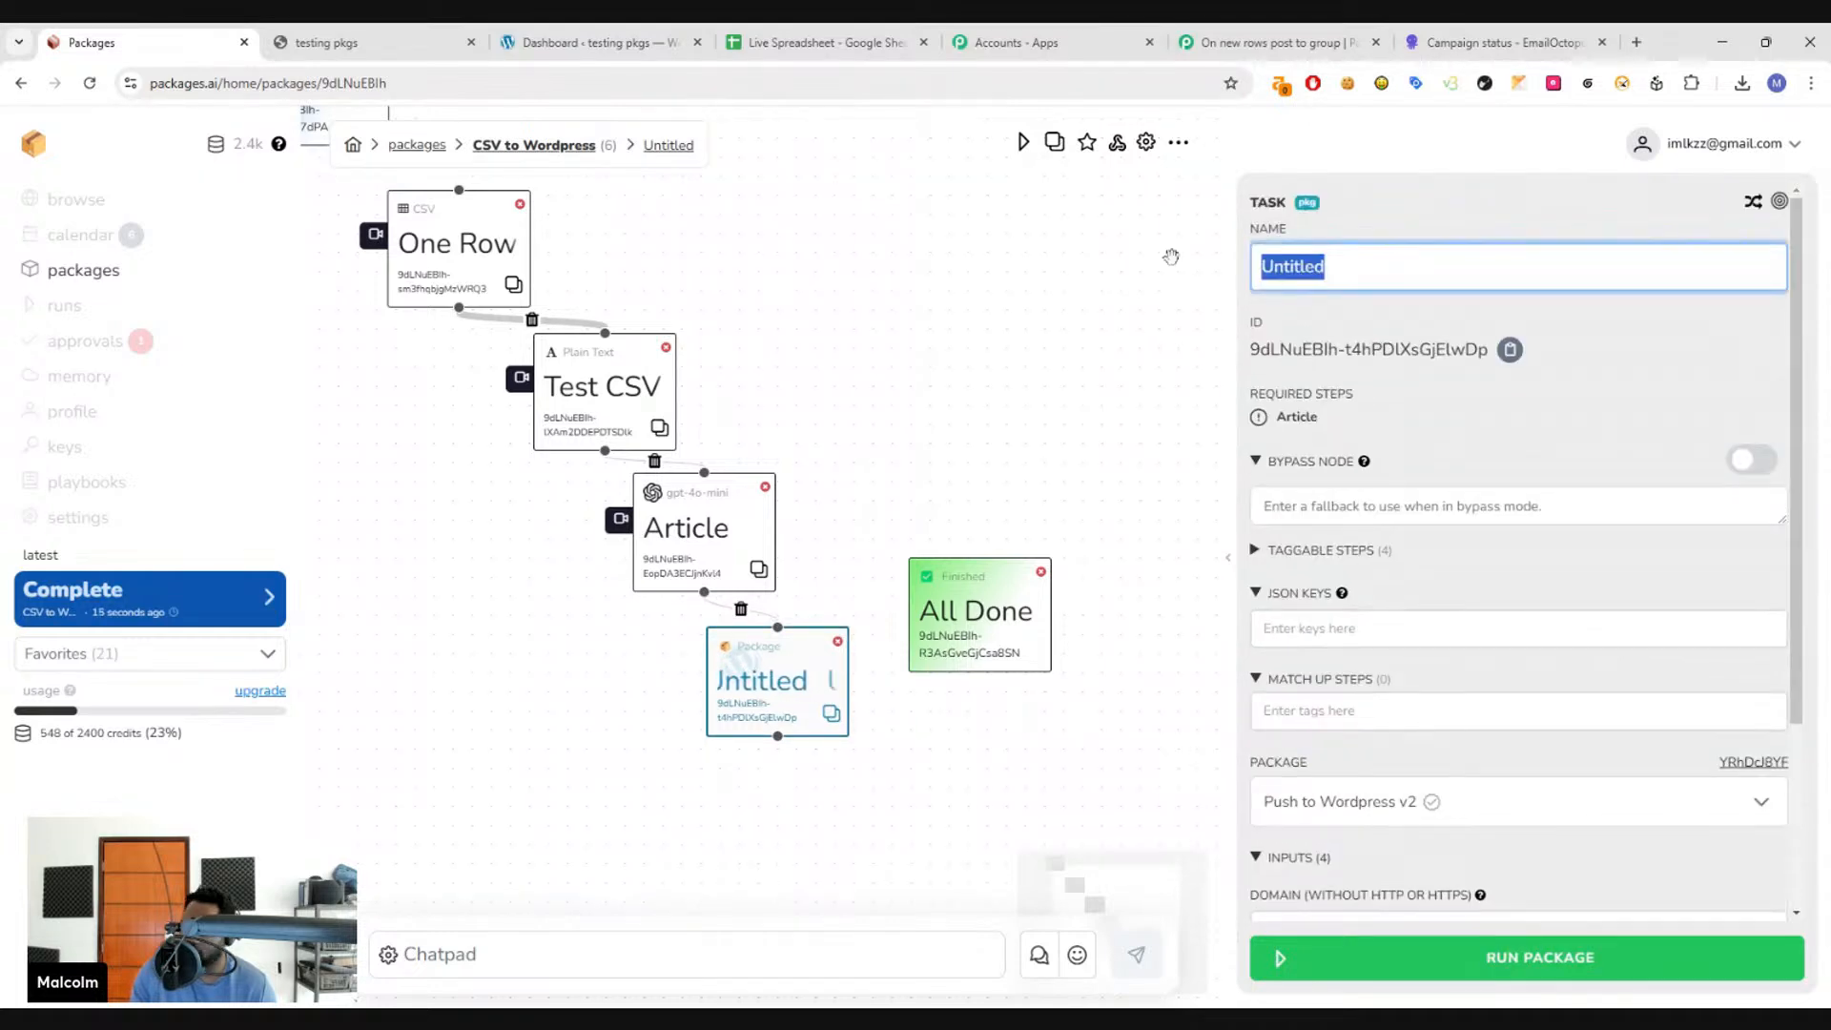
text(Push to Wordpress)
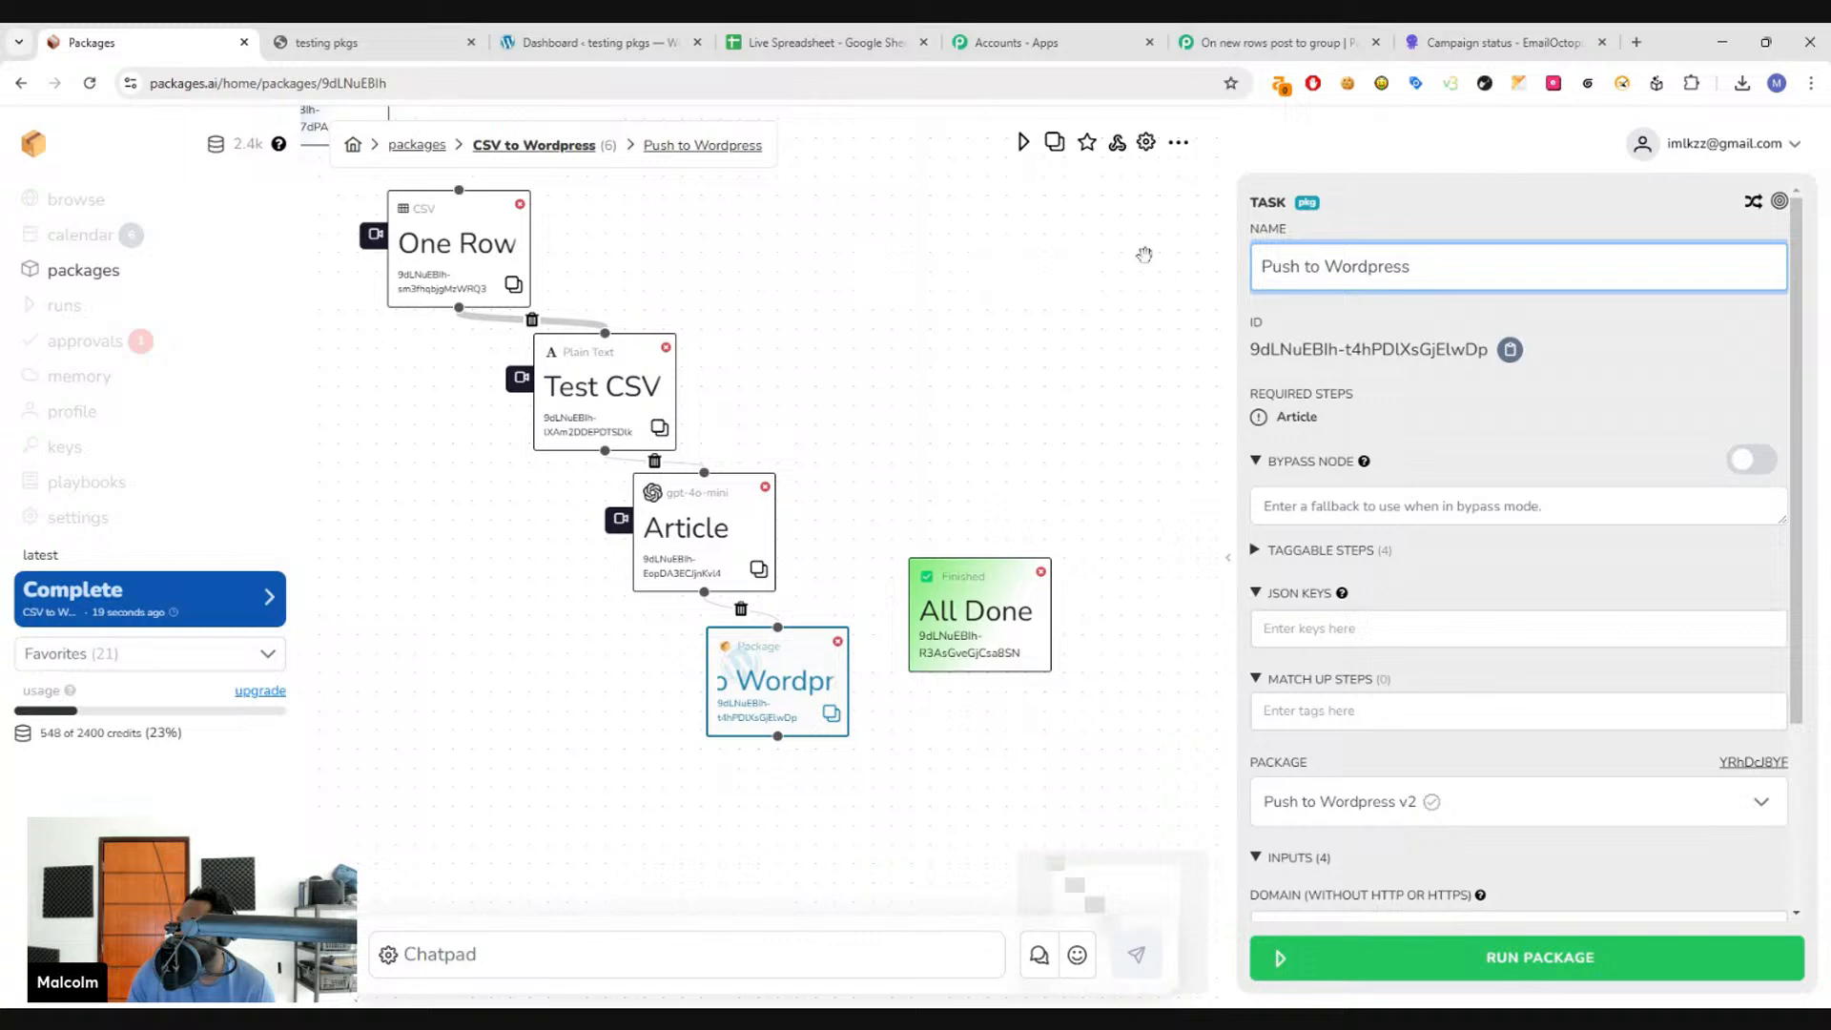
- Insert the One Row.Title tag as the Title input of the Push to Wordpress node
scroll(1481, 545, down, 3)
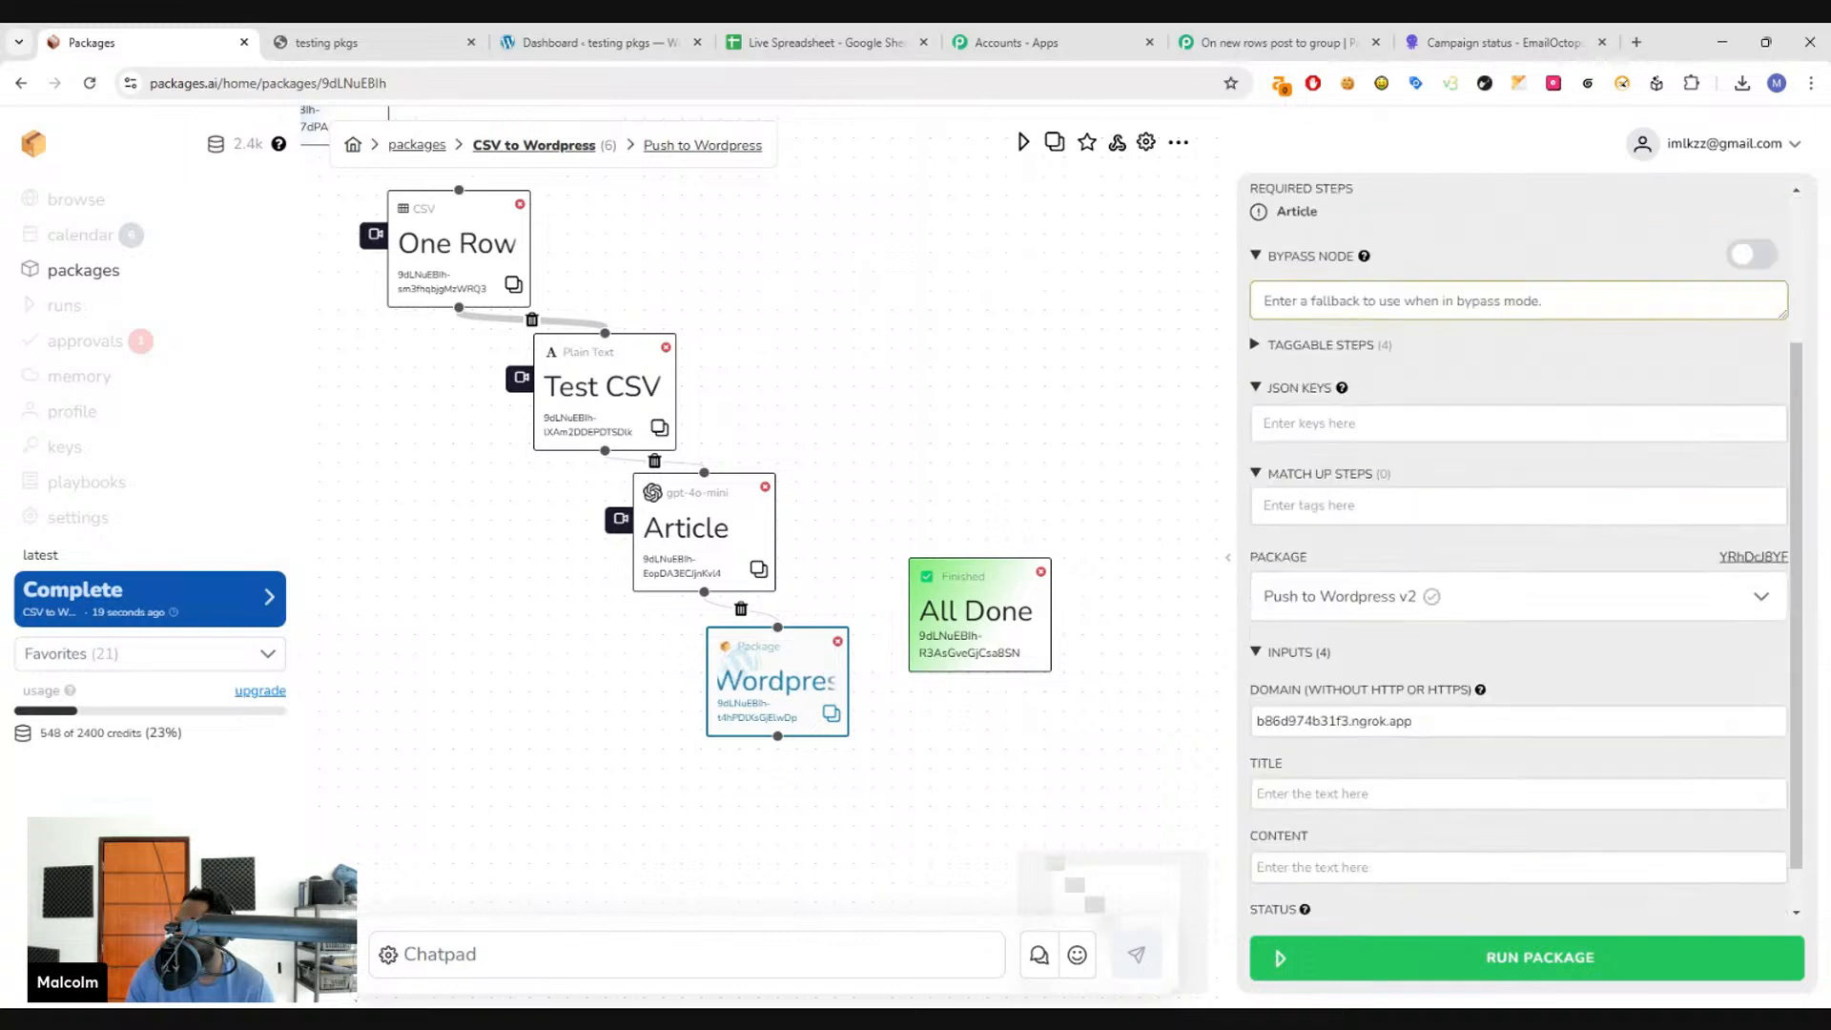
click(1380, 743)
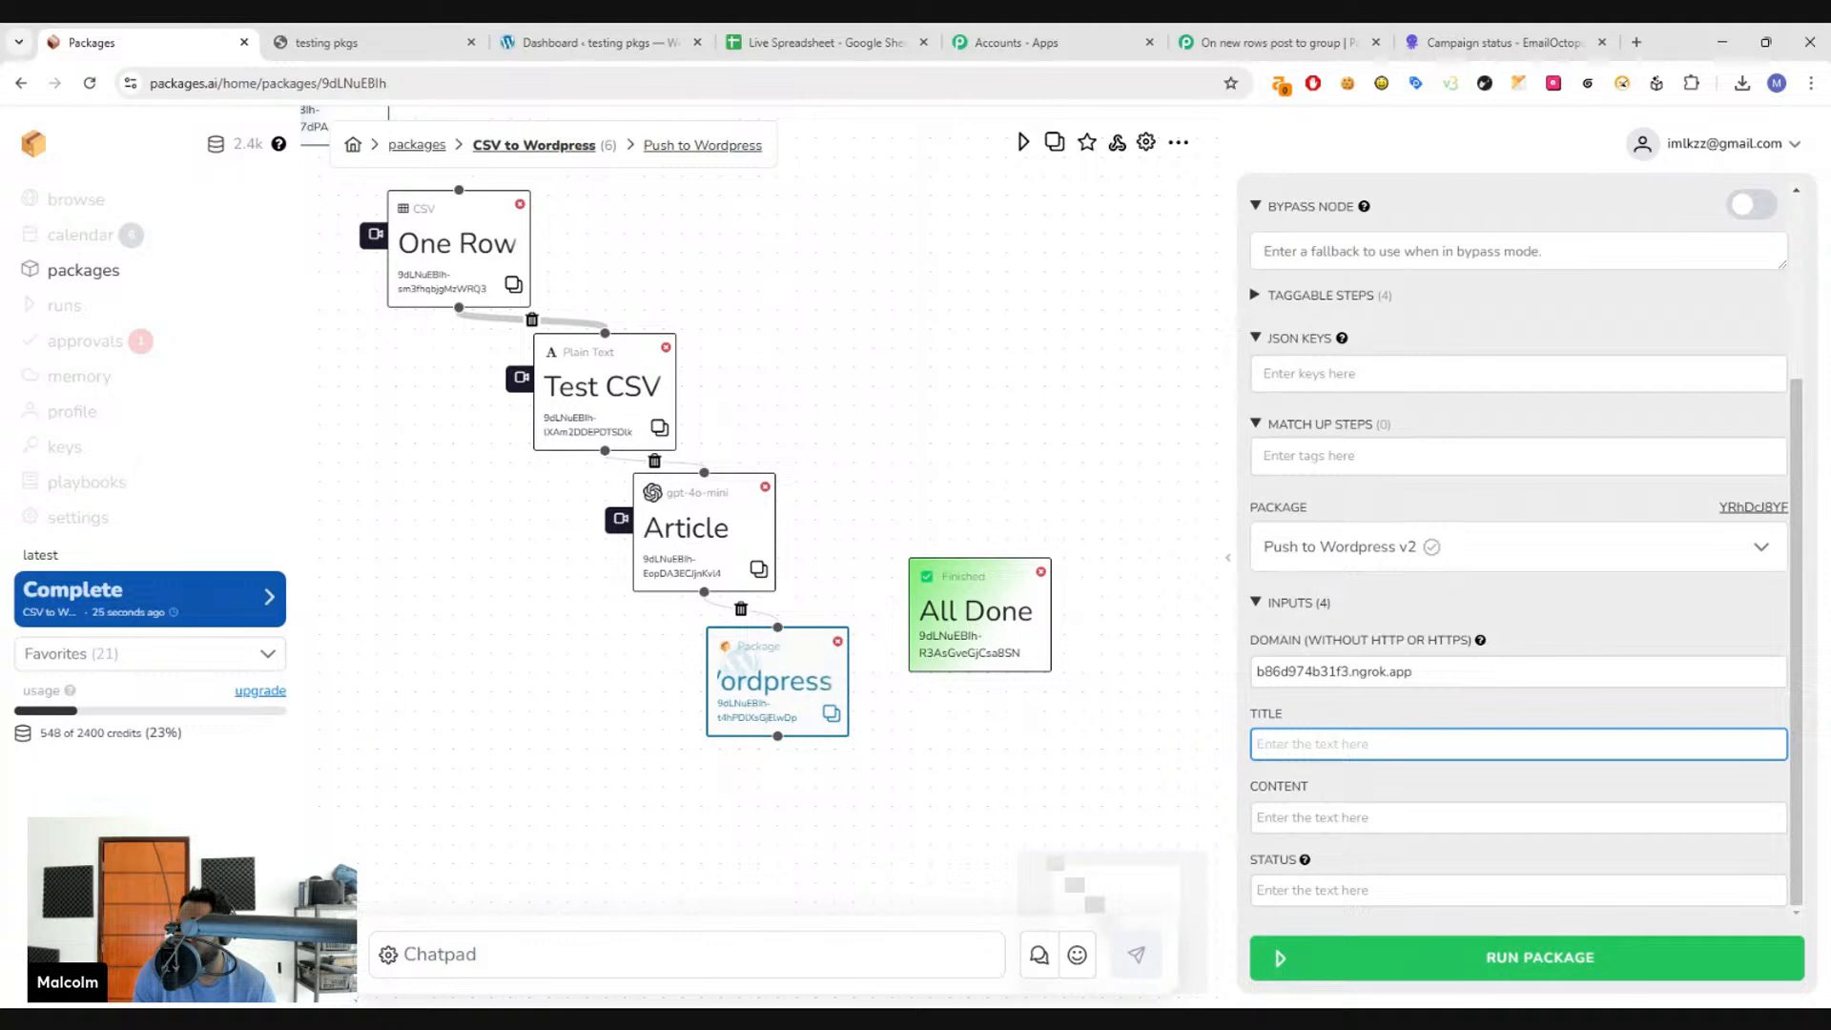
text(@)
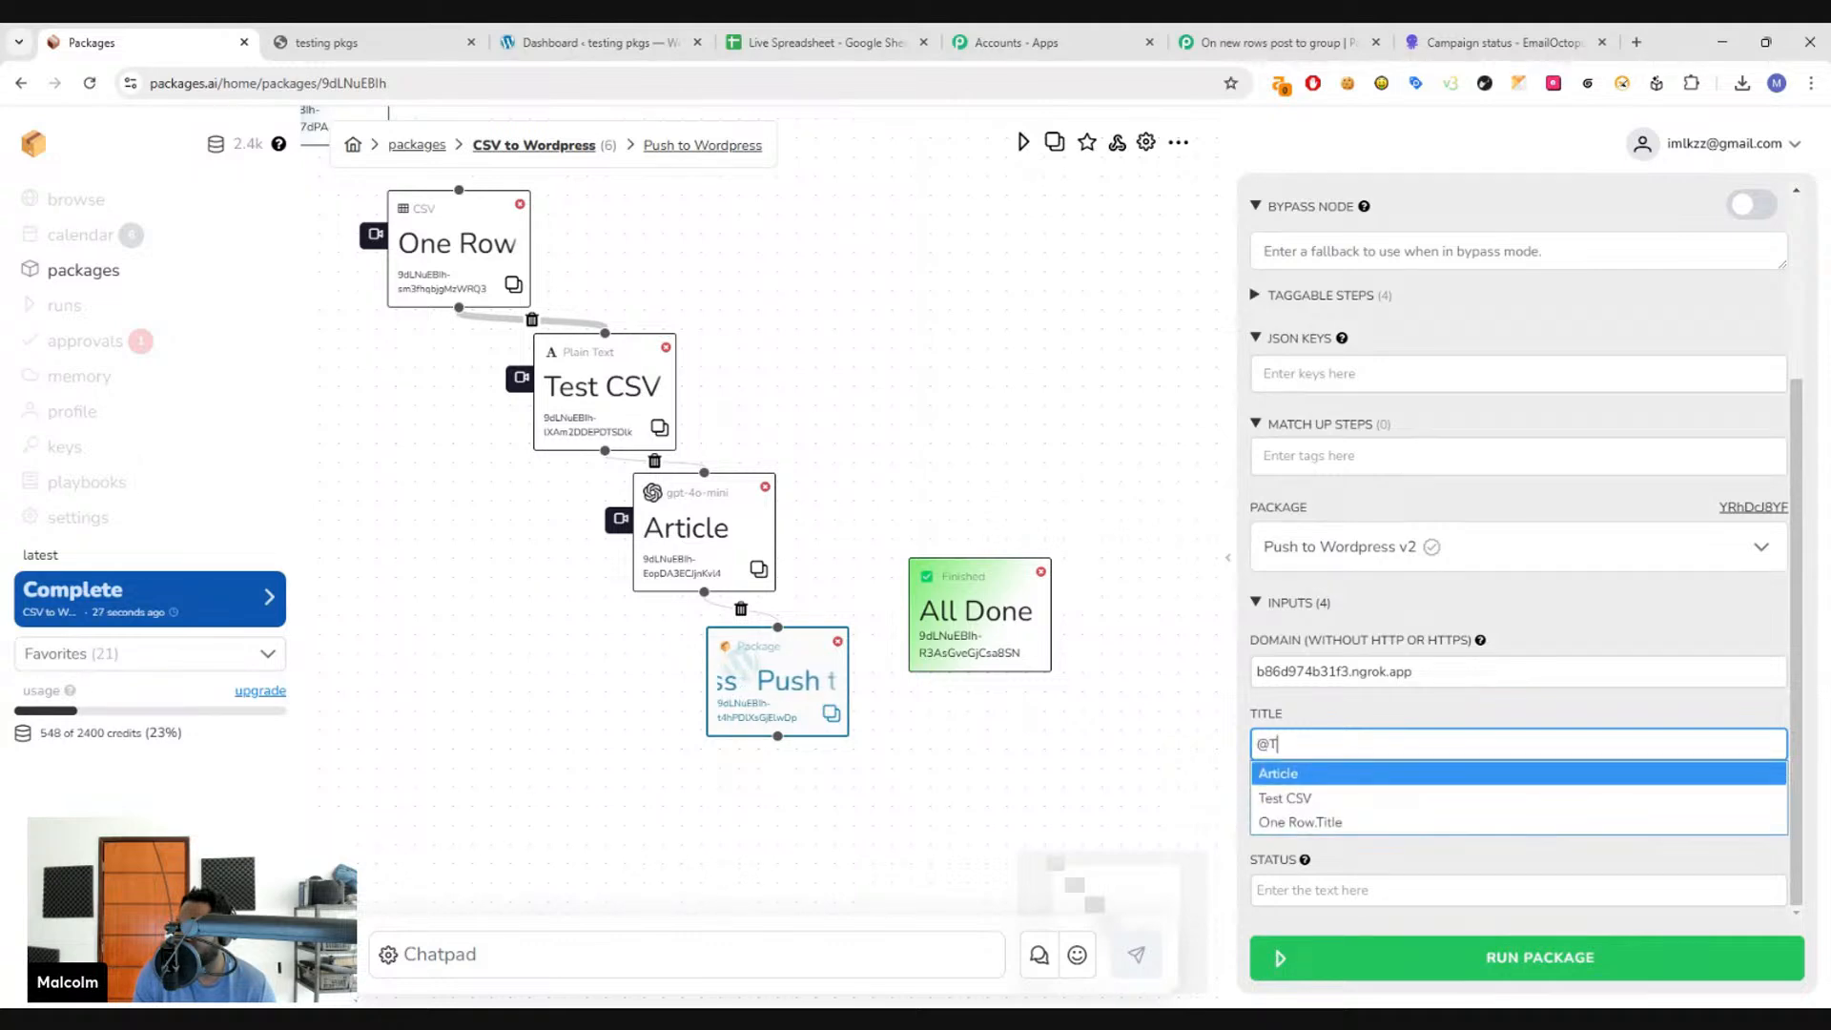
text(Te)
key(BackSpace)
key(BackSpace)
text(T)
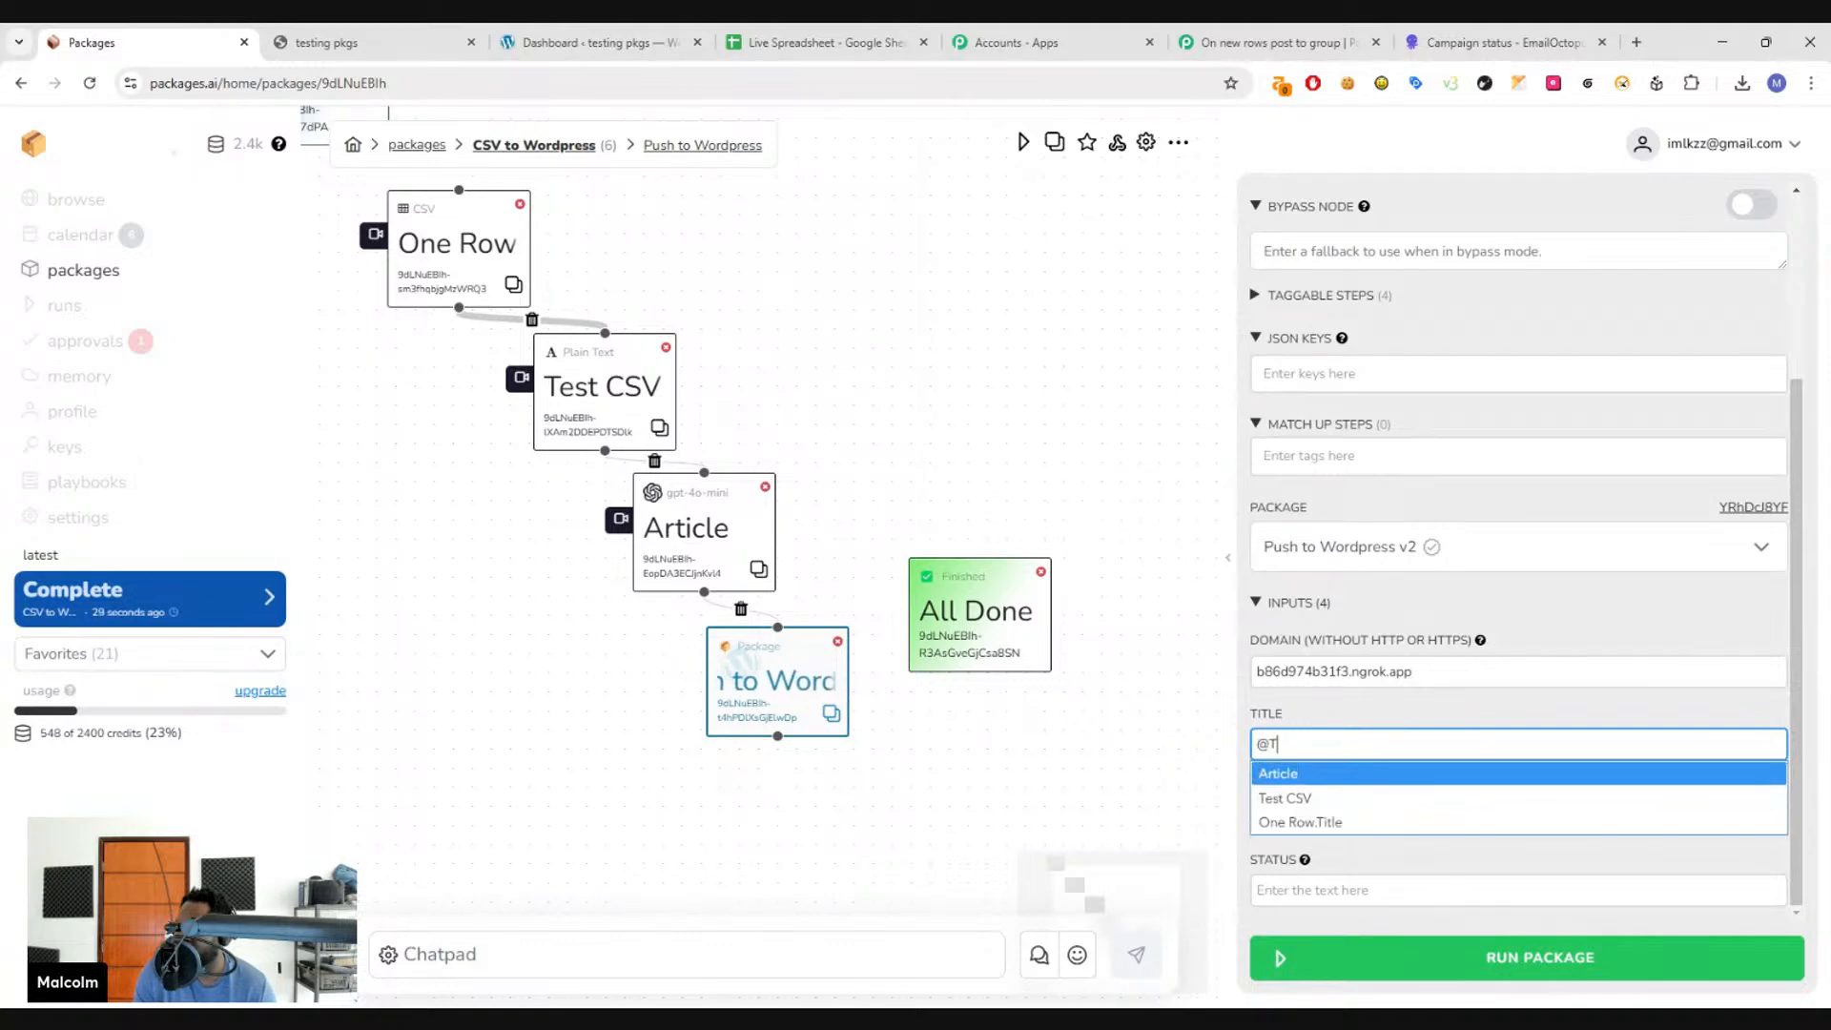
click(1383, 822)
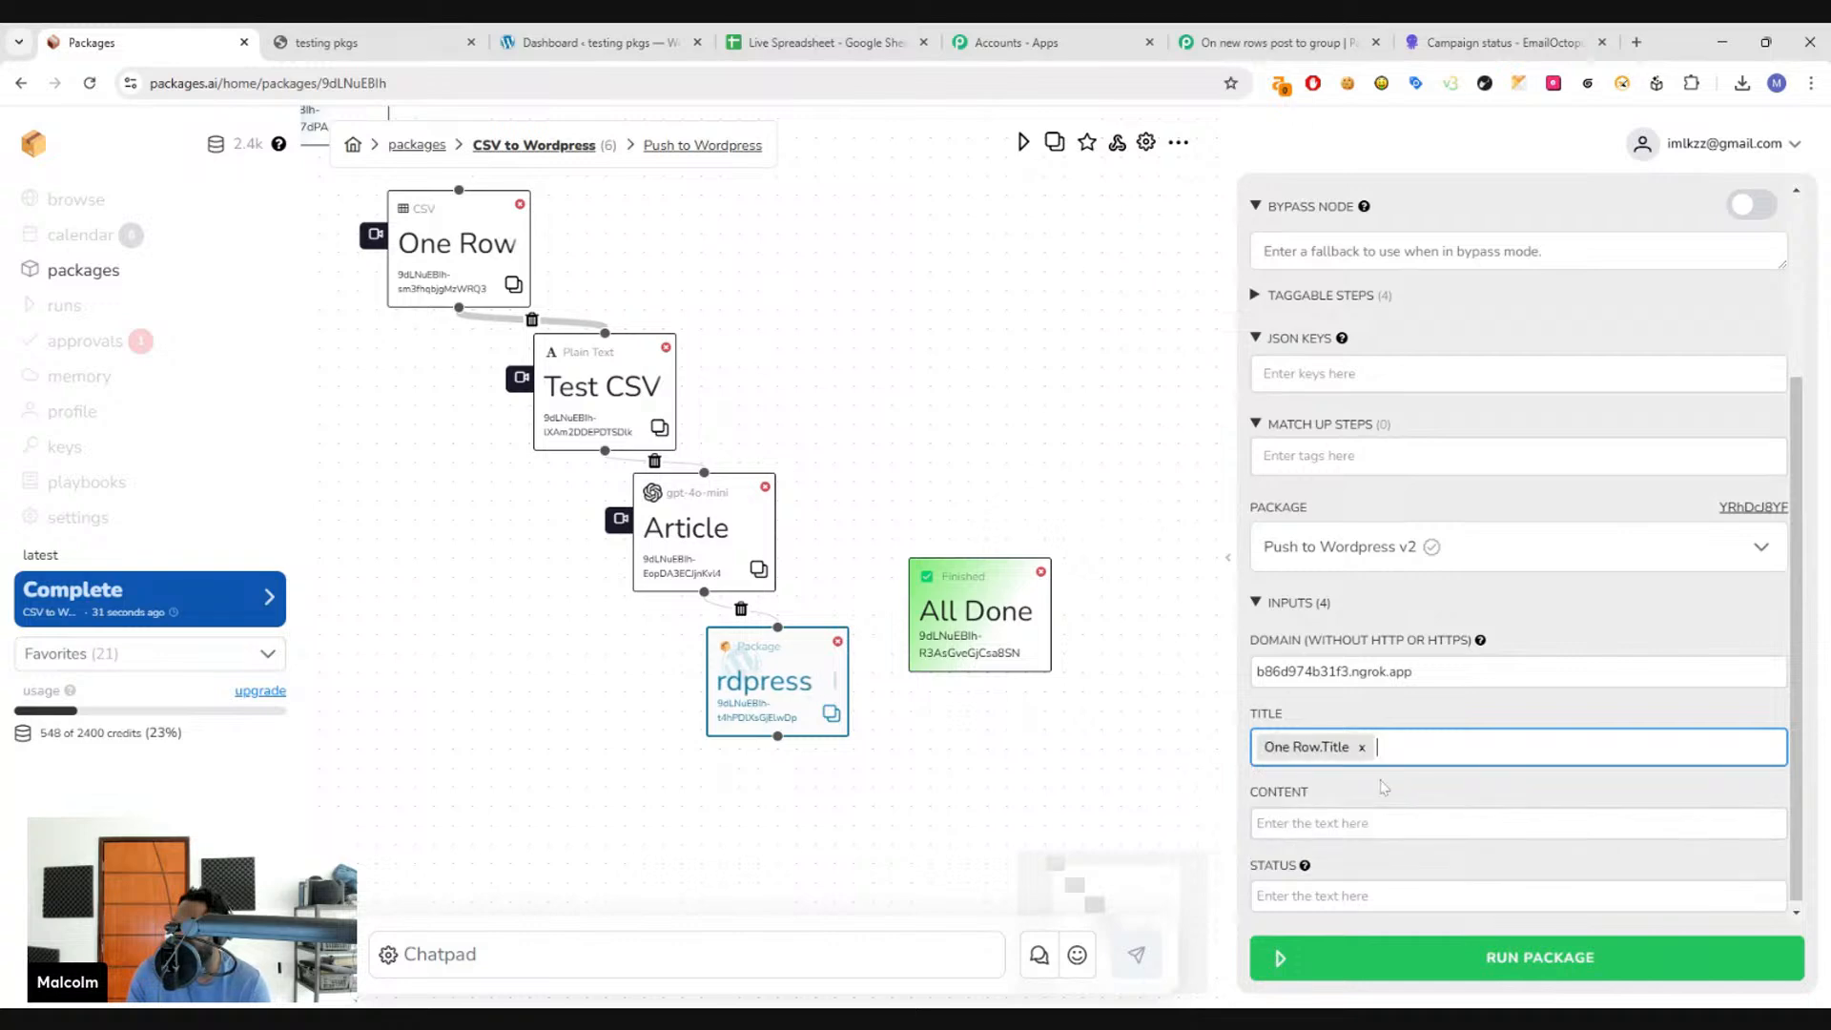
- Insert the Article tag as the Content input of the Push to Wordpress node
click(1383, 823)
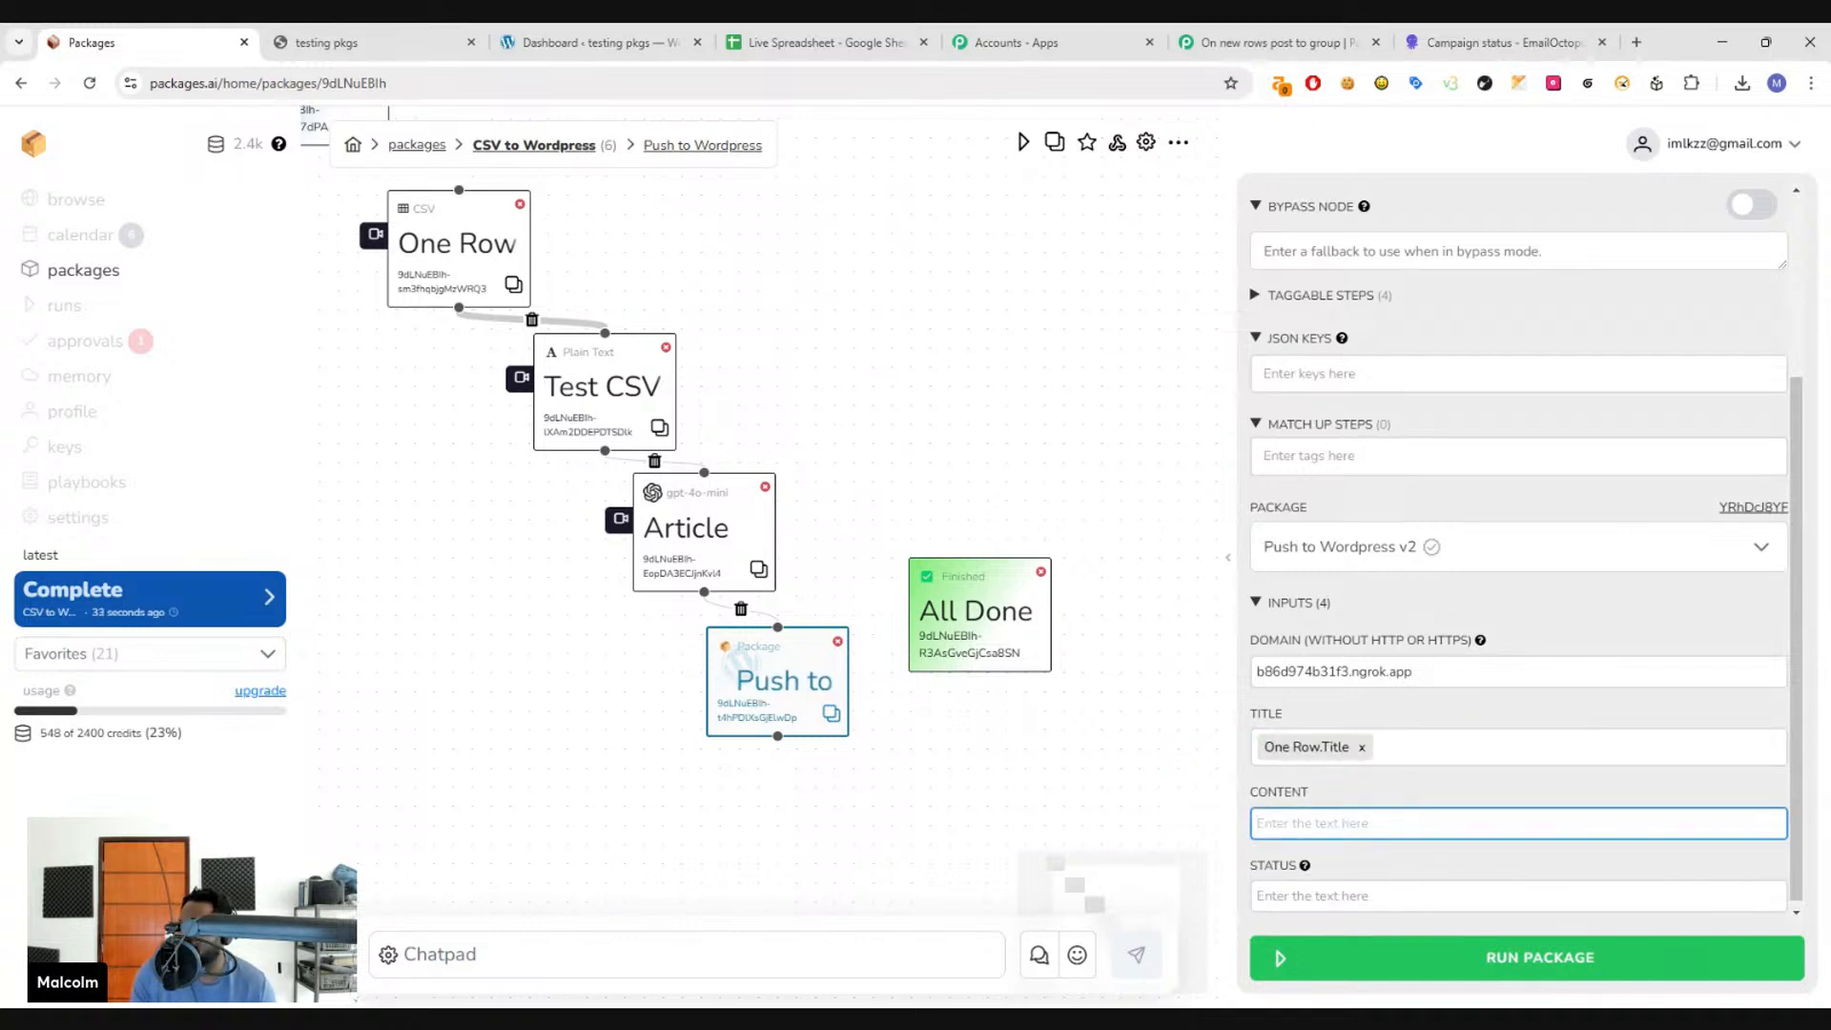
text(Arti)
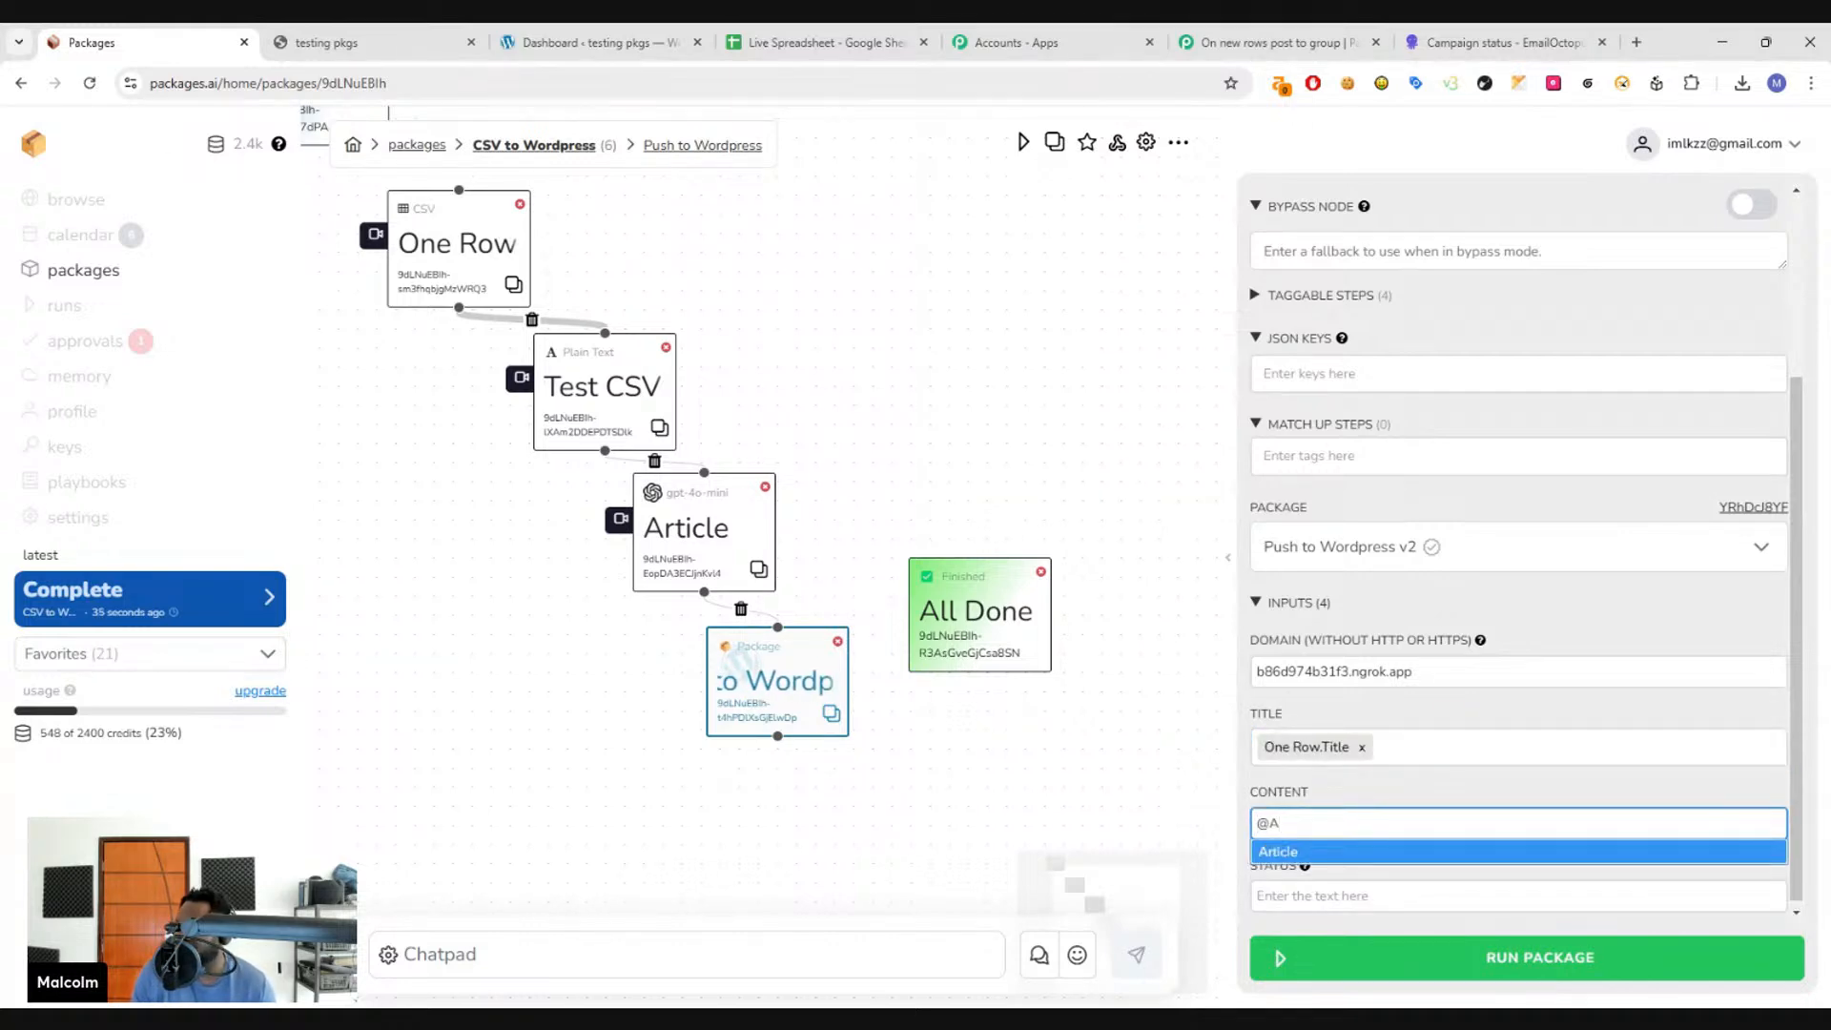
click(1390, 857)
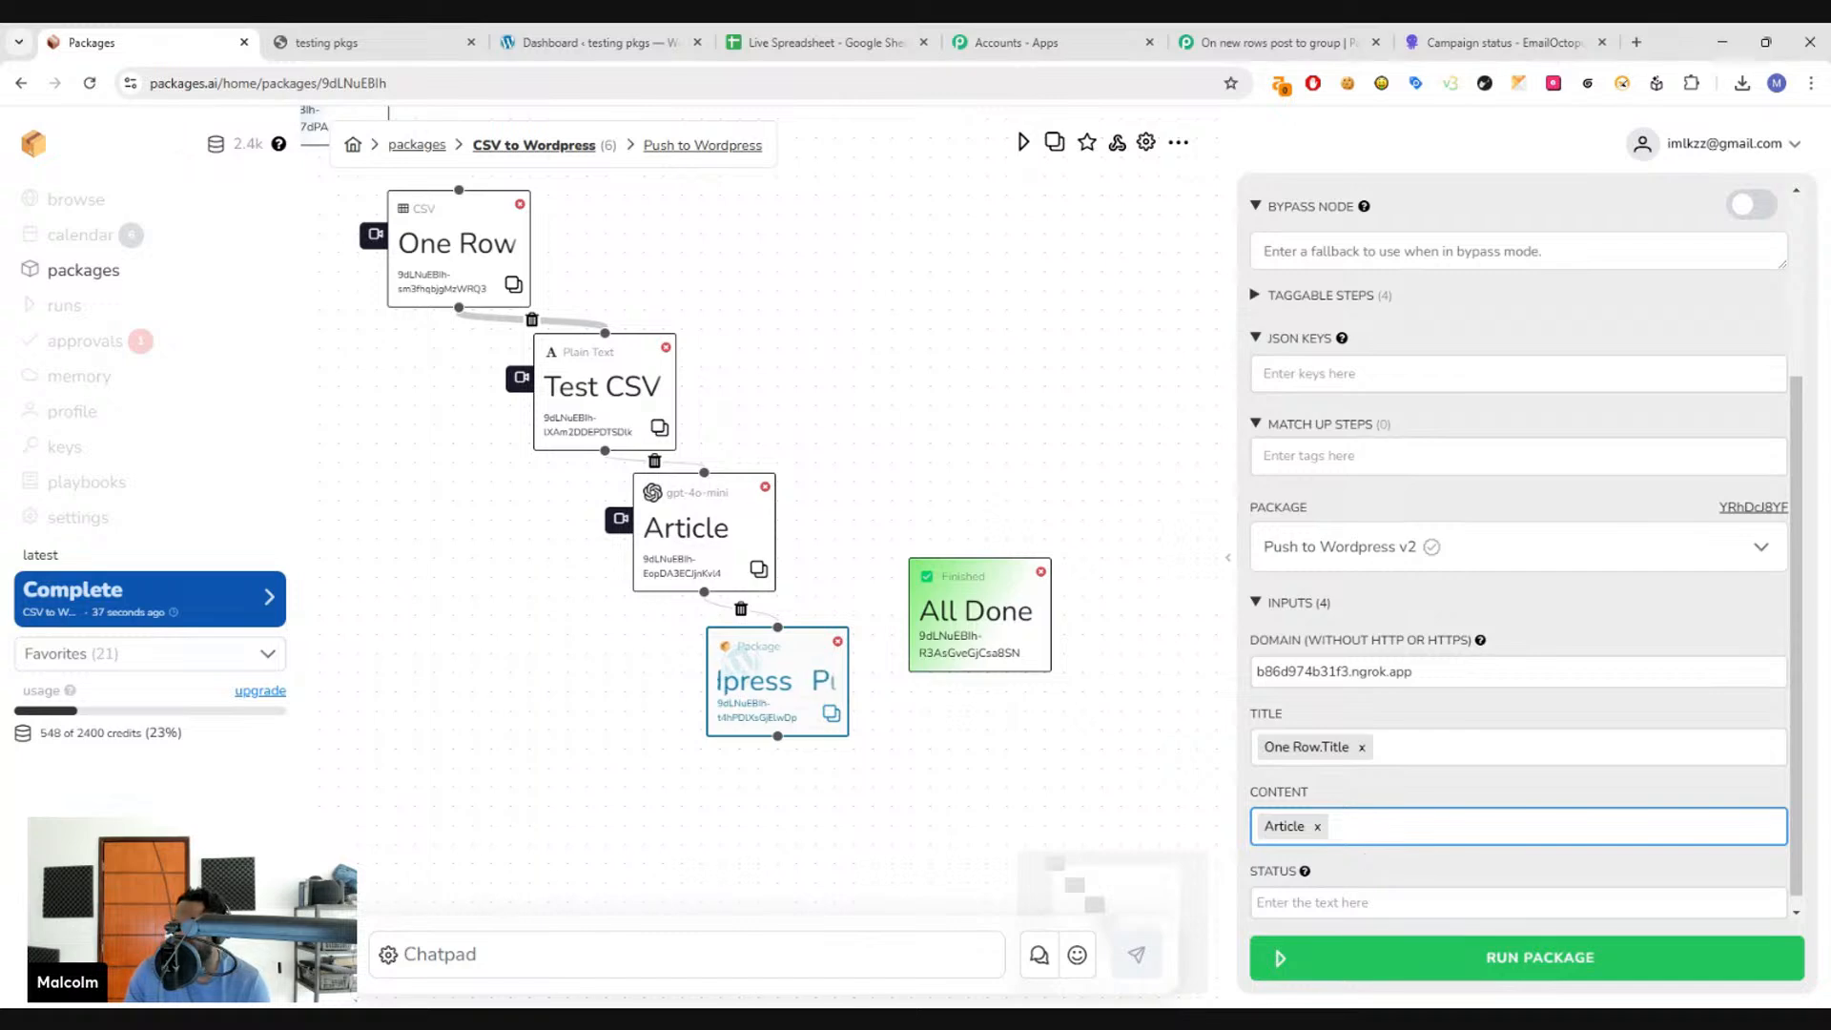
- Set the Status input of the Push to Wordpress node to publish
mouse_move(1305, 872)
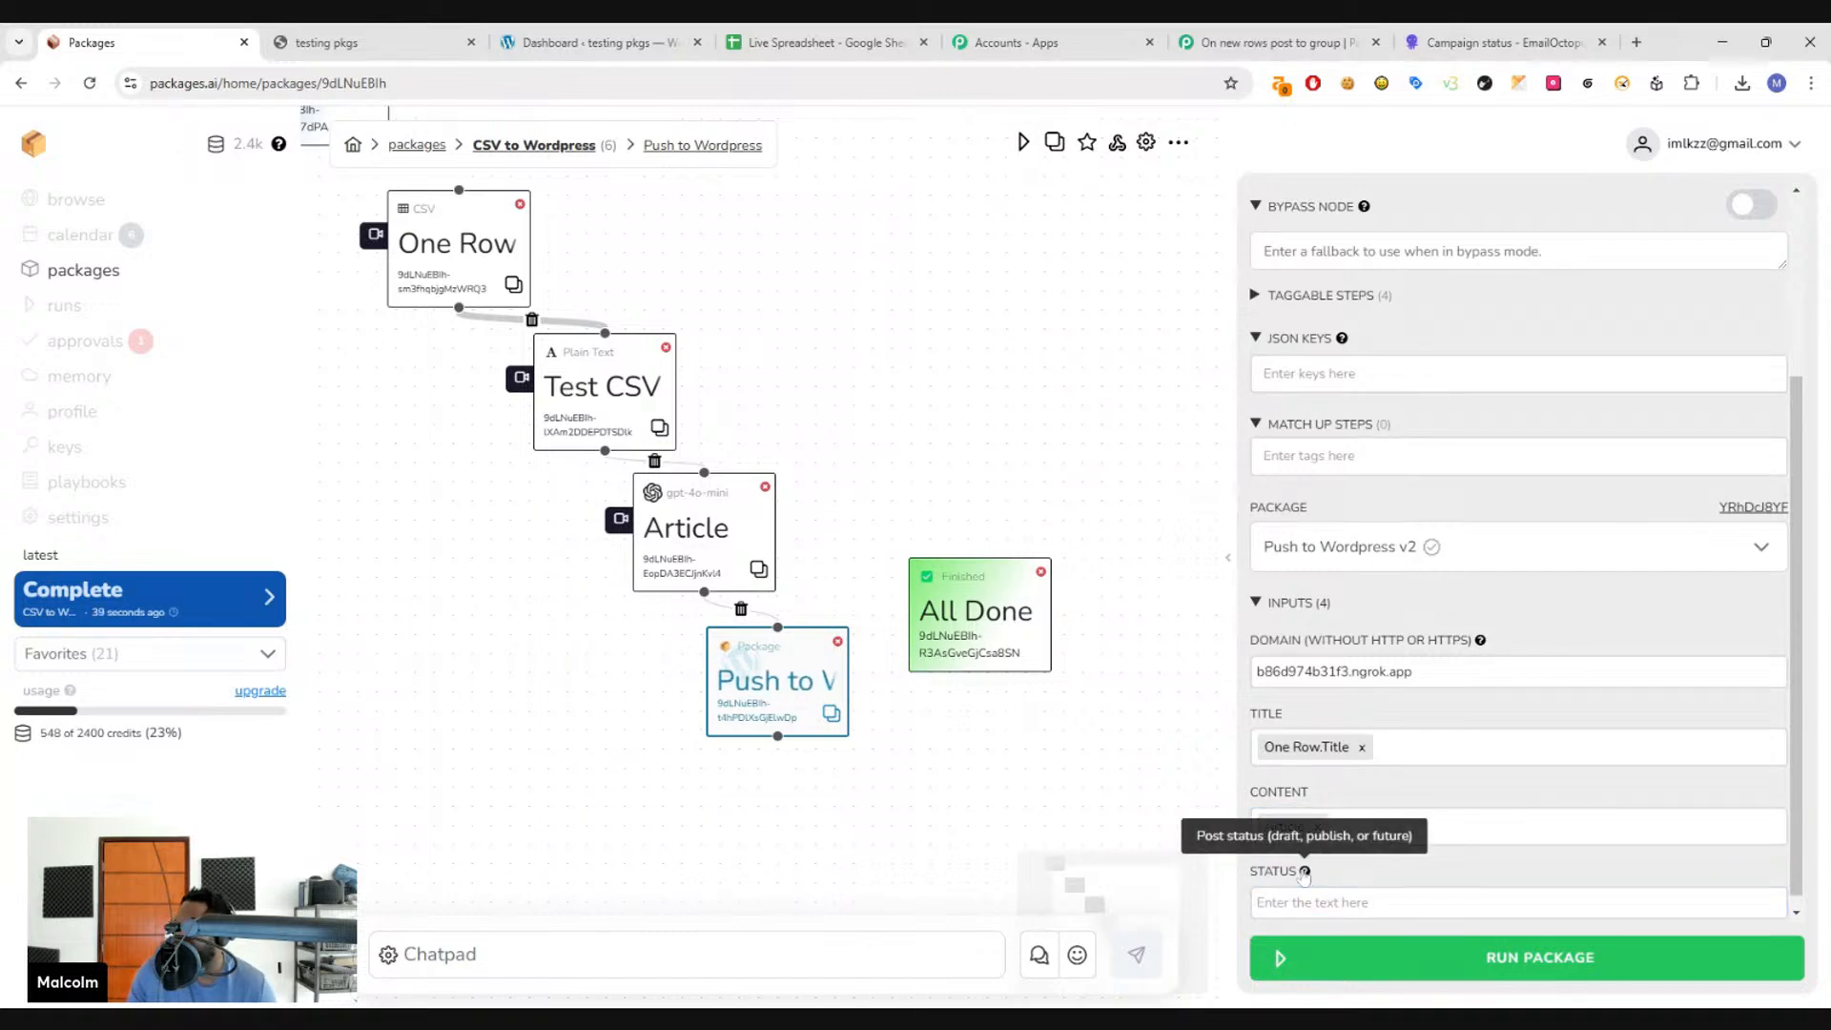
click(1306, 902)
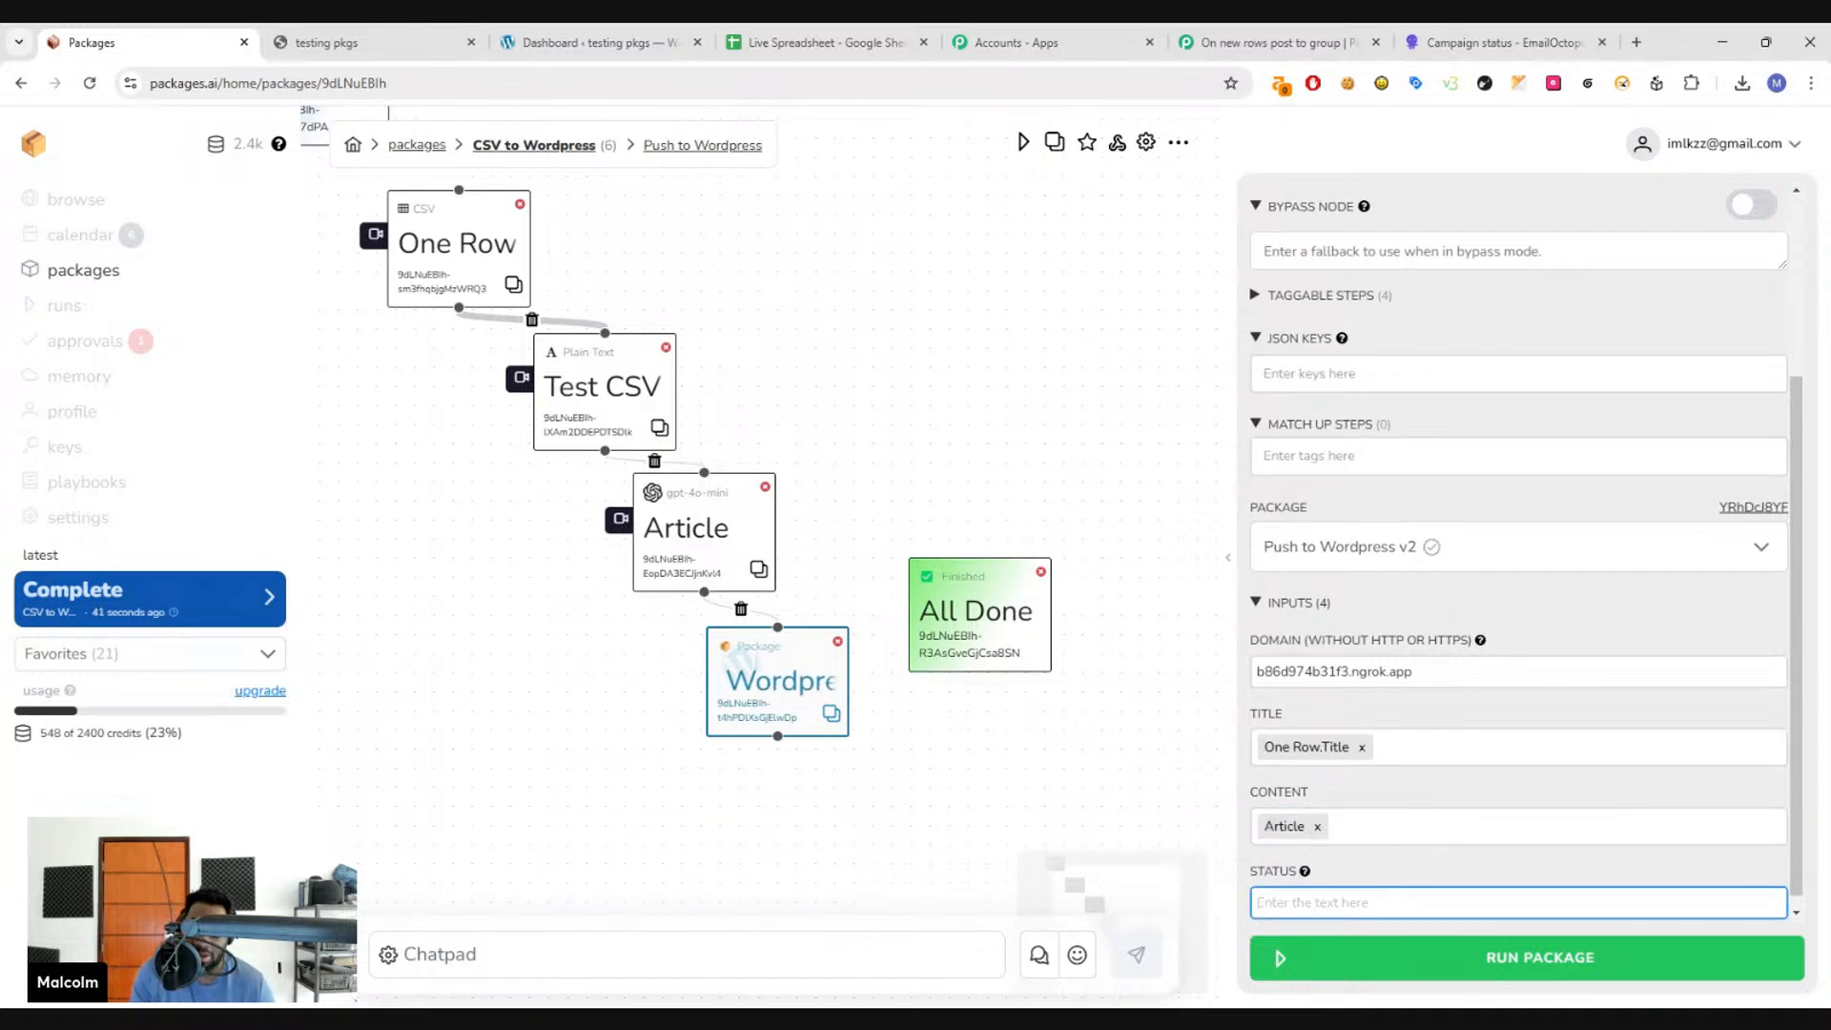
text(publish)
key(ctrl+a)
key(BackSpace)
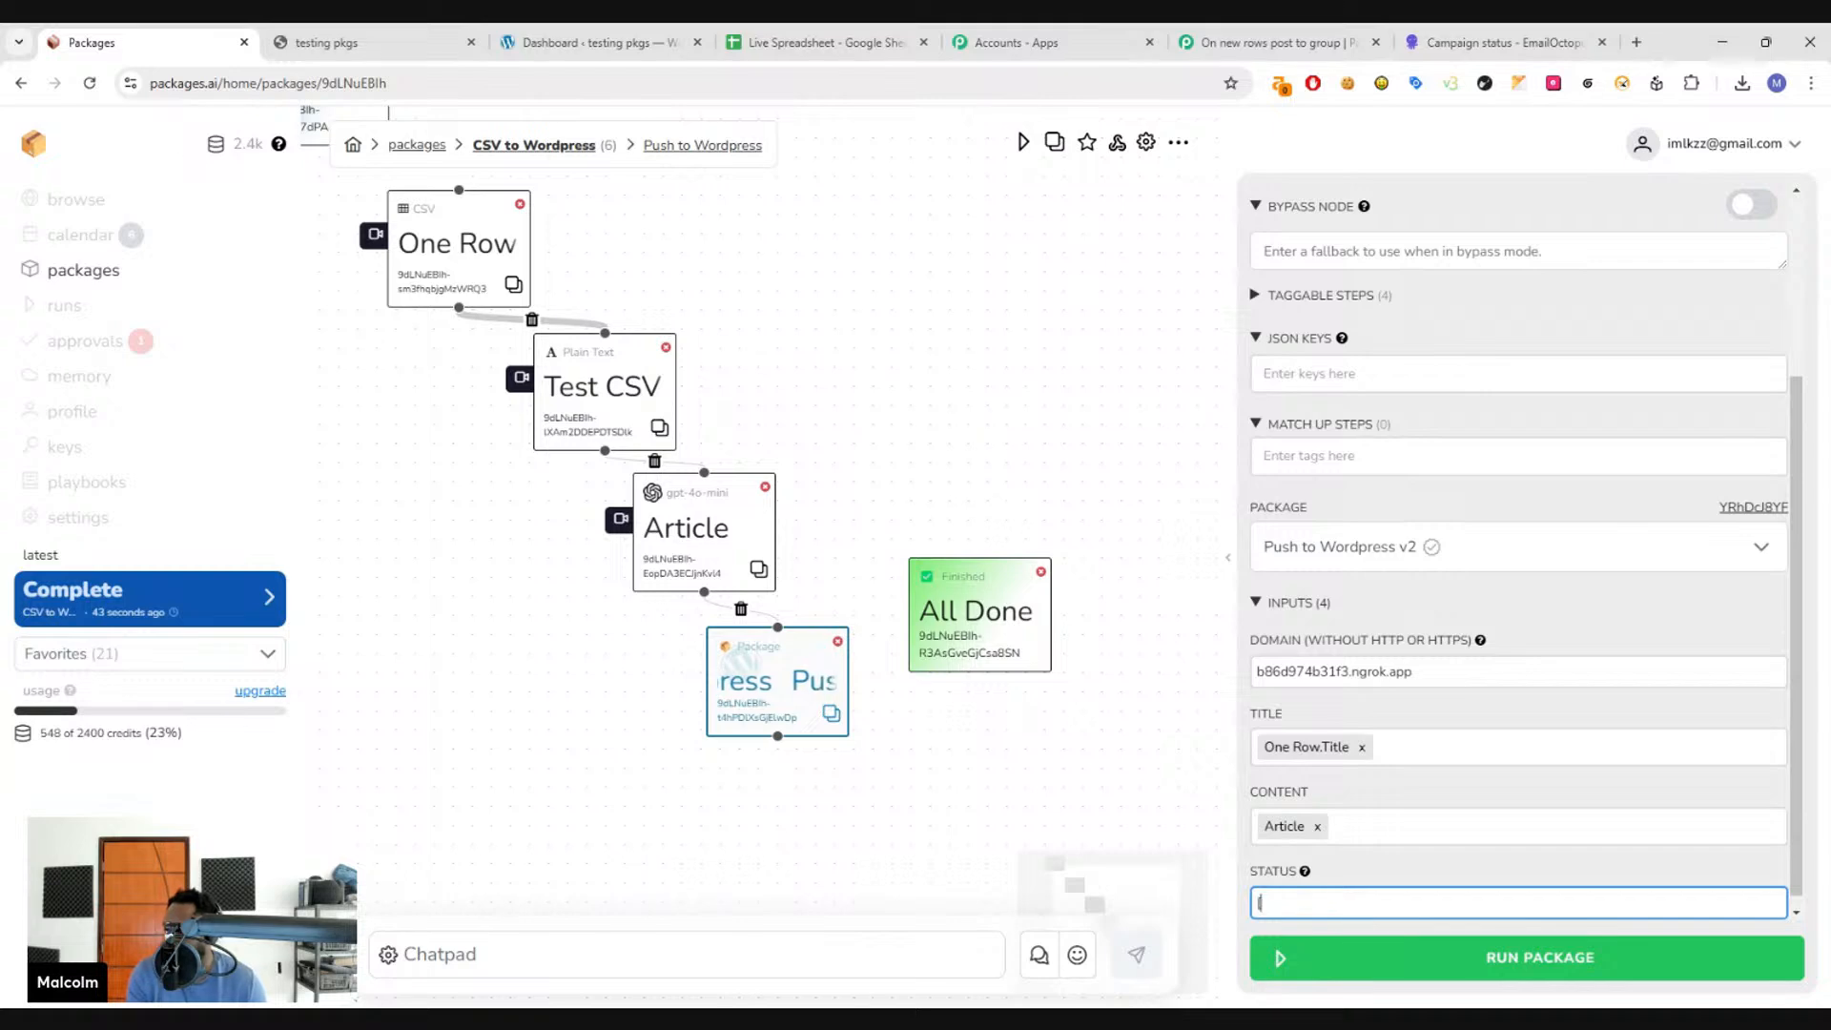
text(publish)
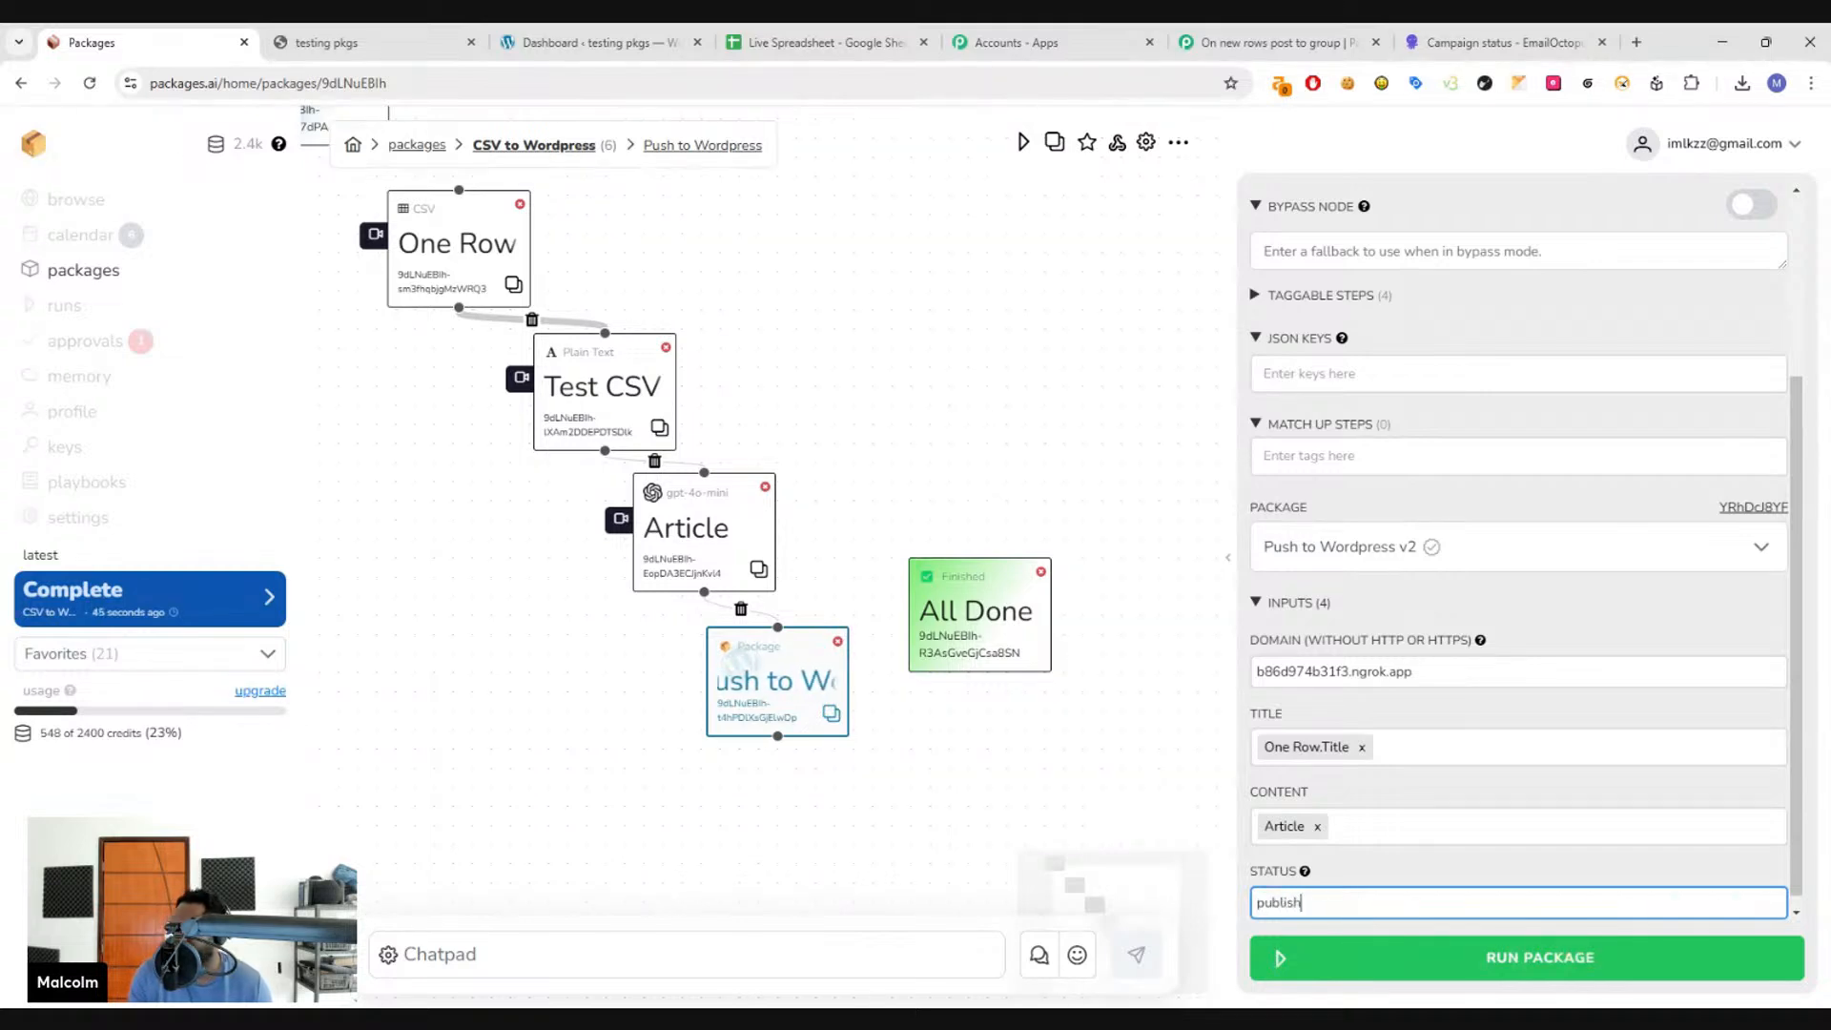
click(1304, 873)
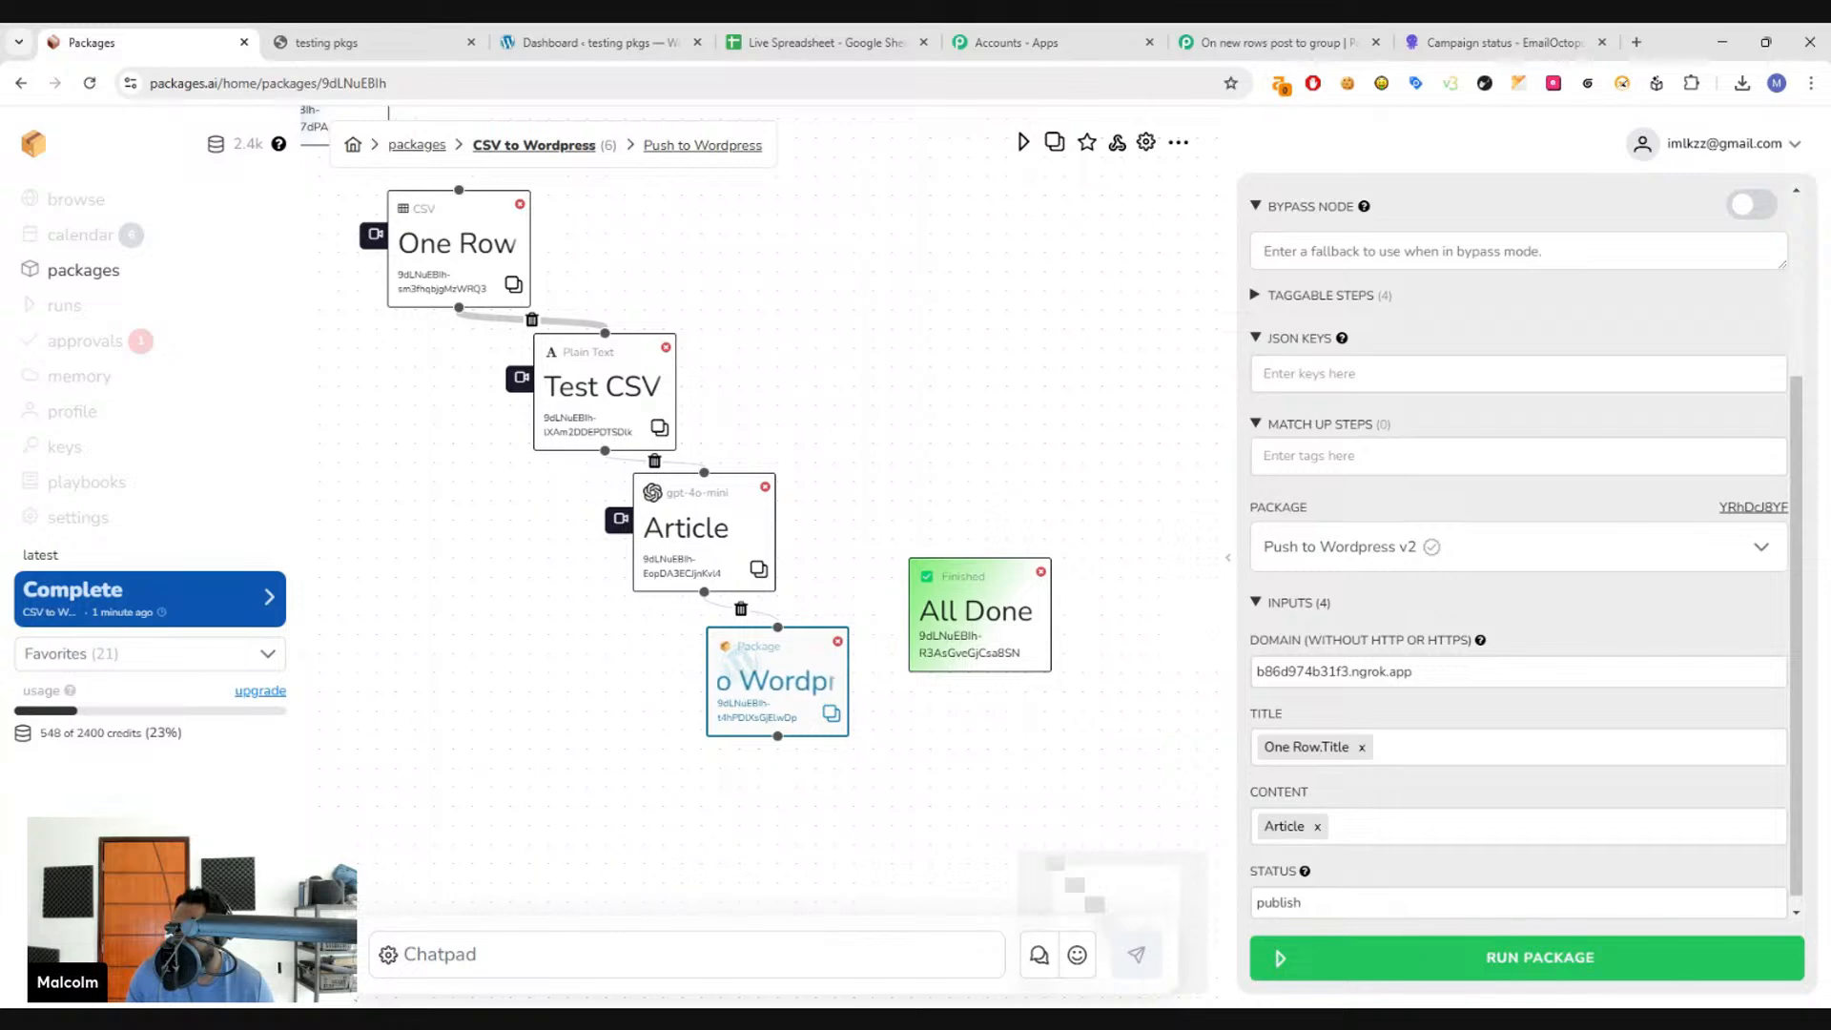
- Start adding a new key on the keys page with Custom Service as its service
click(67, 446)
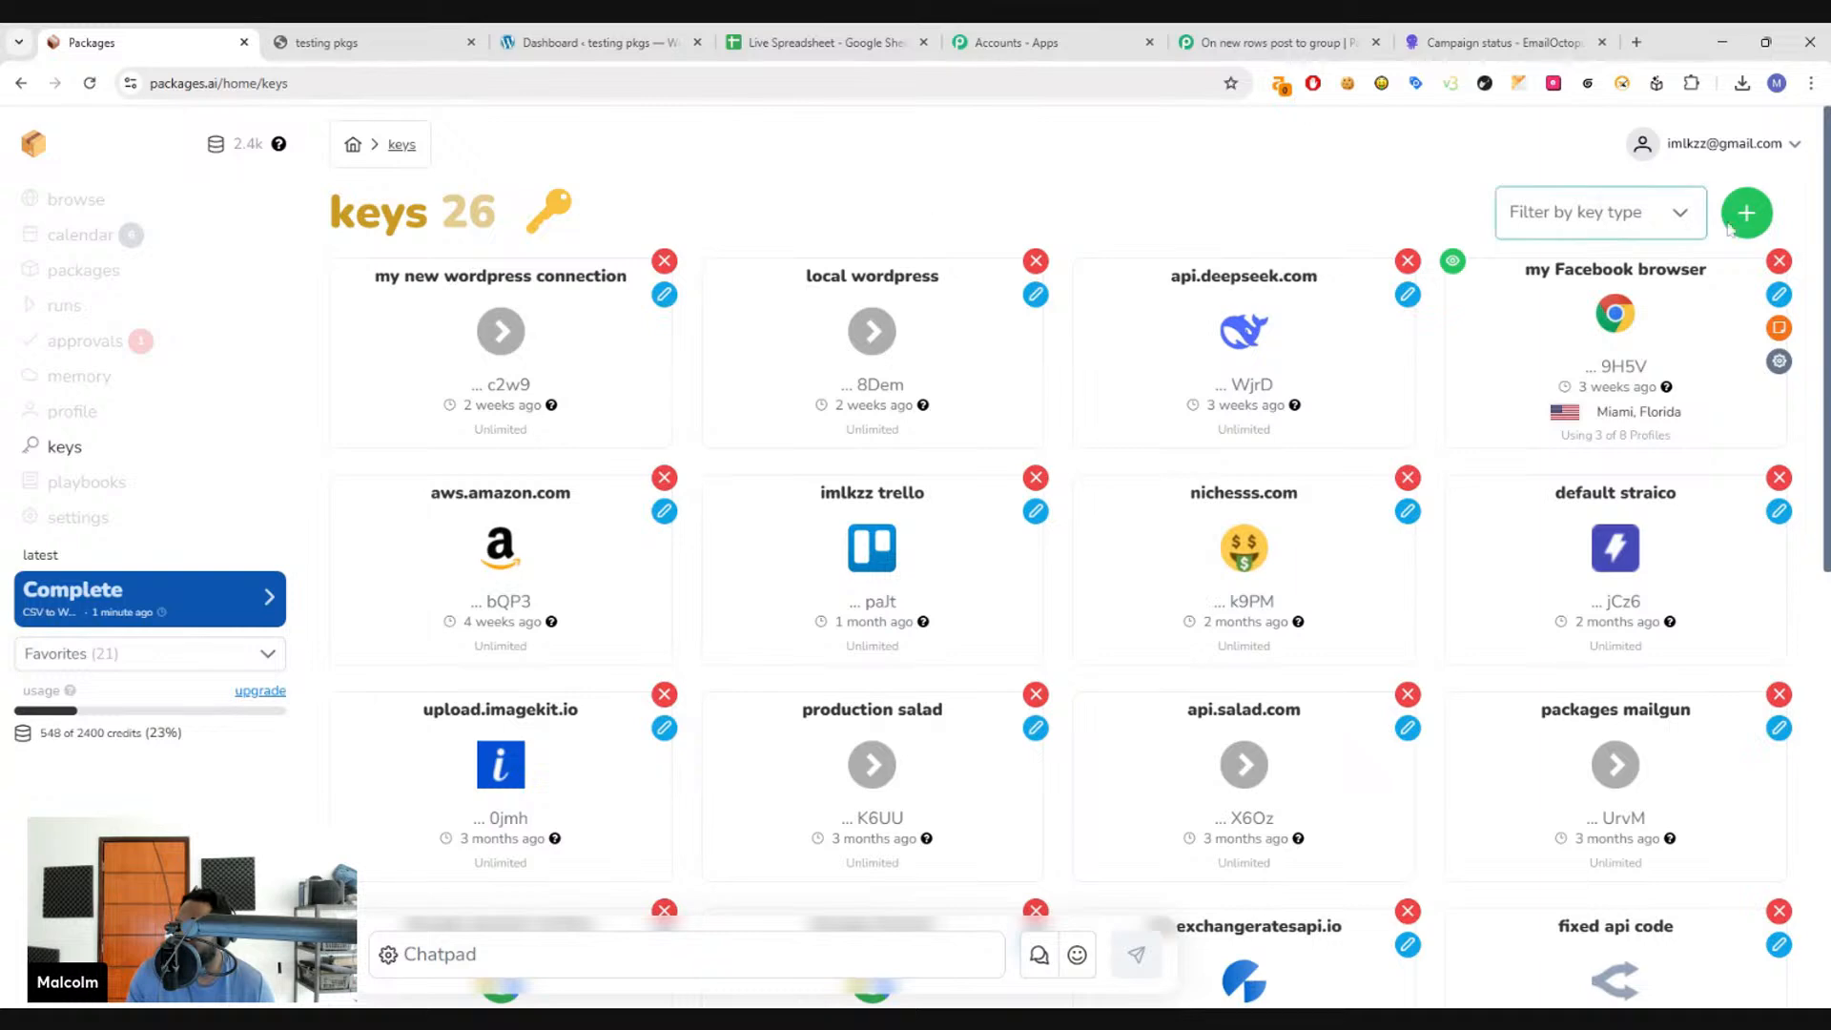
click(1740, 220)
click(695, 596)
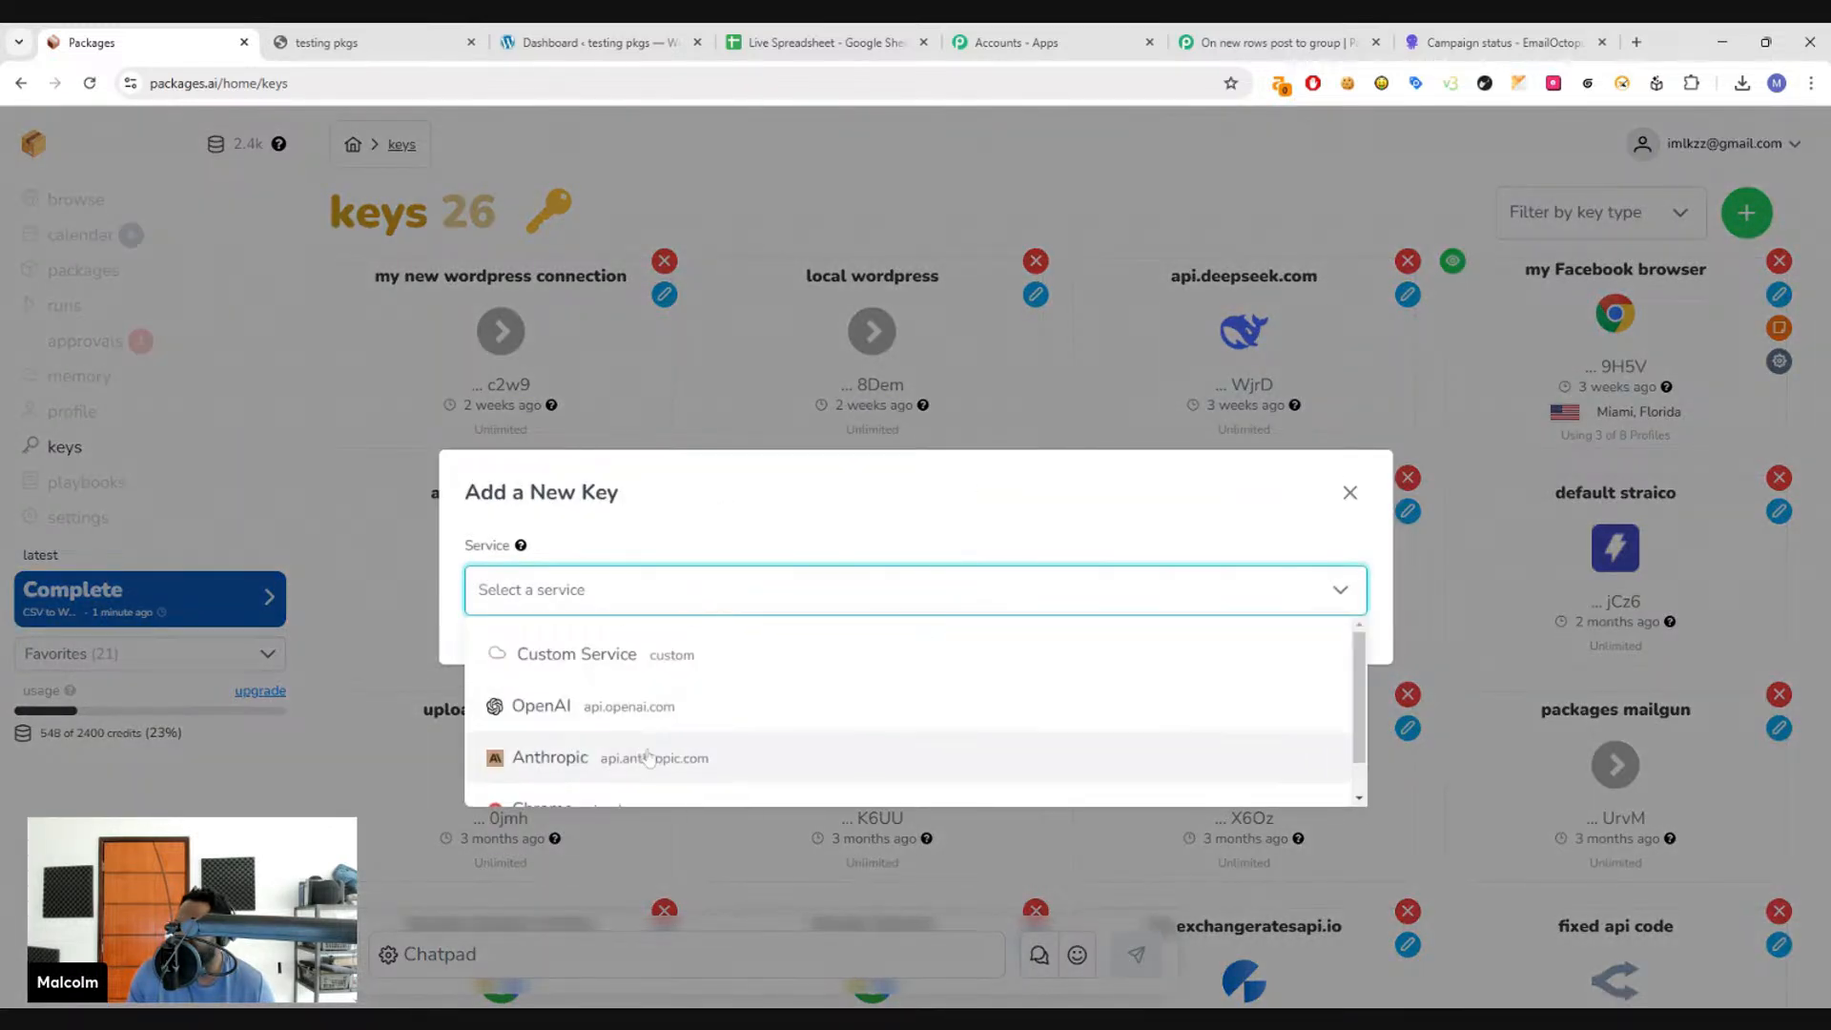
click(648, 656)
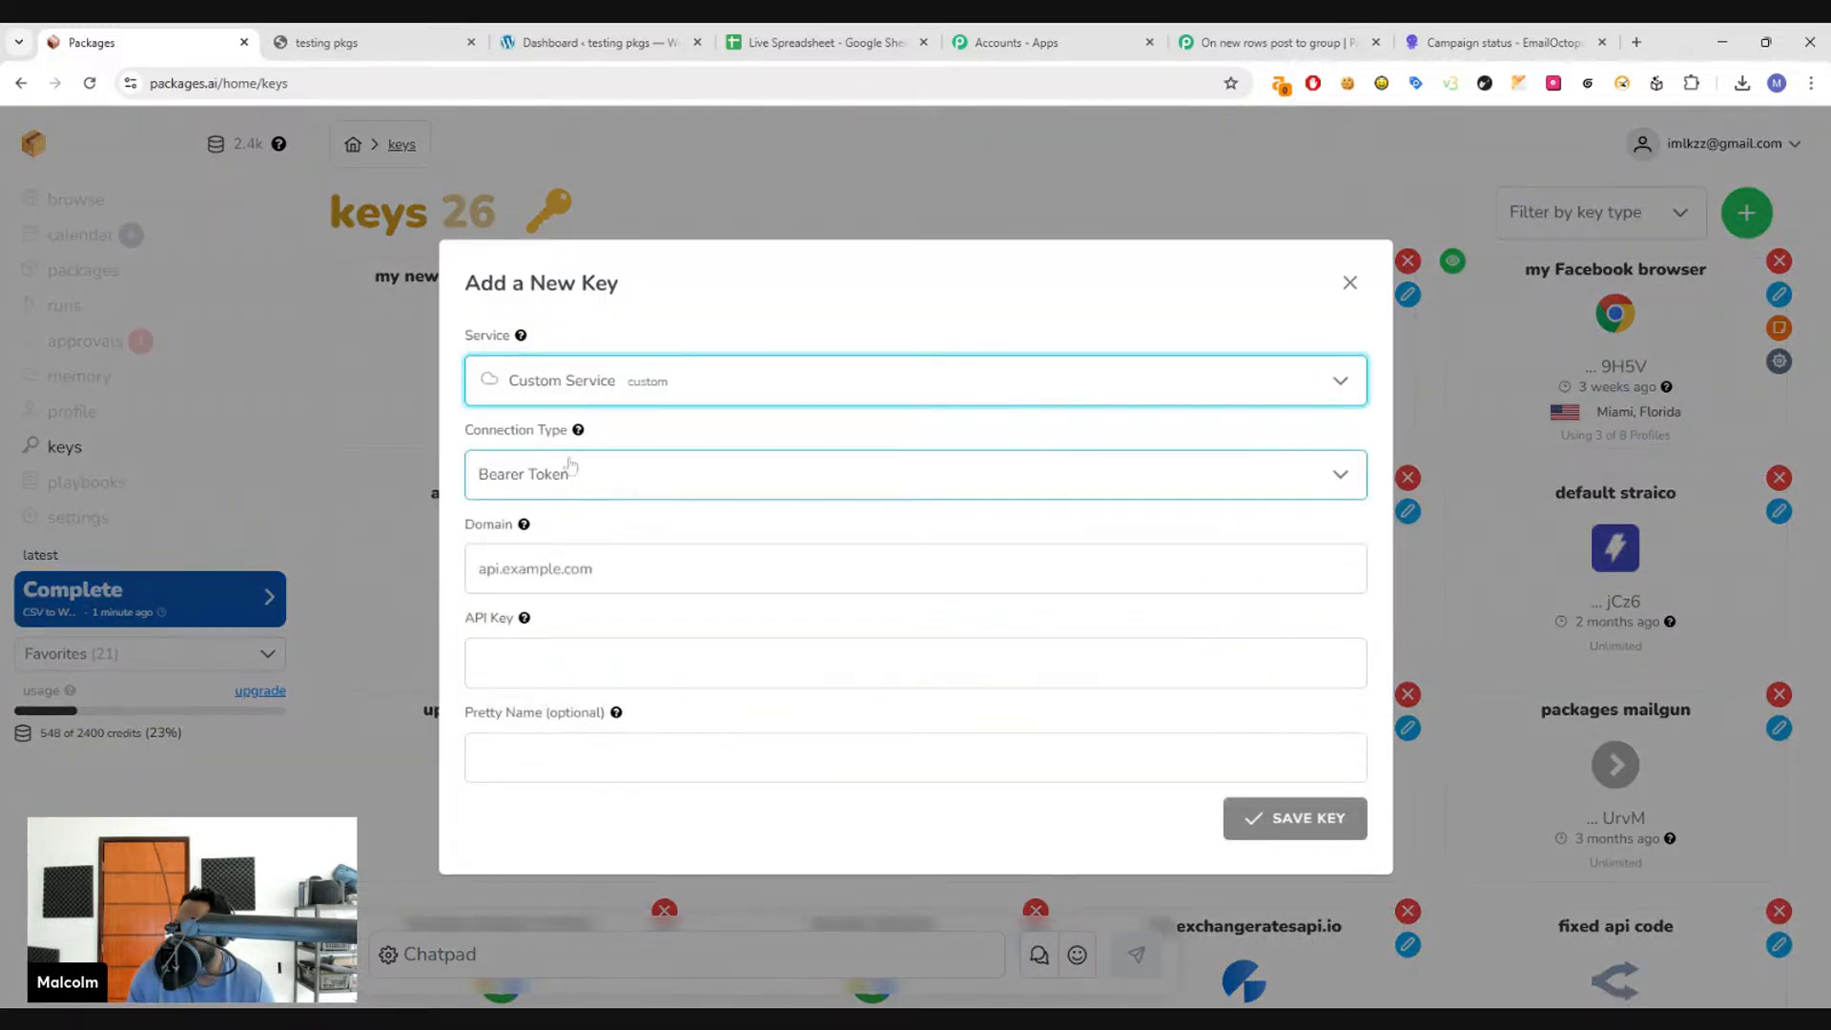
click(630, 474)
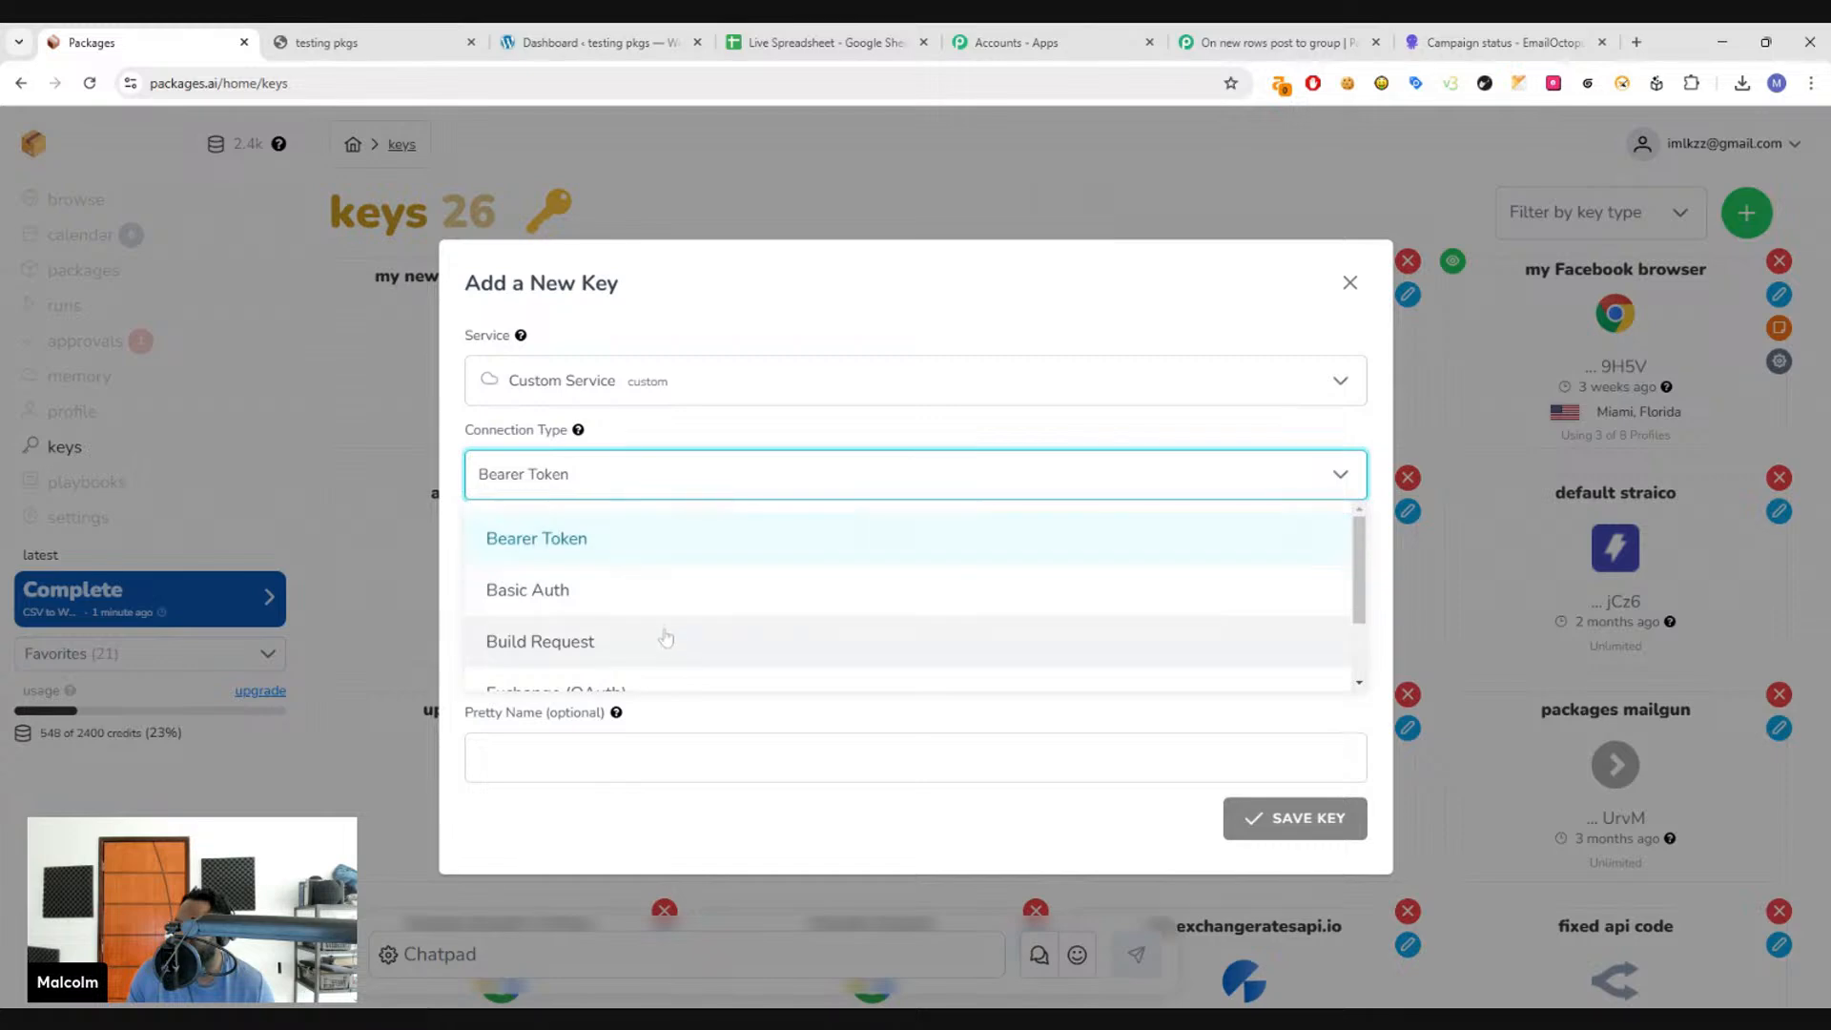
click(727, 340)
- Switch to the WordPress admin and open the administrator user's profile at the Application Passwords section
click(572, 42)
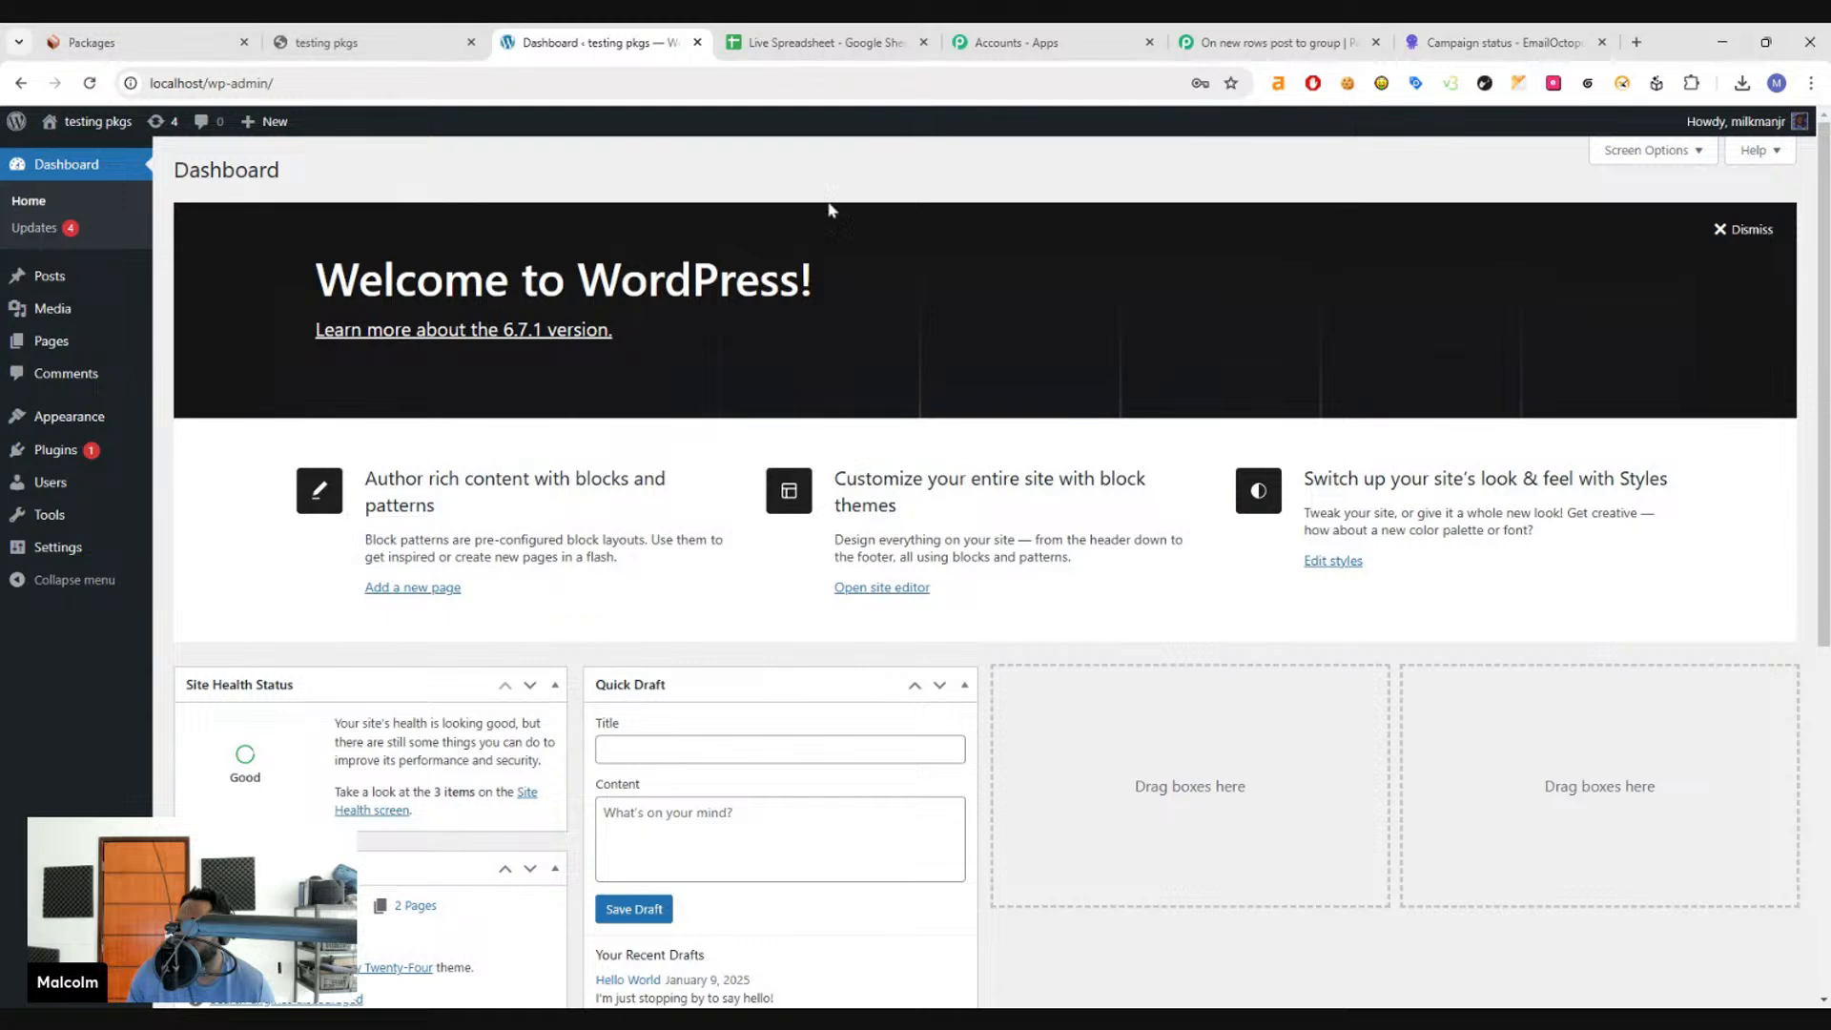
mouse_move(71, 562)
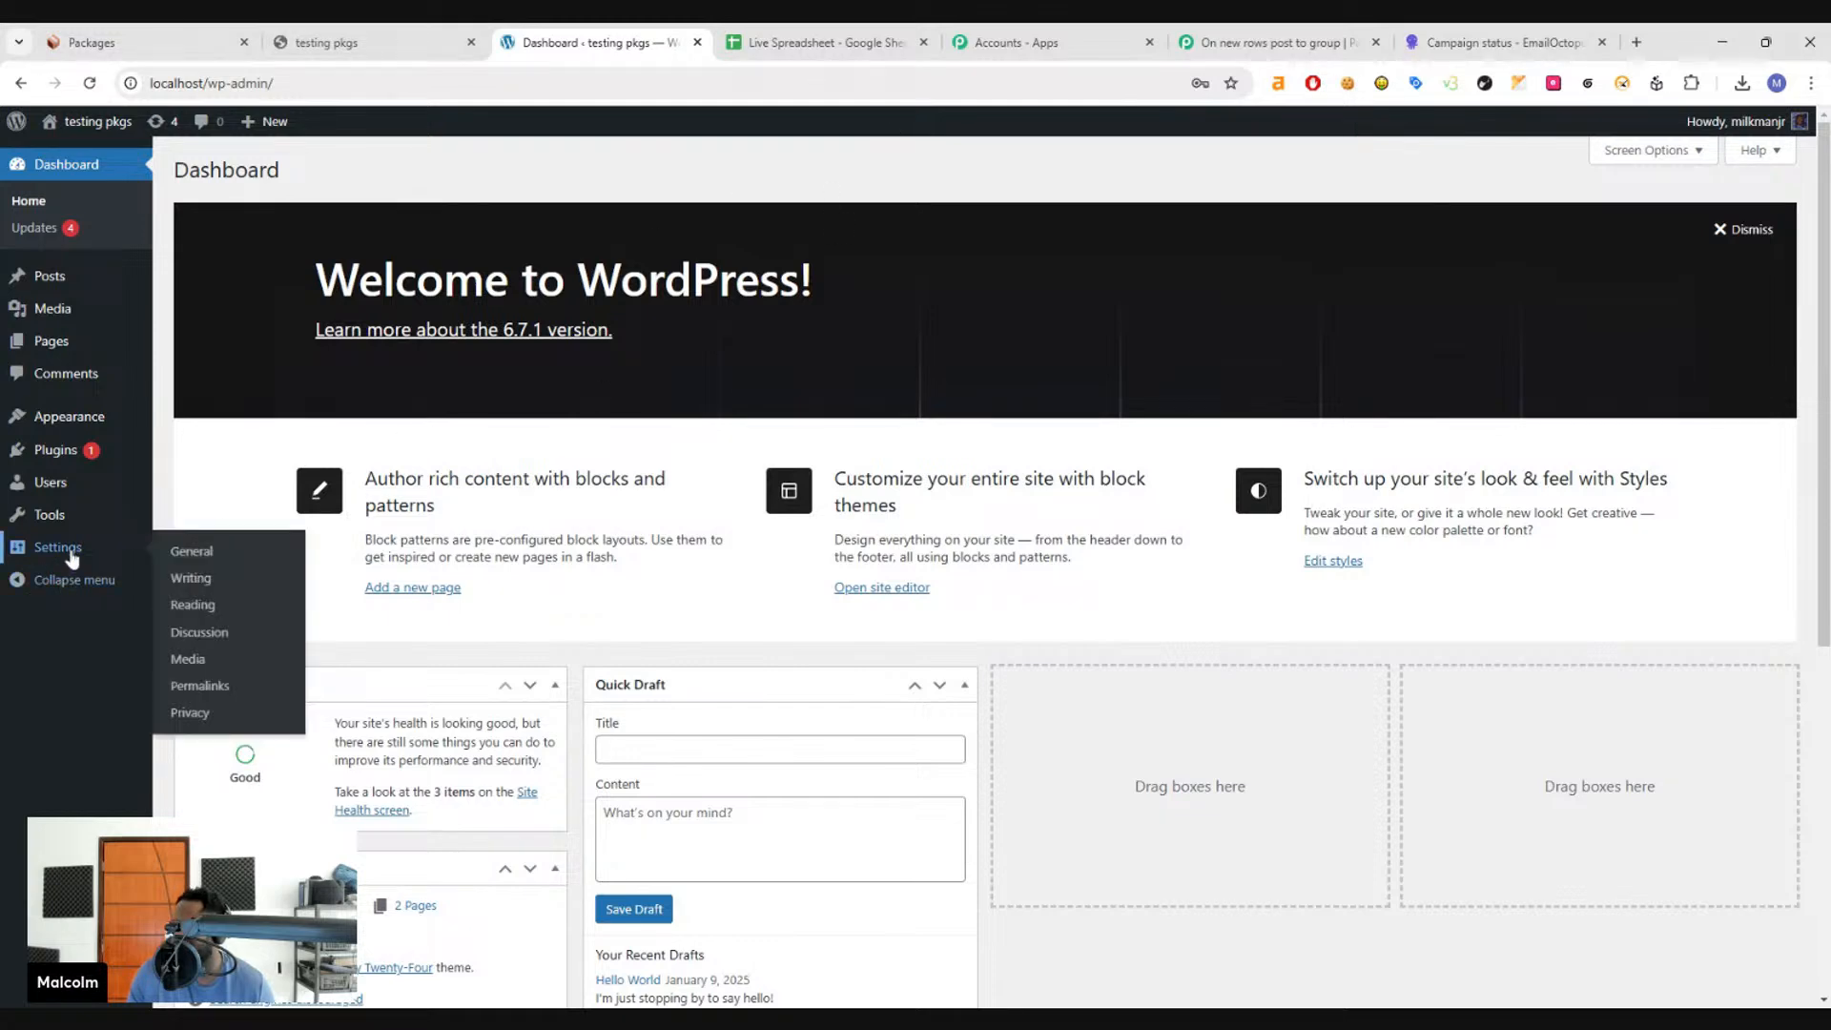
click(95, 482)
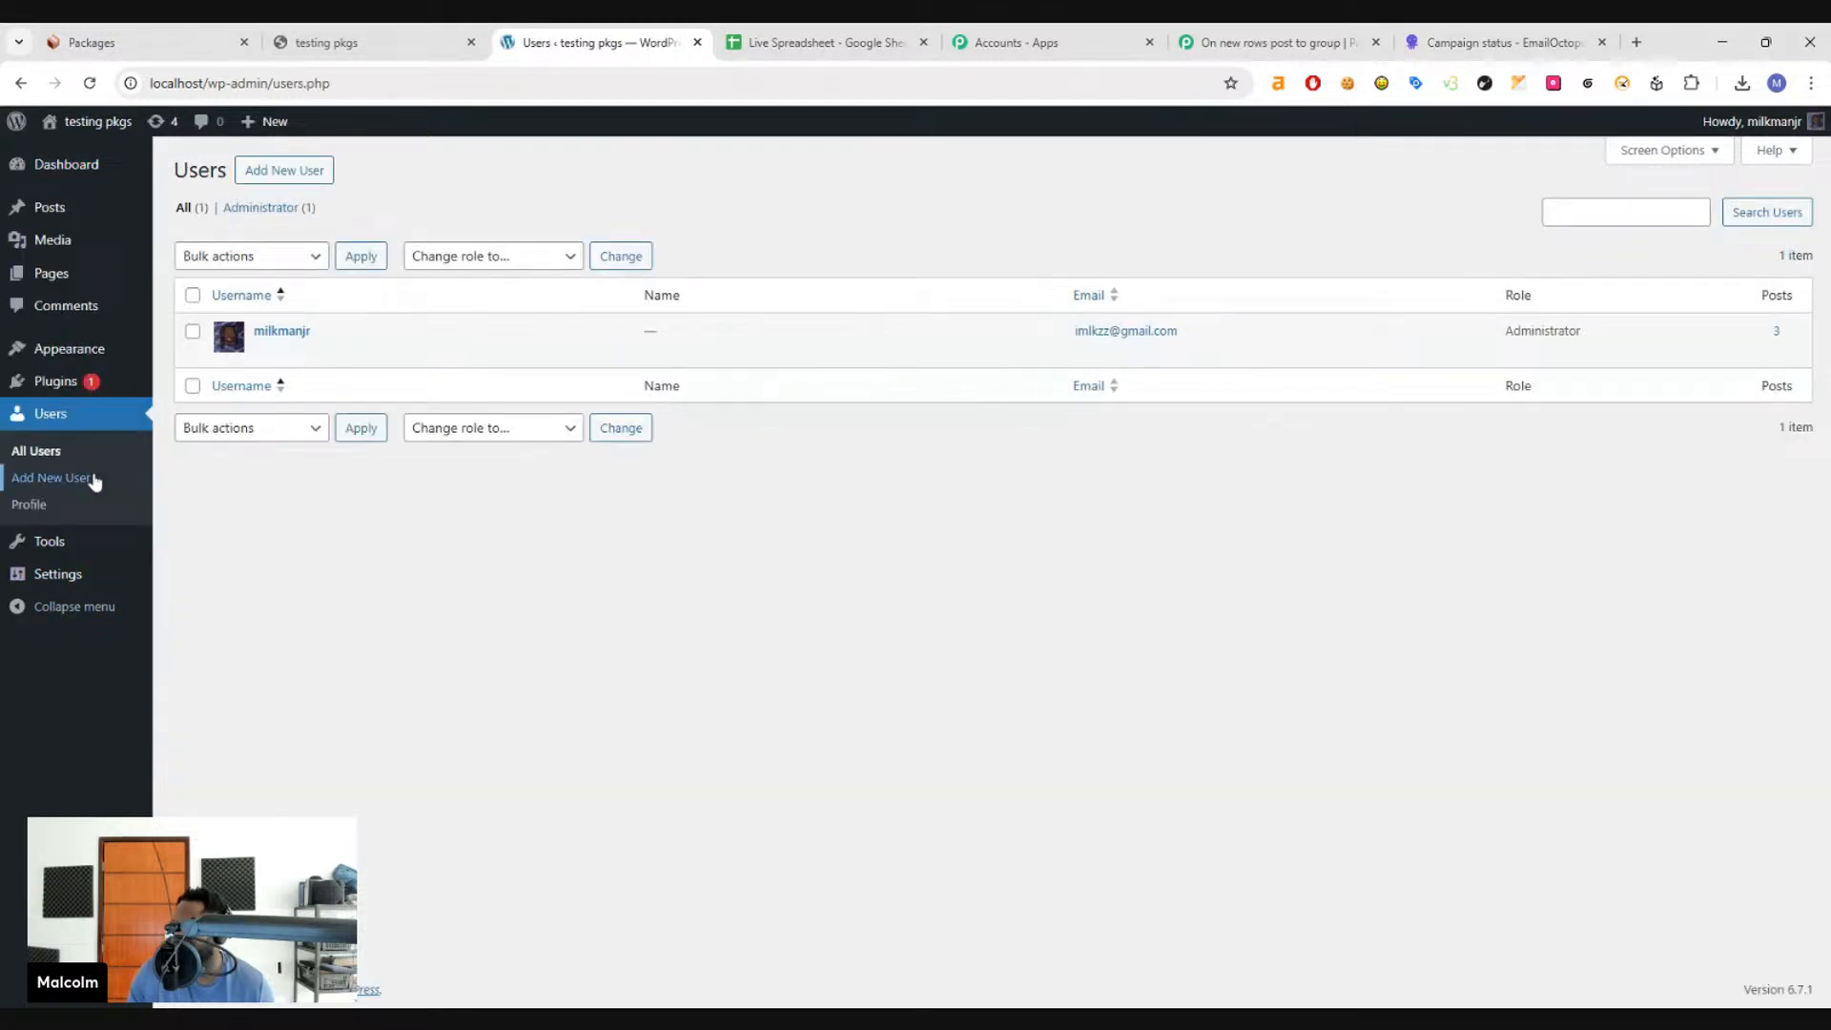
click(299, 336)
scroll(253, 591, down, 10)
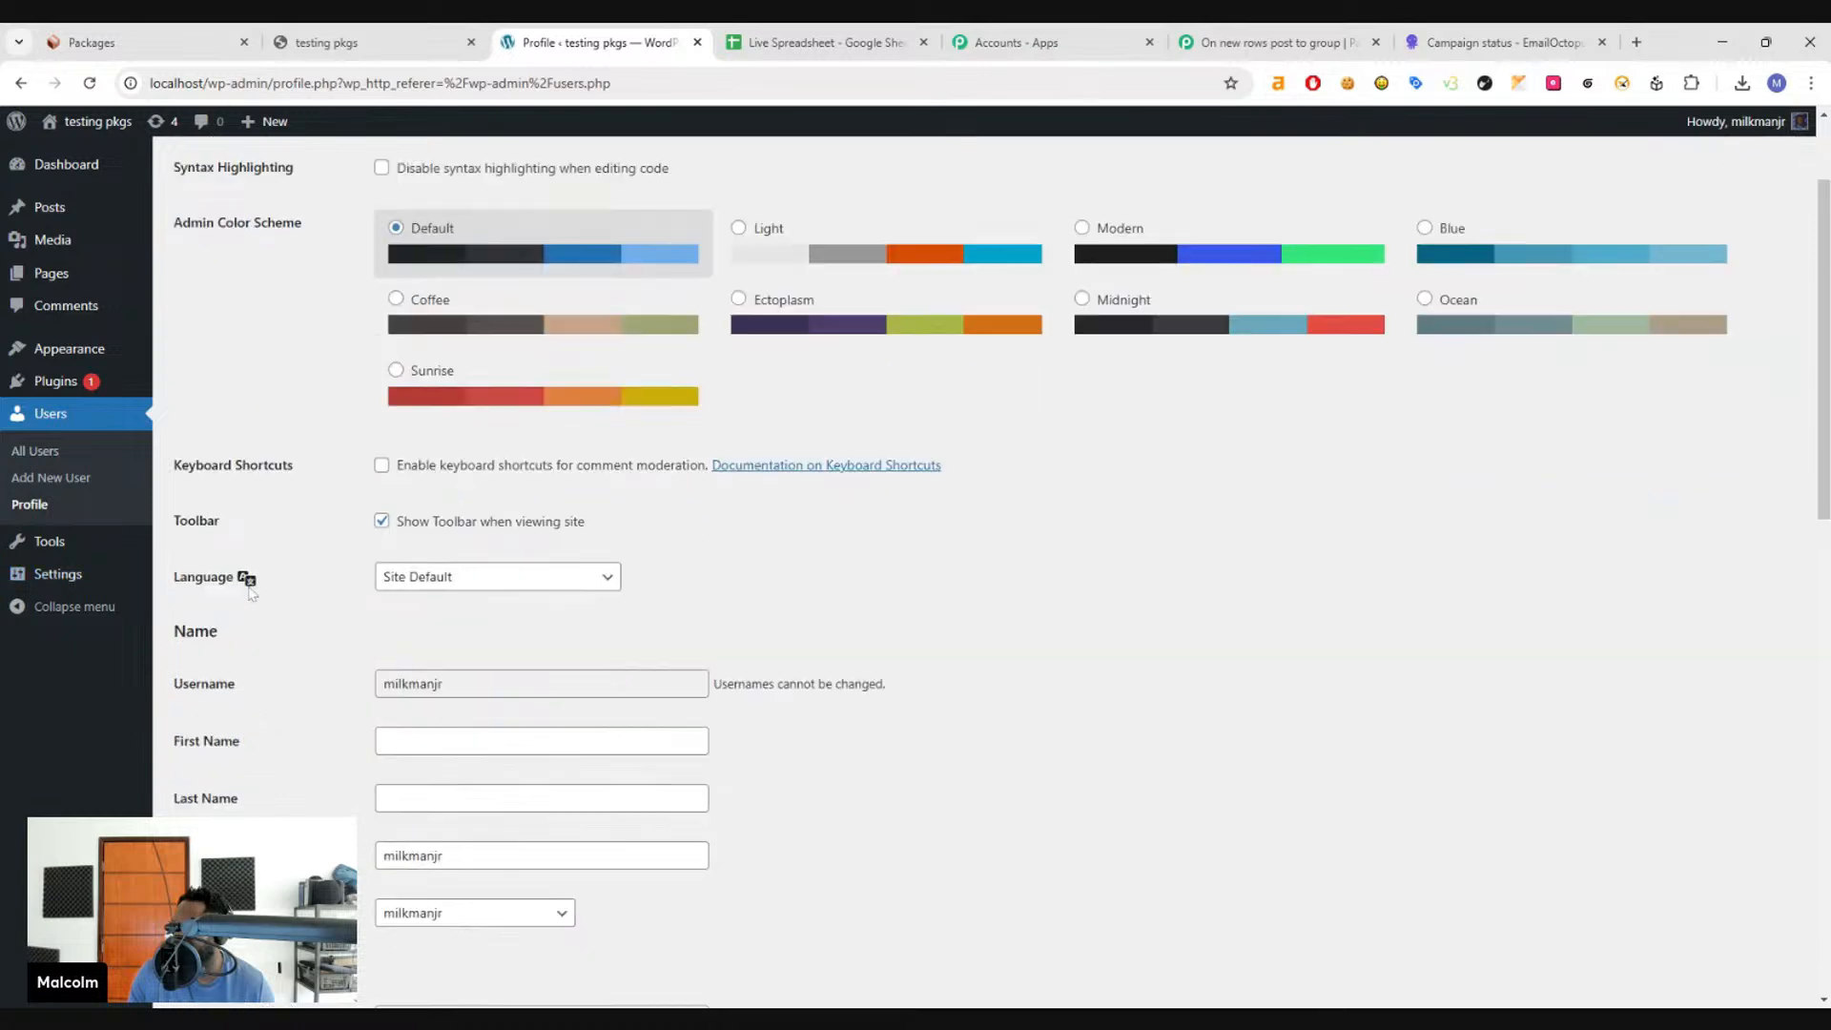
scroll(253, 592, down, 5)
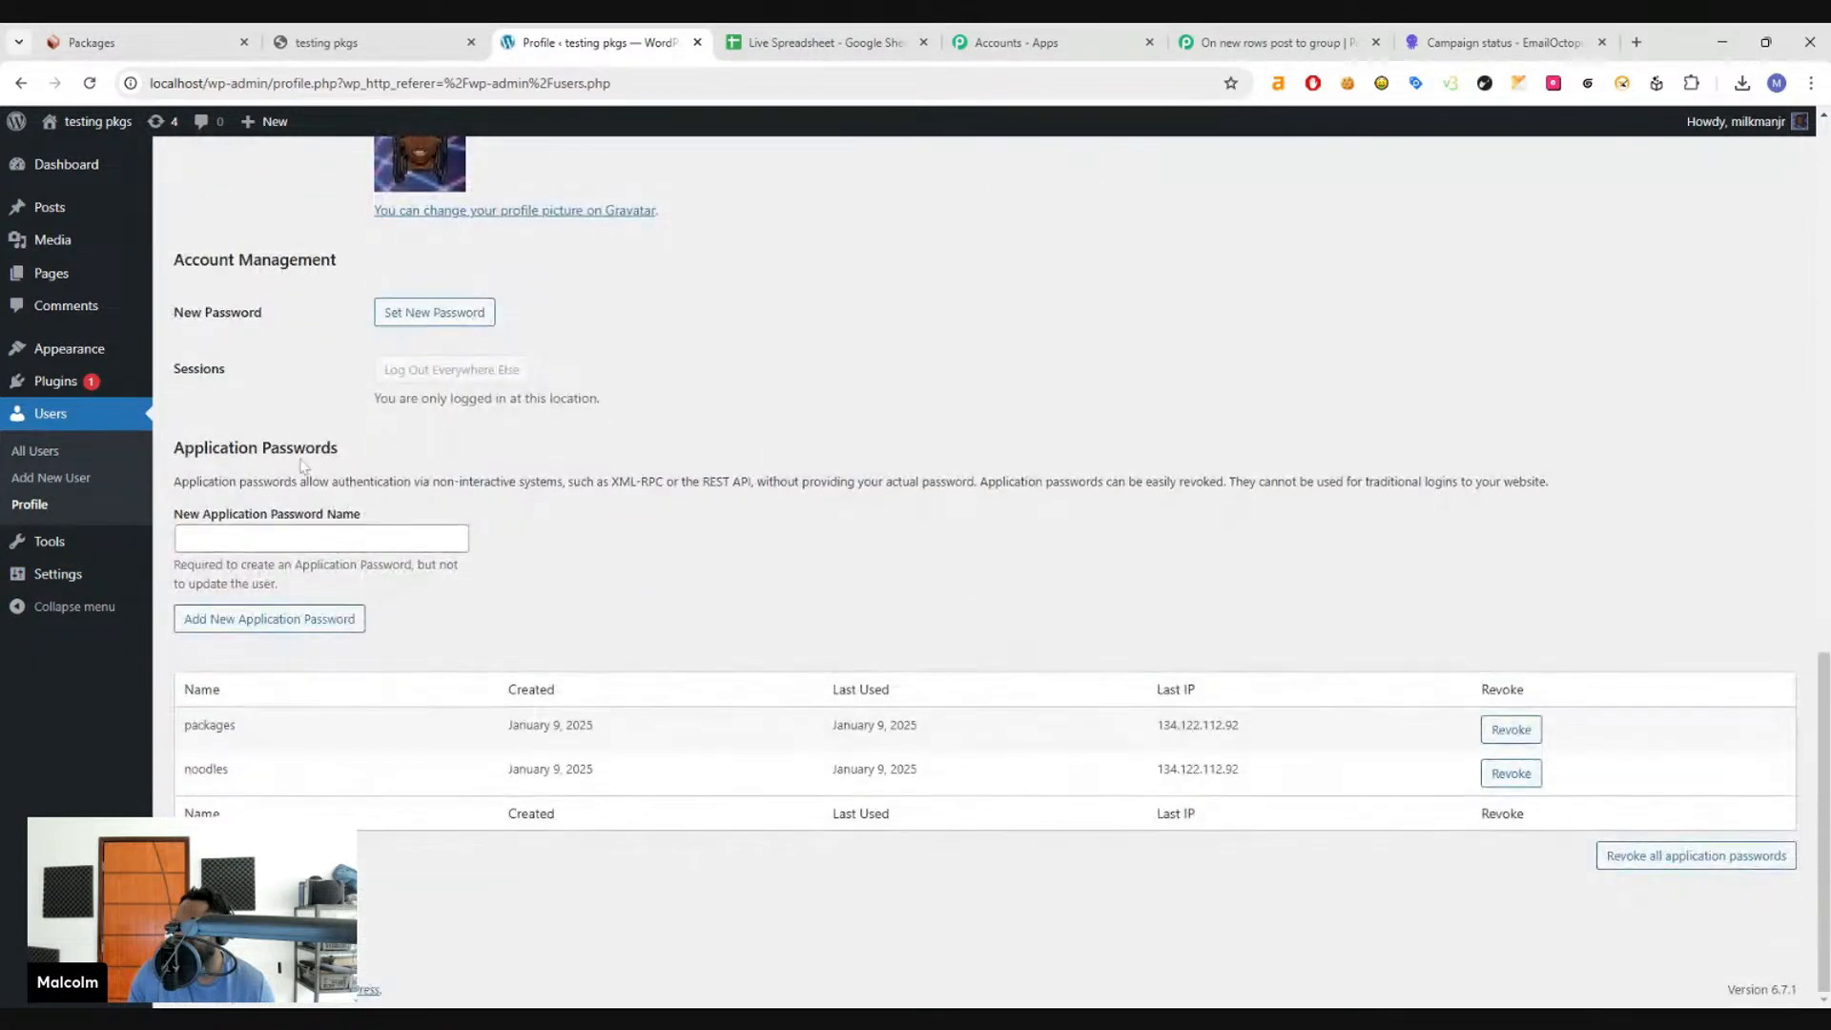
- Create an application password named "1-26 live" and copy the generated password
click(322, 539)
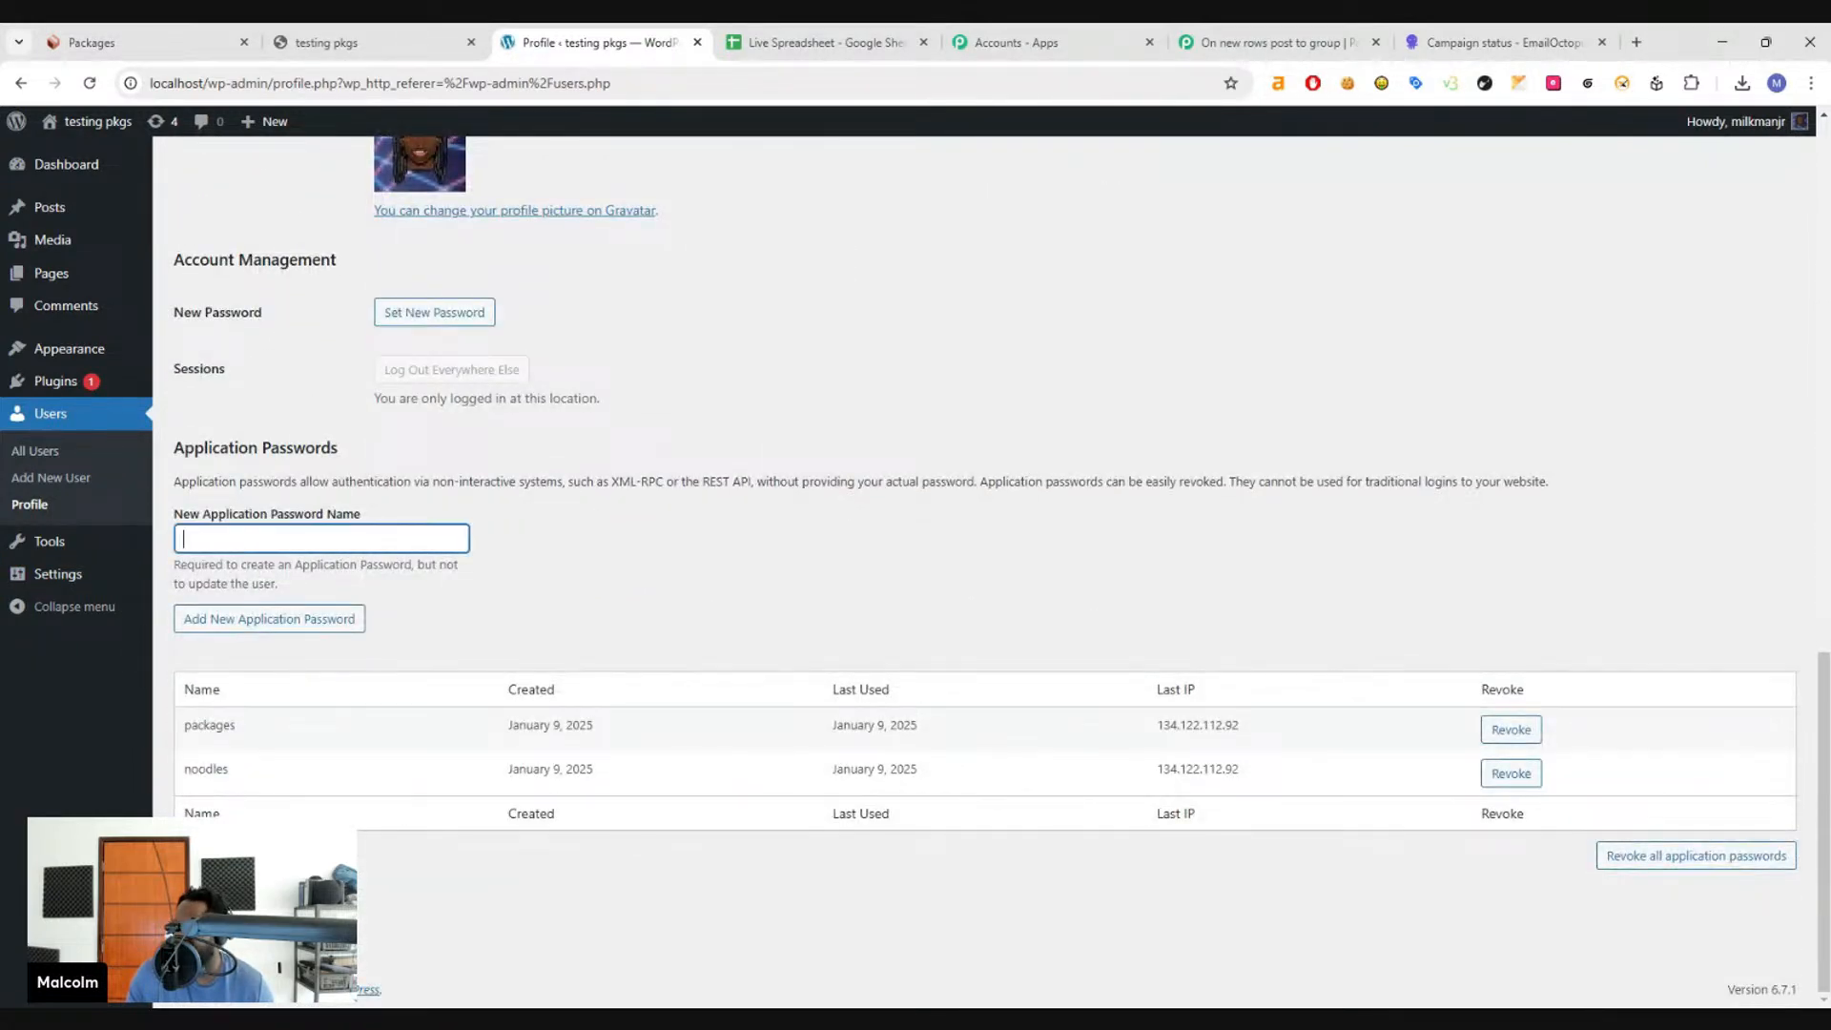
text(1-)
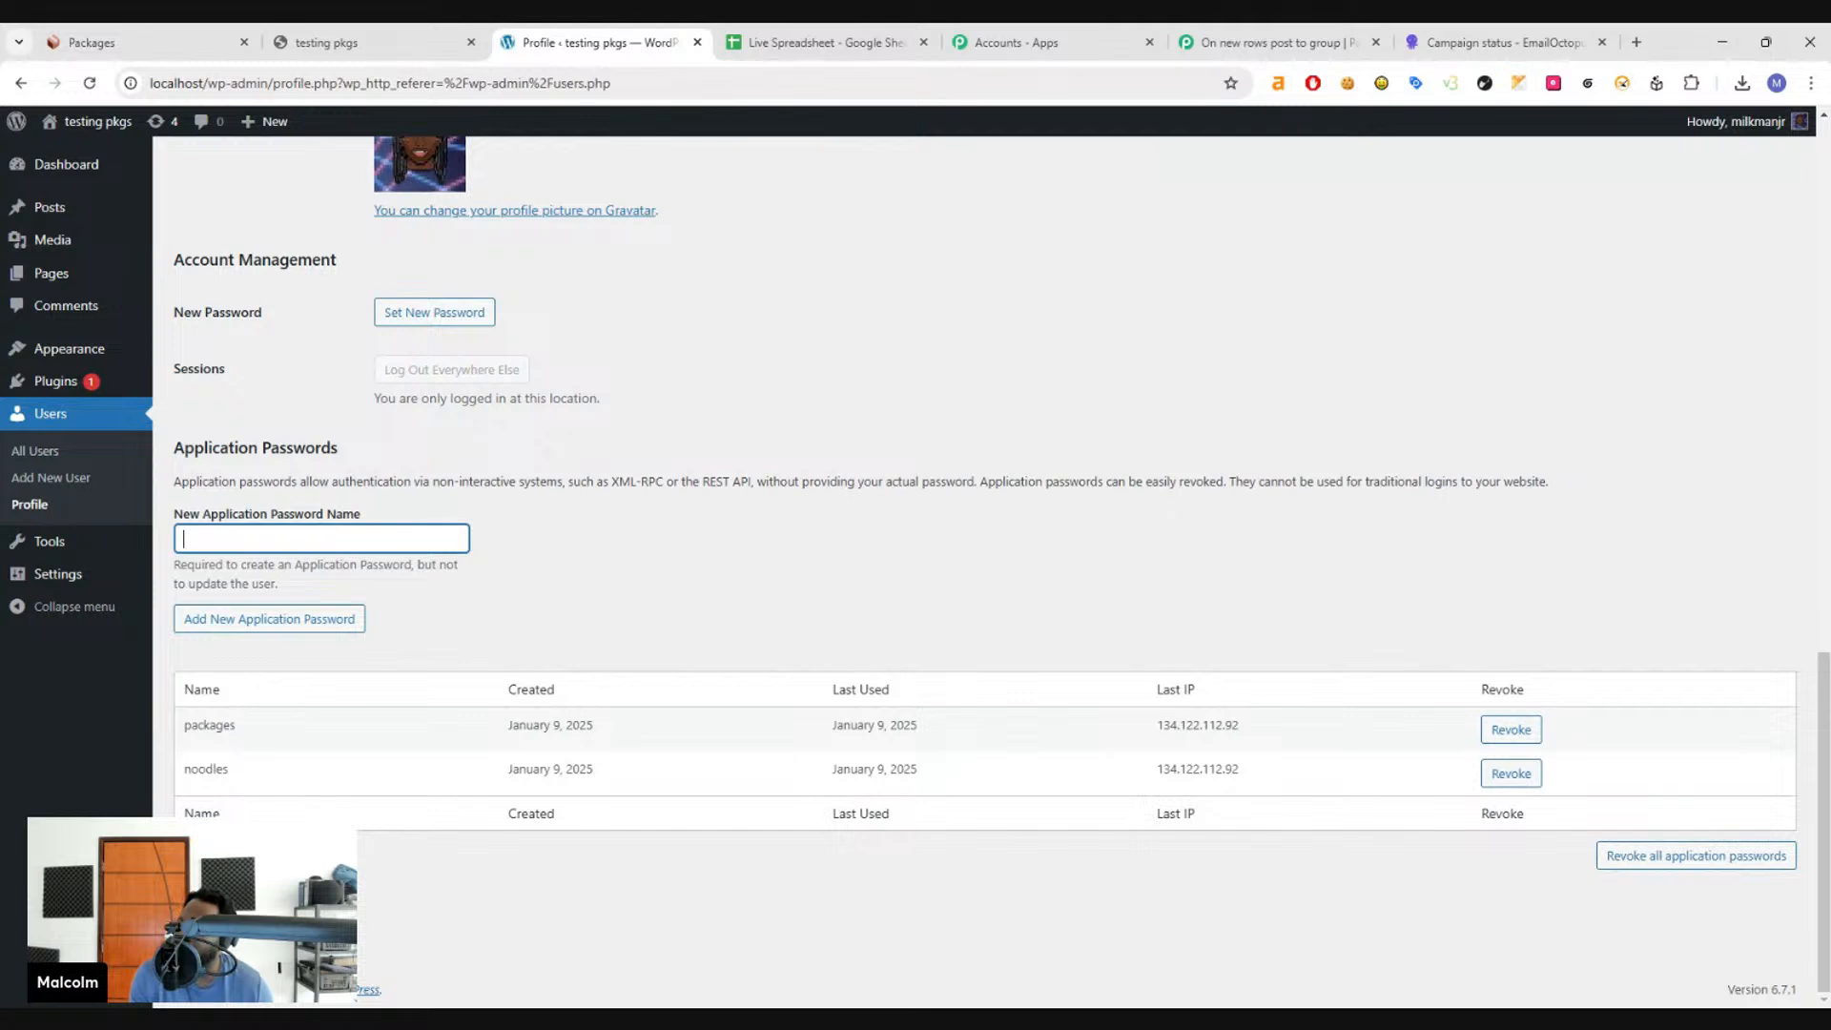
text(26 liv)
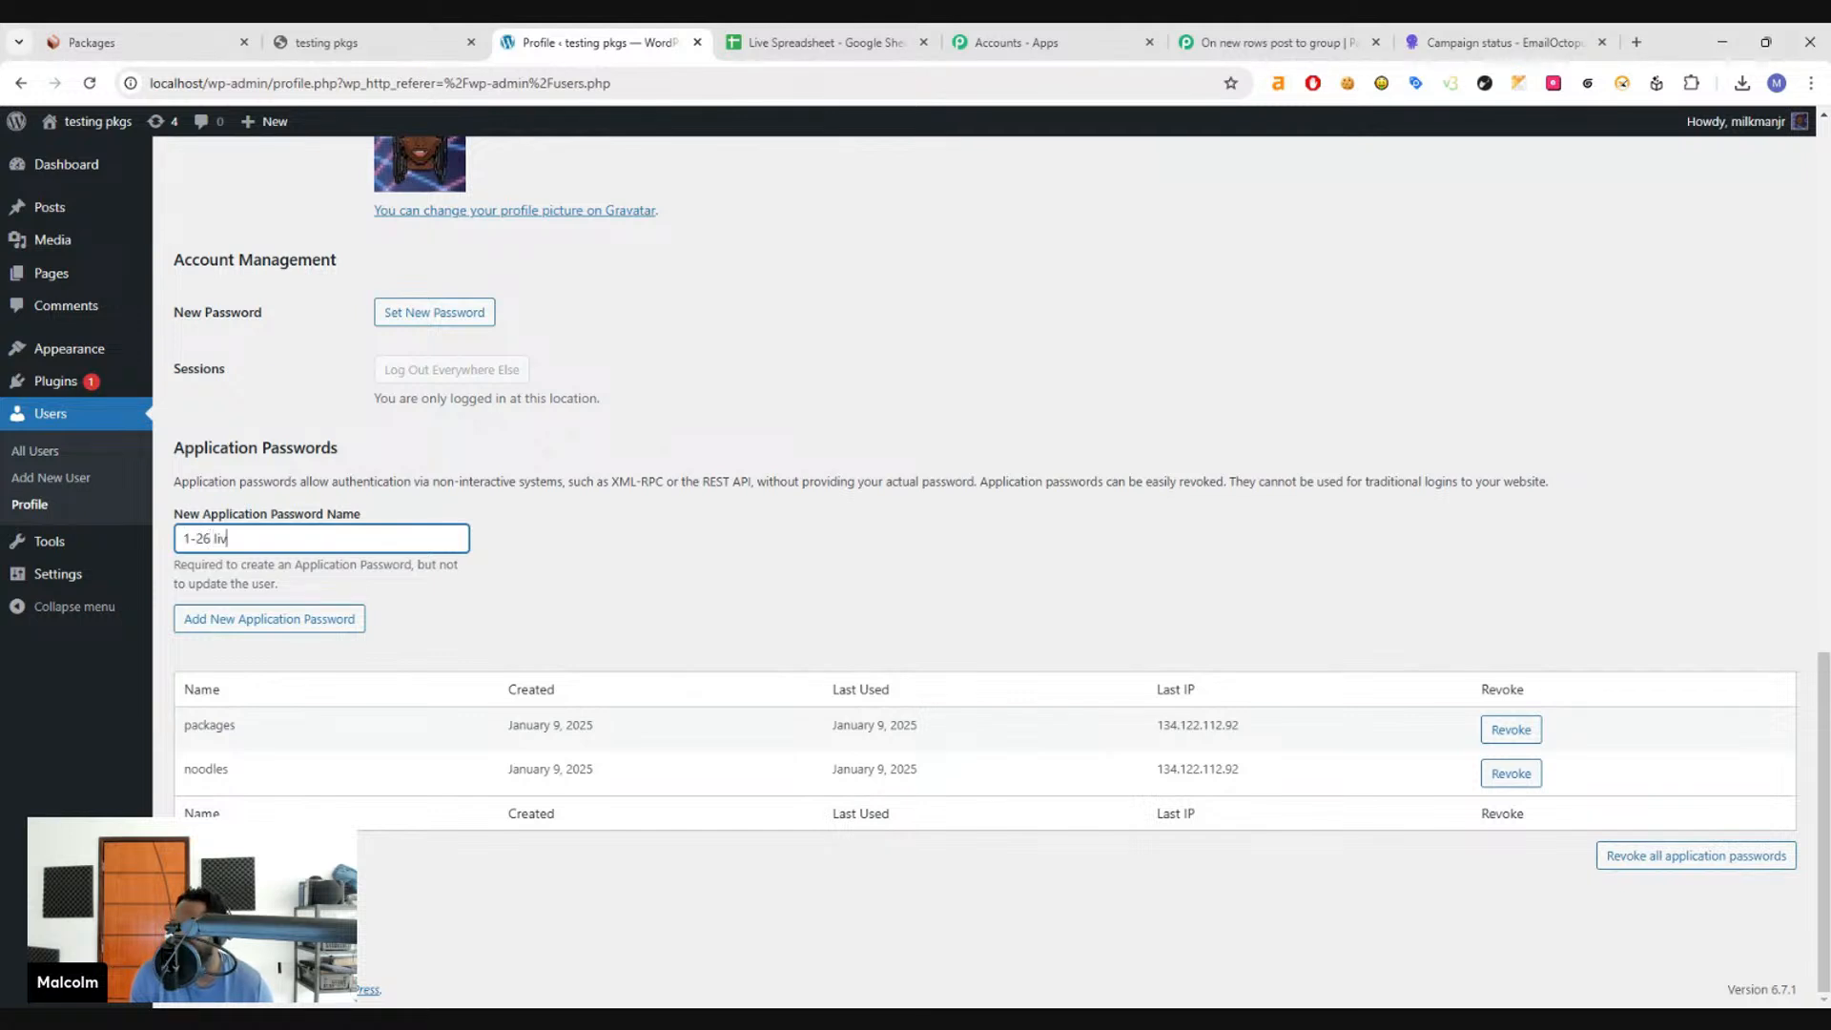
text(e)
click(269, 618)
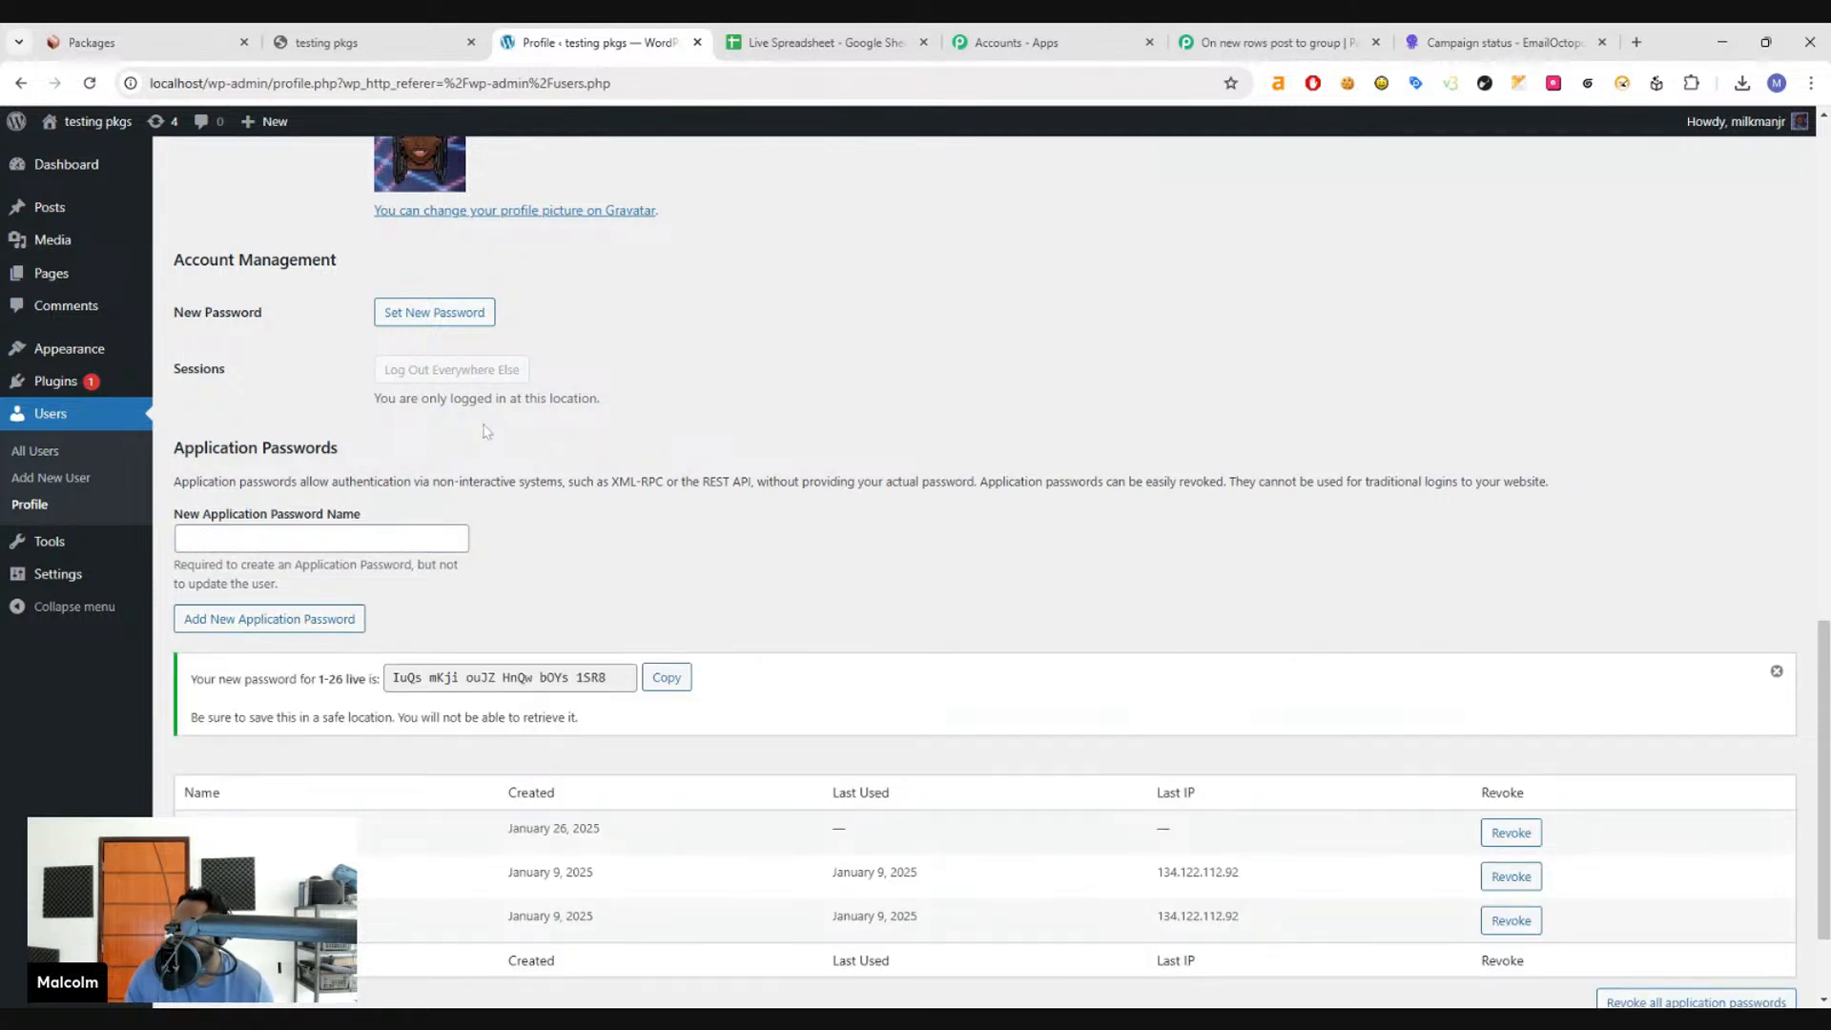
drag(620, 678, 407, 678)
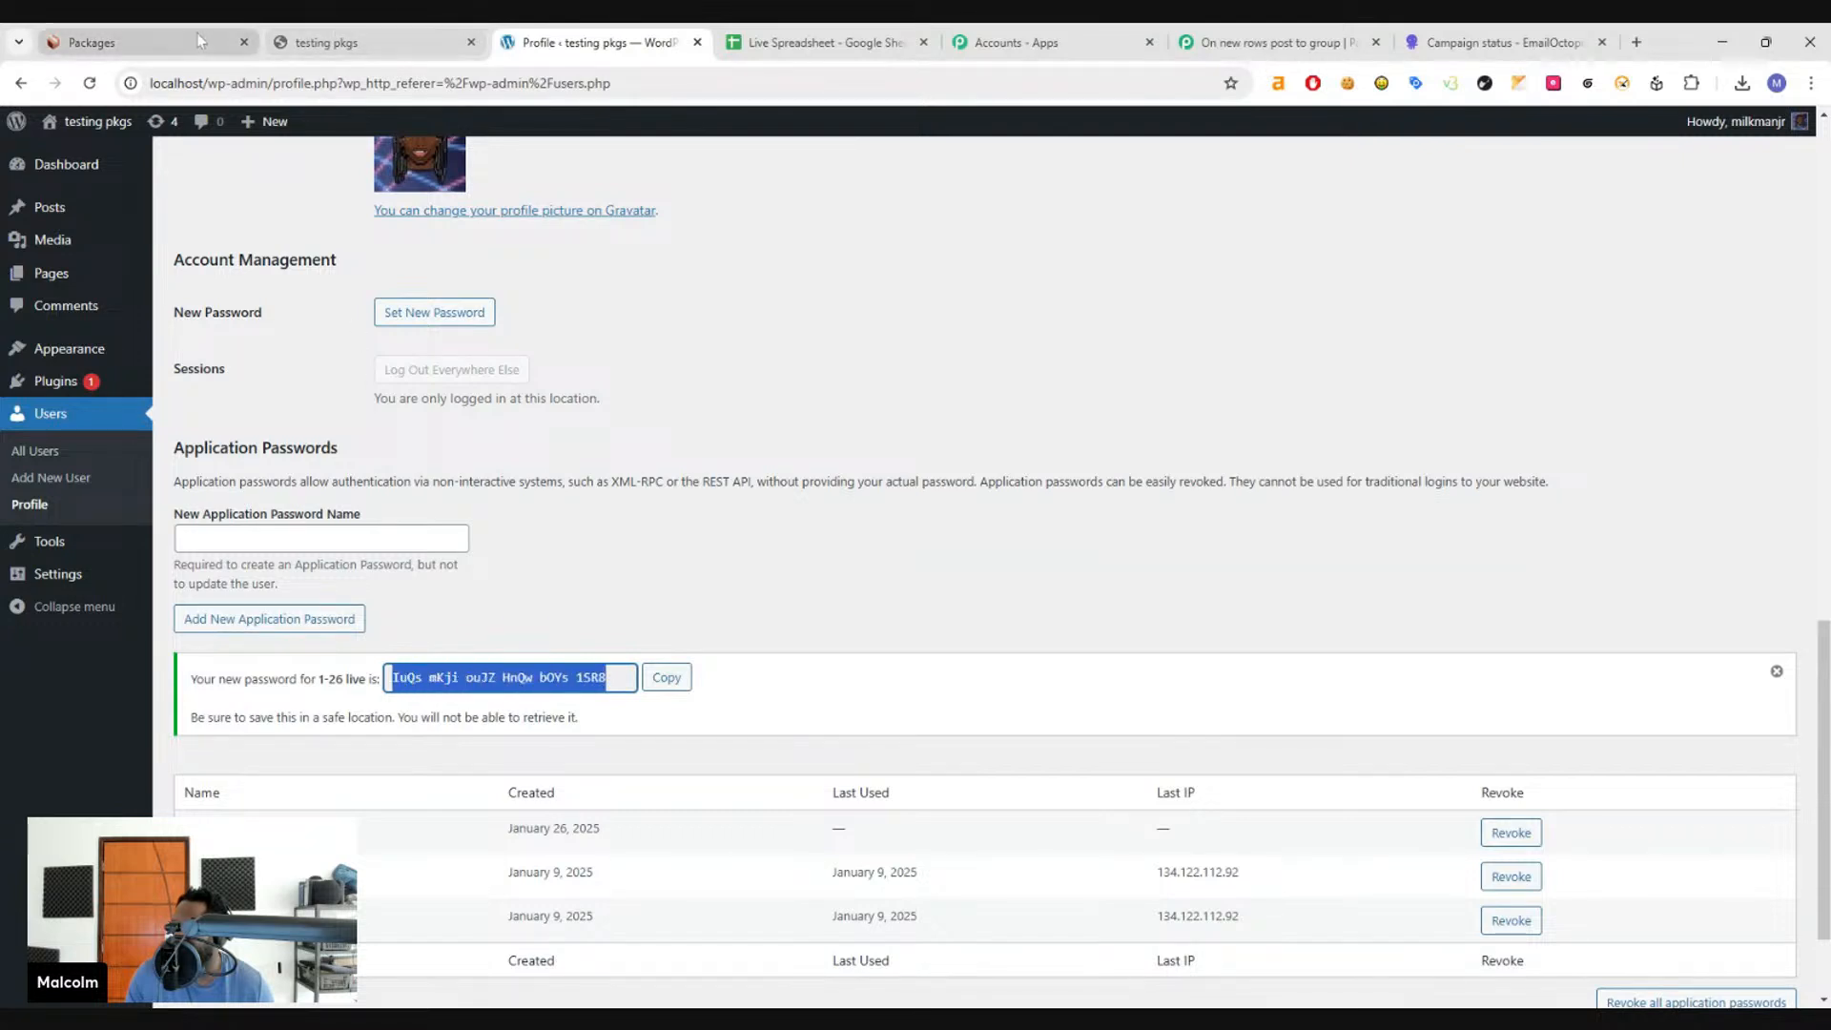
- Return to the new key form in Packages and set the connection type to Basic Auth
click(167, 36)
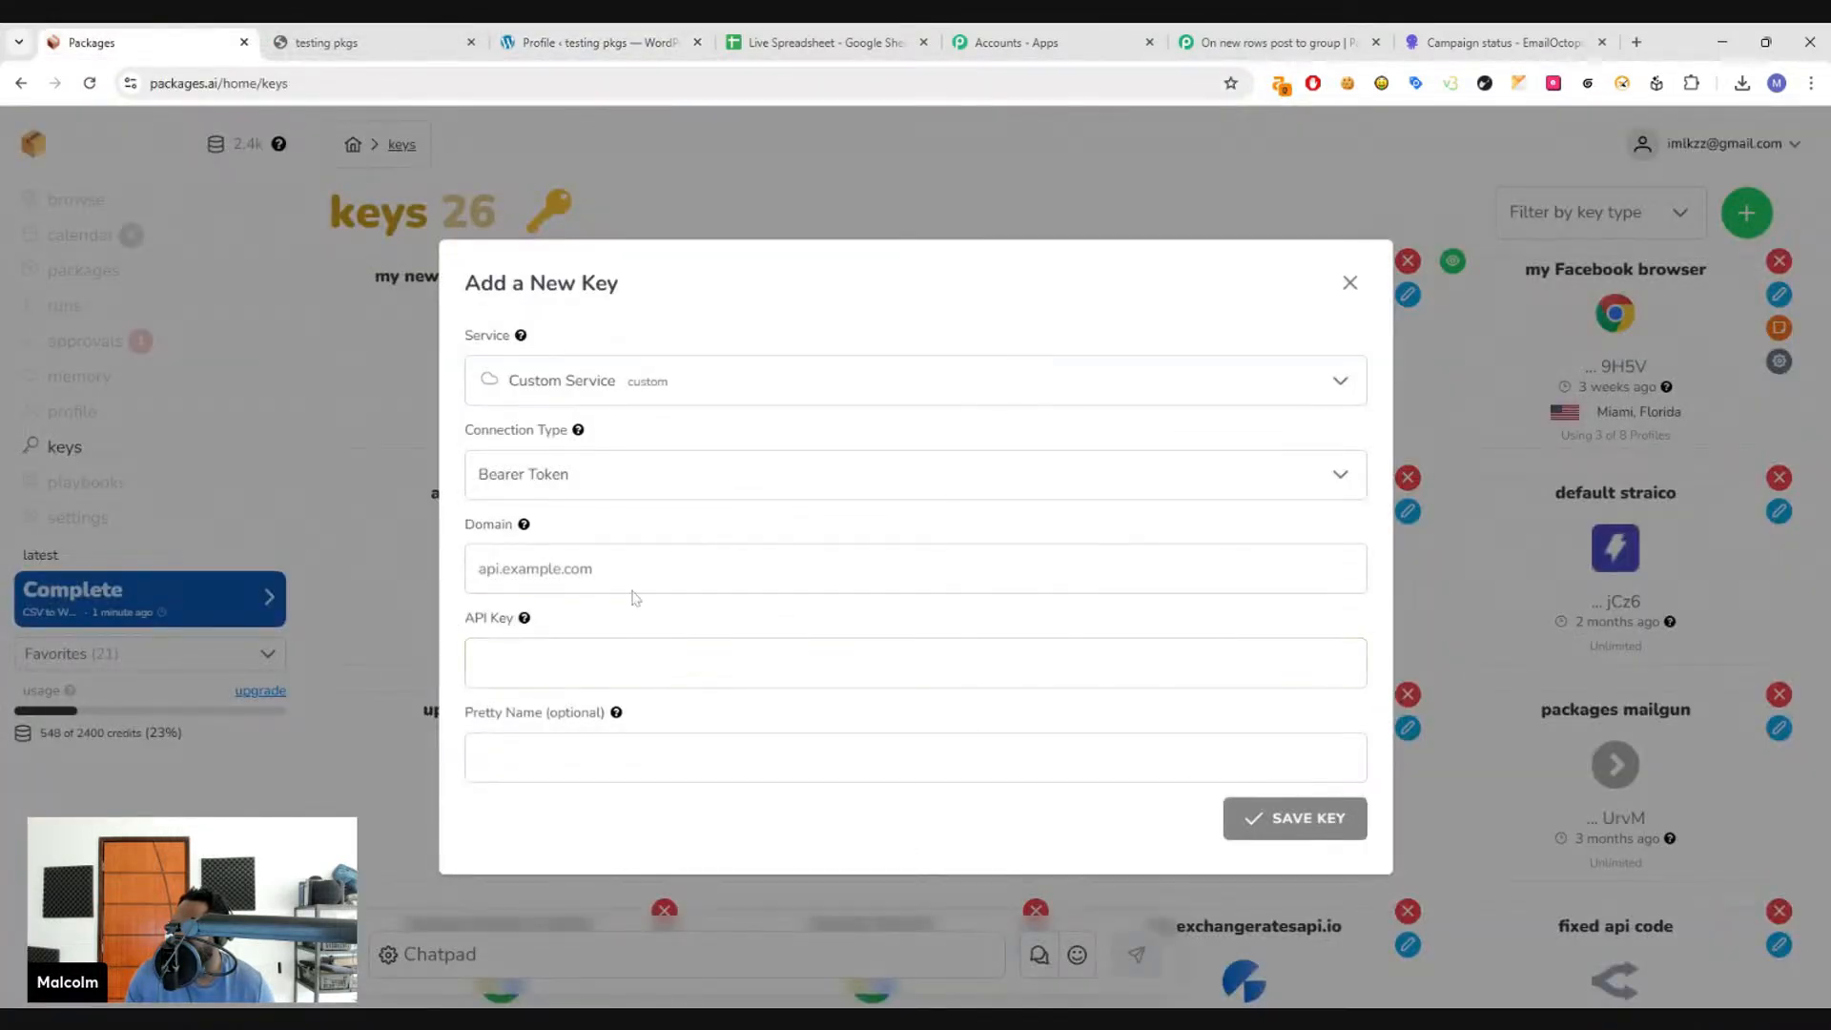
click(648, 663)
click(584, 486)
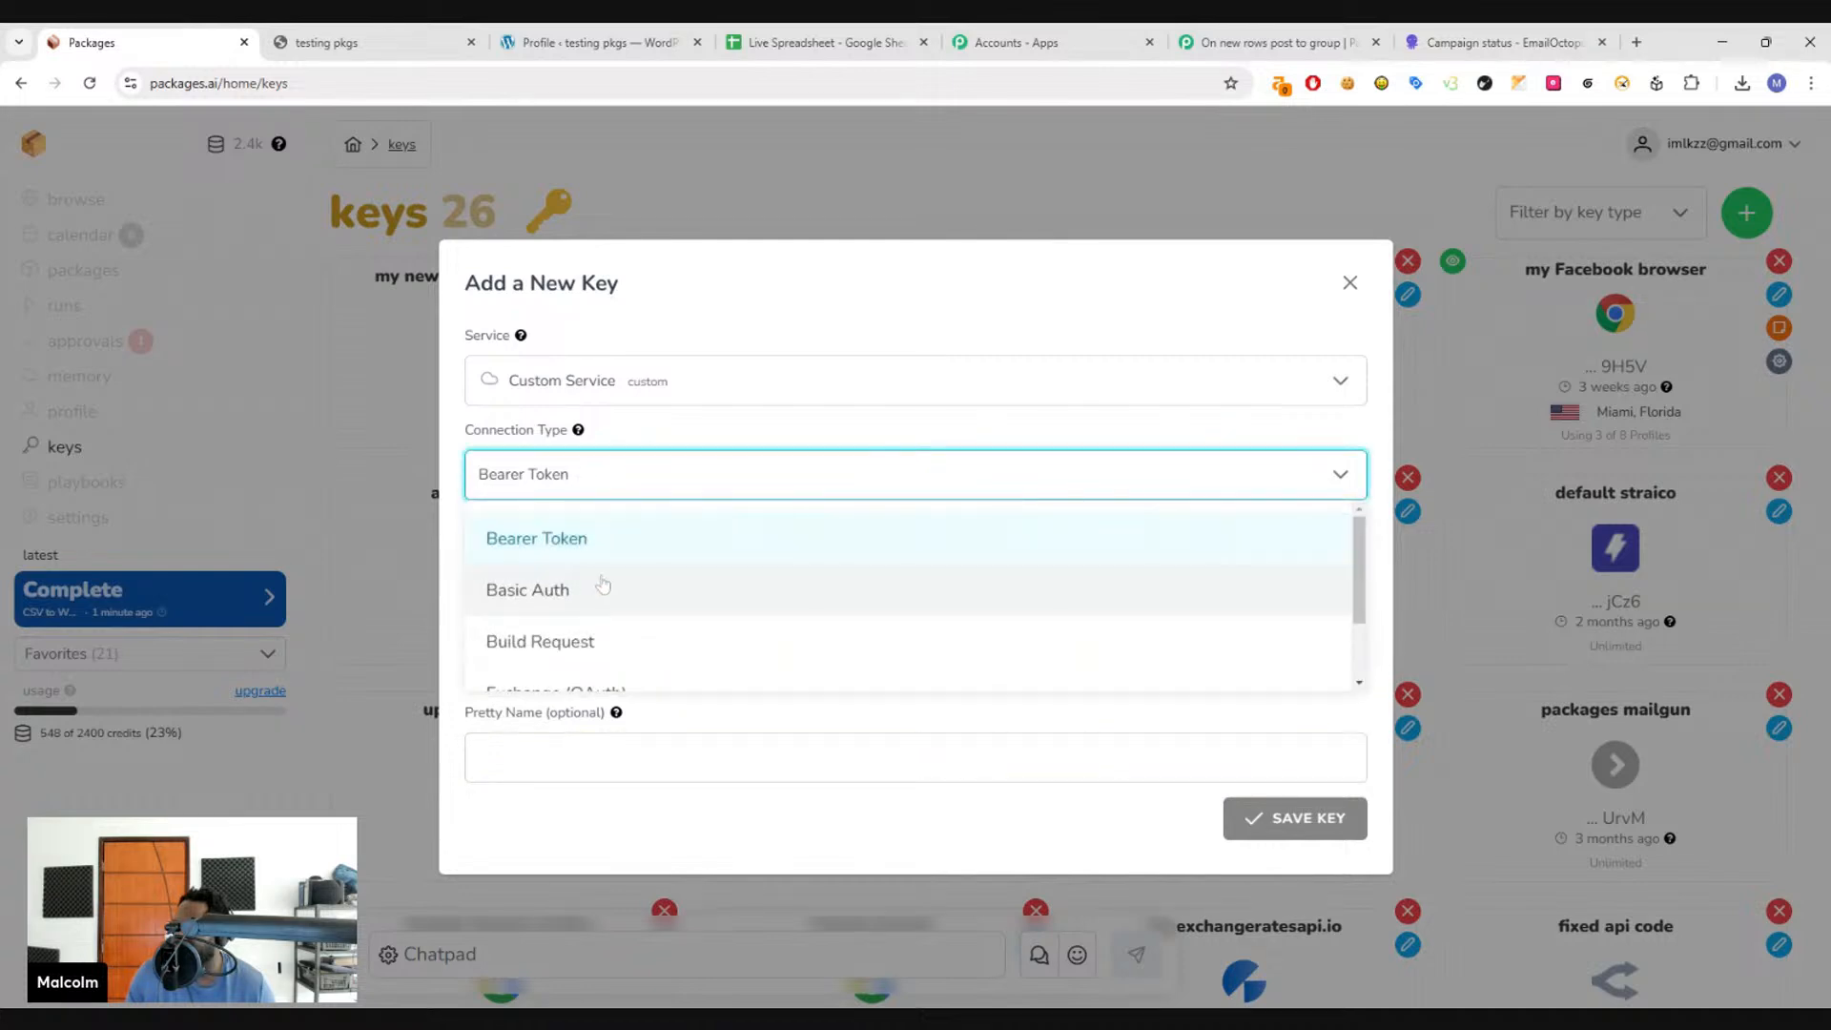
click(599, 590)
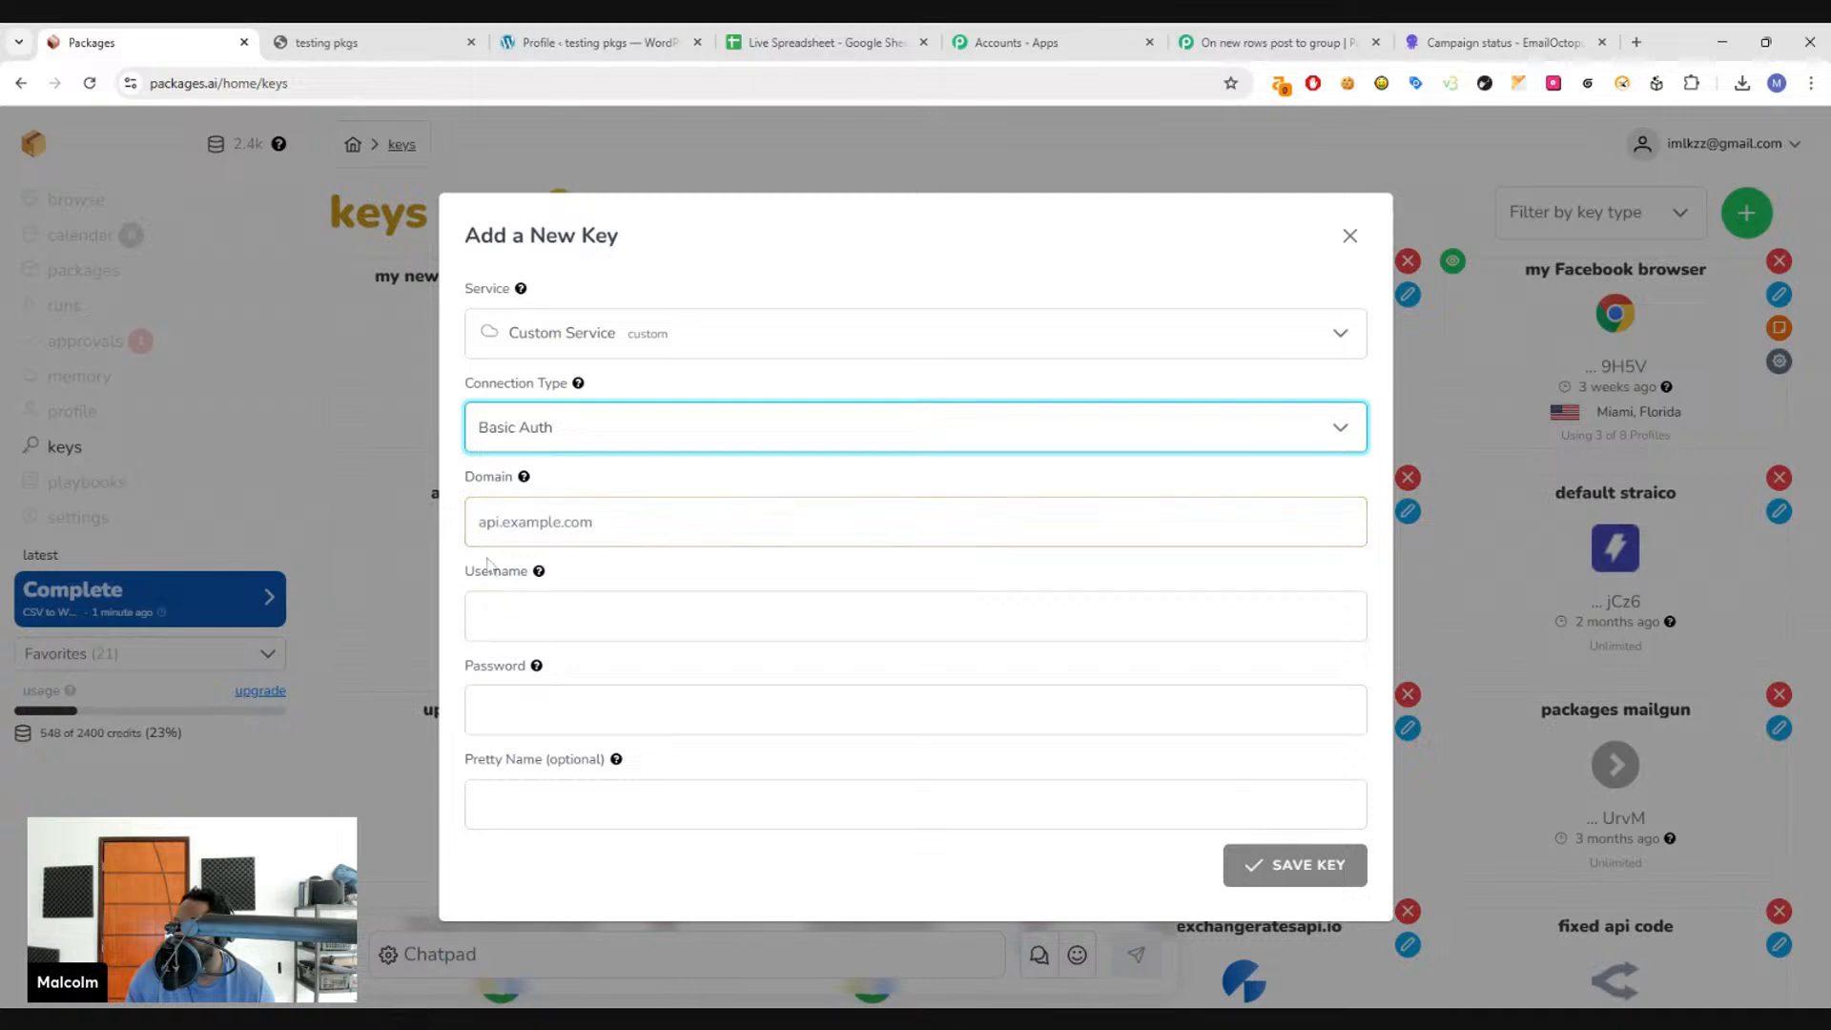
- Enter the WordPress account's username and paste the application password as the new key's credentials
click(511, 618)
text(milkmanjr)
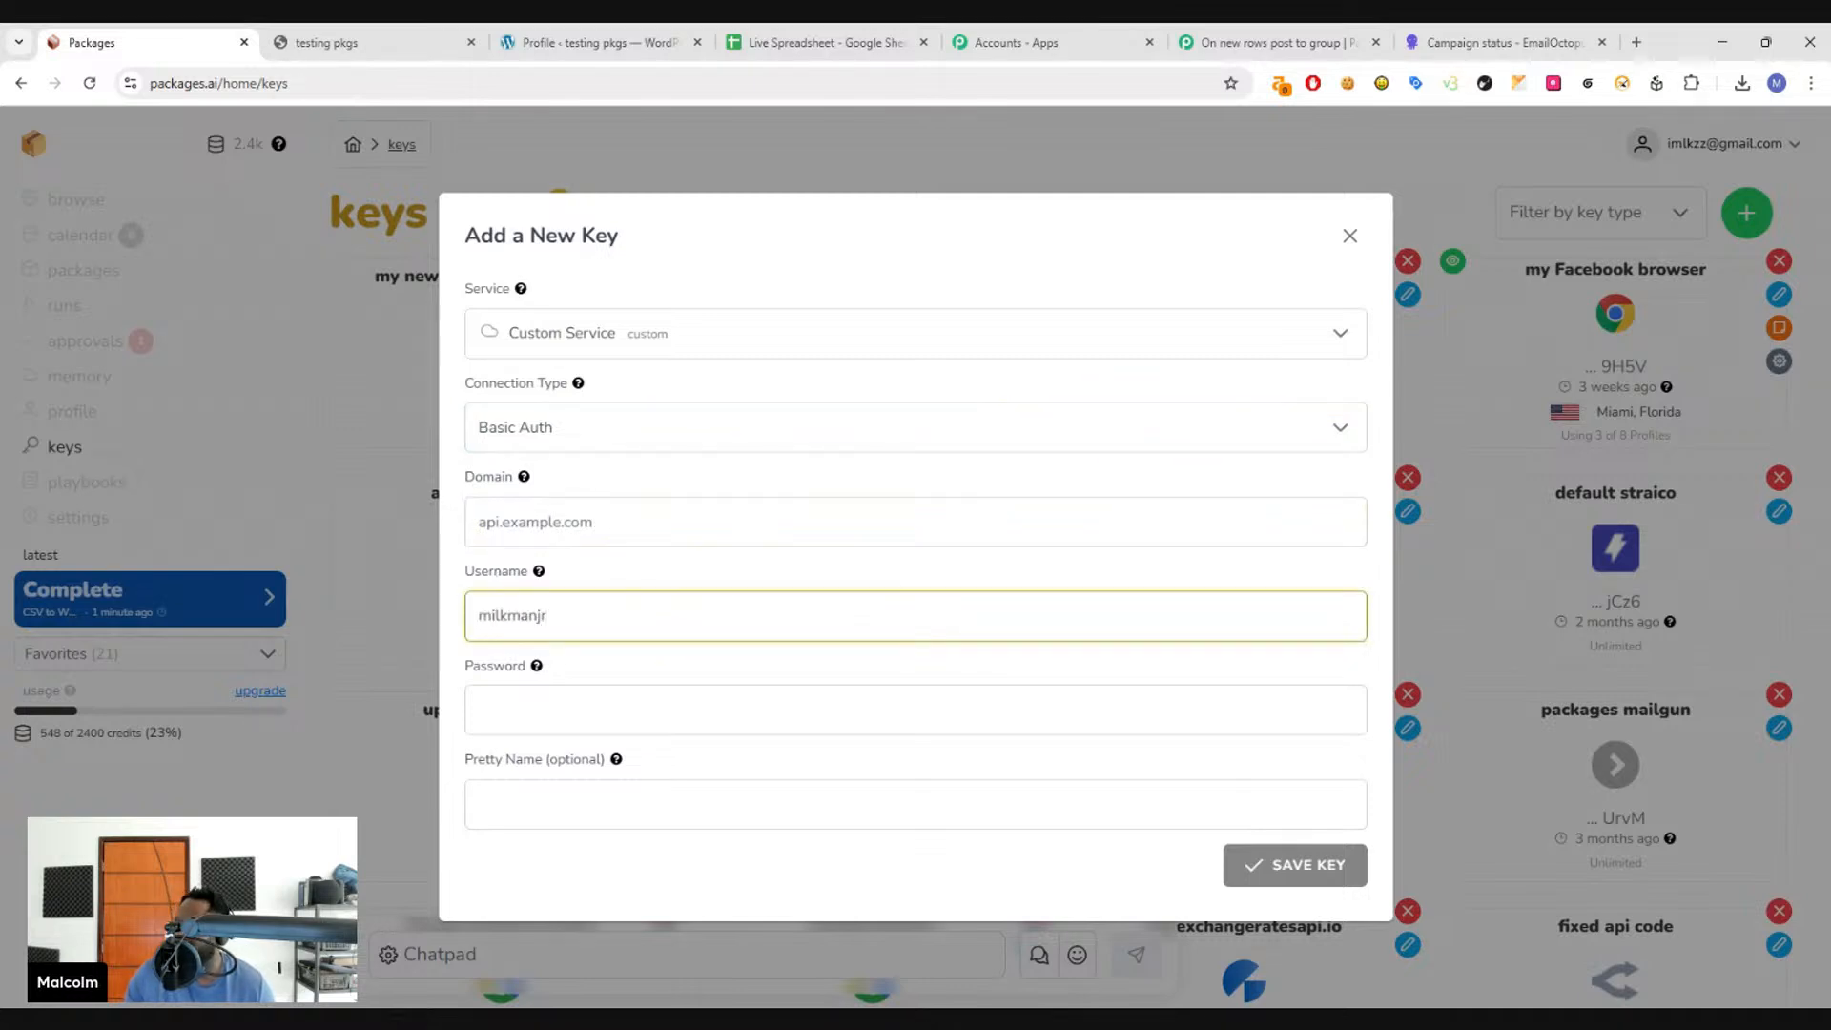
key(Tab)
key(ctrl+v)
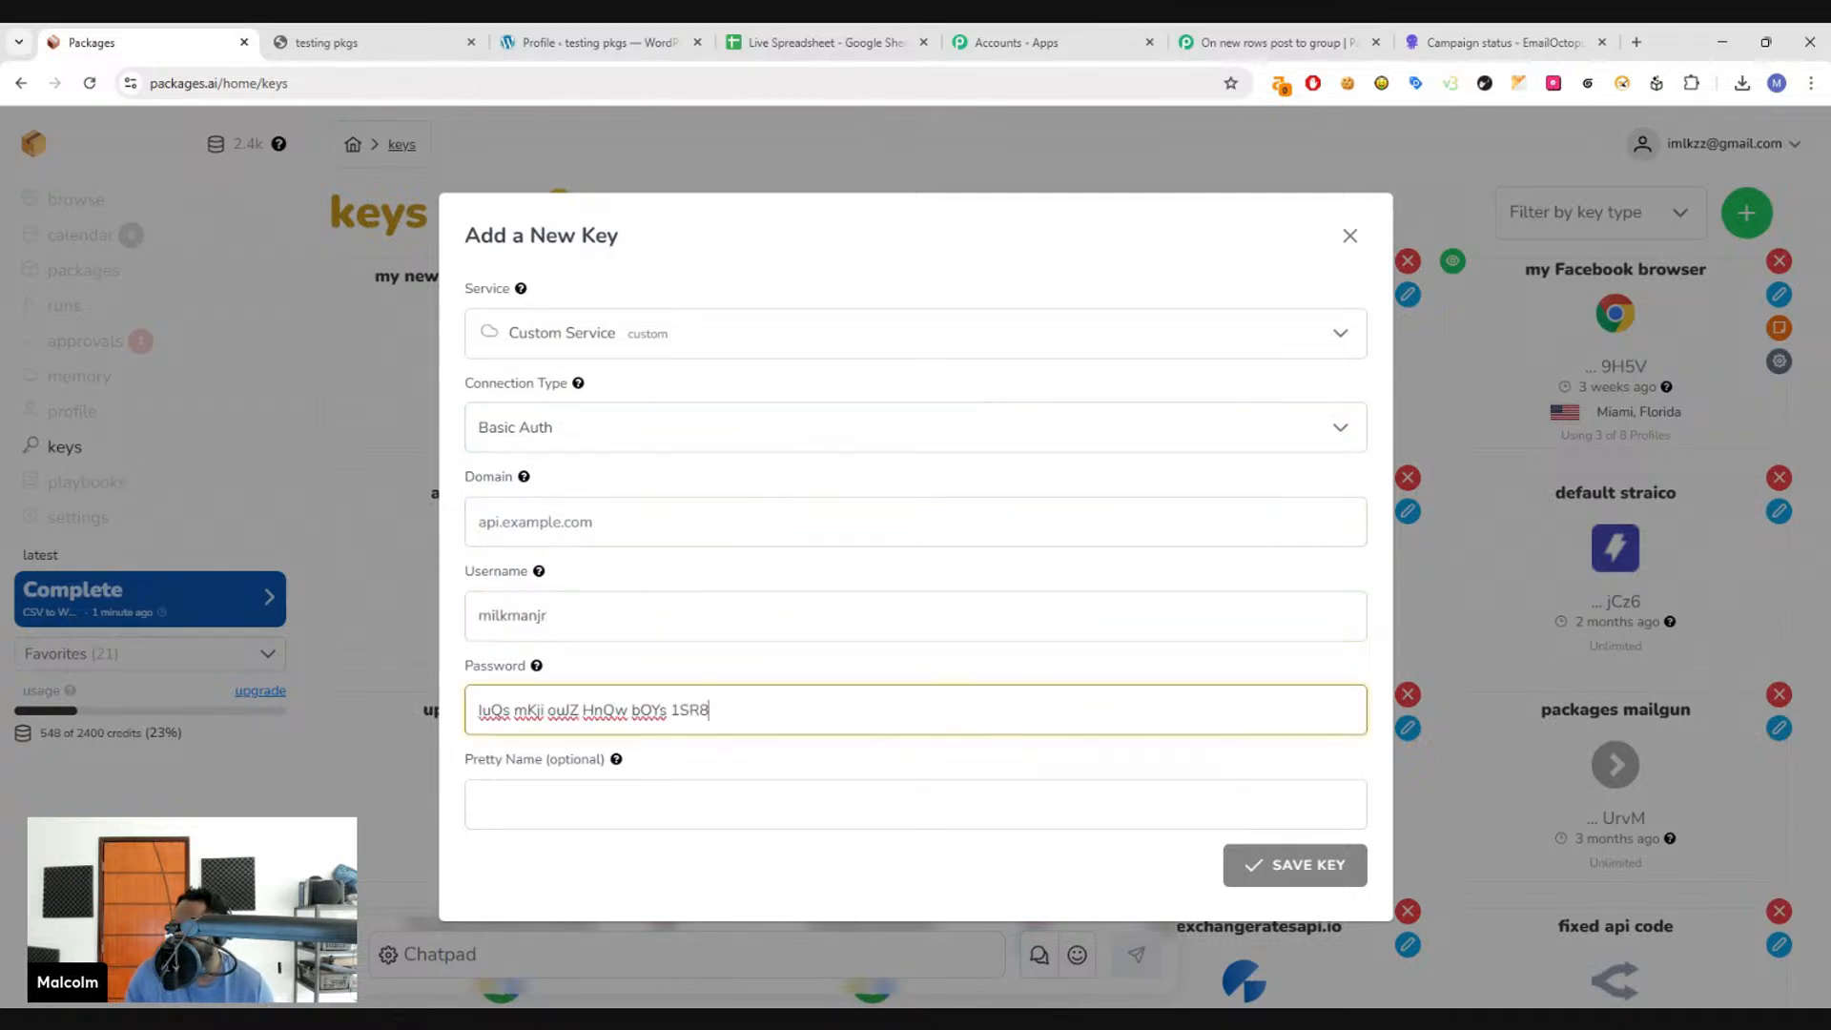
key(shift+Tab)
click(769, 708)
click(720, 522)
click(592, 38)
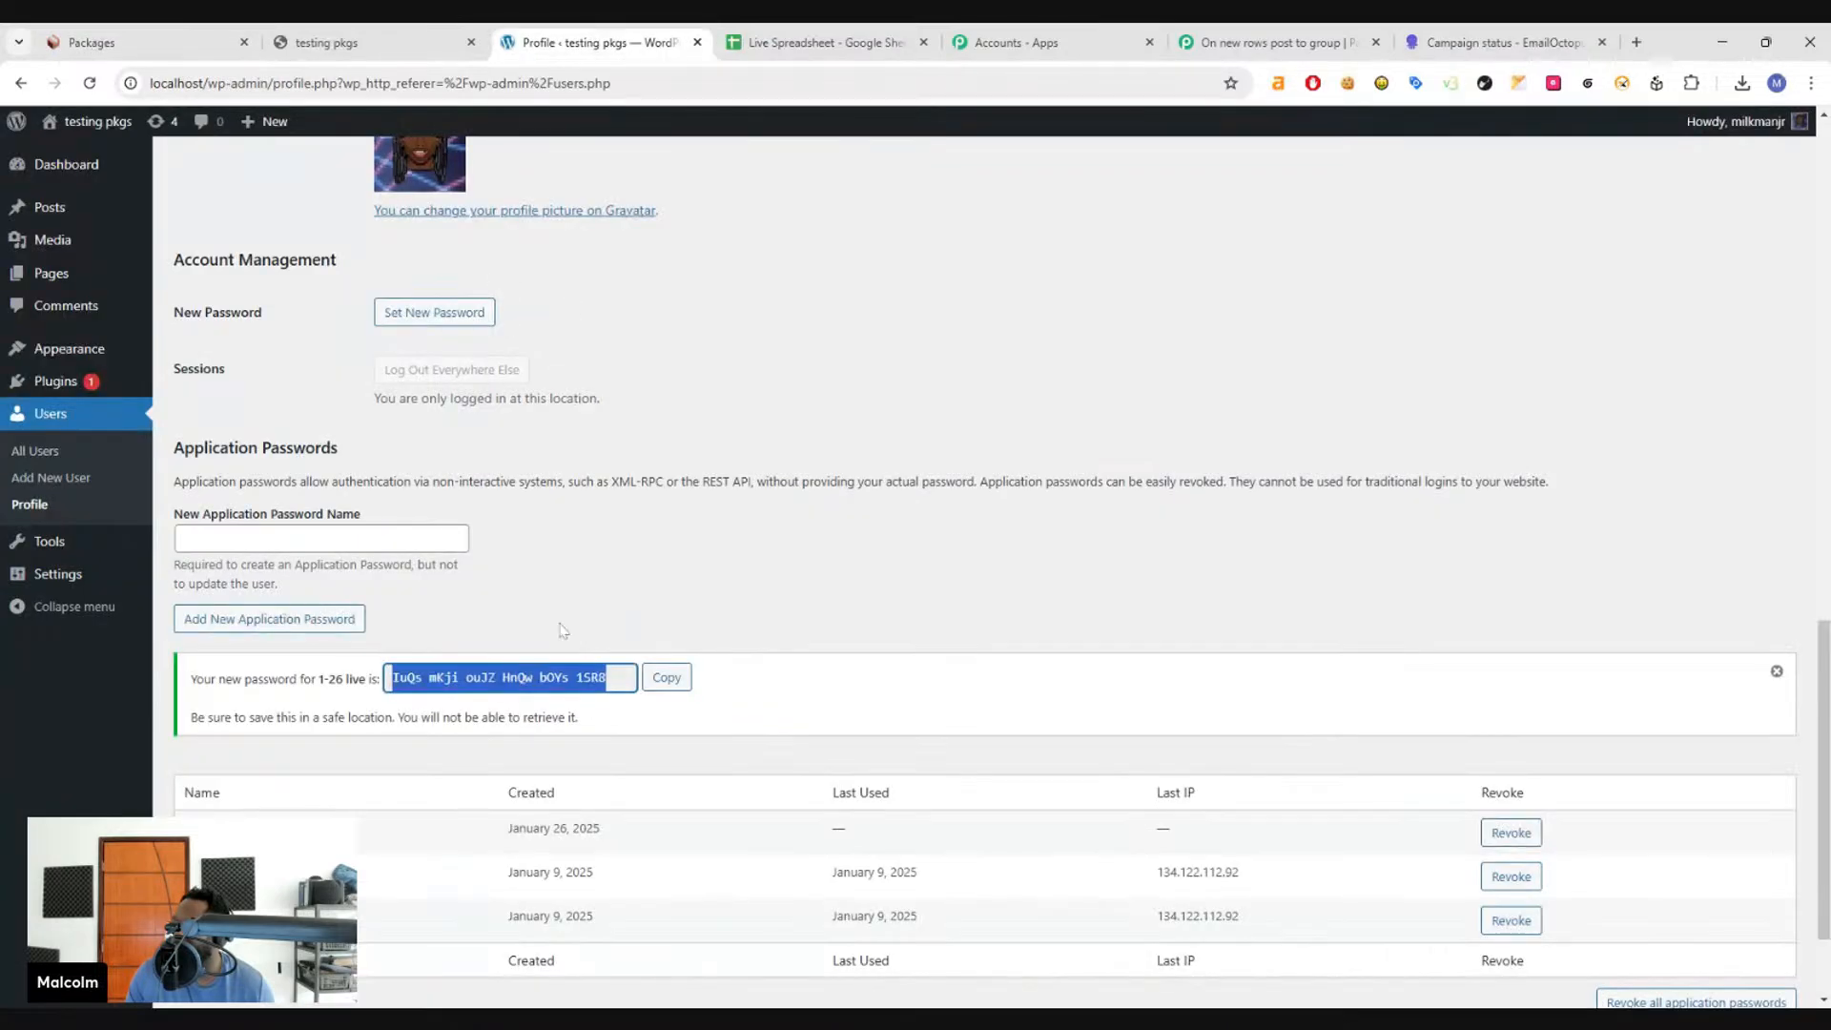
scroll(444, 439, down, 2)
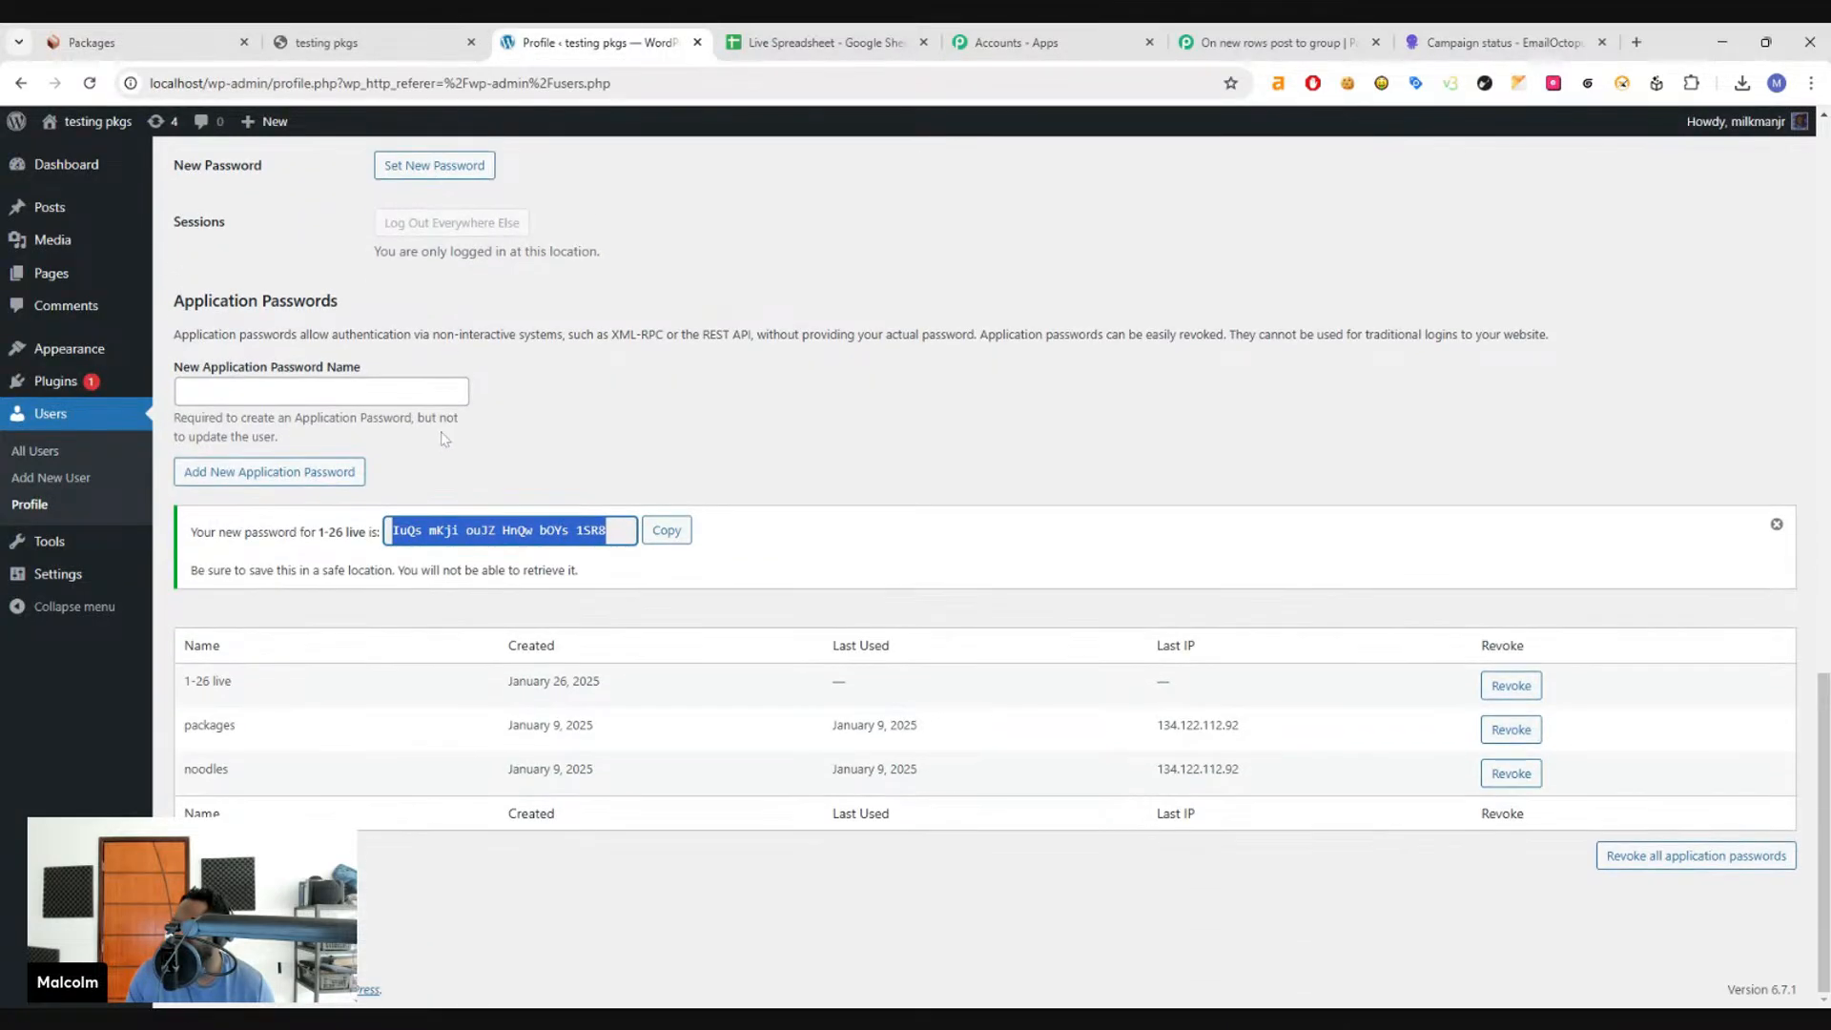
scroll(362, 374, up, 2)
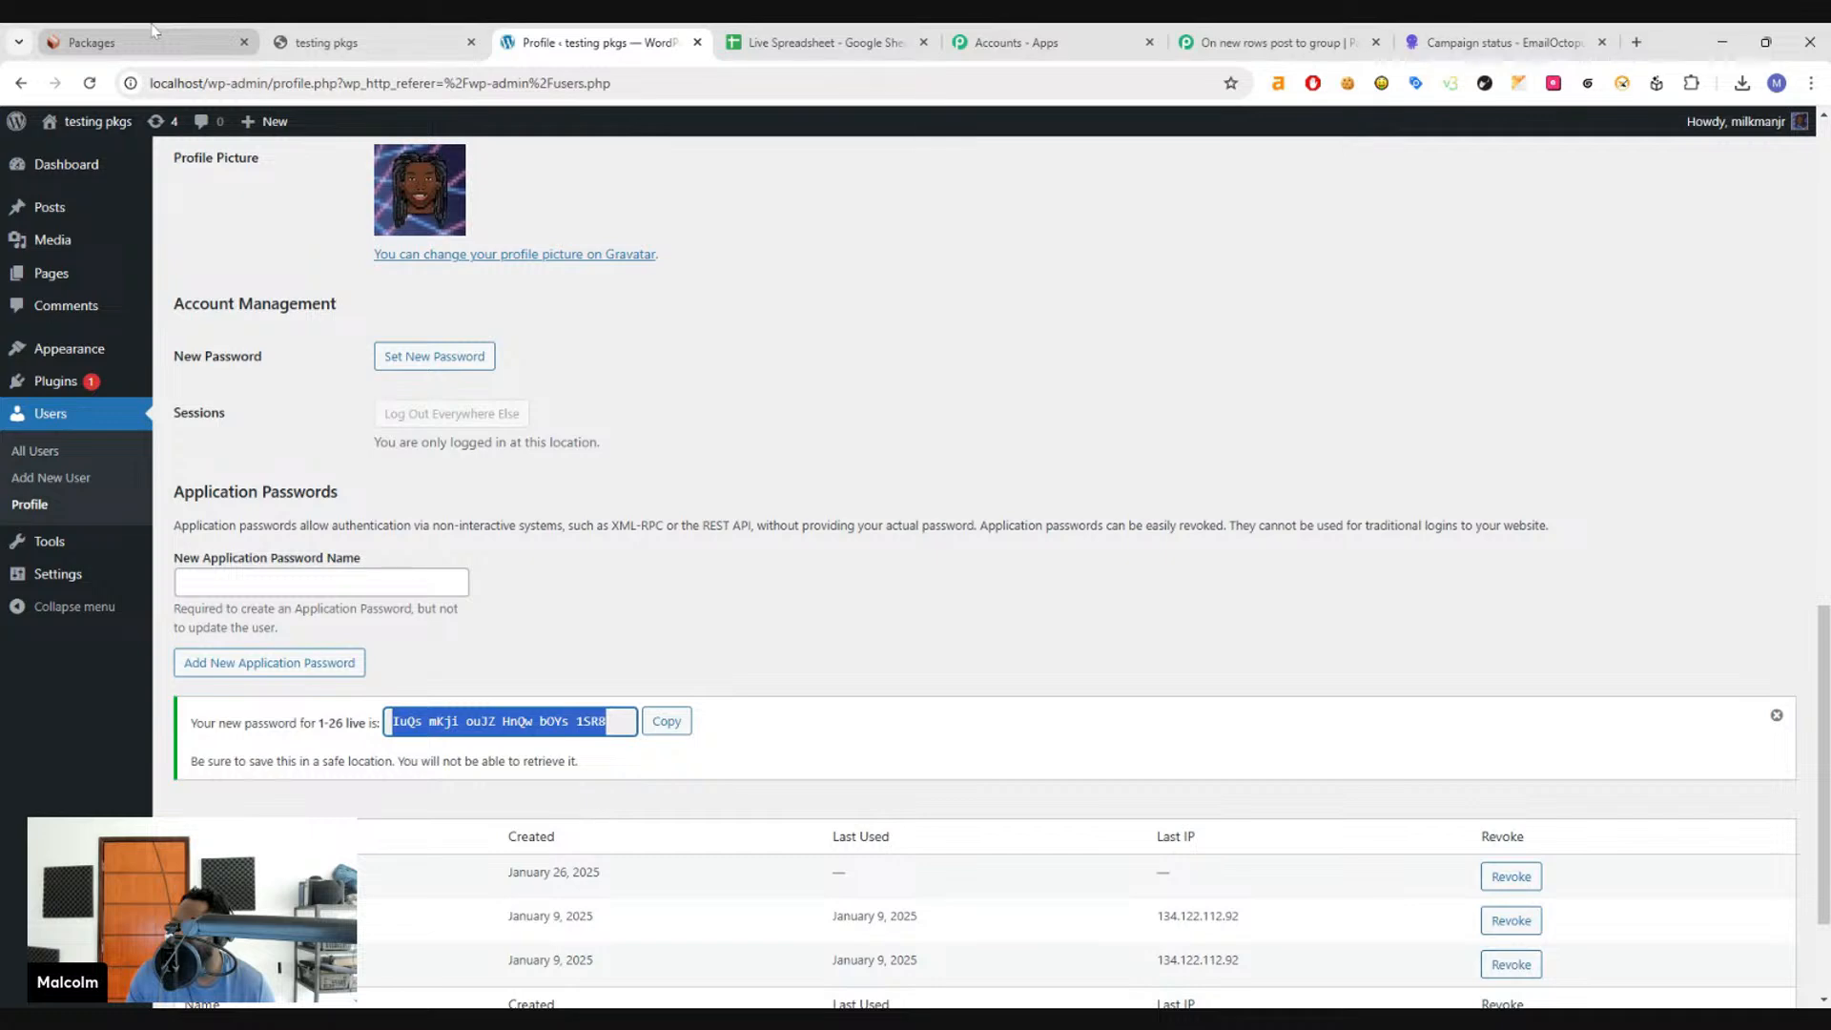
click(153, 30)
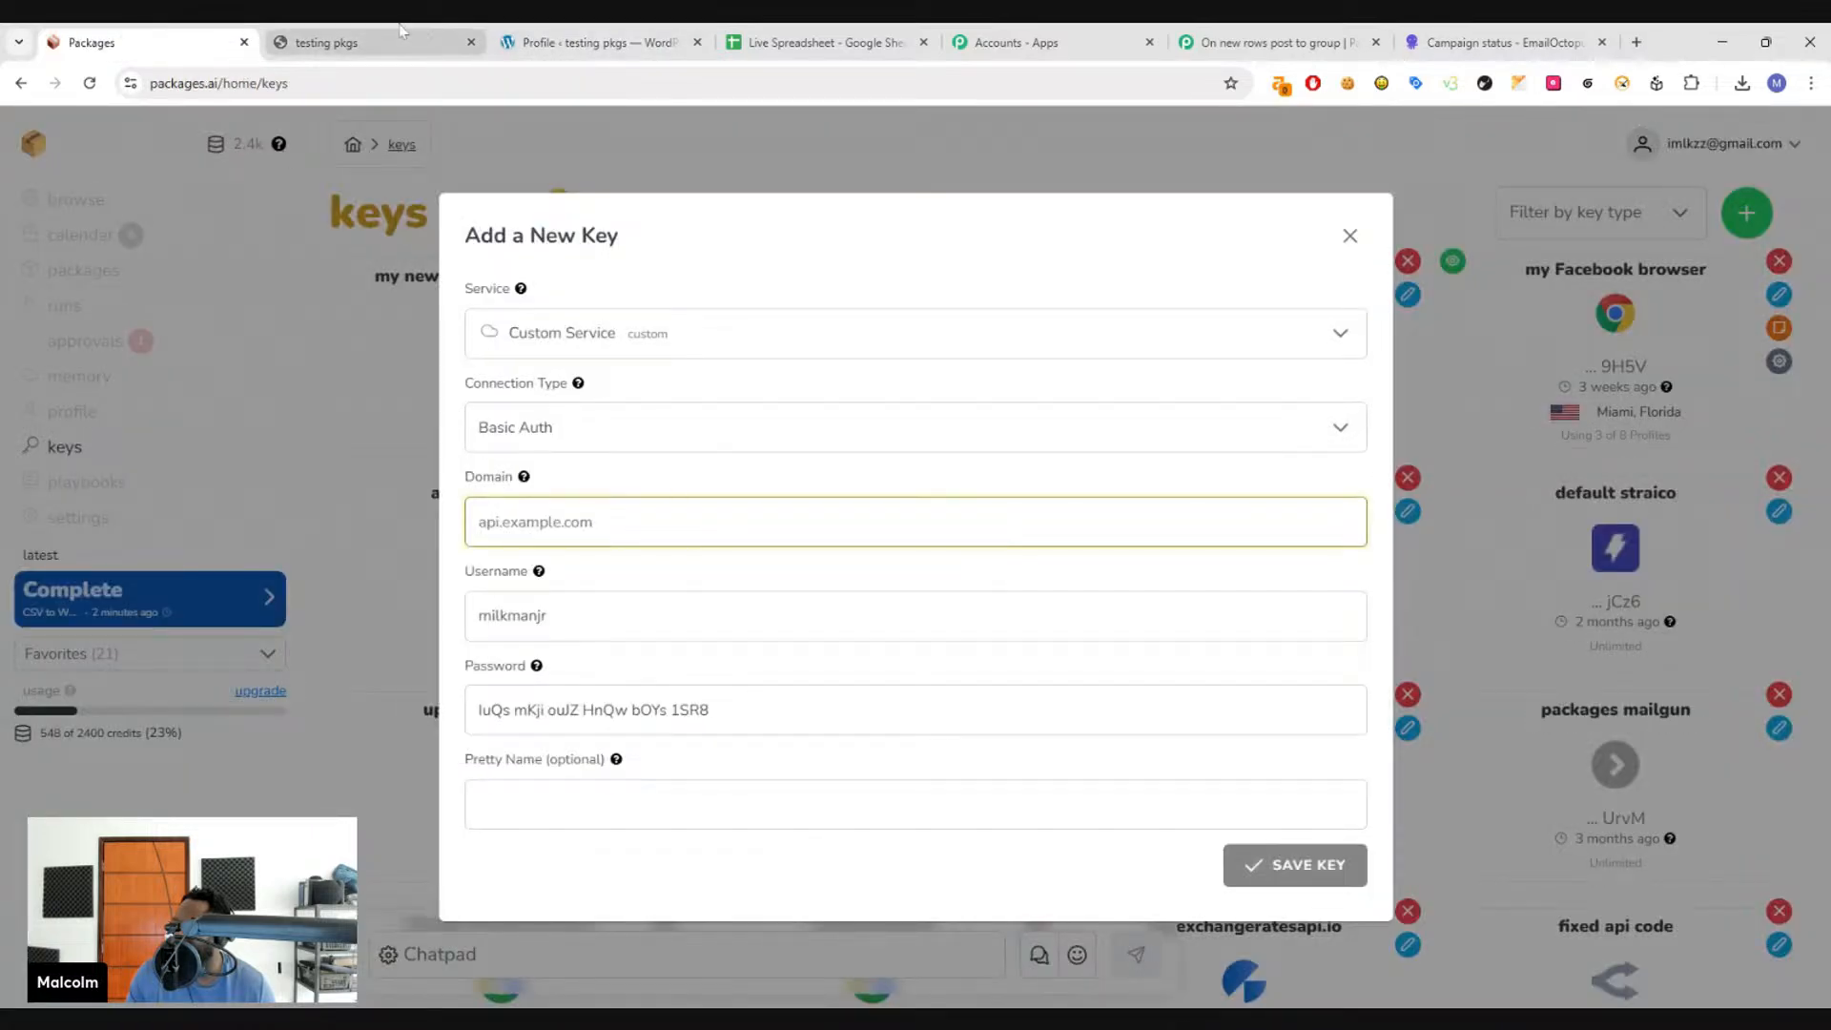
- Copy the testing pkgs site's domain and paste b86d974b31f3.ngrok.app as the new key's domain
click(325, 42)
click(240, 83)
drag(345, 82, 194, 83)
key(ctrl+c)
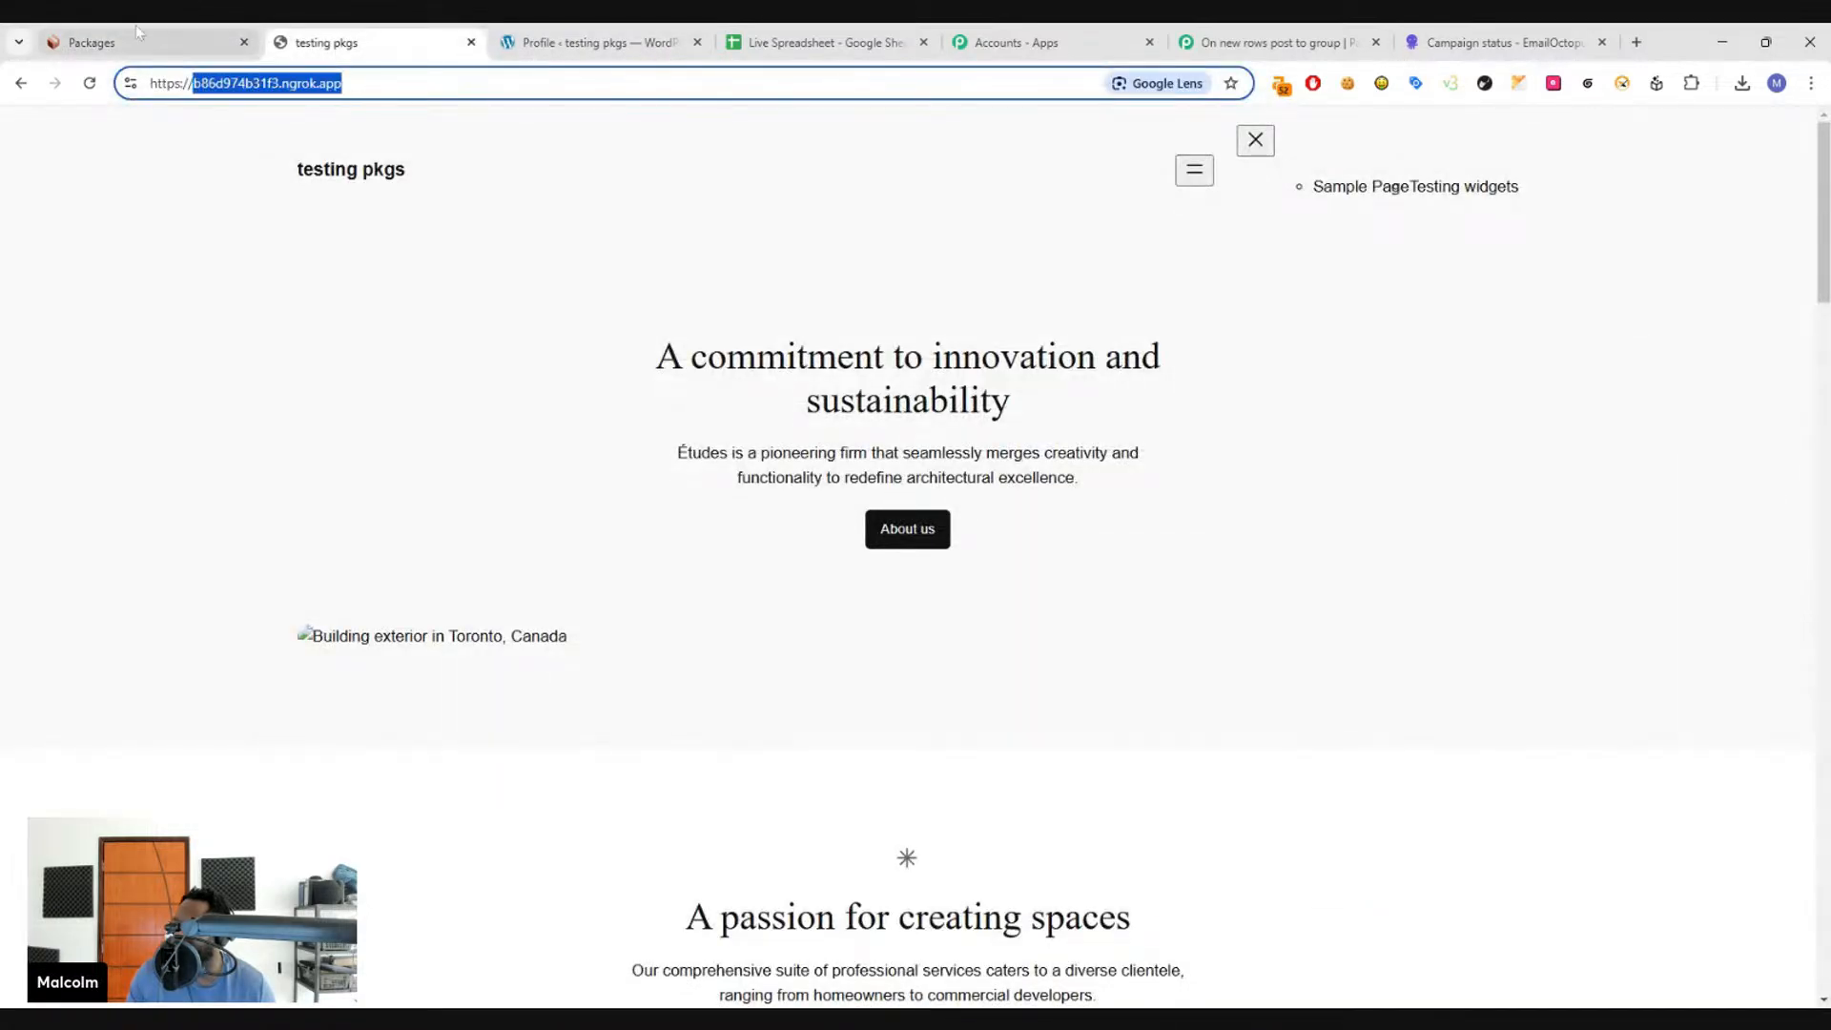
click(158, 42)
click(524, 520)
key(ctrl+v)
- Give the new key the pretty name "1-26 live wp key" and save it
click(572, 804)
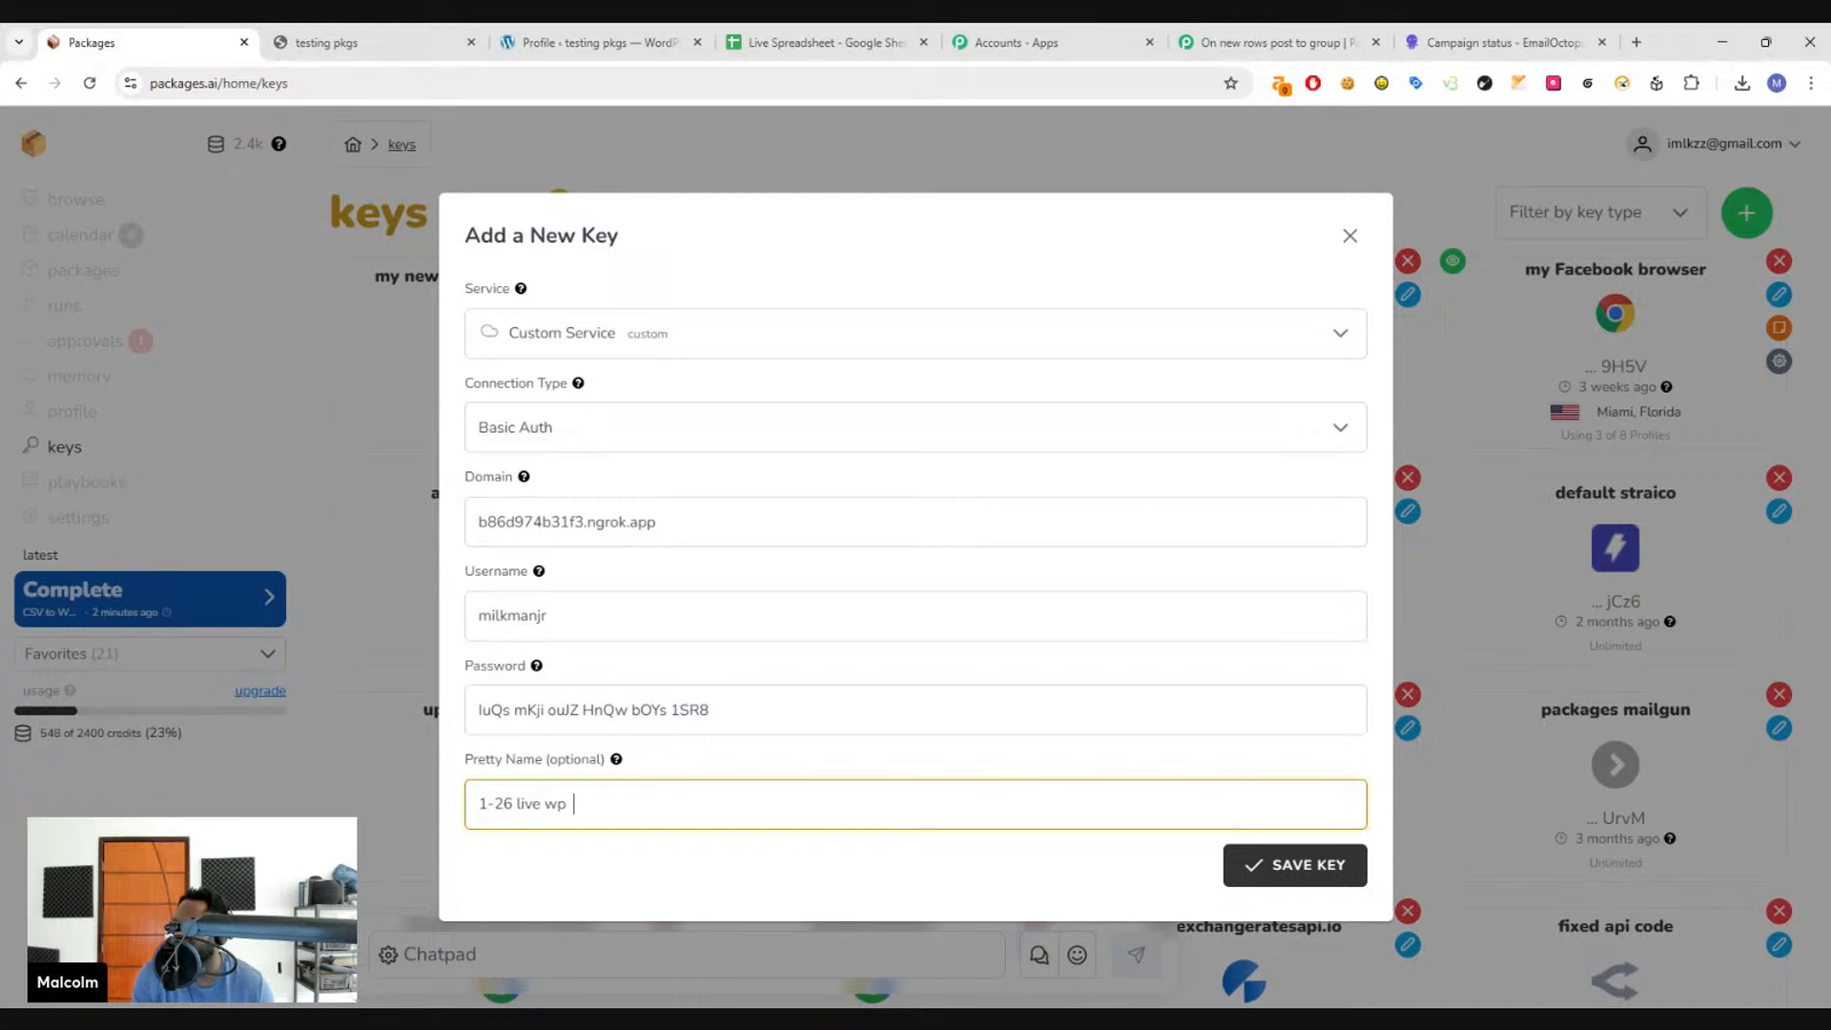
text(key)
click(1249, 866)
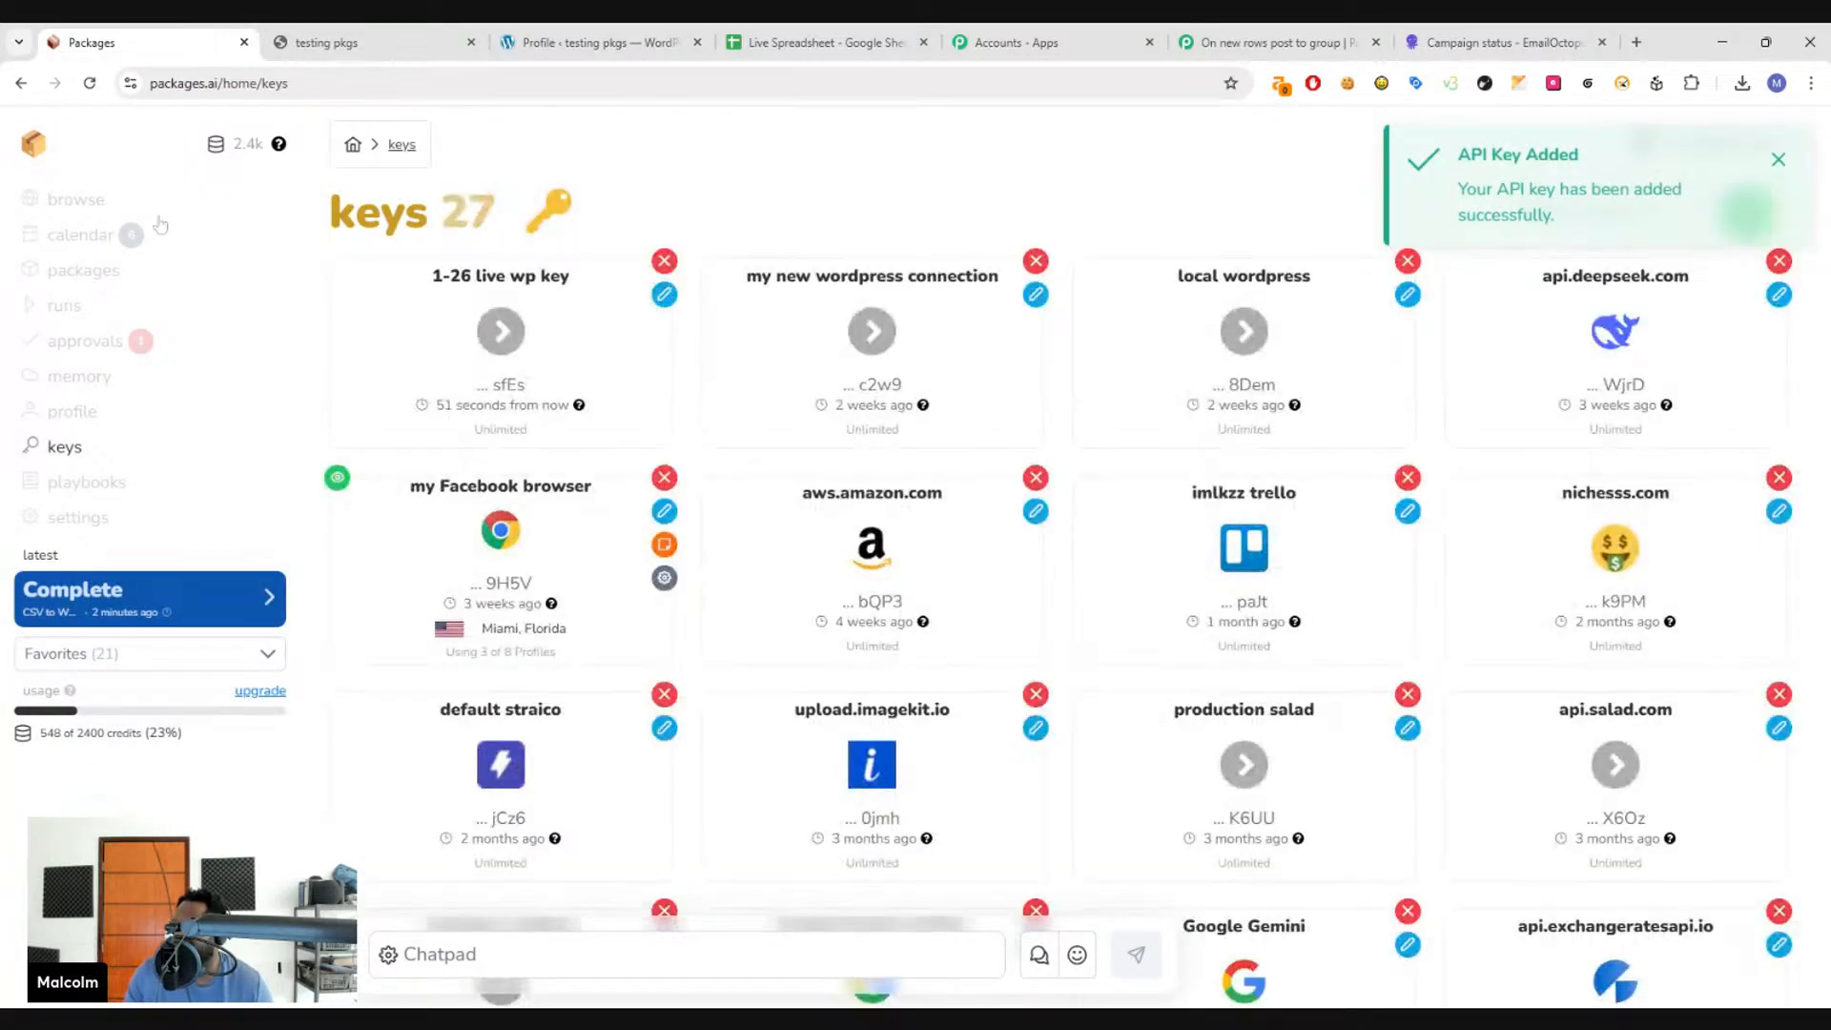
- Open the CSV to Wordpress package and review the inputs of its Push to Wordpress task
click(142, 268)
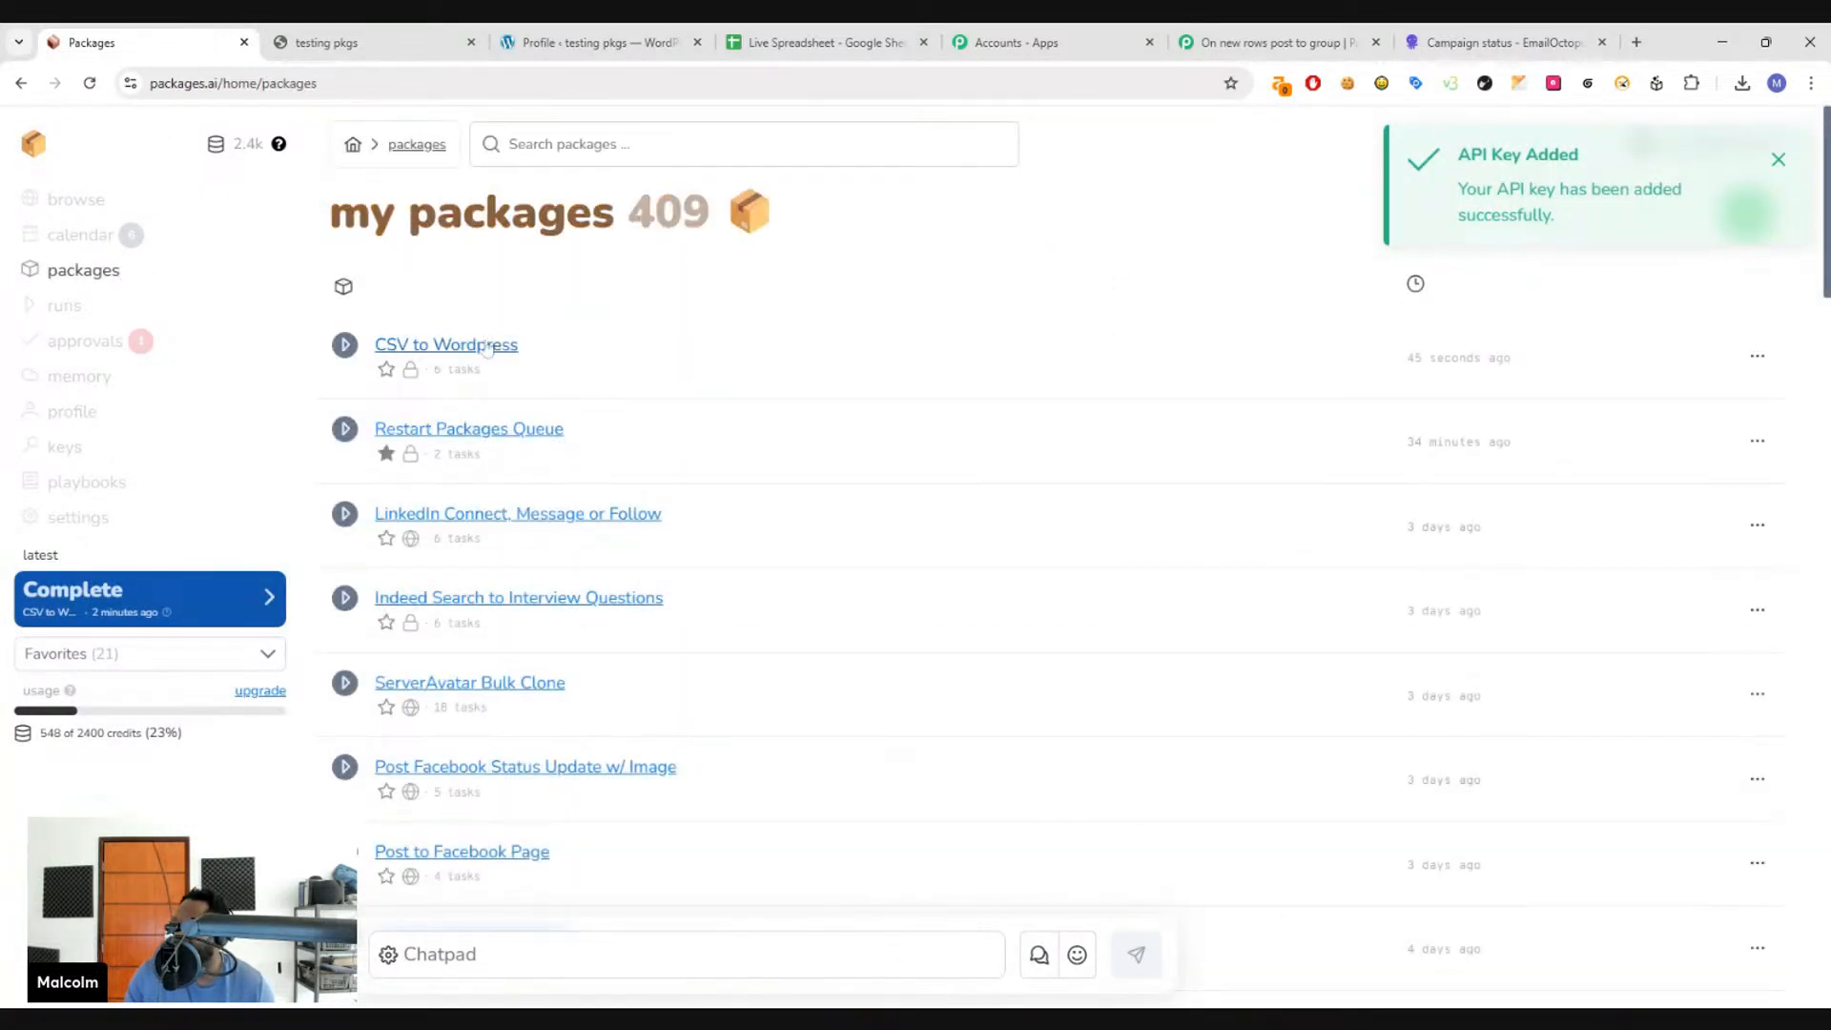
click(486, 345)
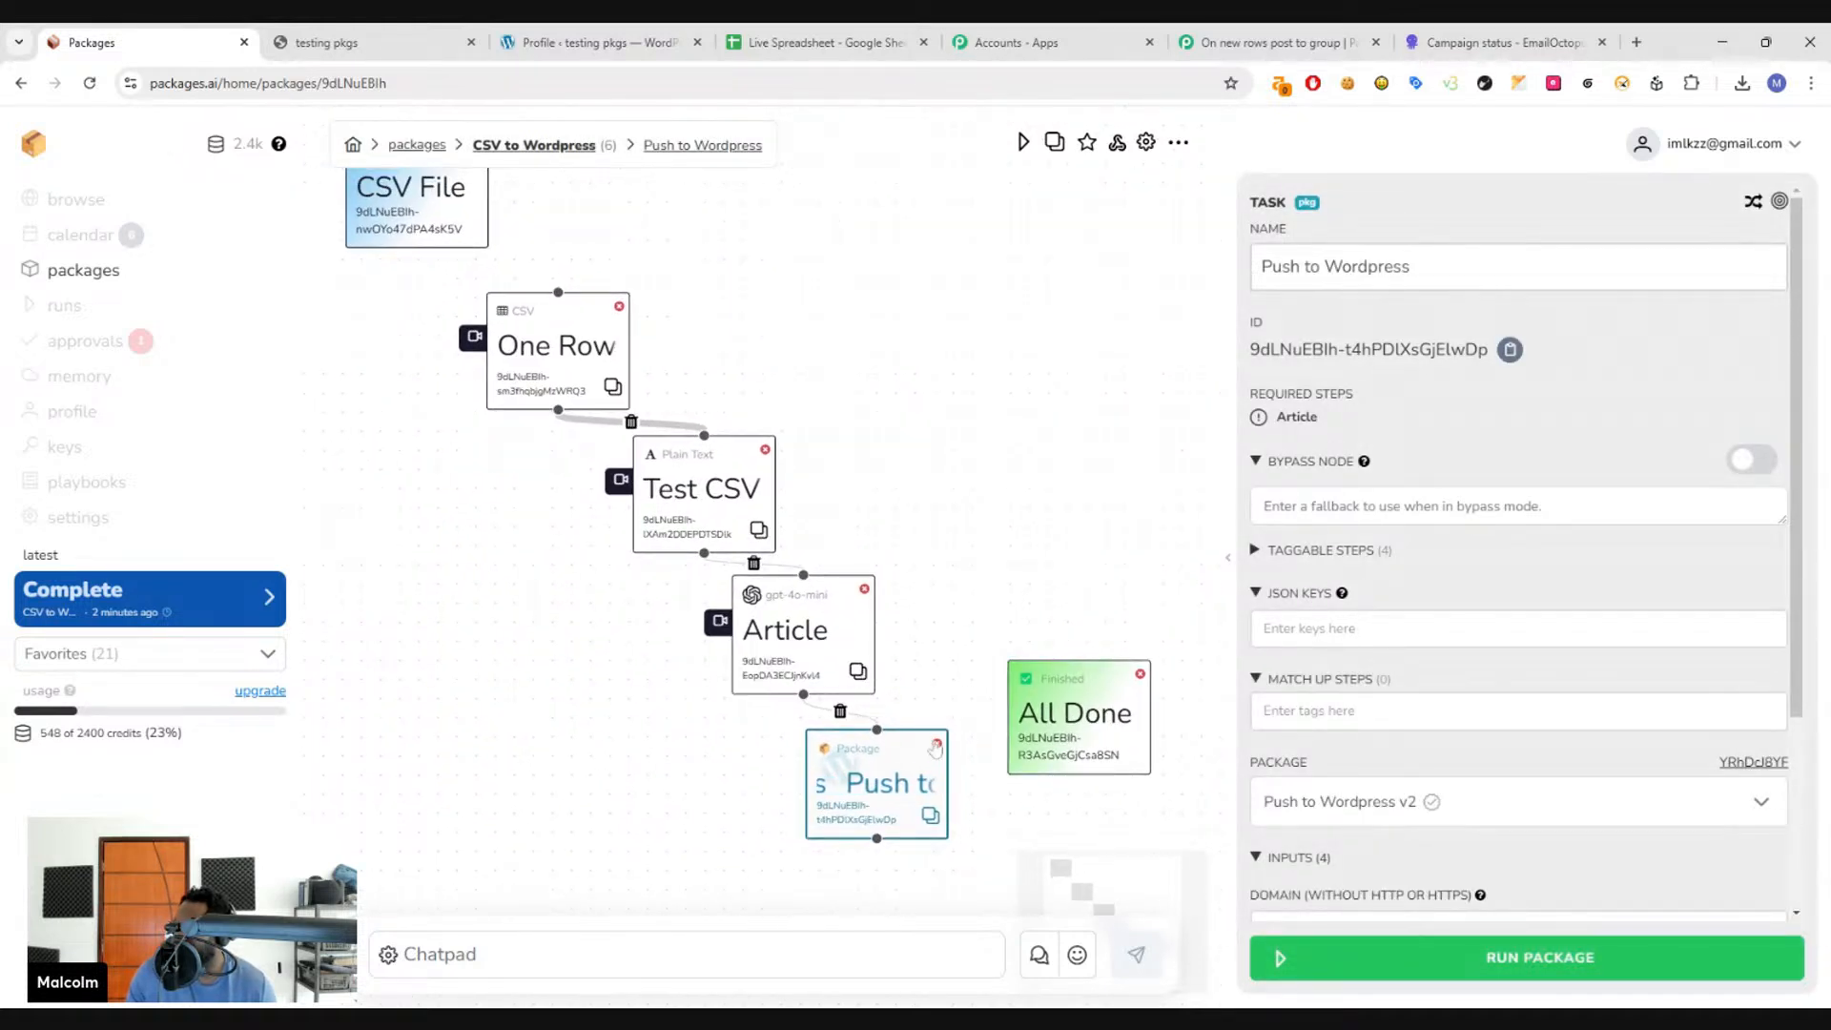
scroll(1512, 780, down, 3)
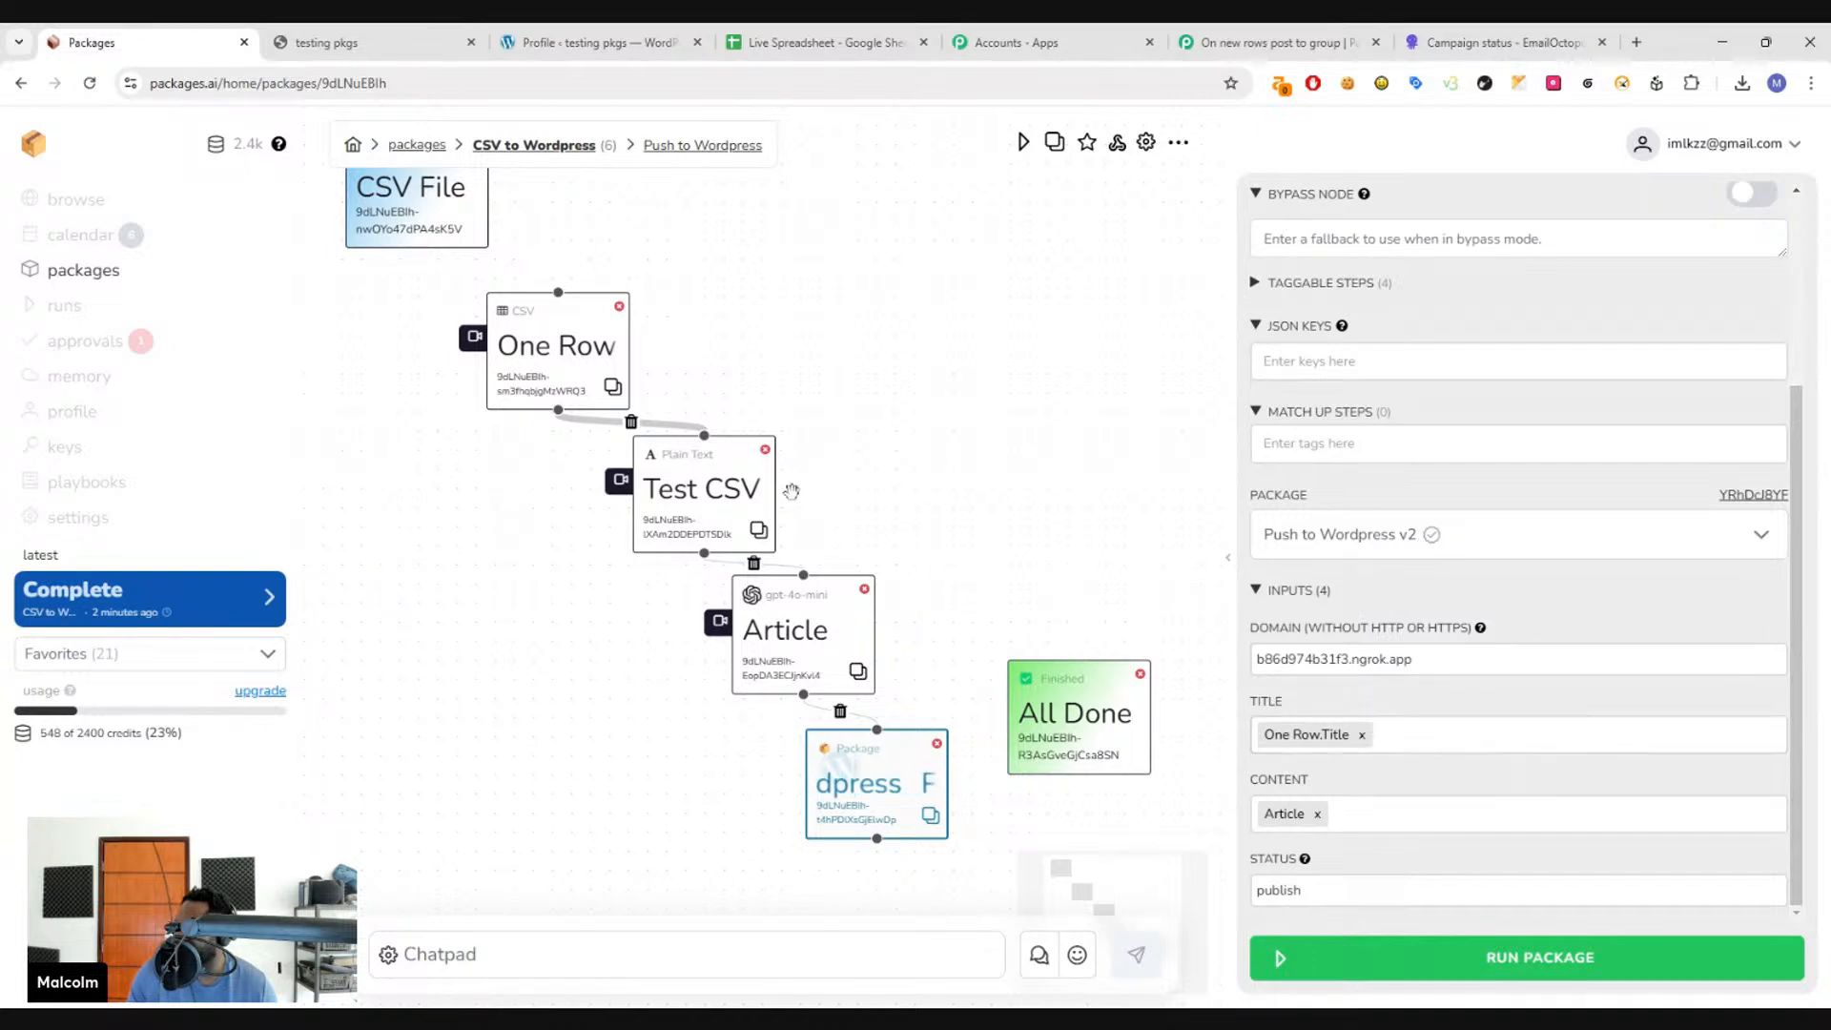
- Turn on bypass for the Article and Test CSV tasks in the CSV to Wordpress package
click(799, 631)
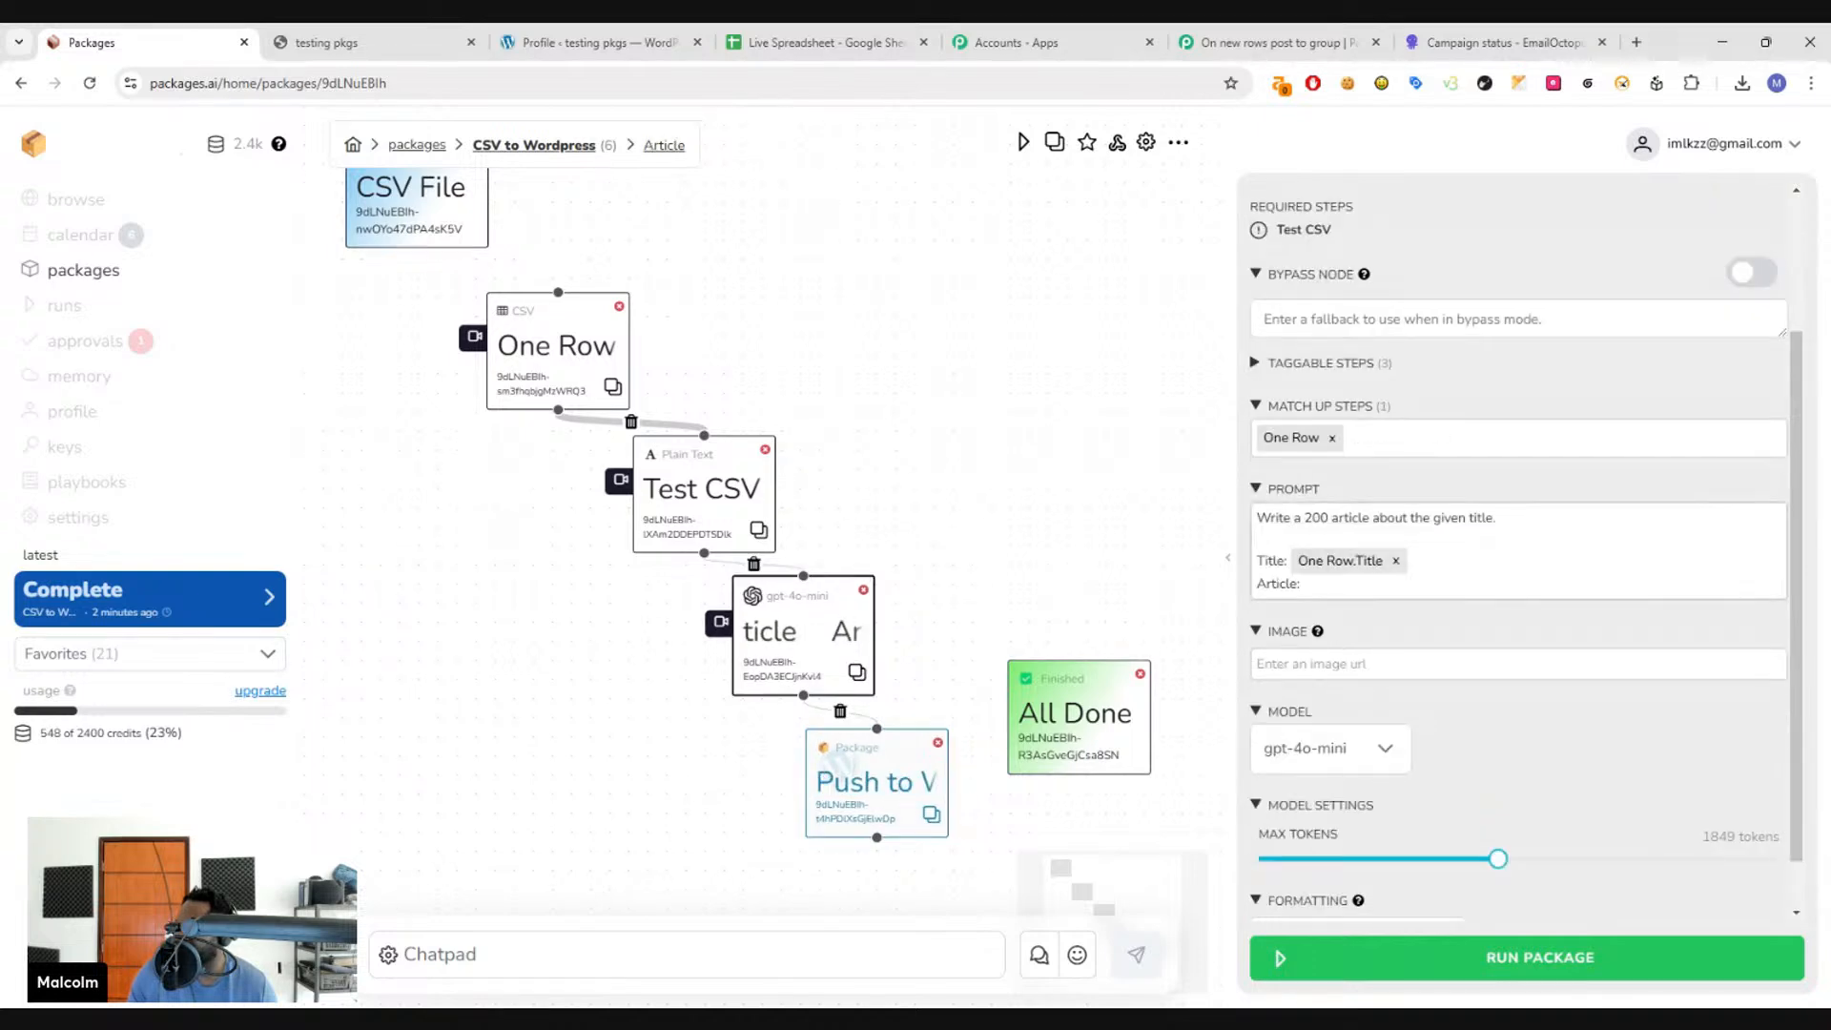
click(1752, 459)
click(703, 493)
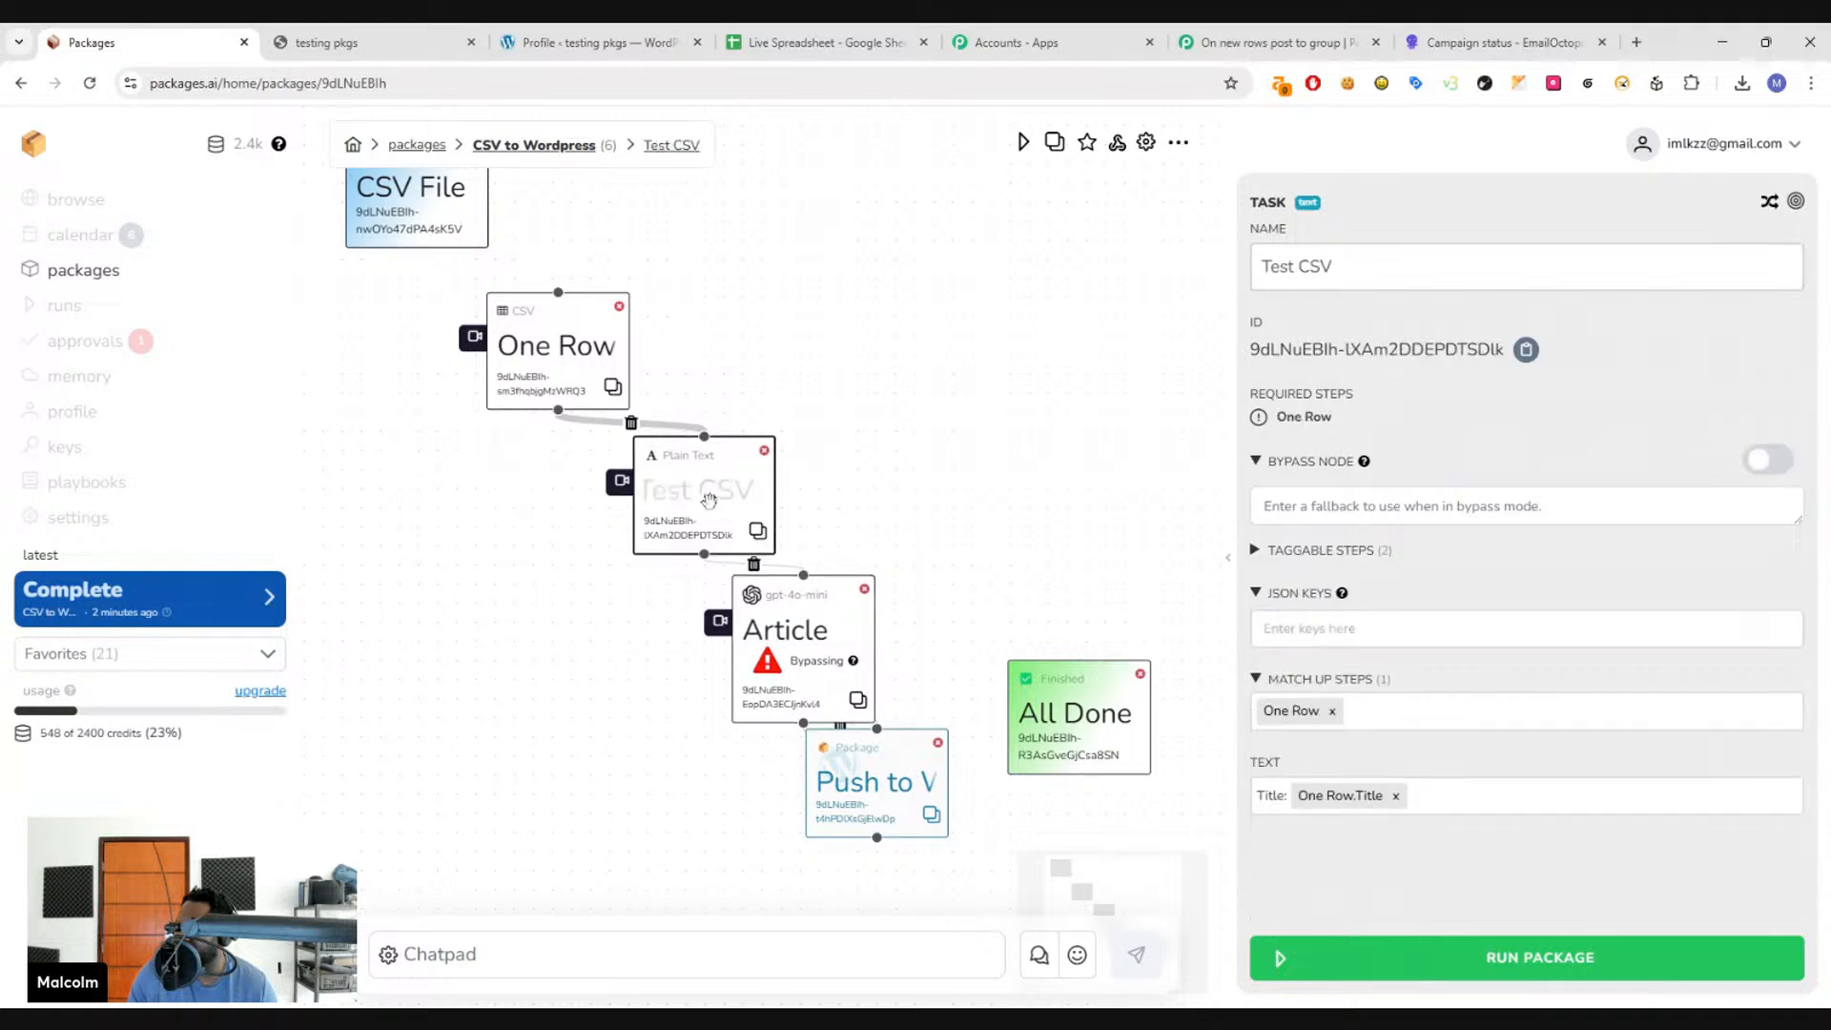
click(1767, 459)
drag(900, 430, 887, 397)
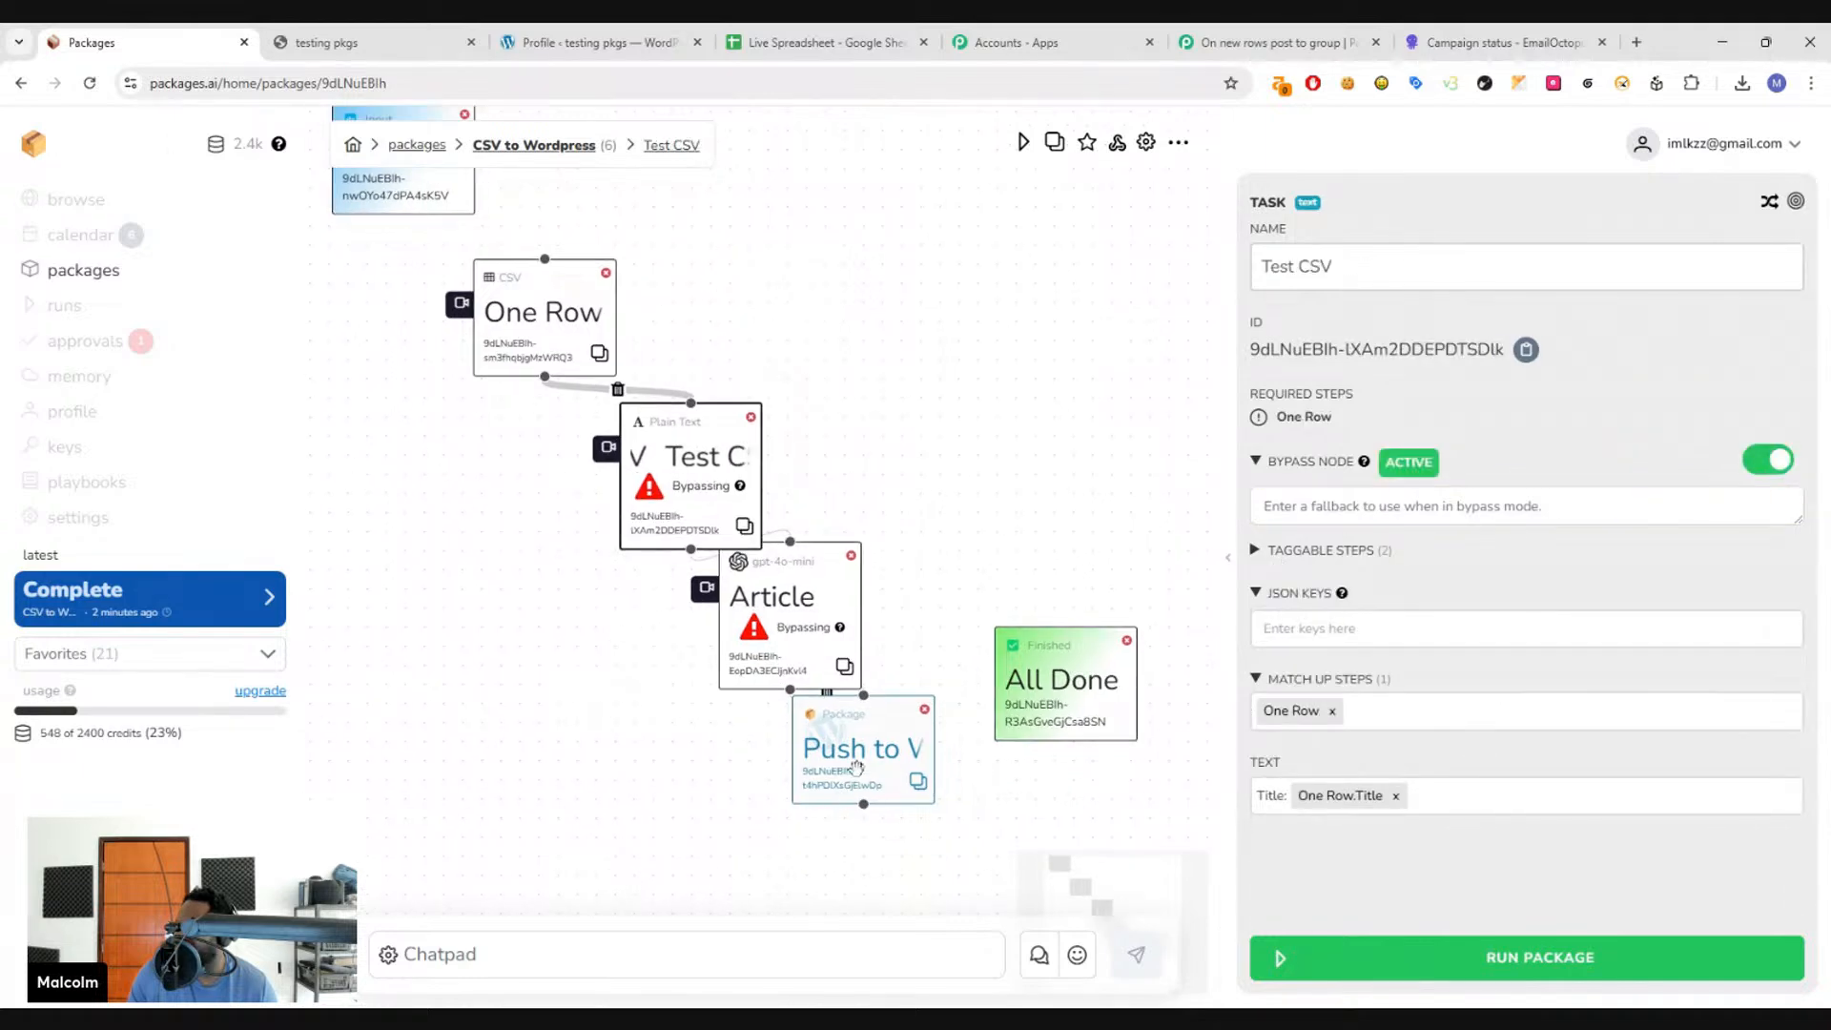
- In the Push to Wordpress task, replace the Article tag in the content input with the text "Testing"
click(855, 764)
scroll(1486, 704, down, 3)
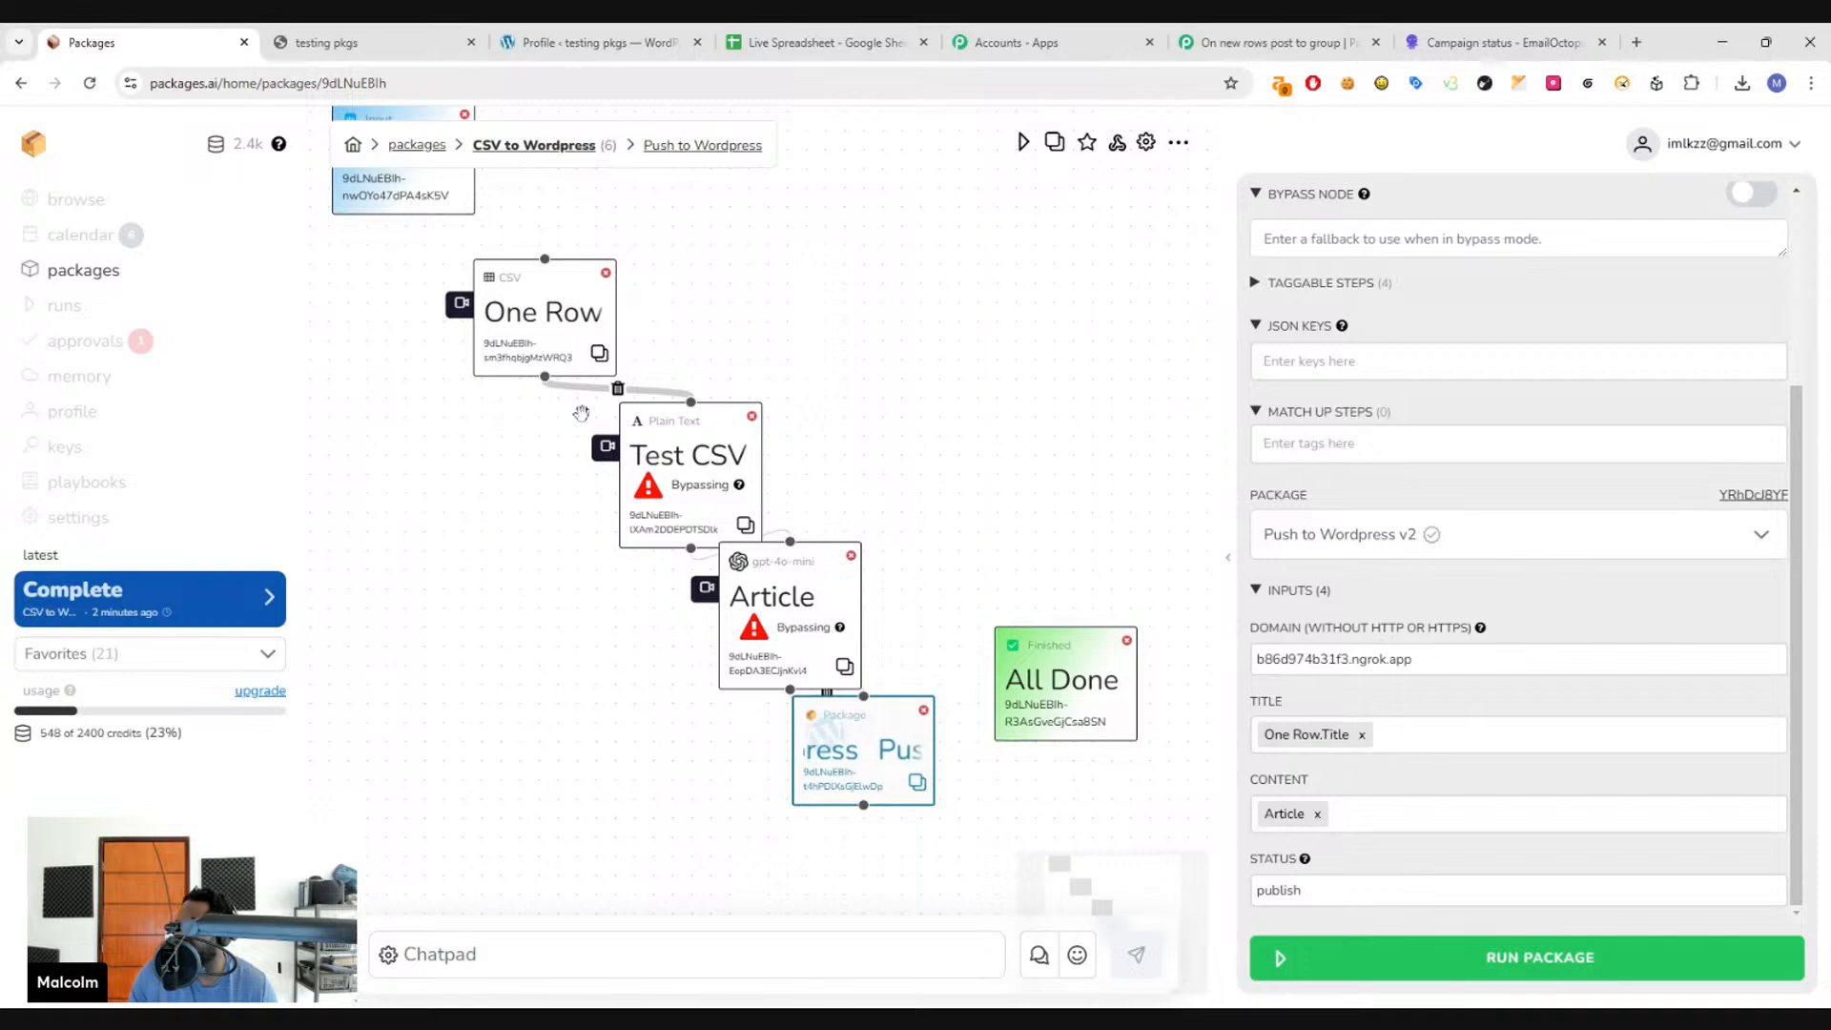
click(1318, 815)
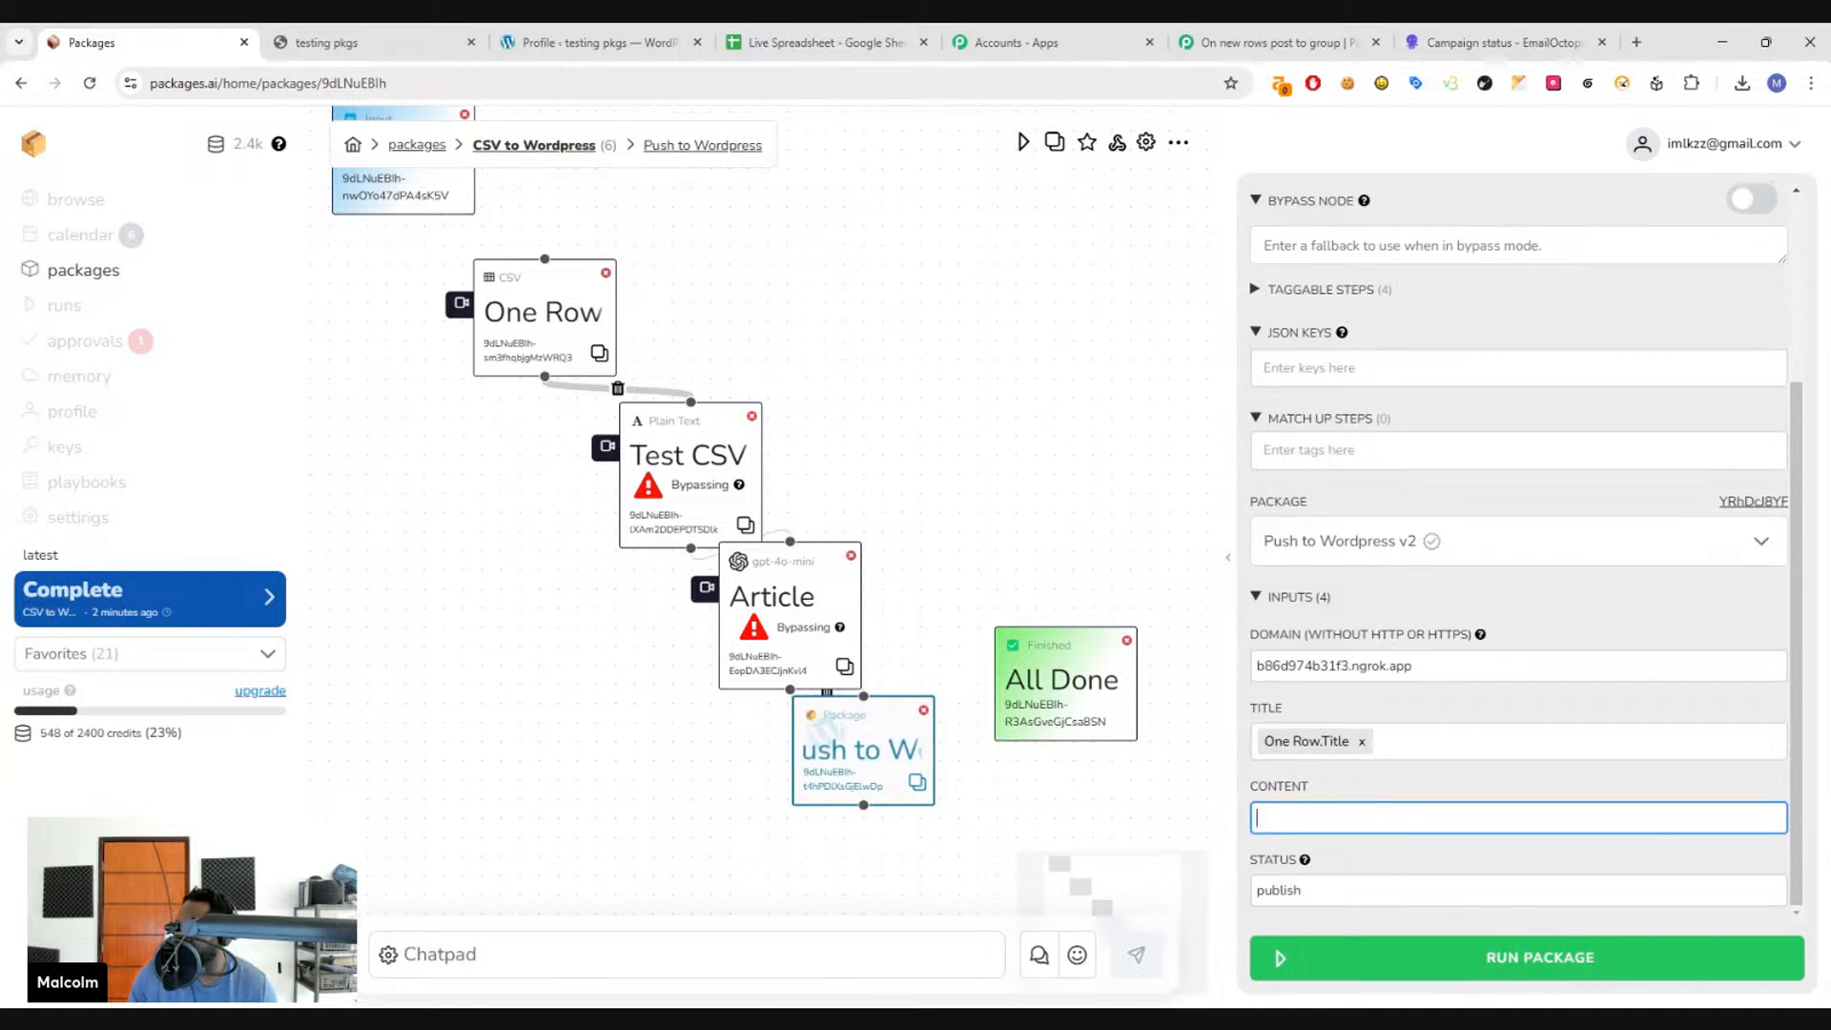
text(Testing)
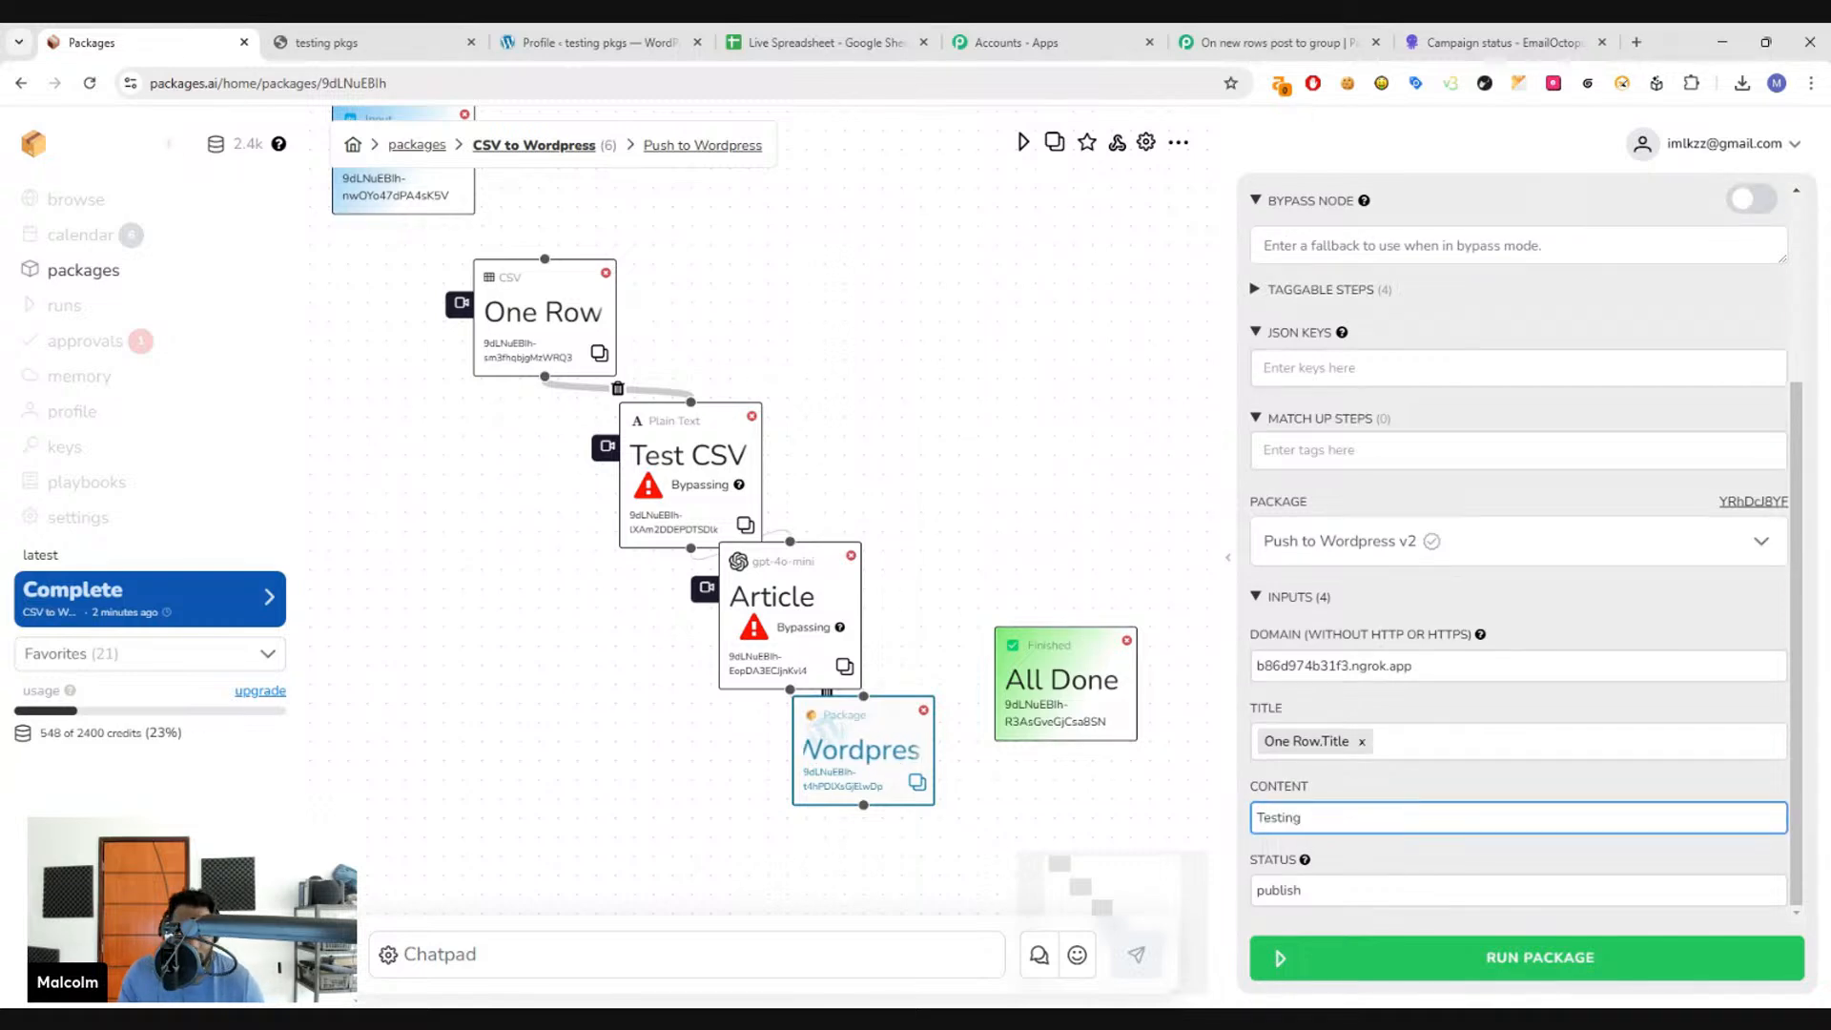
- Run the package with the "1-26 live wp key" enabled and "my new wordpress connection" deselected among its keys
click(1549, 961)
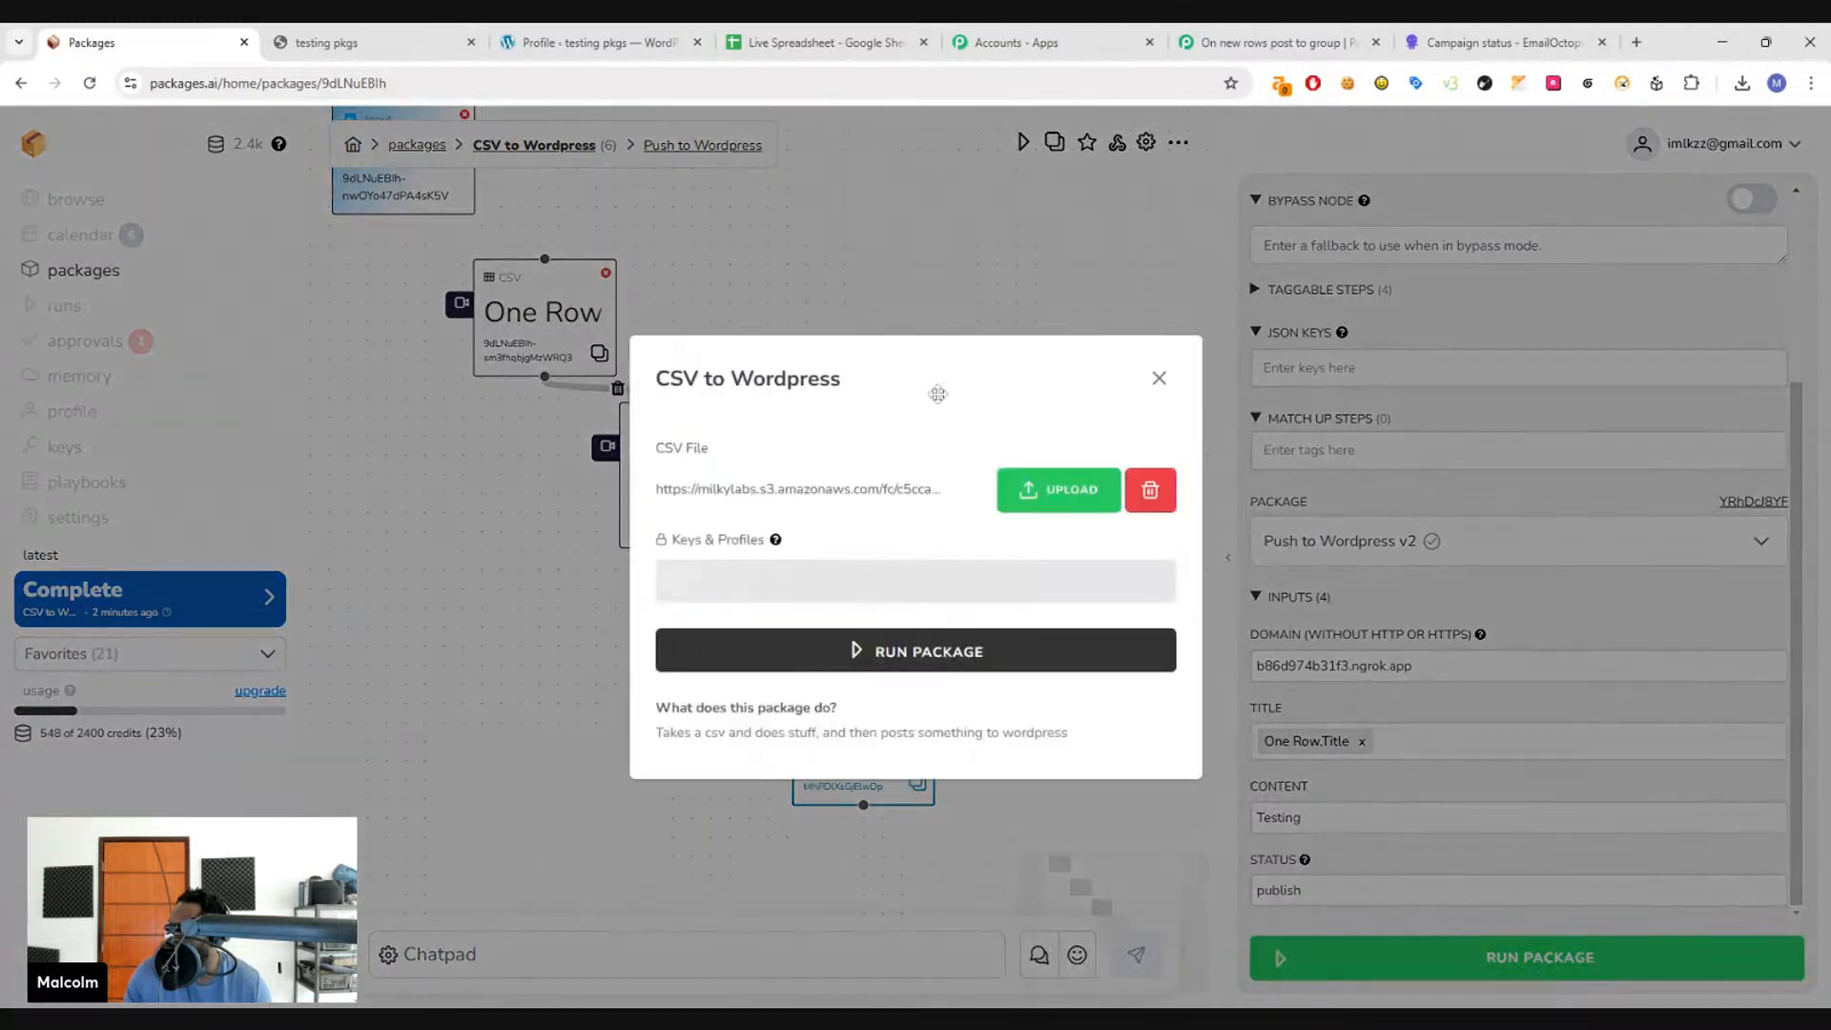
click(945, 582)
click(686, 716)
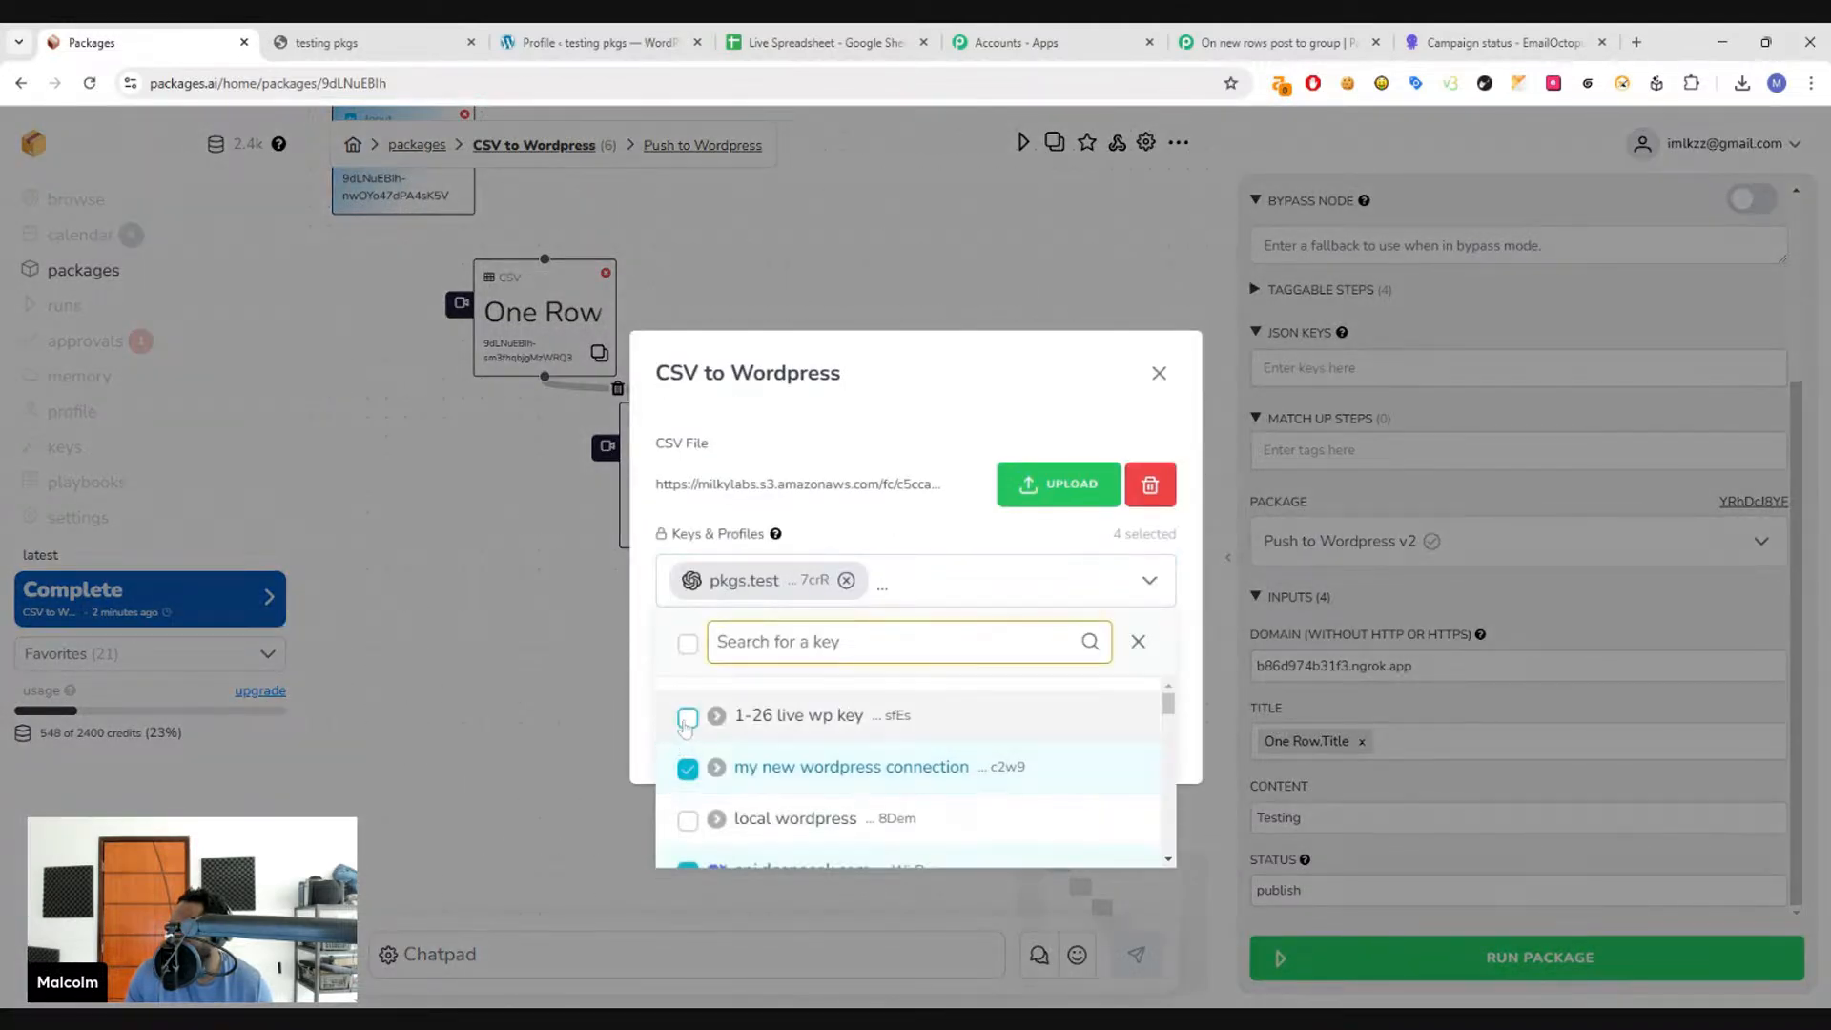
click(1037, 766)
scroll(1036, 748, down, 2)
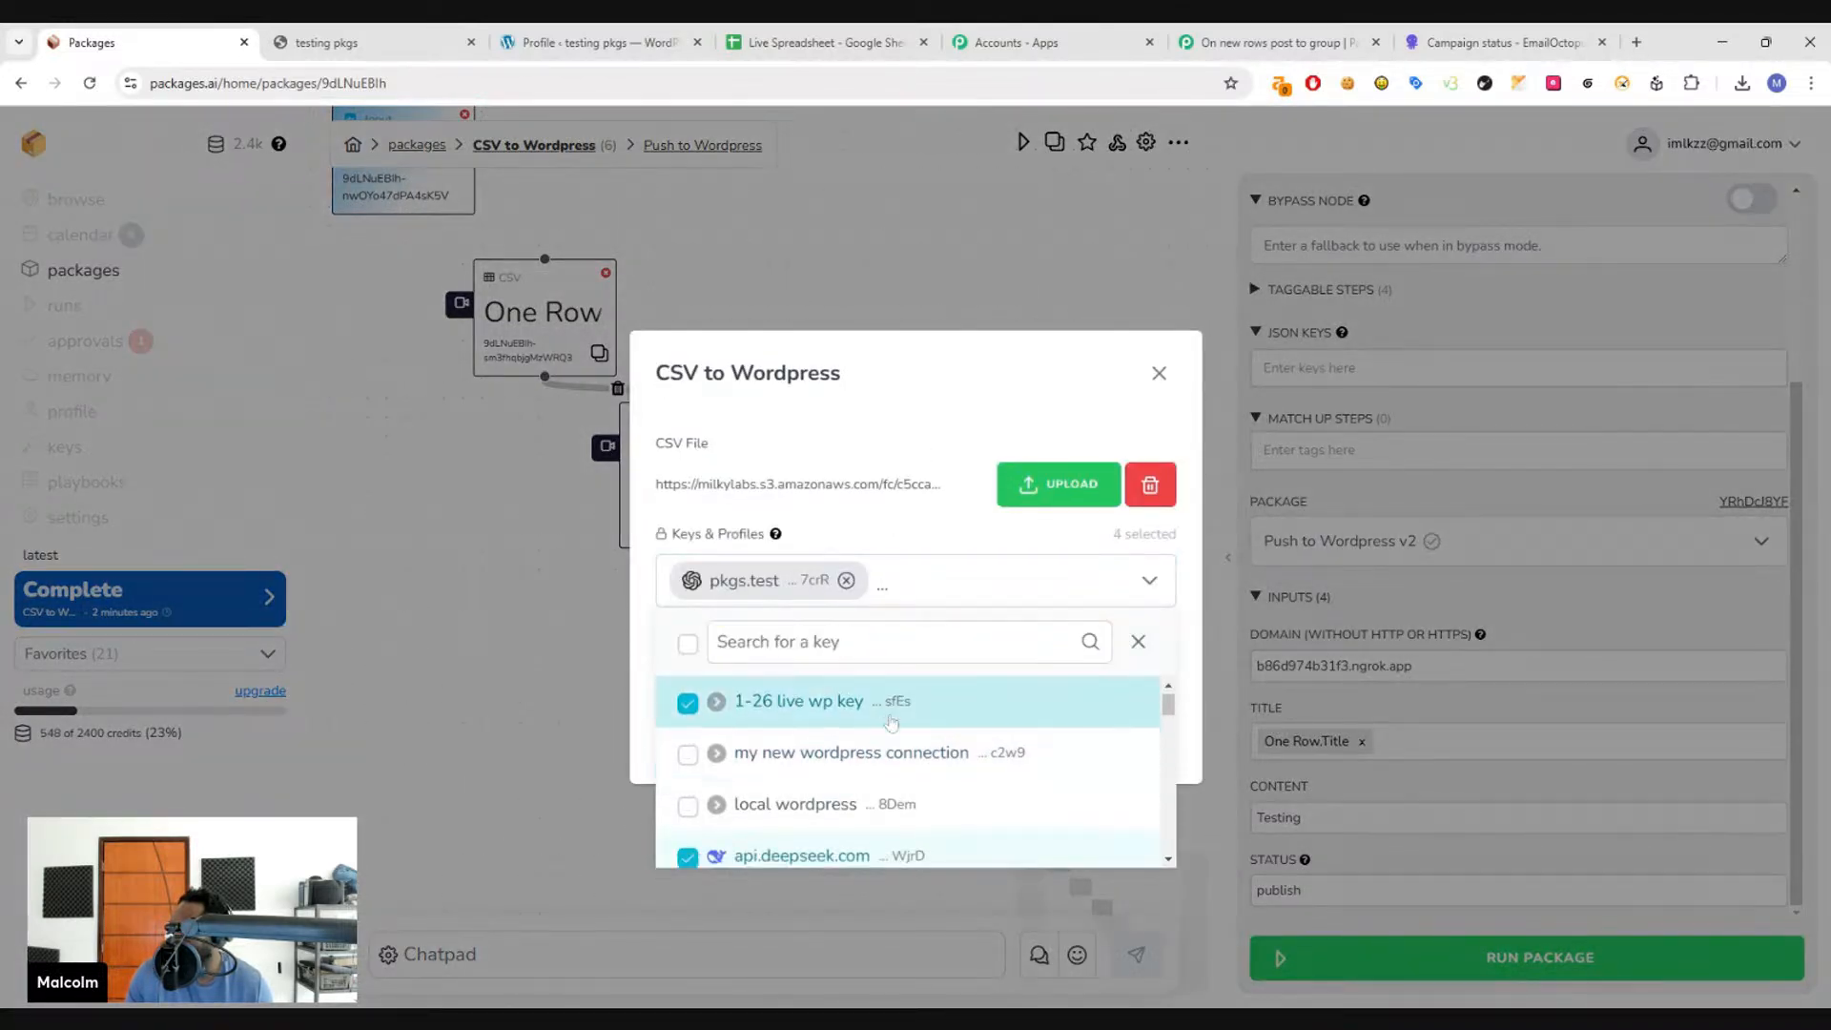
mouse_move(1171, 723)
mouse_down()
mouse_move(1201, 868)
mouse_move(1193, 696)
mouse_up()
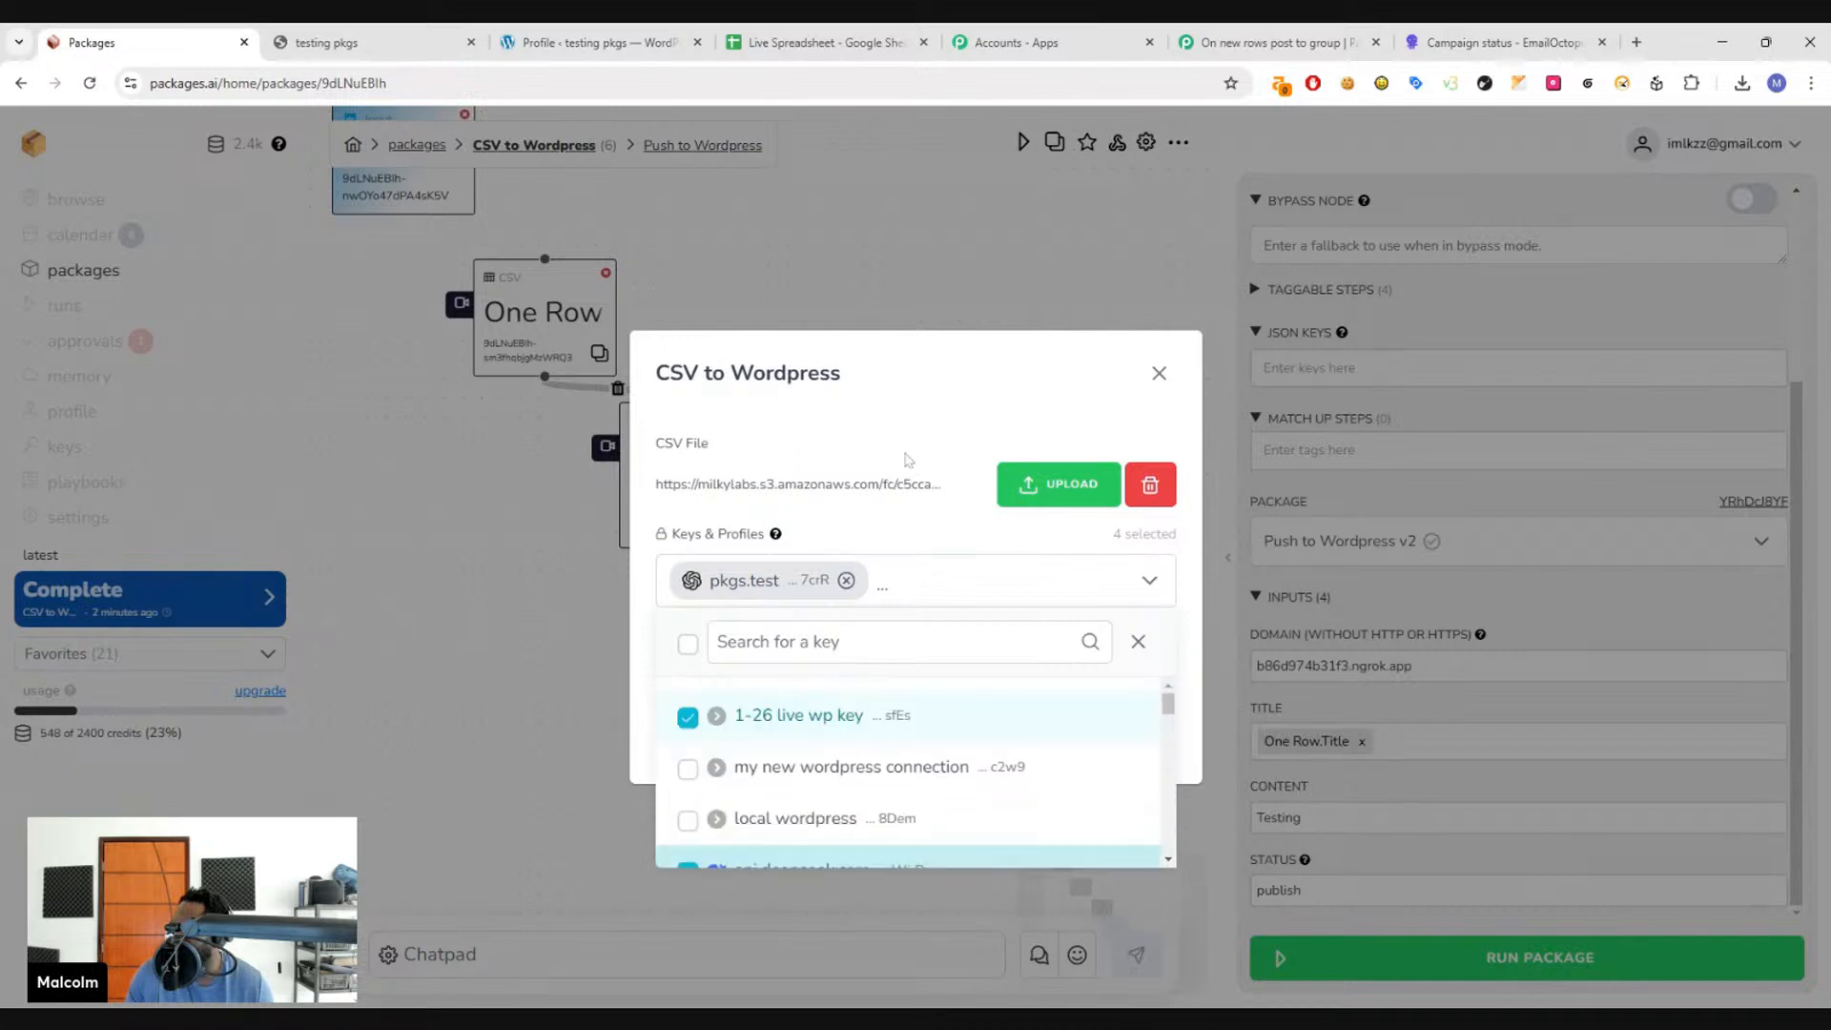
click(858, 410)
click(1026, 648)
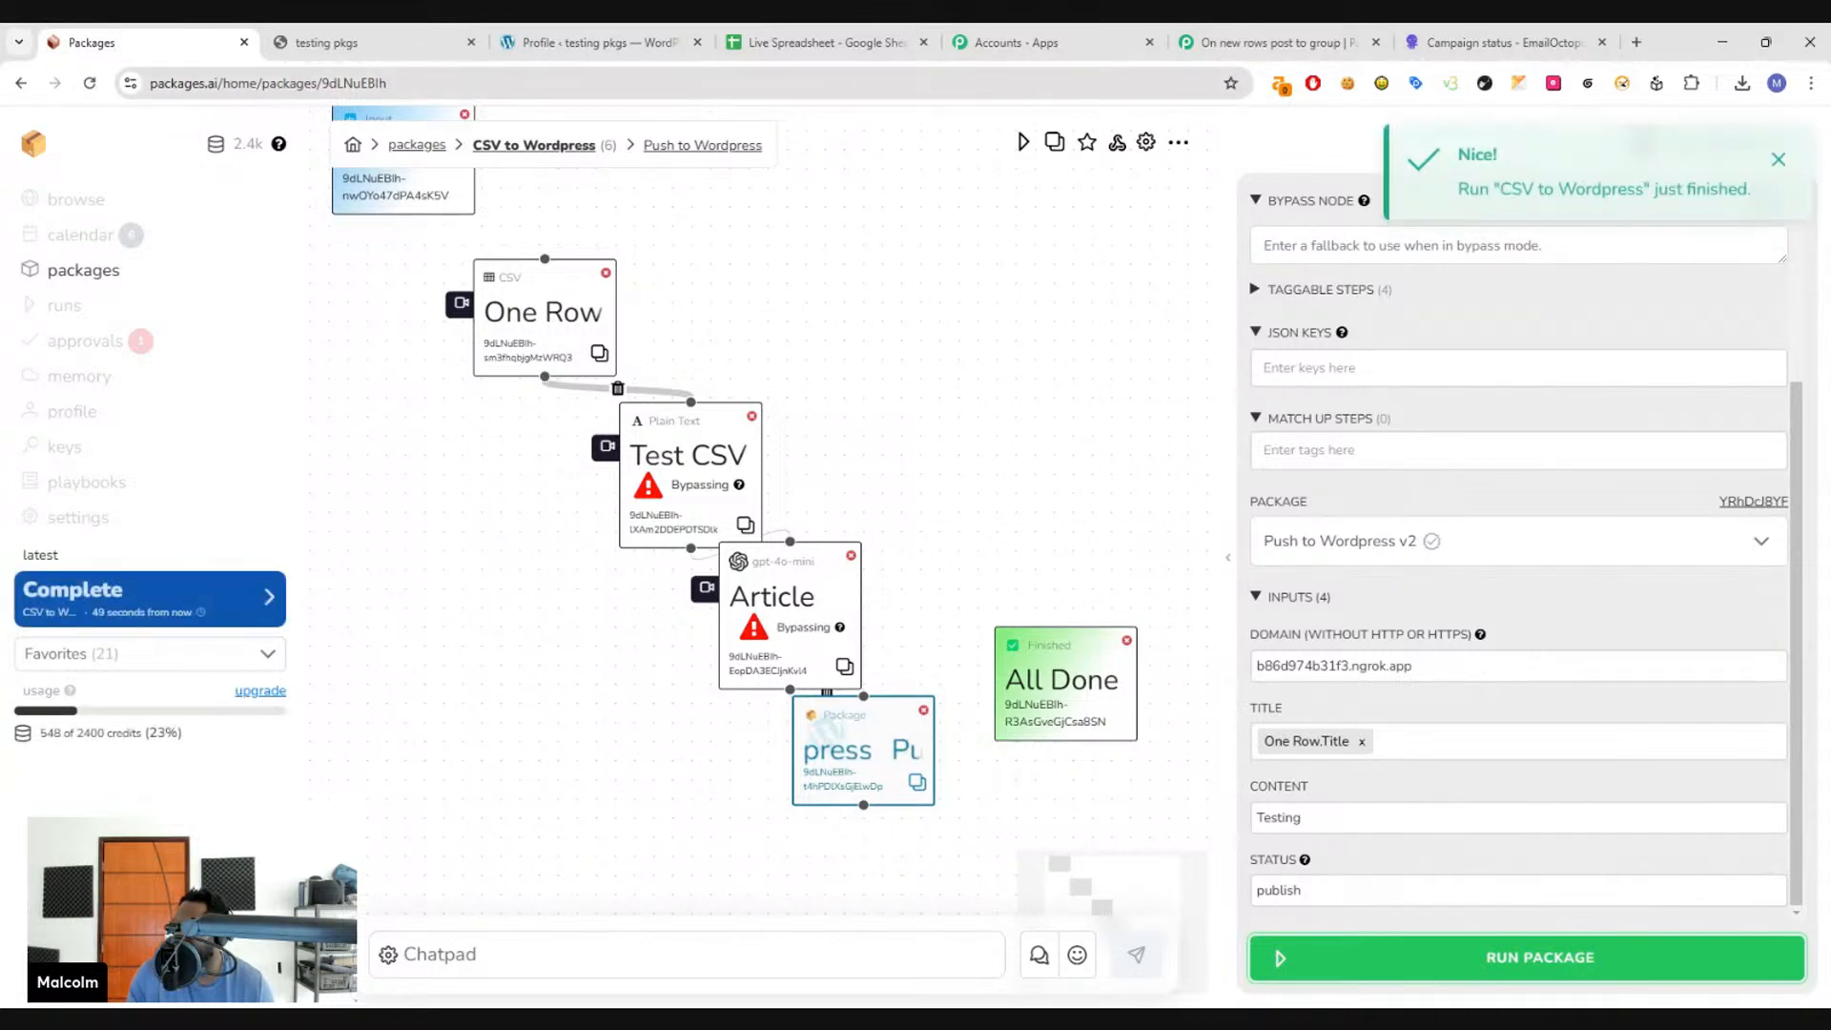
- Check the testing pkgs WordPress posts list, view the "10 Tips for Mastering Remote Work" post and return to the list
click(591, 43)
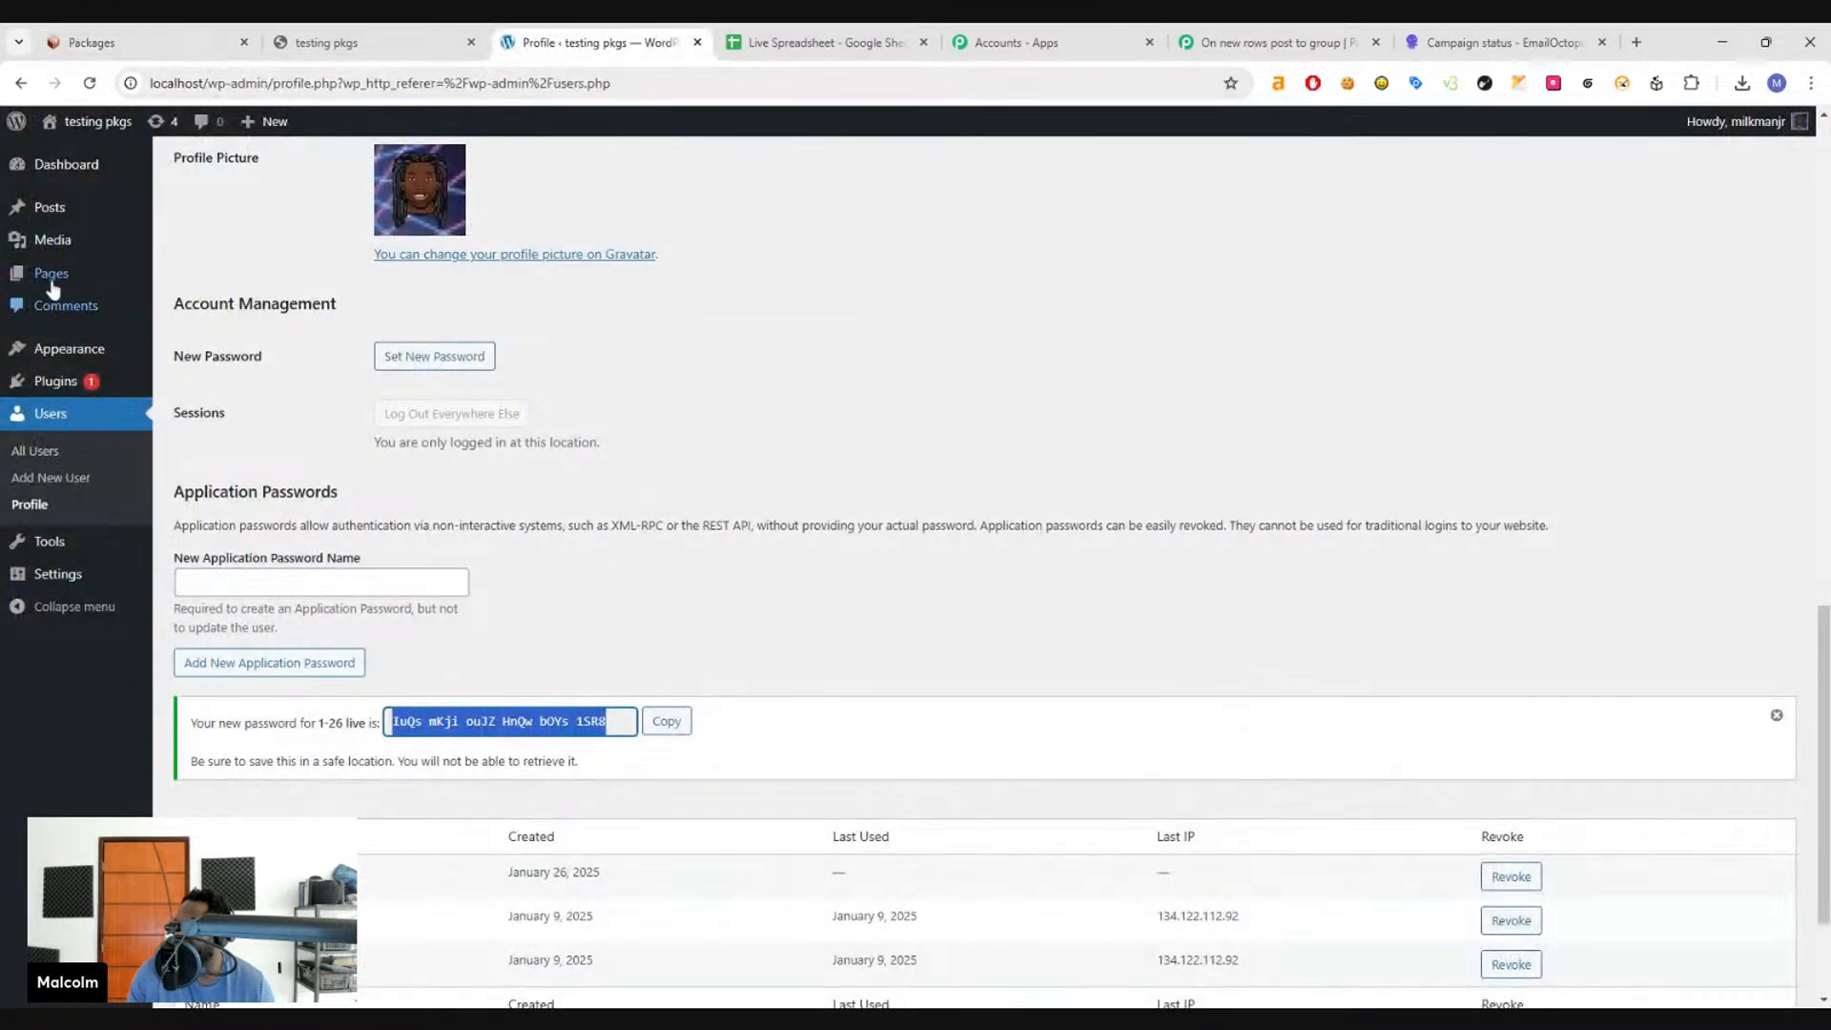
click(67, 210)
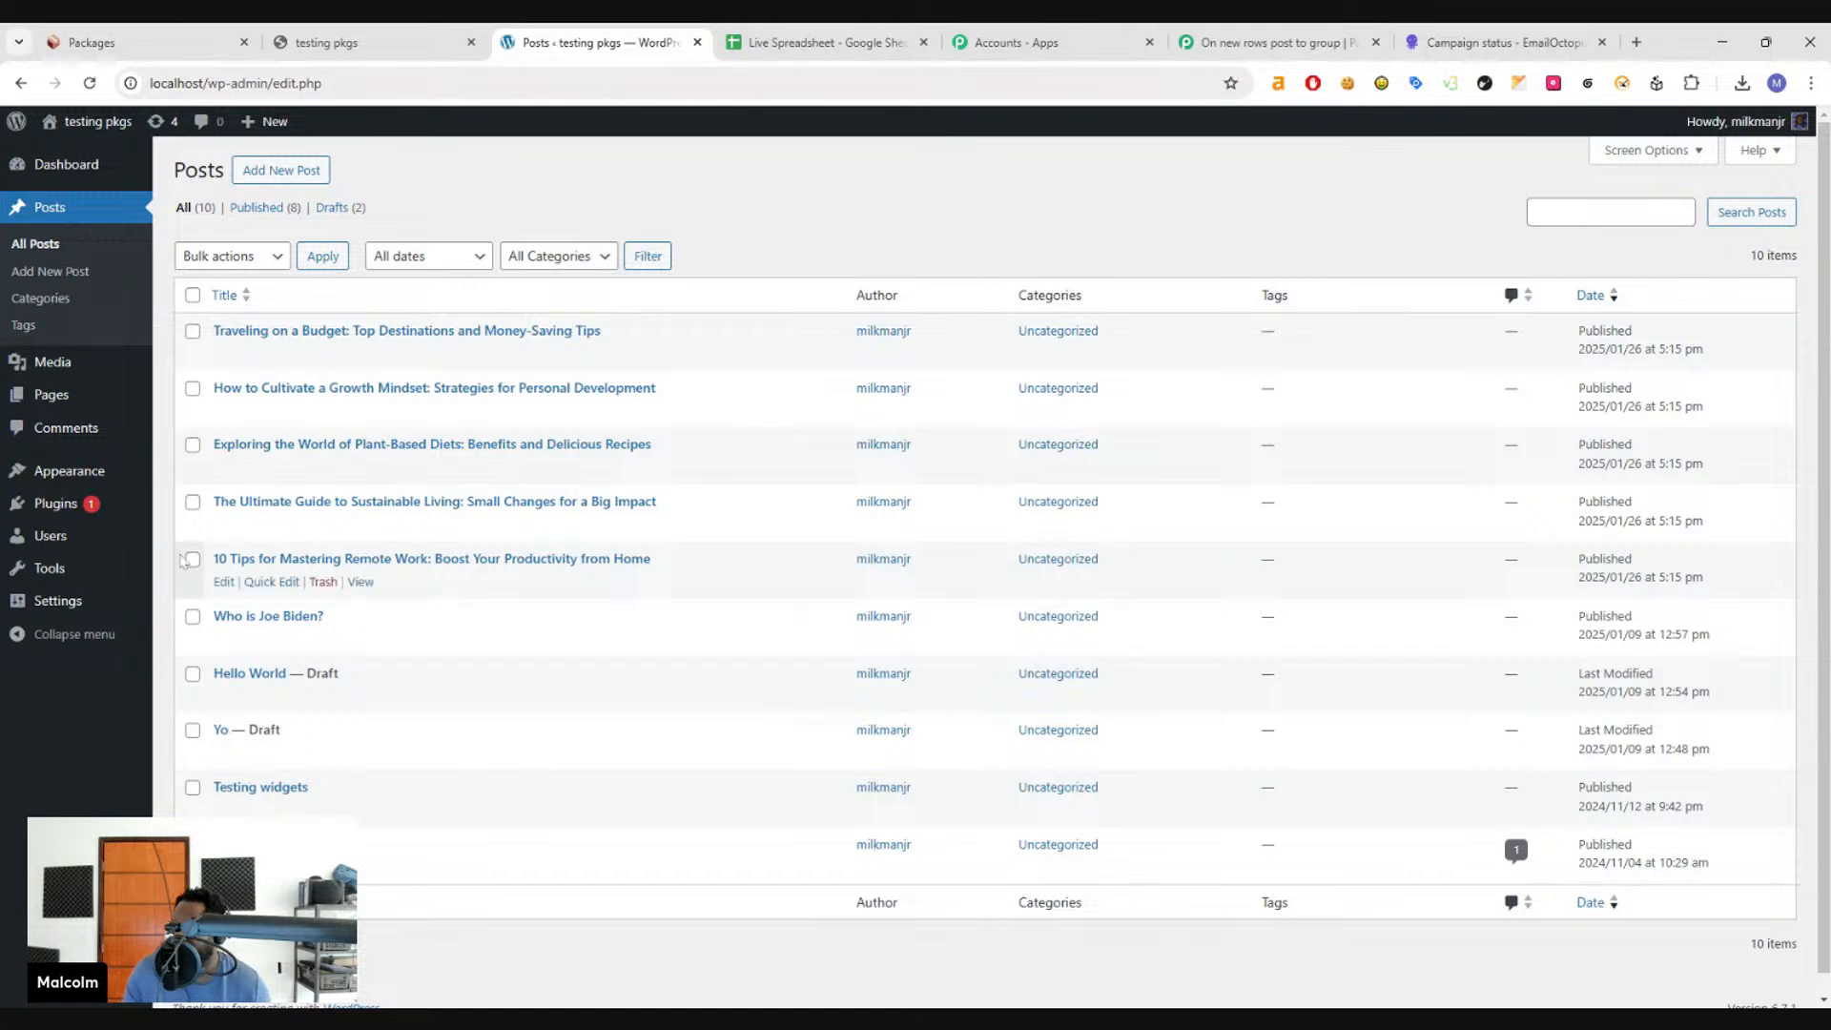
click(368, 582)
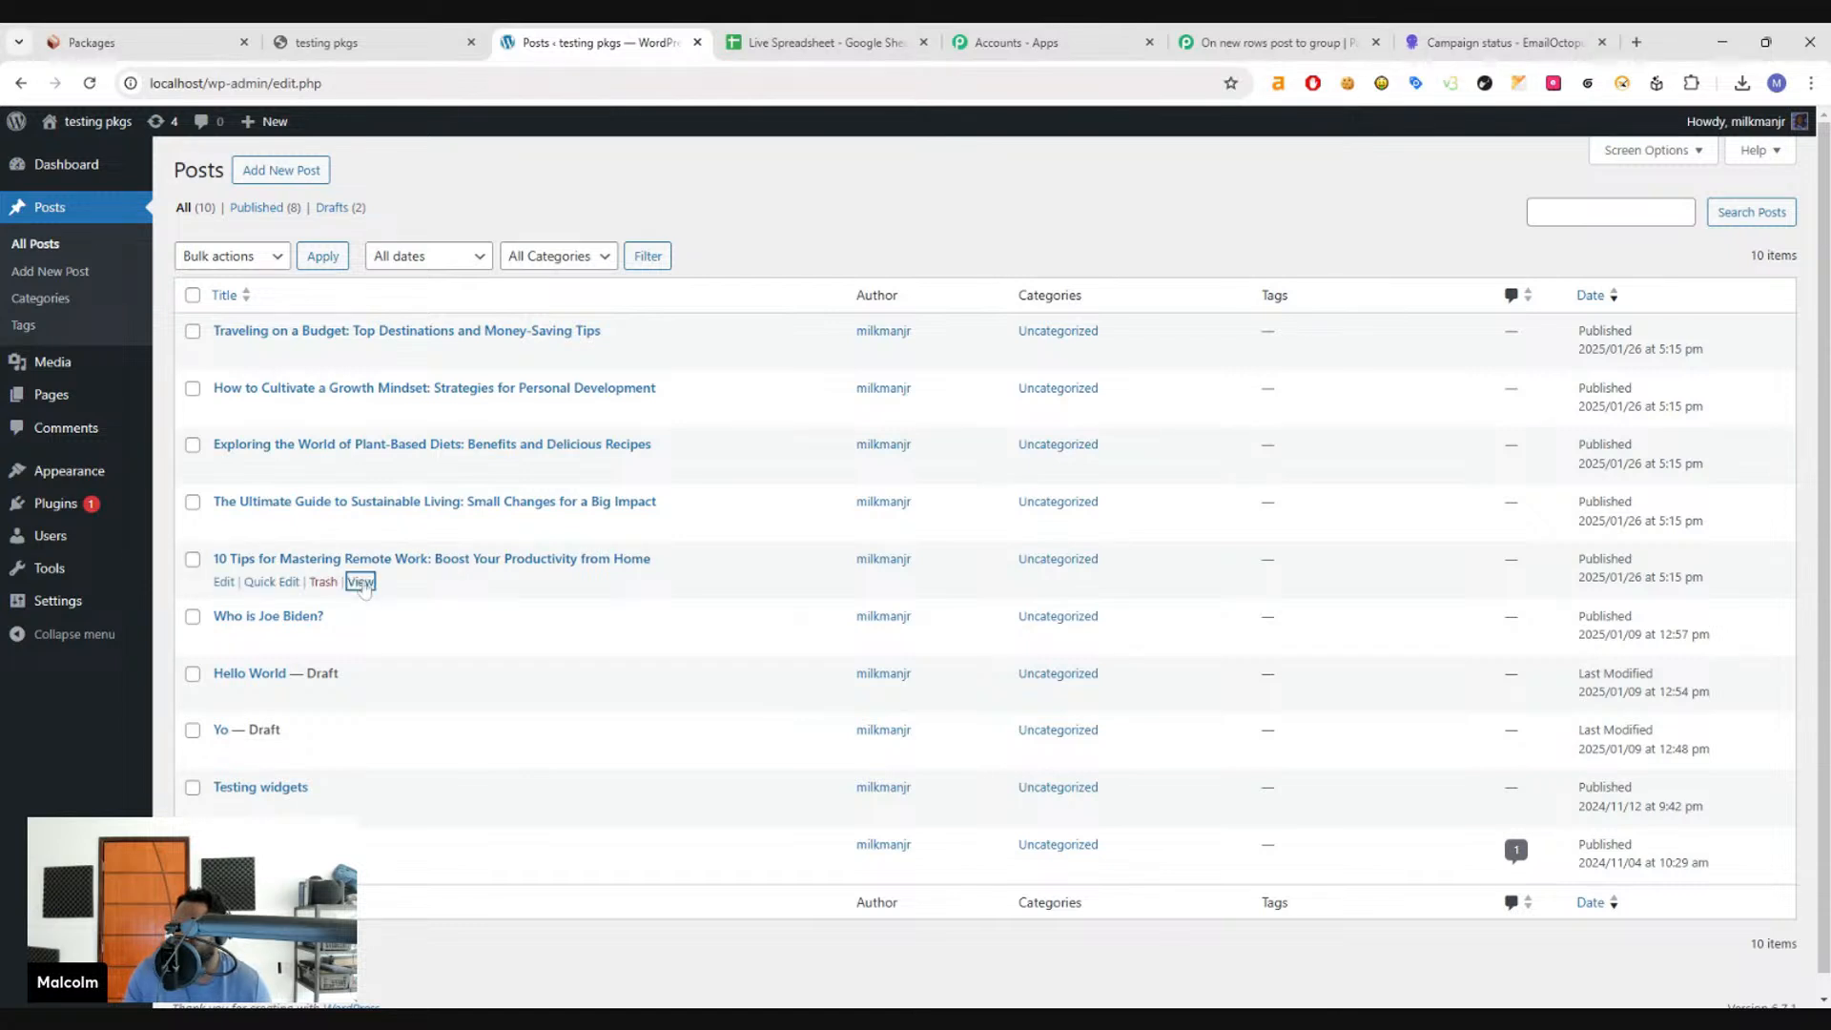
click(20, 85)
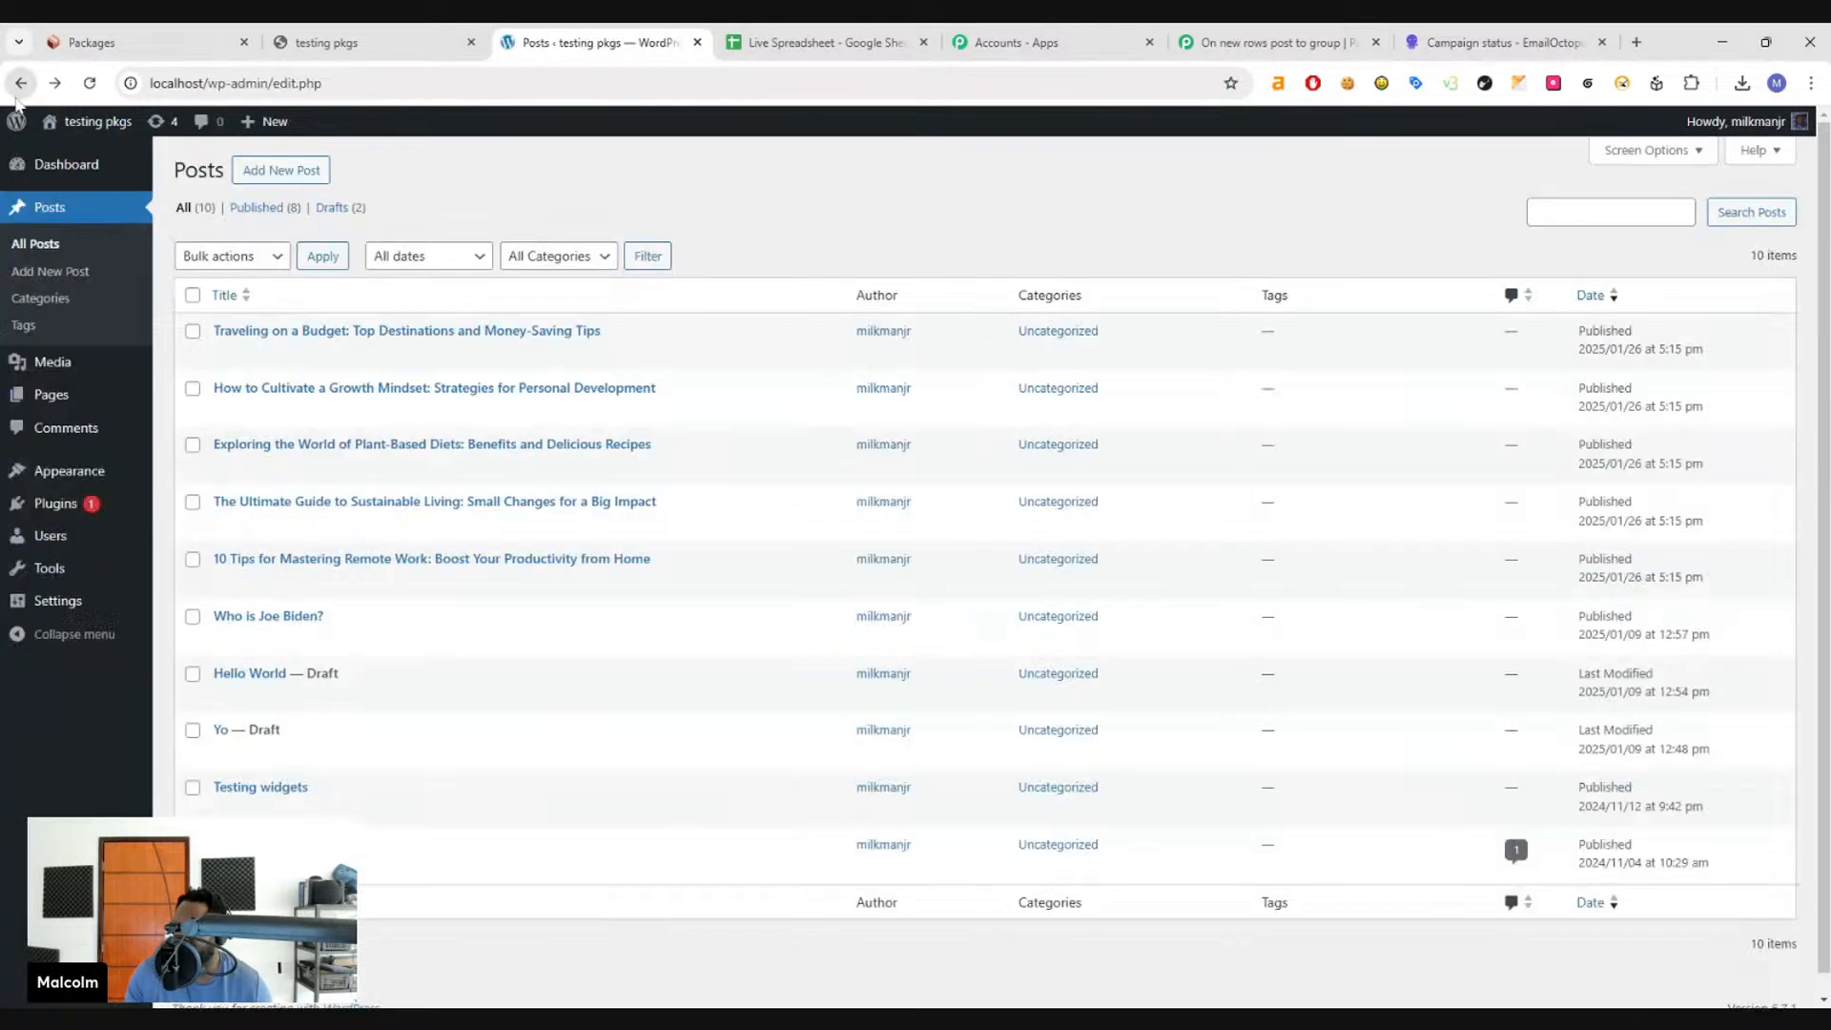
- Select the five test posts published on 2025/01/26 and move them to the Trash
click(193, 560)
click(193, 503)
click(192, 444)
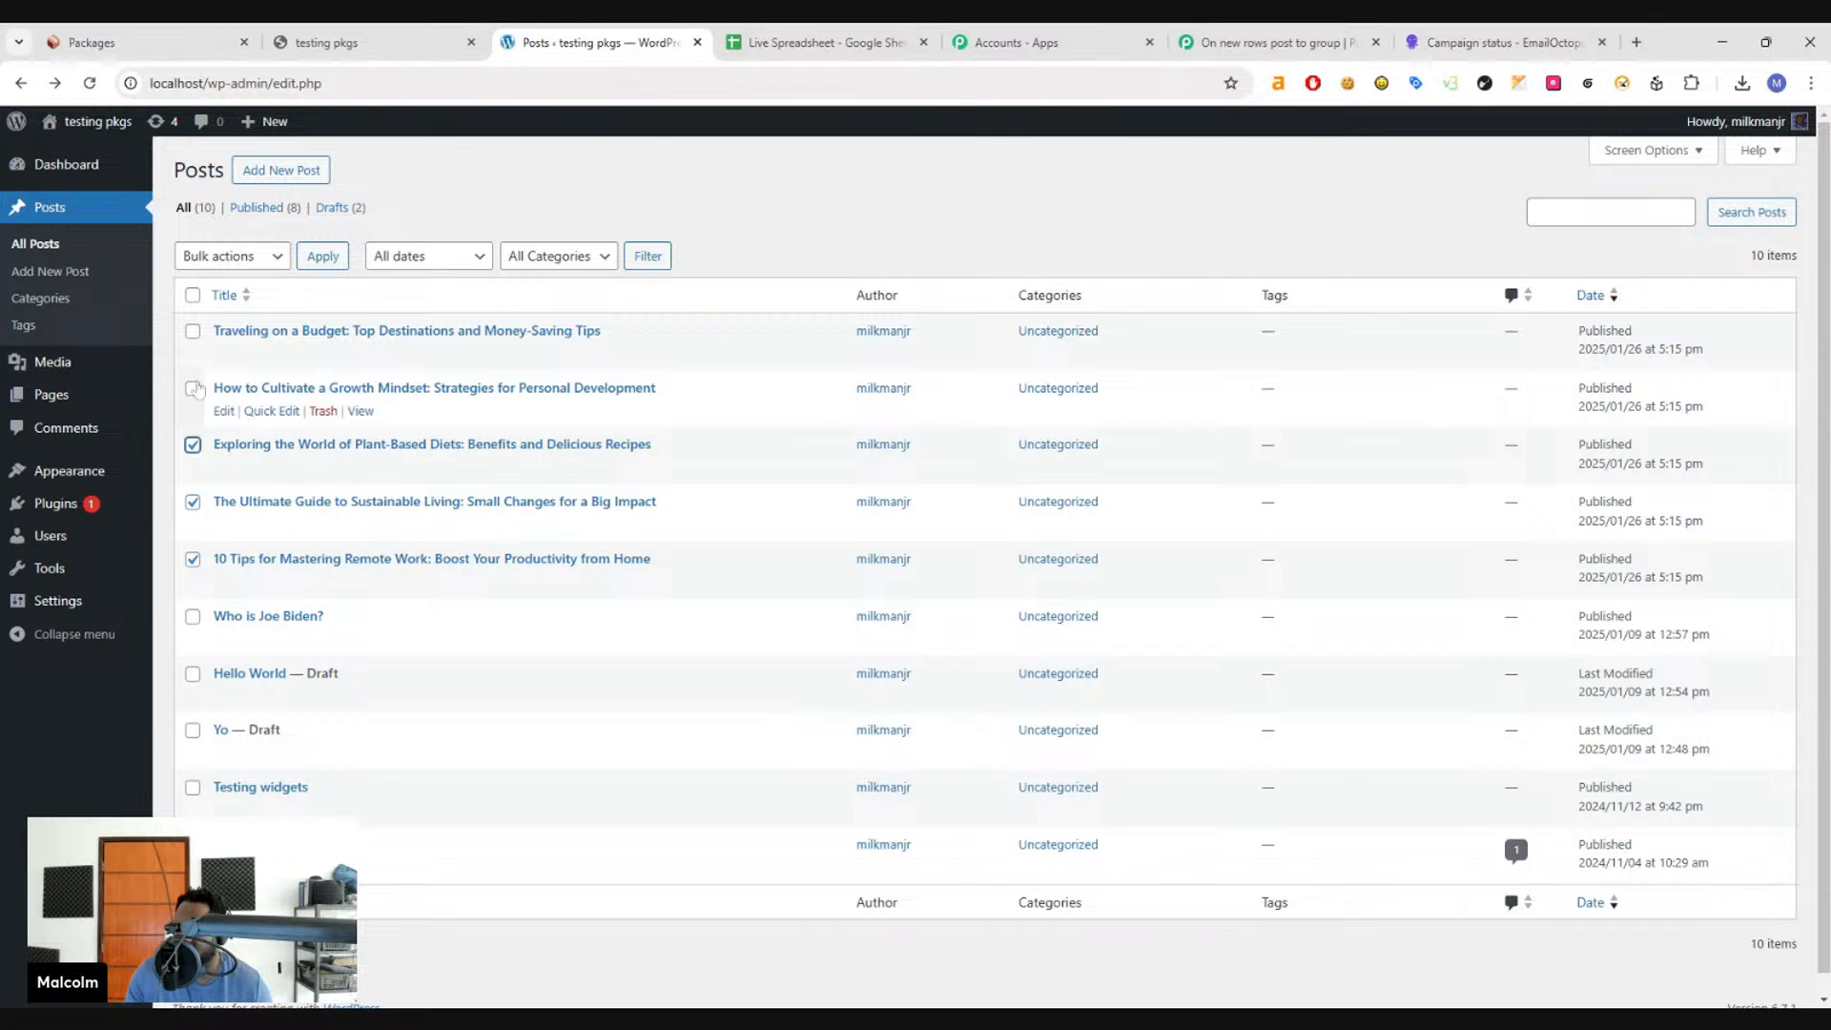
click(192, 388)
click(192, 331)
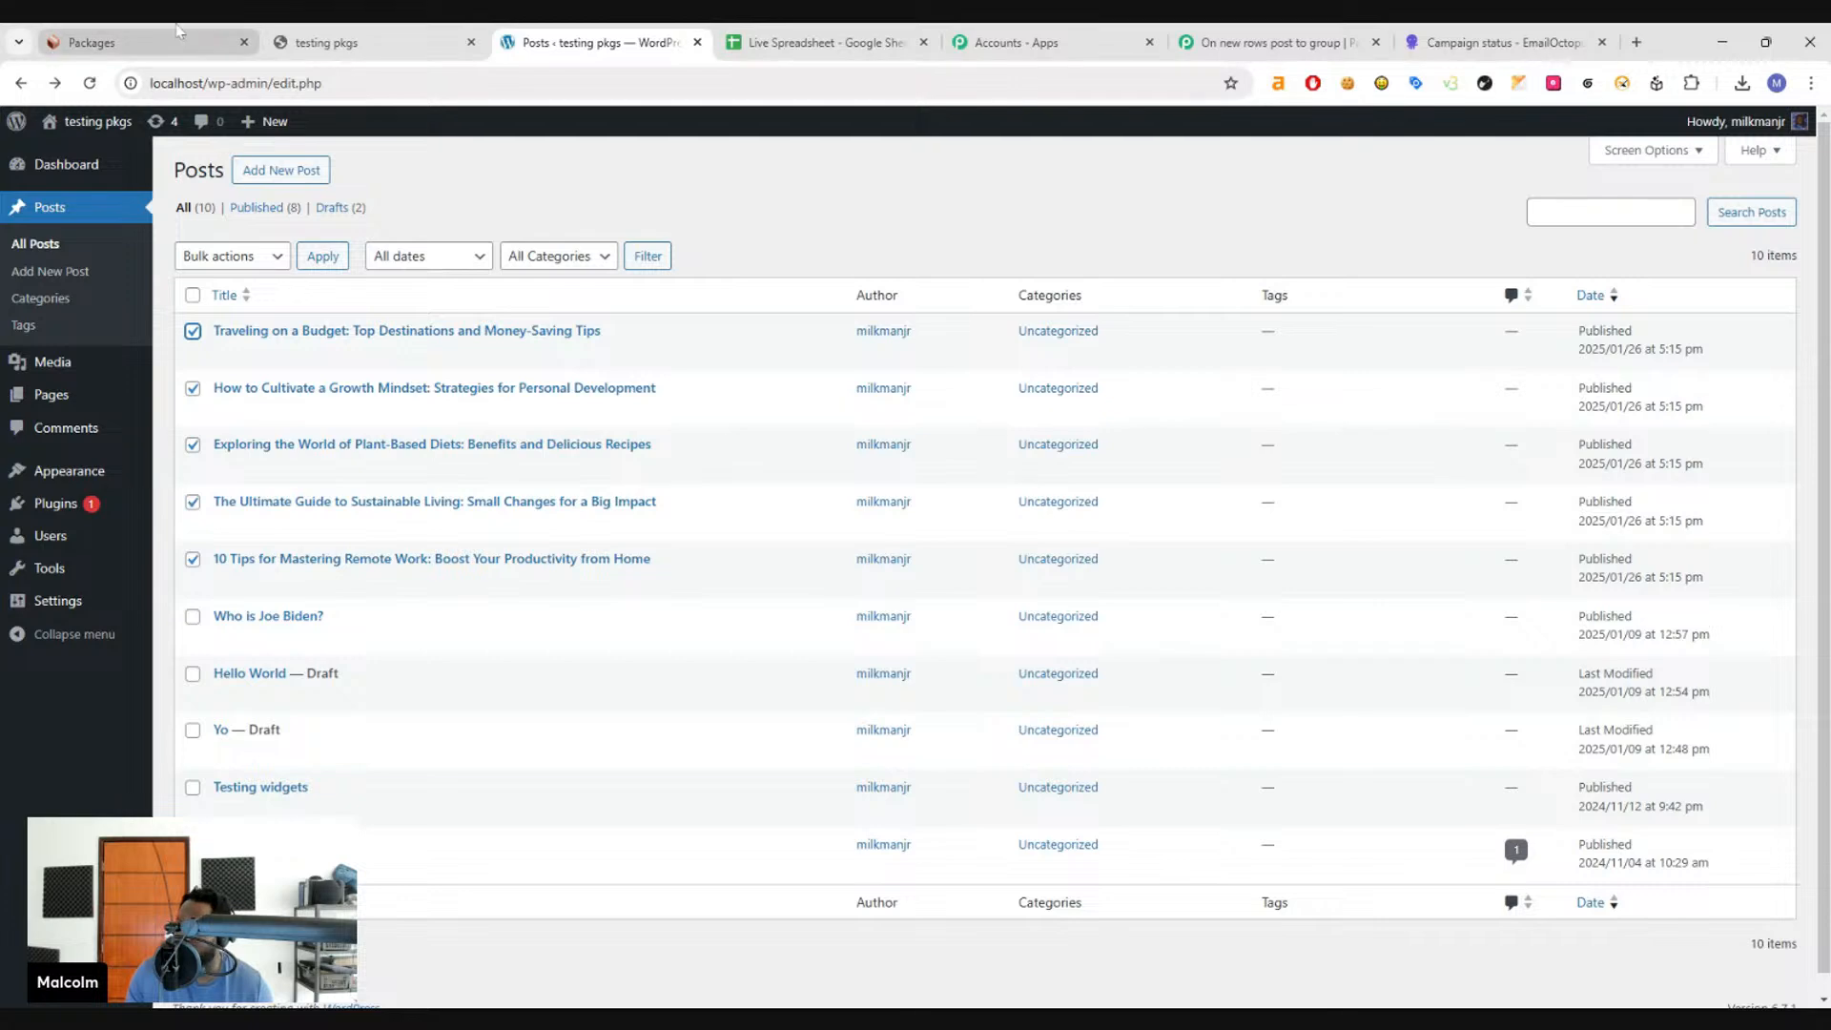
click(143, 42)
click(699, 474)
click(773, 596)
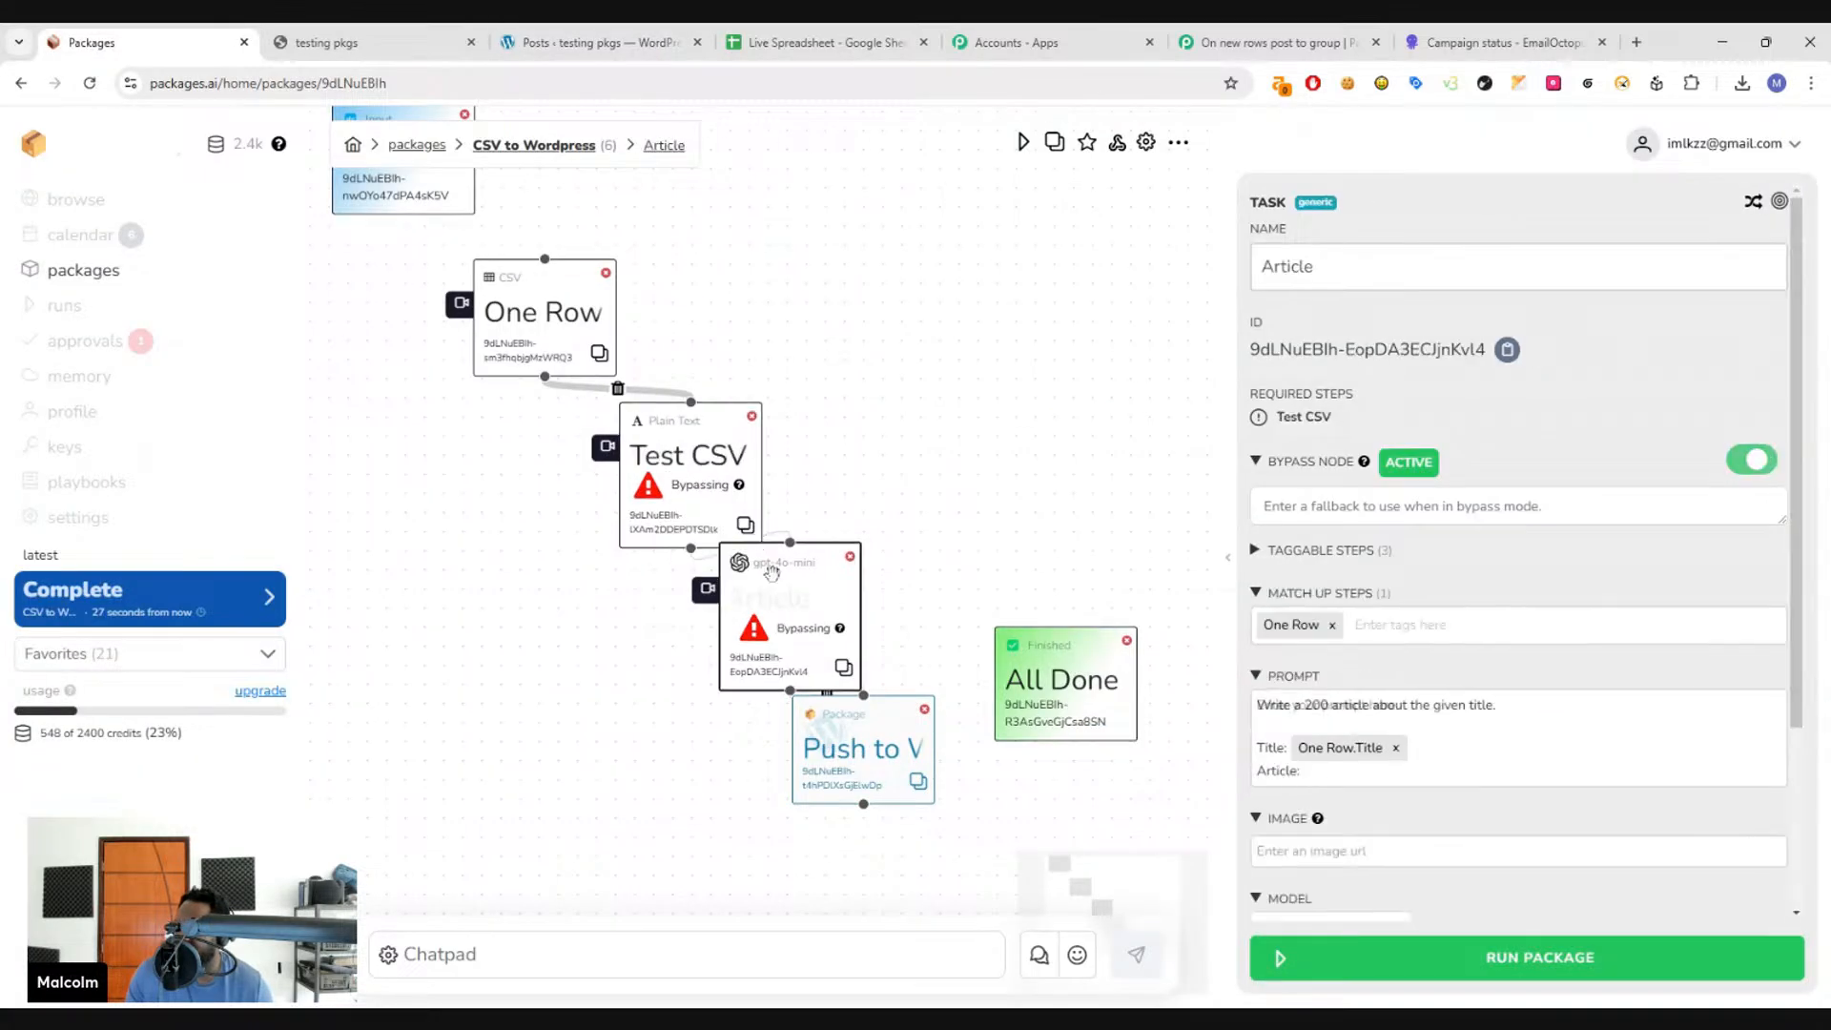
click(532, 57)
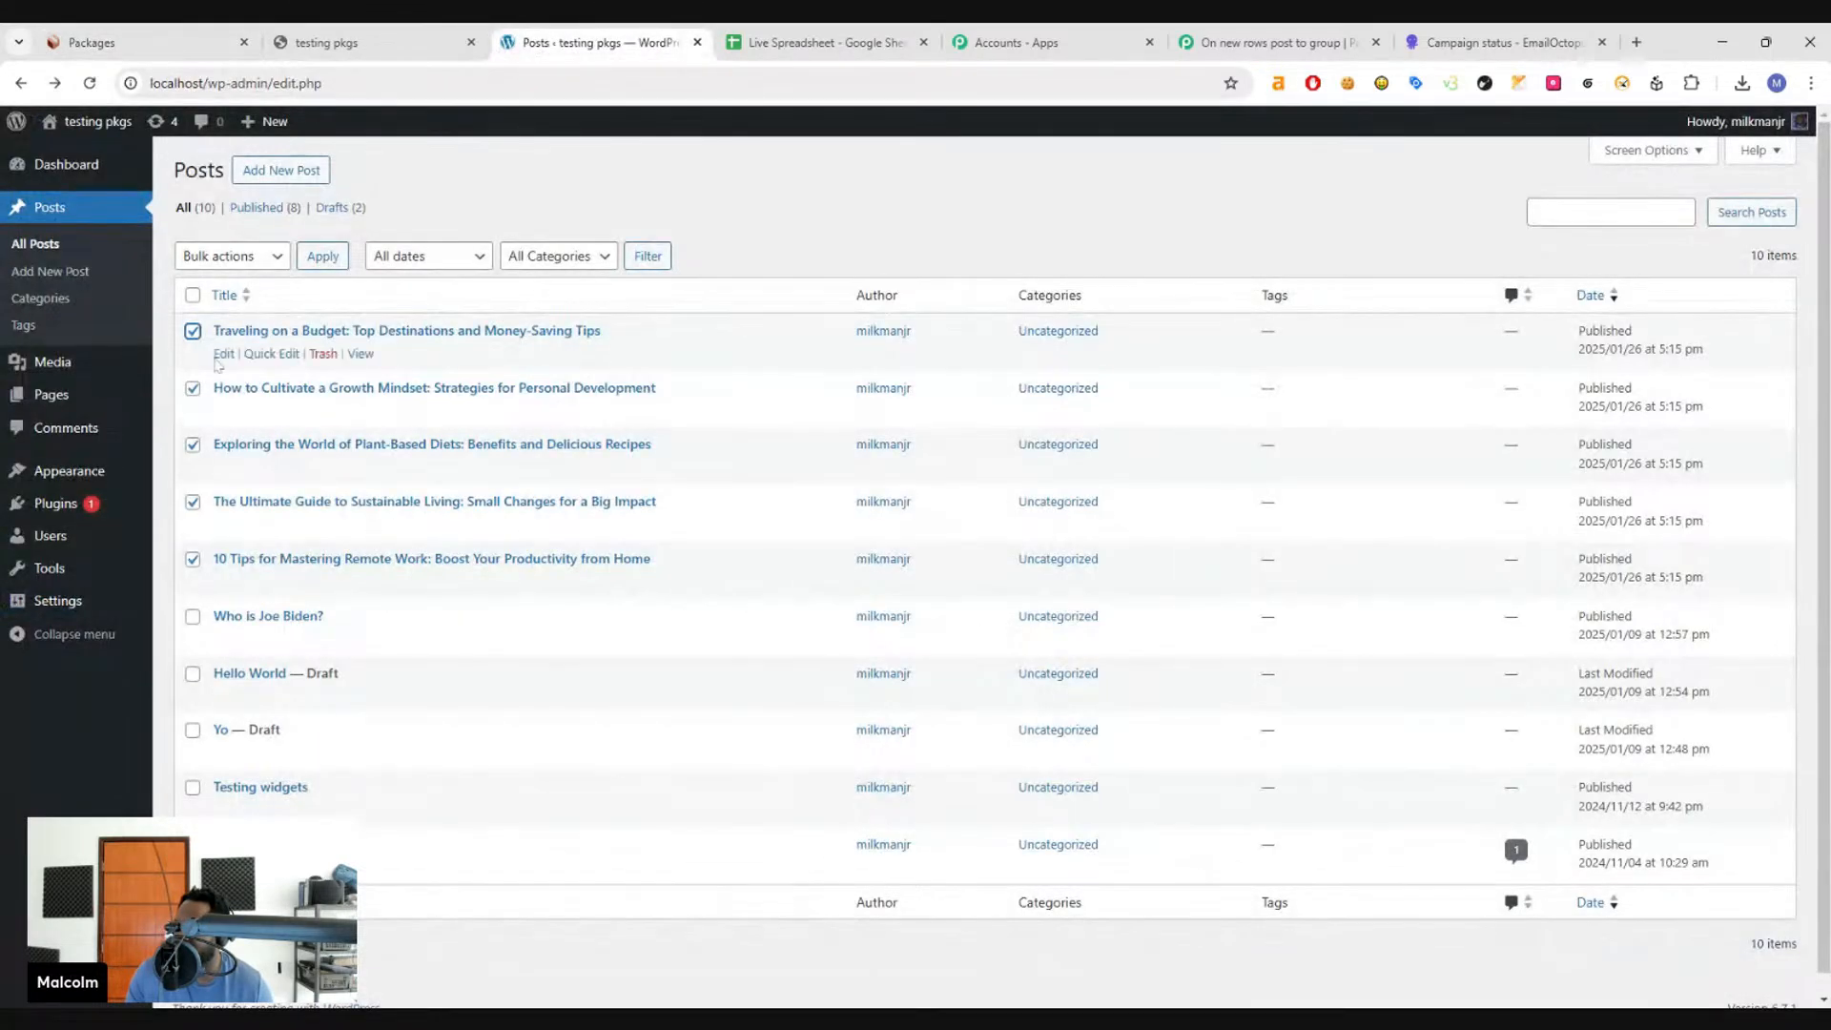
mouse_move(76, 362)
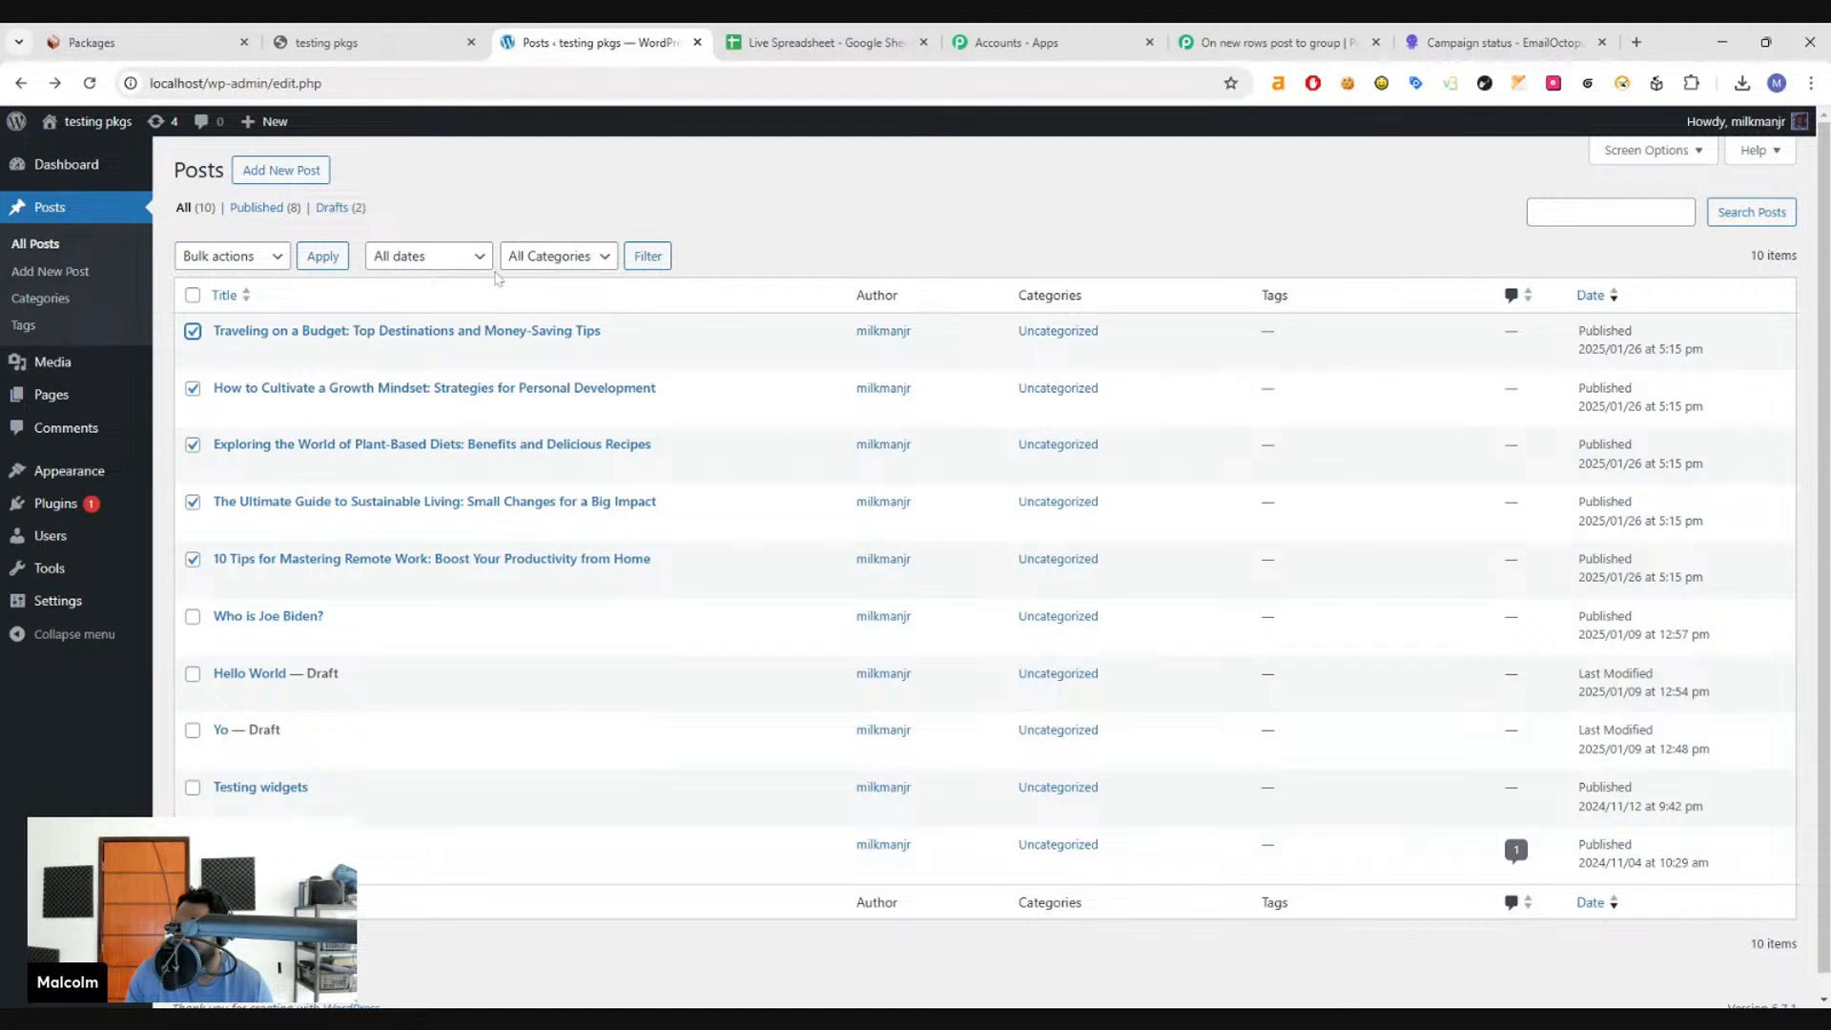
click(270, 255)
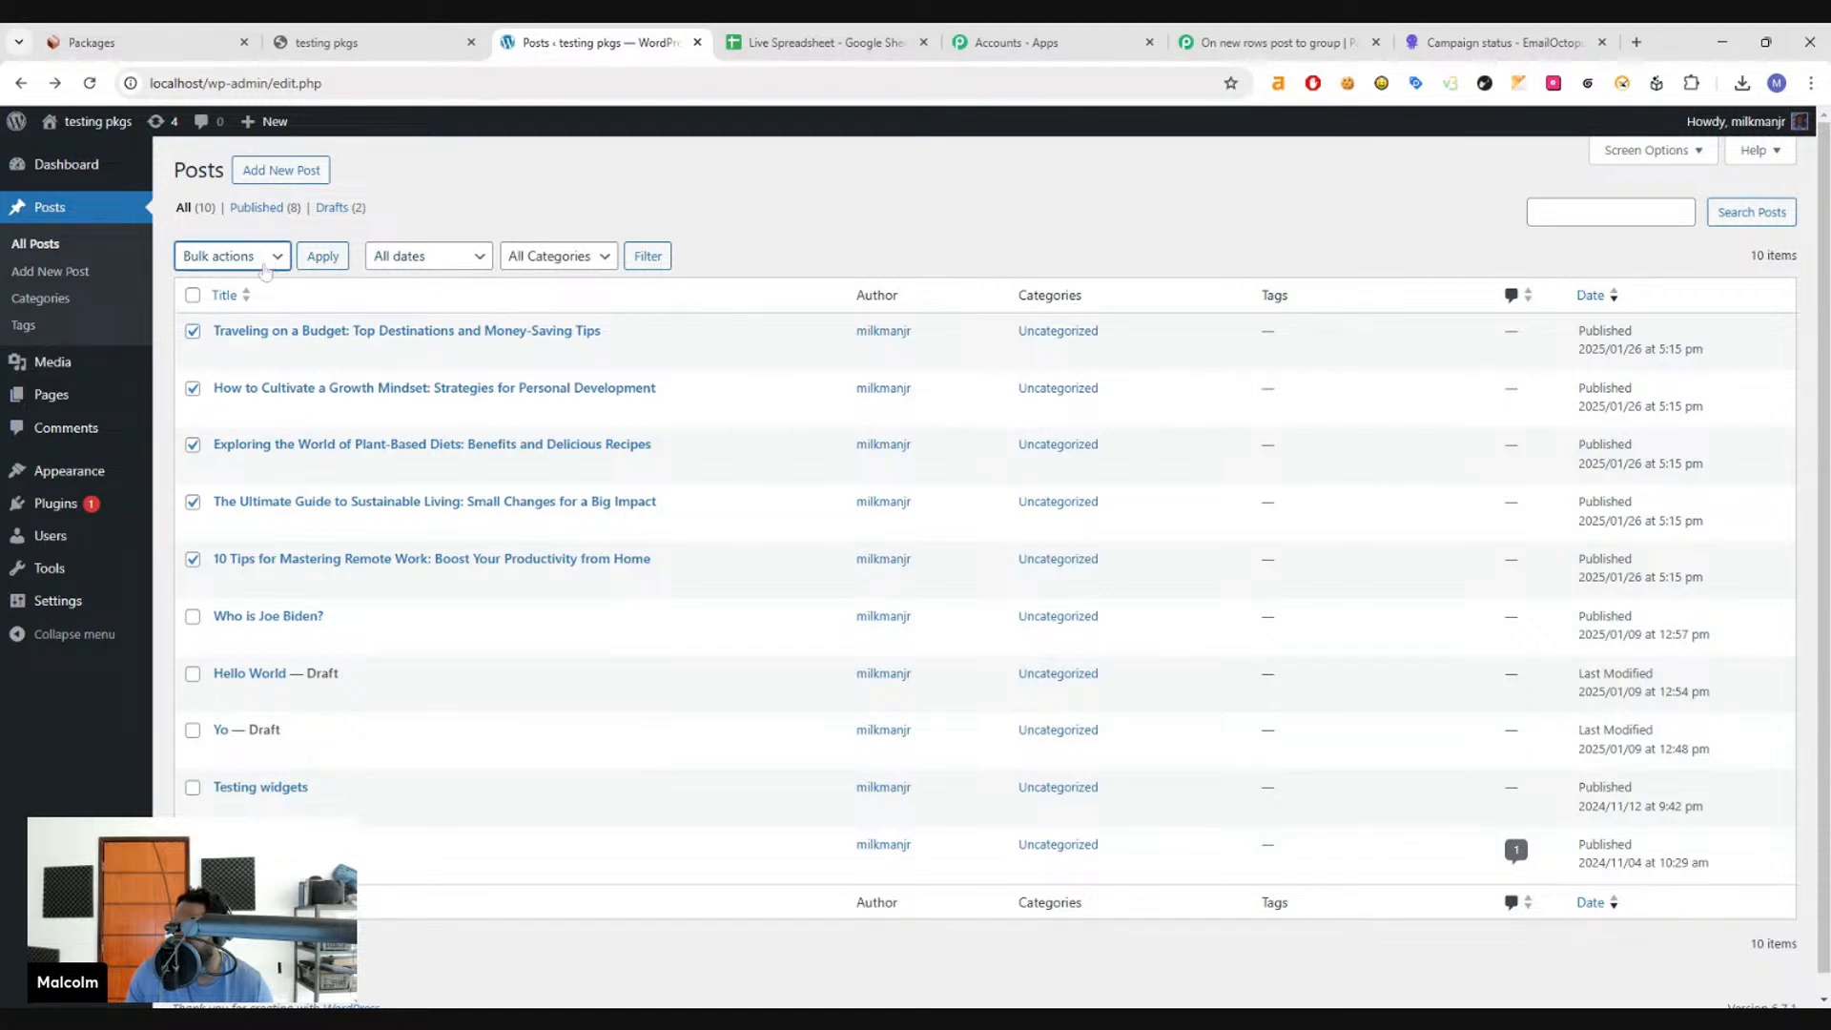
click(267, 279)
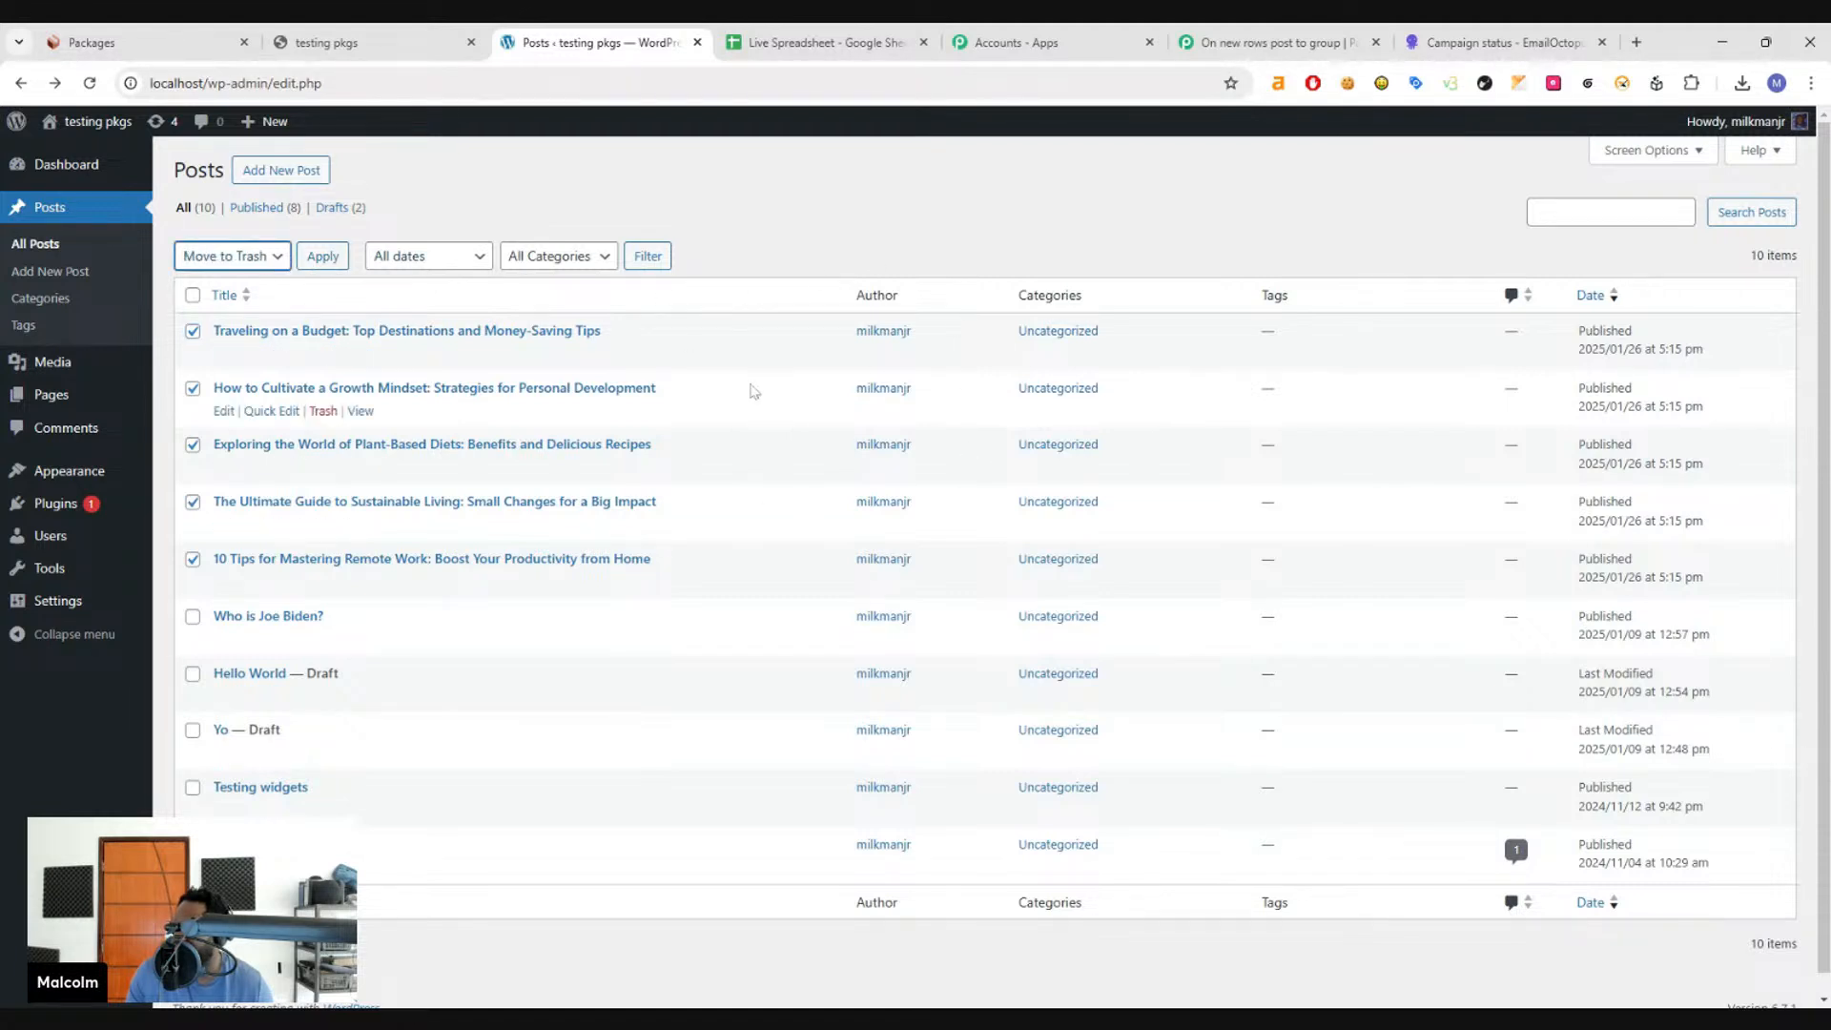
scroll(421, 915, down, 1)
click(325, 923)
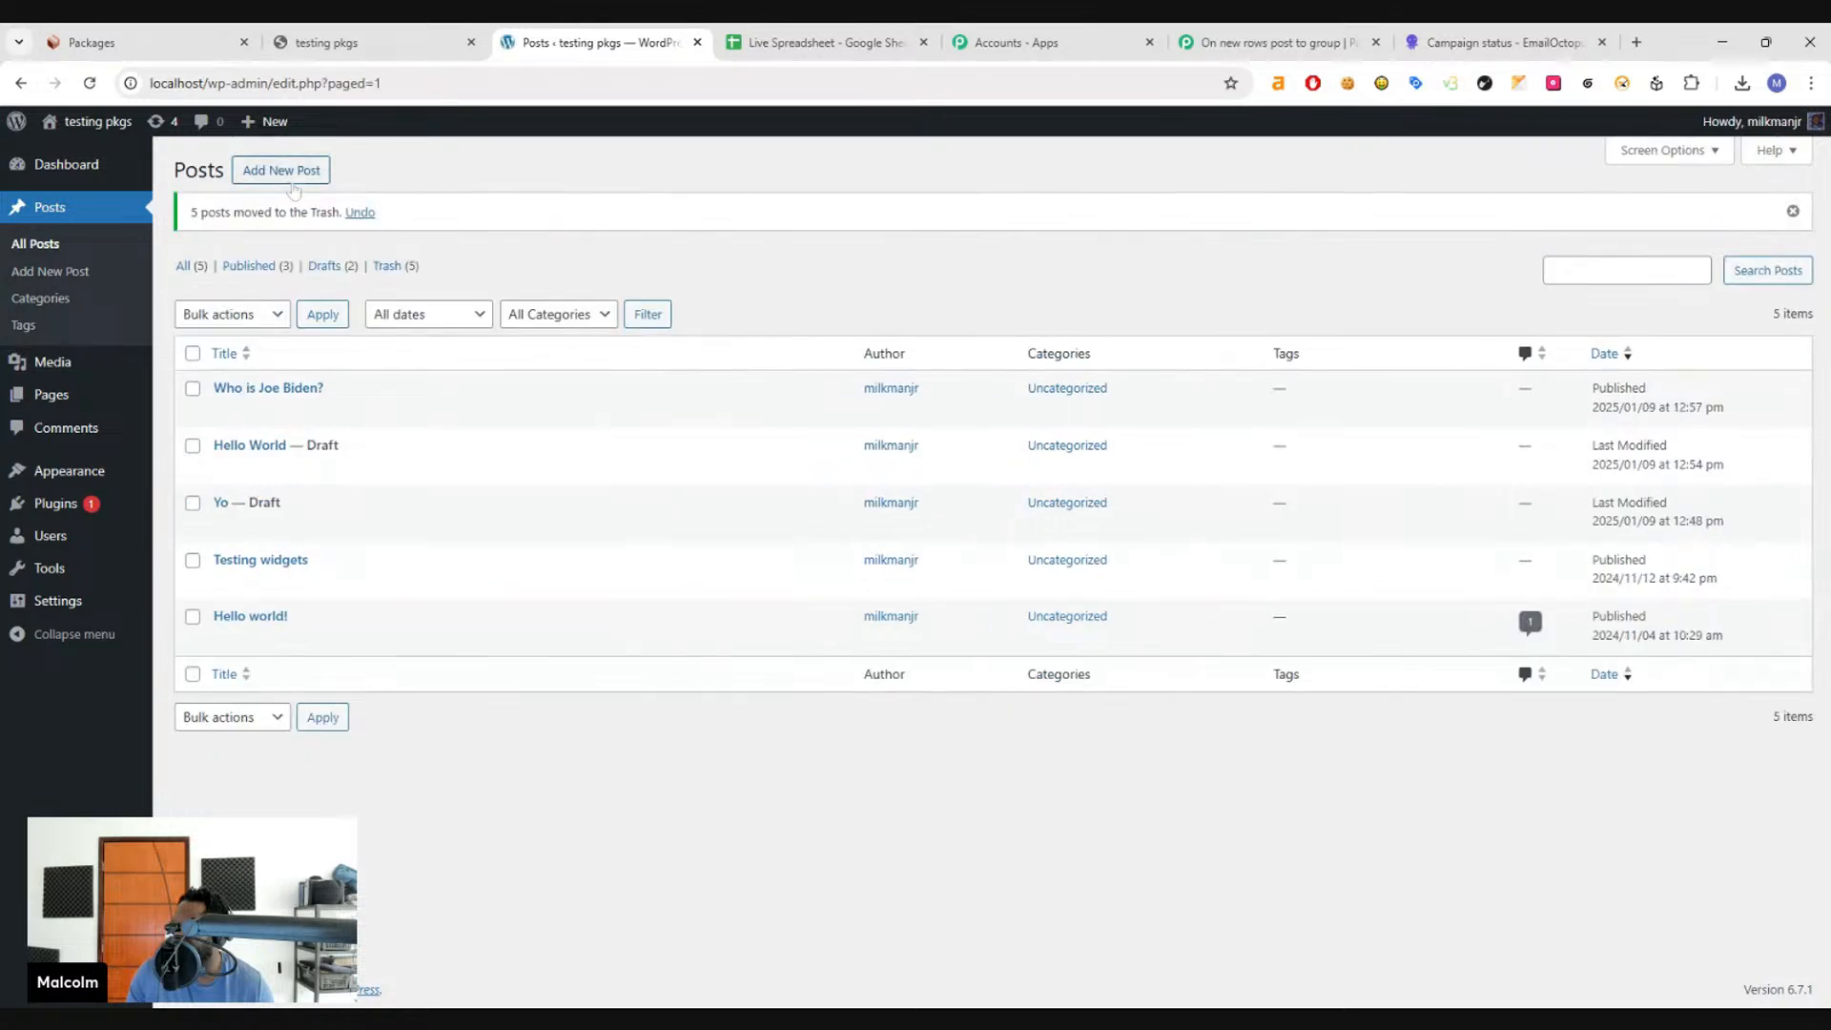
- Return to the Packages tab and turn off bypass for the Article and Test CSV tasks
click(141, 50)
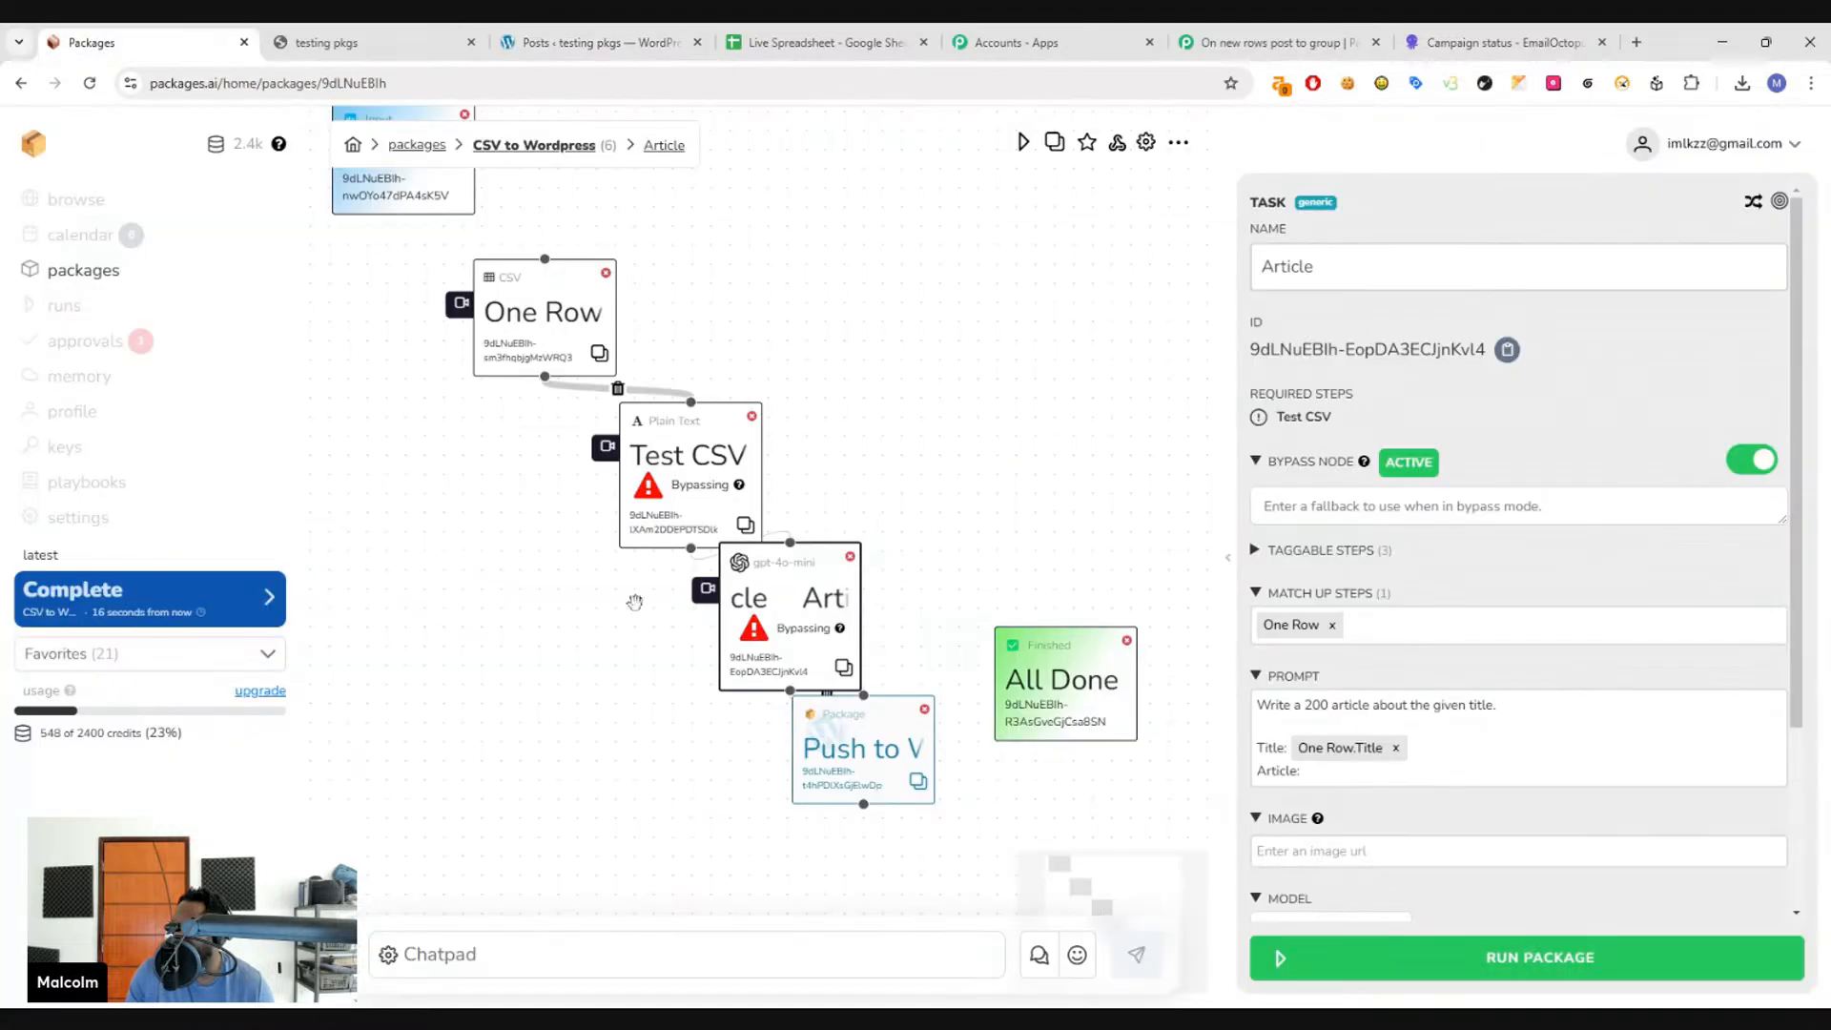
click(1747, 468)
click(734, 459)
click(1781, 466)
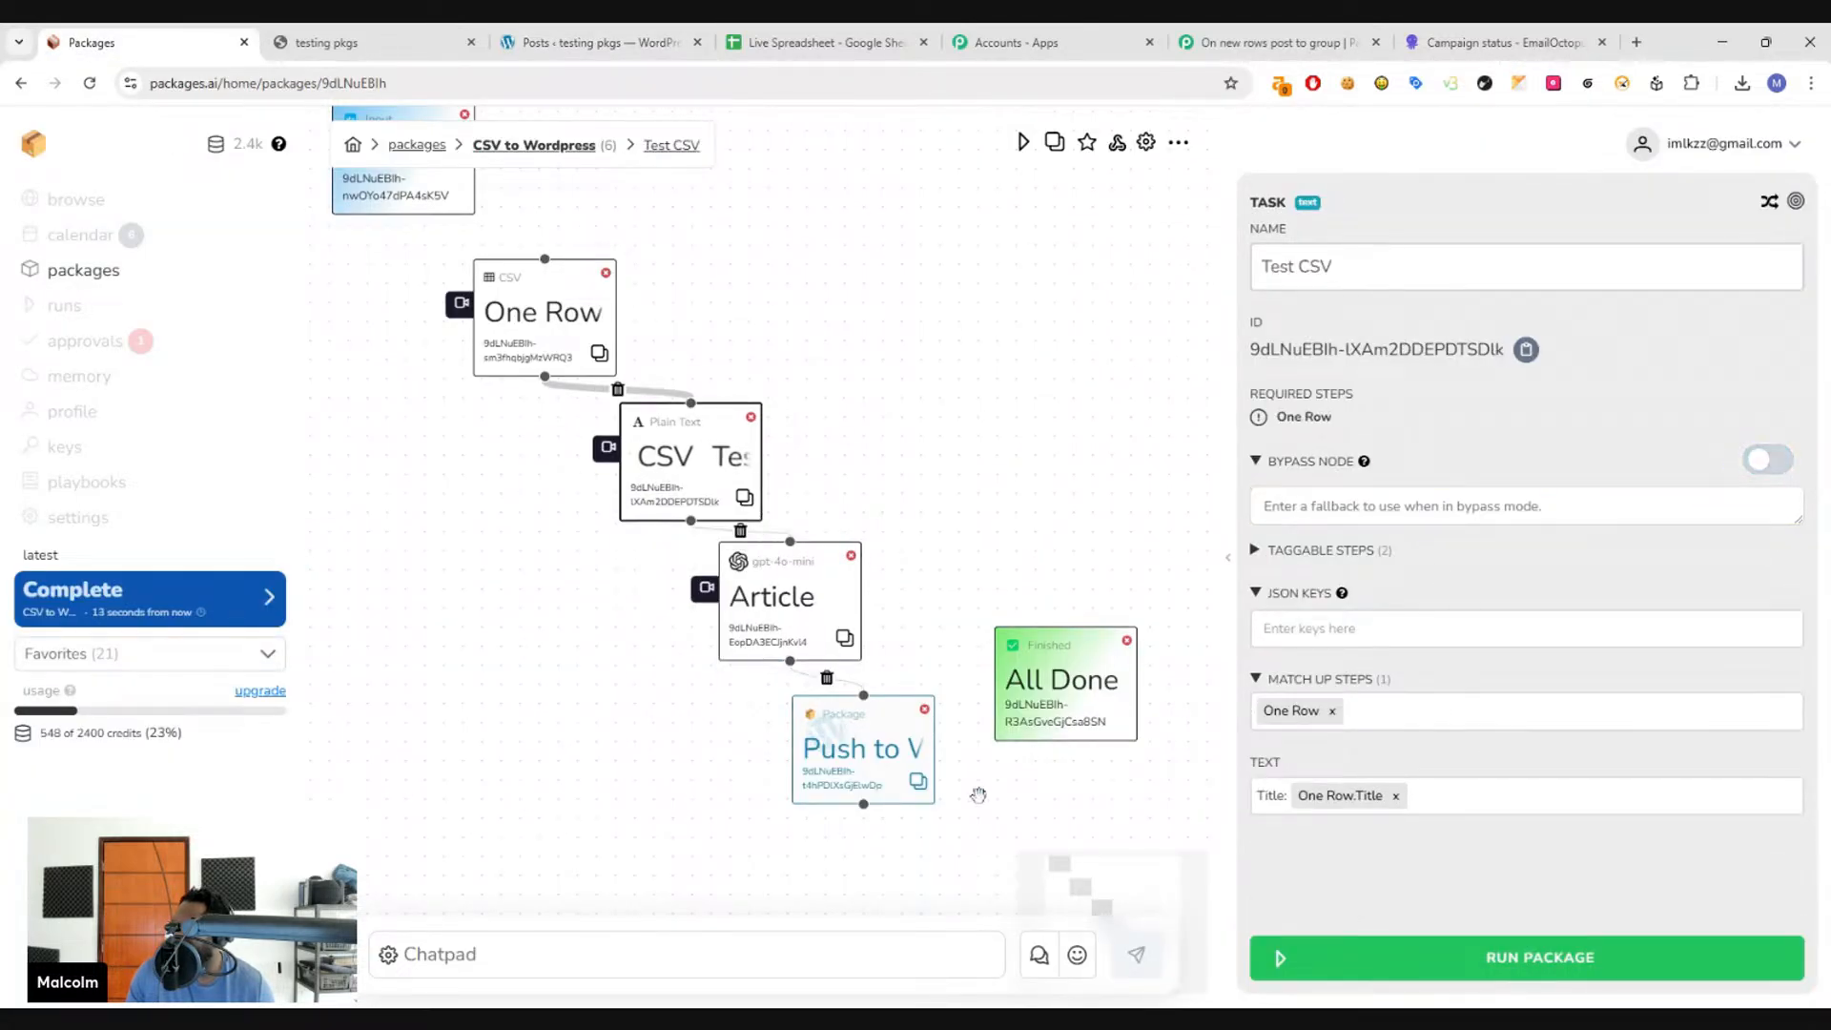
- Replace the content input of the Push to Wordpress task with the Article step tag
click(907, 769)
scroll(1366, 790, down, 3)
click(1365, 817)
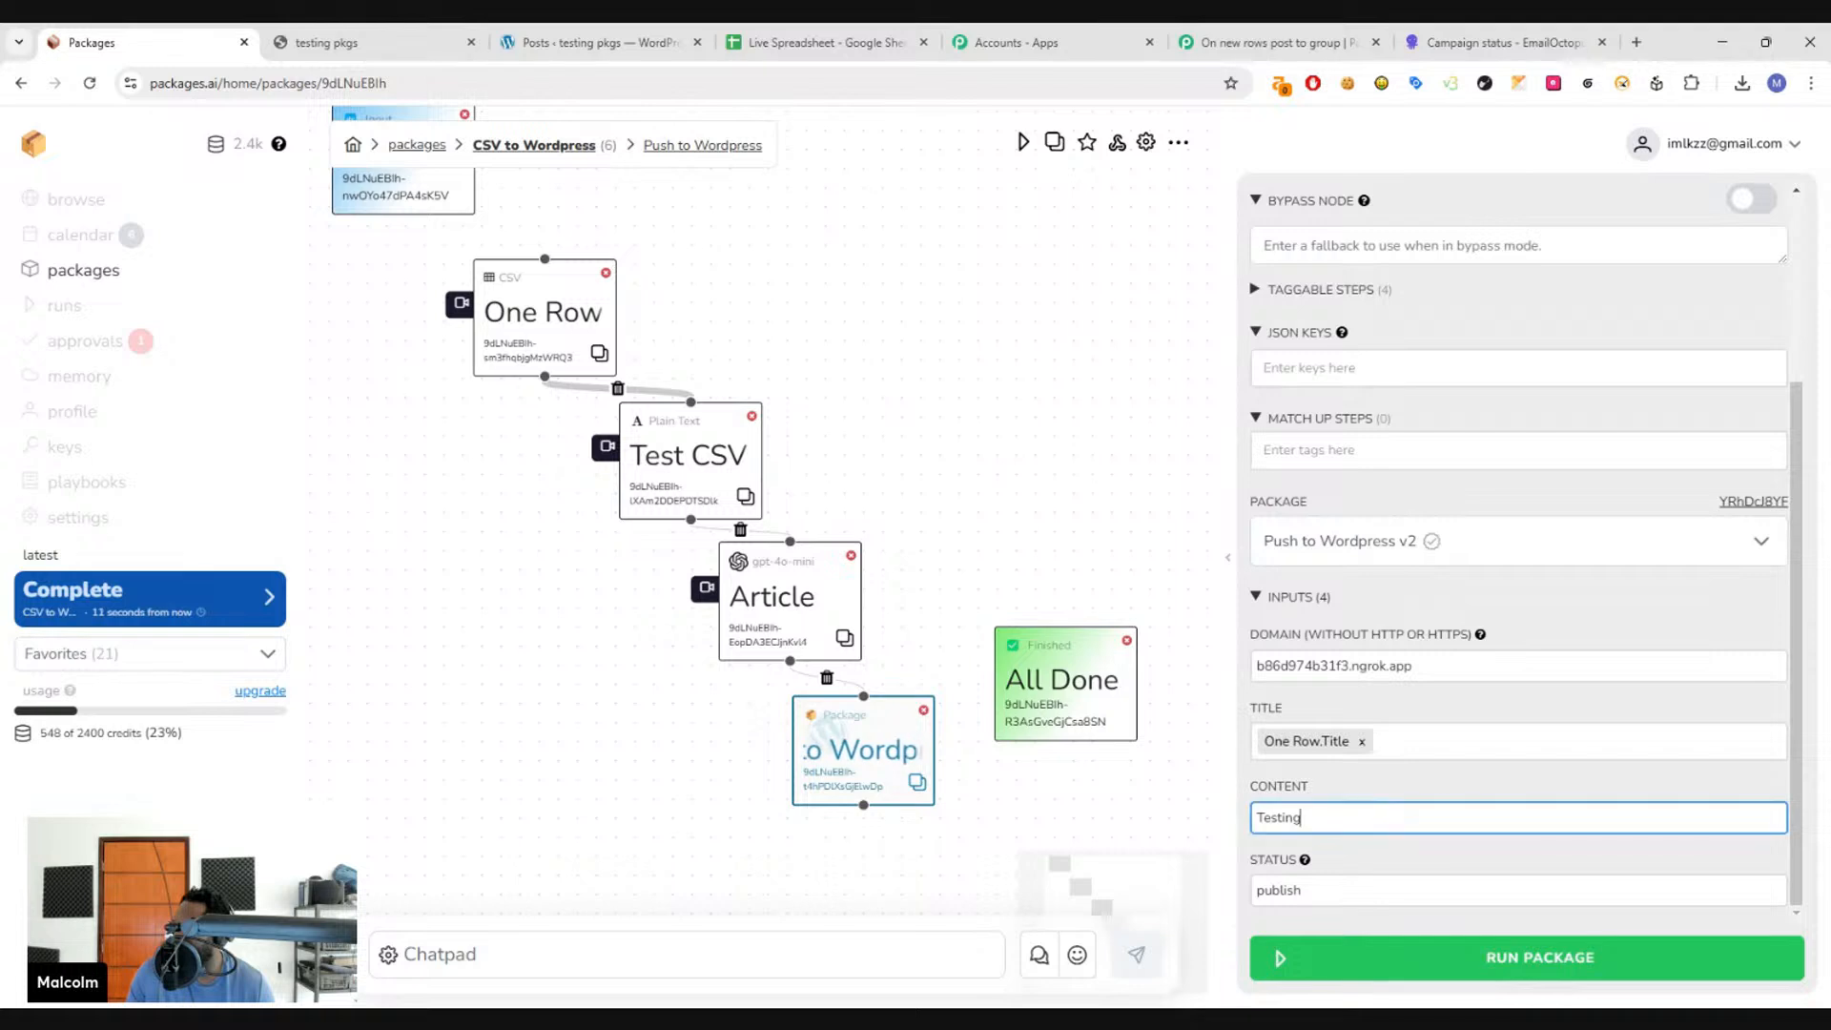
key(ctrl+a)
key(BackSpace)
text(@Ar)
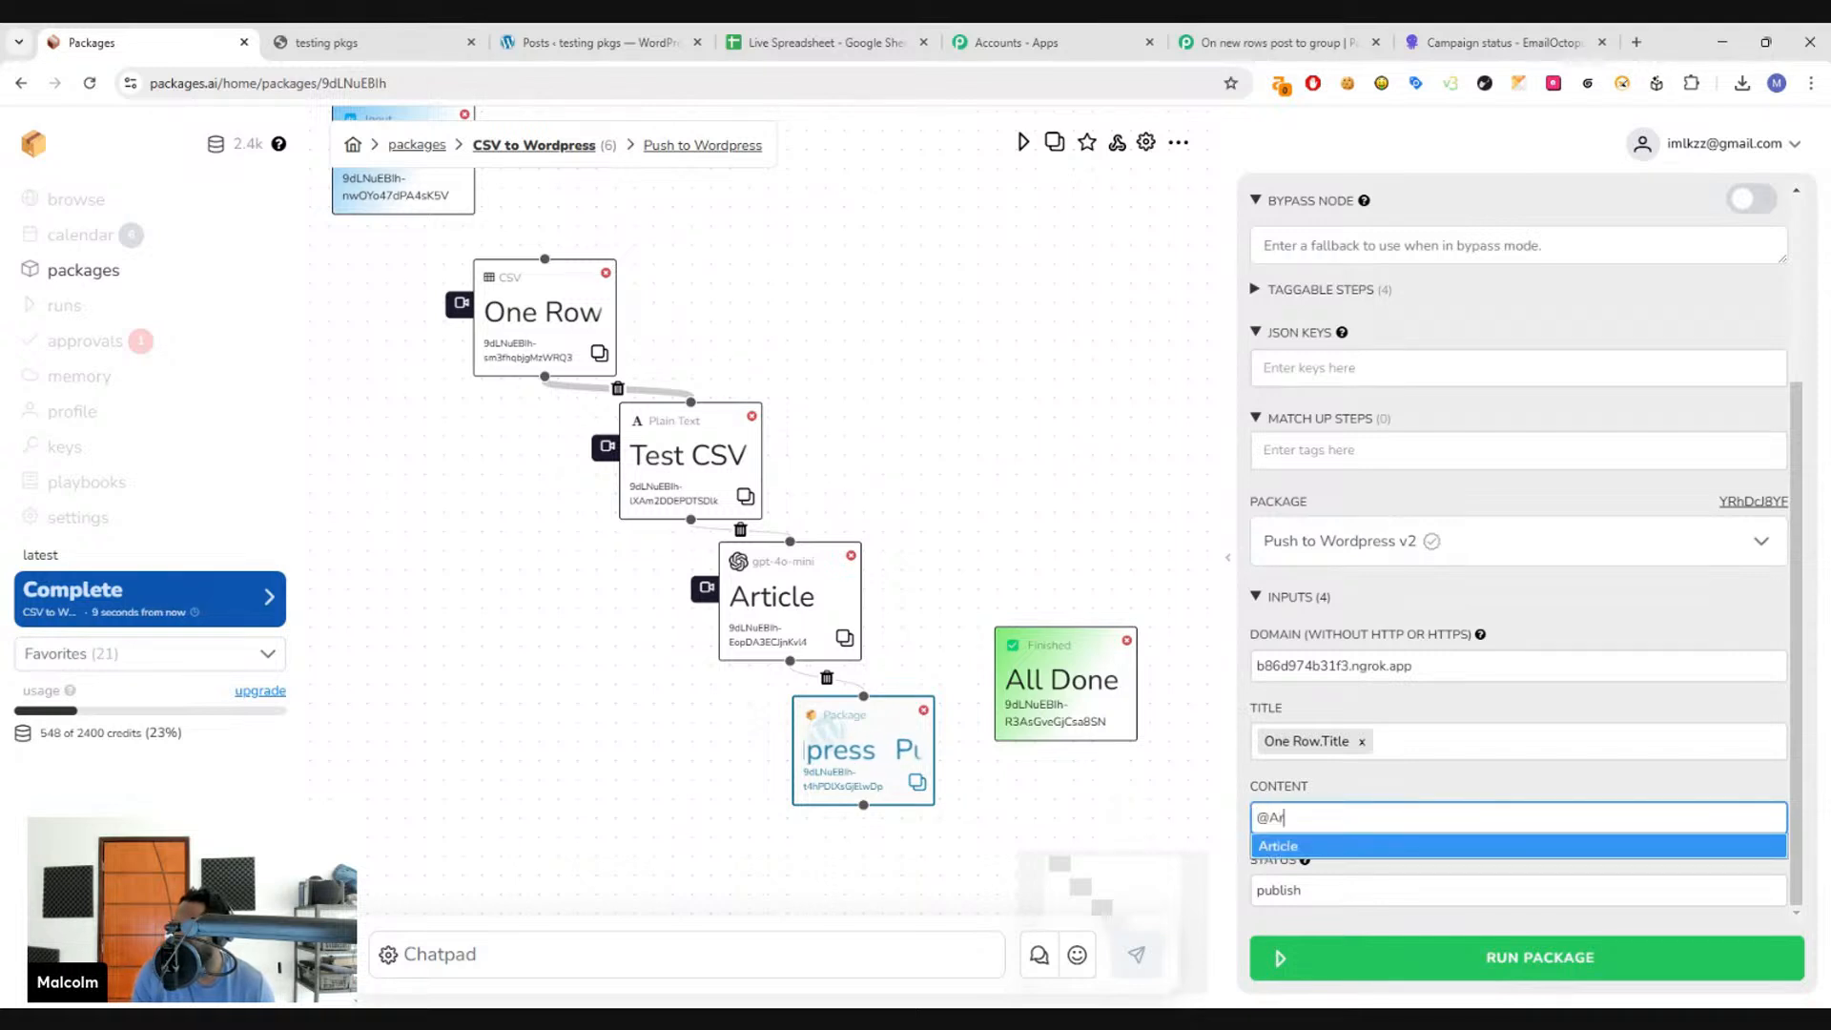
click(1328, 845)
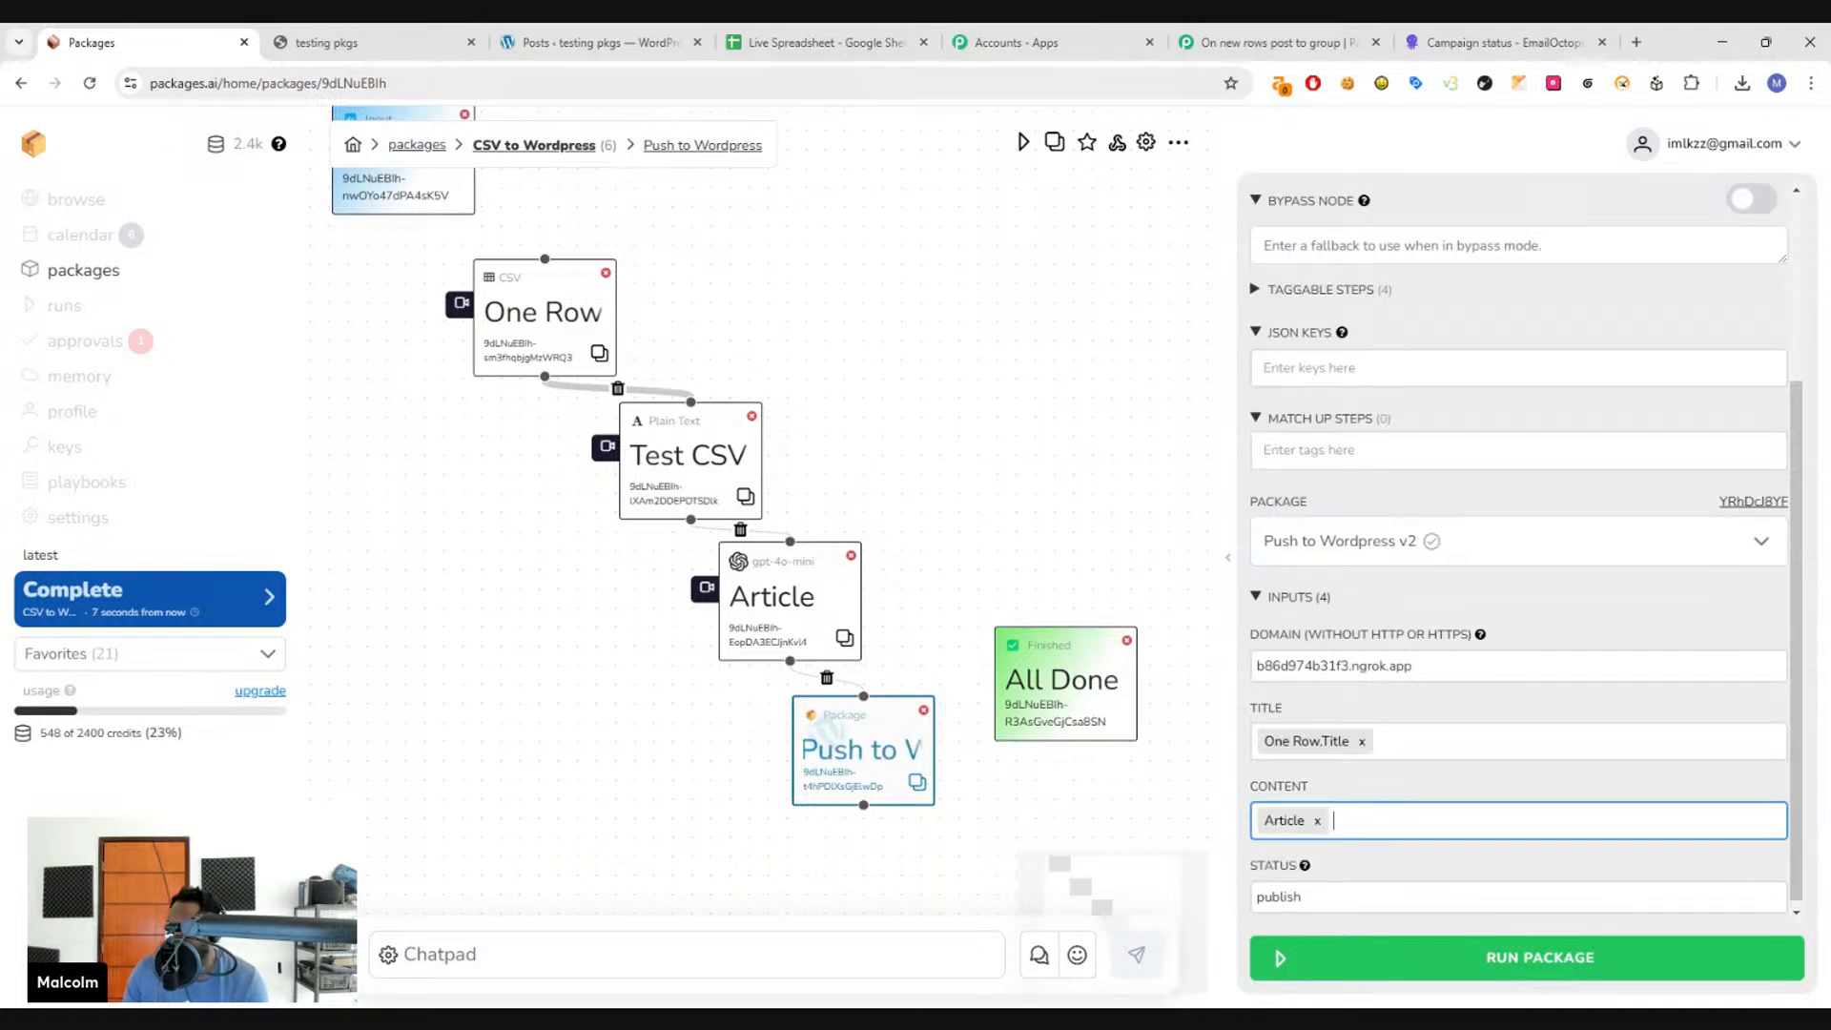
- Run the CSV to Wordpress package with its current CSV file and keys, and return to the WordPress posts list
drag(864, 318, 865, 340)
click(1302, 957)
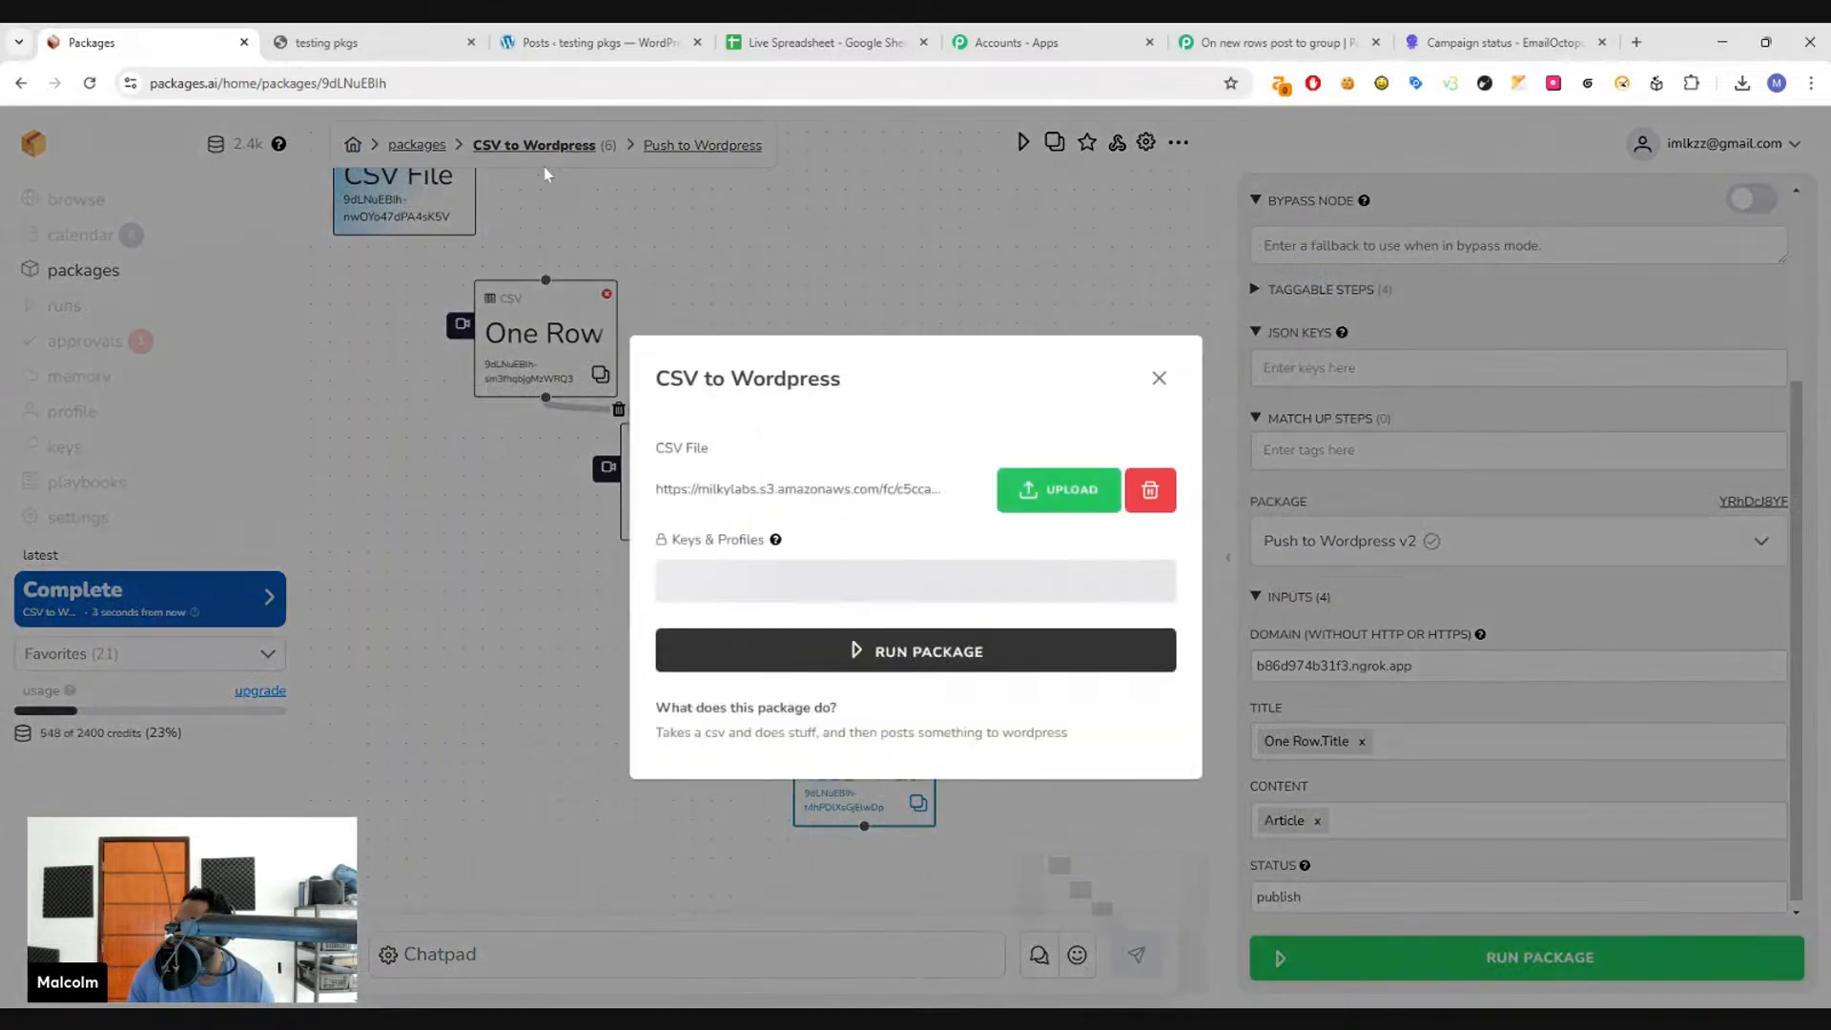
click(877, 658)
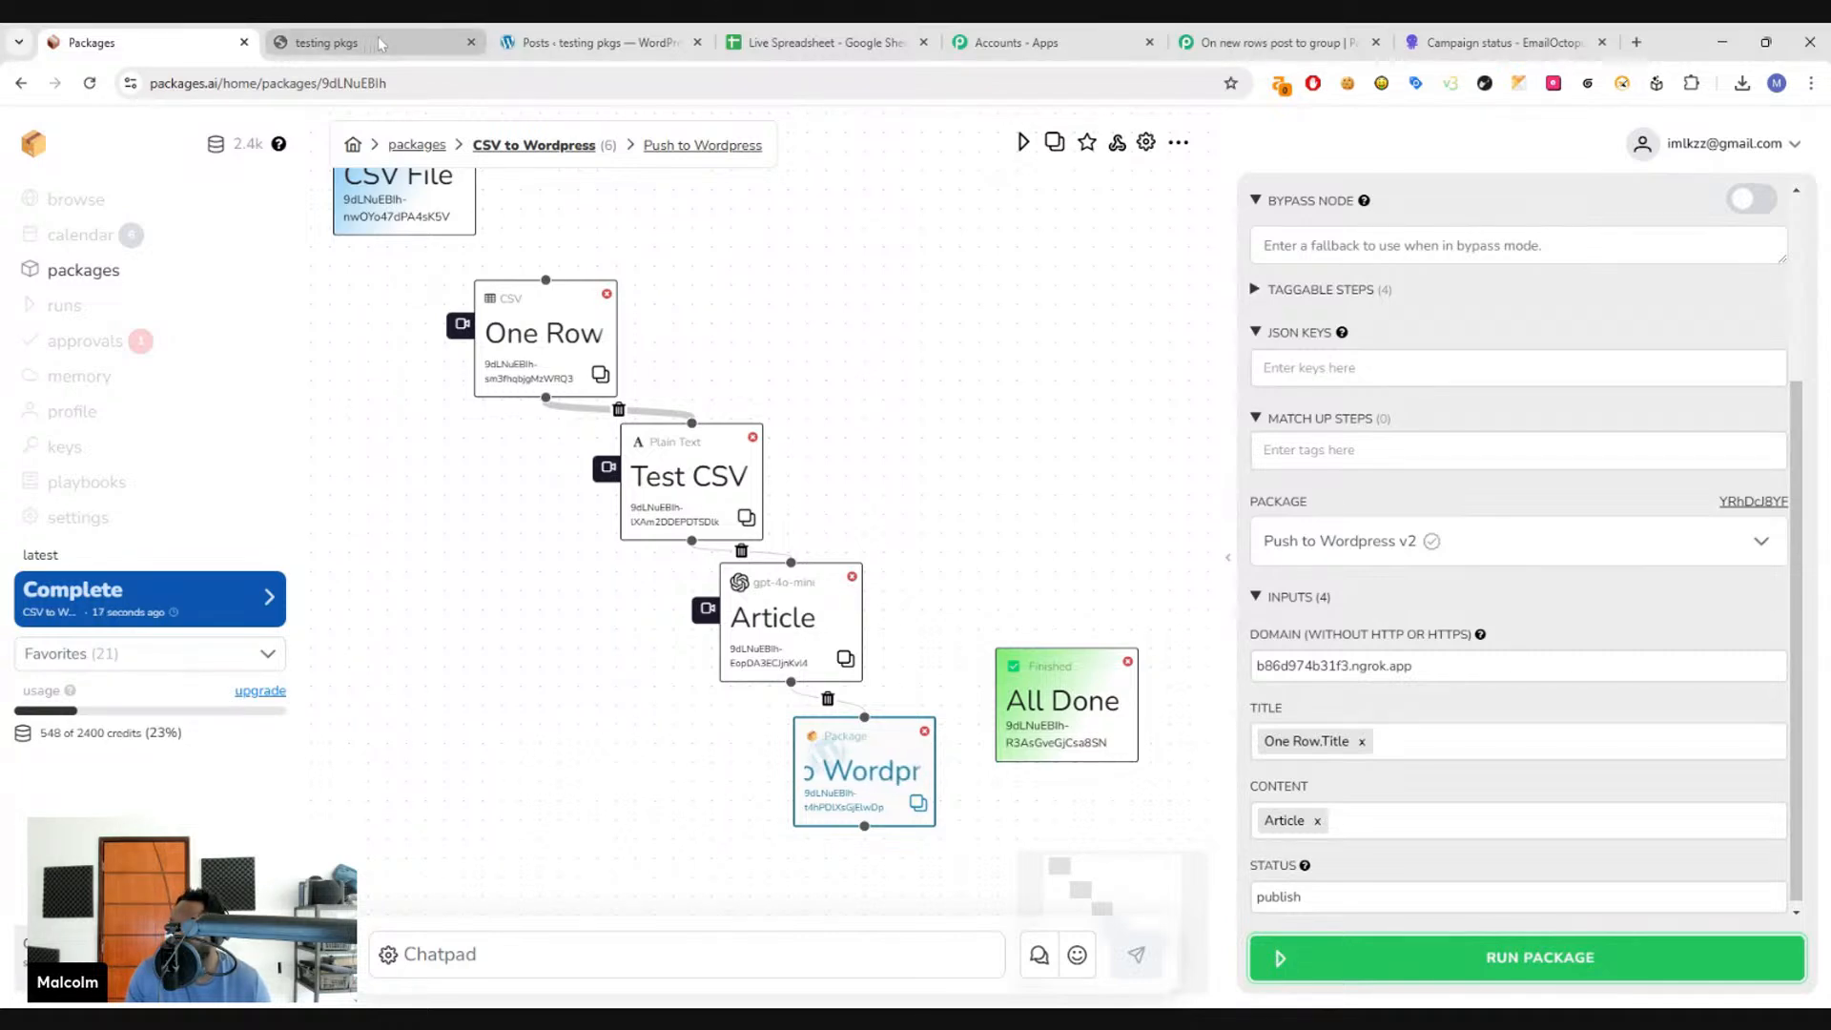
mouse_move(623, 709)
mouse_down()
mouse_move(601, 638)
mouse_move(633, 702)
mouse_up()
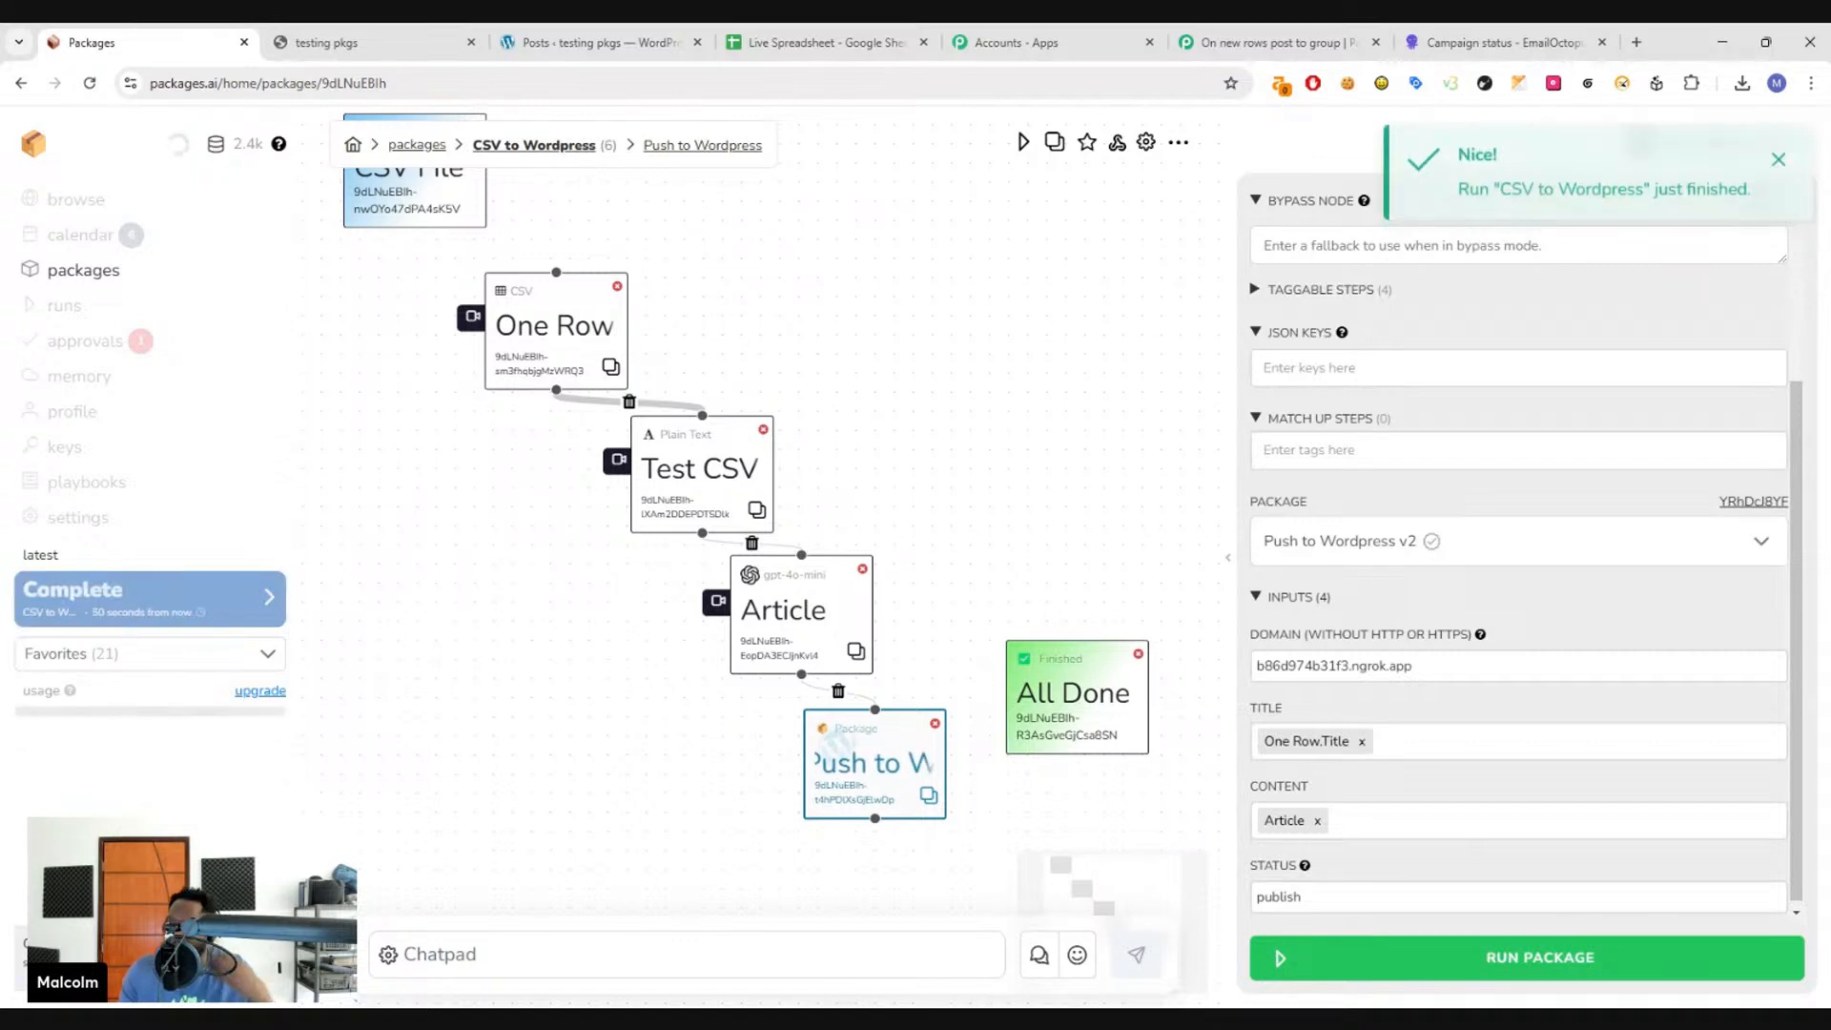
click(539, 40)
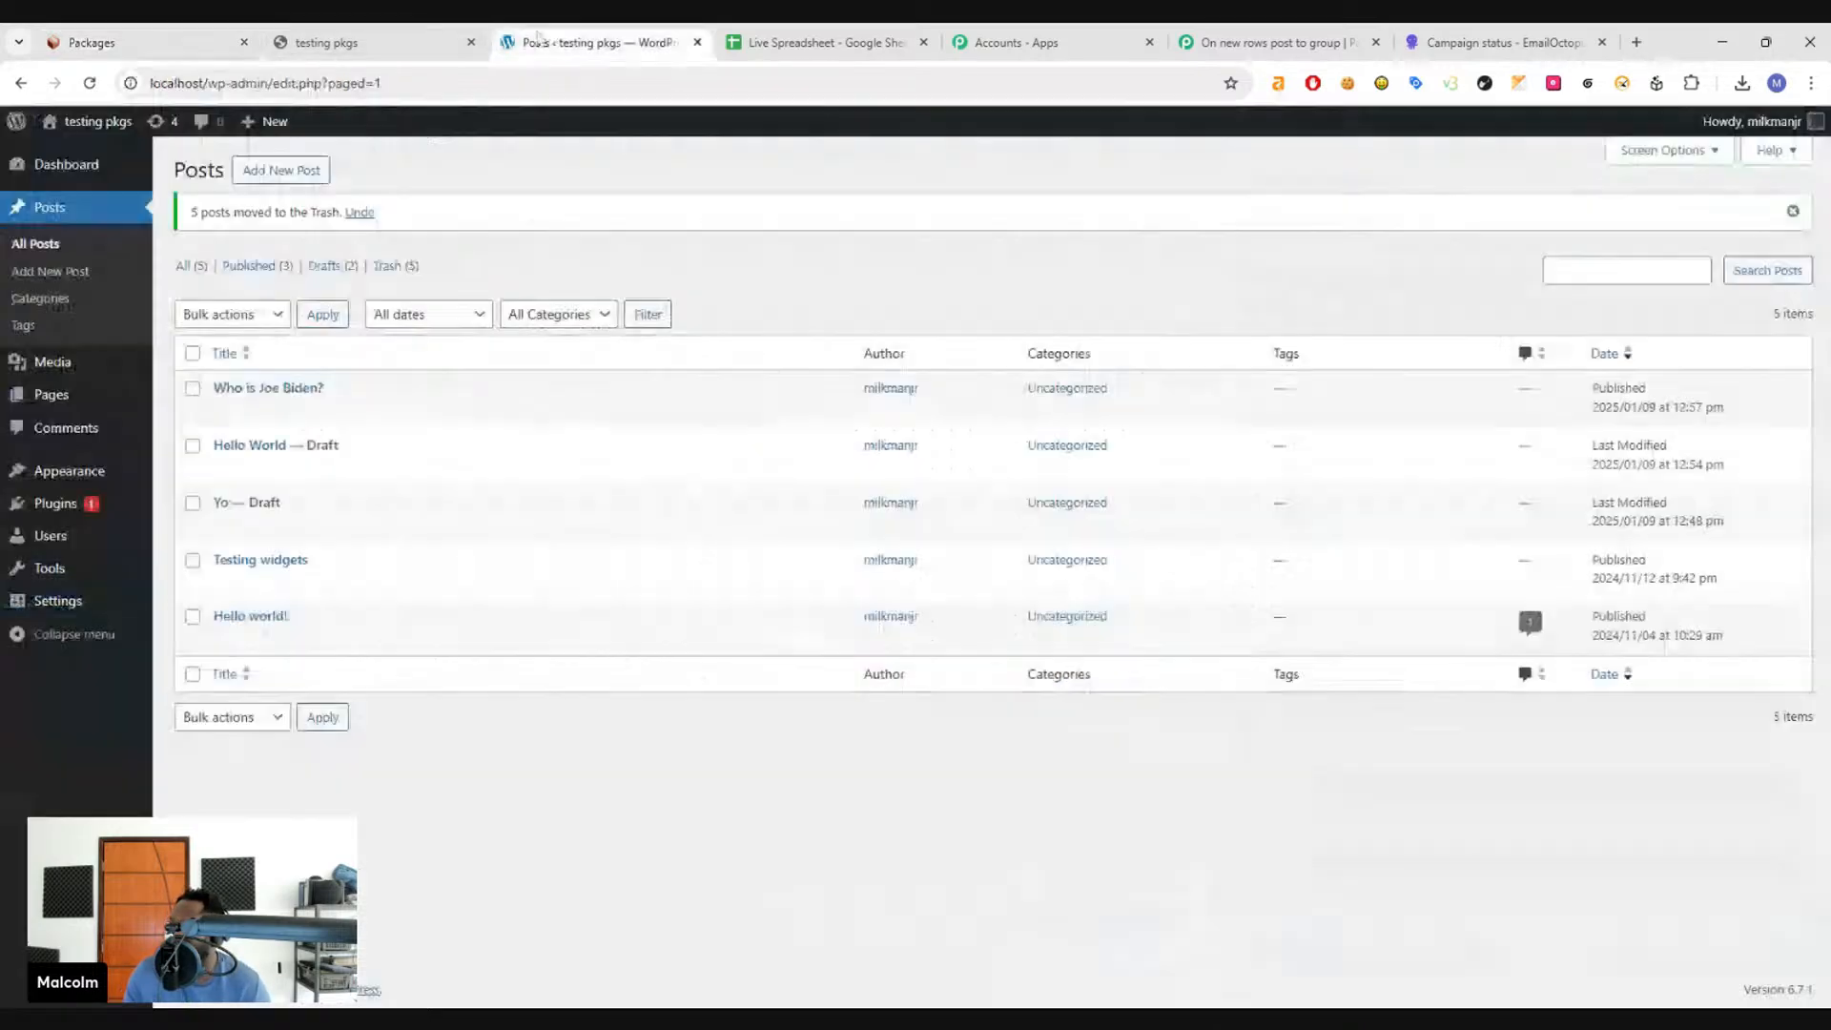
- Reload the WordPress posts list to check the published articles, and inspect the Article task's match up settings in the Packages tab
click(89, 83)
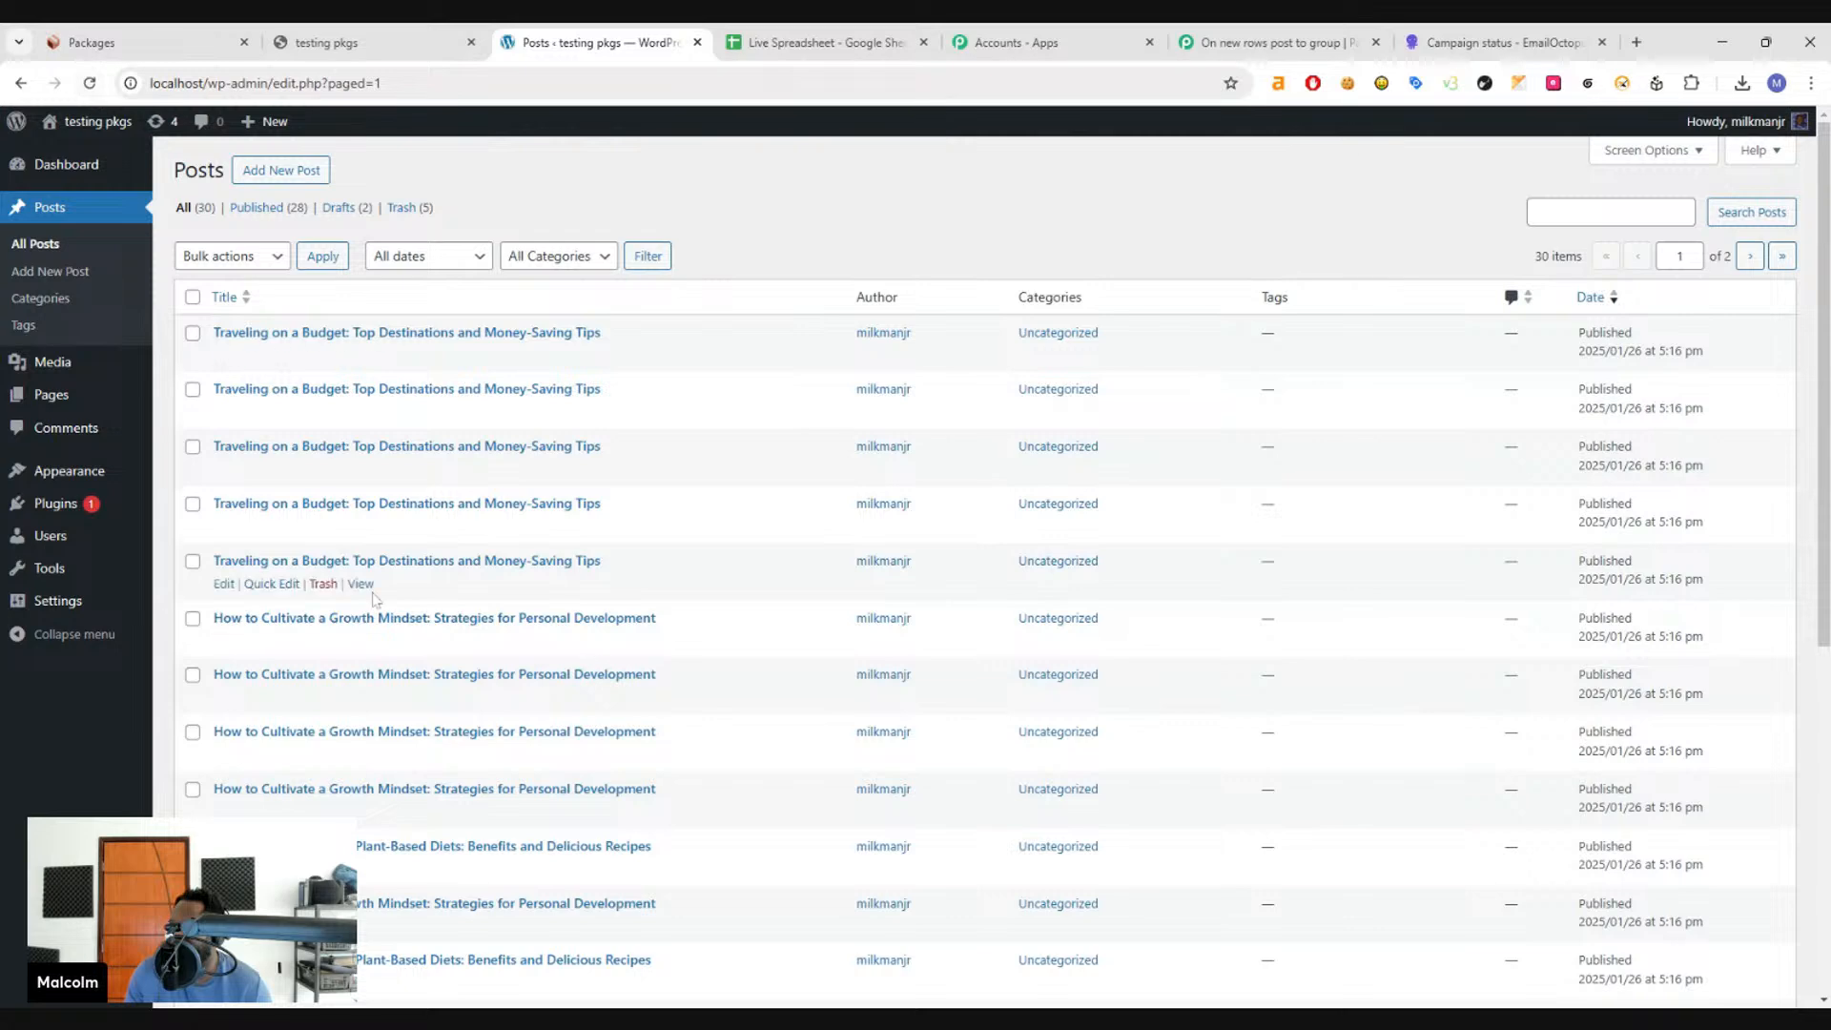
scroll(372, 611, down, 5)
click(144, 42)
click(814, 615)
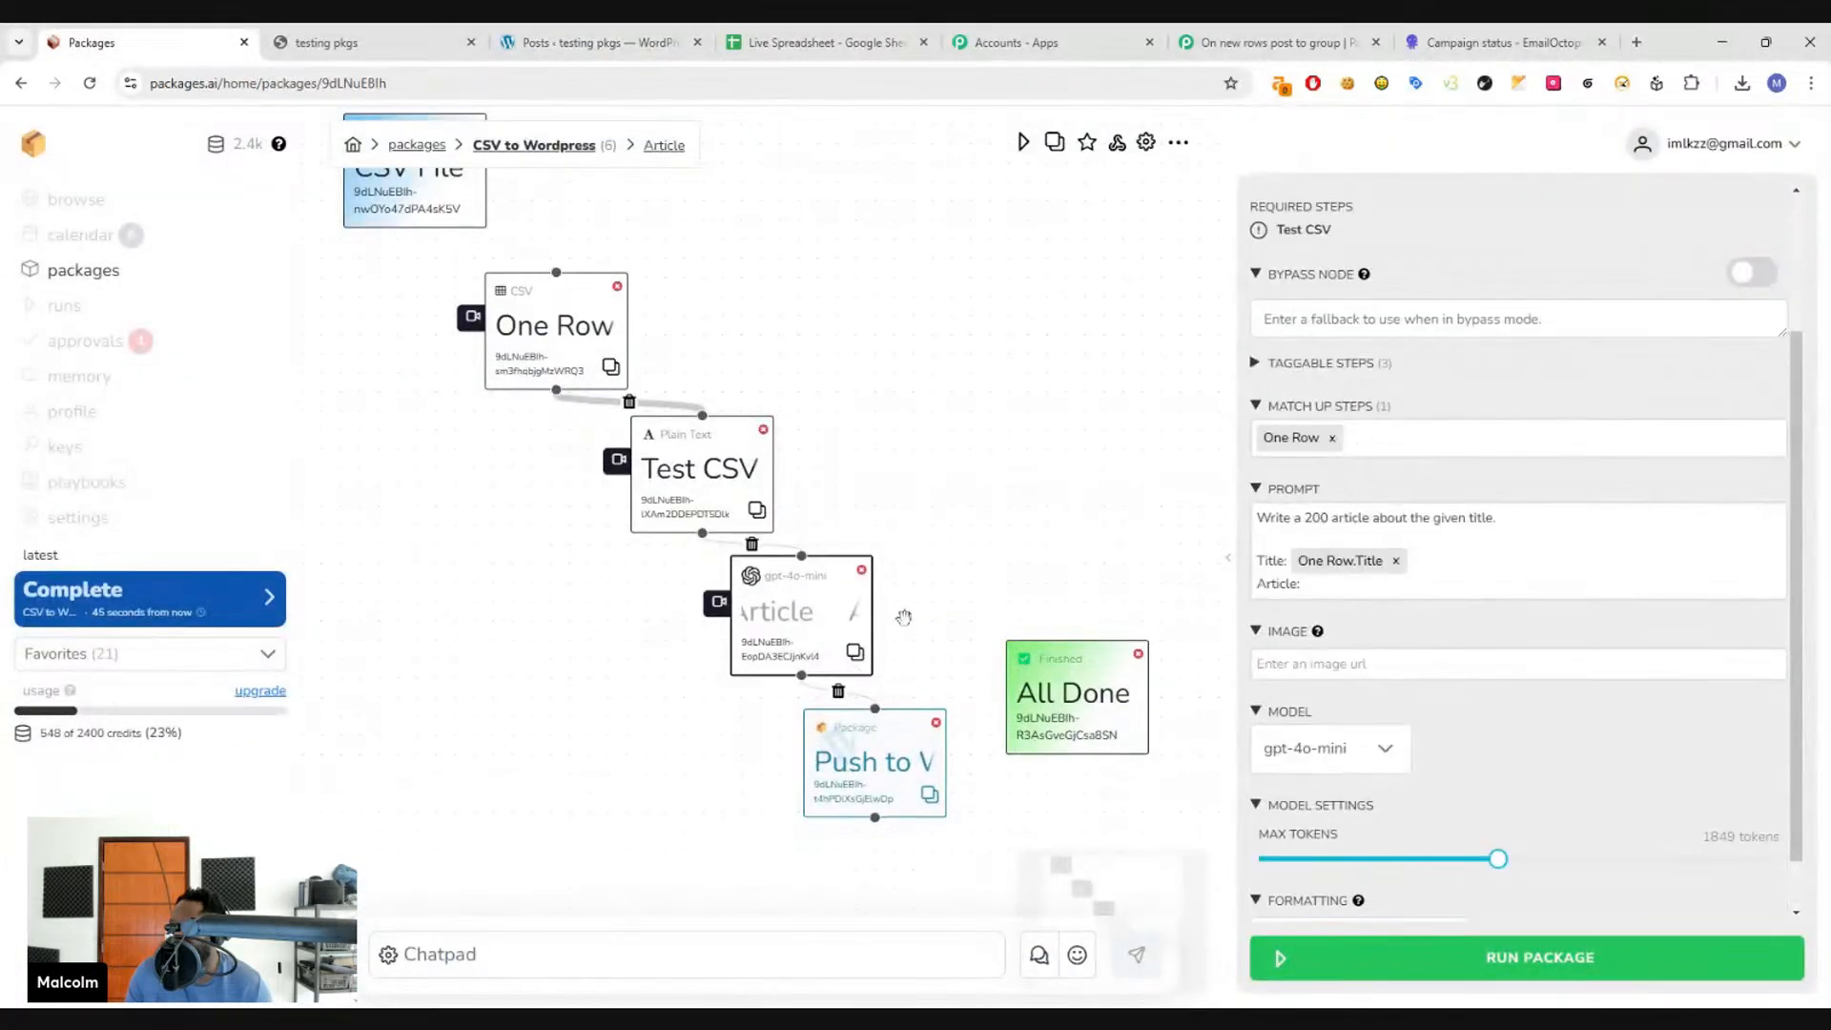
- Add One Row as a match up step on the Push to Wordpress task
click(868, 793)
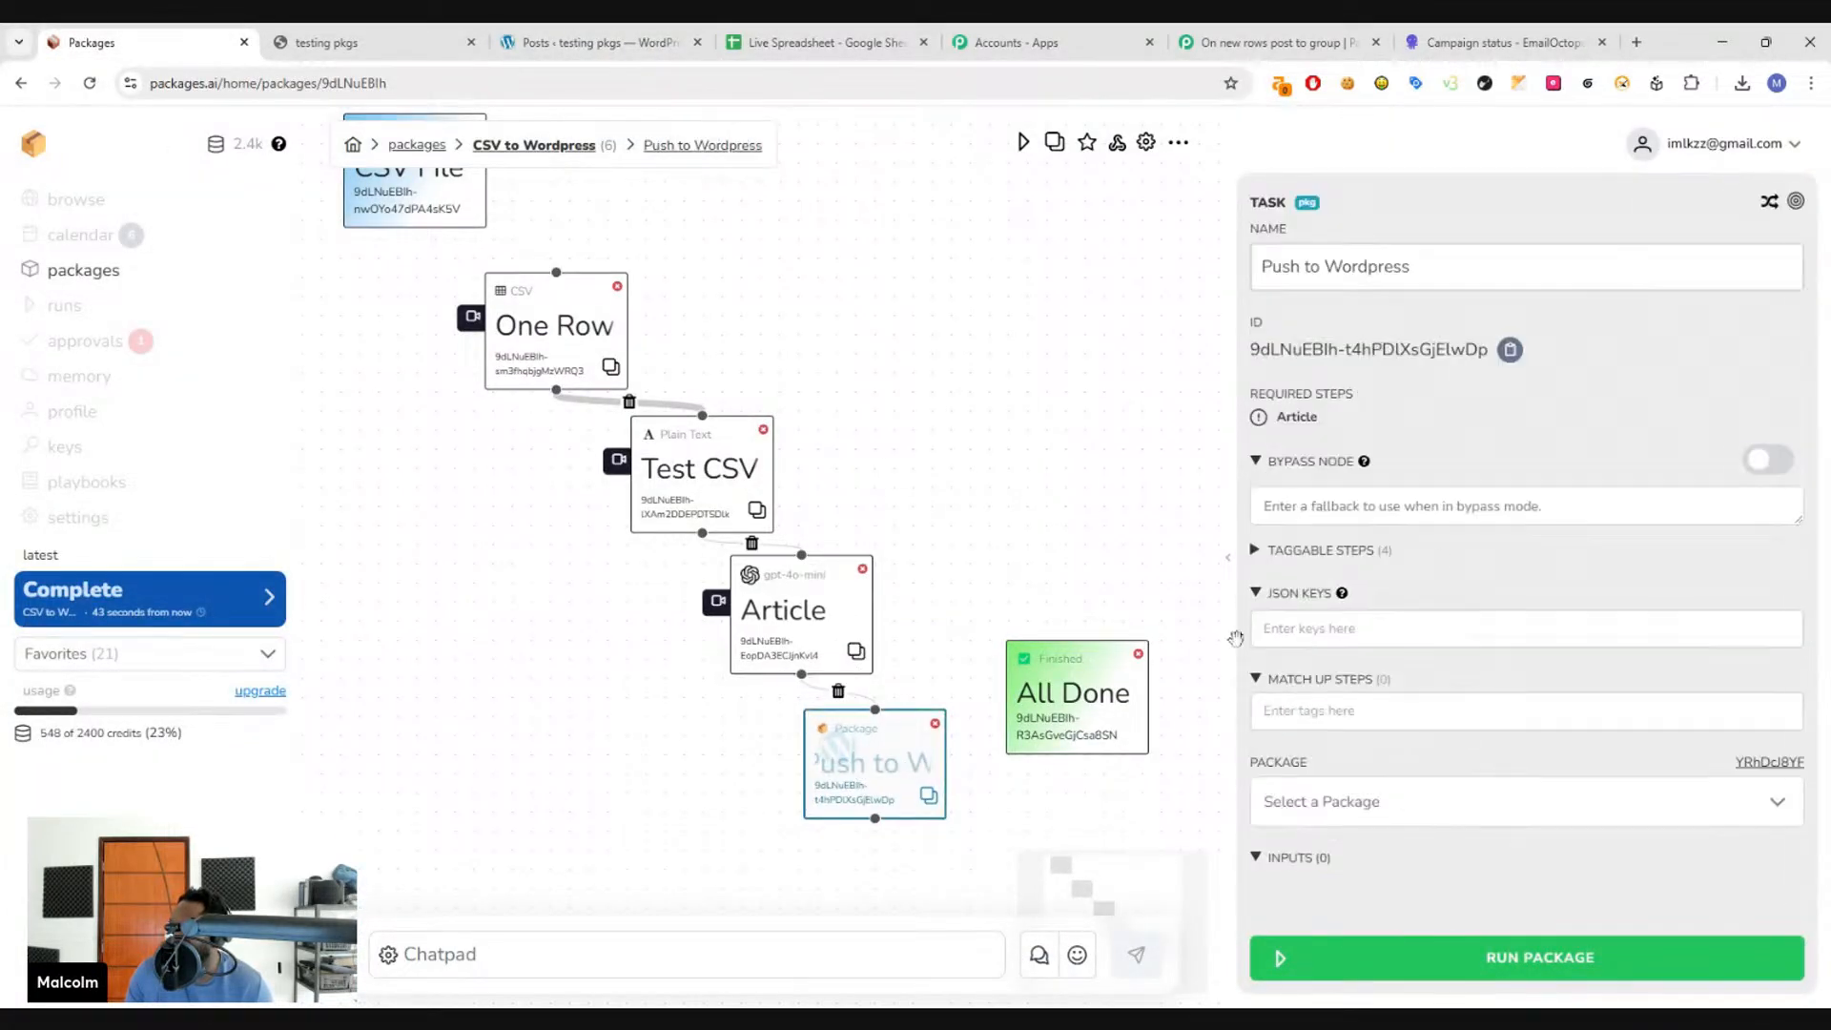
click(1376, 711)
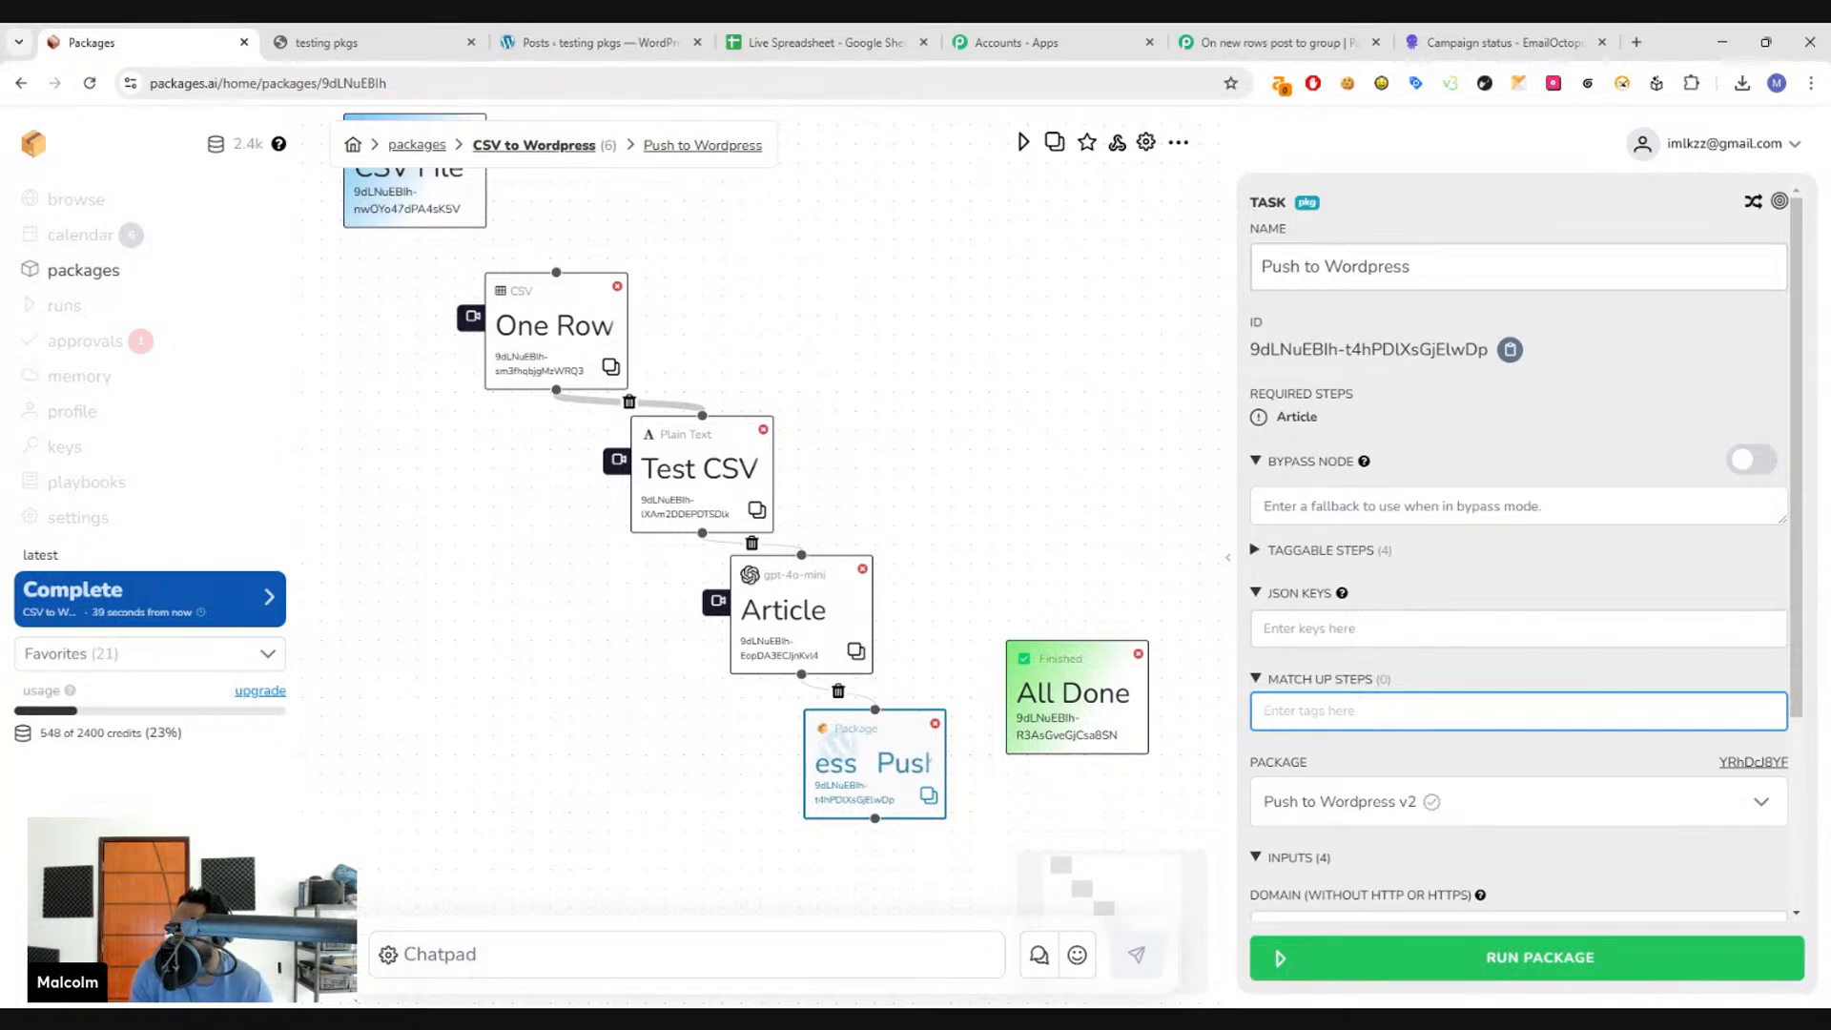
text(o)
key(Return)
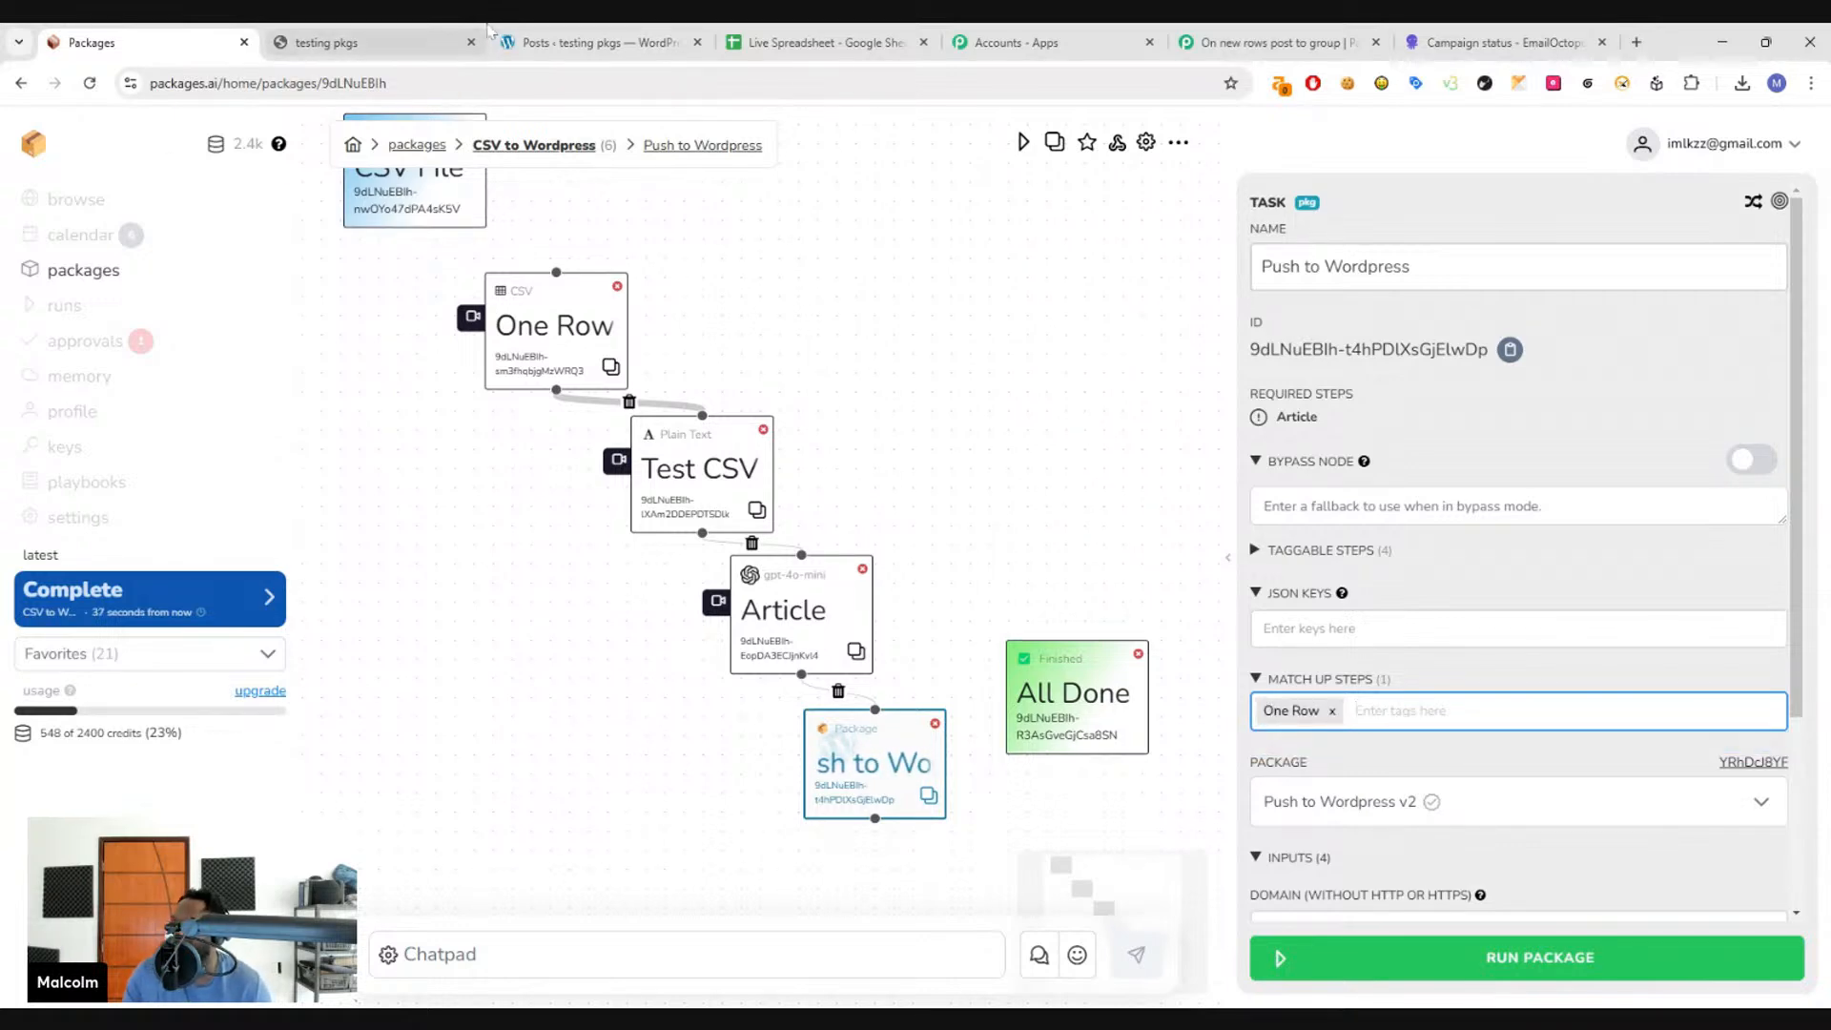
- Return to the WordPress posts list and move every post on its first page to the Trash
click(534, 42)
scroll(348, 588, down, 10)
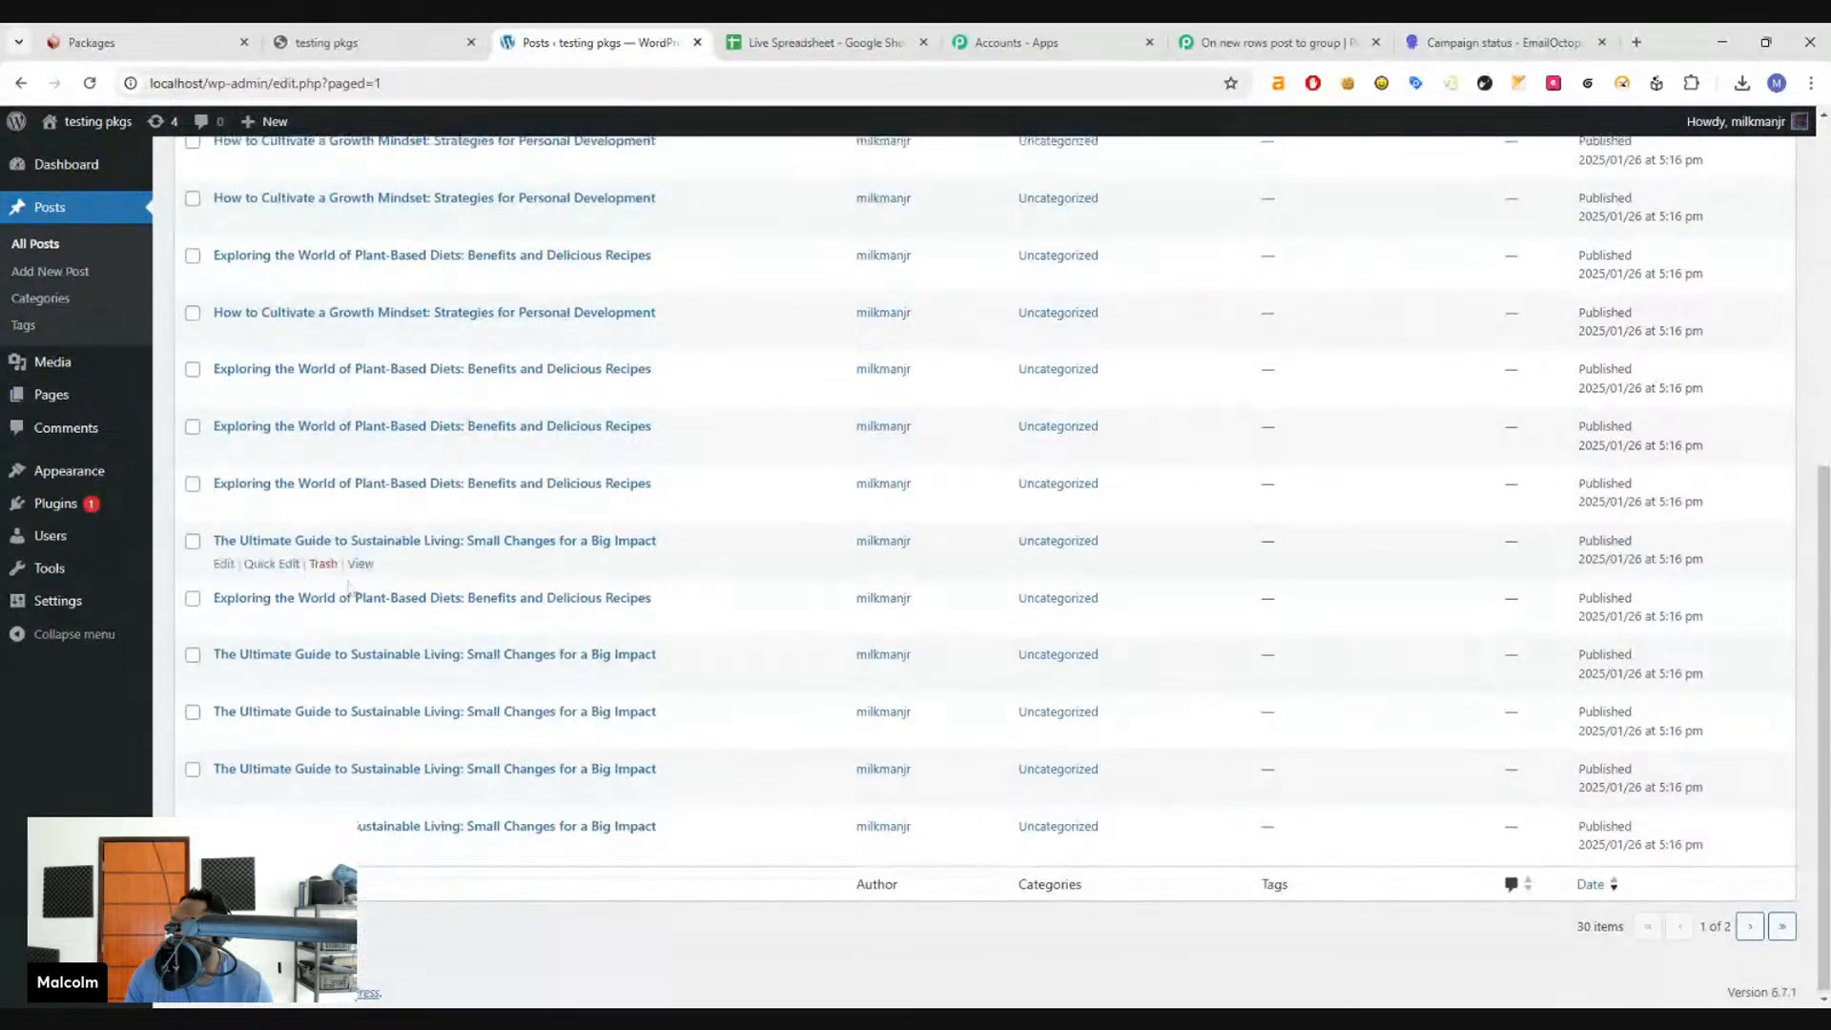
scroll(348, 588, up, 10)
click(193, 296)
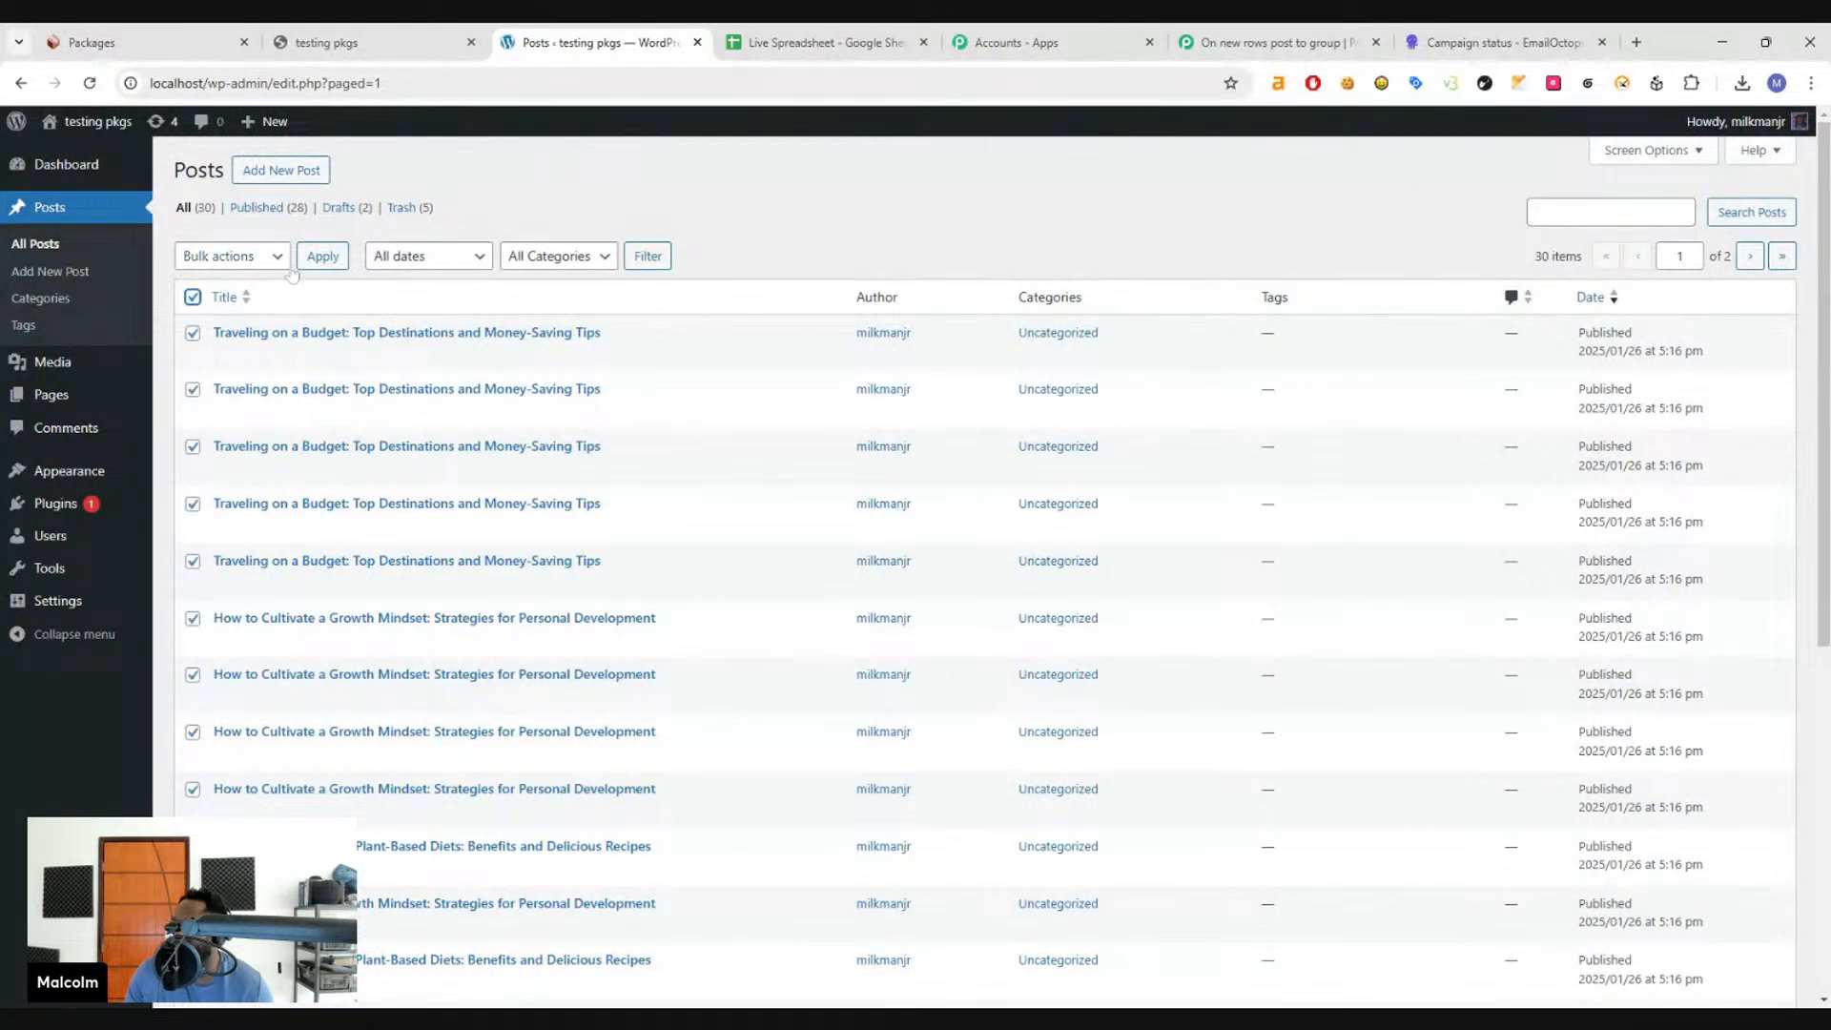
click(232, 256)
click(229, 317)
click(321, 256)
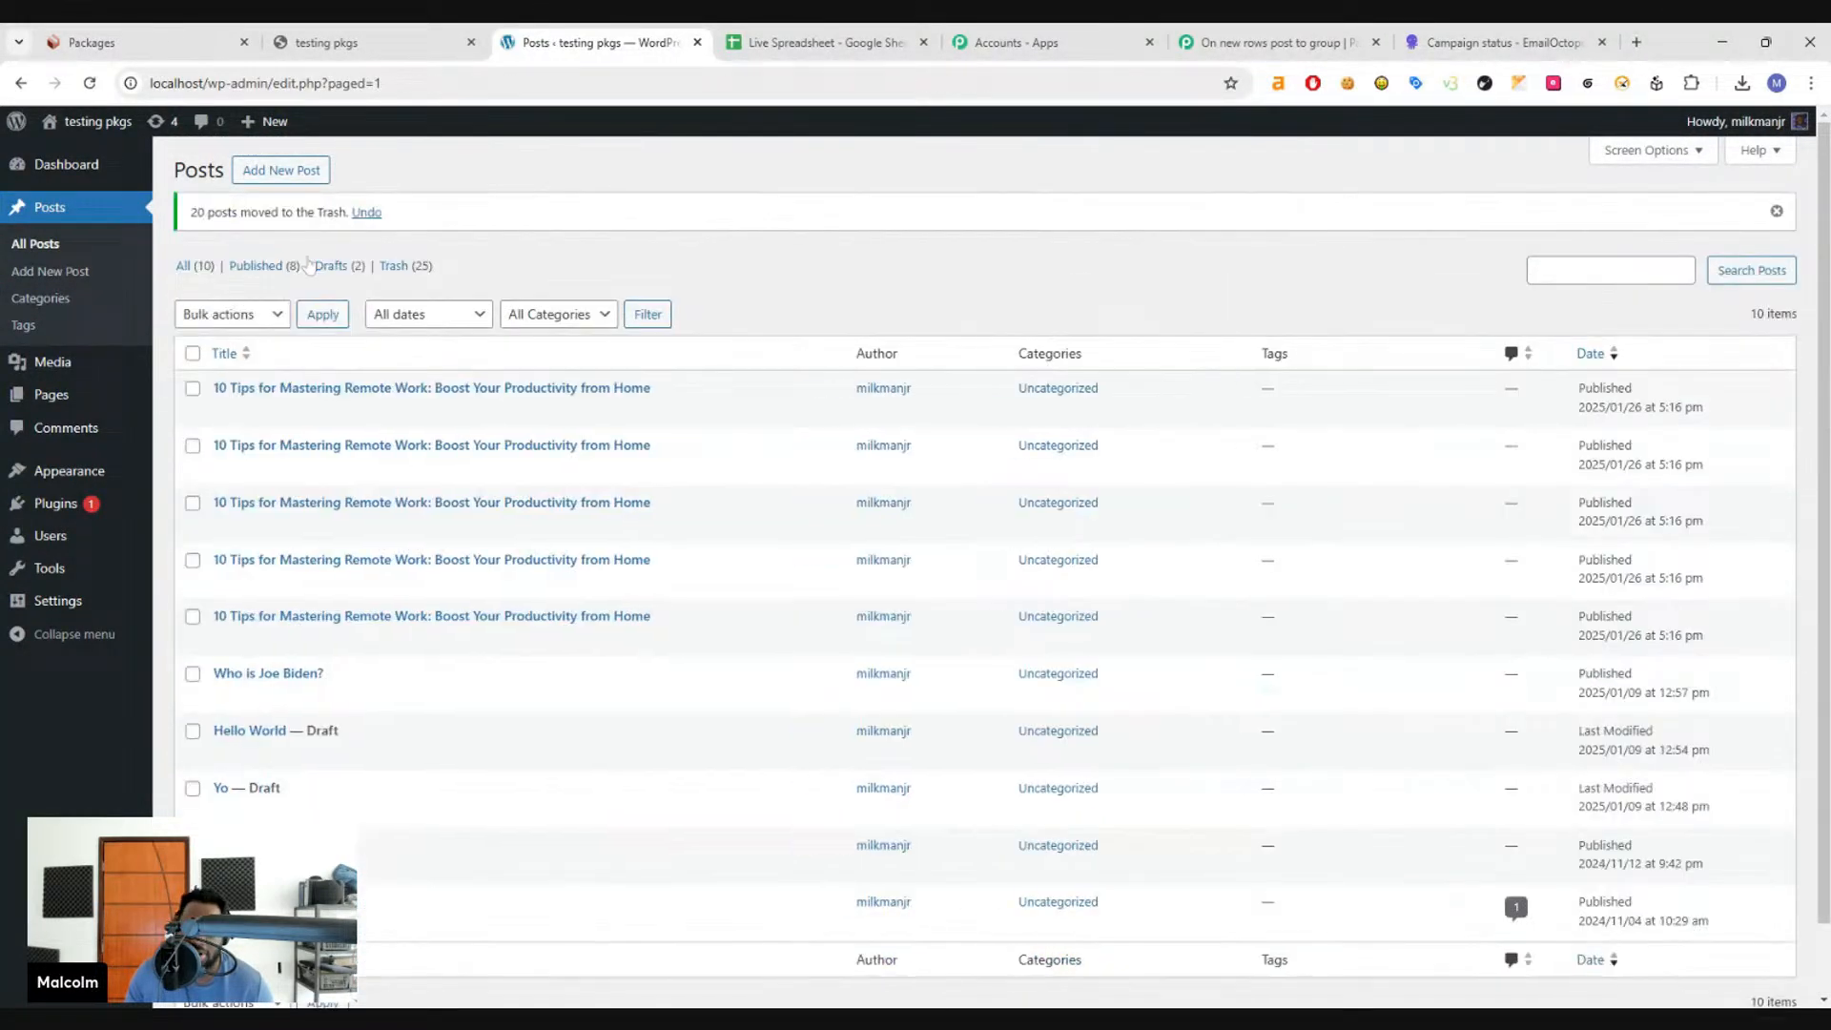
- Select the five "10 Tips for Mastering Remote Work" posts and move them to the Trash
click(193, 616)
click(193, 559)
click(193, 502)
click(193, 444)
click(193, 387)
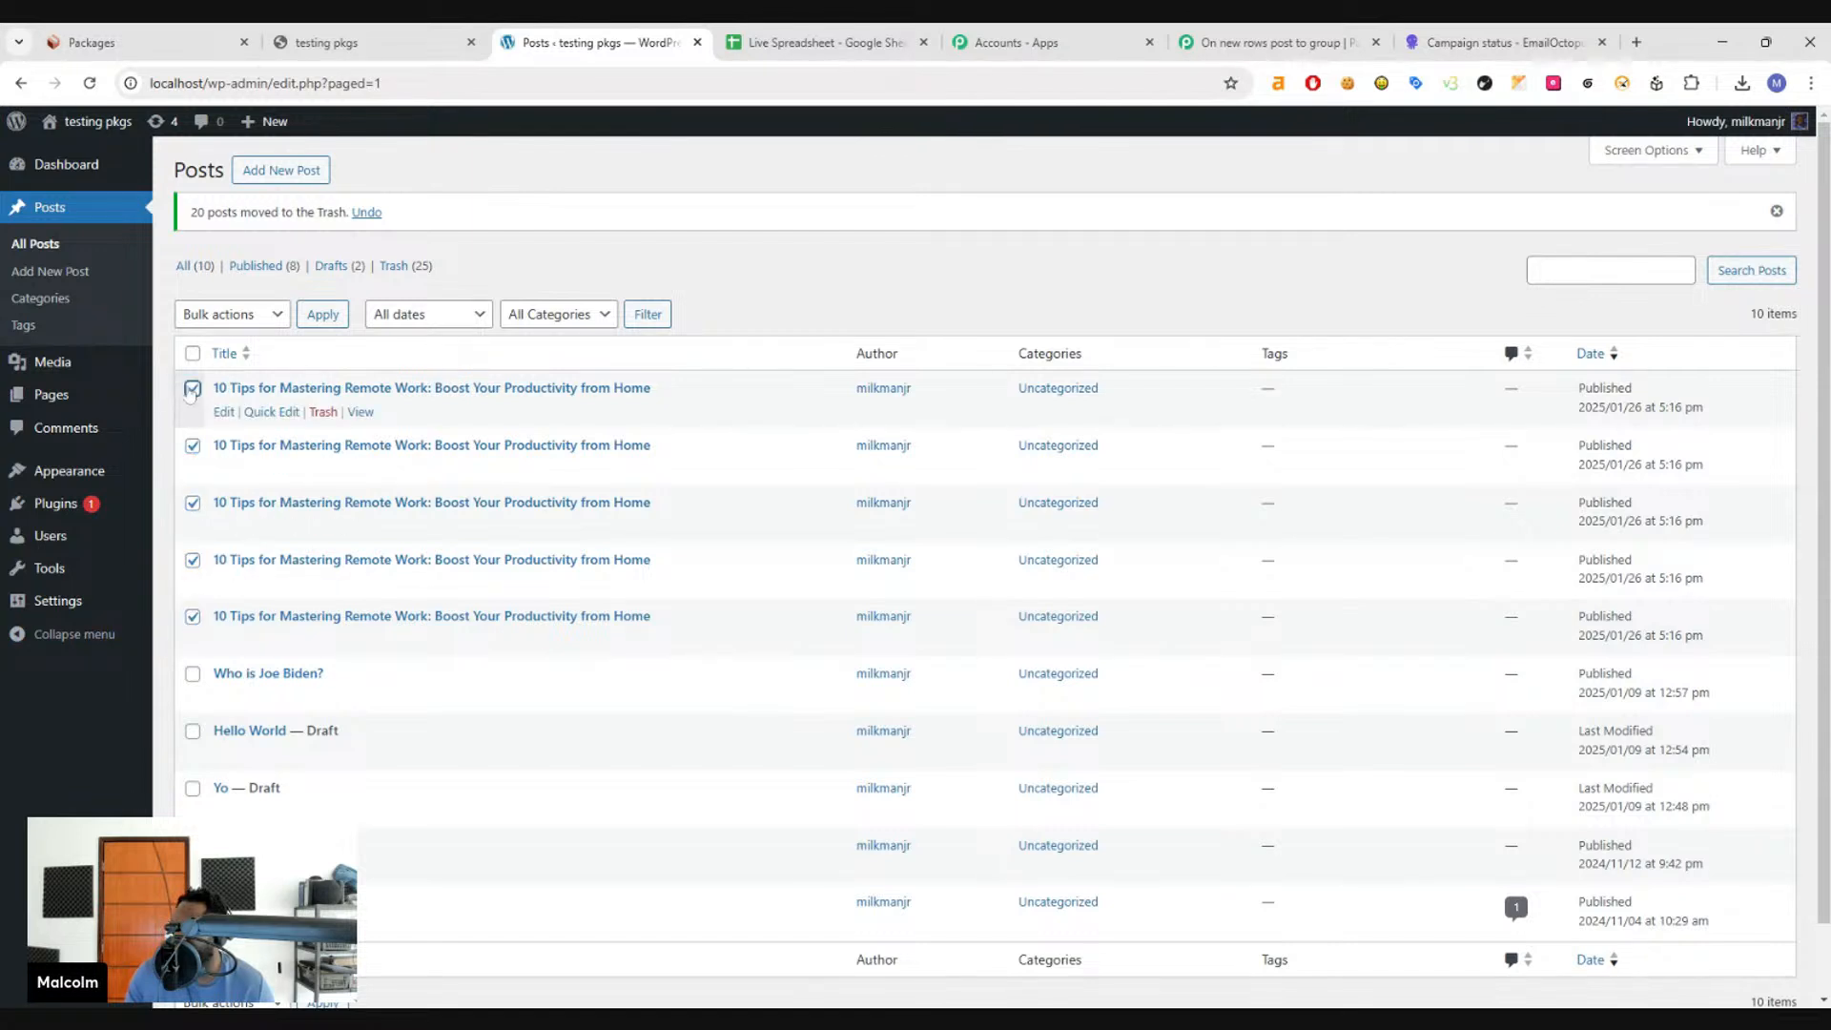
click(257, 320)
click(255, 372)
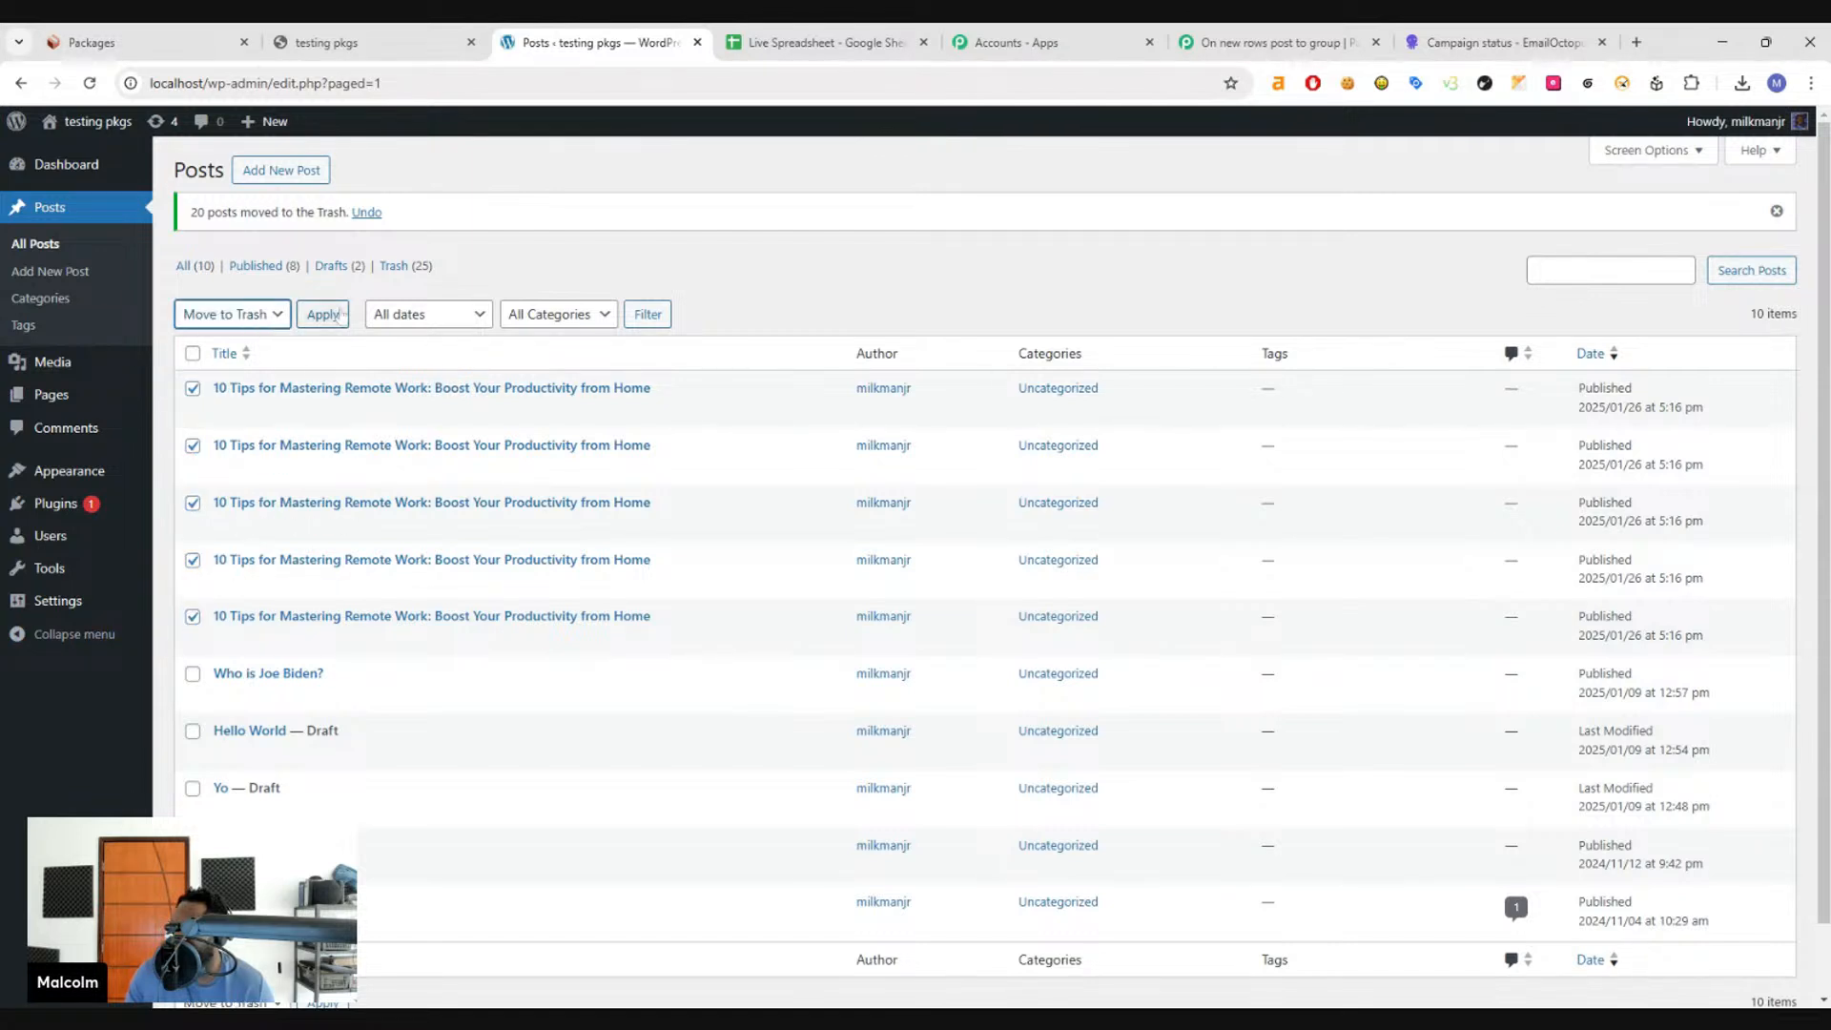
click(339, 315)
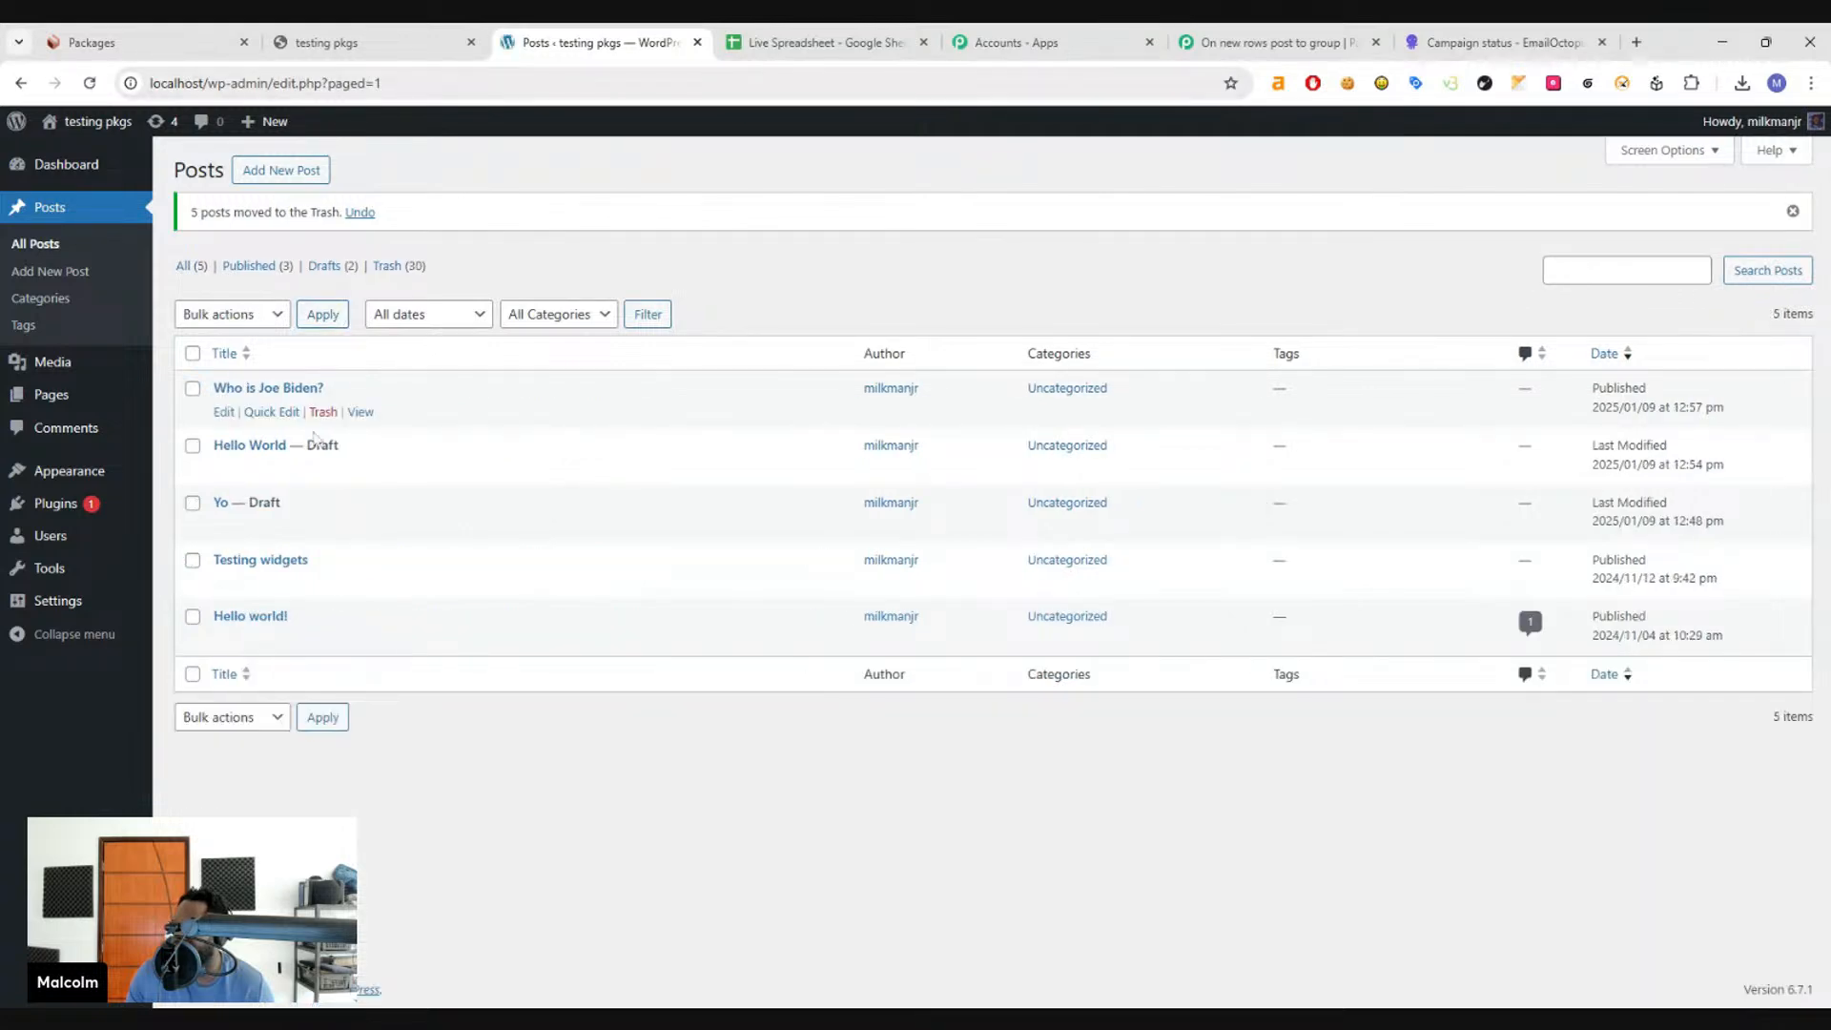
- Run the CSV to Wordpress package again from the Packages tab, and reload the WordPress posts list
click(173, 31)
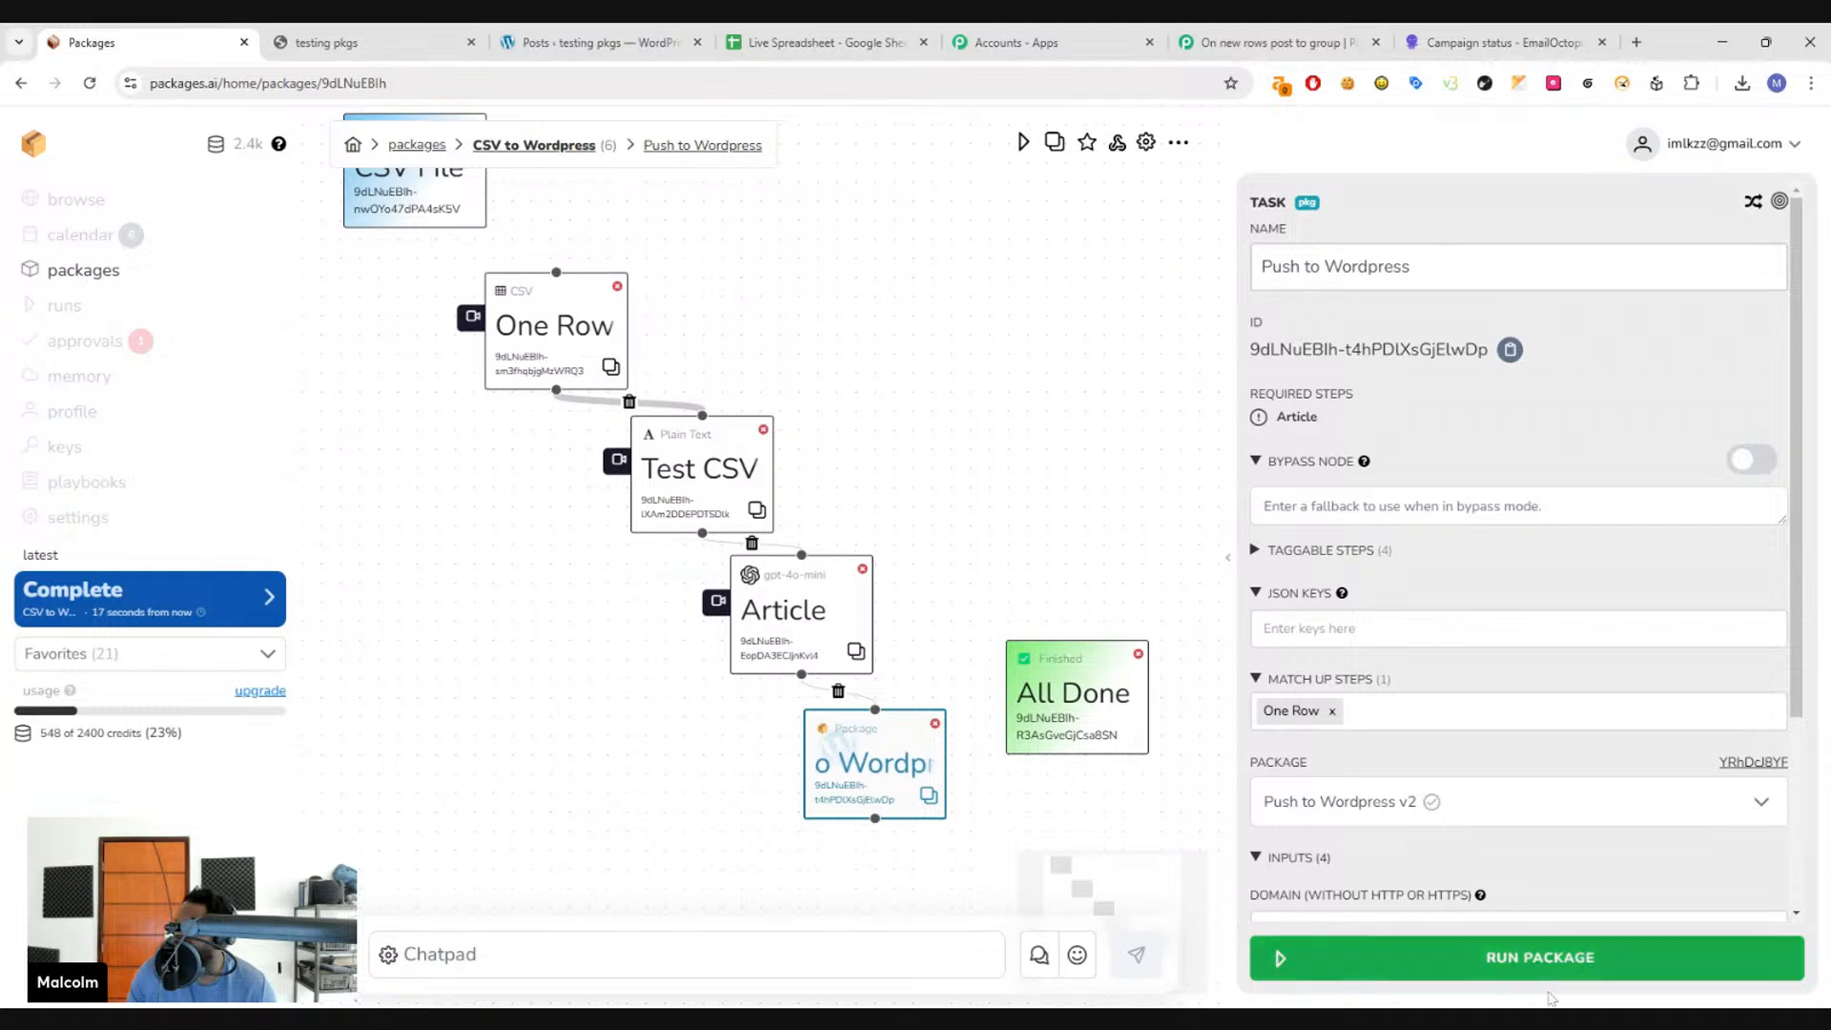
click(1537, 956)
click(915, 647)
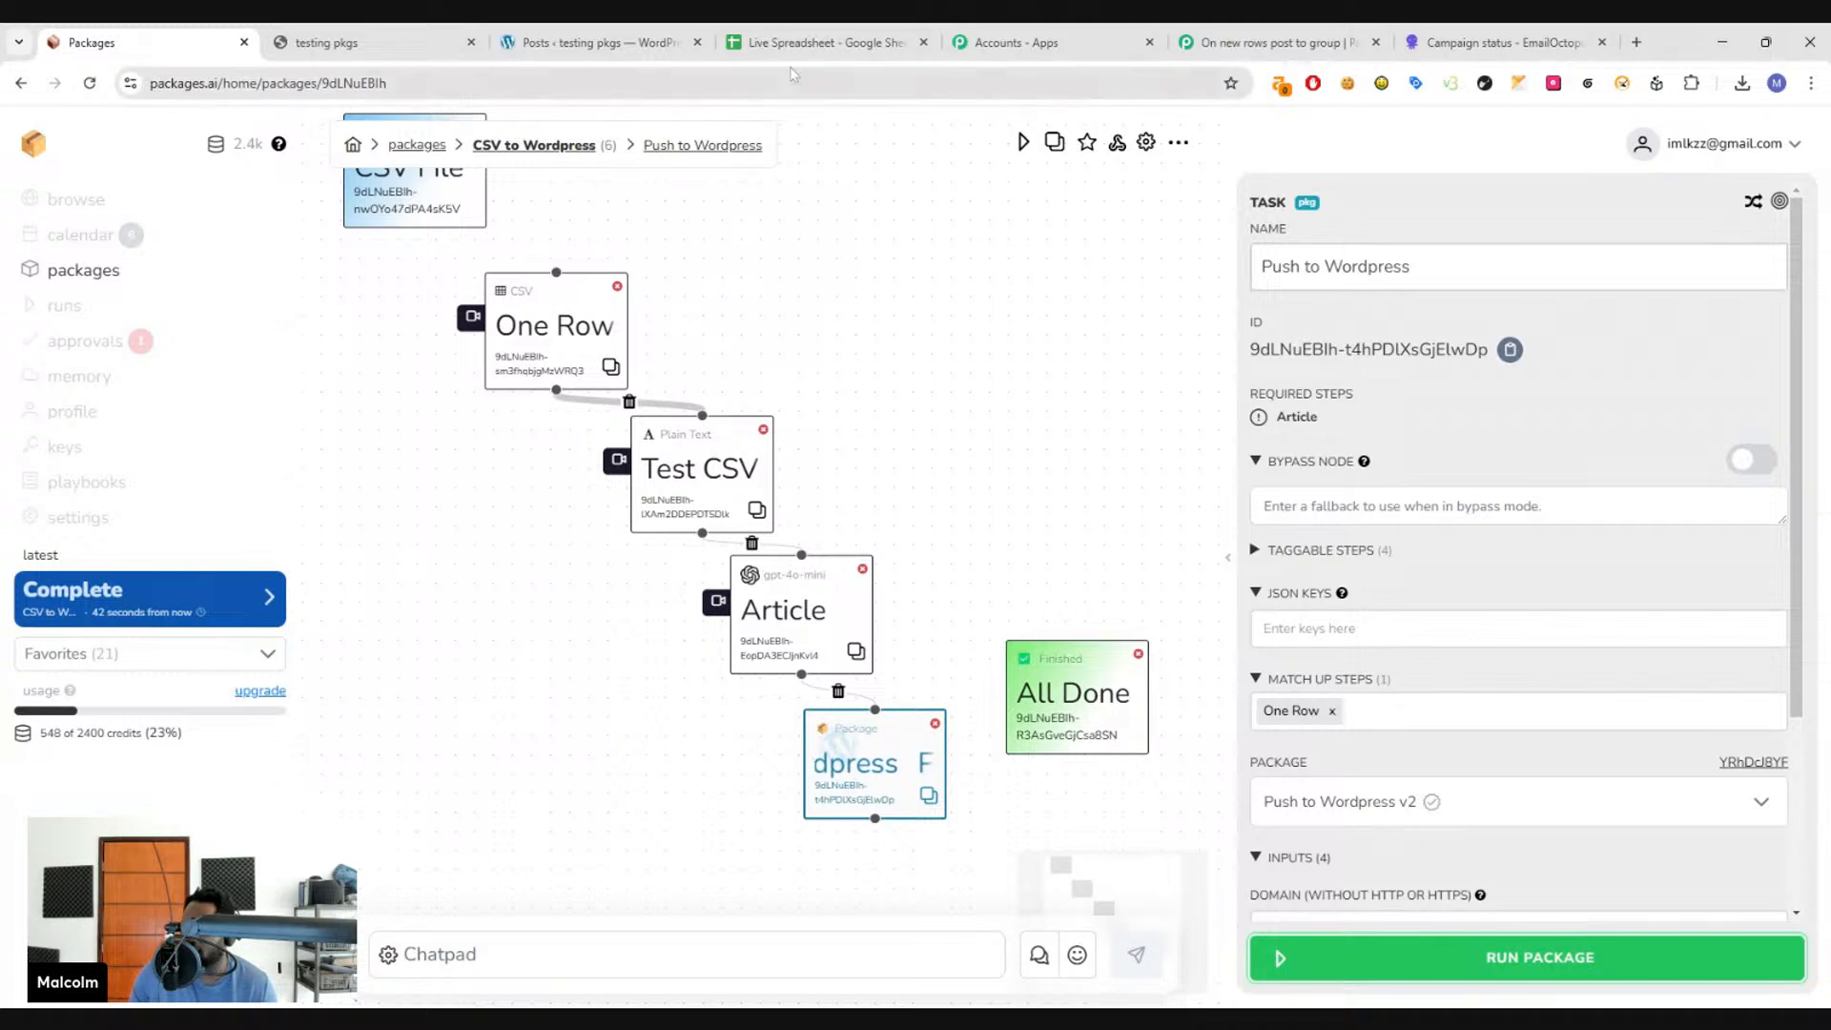
click(591, 42)
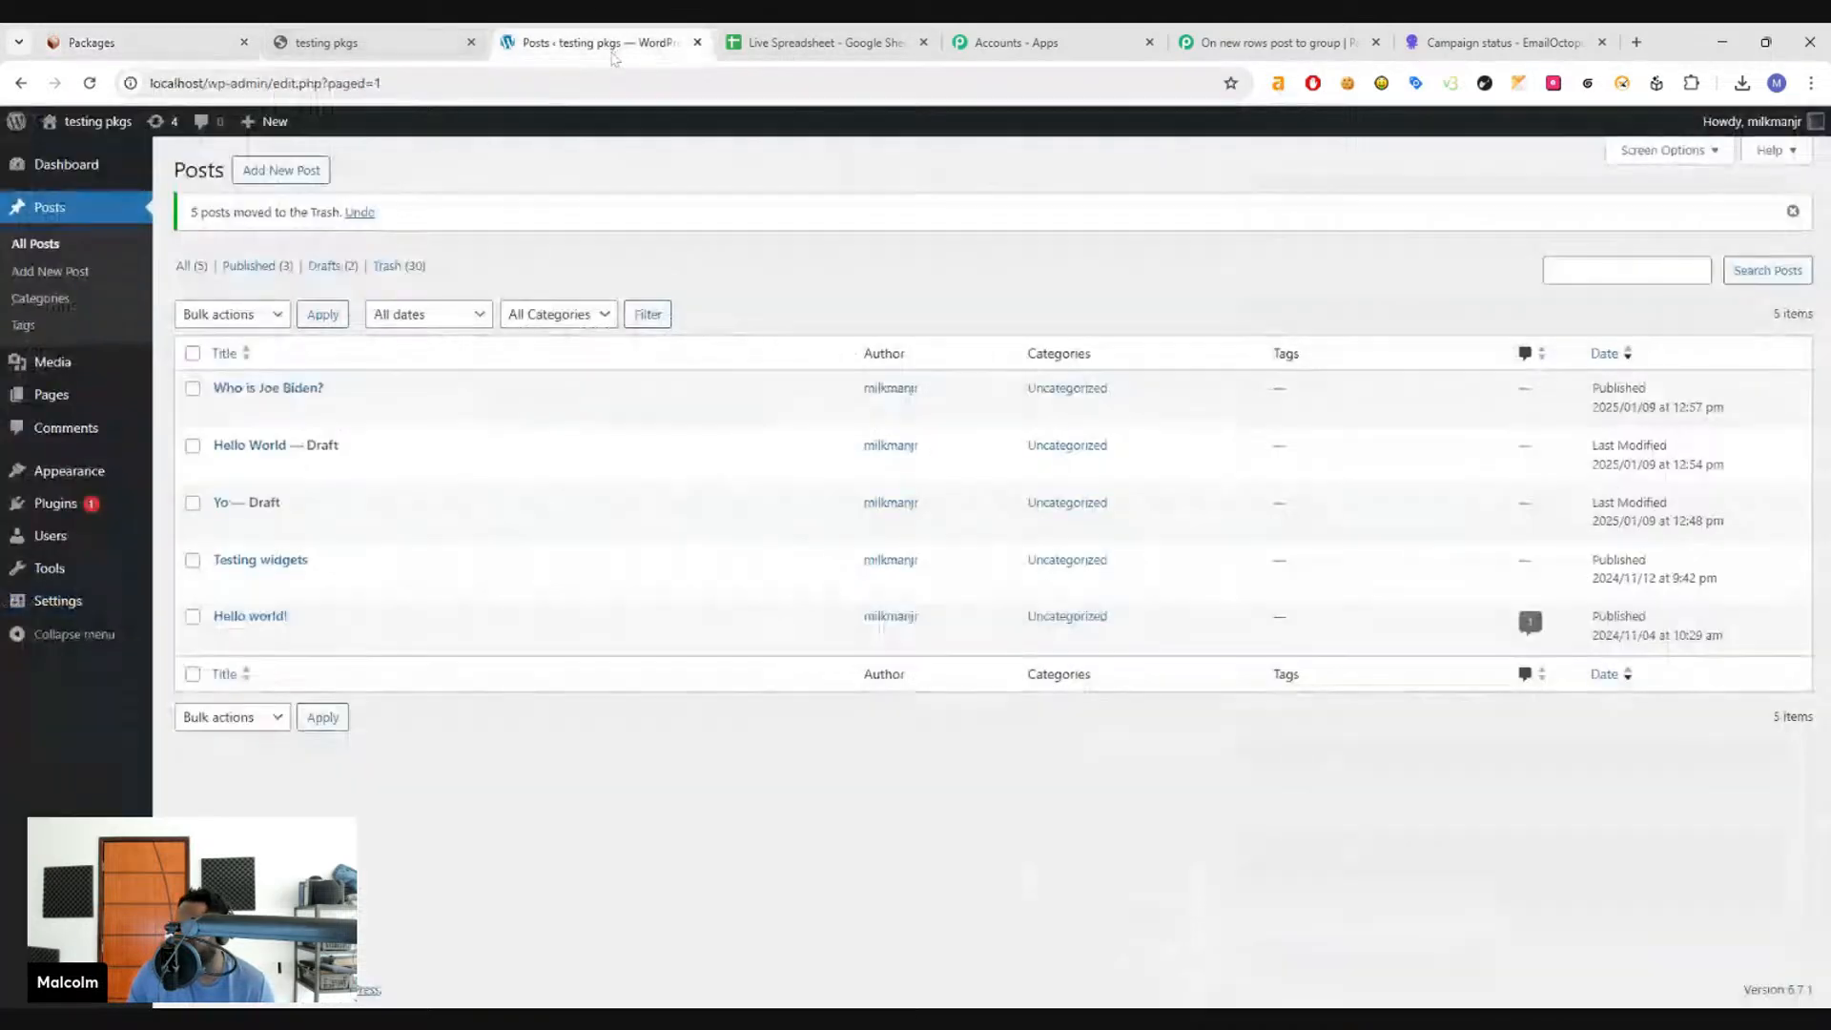
click(90, 83)
- Go through the article titles in column A of the Live Spreadsheet in Google Sheets
click(815, 42)
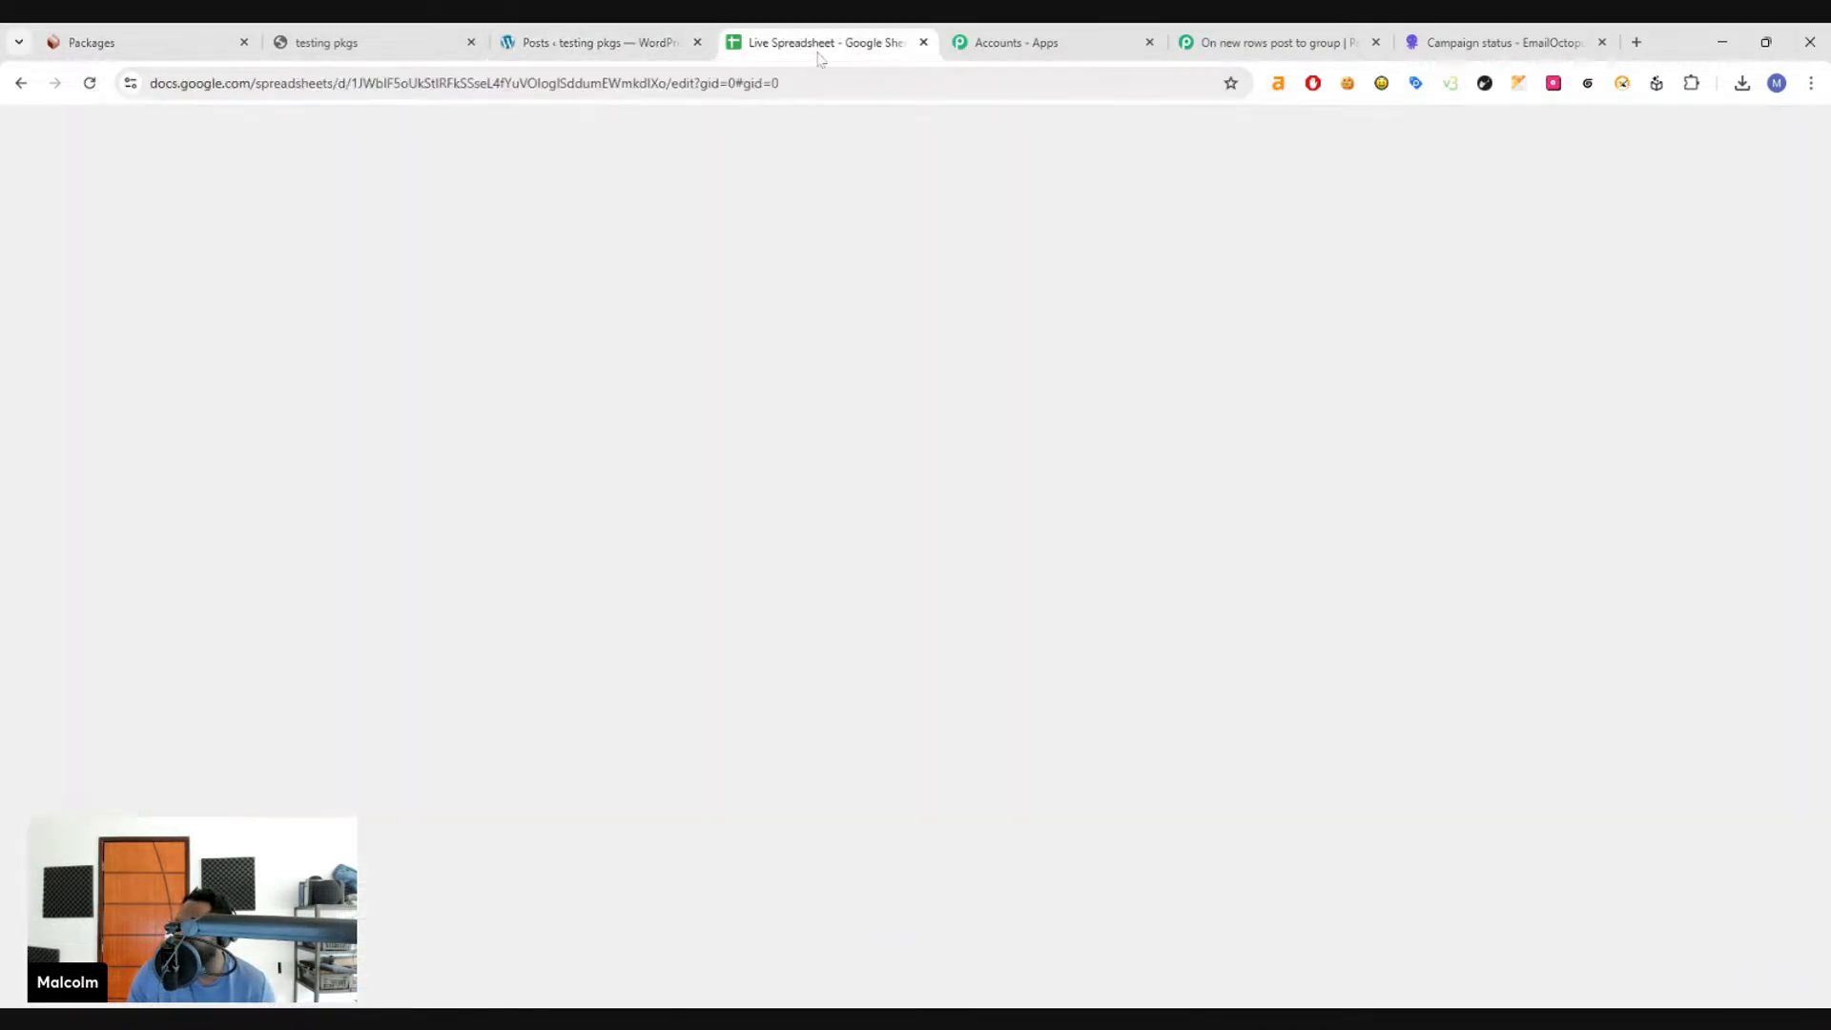
key(Up)
key(Up)
key(Down)
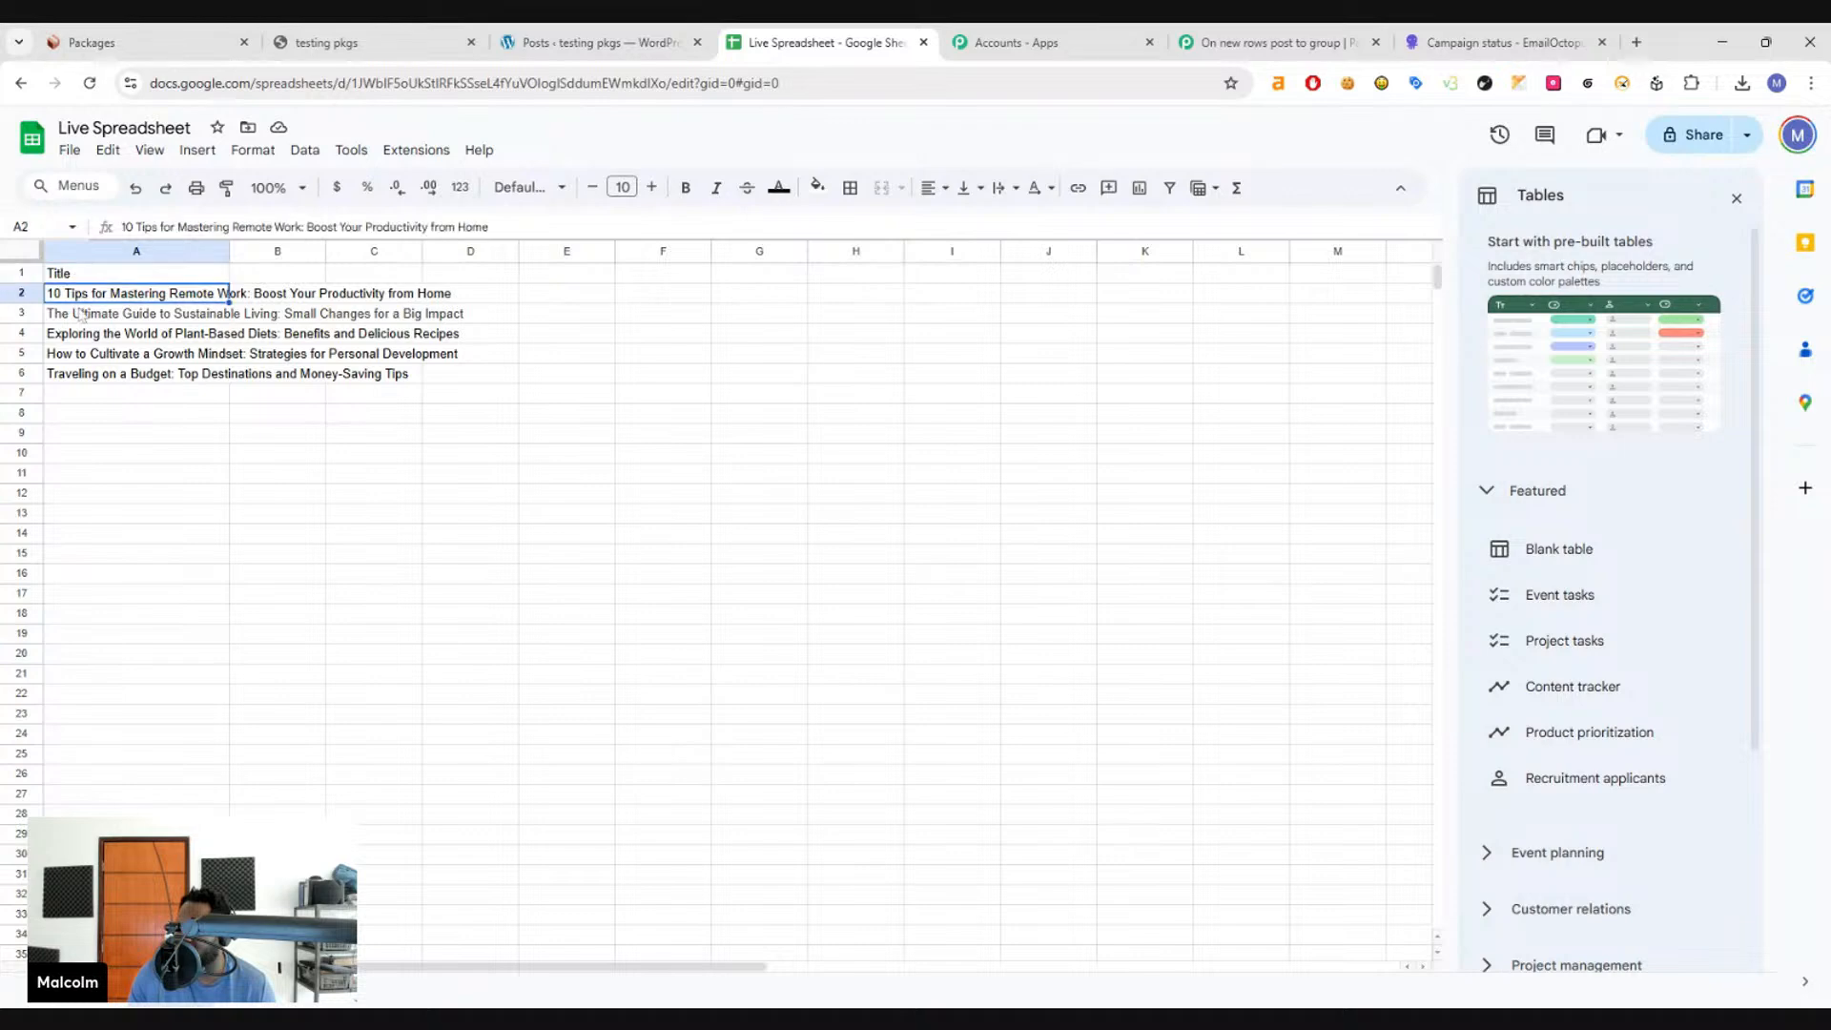
key(Down)
key(Down)
key(Down)
key(Down)
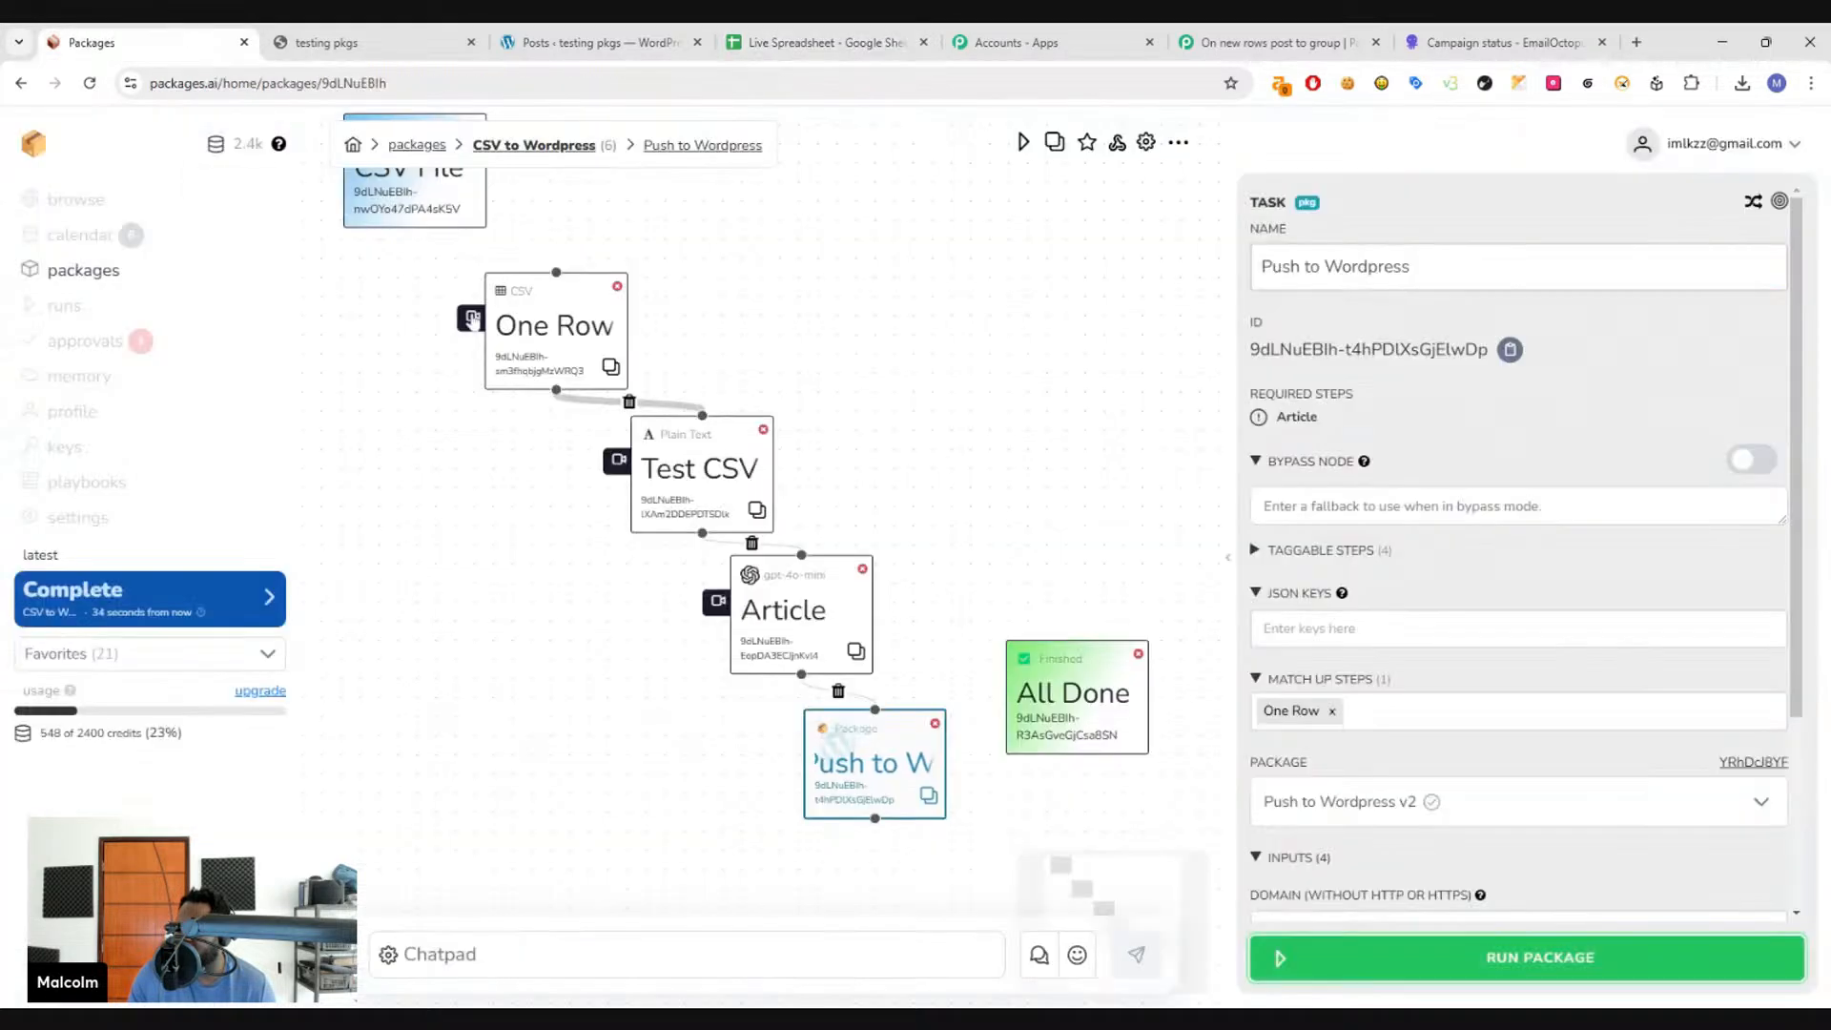
click(144, 42)
drag(893, 420, 842, 403)
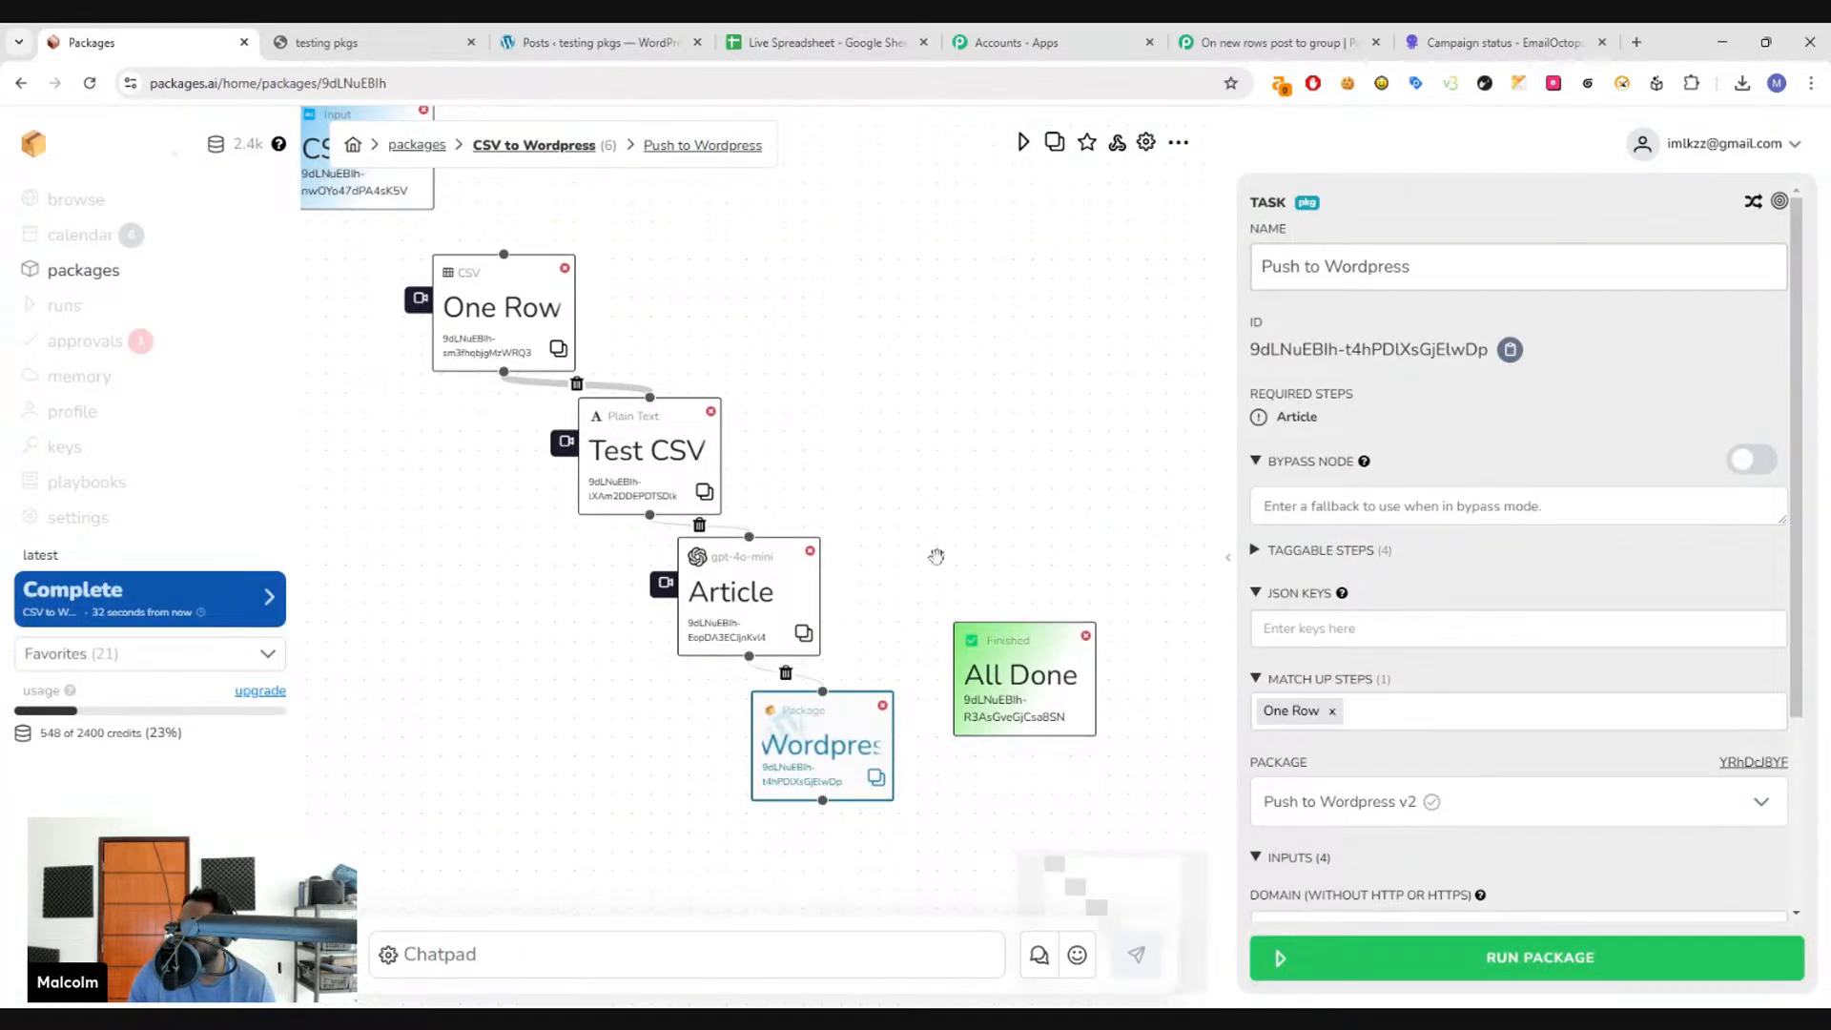
drag(936, 556, 933, 545)
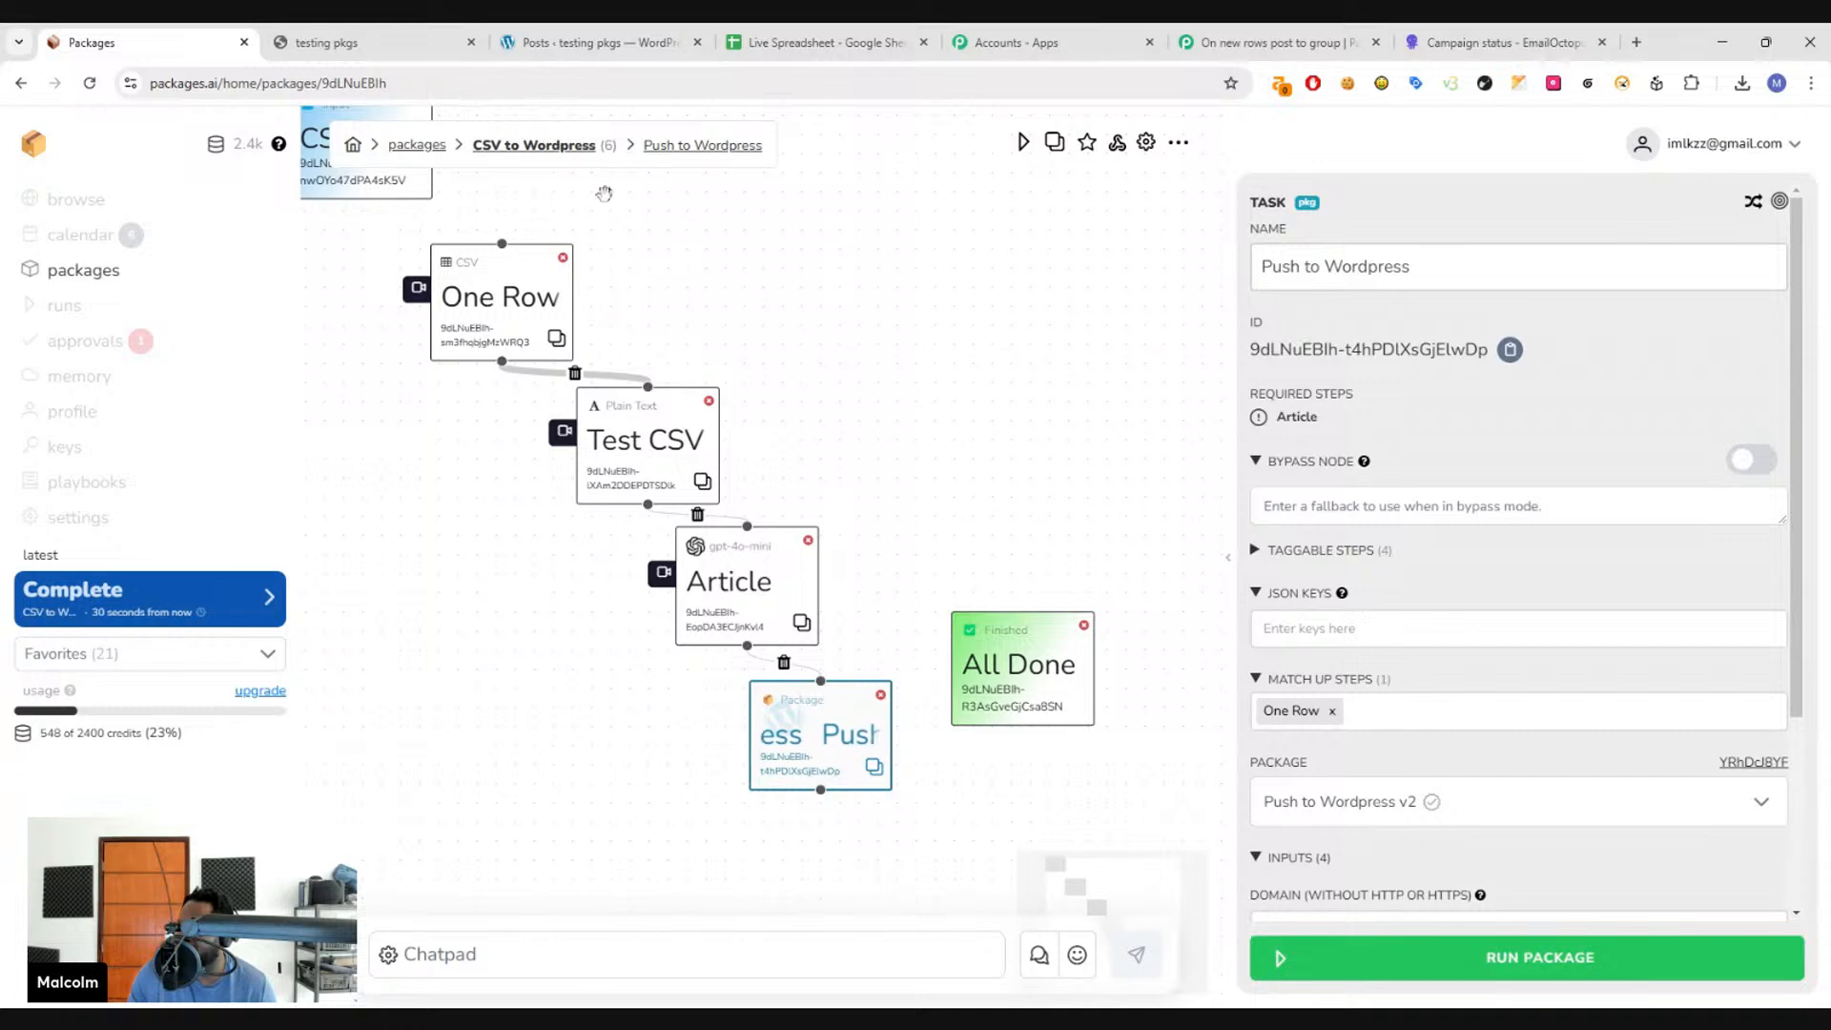
click(415, 44)
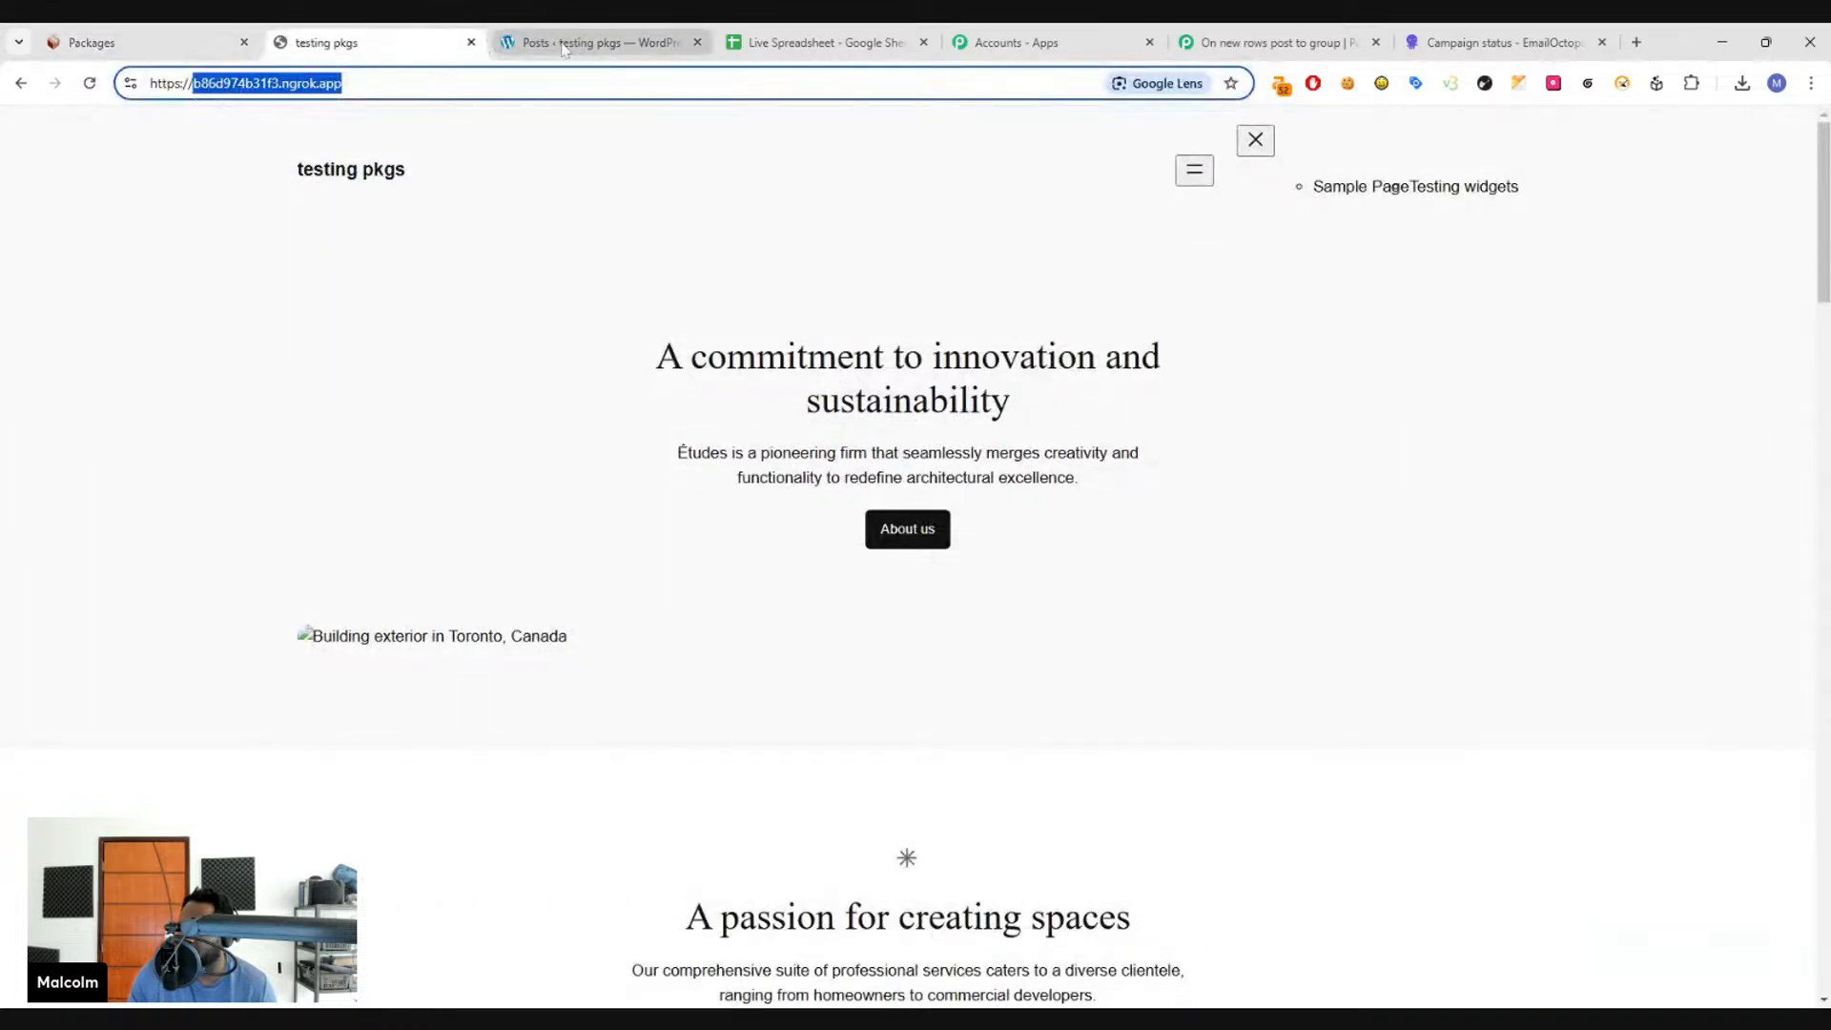
- Open the "Traveling on a Budget" post in WordPress, read through its article content, and return to the posts list
click(564, 45)
click(396, 332)
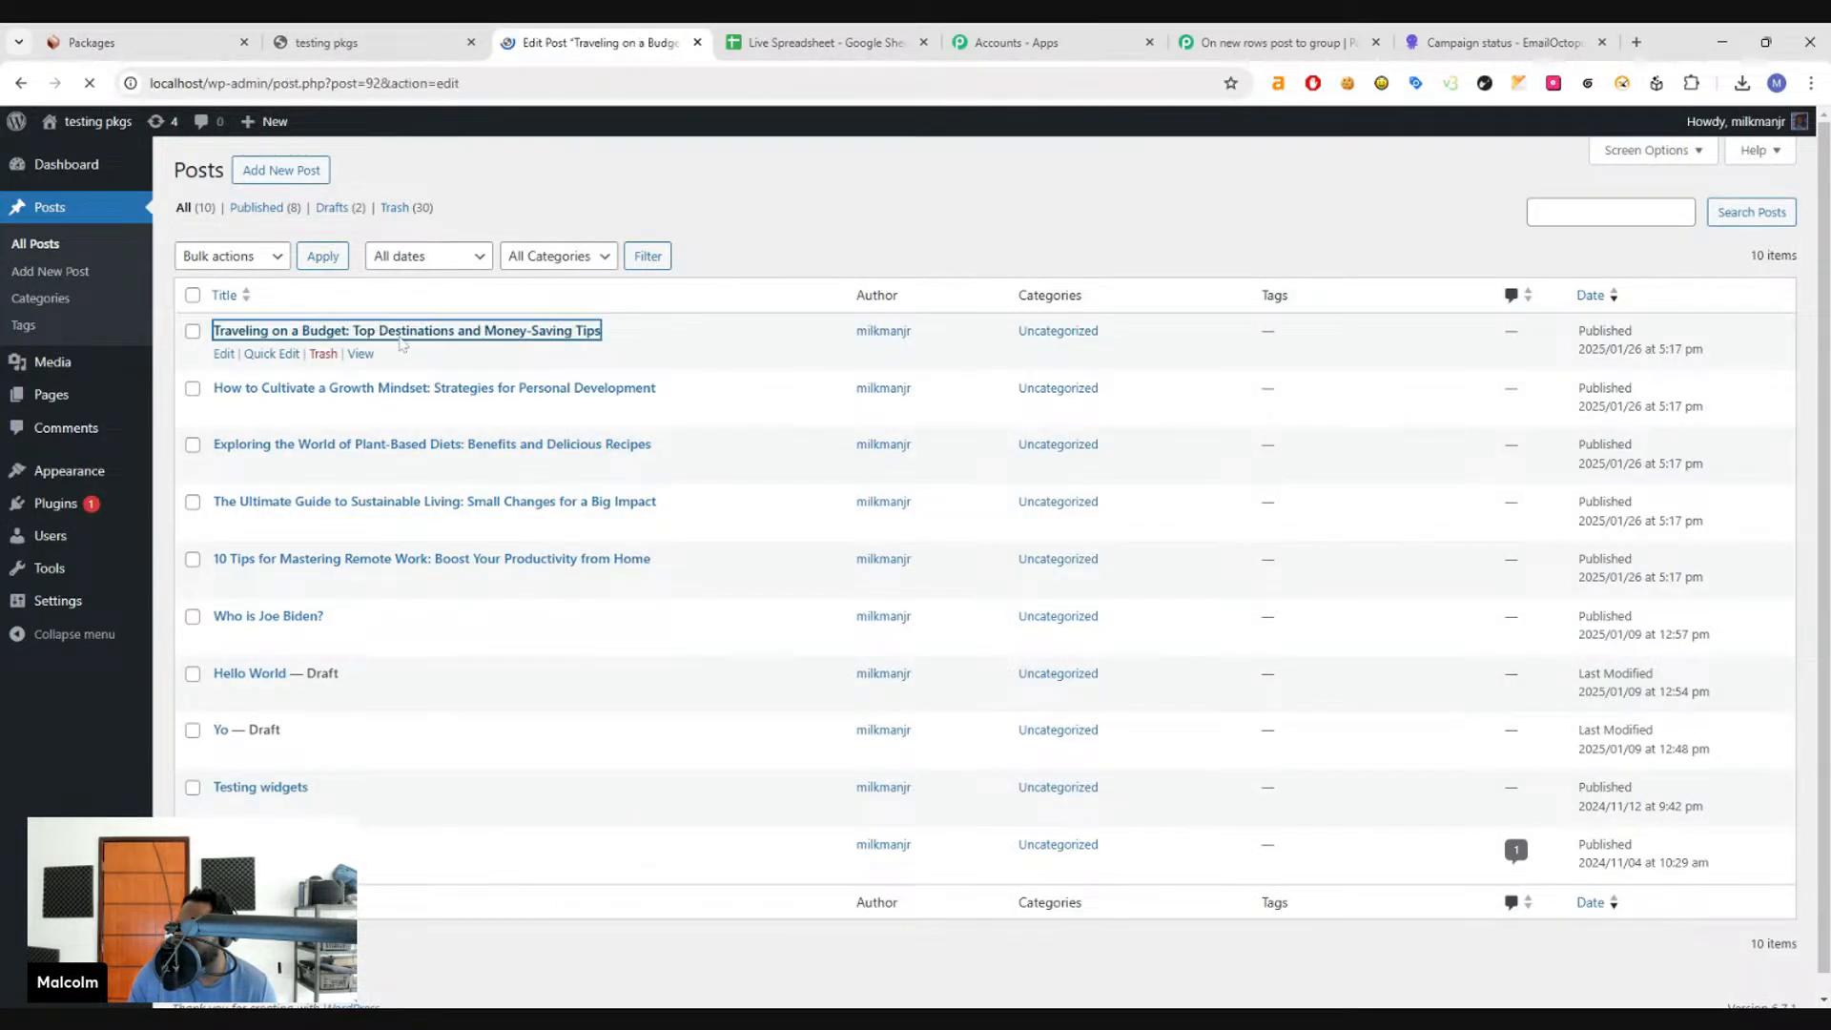
scroll(755, 480, down, 5)
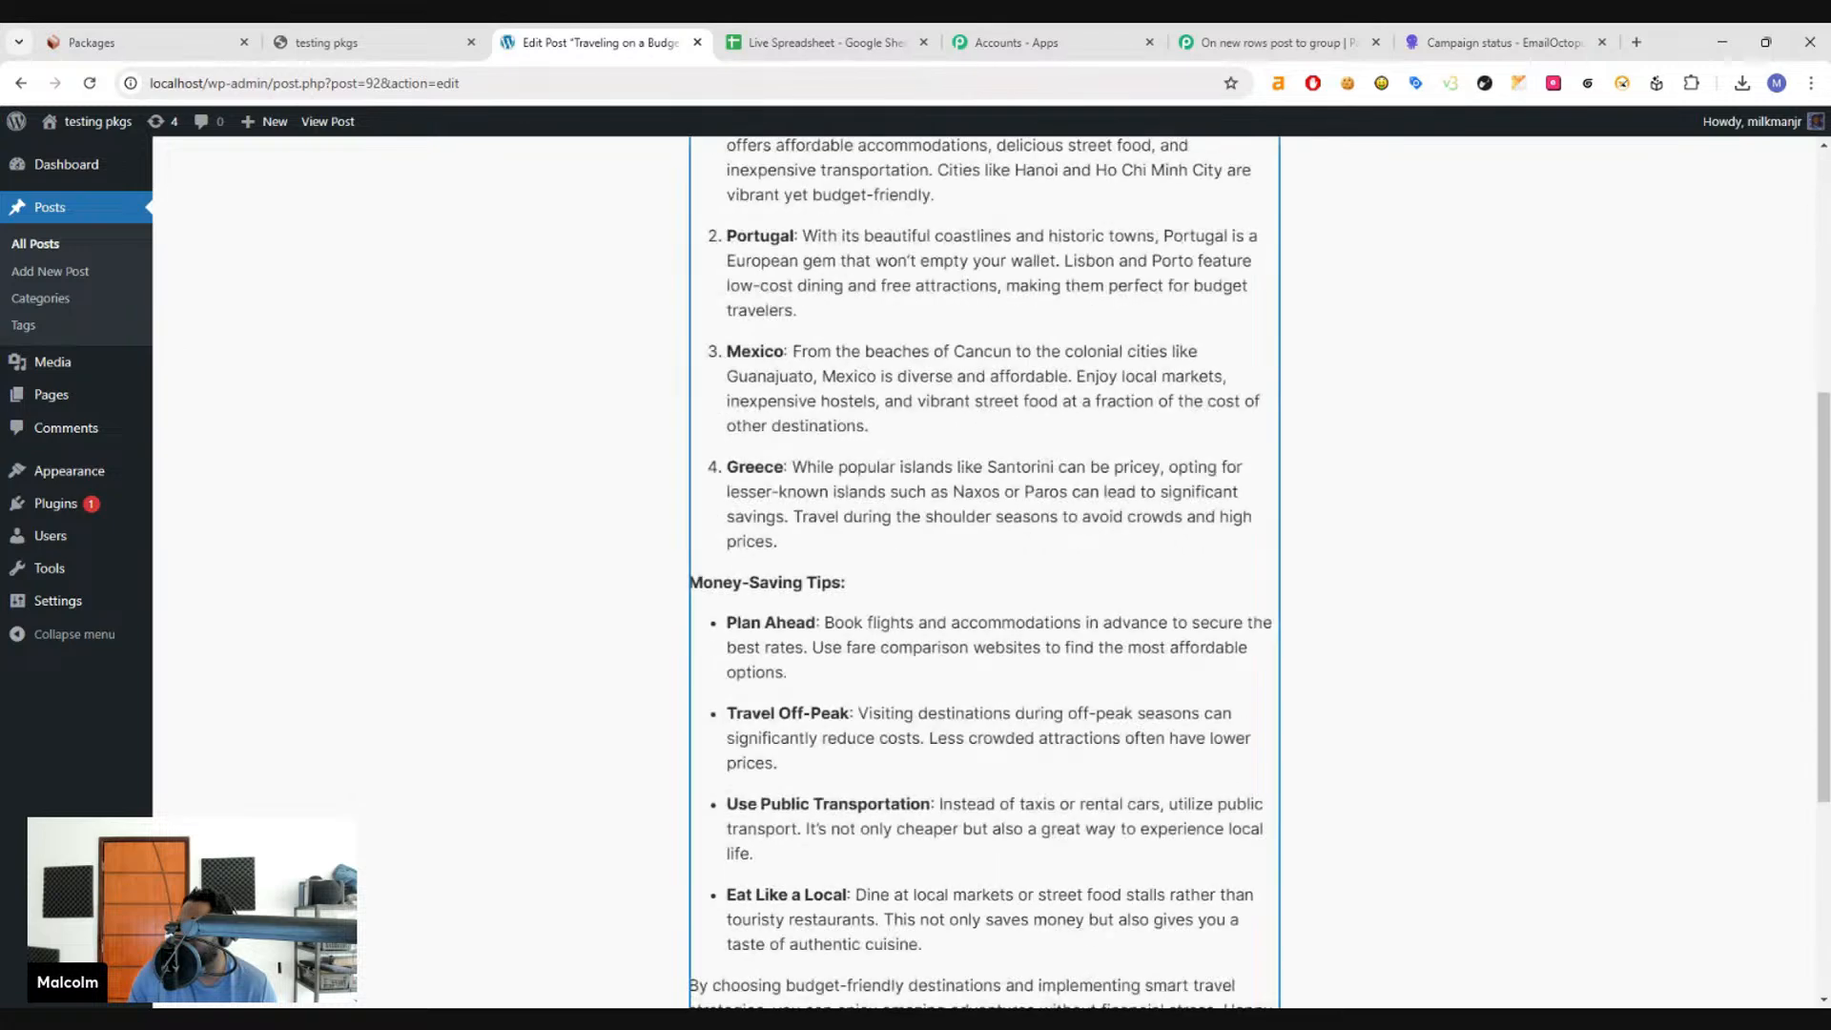
scroll(806, 553, down, 5)
scroll(806, 553, up, 10)
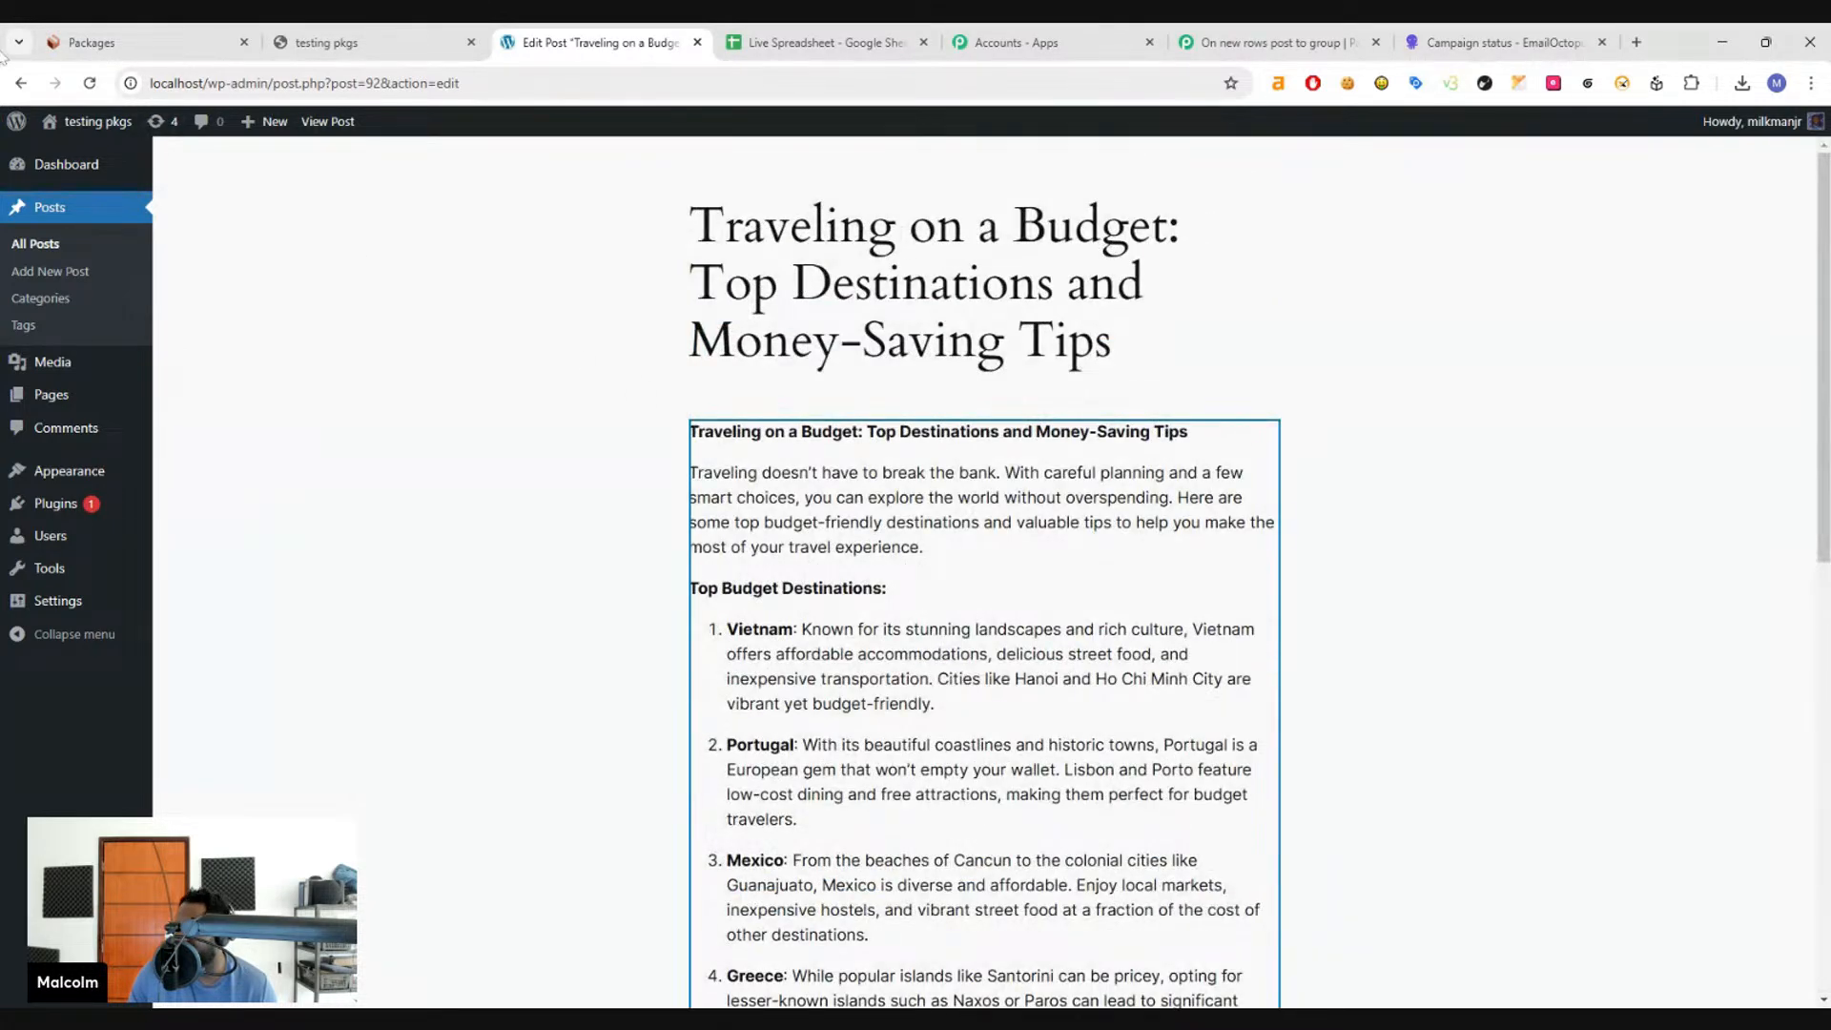
click(20, 84)
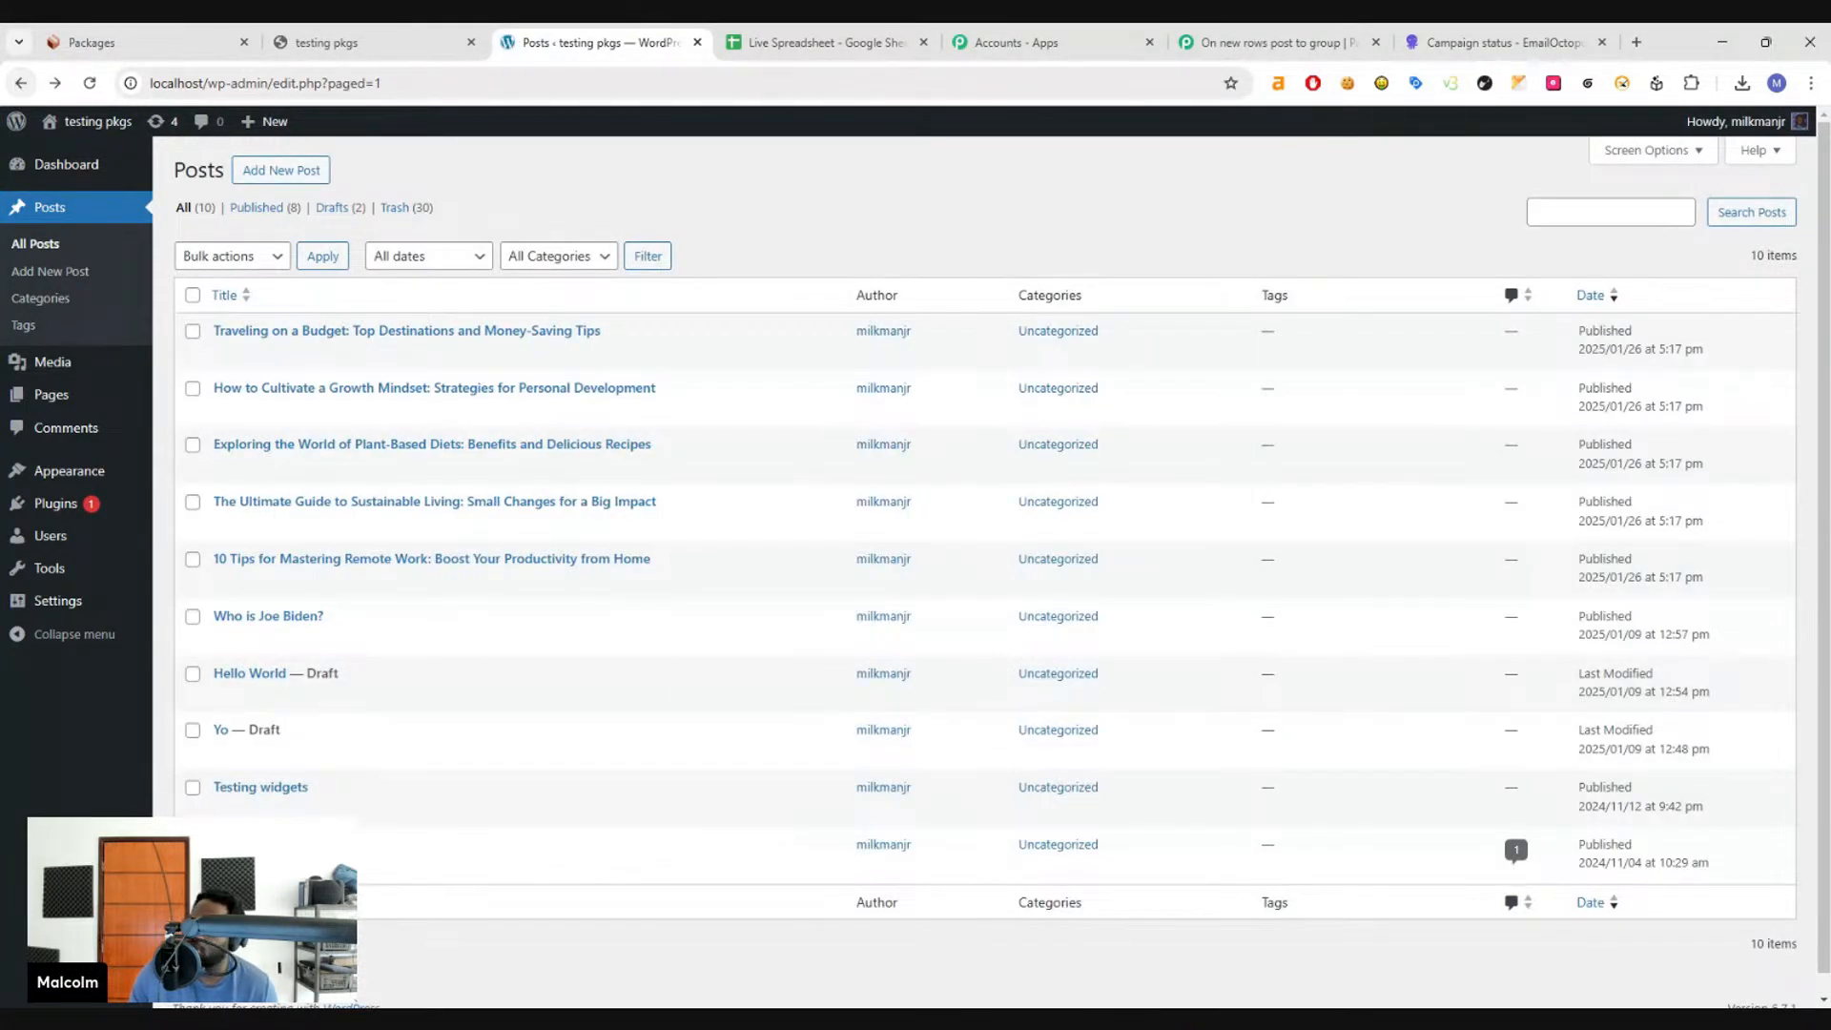
- Return to the Packages tab and rearrange the Test CSV, Article and Push to Wordpress nodes more vertically beneath One Row
click(325, 42)
click(167, 49)
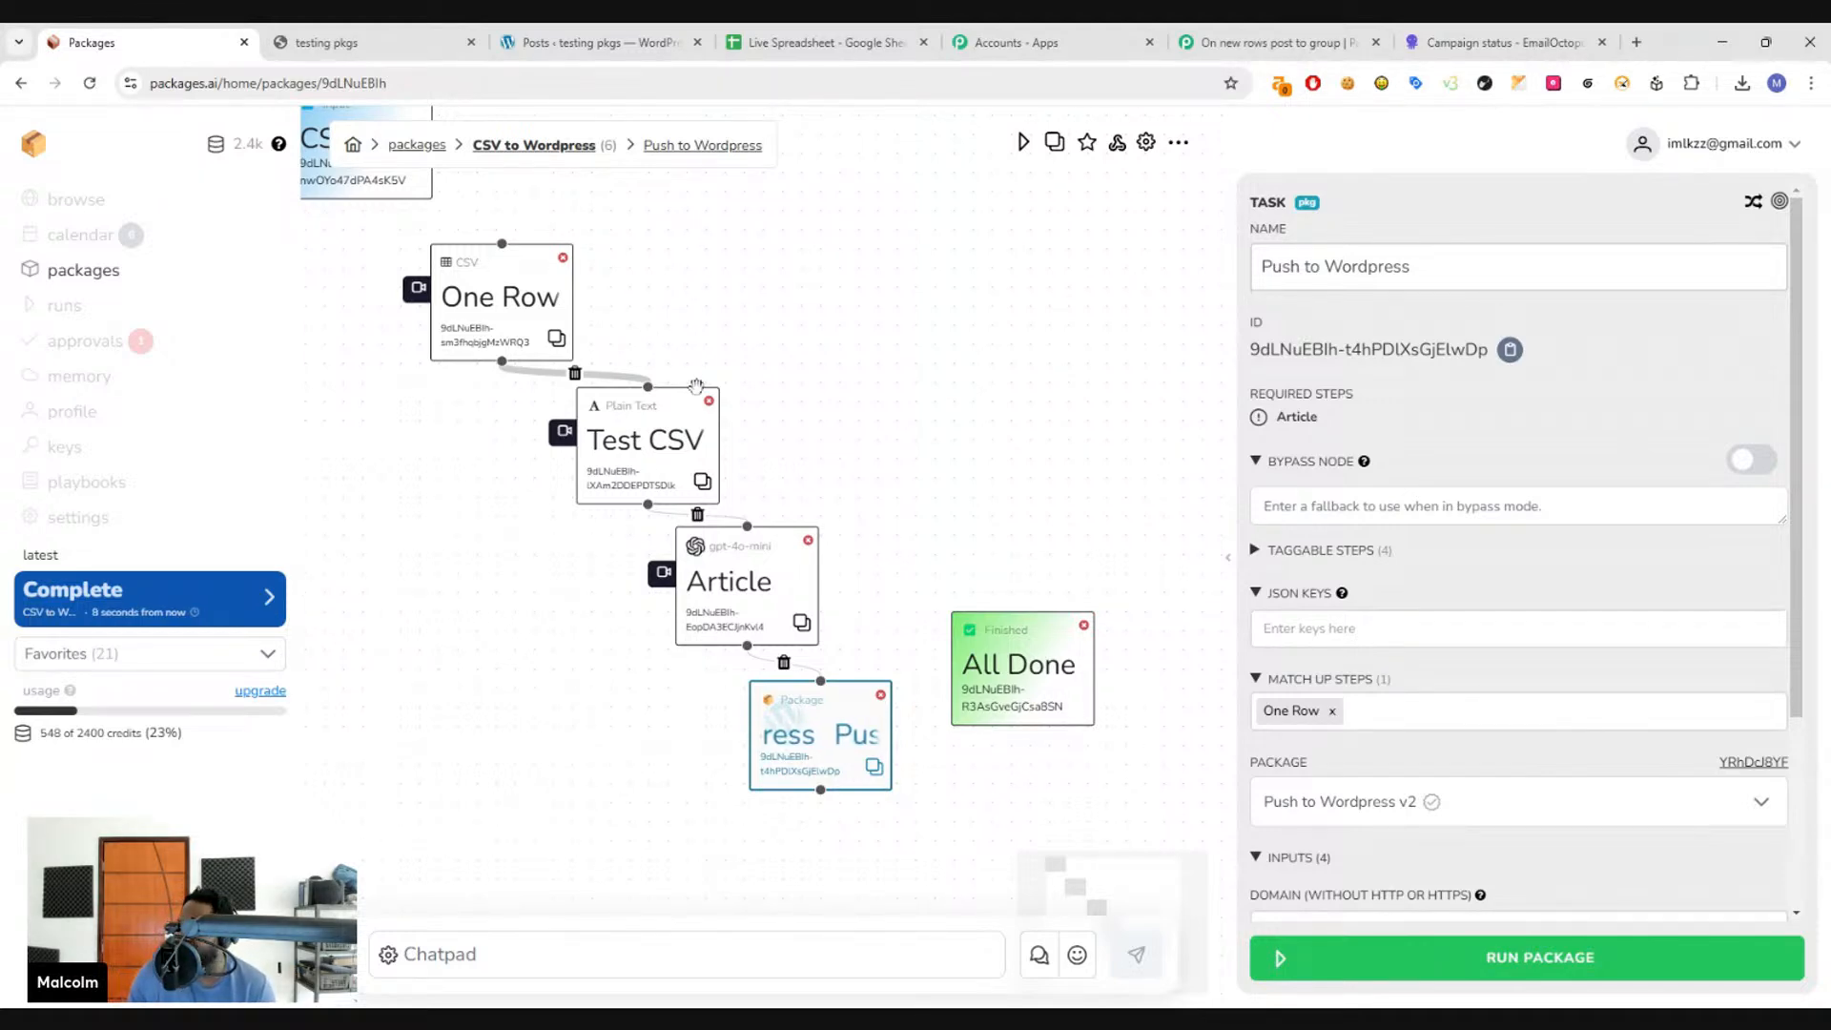
drag(741, 346, 769, 373)
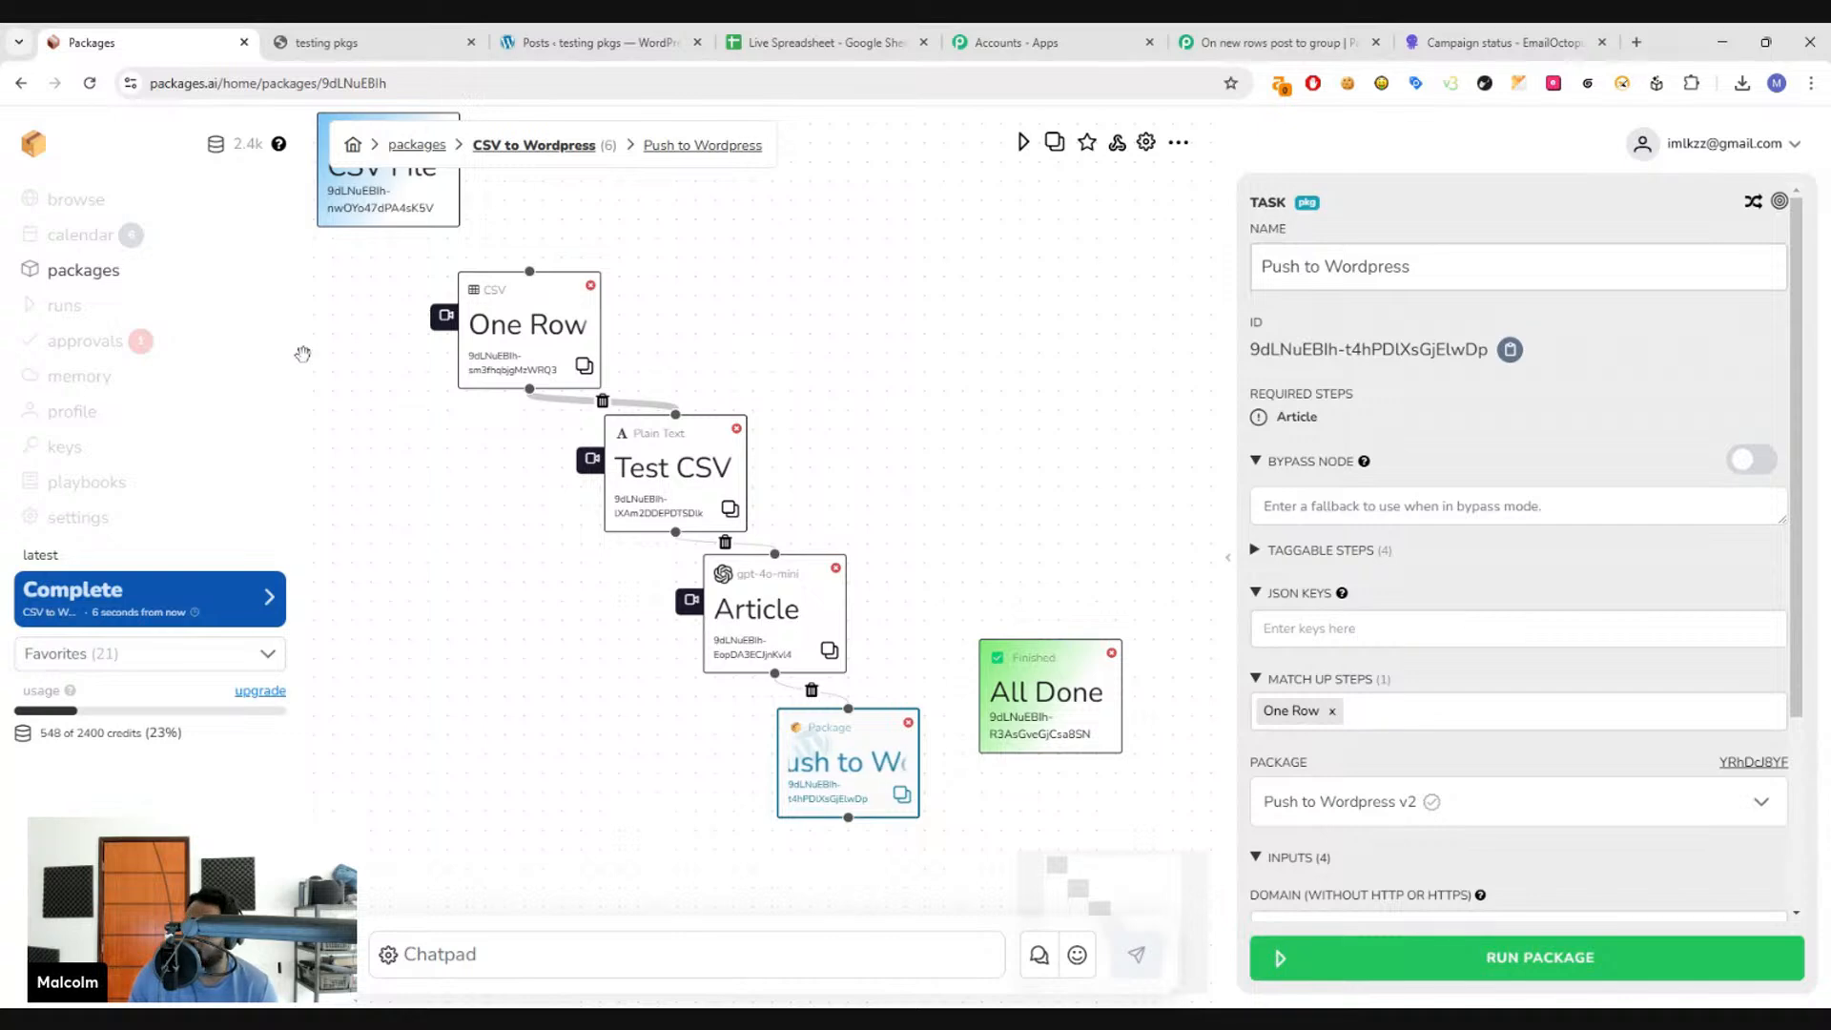
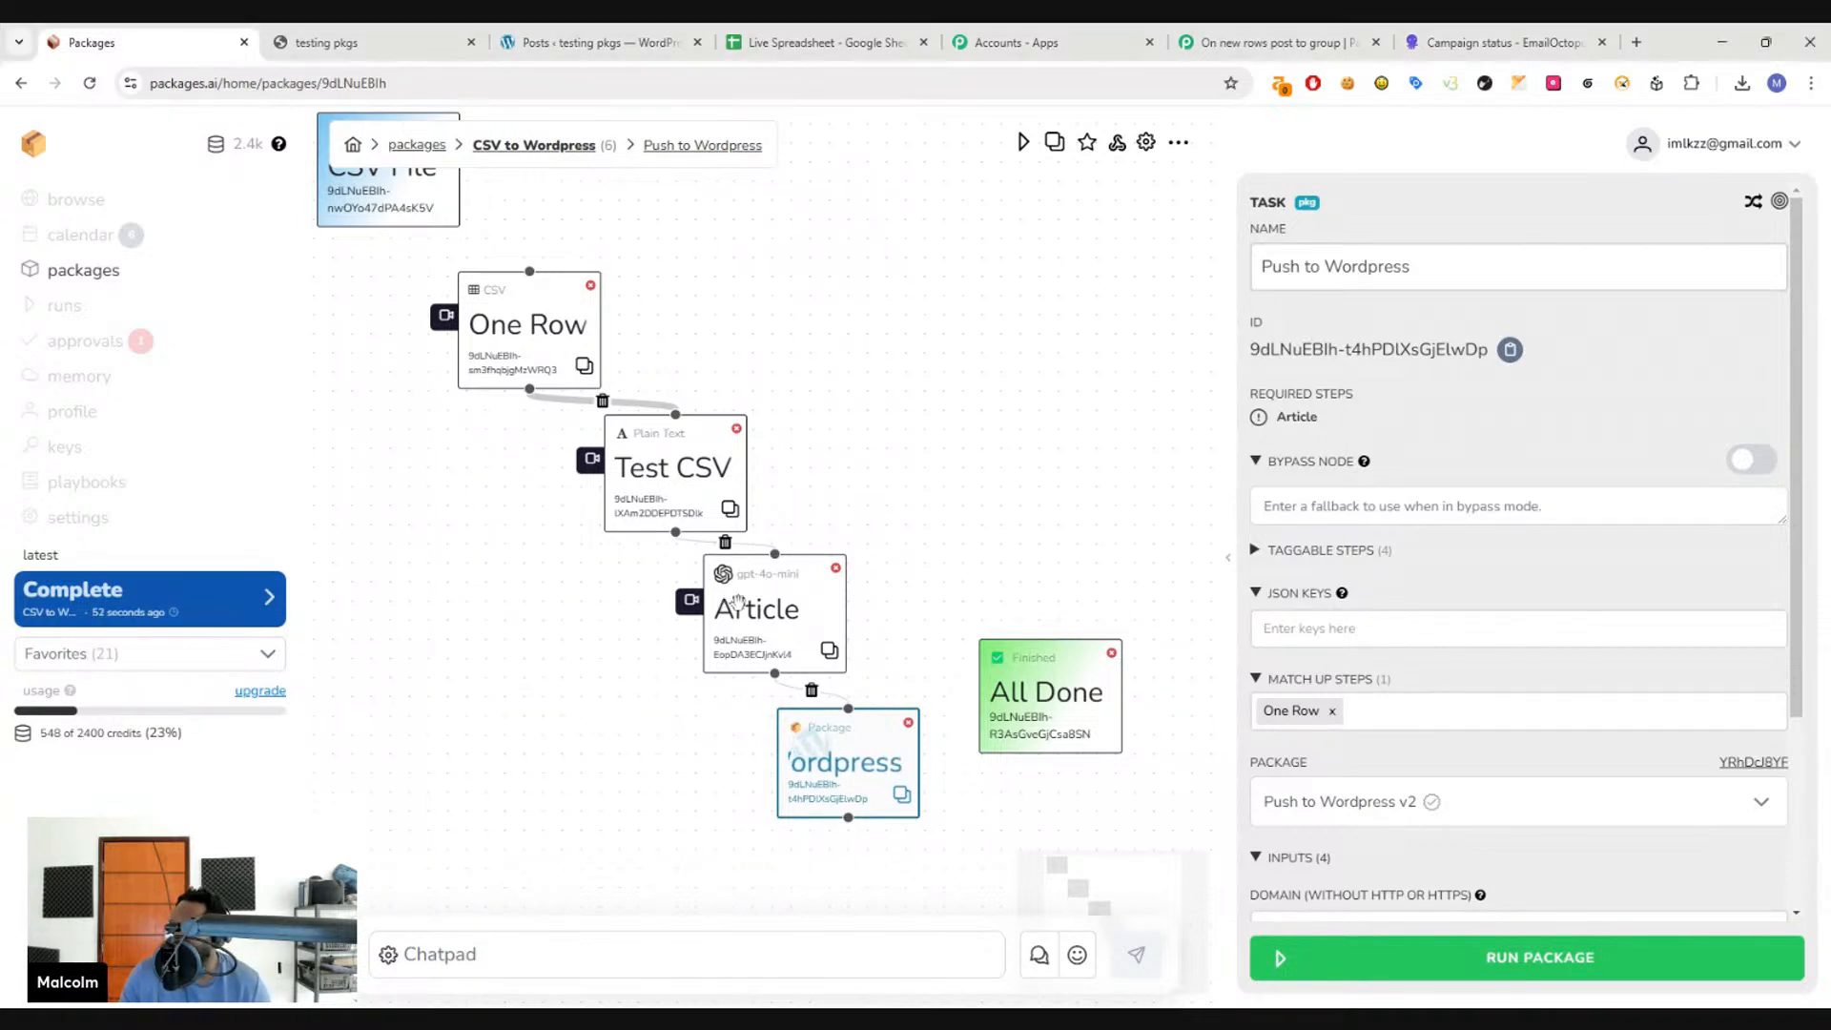
drag(741, 607, 558, 613)
drag(688, 475, 610, 462)
drag(620, 647, 644, 649)
drag(828, 750, 713, 810)
drag(556, 625, 507, 646)
drag(569, 449, 509, 468)
drag(578, 646, 597, 646)
click(705, 816)
click(588, 613)
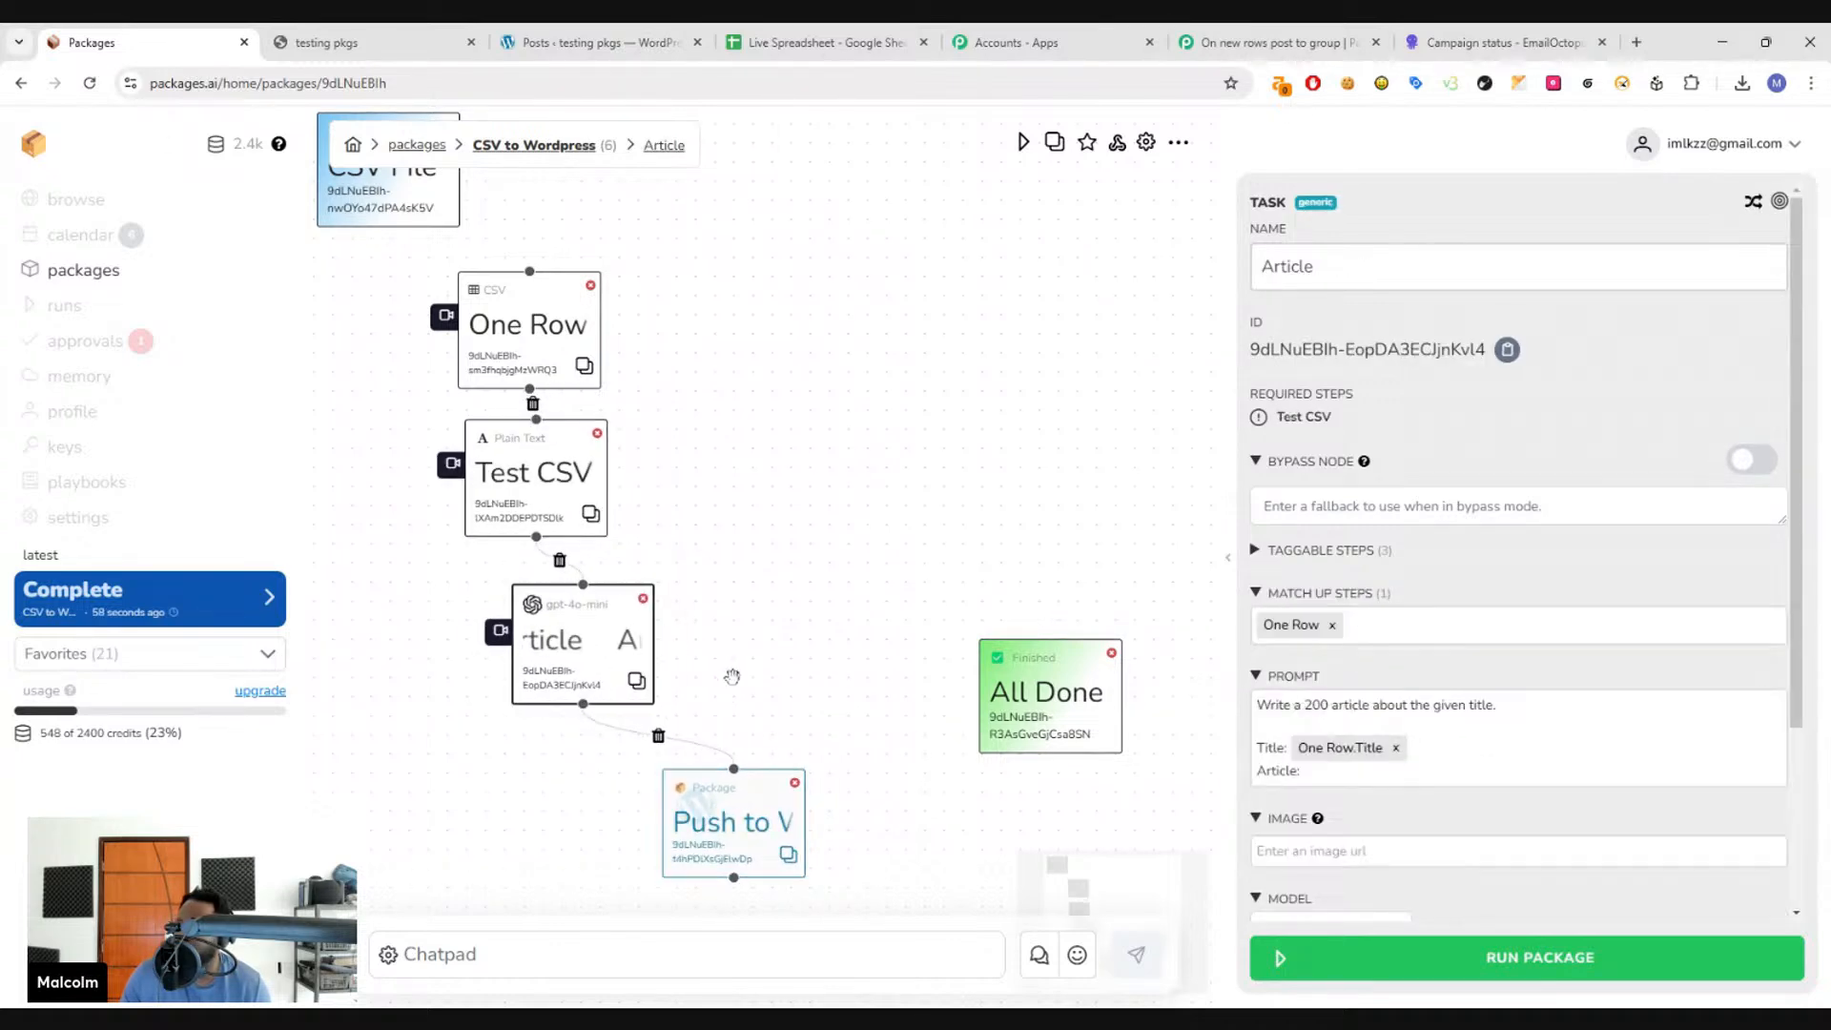
- Add a Package task beside the Article node and assign it the flux.1 Custom Dimensions package
right_click(735, 615)
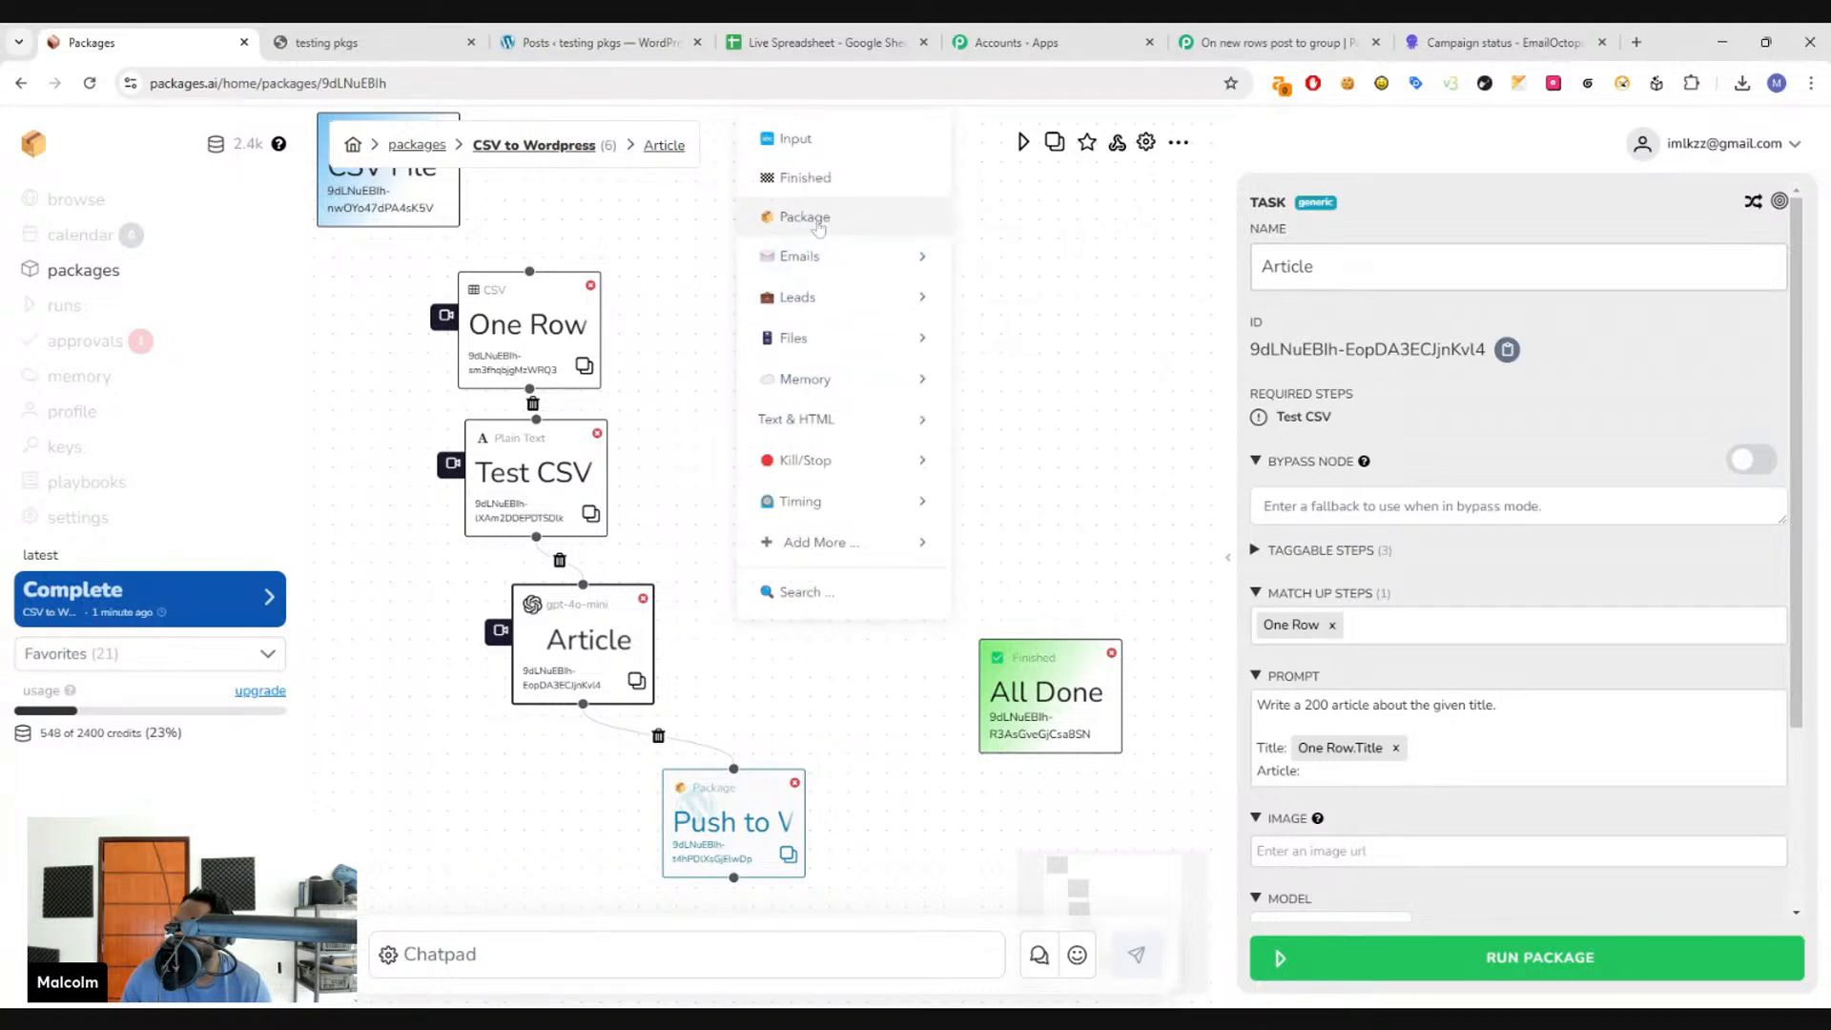
click(804, 217)
click(1448, 820)
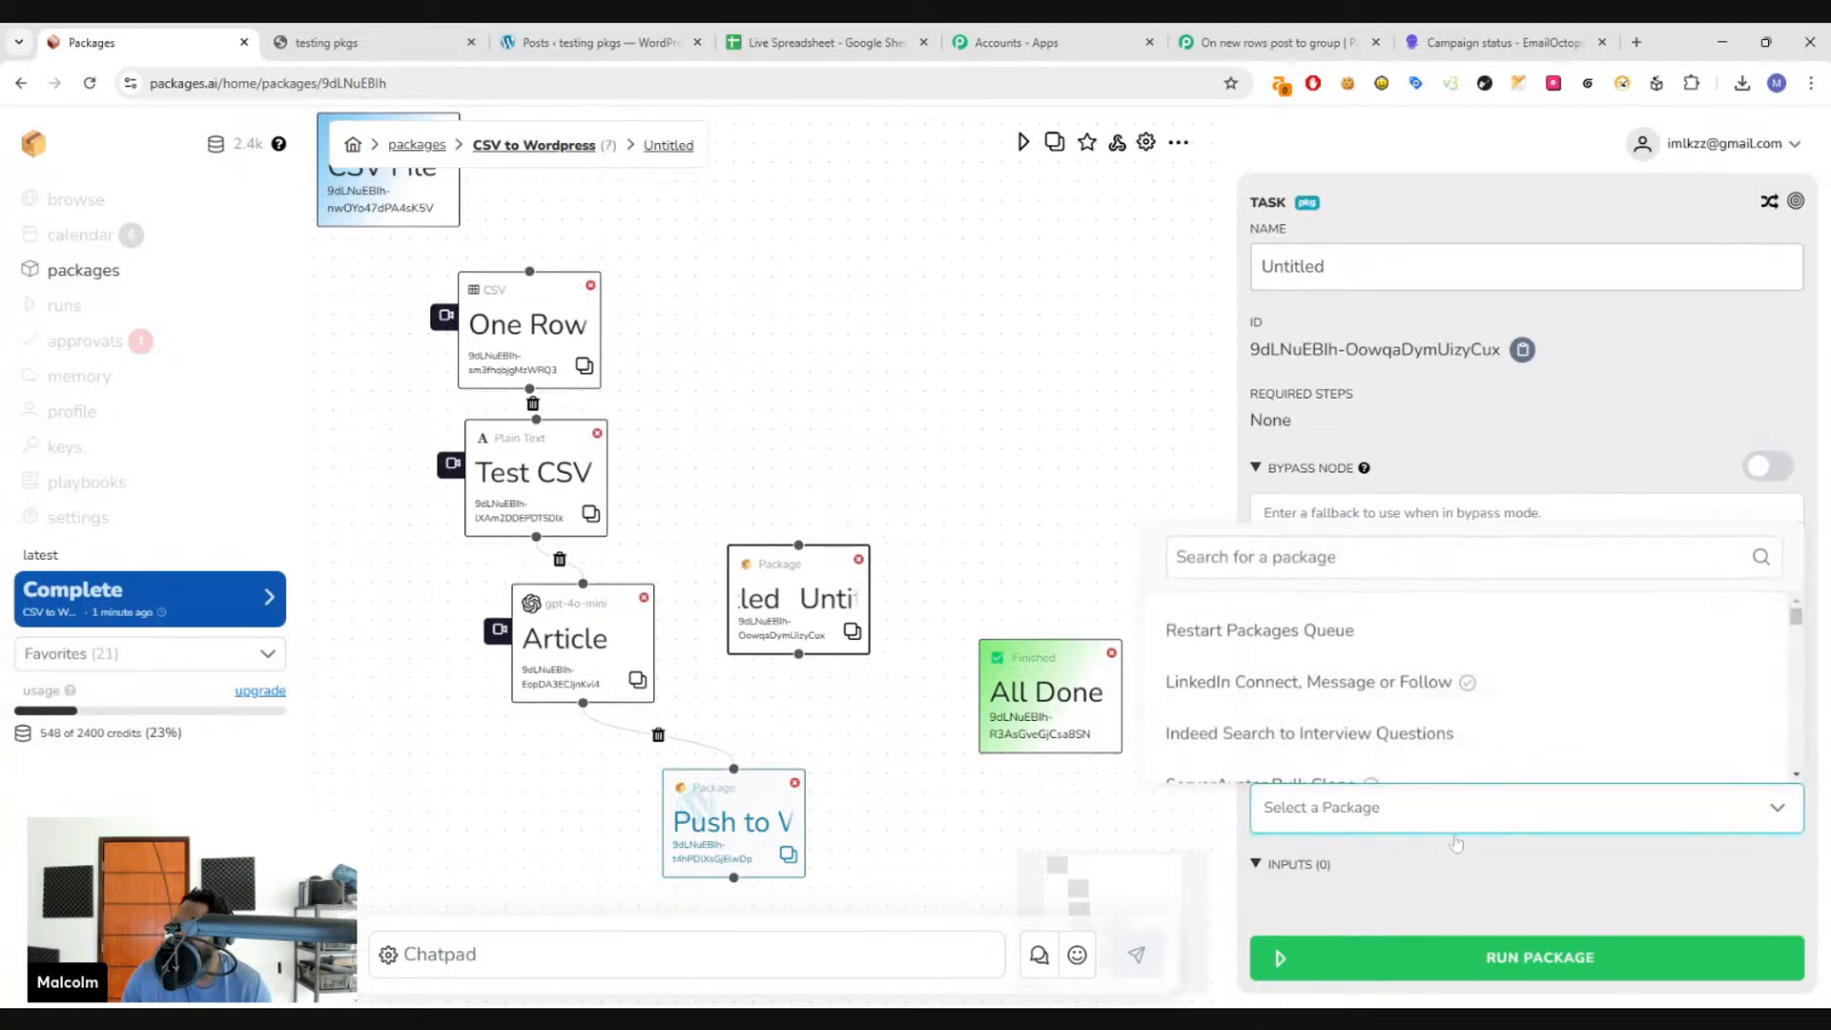
text(flu)
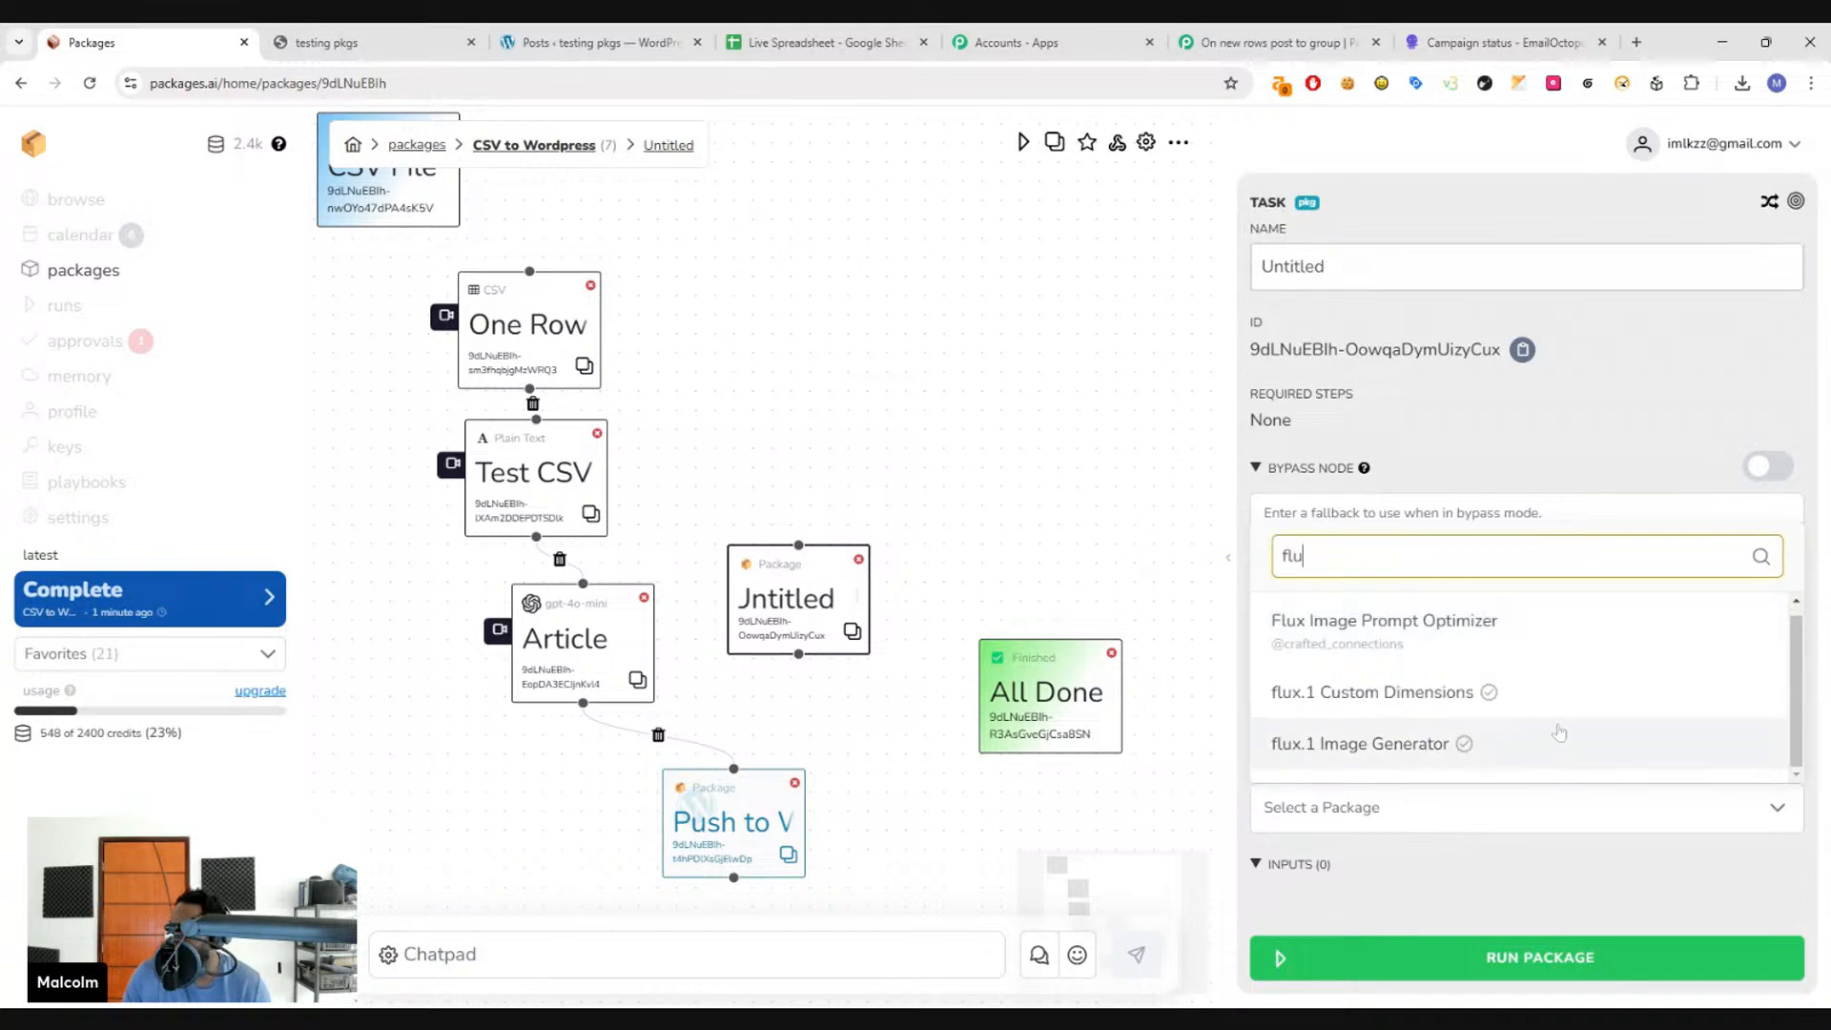
click(1468, 693)
scroll(1367, 871, down, 1)
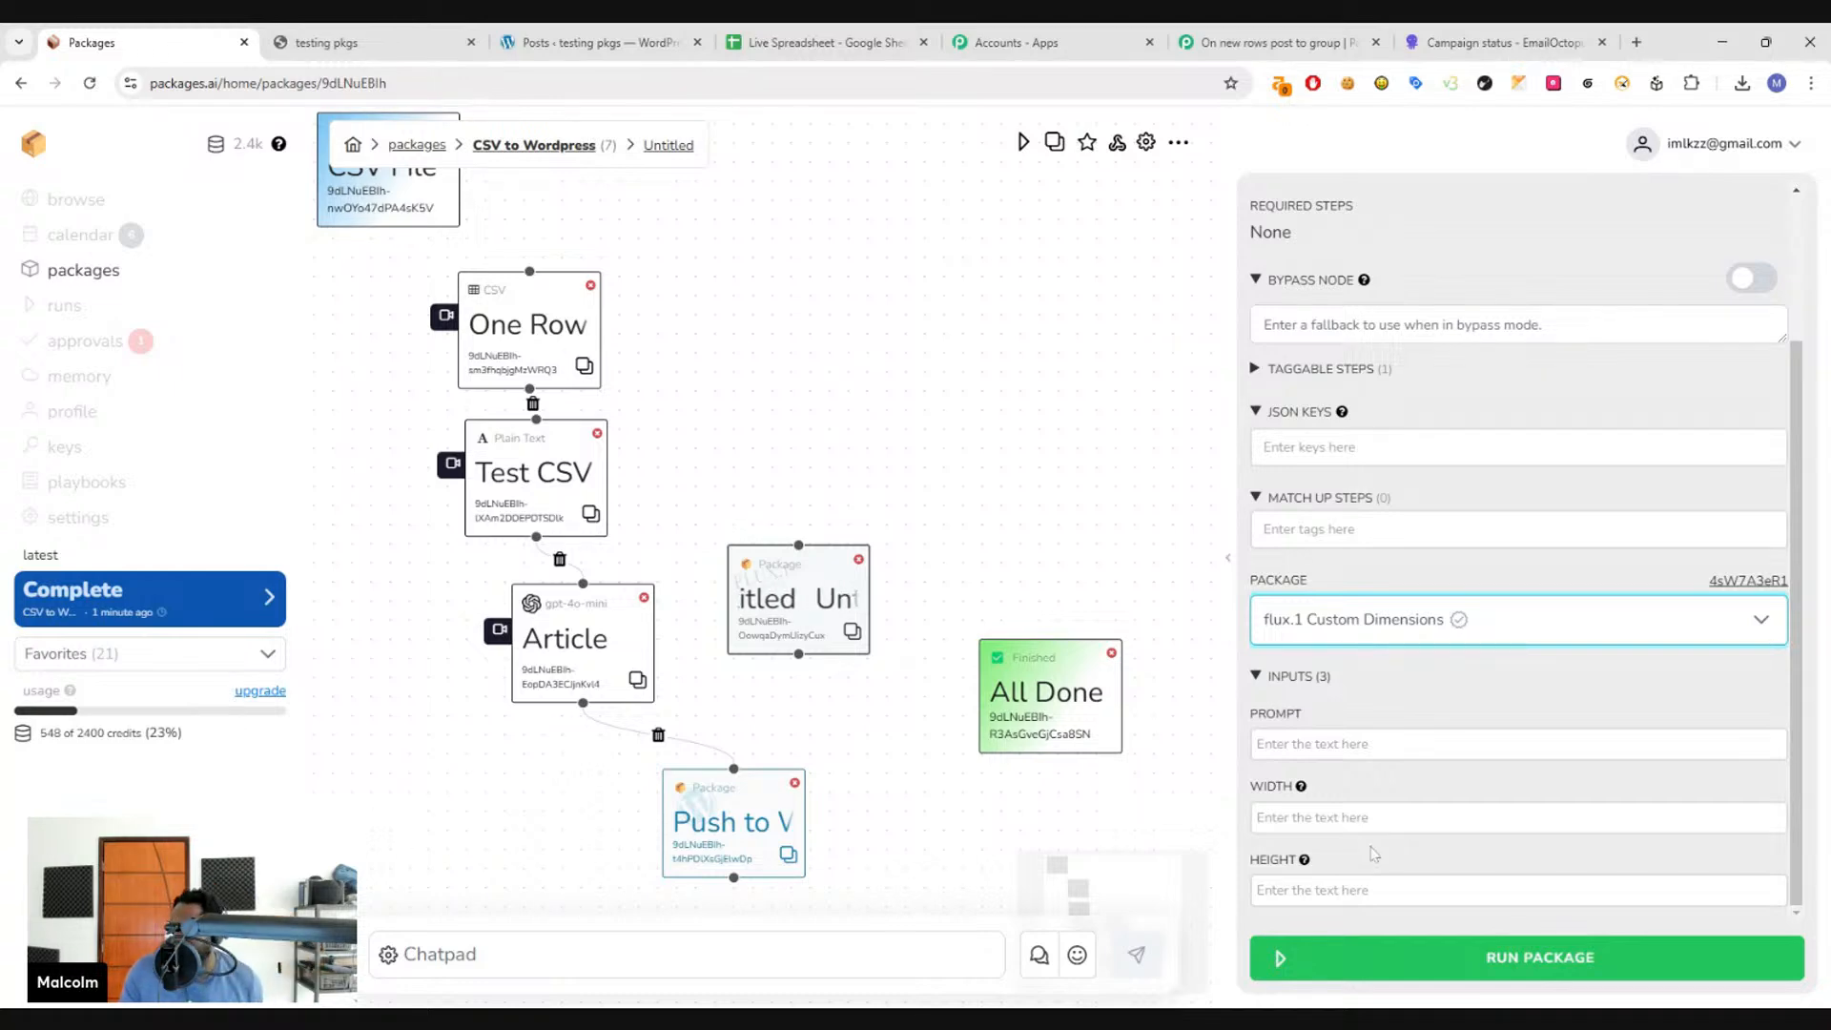
- Set the flux.1 Custom Dimensions inputs to a width of 1000 and a height of 500
click(1363, 818)
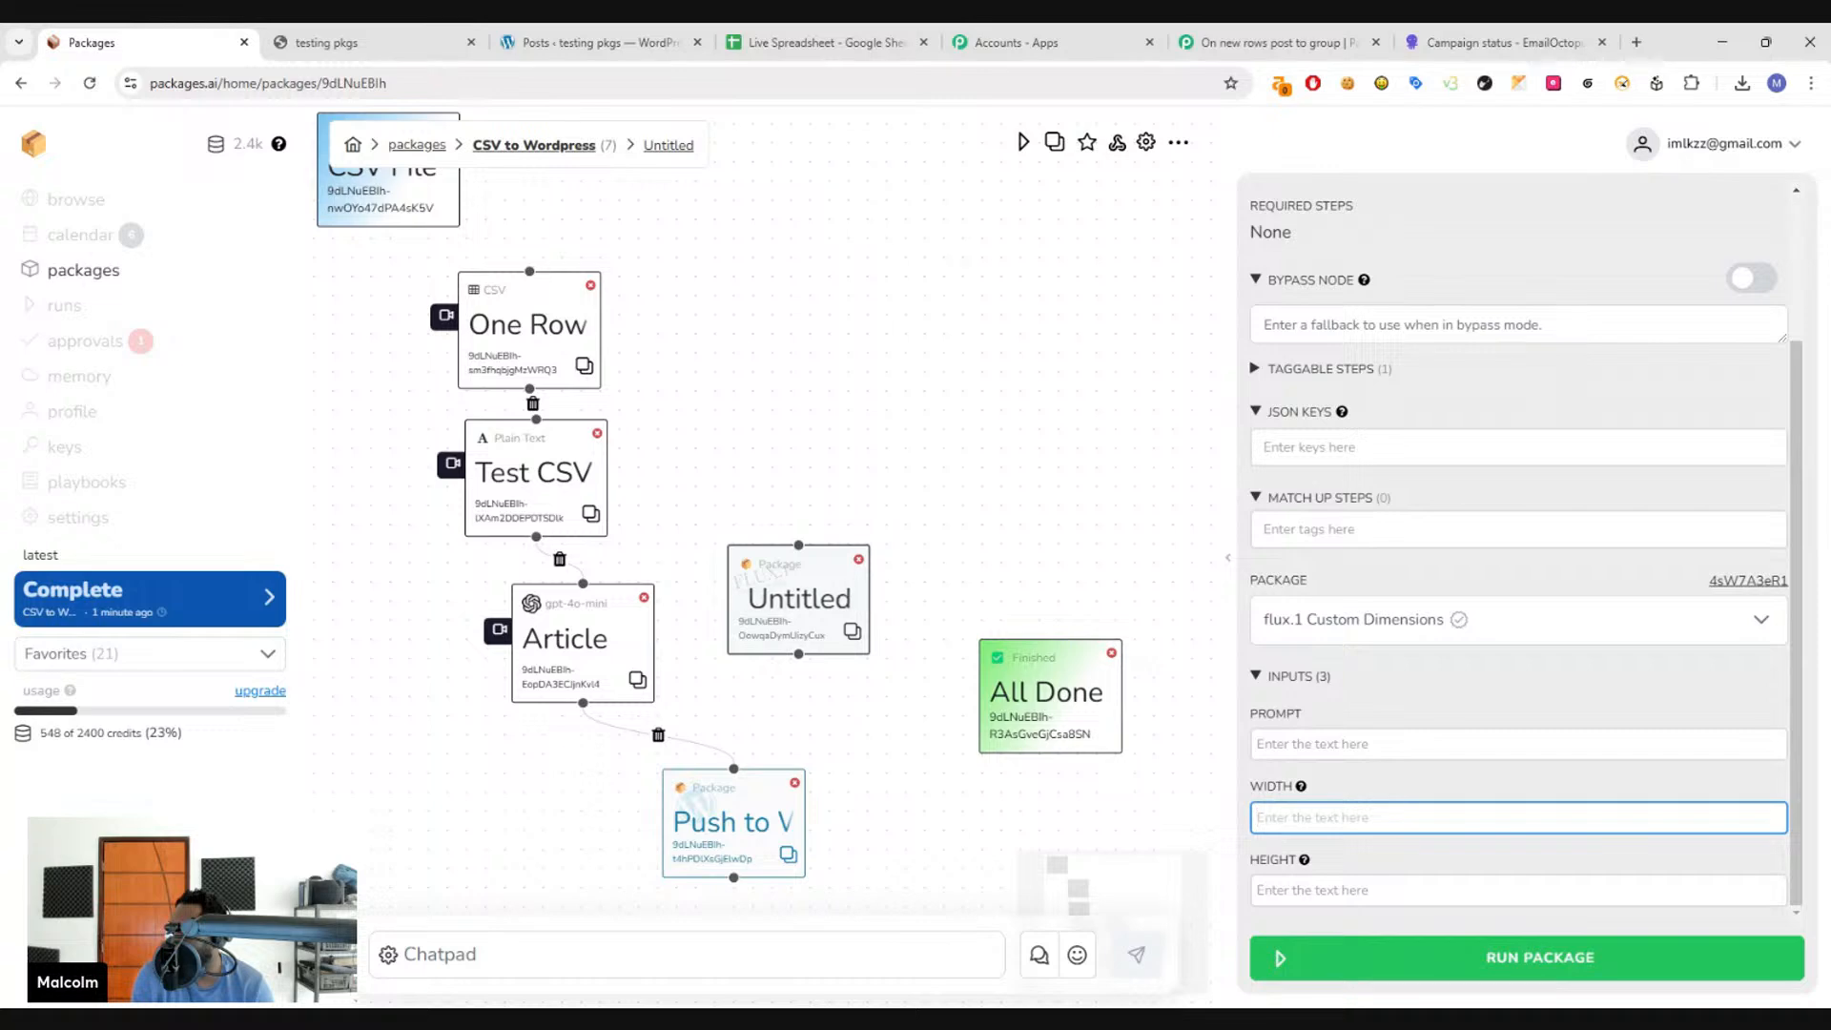
text(1000)
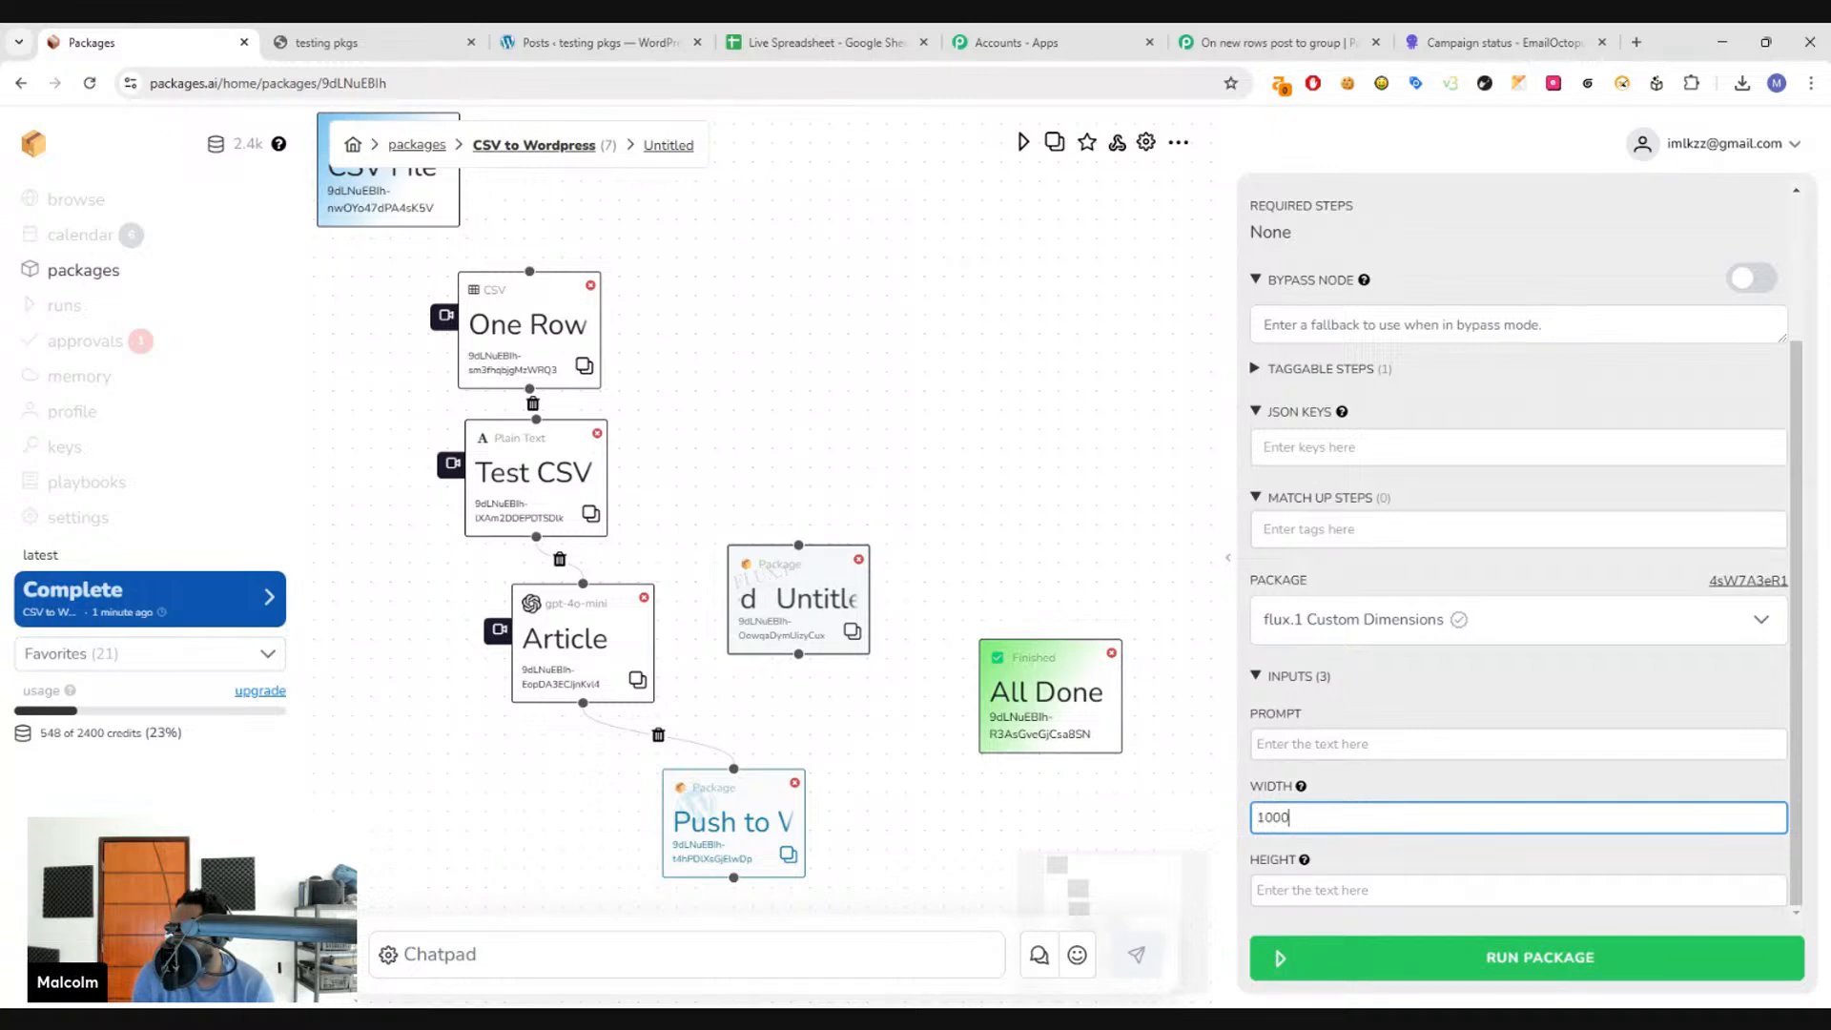
key(Tab)
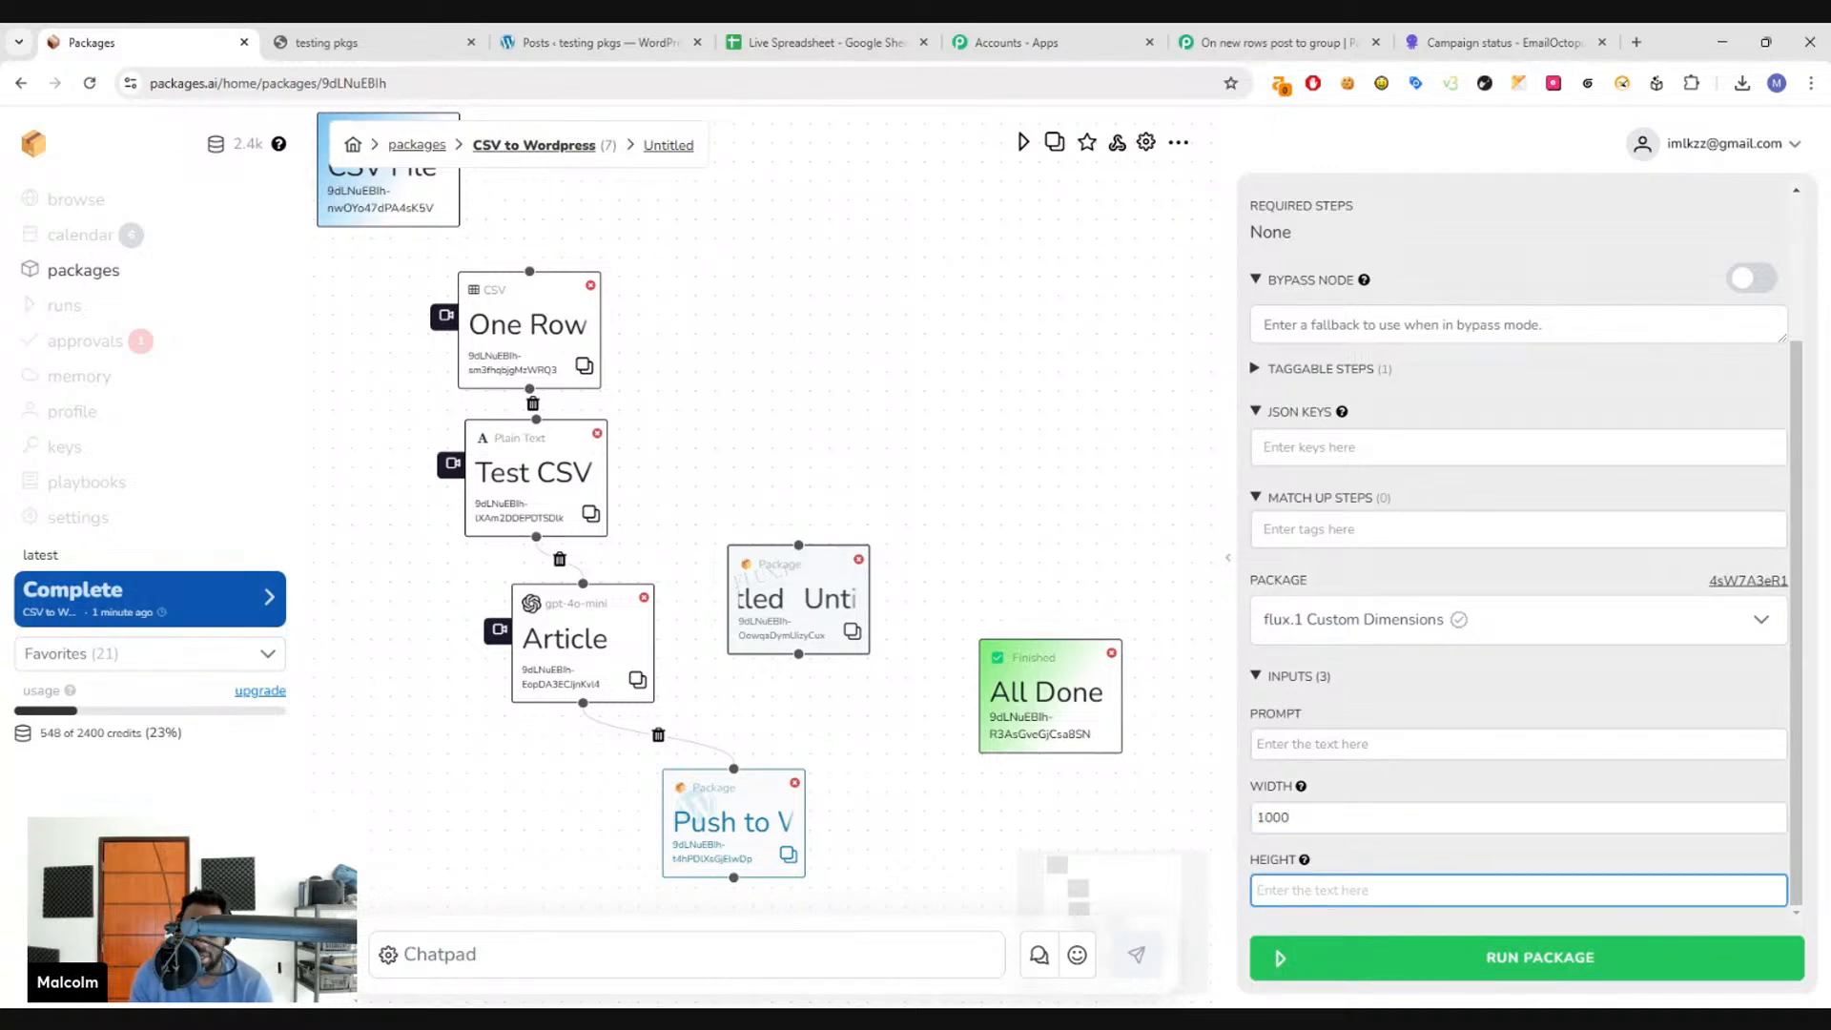
text(500)
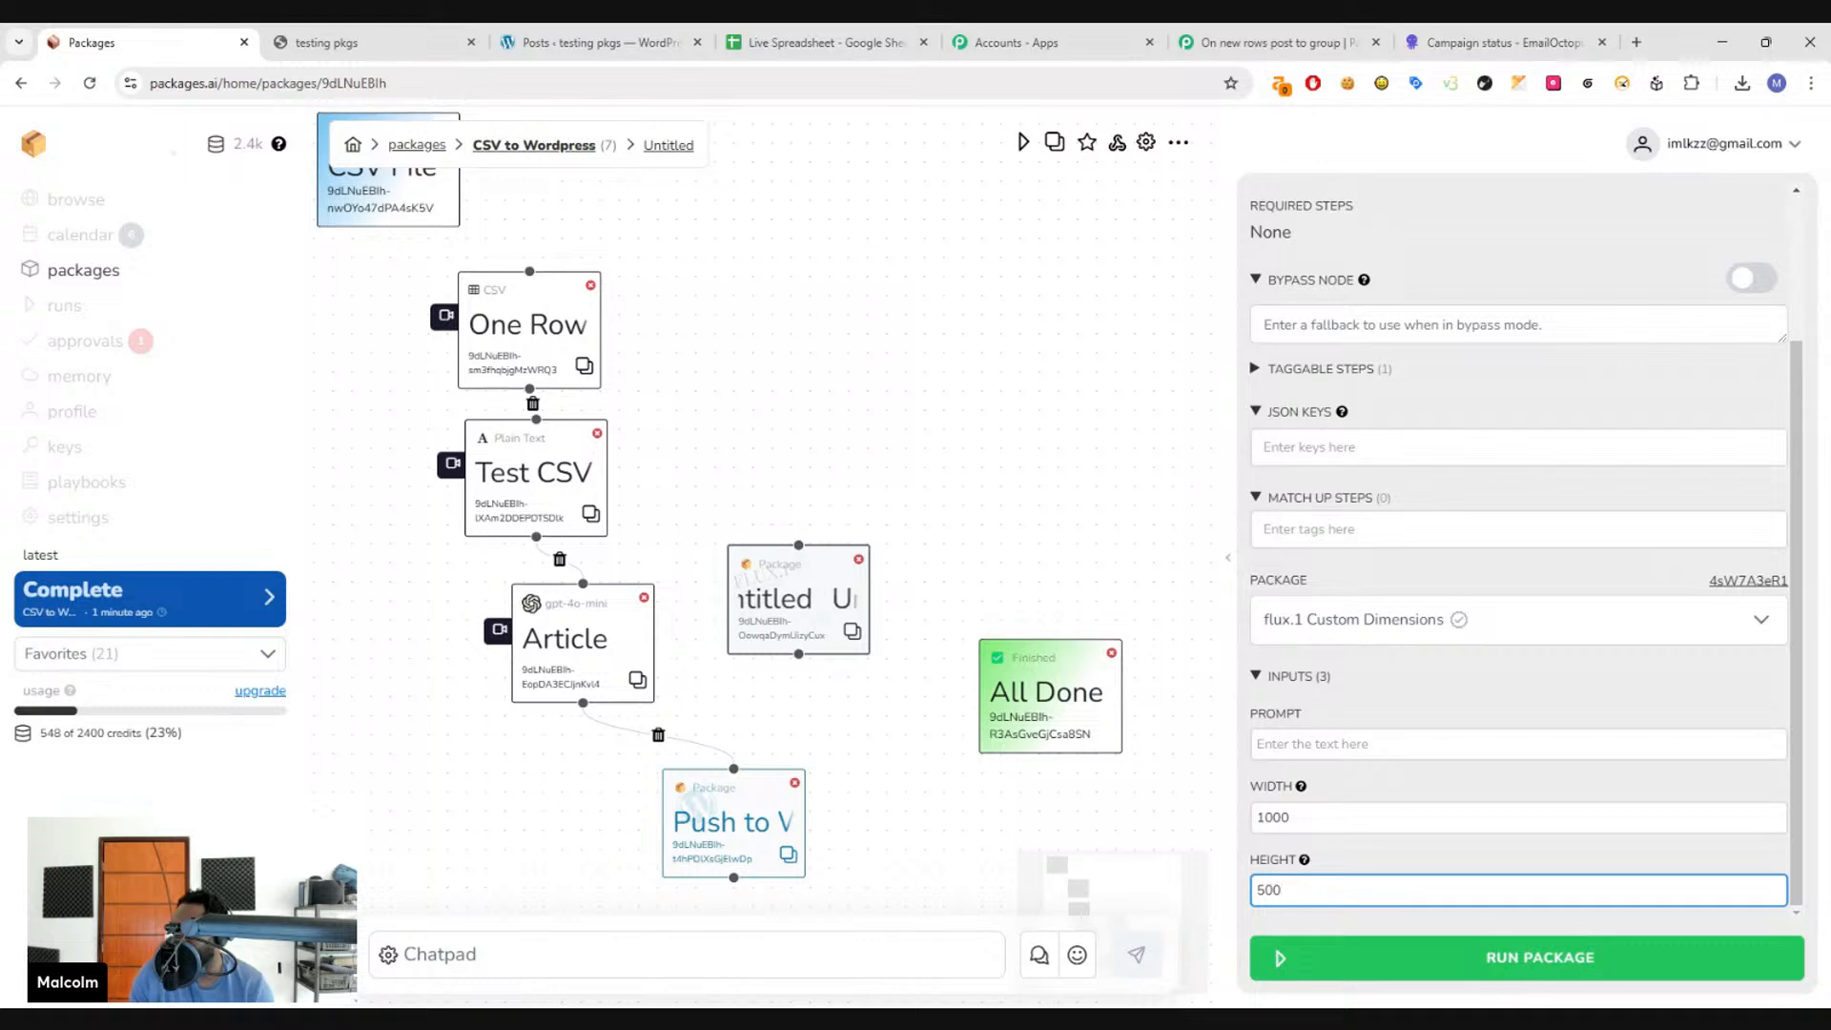
drag(784, 606, 782, 629)
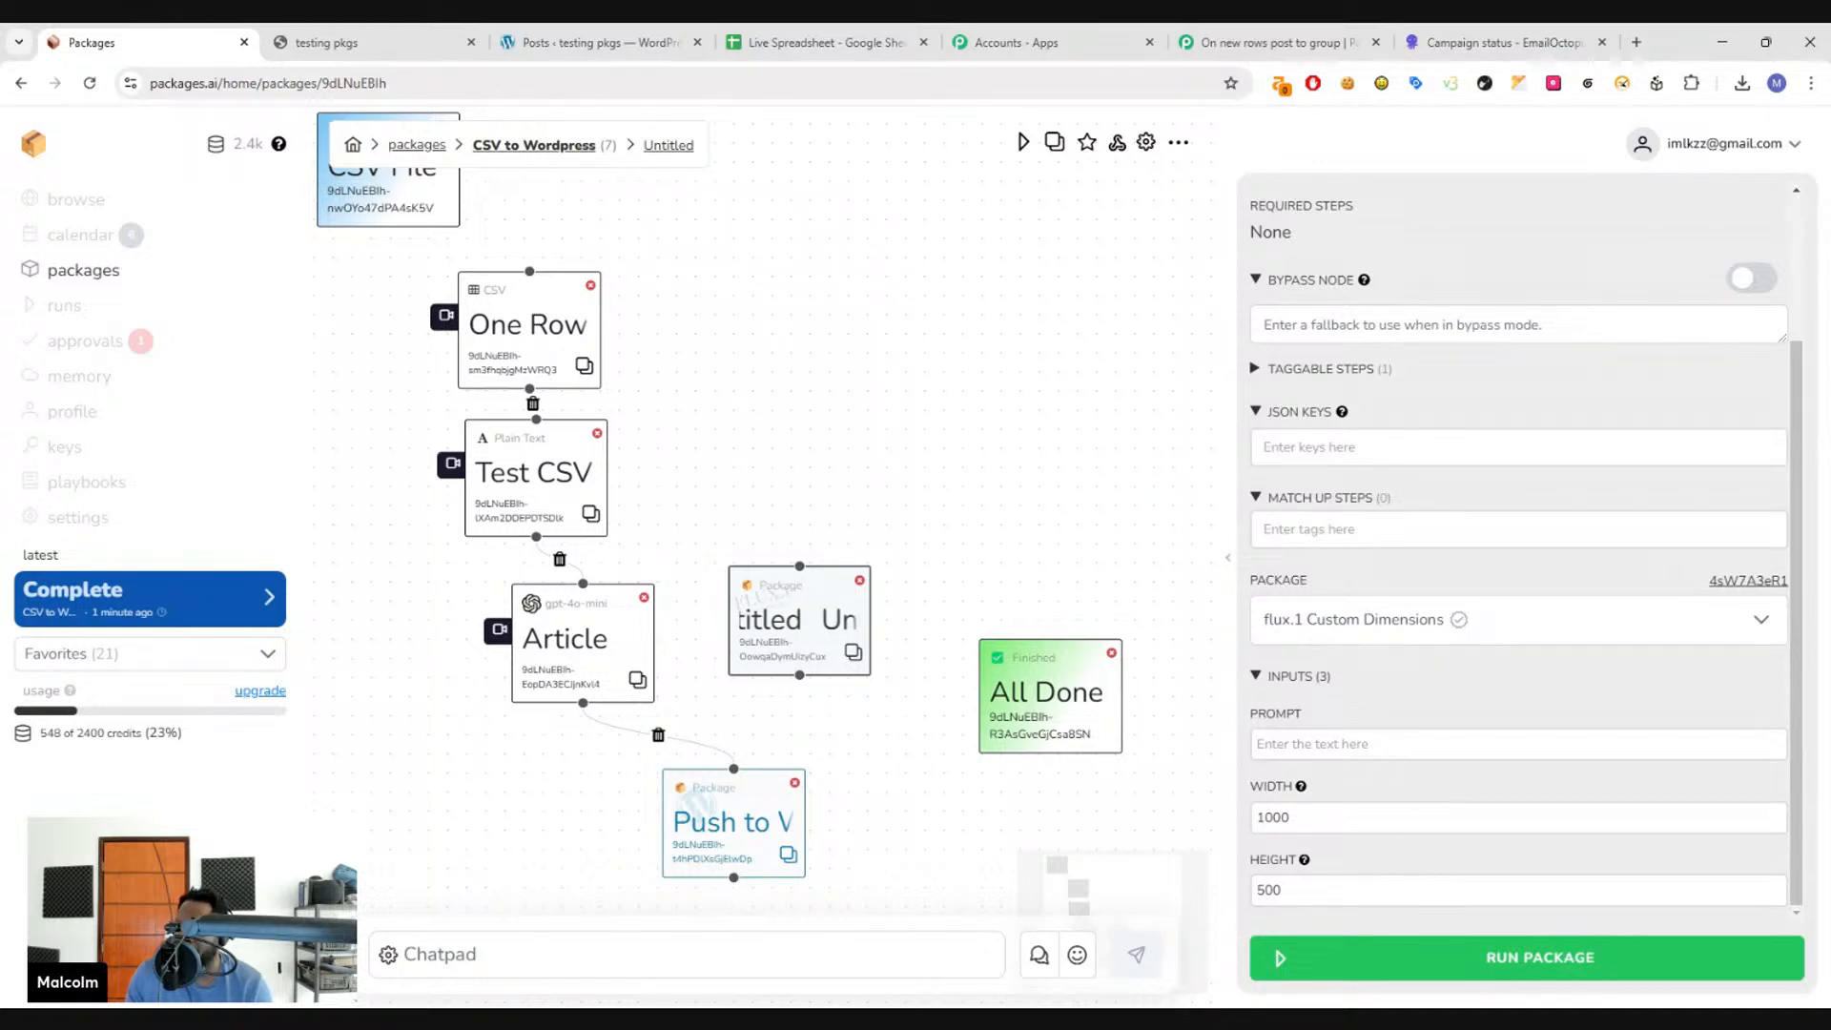
drag(785, 634, 788, 643)
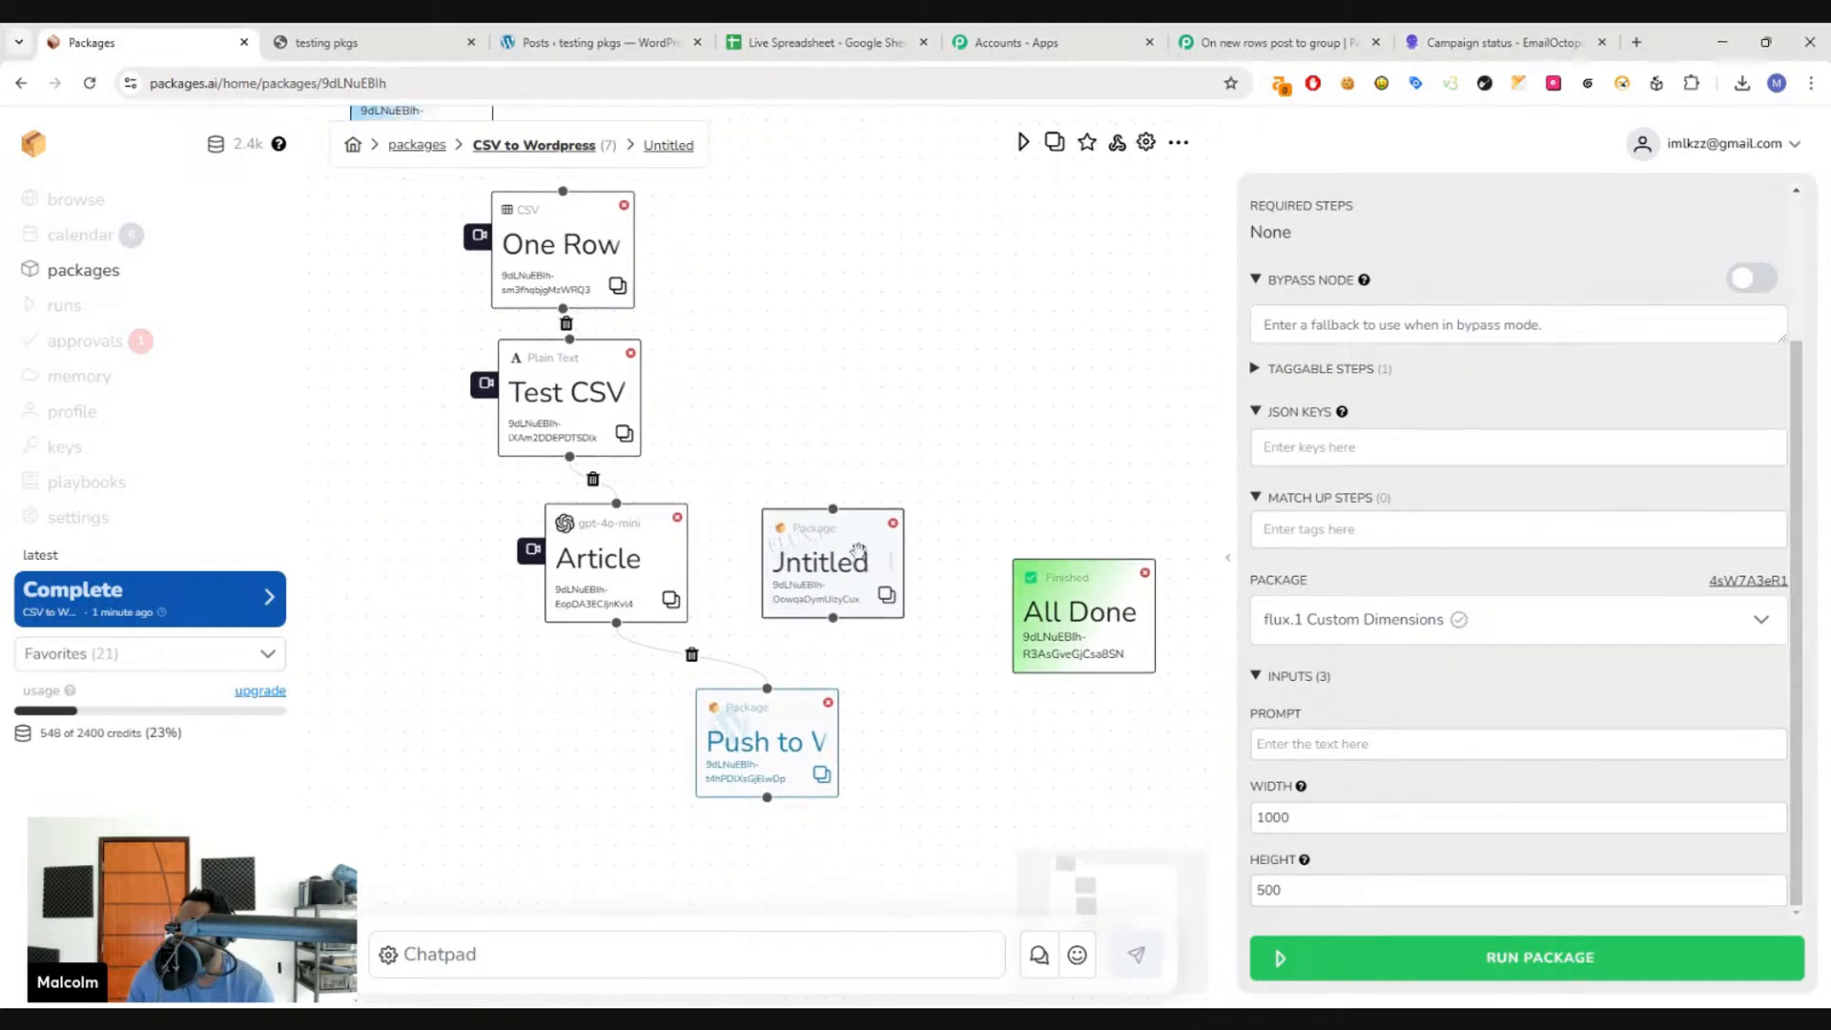
click(713, 771)
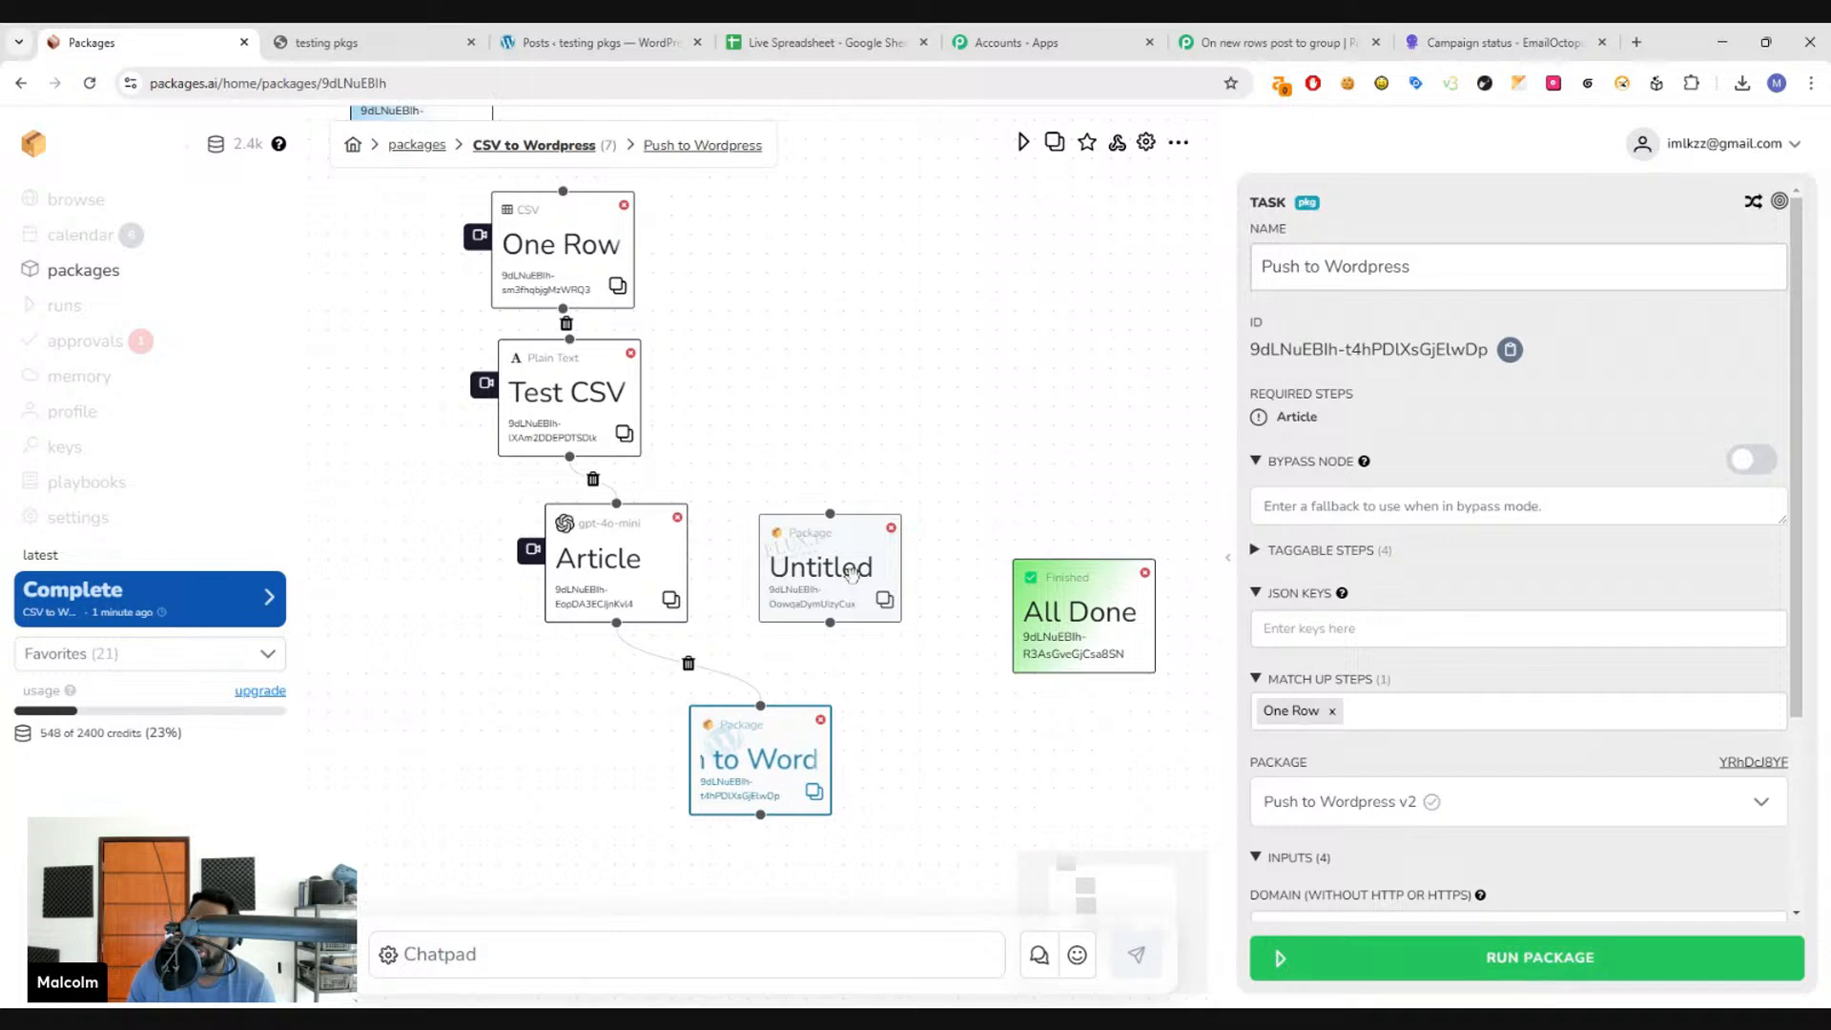
drag(813, 574, 818, 593)
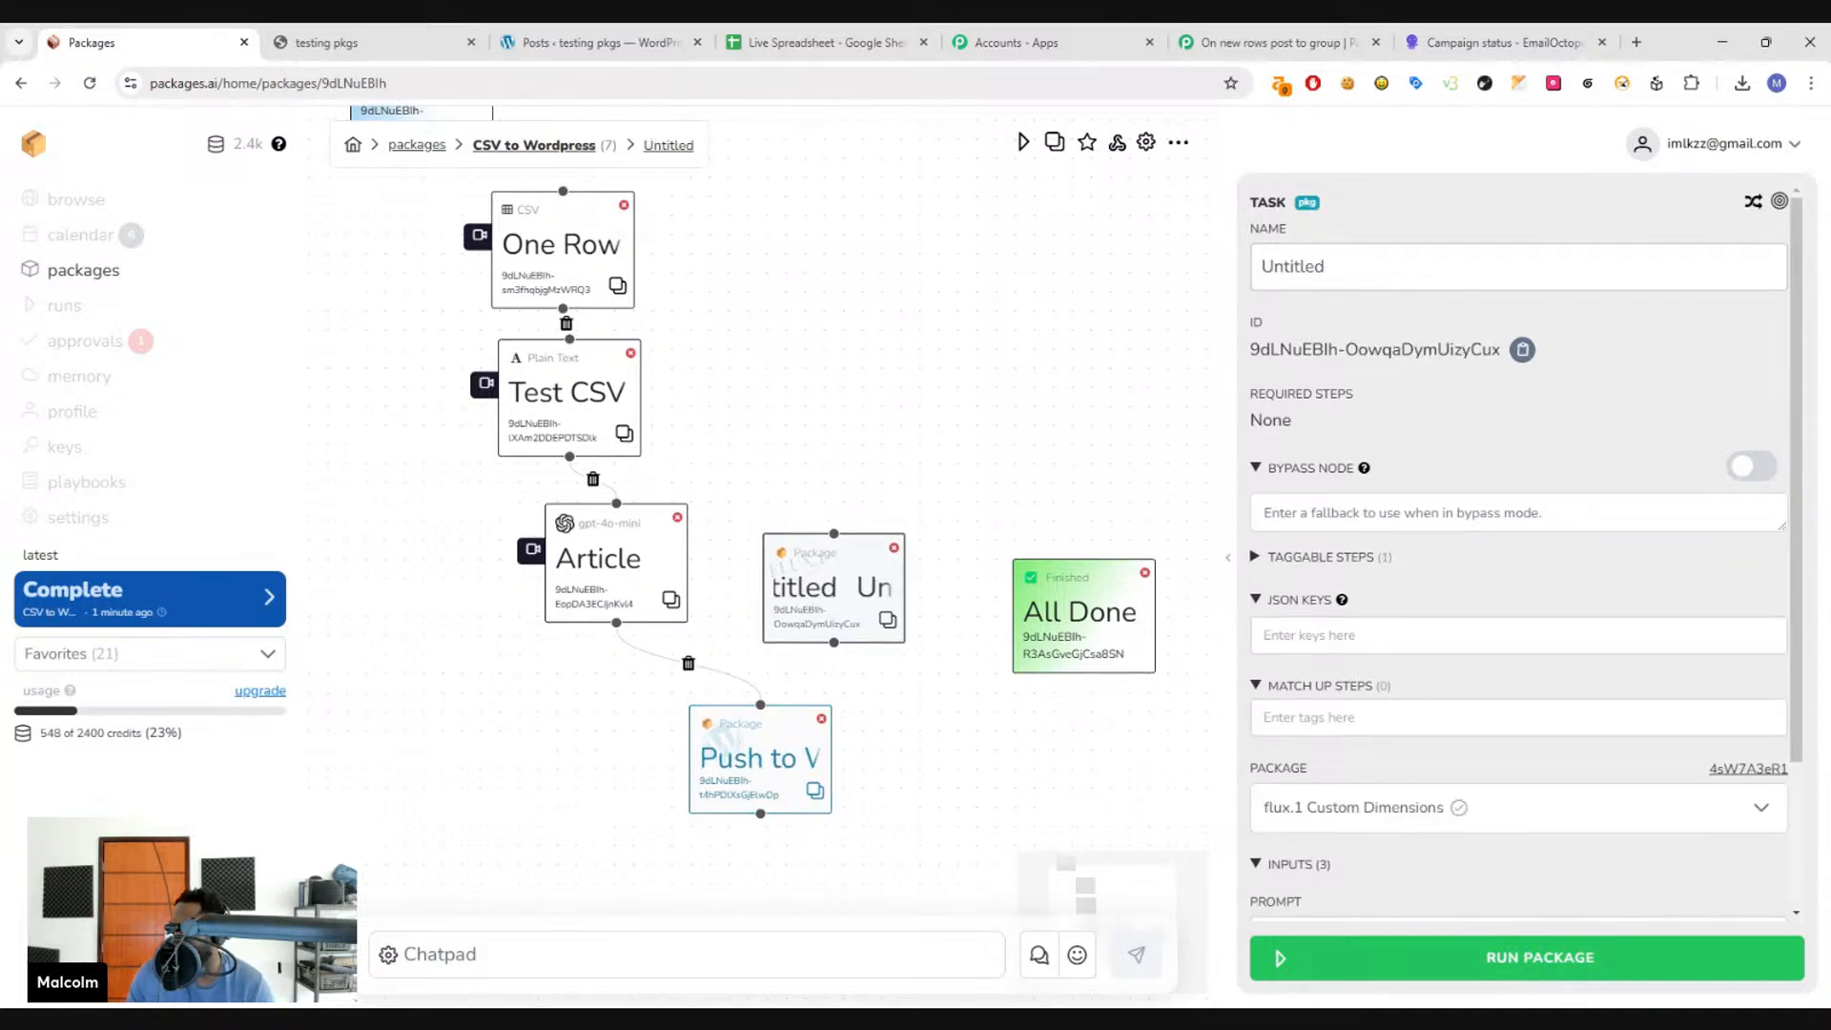
drag(886, 458, 897, 451)
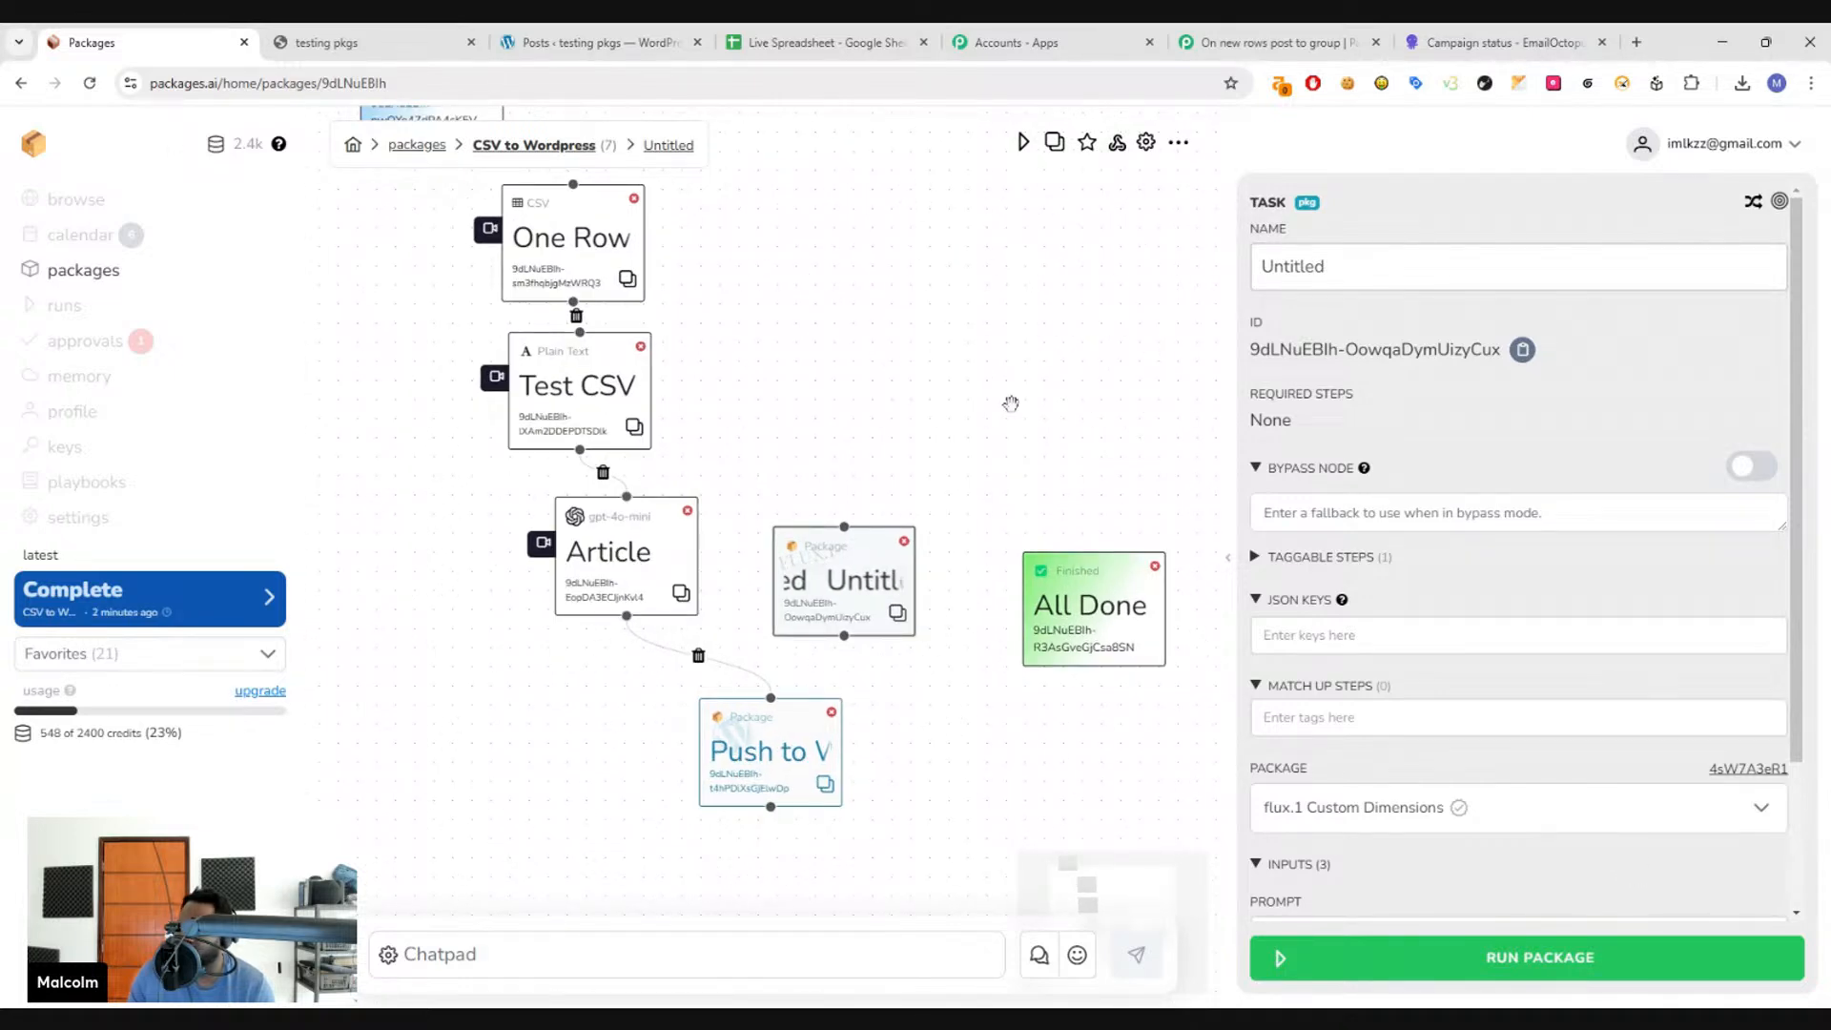
drag(799, 563, 801, 574)
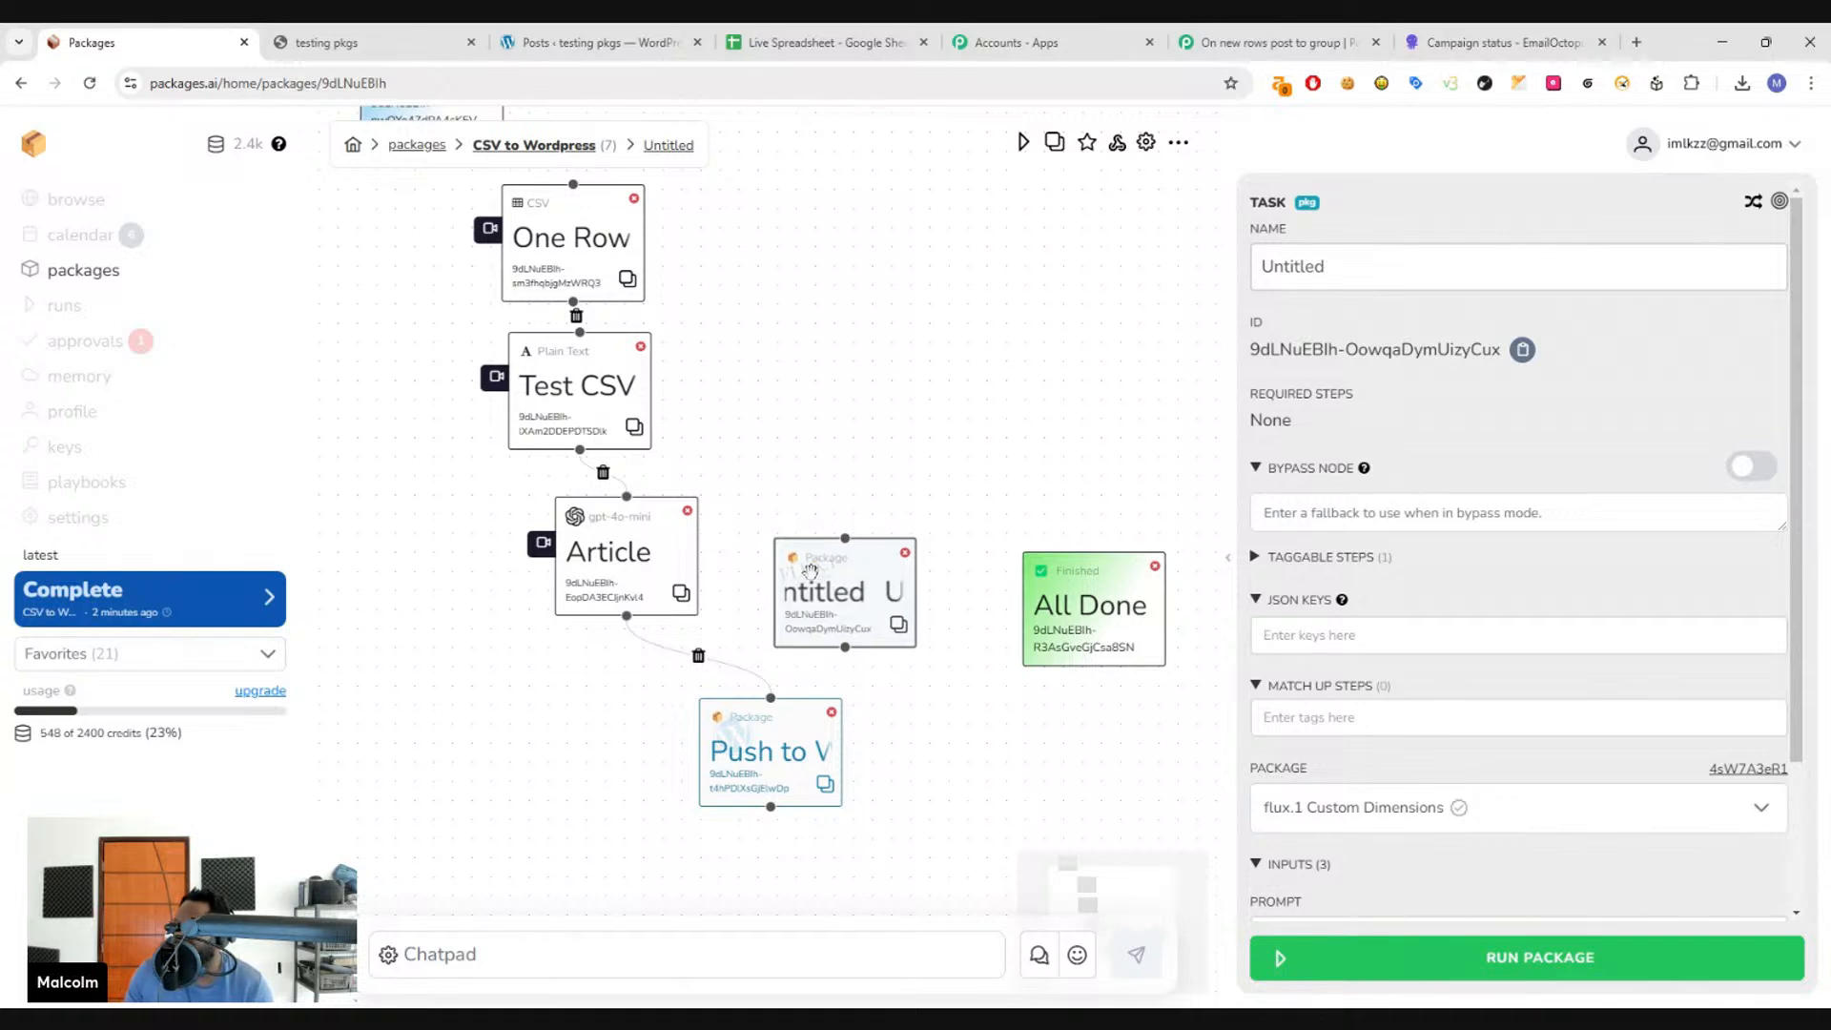
drag(814, 575, 806, 554)
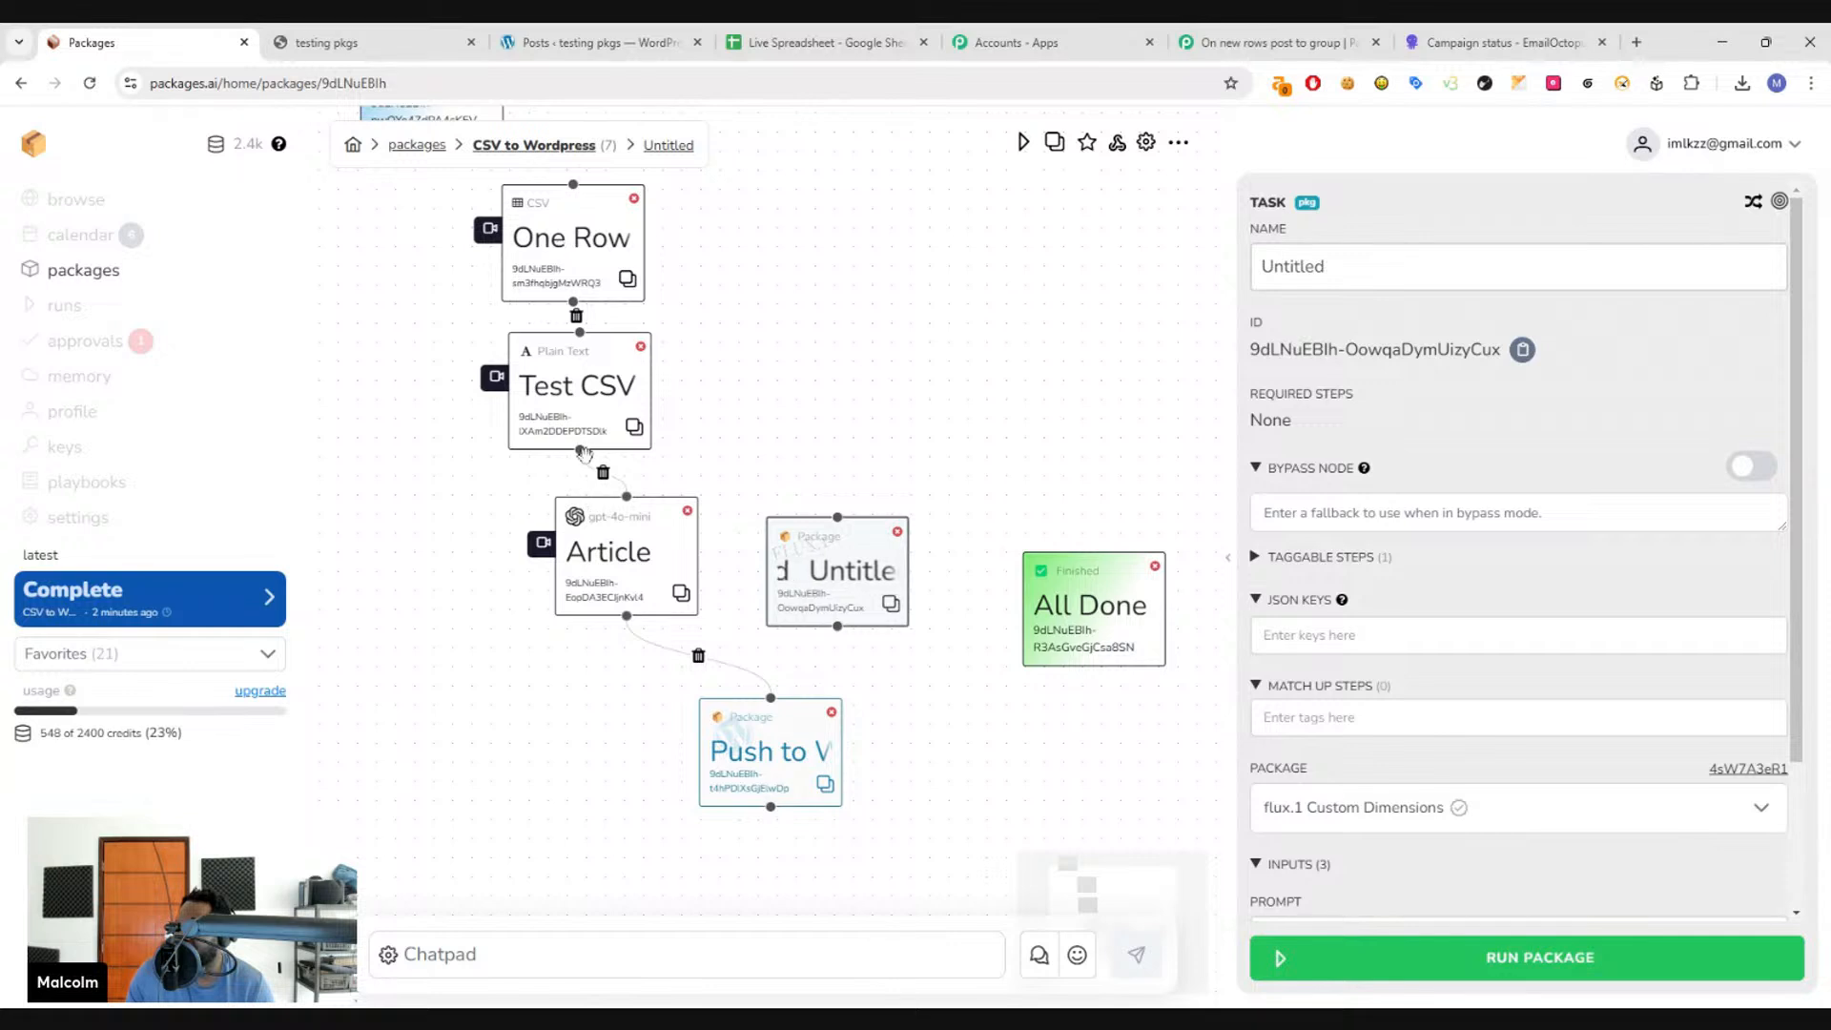
- Connect Test CSV to the untitled flux.1 package node and connect that node to Push to Wordpress
drag(580, 449, 836, 516)
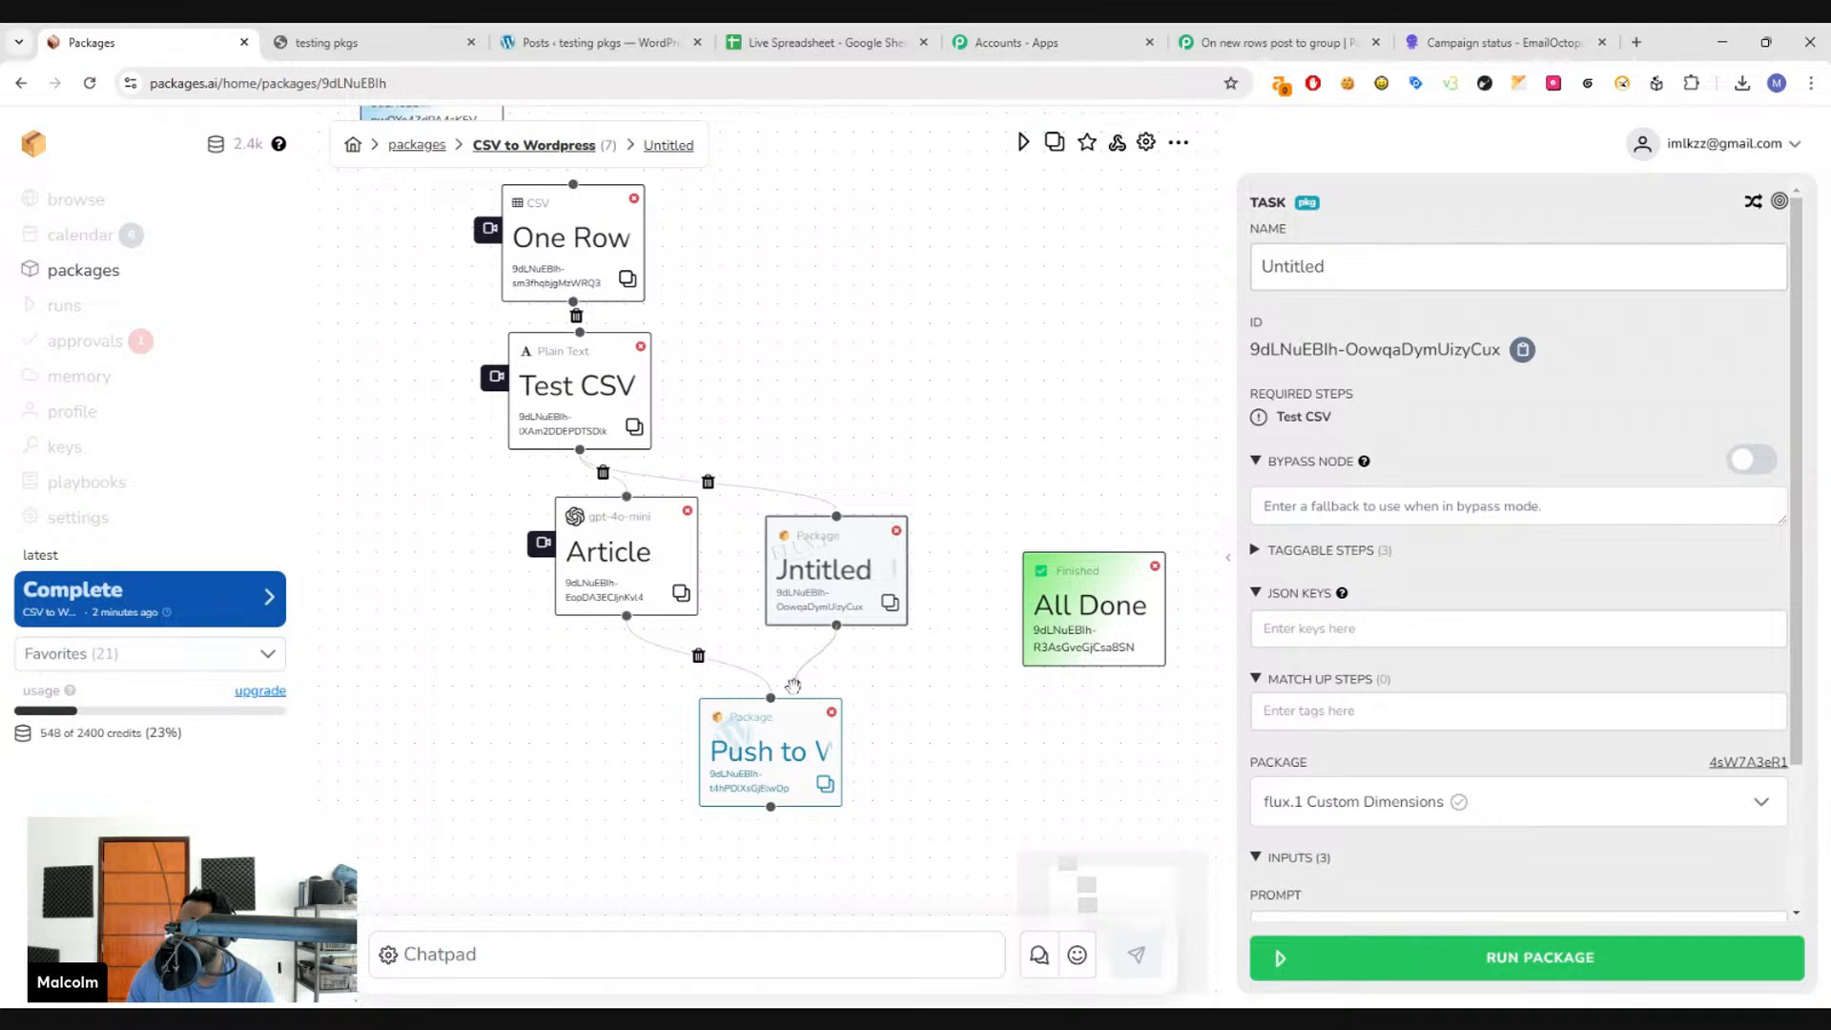
drag(794, 686, 776, 697)
drag(820, 592, 816, 587)
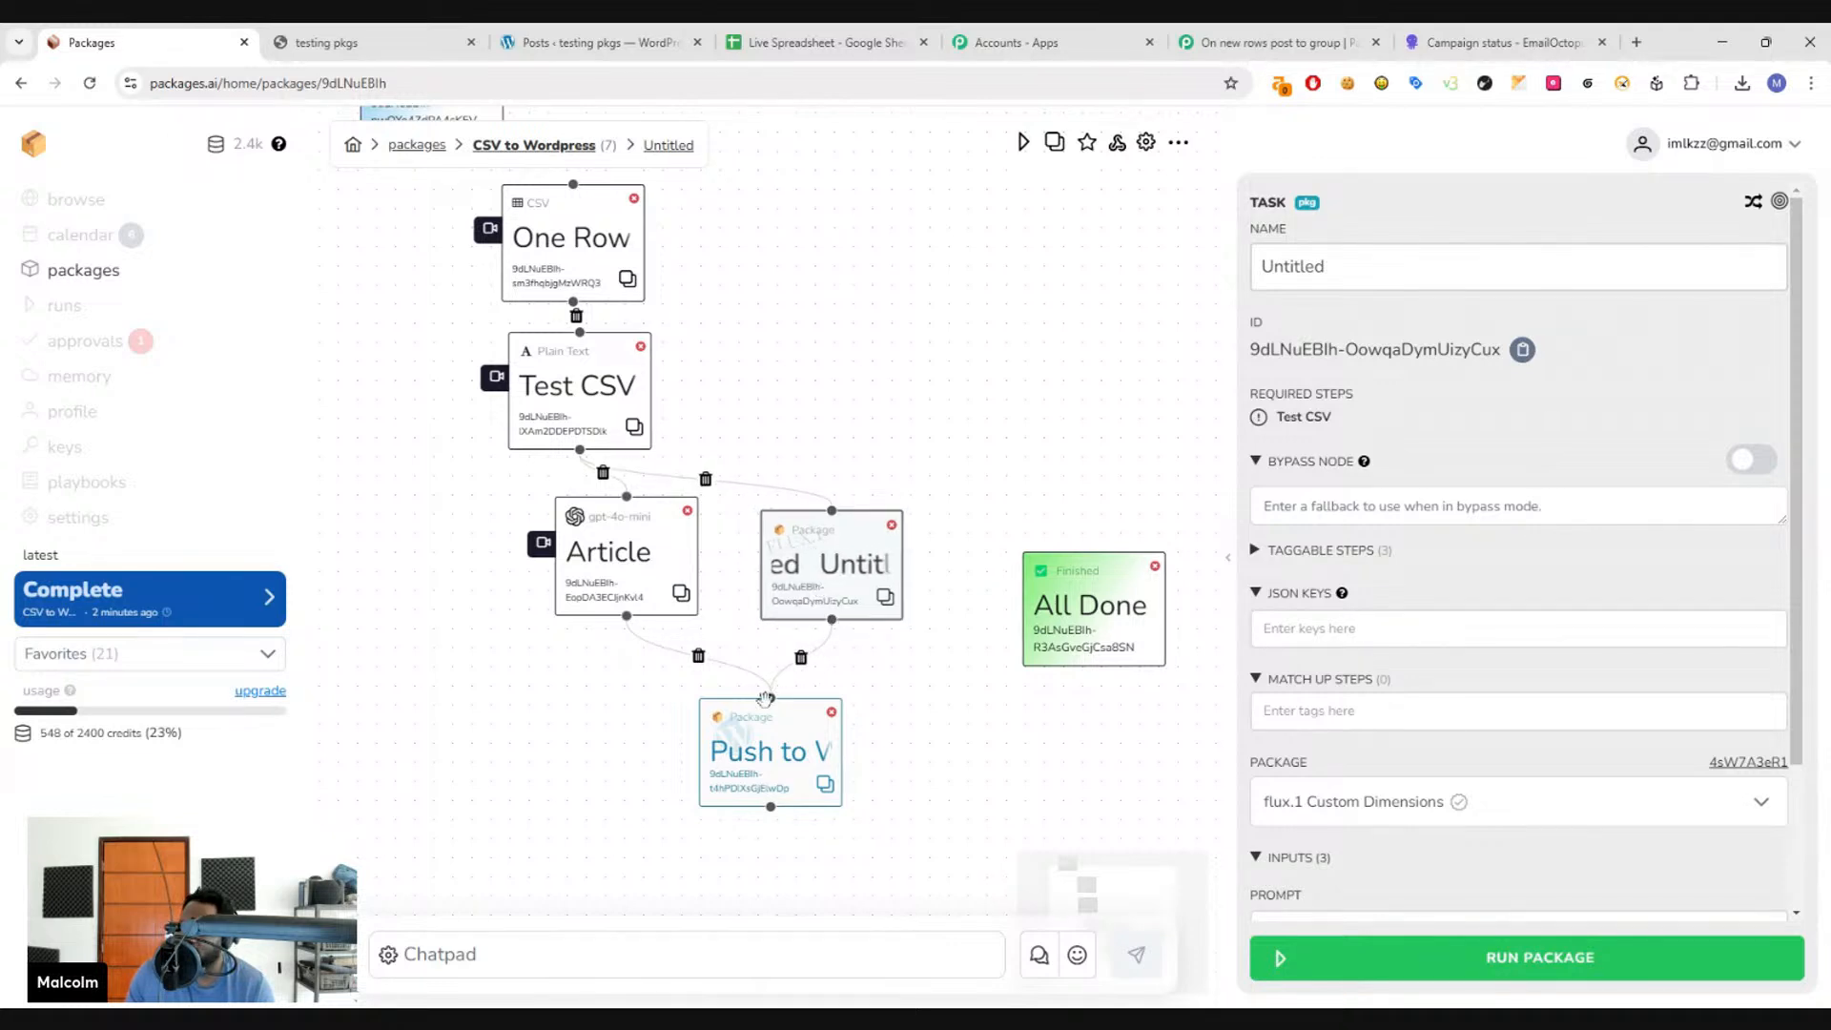
click(765, 741)
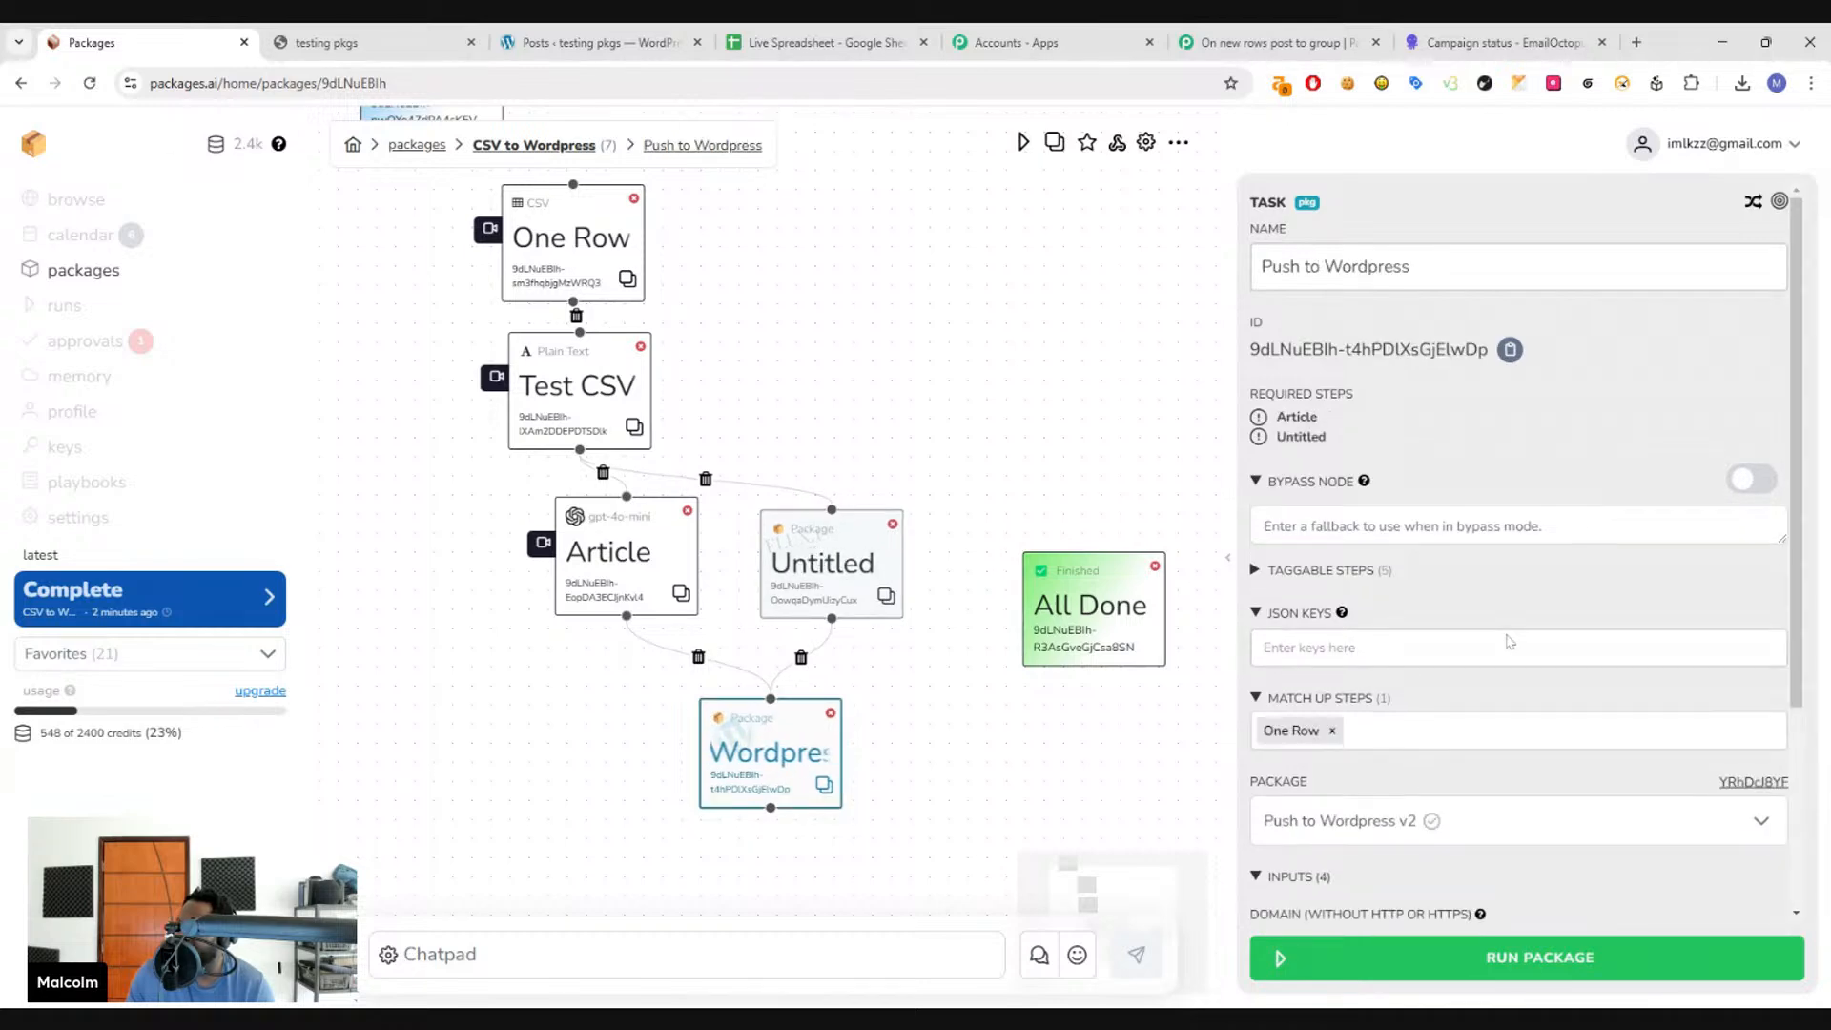
scroll(1510, 641, down, 3)
click(825, 573)
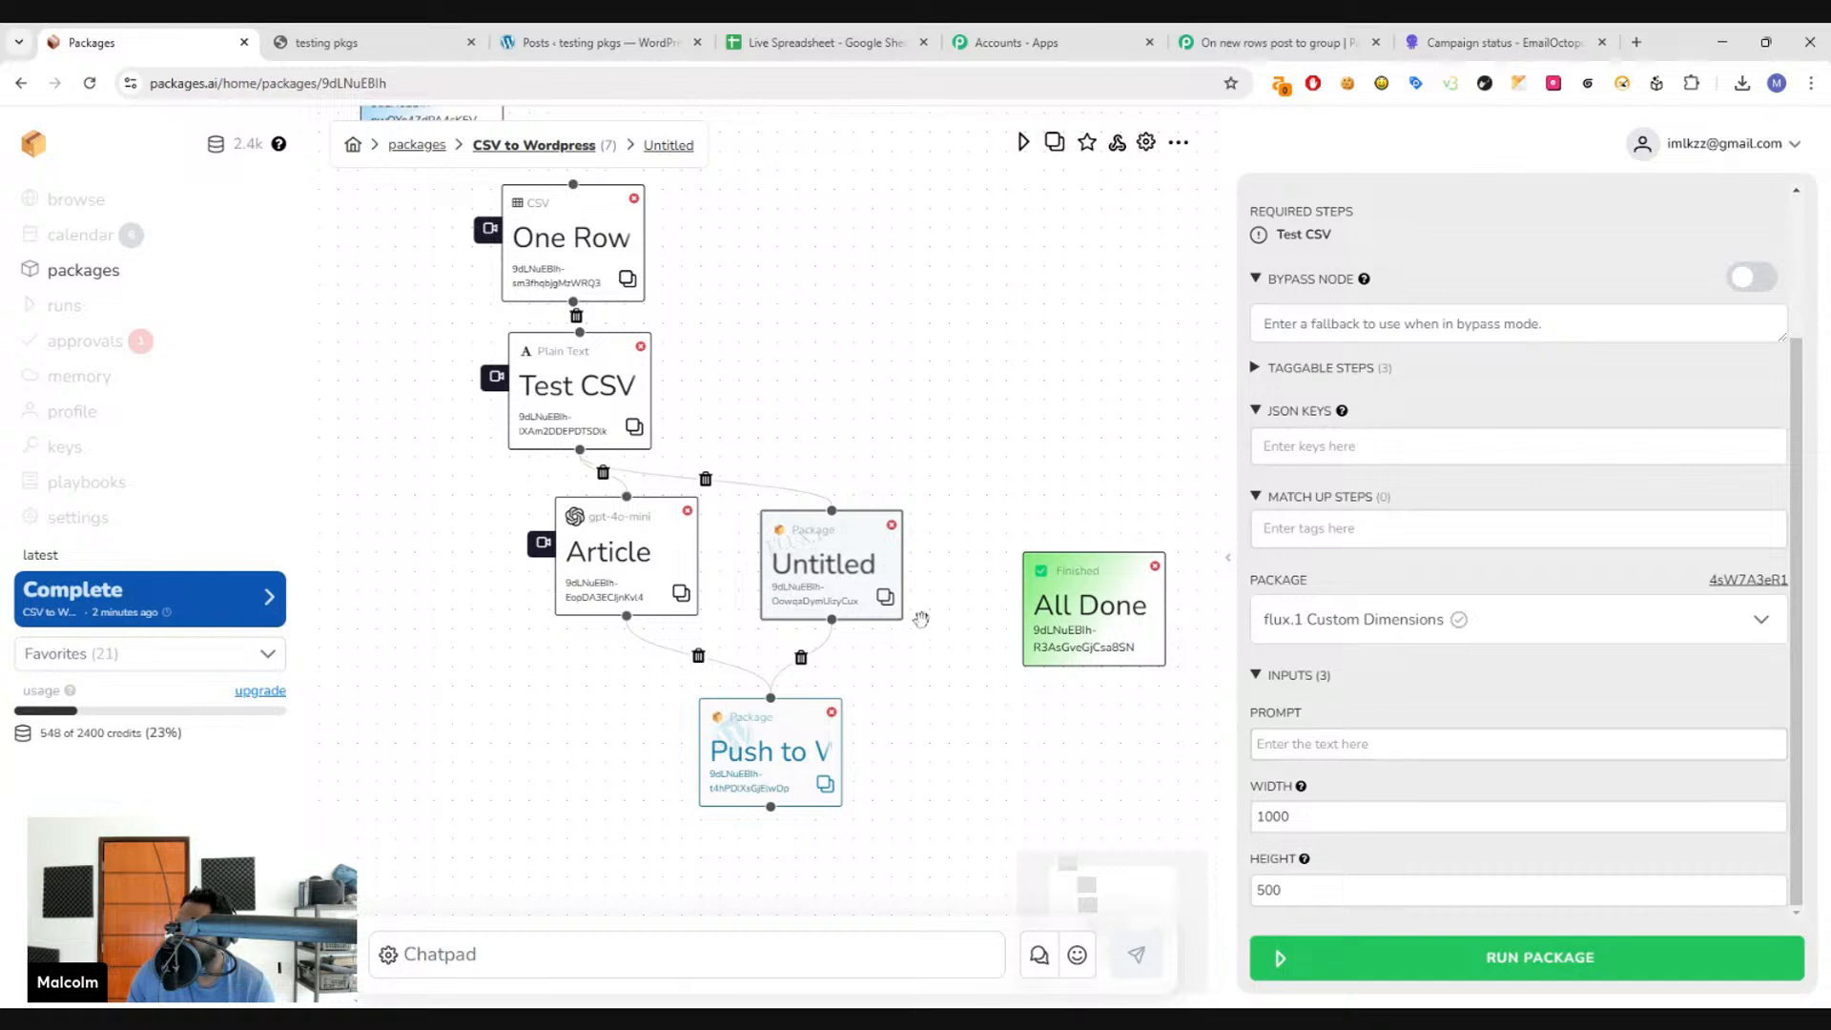
- Shift the flux.1 package node away from Article and add an LLM task directly above it
drag(840, 560, 850, 566)
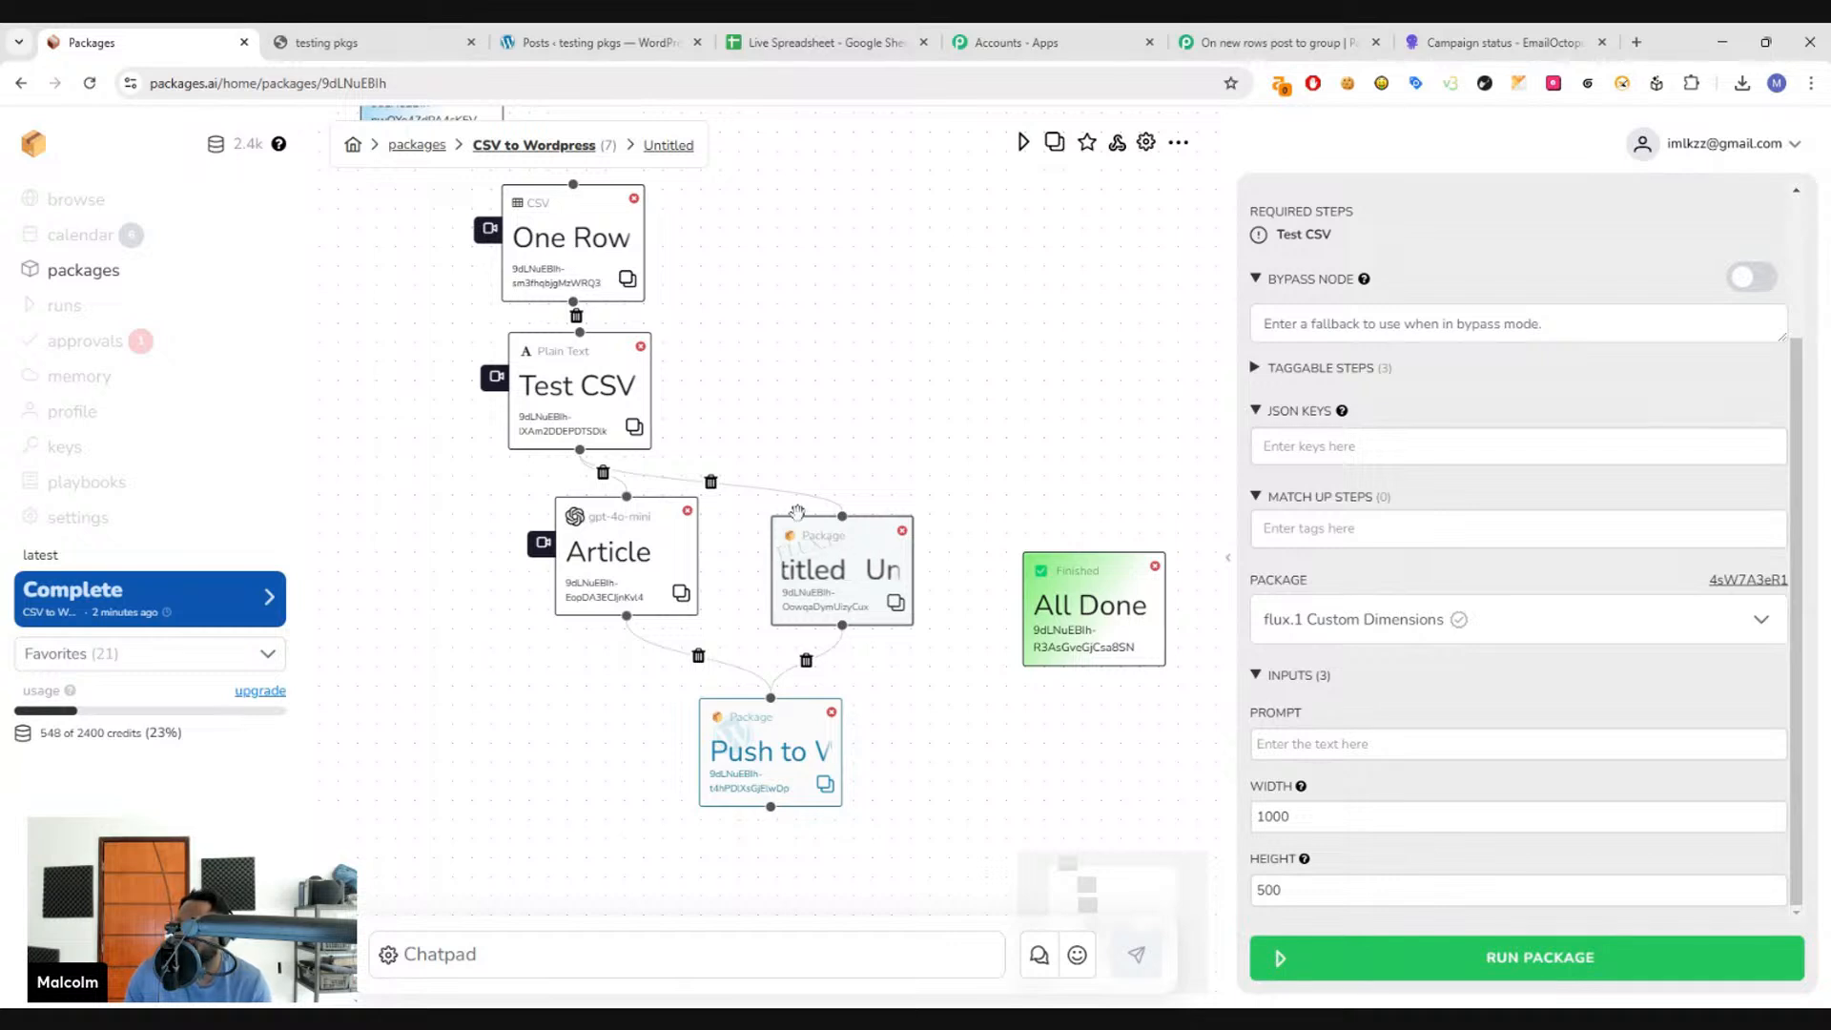
drag(851, 555, 885, 555)
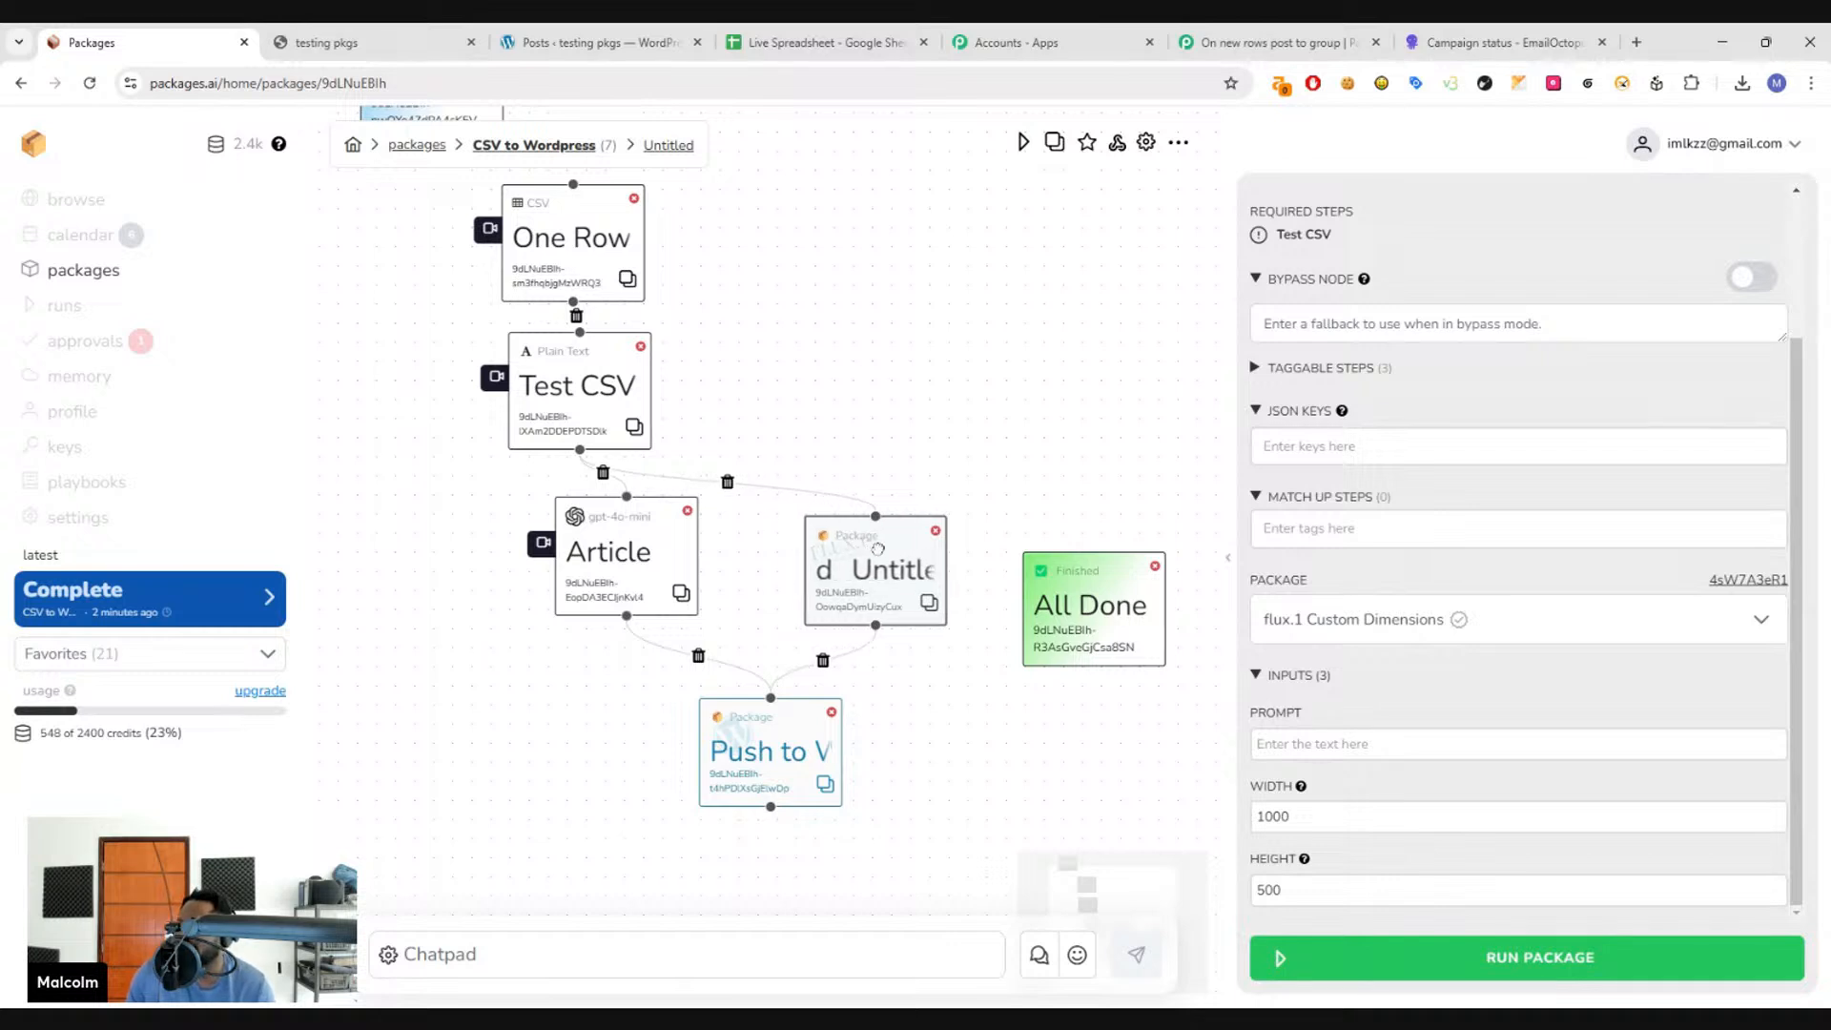
right_click(818, 470)
mouse_move(949, 899)
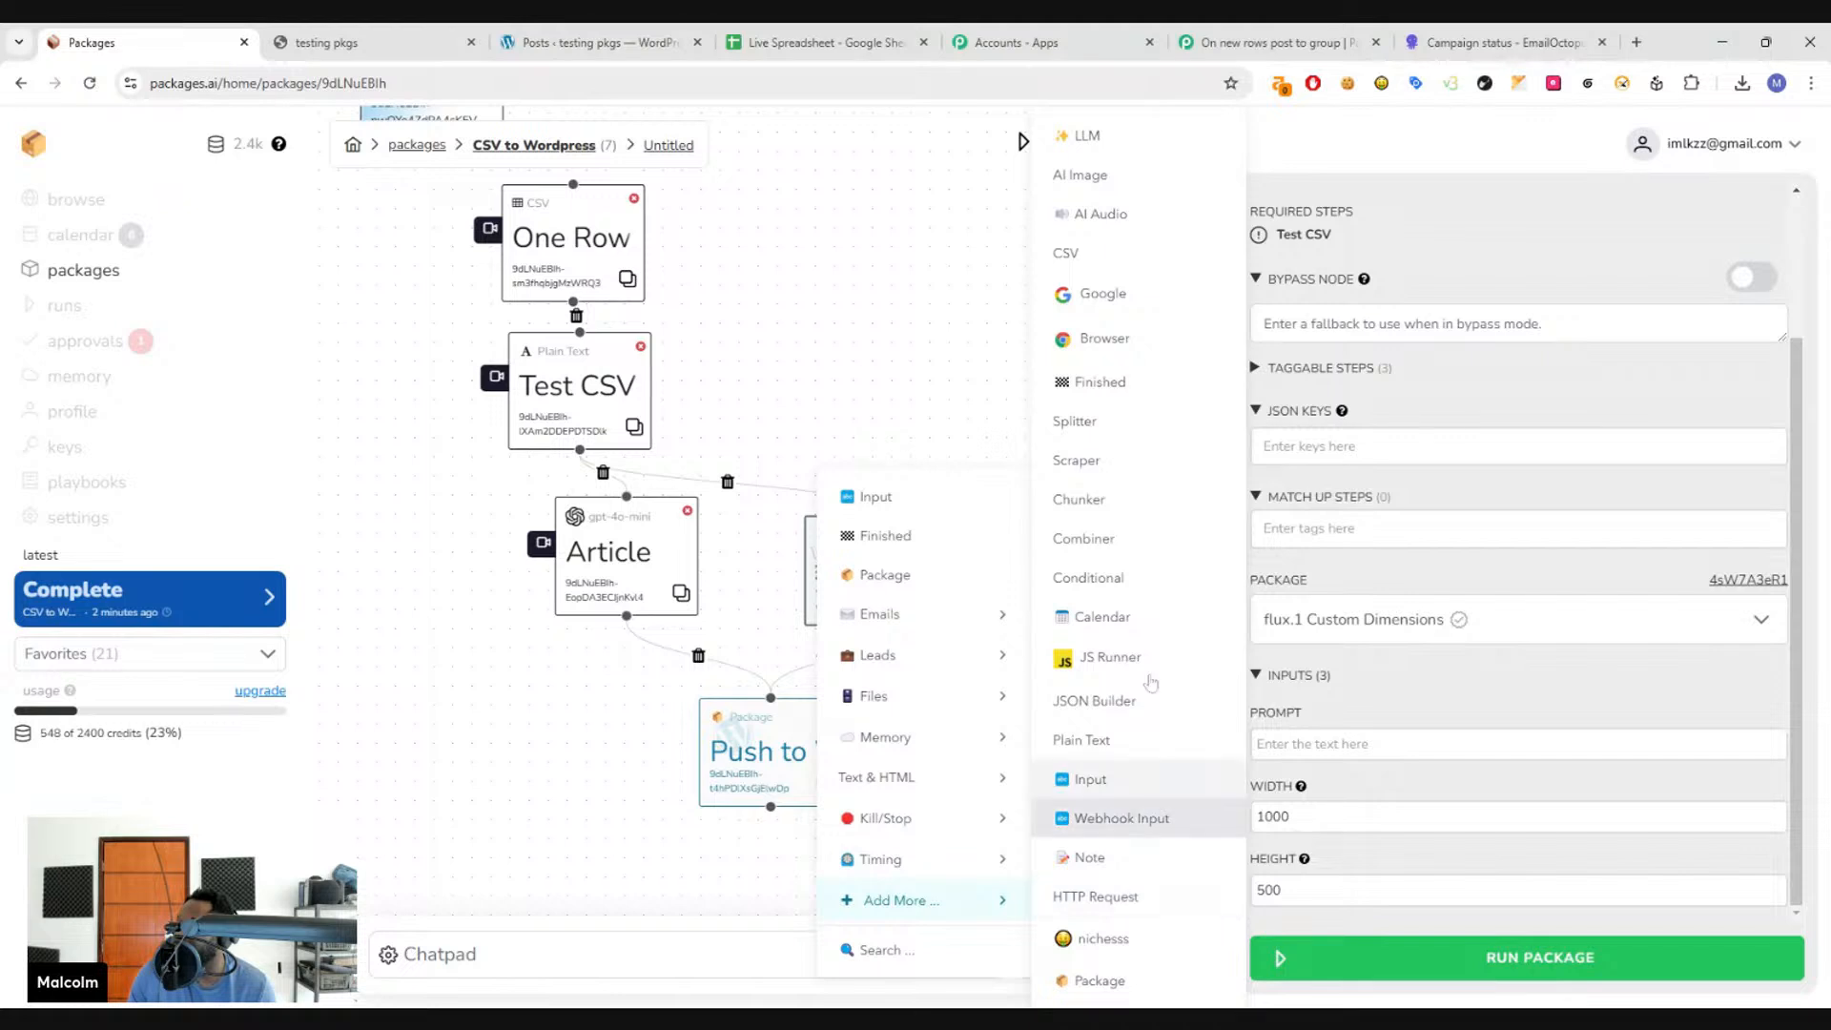
click(1087, 382)
click(909, 505)
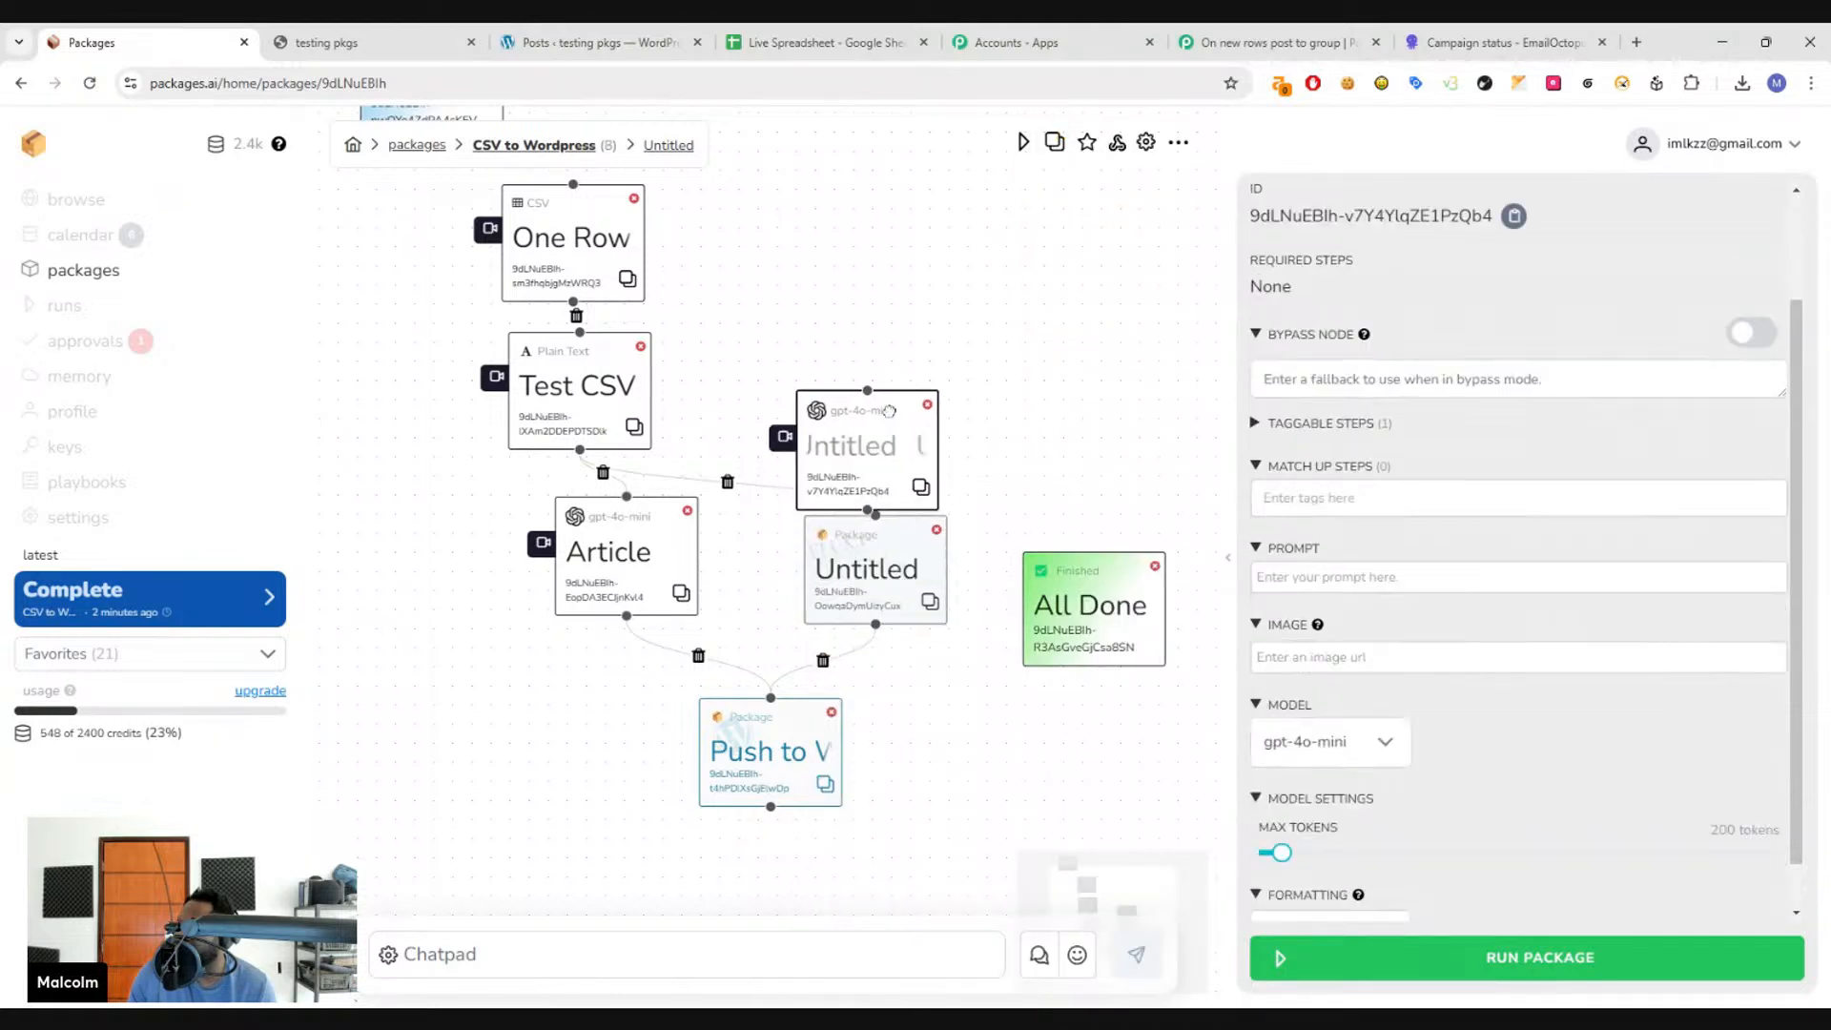
- Reroute the link from Test CSV to the flux.1 node through the new LLM node, spacing out the lower nodes
click(727, 484)
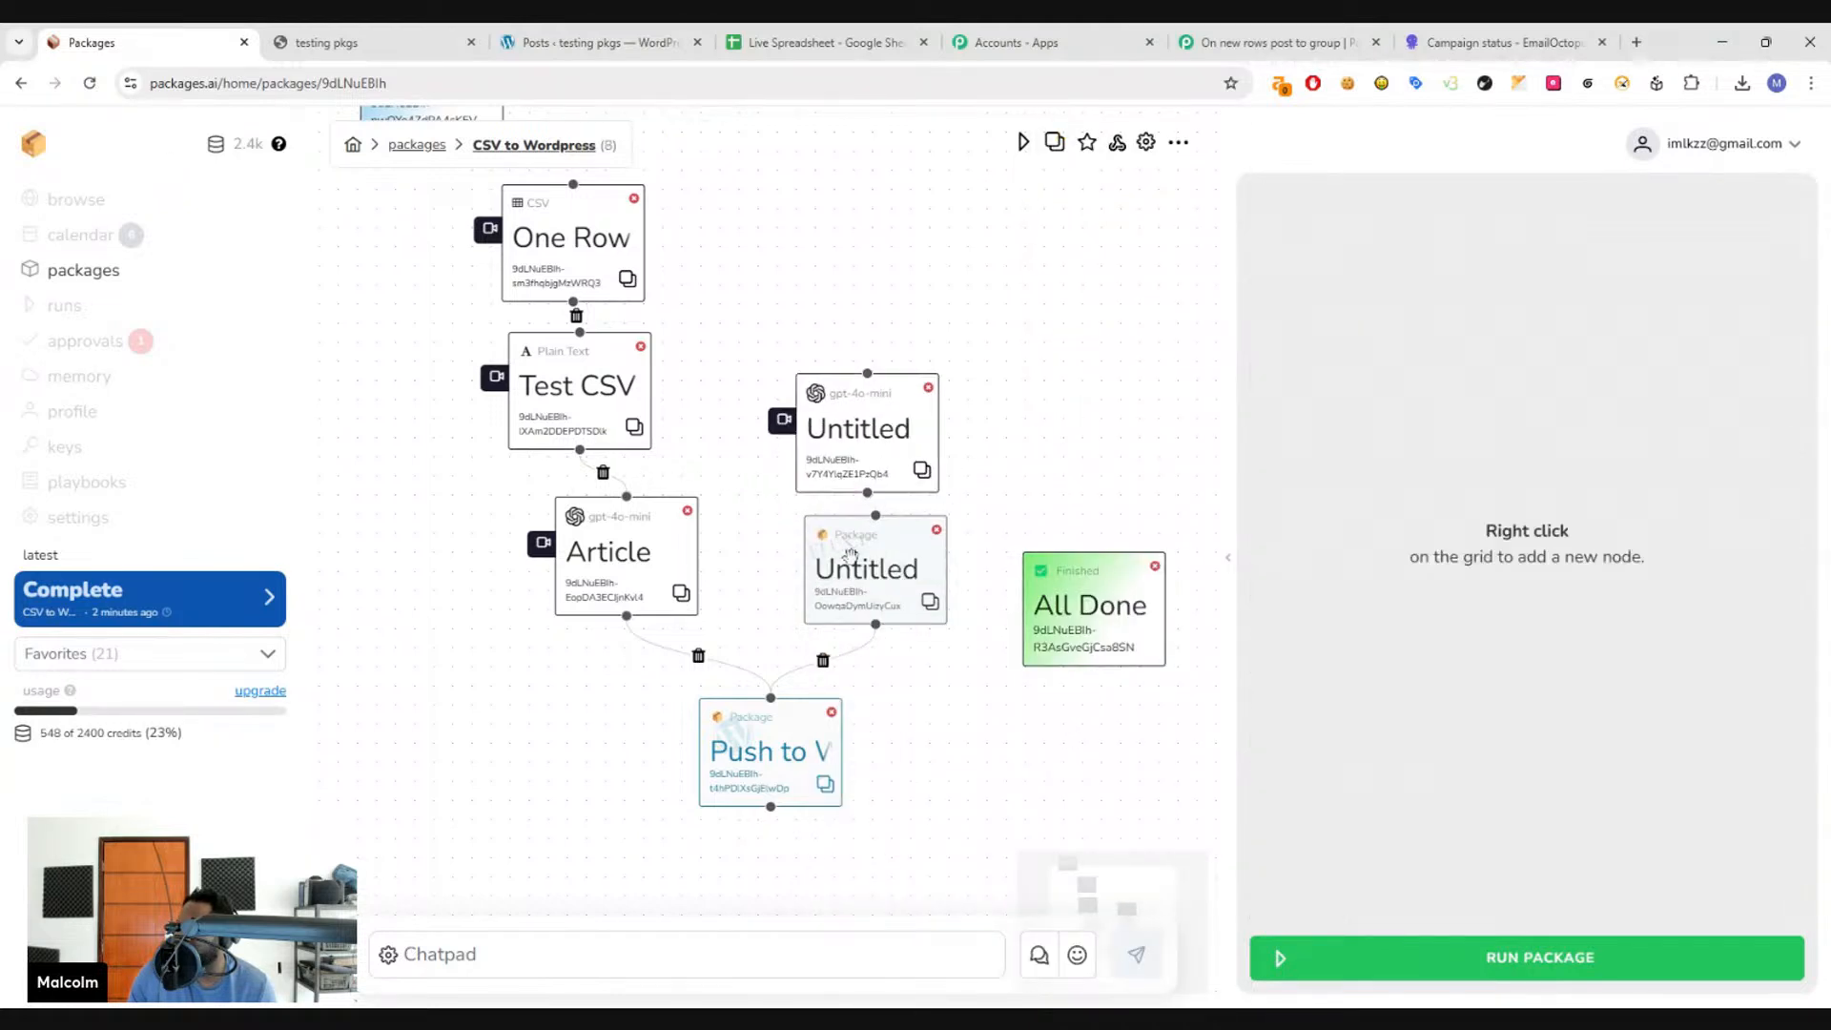
drag(855, 558, 871, 574)
drag(760, 753, 732, 796)
drag(637, 577, 599, 596)
drag(706, 788, 691, 812)
drag(862, 584, 854, 598)
drag(863, 434, 854, 452)
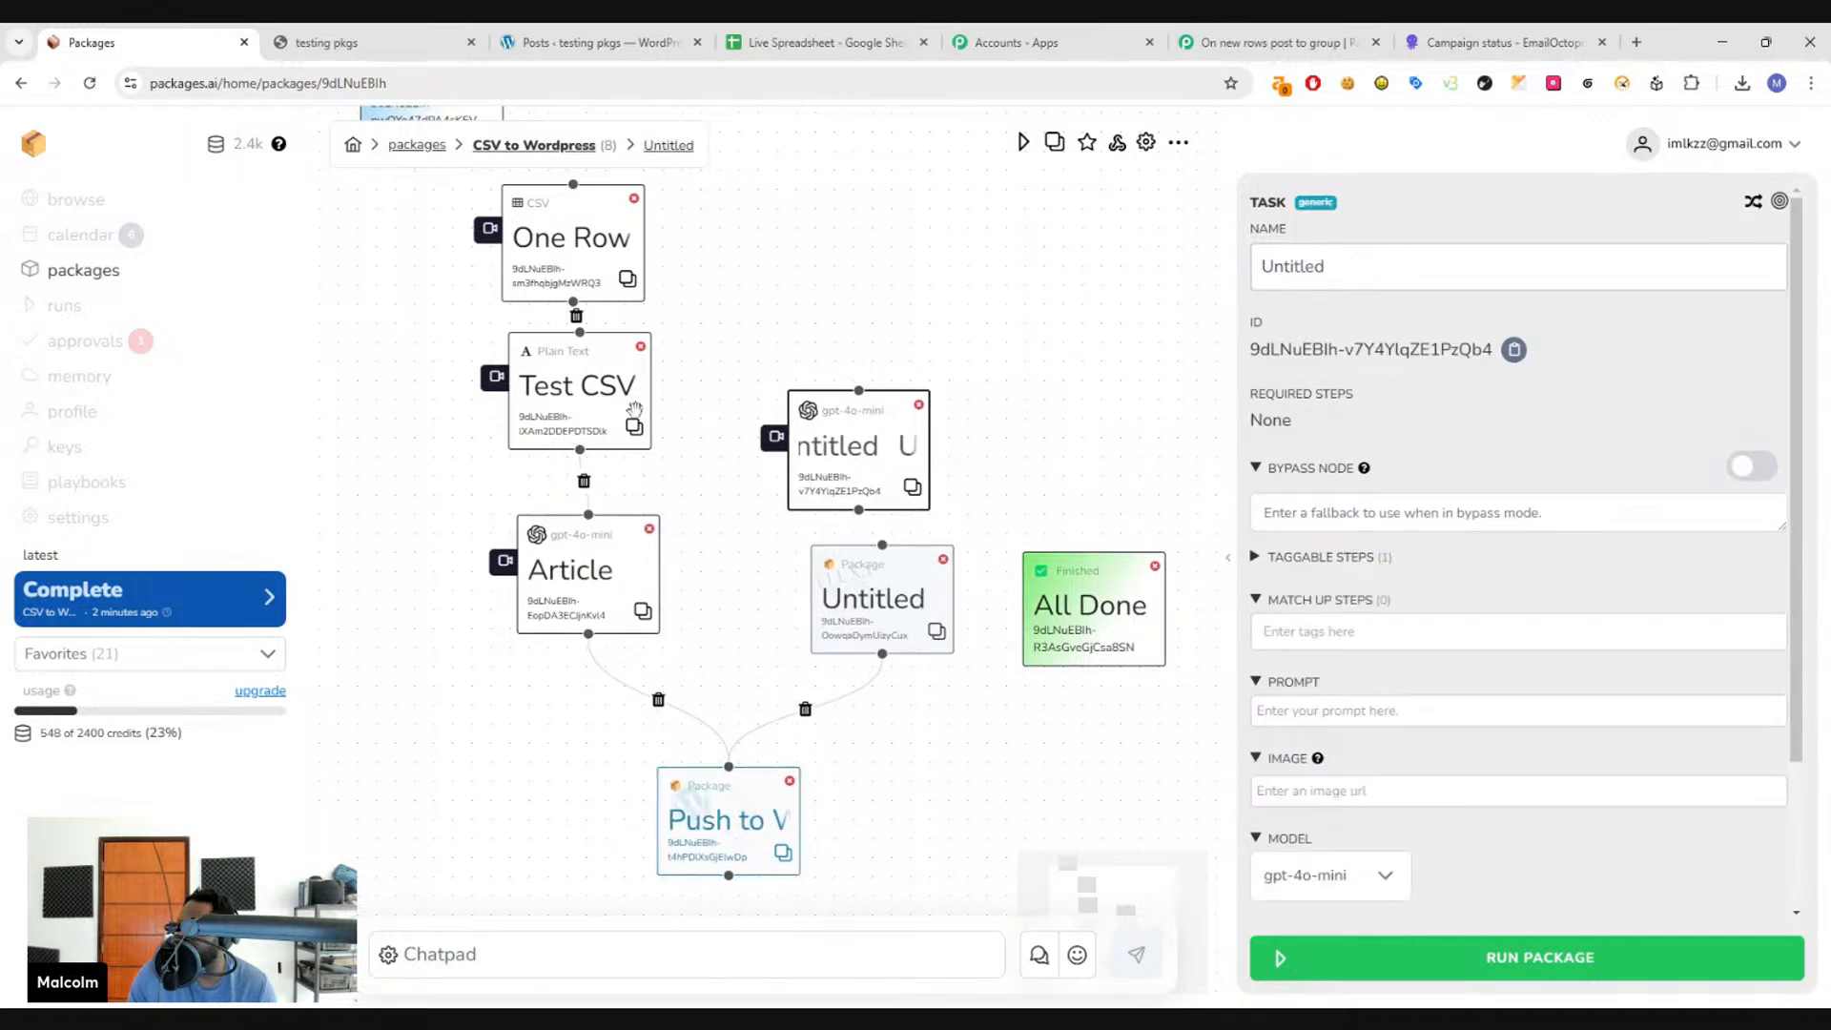
drag(722, 411, 580, 449)
drag(865, 468, 869, 483)
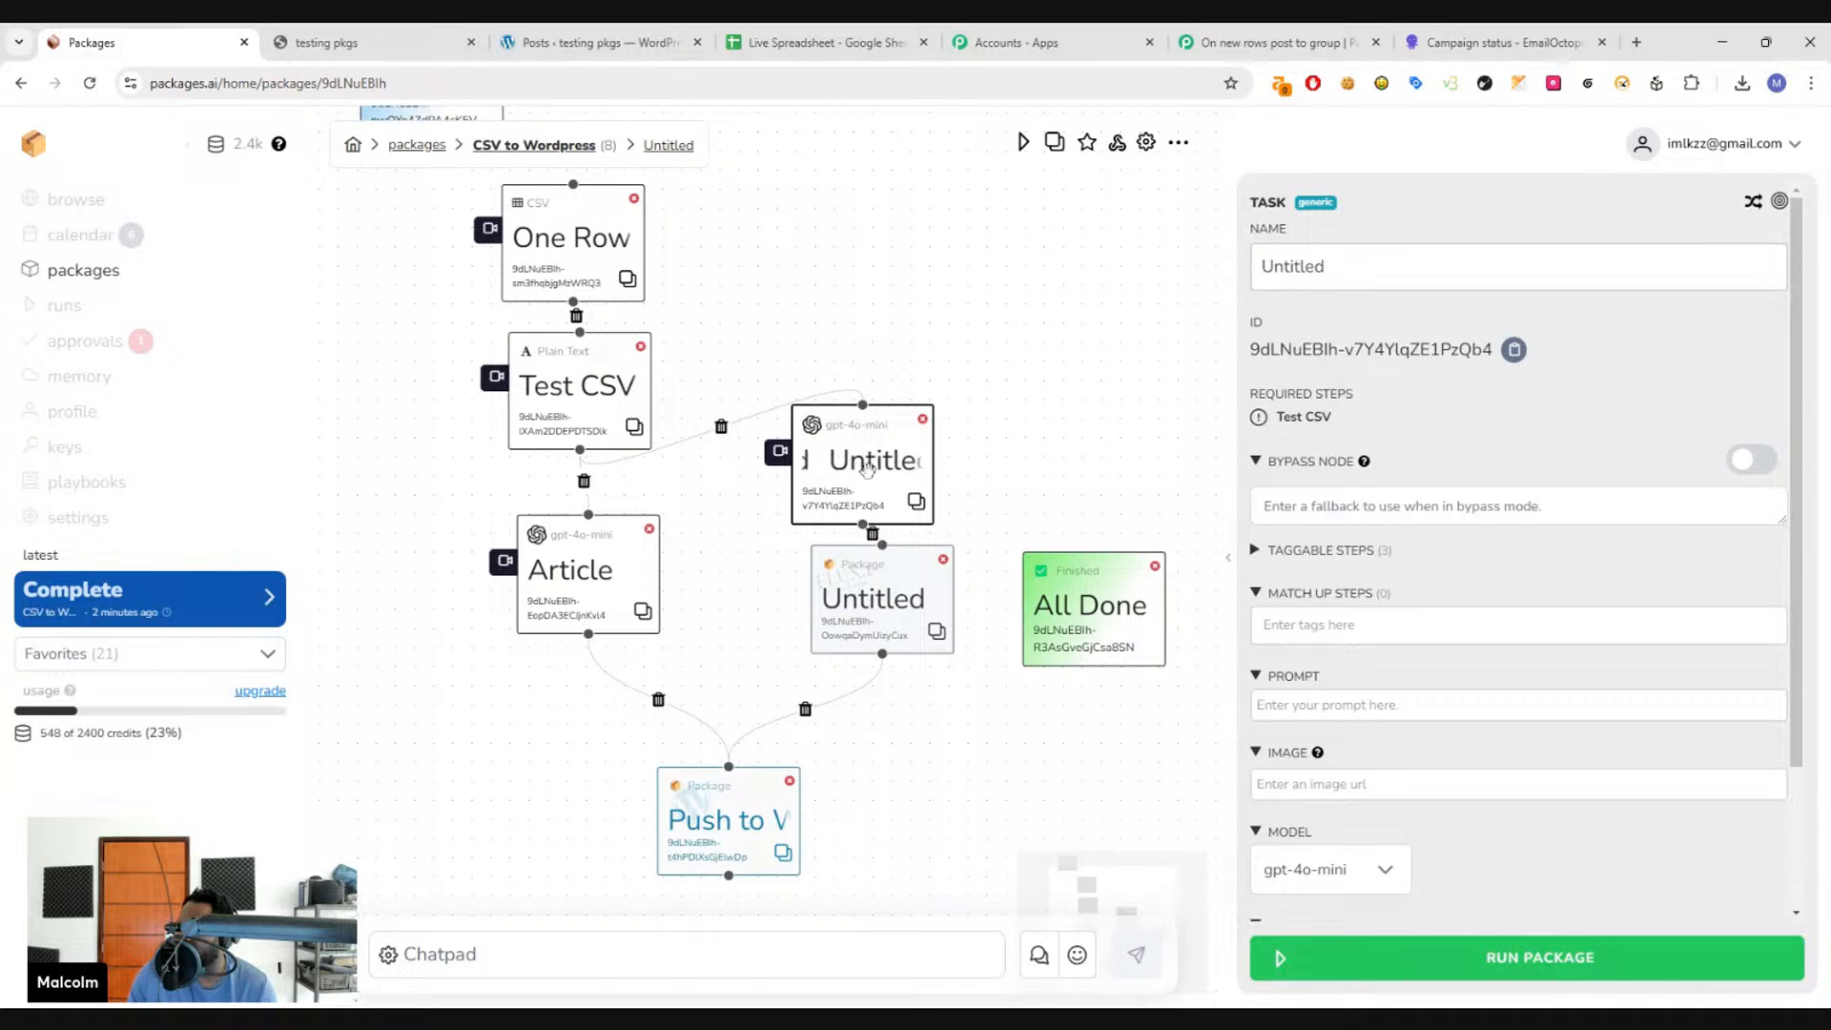
- Name the new LLM task "Prompt for Image" and add One Row to its match up steps
drag(1373, 269, 1084, 253)
text(P)
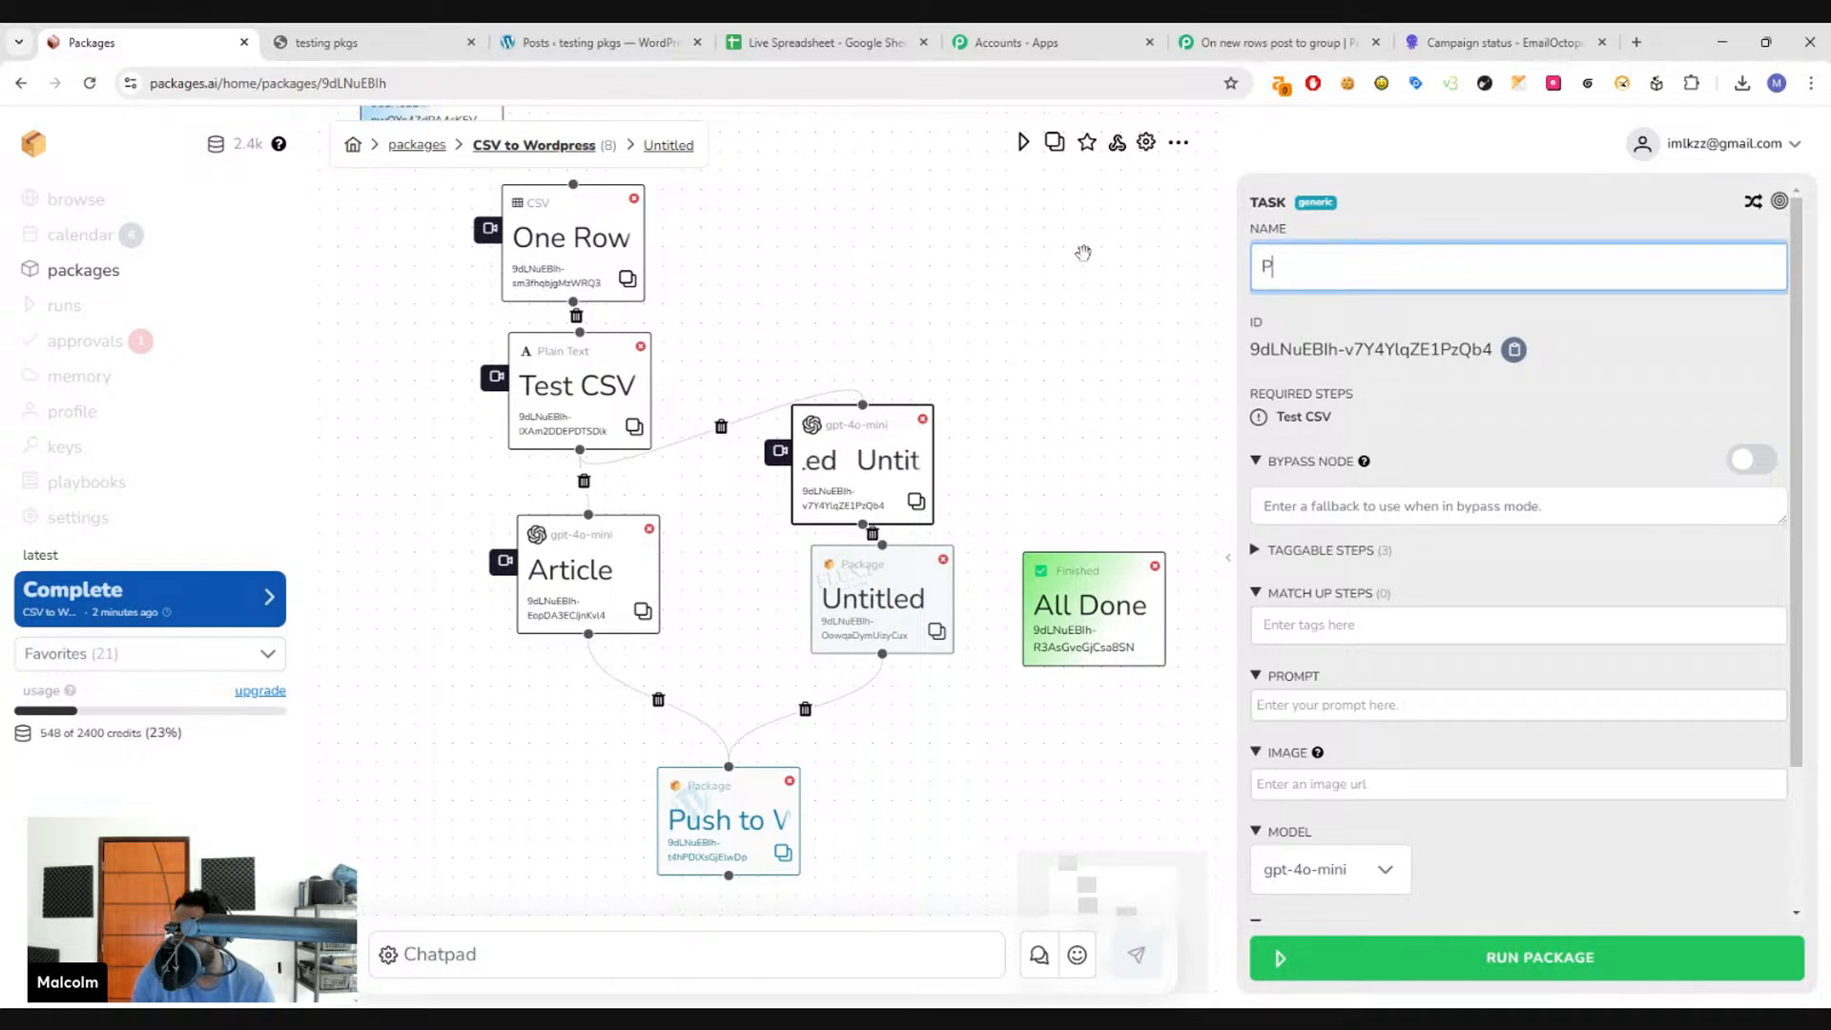
text(rompt for Image)
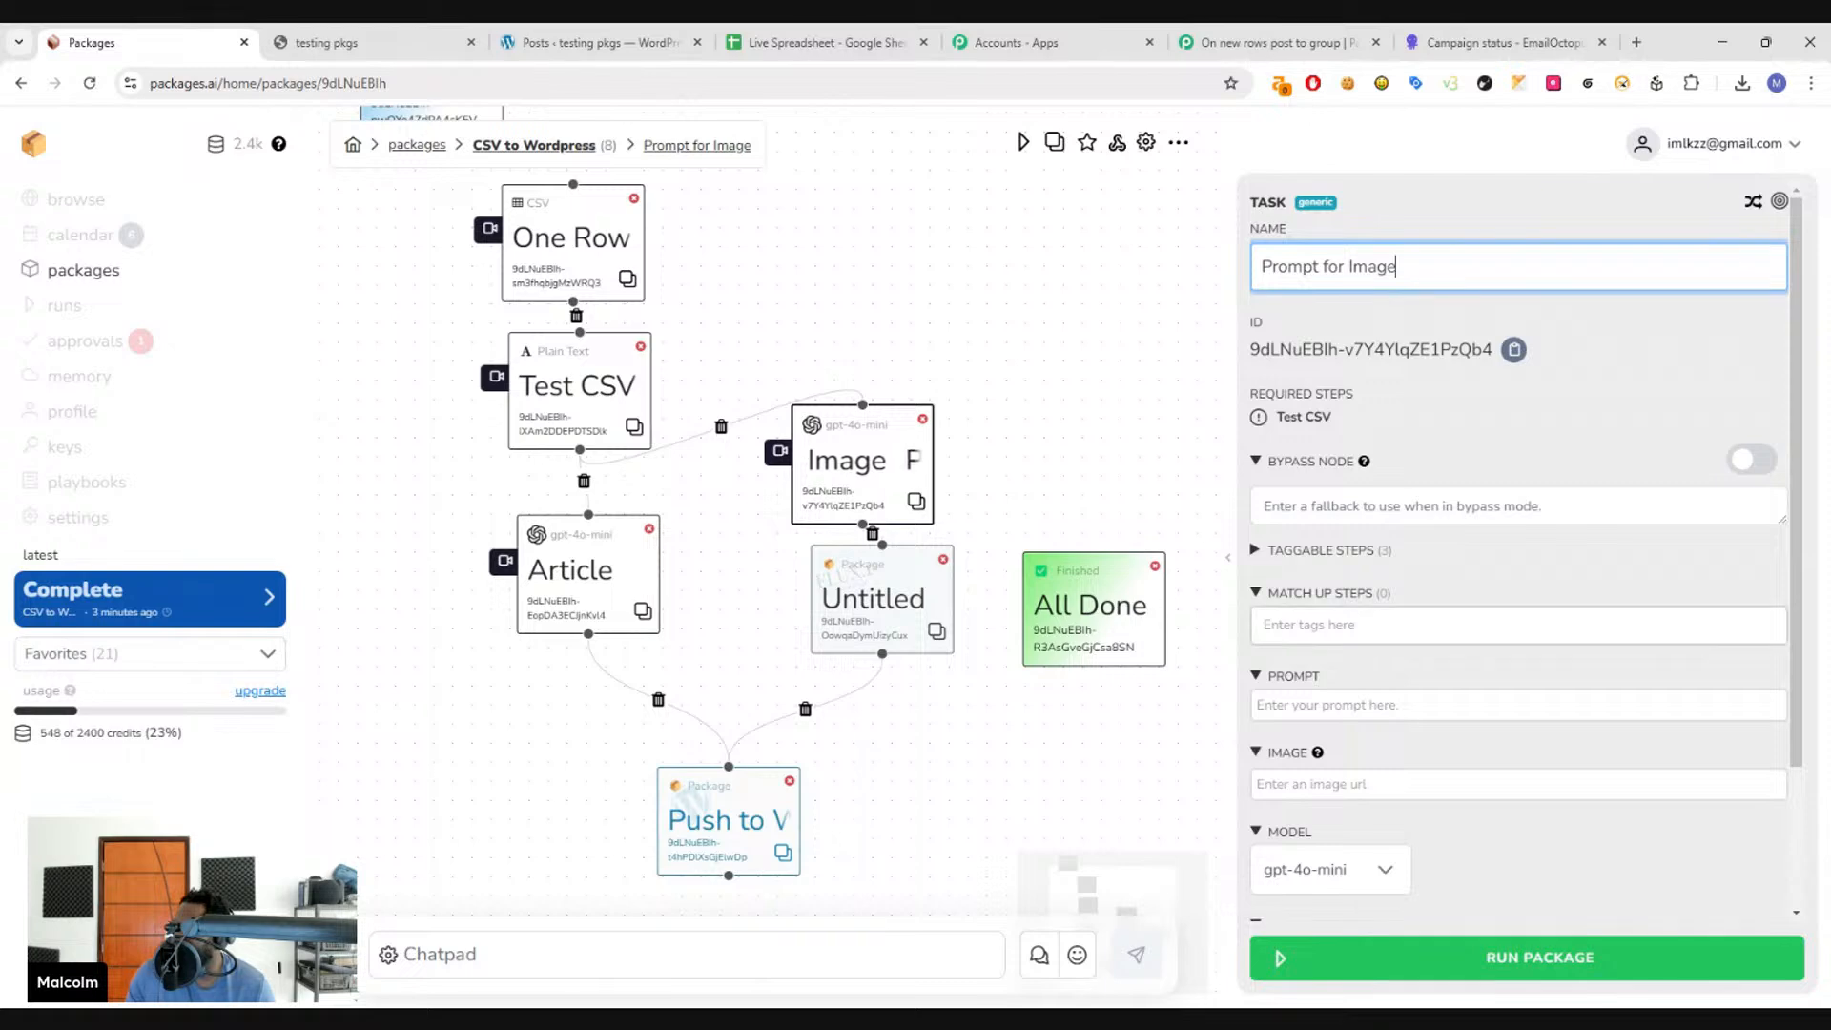
click(1326, 626)
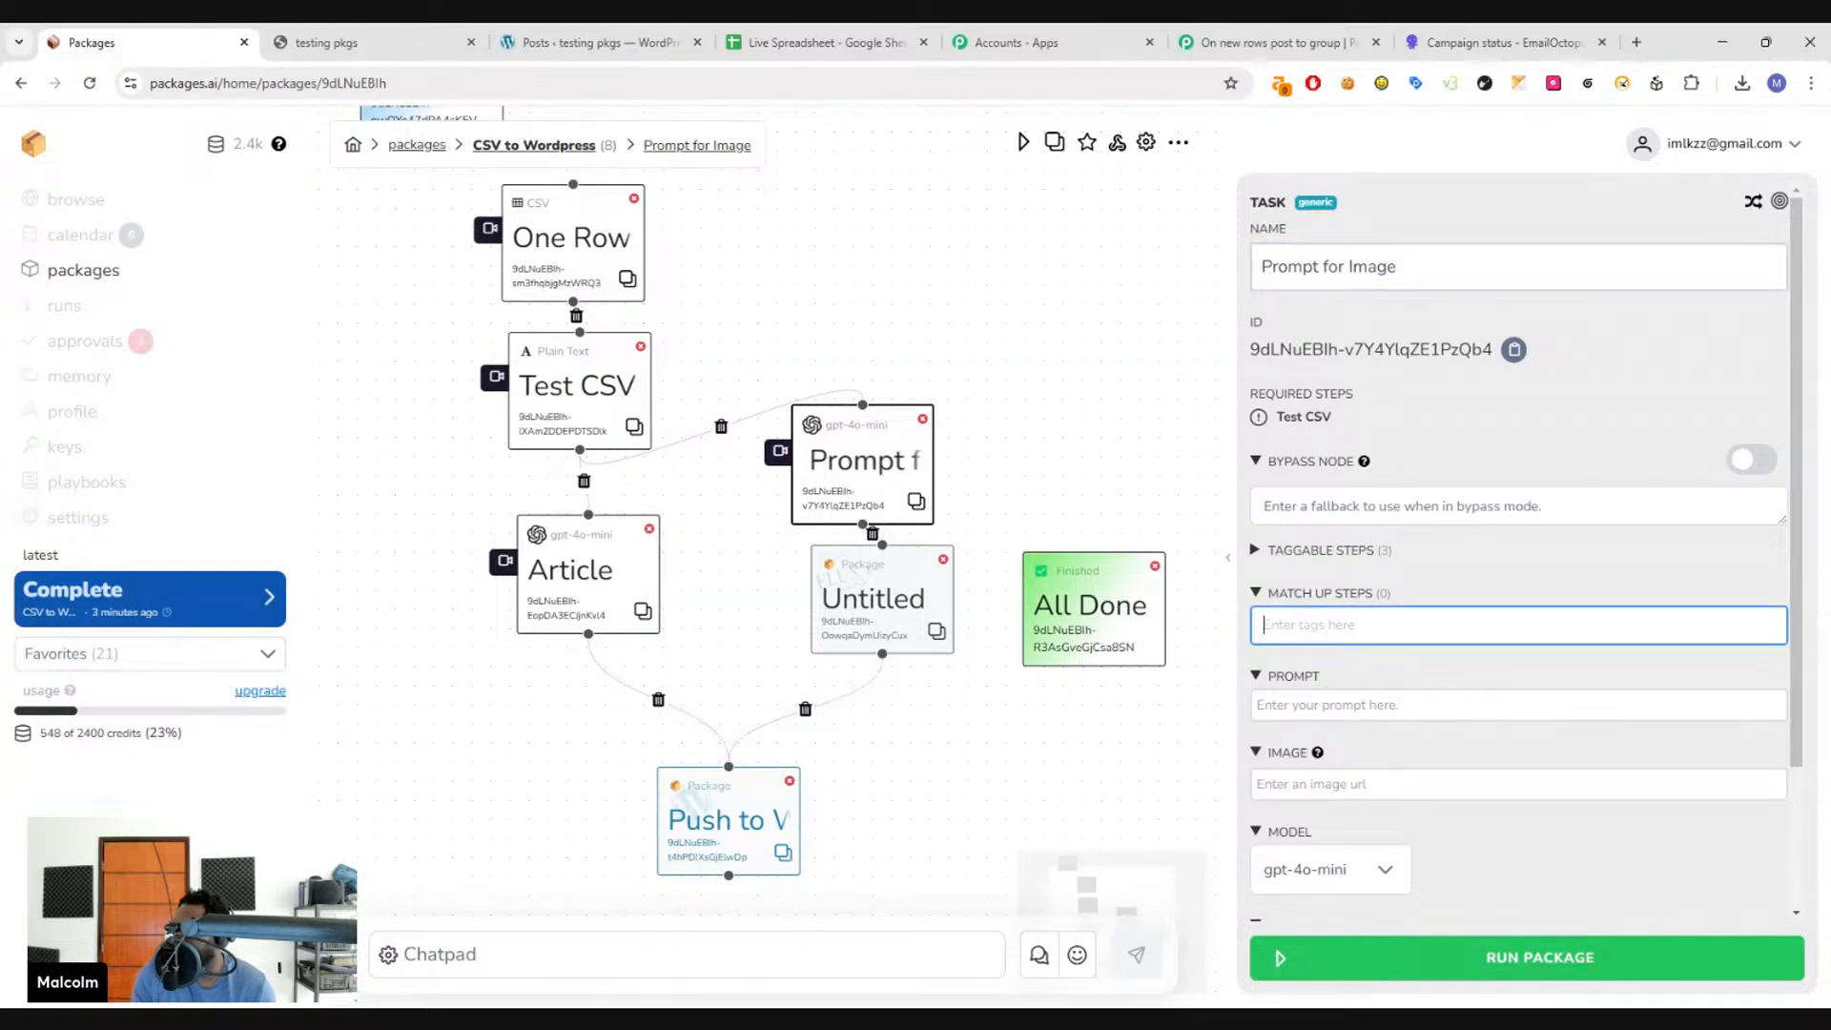
text(On)
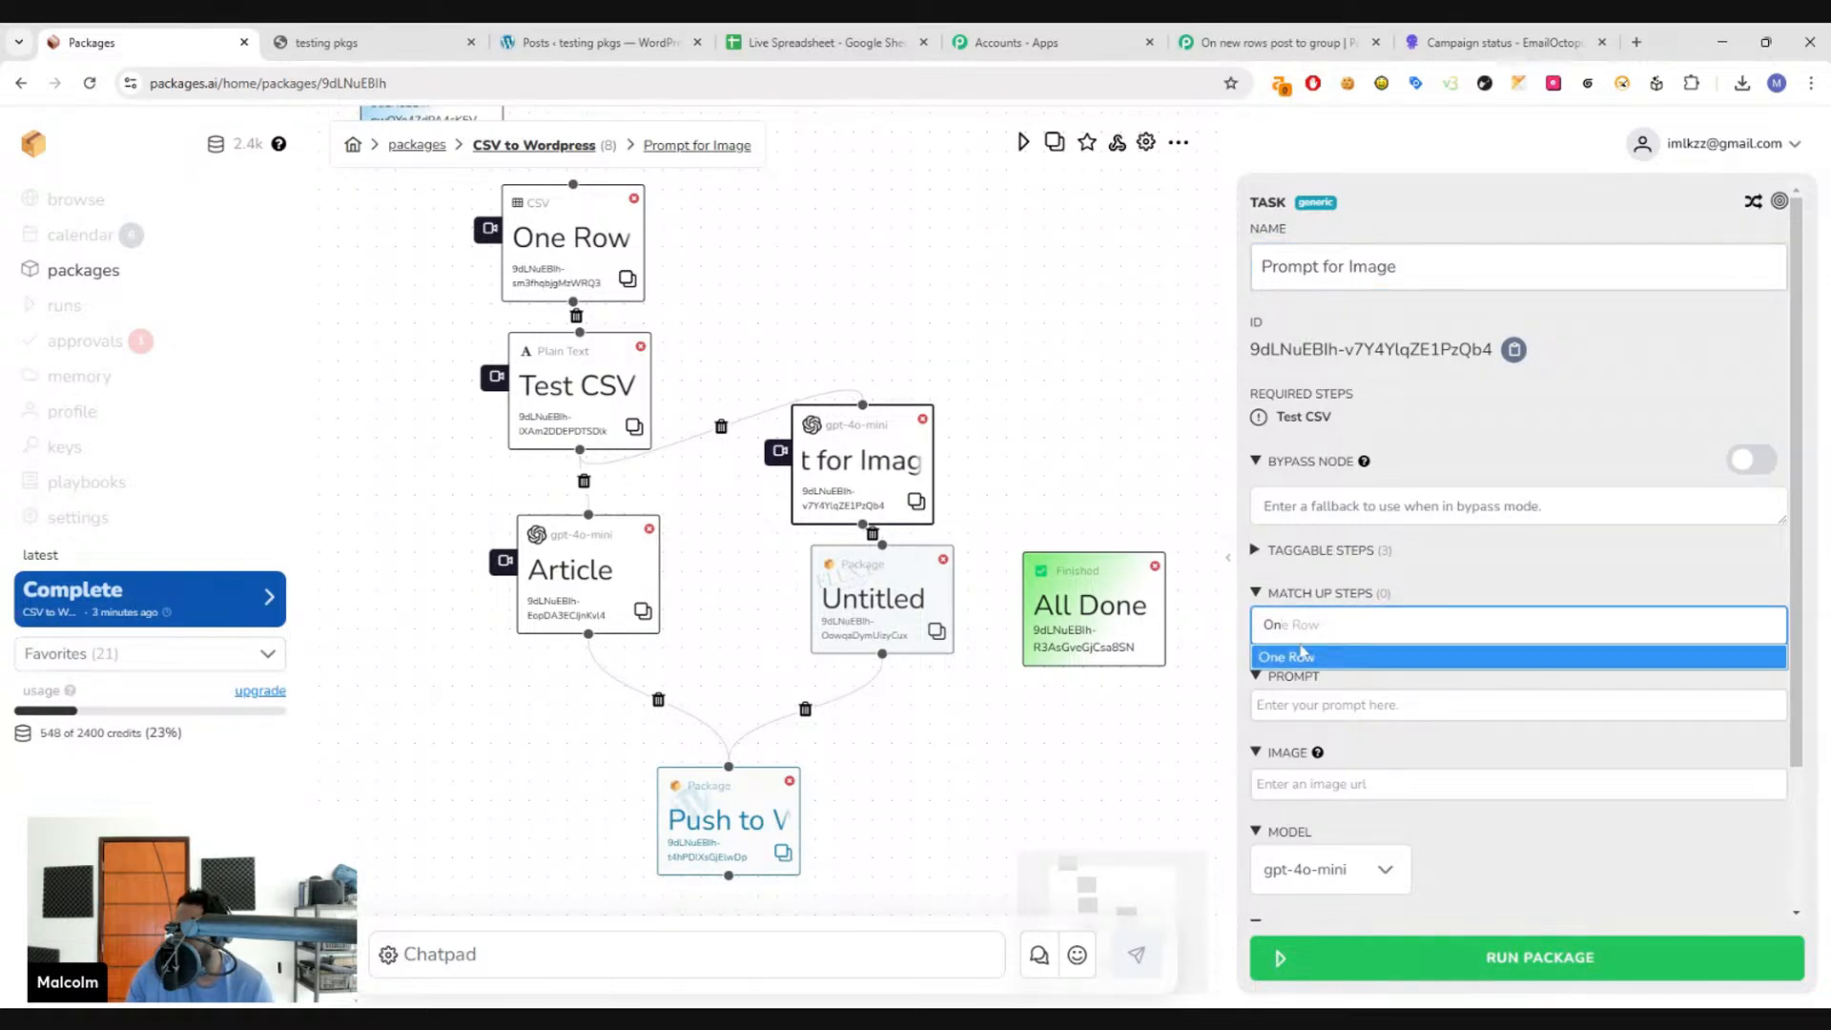
key(Return)
- Add One Row to the match up steps of the untitled flux.1 package task
click(892, 608)
click(1373, 711)
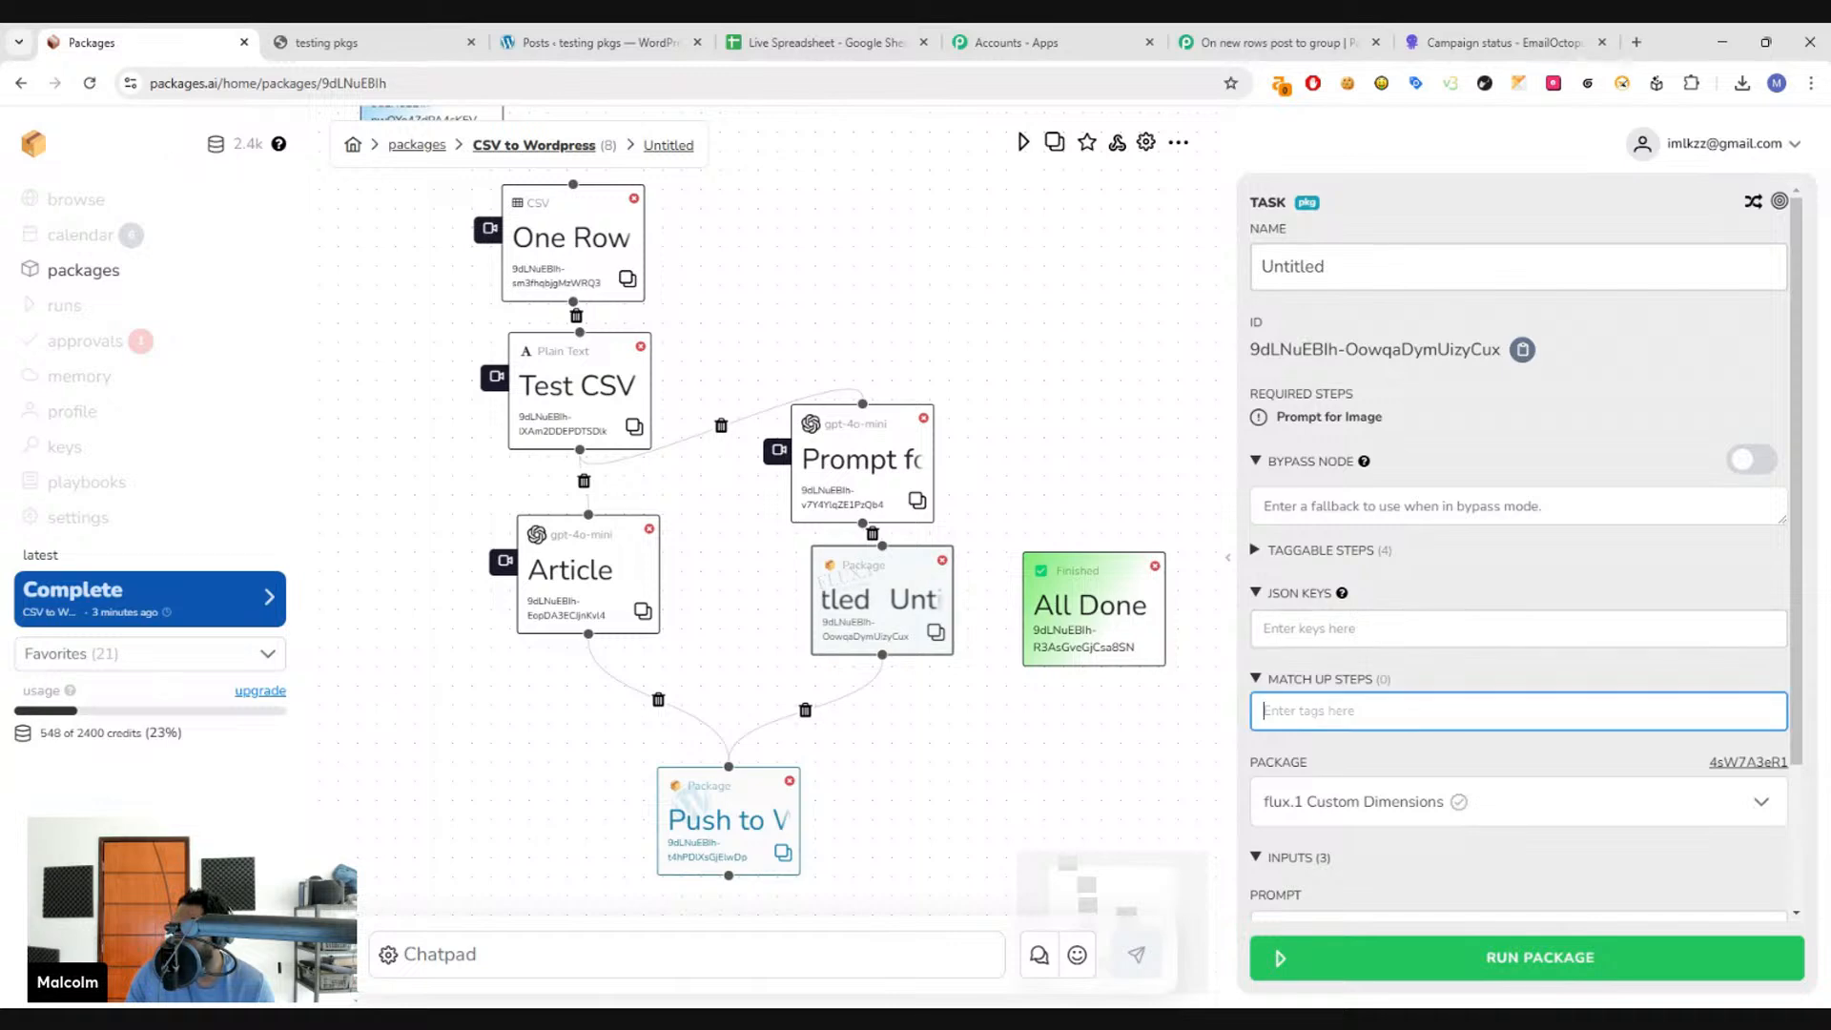
text(One)
click(1370, 748)
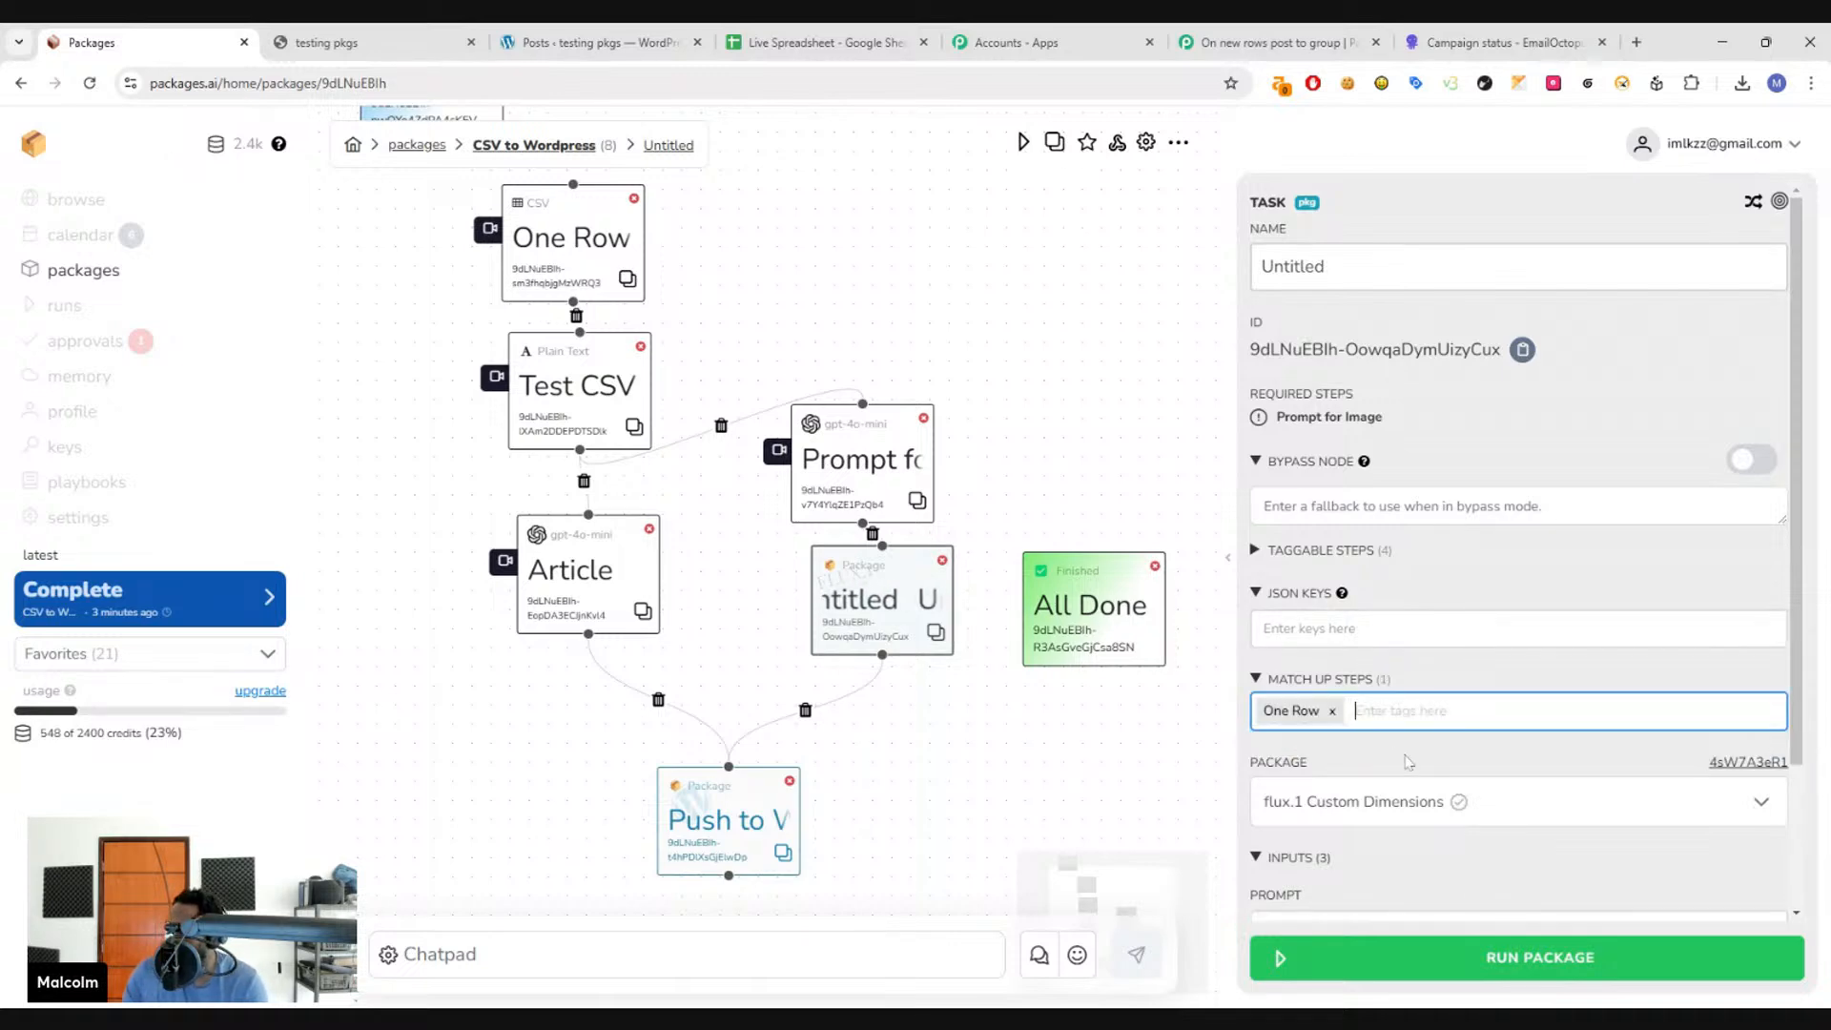
- Start the Prompt for Image task's prompt with "Given a blog post title, come up with a prompt for an image that would work as the header image."
click(847, 497)
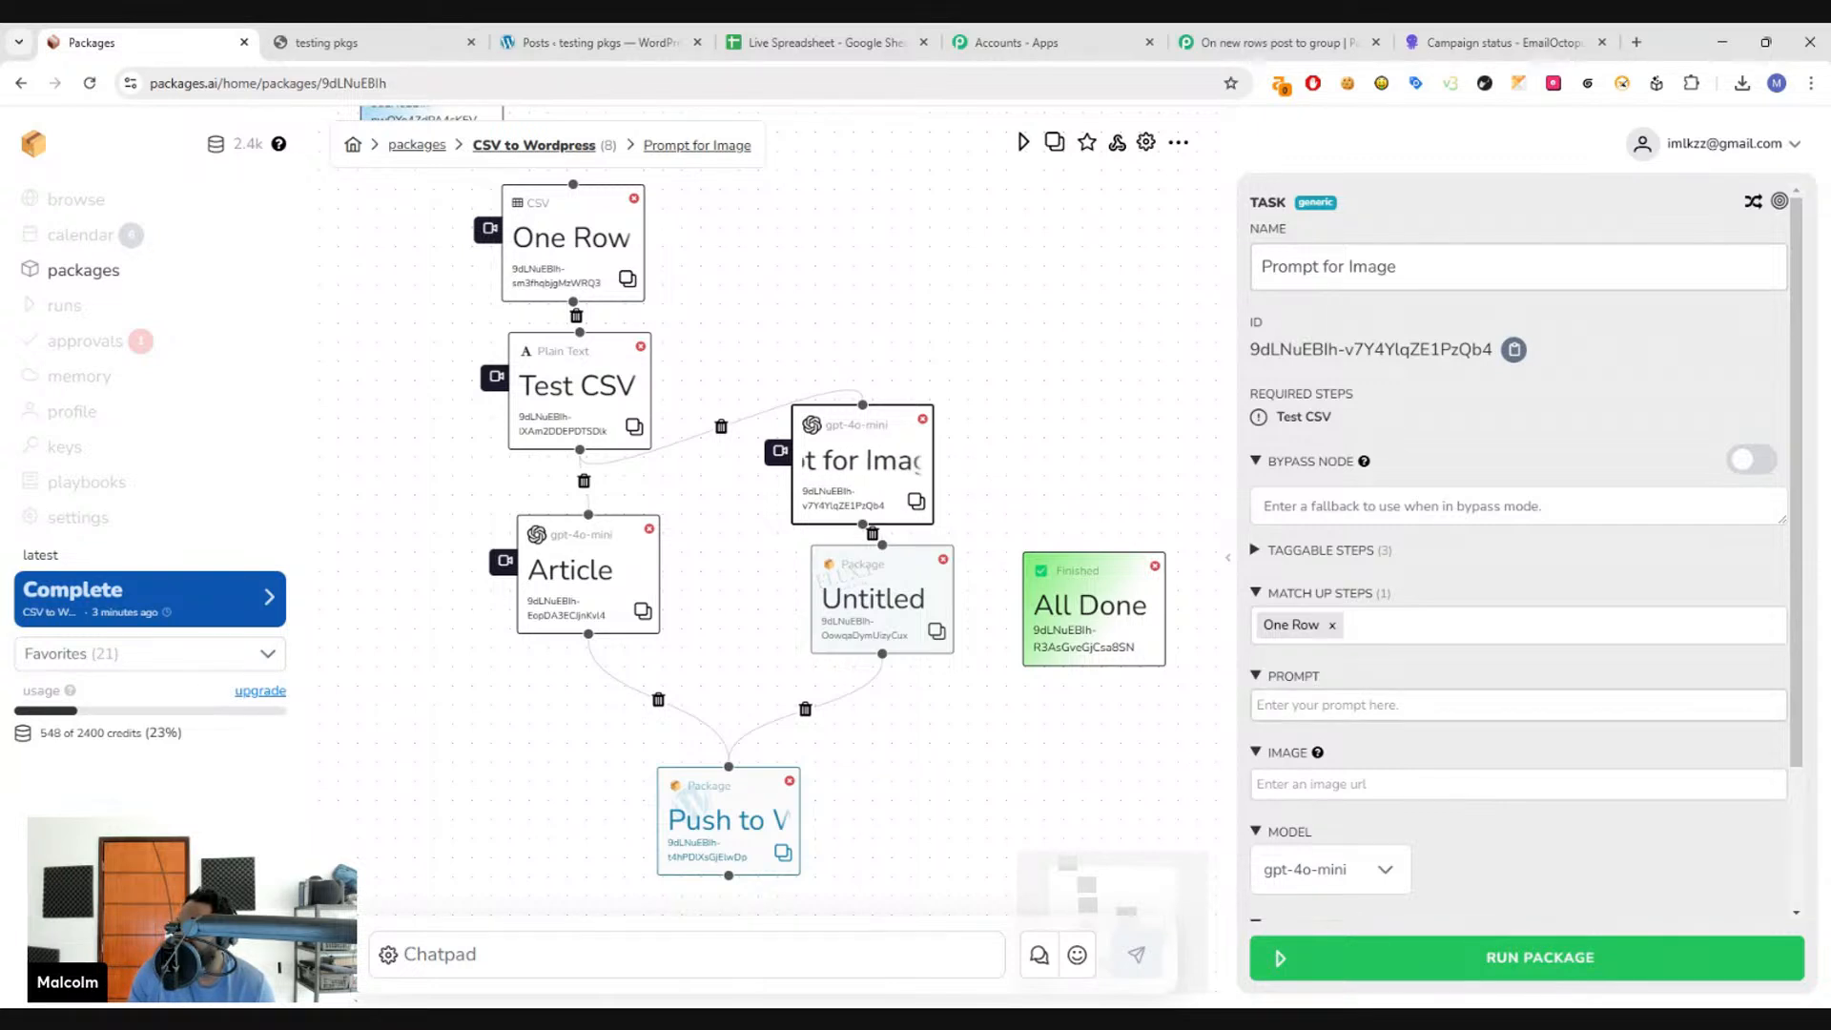
click(1488, 704)
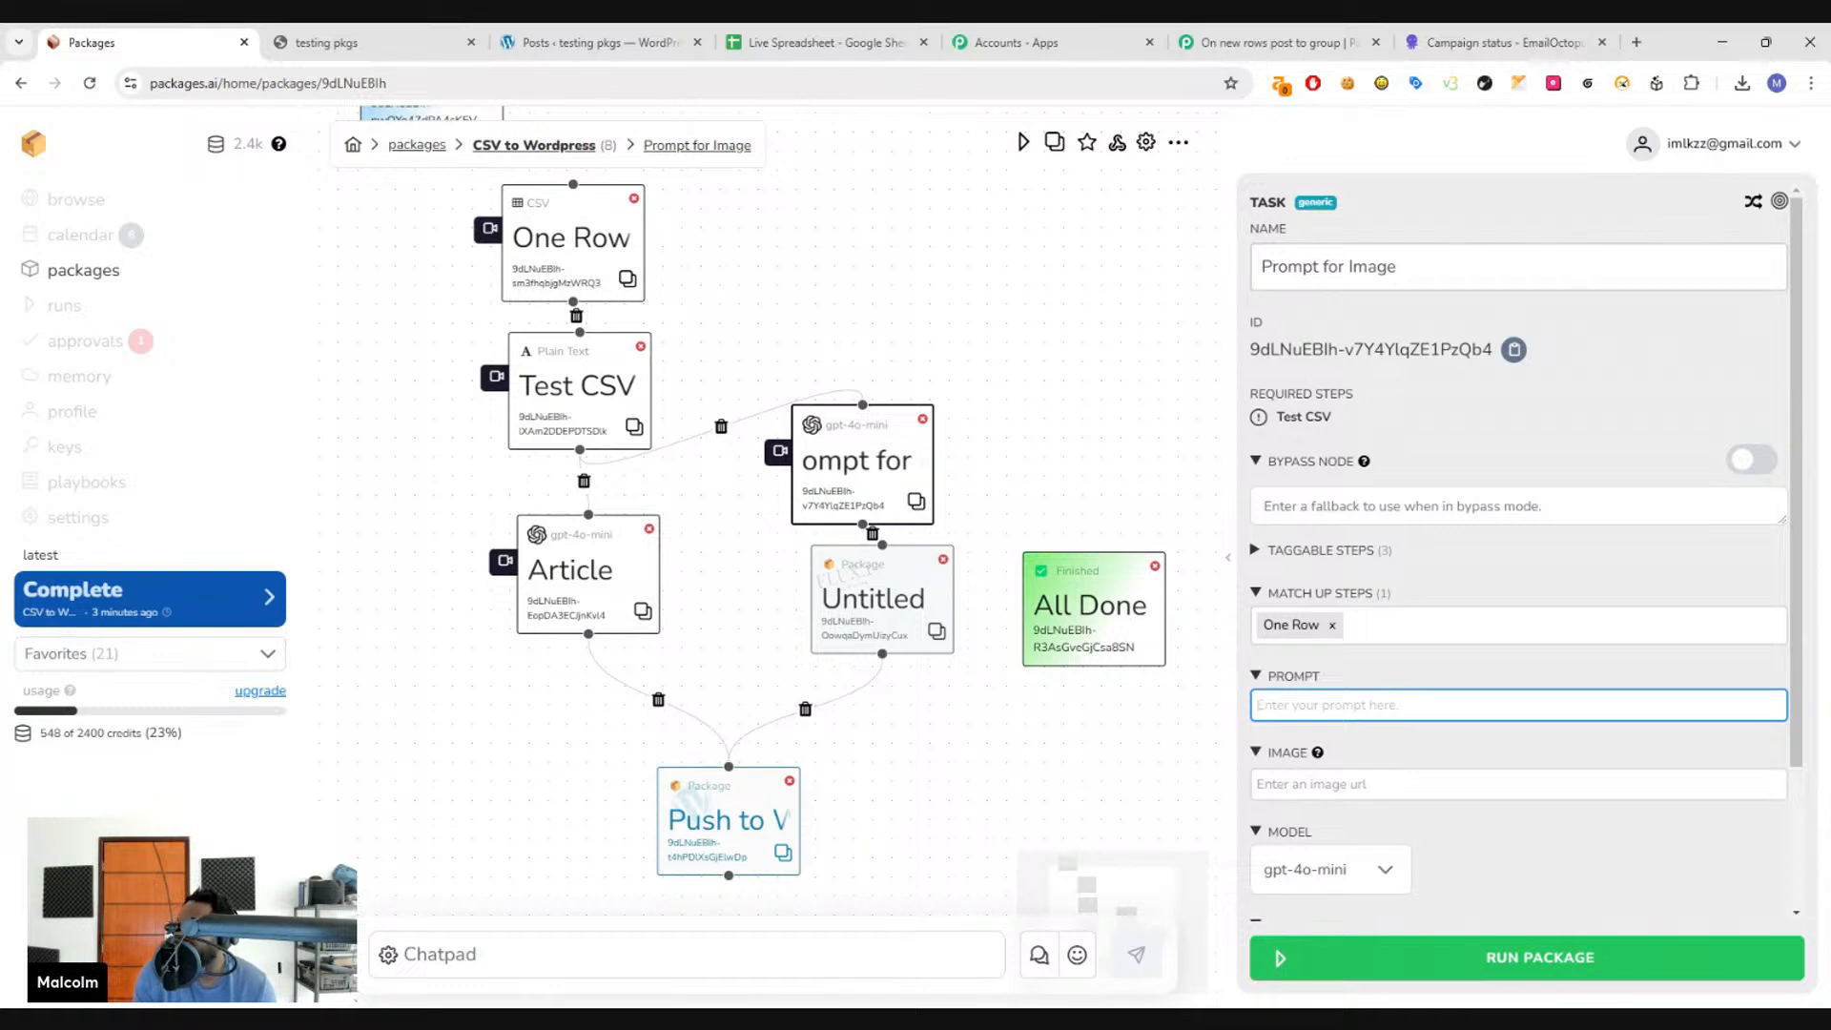
text(G)
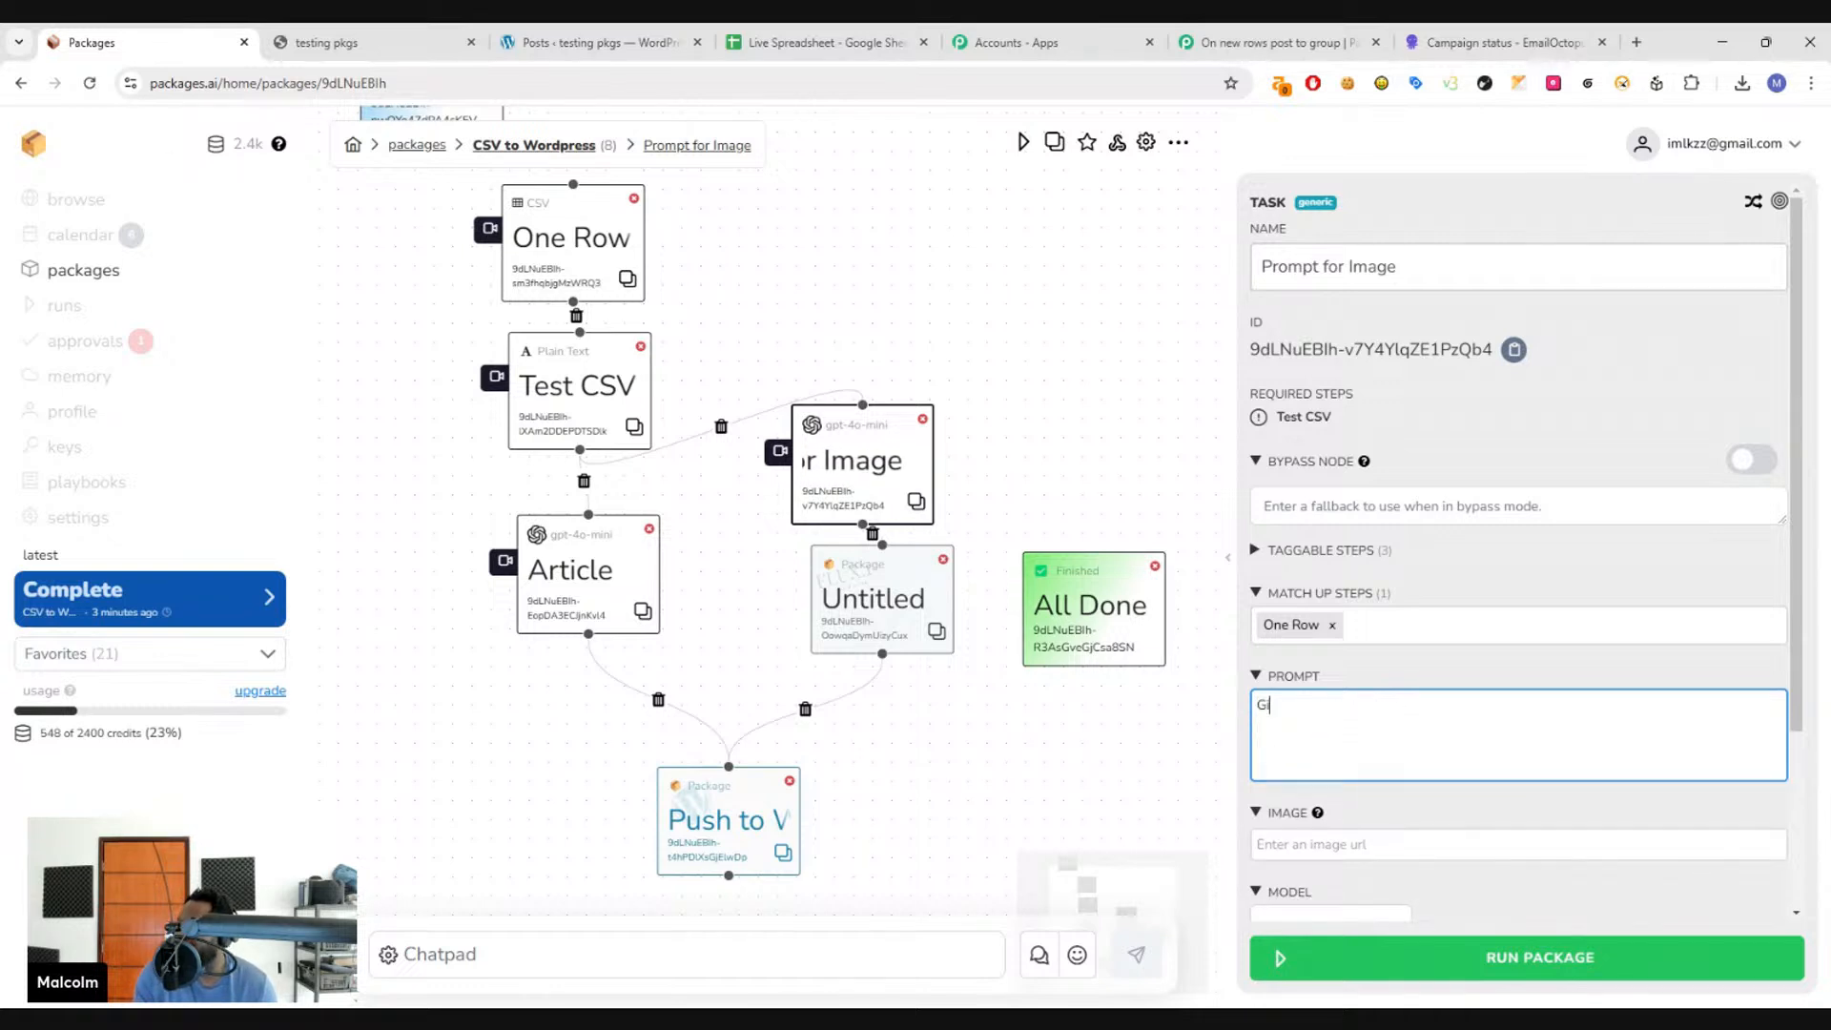
text(iven a blog post)
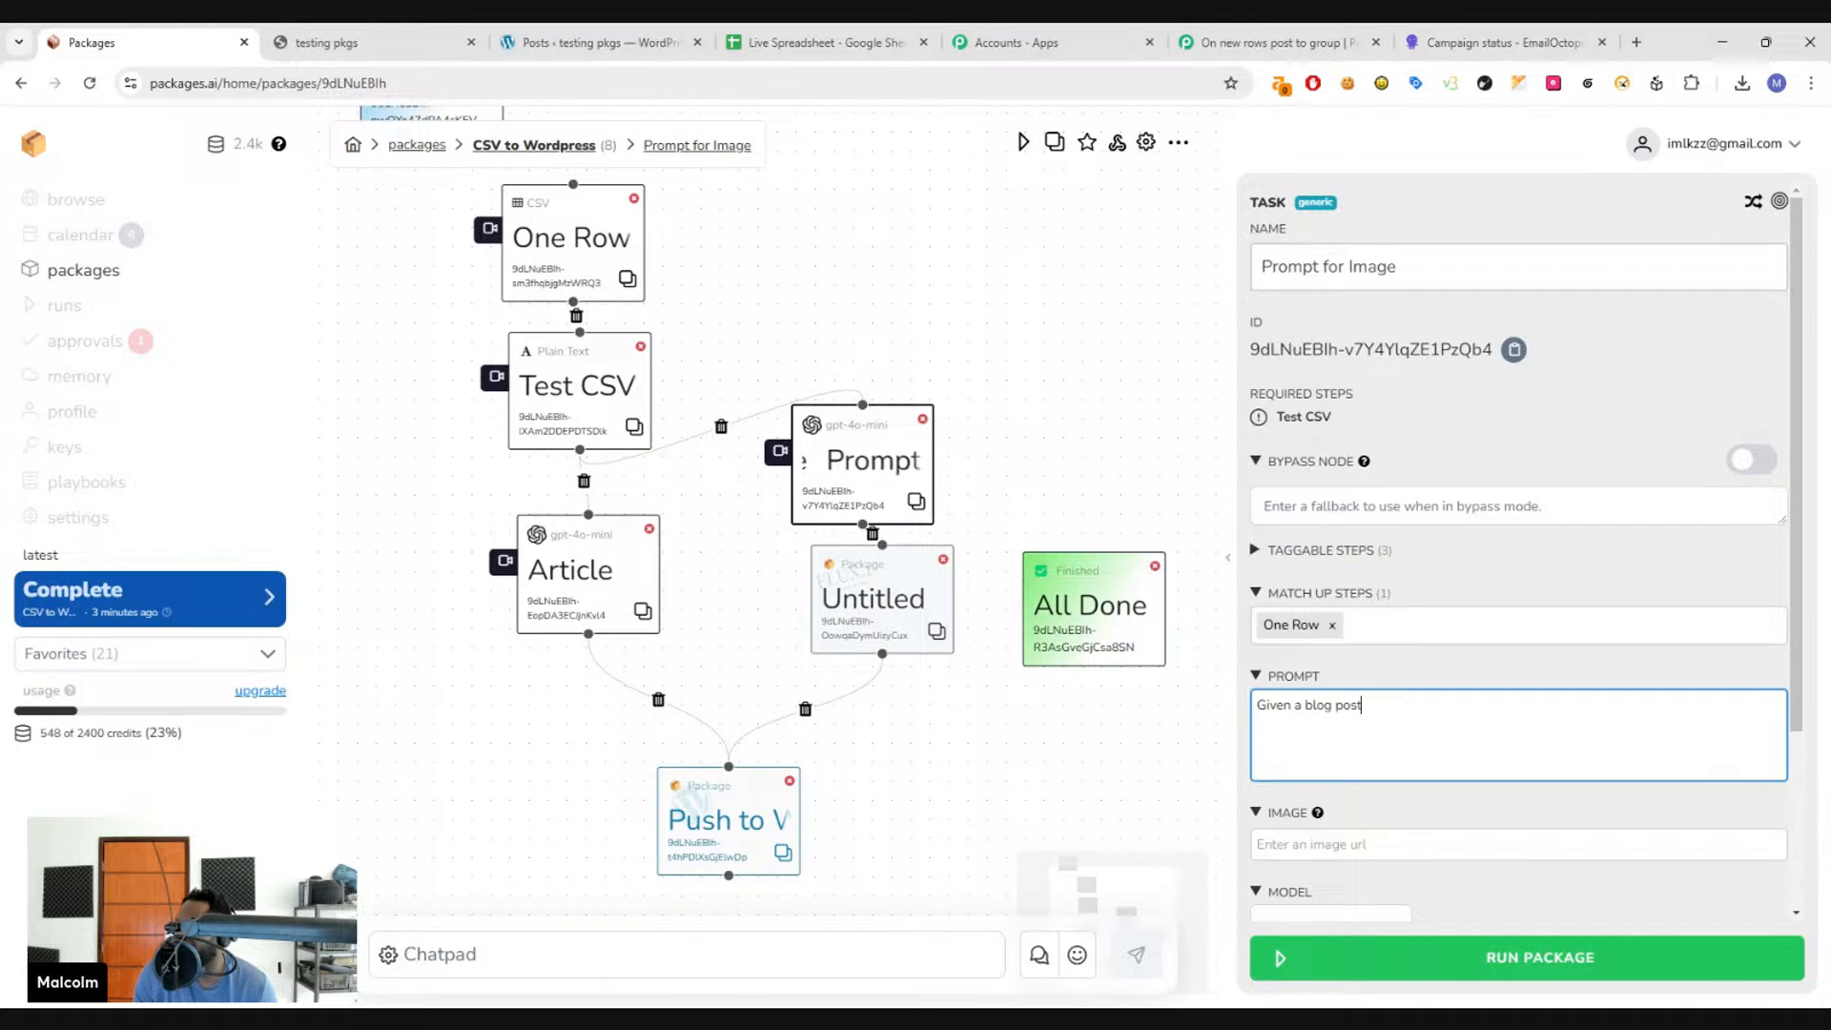
text( title, come up w)
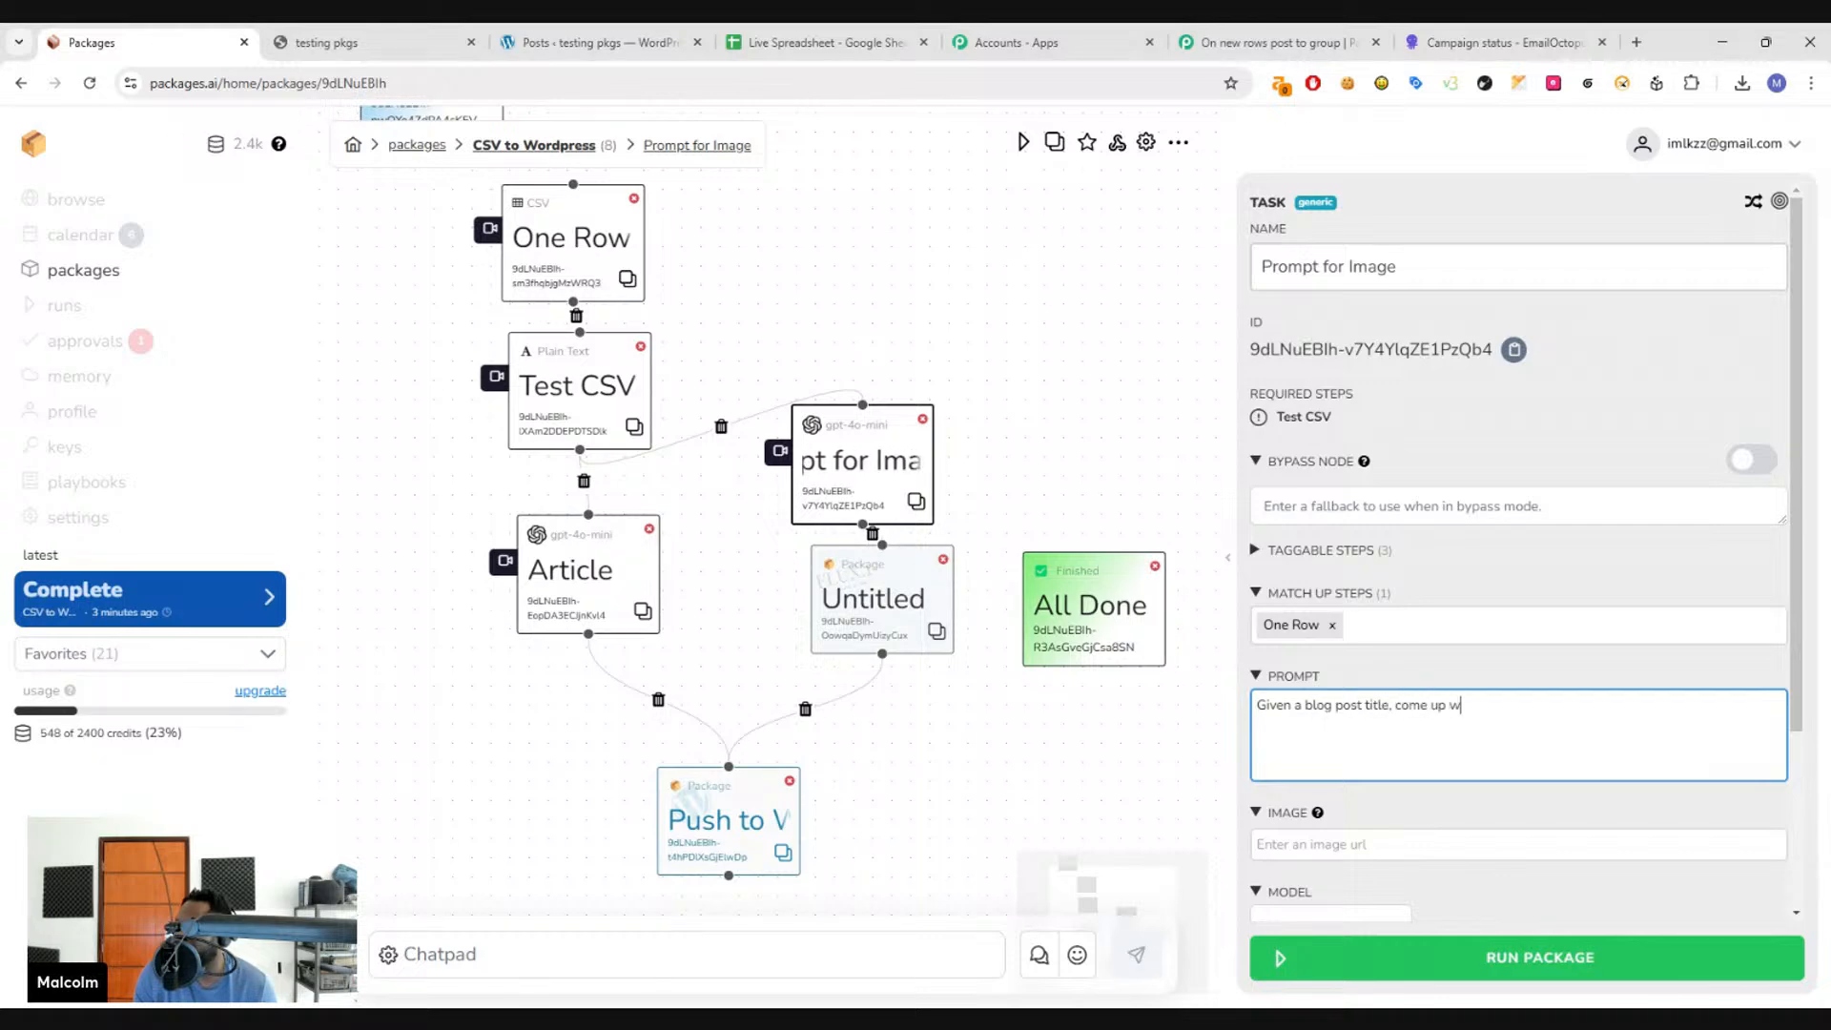
text(ith a prompt for )
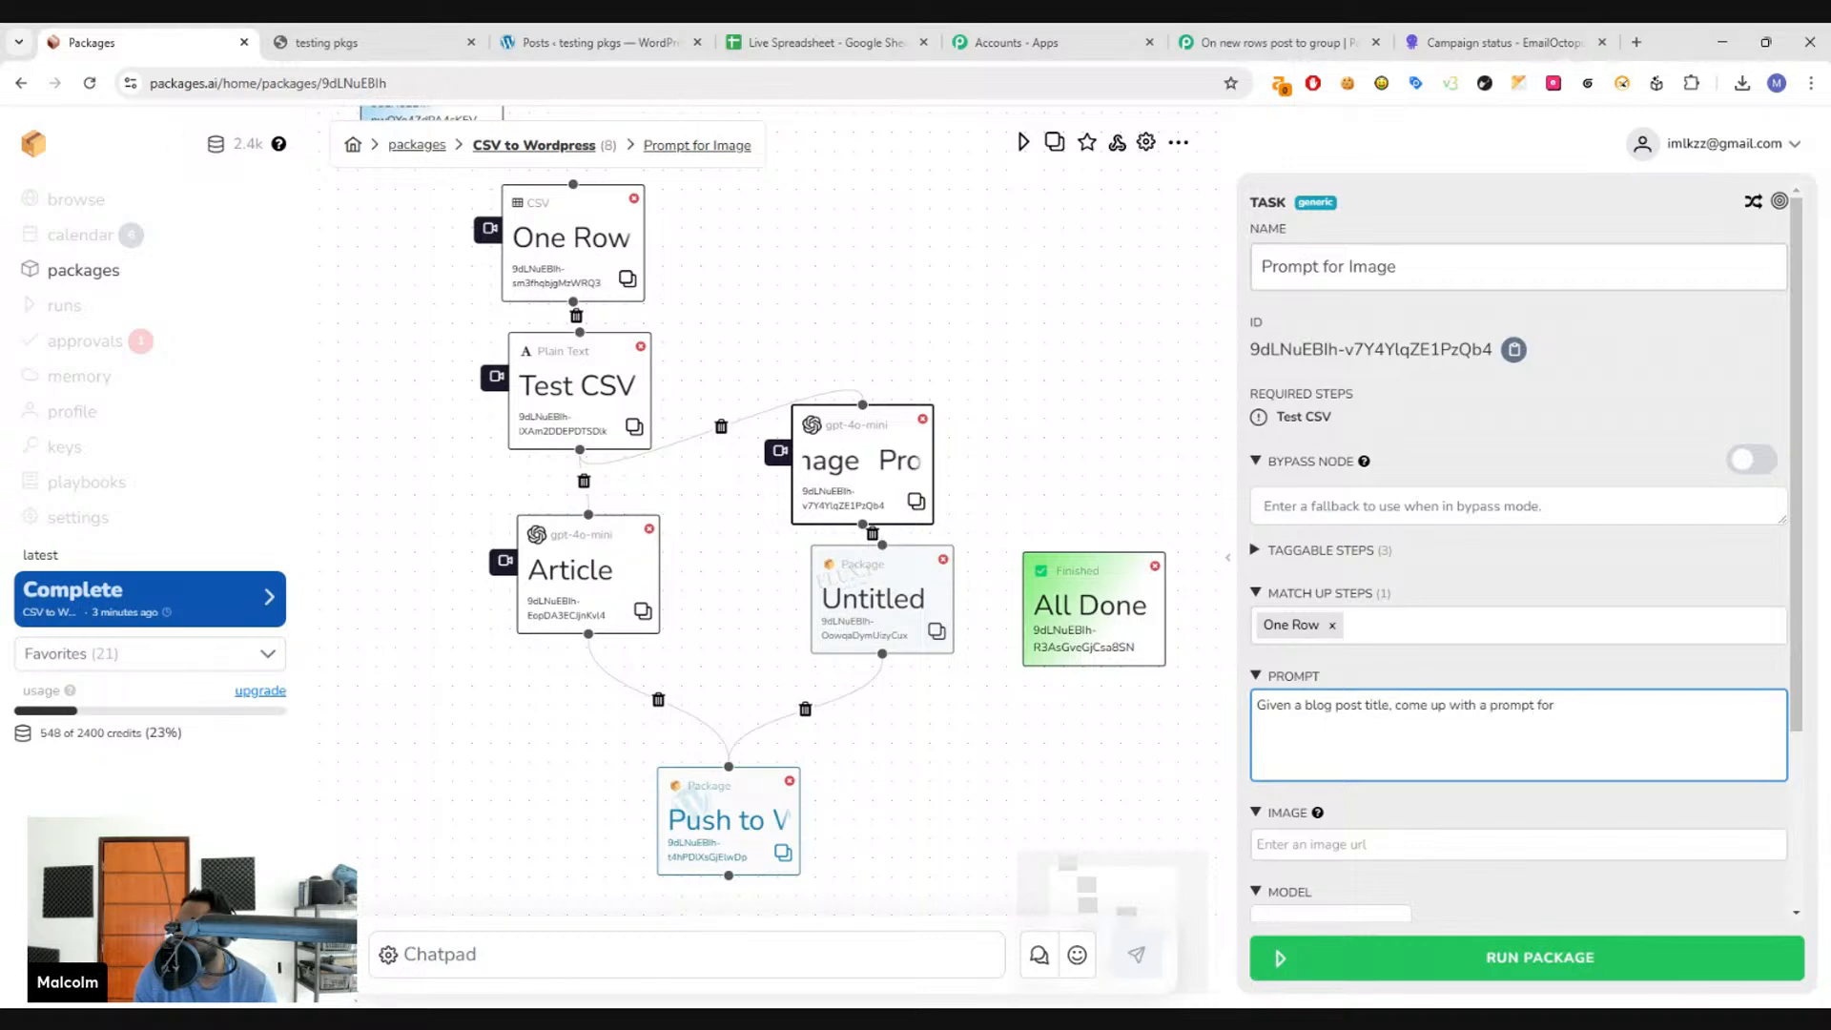
text(an )
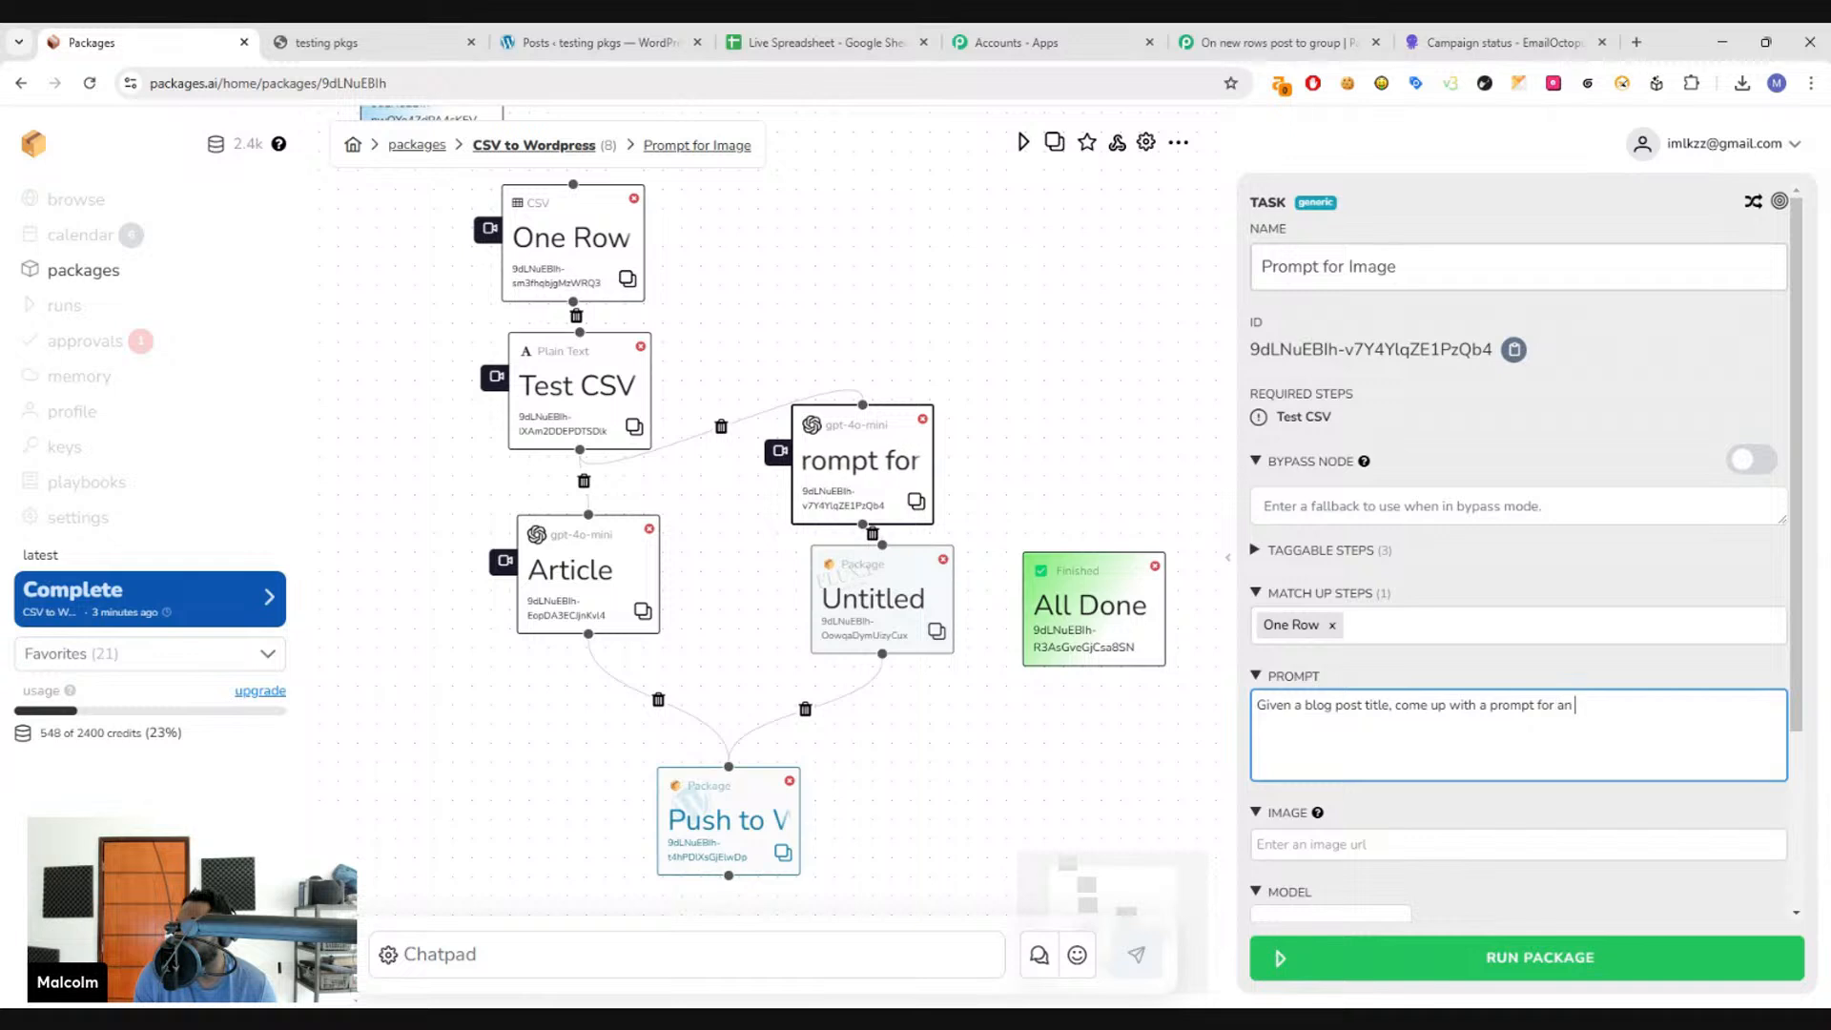
text(image that would)
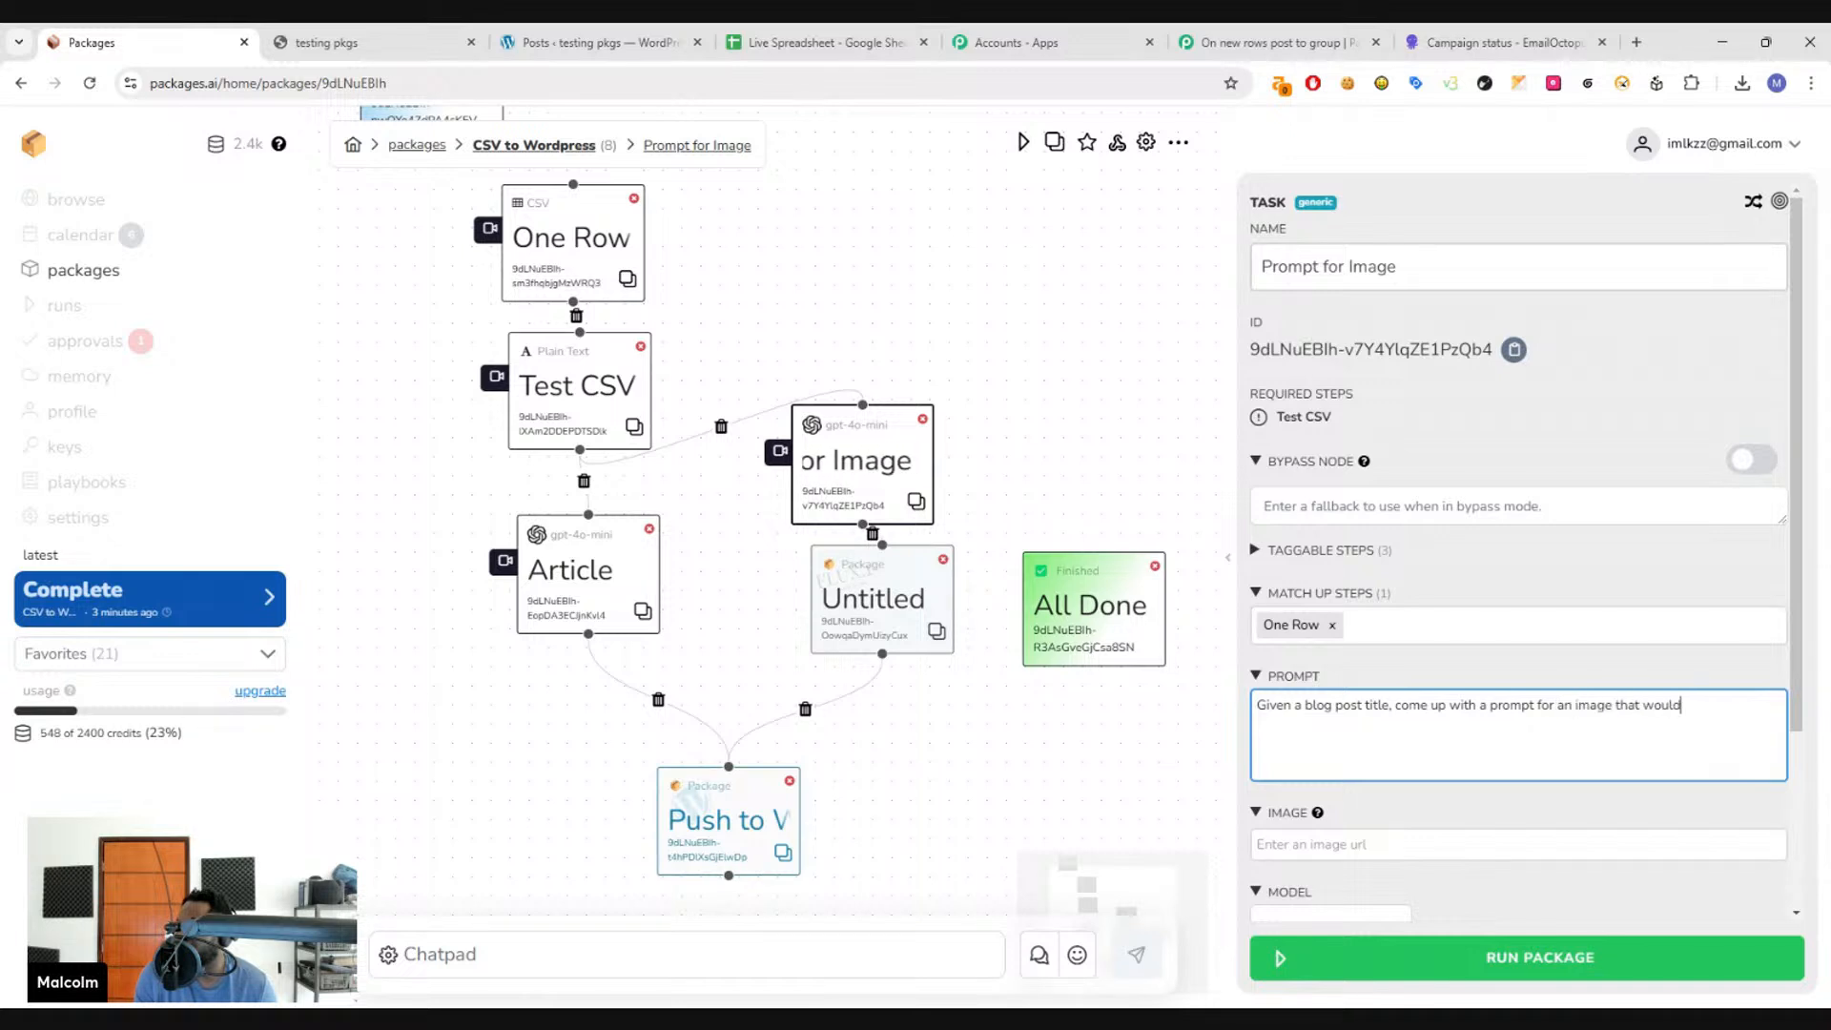
text( work as the header image)
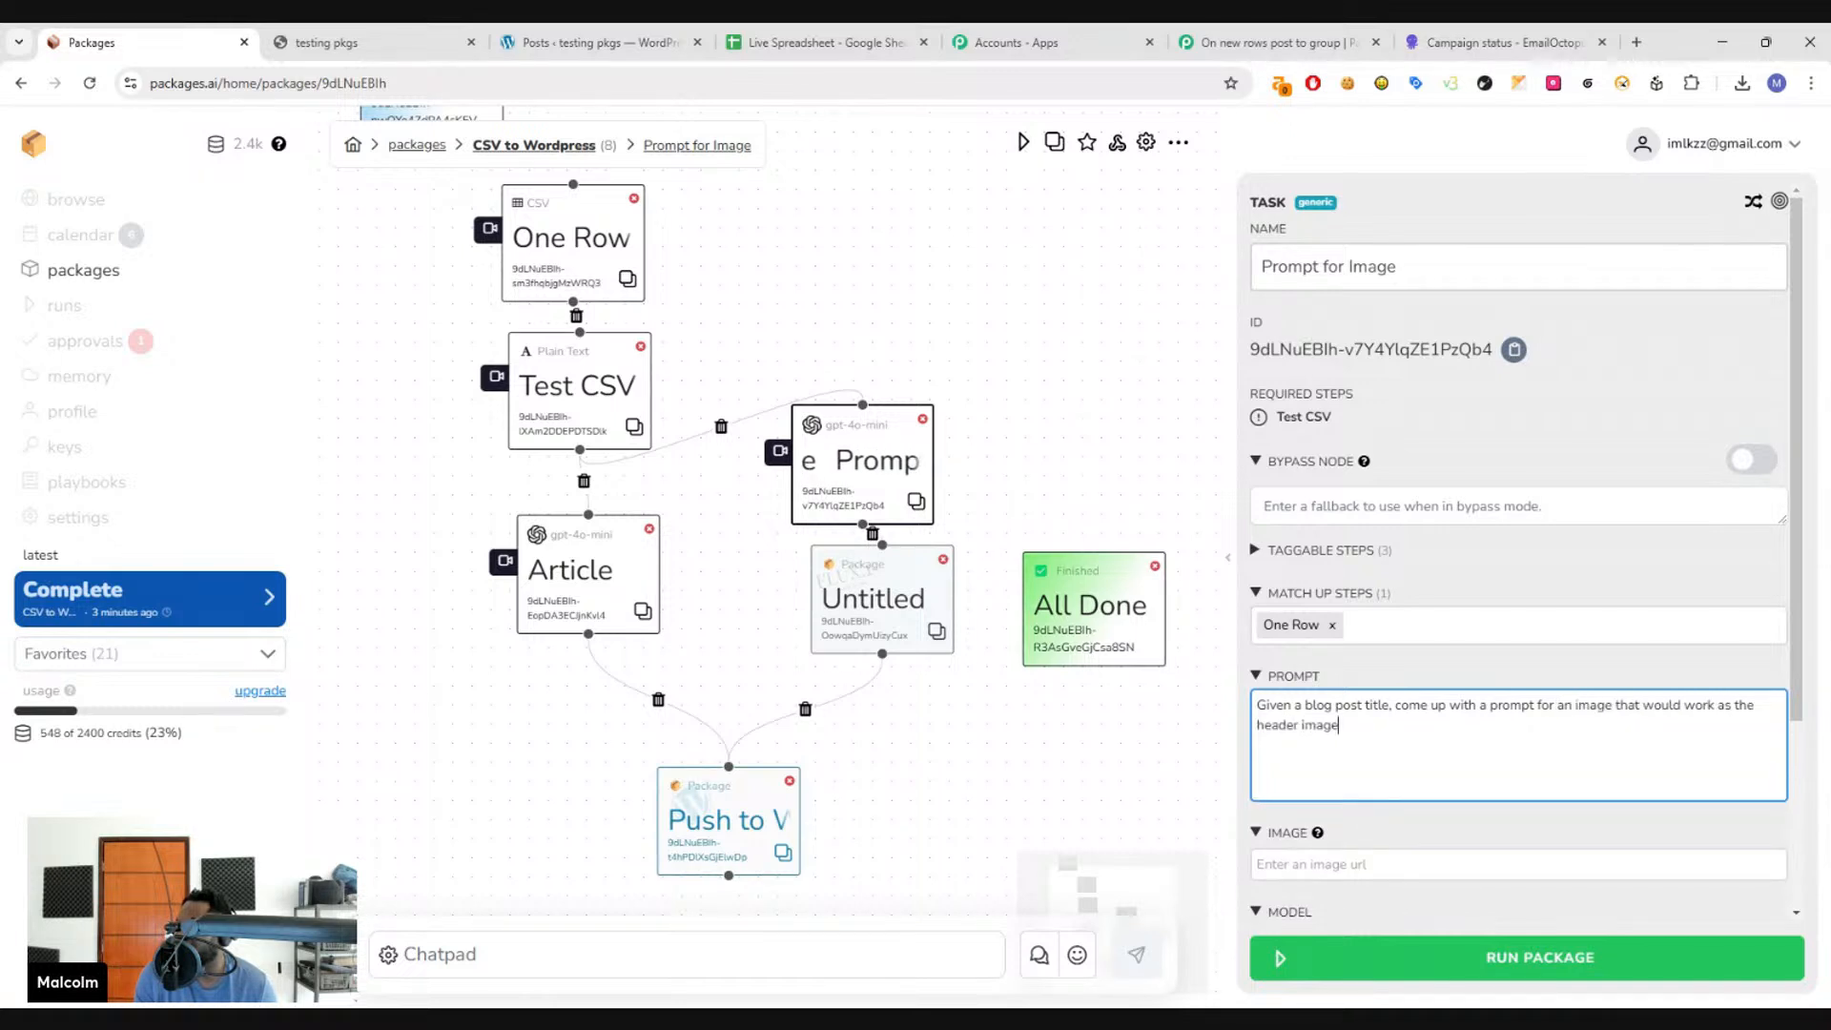
text(.)
key(Return)
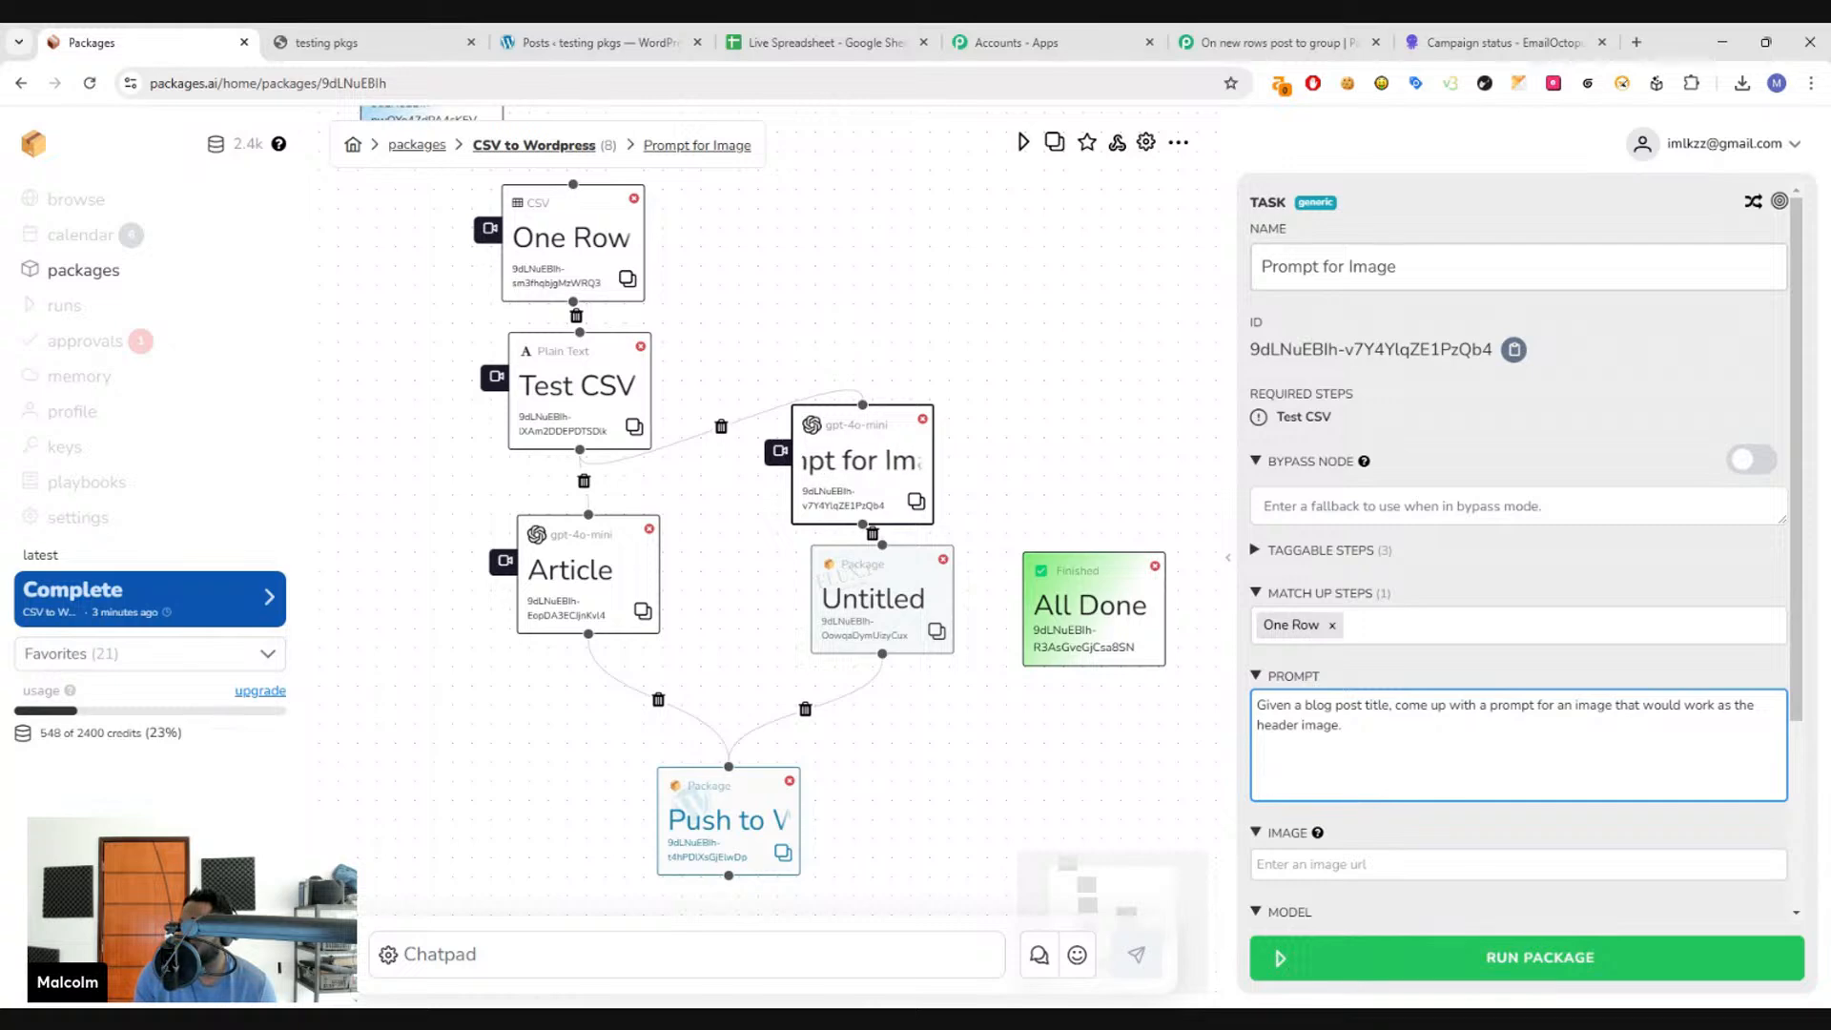
- Add a "Blog Post Title:" line to the prompt, filled with the One Row.Title variable
text(Blog Post)
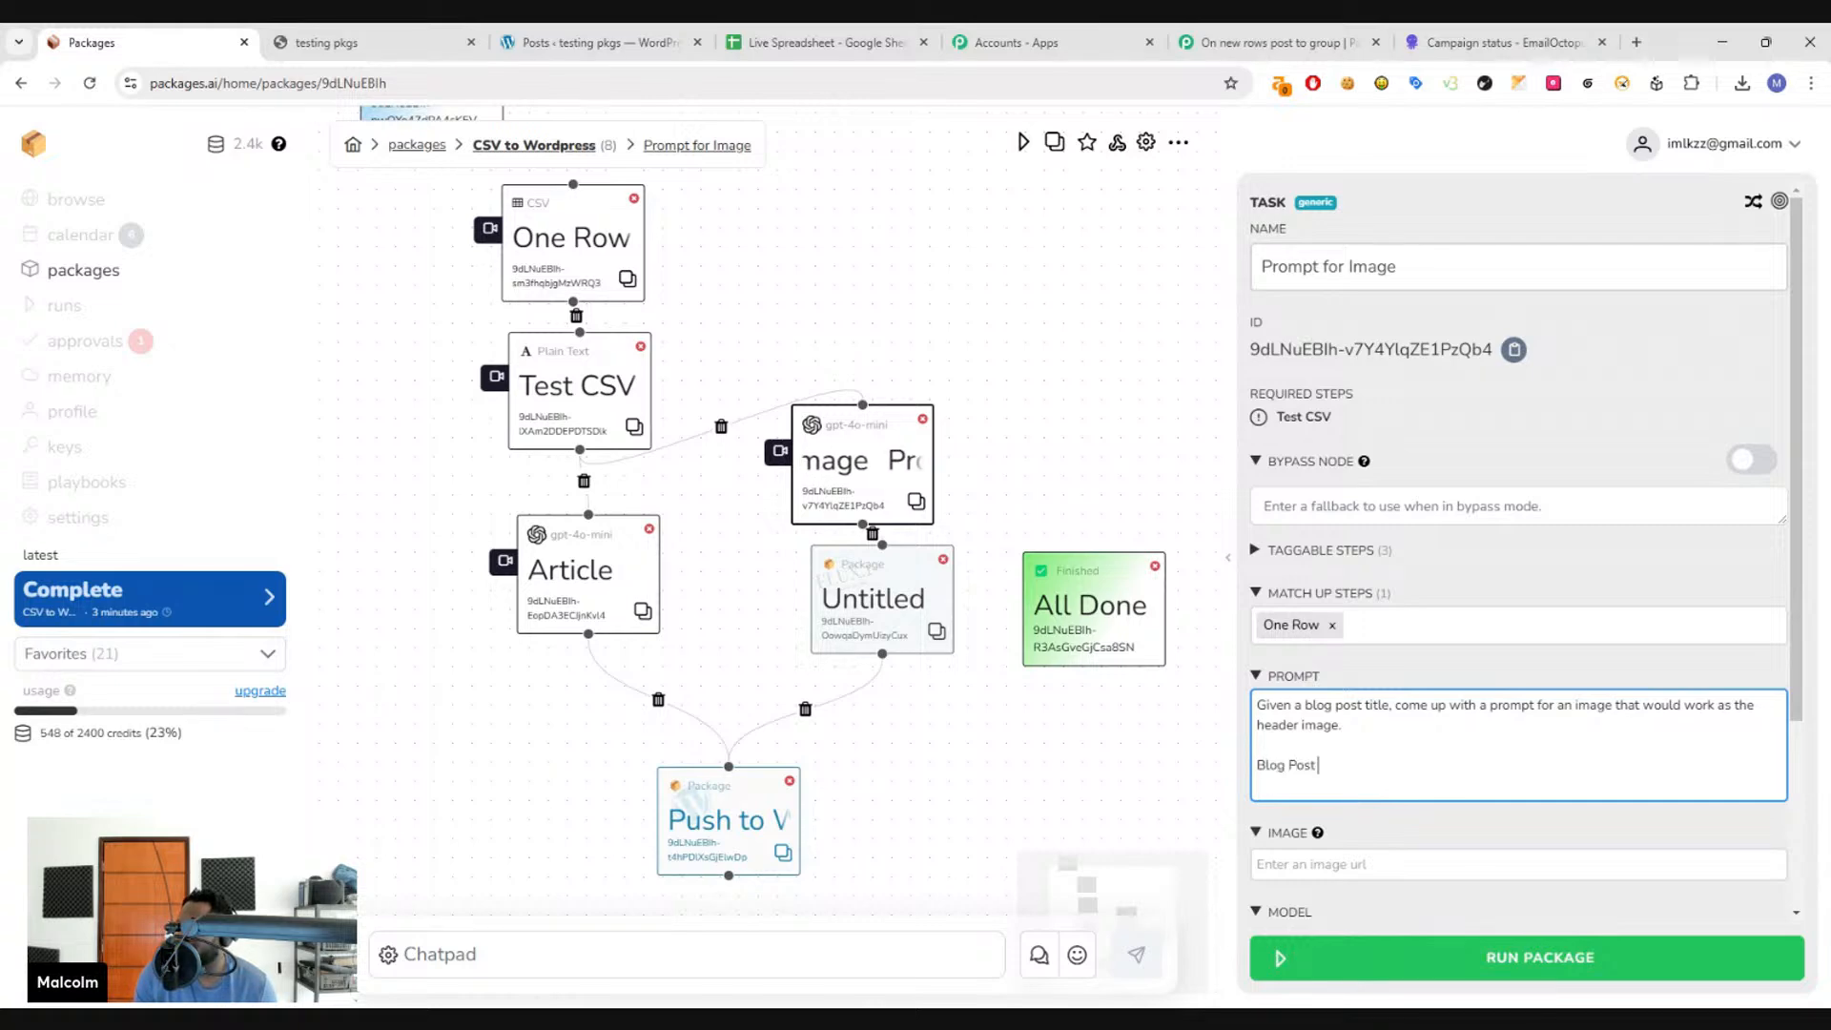
text( Title: @O)
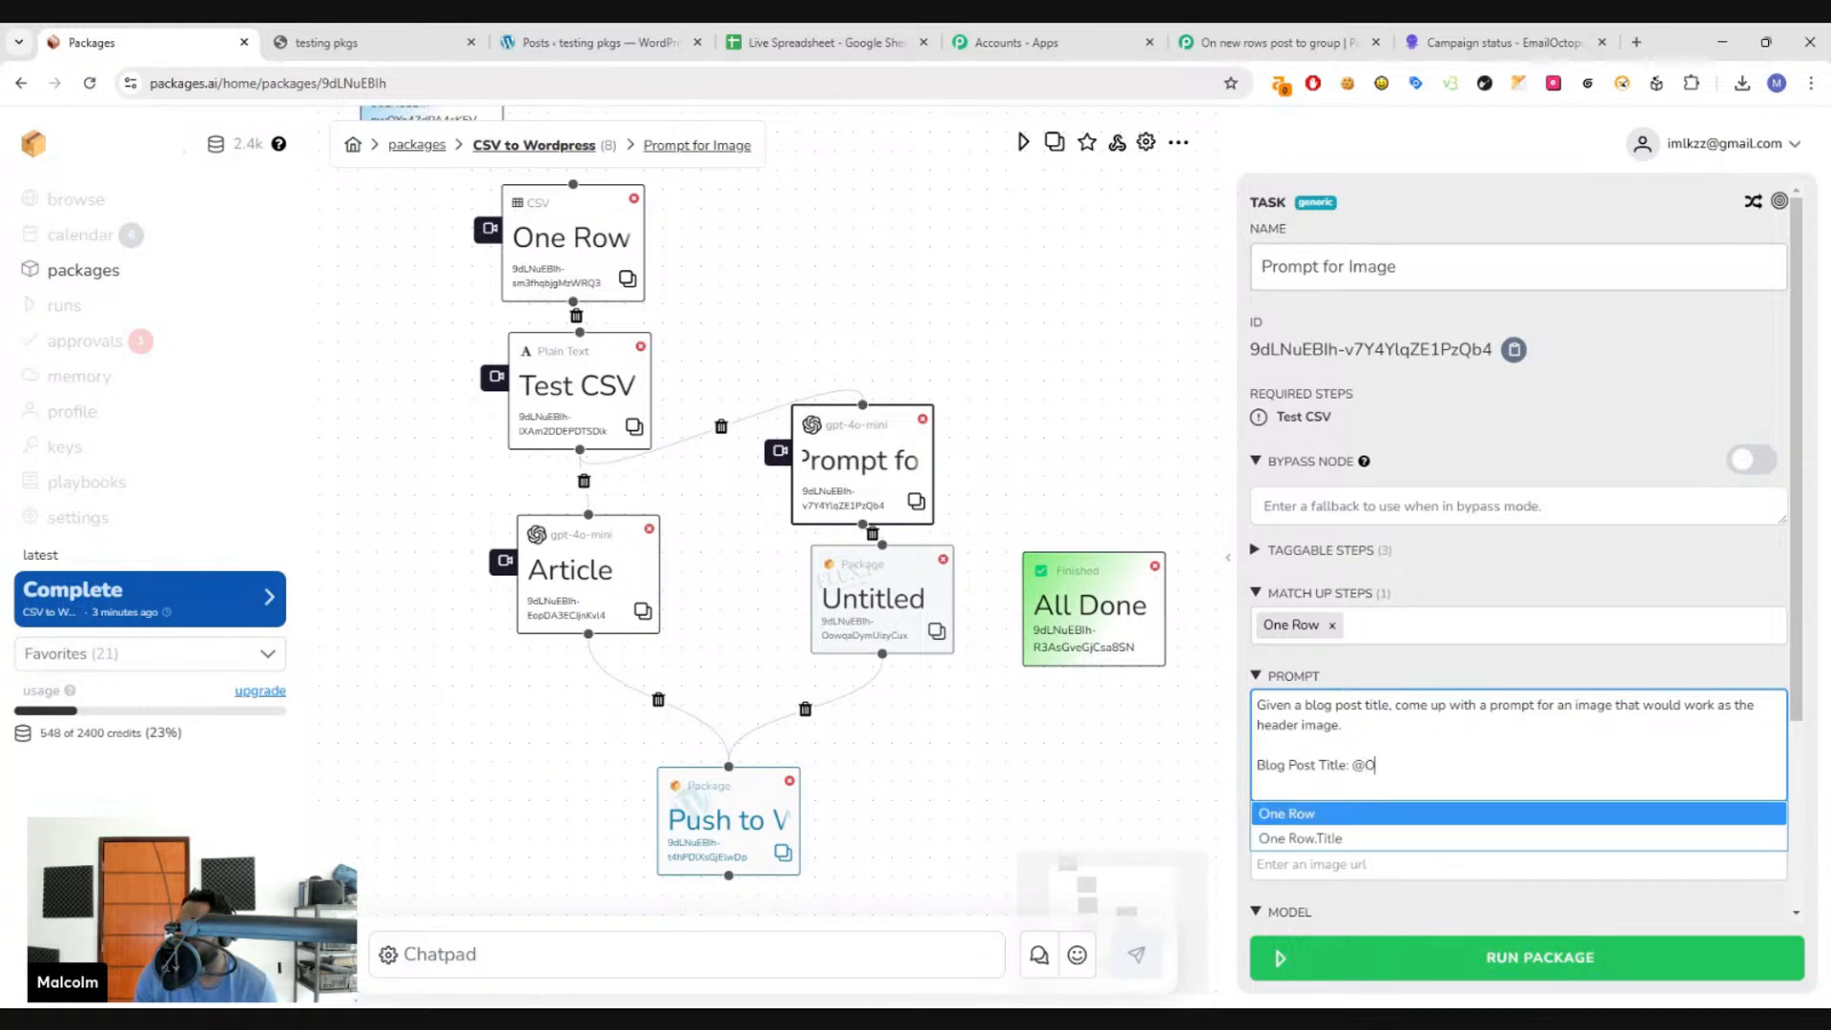
key(Down)
key(Return)
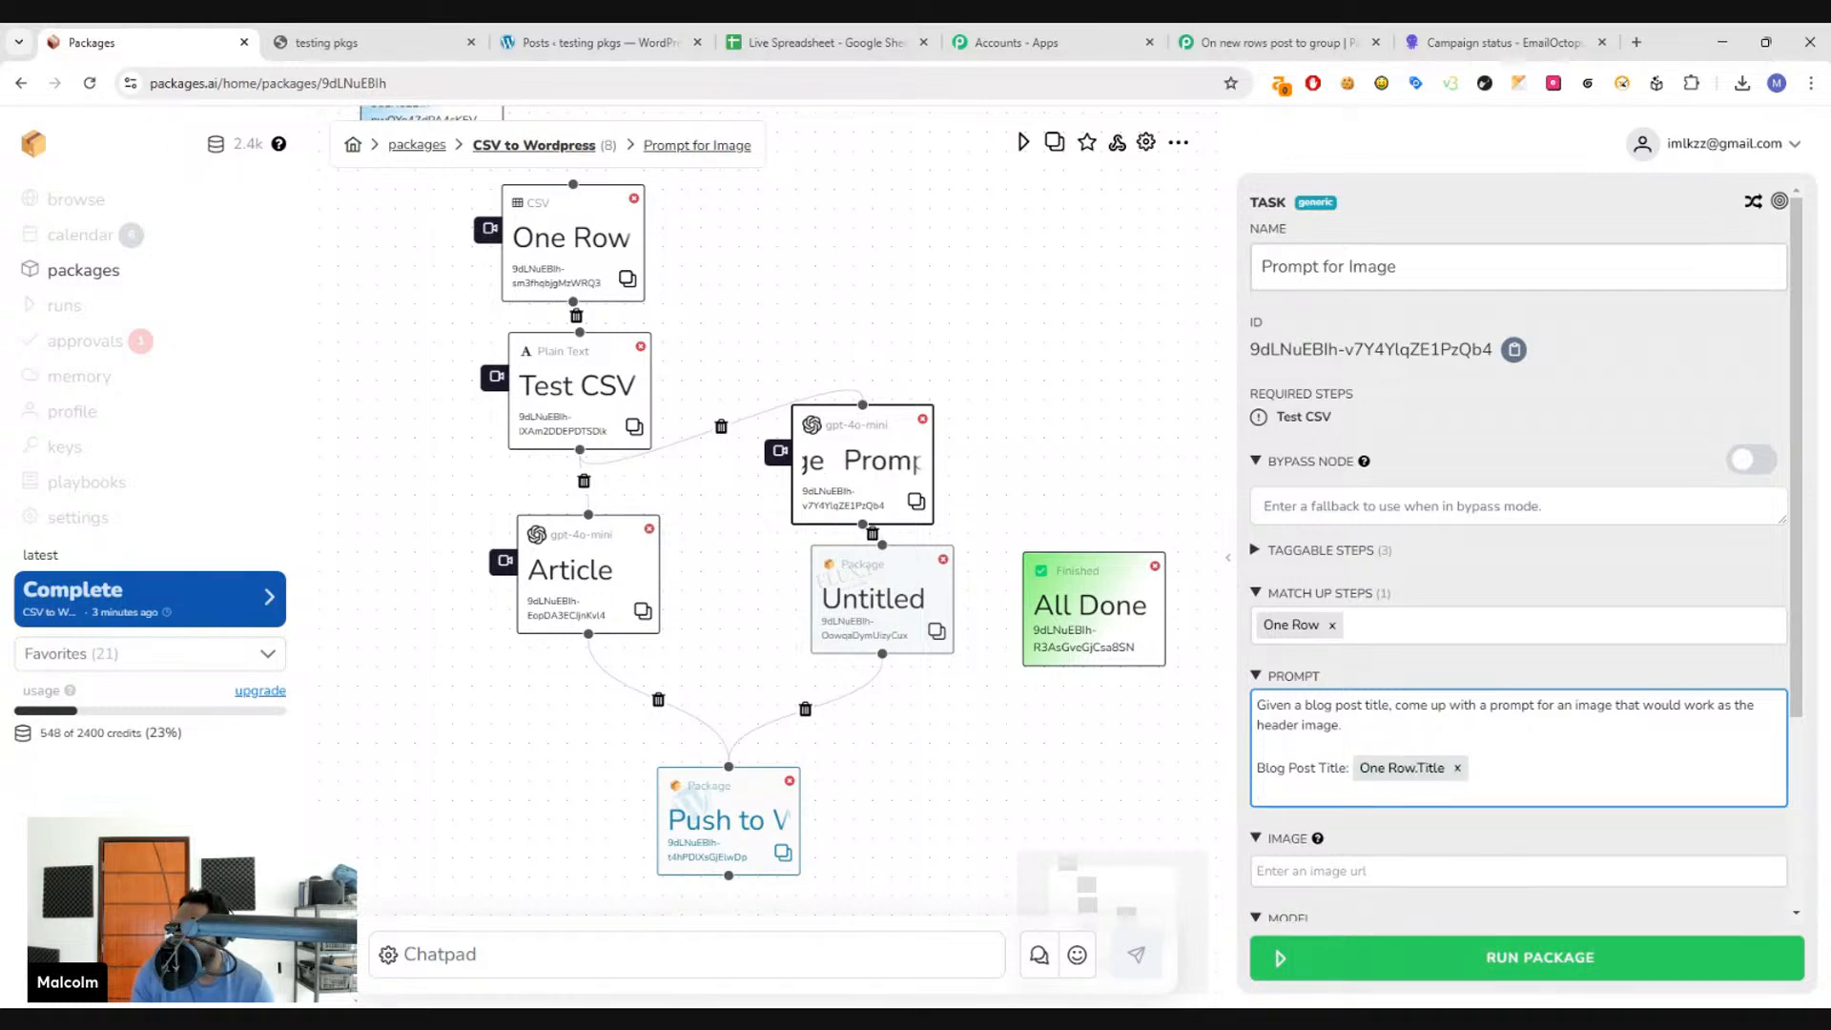
- End the prompt with an "Image Prompt:" line and set the task's max tokens to 275
text(Pr)
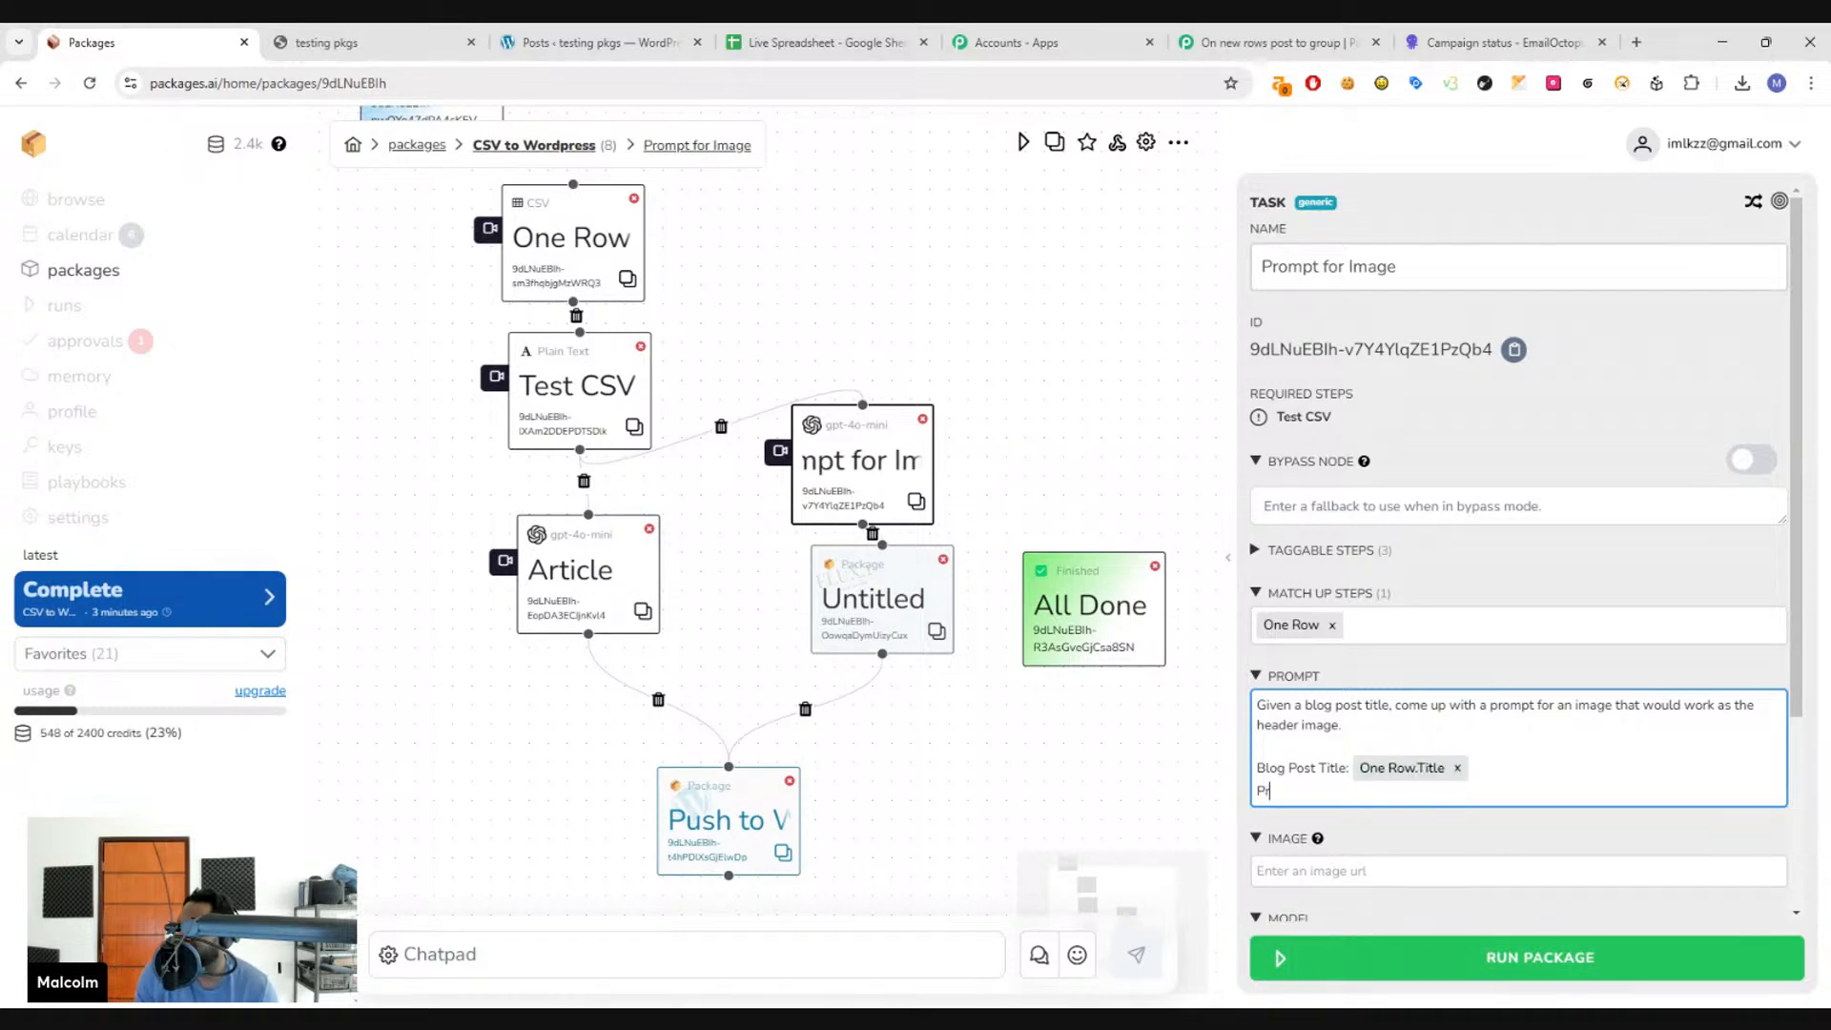
text(ompt)
key(BackSpace)
key(BackSpace)
key(BackSpace)
key(BackSpace)
key(BackSpace)
key(BackSpace)
text(Imag)
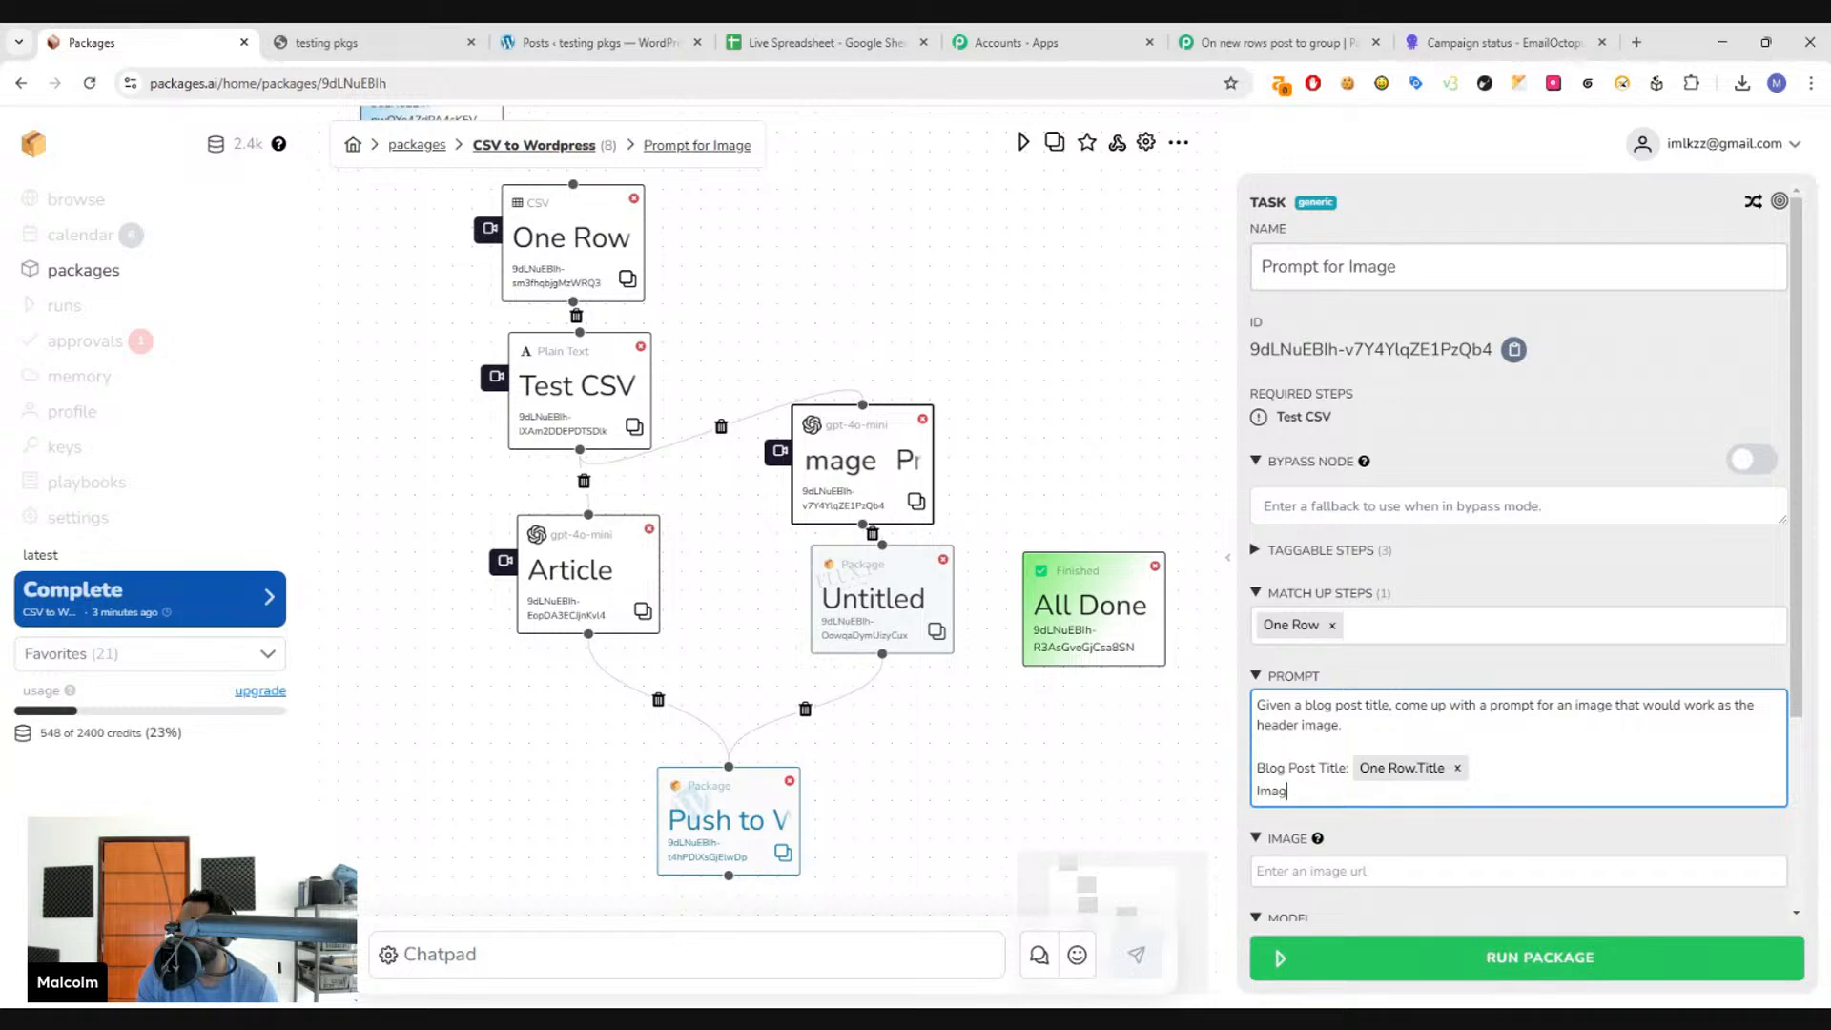
text(e Prompt:)
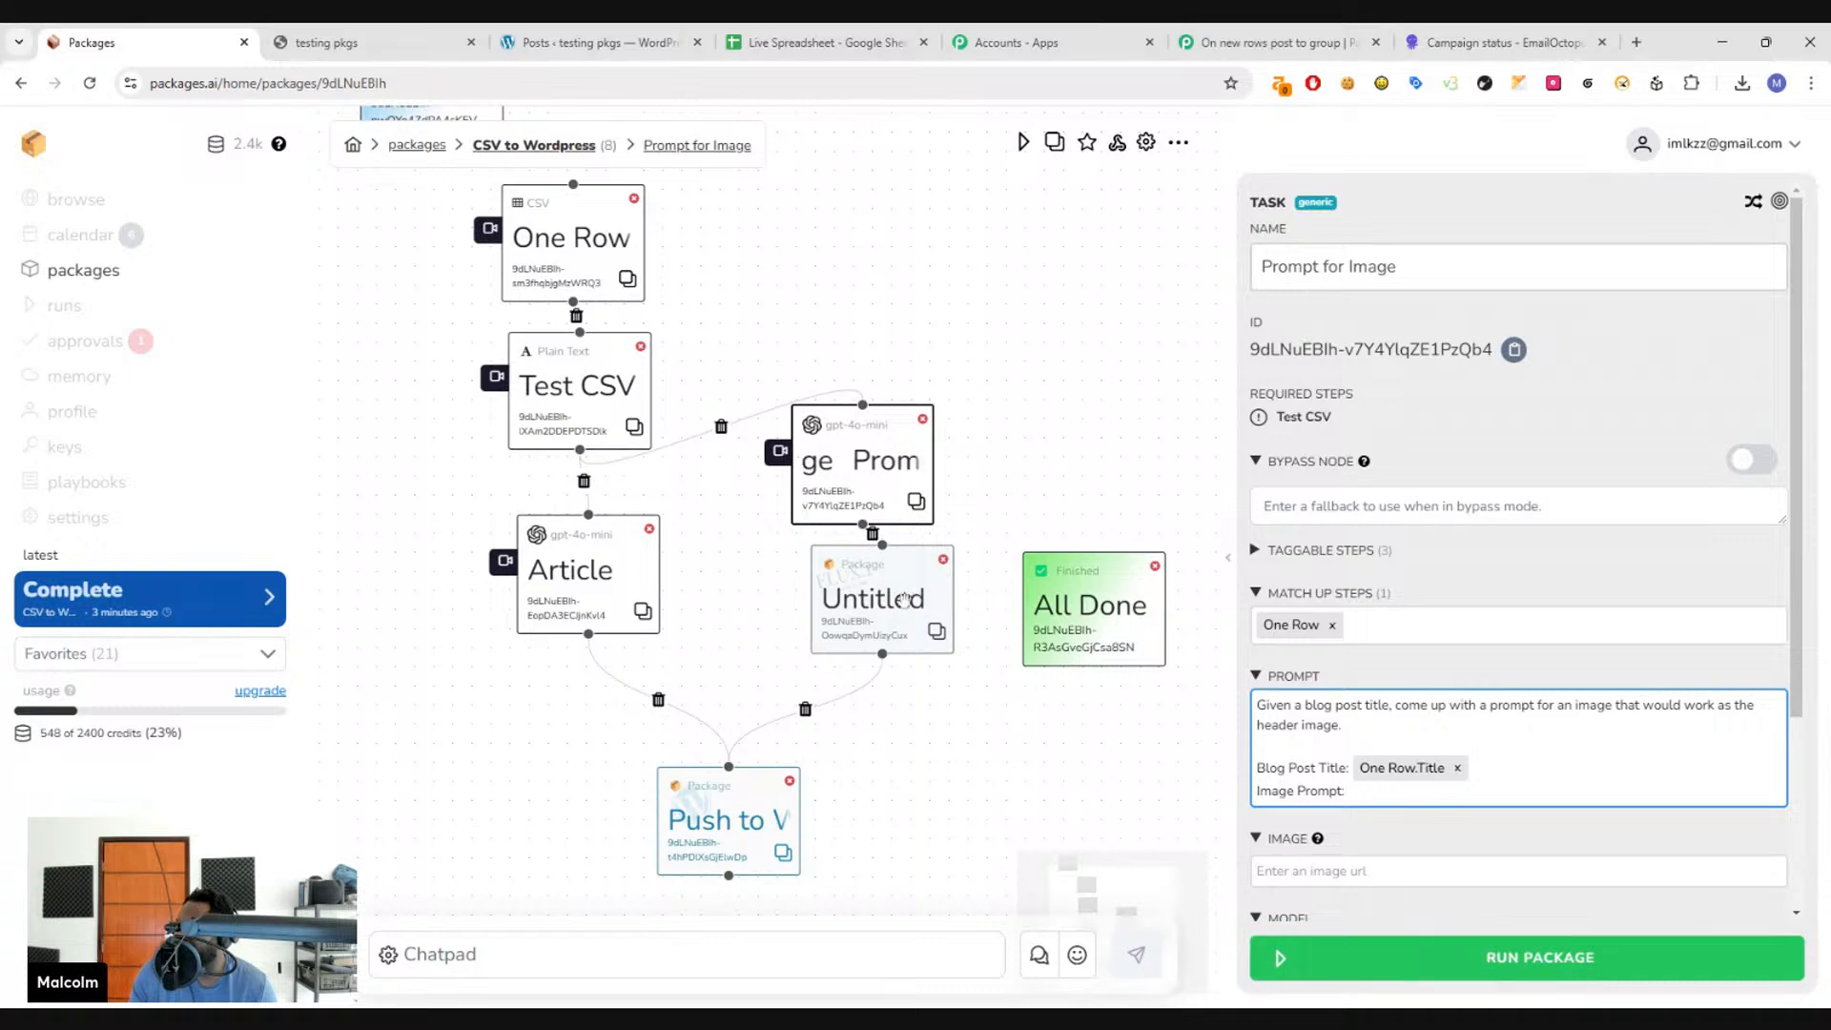
scroll(1360, 817, down, 3)
click(1302, 804)
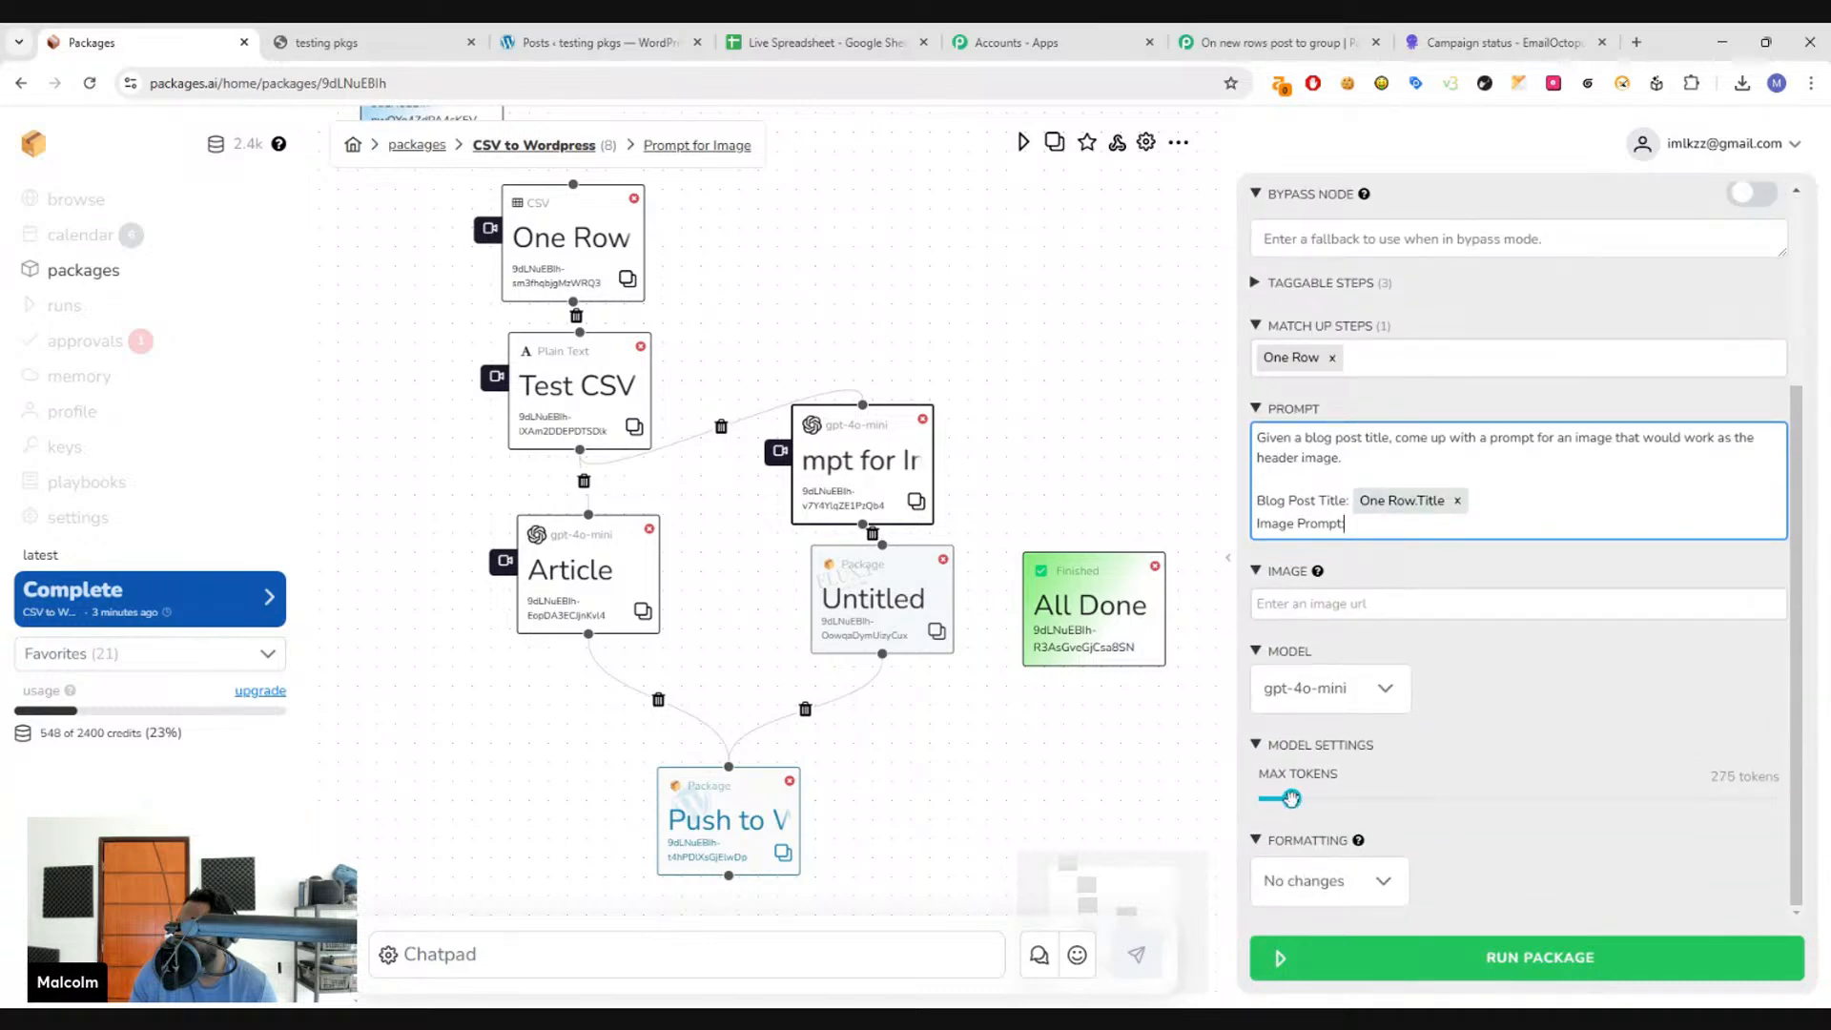
- Name the untitled flux.1 task "Image URL" and use the Prompt for Image variable as its prompt input
click(869, 603)
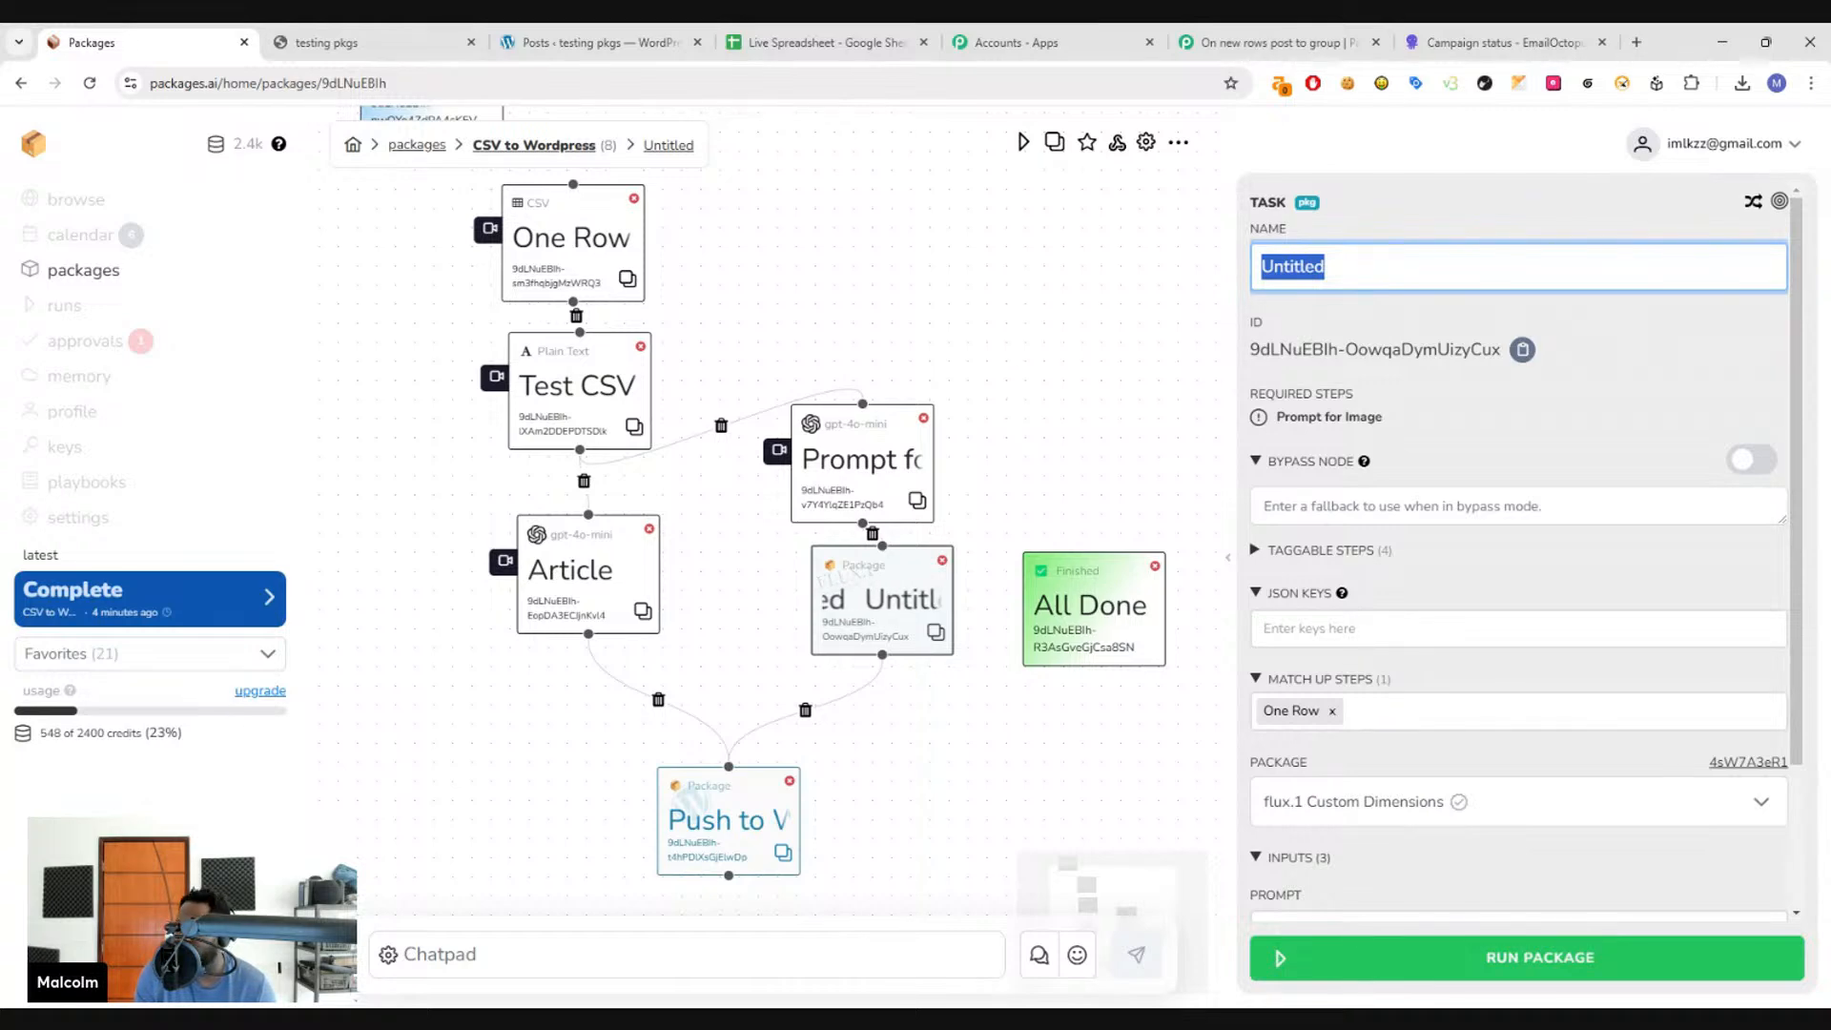
key(BackSpace)
text(Image URL)
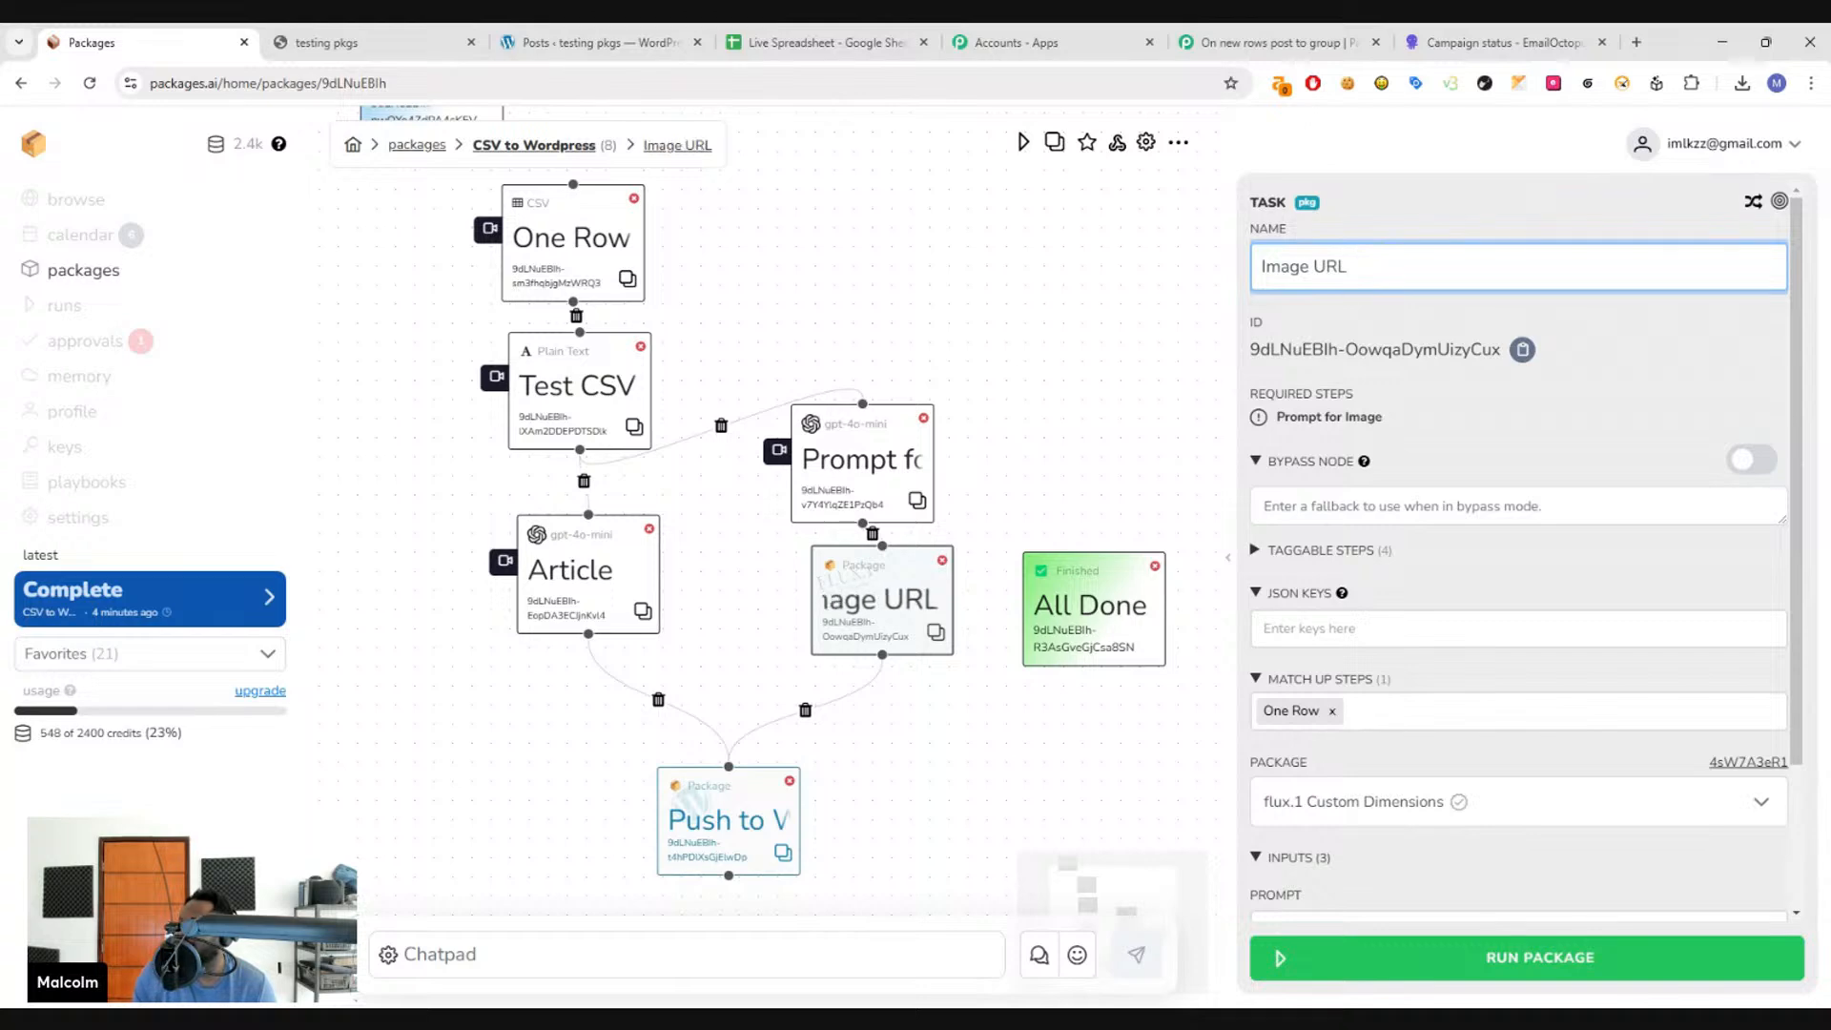
scroll(1341, 558, down, 2)
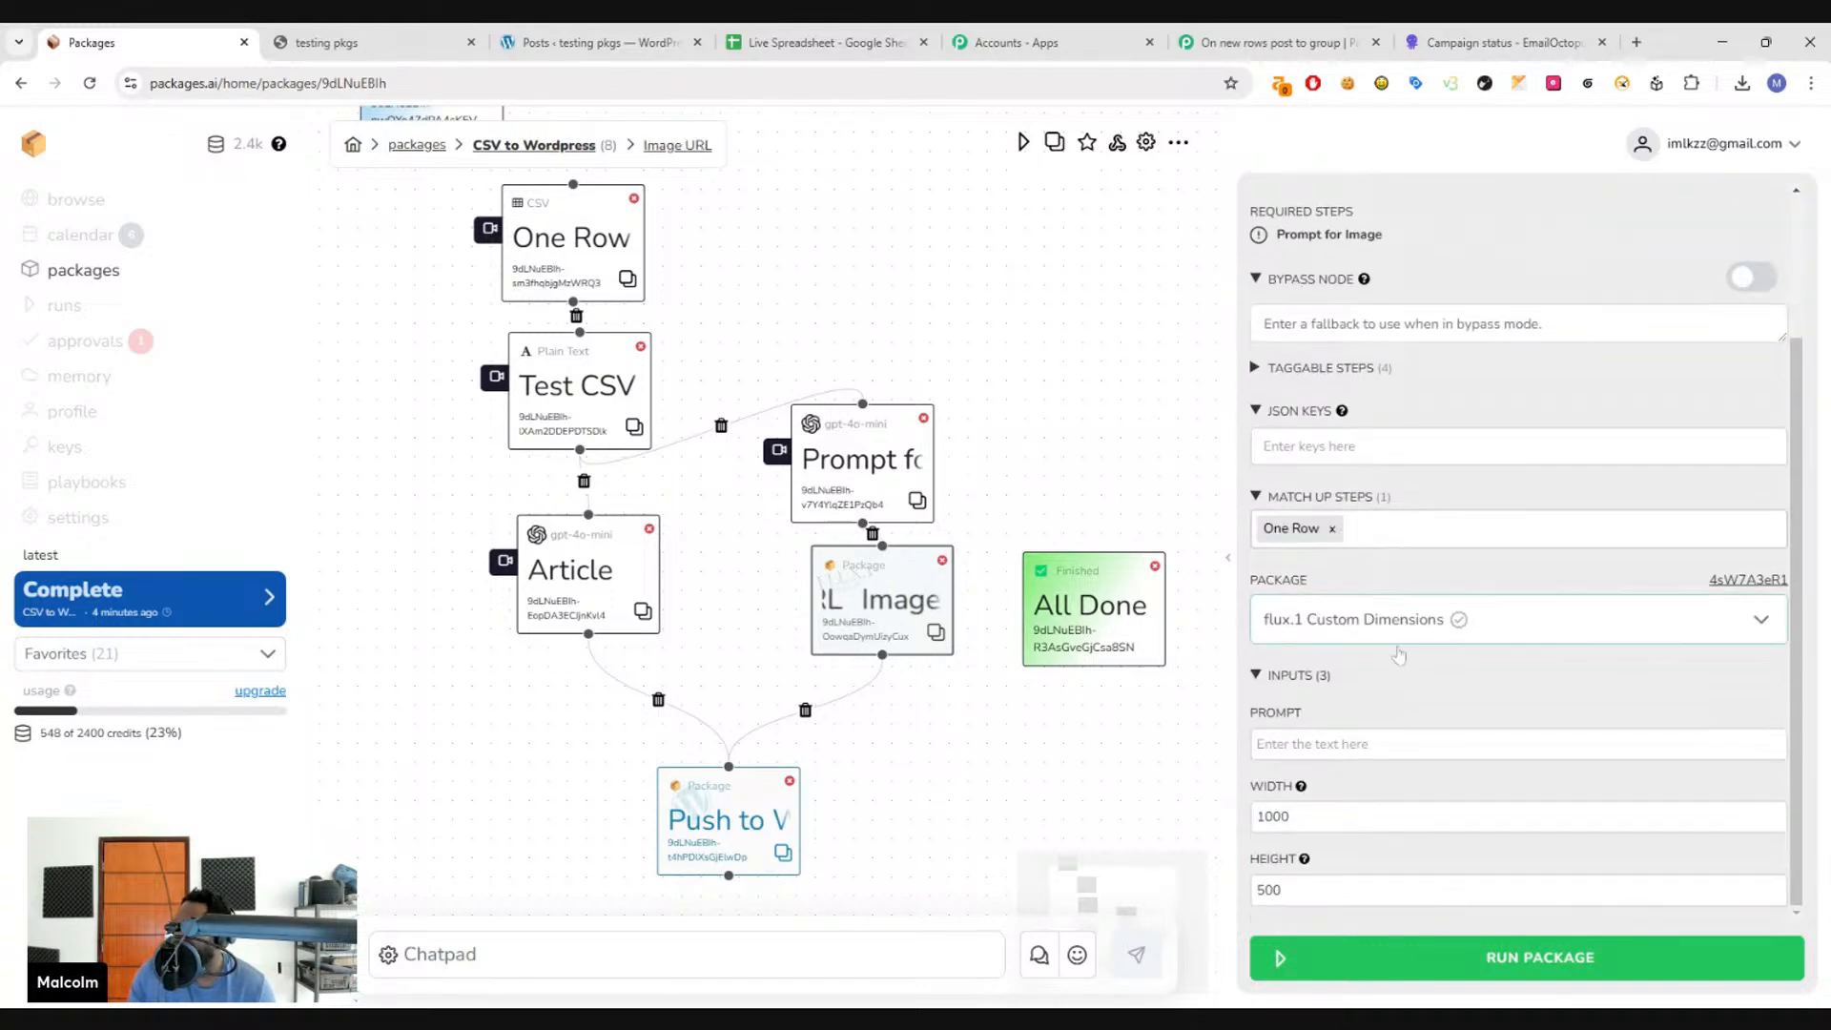
click(1393, 743)
text(@)
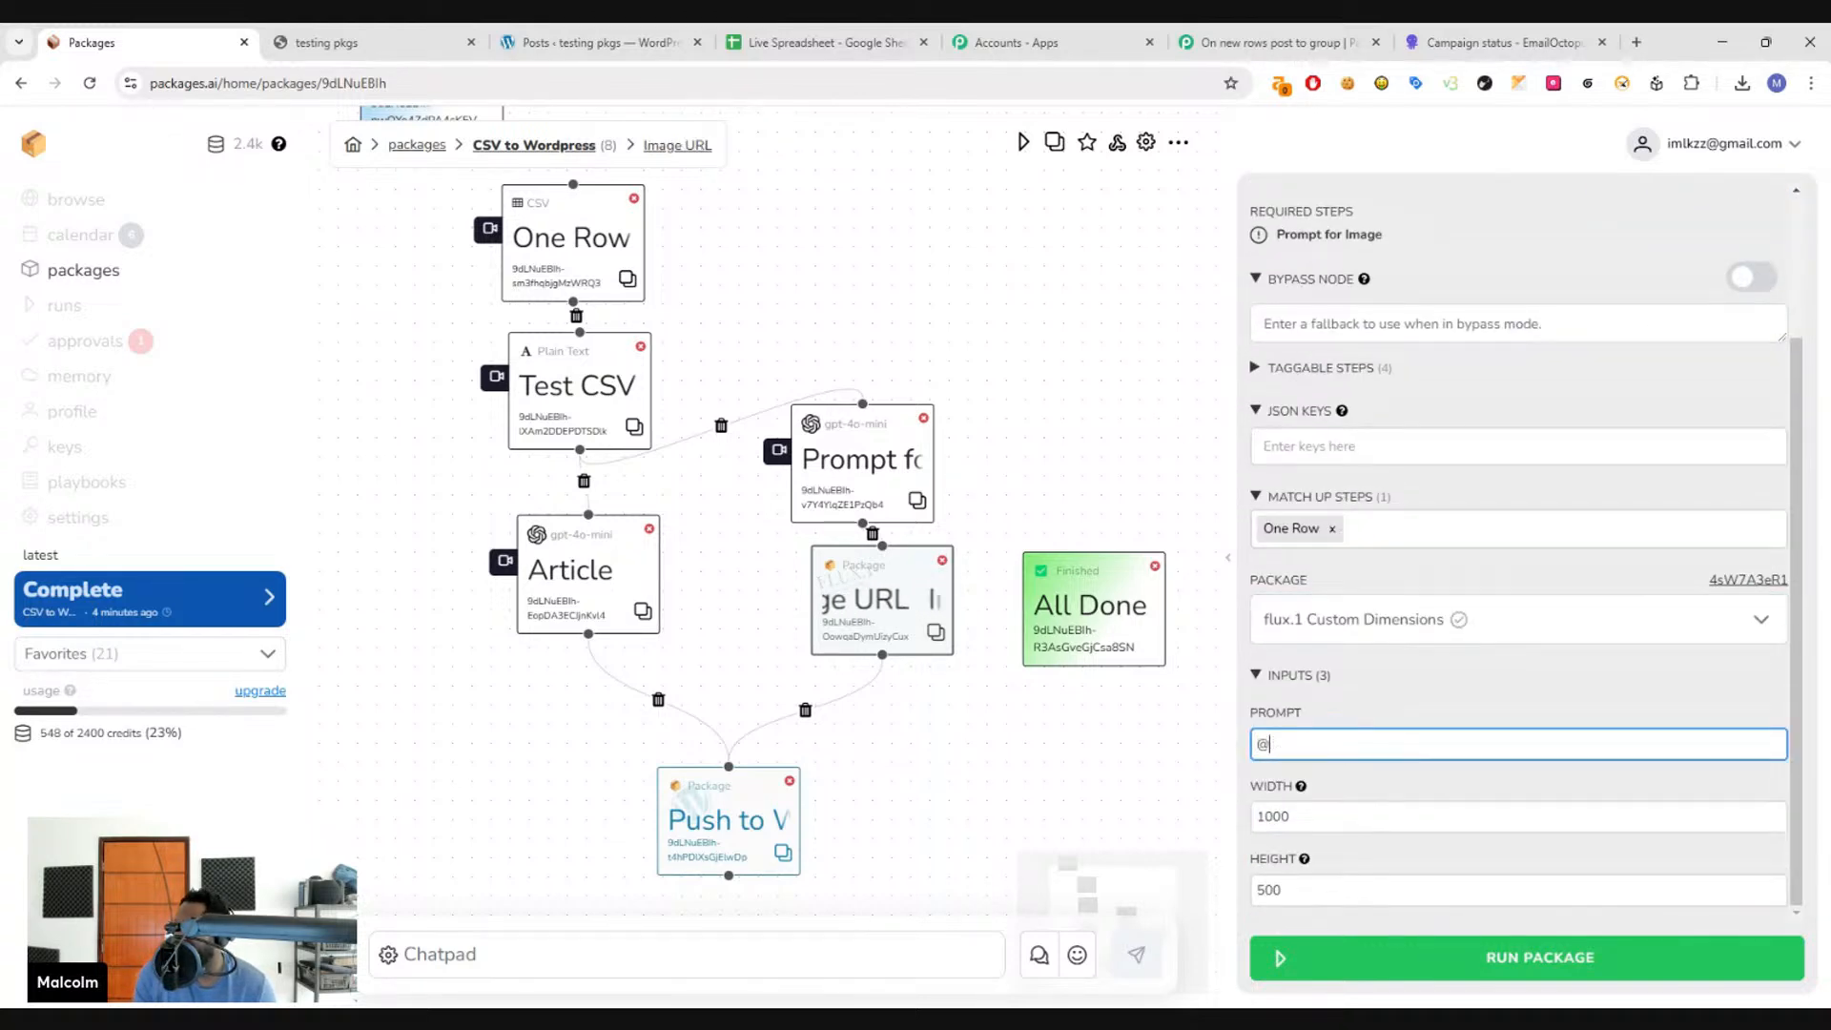
text(Promp)
key(Return)
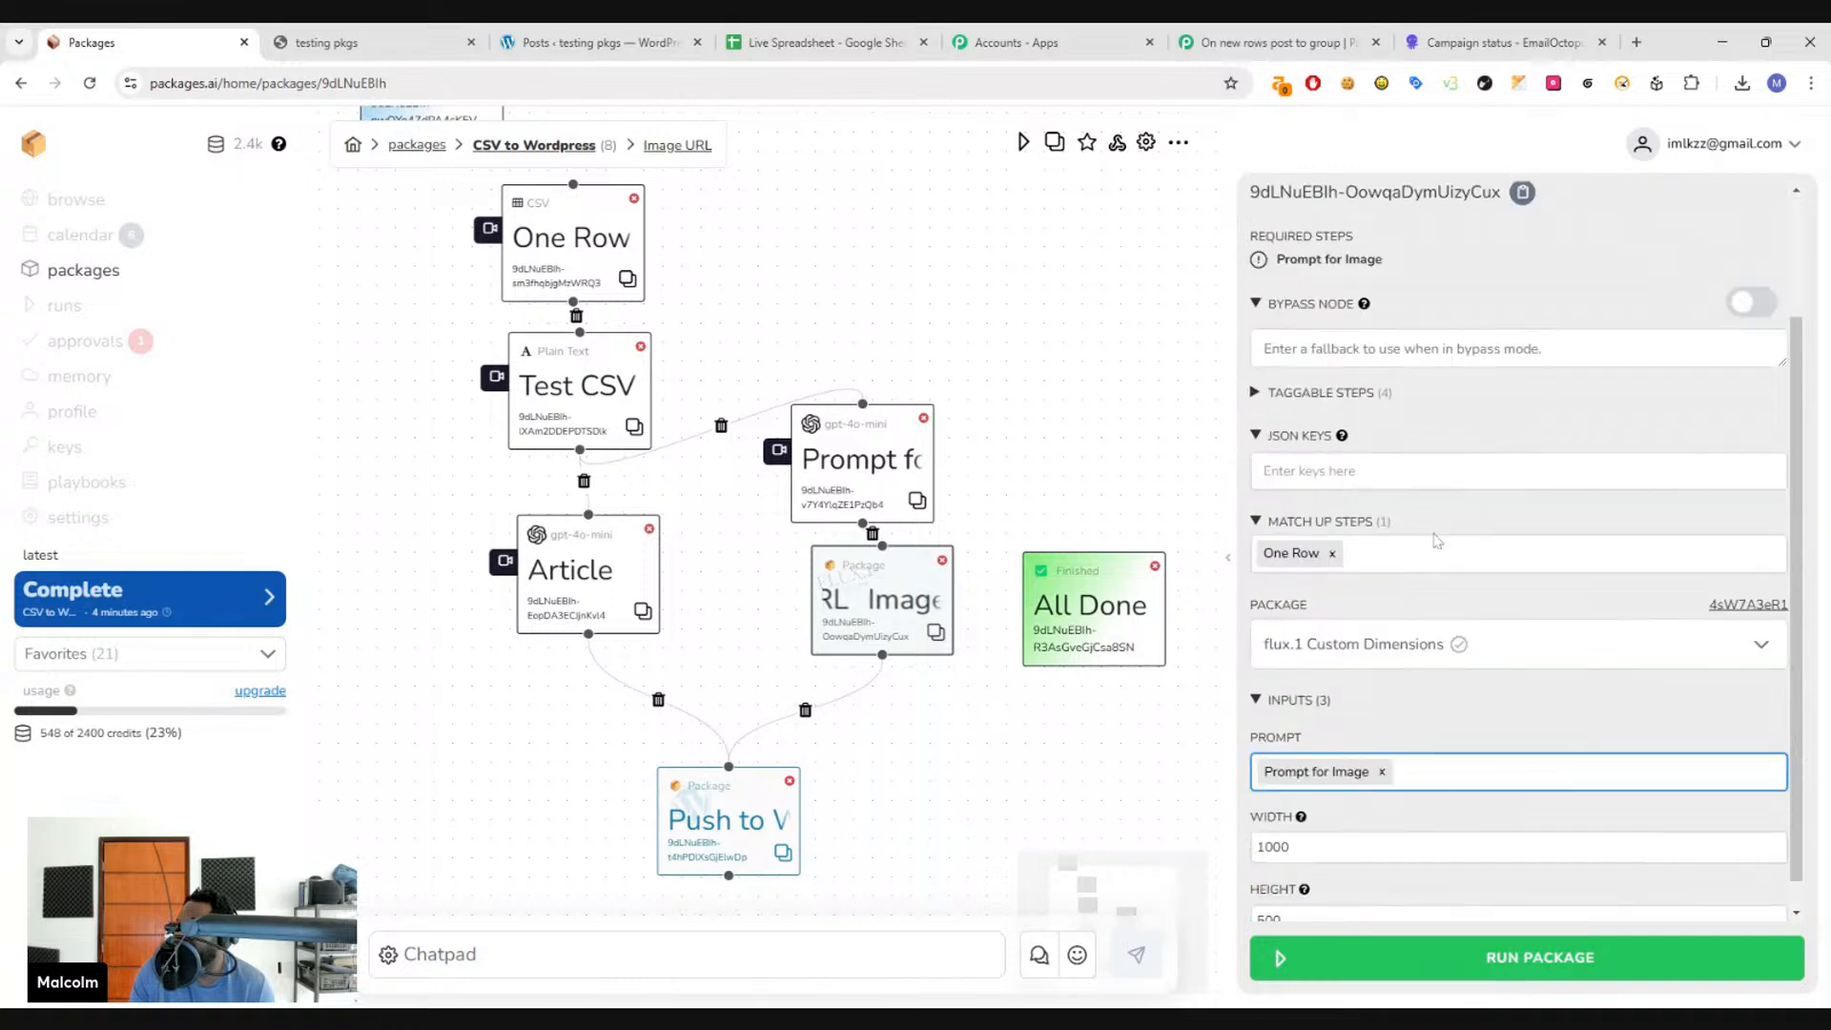
- Open the linked flux.1 Custom Dimensions package, examine its All Done output template, and return to the CSV to Wordpress package
scroll(1437, 541, up, 2)
scroll(1426, 553, down, 2)
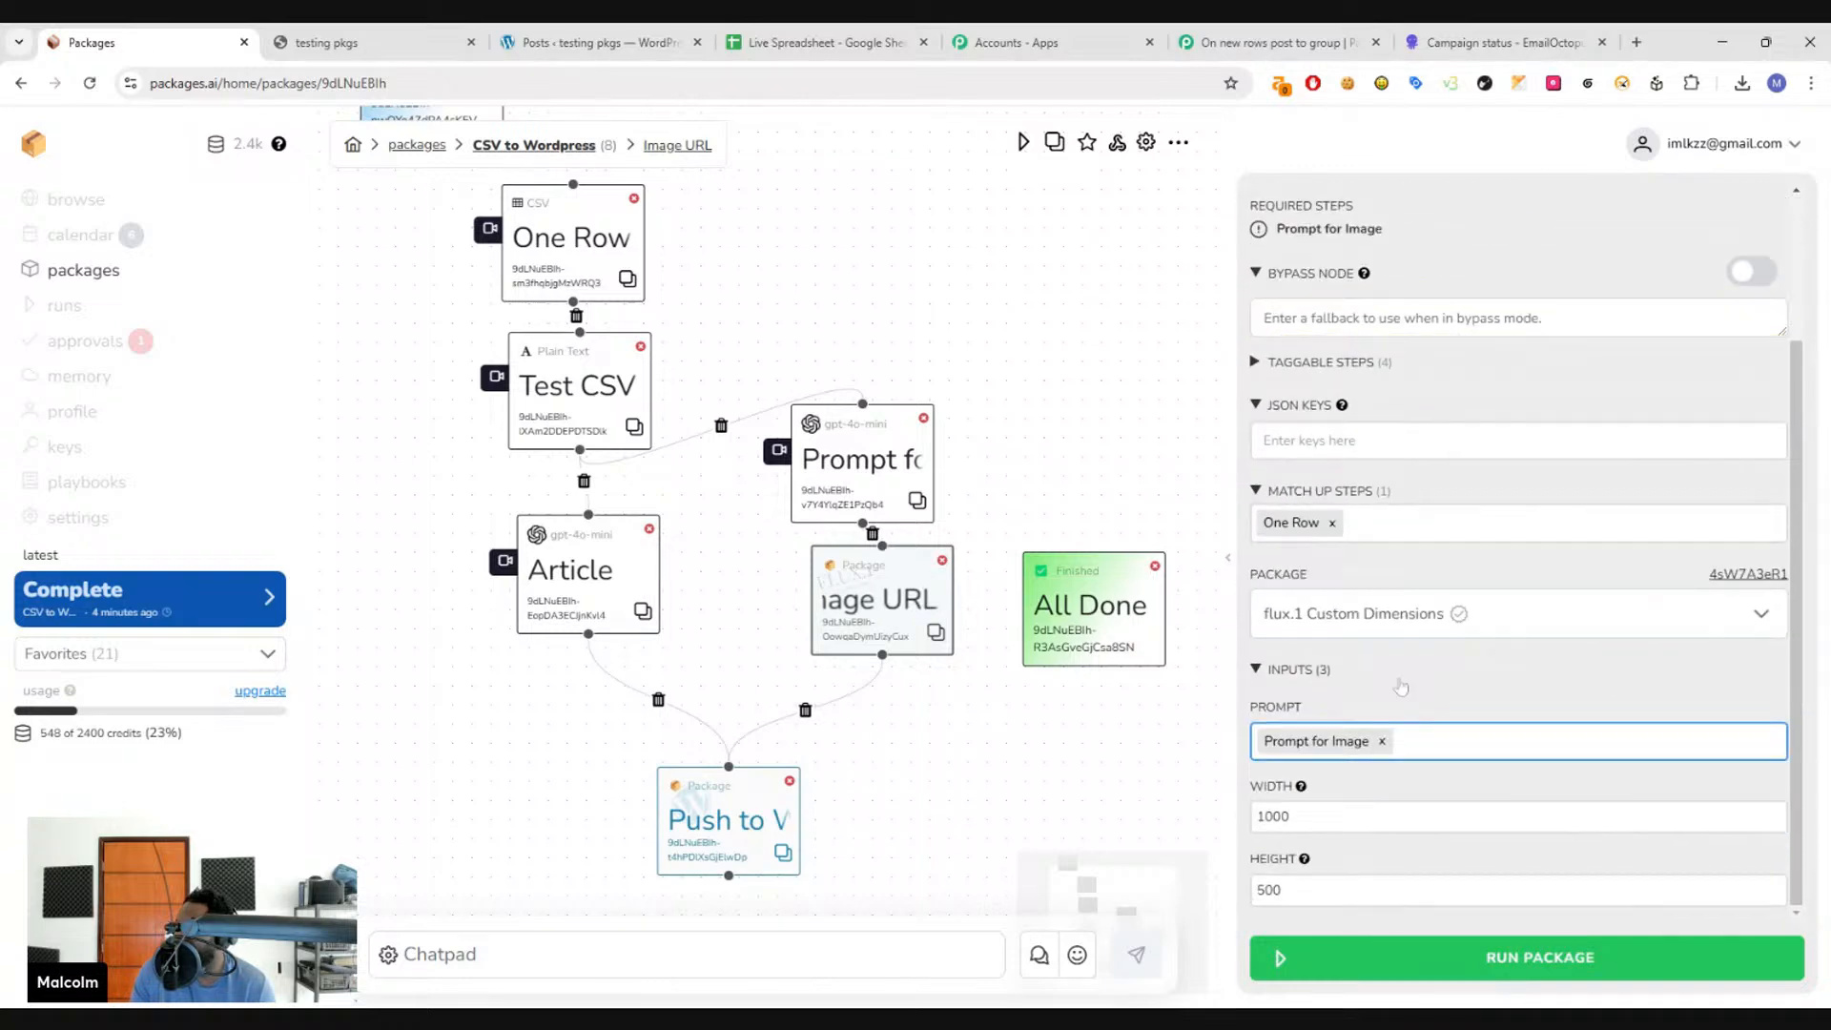
click(1778, 575)
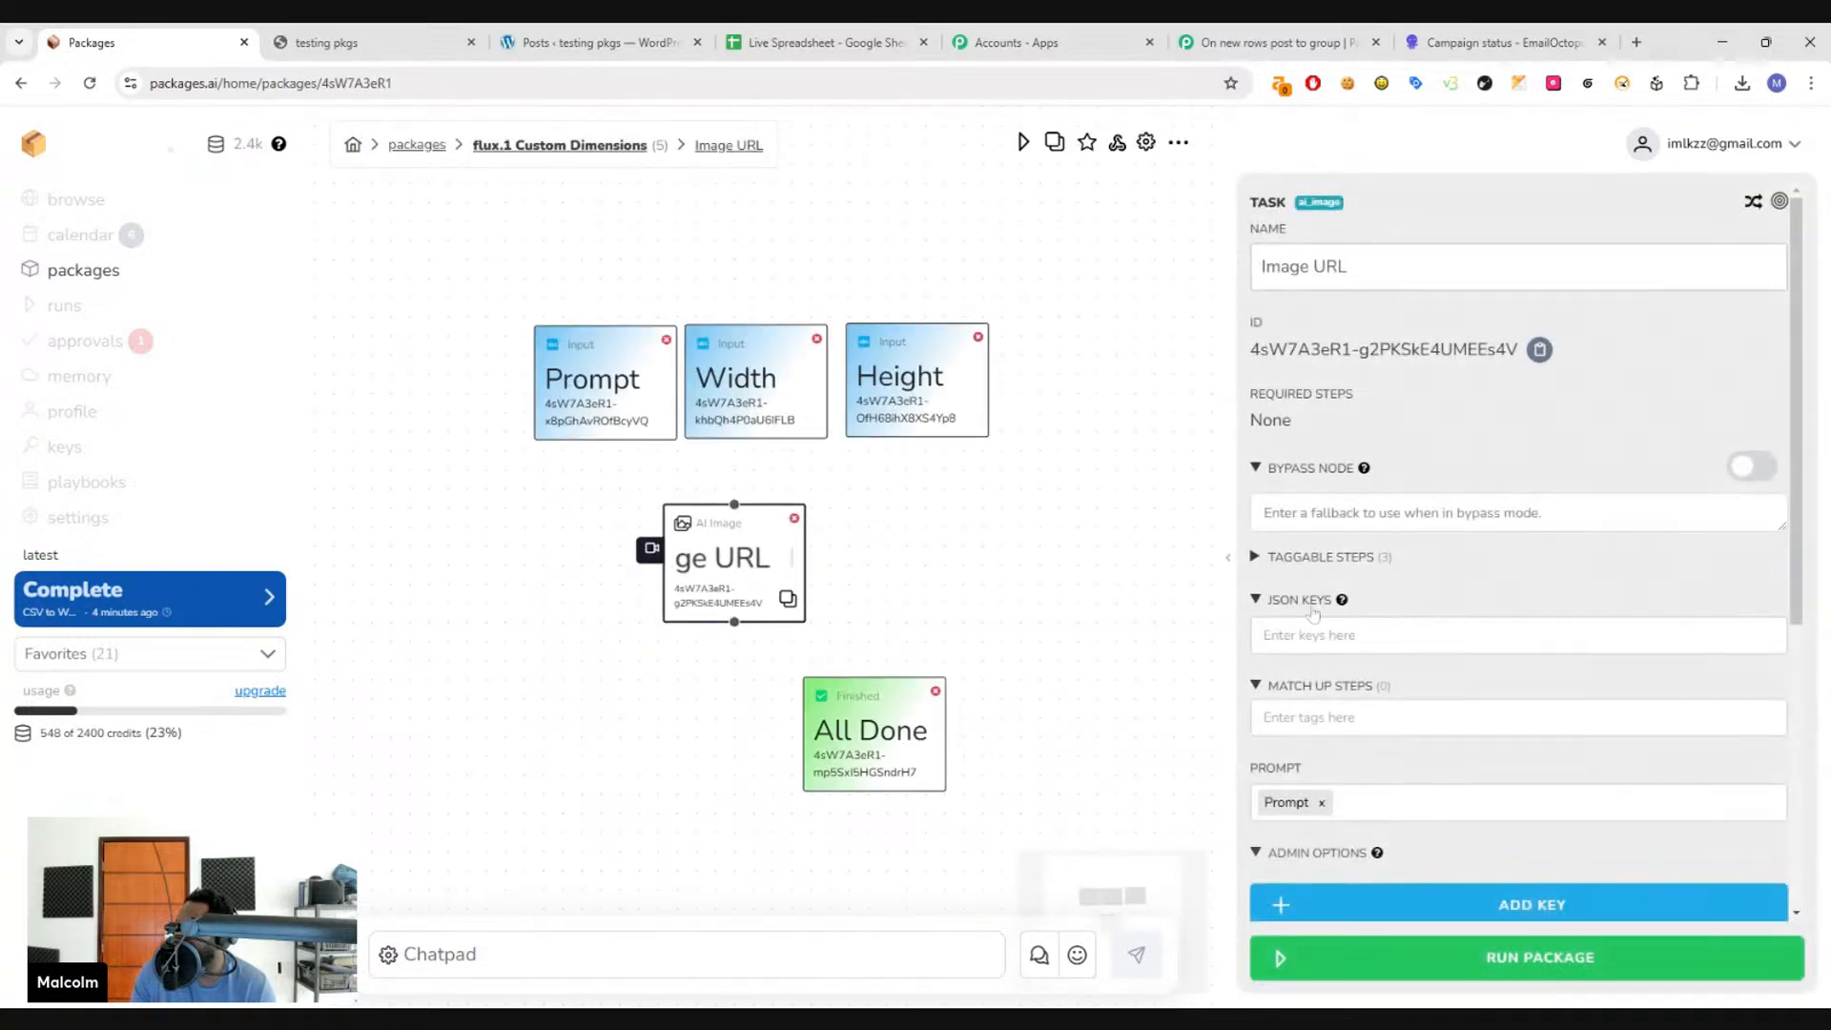
click(890, 746)
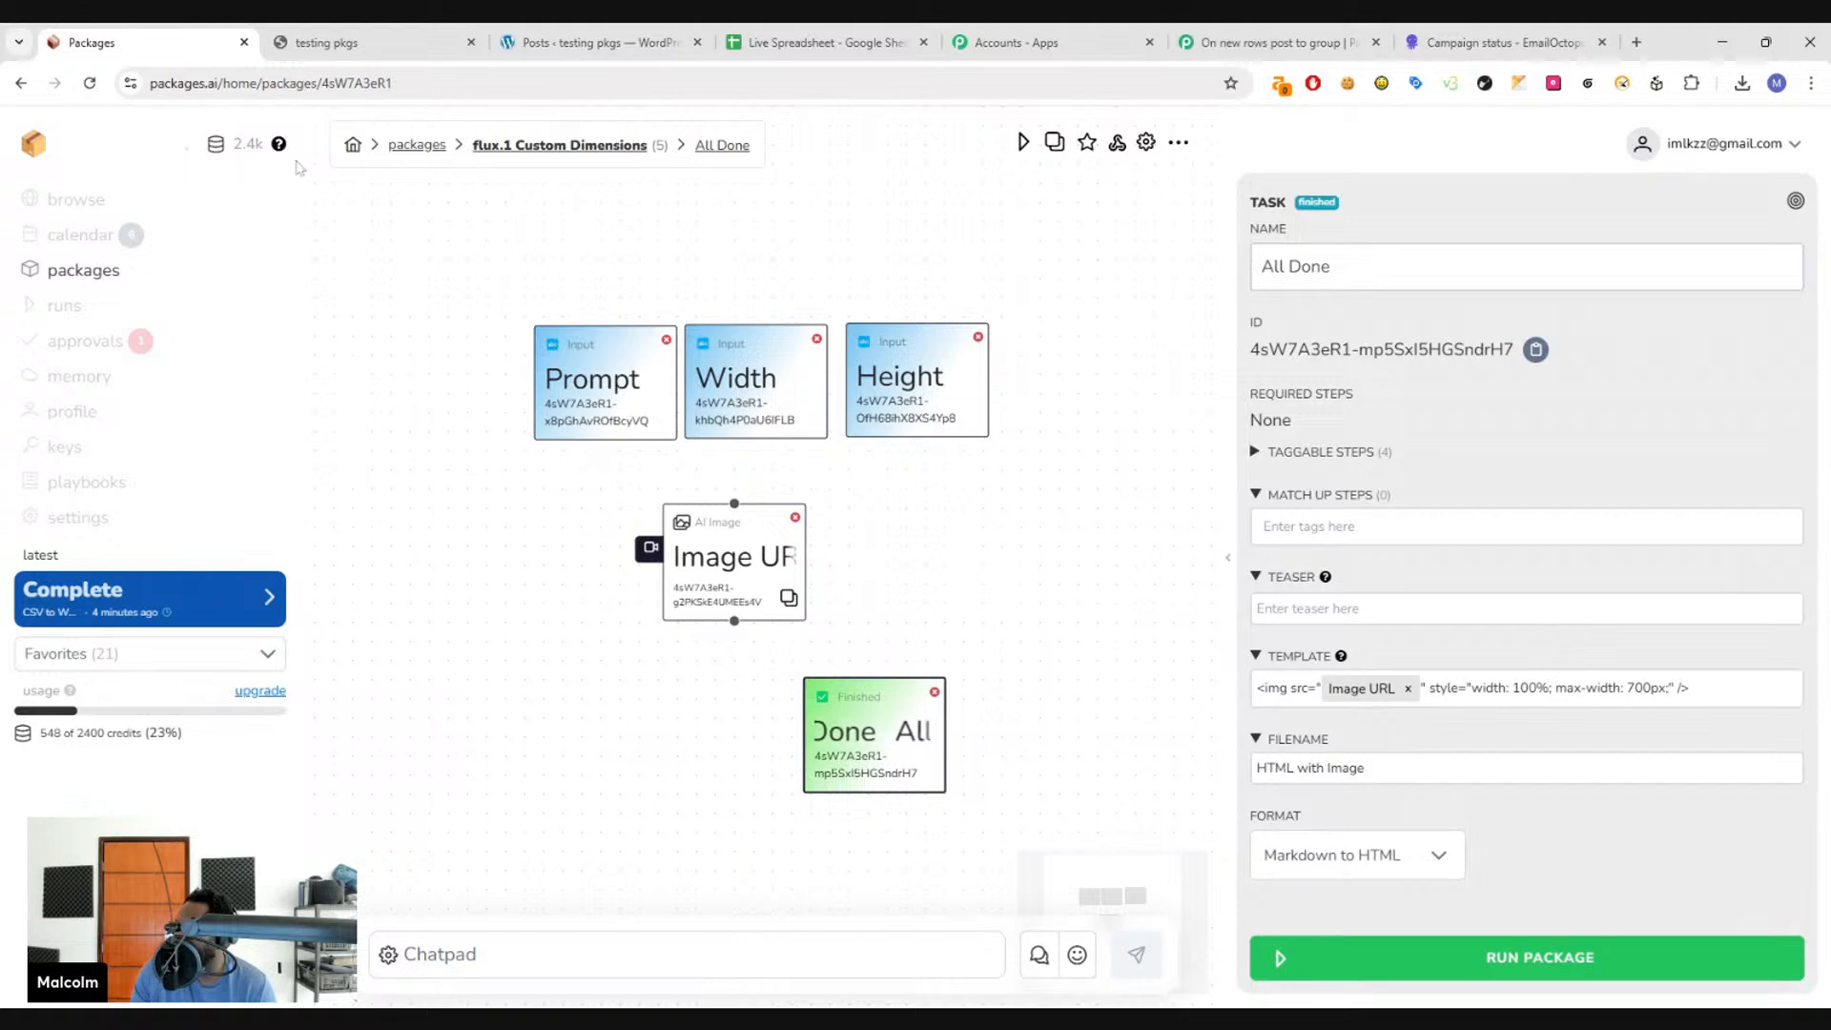
click(23, 83)
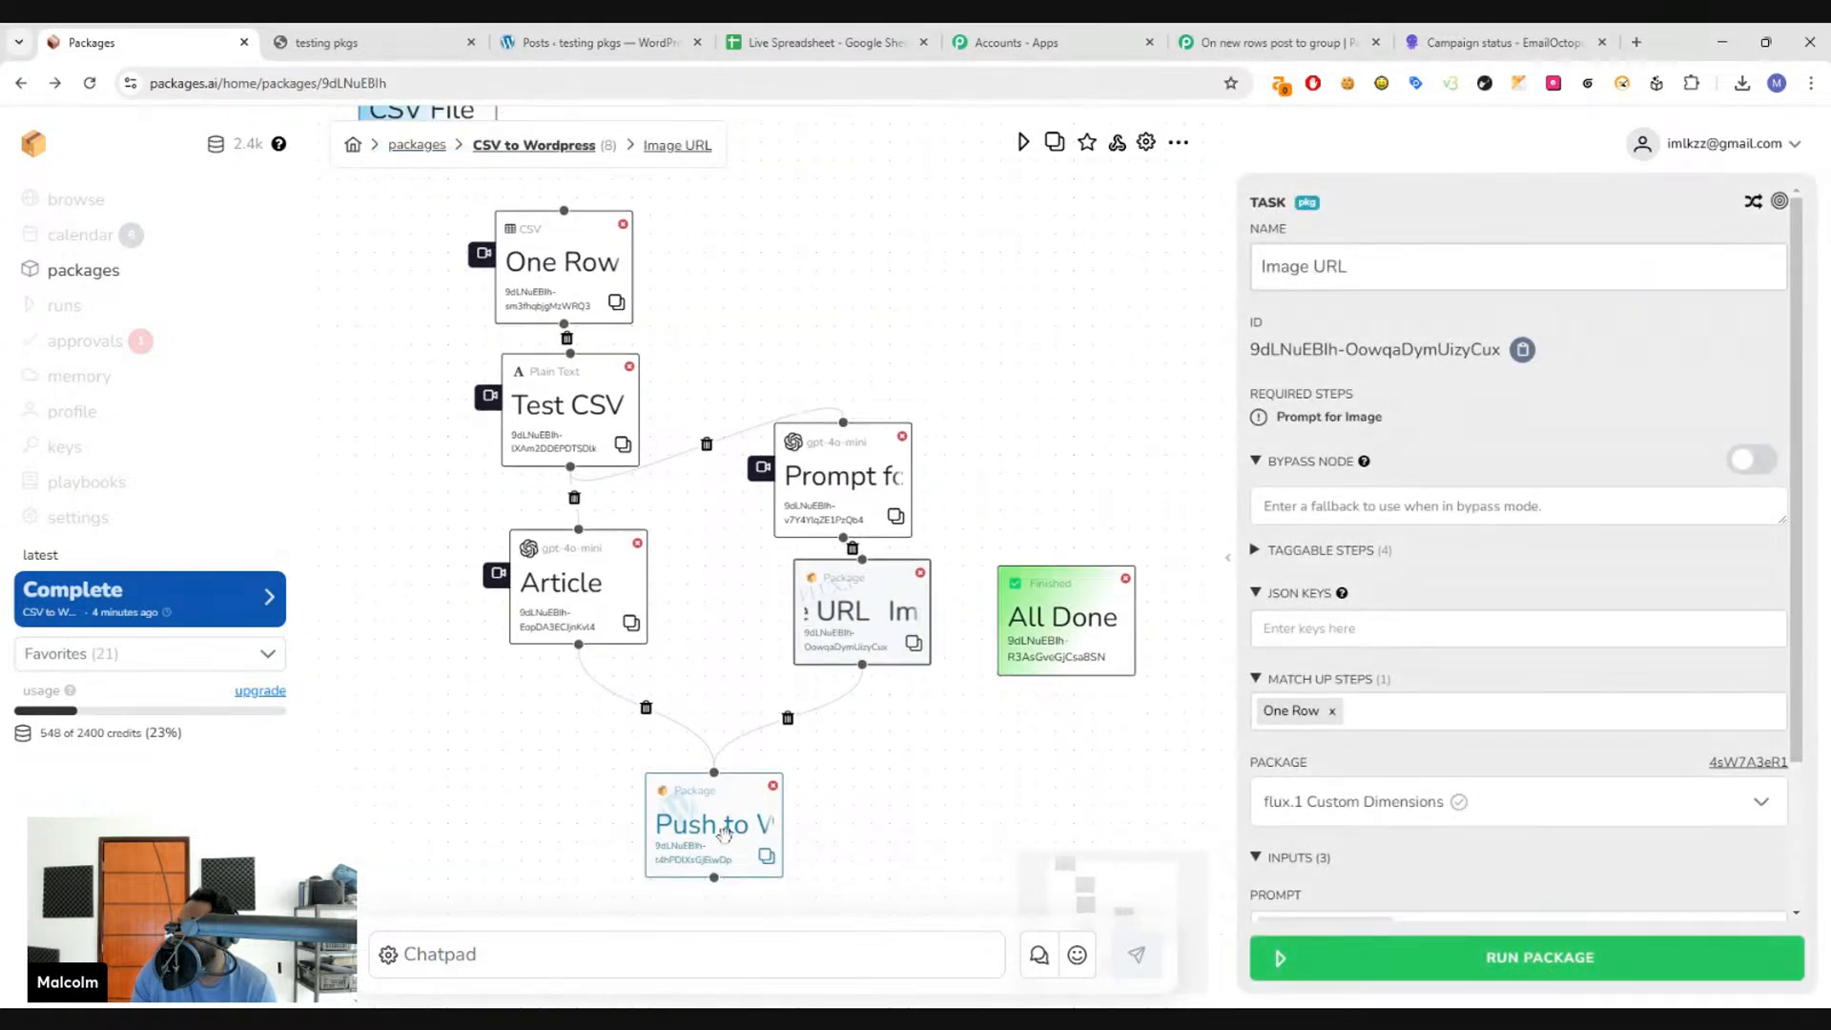
- Insert an empty line above the Article variable in the Push to Wordpress task's content input
click(723, 833)
scroll(1425, 791, down, 3)
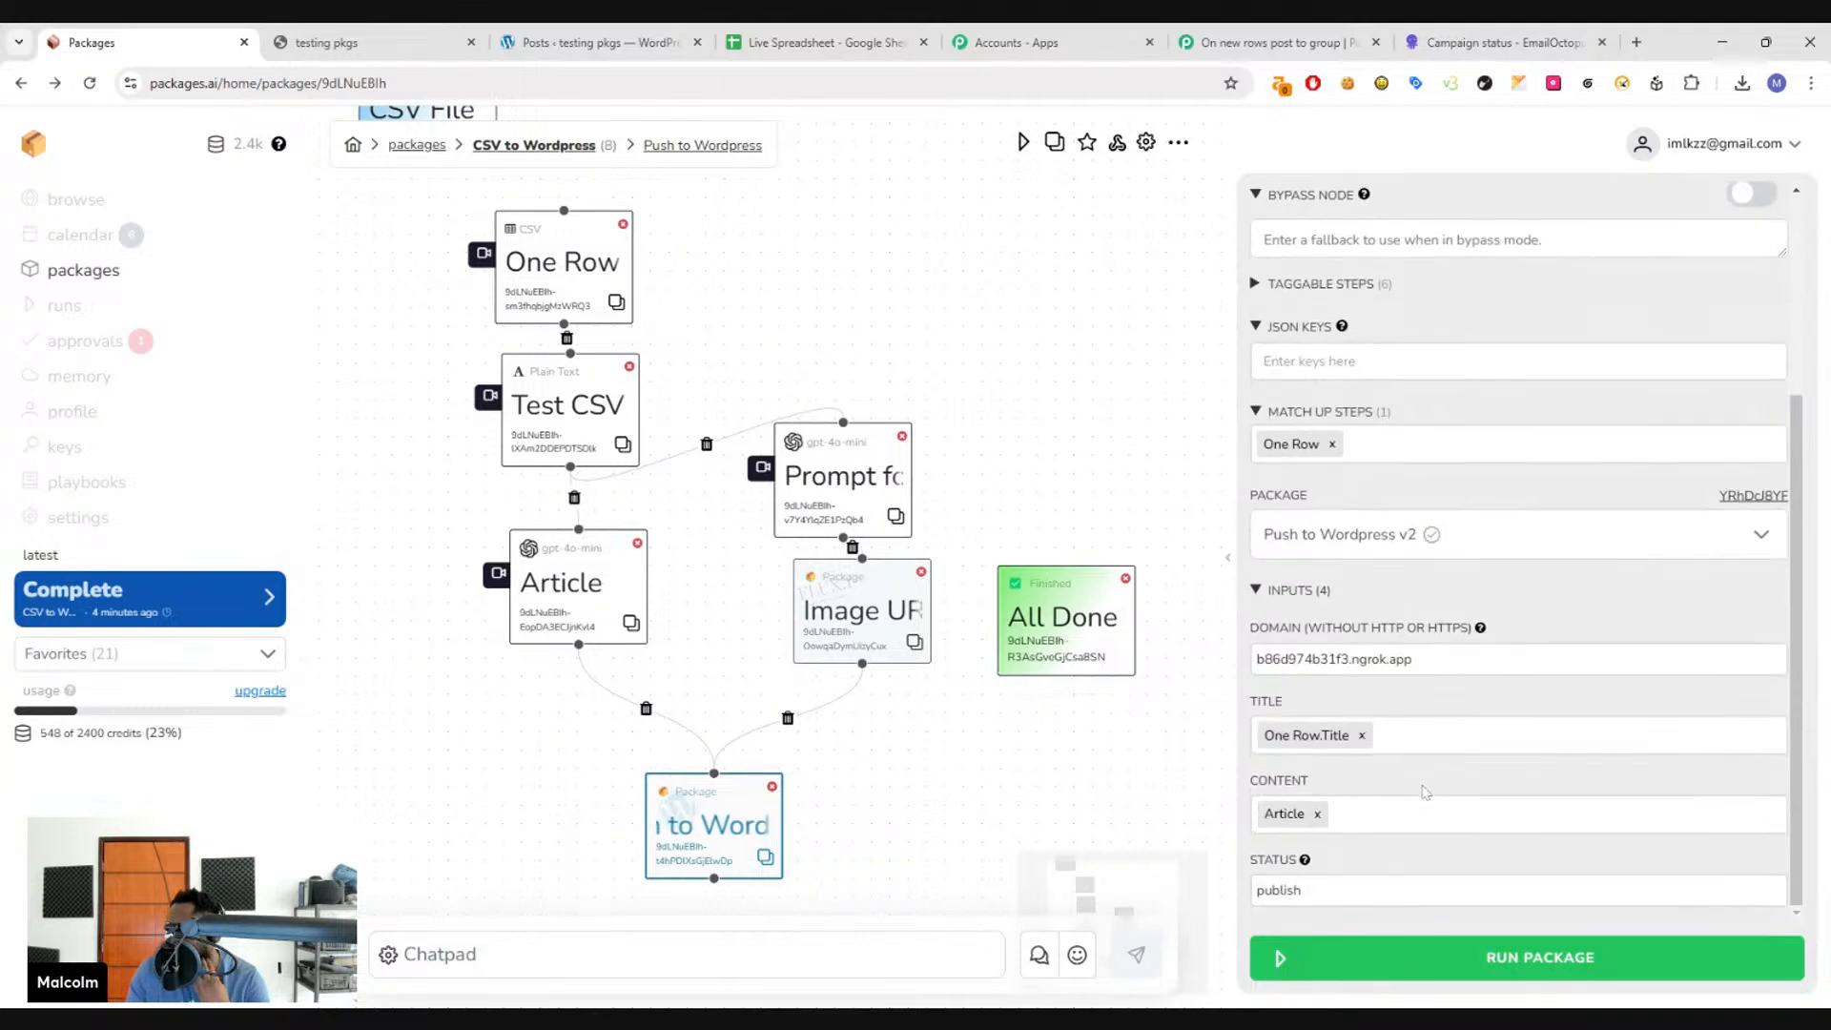
click(1425, 814)
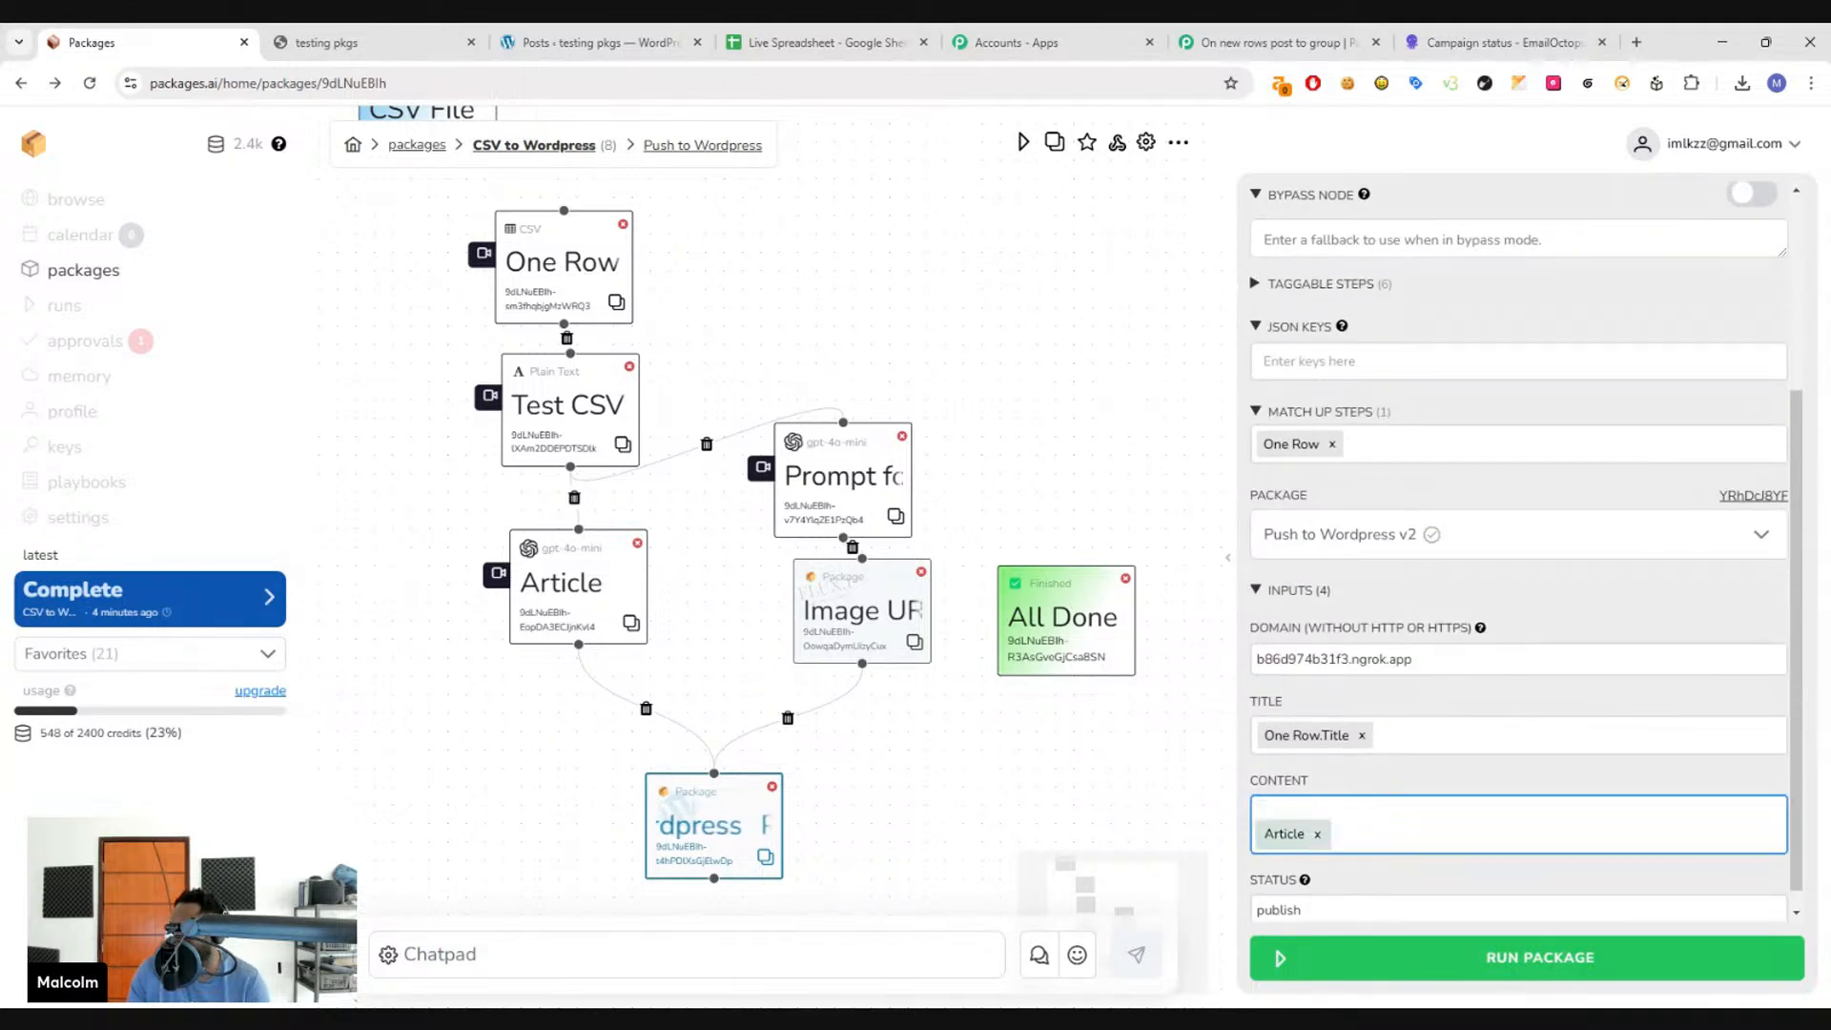
- Rename the Image URL task to "Image Tag"
click(879, 643)
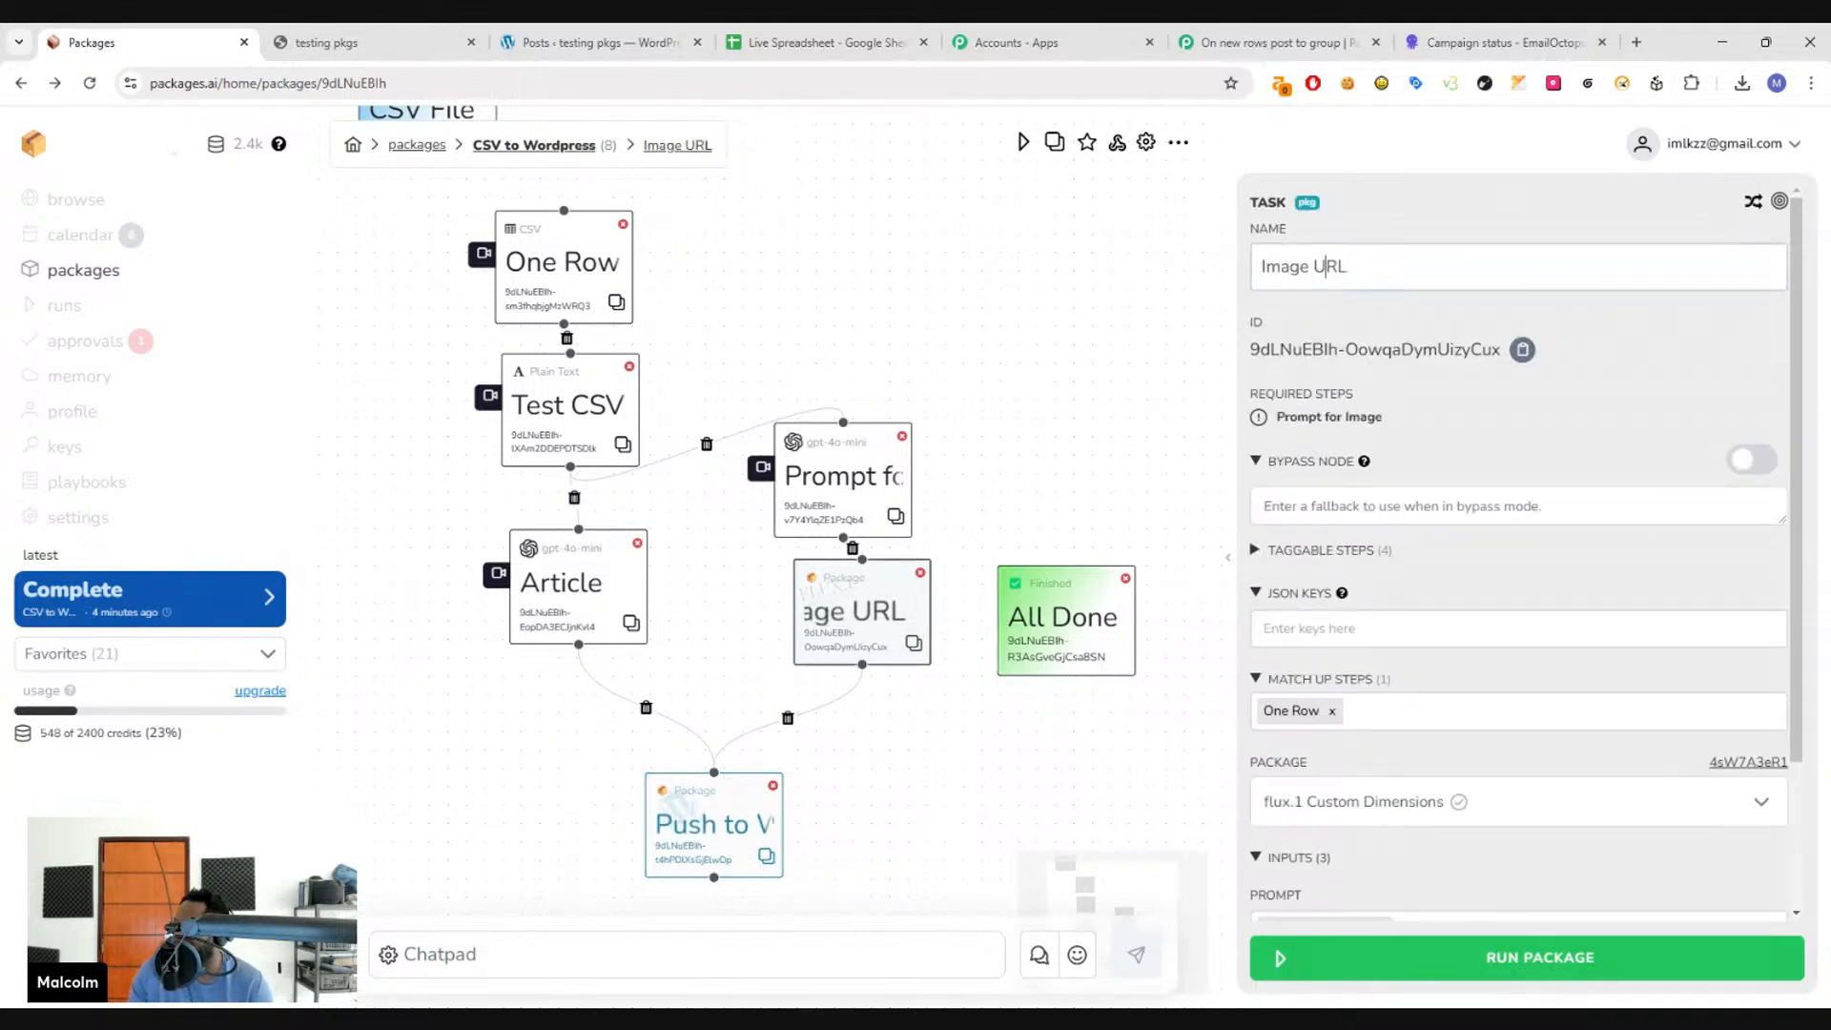
double_click(1328, 266)
key(BackSpace)
text(RF)
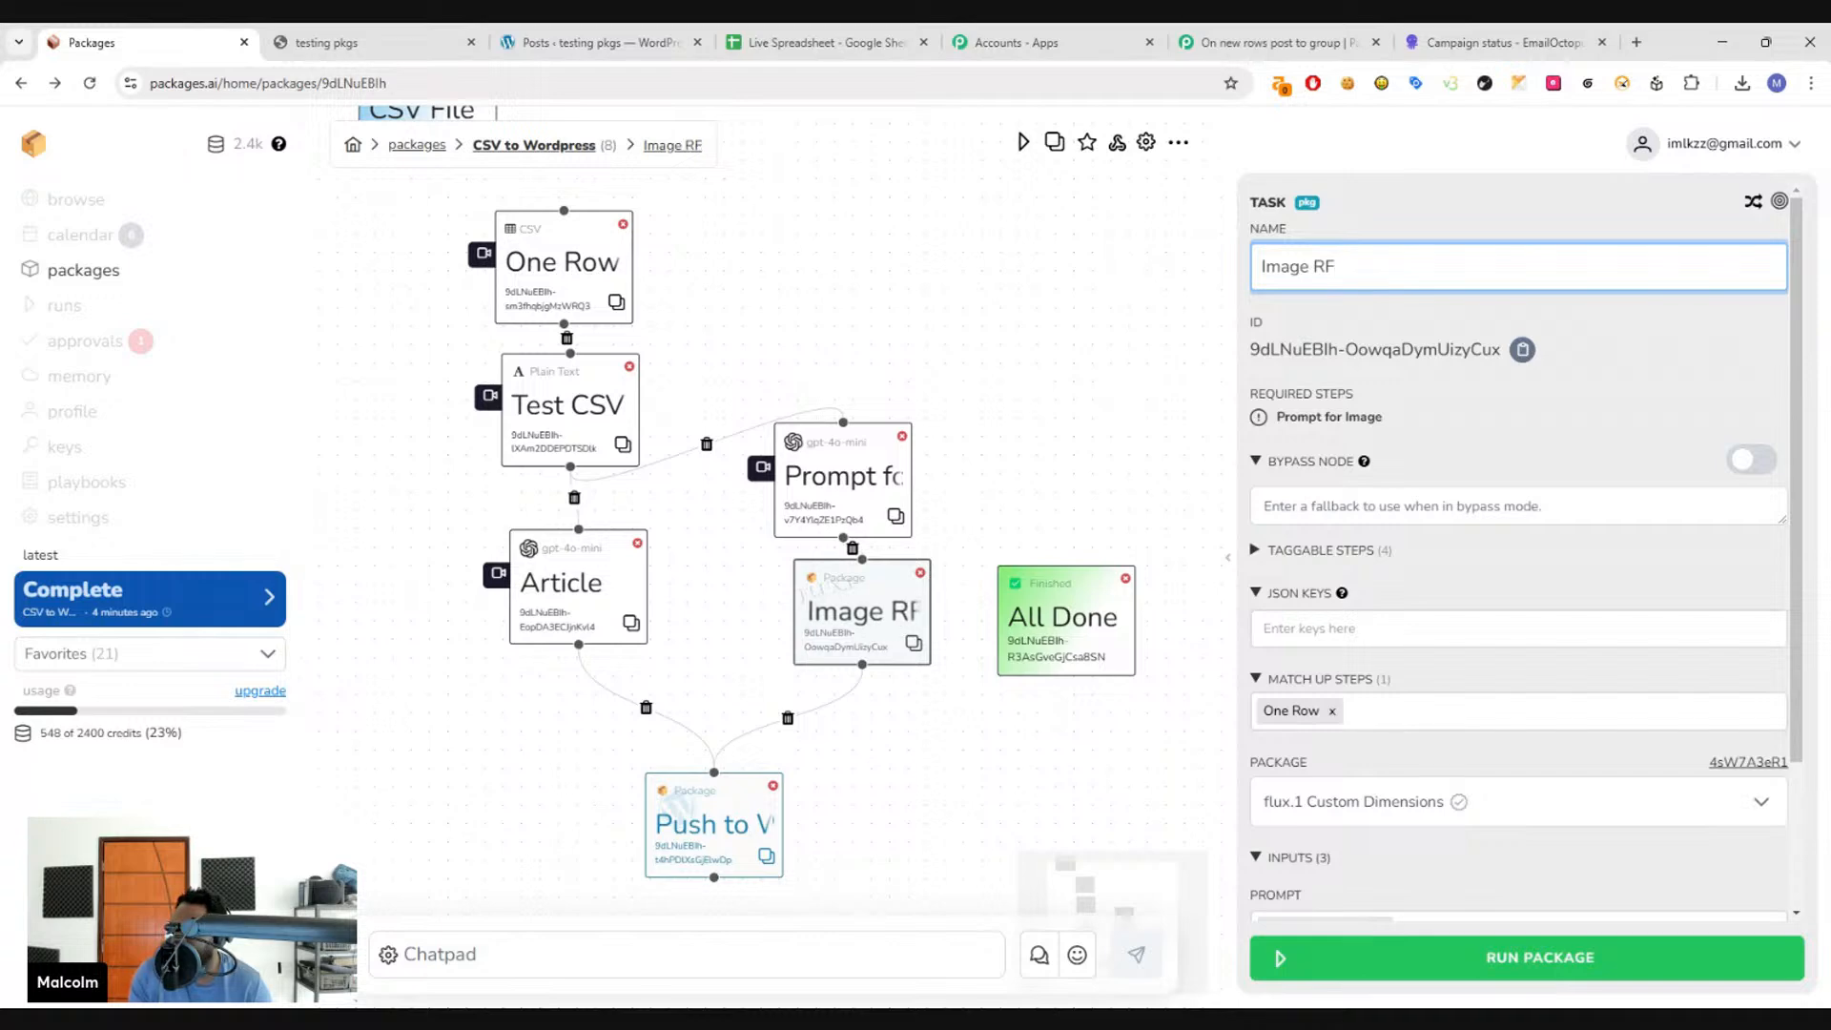
key(BackSpace)
key(BackSpace)
text(tAG)
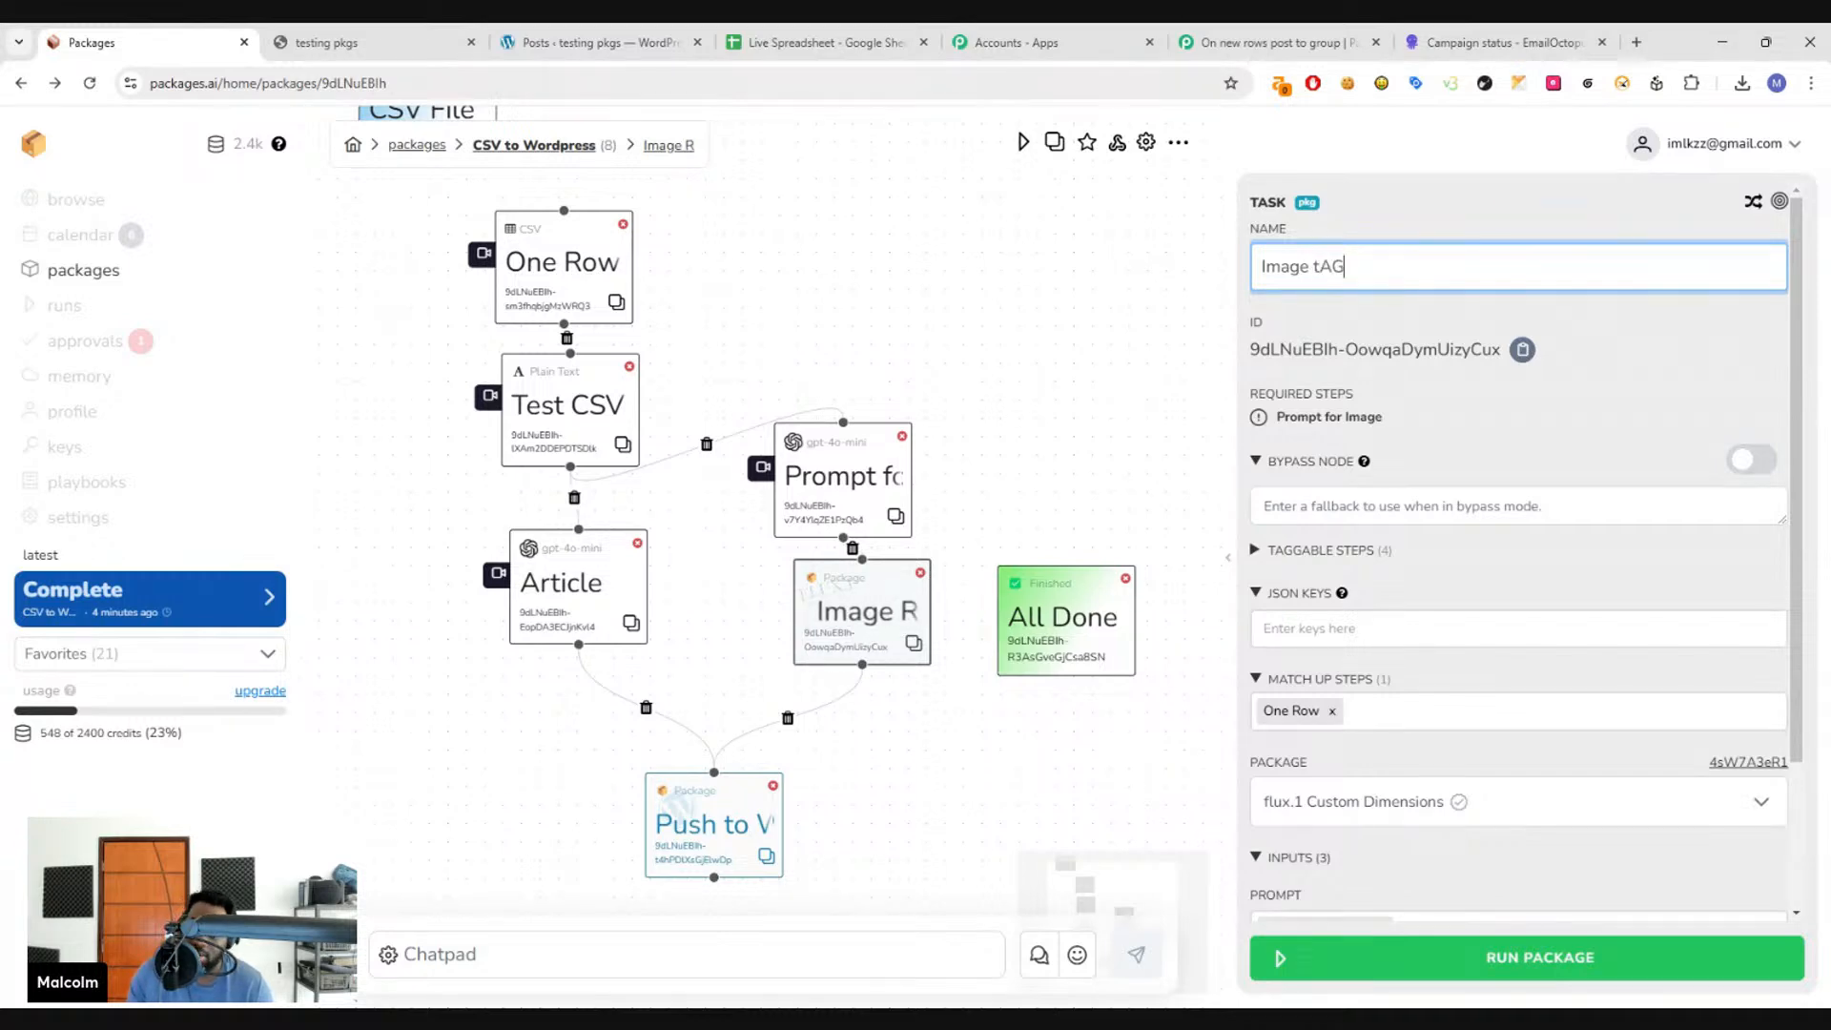
key(ctrl+shift+Left)
key(BackSpace)
text(Tag)
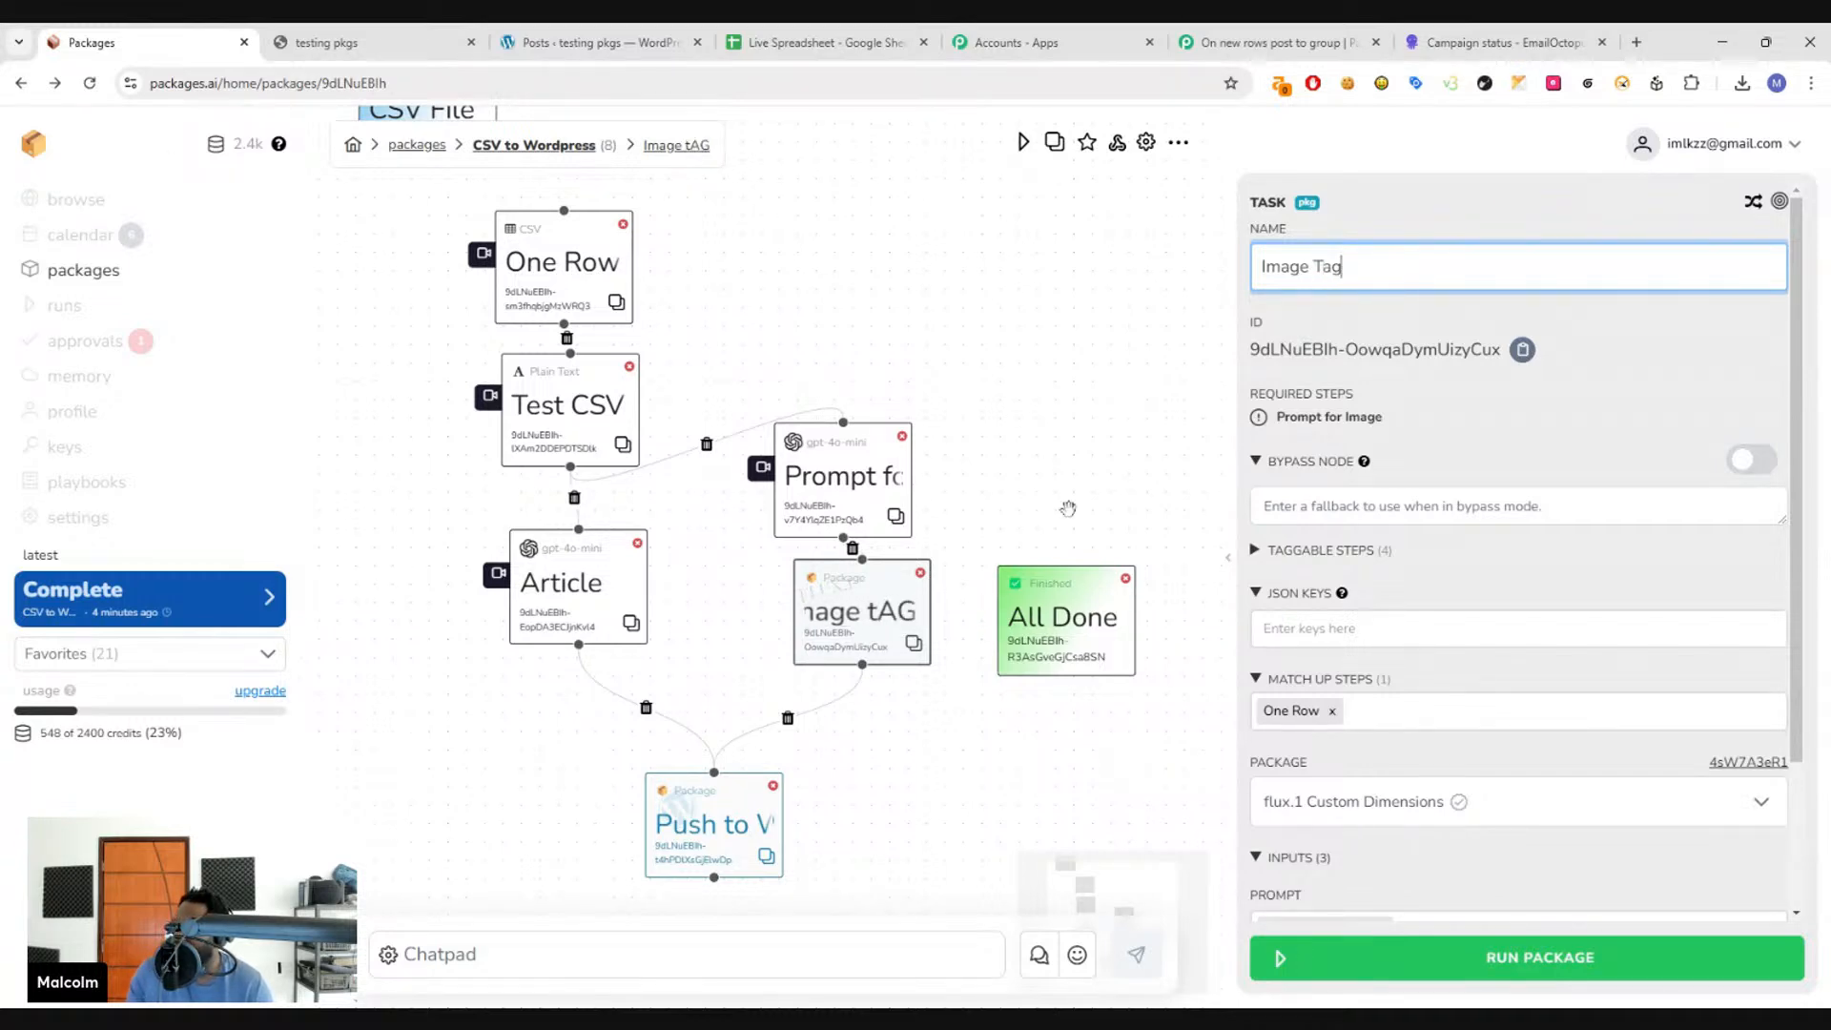
- Insert the Image Tag variable above Article in the Push to Wordpress task's content input
click(713, 824)
scroll(1519, 668, down, 5)
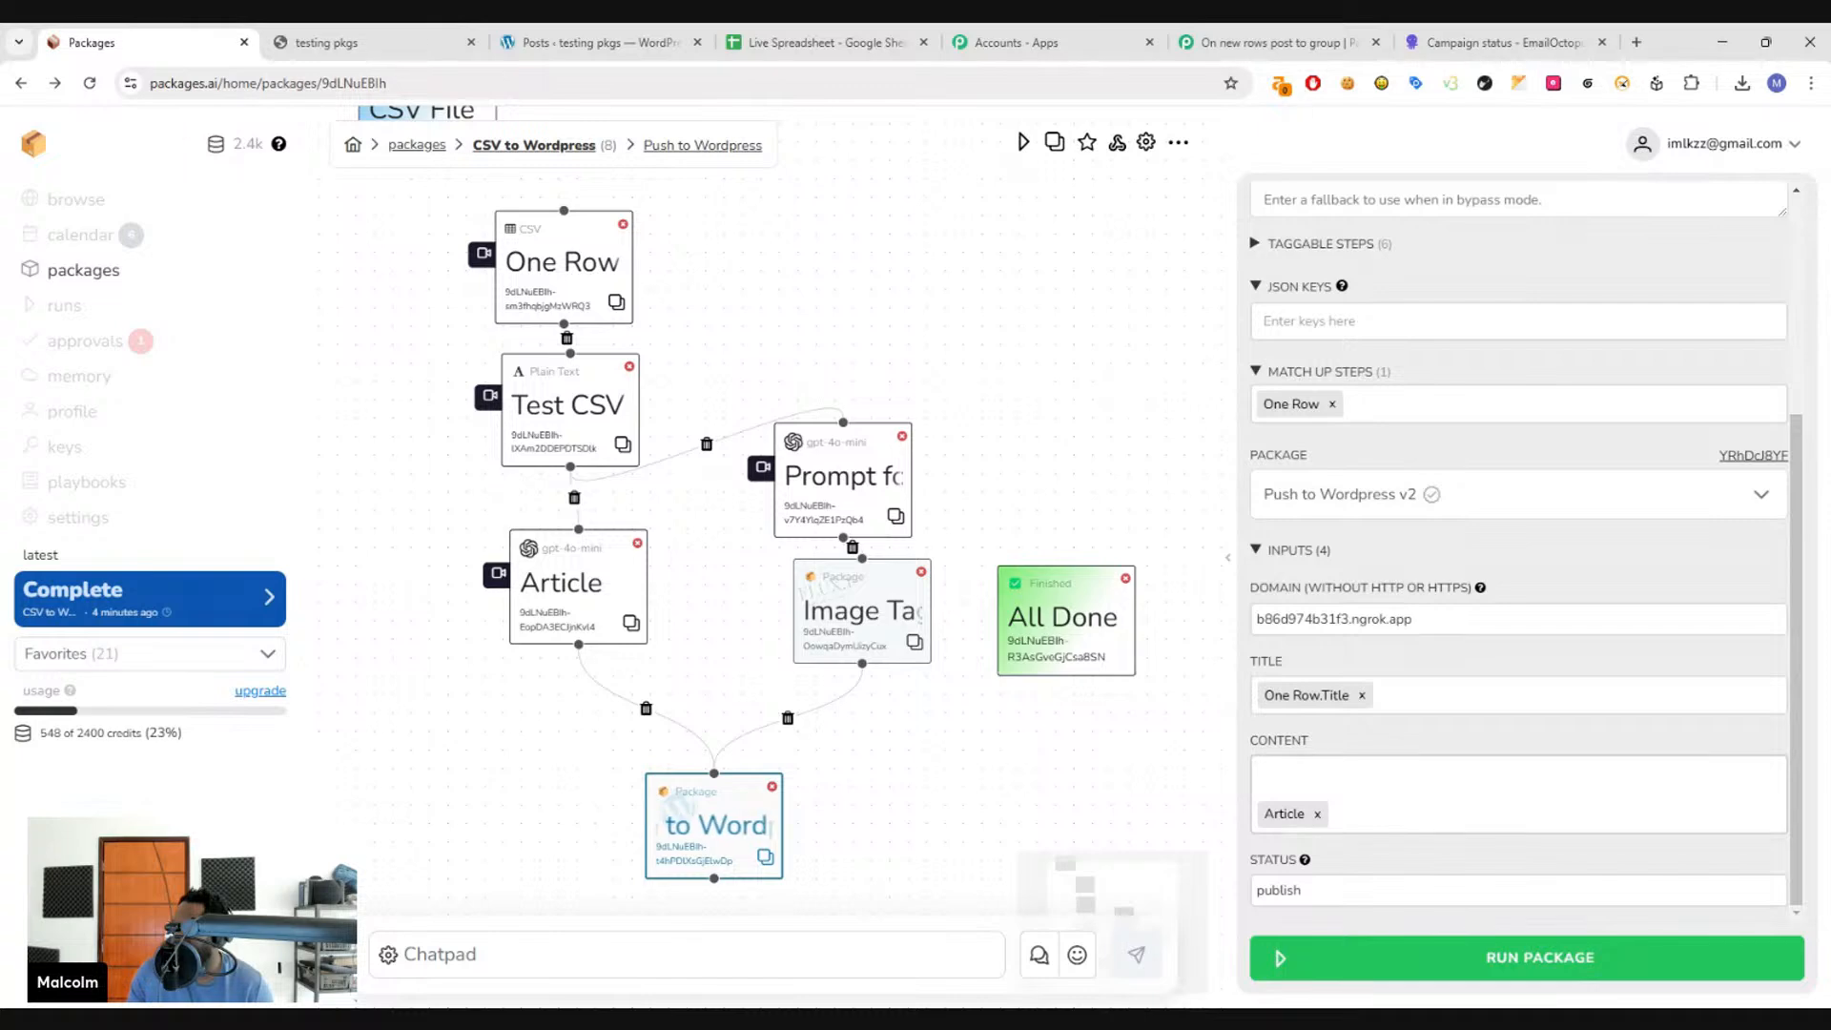
click(1278, 772)
text(@I)
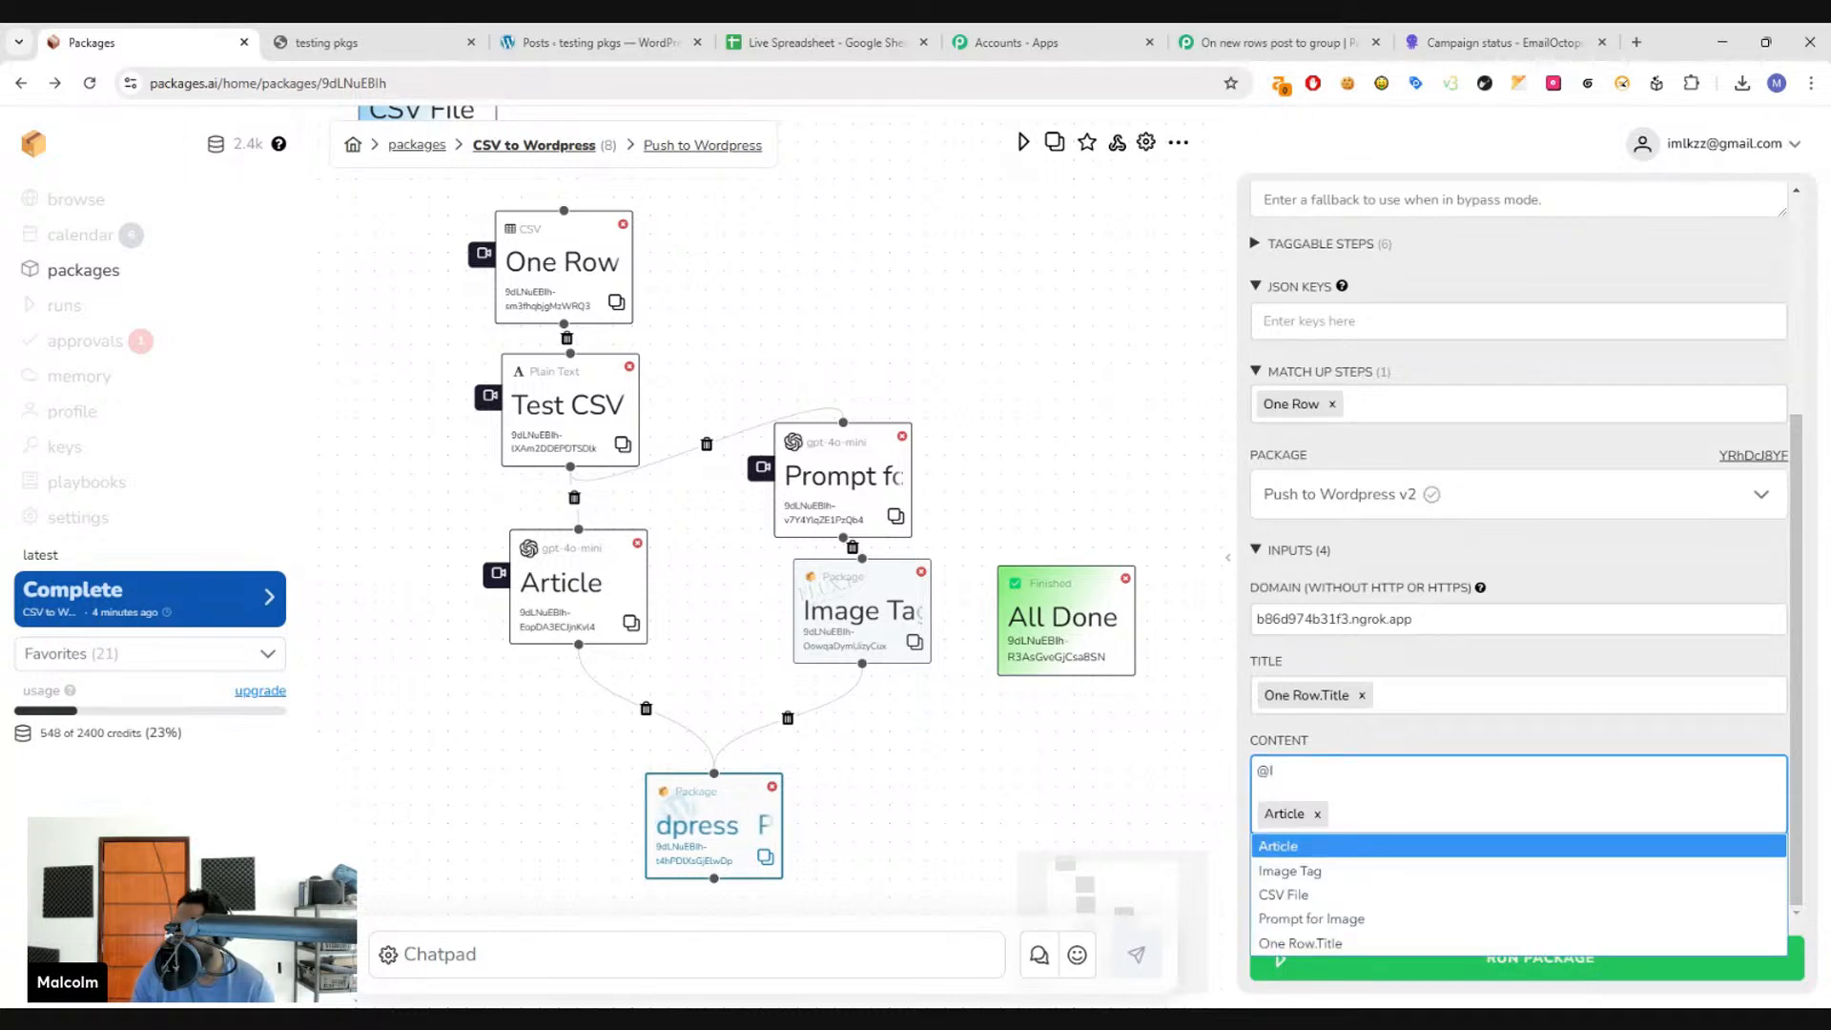
key(Down)
key(Return)
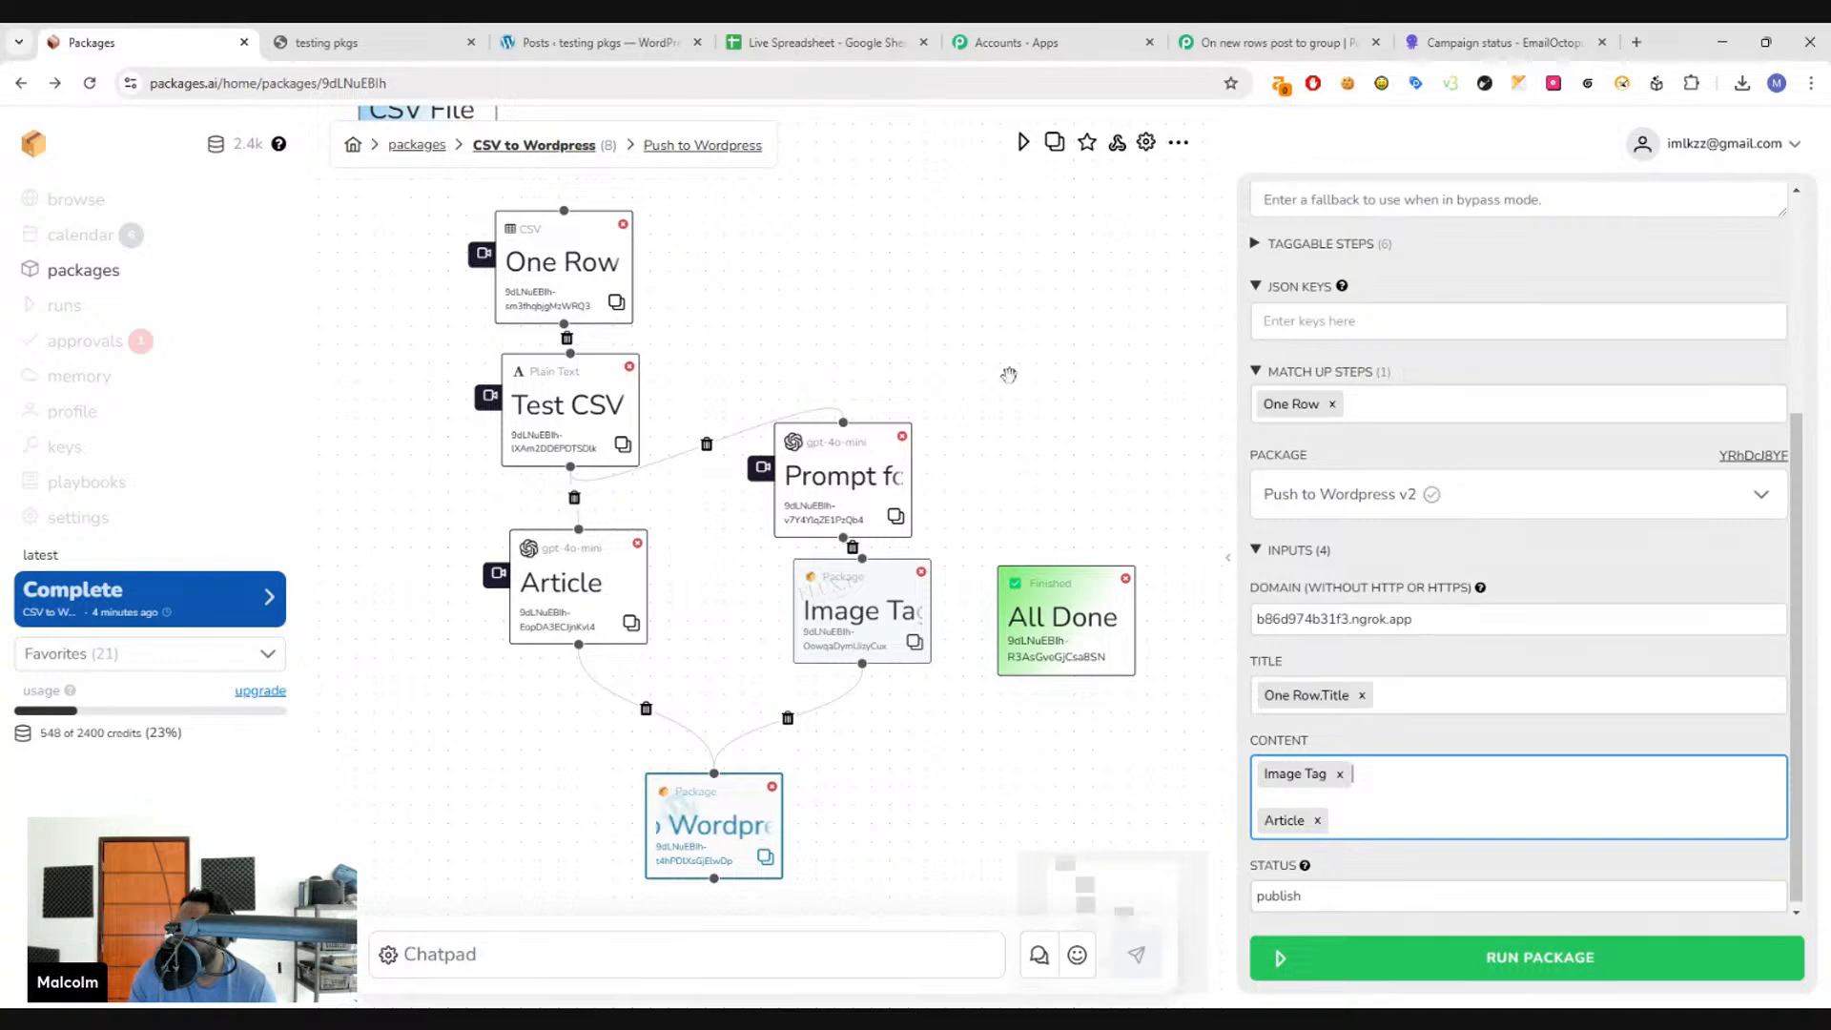
- Switch to the WordPress posts list and move the five newest posts, "Traveling on a Budget" through "10 Tips for Mastering Remote Work", to the trash
click(998, 383)
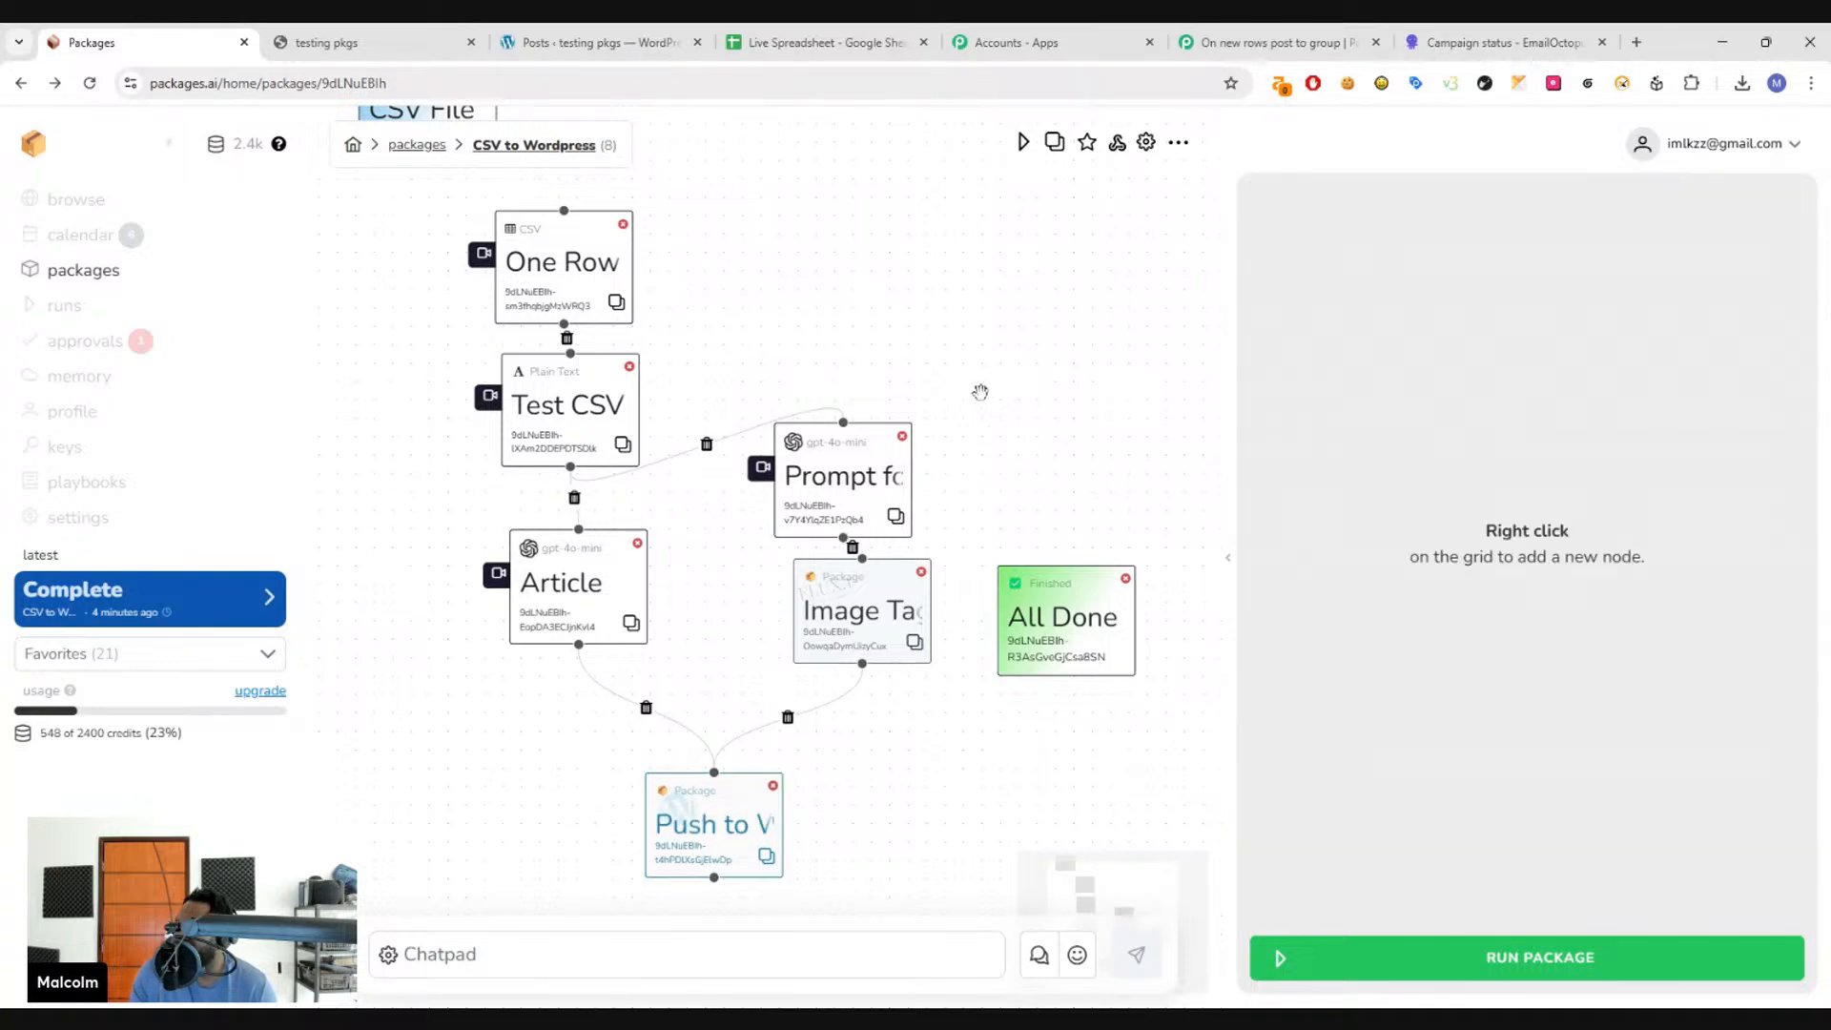
click(602, 42)
click(193, 330)
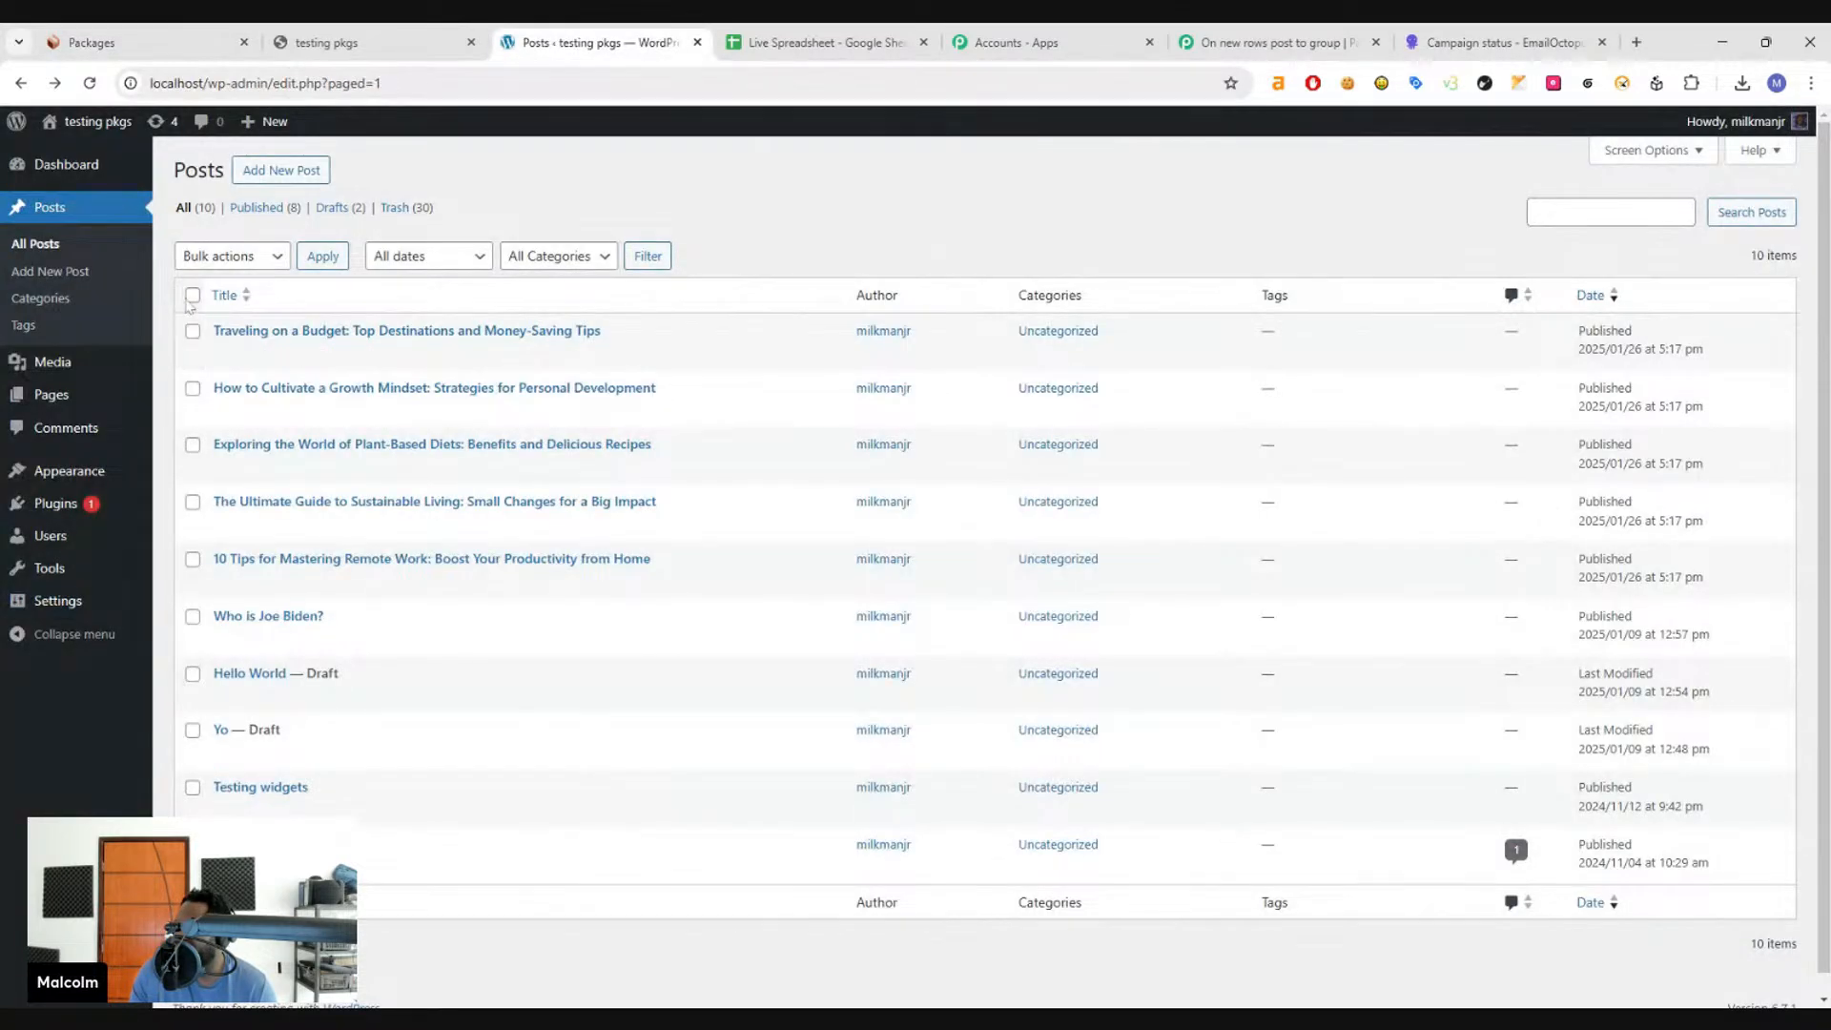
click(193, 388)
click(193, 445)
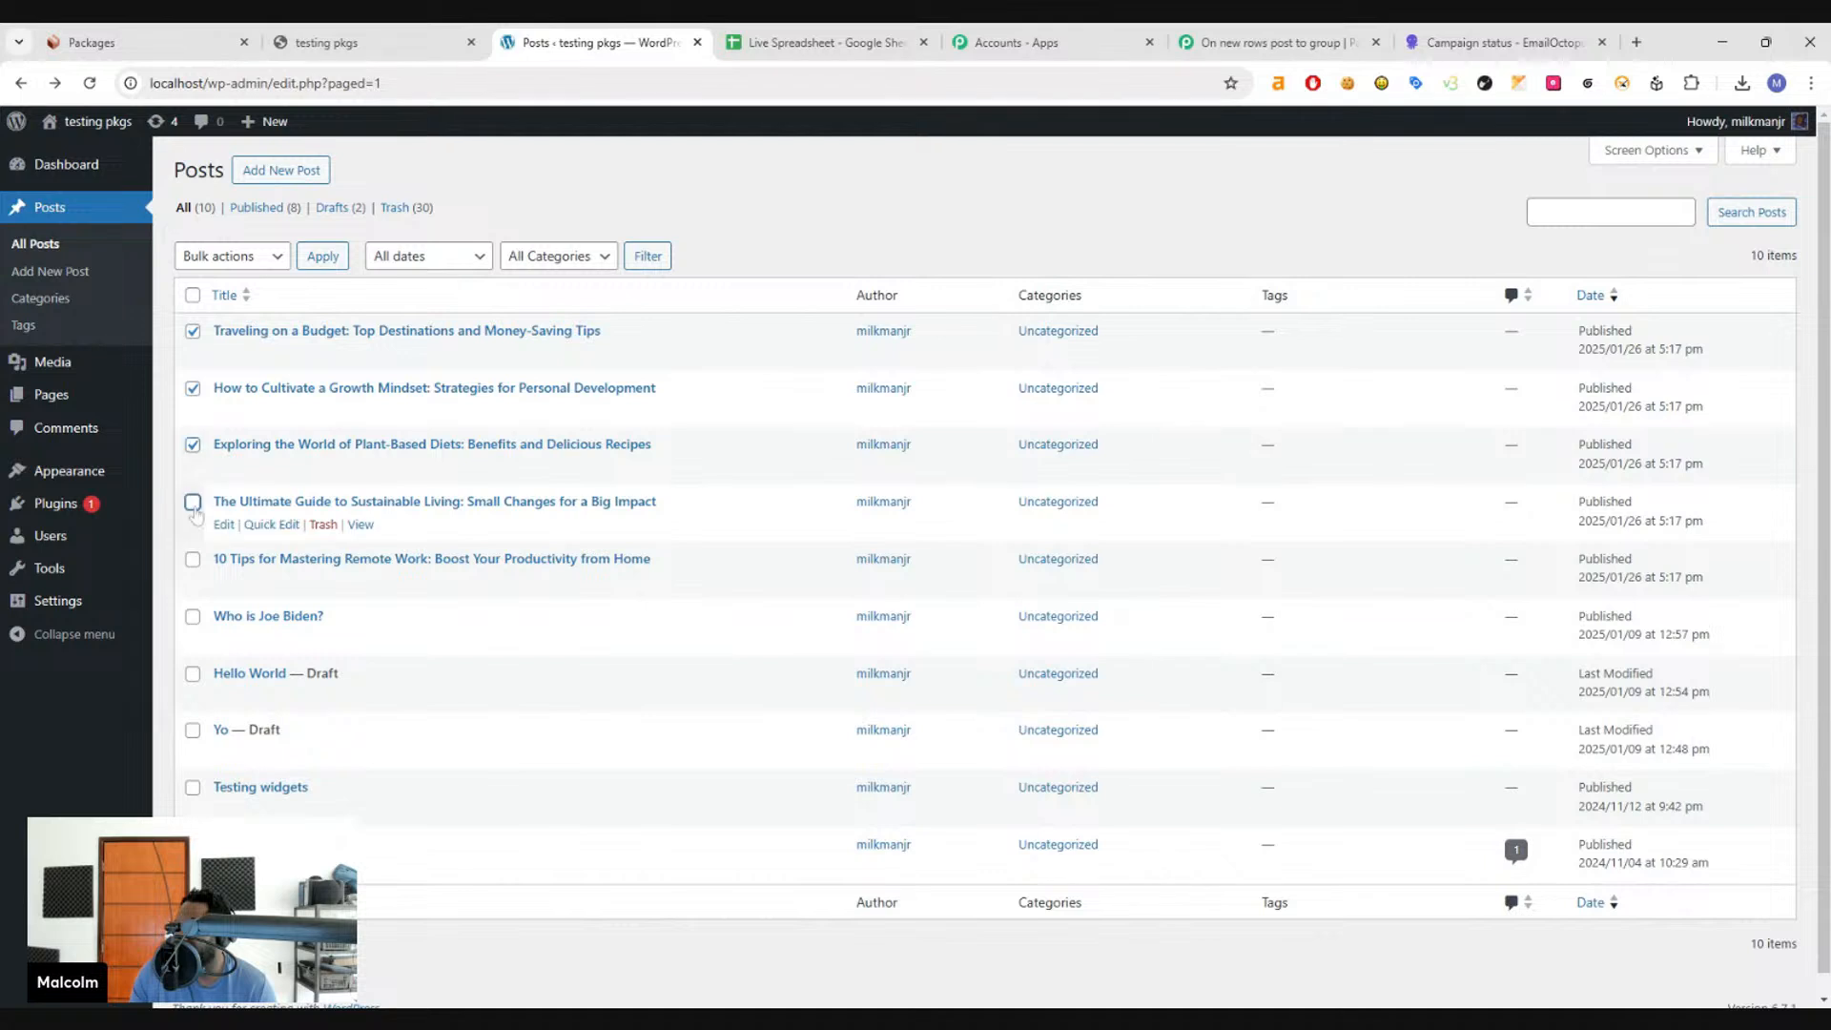
click(193, 502)
click(192, 559)
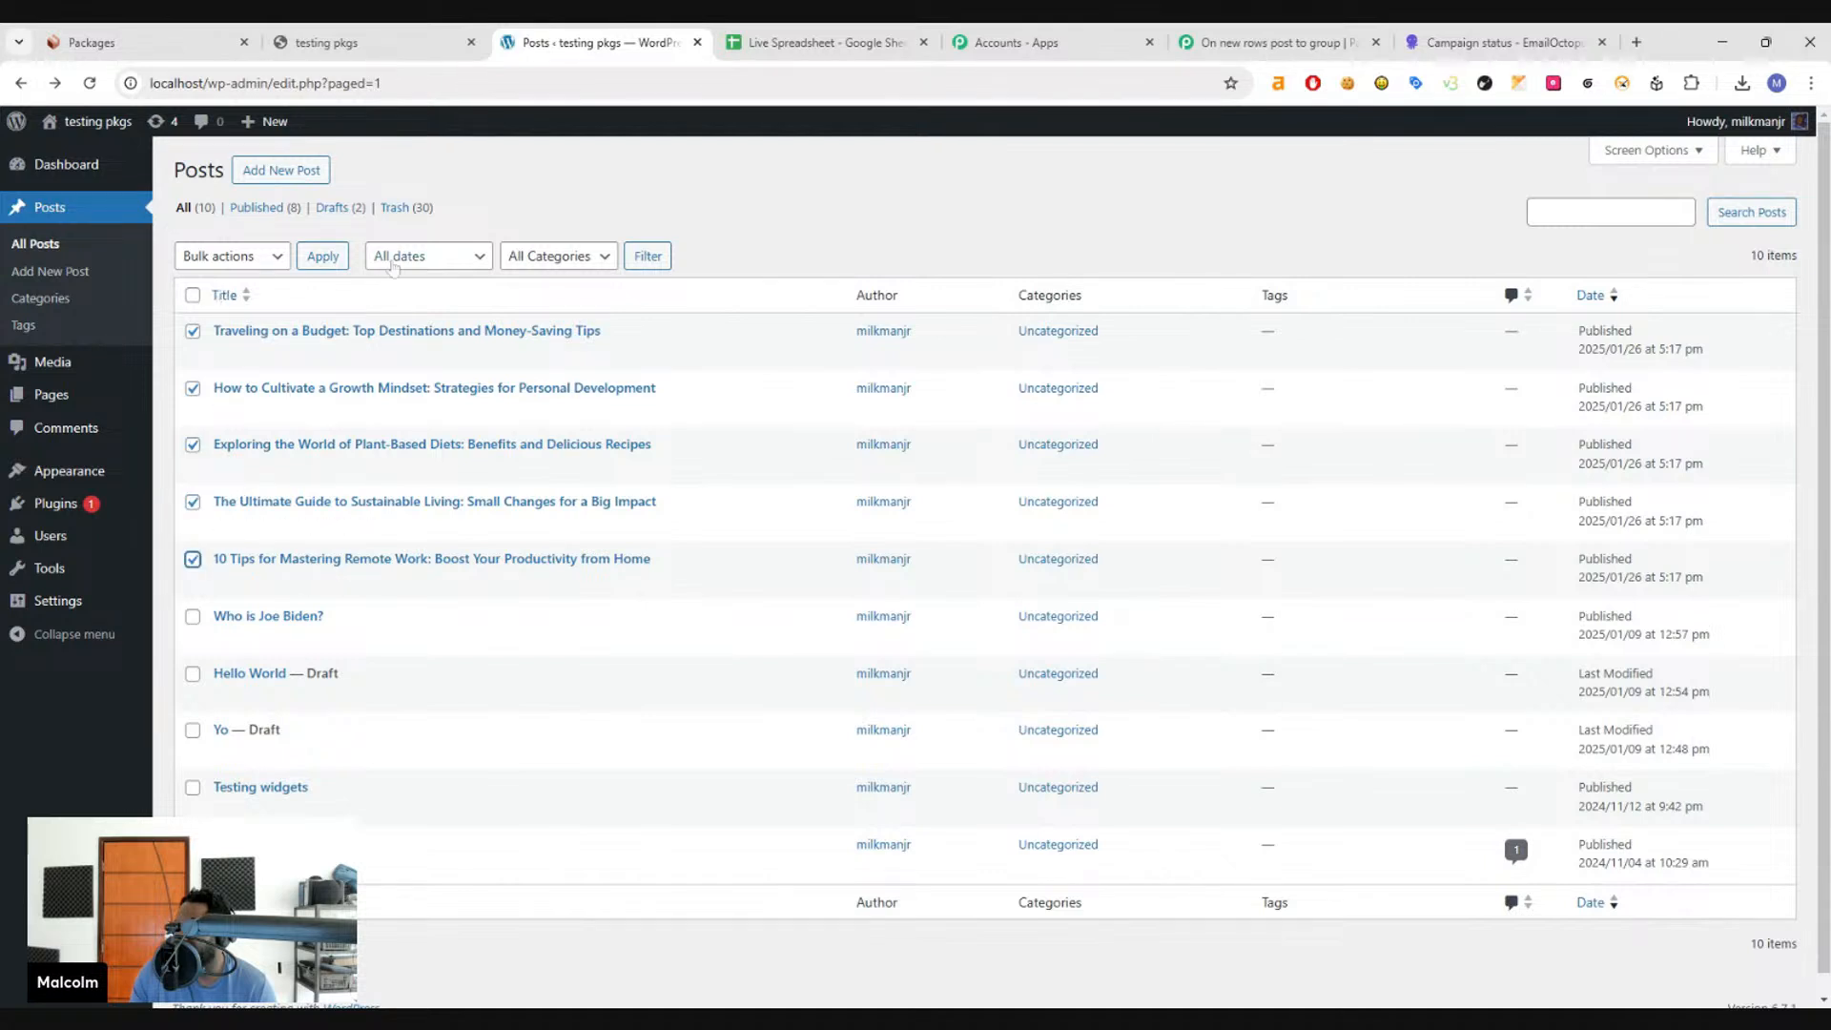
click(226, 258)
click(225, 303)
click(323, 255)
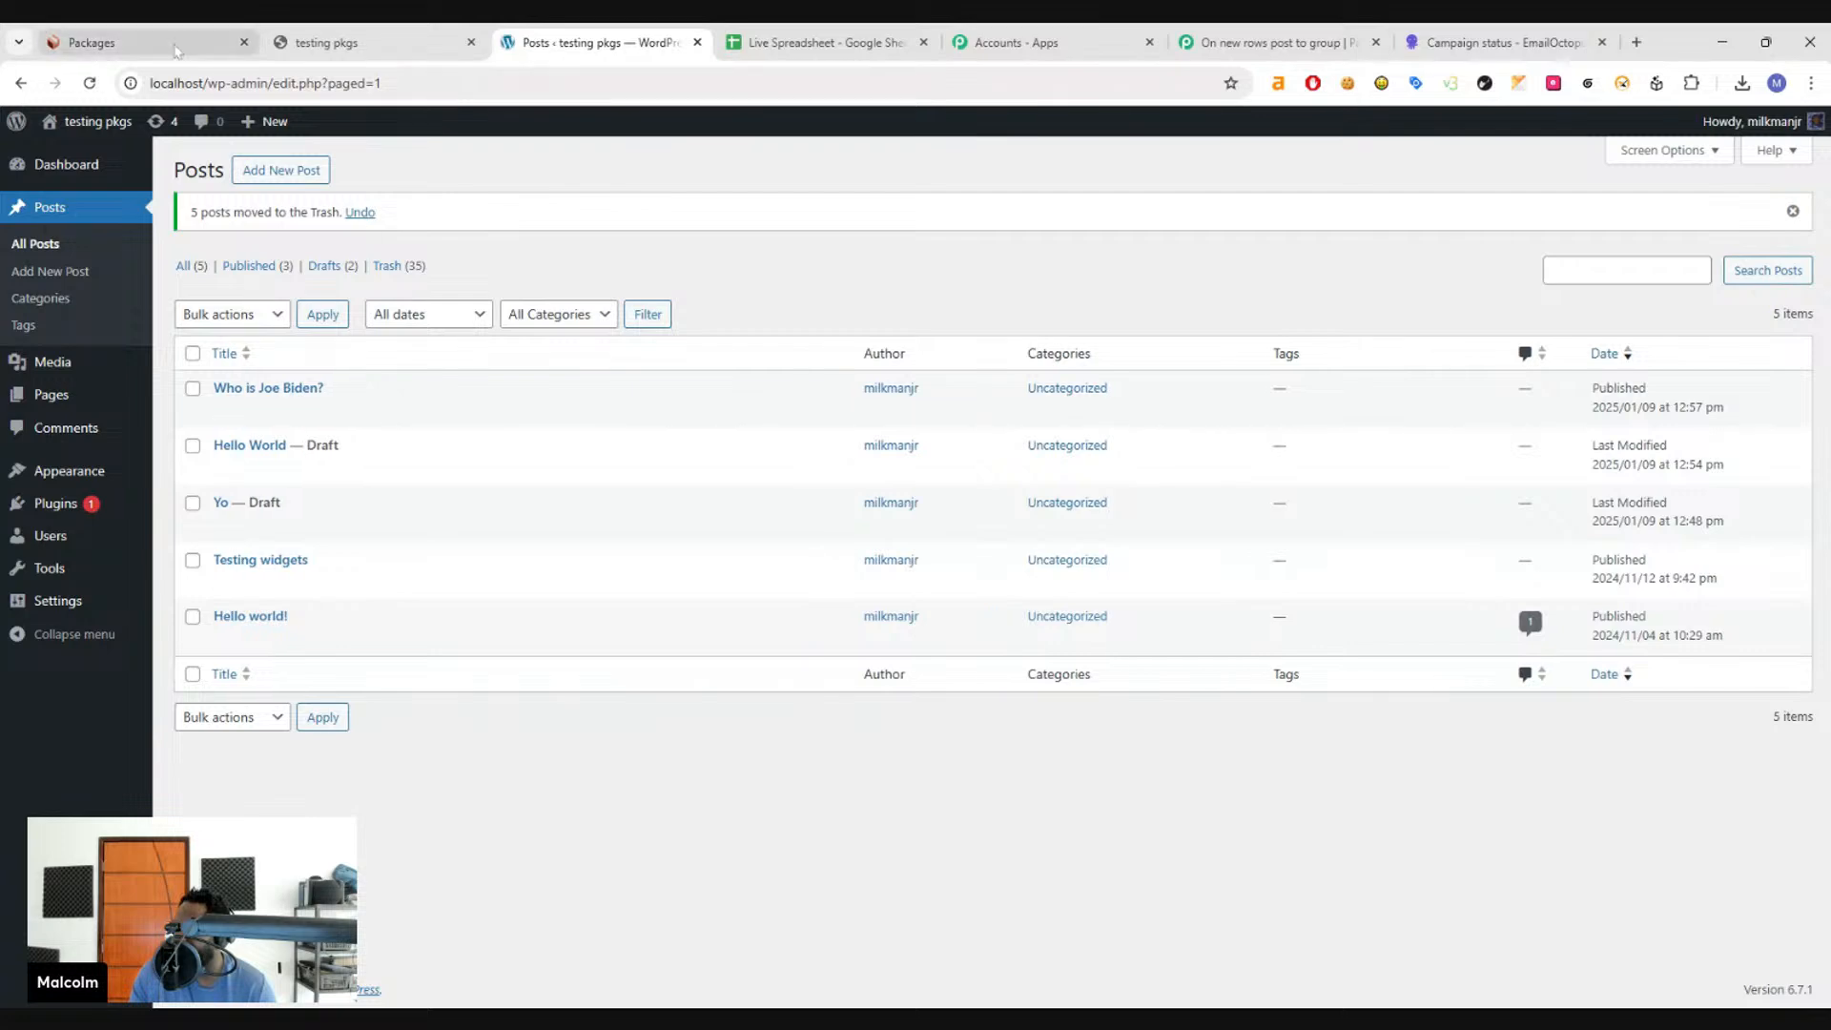
- Return to the CSV to Wordpress package and review the prompts of the Prompt for Image and Article tasks
click(175, 47)
click(839, 477)
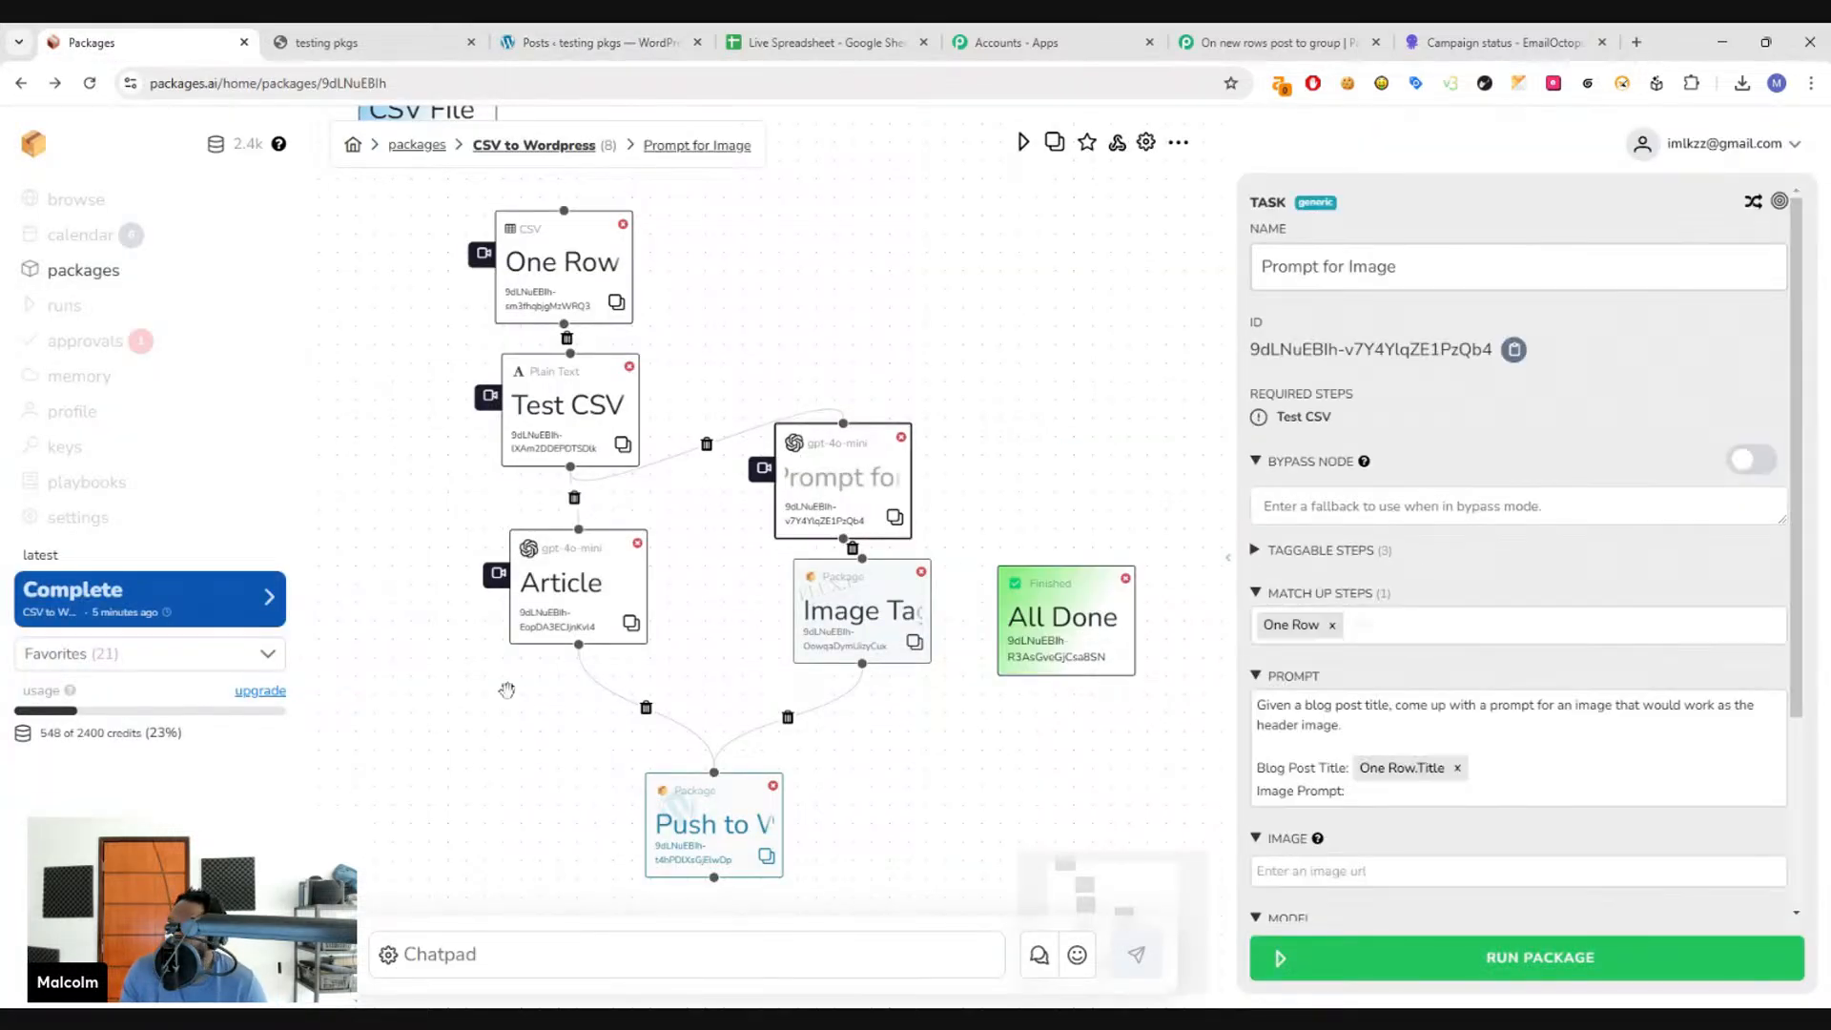
click(572, 584)
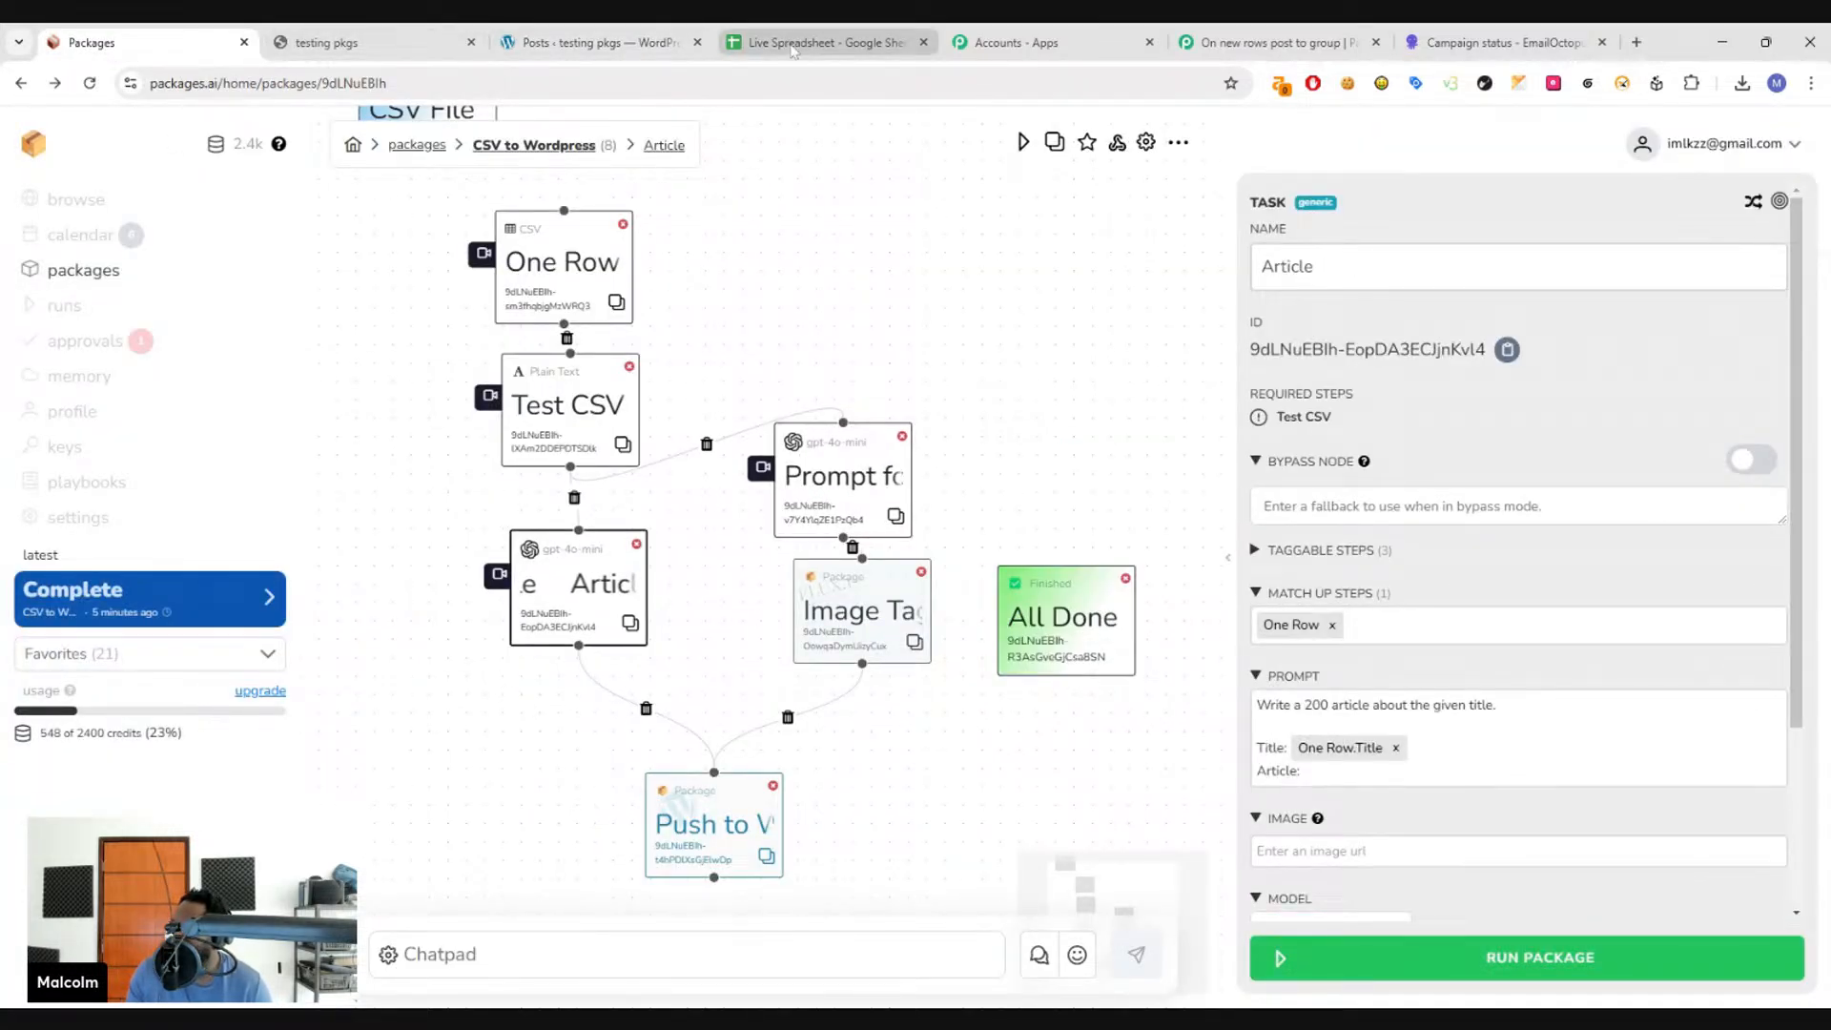
- Switch to the Live Spreadsheet in Google Sheets and clear the titles in cells A4:A6
click(791, 43)
click(78, 336)
click(75, 318)
click(66, 335)
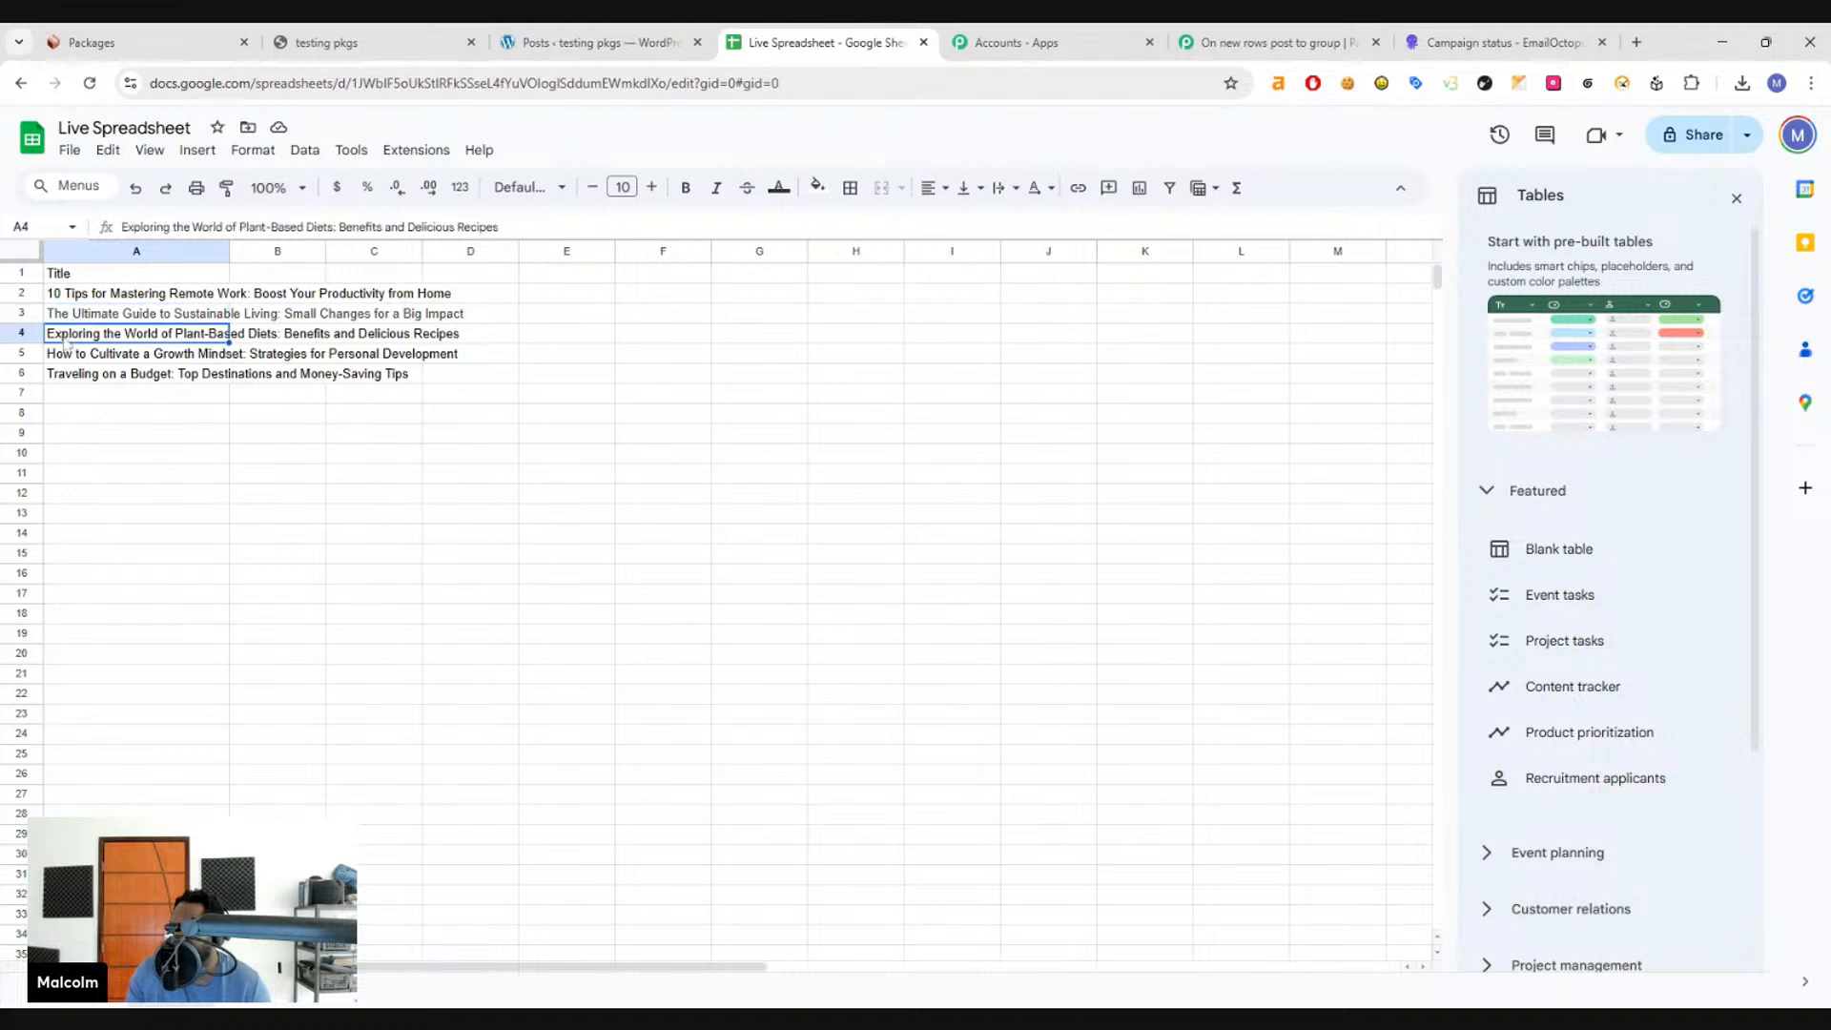
shift+click(72, 375)
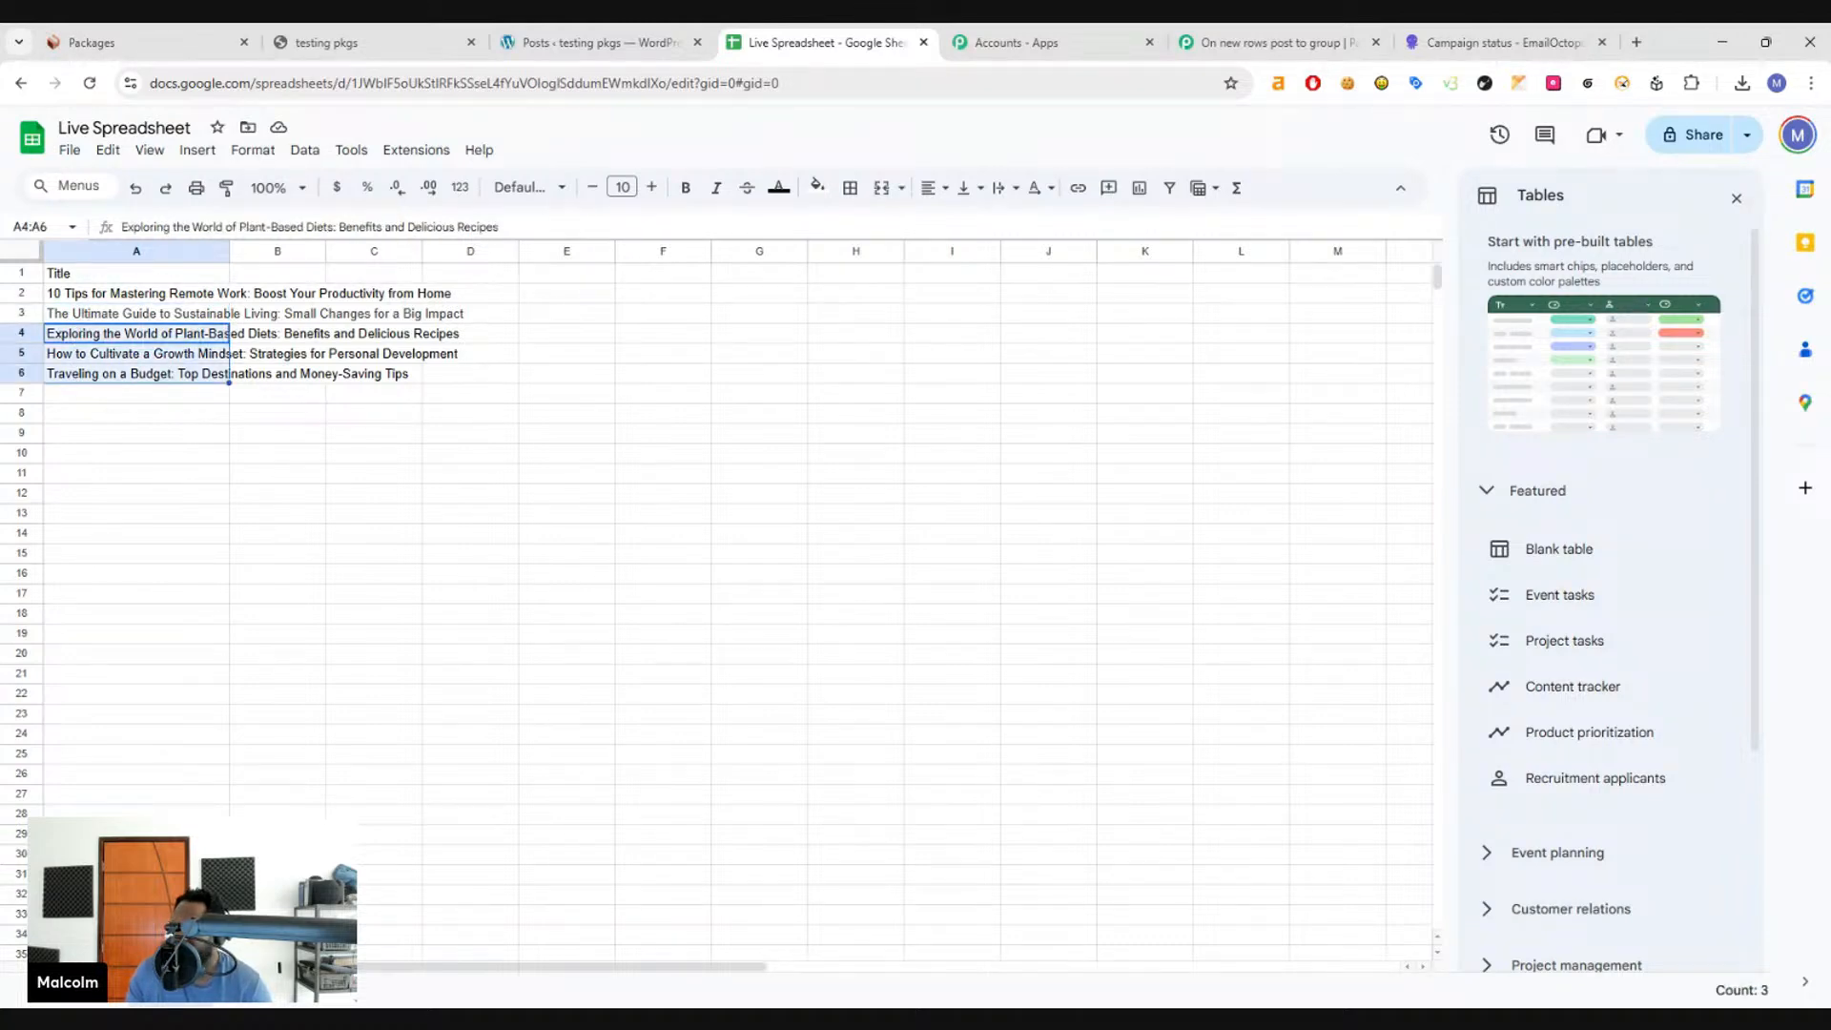
key(Delete)
click(92, 336)
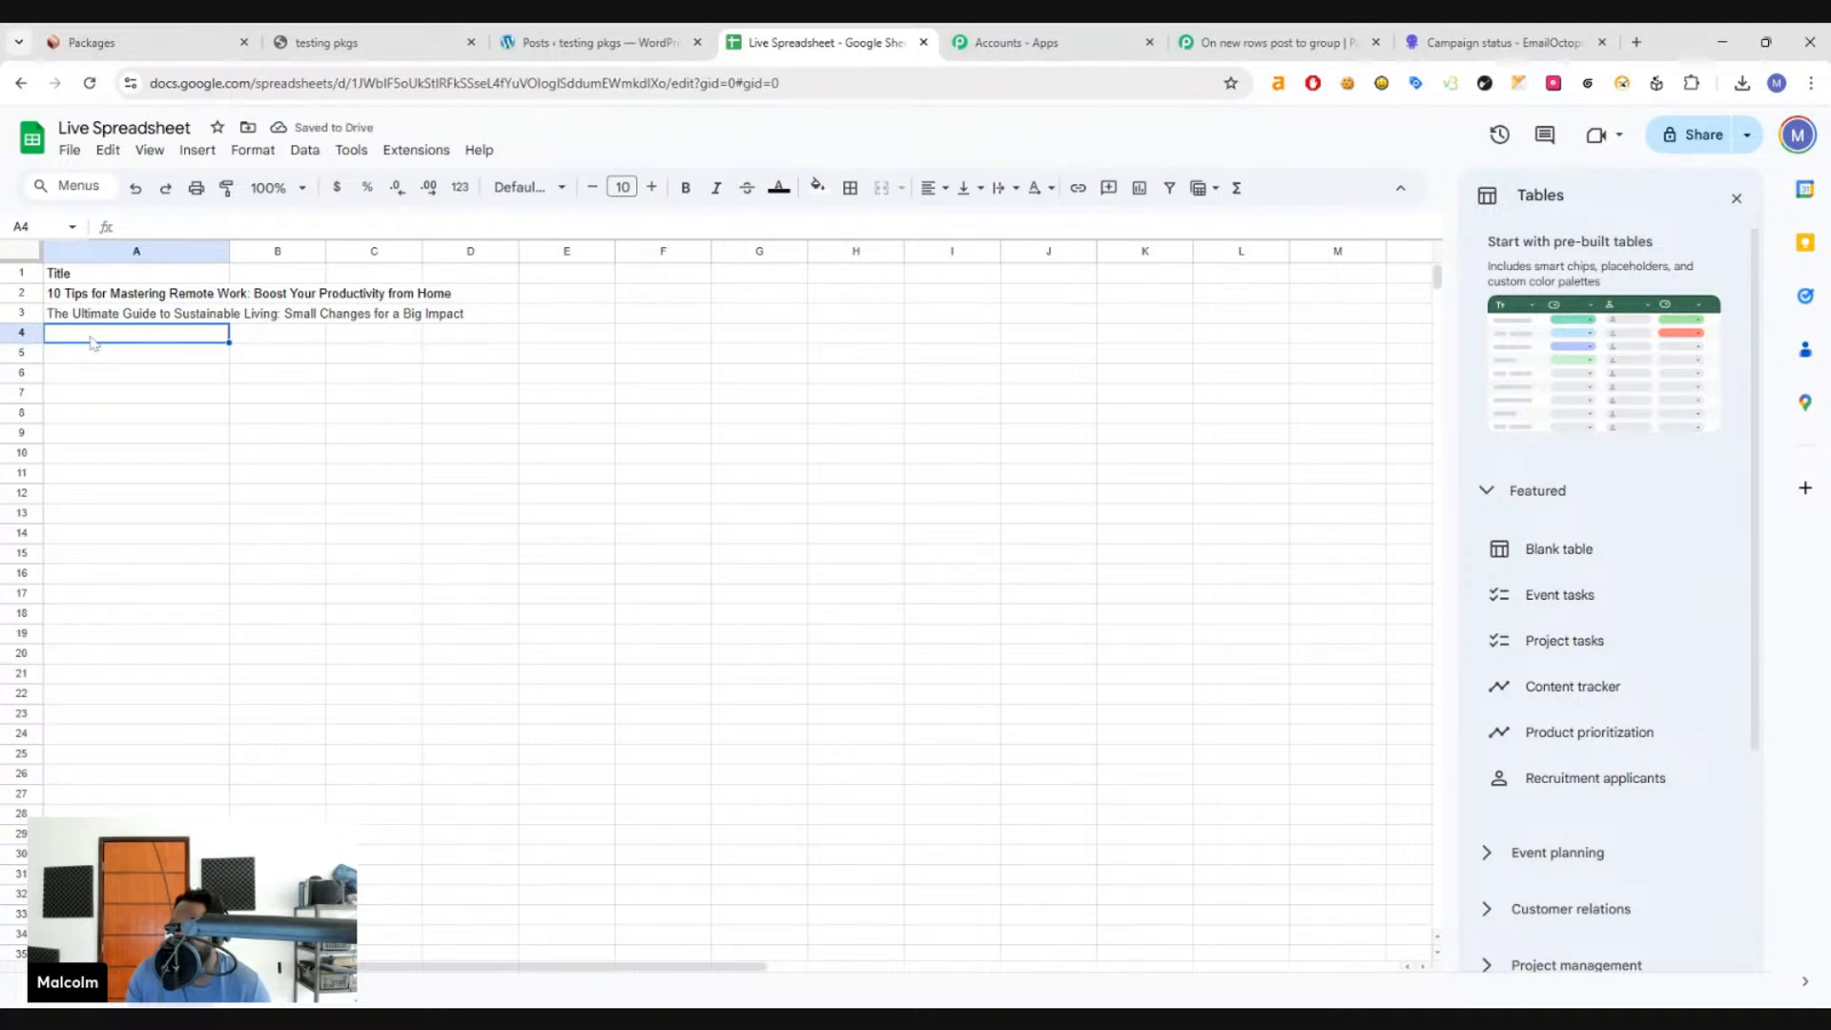
key(ctrl+z)
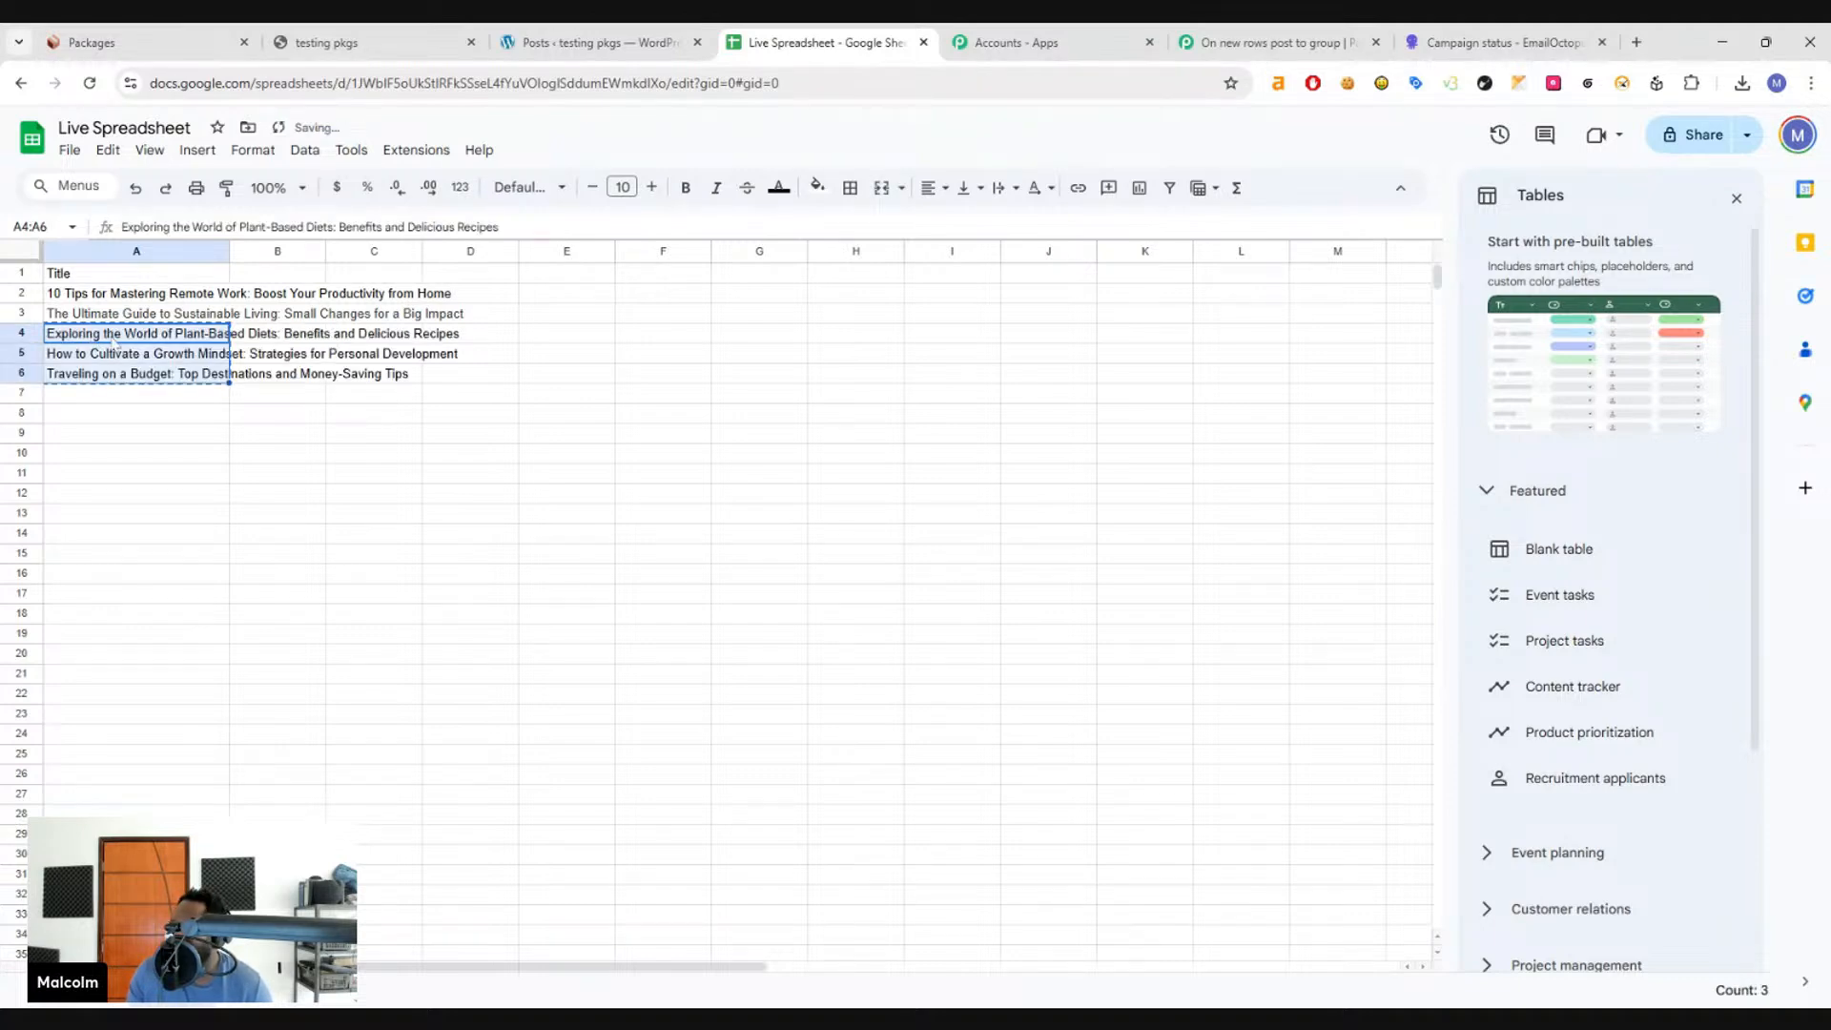
key(Delete)
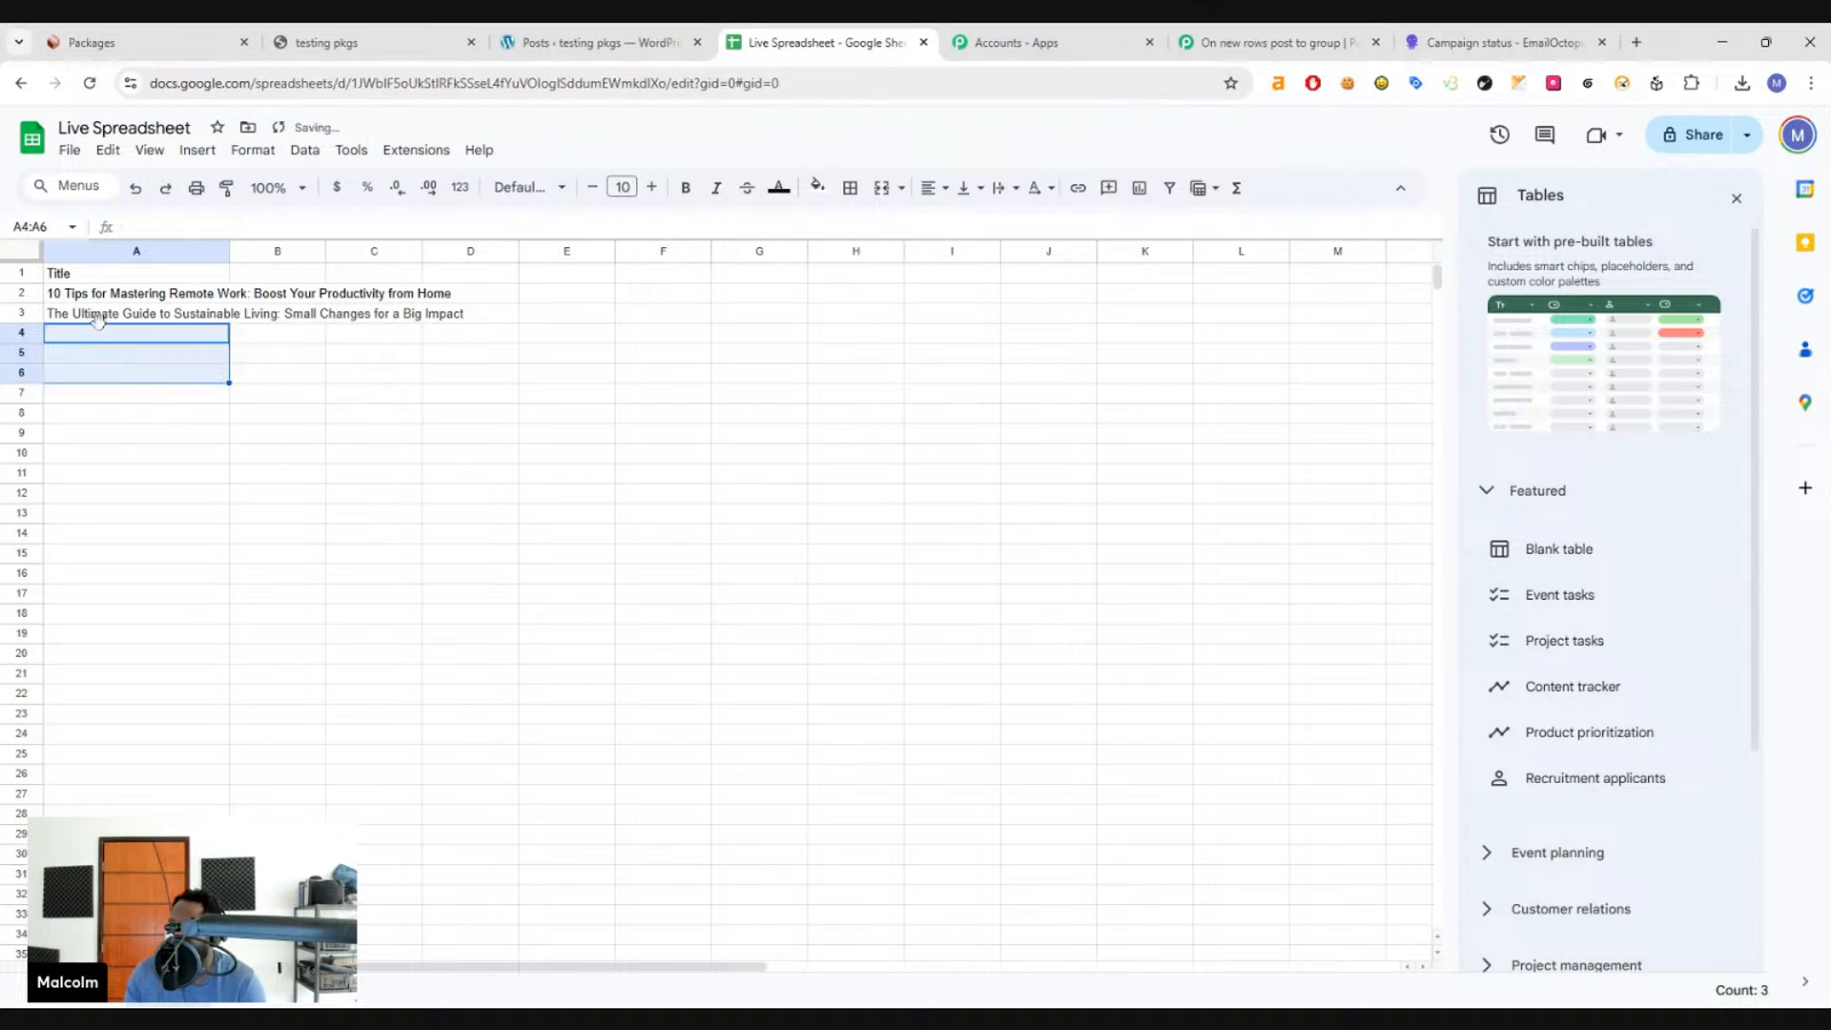
- Download the shortened Live Spreadsheet as a CSV file
click(92, 315)
click(70, 150)
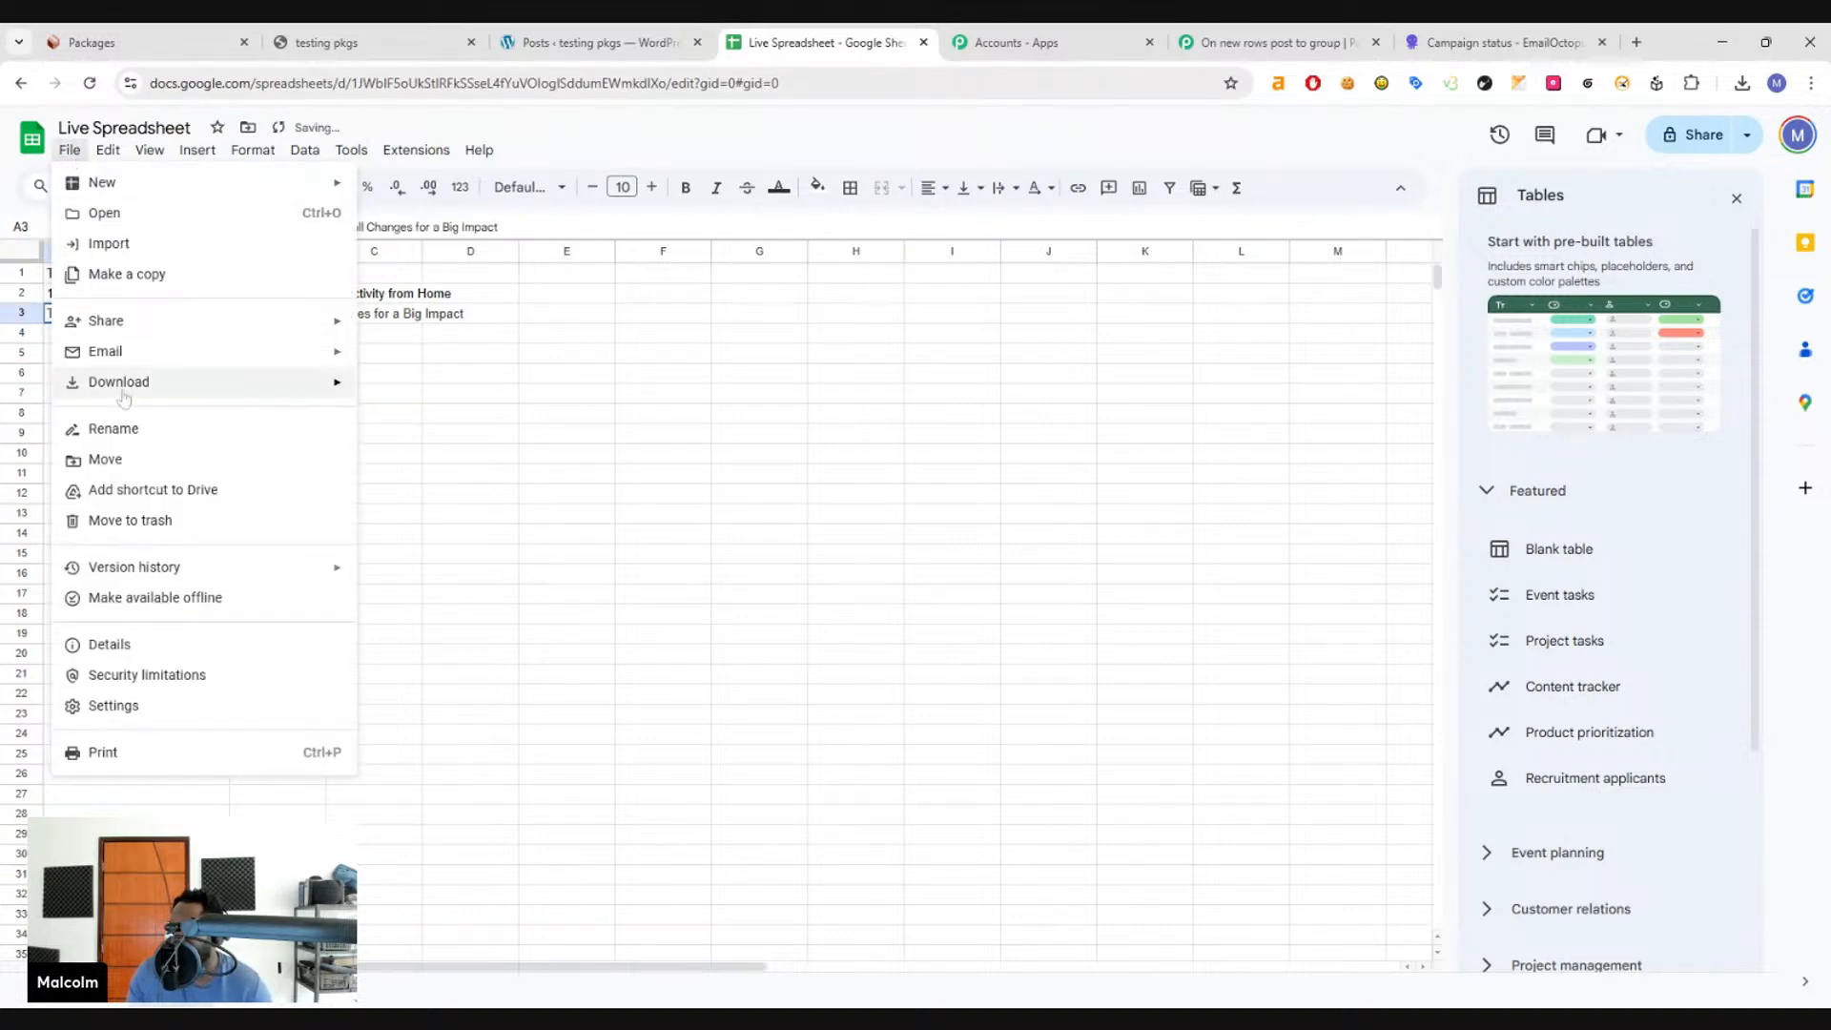
mouse_move(119, 381)
click(572, 515)
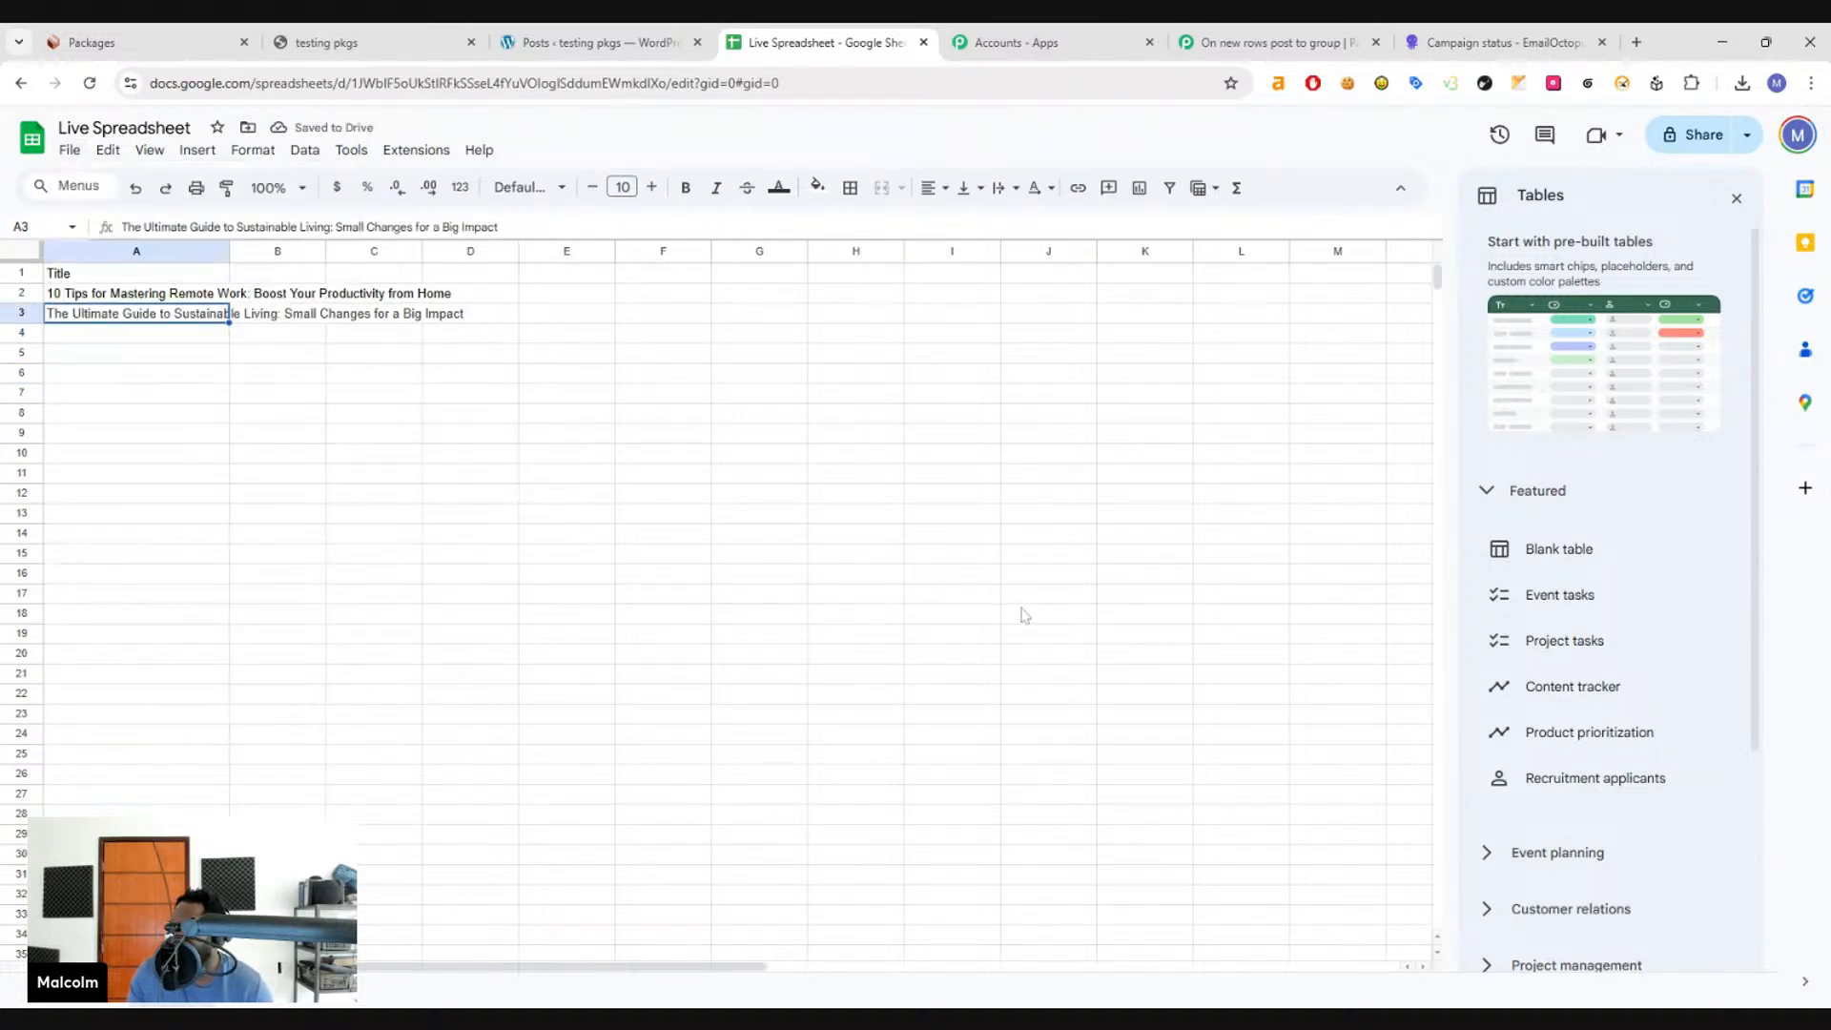
- Return to the CSV to Wordpress package, upload the downloaded CSV as its CSV File input, and run the package
key(ctrl+1)
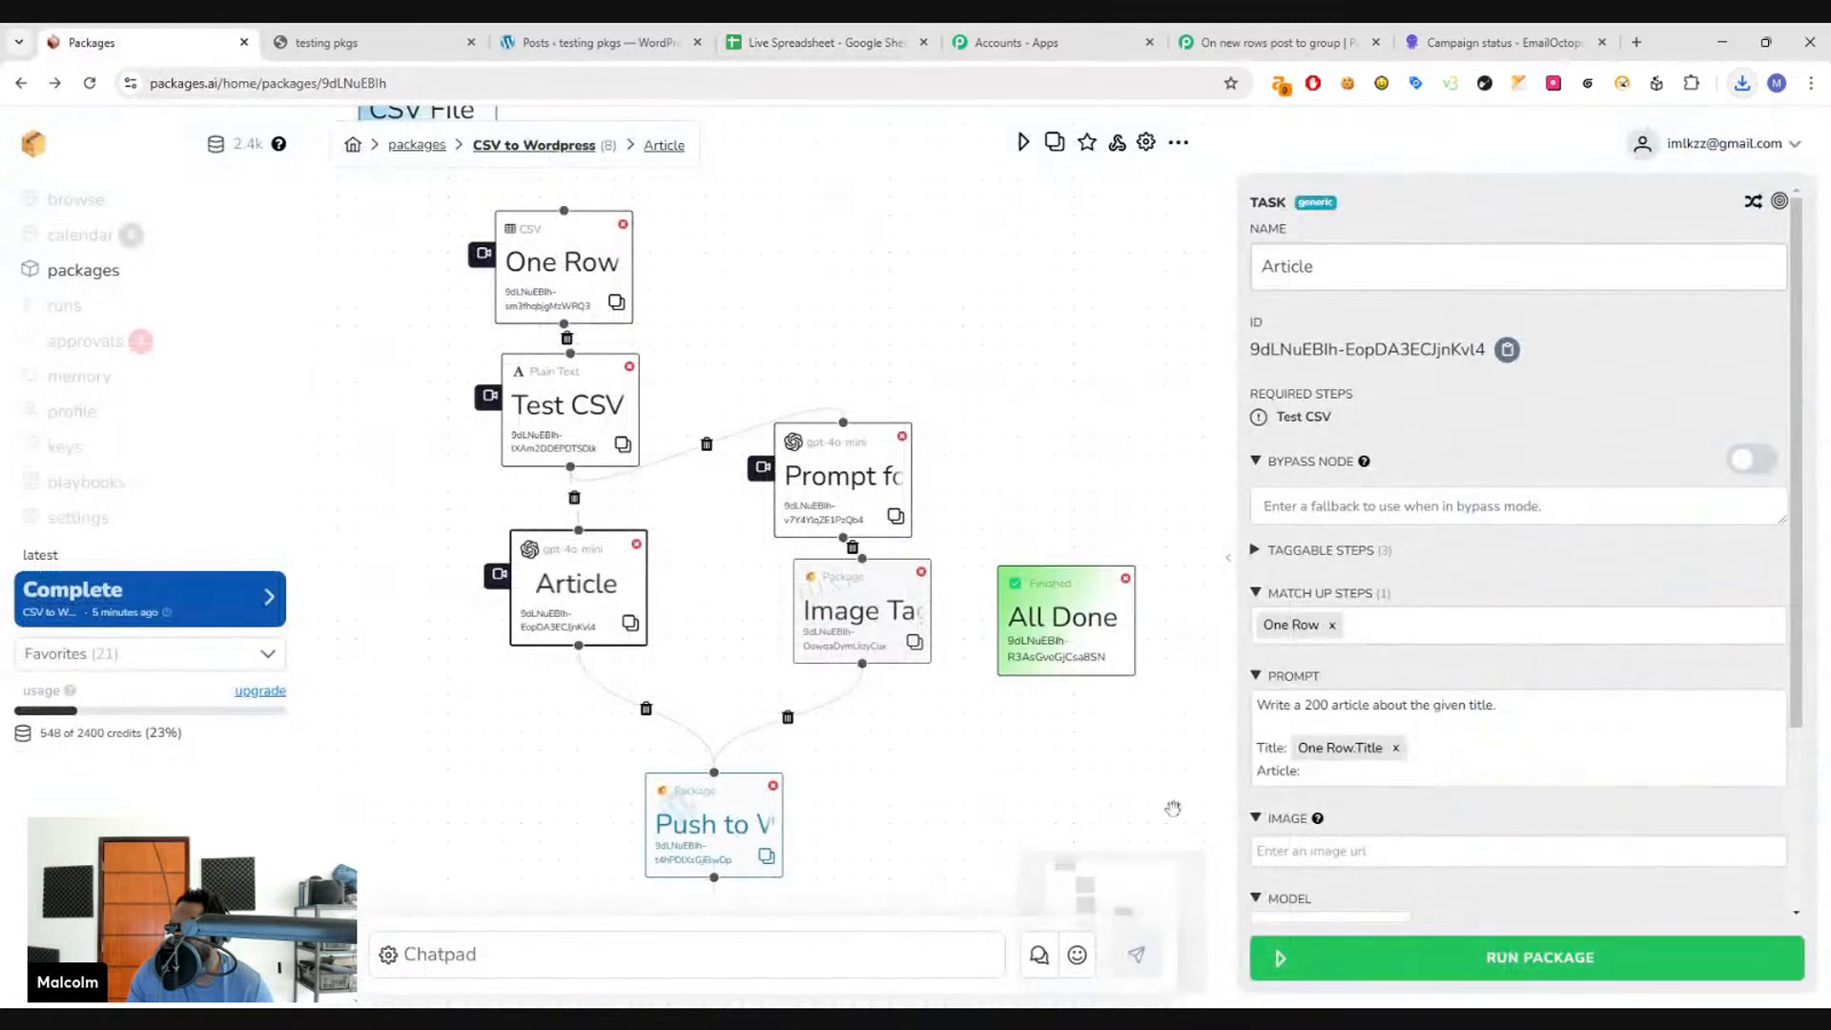
click(1368, 963)
click(1055, 482)
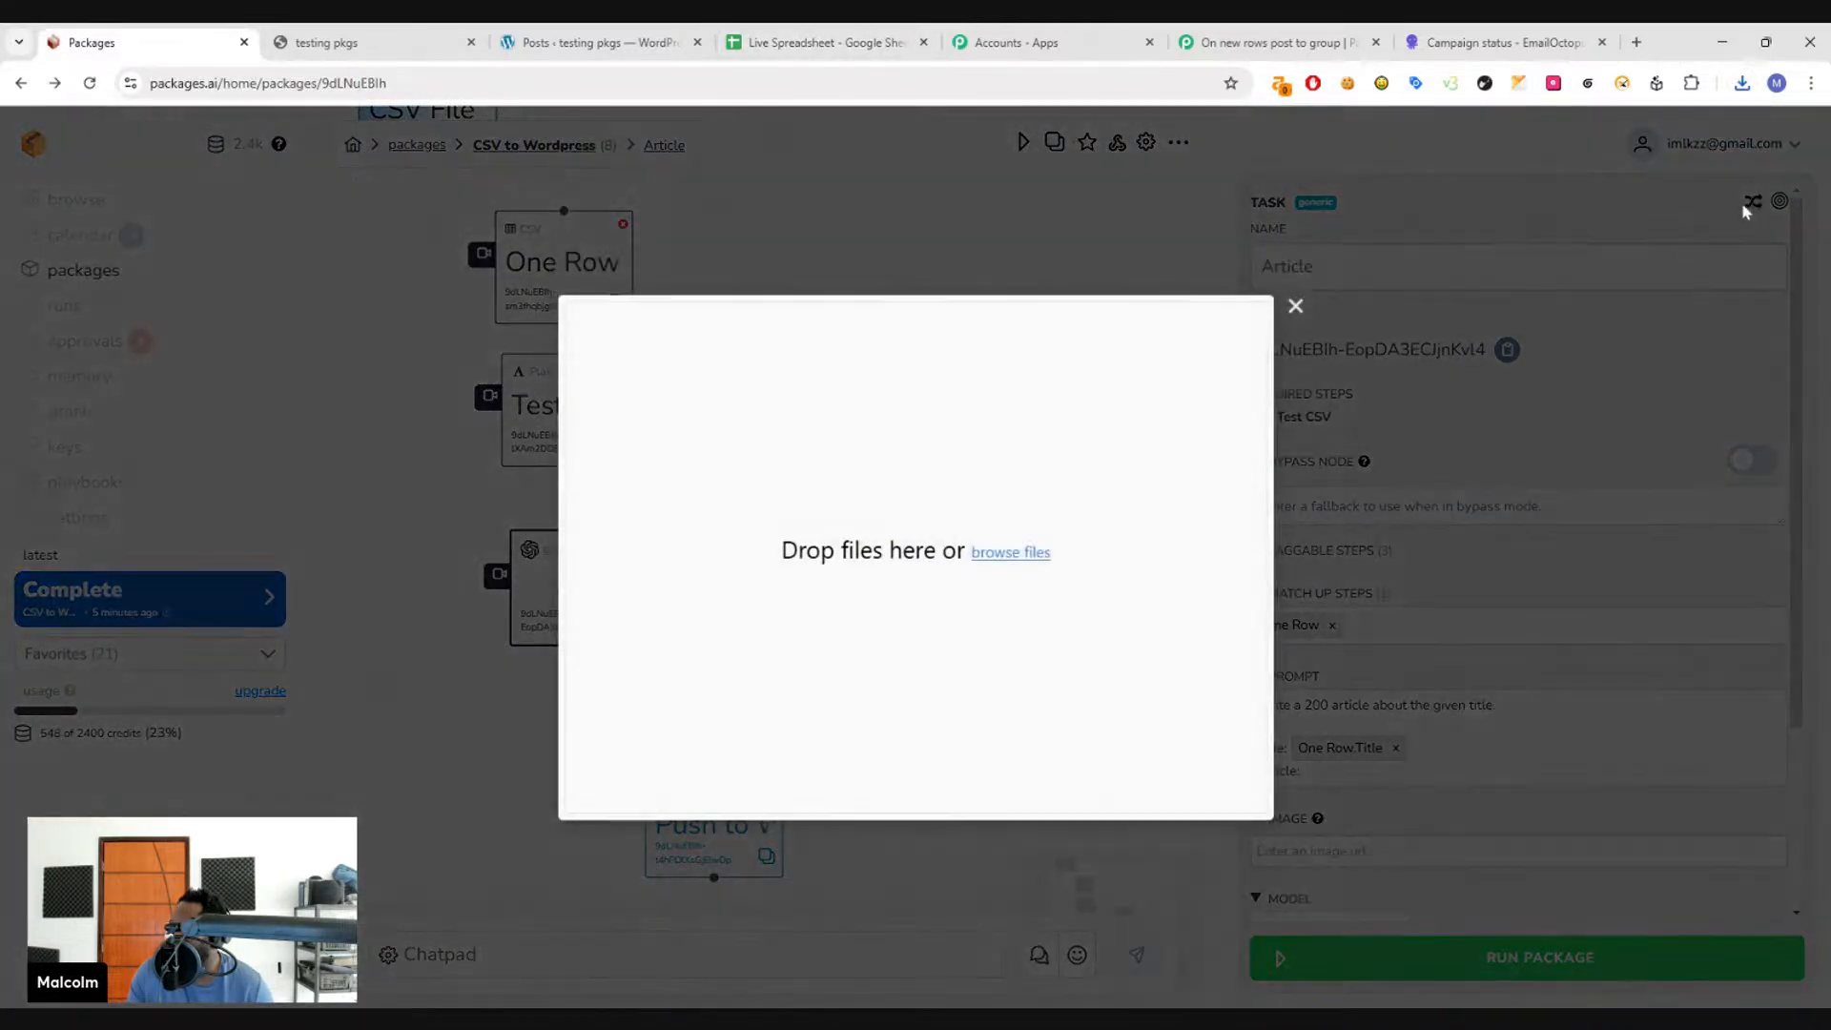
drag(1702, 105, 929, 532)
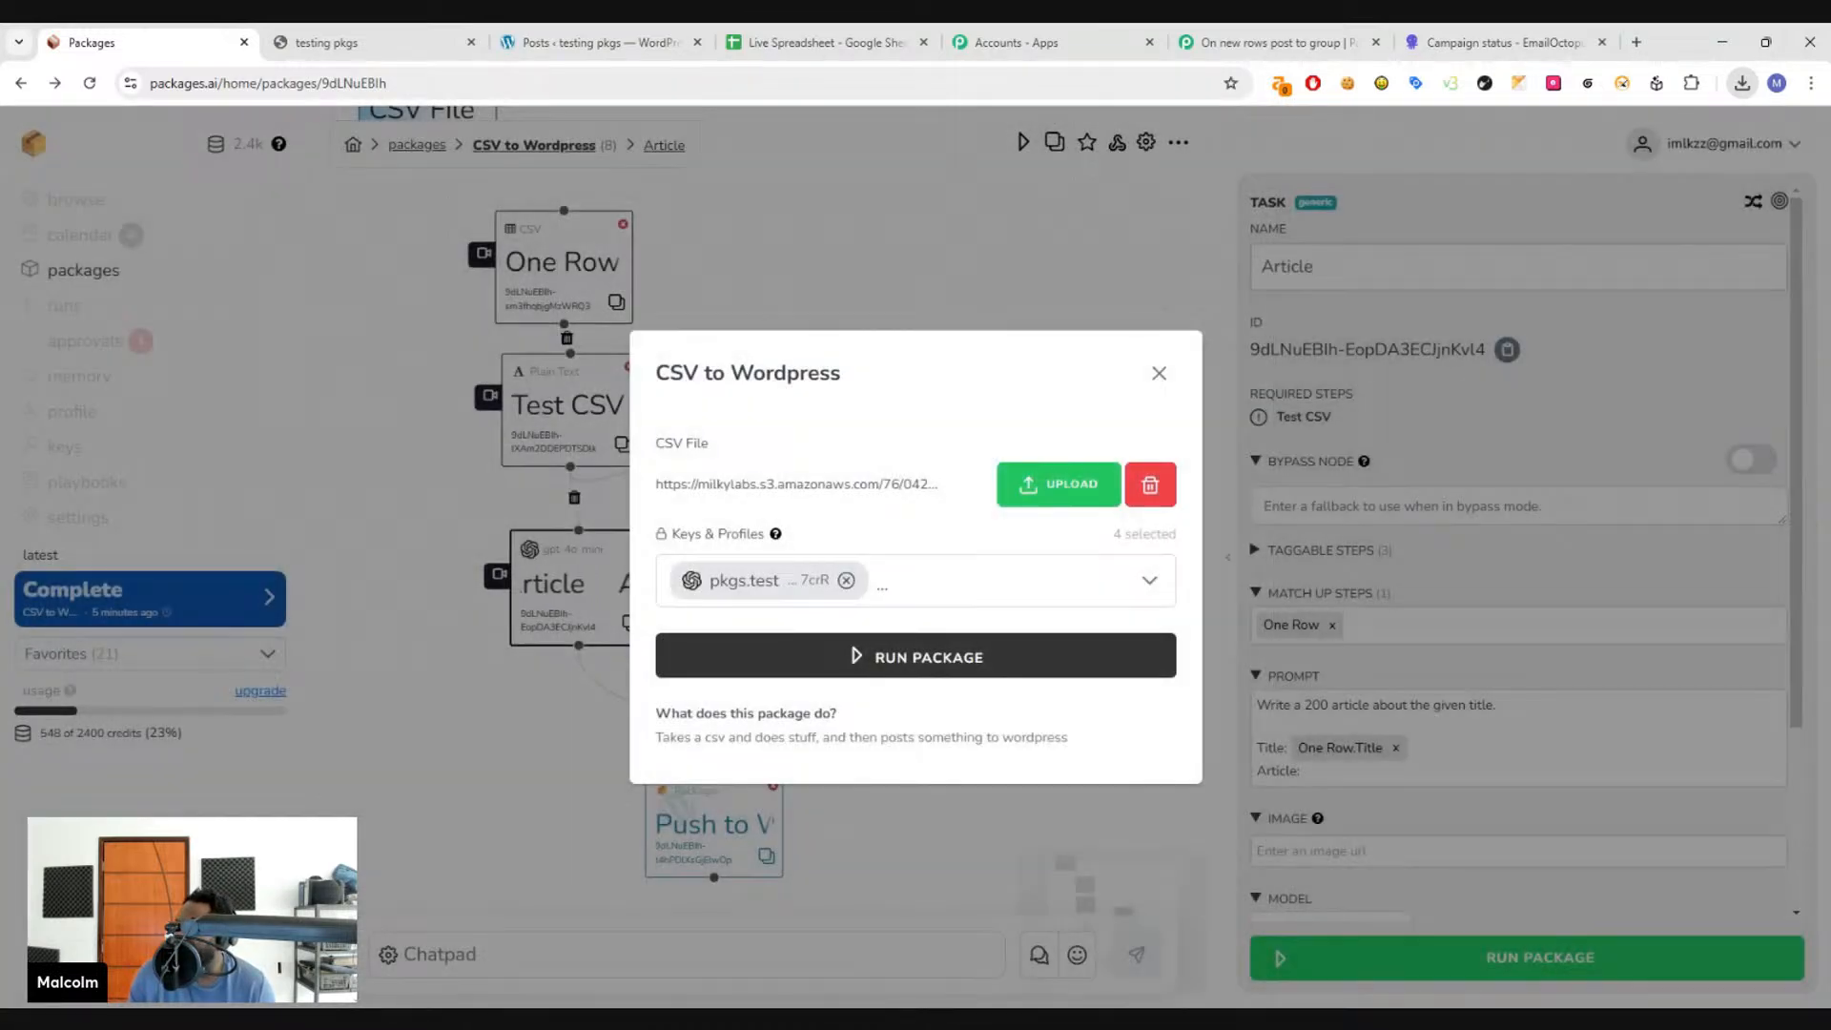
click(776, 656)
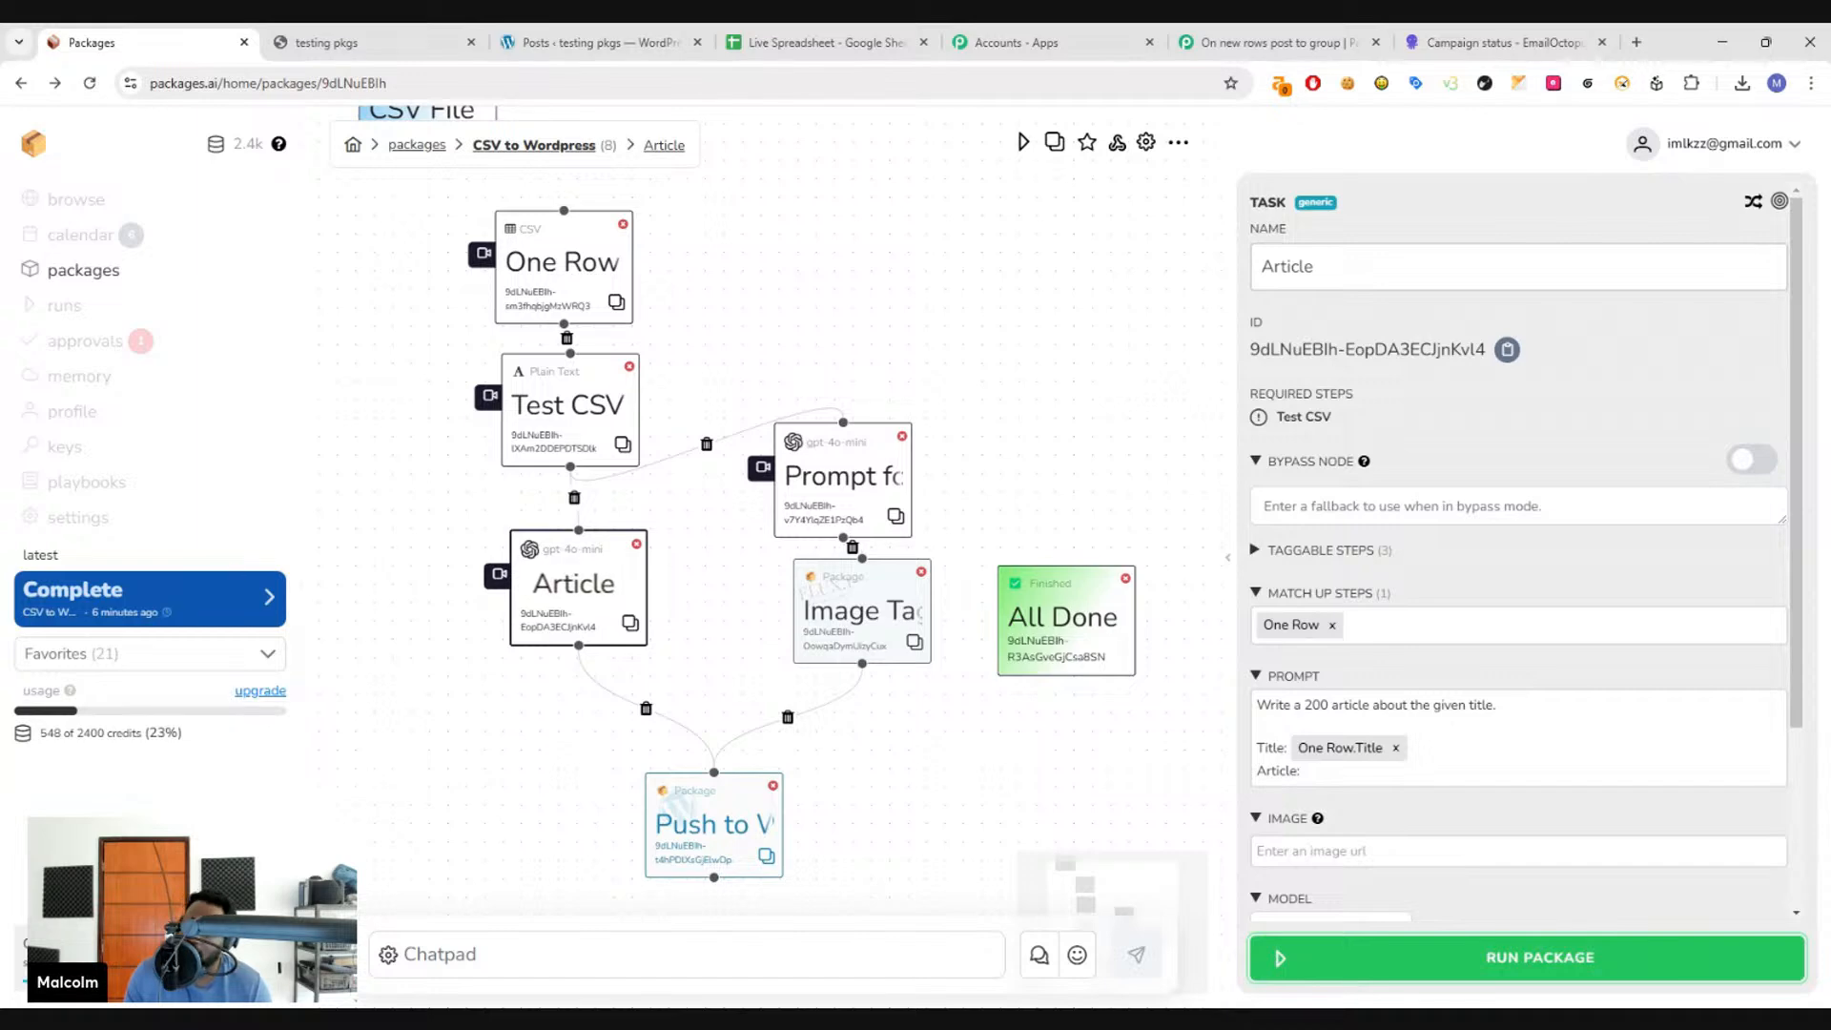
click(168, 604)
click(412, 134)
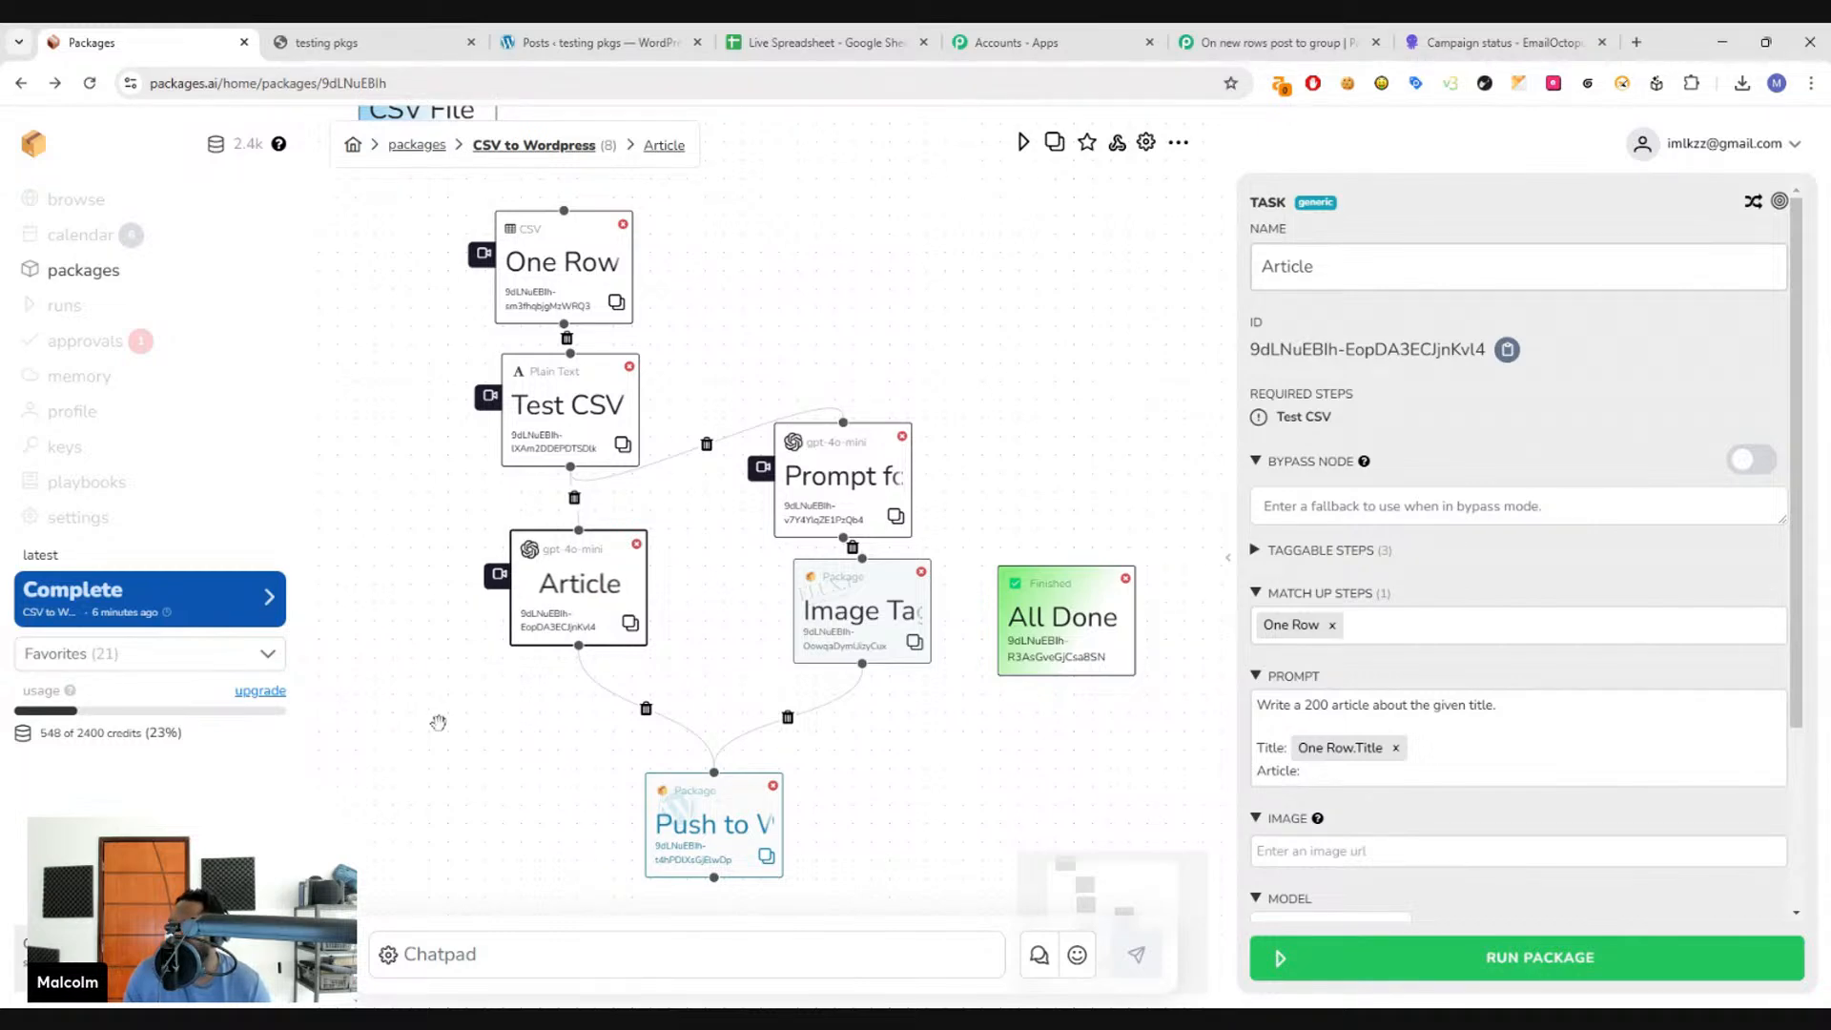
drag(437, 723, 413, 683)
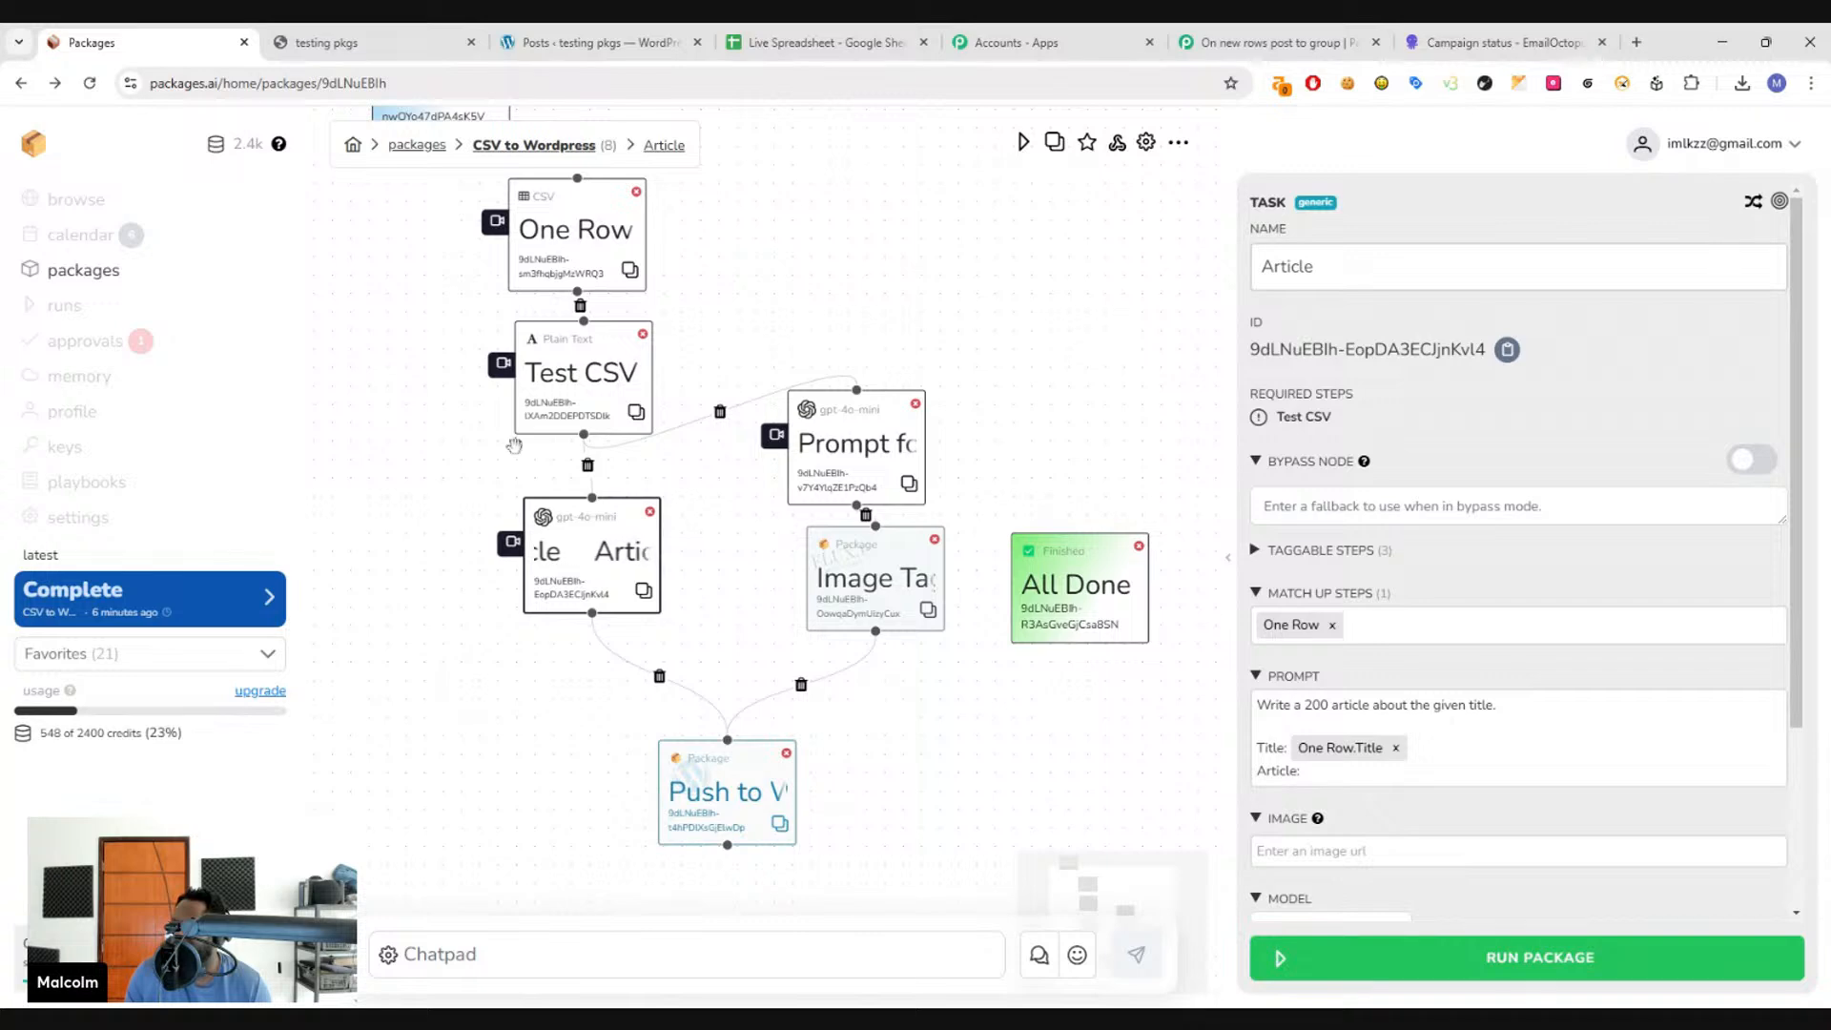
click(603, 35)
click(135, 43)
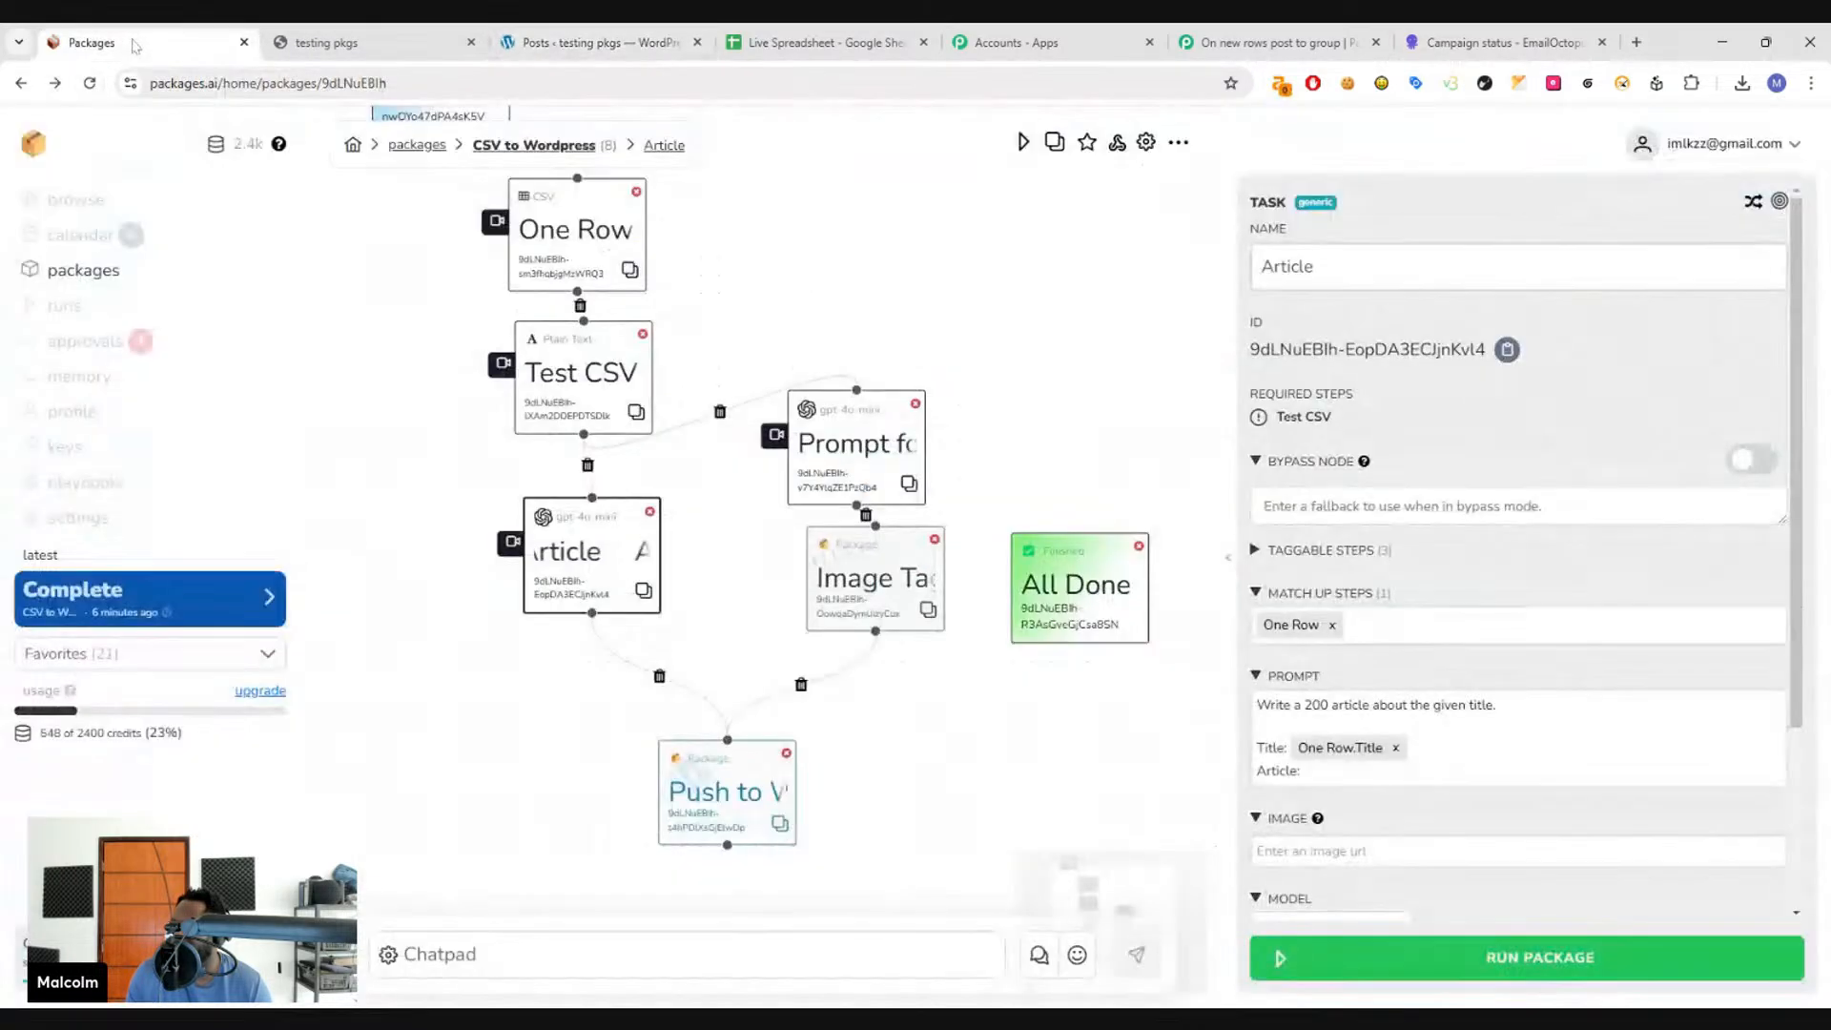
click(267, 83)
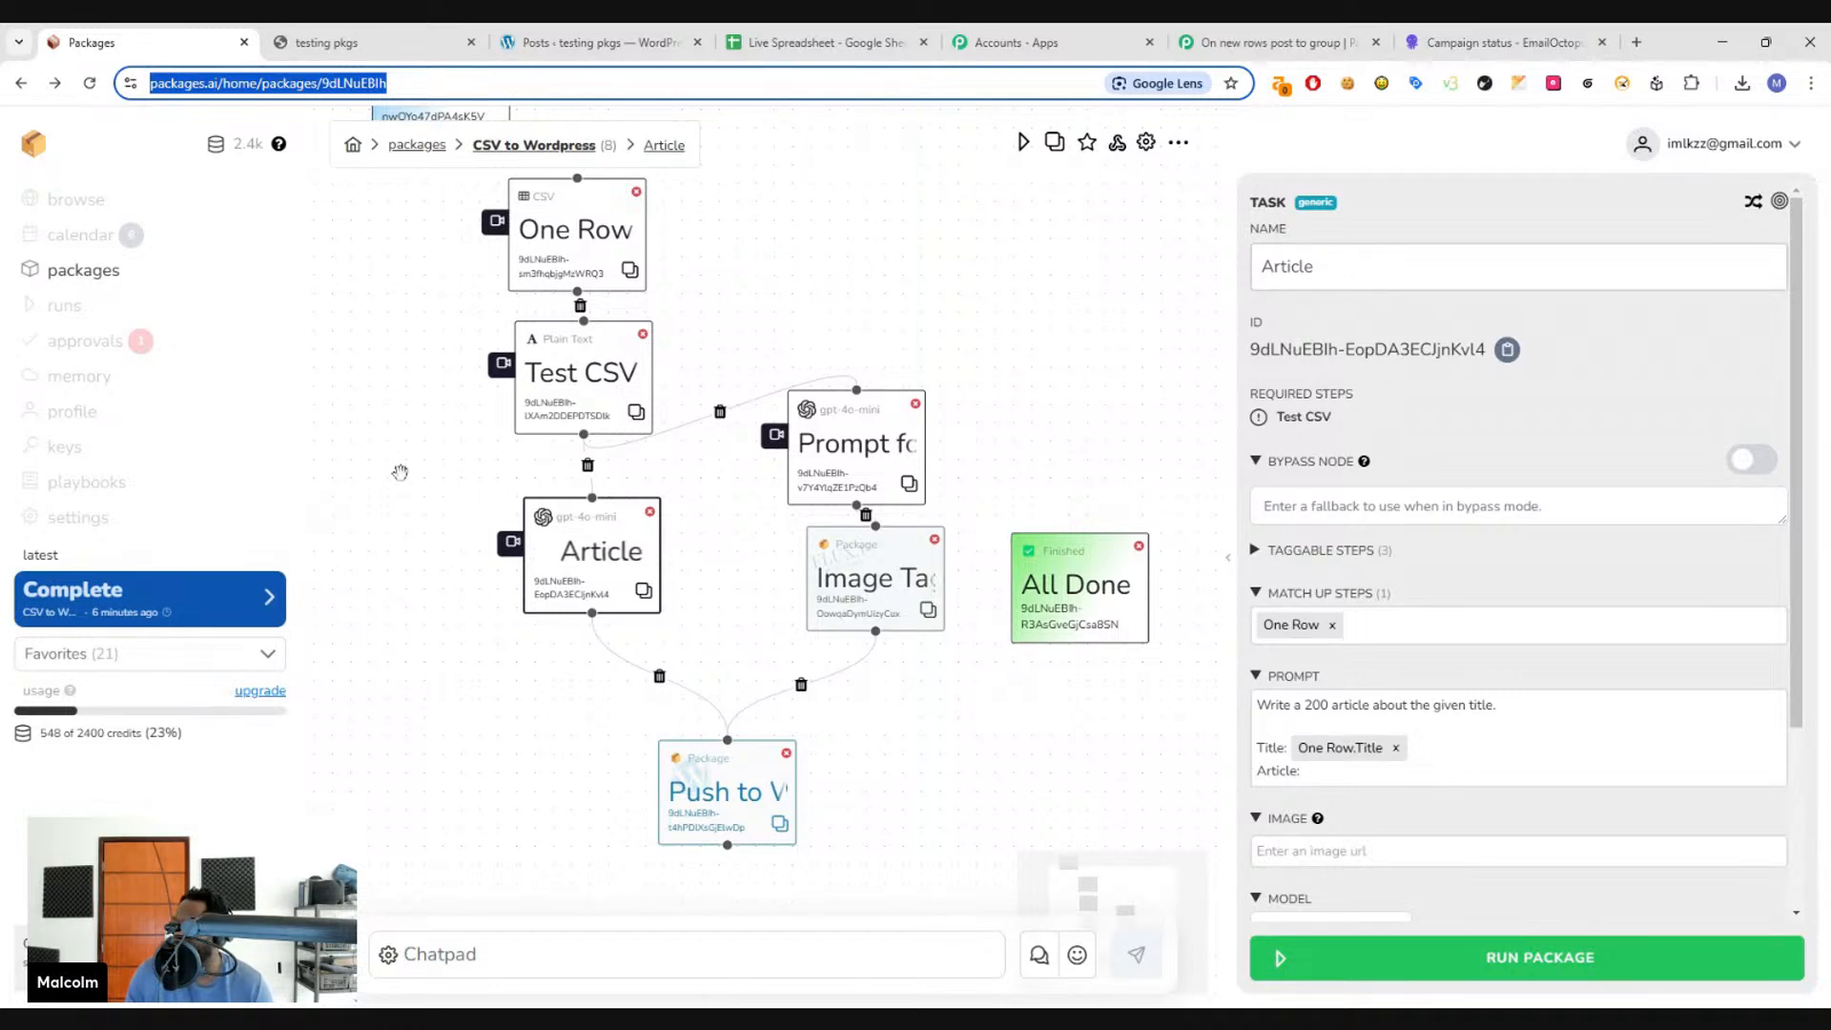
click(835, 571)
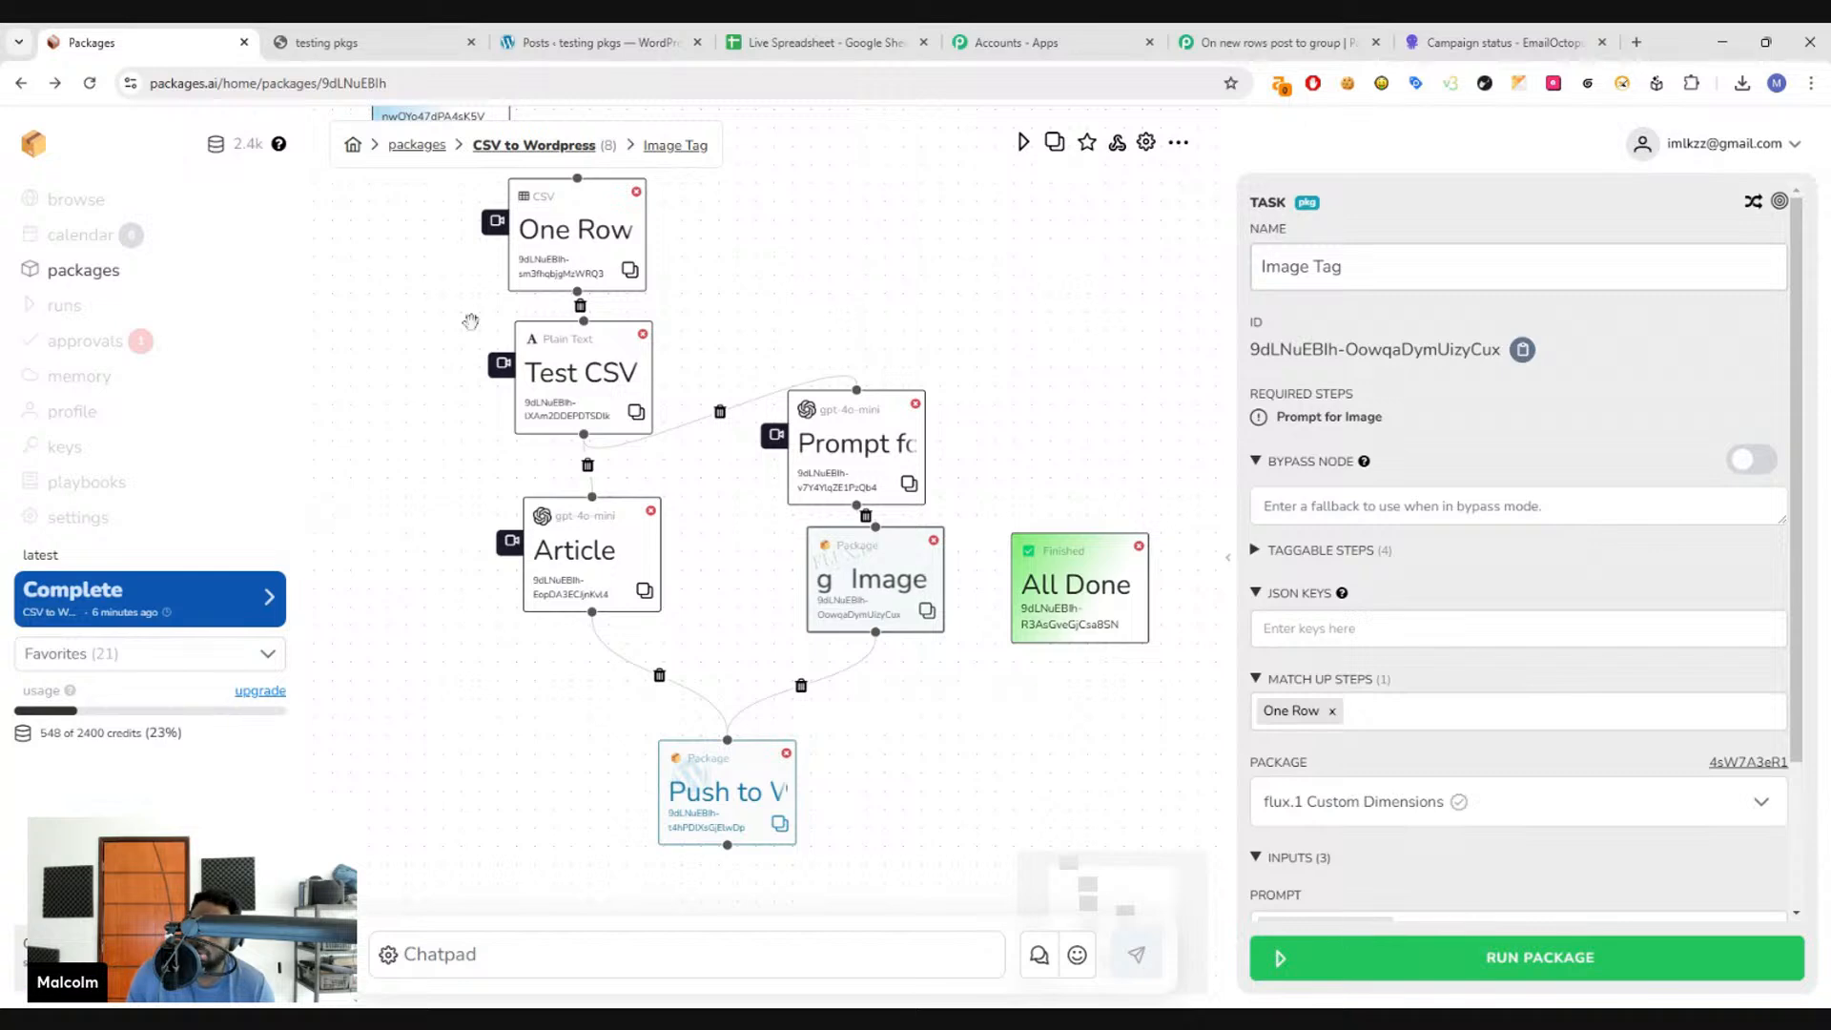
click(321, 88)
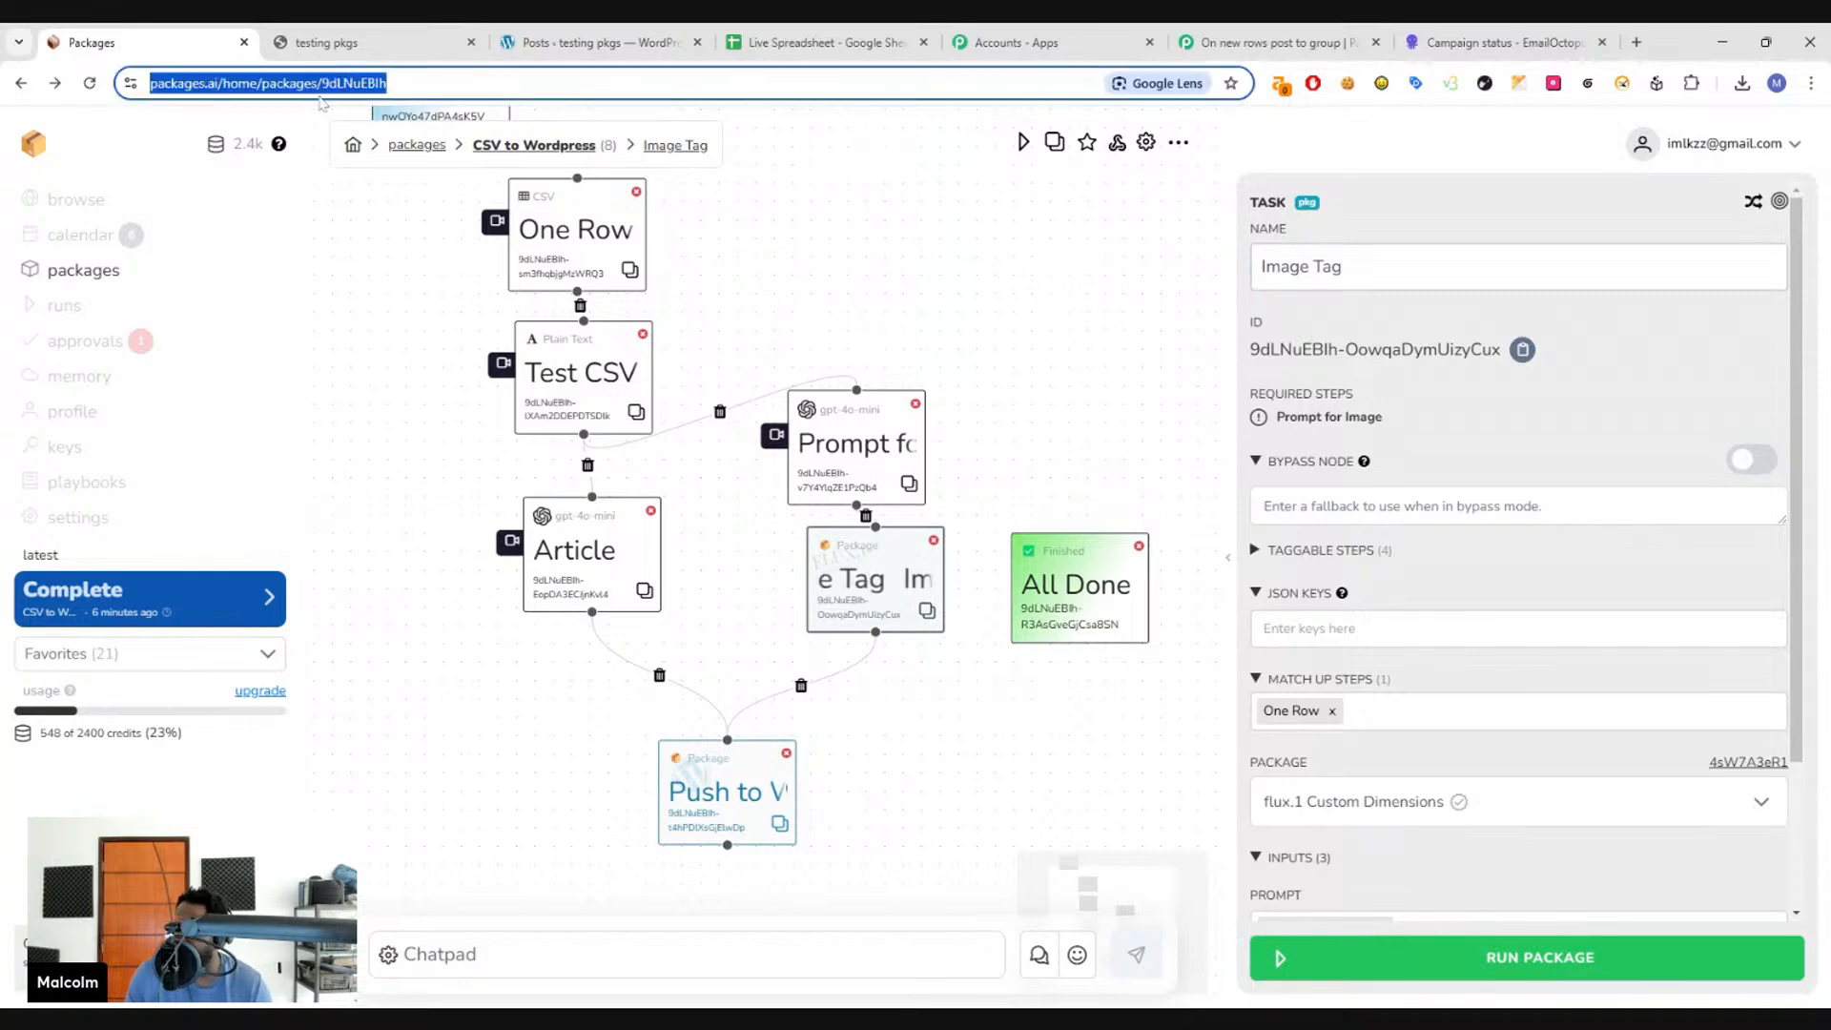
key(alt+Tab)
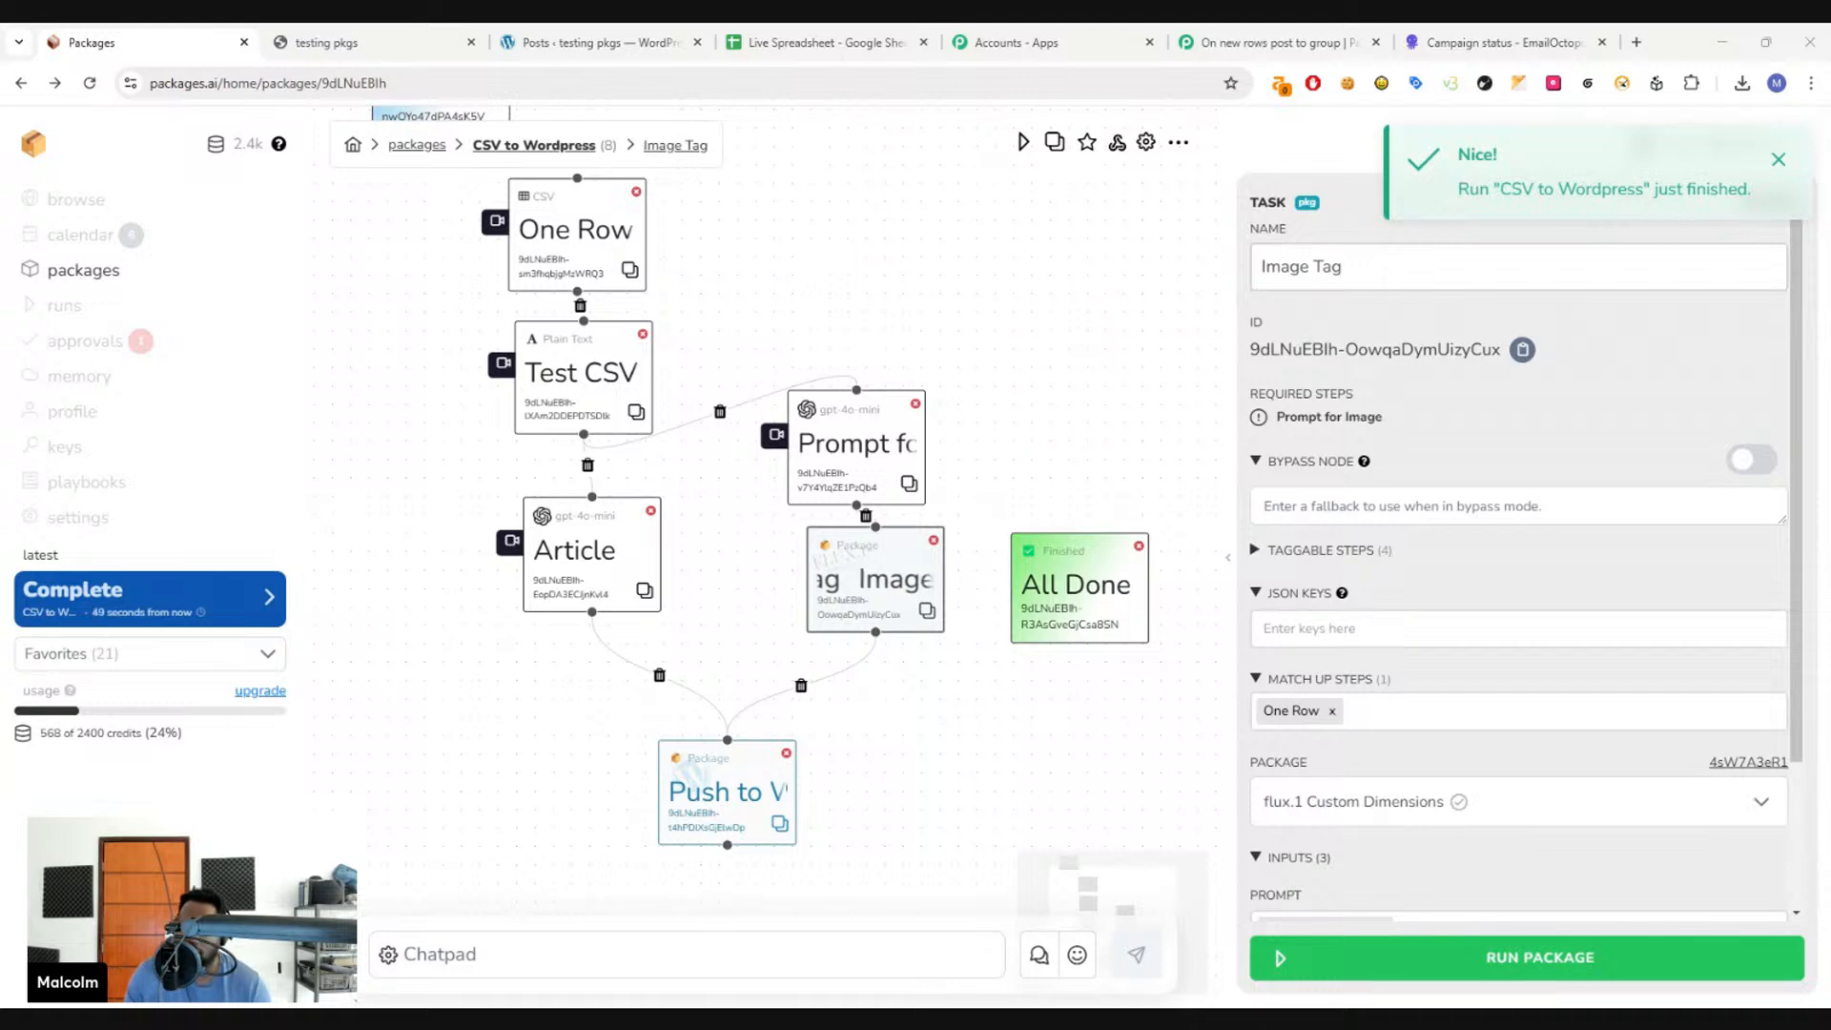
key(alt+Tab)
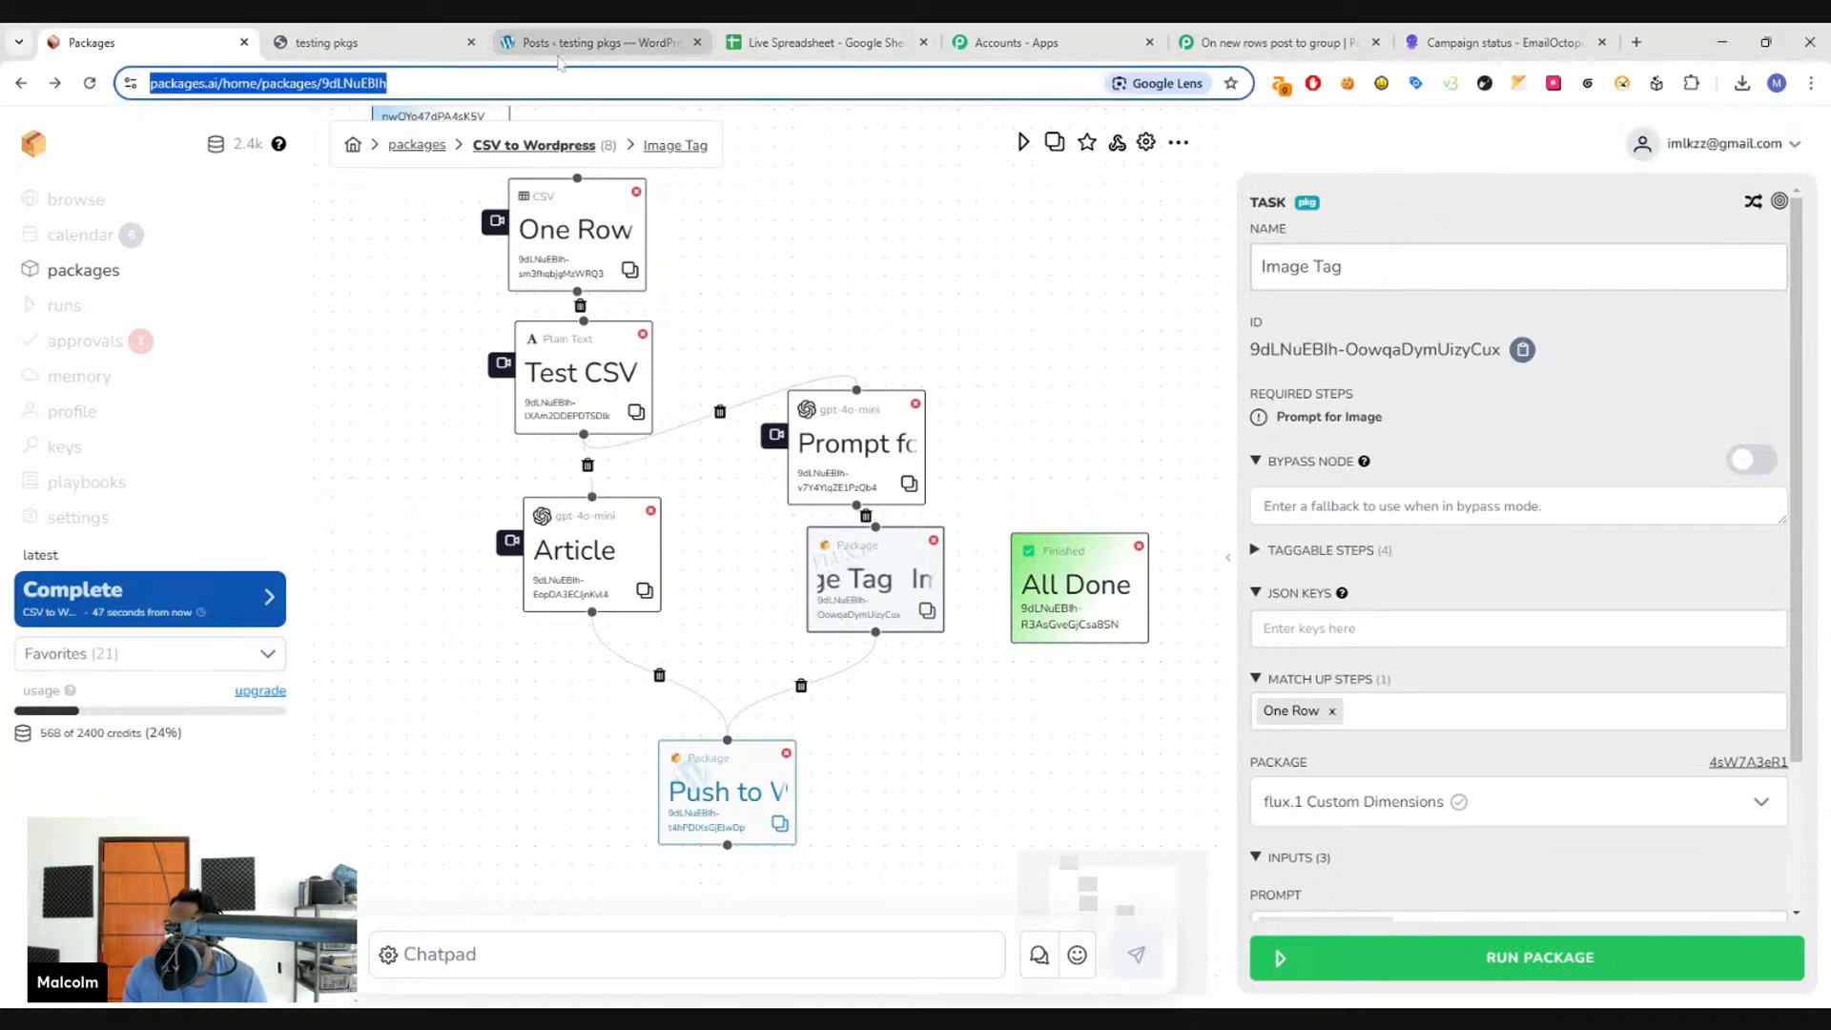
- Refresh the WordPress posts list, open "The Ultimate Guide to Sustainable Living" post, and examine its header image and article
click(558, 45)
click(89, 83)
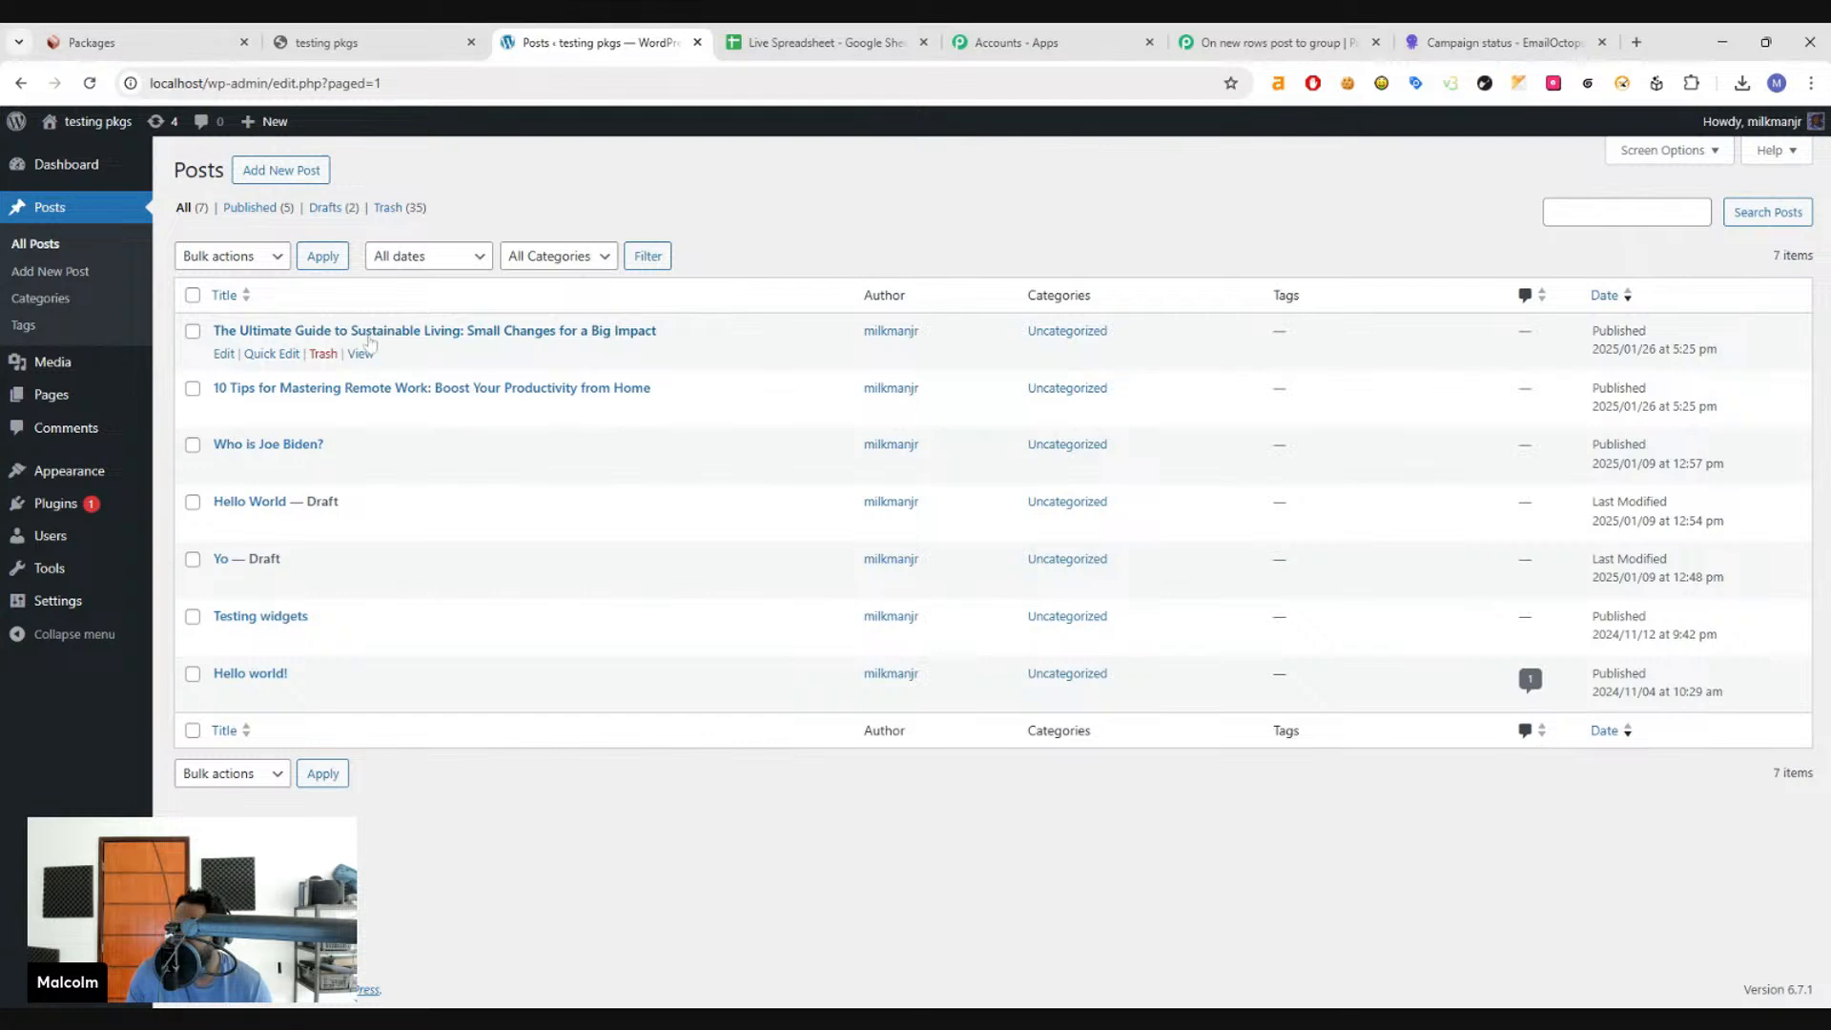
click(265, 336)
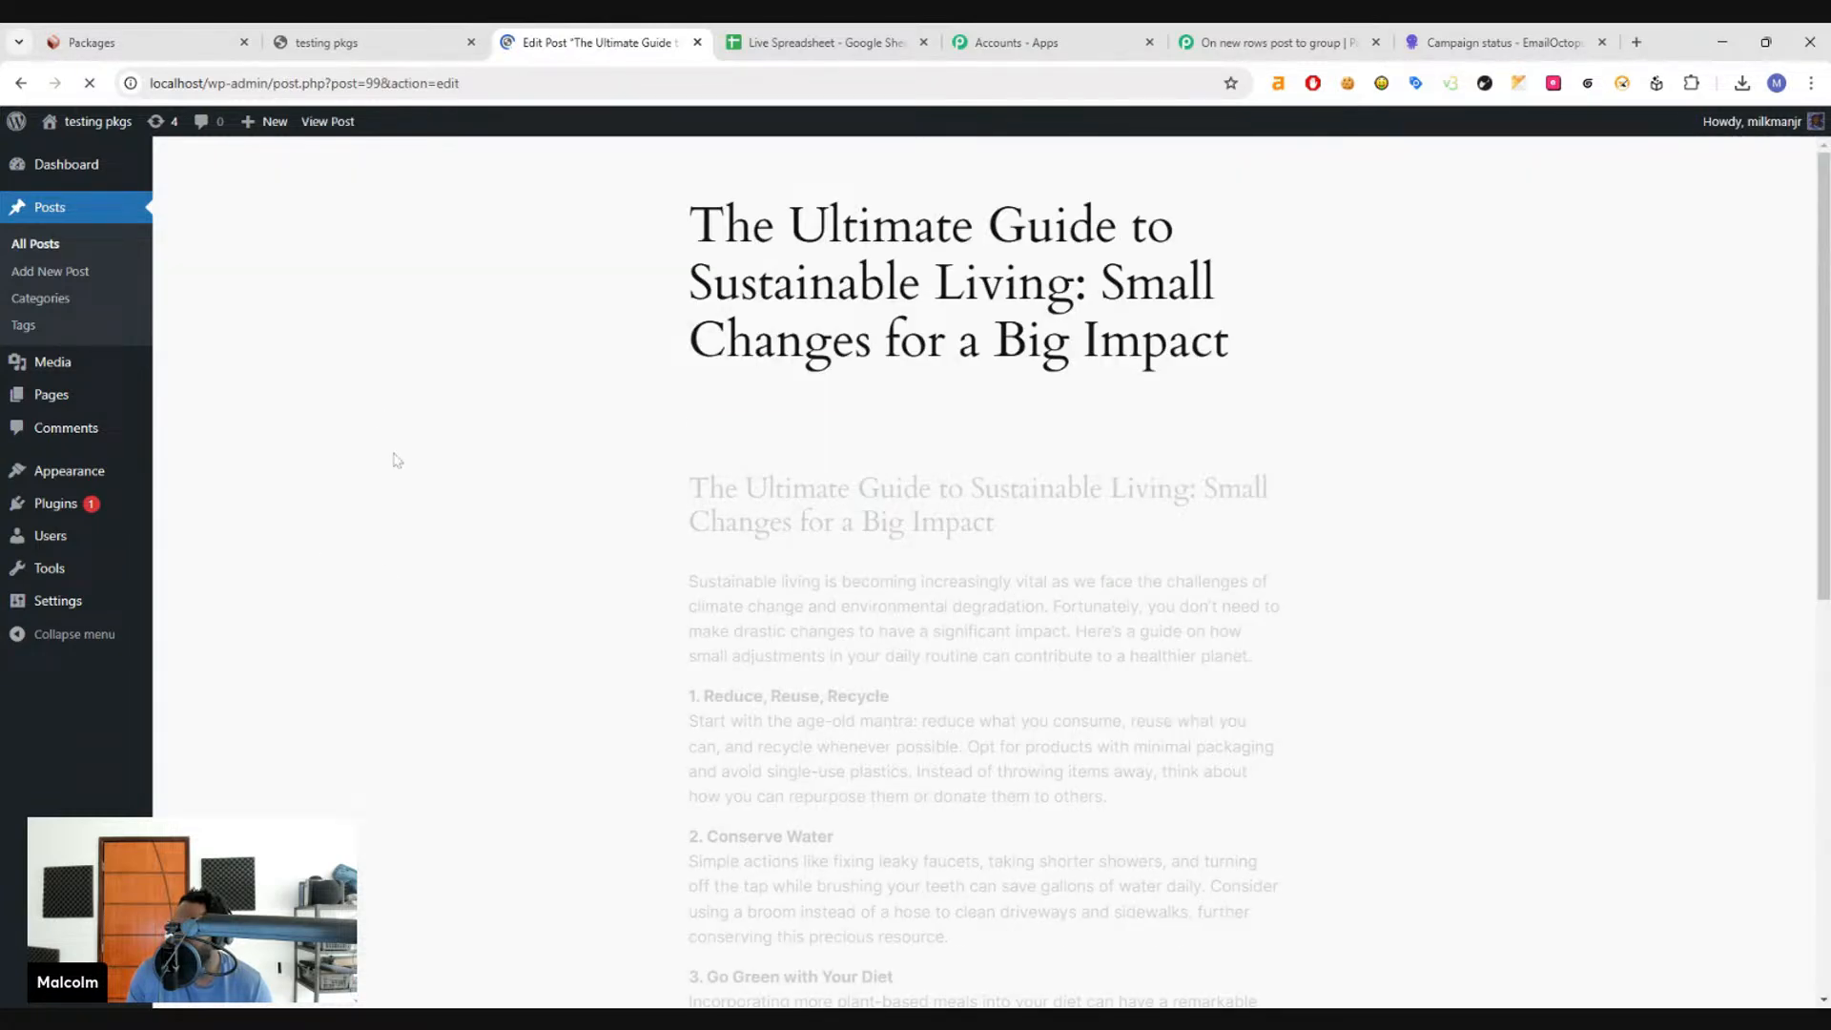
scroll(556, 454, down, 2)
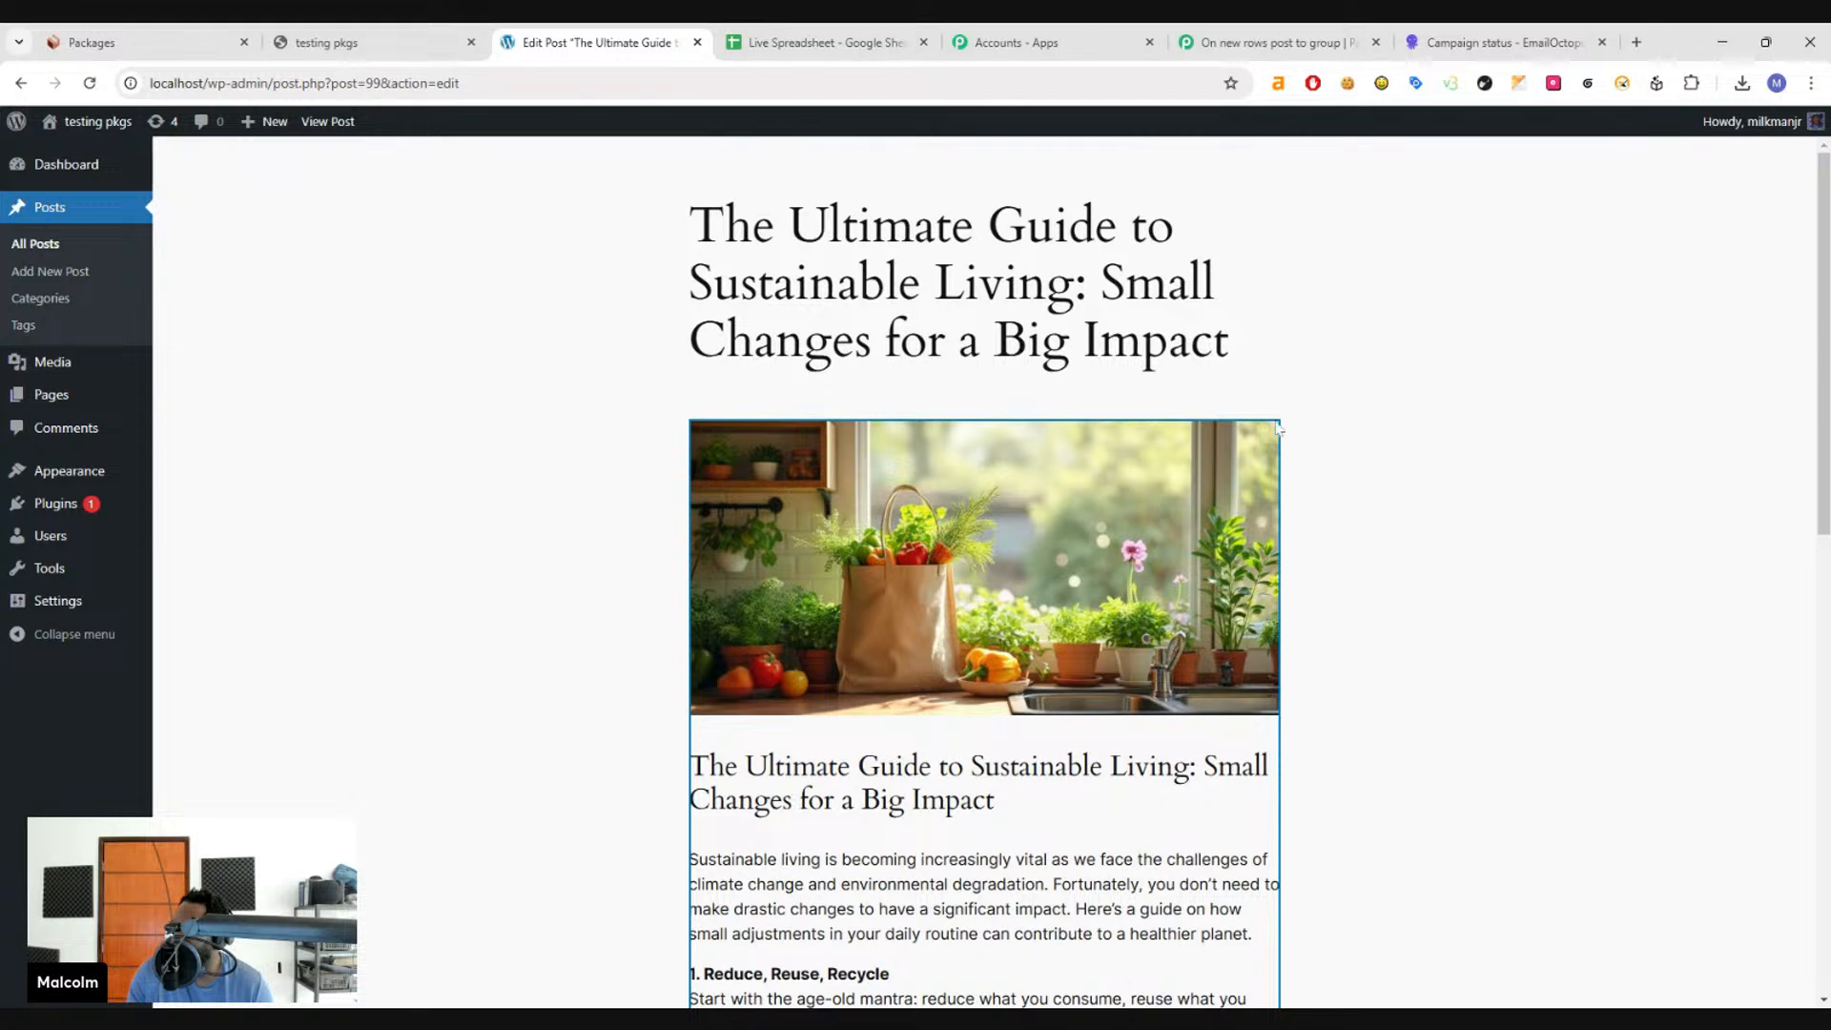
scroll(496, 554, down, 2)
scroll(496, 554, up, 2)
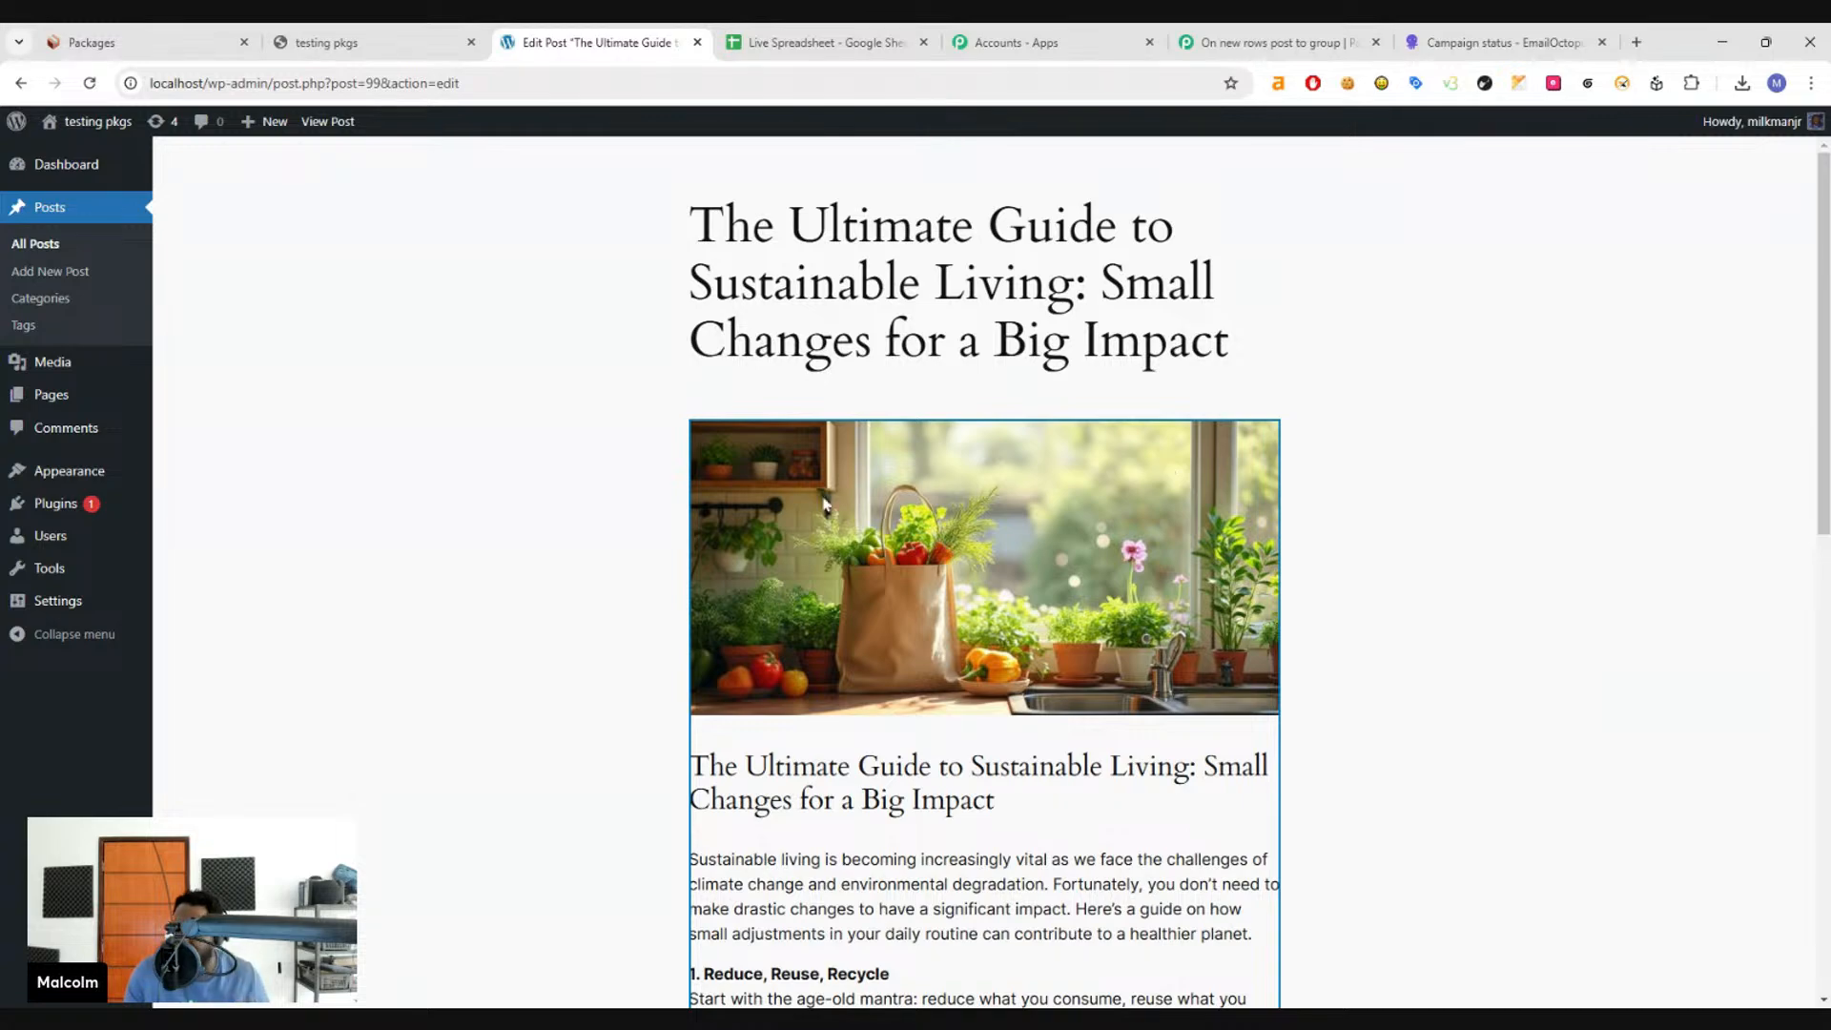
scroll(1167, 469, down, 8)
scroll(184, 184, up, 8)
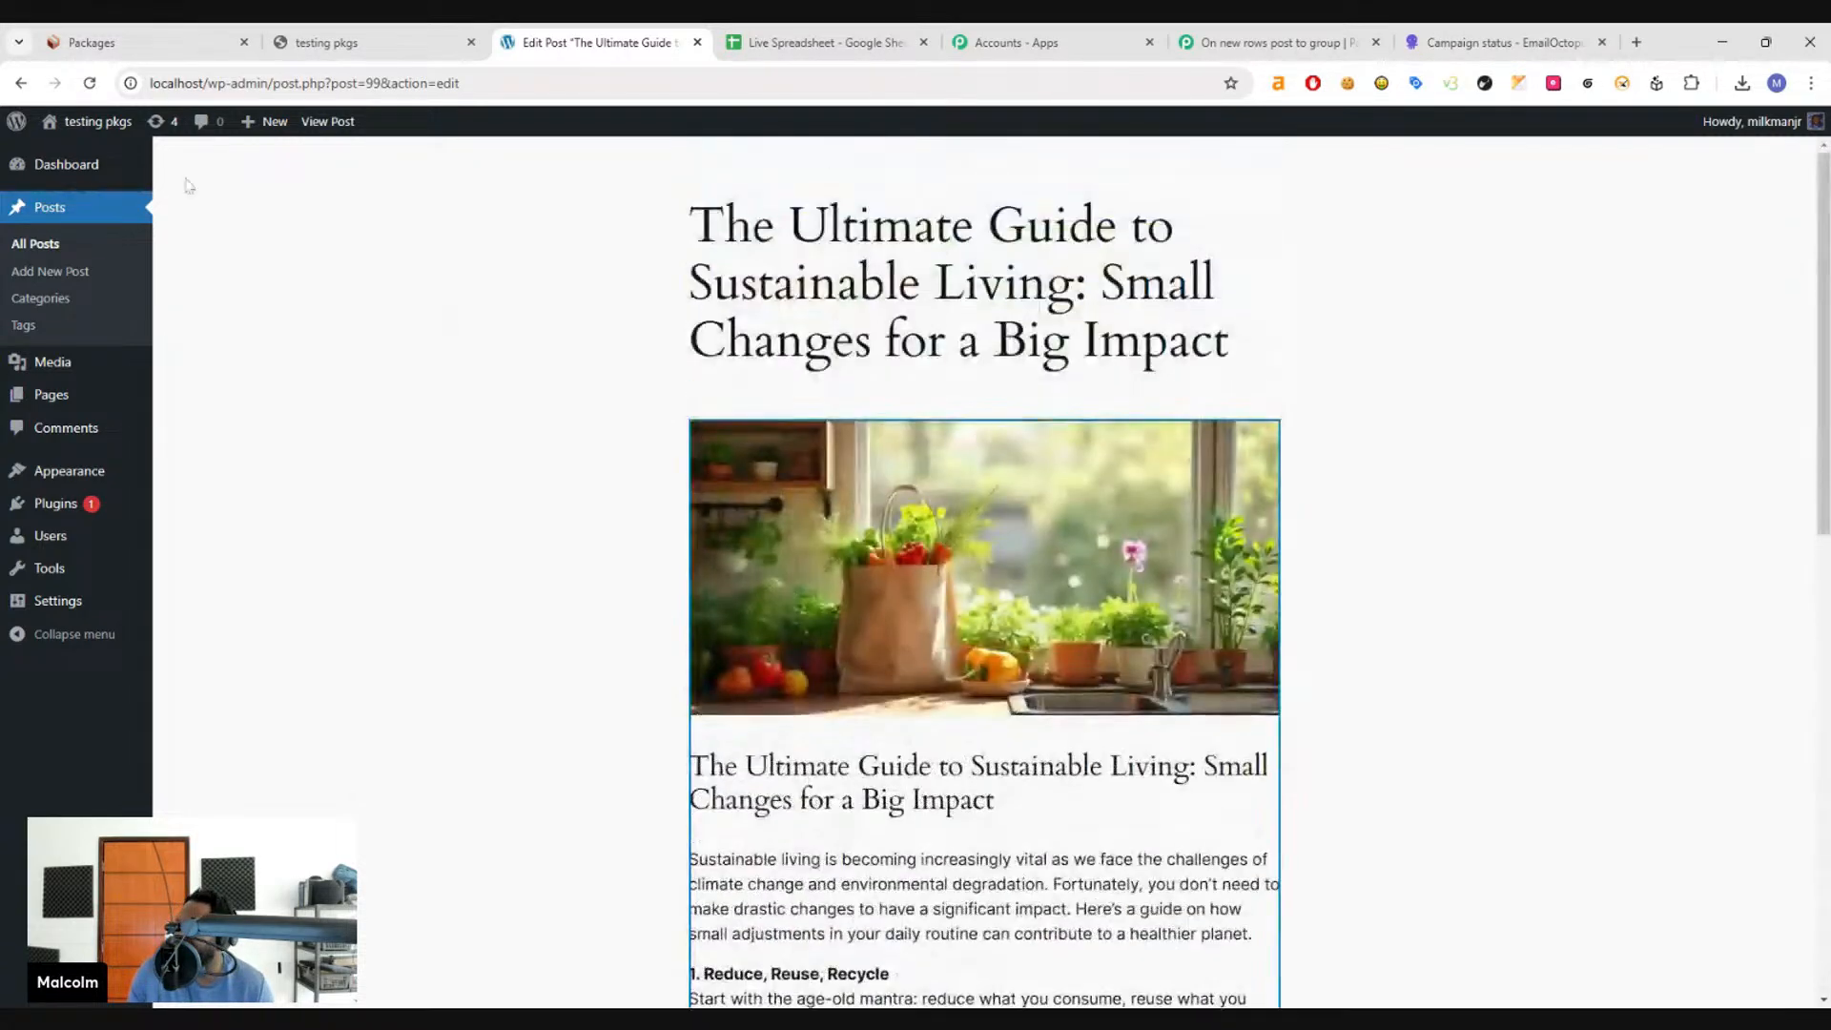
- Return to the posts list, open the "10 Tips for Mastering Remote Work" post, and examine its header image and article
click(18, 85)
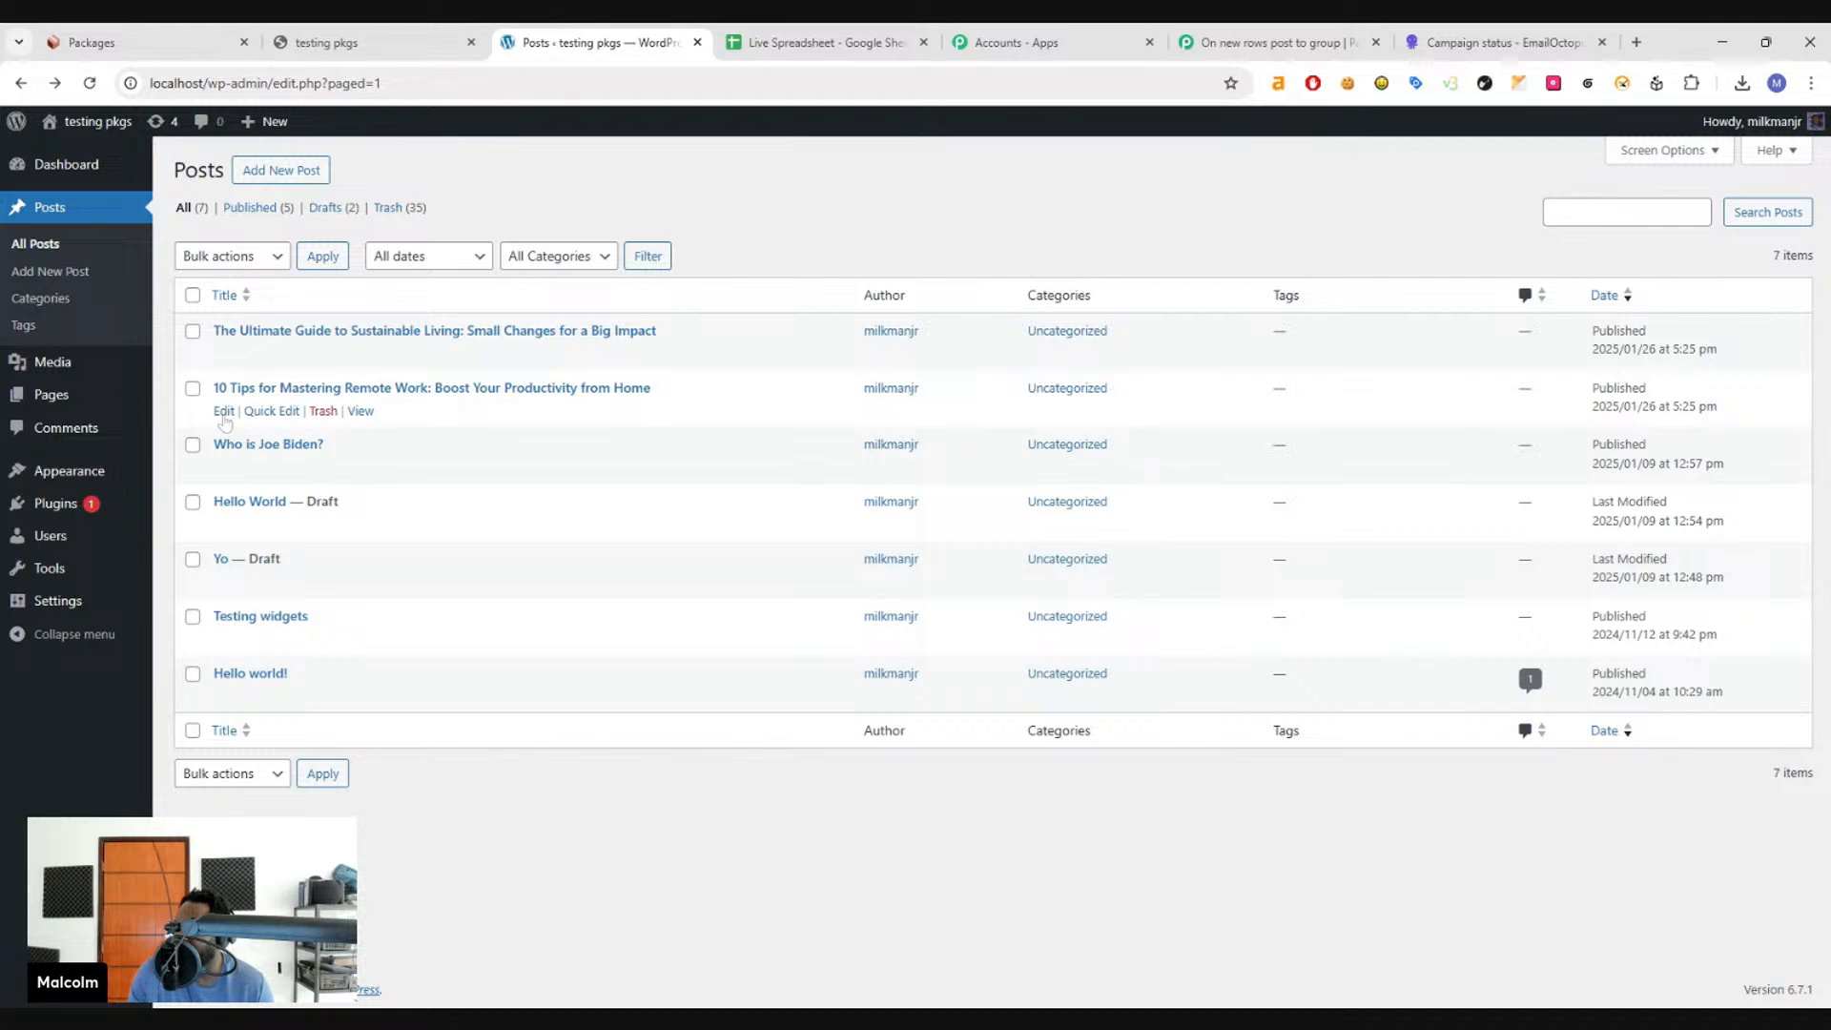
click(249, 394)
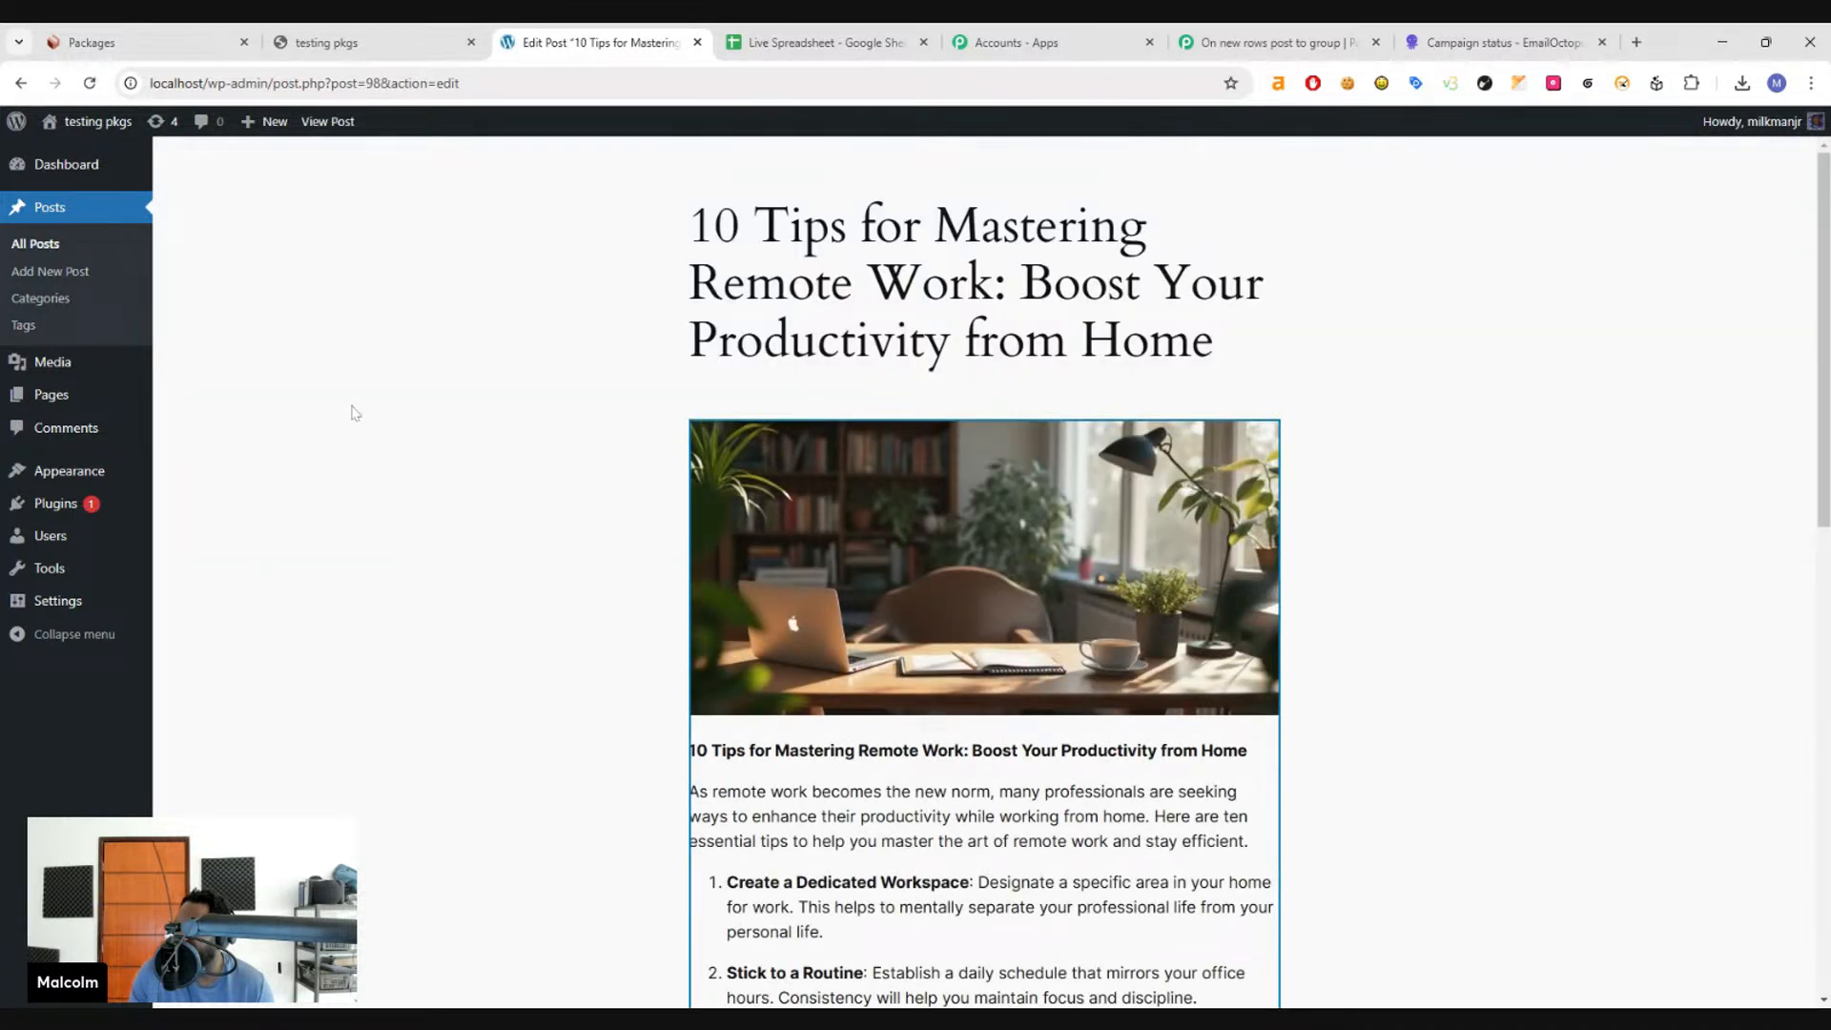
scroll(572, 449, down, 2)
scroll(591, 448, up, 1)
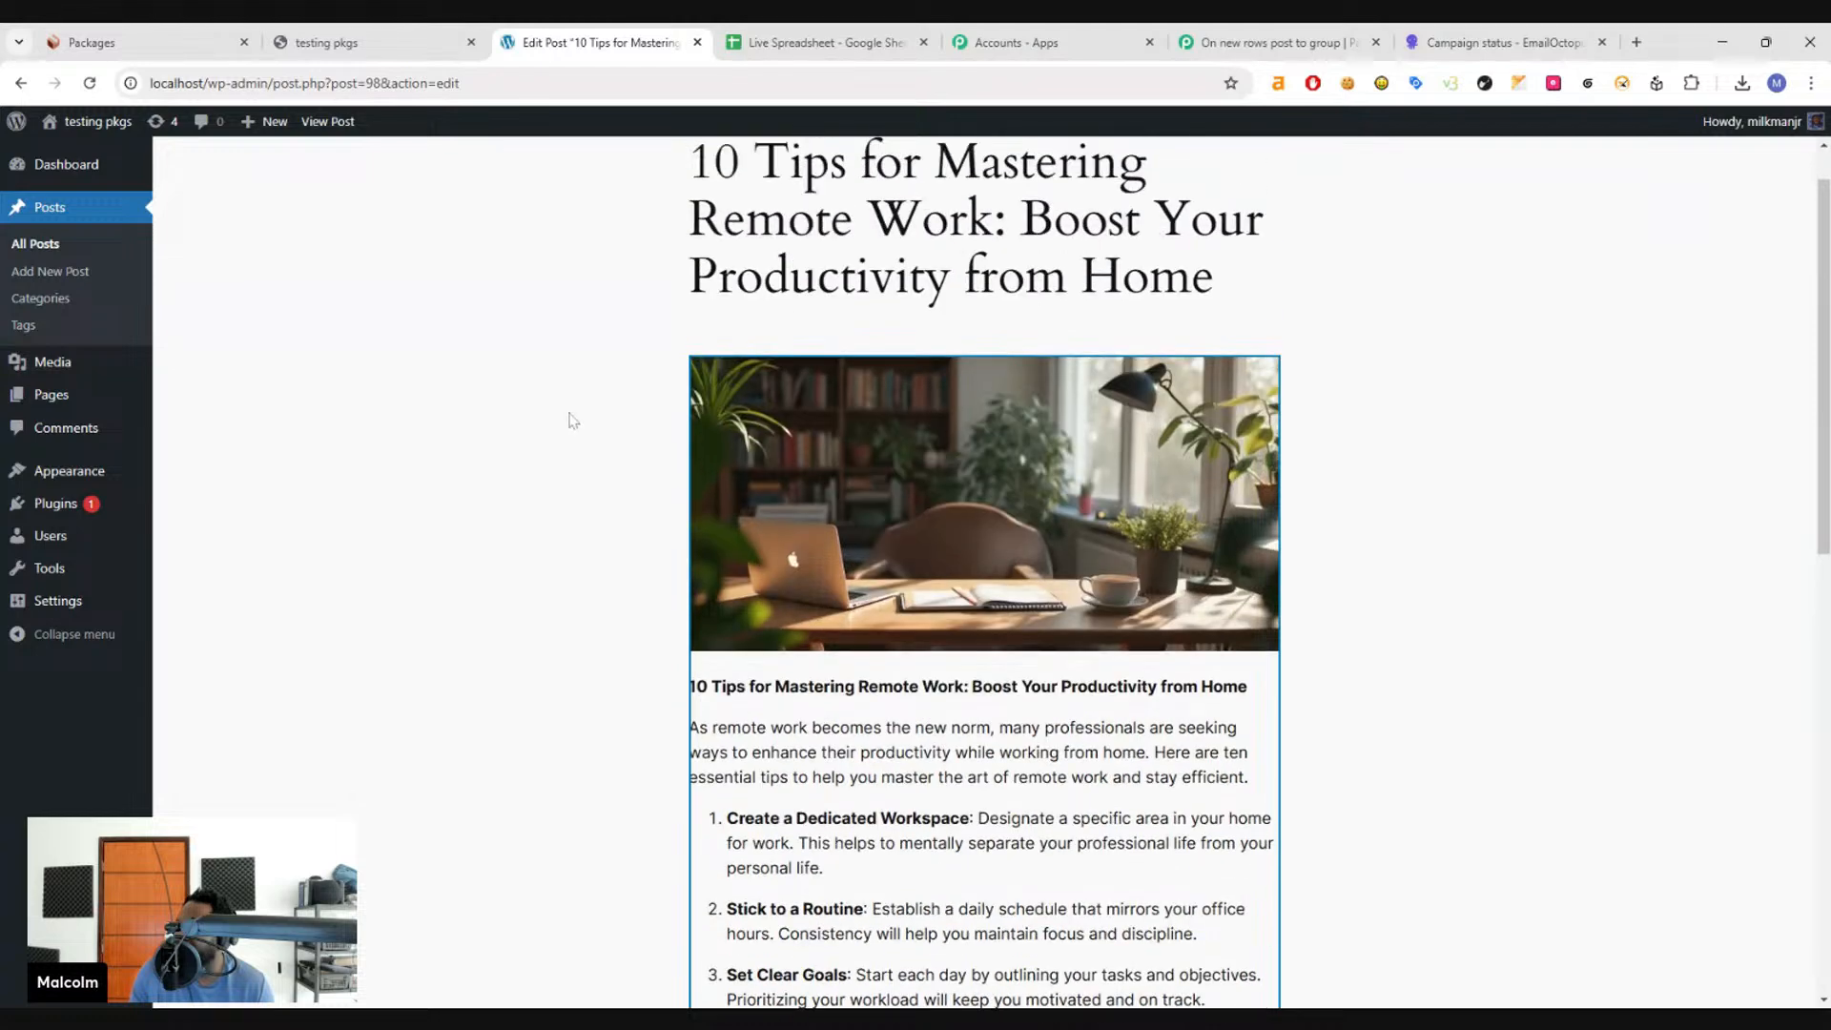
scroll(618, 429, down, 12)
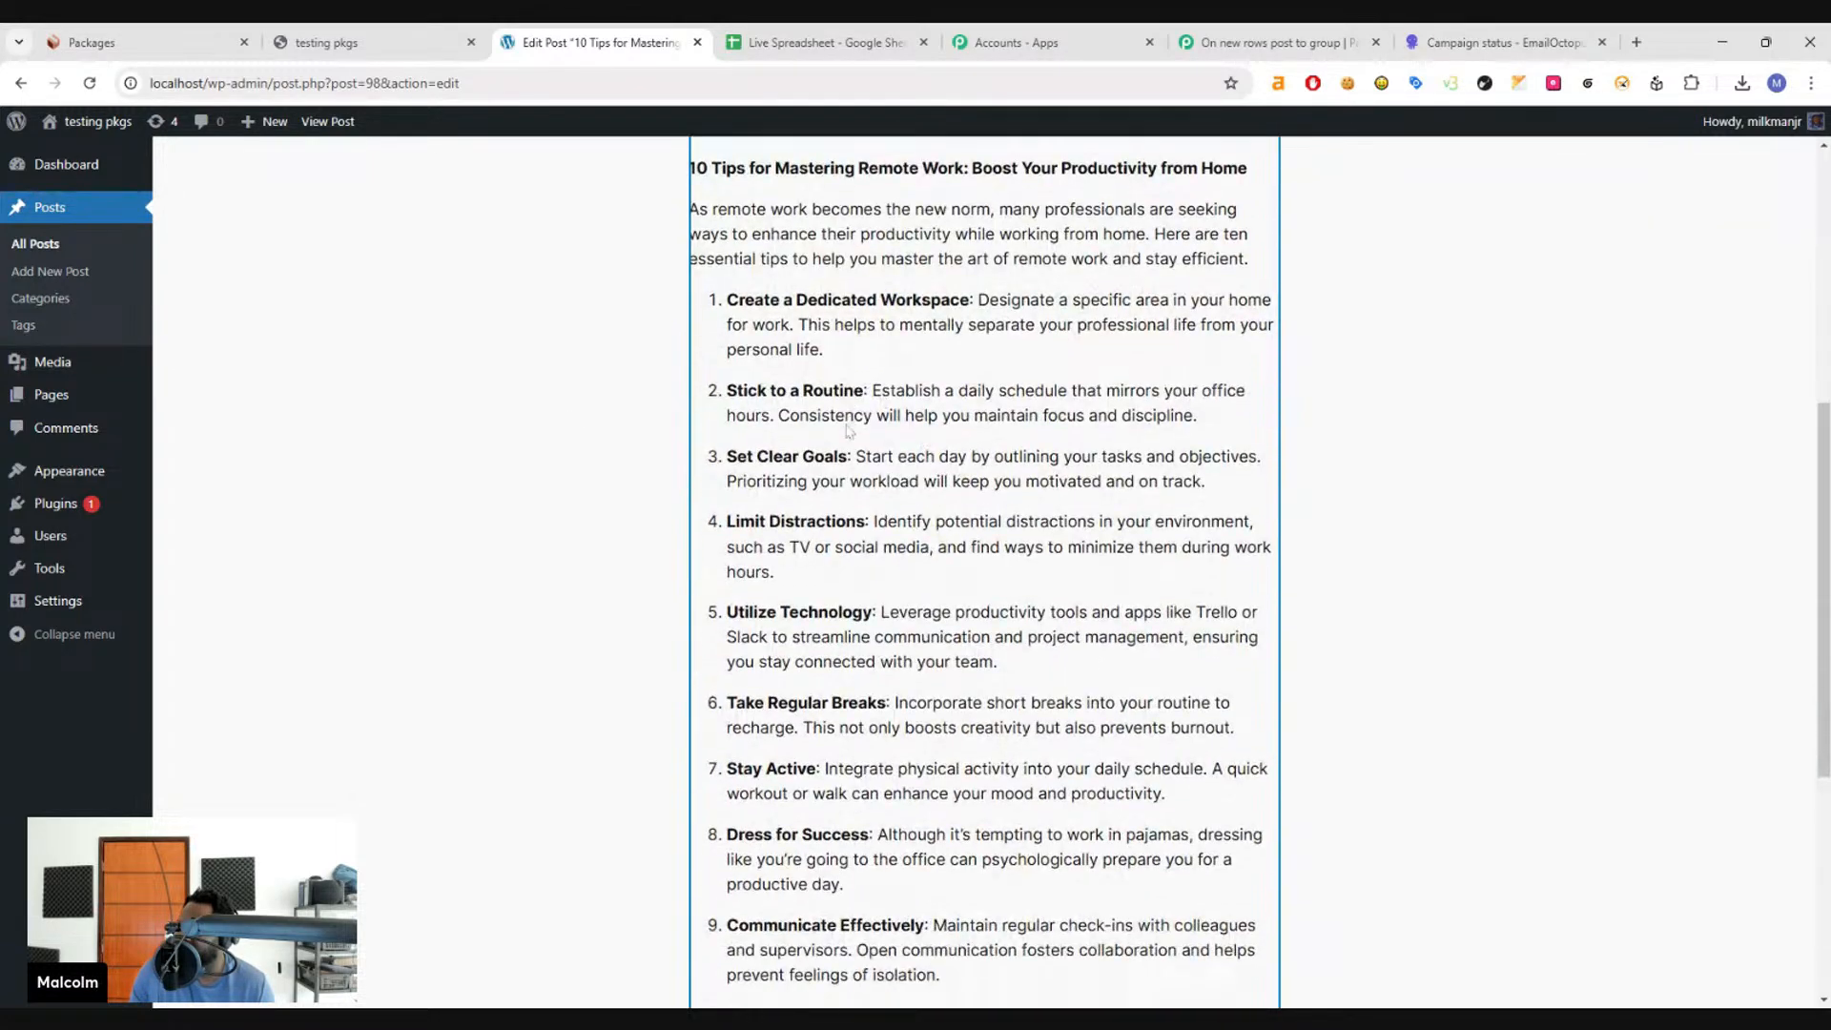
- Return from the remote work post to the WordPress posts list, and switch to the CSV to Wordpress workflow in Packages
scroll(618, 429, up, 12)
click(21, 83)
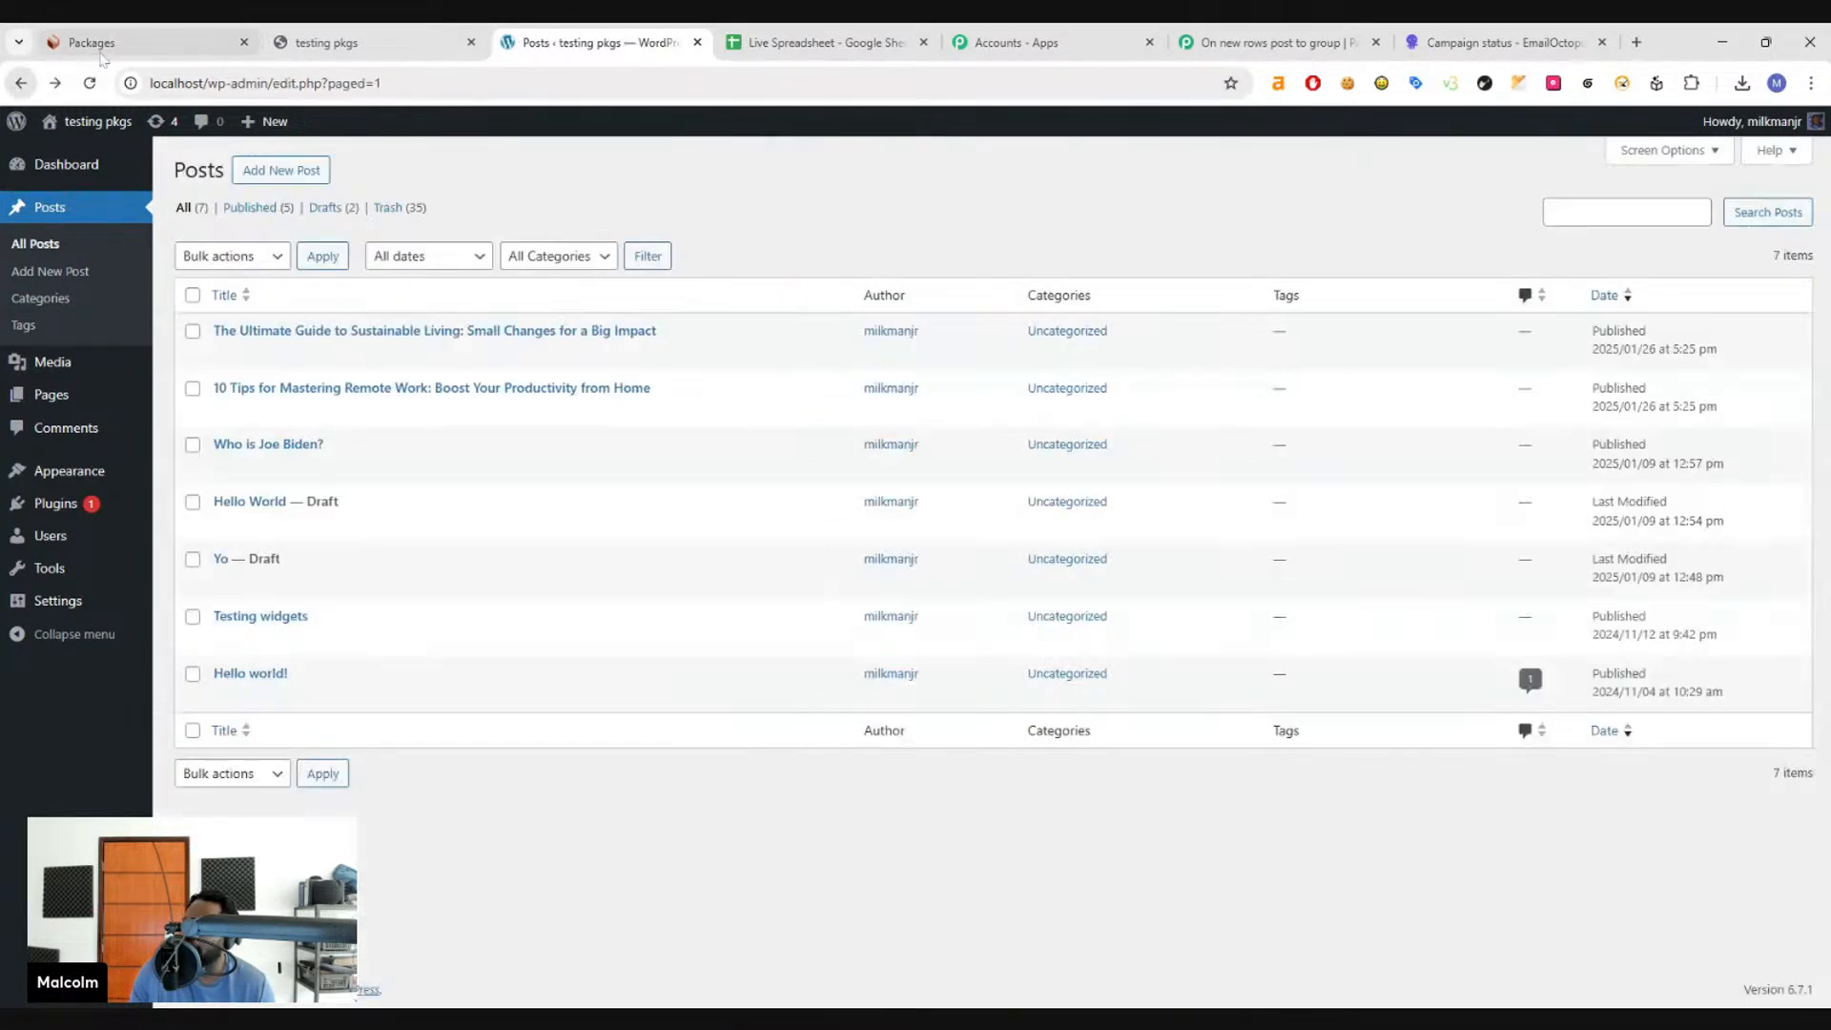
click(143, 42)
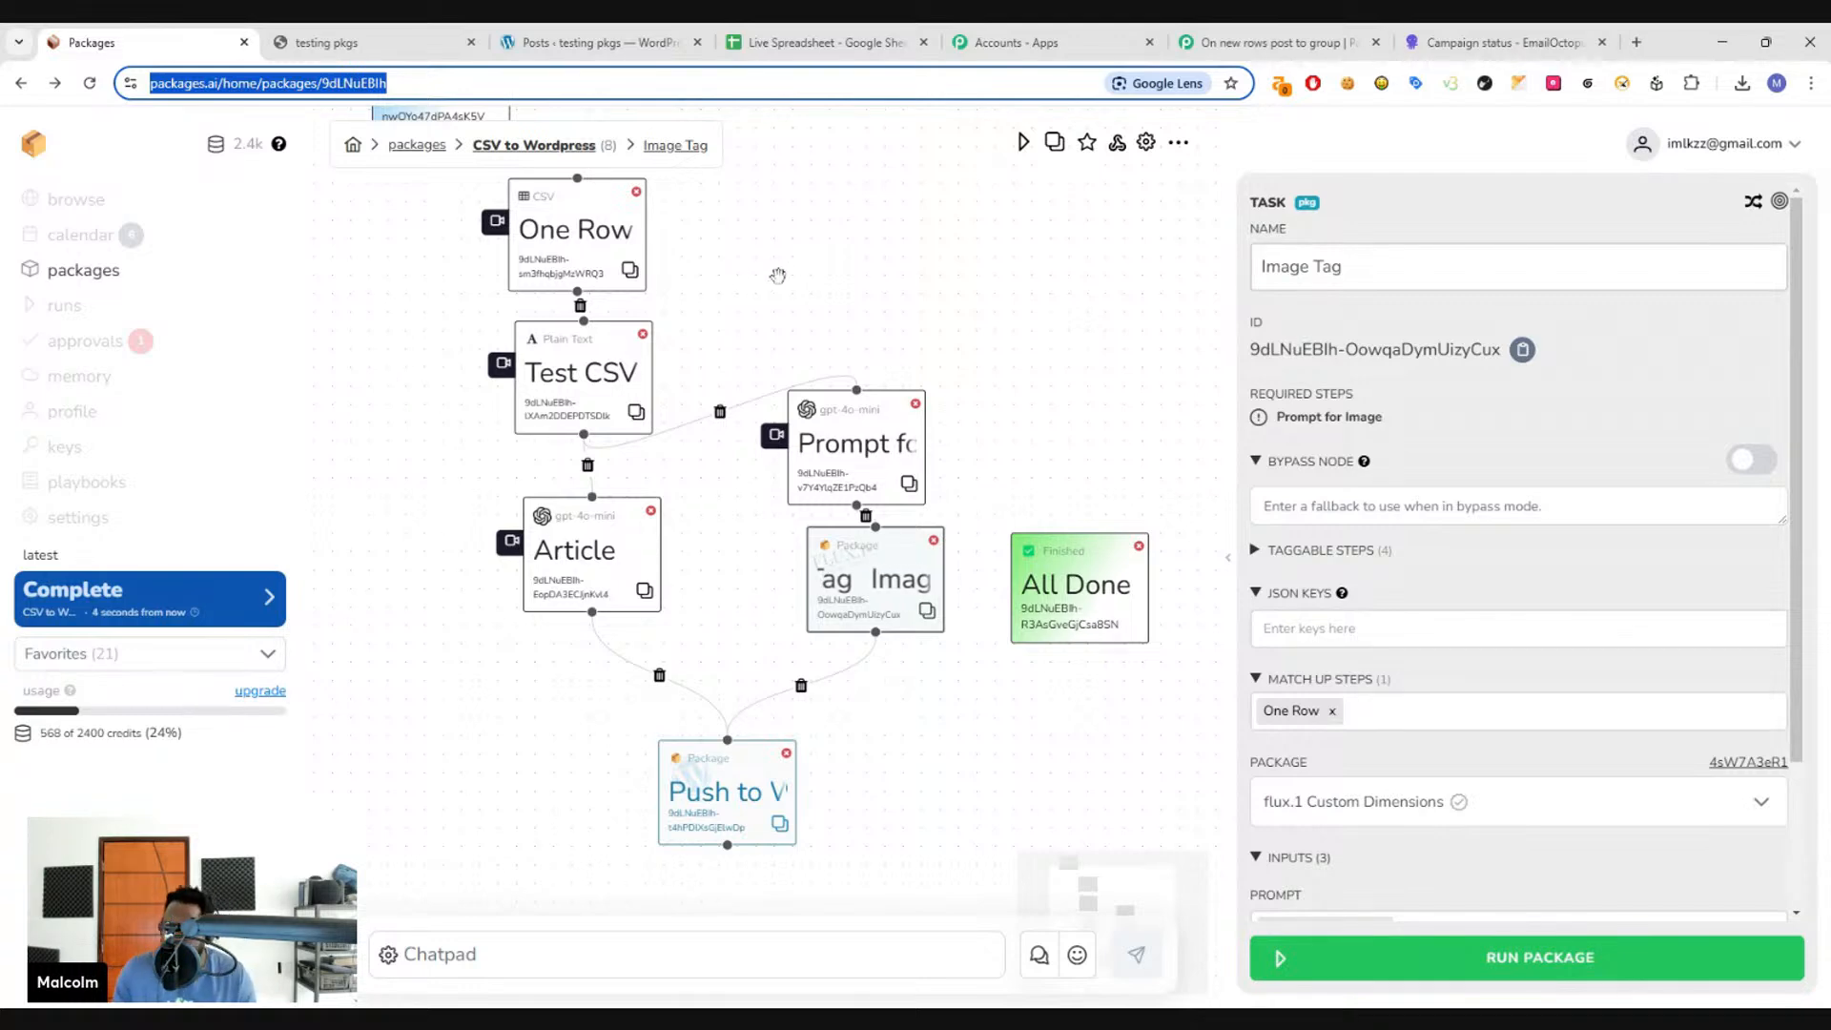
drag(778, 275, 774, 289)
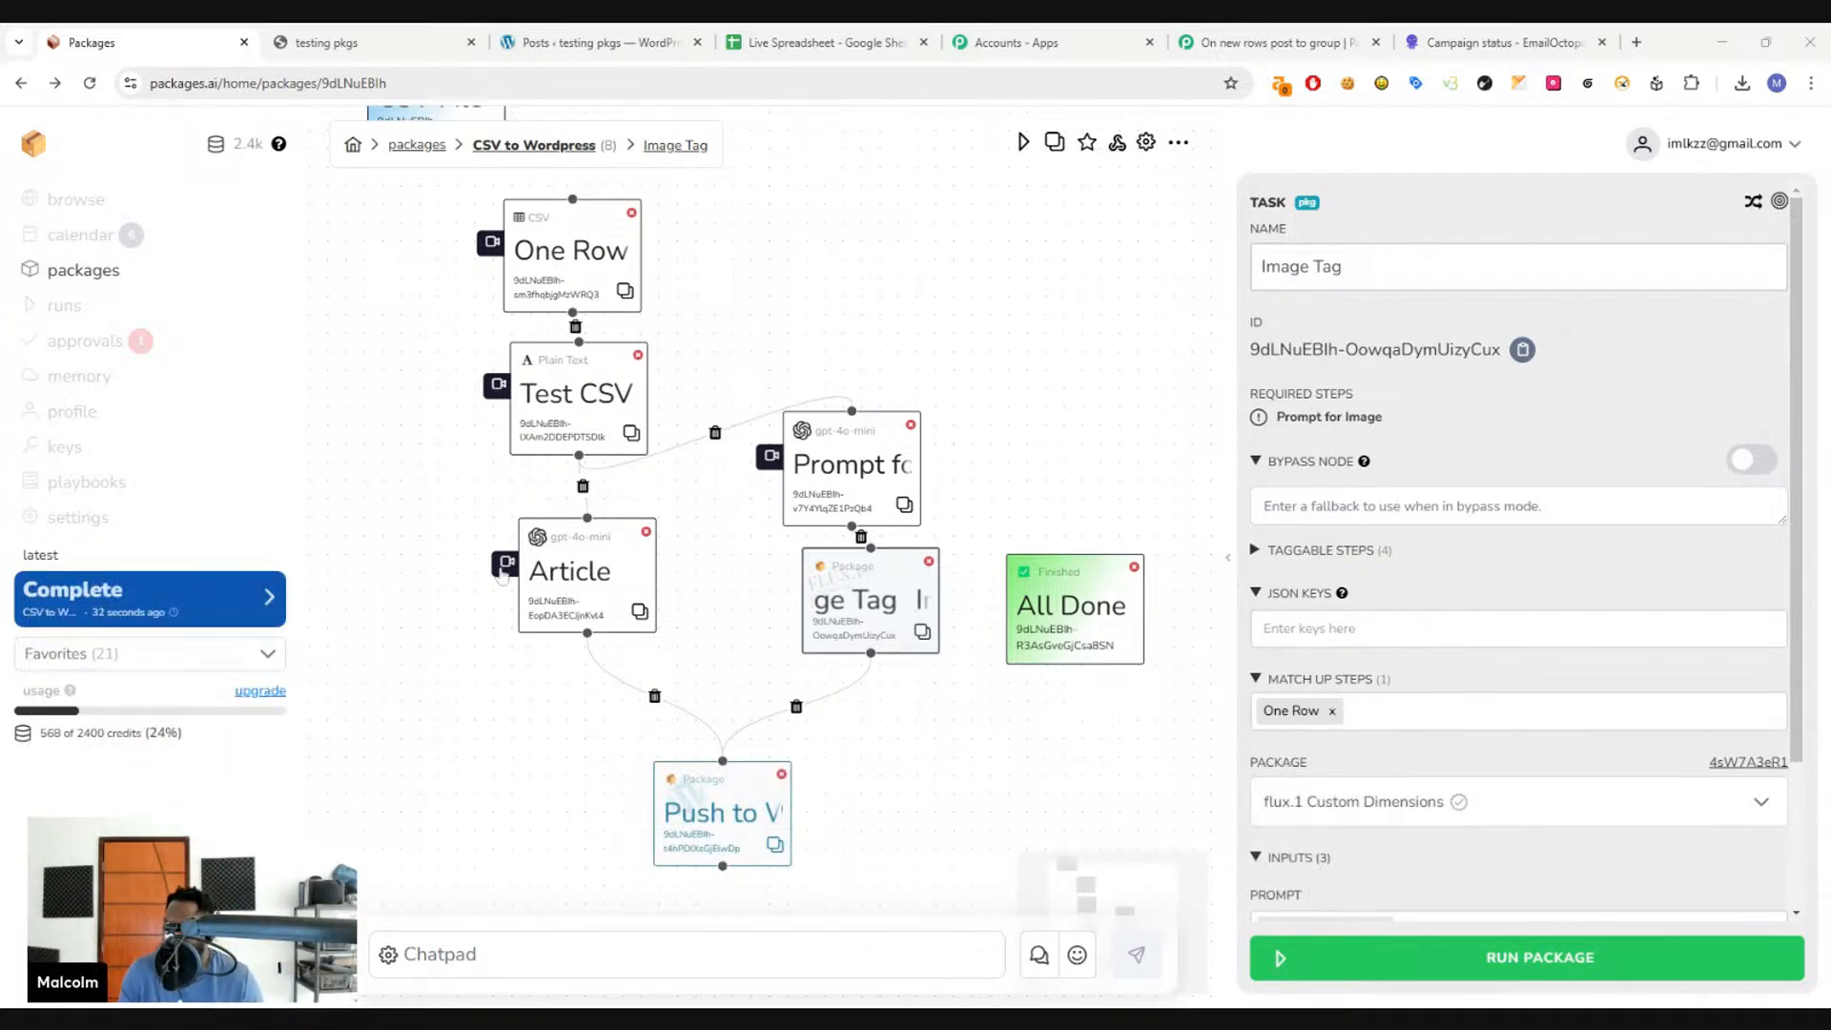
scroll(1376, 809, down, 2)
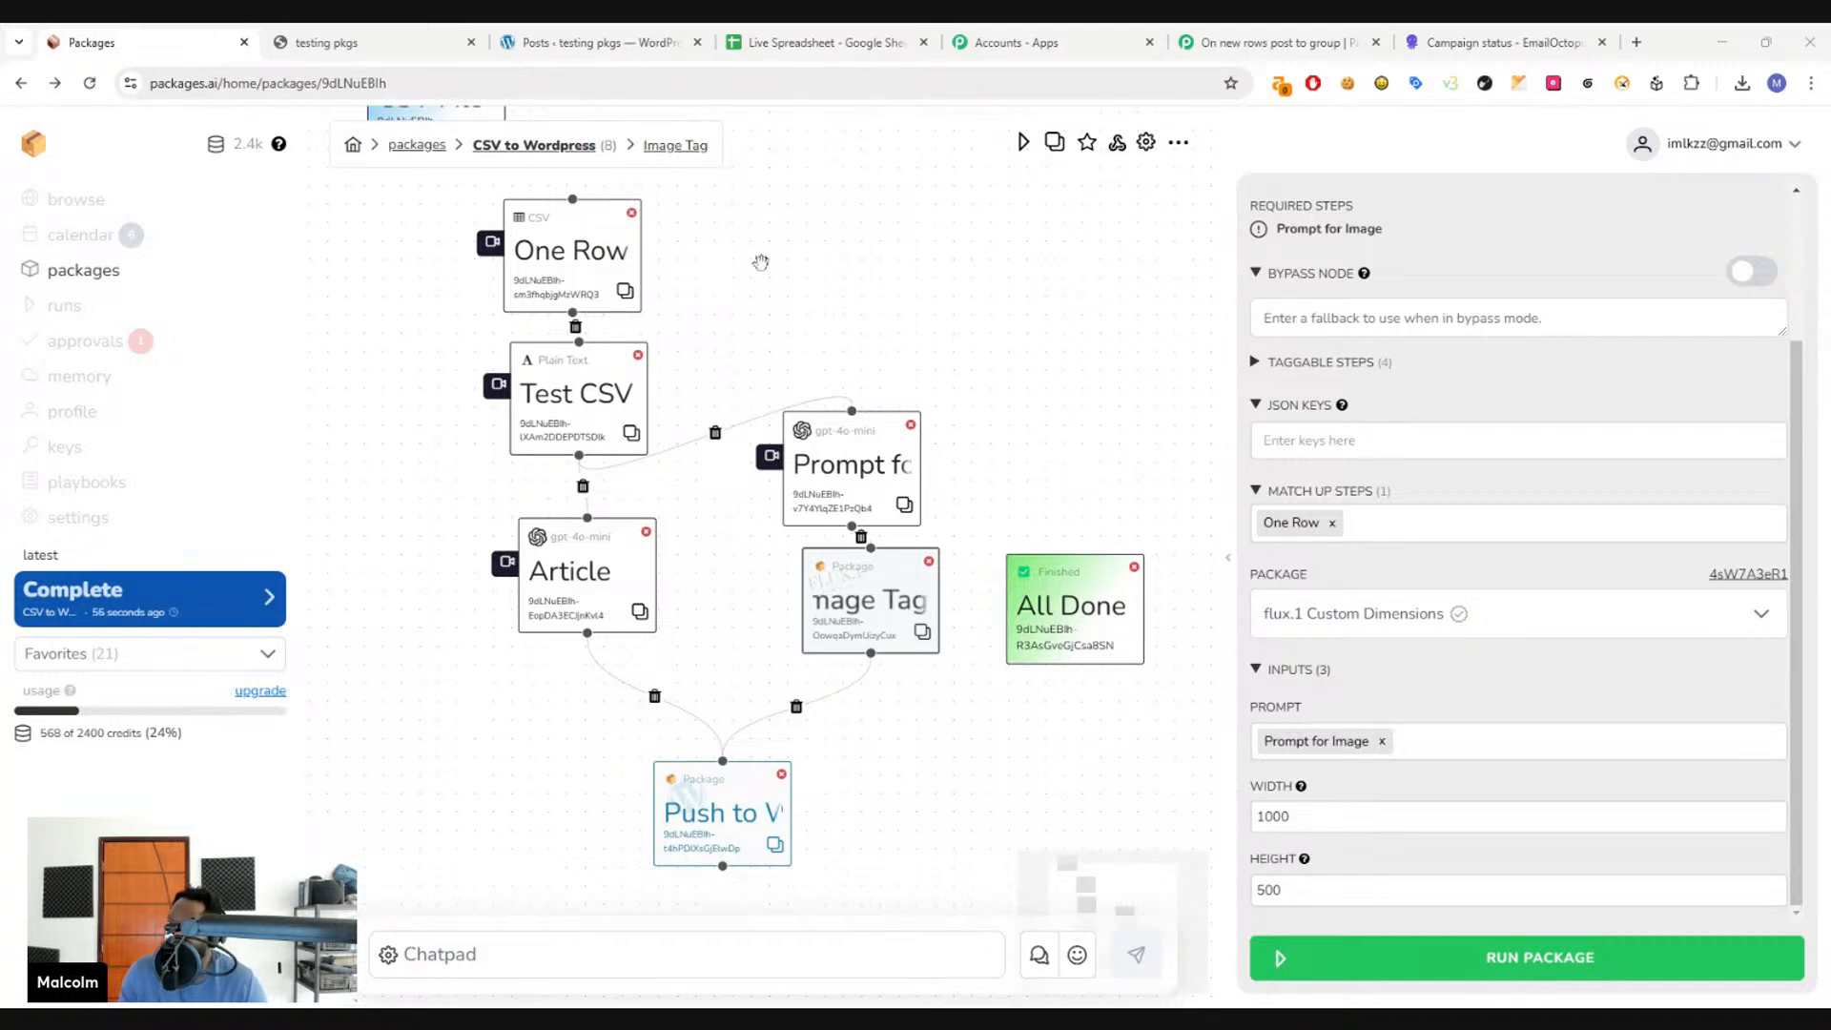
drag(760, 262, 760, 290)
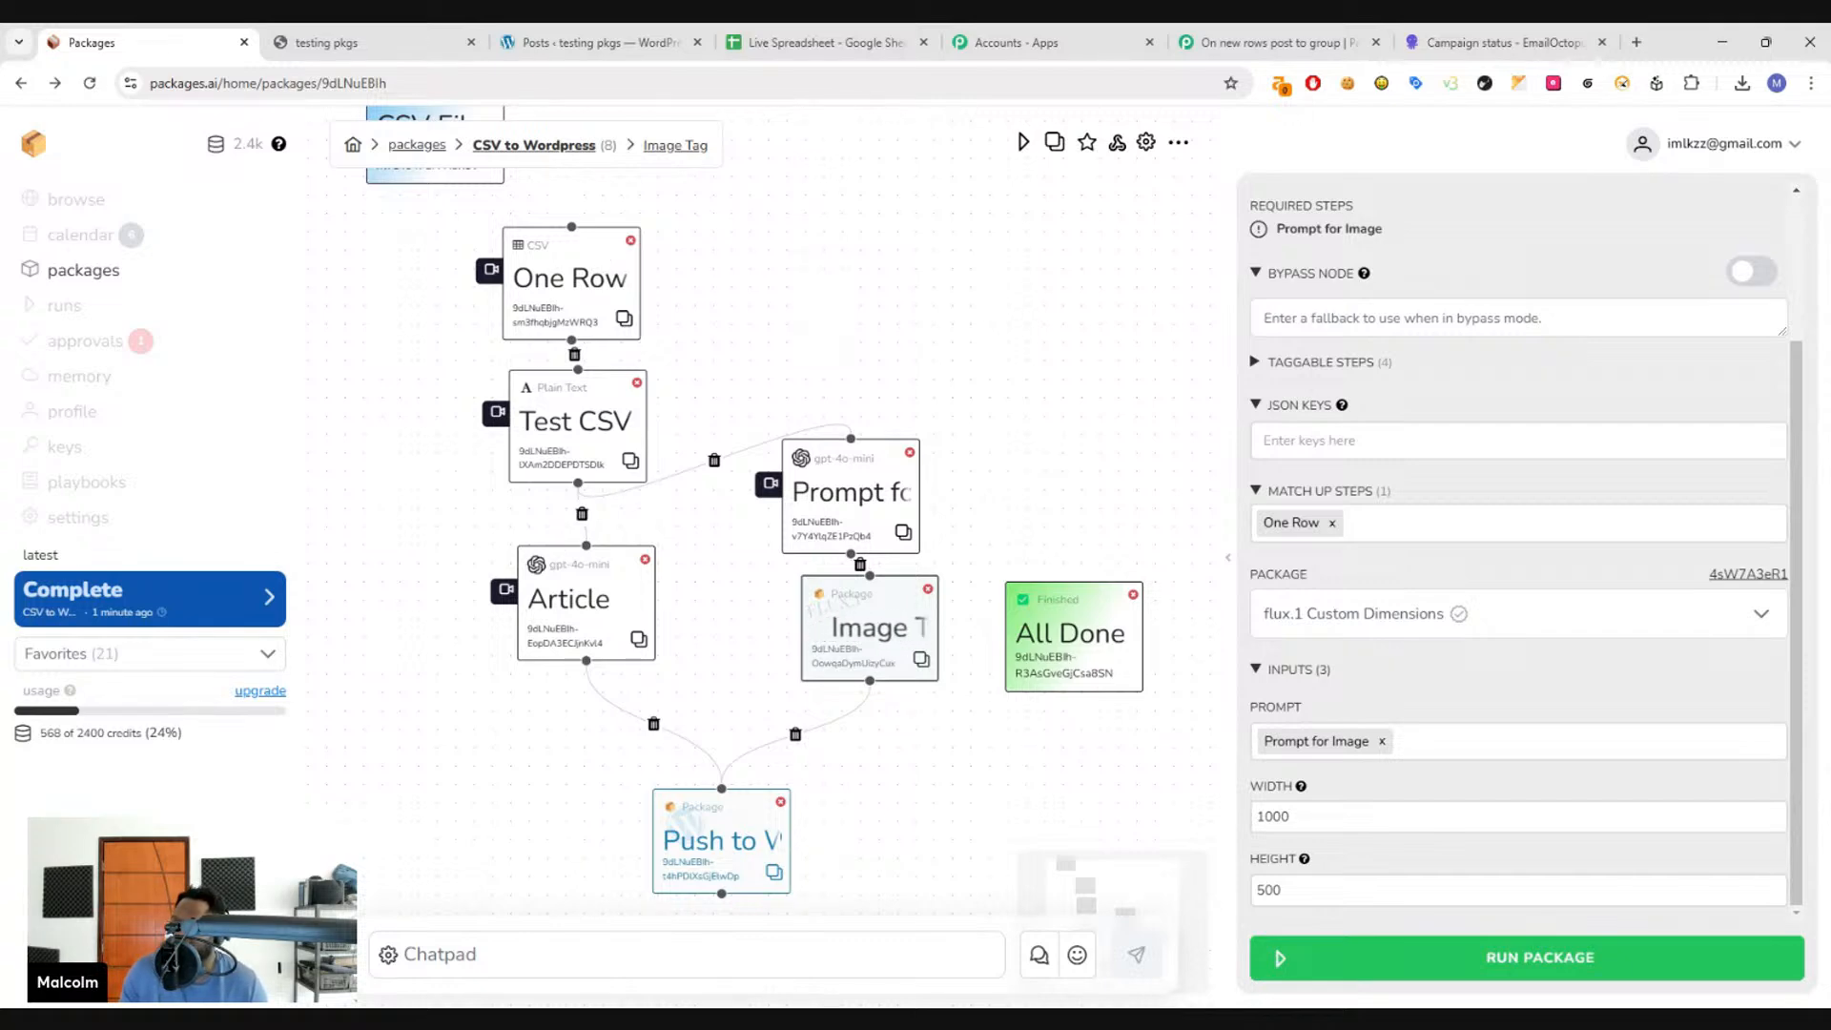
drag(765, 284, 765, 340)
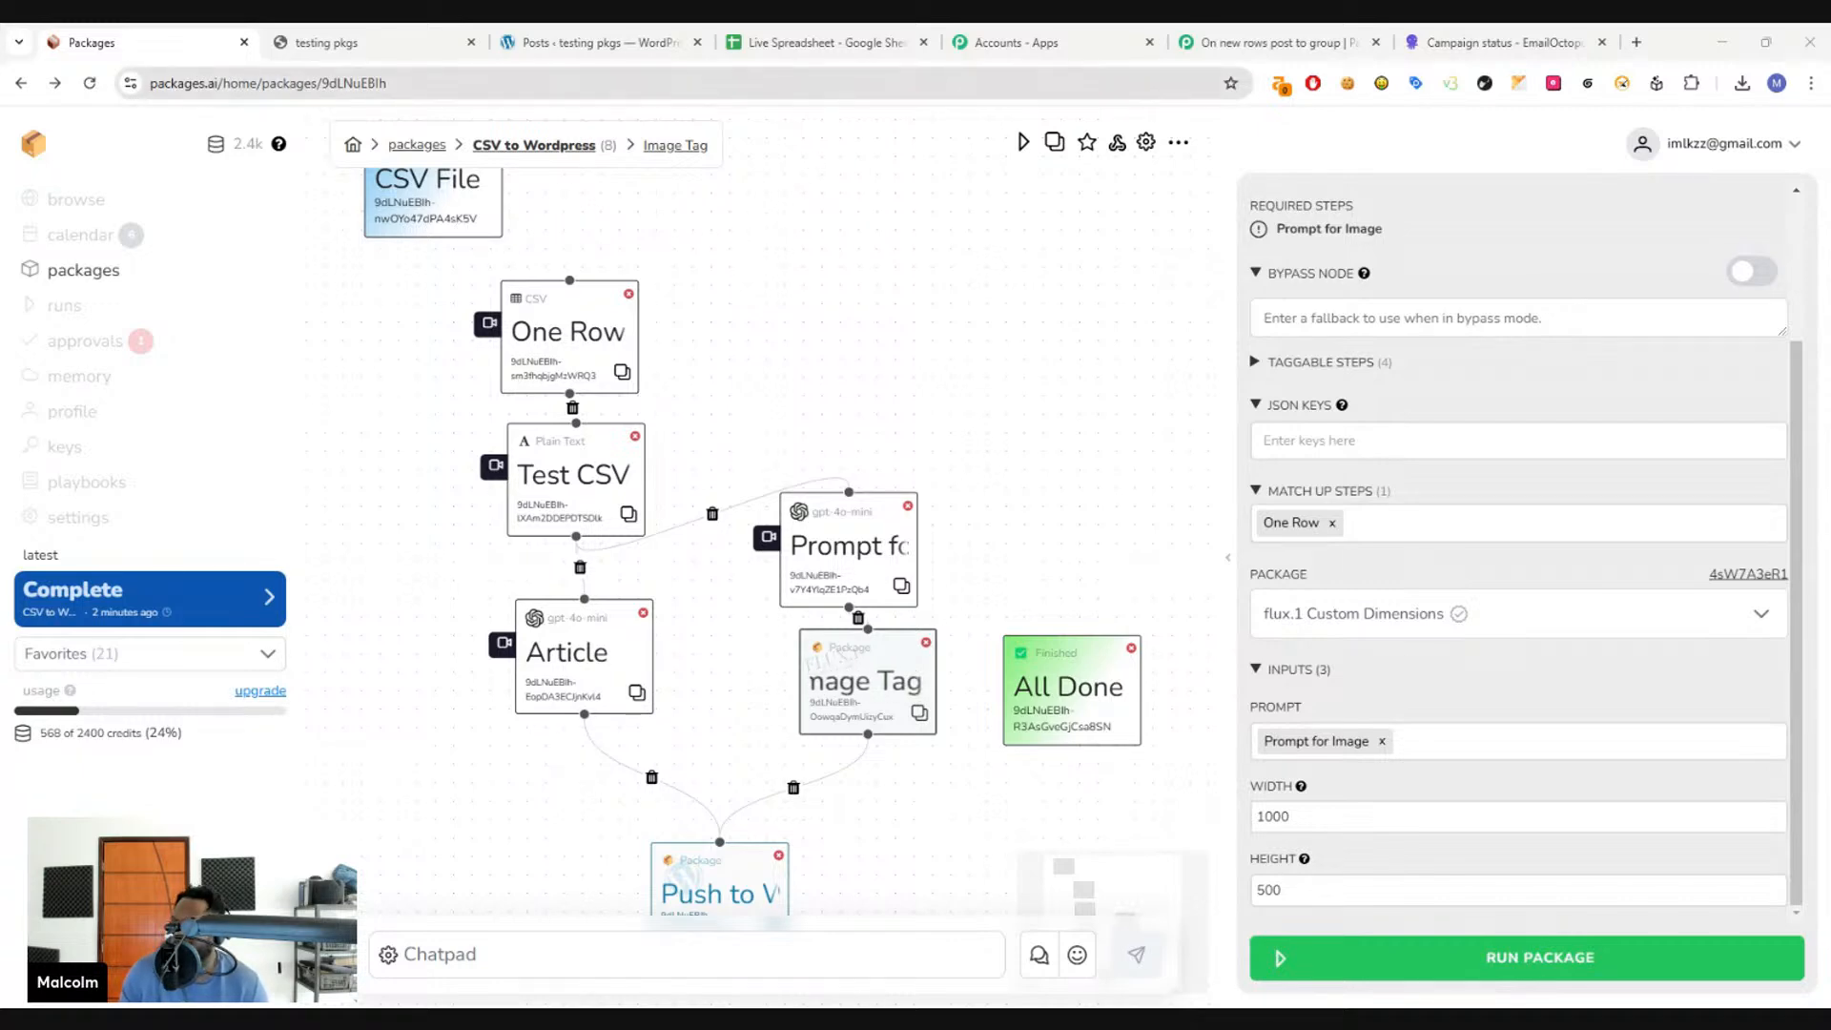
- Switch to the Live Spreadsheet in Google Sheets and publish the entire document to the web as comma-separated values (.csv)
click(774, 42)
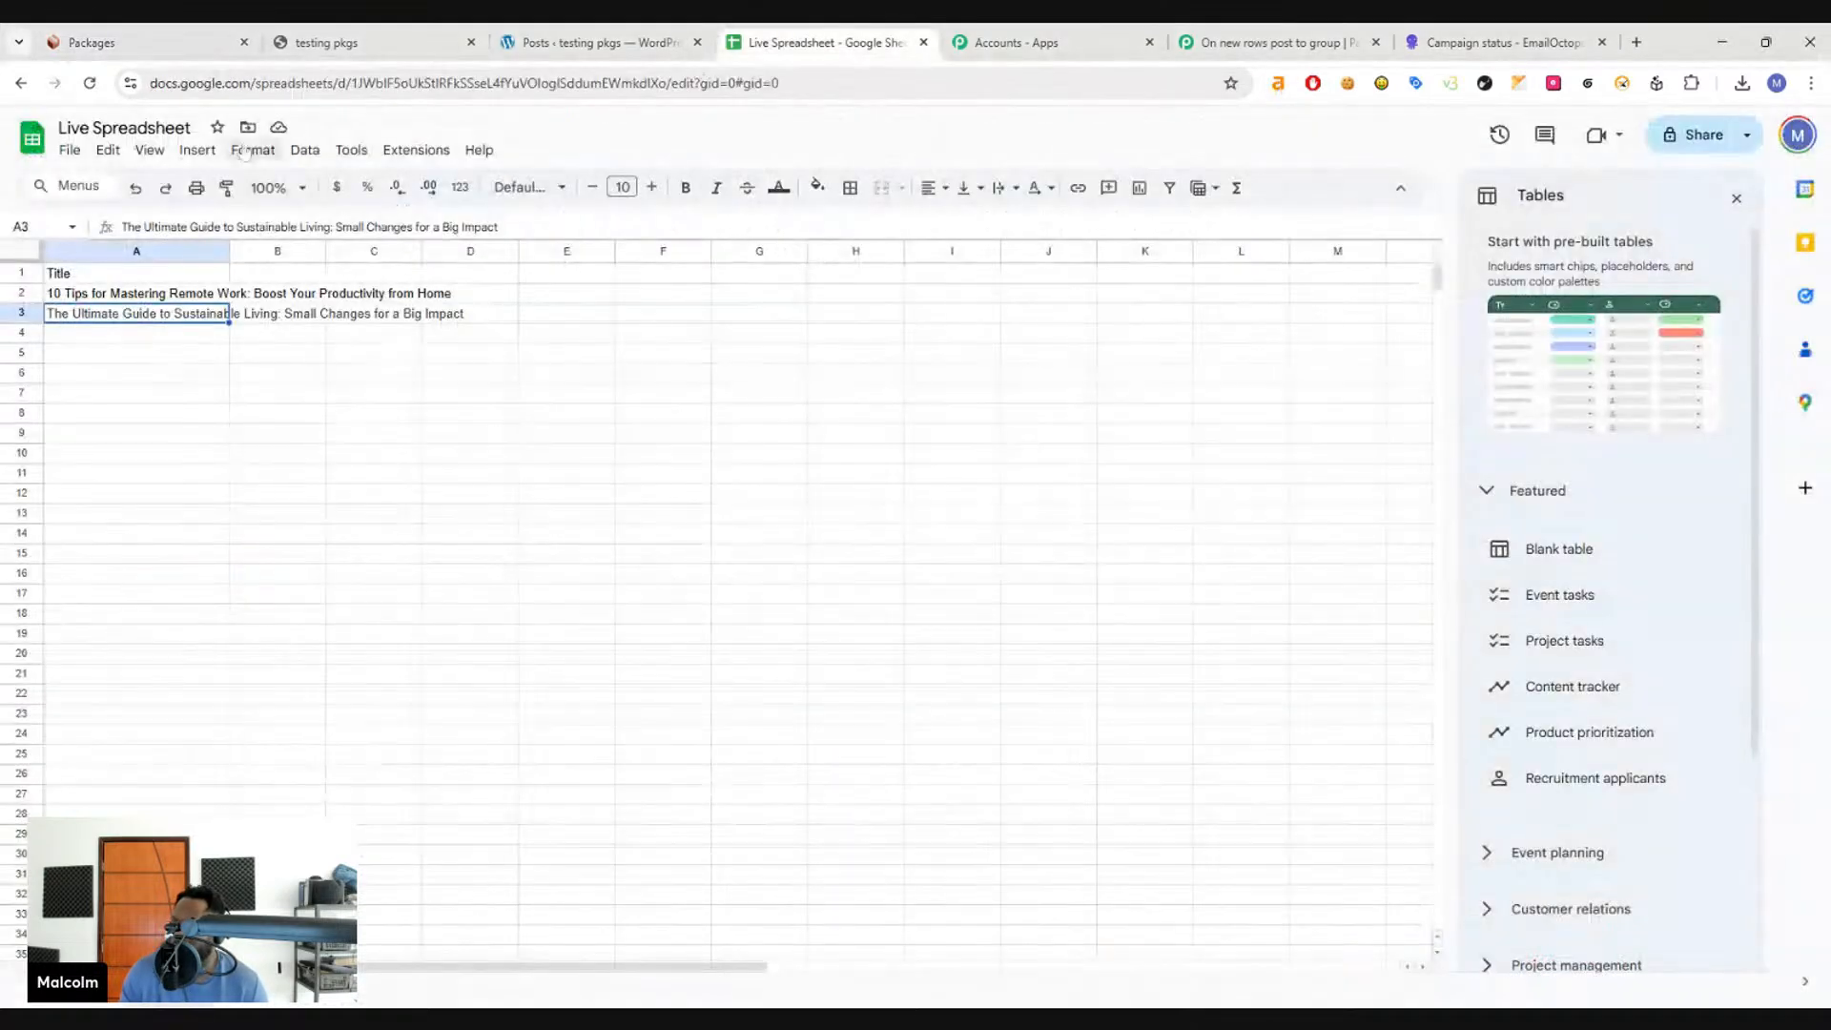
click(71, 151)
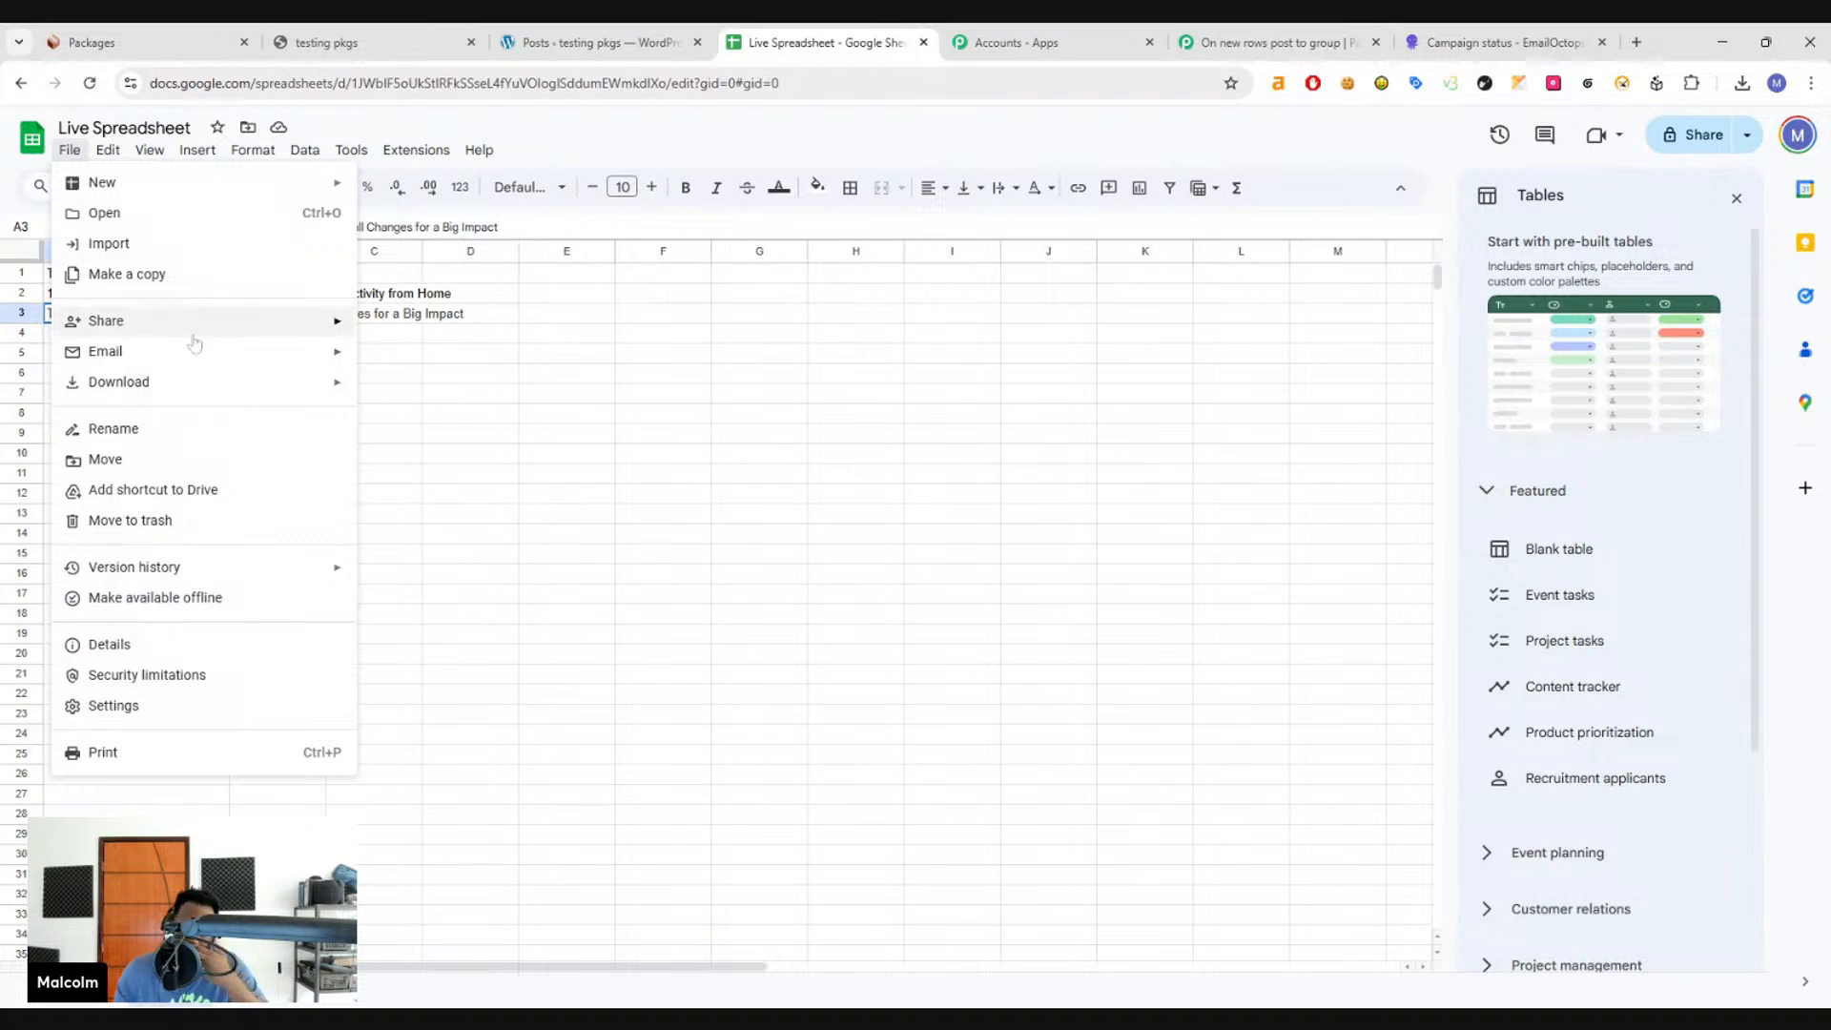
mouse_move(193, 337)
click(434, 358)
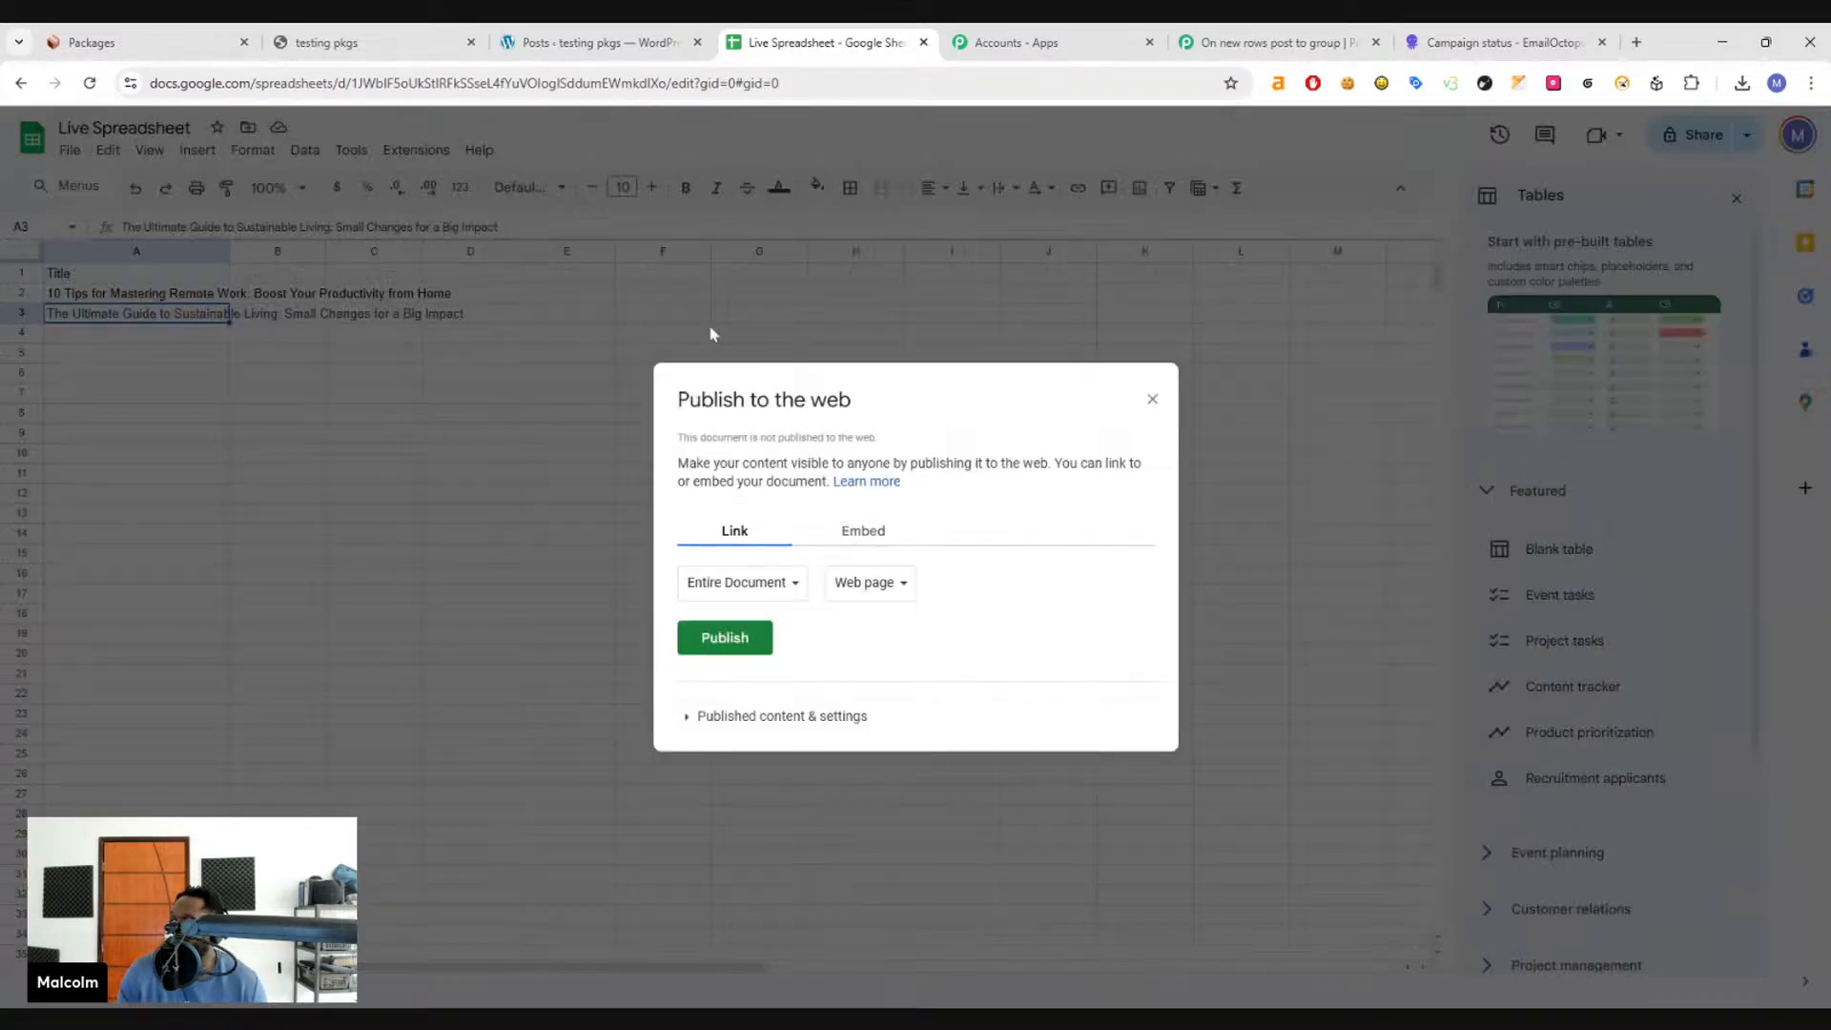
click(887, 583)
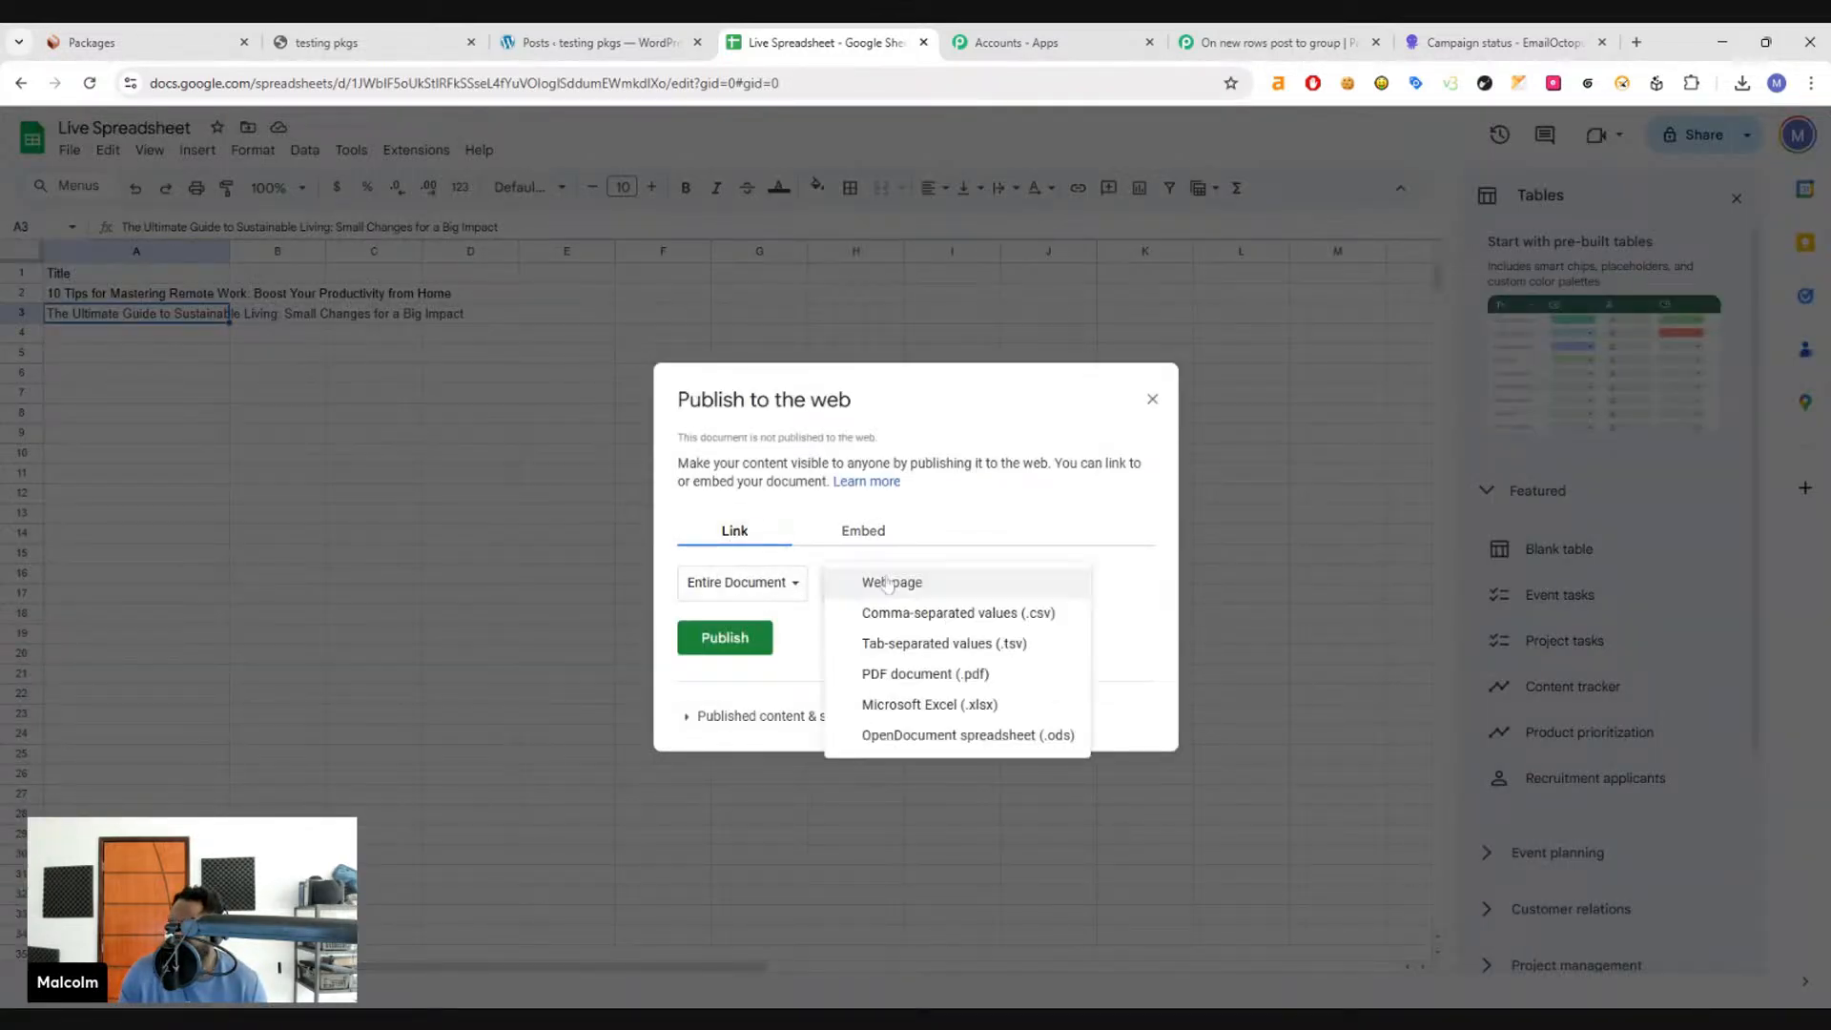
click(963, 612)
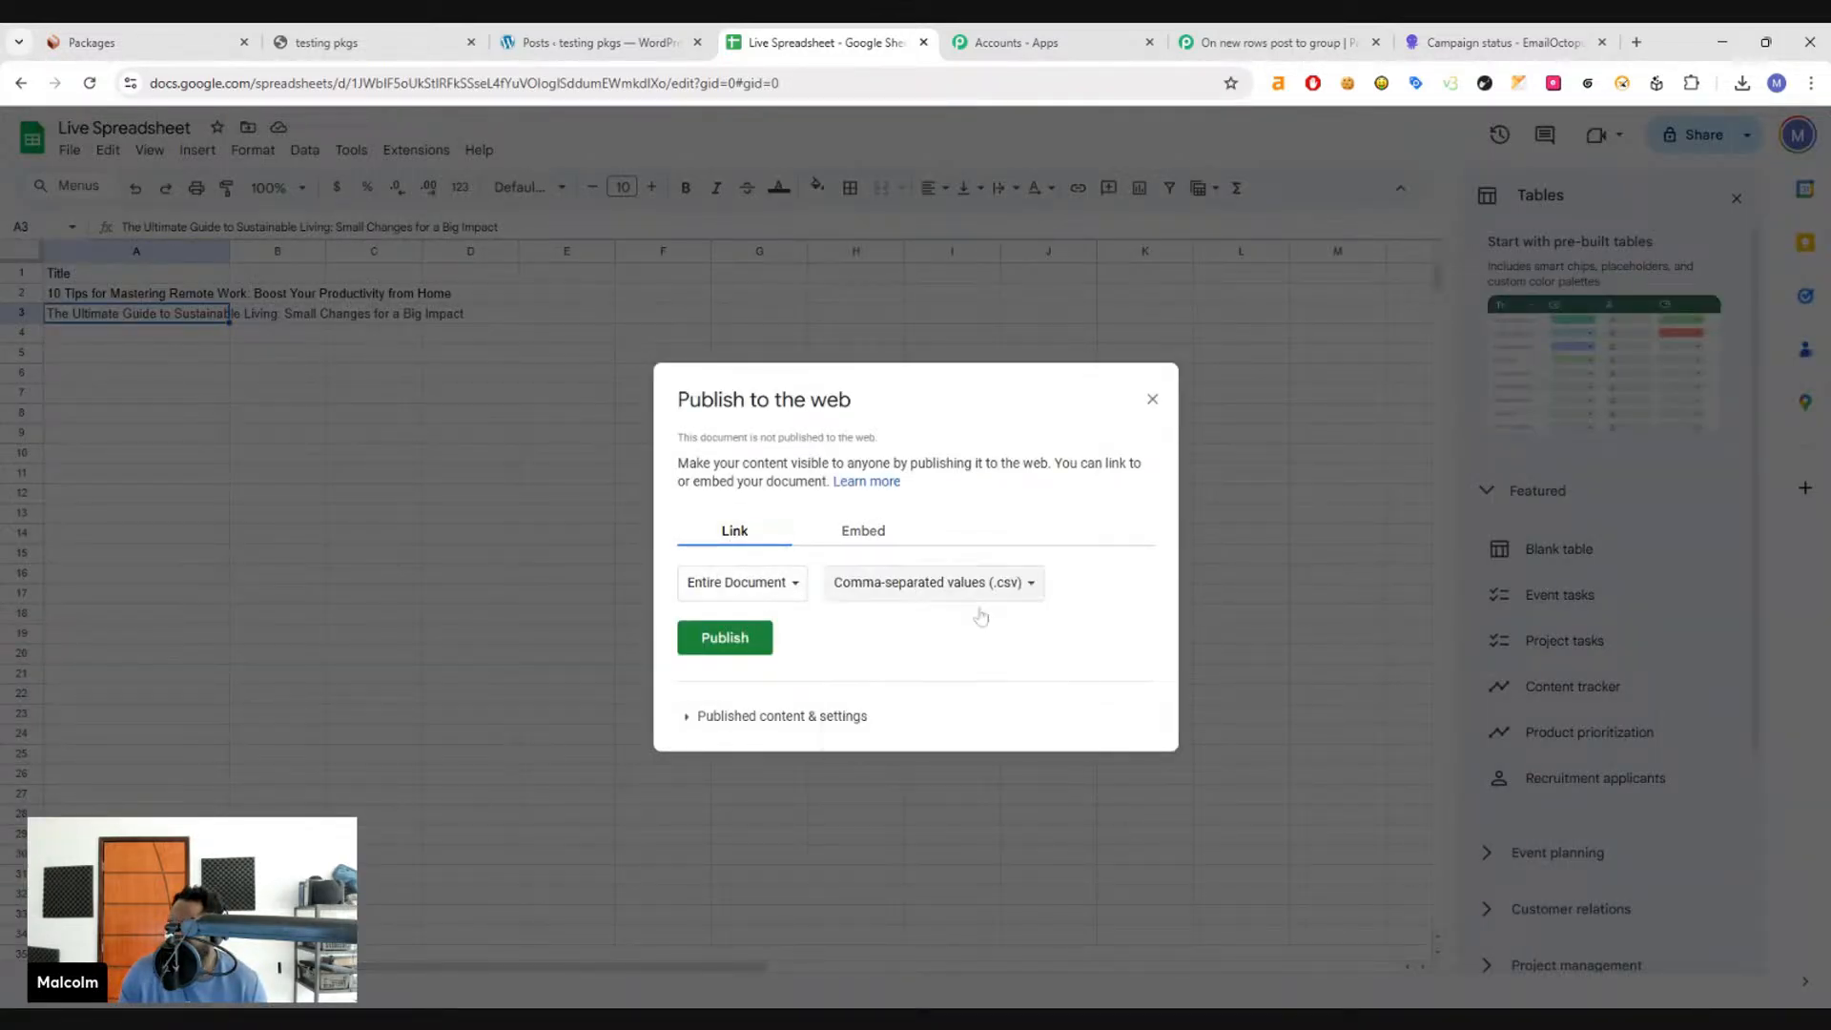
click(723, 637)
click(982, 205)
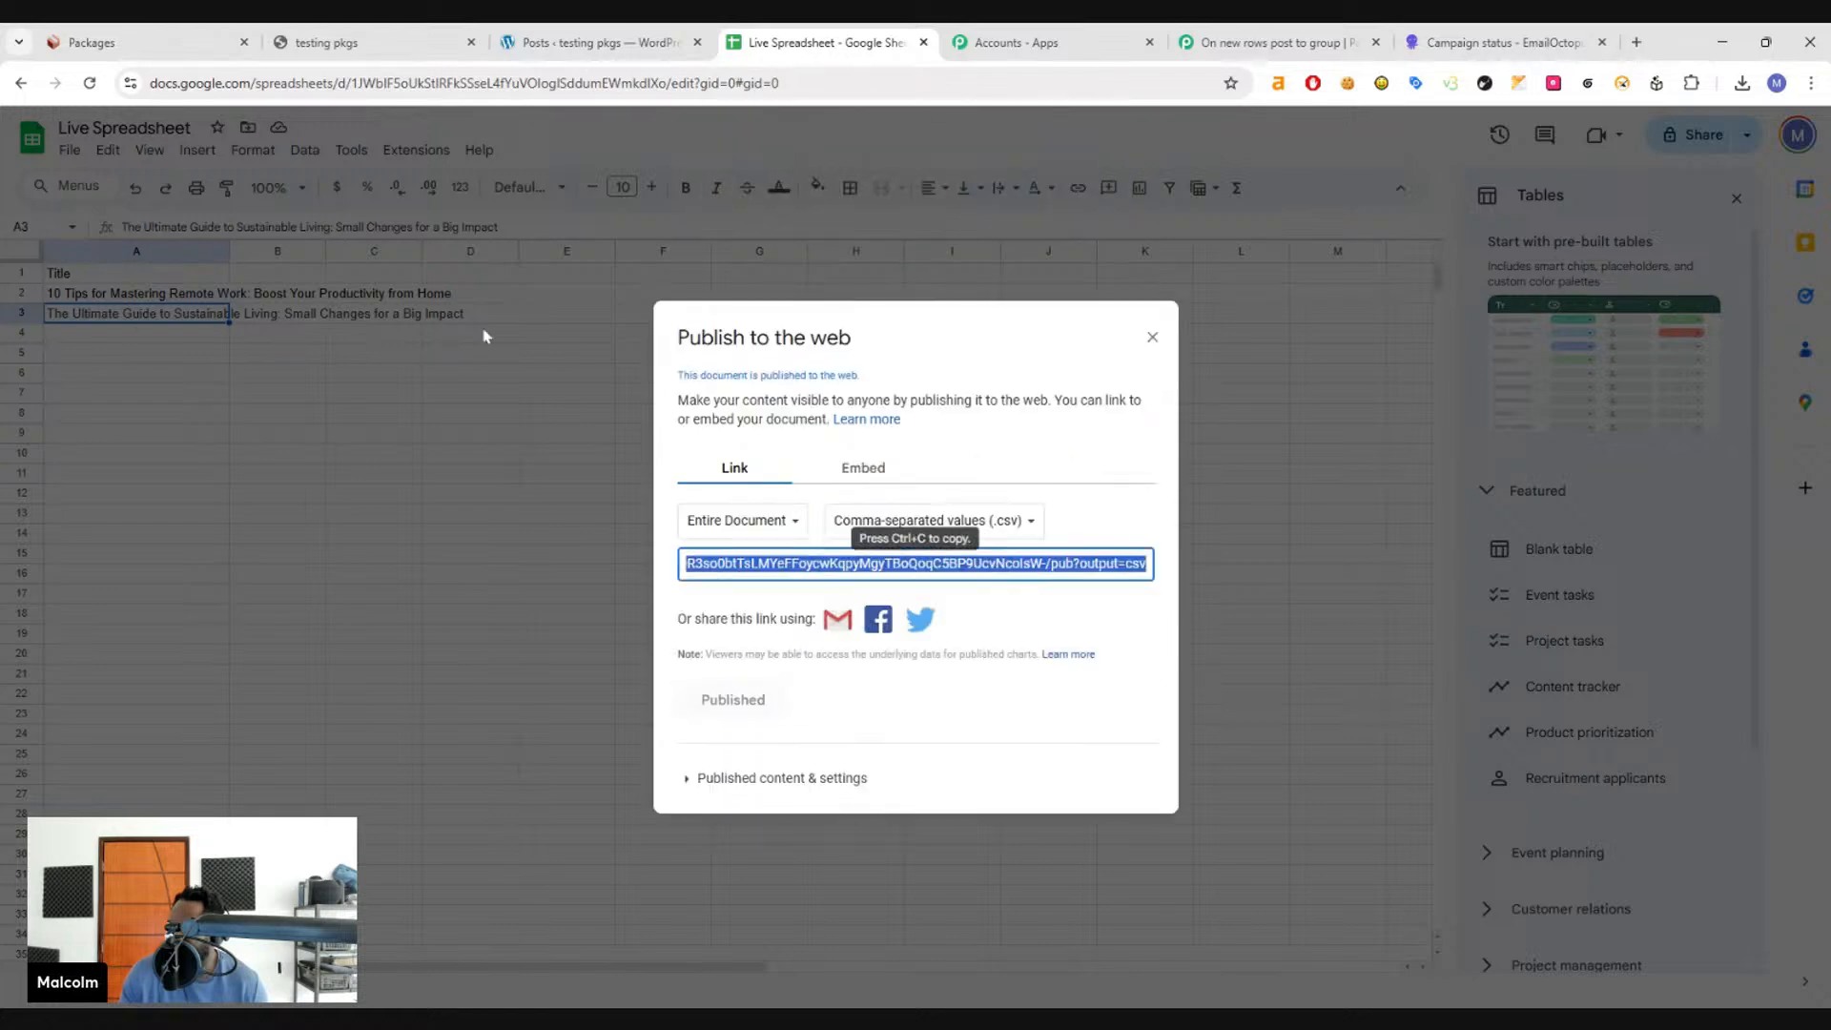
- Copy the full published CSV link of the spreadsheet
key(ctrl+a)
double_click(915, 564)
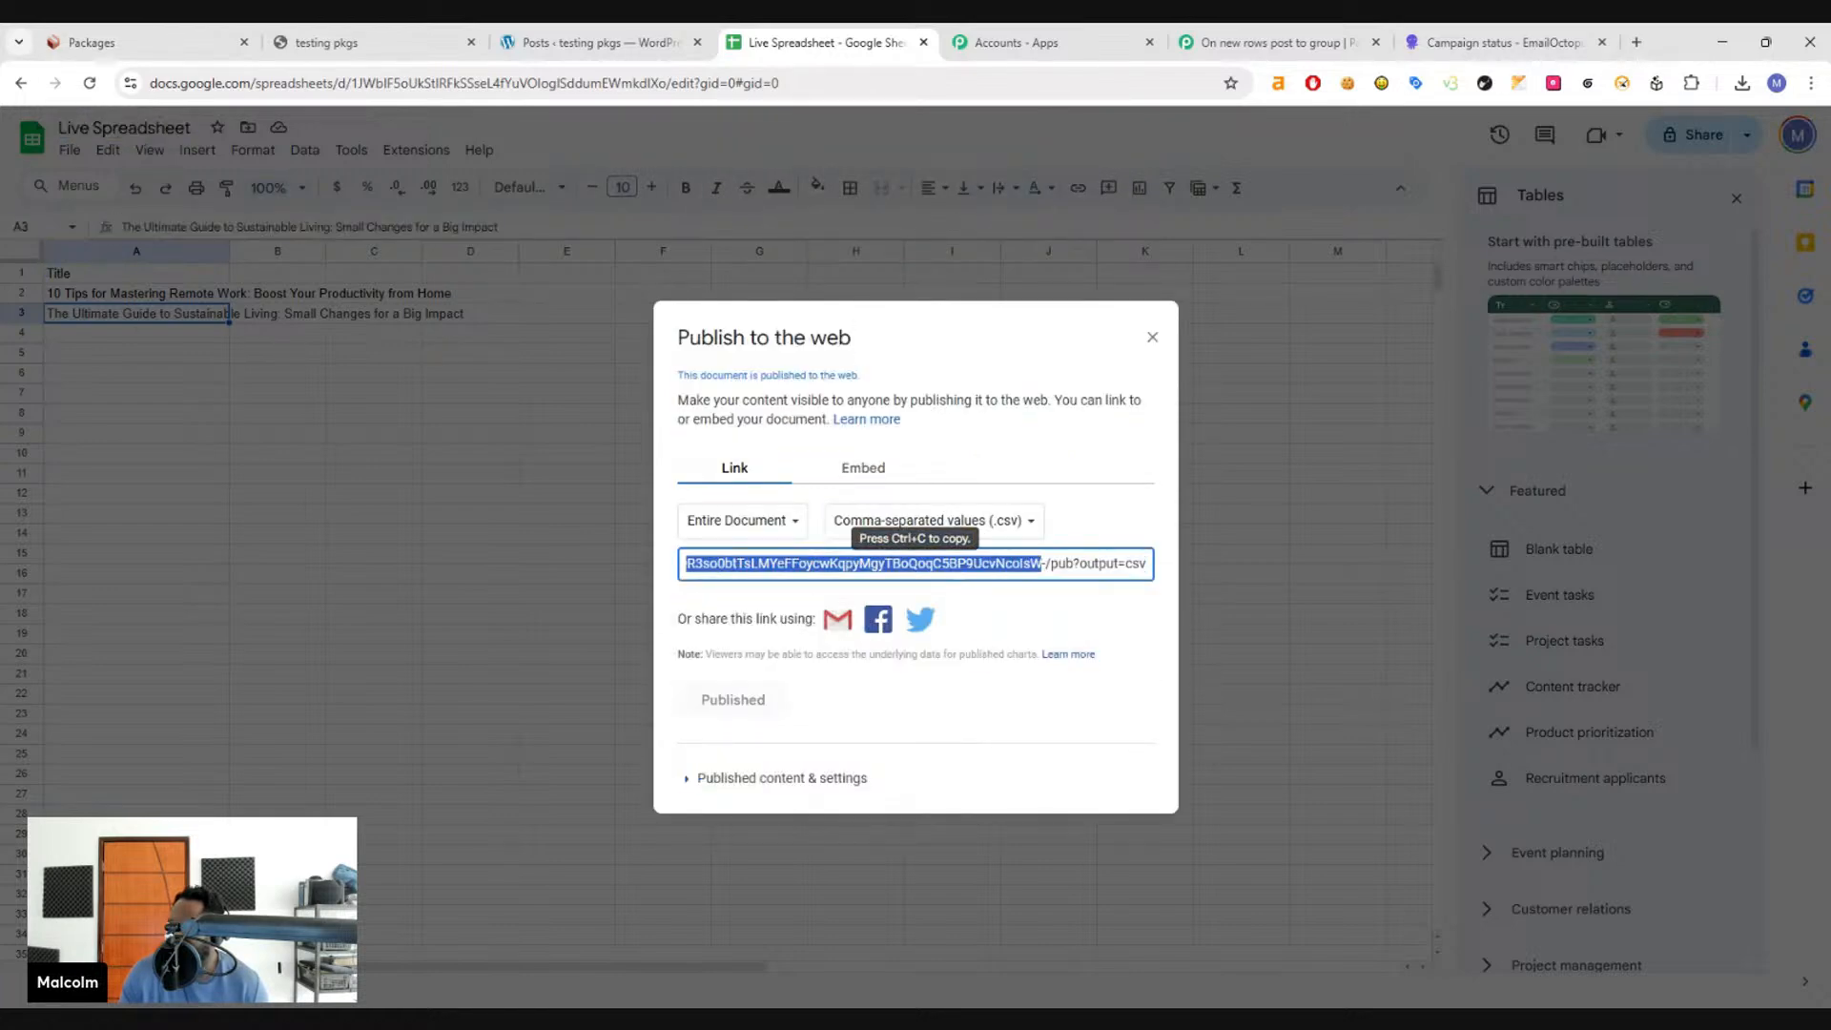
key(ctrl+a)
- Return to Packages and open the published CSV link in a new browser tab to test the file download
click(143, 42)
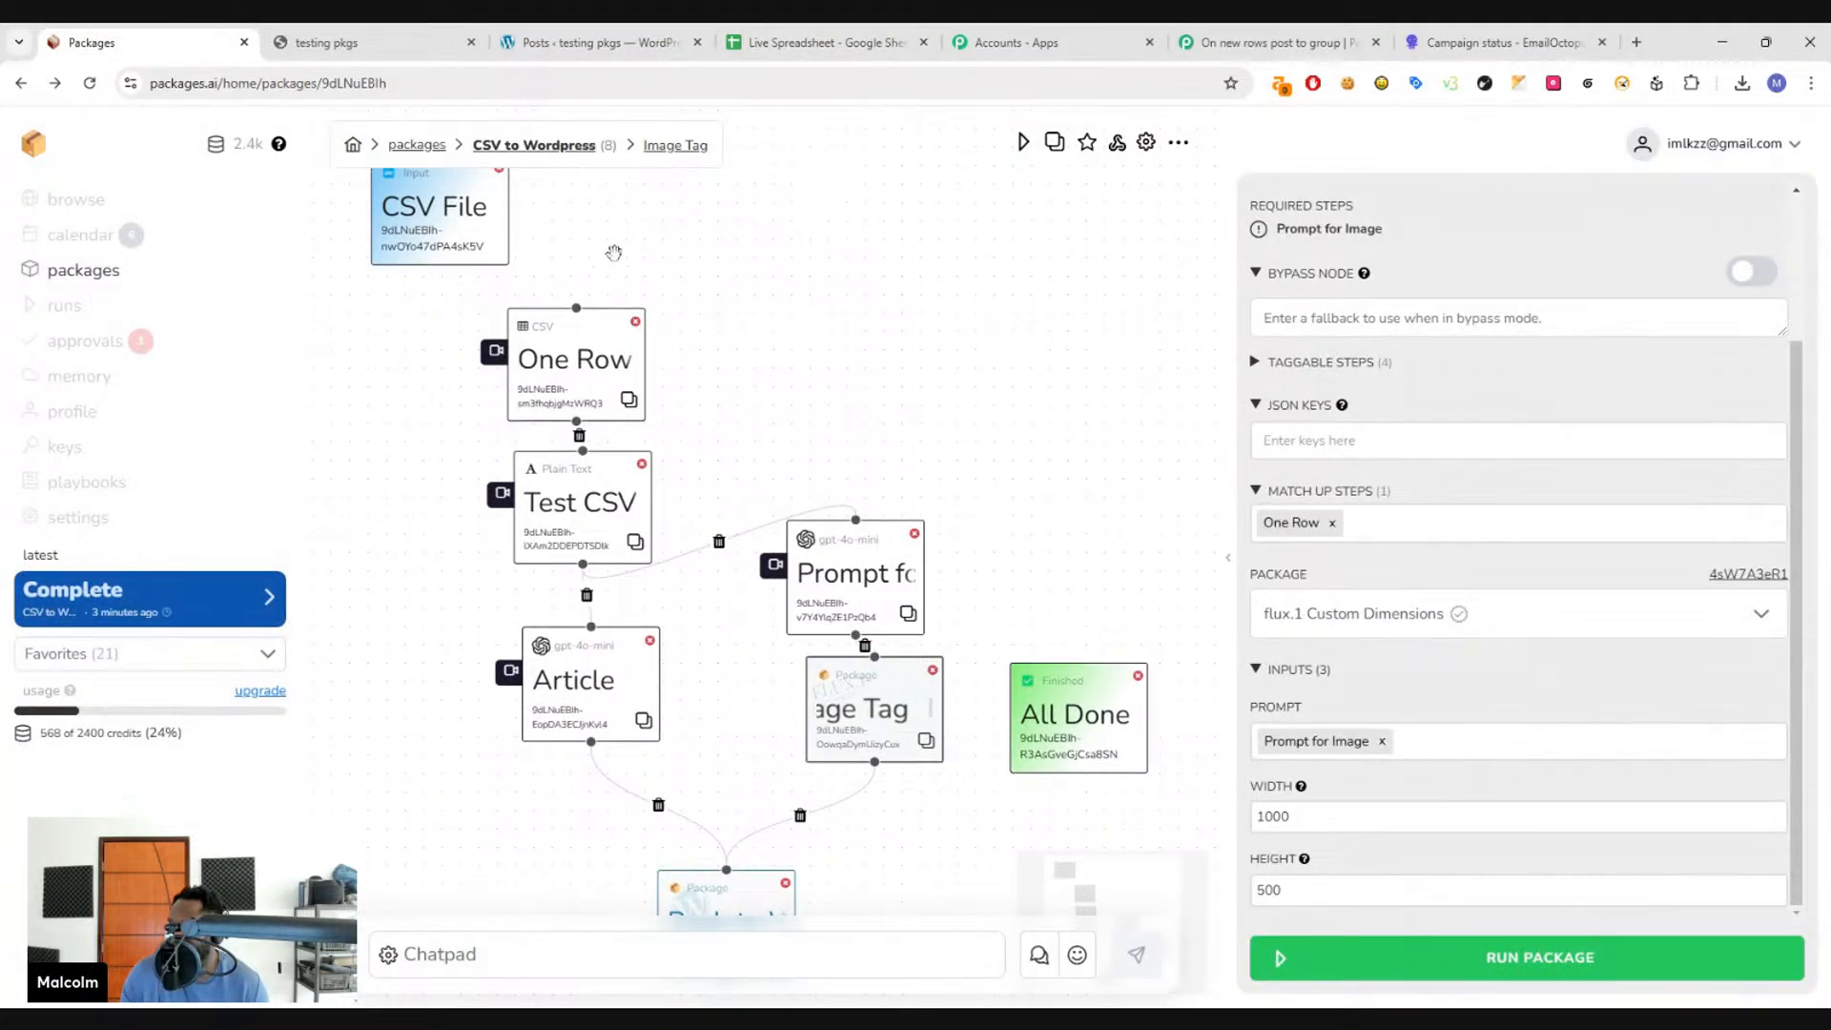
key(ctrl+l)
text(https://docs.google.com/spreadsheets/d/e/2PACX-1vTQUaEbK9dxpN9zAqdQG71GGTiSHI--9R3so0btTsLMYeFFoycwKqpyMgyTBoQoqC5BP9UcvNcolsW-/pub?output=csv)
key(ctrl+t)
text(https://docs.google.com/spreadsheets/d/e/2PACX-1vTQUaEbK9dxpN9zAqdQG71GGTiSHI--9R3so0btTsLMYeFFoycwKqpyMgyTBoQoqC5BP9UcvNcolsW-/pub?output=csv)
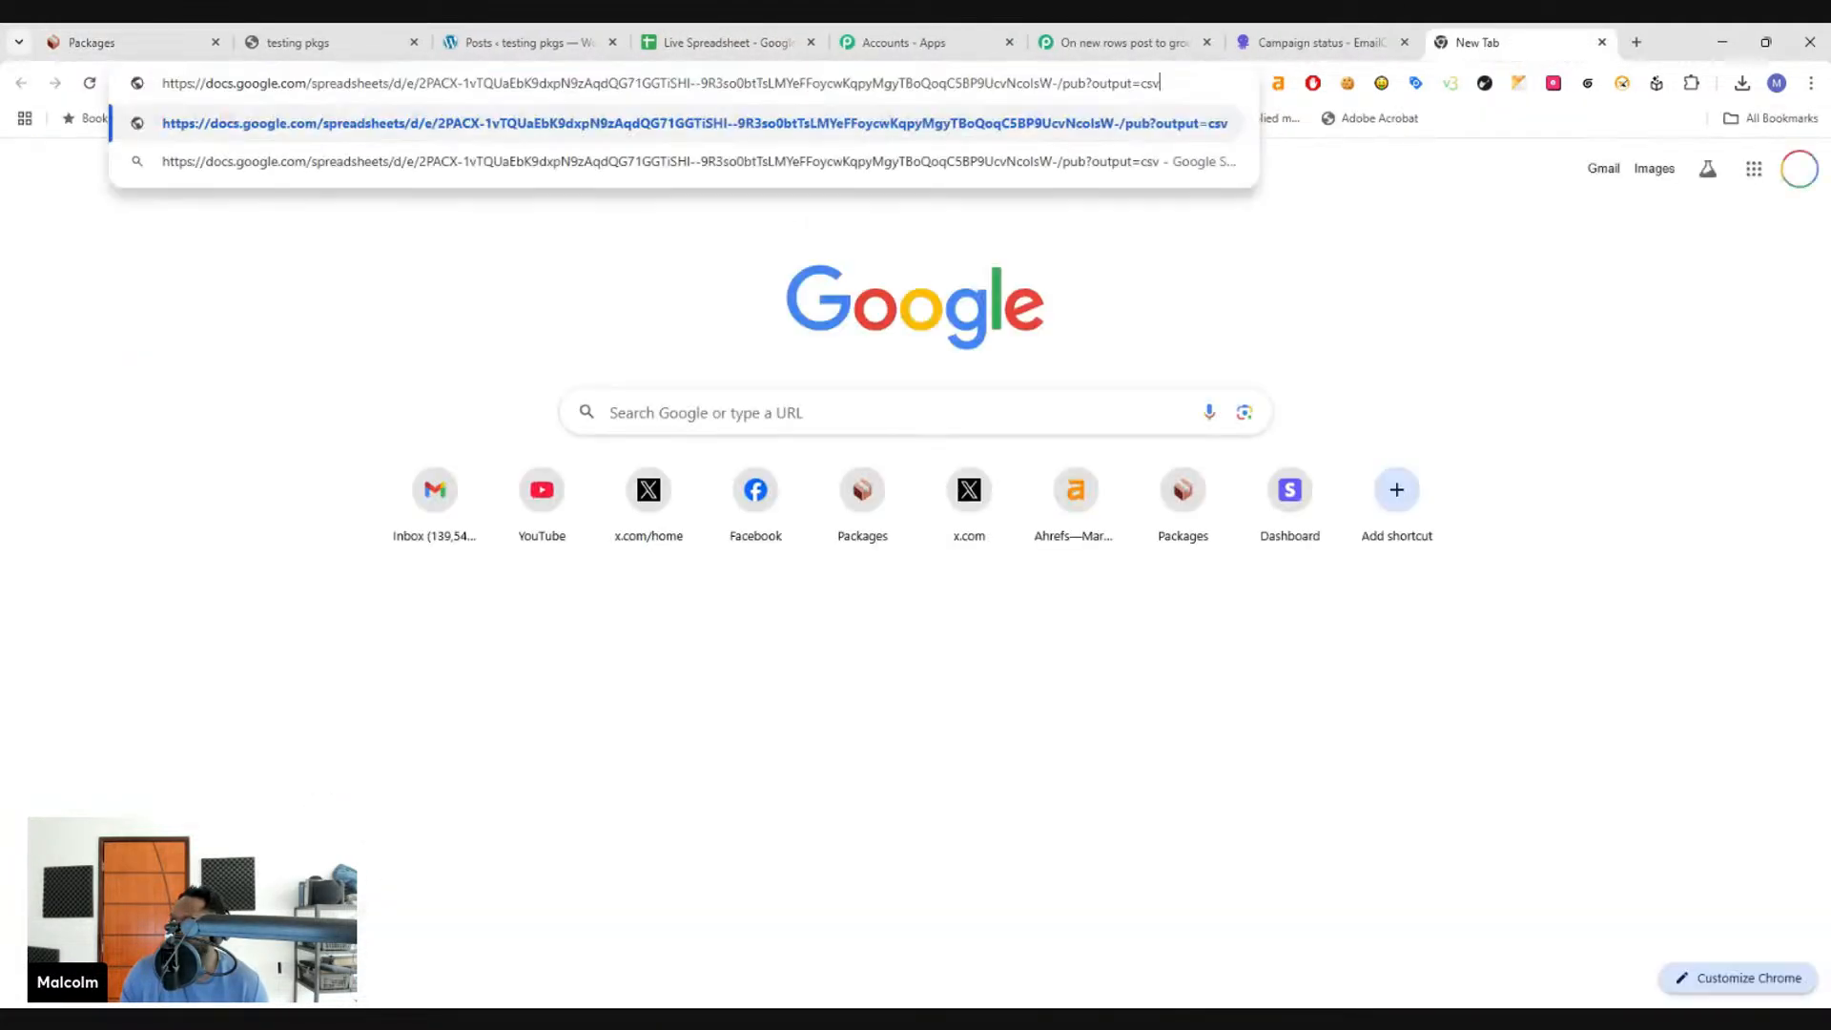
key(Return)
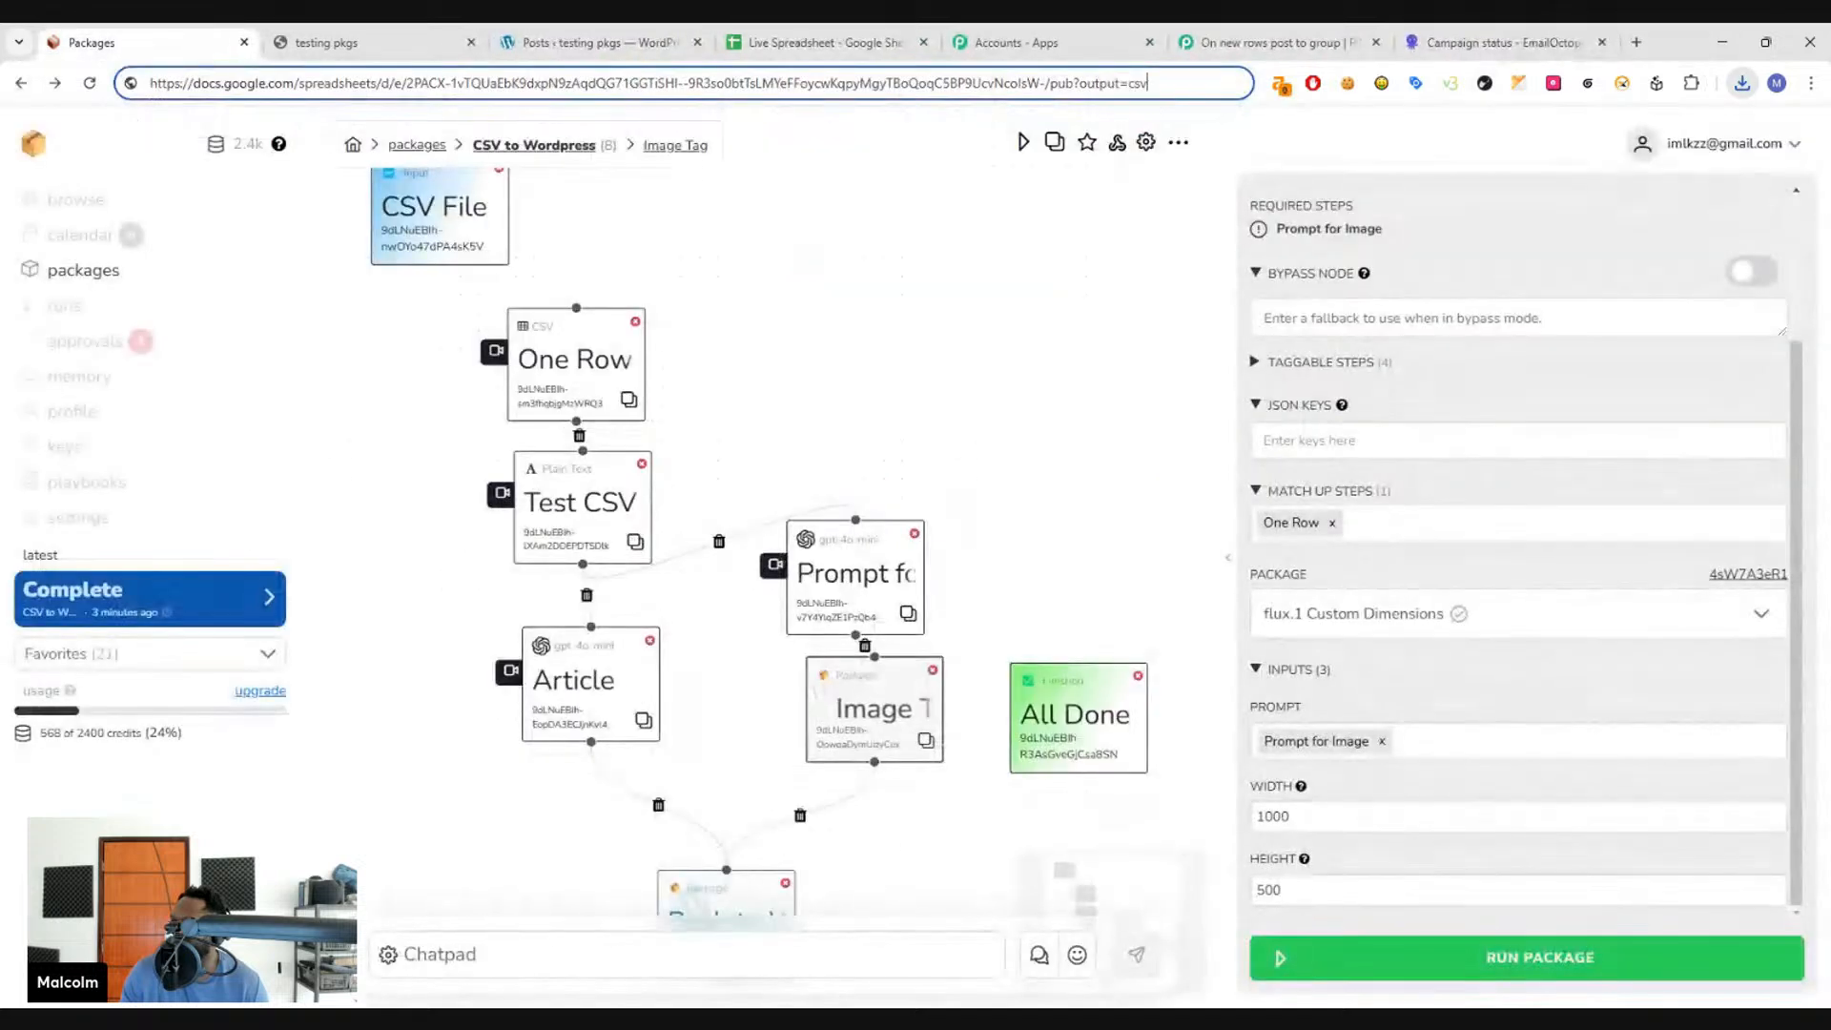
- Clone the CSV to Wordpress package under the name "CSV to Wordpress (Fetching from Google)"
drag(680, 253, 700, 313)
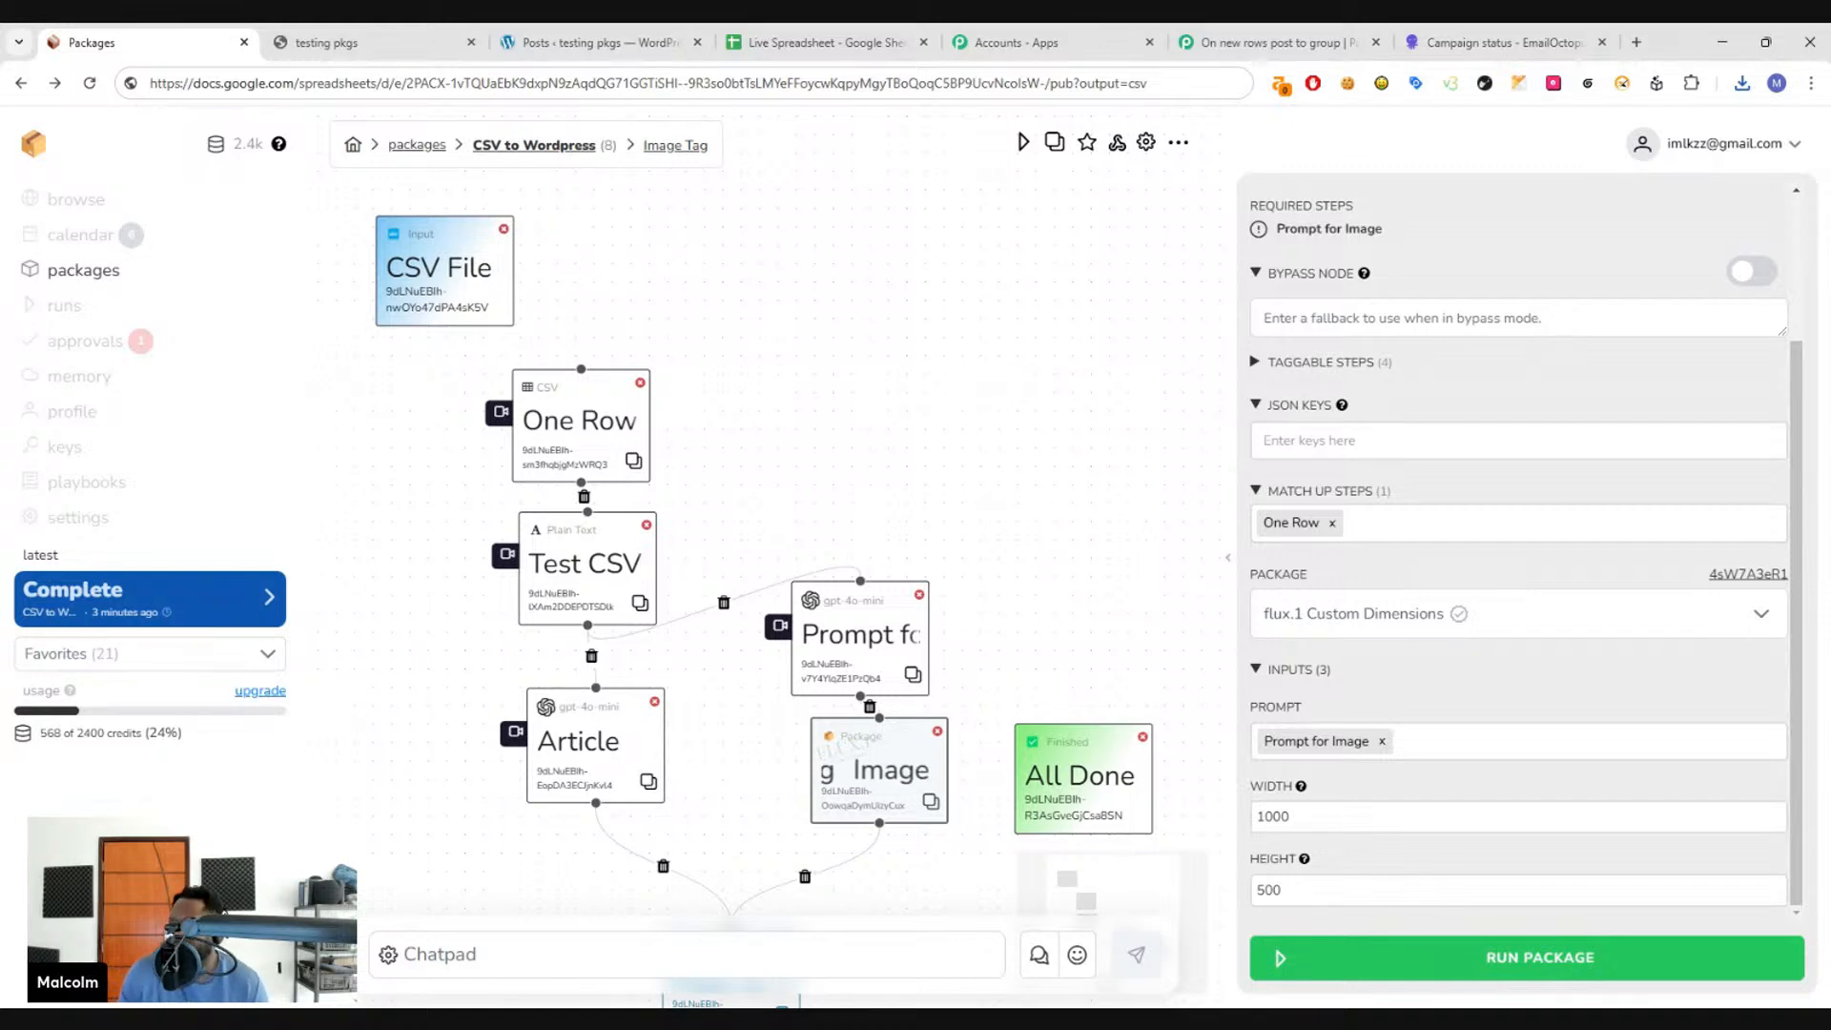
click(1054, 143)
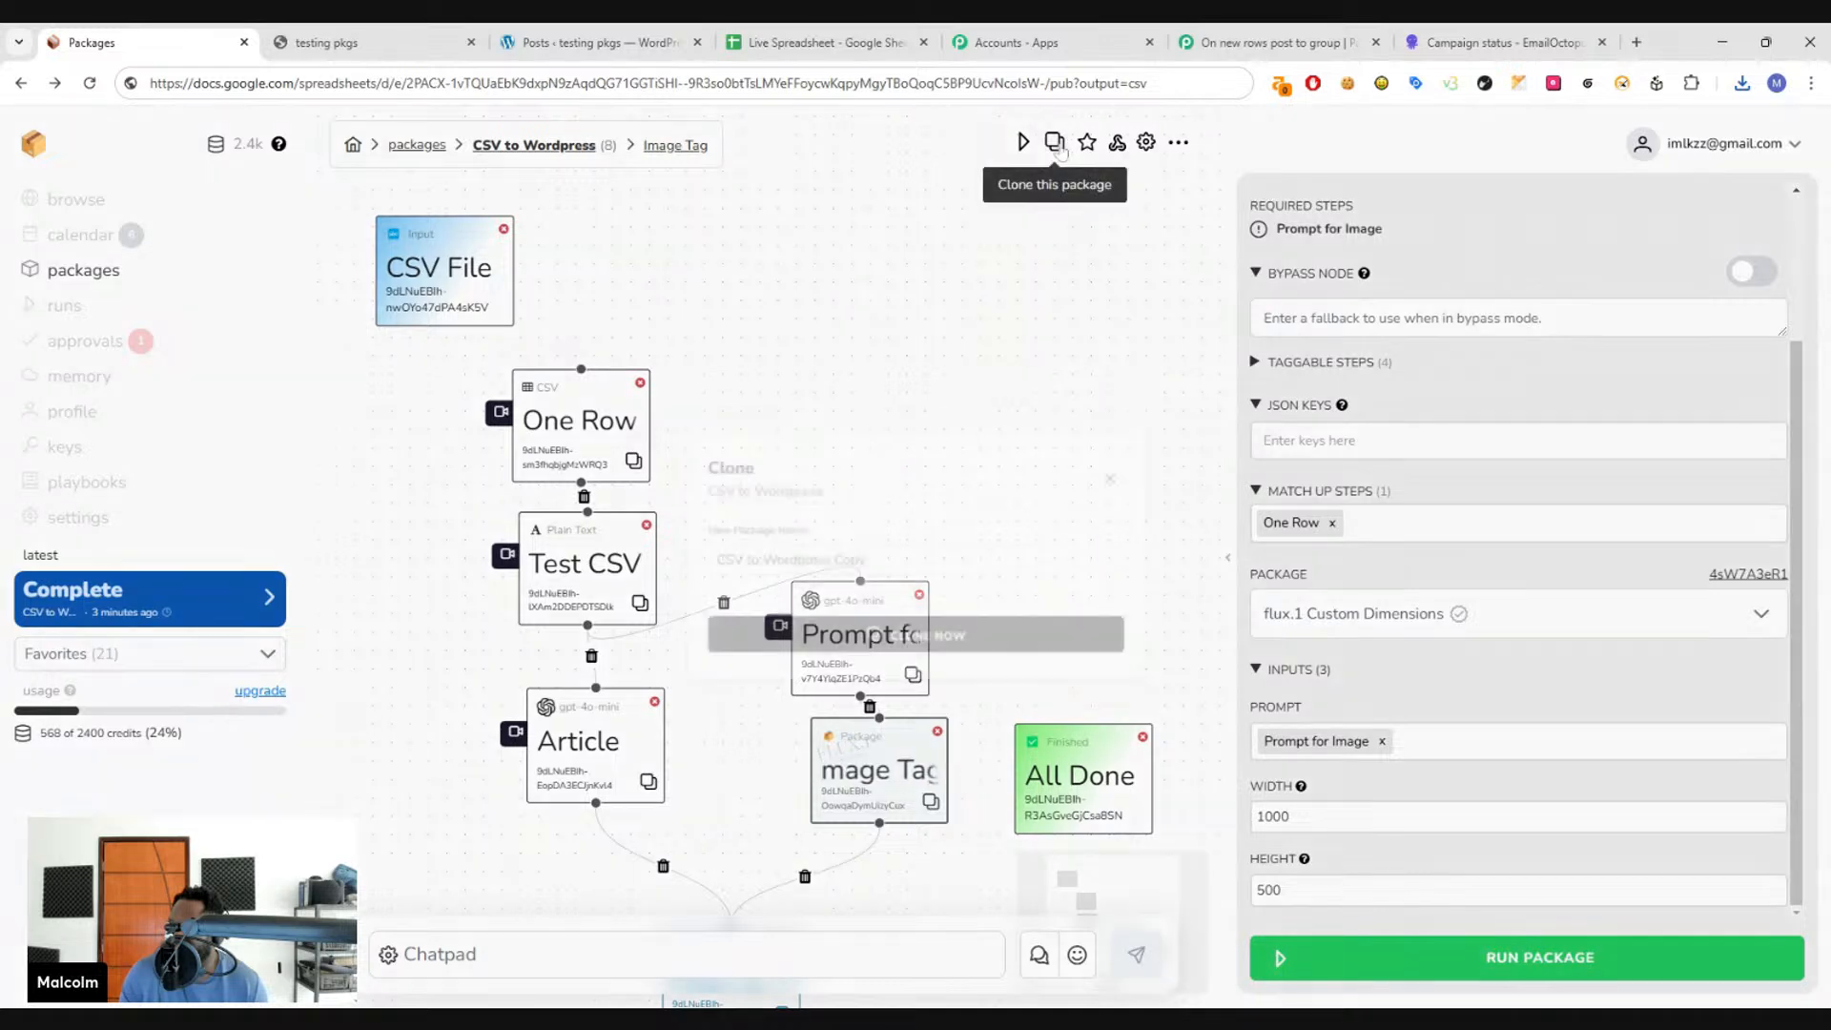
key(ctrl+a)
text(CSV)
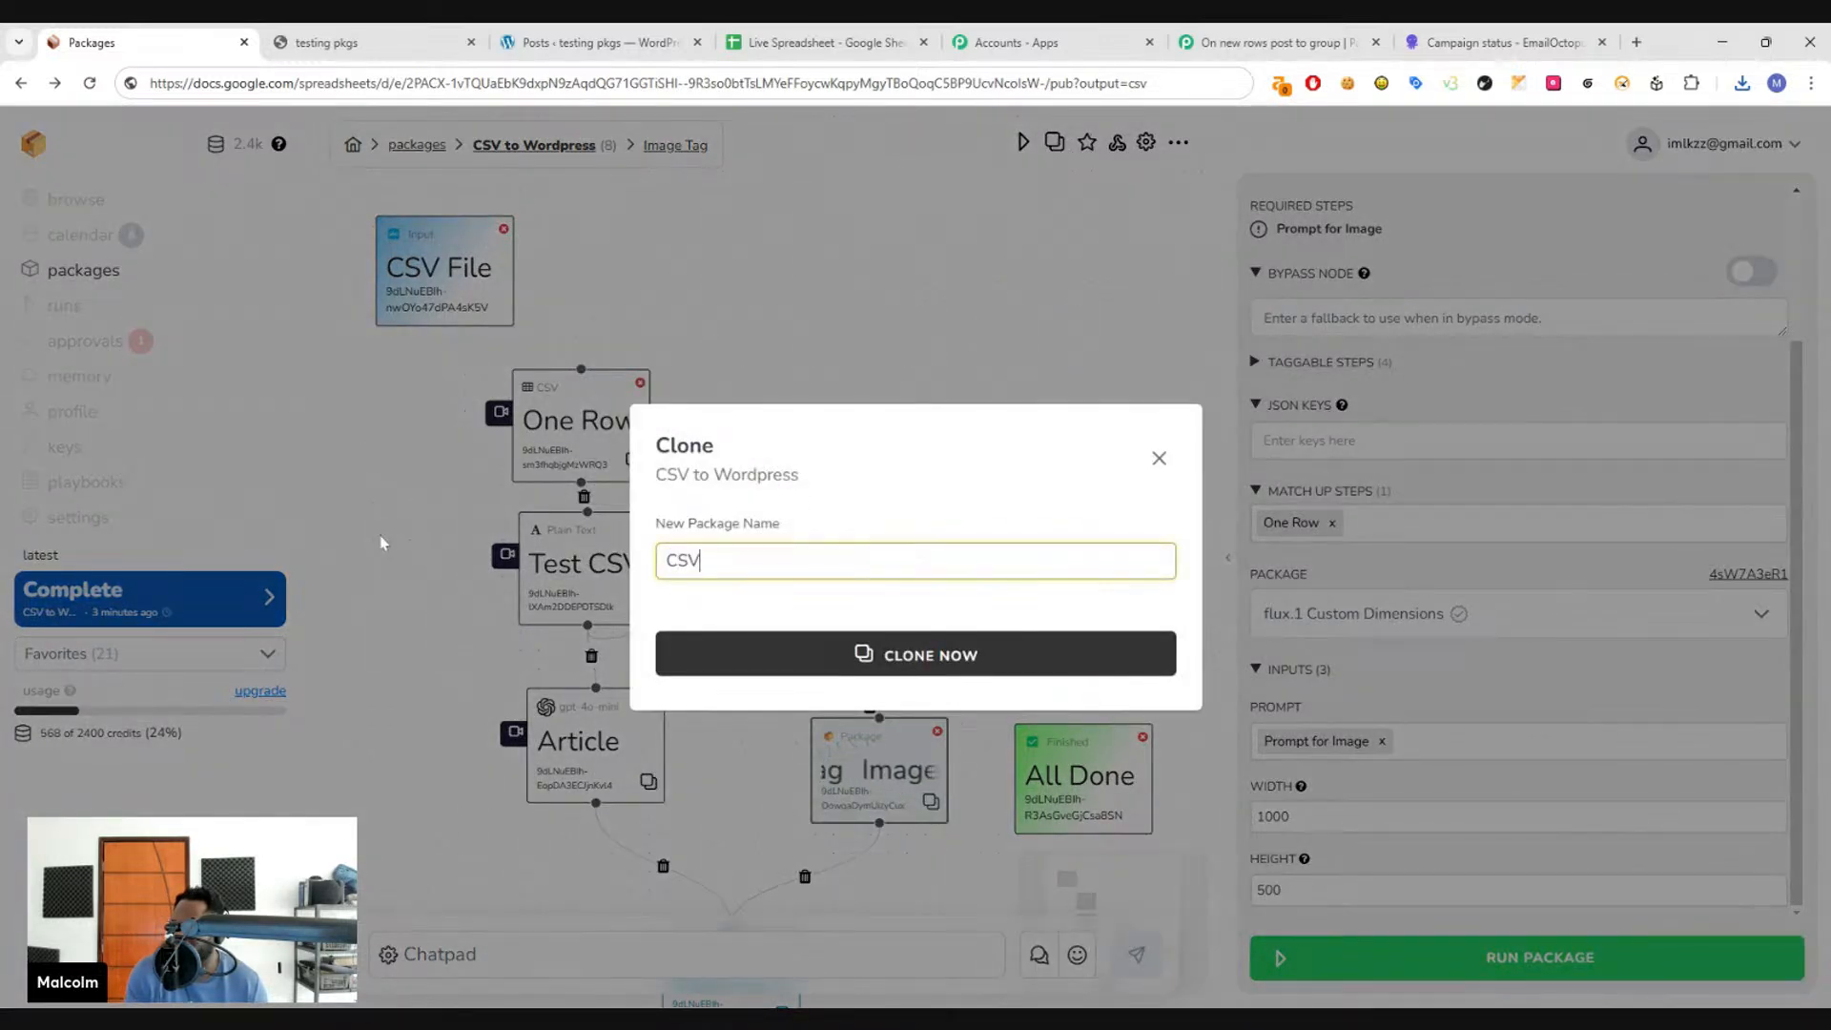
text( to Wordpress)
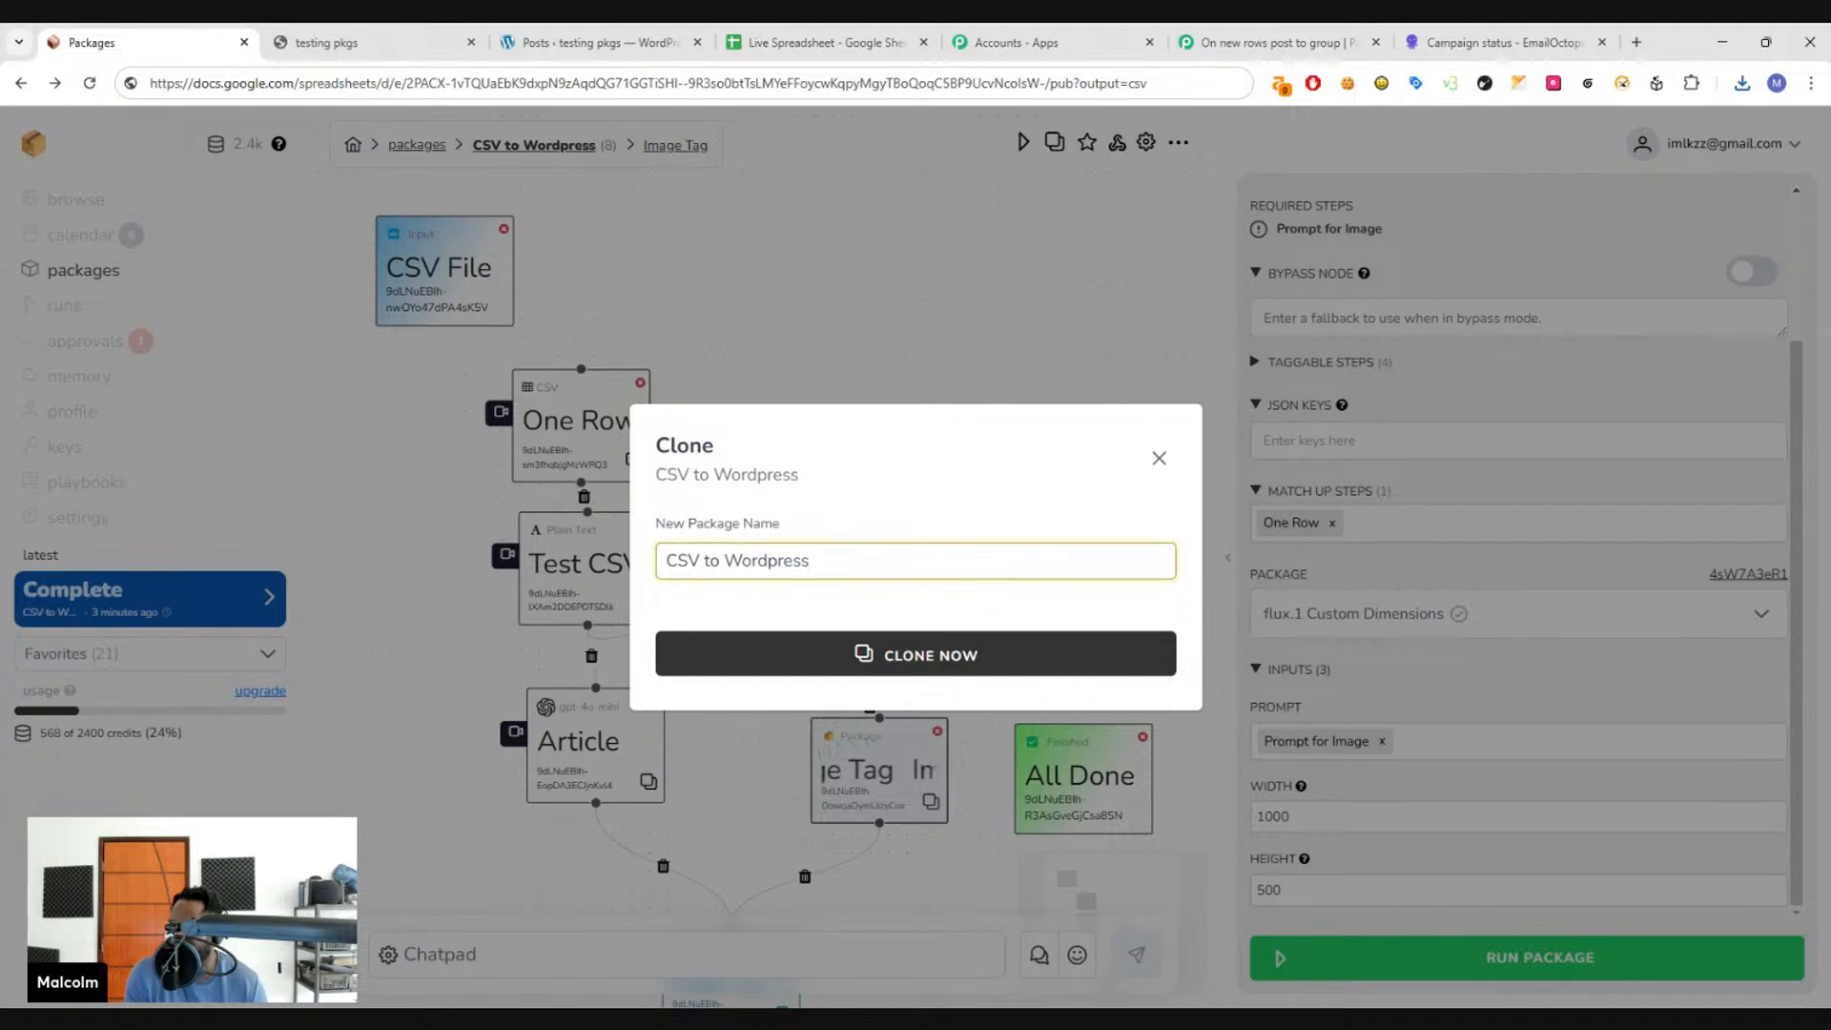
text( (Fetching )
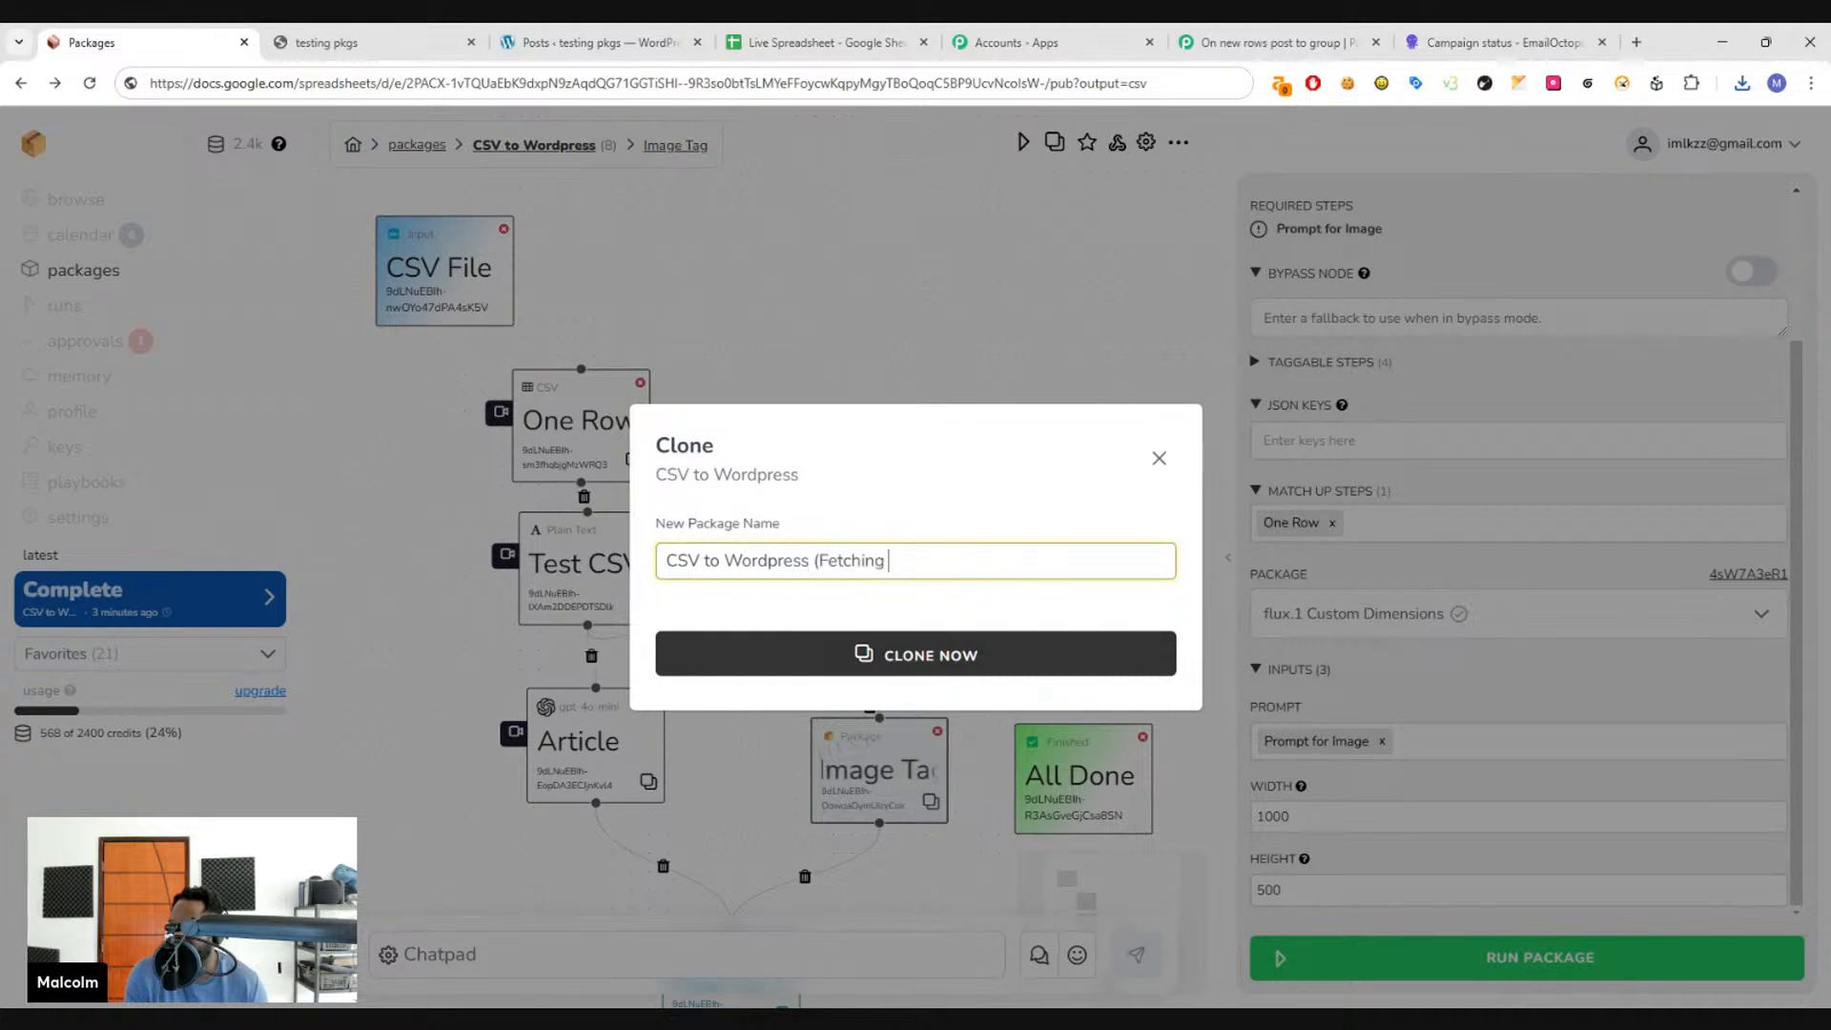
text(from Google))
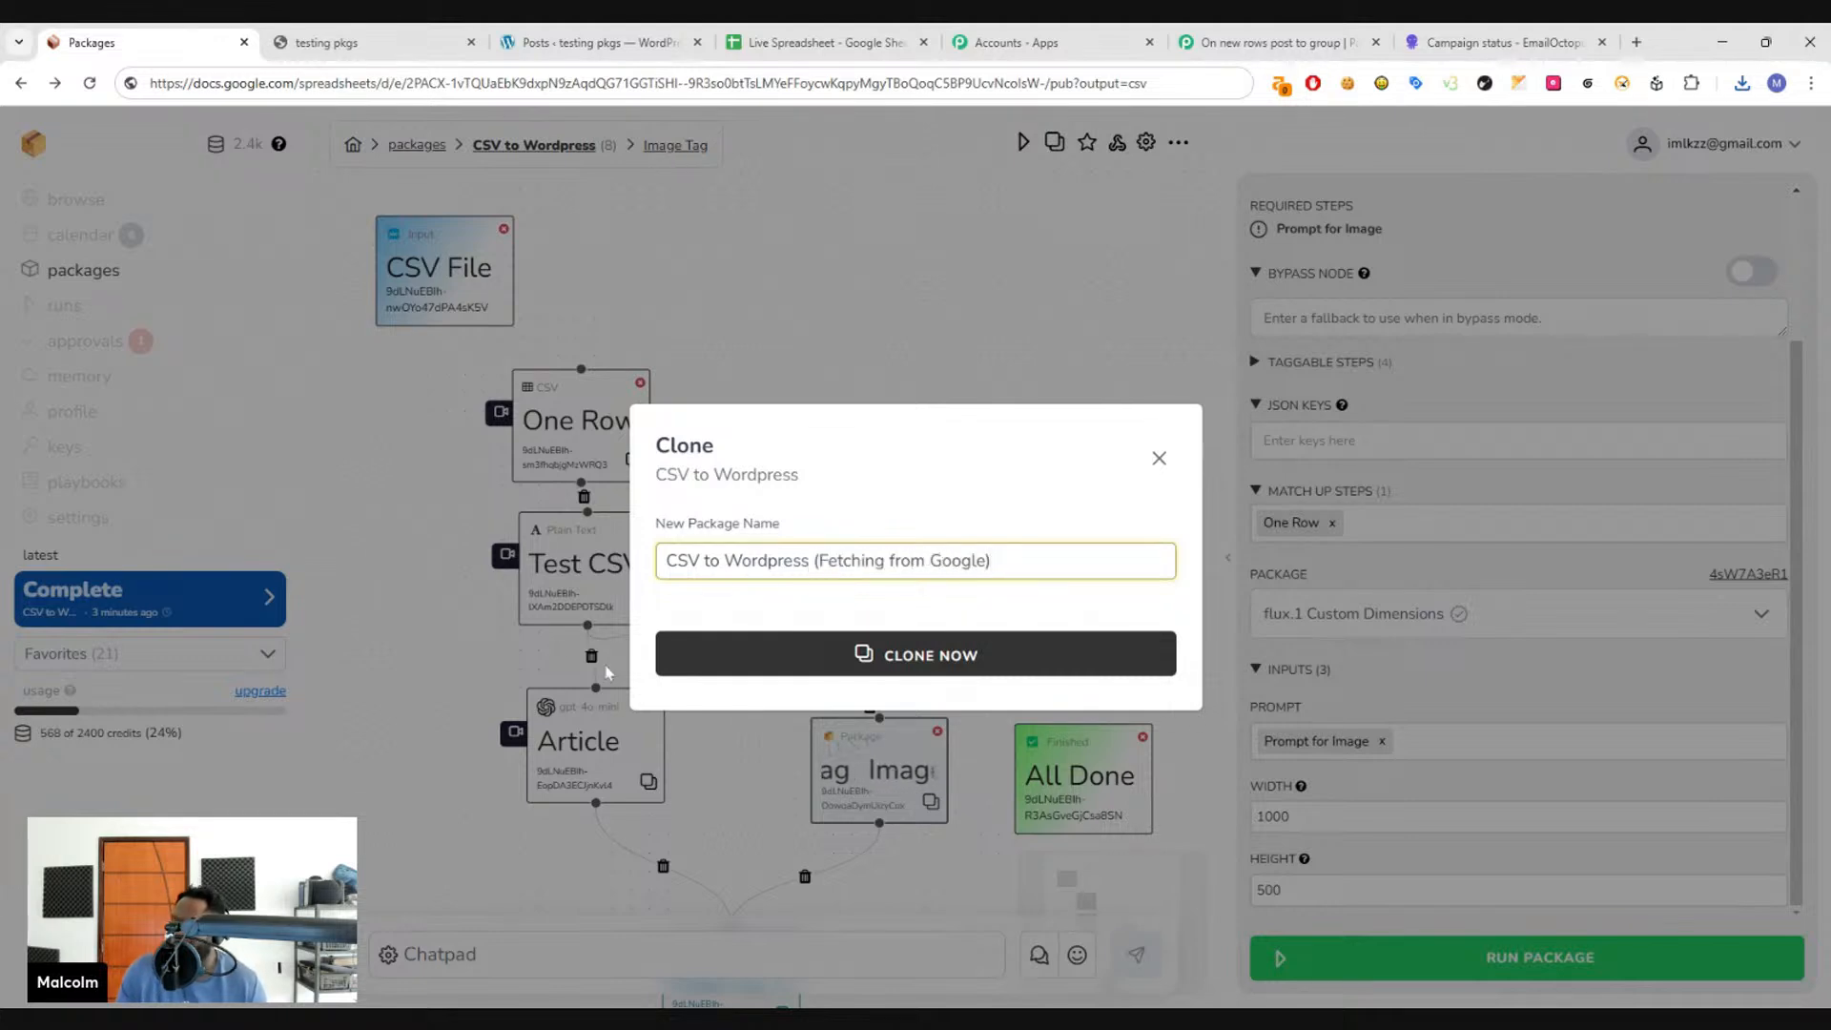
click(769, 654)
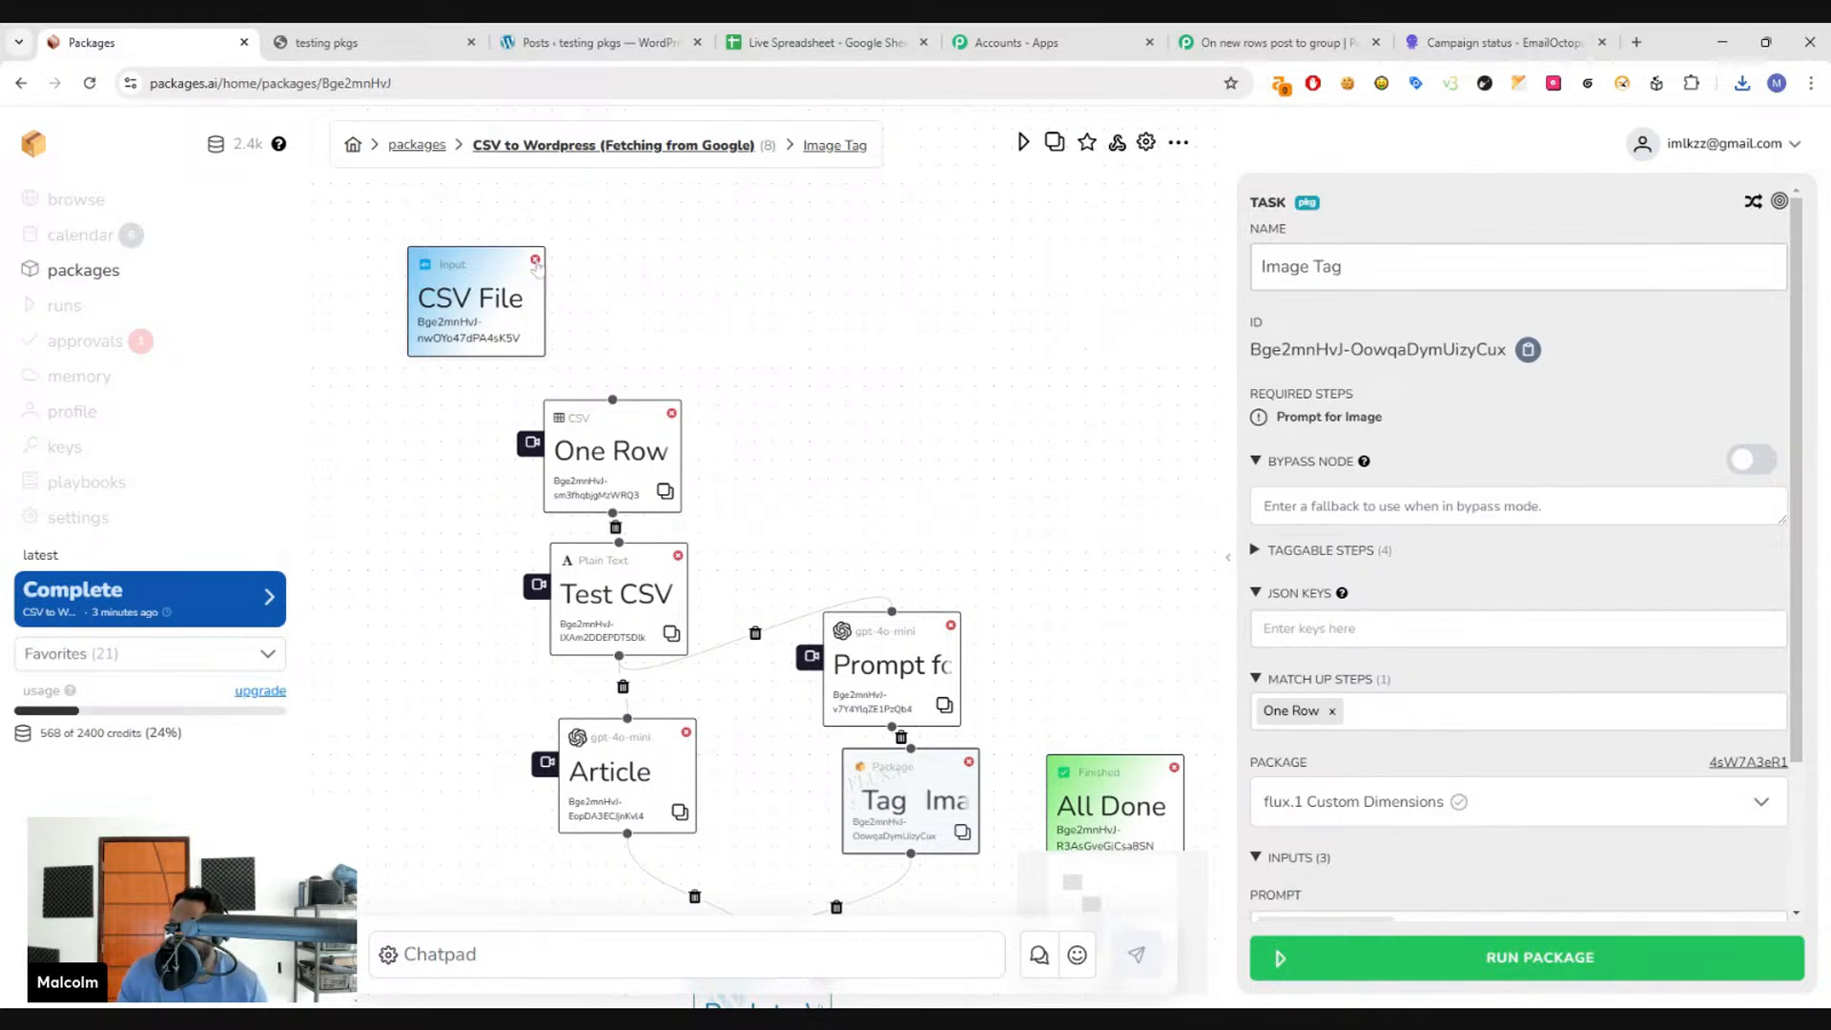
- Replace the CSV File input node with a Download File node above One Row and connect it to One Row
click(536, 260)
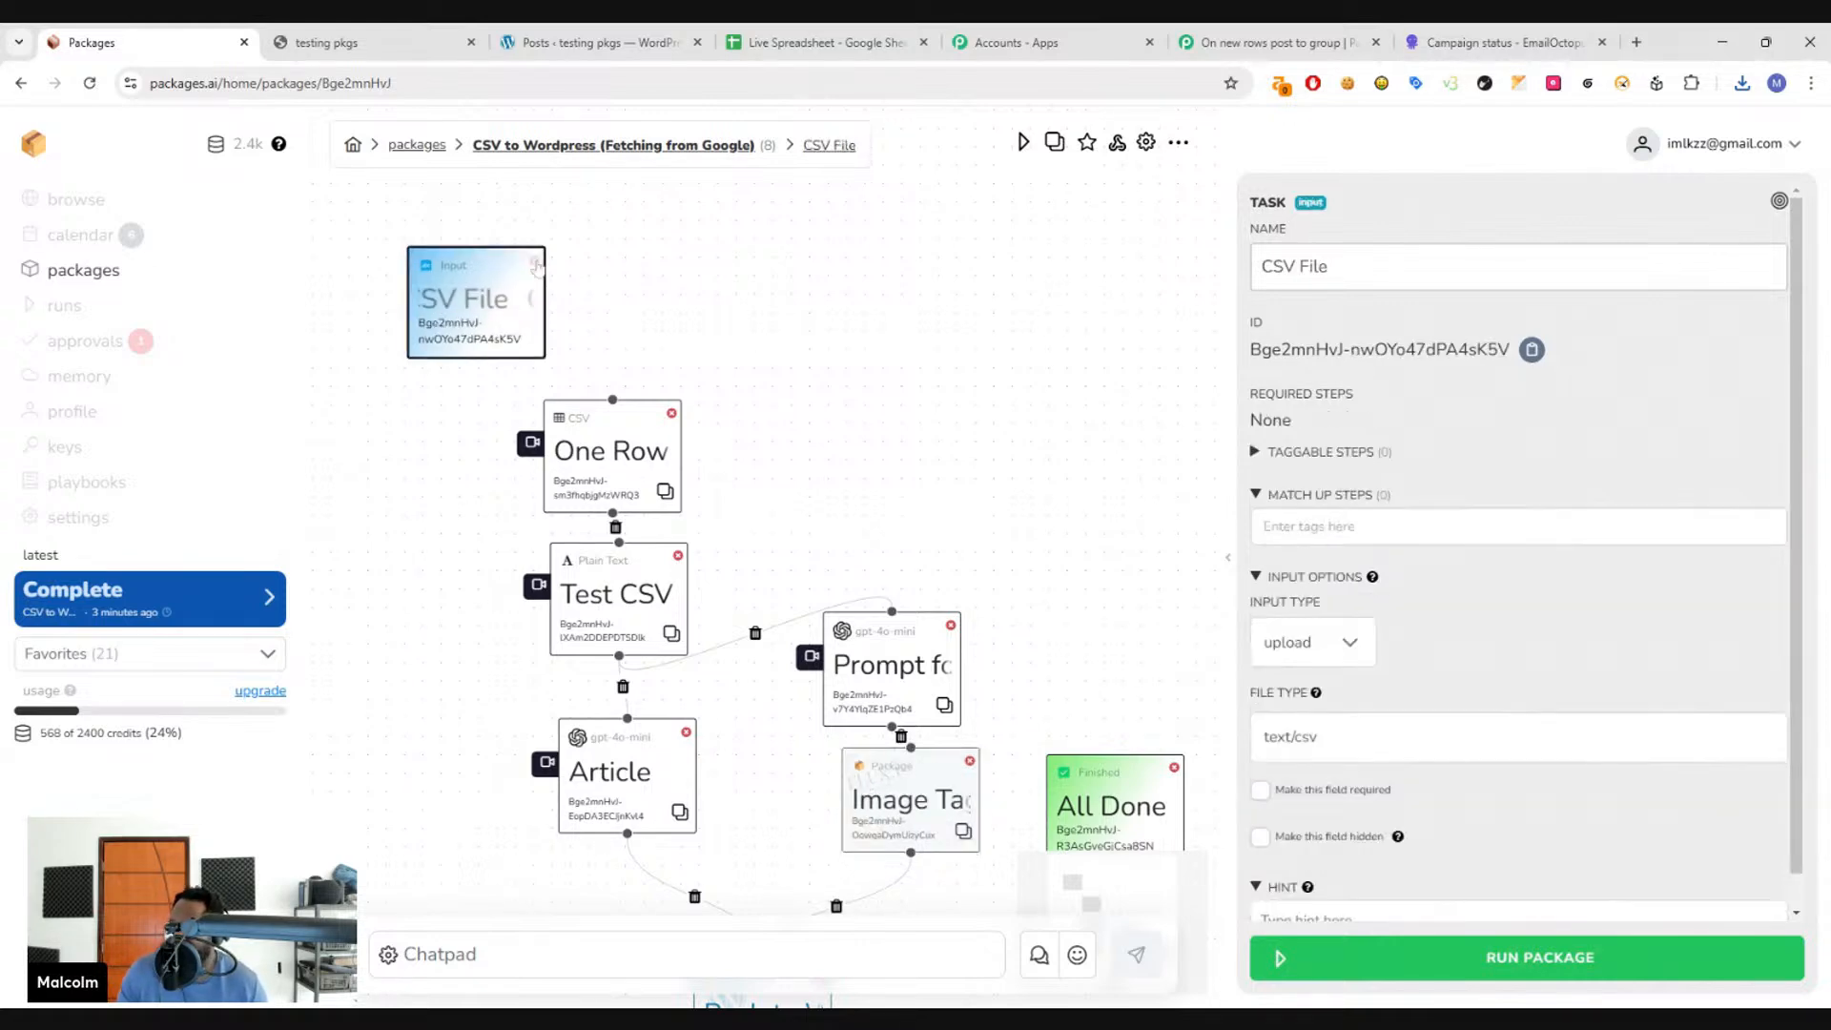
click(628, 462)
right_click(612, 314)
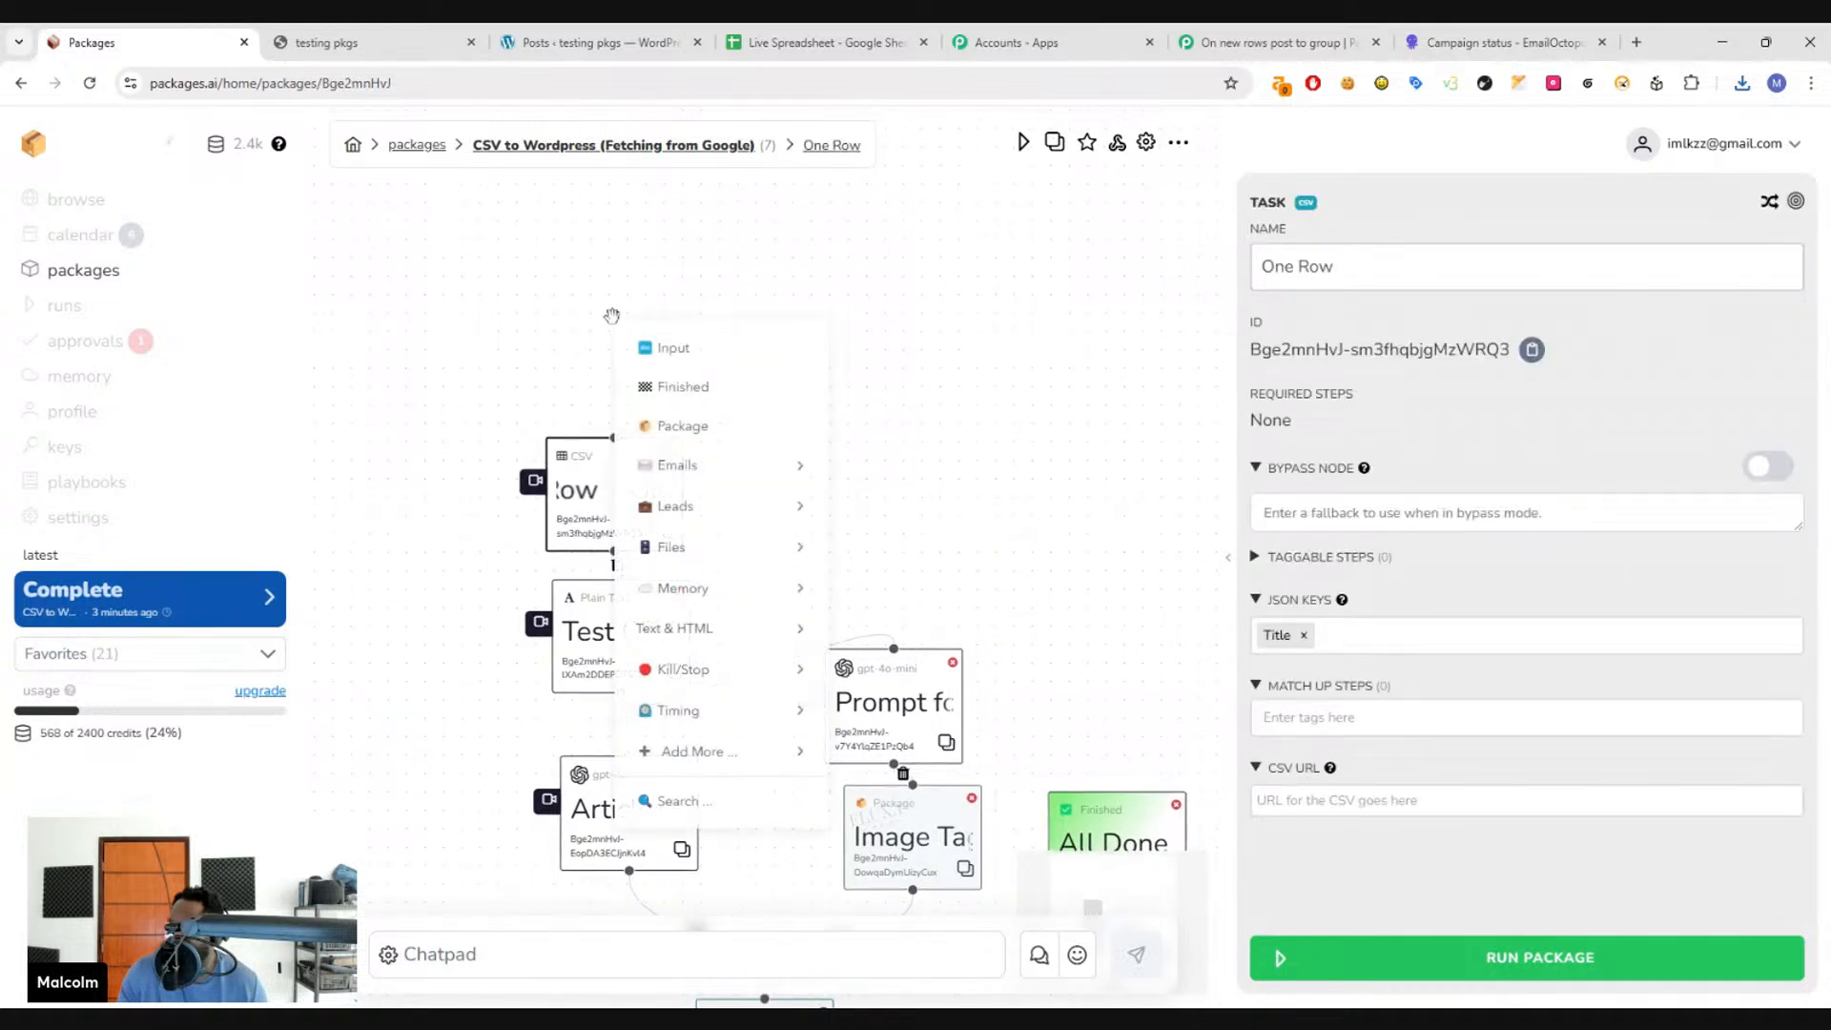
mouse_move(710, 751)
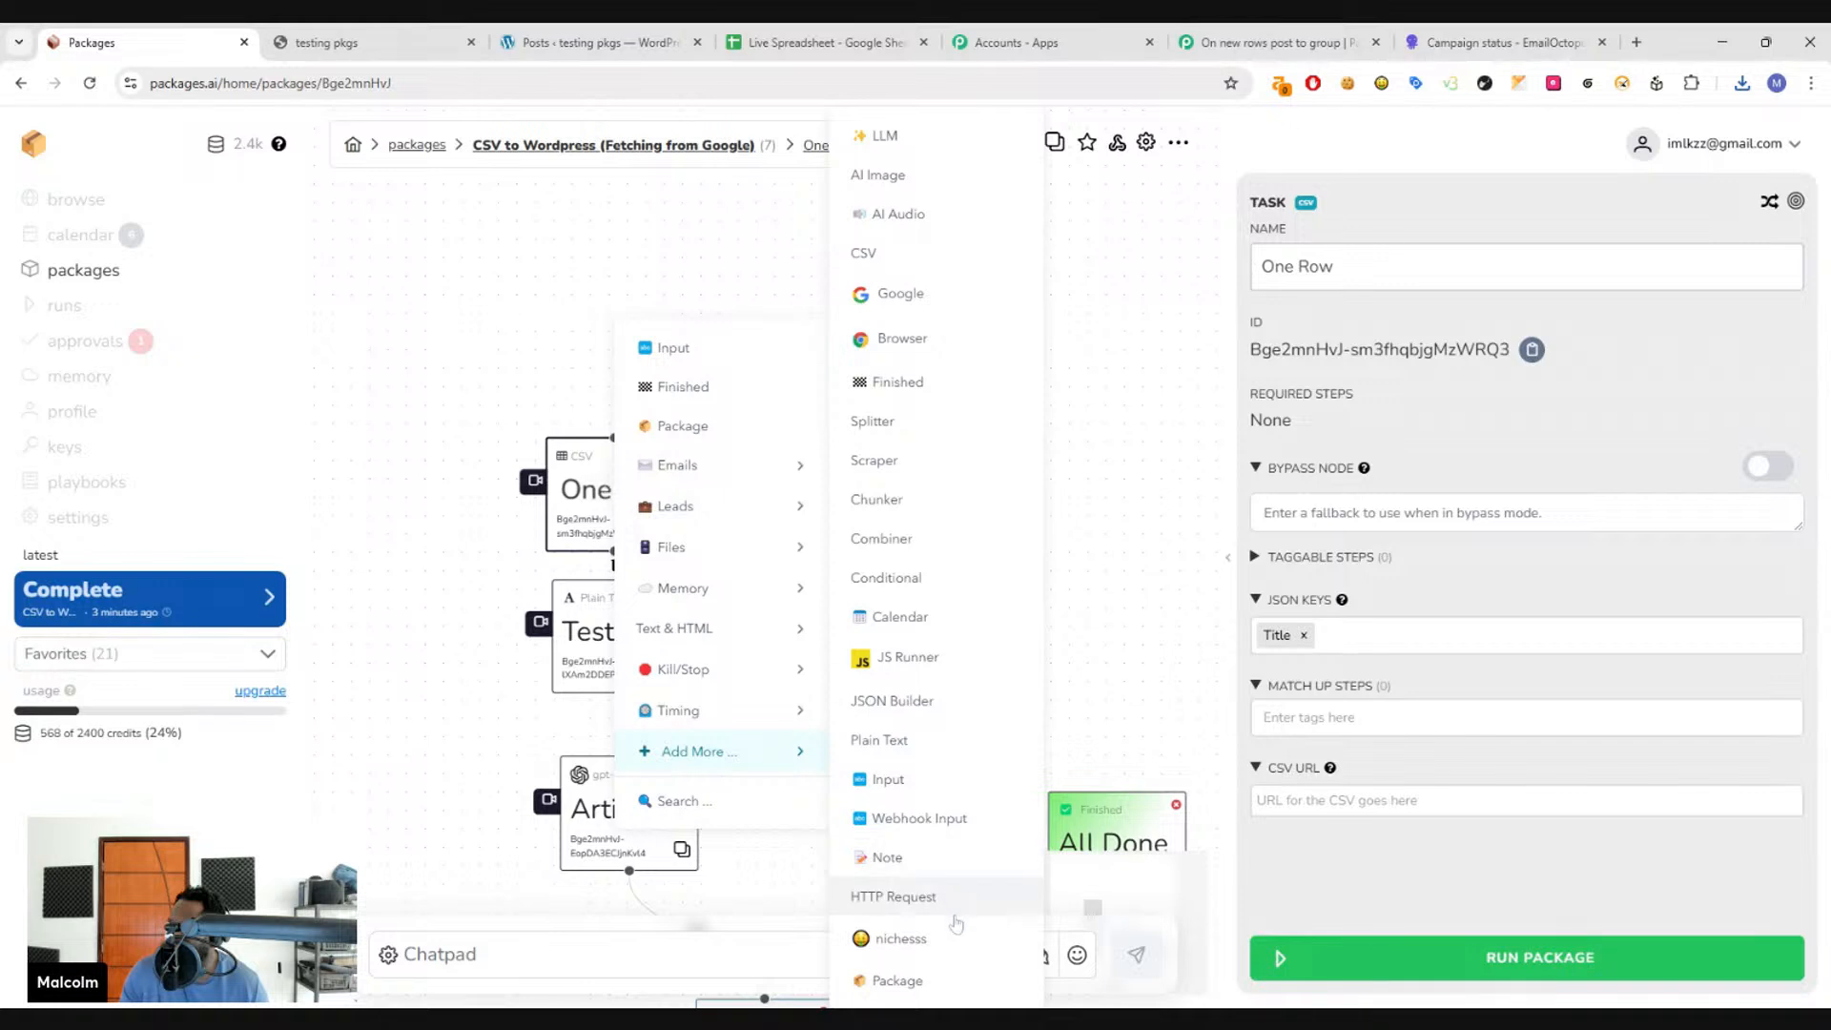
mouse_move(725, 546)
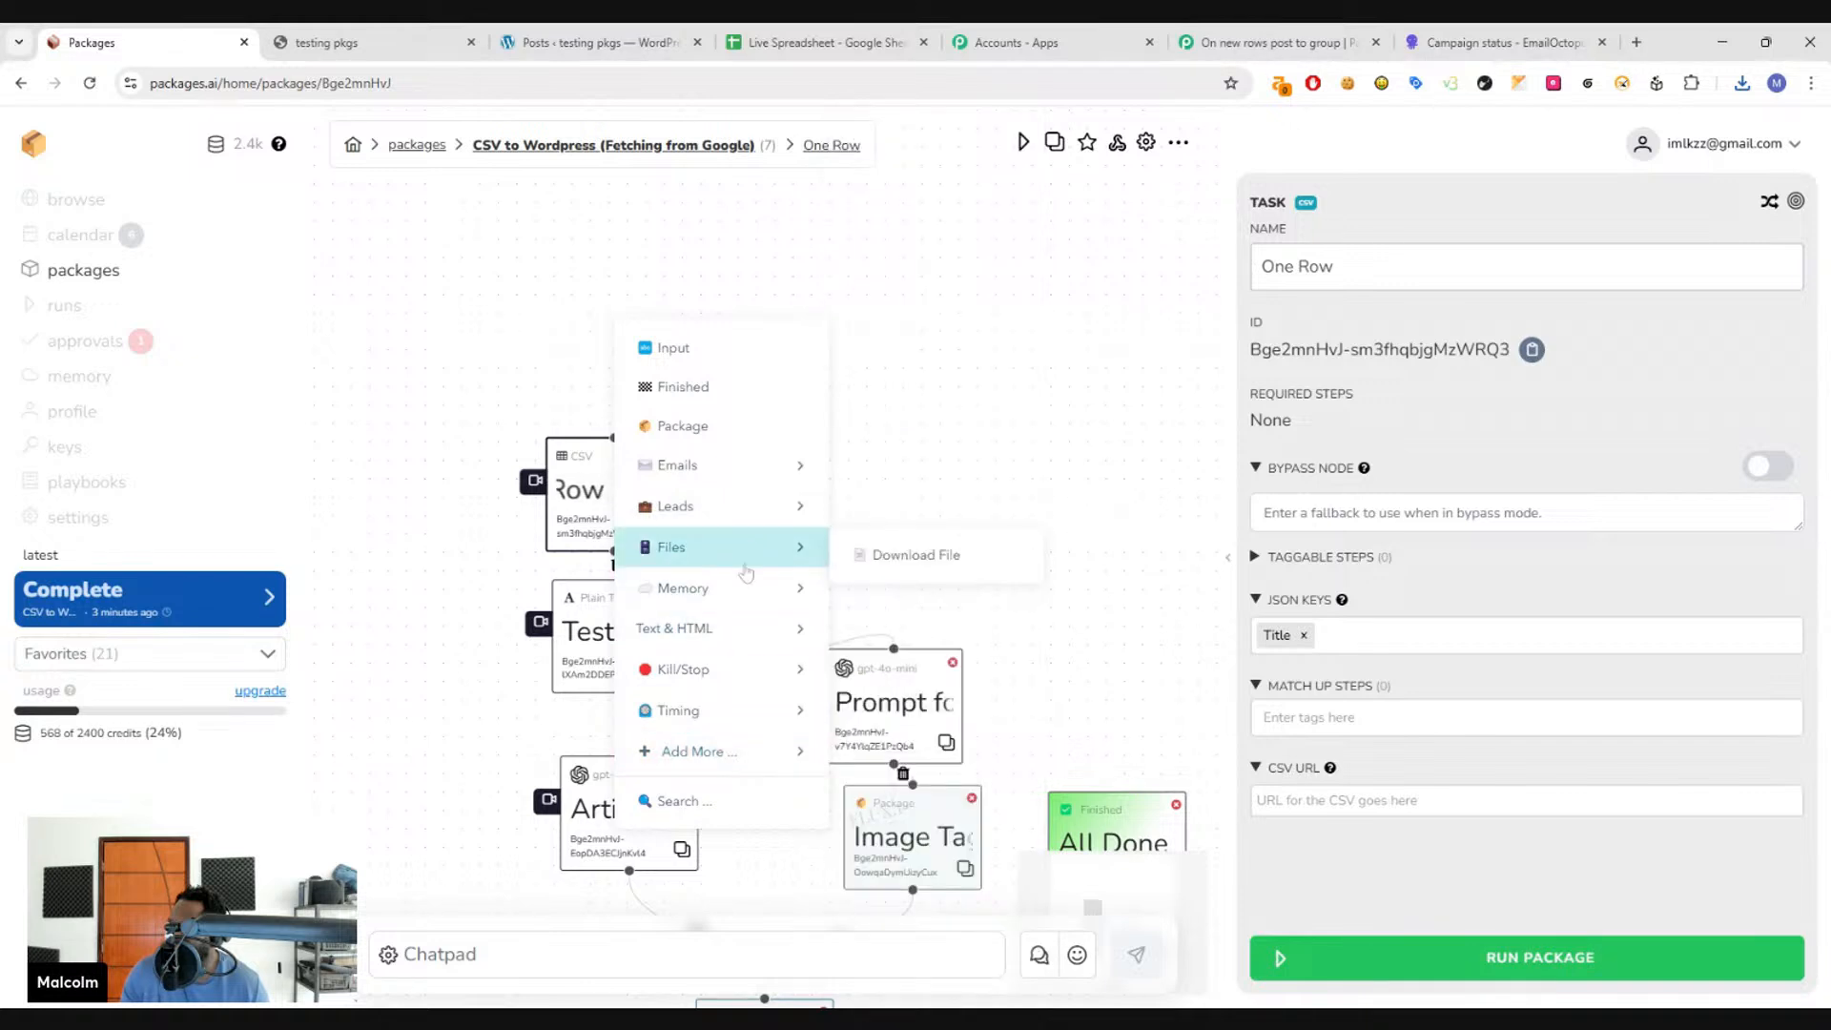
click(889, 556)
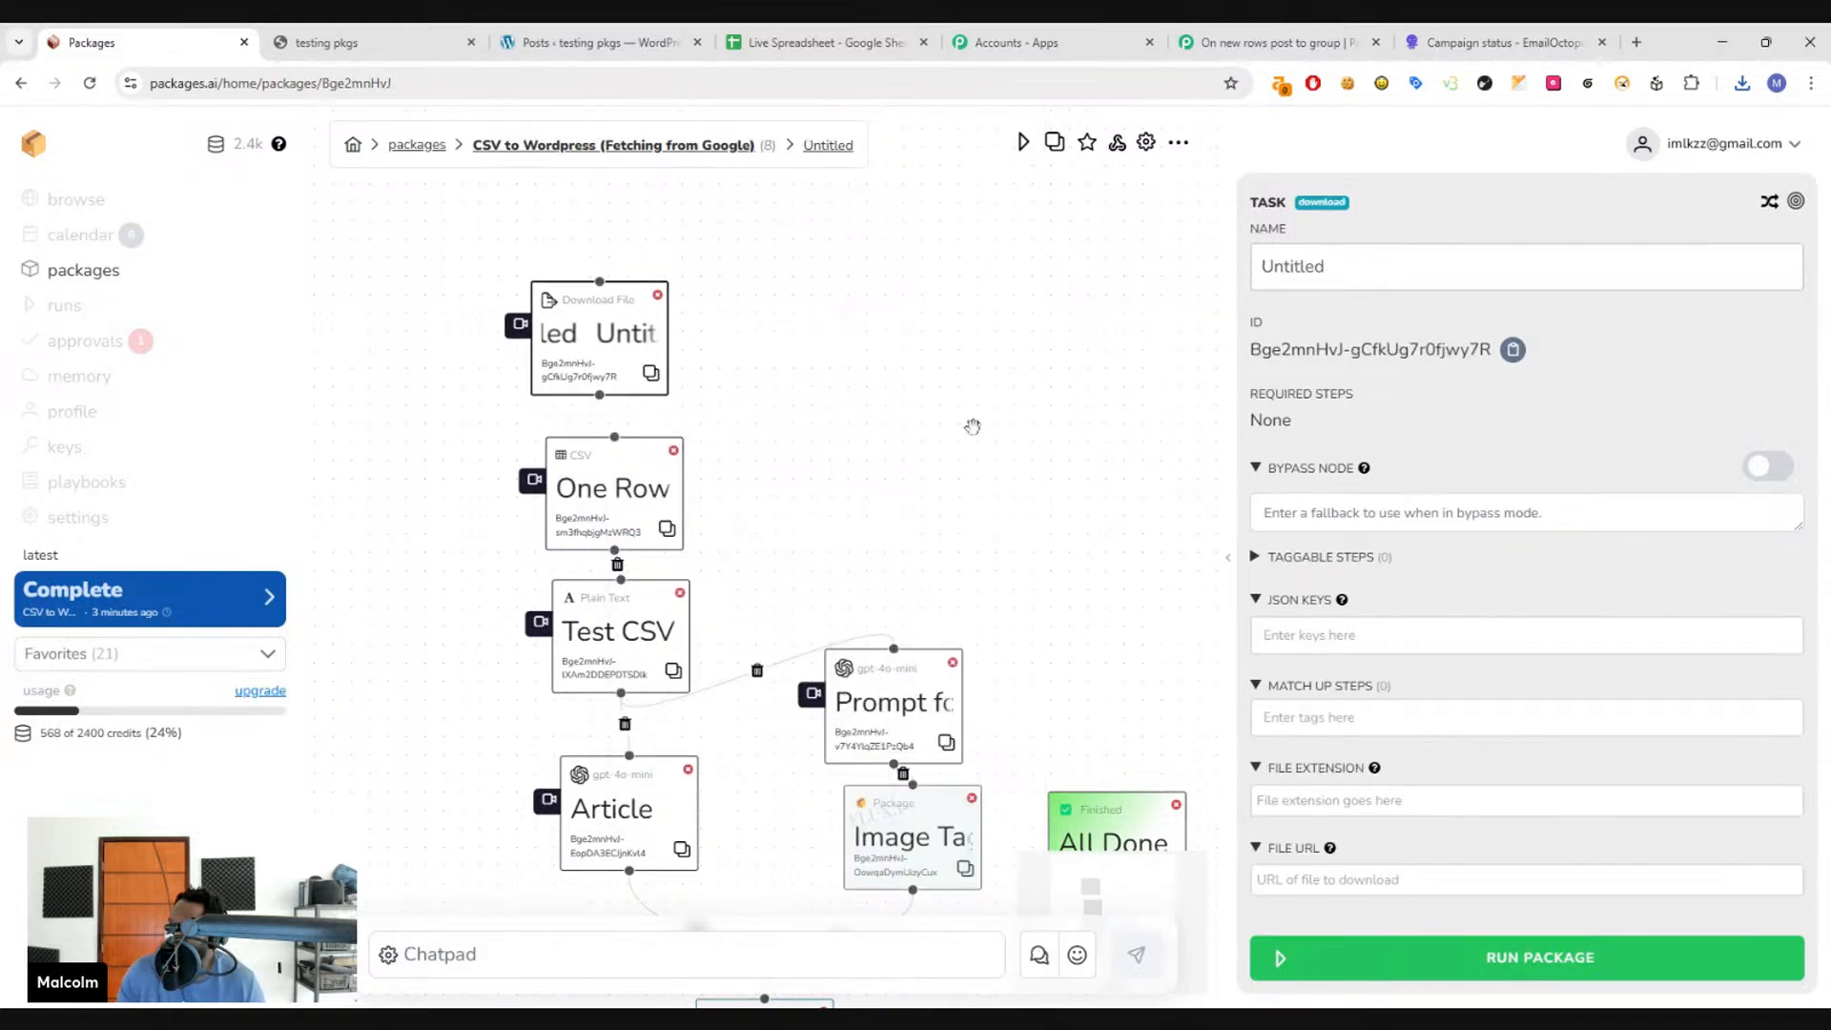
drag(593, 345, 587, 337)
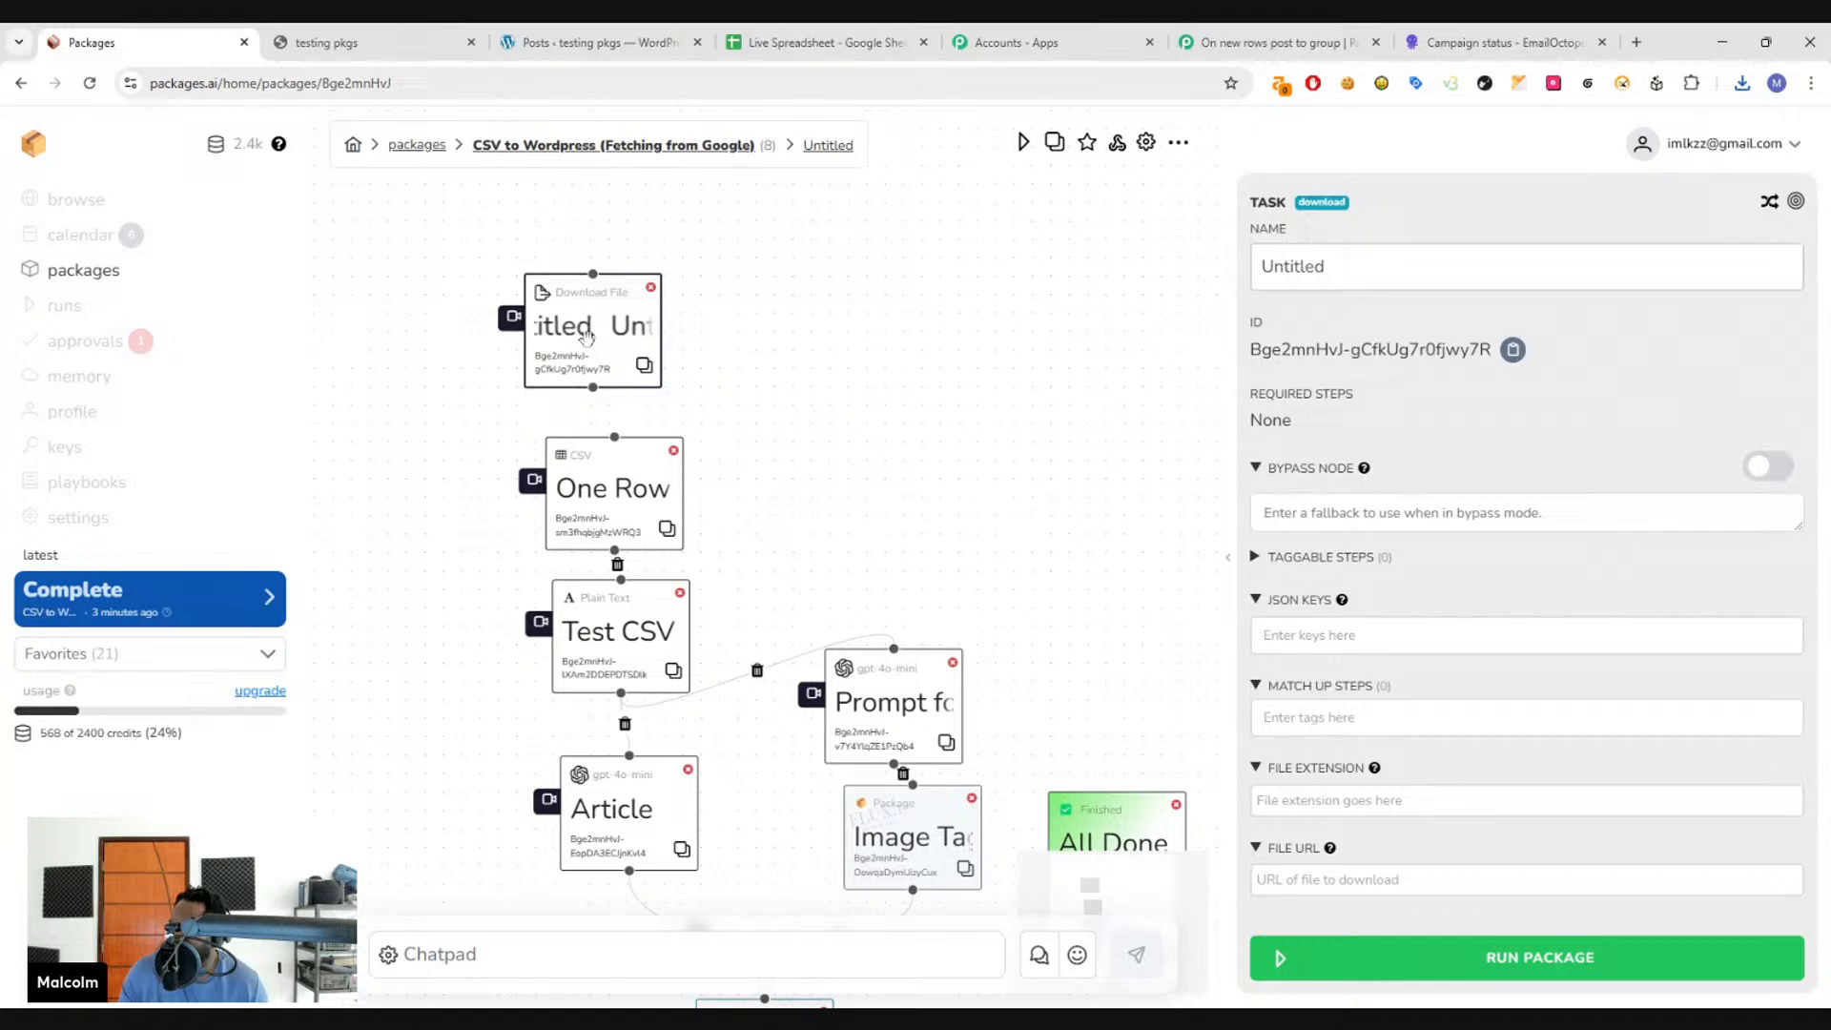
drag(593, 388, 615, 437)
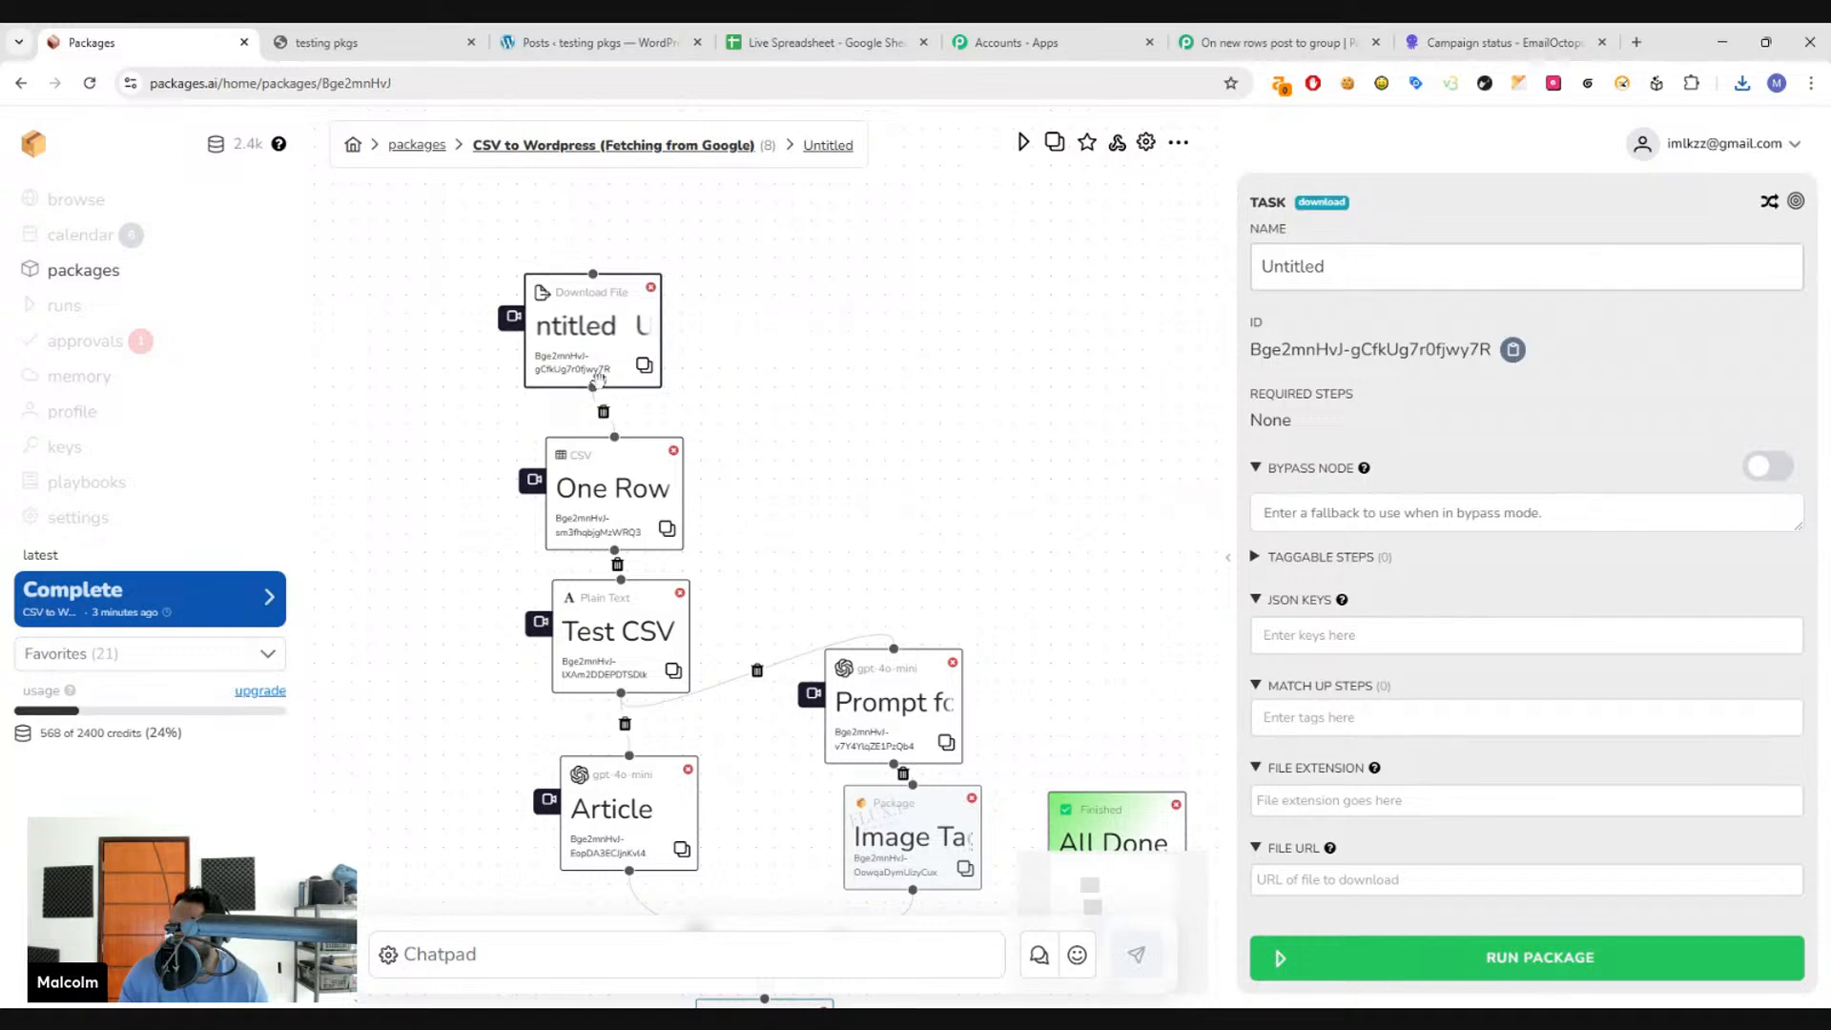
- Set the Download File node's file URL to the published CSV link and name the node "Download CSV File"
click(1416, 880)
text(https://docs.google.com/spreadsheets/d/e/2PACX-1vTQUaEbK9dxpN9zAqdQG71GGTiSHl--9R3so0htTsLMYeFFovcwKqnvMqvTRoOogC5BP9UcyNcolsW-/pub?output=csv)
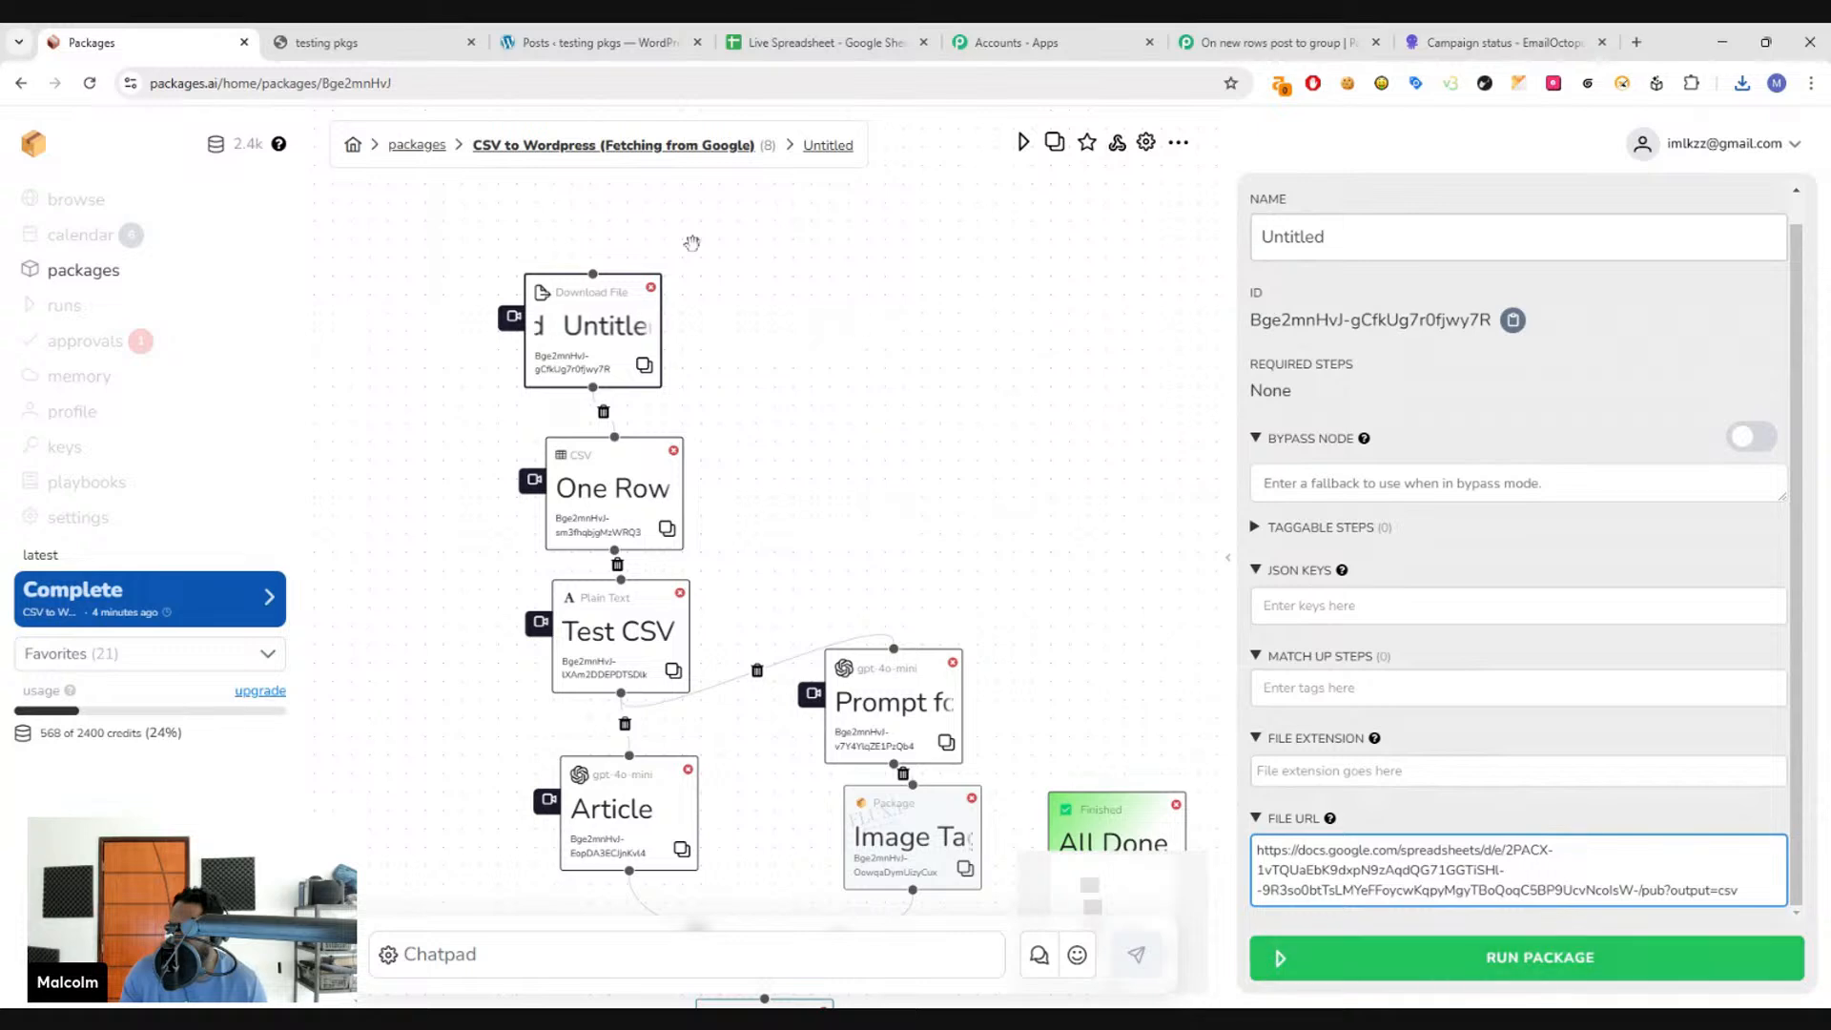
scroll(1415, 289, up, 1)
drag(1411, 271, 1108, 238)
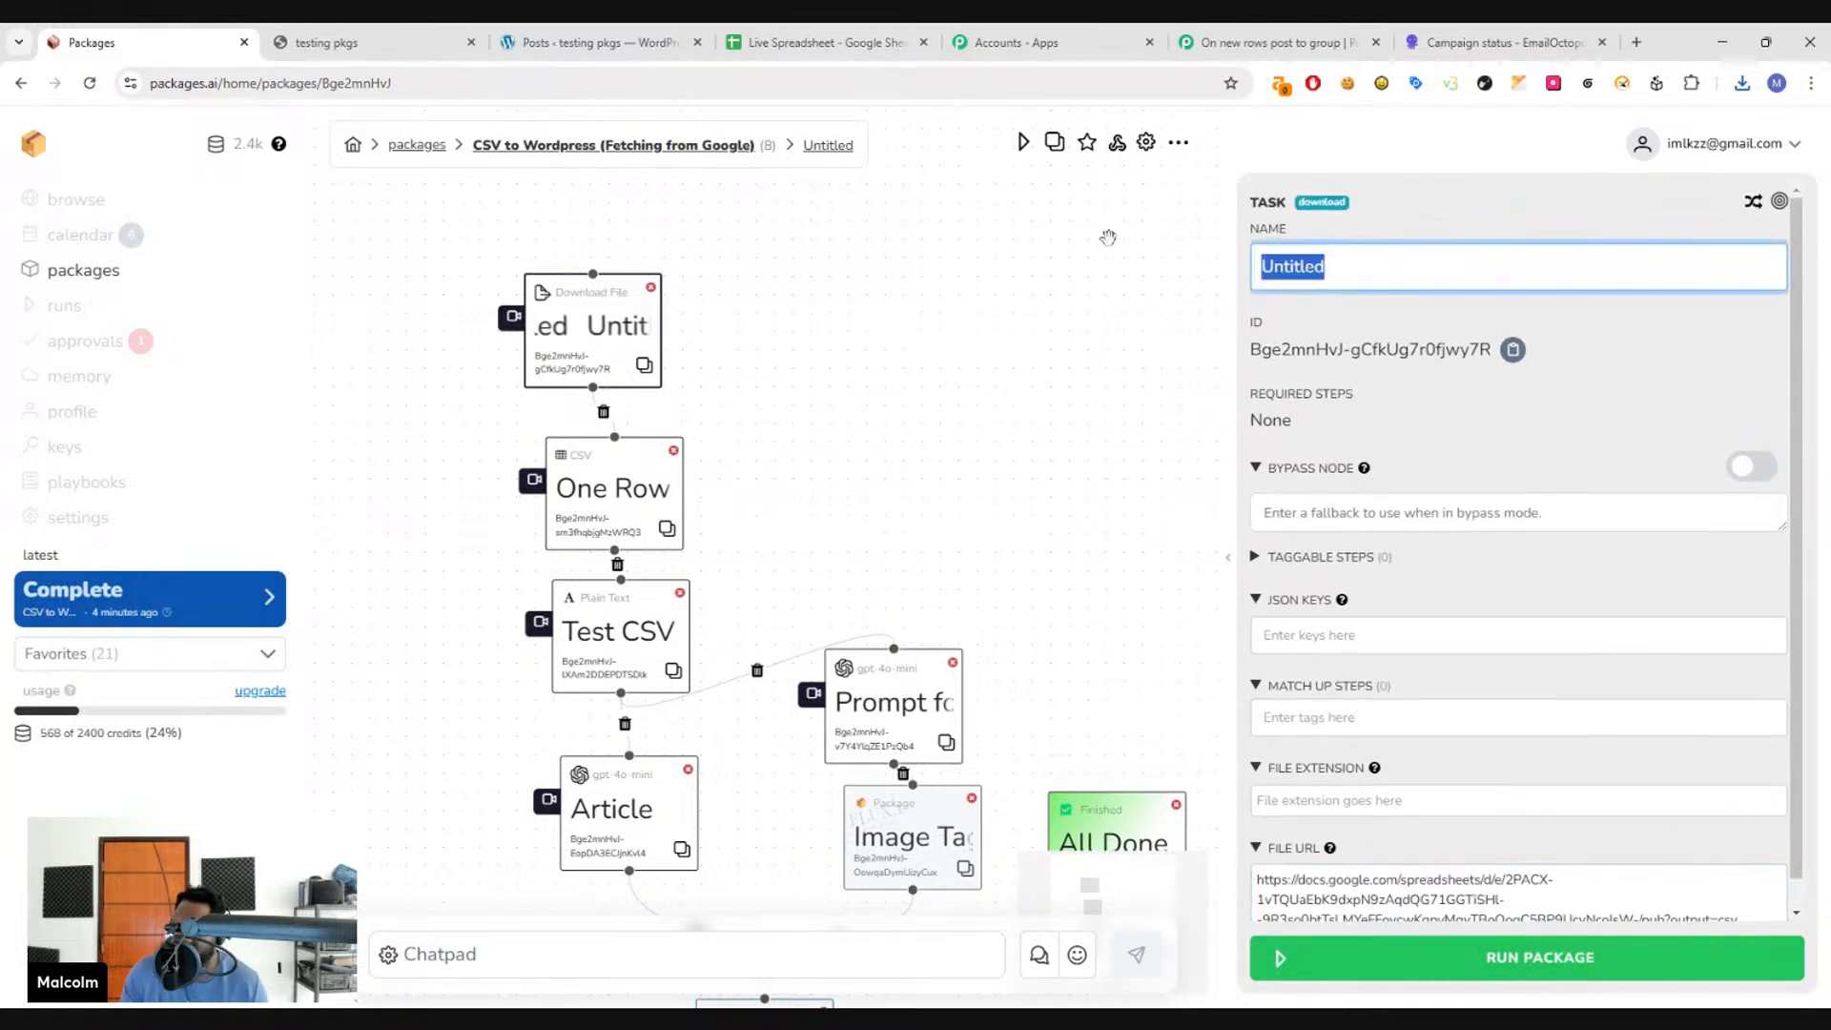
text(Download CSV File)
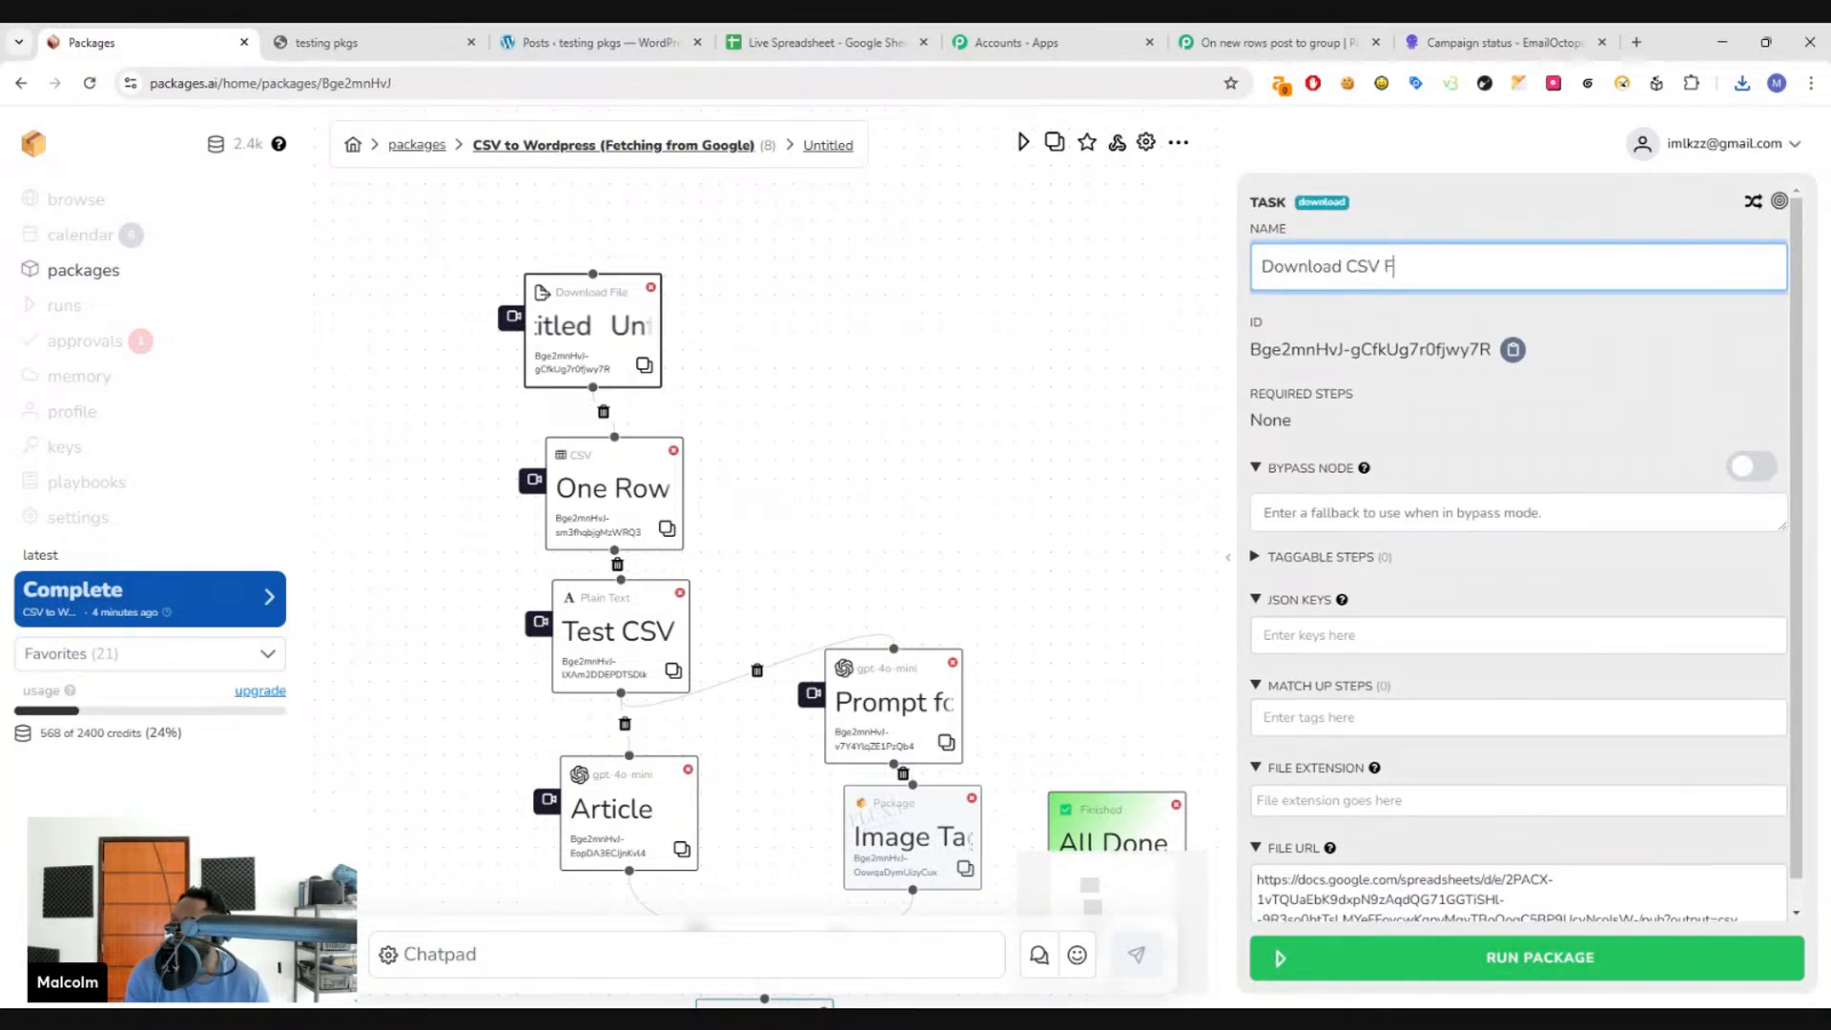
click(976, 407)
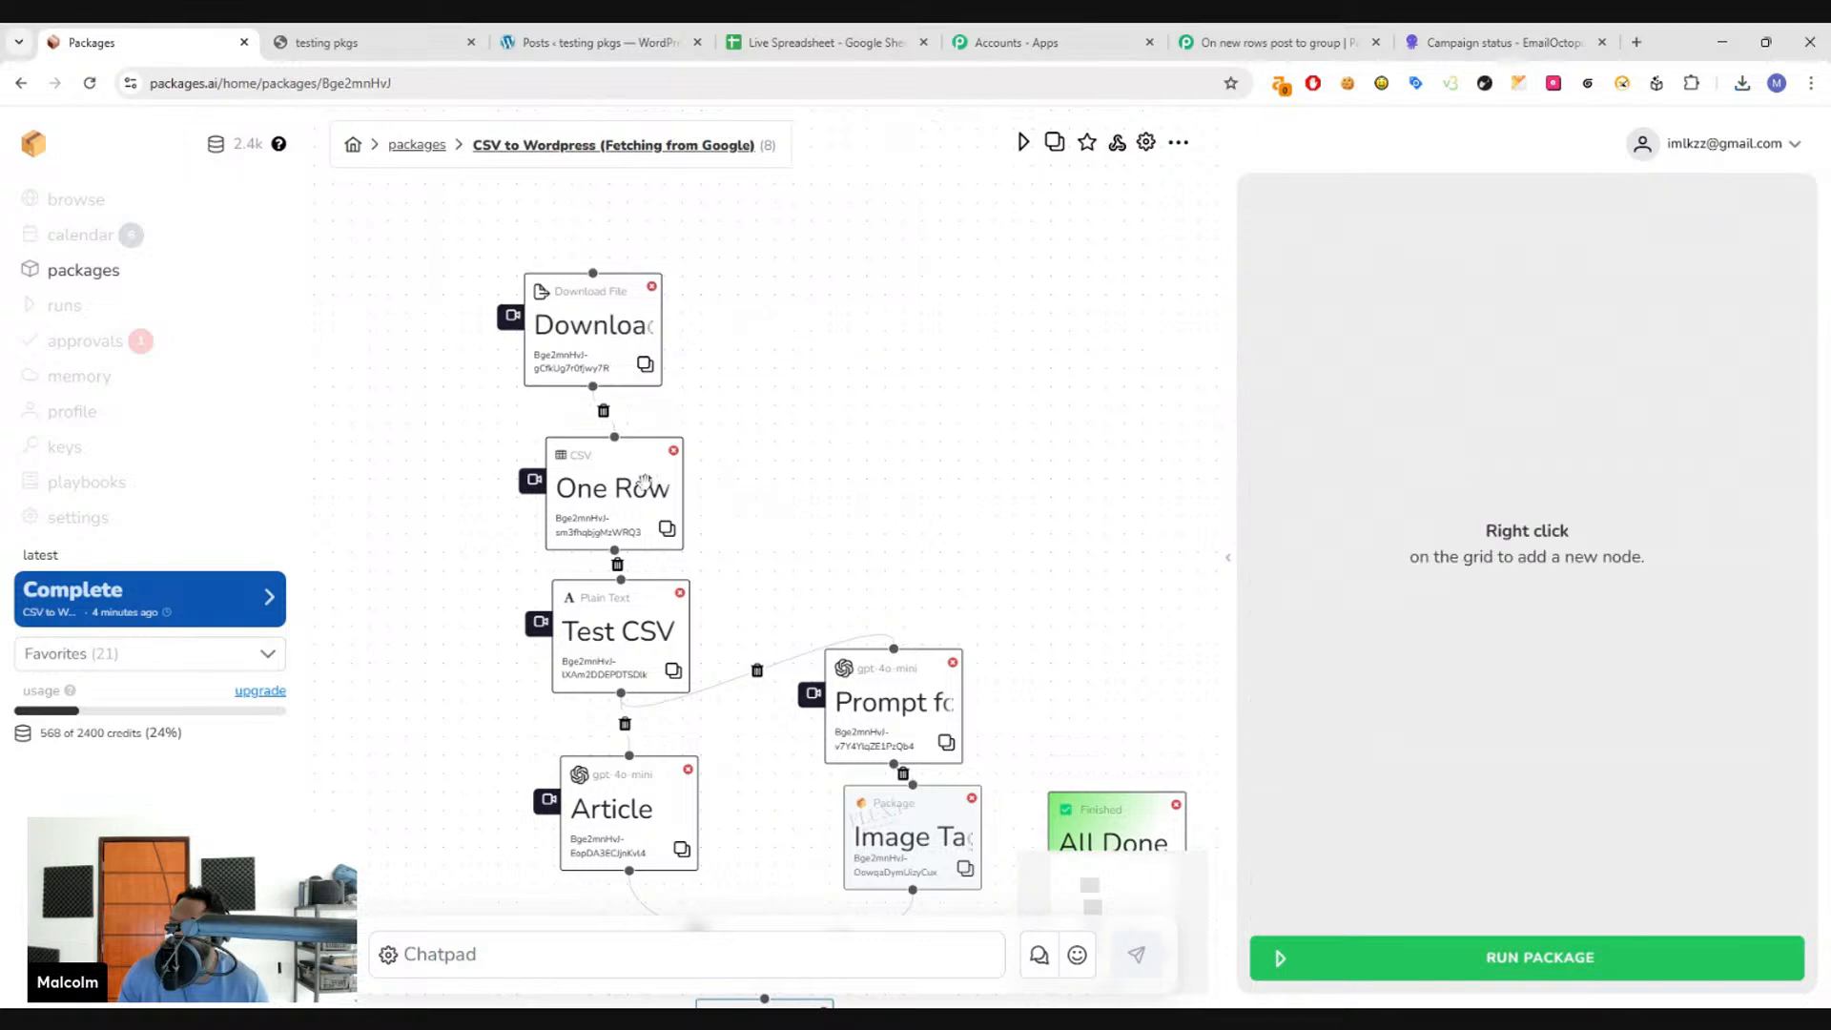
- Set the One Row node's CSV URL to the Download CSV File step's output
click(641, 482)
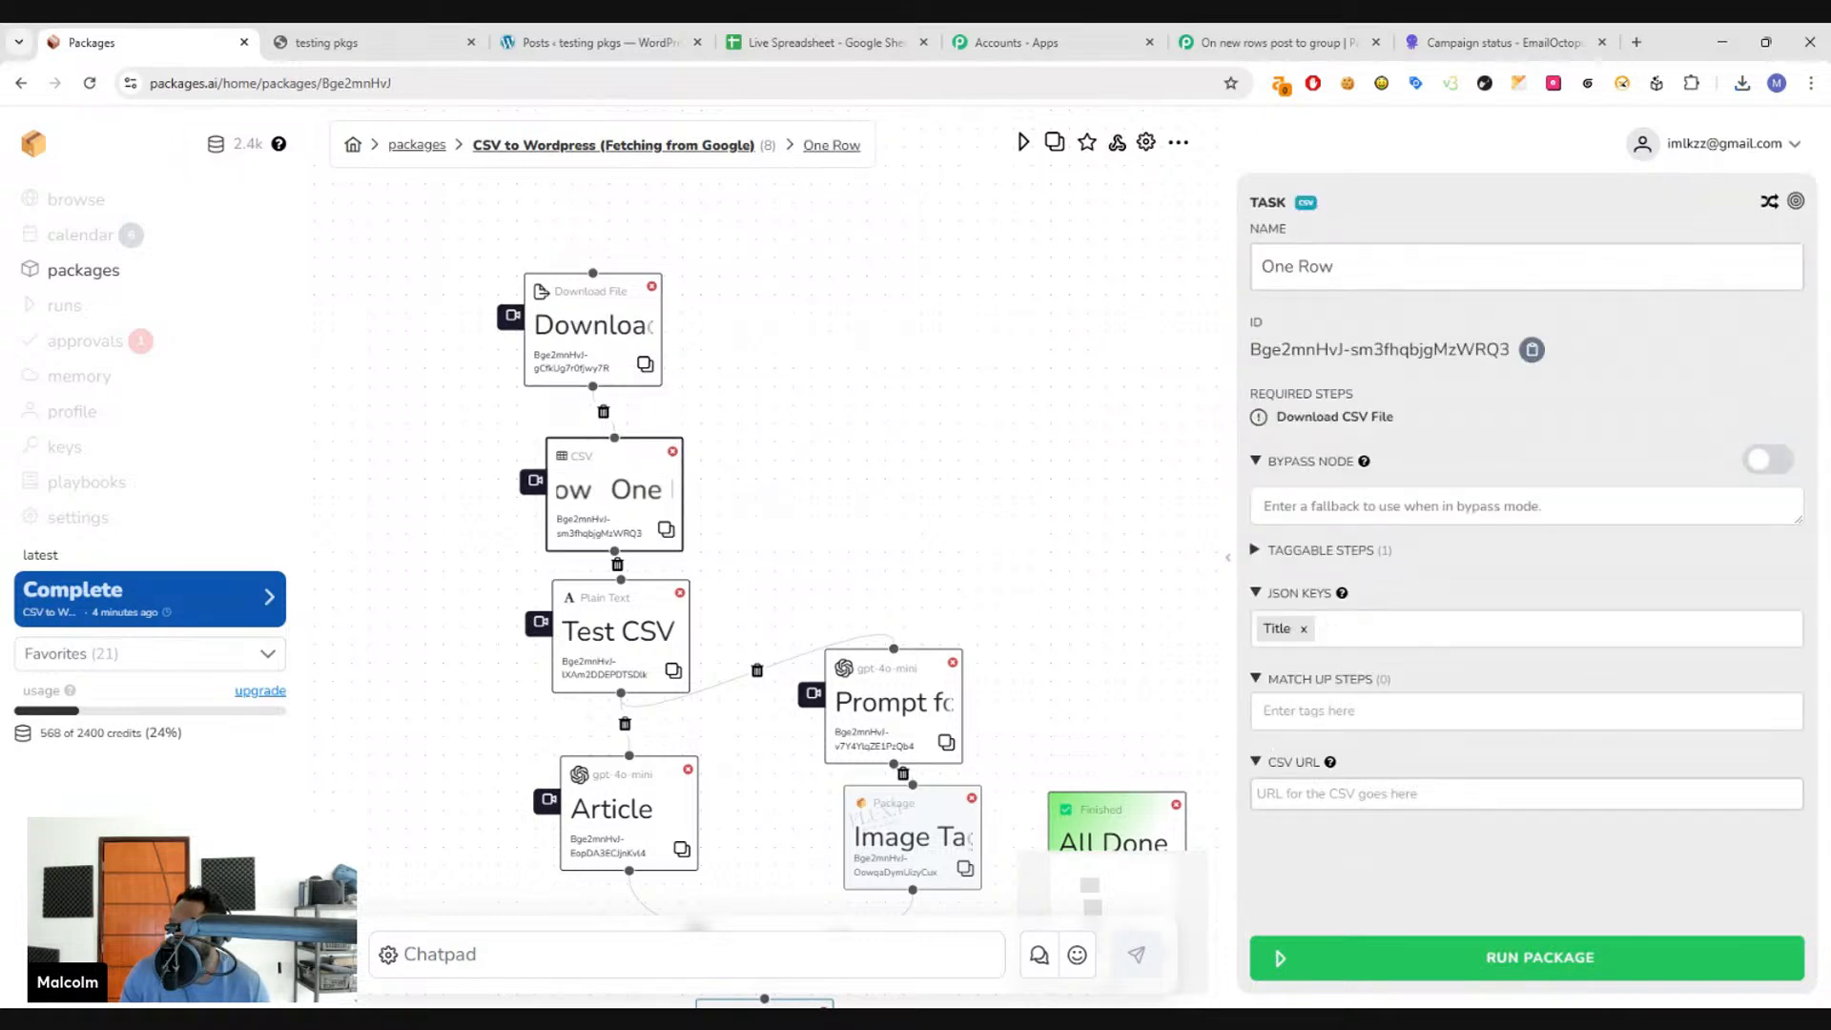
click(1335, 794)
text(@d)
key(Return)
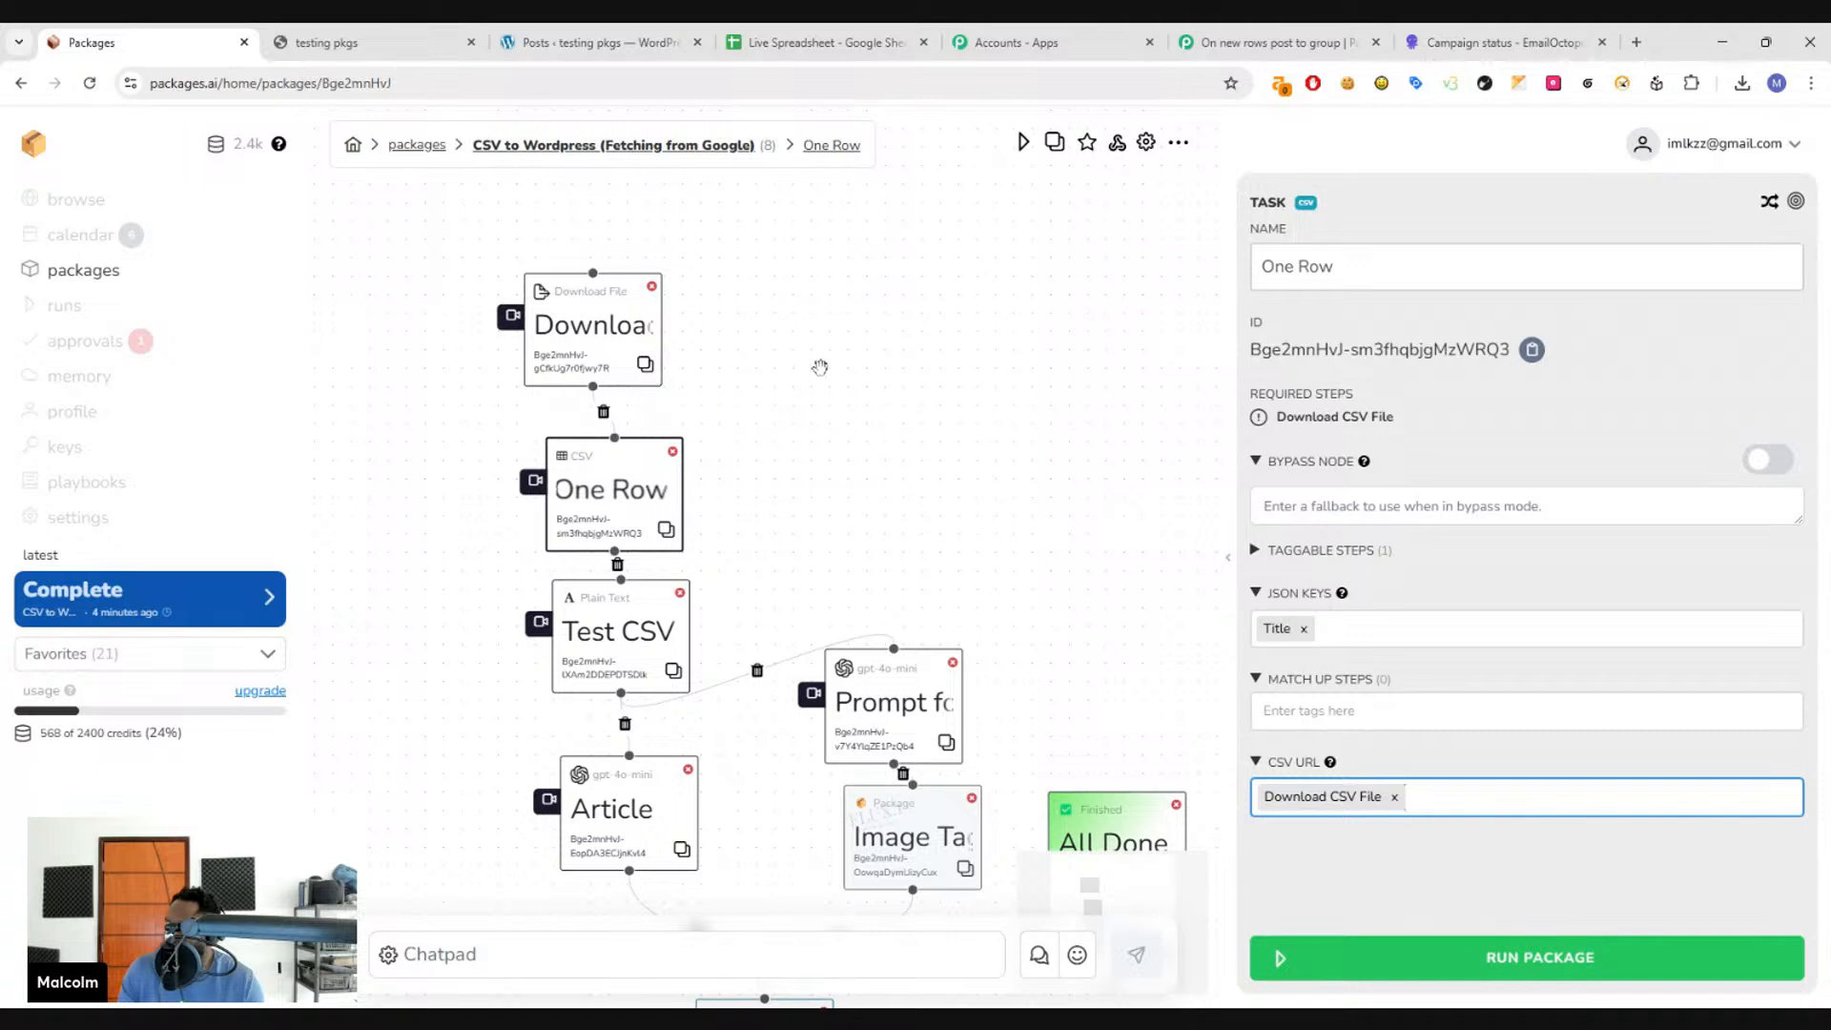
scroll(846, 449, down, 2)
click(1390, 956)
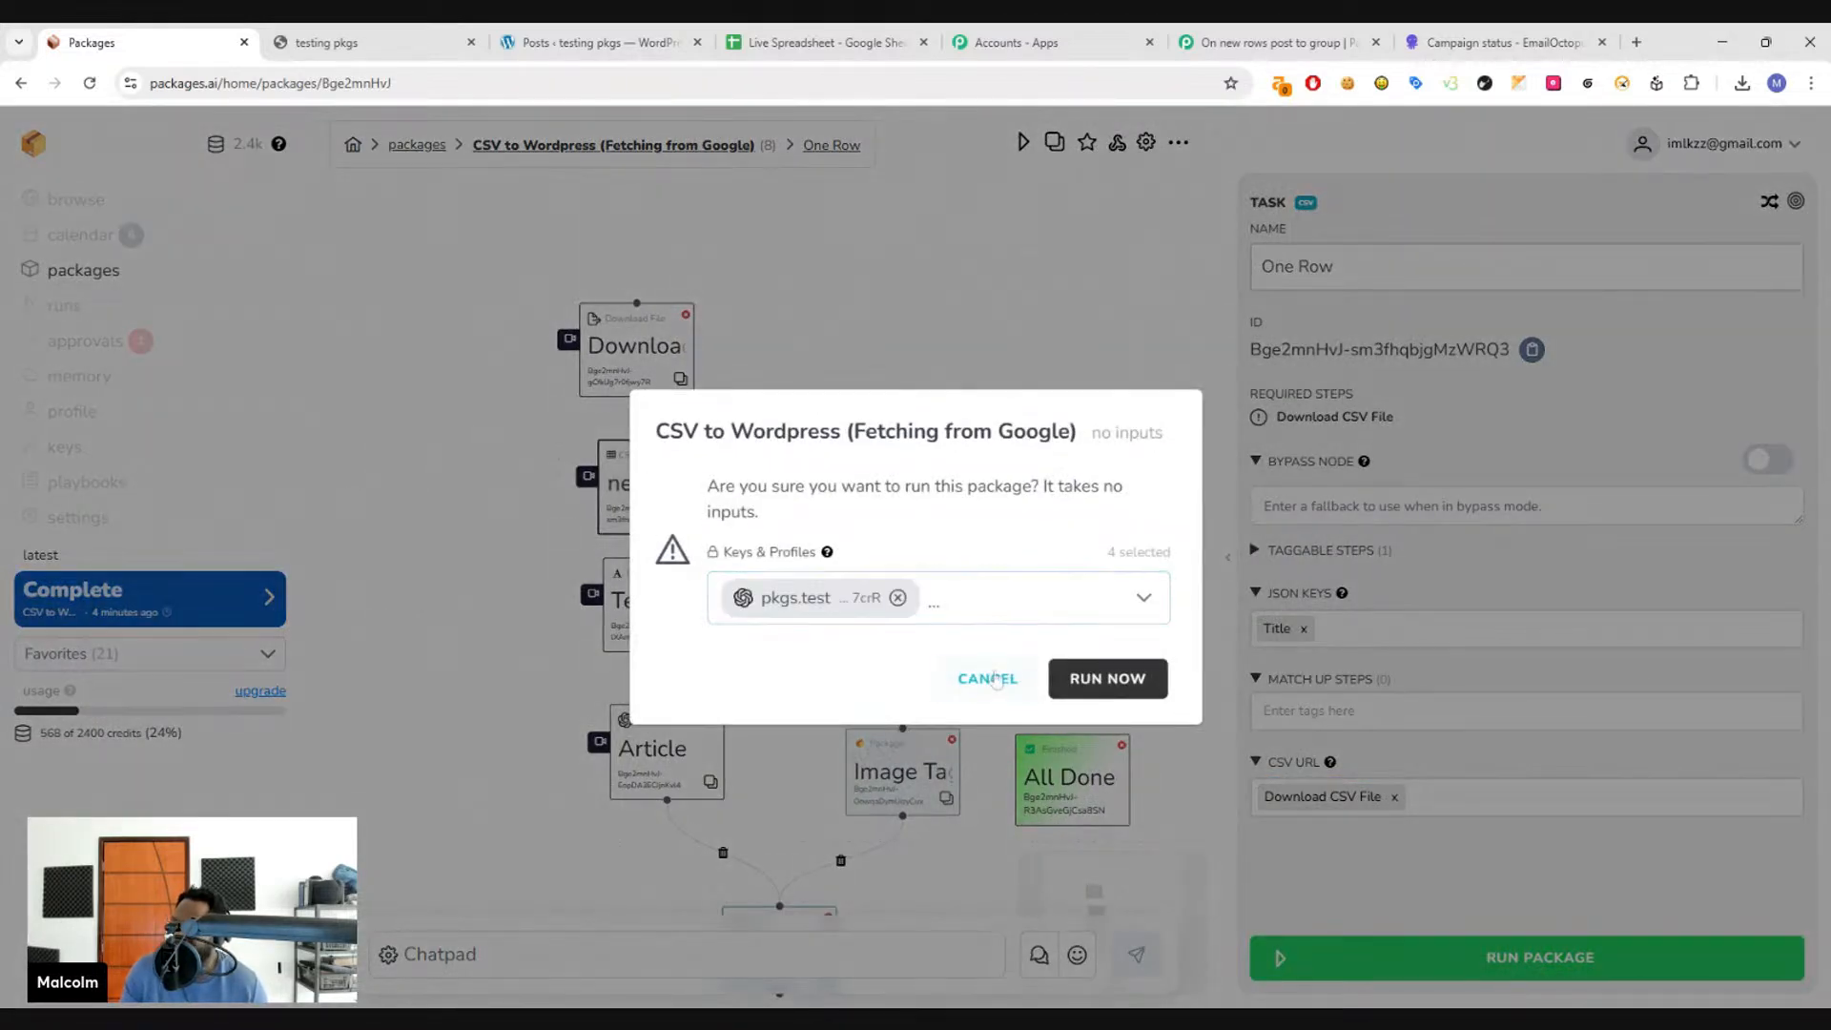
click(991, 678)
- Switch to the Live Spreadsheet, close its Publish to the web dialog, select cell A4 and return to Packages
click(811, 53)
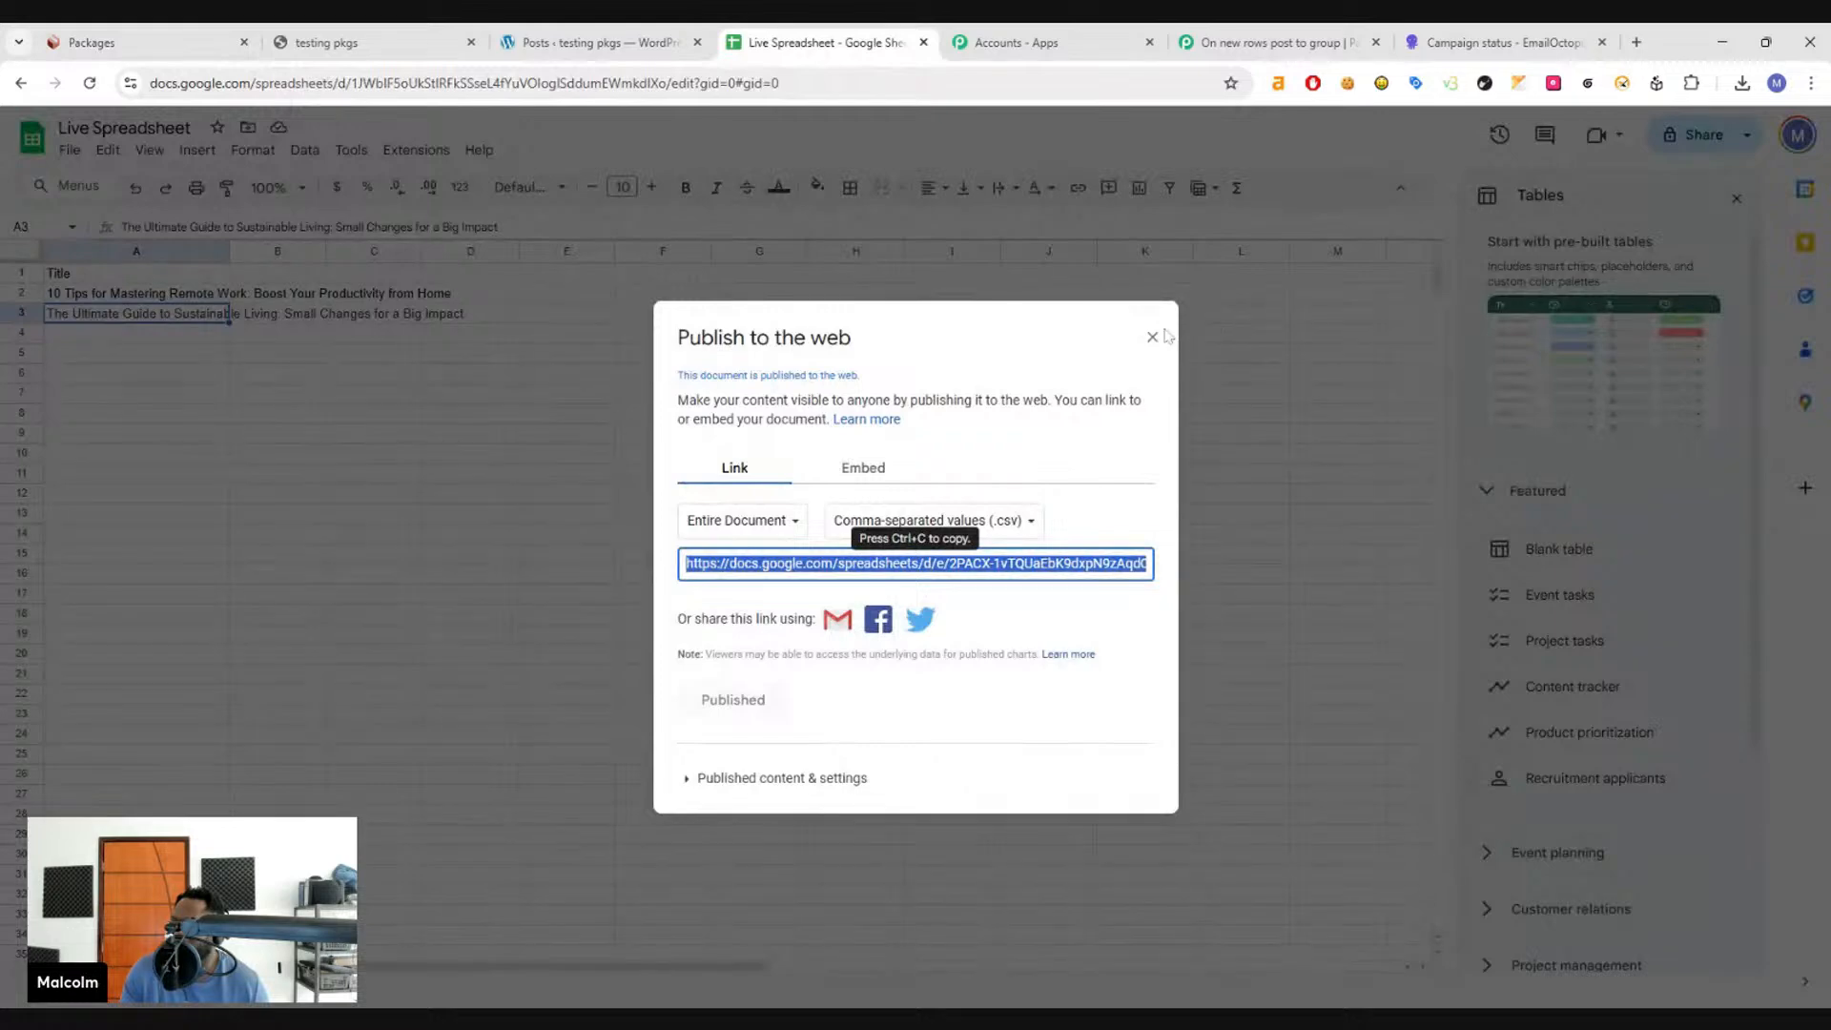
click(907, 330)
click(1150, 338)
click(165, 337)
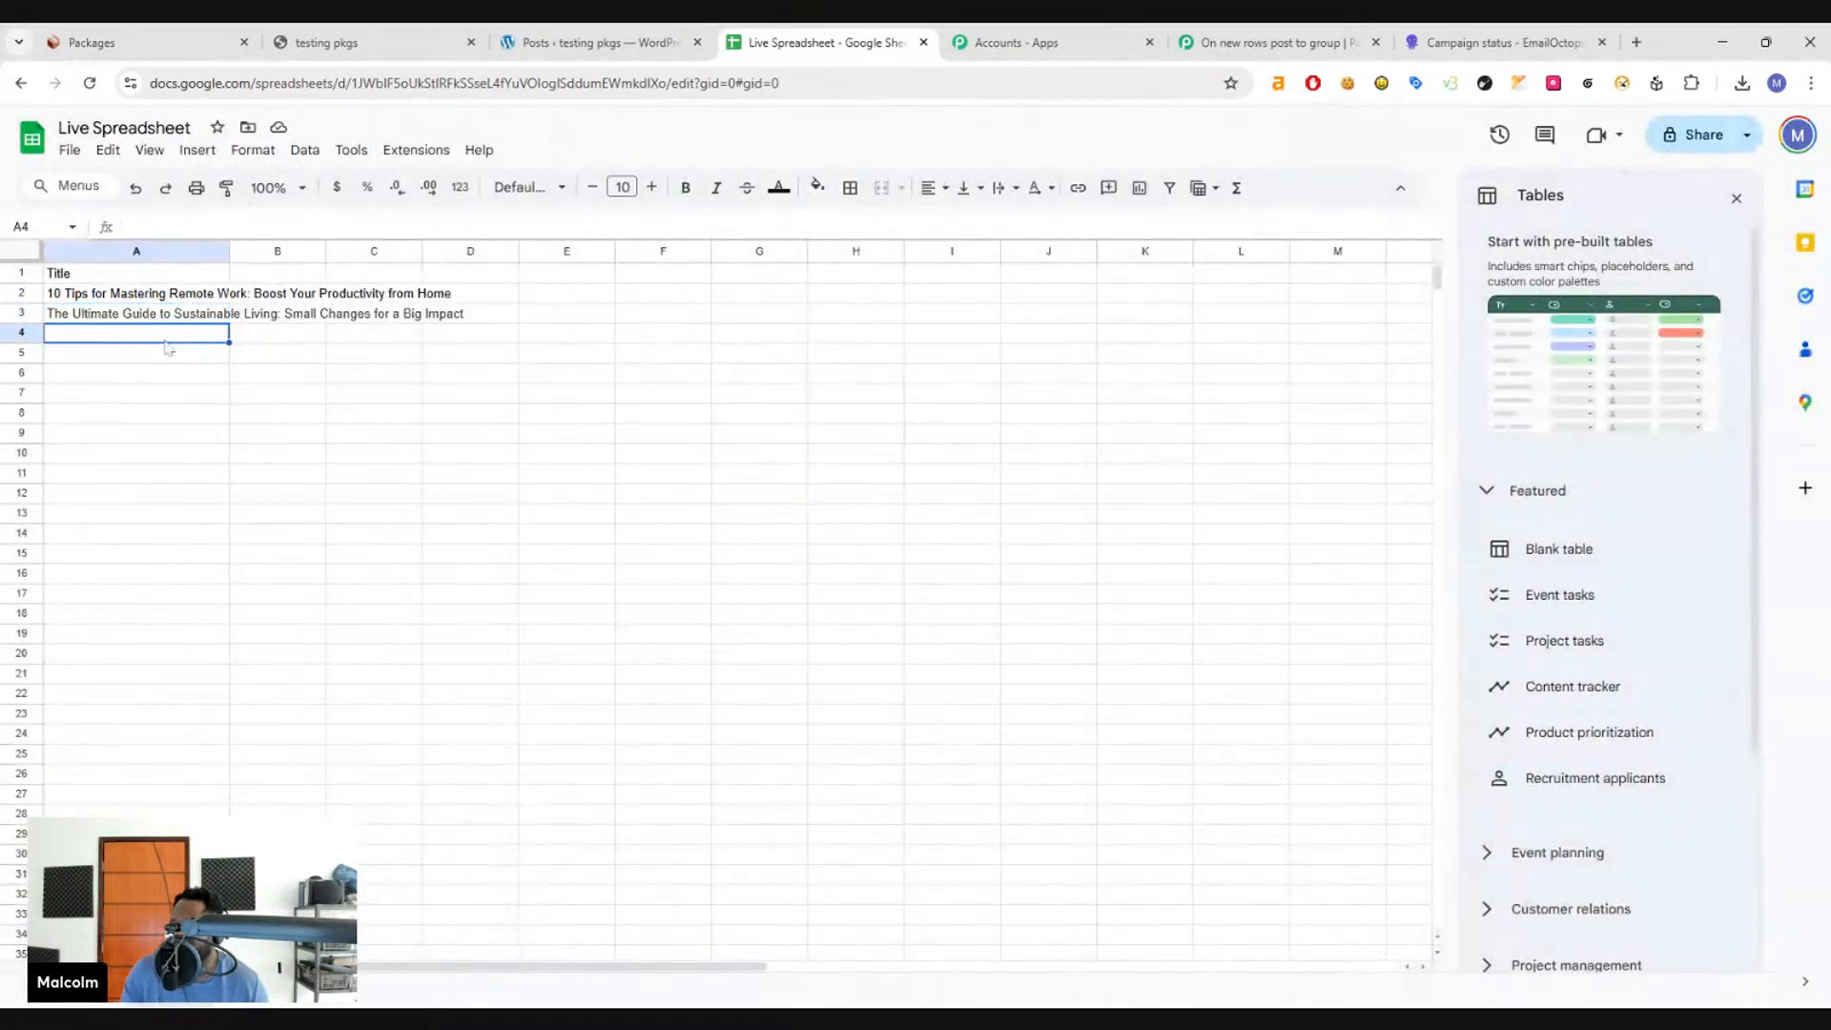
click(164, 38)
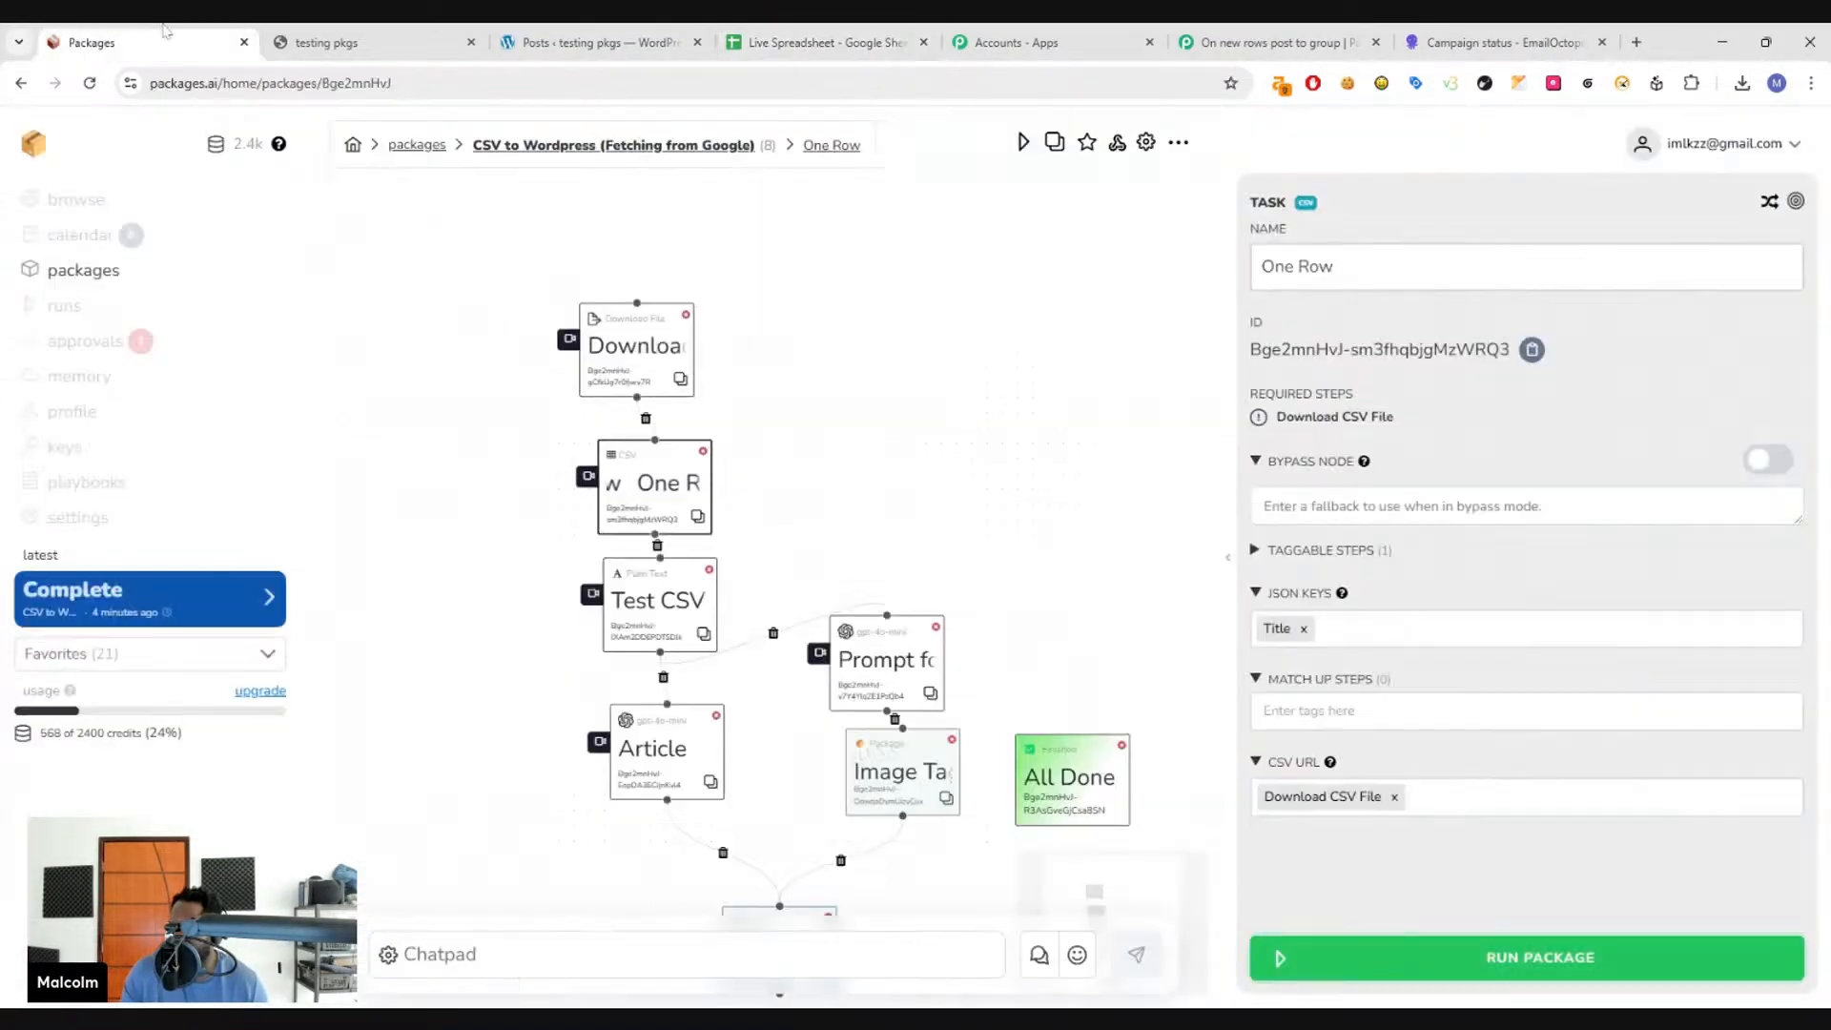
click(1464, 985)
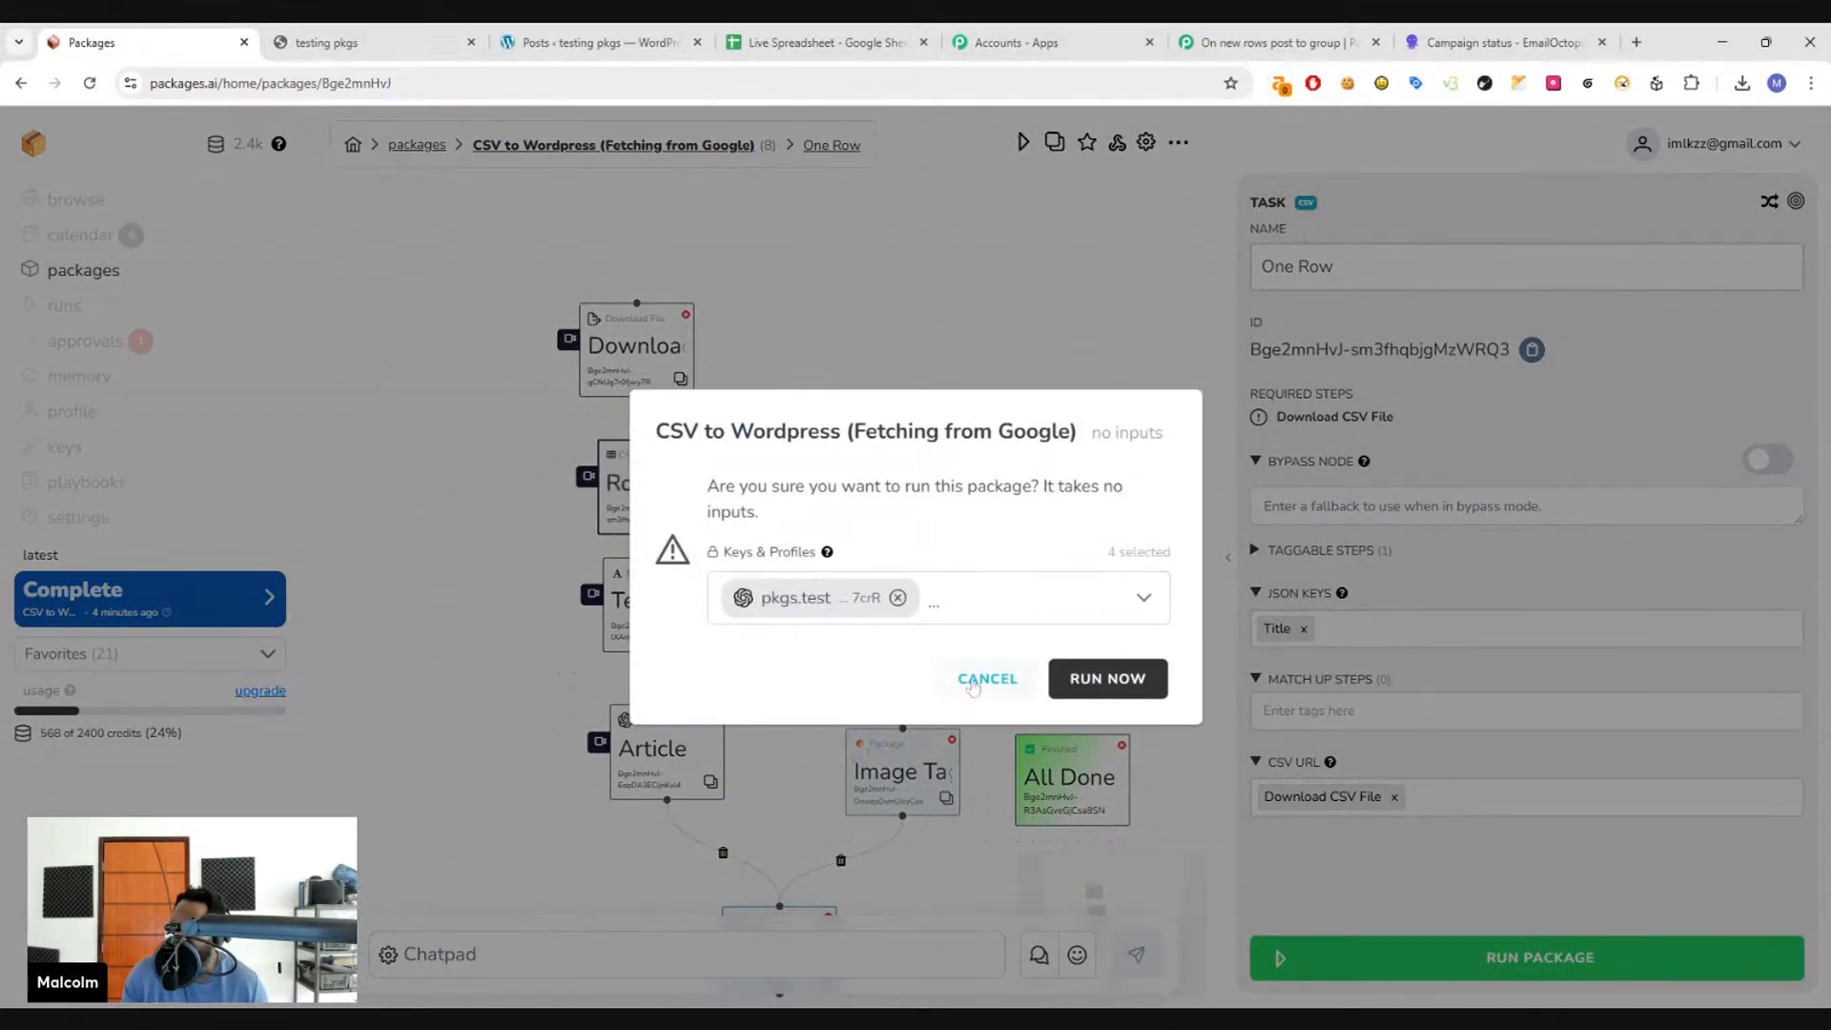
click(963, 680)
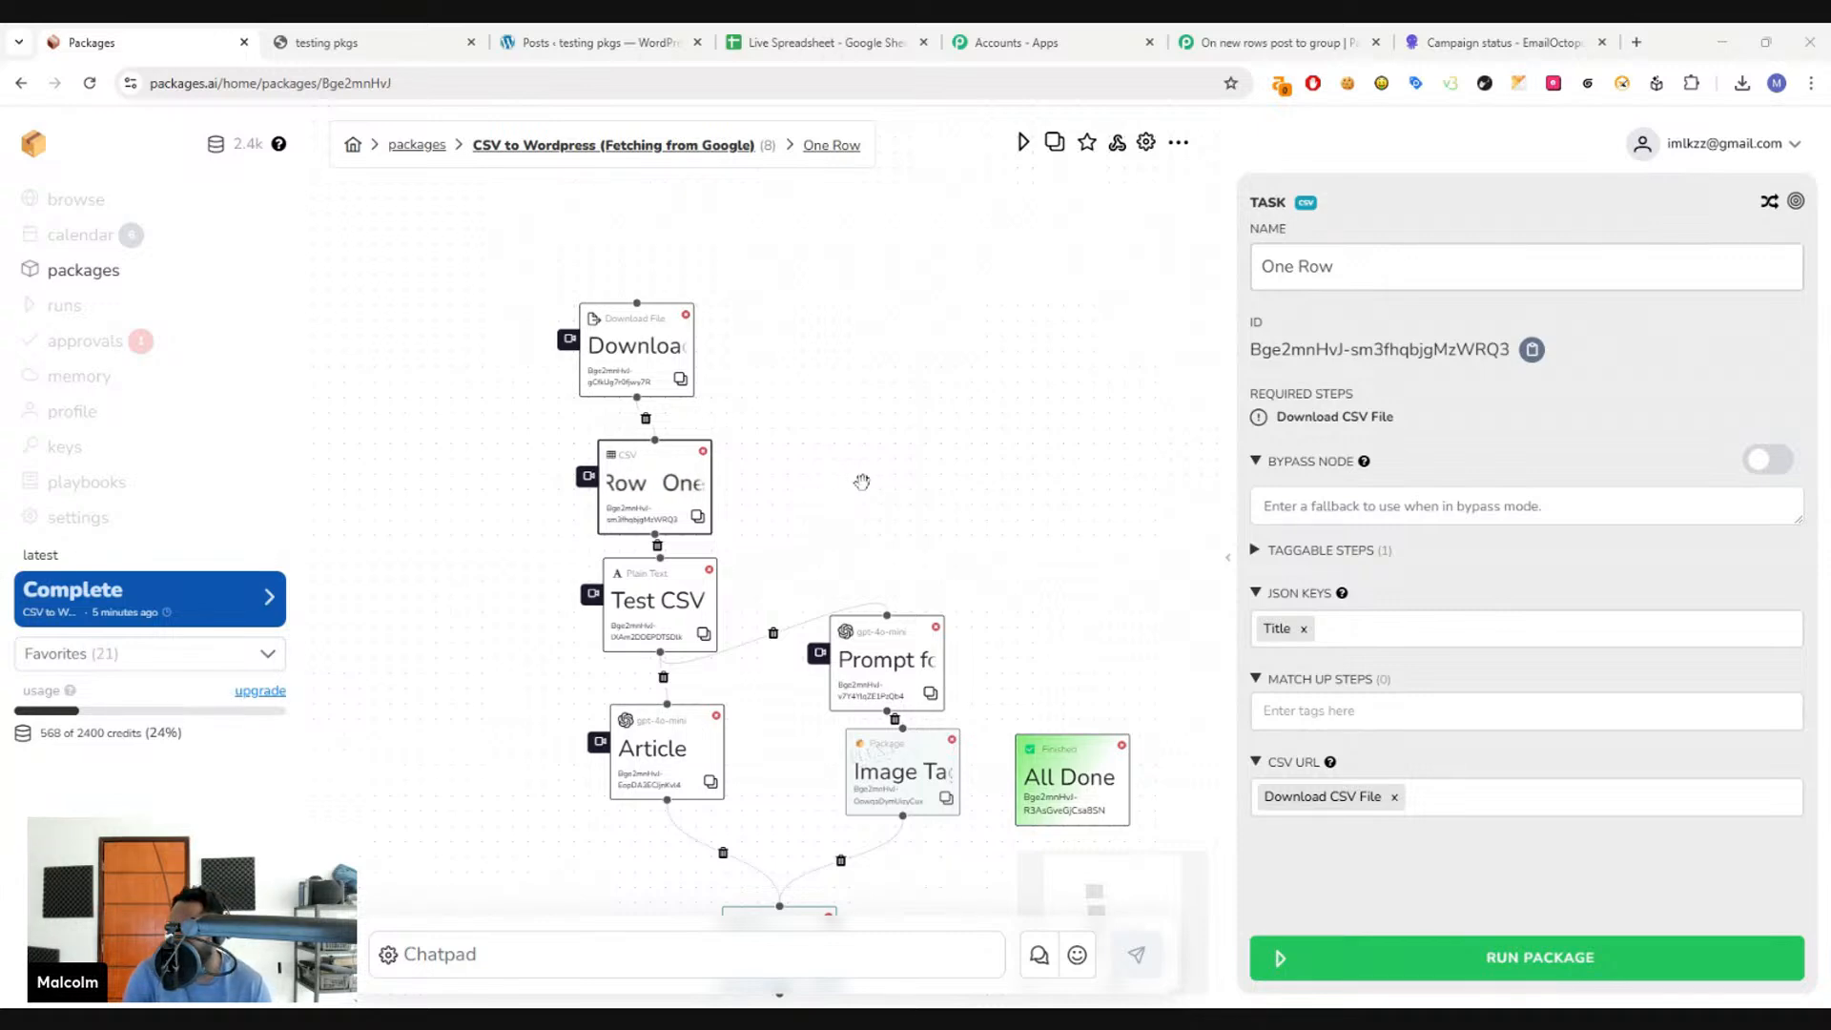
drag(862, 481, 846, 426)
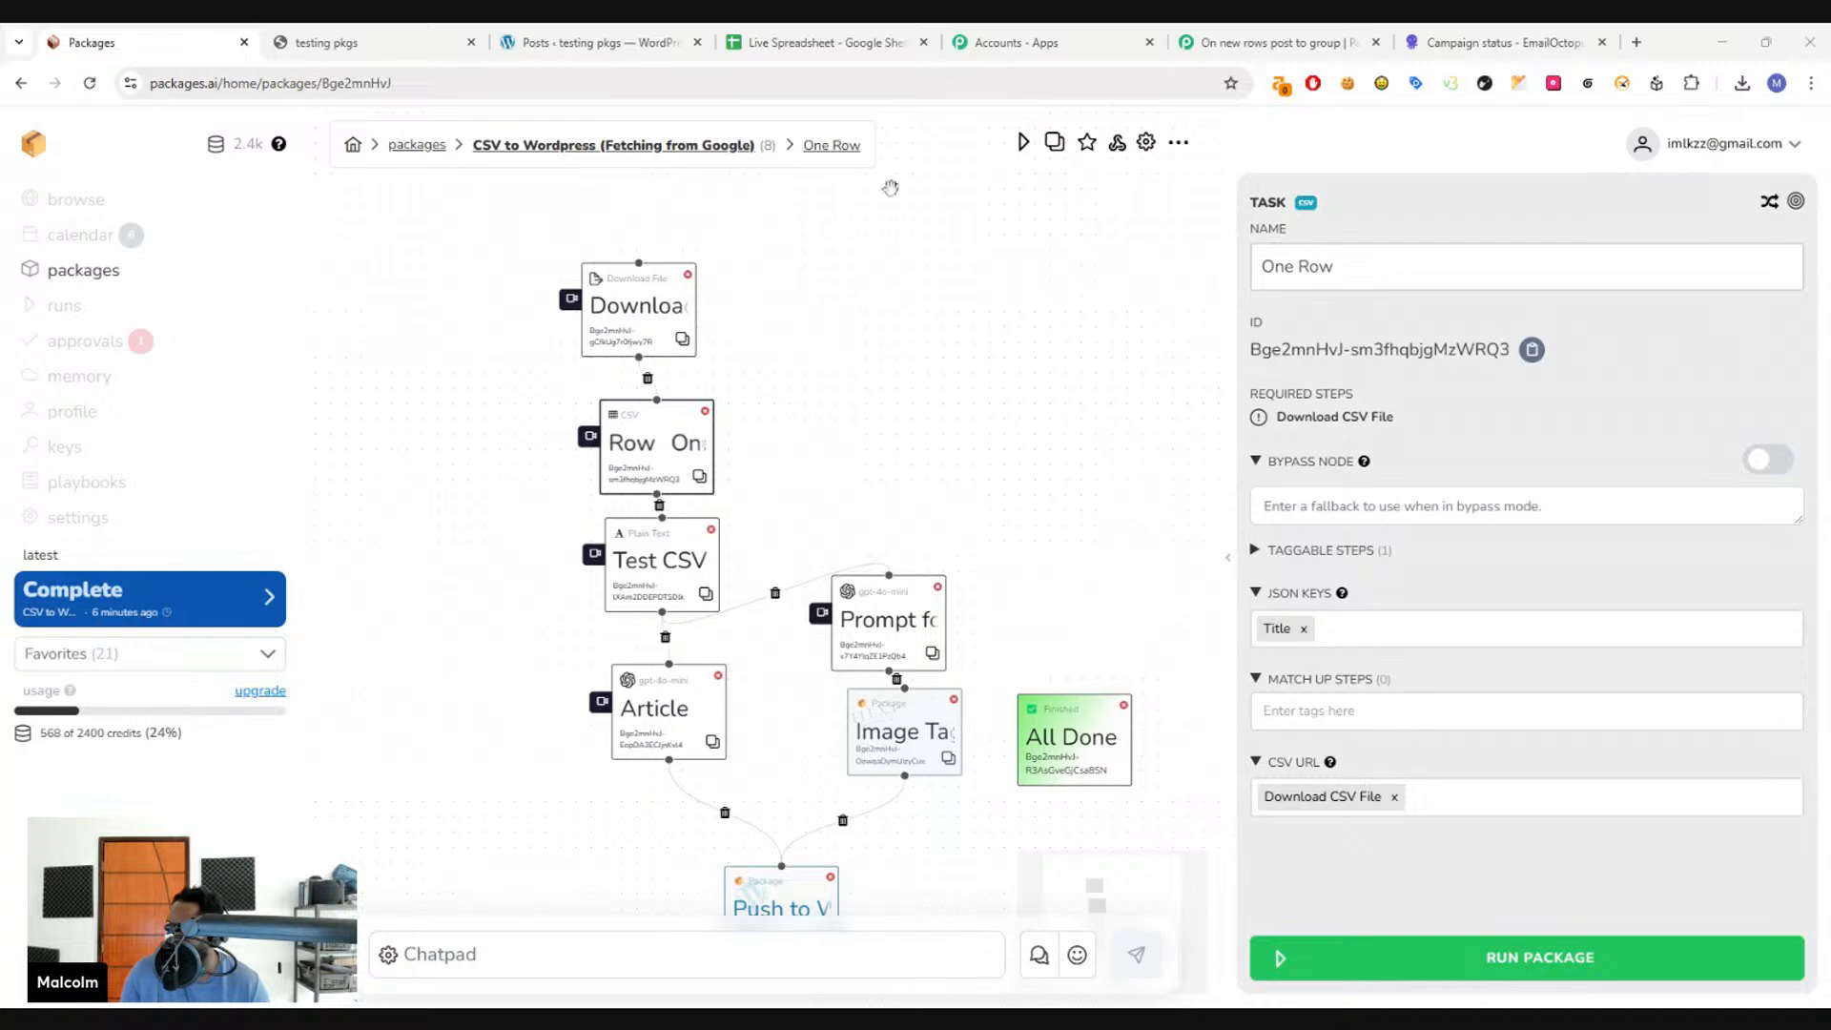
drag(877, 440, 880, 404)
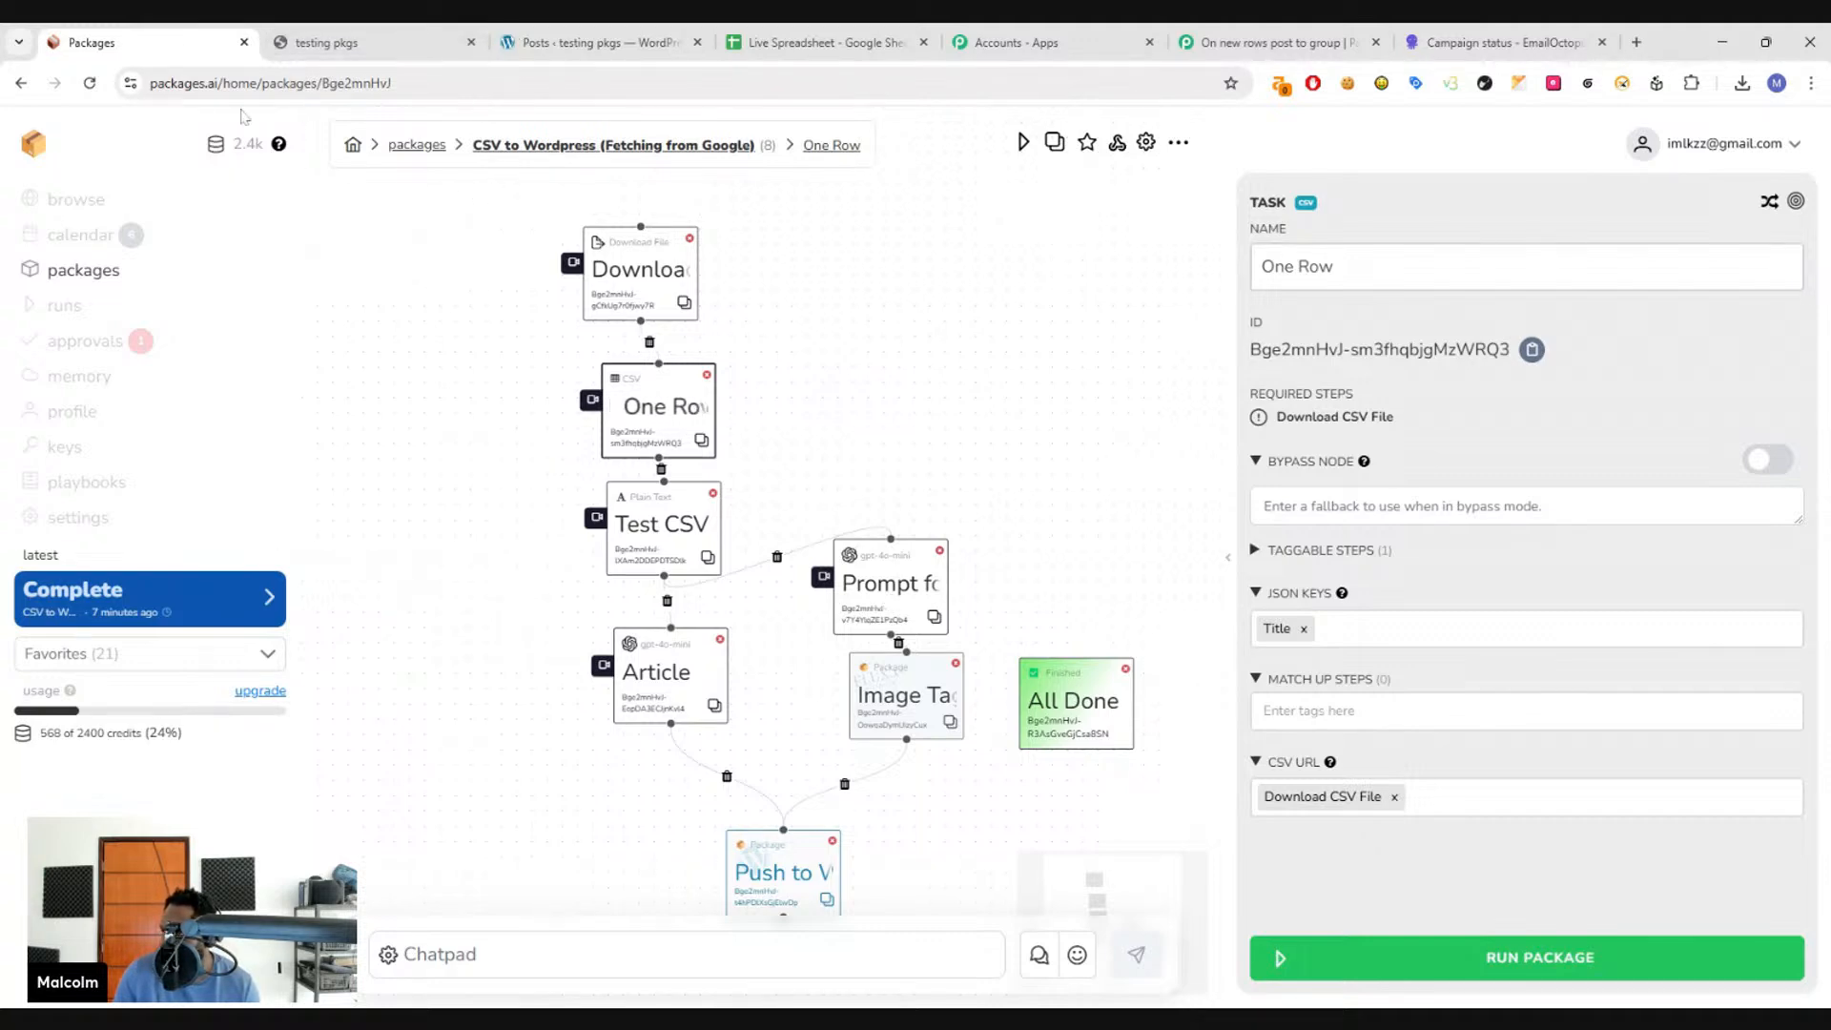
- Open the original CSV to Wordpress package and save its settings as public and clone-able by anyone
click(79, 273)
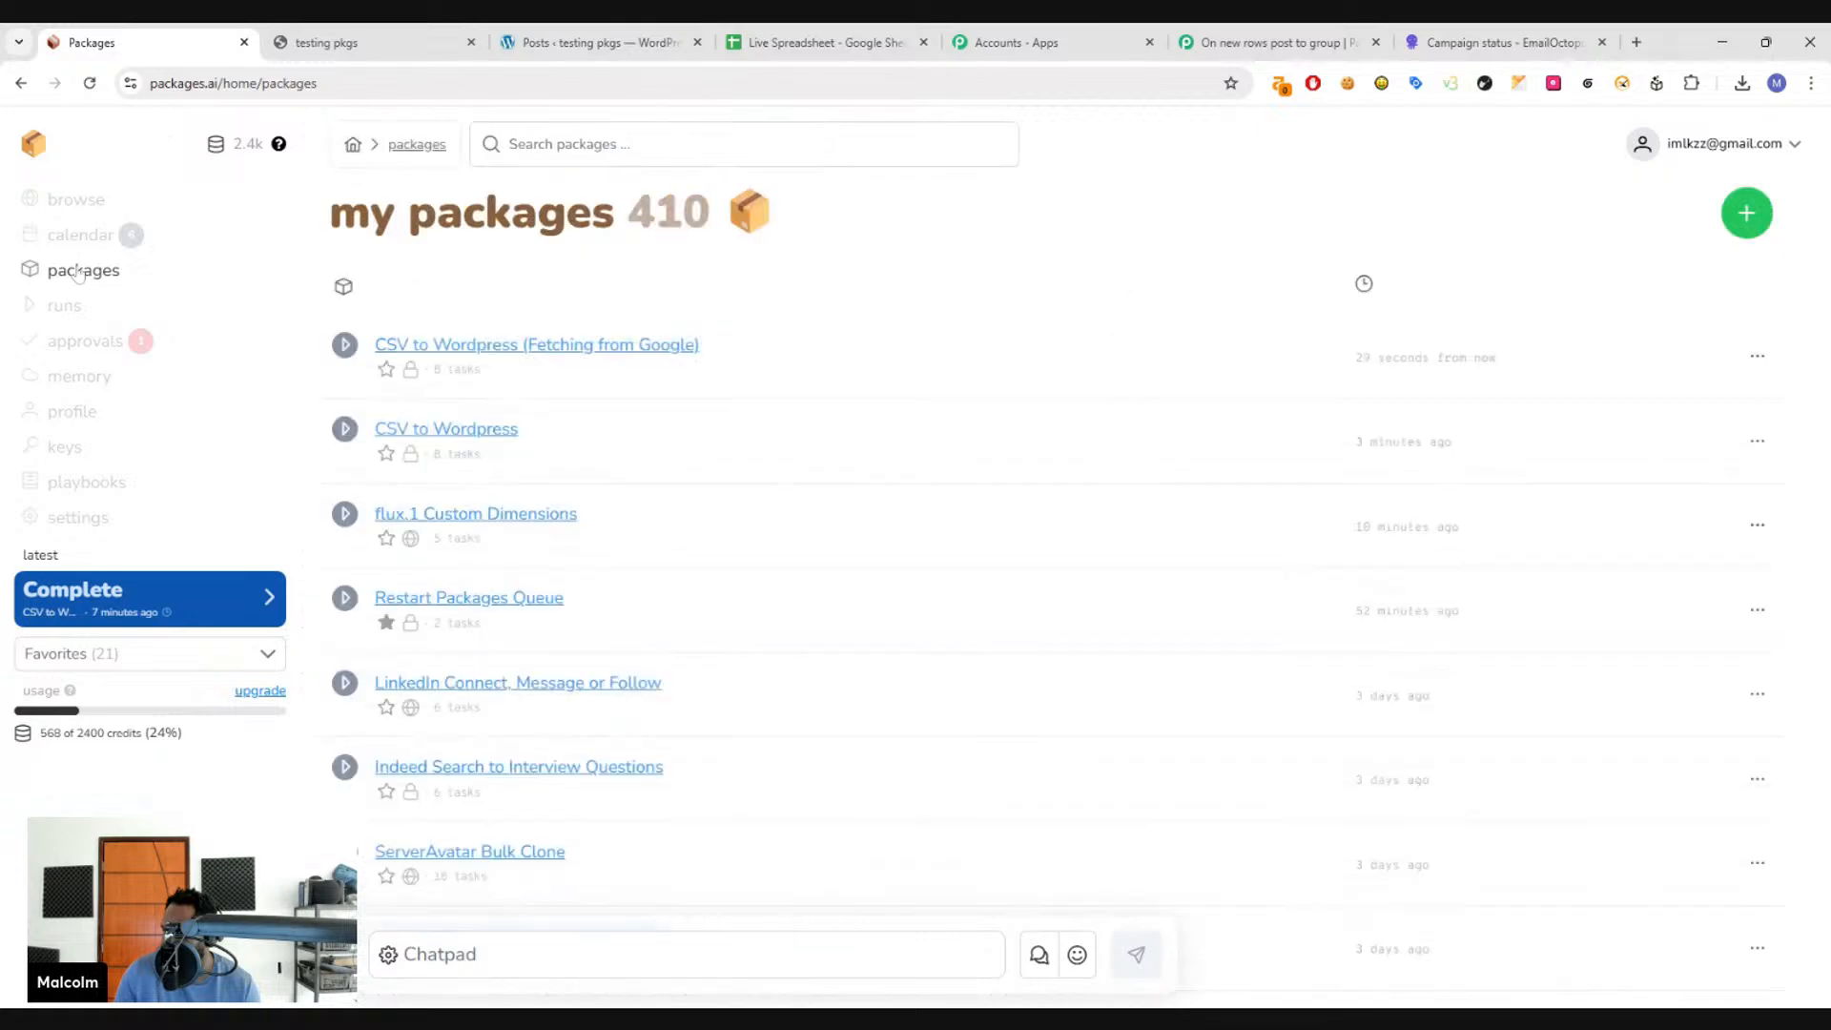
click(495, 427)
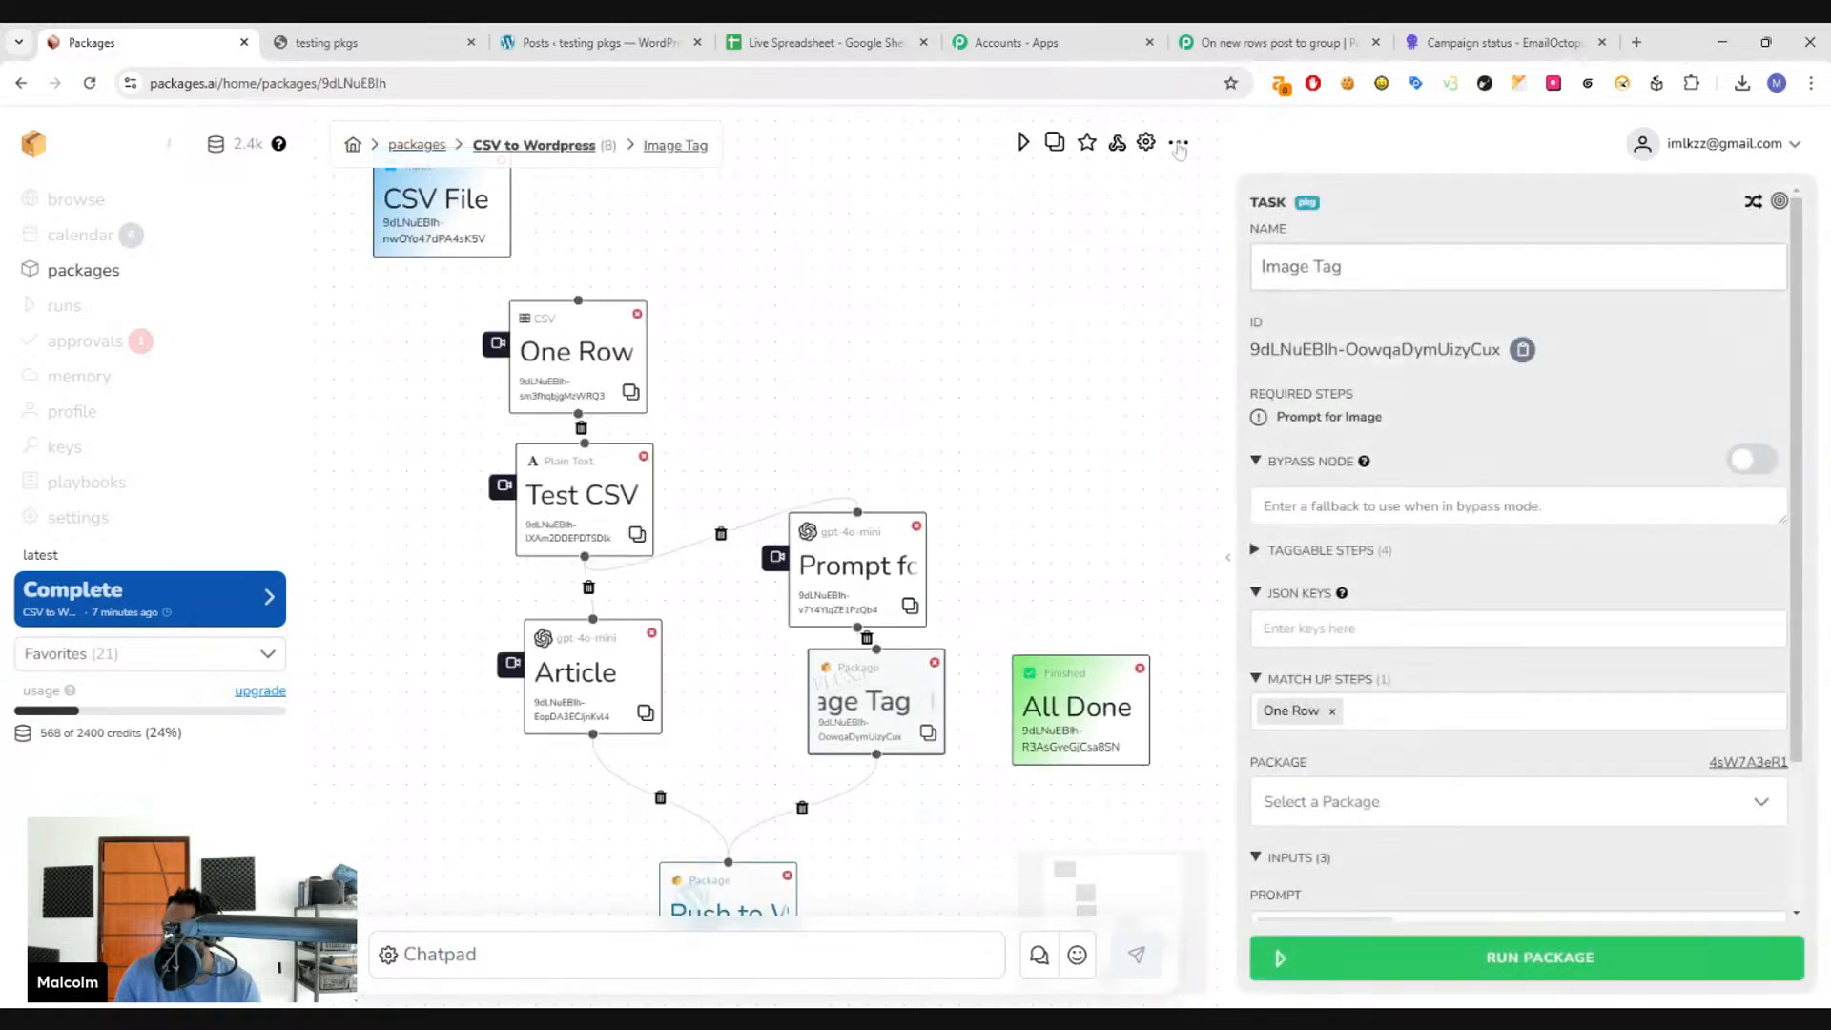
click(1145, 141)
click(703, 793)
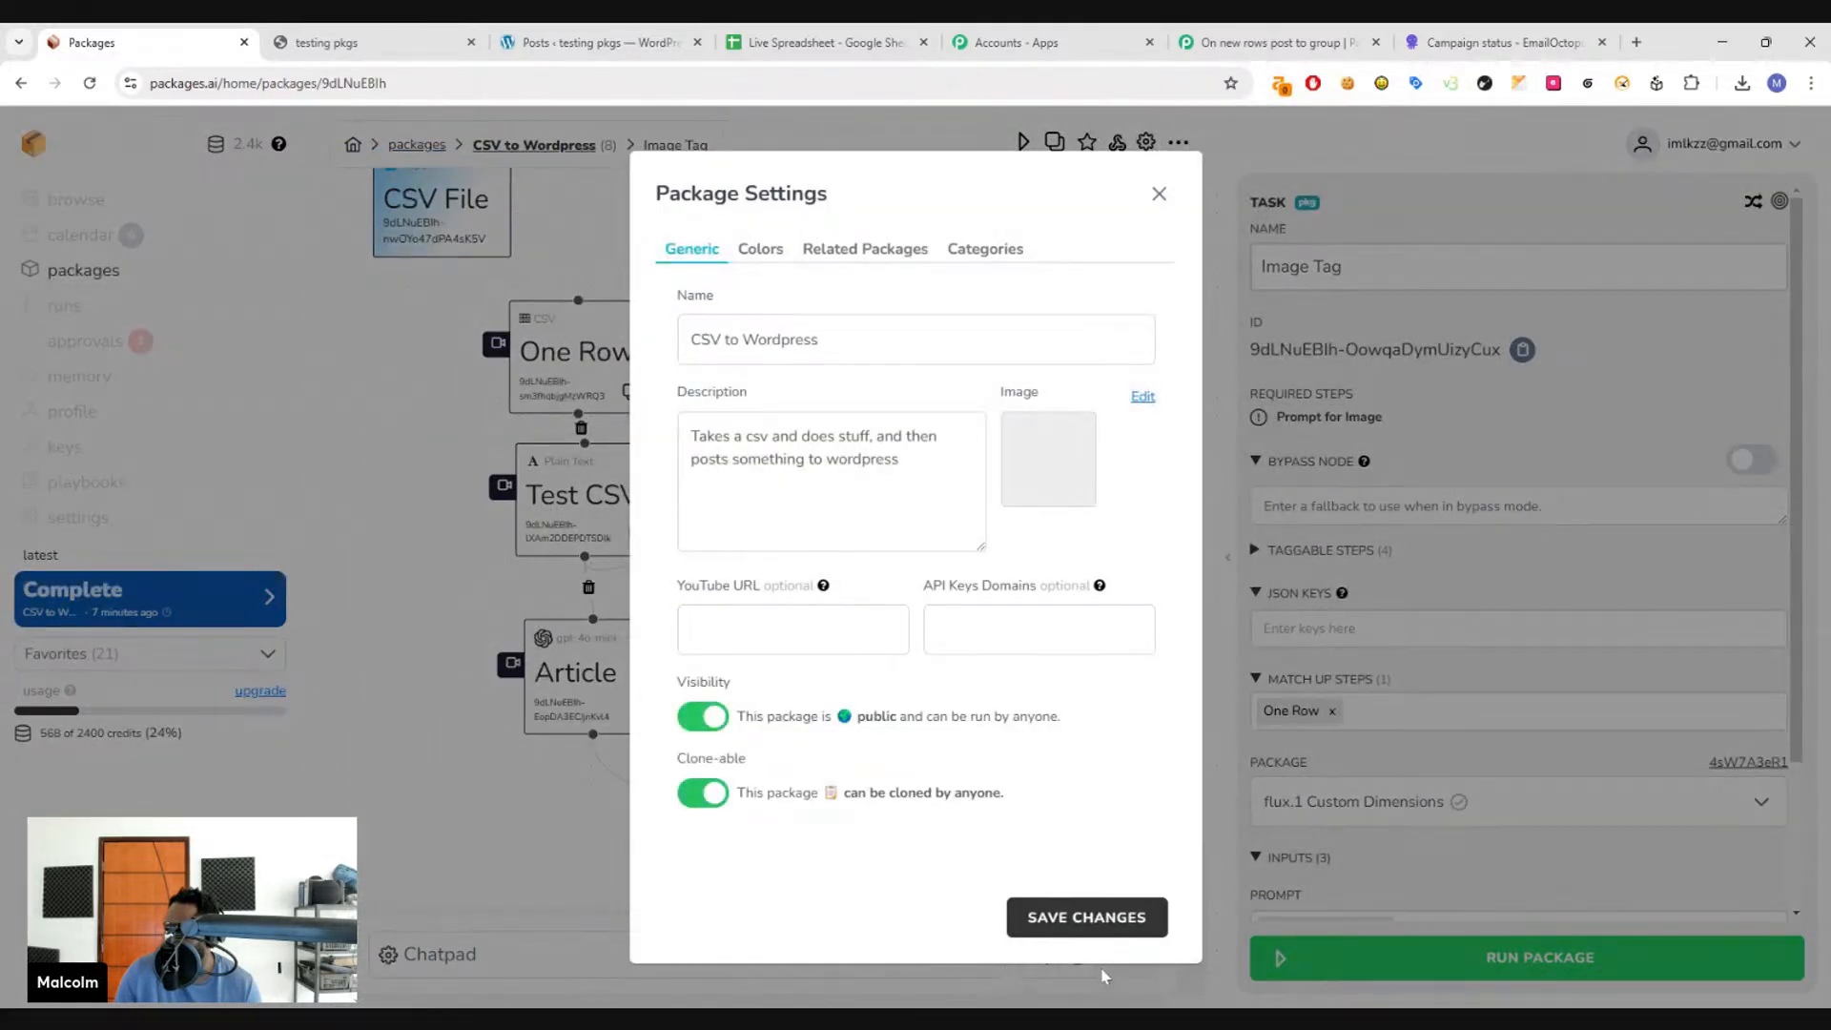
click(1087, 916)
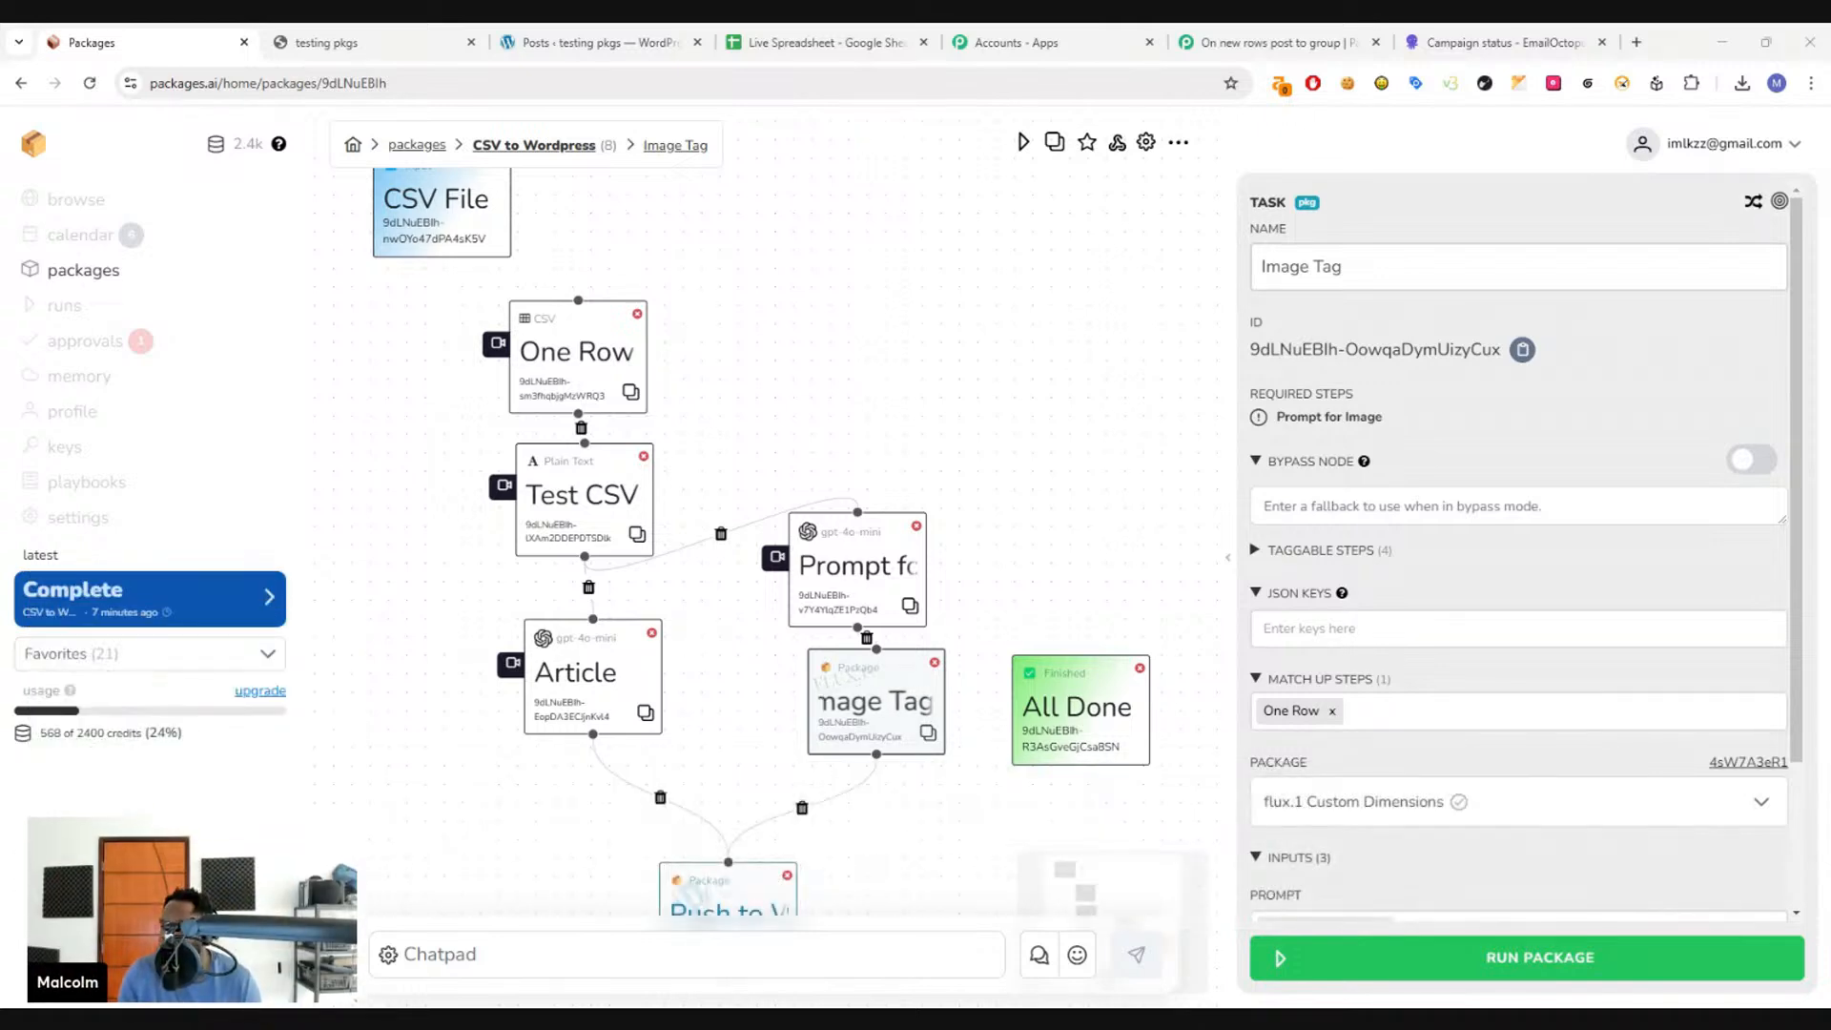
scroll(614, 298, down, 3)
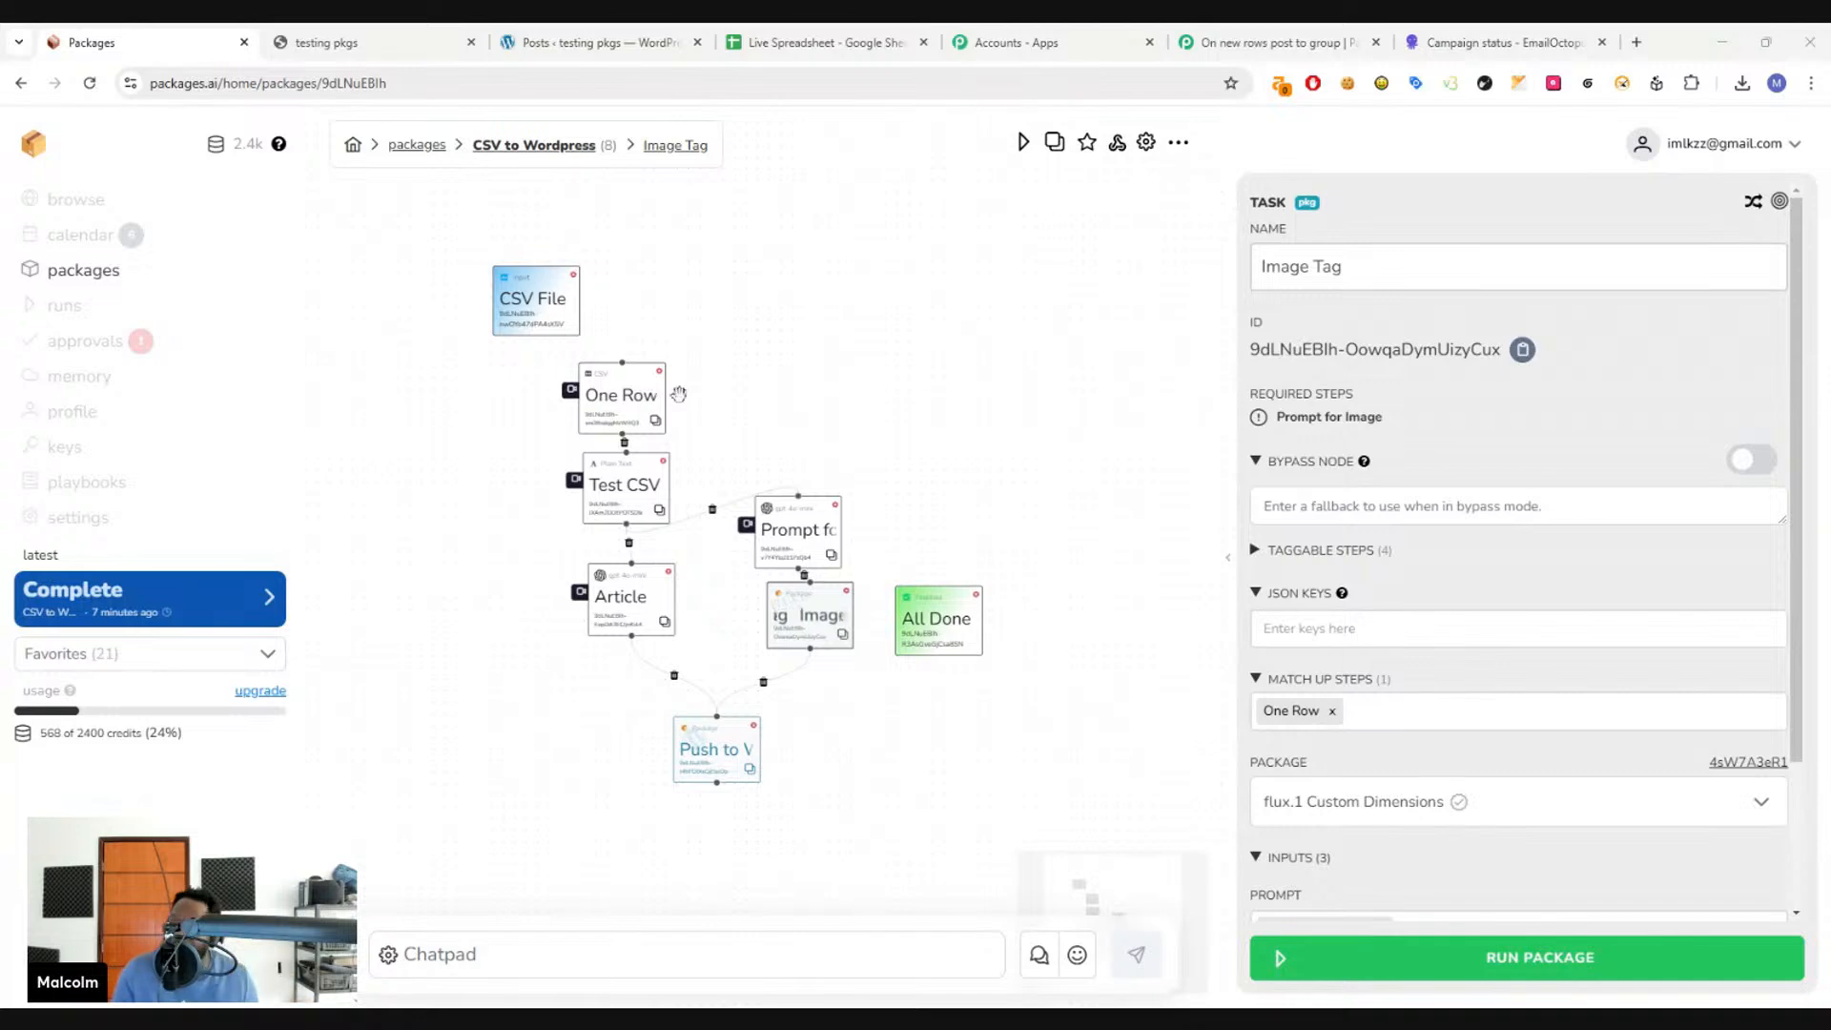
scroll(769, 397, up, 1)
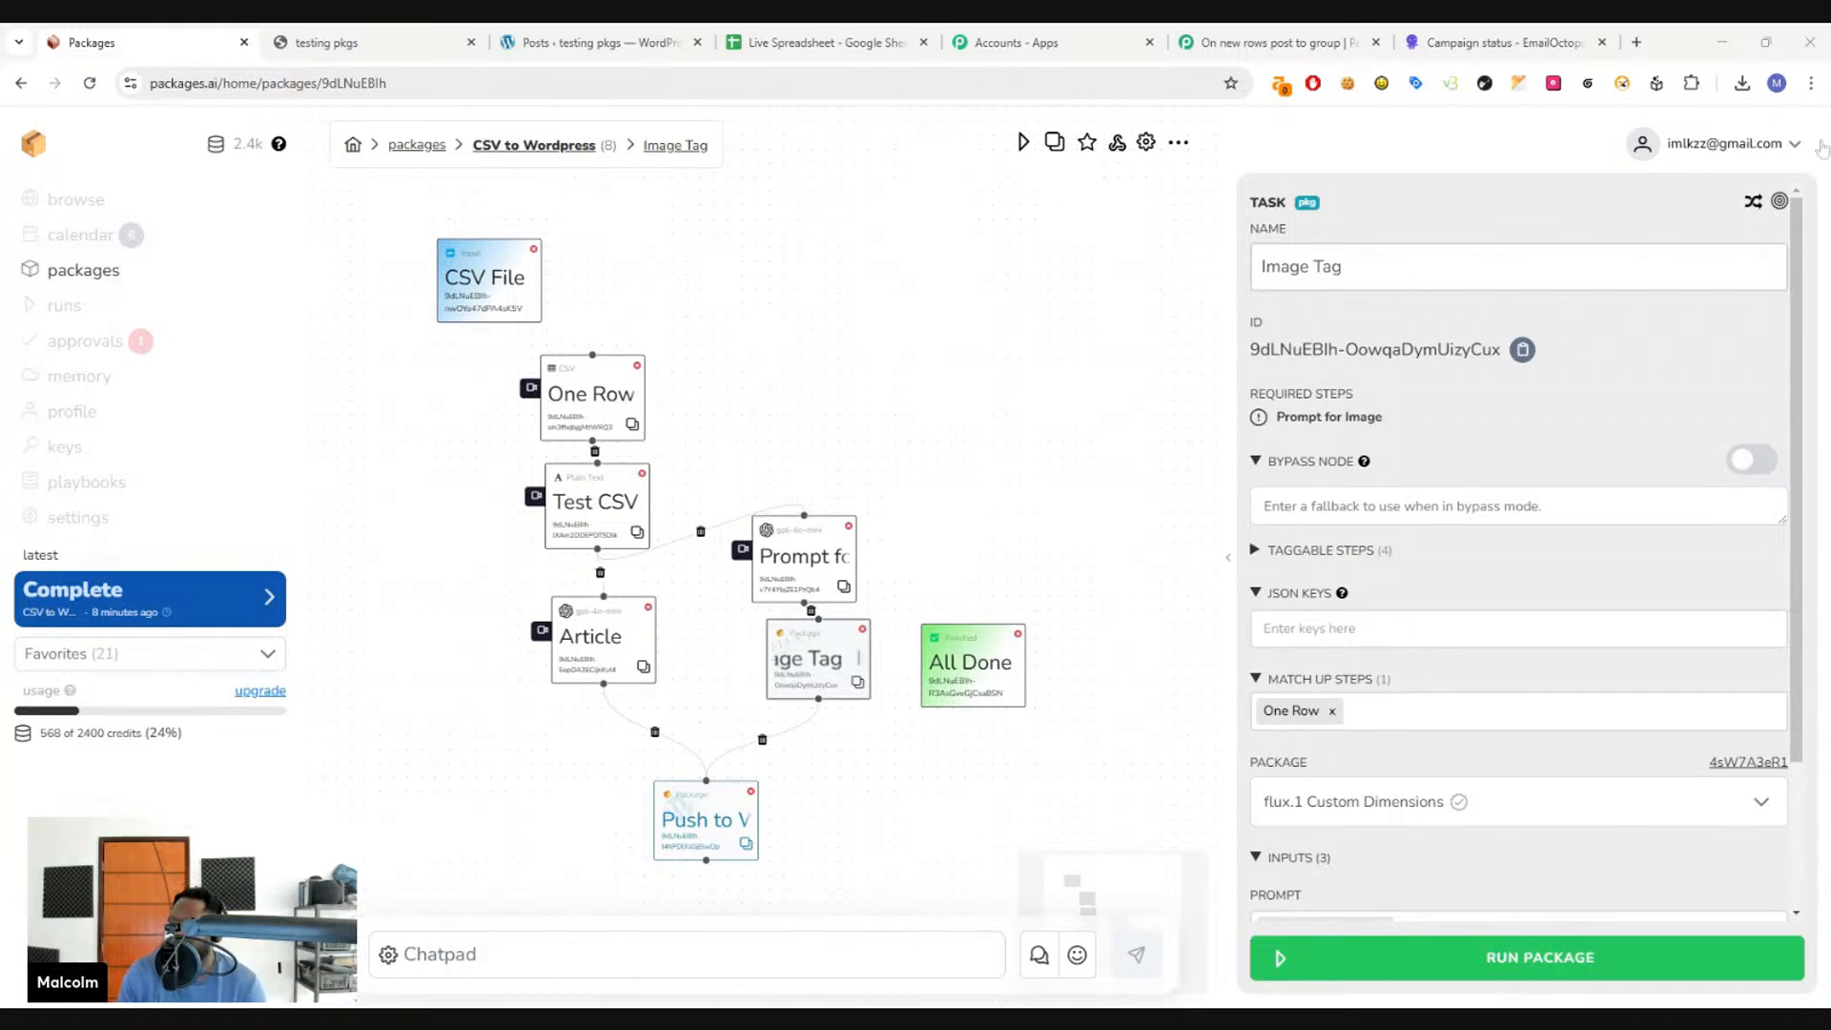
drag(793, 380, 789, 372)
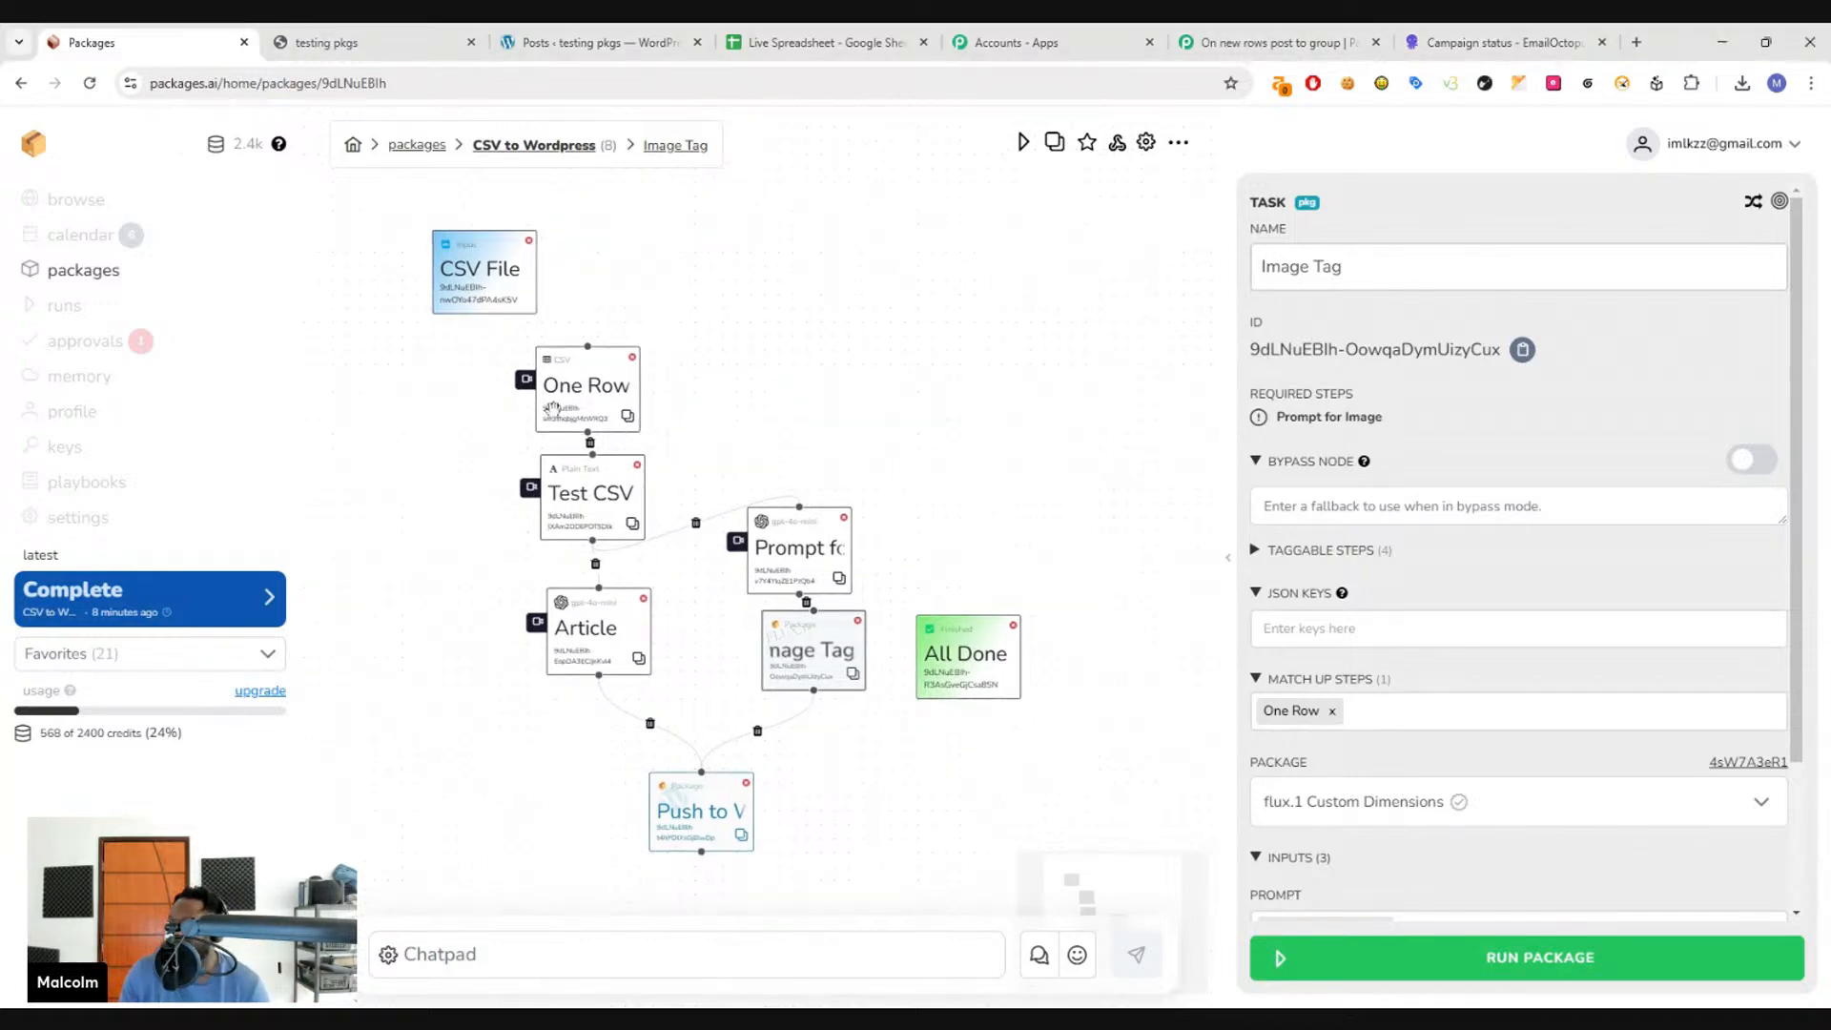
drag(996, 803, 1056, 717)
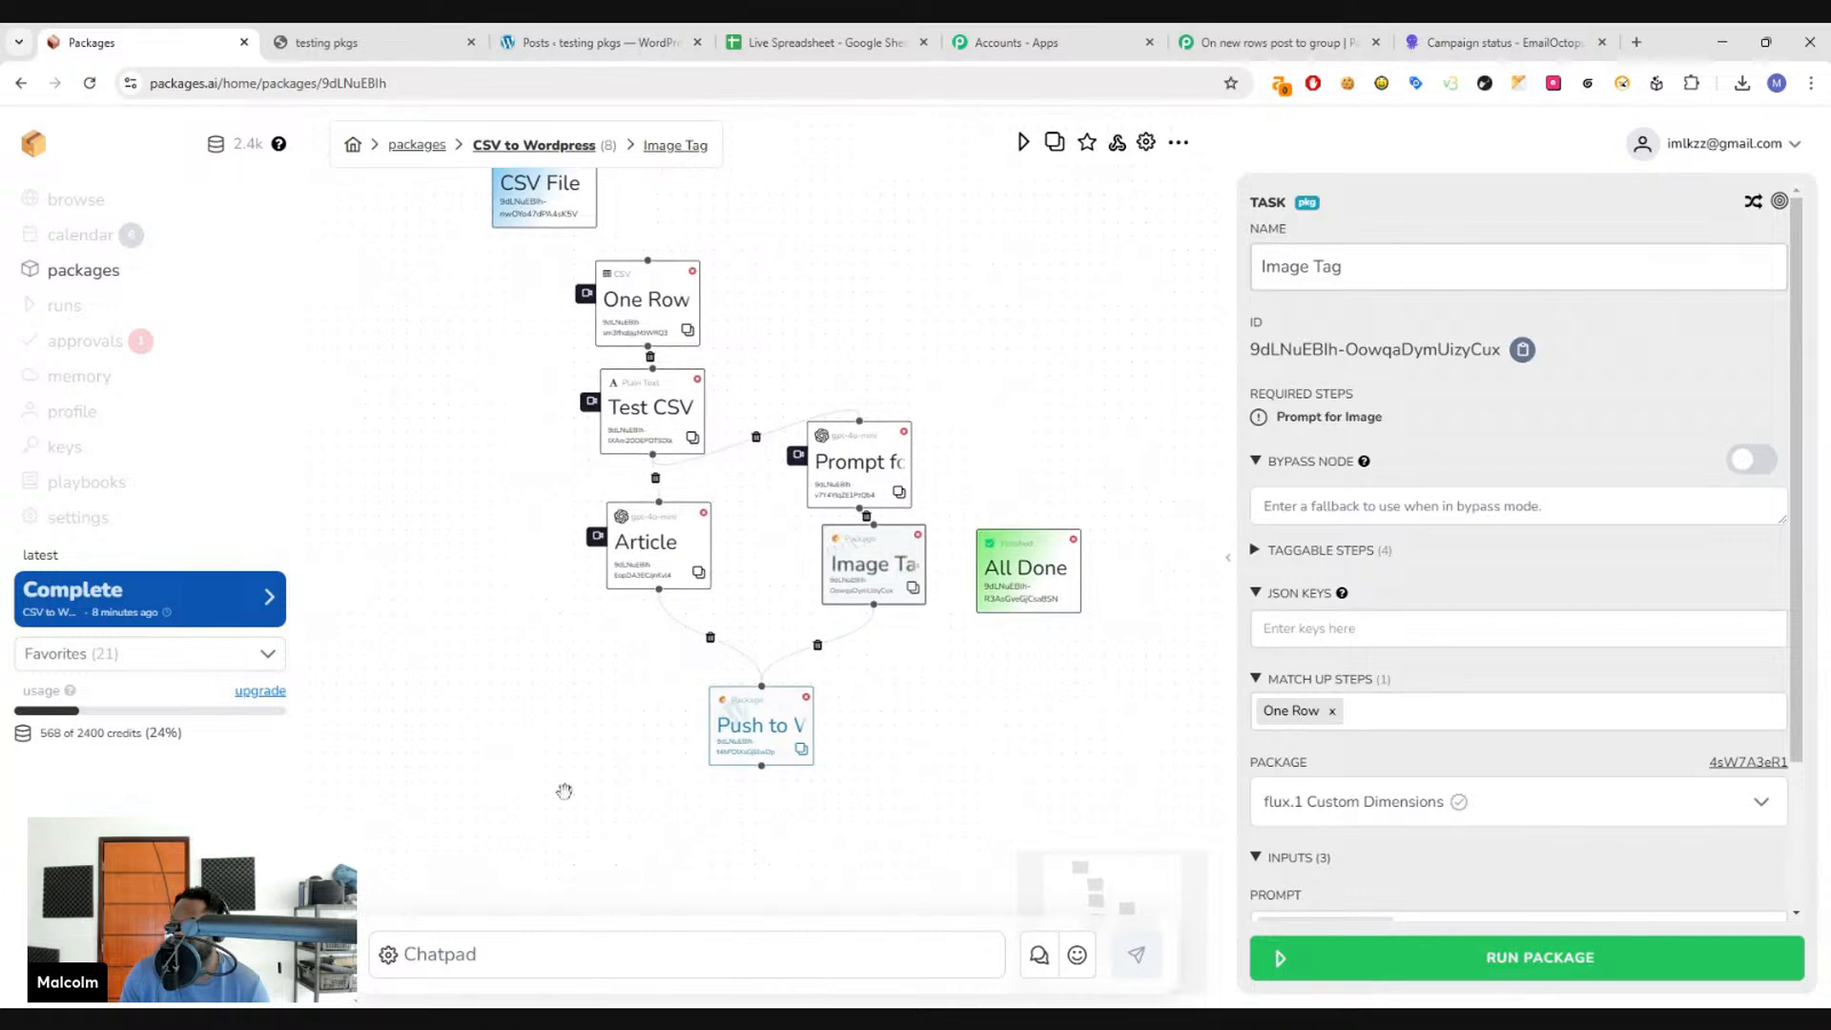
right_click(488, 625)
click(491, 665)
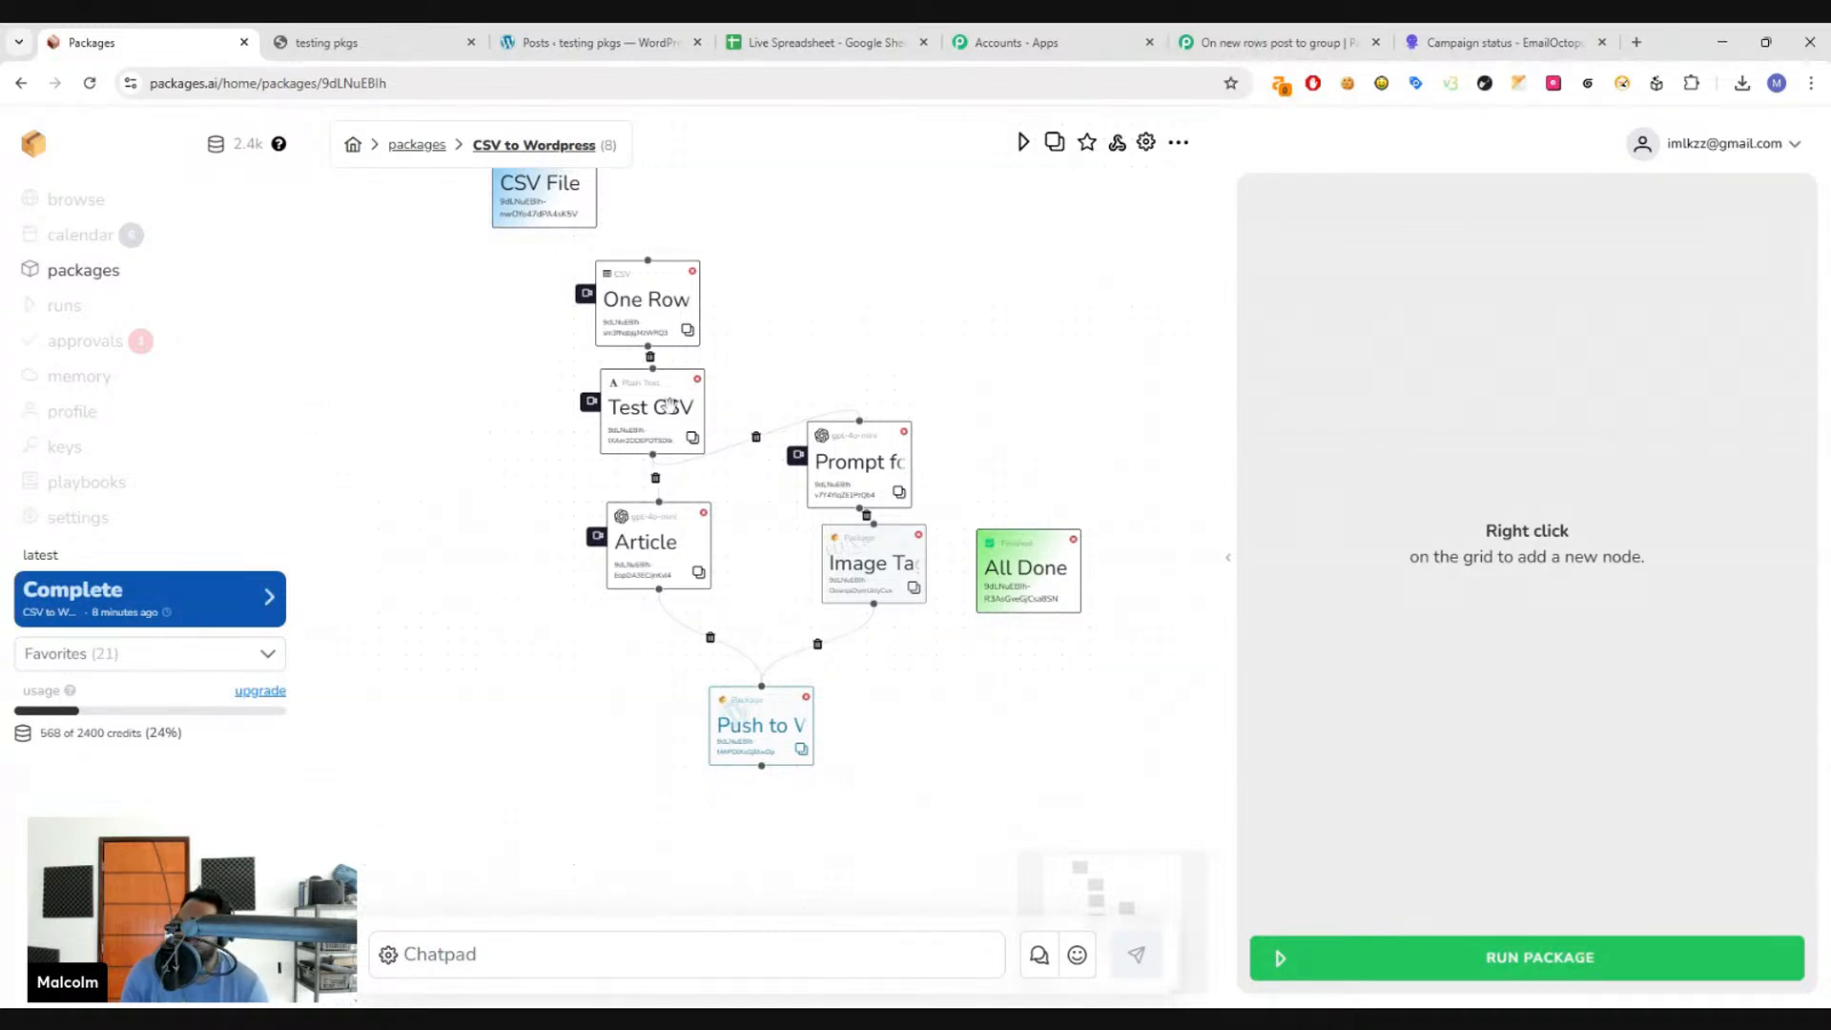
drag(604, 703, 605, 740)
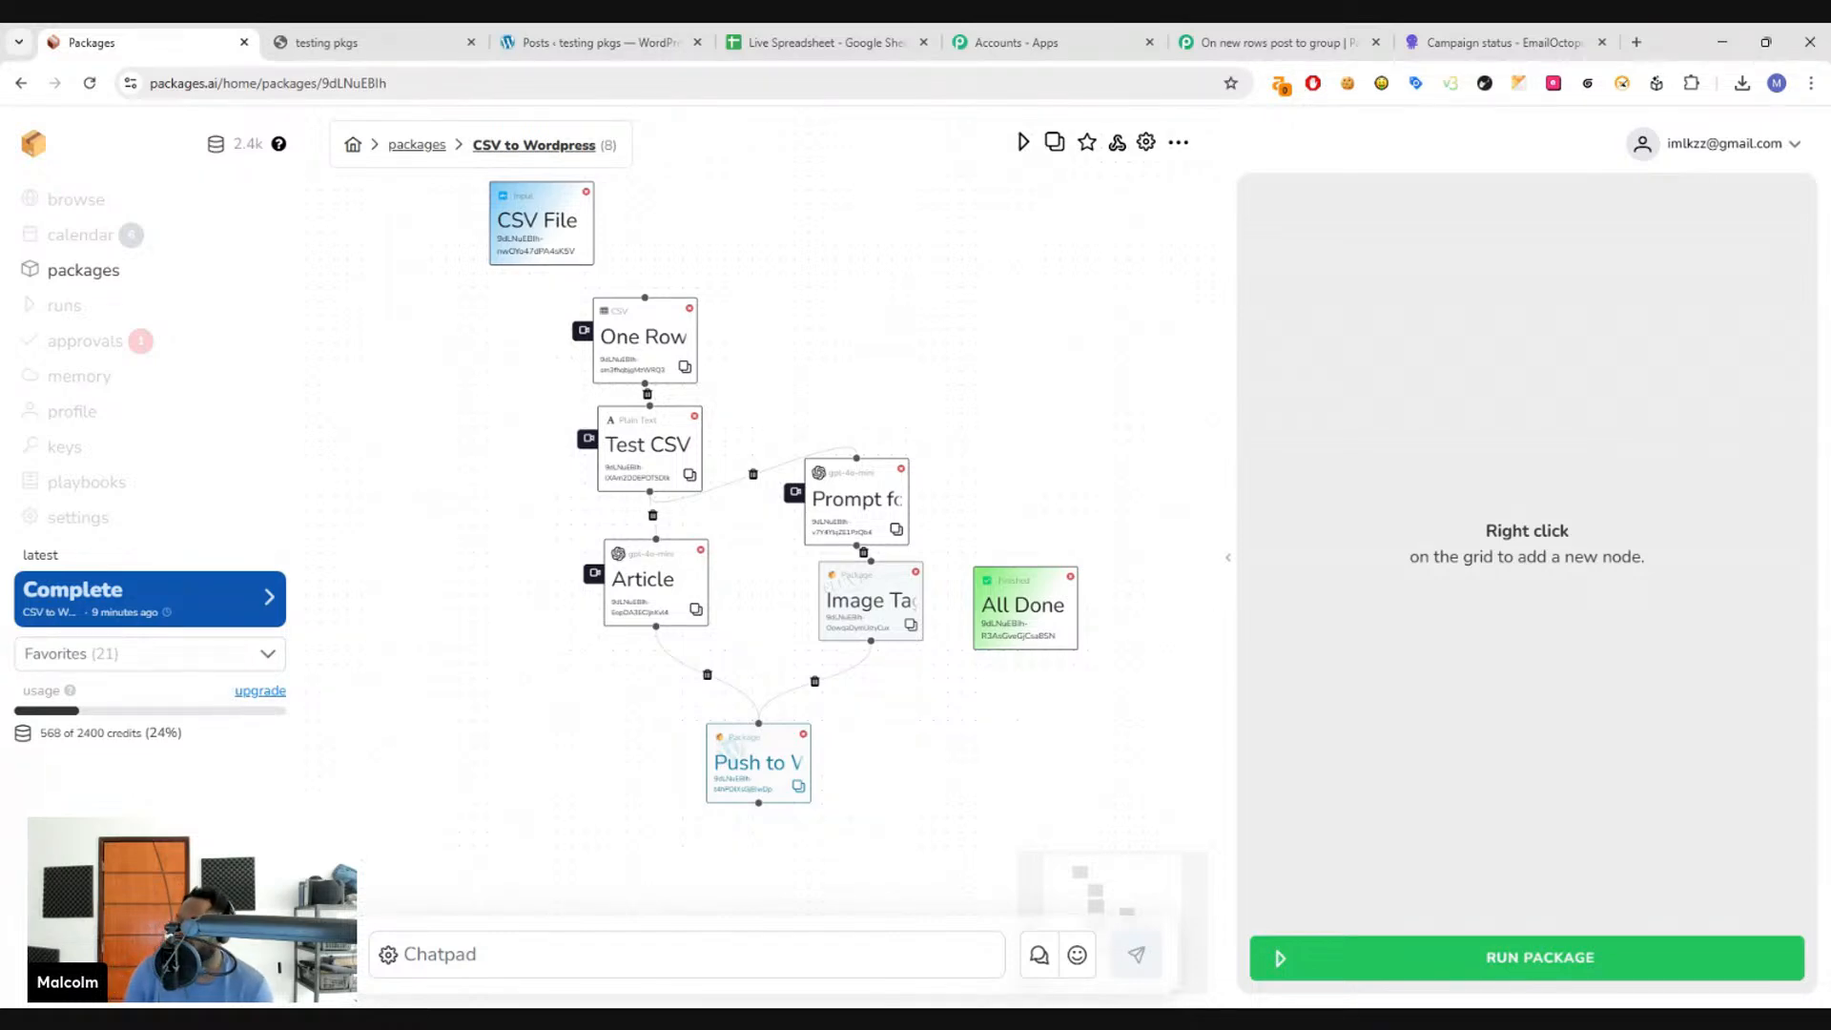
- Clone the CSV to Wordpress package under the name "CSV to Wordpress with Social Media Captions"
click(1054, 142)
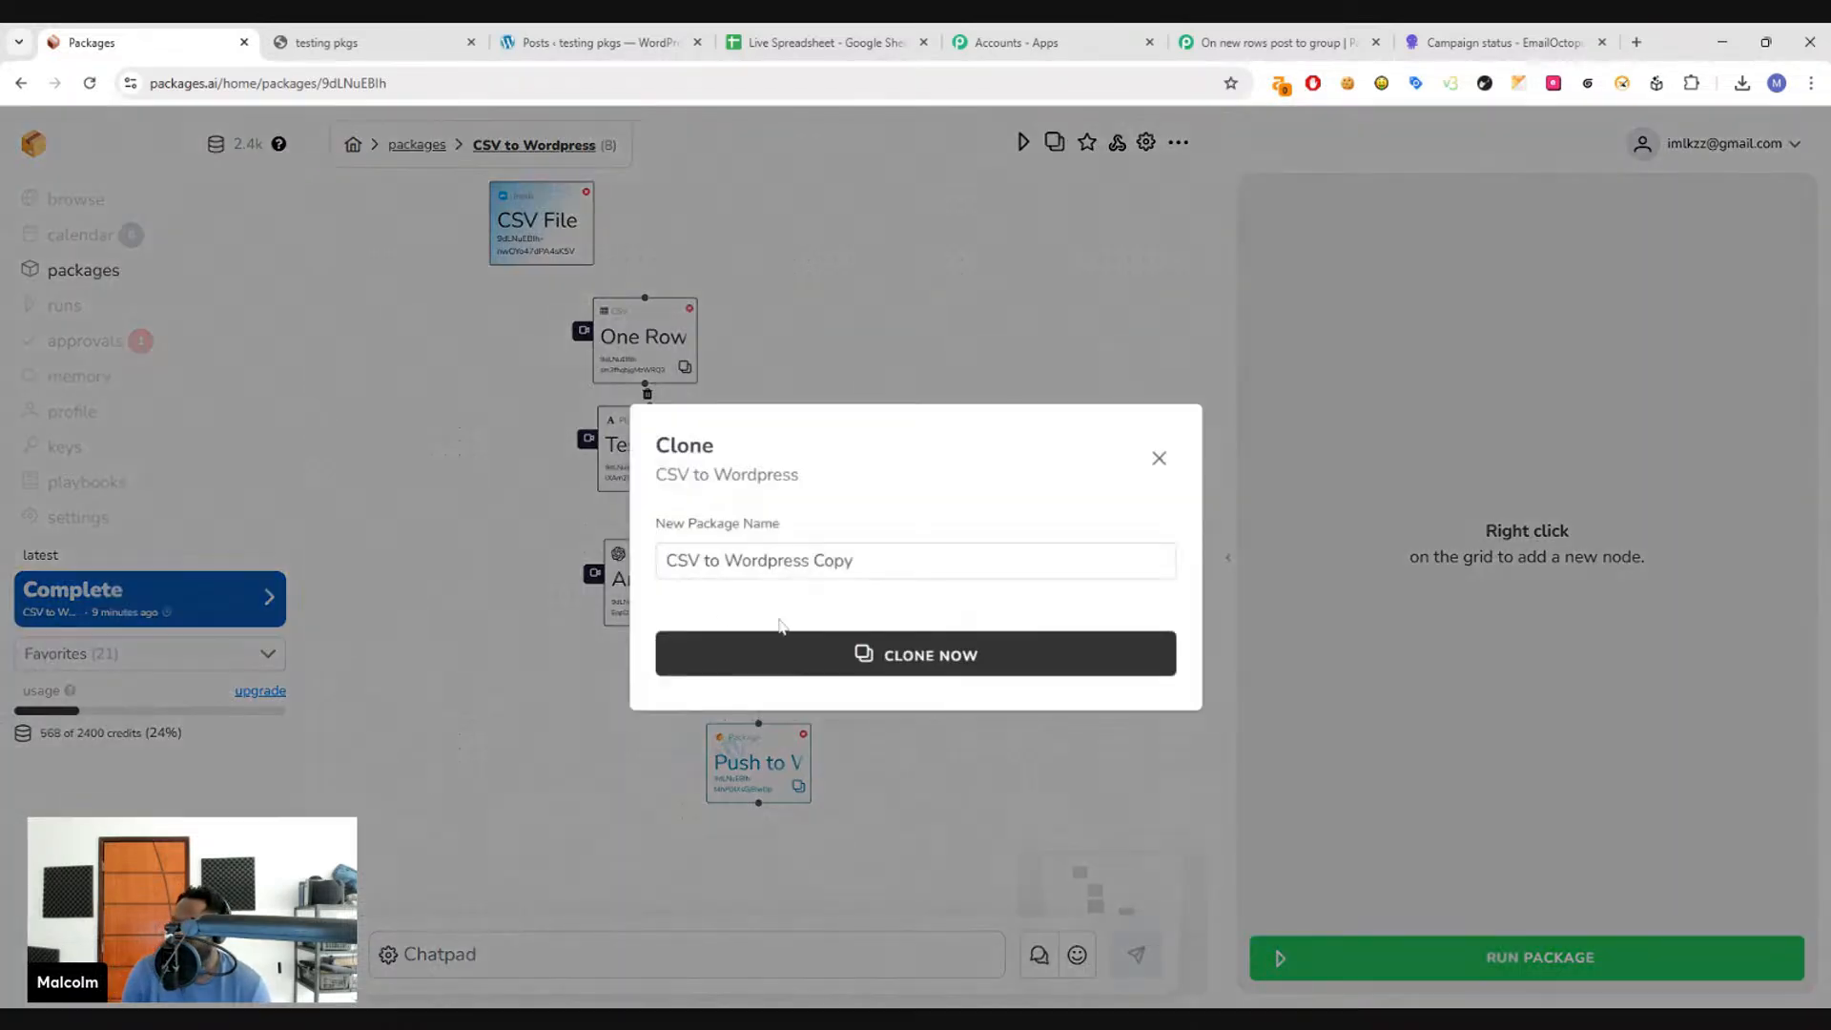
key(ctrl+shift+Left)
text(with )
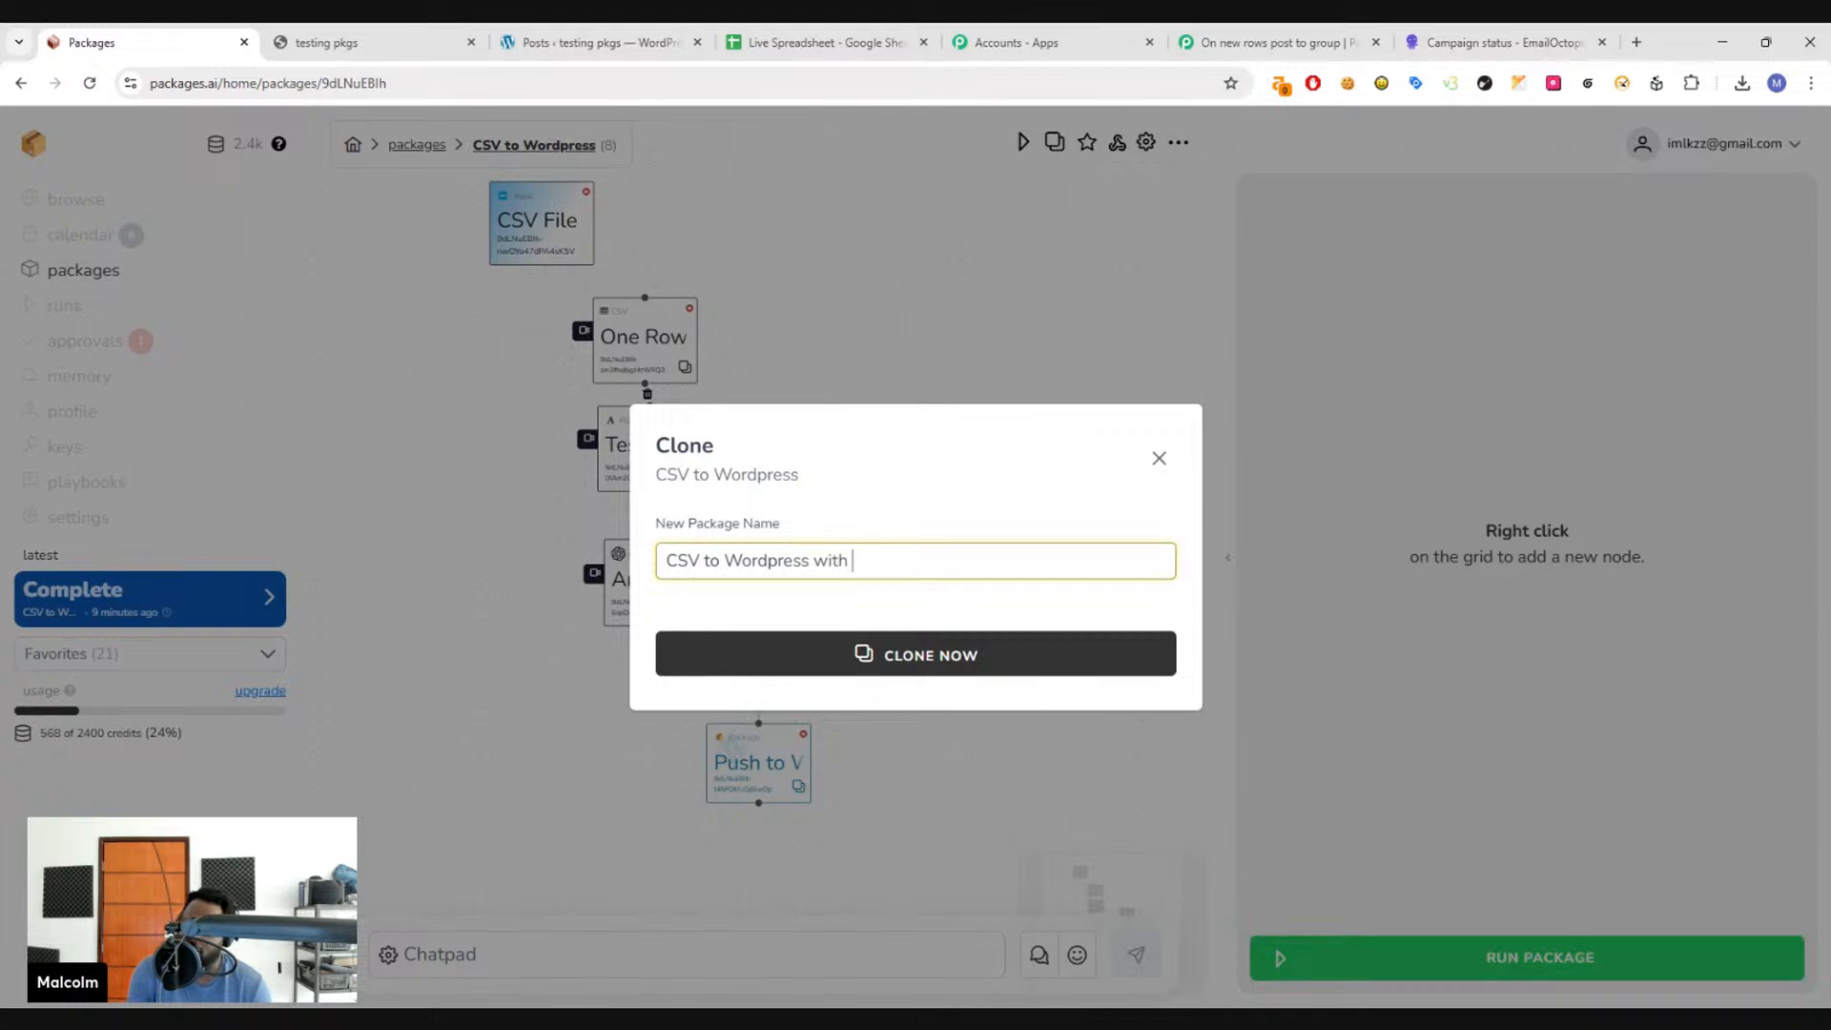
text(Social Media Captions)
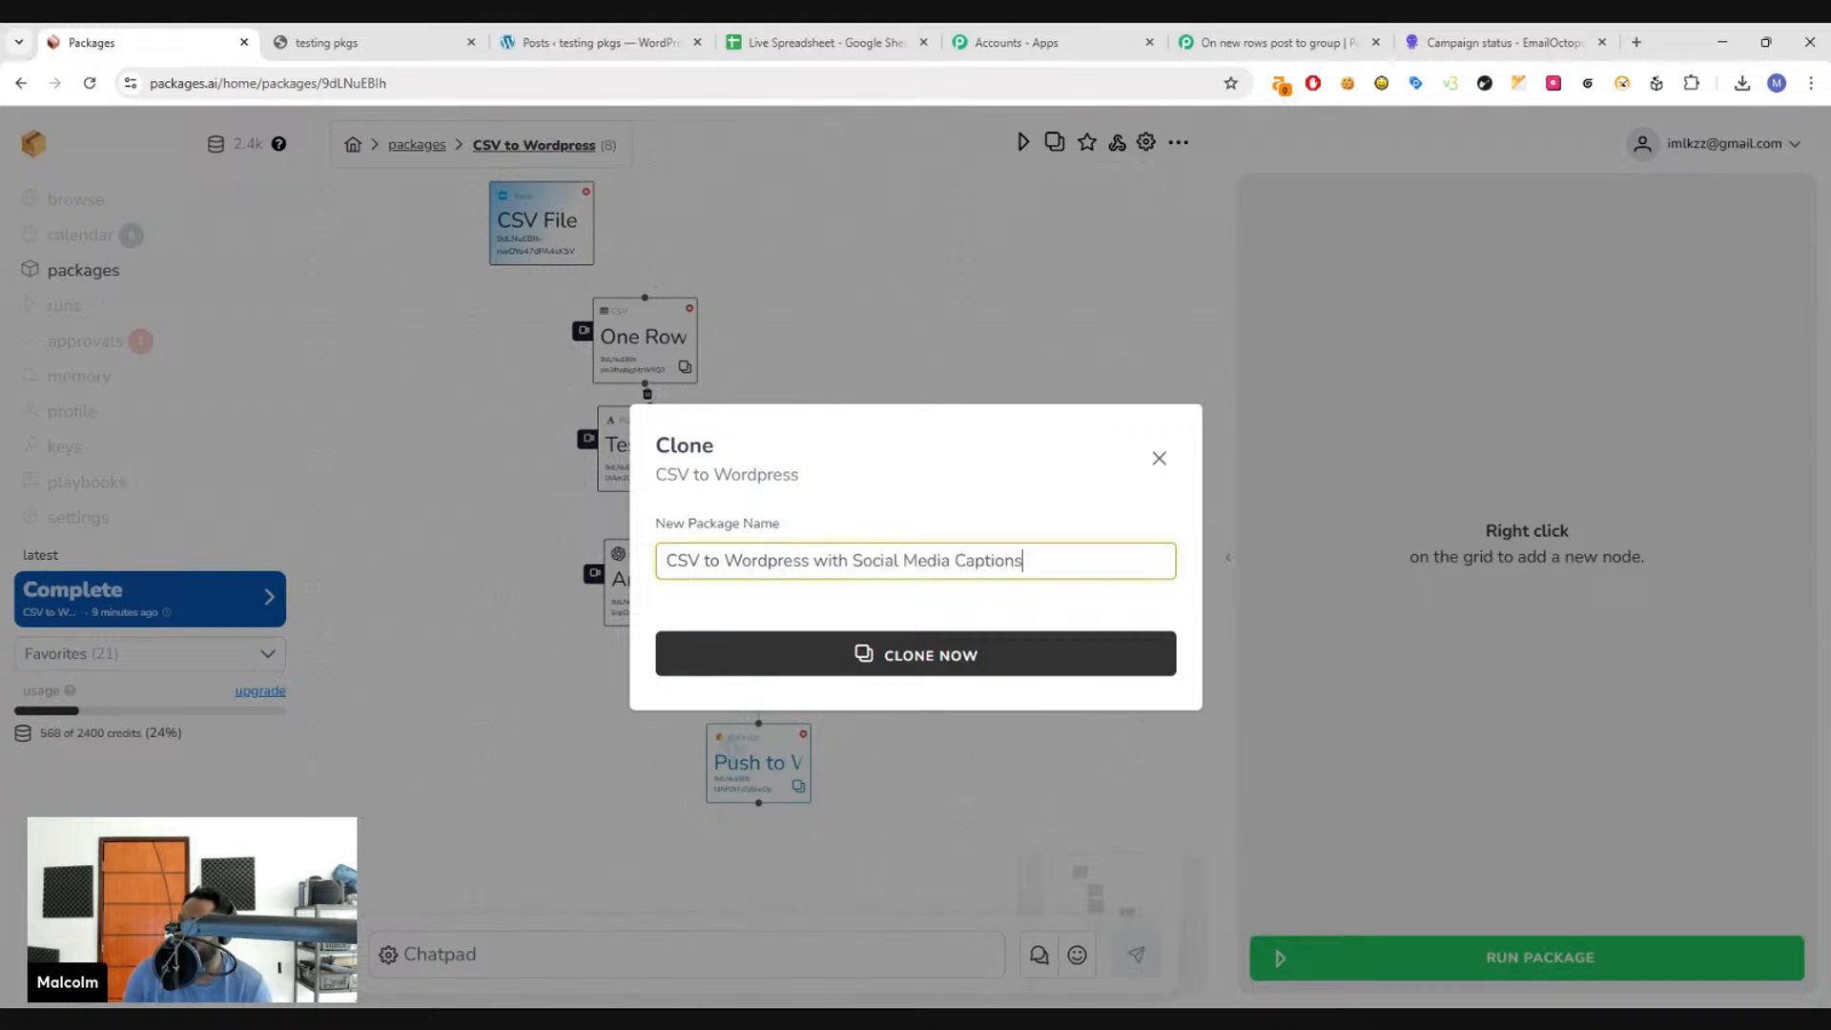
key(Return)
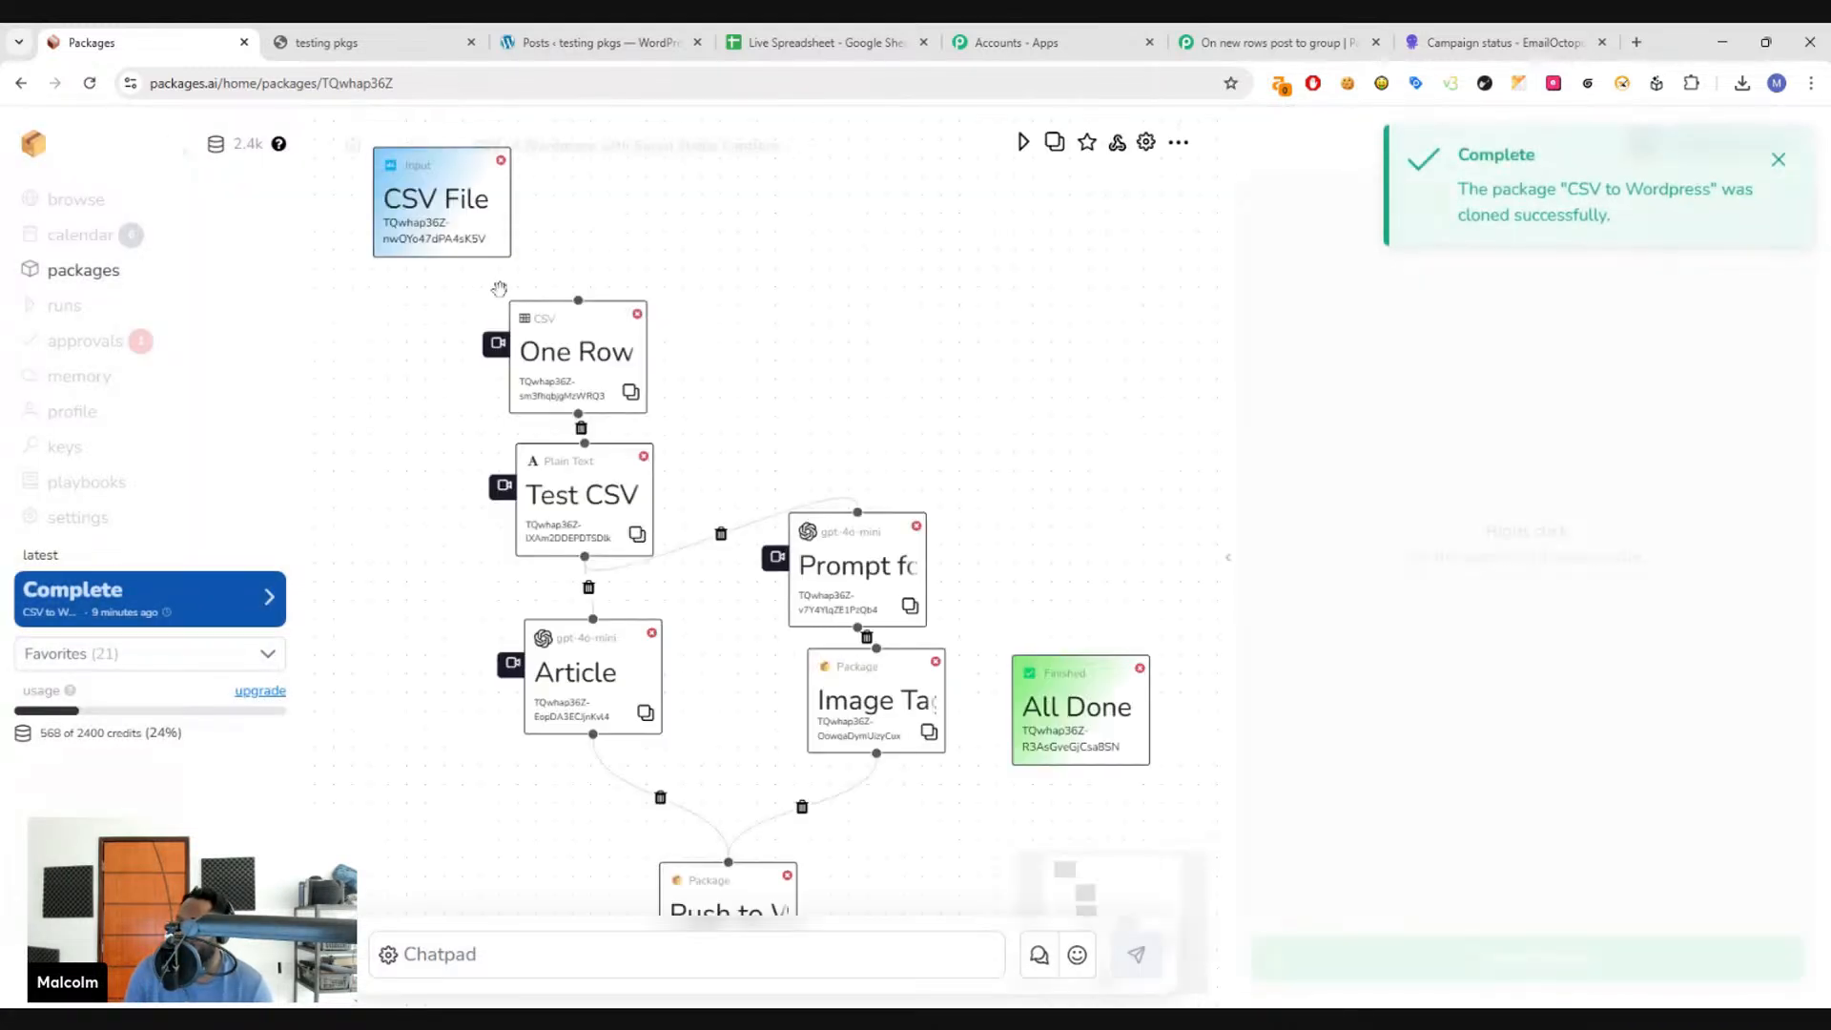
scroll(813, 388, down, 3)
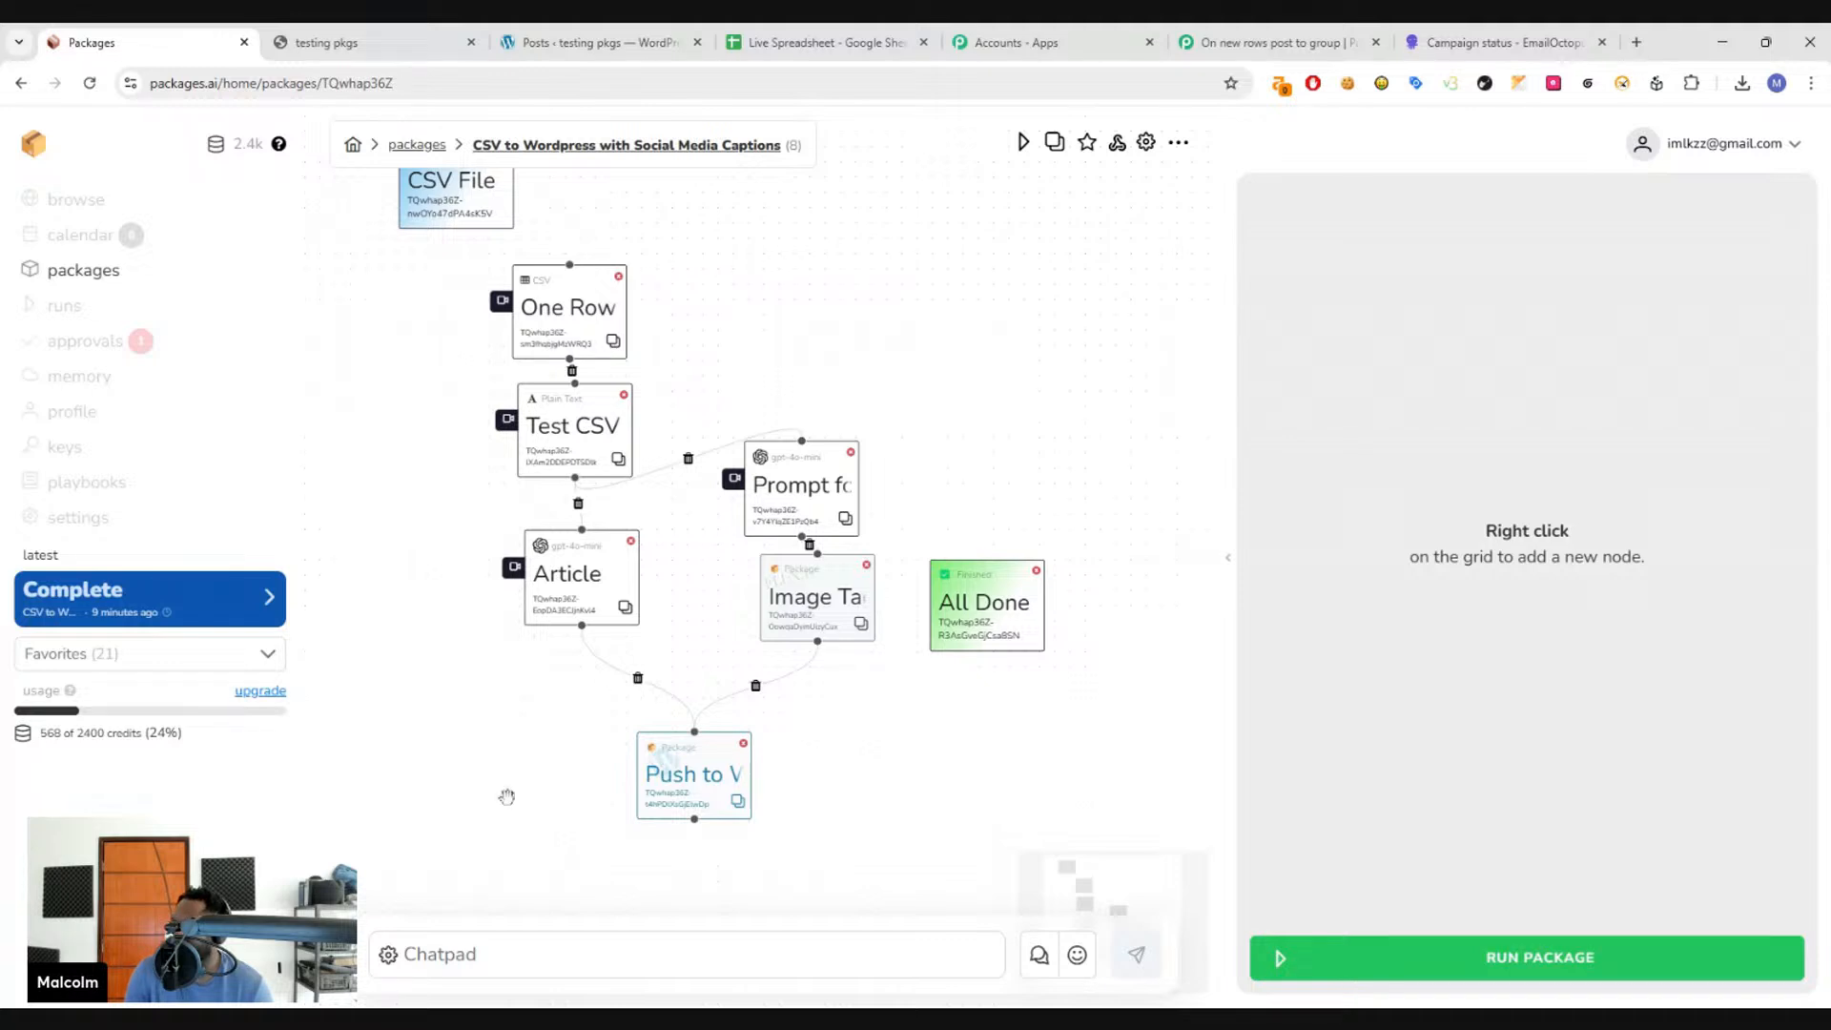
drag(478, 706, 503, 646)
right_click(496, 674)
drag(362, 498, 458, 556)
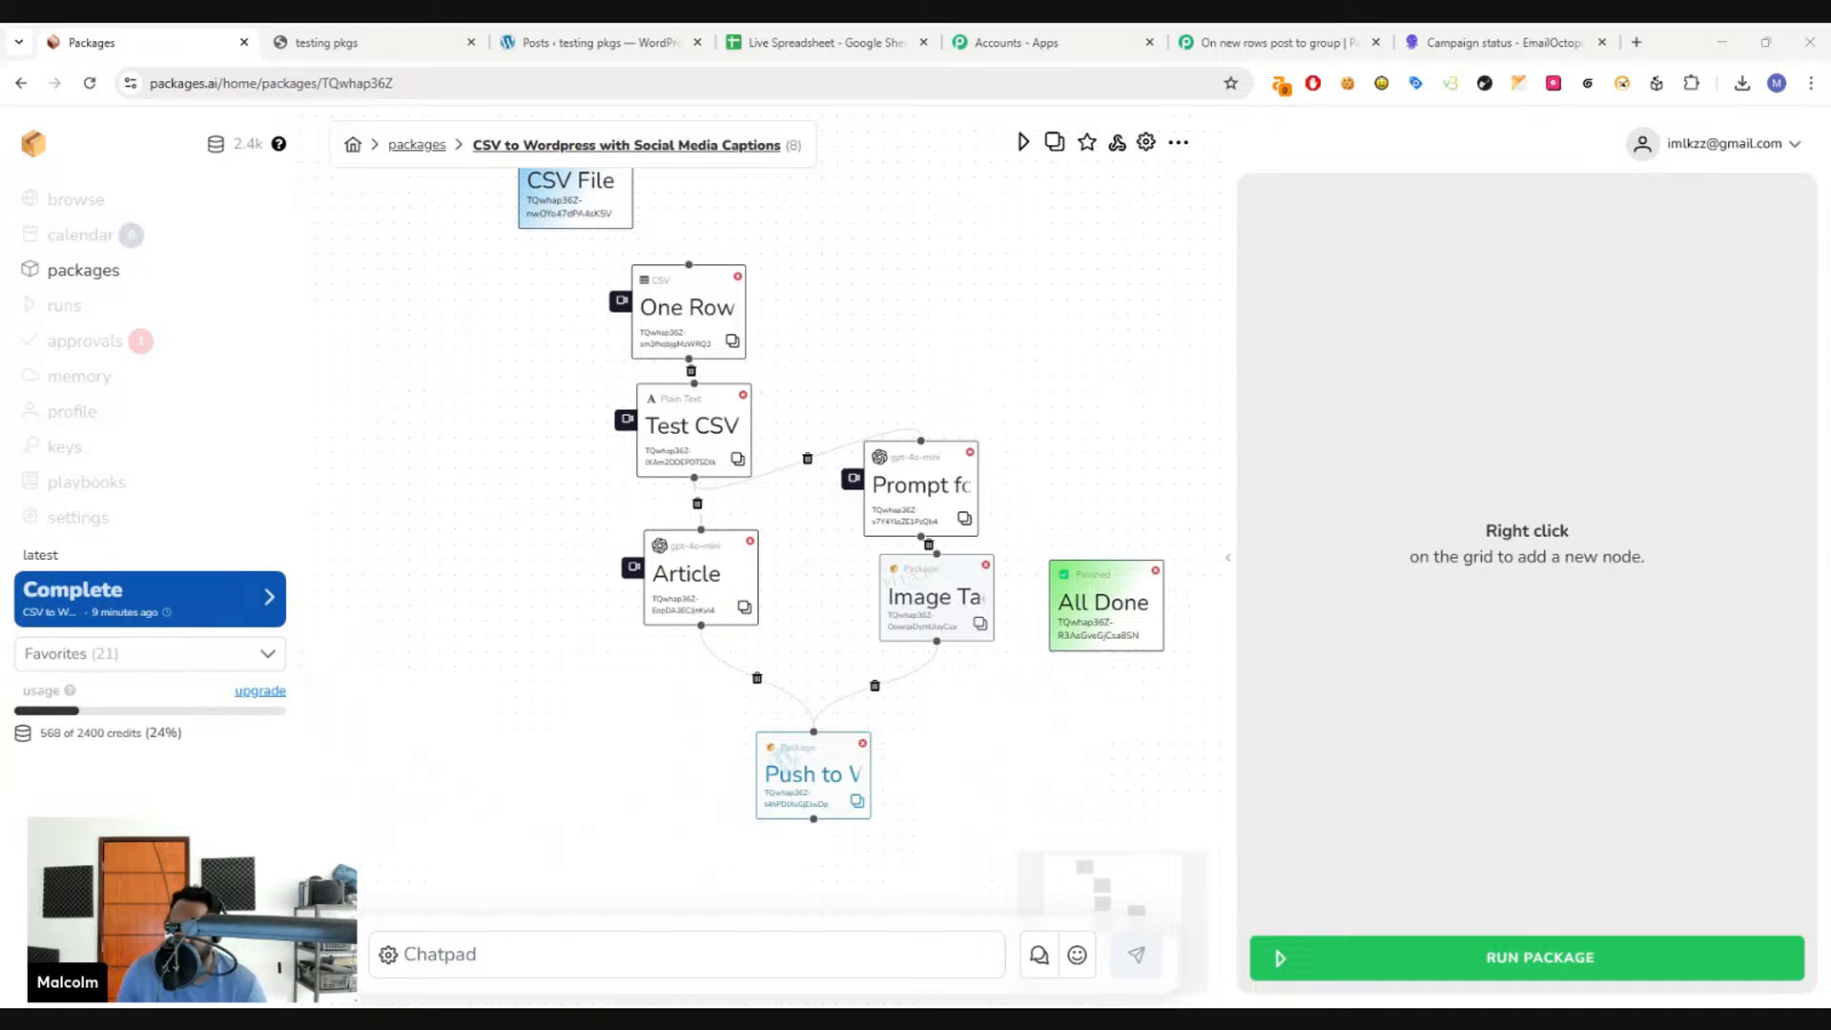
drag(531, 729, 548, 709)
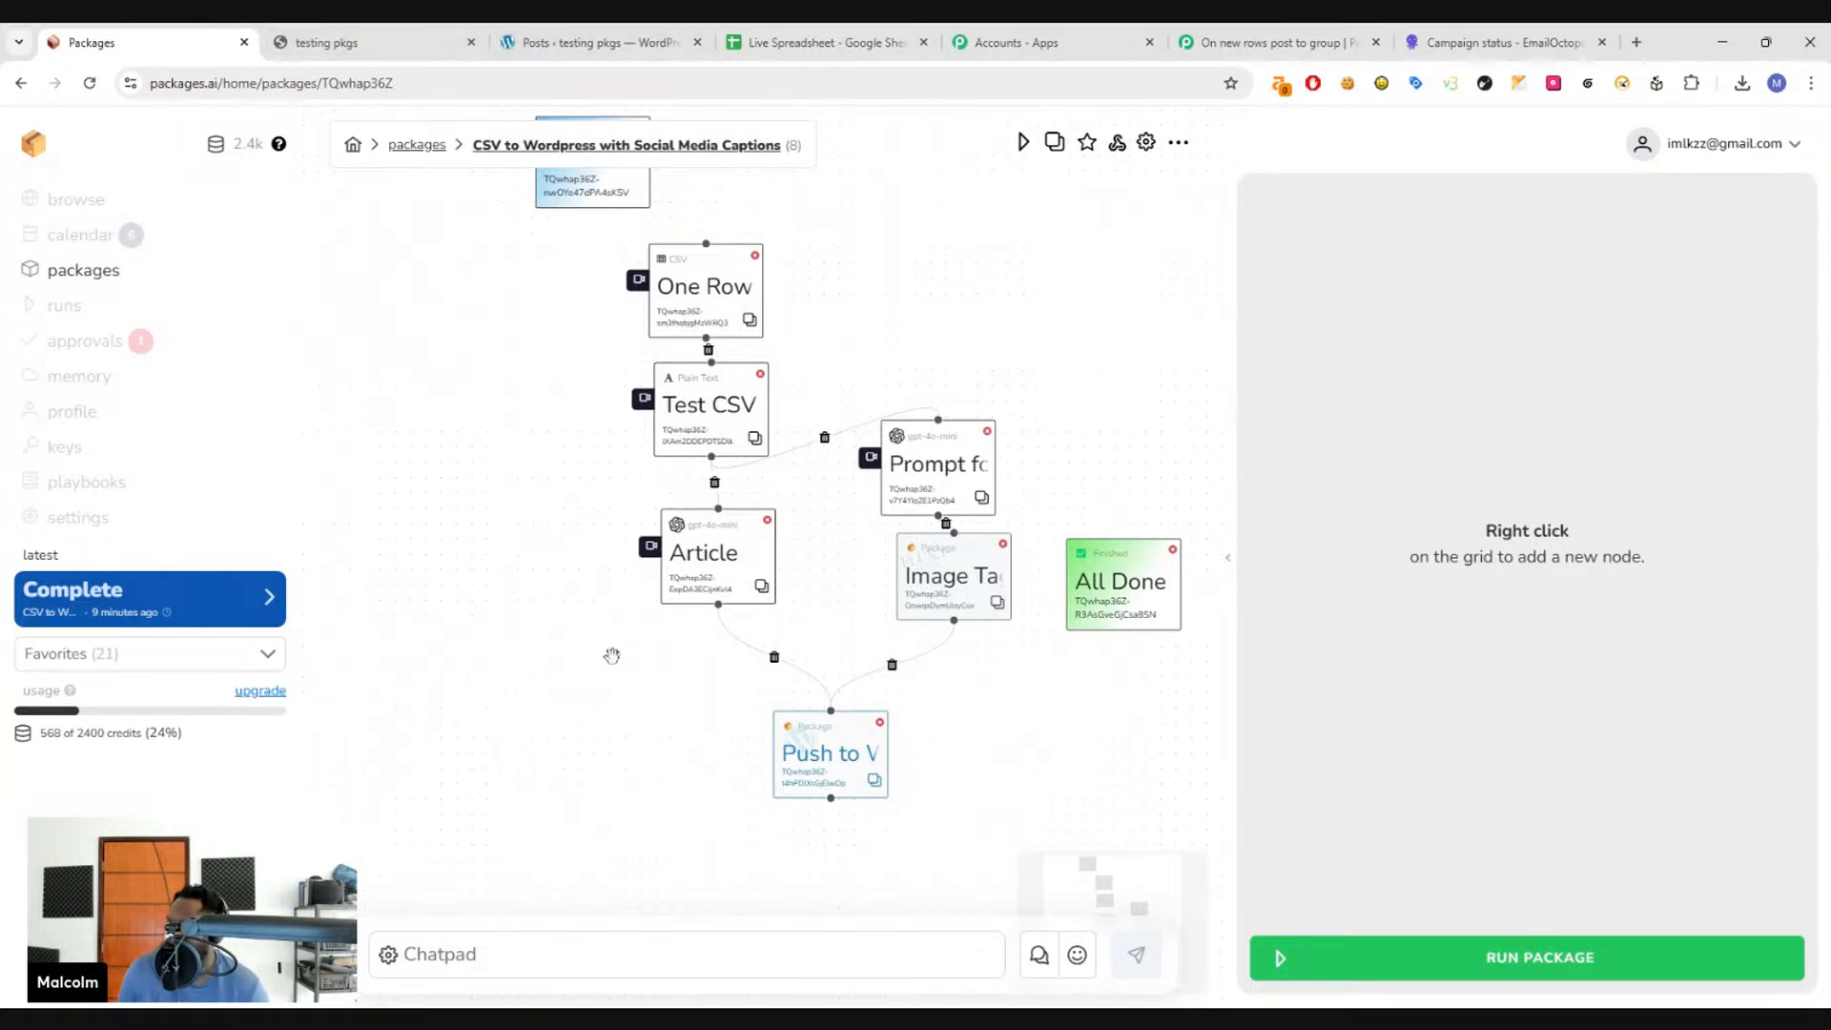
- Check the Push to Wordpress node's inputs and add an LLM node below it, connected to Push to Wordpress
click(875, 804)
scroll(1476, 848, down, 5)
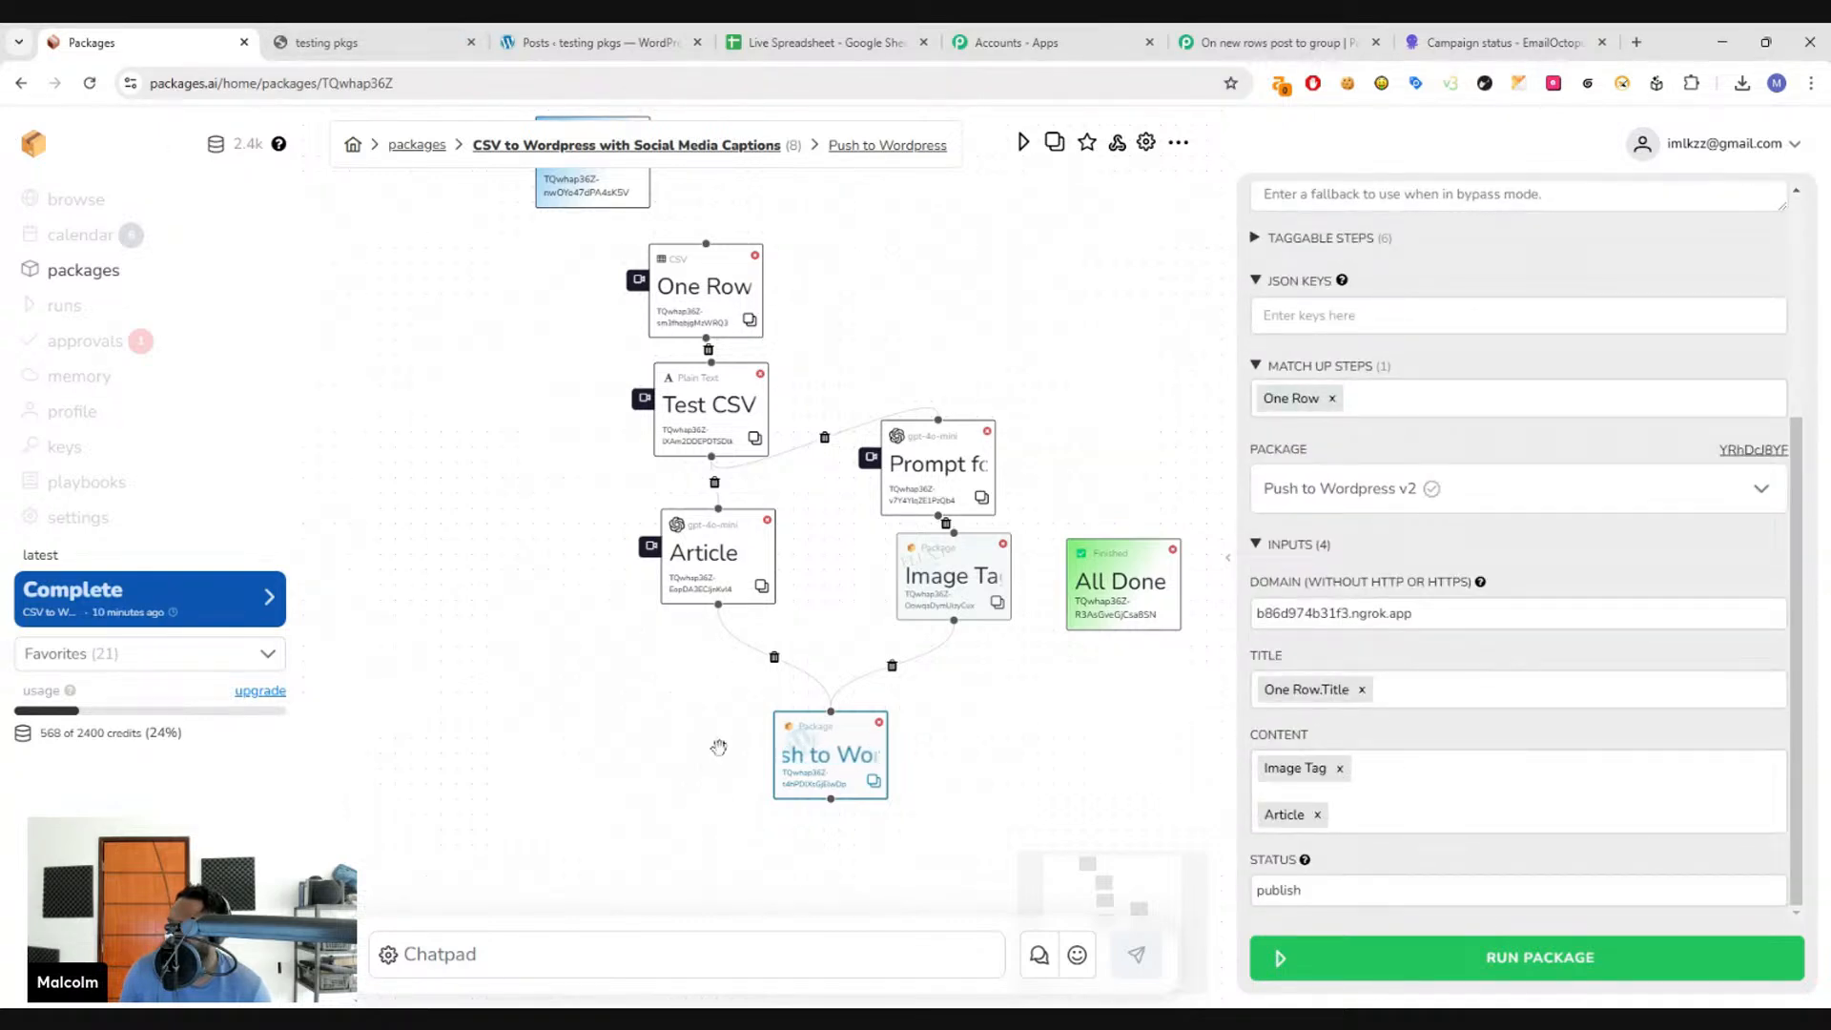
scroll(818, 685, down, 3)
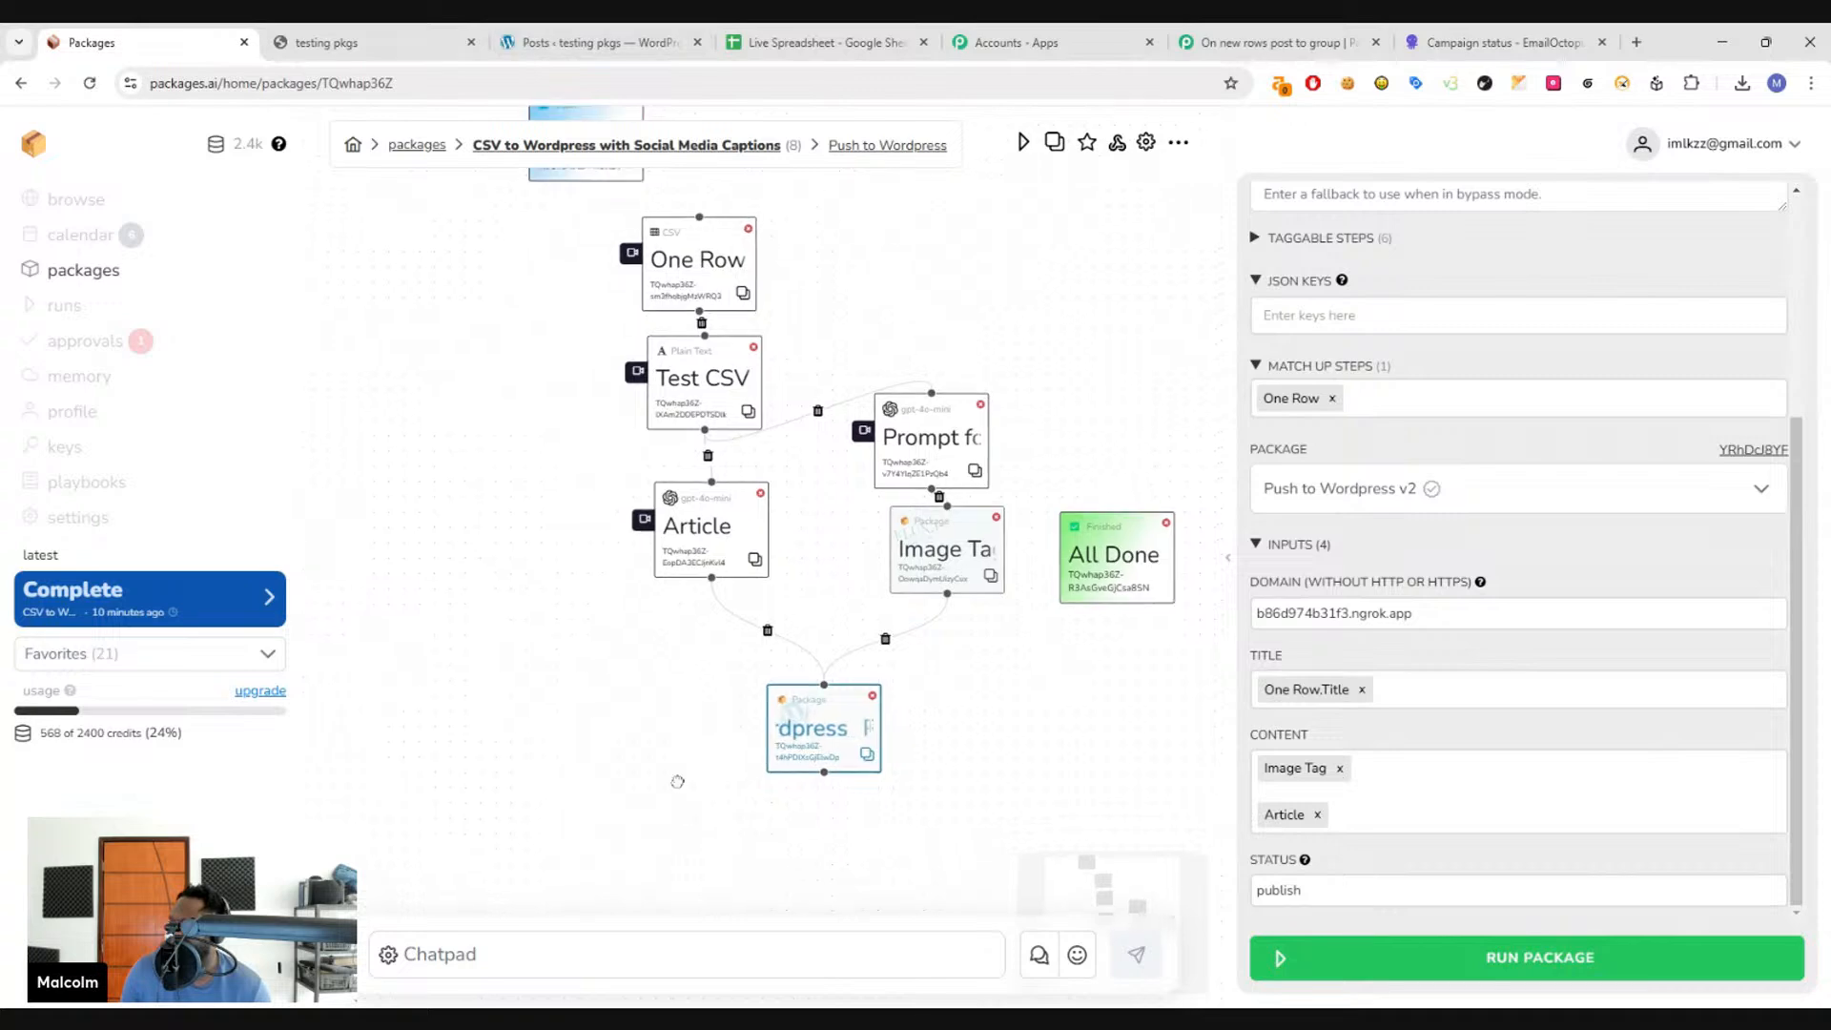
drag(819, 685, 715, 646)
click(805, 649)
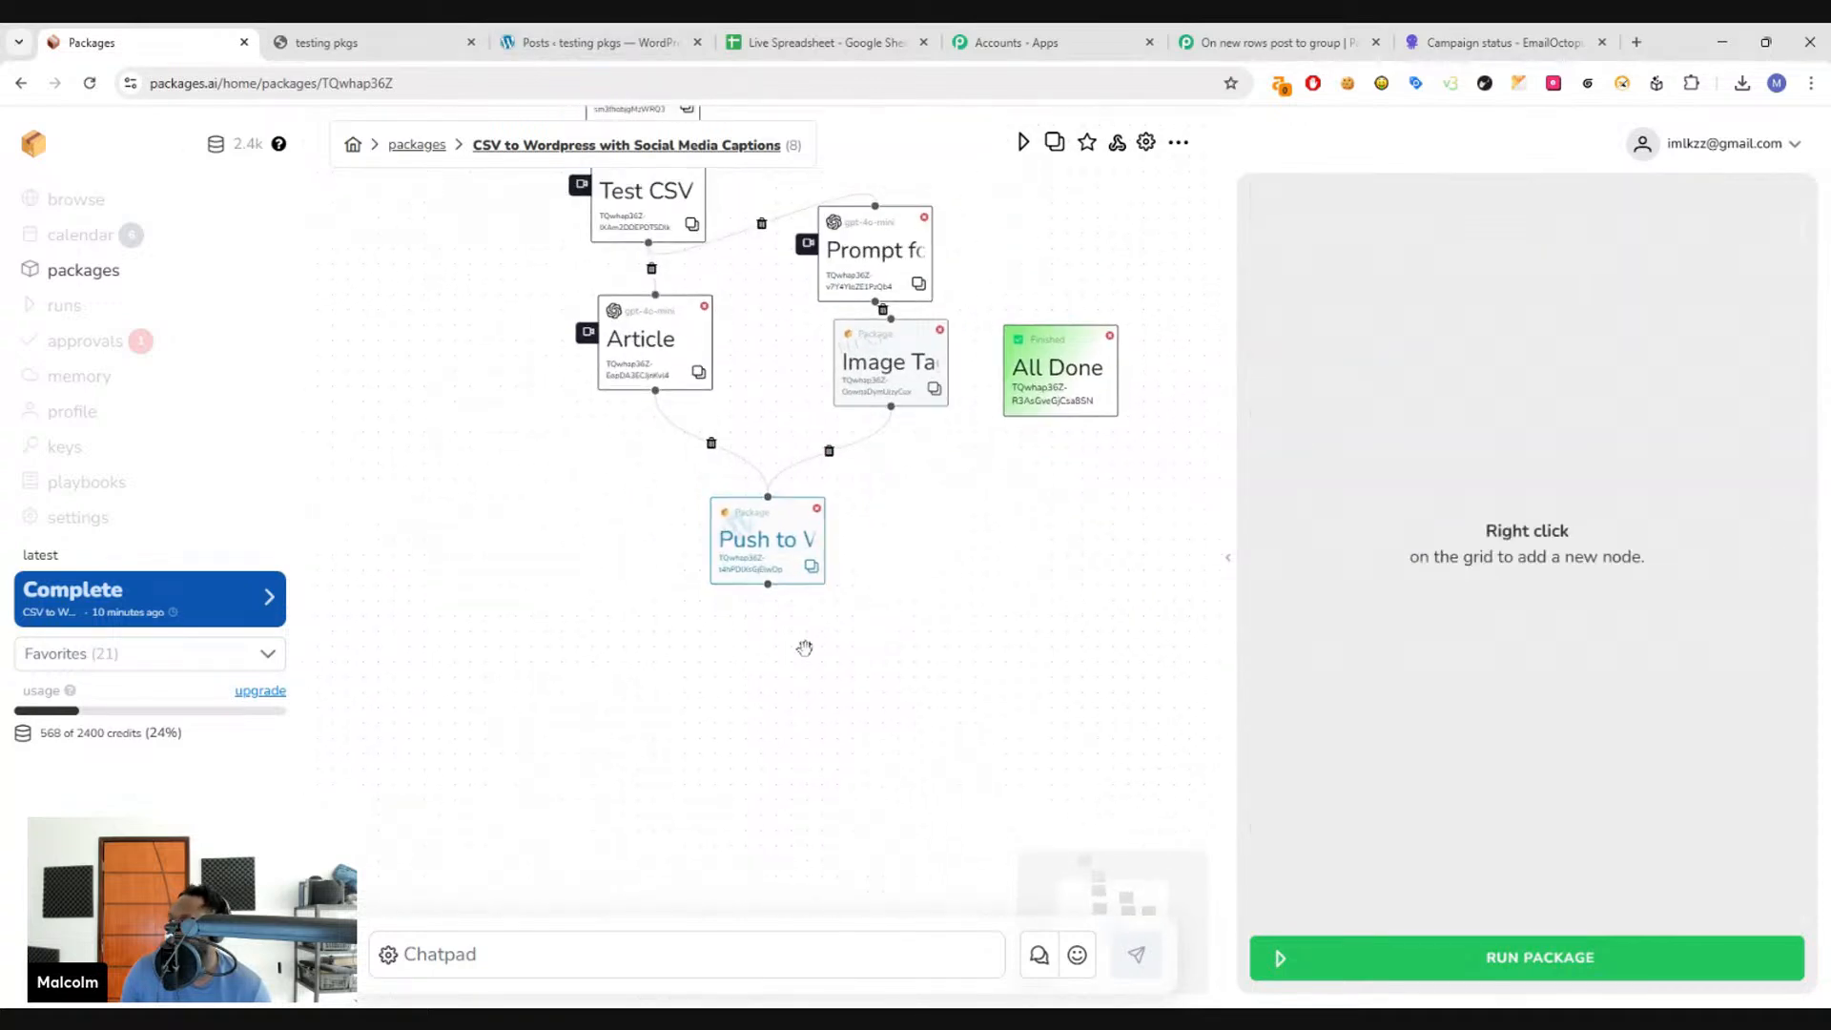
right_click(758, 632)
mouse_move(830, 557)
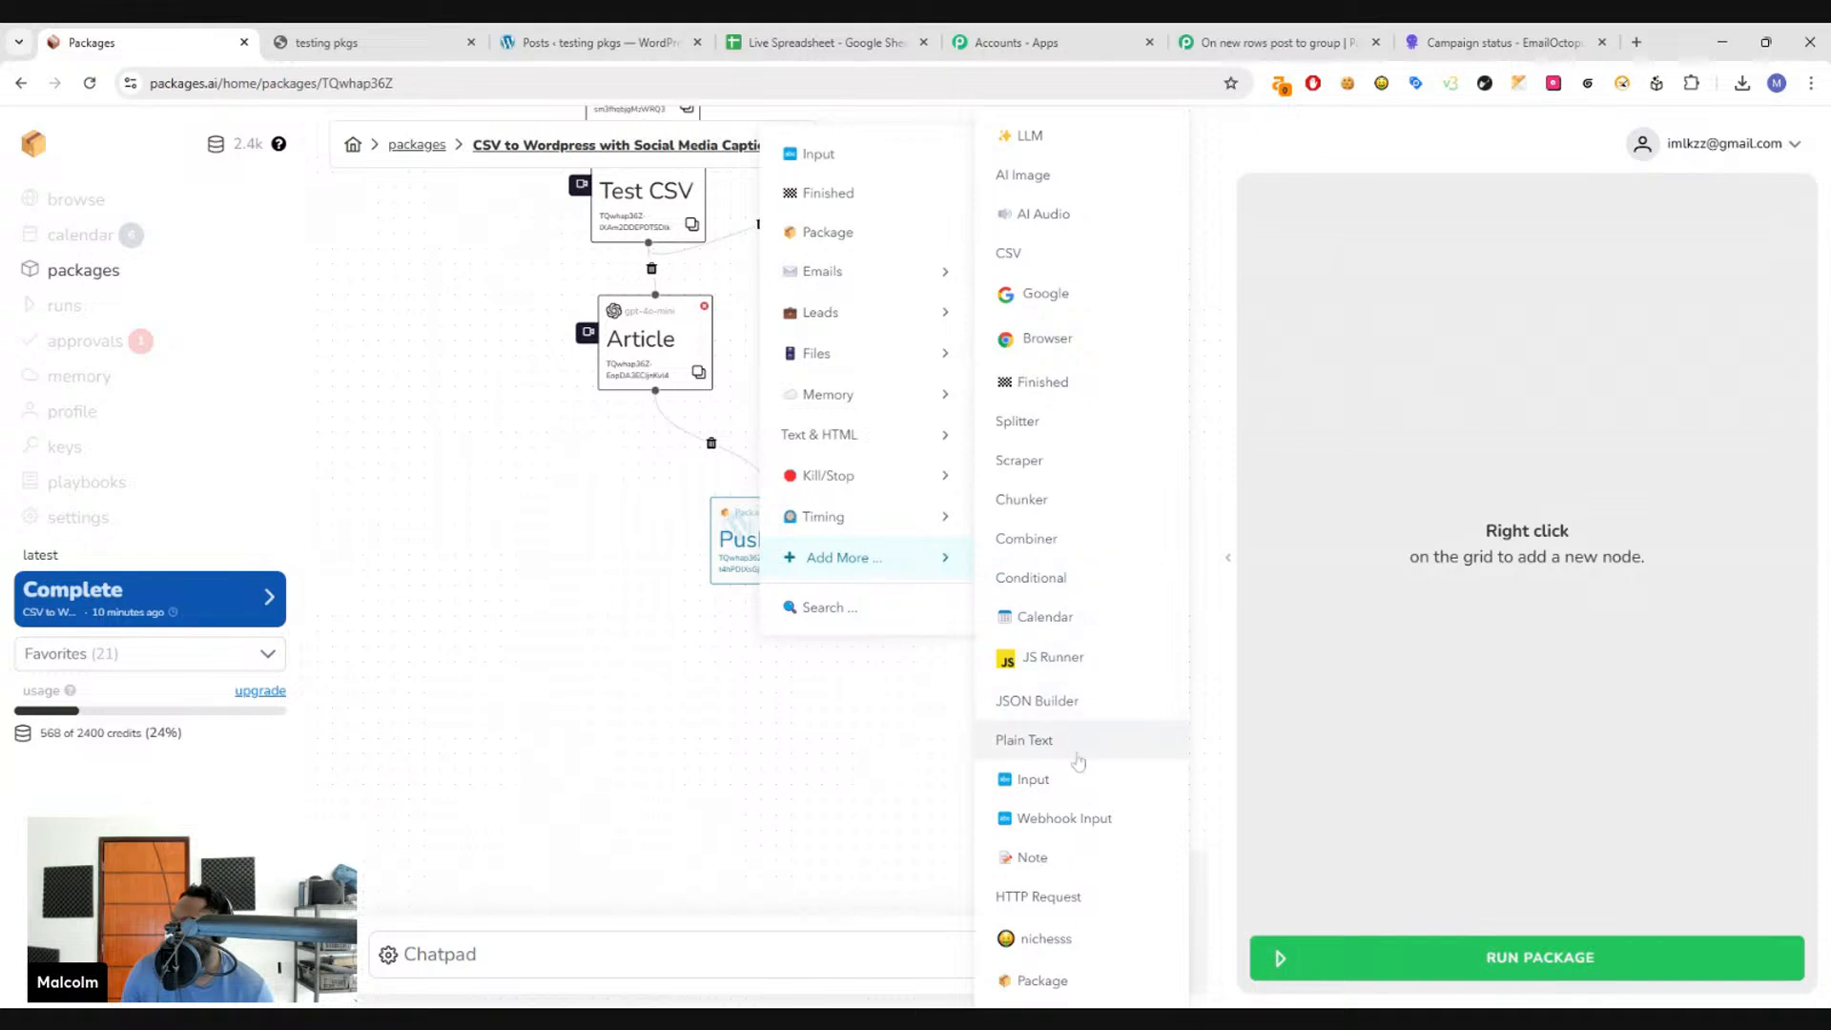
click(1048, 151)
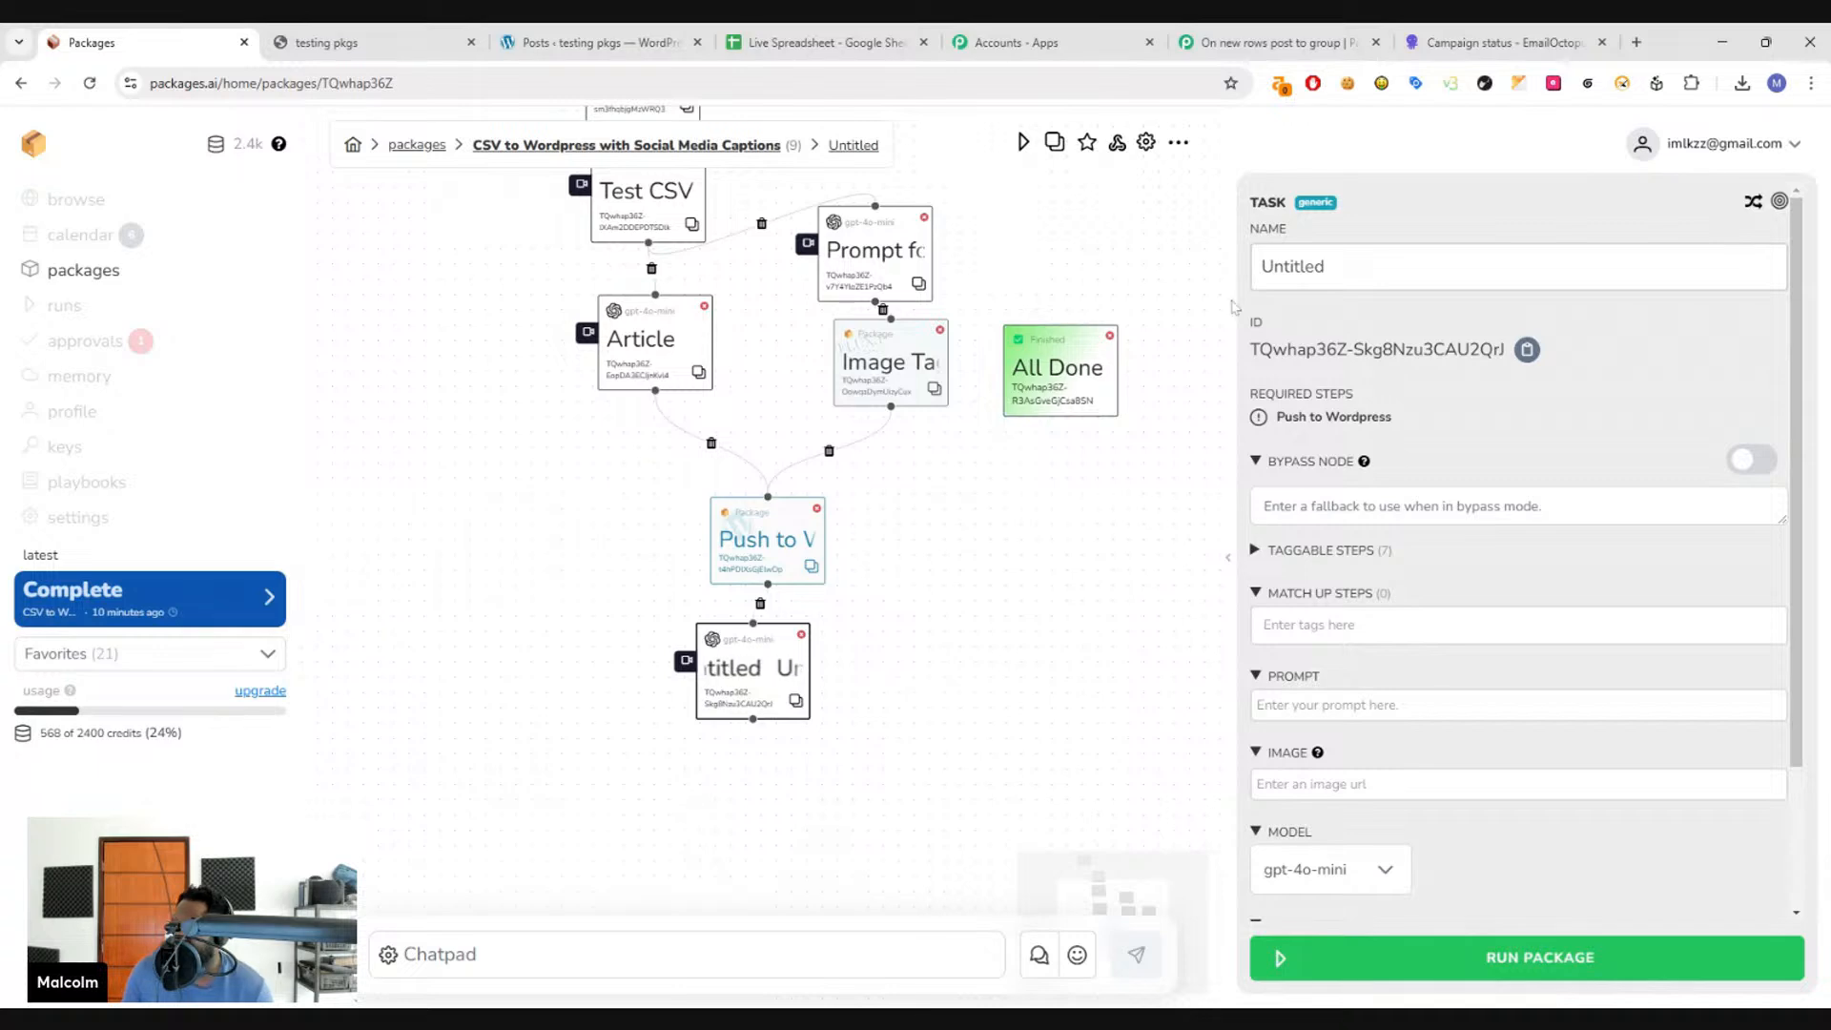
- Name the new LLM node "Create a social media caption"
drag(1330, 267, 1306, 267)
key(ctrl+a)
text(C)
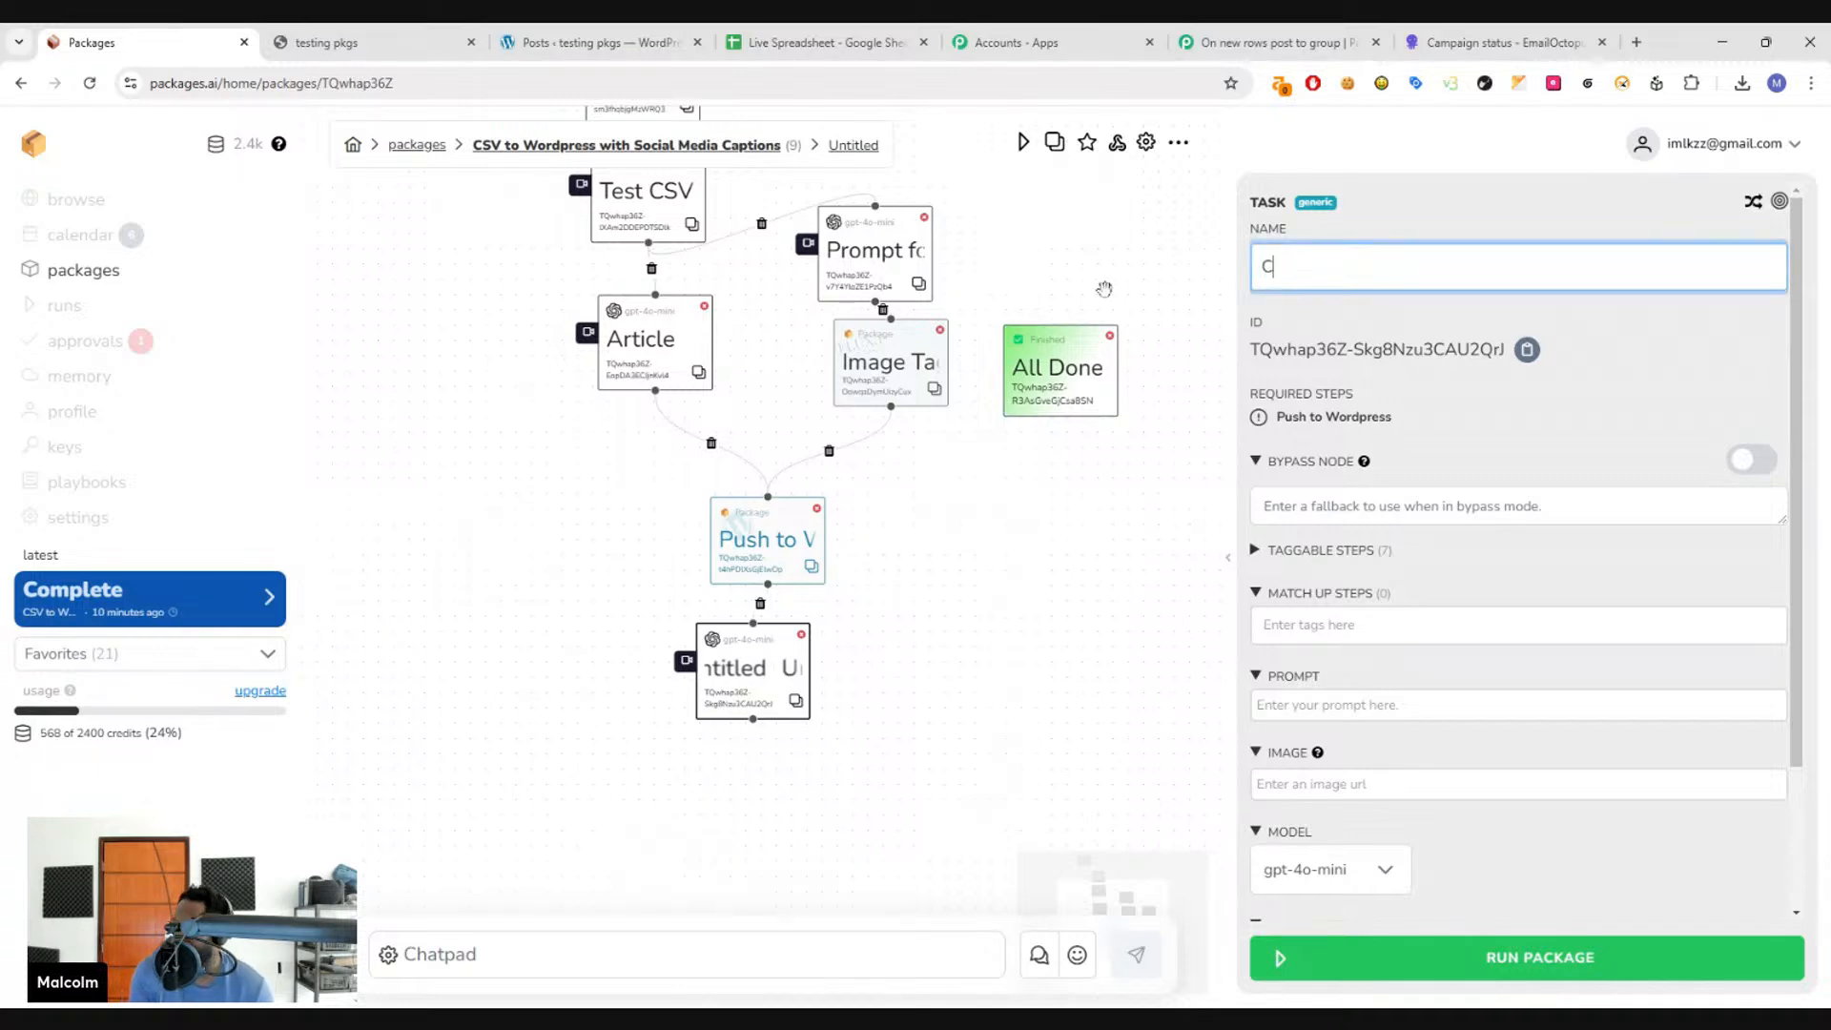
text(reate a soci)
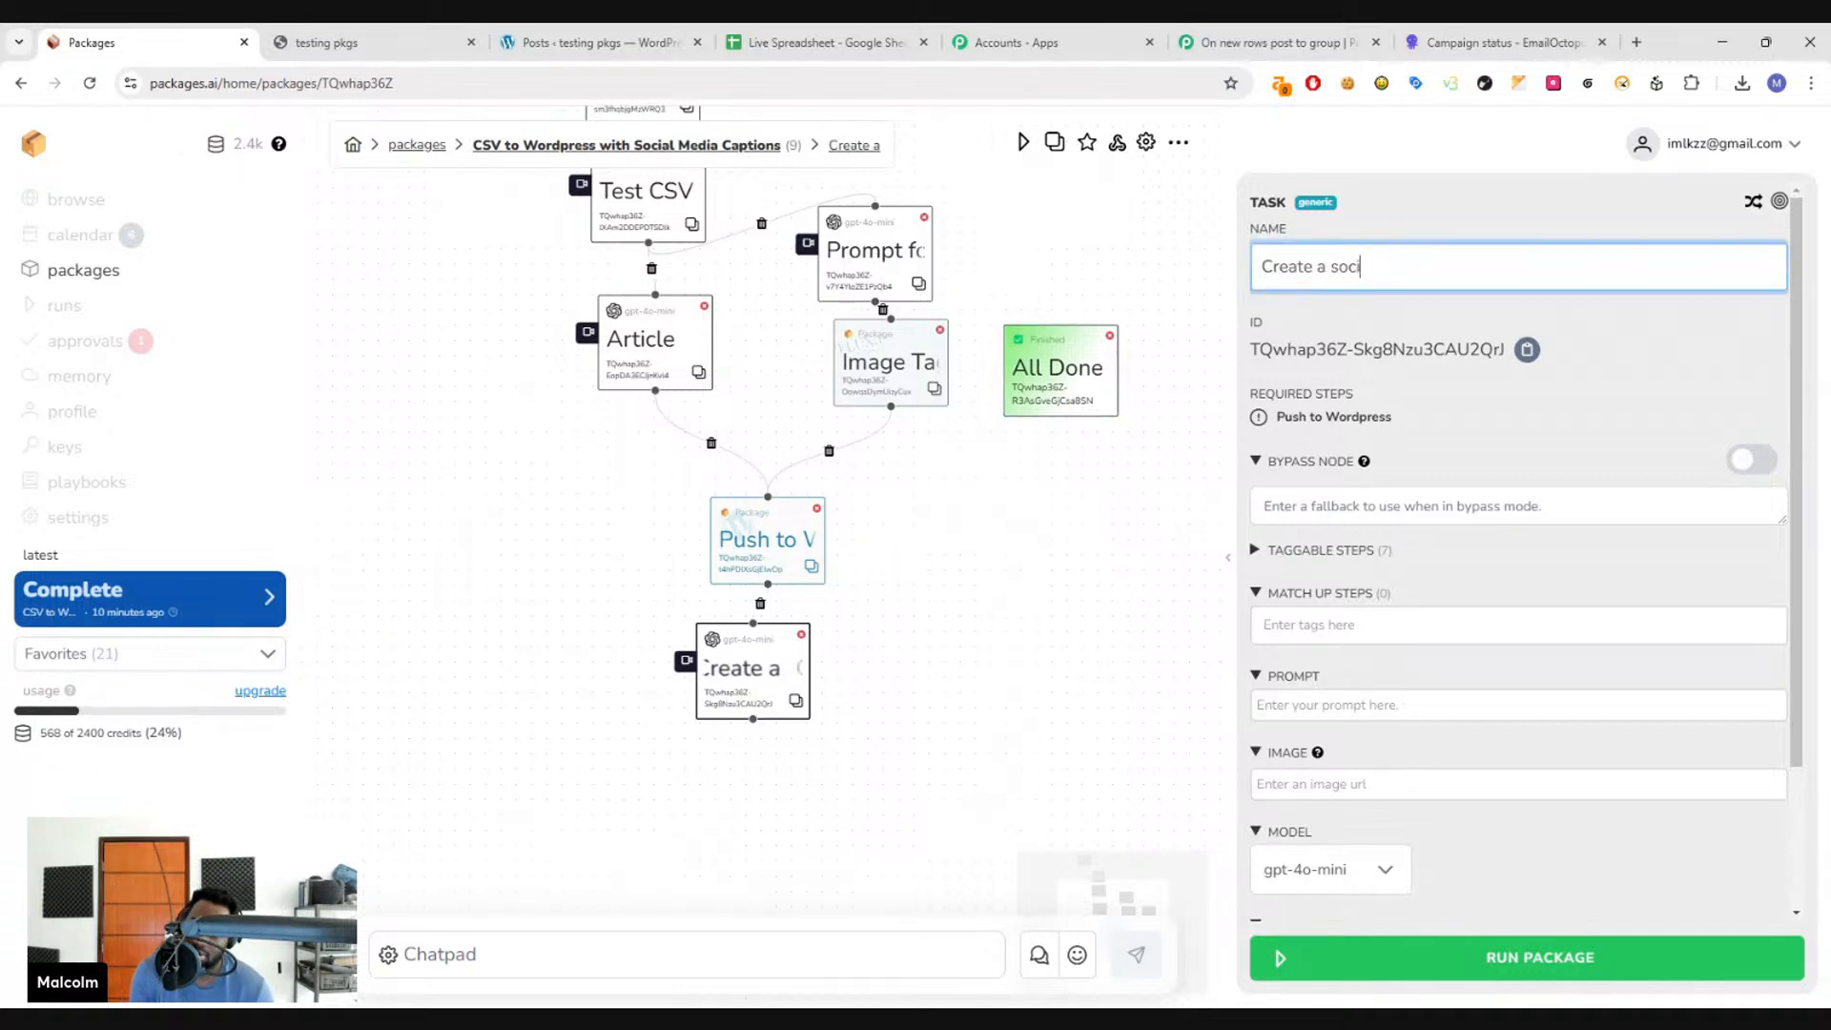
text(al media caption)
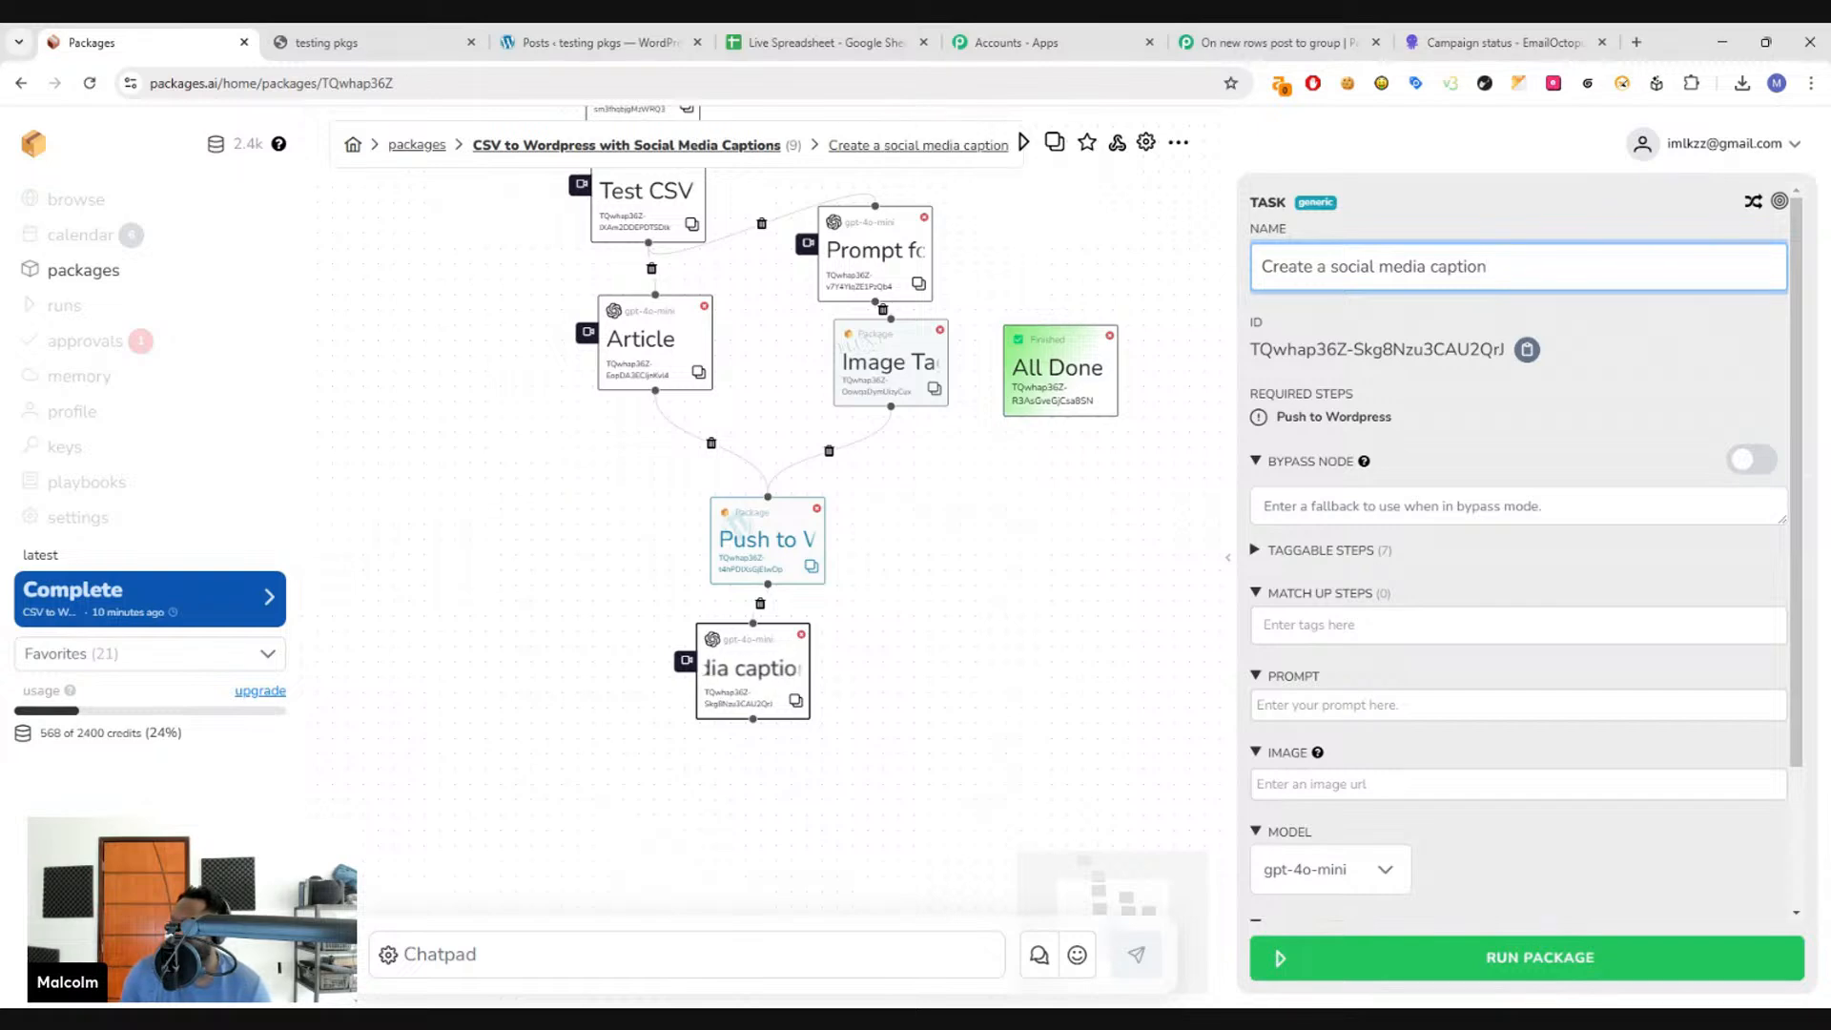
click(1001, 678)
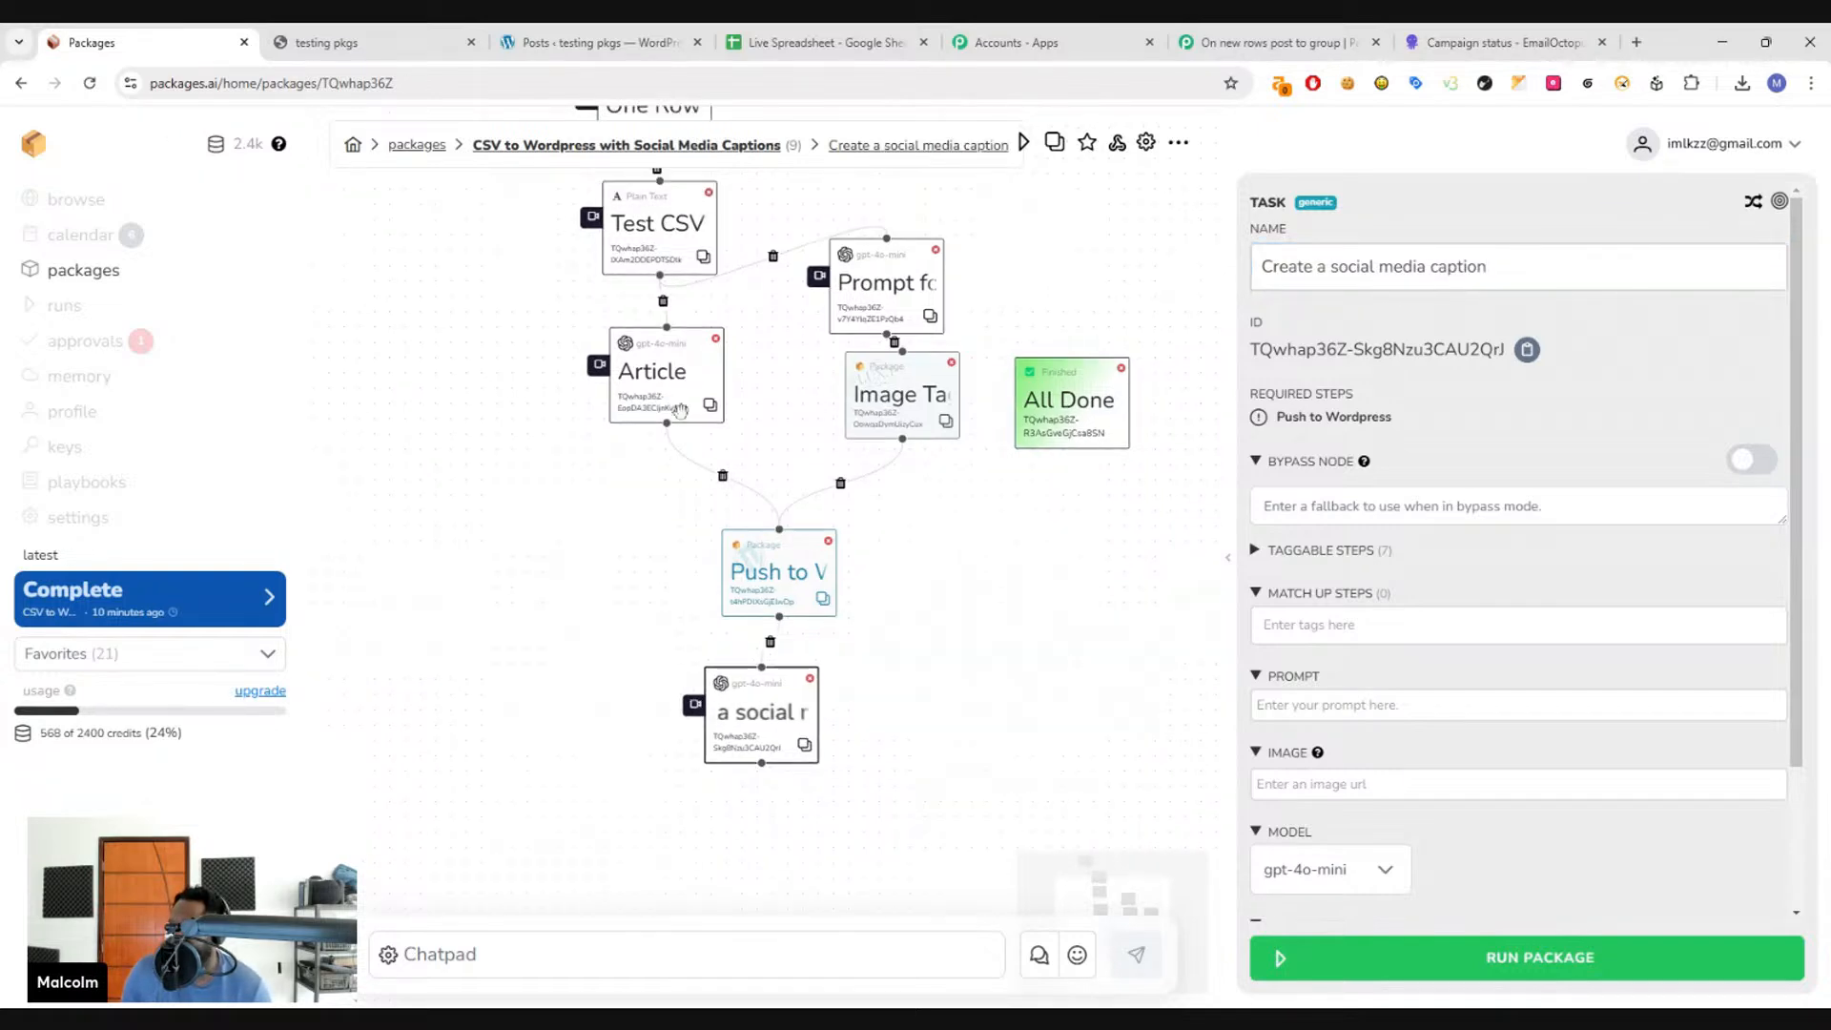
drag(757, 329, 781, 458)
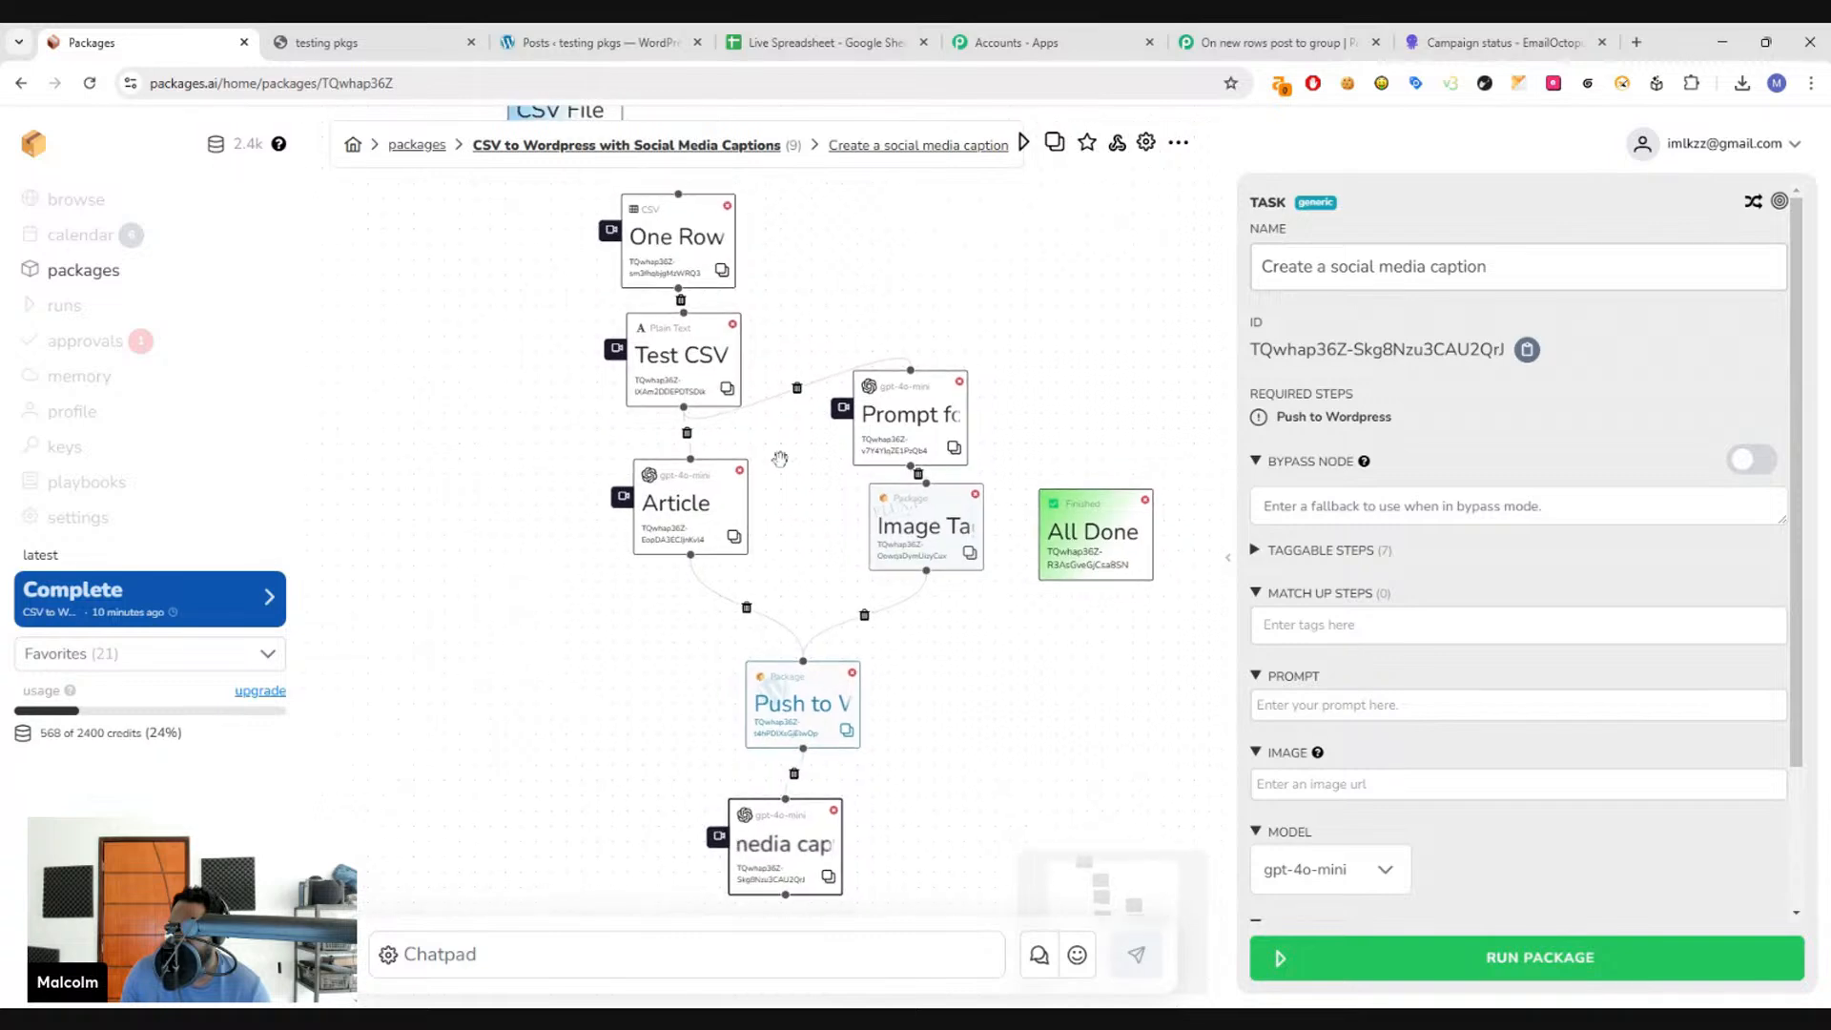
drag(992, 895, 988, 694)
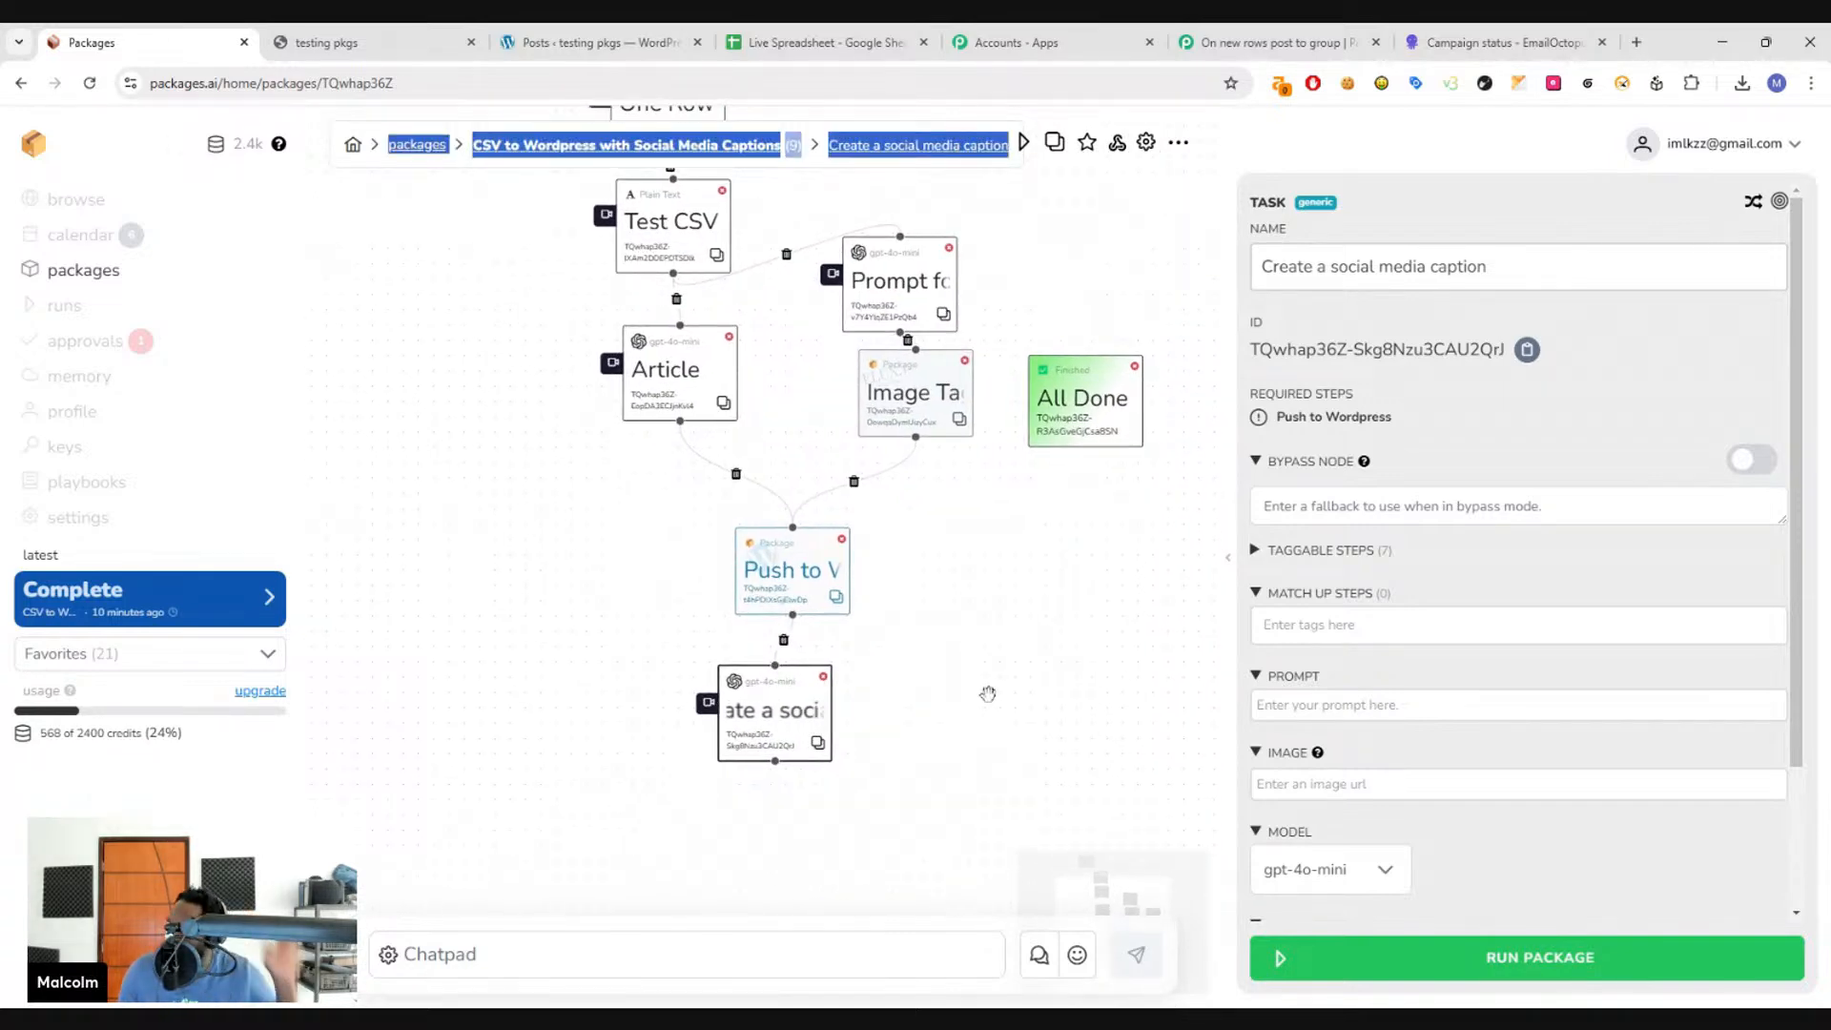
- Add One Row to the match-up steps of the "Create a social media caption" node
scroll(1421, 675, down, 2)
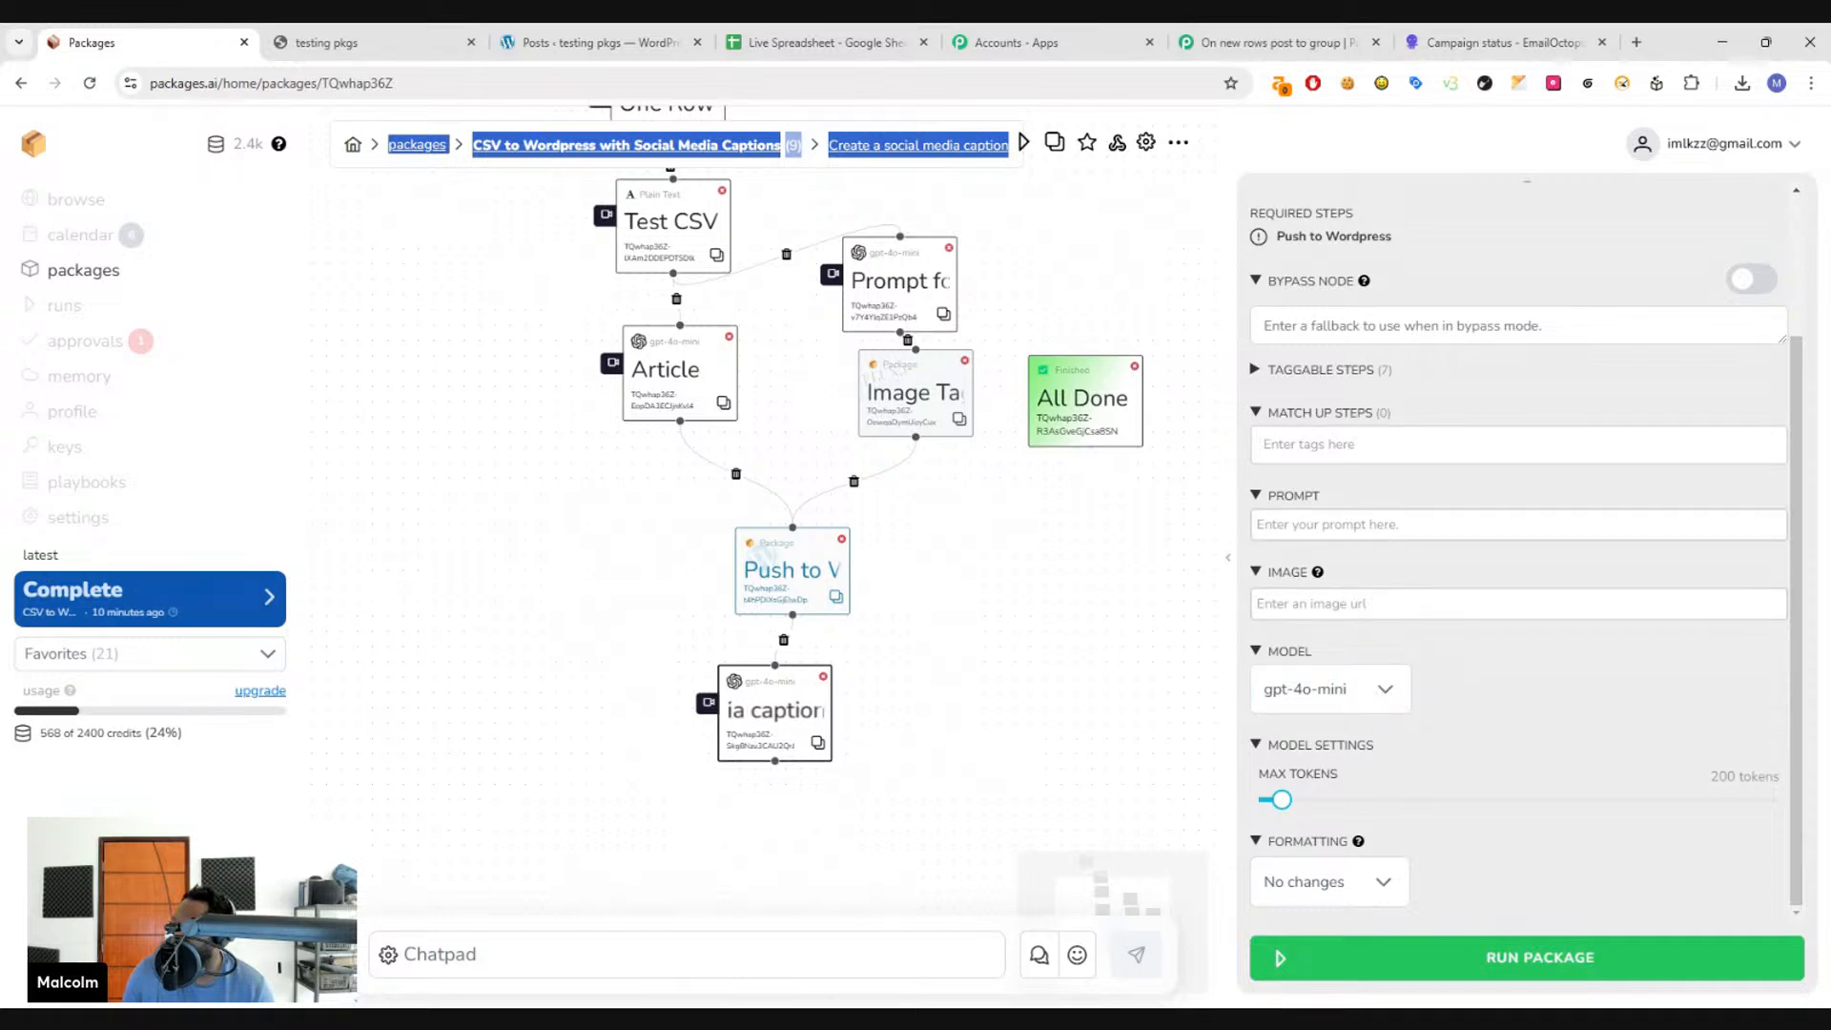
click(1382, 525)
drag(944, 654, 954, 719)
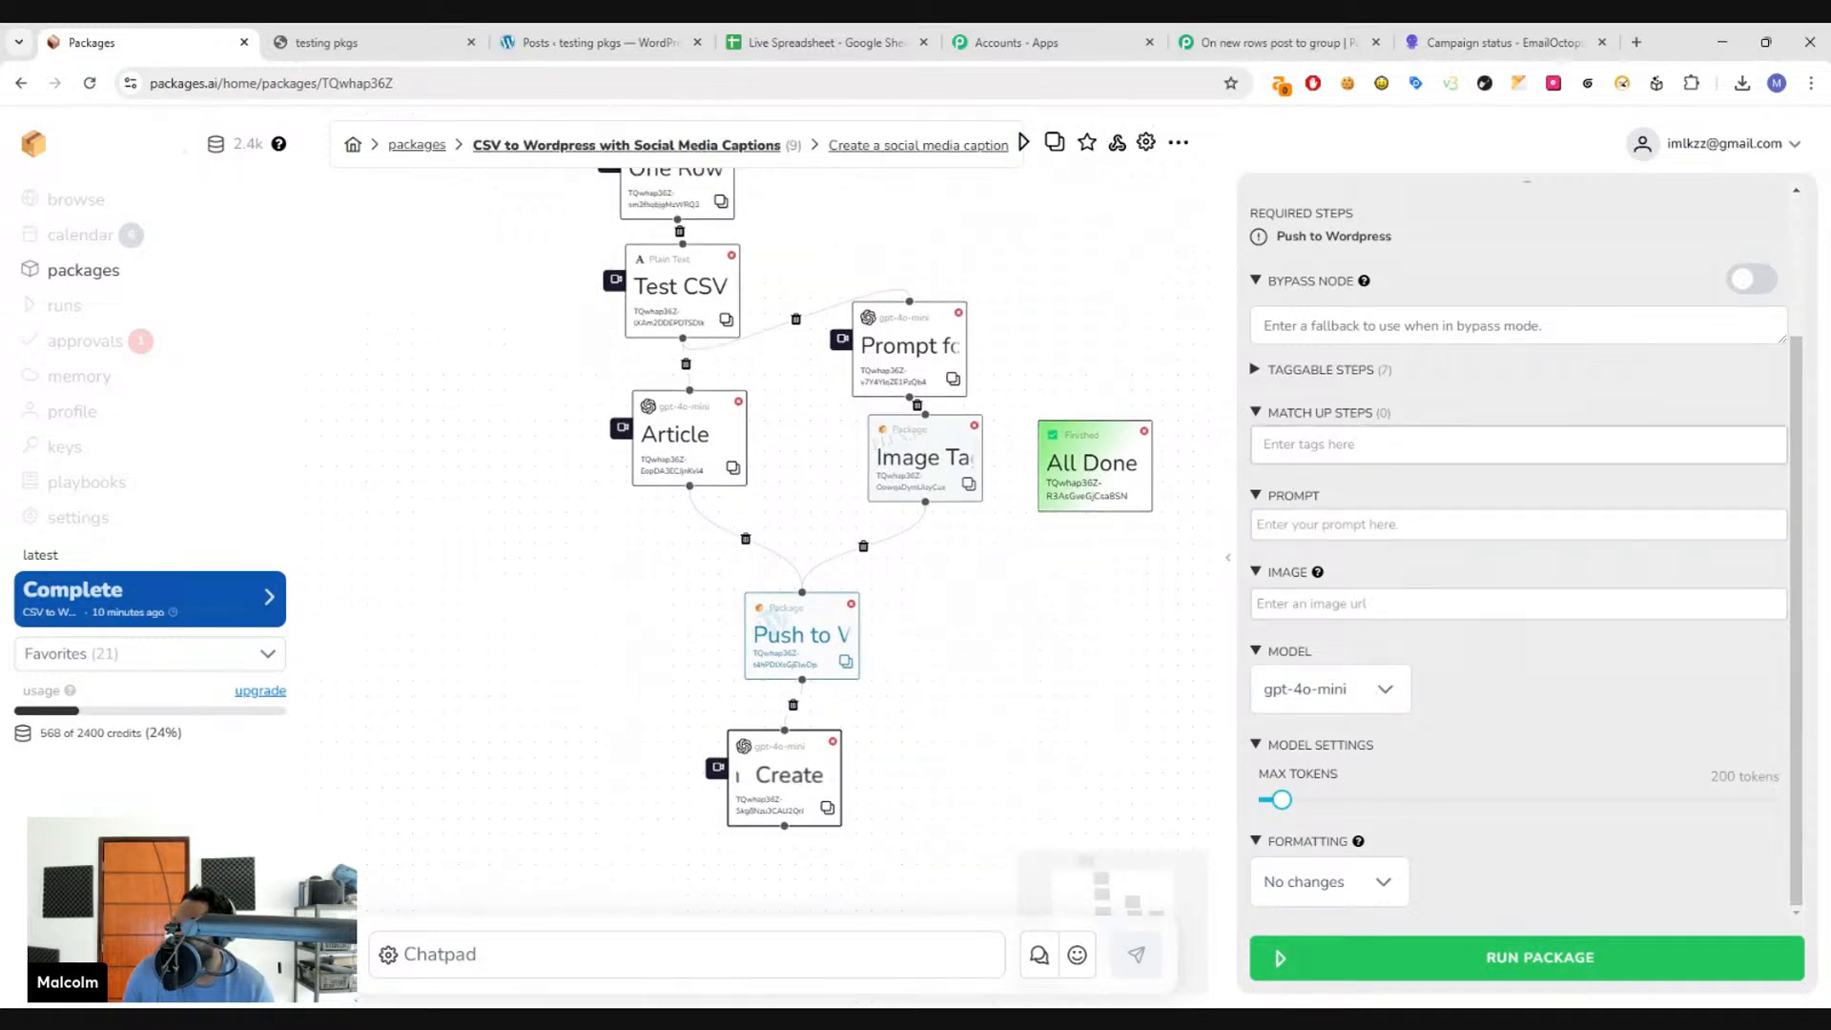
click(1405, 444)
text(p)
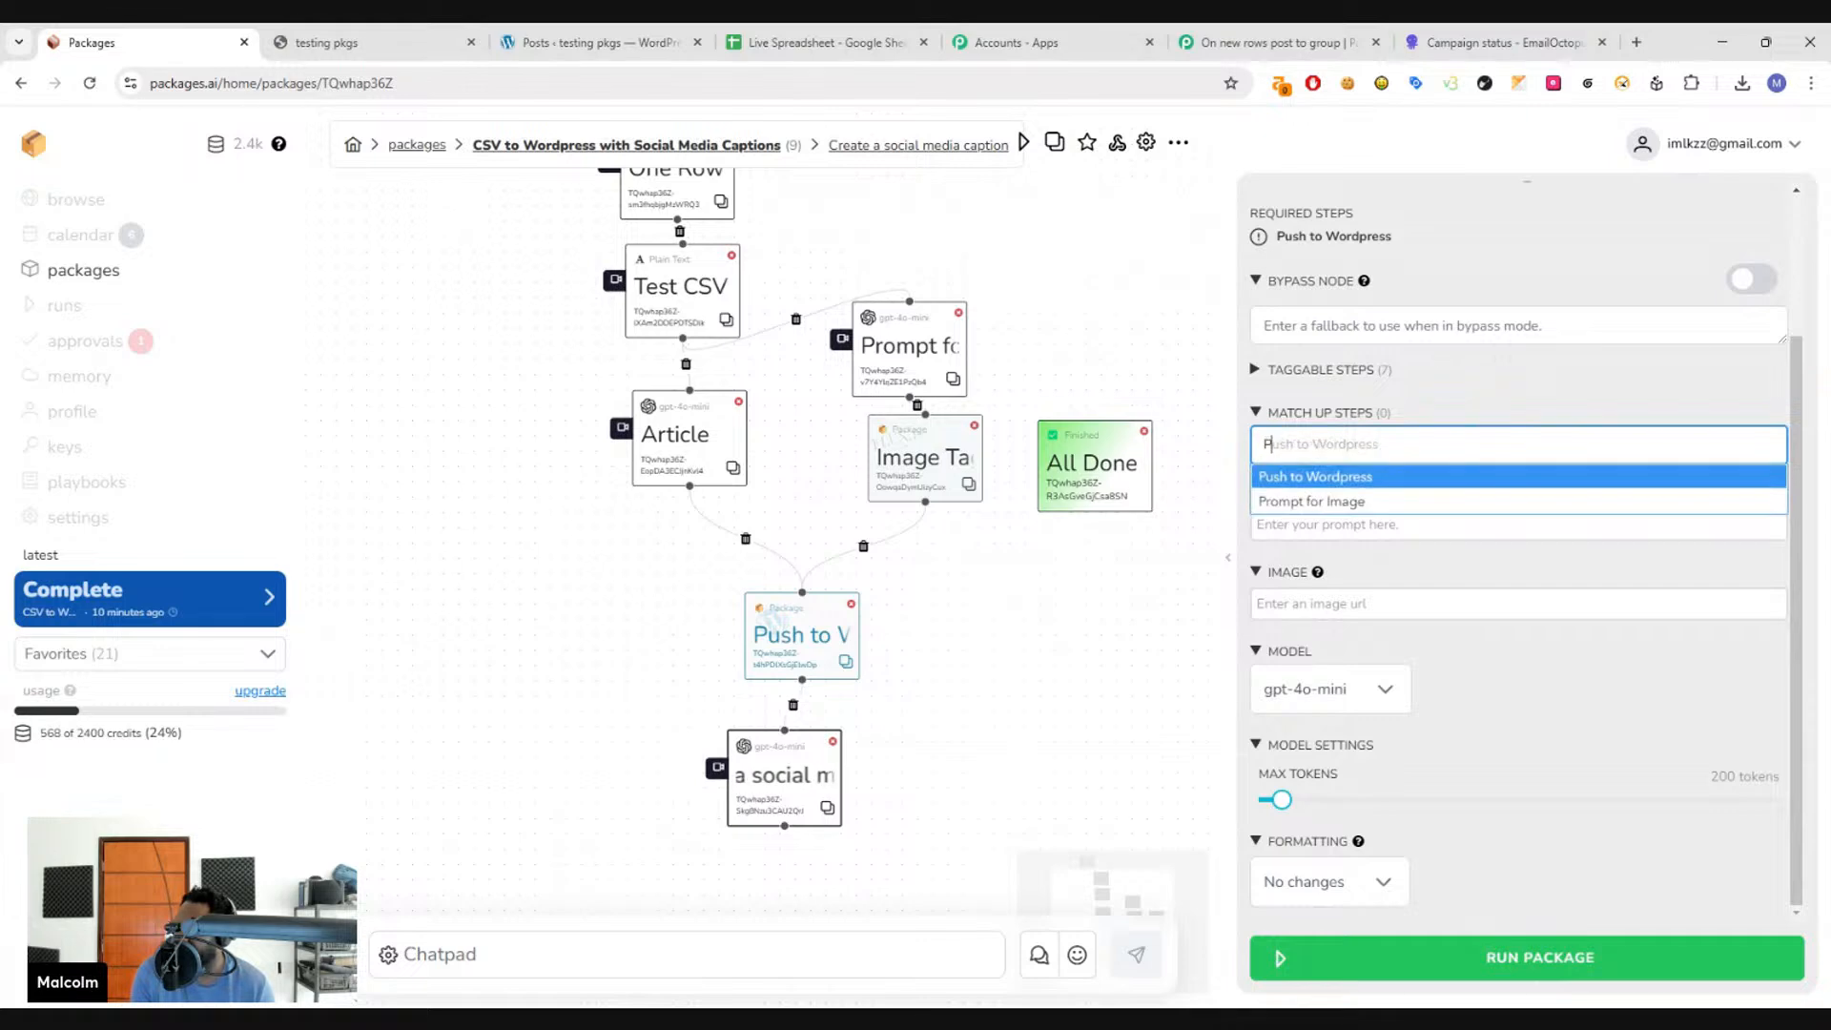
key(Return)
text(OIne)
key(BackSpace)
key(BackSpace)
key(BackSpace)
text(ne)
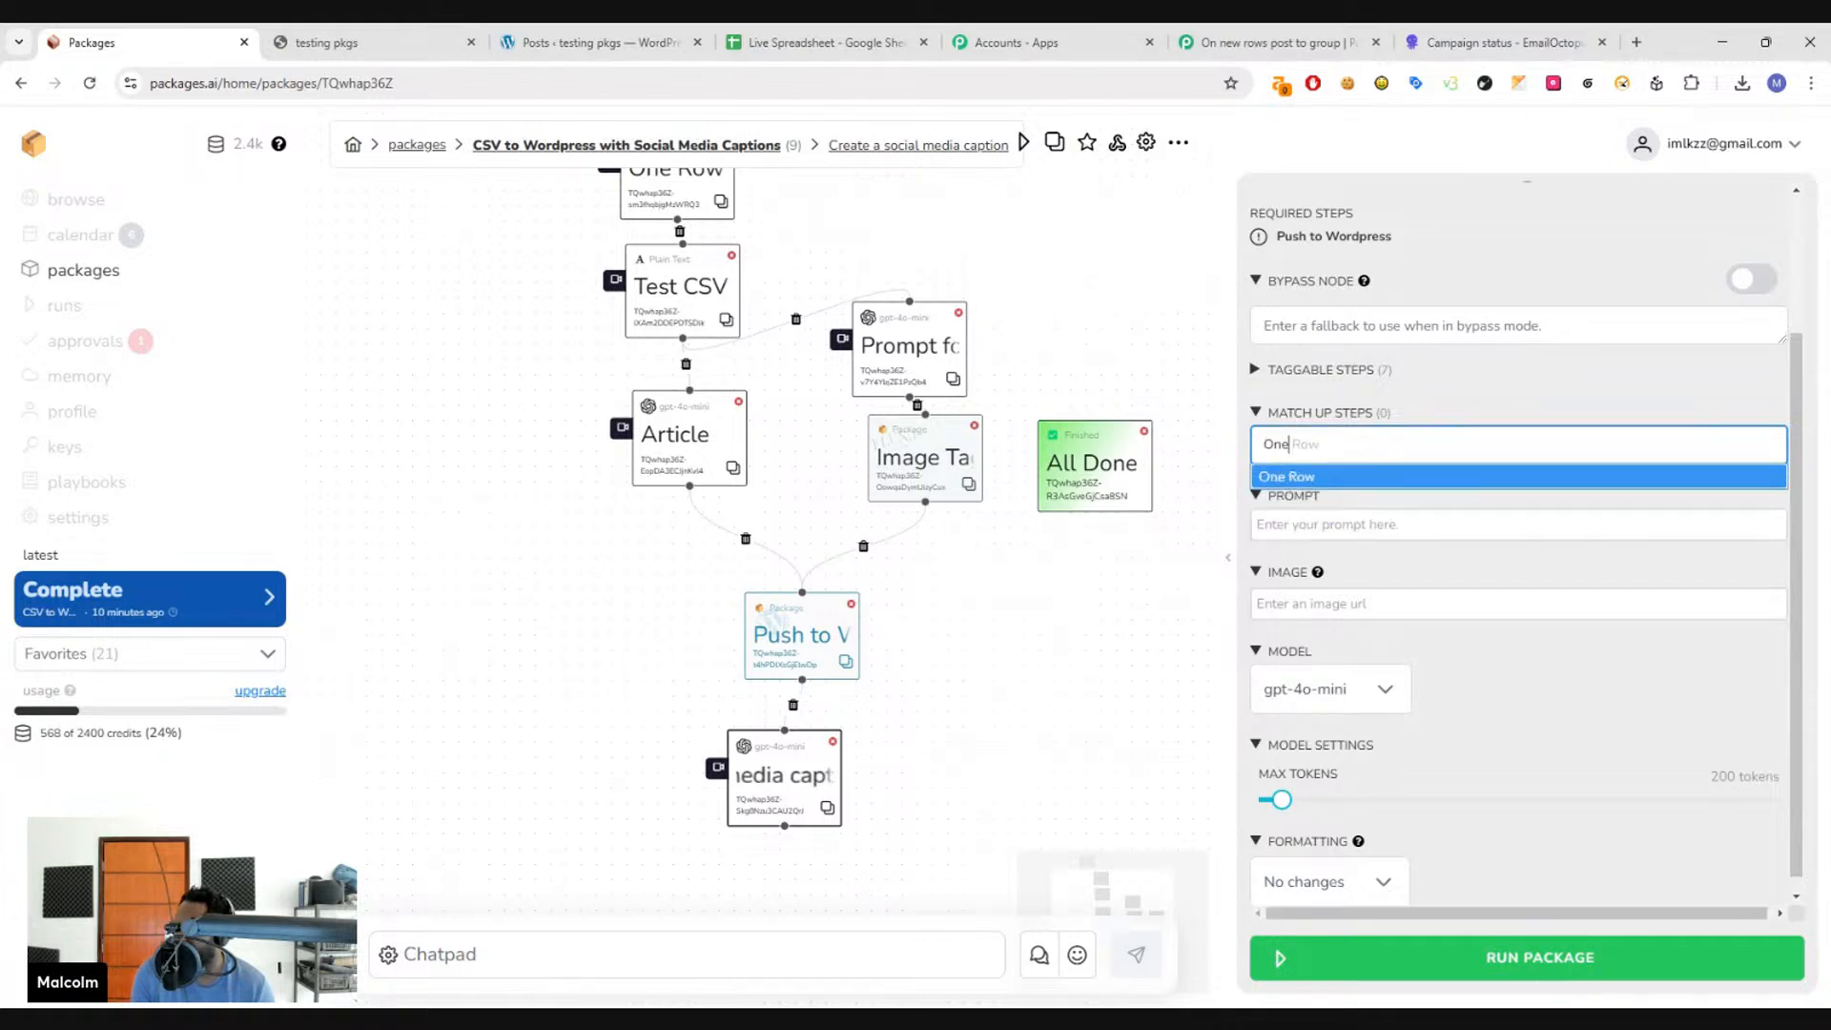
key(Return)
- Start the prompt with "Given an article and a title, write a short social media caption." and a "Title:" line tagged One Row.Title
click(1332, 524)
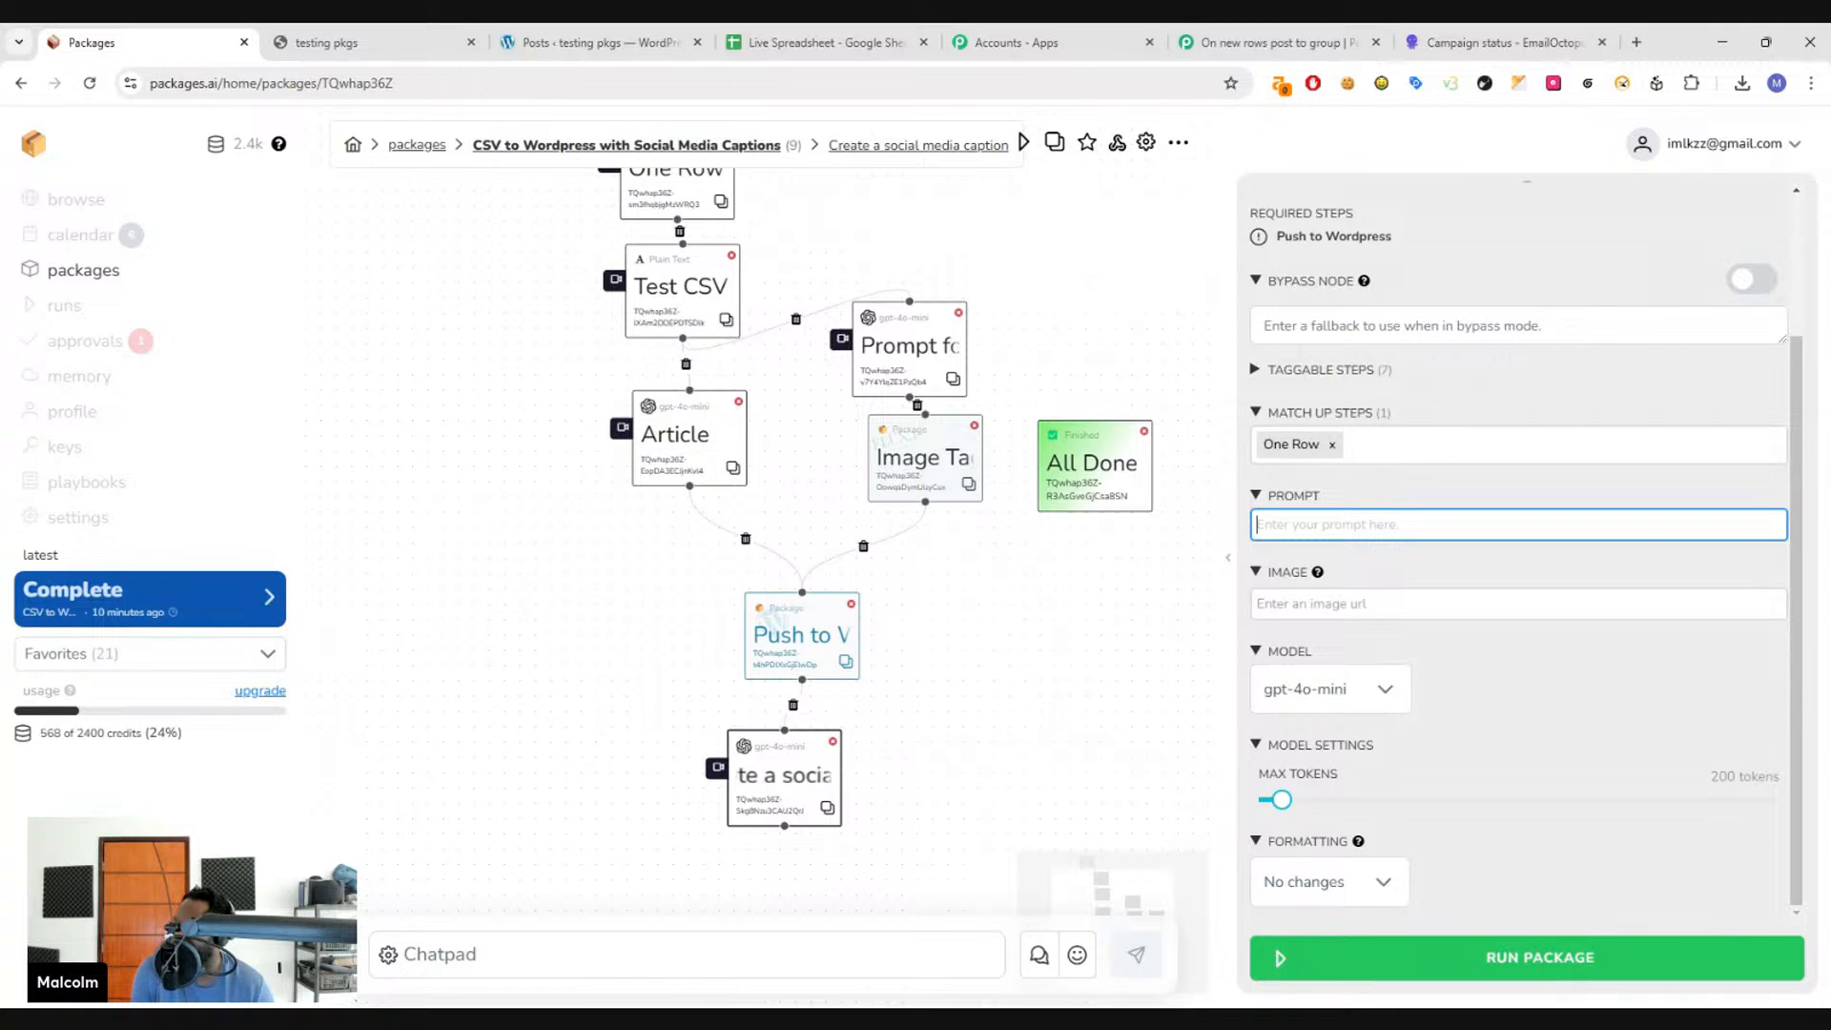
text(G)
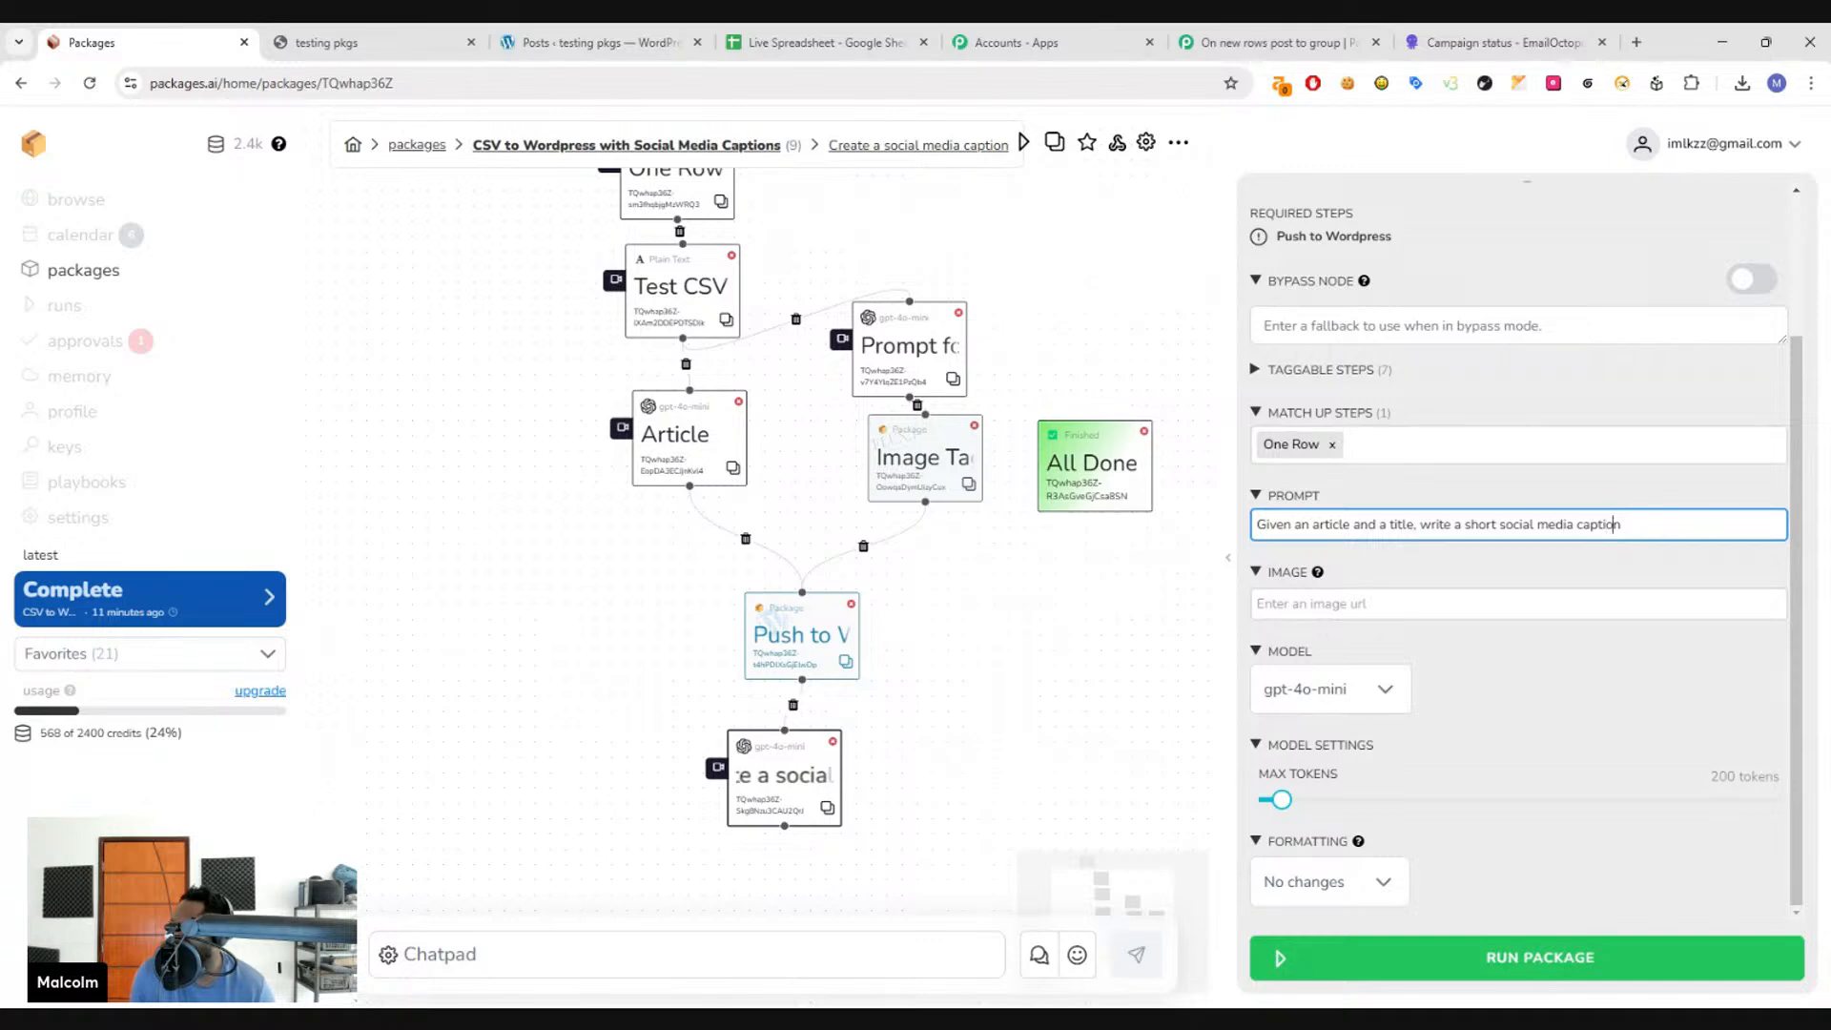
key(Return)
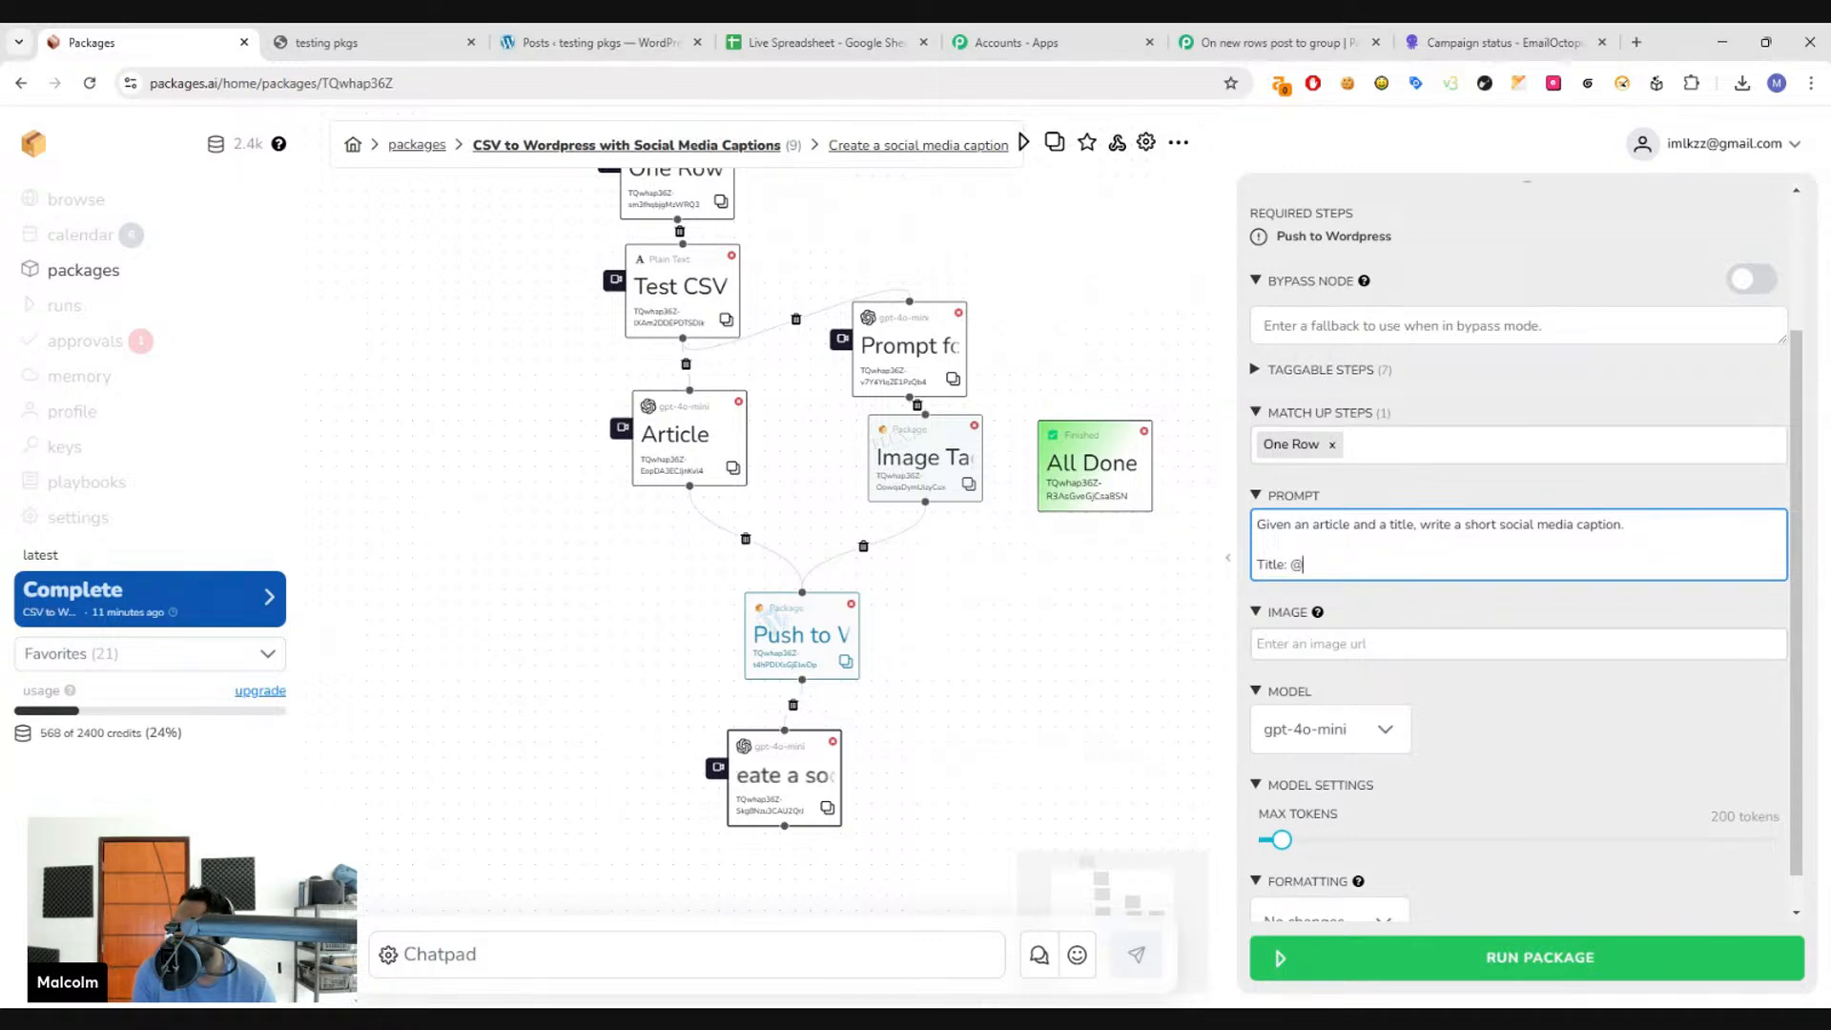
text(Title: @One)
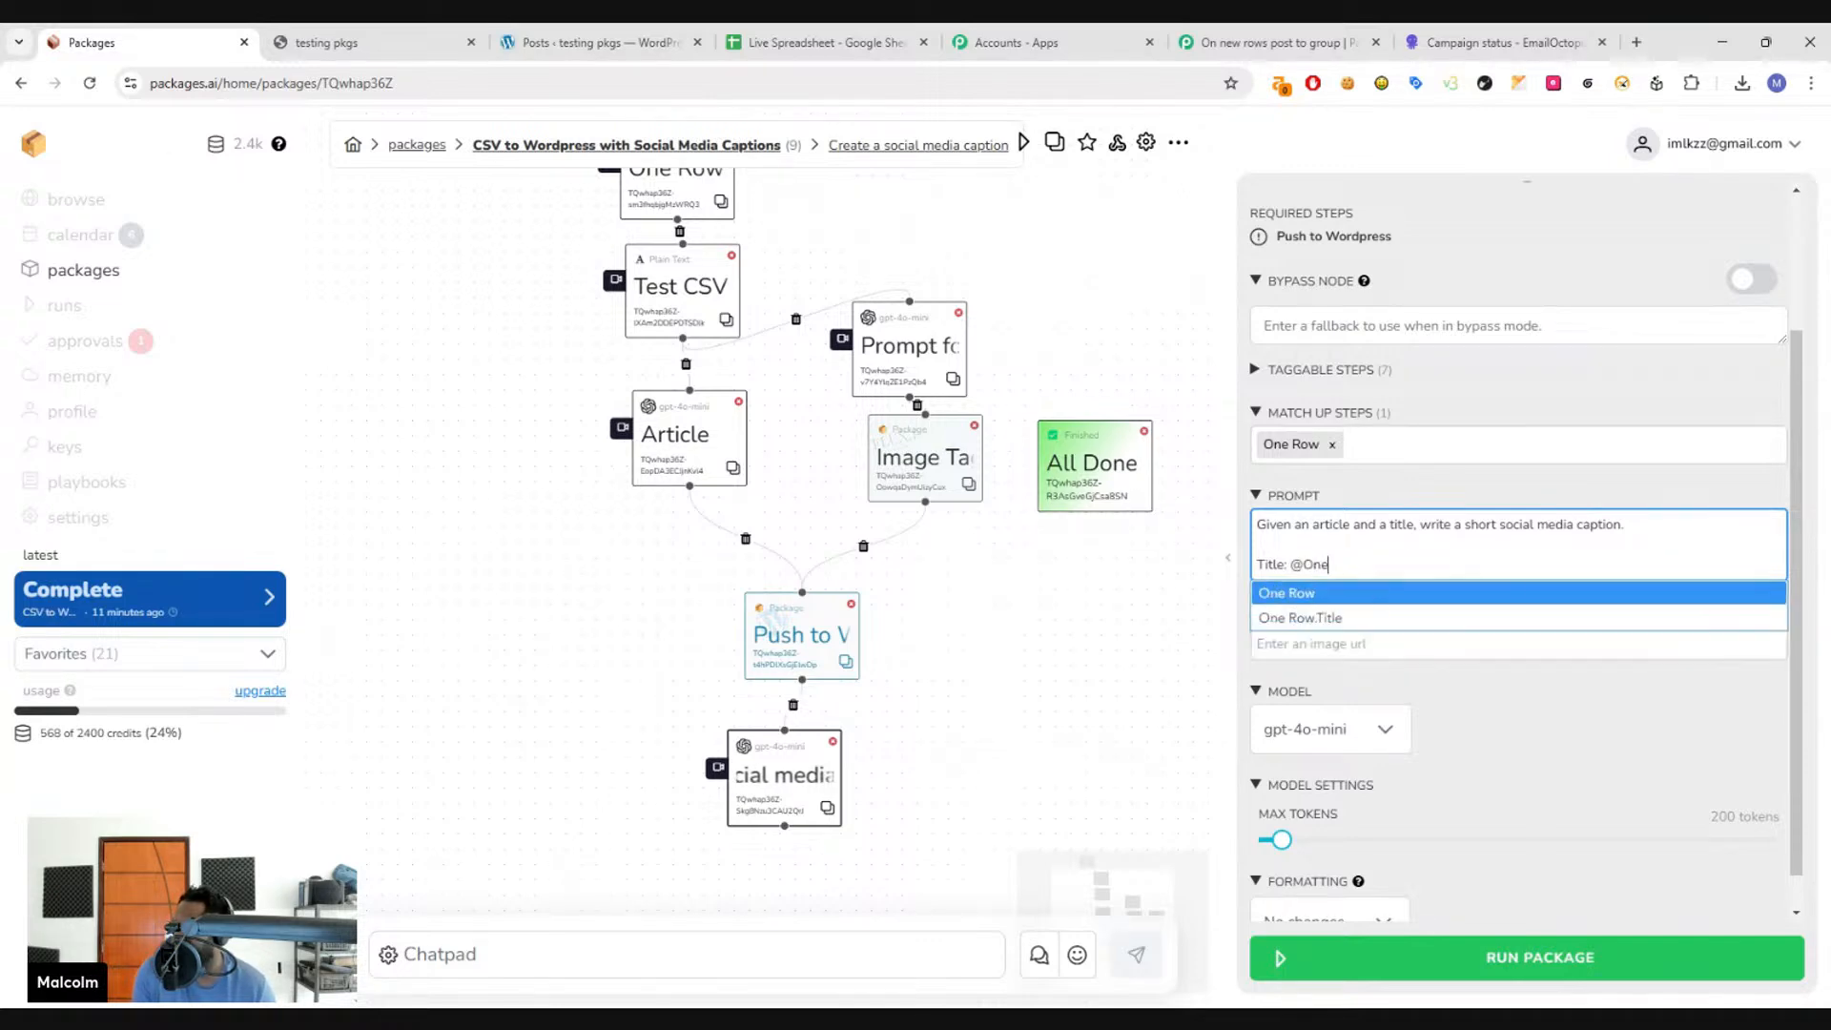
key(Down)
key(Return)
key(Return)
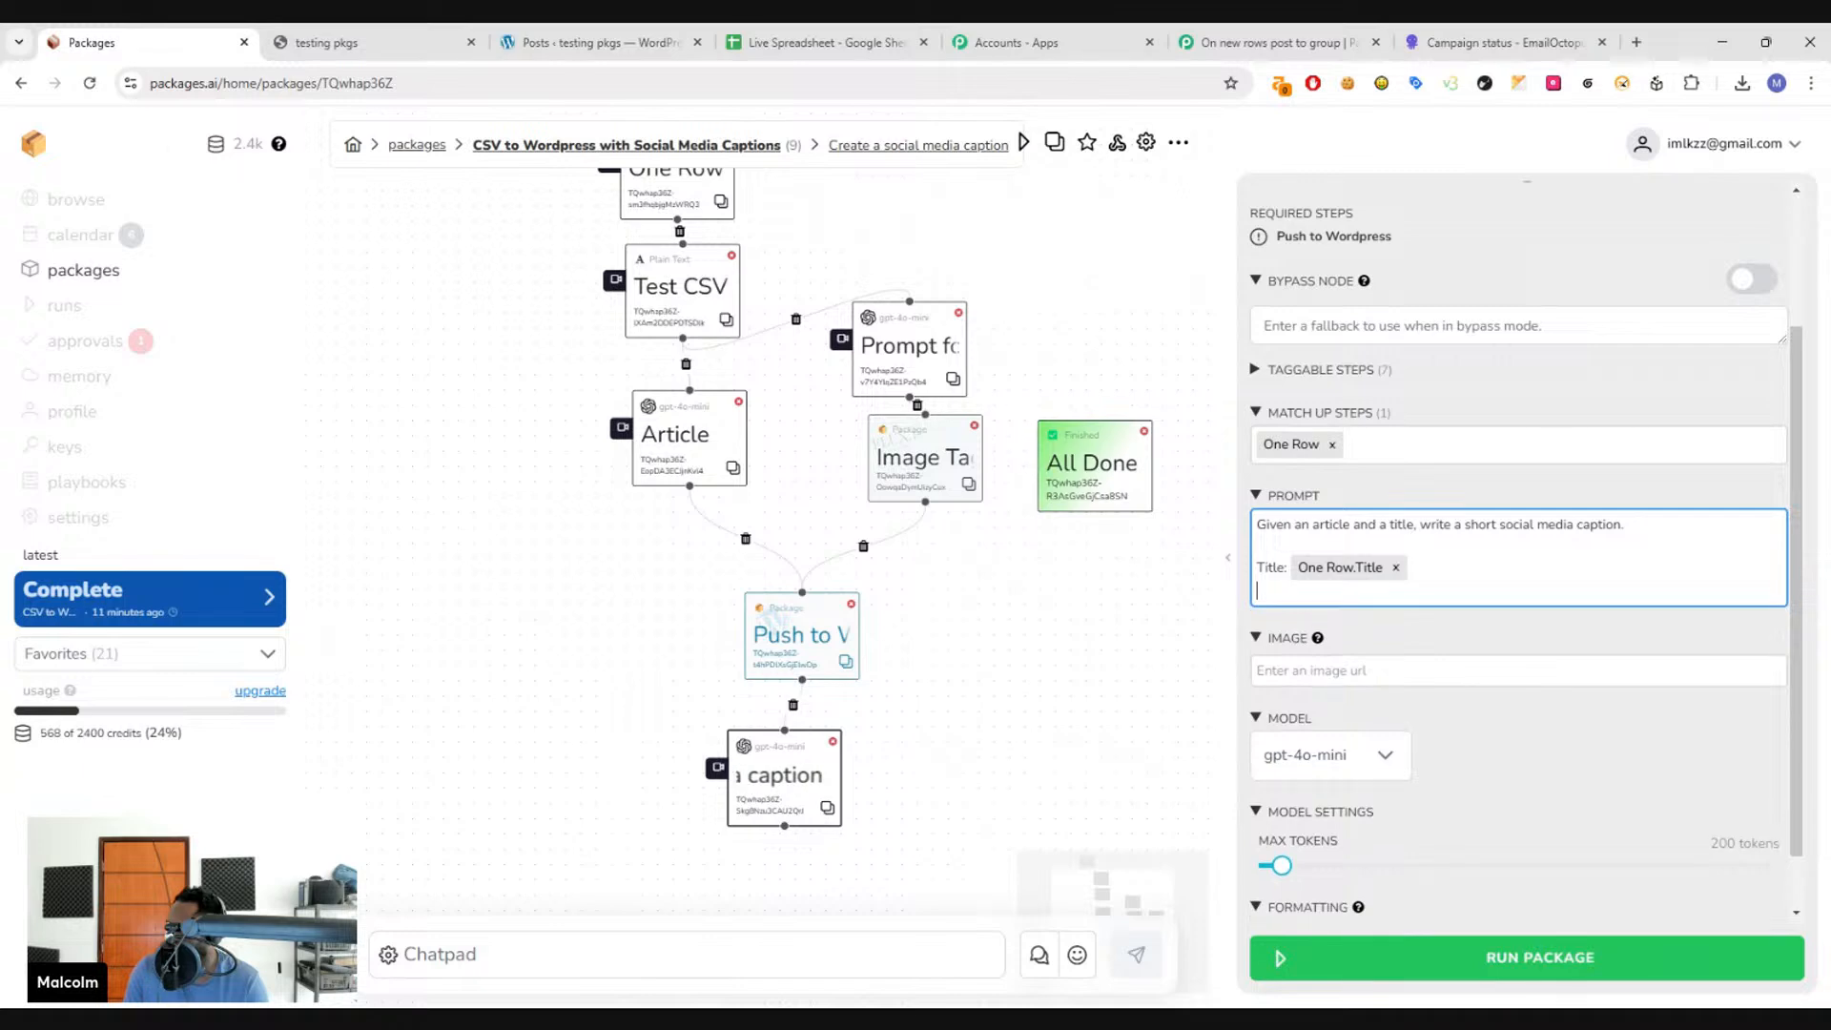
- Add an "Article:" line tagged with the Article step and a closing "Short social media caption" line to the prompt
text(Article:)
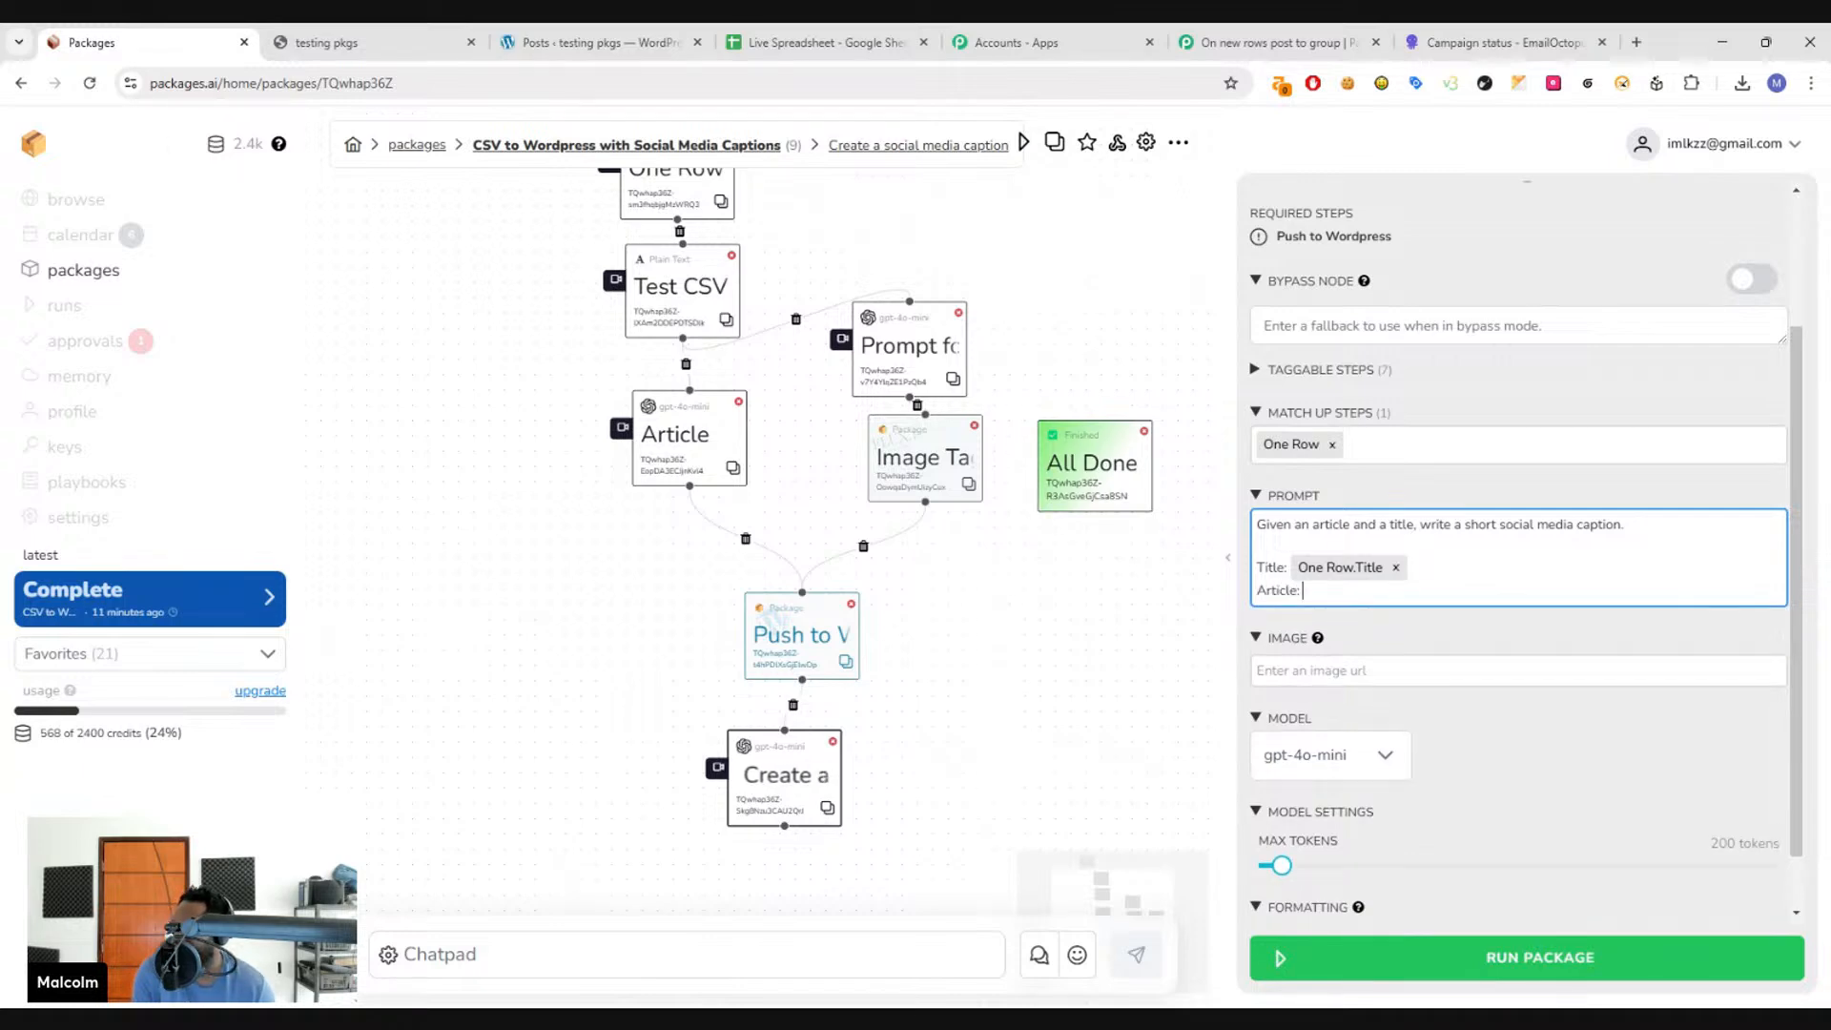
text( @Ar)
key(Return)
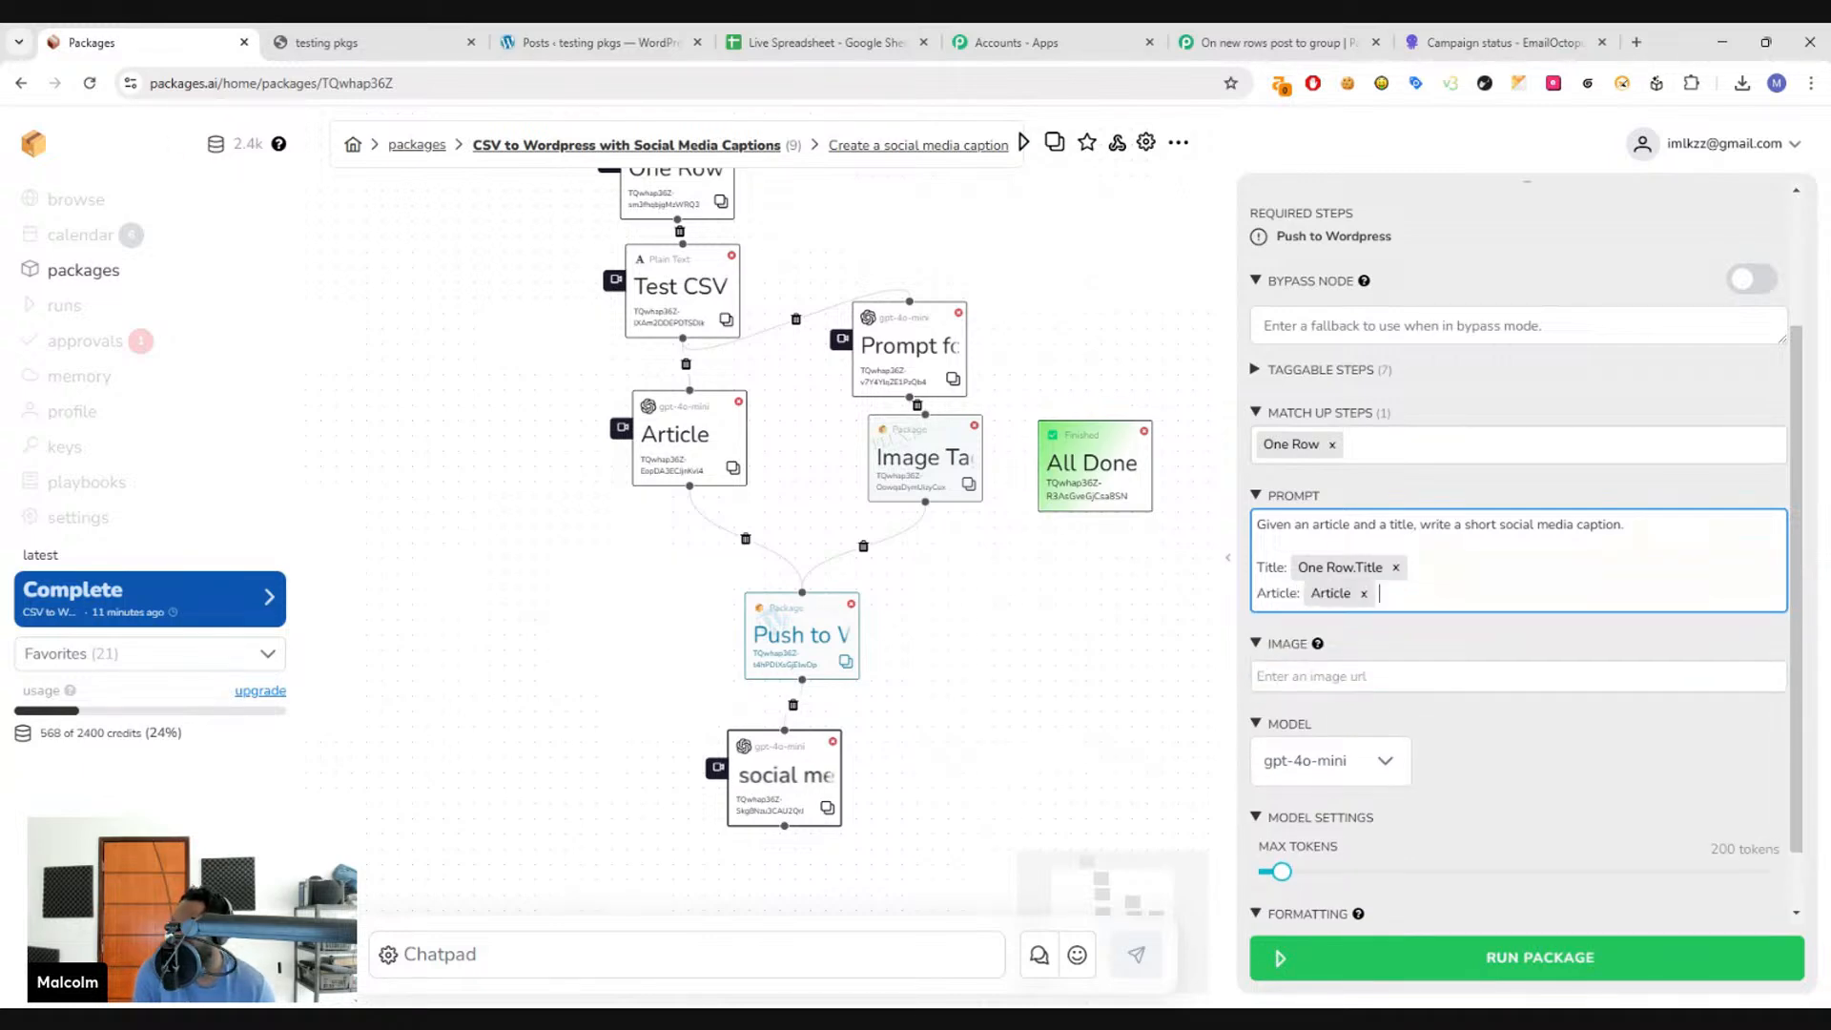
key(Return)
key(Return)
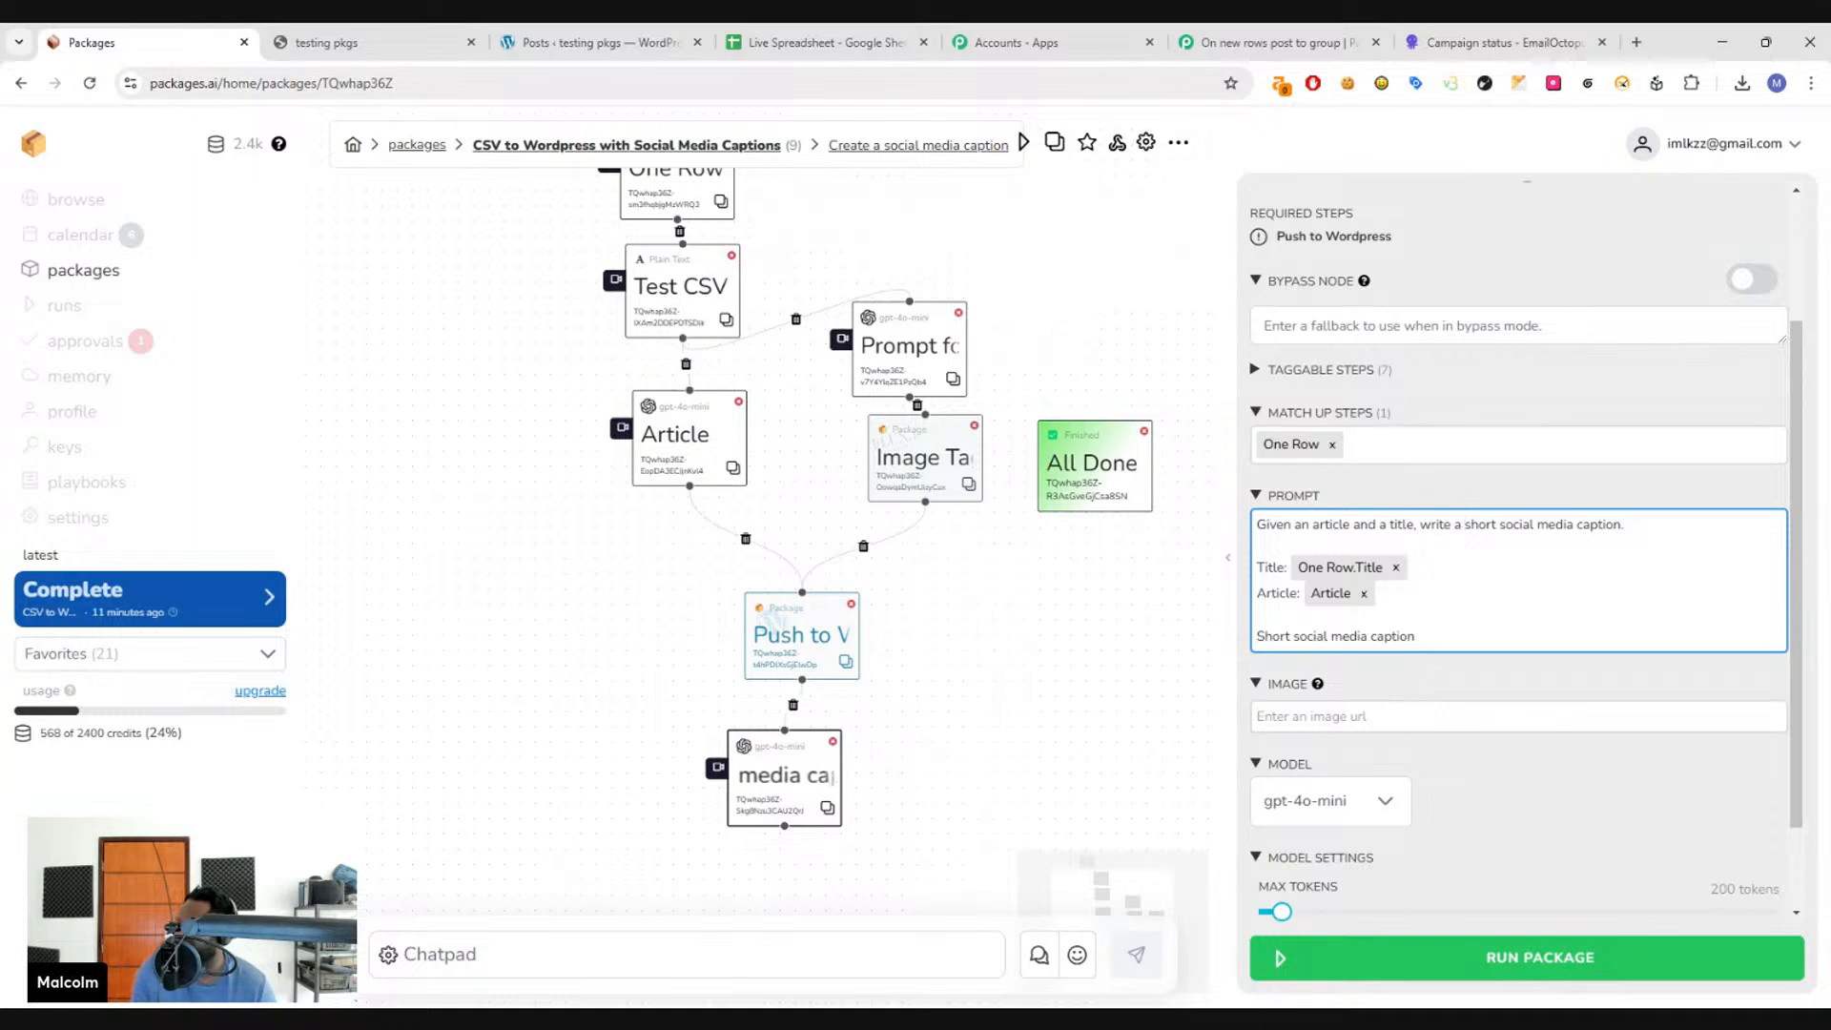
- Change the prompt's instruction to ask for a "short, engaging" caption and end the closing line with a colon
text(emo)
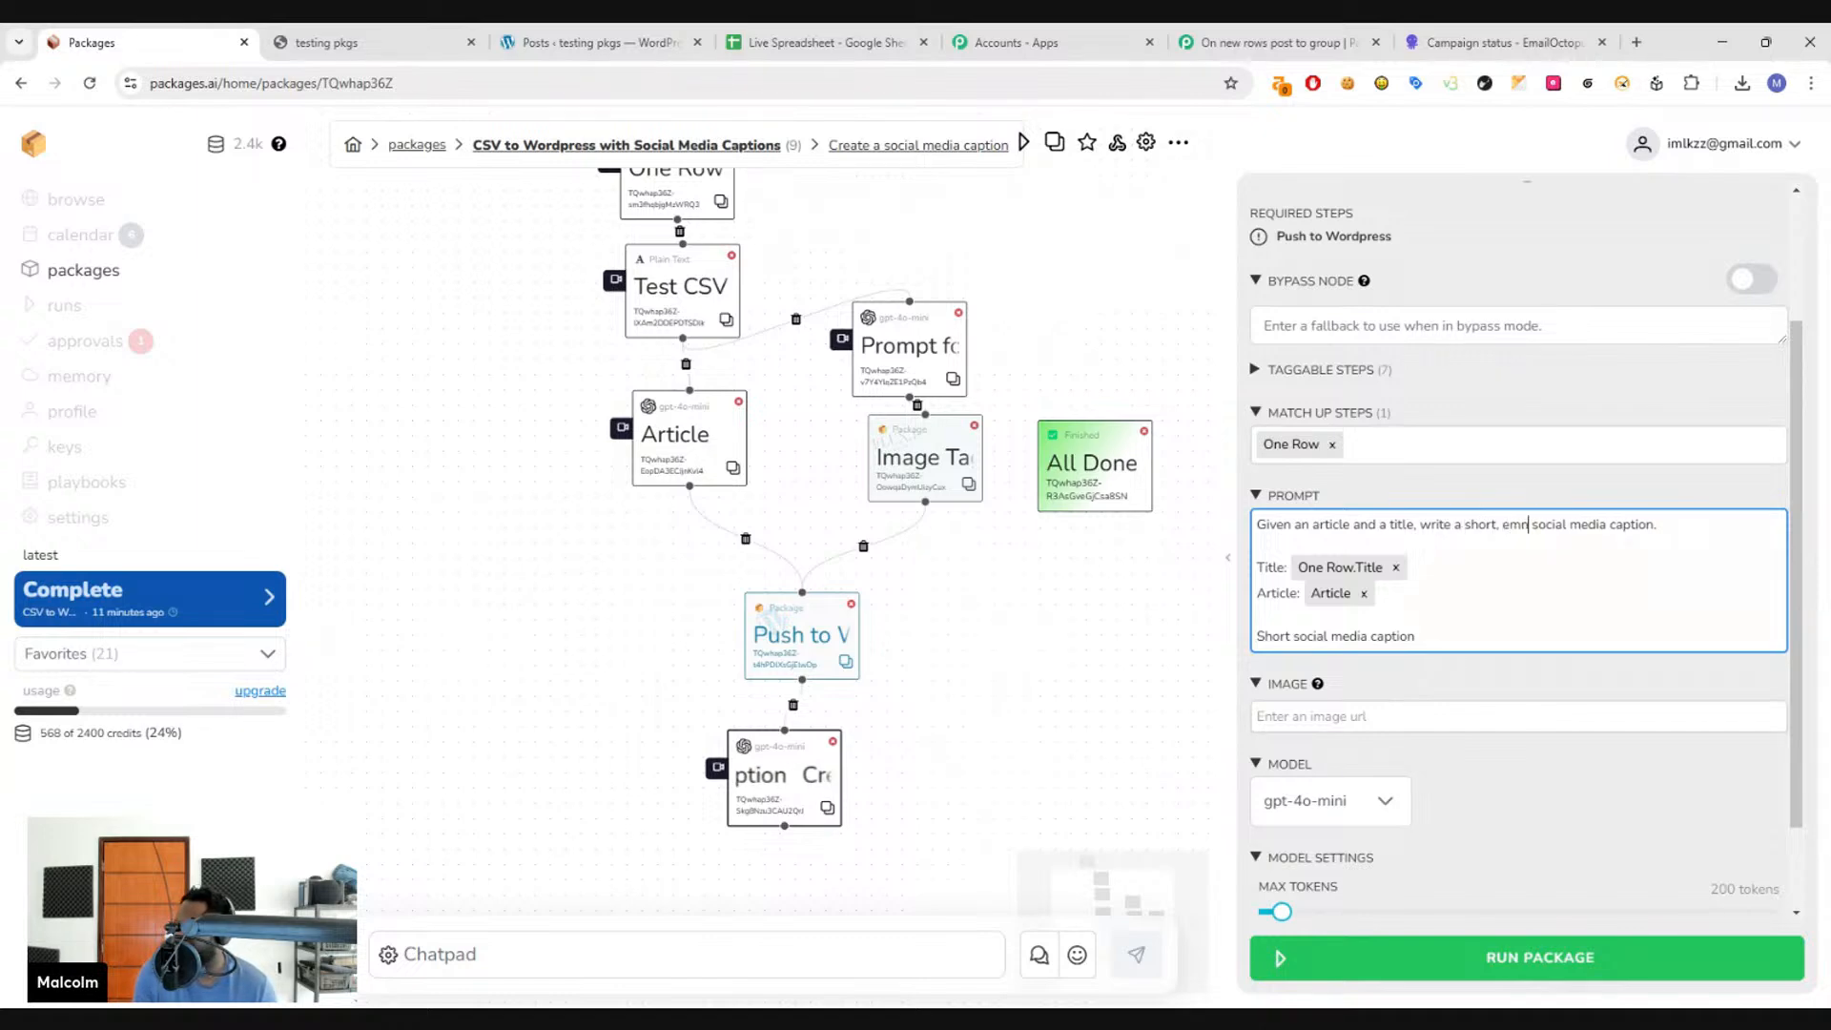
key(BackSpace)
text(nganing)
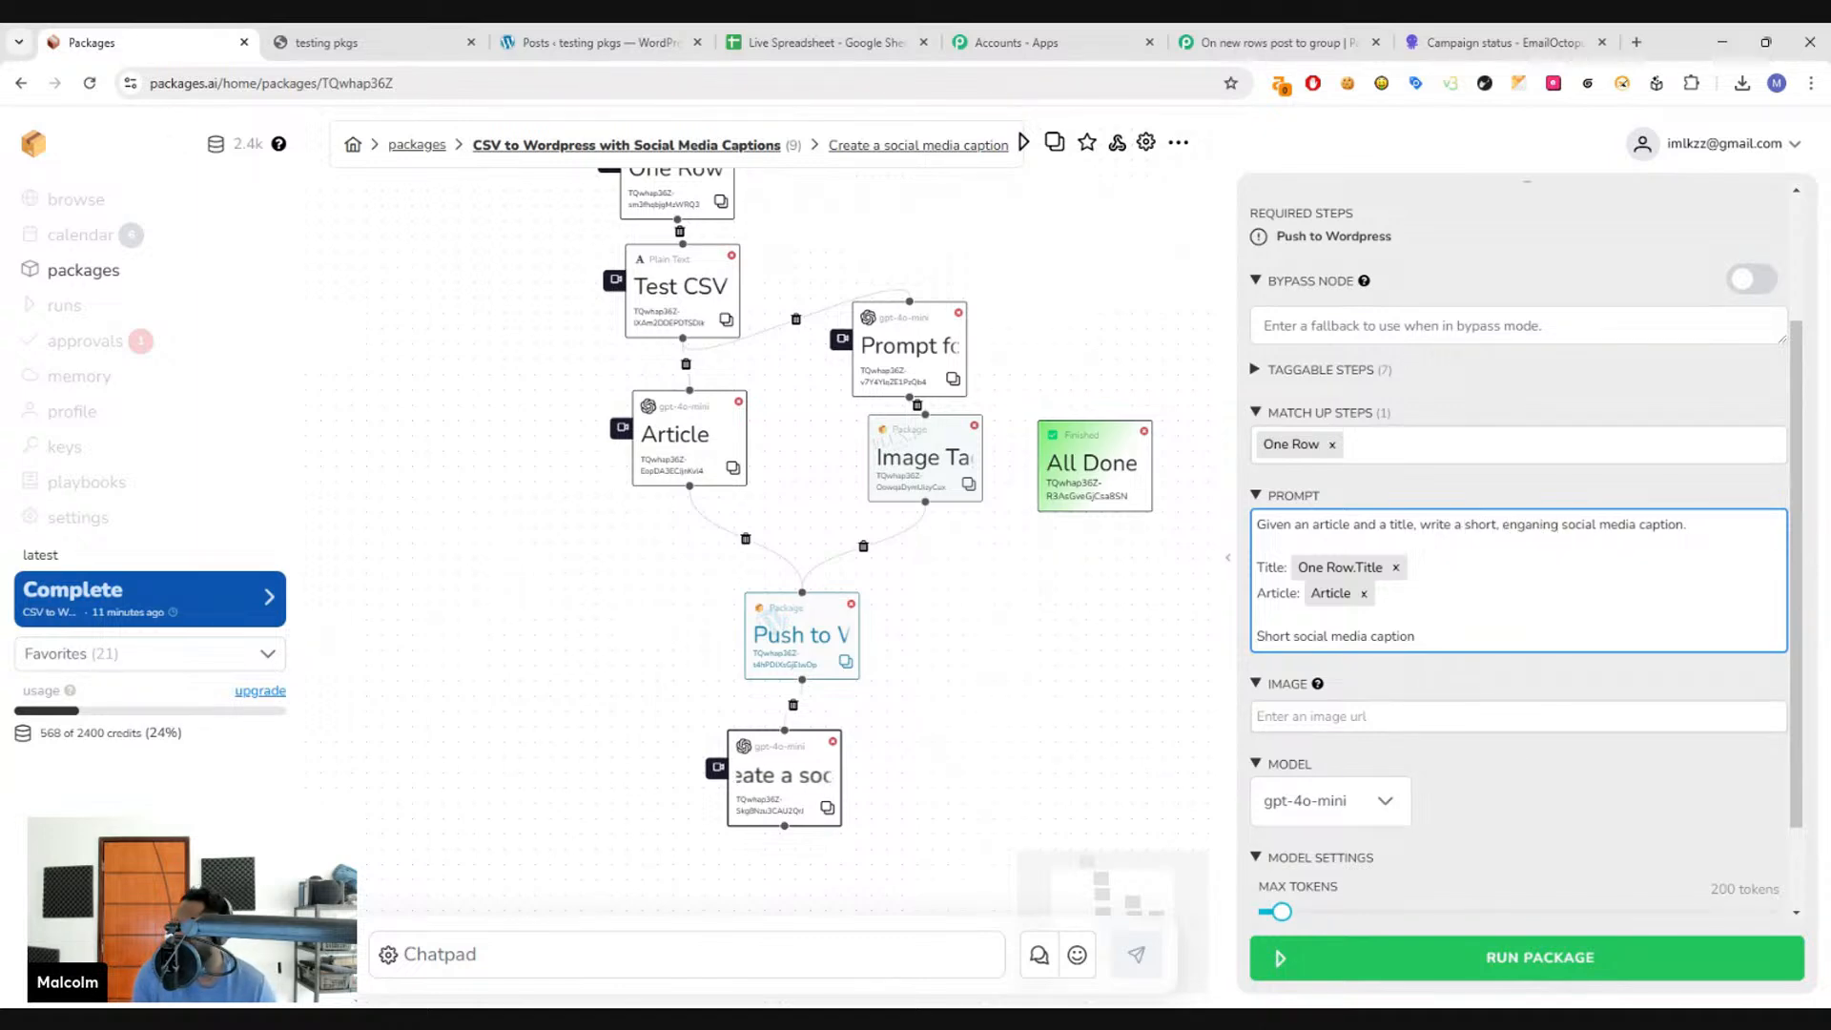
key(BackSpace)
text(ging)
click(1257, 616)
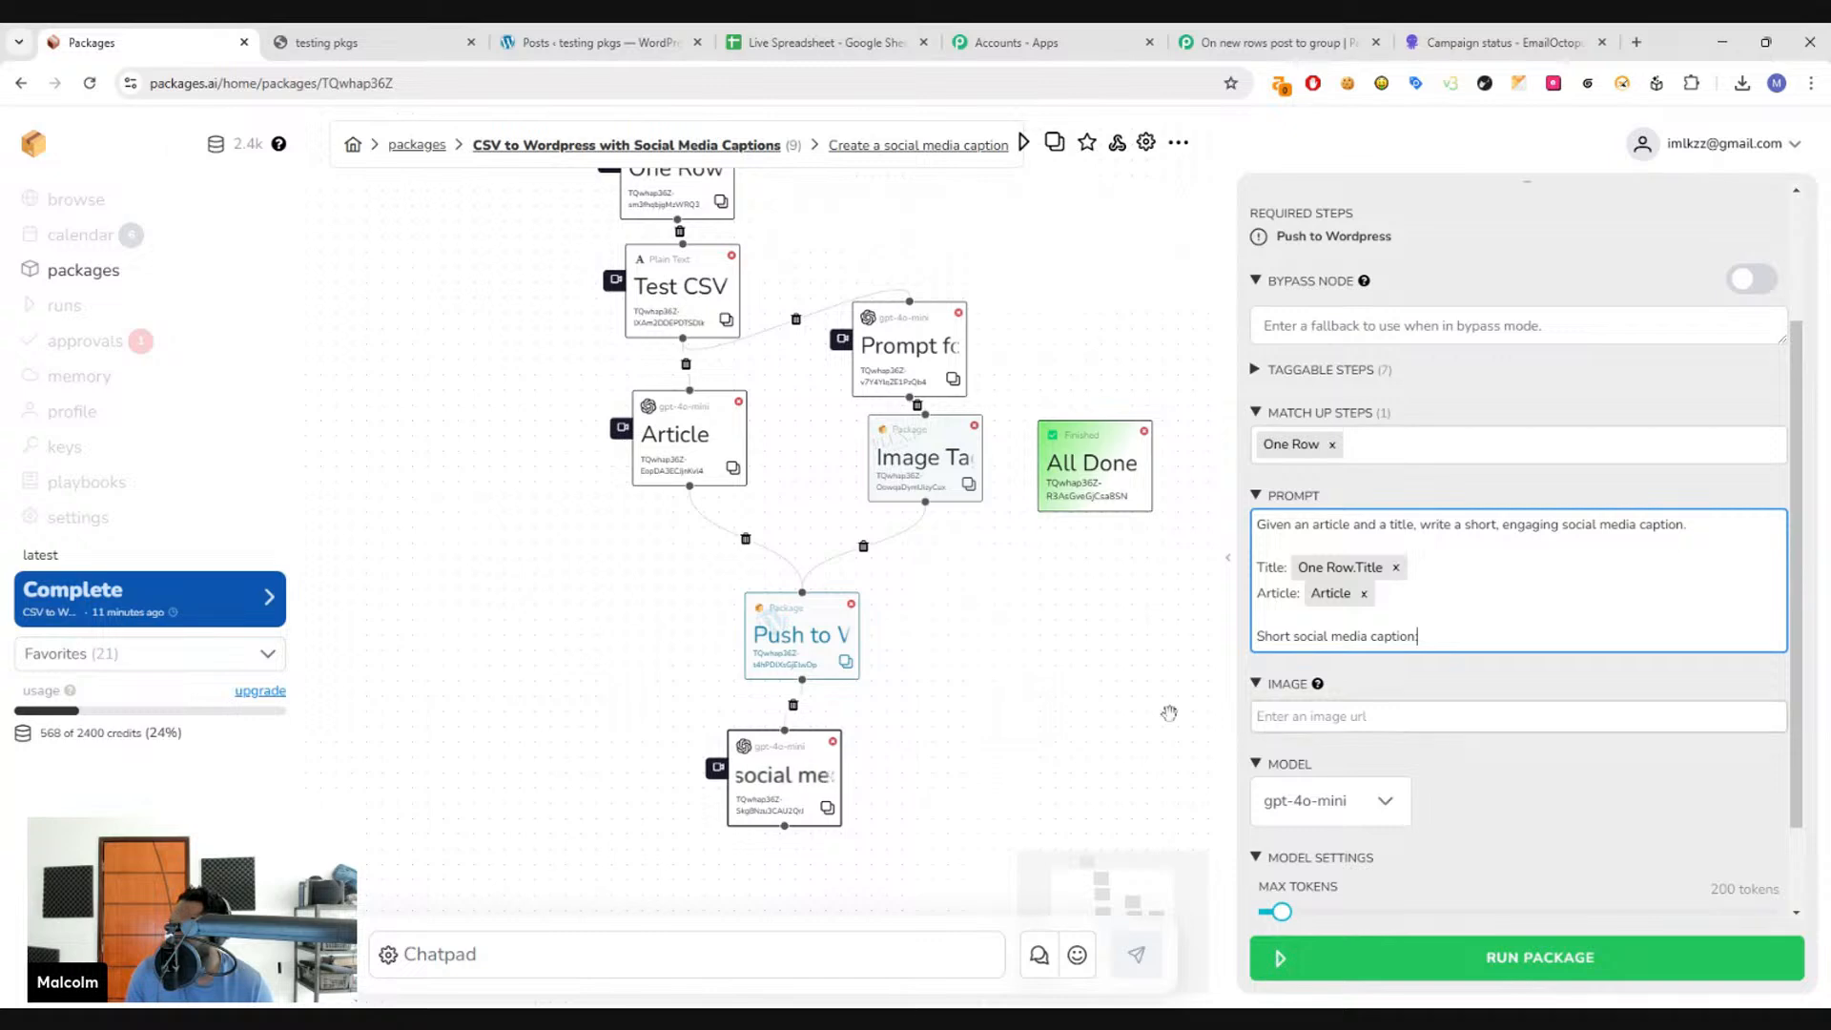
- Activate bypass mode for the Image Tag node and the Prompt for Image node
drag(967, 611, 907, 603)
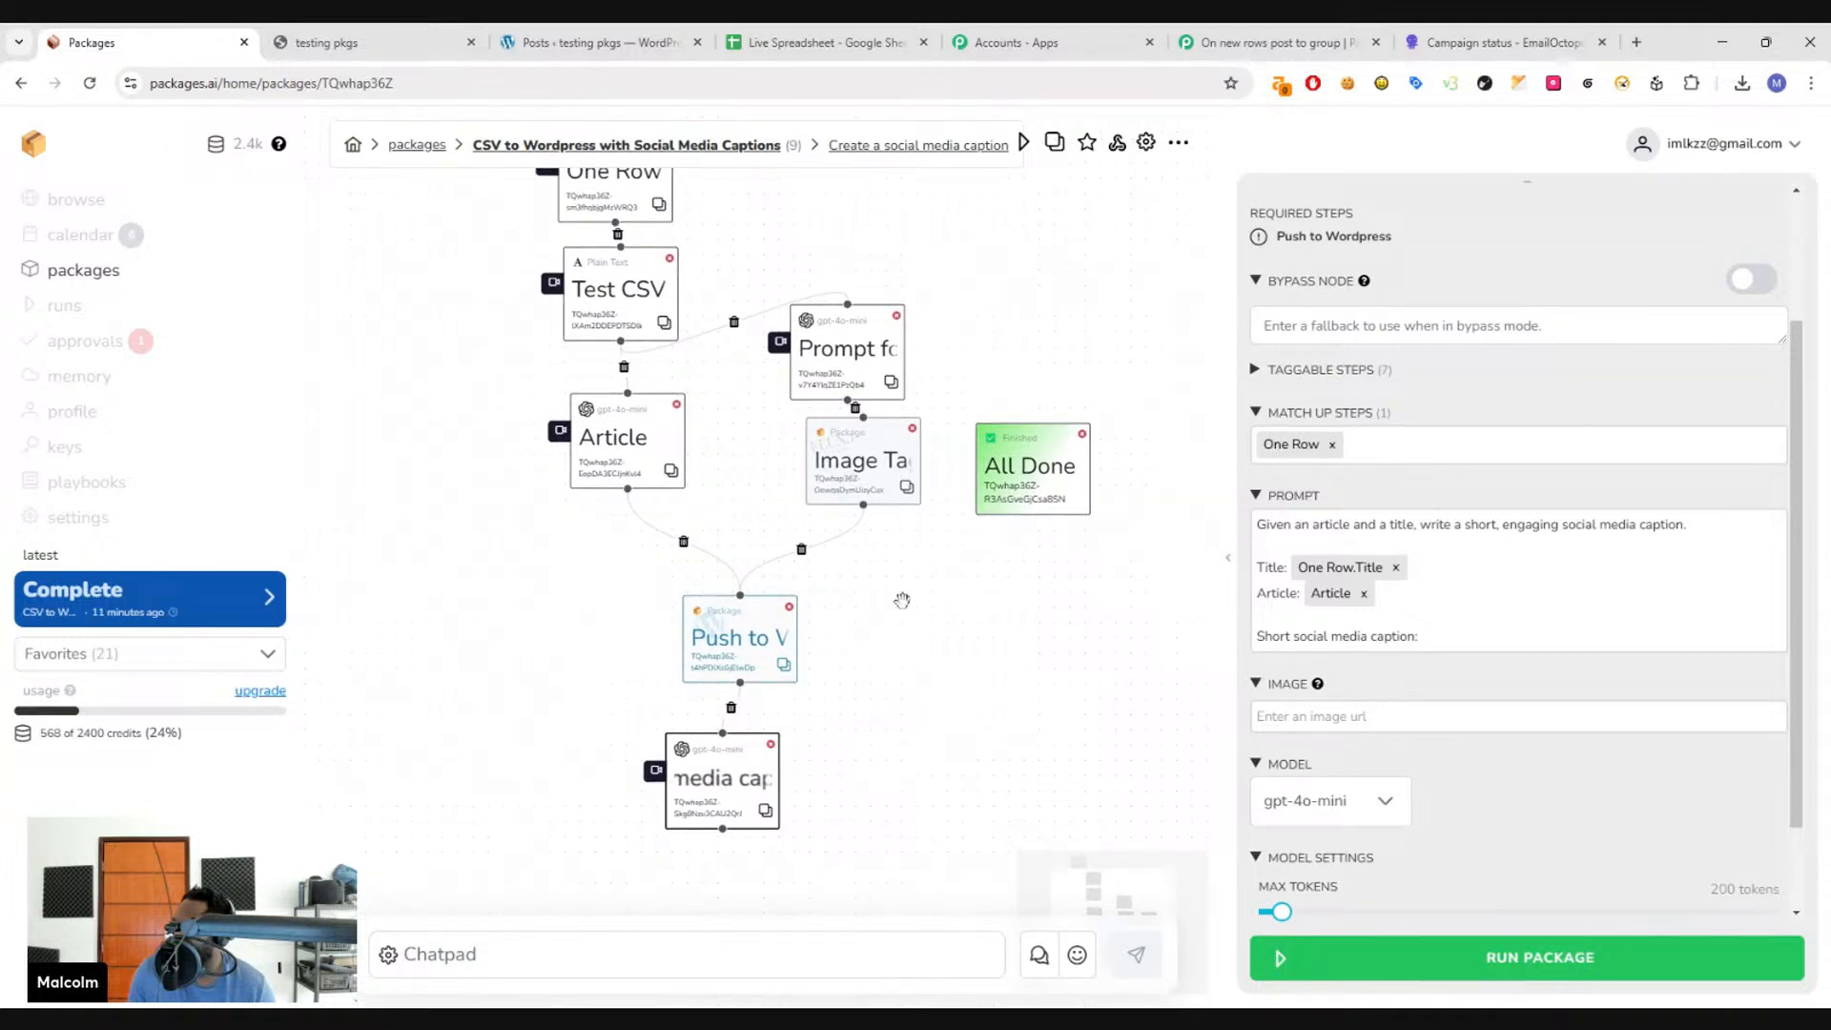
scroll(858, 655, down, 3)
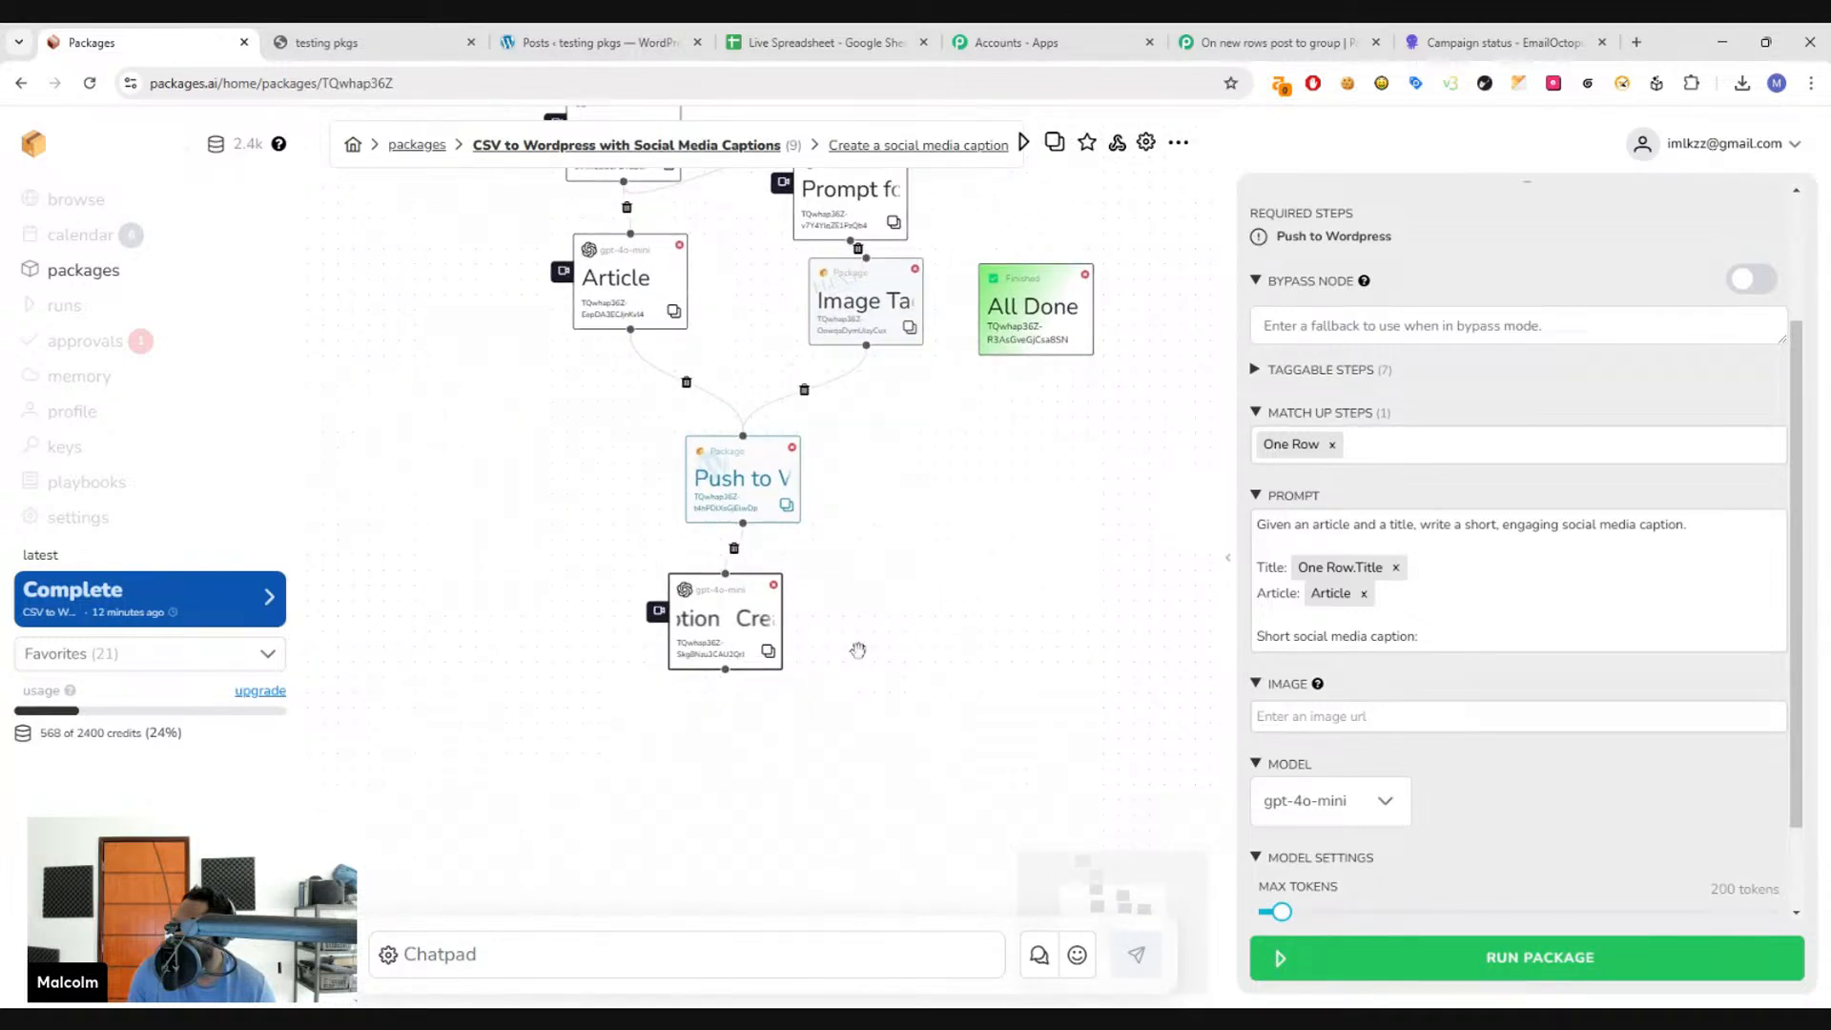
drag(887, 578, 899, 608)
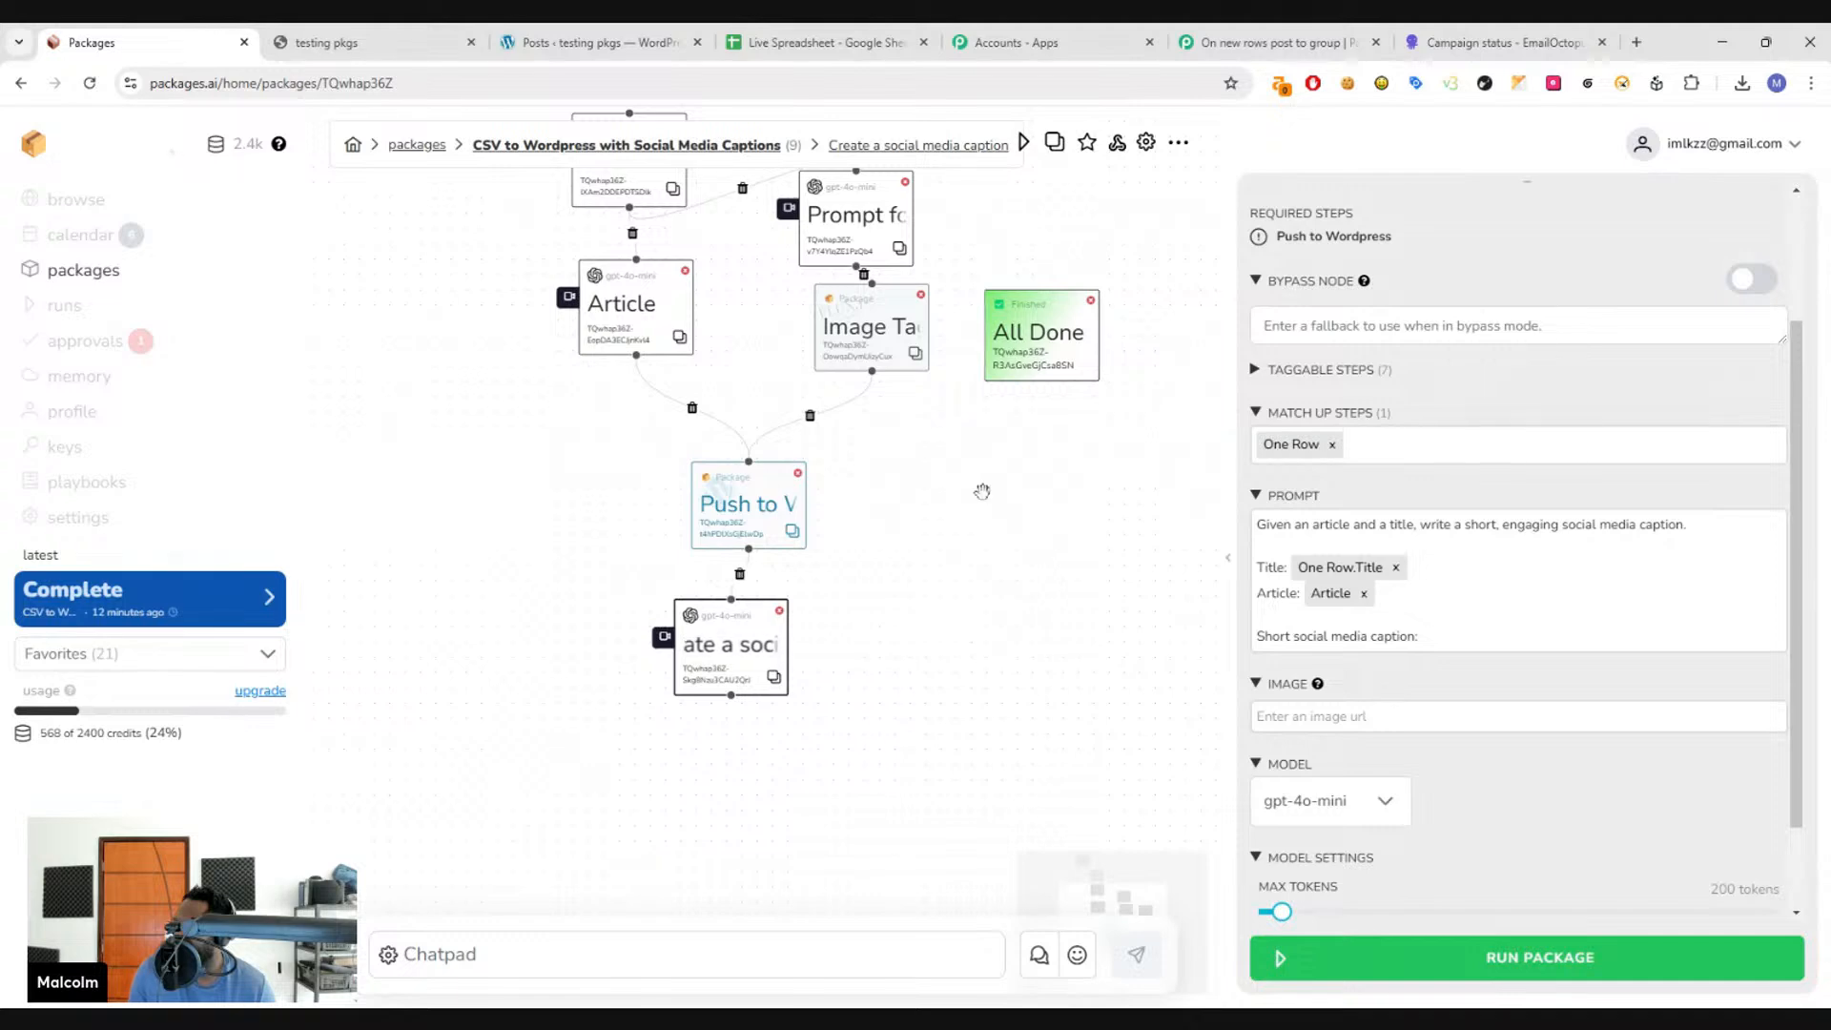
drag(982, 490, 925, 622)
click(872, 479)
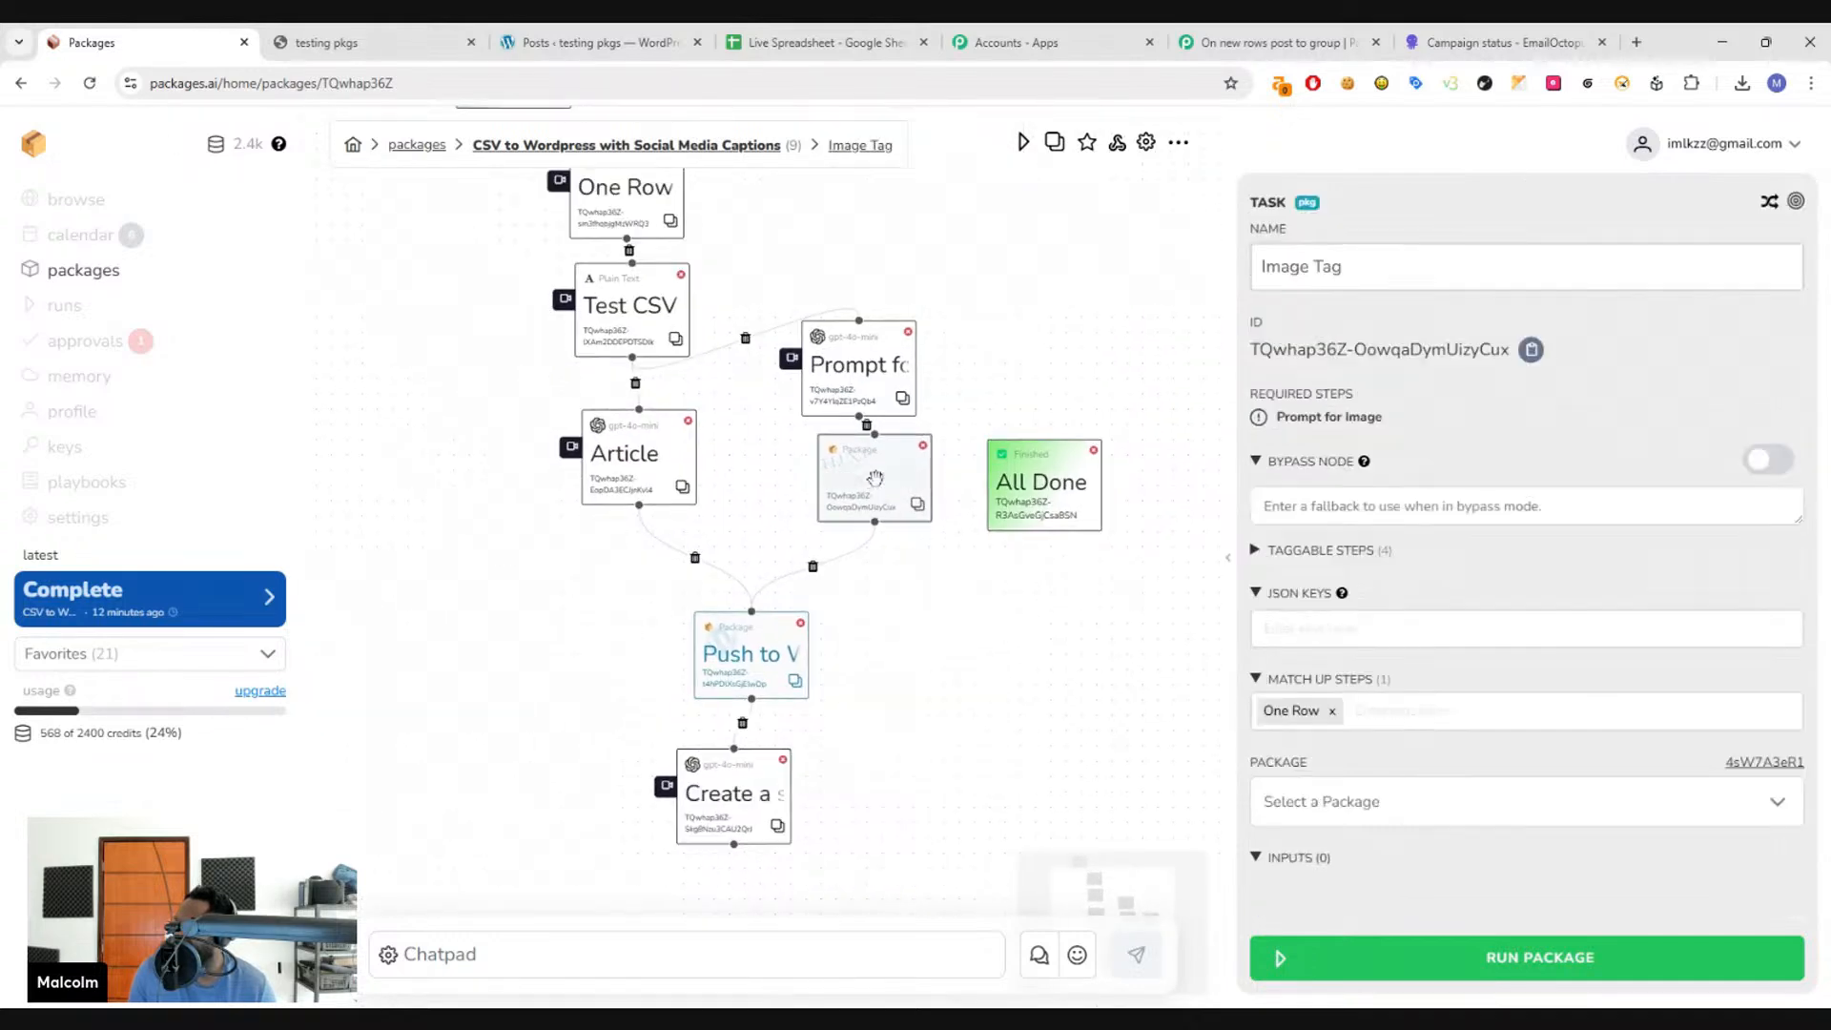
click(1754, 461)
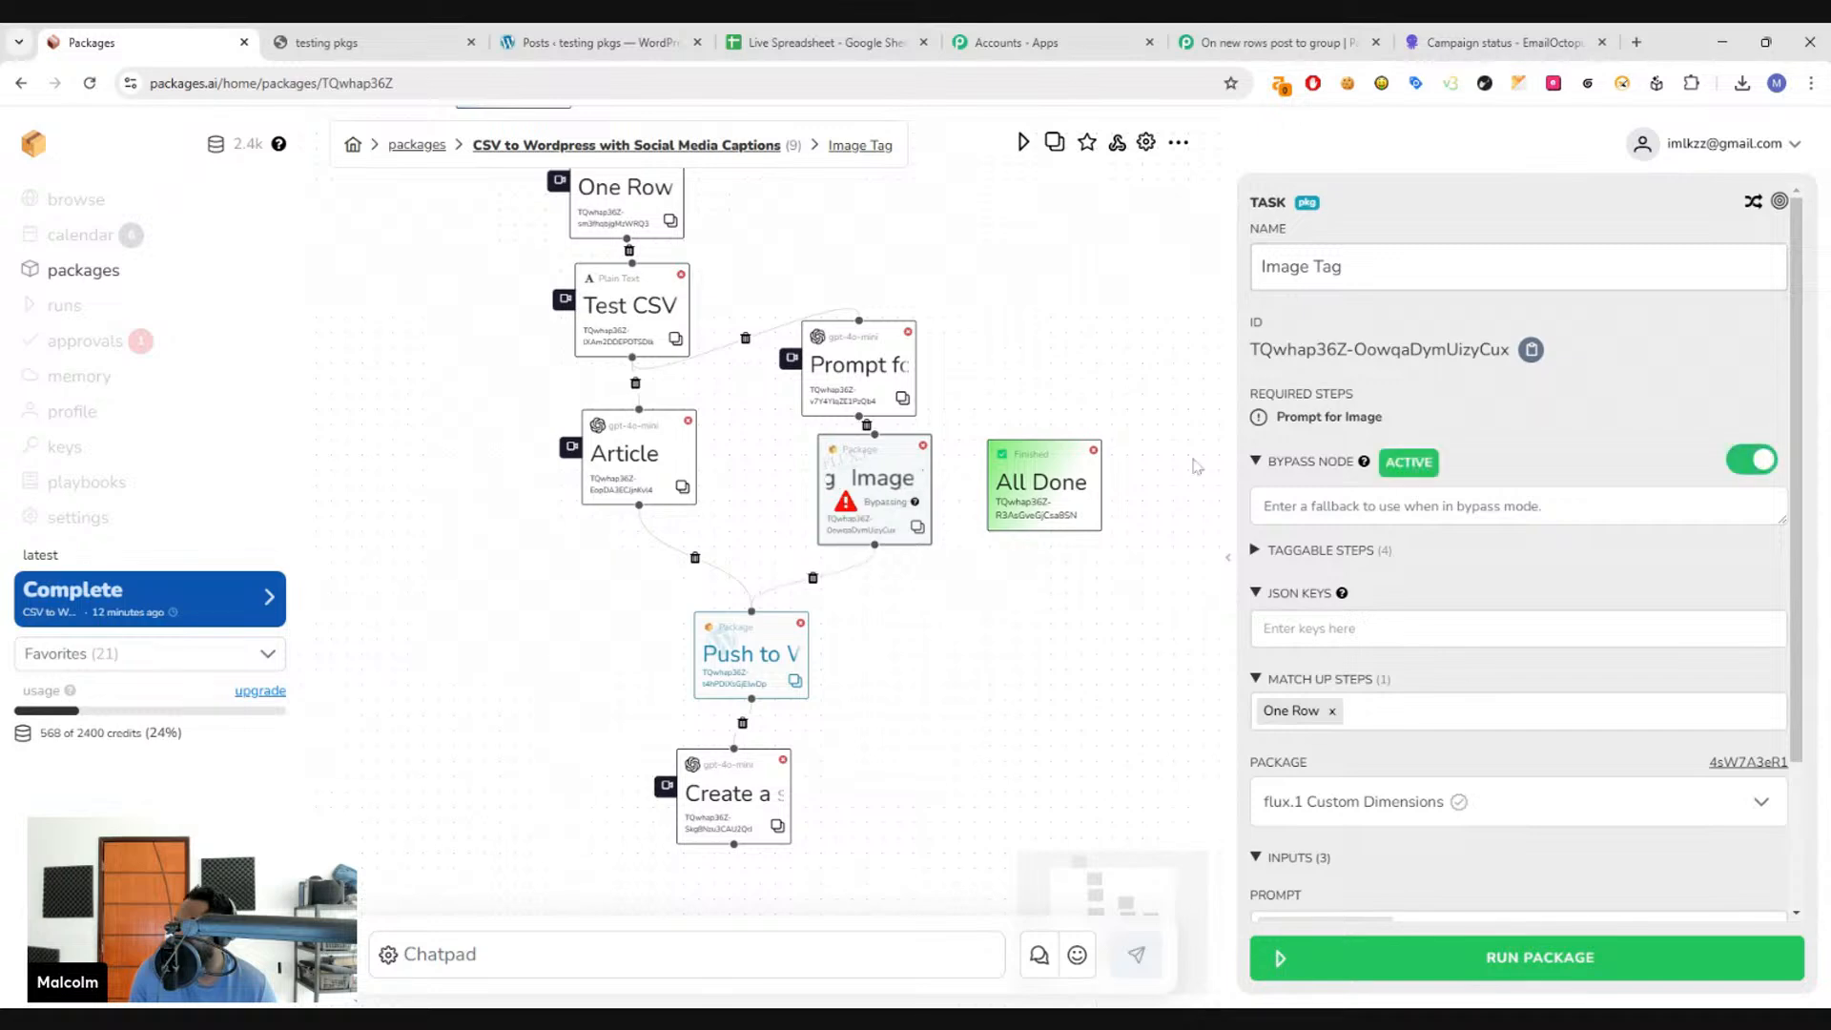
click(864, 368)
click(1752, 461)
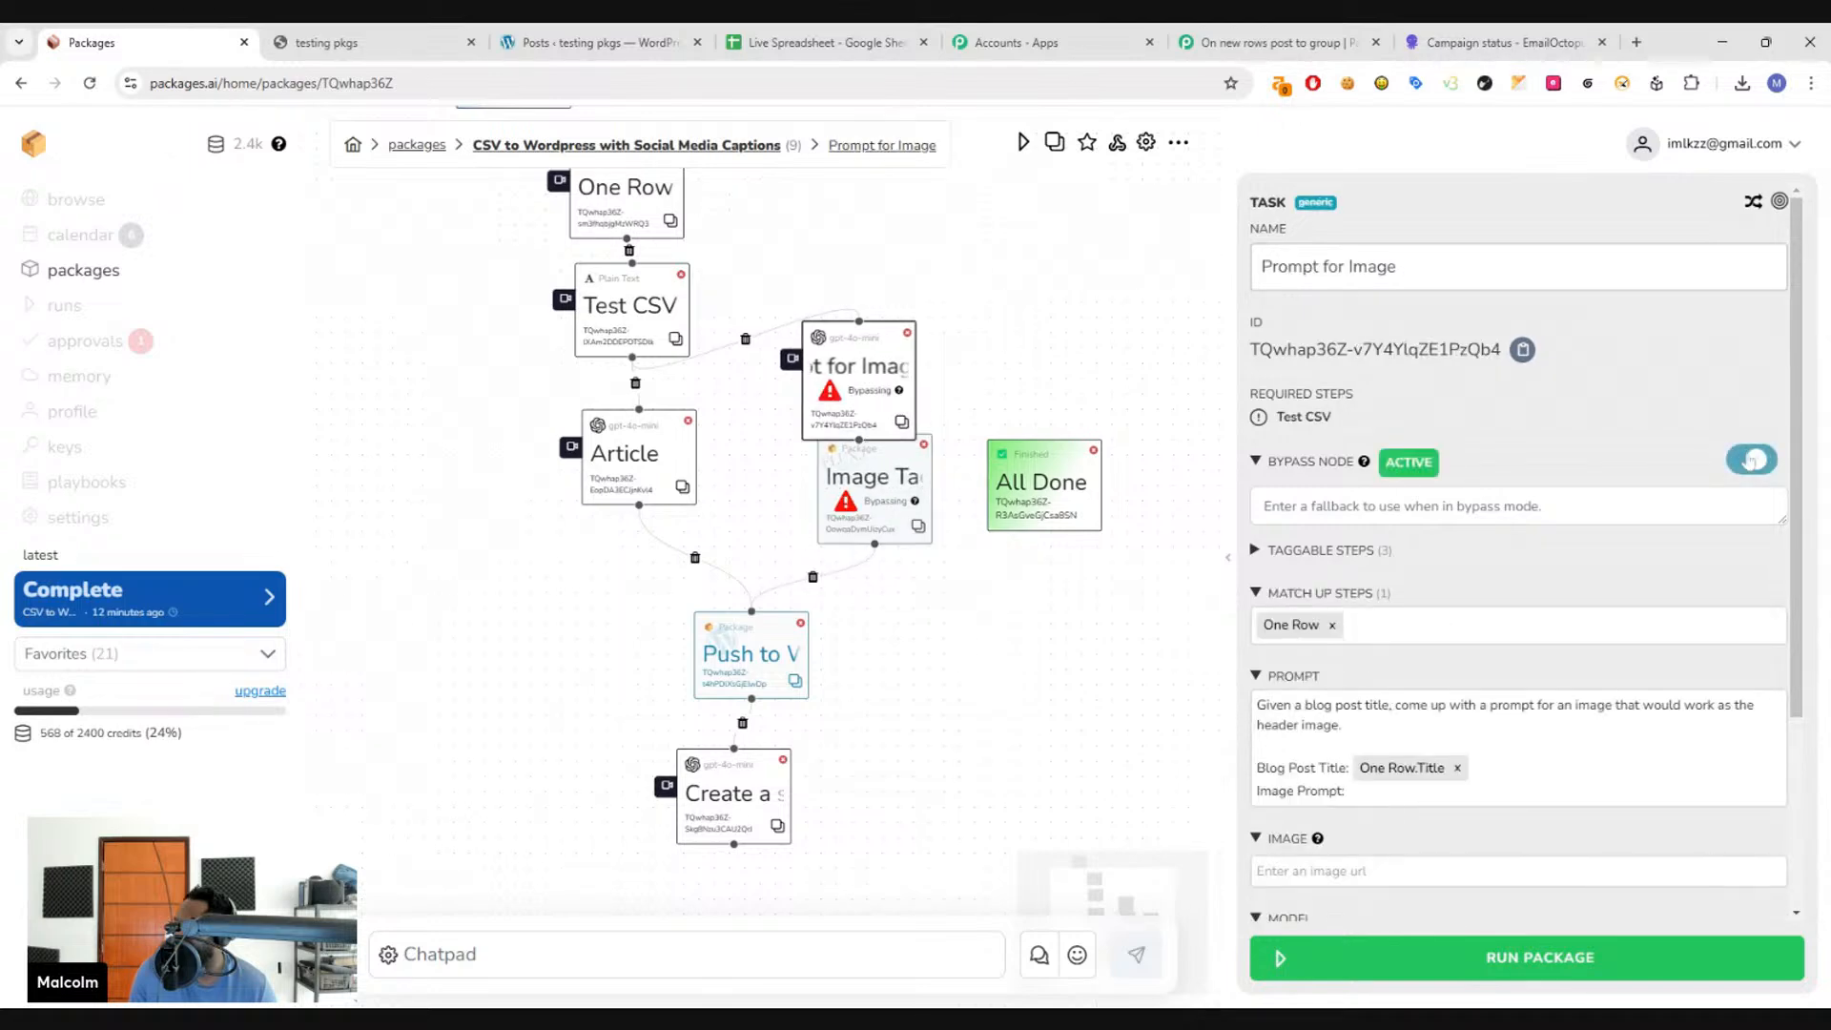
- Replace the Push to Wordpress node's content input with only the Article tag, dropping the Image Tag
drag(945, 667, 917, 608)
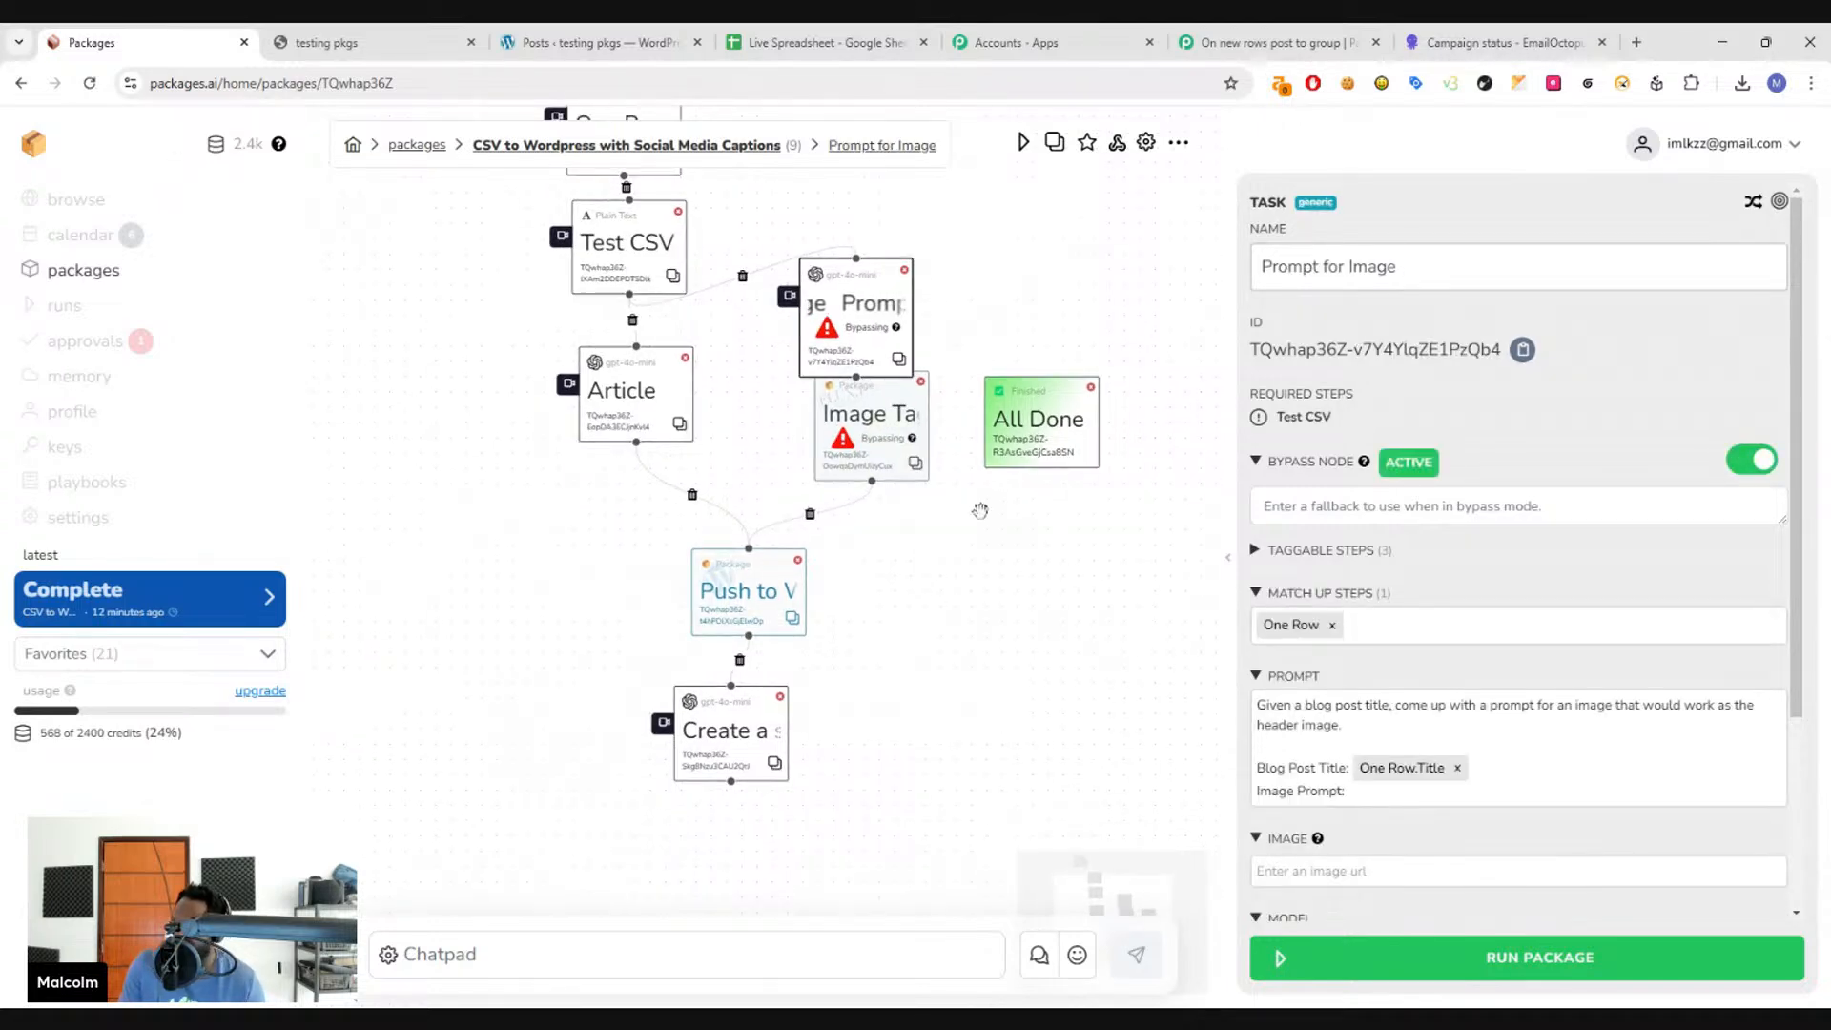
click(1038, 425)
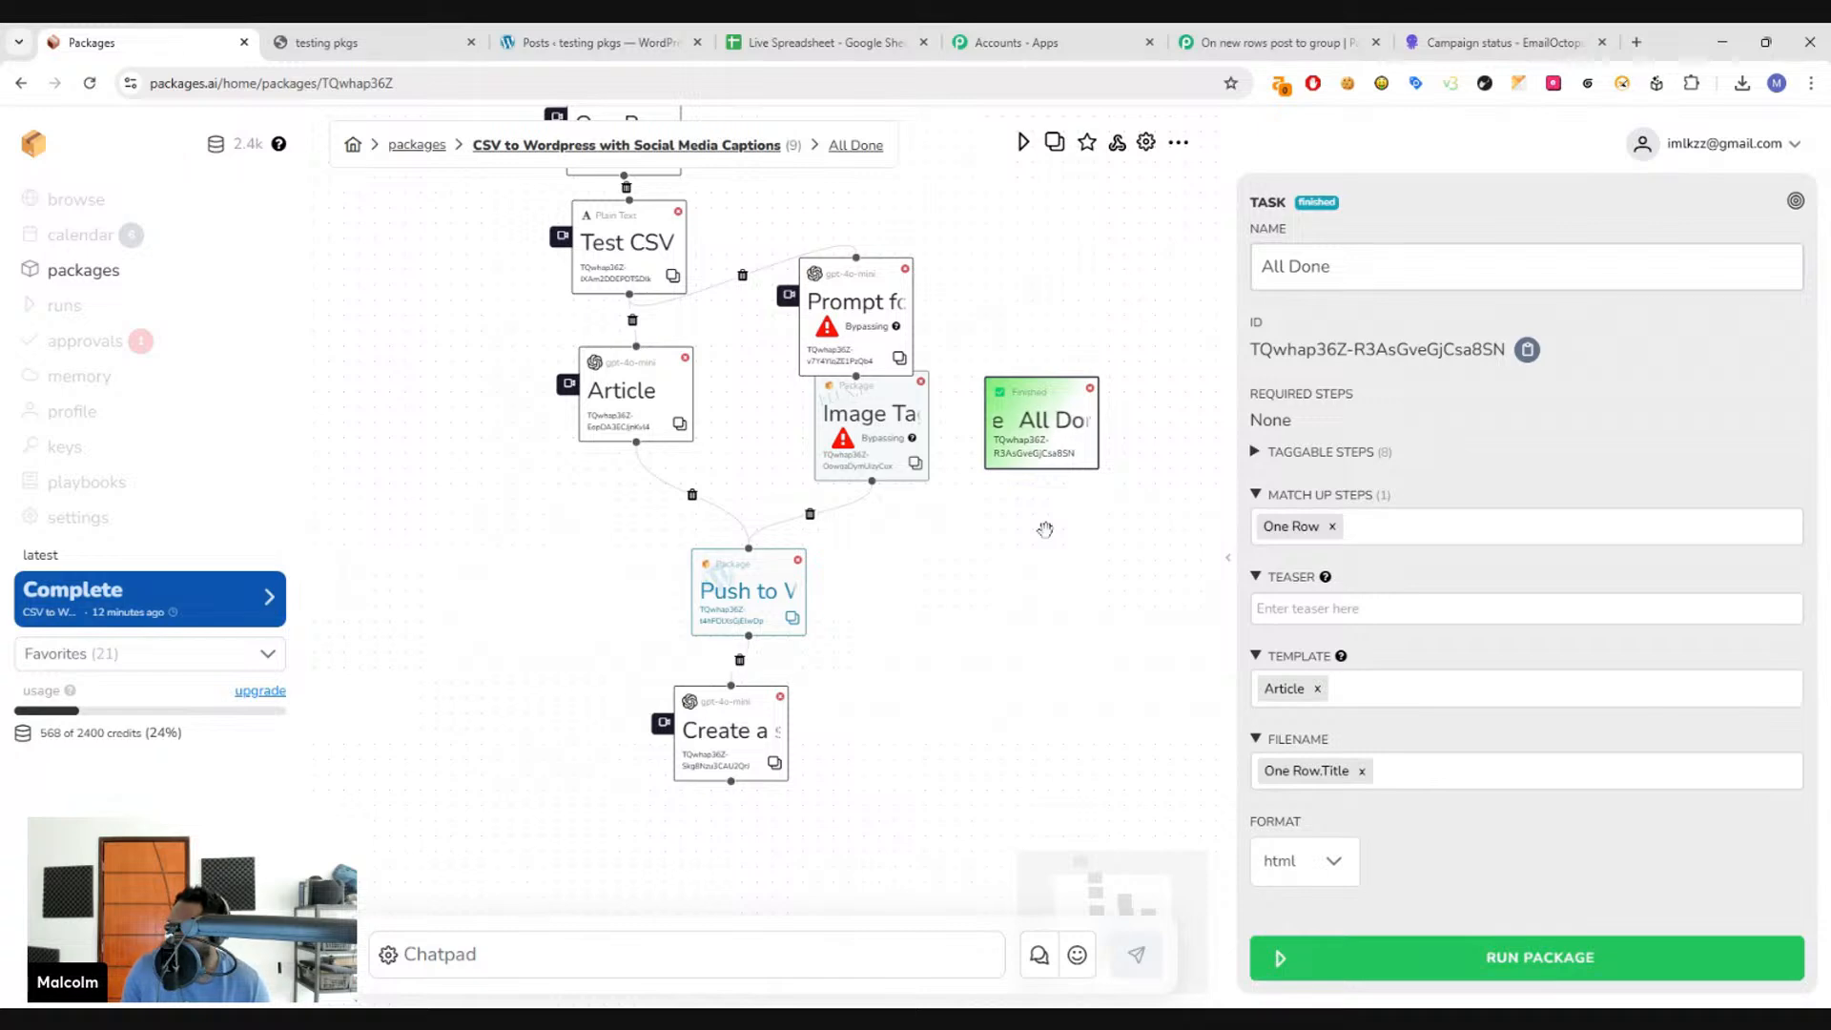
click(734, 587)
click(1469, 773)
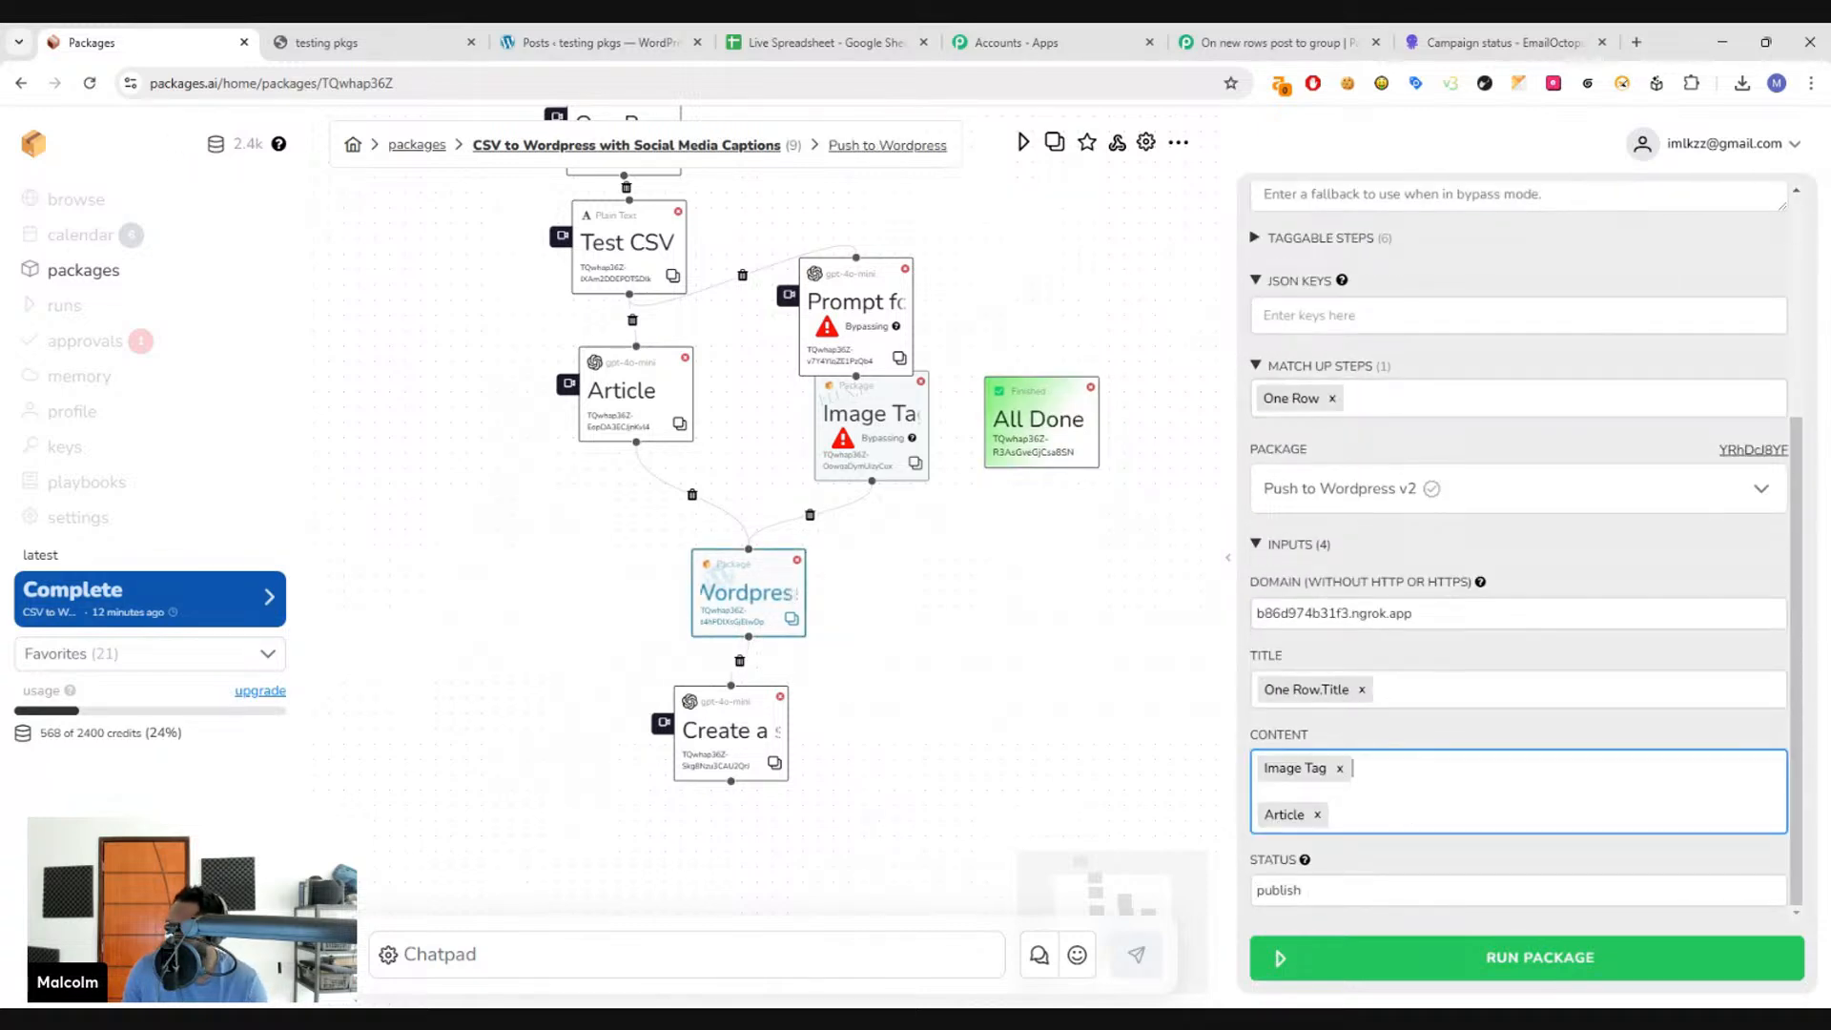
key(Delete)
key(Delete)
key(Delete)
key(Delete)
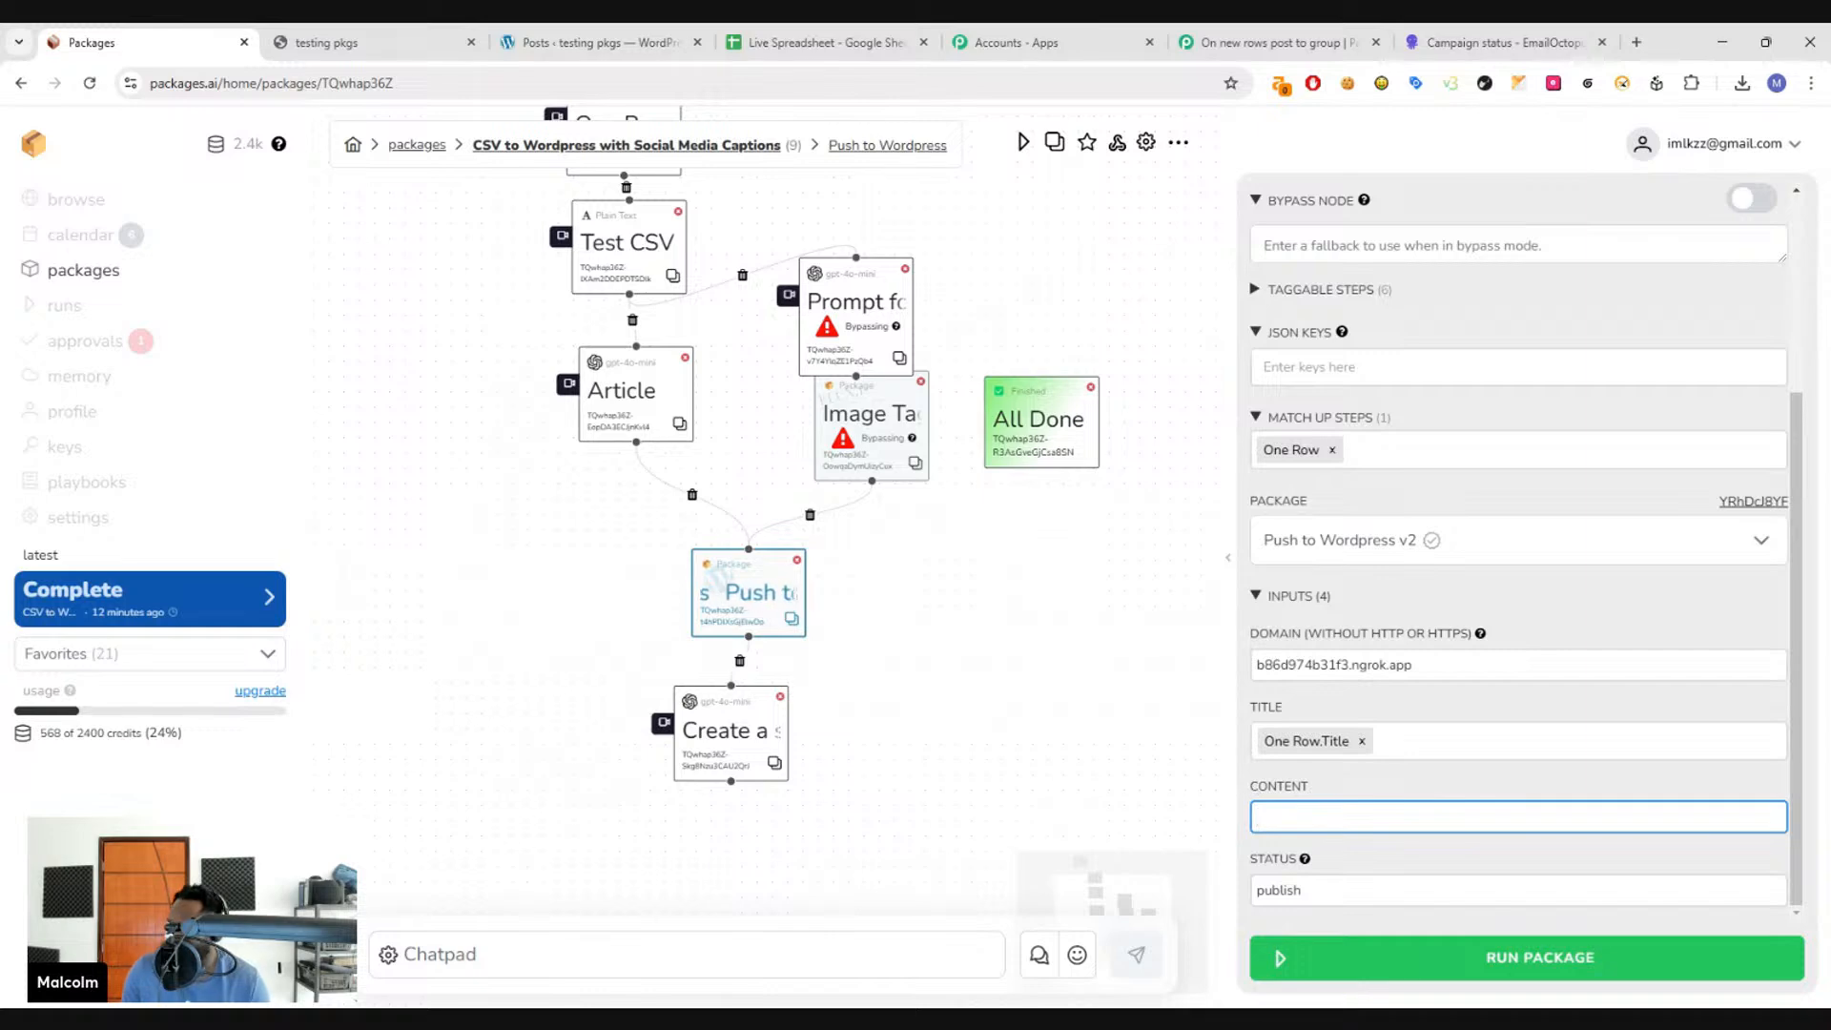
text(@A)
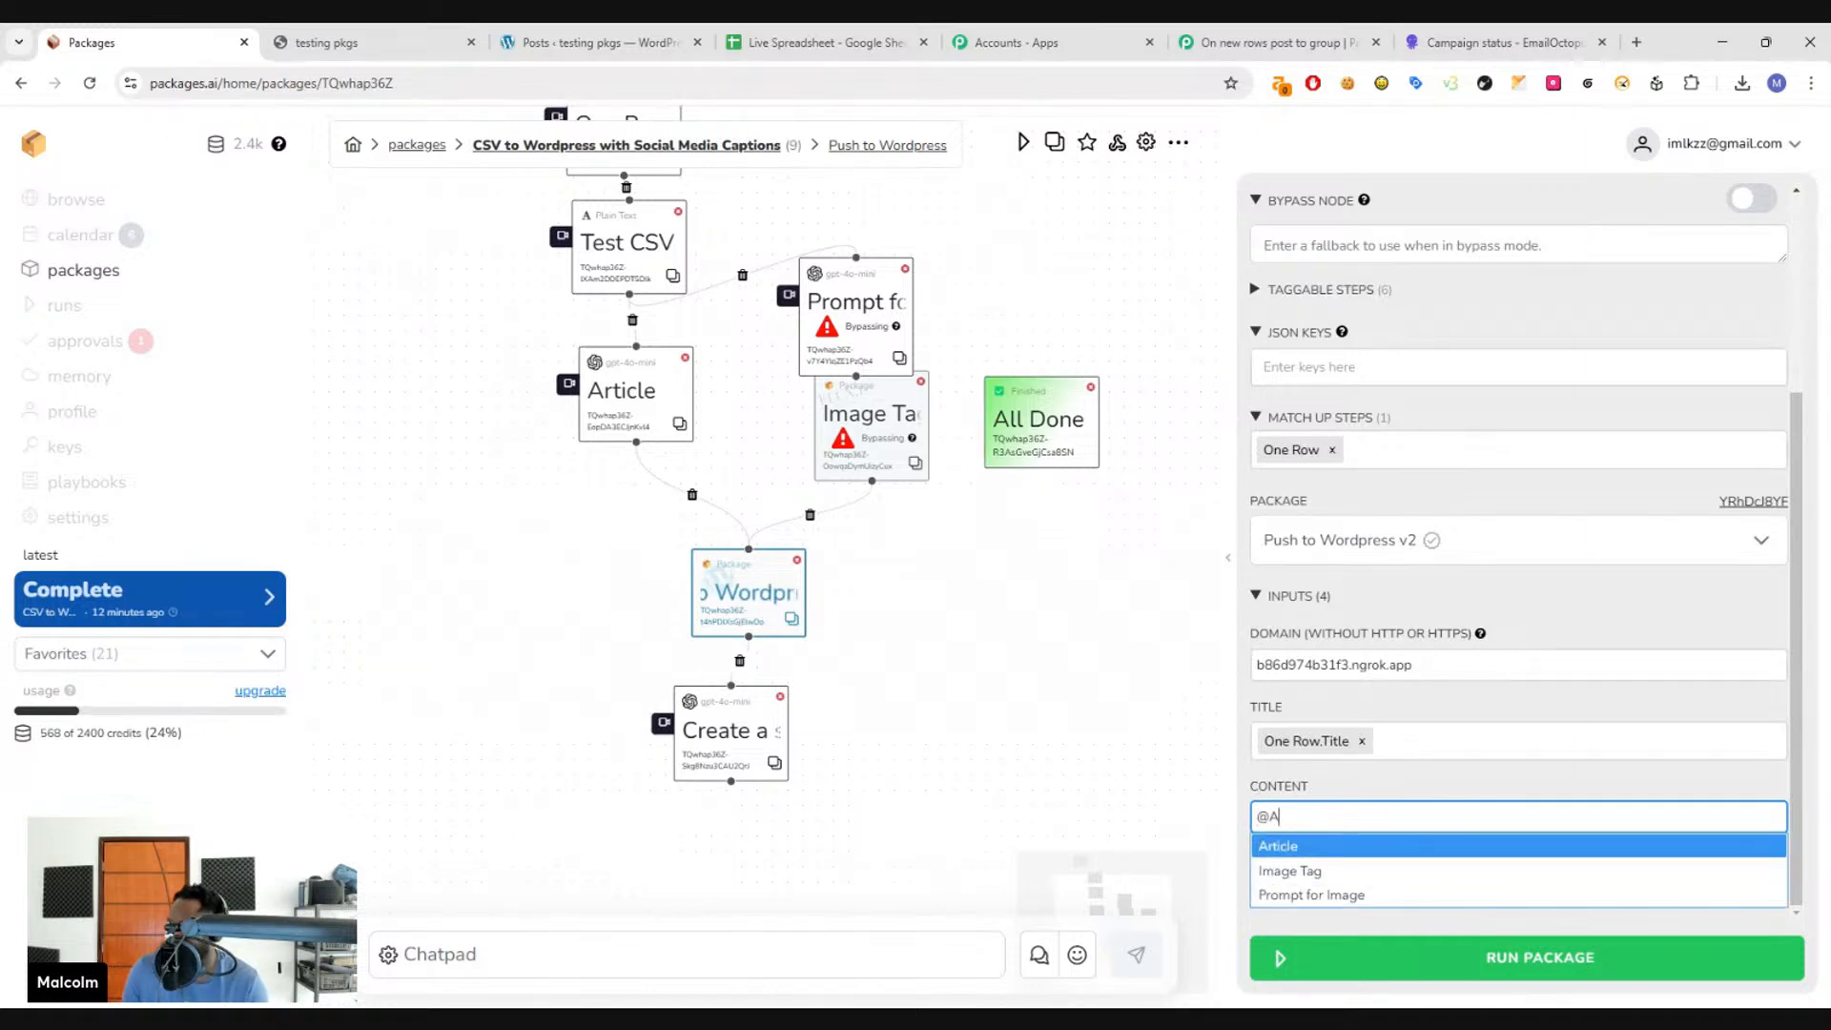
key(Return)
- Add a Calendar node directly below the "Create a social media caption" node and connect the two
click(735, 737)
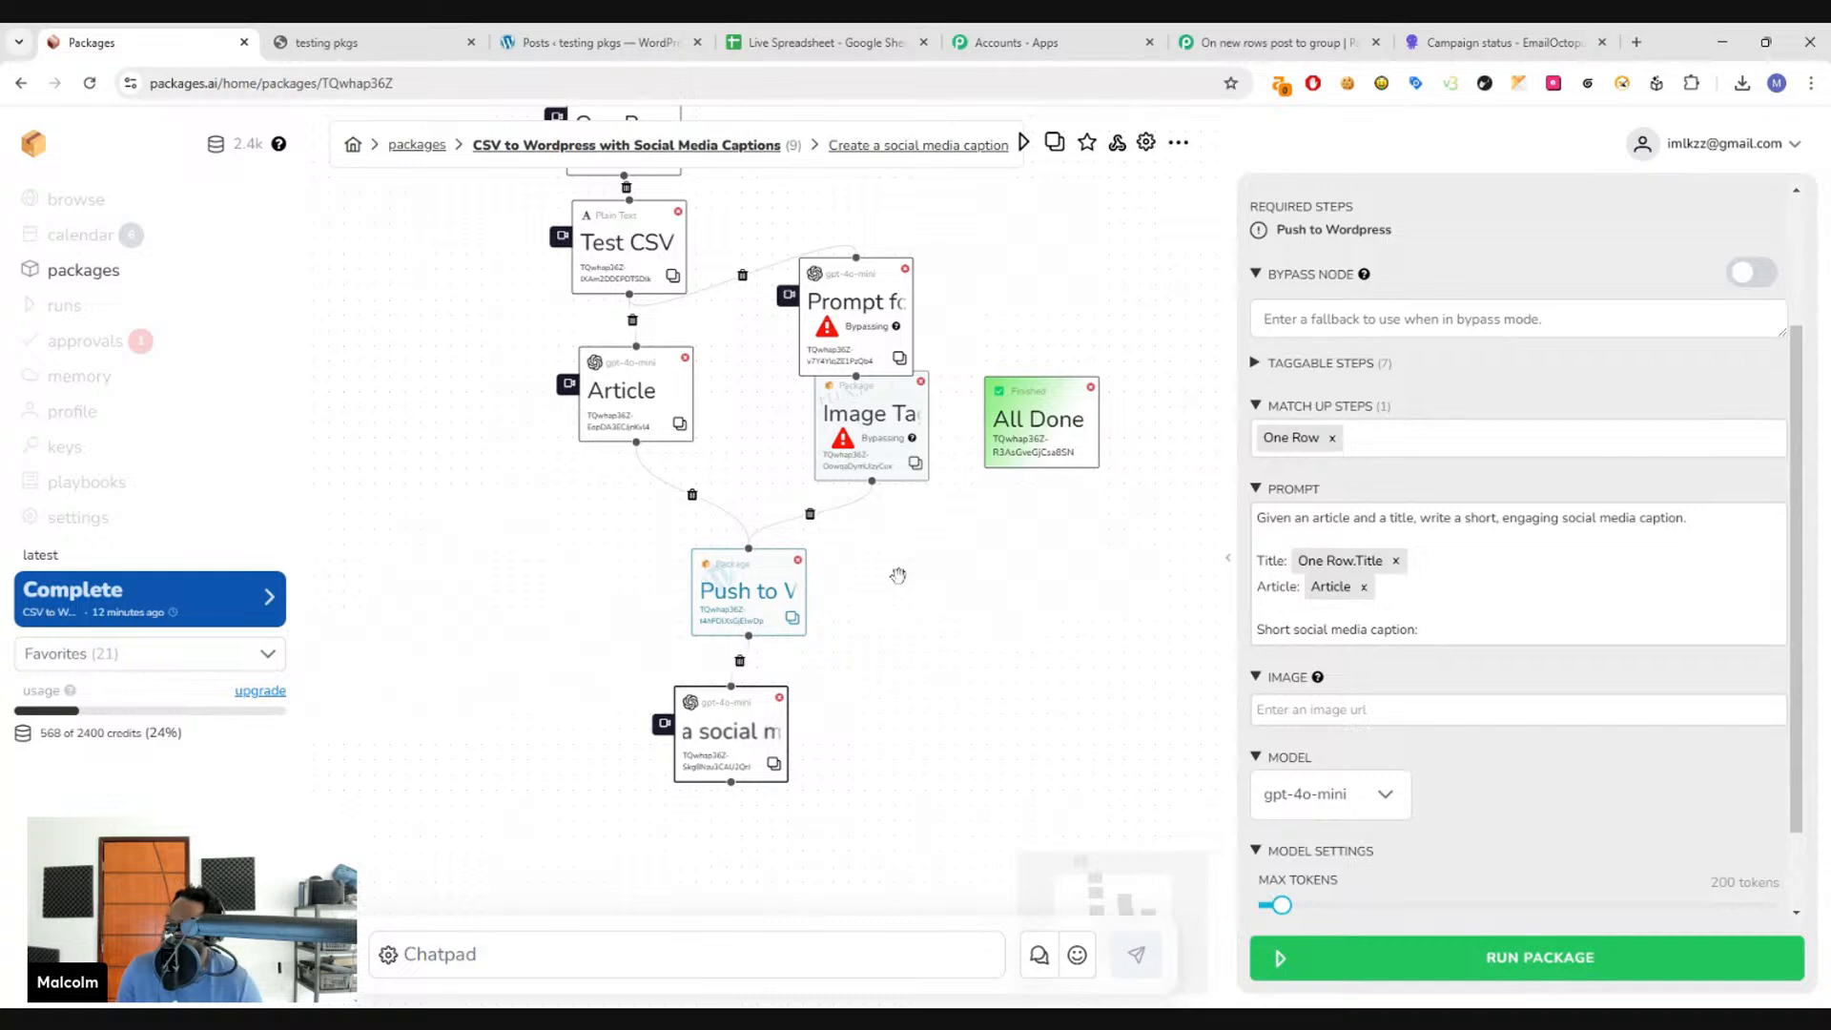
scroll(898, 576, up, 2)
scroll(897, 572, down, 2)
drag(916, 703, 923, 623)
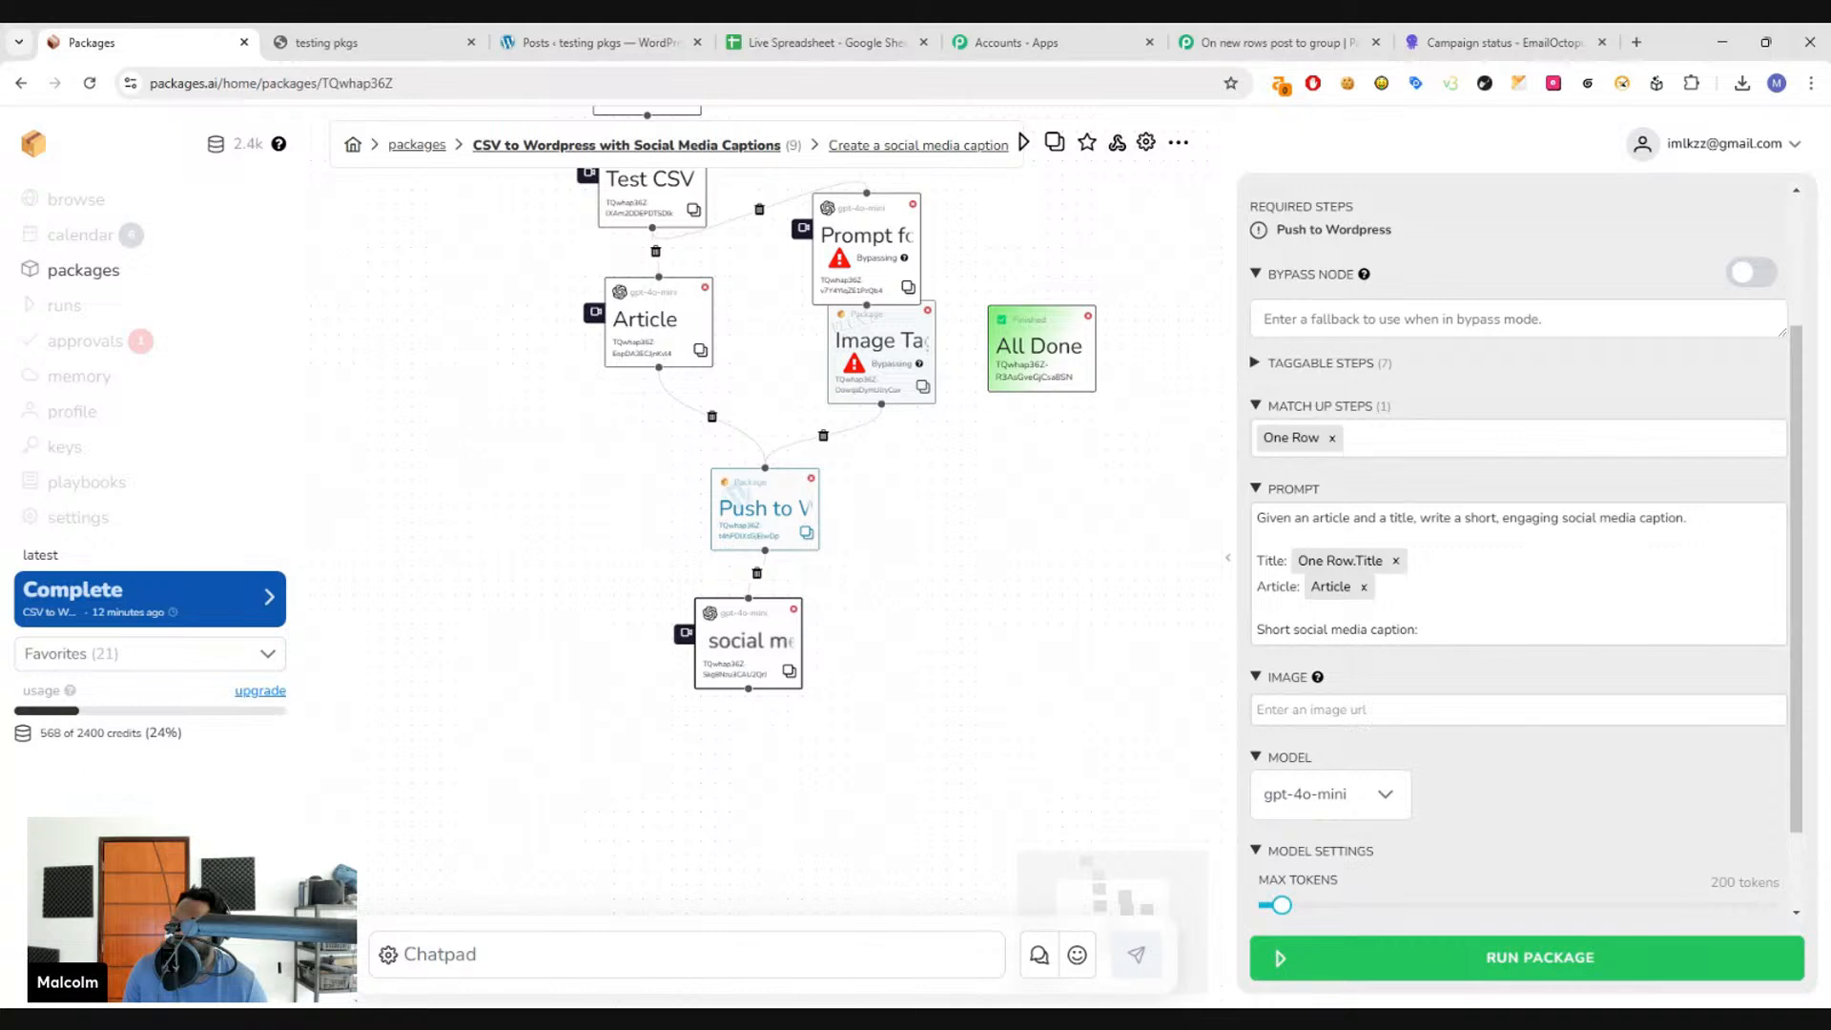
right_click(809, 710)
mouse_move(897, 634)
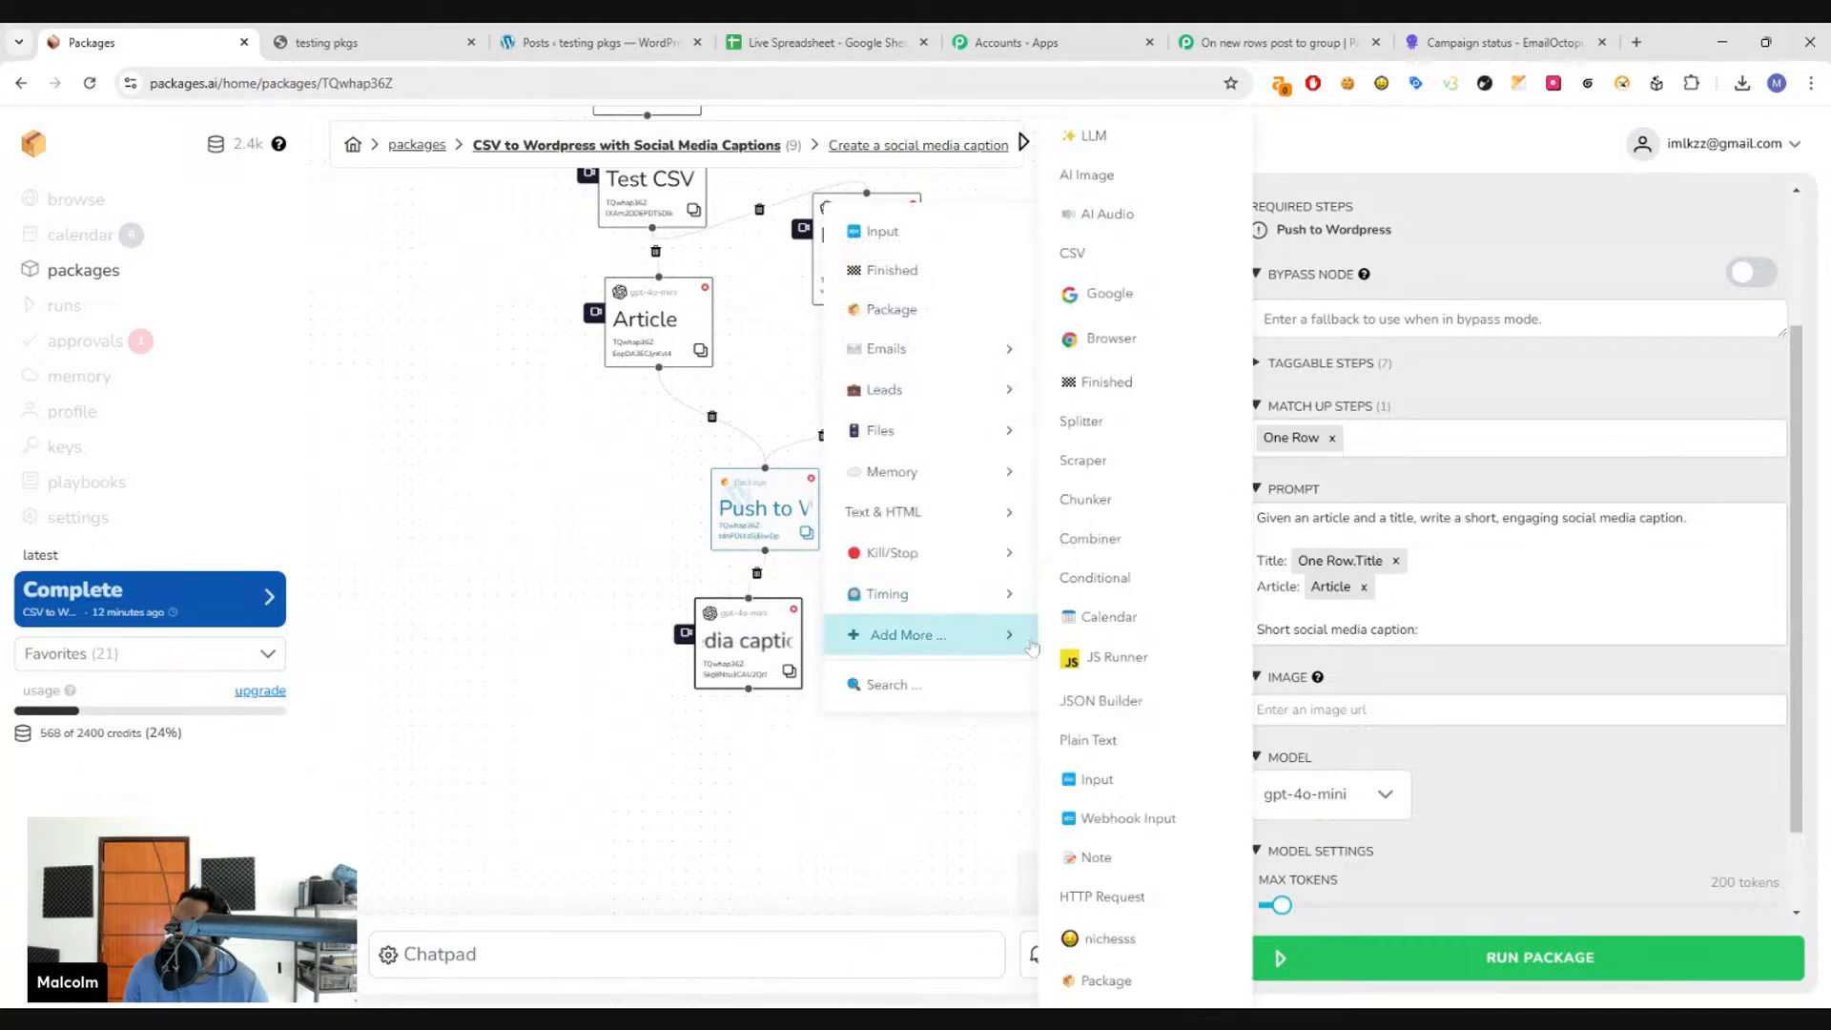
click(1140, 624)
drag(870, 710, 773, 717)
drag(781, 744, 758, 739)
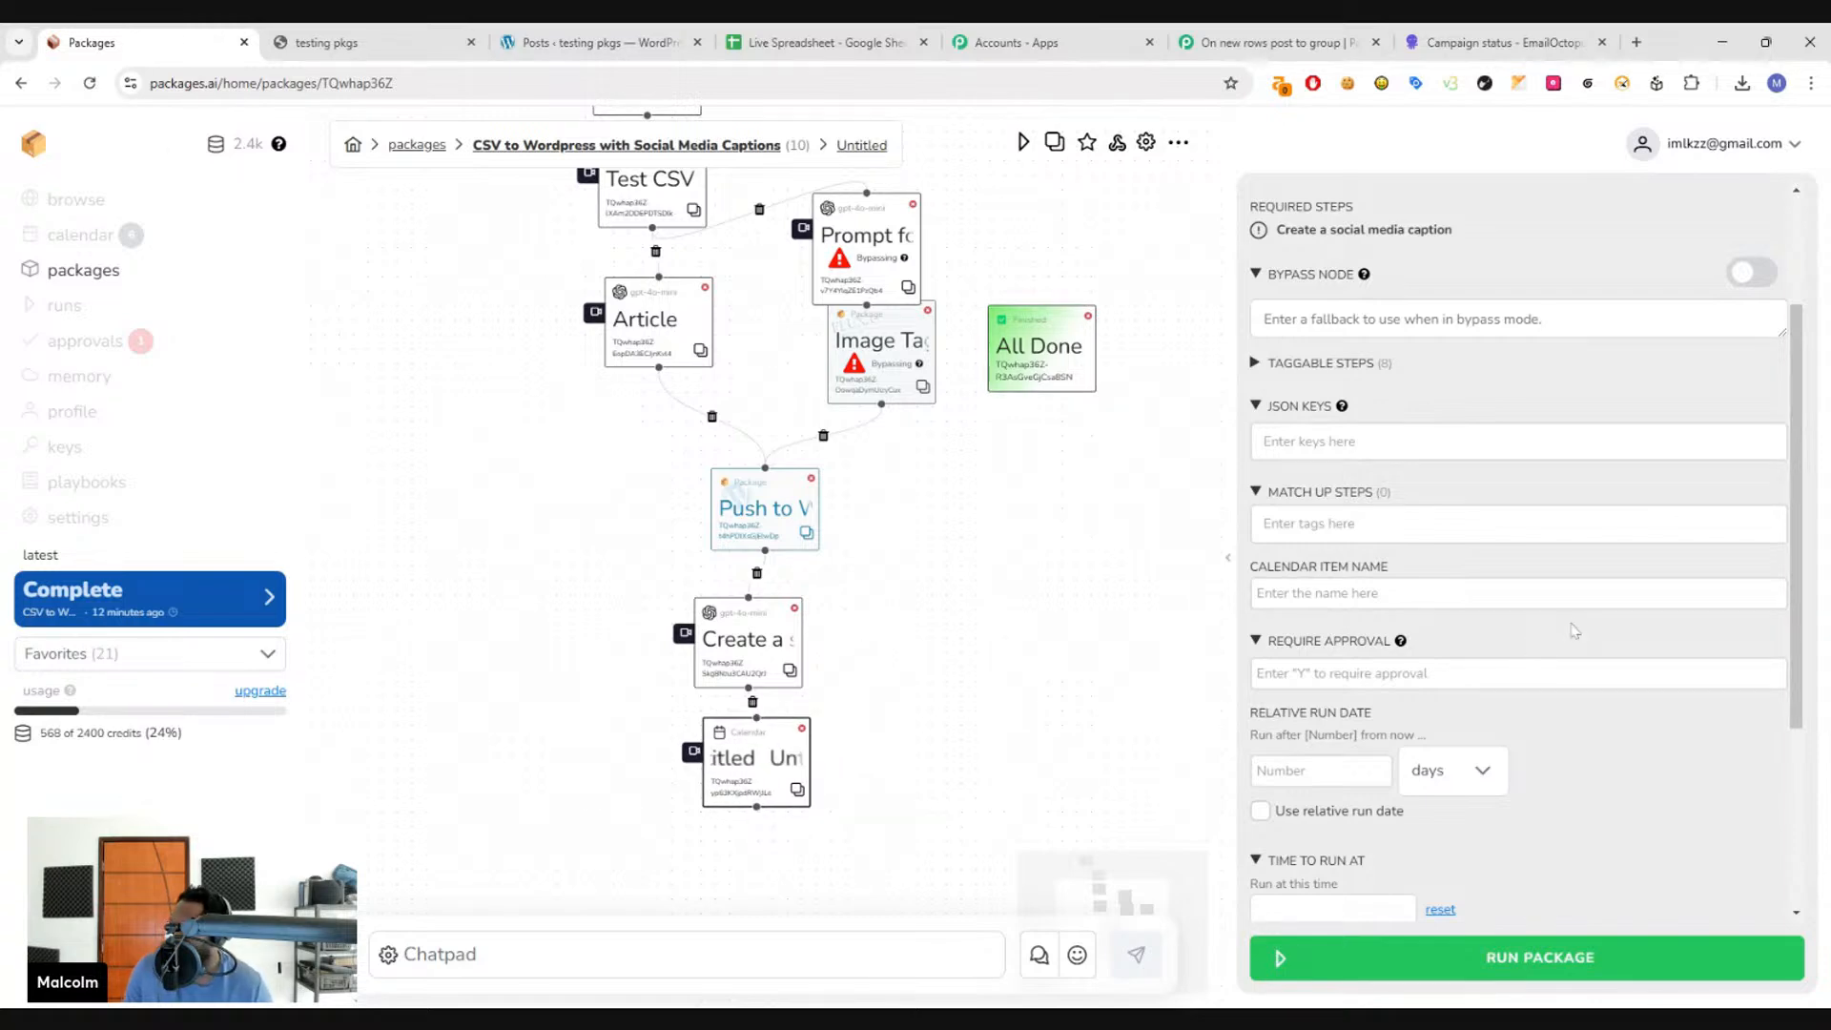
- Set the Calendar node's relative run date to 30 minutes and enable using the relative run date
scroll(1574, 631, down, 3)
scroll(1526, 620, up, 3)
scroll(1478, 573, down, 3)
click(1428, 517)
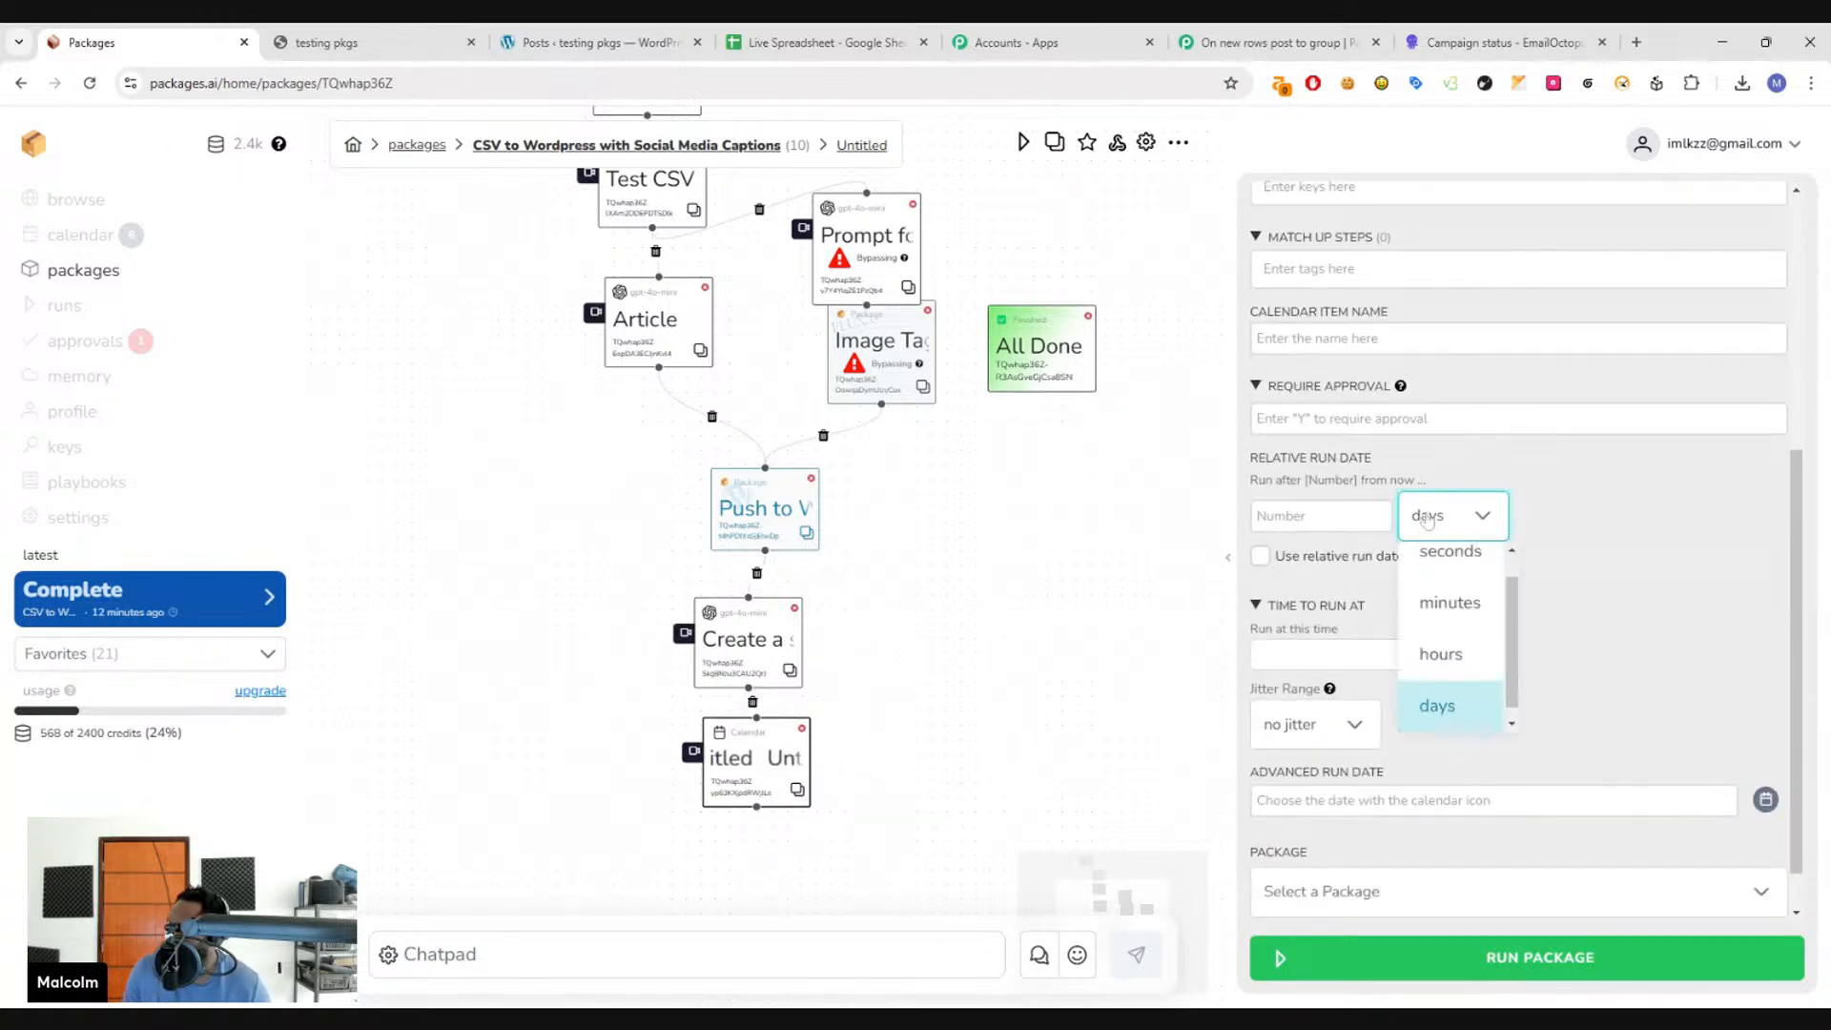
click(1450, 603)
click(1321, 516)
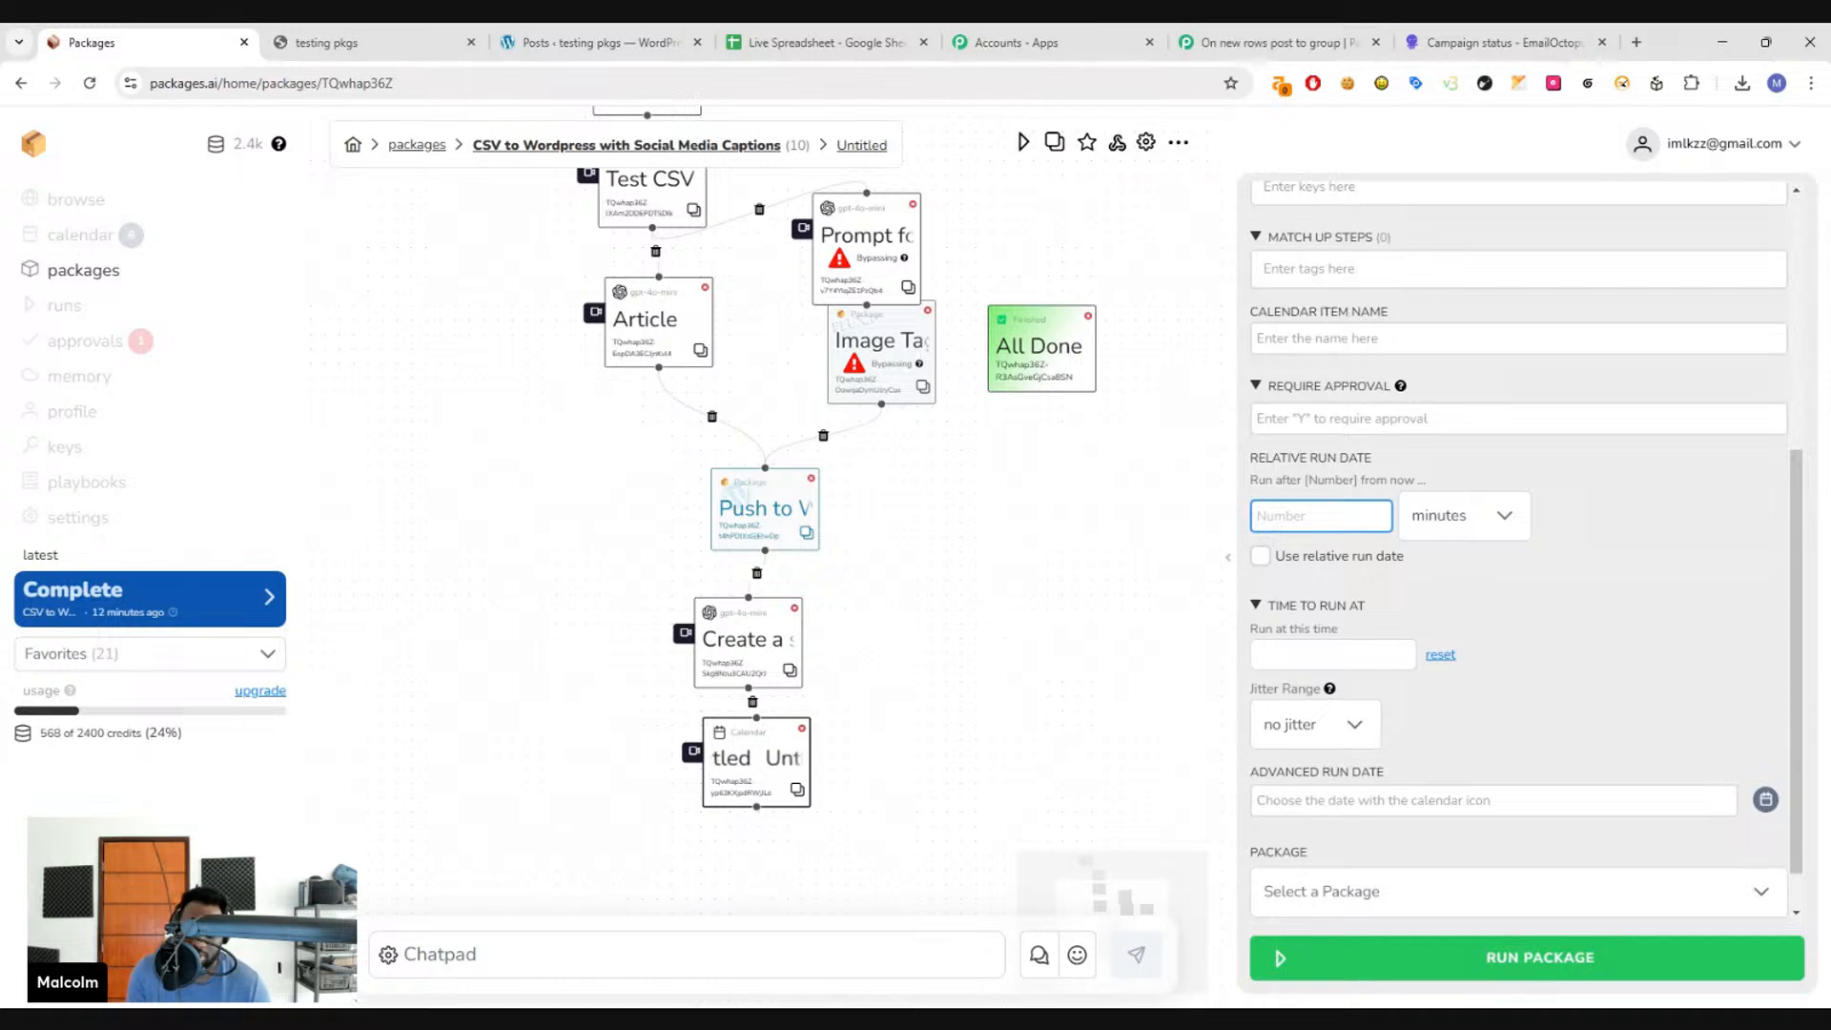
text(30)
click(1260, 555)
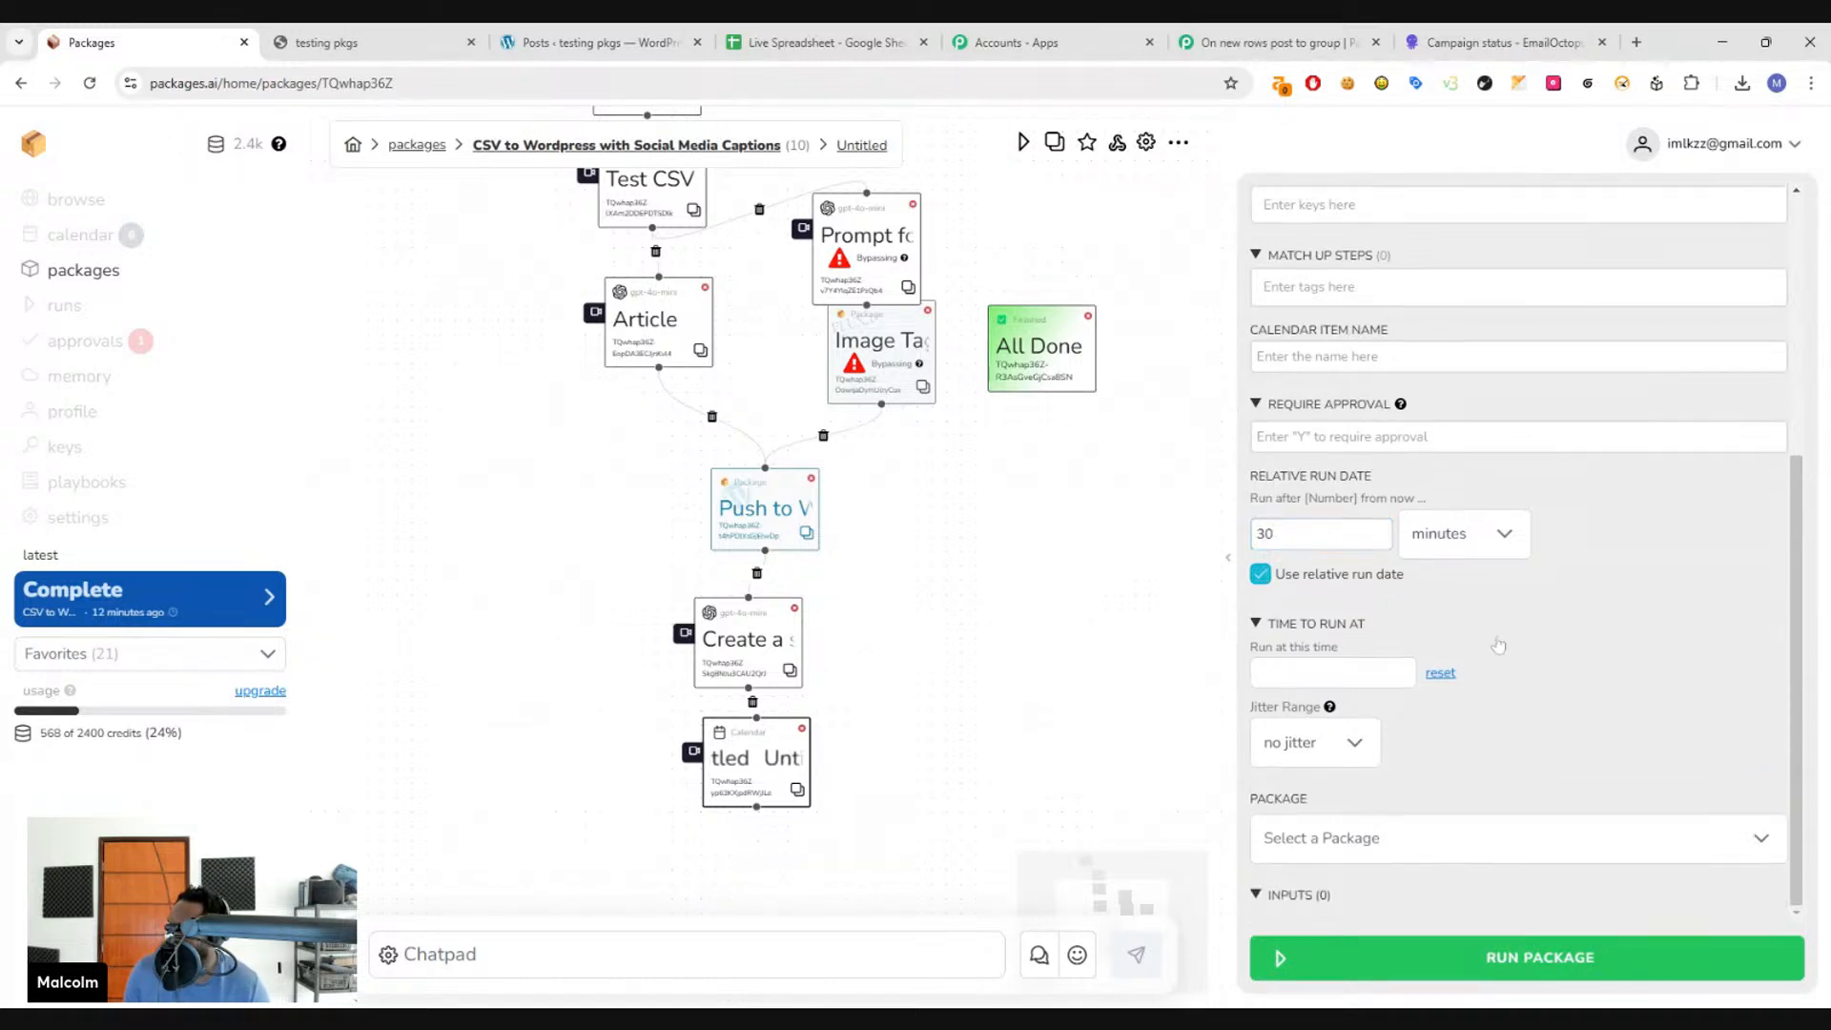
- Search the available packages for "Twit" and select Post on Twitter/X as the package the Calendar node runs
scroll(1502, 645, up, 3)
scroll(1502, 646, down, 3)
click(1354, 837)
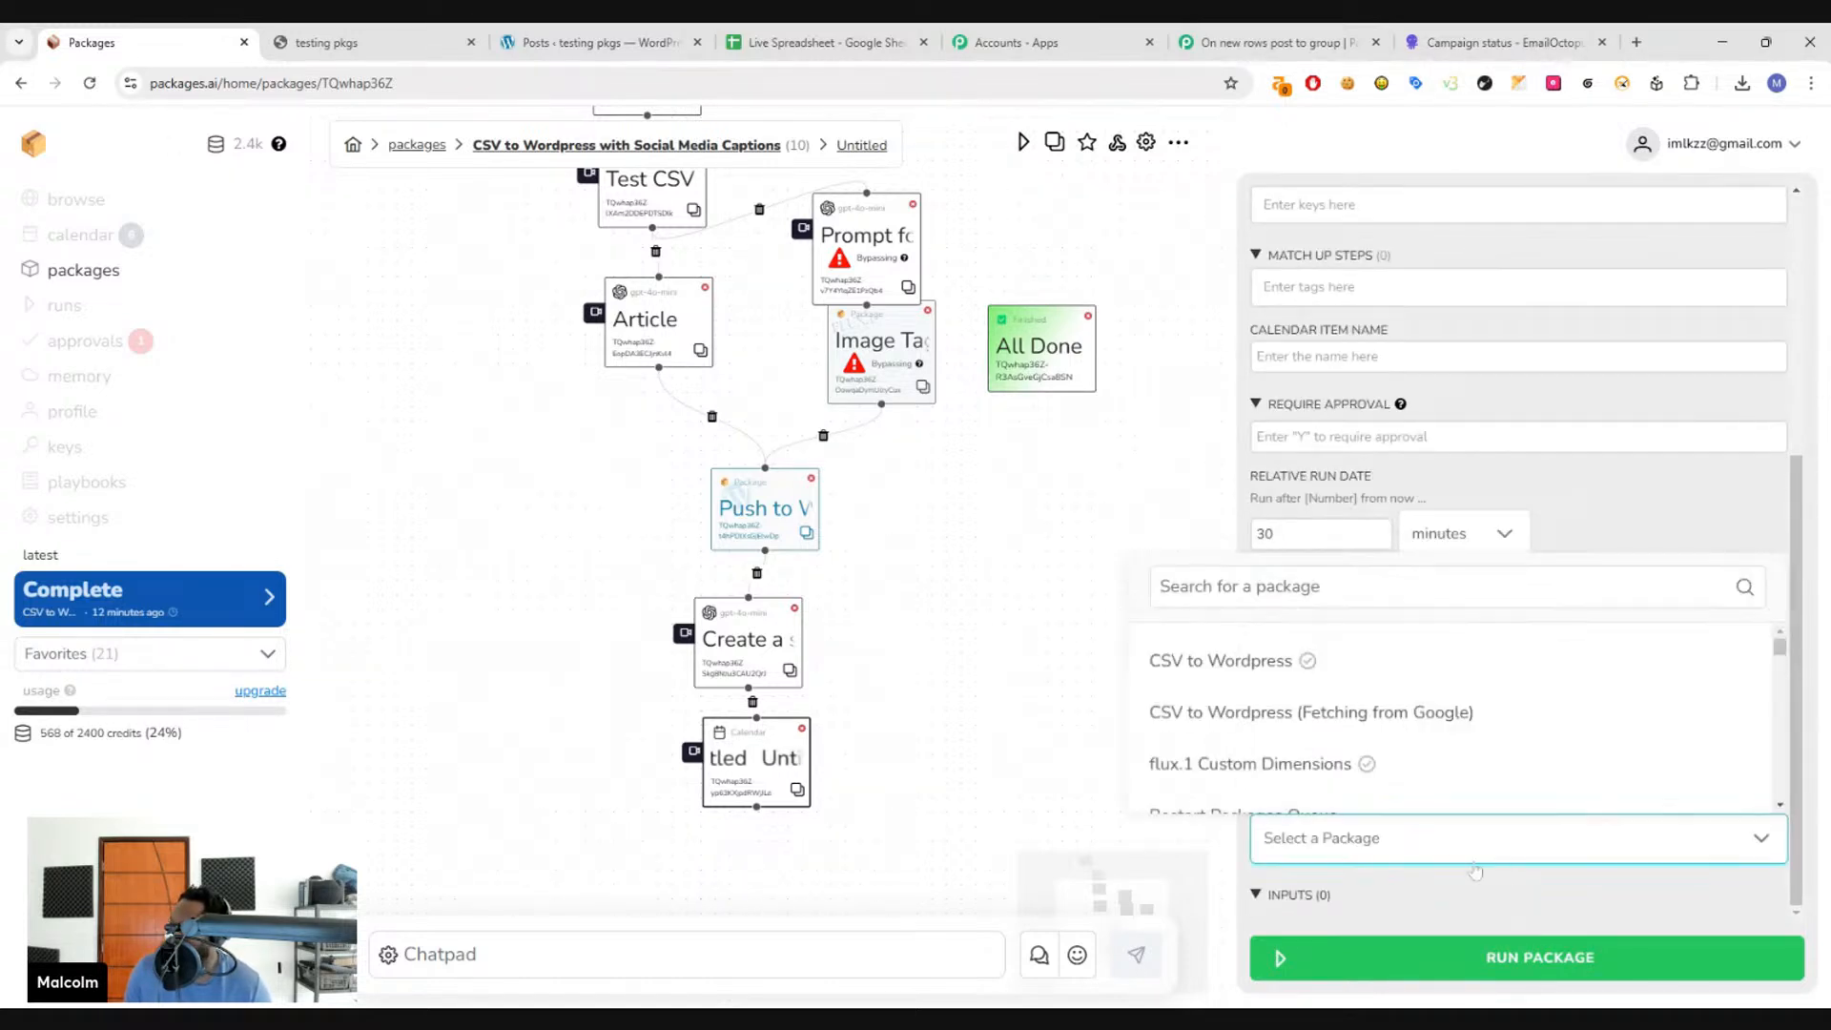
text(T)
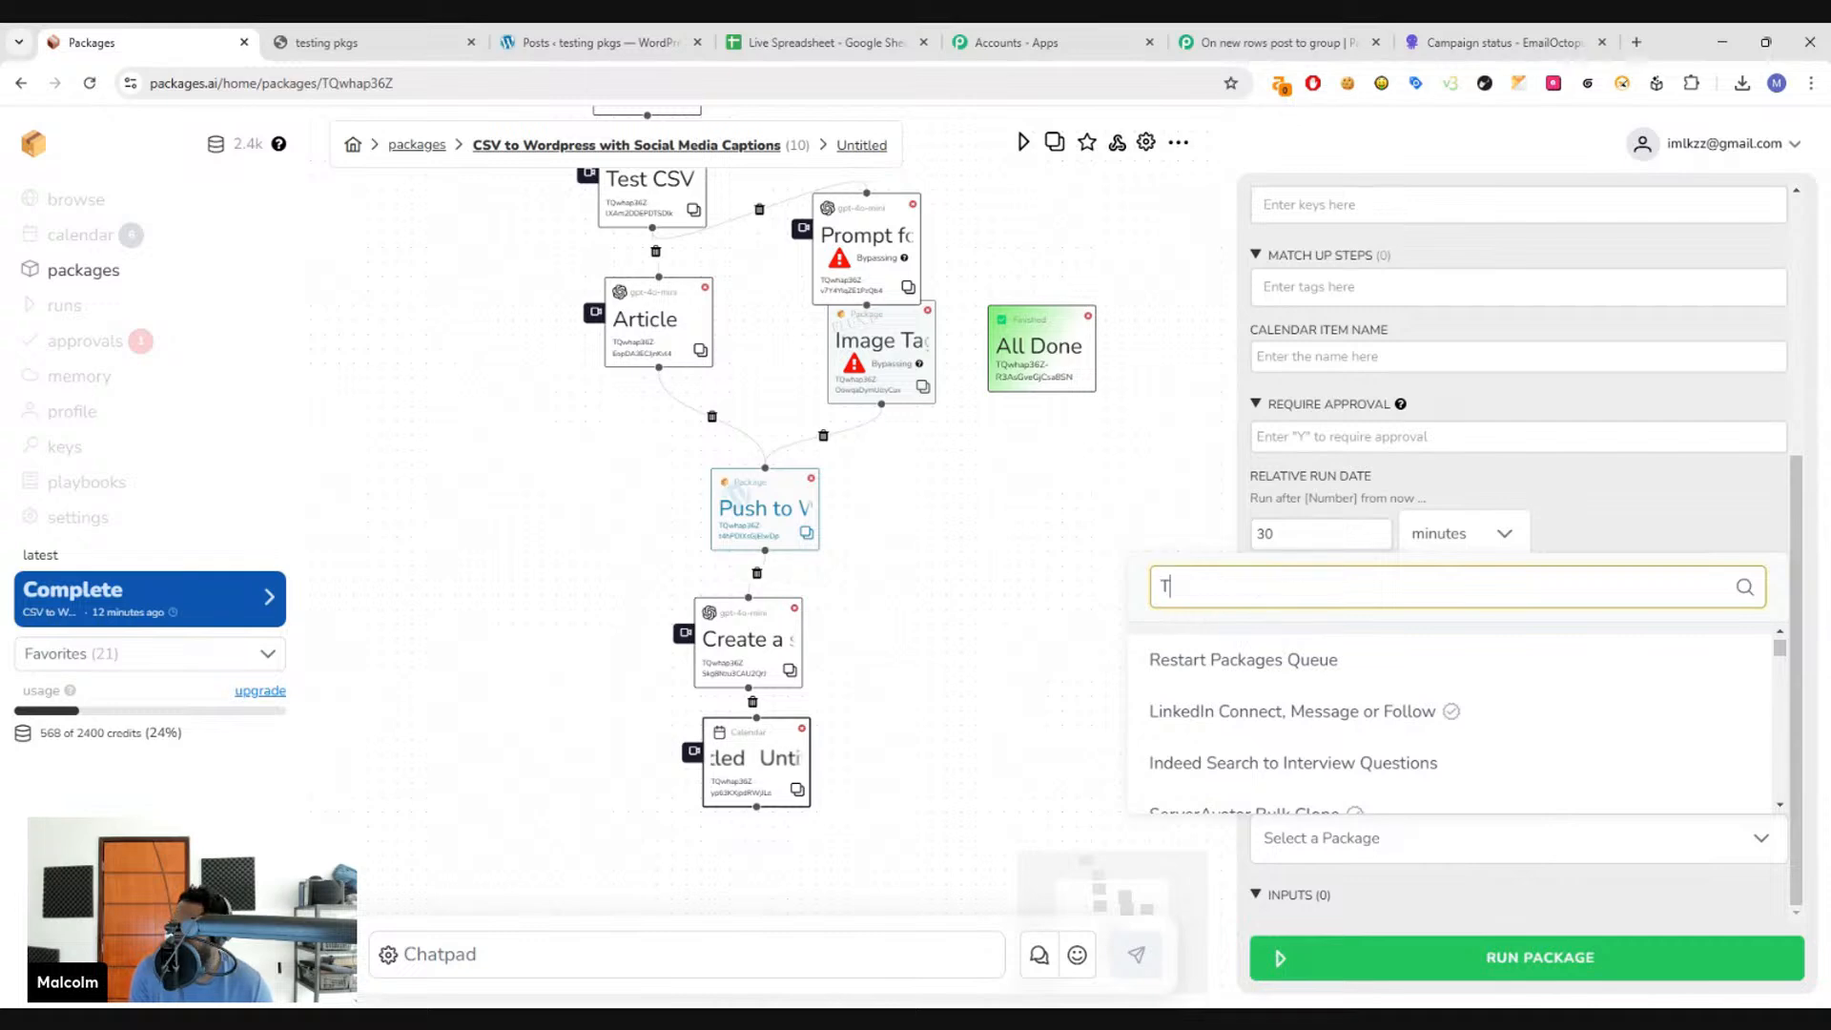
text(we)
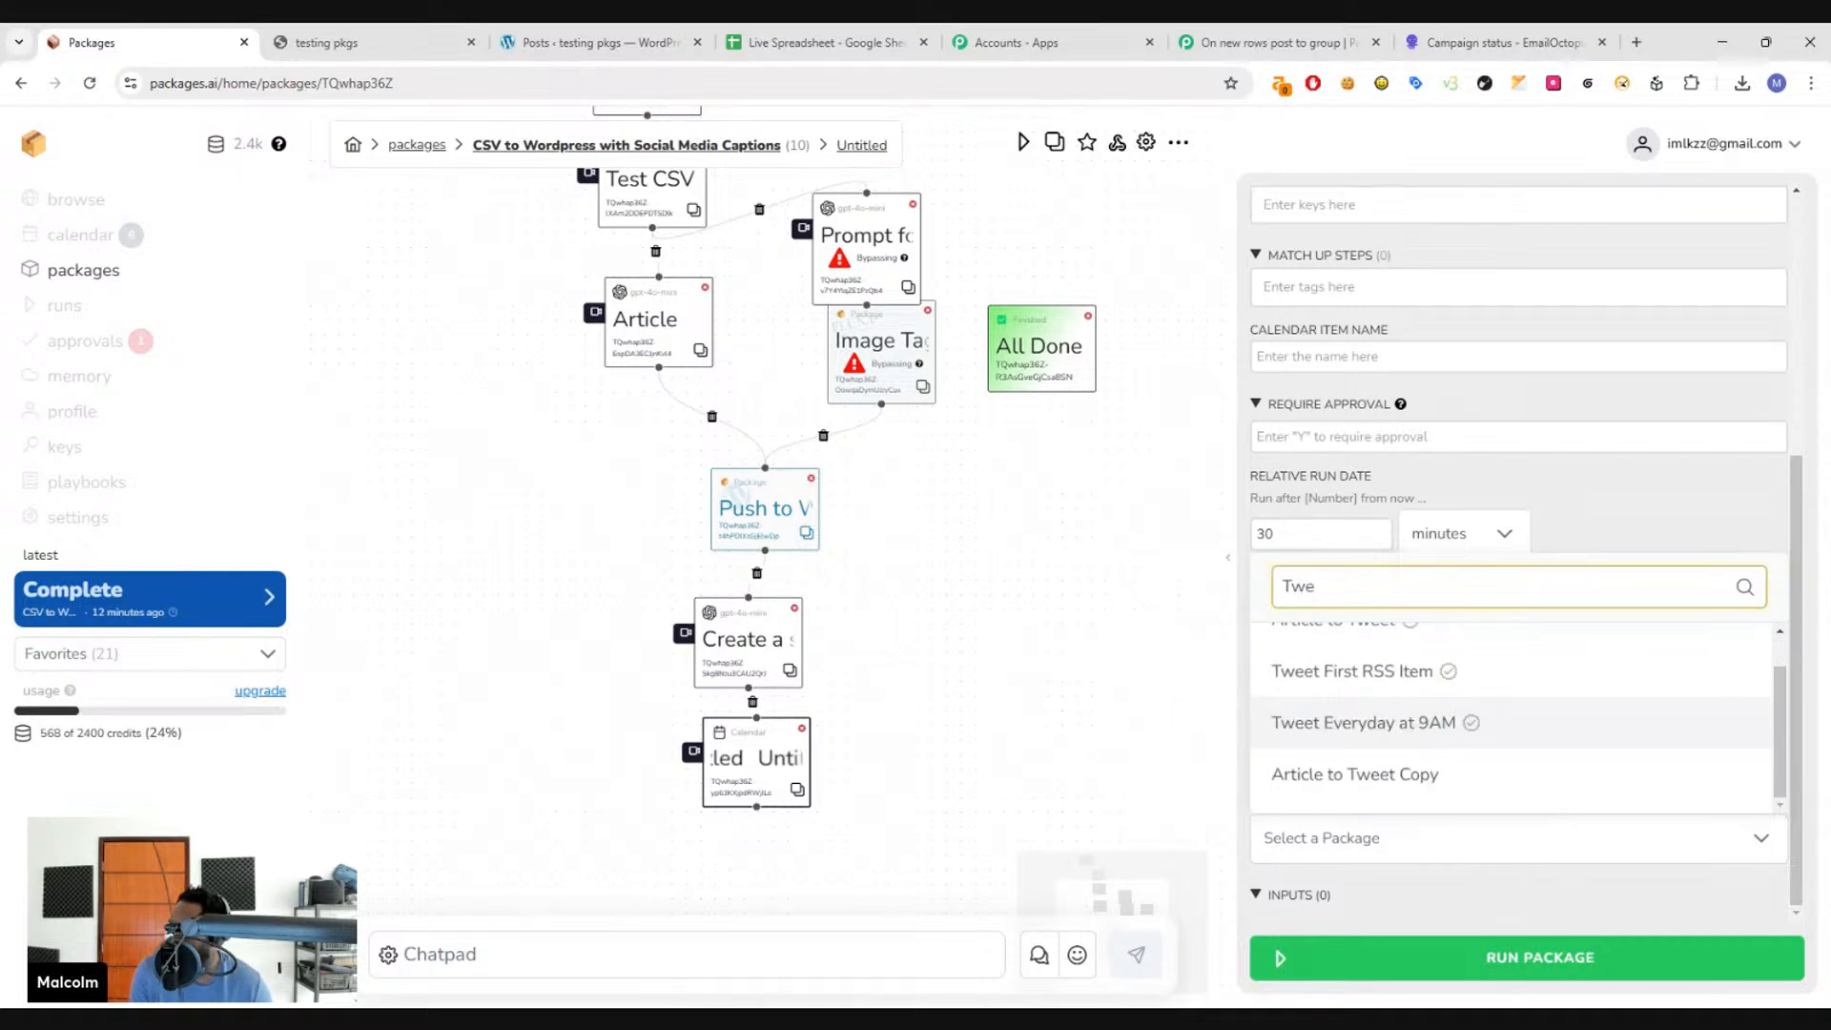
key(BackSpace)
key(BackSpace)
text(wit)
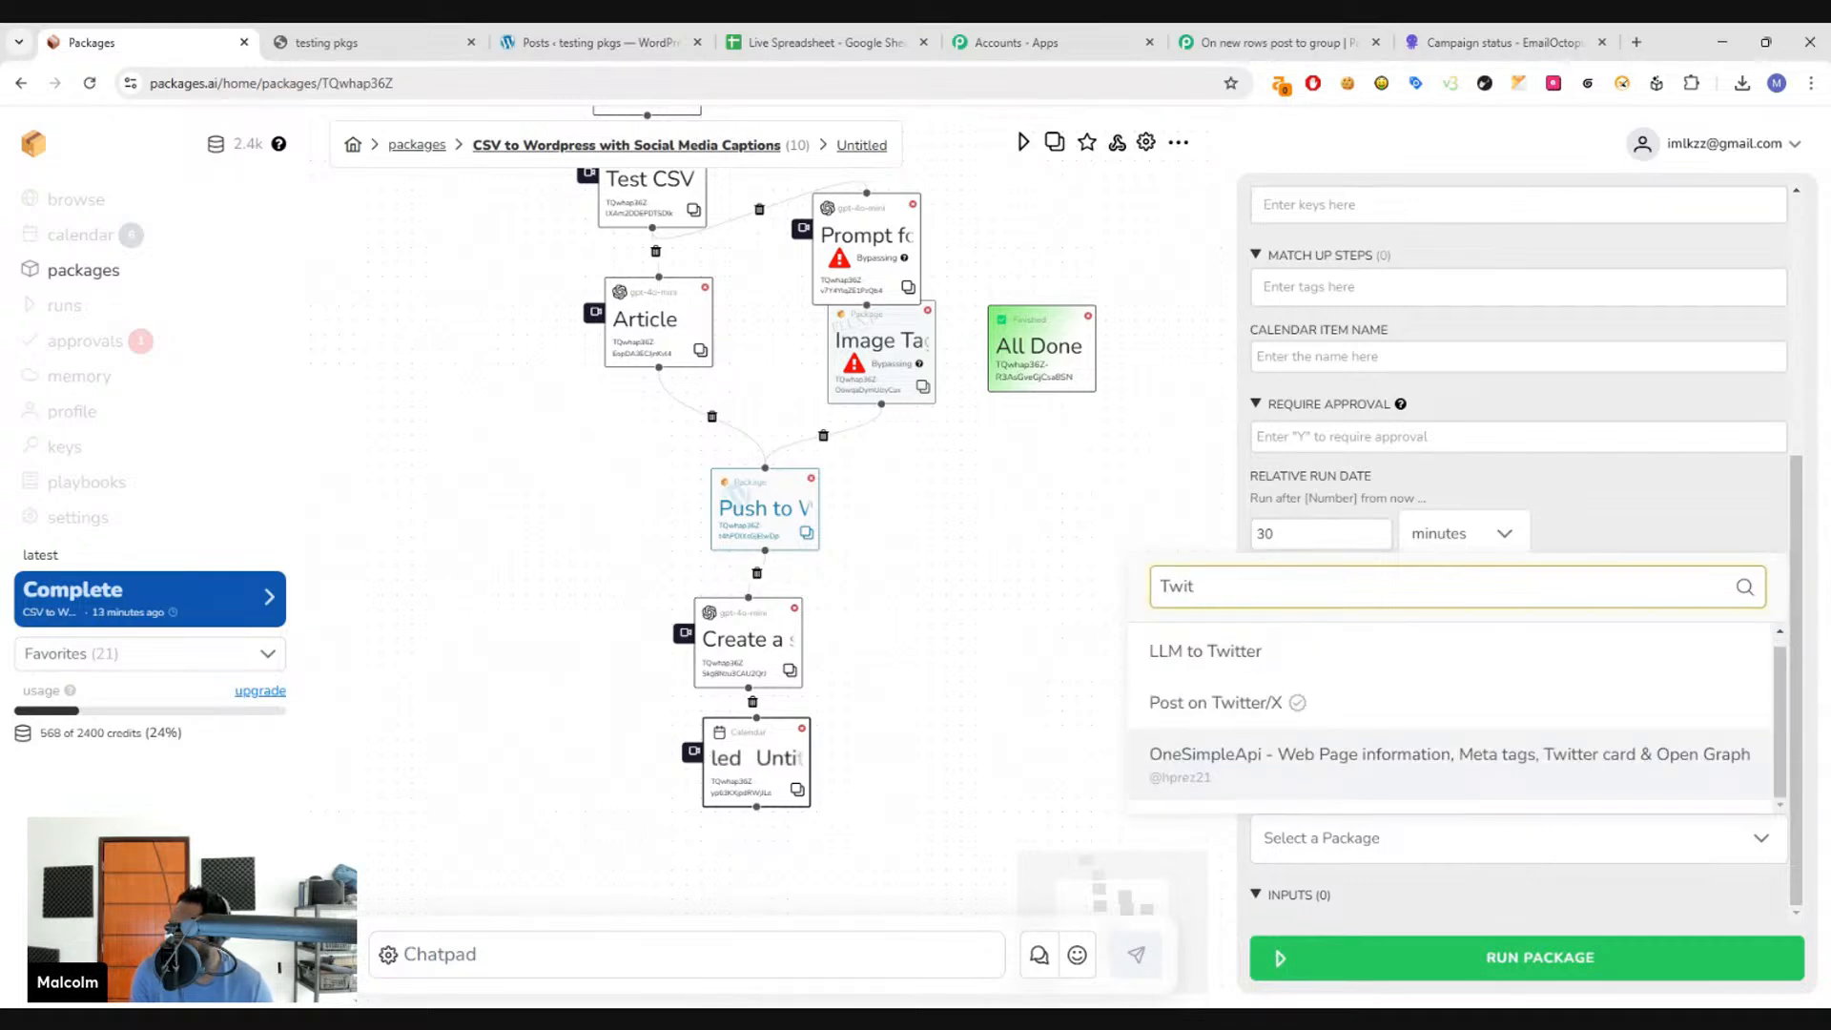
click(1240, 703)
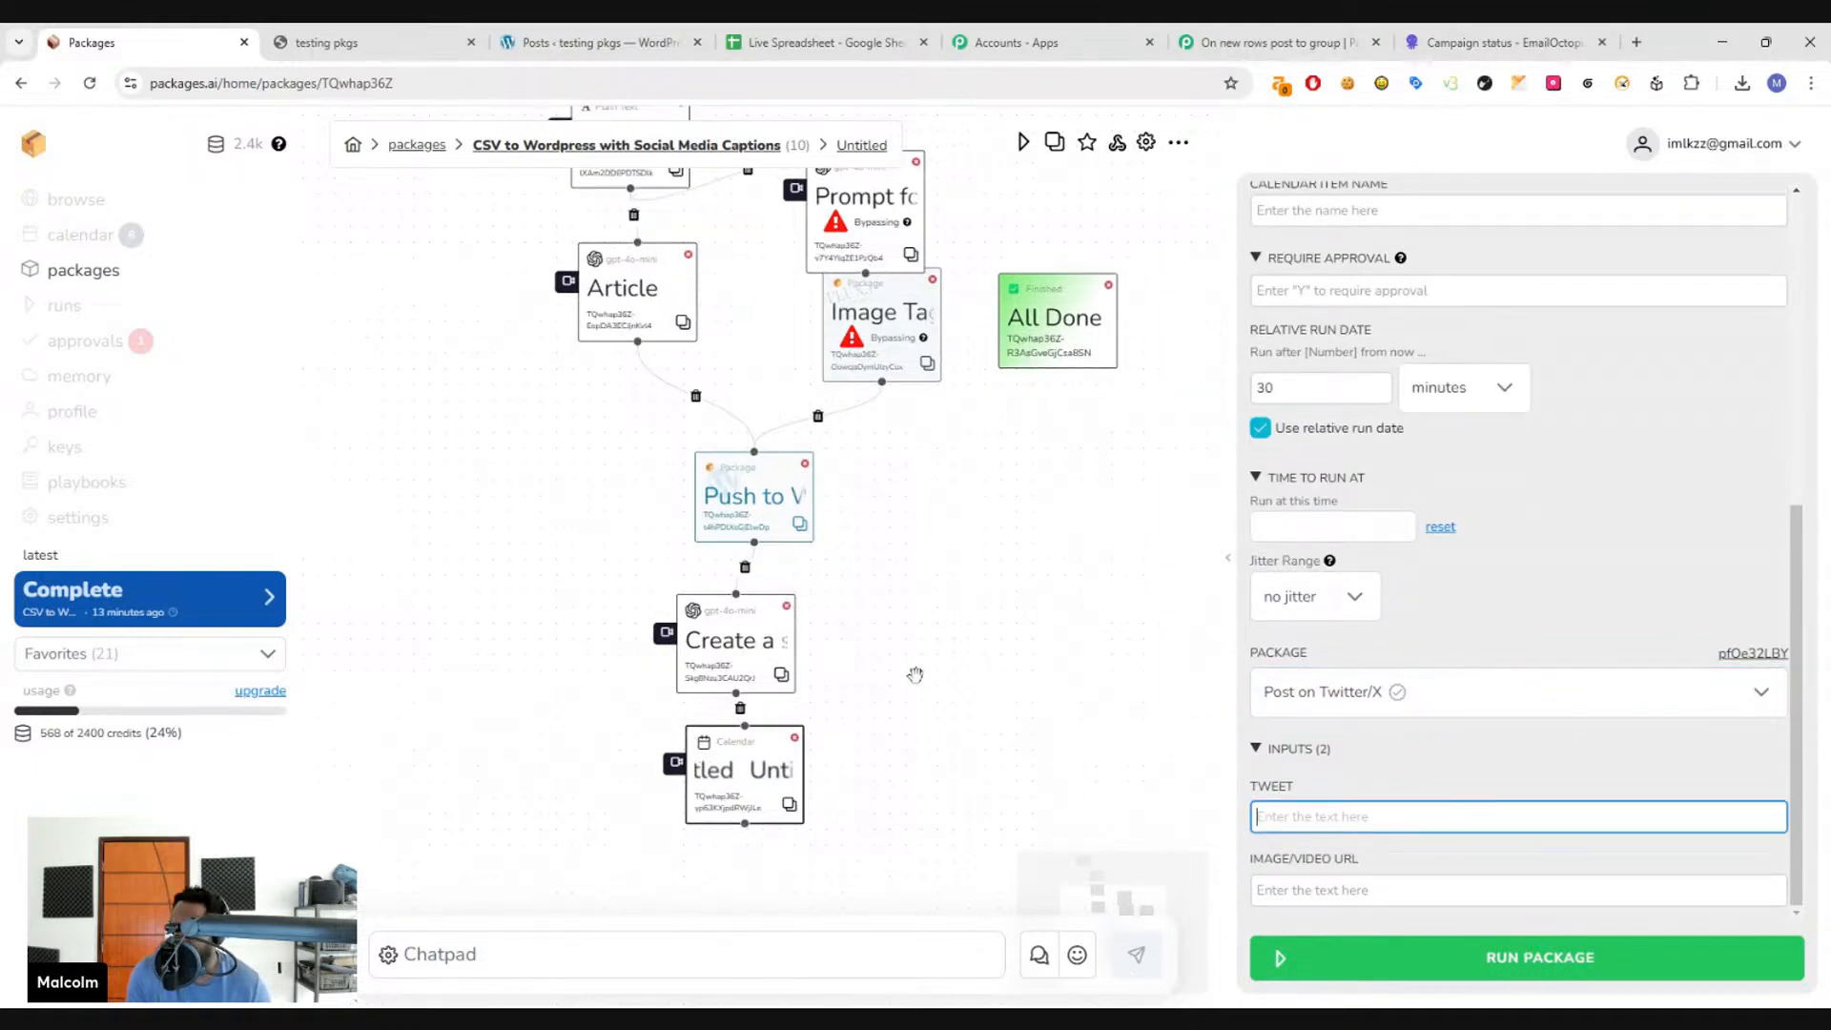
text(@c)
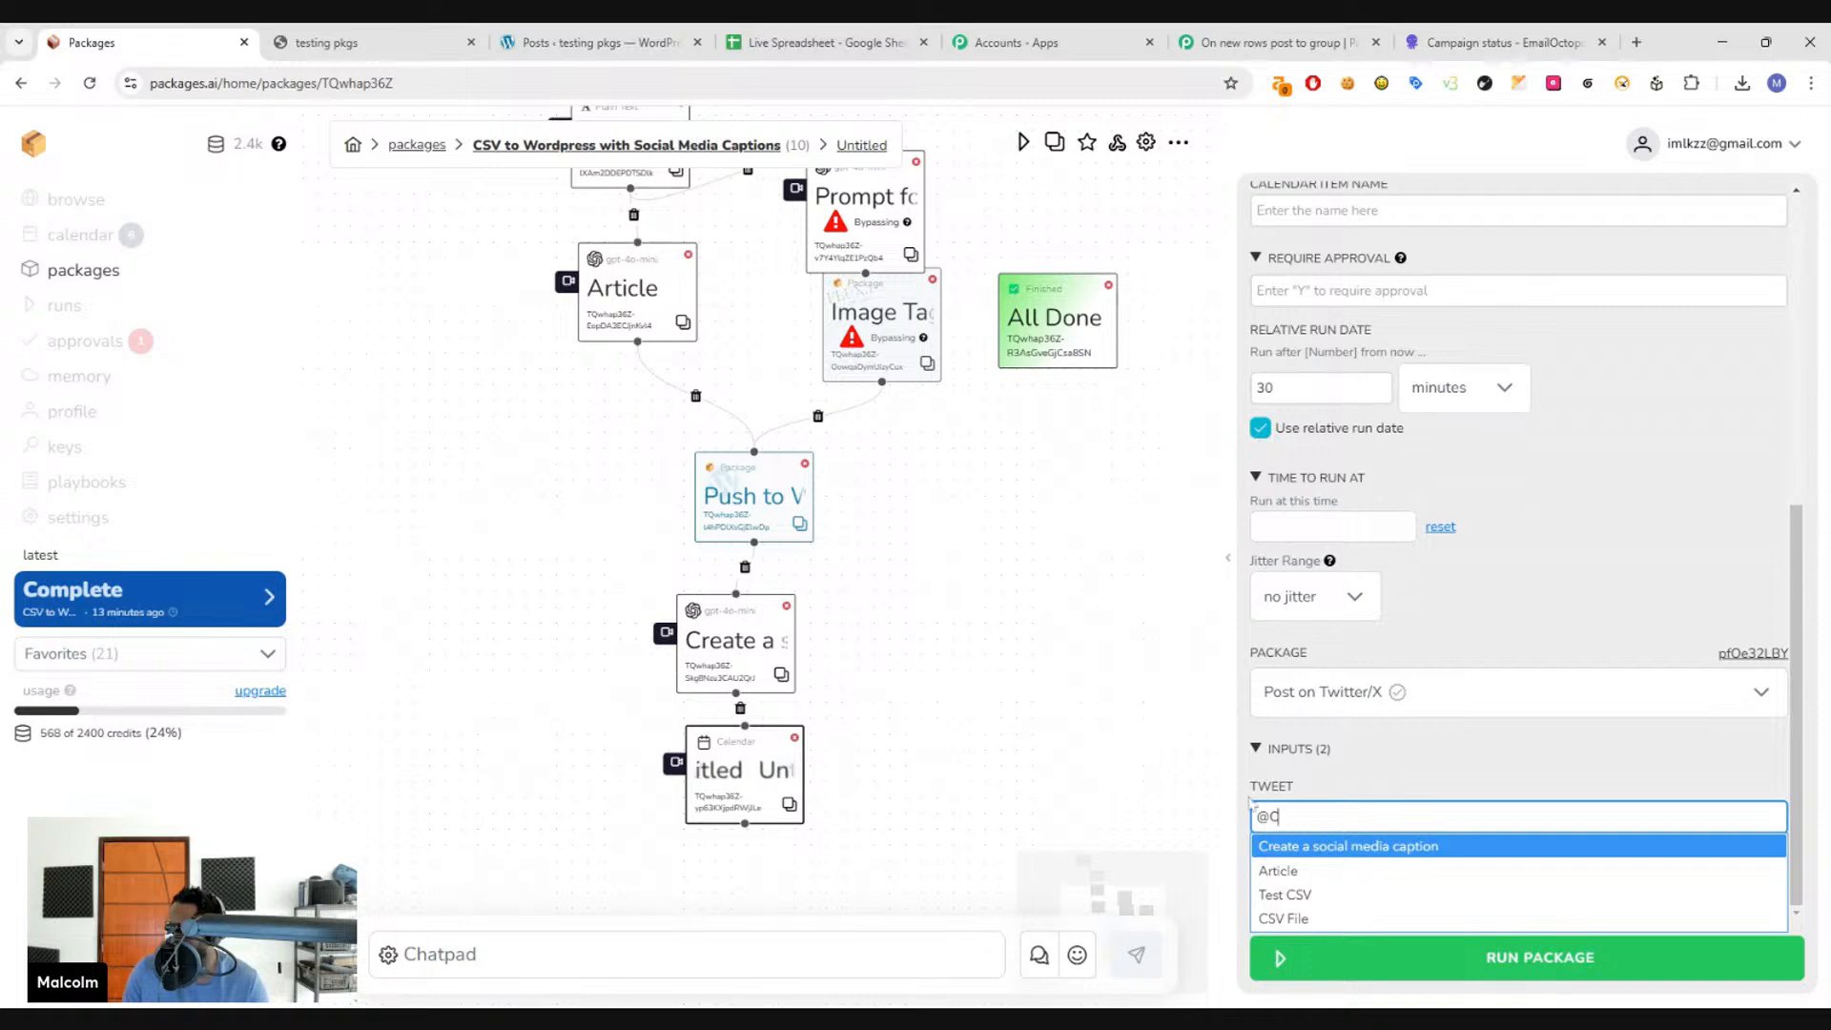
click(1448, 857)
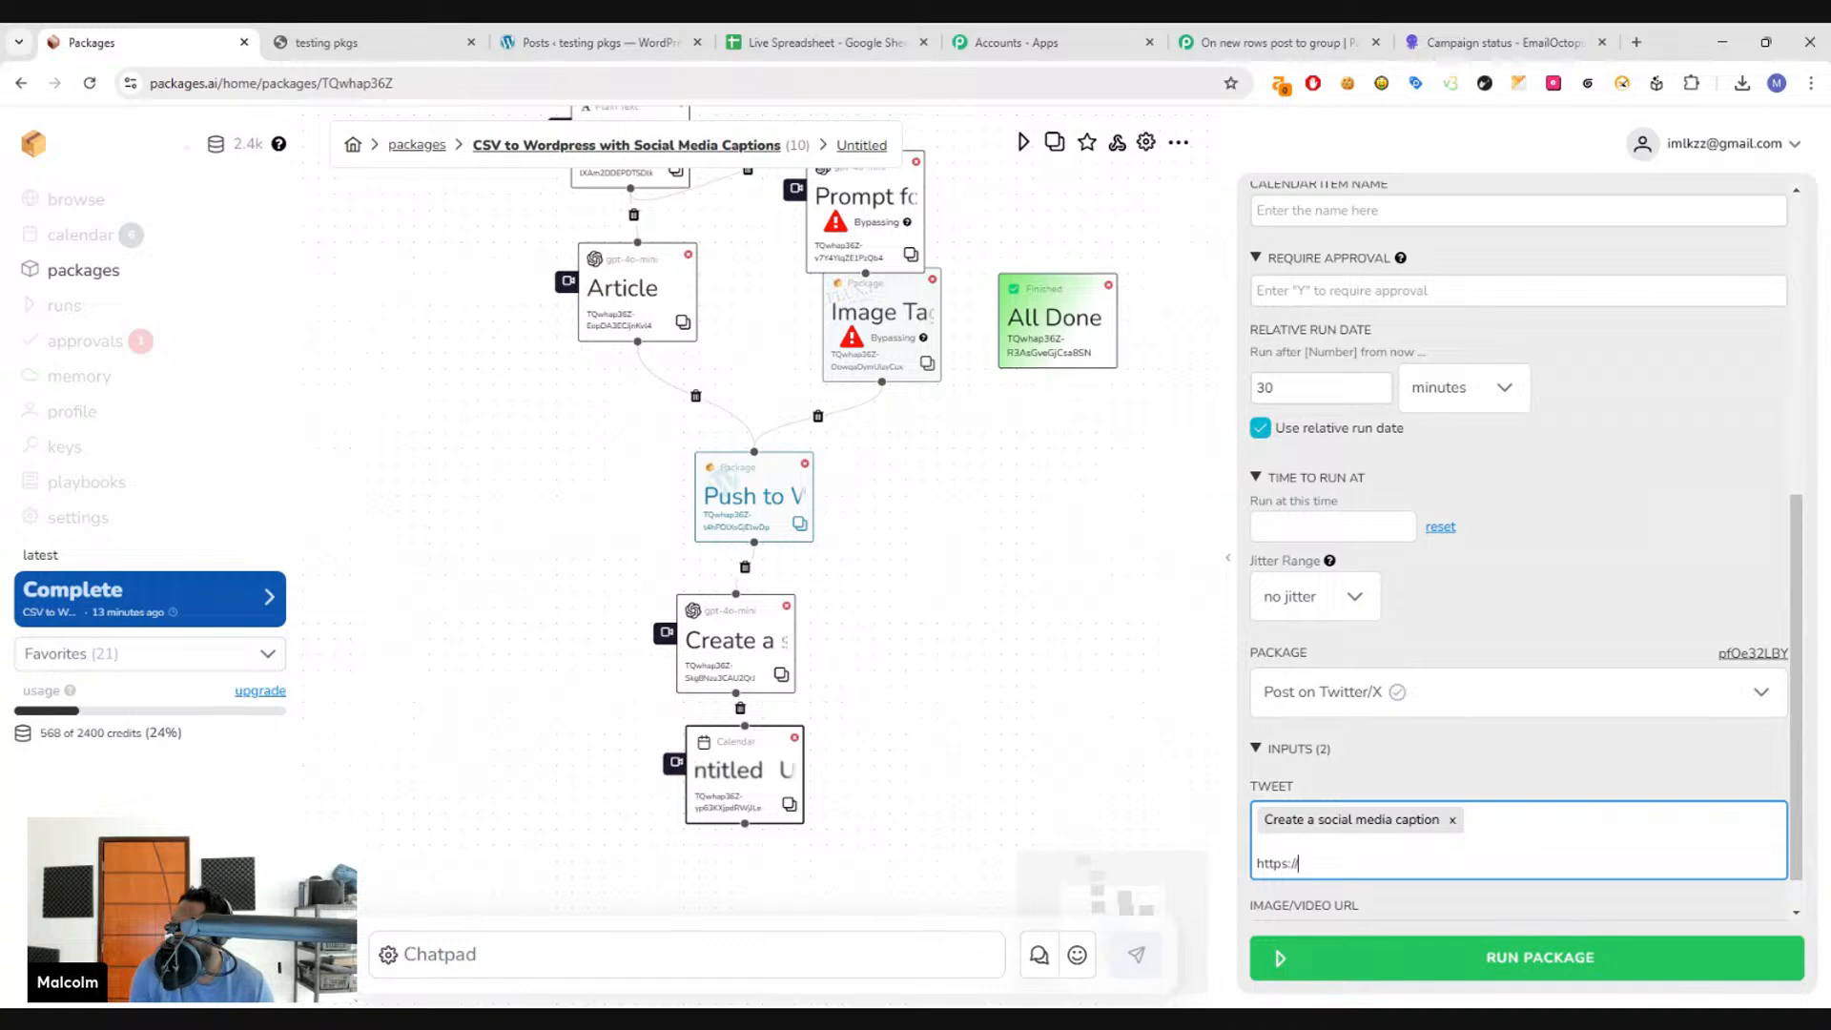
text(https://packages.ai/blog)
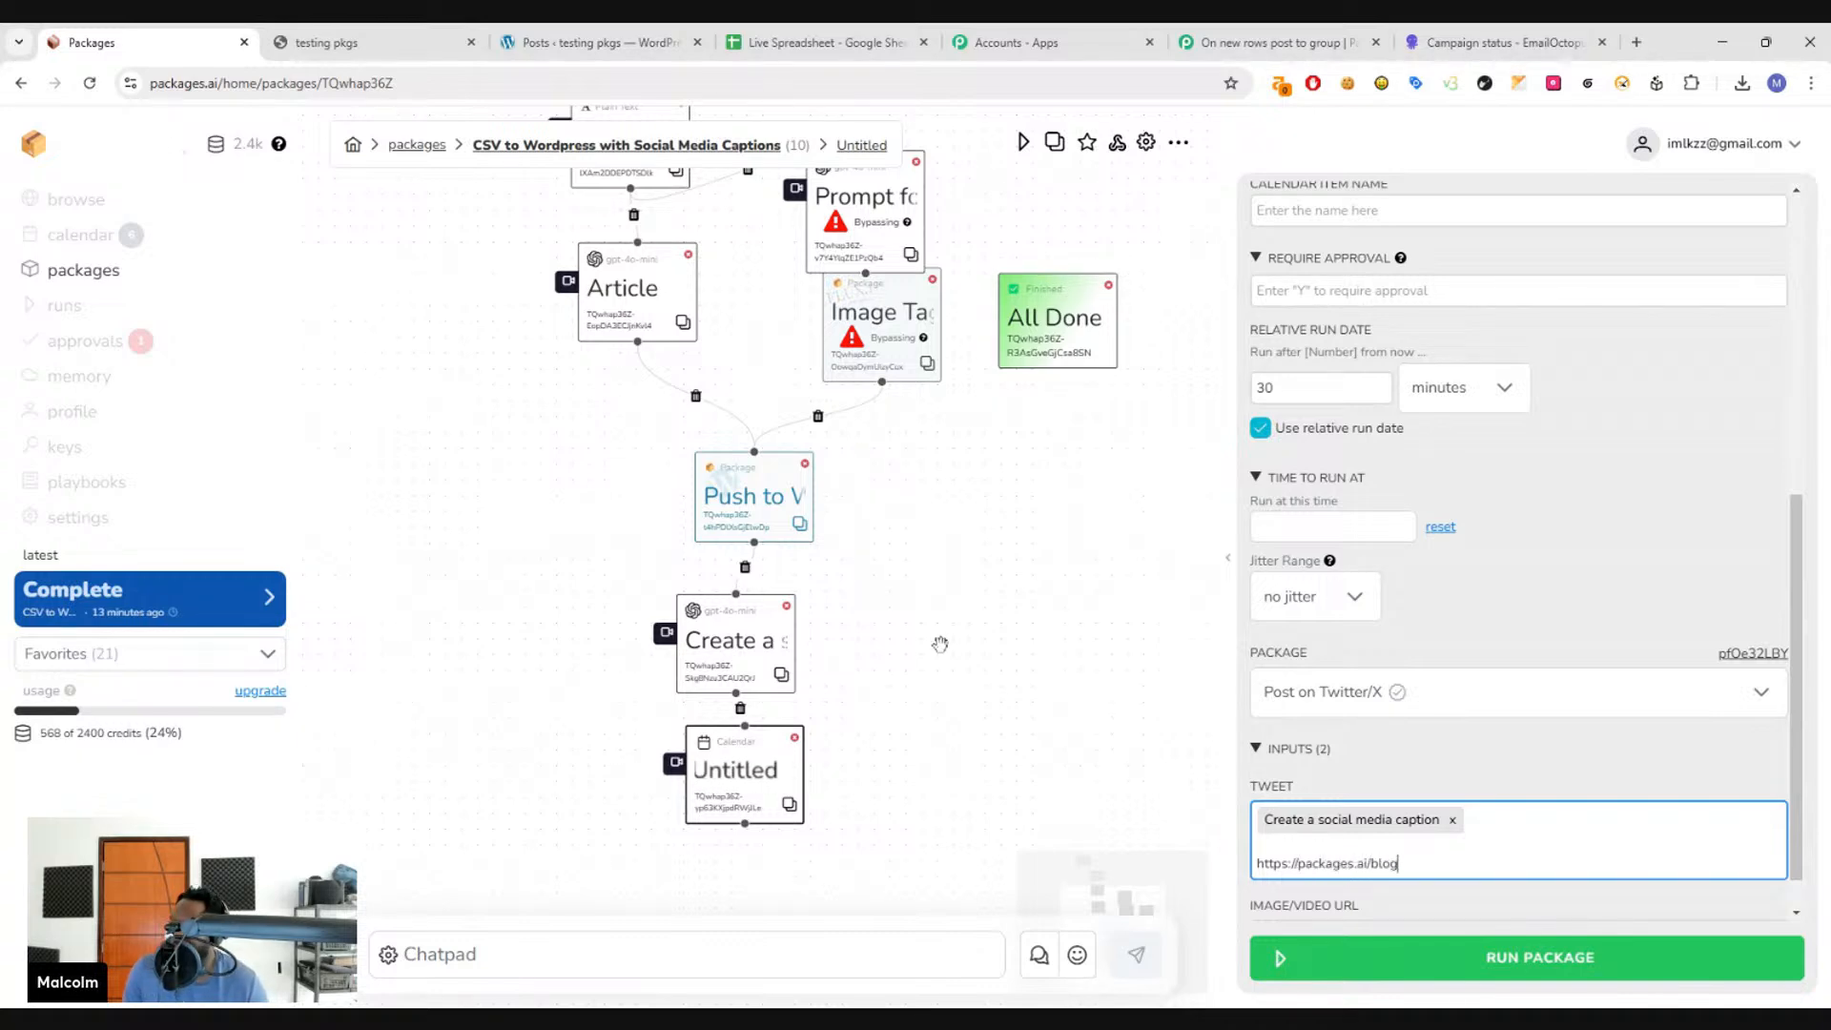
- Rename the Calendar node to "Add to Calendar"
click(807, 532)
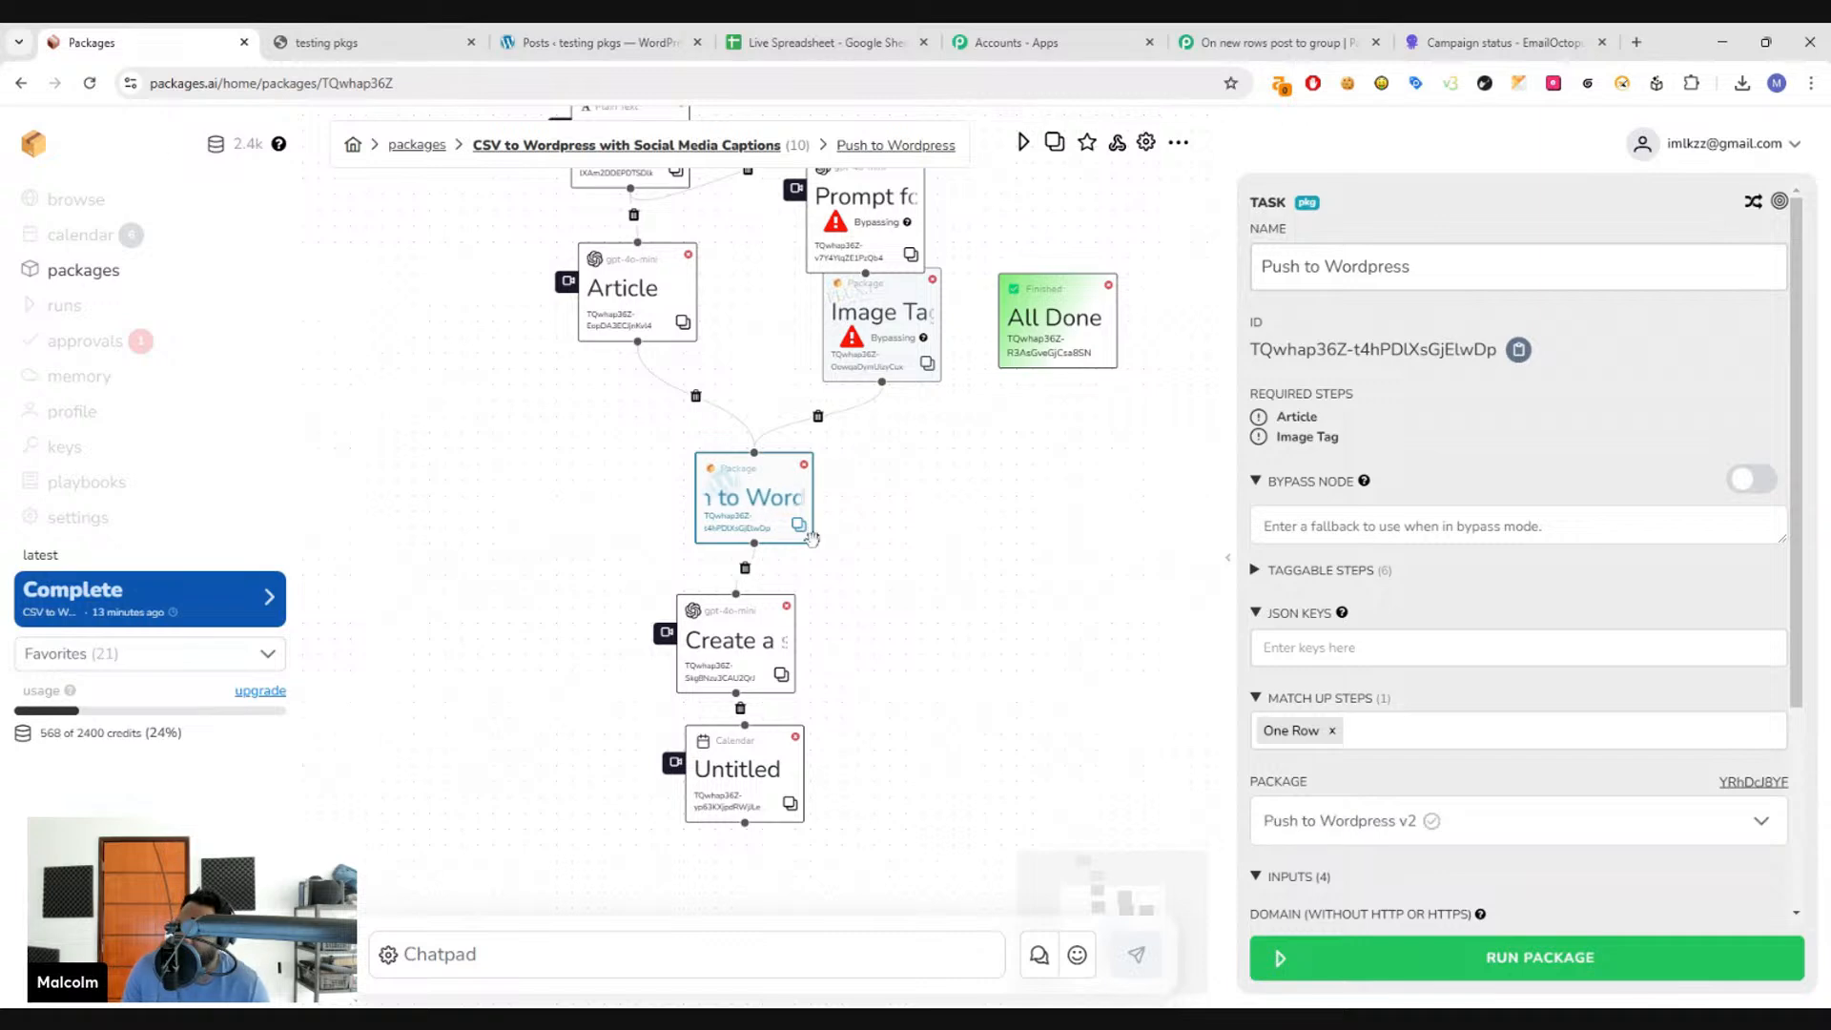
click(749, 656)
click(740, 806)
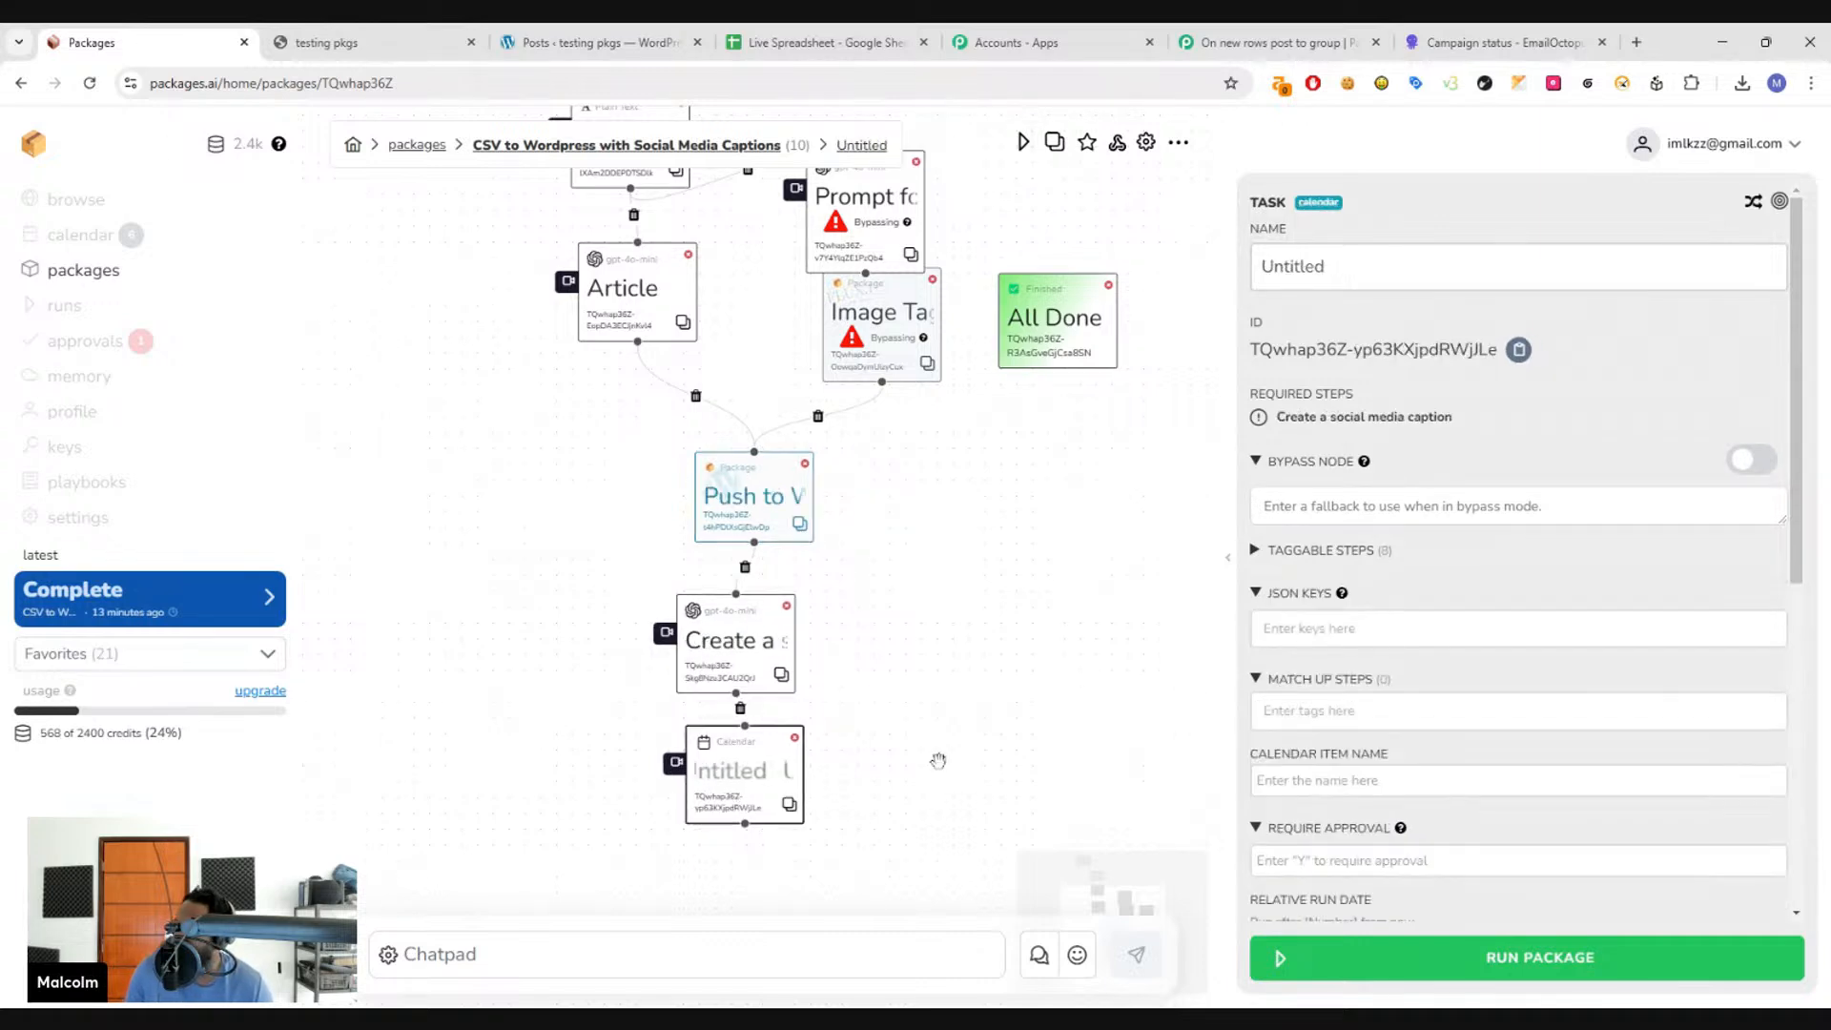
drag(1359, 267, 1131, 244)
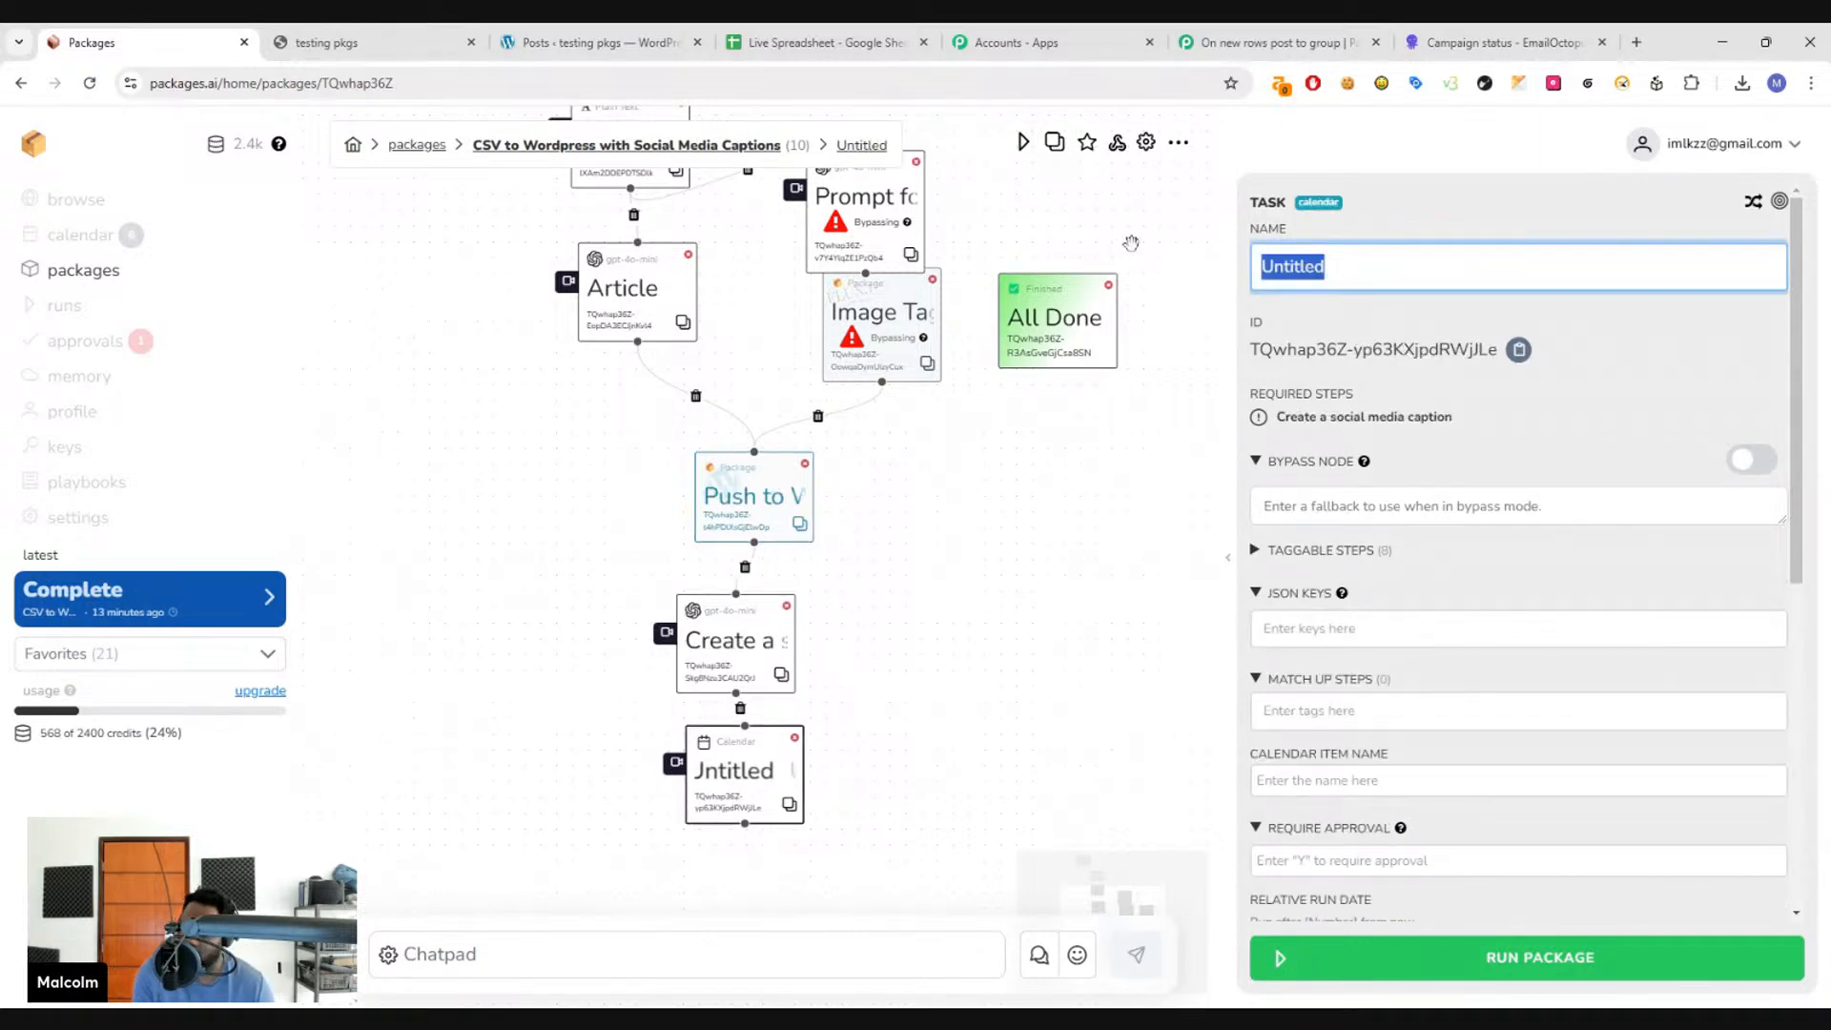
text(Add to Calendar)
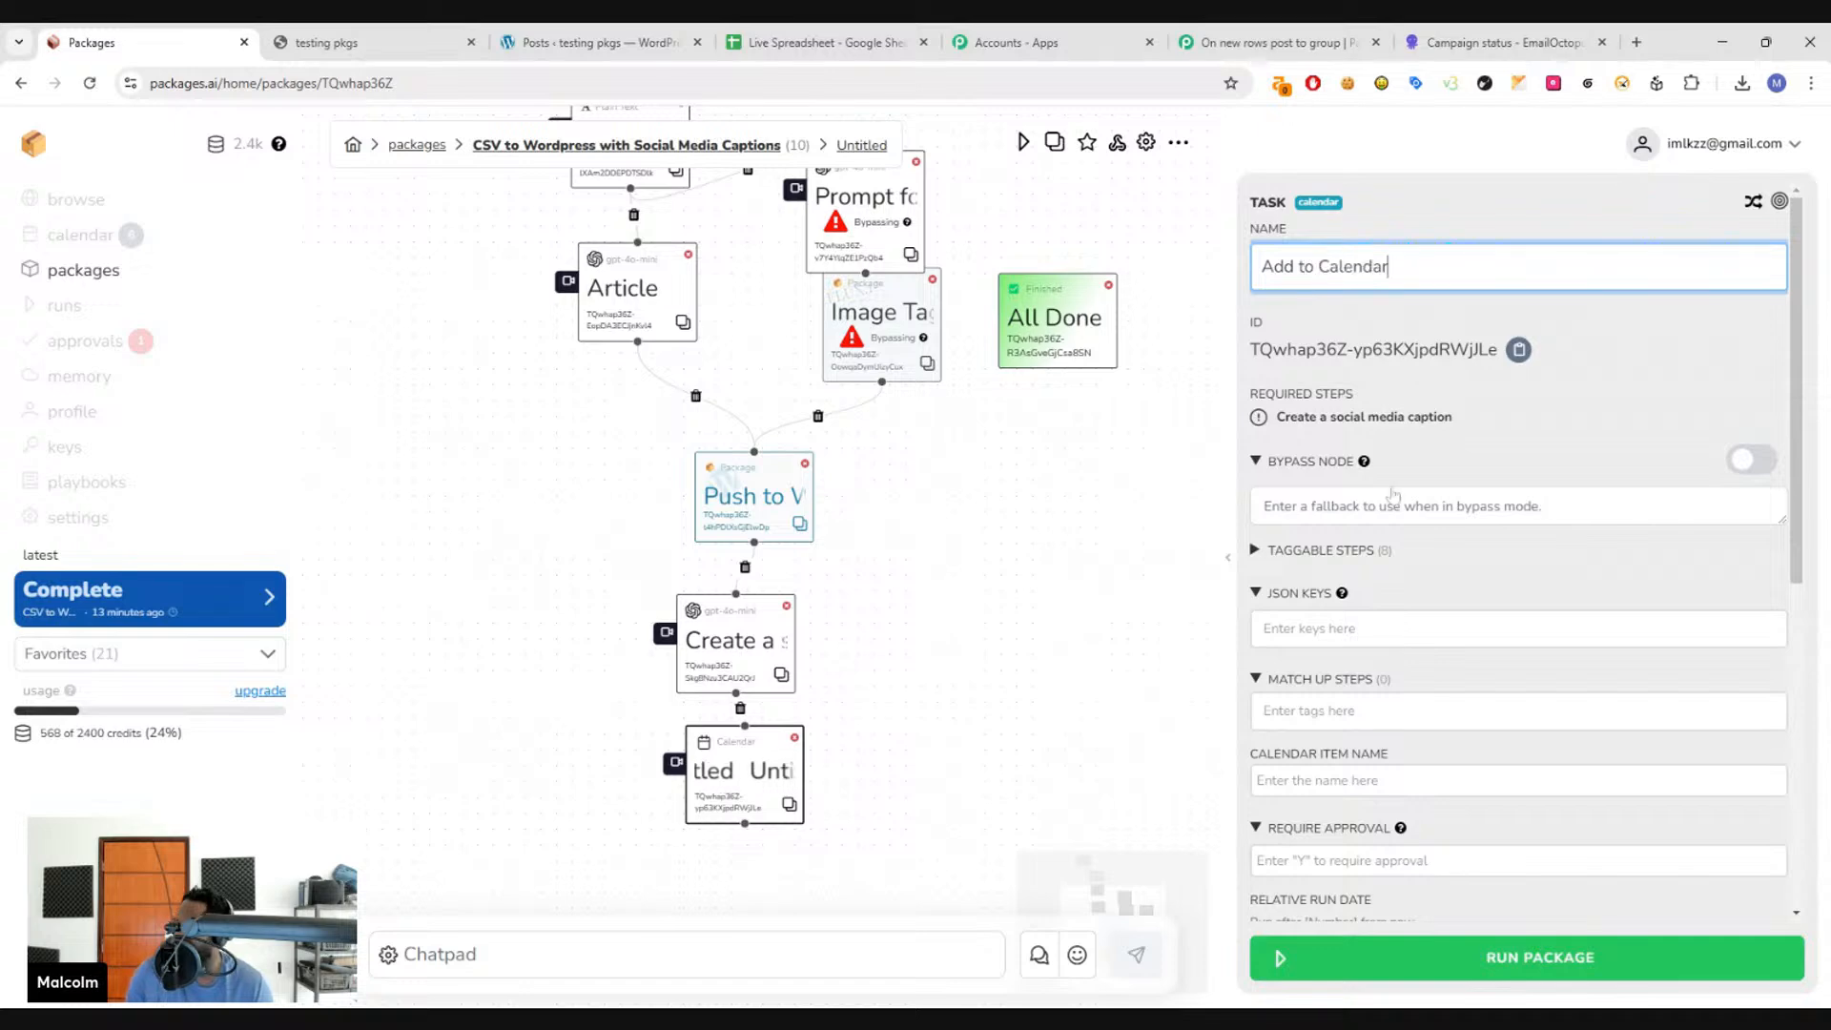
- Require approval for the calendar item by entering "Y" in its approval setting
scroll(1448, 610, down, 6)
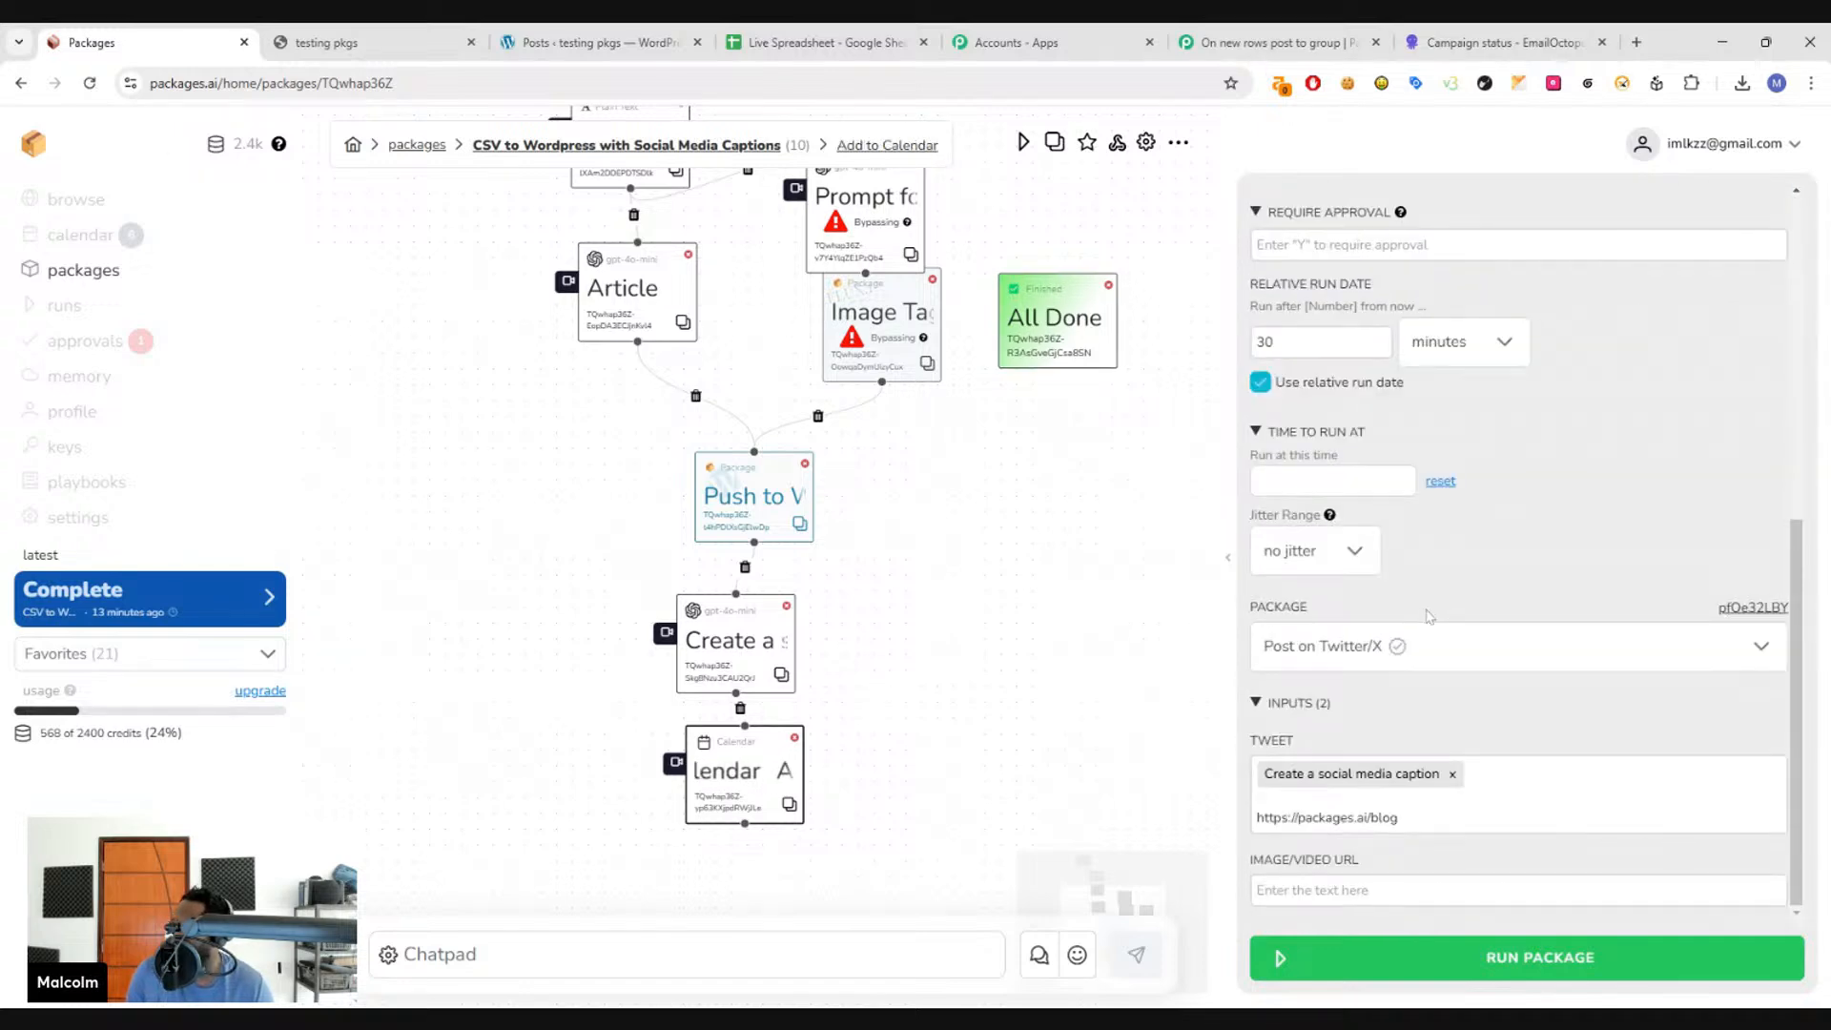
scroll(1450, 736, up, 5)
click(1449, 627)
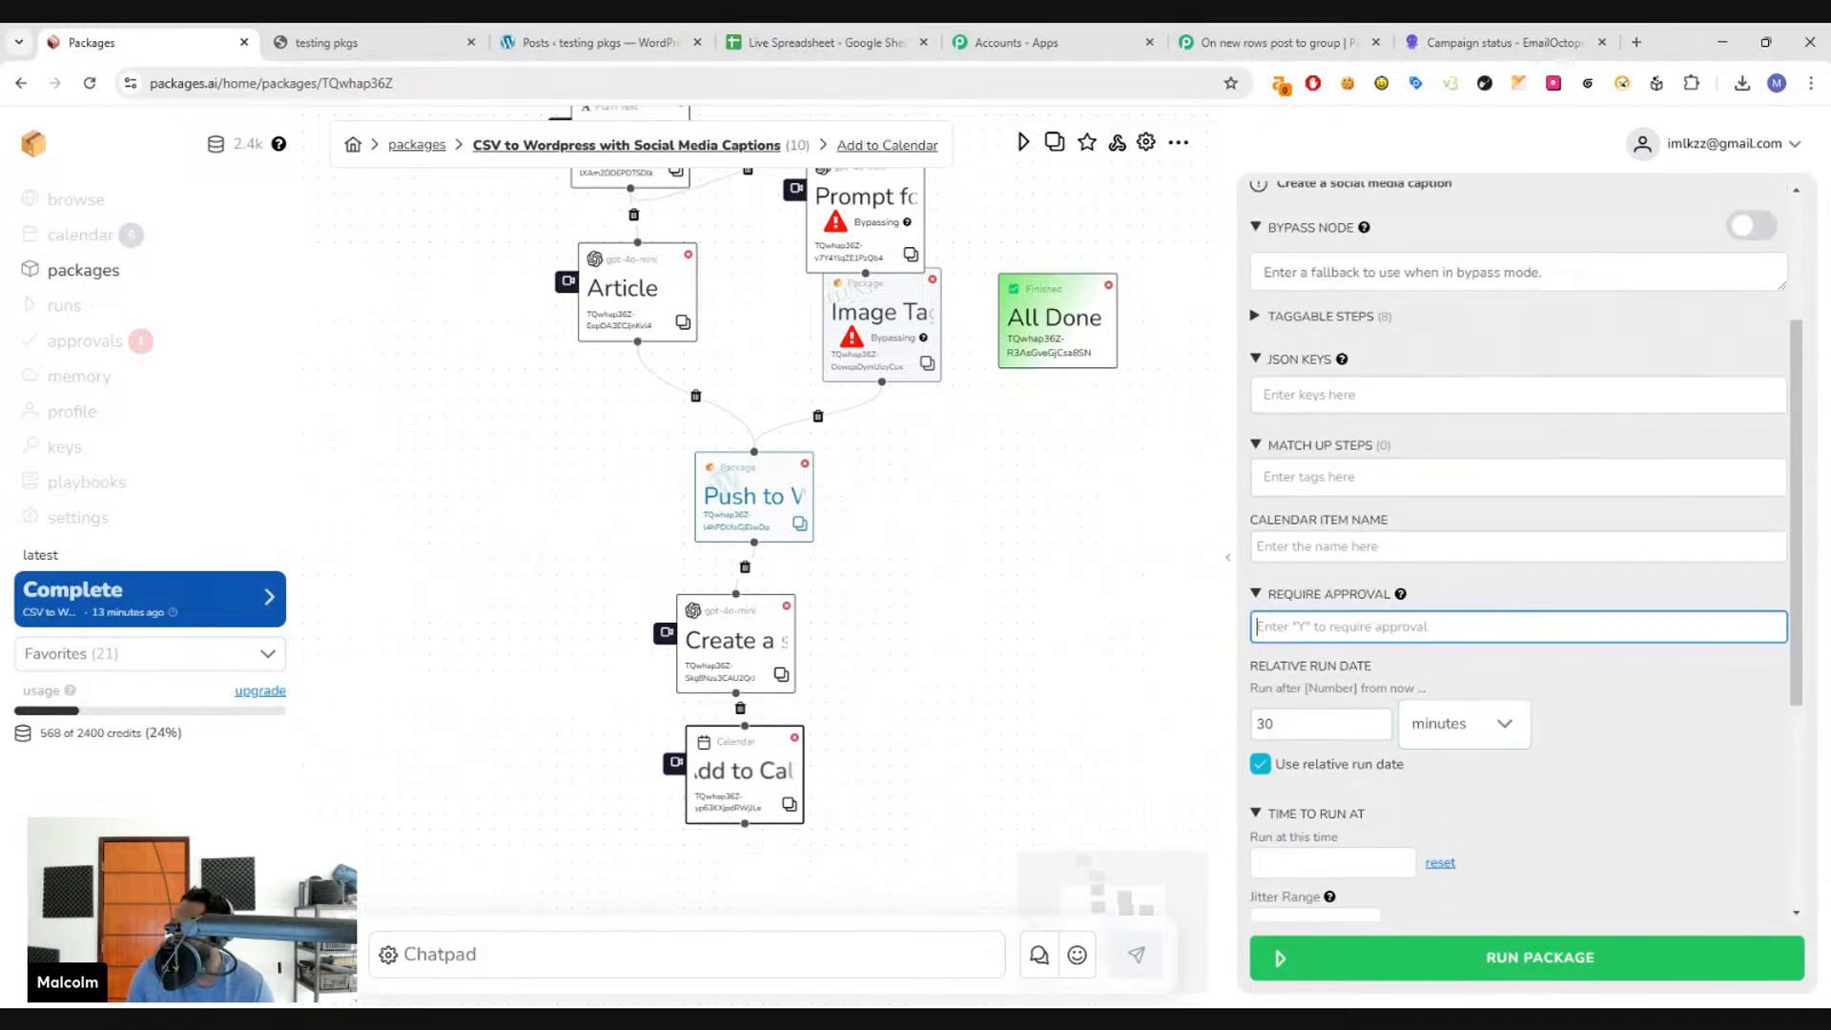
text(Y)
- Review the Push to Wordpress node and the prompt of the "Create a social media caption" node
click(708, 652)
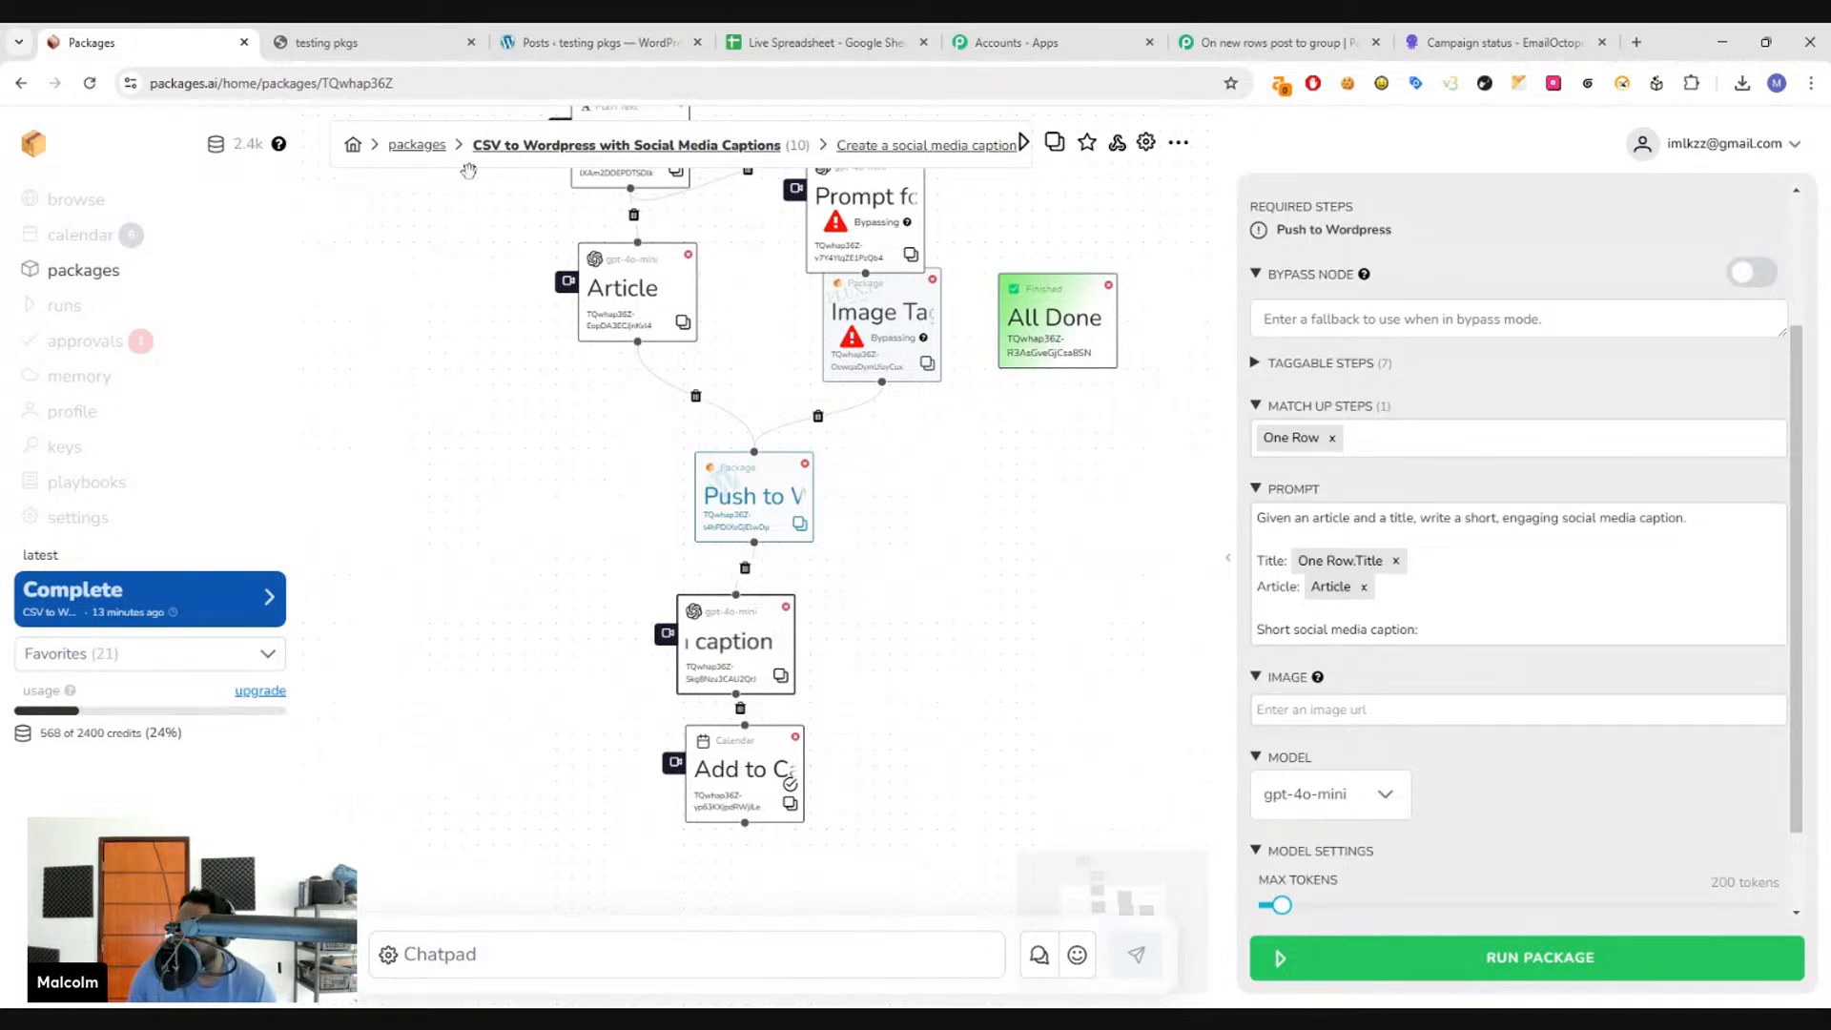
click(763, 493)
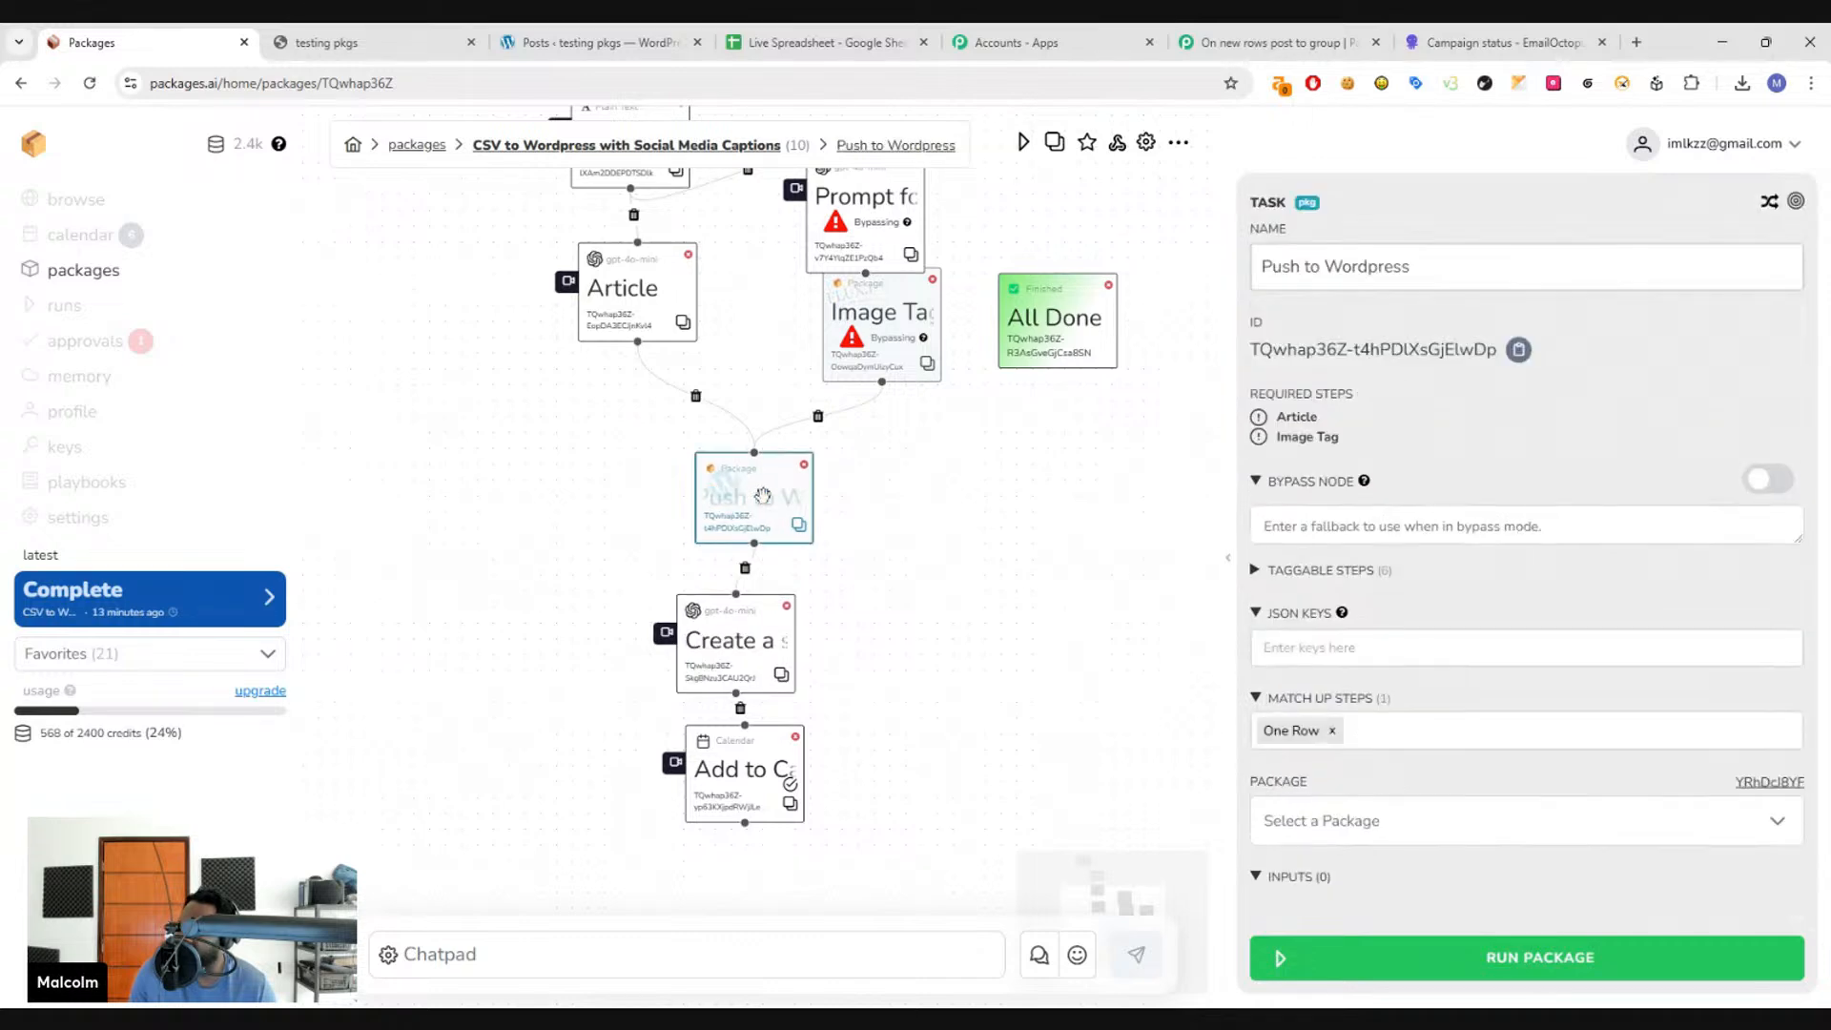
click(741, 649)
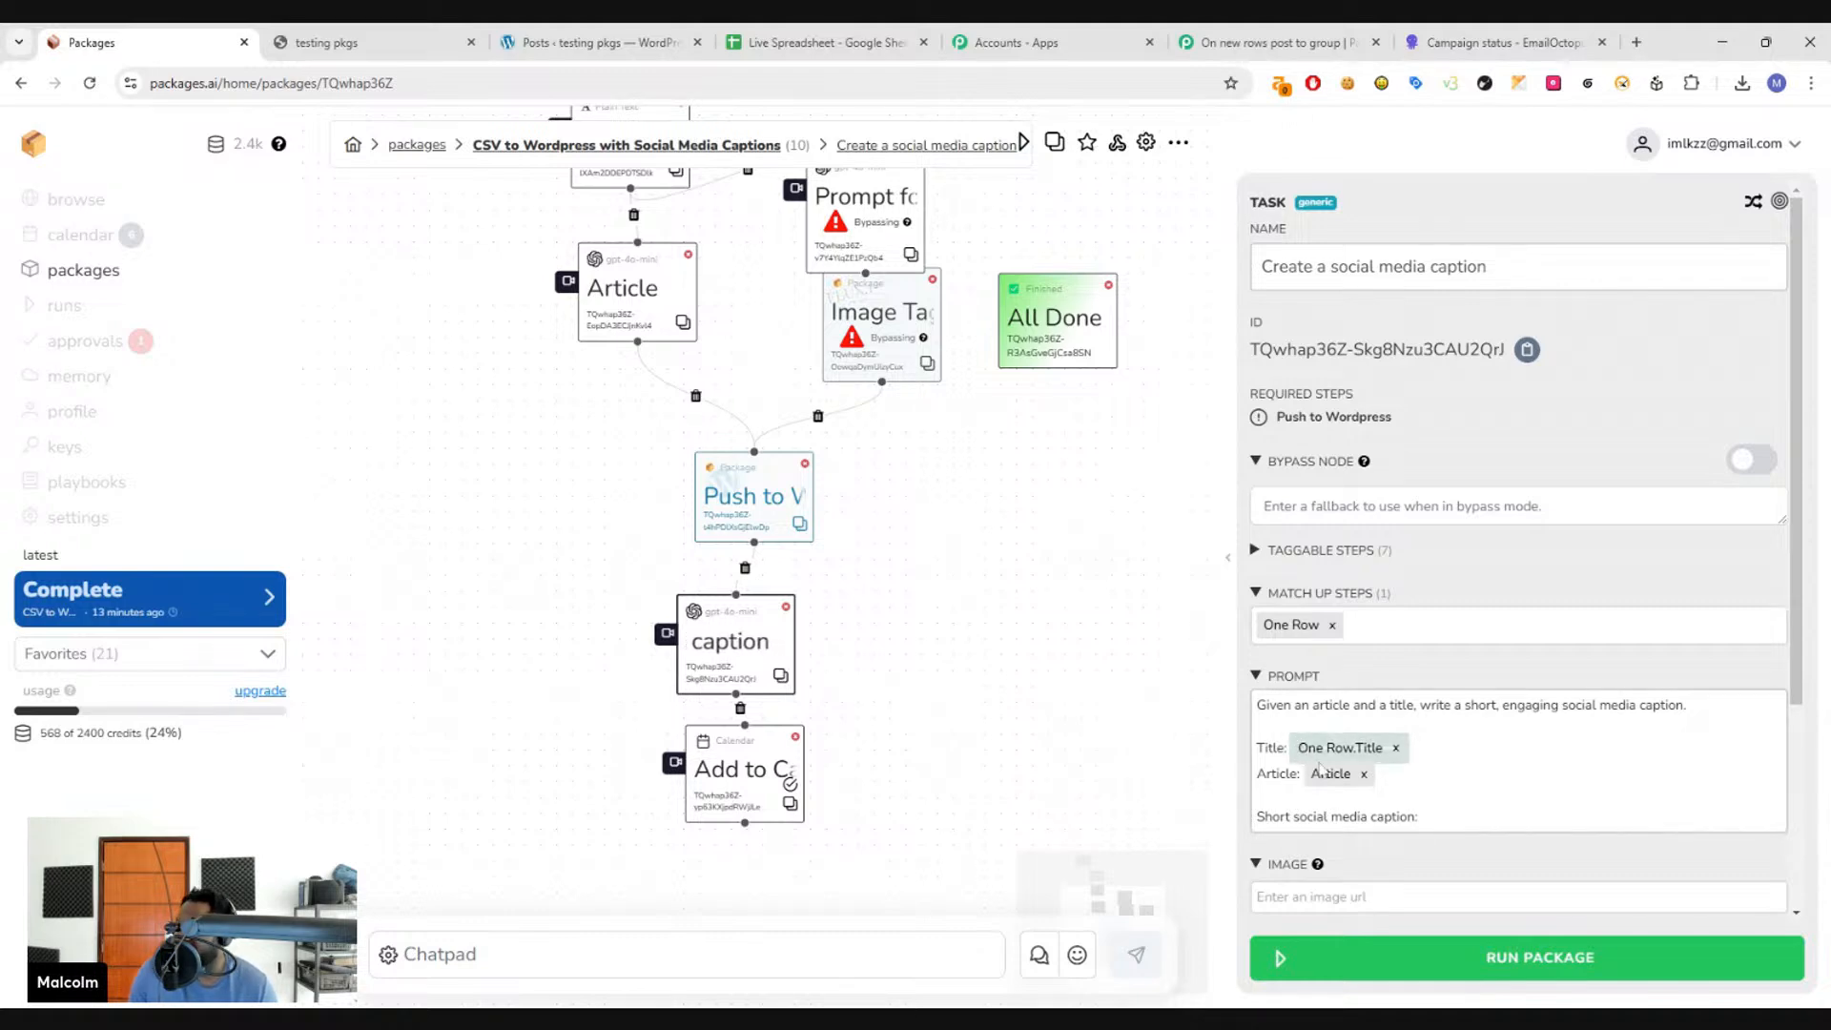
click(1431, 816)
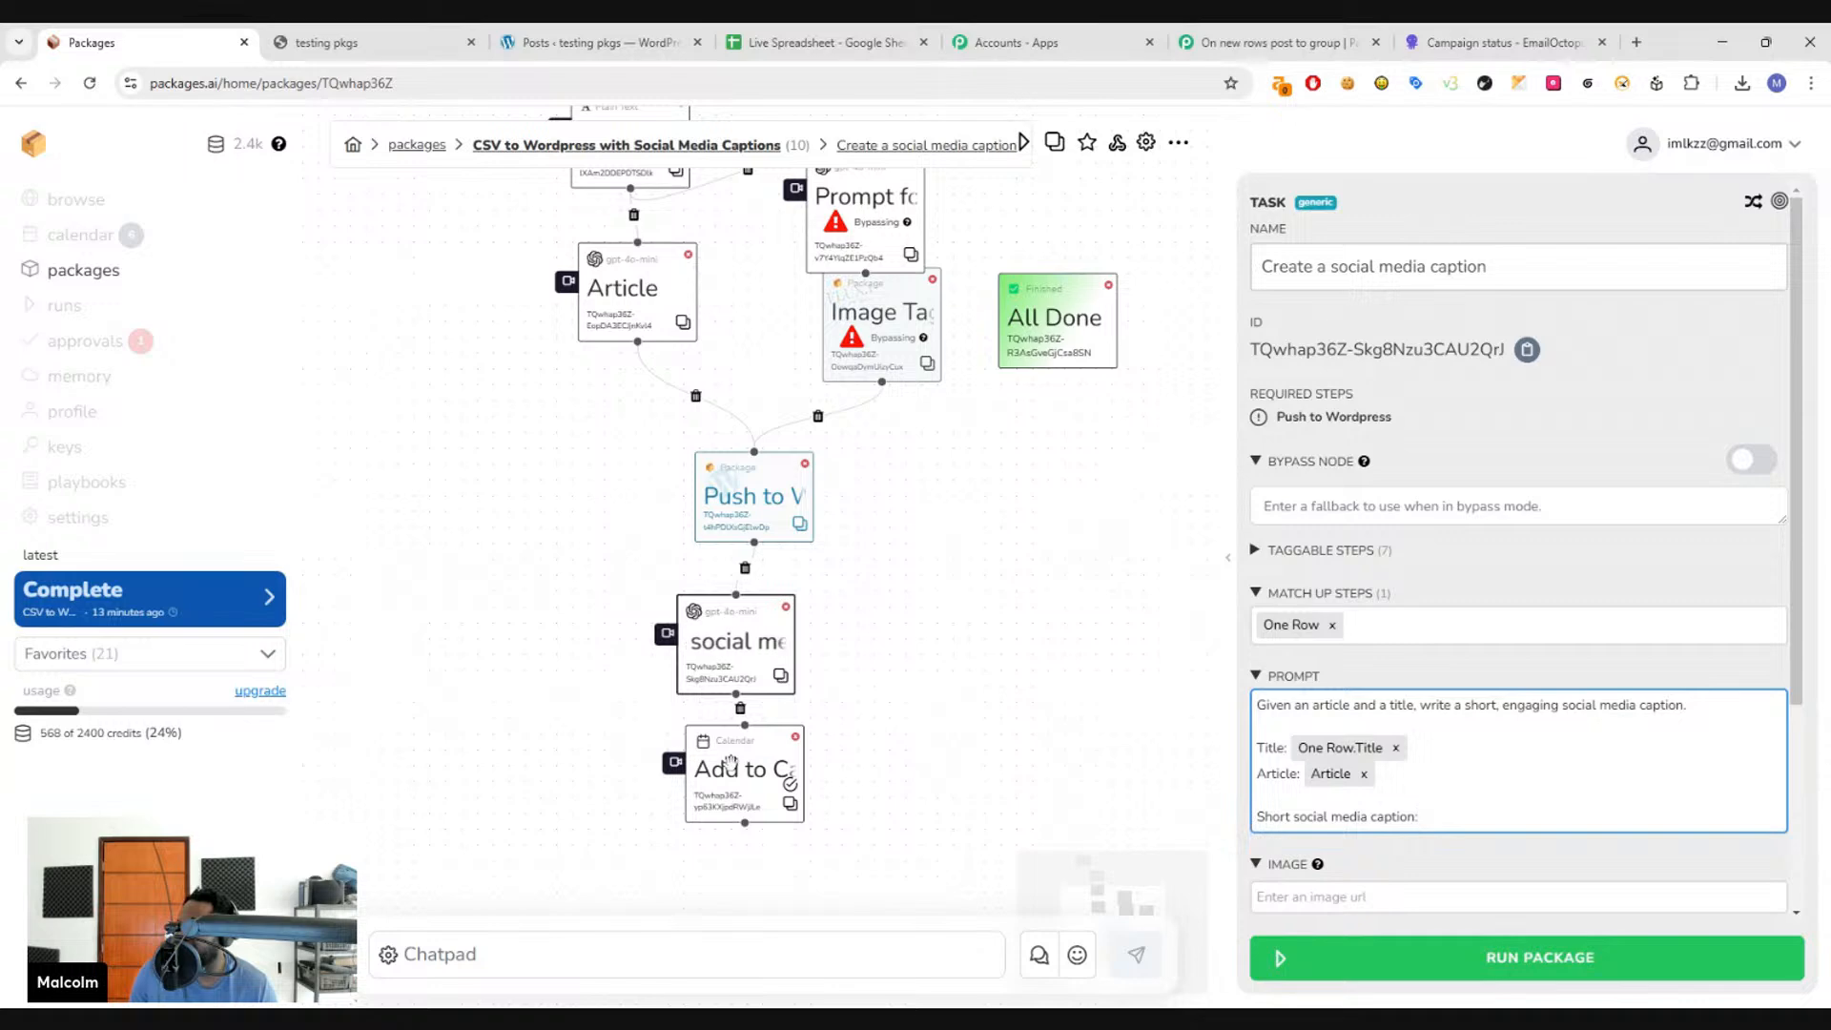
- Review the Add to Calendar node's approval, relative run date, package and tweet input settings
click(731, 760)
scroll(1507, 725, down, 5)
scroll(1507, 725, down, 1)
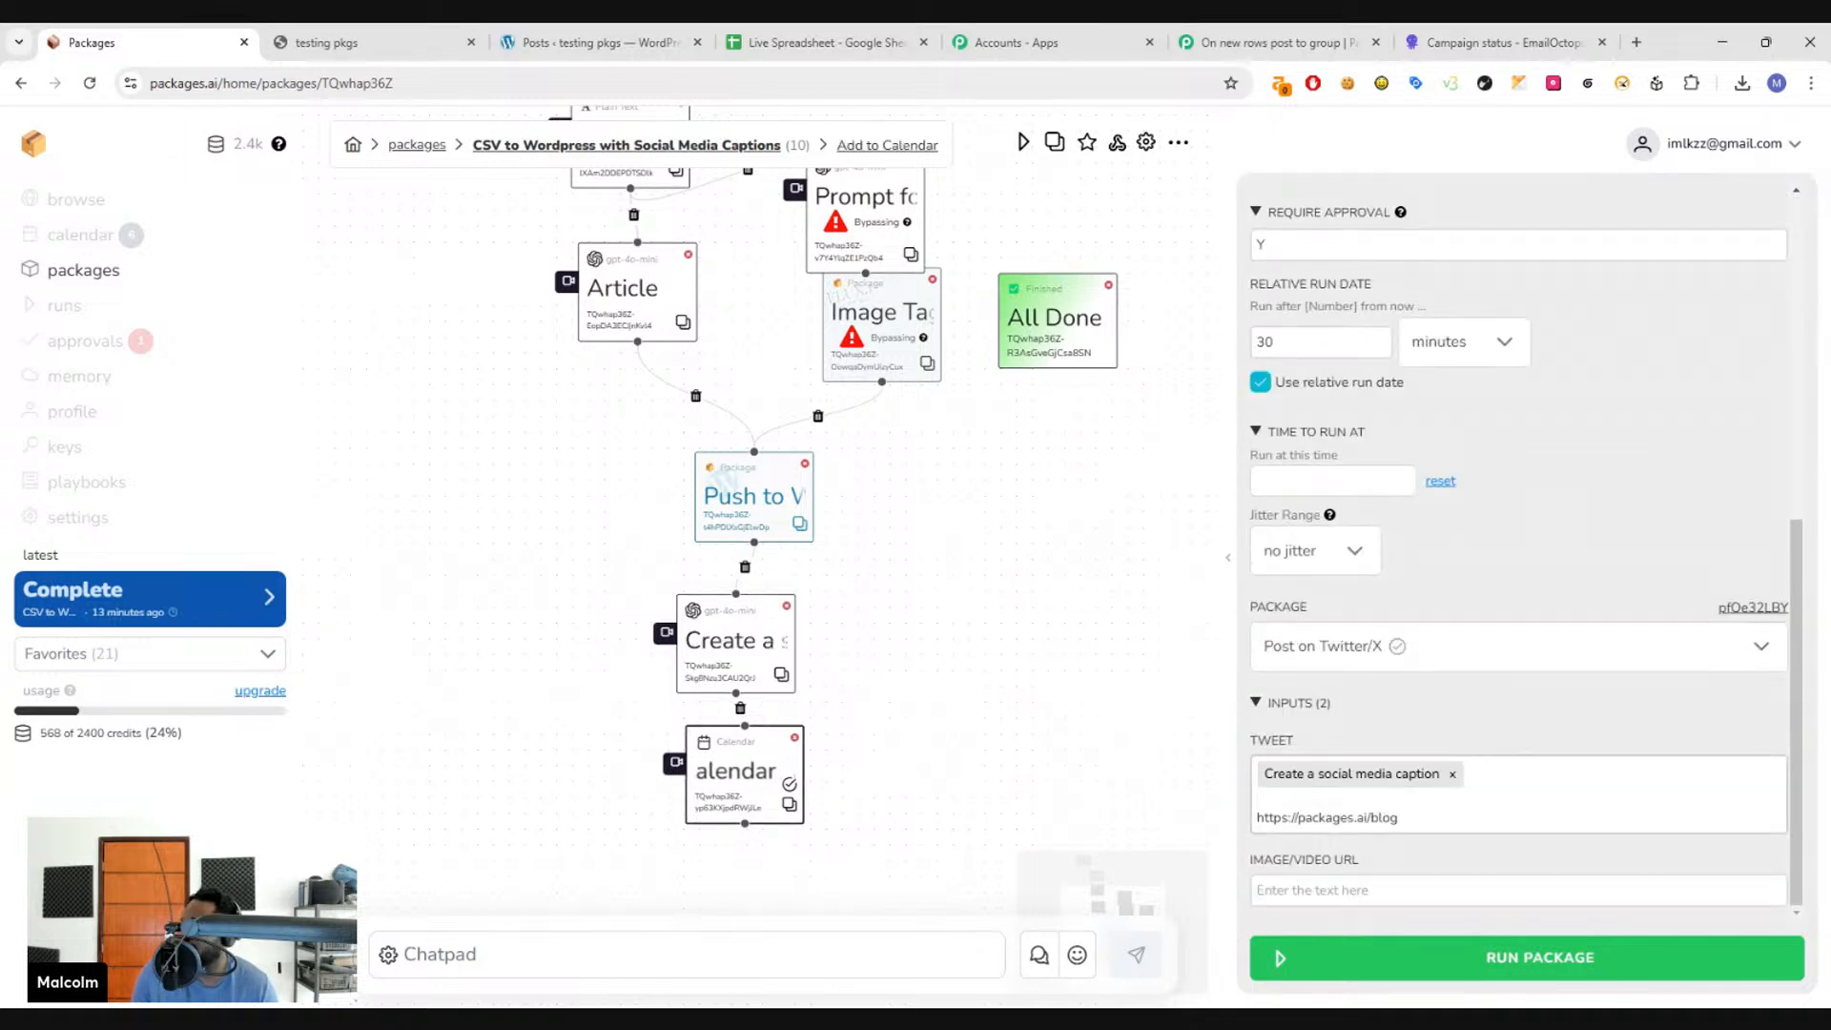
scroll(1506, 725, up, 2)
scroll(1507, 725, down, 2)
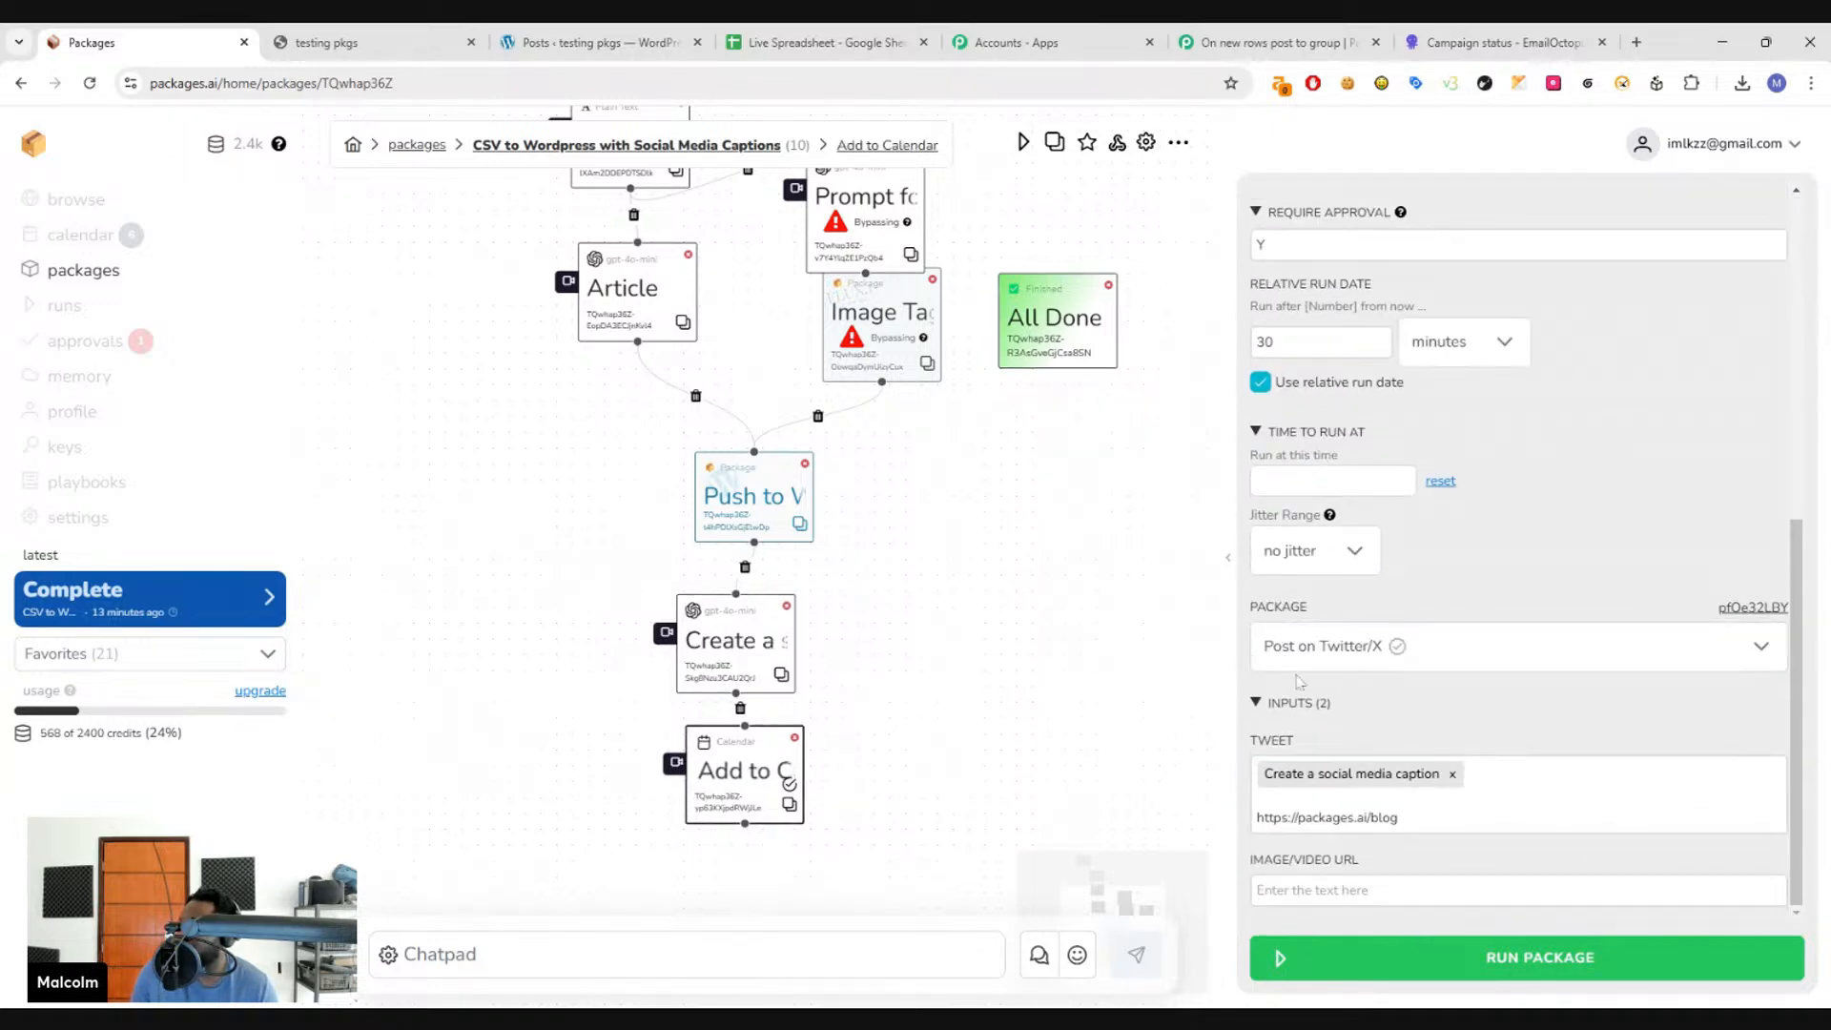
scroll(885, 586, down, 1)
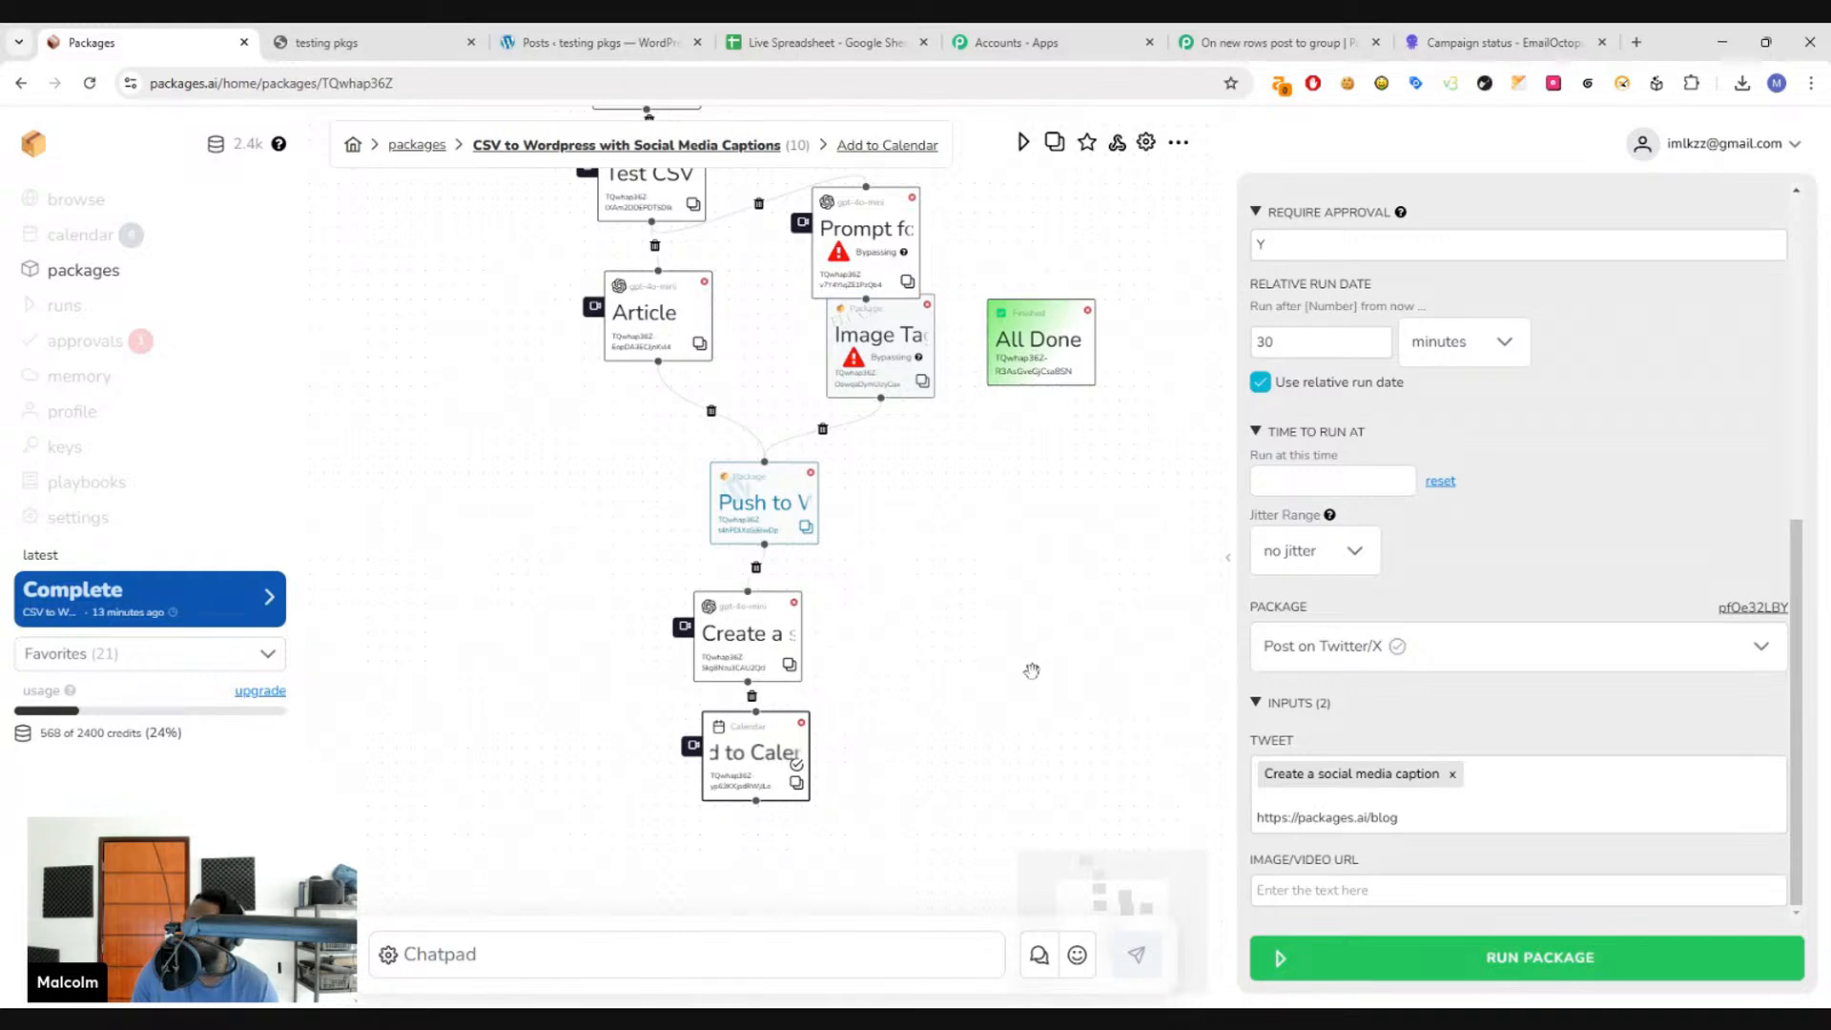
scroll(1764, 712, up, 5)
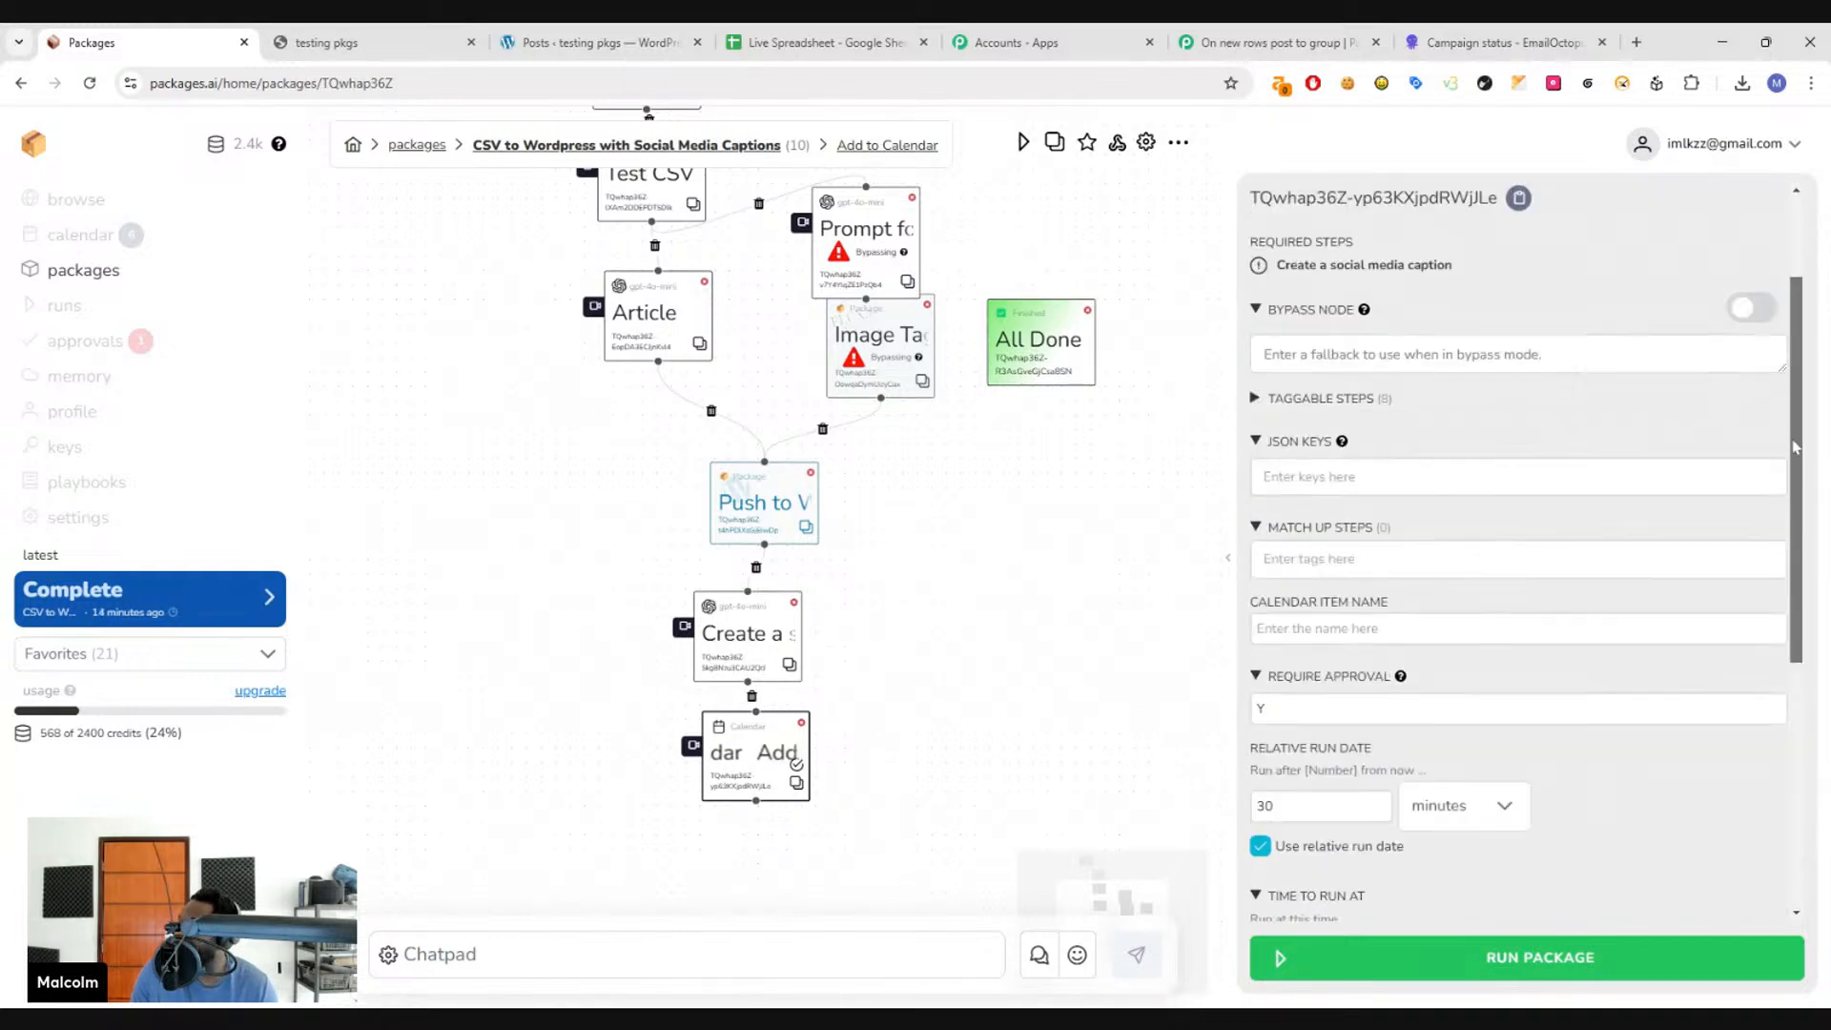
scroll(1771, 703, down, 5)
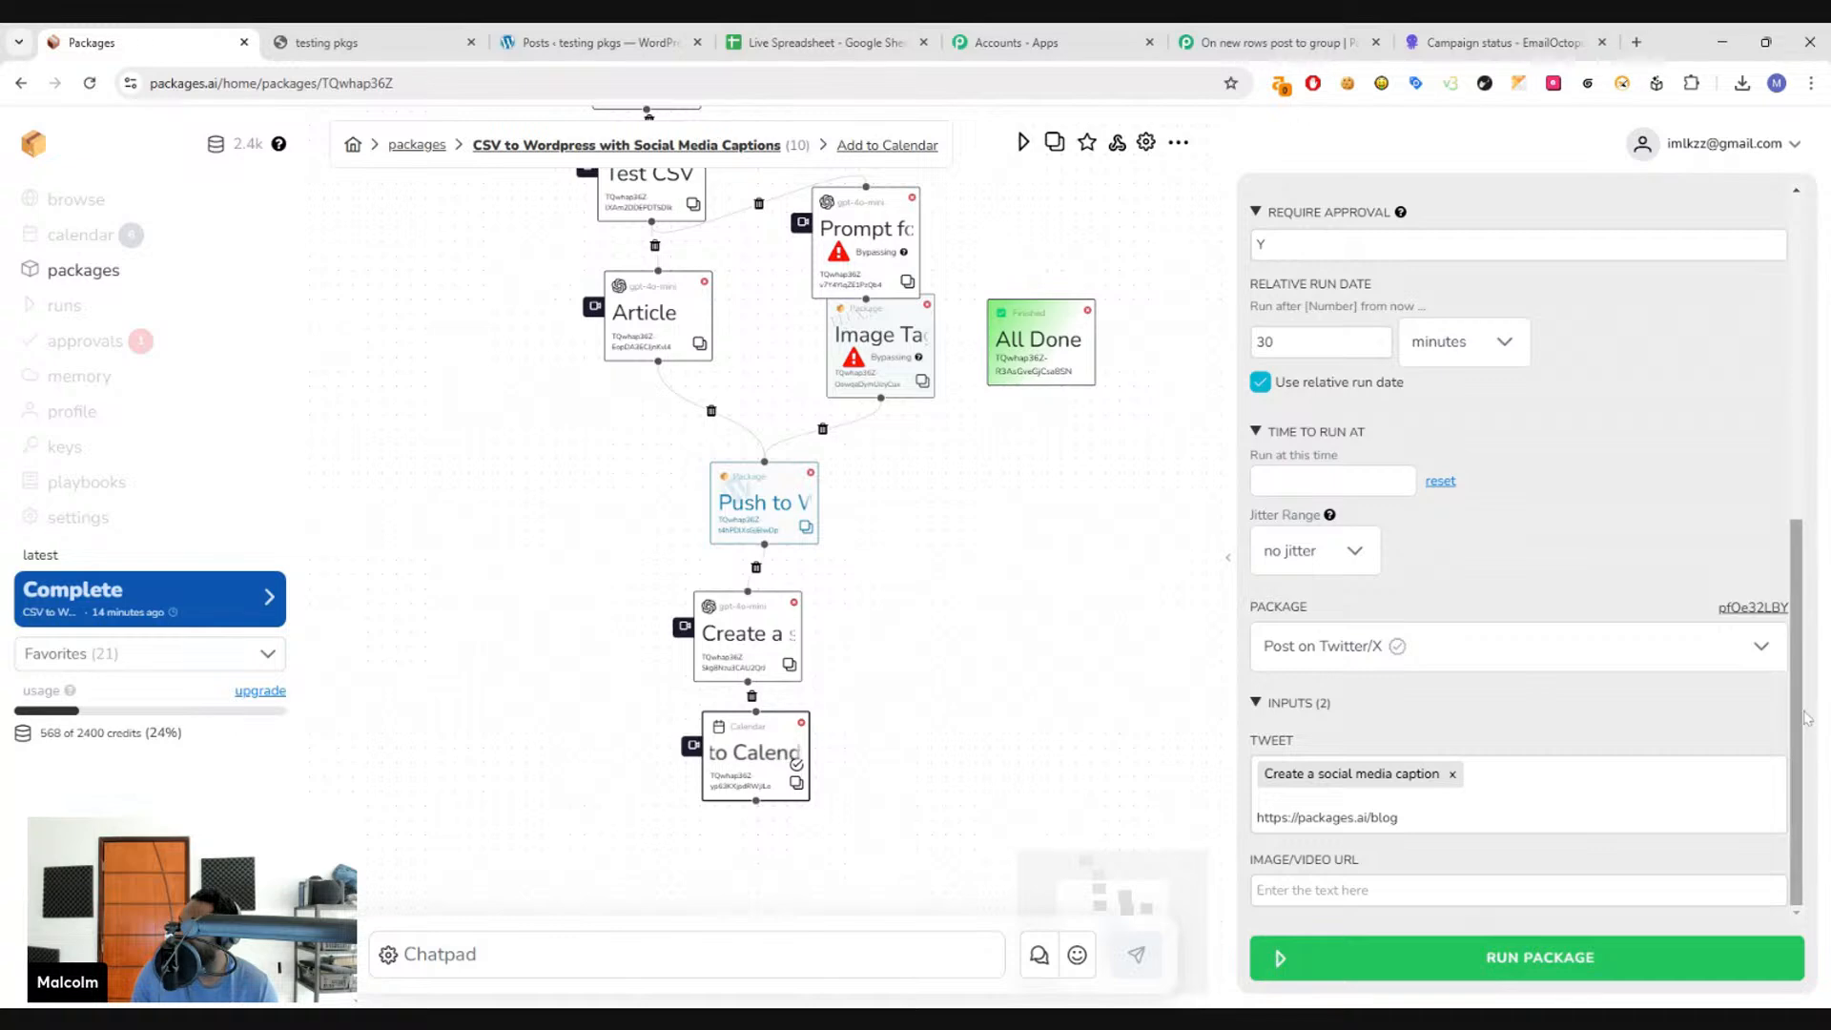
scroll(1325, 476, up, 4)
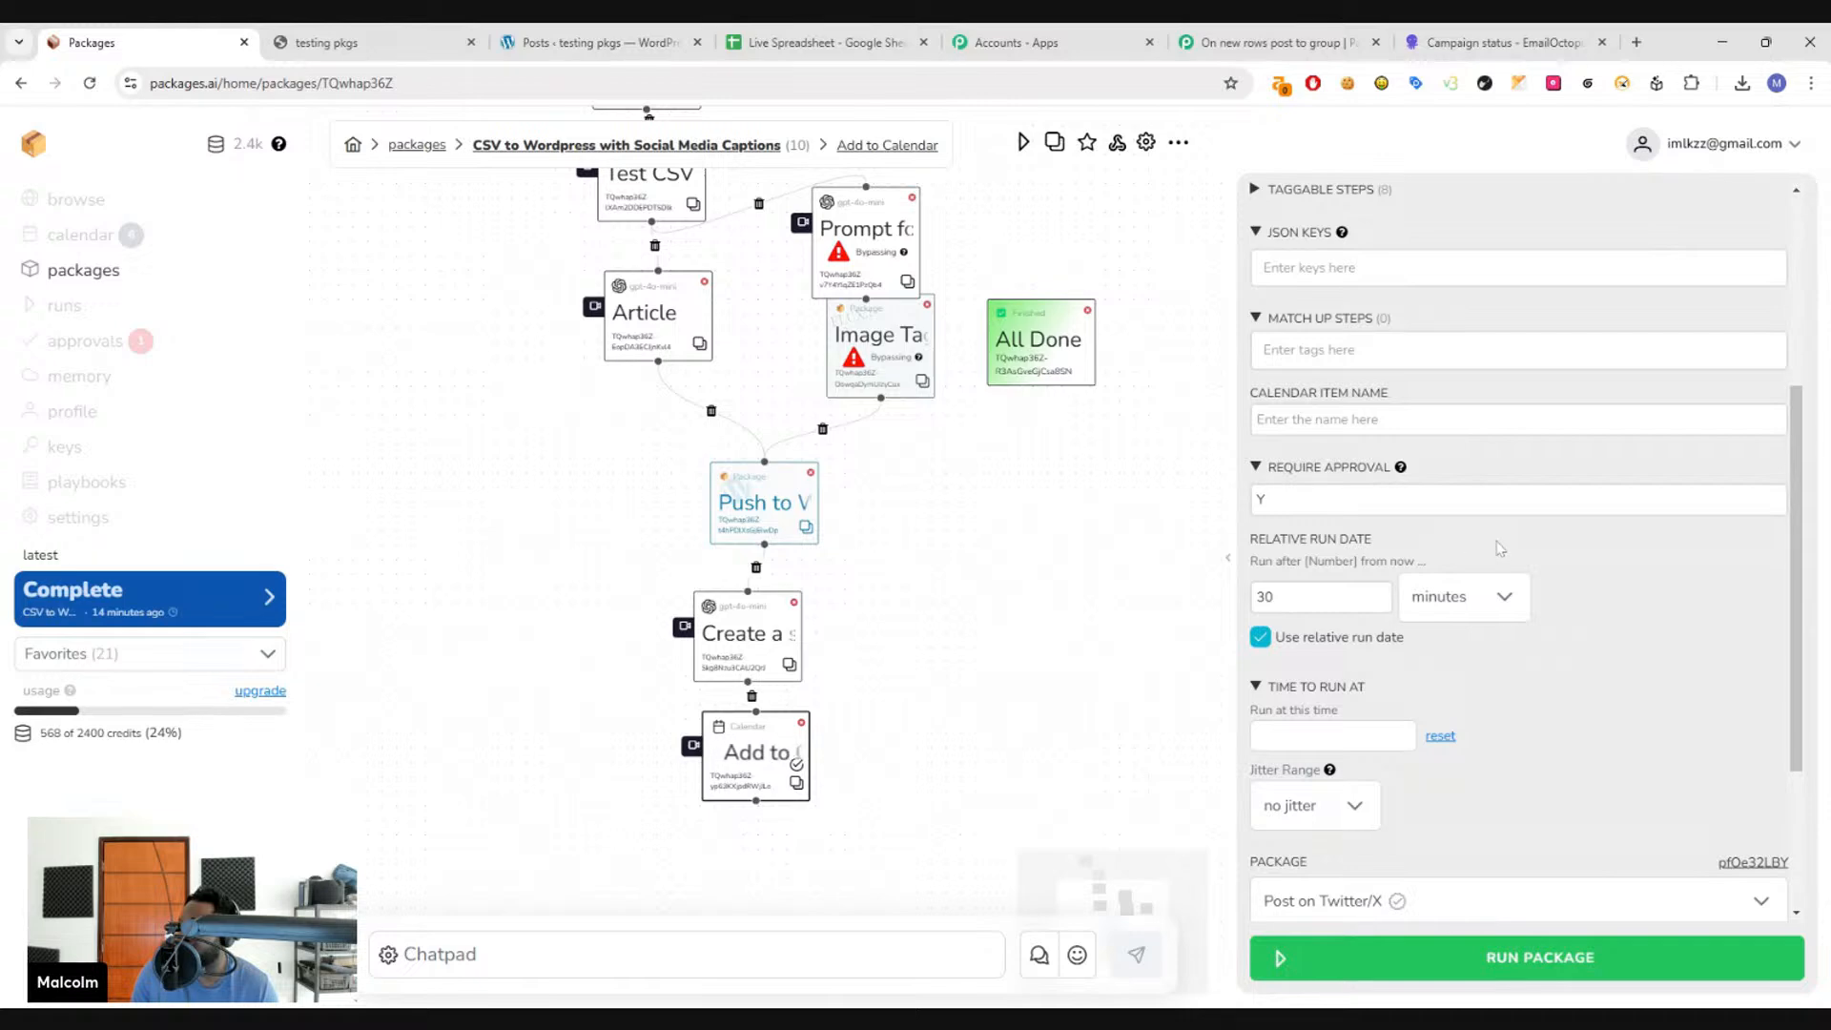
scroll(1802, 529, up, 1)
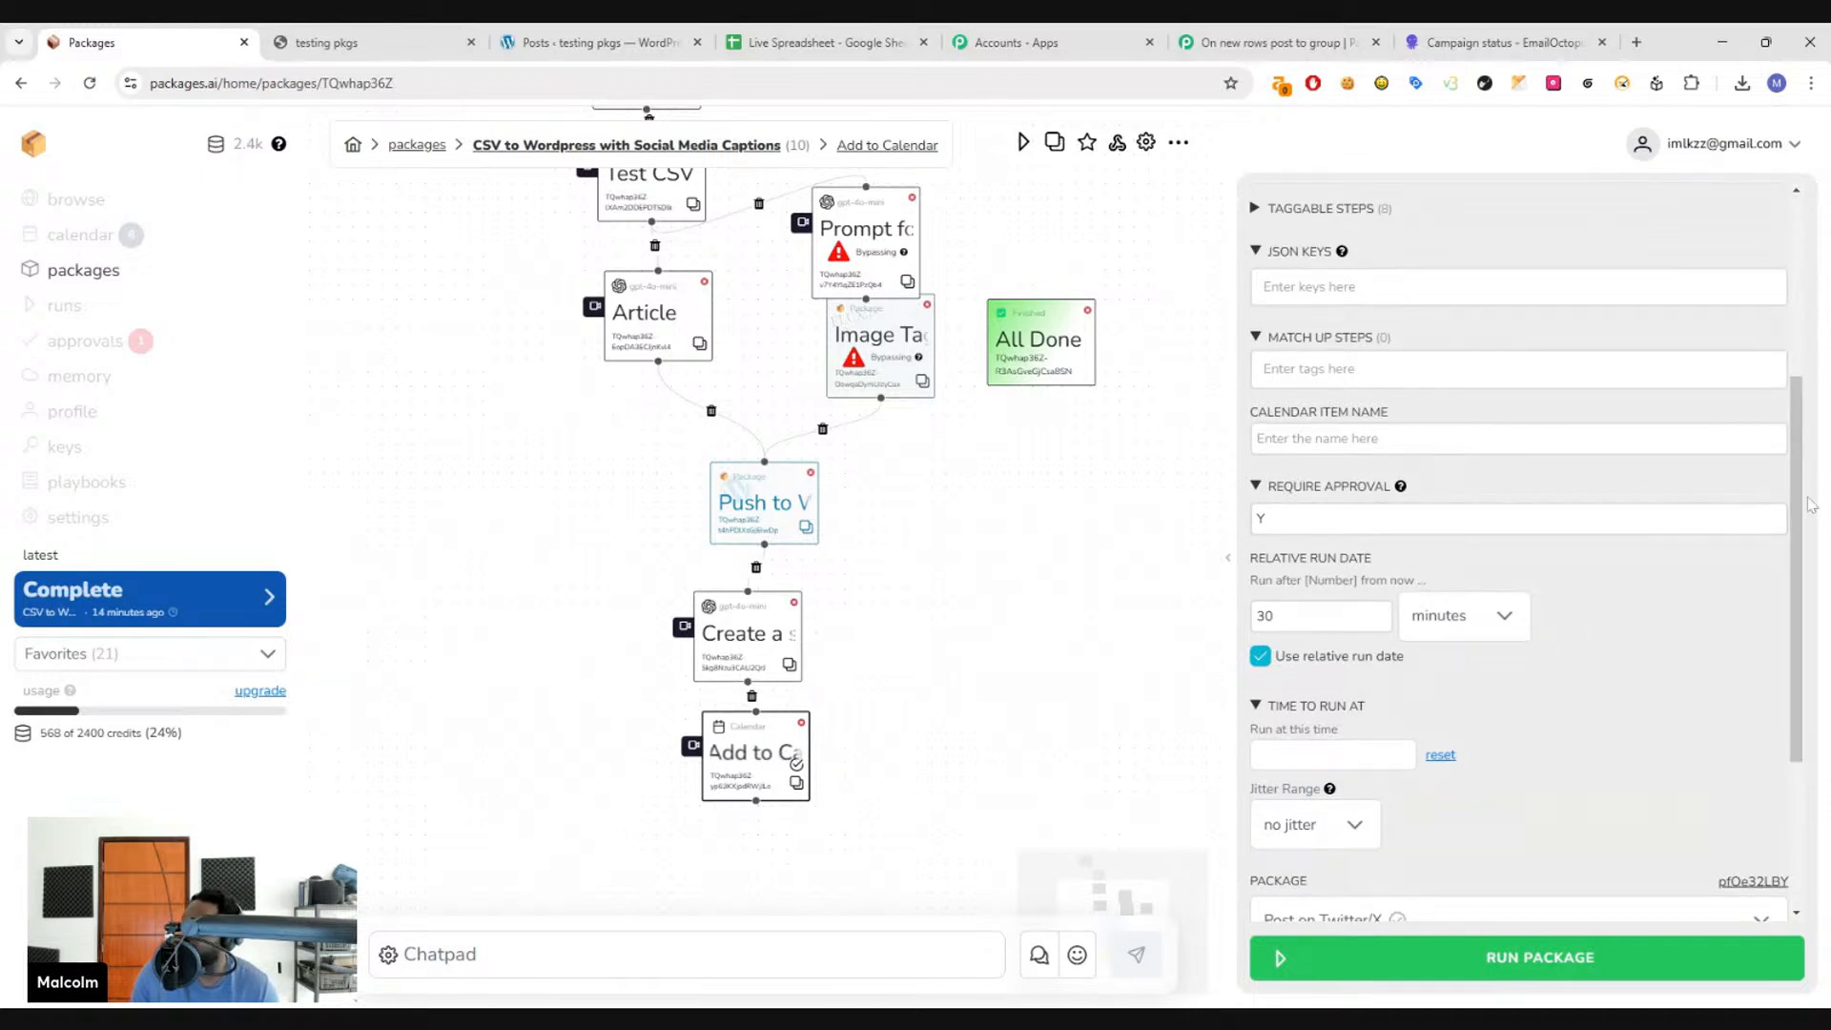
scroll(1526, 620, down, 3)
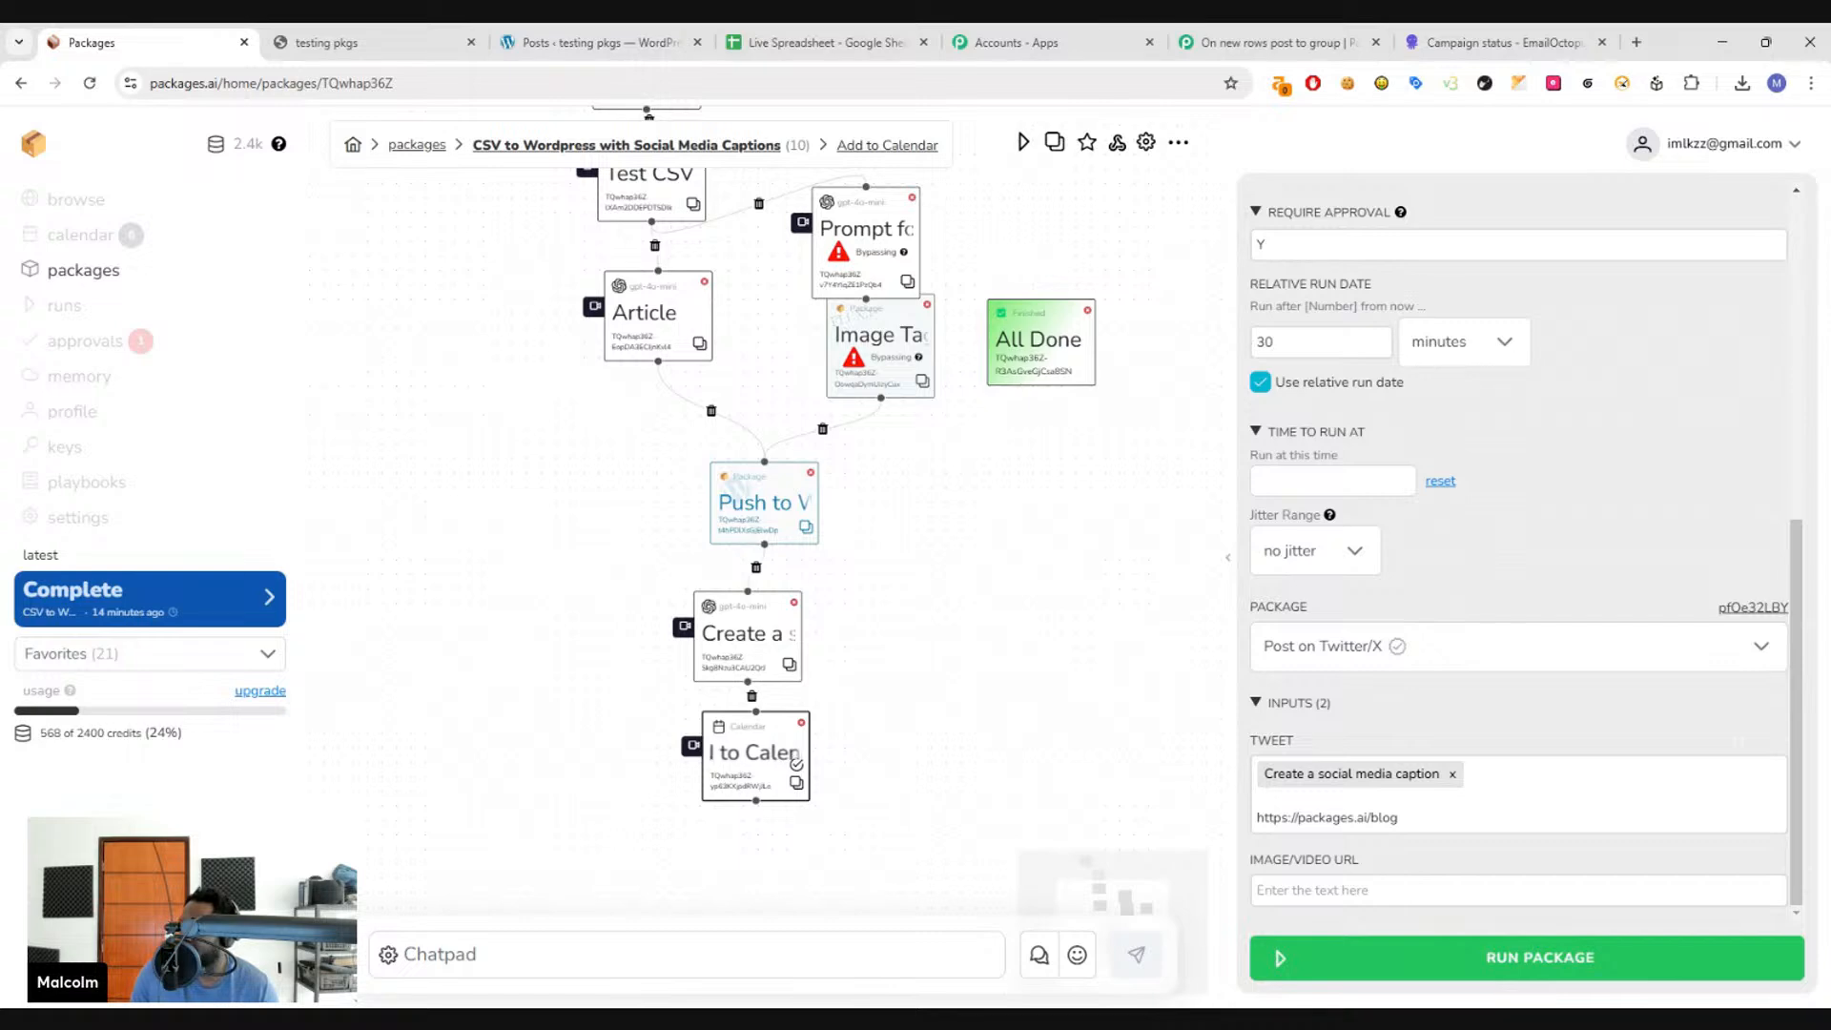
scroll(1800, 491, up, 6)
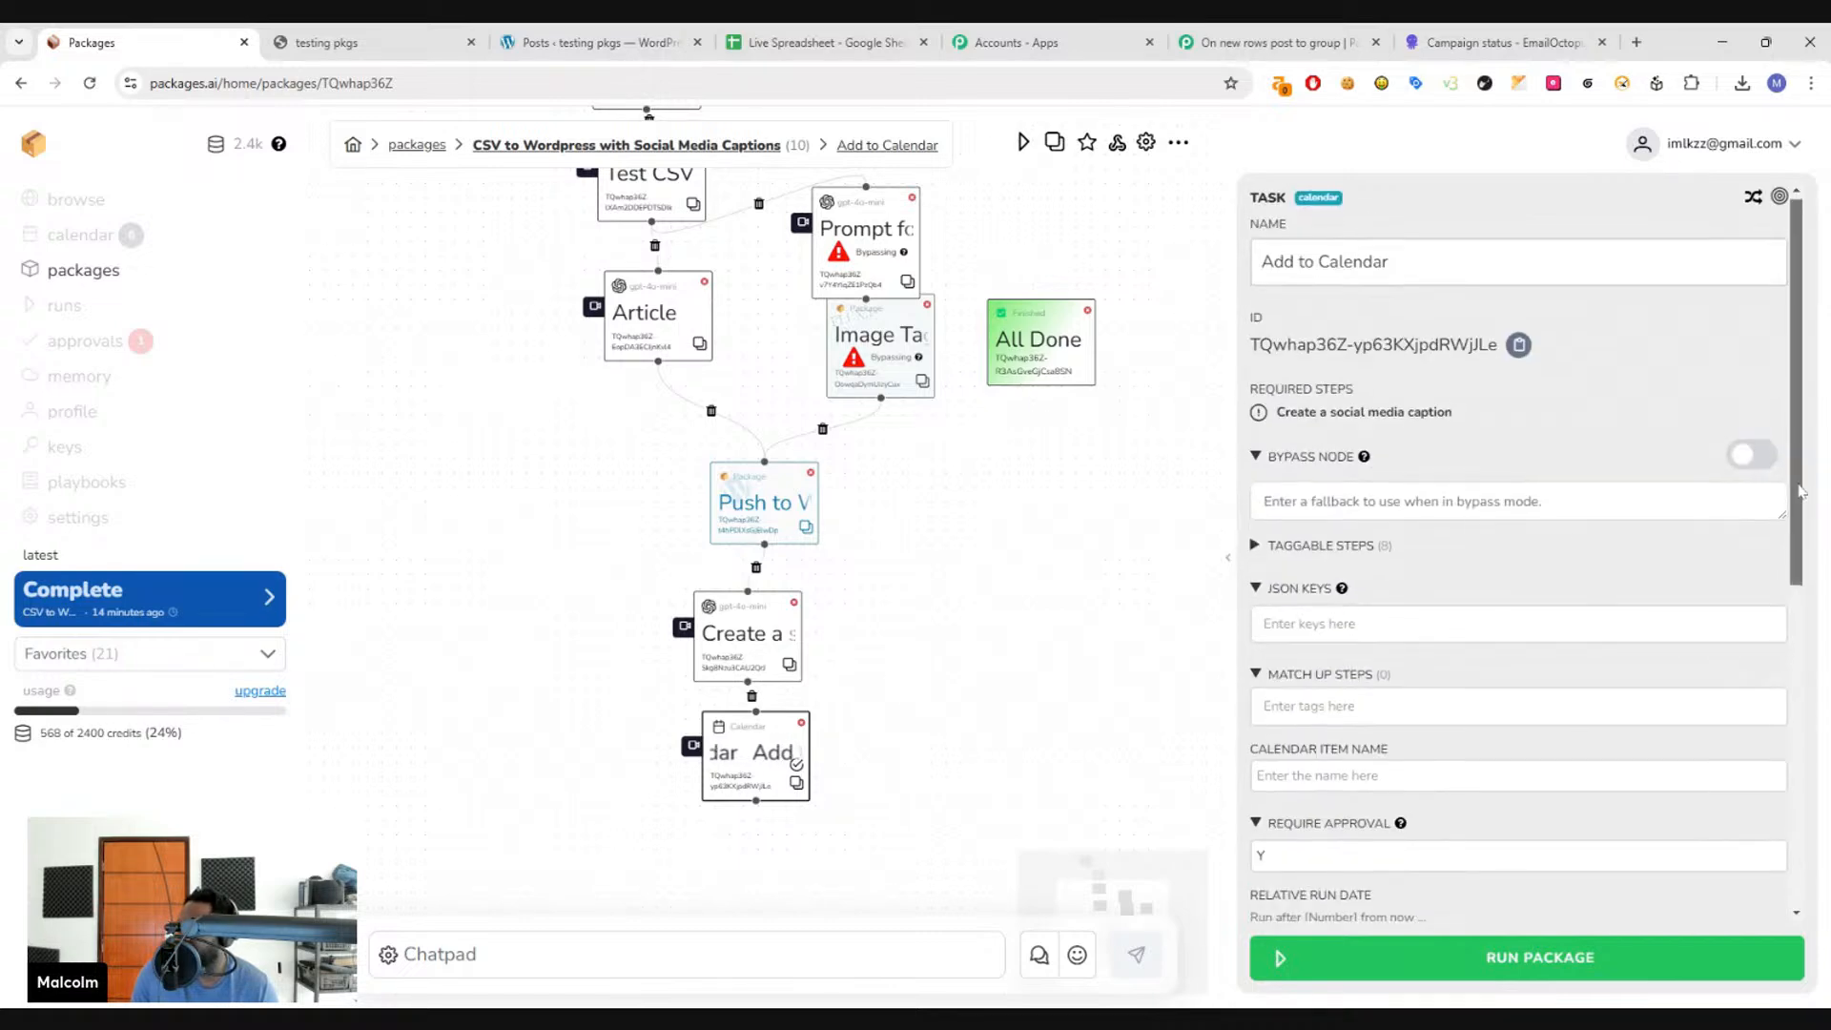
scroll(1801, 491, down, 6)
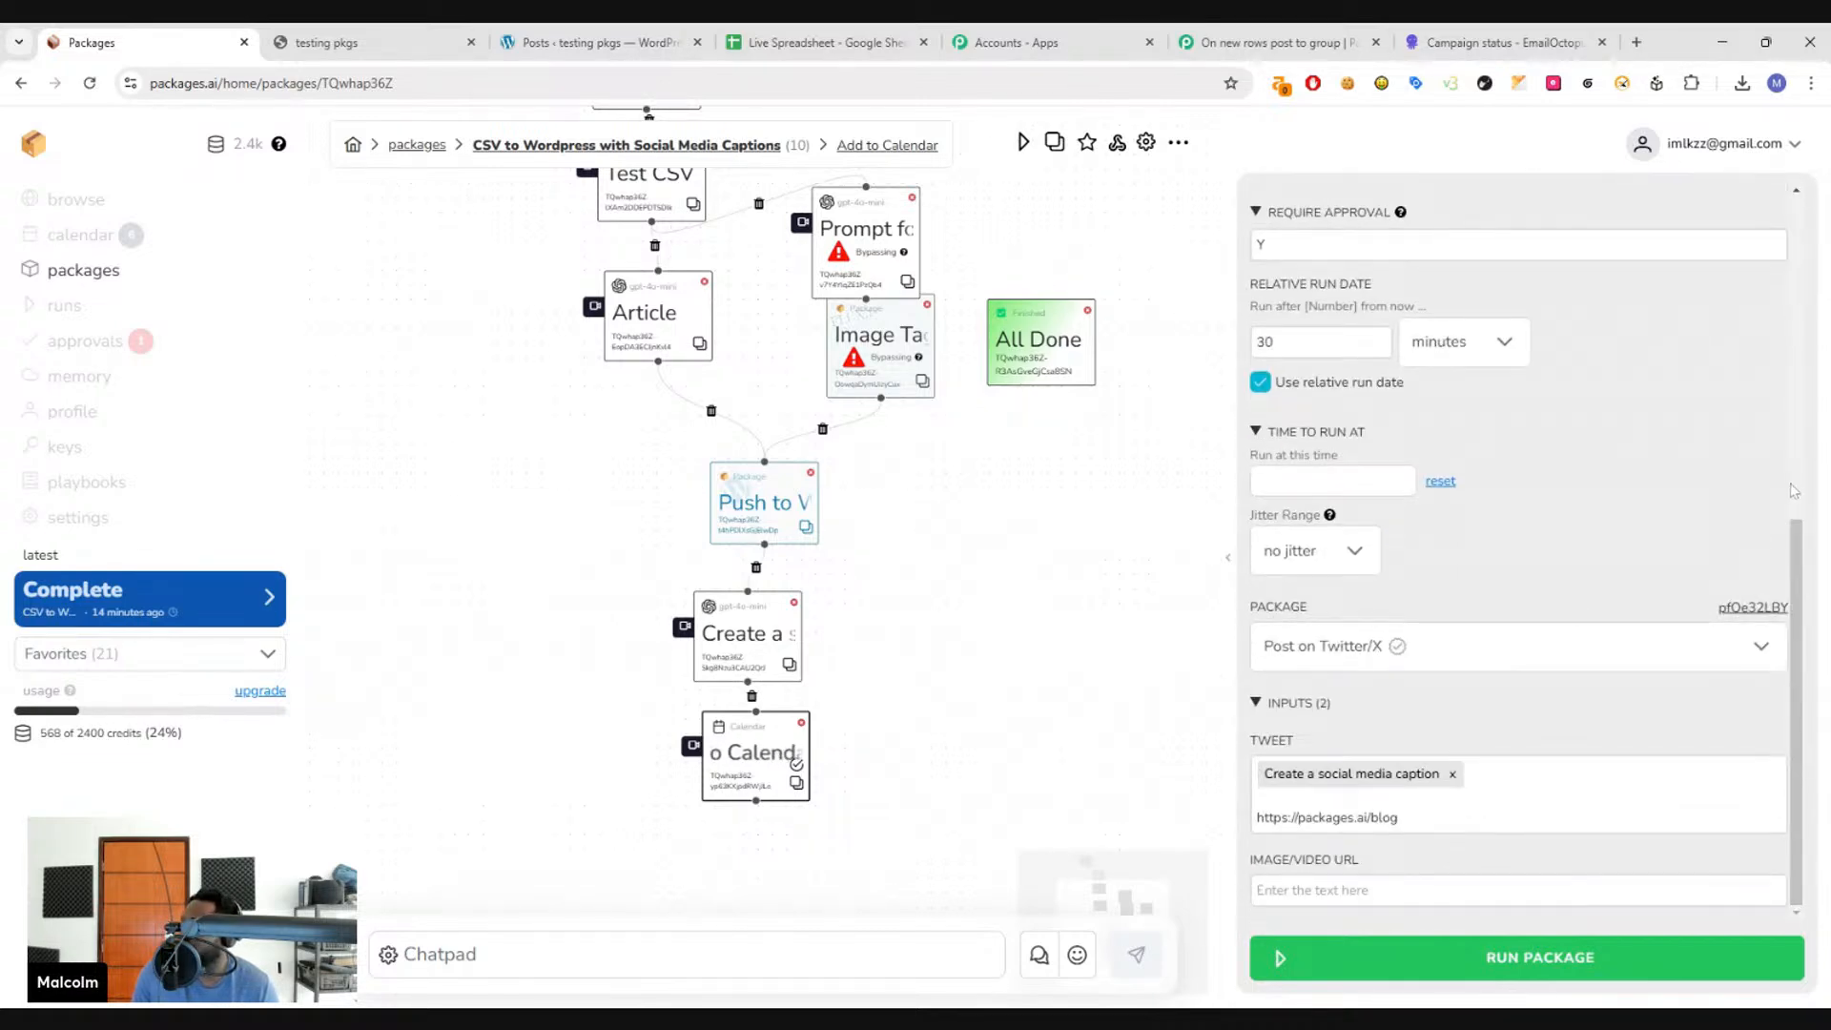
scroll(1793, 491, up, 6)
scroll(991, 534, up, 2)
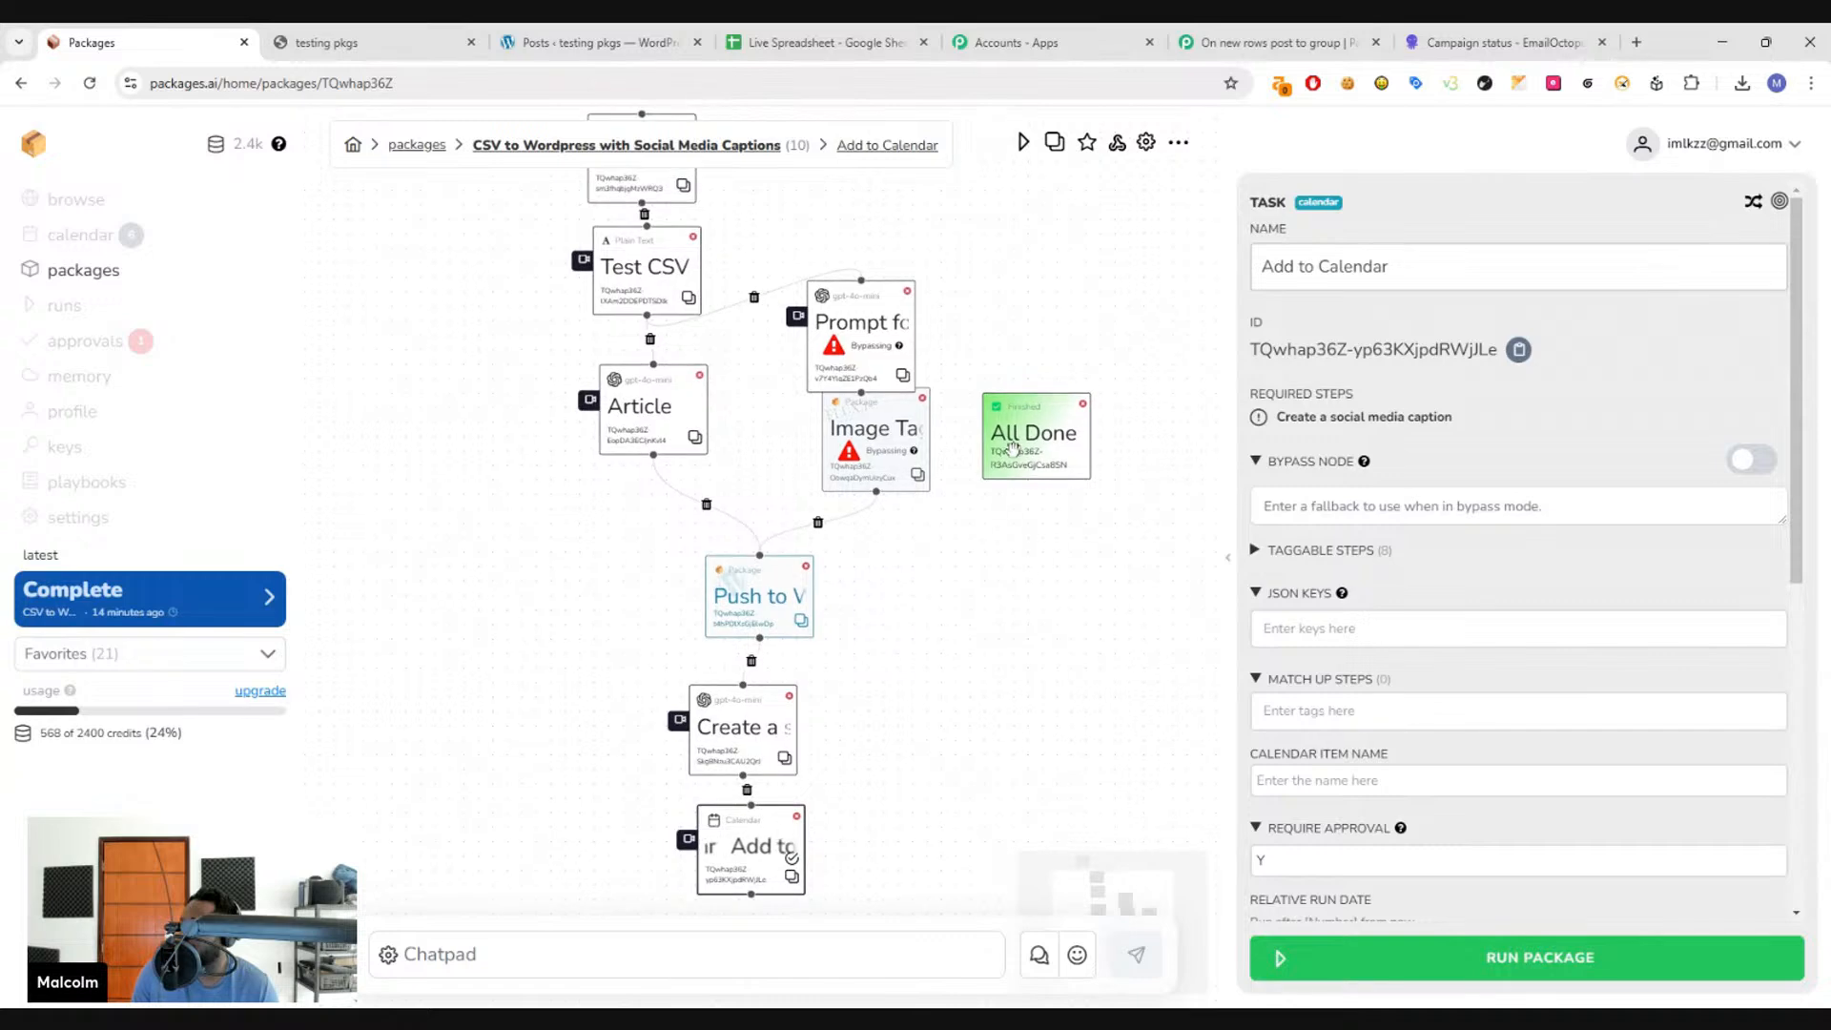
click(768, 591)
click(1025, 434)
scroll(925, 658, down, 1)
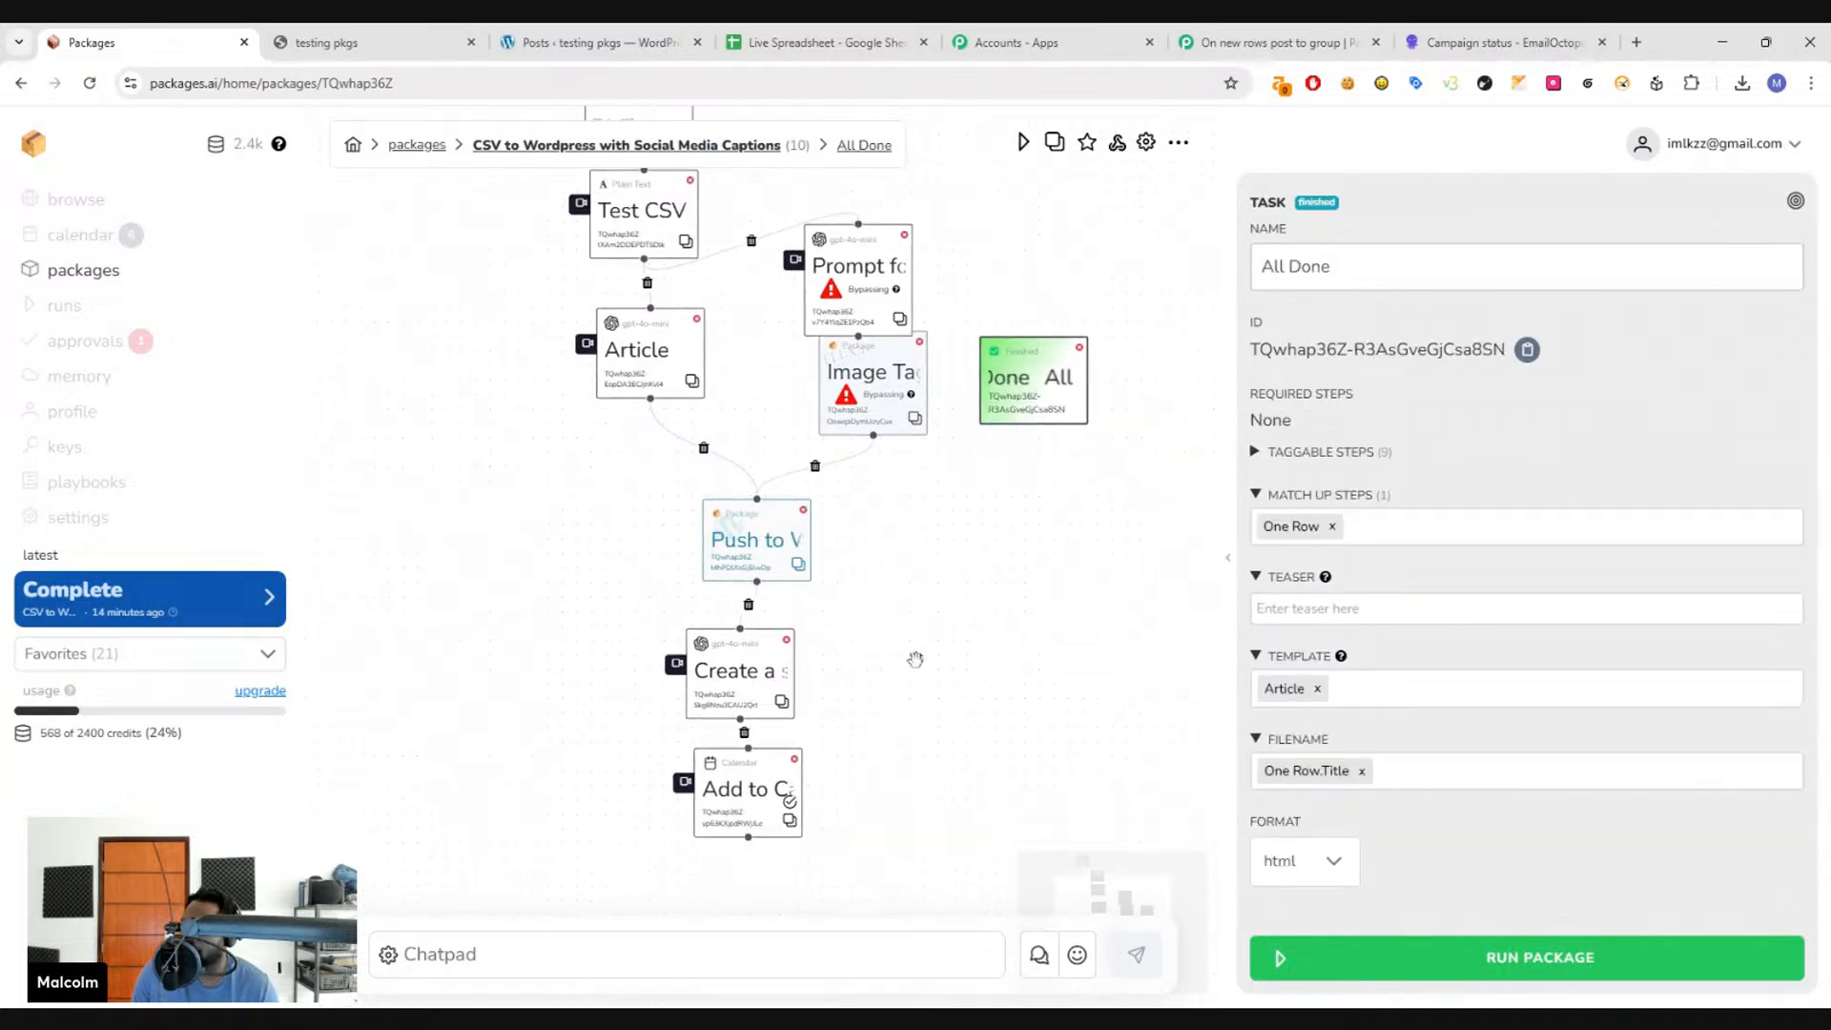
click(1382, 958)
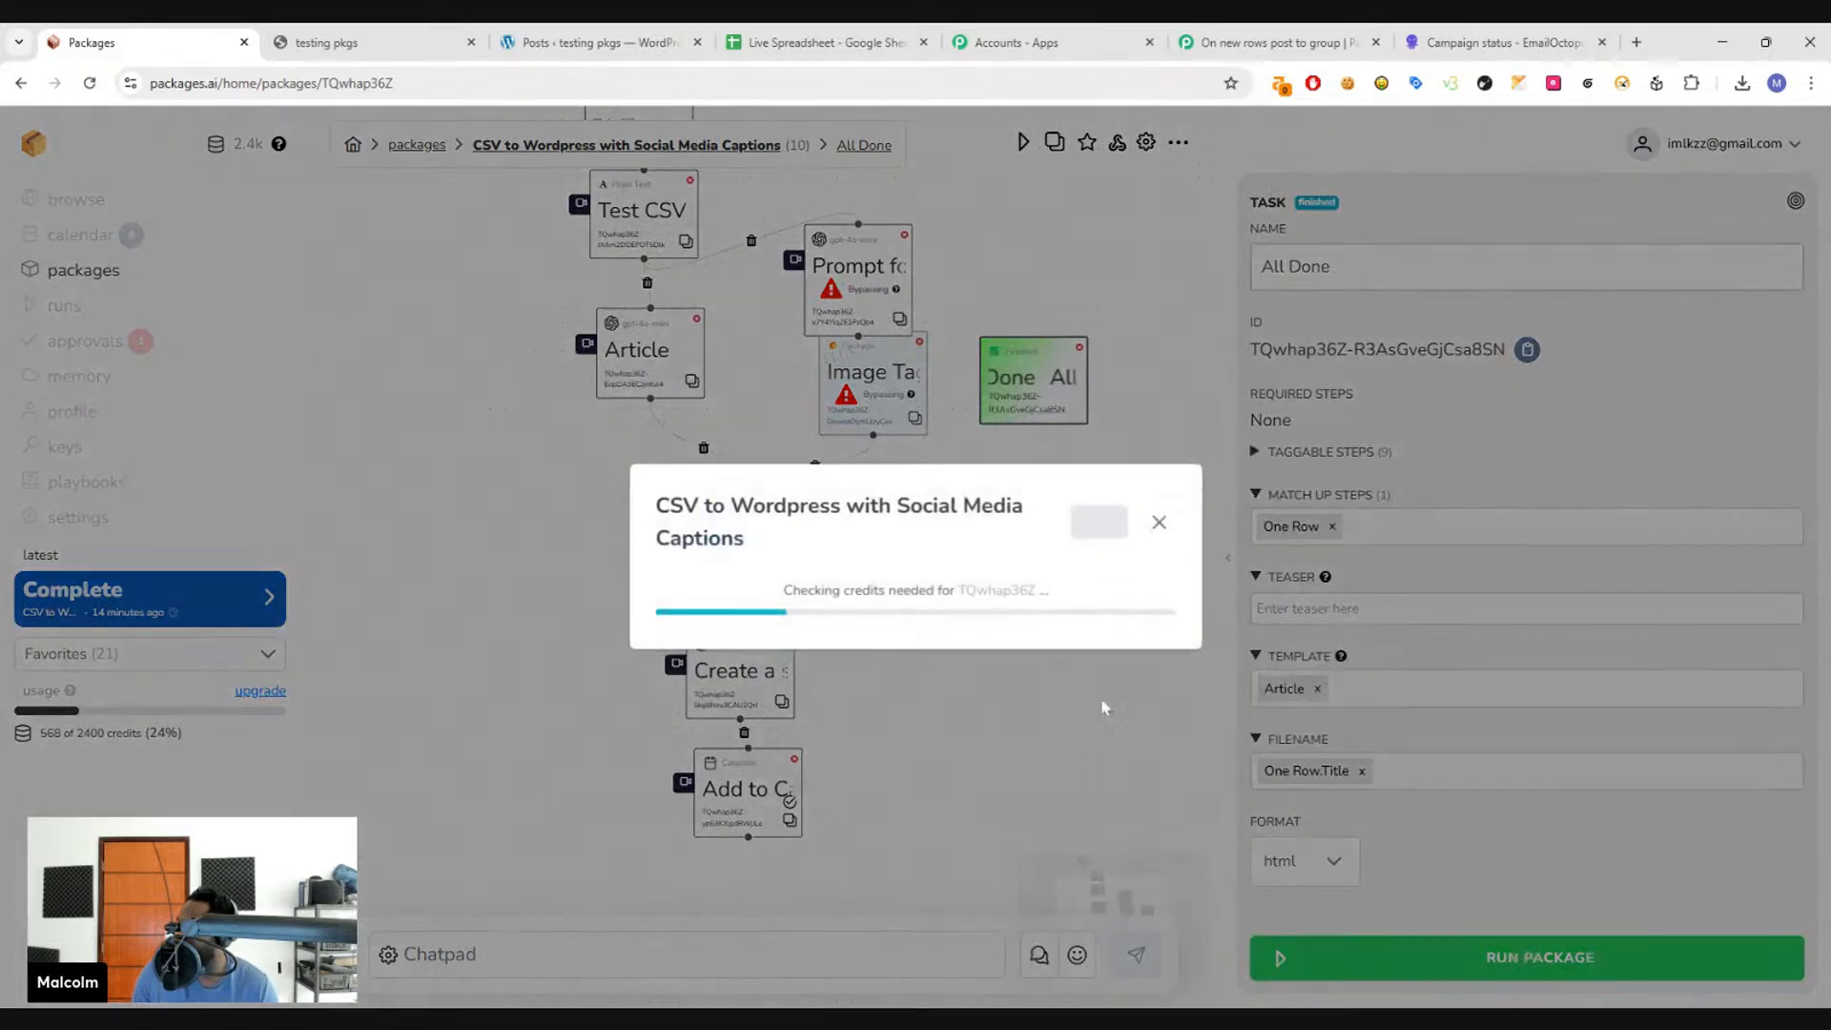
click(1158, 373)
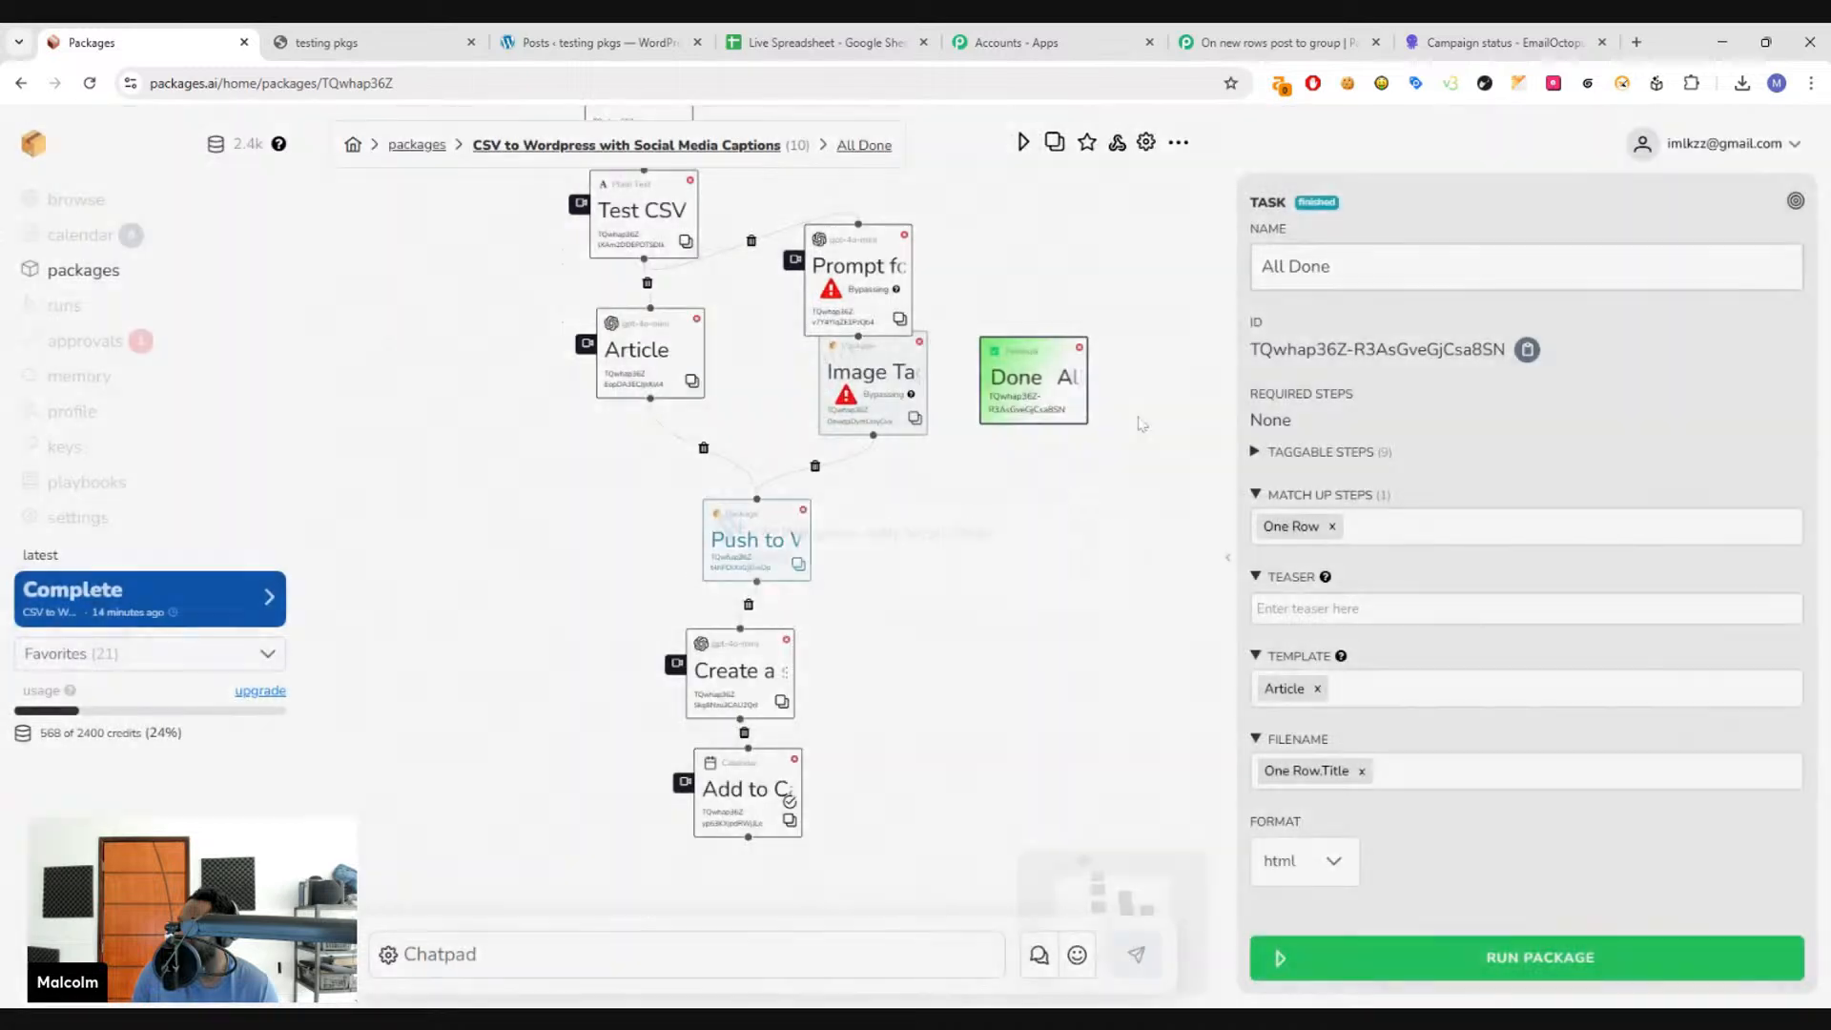
- Upload the CSV file and run the CSV to Wordpress with Social Media Captions package
scroll(1099, 731, up, 3)
scroll(1099, 731, down, 2)
drag(1099, 731, 1094, 675)
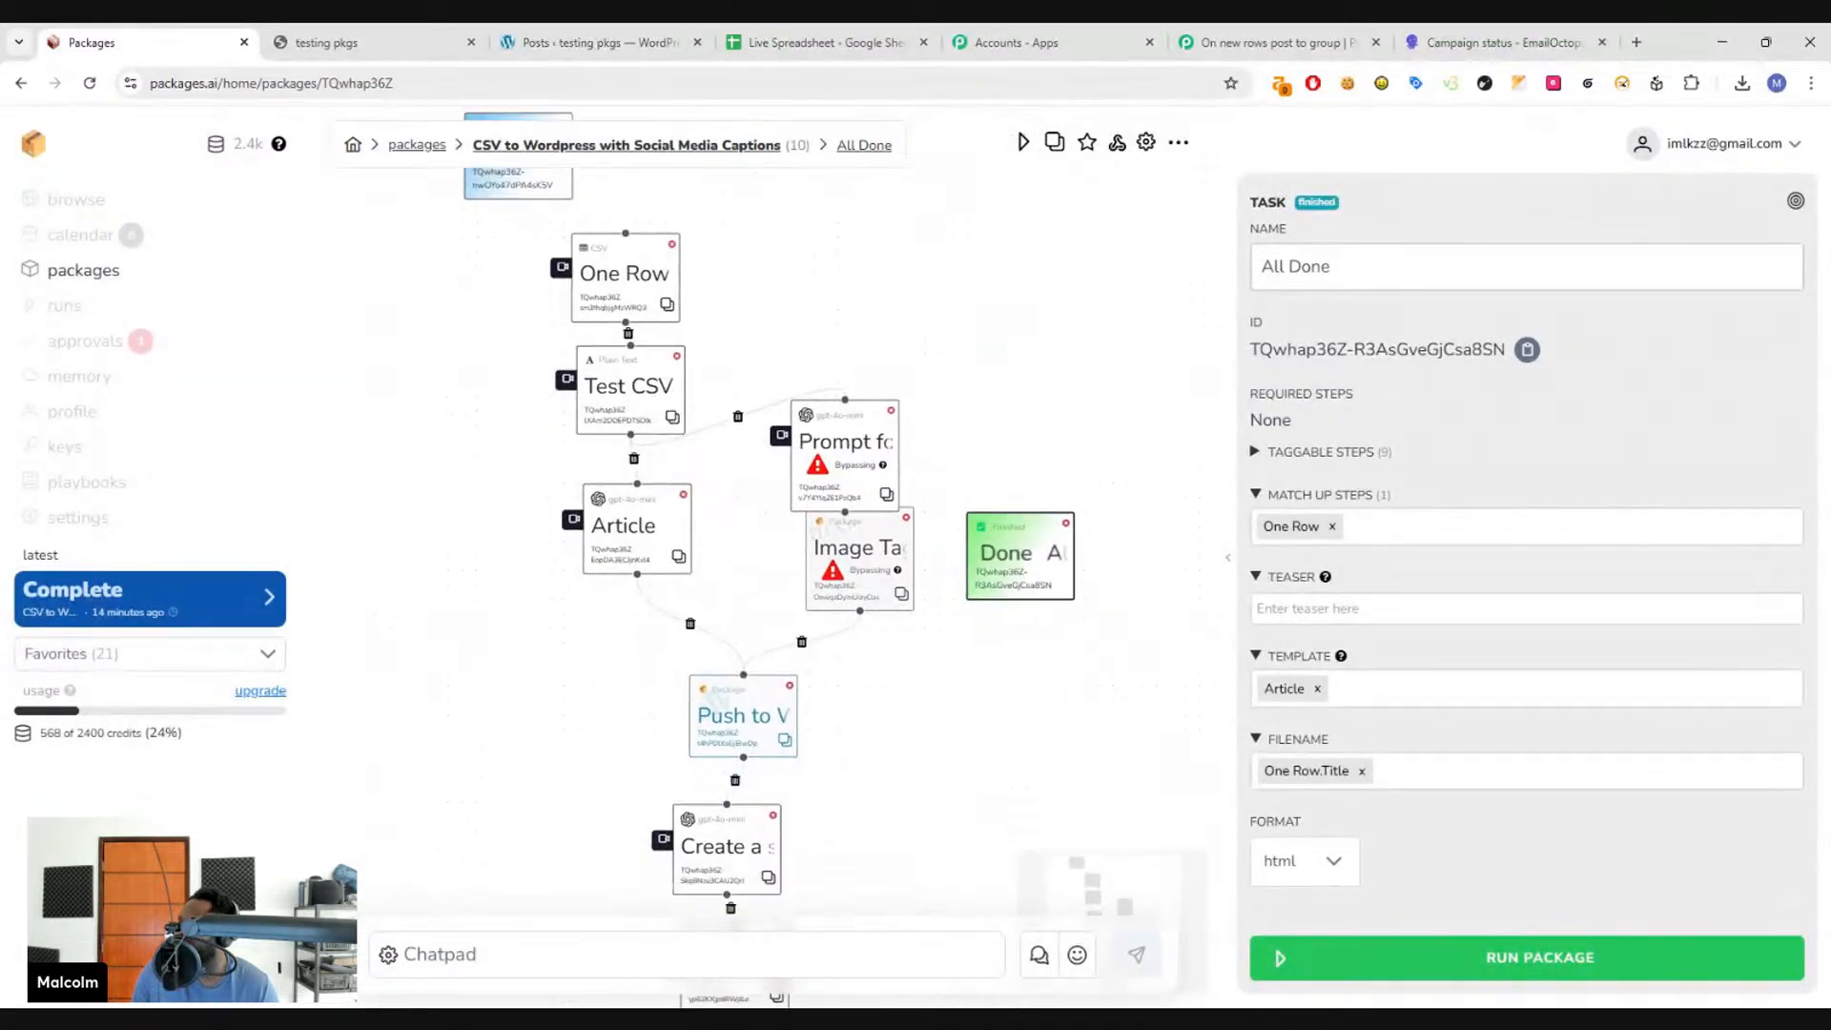
click(1398, 954)
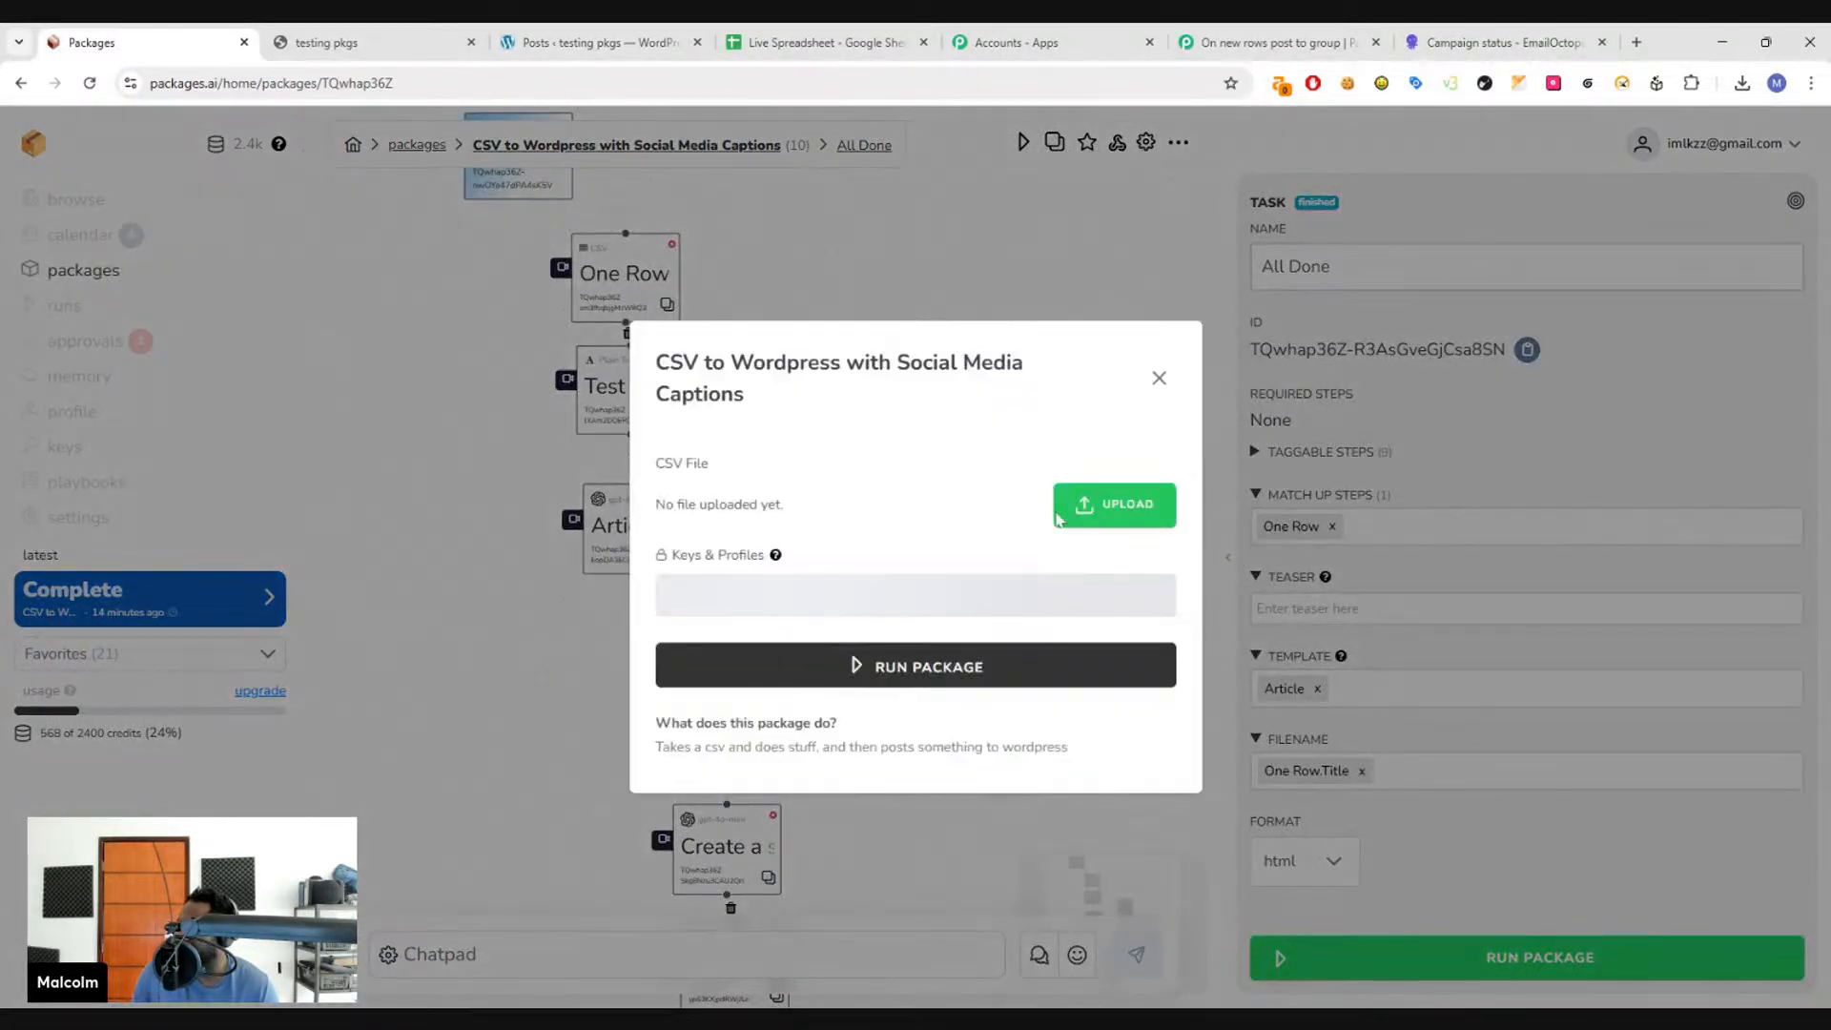
click(1112, 502)
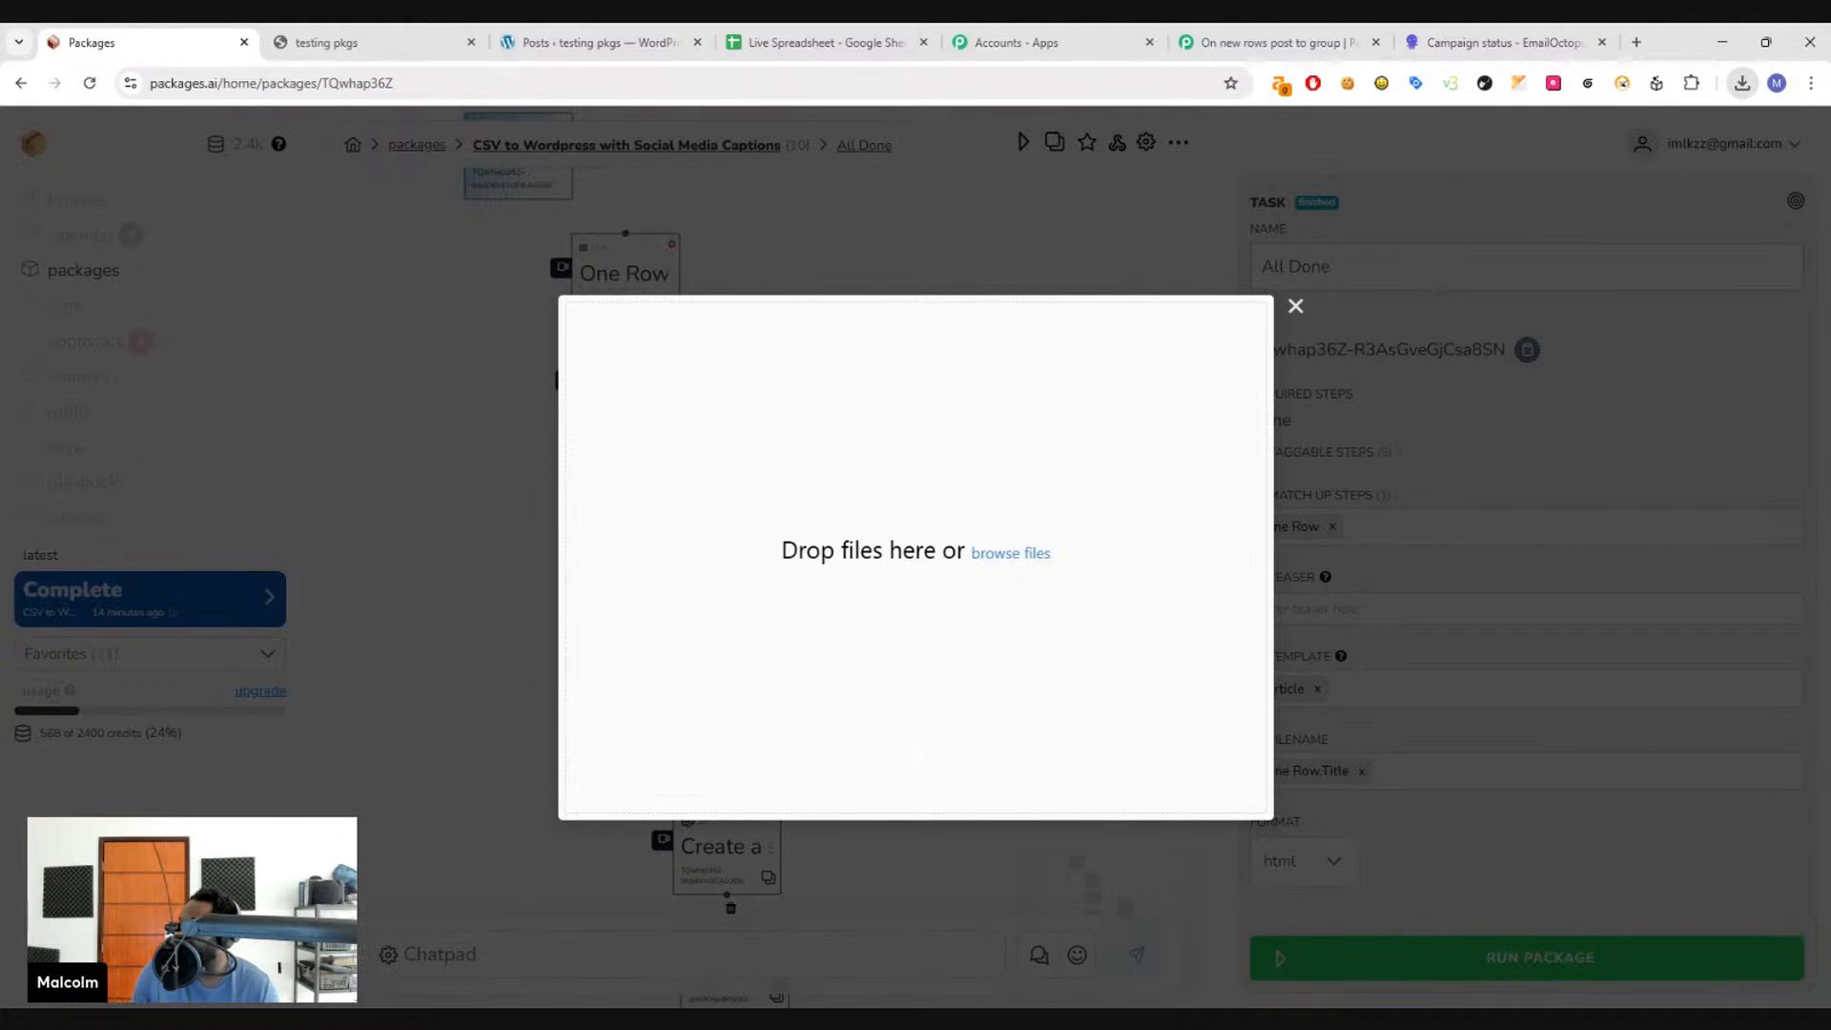
drag(1573, 176, 797, 621)
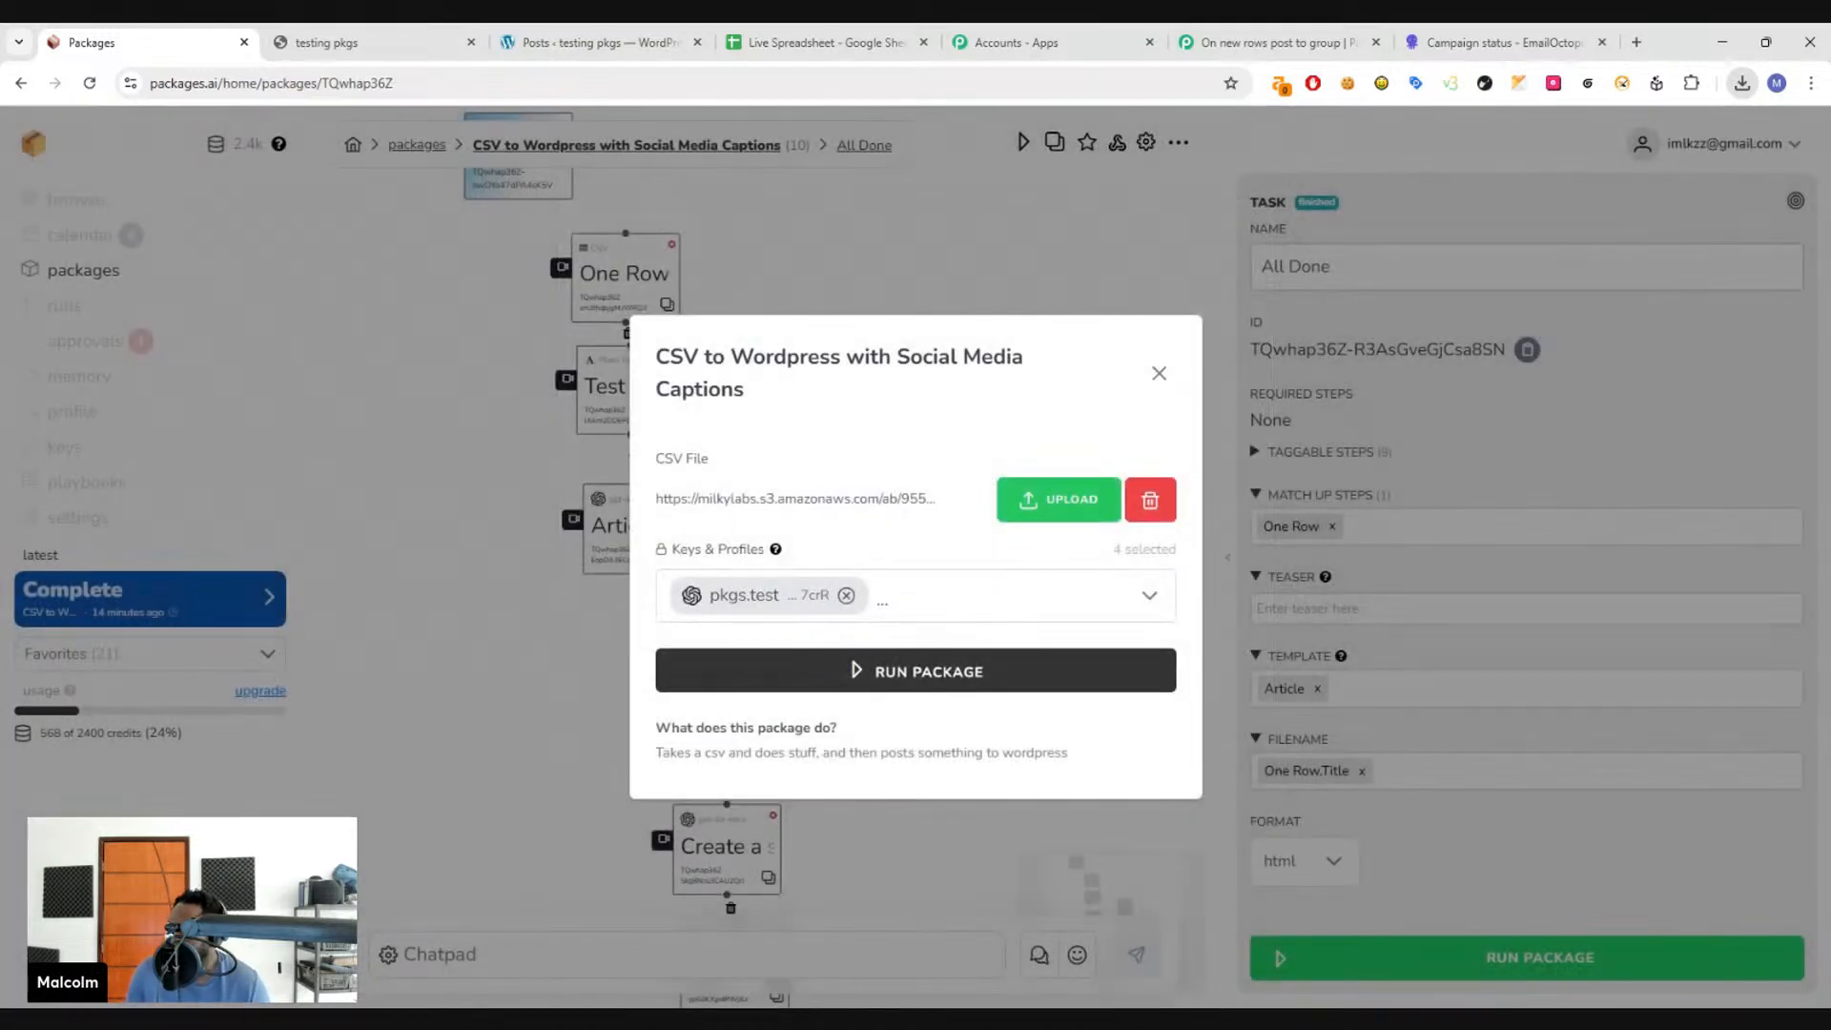
click(868, 669)
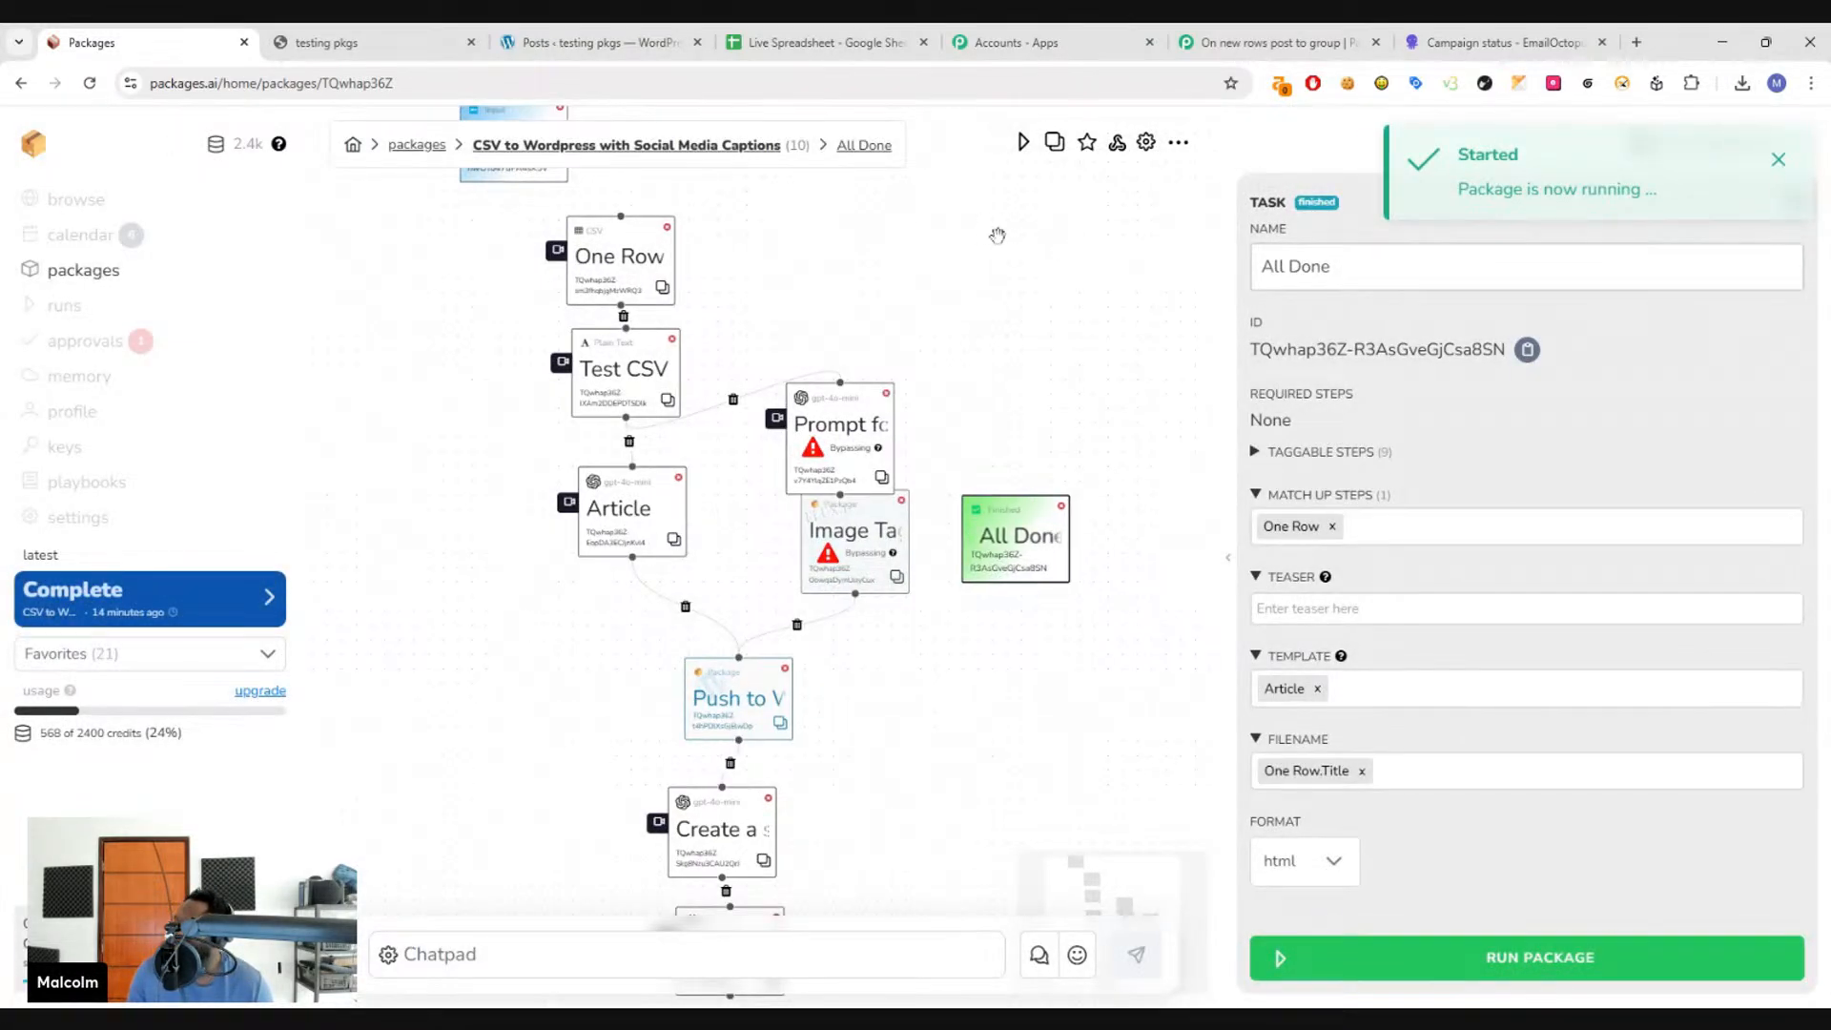
- Look through the package's nodes from Prompt for Image through Push to Wordpress and the caption node to Add to Calendar
drag(1062, 346, 1072, 298)
drag(486, 568, 481, 513)
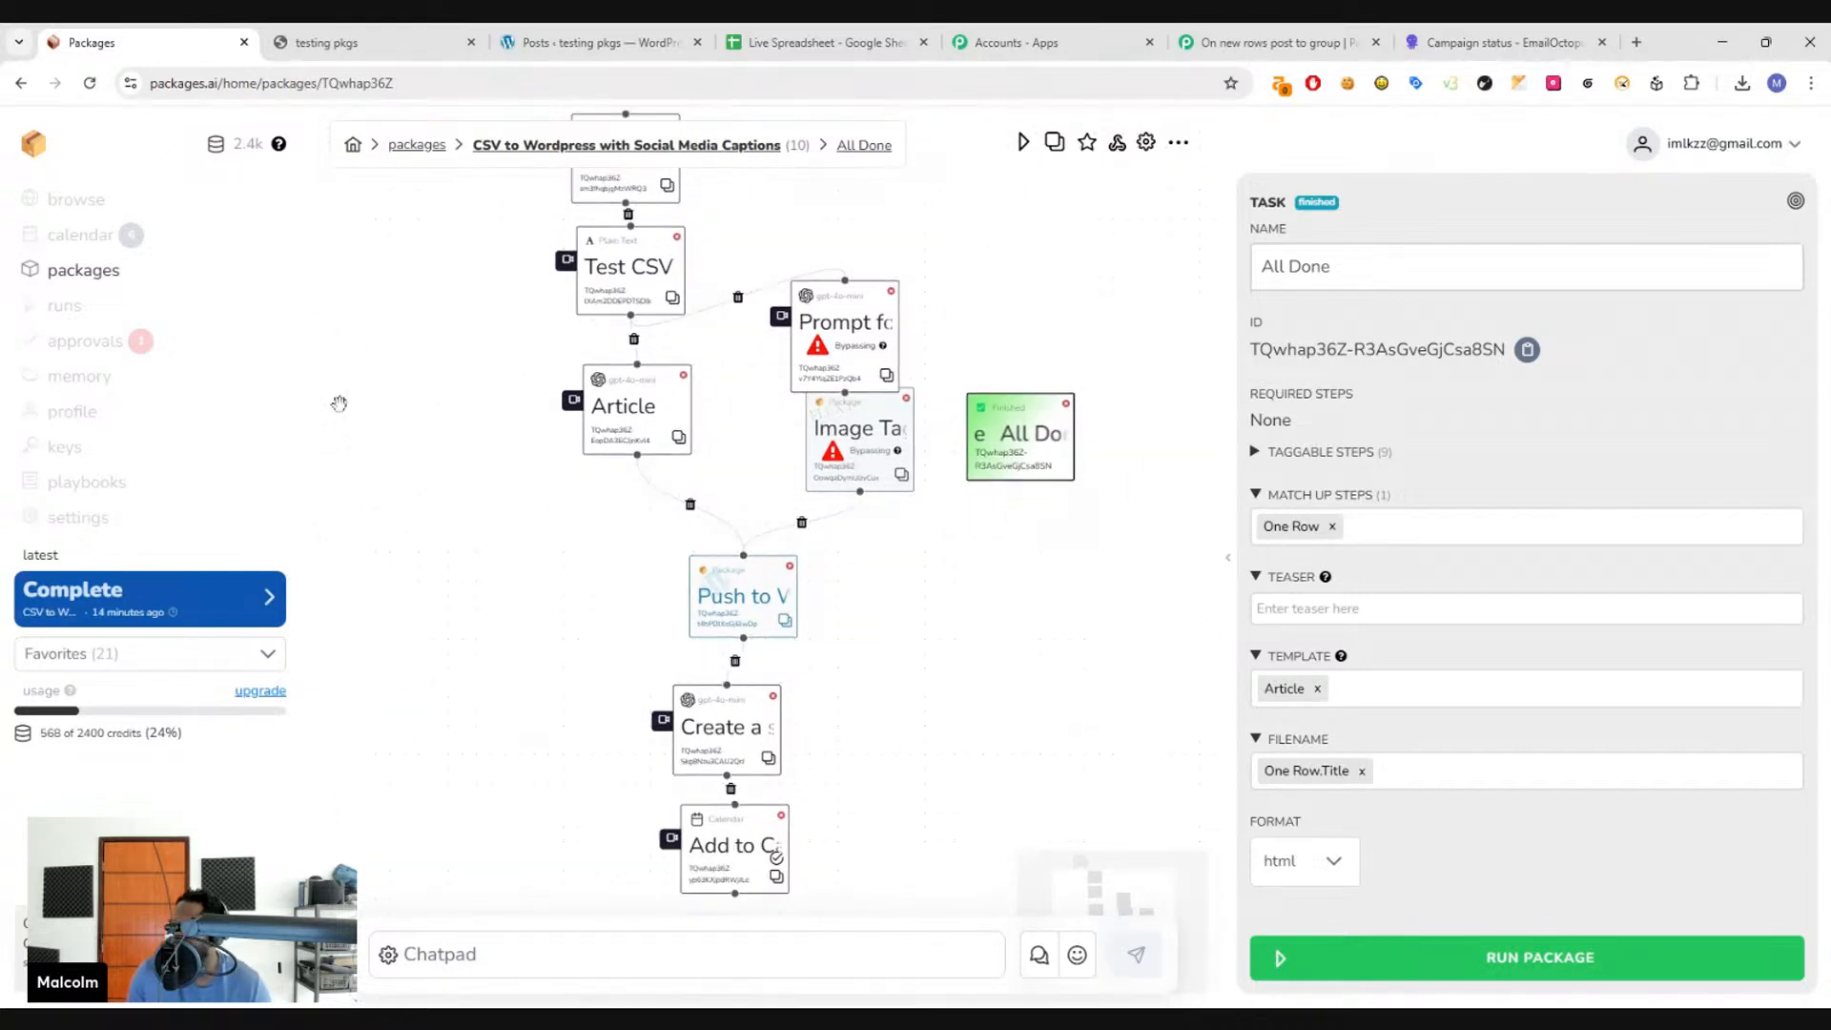
click(839, 363)
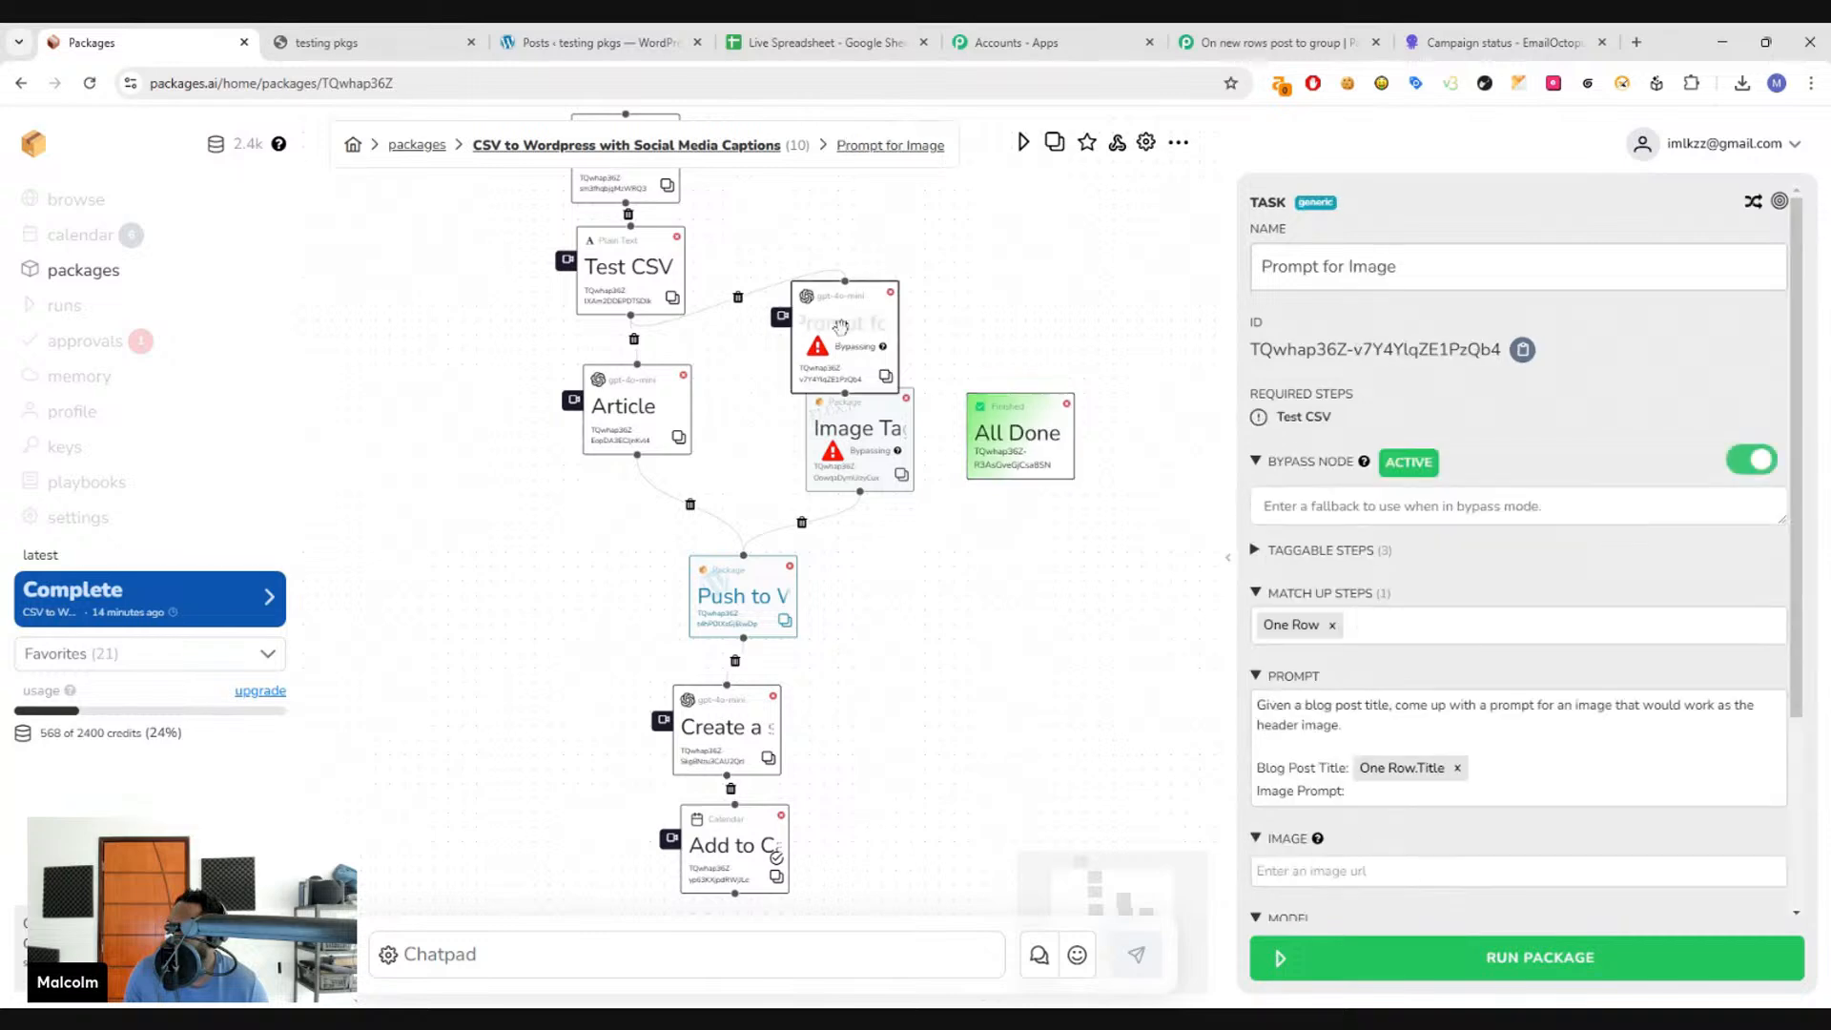
click(851, 425)
click(740, 591)
click(720, 727)
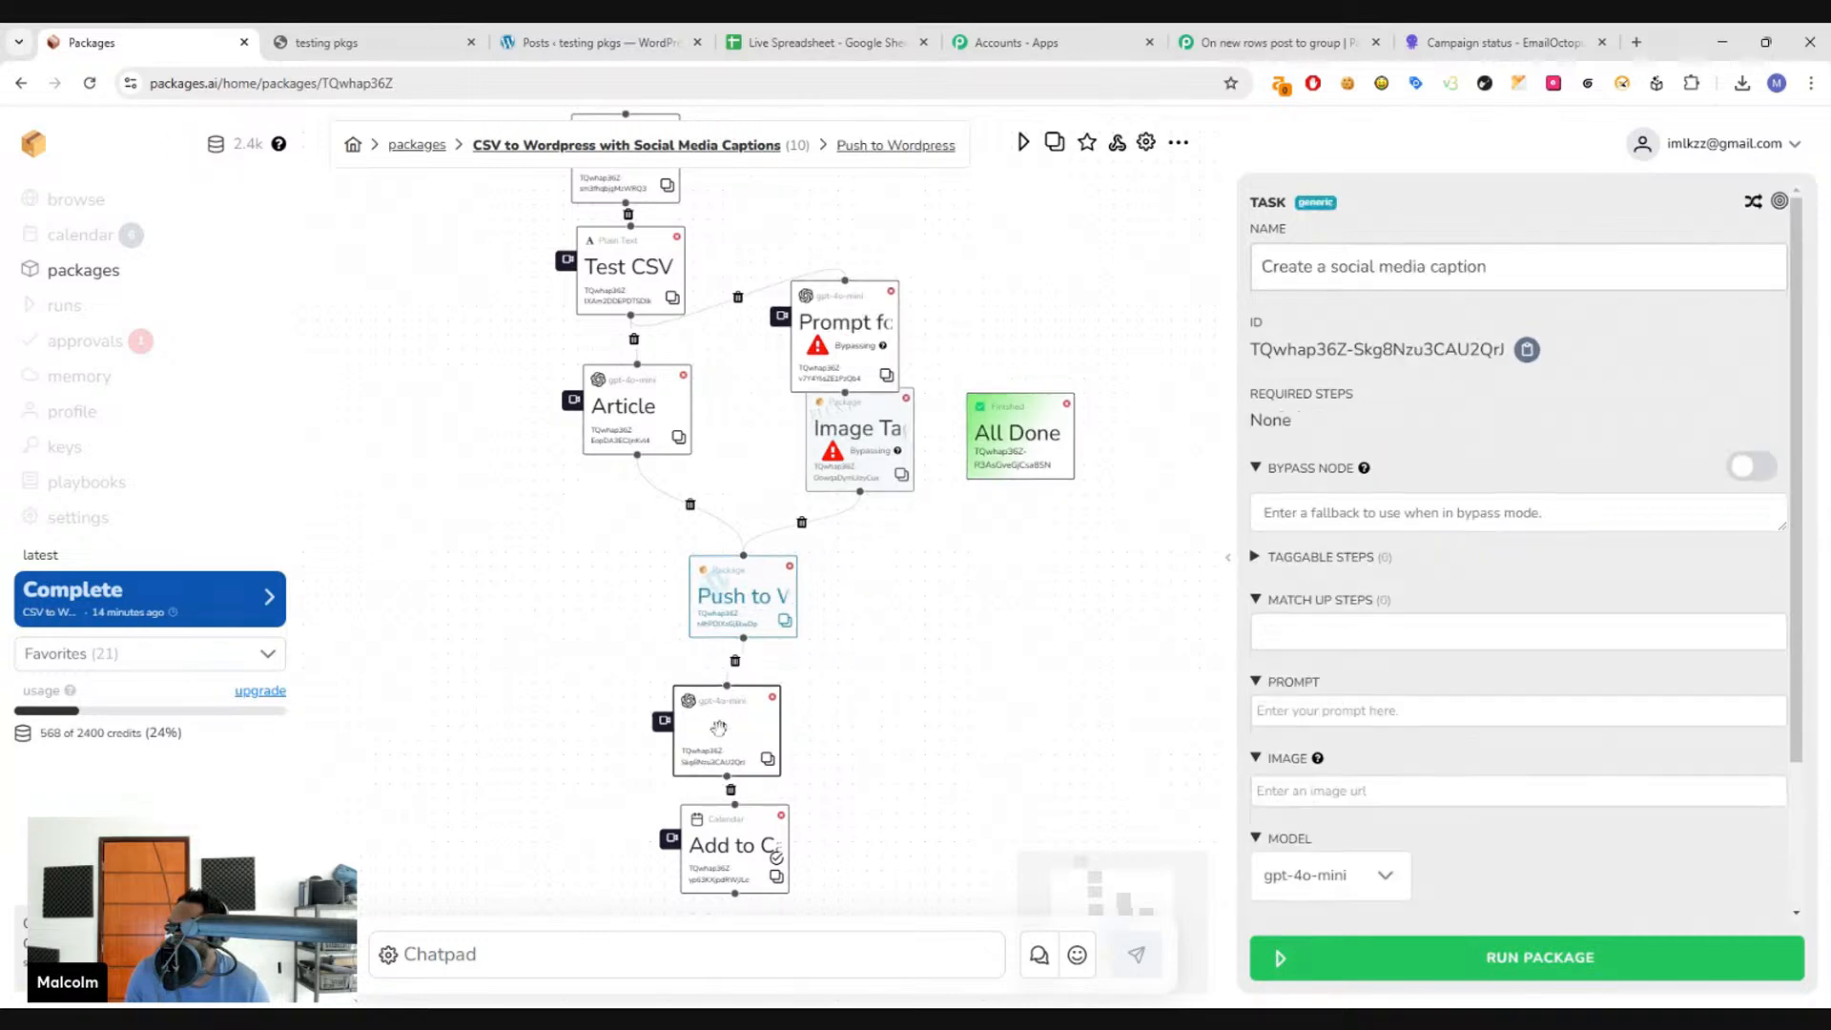
click(727, 846)
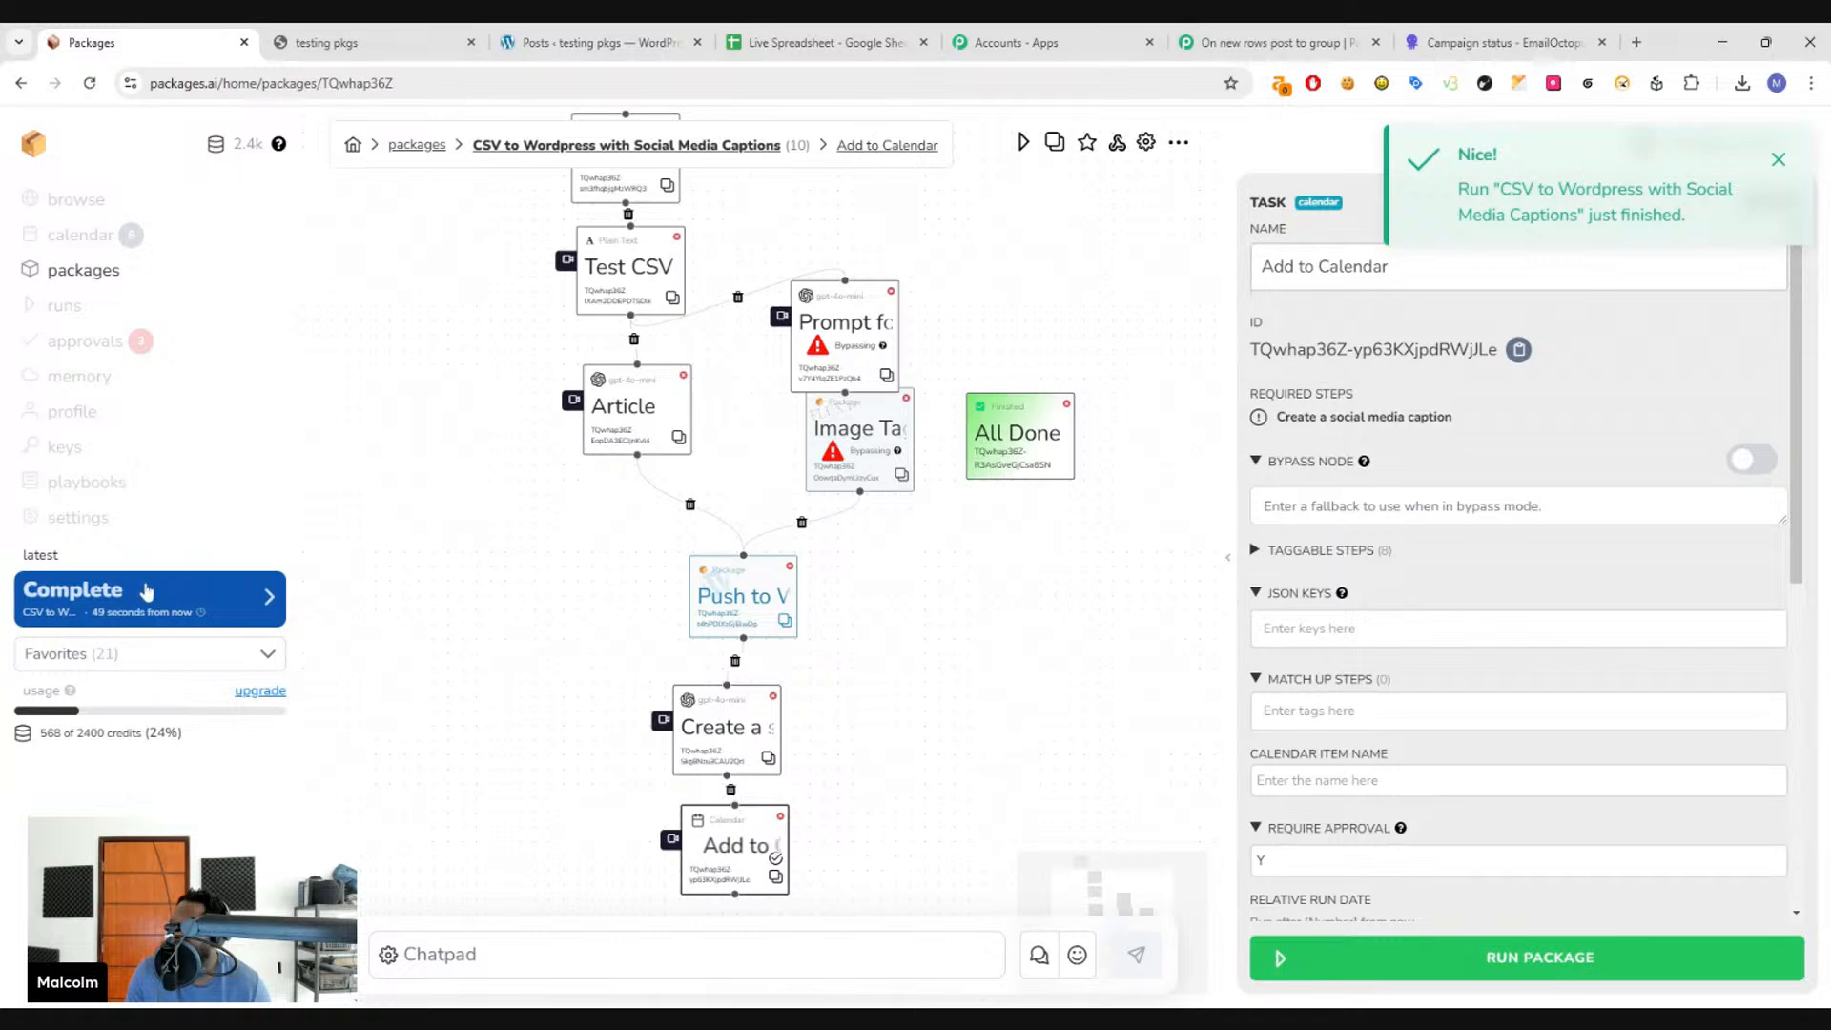
- Switch to the WordPress Posts list and reload it to check for newly published articles
click(585, 49)
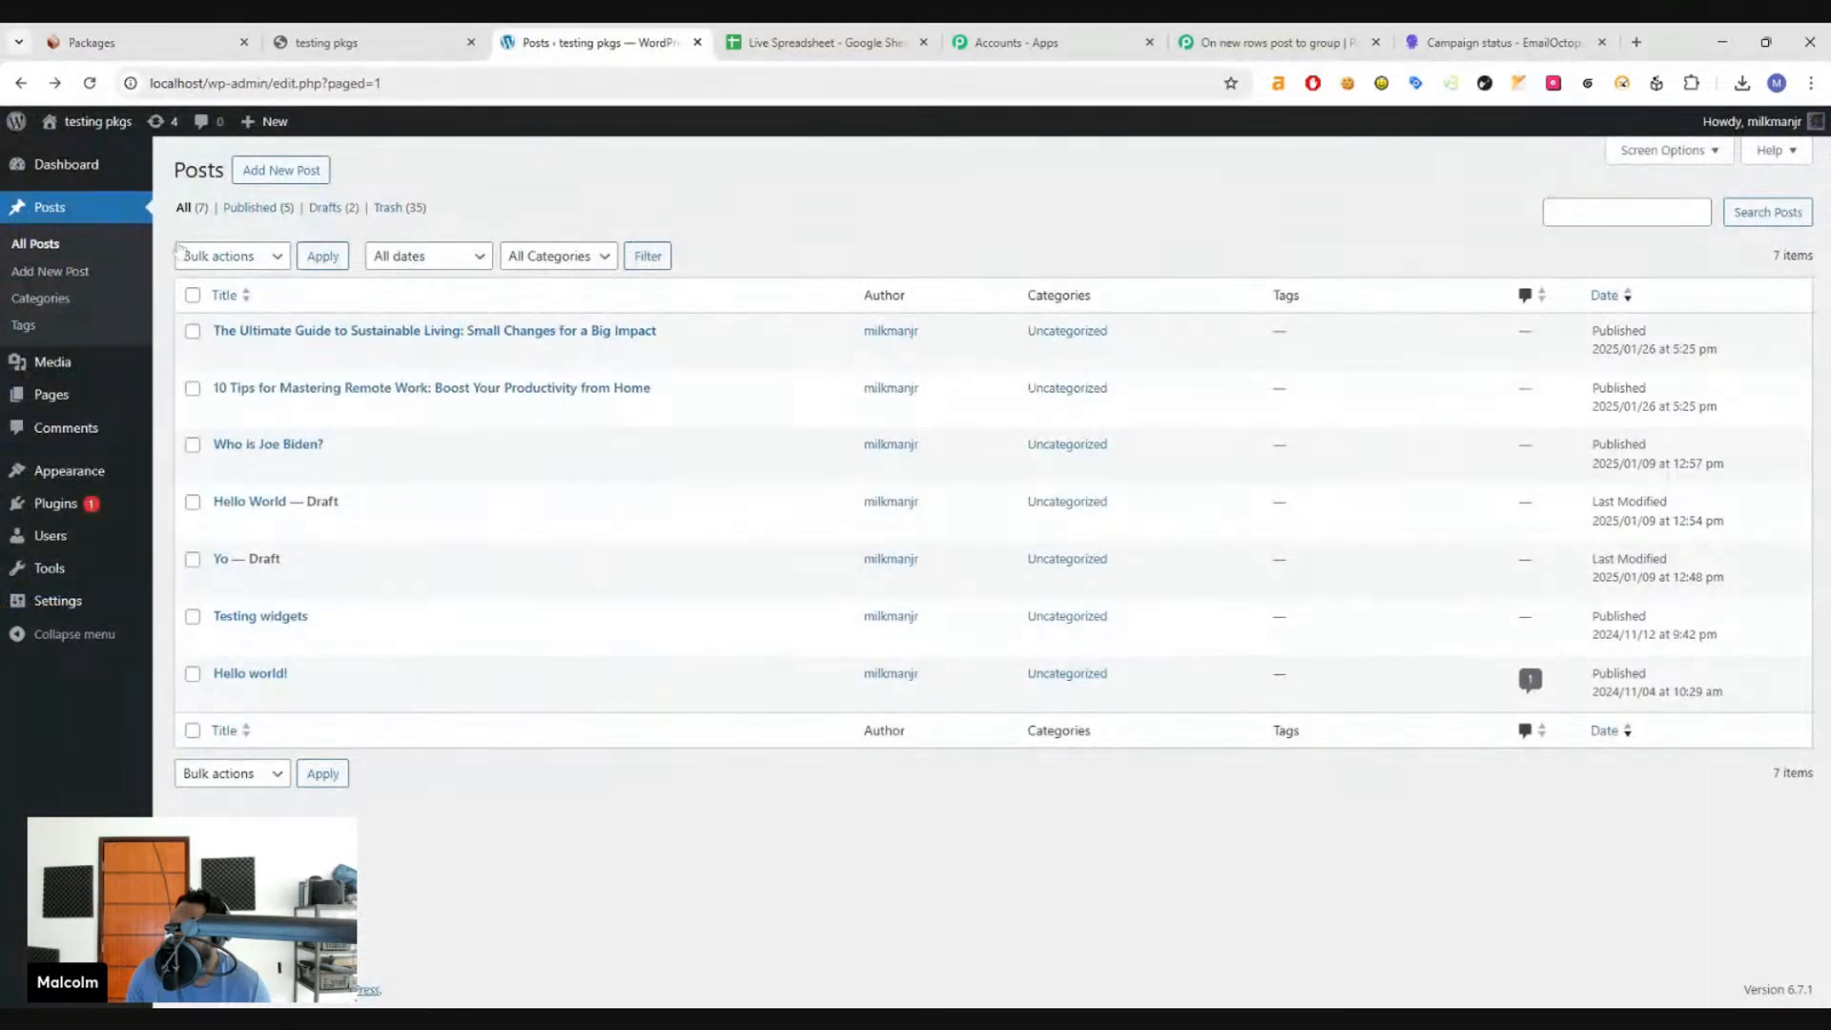
click(88, 84)
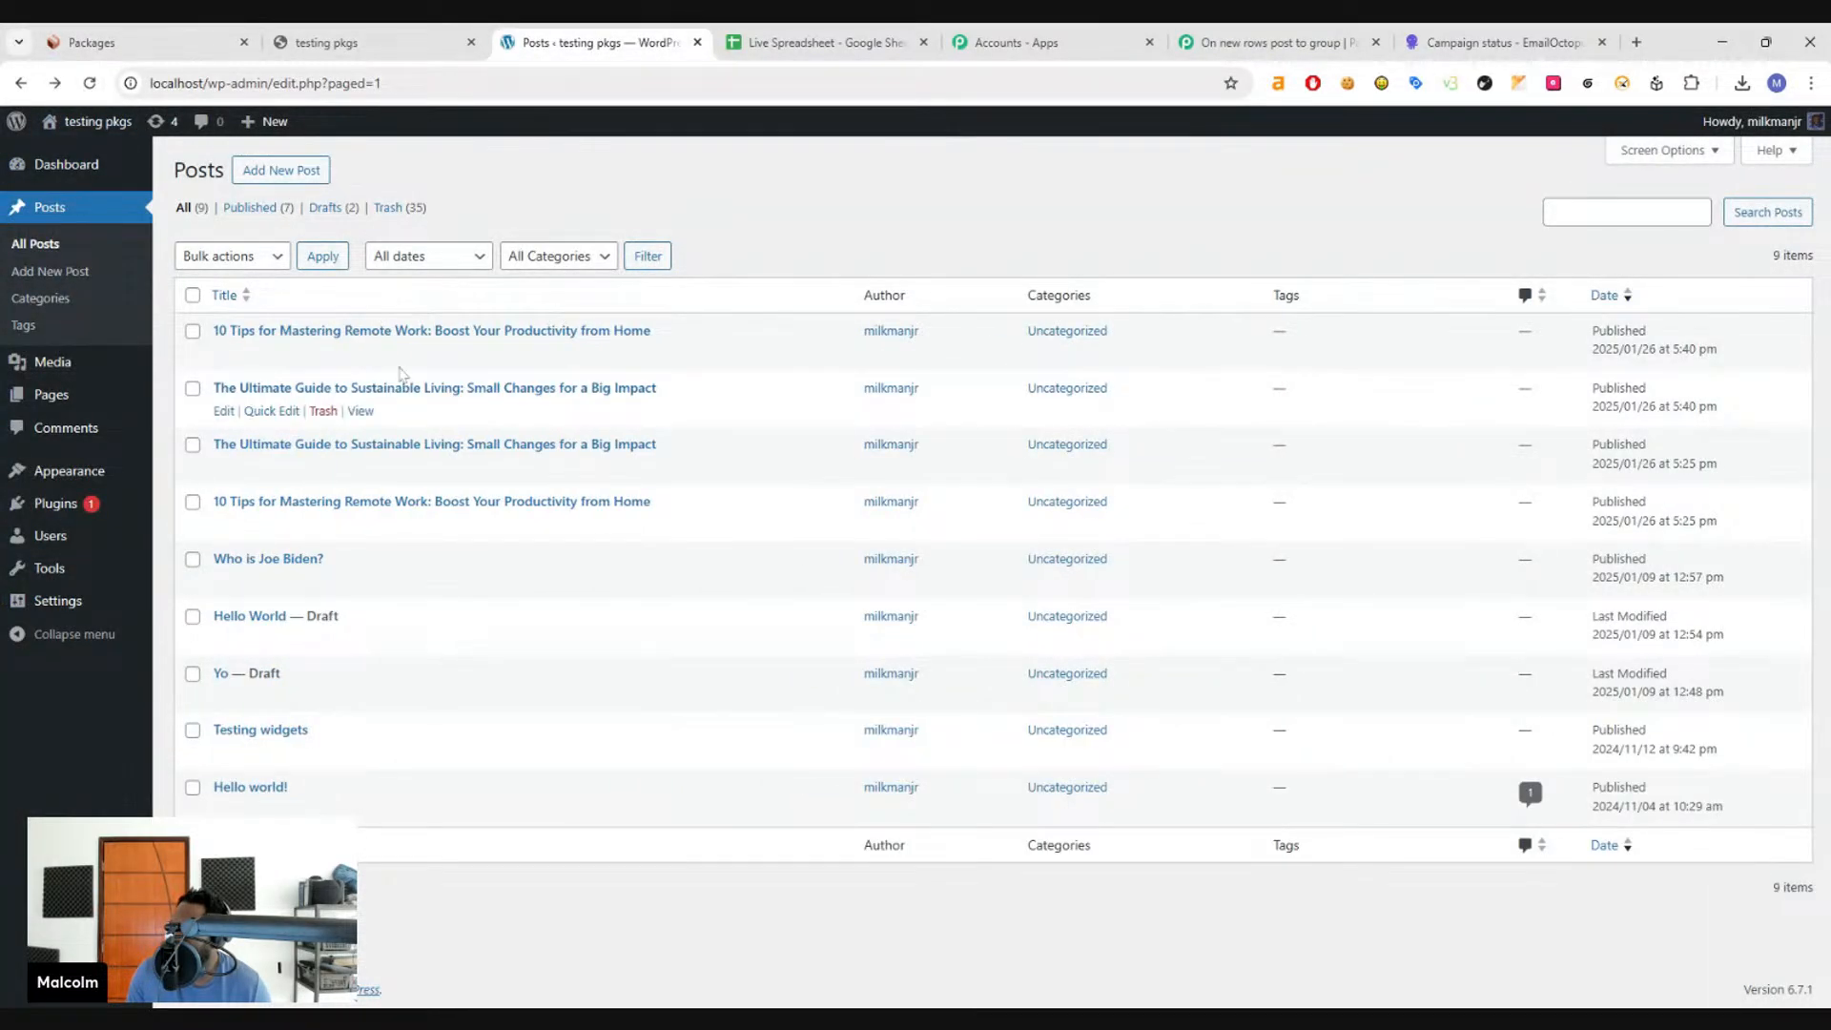
- Switch back to Packages and review the tweet text, run time and inputs of the items awaiting approval
key(ctrl+1)
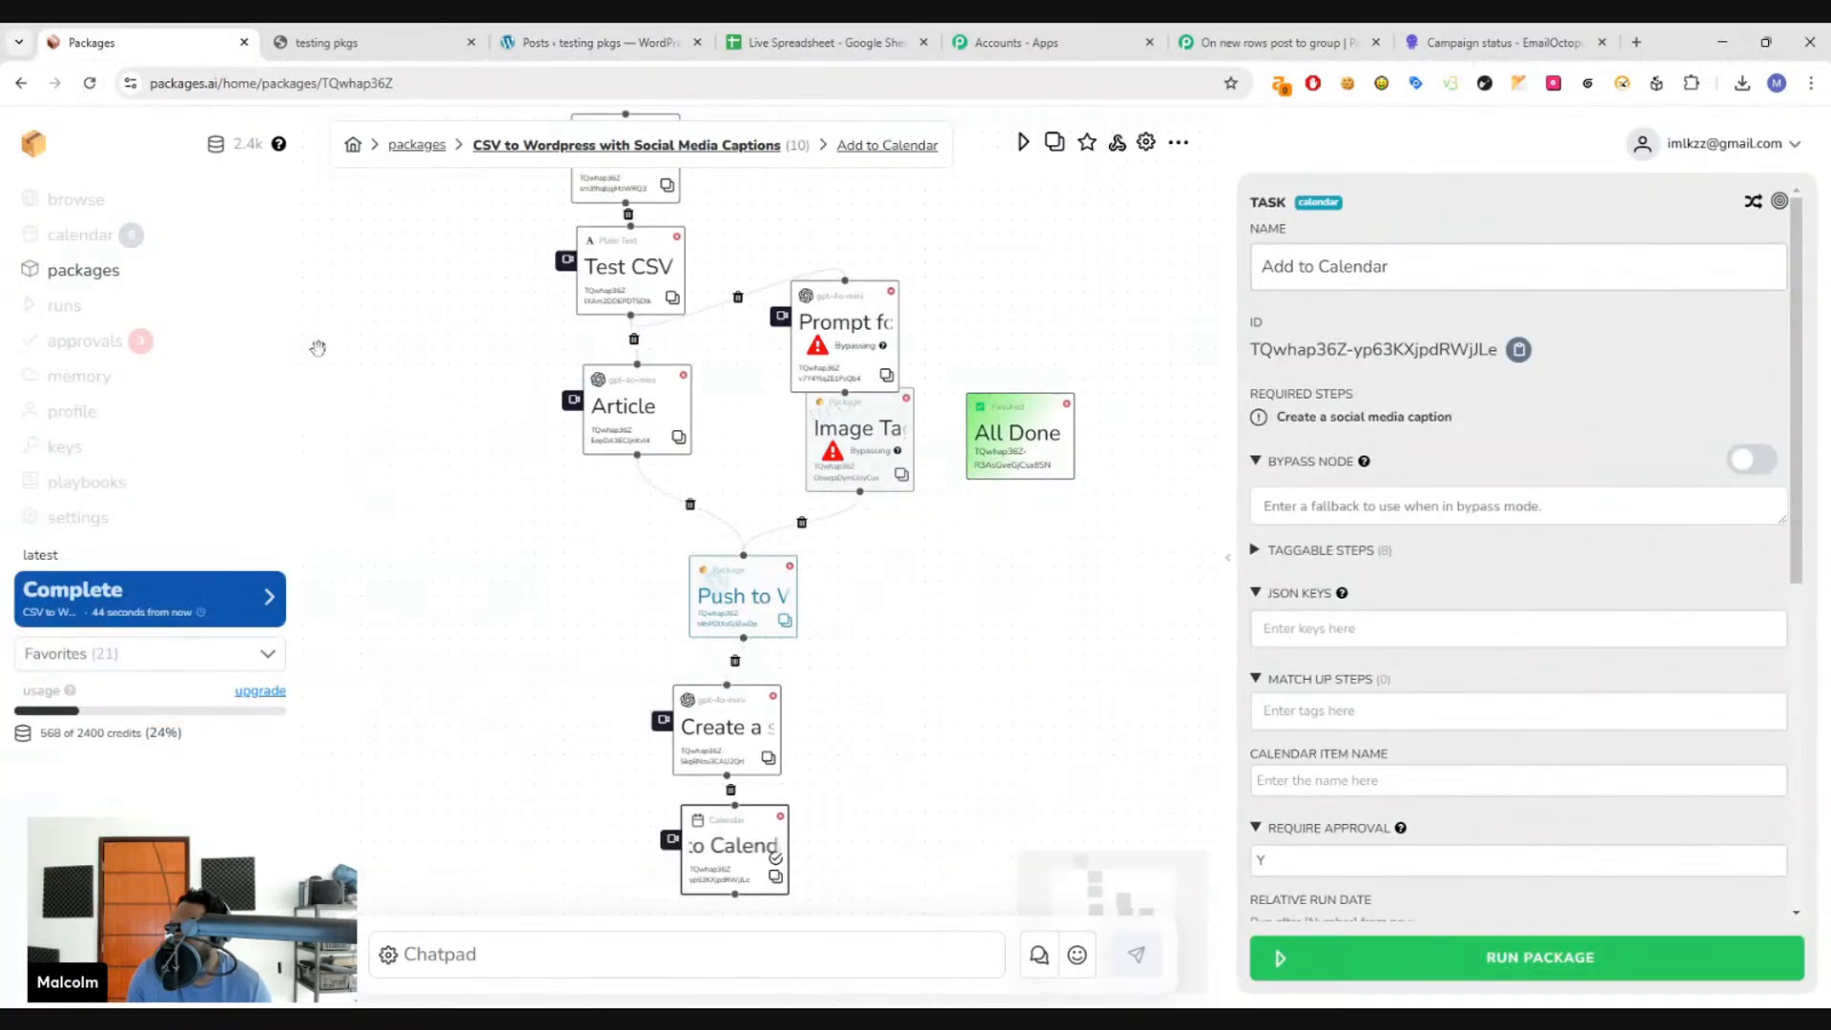
click(90, 340)
scroll(713, 752, down, 1)
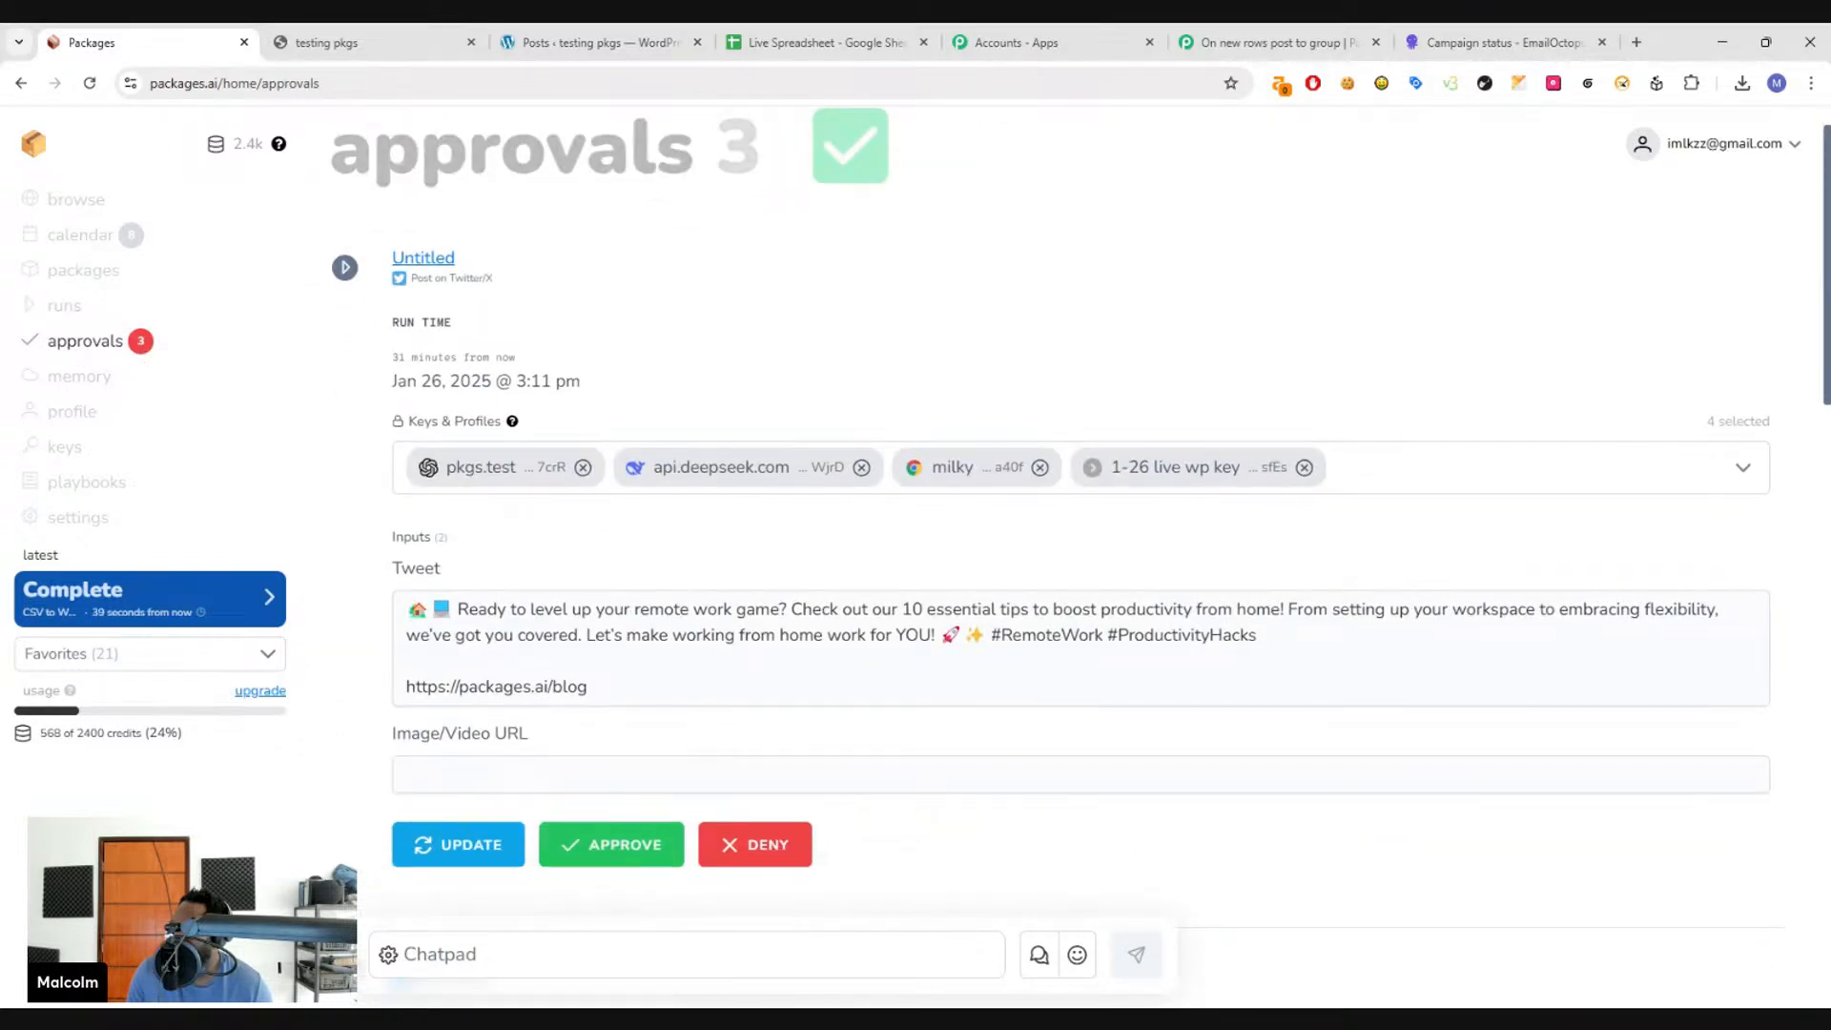
drag(553, 611, 1234, 636)
click(1240, 636)
scroll(696, 578, down, 4)
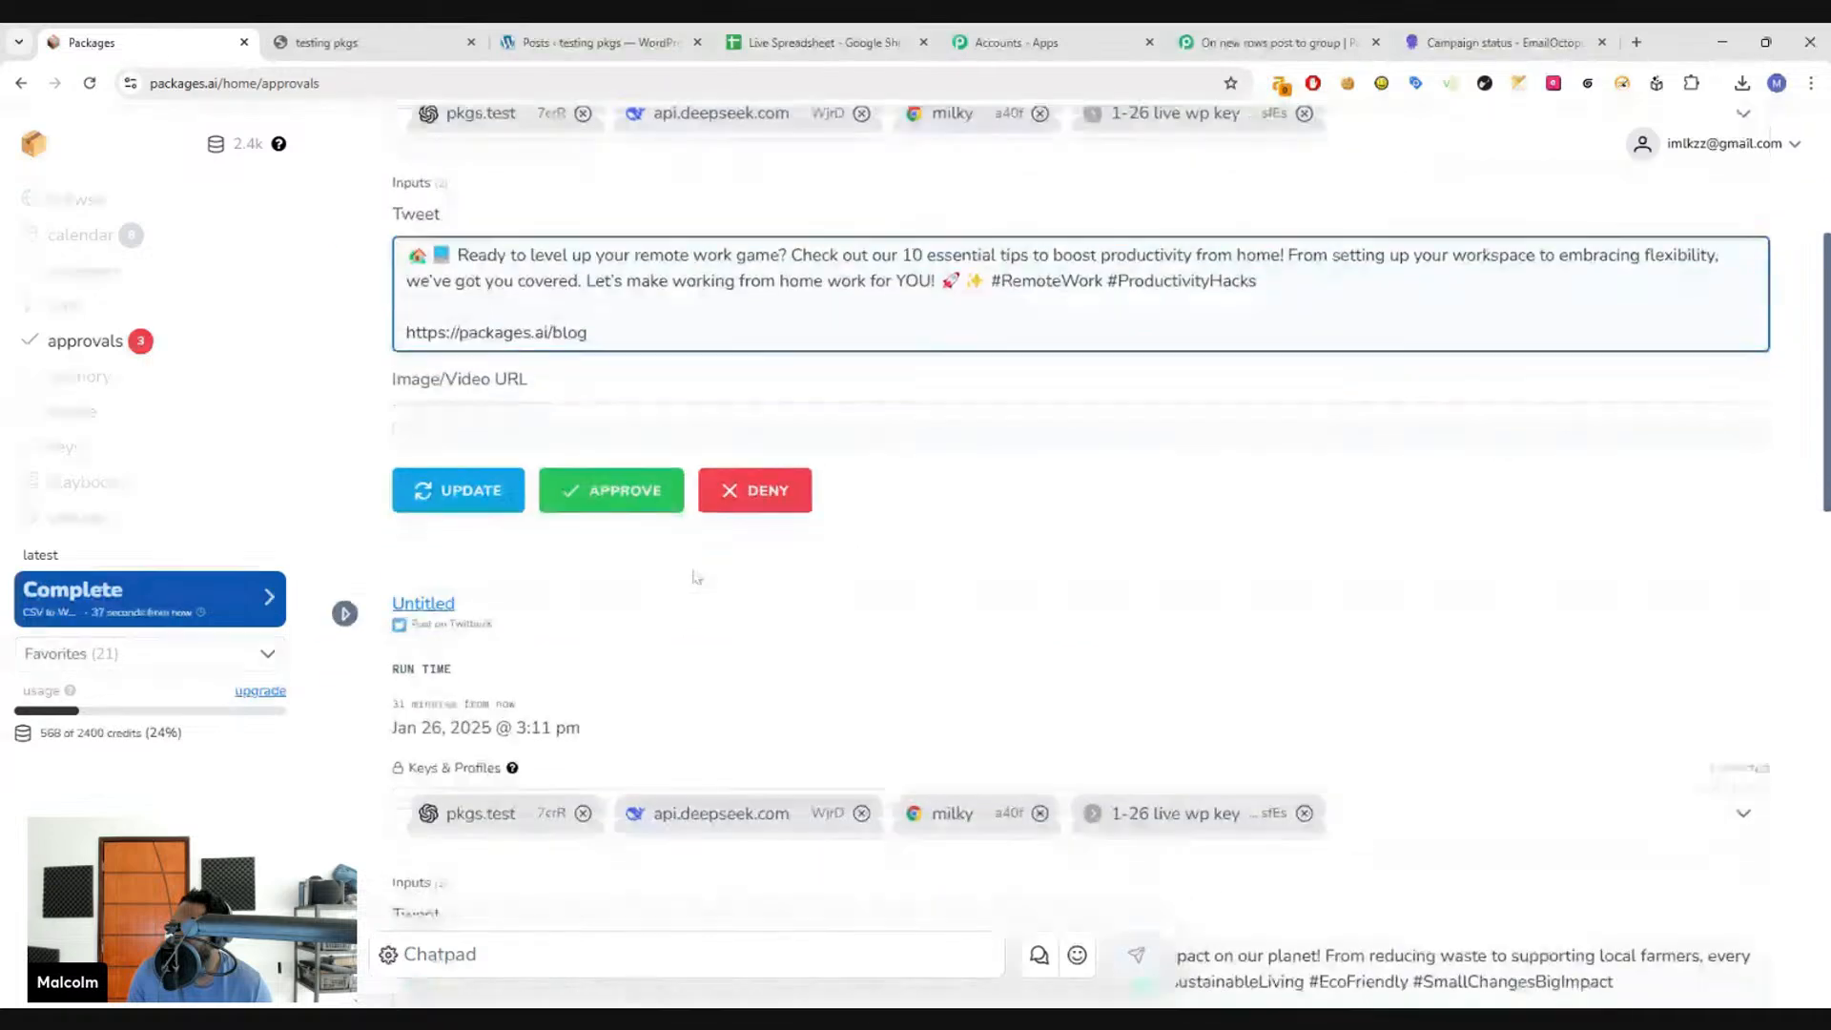
scroll(696, 578, down, 8)
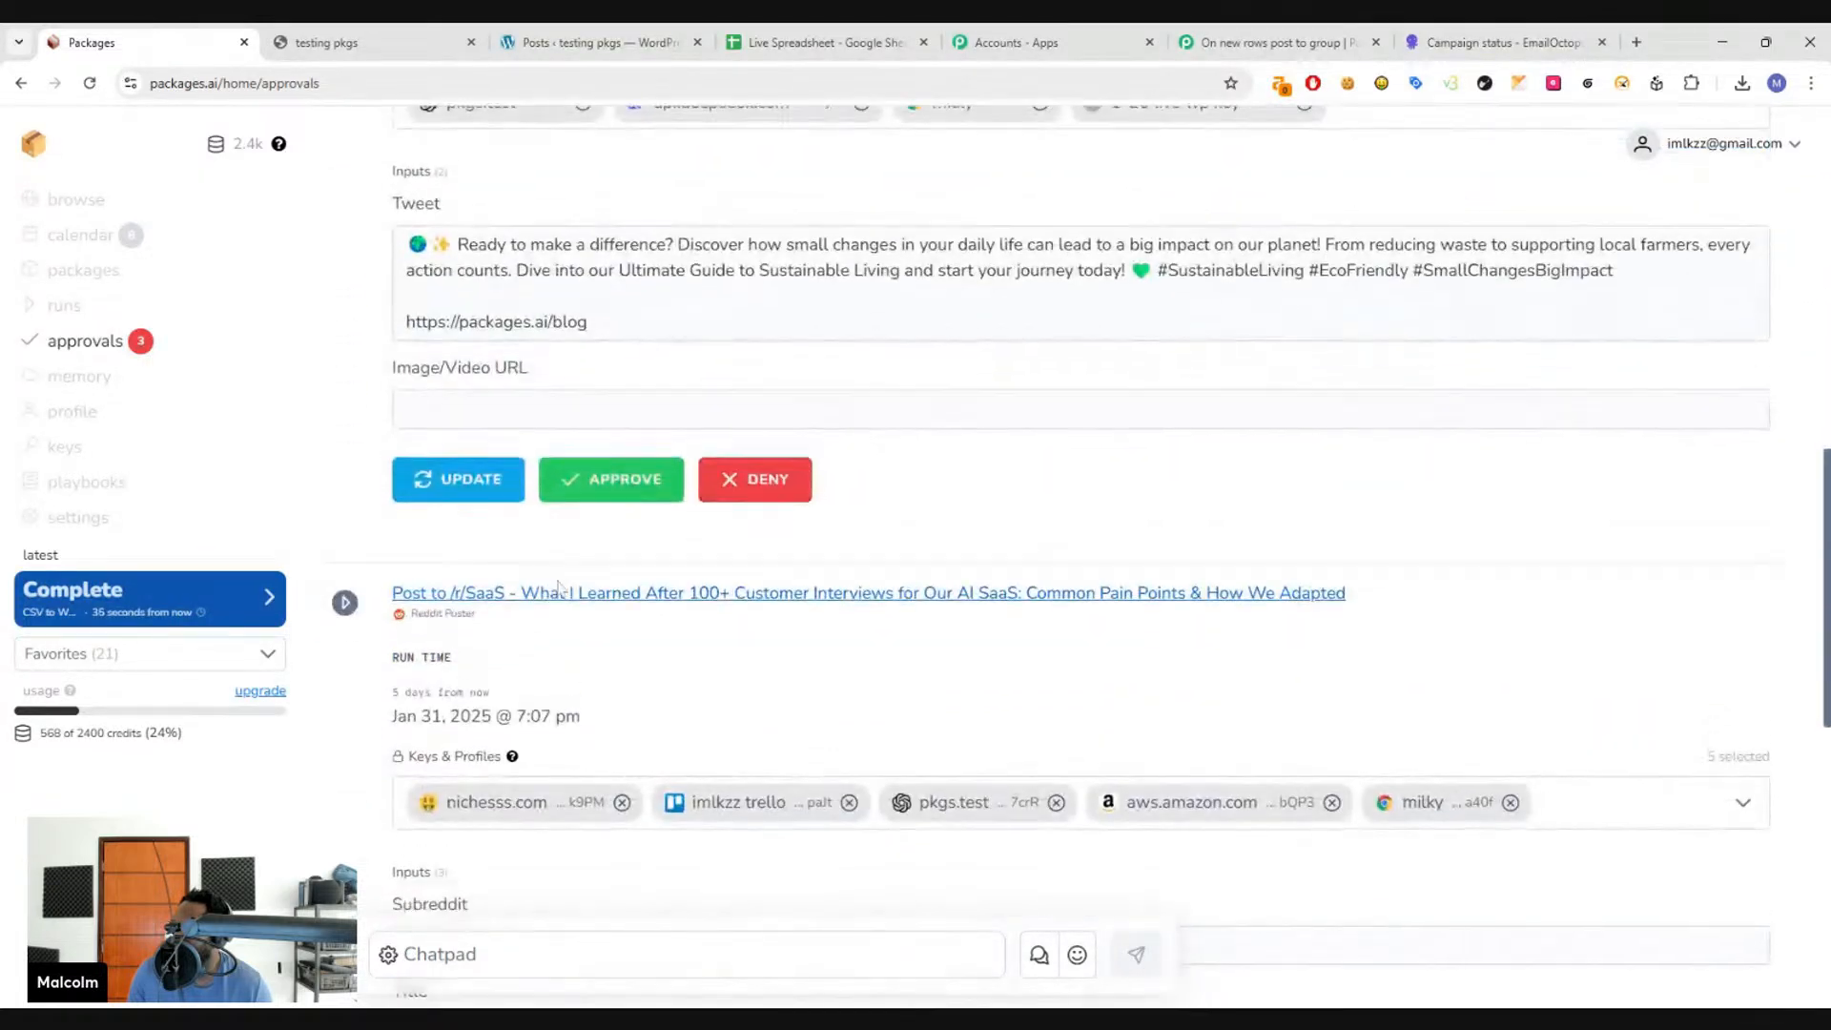
scroll(558, 587, down, 3)
scroll(727, 723, up, 10)
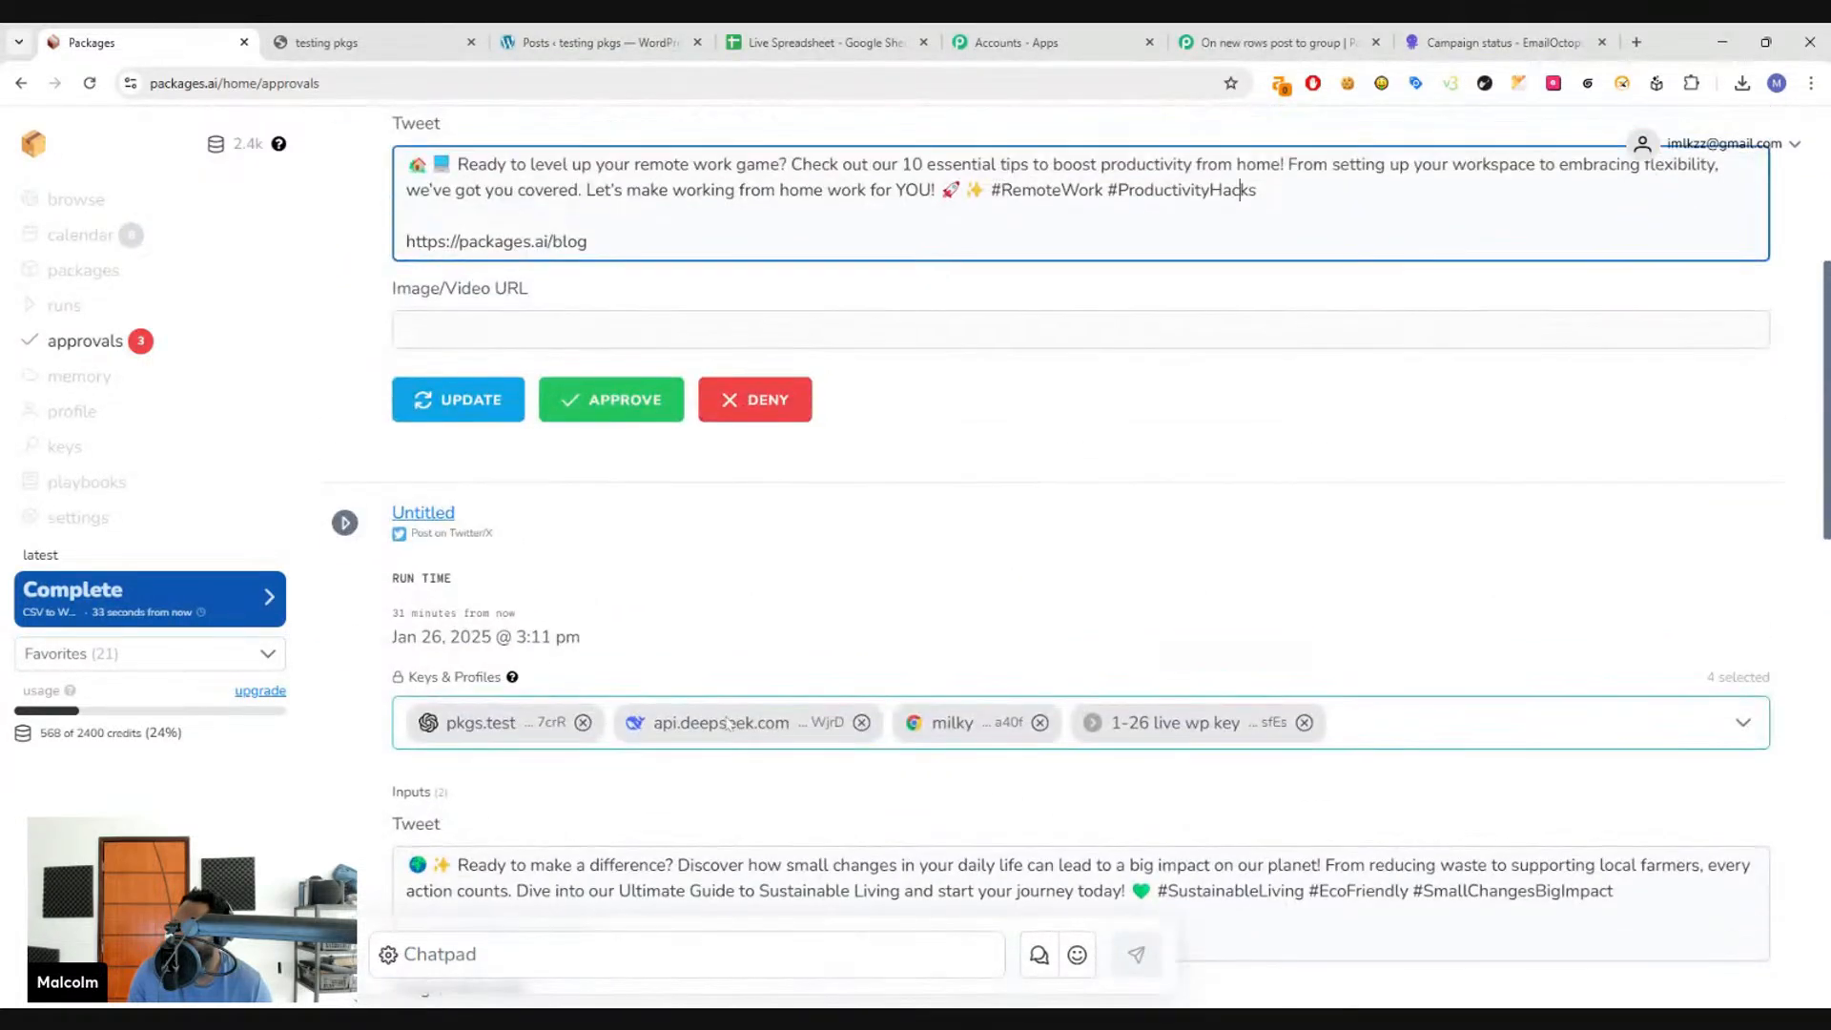
scroll(731, 725, down, 1)
scroll(738, 728, up, 3)
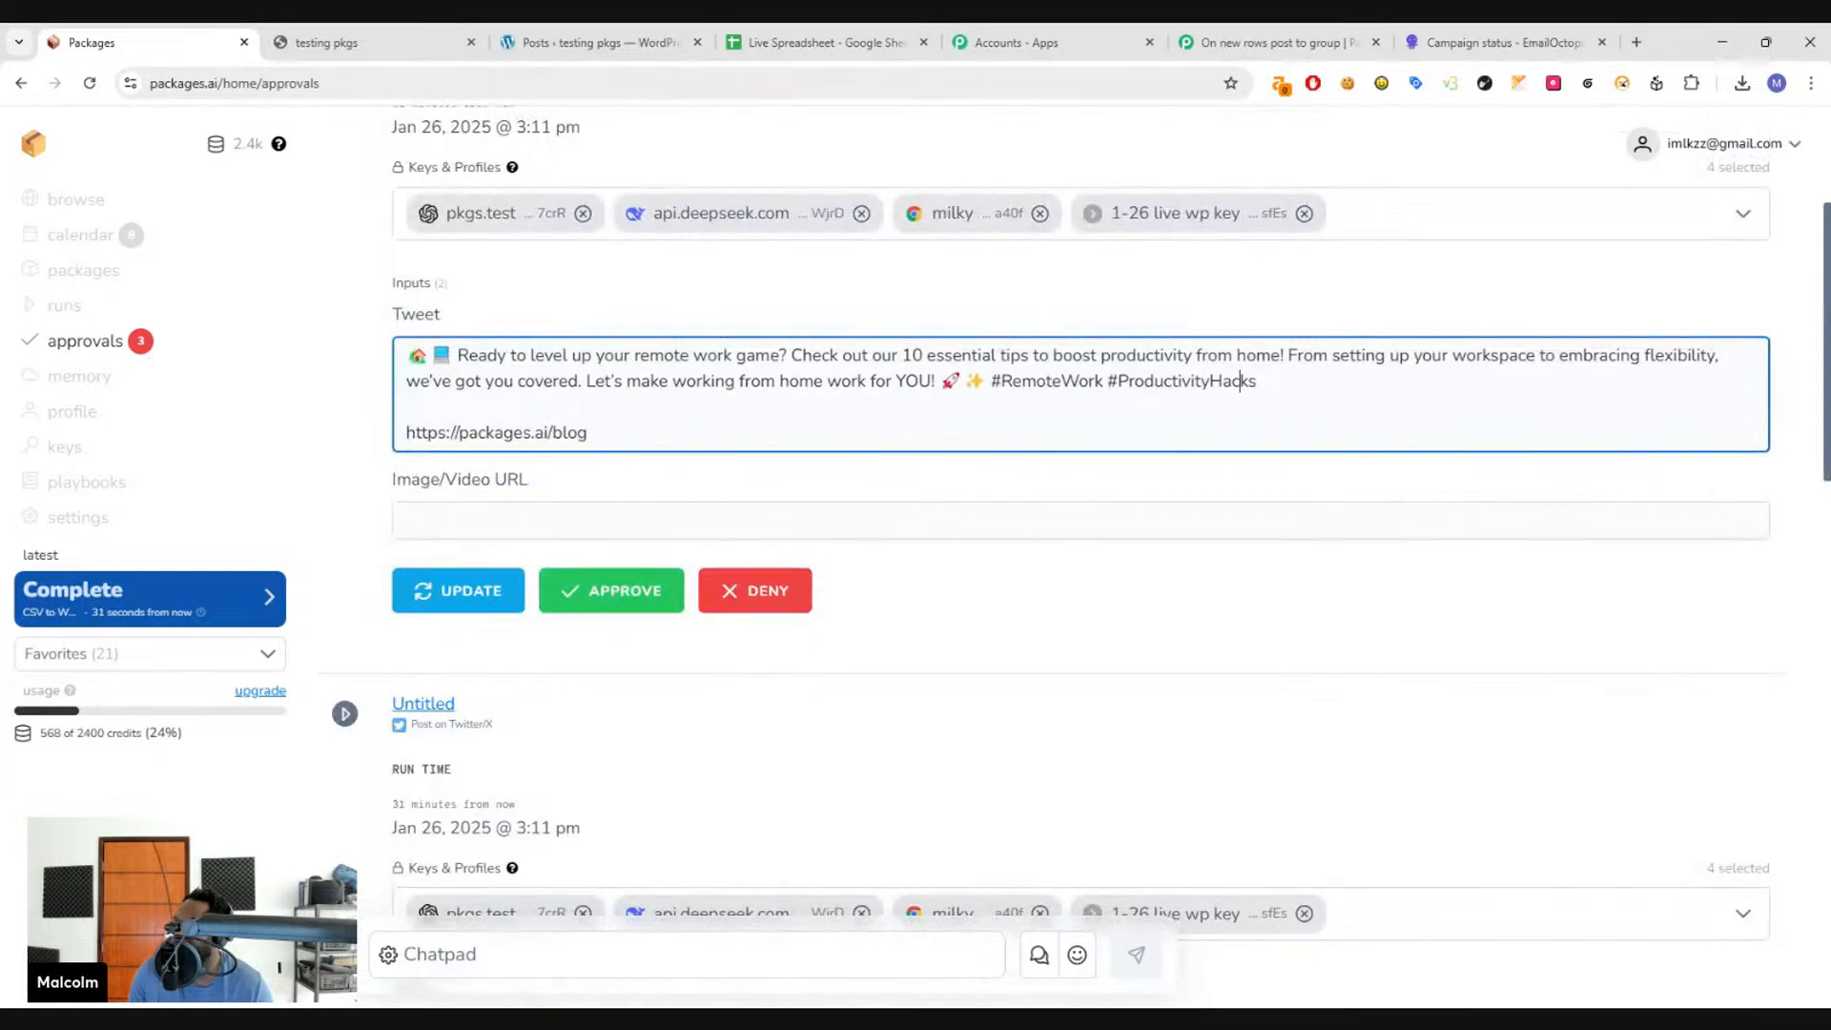
scroll(539, 338, down, 4)
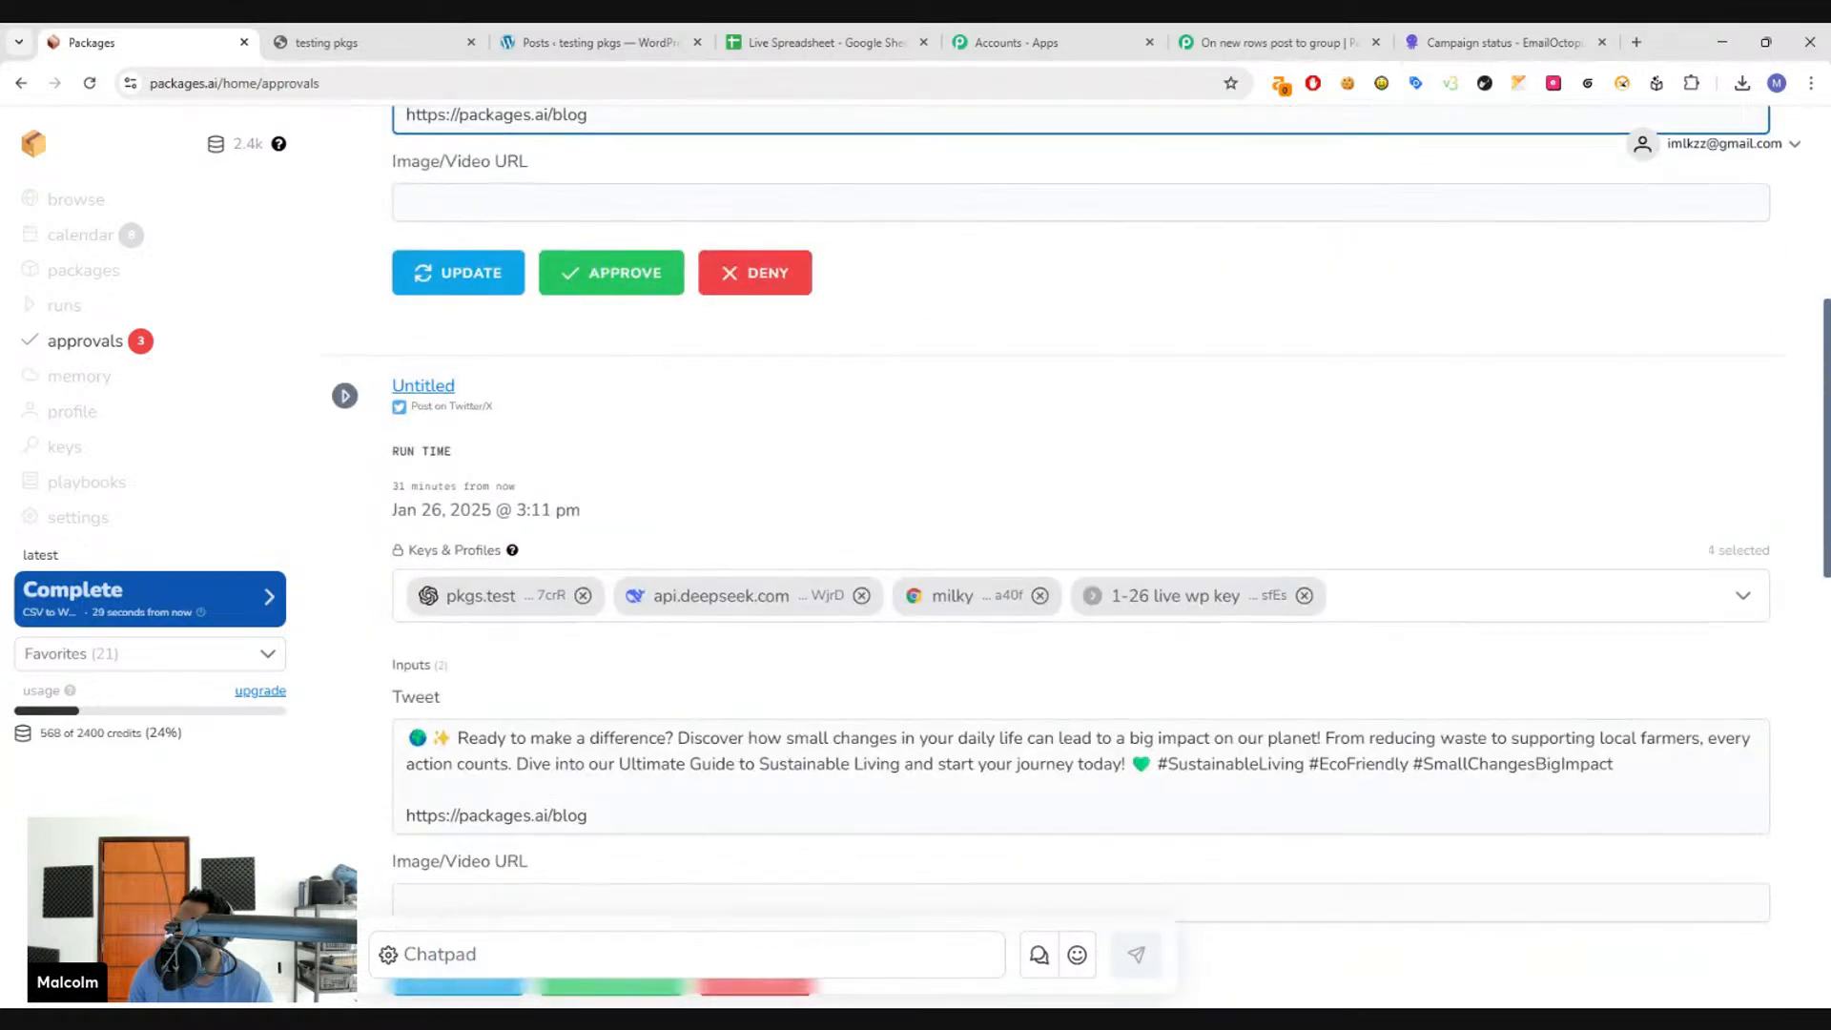
scroll(539, 337, up, 5)
scroll(538, 337, up, 3)
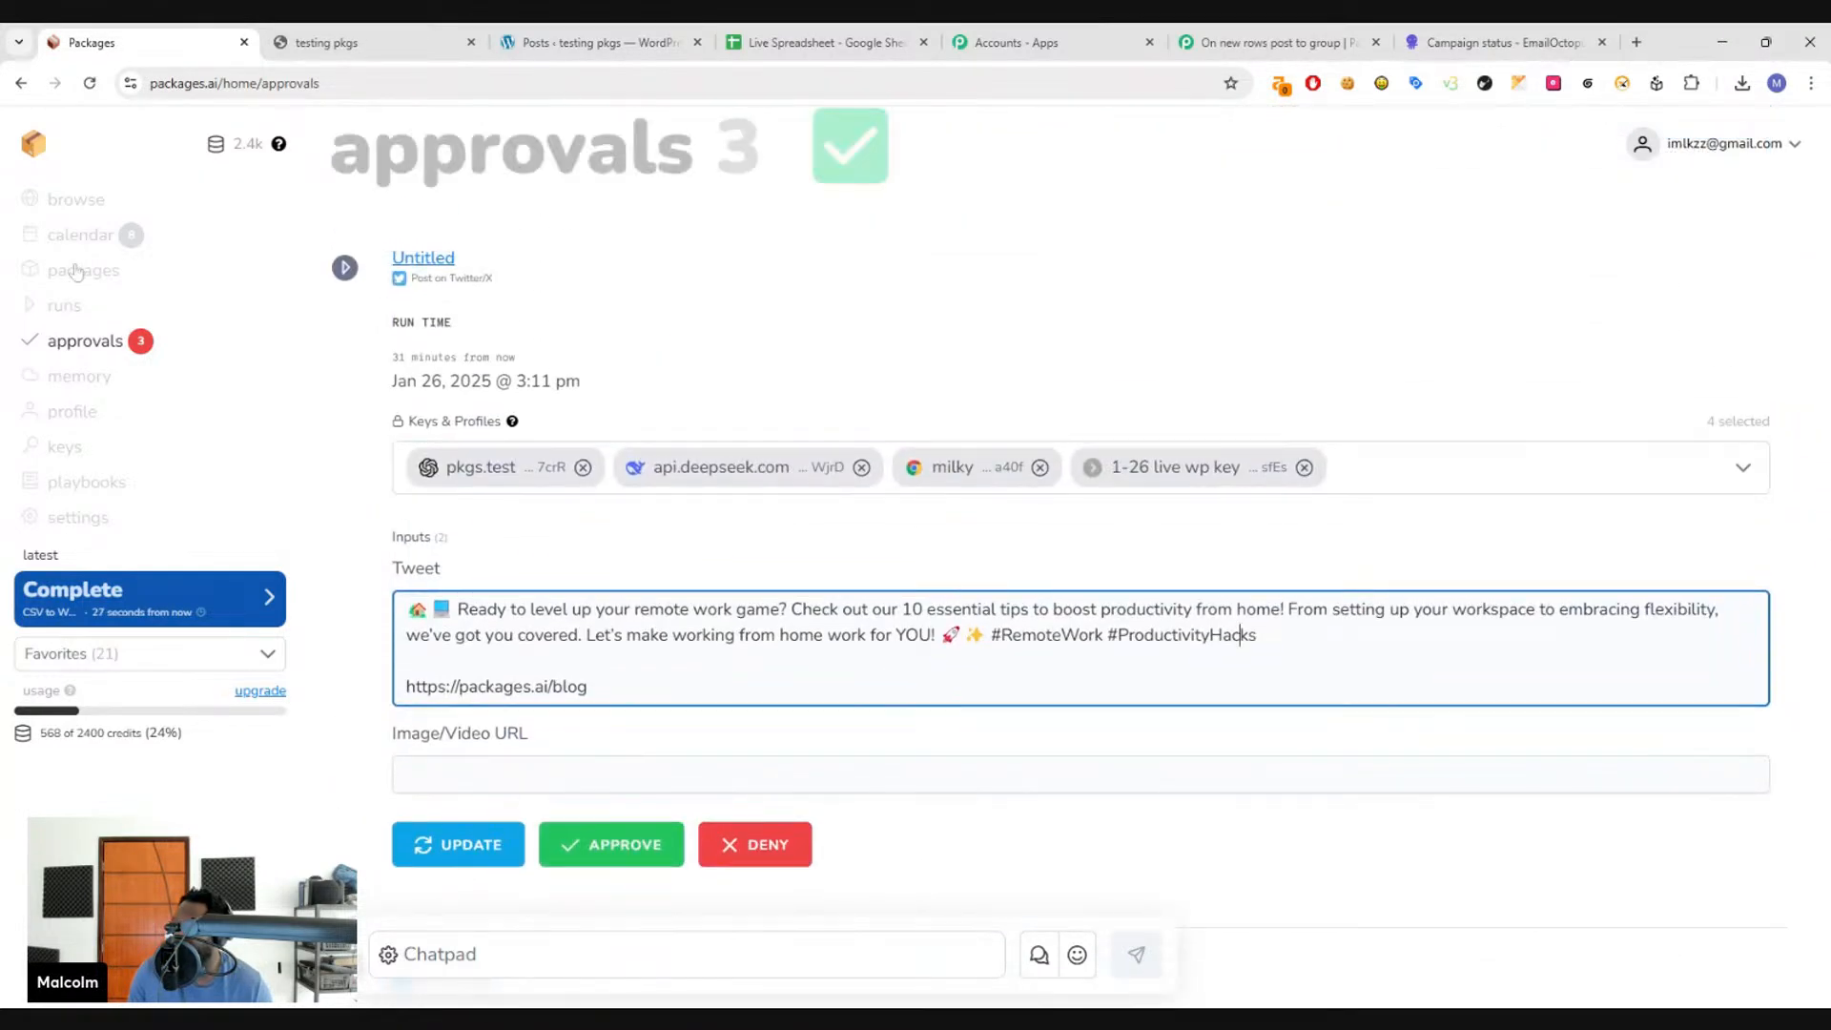
- Reopen the CSV to Wordpress with Social Media Captions package and look over its node flow
click(76, 271)
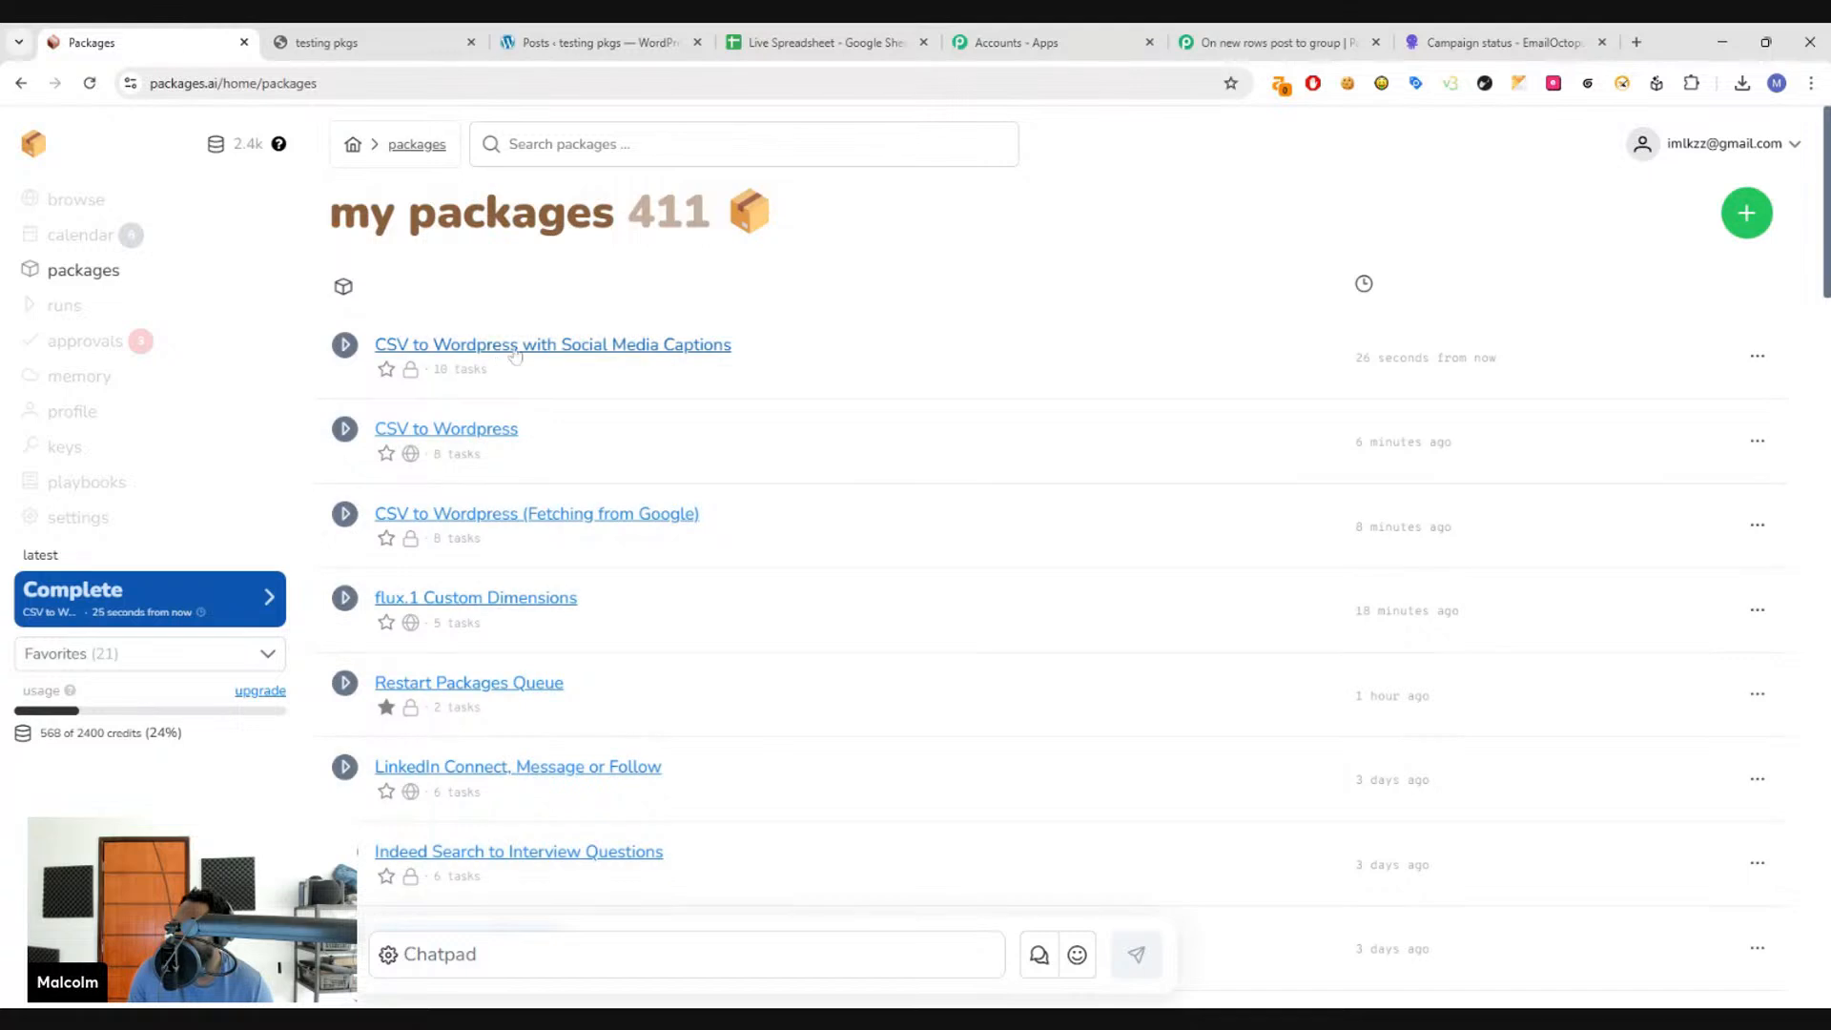
click(717, 472)
drag(856, 752, 872, 574)
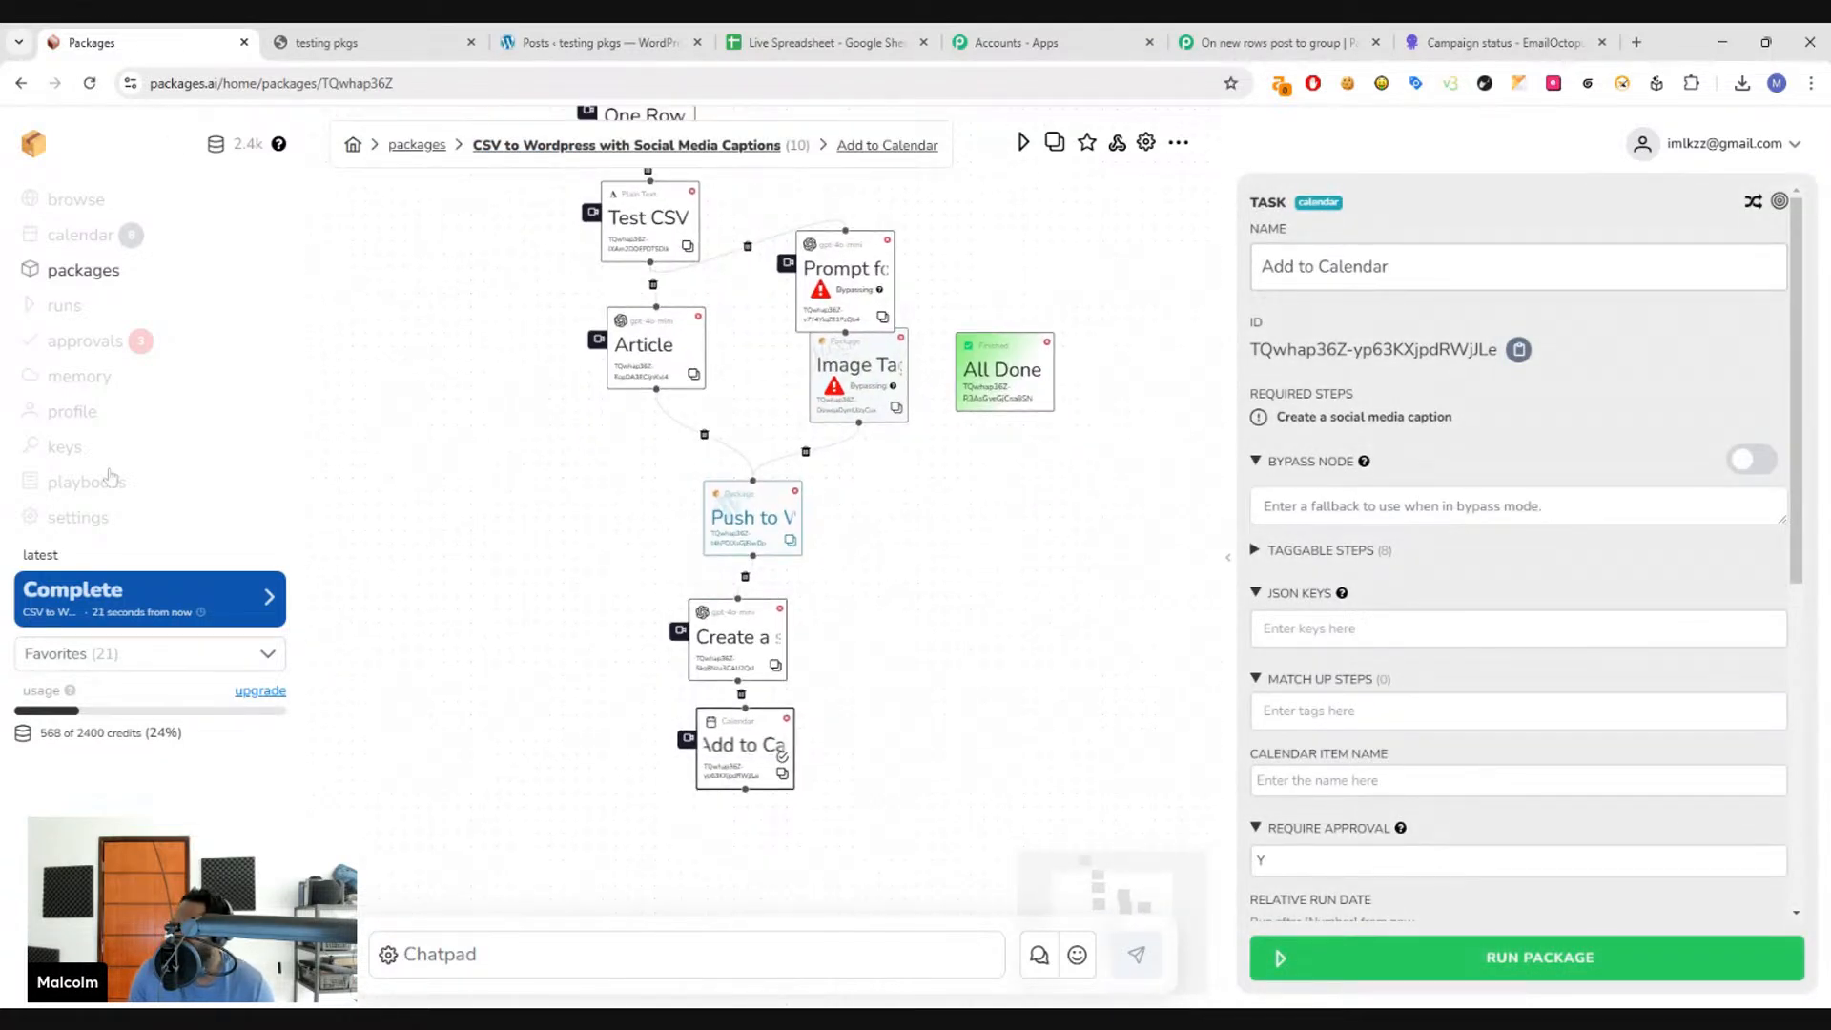
- Check the pending Post on Twitter/X items in the approvals list again
click(86, 342)
scroll(1077, 477, down, 2)
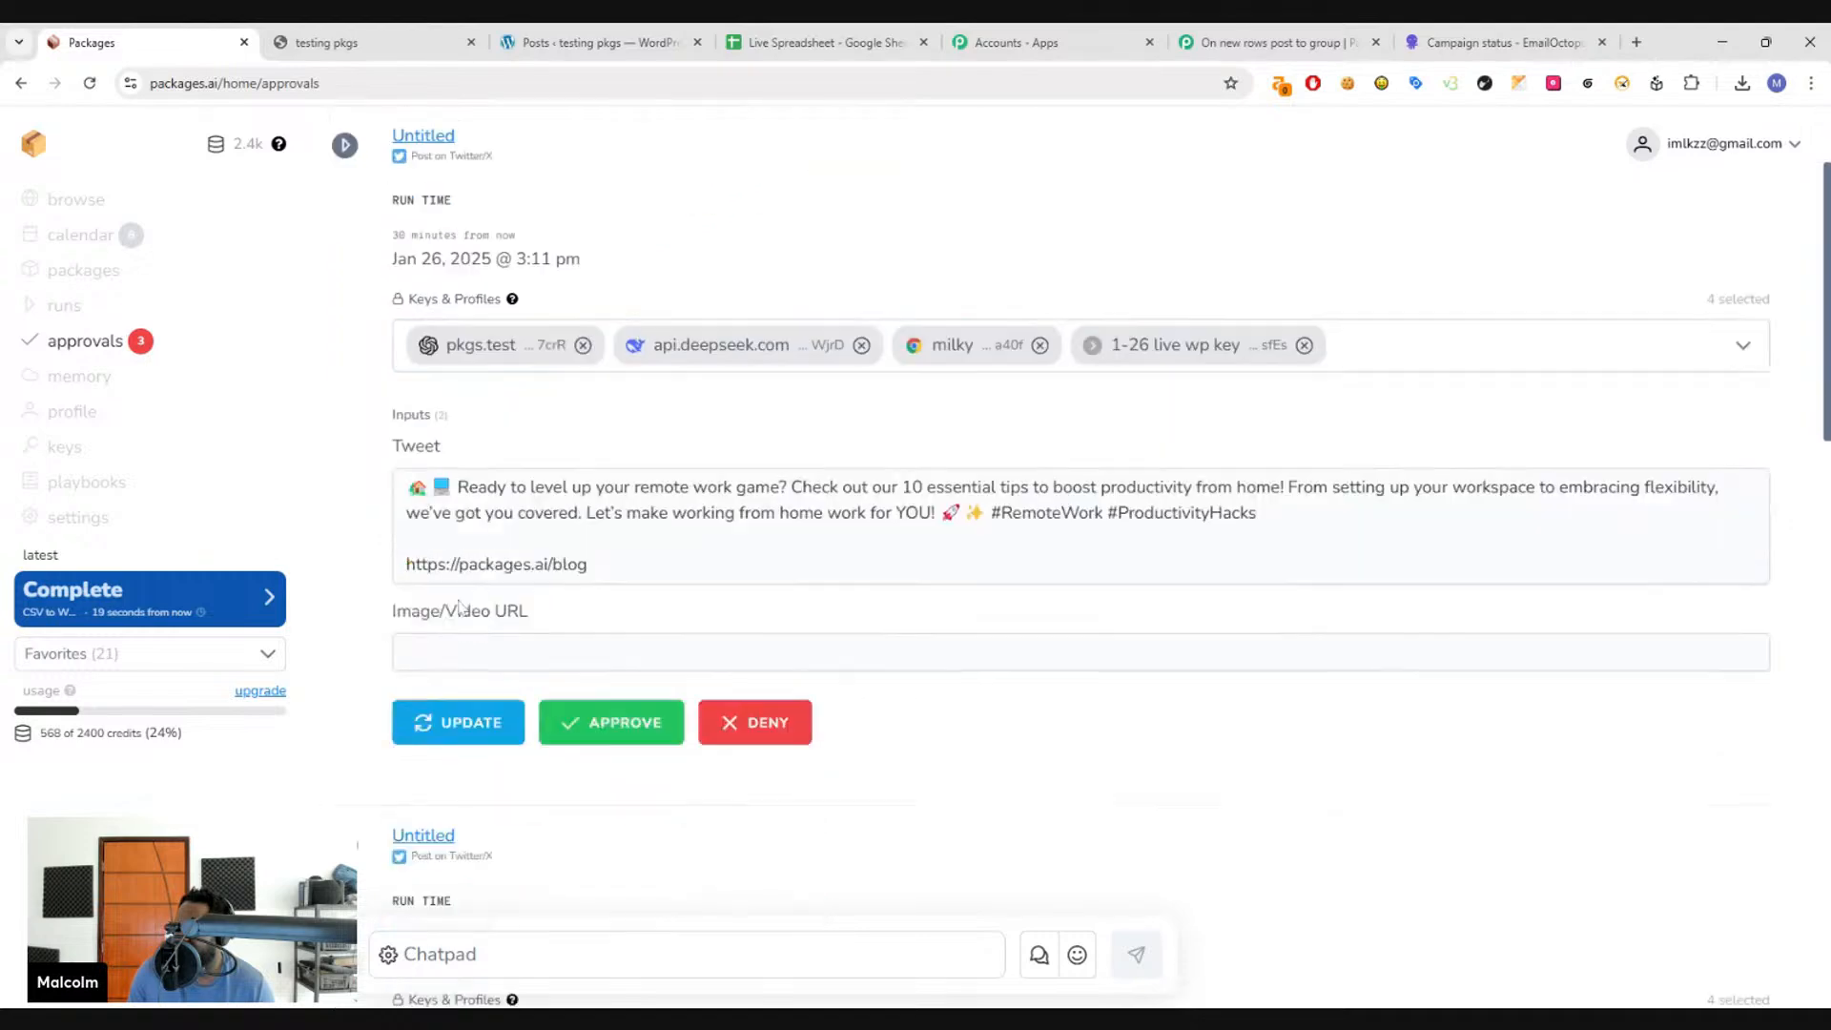
scroll(319, 437, up, 2)
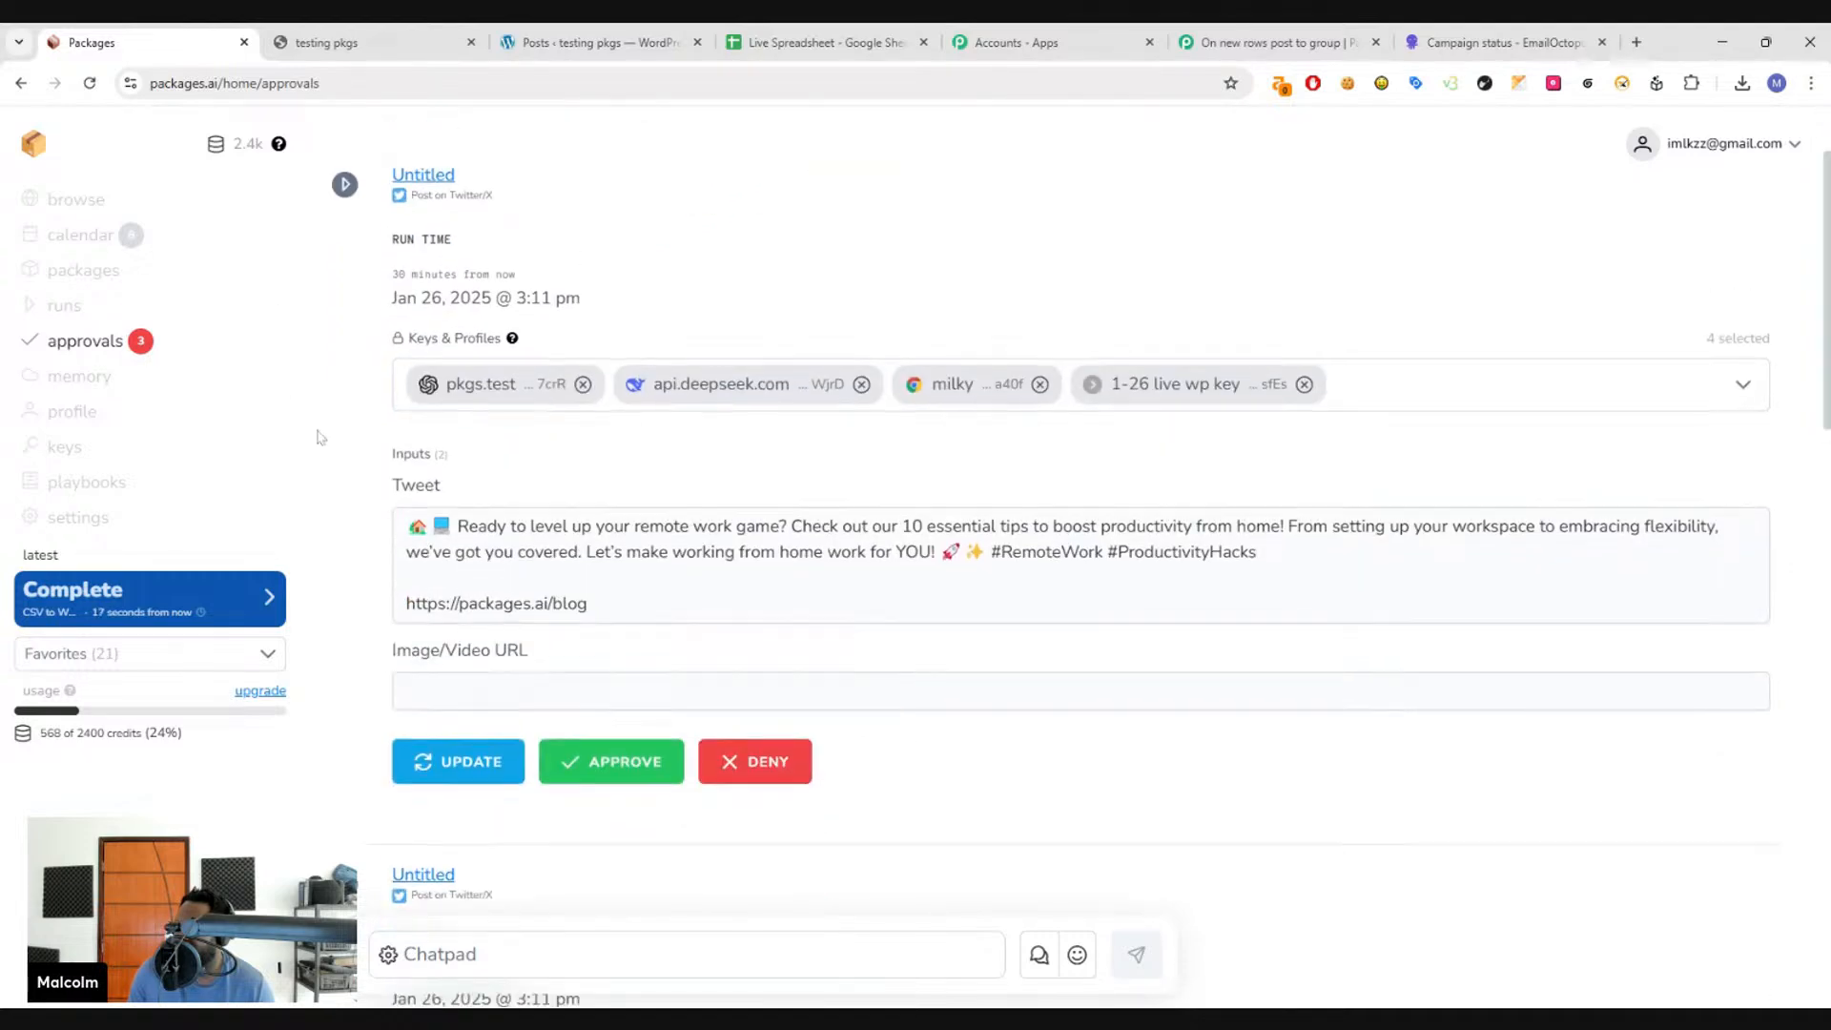
scroll(1078, 477, down, 3)
scroll(114, 307, up, 3)
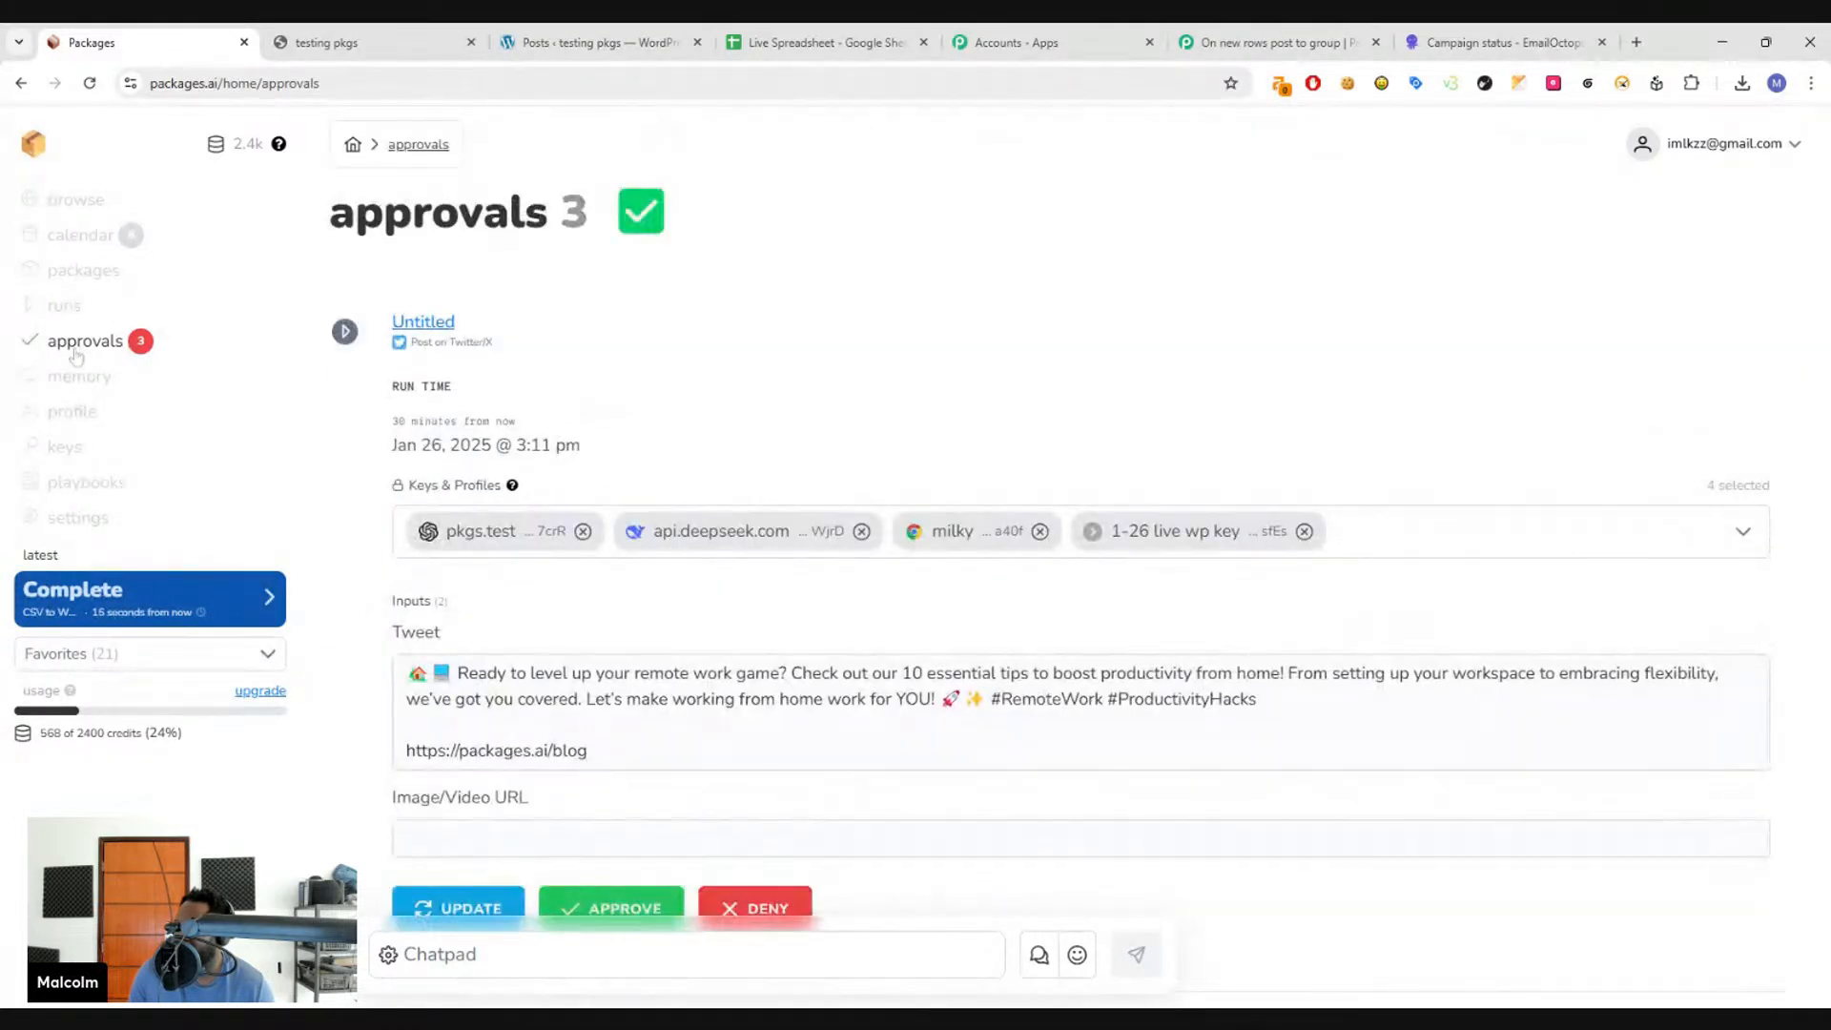
- Return to the CSV to Wordpress with Social Media Captions package and inspect its caption and Add to Calendar nodes
click(84, 270)
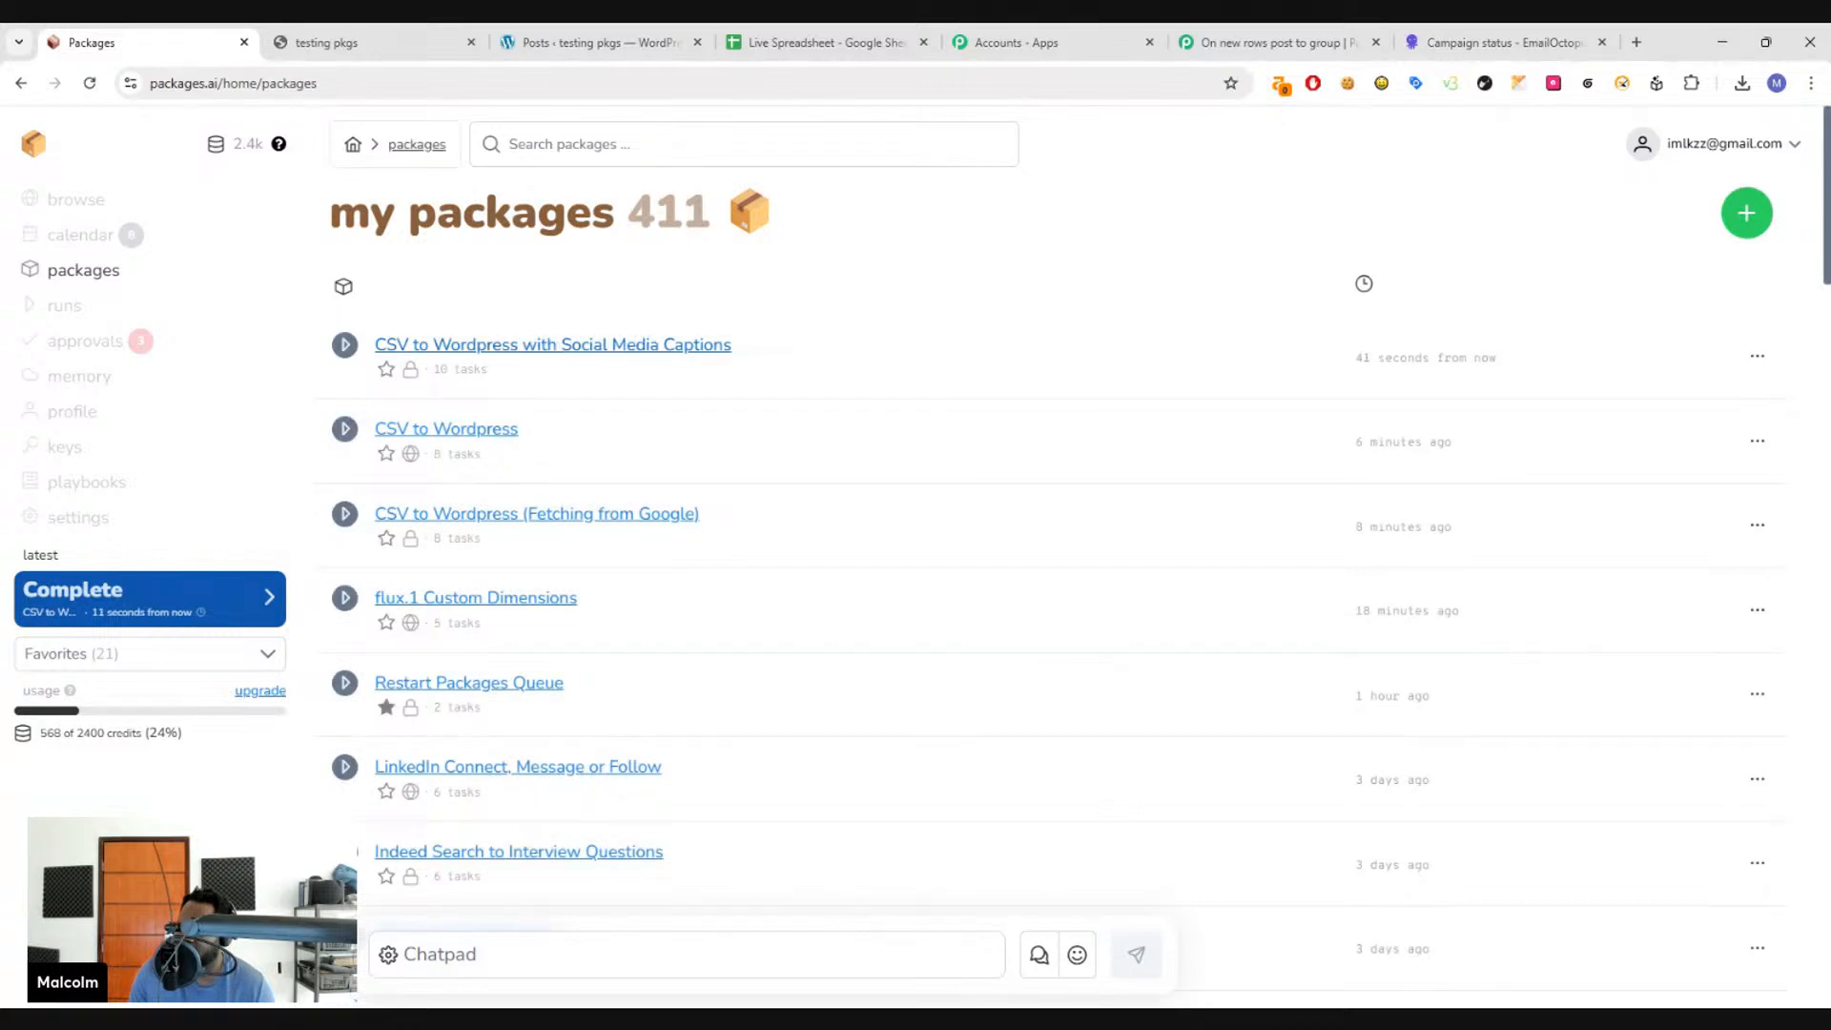
click(559, 346)
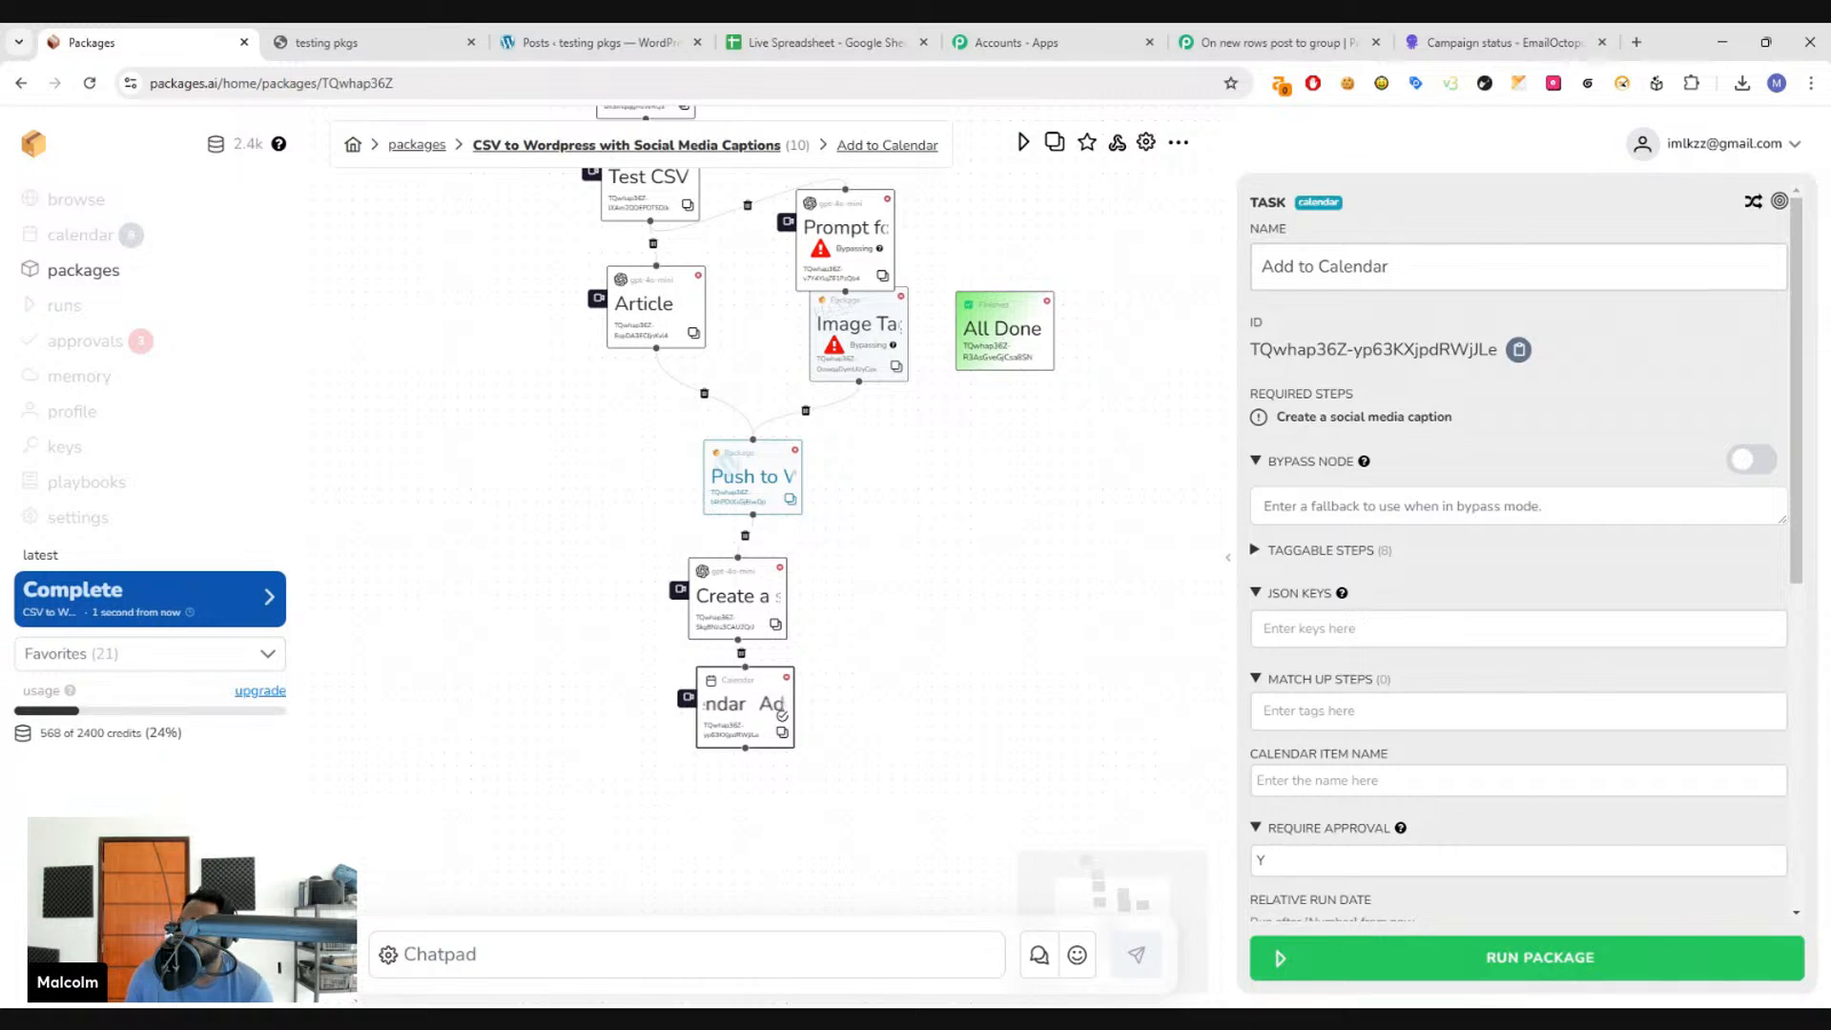
click(727, 597)
click(751, 722)
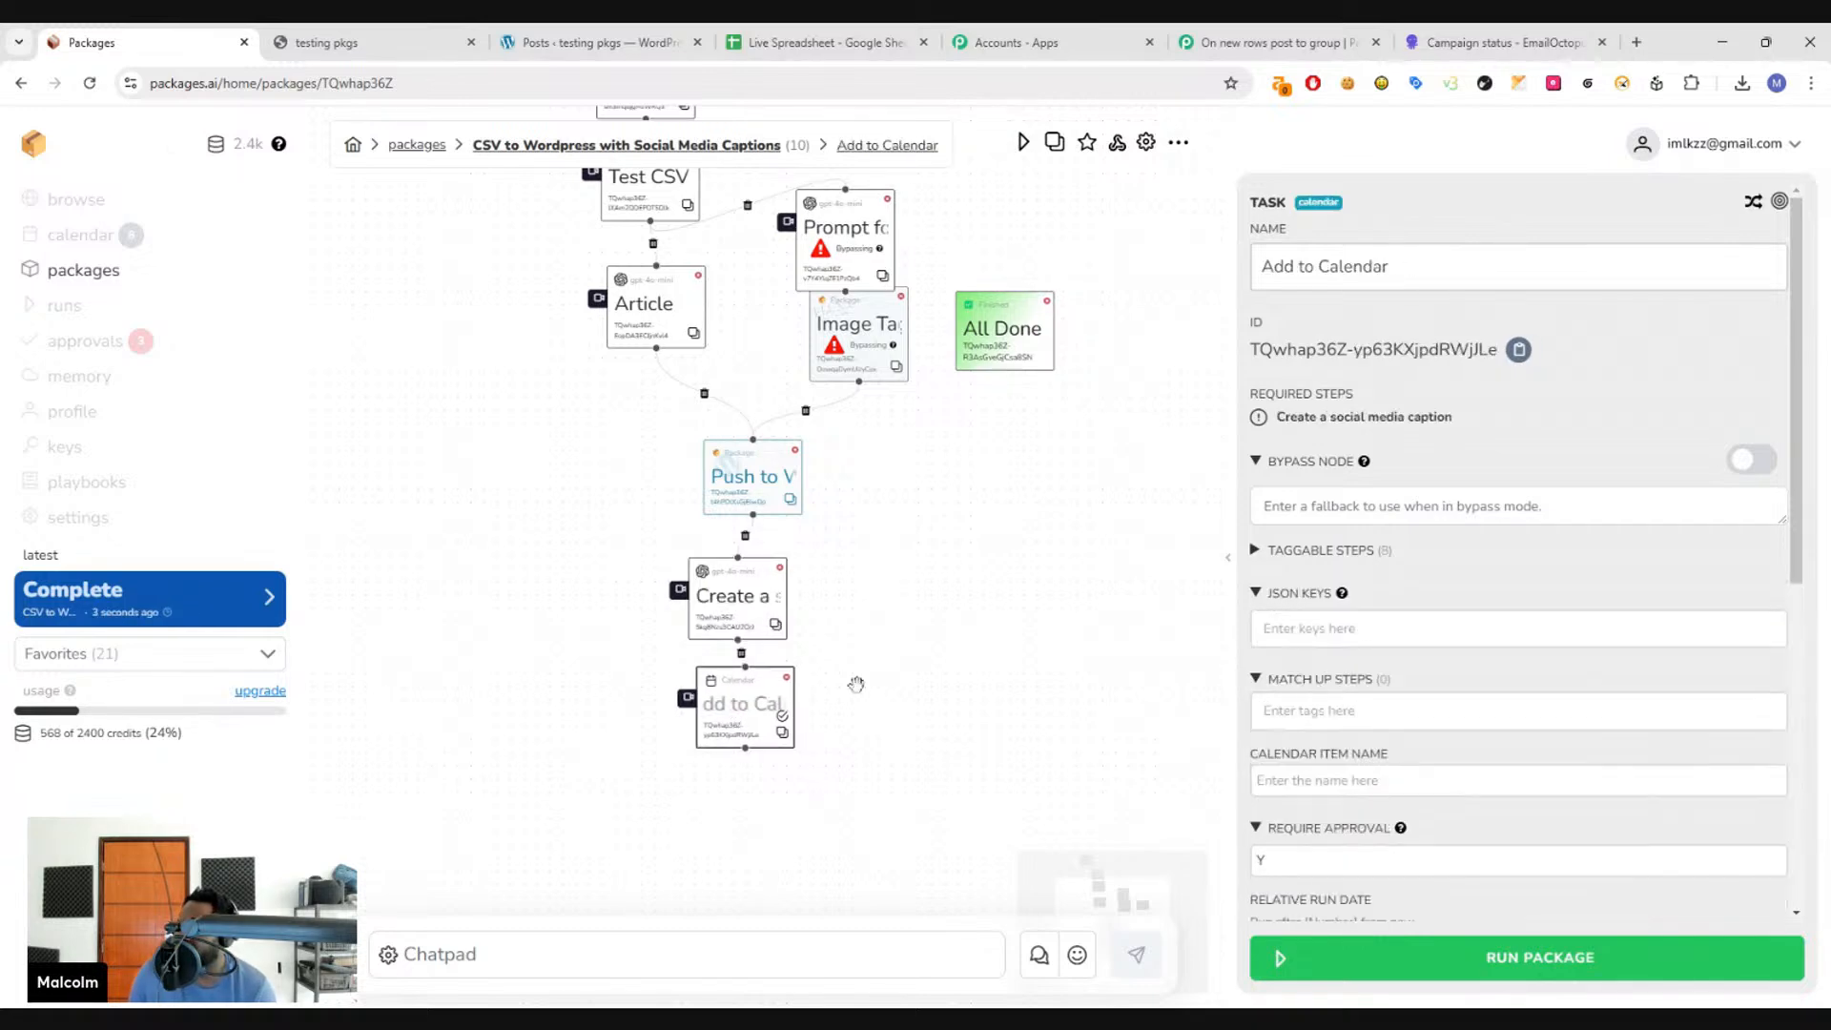
scroll(952, 882, up, 3)
scroll(942, 270, down, 1)
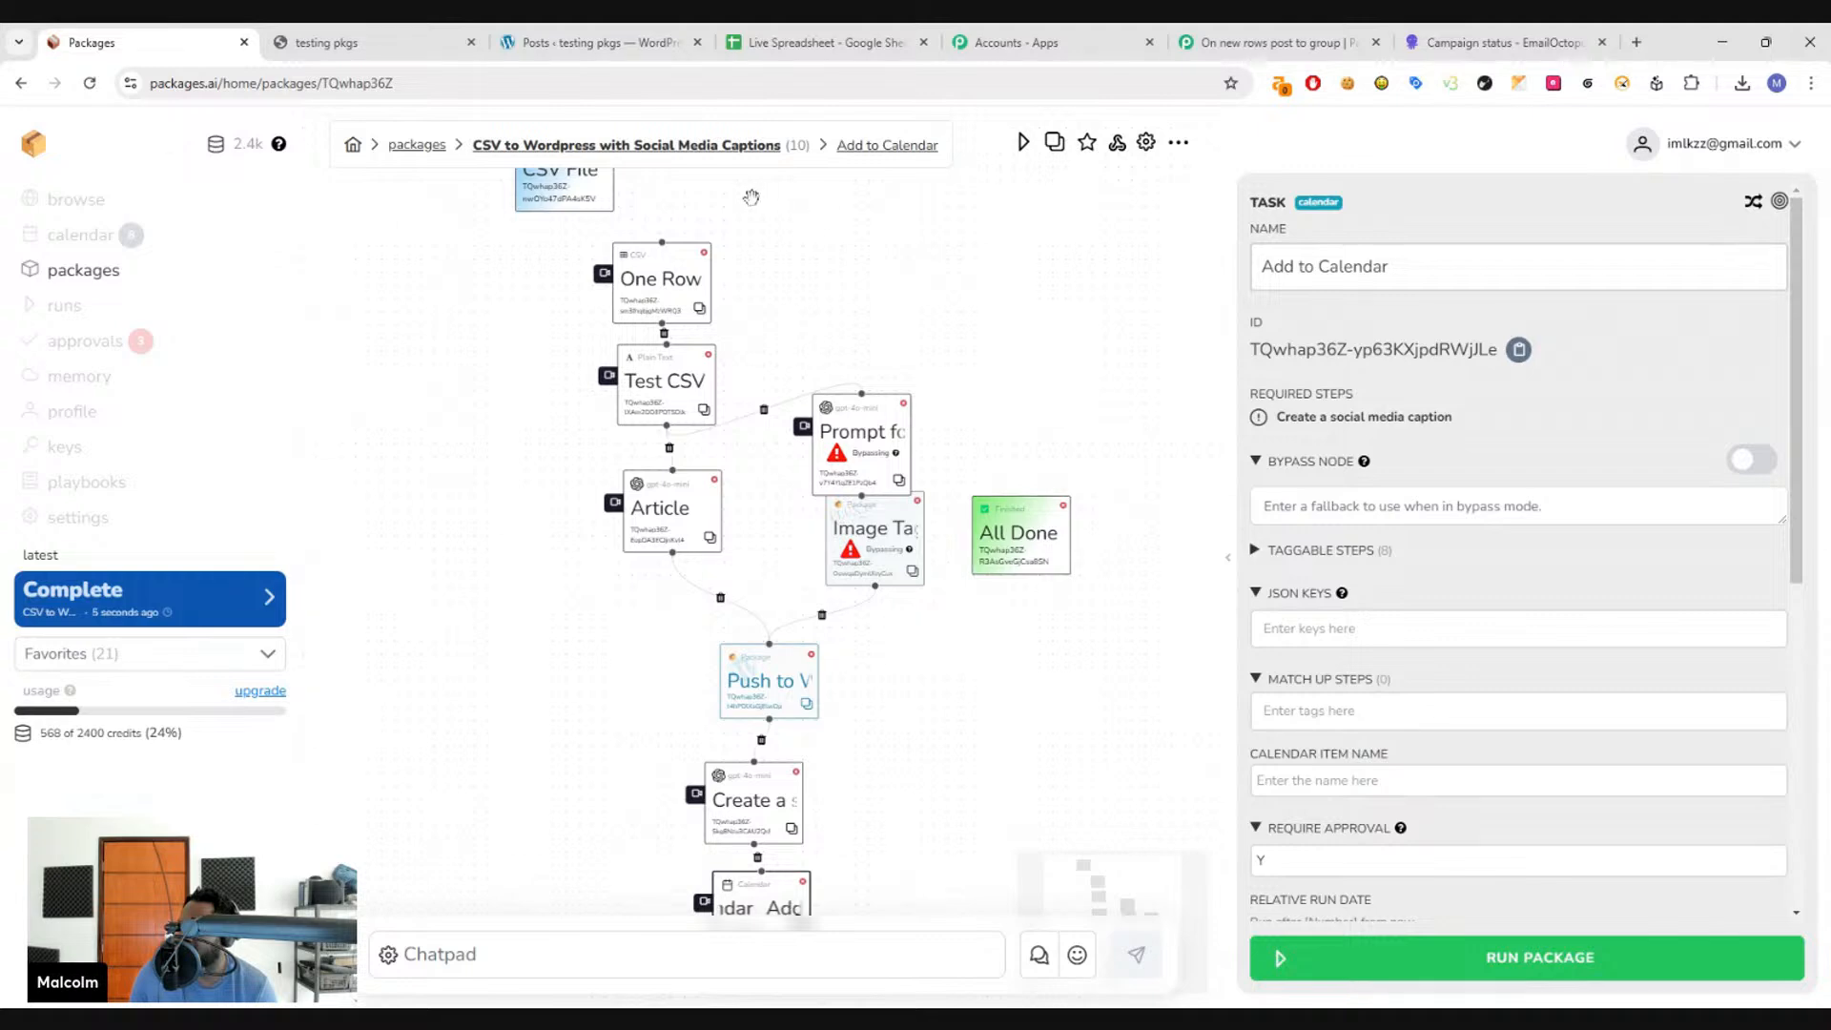
scroll(826, 258, down, 2)
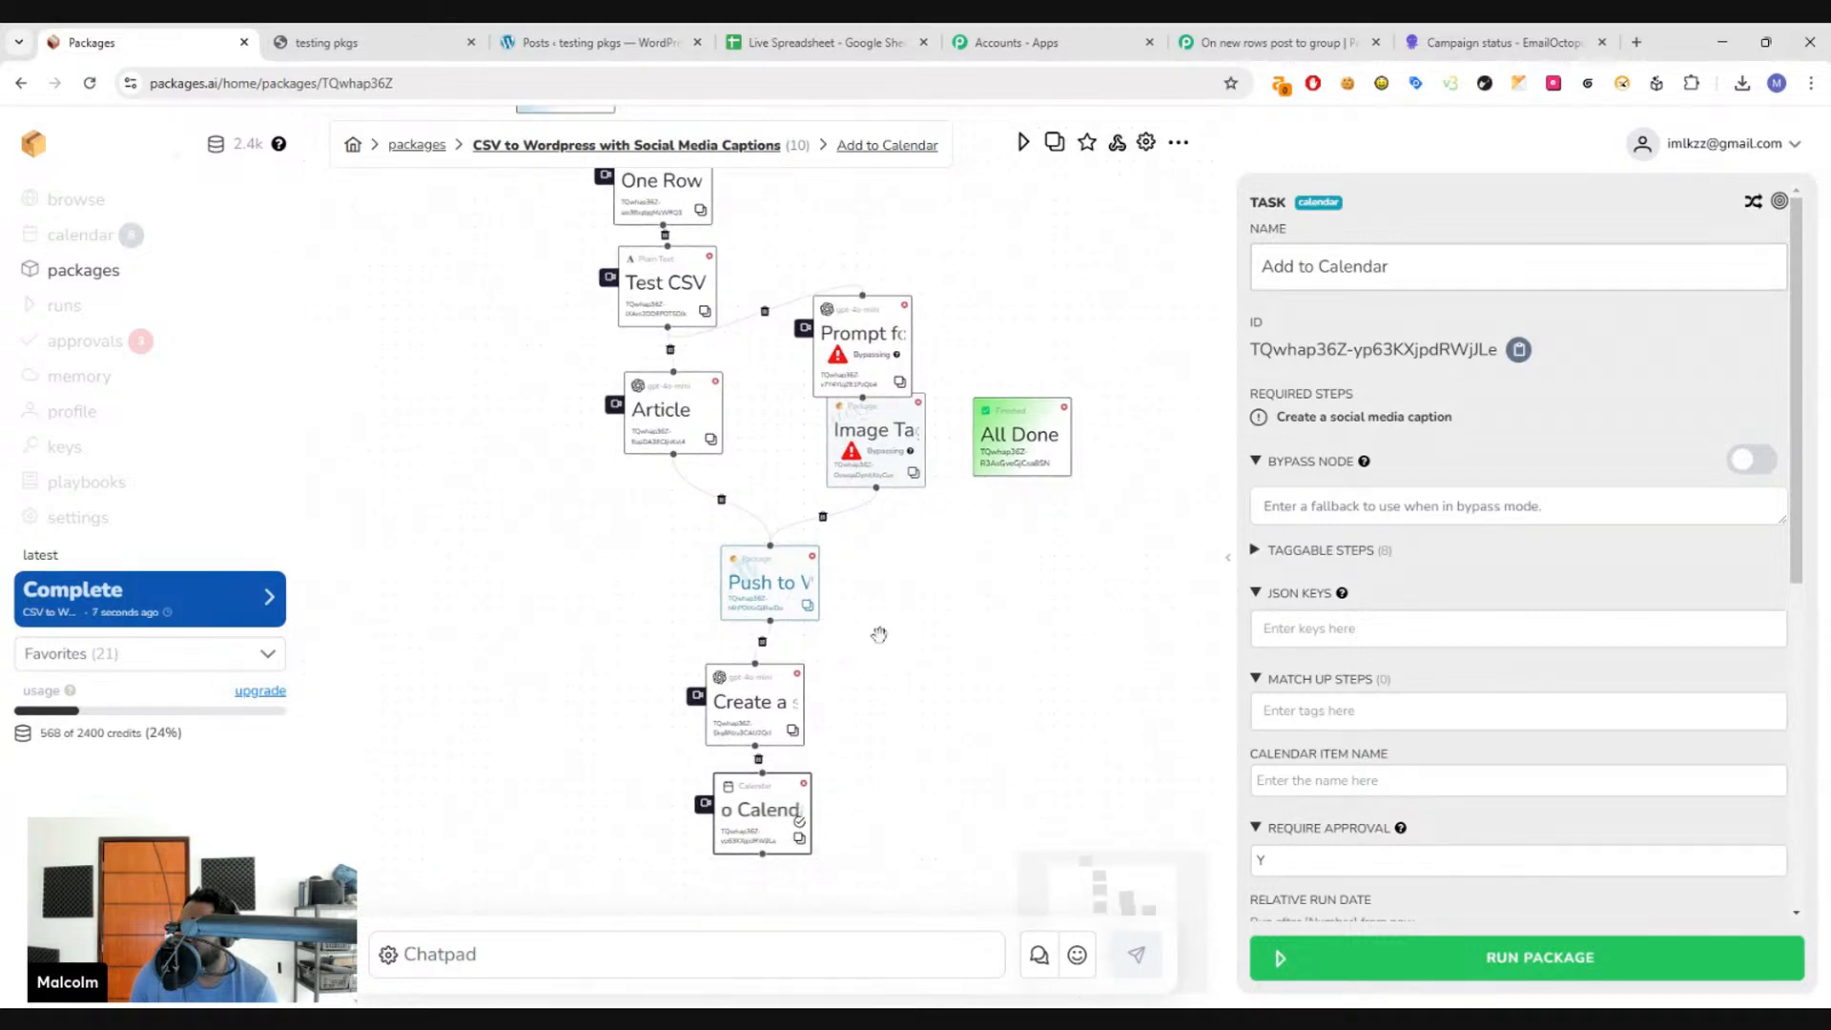
- Change the last prompt line of the "Create a social media caption" node to "Short social media caption without emojis"
click(762, 692)
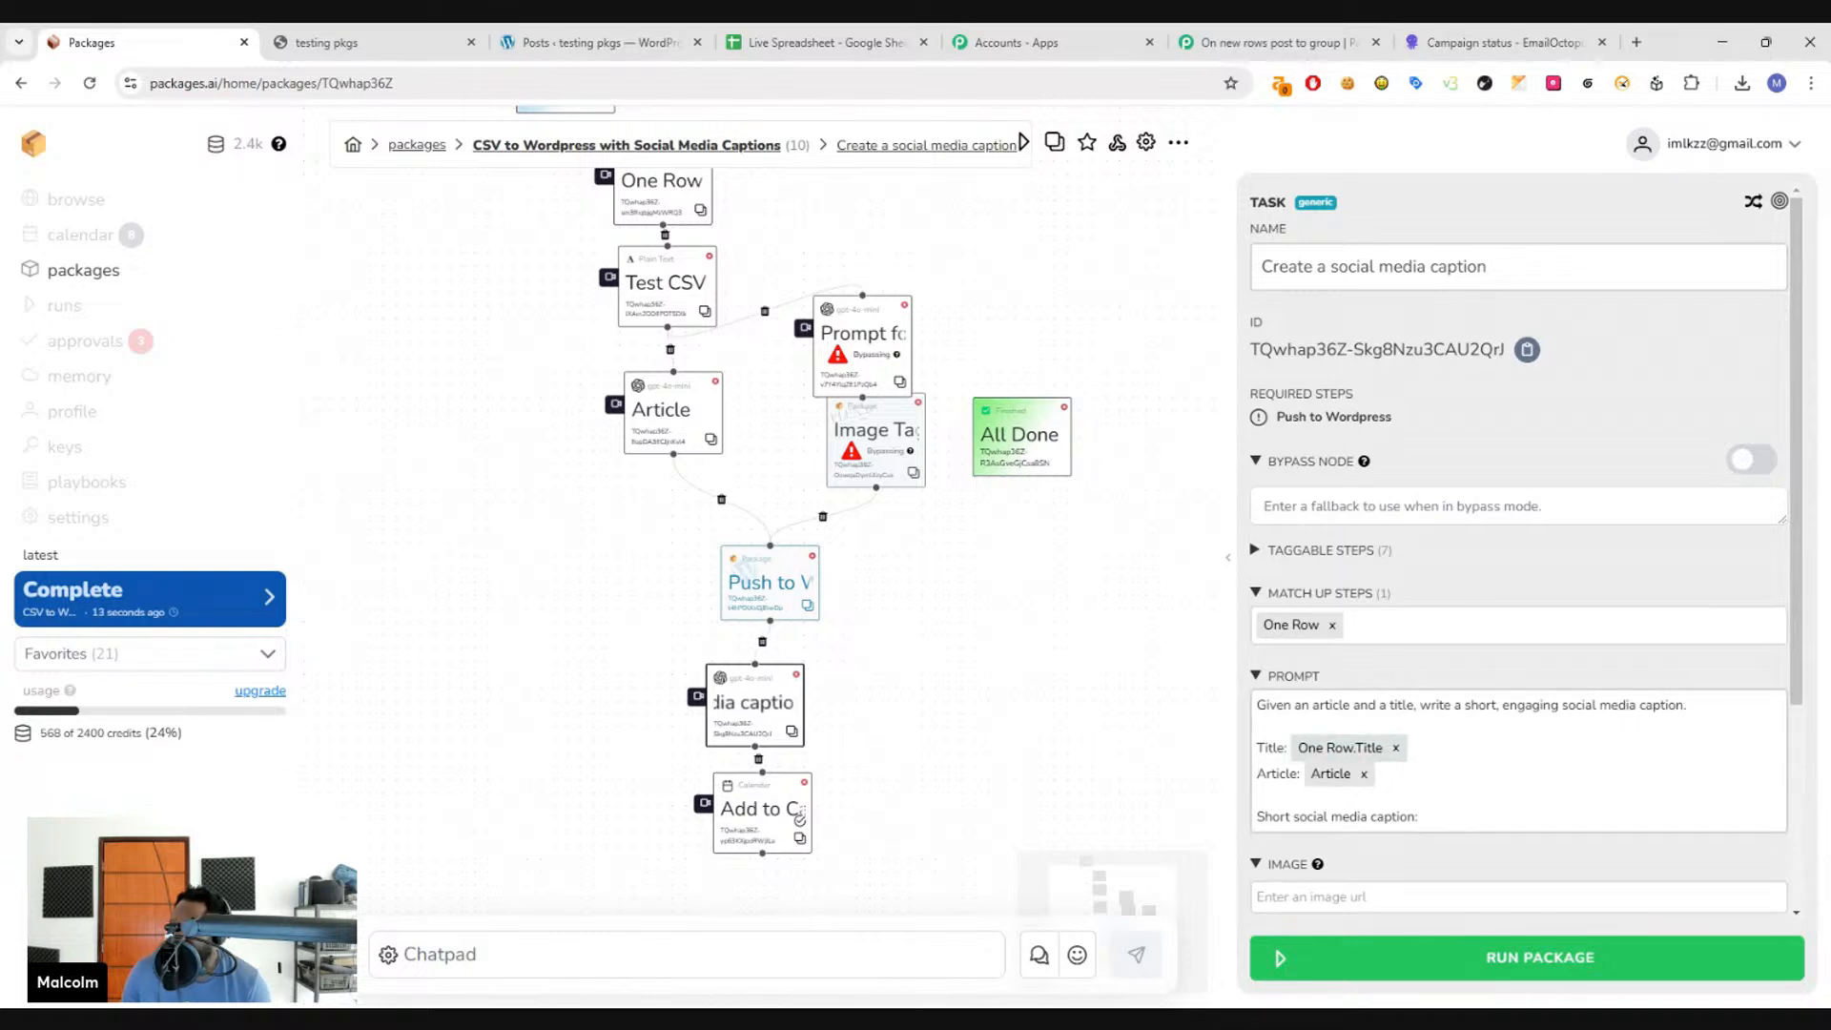
click(1415, 817)
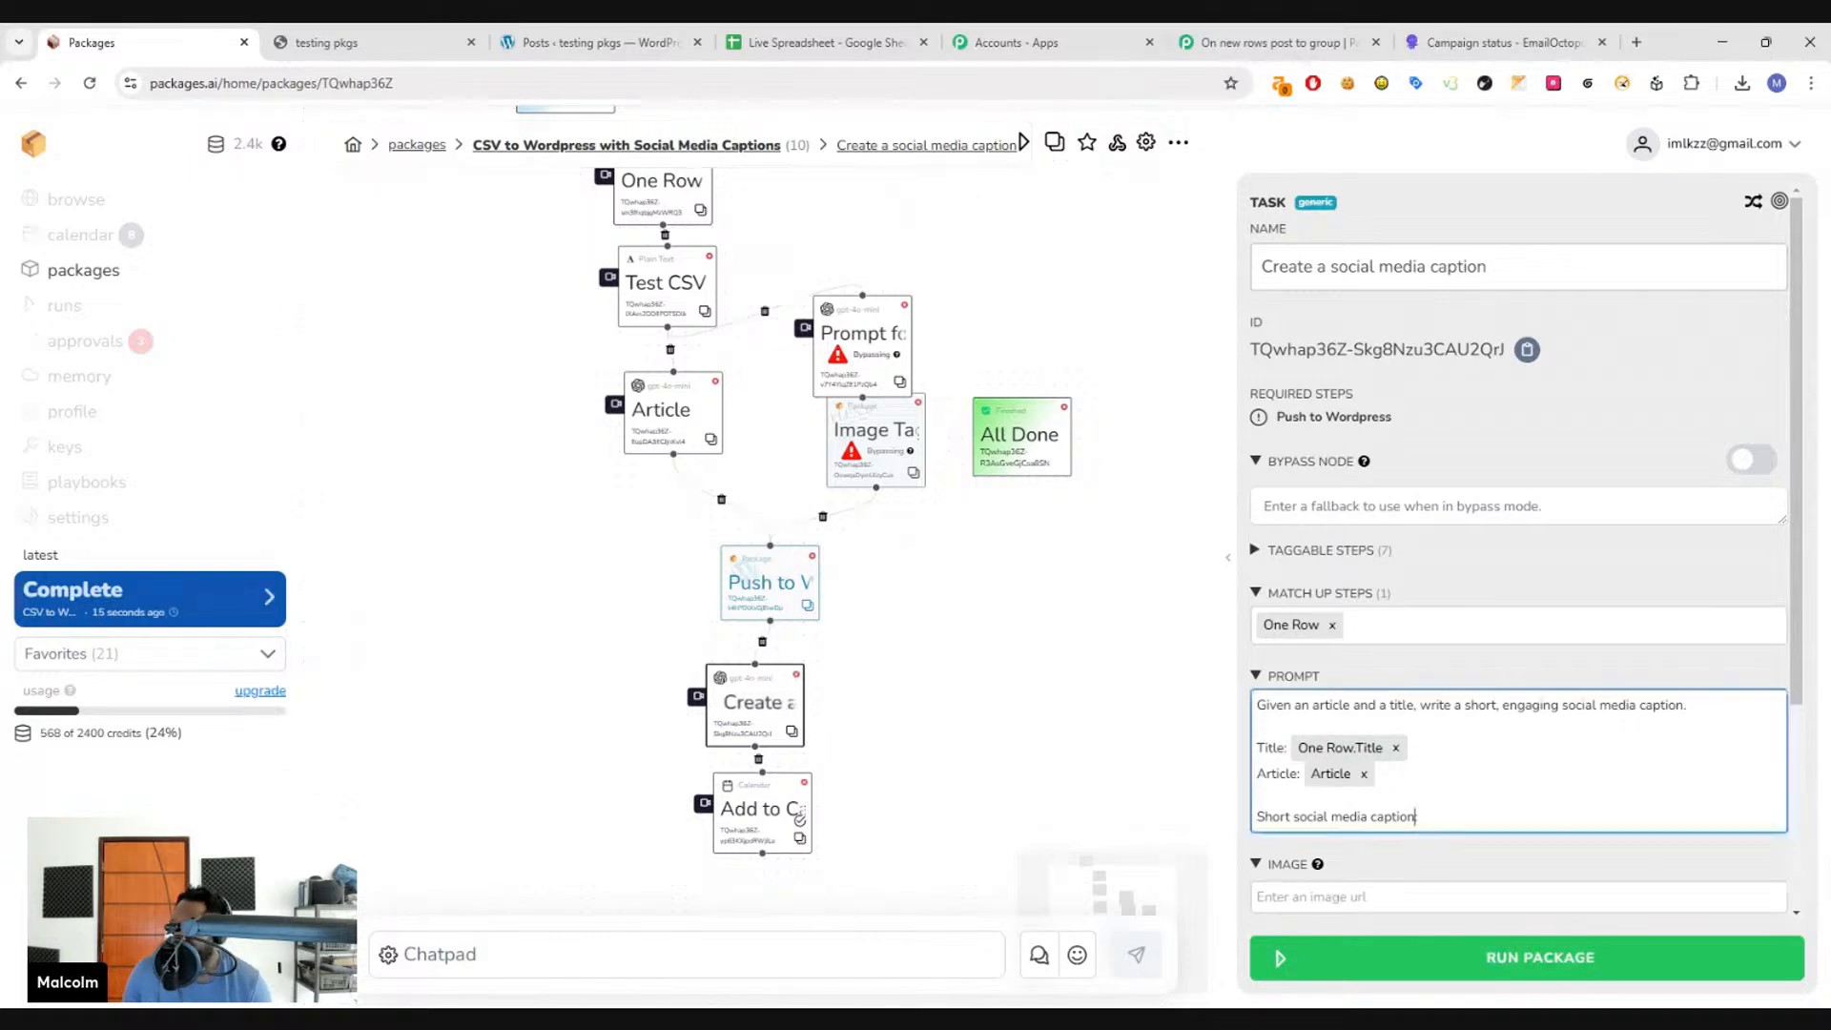
text(without emojis)
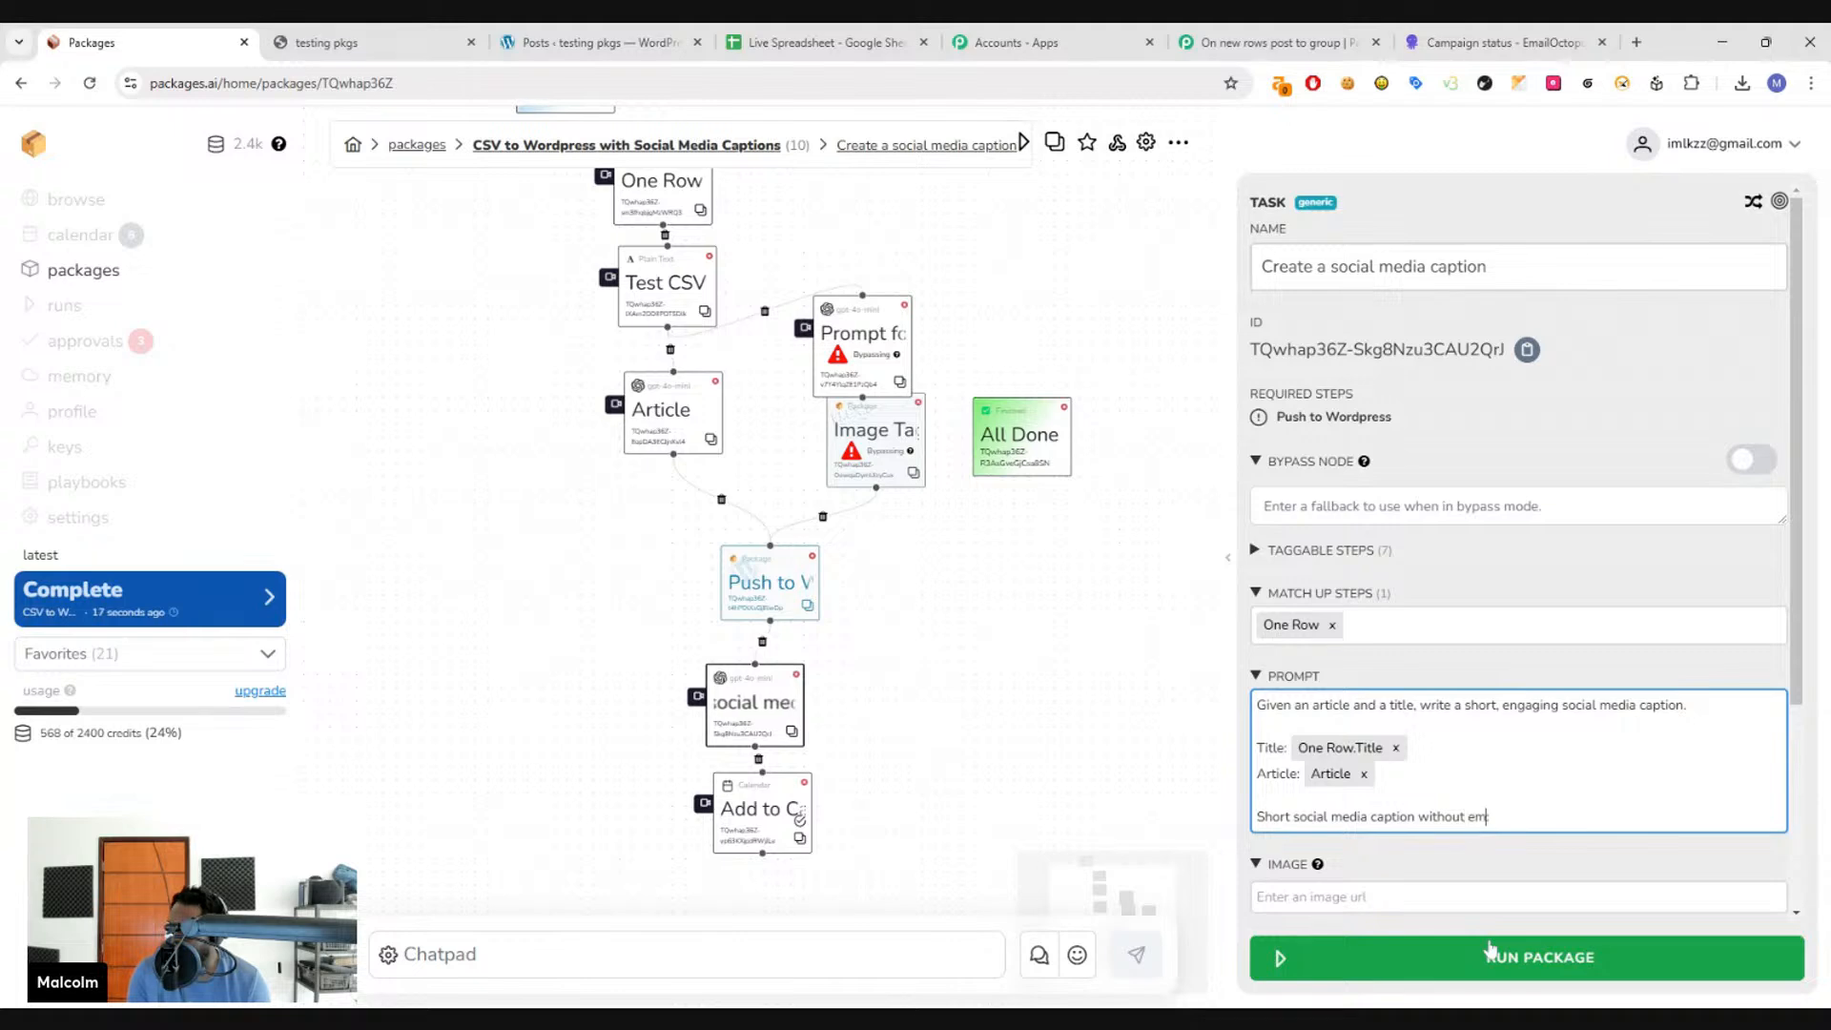
- View the Add to Calendar node and the overall flow, and switch to the Live Spreadsheet in Google Sheets
click(768, 816)
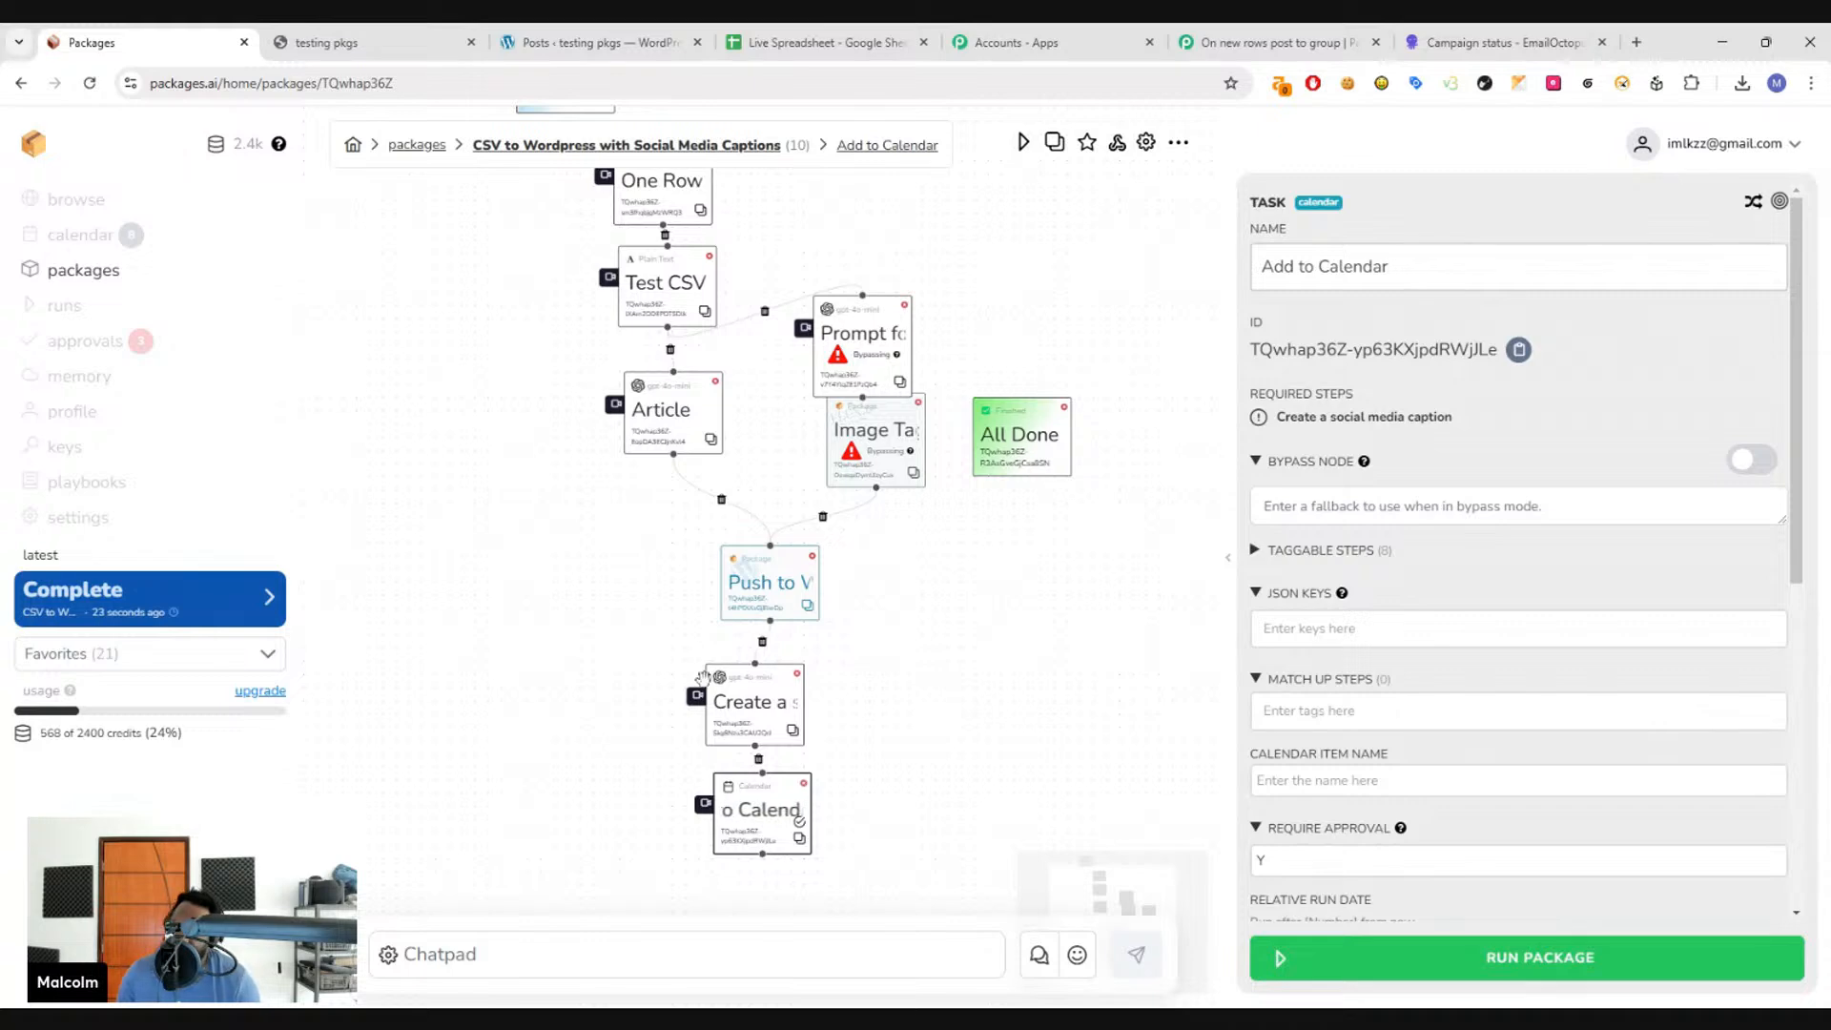
scroll(960, 318, up, 1)
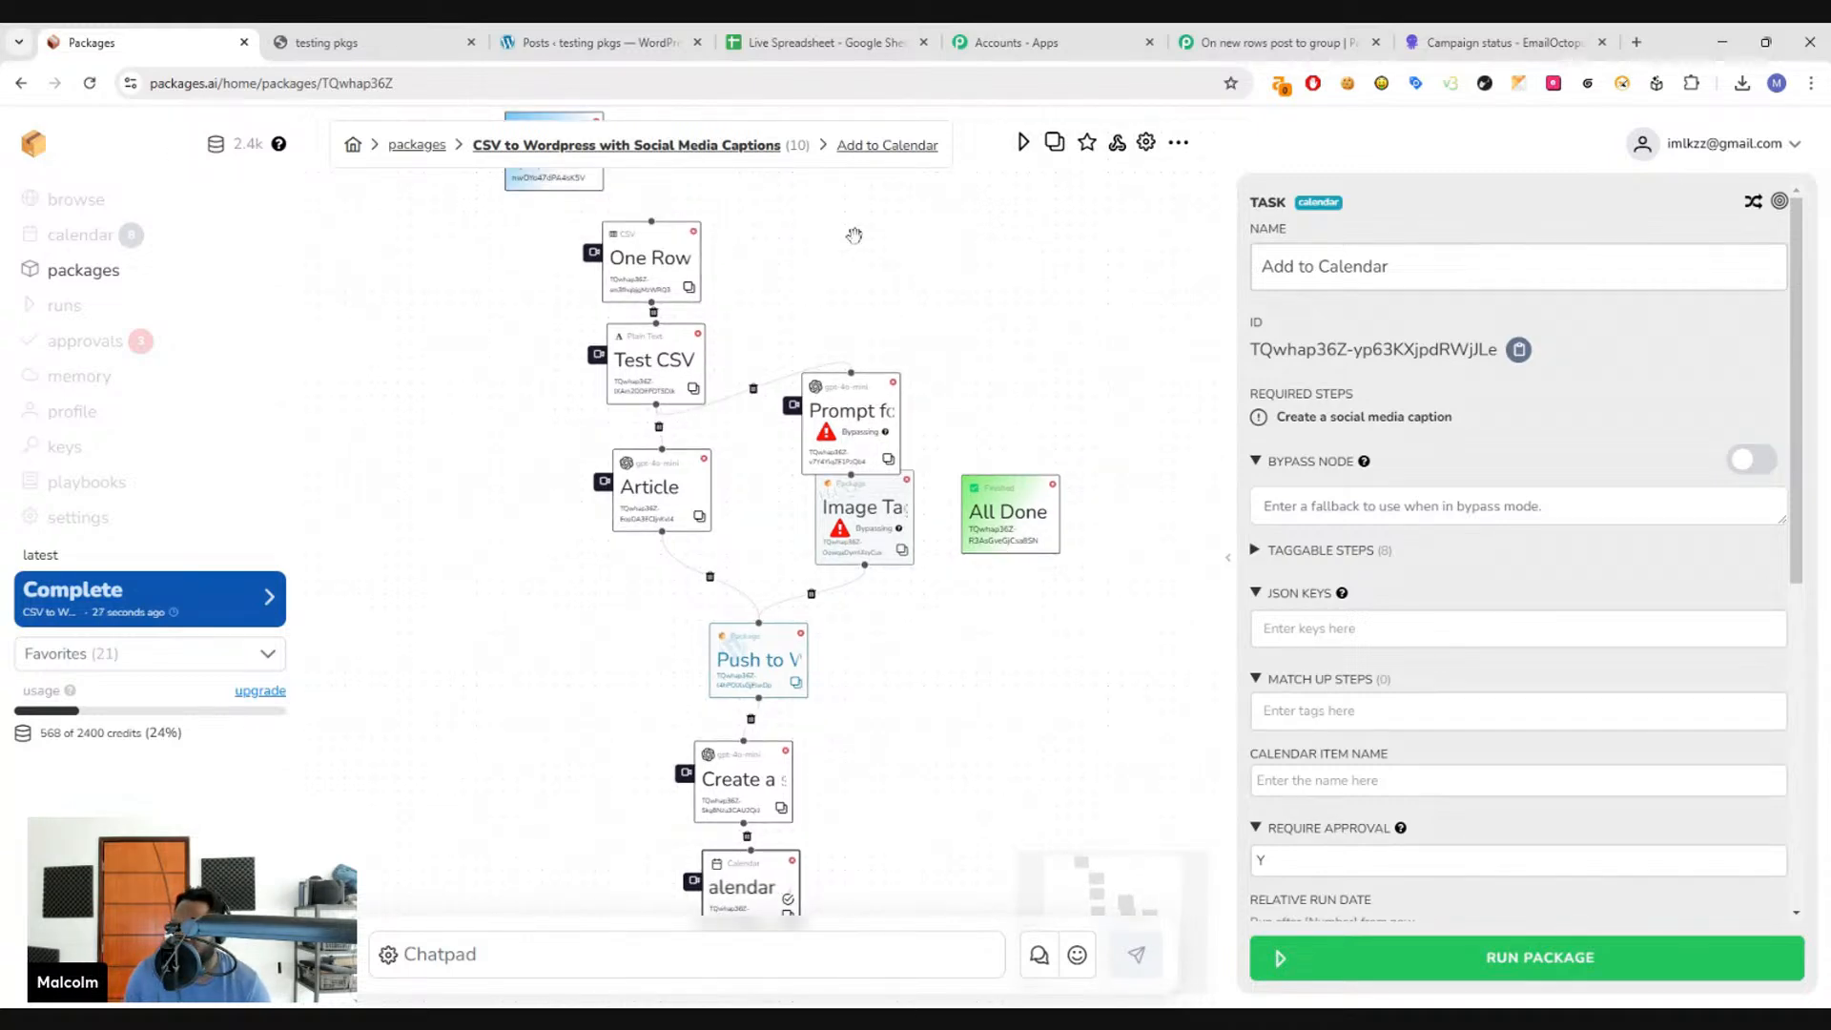
click(826, 47)
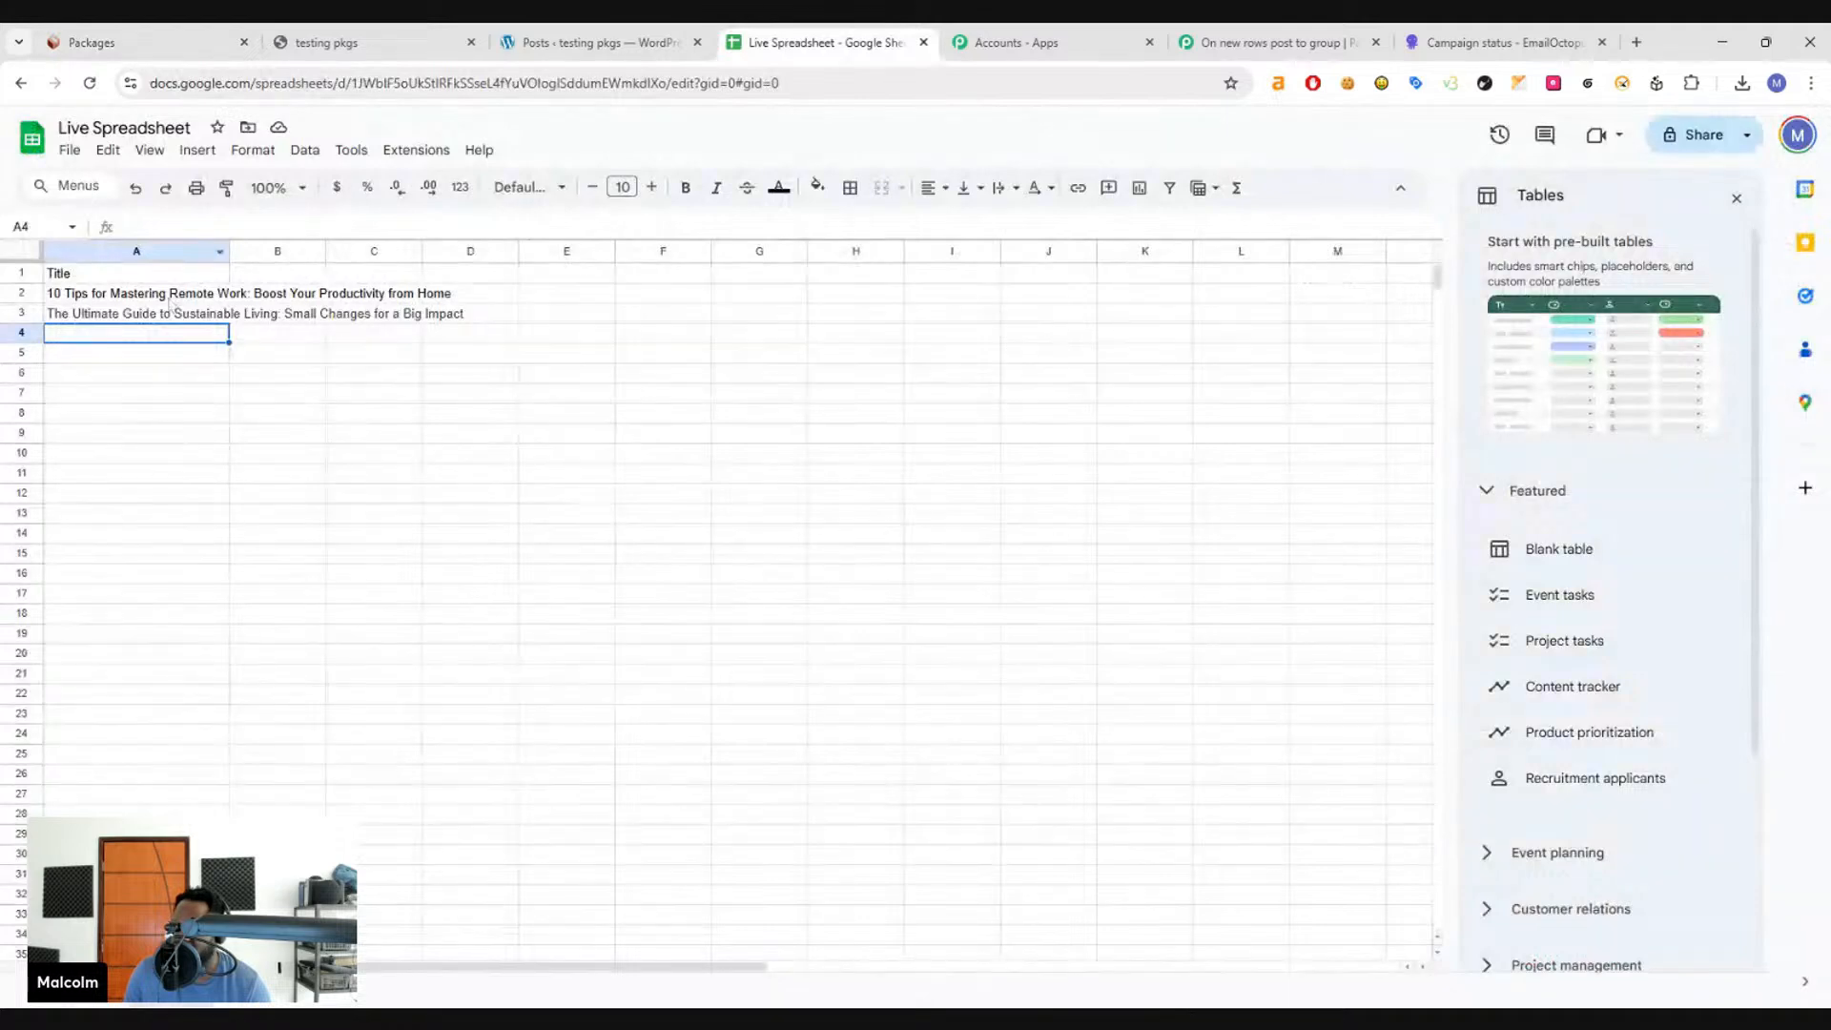
- Switch back to Packages and look over the node flow of the CSV to Wordpress with Social Media Captions package
click(143, 42)
drag(1123, 382, 1131, 397)
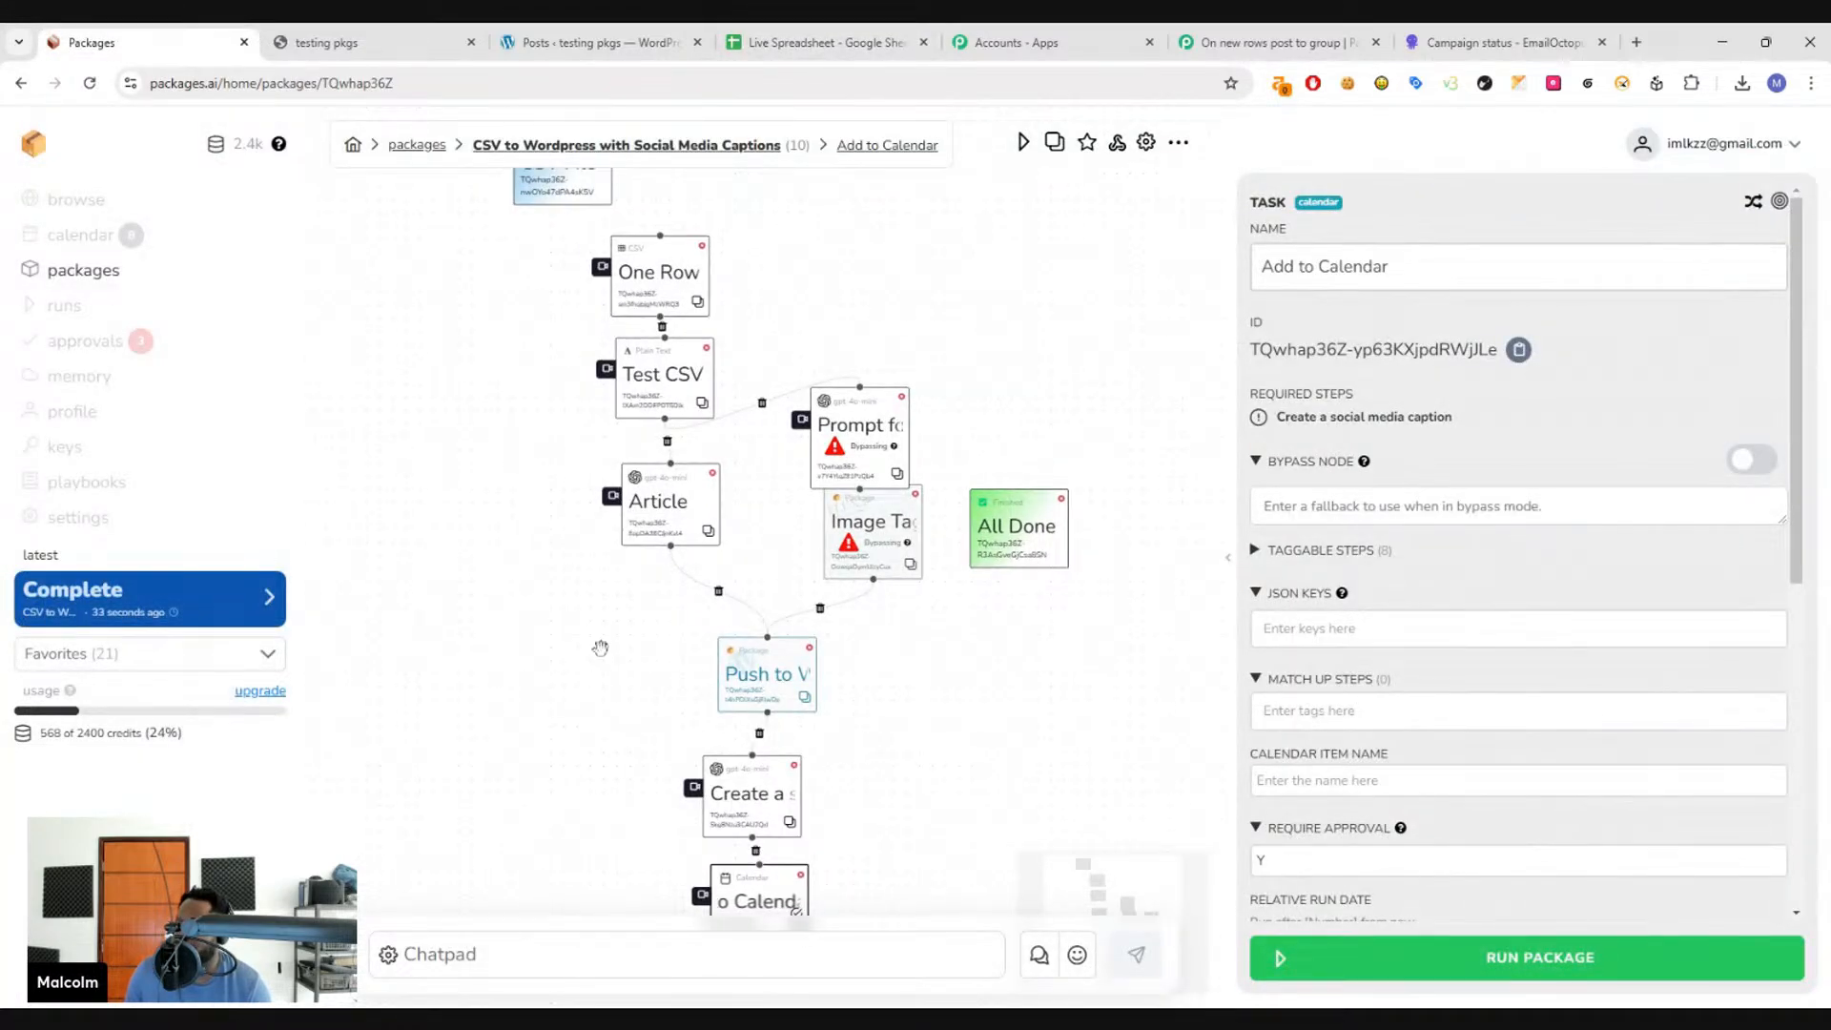
drag(923, 669, 943, 508)
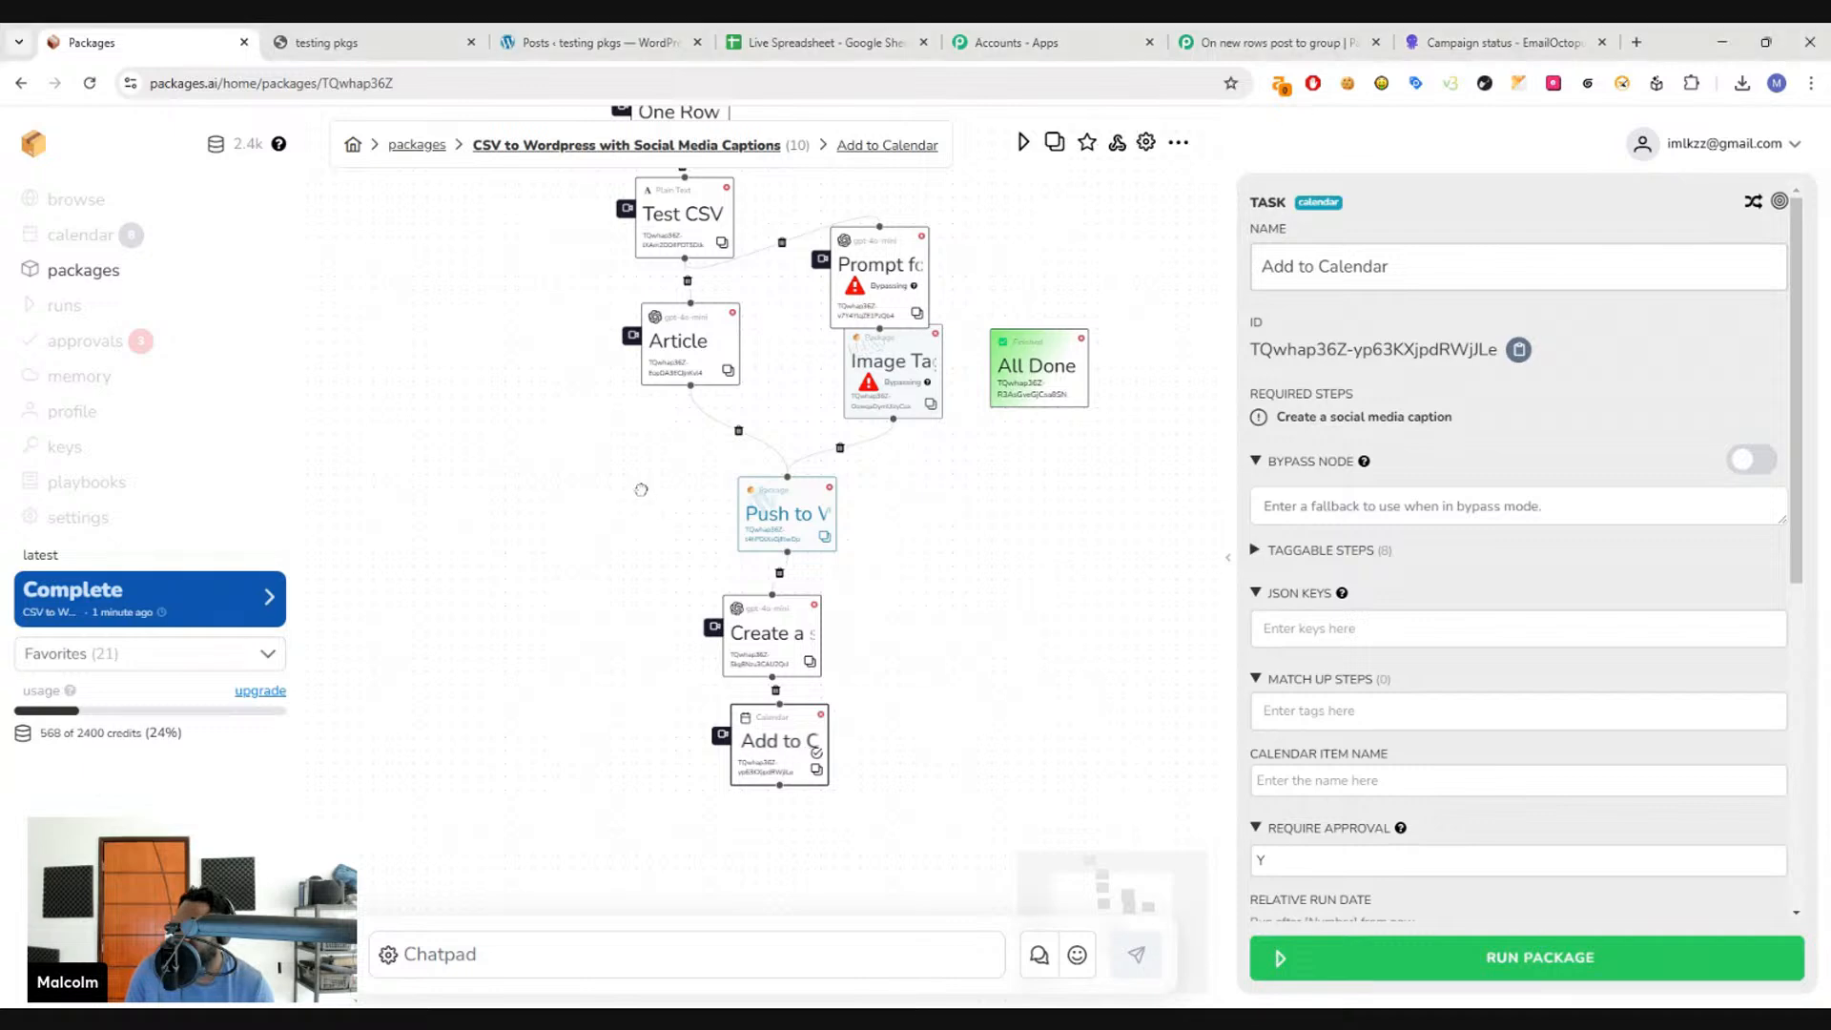
drag(642, 488, 601, 607)
drag(512, 482, 540, 670)
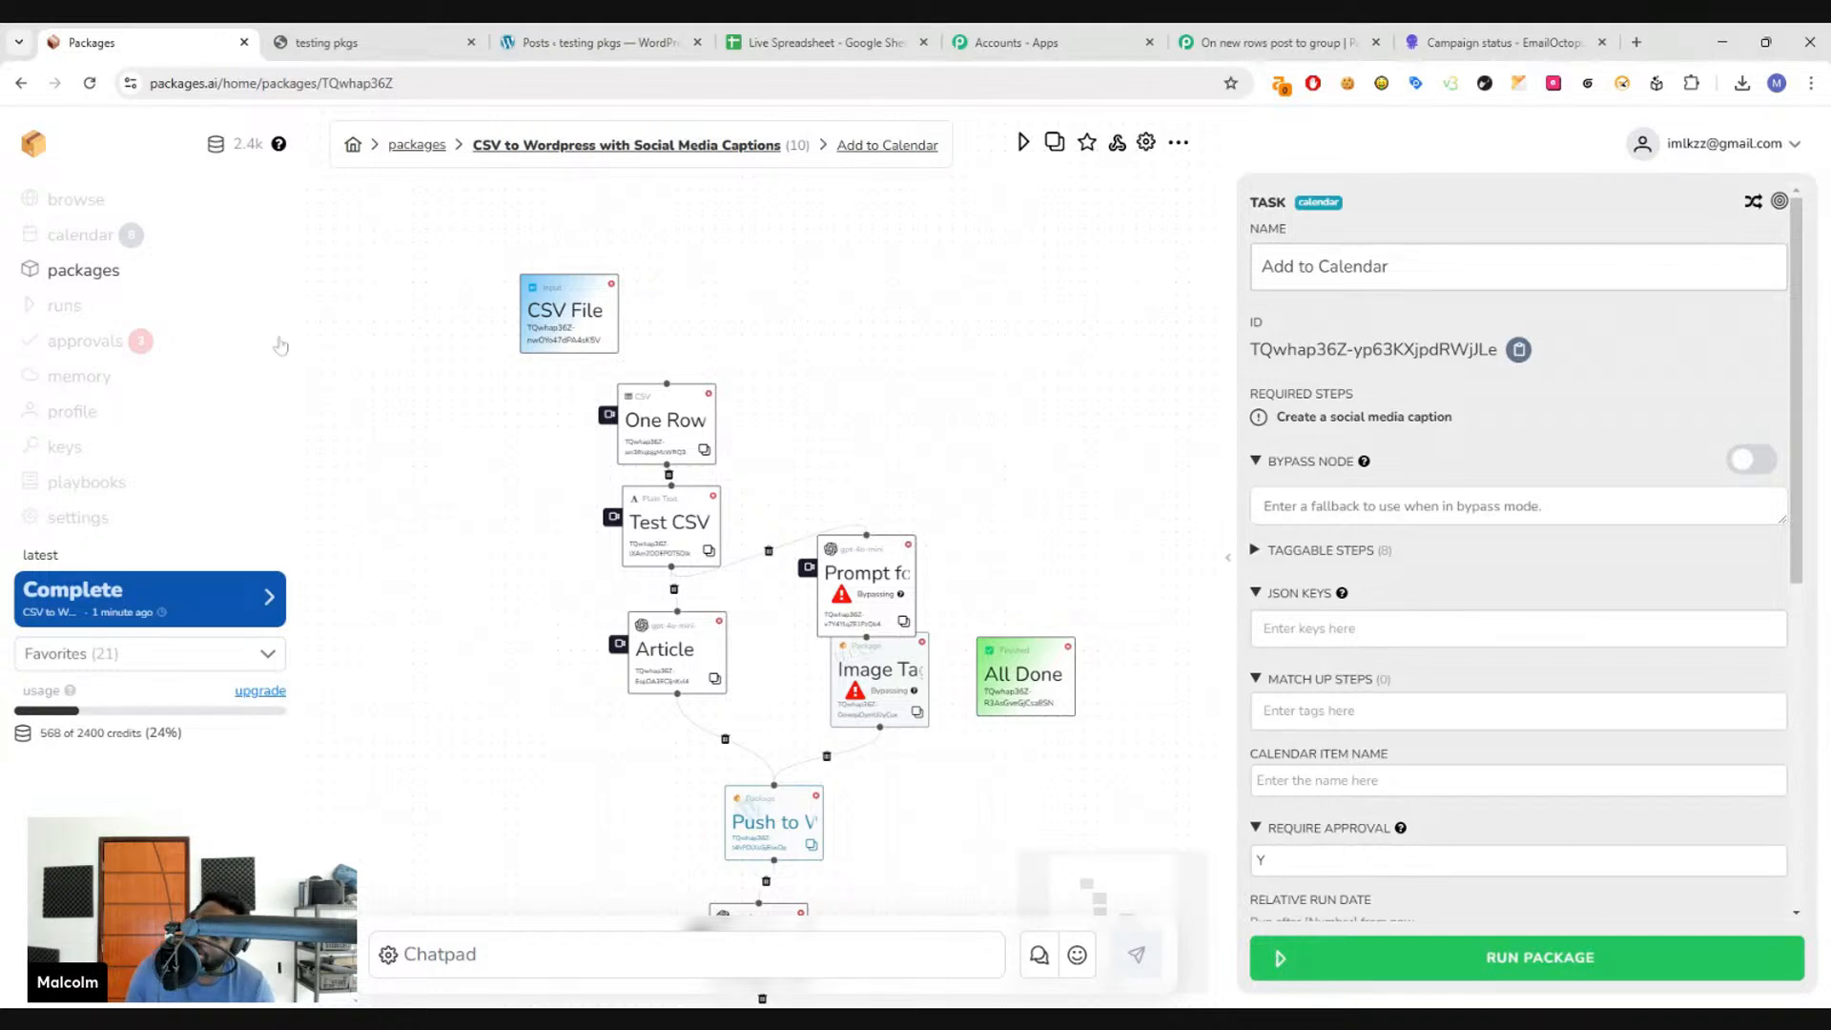
scroll(988, 293, down, 2)
drag(1088, 467, 1094, 349)
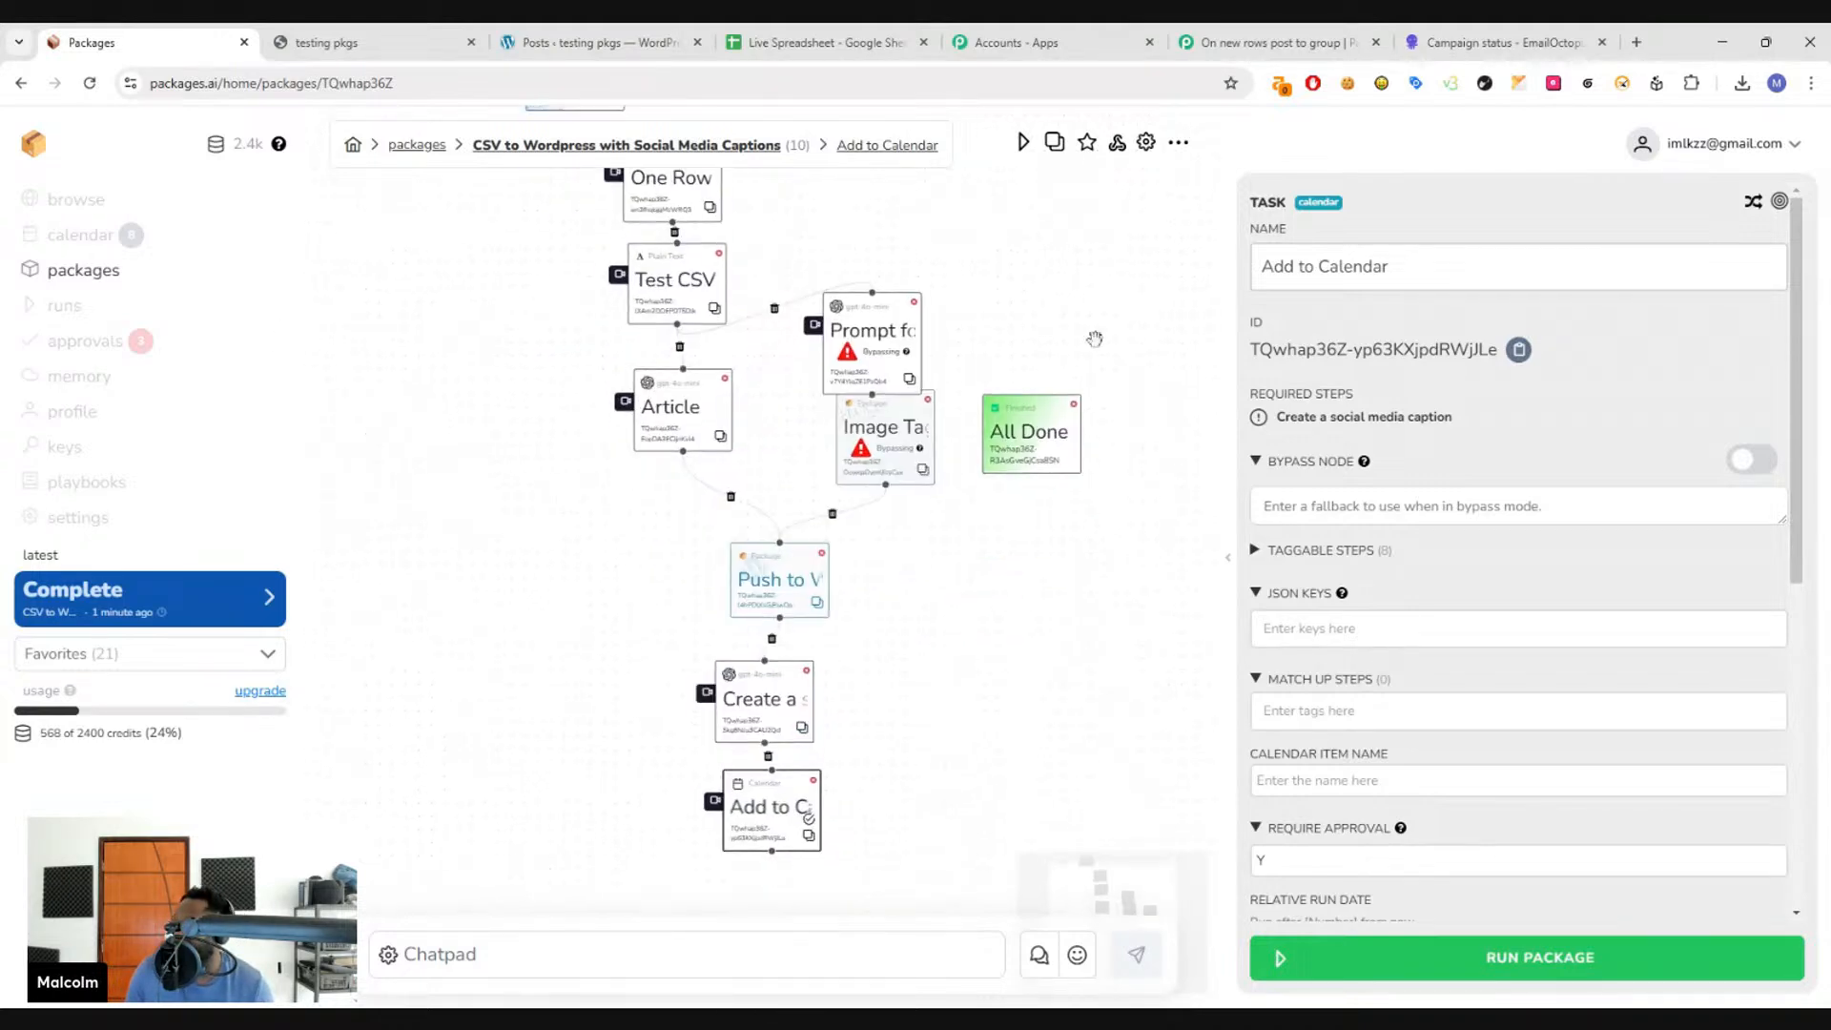
drag(1025, 714, 998, 805)
drag(751, 222, 758, 248)
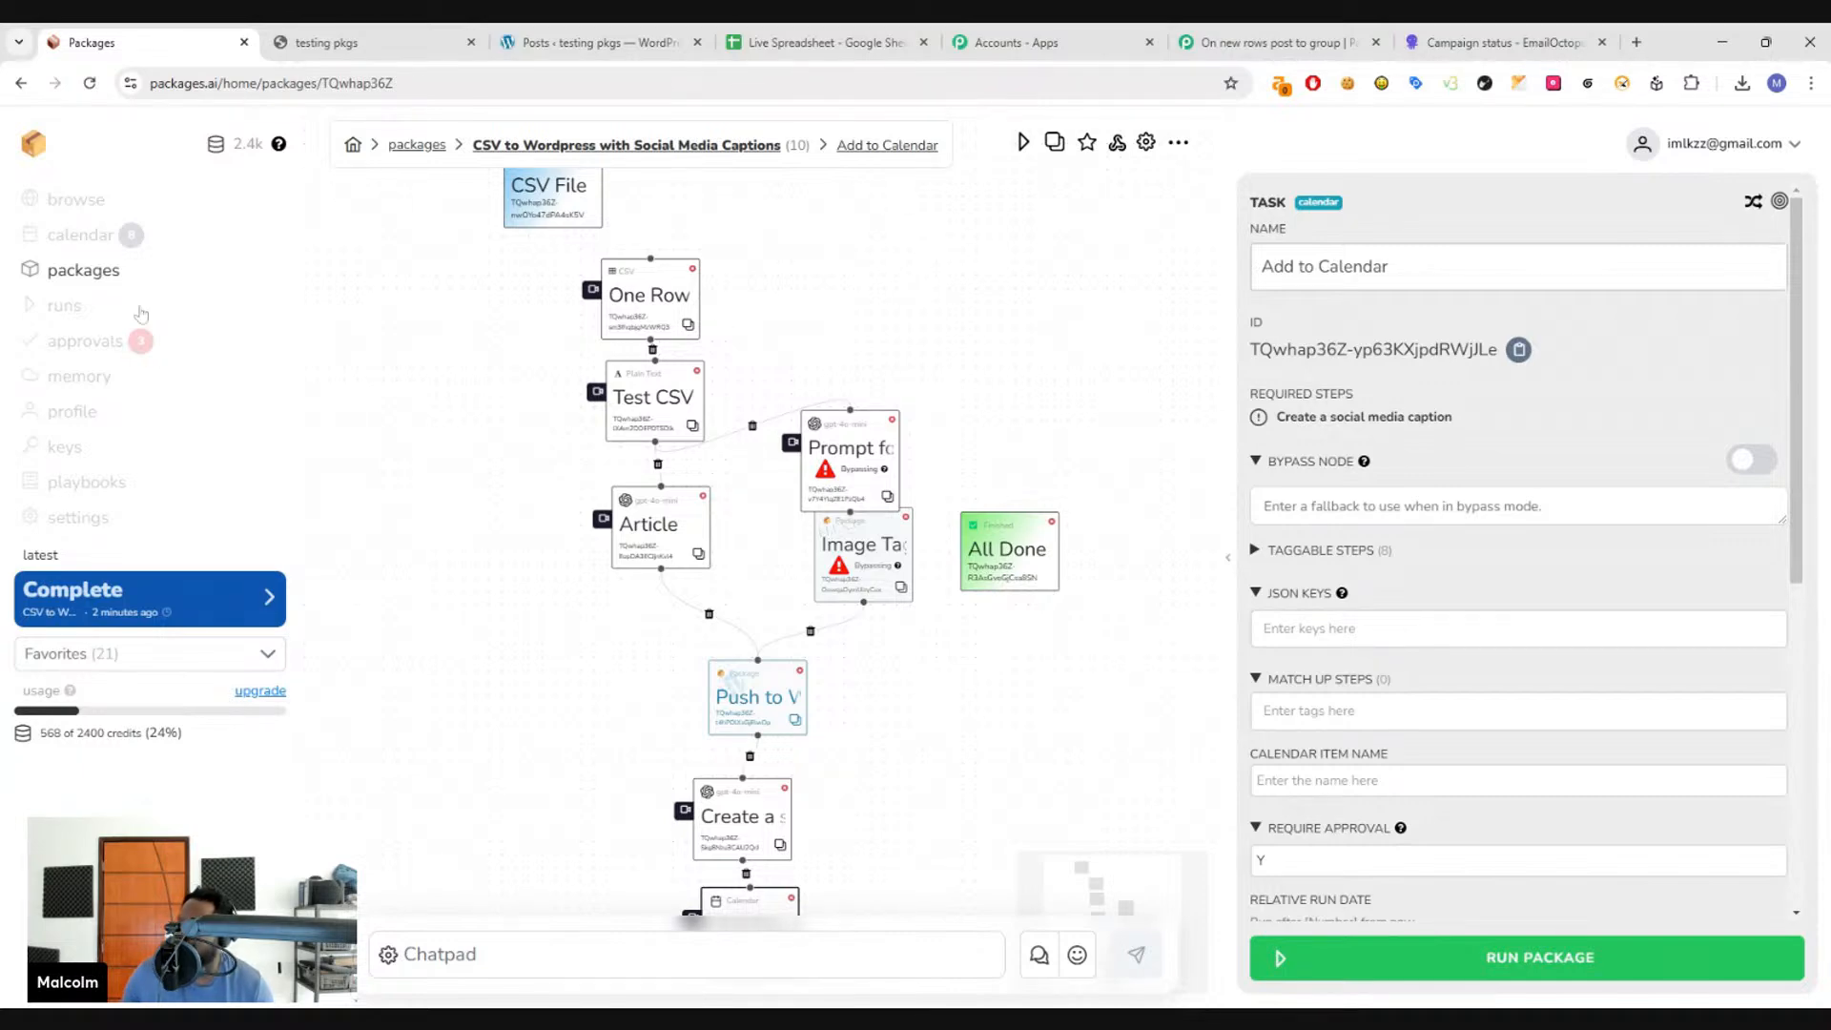
- Check the scheduled runs in the January 2025 calendar and return to the list of packages
click(74, 238)
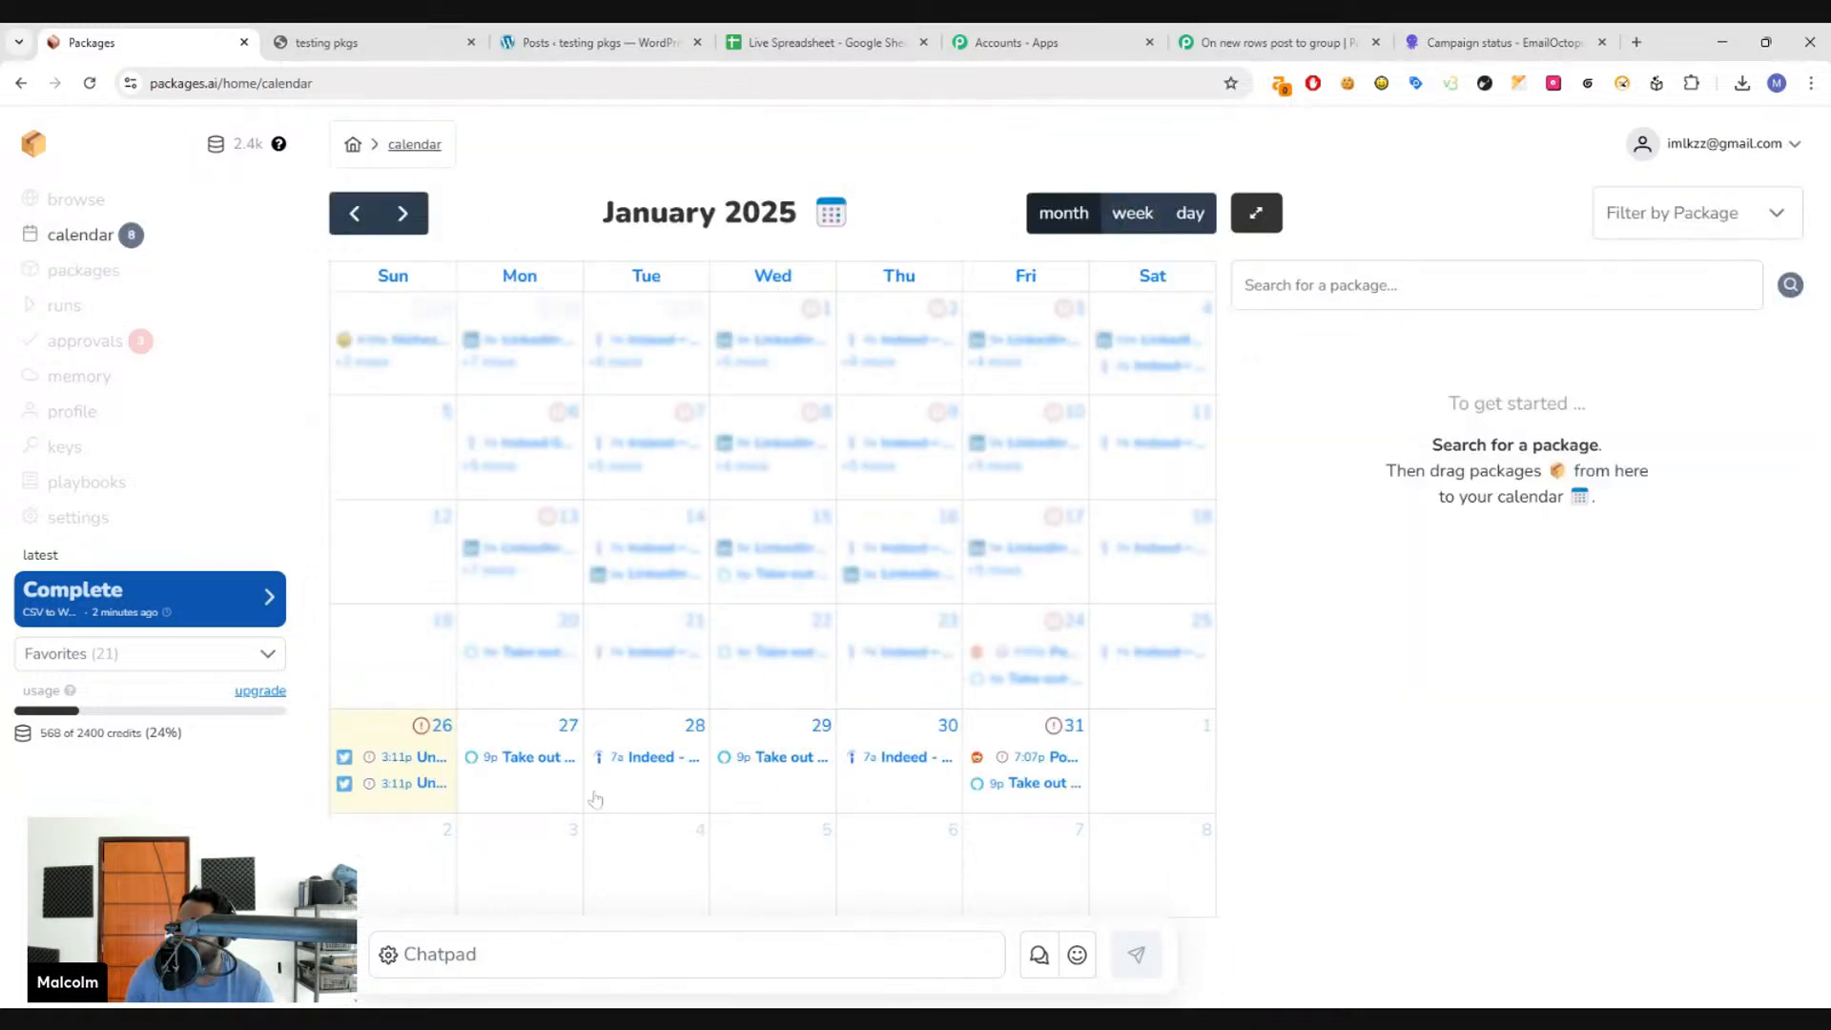
click(43, 201)
click(107, 275)
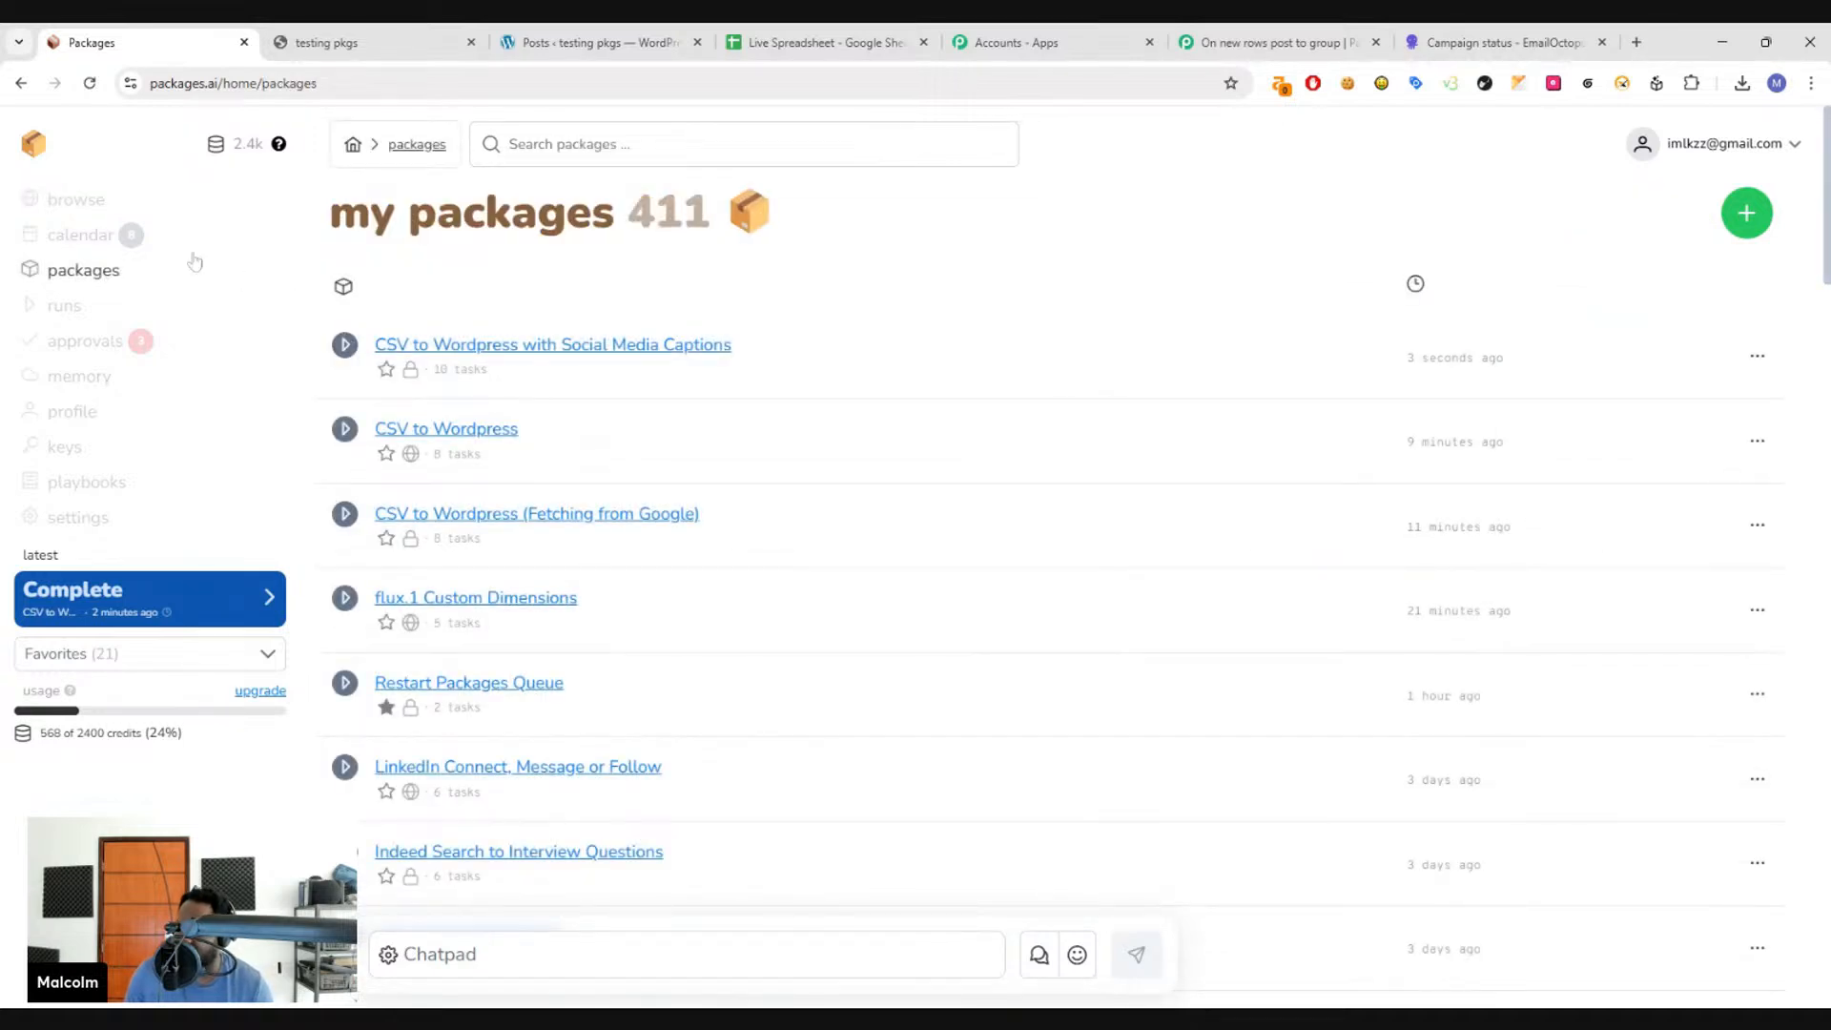
- Open the LinkedIn 1 Week Gameplan playbook and review its steps for logging in and automatically scheduling 5 posts
click(126, 481)
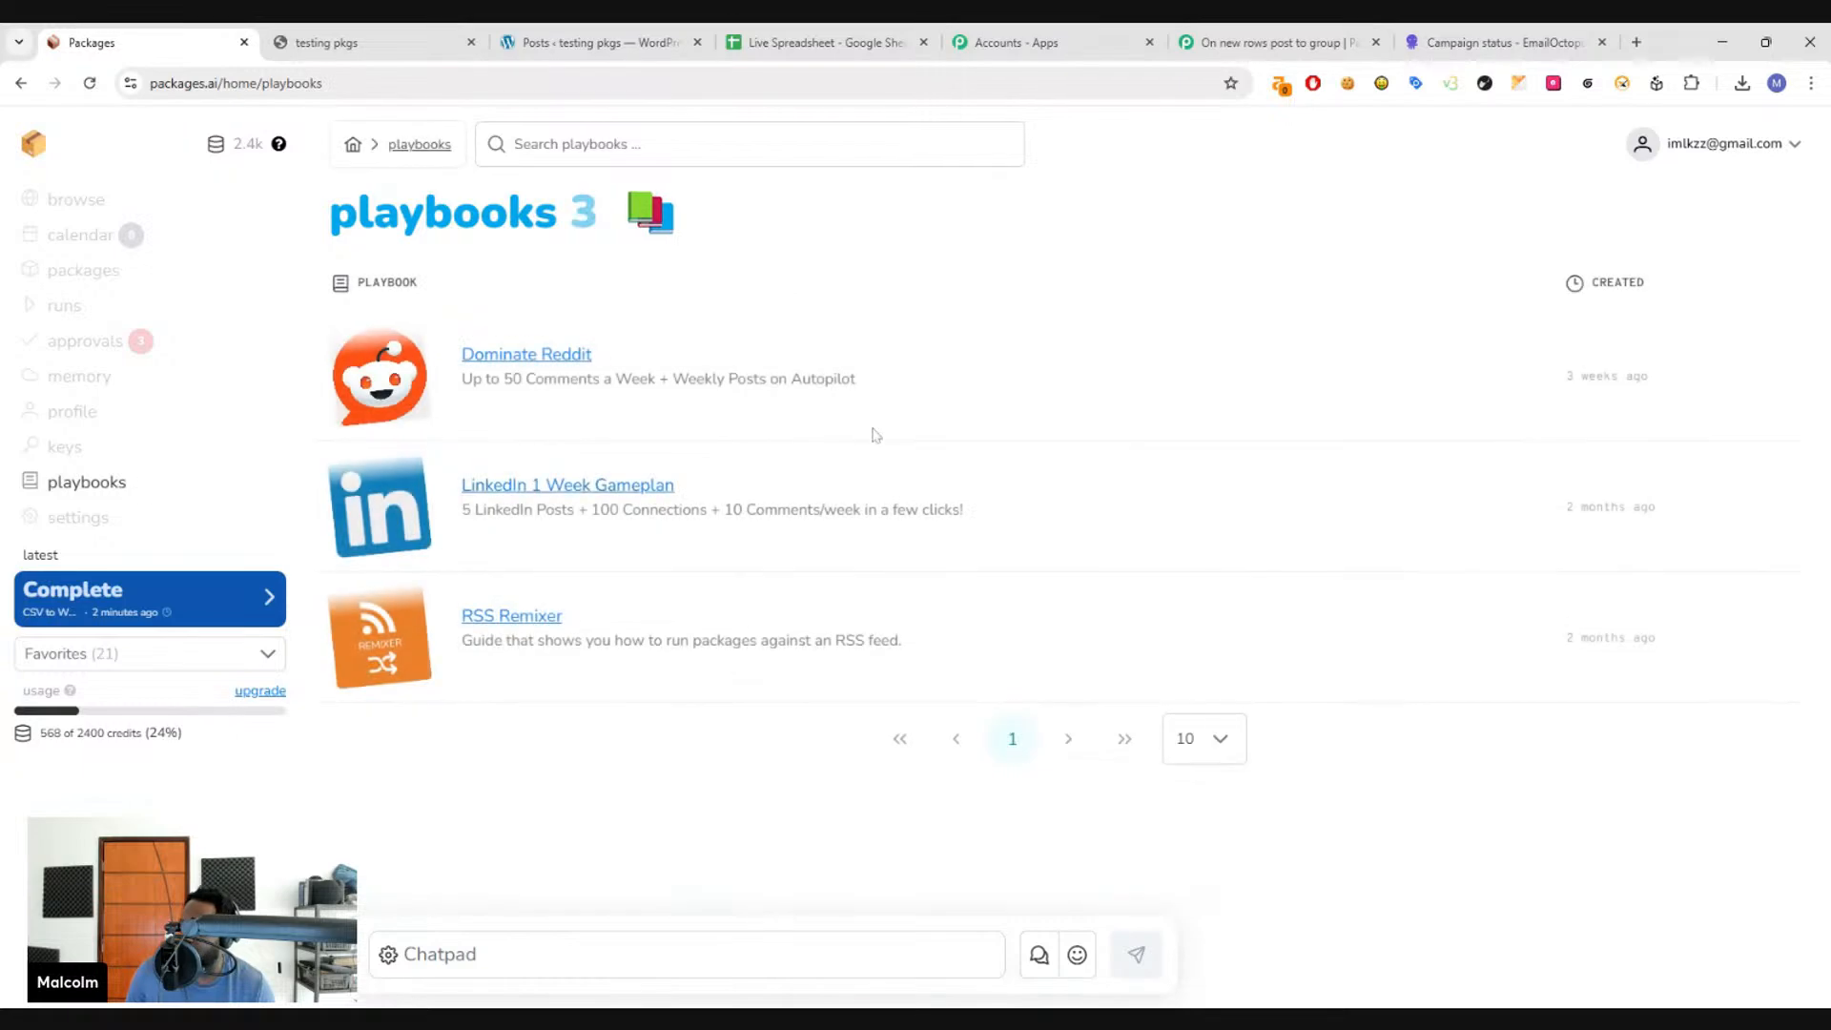
click(603, 498)
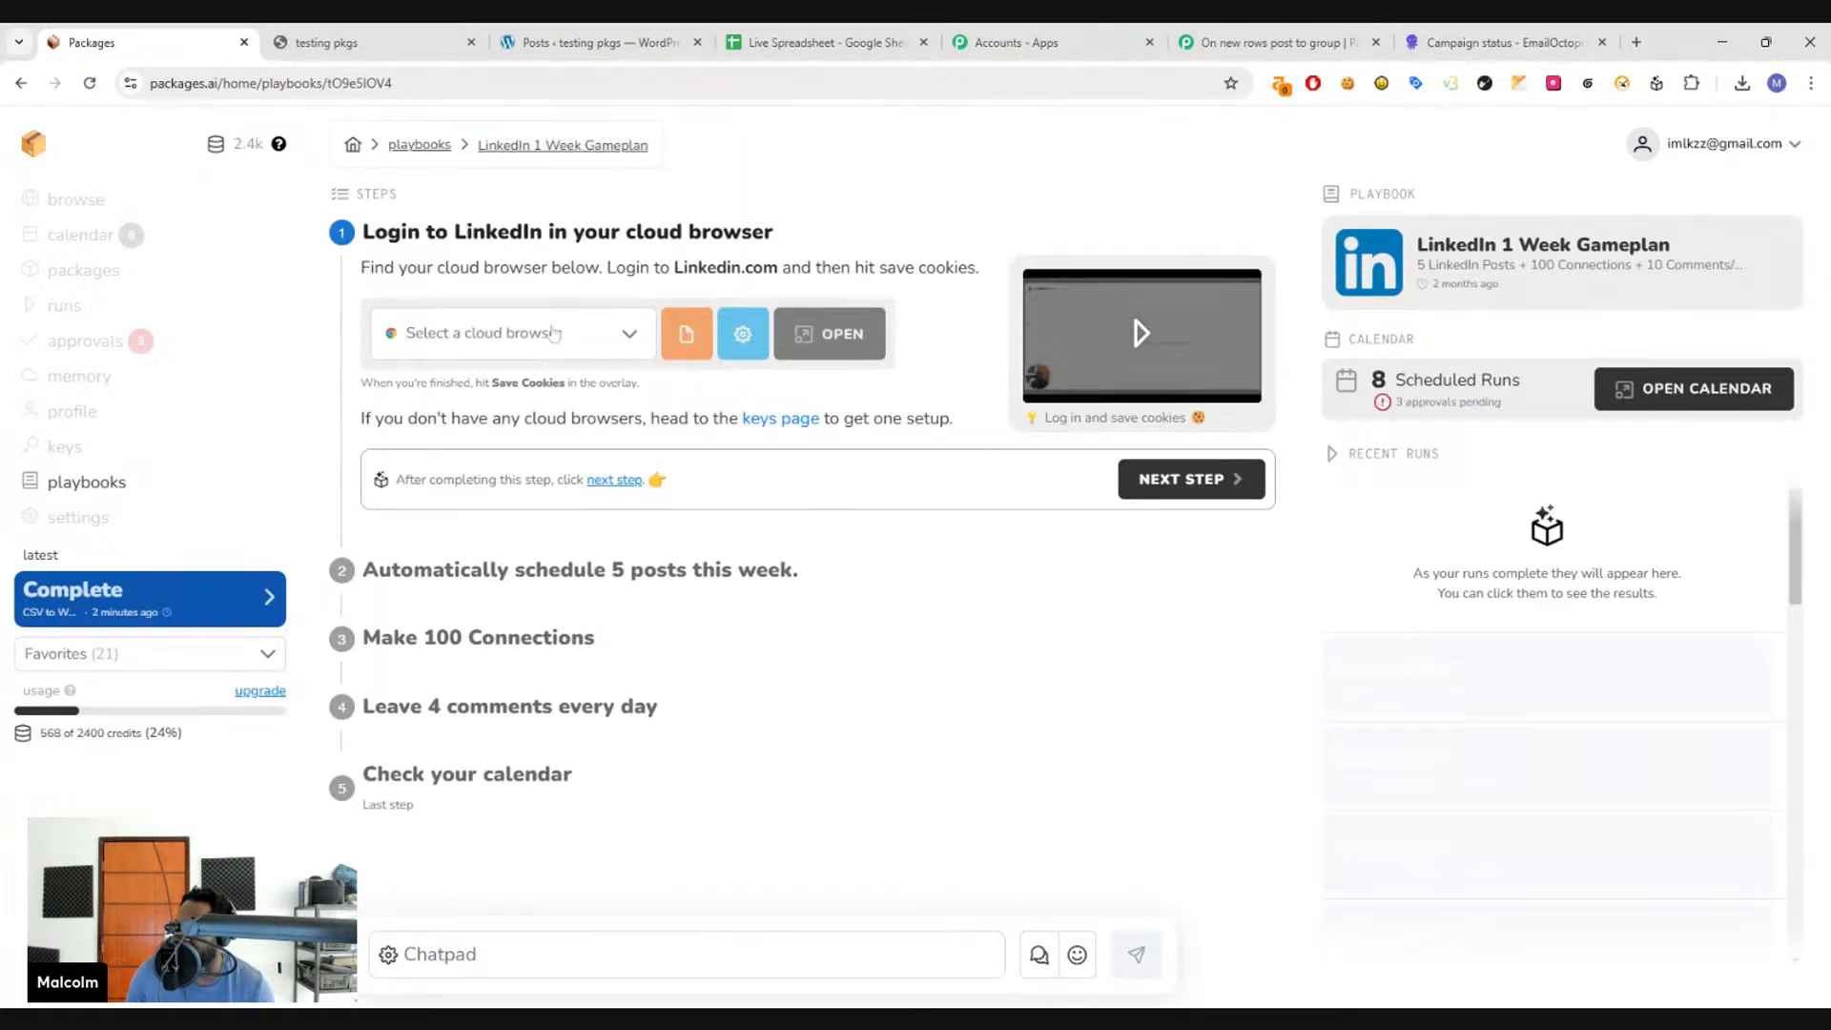
click(727, 568)
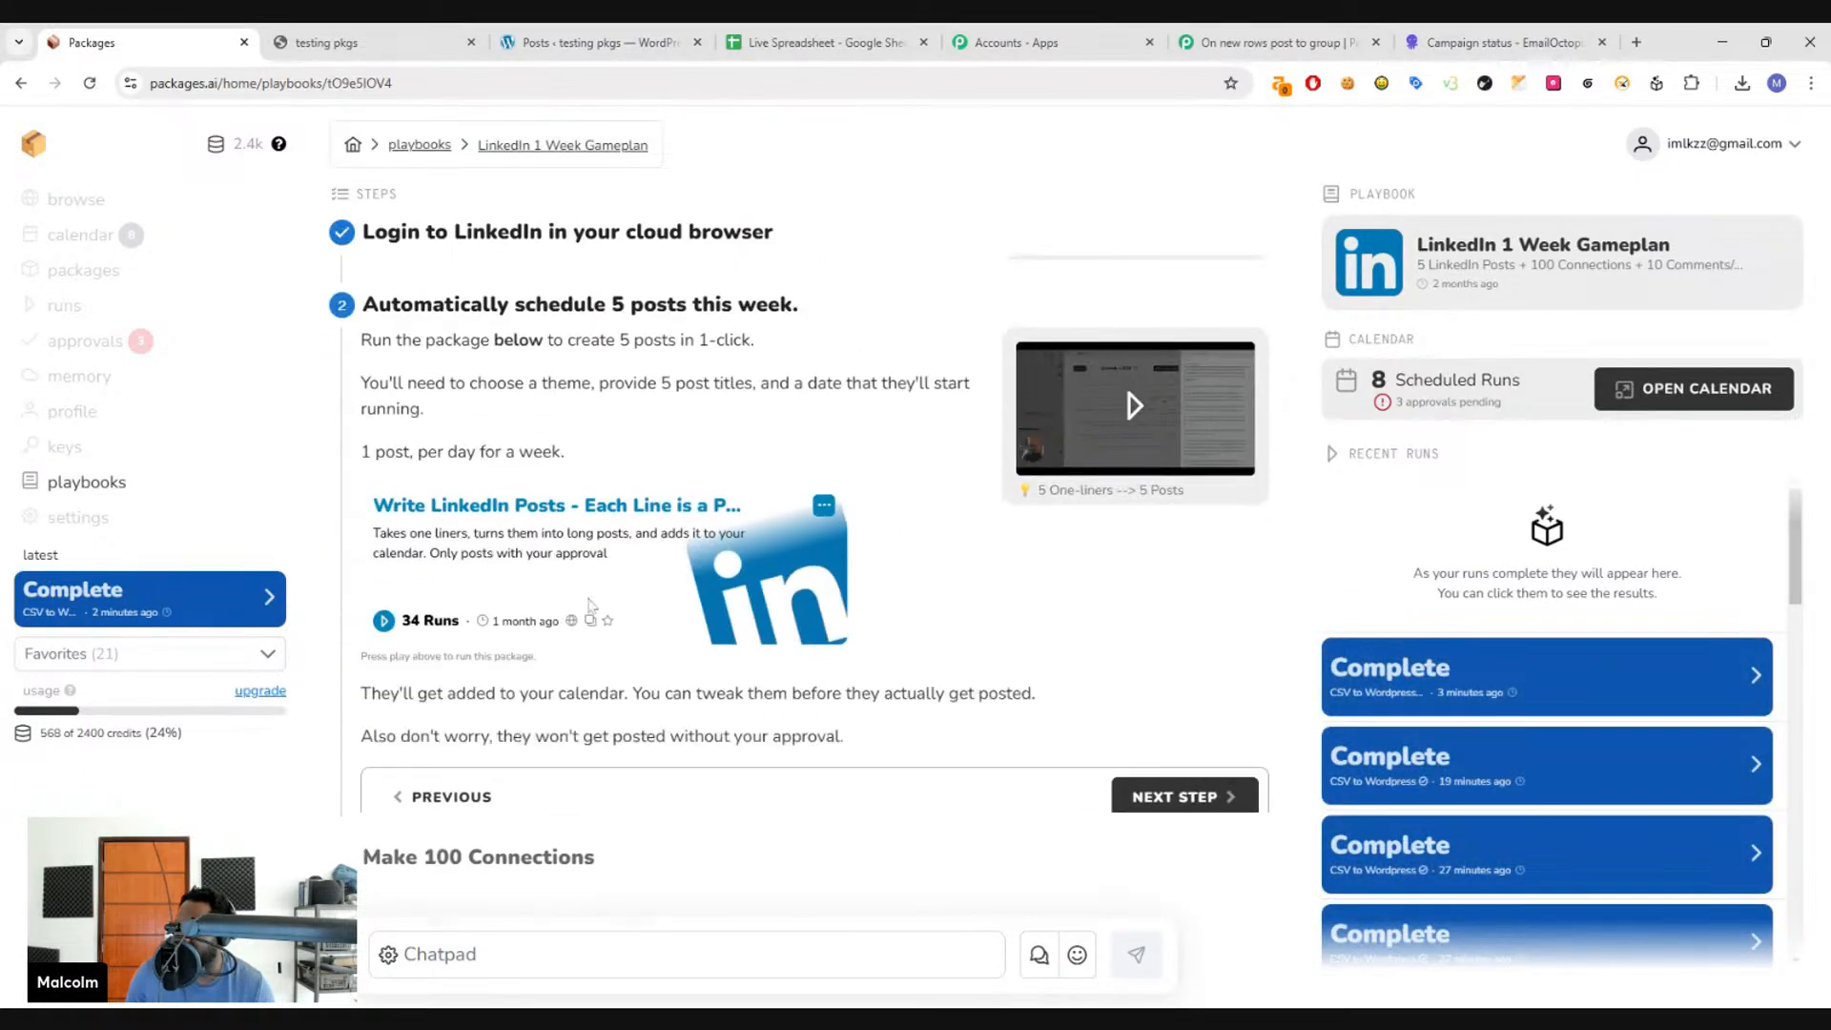
click(667, 243)
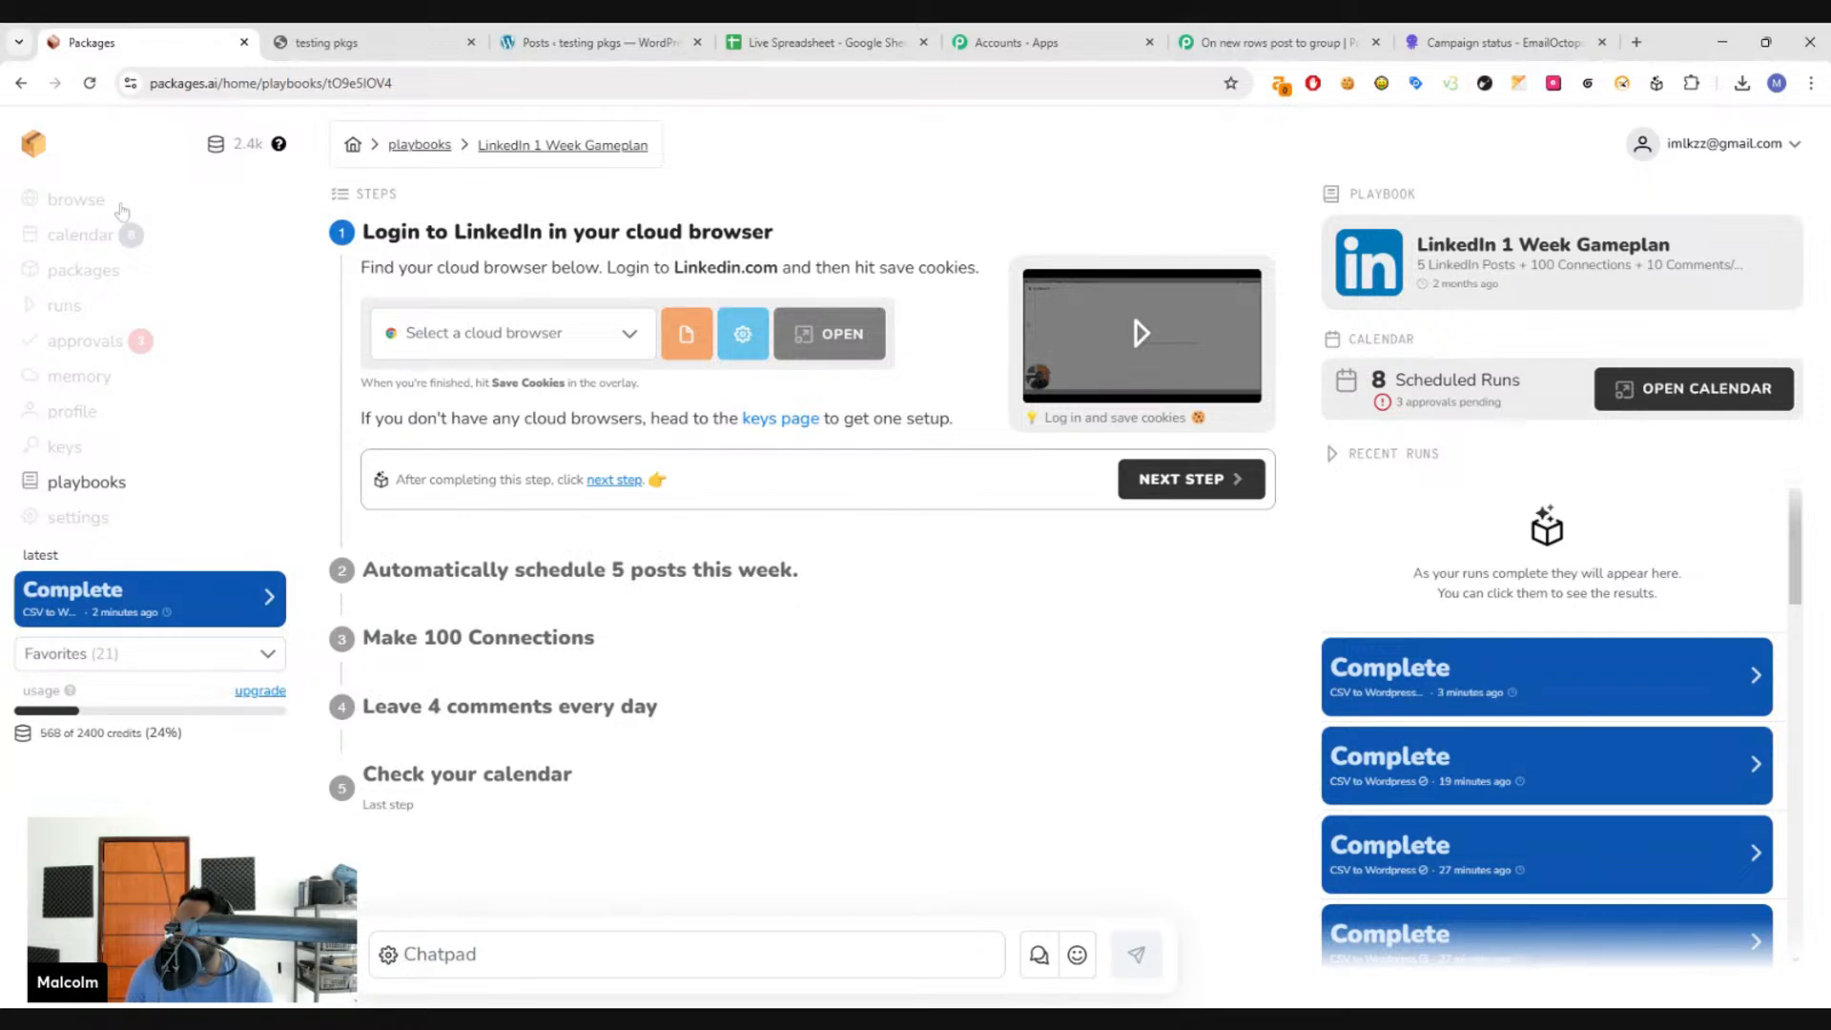
- Visit the browse overview and reopen the CSV to Wordpress with Social Media Captions package to view its flow
click(76, 199)
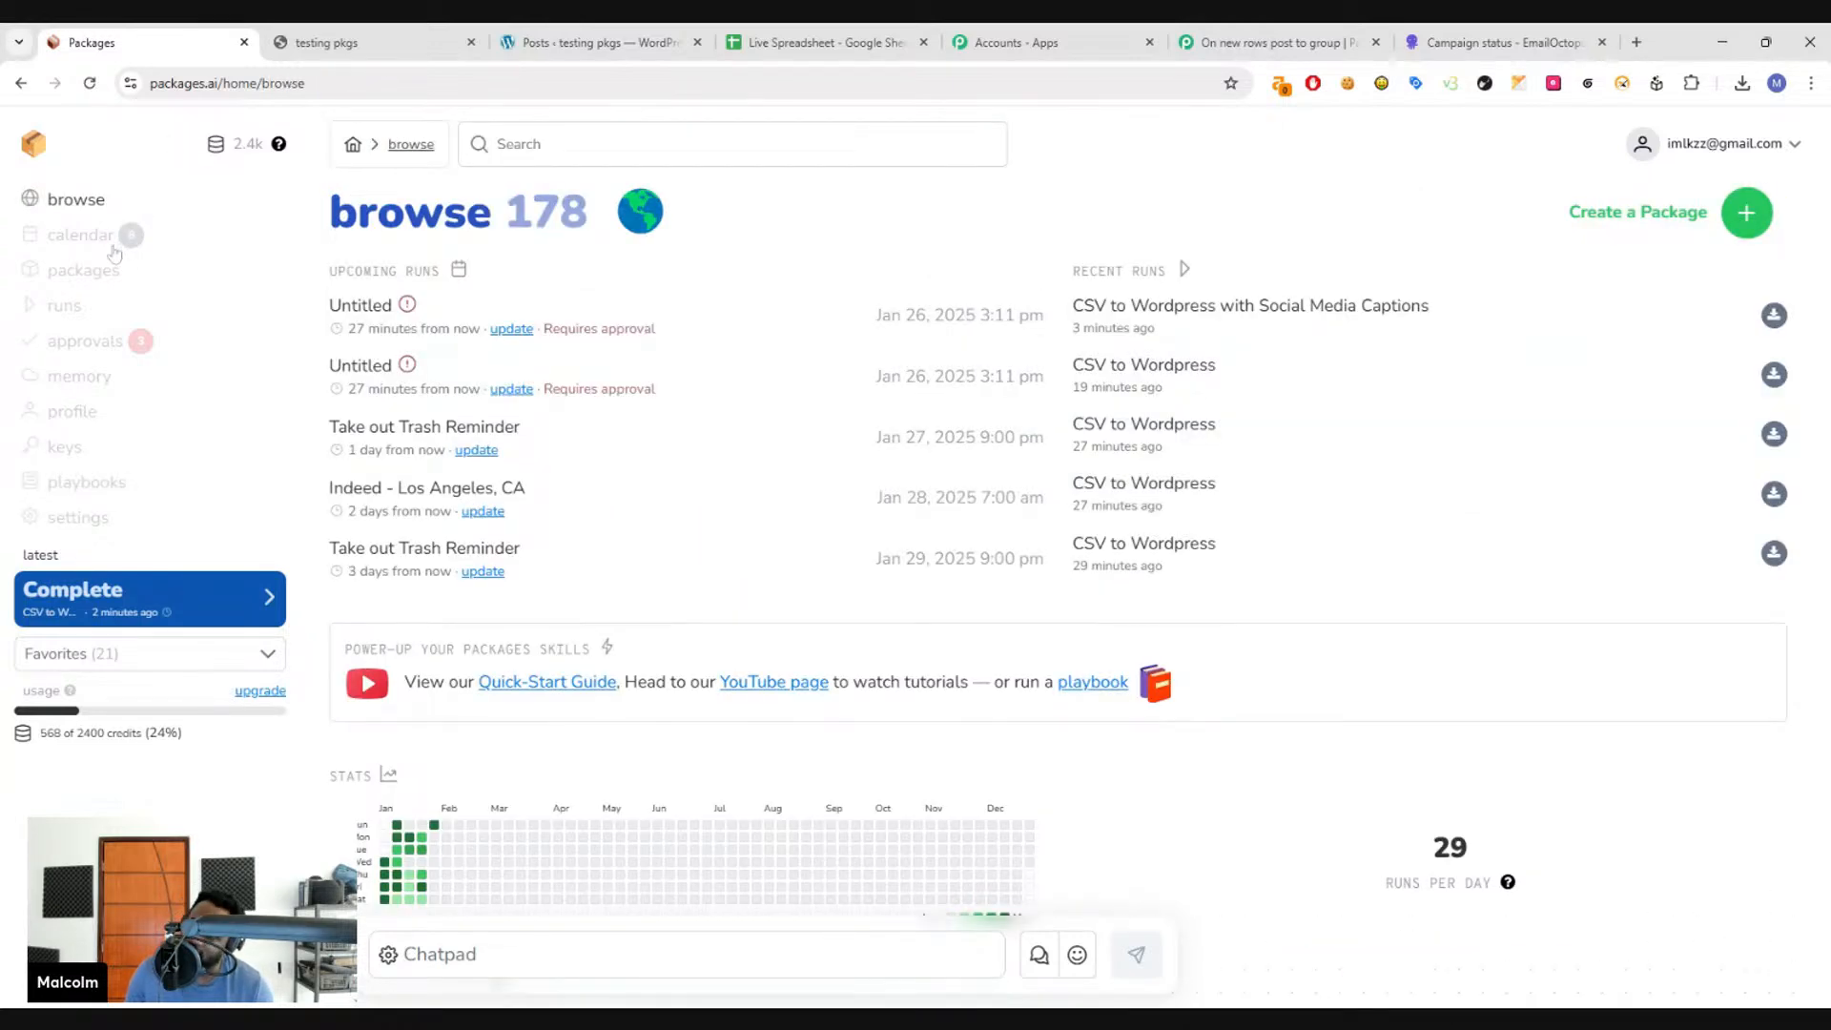
click(105, 271)
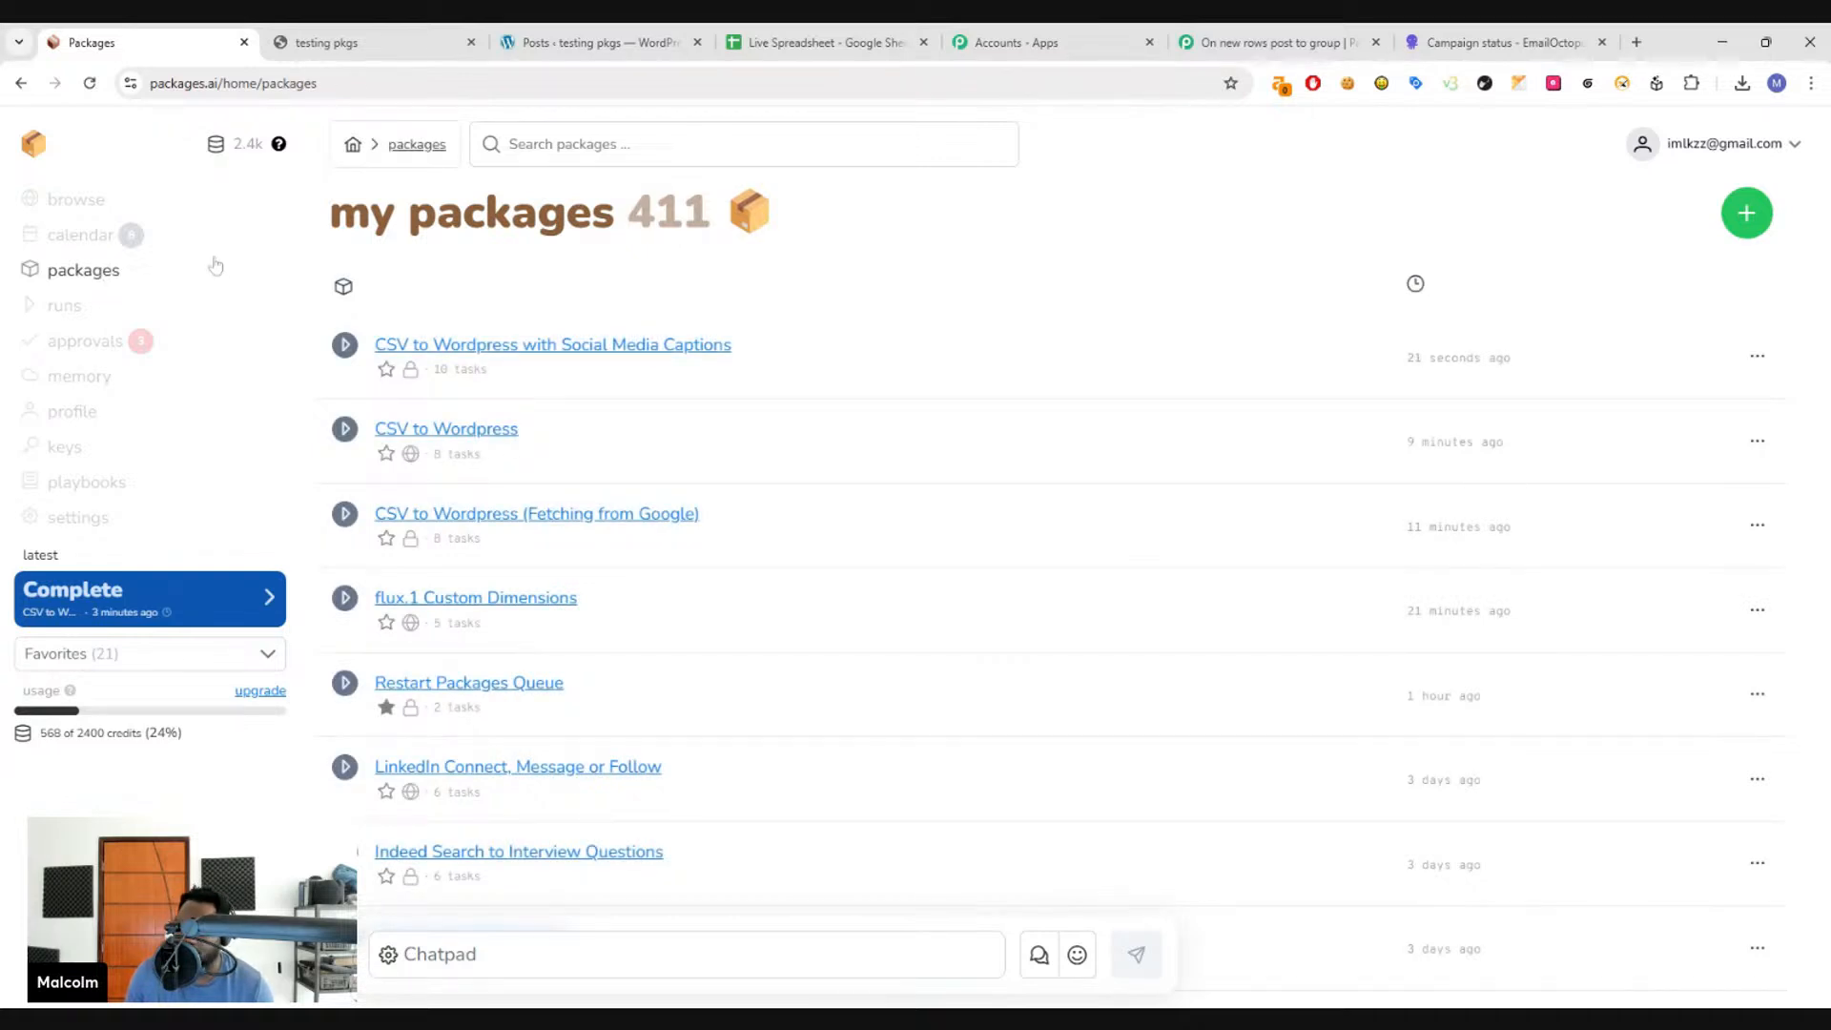
click(613, 353)
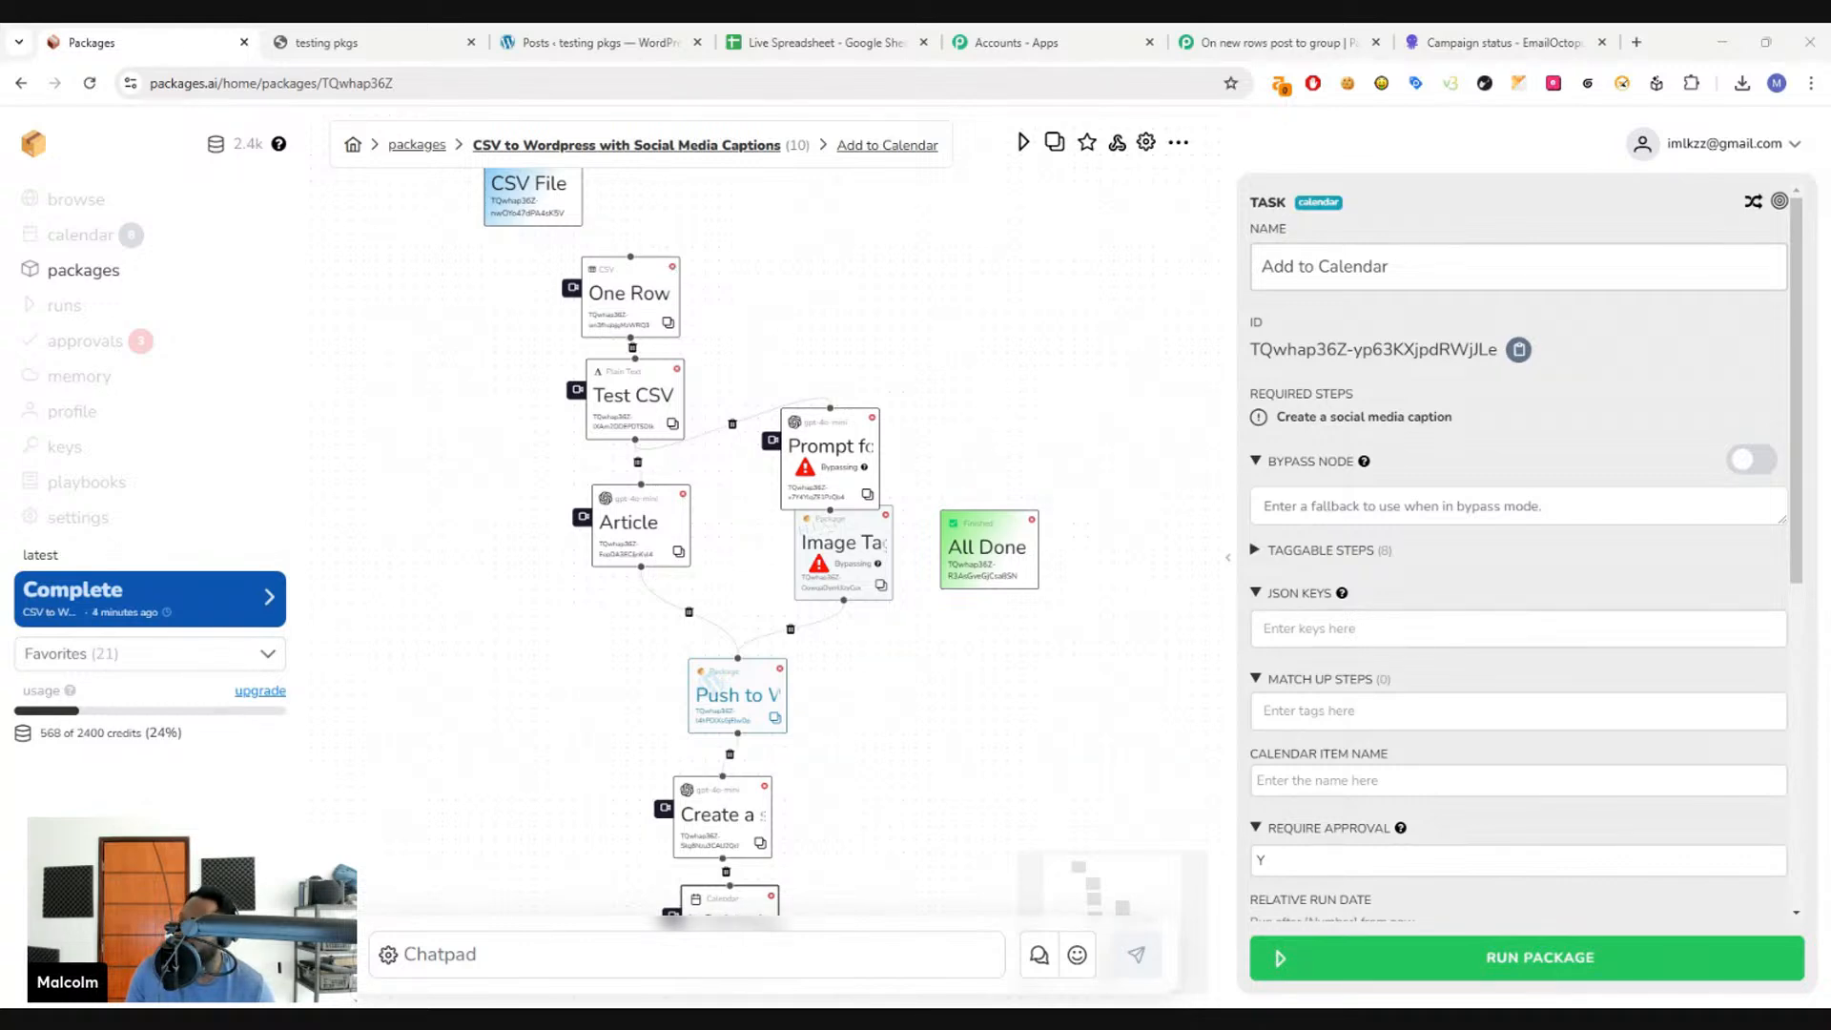
drag(910, 762, 917, 714)
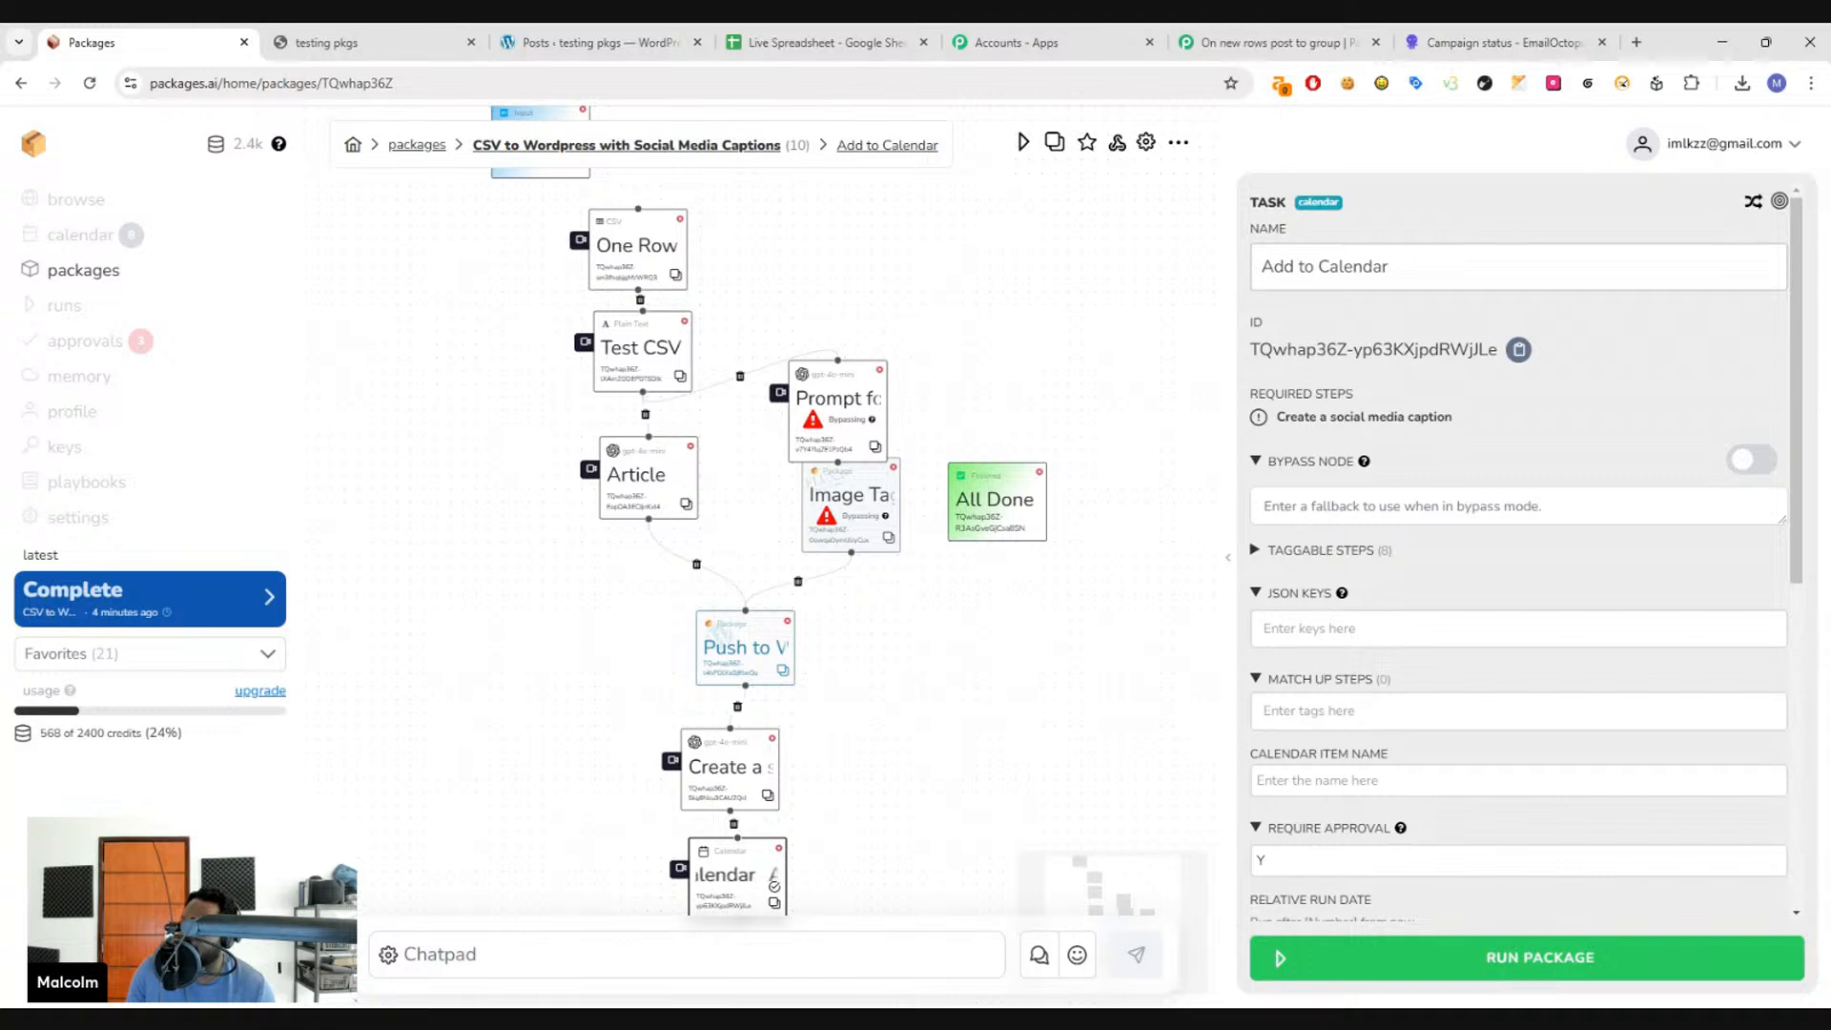
drag(902, 727, 899, 685)
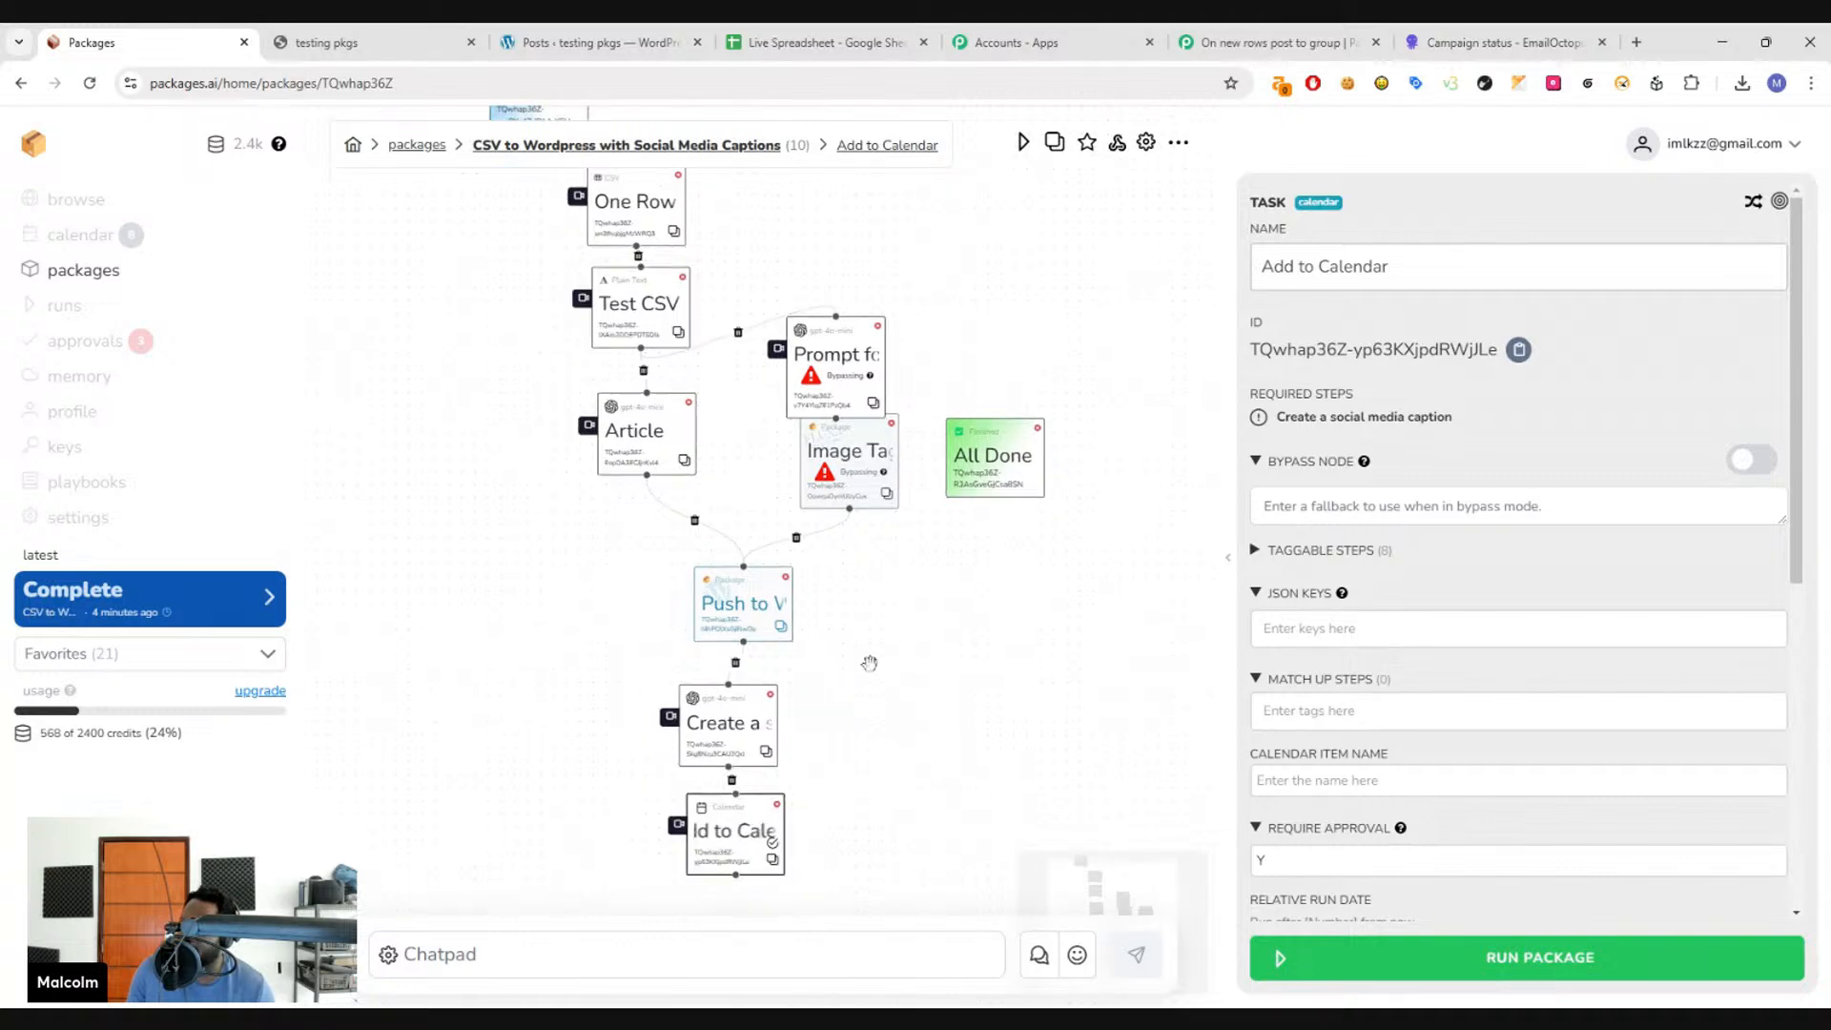
- Inspect the prompt and settings of the Article node and of the Prompt for Image node
click(634, 419)
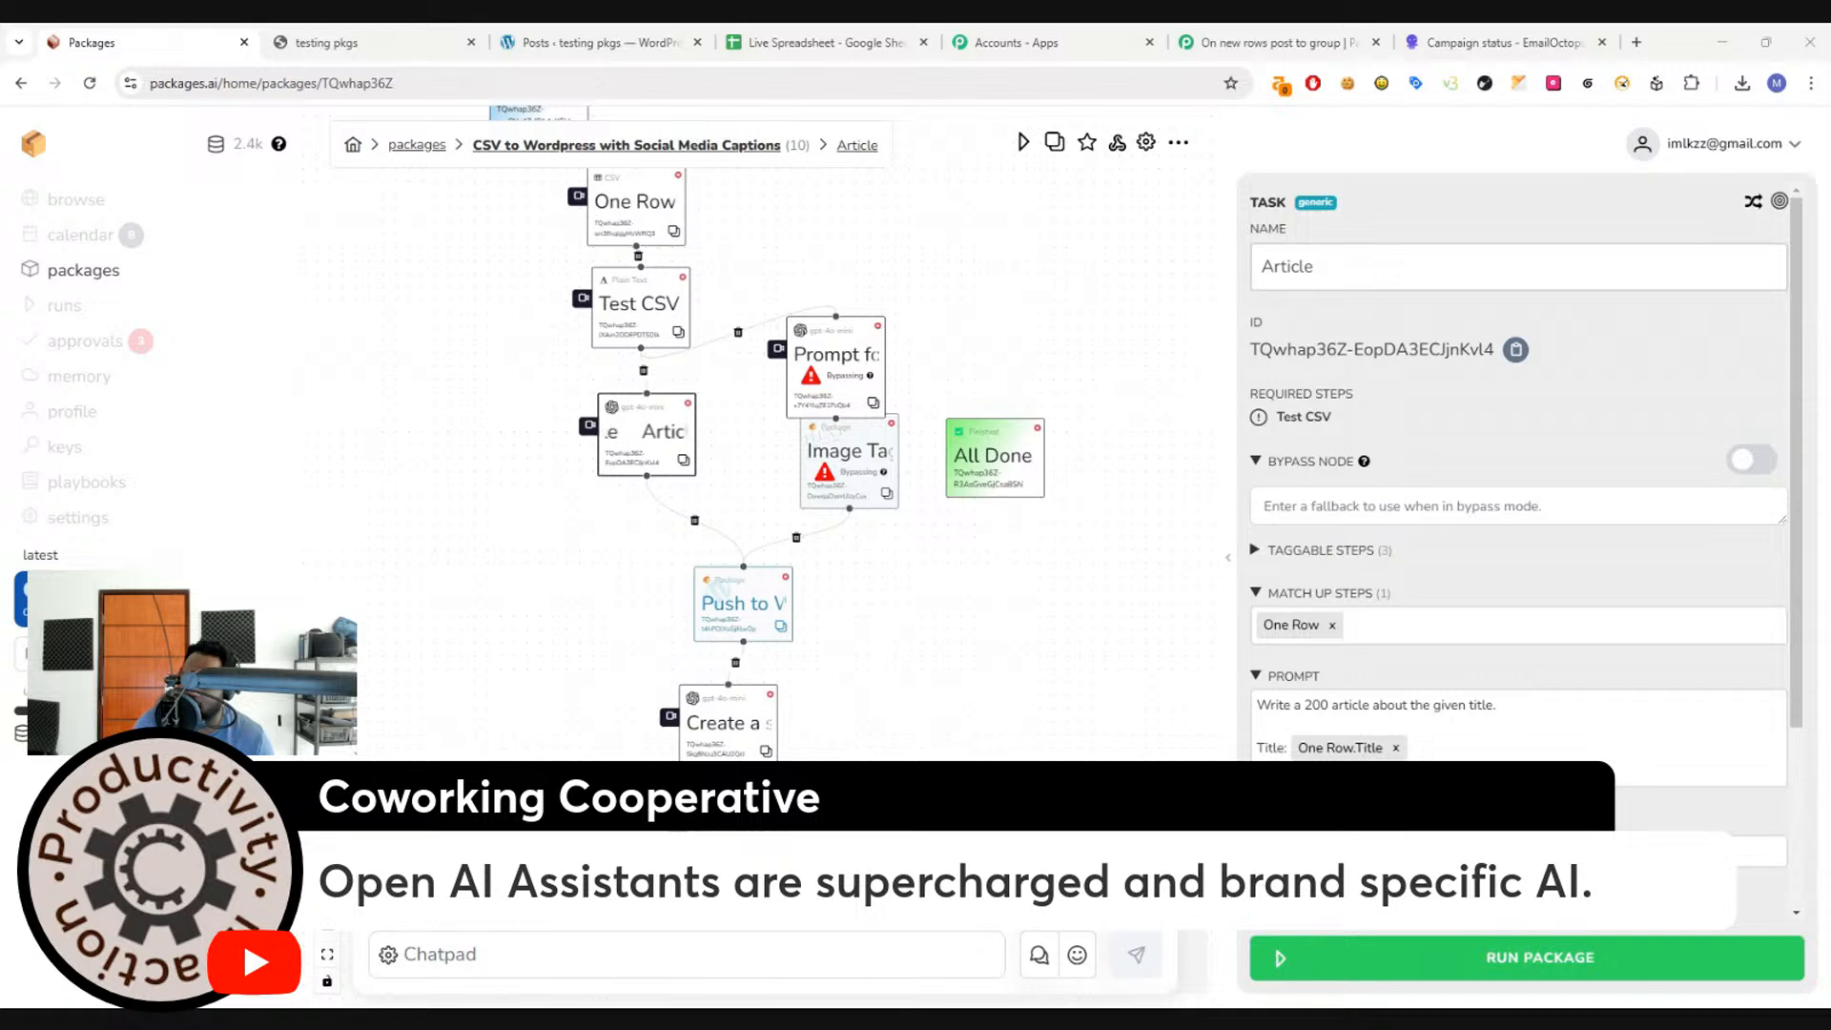
scroll(1516, 553, down, 2)
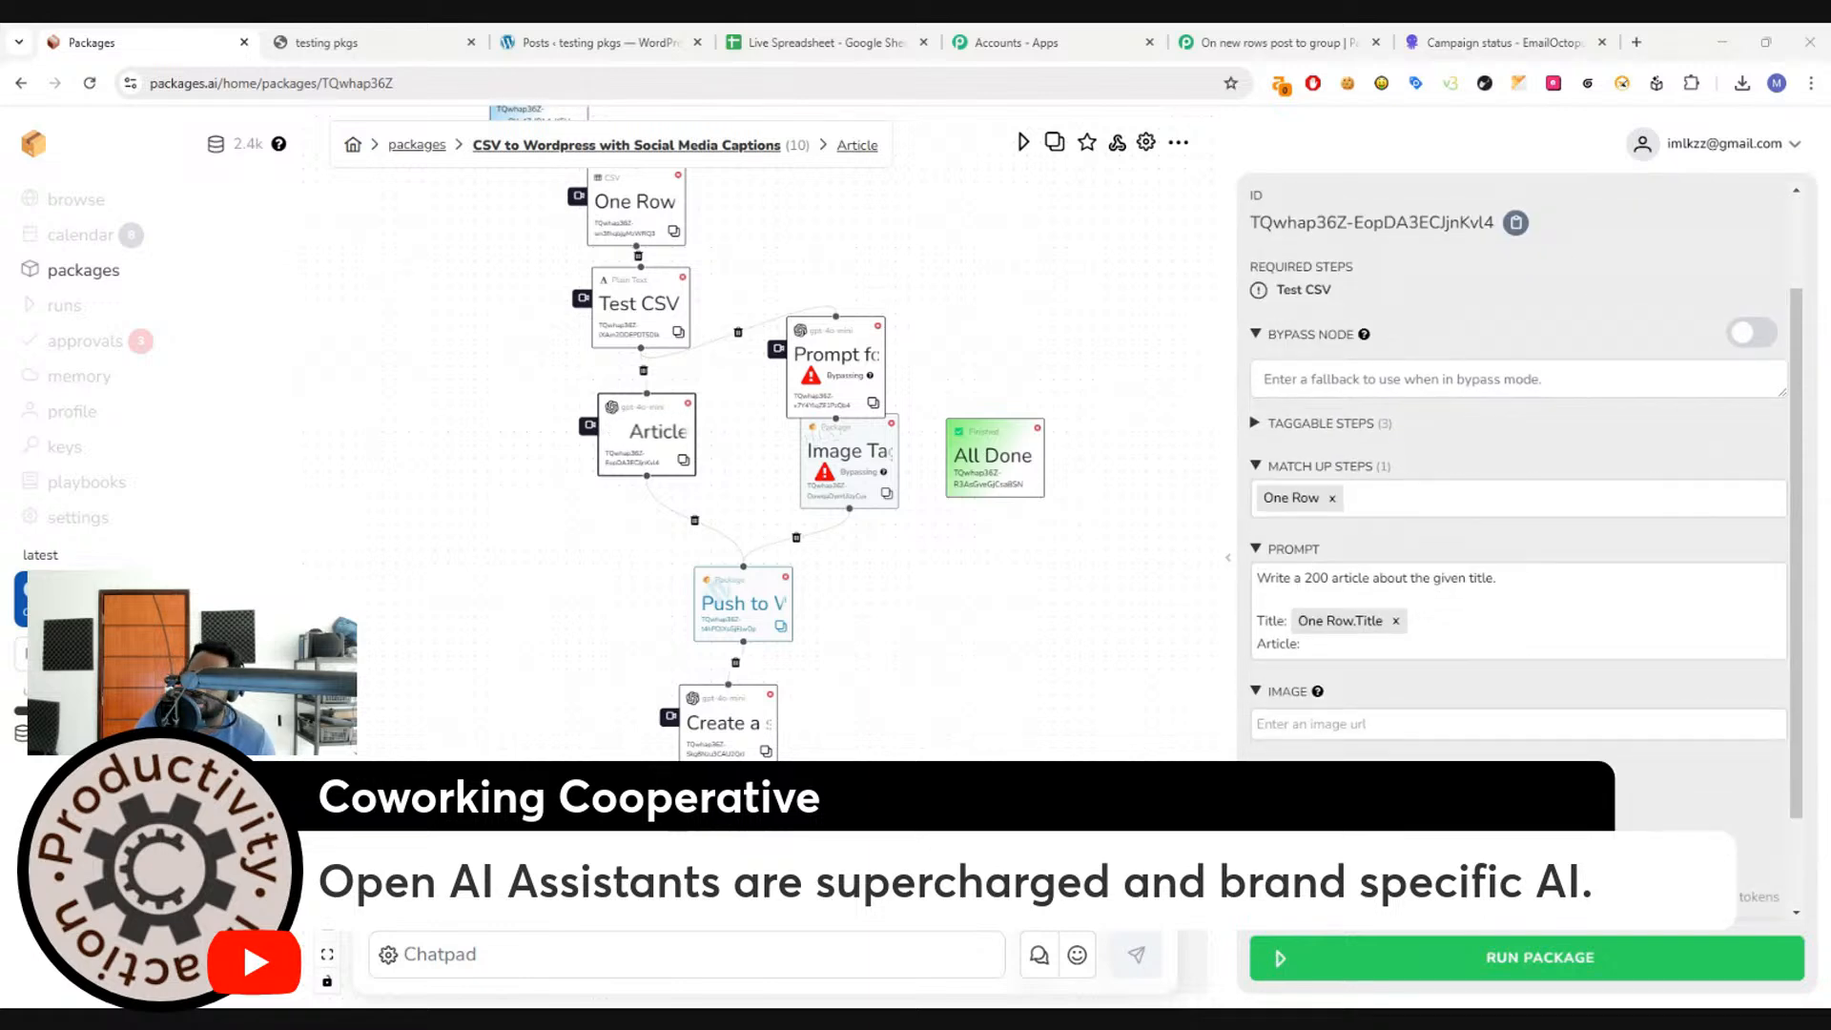
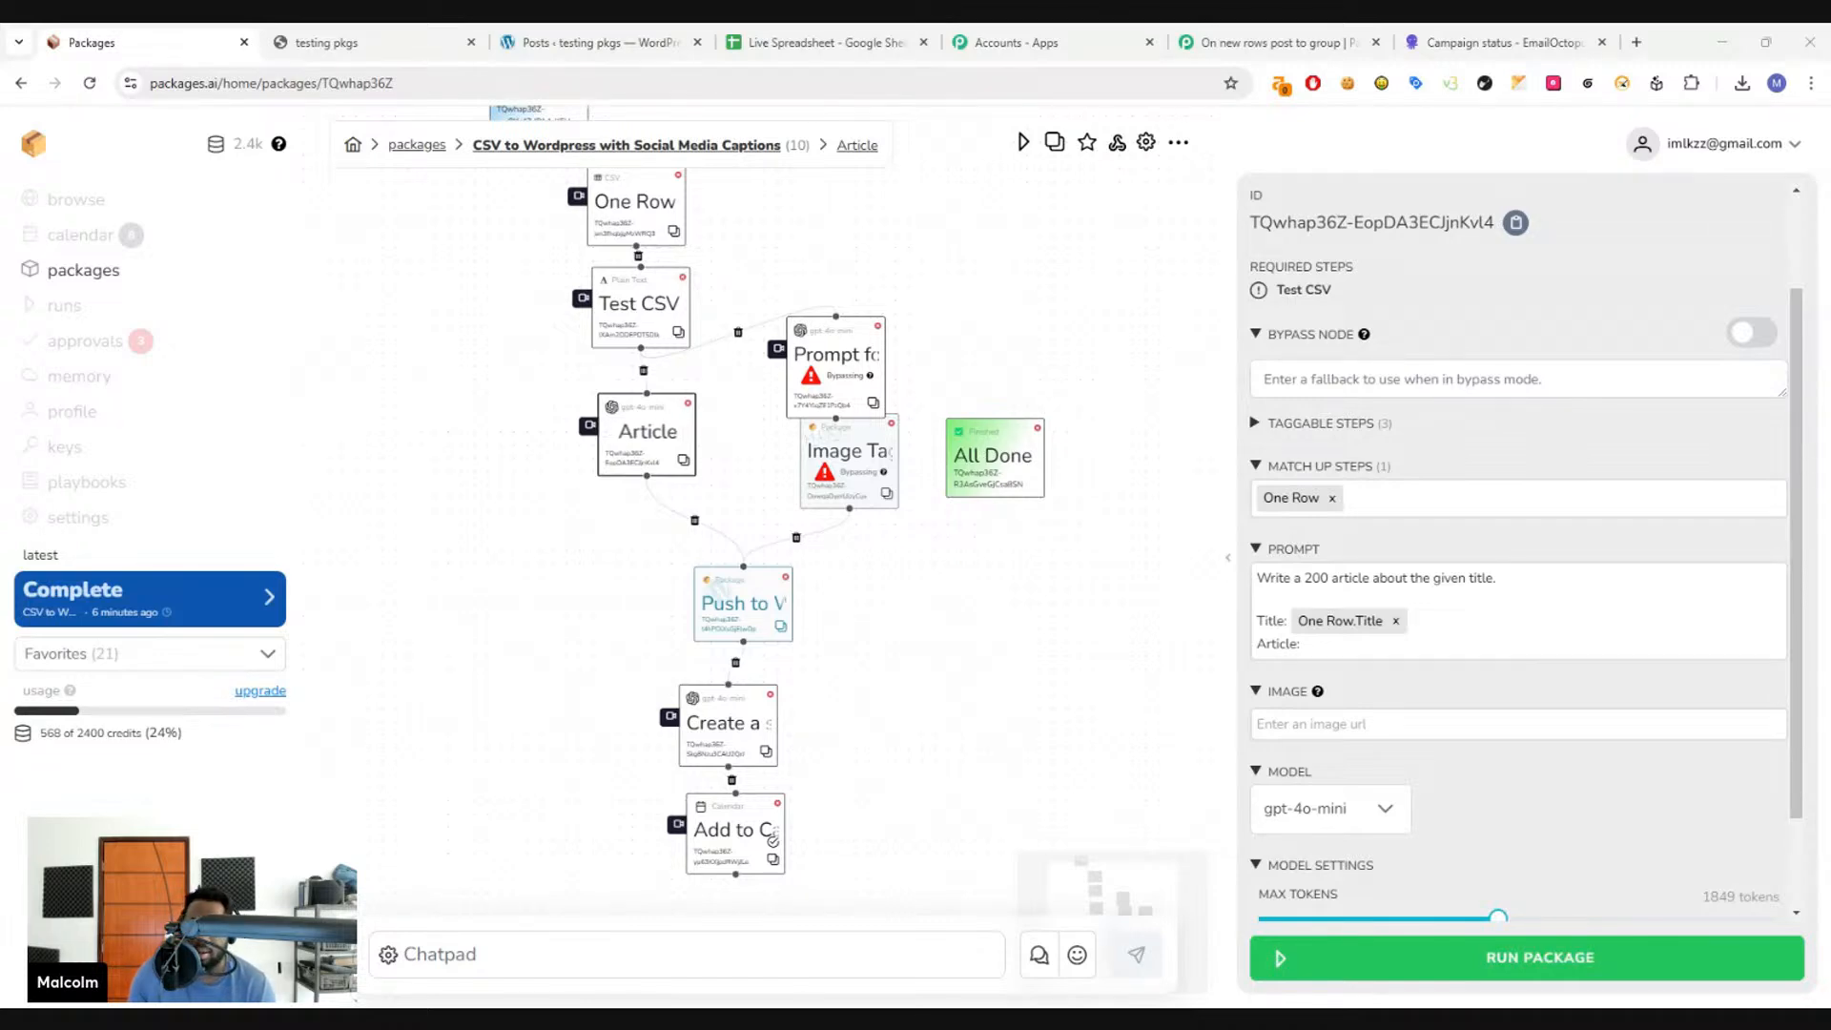
drag(965, 241, 952, 301)
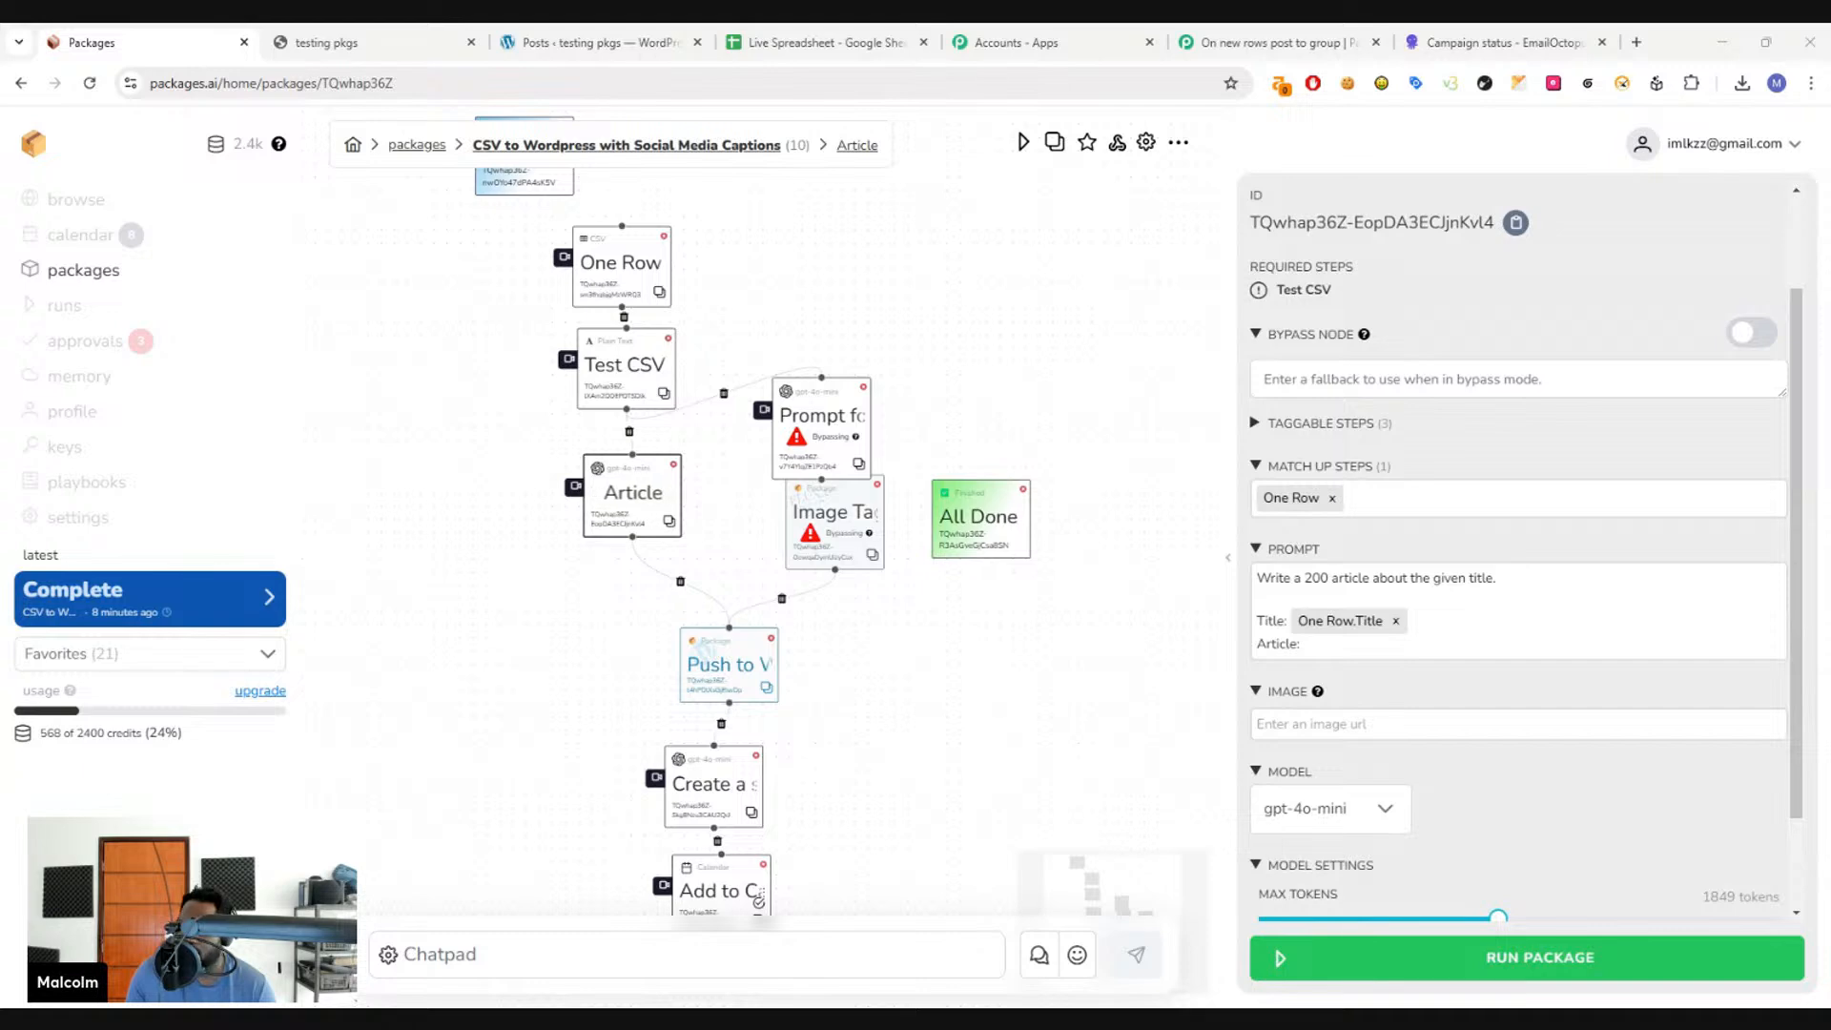
drag(846, 417, 858, 400)
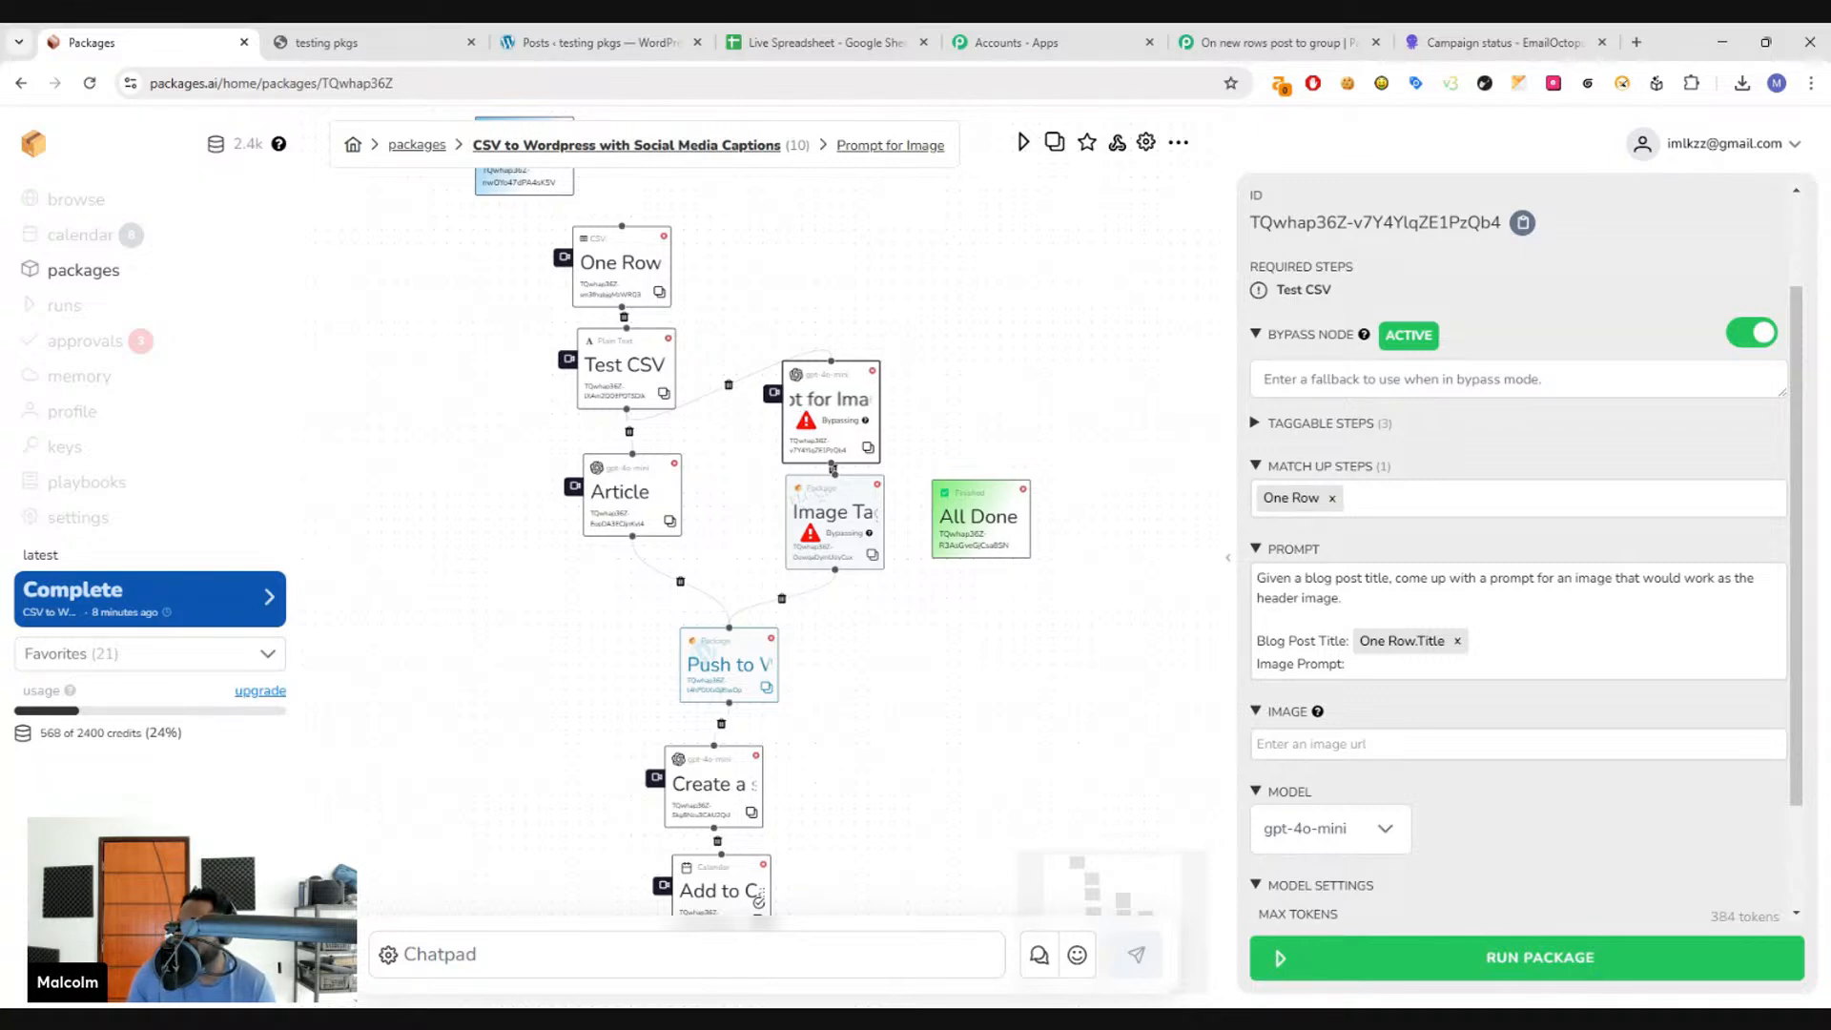
- Revisit the LinkedIn 1 Week Gameplan playbook and go back to the CSV to Wordpress with Social Media Captions package
click(105, 483)
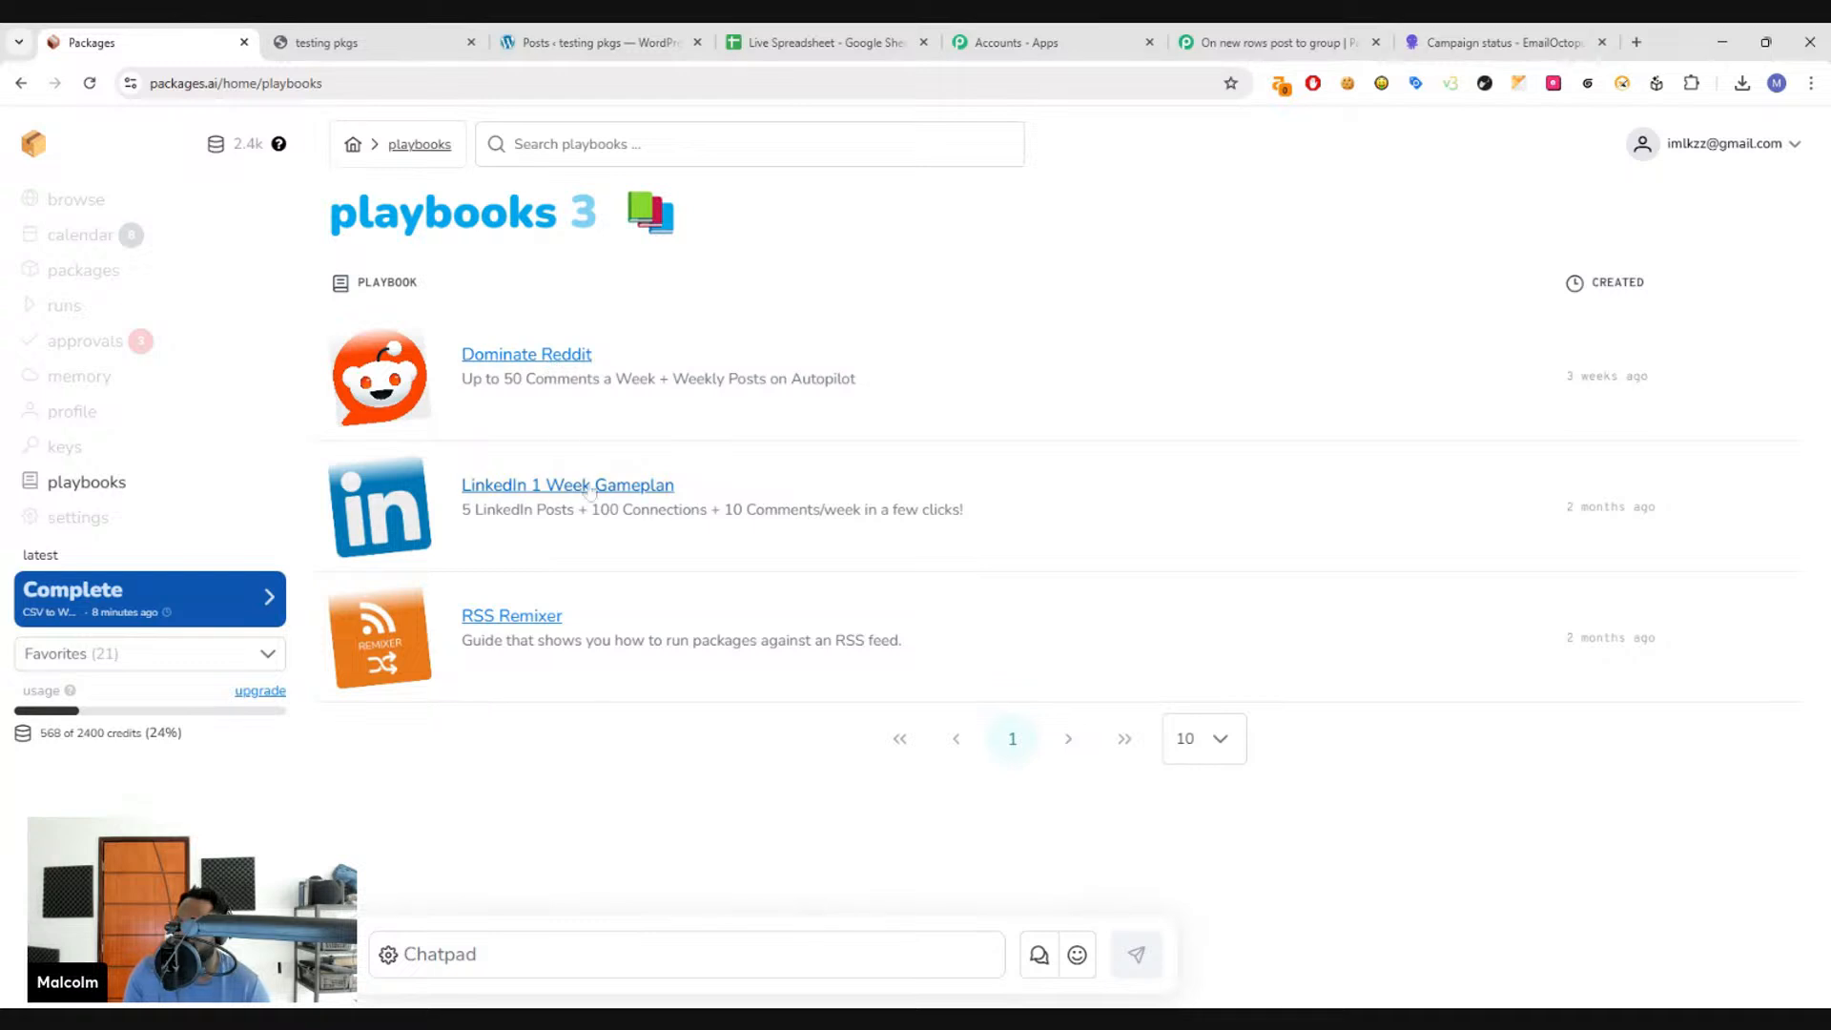
click(591, 489)
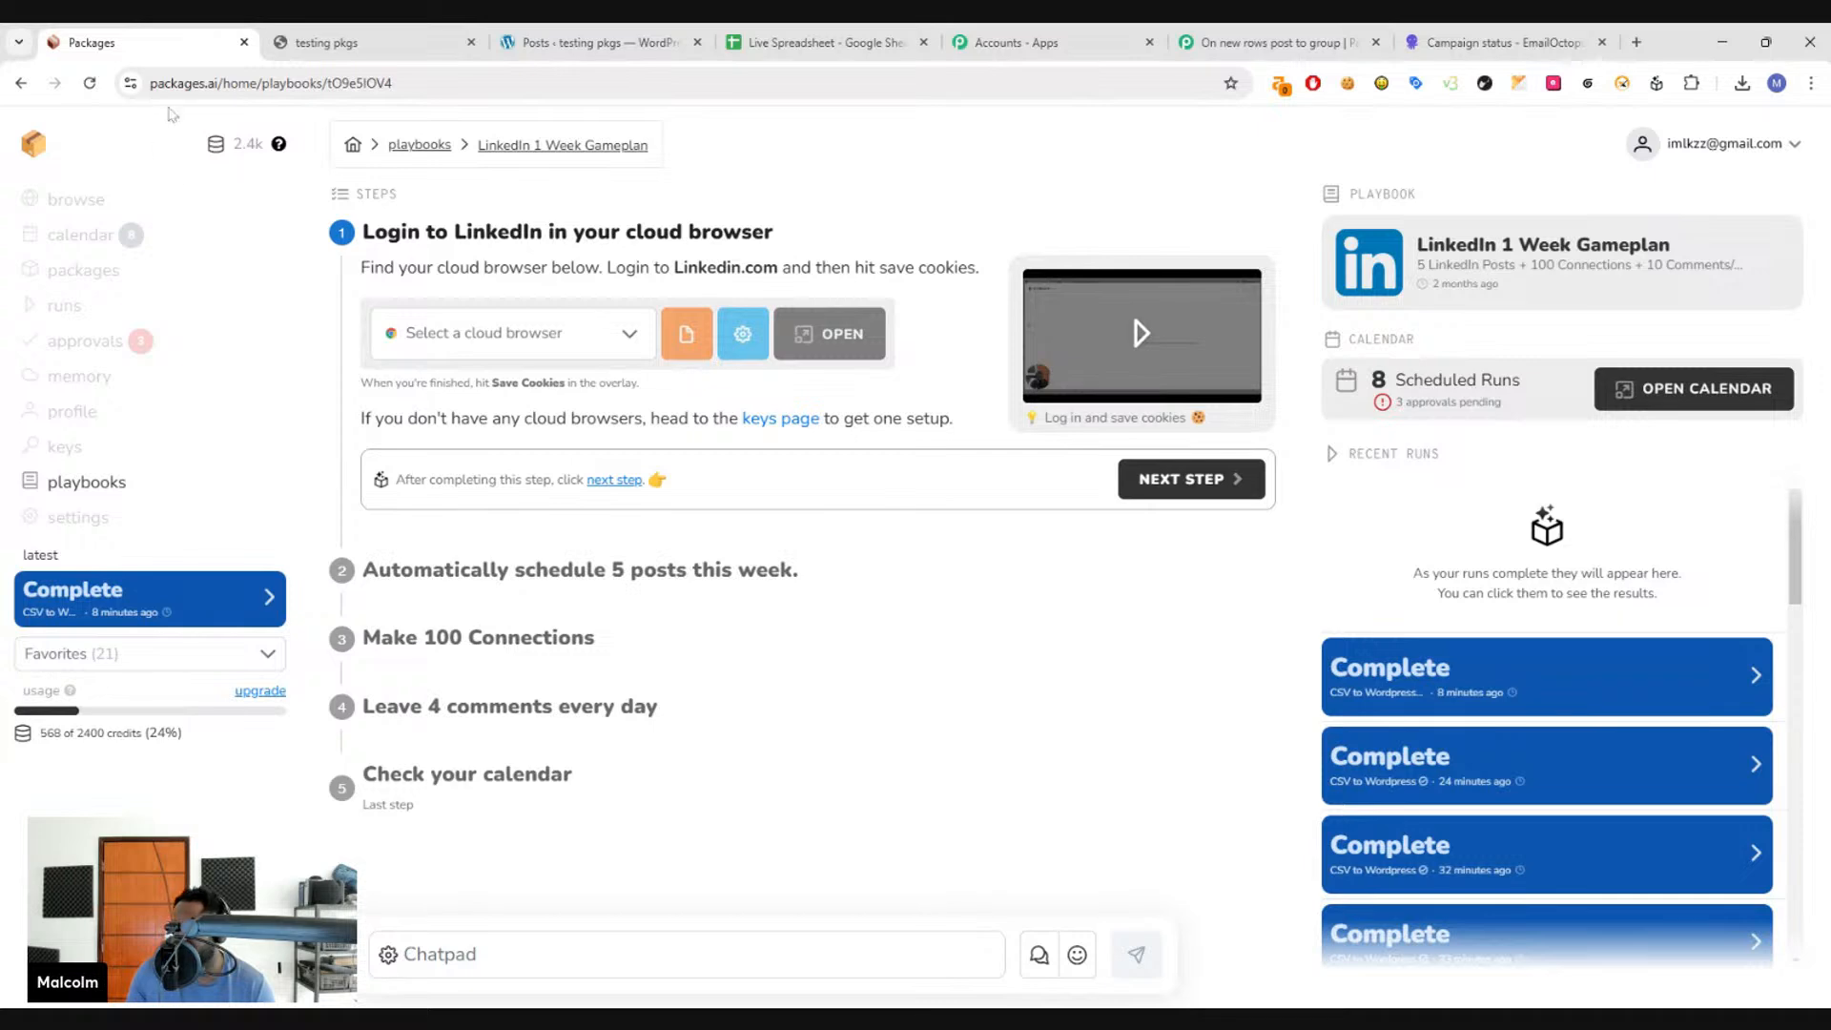
click(92, 203)
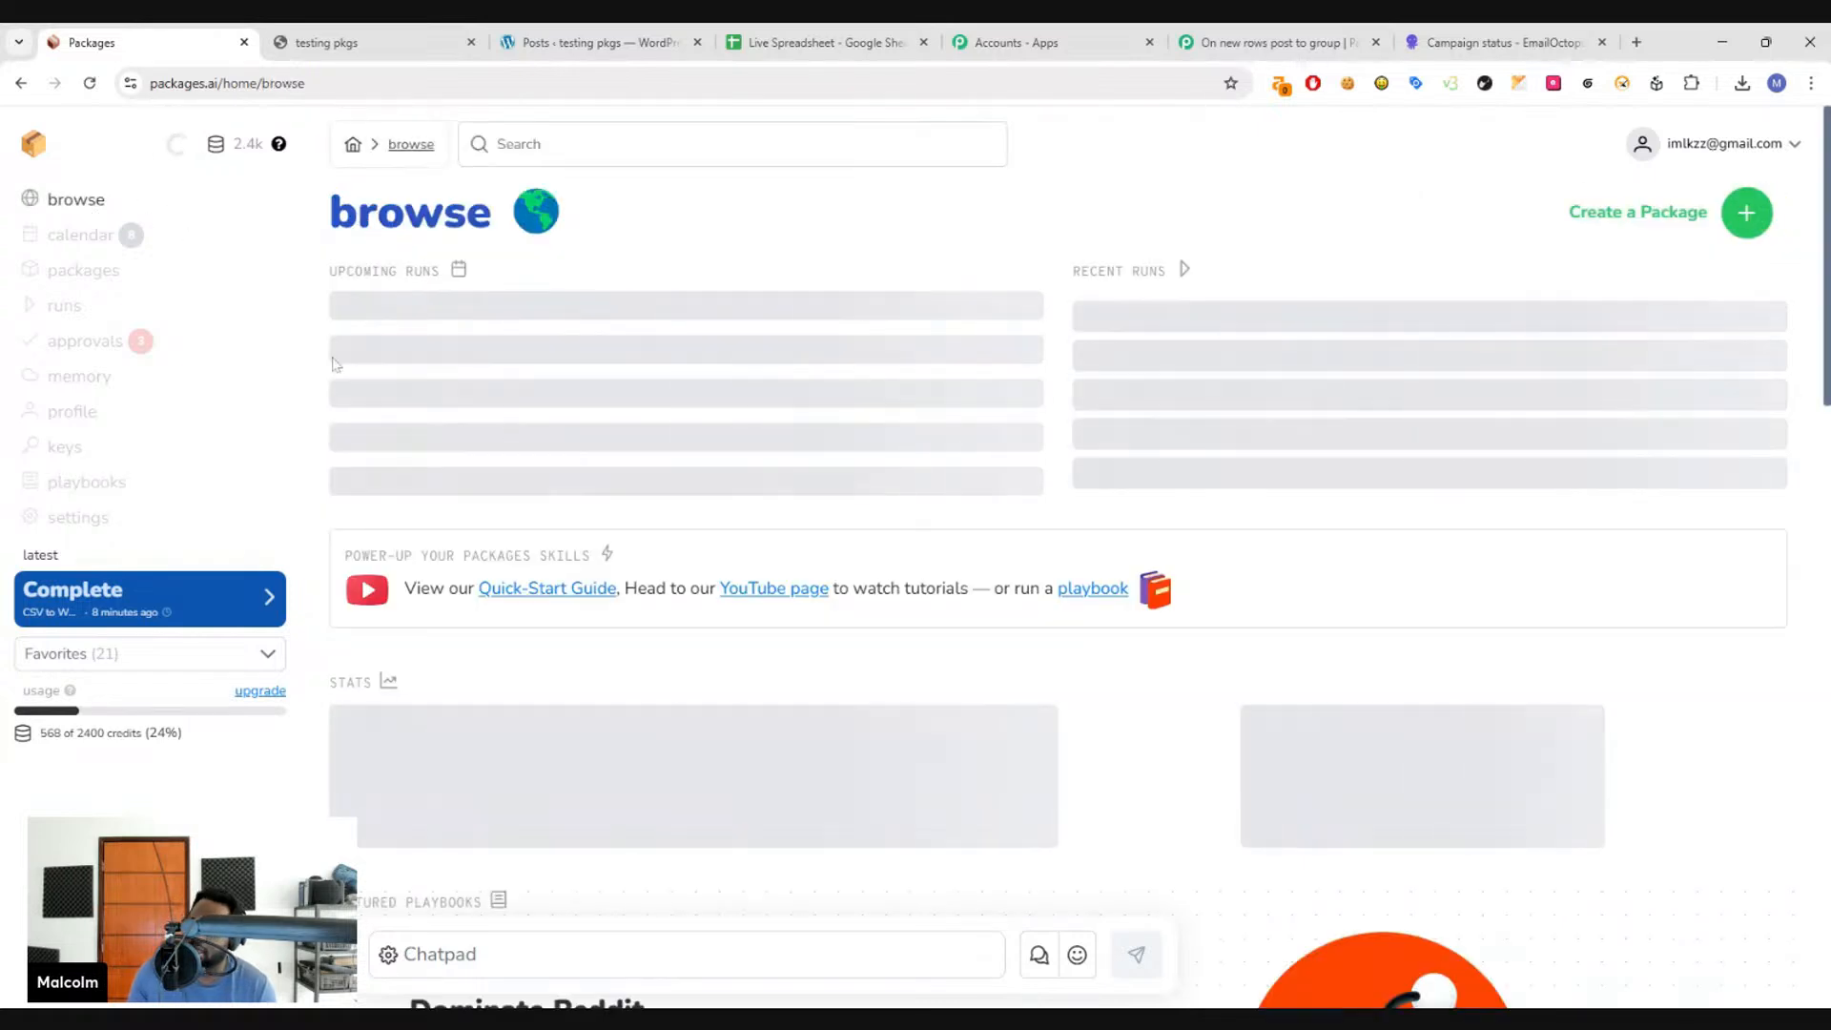
click(105, 274)
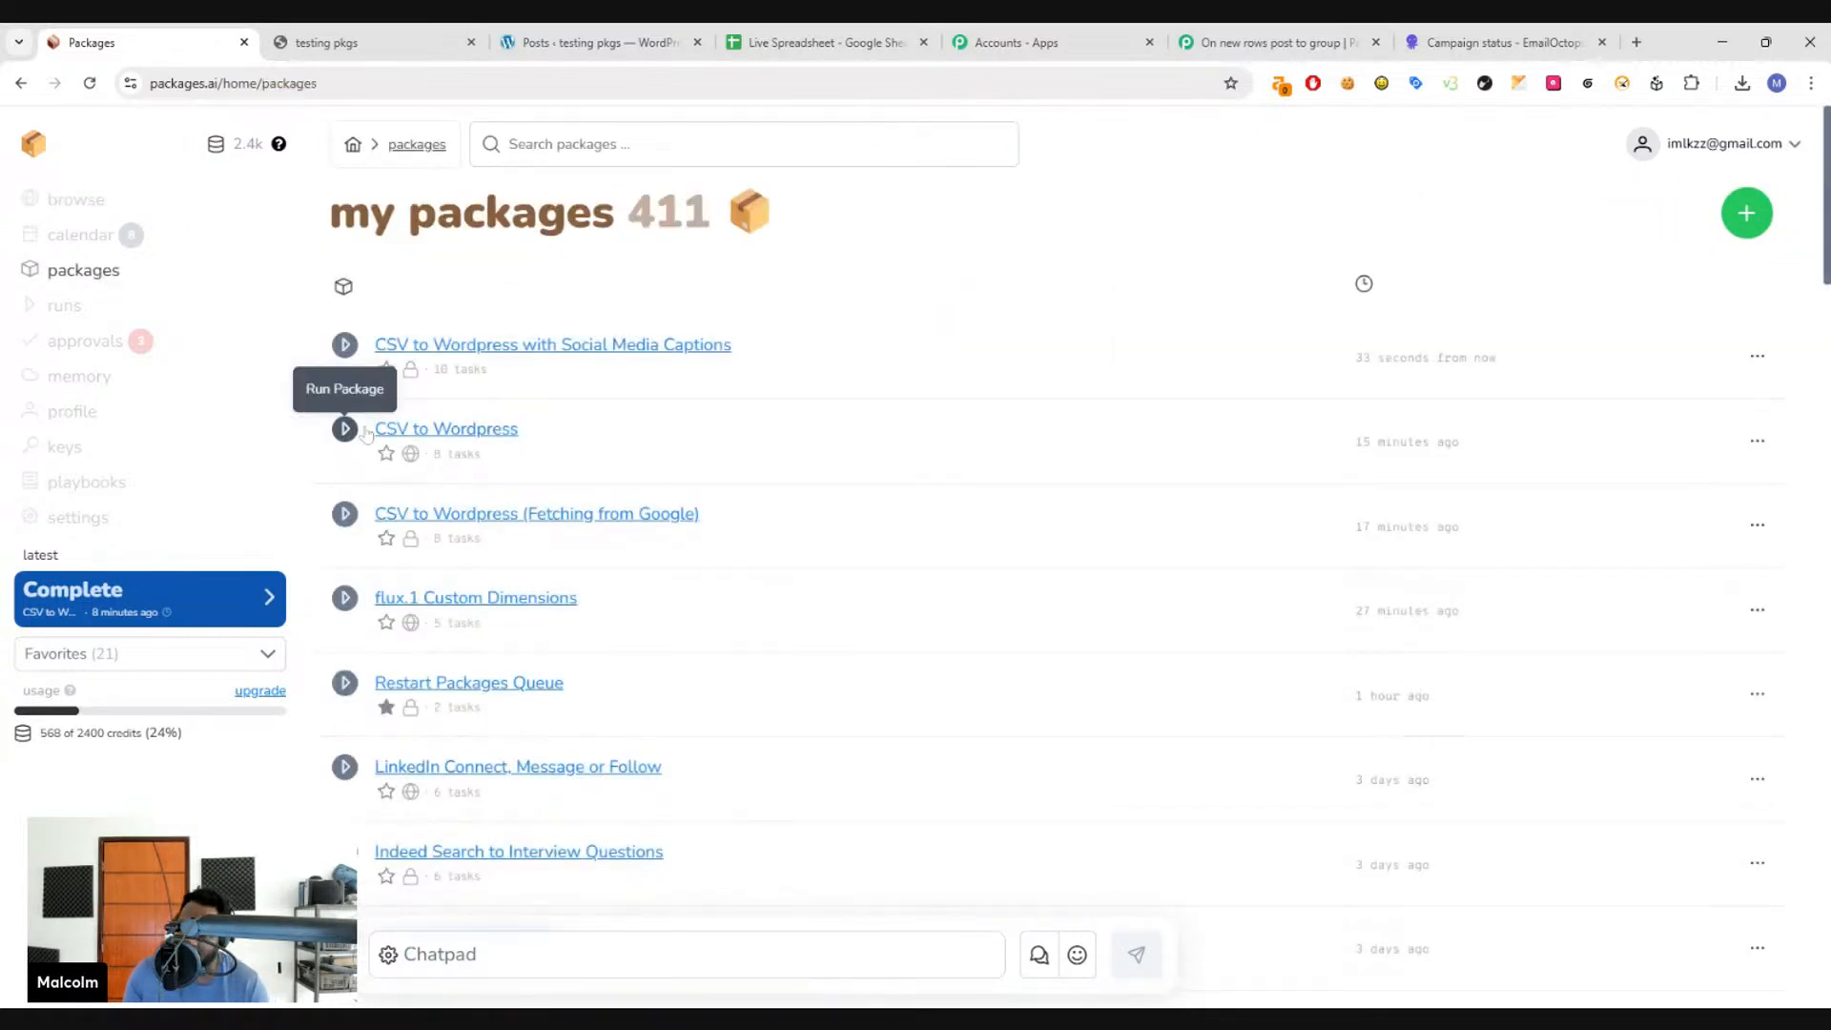
click(701, 347)
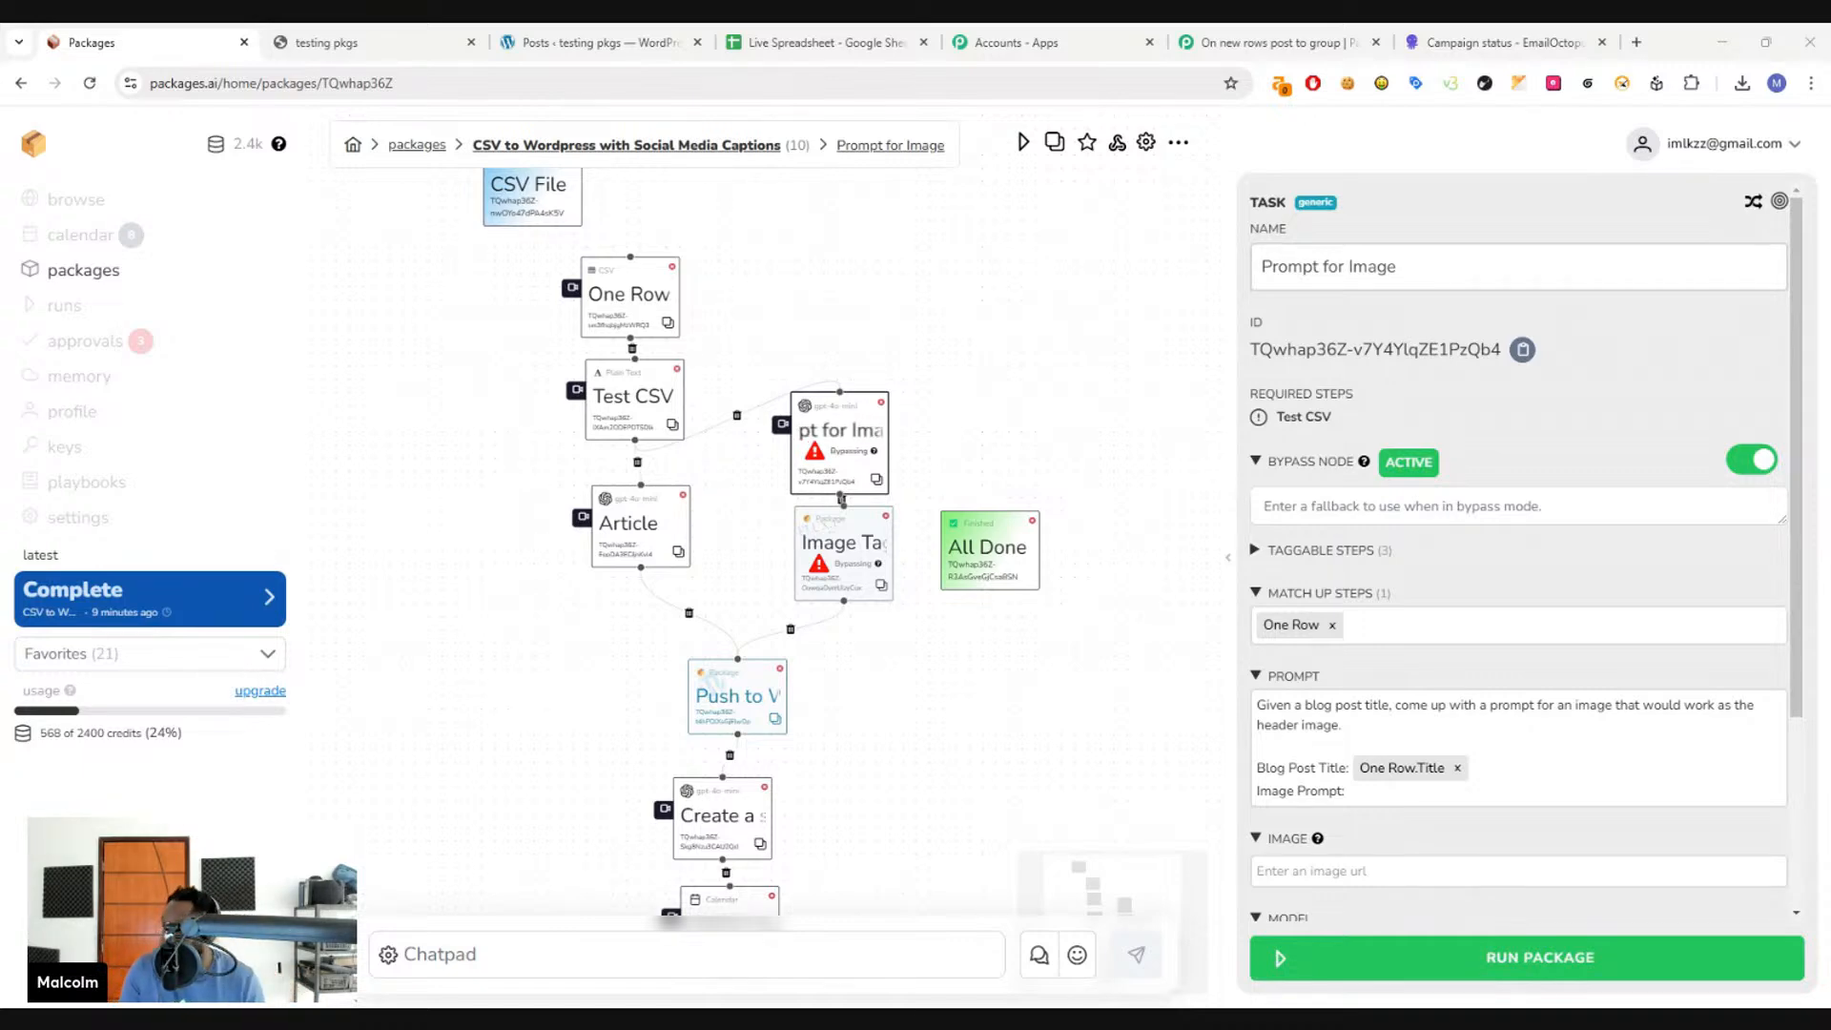
- Create a new private package named "Voice AI" with the description "This is a test of voice in packages"
click(118, 285)
click(1747, 212)
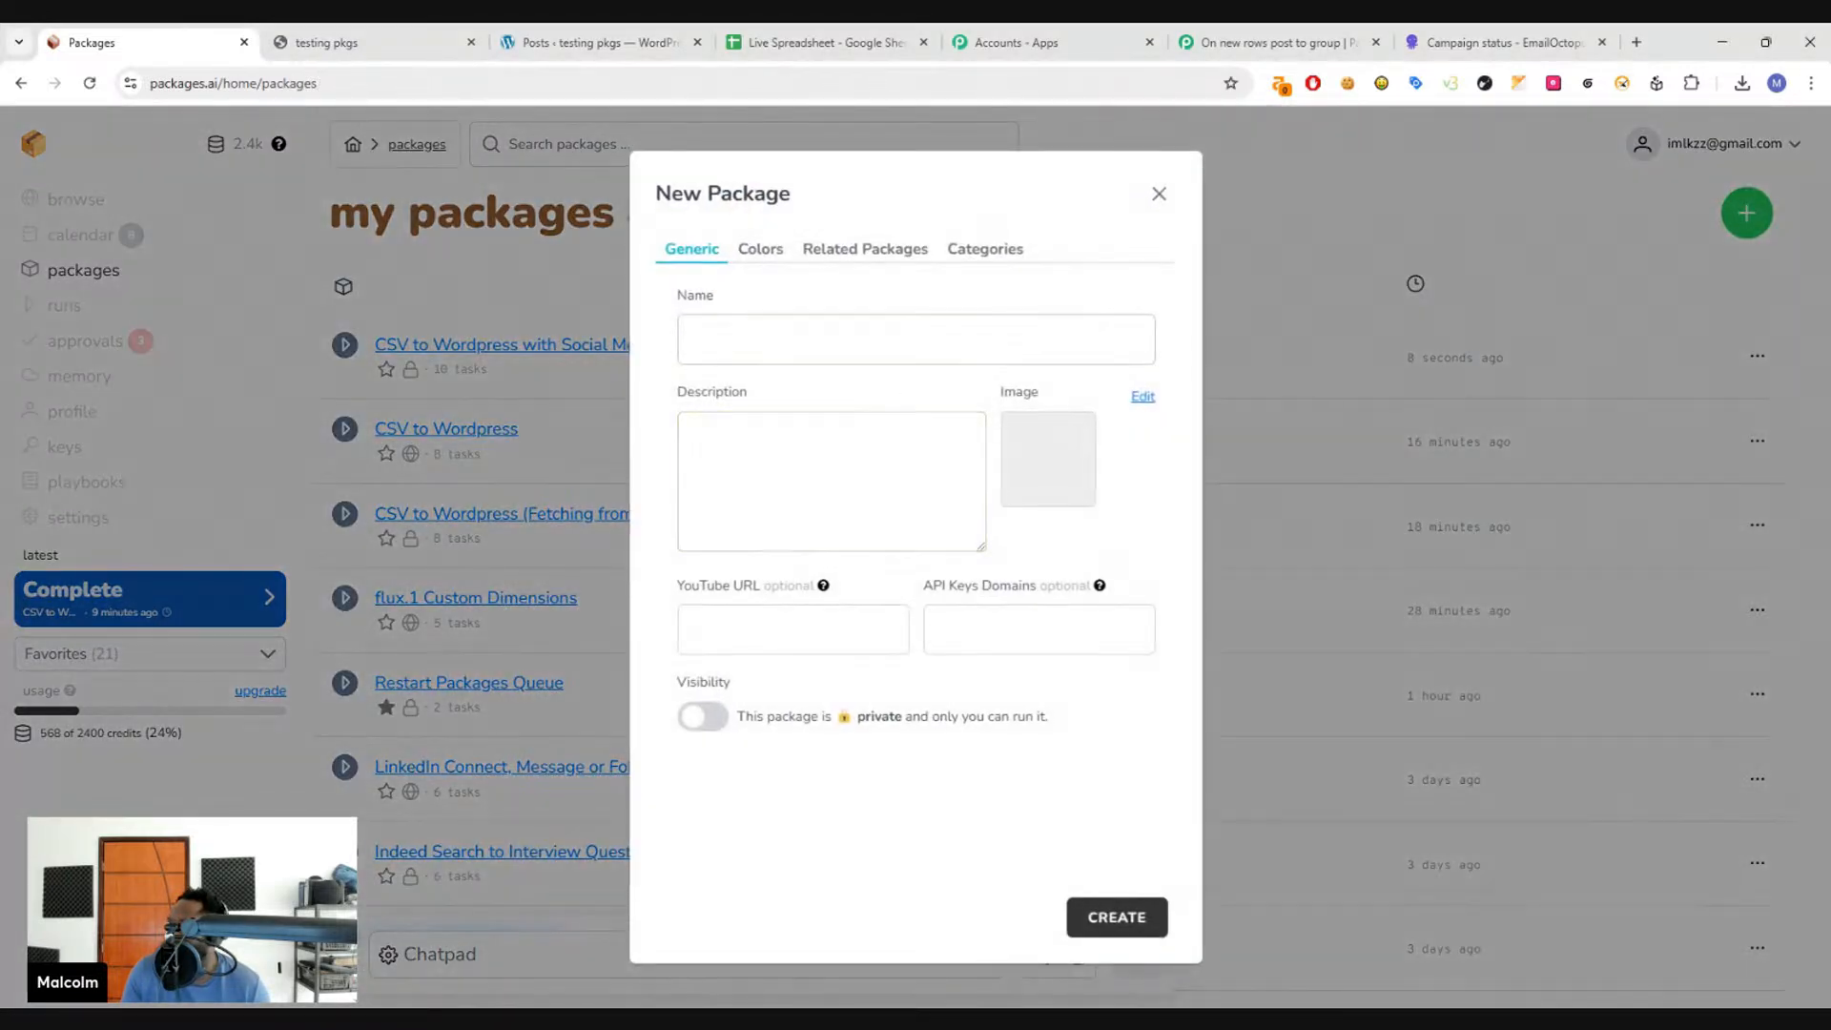
text(Voice )
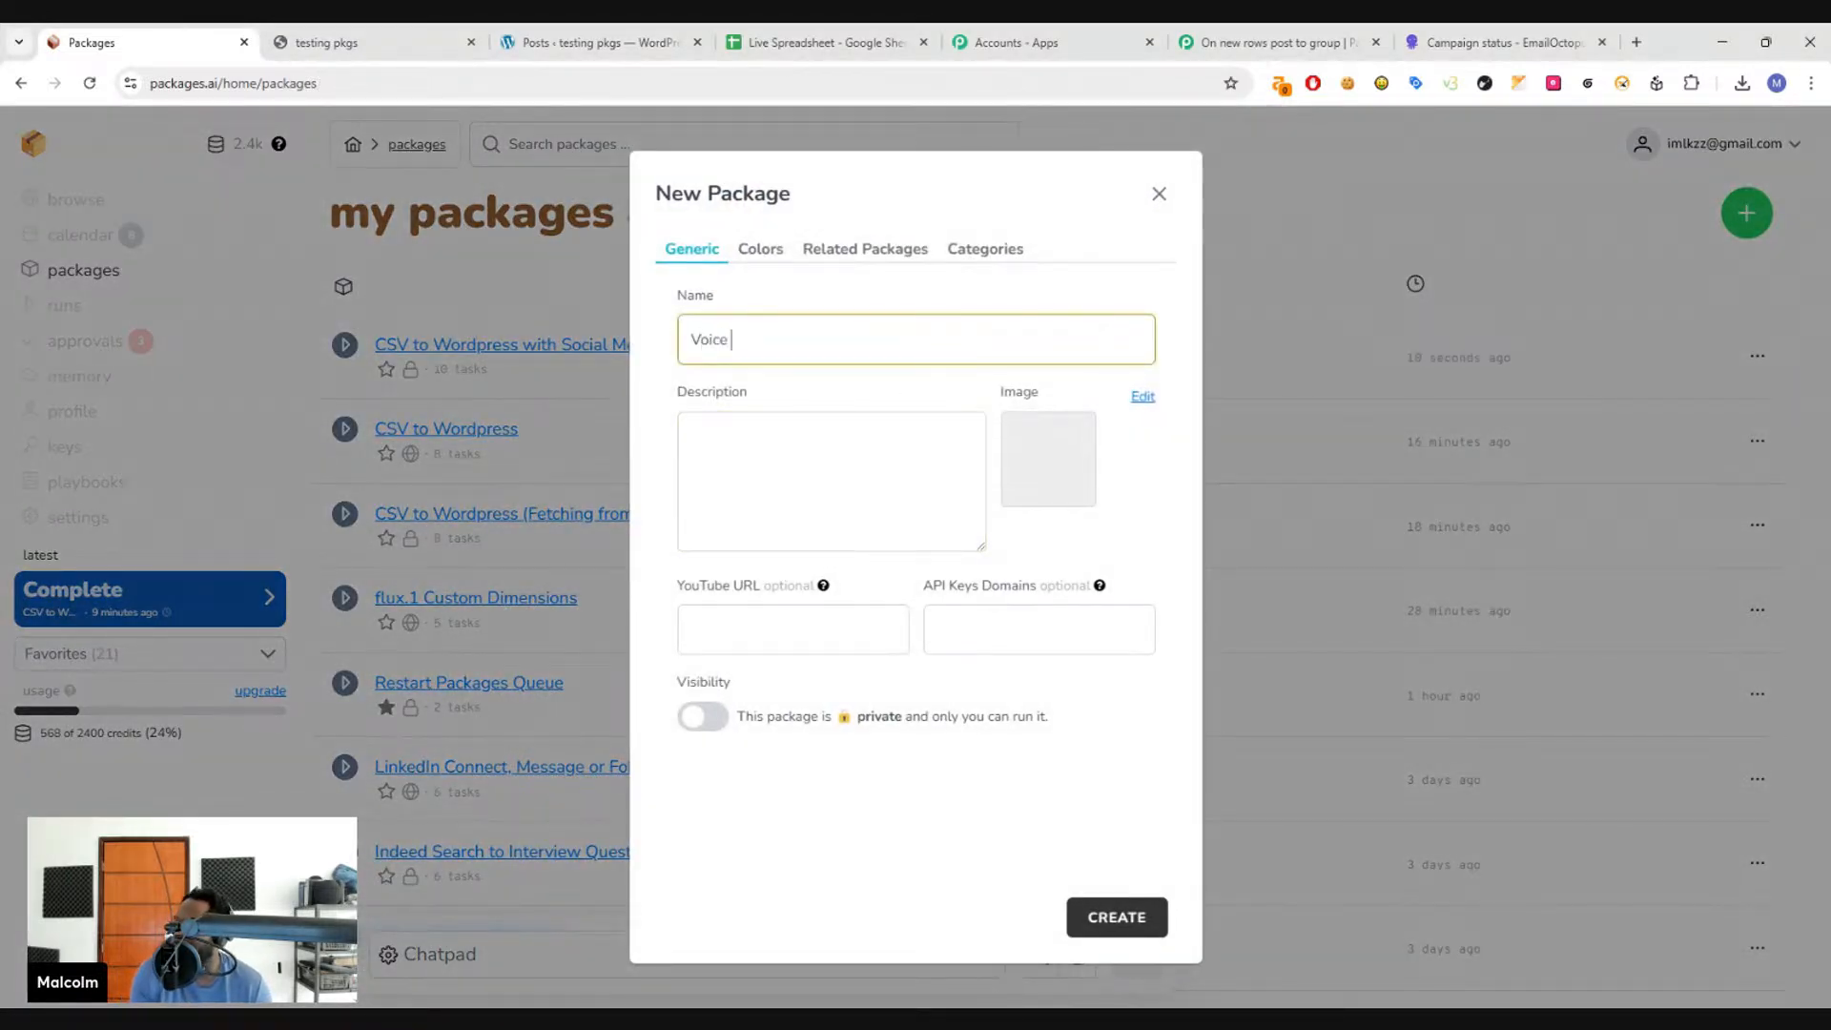
text(AI)
key(Tab)
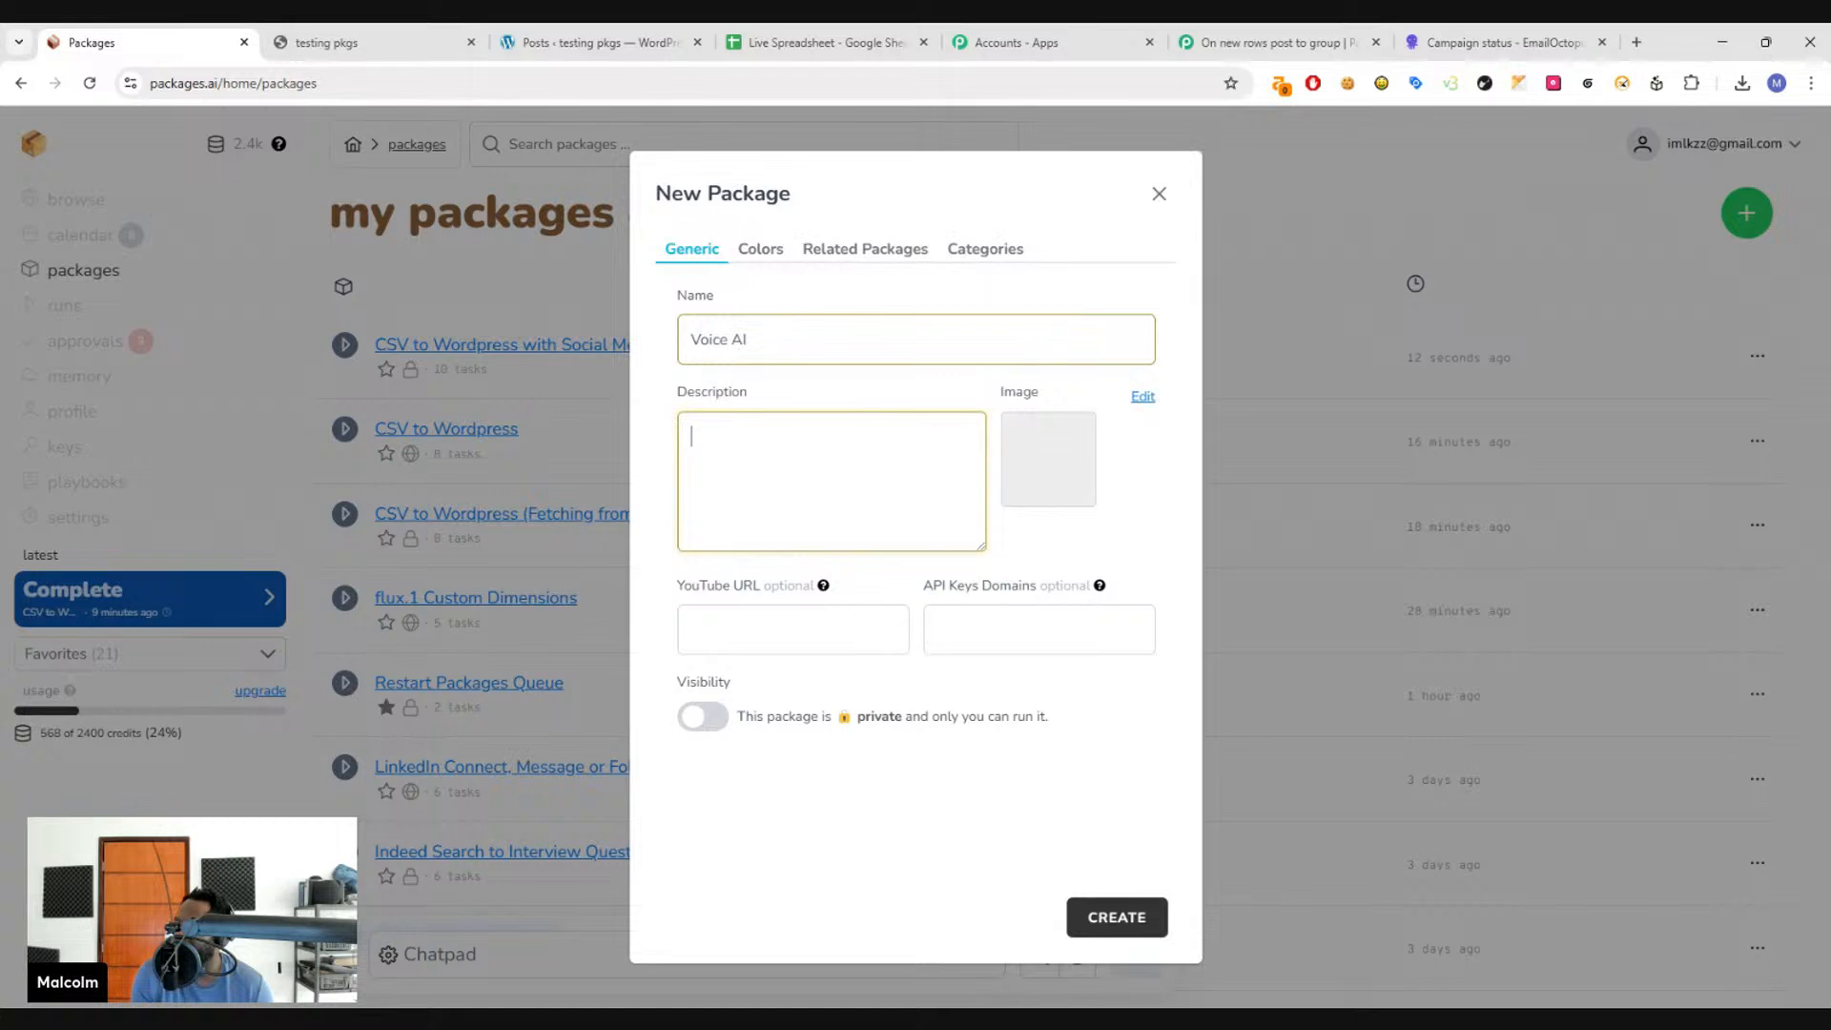
text(This is a test ofg)
key(BackSpace)
key(BackSpace)
text(vo)
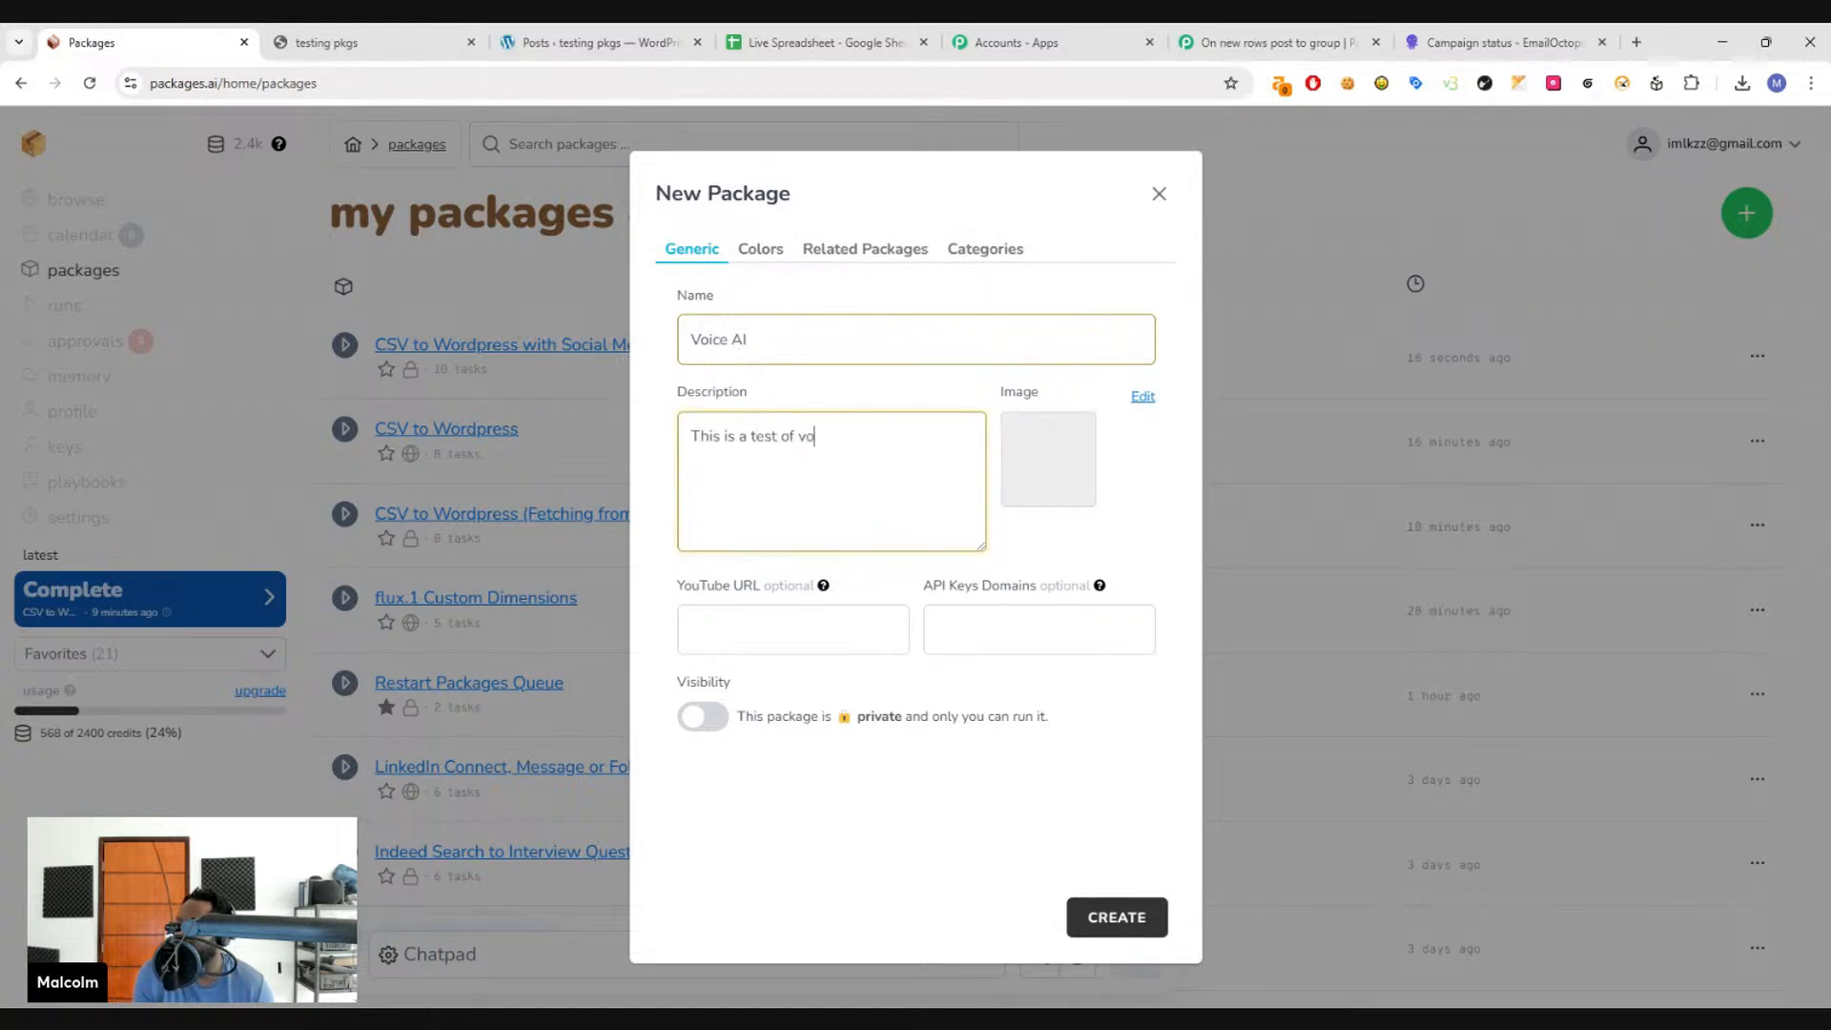
text(ice in packages)
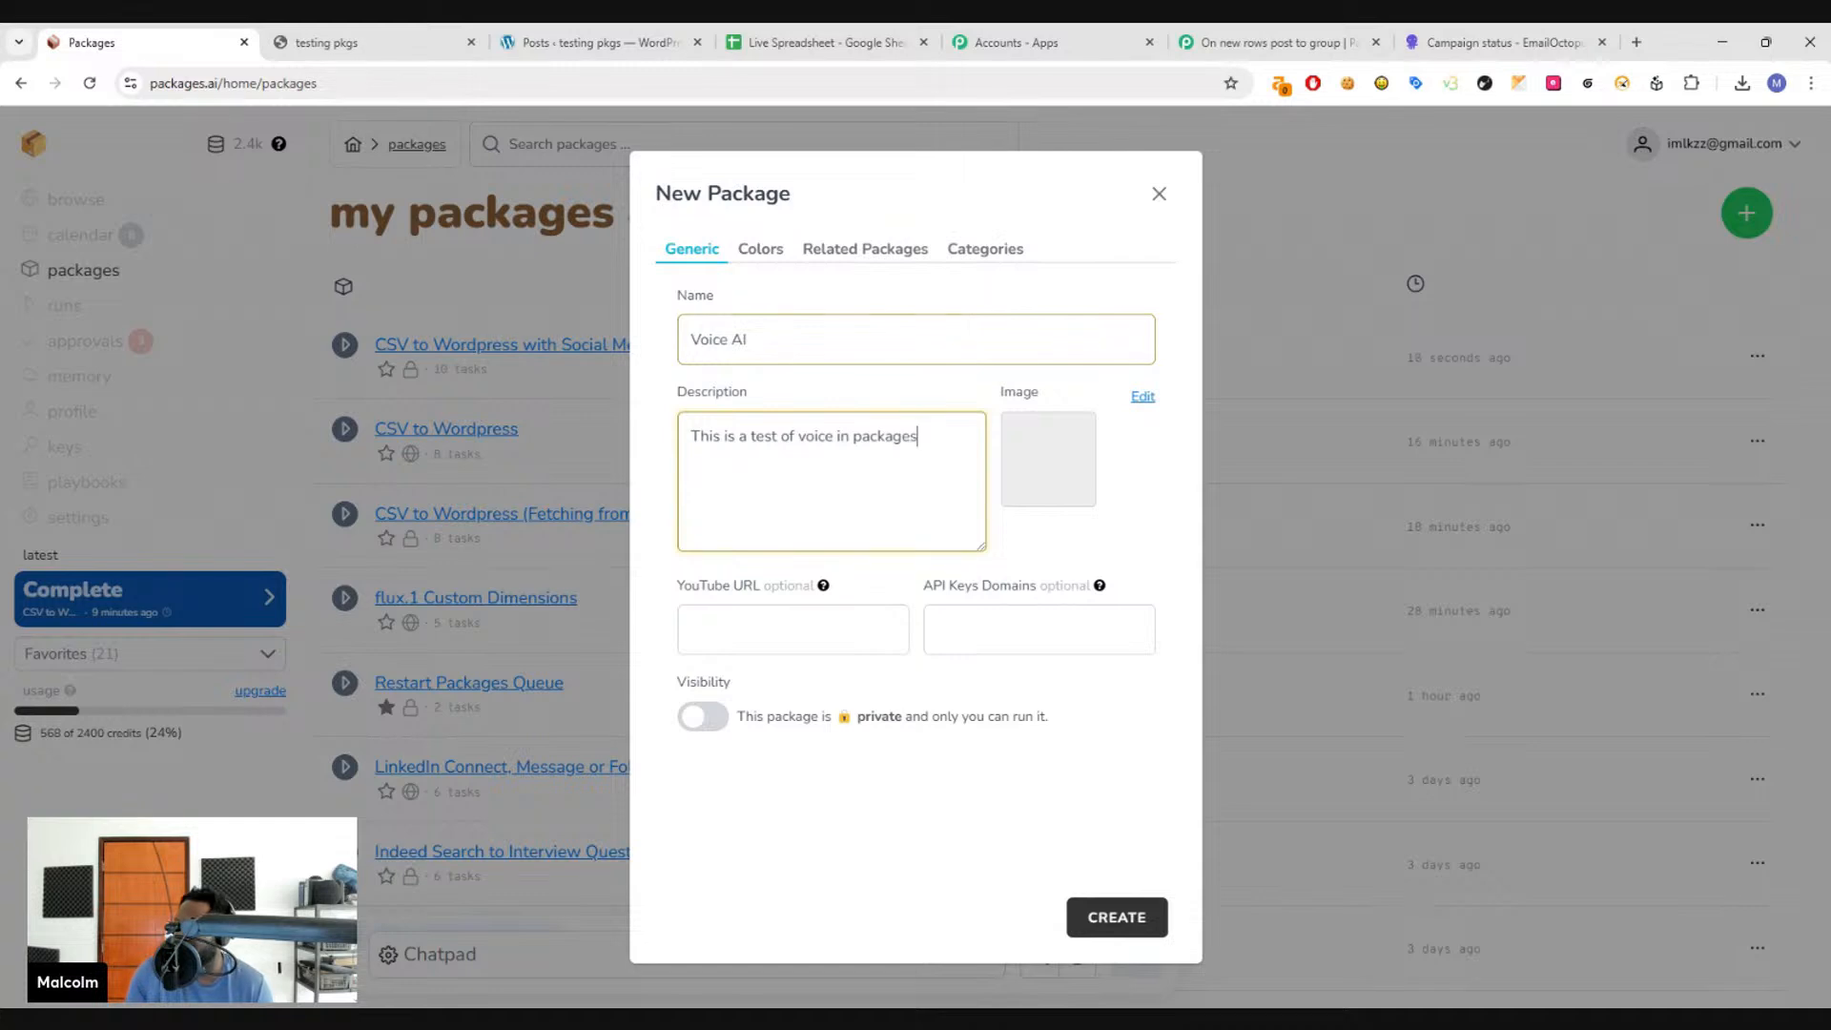
click(1117, 917)
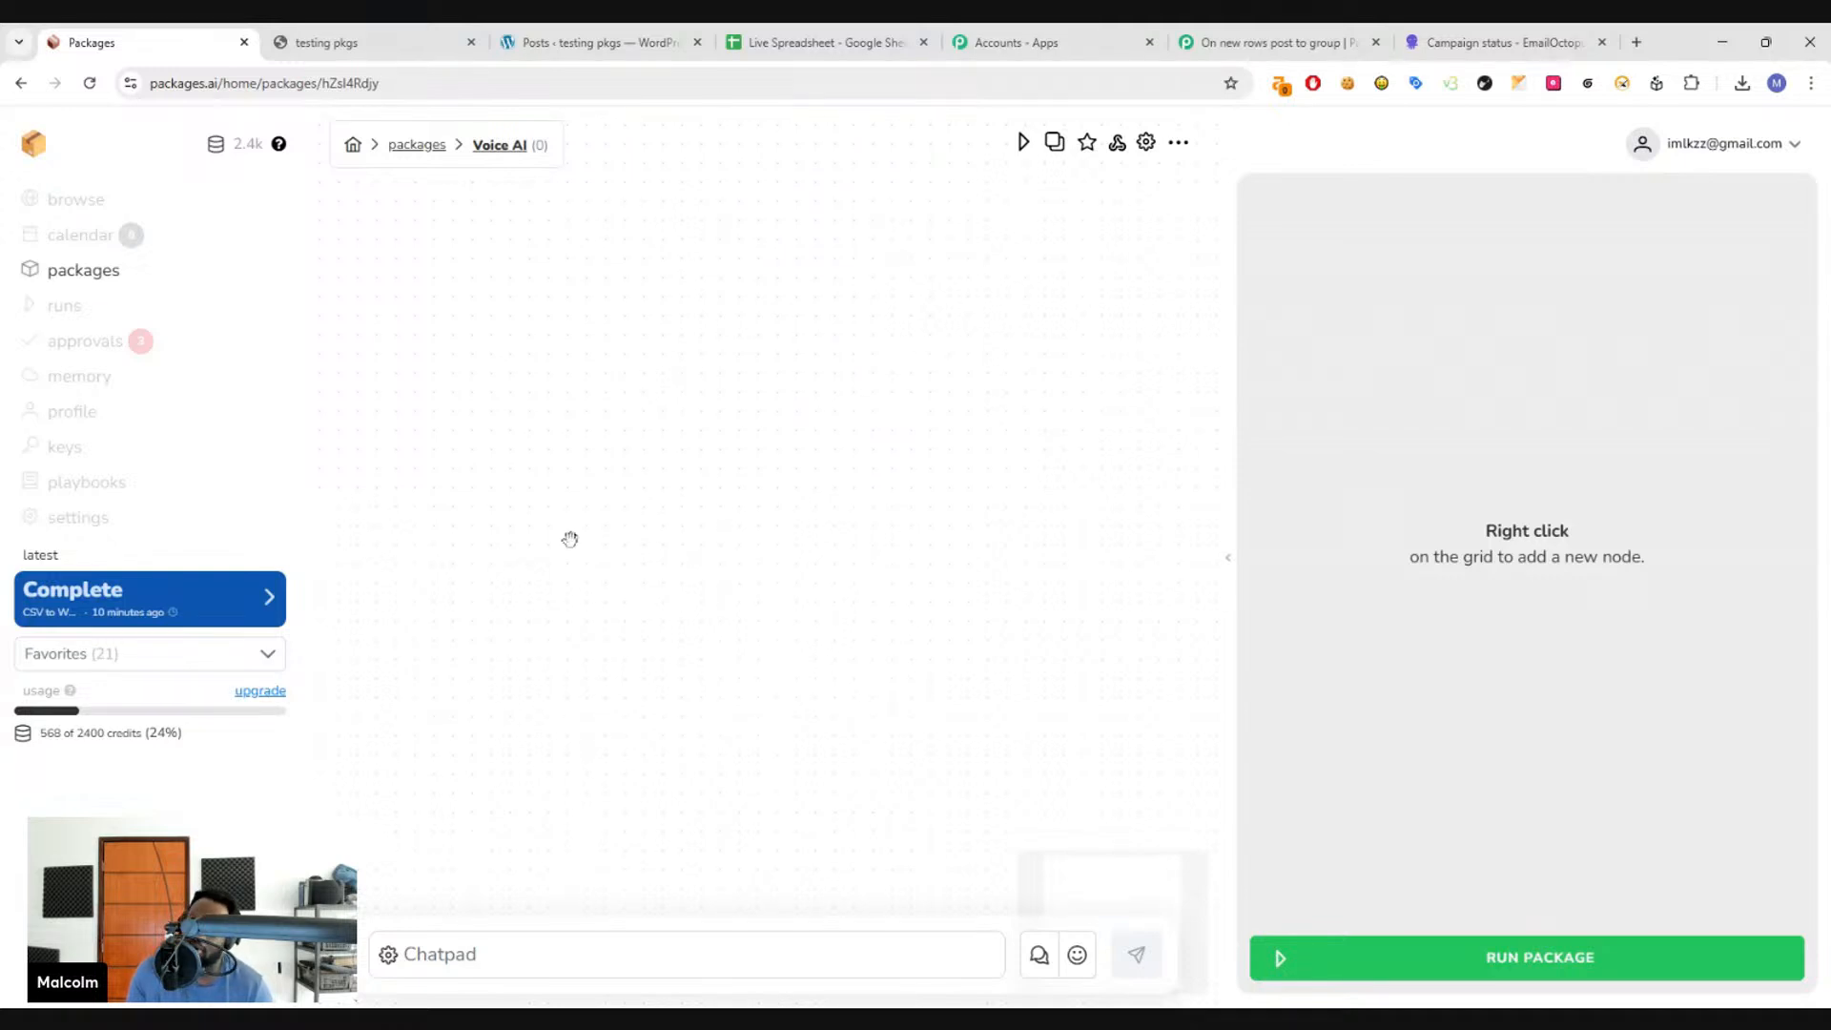
- Add an AI Audio node to the empty Voice AI package, position it on the grid and bring up its audio settings
right_click(660, 299)
mouse_move(715, 739)
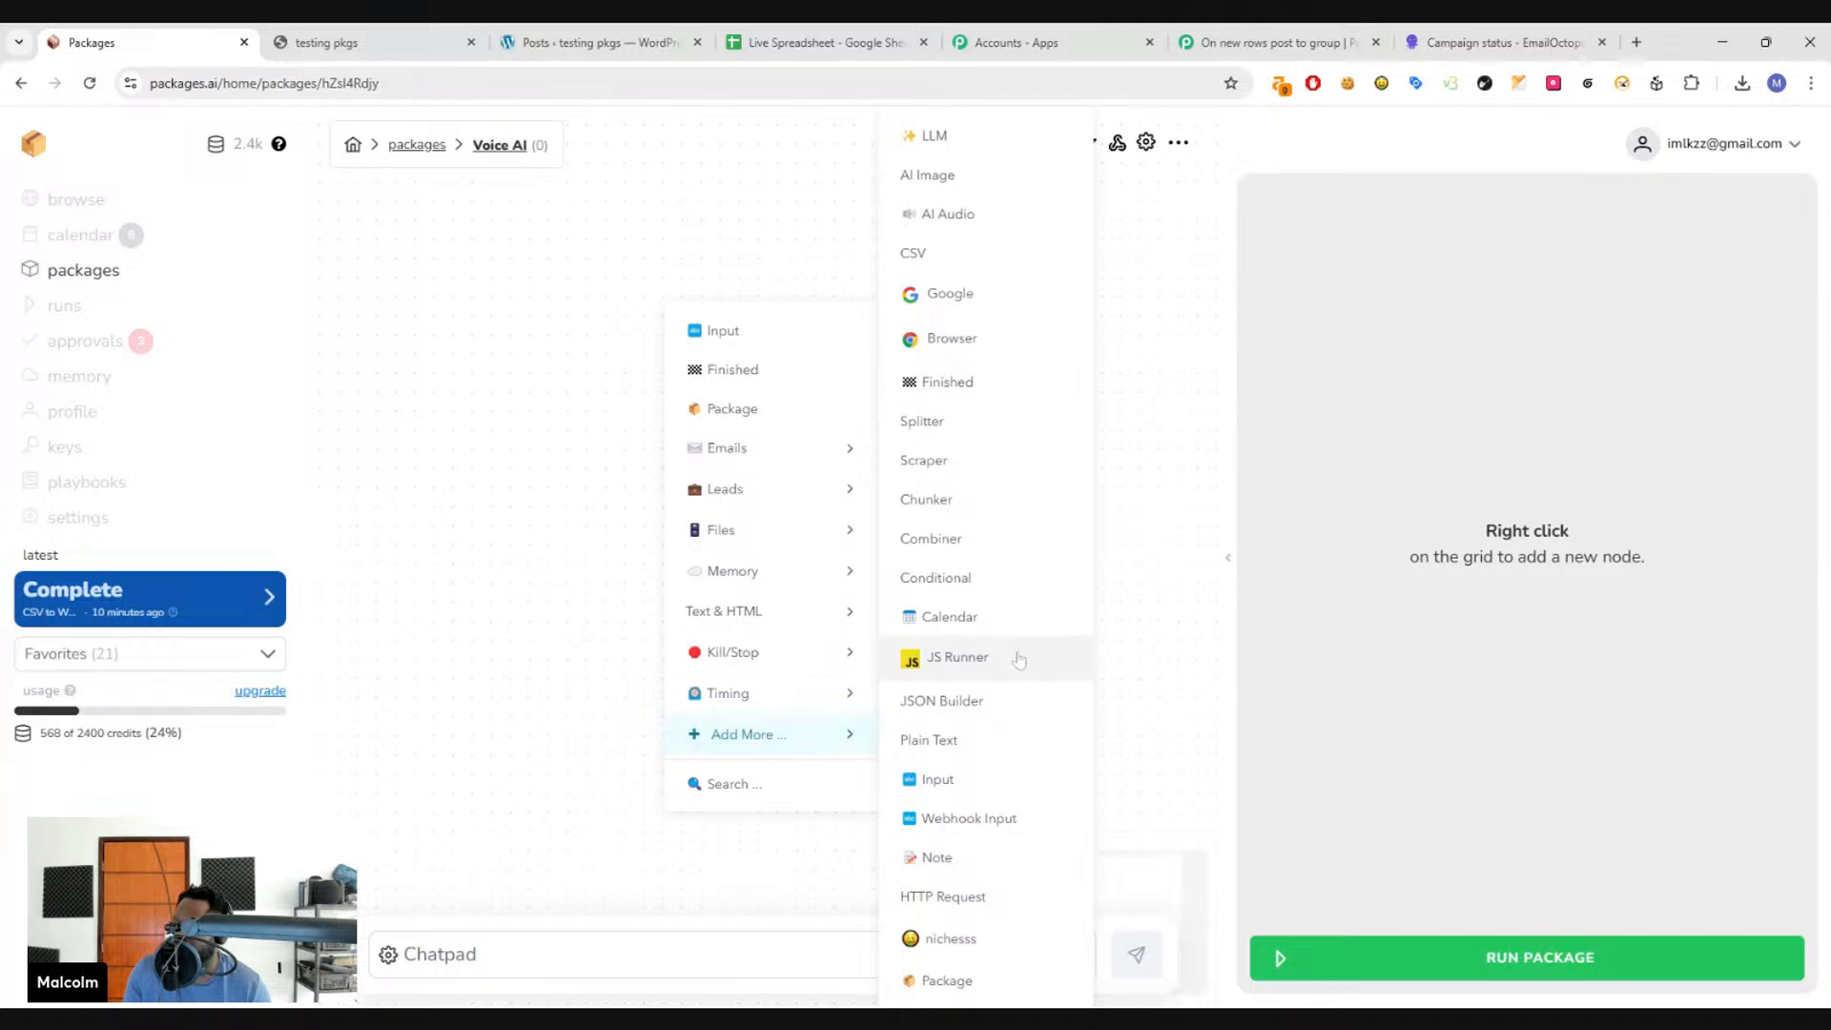
click(993, 220)
drag(732, 546, 605, 405)
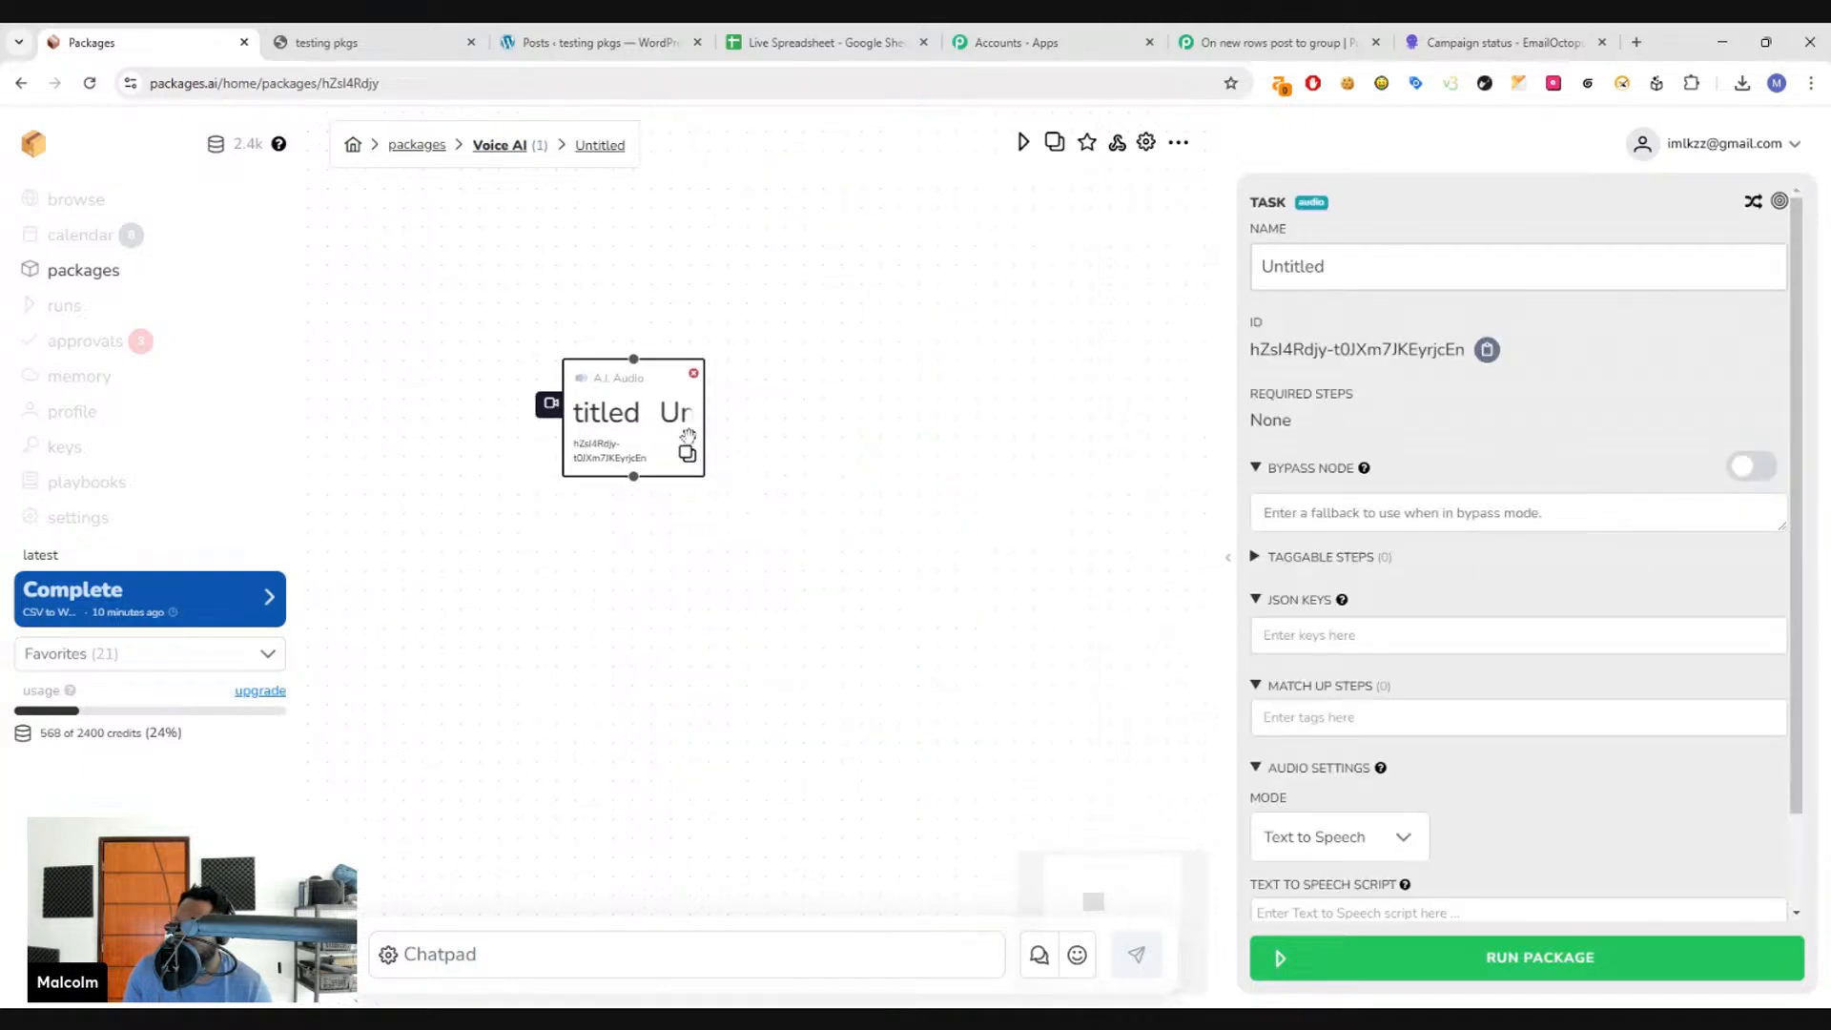
scroll(1573, 658, down, 2)
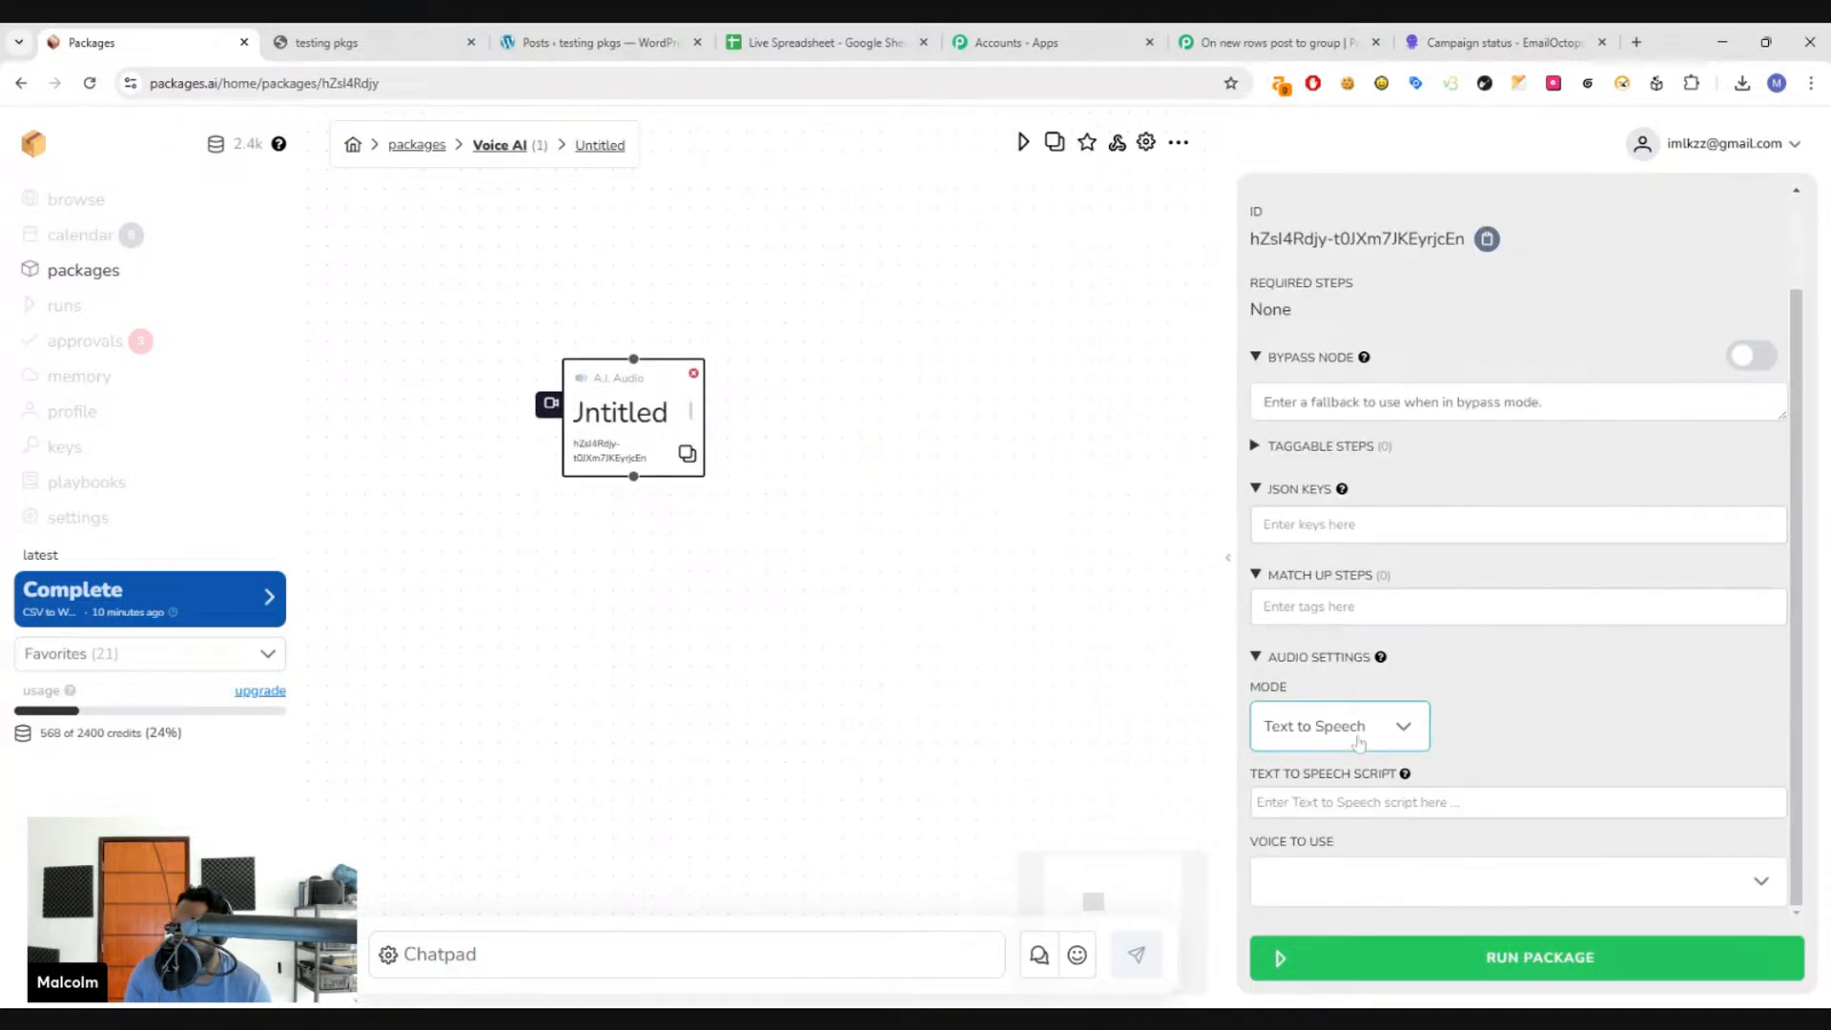
- Choose Aria as the voice for the text-to-speech node in the Voice AI package
click(1496, 882)
click(1498, 885)
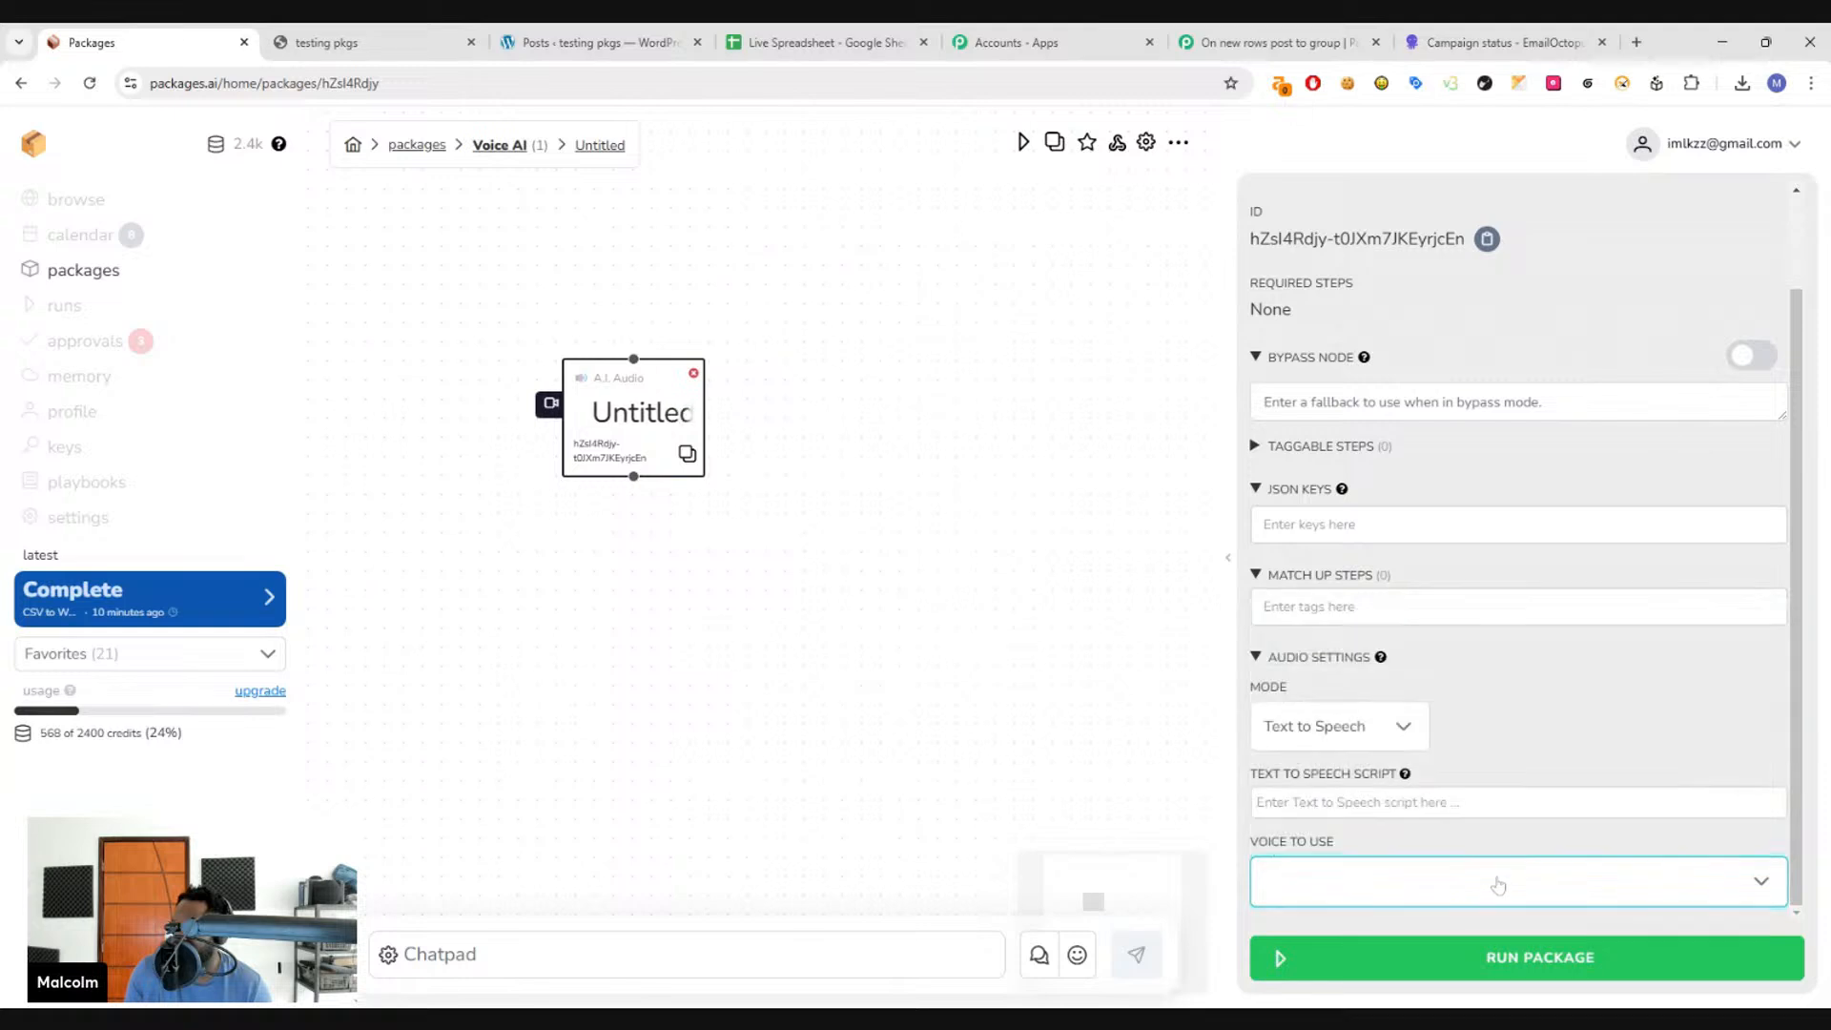
click(1498, 885)
click(1513, 694)
click(1516, 802)
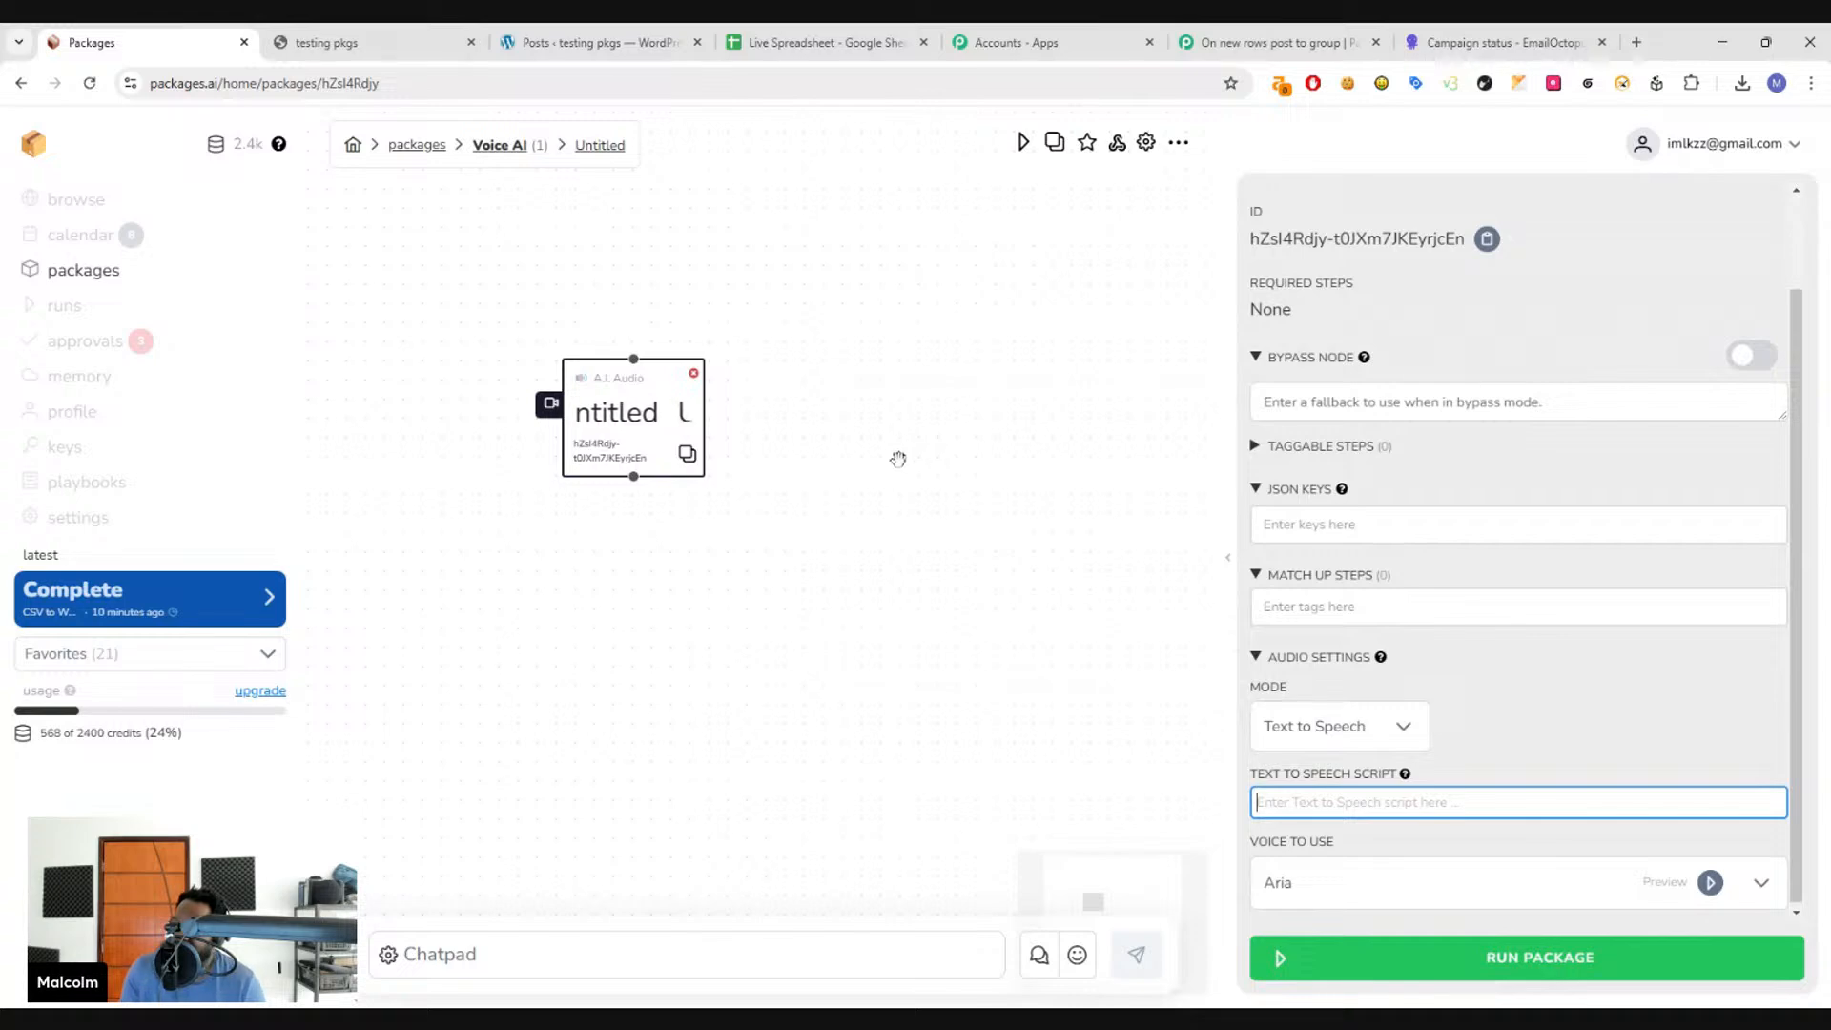
- Add a Finished node beside the AI Audio node and name it "All Done"
right_click(898, 459)
click(944, 511)
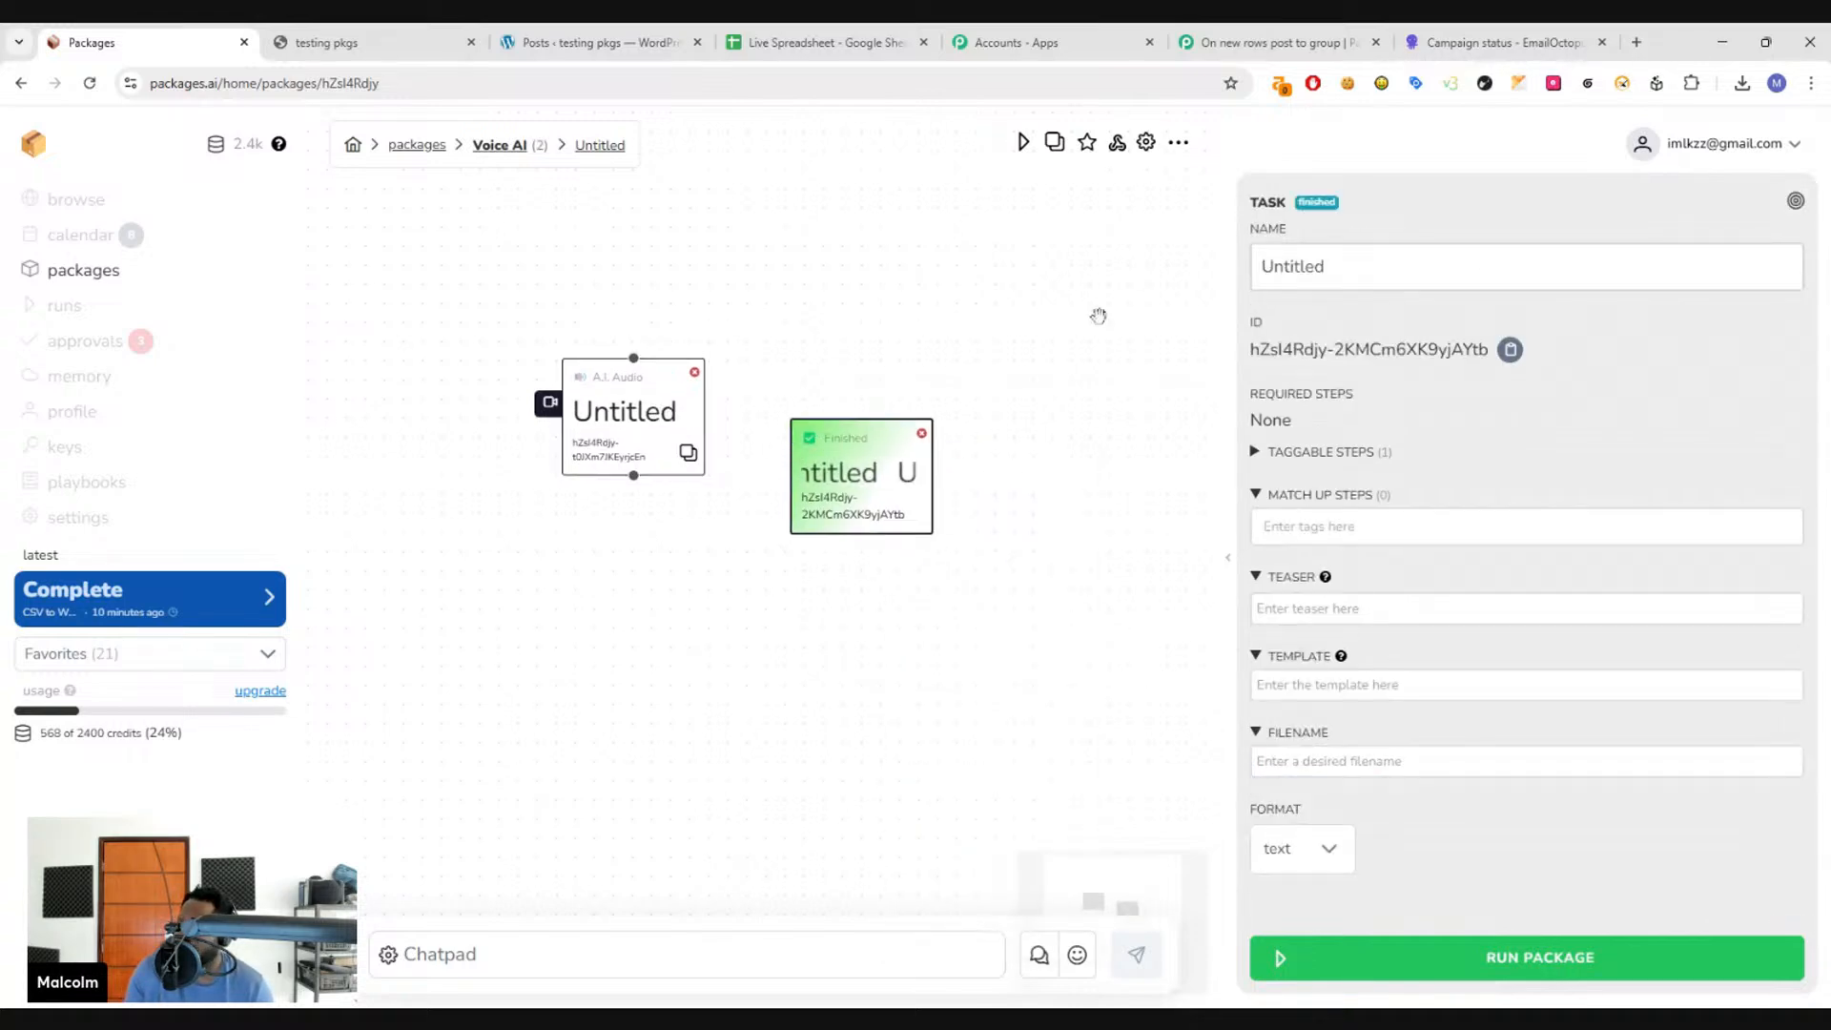
text(All Done)
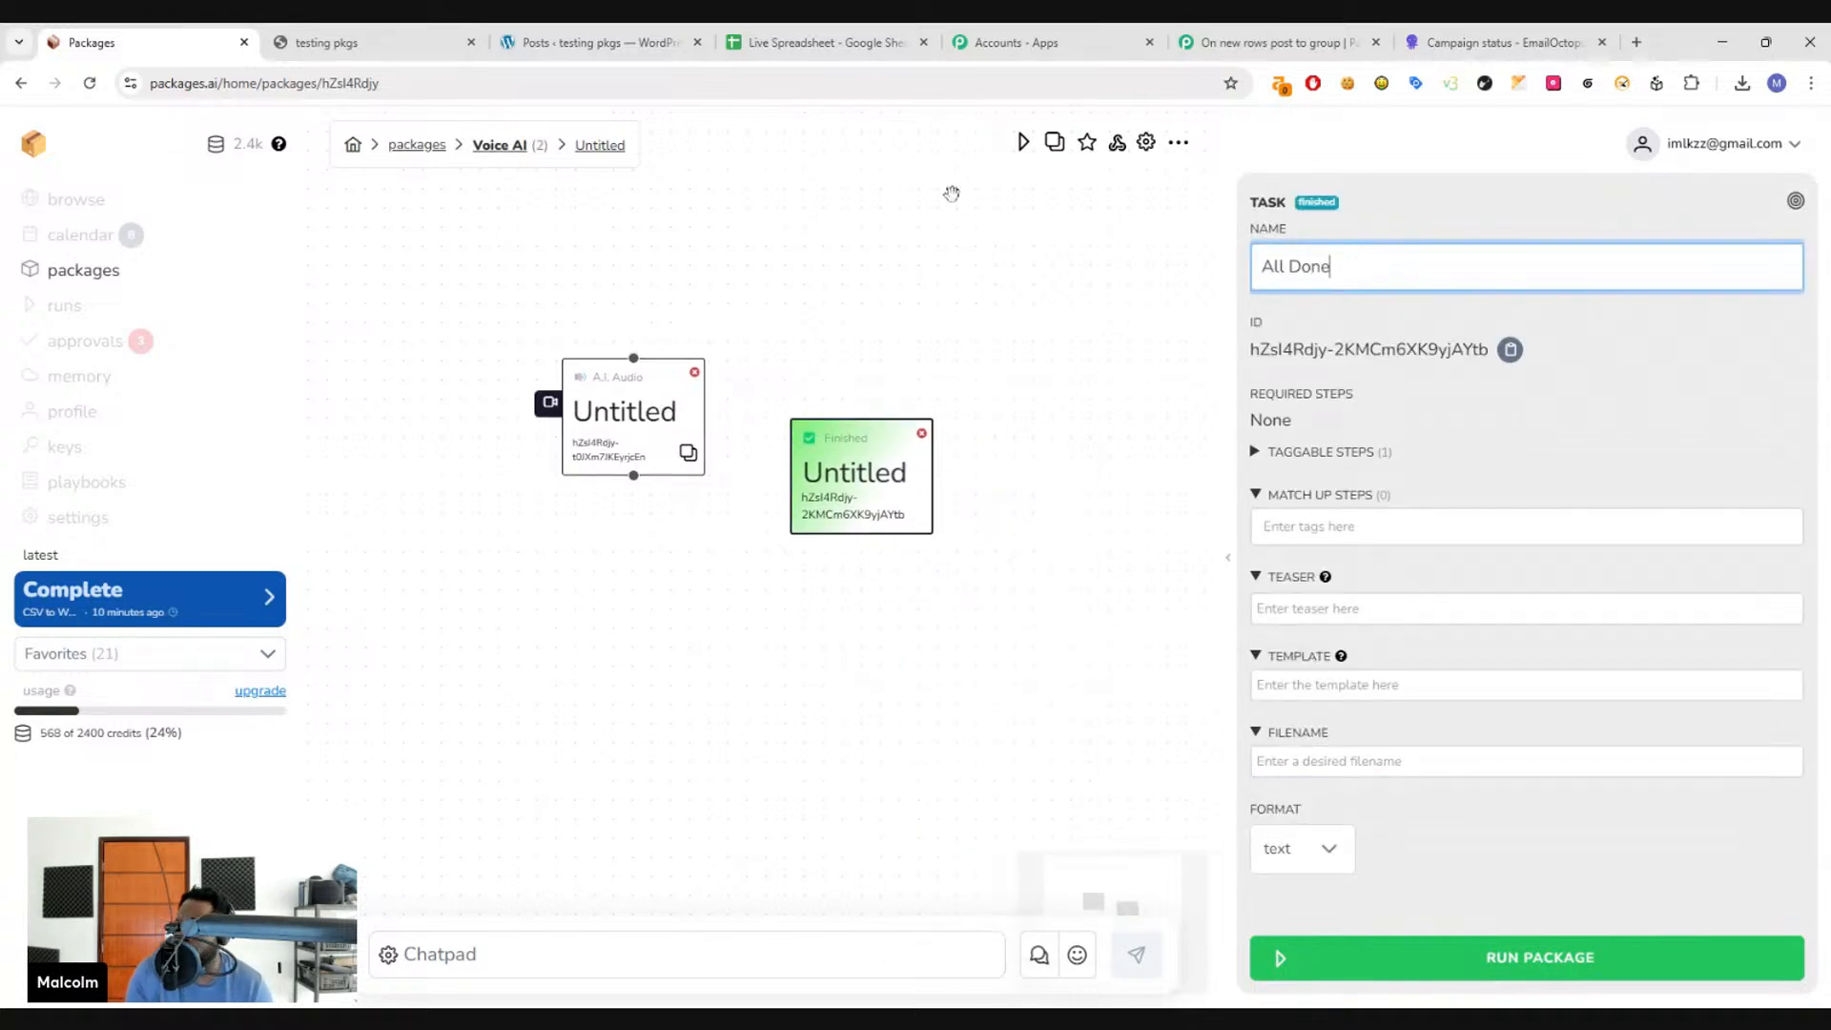
- Set the AI Audio node's text-to-speech script to "Hello everybody" and rename the node "Create Audio"
click(620, 417)
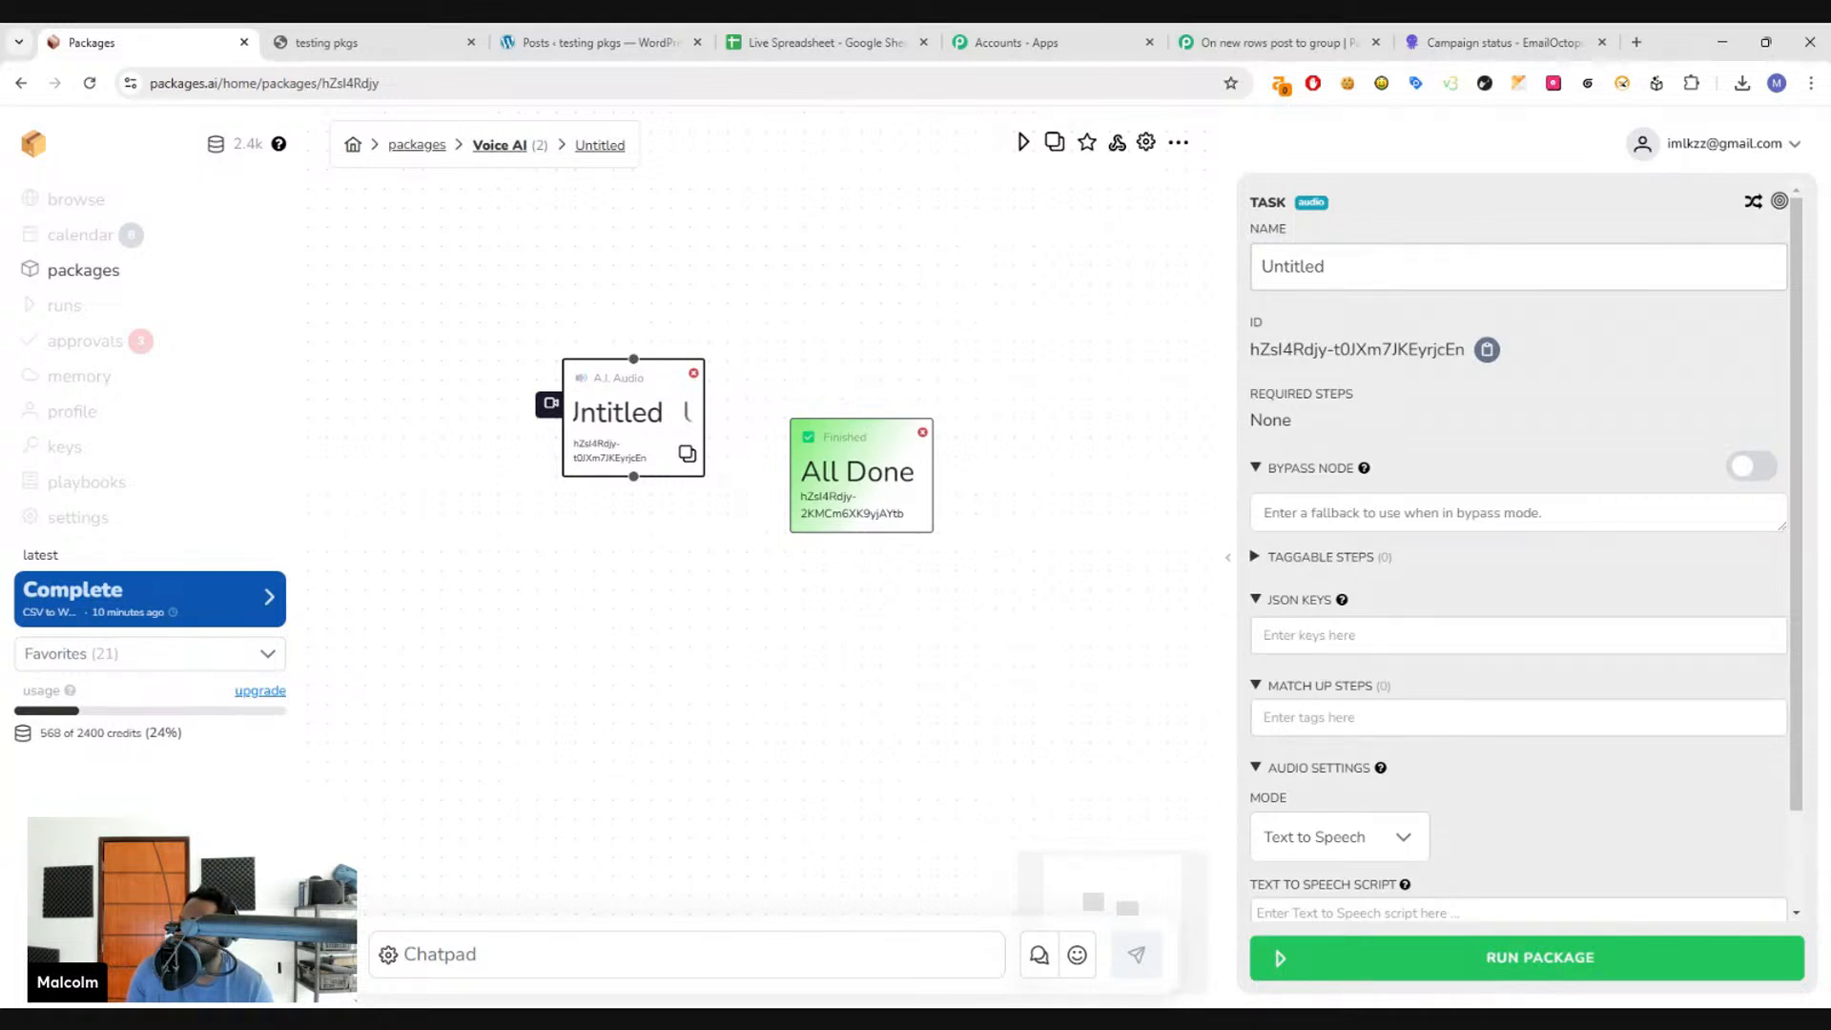
click(1431, 912)
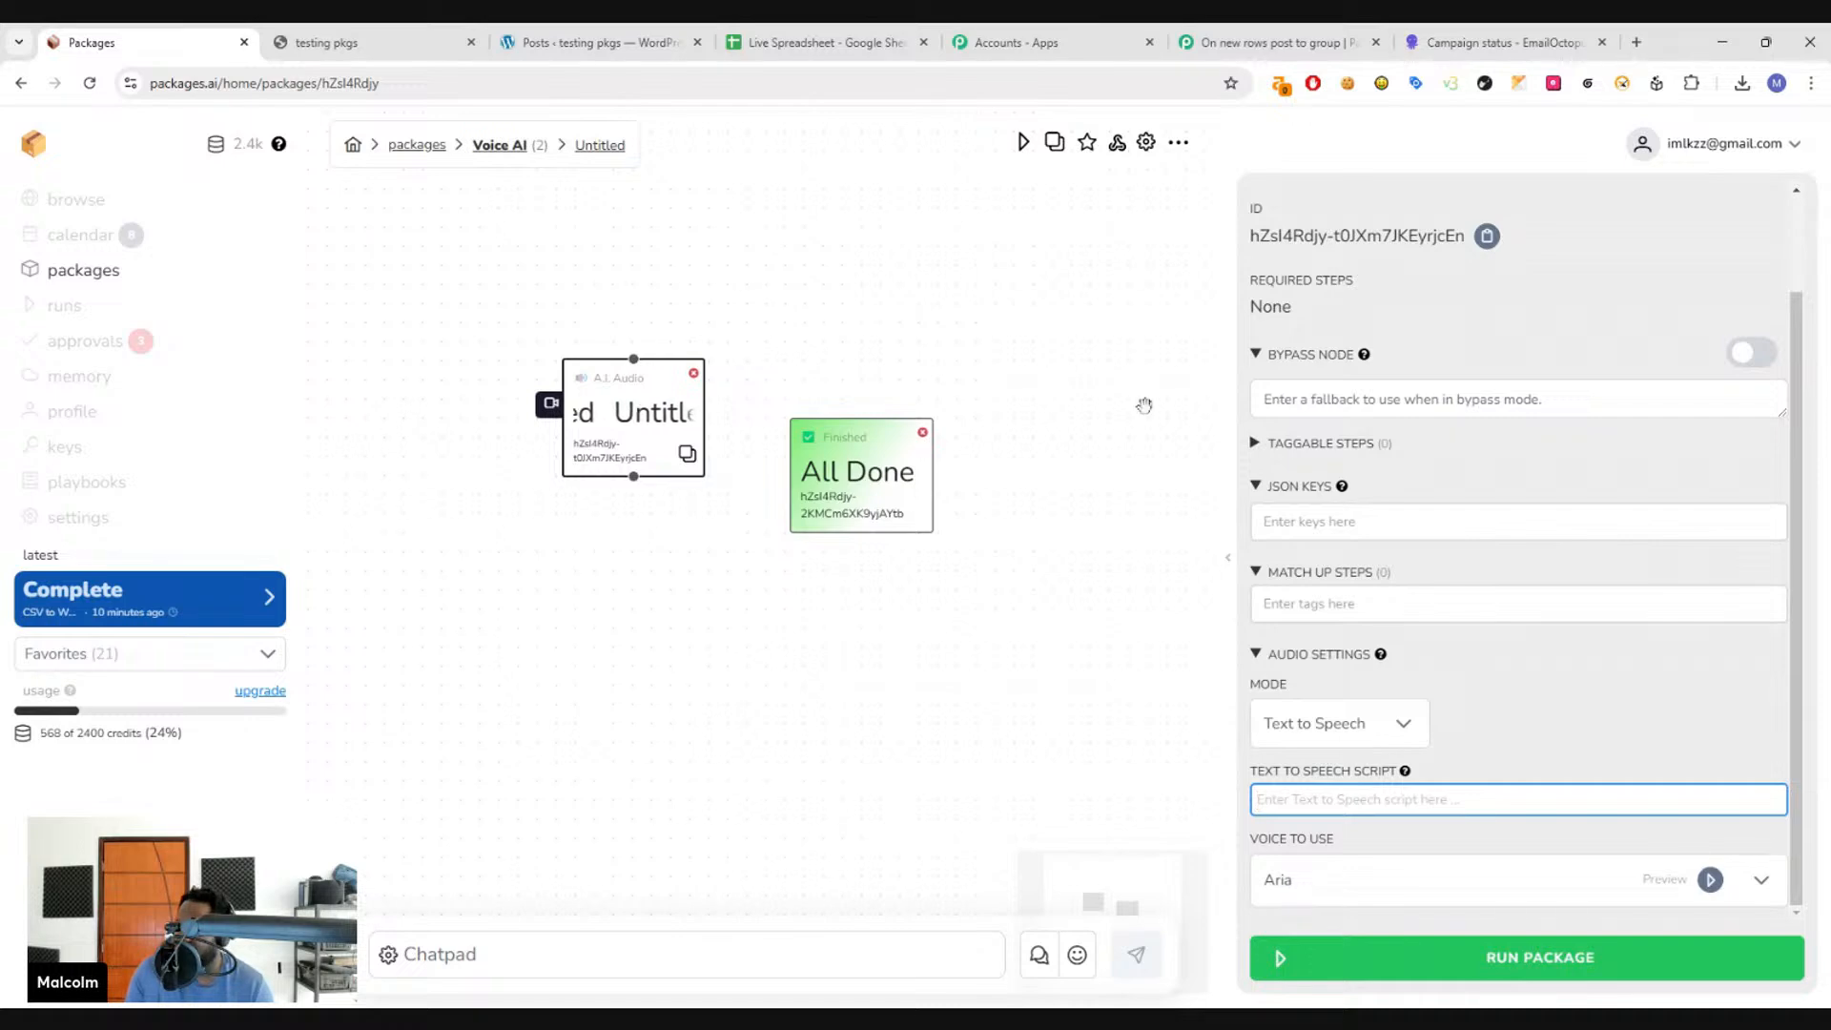
text(Hello everybody)
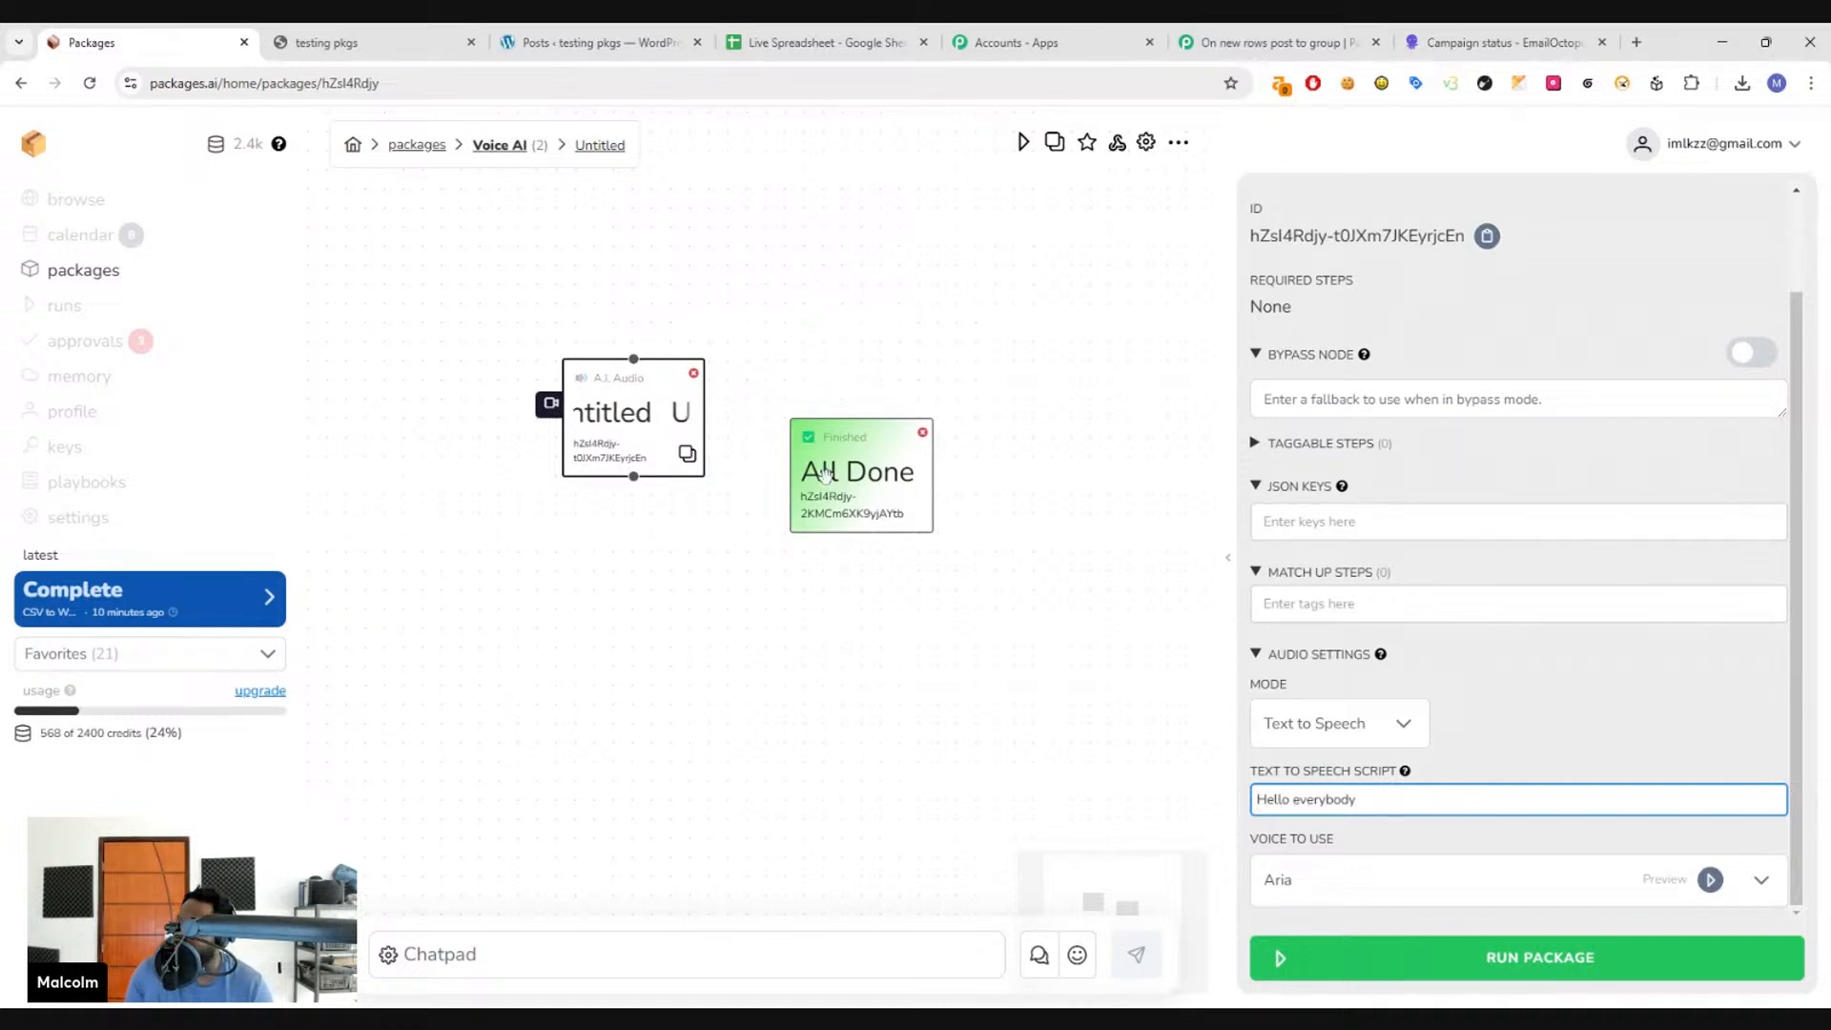
scroll(1451, 329, up, 2)
click(1430, 268)
key(ctrl+a)
key(BackSpace)
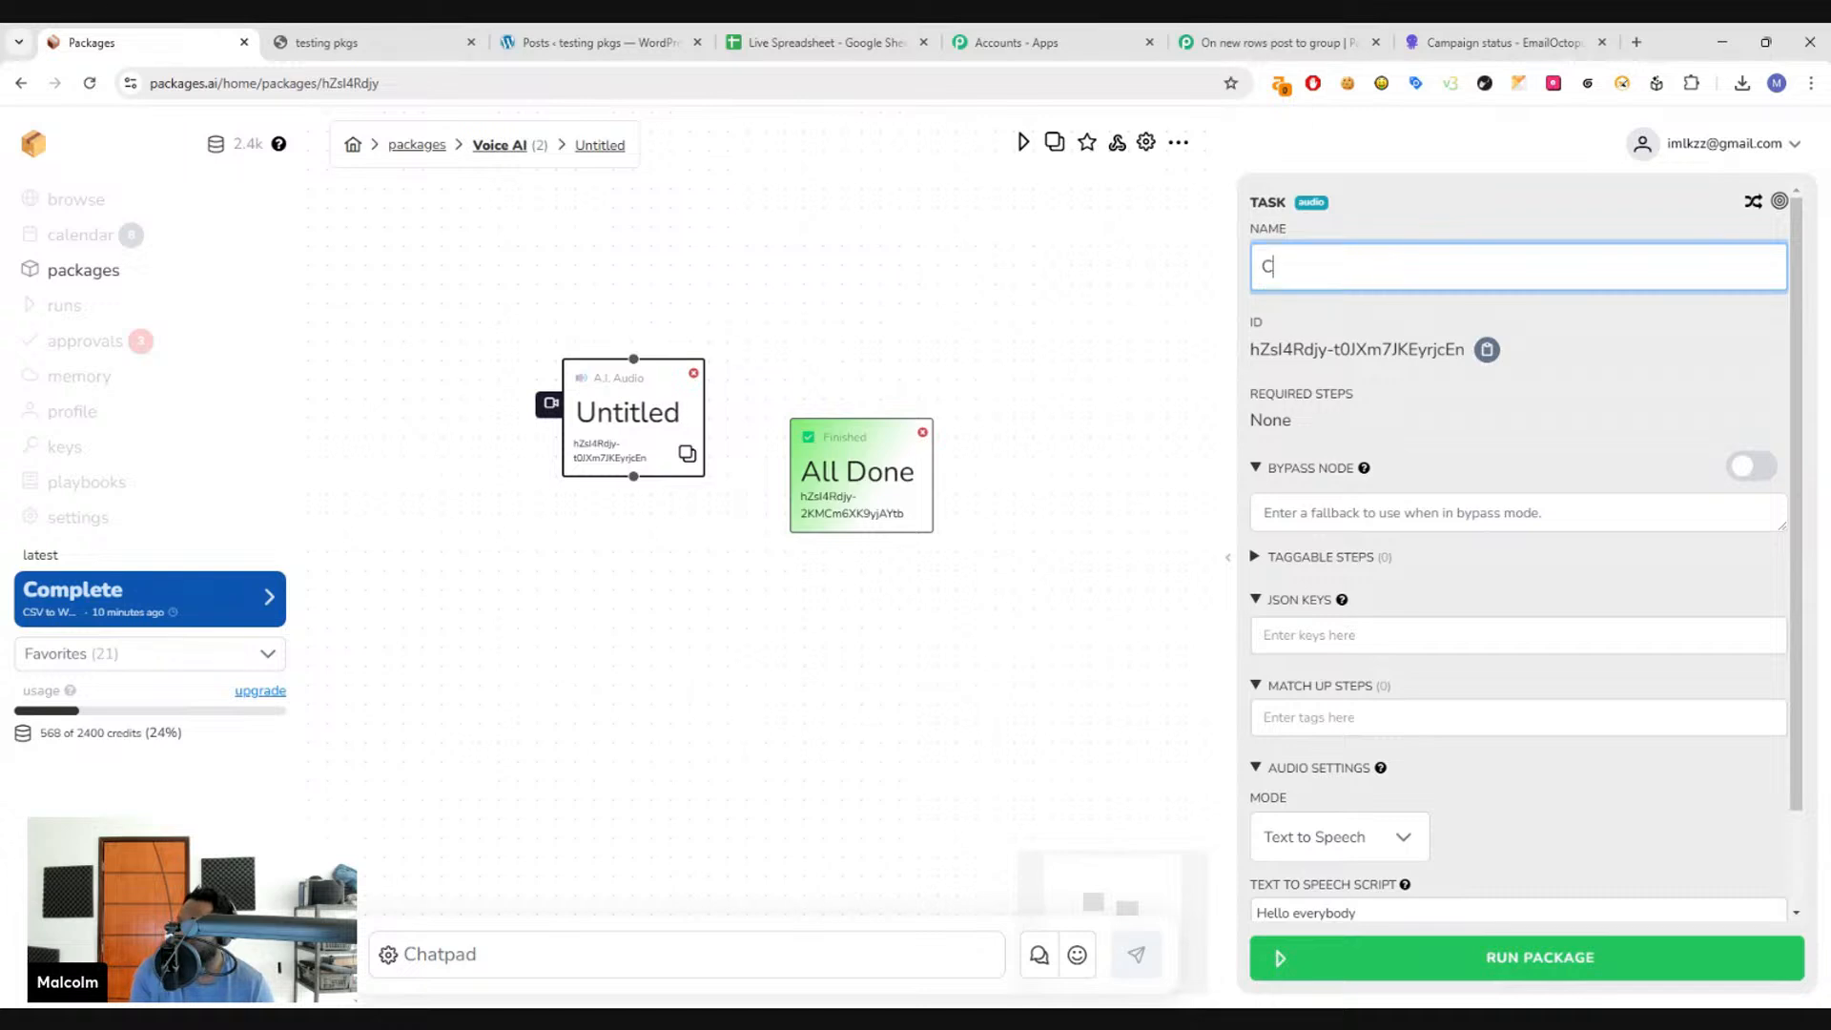
text(Create Audio)
- Insert a reference to the Create Audio step in the All Done node's template
click(830, 482)
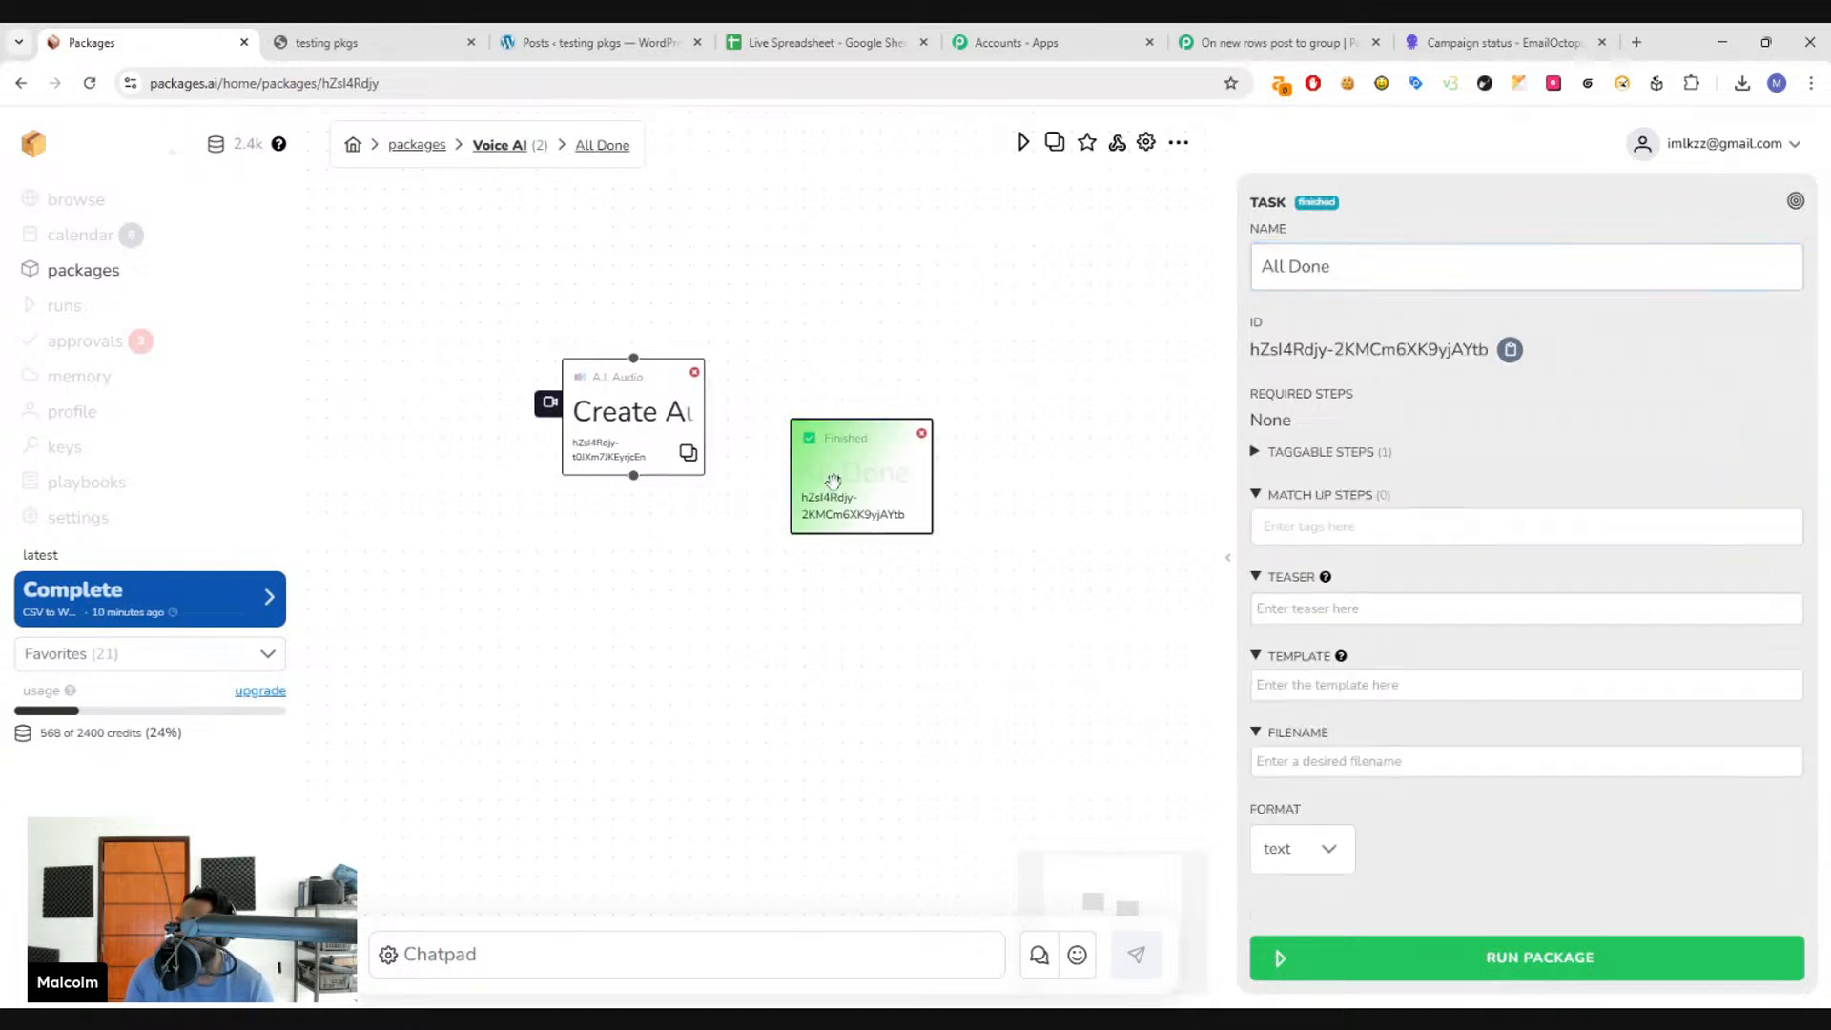
click(1431, 683)
text(@C)
key(Return)
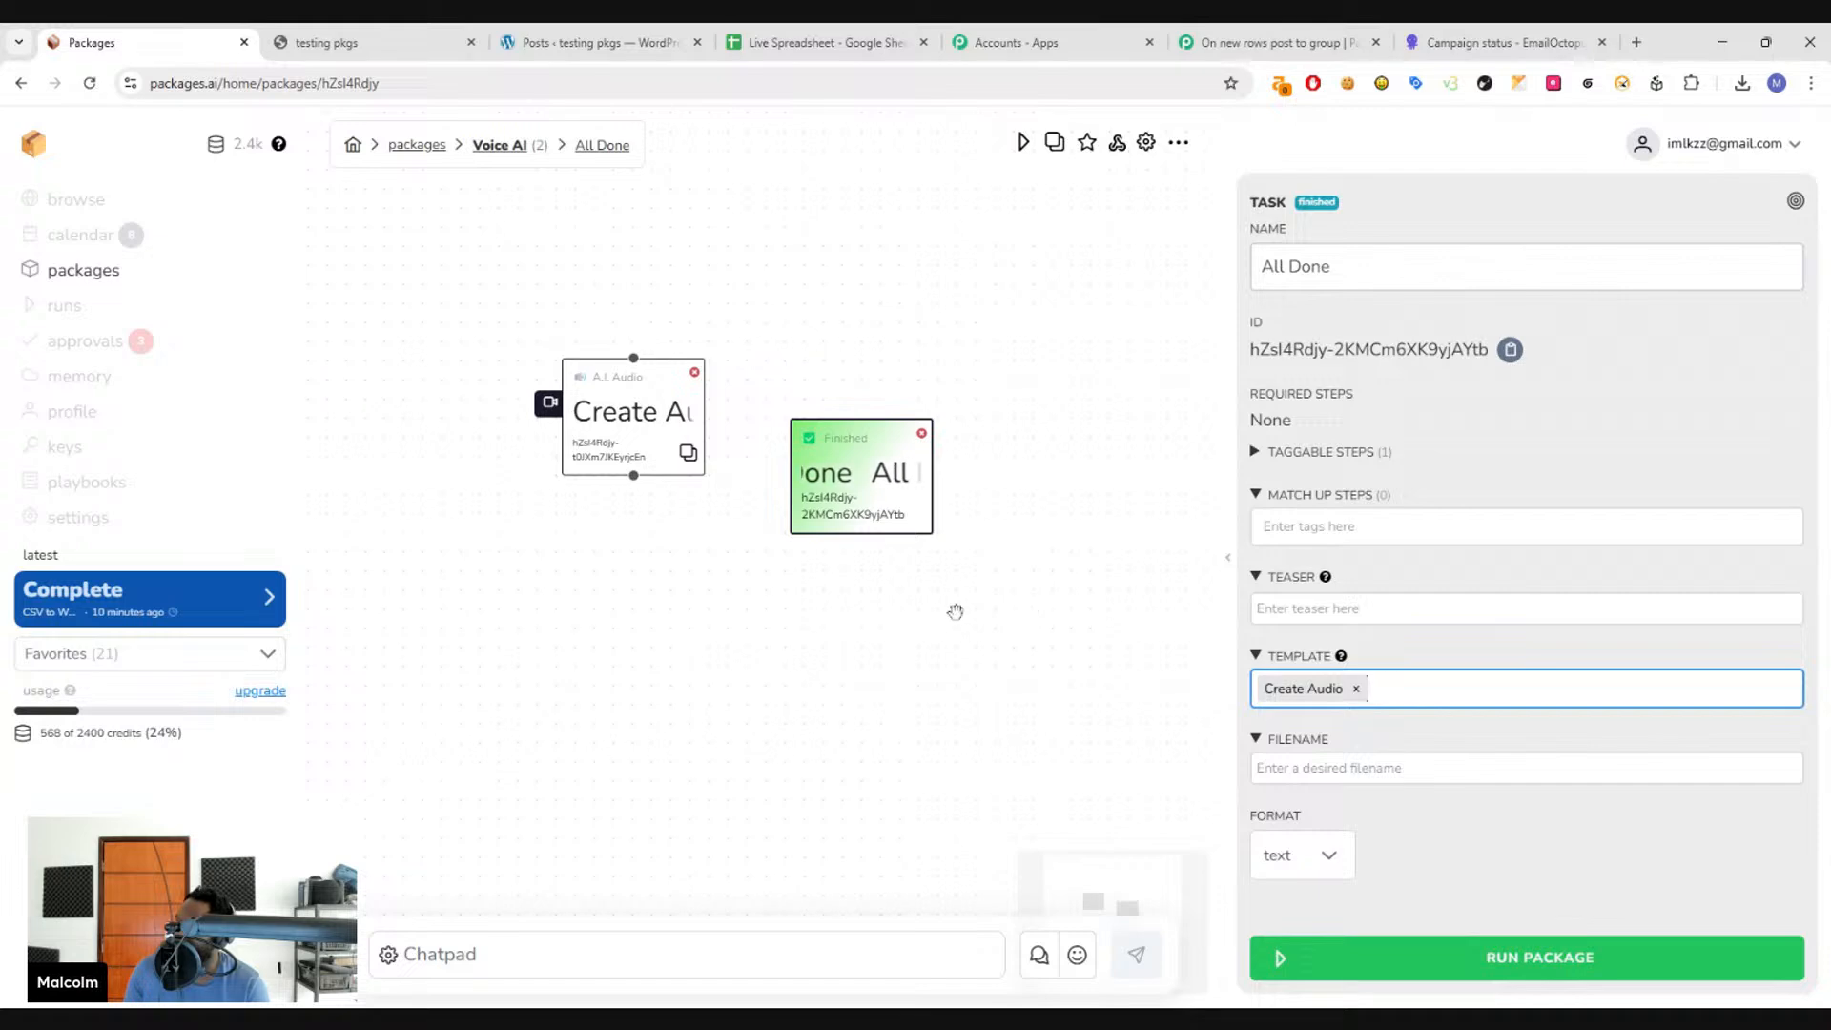
- Review the Create Audio and All Done nodes, and run the Voice AI package with the preselected keys and profiles
click(613, 425)
scroll(1556, 722, down, 1)
click(891, 470)
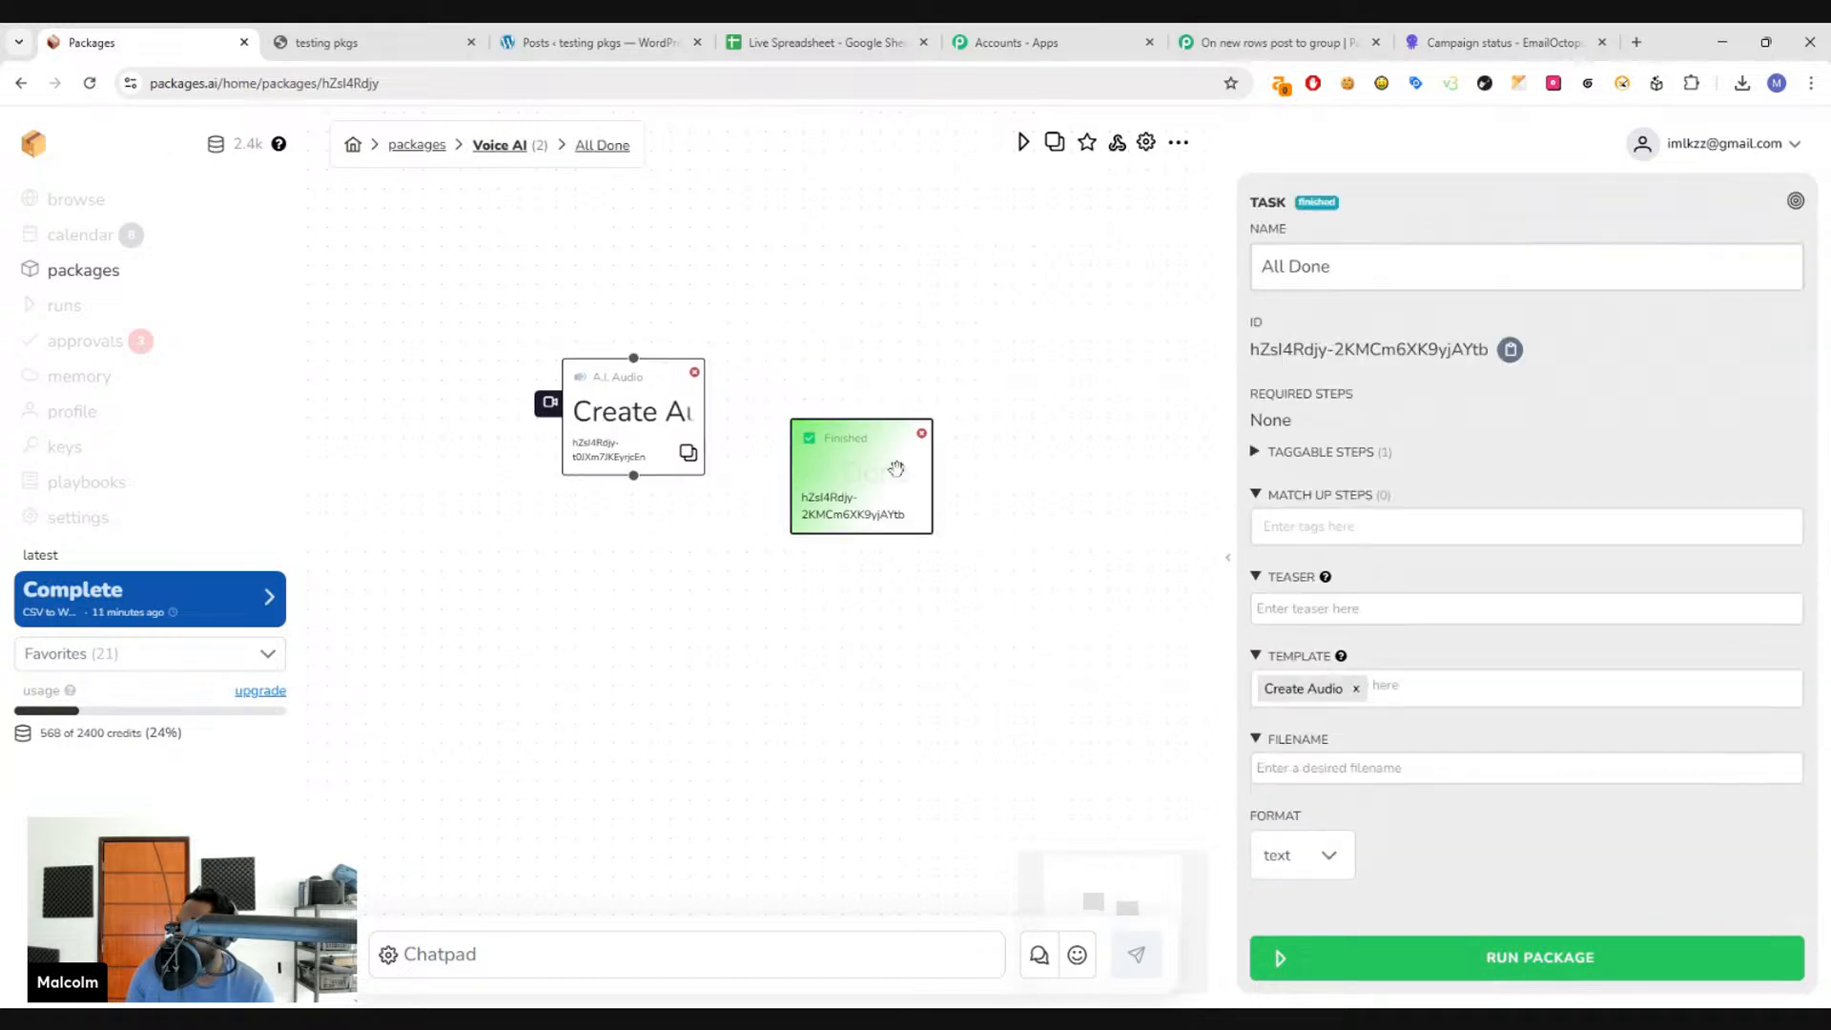
click(1336, 962)
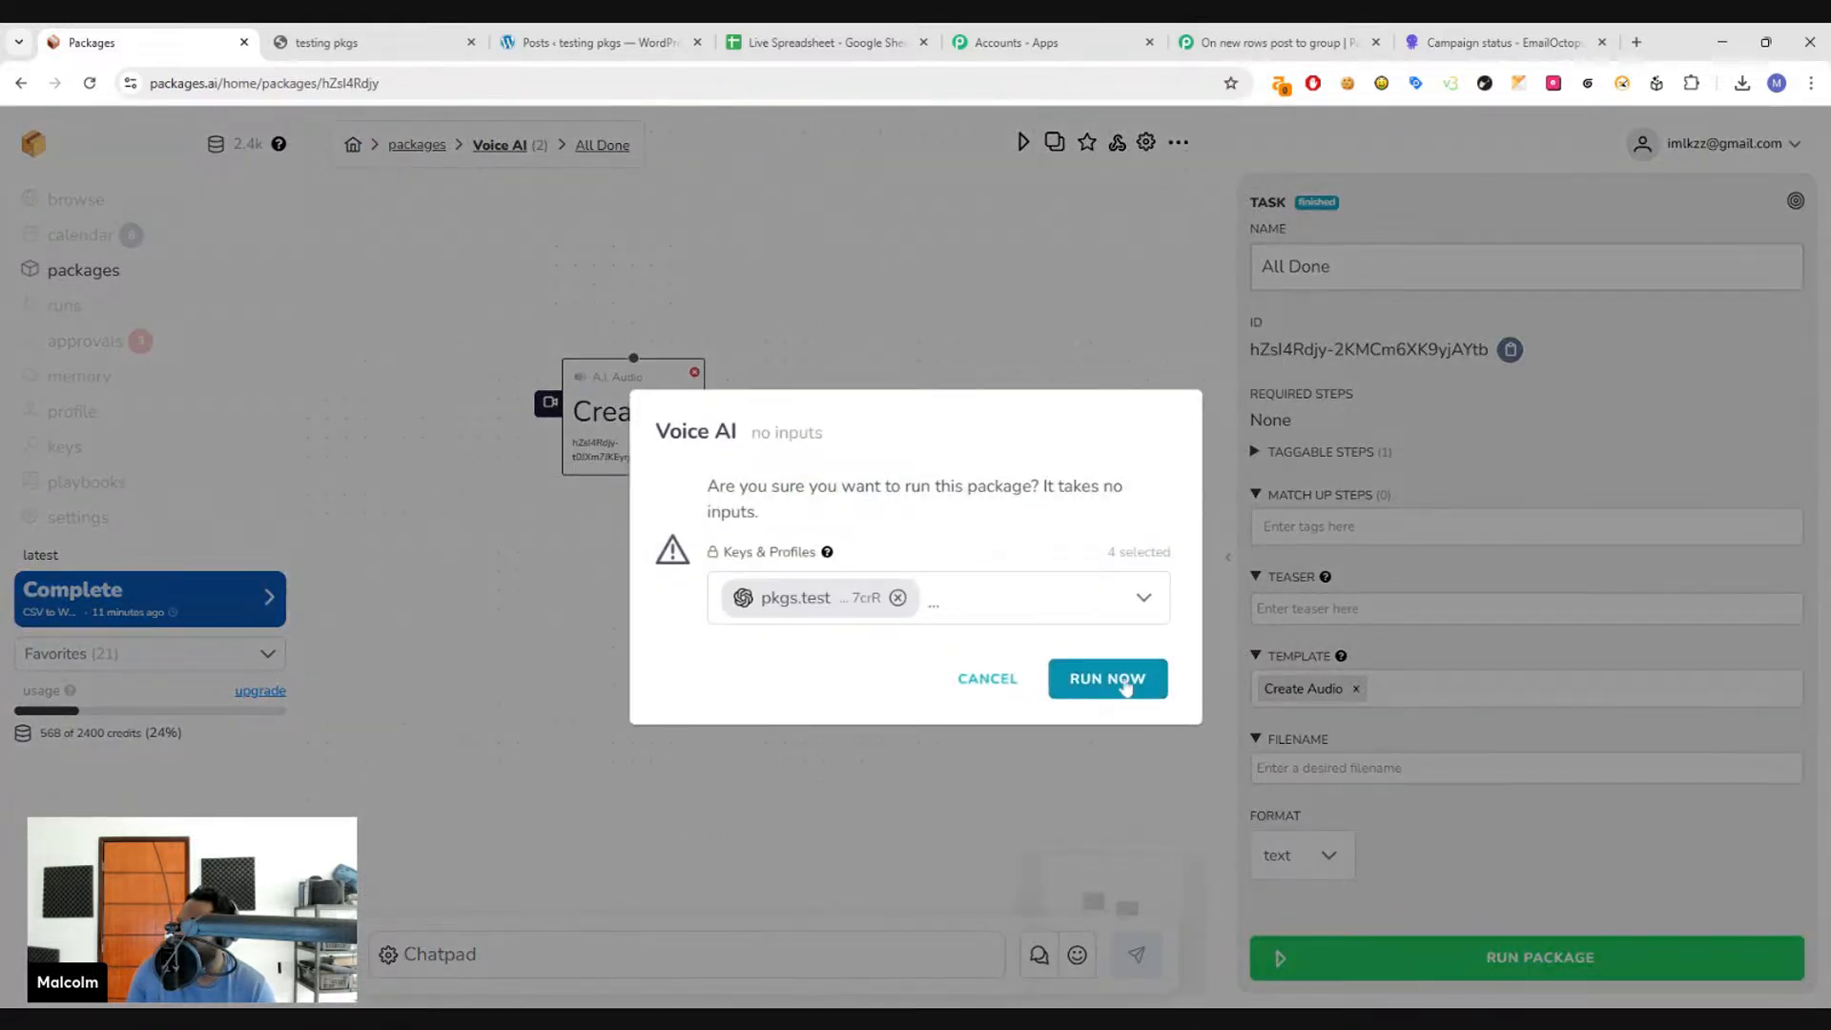
click(1126, 690)
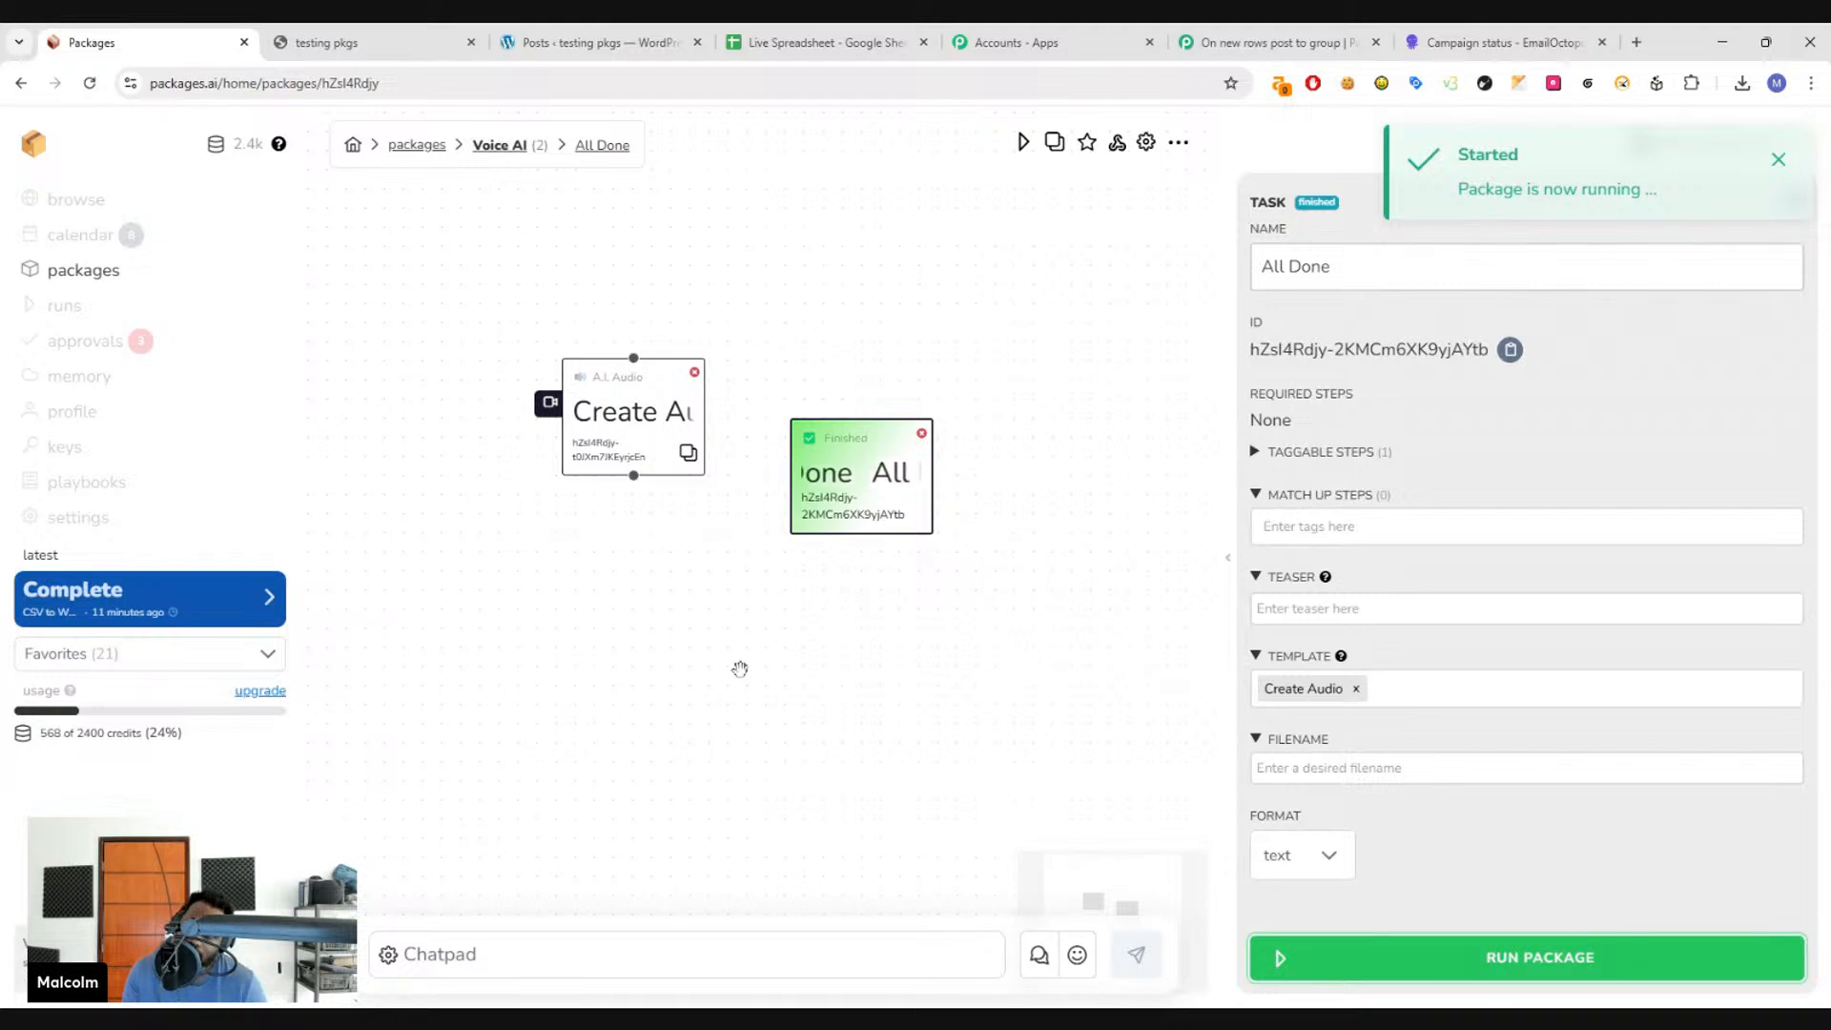
- View the completed Voice AI run, load its generated MP3 link in the browser, and close the run result
click(172, 597)
drag(1198, 210, 407, 231)
key(ctrl+c)
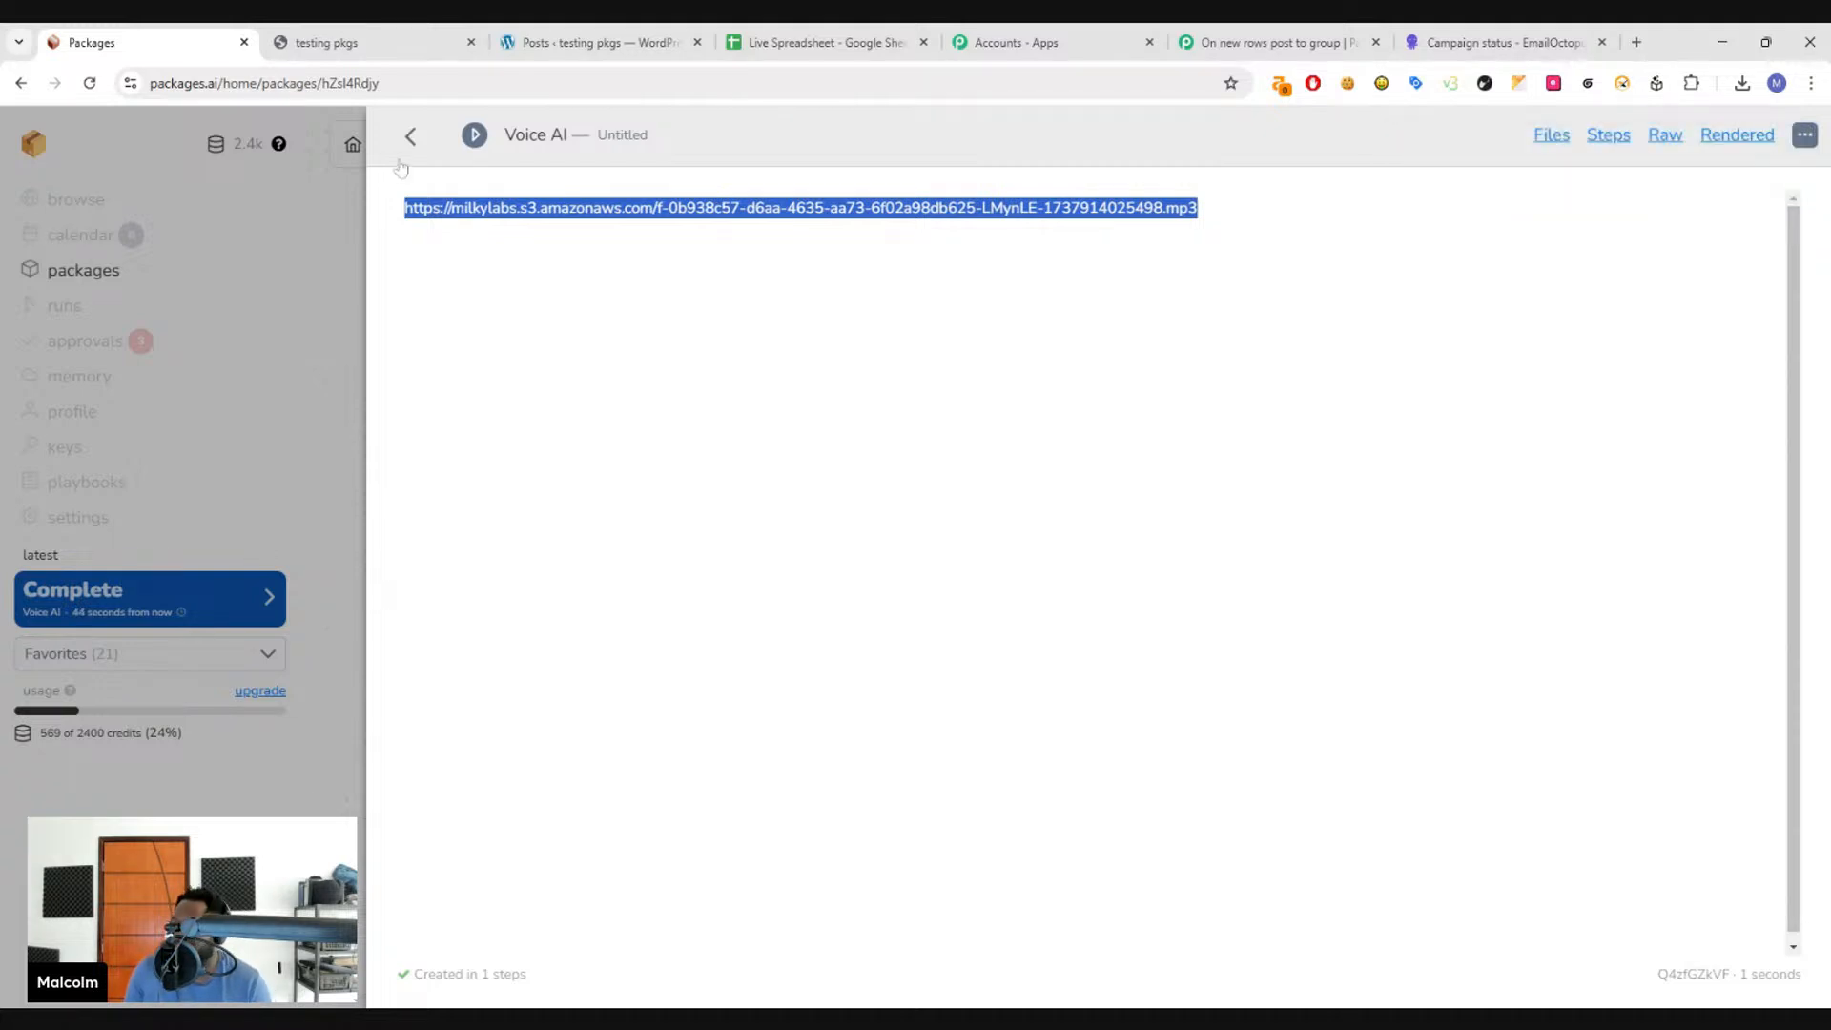
click(333, 83)
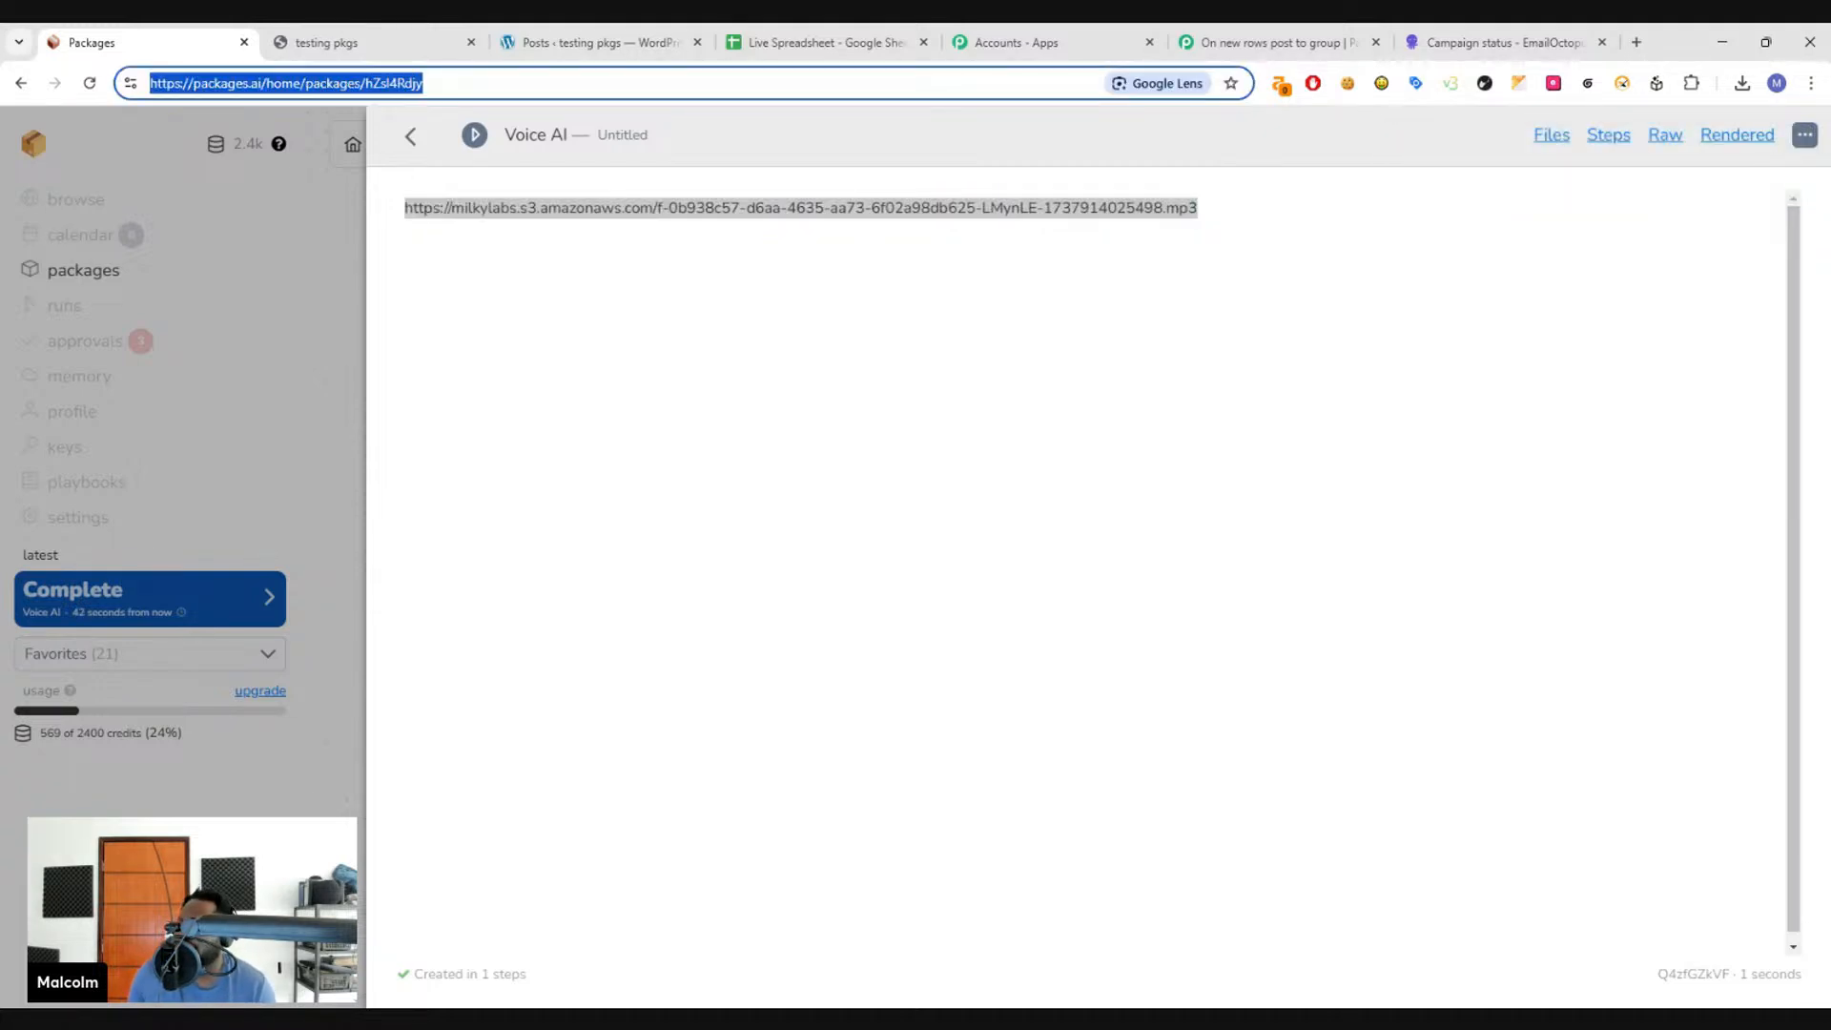
key(ctrl+v)
key(Return)
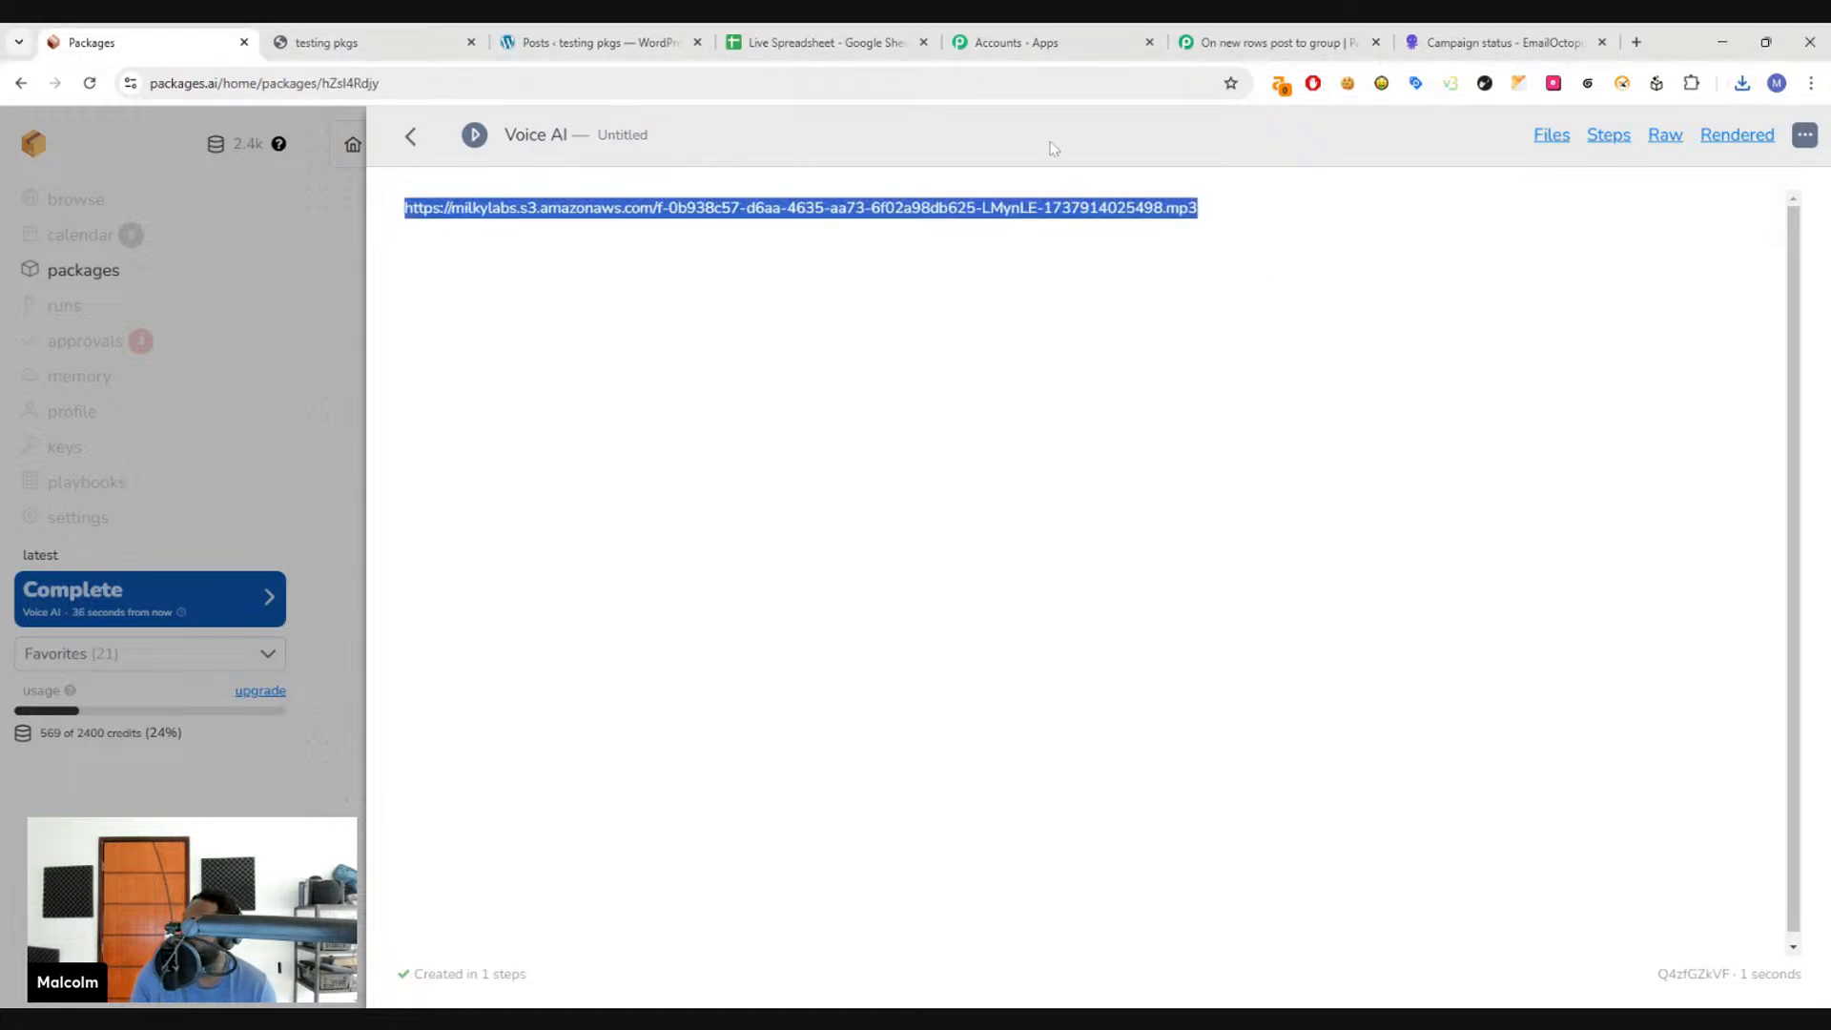
click(411, 135)
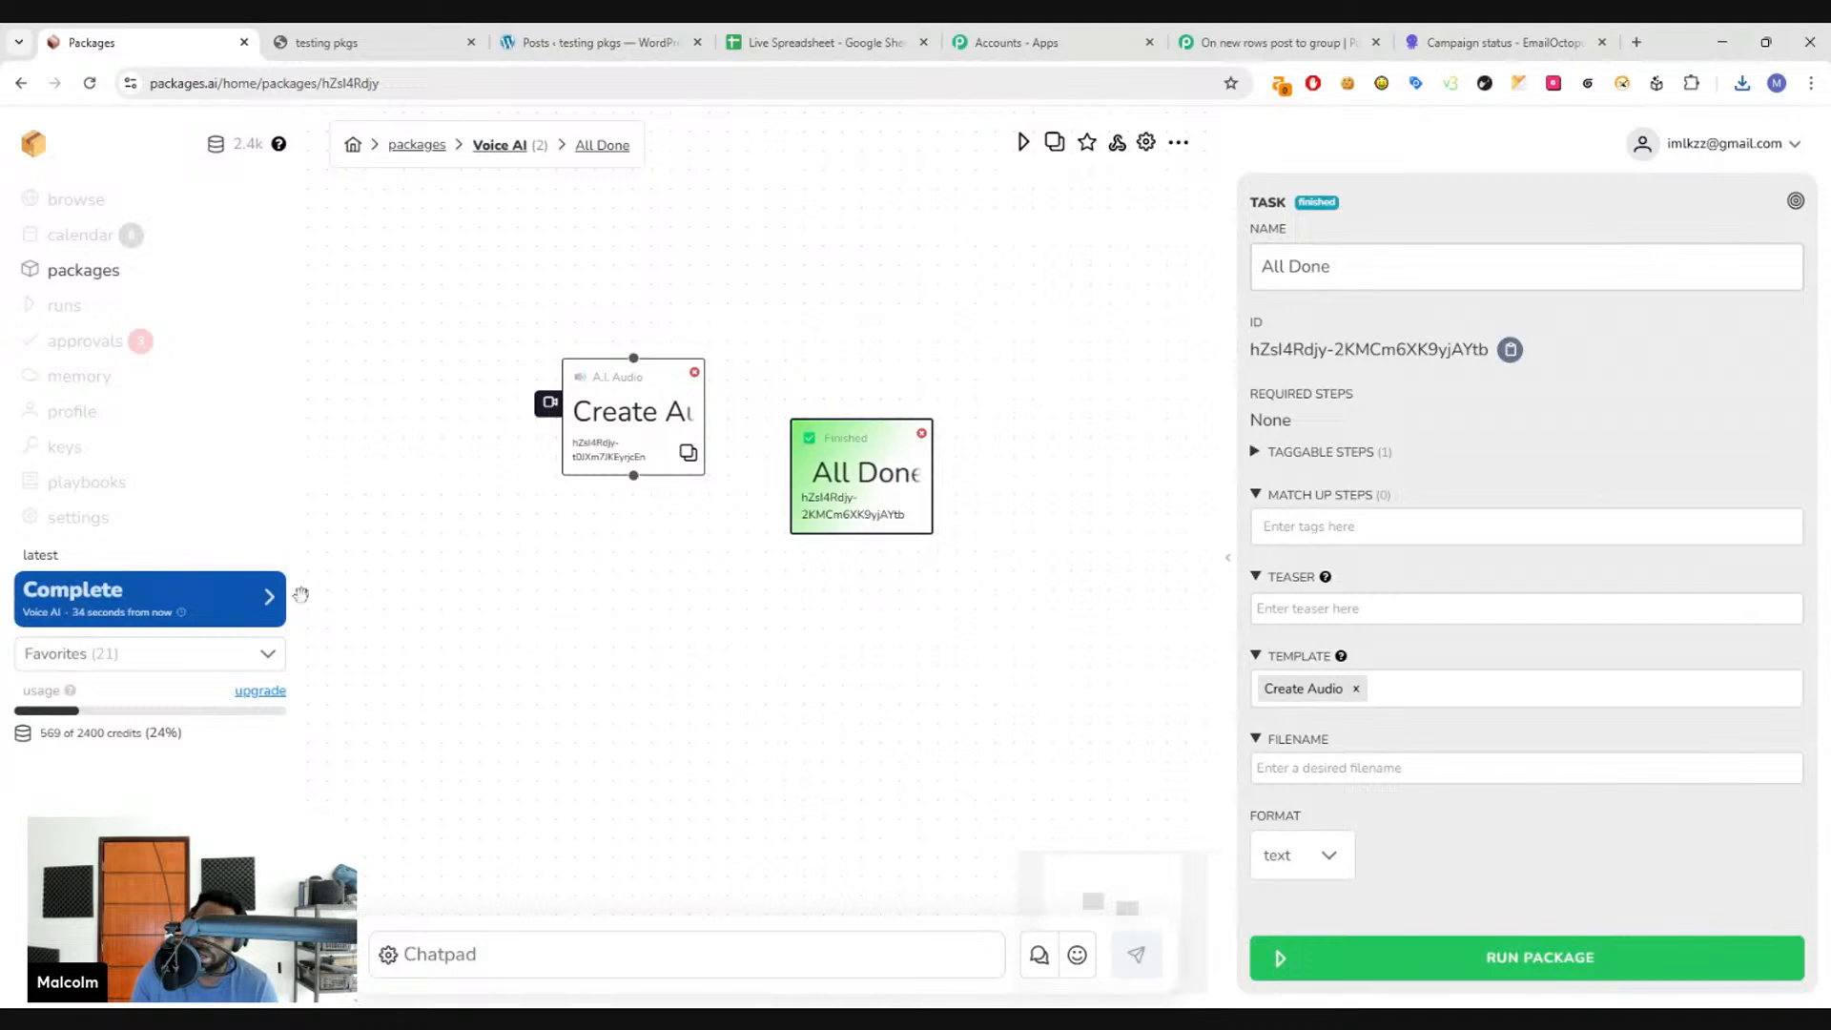
- Return to the CSV to Wordpress with Social Media Captions package and look over its node flow
click(83, 270)
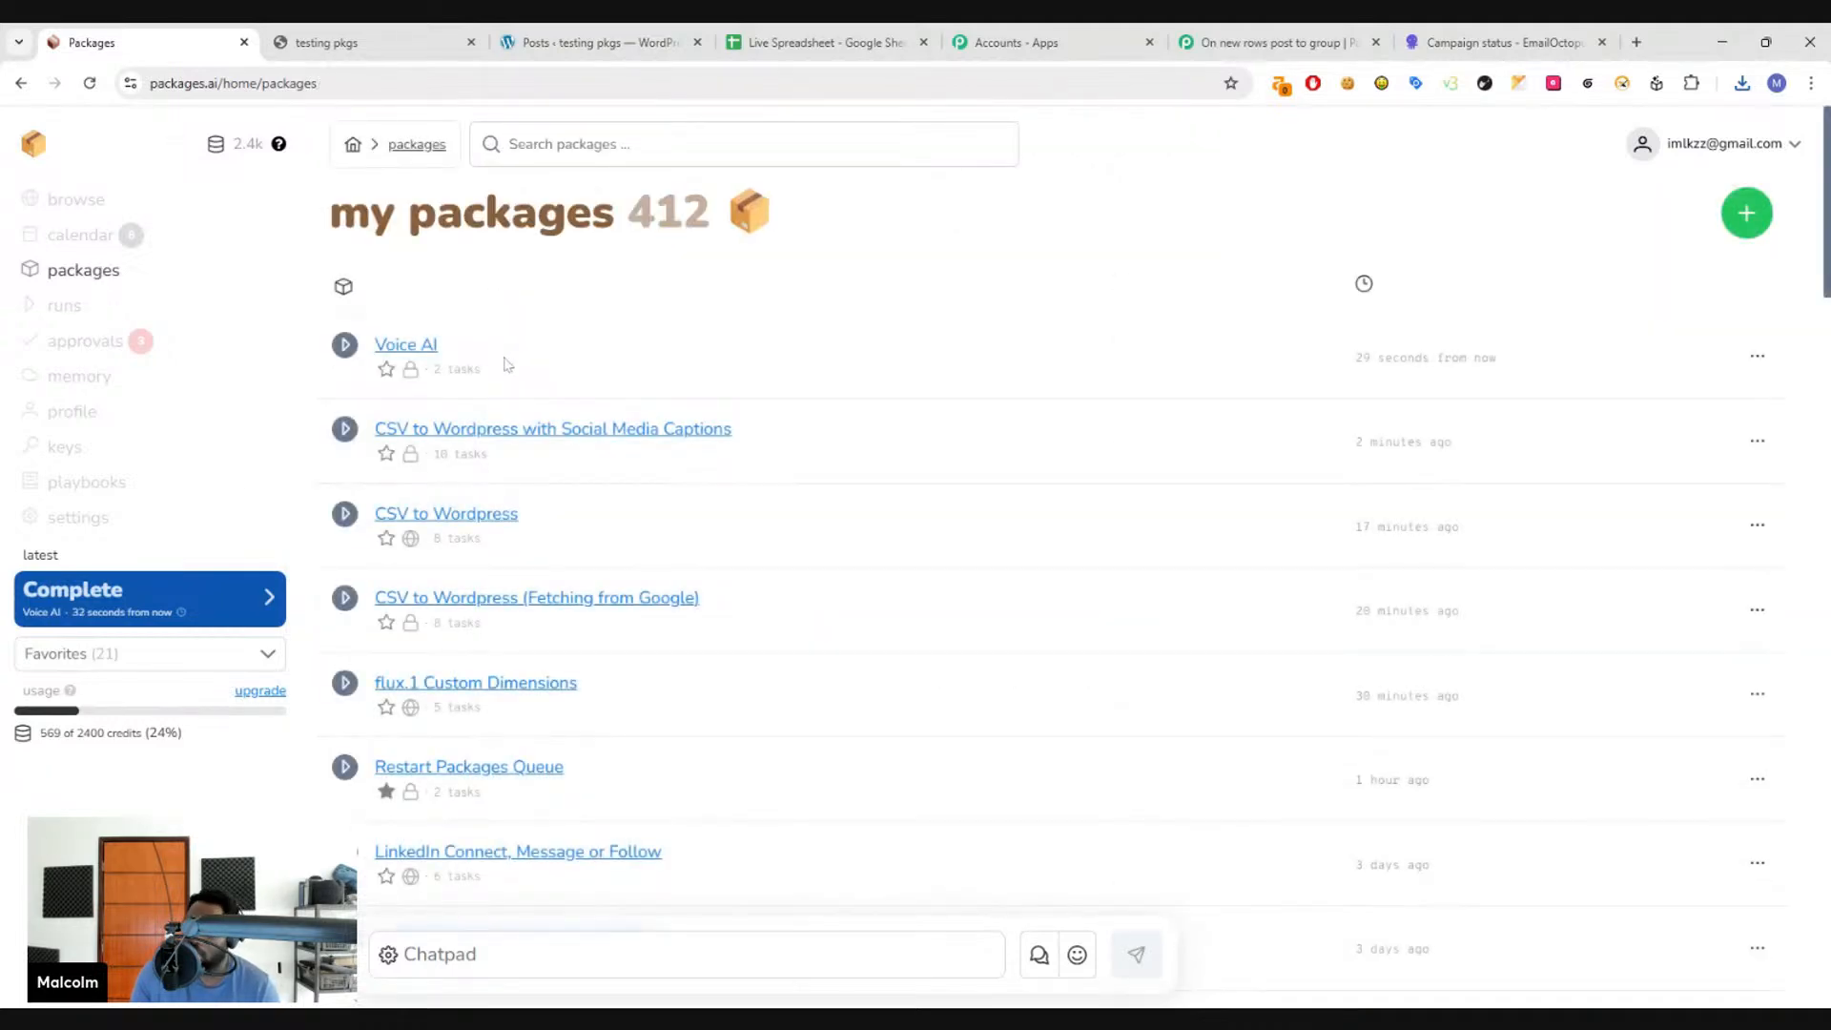
click(488, 425)
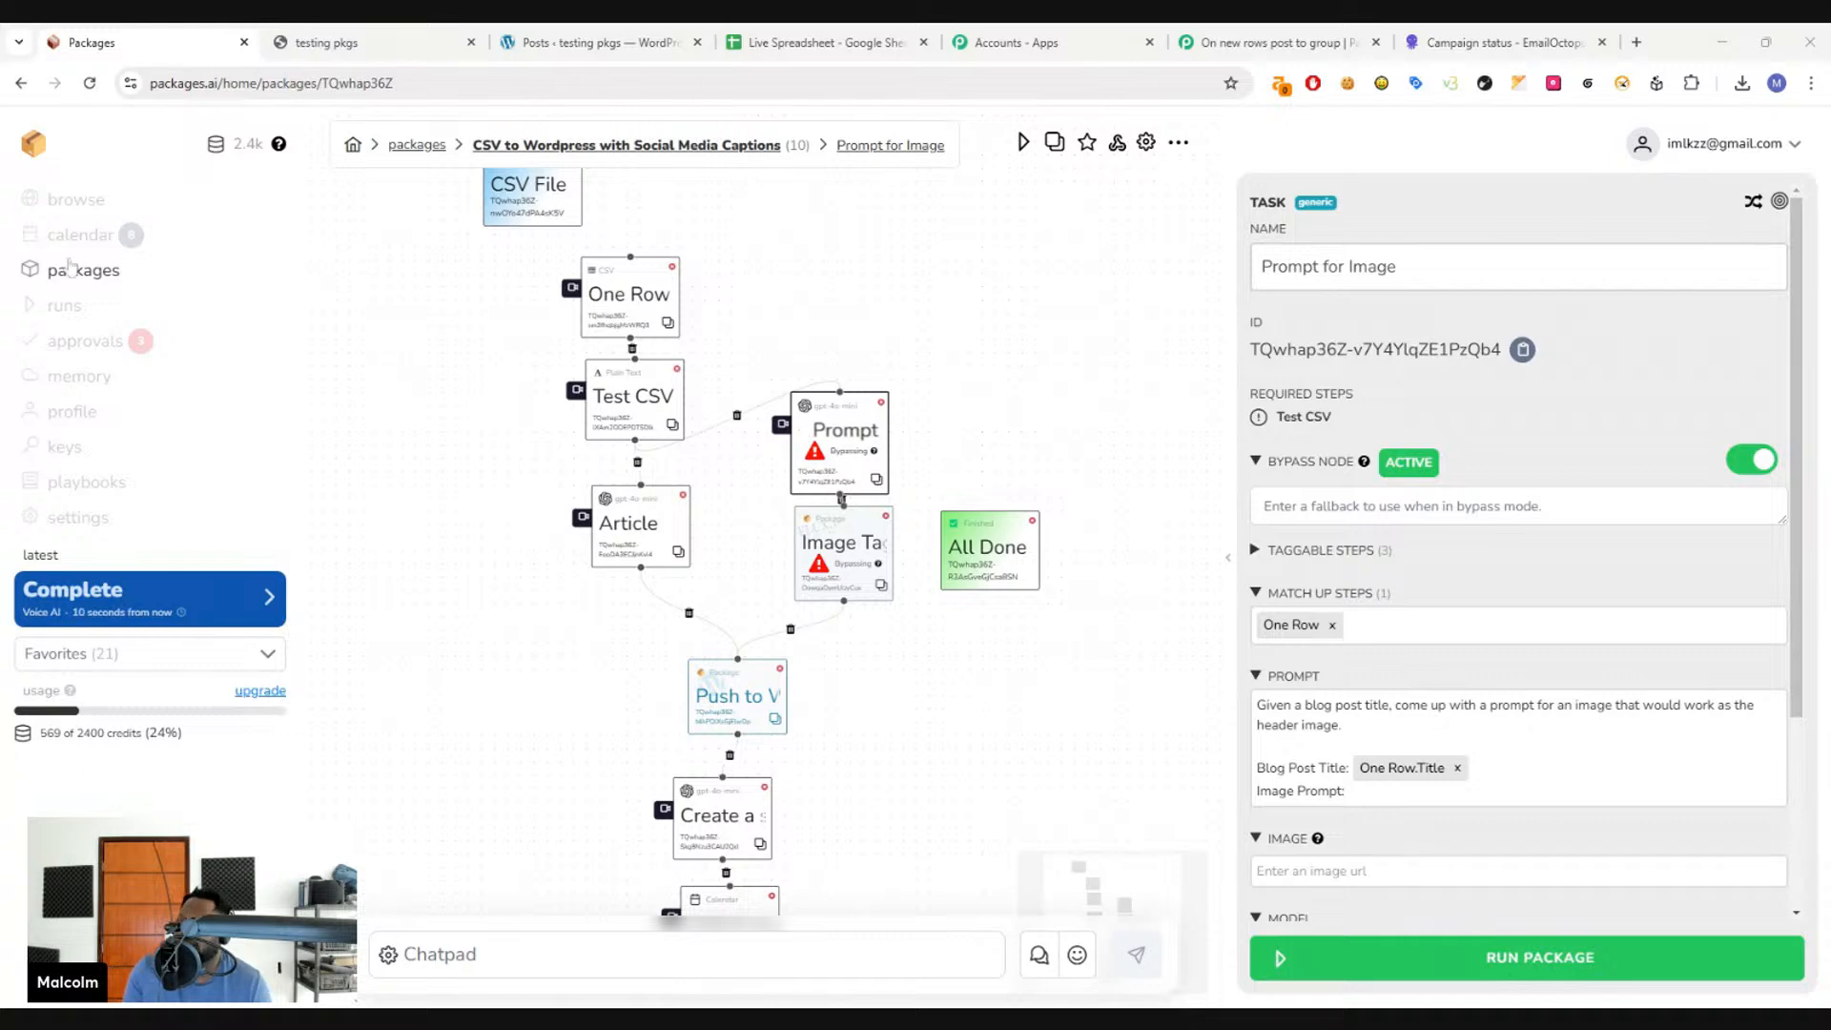
drag(1027, 371, 1046, 404)
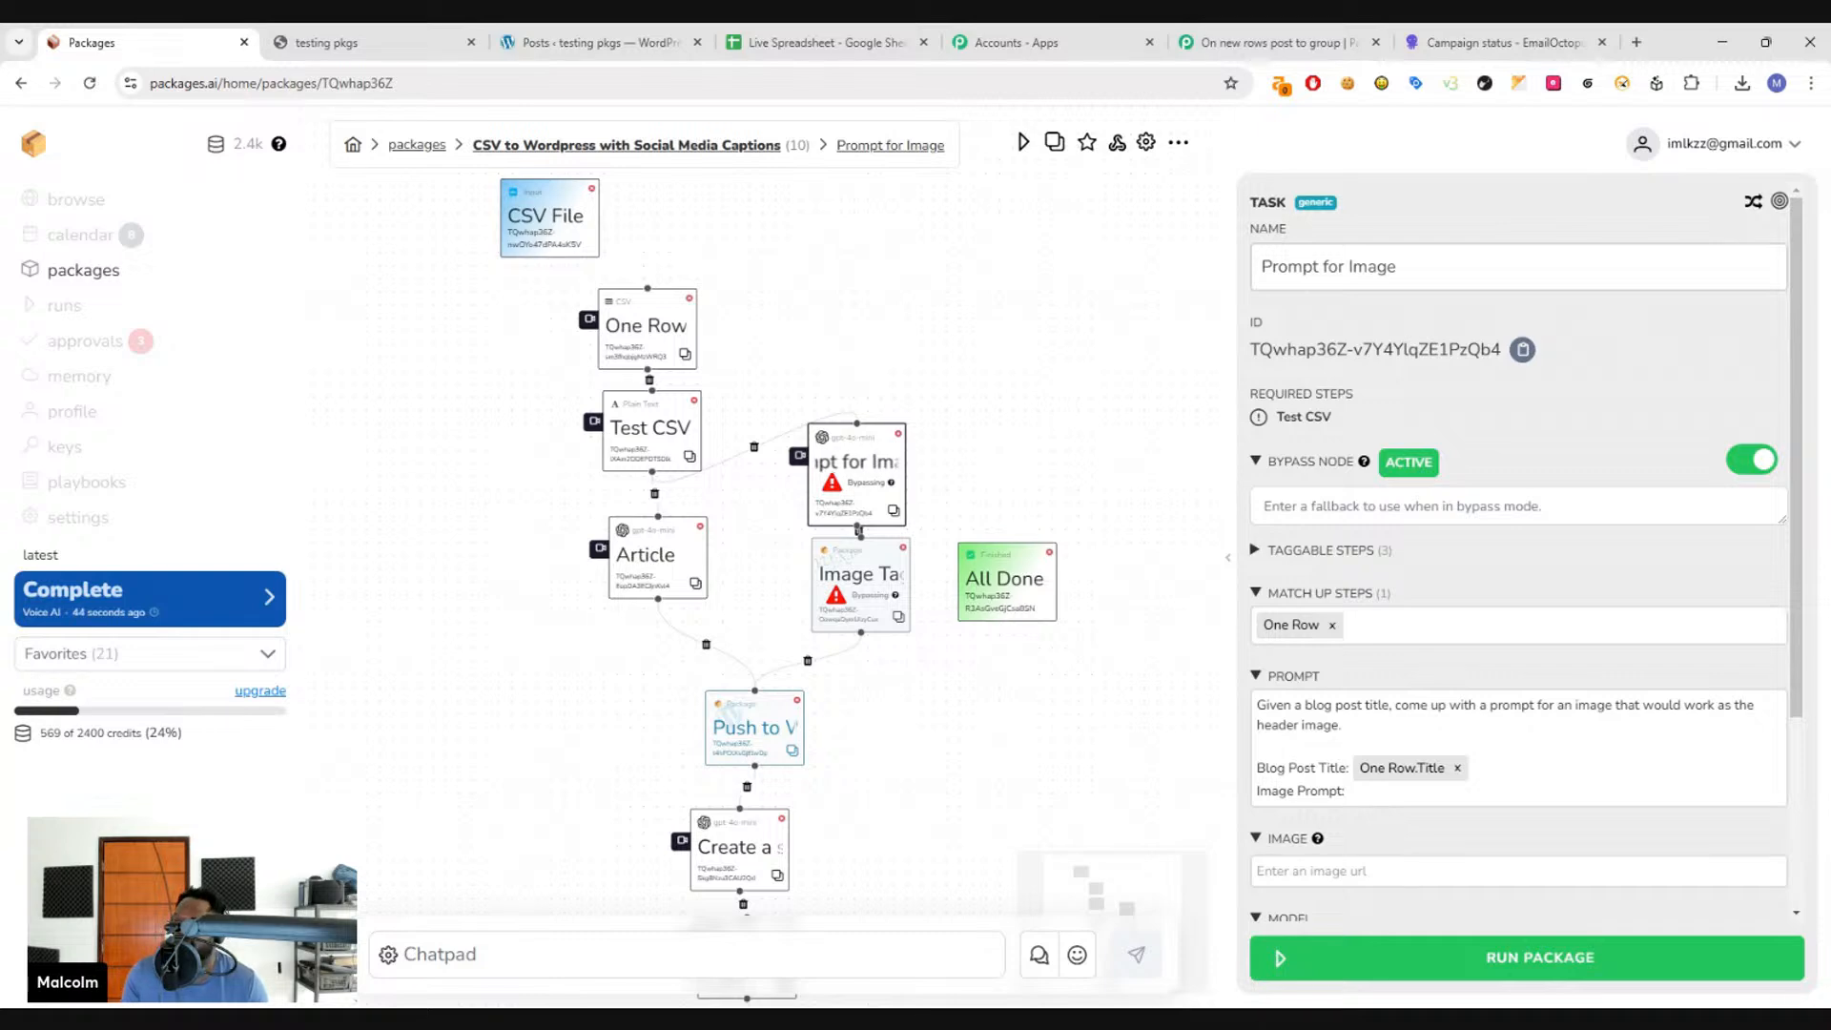
- Create a new private package named "CSV to manage wordpress" with the description "CSV to manage WP"
click(127, 285)
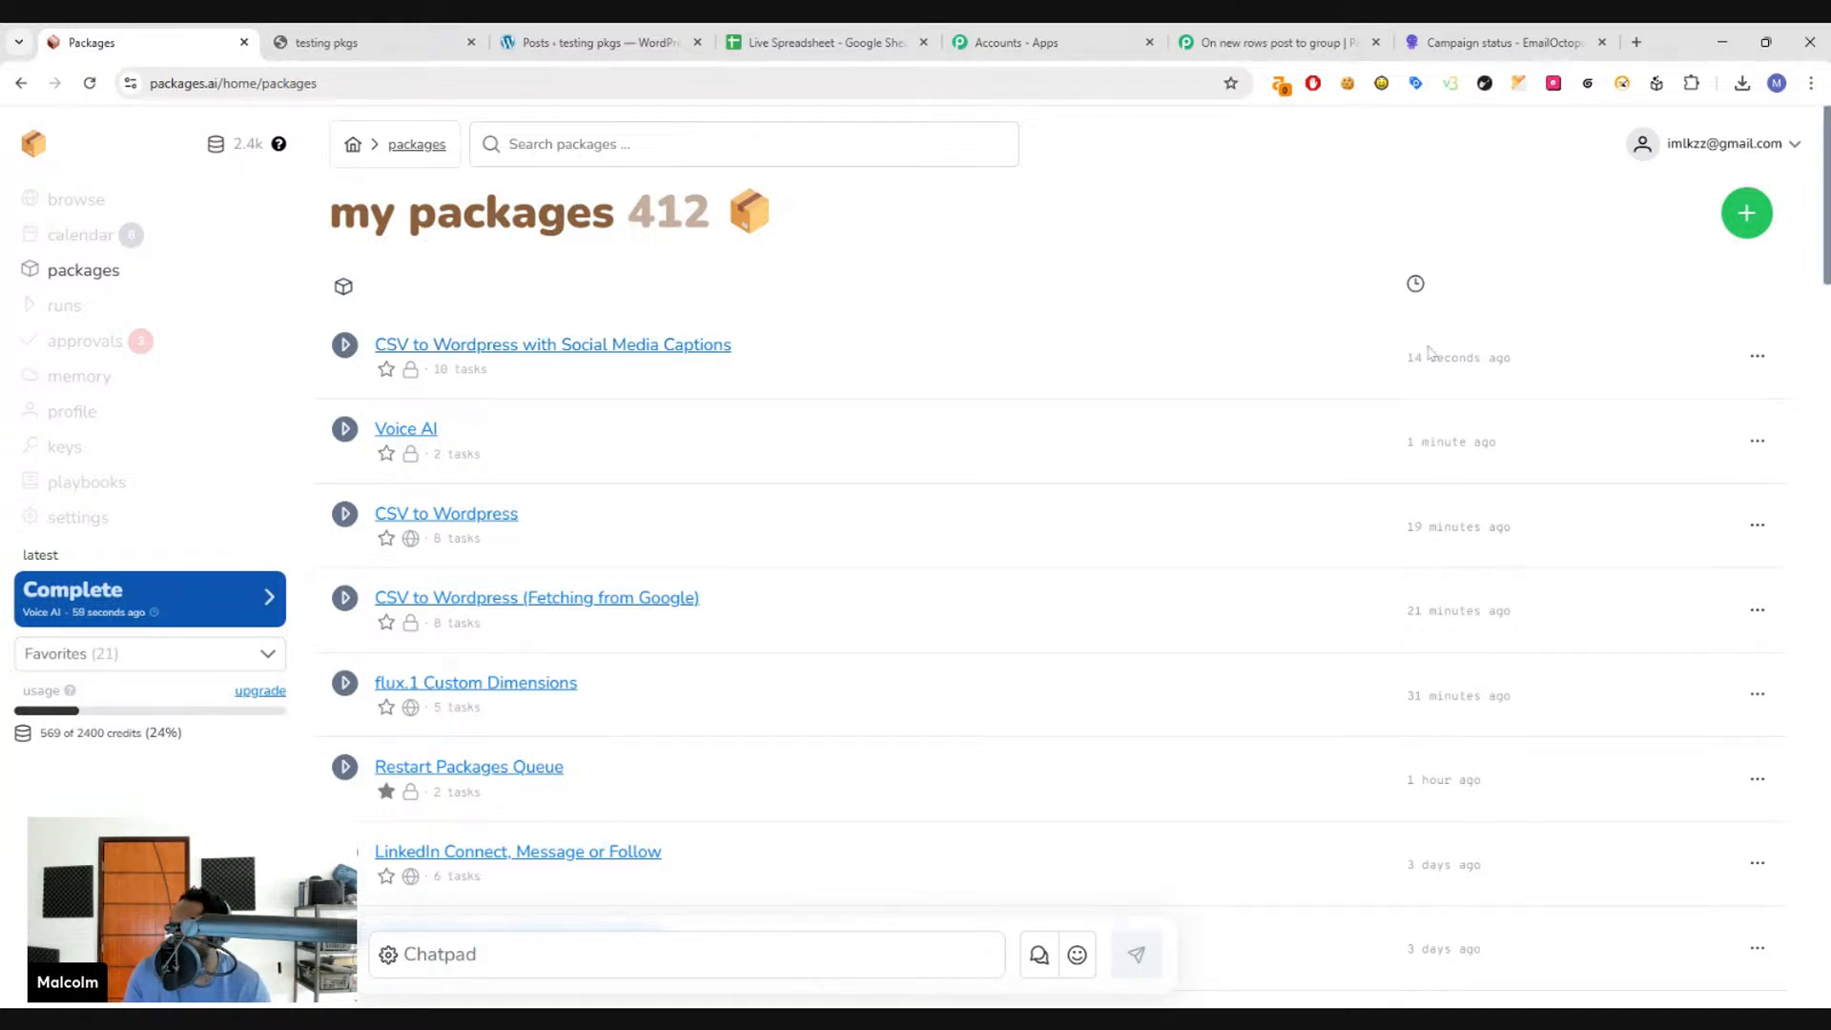
click(1732, 222)
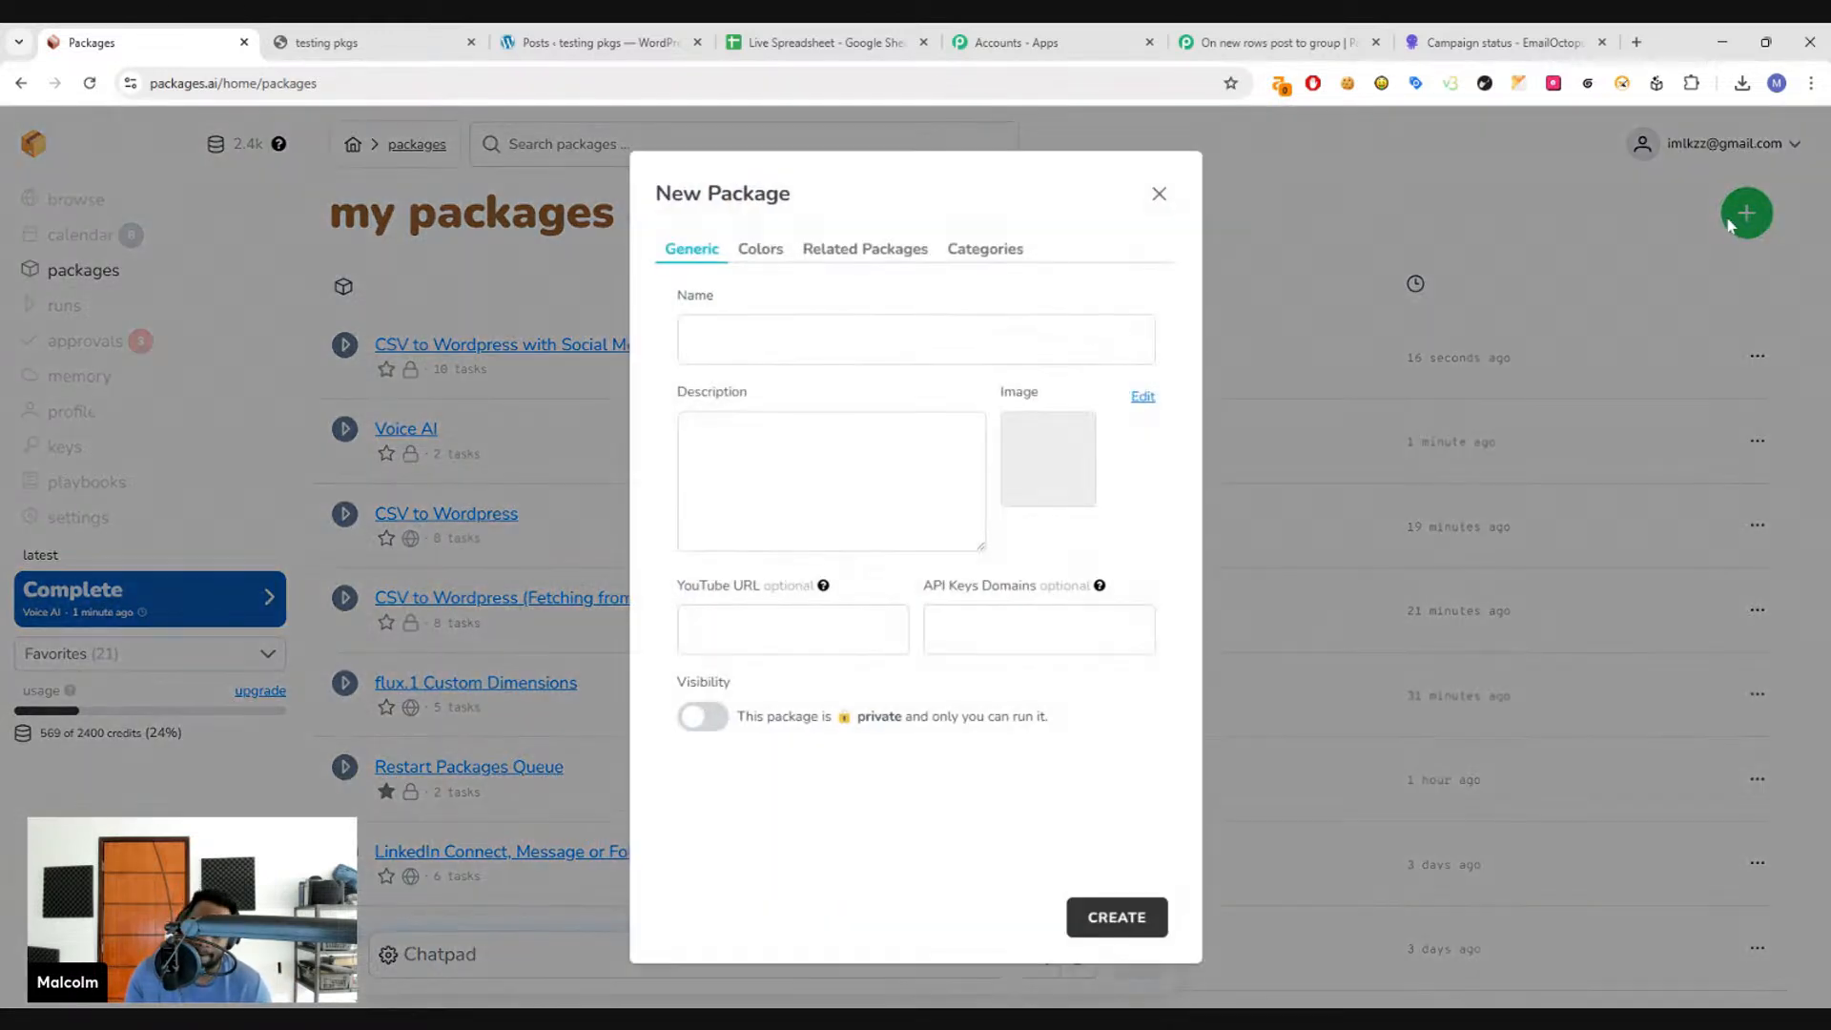
click(901, 340)
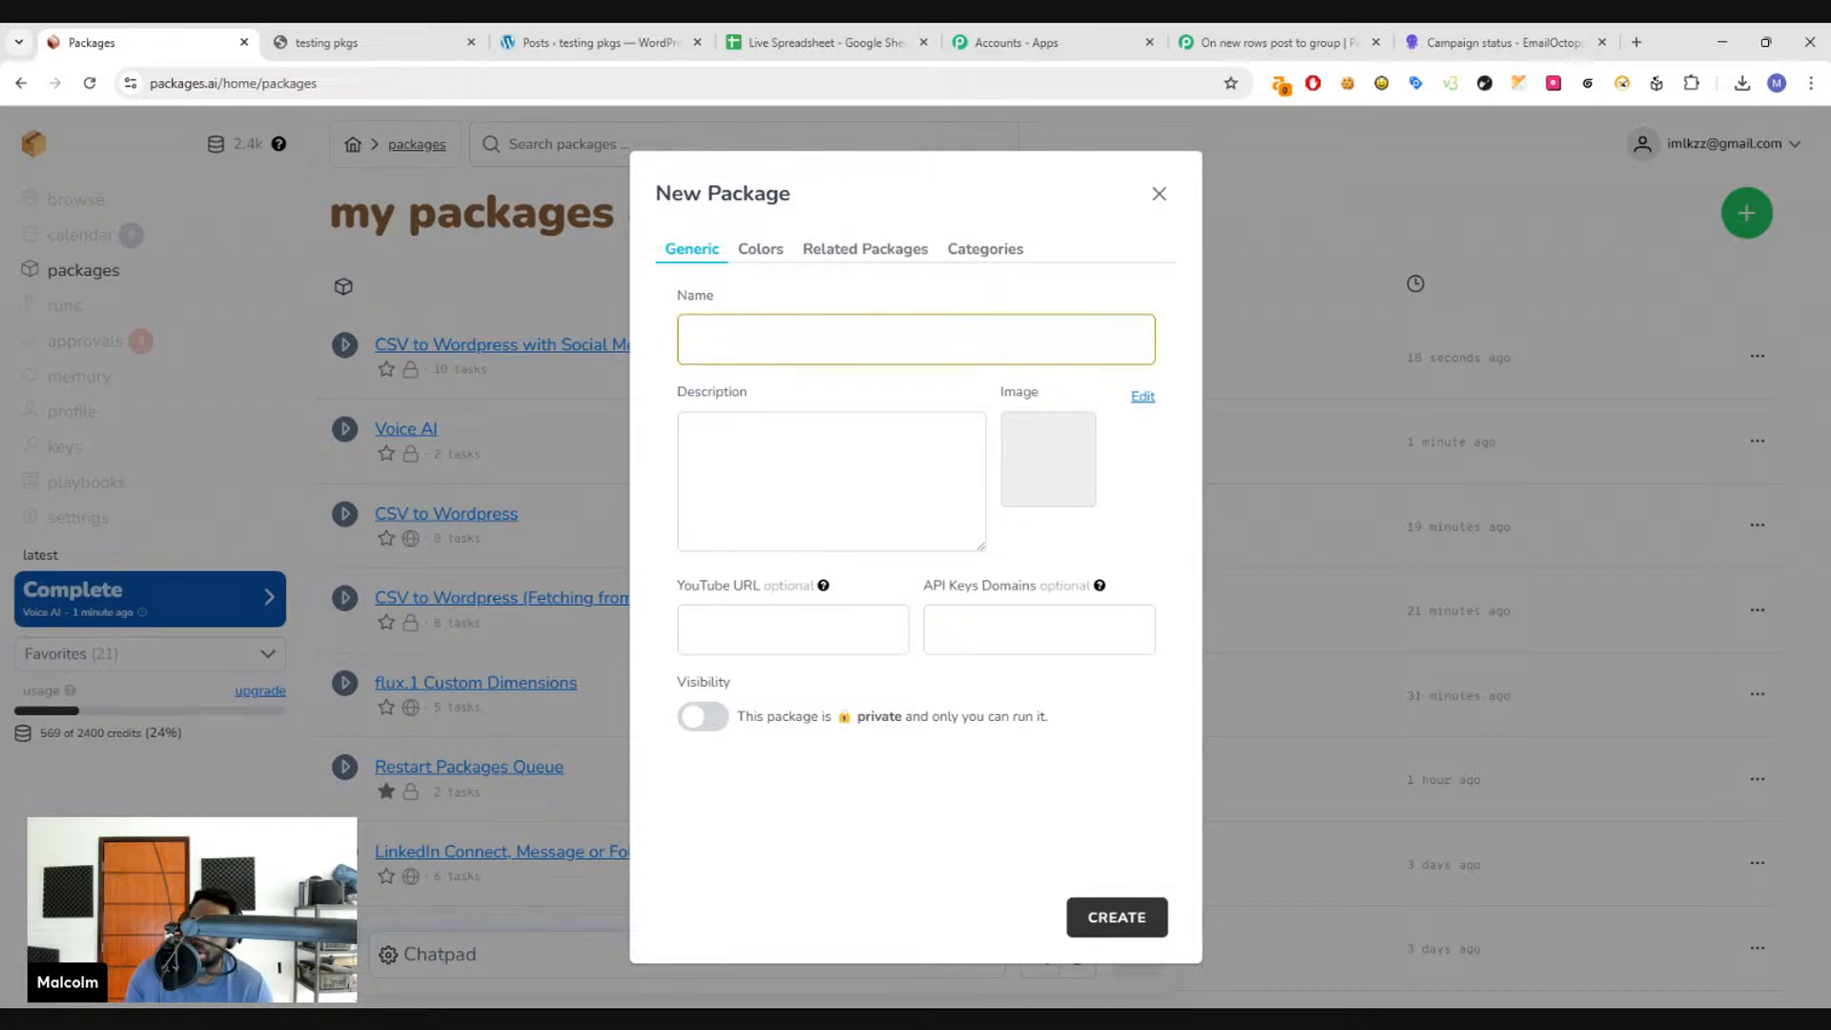
text(CSV )
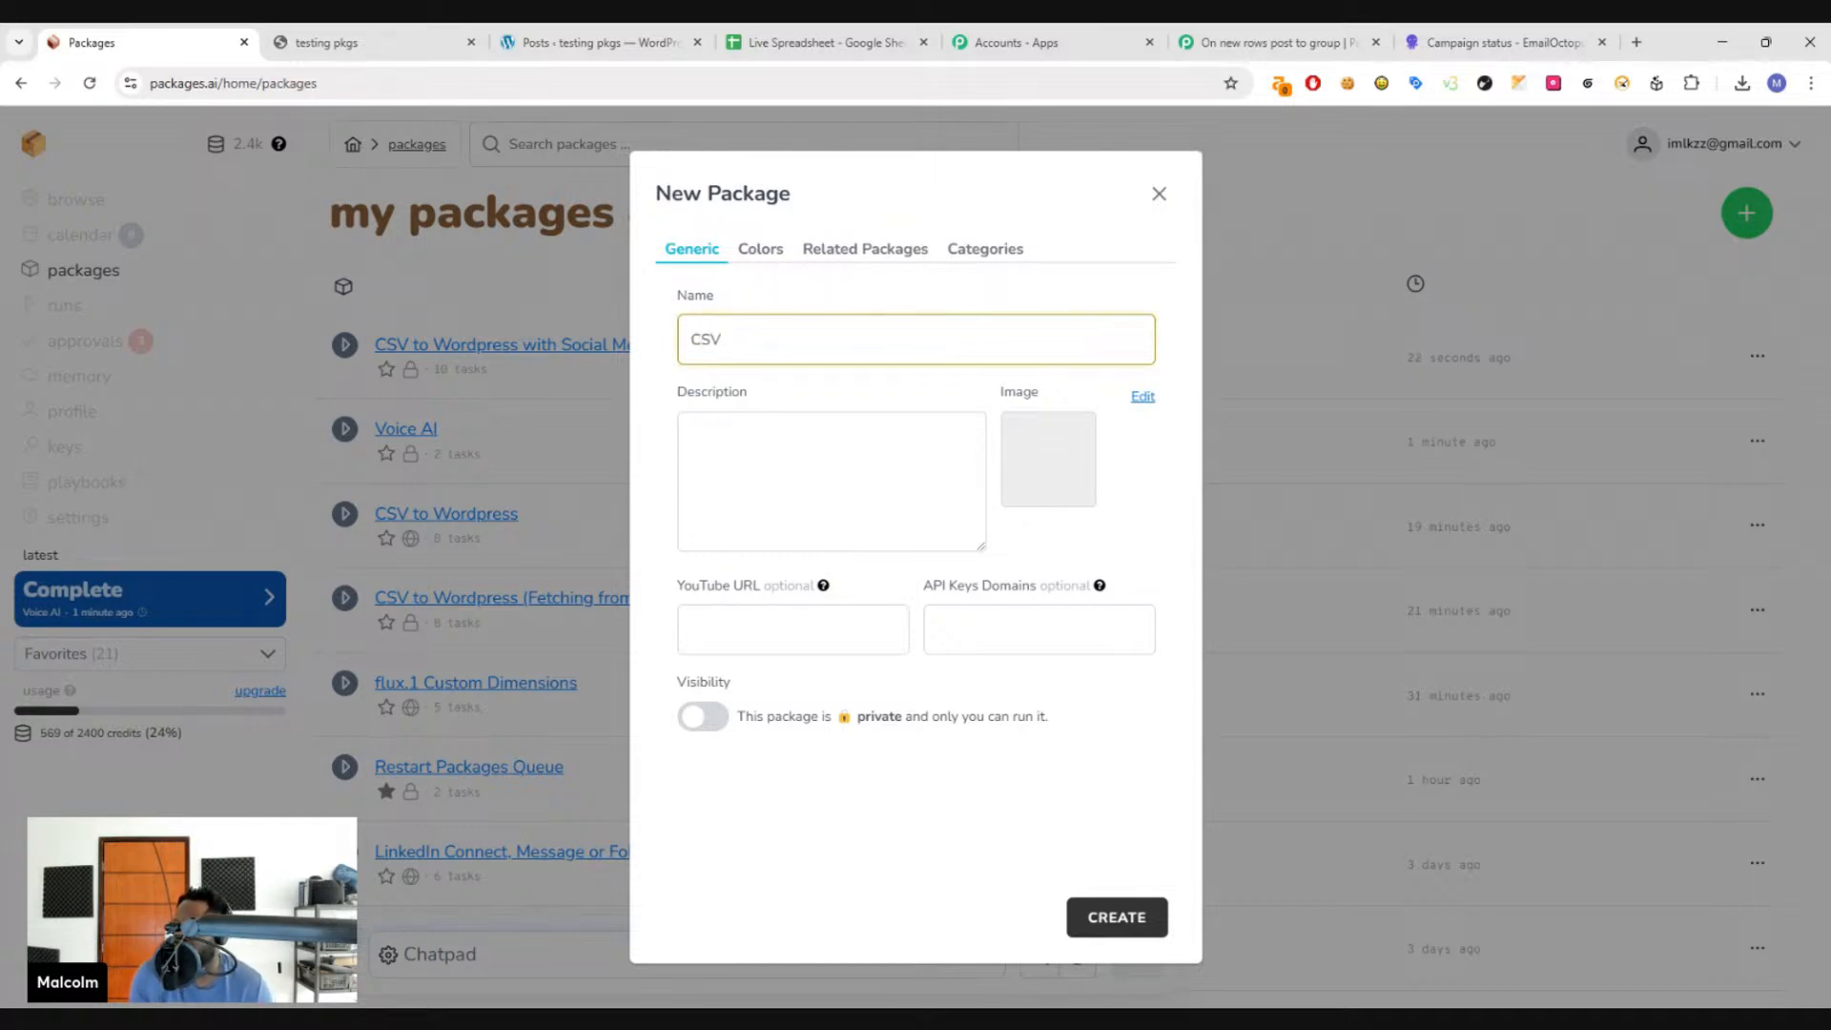
text(to manage wordpress)
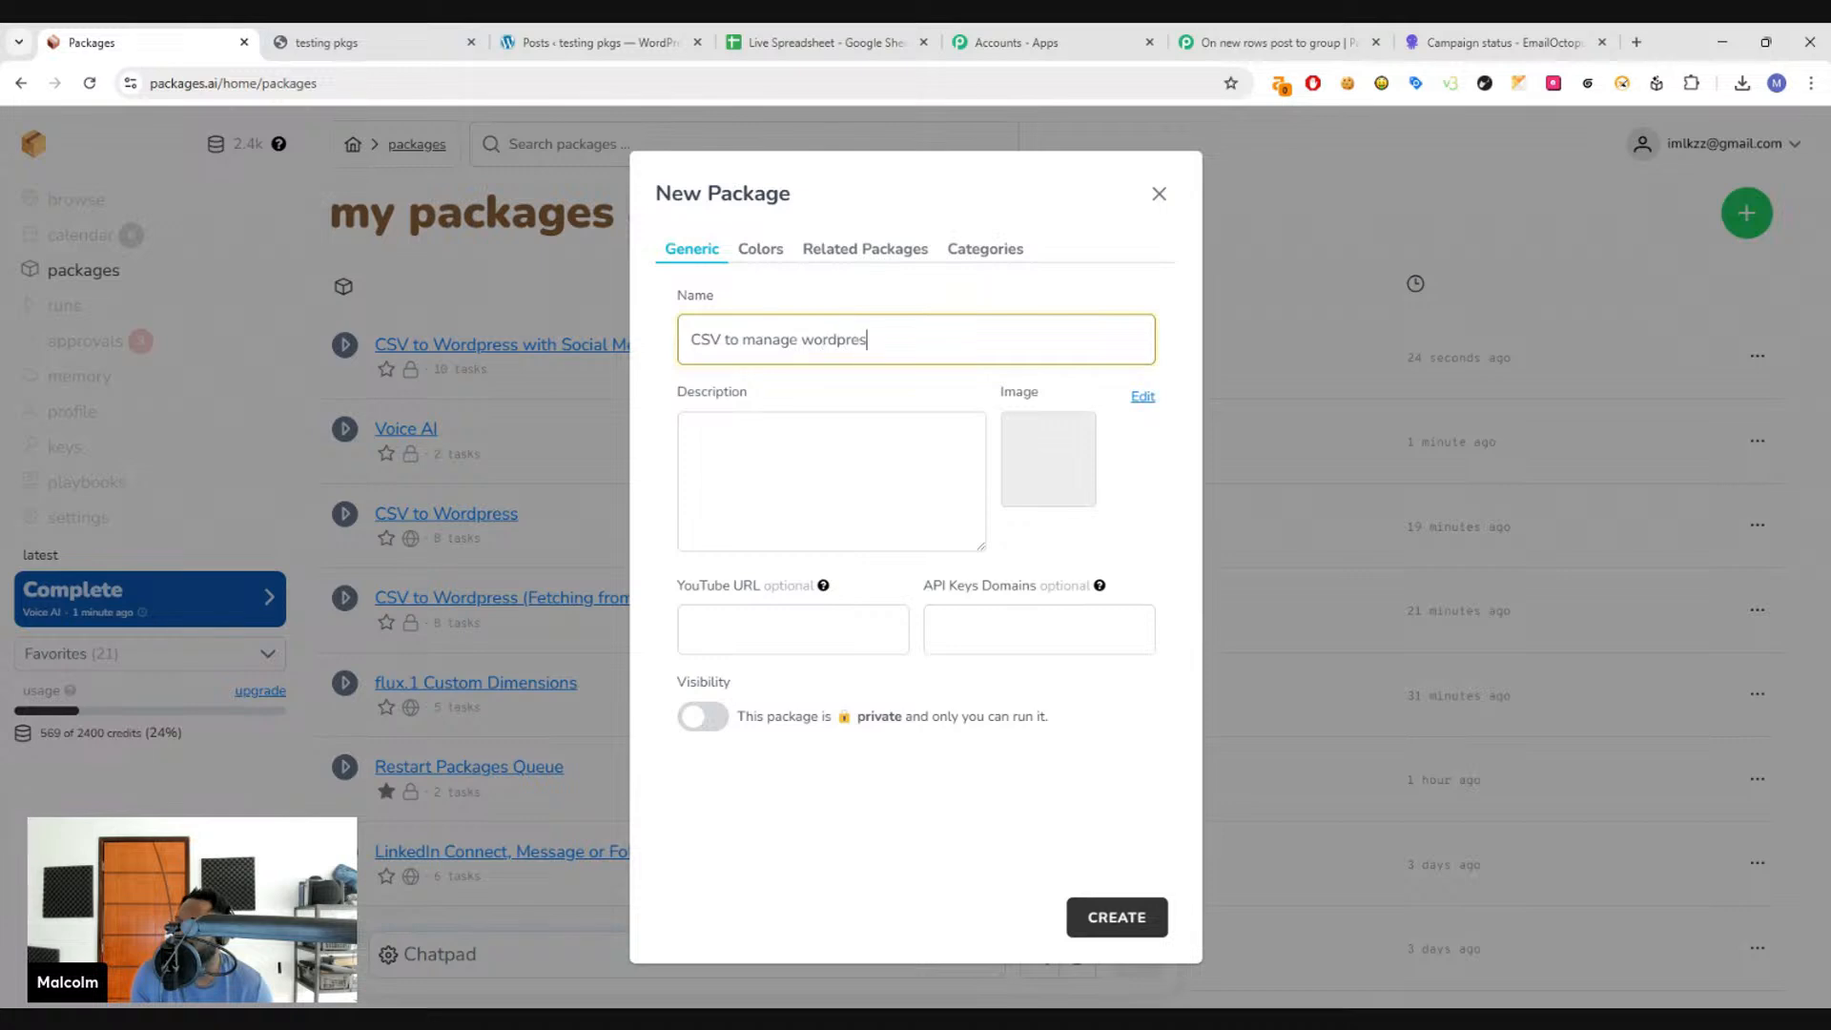
key(Tab)
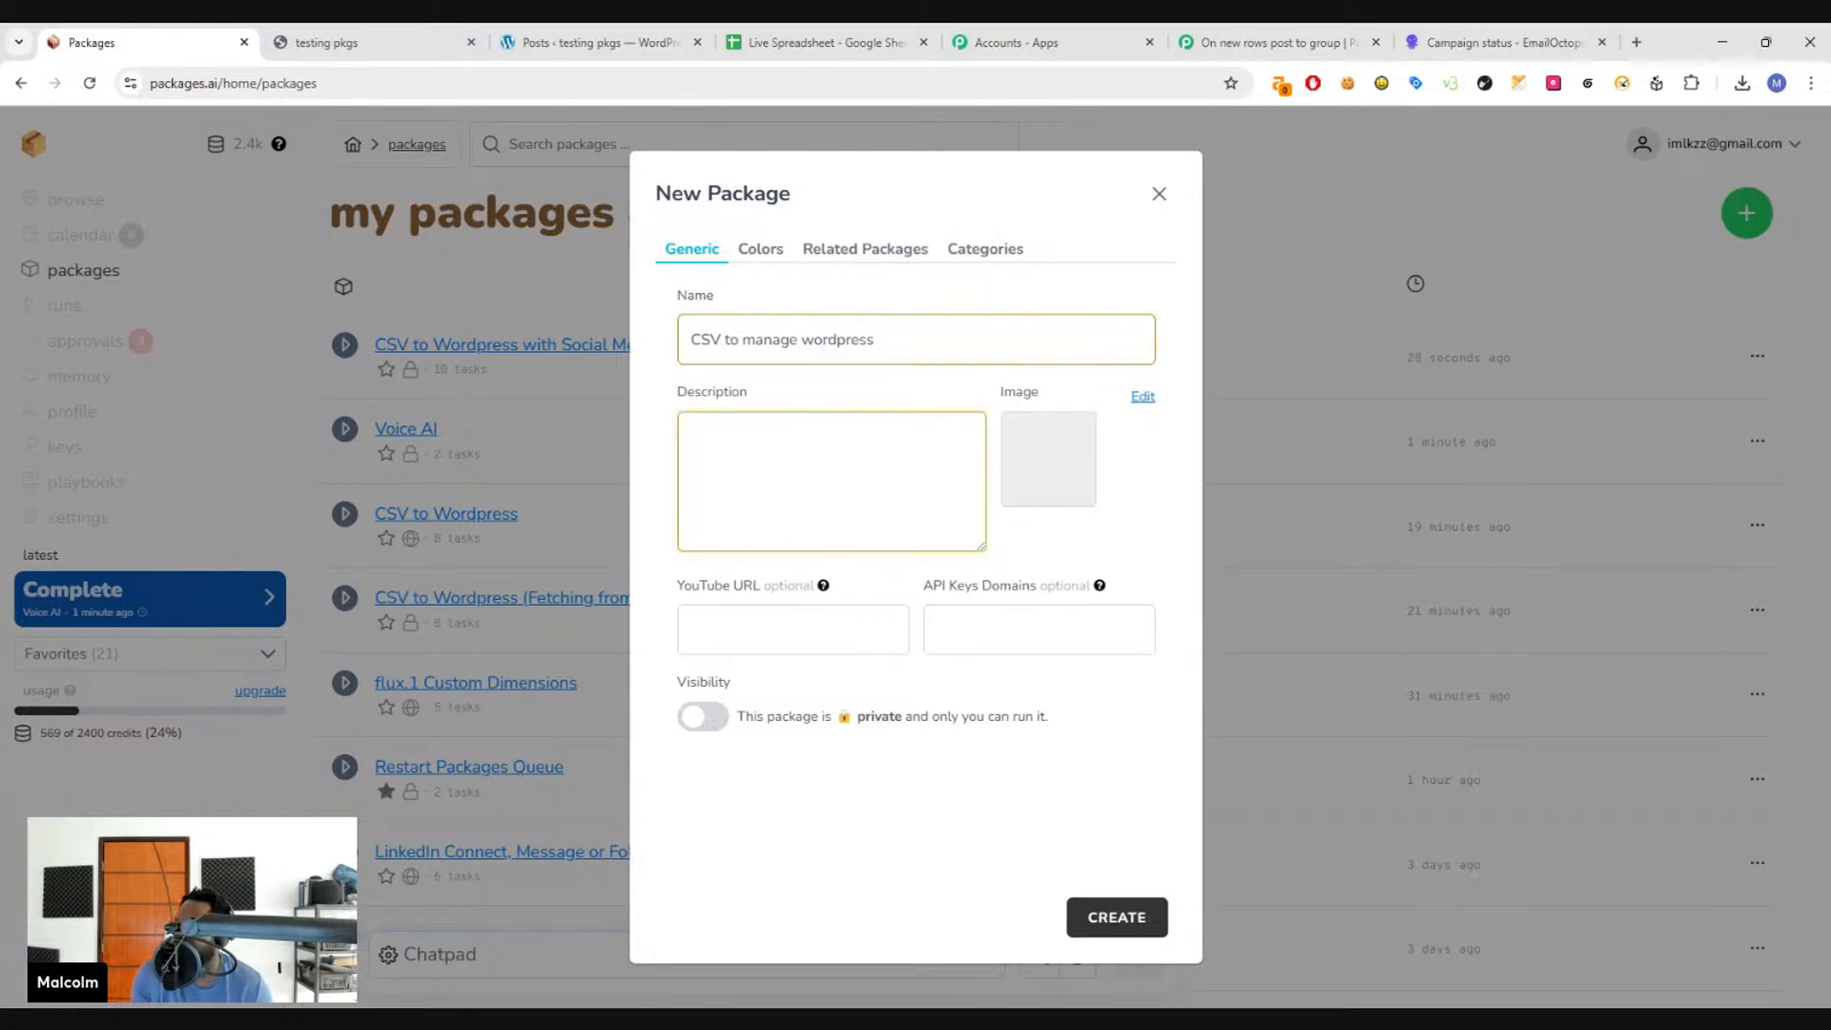
text(CSV to manage WP)
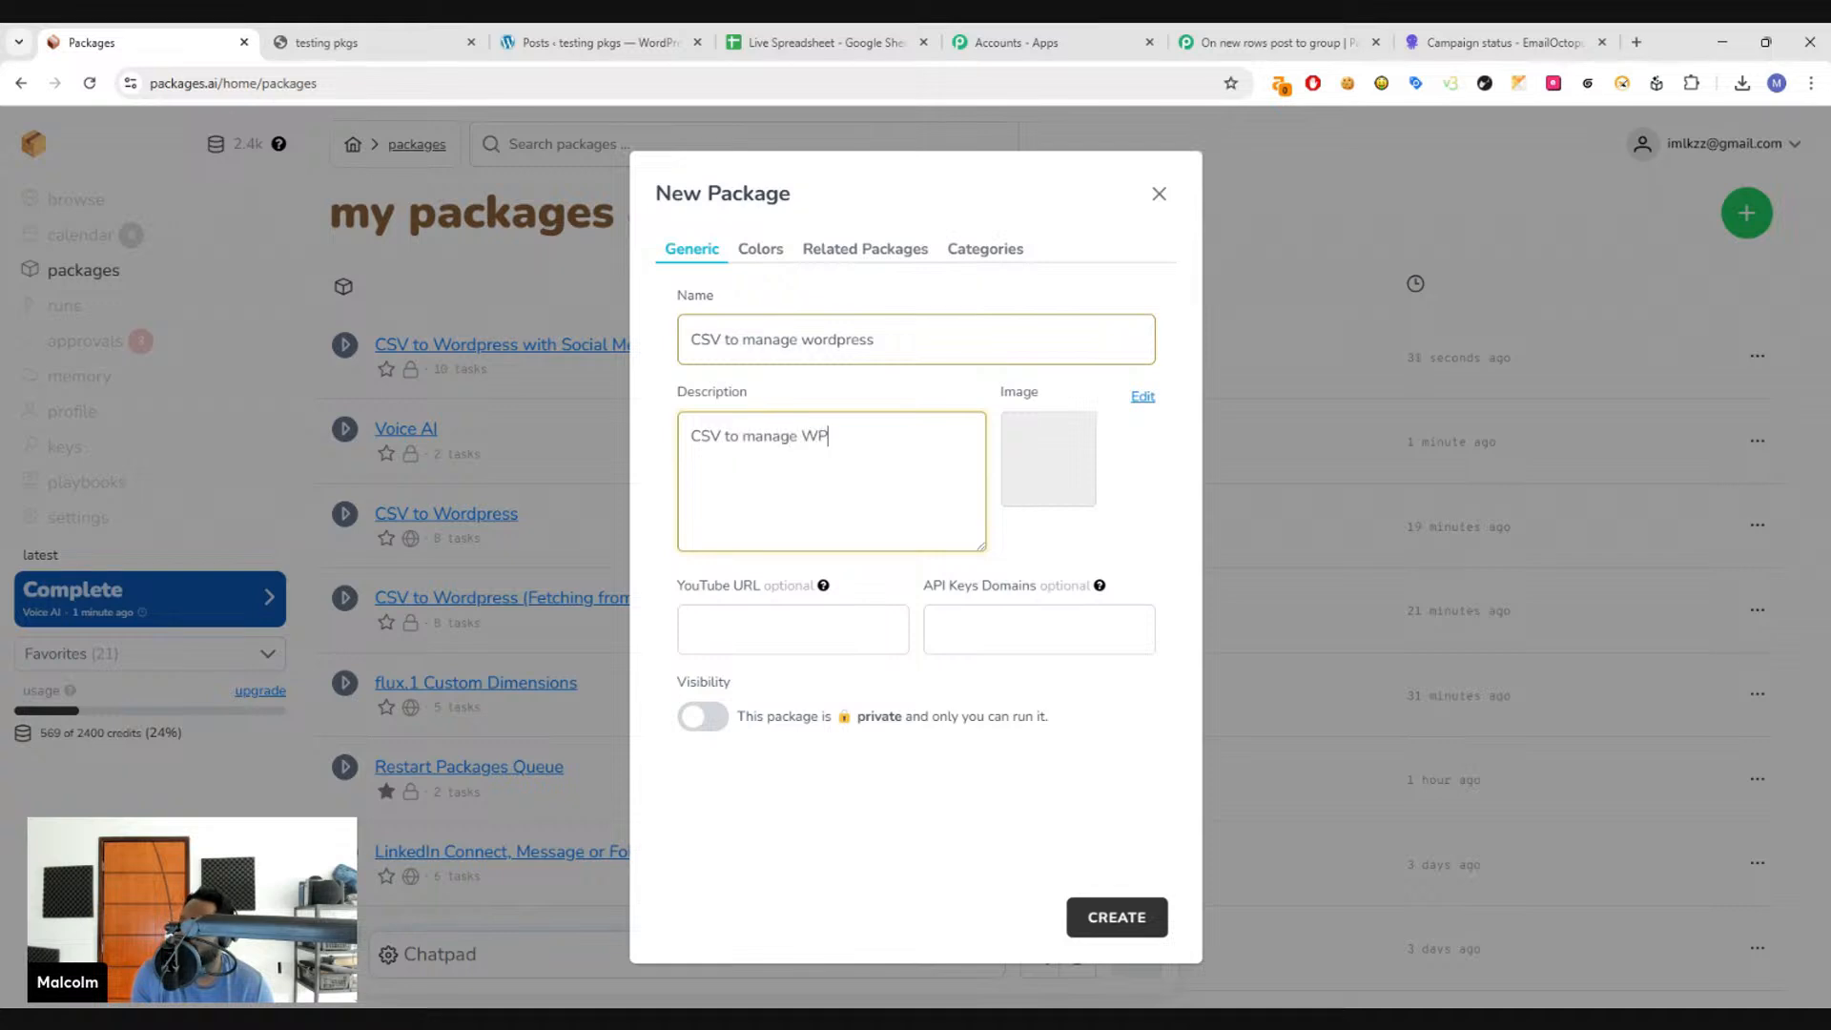
click(1075, 920)
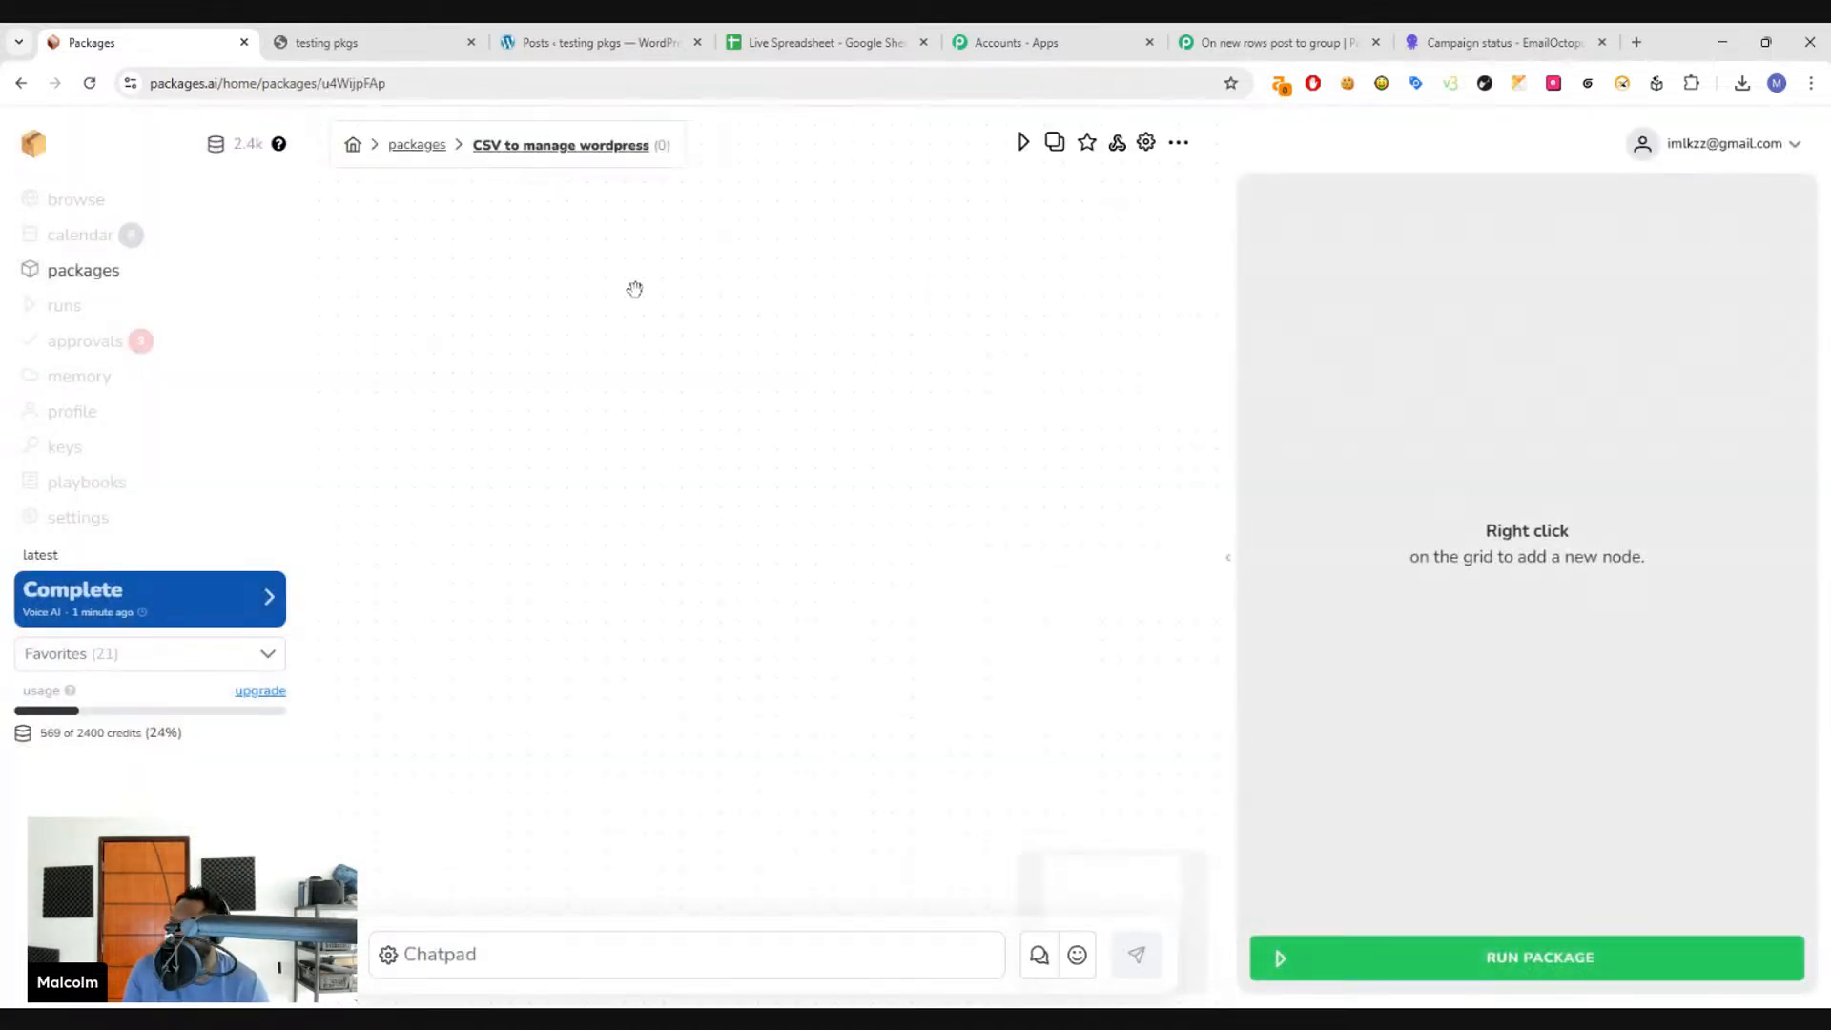
- Add an Input node to the empty package, with input type upload and file type text/csv
right_click(561, 302)
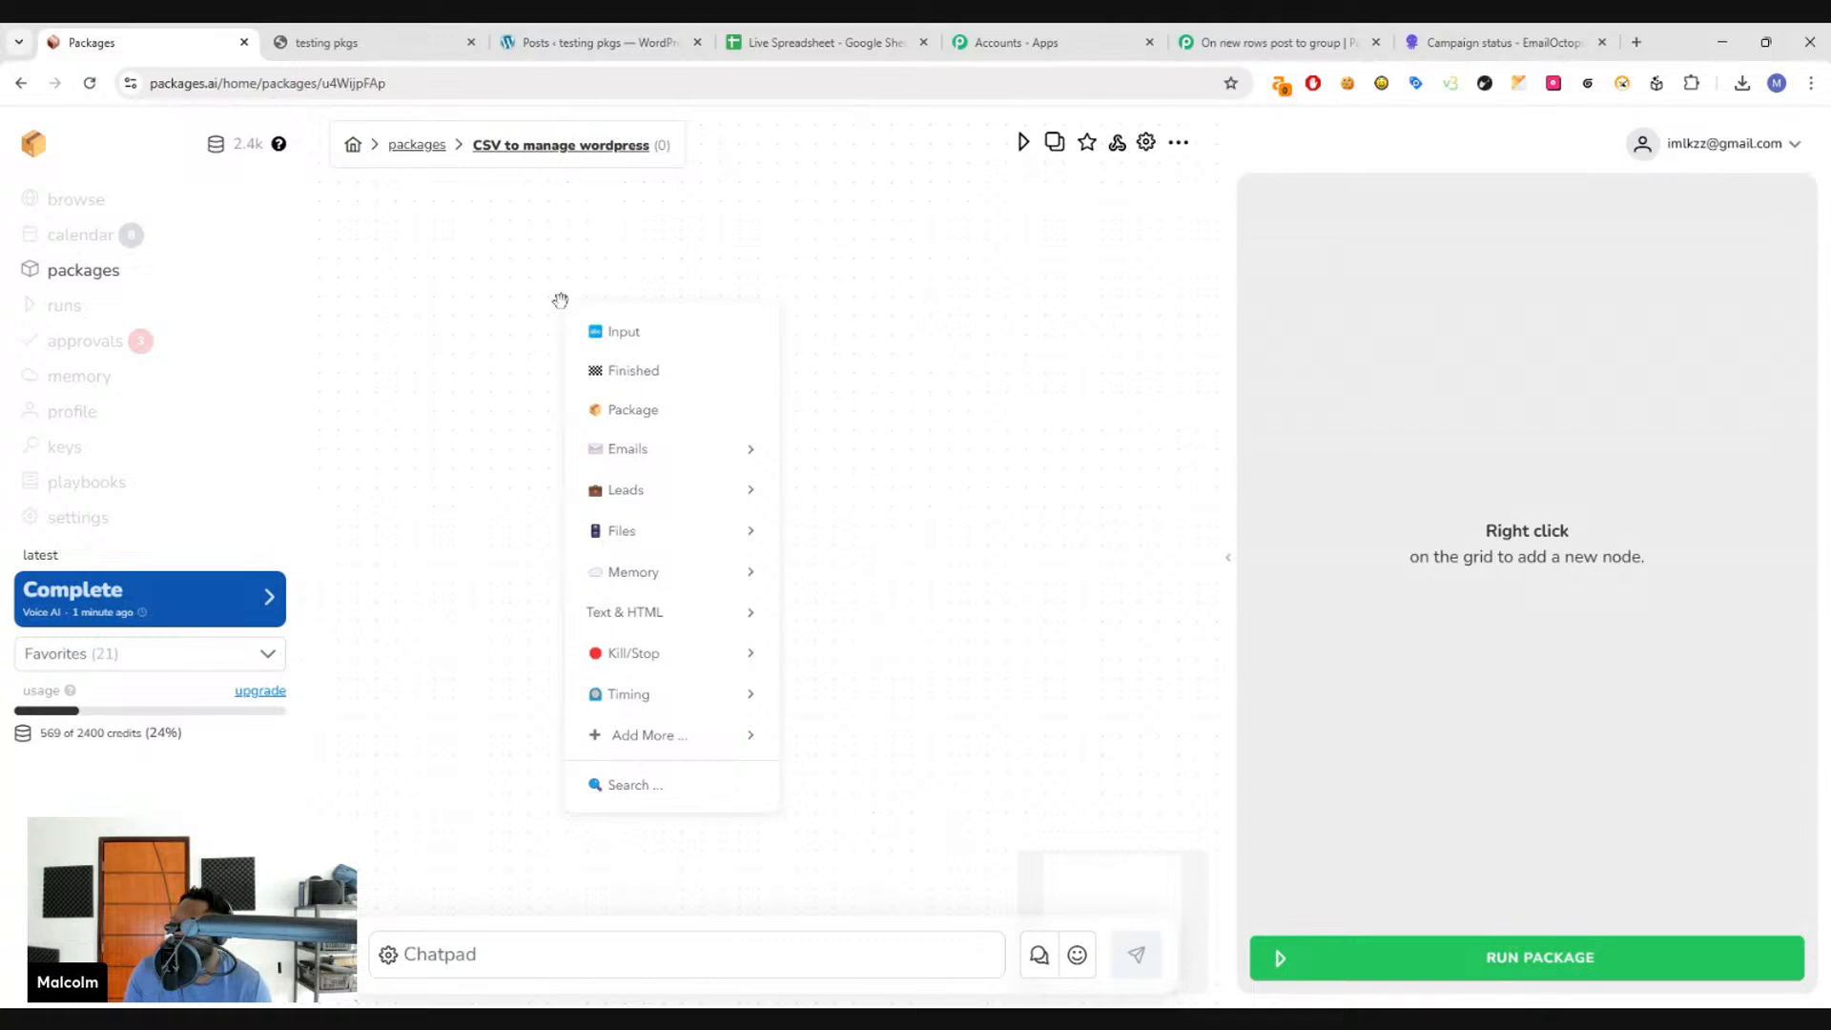
click(610, 331)
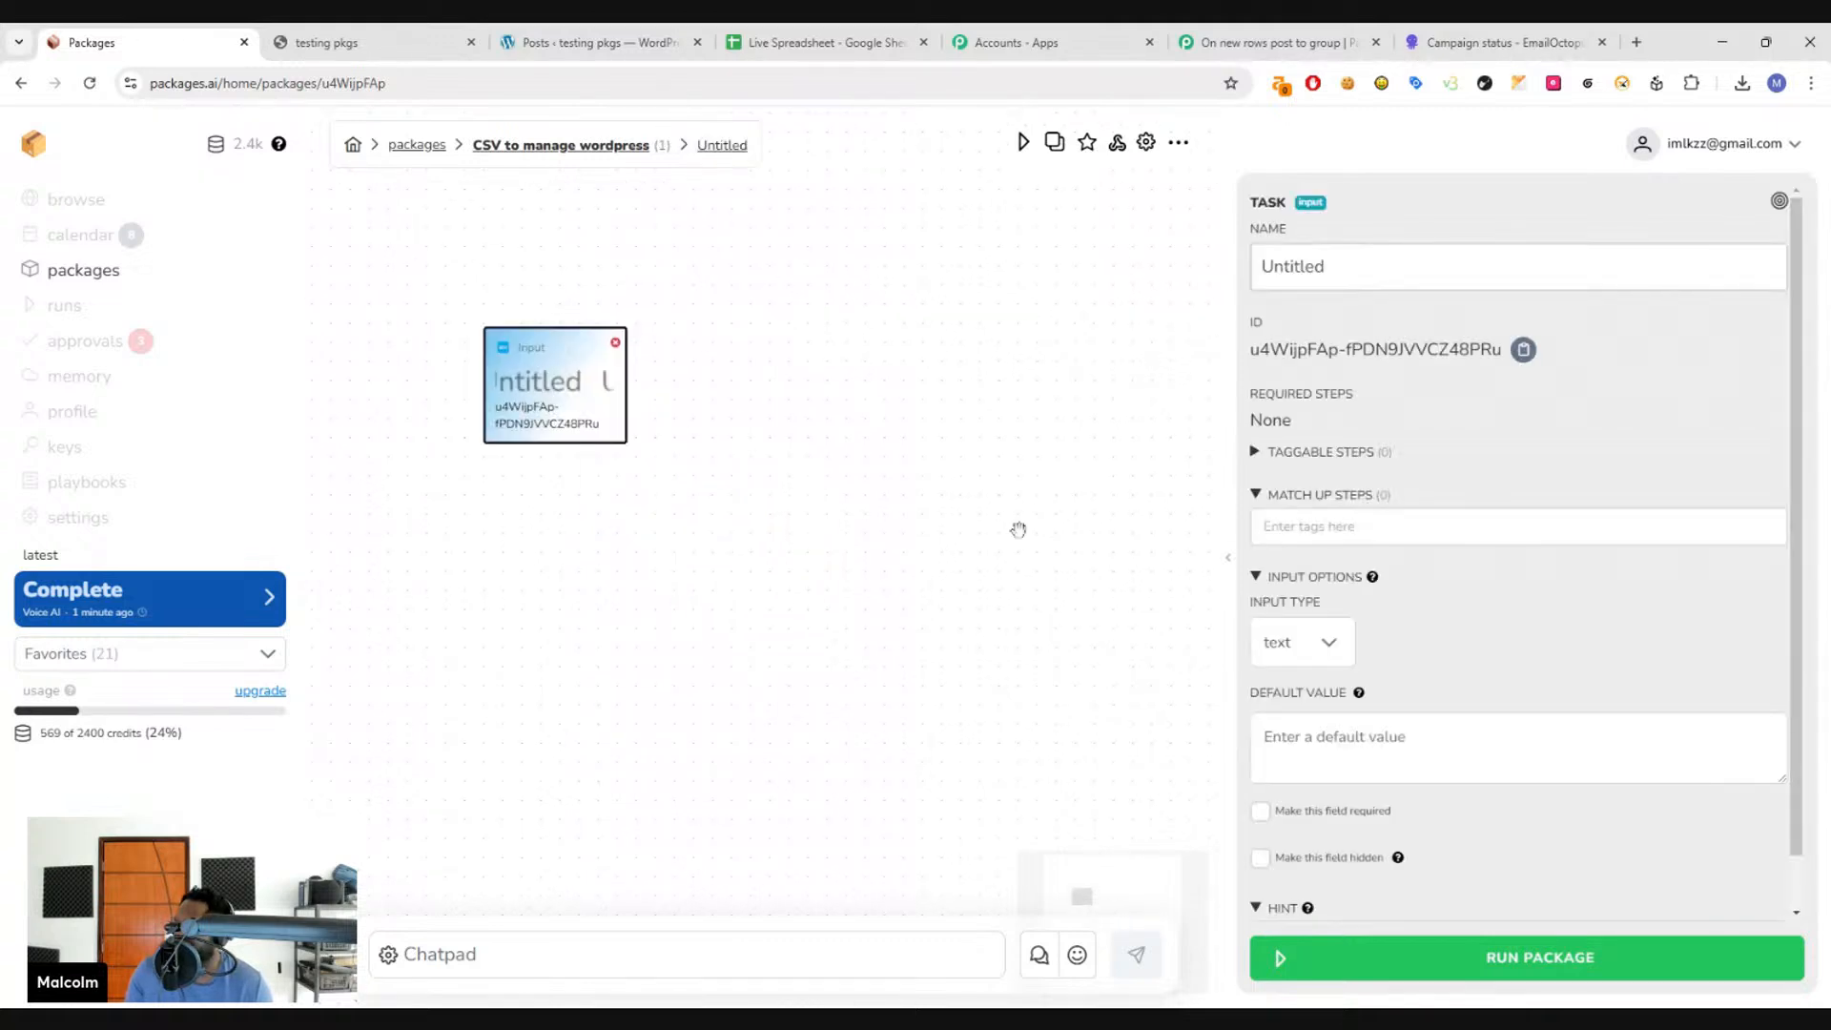
scroll(1521, 553, down, 1)
click(1330, 586)
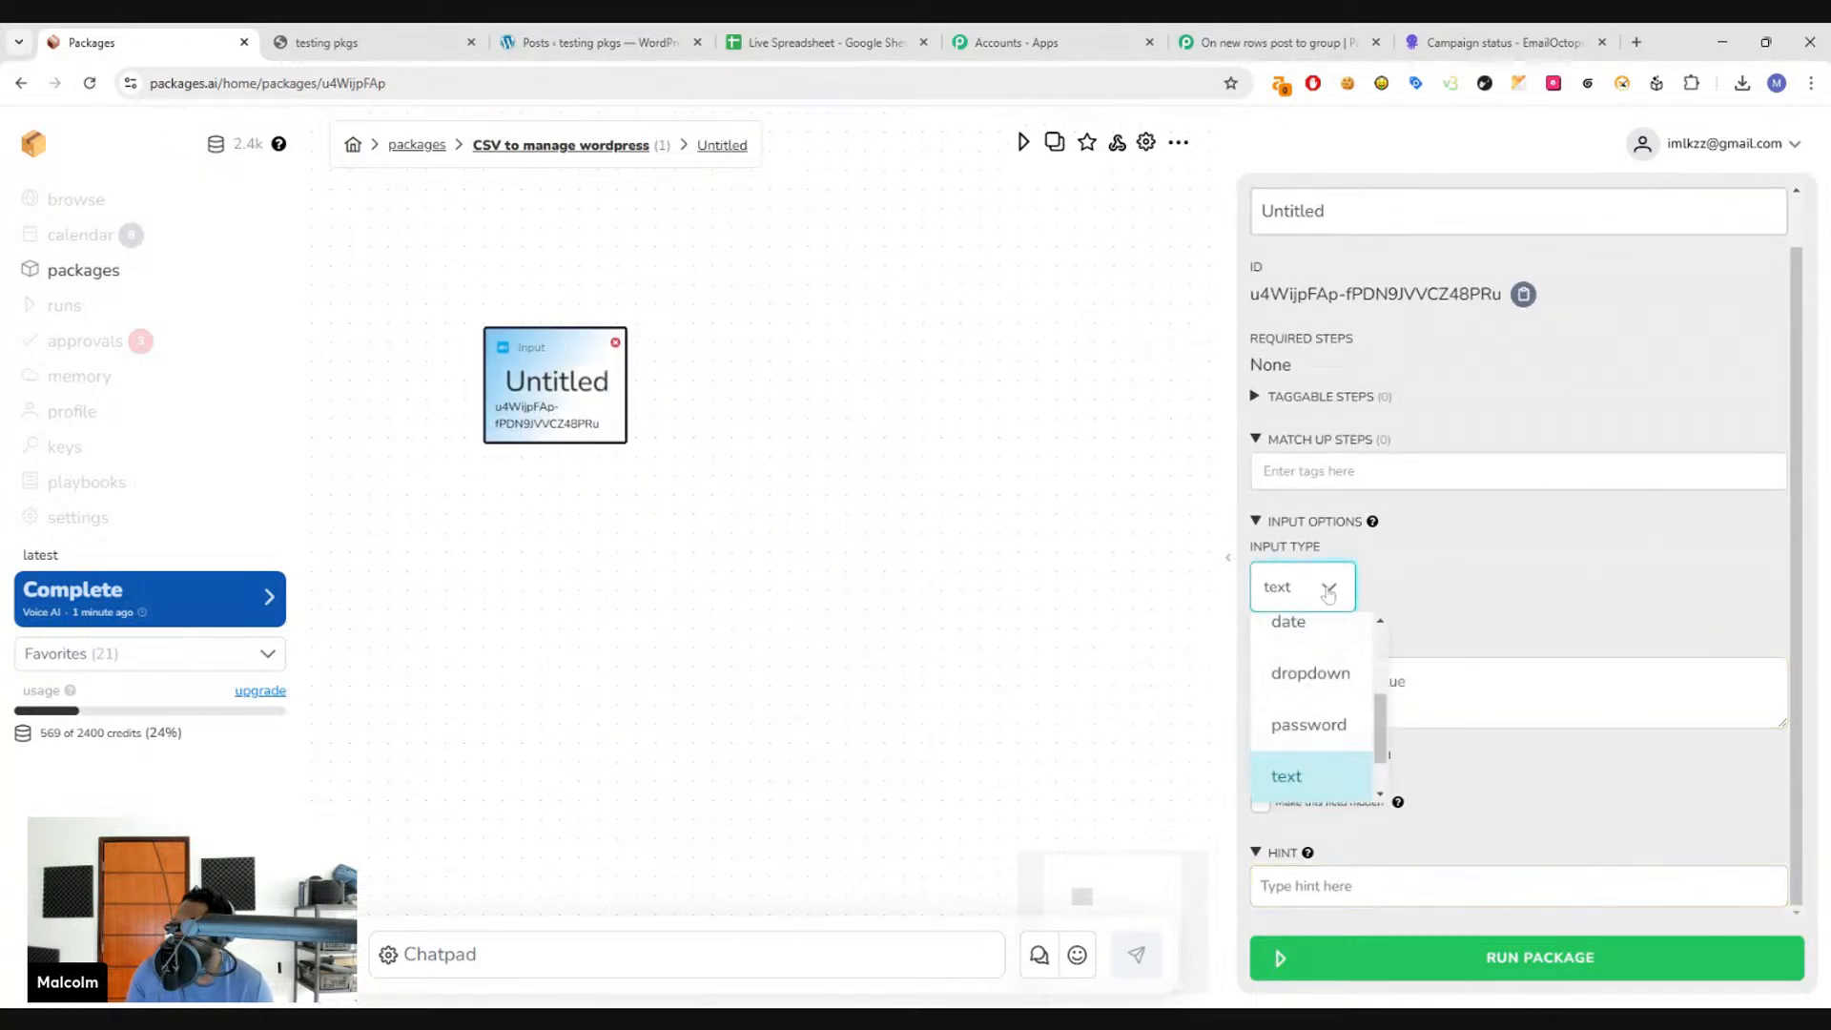
scroll(1349, 741, down, 1)
click(1348, 758)
click(1349, 705)
text(te)
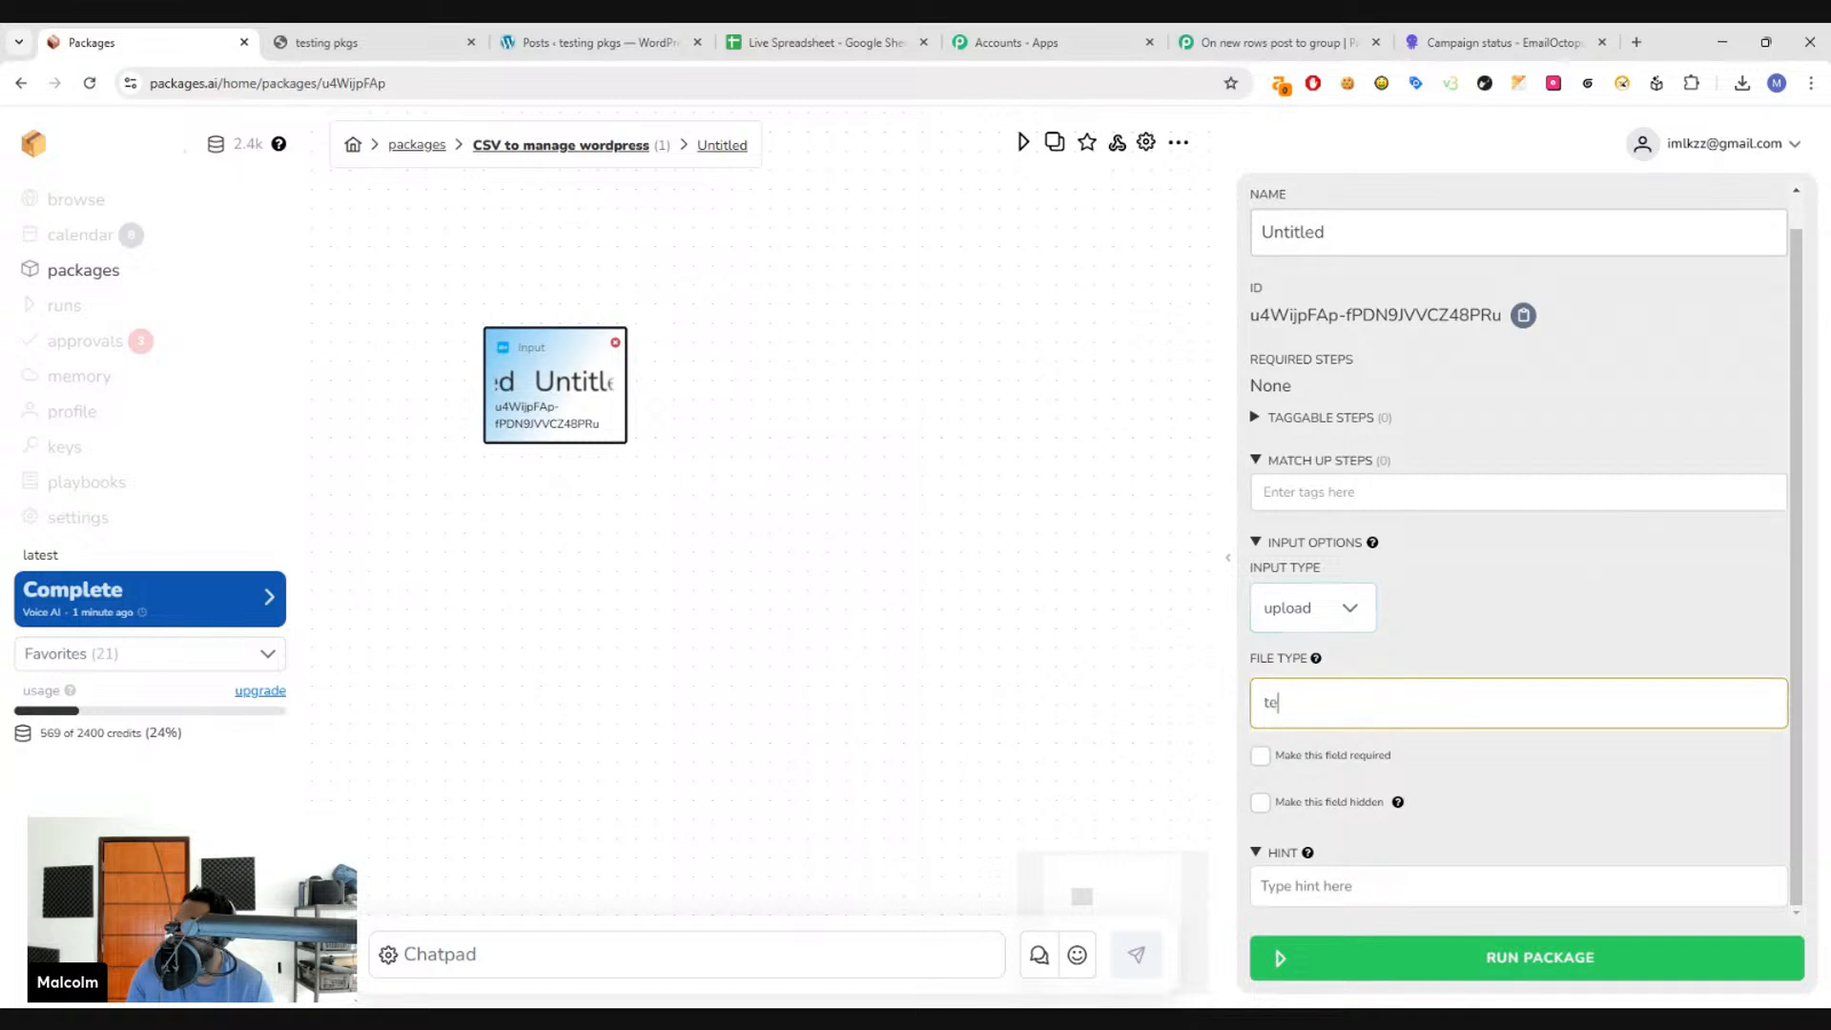
text(xt/csv)
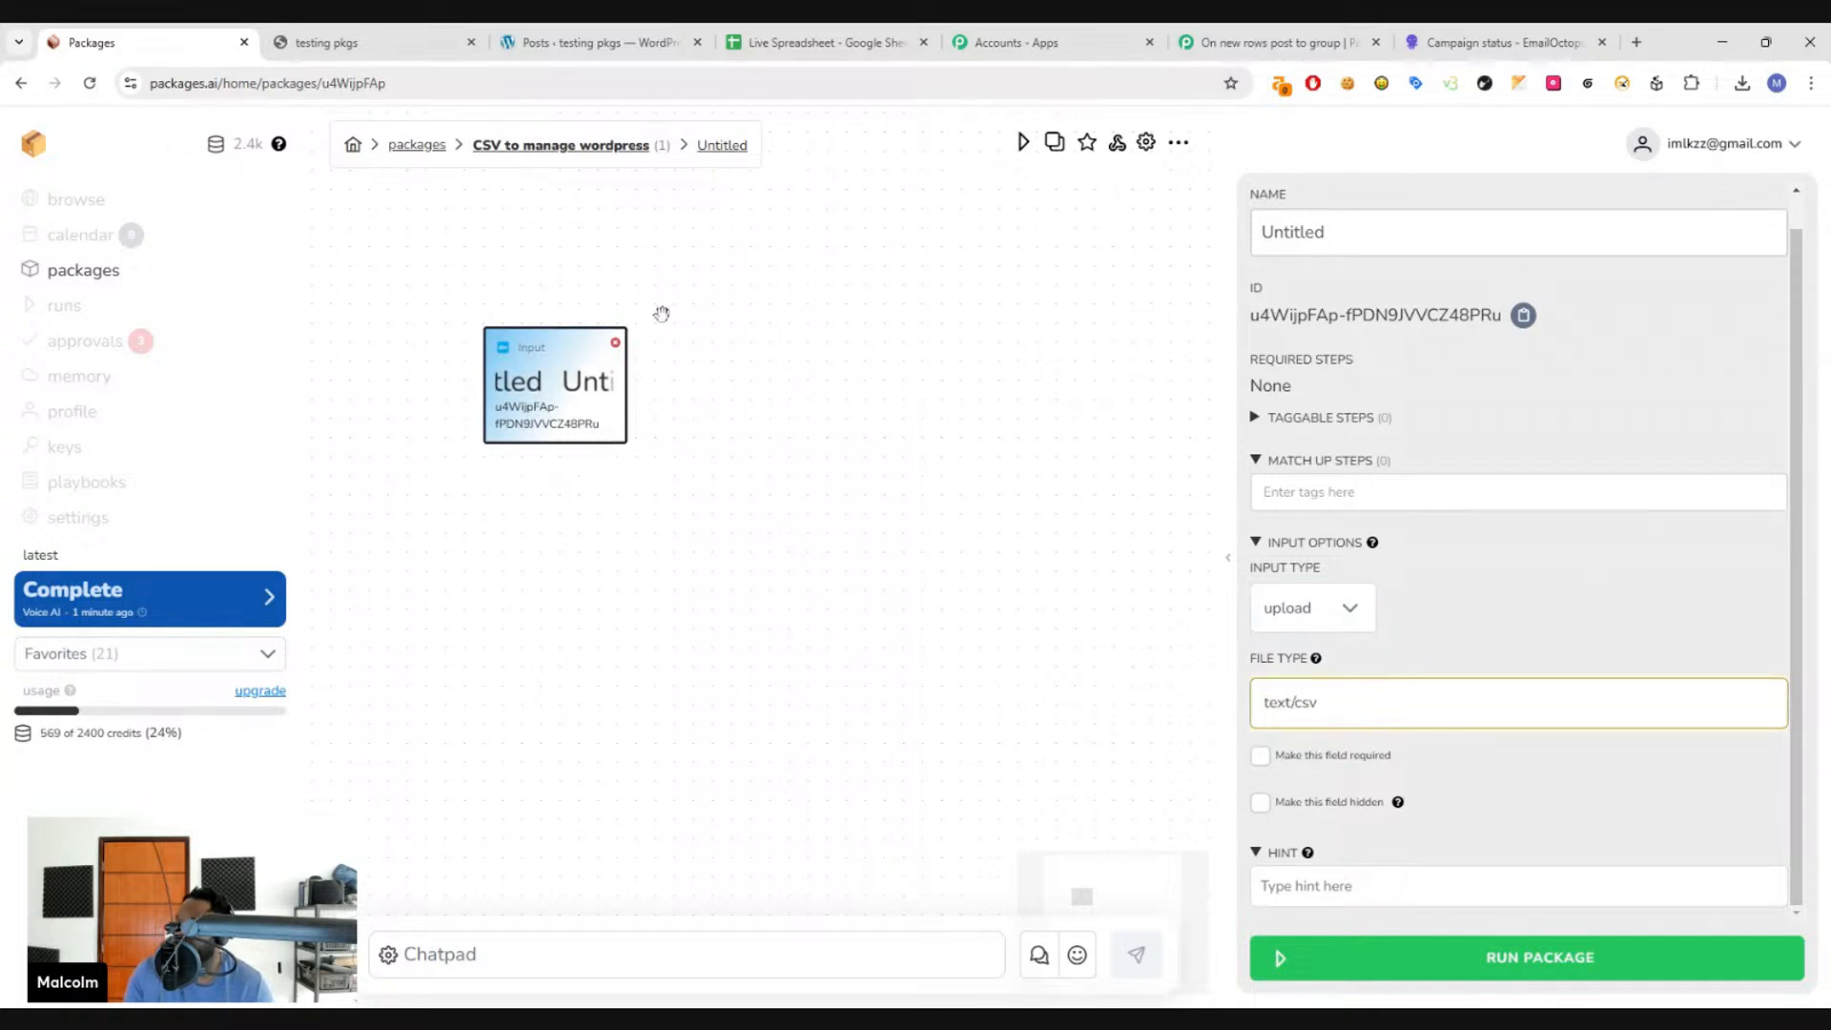
- Rename the new input node "Upload CSV"
click(1338, 286)
double_click(1297, 232)
text(Upl)
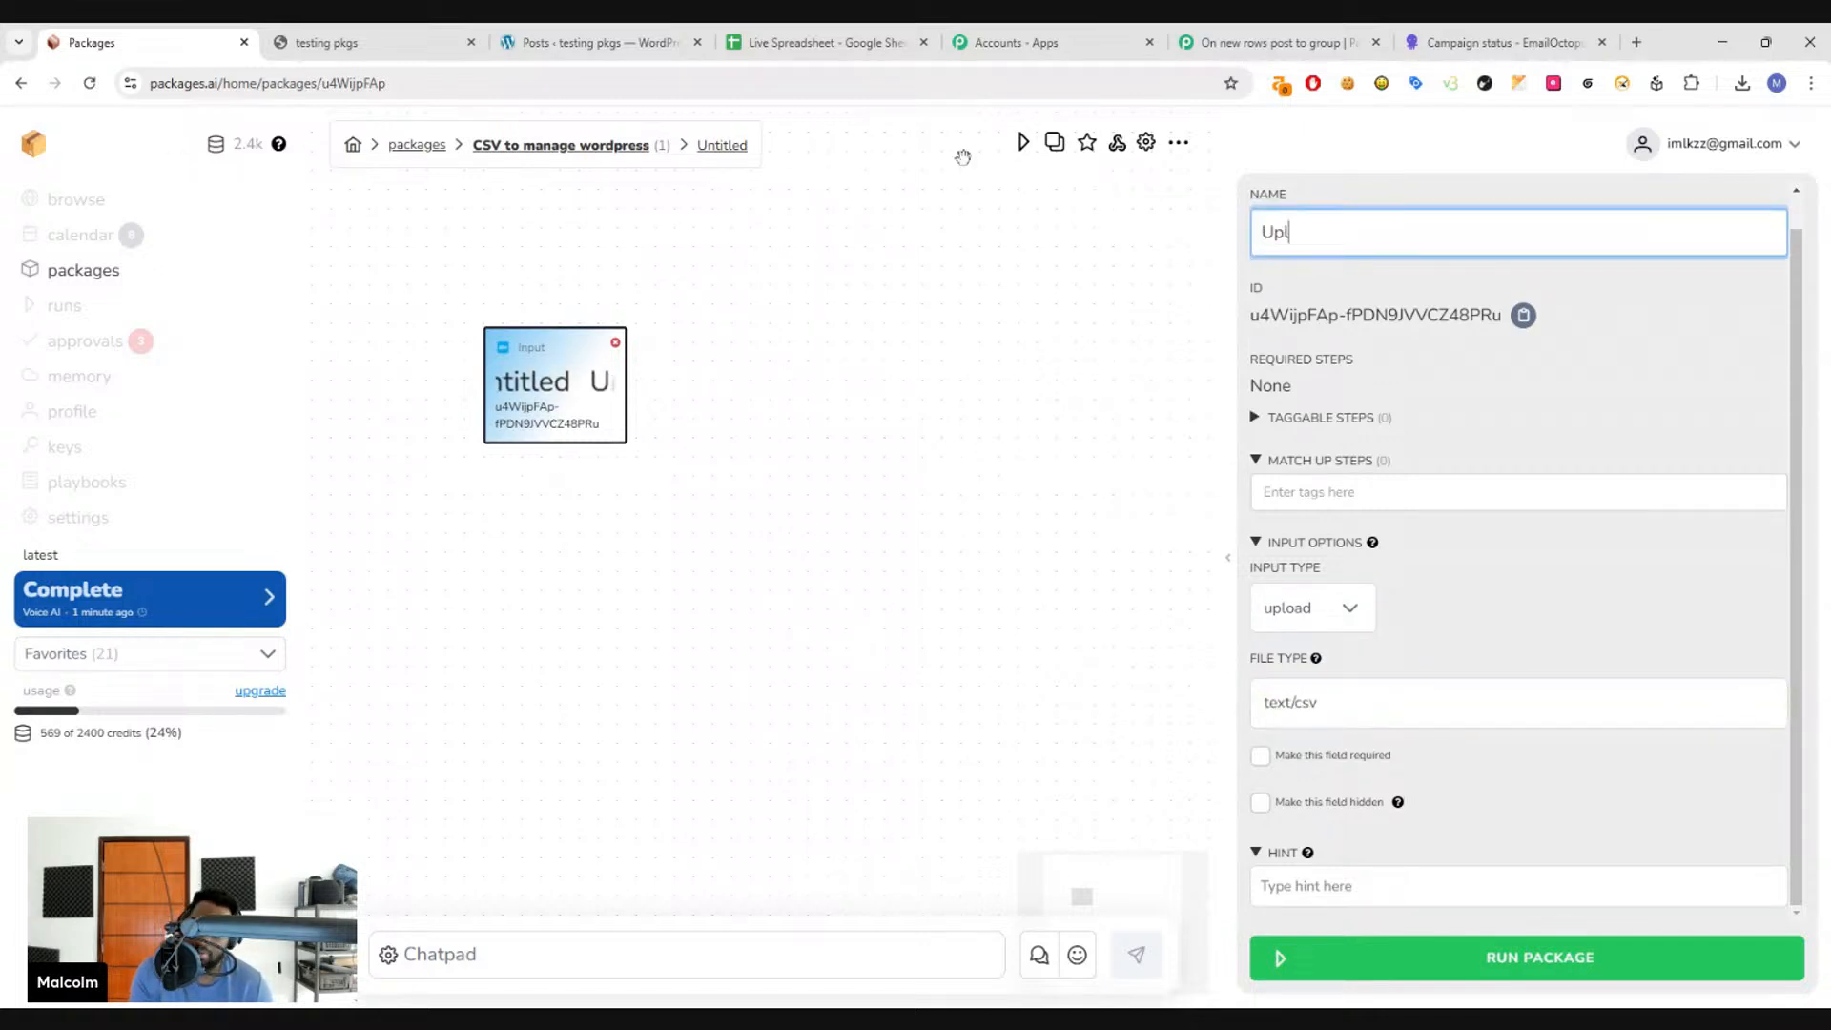
text(oad CSV)
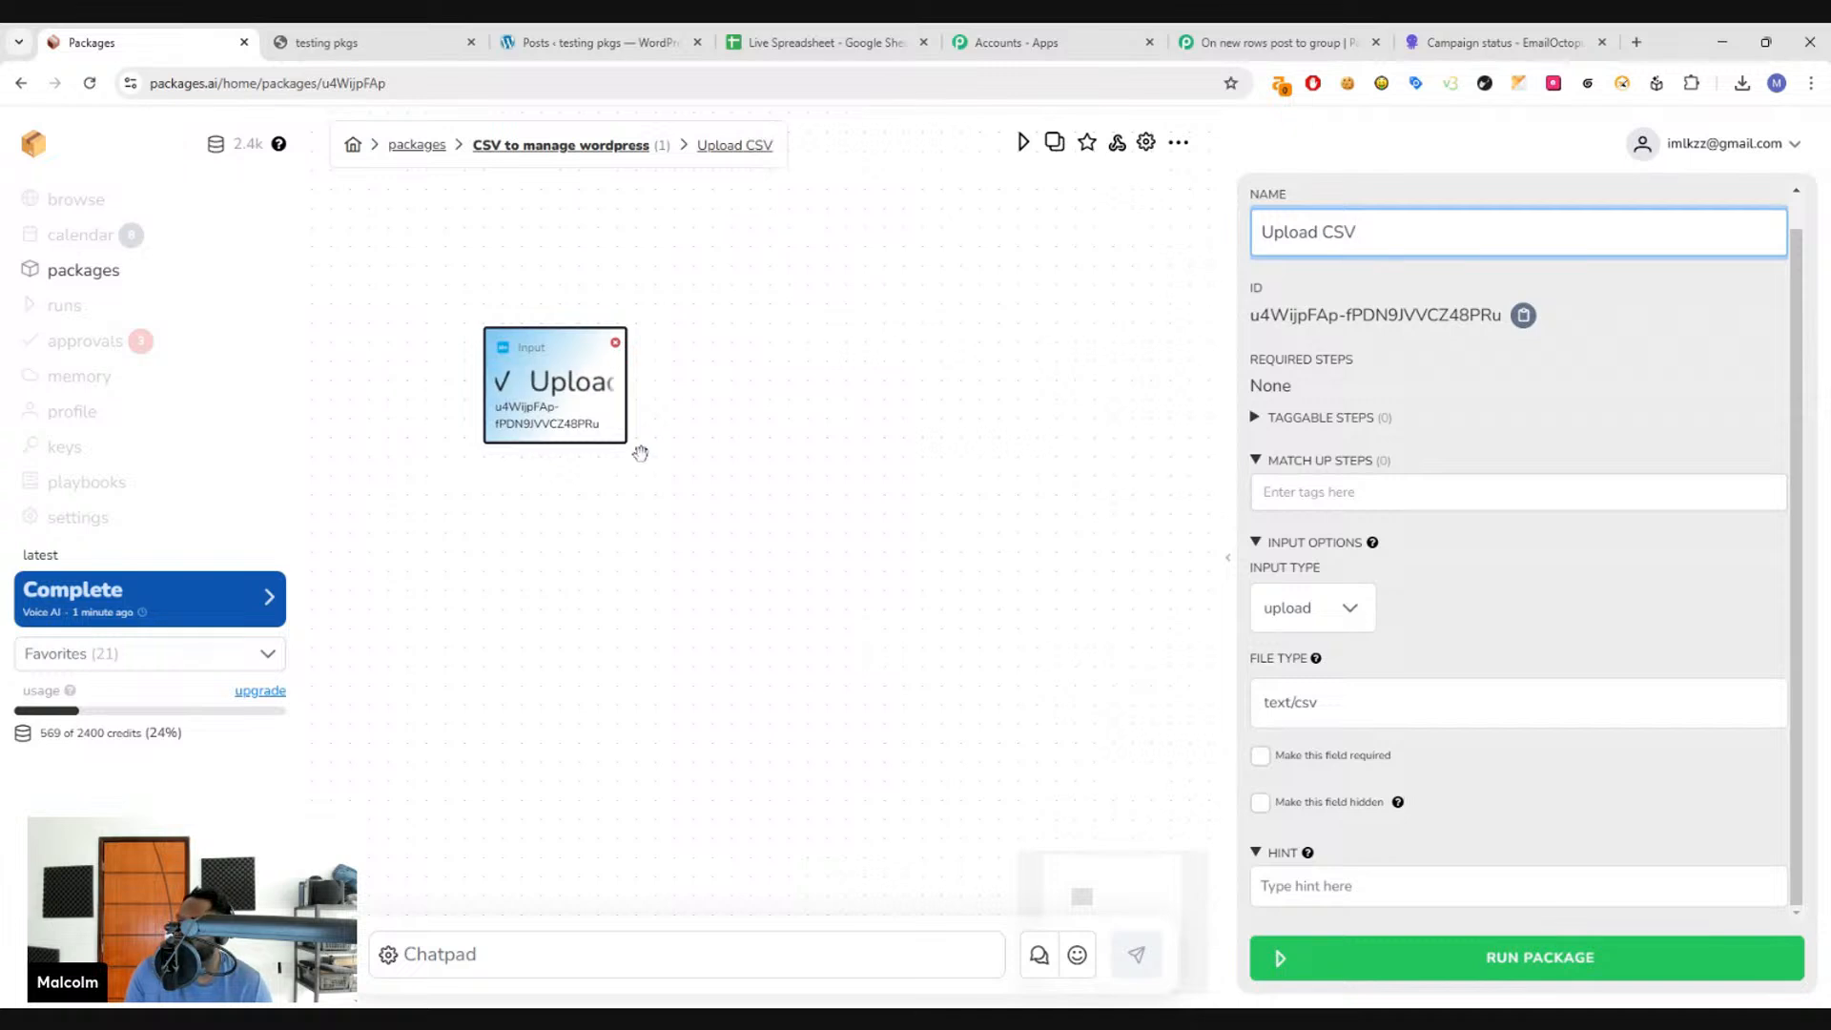
- Add a Browser node to the package and place it below the Upload CSV node, leaving a gap between them
click(678, 521)
right_click(678, 522)
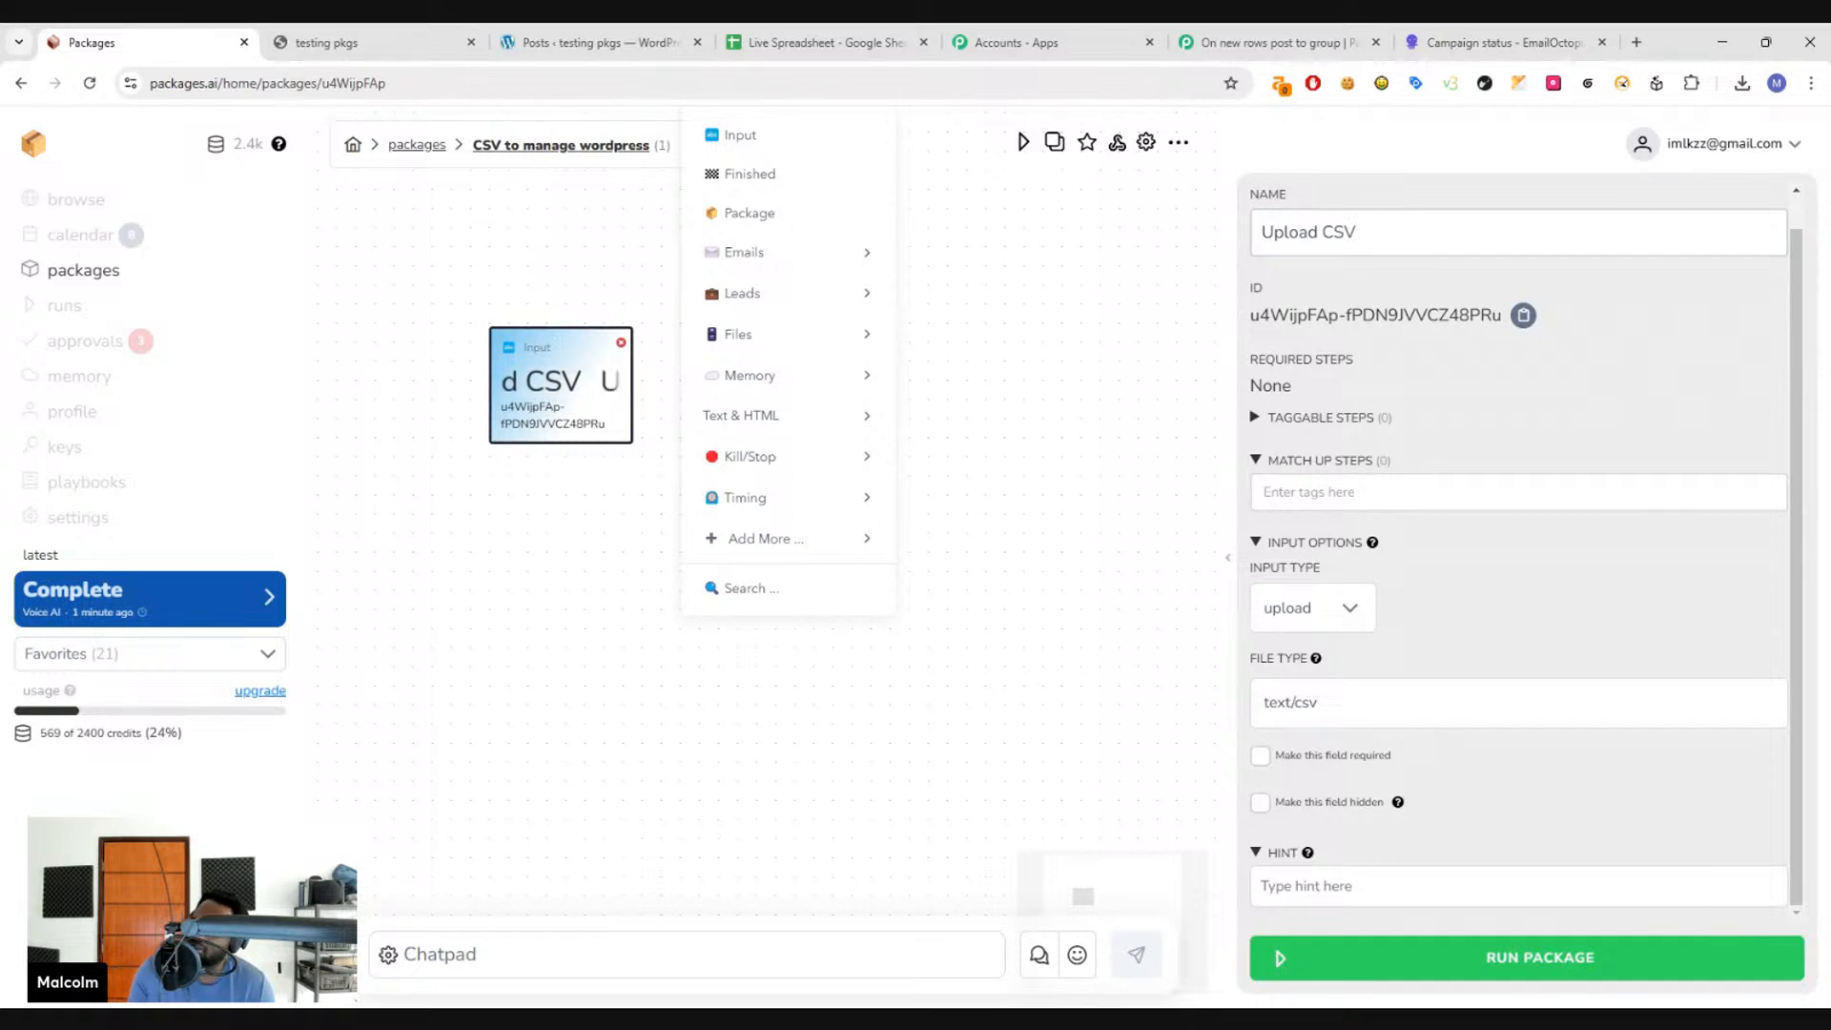
mouse_move(820, 538)
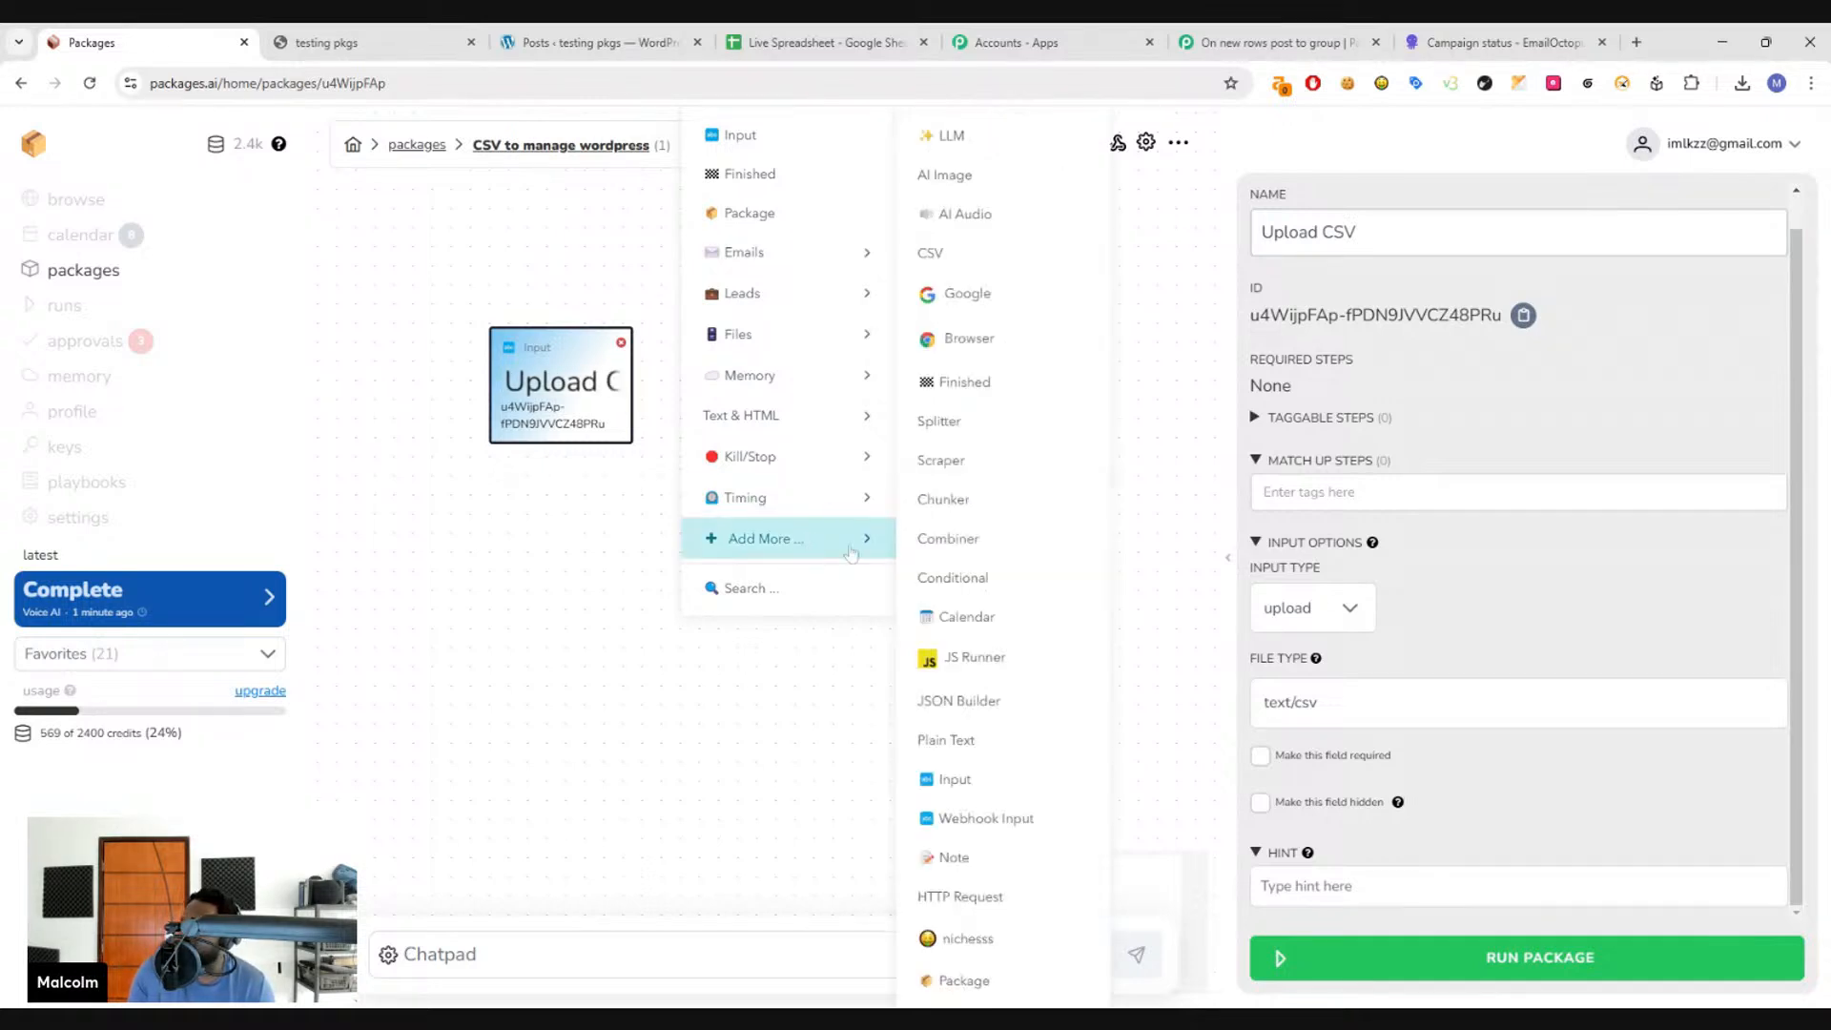
click(1042, 342)
drag(785, 576, 725, 553)
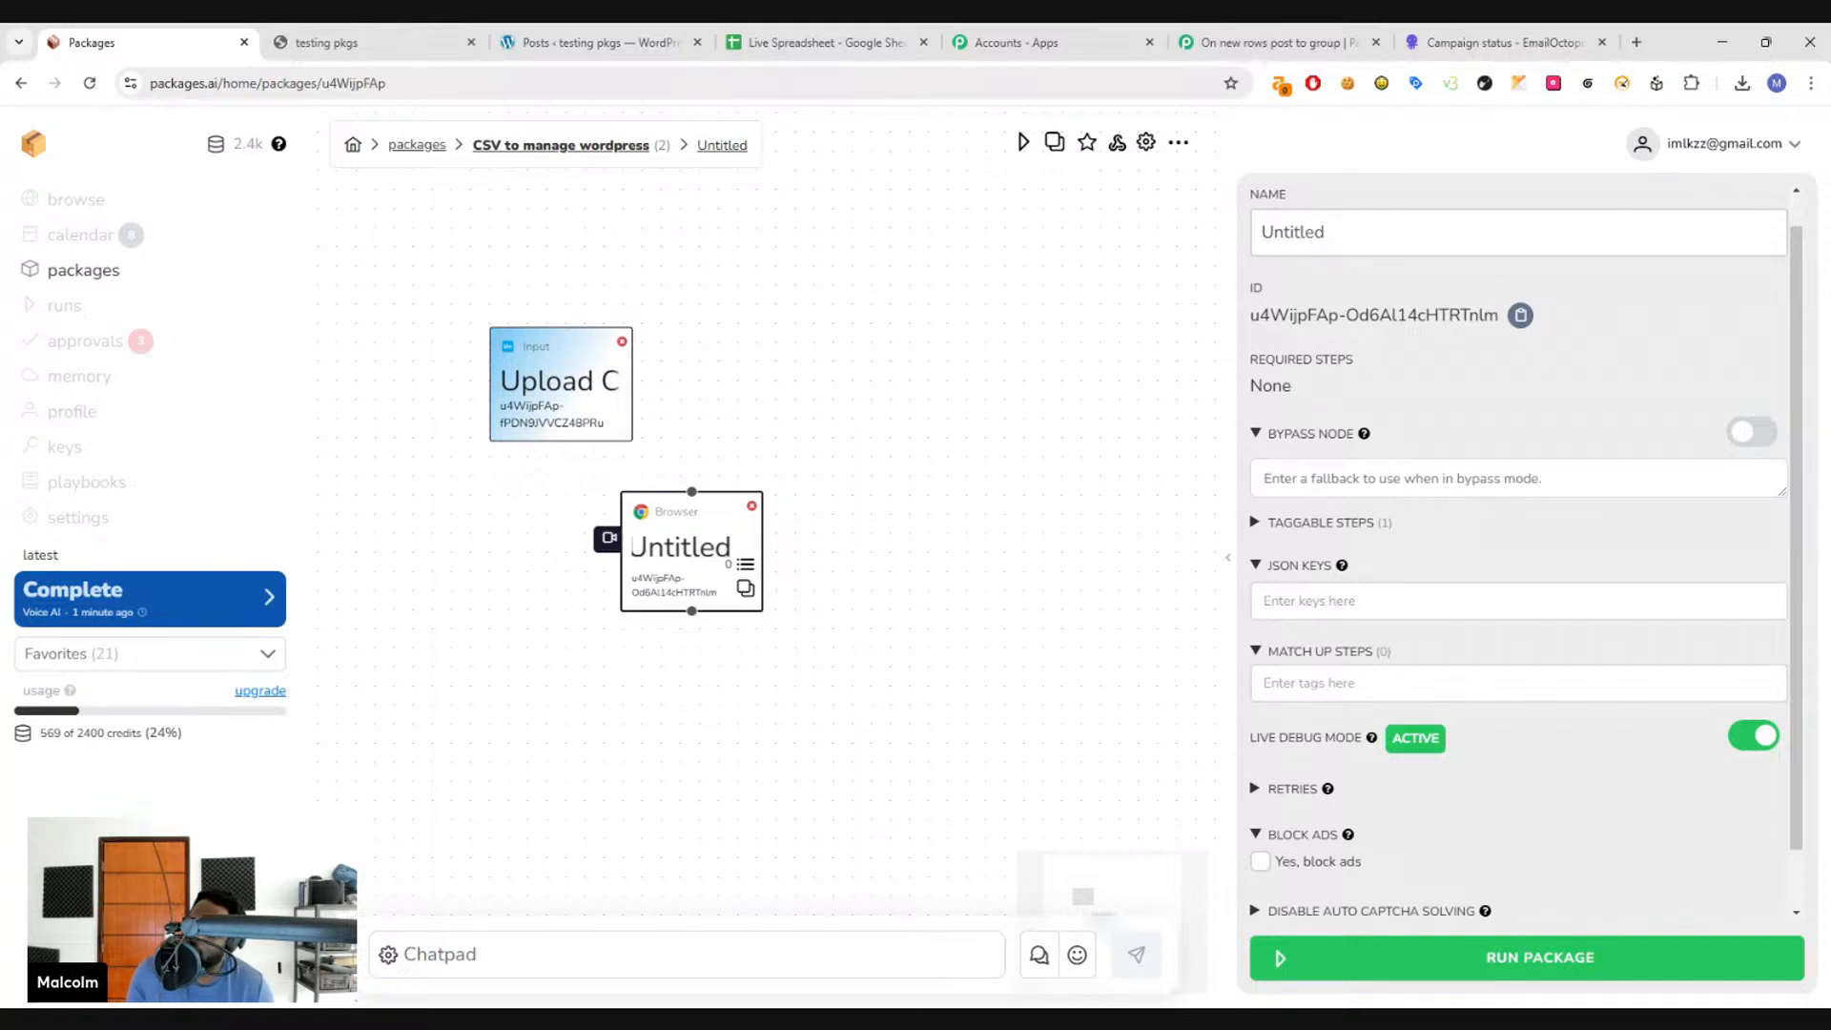
drag(658, 526, 694, 663)
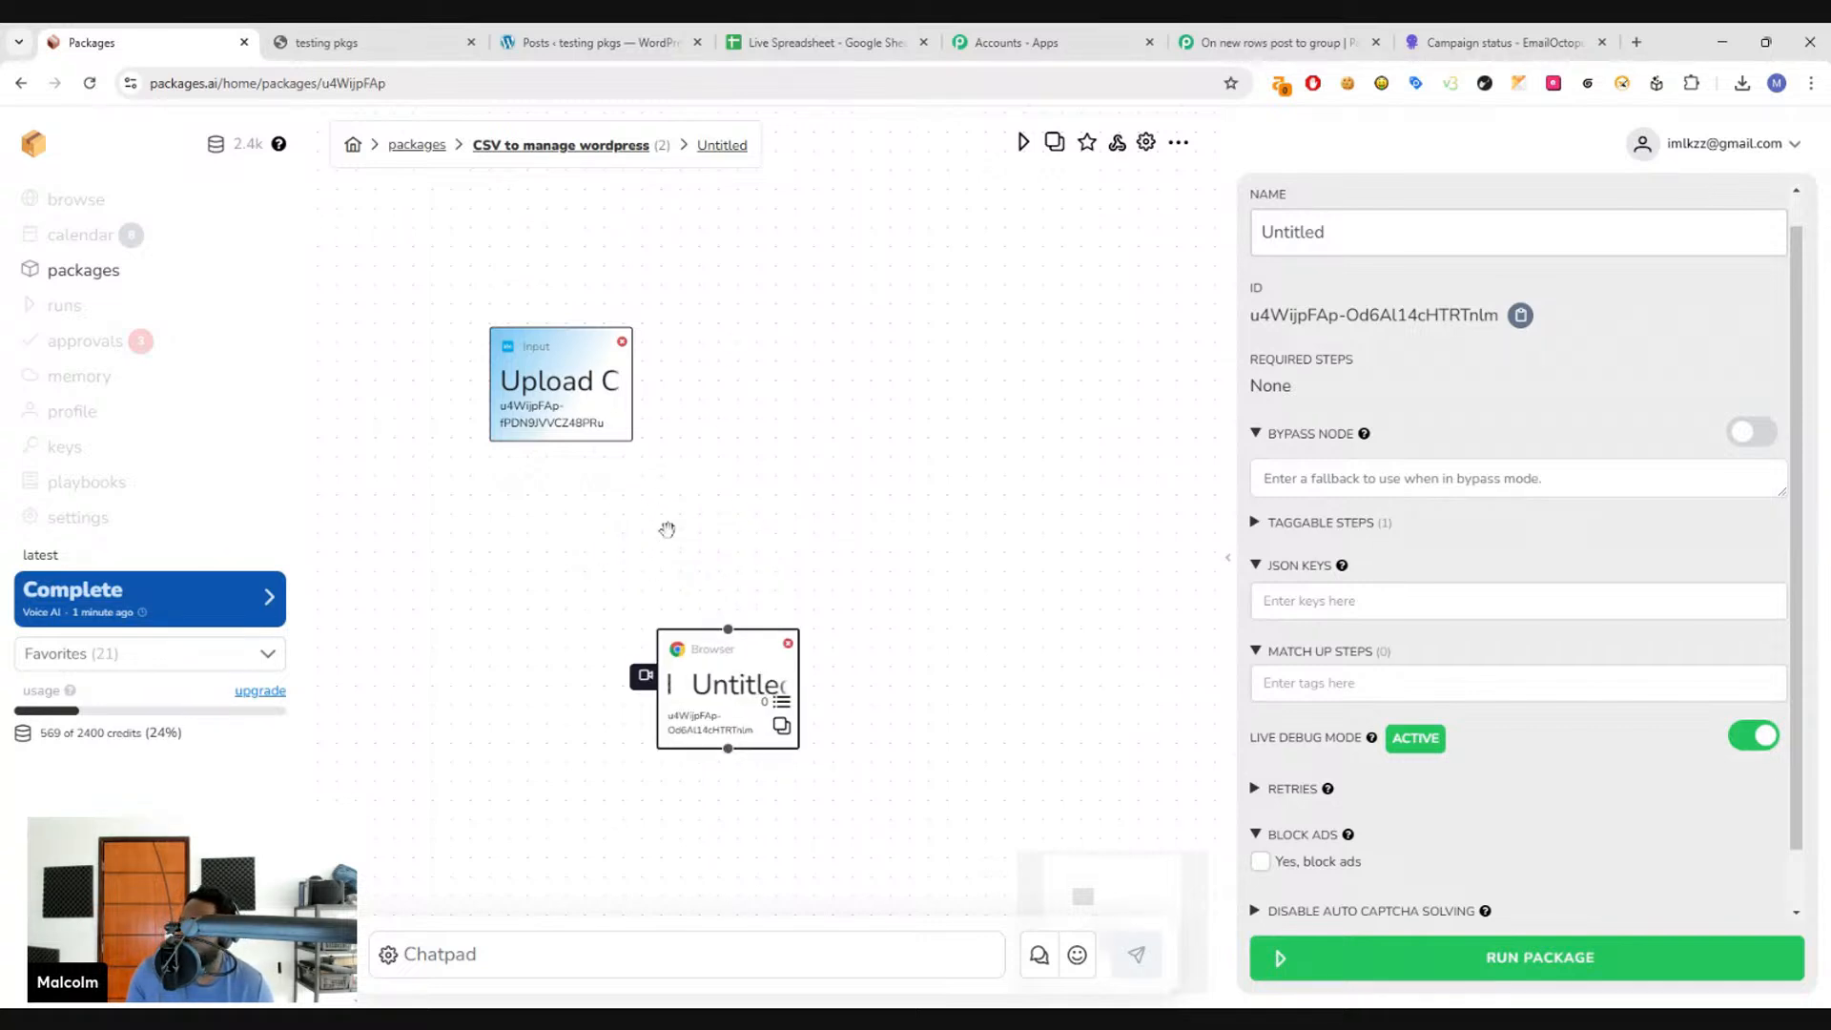
- Add a CSV node between the Upload CSV node and the Browser node
right_click(669, 528)
mouse_move(787, 536)
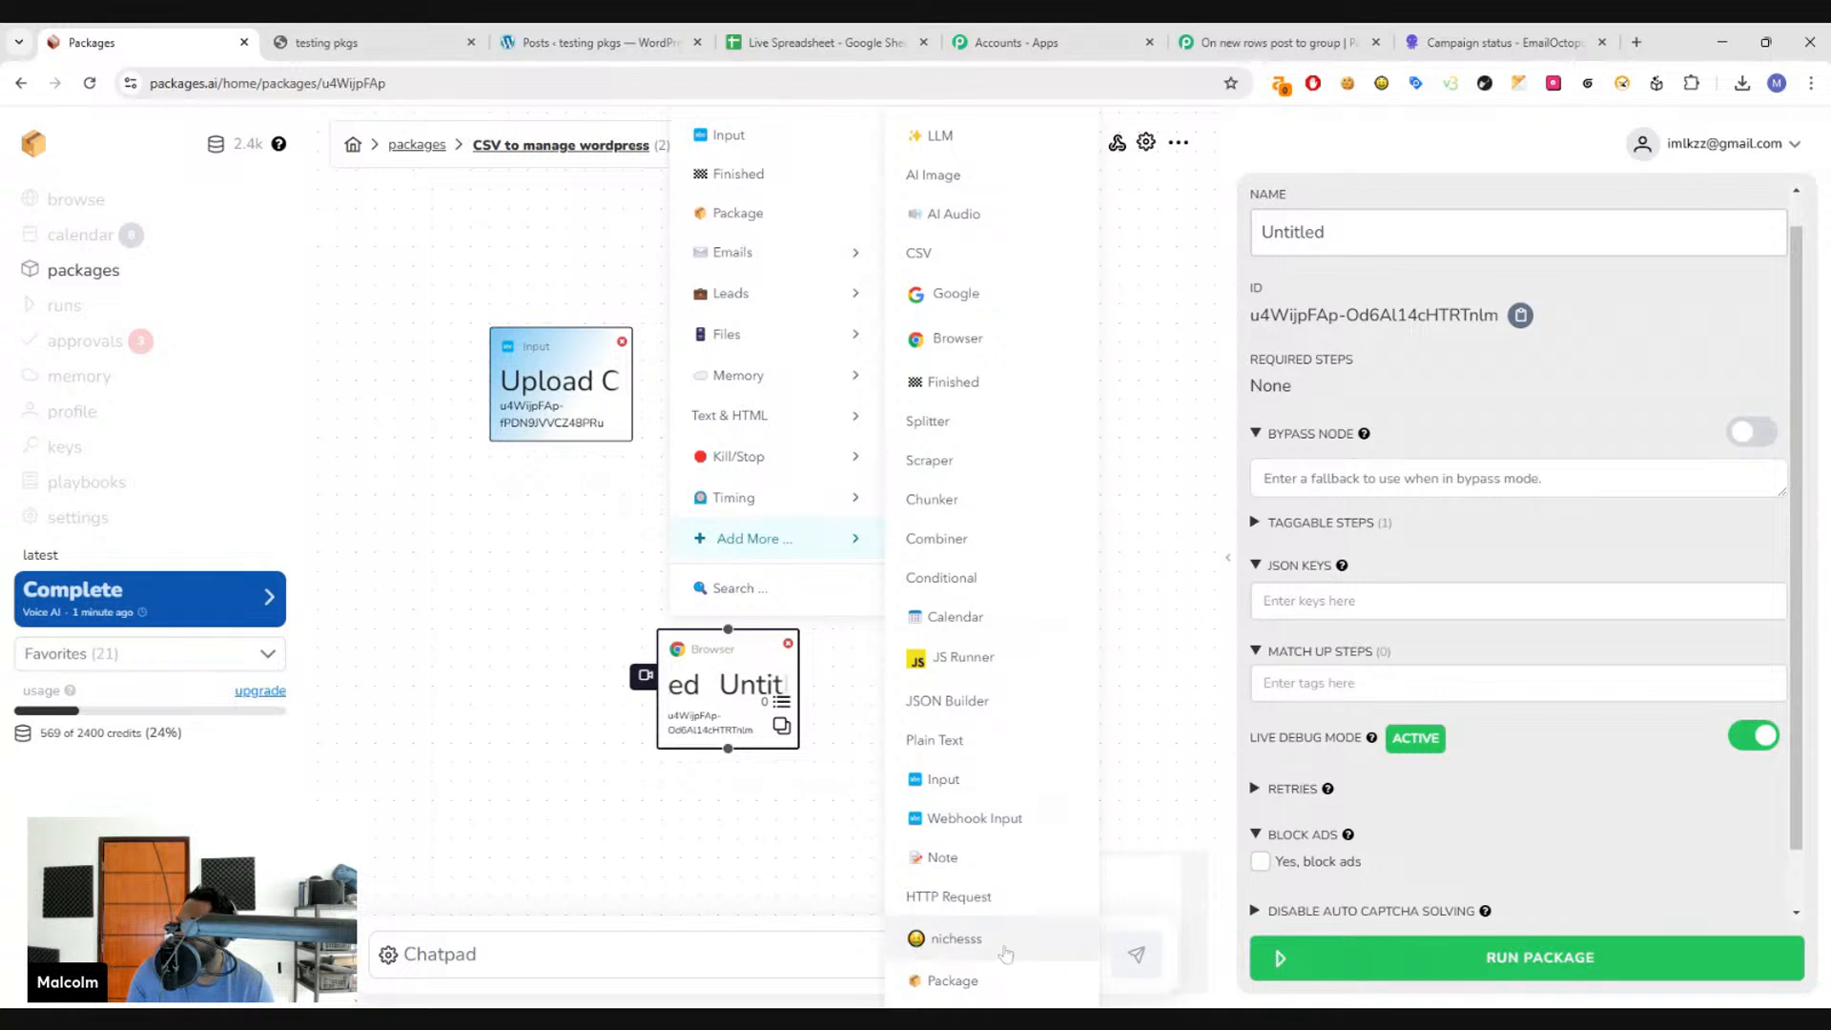
click(919, 253)
drag(679, 558, 594, 502)
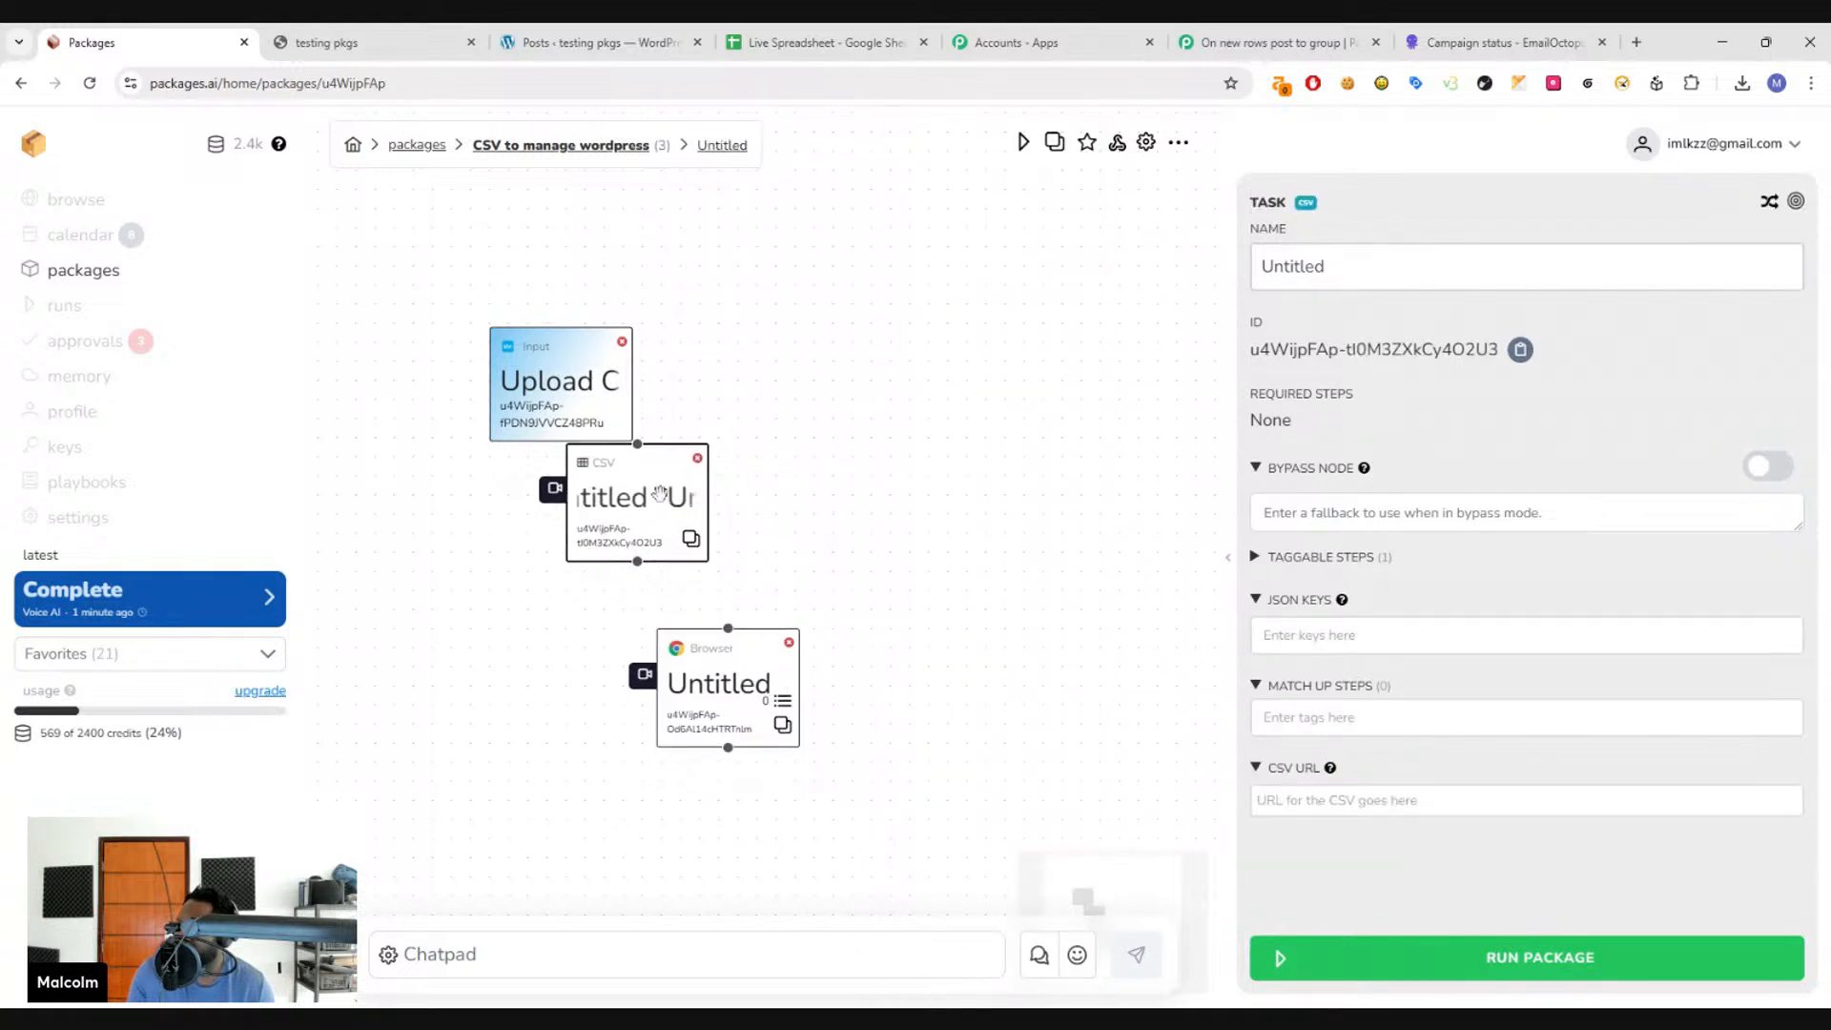
- Reference the Upload CSV step as the CSV node's CSV URL and rename the node "Each Site"
click(1339, 800)
text(@)
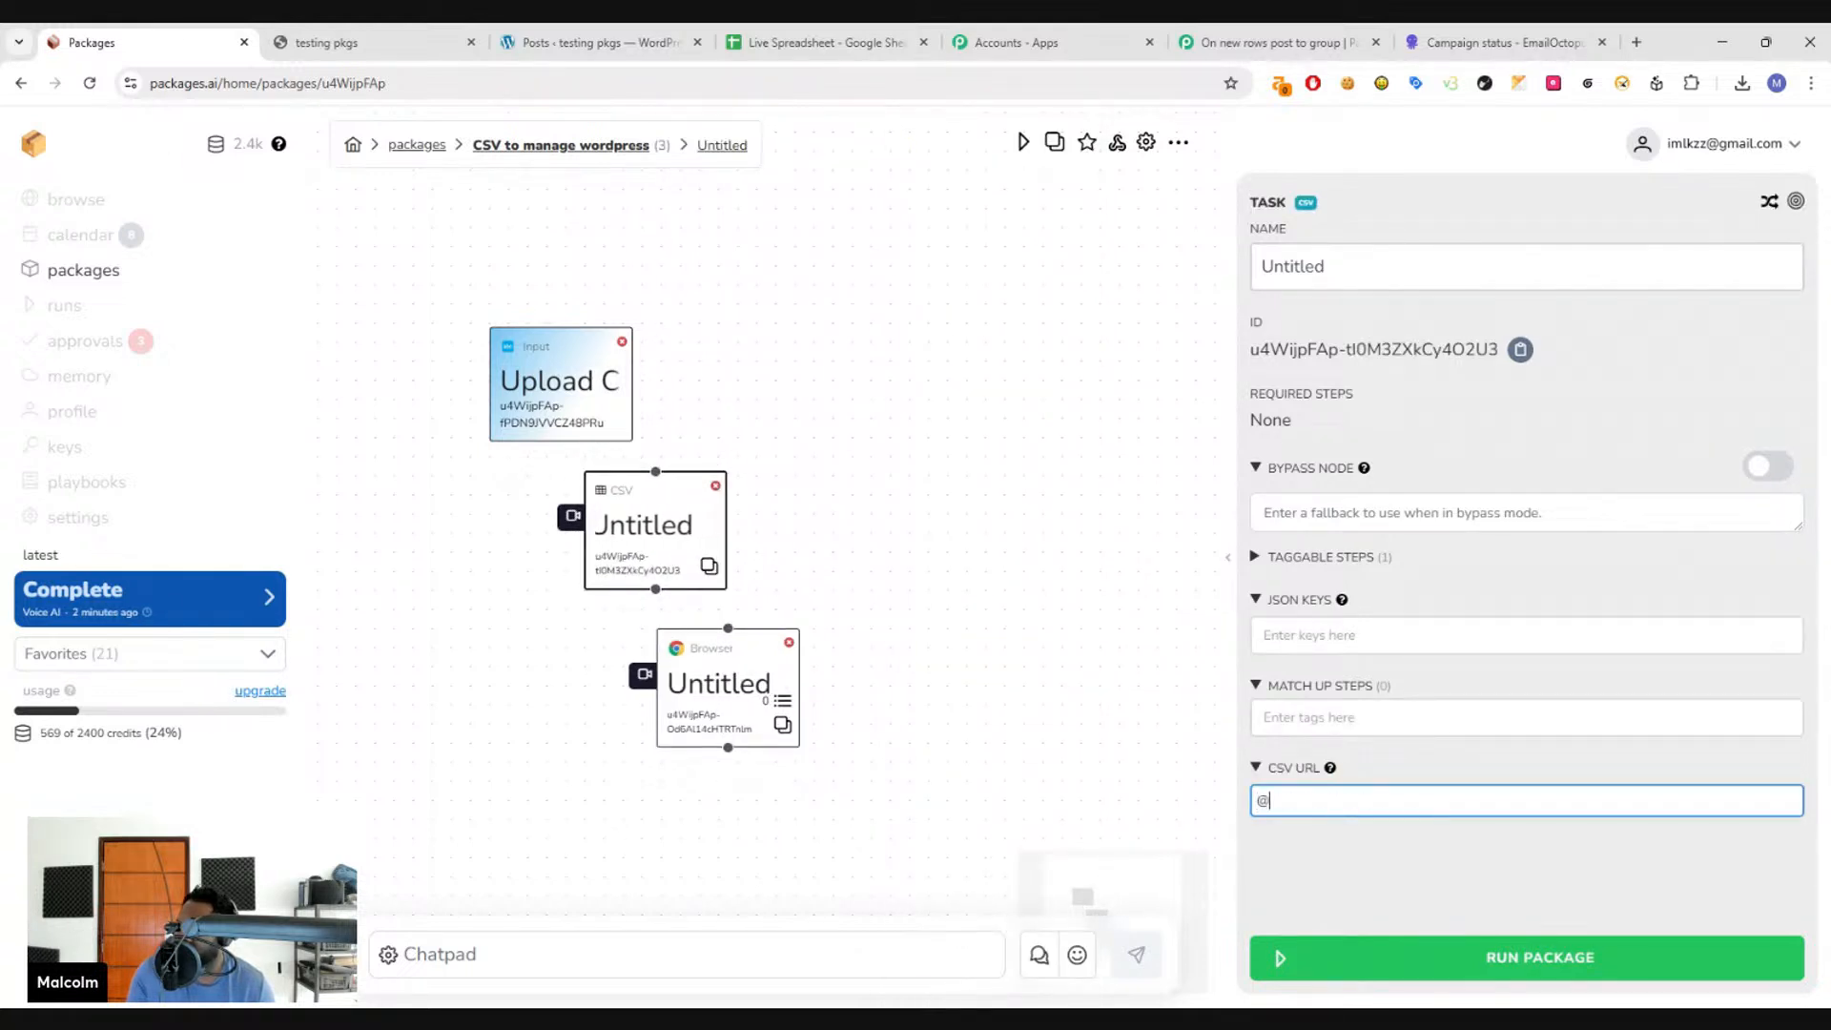
text(up)
key(Return)
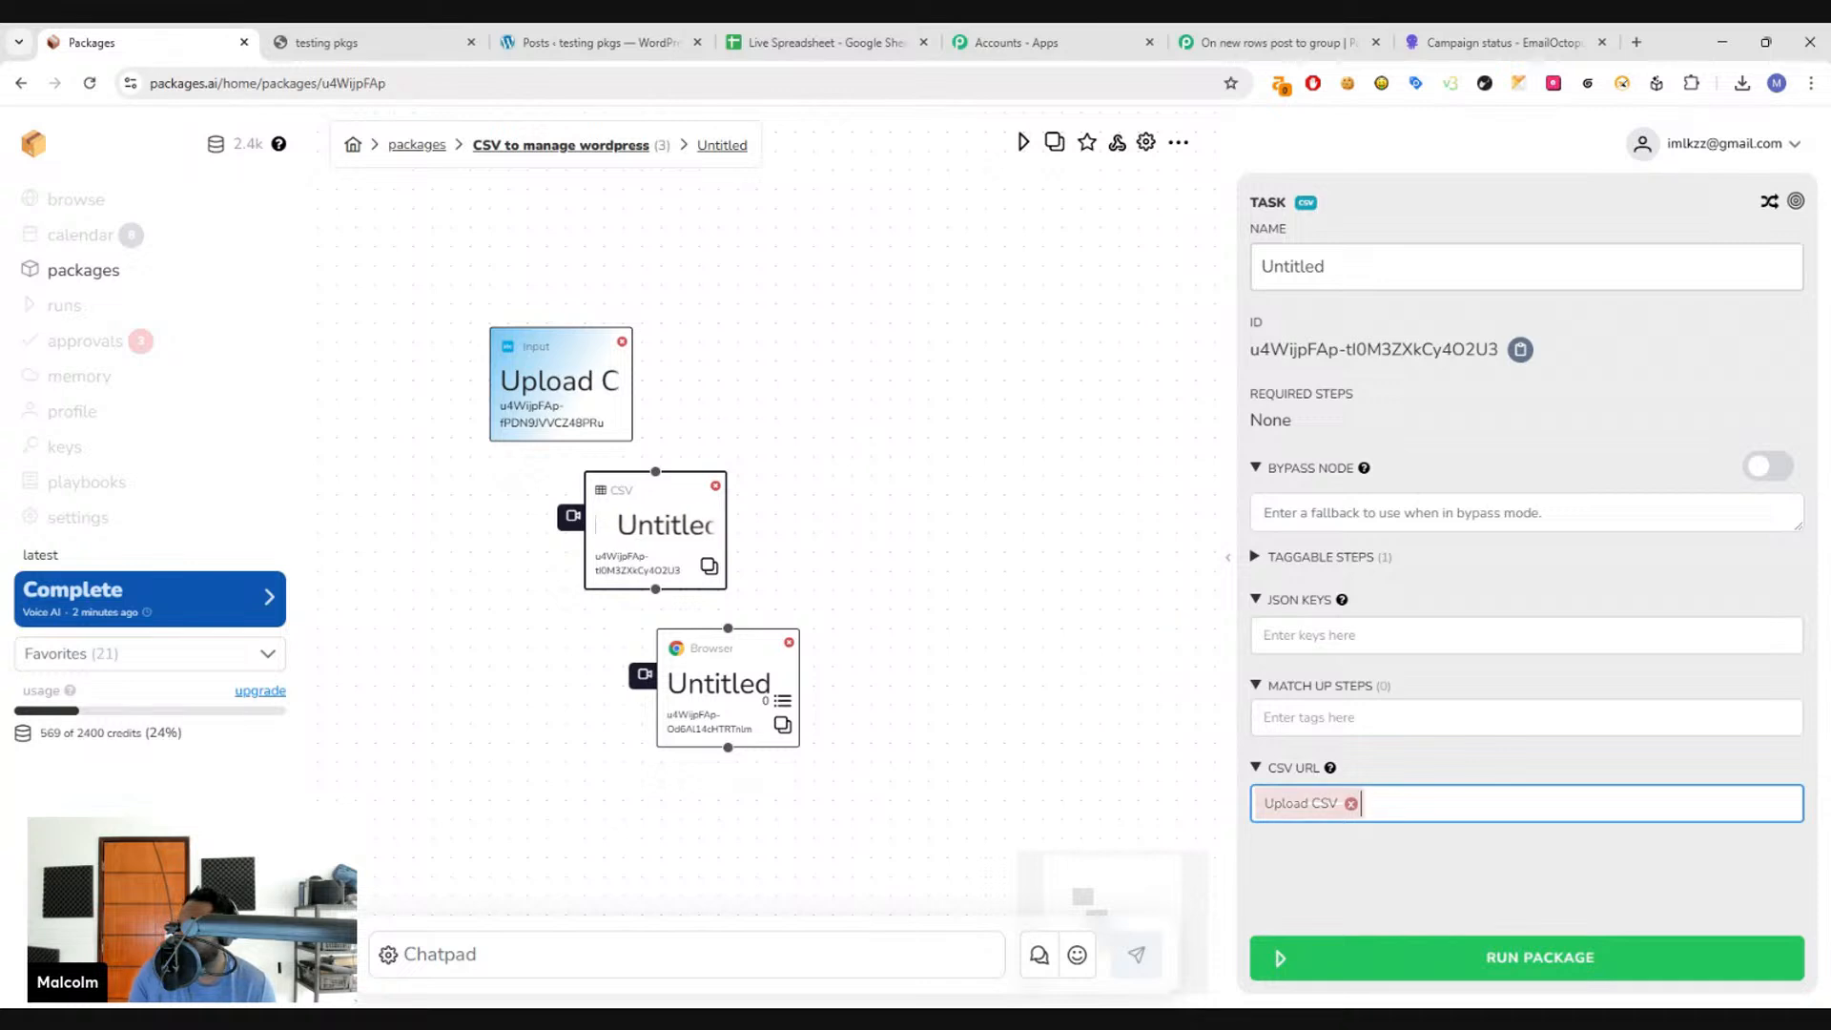
drag(1360, 271, 1175, 232)
text(Each Site)
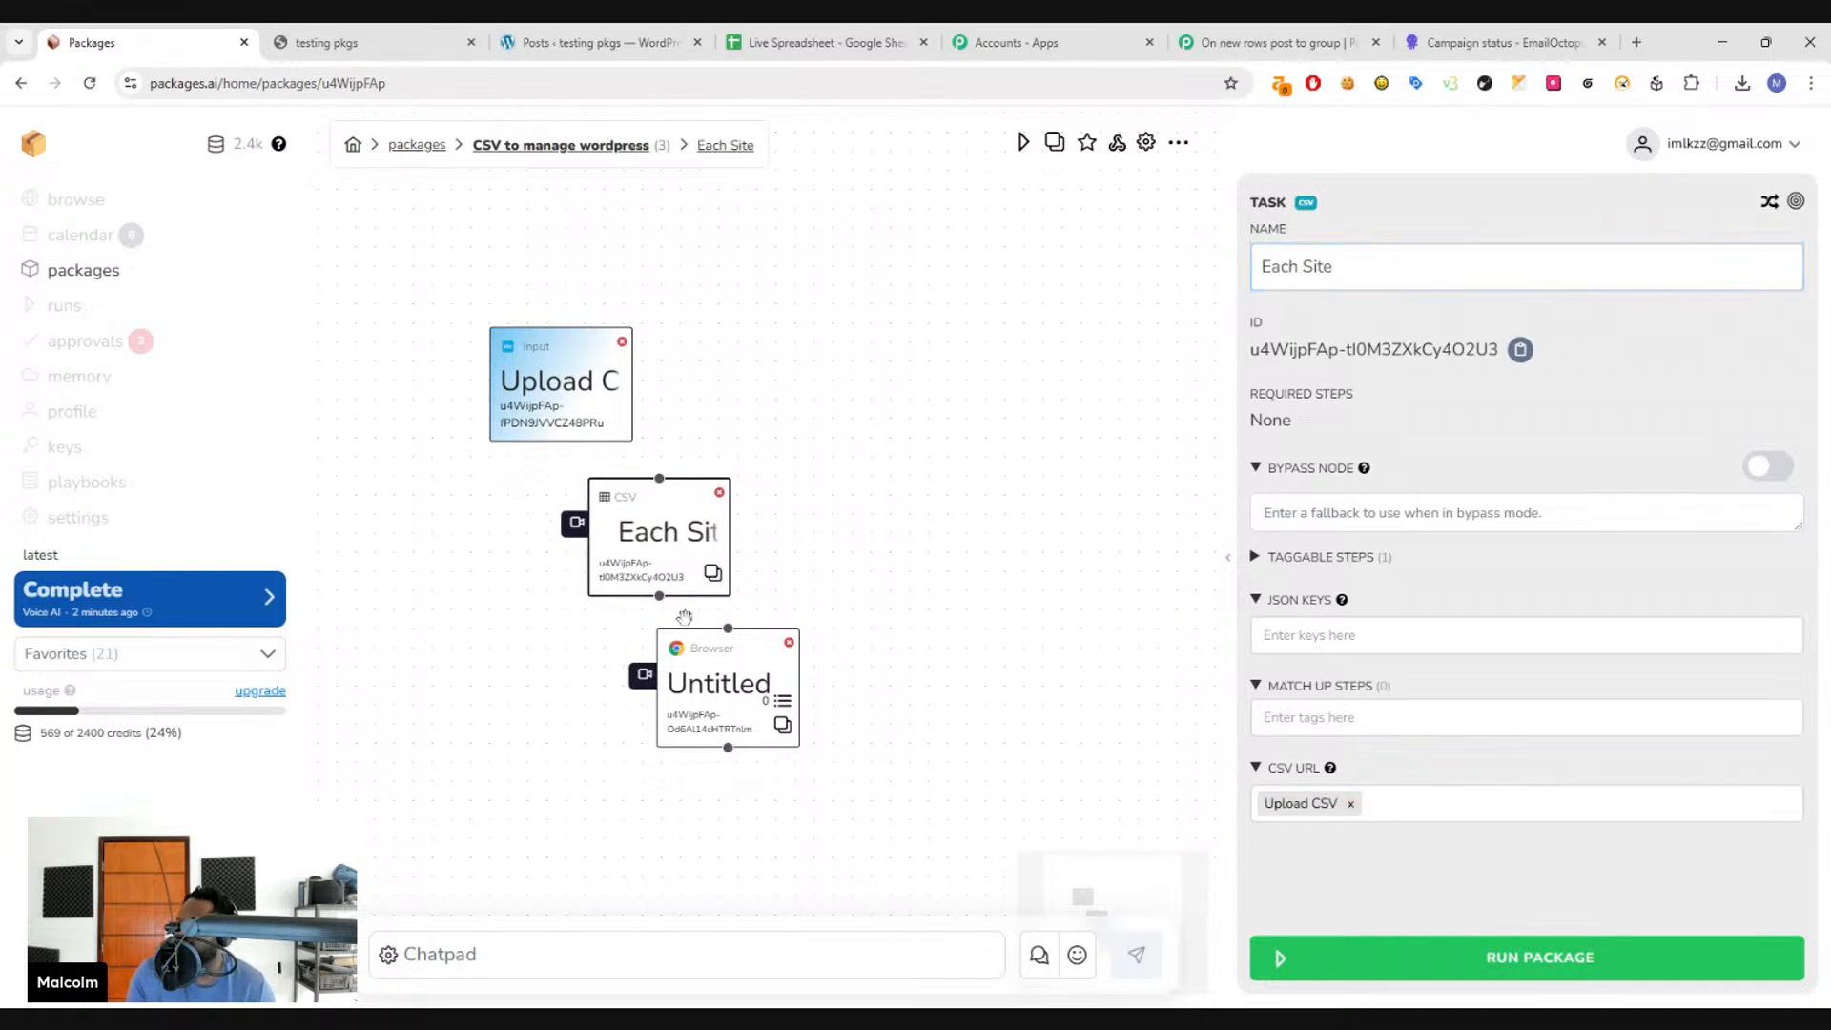
- Connect the output of the Each Site node to the input of the untitled Browser node
drag(710, 654, 717, 659)
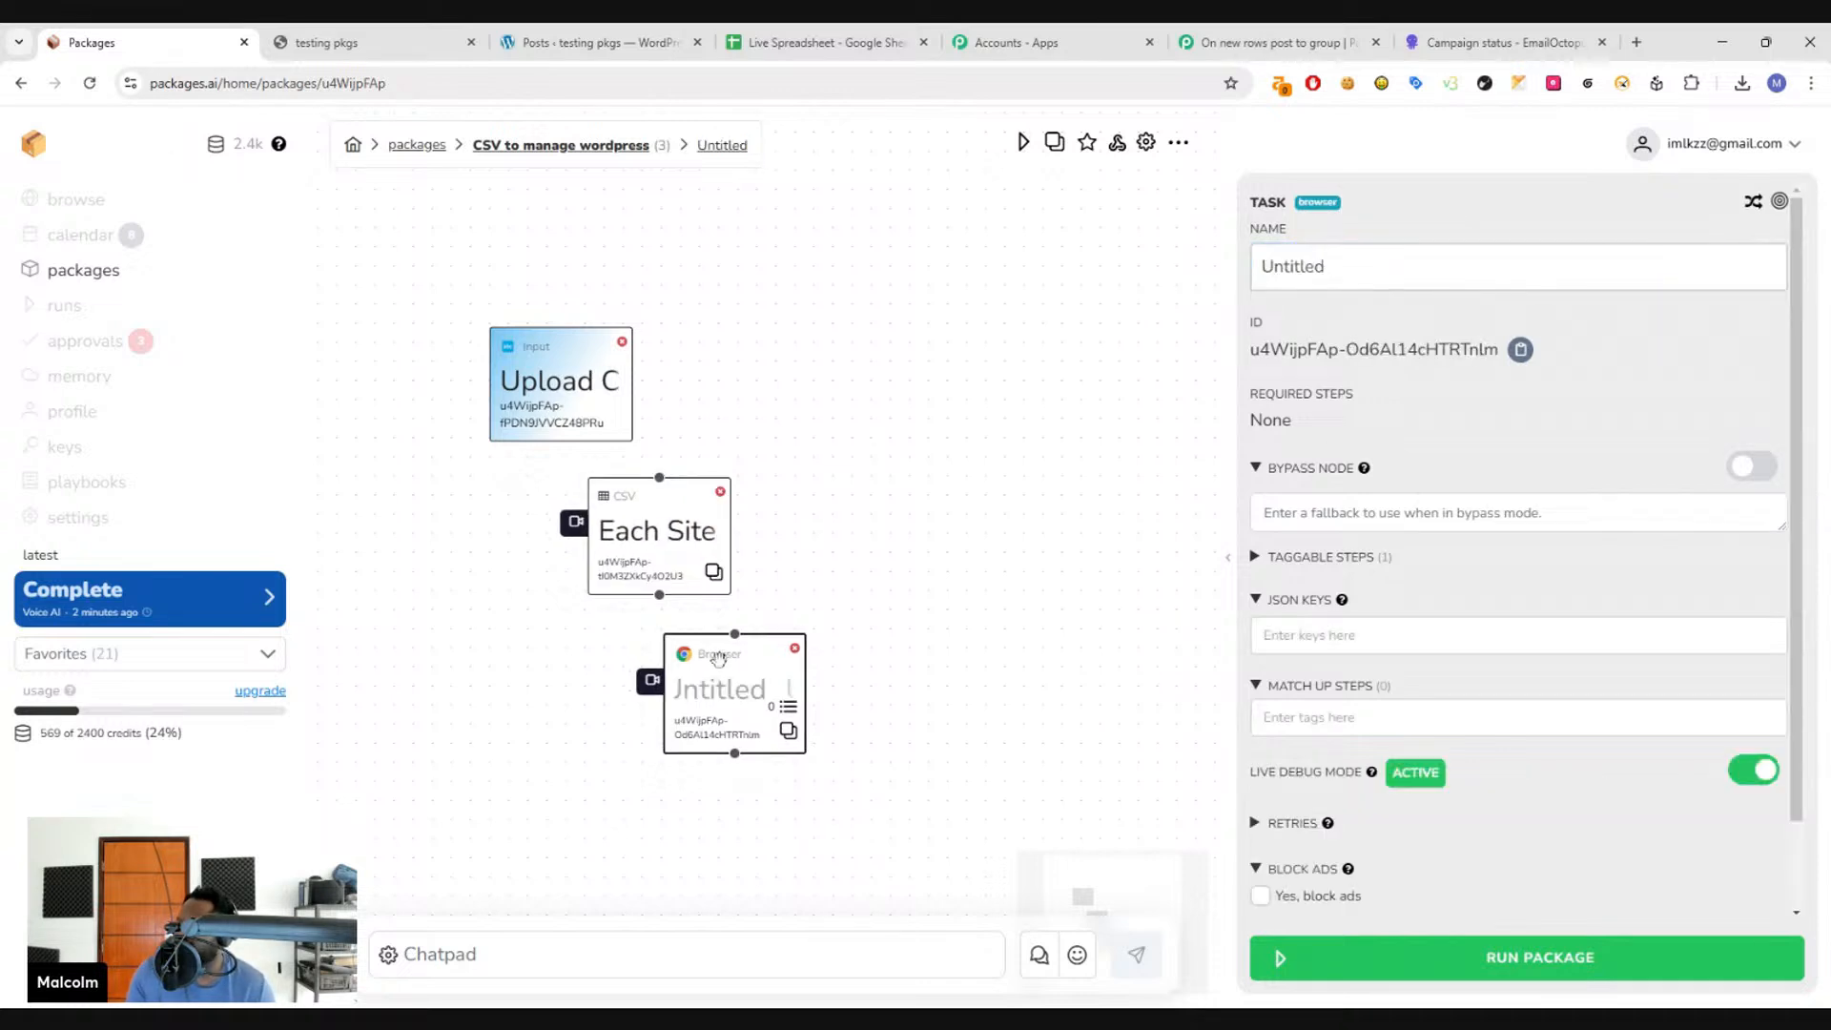
click(656, 540)
drag(659, 596, 735, 632)
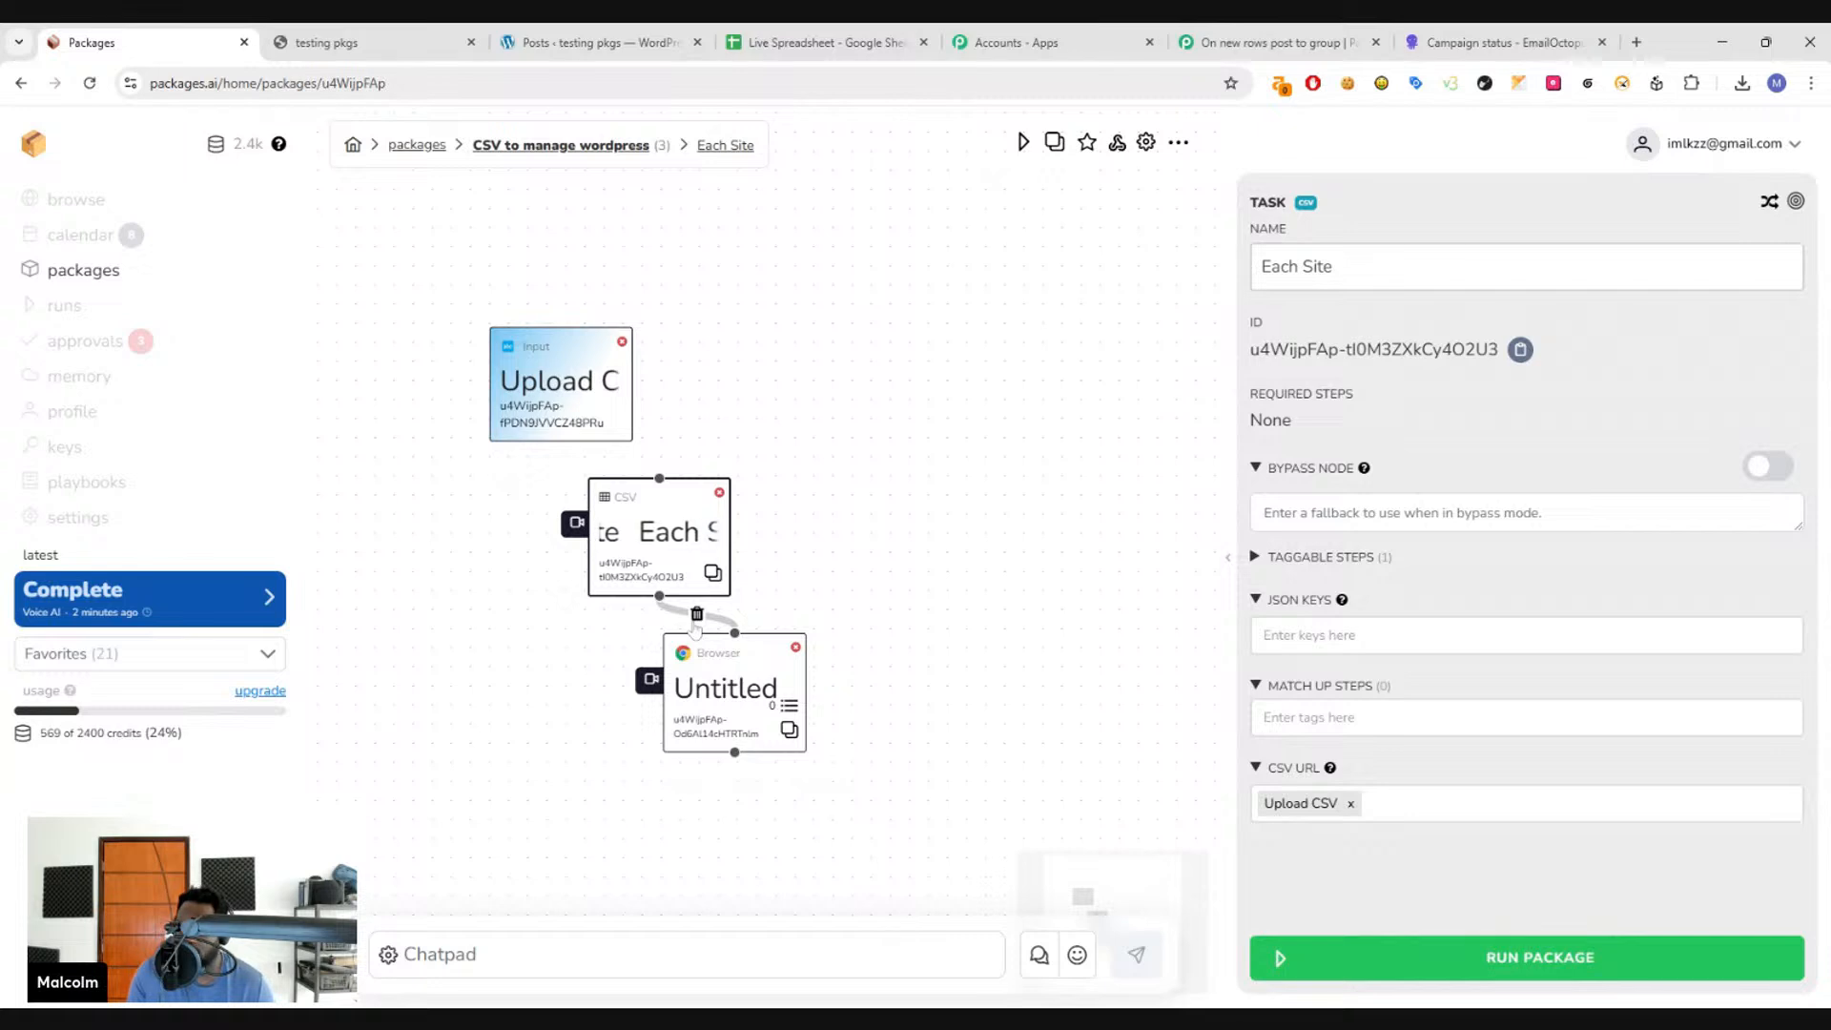
drag(704, 707, 718, 715)
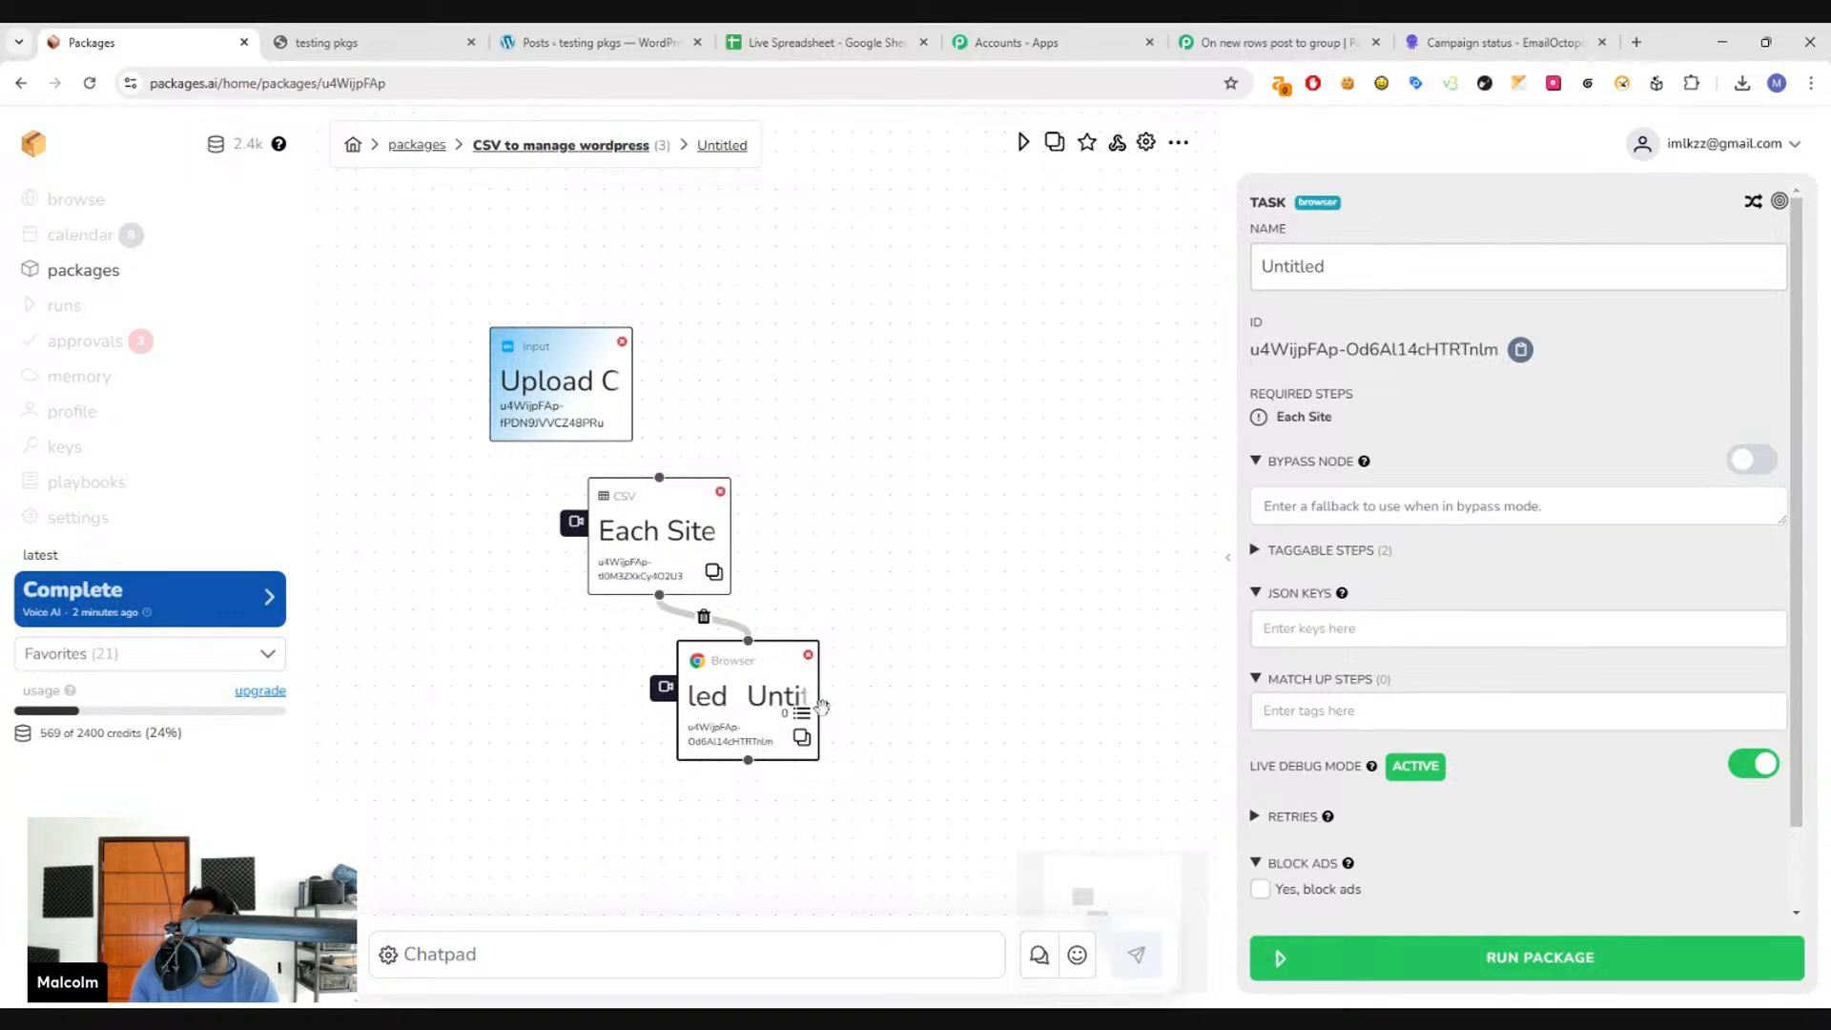
click(655, 548)
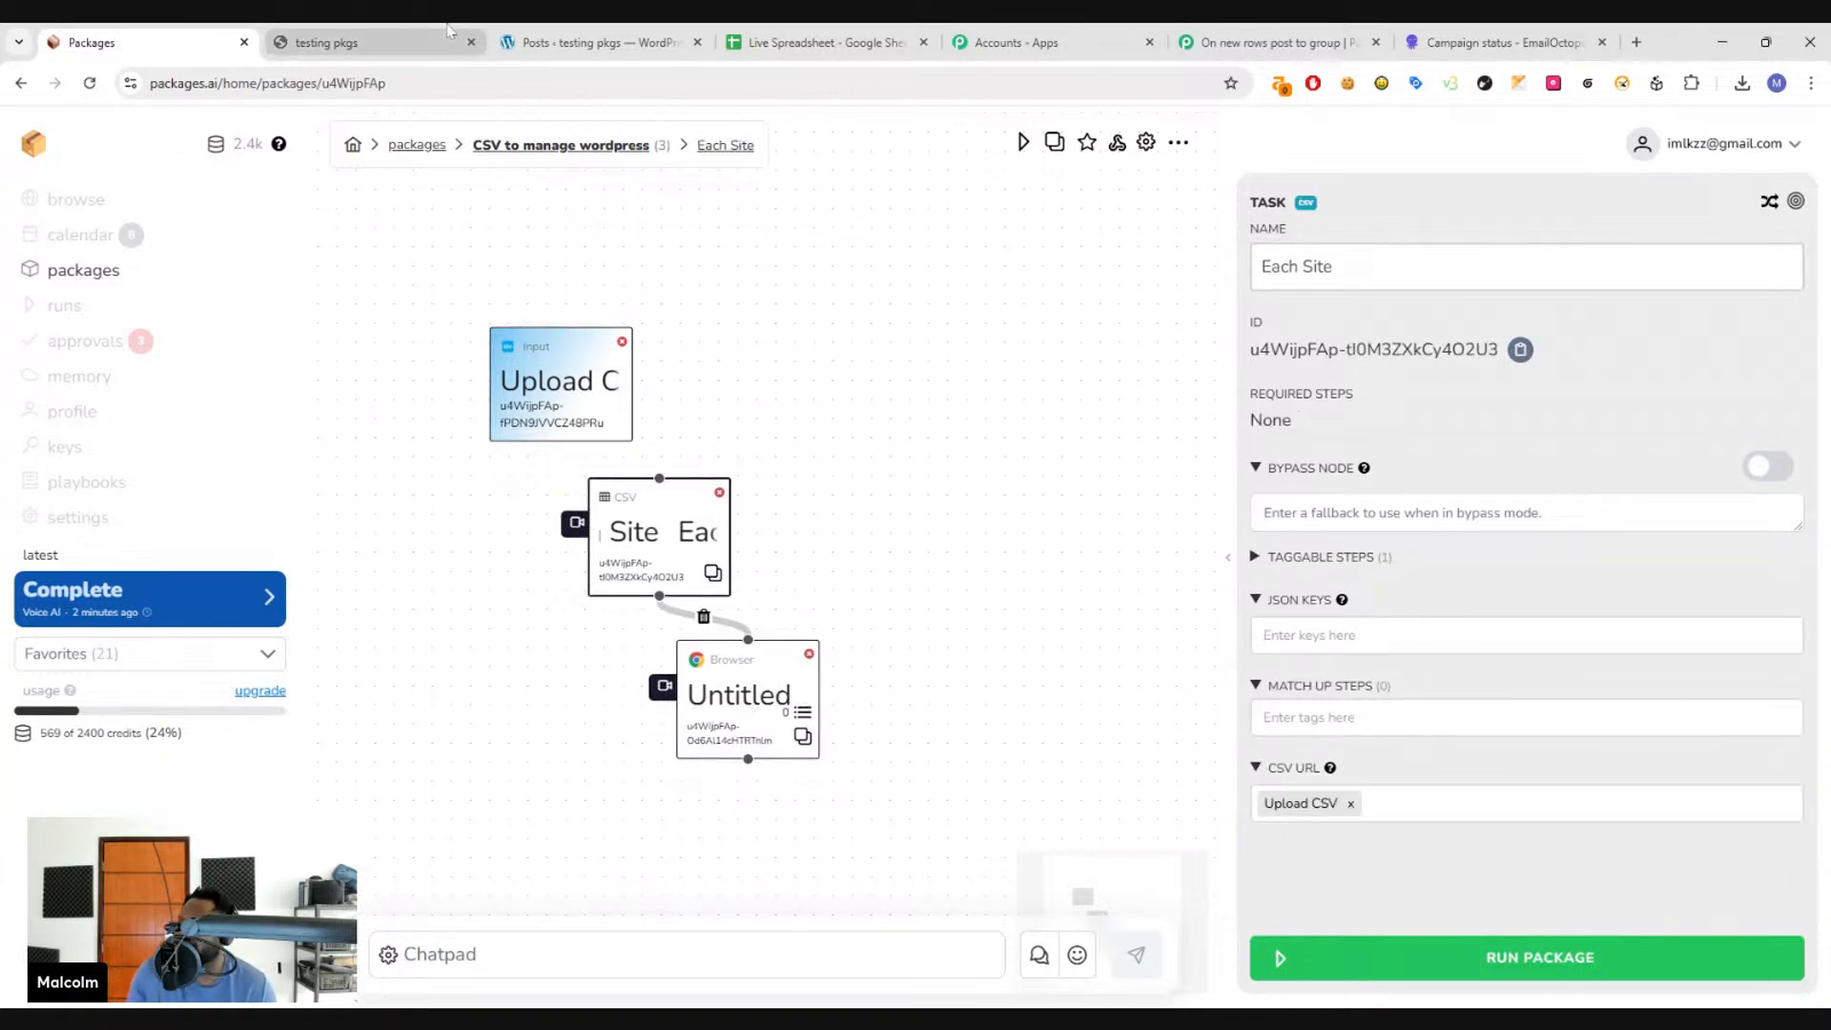
- Switch to Google Sheets and create a new blank spreadsheet titled "Wordpress Sites"
click(815, 42)
click(67, 149)
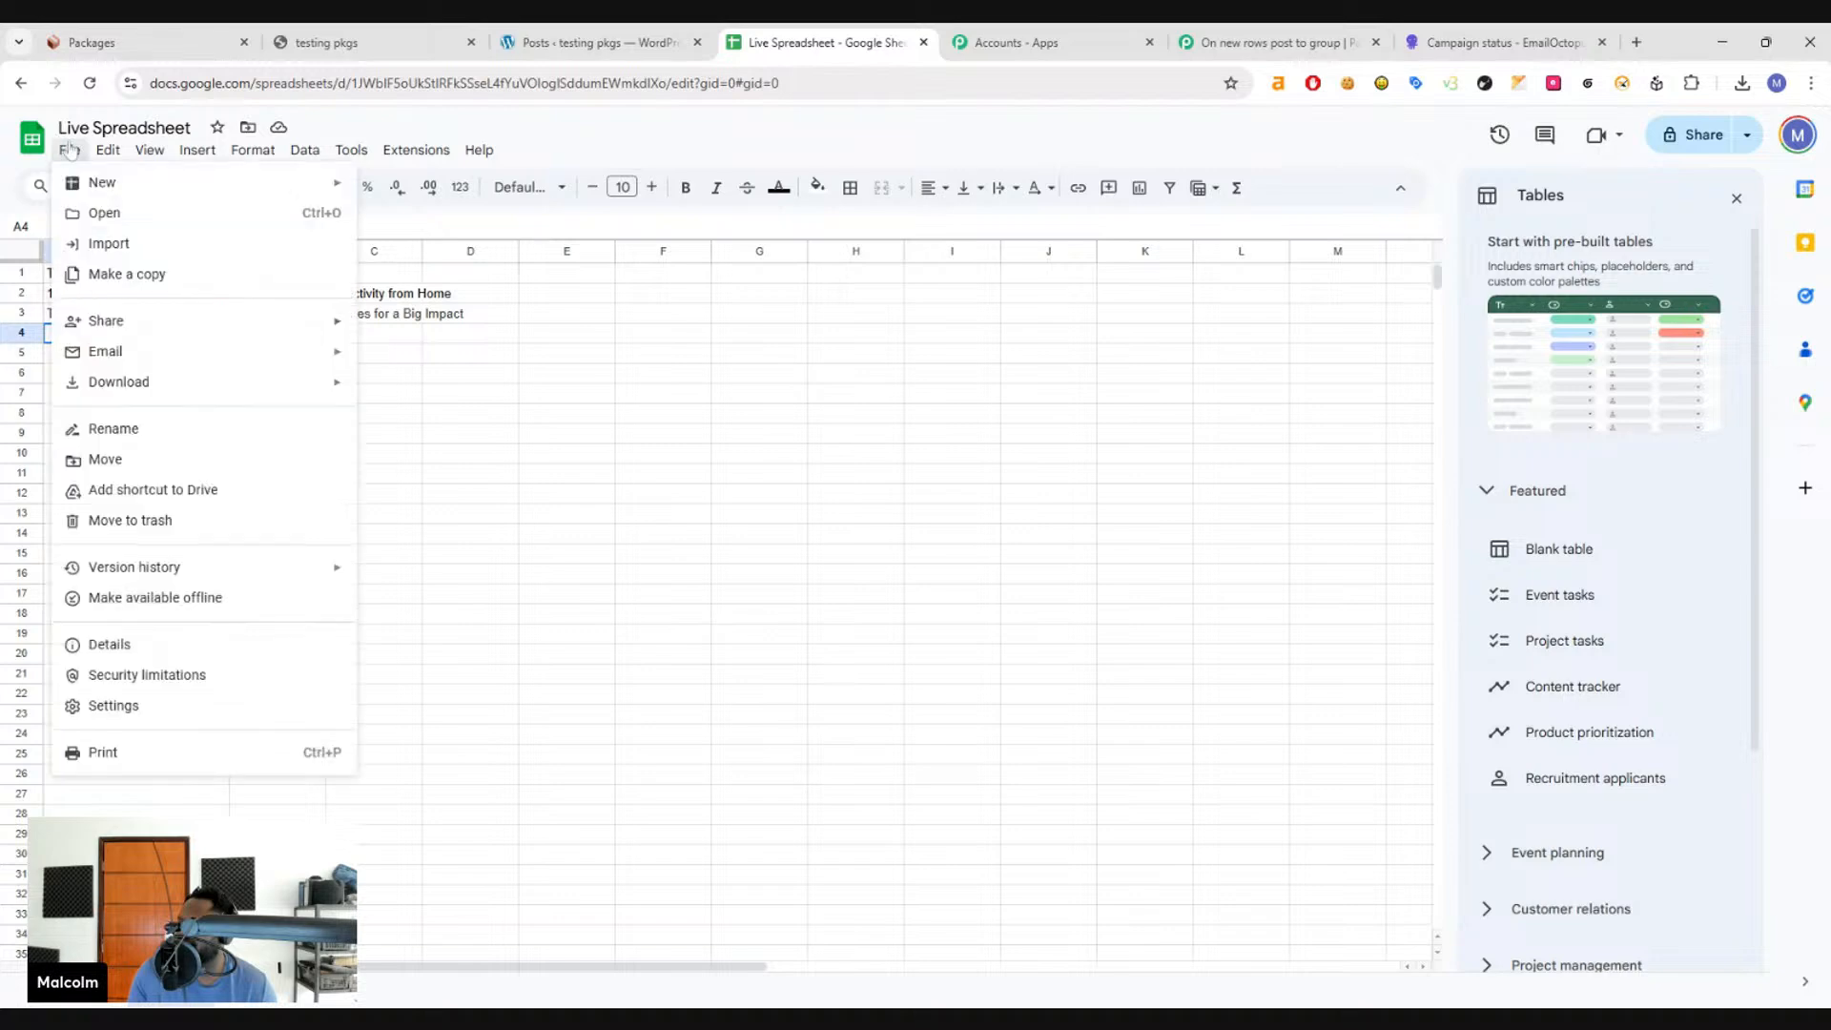
mouse_move(73, 180)
click(419, 188)
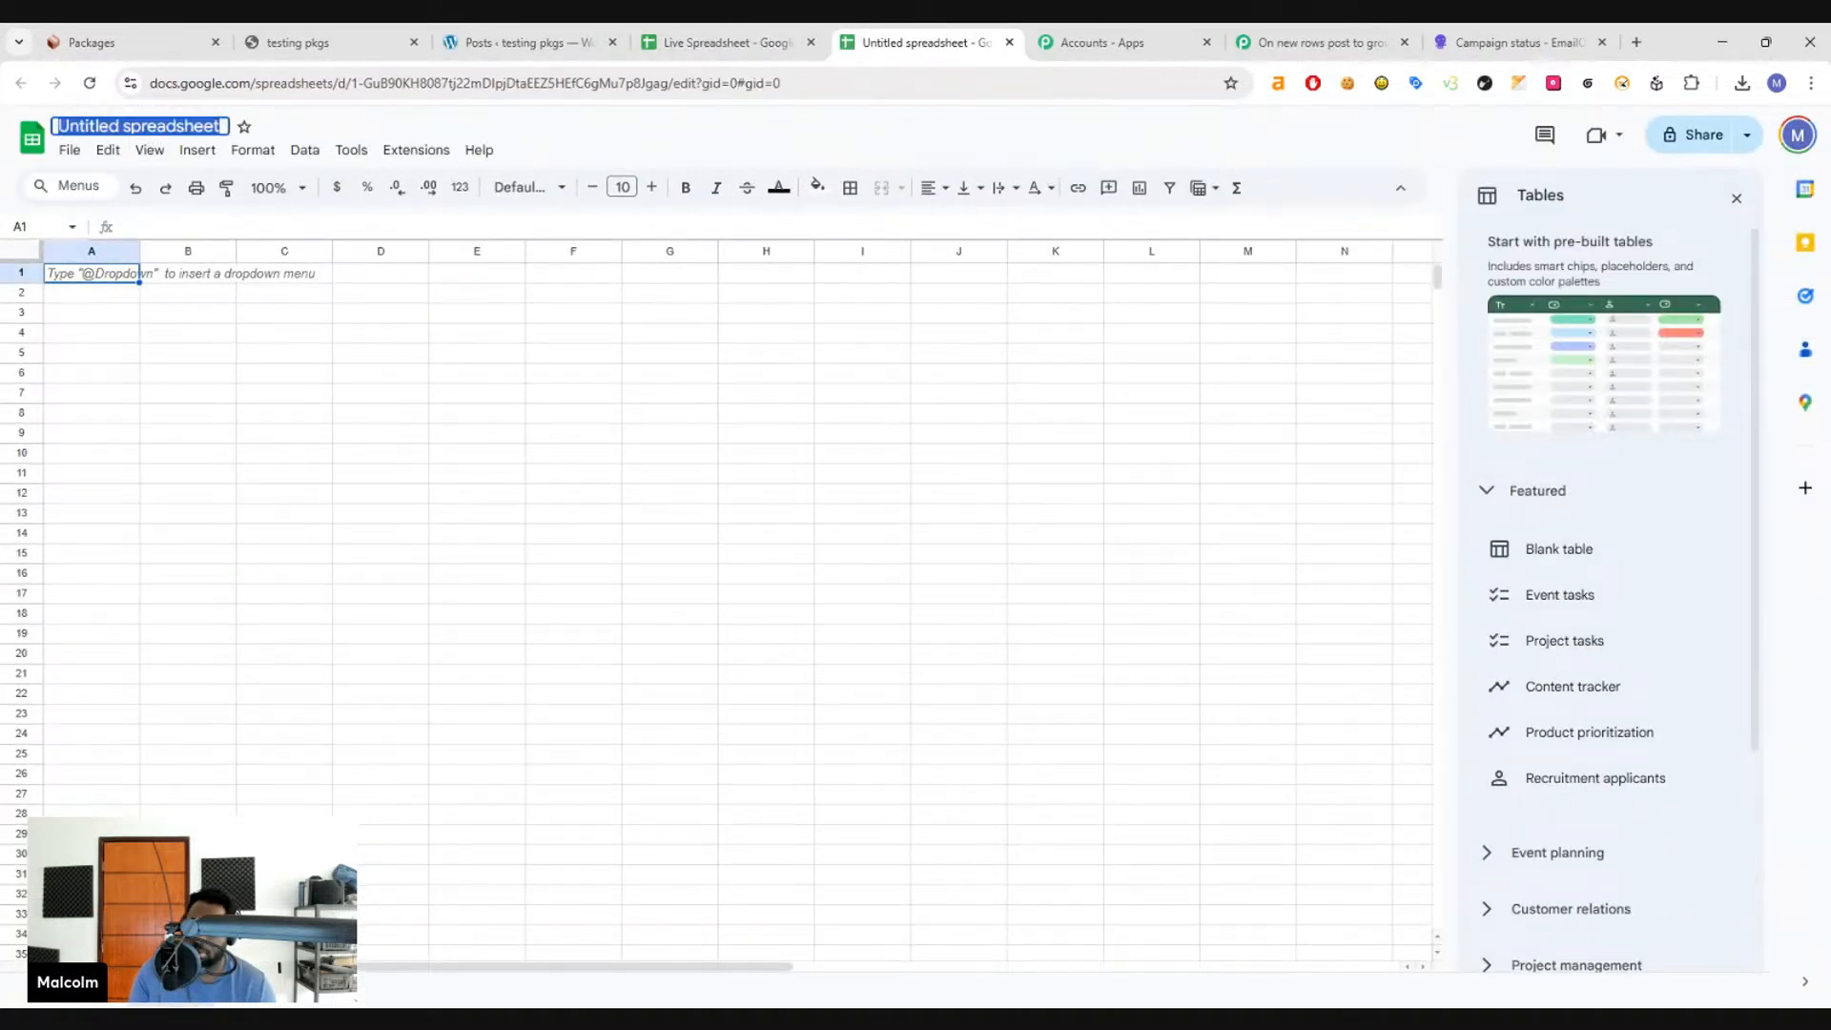
text(Wordpress Sites)
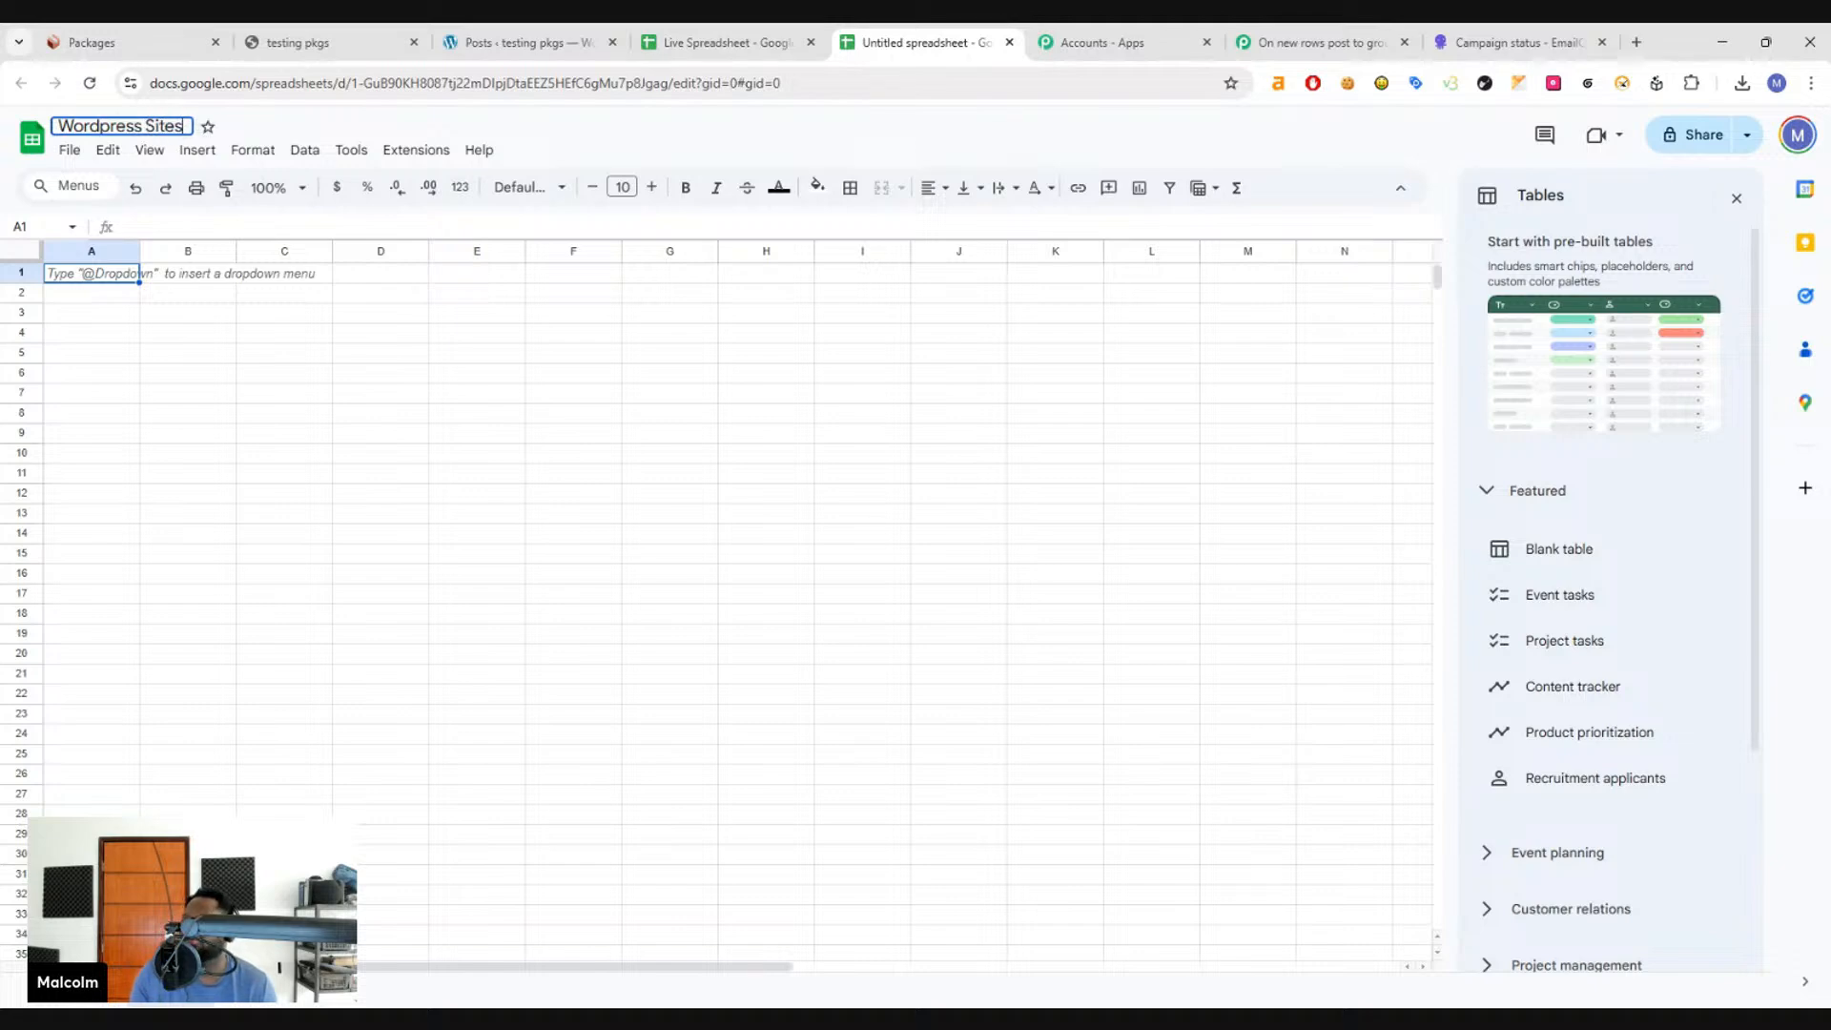
- Enter the column header "URL" in cell A1 of the new spreadsheet
click(110, 275)
text(U)
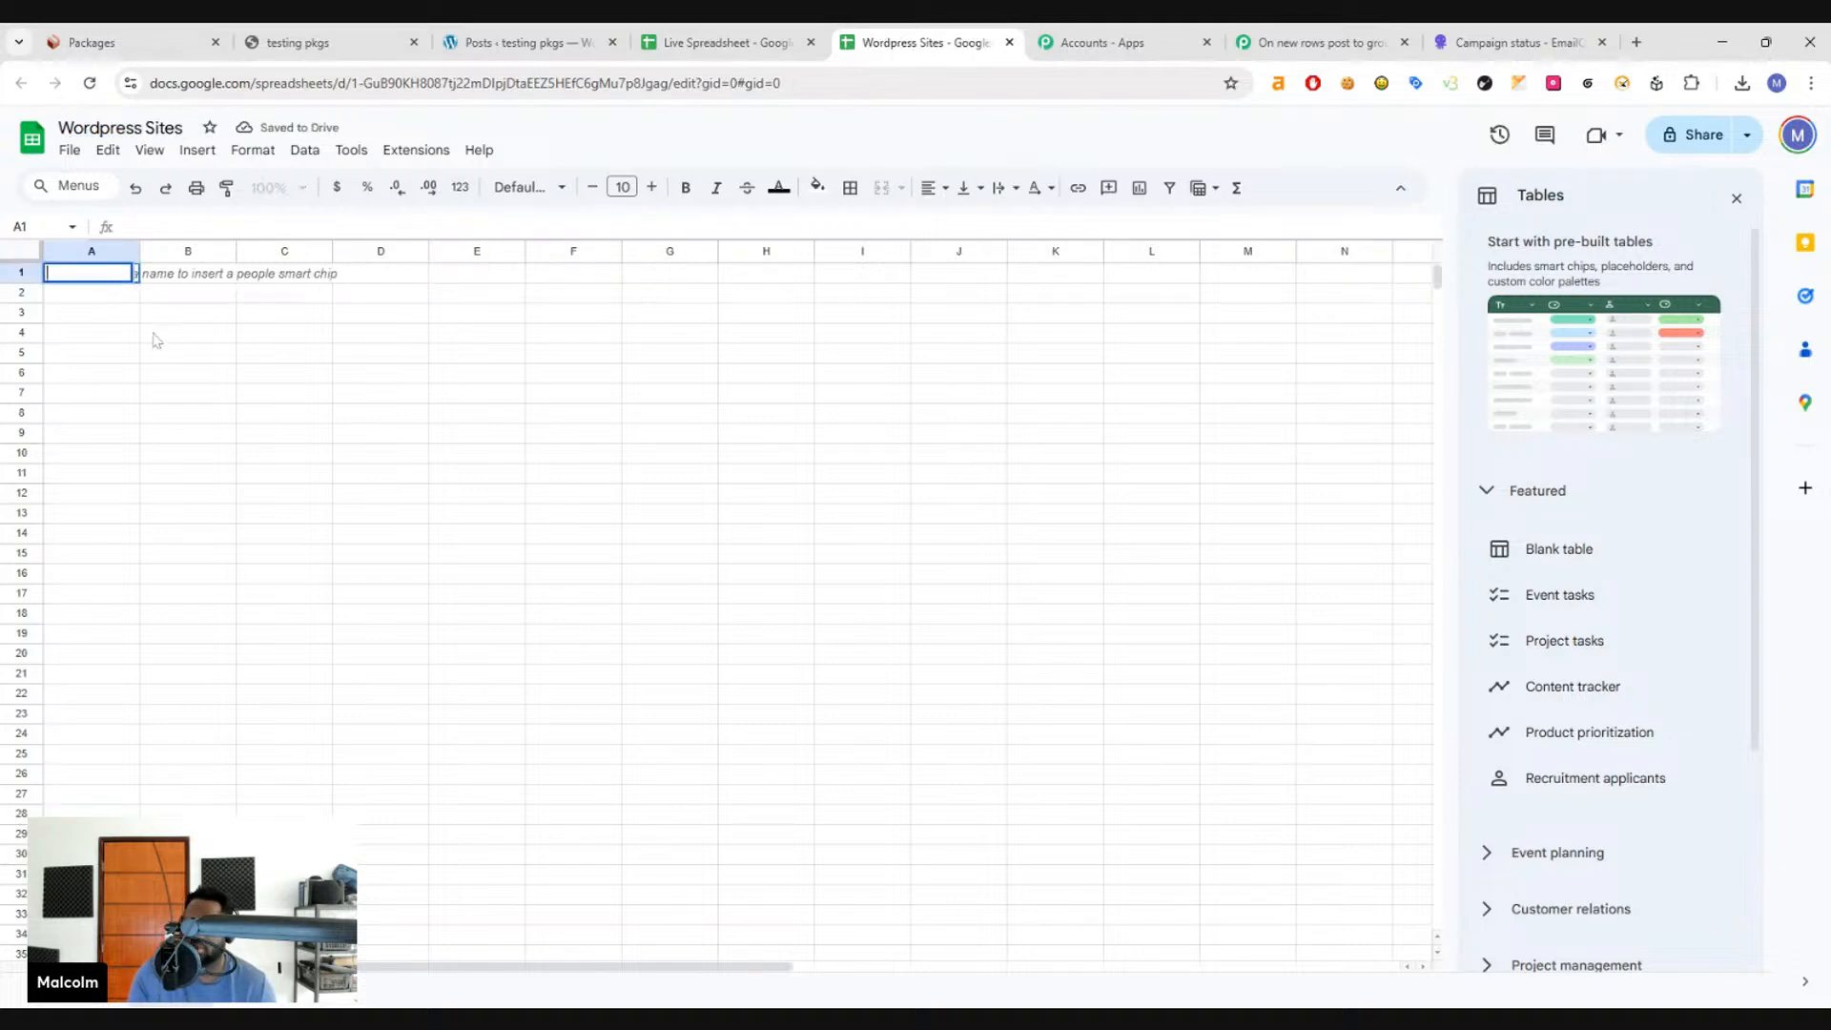
text(RL)
key(Return)
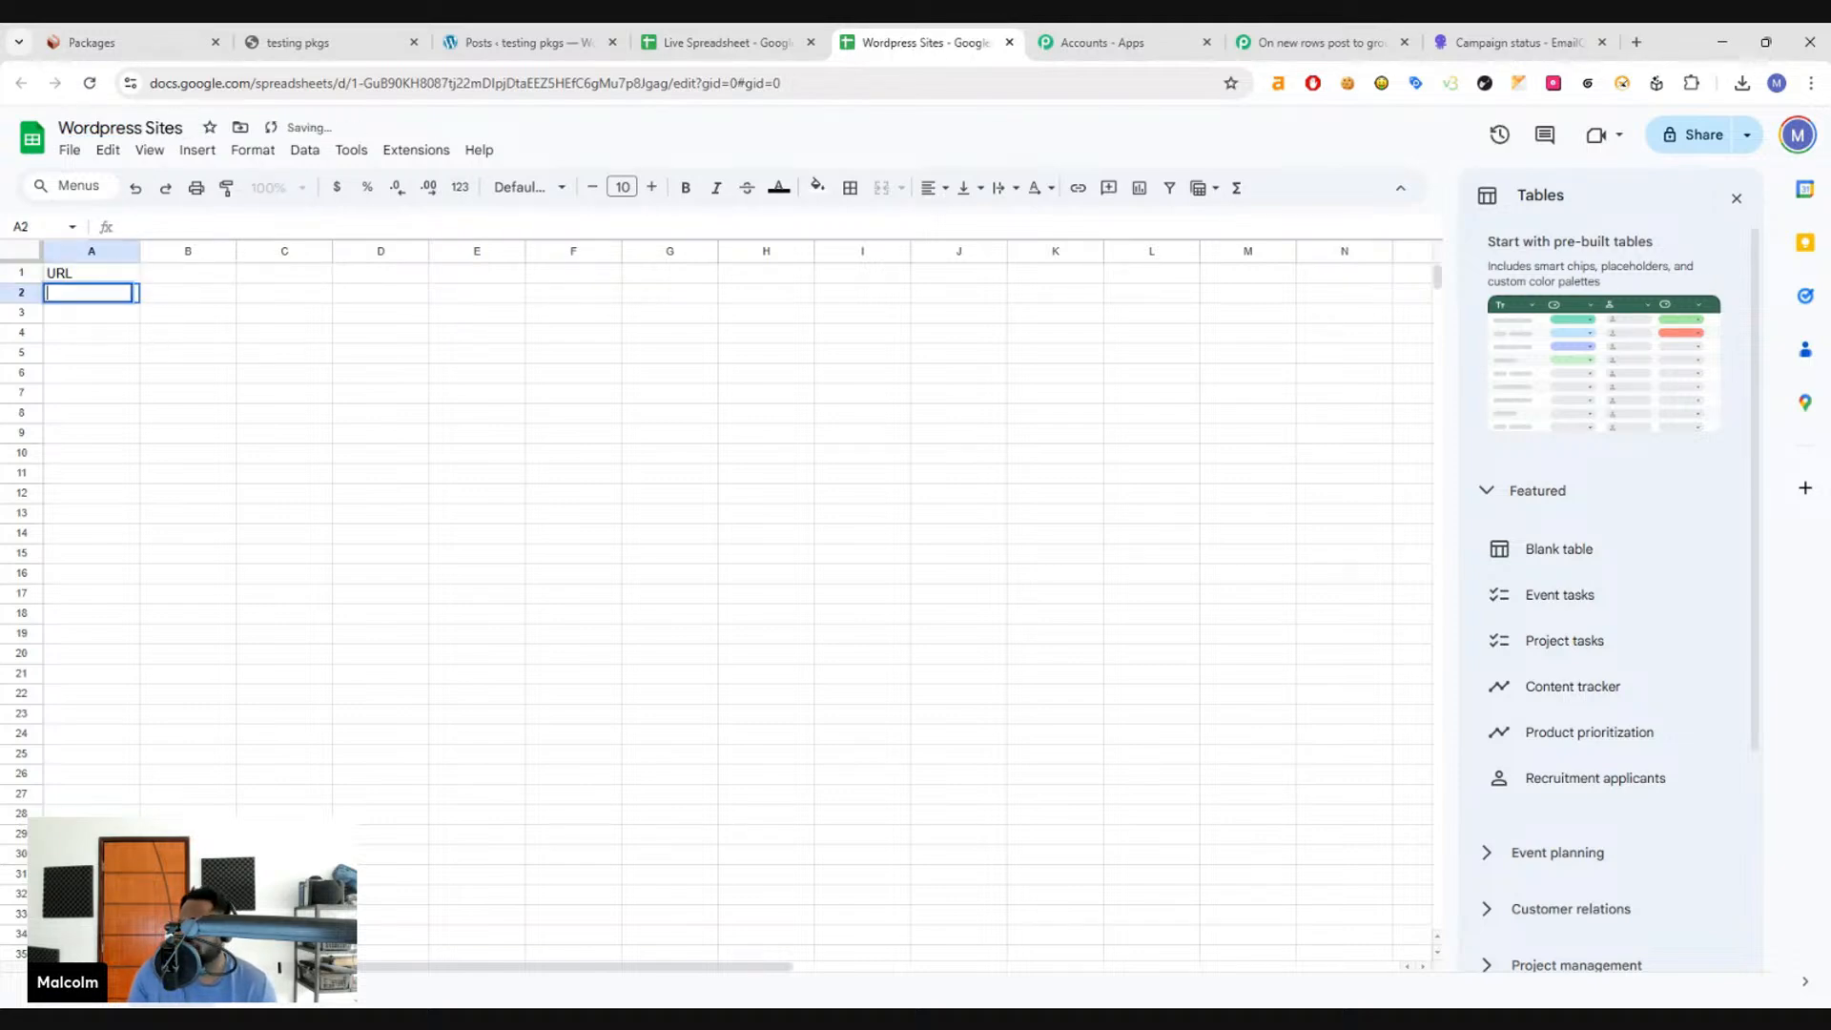
- Copy the address of the testing pkgs site and paste it into cell A2 of the Wordpress Sites spreadsheet
click(351, 36)
click(511, 42)
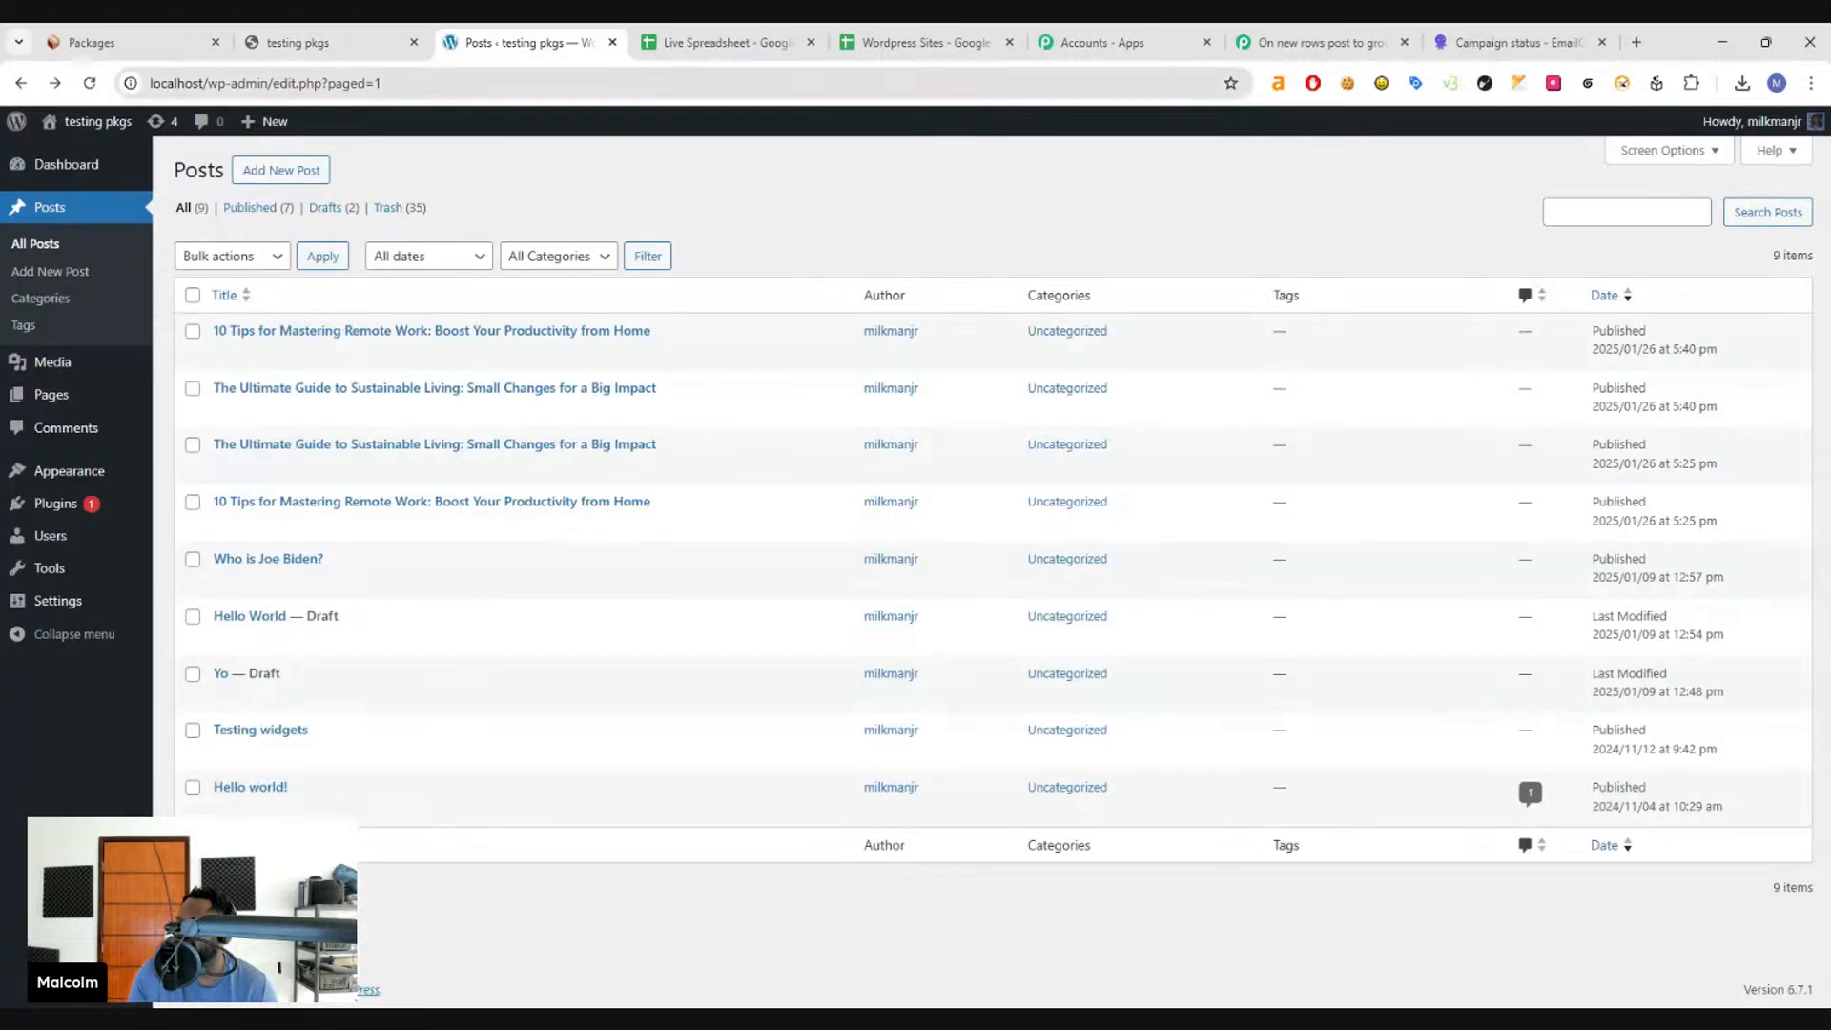
click(368, 42)
key(ctrl+a)
key(ctrl+c)
click(1093, 48)
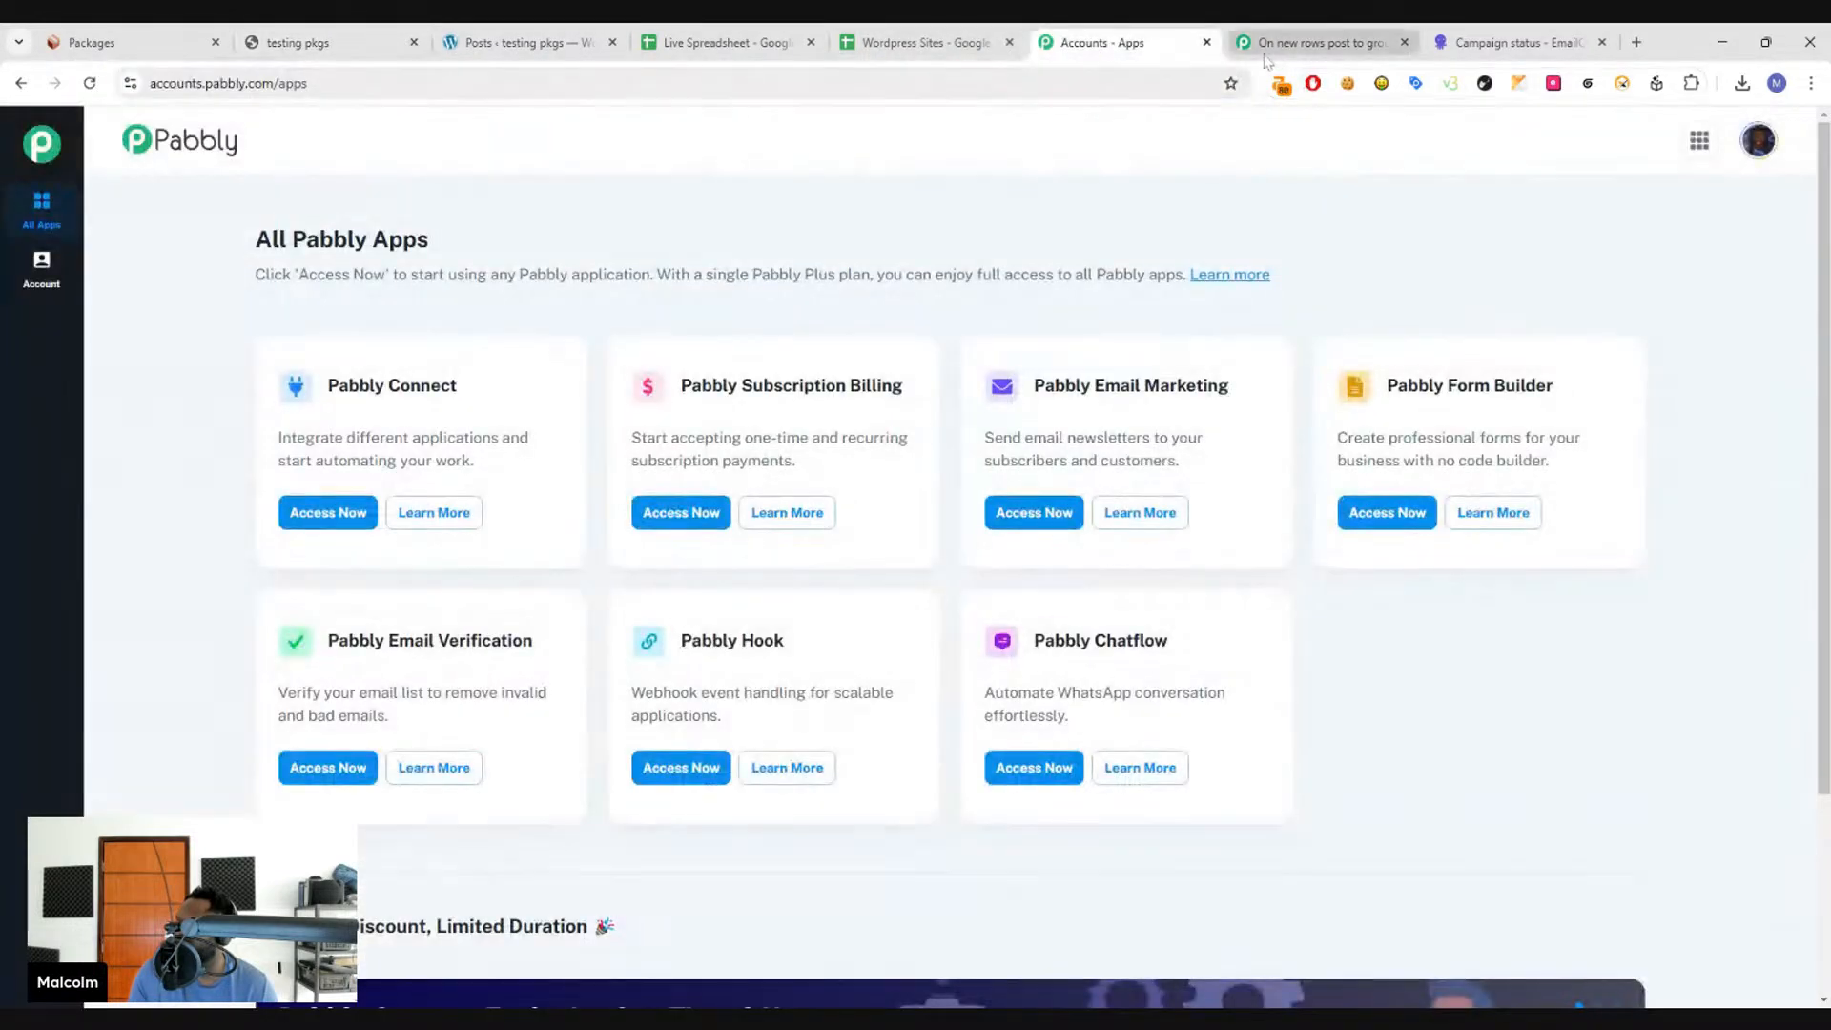
click(1321, 42)
click(1106, 42)
click(925, 42)
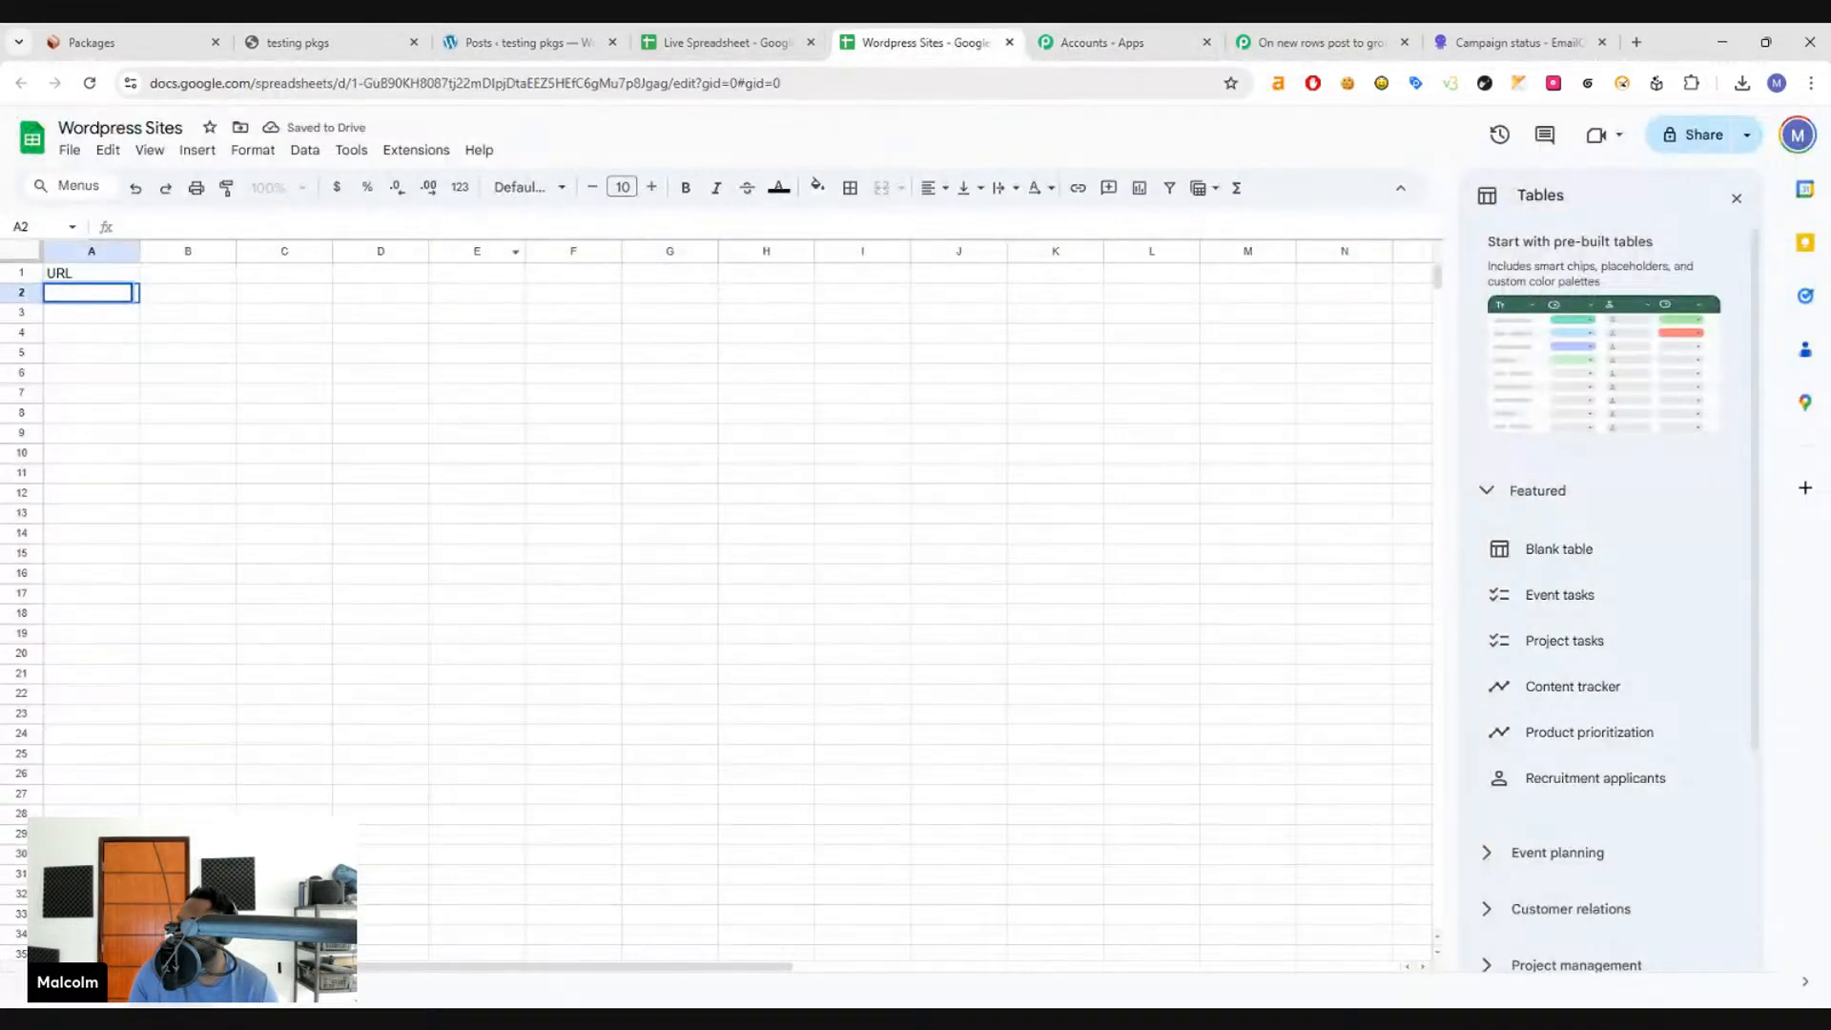
key(ctrl+v)
click(174, 374)
click(112, 316)
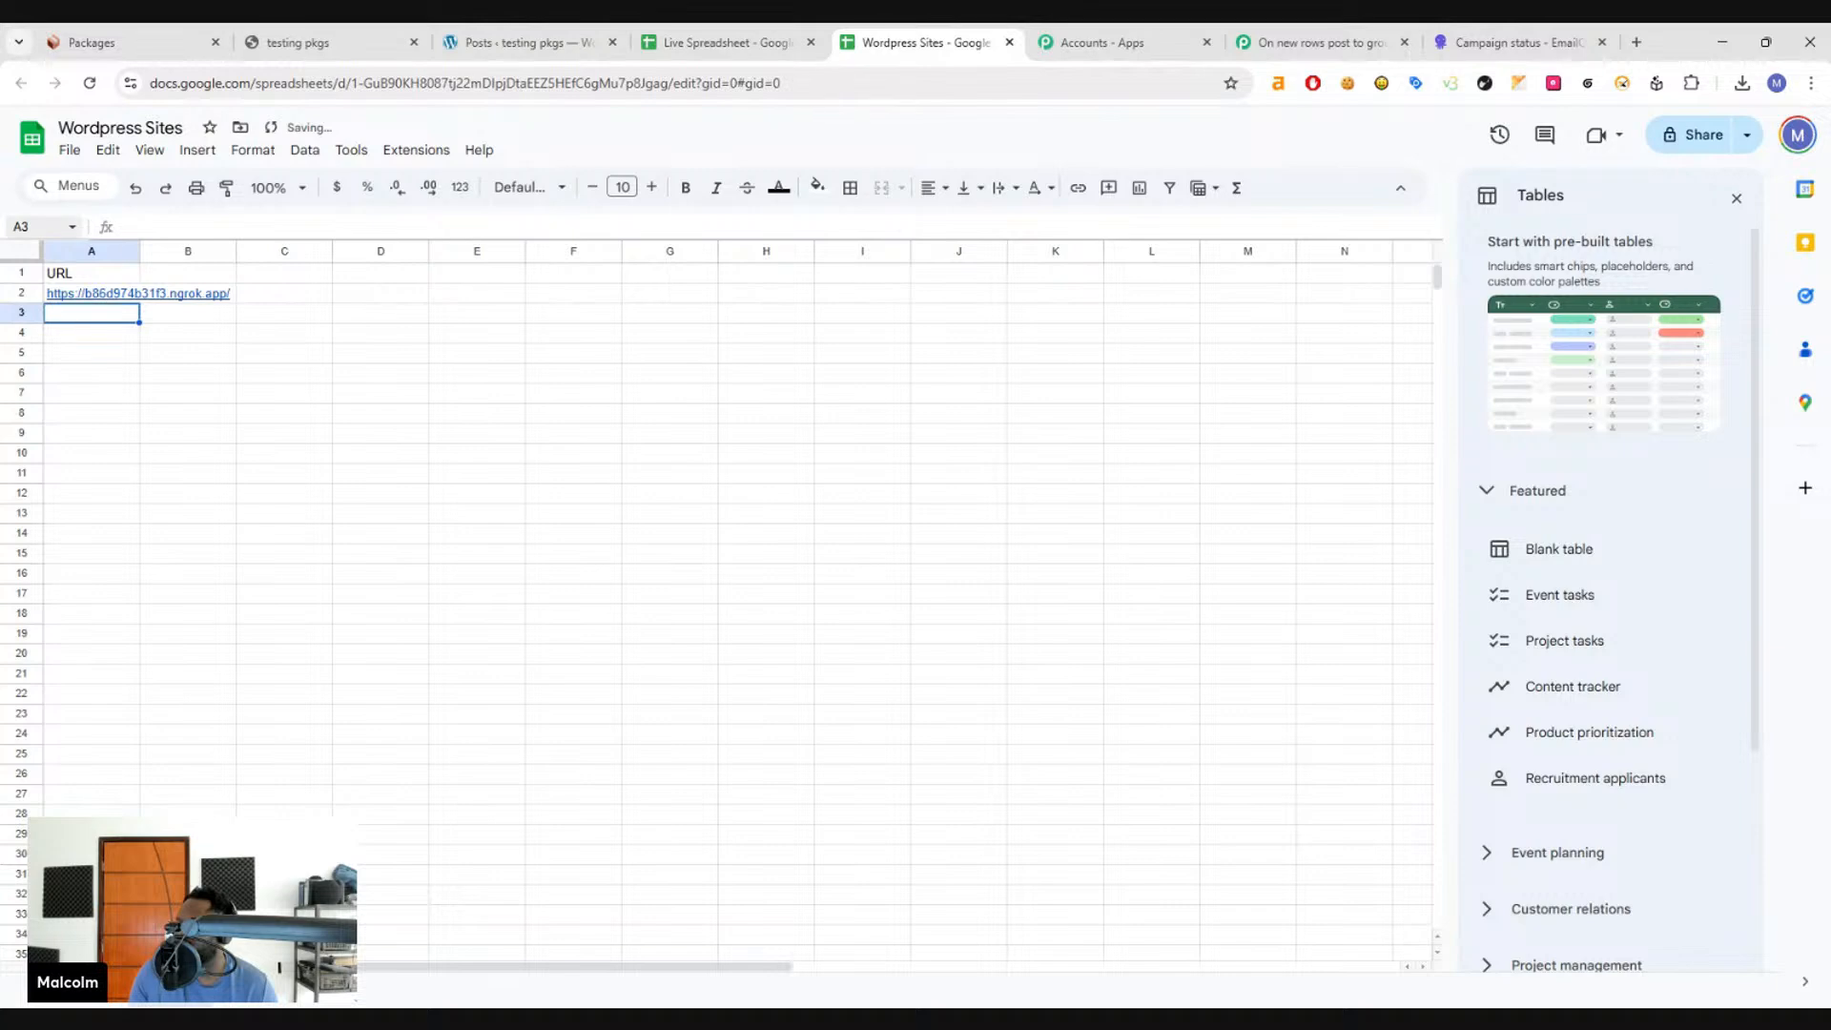
- Switch back to Packages and add a browser step named "Go to site" with the Go to URL action to the Browser node
click(329, 41)
click(91, 38)
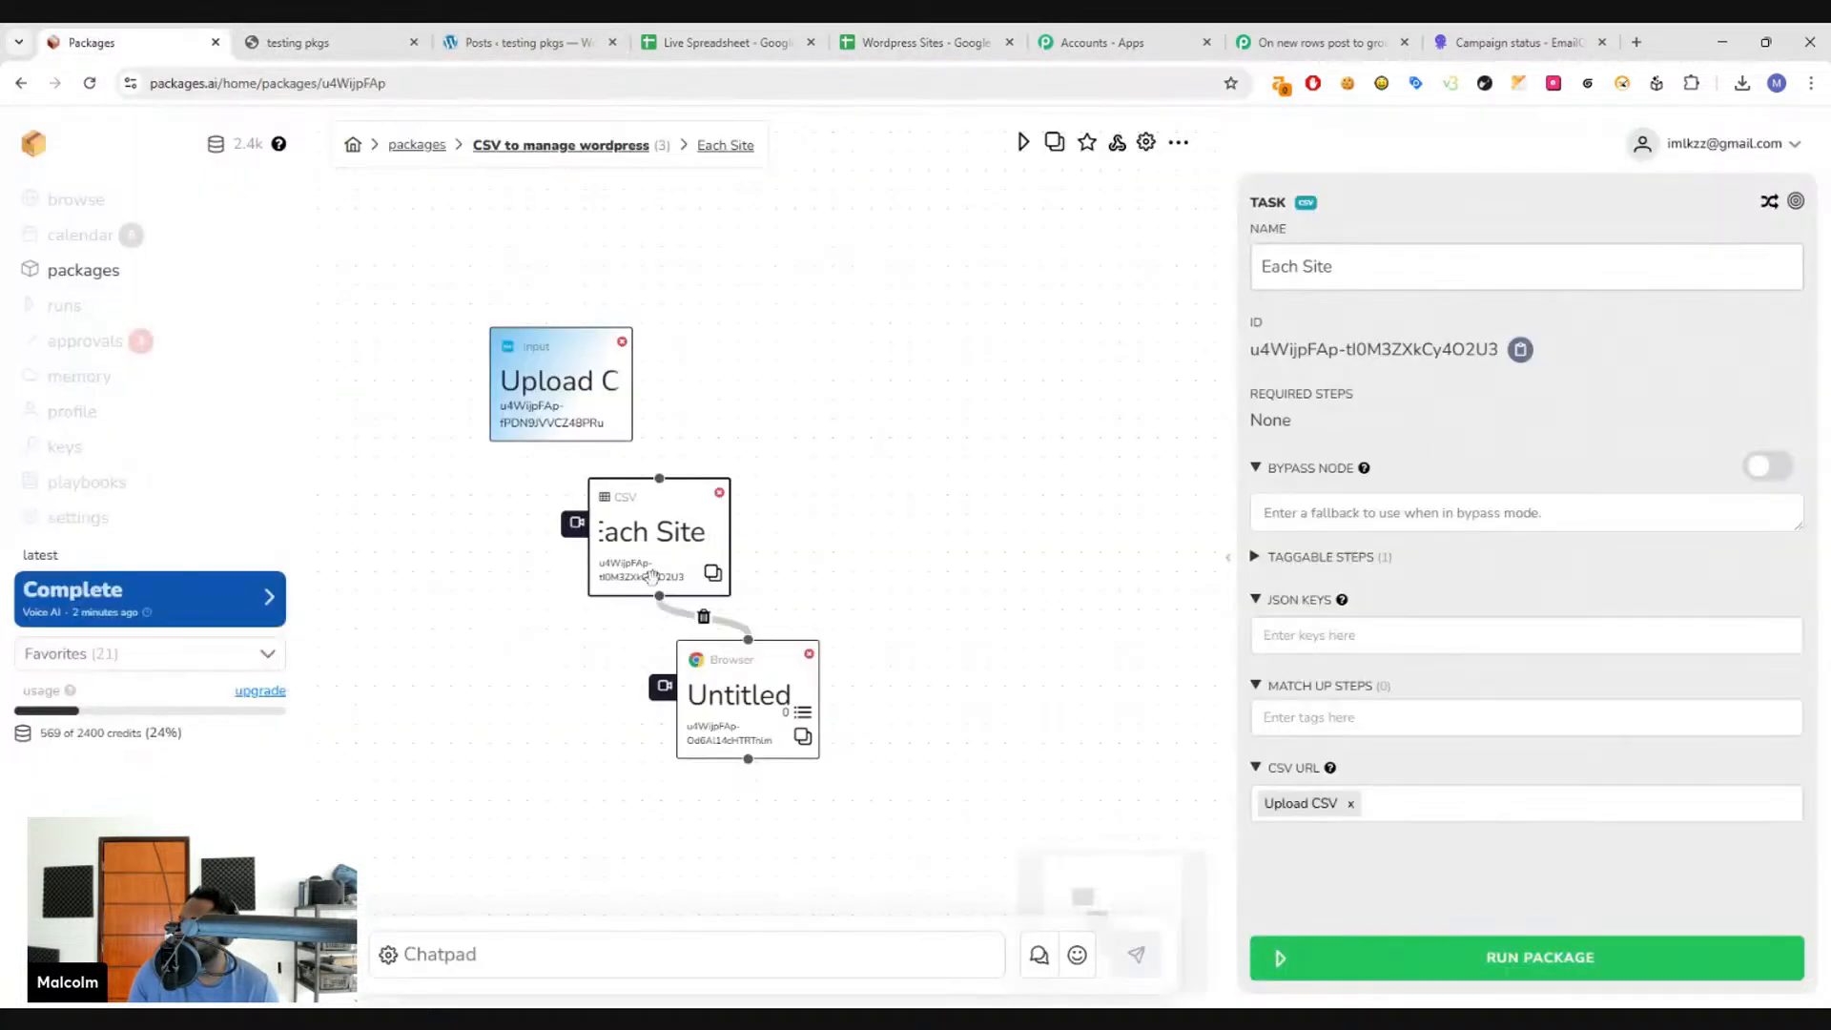
click(737, 717)
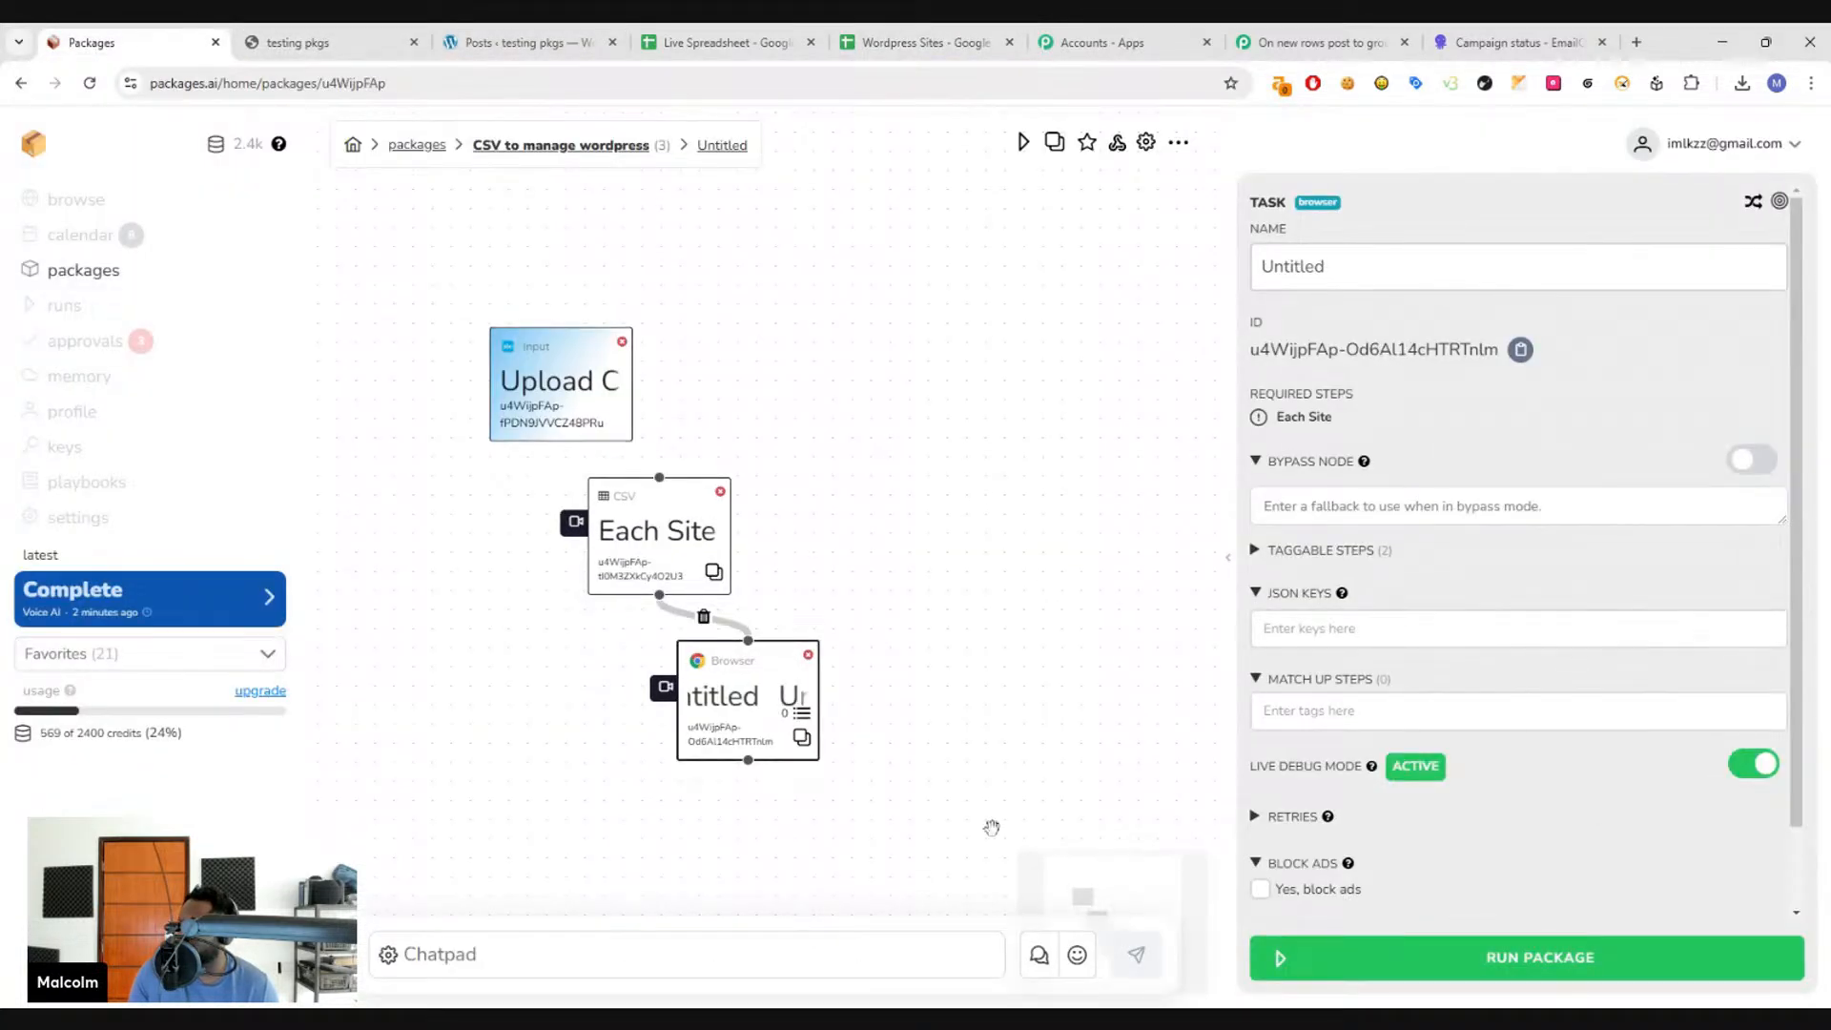
click(801, 713)
click(314, 286)
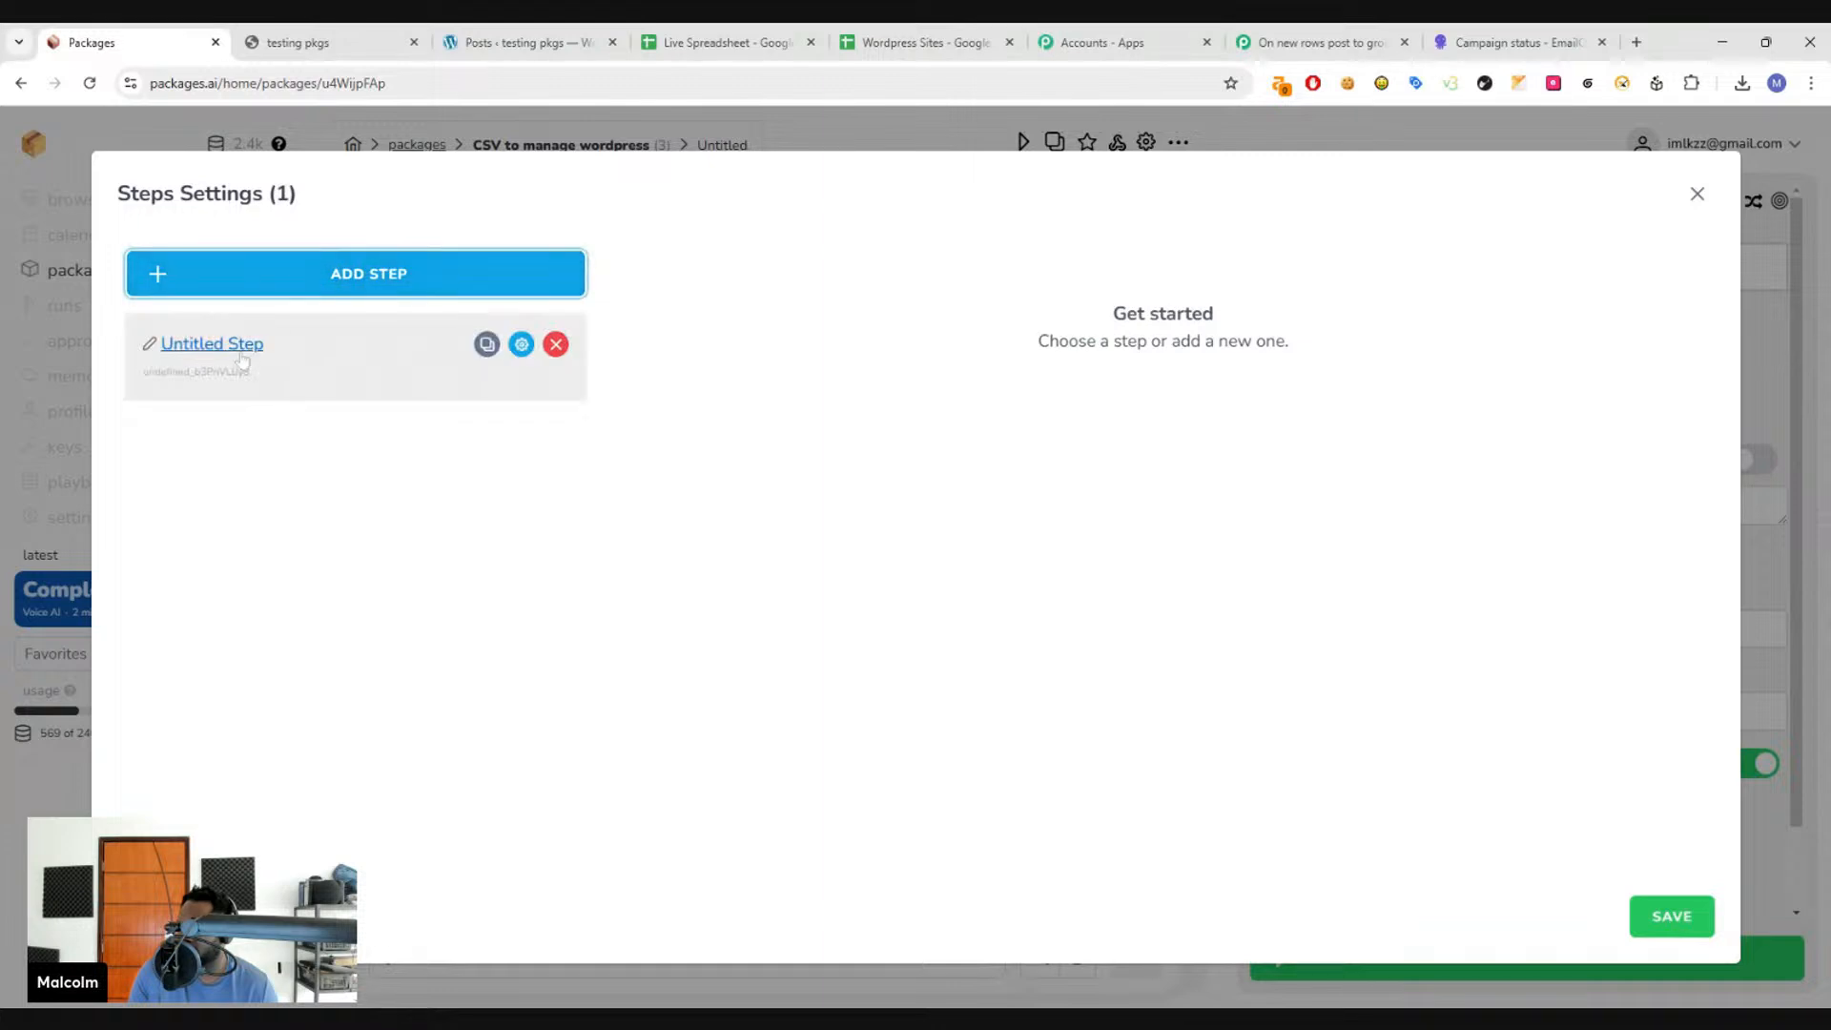
click(176, 345)
text(Go to )
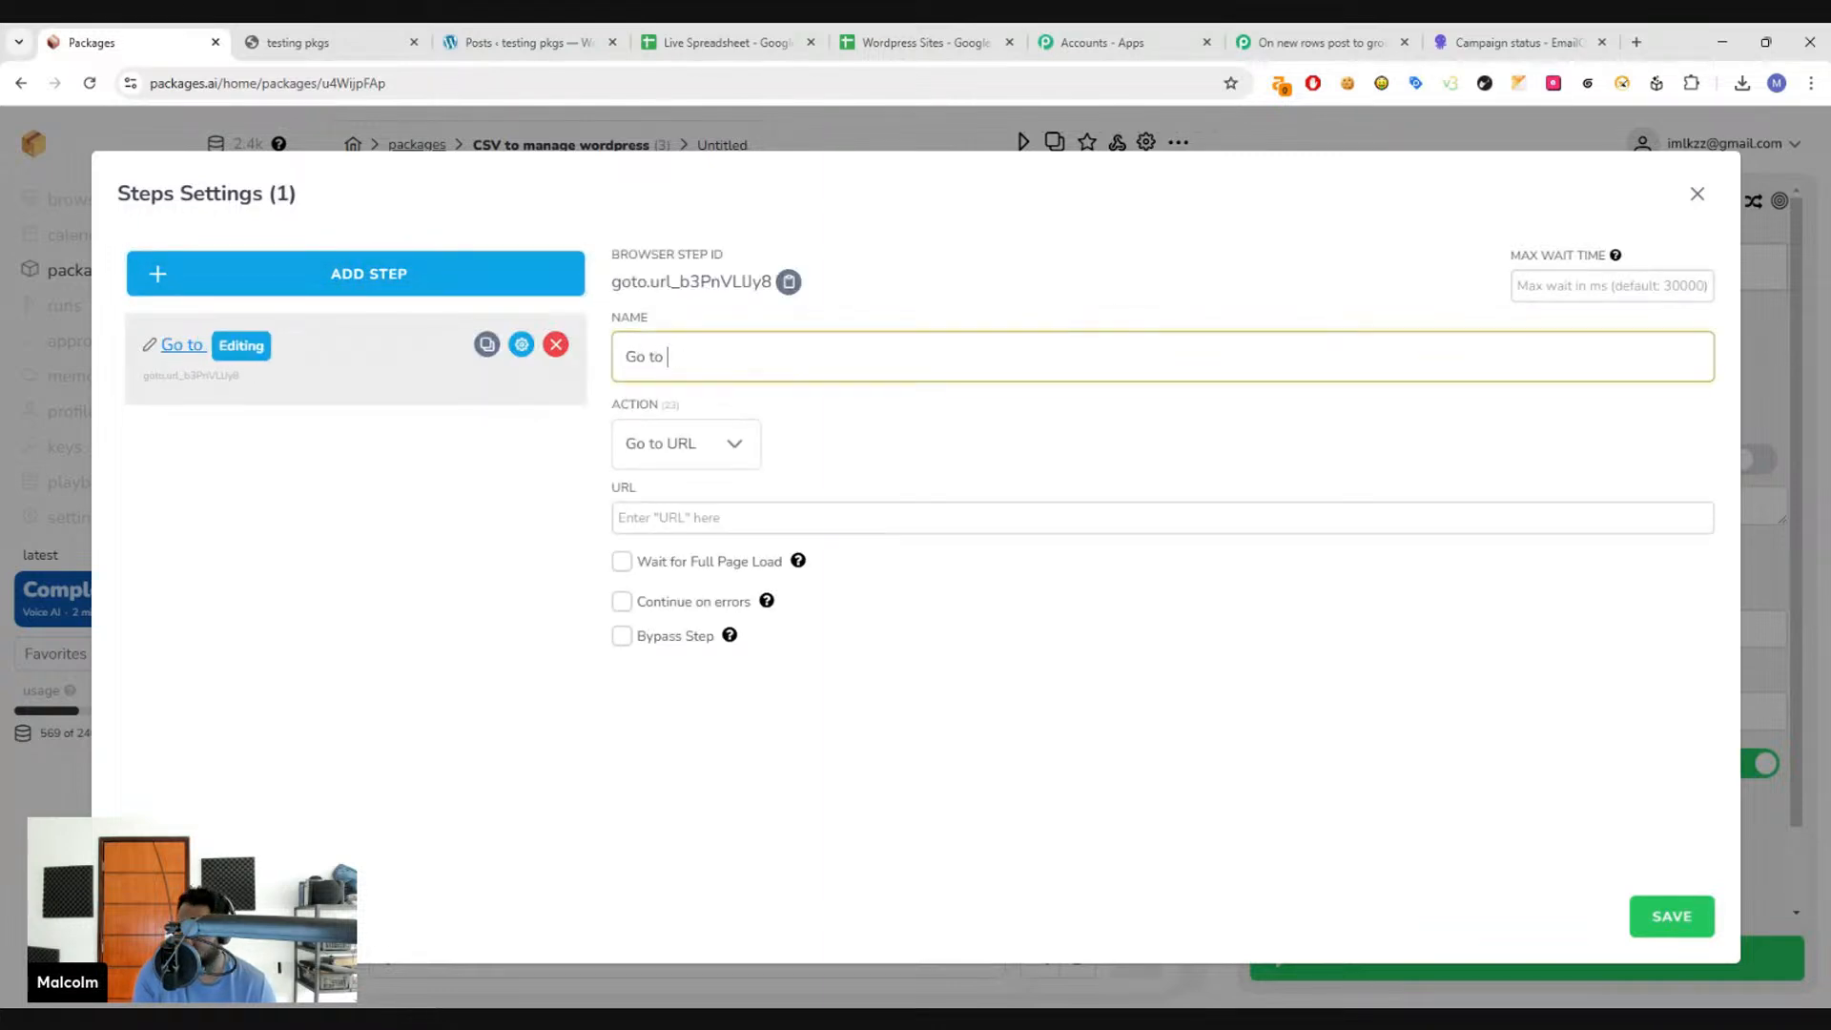
text(site)
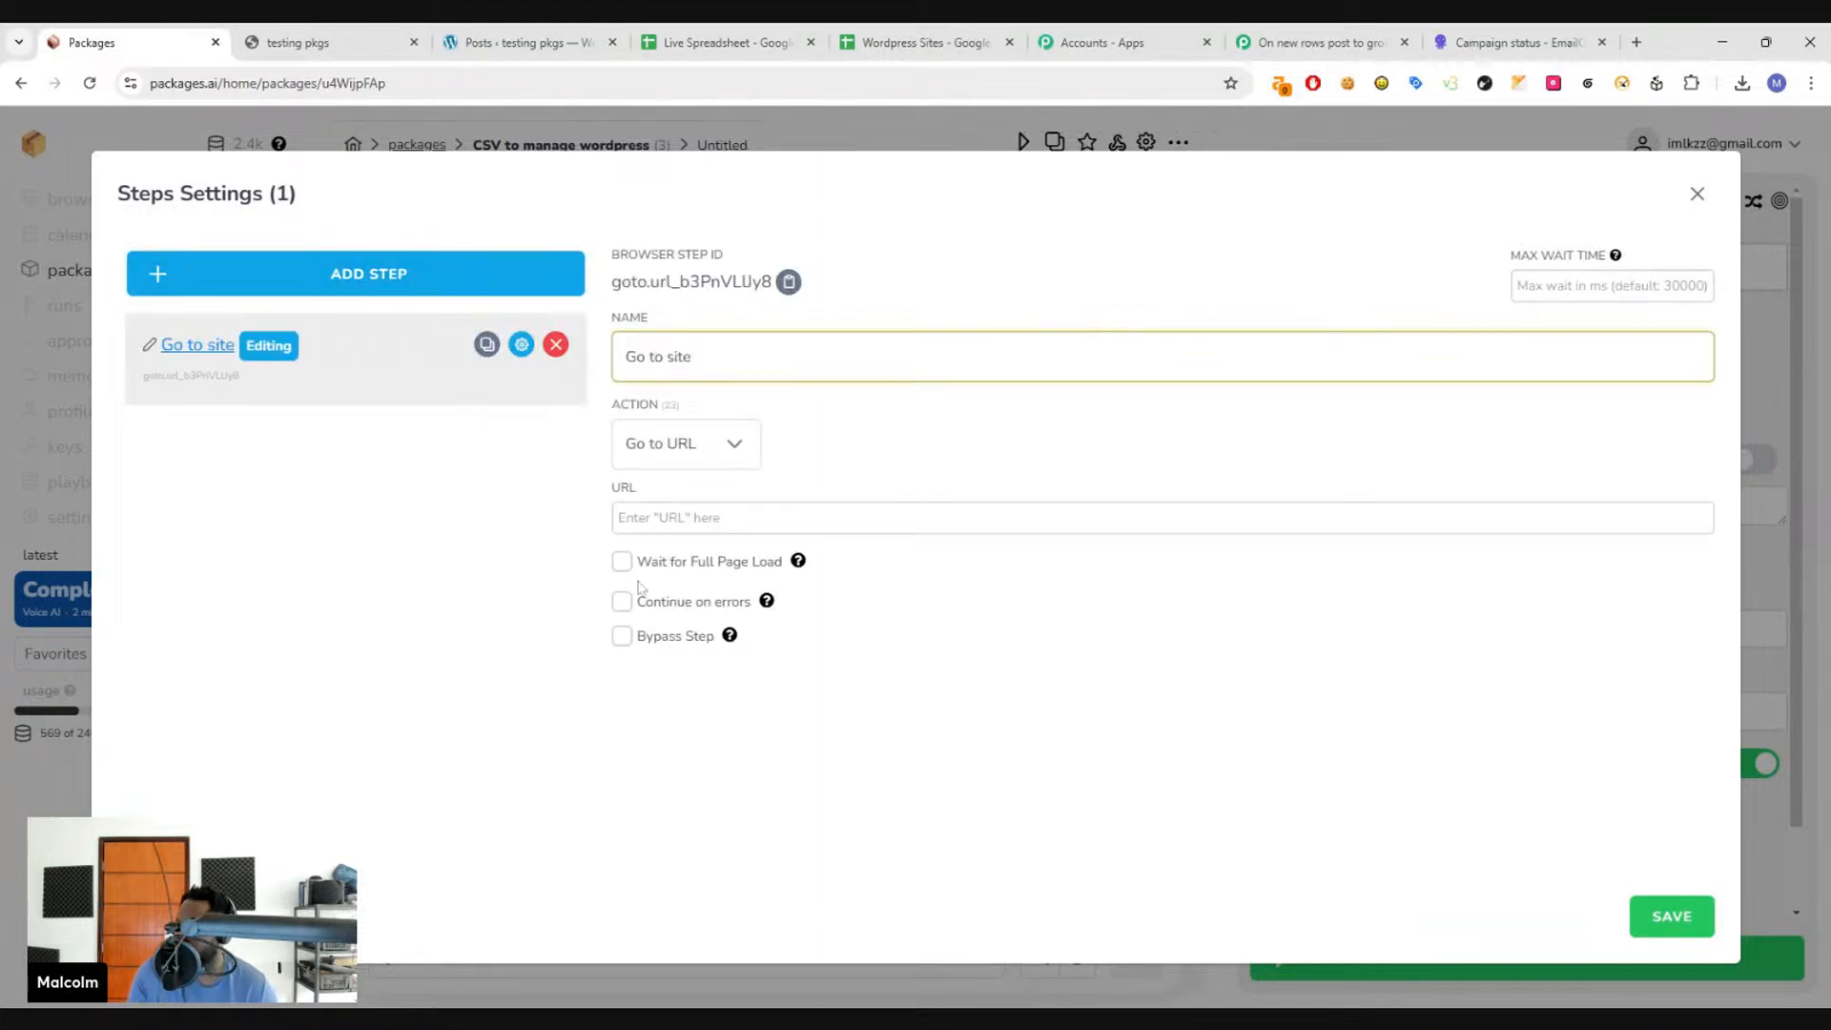
key(Tab)
click(1697, 195)
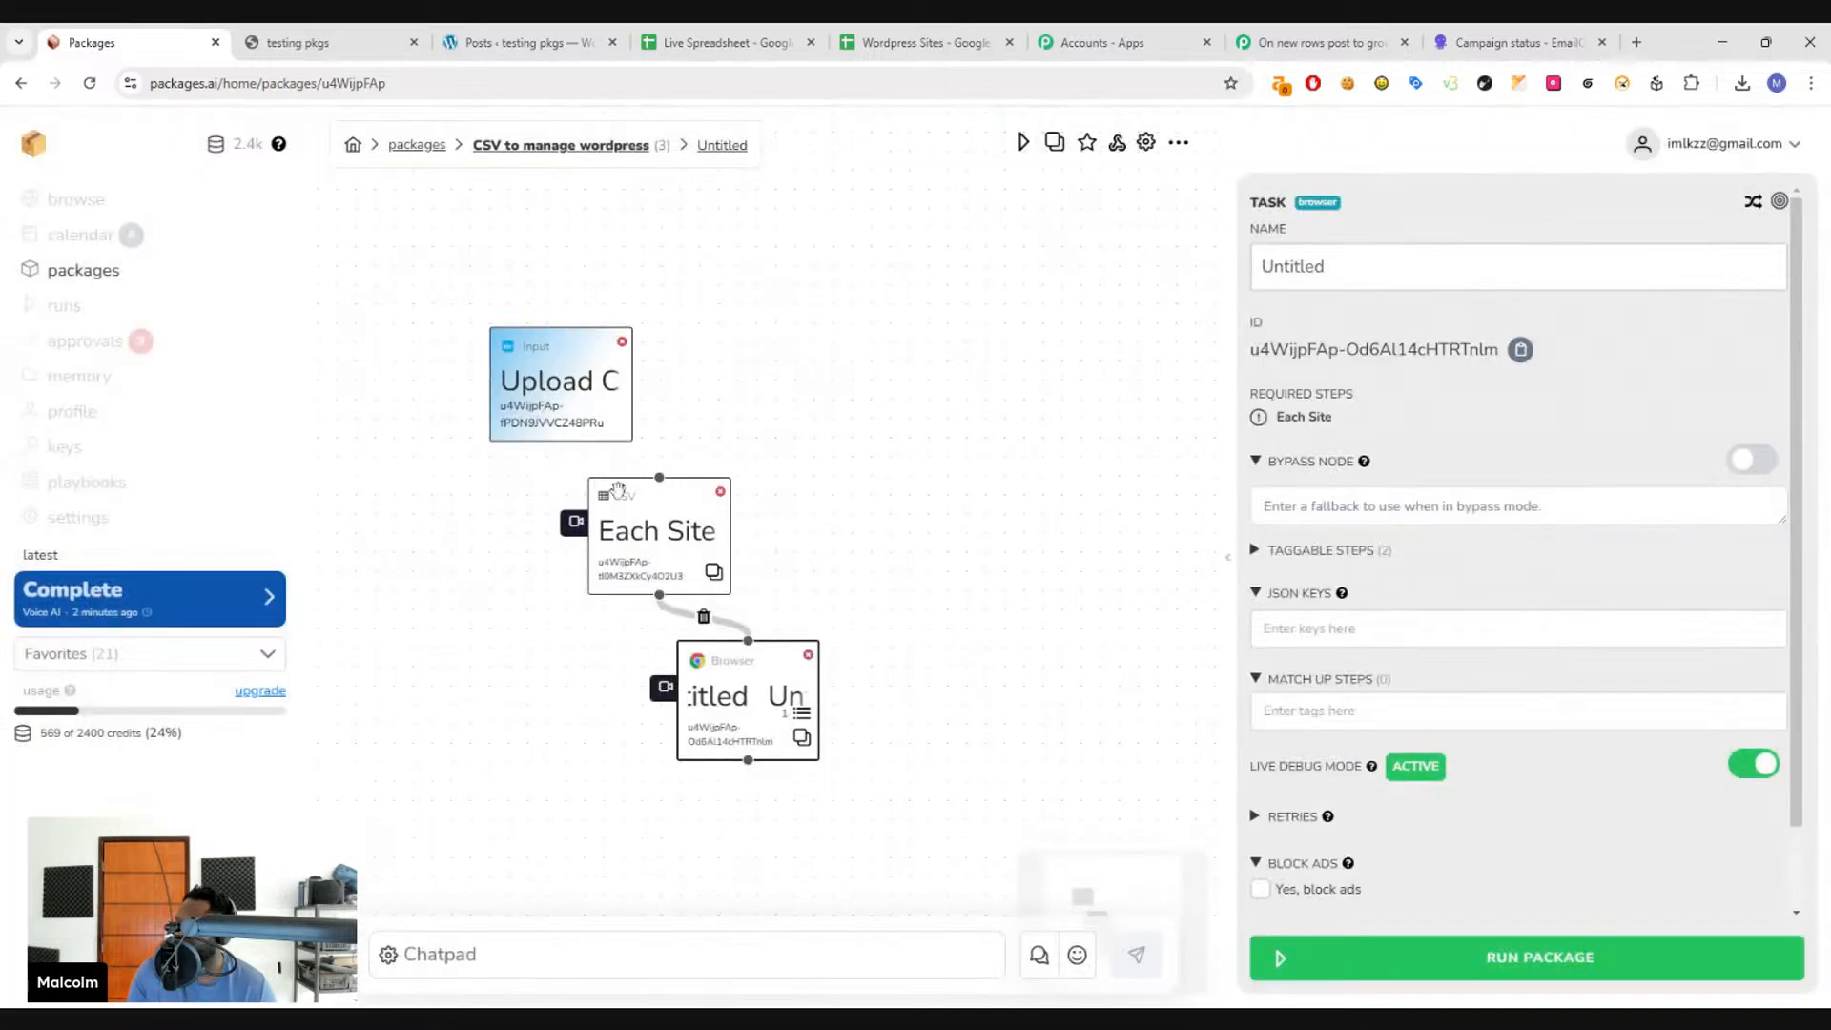
- Add the JSON key "URL" to the Each Site node
click(633, 519)
click(1392, 630)
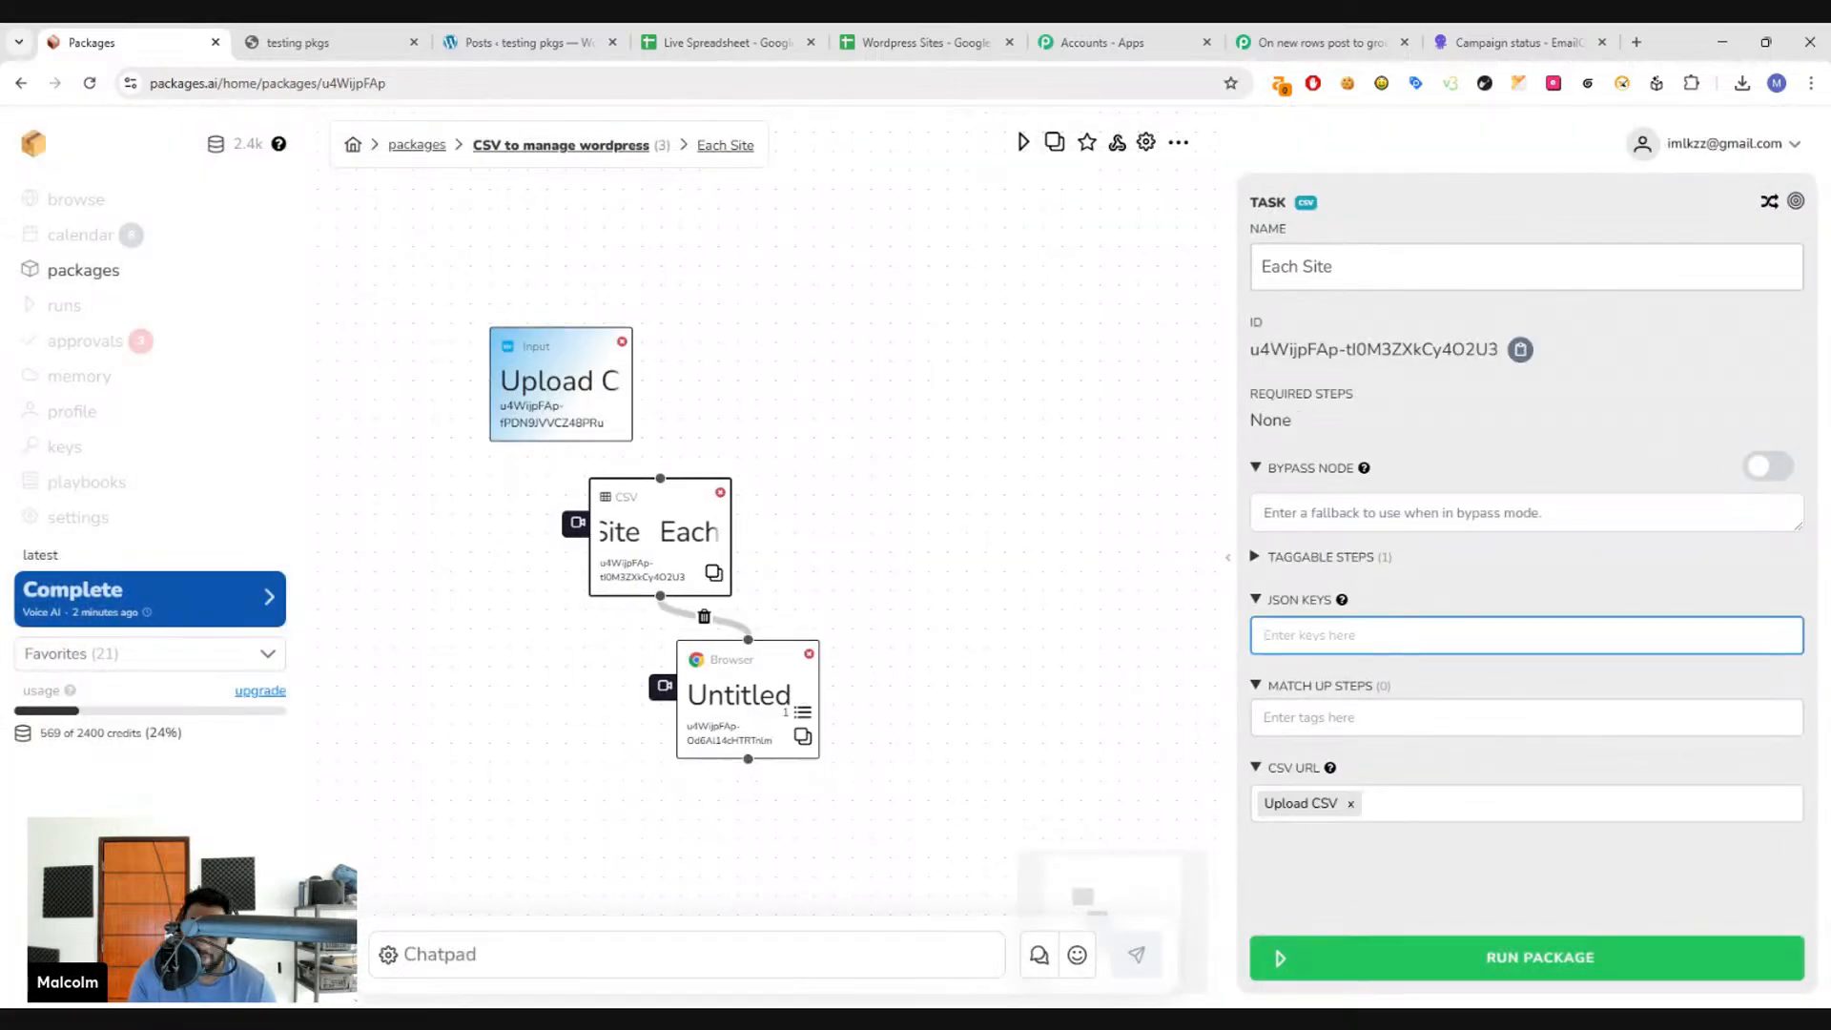
text(URL)
key(Return)
- Set the URL of the Browser node's "Go to site" step to the Each Site.URL tag followed by "/wp-admin"
click(797, 725)
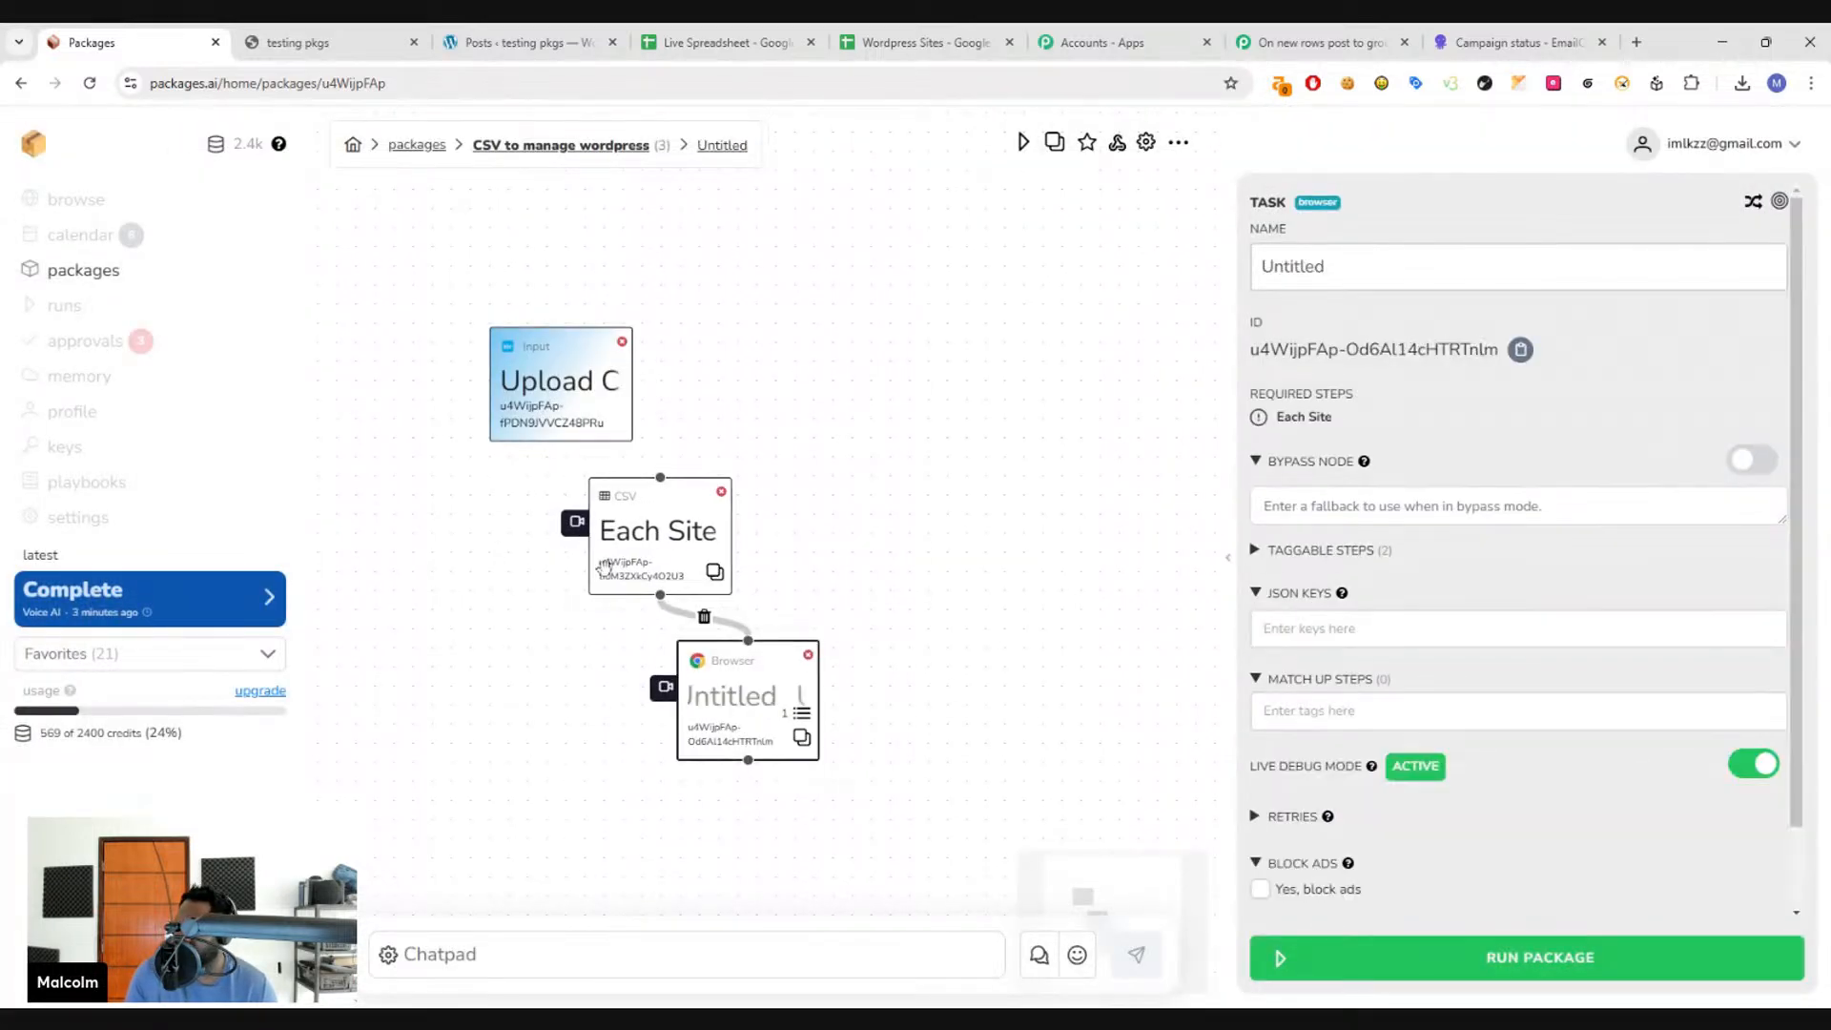
click(801, 714)
click(229, 345)
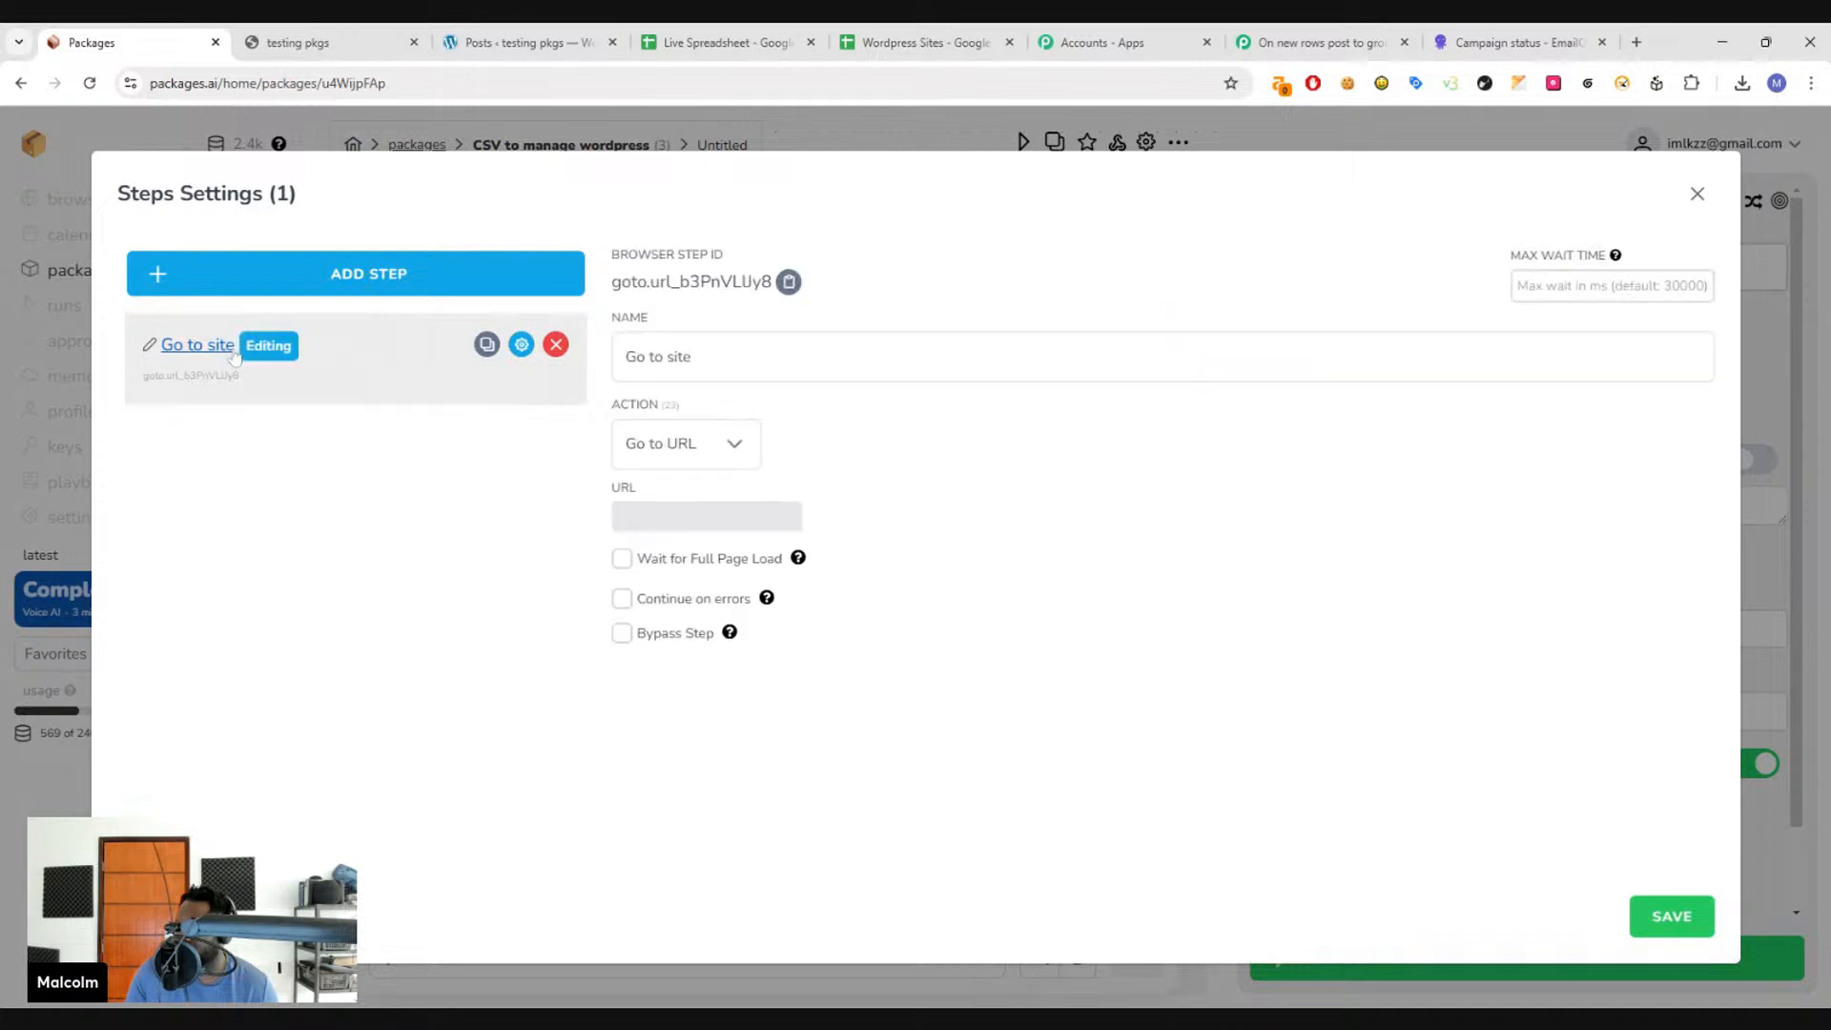
click(759, 515)
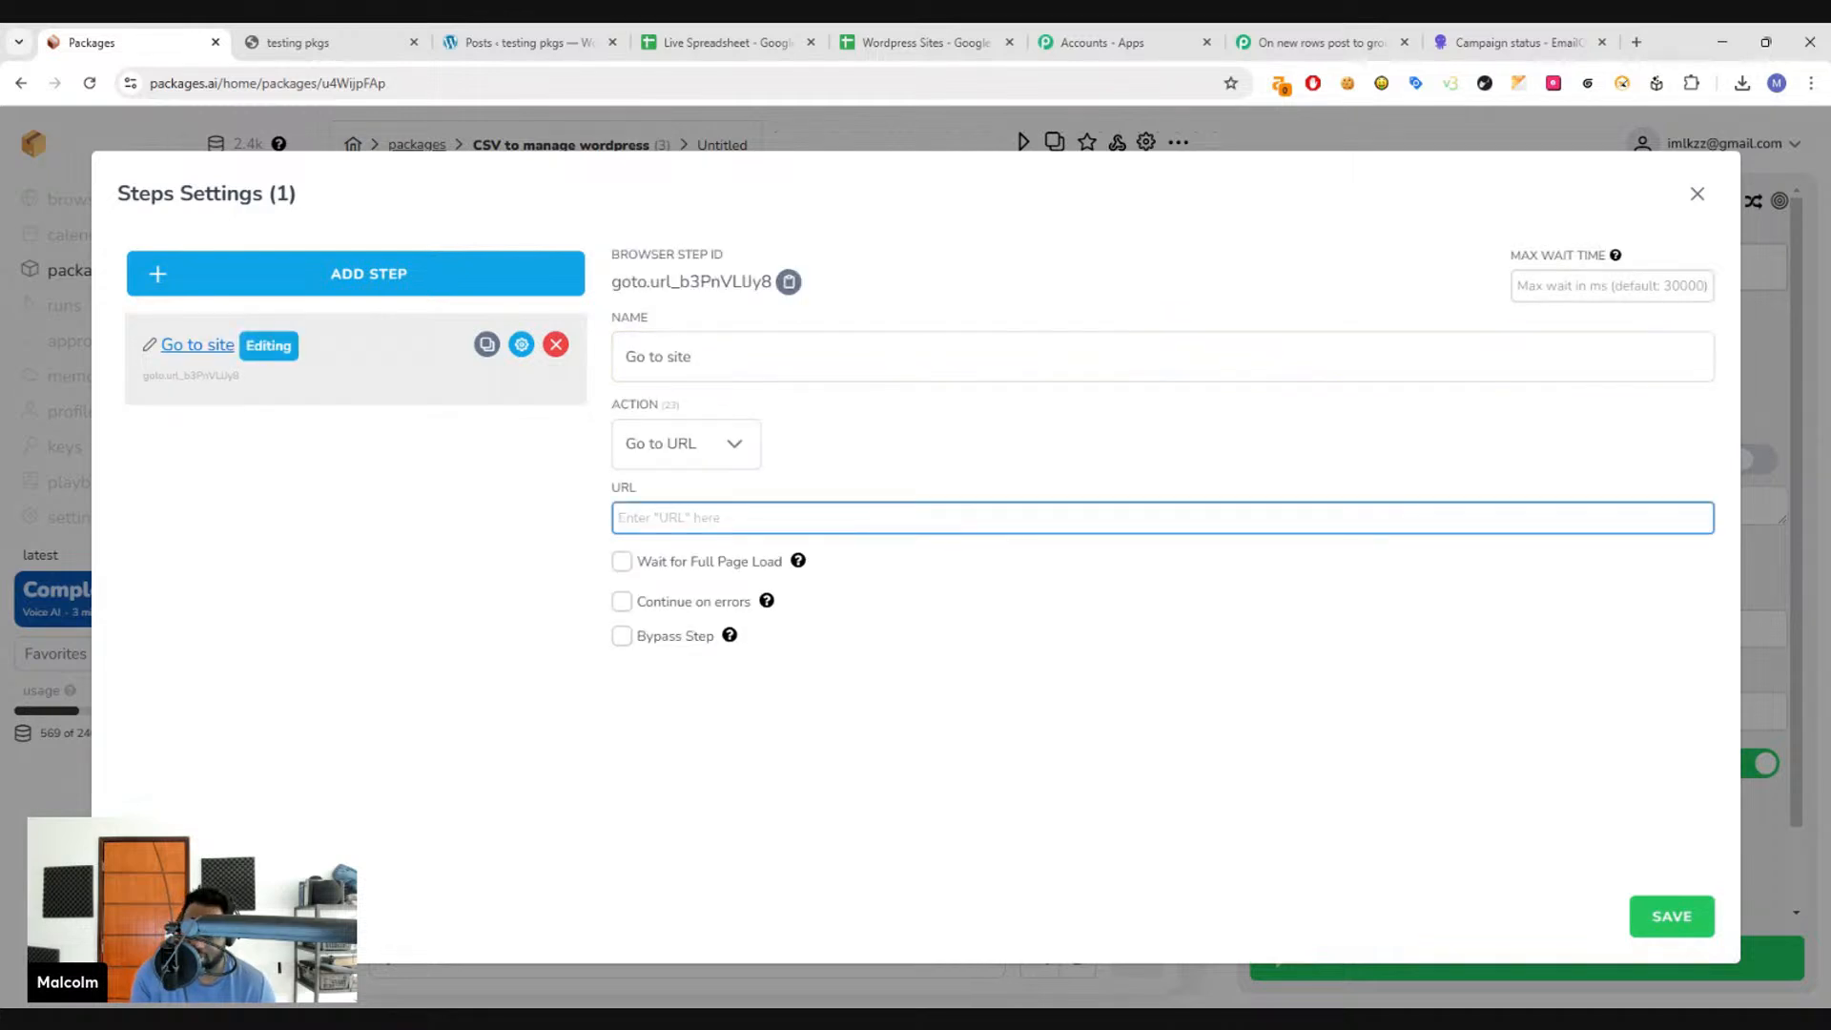
text(@G)
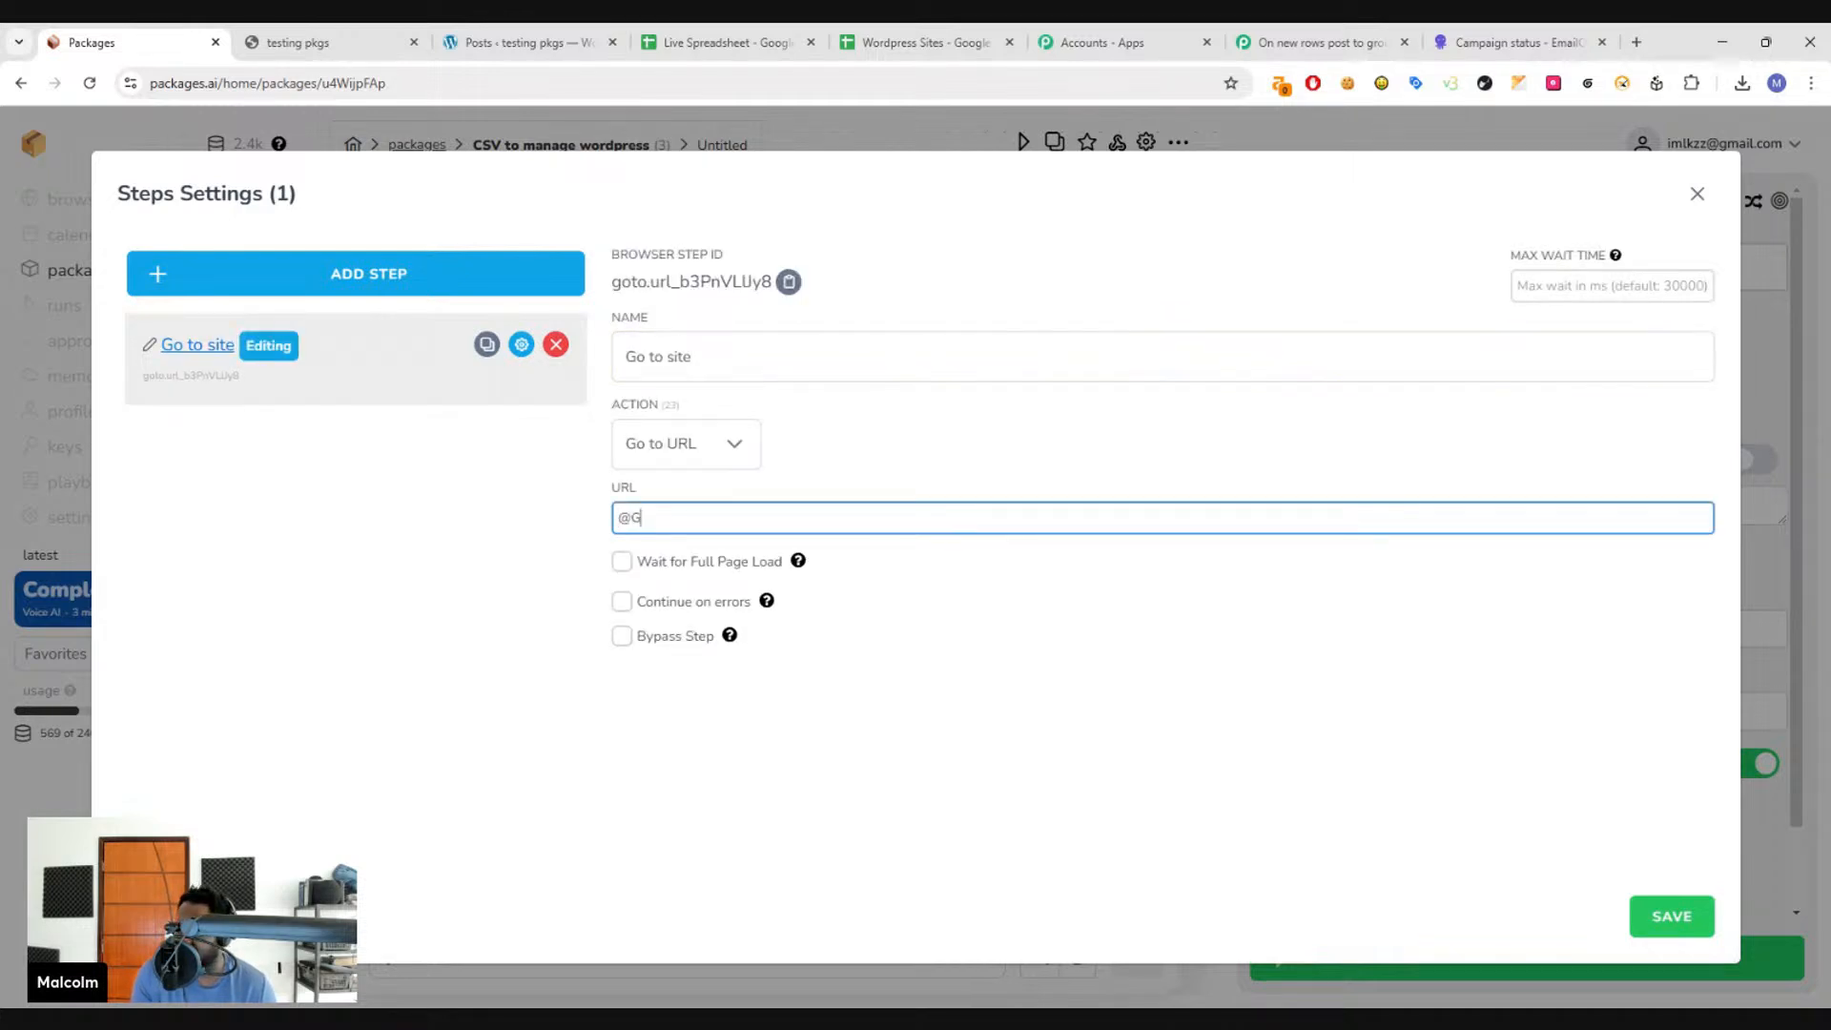
key(BackSpace)
text(U)
click(708, 573)
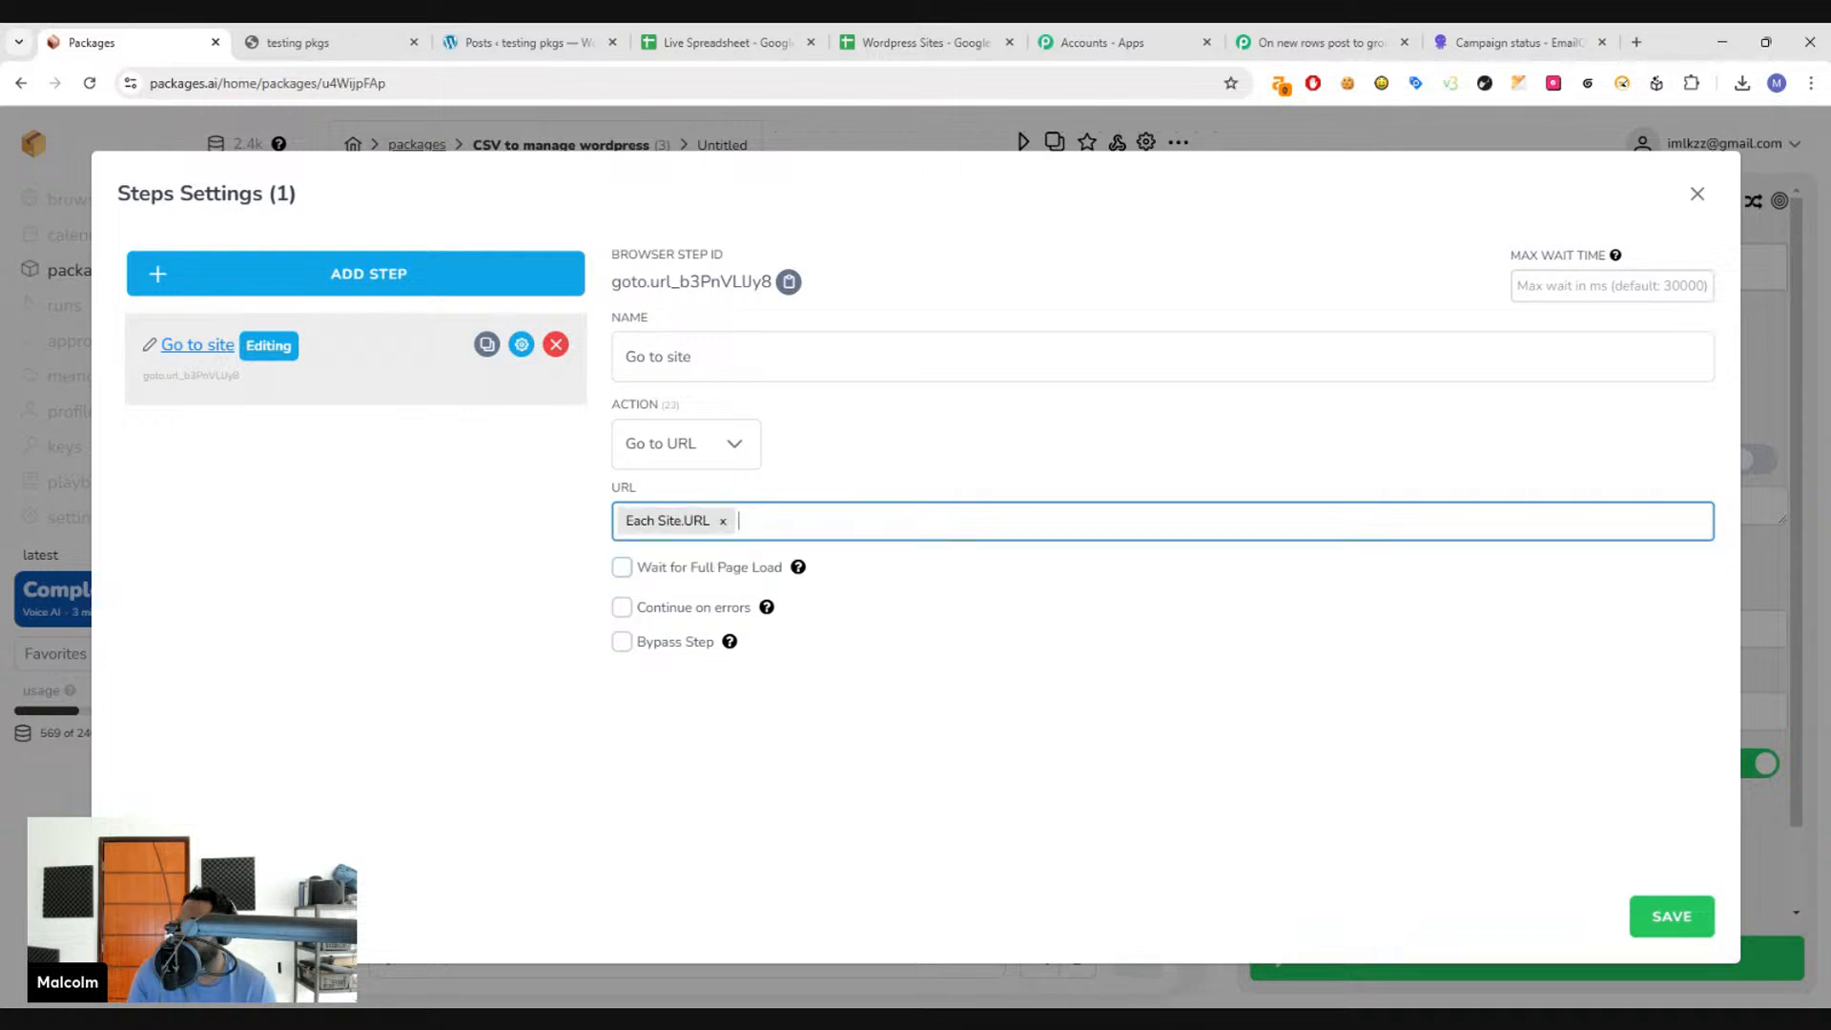
text(/wp-admin)
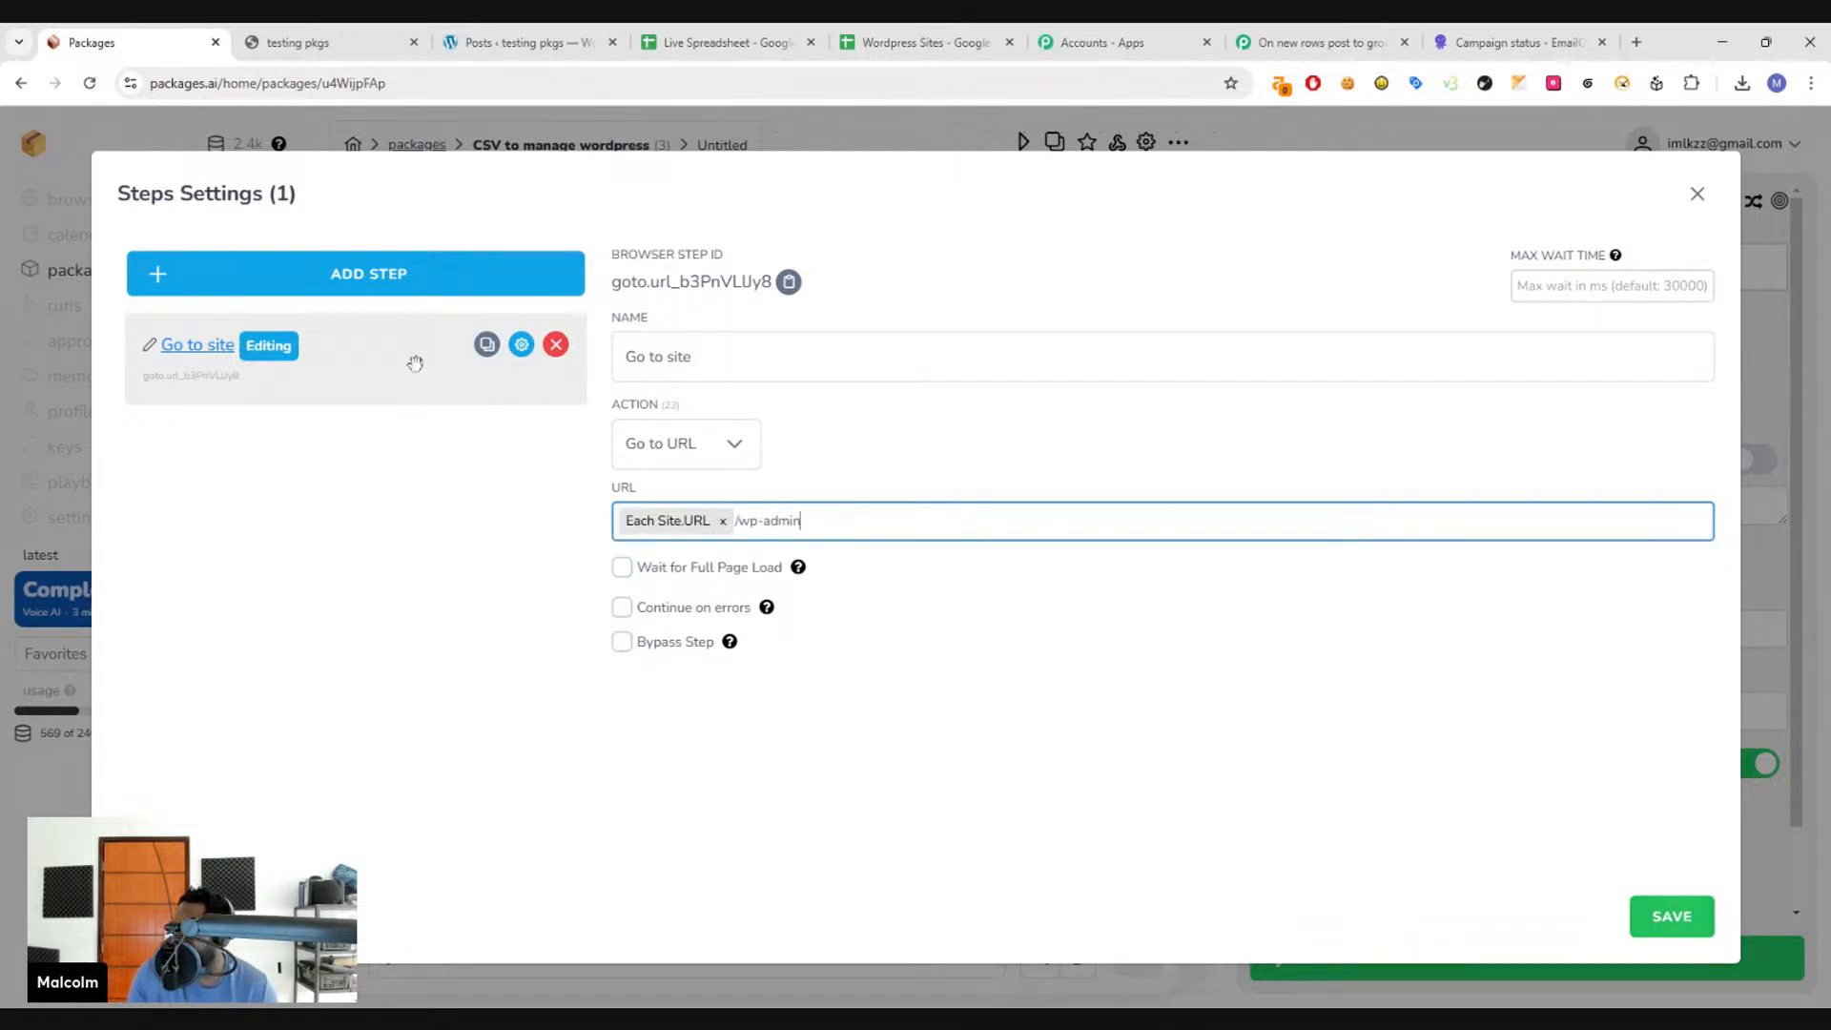
- Add a second, unnamed browser step with the default Go to URL action to the Browser node and close its steps settings
click(340, 288)
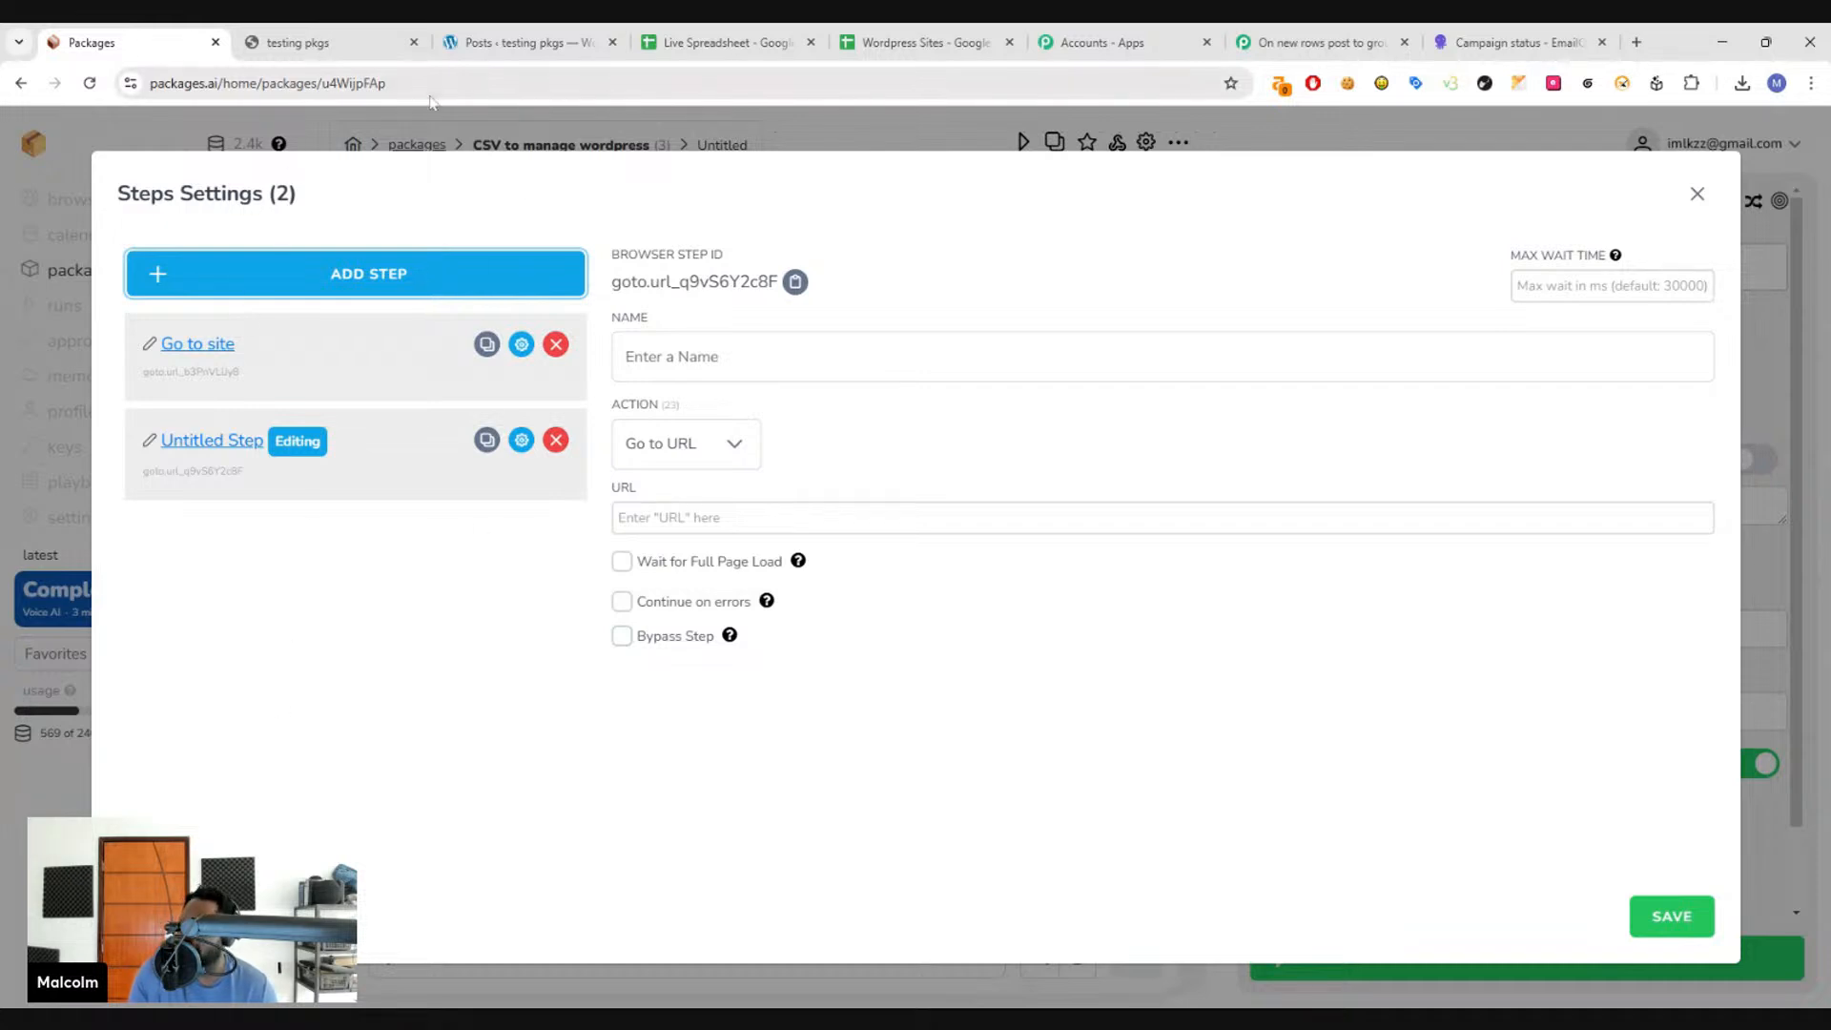
click(487, 42)
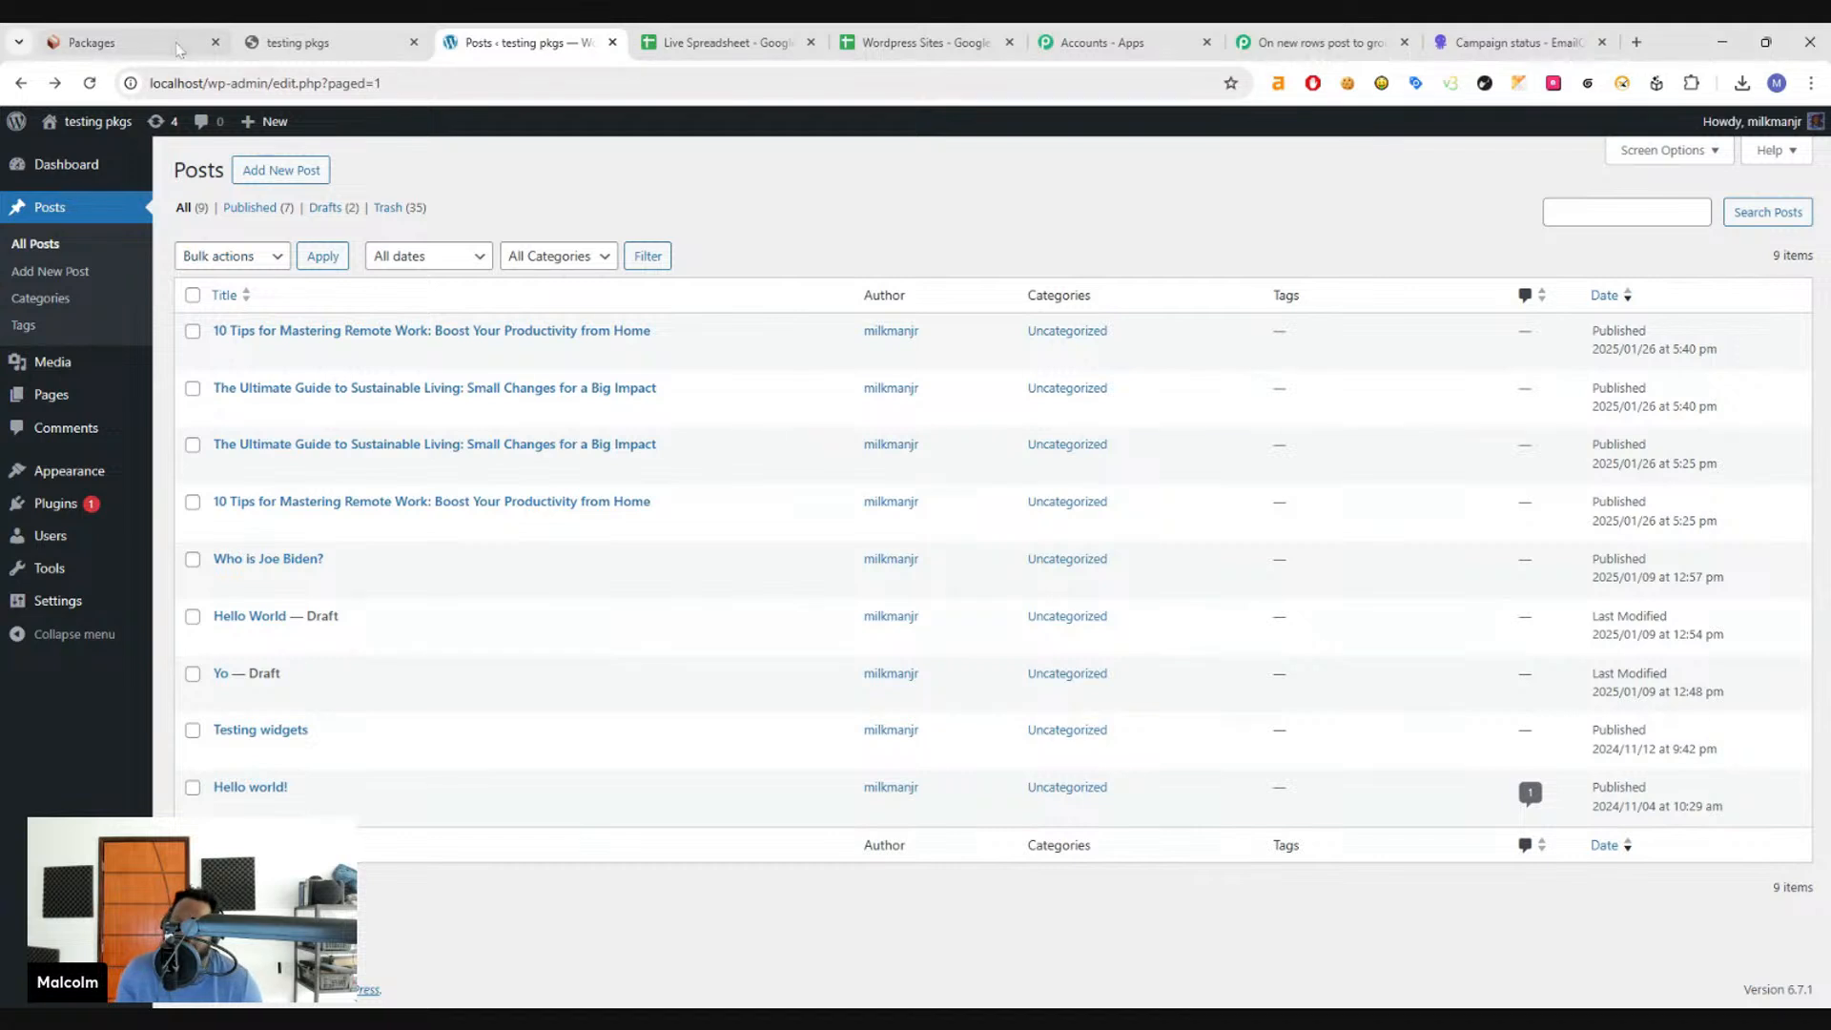
click(134, 42)
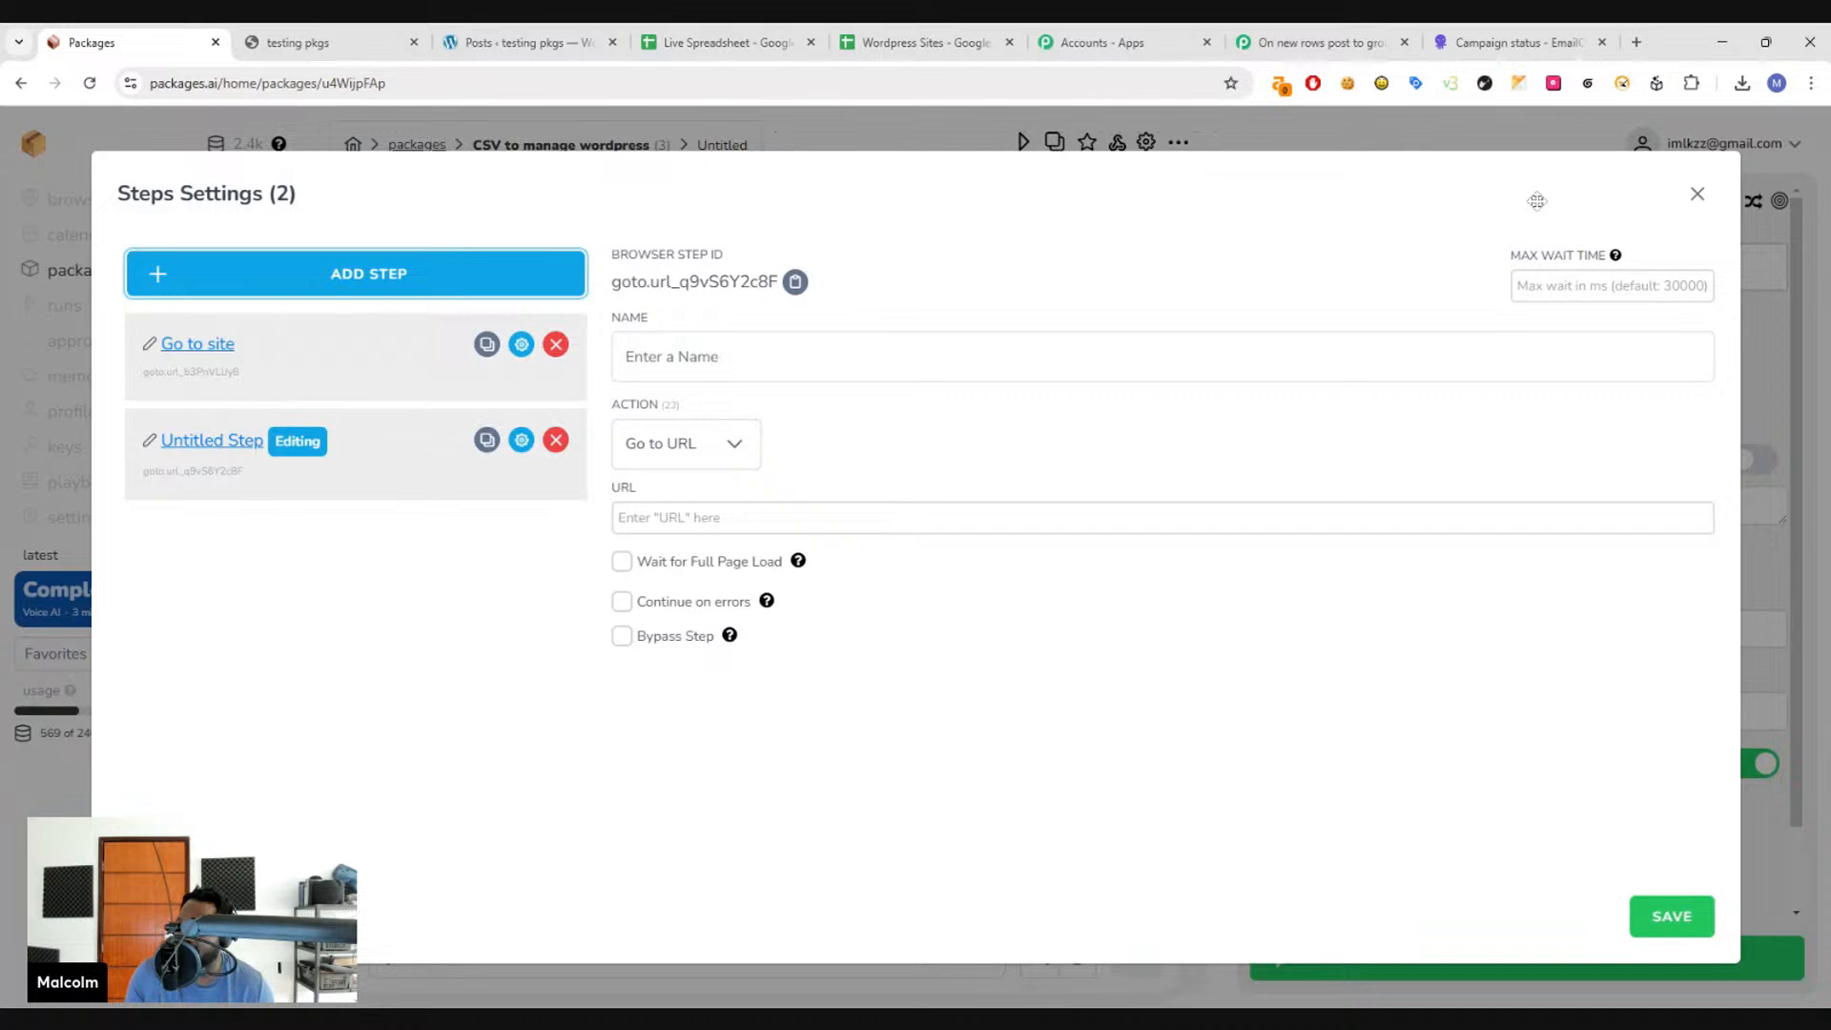
click(1696, 194)
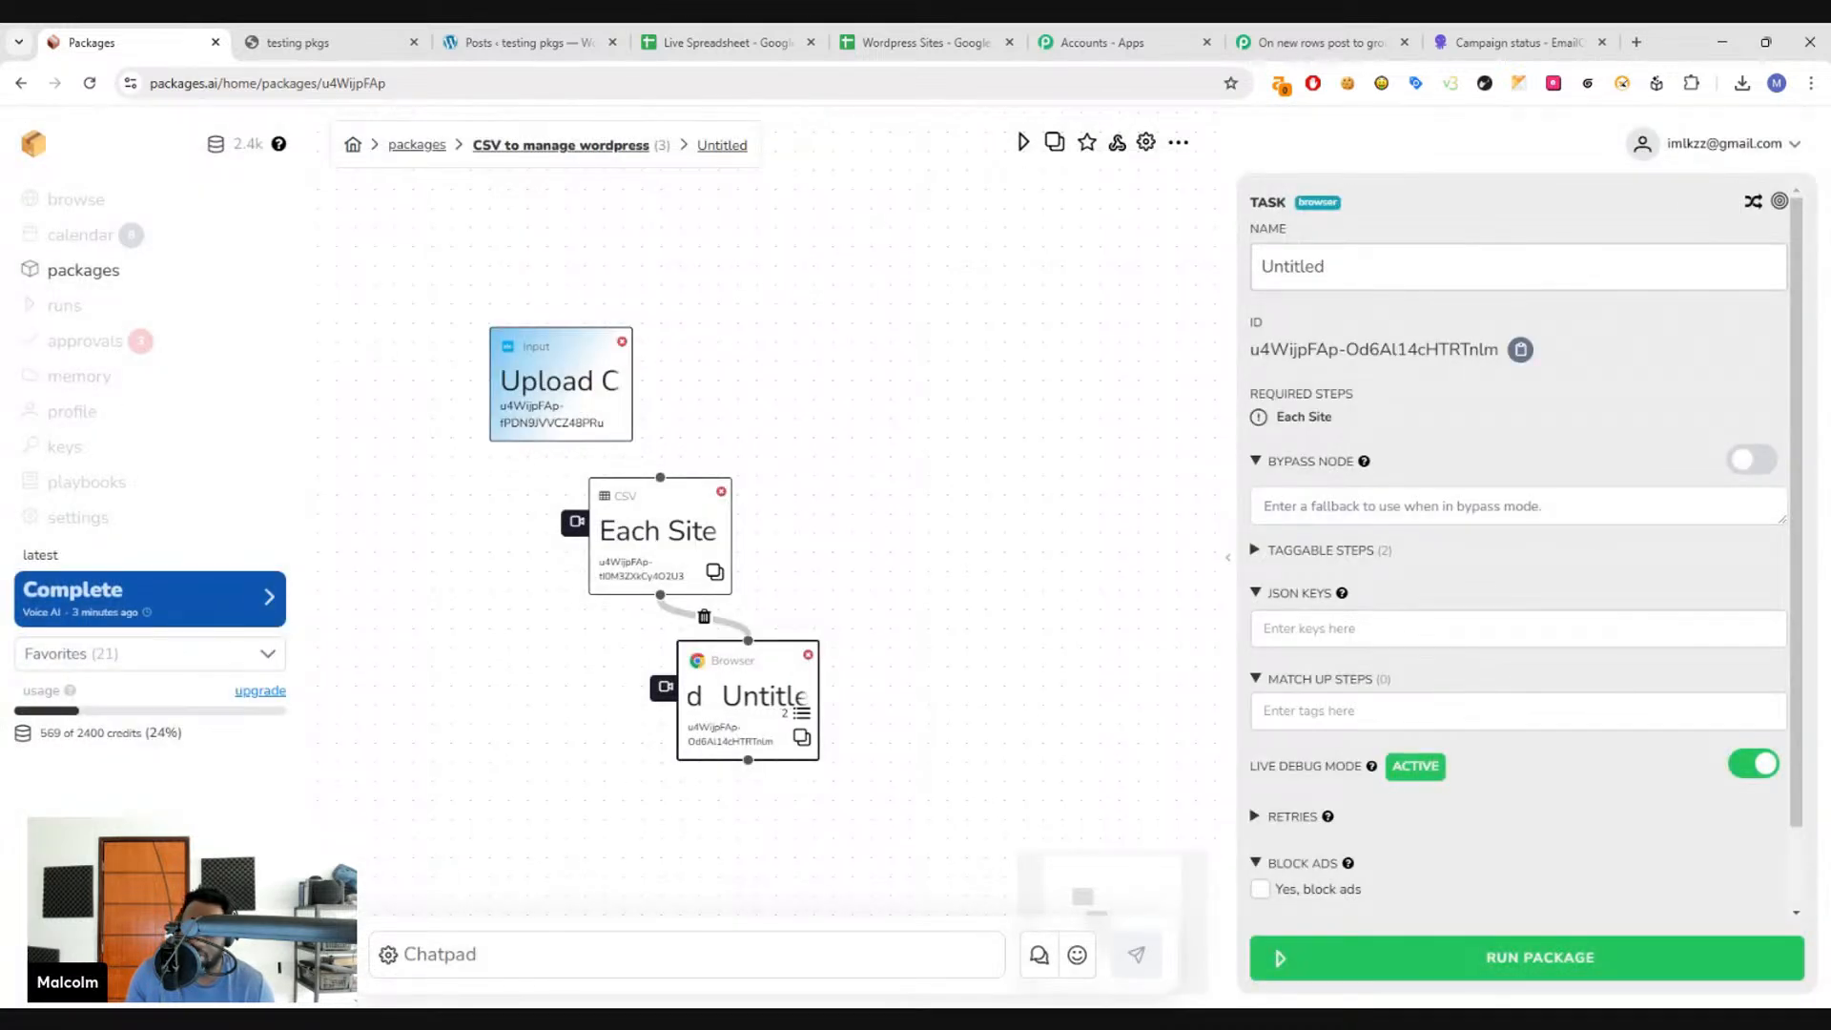
click(801, 715)
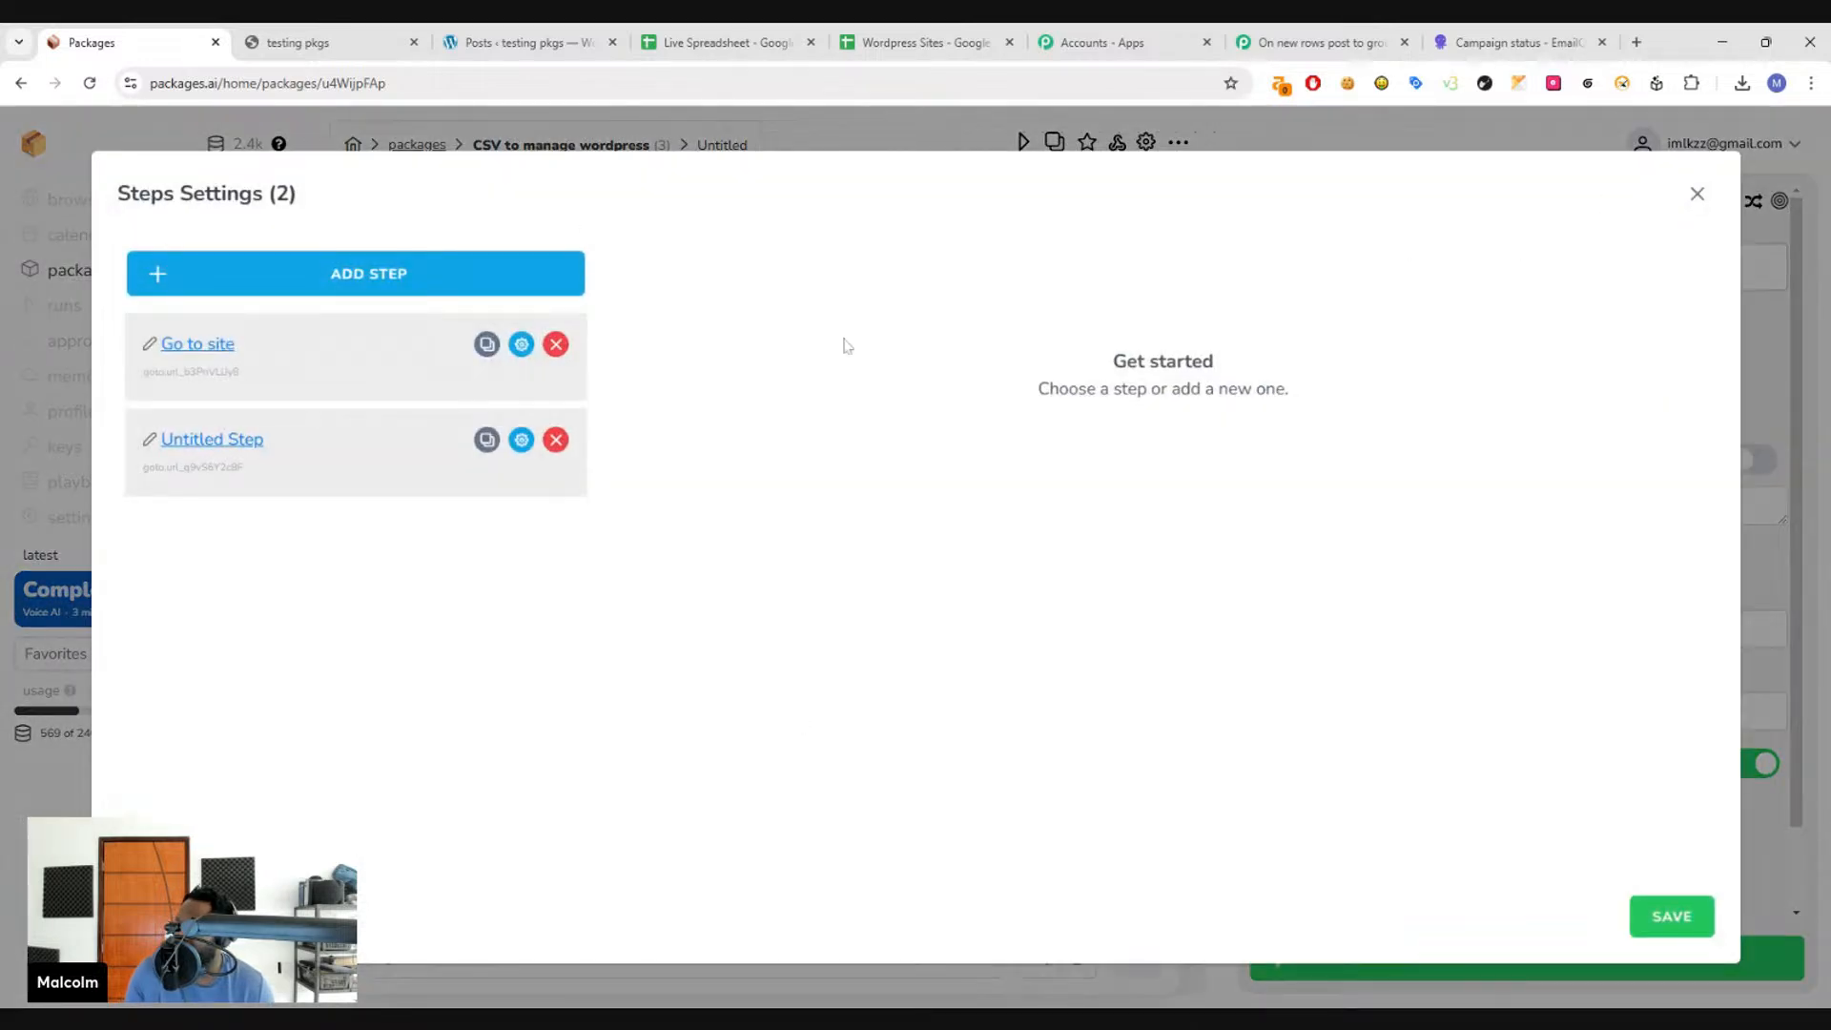
click(234, 446)
click(1697, 193)
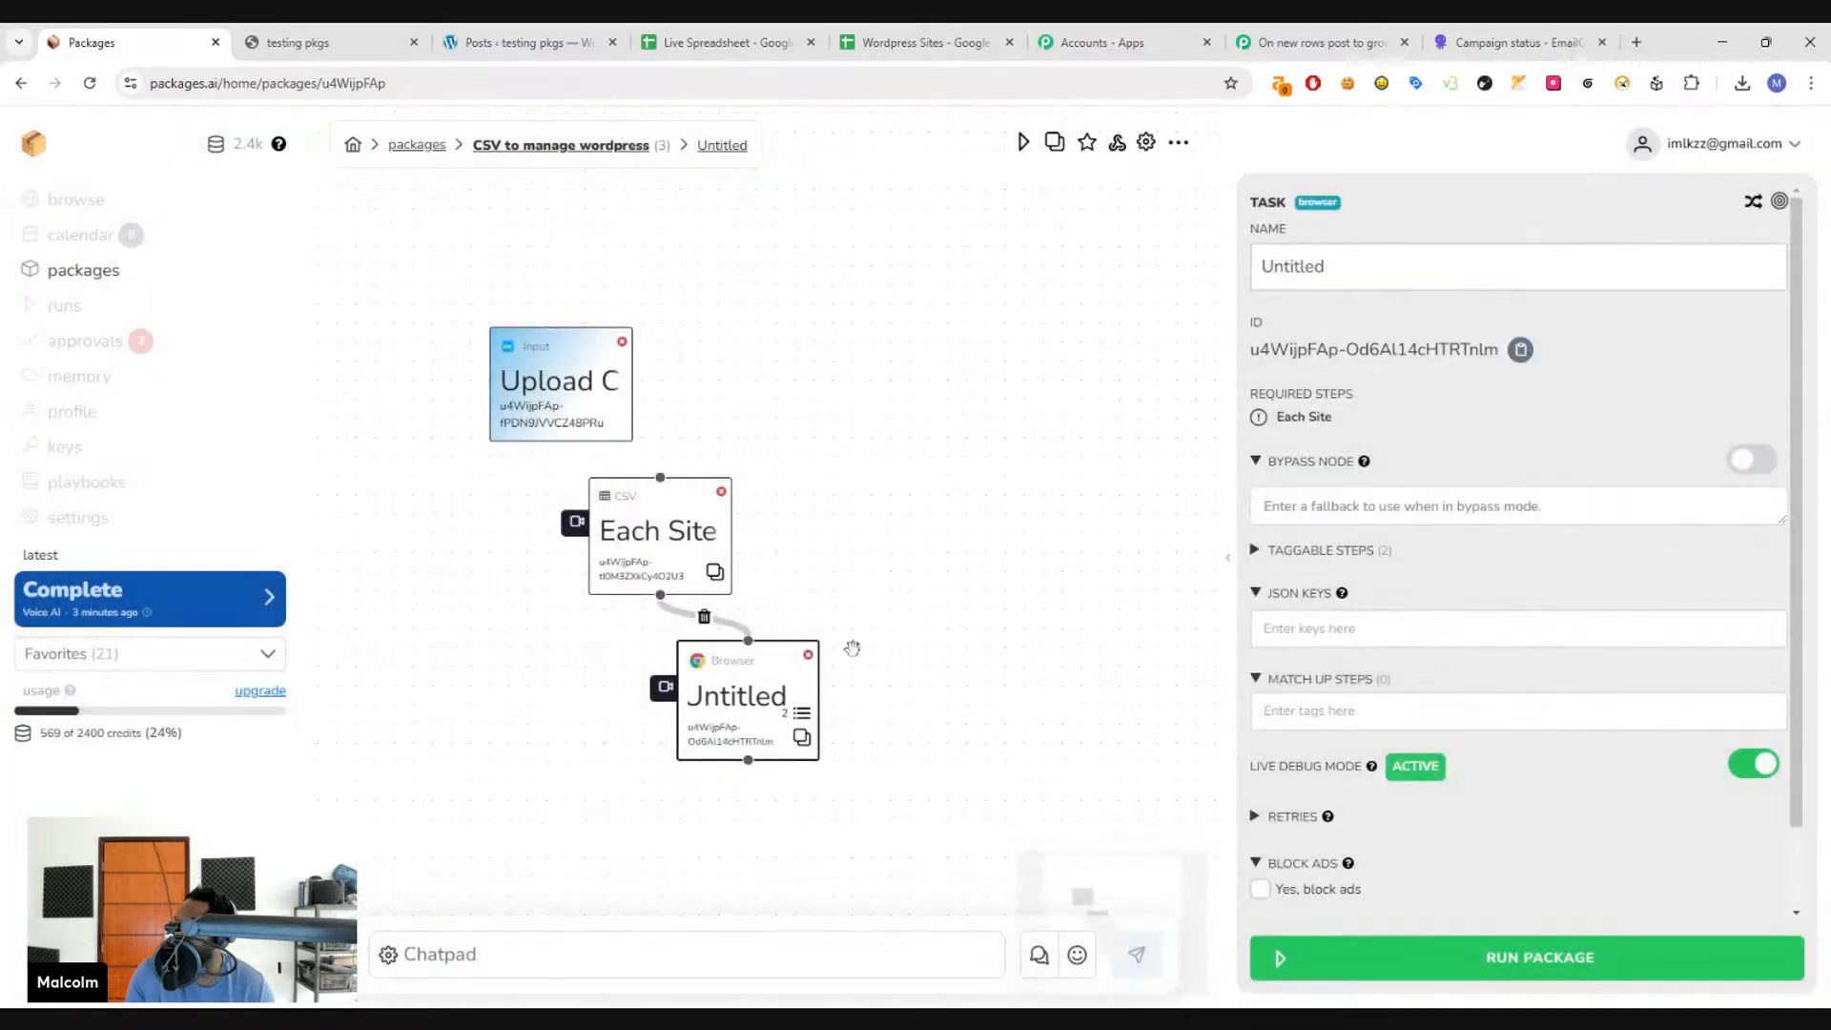
- Add a Finished node to the package canvas, beside the Each Site and Browser nodes
right_click(963, 516)
click(1030, 174)
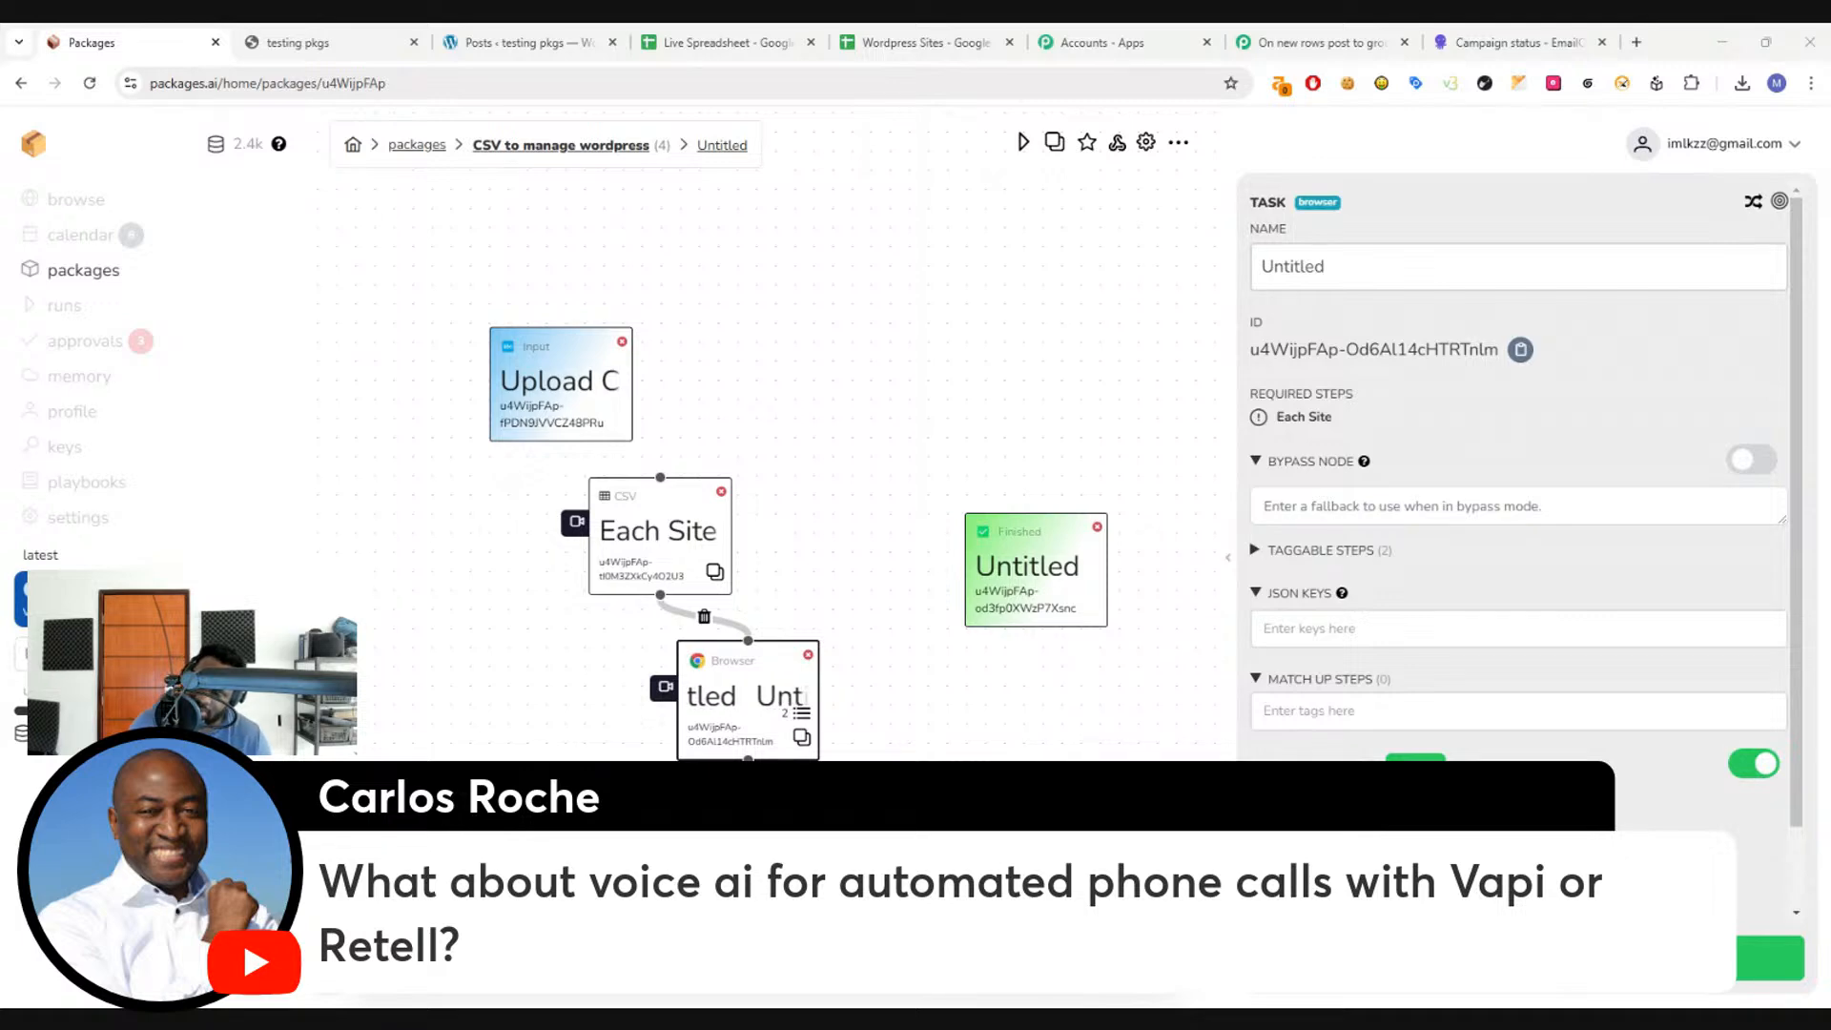
scroll(822, 528, down, 1)
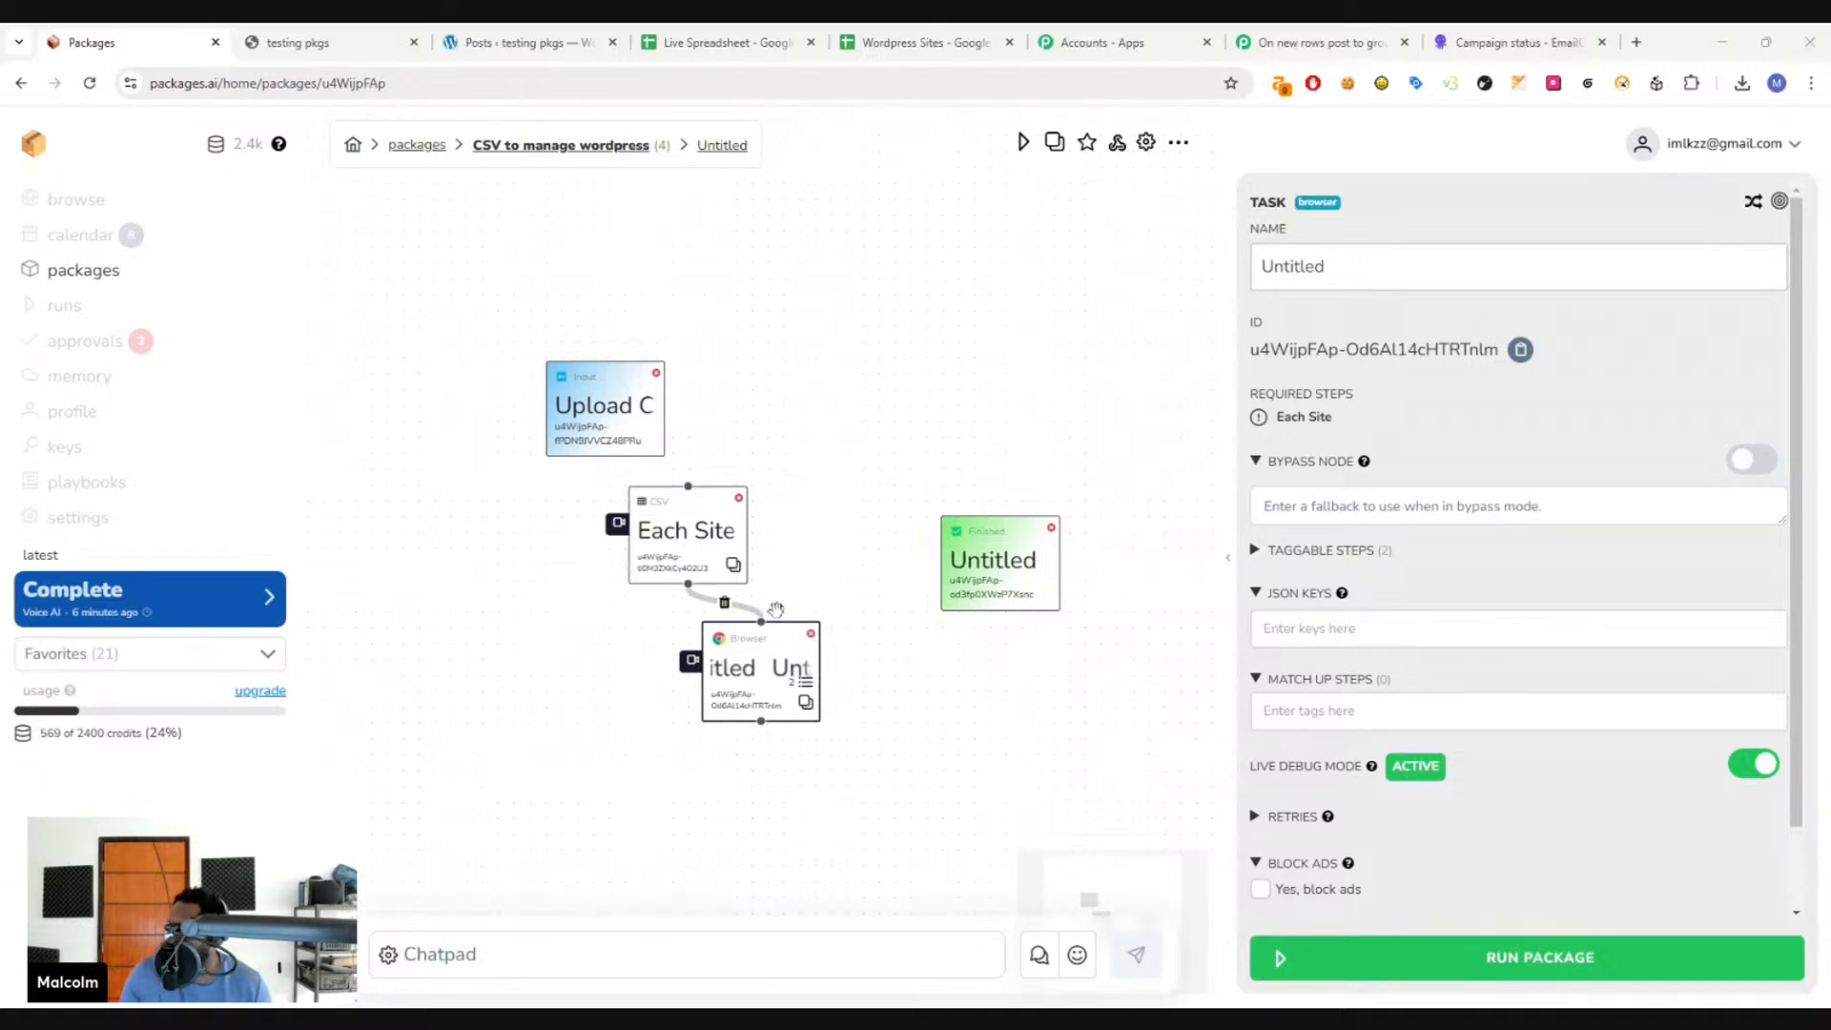
- Review the settings of the Upload CSV, Each Site, Browser and Finished nodes in sequence
click(599, 417)
click(690, 531)
click(745, 655)
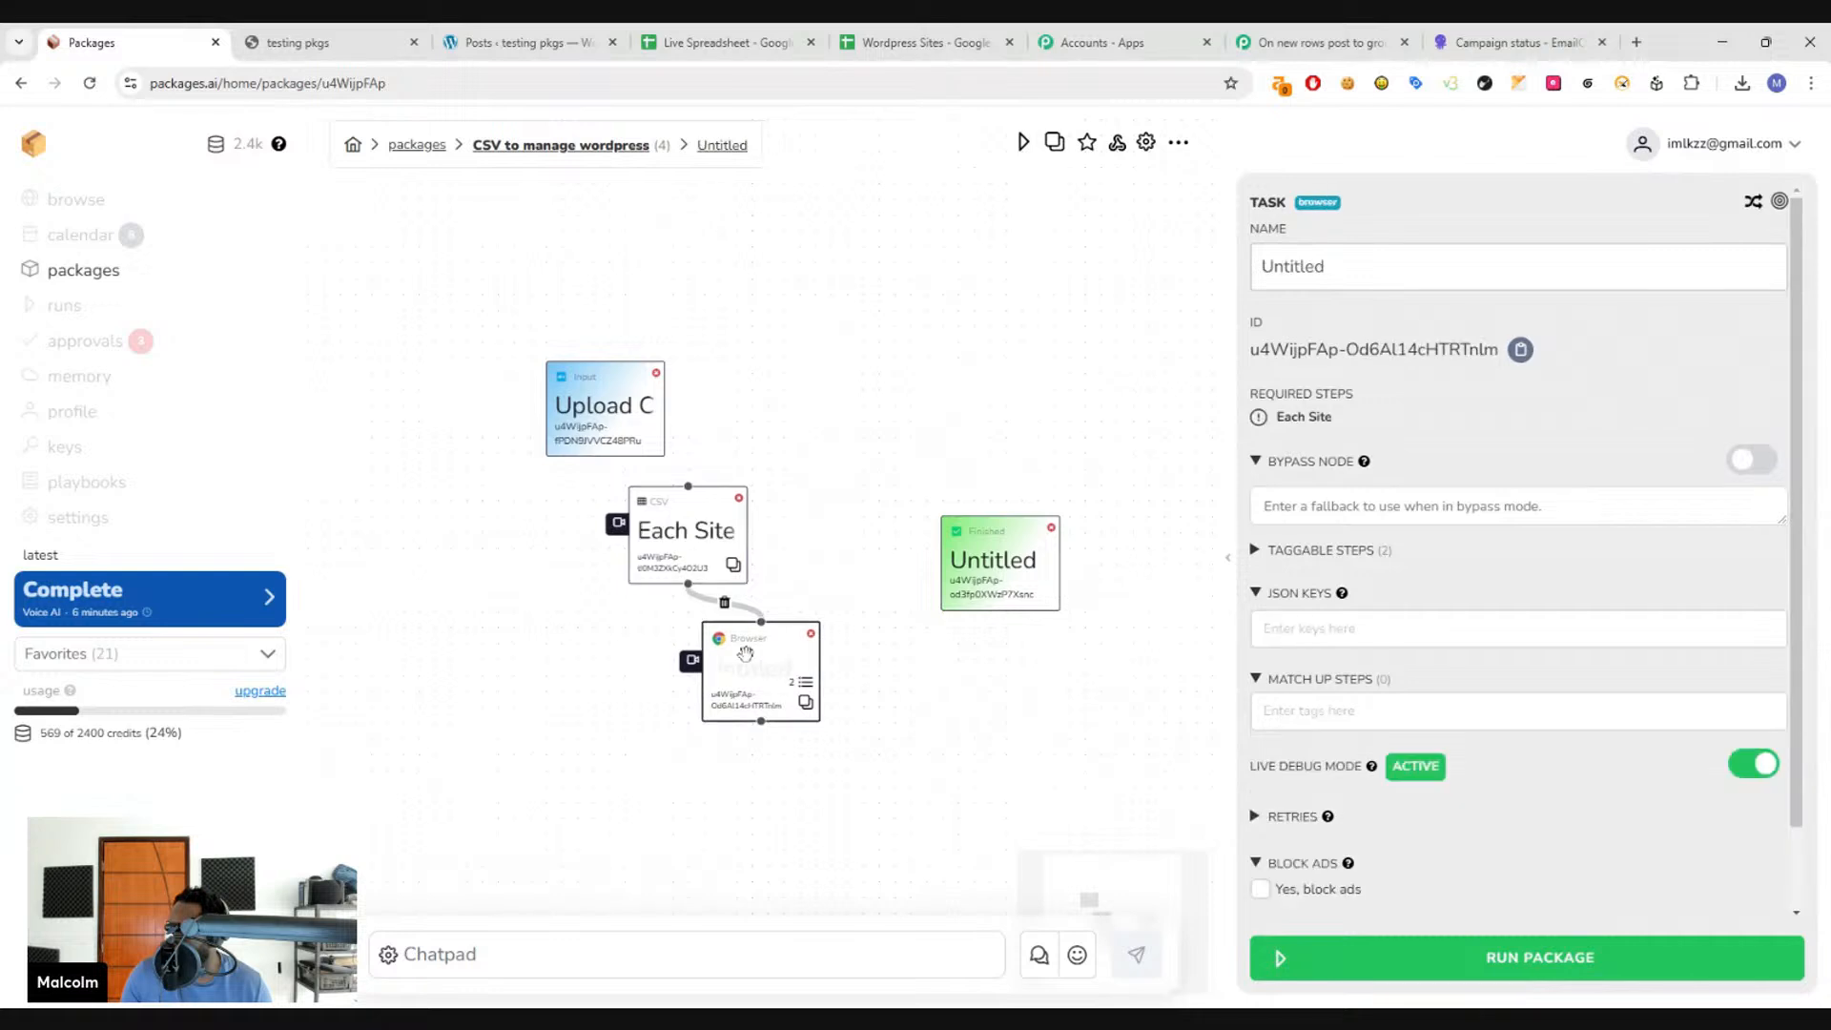
click(597, 402)
click(668, 531)
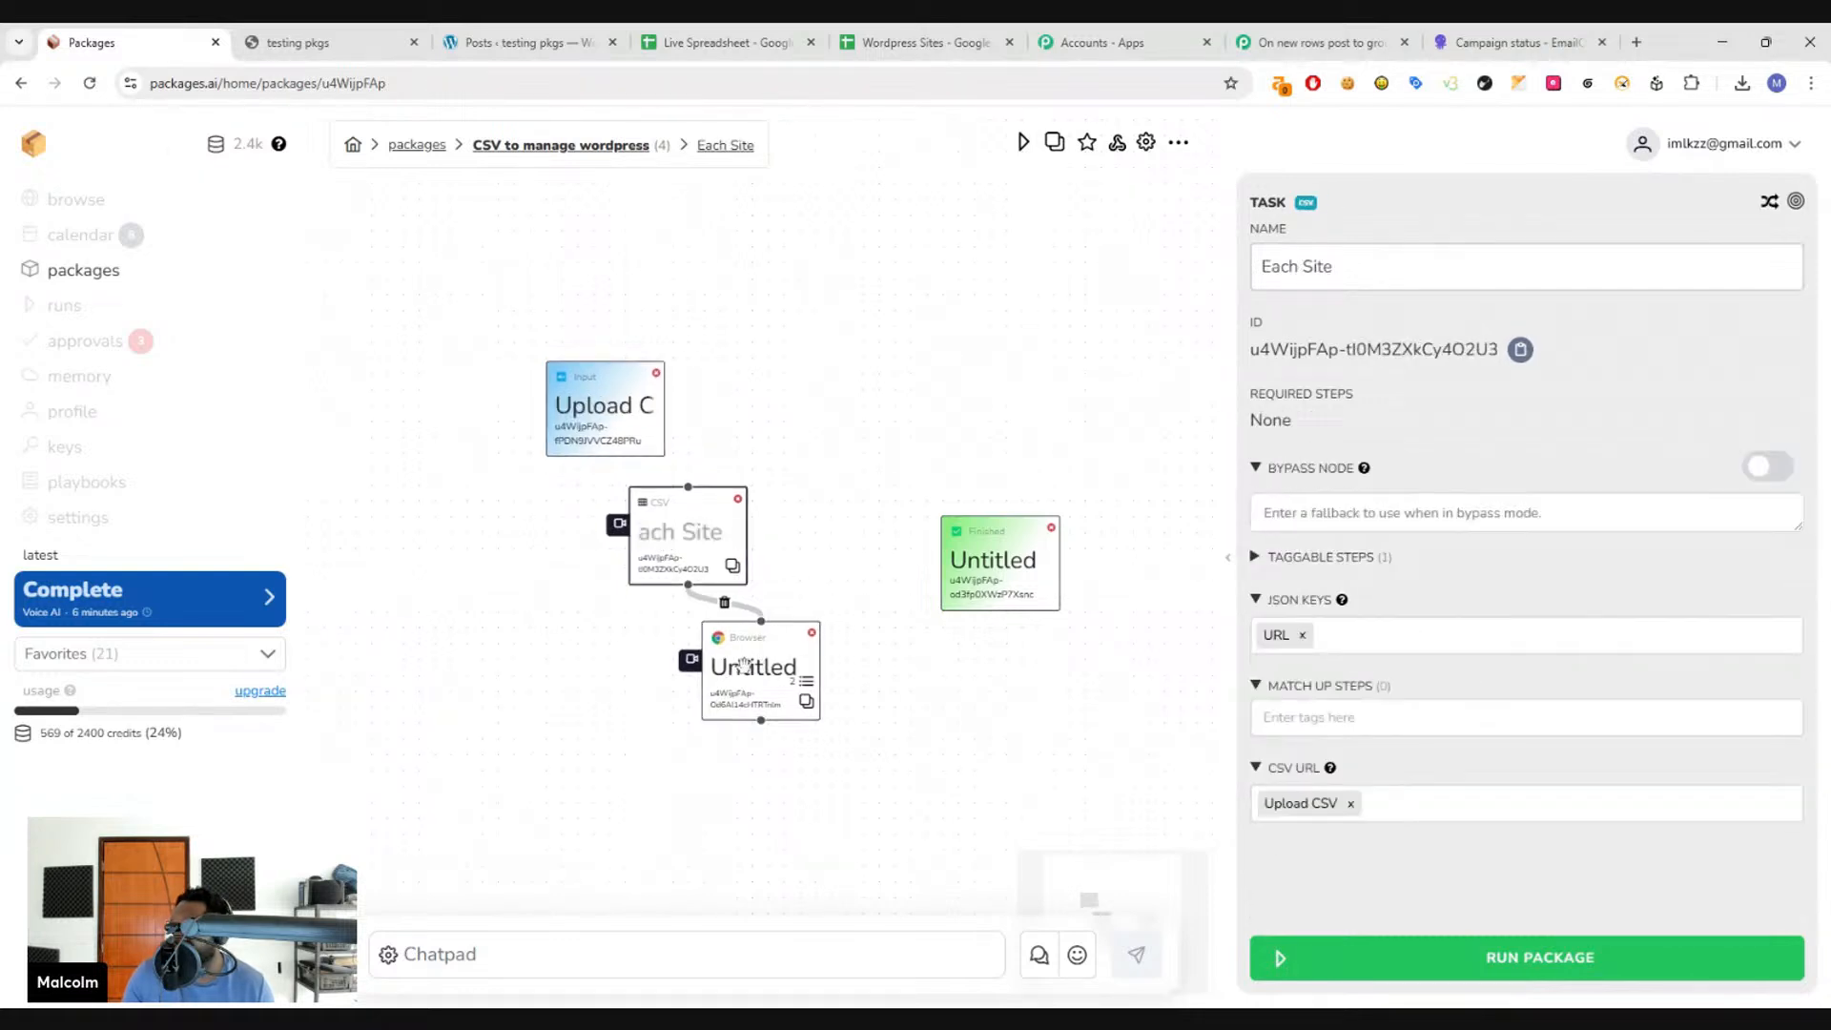
click(747, 668)
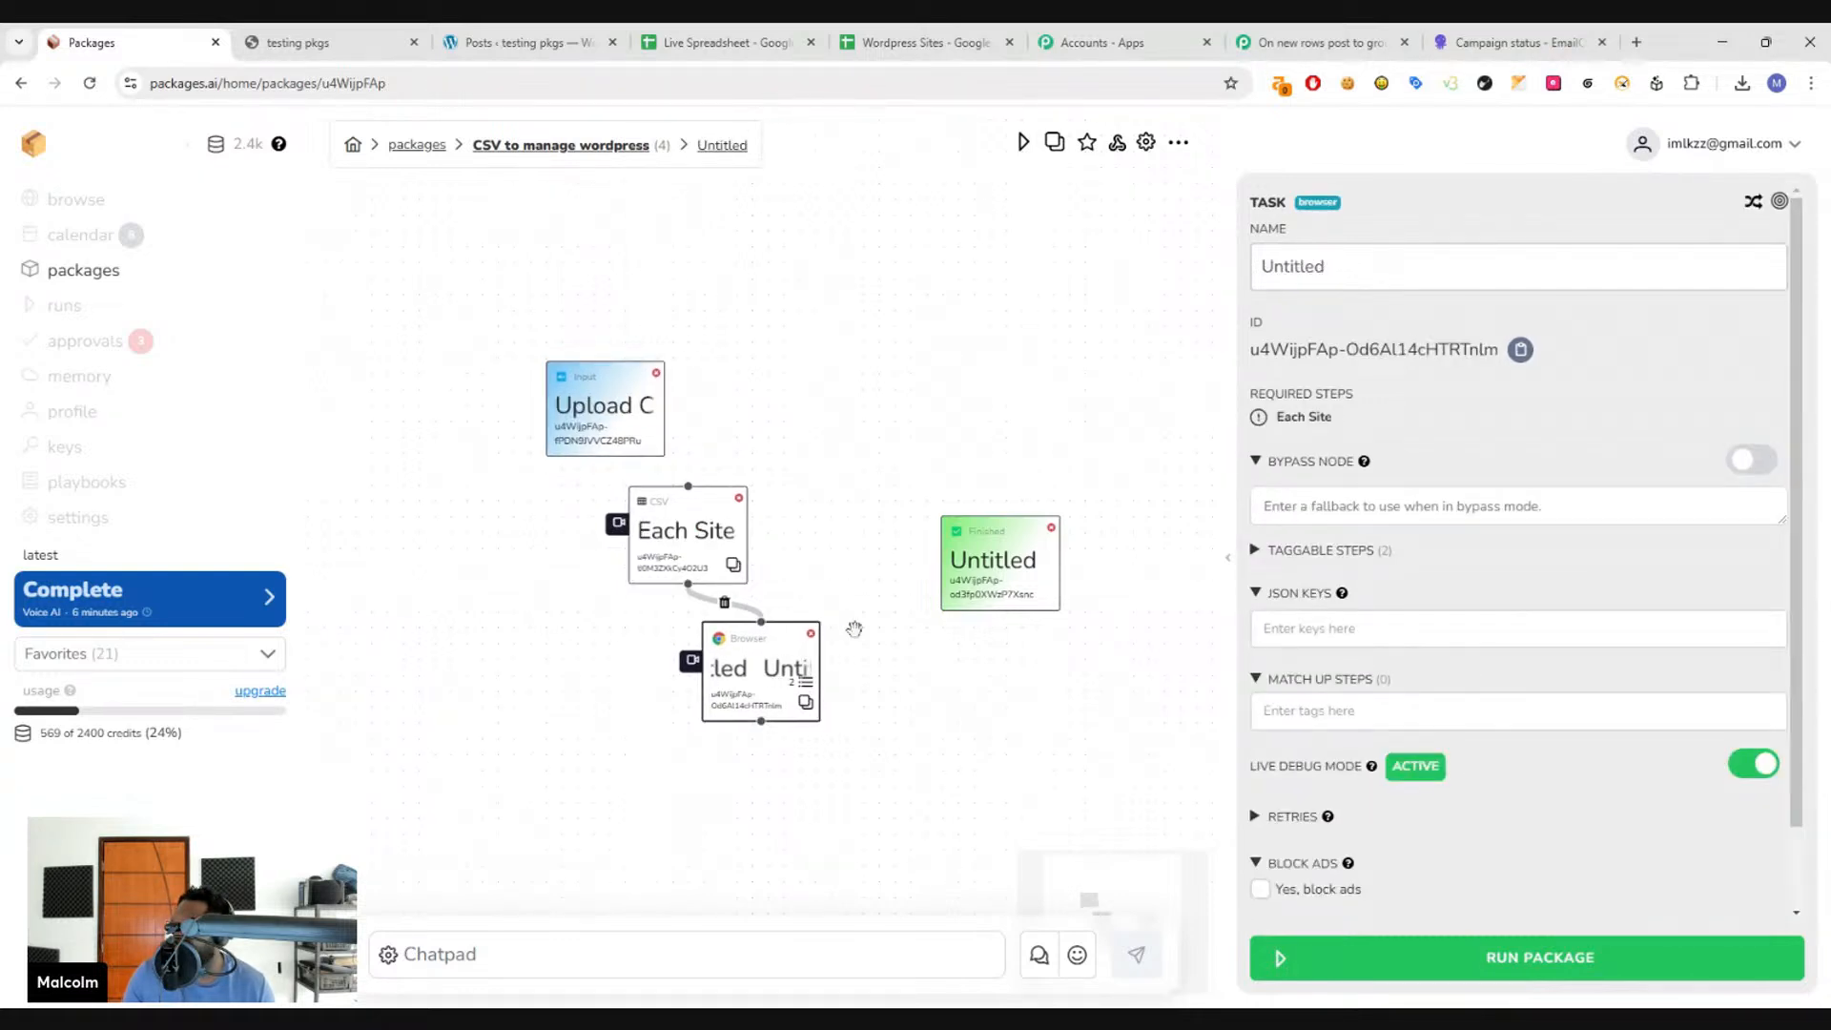
click(658, 515)
click(975, 566)
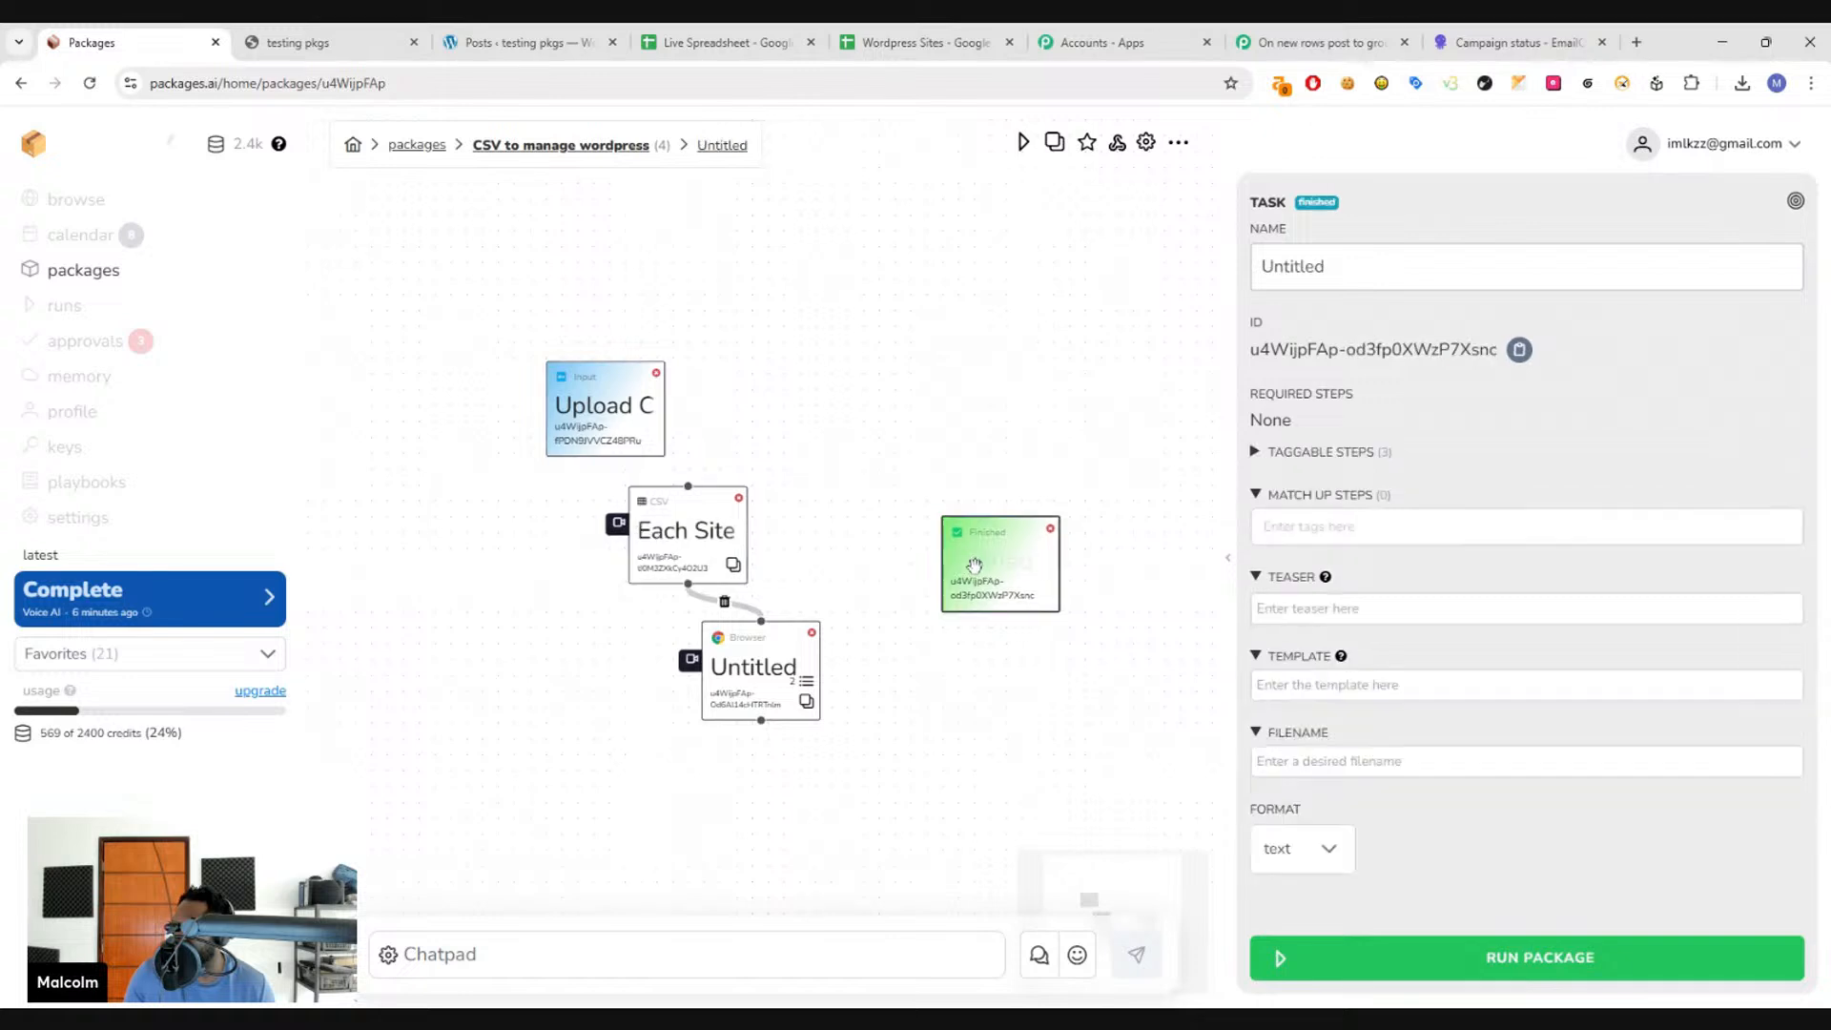
click(776, 669)
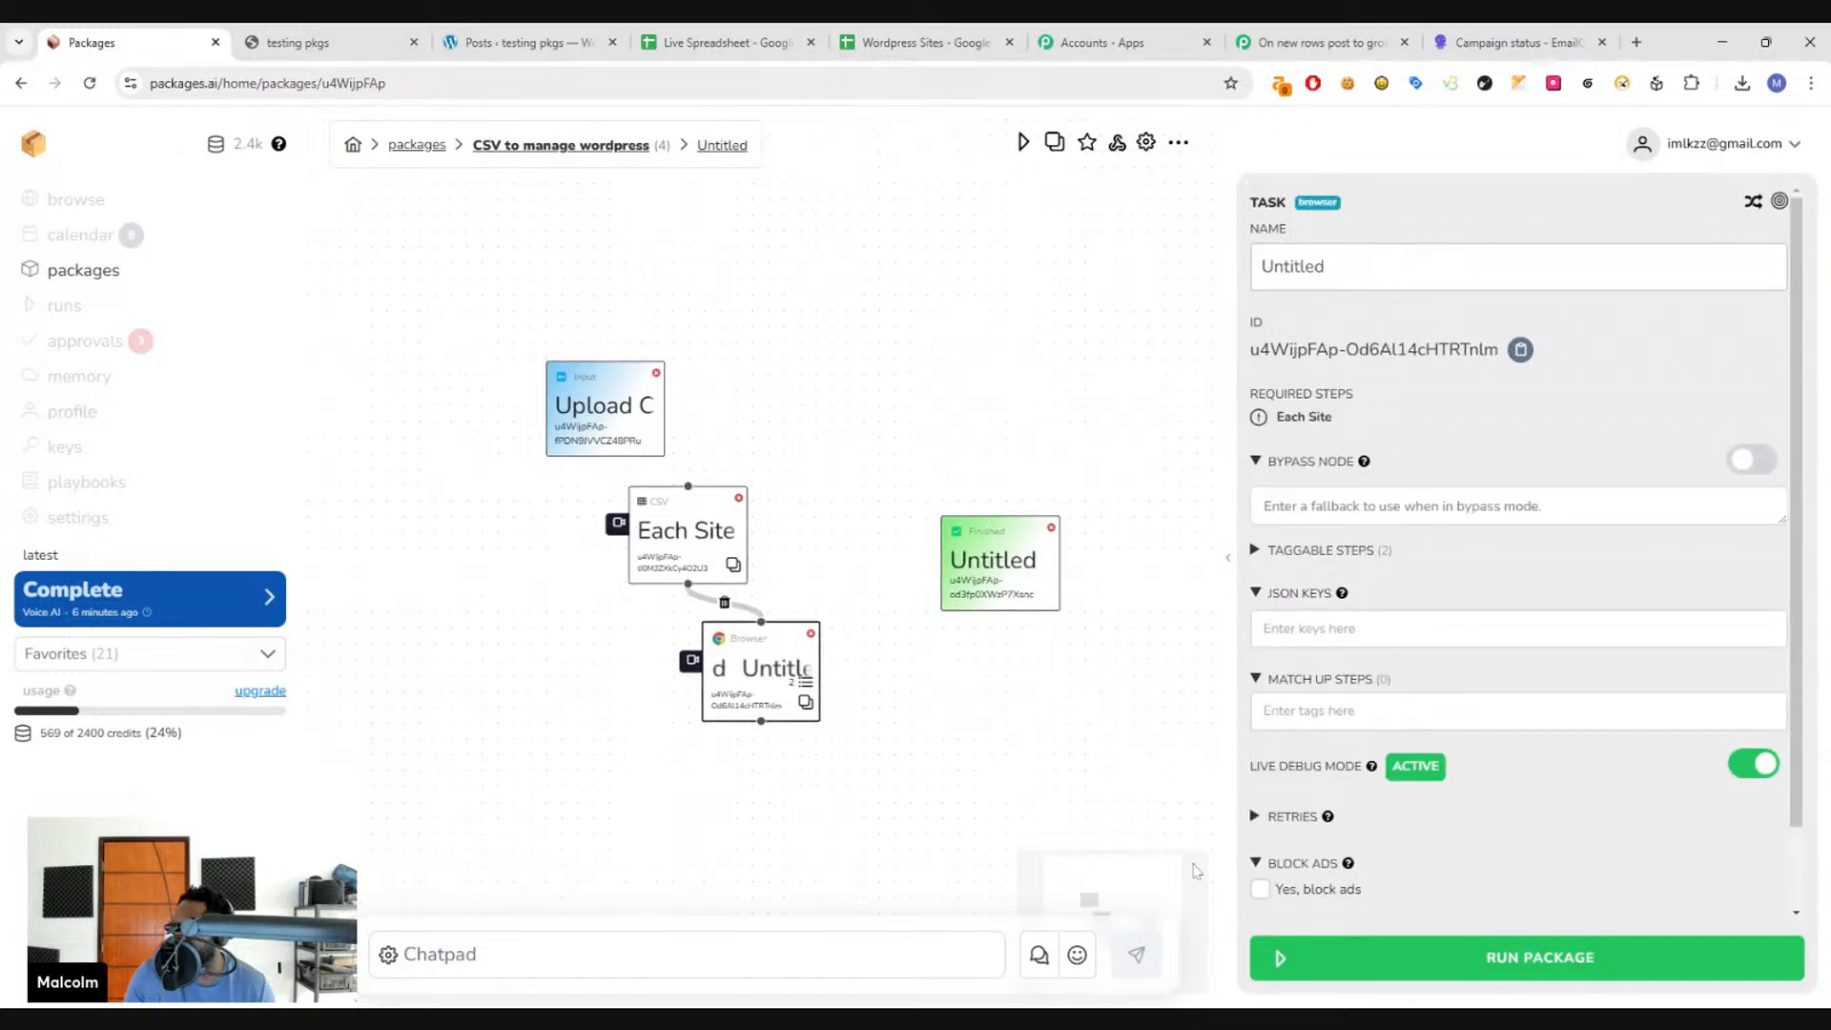
- Switch to the Wordpress Sites spreadsheet, download it as a Comma Separated Values (.csv) file, and return to the Packages canvas
click(1473, 957)
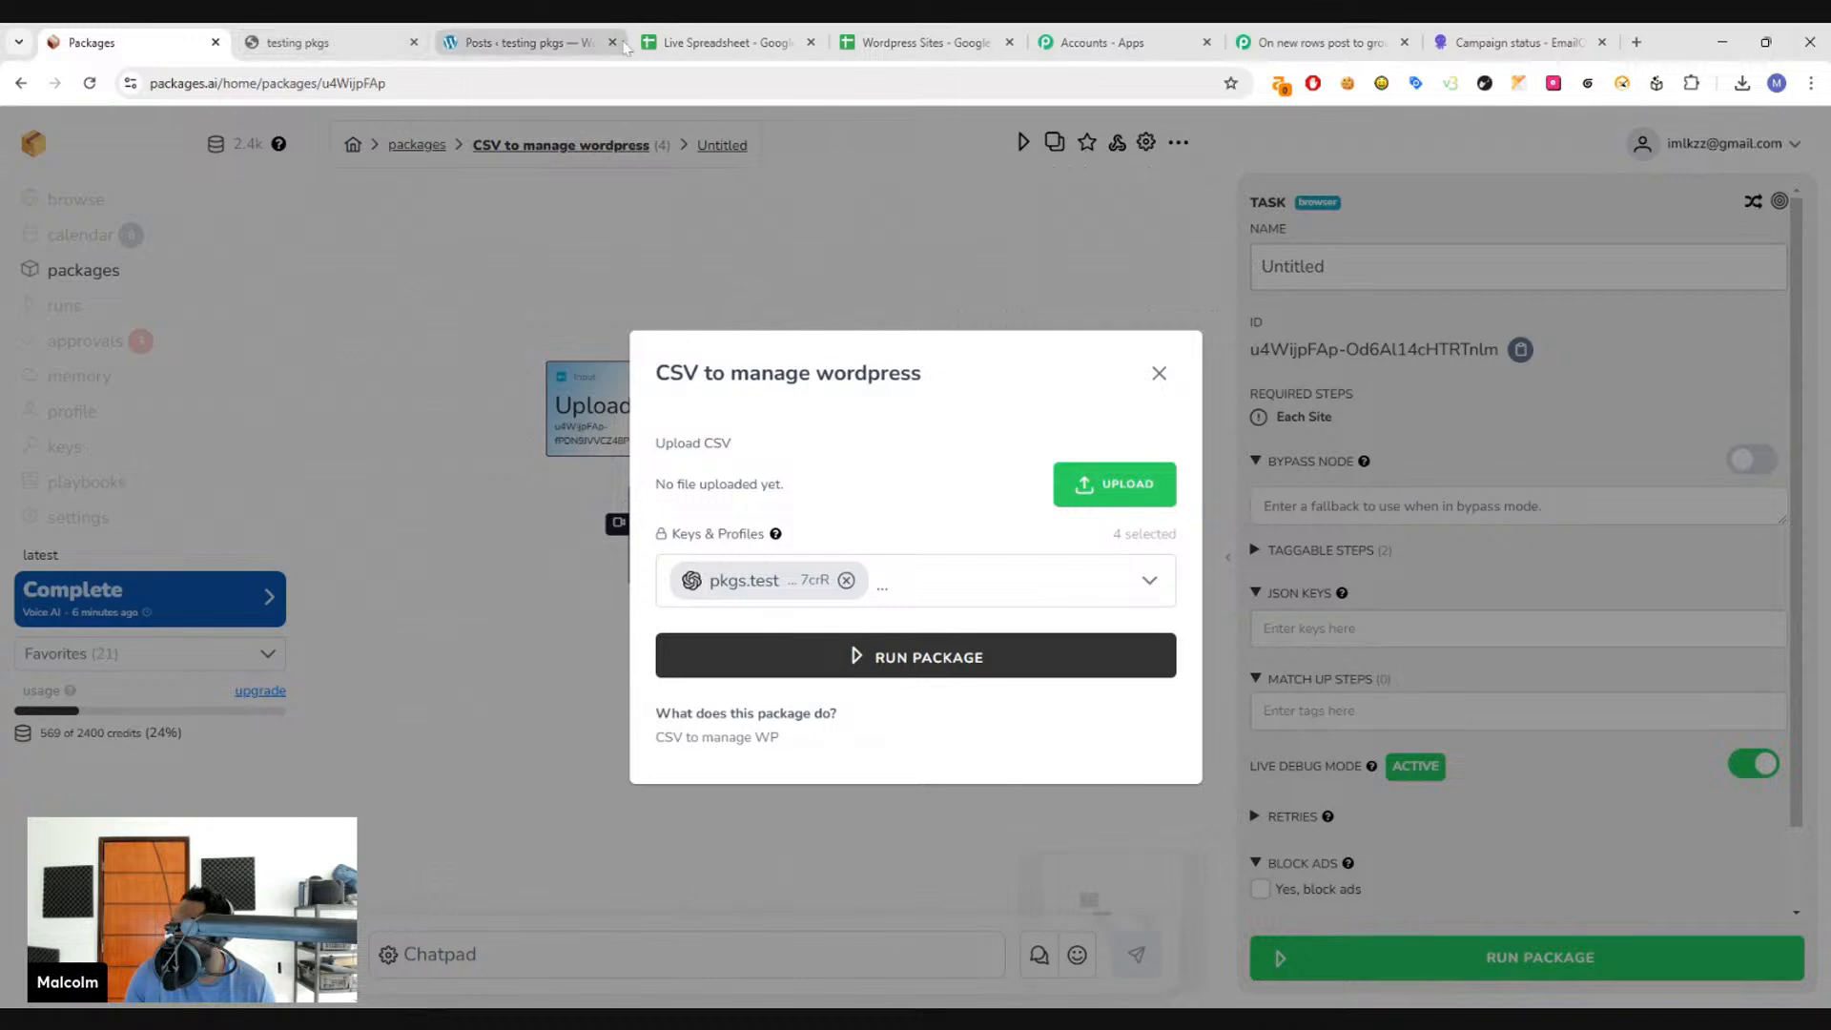
click(725, 42)
click(920, 42)
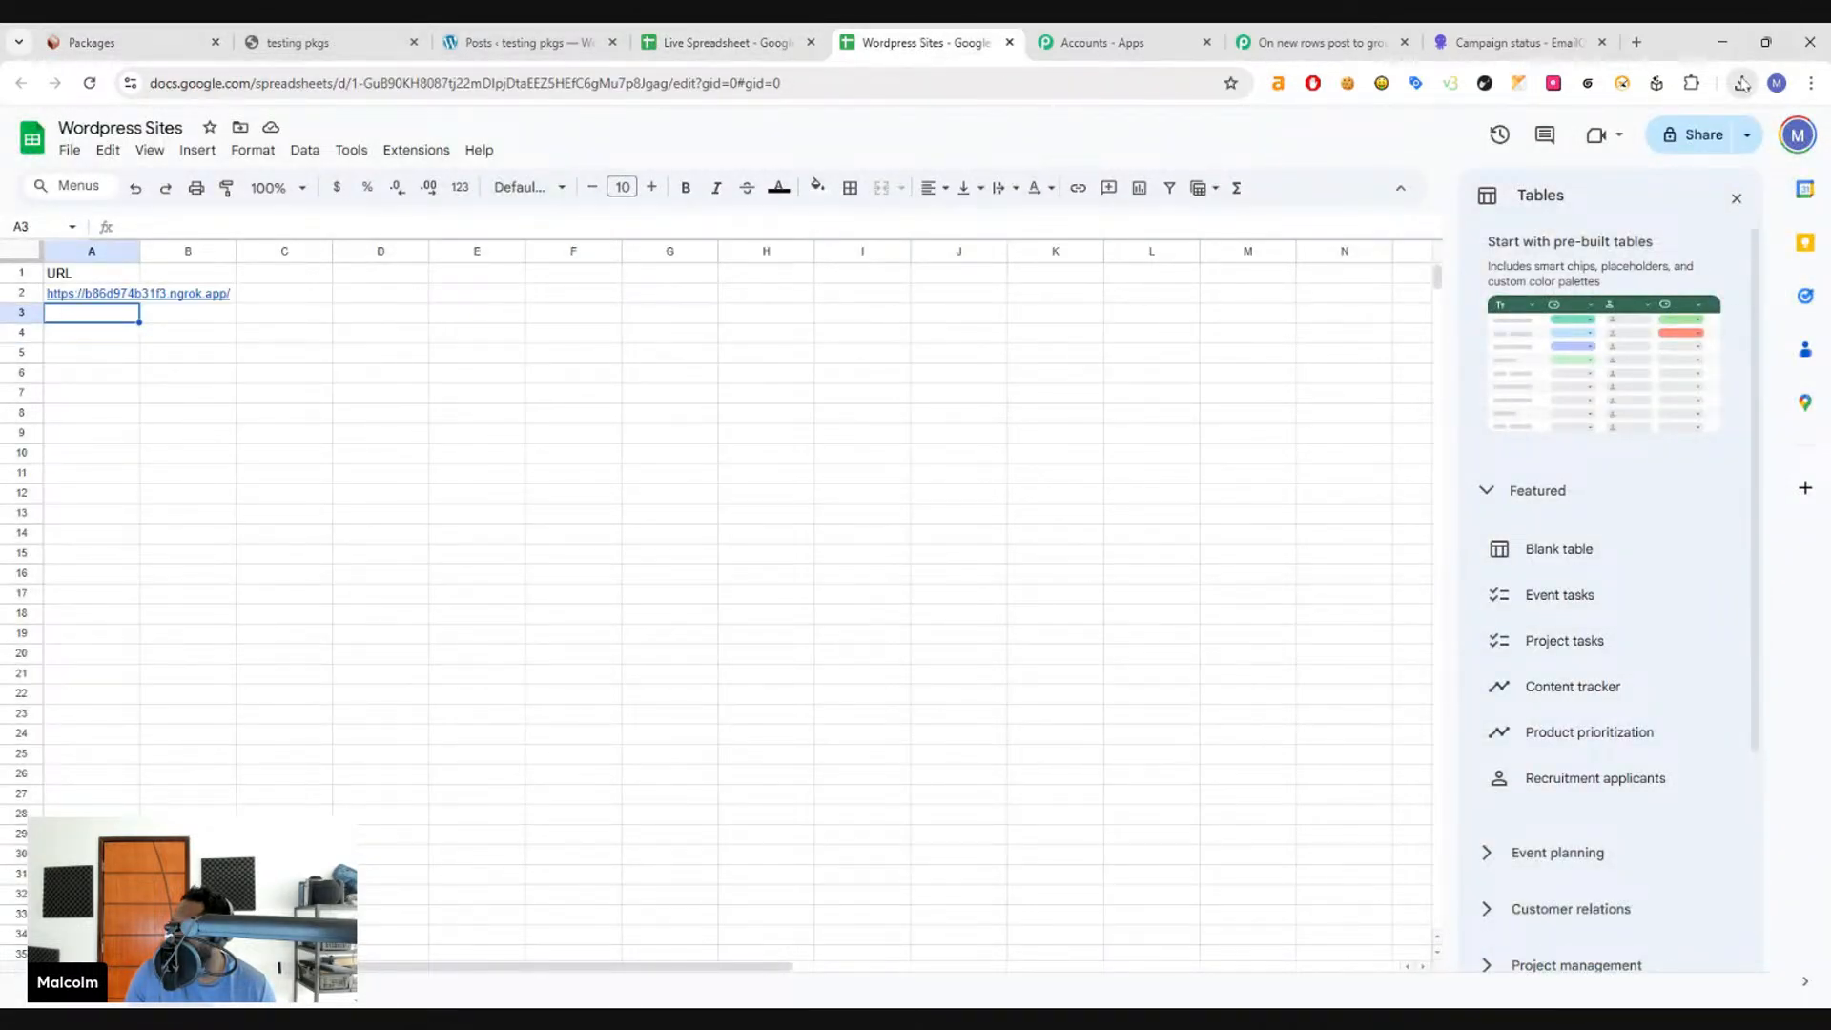
click(70, 149)
mouse_move(154, 386)
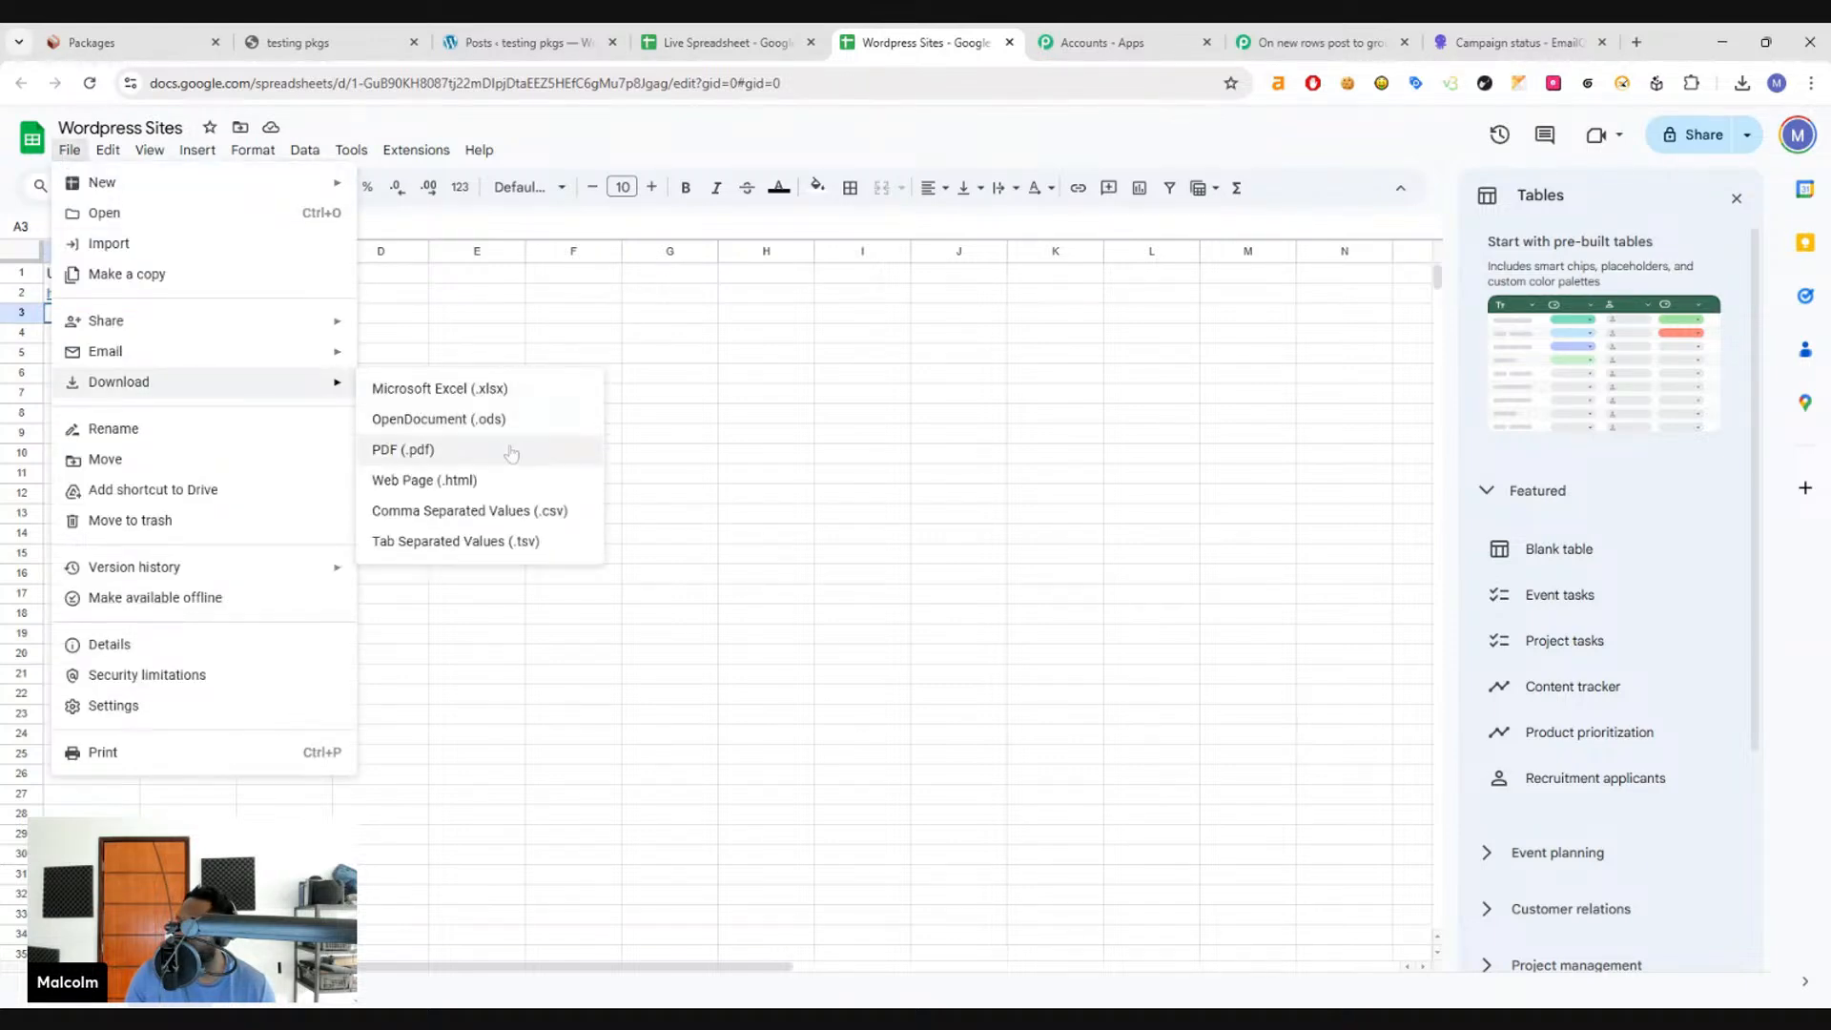
click(513, 511)
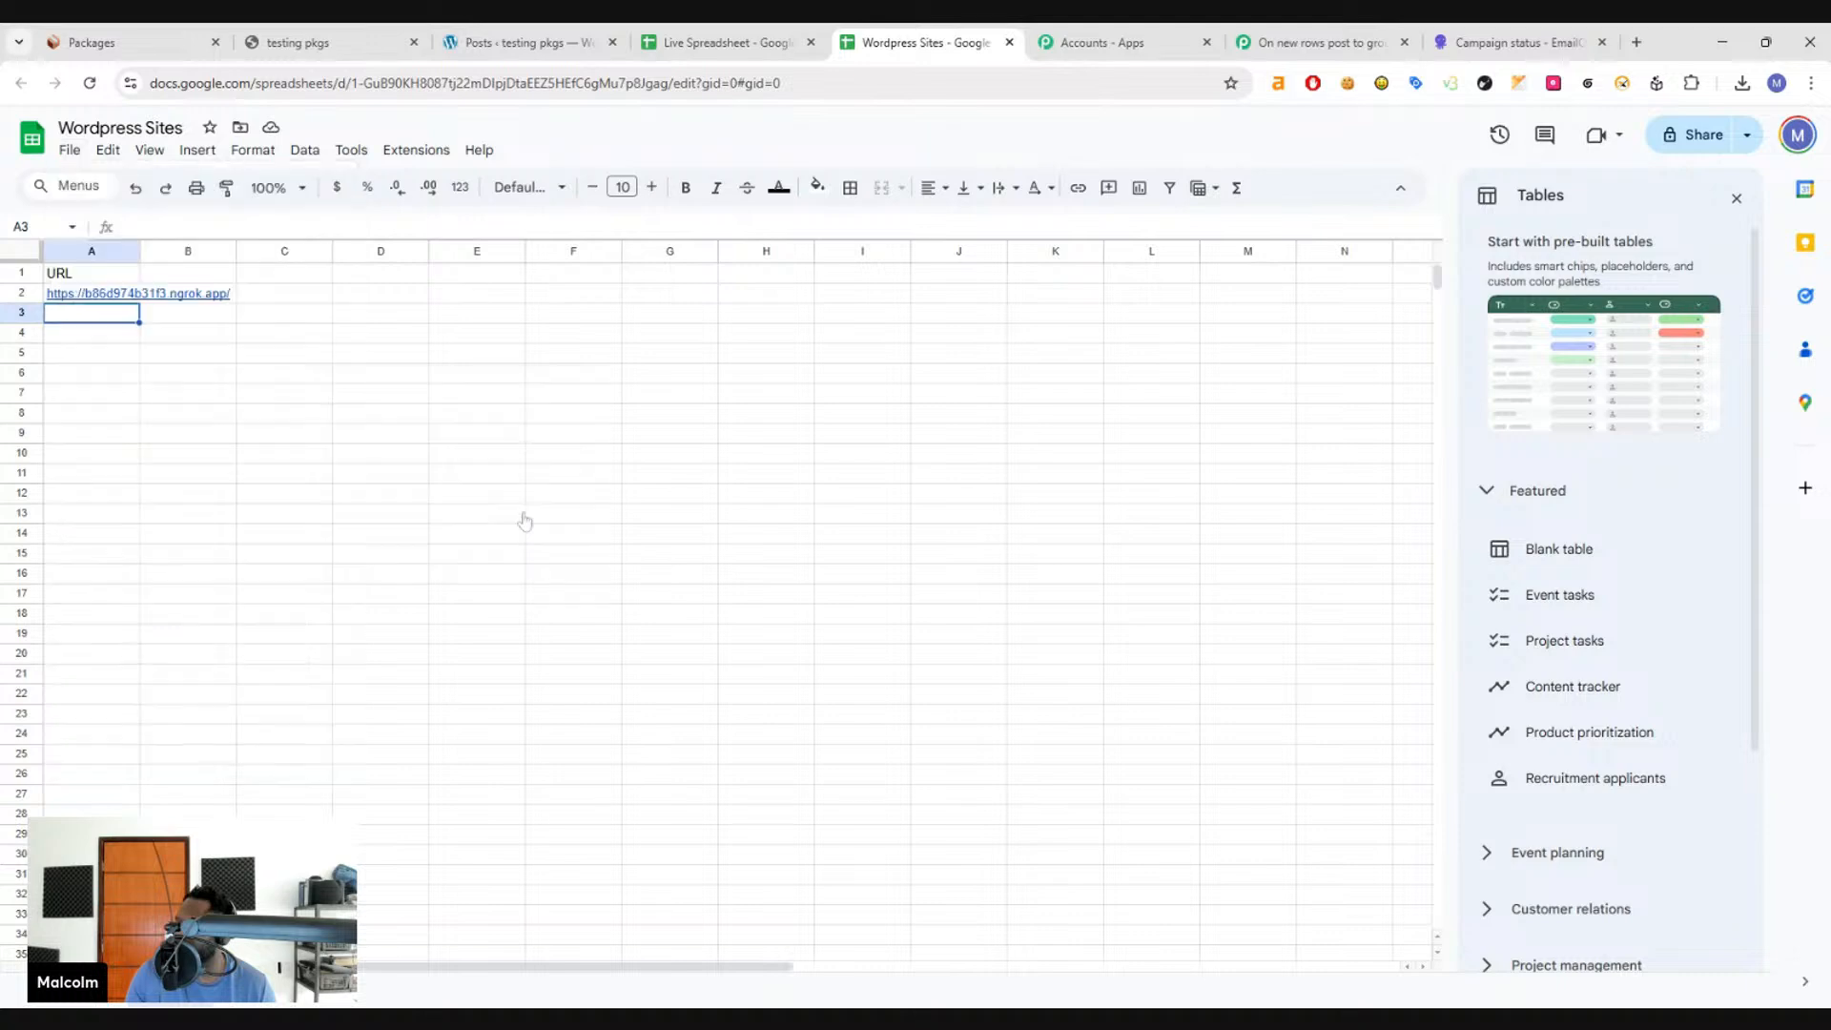
click(108, 40)
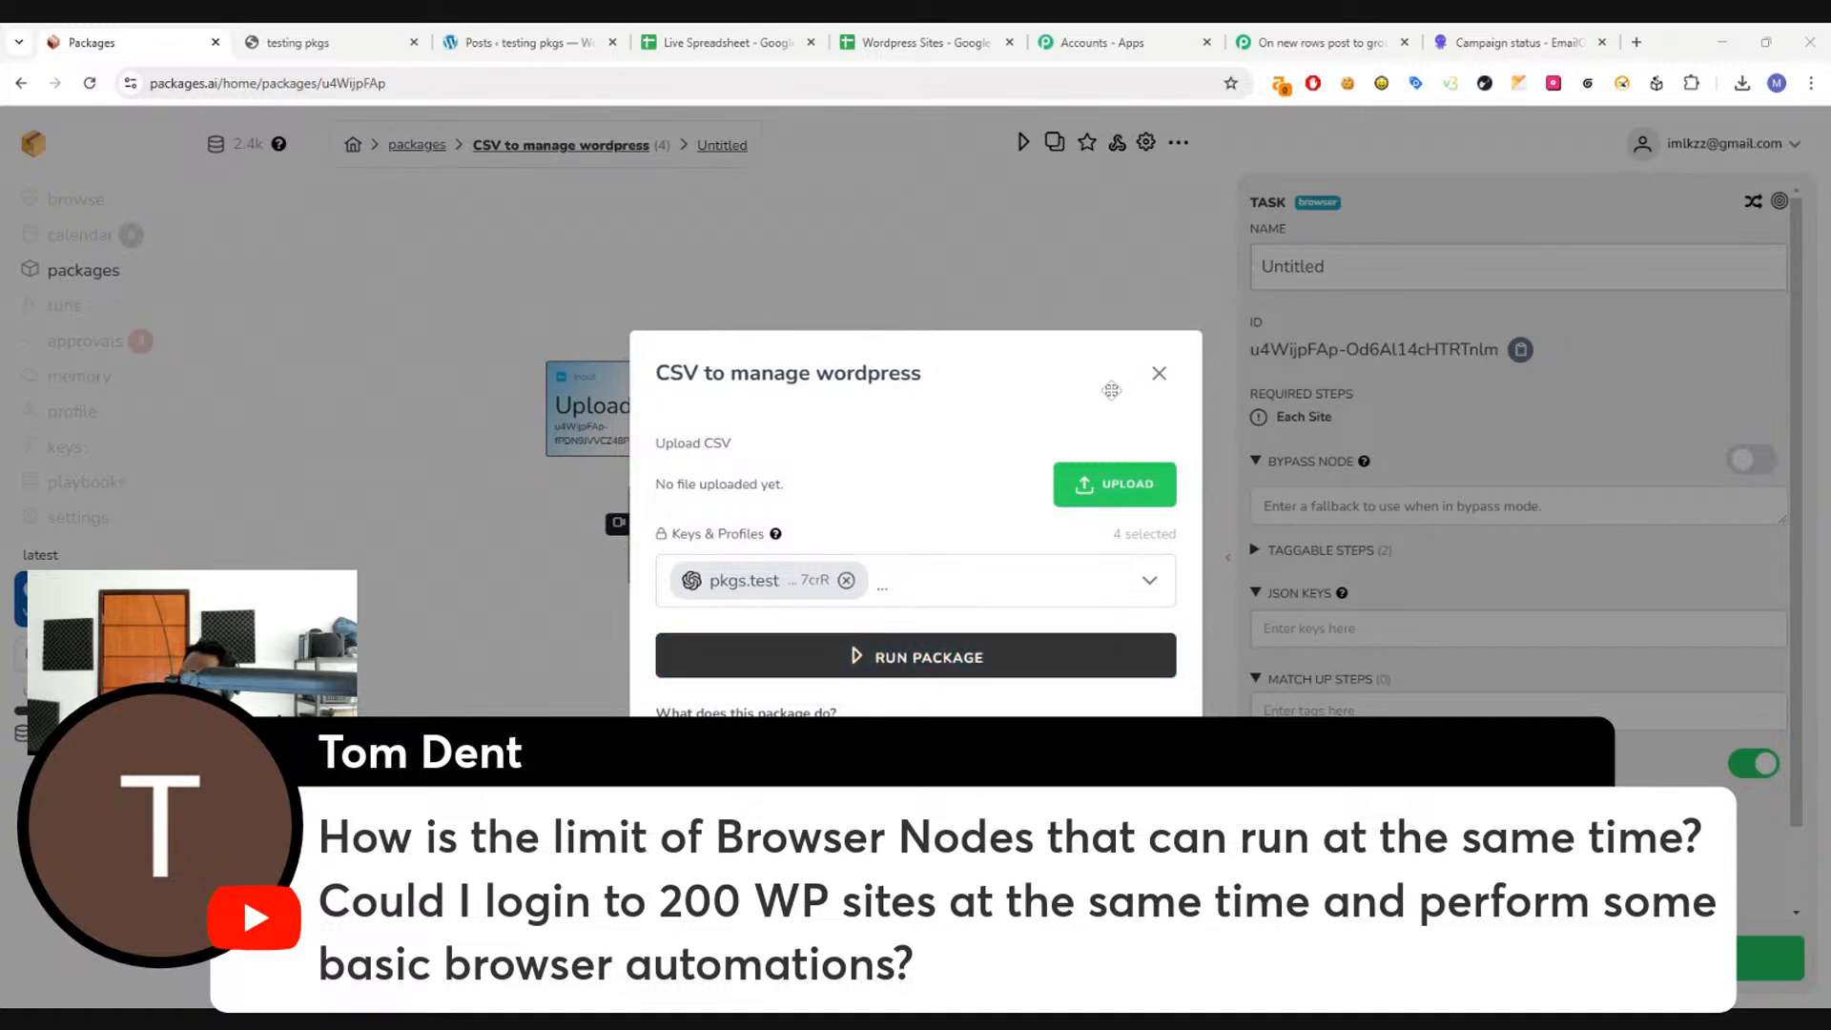
click(1159, 373)
- Add two more Browser nodes and place them side by side above the Finished node
right_click(822, 410)
mouse_move(891, 723)
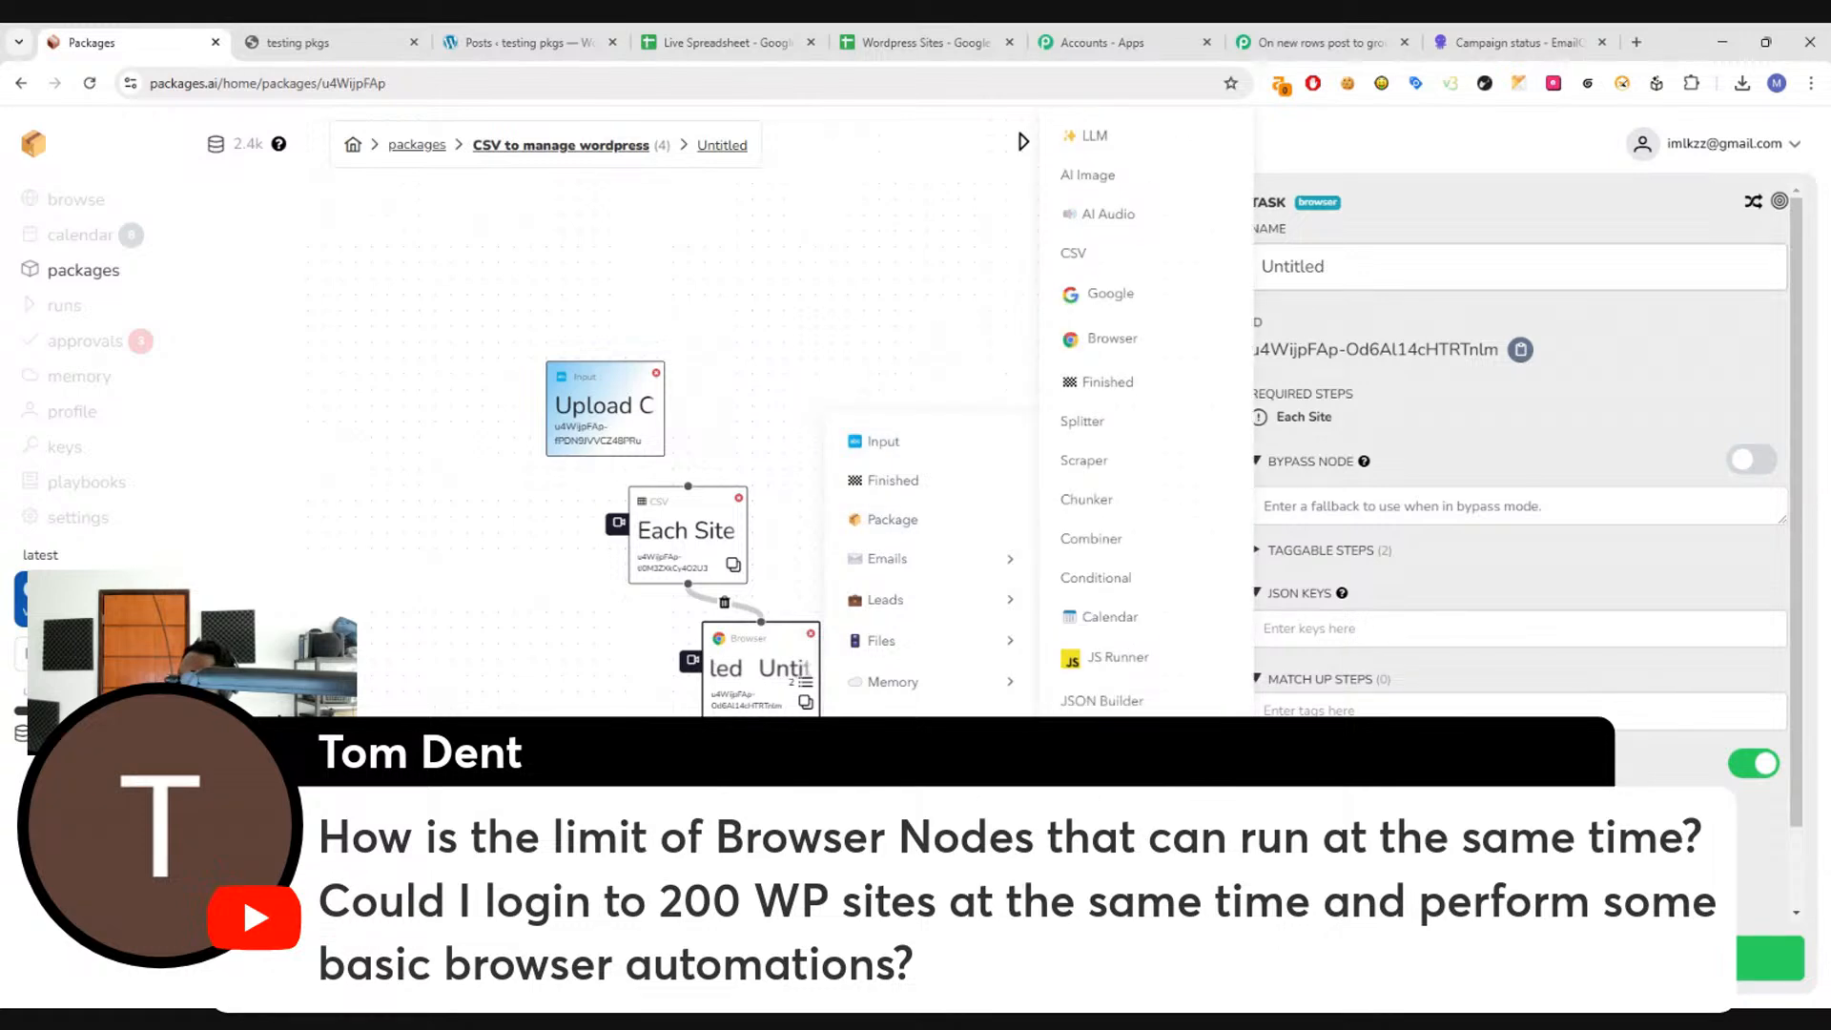
click(1107, 337)
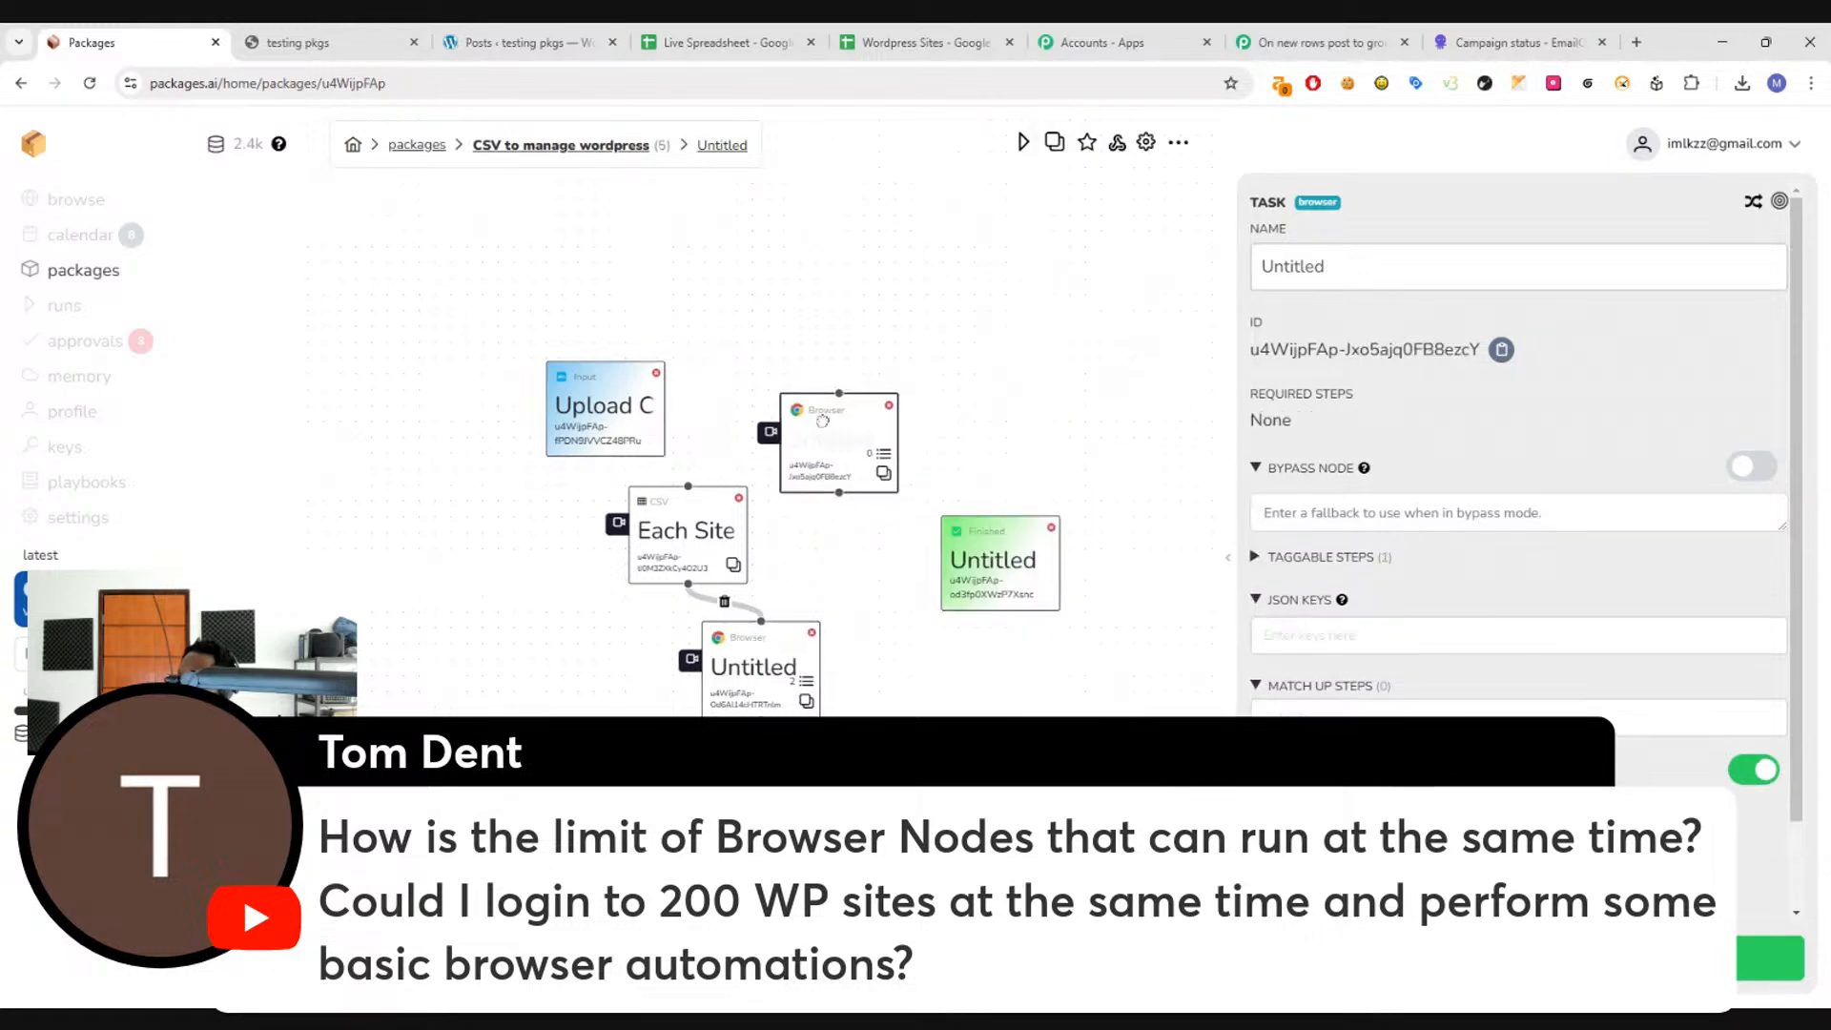
drag(822, 420, 798, 399)
right_click(979, 330)
mouse_move(1059, 758)
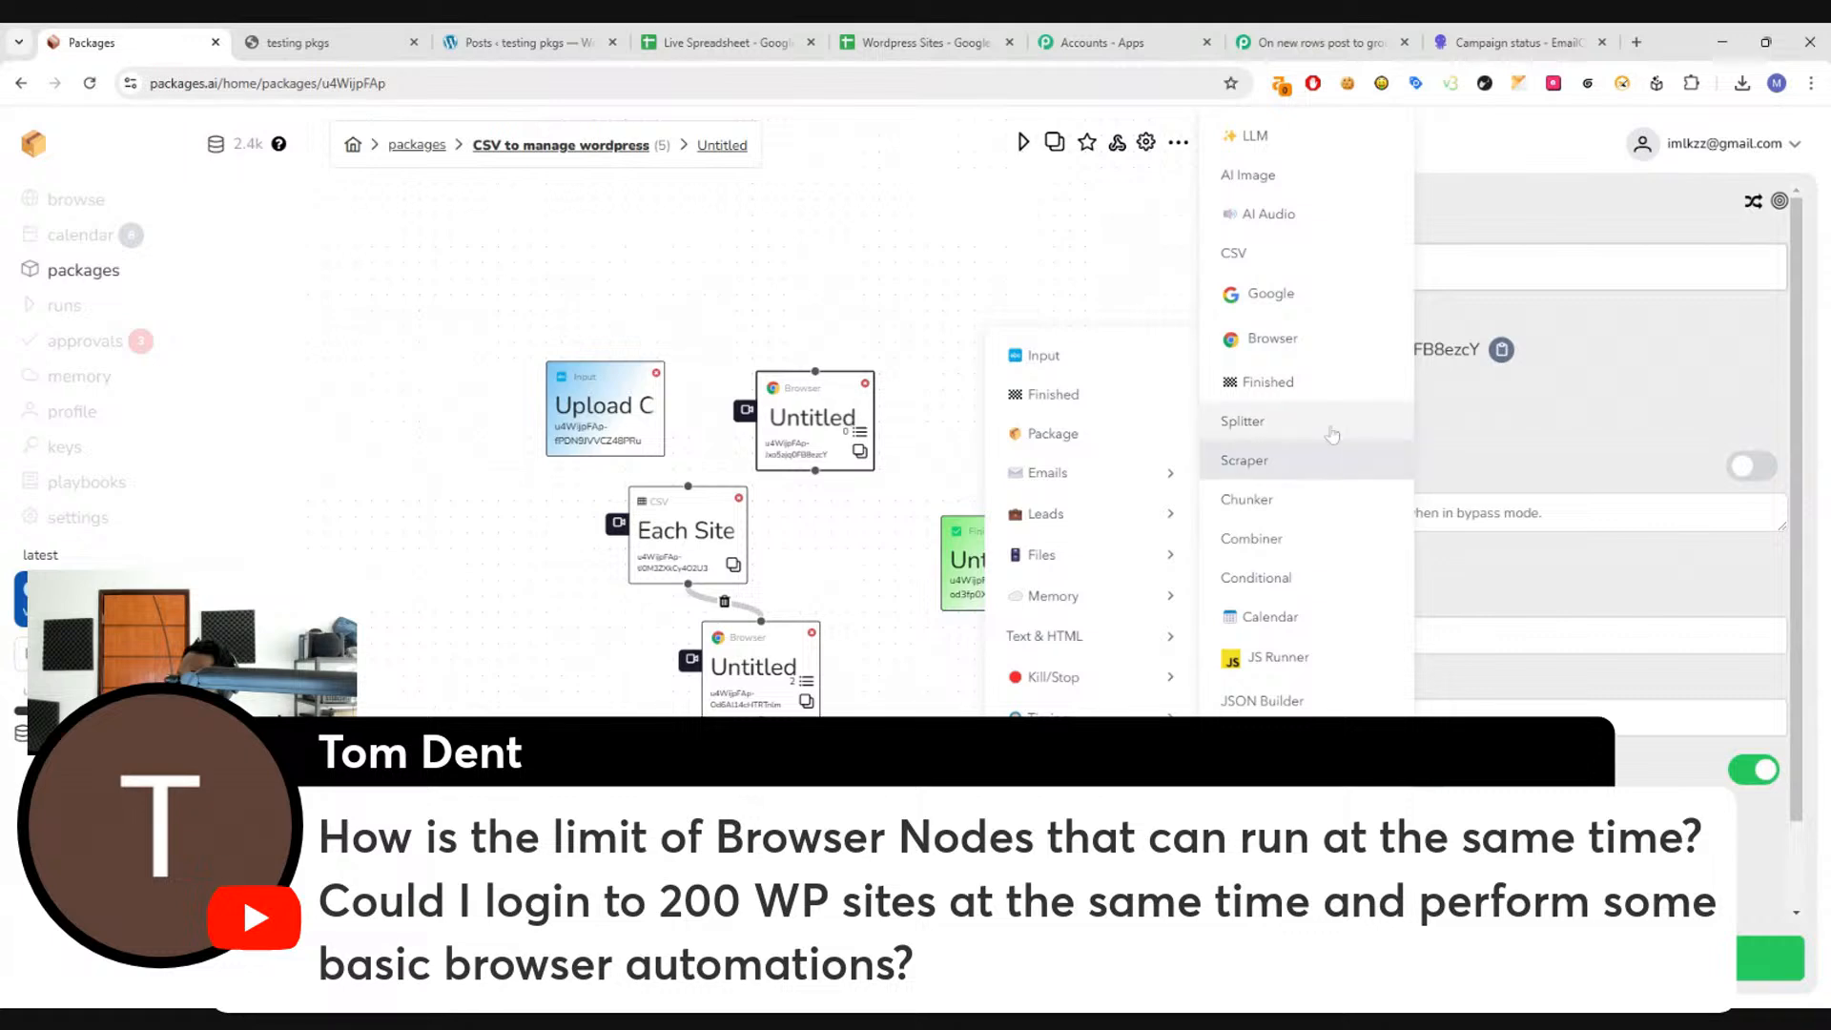
click(1271, 338)
drag(982, 367, 992, 426)
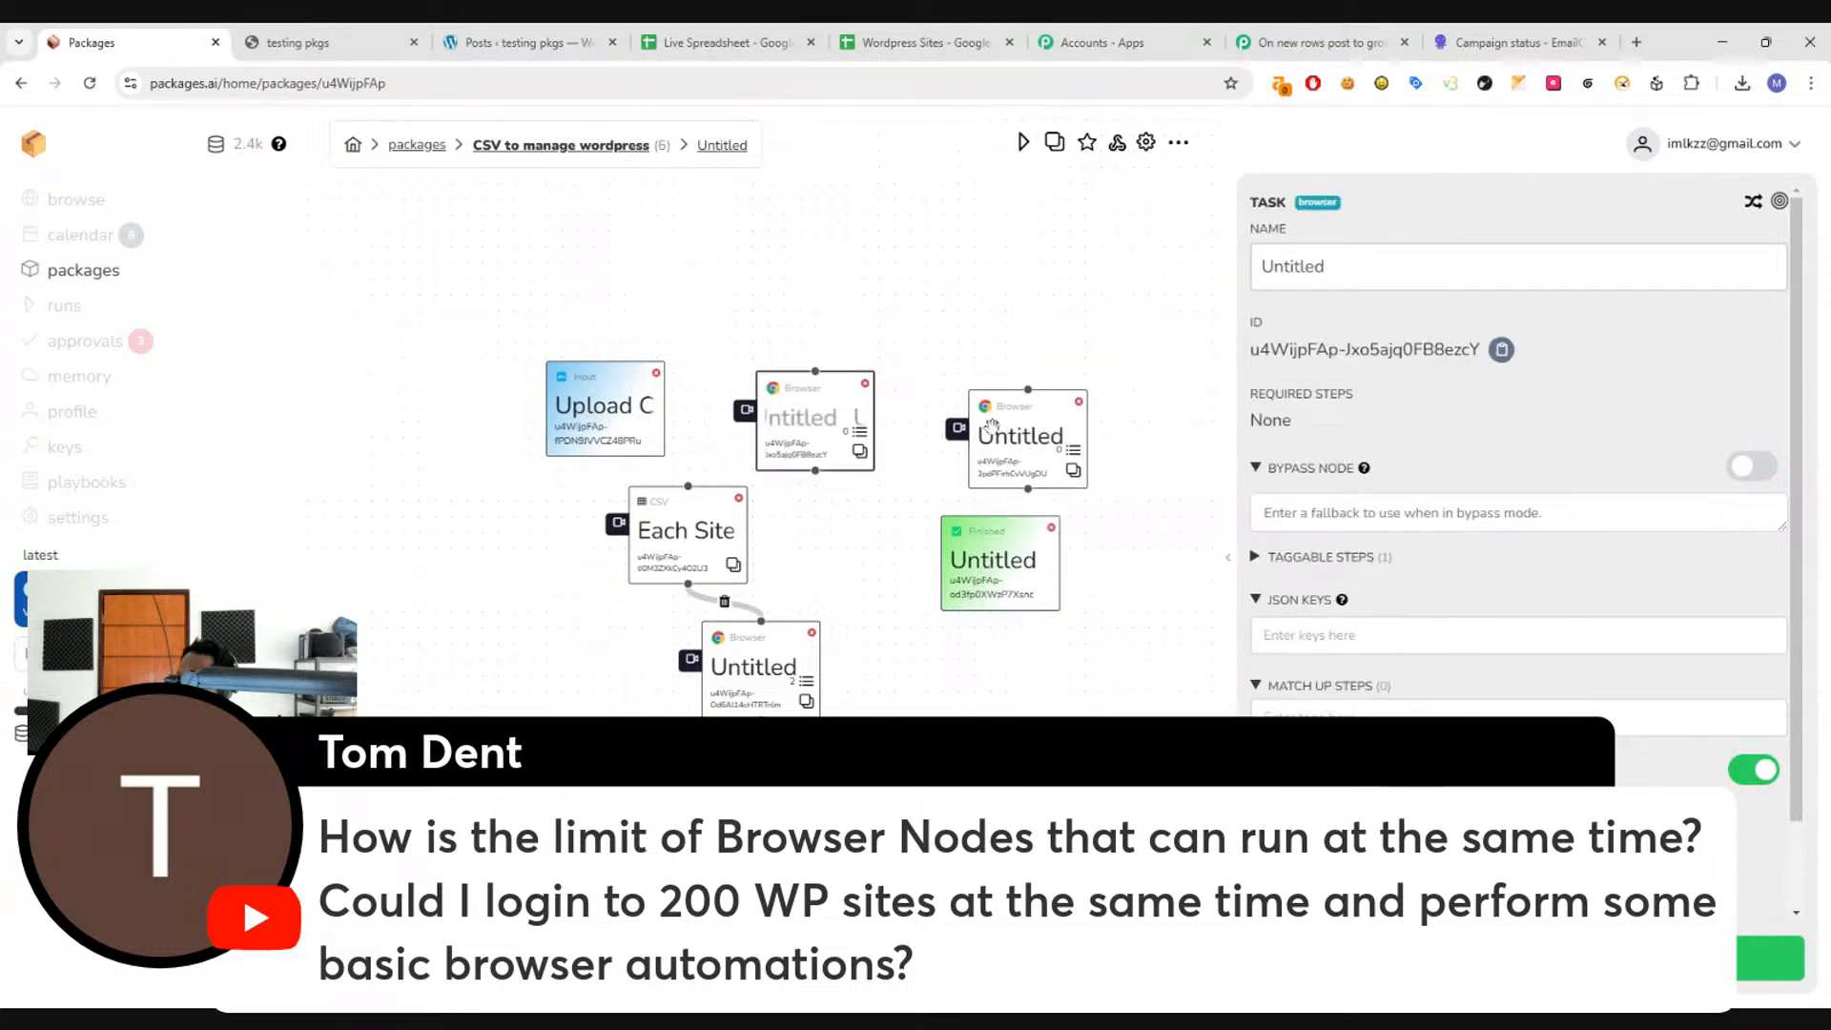
drag(847, 401, 886, 394)
drag(1003, 419, 999, 380)
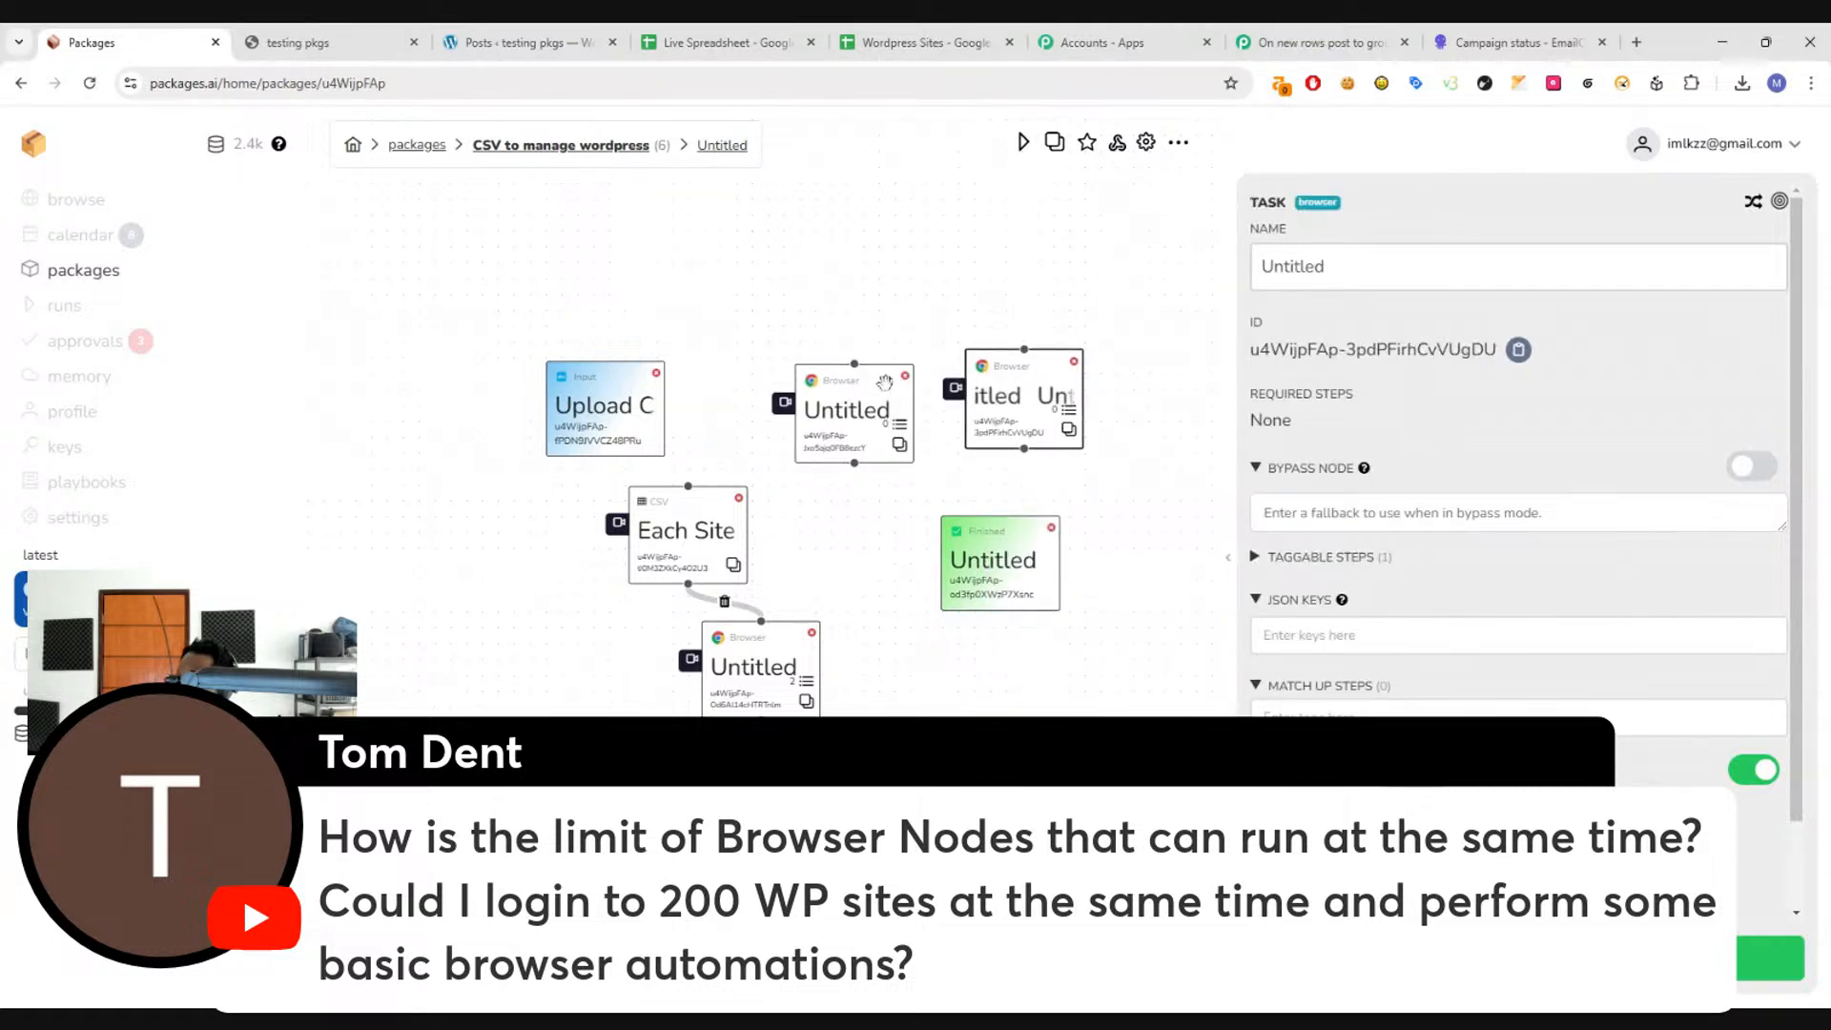
- Delete the two unconnected Browser nodes above the Finished node
right_click(901, 272)
click(883, 412)
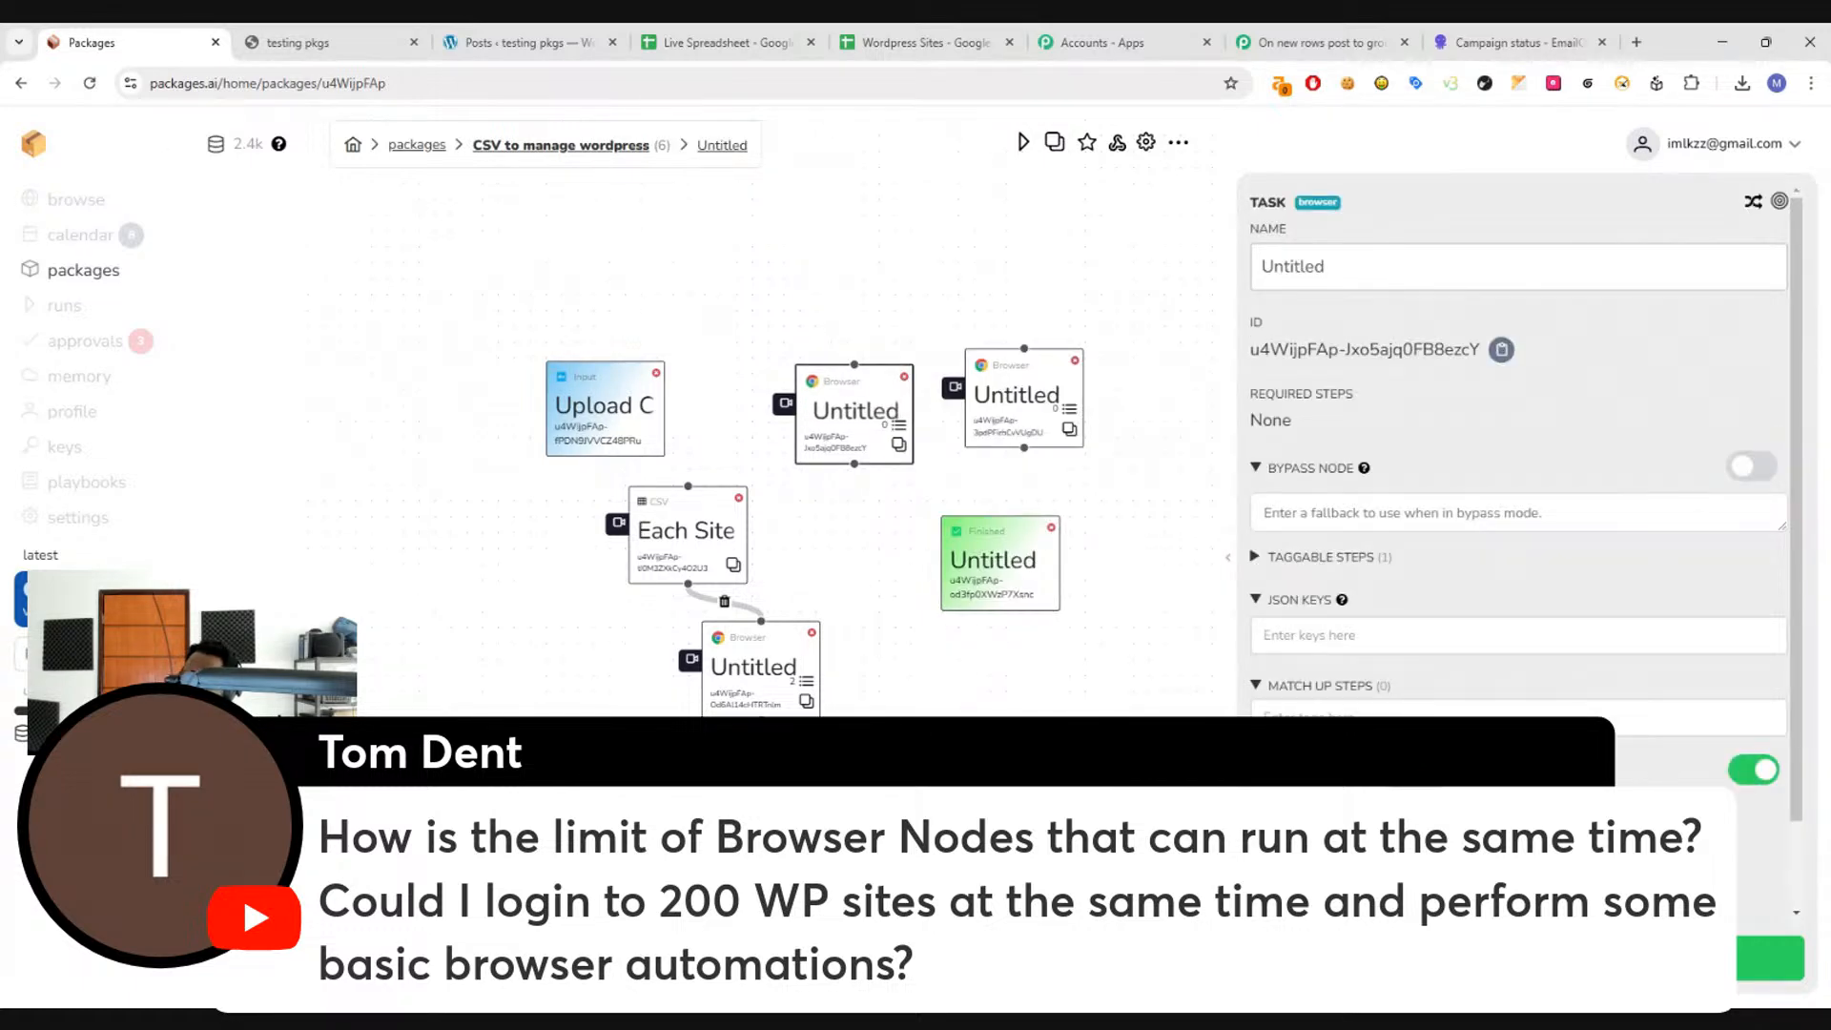
click(904, 375)
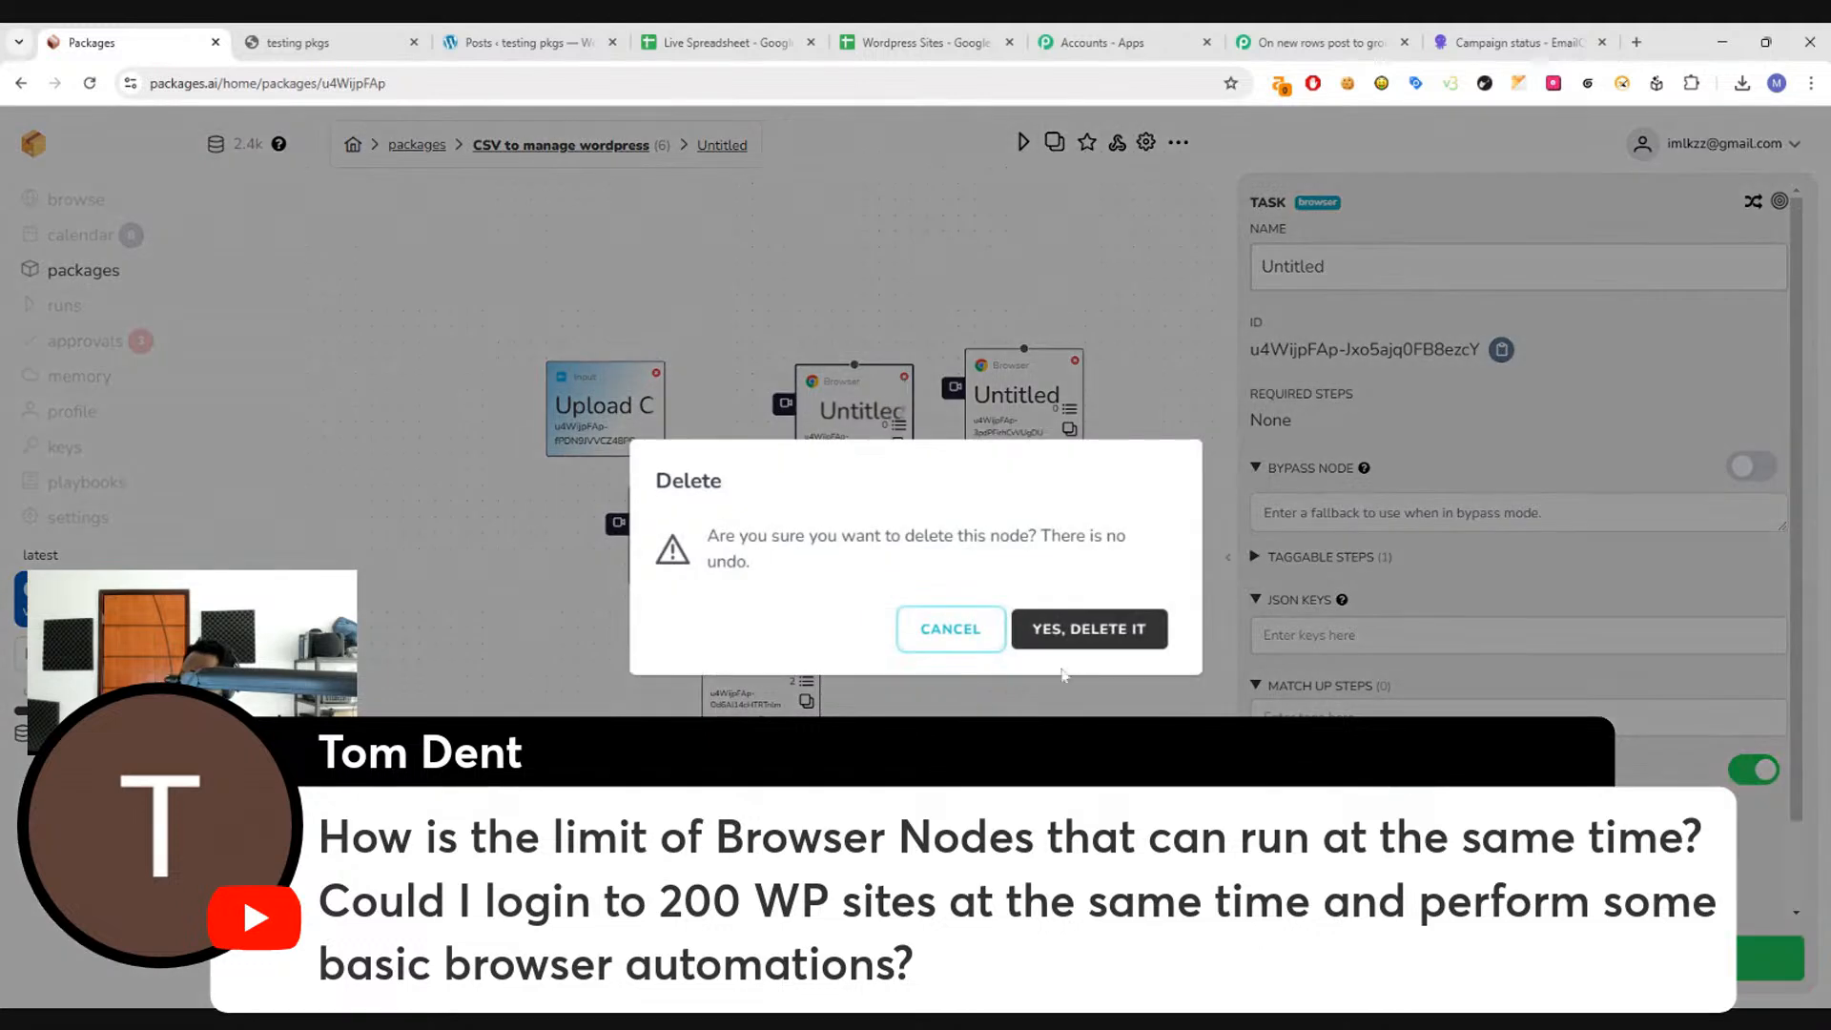
click(1077, 629)
click(1075, 361)
click(1096, 629)
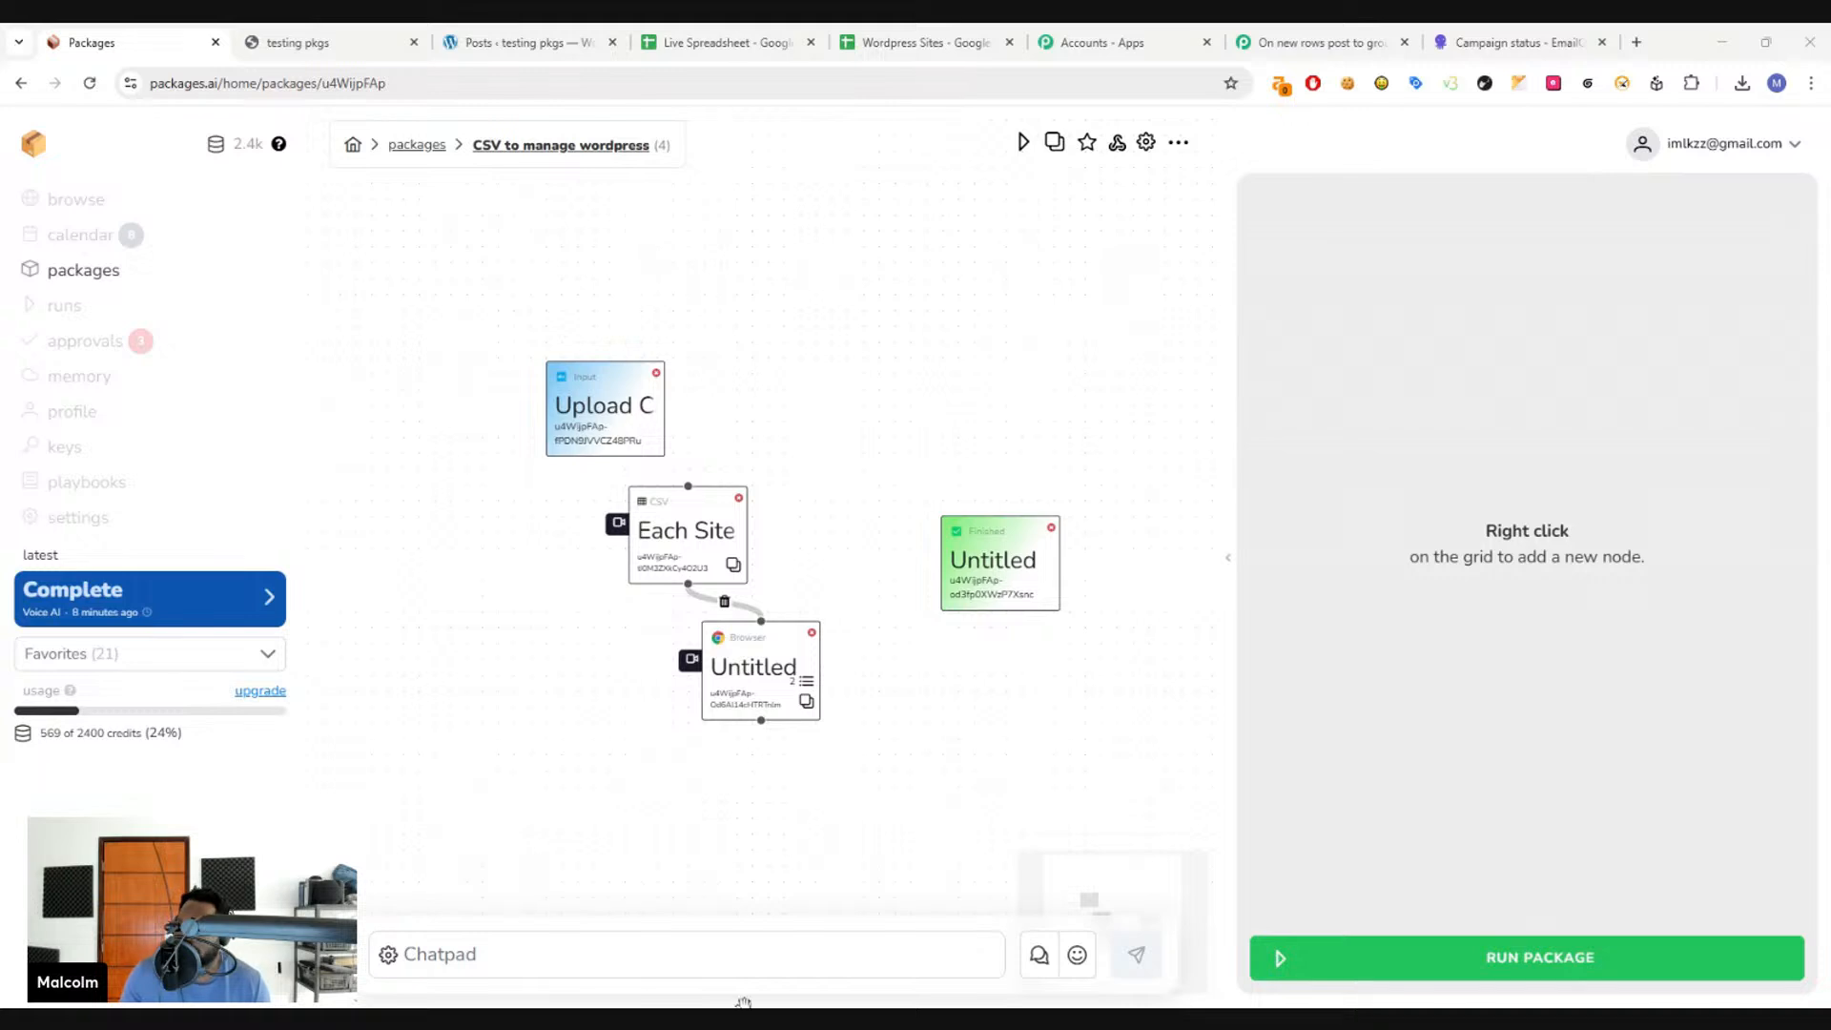
- Review the Each Site node and the URL setting of the Browser node's "Go to site" step
click(759, 694)
click(684, 564)
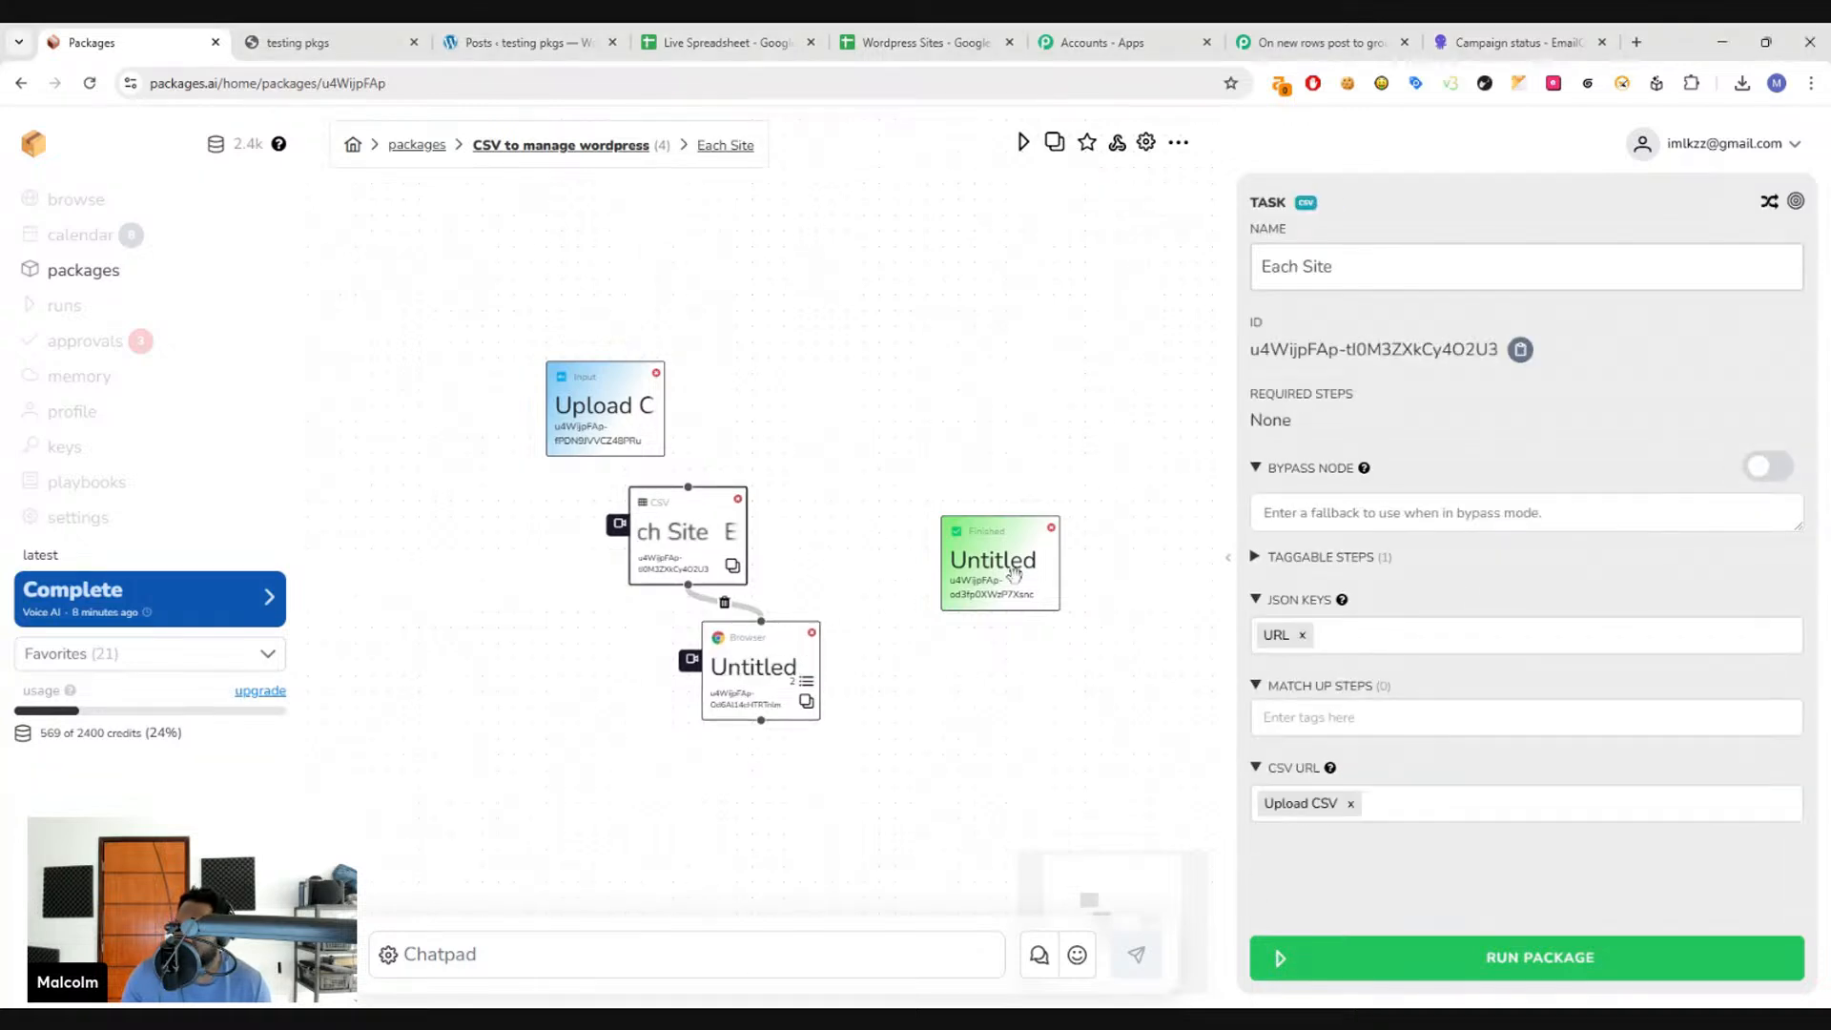
click(713, 671)
click(806, 680)
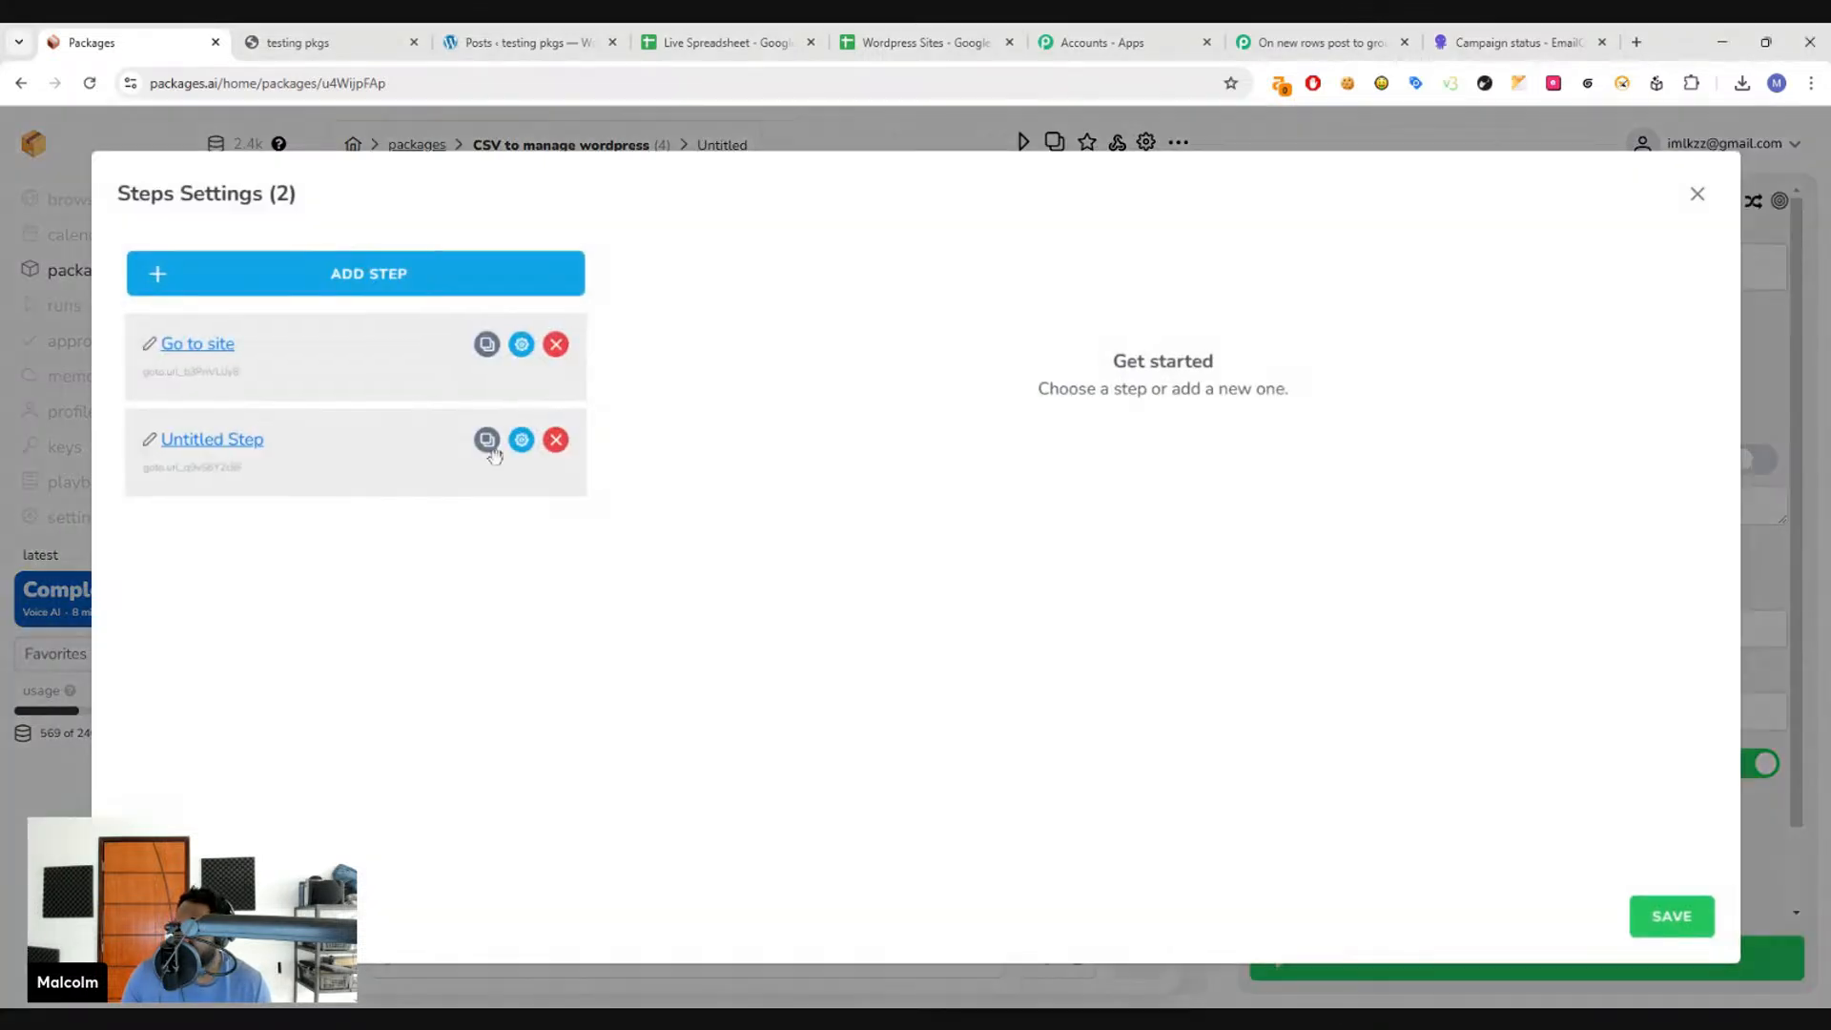
click(210, 346)
click(687, 519)
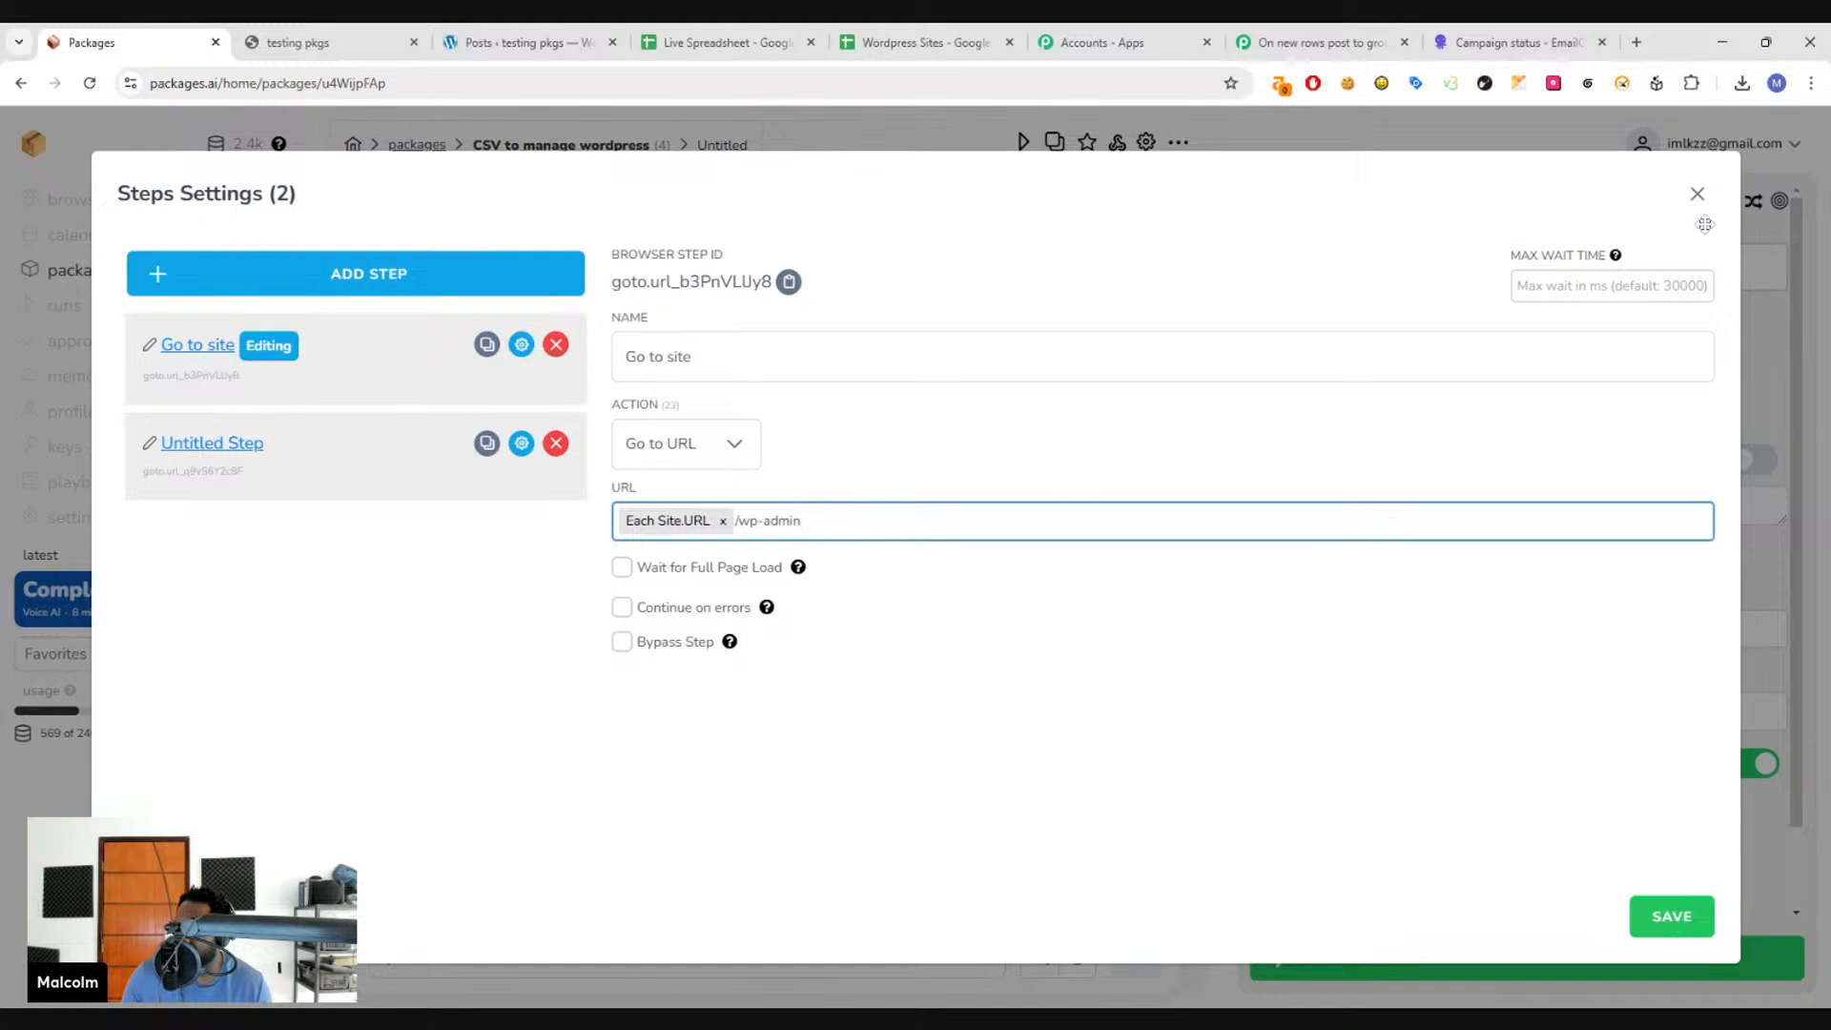
click(1697, 194)
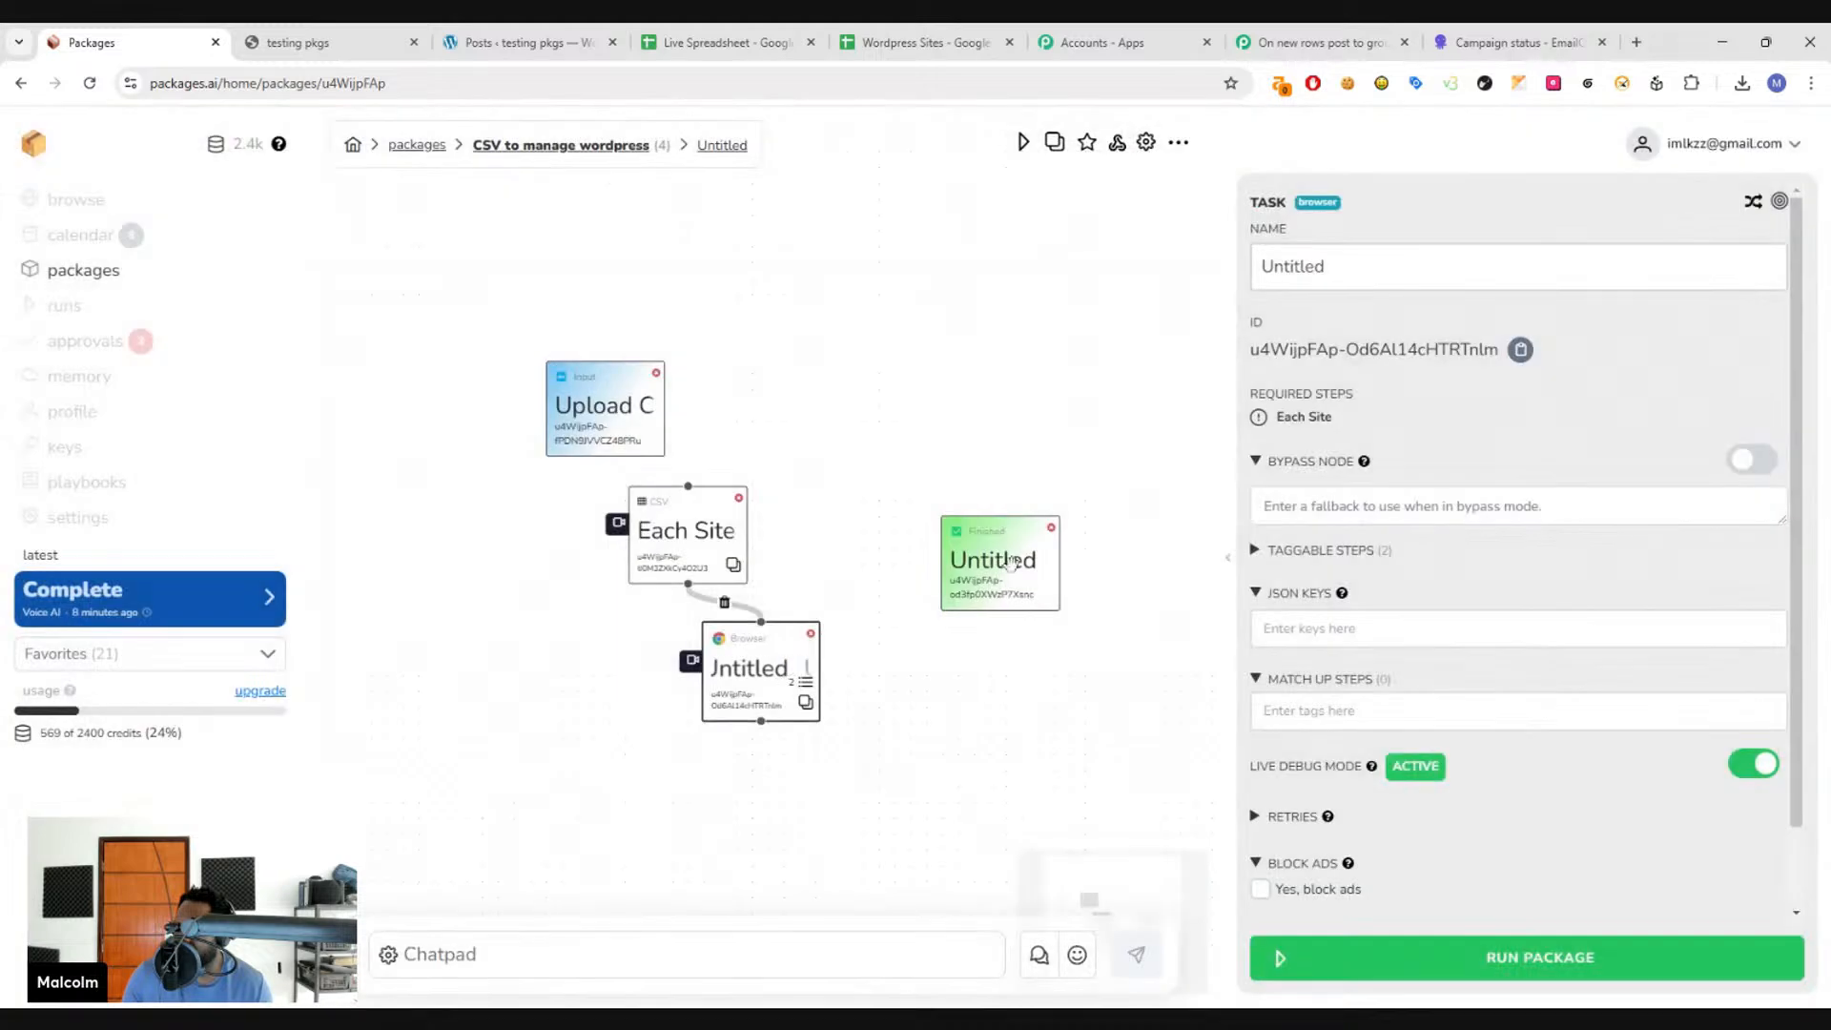
click(1377, 970)
click(1158, 373)
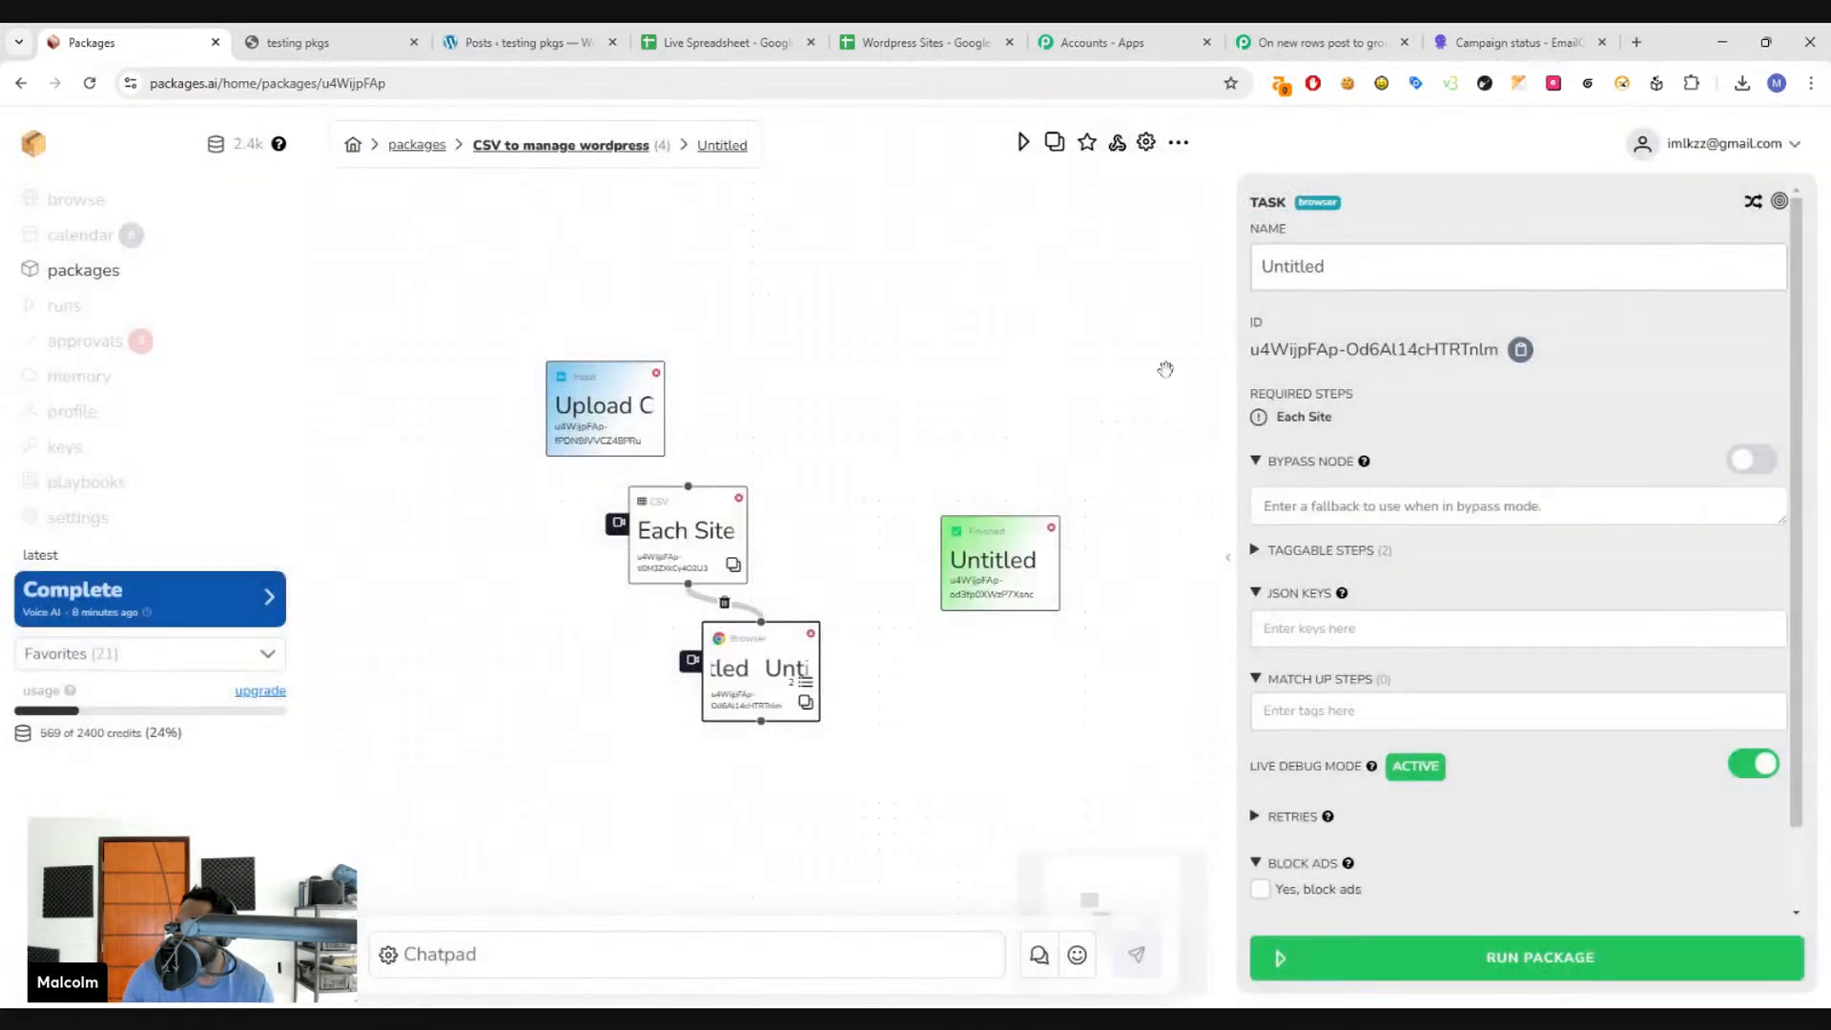
- Add Each Site to the Browser node's match up steps
click(688, 534)
click(730, 673)
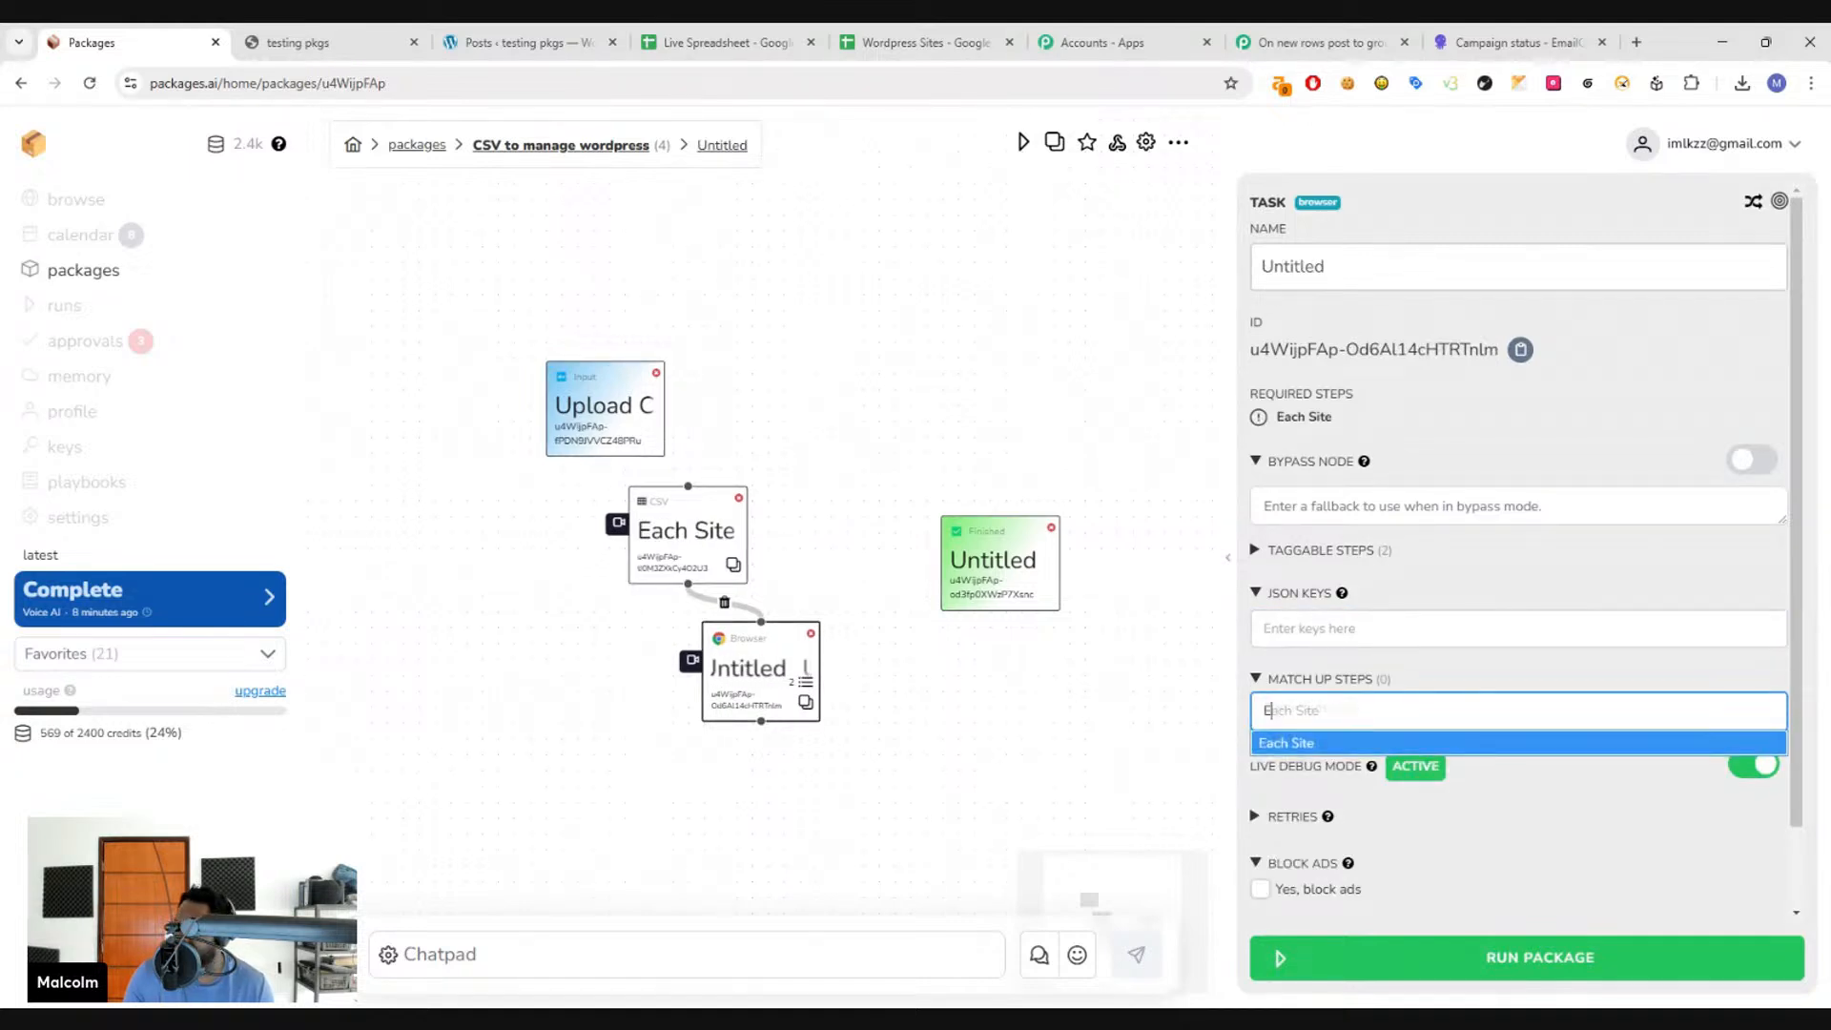
click(1335, 740)
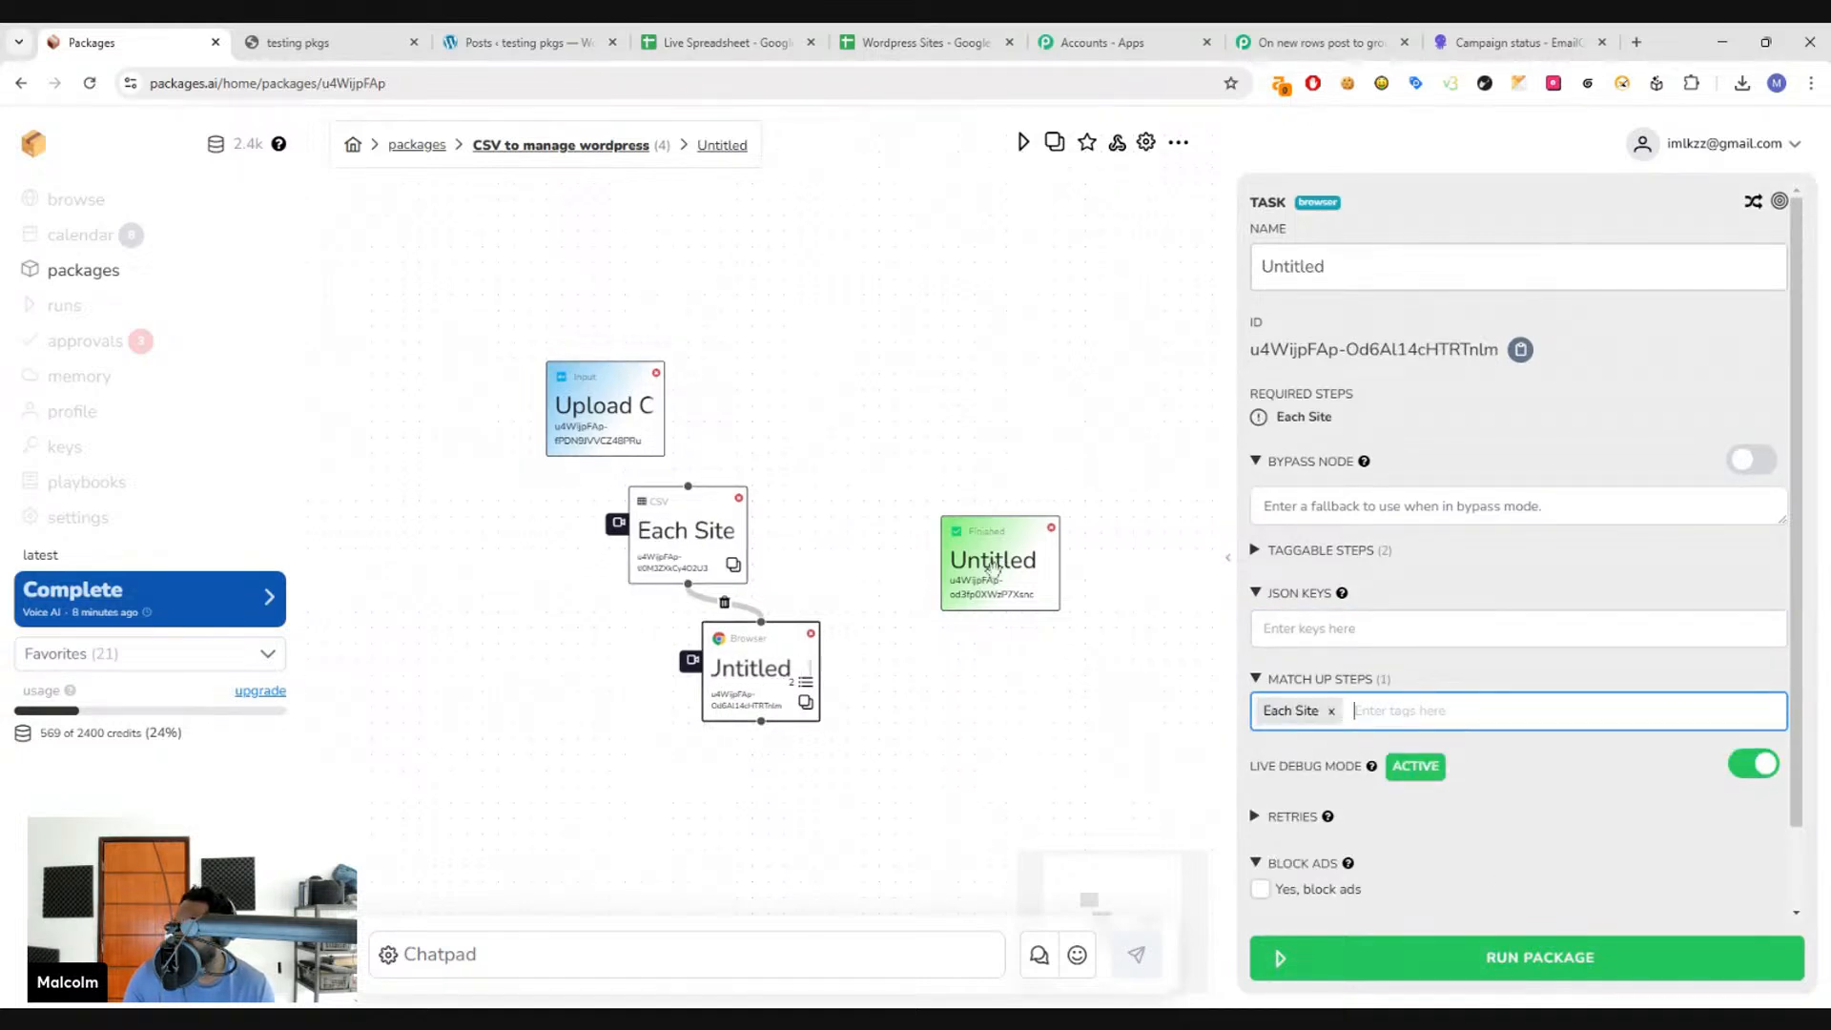
- Upload the downloaded sites CSV as the Upload CSV input and run the CSV to manage wordpress package
click(1410, 979)
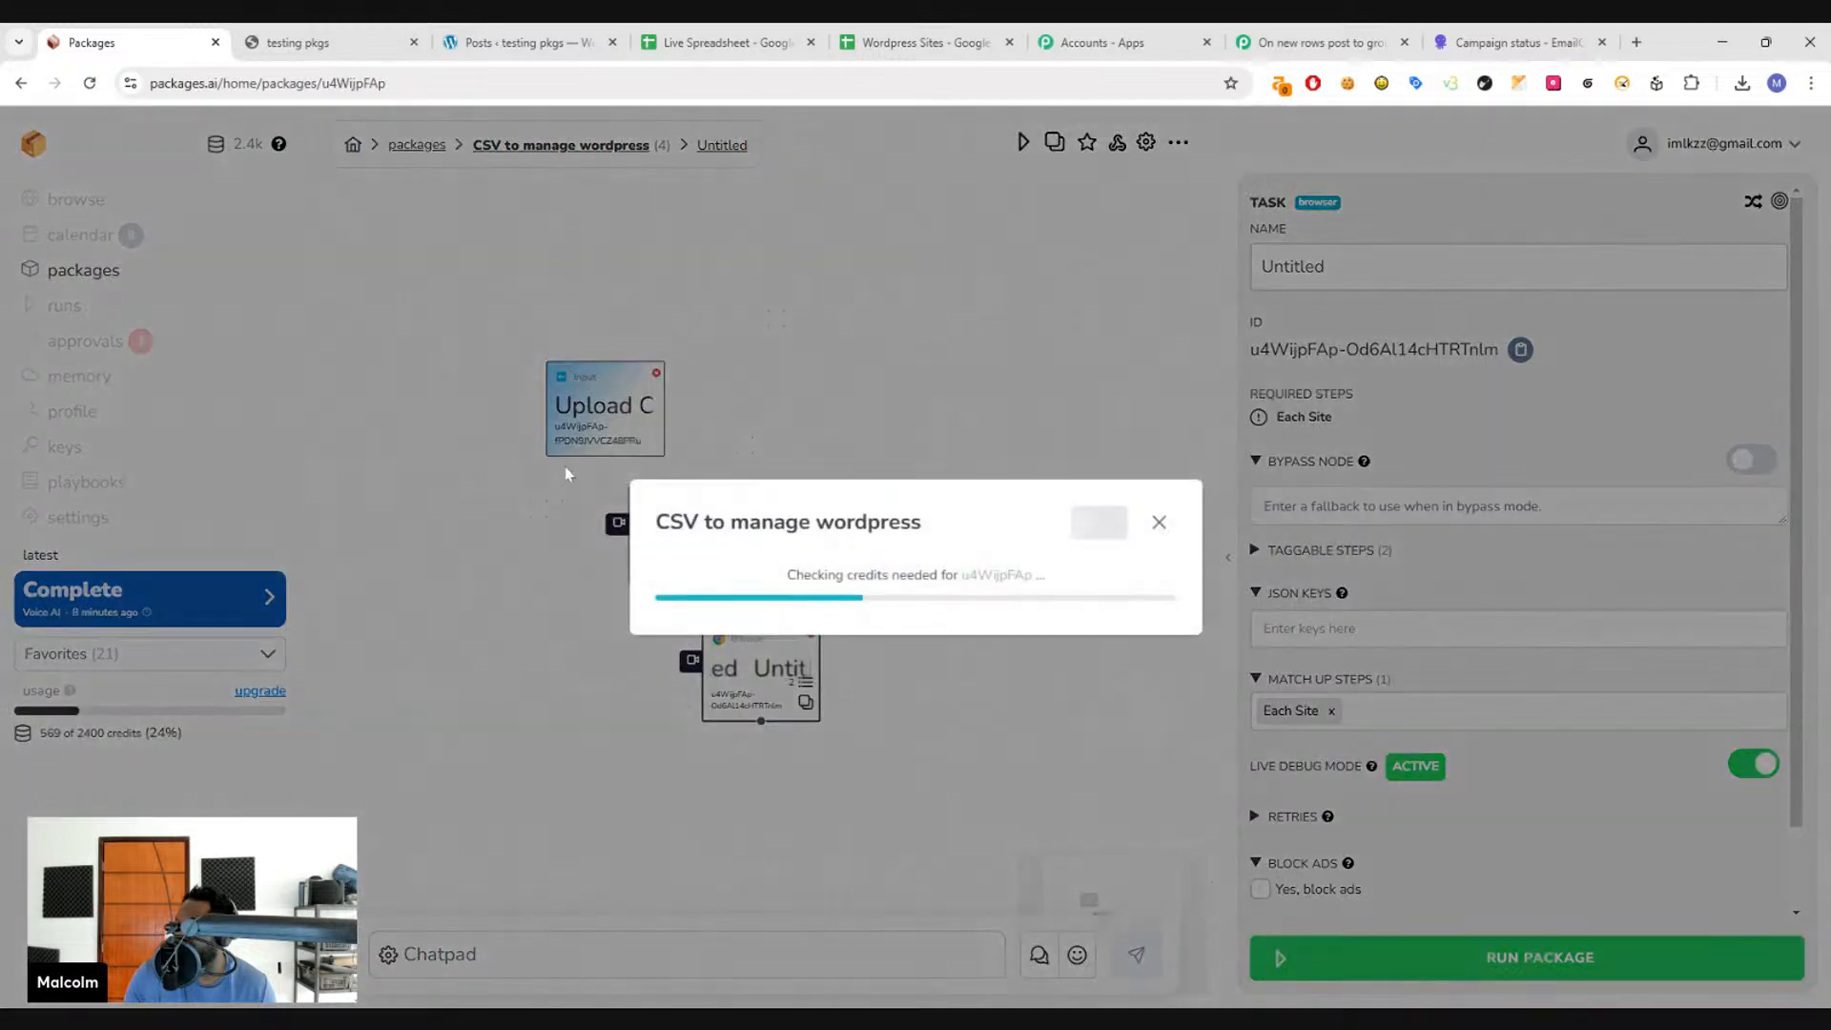
click(1114, 482)
click(1006, 555)
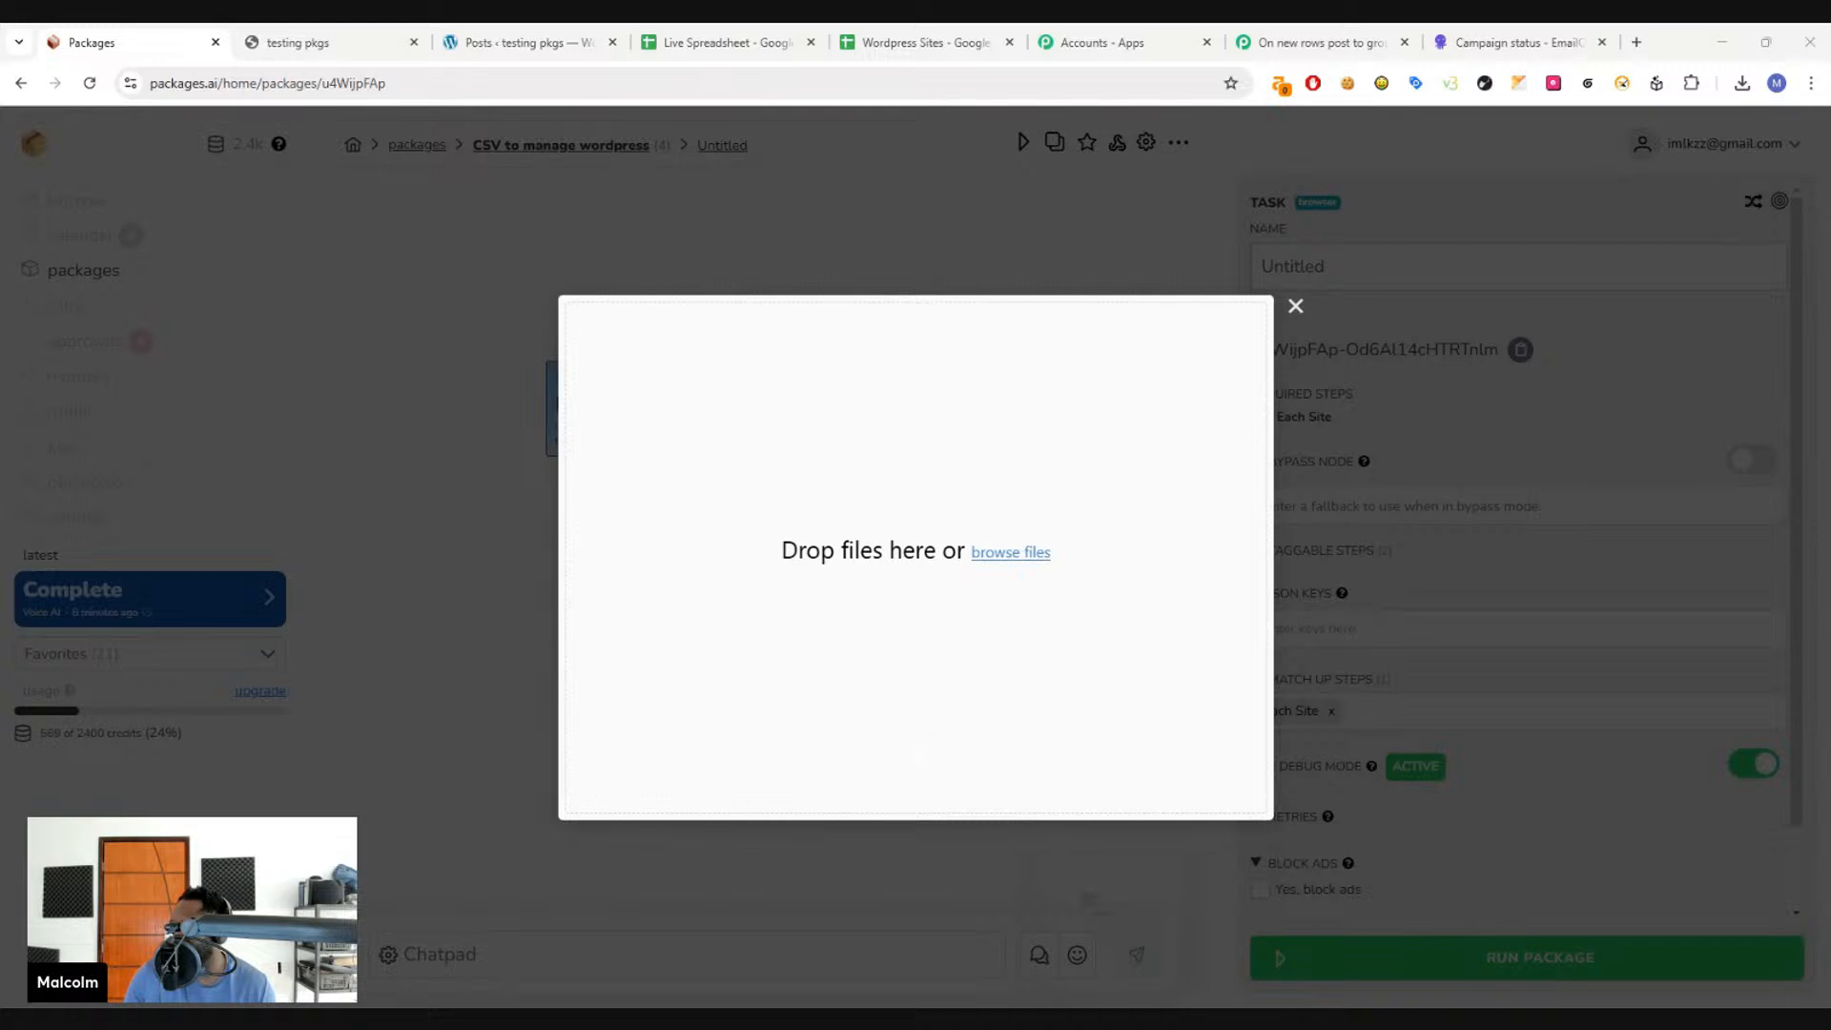
click(1626, 207)
click(1744, 92)
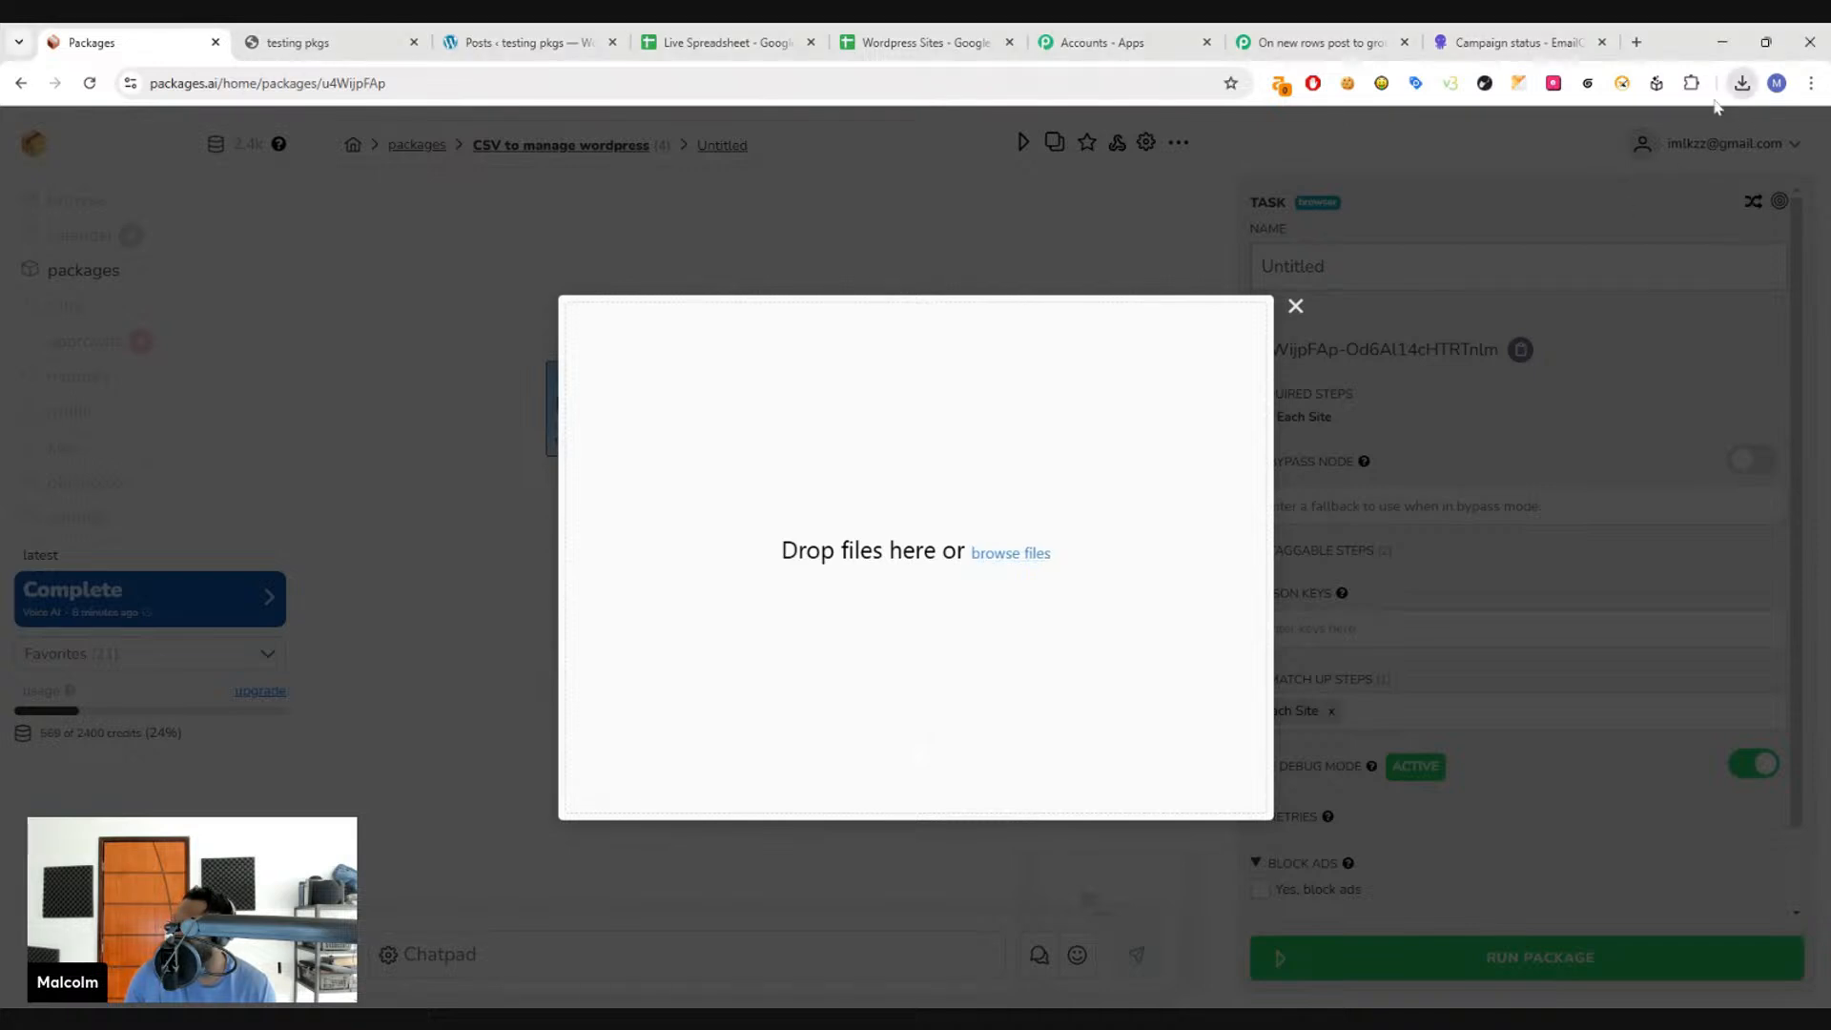
drag(1574, 181, 760, 634)
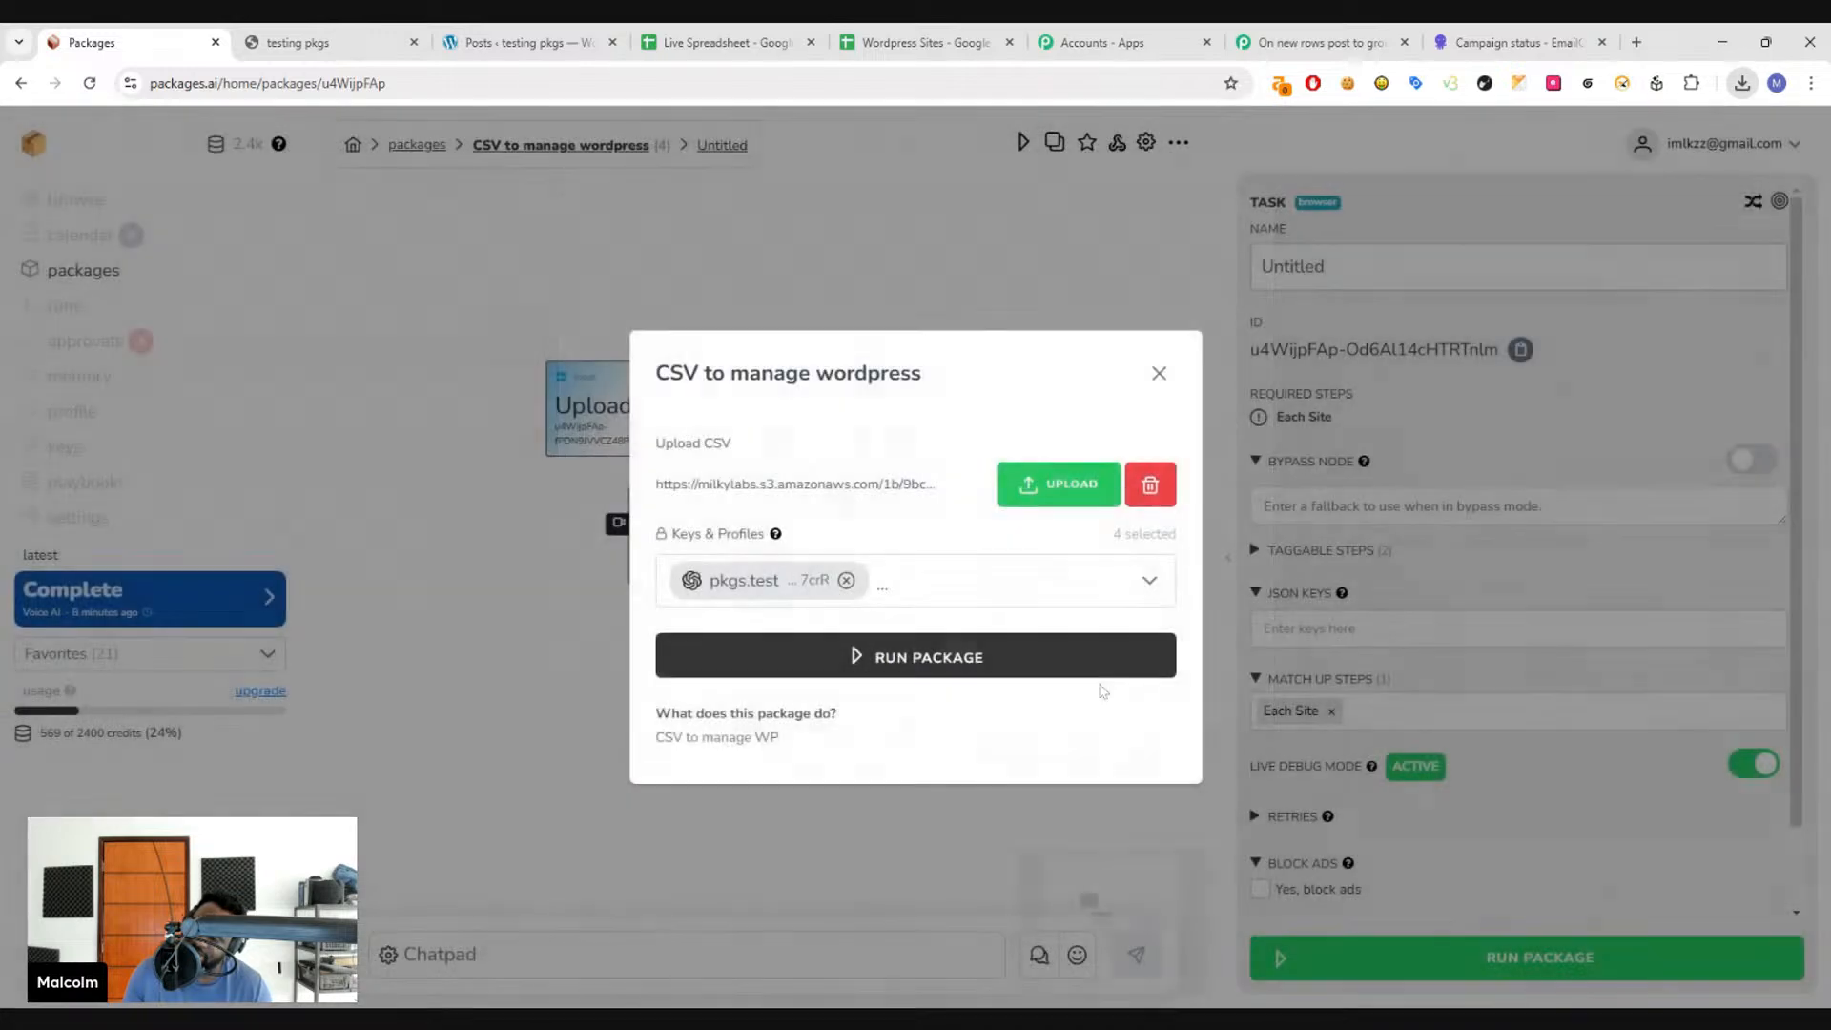
click(942, 641)
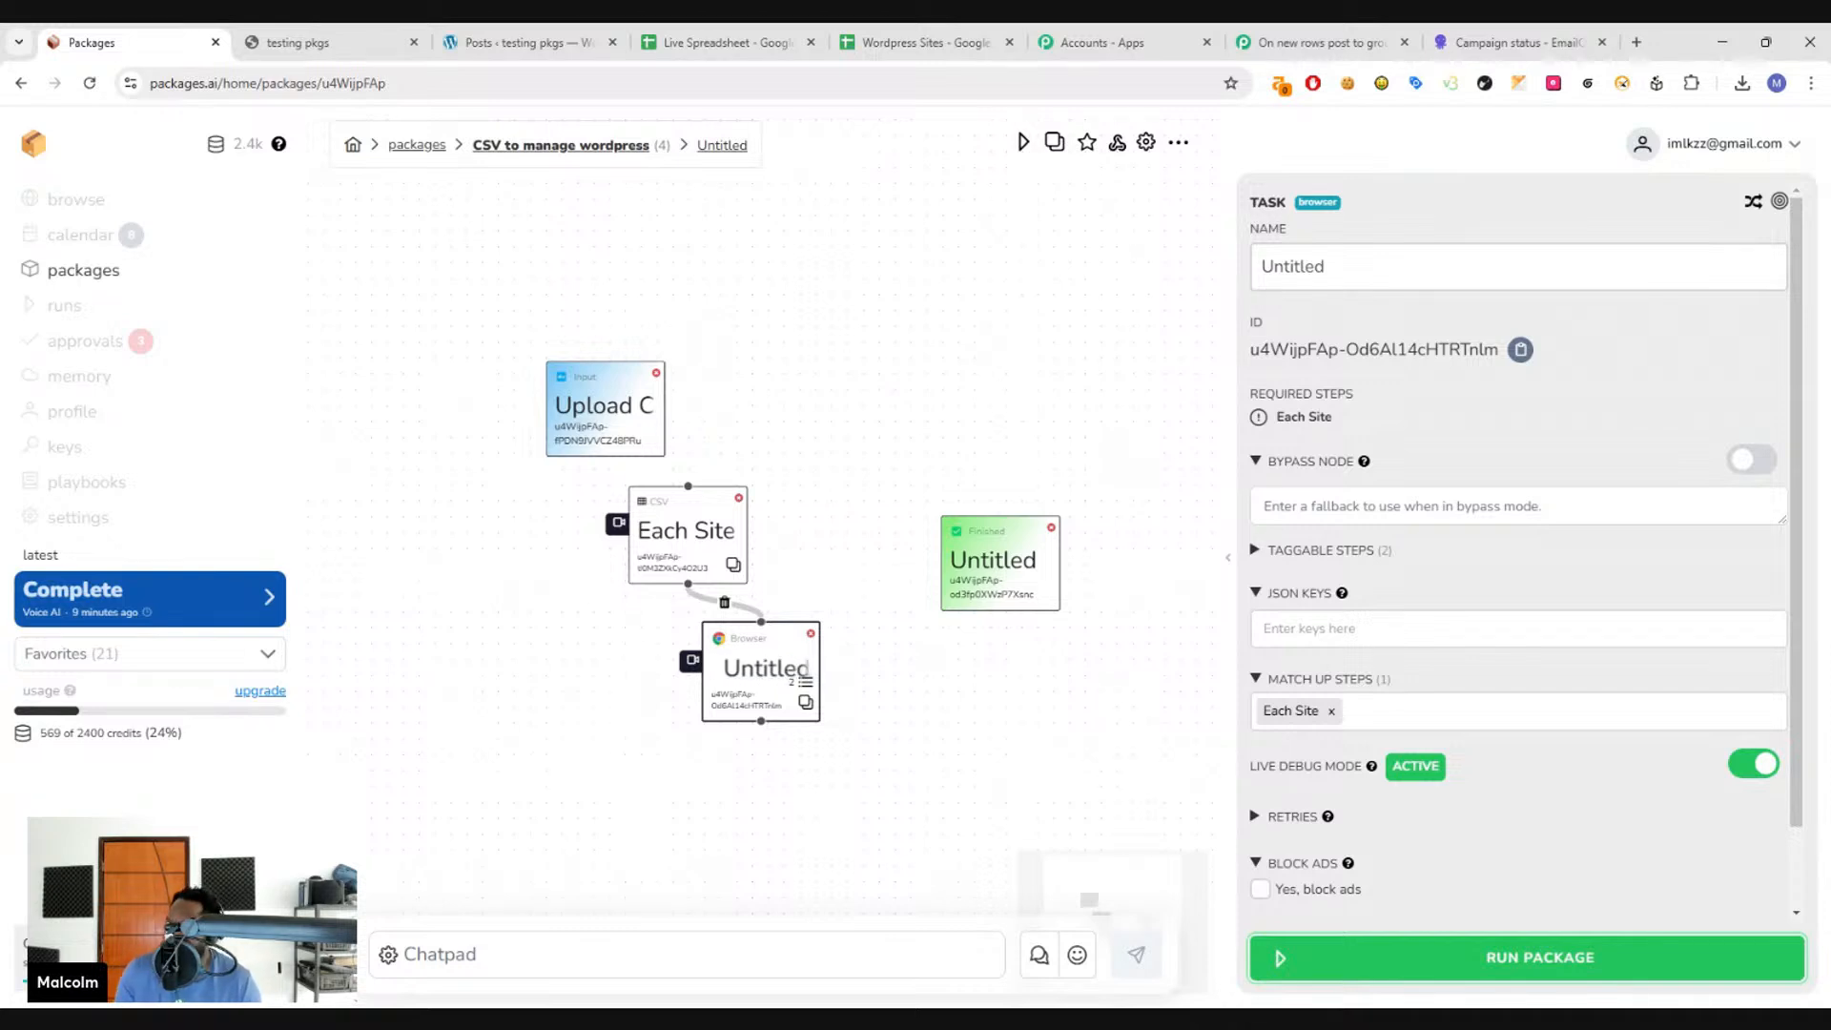
- Open the Credits page of the Packages documentation at docs.packagesss.com
click(297, 41)
click(246, 83)
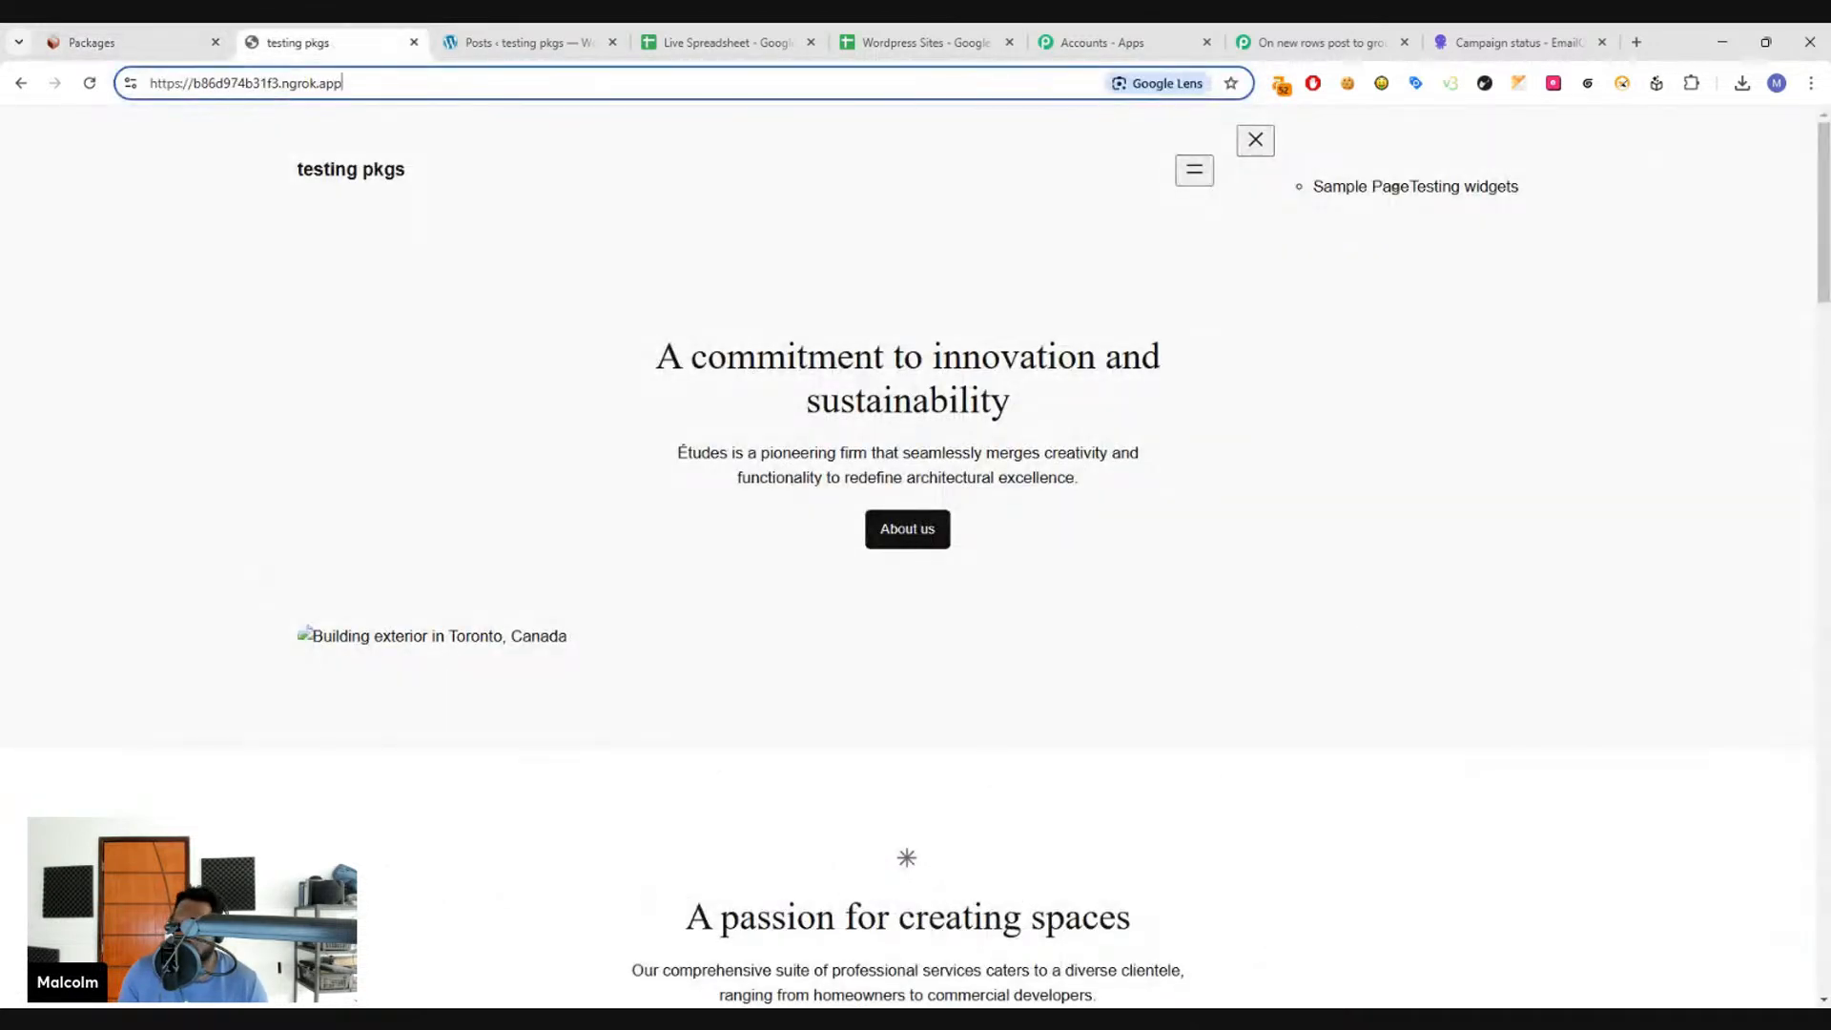
text(docs)
key(Return)
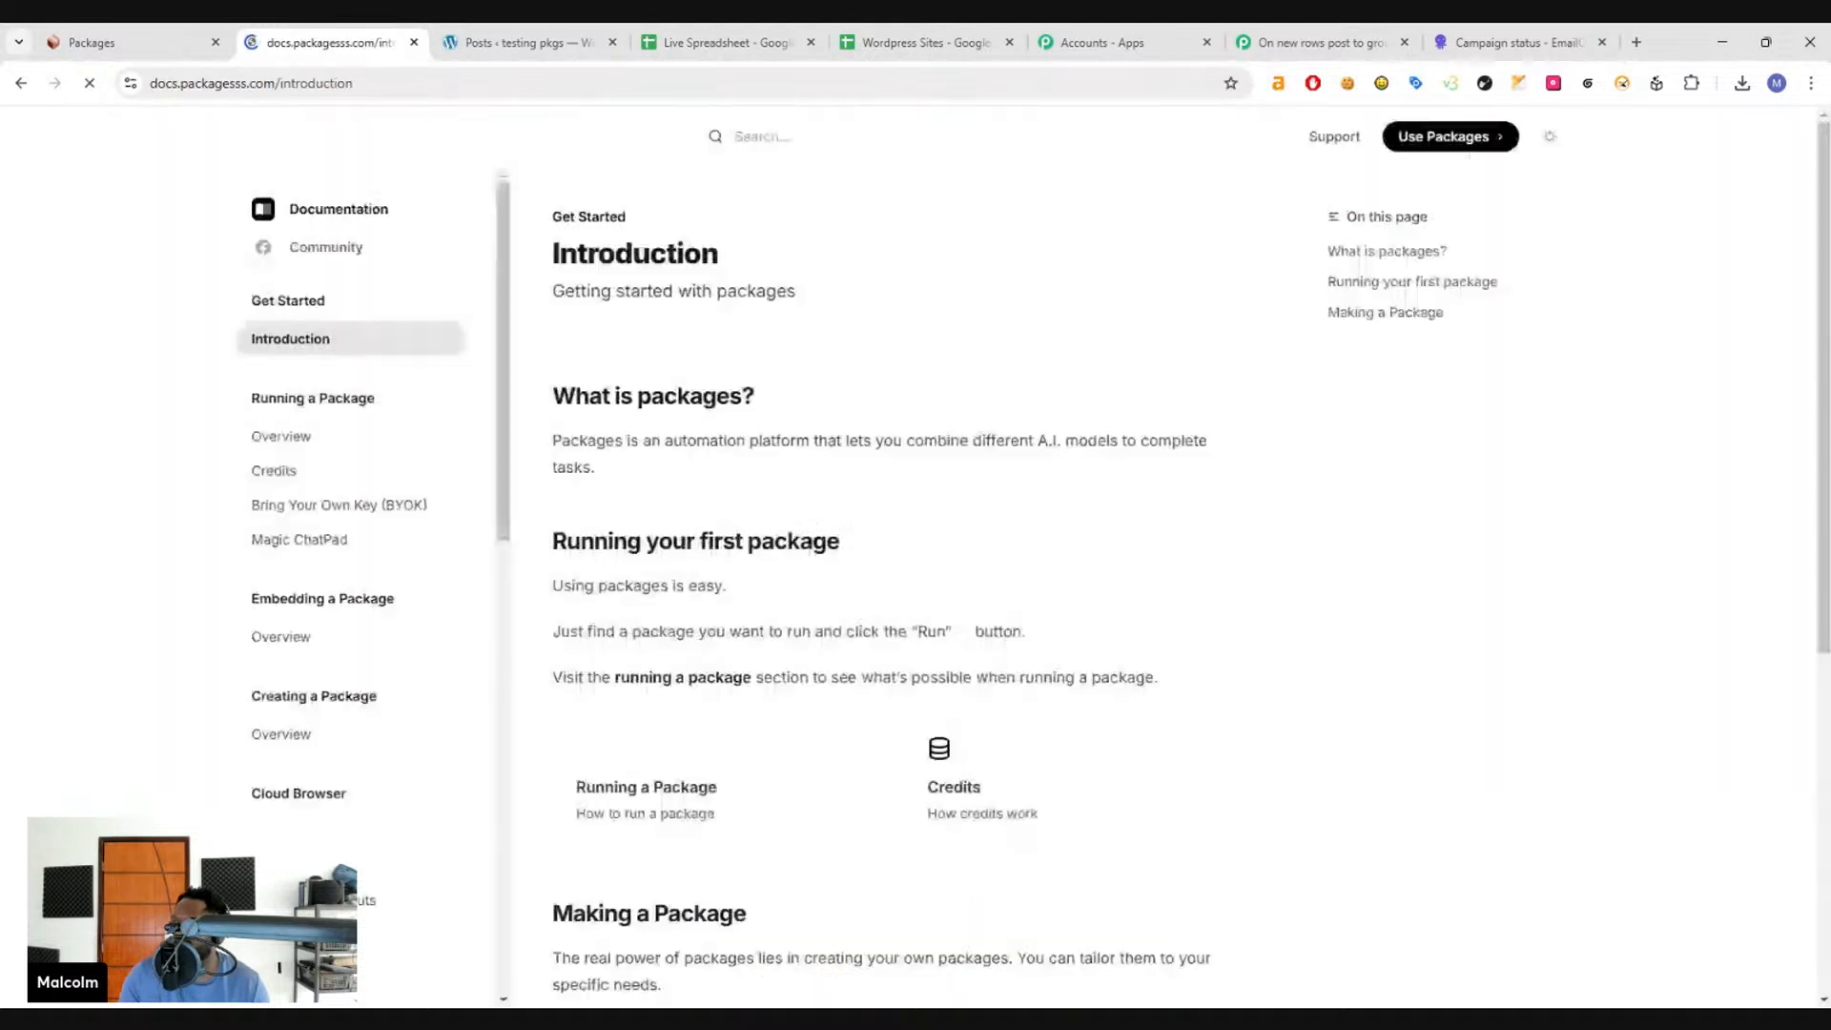
click(327, 477)
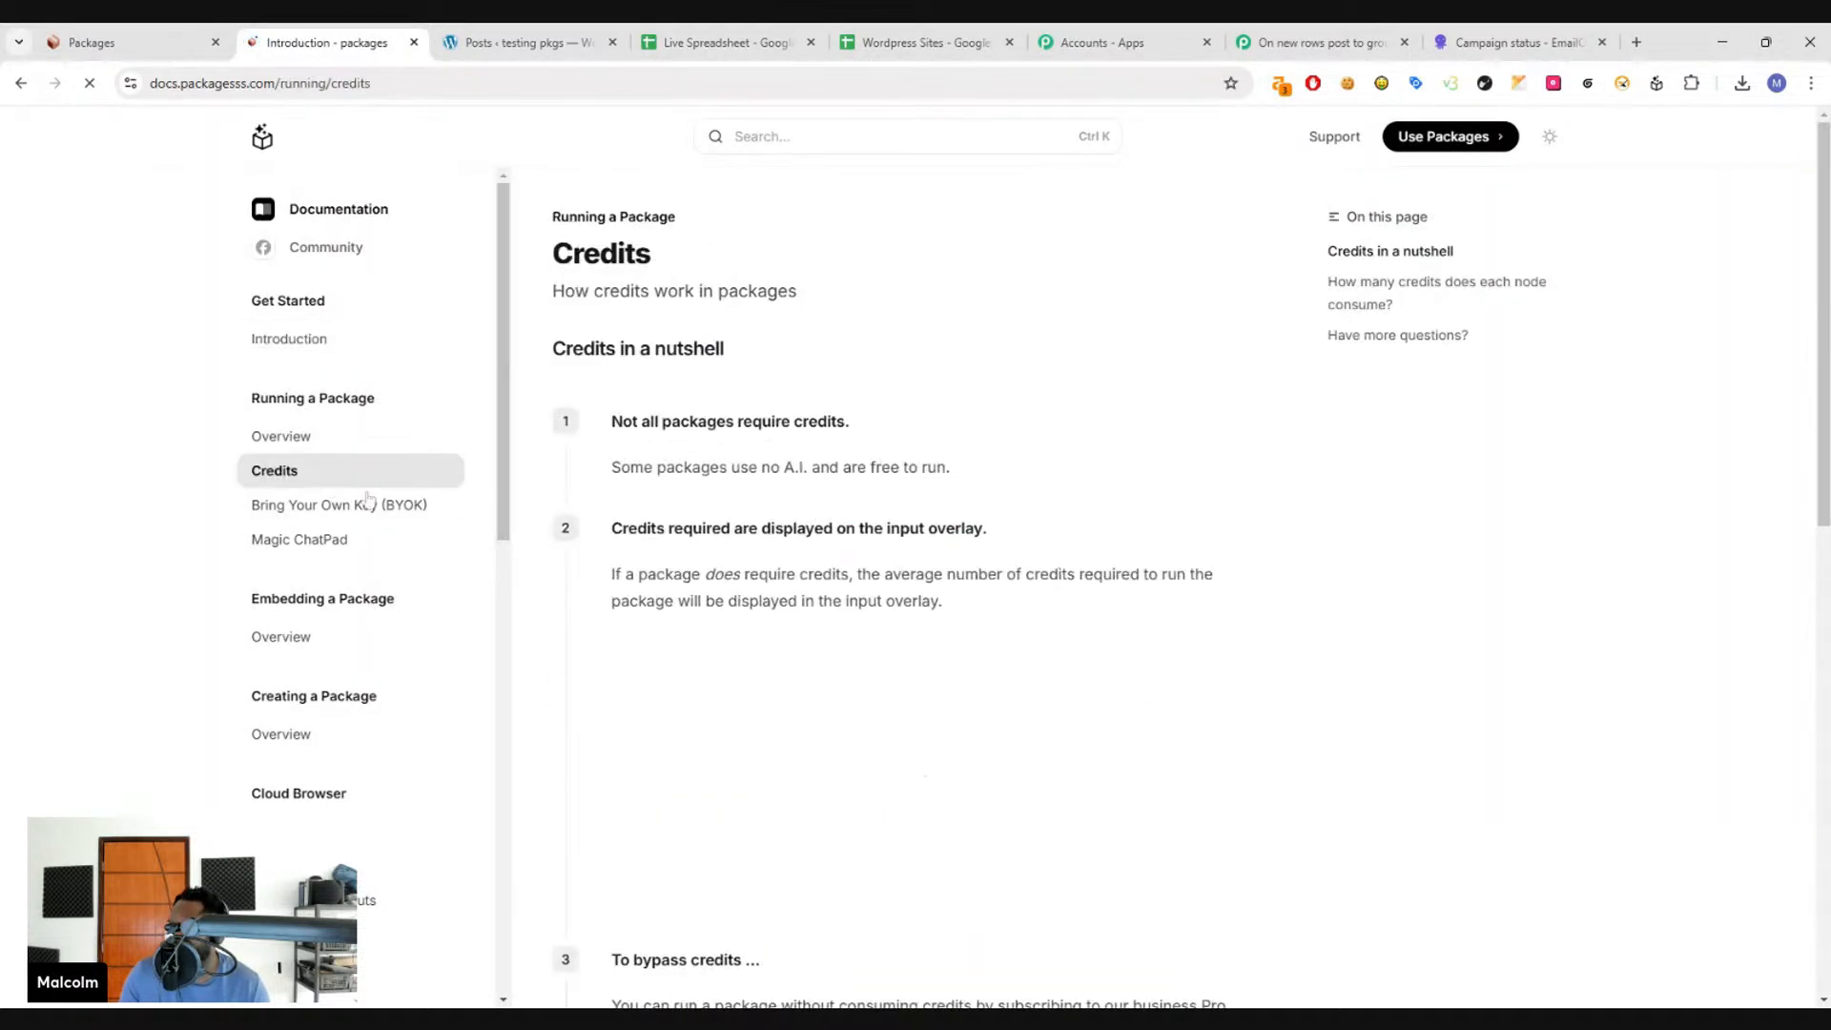
- Examine the documentation table of how many credits each node type consumes, including the LLM and Scraper rows
scroll(701, 580, down, 5)
scroll(726, 615, down, 6)
scroll(658, 651, up, 2)
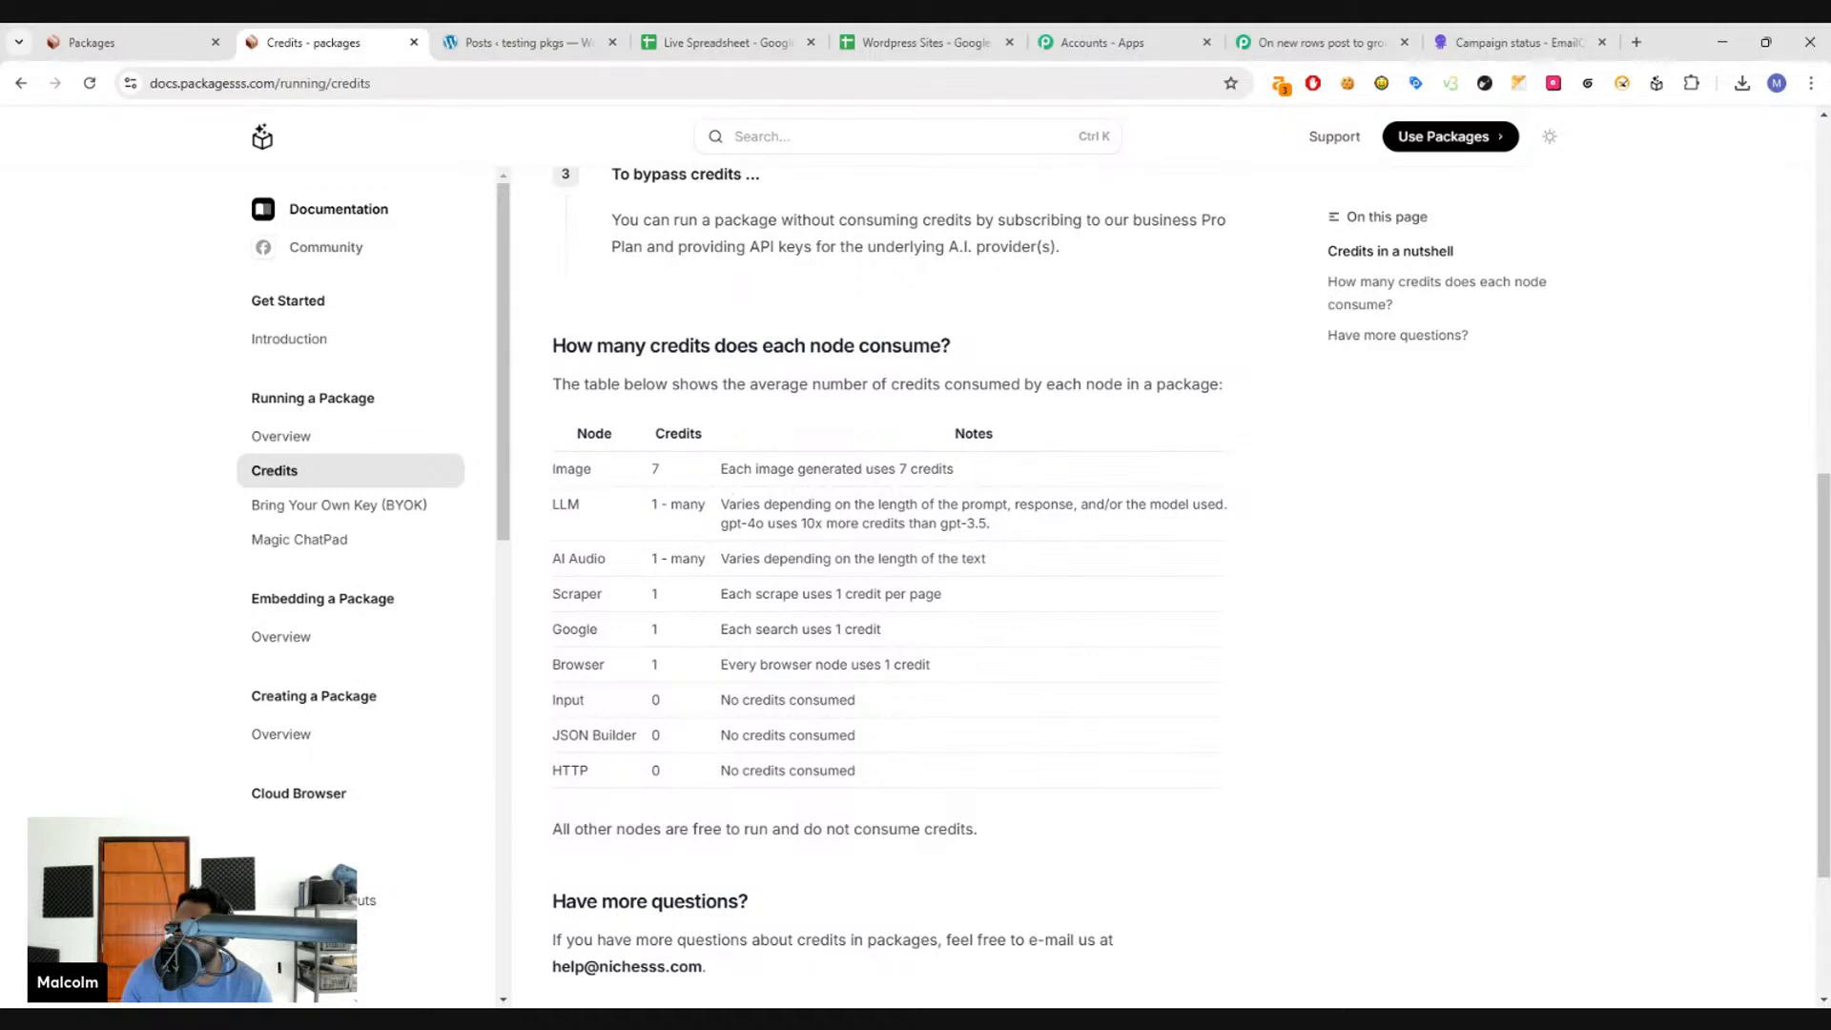
drag(552, 503, 764, 505)
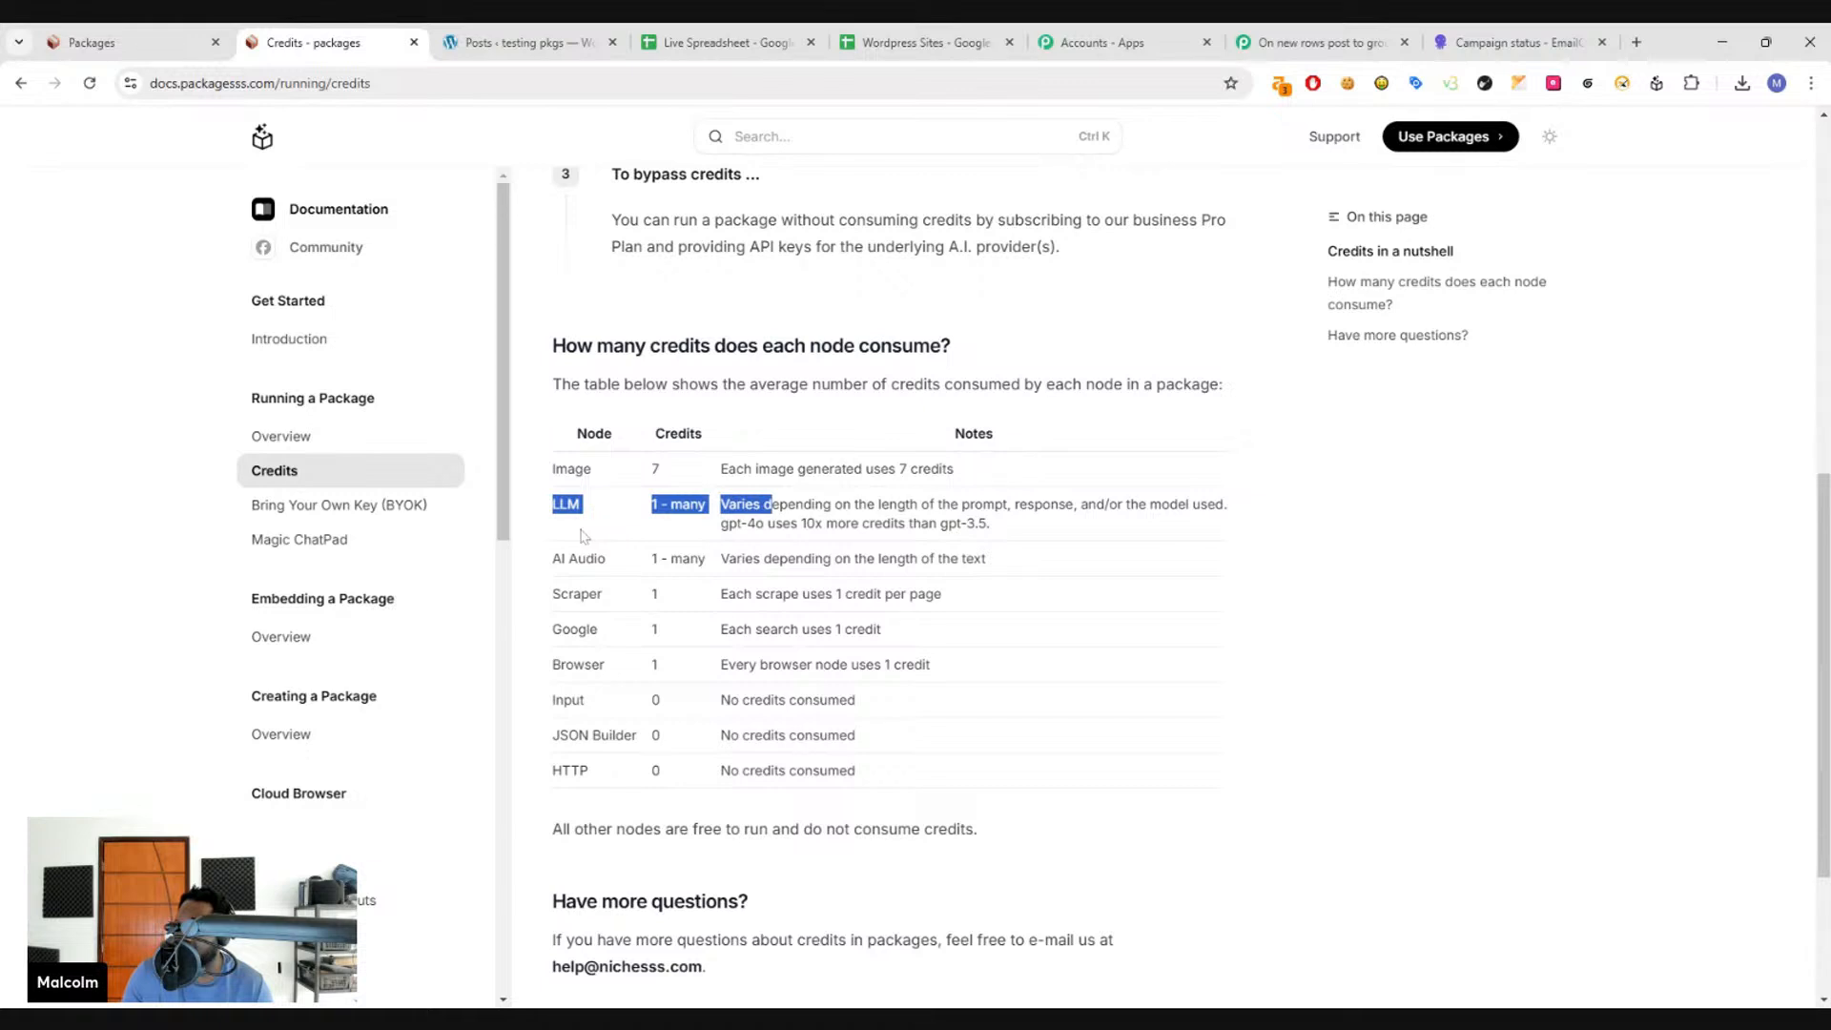
click(551, 516)
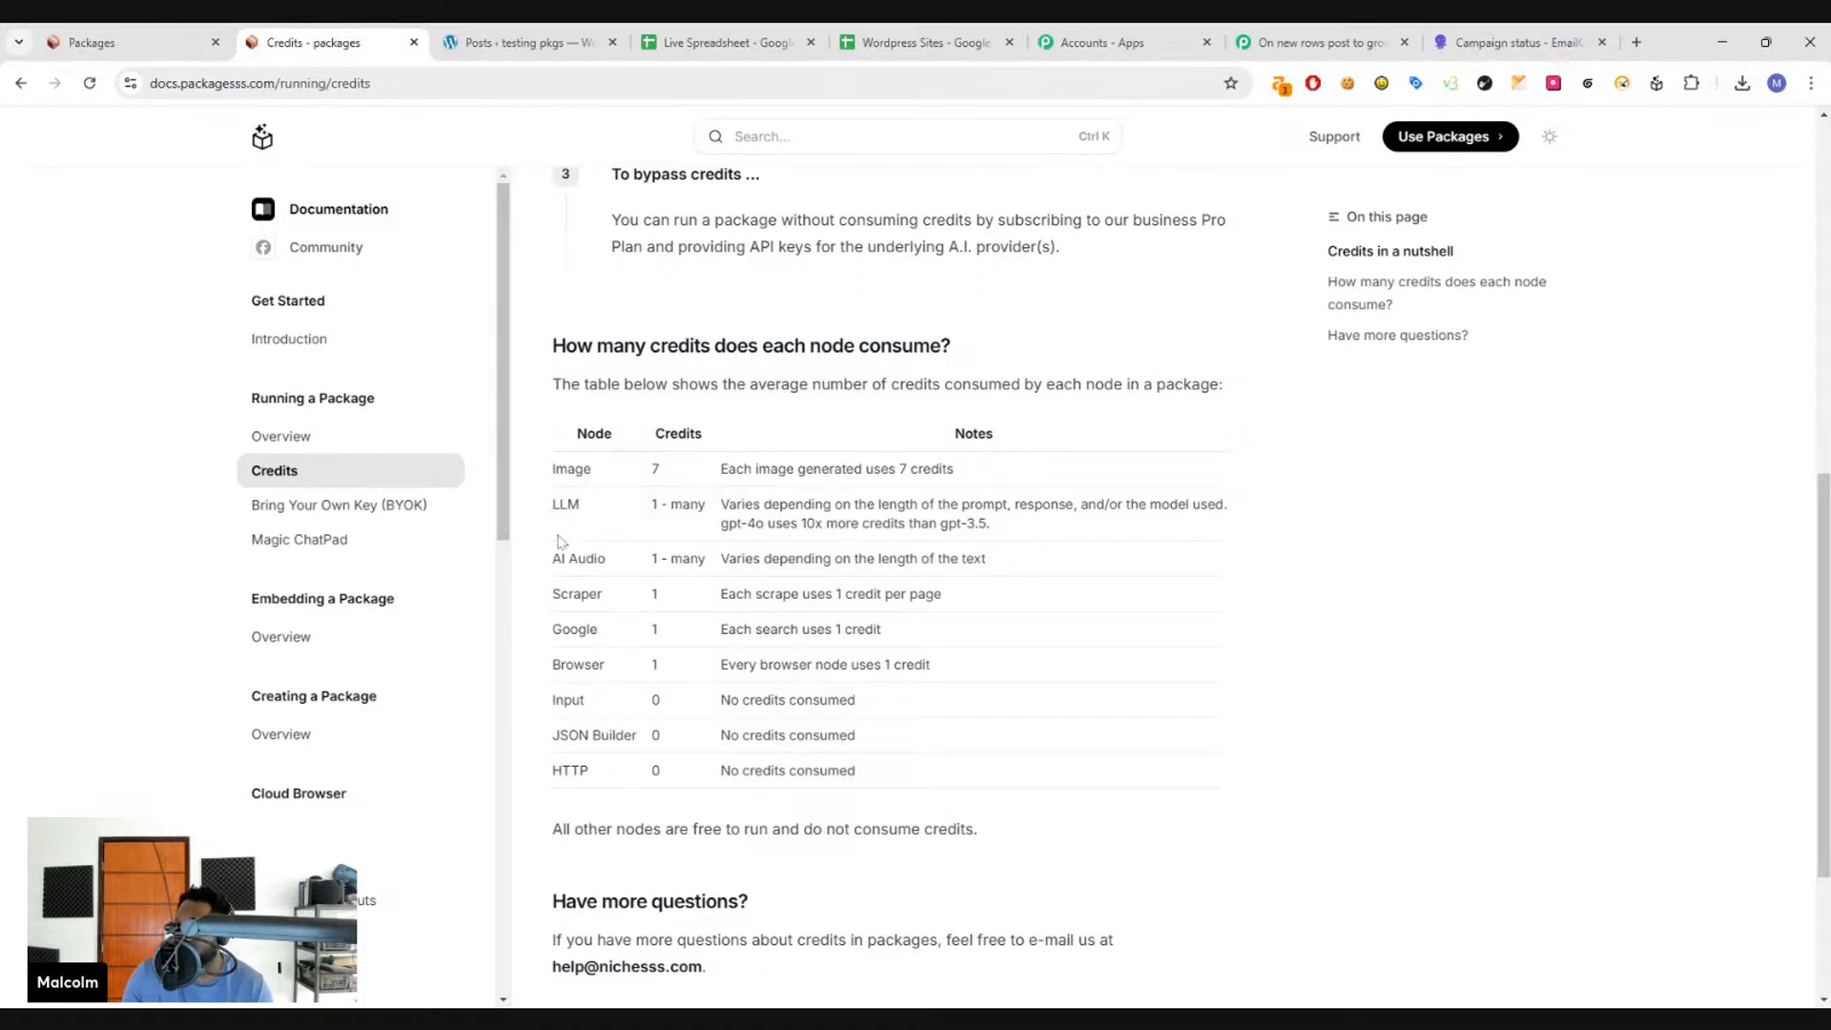
drag(547, 581, 683, 572)
click(679, 688)
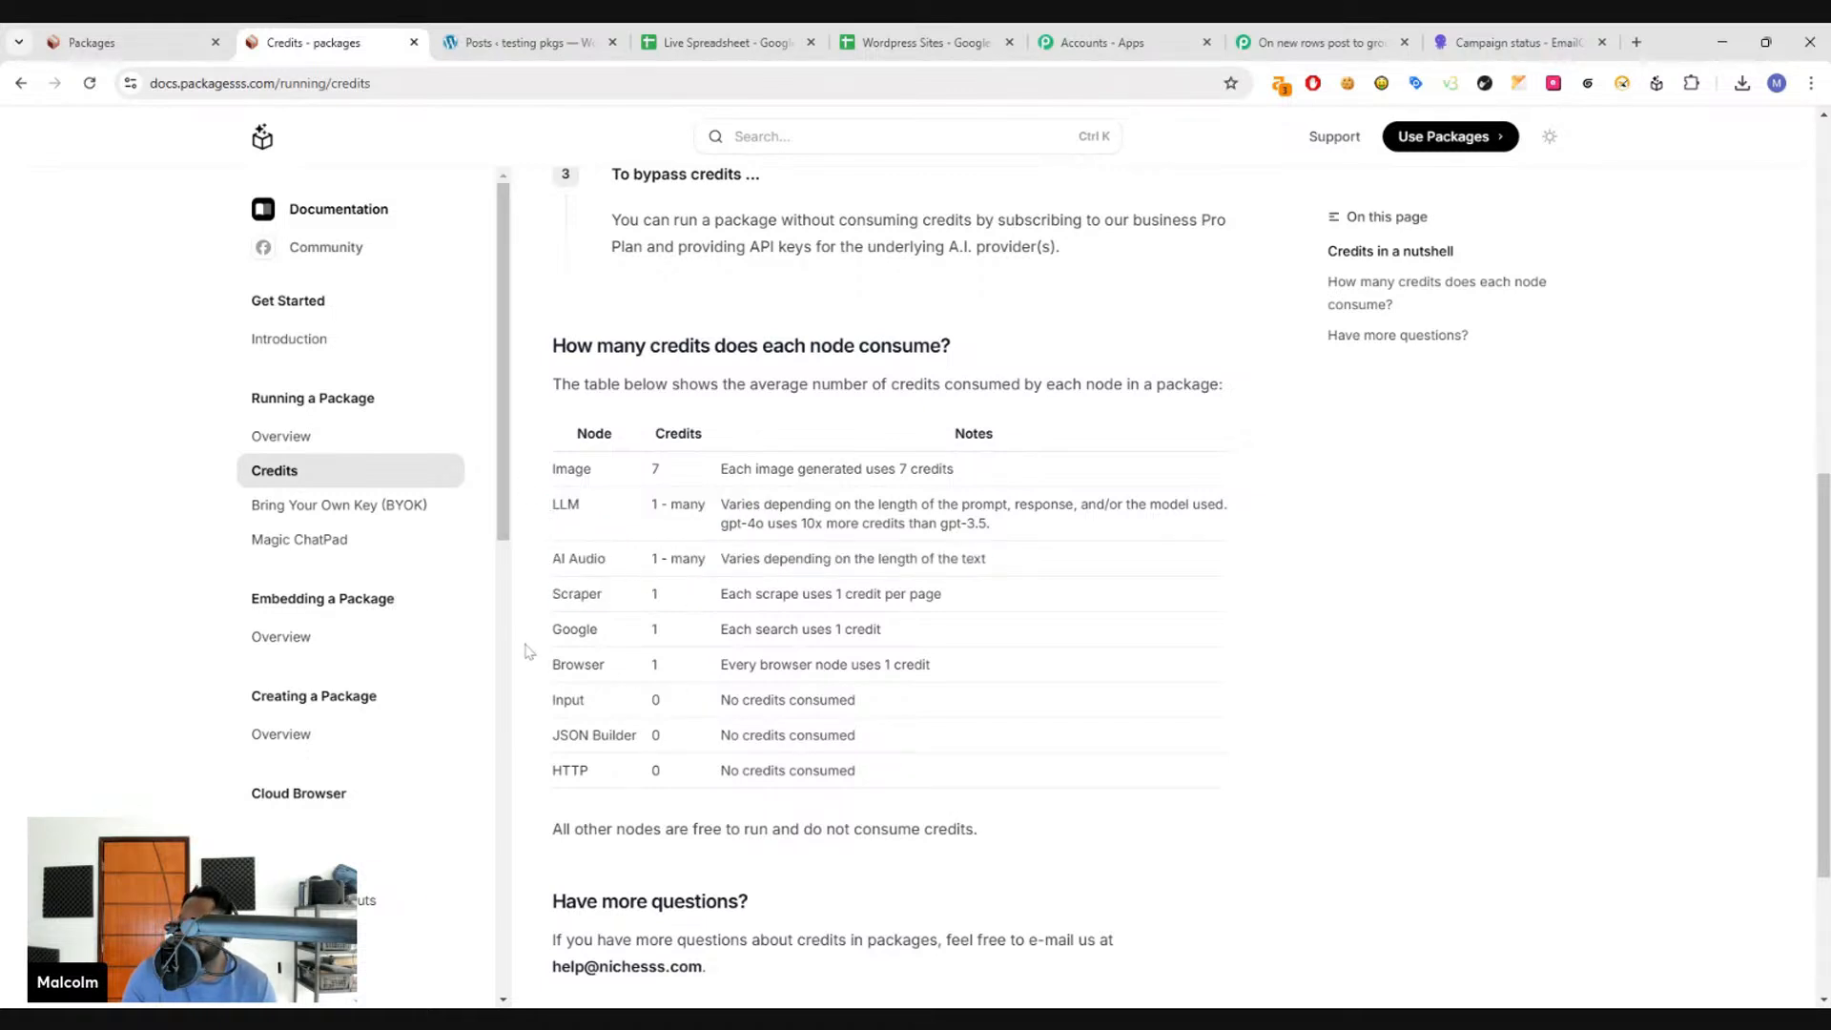
- Check the URL column in the Wordpress Sites spreadsheet and dismiss the package's run error
click(143, 42)
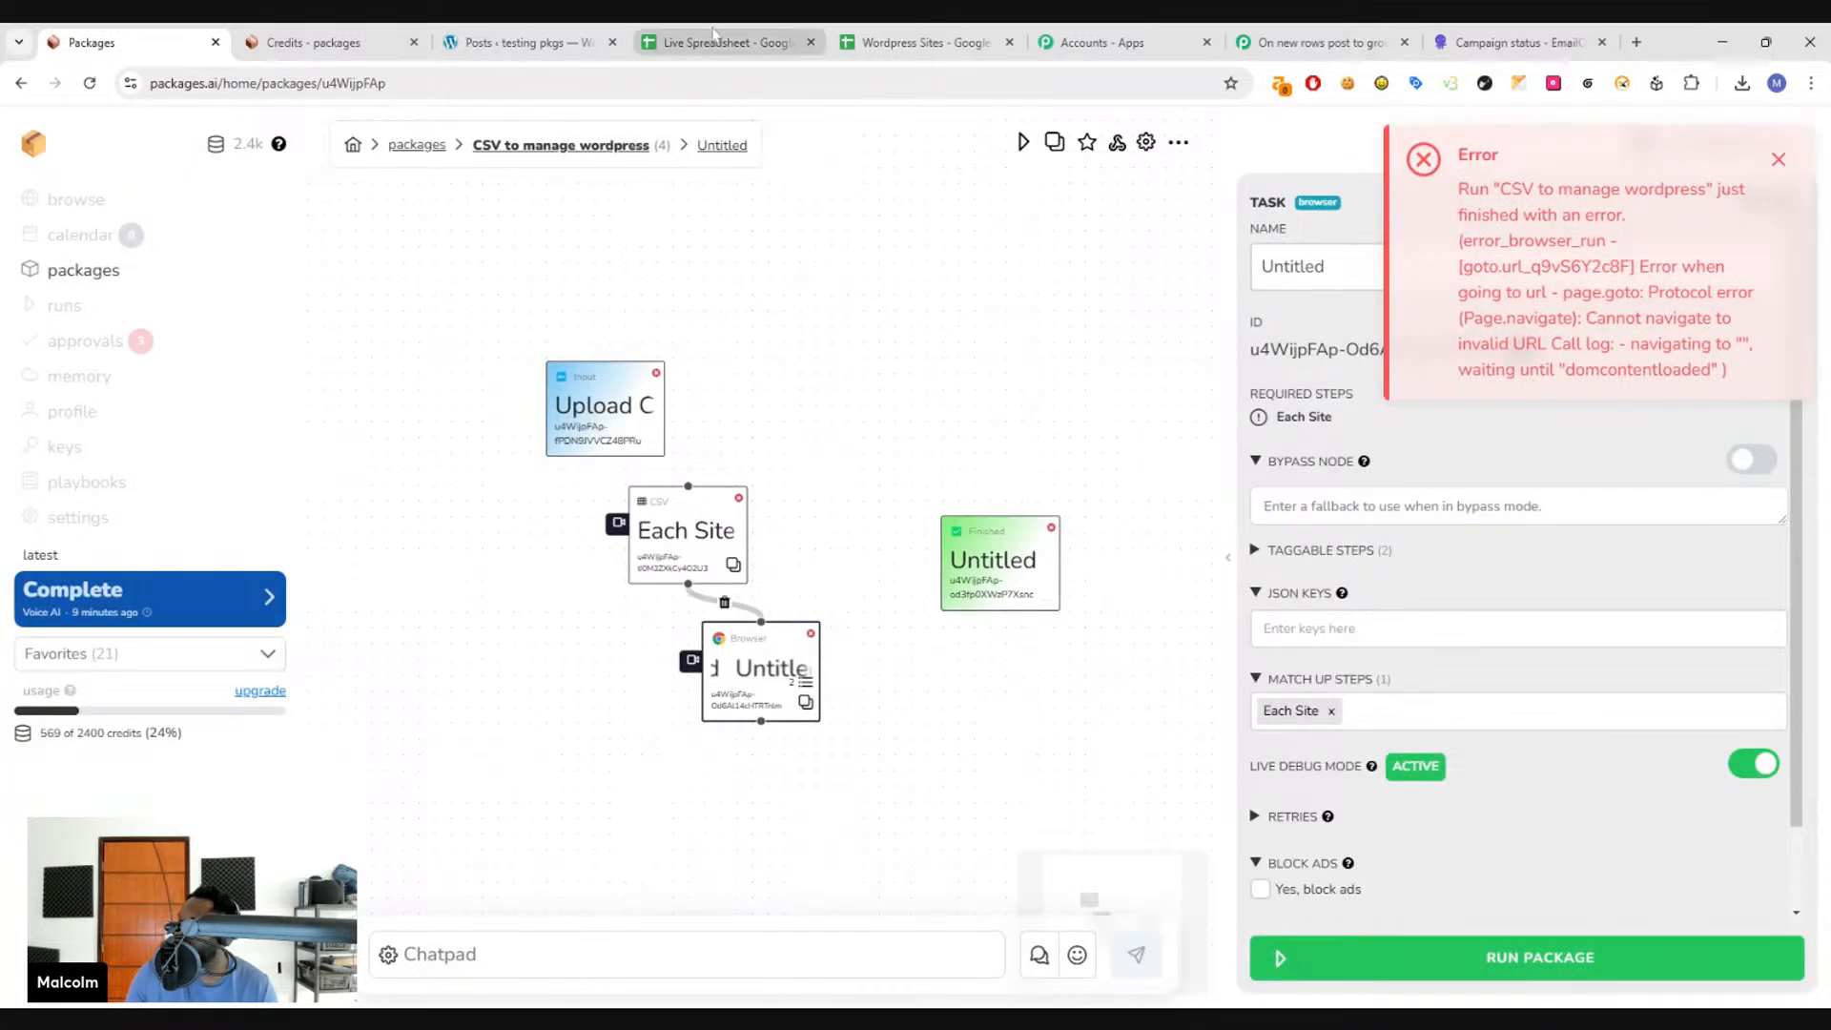
click(915, 42)
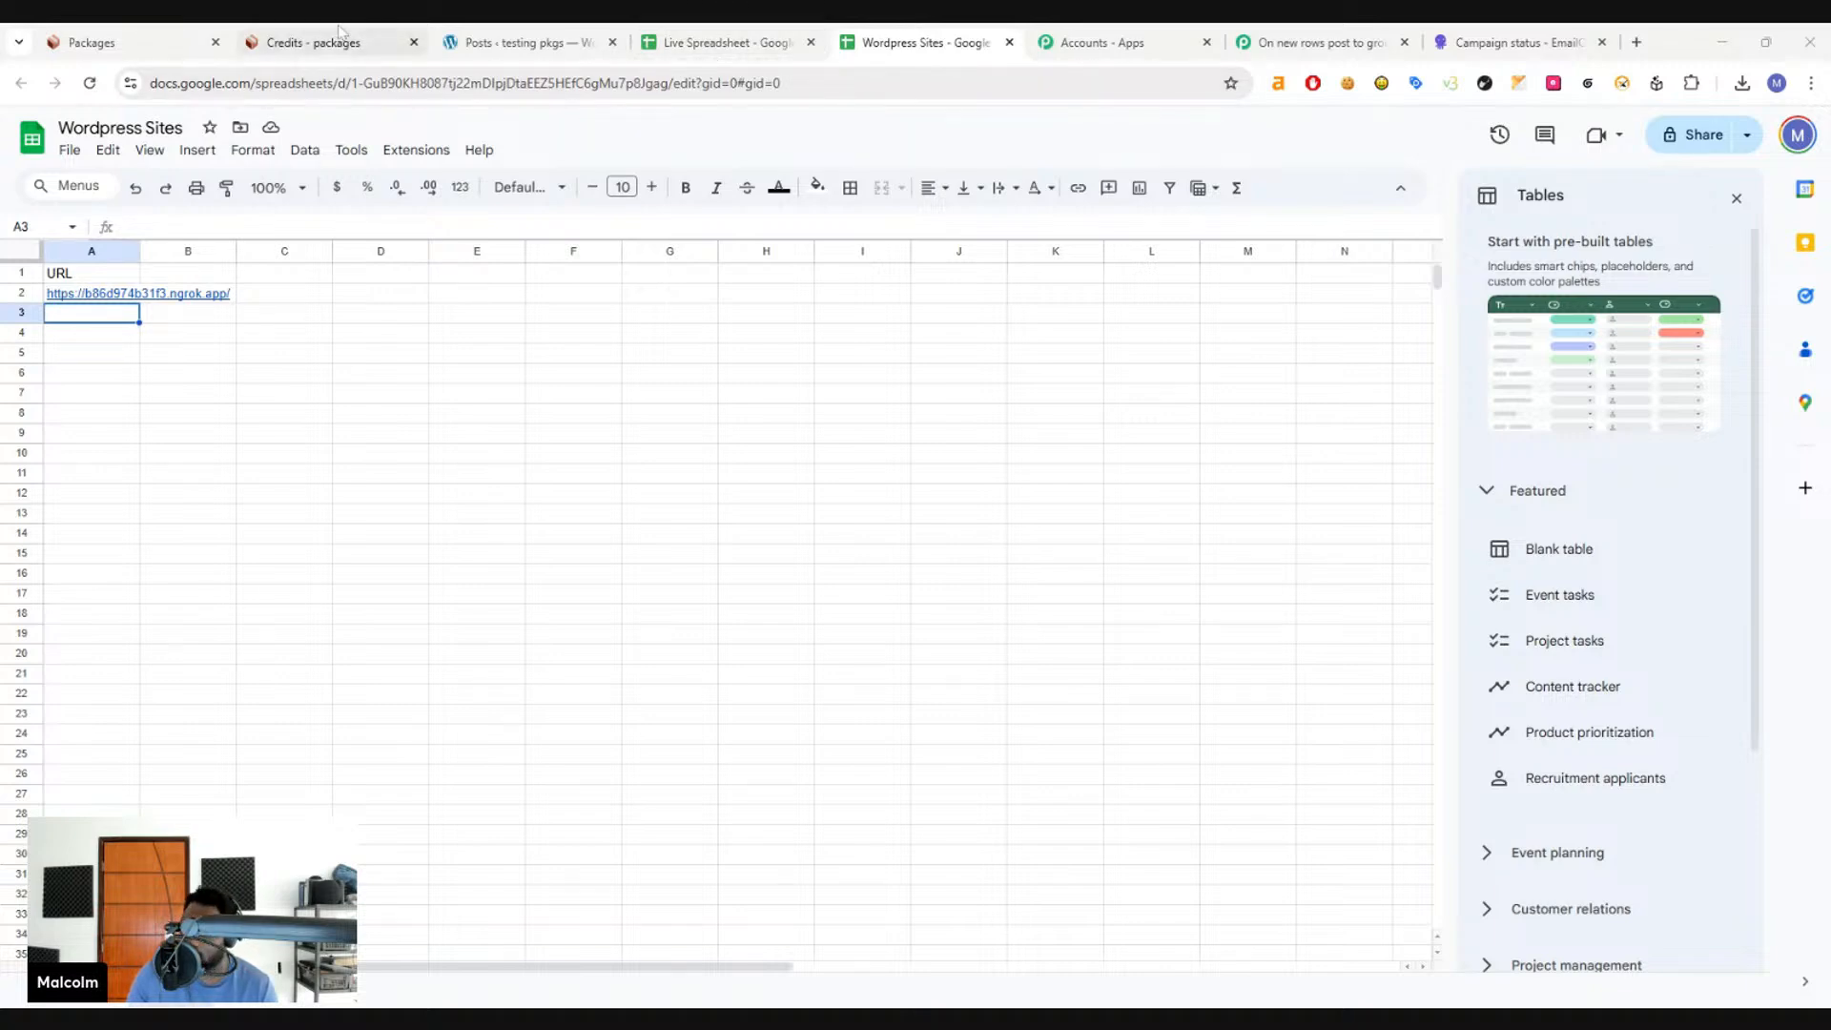
click(145, 44)
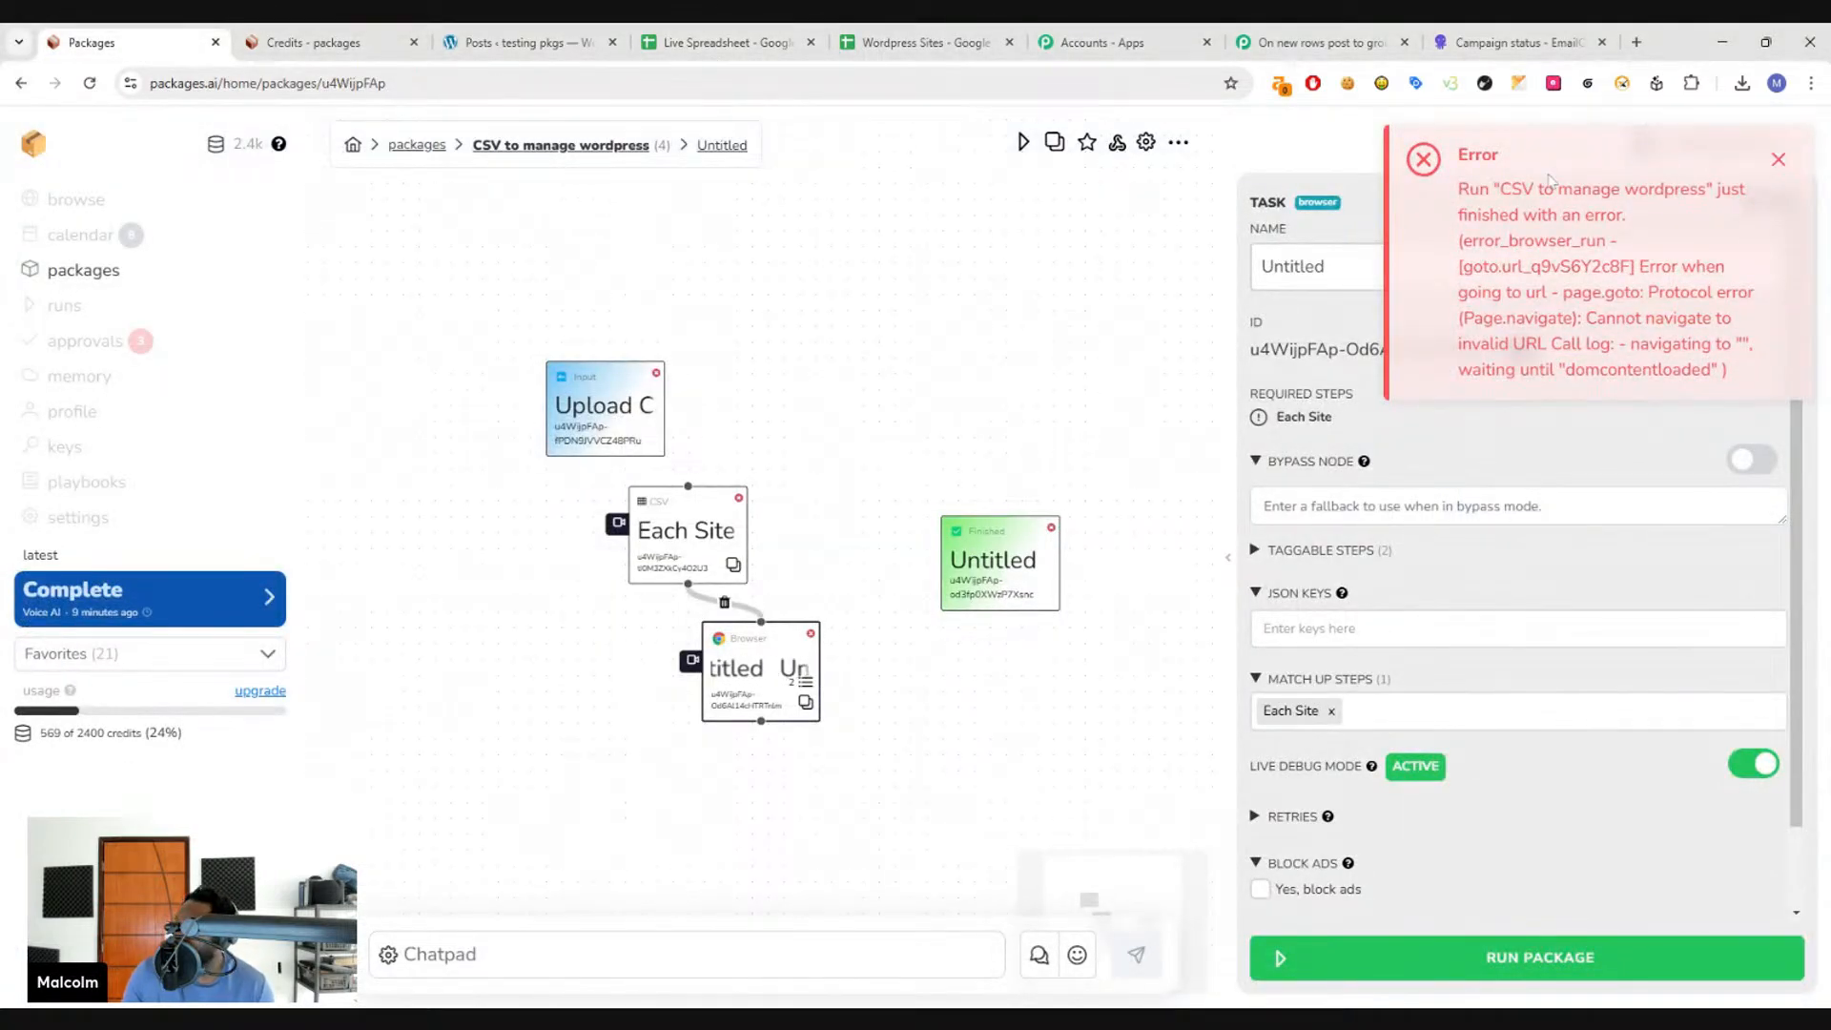
click(1781, 156)
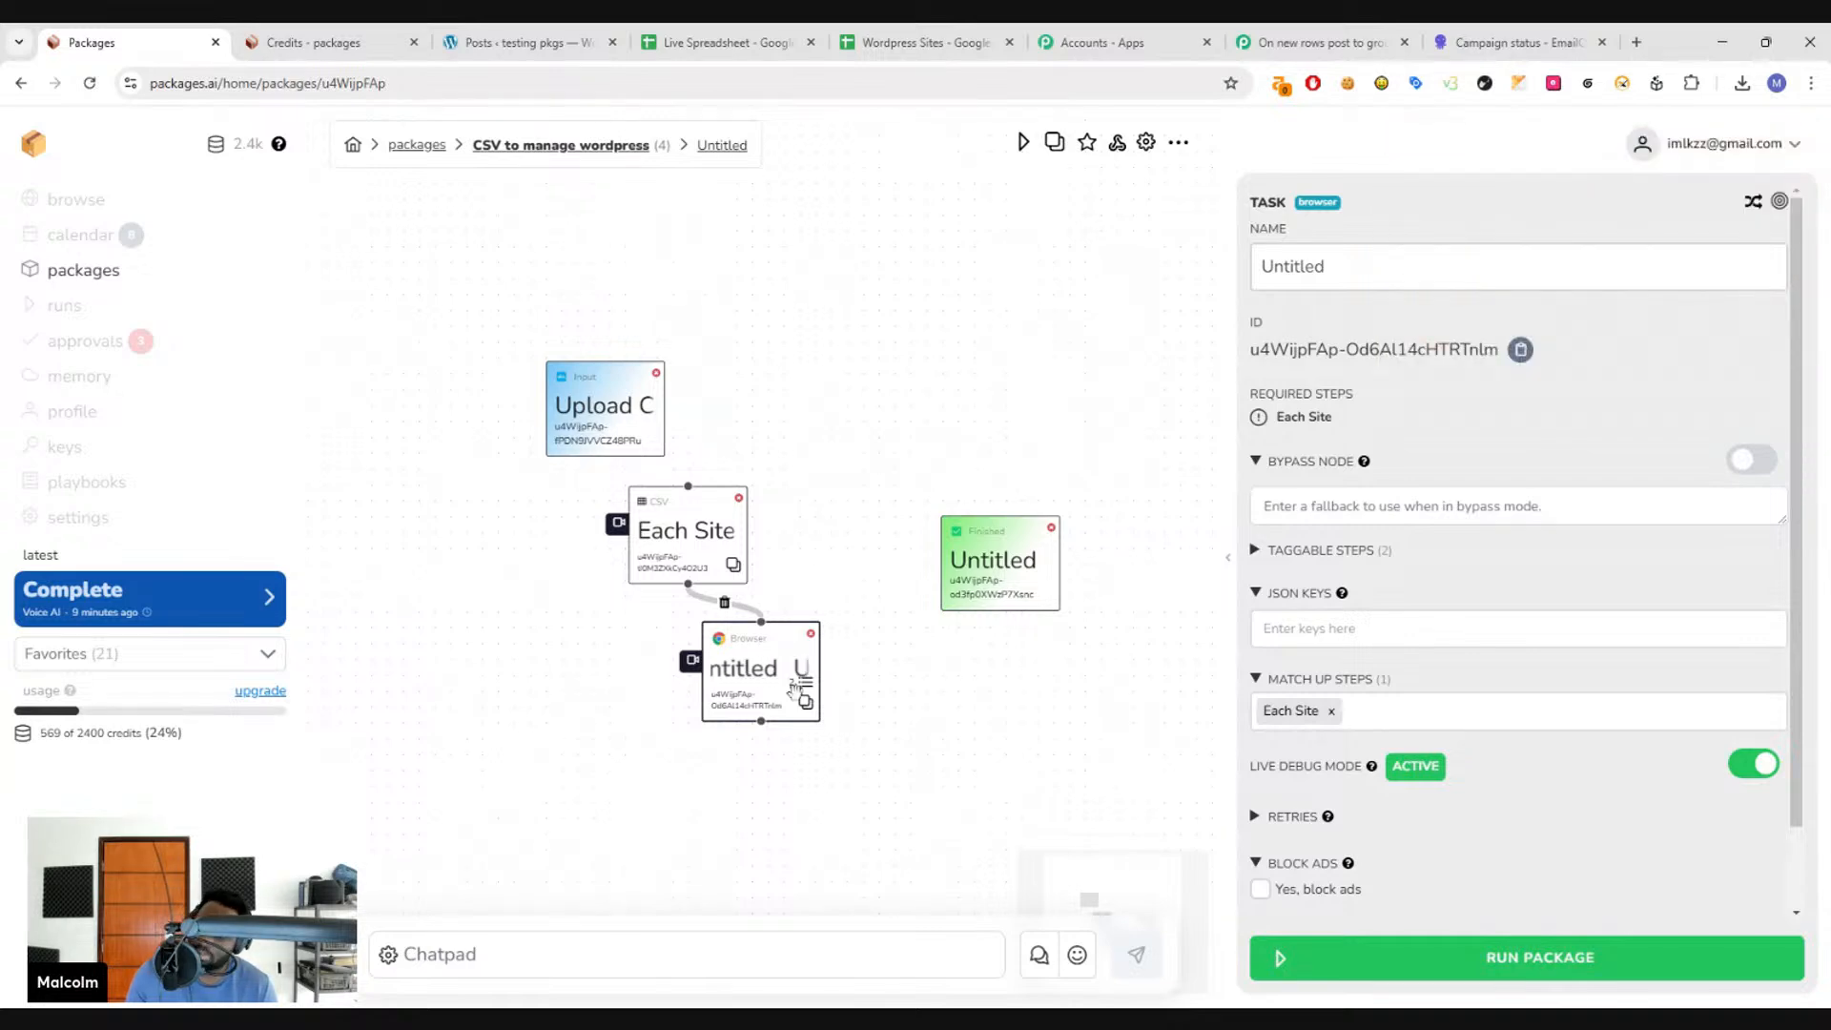
- Delete the untitled Go to URL step with the empty URL from the Browser node's steps
click(805, 687)
click(298, 474)
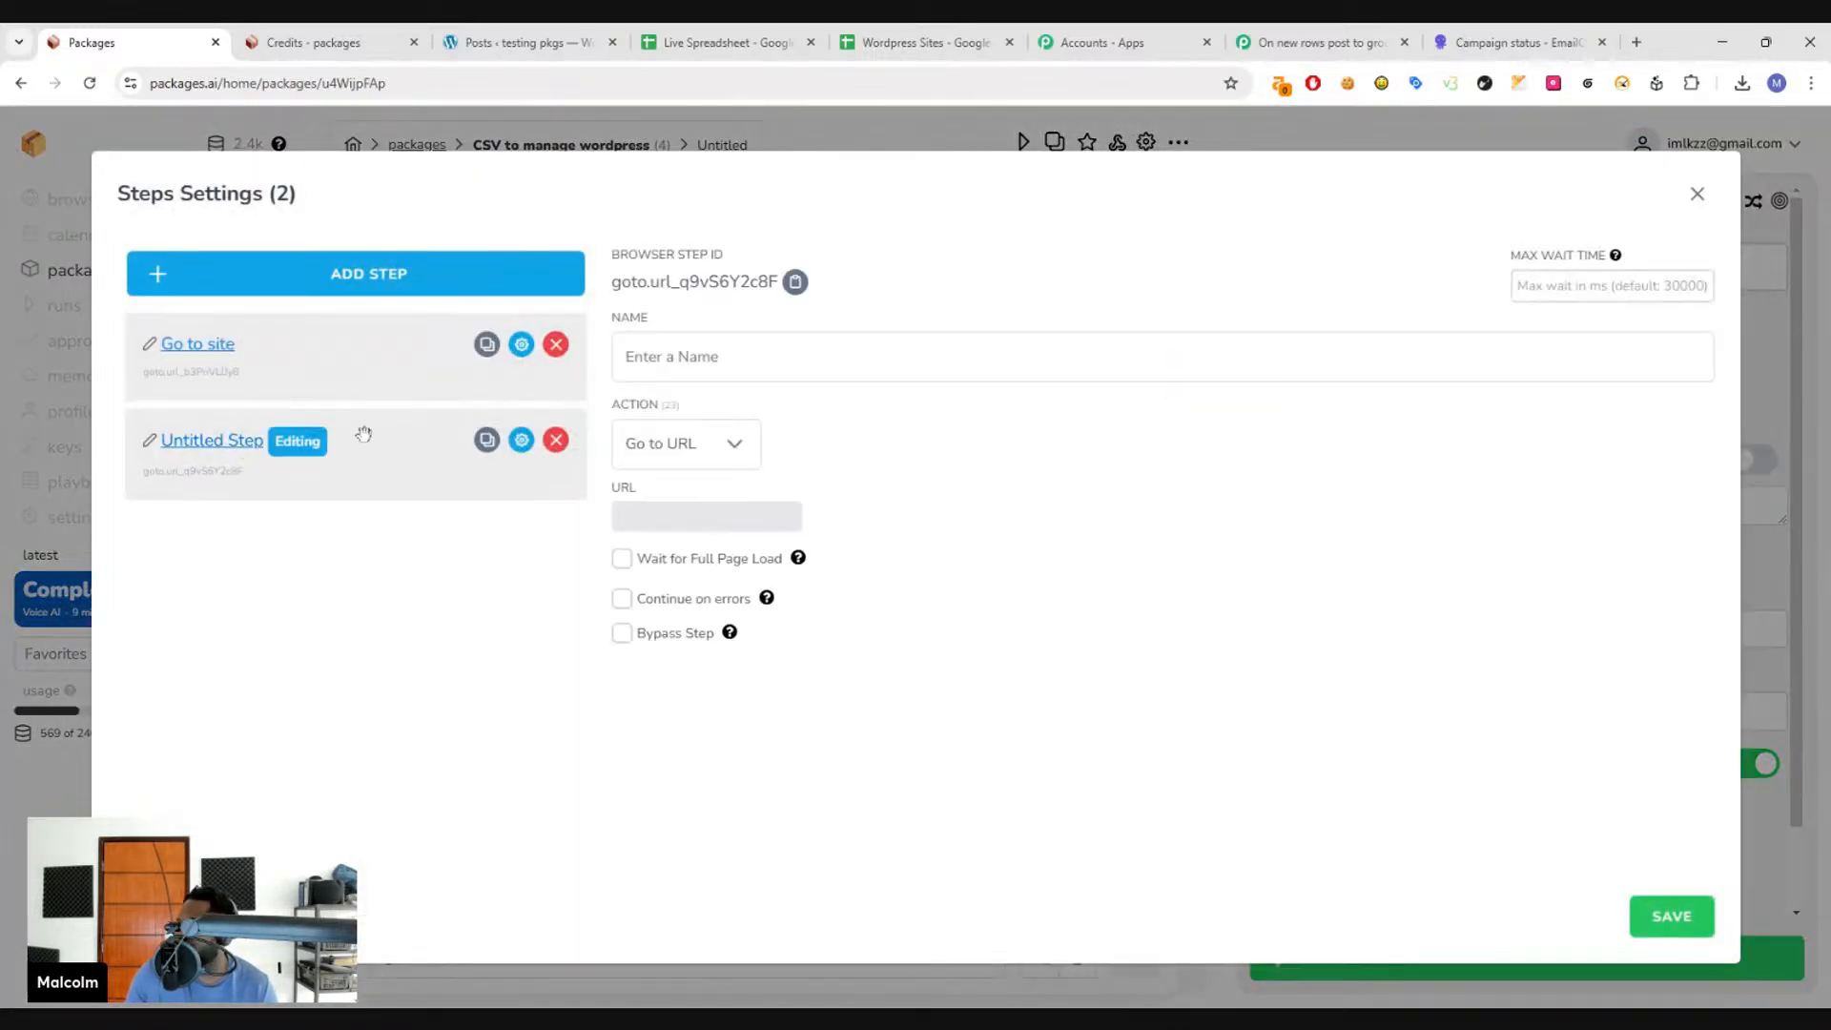
click(555, 441)
click(1087, 621)
- Add a "Wait for x milliseconds / timeout" step of 10000 milliseconds to the Browser node and save the steps
click(369, 274)
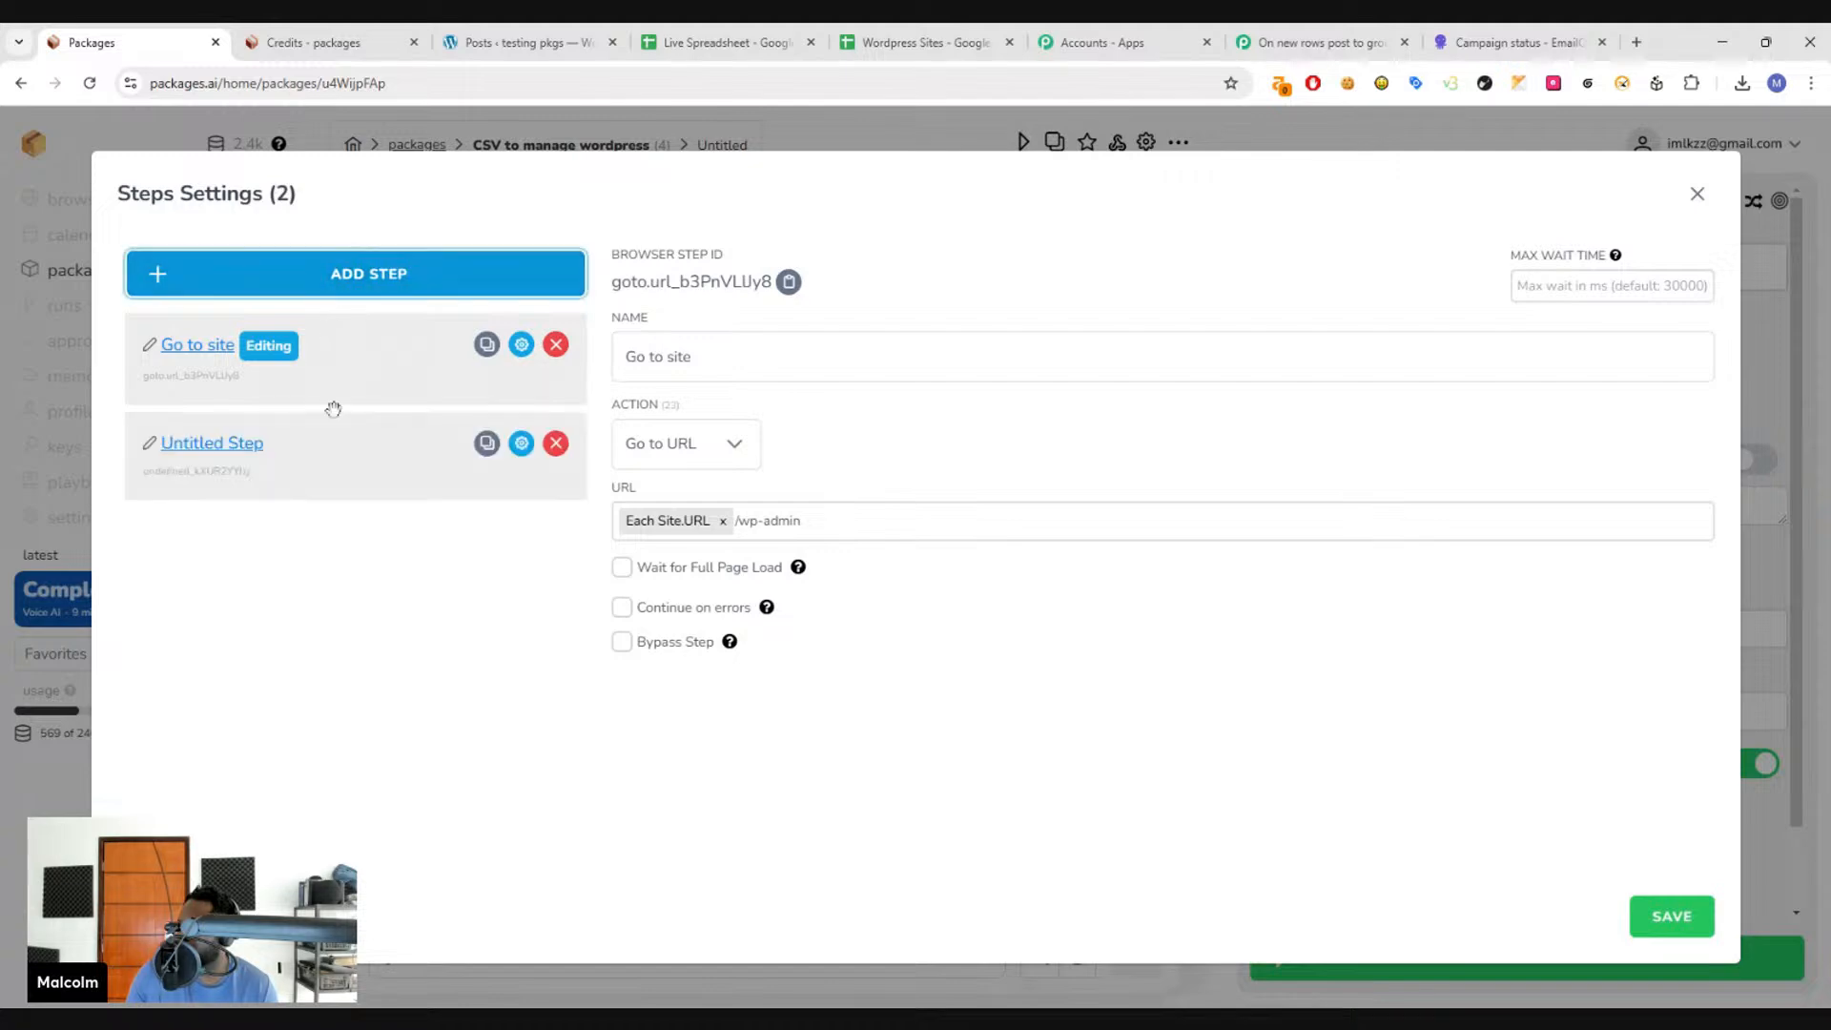
click(522, 442)
click(686, 444)
text(wa)
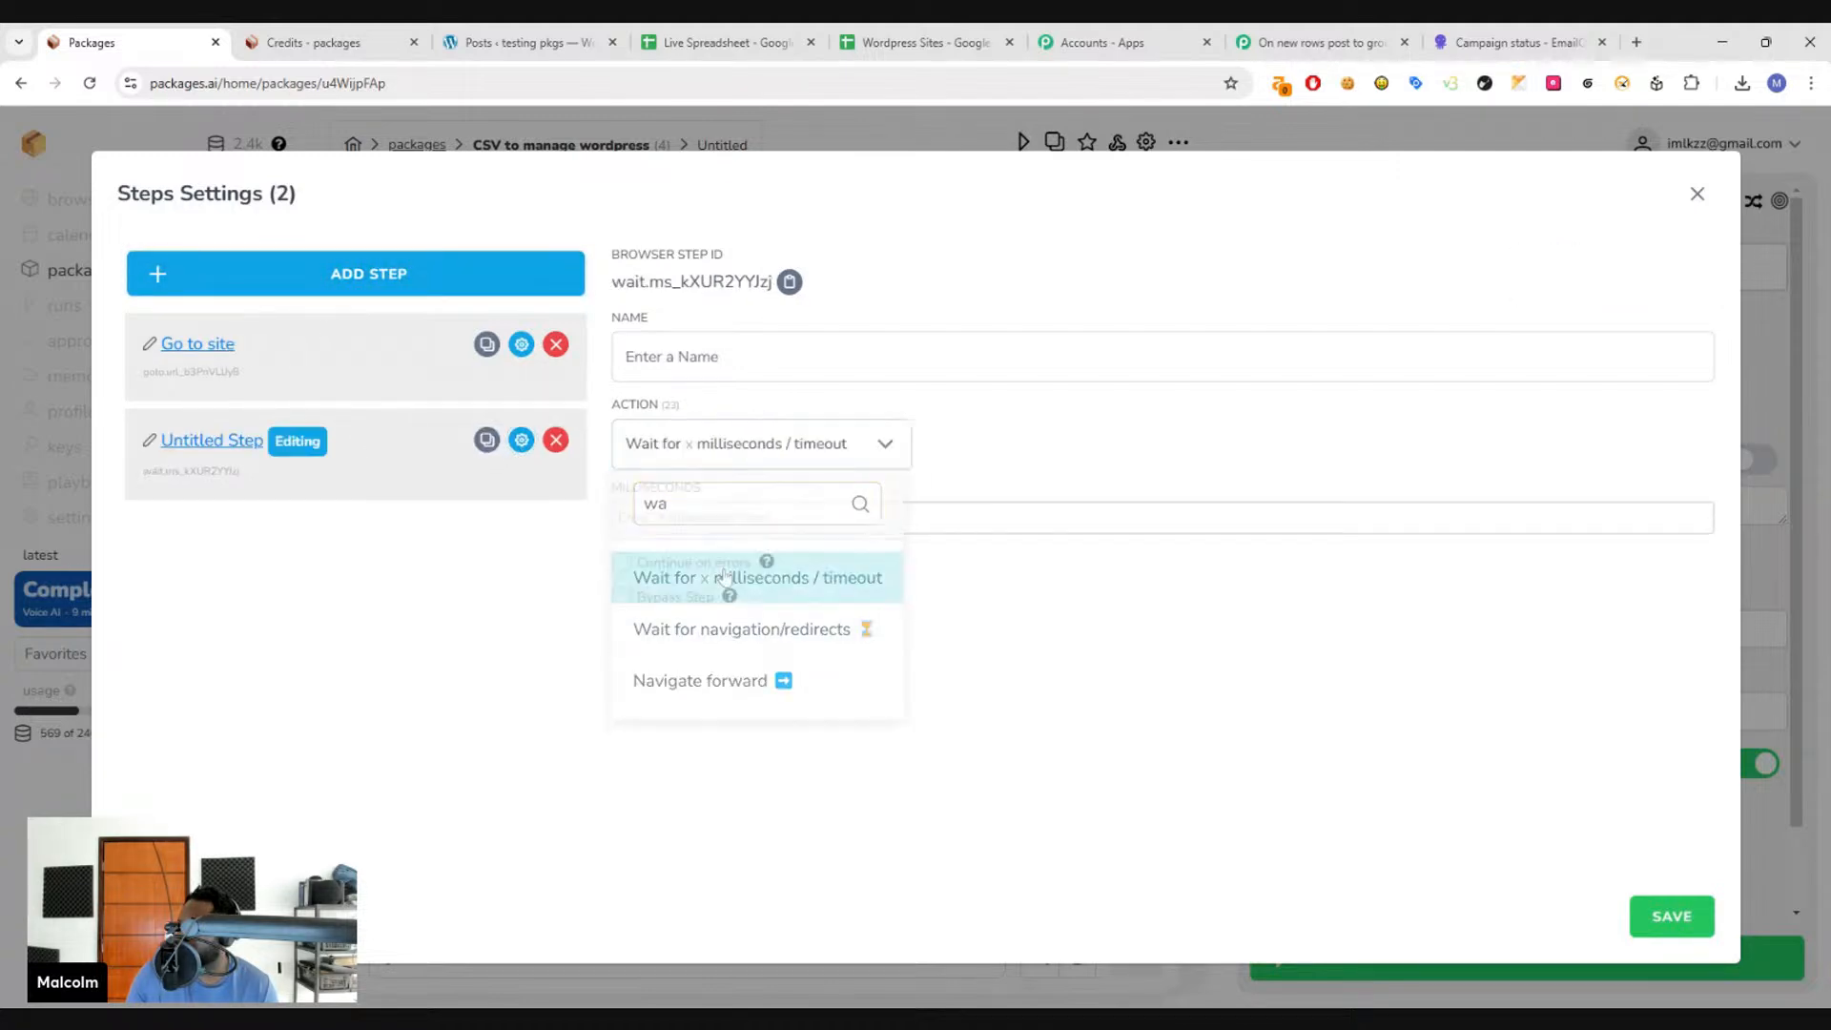
key(Return)
text(1000)
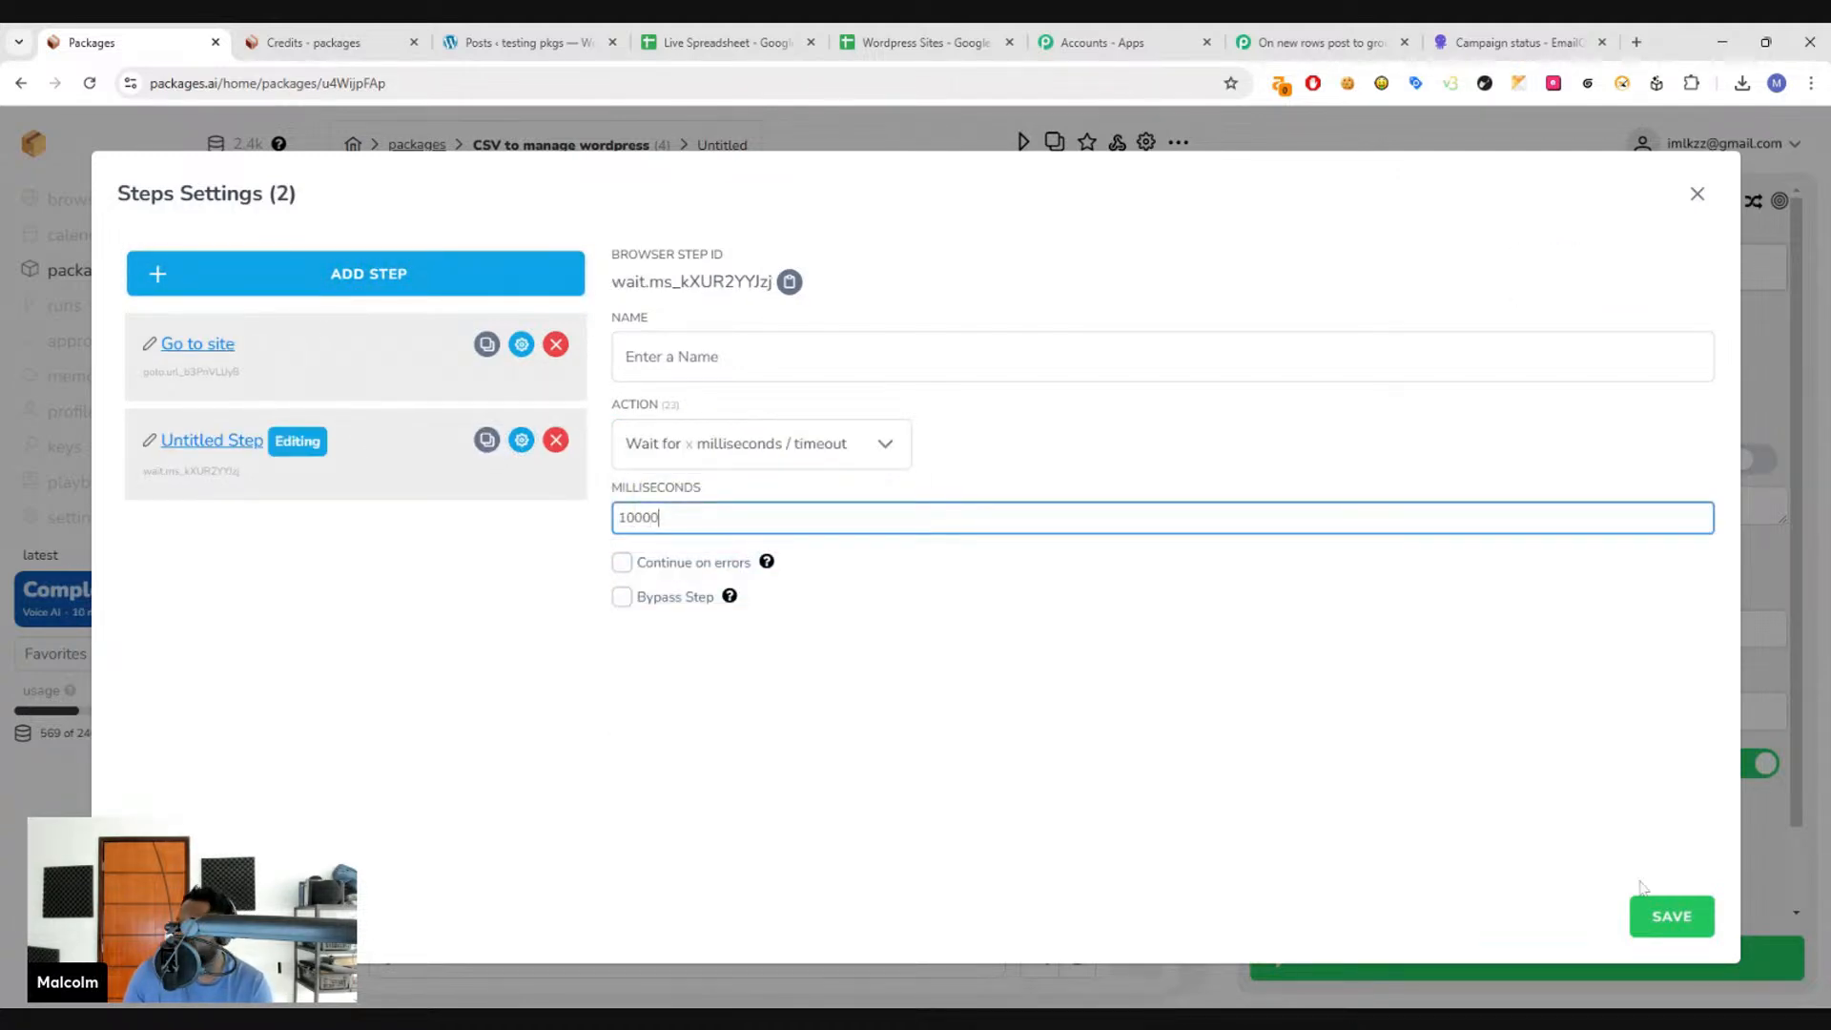
text(0)
click(1658, 914)
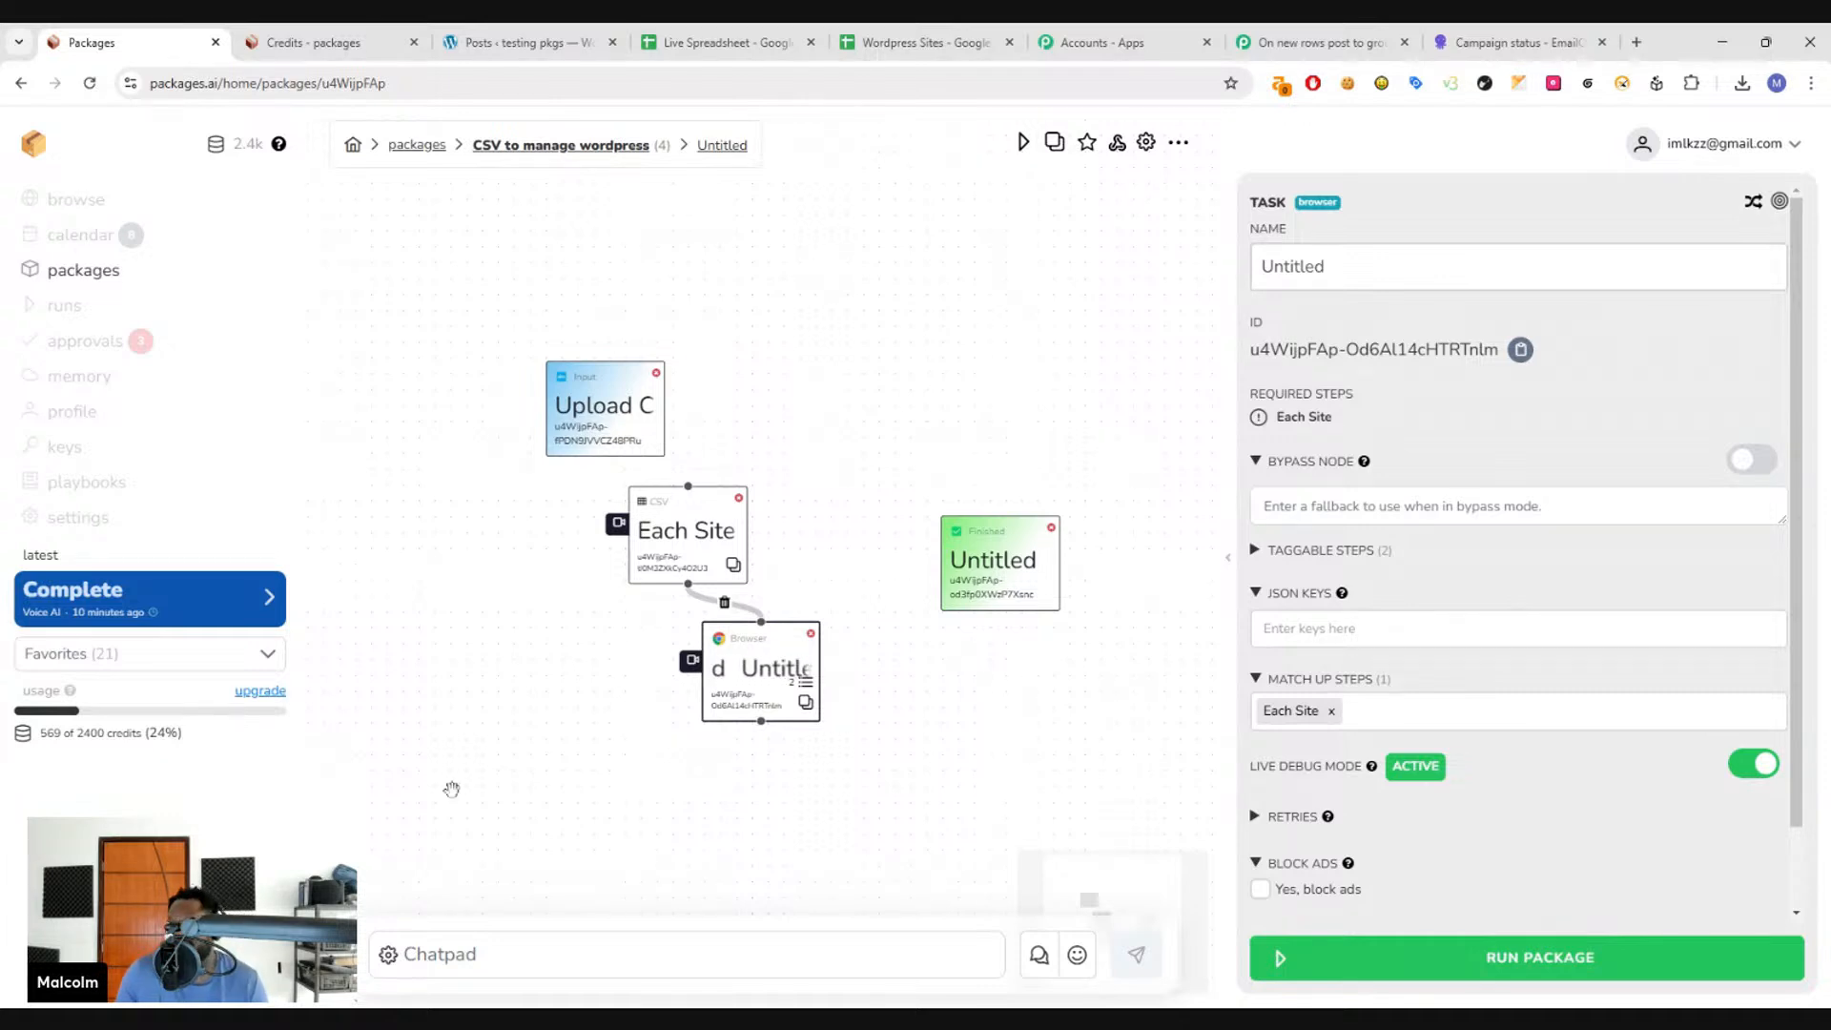
- Review the node types that consume credits, from Image to Browser, in the documentation's credits table
click(315, 42)
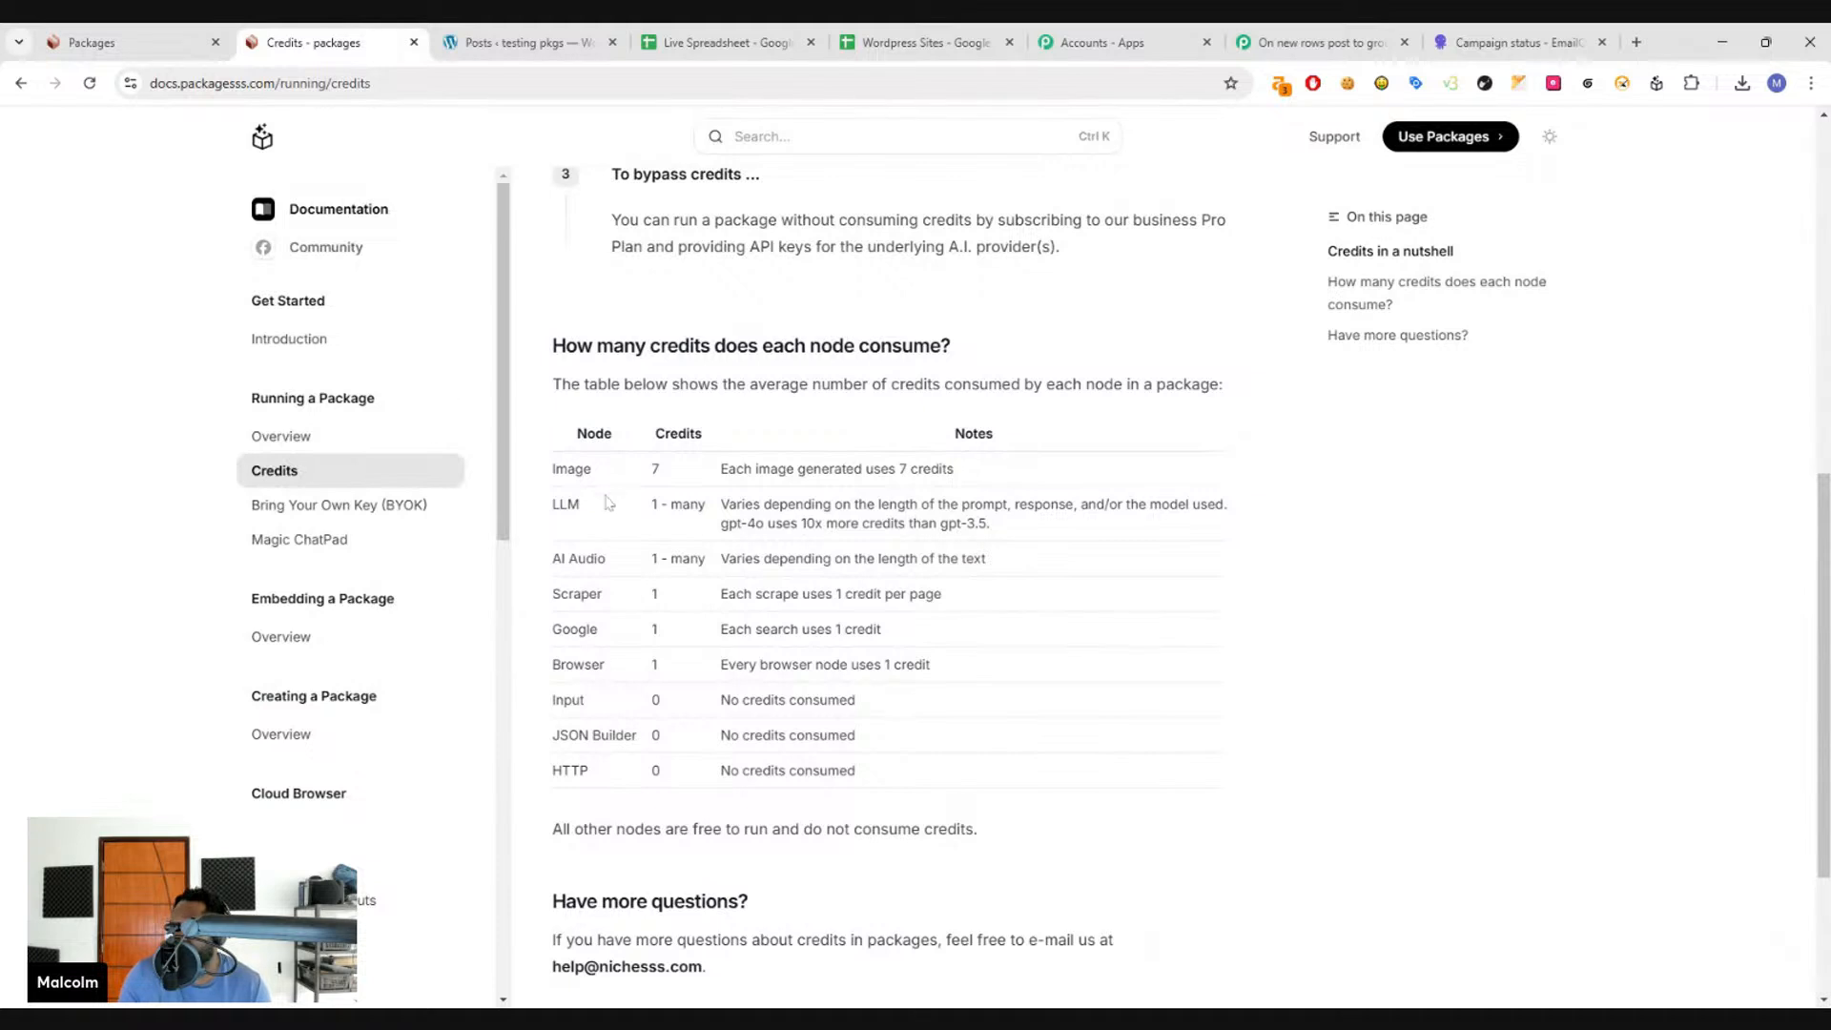
drag(552, 481, 981, 828)
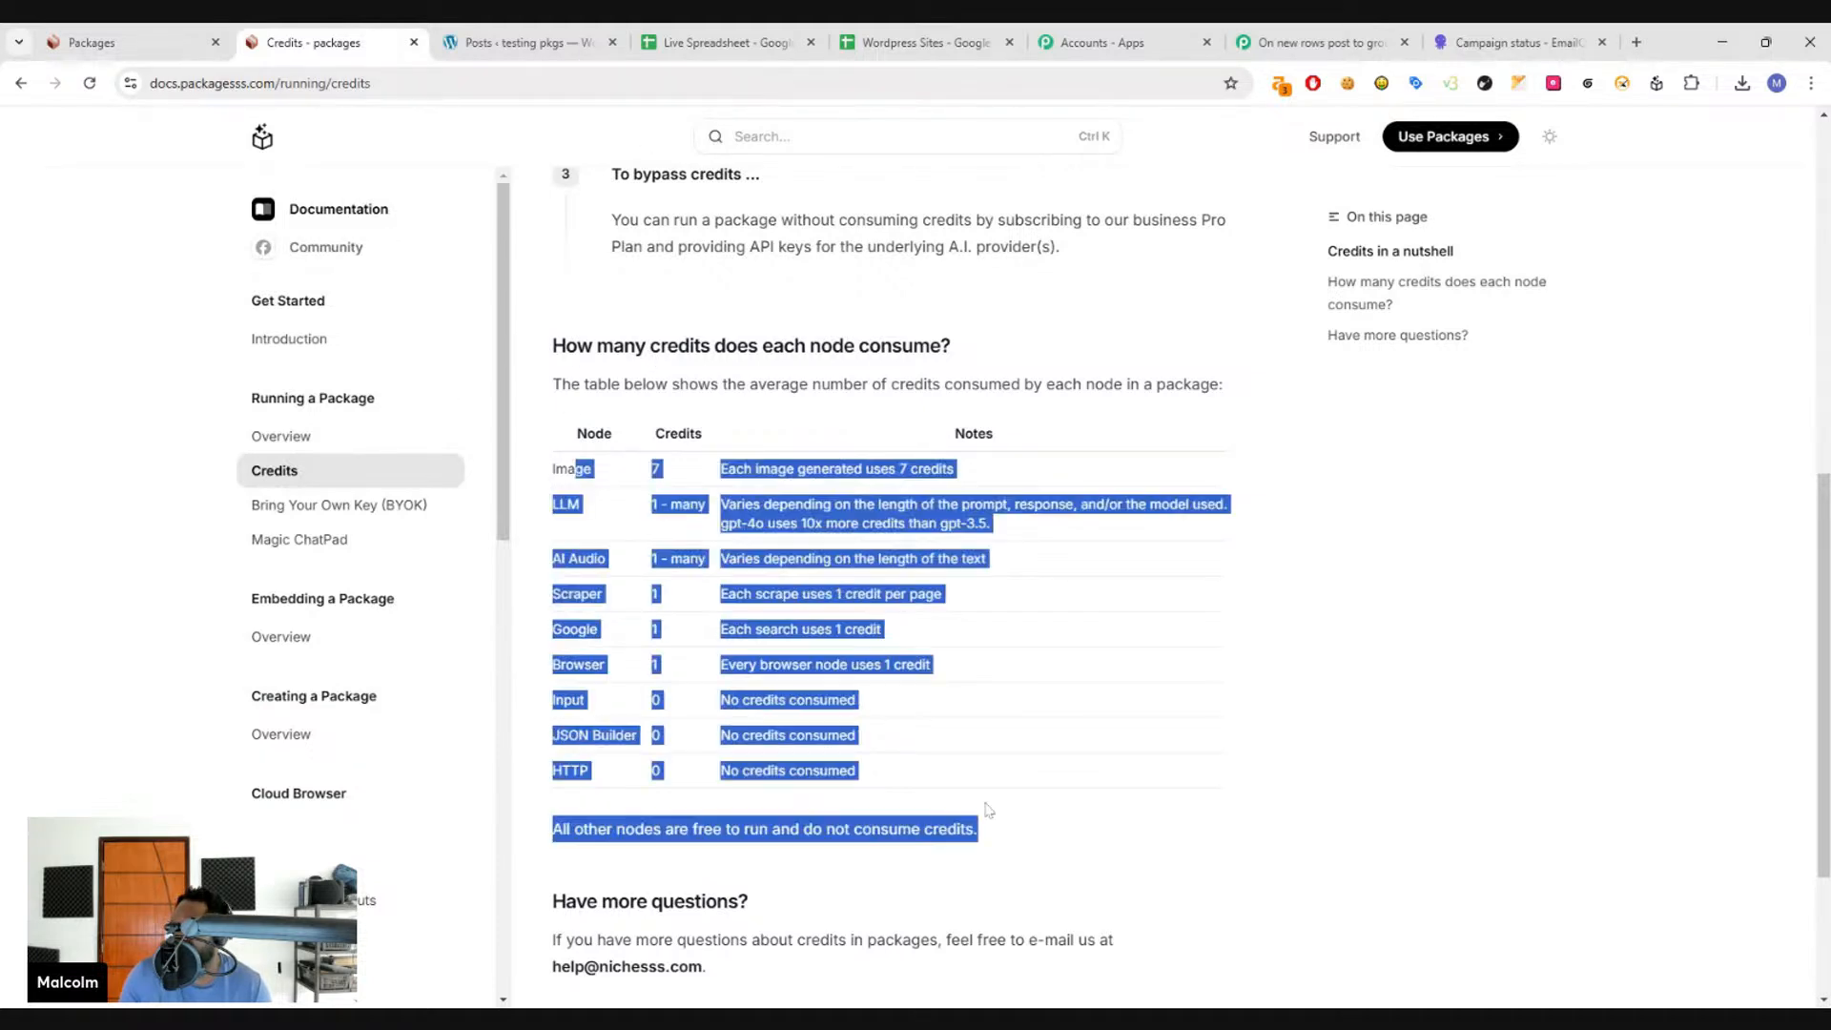
click(976, 799)
drag(875, 649, 990, 661)
click(550, 477)
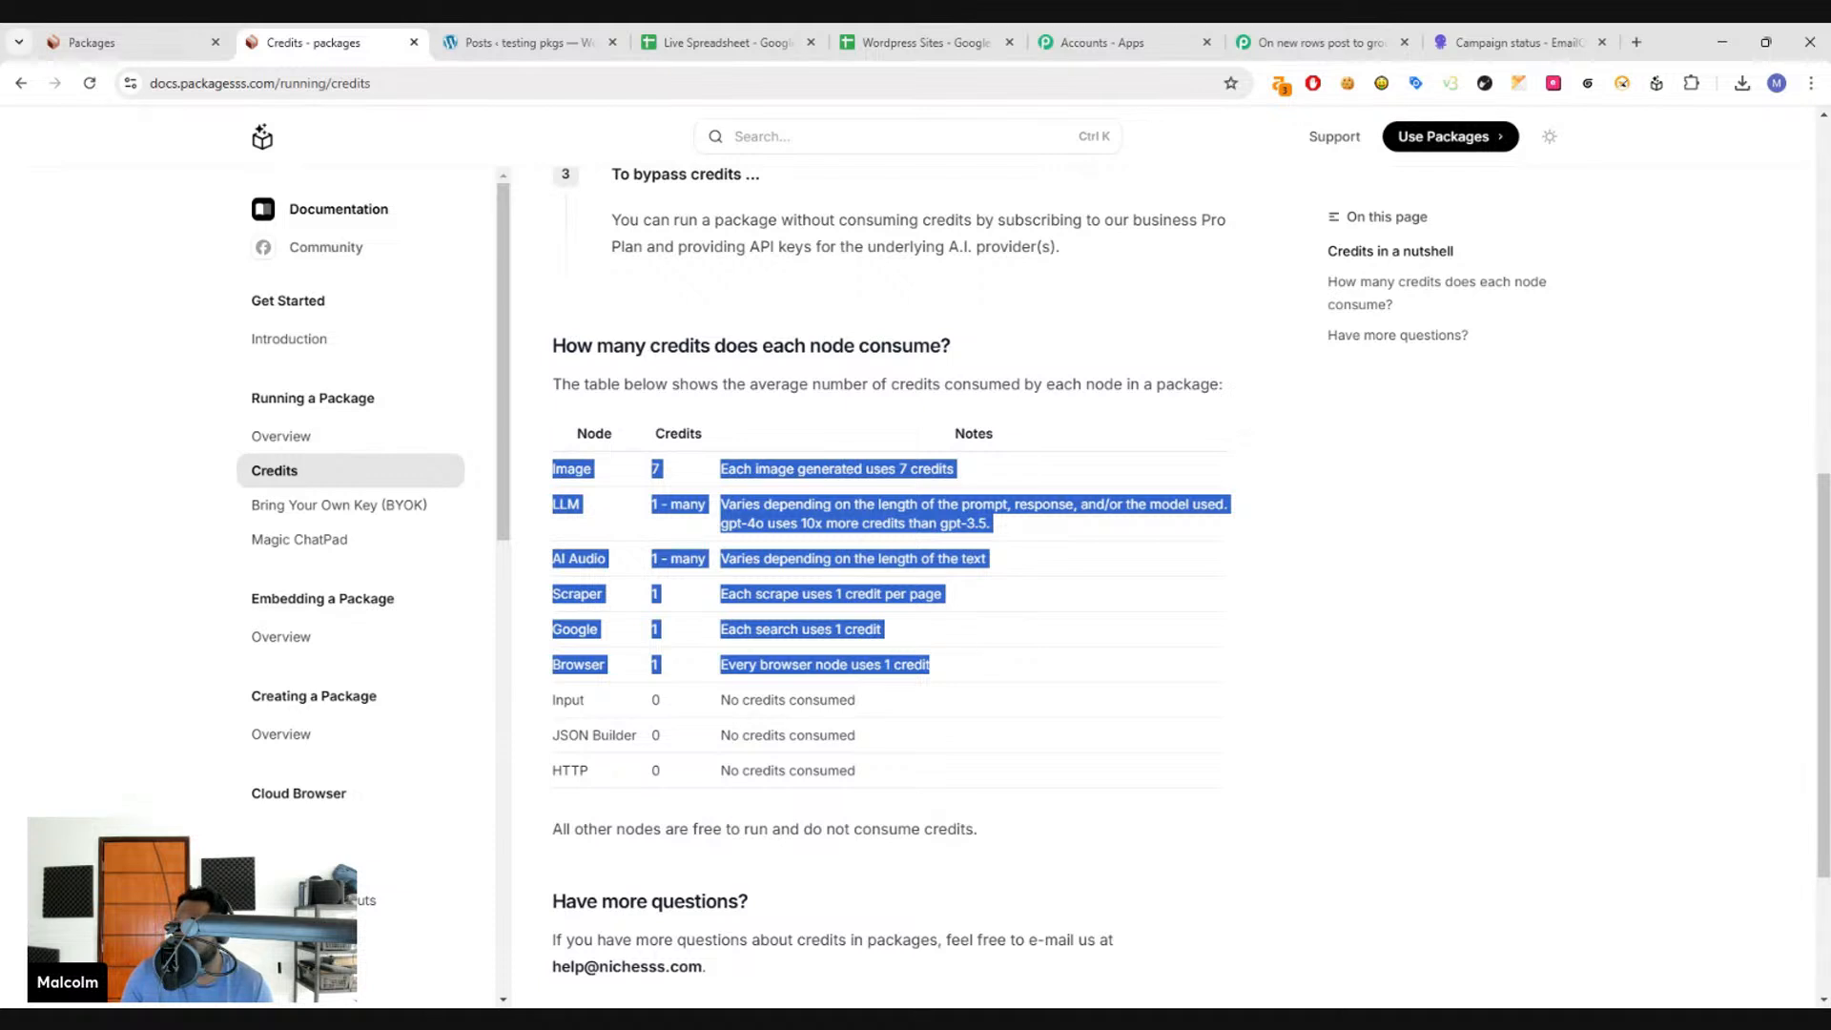
- Turn on bypass mode for the Browser node in the package editor
click(134, 42)
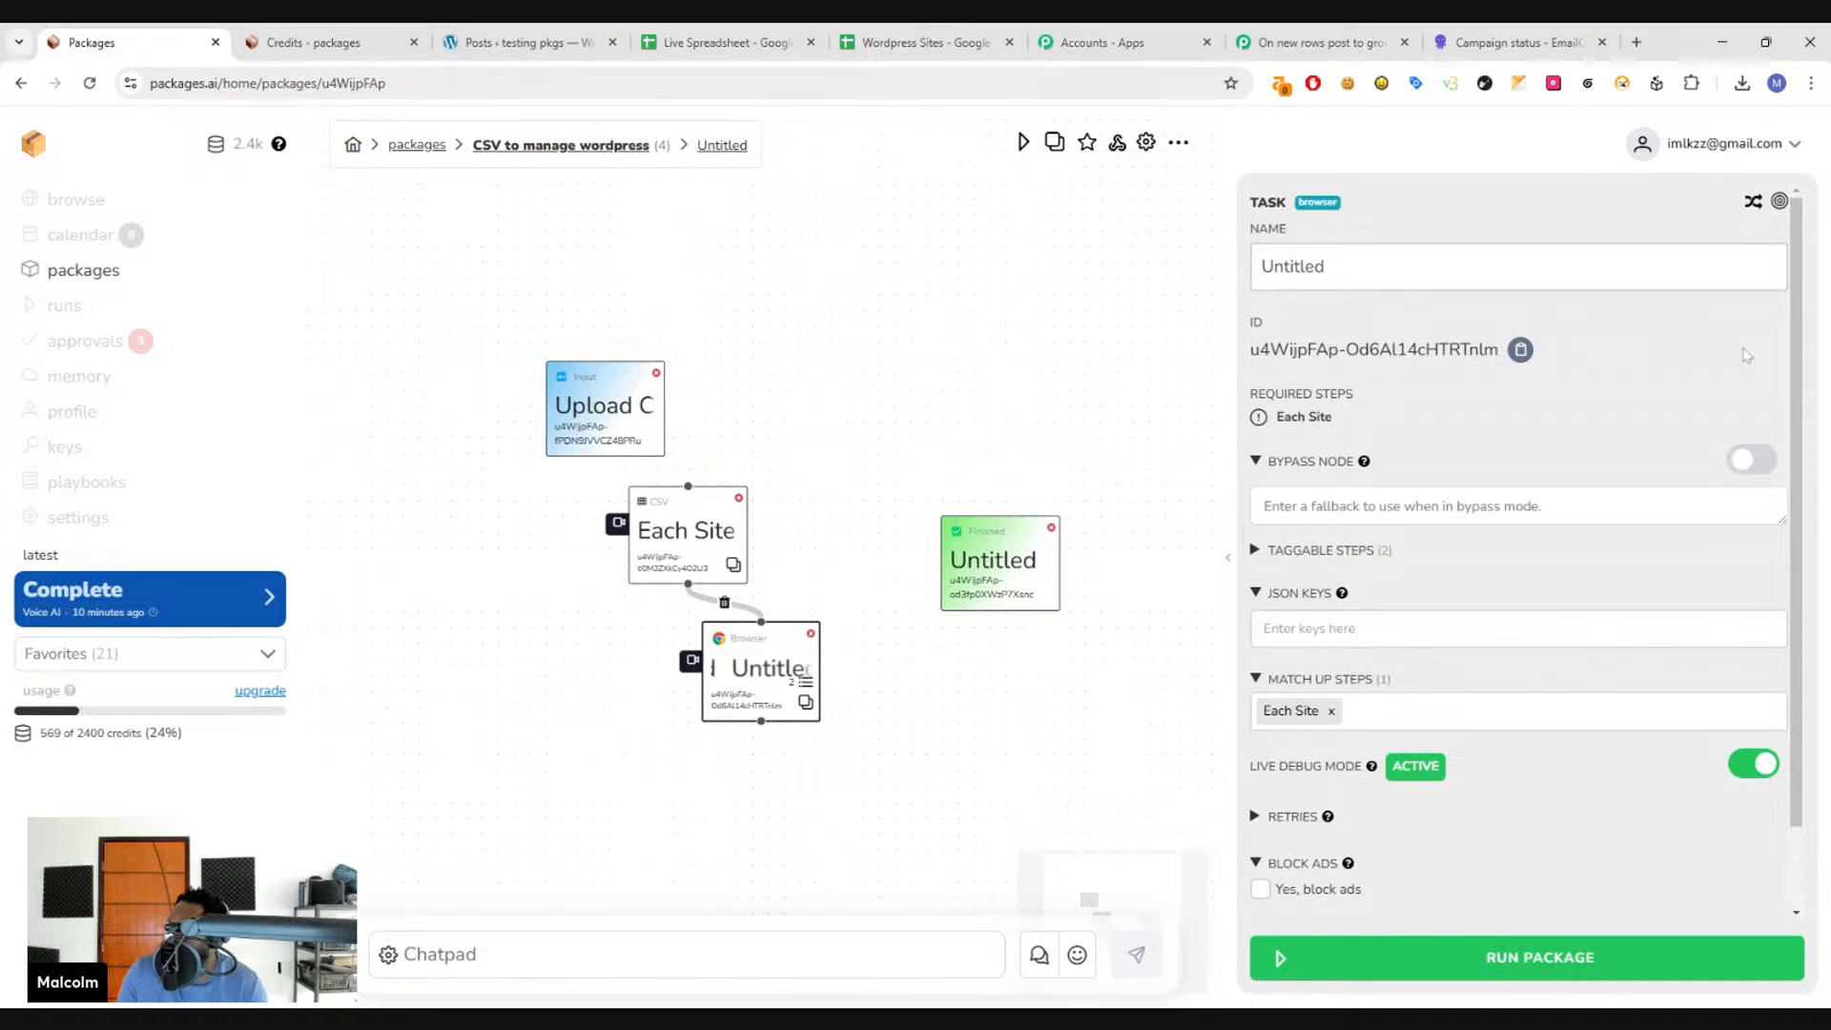
click(1751, 461)
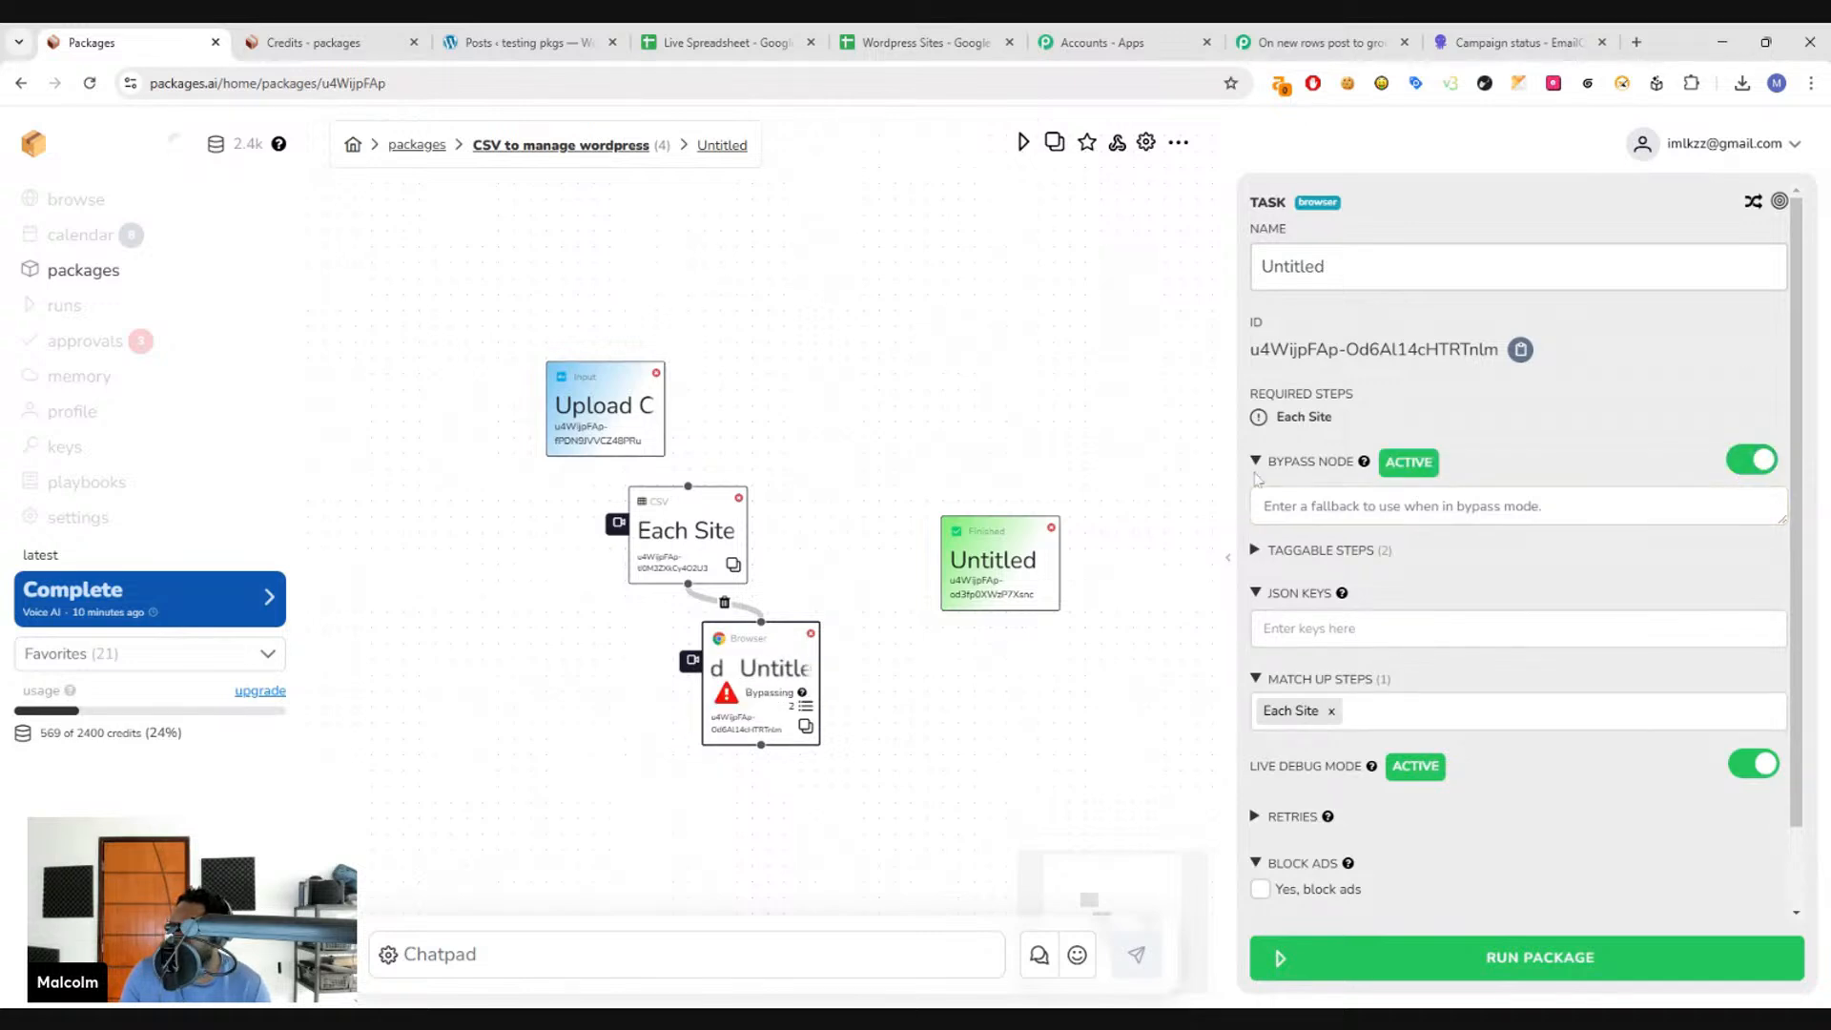
click(1751, 461)
click(1750, 460)
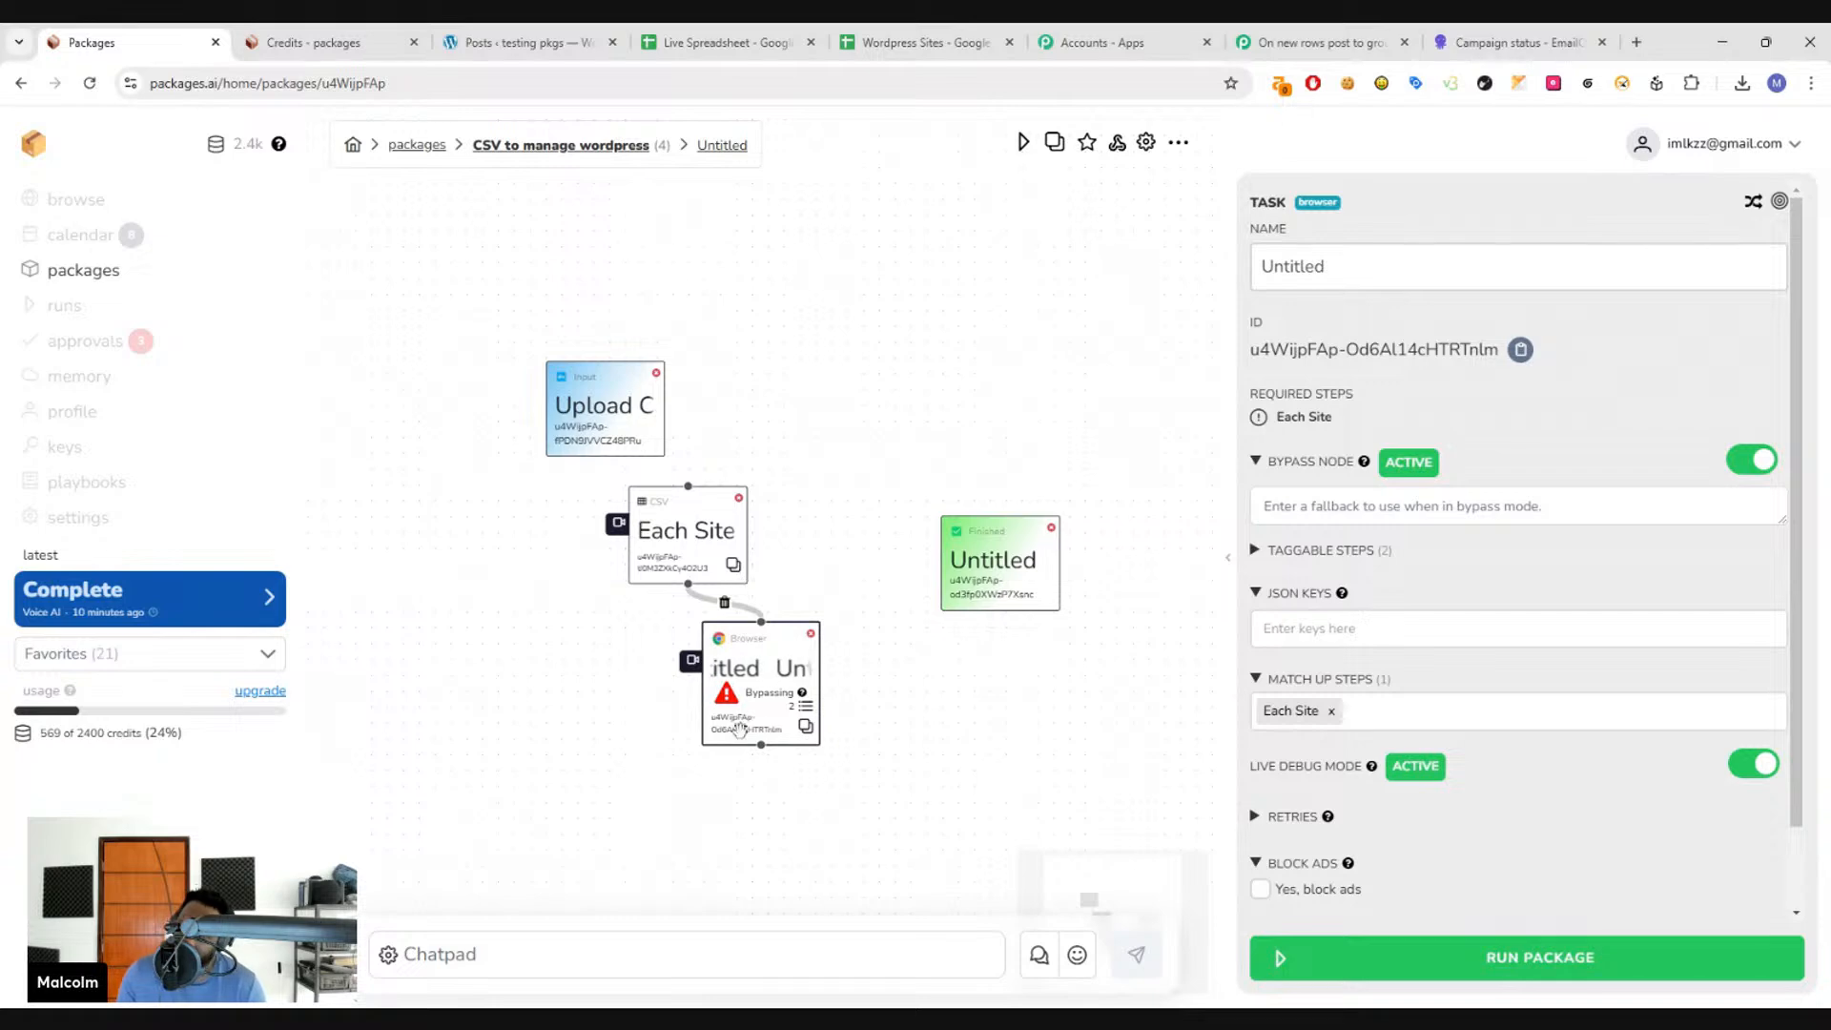
- Run the package again with the already uploaded CSV and the Browser node bypassed
drag(916, 741, 916, 695)
click(1411, 963)
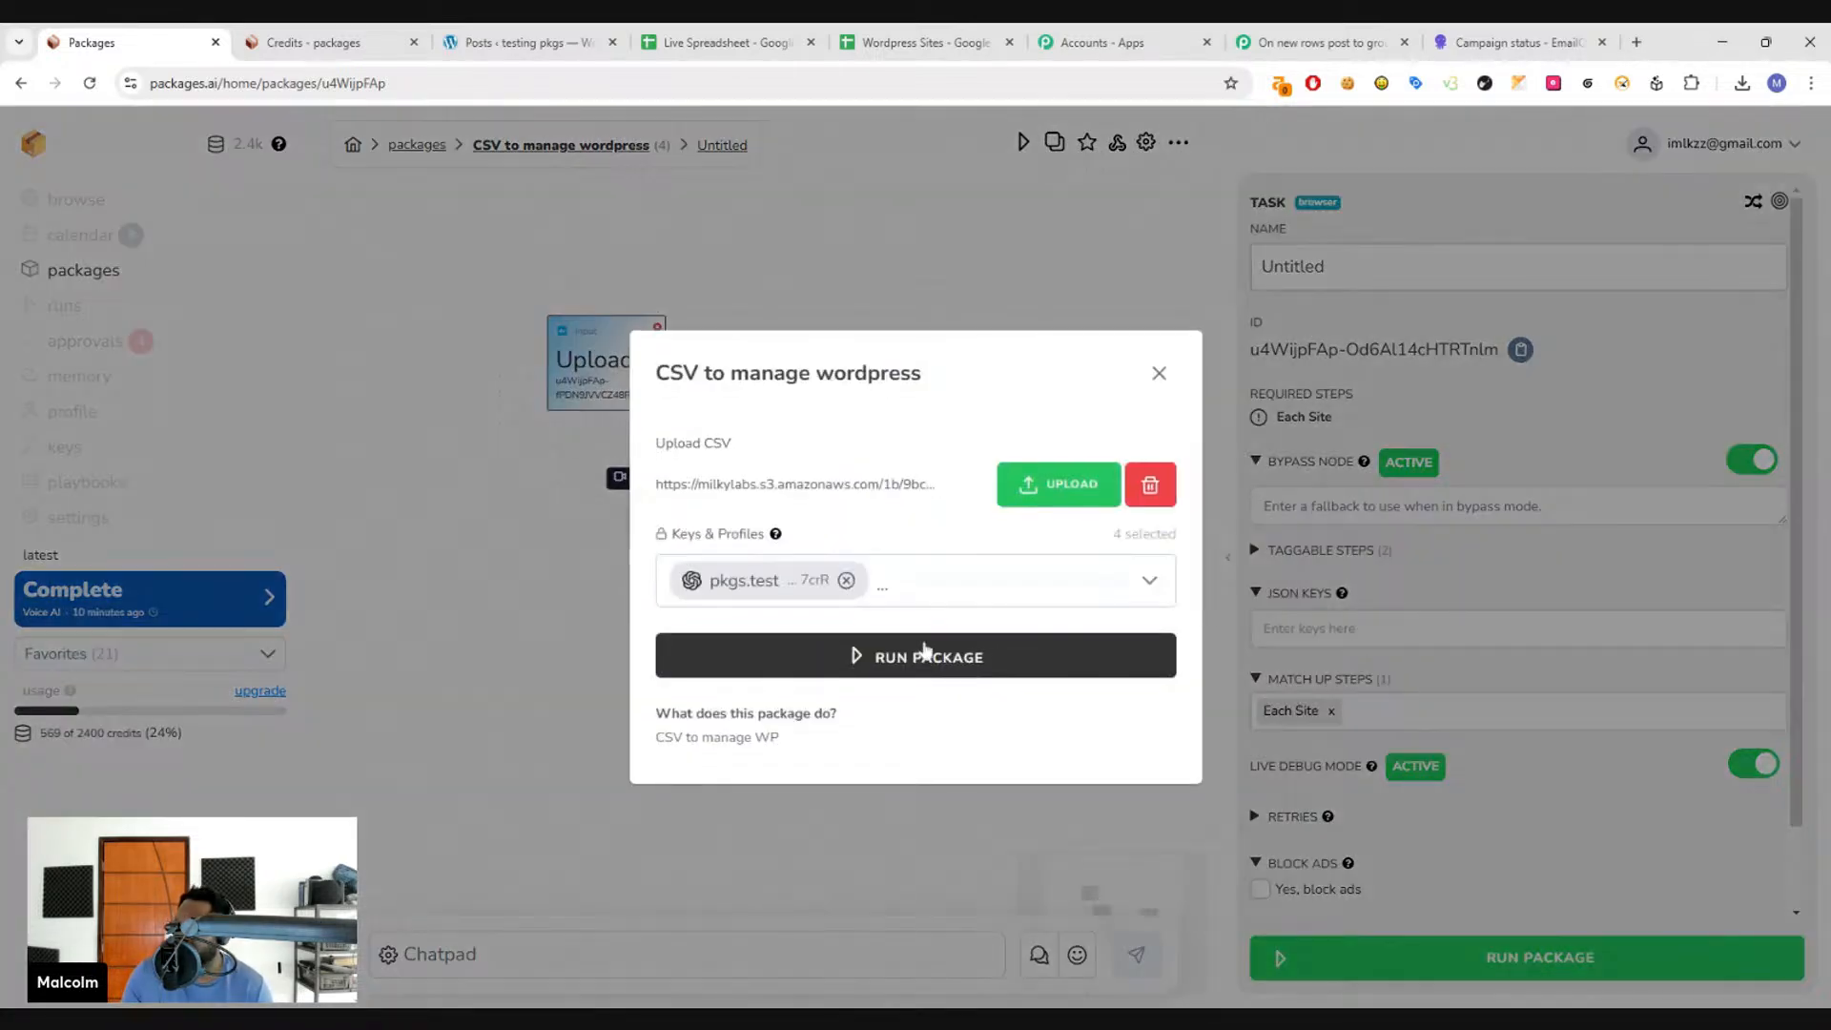
click(958, 665)
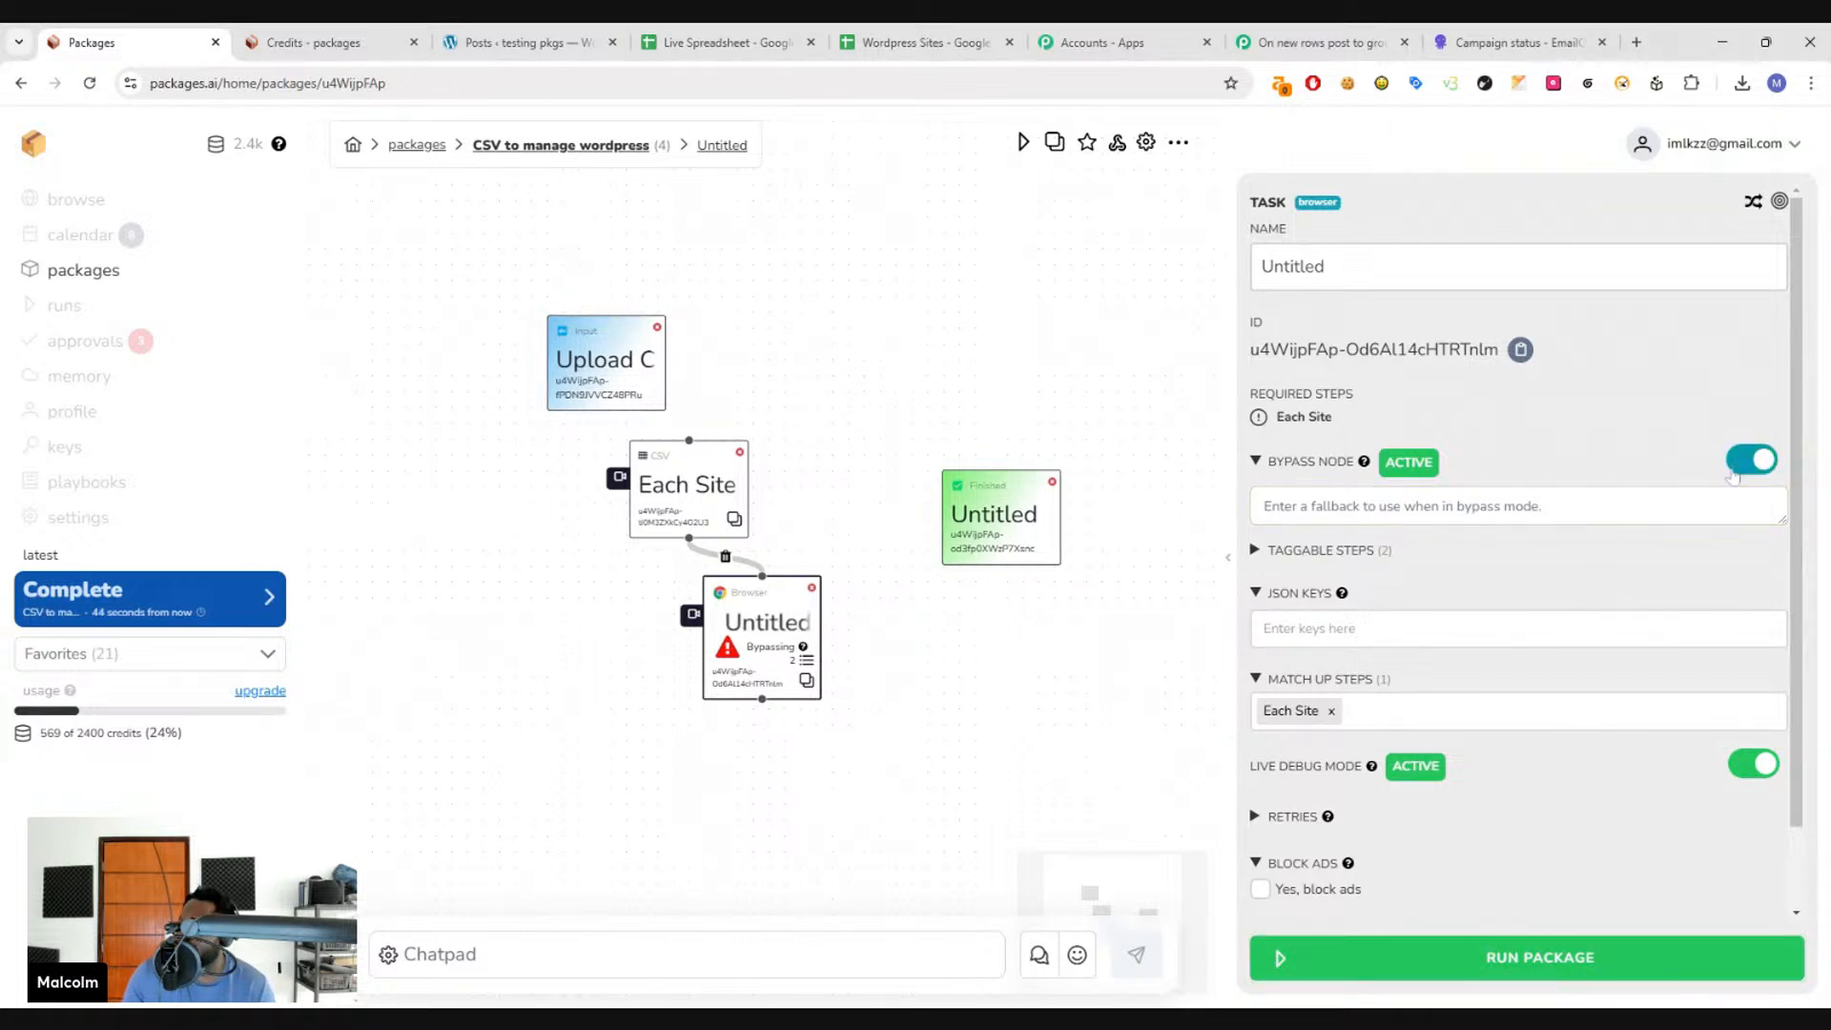
- Add an LLM node between the Each Site and Finished nodes and enter "My demo prompt." as its prompt
drag(999, 529, 1076, 527)
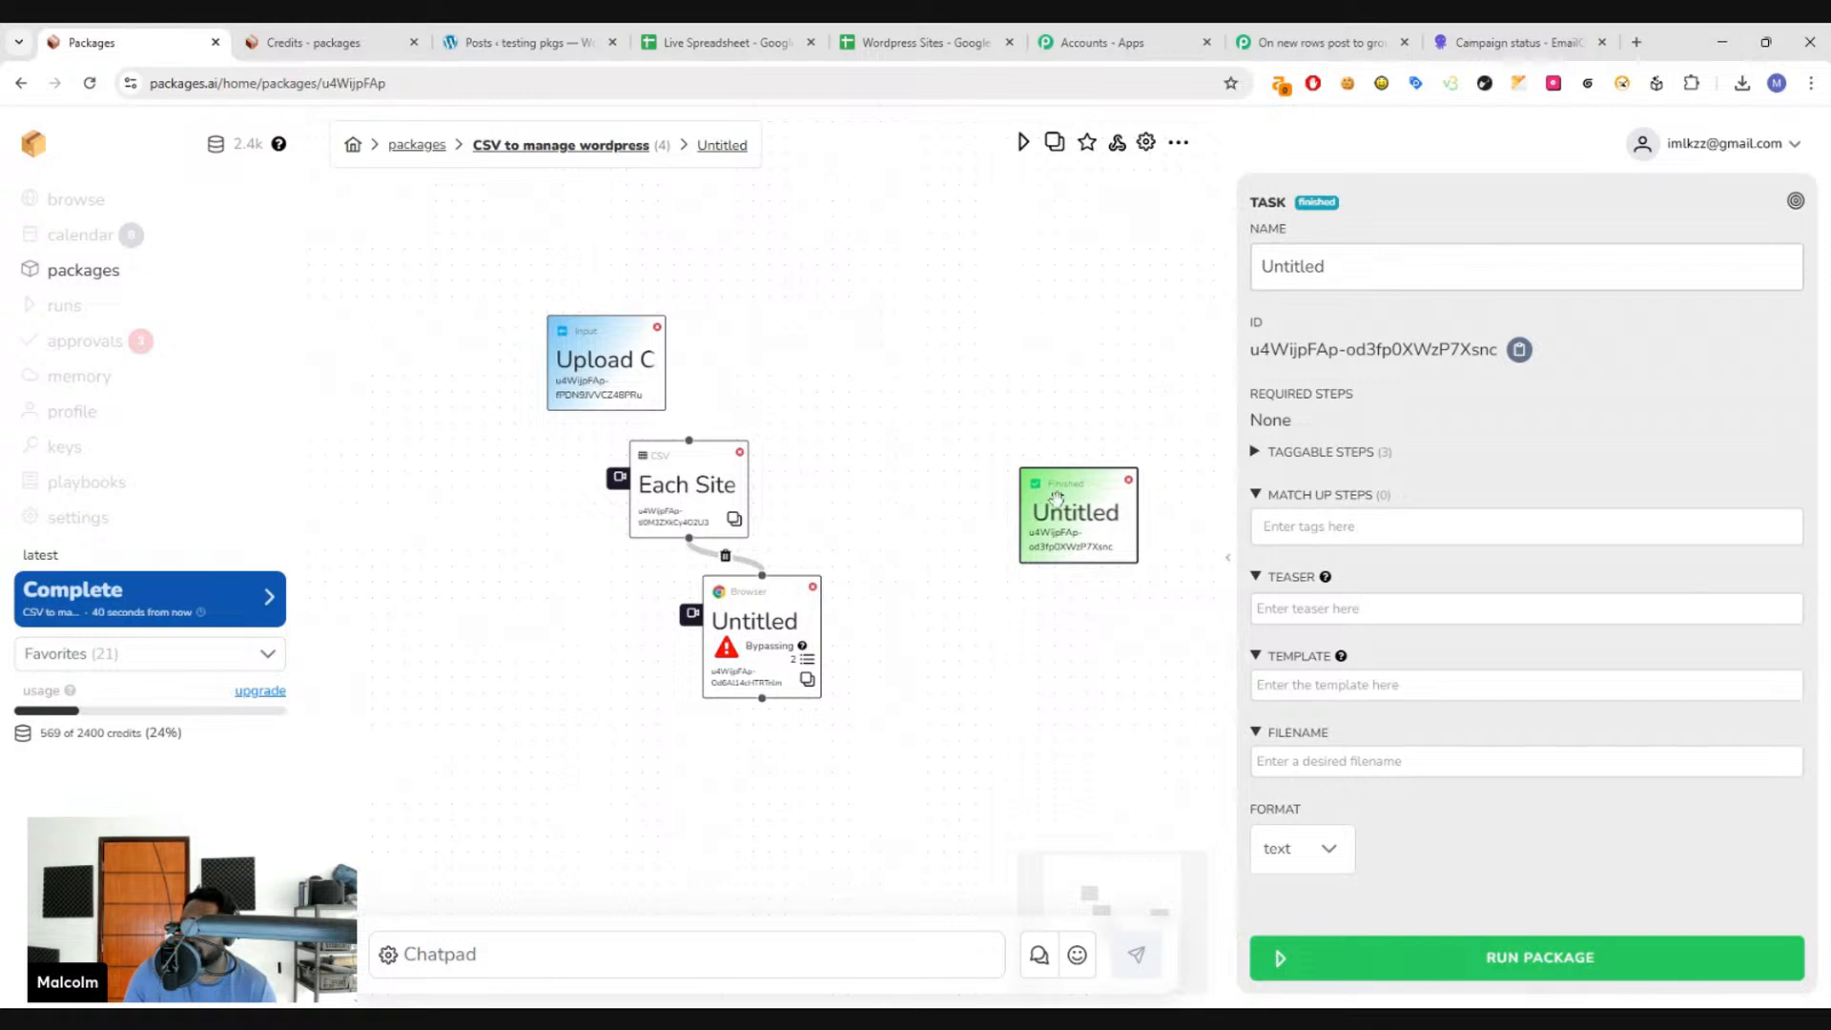
click(787, 625)
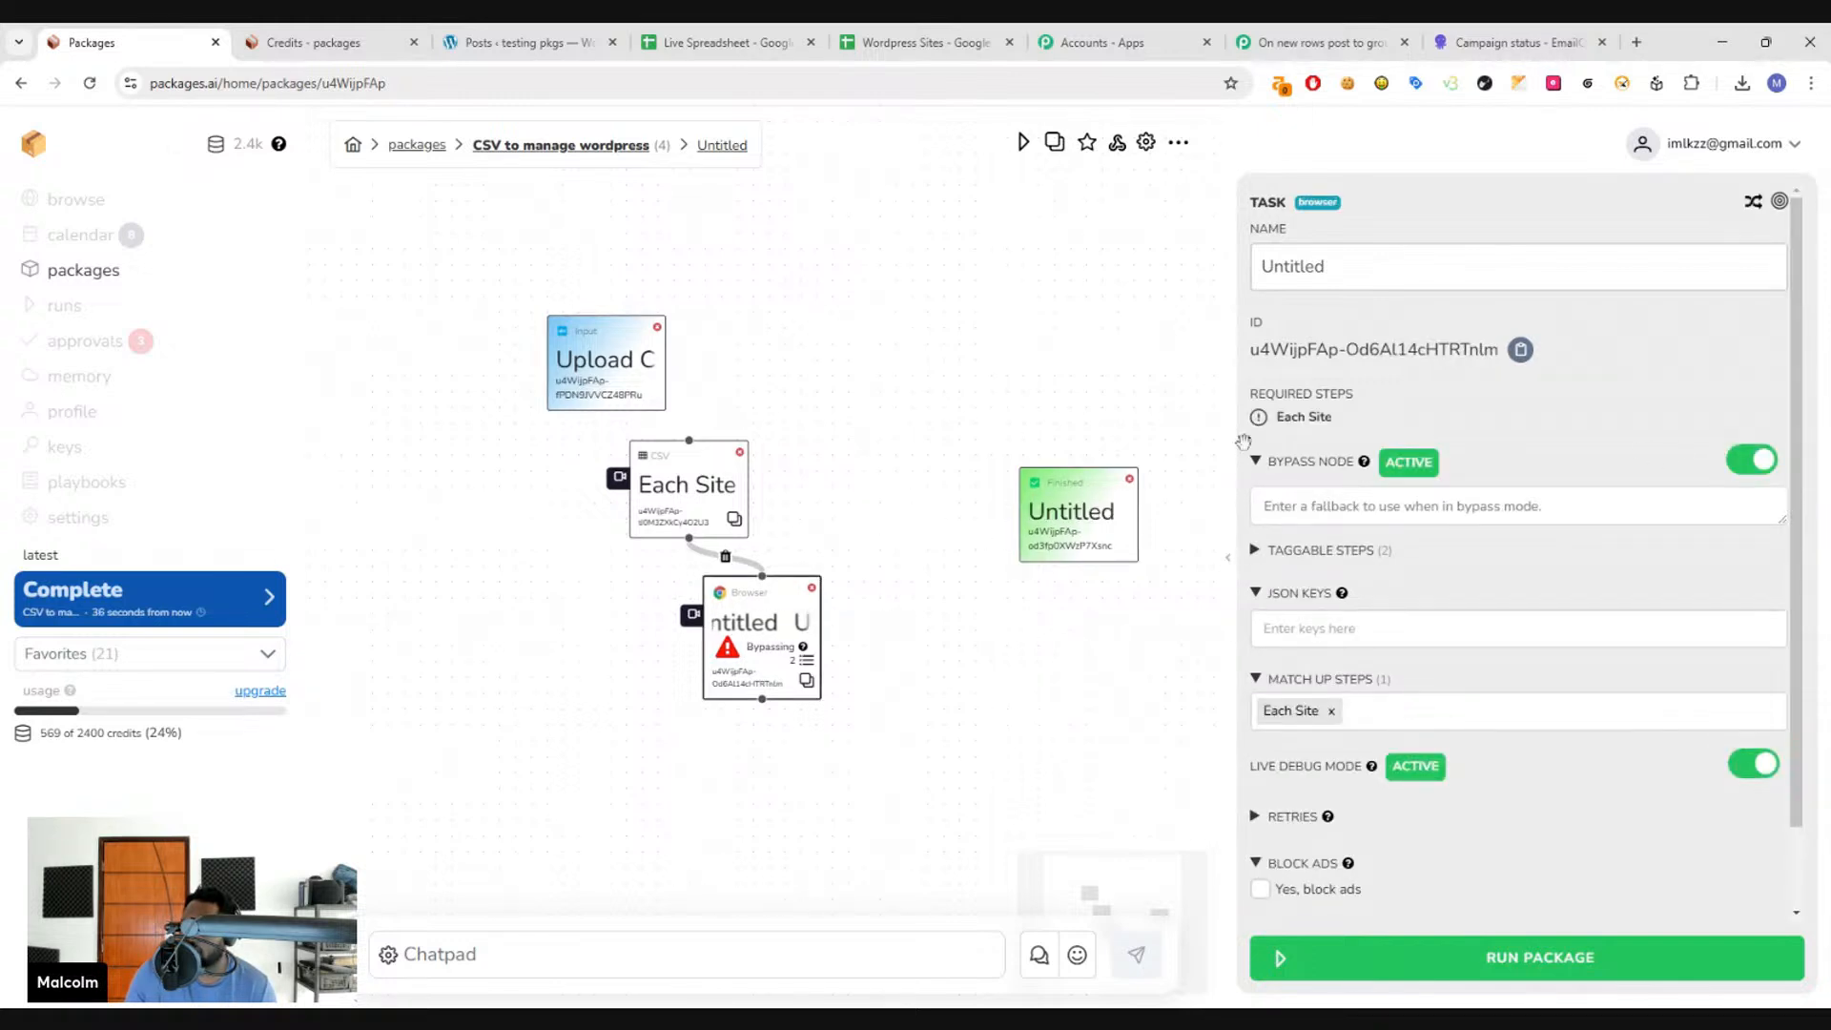
right_click(874, 365)
mouse_move(954, 797)
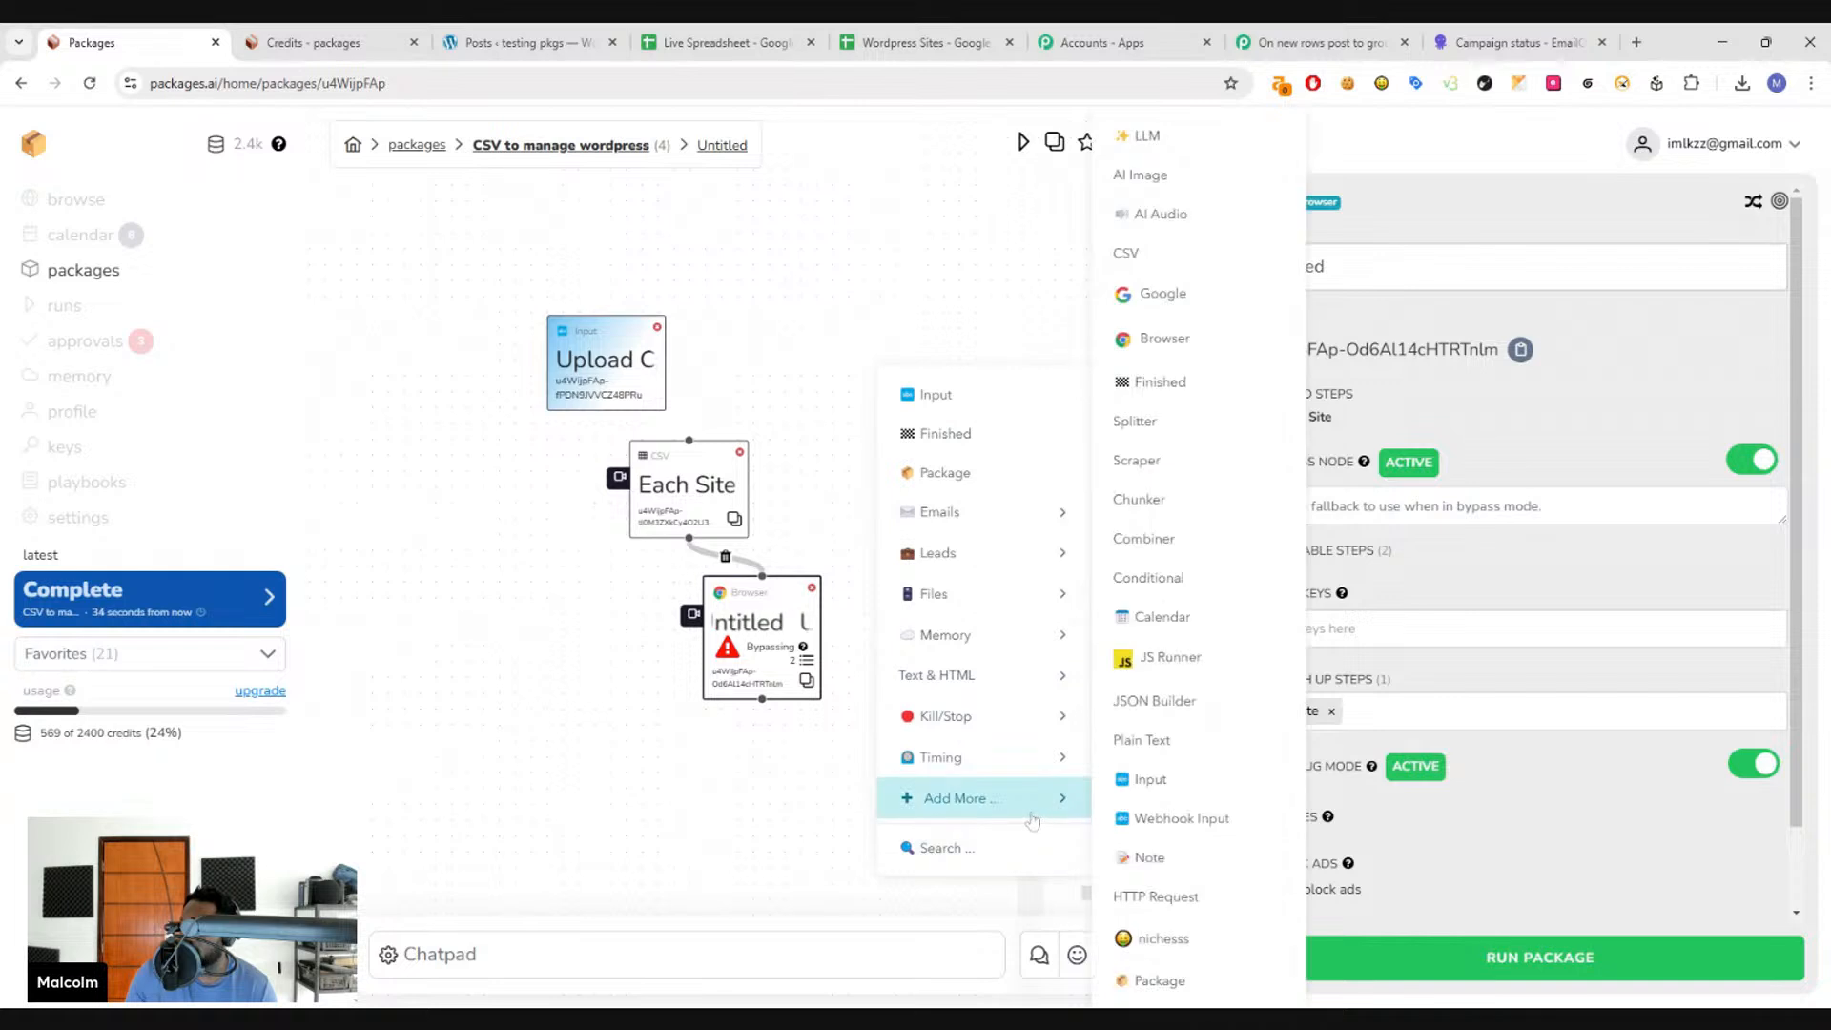
click(1144, 135)
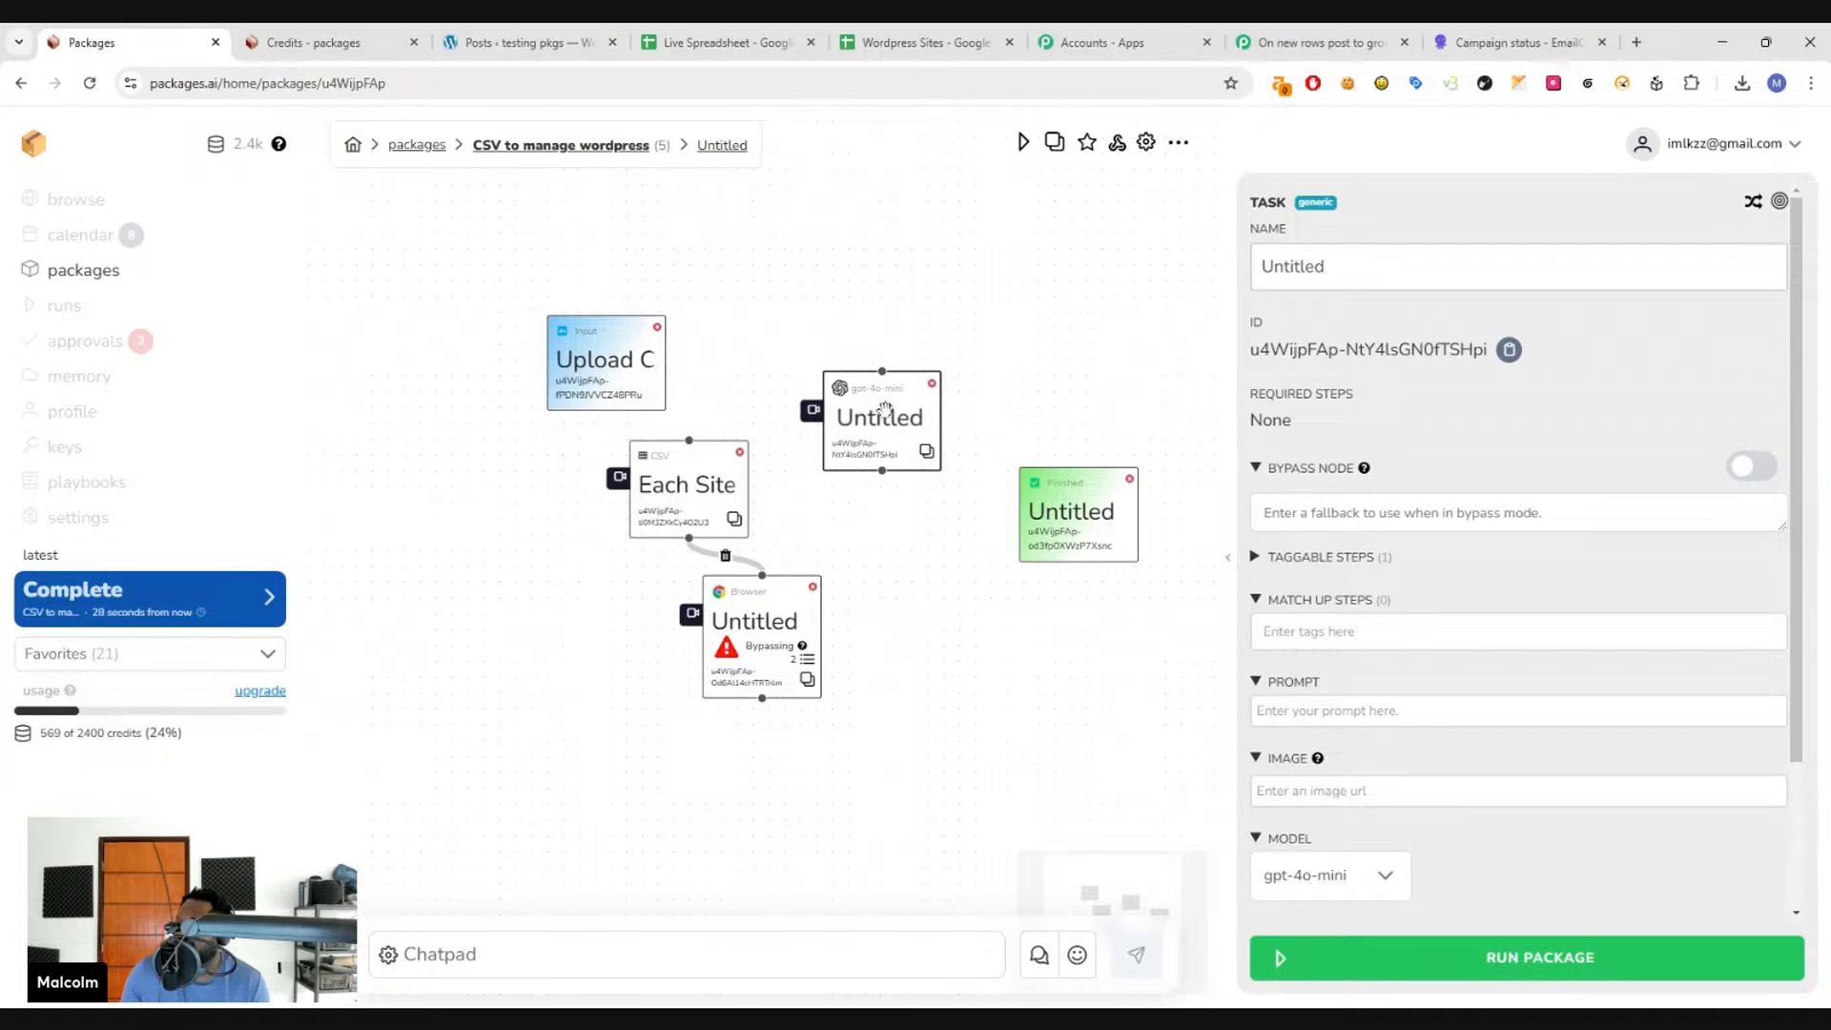
drag(885, 410, 873, 426)
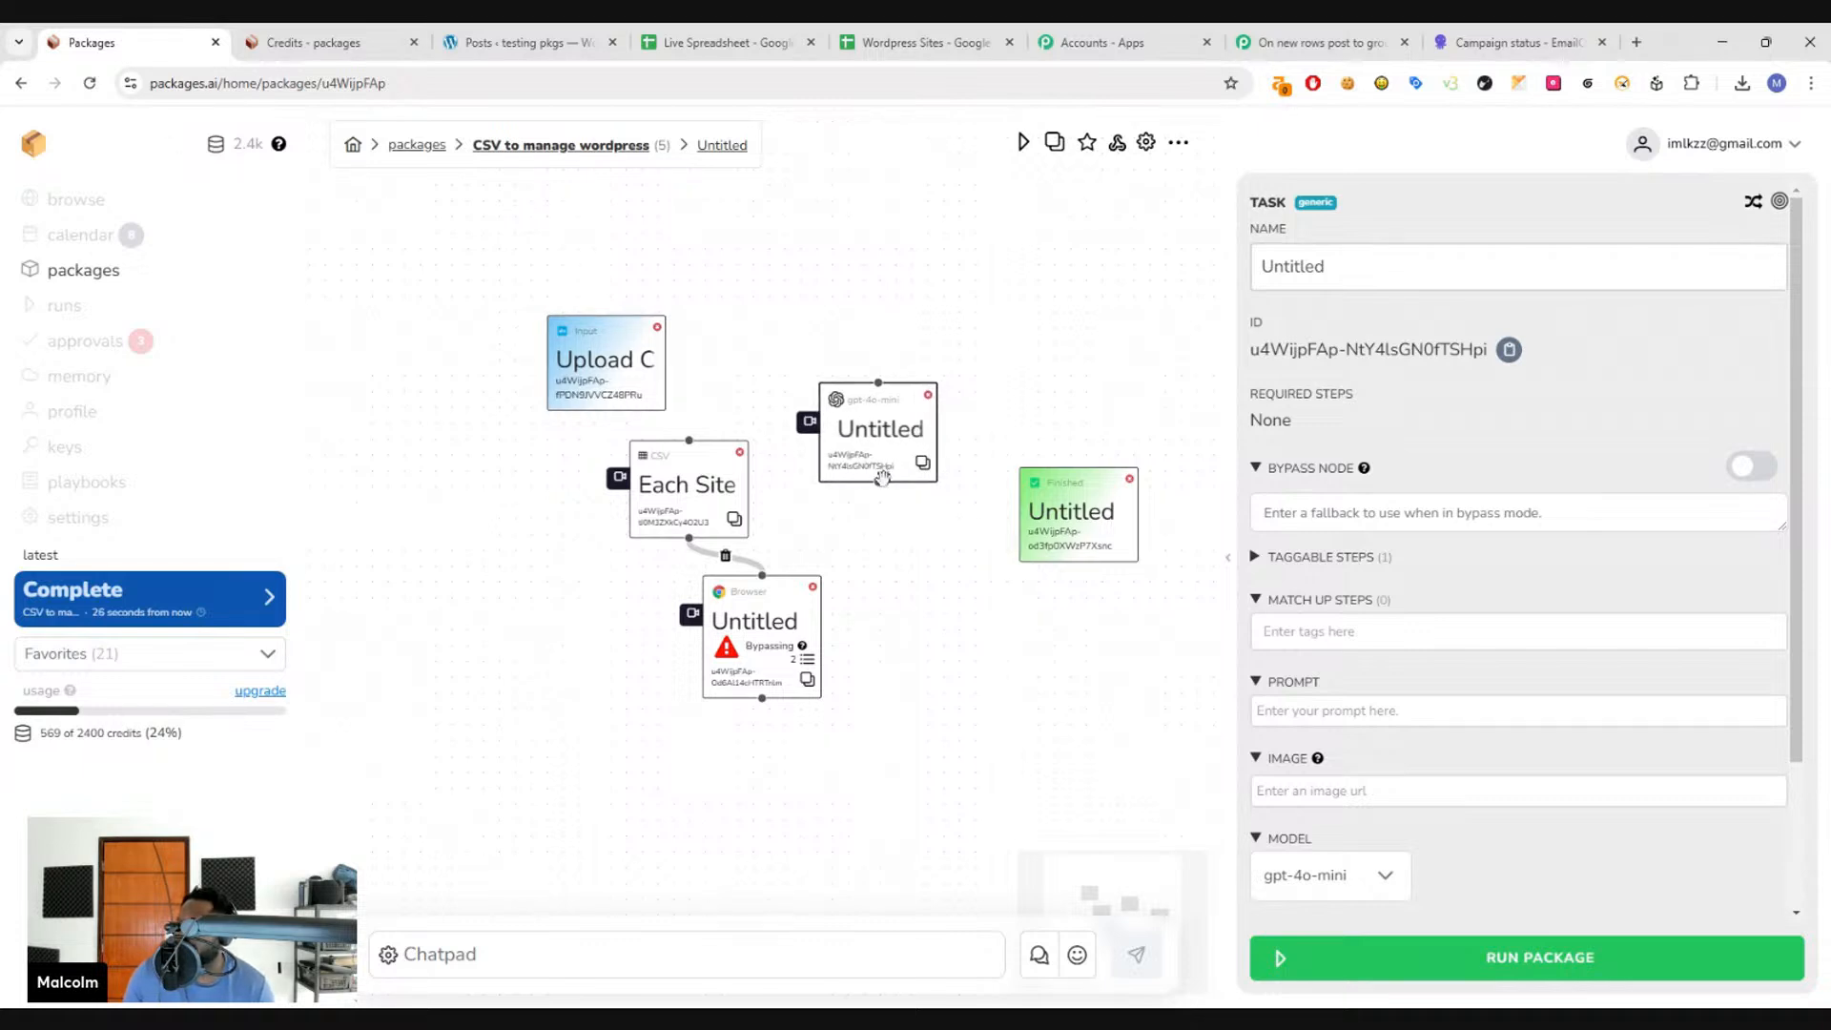
click(1373, 710)
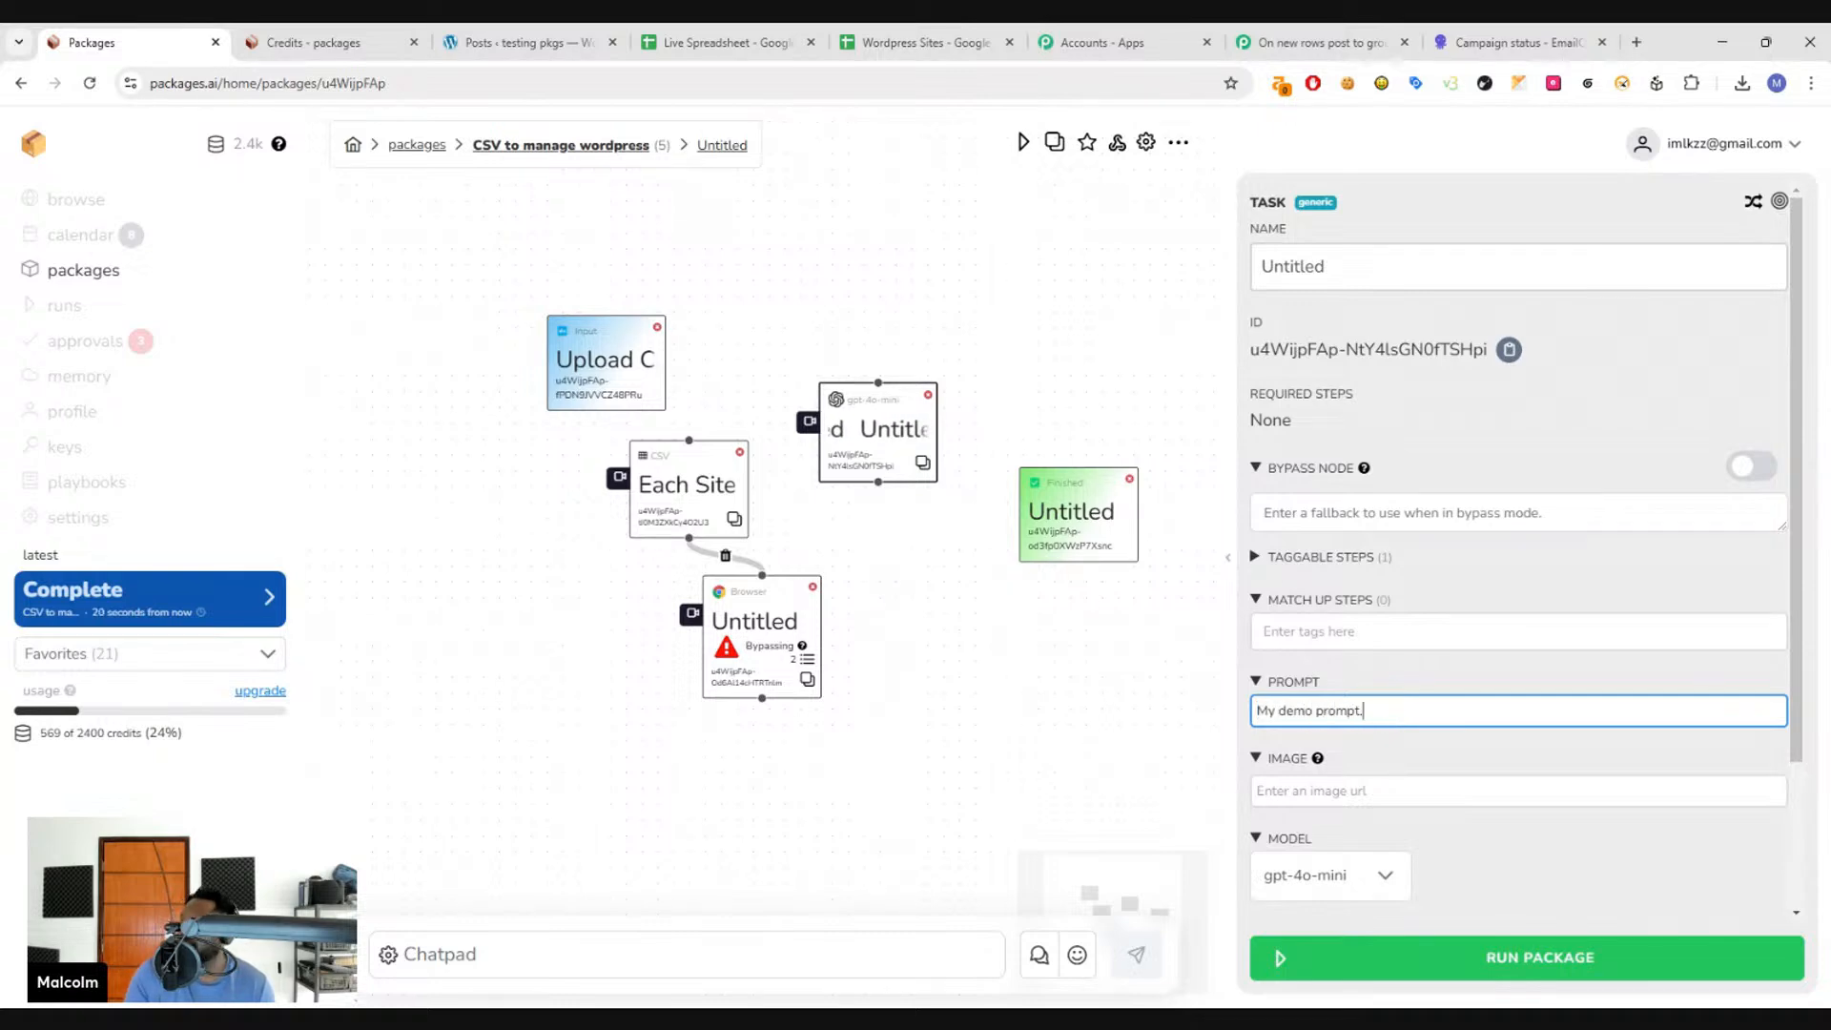
- Switch bypass mode on and back off for the gpt-4o-mini node, nudging the node slightly on the canvas
drag(836, 376, 832, 389)
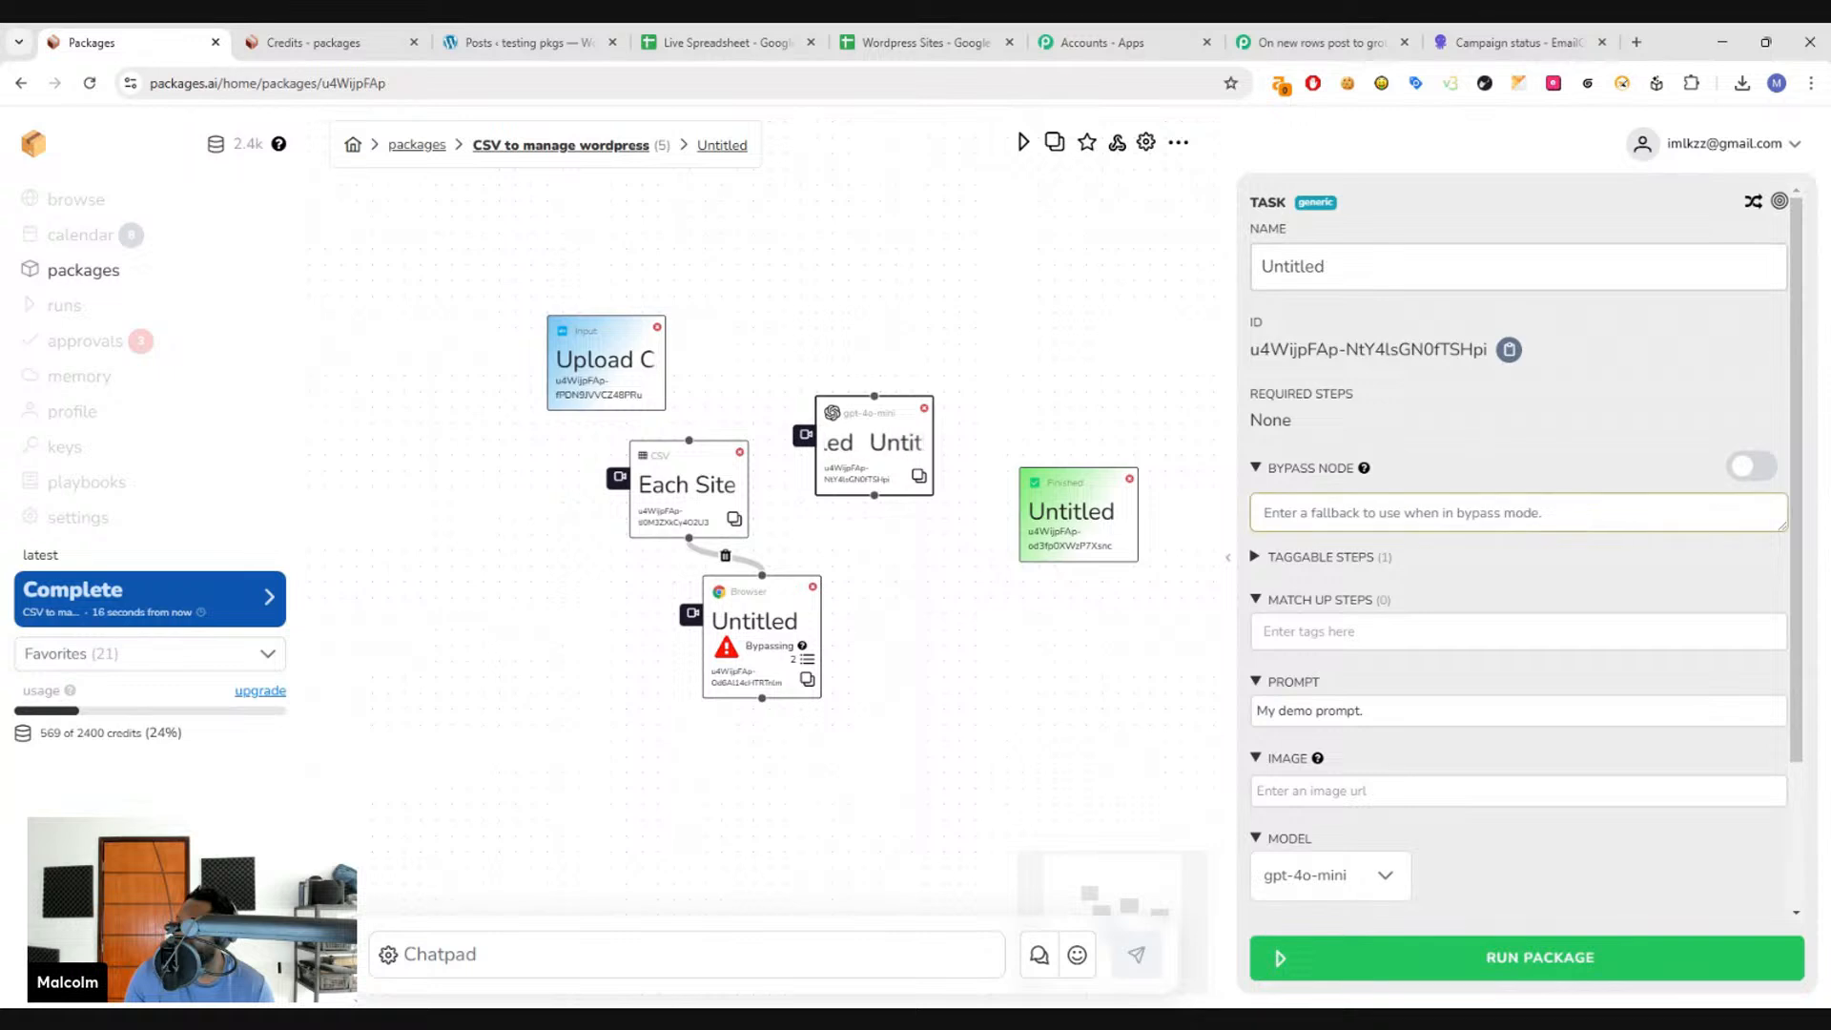
click(1752, 467)
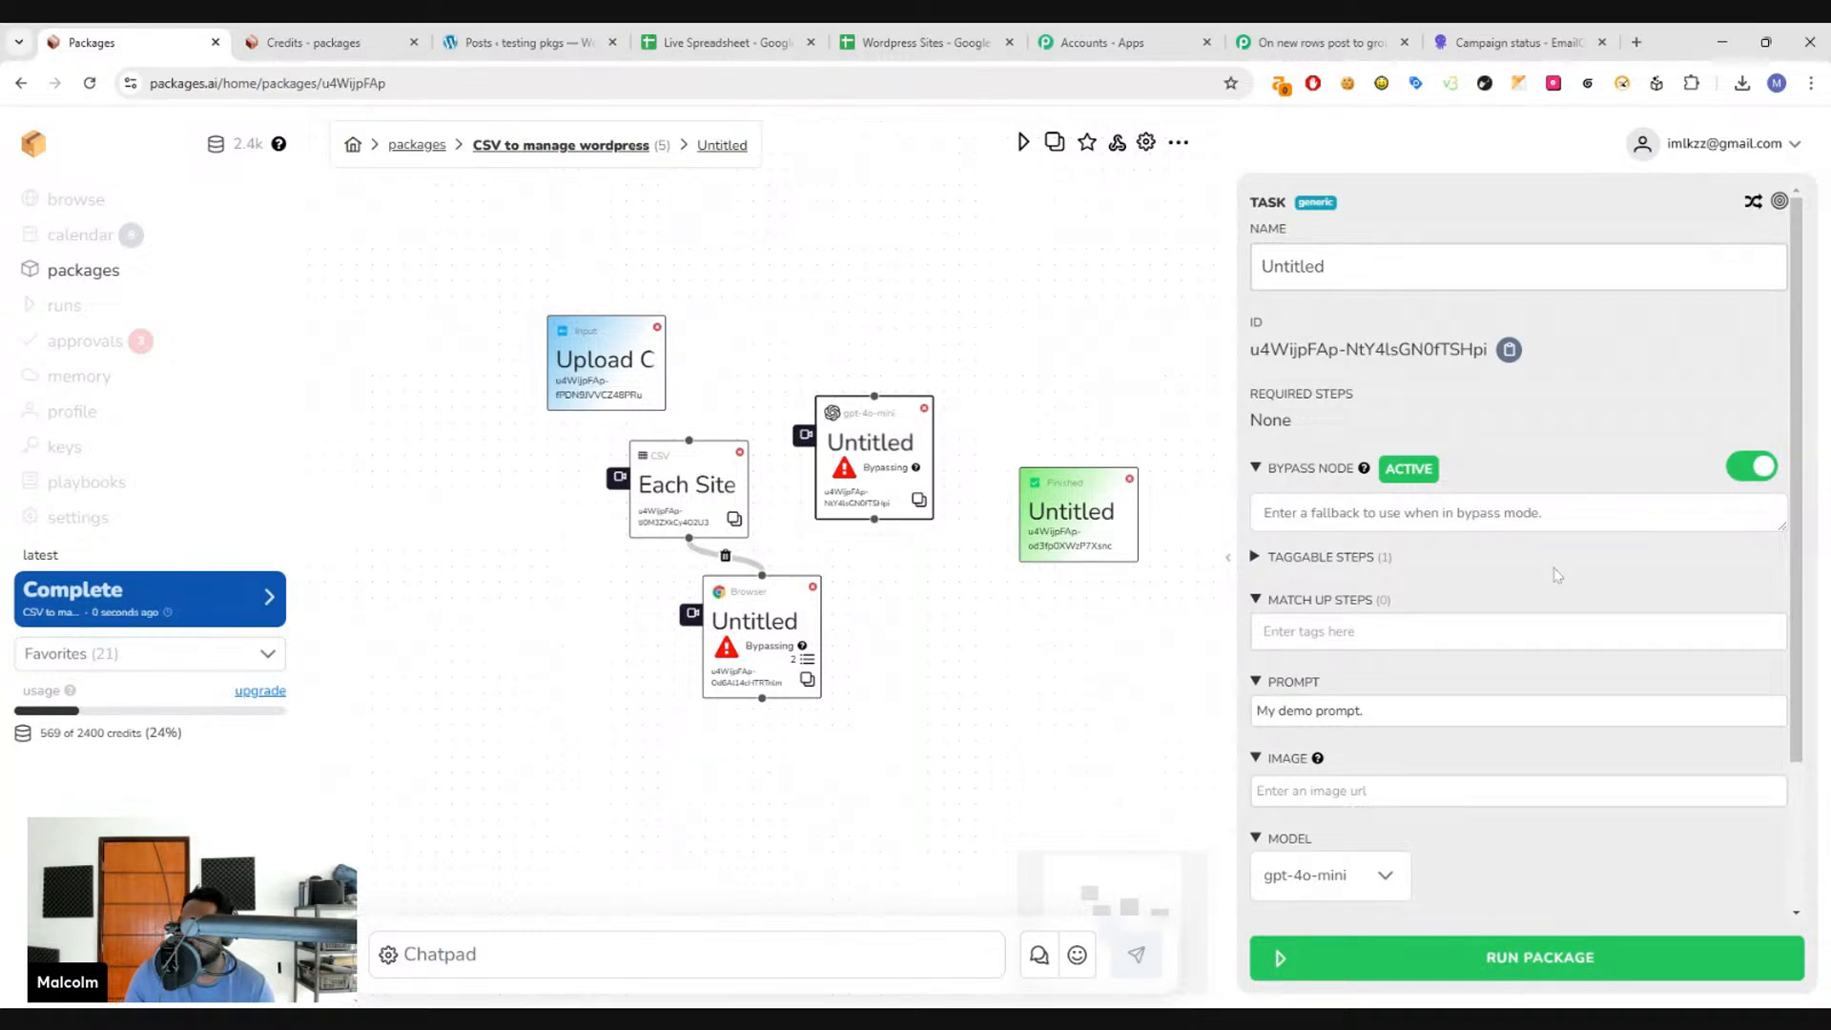
click(1751, 466)
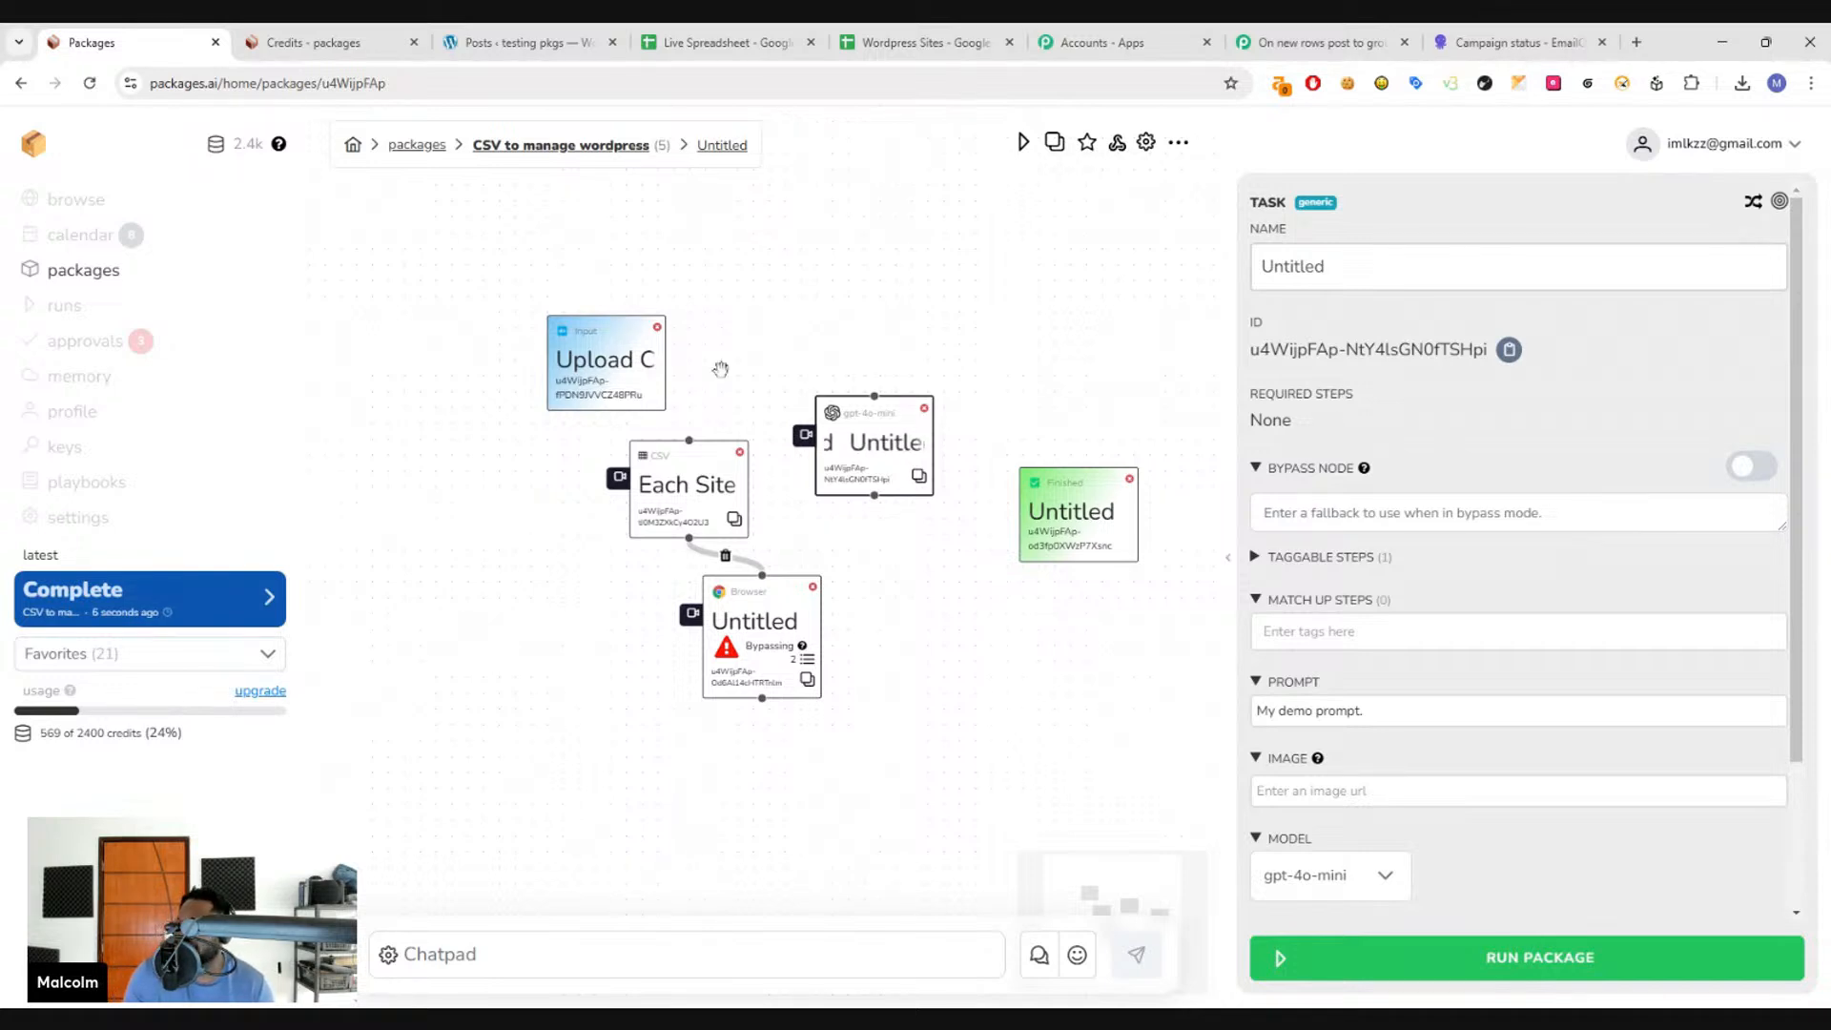
drag(870, 450, 872, 432)
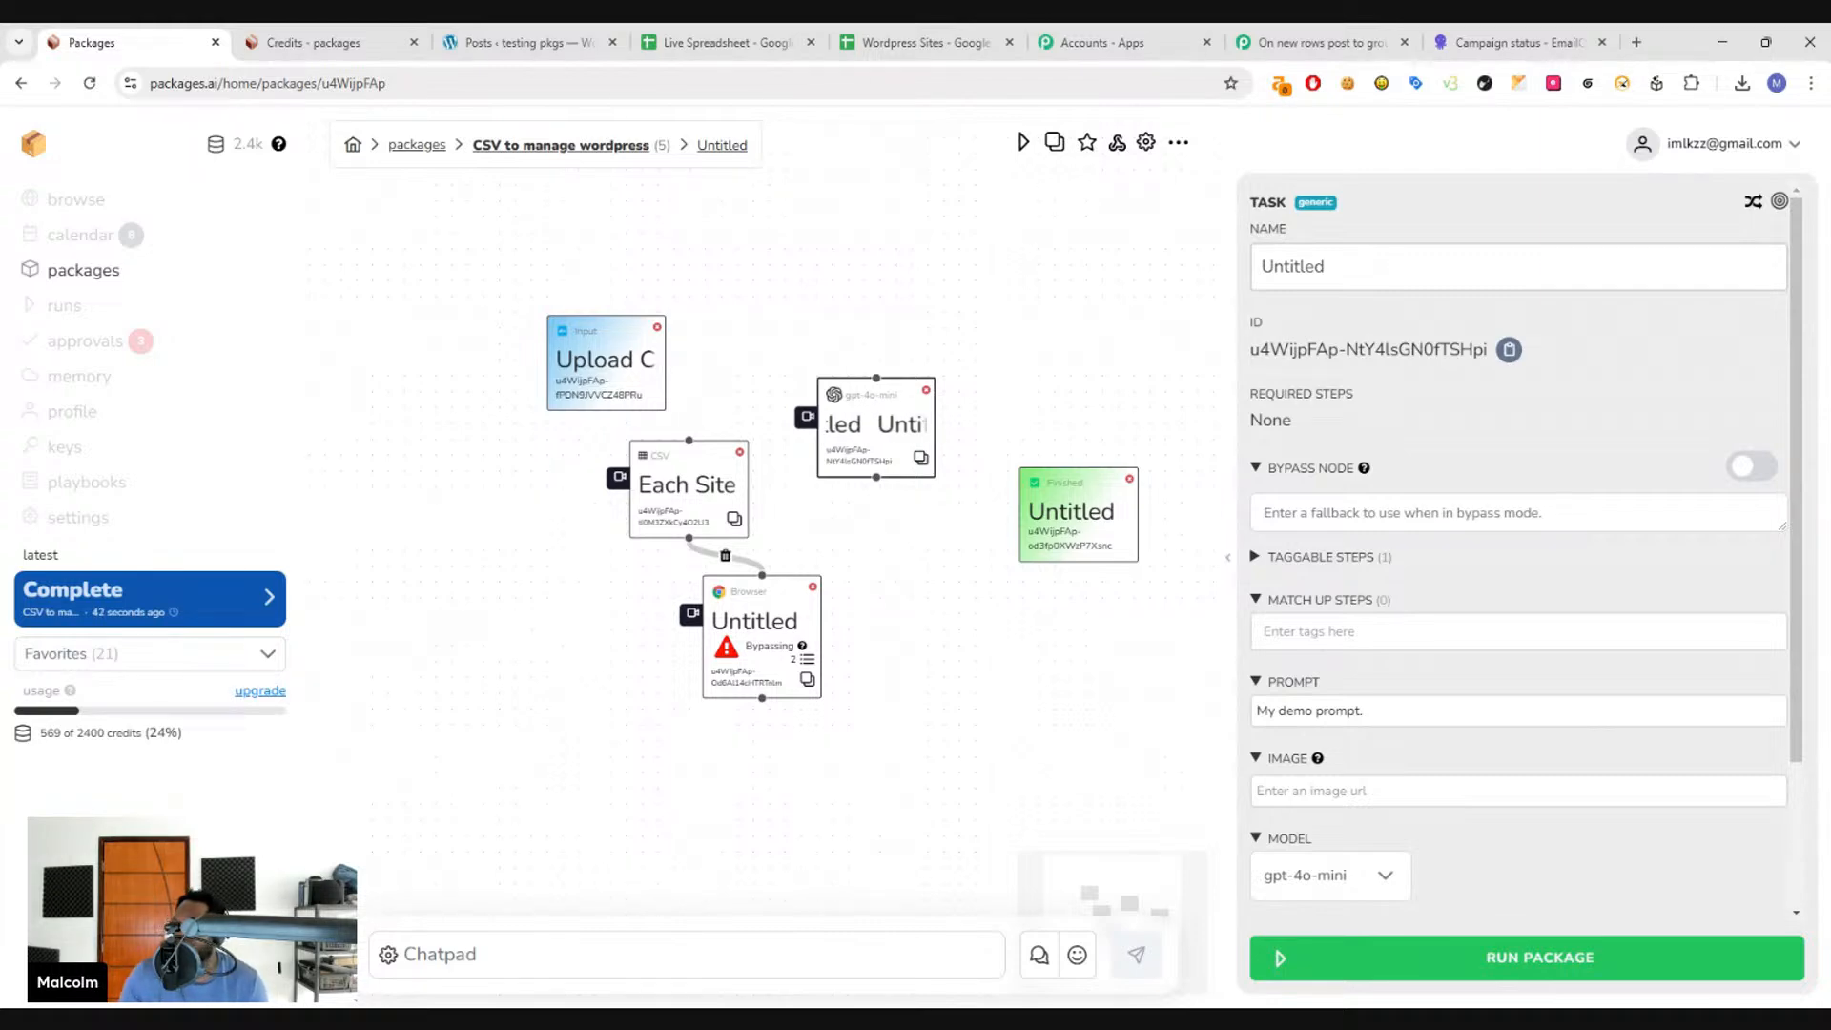
- Open the "CSV to Wordpress" package and check its visibility and clone settings, leaving them as they are
click(84, 271)
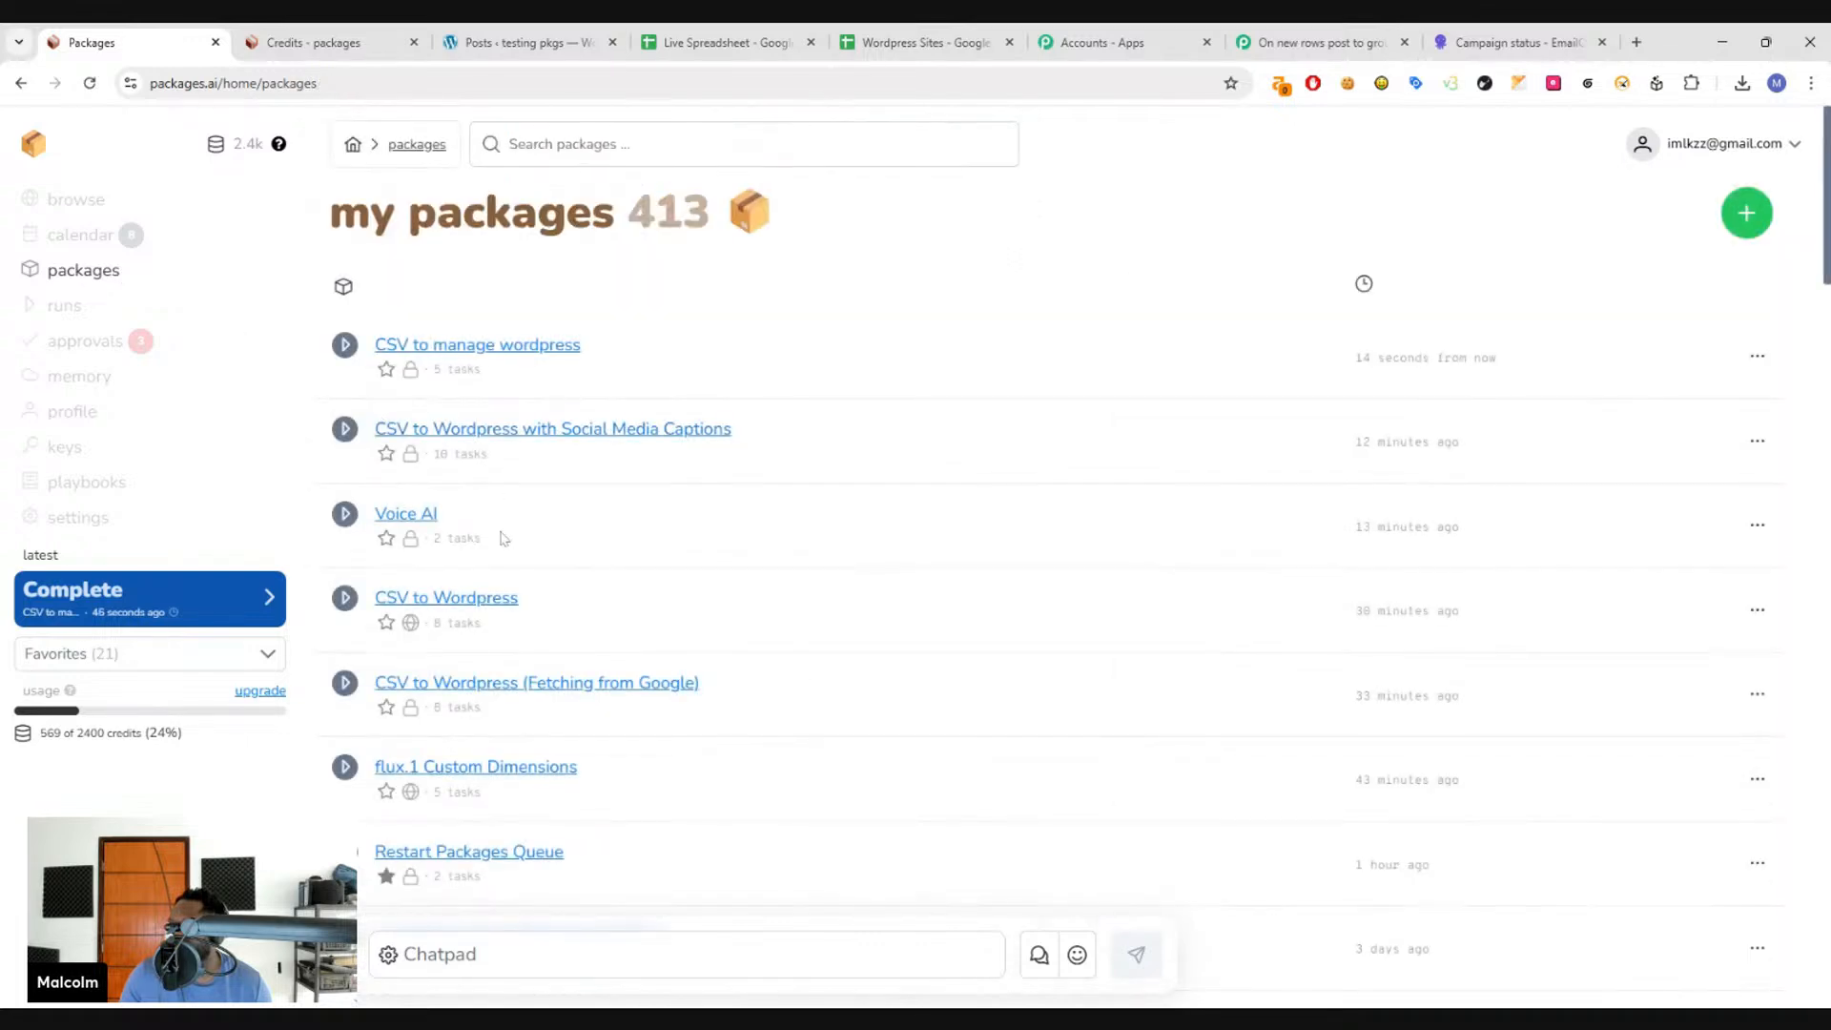
click(467, 597)
scroll(912, 354, down, 5)
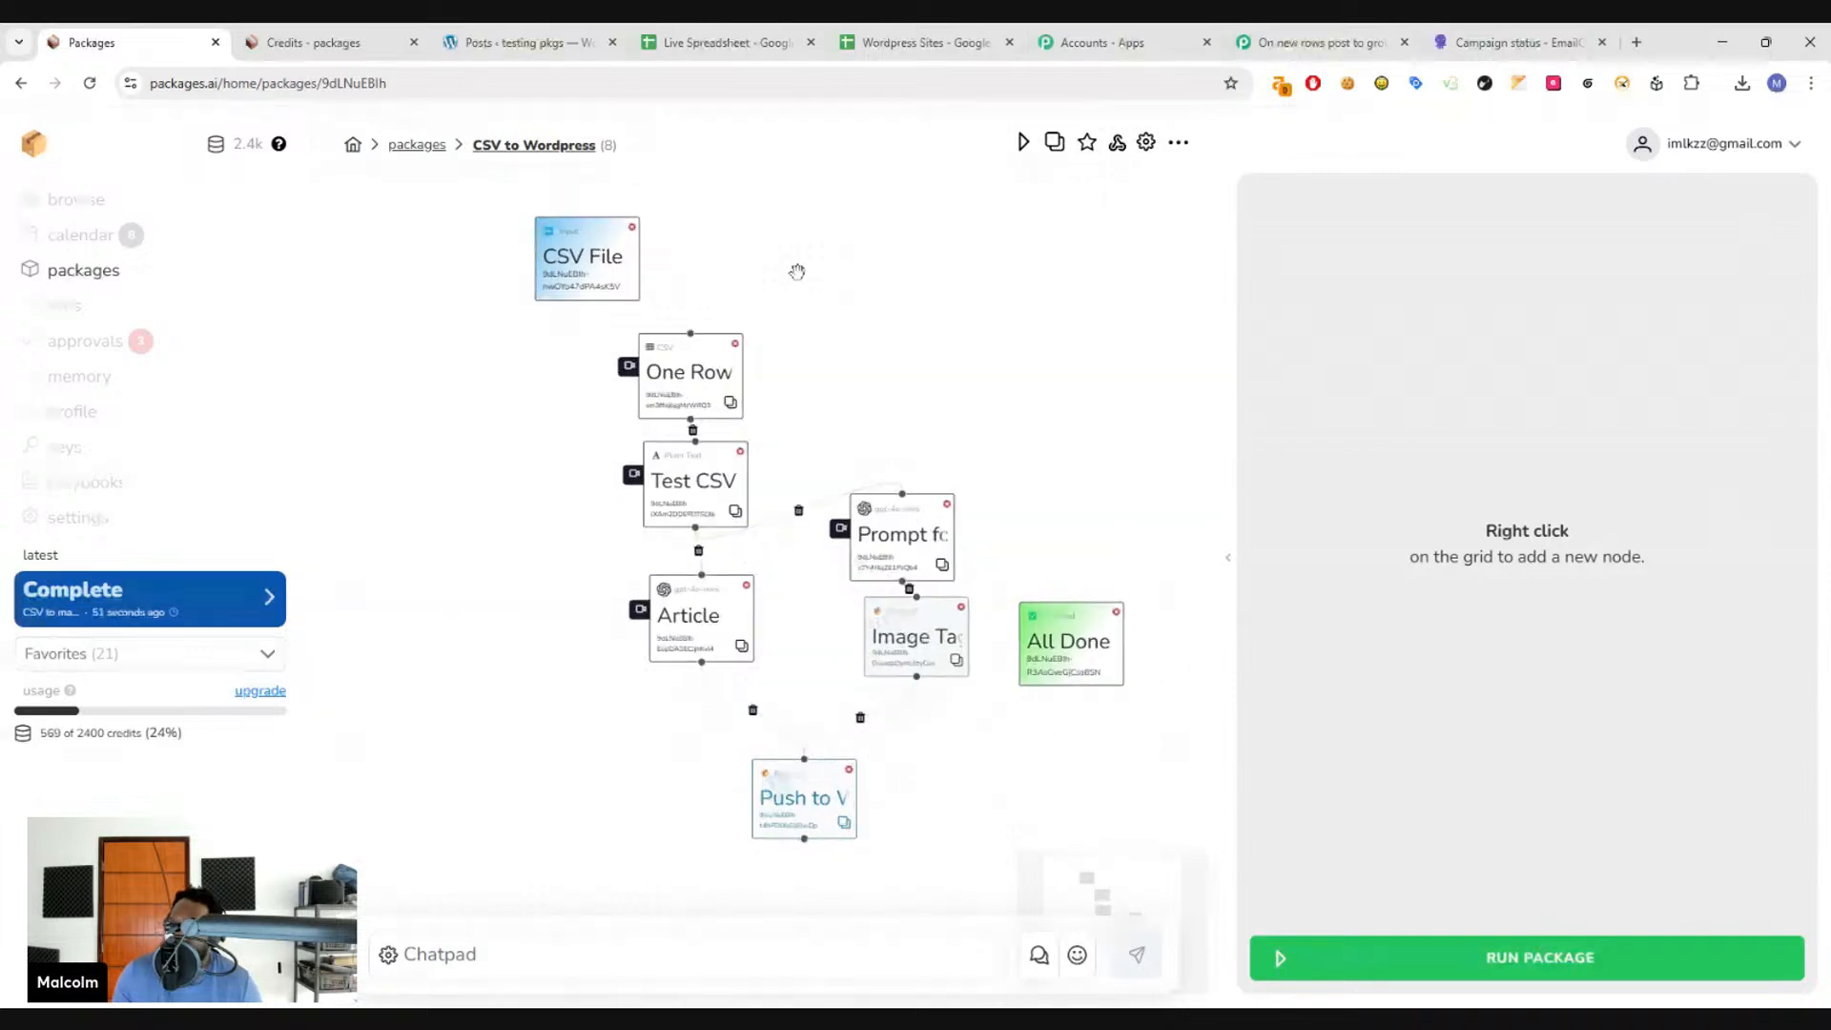
click(1145, 142)
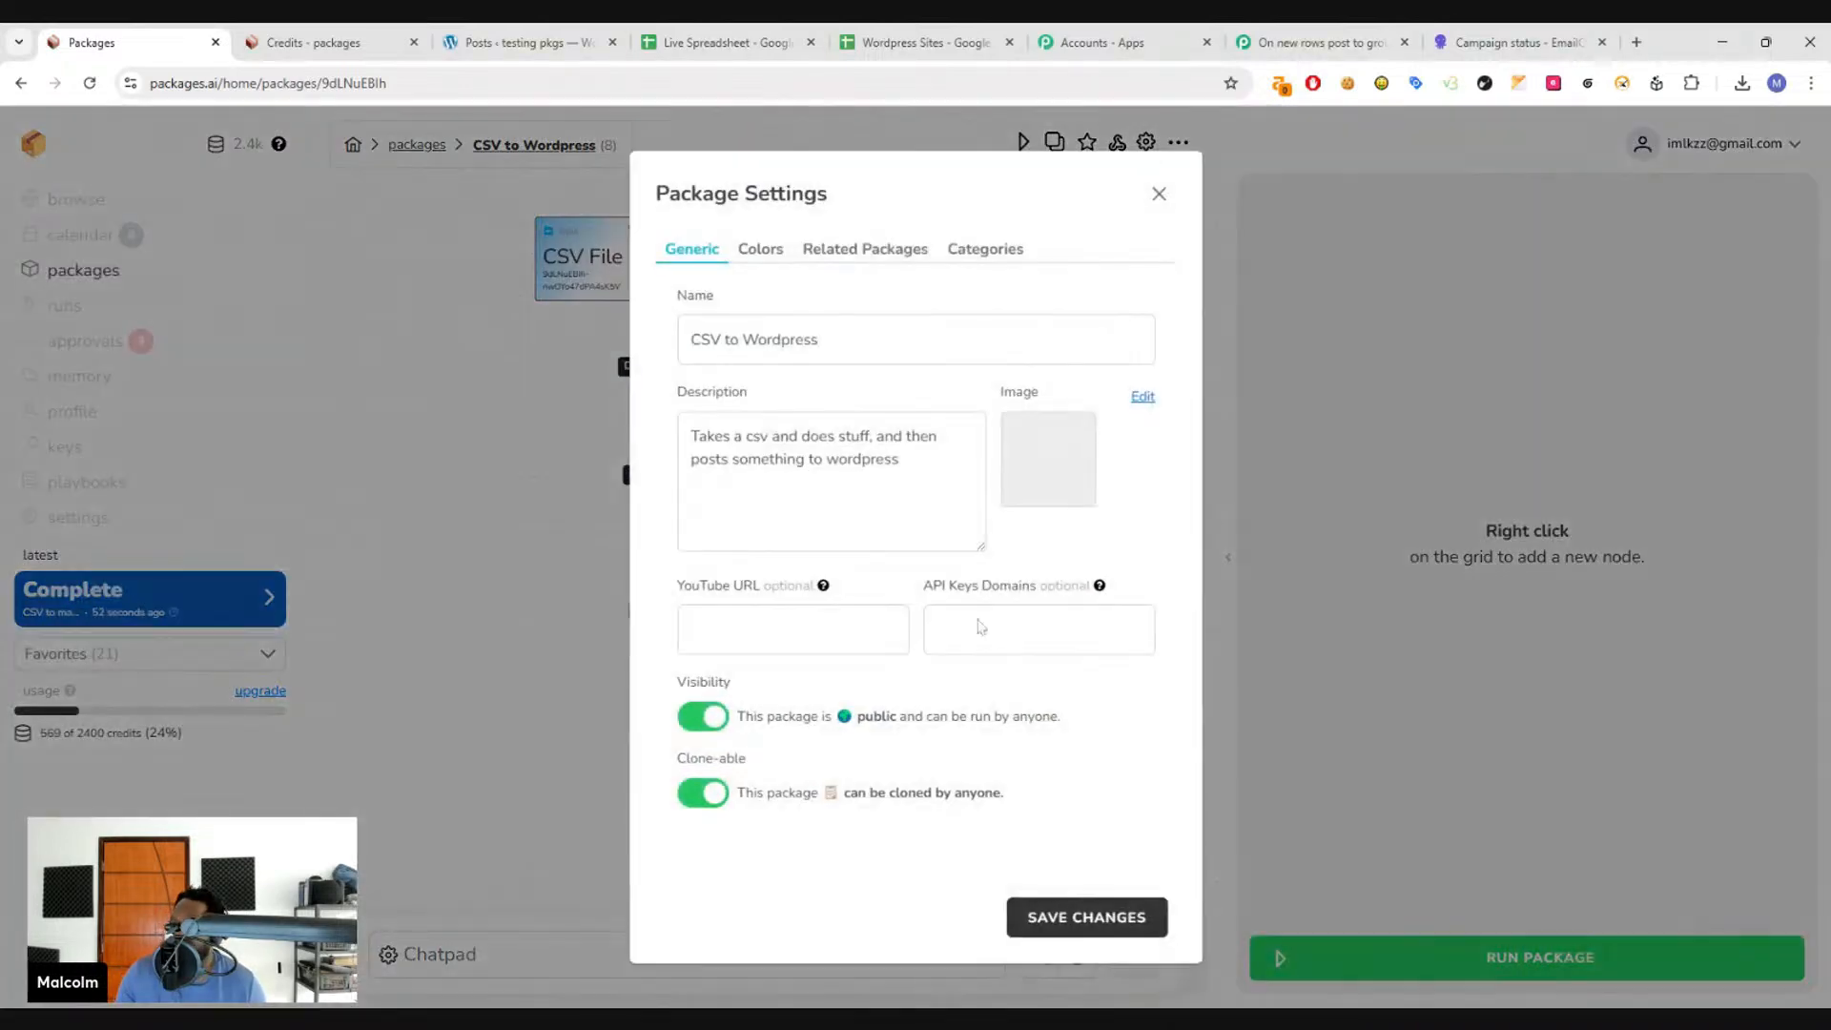
click(1158, 194)
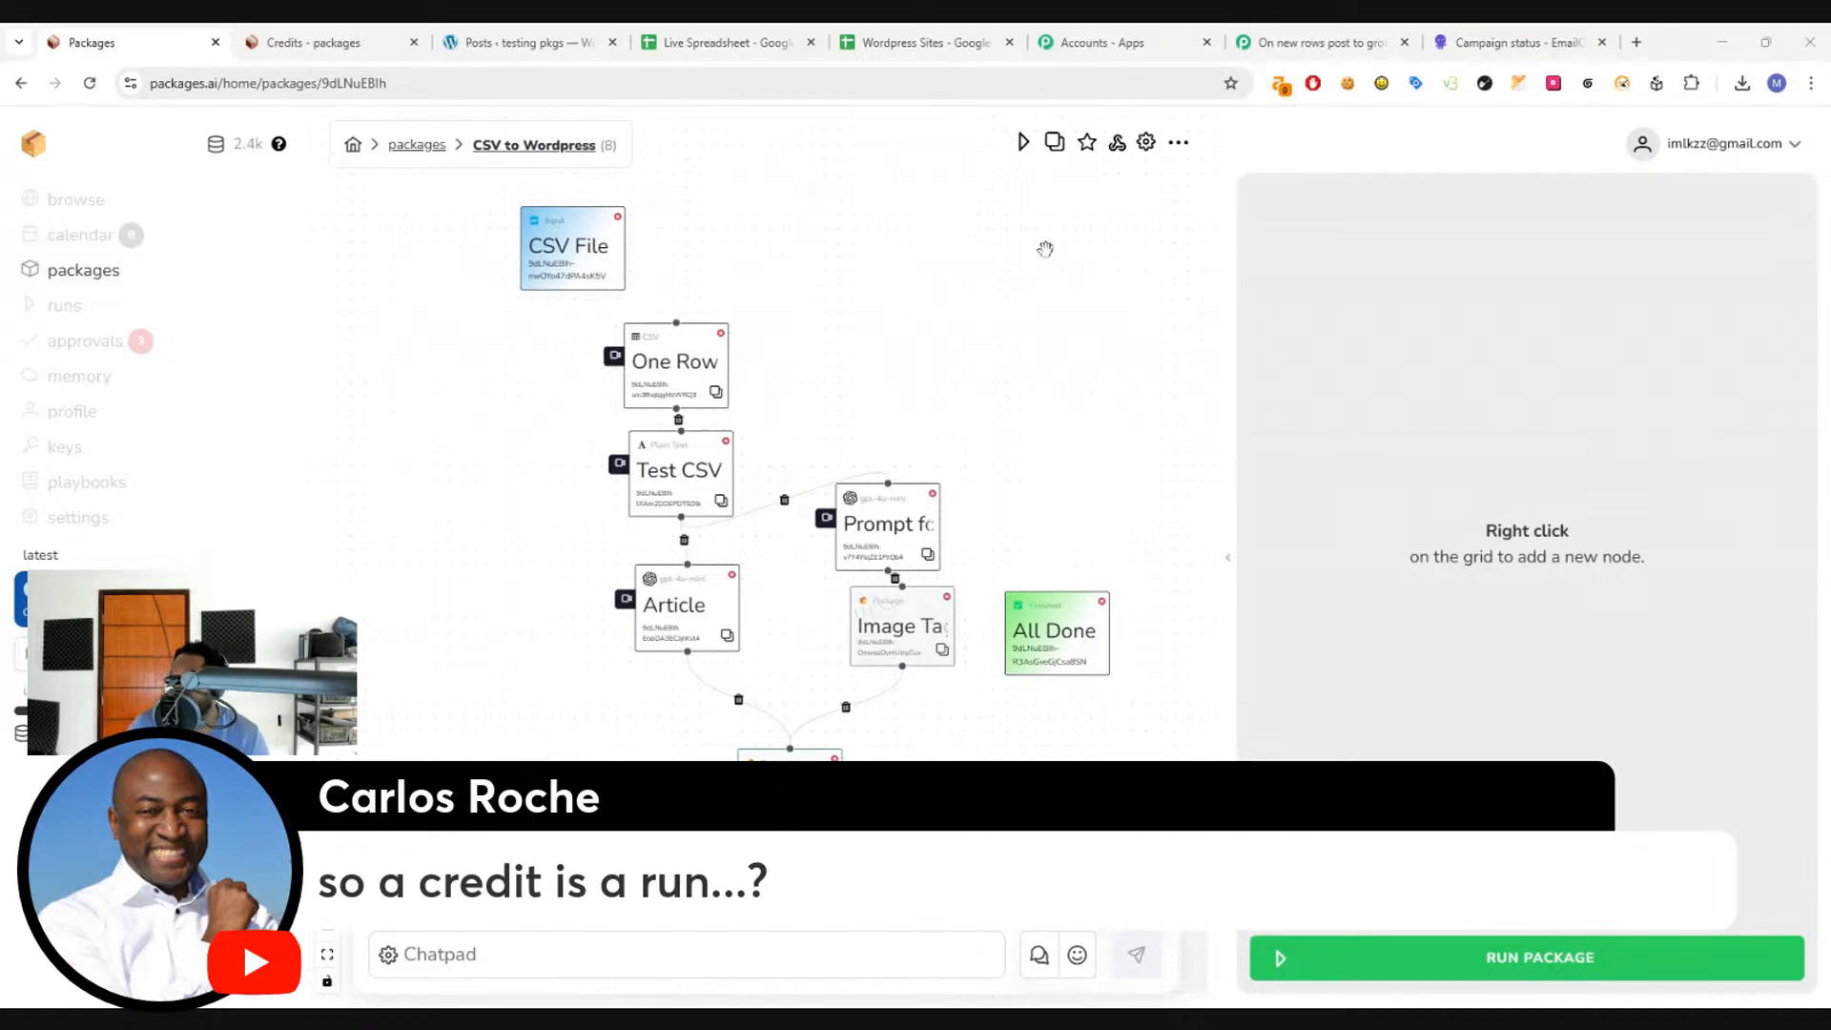
- Review the credits table in the documentation, highlighting the rows from Image to Google
click(314, 42)
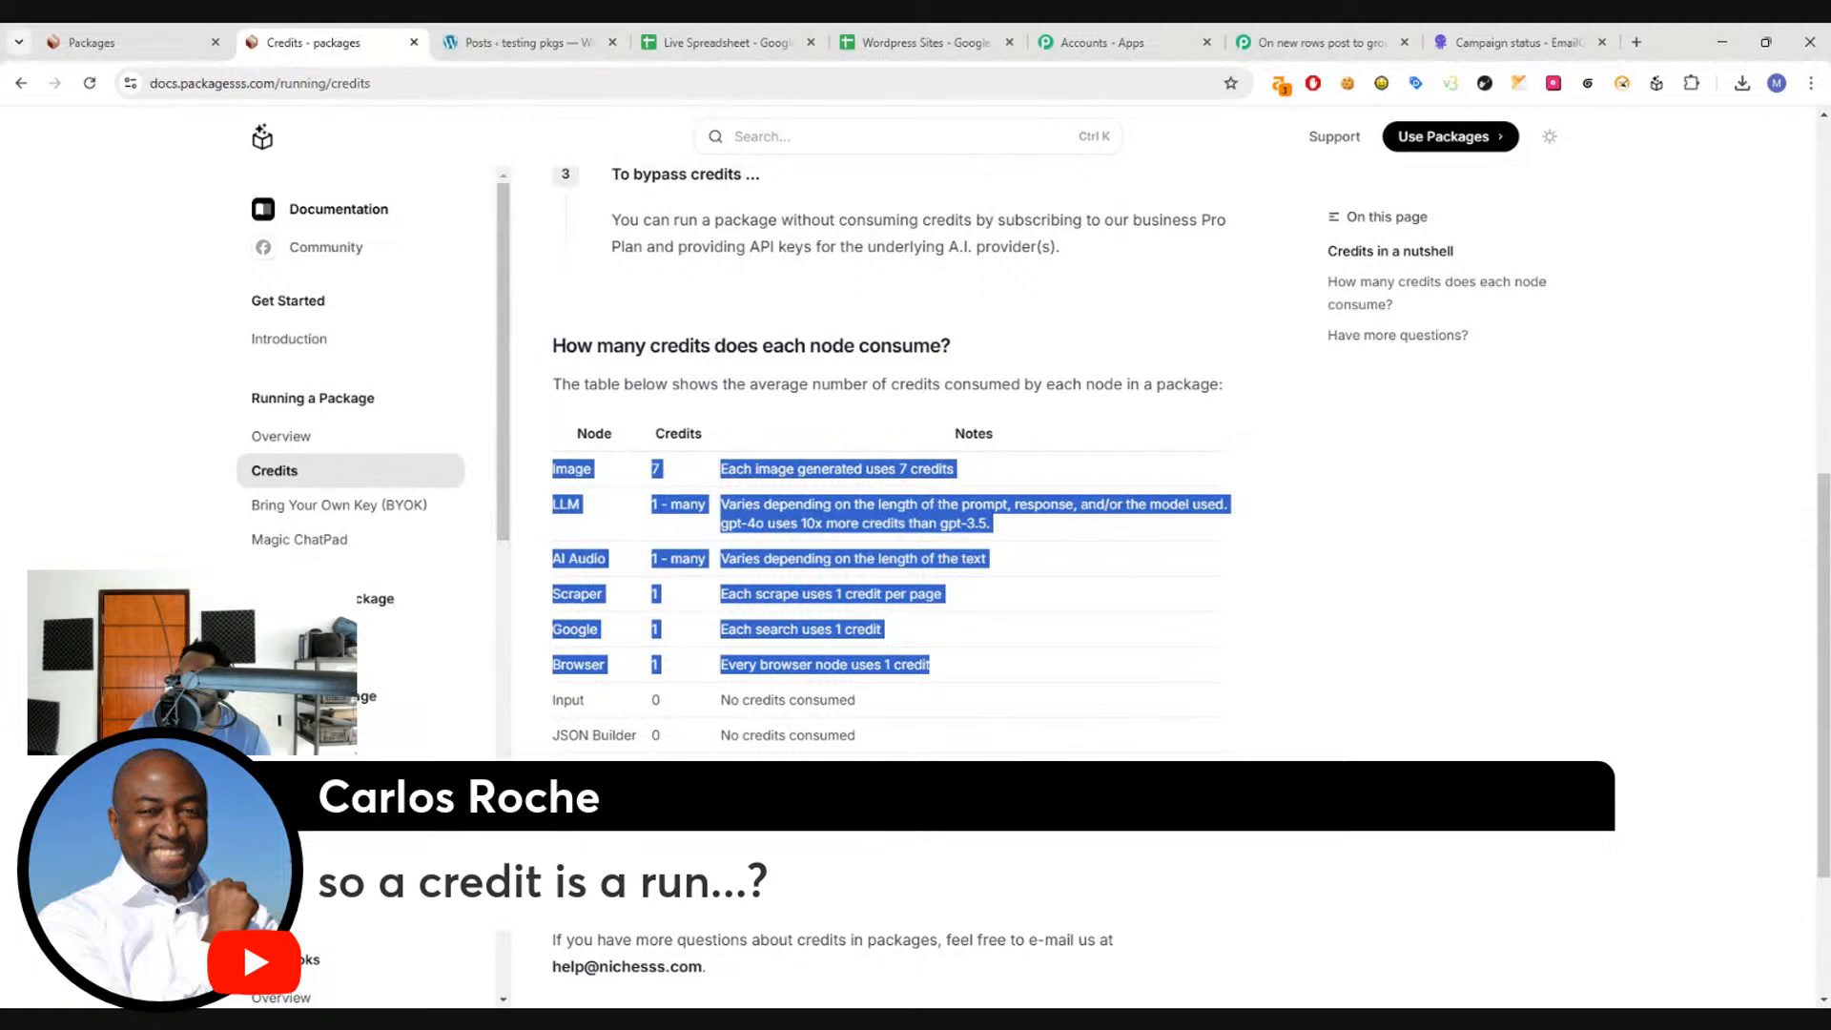
click(829, 717)
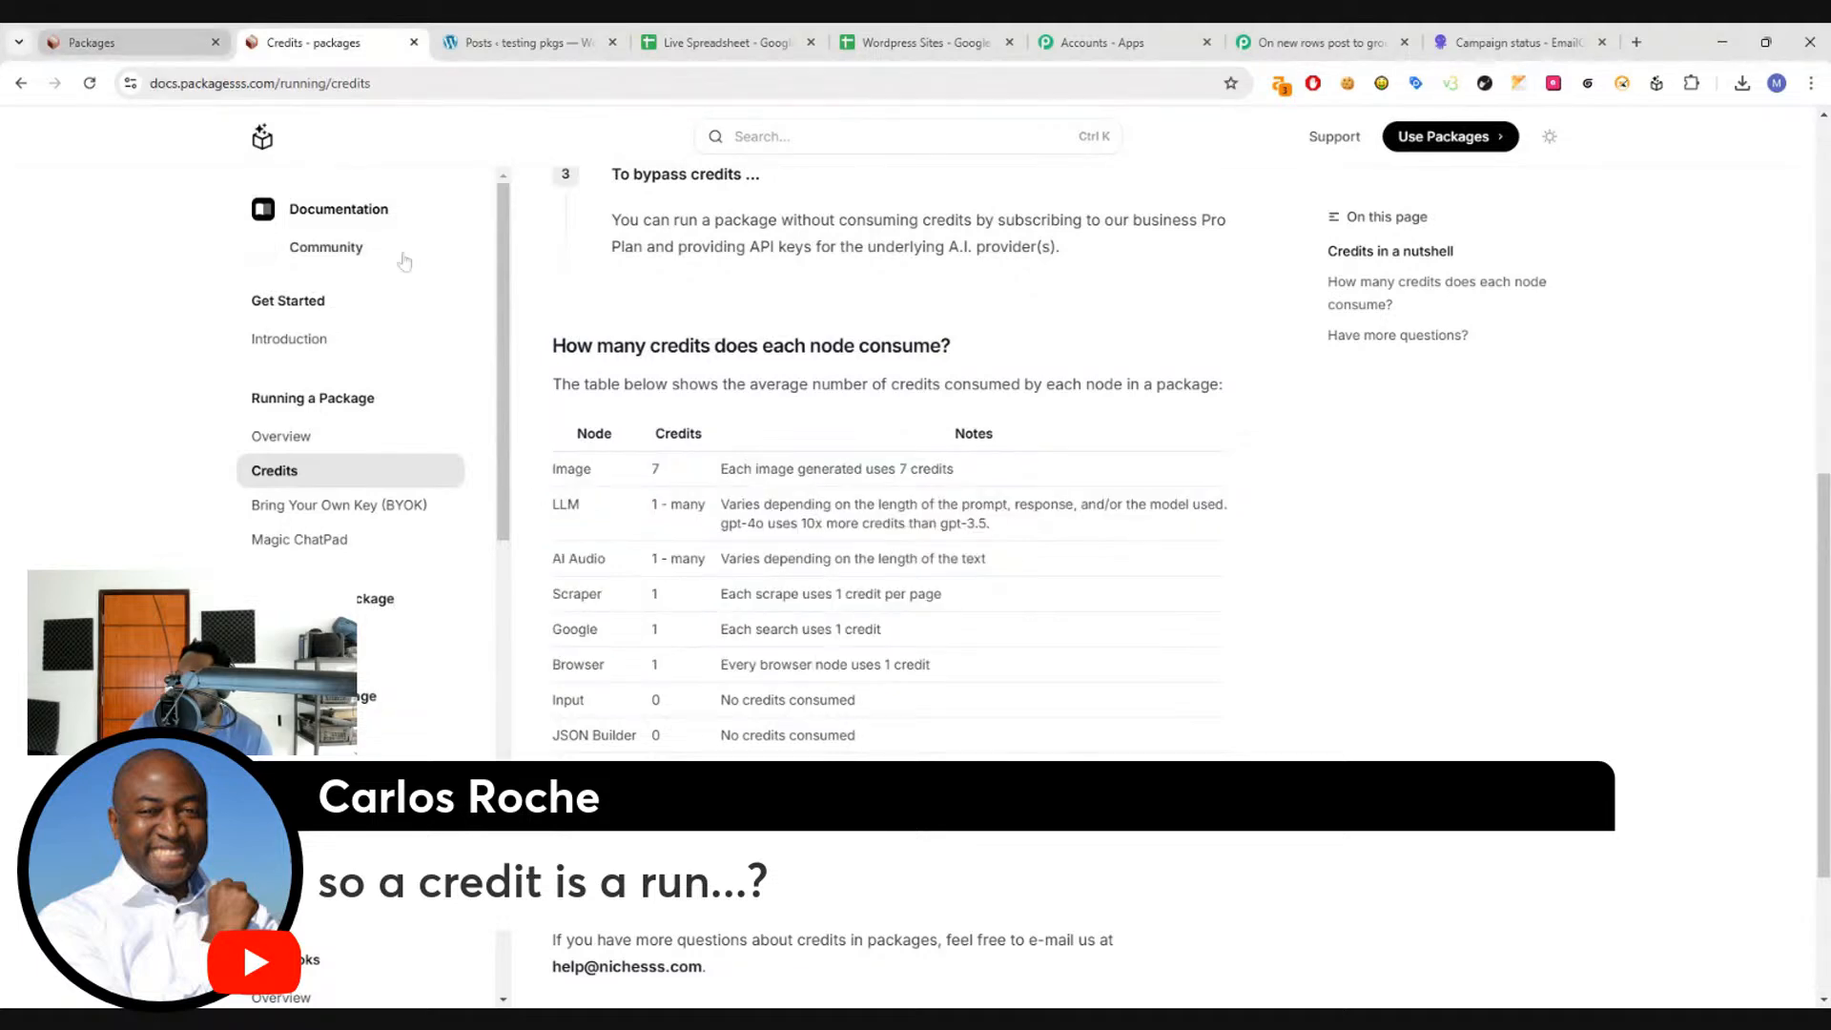
drag(555, 469, 863, 631)
- Return to Packages and look through the list of successful runs, comparing the credits used by the "CSV to Wordpress" runs
click(127, 42)
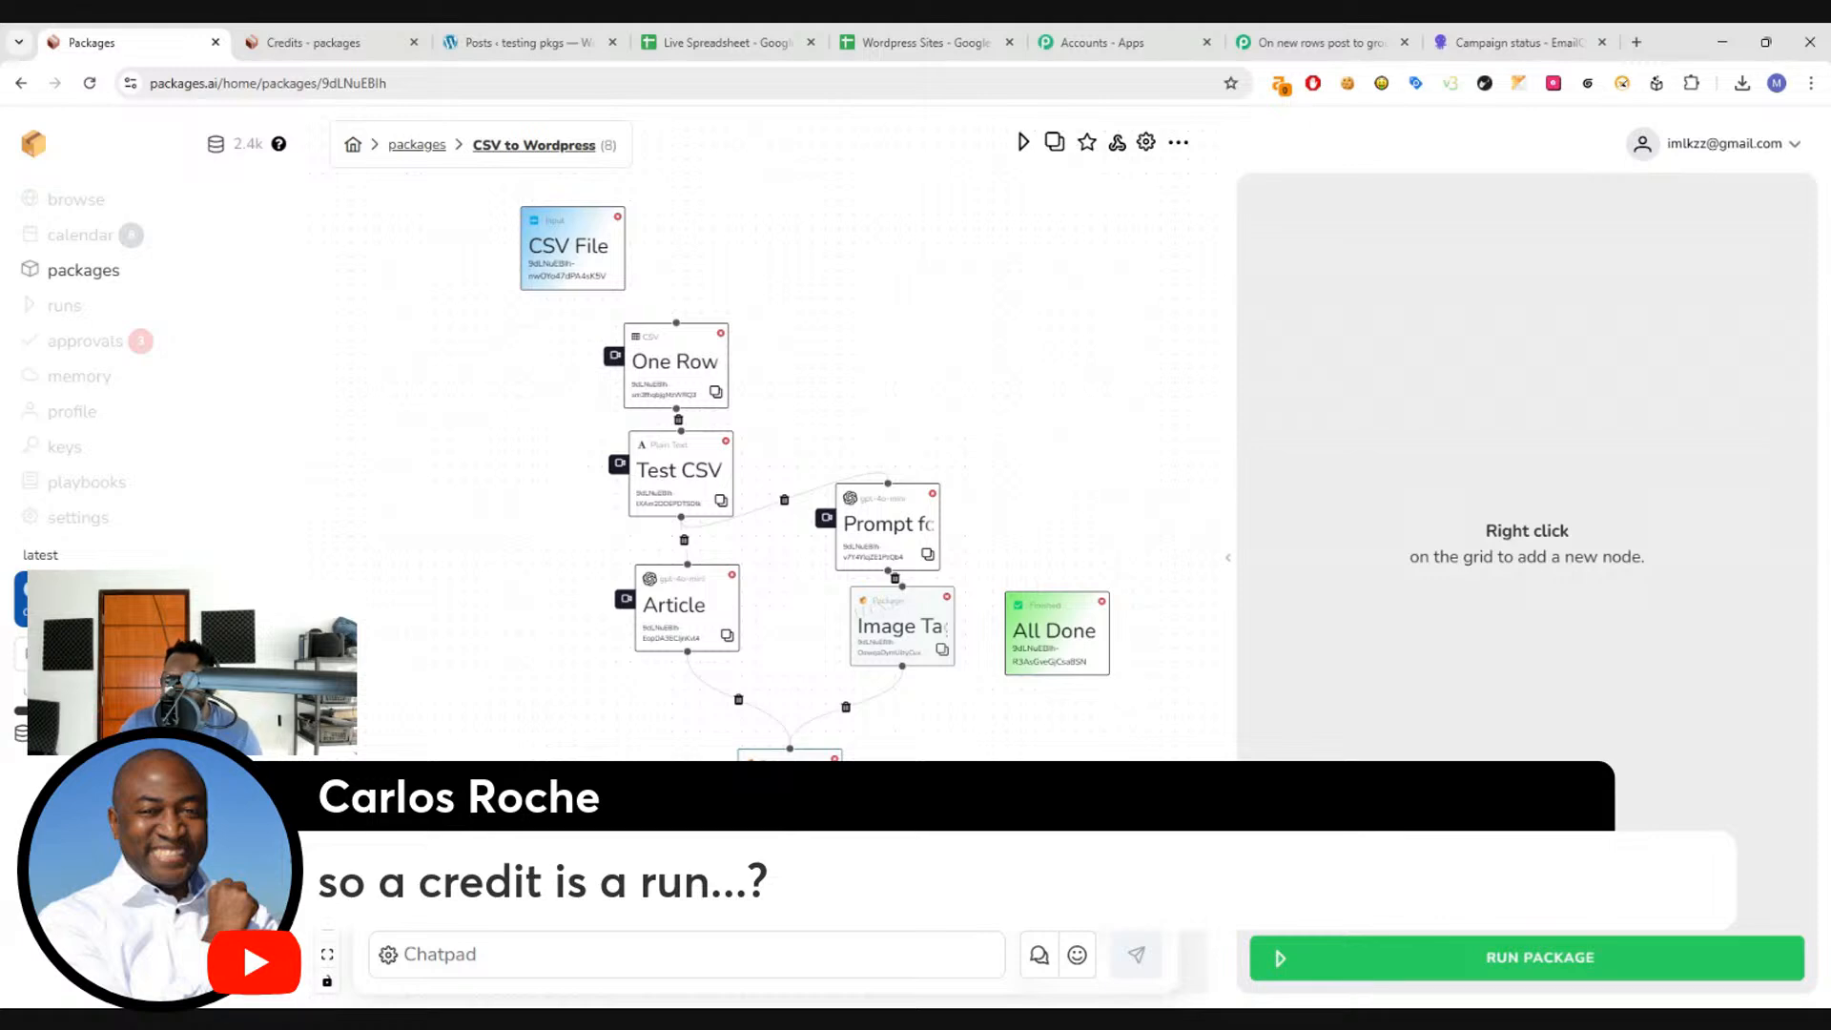
click(59, 306)
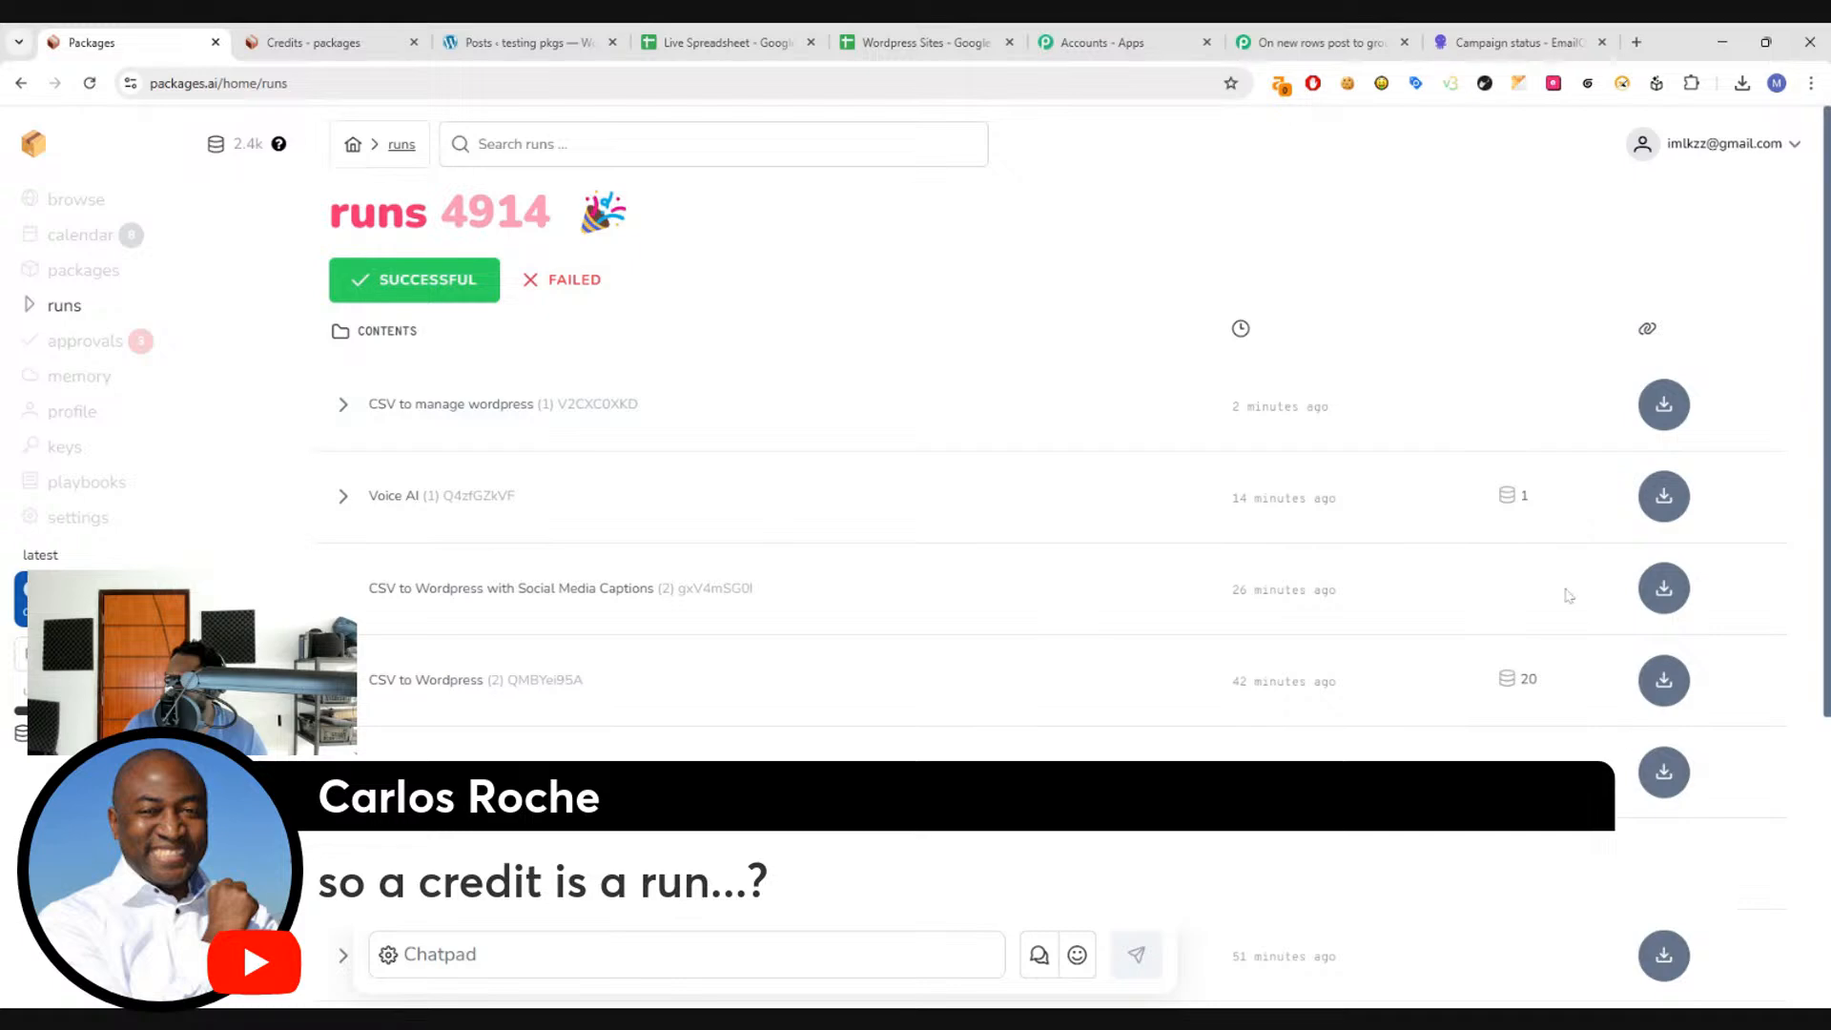
scroll(658, 524, down, 3)
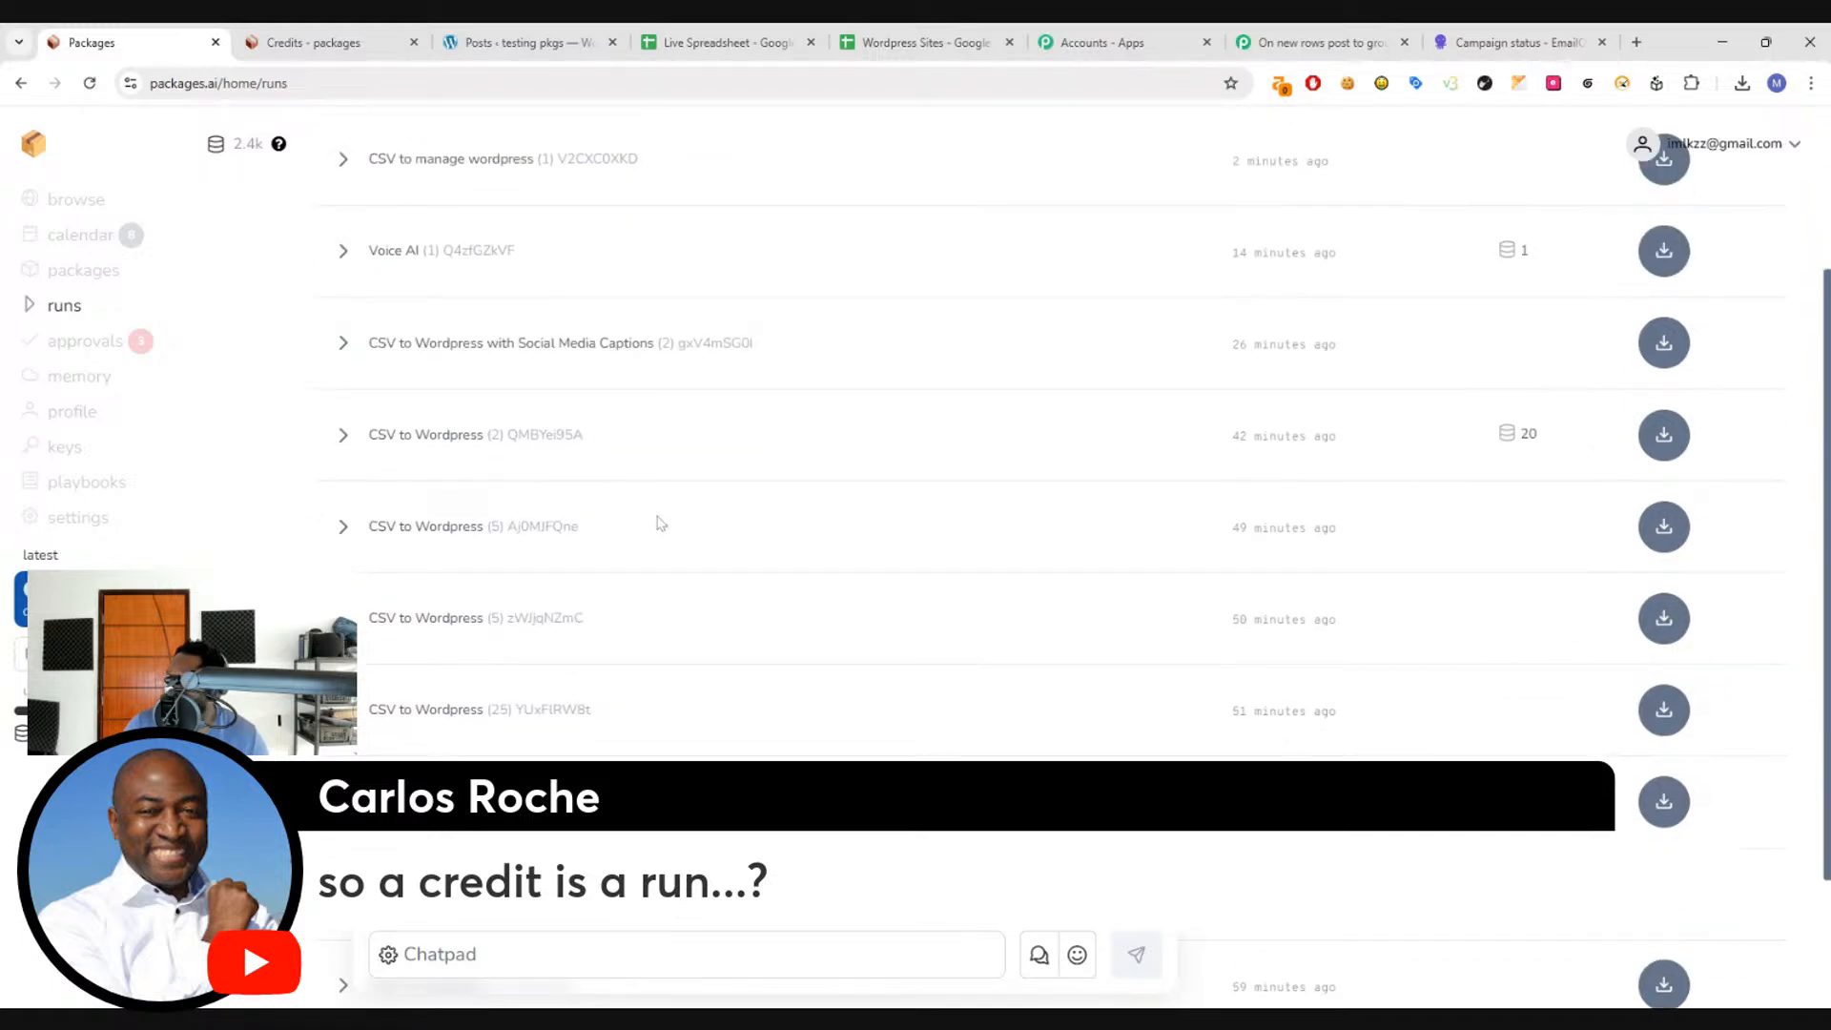
scroll(744, 486, down, 2)
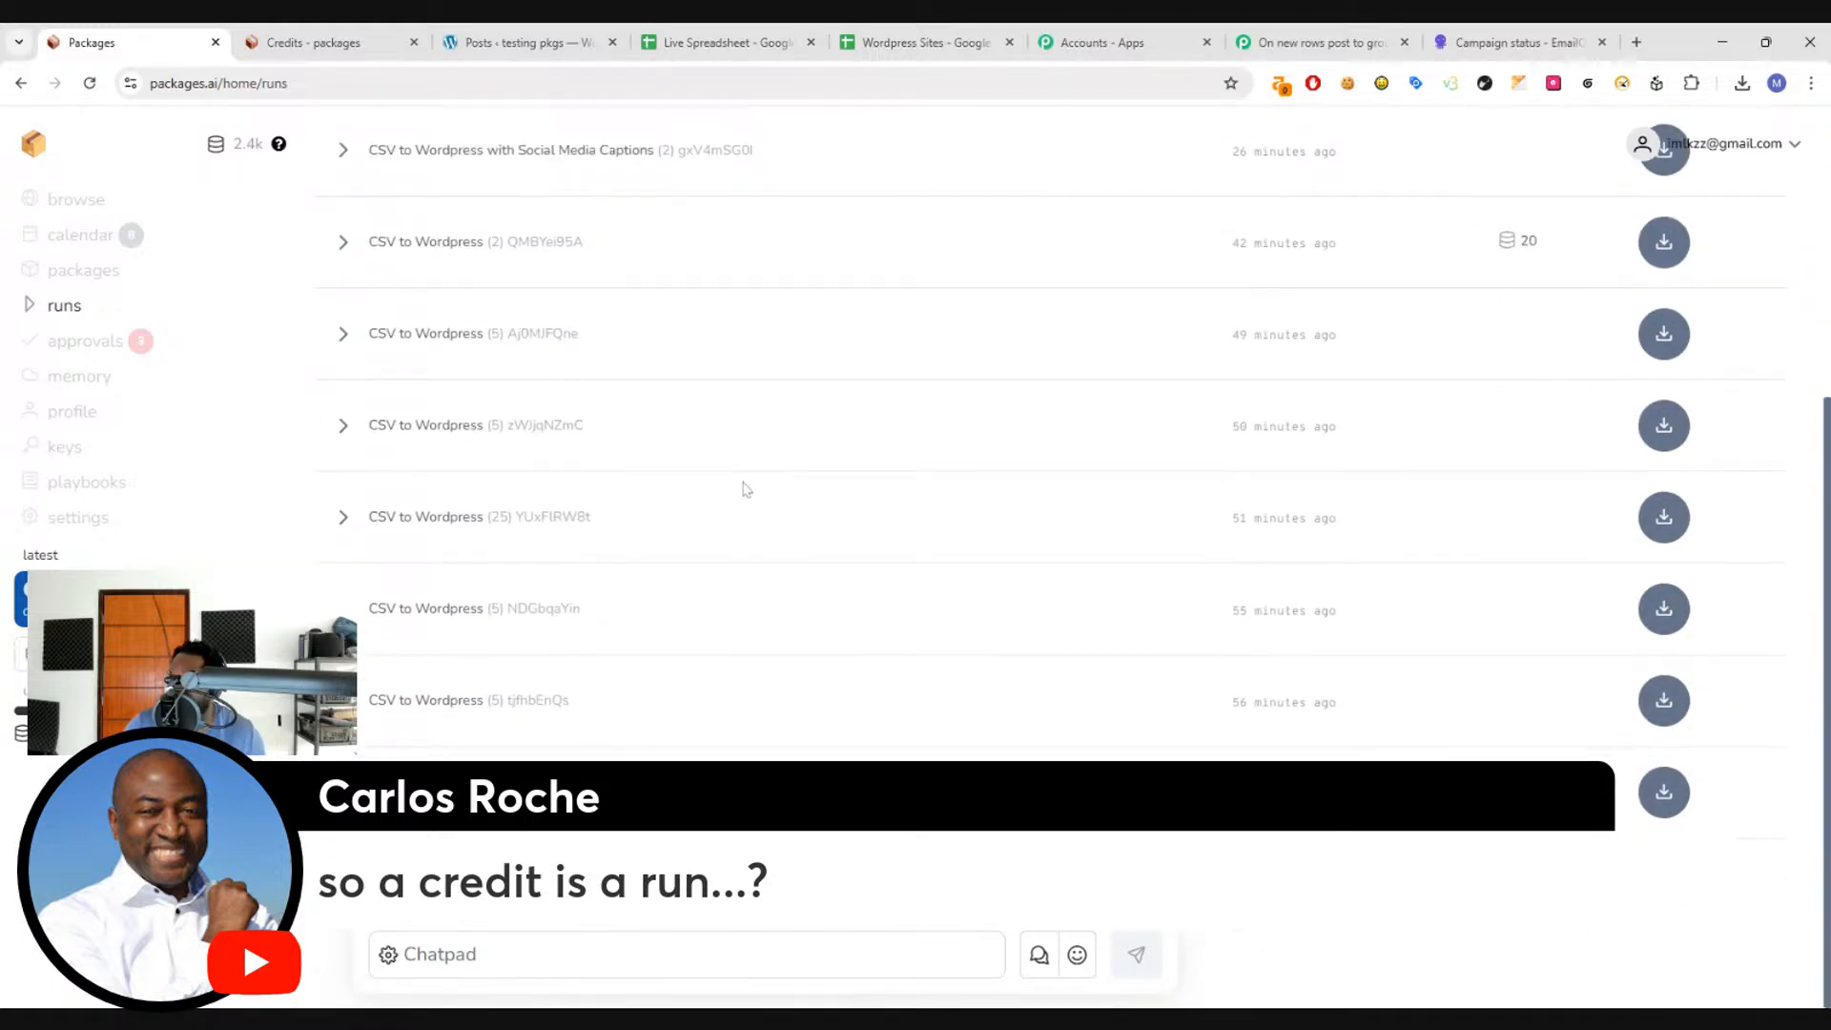
scroll(658, 520, up, 1)
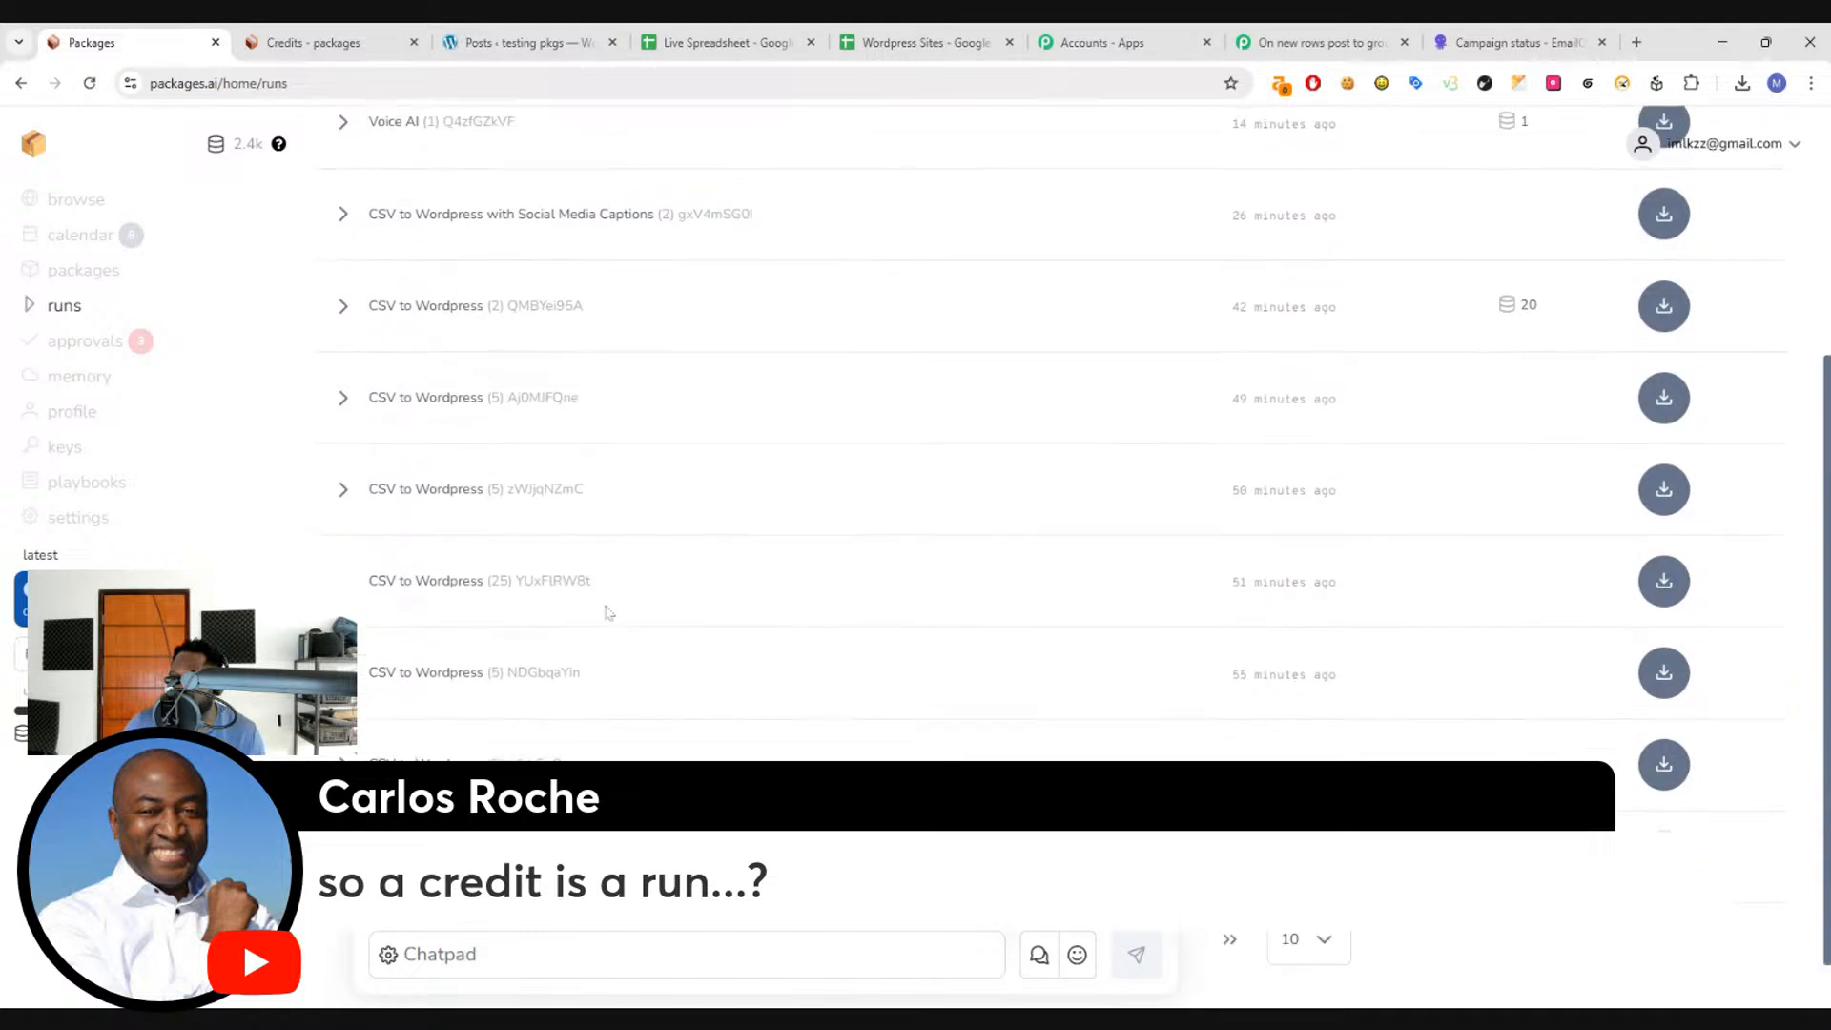
scroll(523, 397, up, 1)
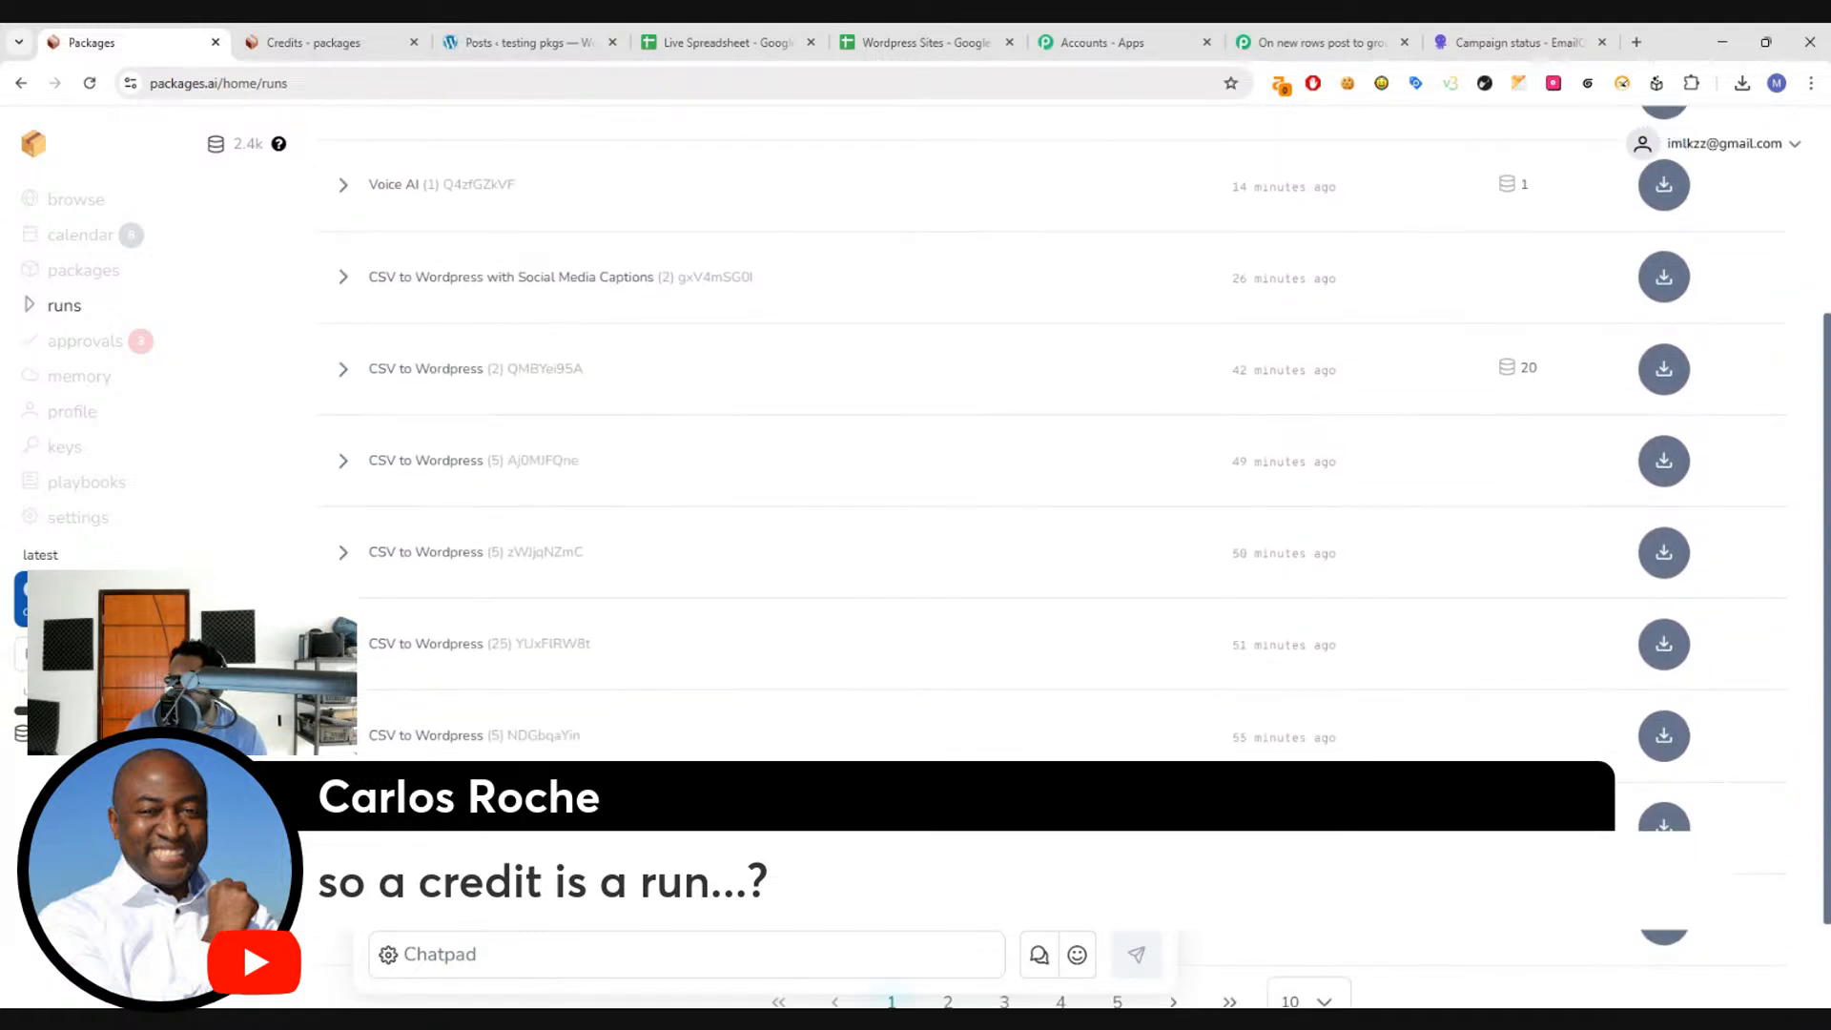
scroll(1480, 695, down, 2)
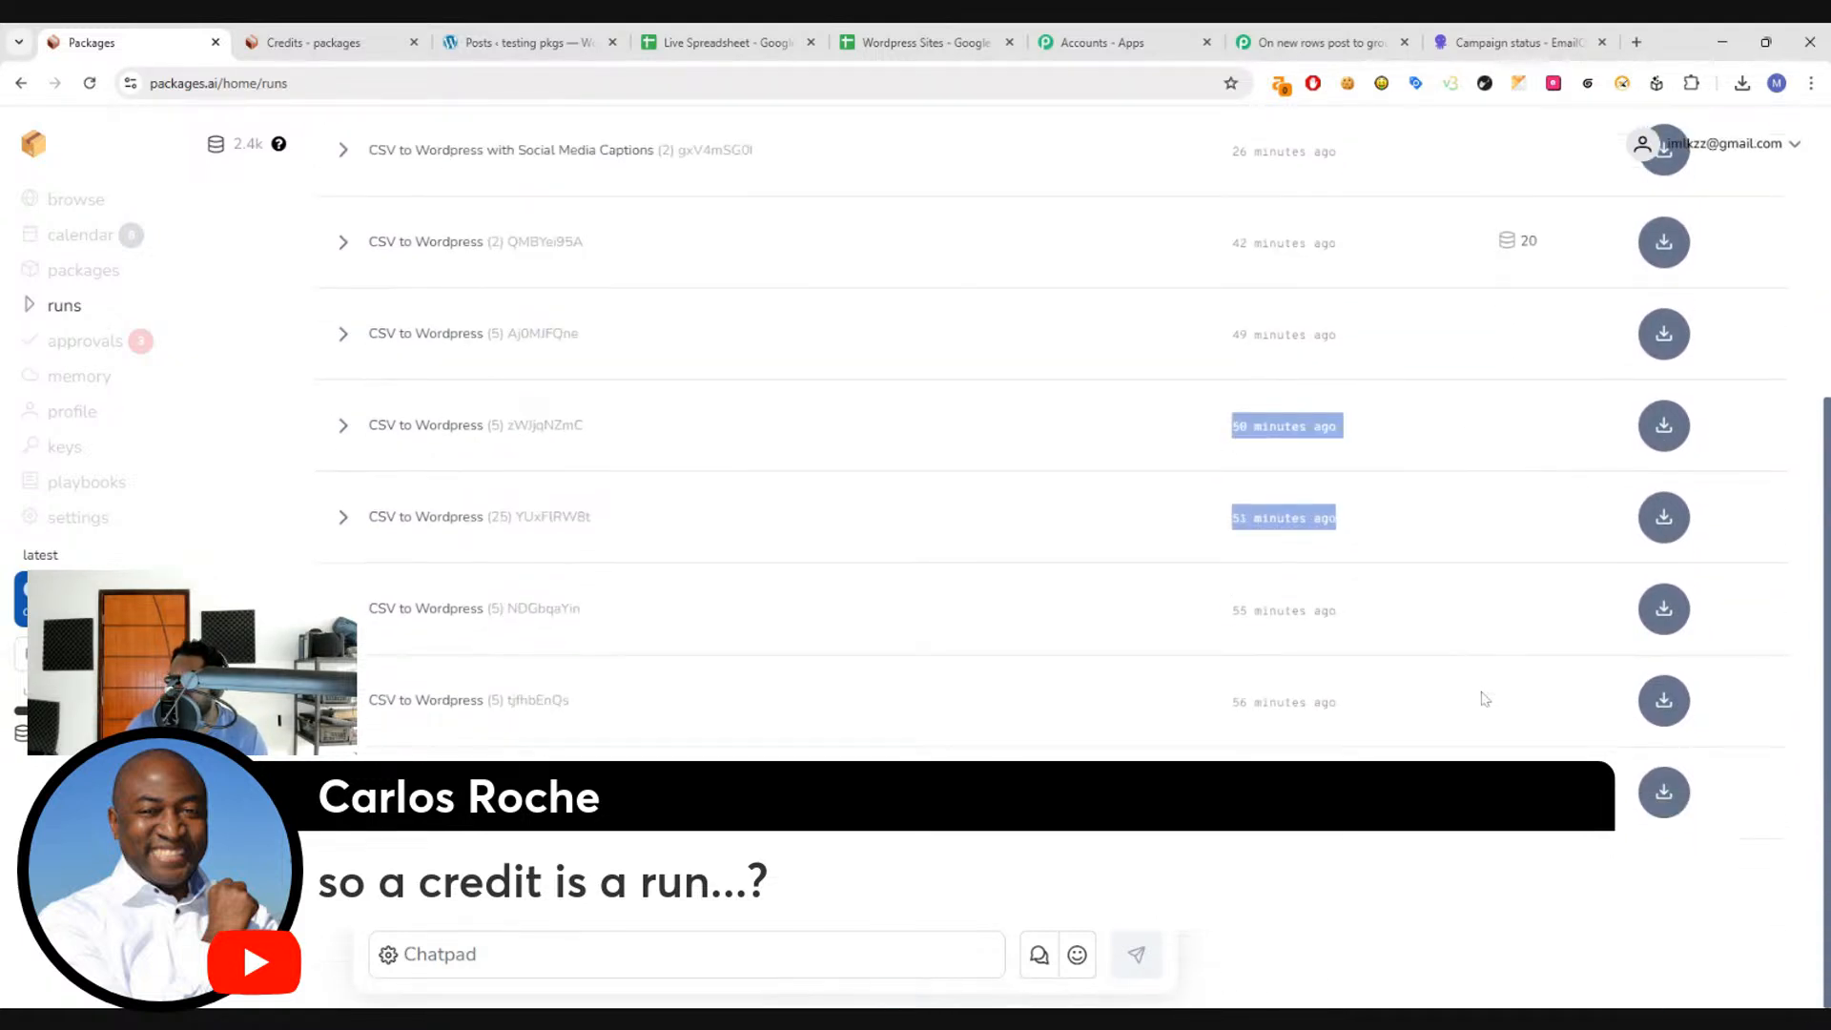
scroll(1034, 649, up, 3)
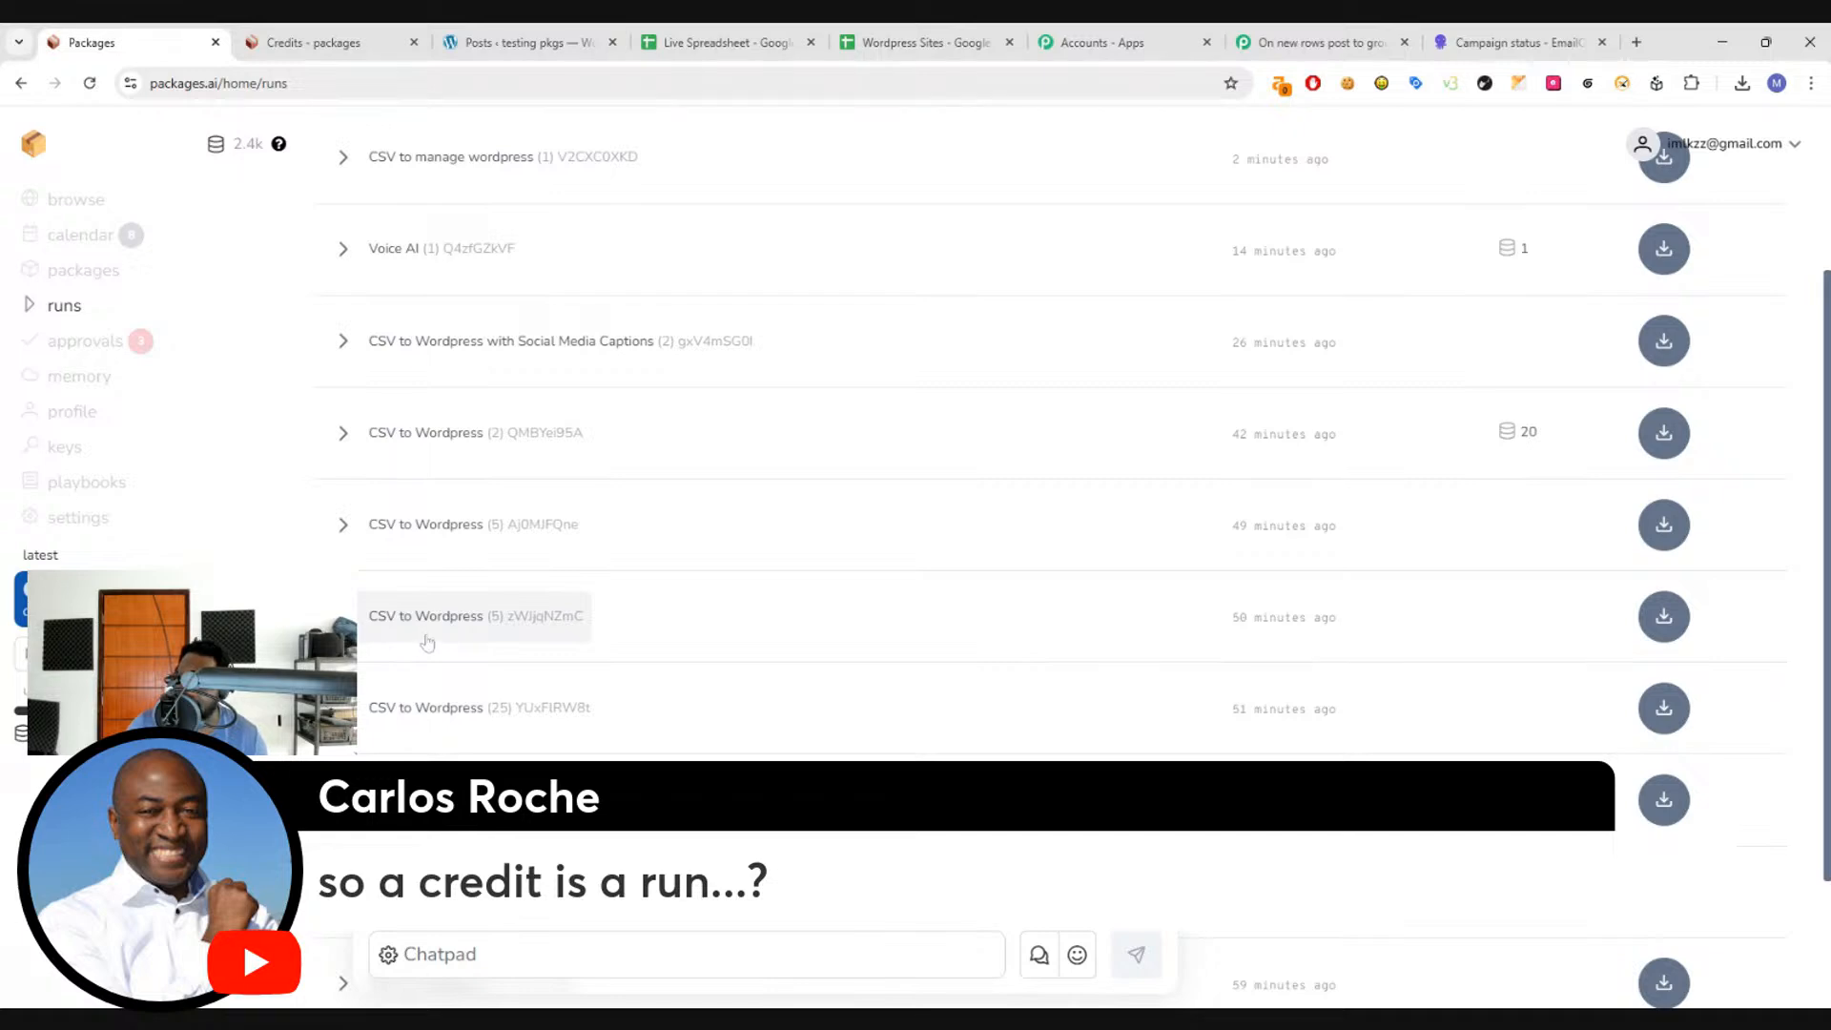
scroll(1335, 495, up, 2)
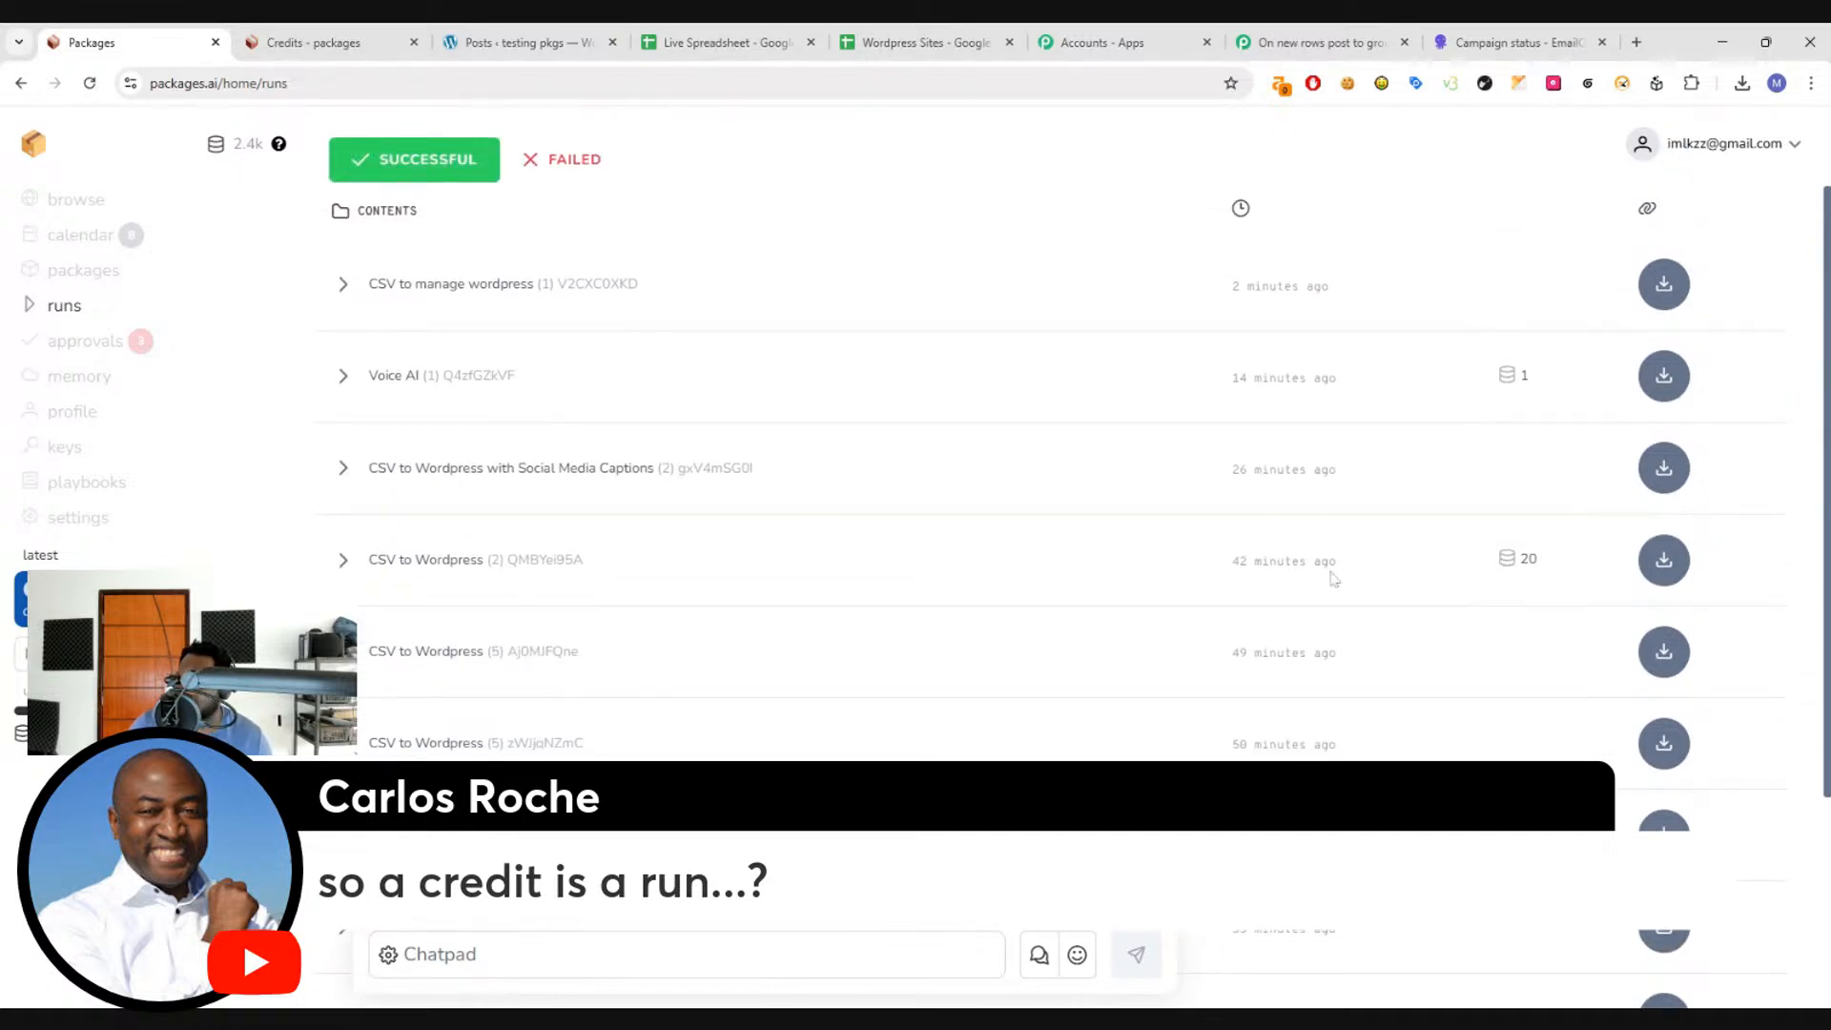
- Examine the credit usage of the "CSV to Wordpress" run with ID QMBYei95A
drag(1600, 569, 1231, 562)
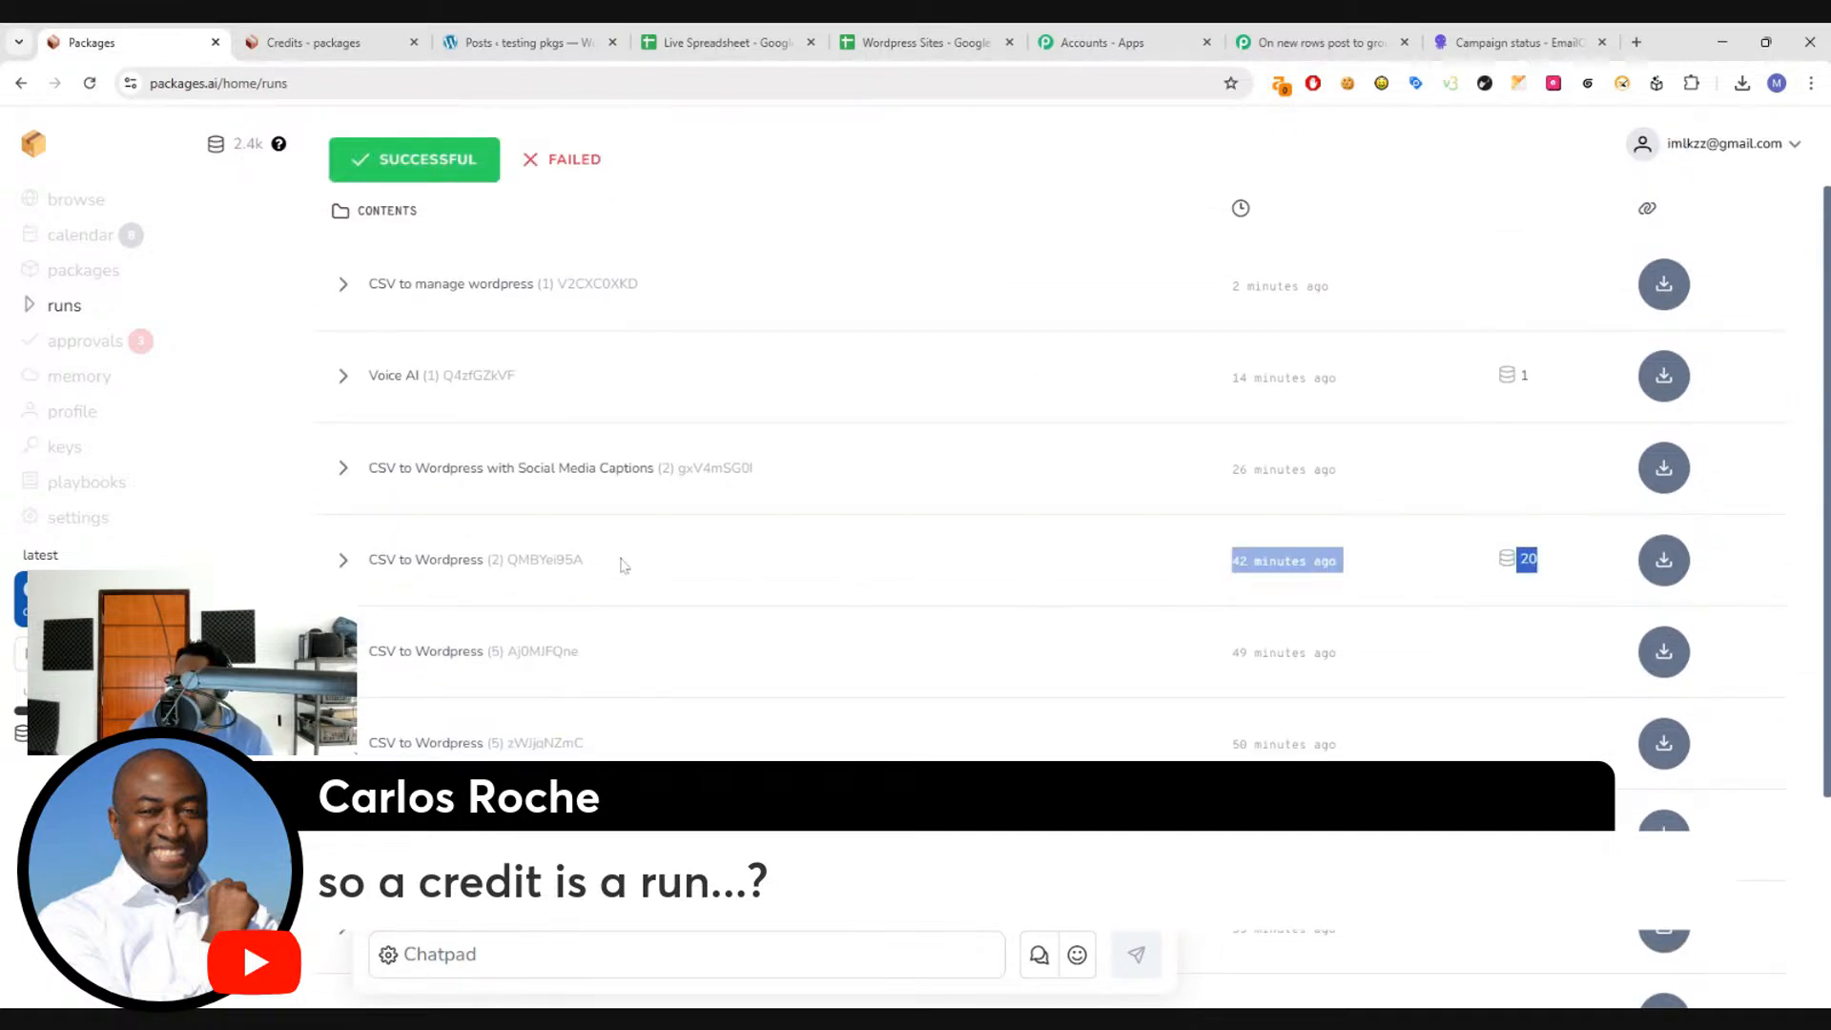
click(1519, 573)
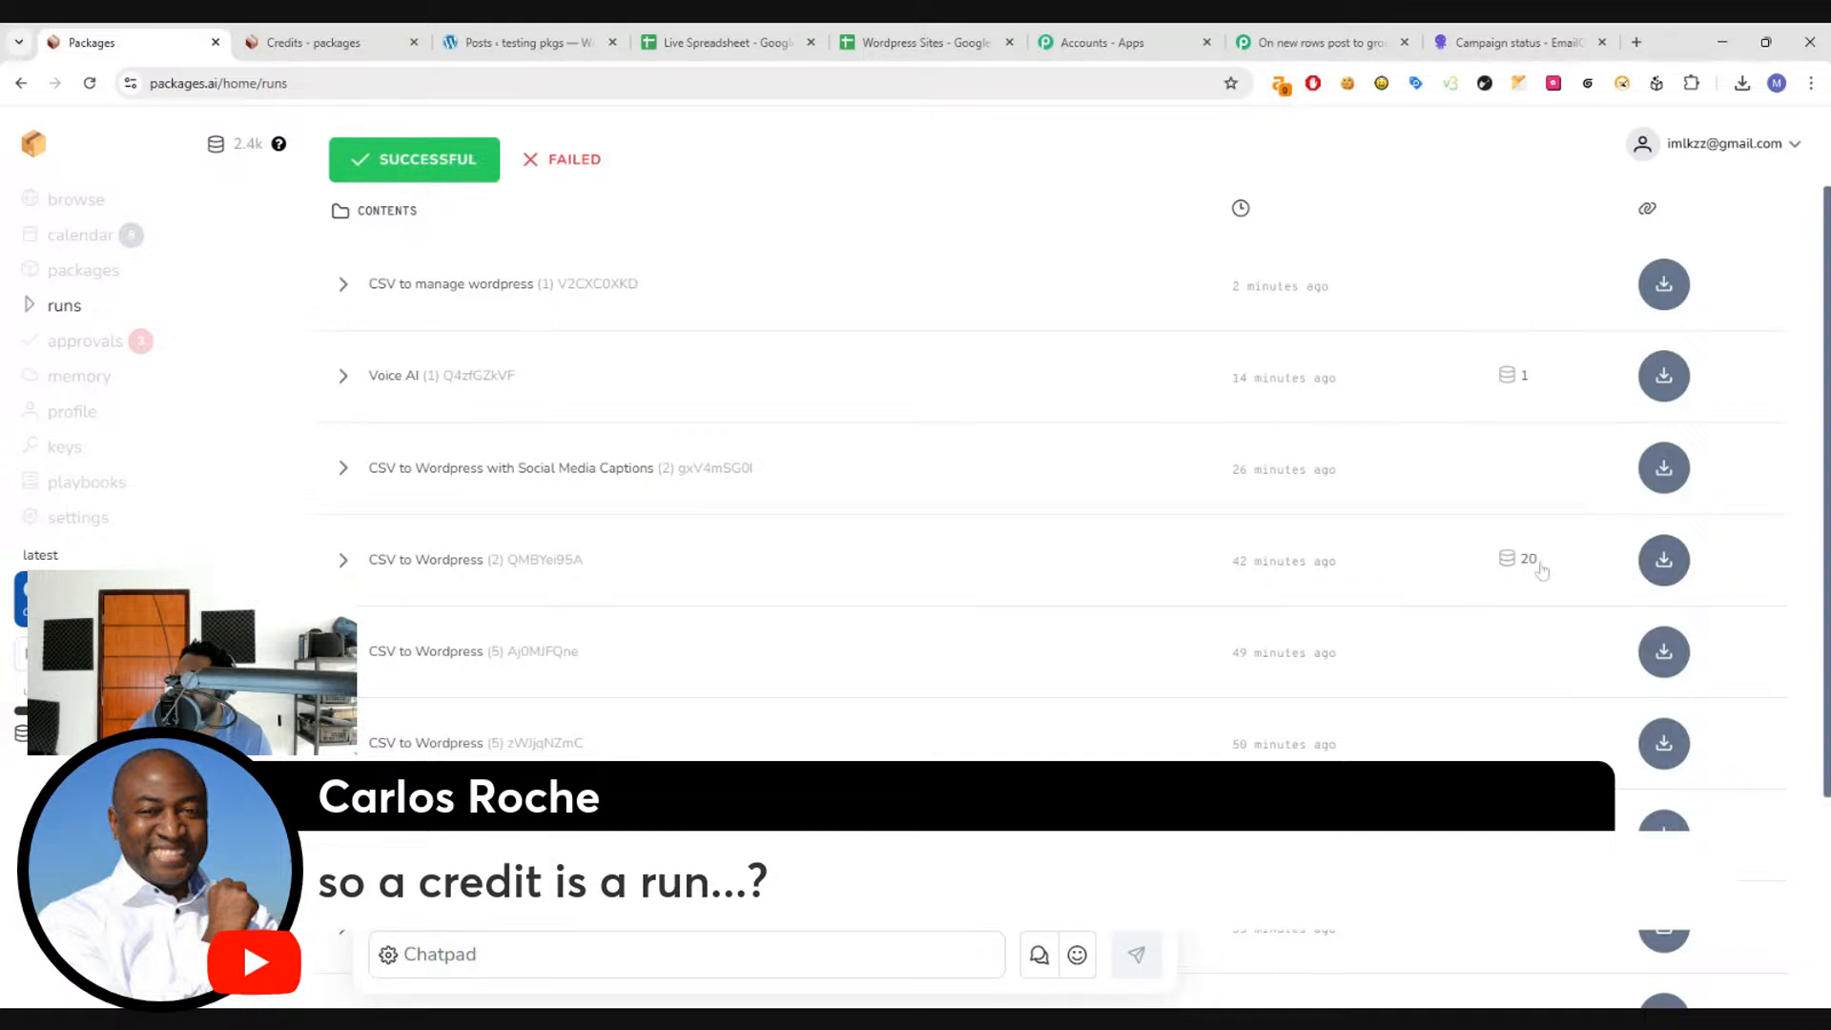
scroll(1469, 561, up, 2)
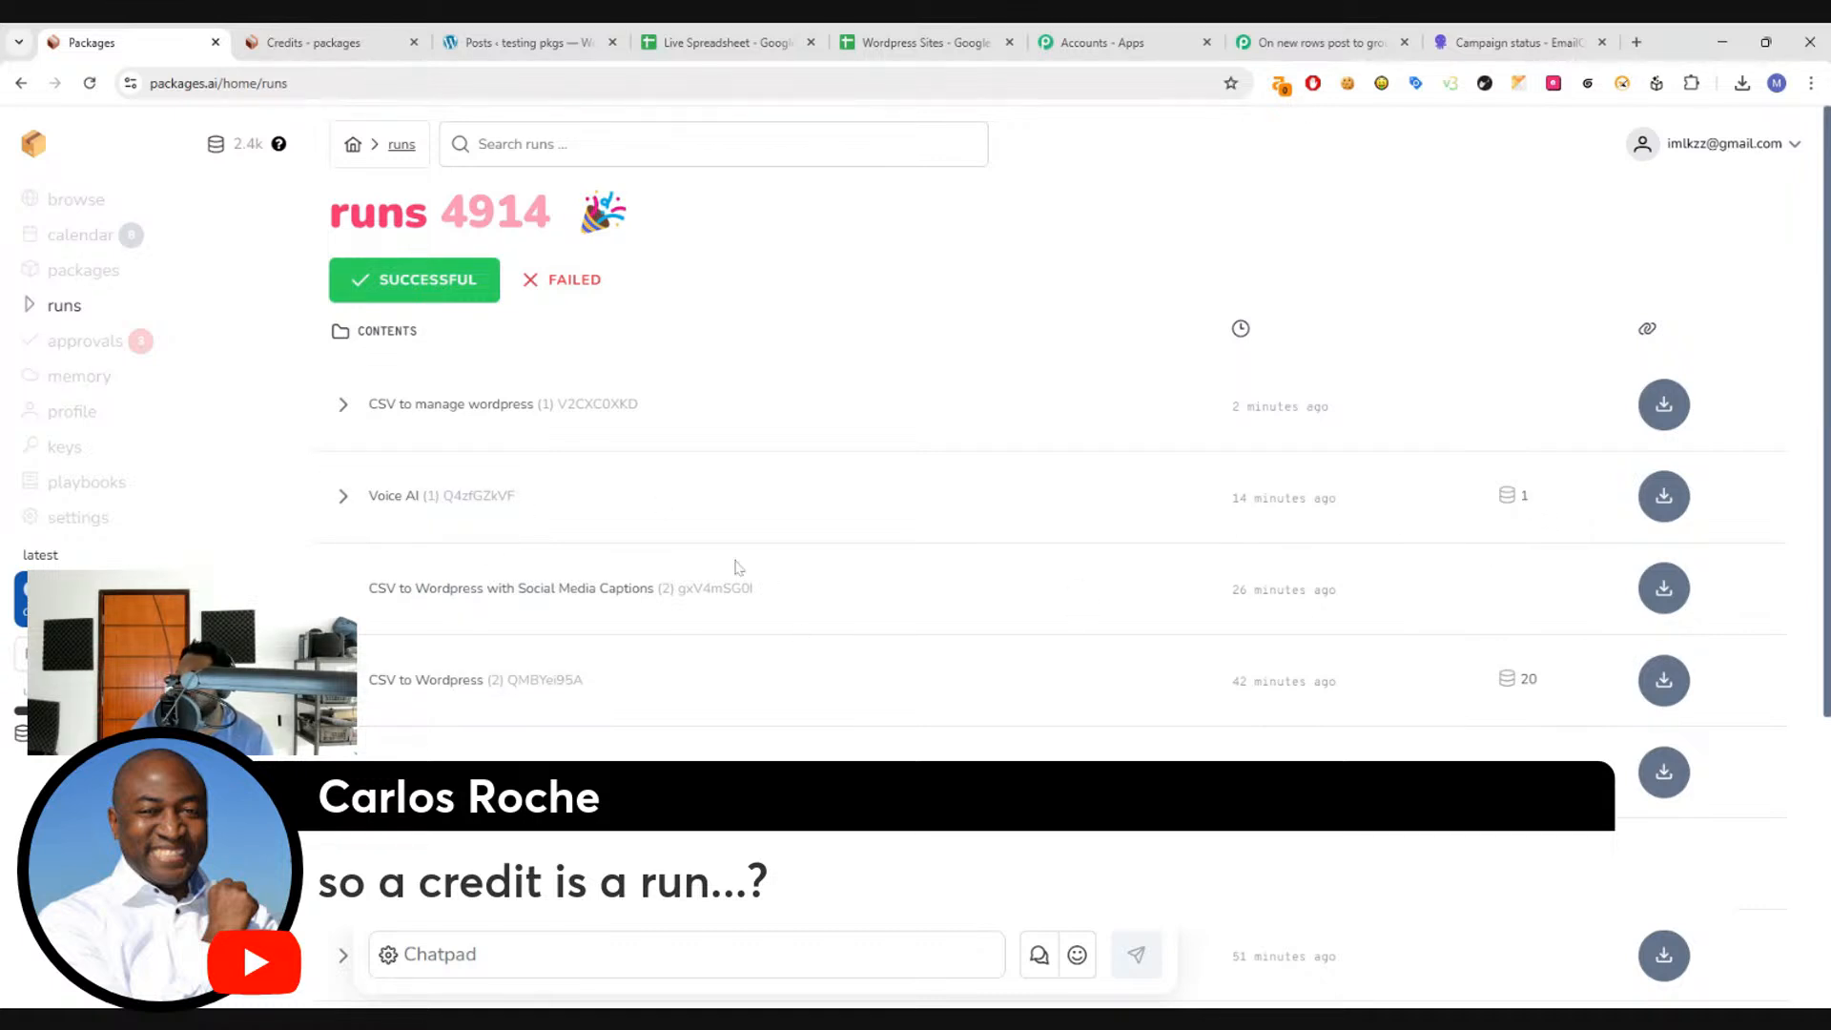
- Examine the credit usage of the Voice AI run and compare it with the other successful runs
double_click(1523, 495)
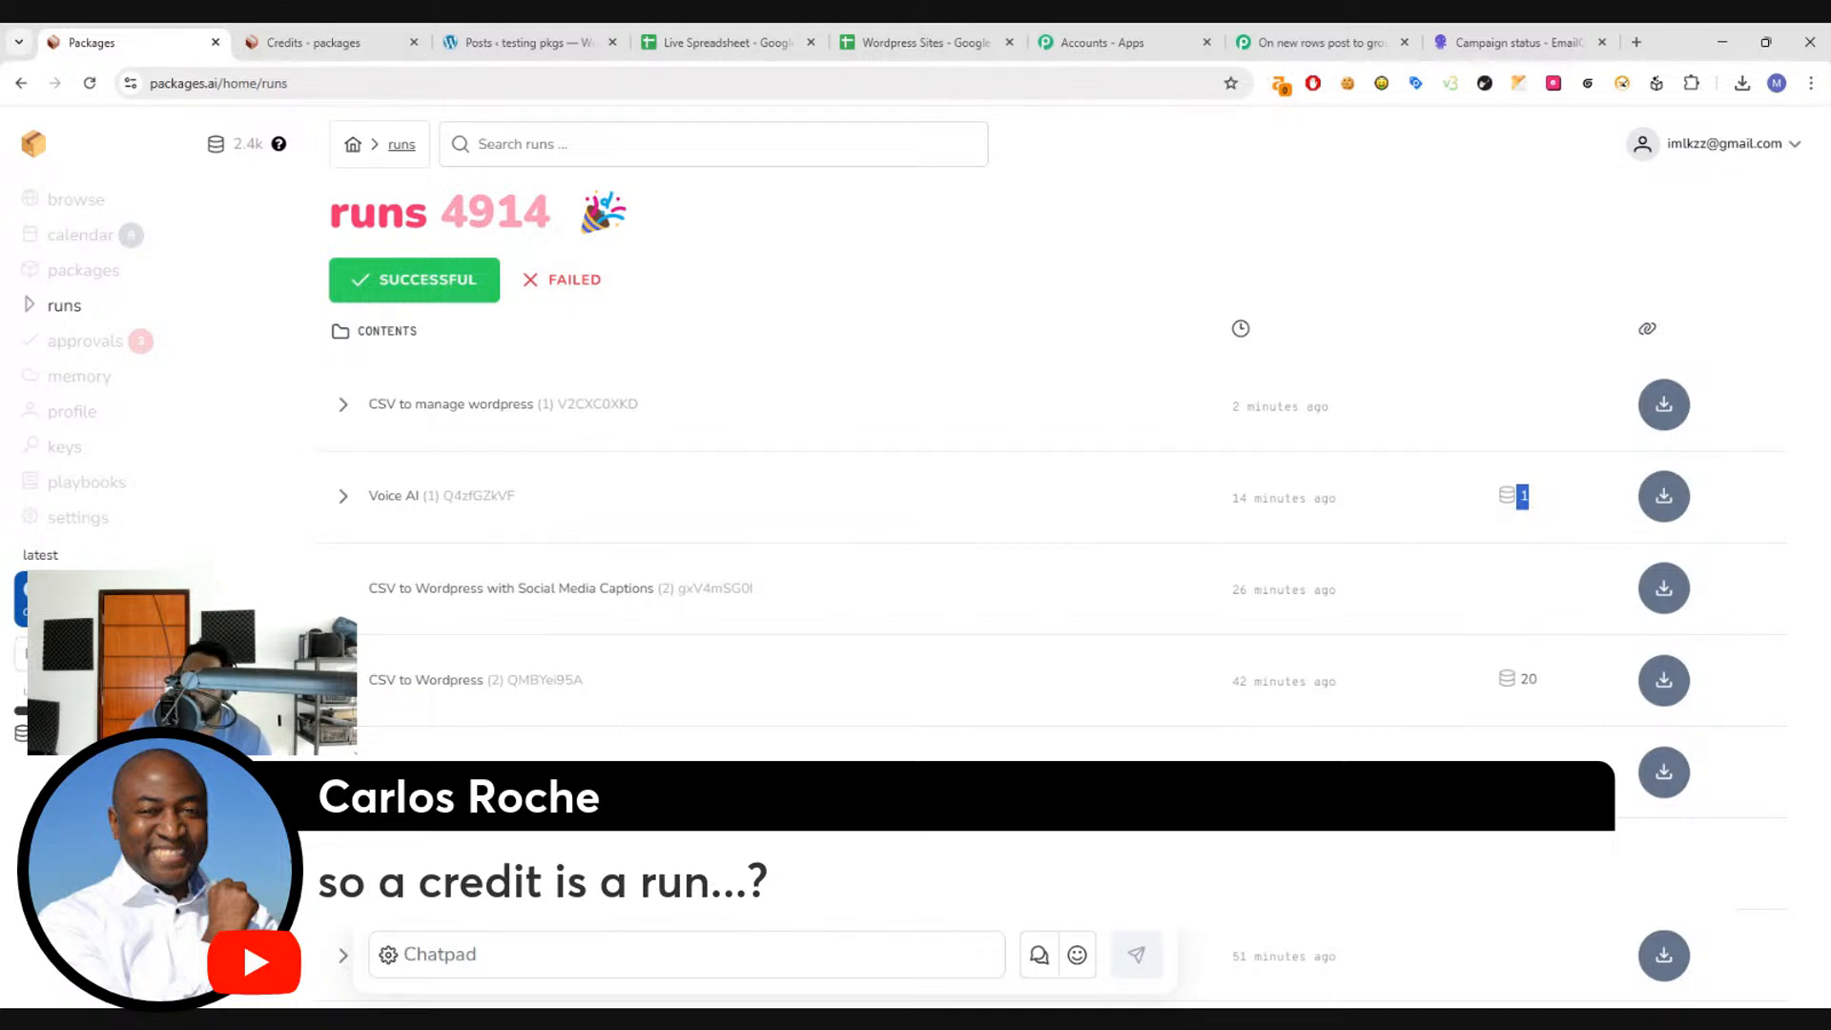
scroll(1458, 506, down, 4)
scroll(1457, 505, up, 4)
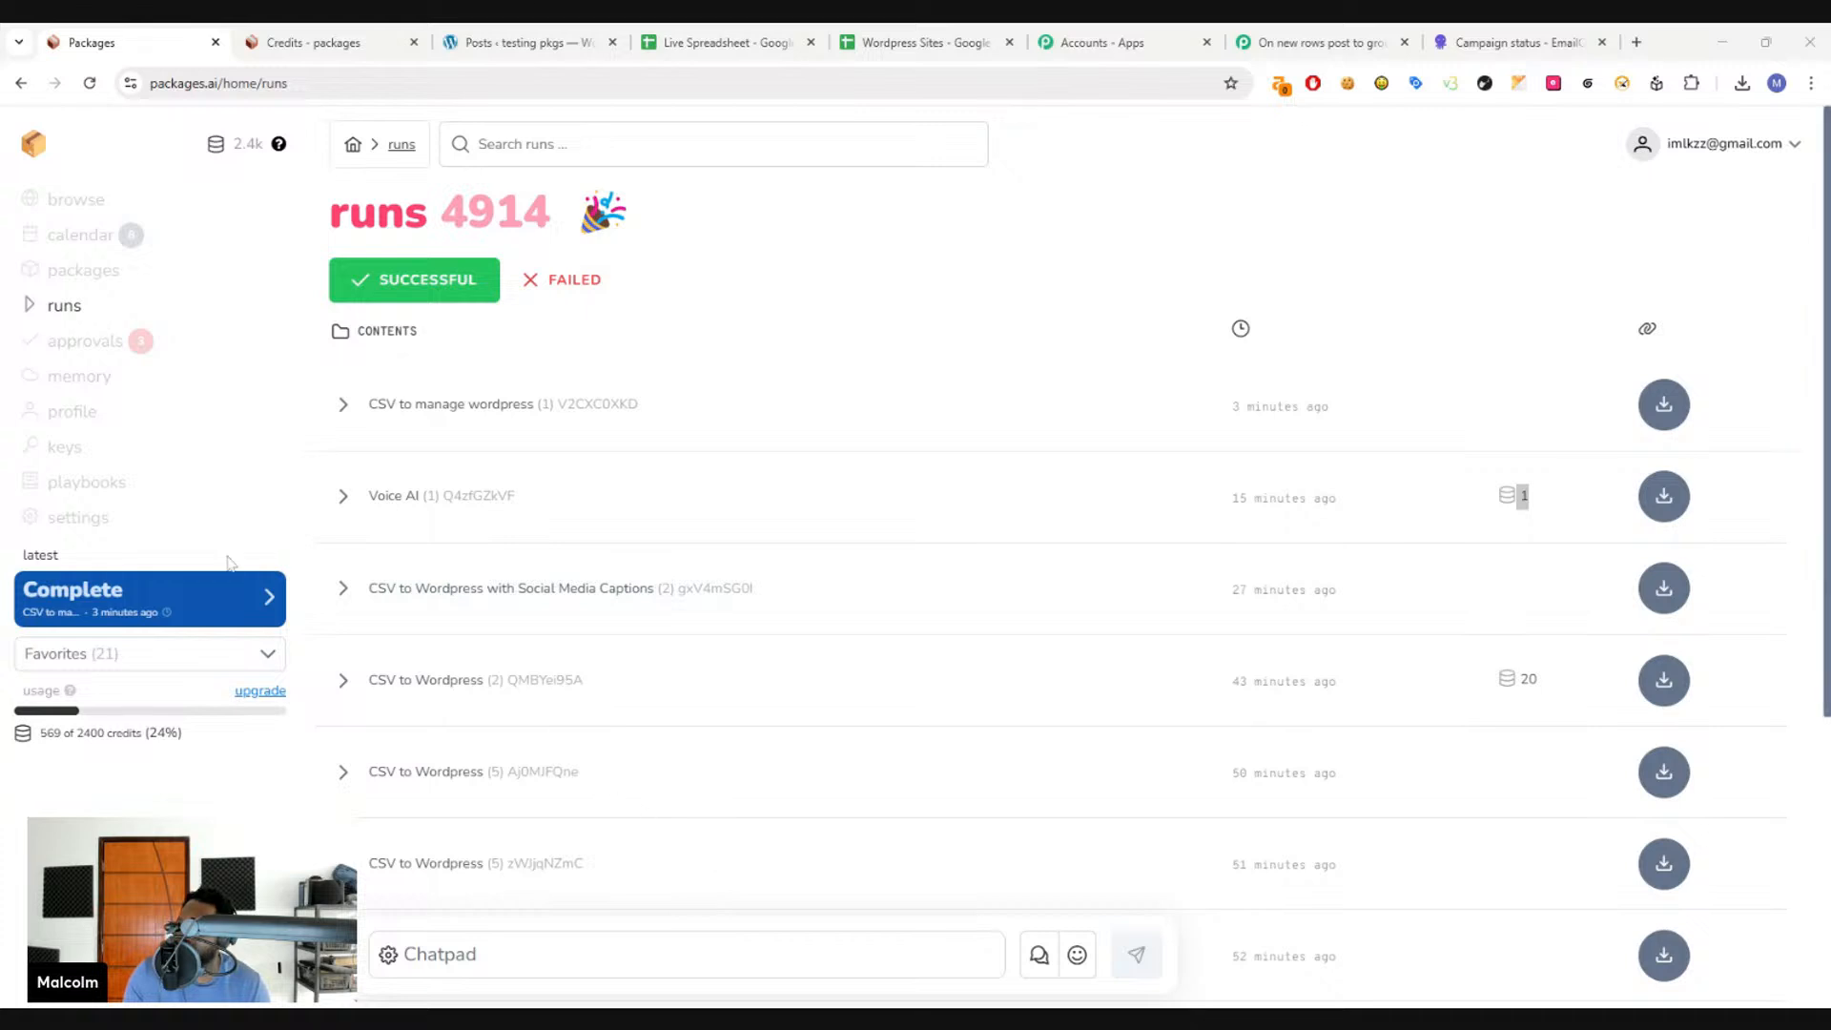
click(1545, 505)
drag(1543, 503, 1490, 498)
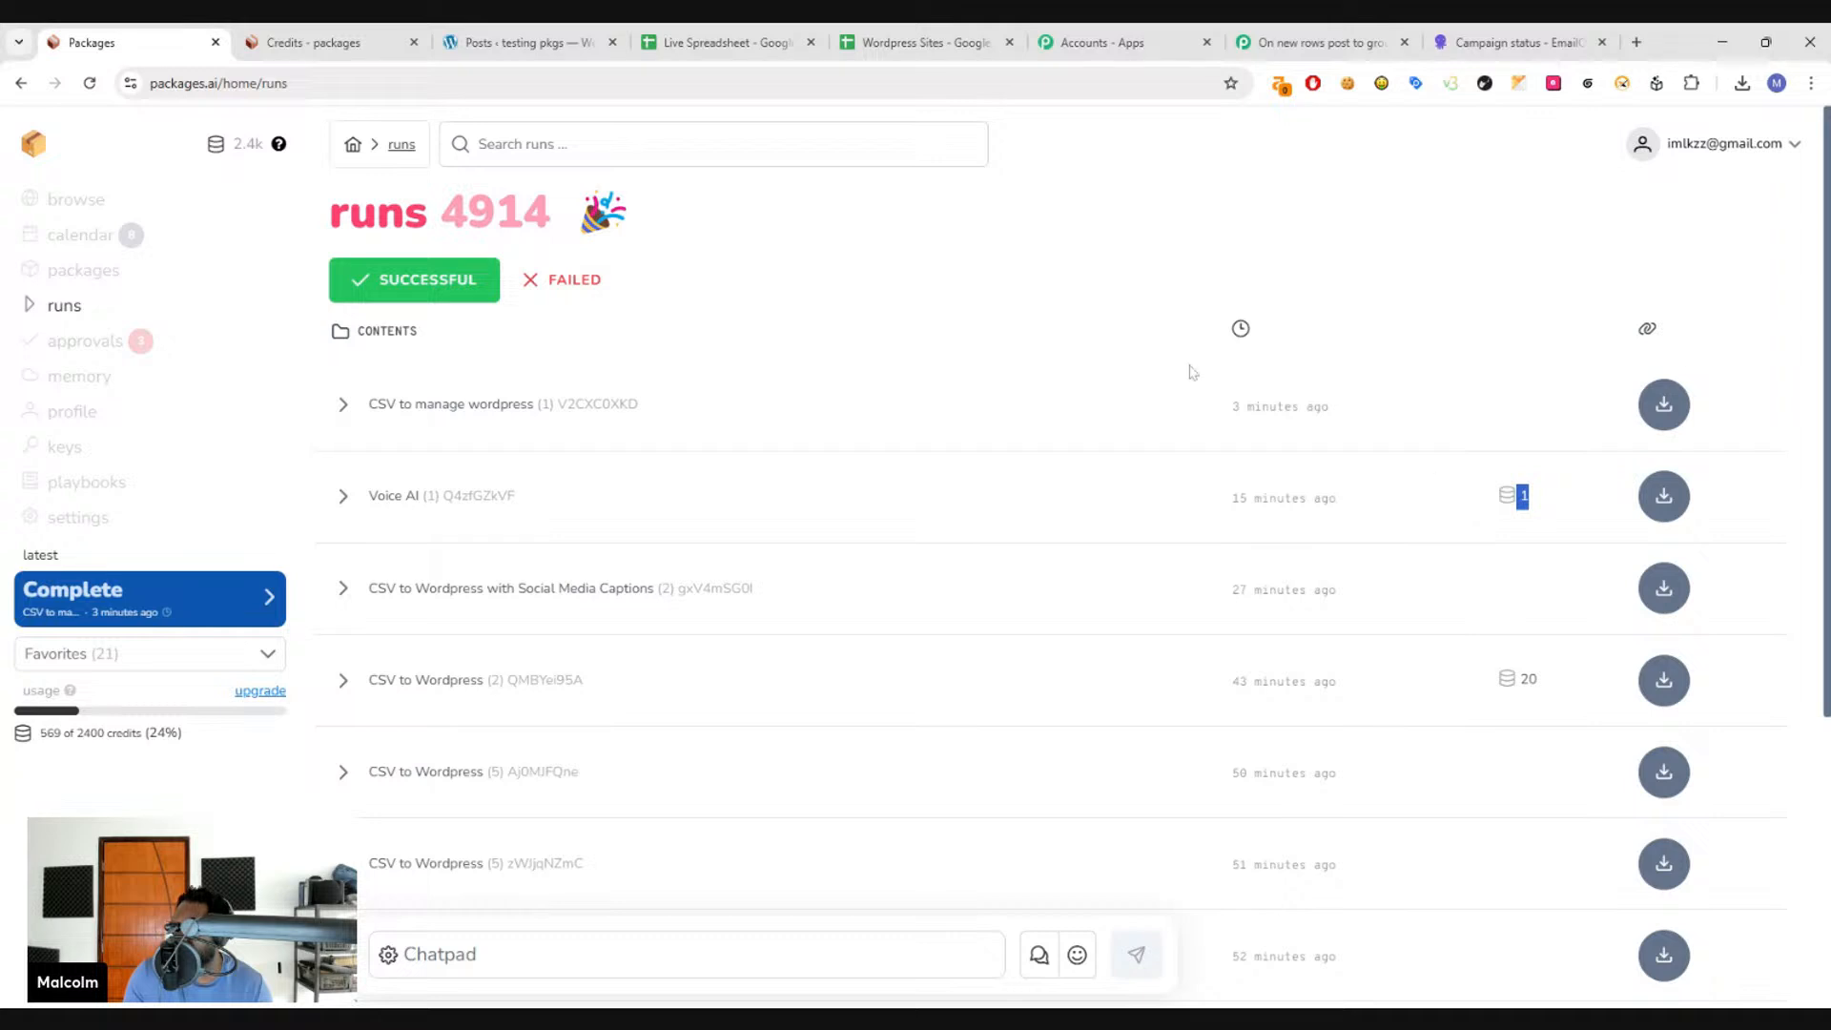
click(1717, 252)
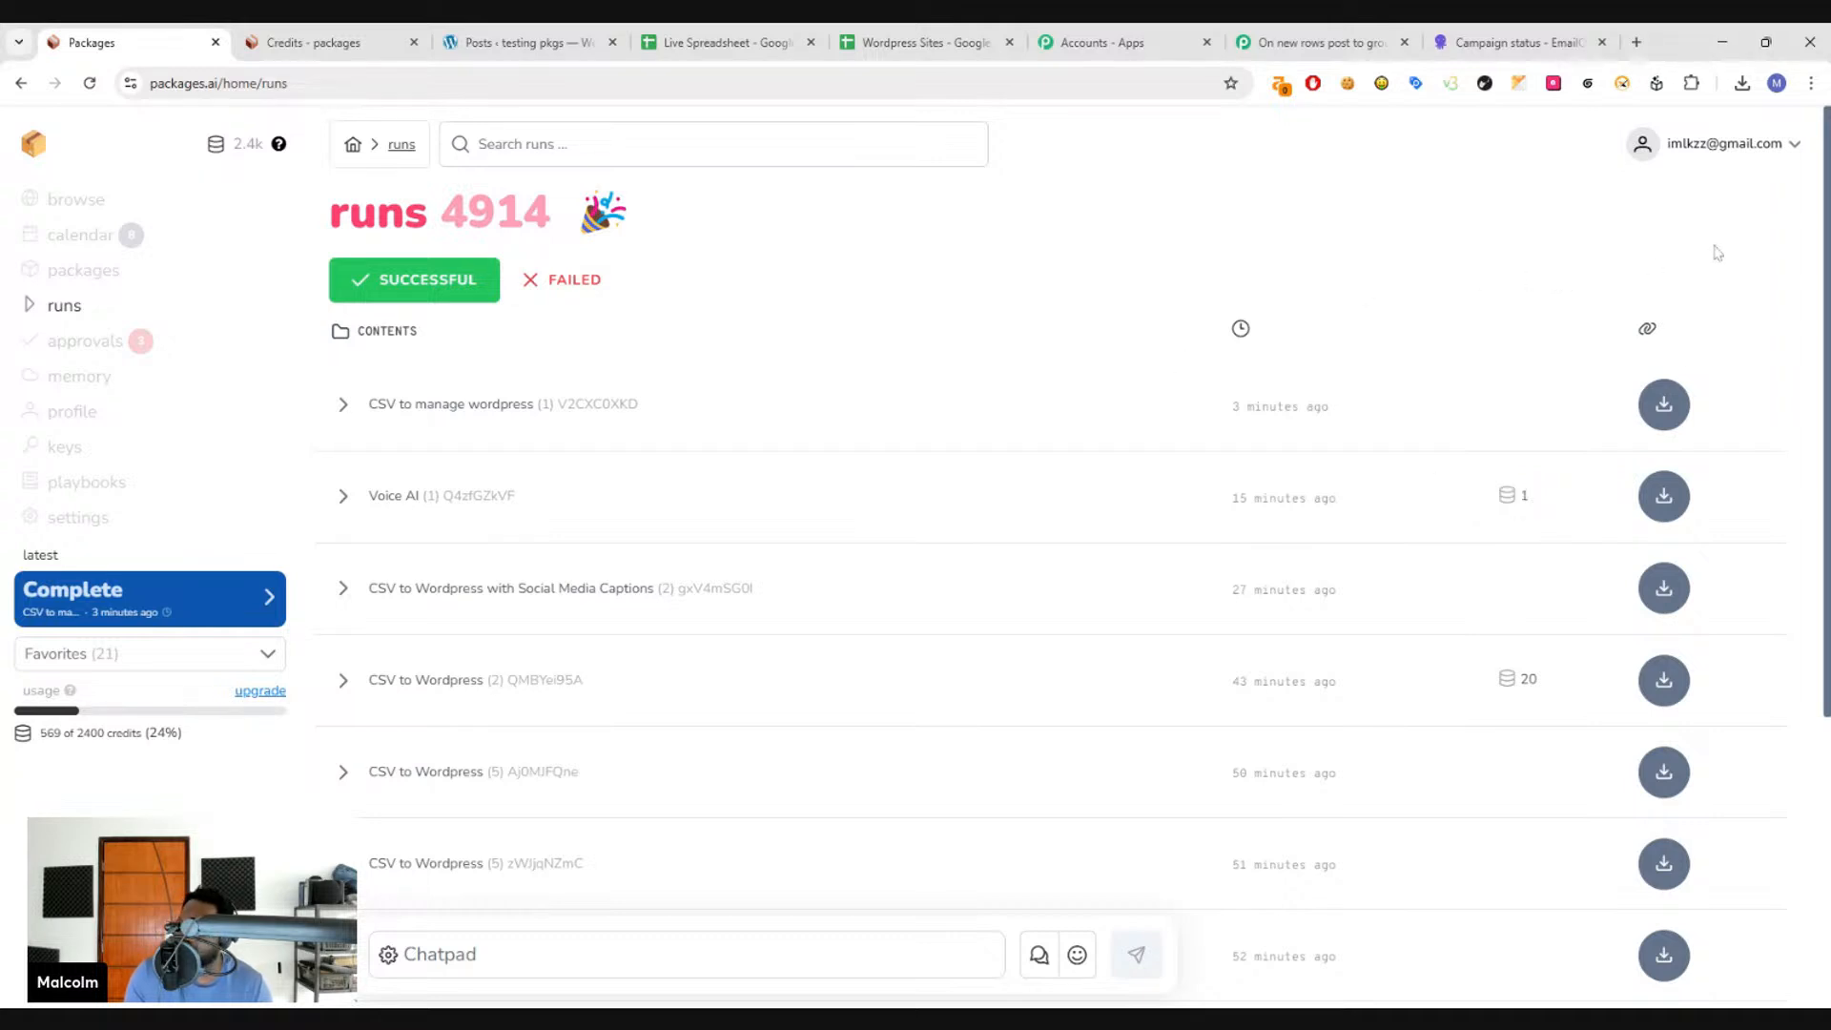